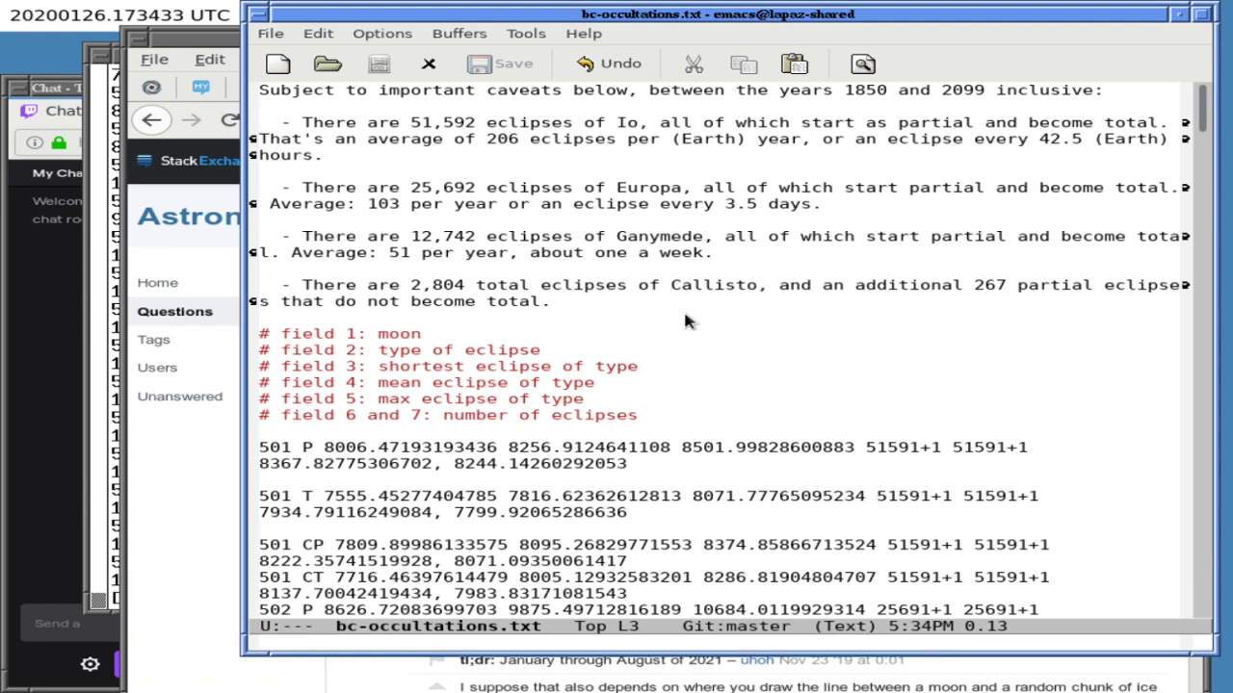
# - Insert blank lines after the first caveats line of bc-occultations.txt, then return to the Jupiter eclipse question
pyautogui.press('Up')
pyautogui.press('Up')
pyautogui.press('Up')
pyautogui.press('Up')
pyautogui.press('End')
pyautogui.press('Return')
pyautogui.press('Return')
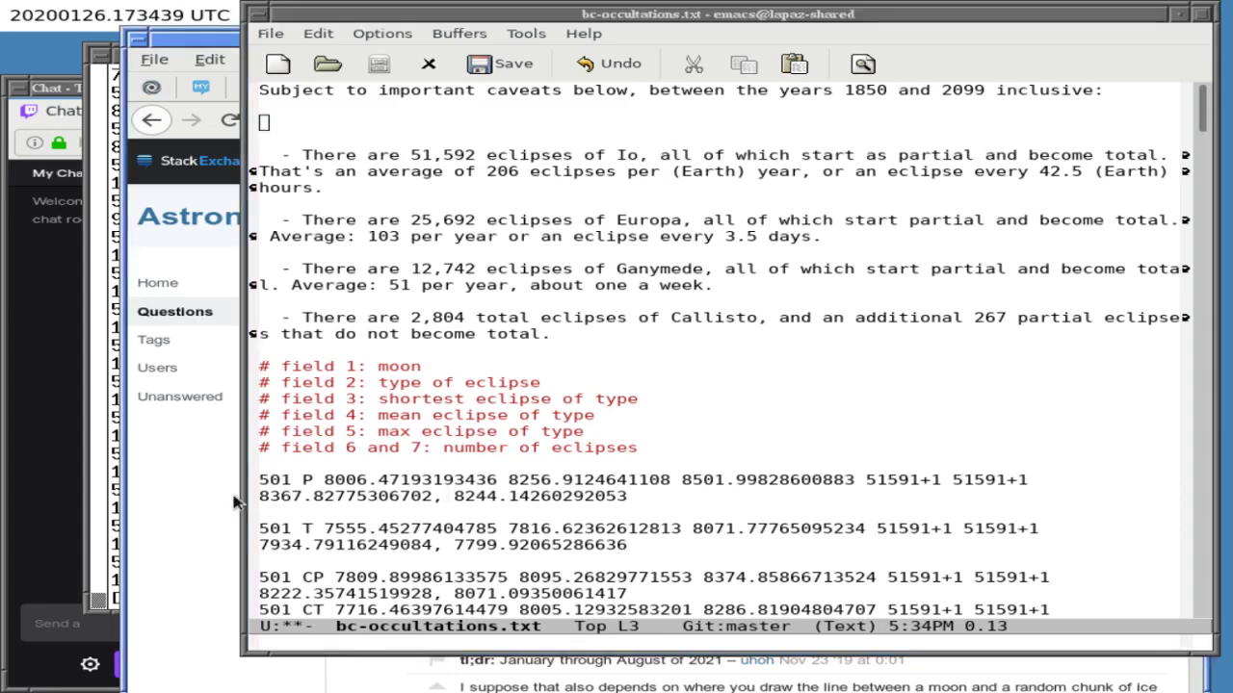
pyautogui.click(173, 489)
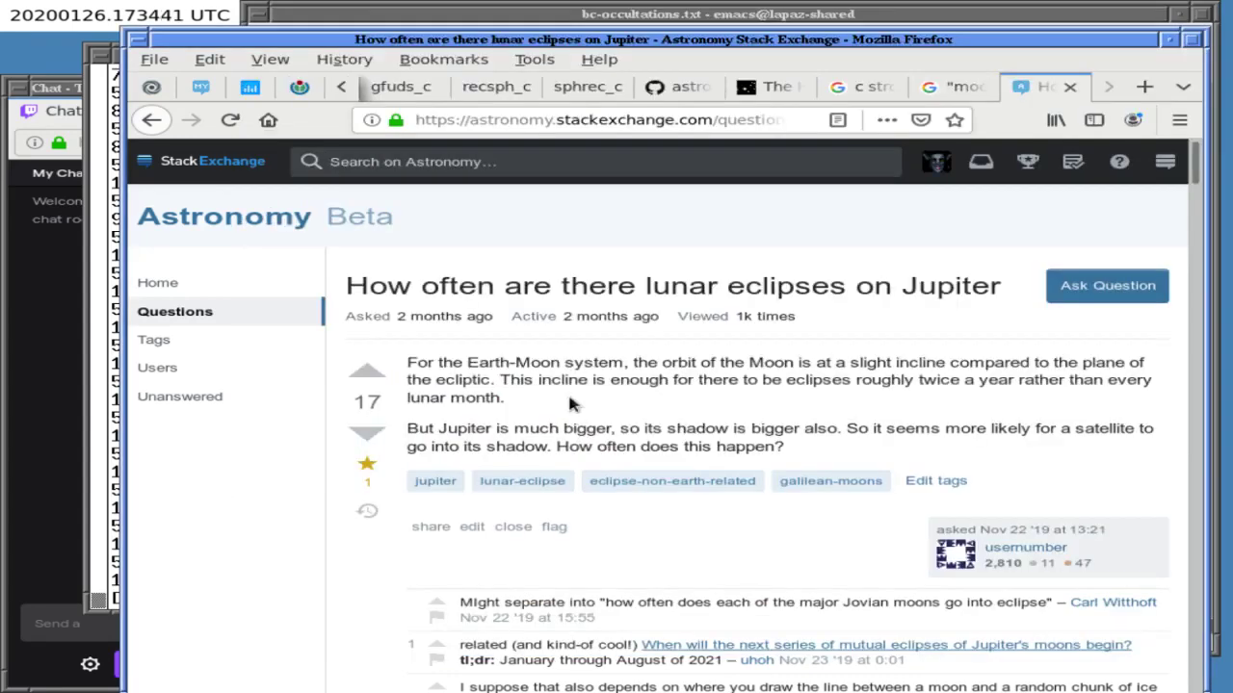
# - Upvote the Jupiter lunar eclipse question to 18, browse its answers, and cancel adding another answer
pyautogui.click(367, 371)
pyautogui.scroll(-1, 534, 380)
pyautogui.scroll(-15, 554, 371)
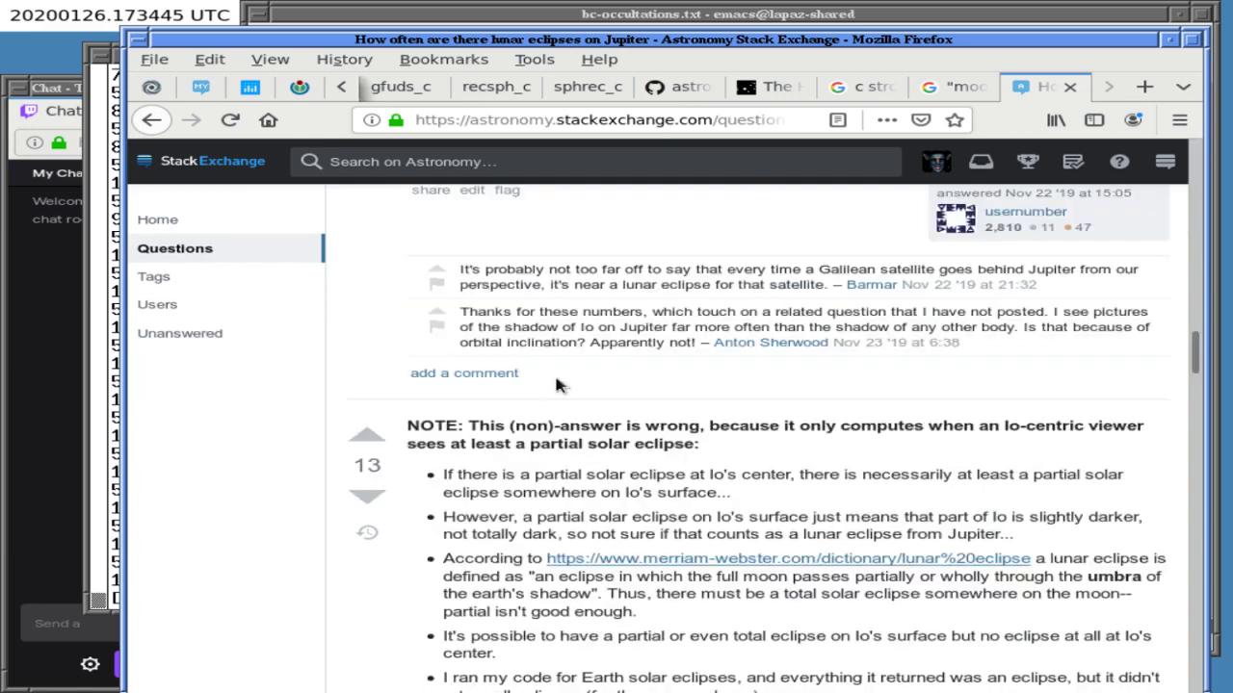
pyautogui.scroll(15, 554, 371)
pyautogui.scroll(-15, 554, 378)
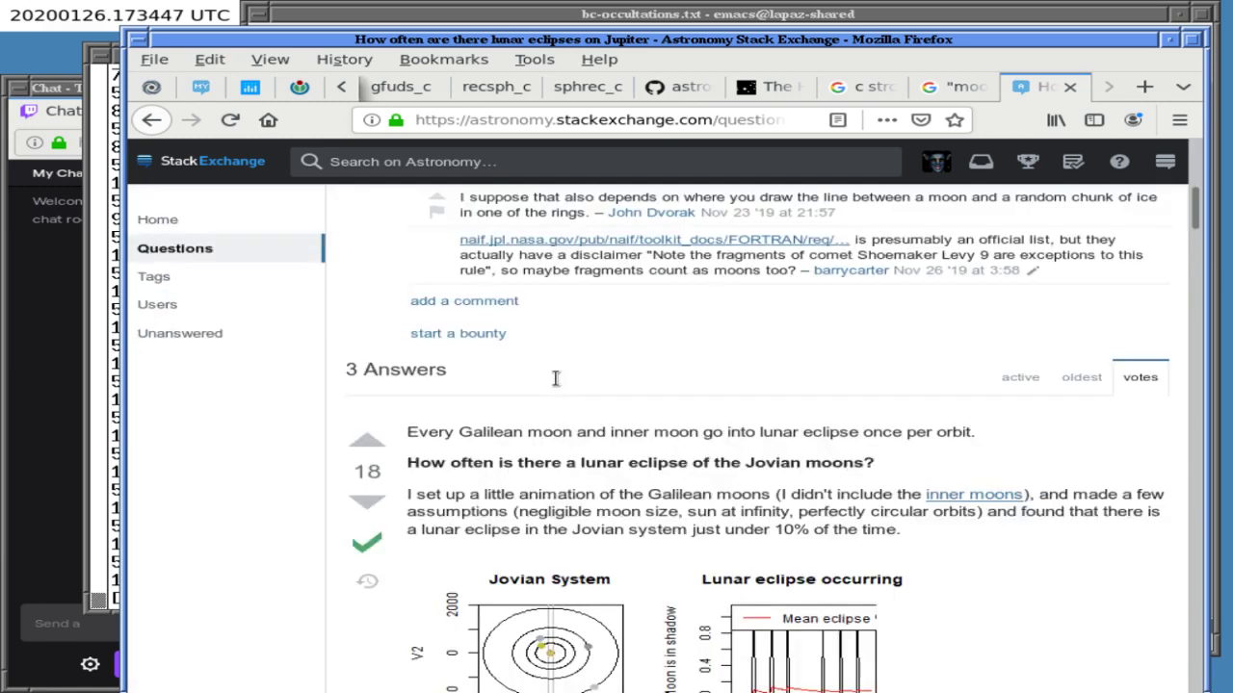
pyautogui.scroll(-10, 556, 379)
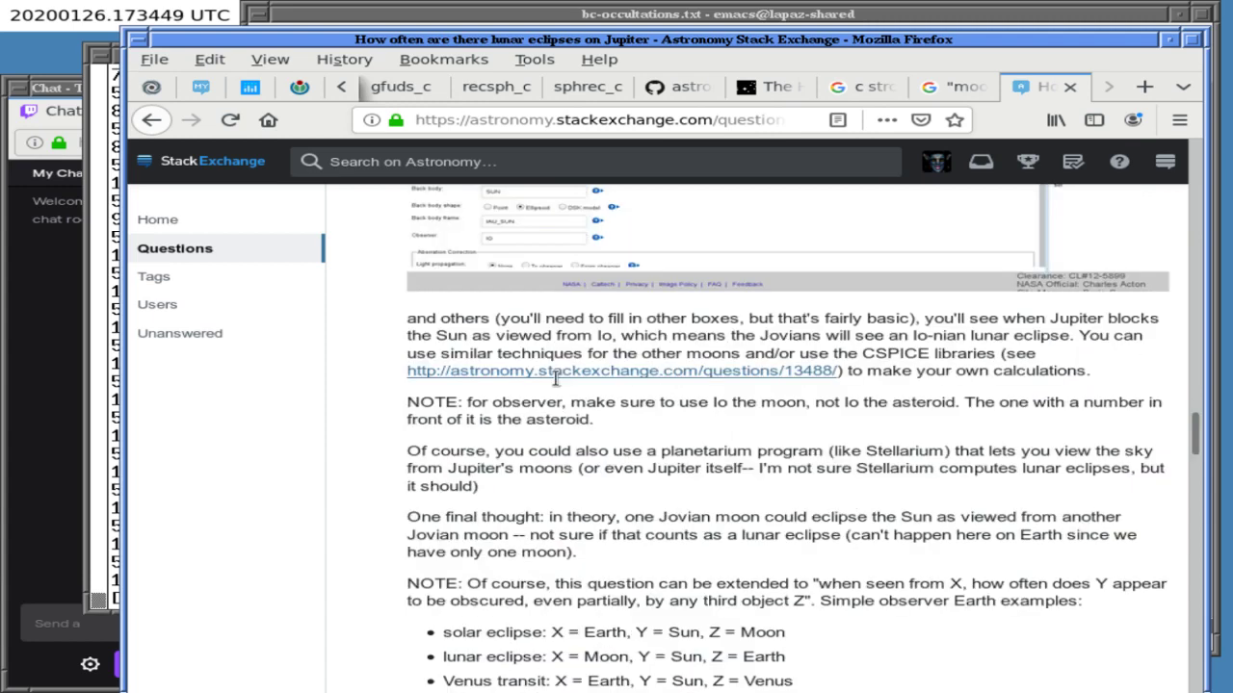
pyautogui.scroll(-5, 557, 385)
pyautogui.scroll(3, 557, 385)
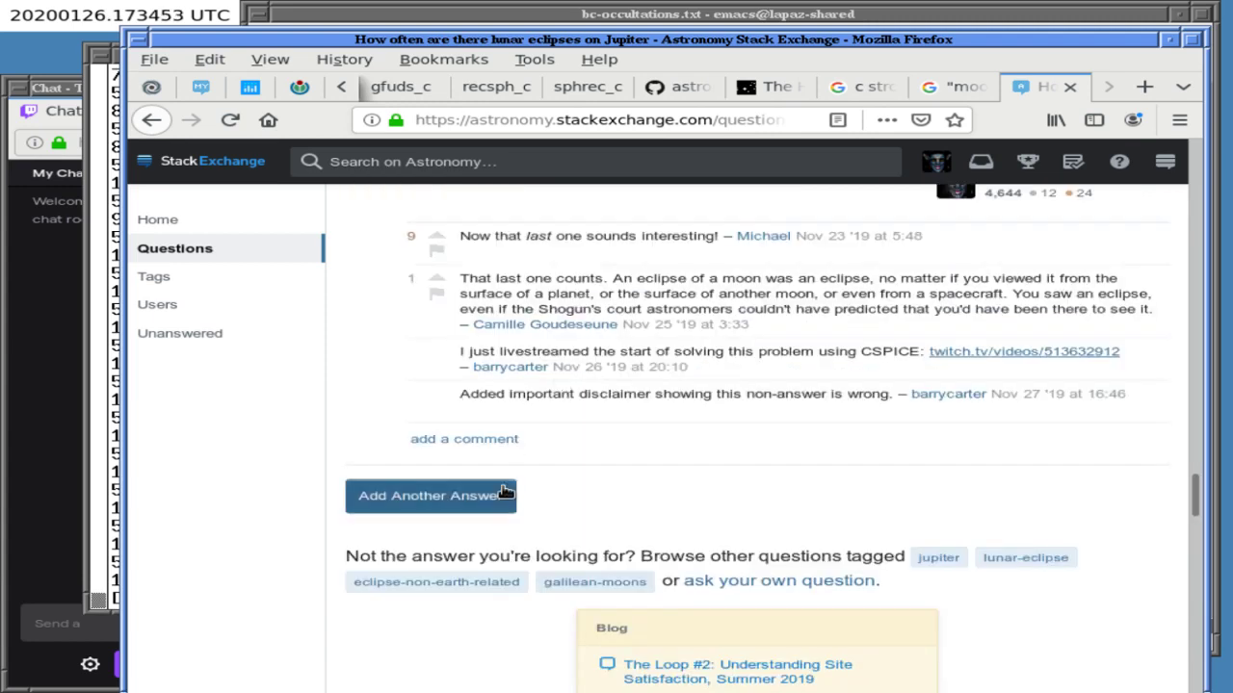
pyautogui.click(493, 496)
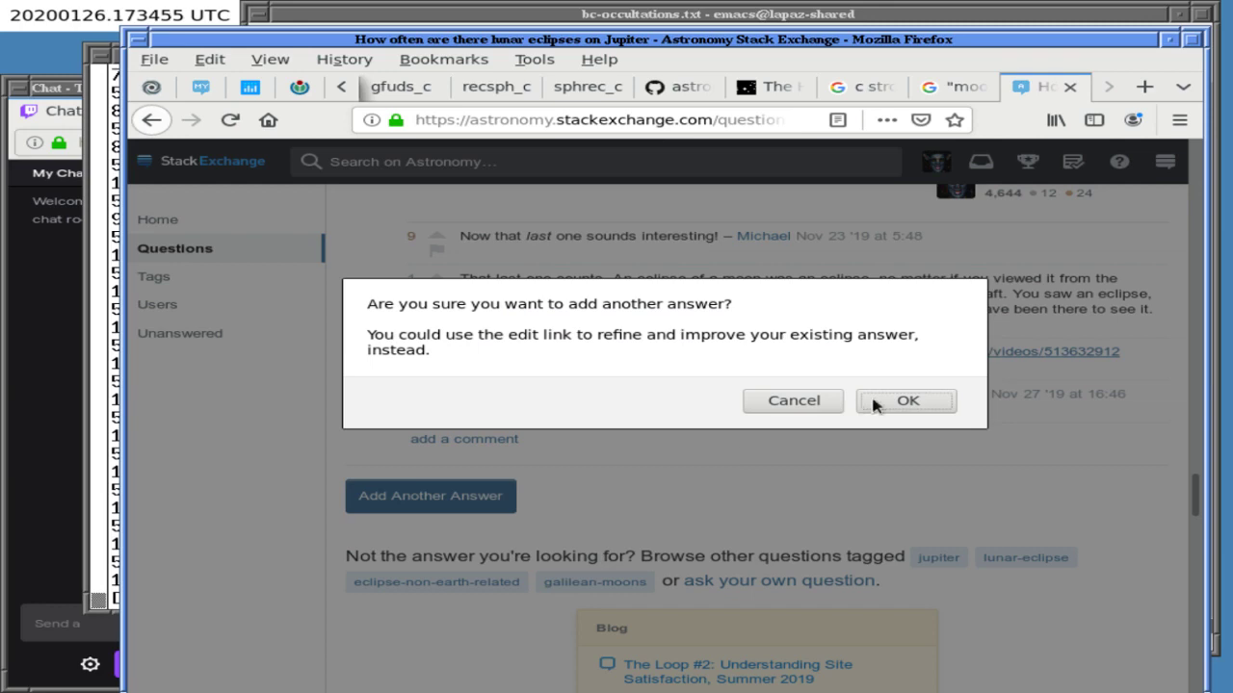
pyautogui.click(777, 402)
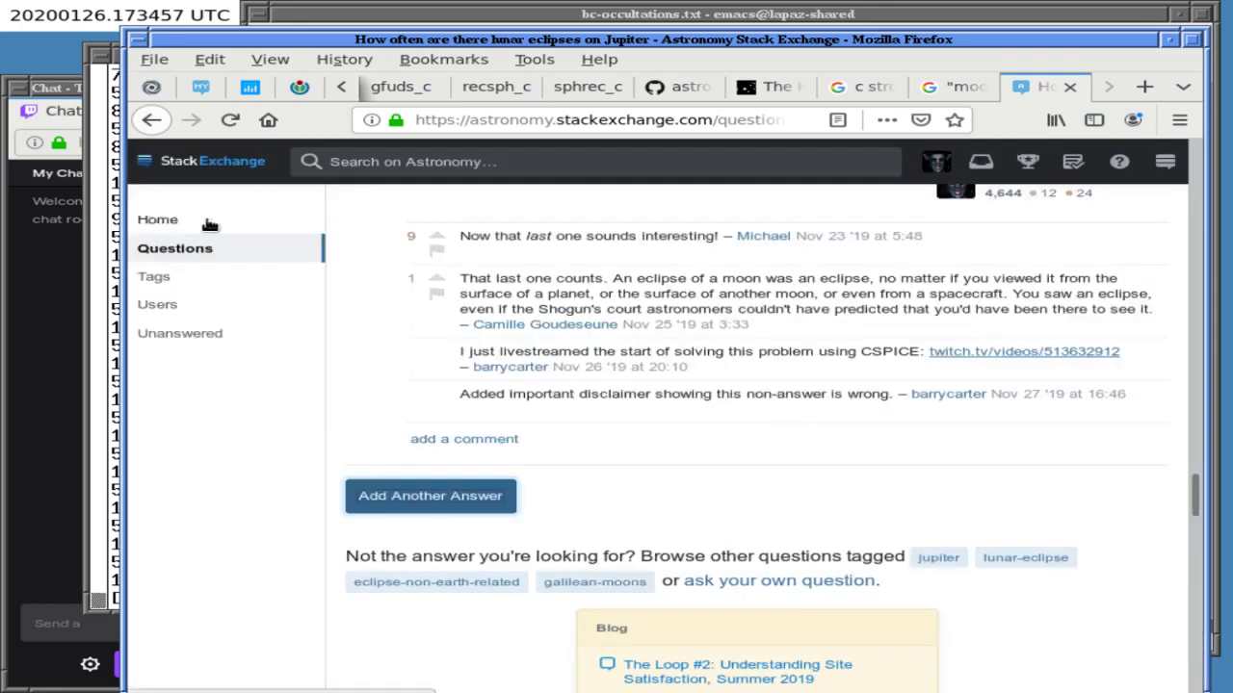
# - Open an Ask a Question form and test typing $LaTeX$ in the body, leaving it empty
pyautogui.scroll(15, 1057, 280)
pyautogui.click(1056, 281)
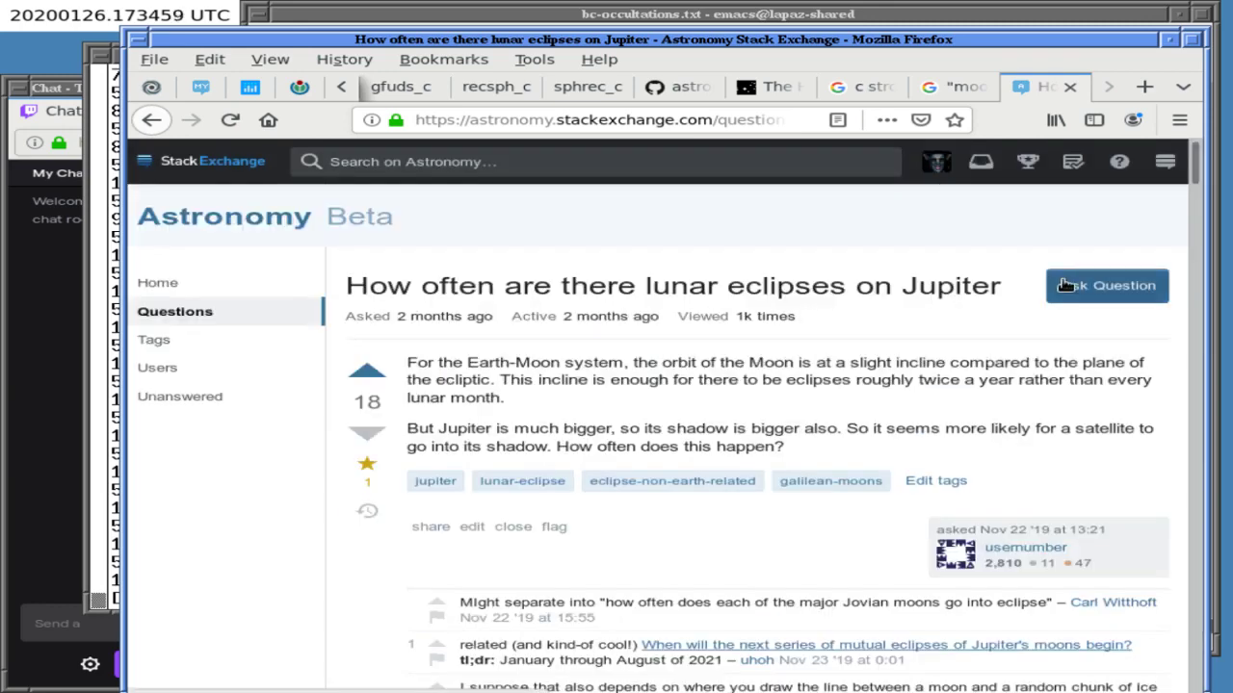
pyautogui.click(472, 493)
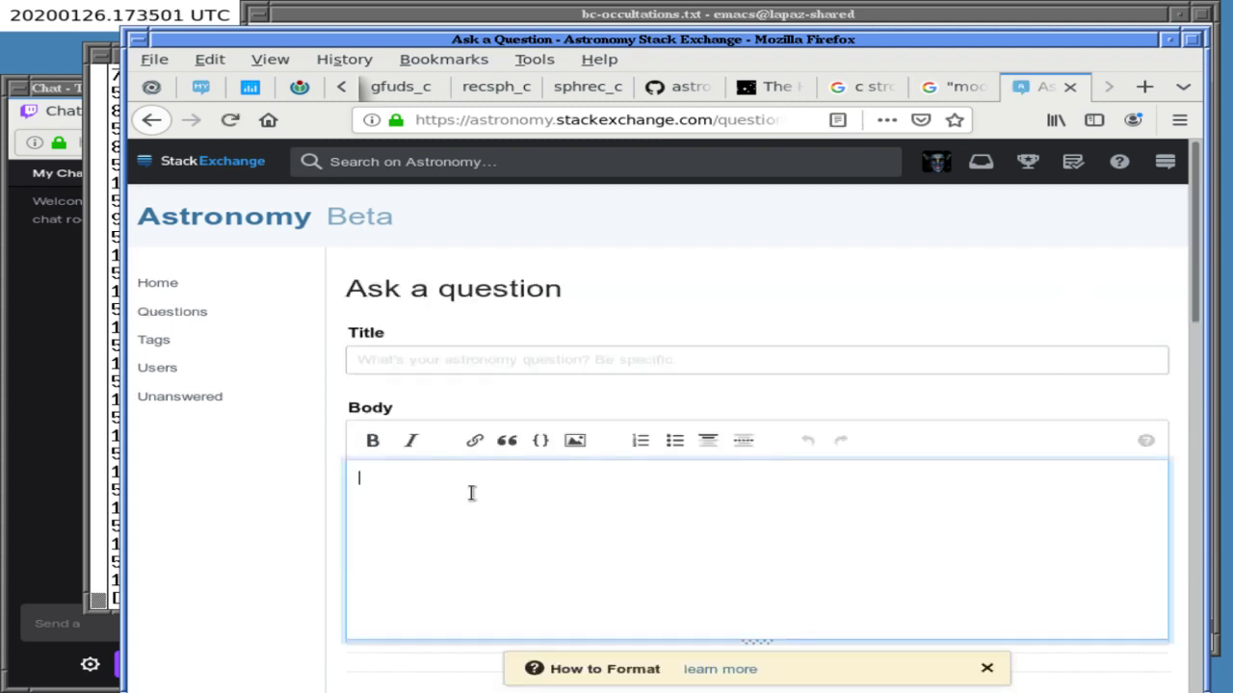
pyautogui.write('$LaTeX$')
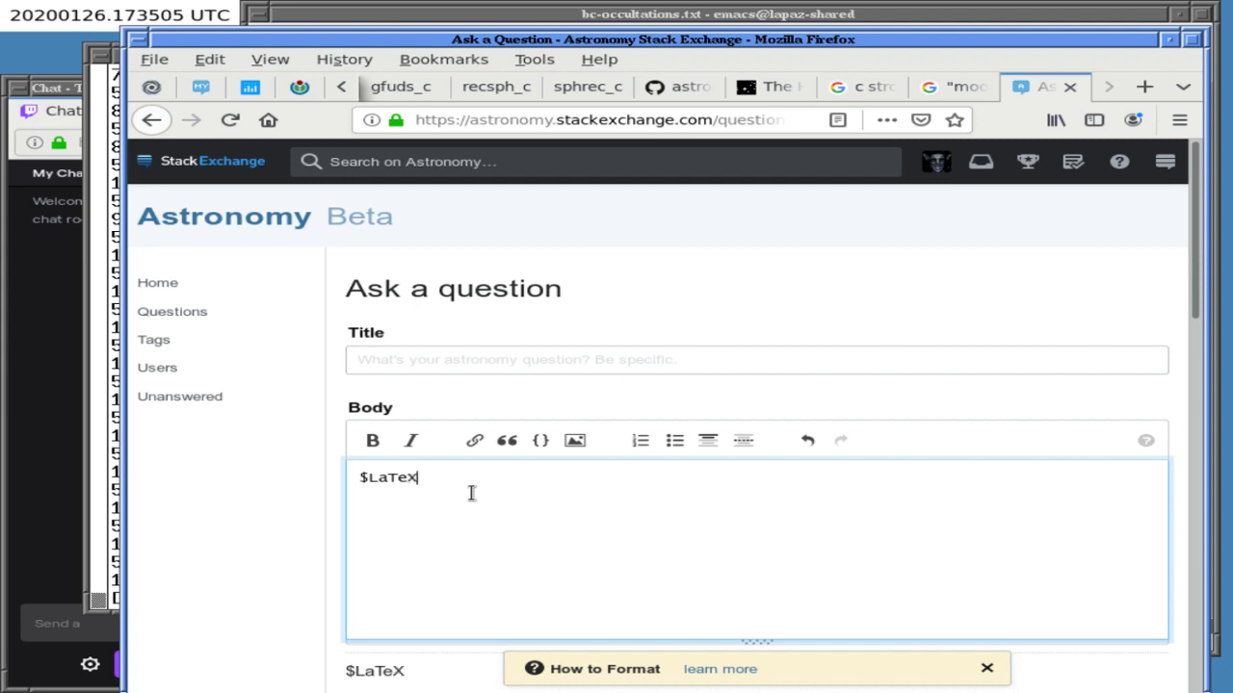
pyautogui.press('BackSpace')
pyautogui.press('BackSpace')
pyautogui.press('BackSpace')
pyautogui.press('BackSpace')
pyautogui.press('BackSpace')
pyautogui.press('BackSpace')
pyautogui.press('BackSpace')
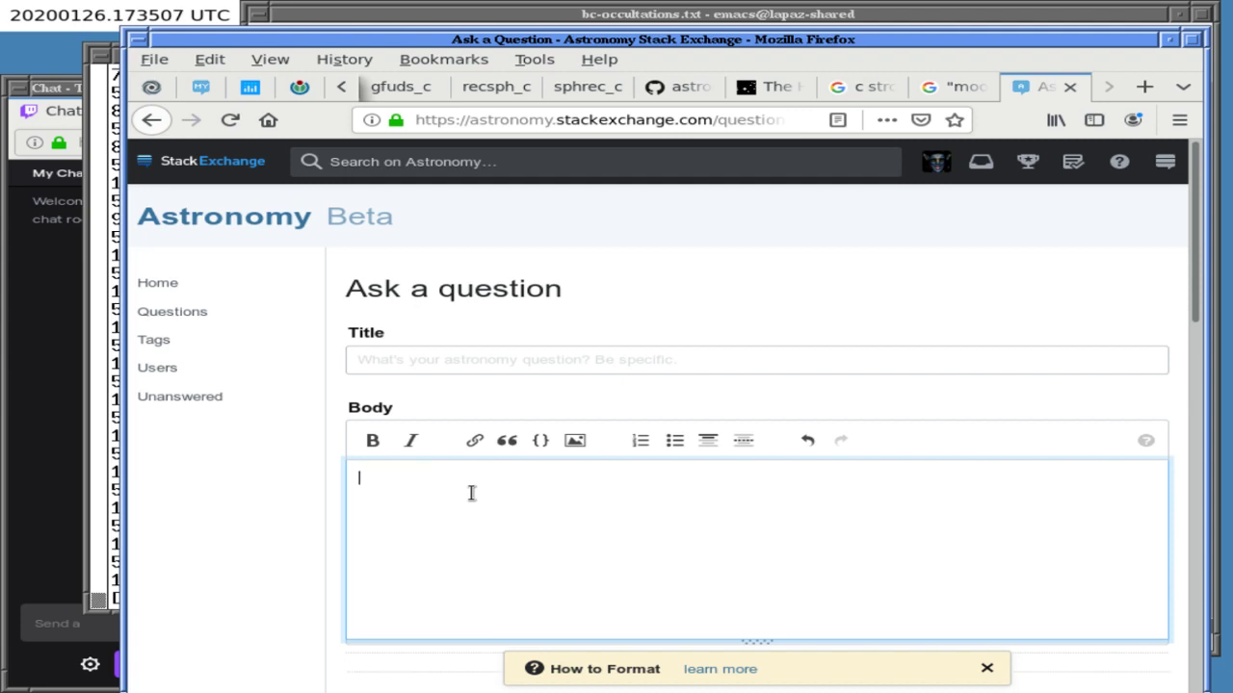
pyautogui.click(654, 249)
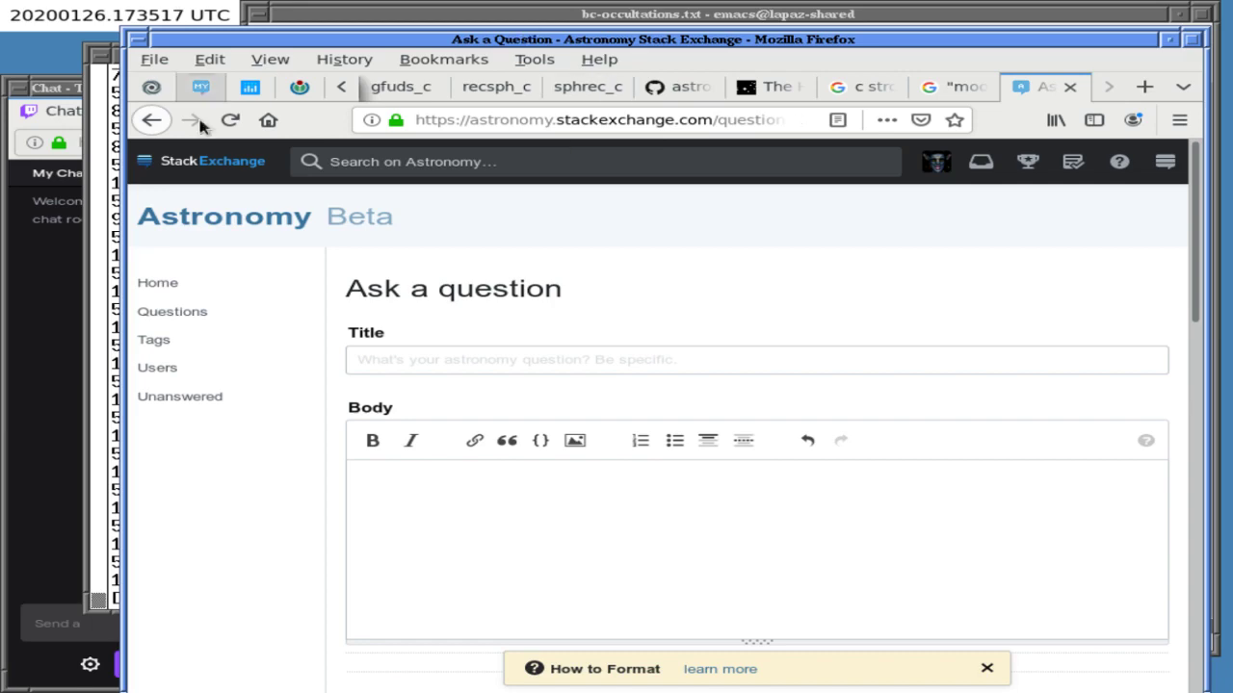
# - In the terminal, switch to the Stellarium session, cd to home, and start Mathics
pyautogui.hotkey('alt', 'Tab')
pyautogui.hotkey('ctrl', 'a')
pyautogui.press('0')
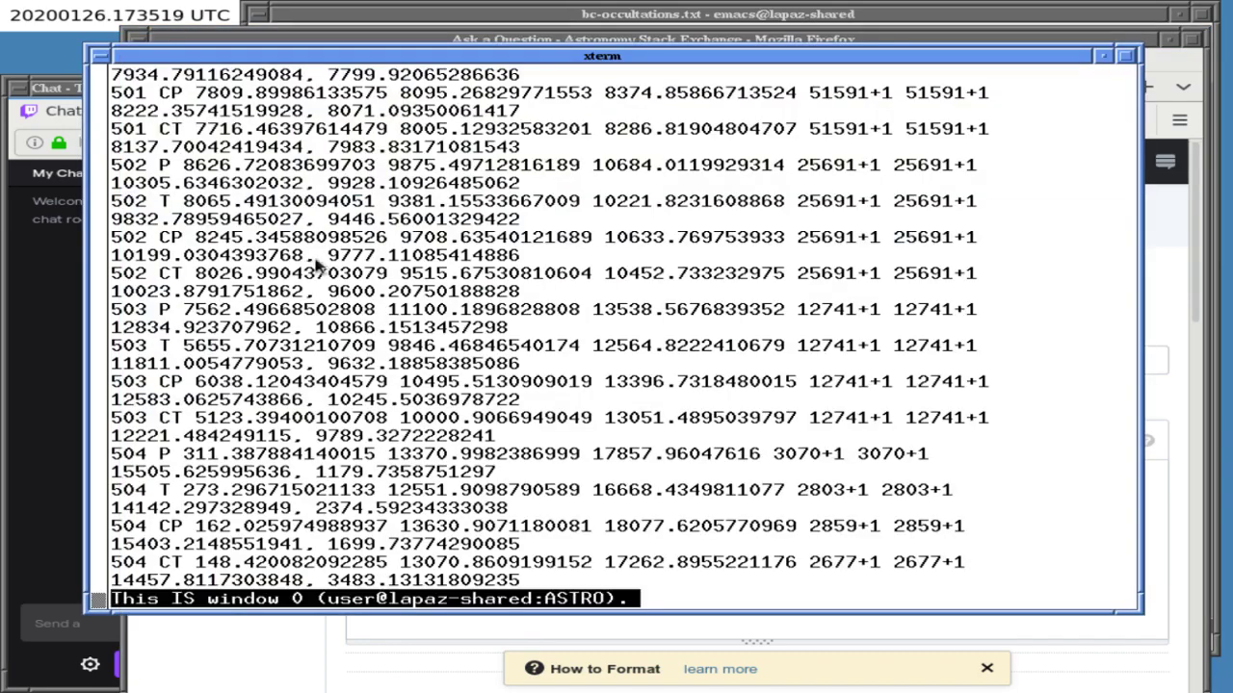
pyautogui.press('Return')
pyautogui.hotkey('ctrl', 'a')
pyautogui.press('1')
pyautogui.press('Return')
pyautogui.press('Return')
pyautogui.press('Return')
pyautogui.press('Return')
pyautogui.press('Return')
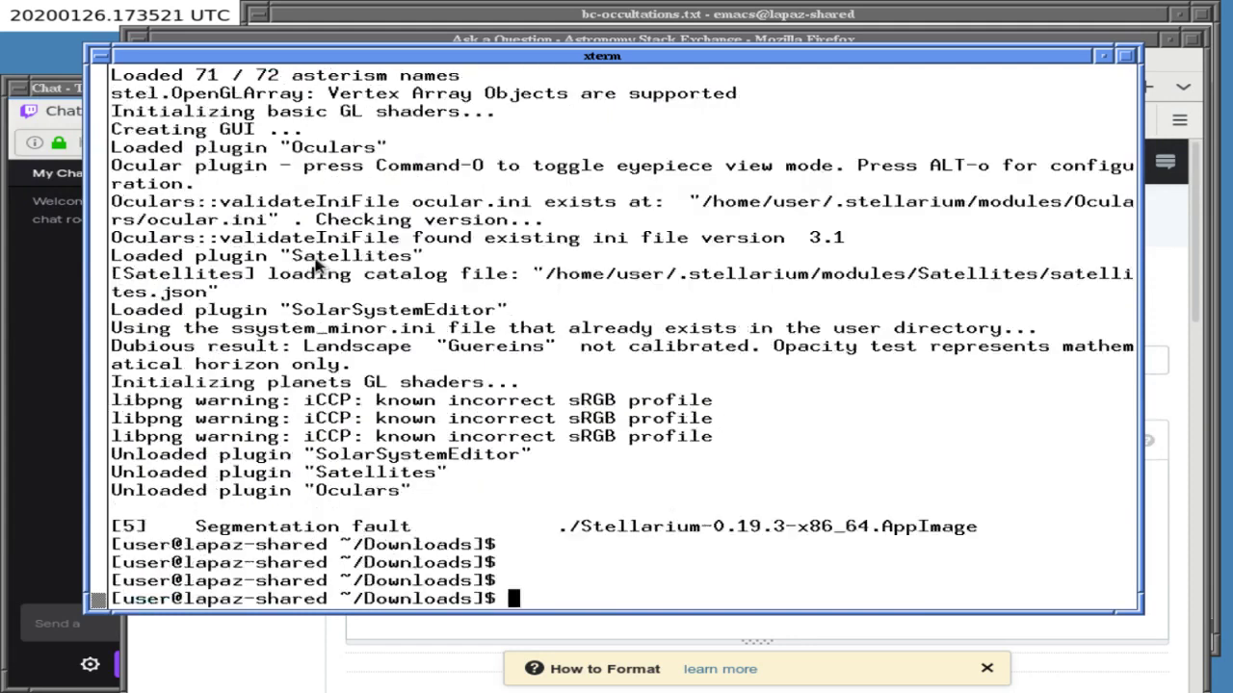
pyautogui.write('cd')
pyautogui.press('Return')
pyautogui.write('mathics')
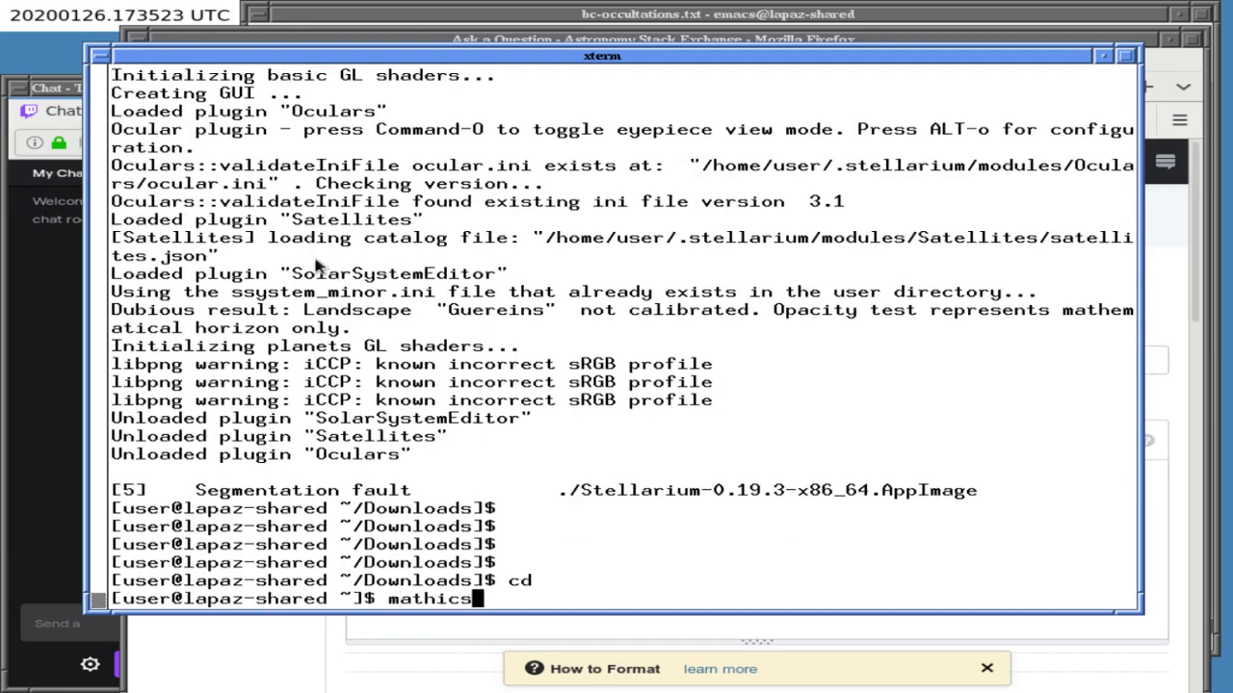
pyautogui.press('Return')
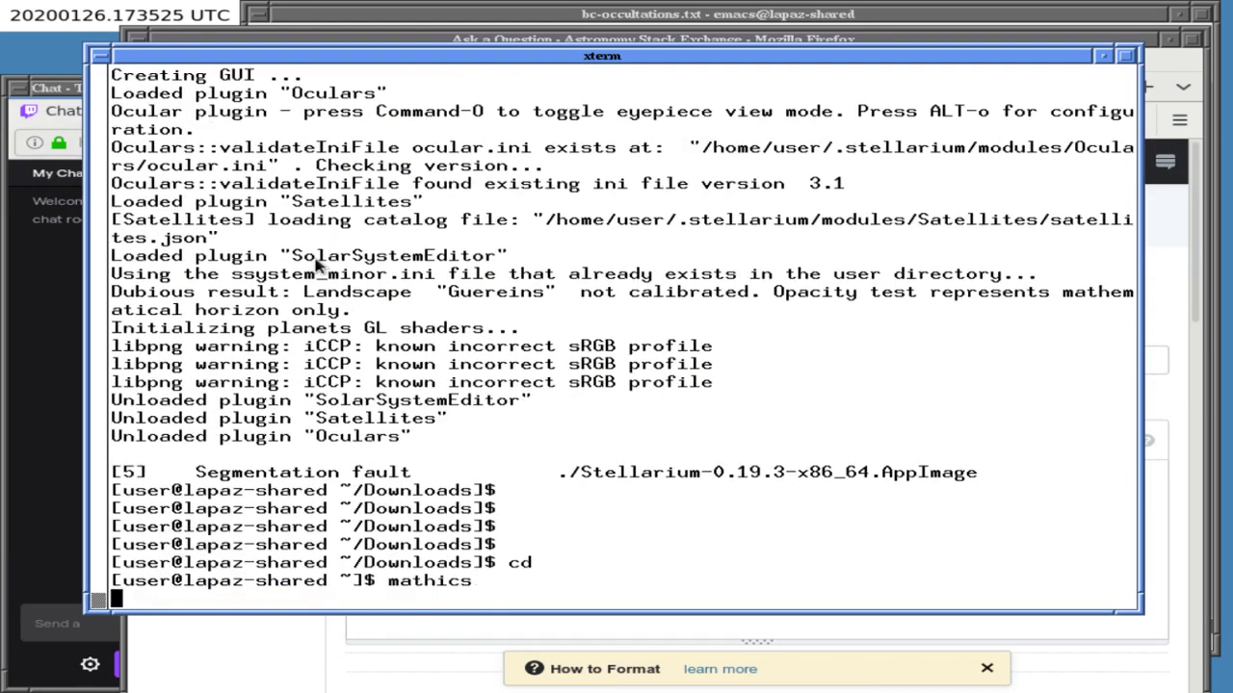
# - Evaluate Grid[1,2,3], list Grid completions, then evaluate GridBox[{1,2,3}] and its // TeXForm
pyautogui.write('Grid[1,2,3]')
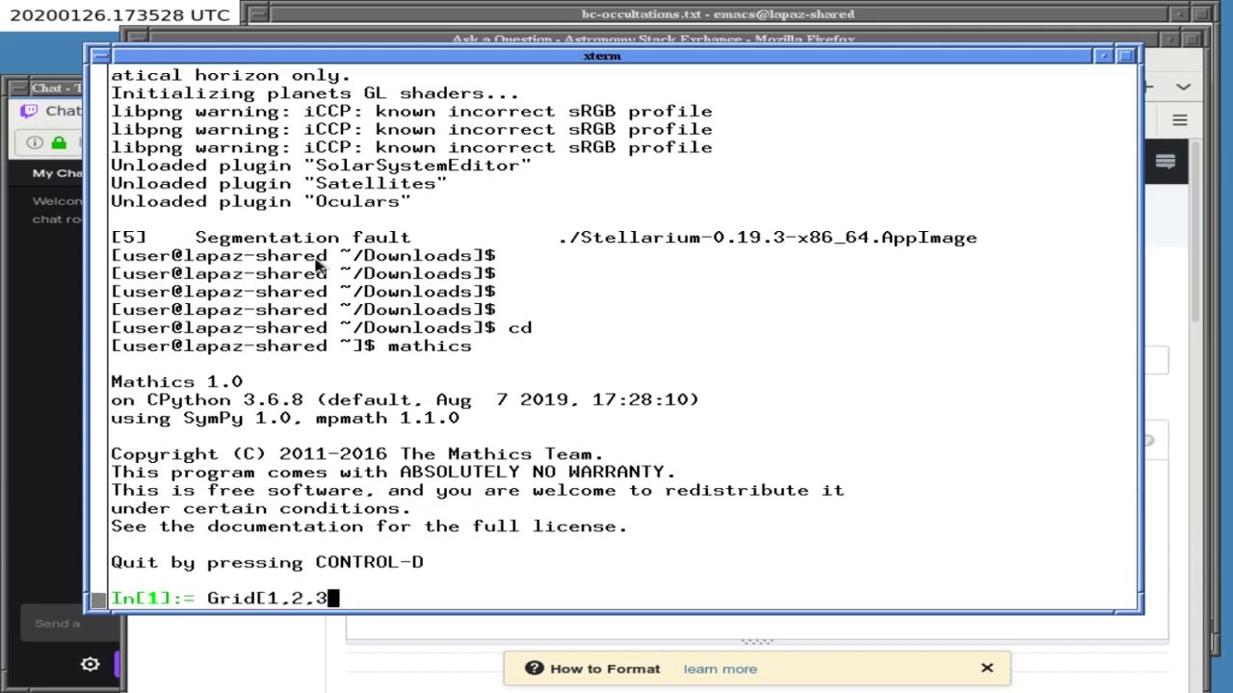
pyautogui.press('Return')
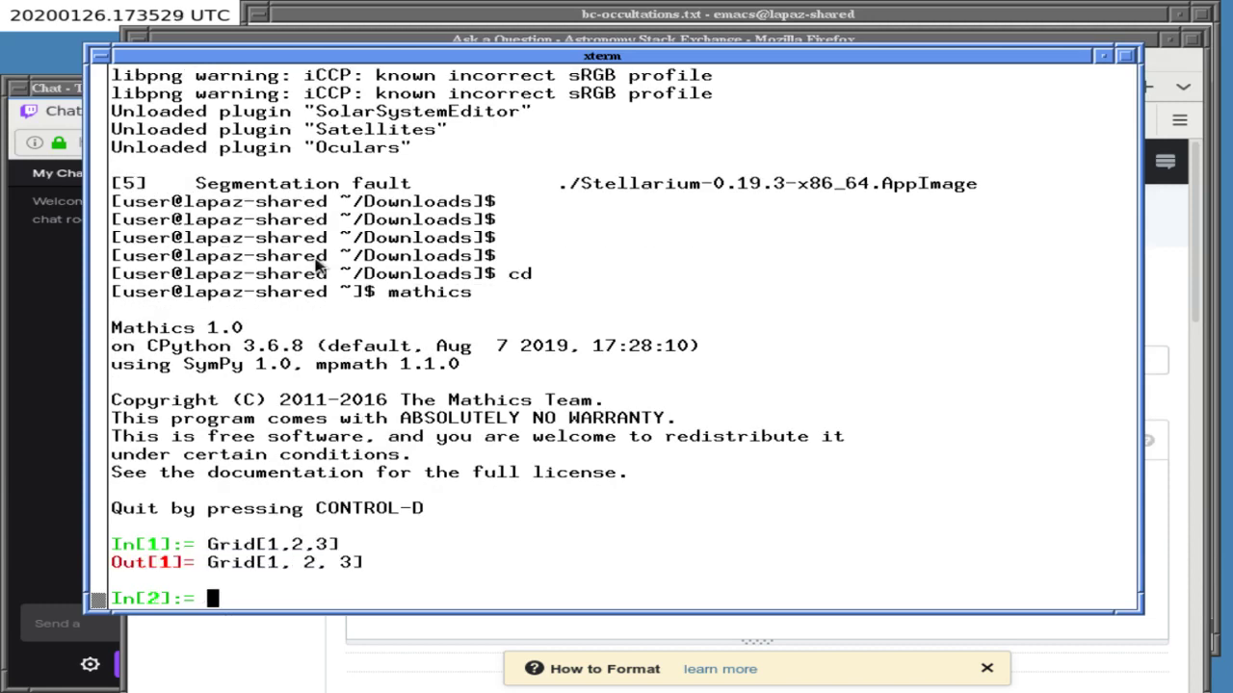
pyautogui.write('Grid')
pyautogui.press('Tab')
pyautogui.press('Tab')
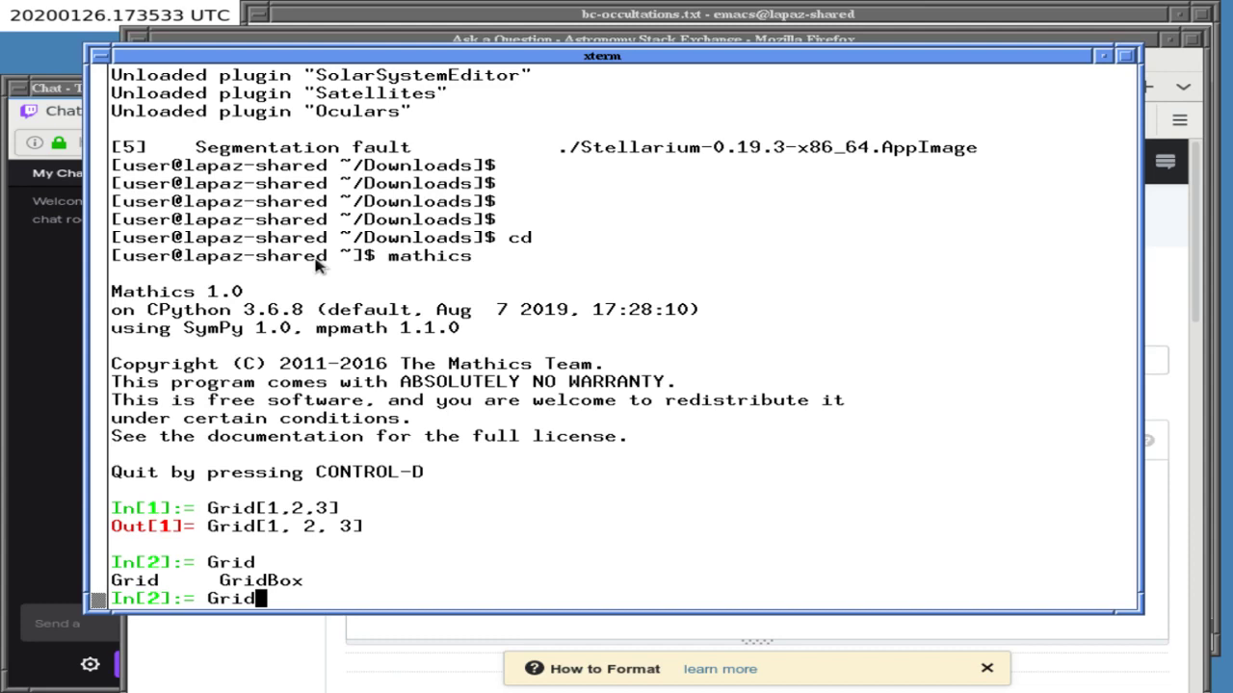
pyautogui.press('BackSpace')
pyautogui.press('BackSpace')
pyautogui.press('BackSpace')
pyautogui.press('BackSpace')
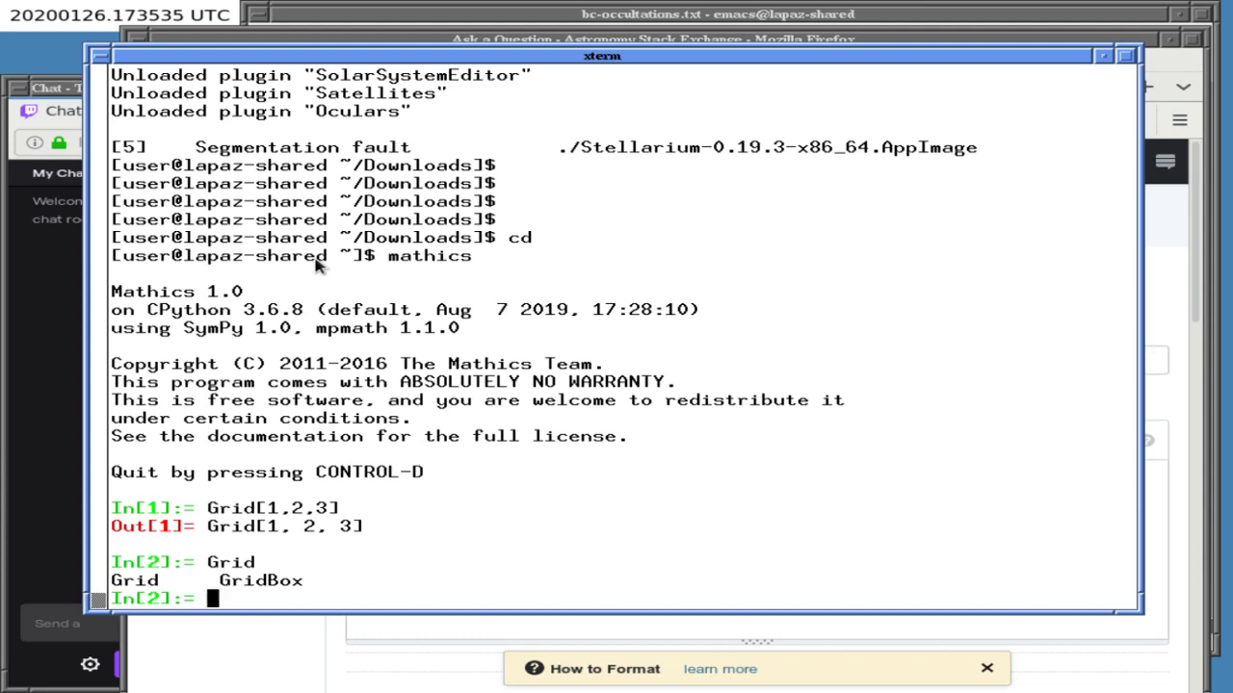
pyautogui.write('Grid')
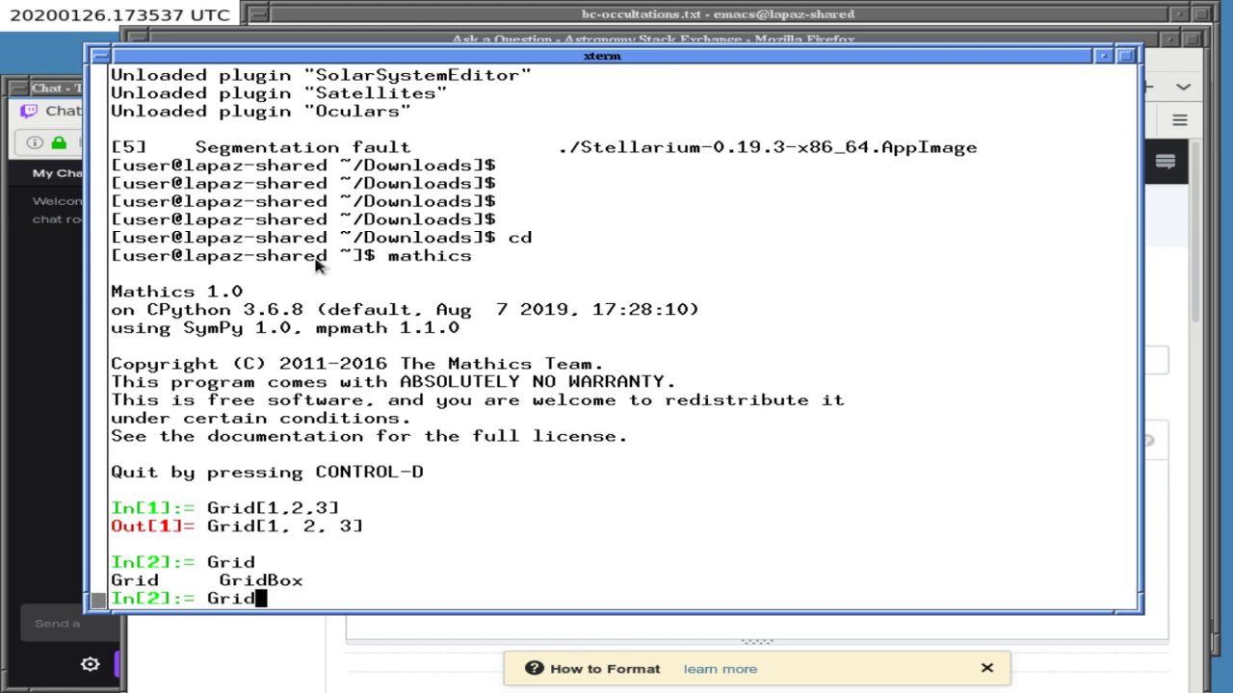
pyautogui.write('Box[{1,2,3}]')
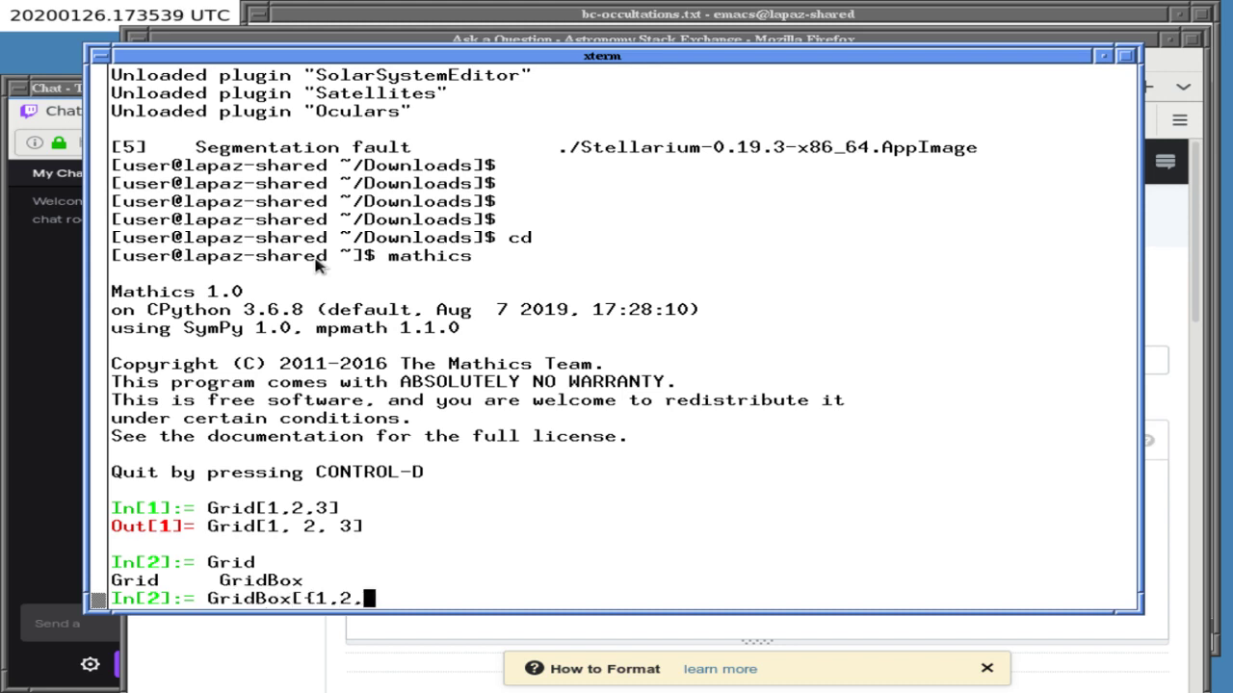
pyautogui.press('Return')
pyautogui.press('Up')
pyautogui.write('// TeXForm')
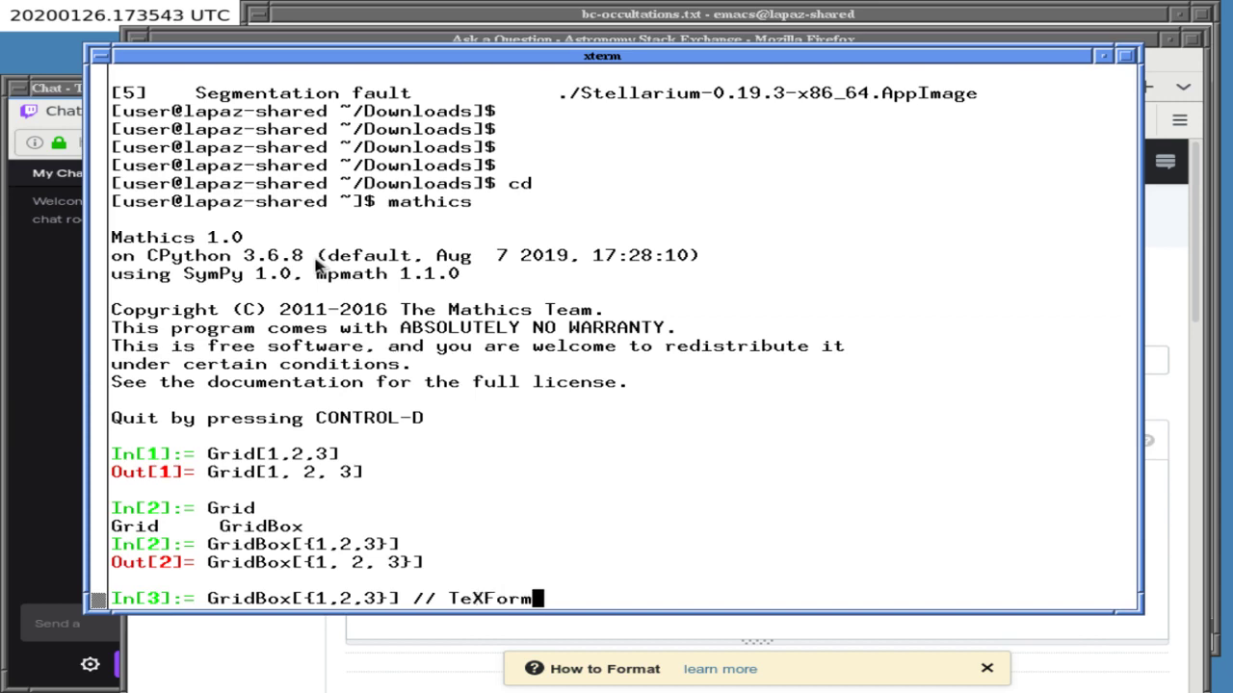
pyautogui.press('Return')
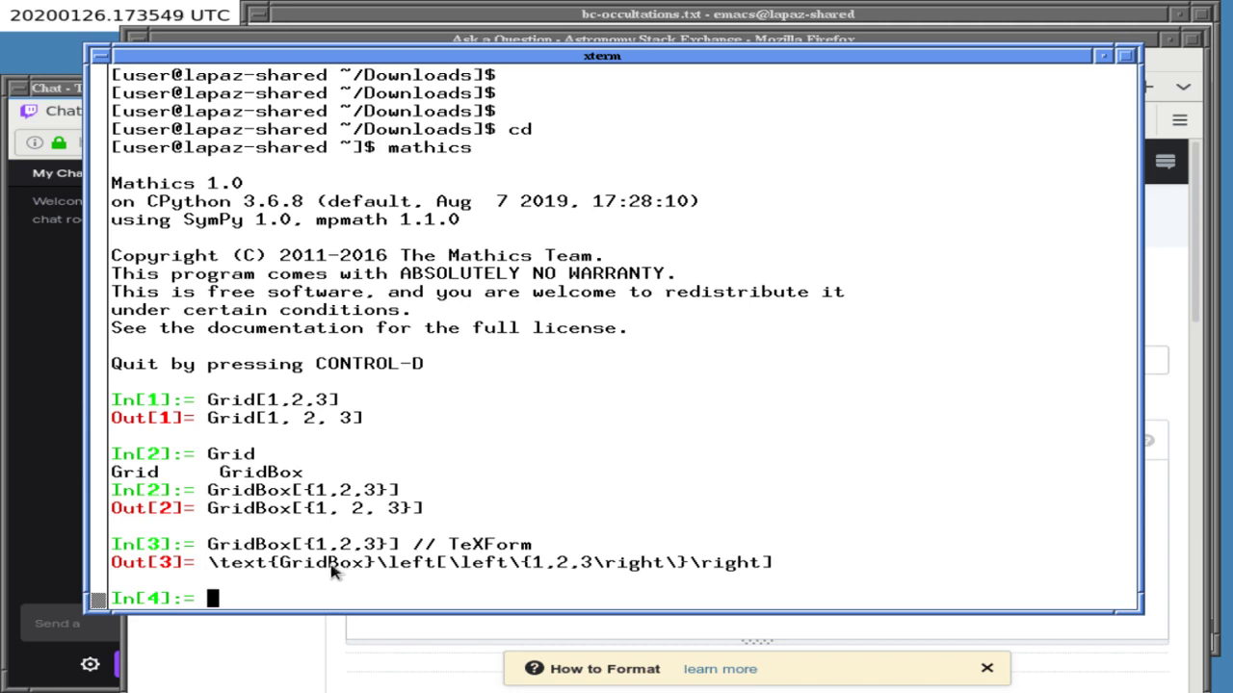
# - Edit the recalled input to evaluate Grid[{1,2,3}] // TeXForm
pyautogui.press('Up')
pyautogui.press('Up')
pyautogui.press('Down')
pyautogui.press('Left')
pyautogui.press('Left')
pyautogui.press('Left')
pyautogui.press('Left')
pyautogui.press('Left')
pyautogui.press('Left')
pyautogui.press('Left')
pyautogui.press('Left')
pyautogui.press('Left')
pyautogui.press('Left')
pyautogui.press('Left')
pyautogui.press('Left')
pyautogui.press('Left')
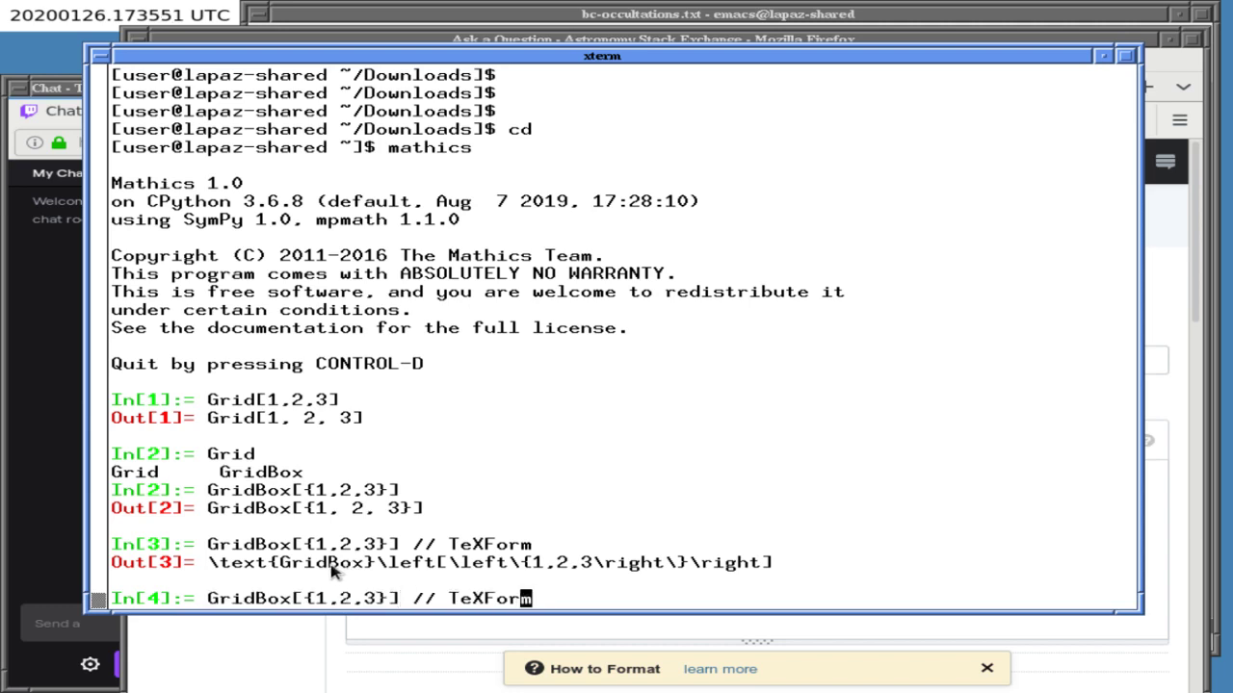
pyautogui.press('Left')
pyautogui.press('Left')
pyautogui.press('Left')
pyautogui.press('Left')
pyautogui.press('Left')
pyautogui.press('Left')
pyautogui.press('Left')
pyautogui.press('Left')
pyautogui.press('Right')
pyautogui.press('BackSpace')
pyautogui.press('BackSpace')
pyautogui.press('BackSpace')
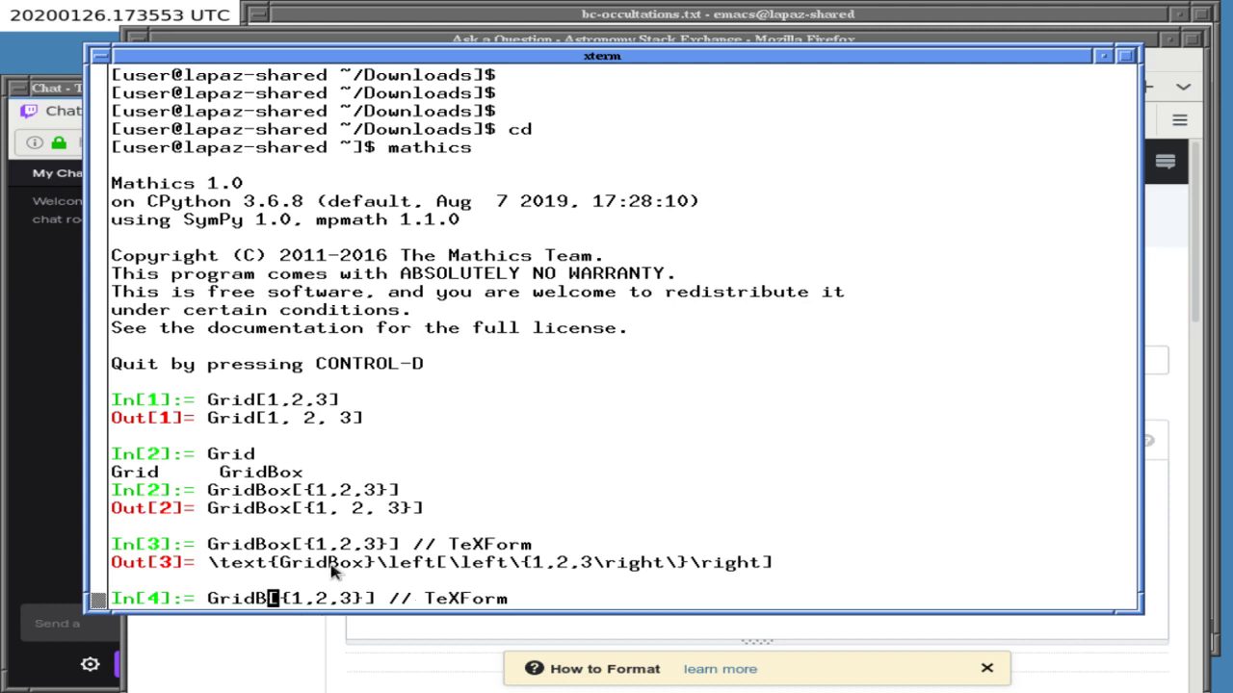
pyautogui.press('Return')
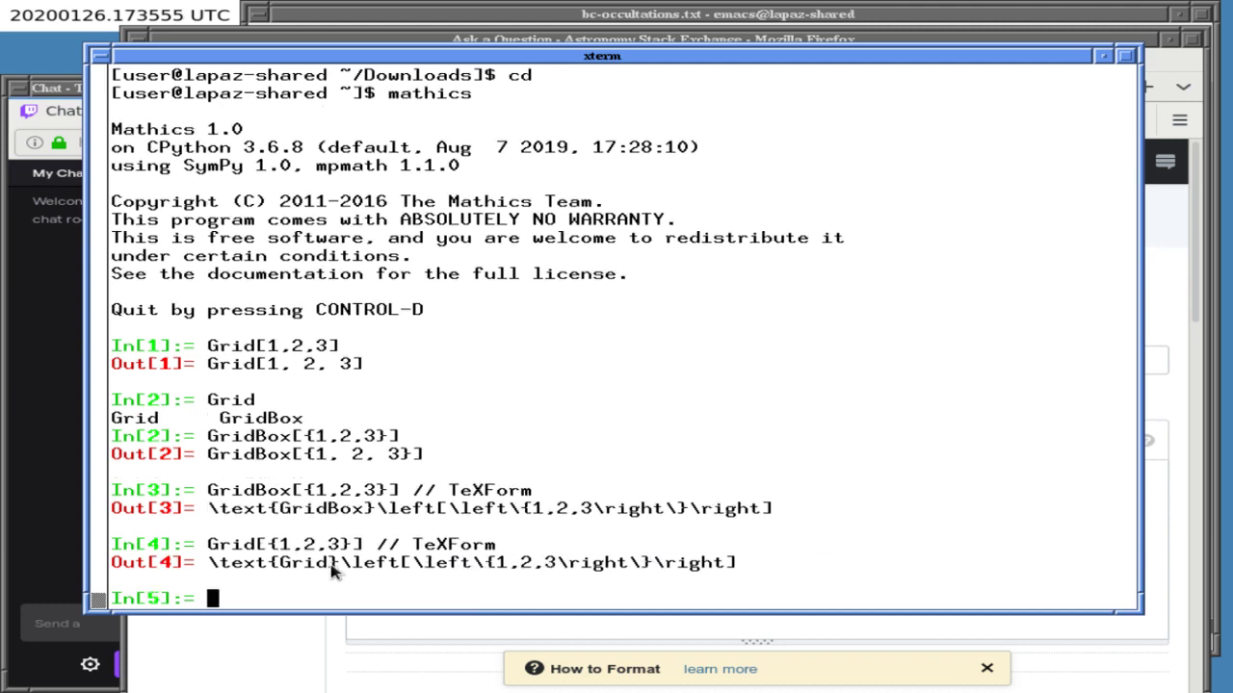
# - Evaluate Table[{1,2,3}] and then Table[{1,2,3}] // TeXForm
pyautogui.write('Table[{1,2,3}]')
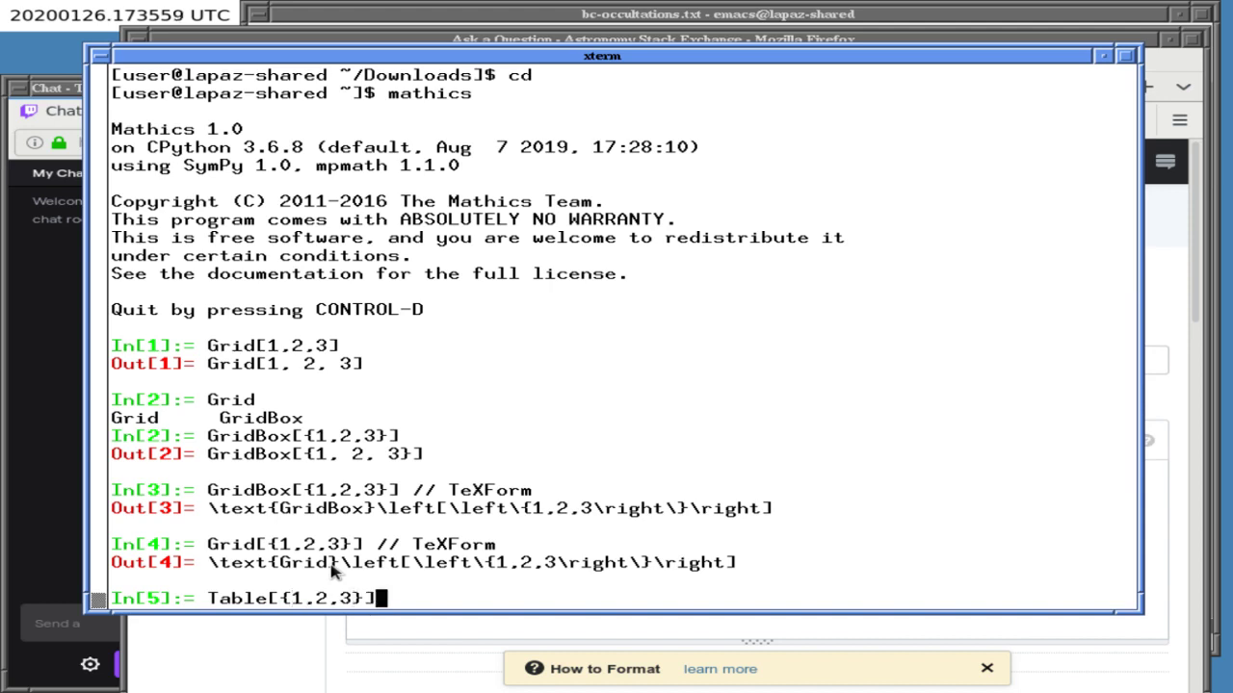
pyautogui.press('Return')
pyautogui.press('Up')
pyautogui.write('// TeXForm')
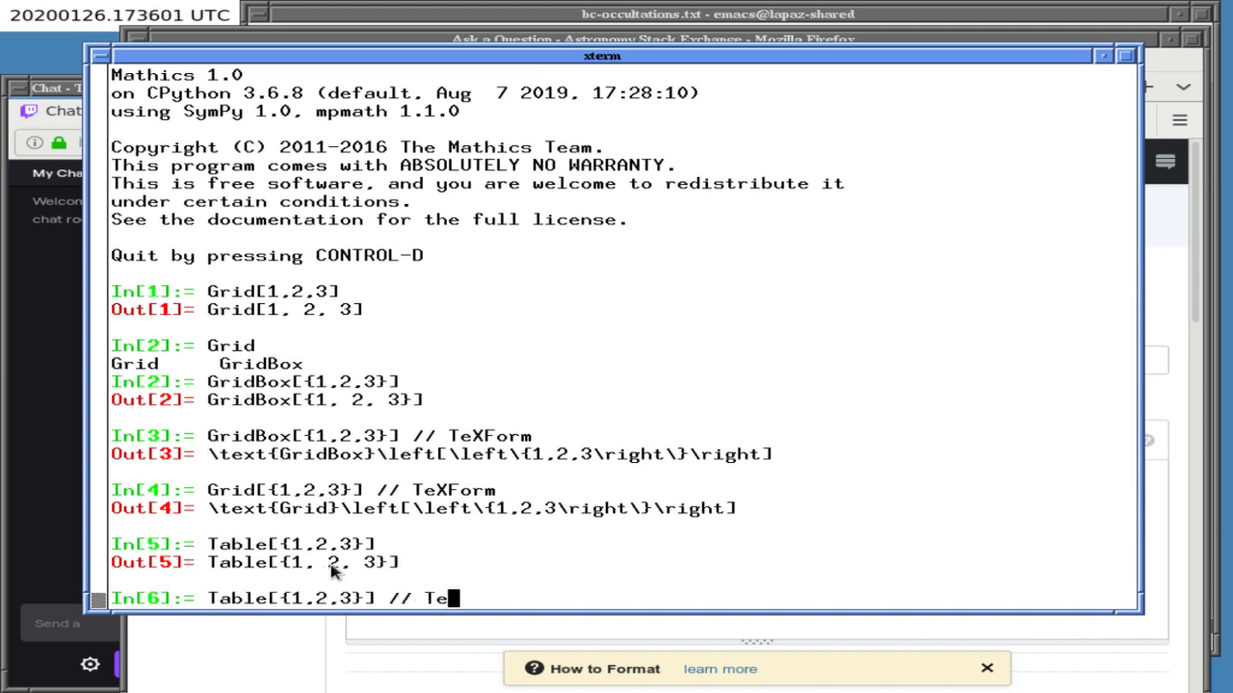
pyautogui.press('Return')
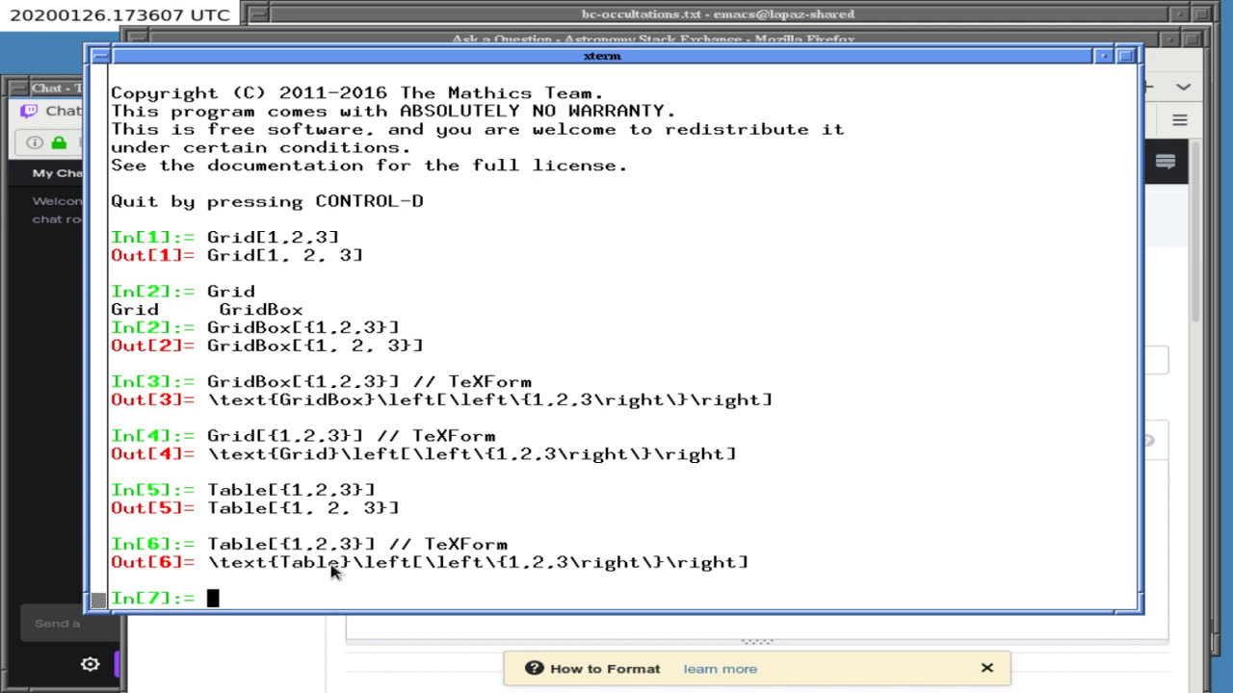
# - Evaluate {1,2,3} // TeXForm, getting \left\{1,2,3\right\}, then quit Mathics with Ctrl-D
pyautogui.press('Up')
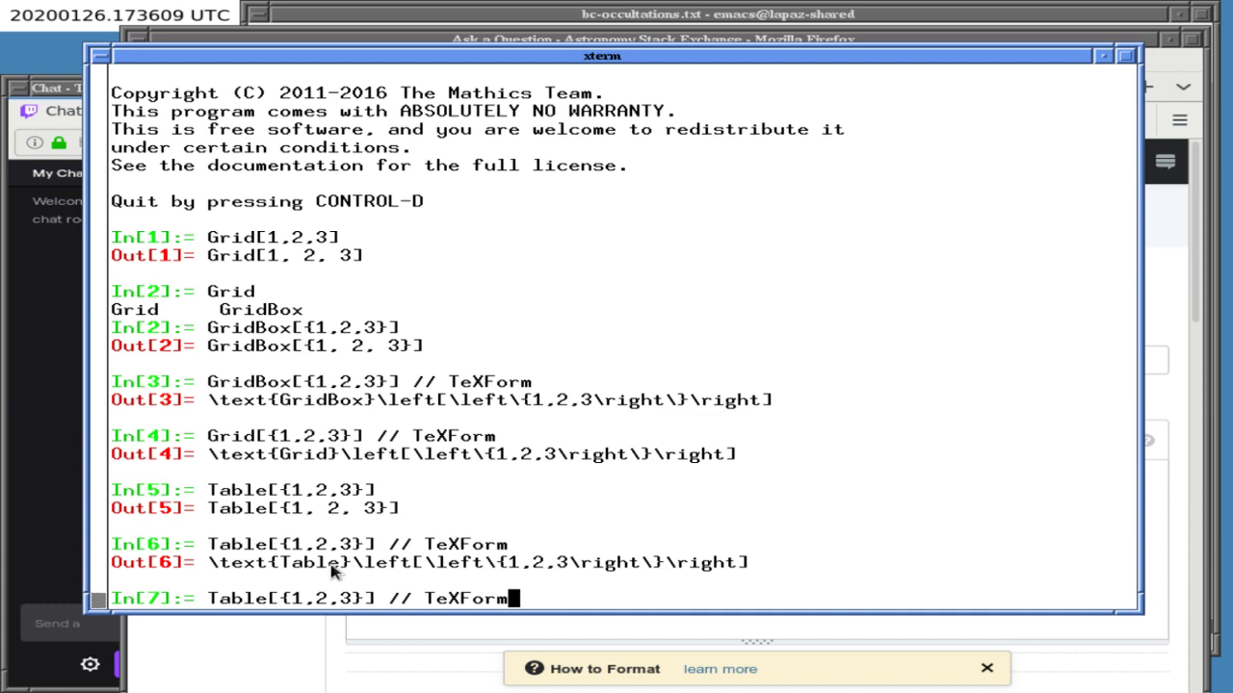
pyautogui.hotkey('ctrl', 'u')
pyautogui.write('{1,')
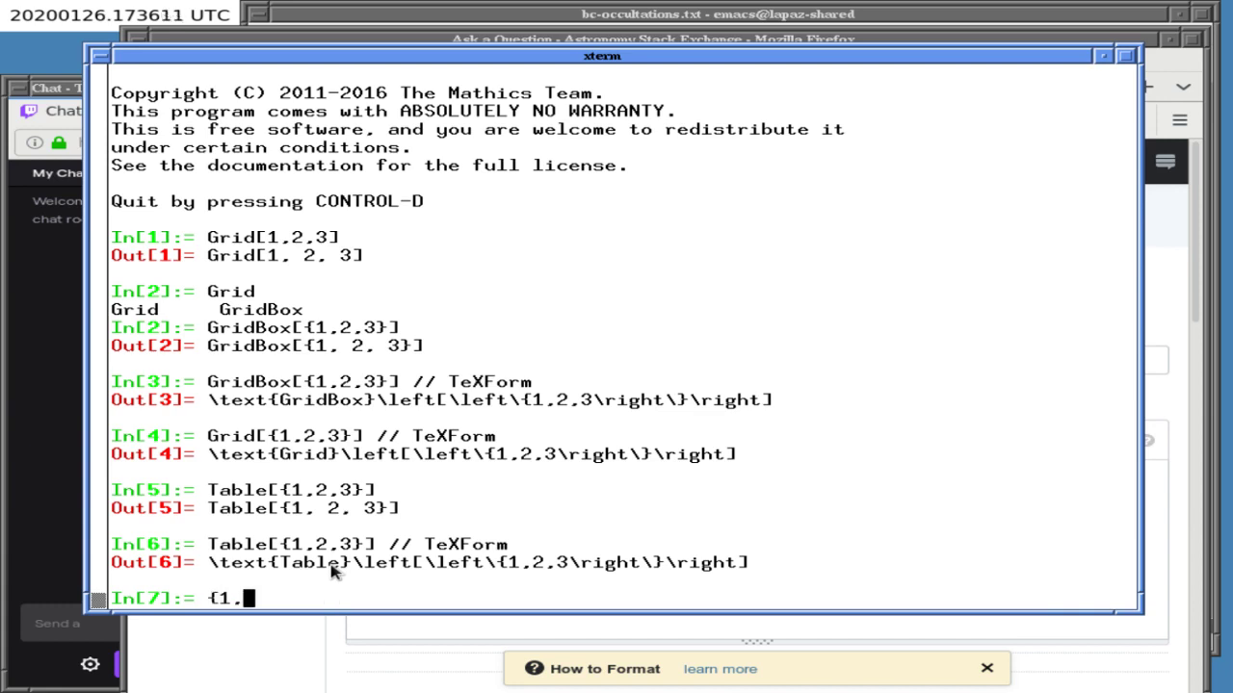
pyautogui.write('2,3}')
pyautogui.press('Return')
pyautogui.press('Up')
pyautogui.write('// ')
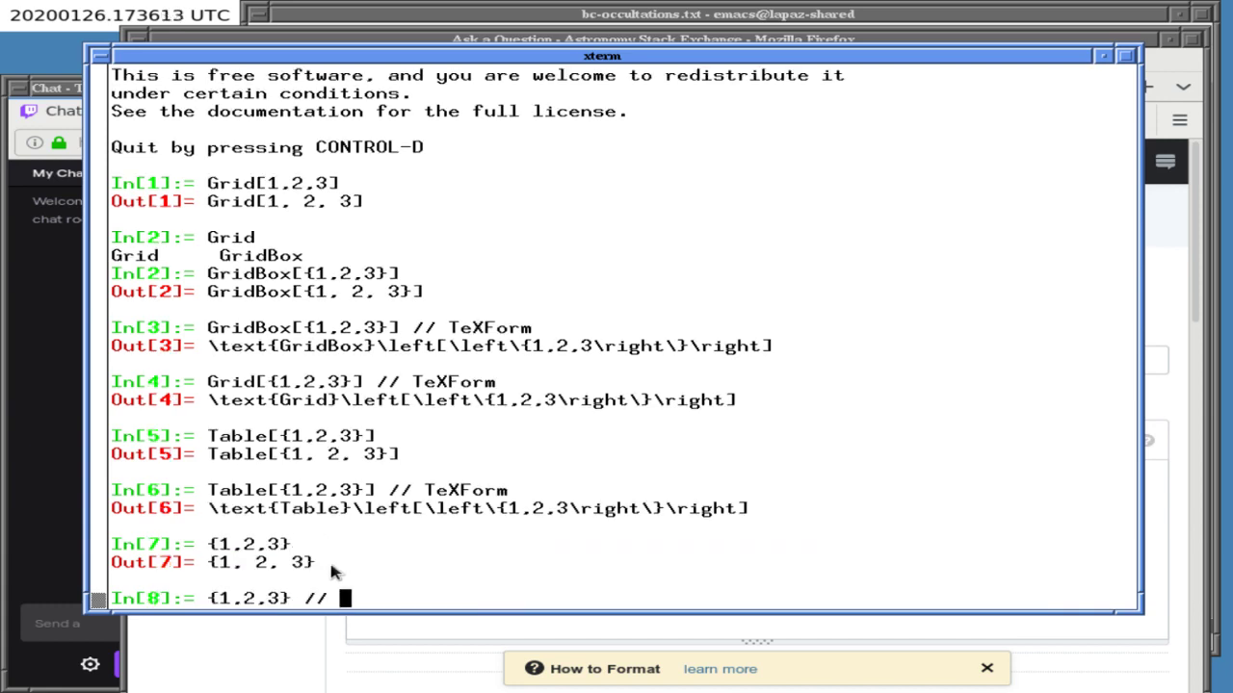
pyautogui.write('TeXForm')
pyautogui.press('Return')
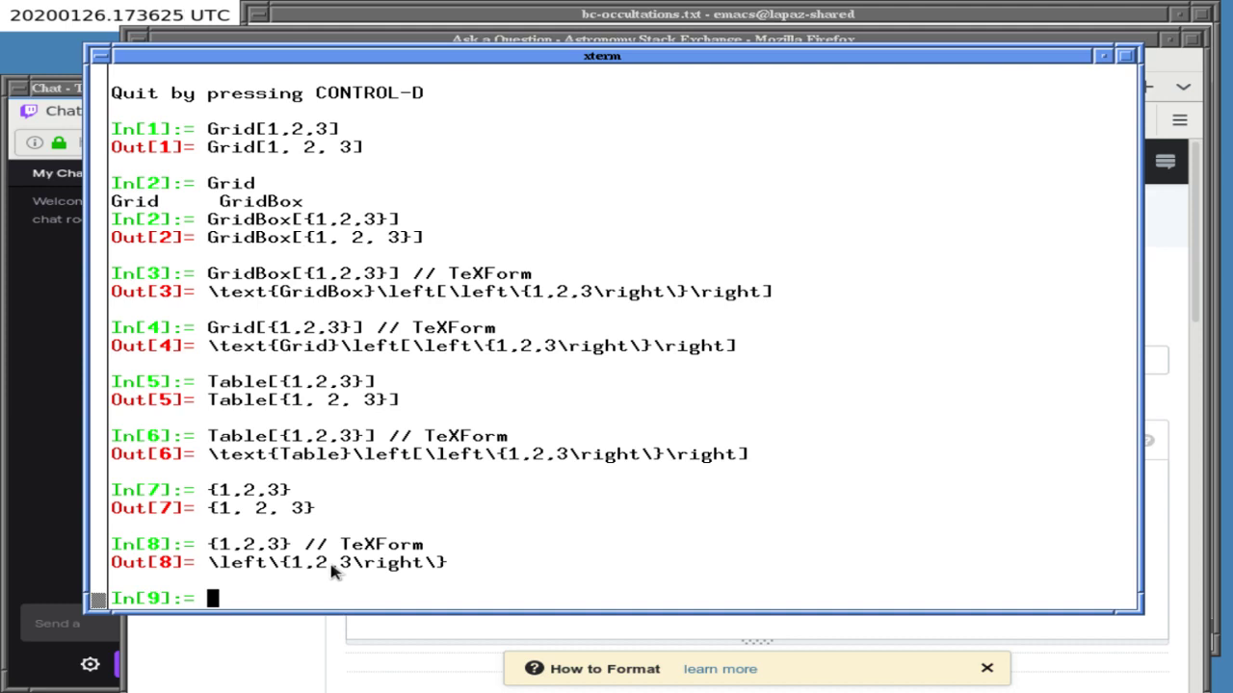
pyautogui.hotkey('ctrl', 'd')
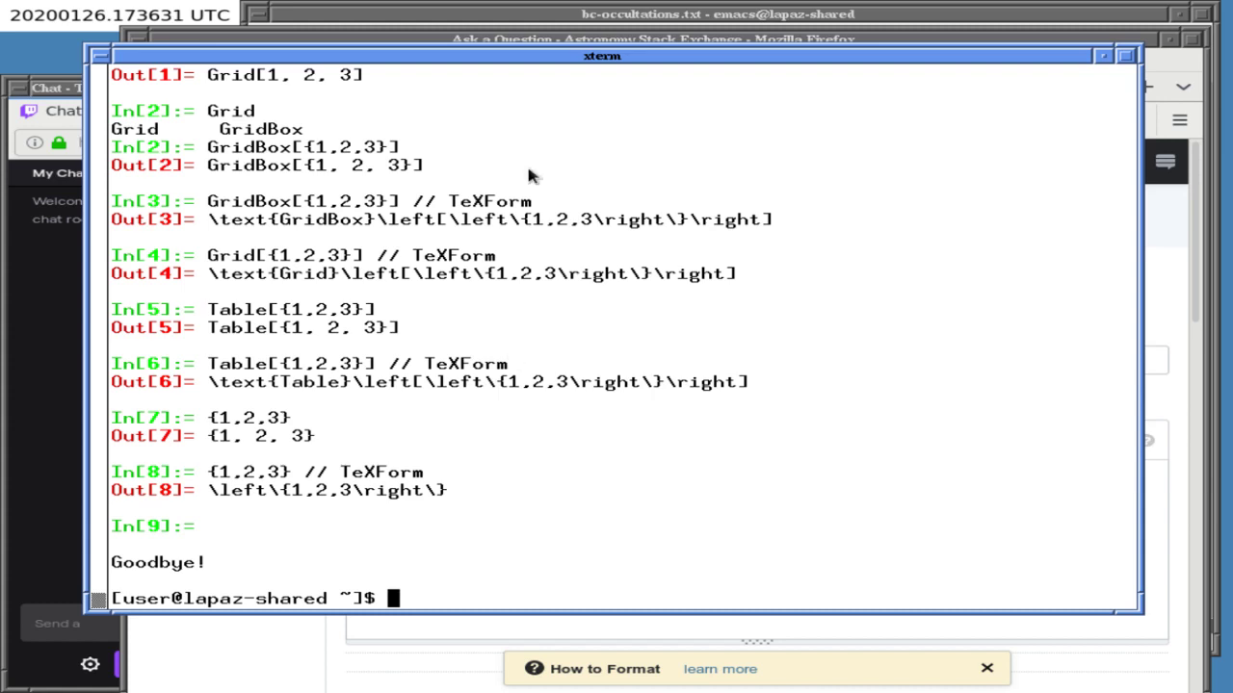
pyautogui.click(561, 41)
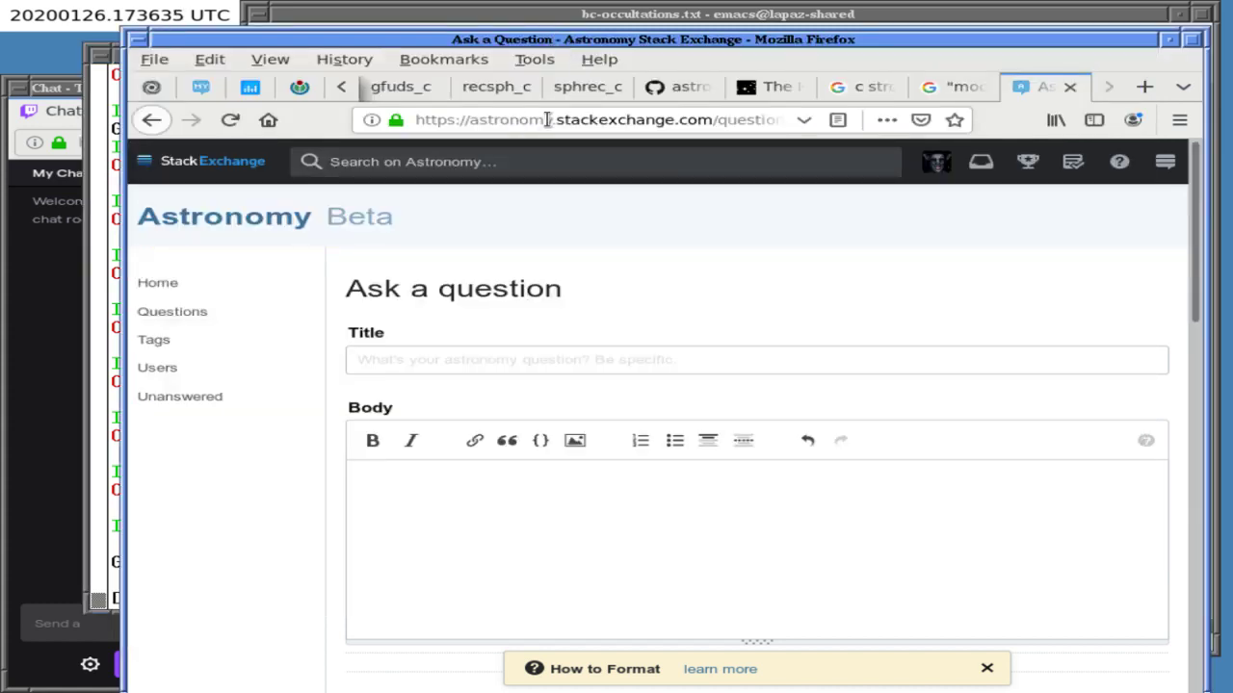
# - On the Google tab, search for 'create latex tables online'
pyautogui.click(956, 86)
pyautogui.scroll(-3, 831, 199)
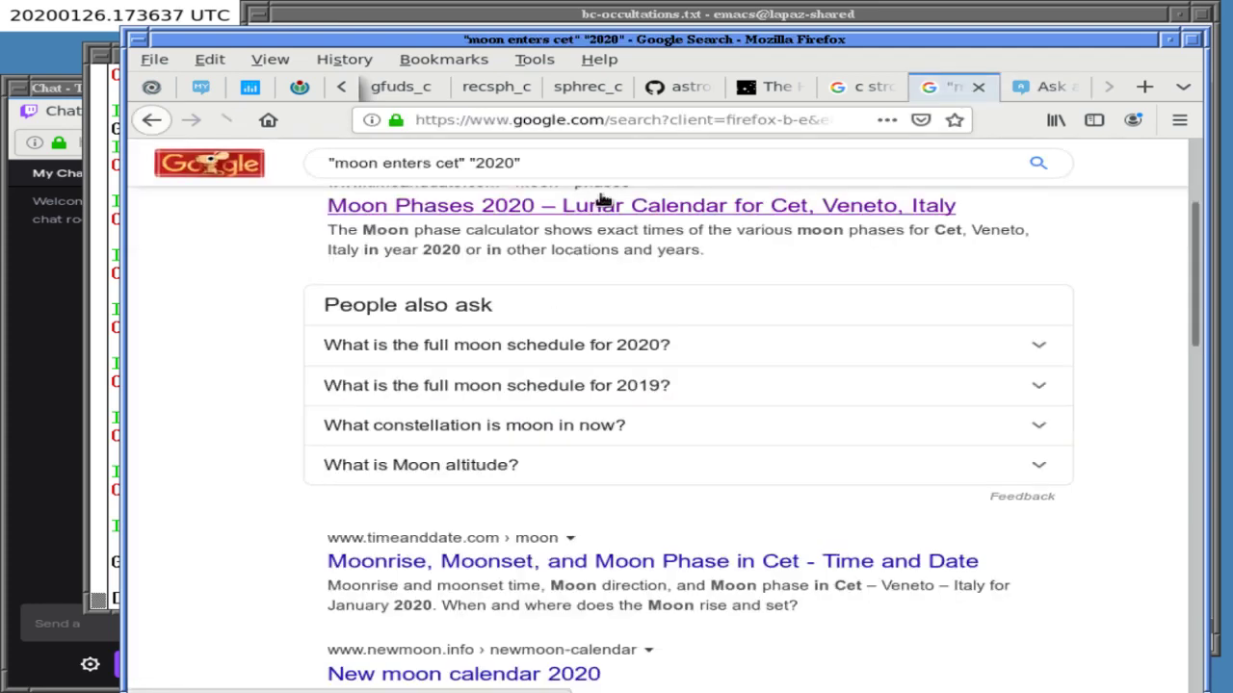
pyautogui.click(571, 169)
pyautogui.press('BackSpace')
pyautogui.press('BackSpace')
pyautogui.press('BackSpace')
pyautogui.press('BackSpace')
pyautogui.press('BackSpace')
pyautogui.press('BackSpace')
pyautogui.press('BackSpace')
pyautogui.press('BackSpace')
pyautogui.press('BackSpace')
pyautogui.press('BackSpace')
pyautogui.press('BackSpace')
pyautogui.press('BackSpace')
pyautogui.press('BackSpace')
pyautogui.press('BackSpace')
pyautogui.press('BackSpace')
pyautogui.press('BackSpace')
pyautogui.press('BackSpace')
pyautogui.press('BackSpace')
pyautogui.press('BackSpace')
pyautogui.press('BackSpace')
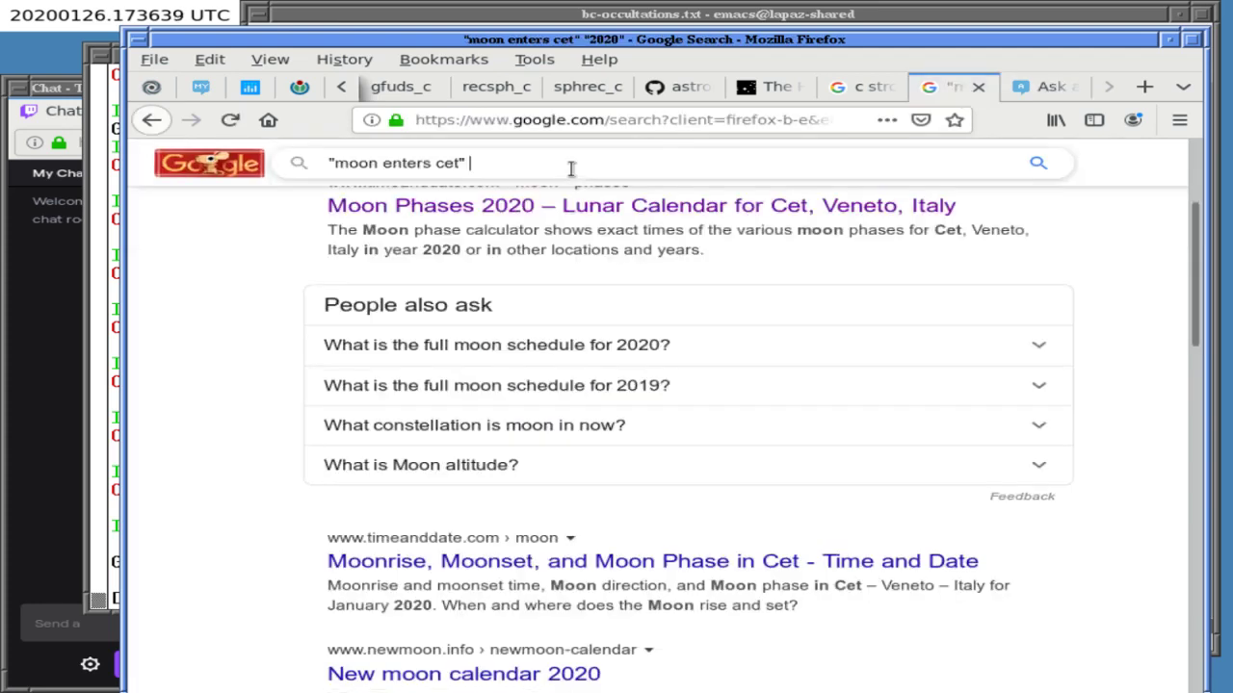
pyautogui.write('crea')
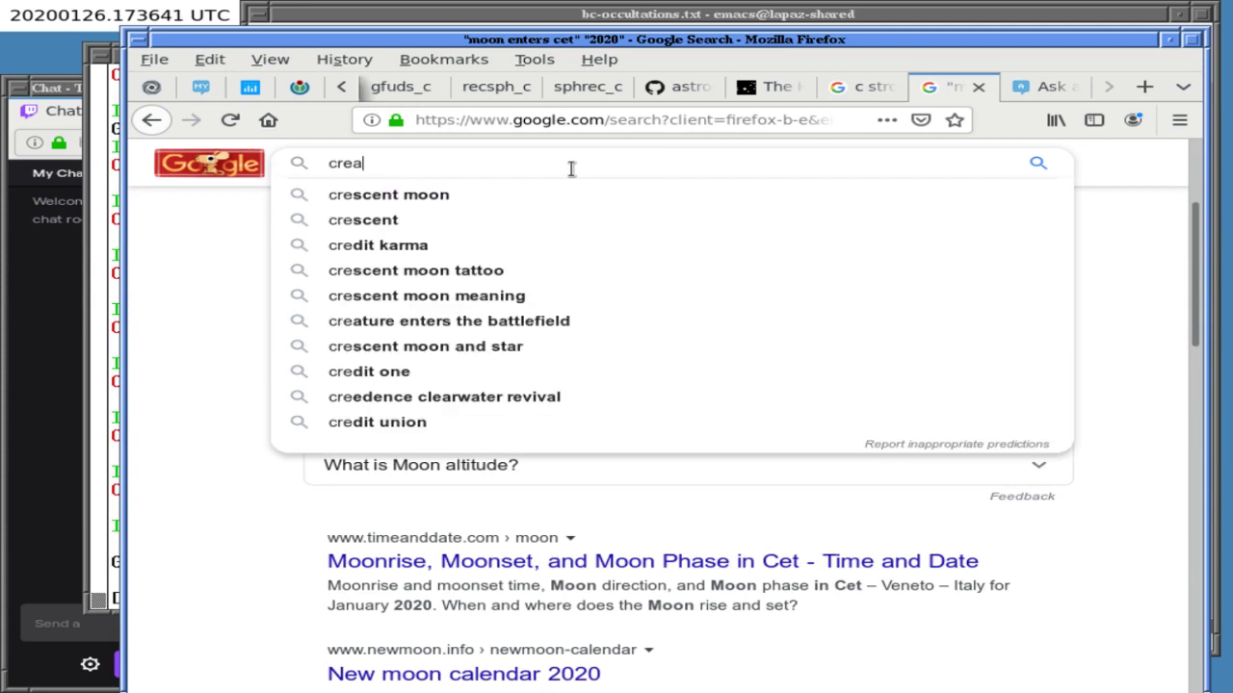
pyautogui.write('te latex tabl')
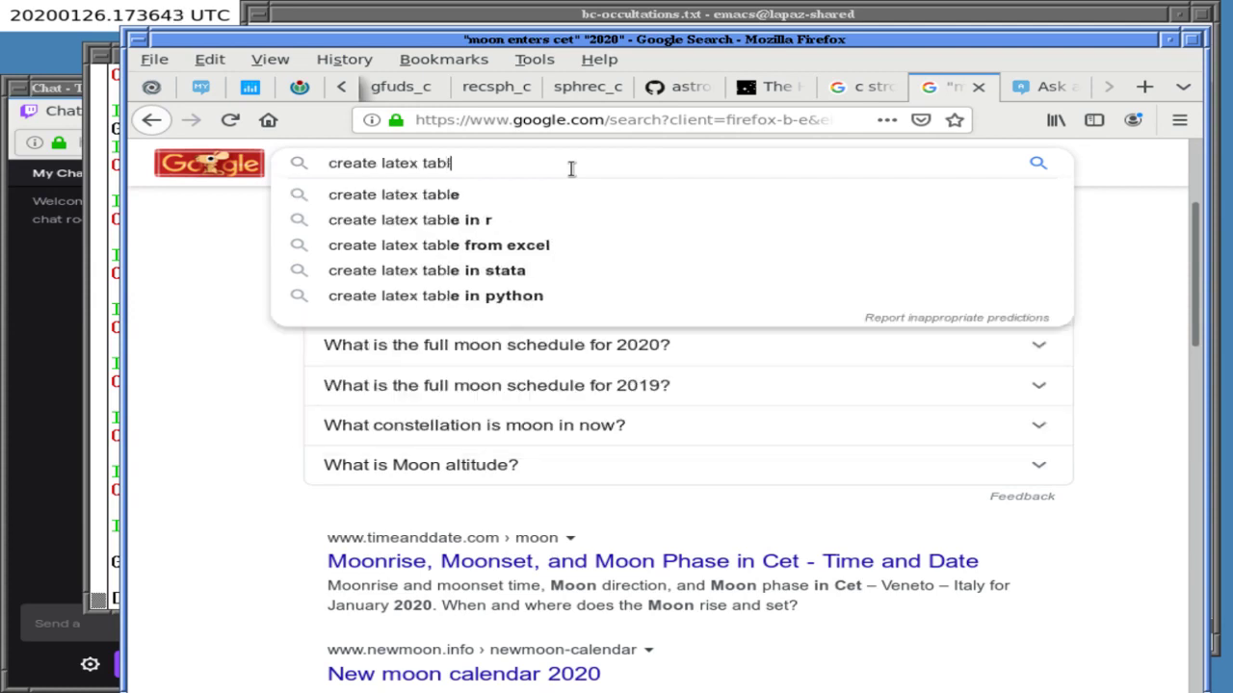
pyautogui.write('es online')
pyautogui.press('Return')
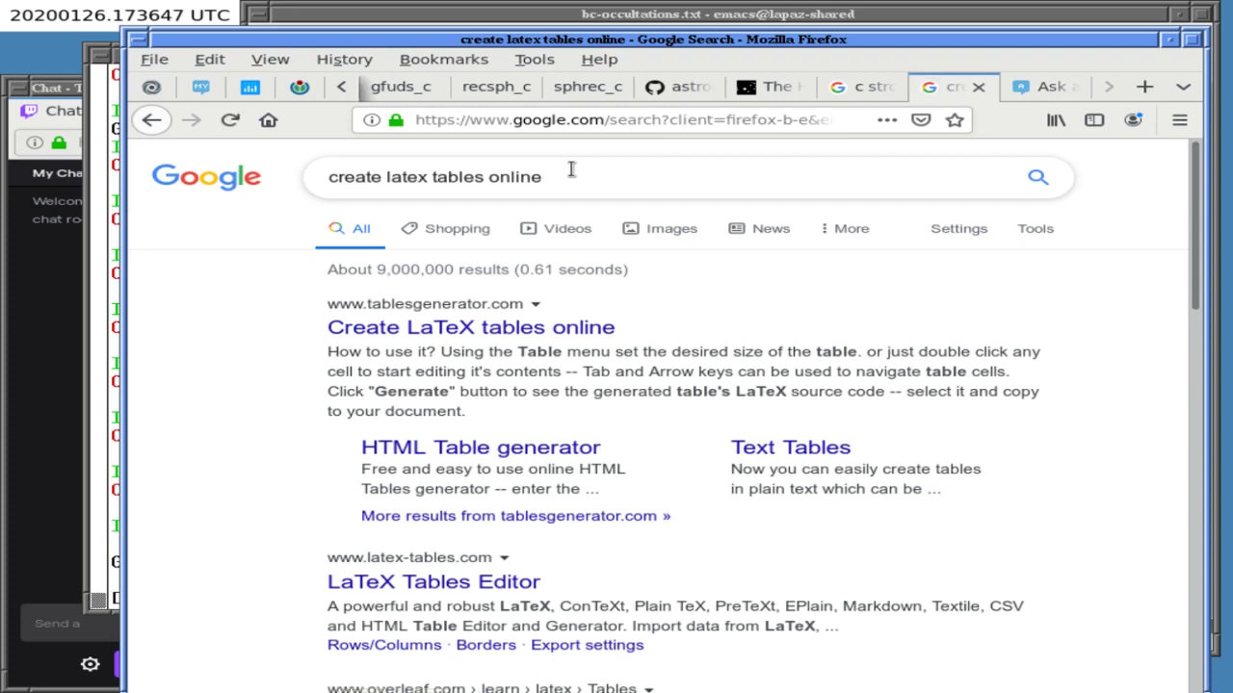
# - Open the tablesgenerator.com result in a new tab and switch to it
pyautogui.rightClick(472, 330)
pyautogui.click(457, 263)
pyautogui.click(1055, 87)
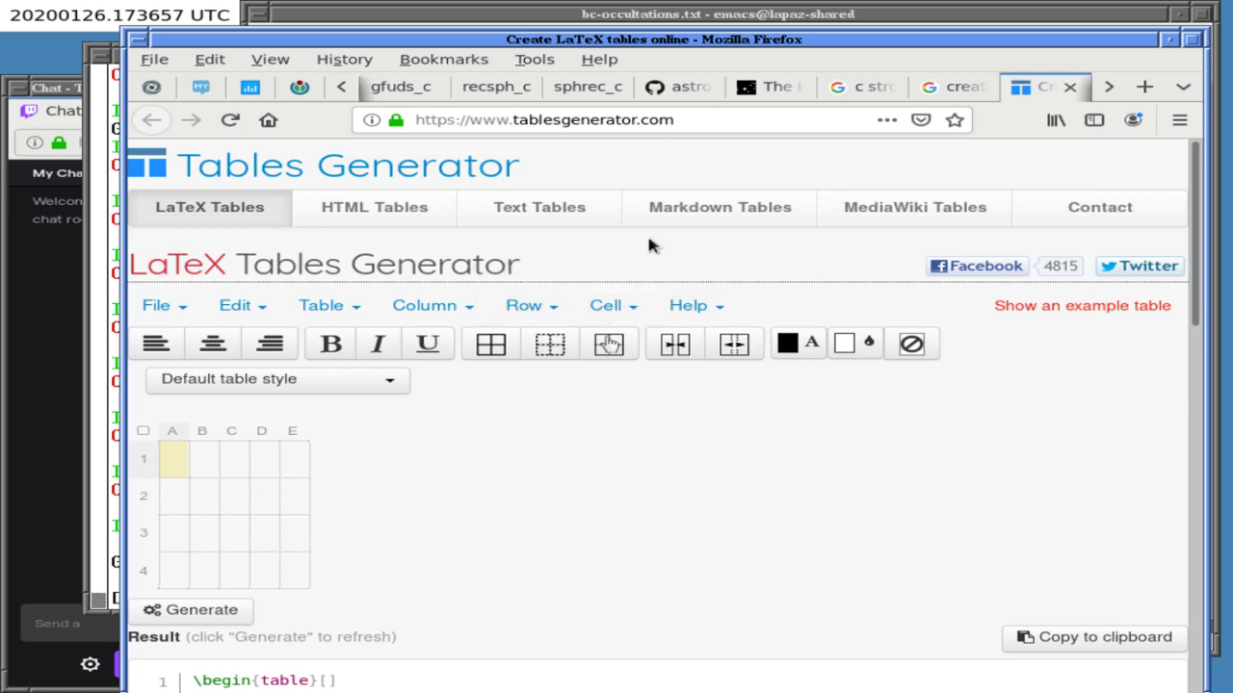
pyautogui.scroll(-5, 650, 245)
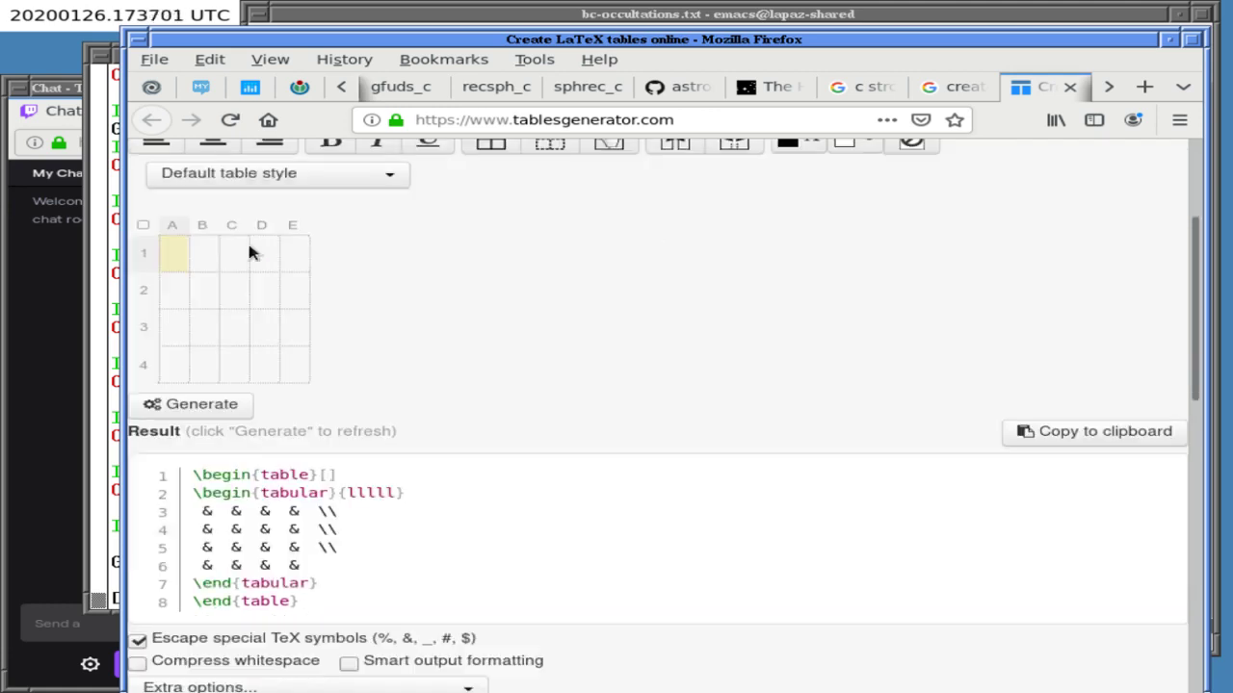
pyautogui.click(173, 229)
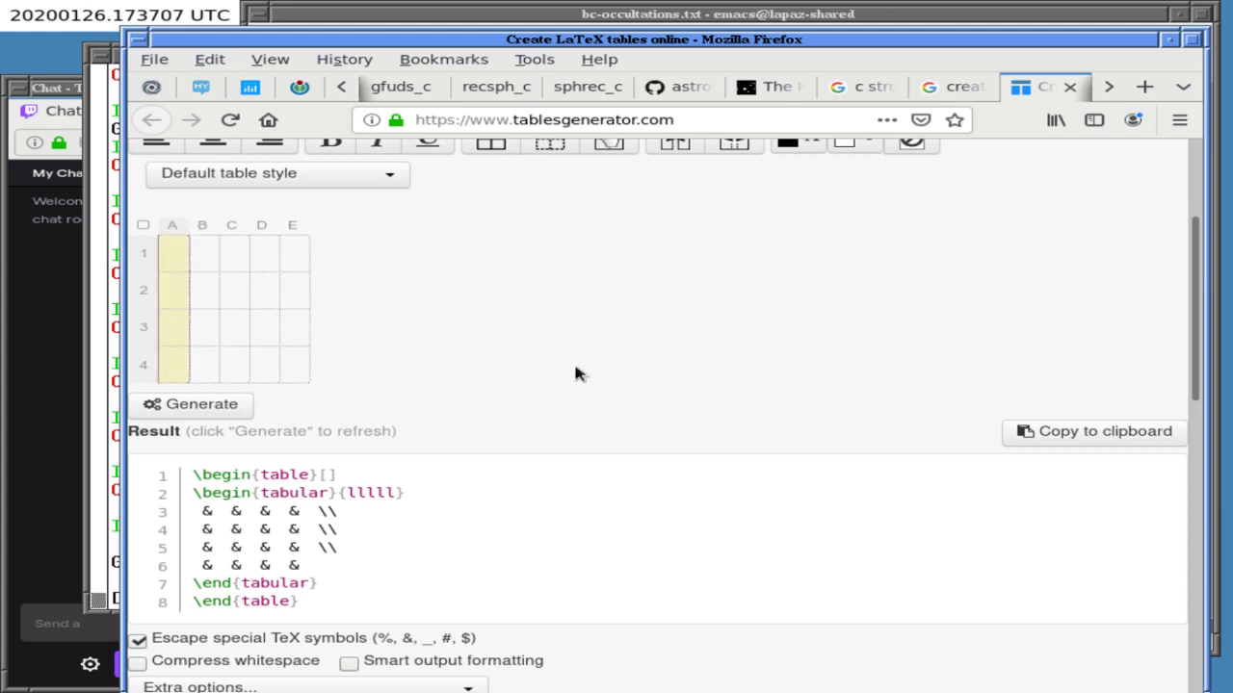
pyautogui.scroll(3, 574, 374)
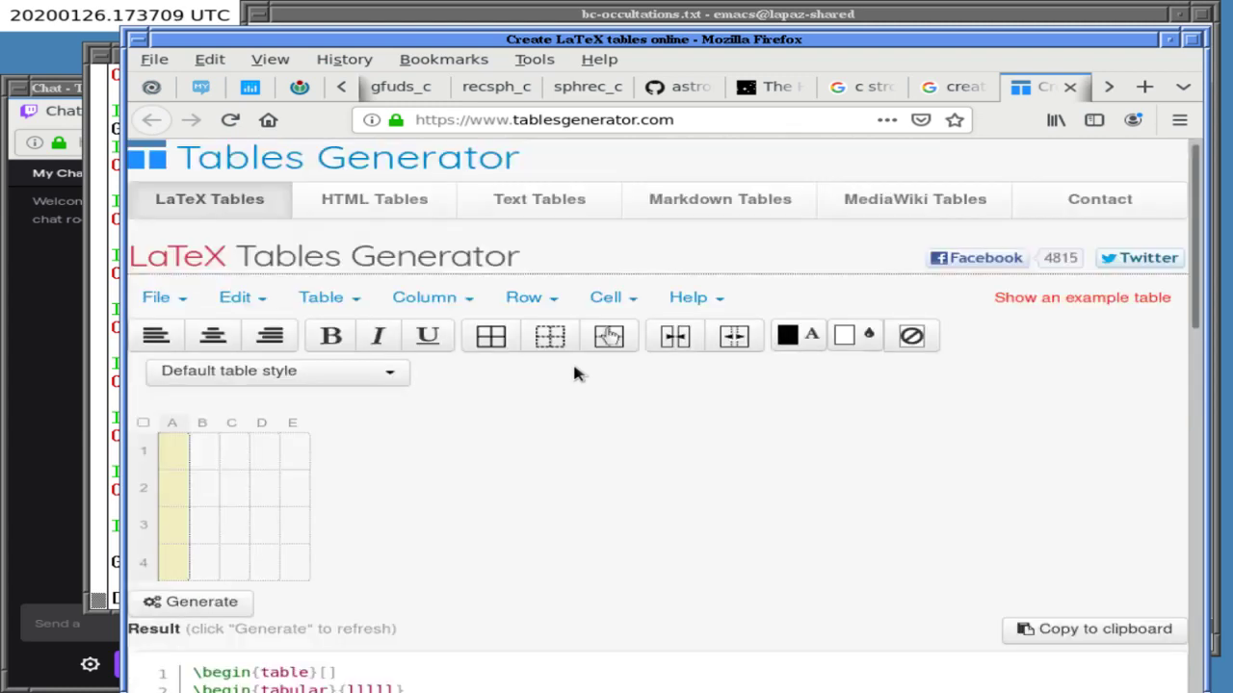
pyautogui.scroll(-1, 574, 374)
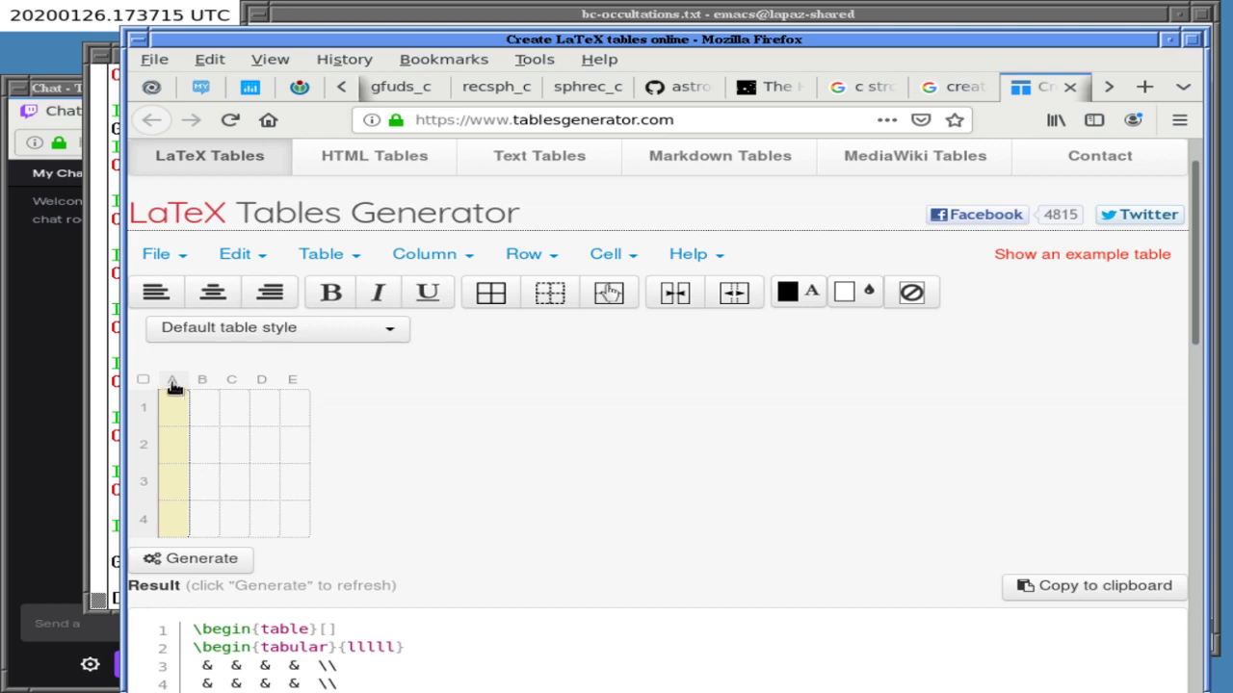
pyautogui.click(173, 385)
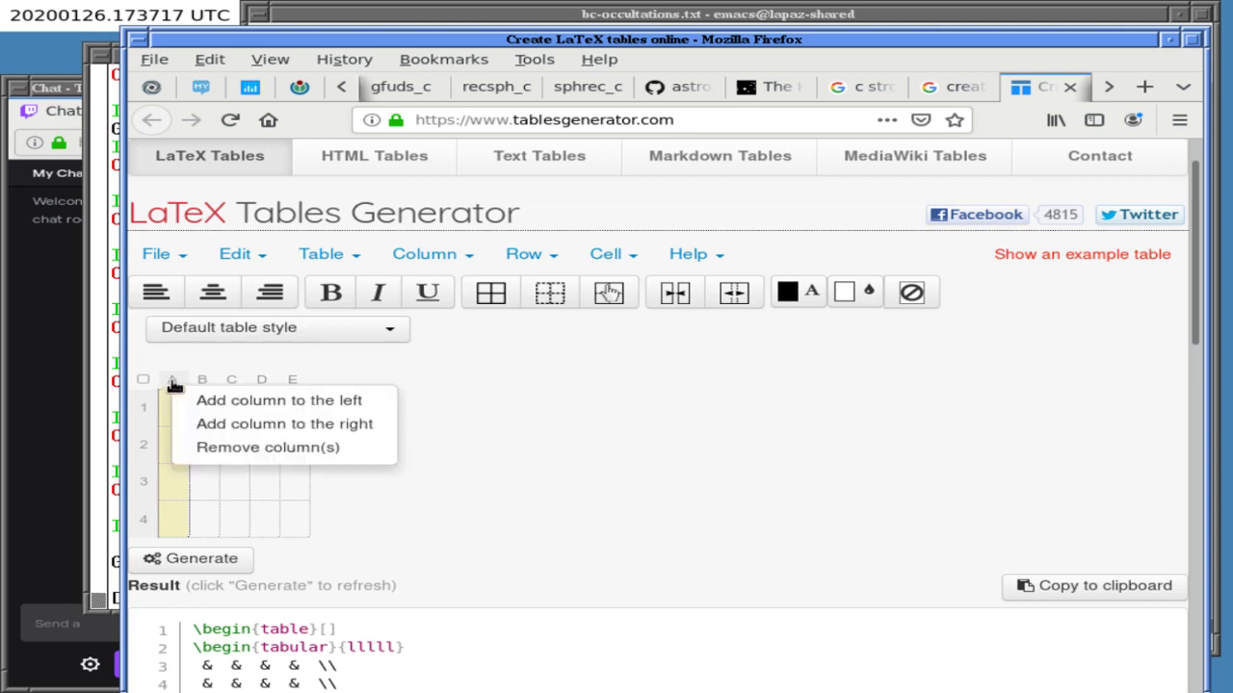
pyautogui.click(554, 366)
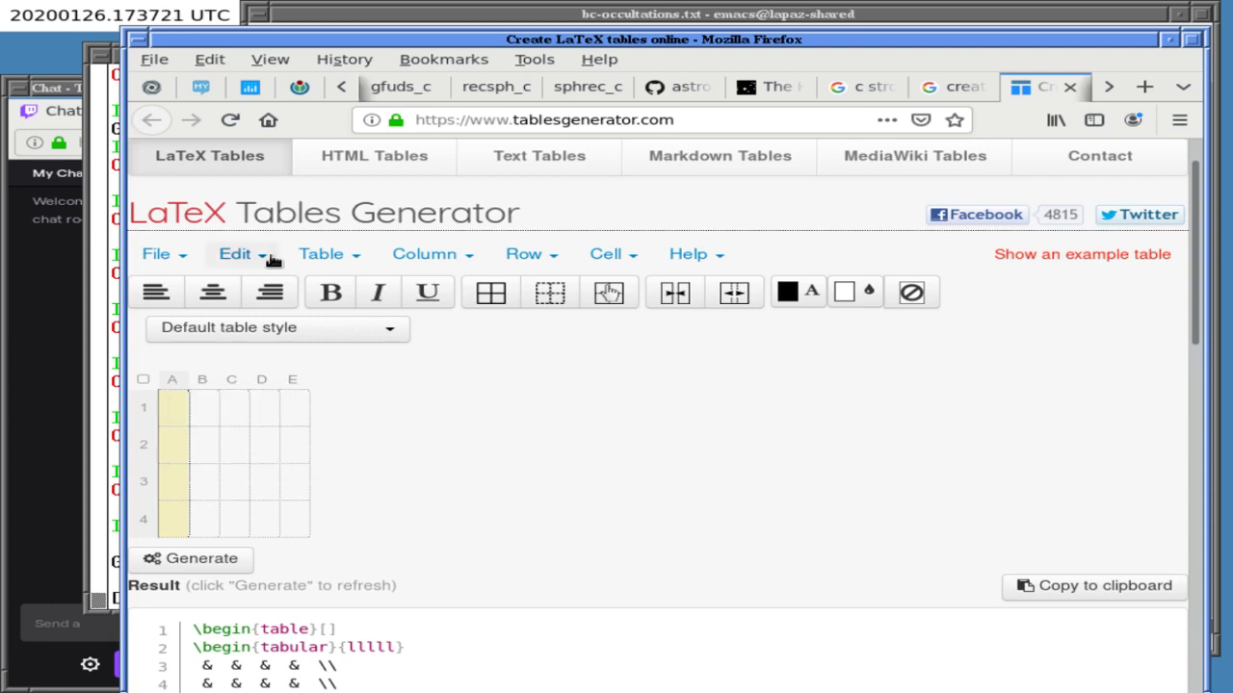
pyautogui.click(239, 254)
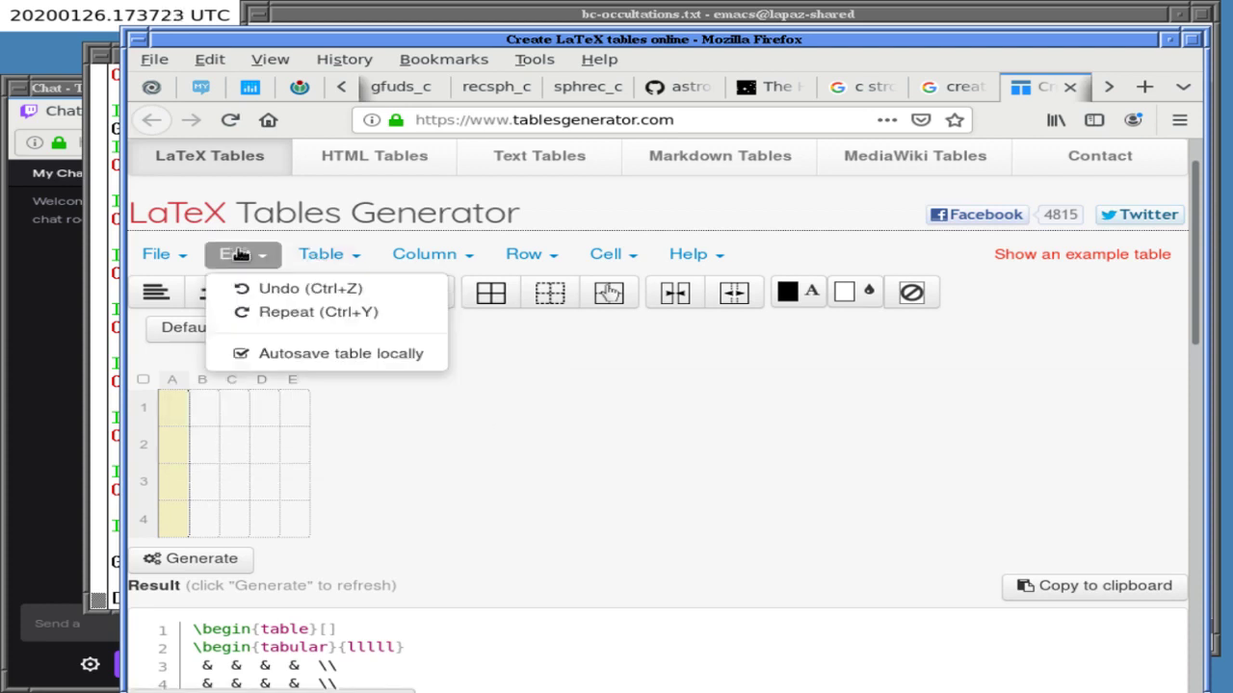
pyautogui.click(345, 260)
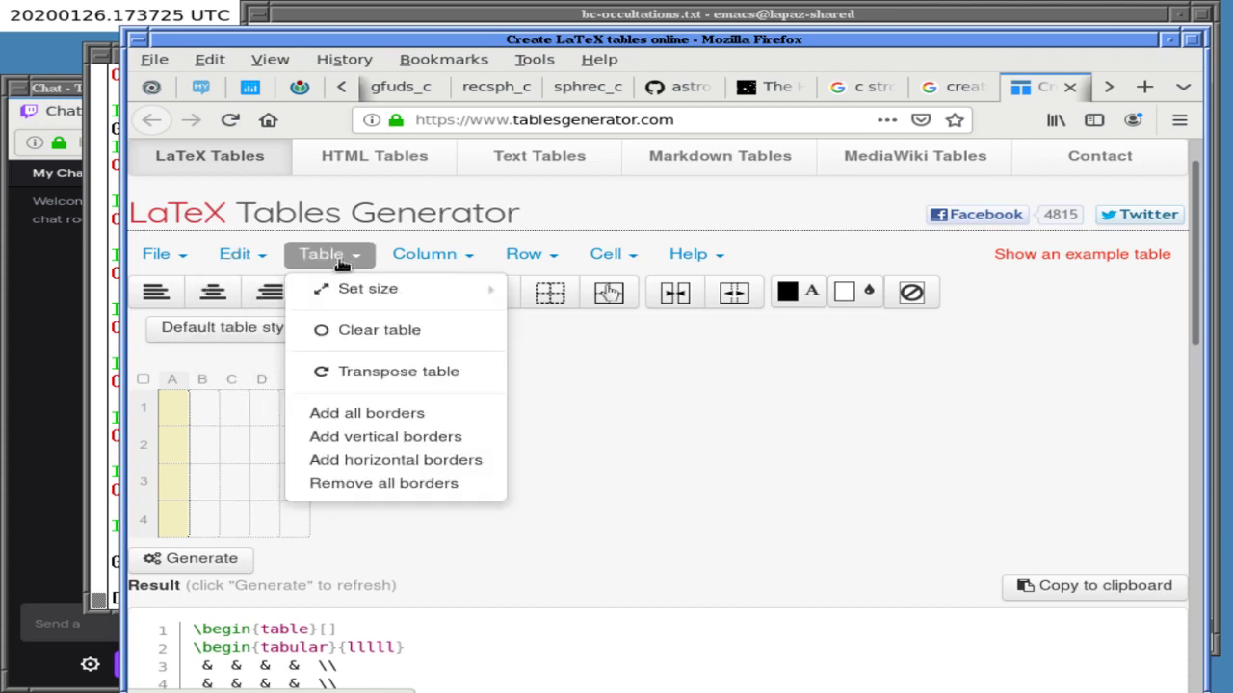
pyautogui.click(160, 254)
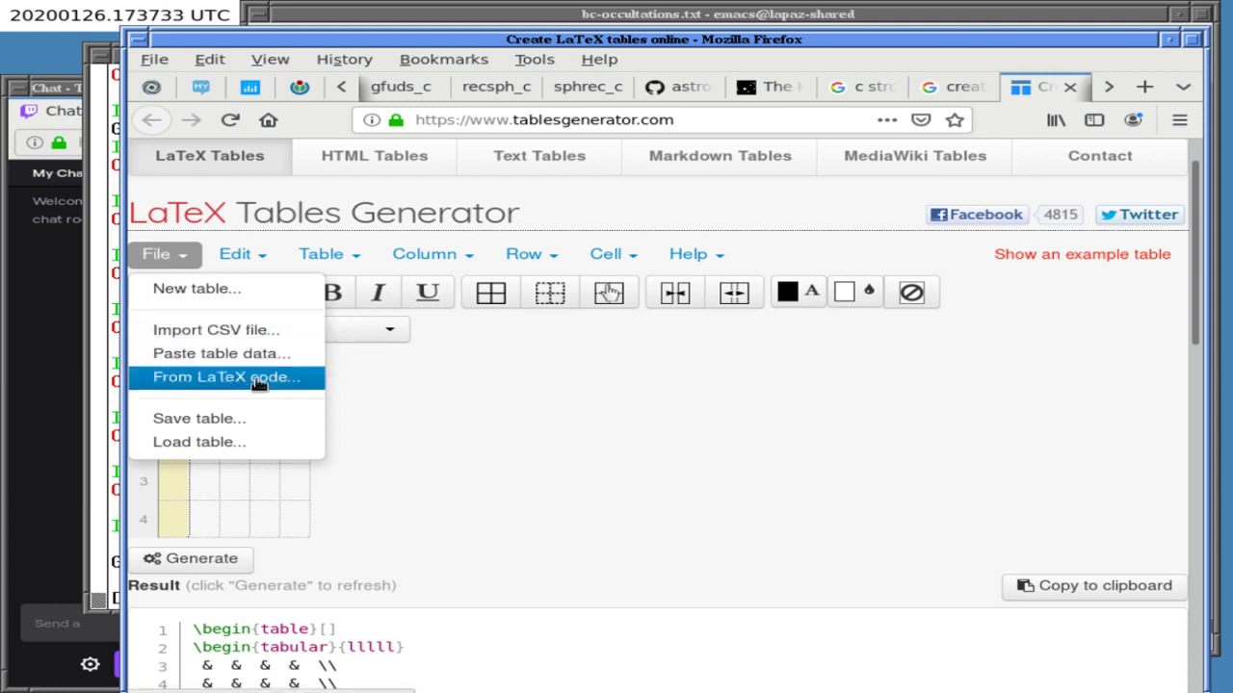
pyautogui.click(513, 412)
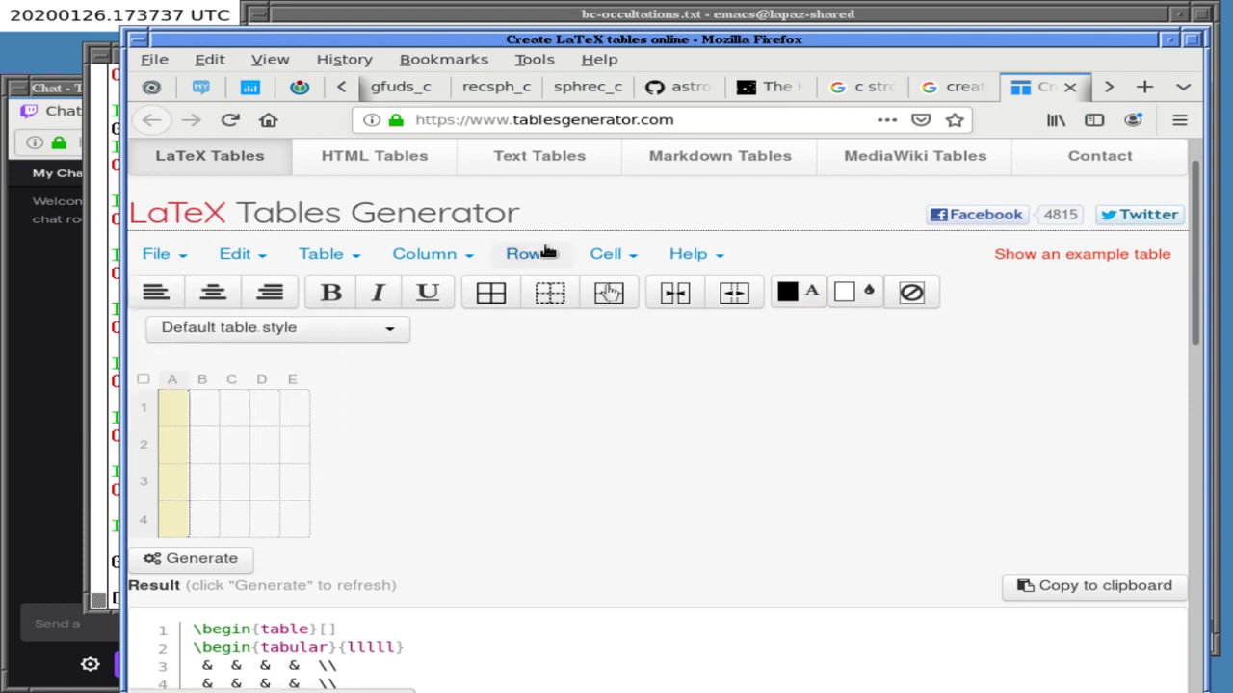
pyautogui.click(447, 258)
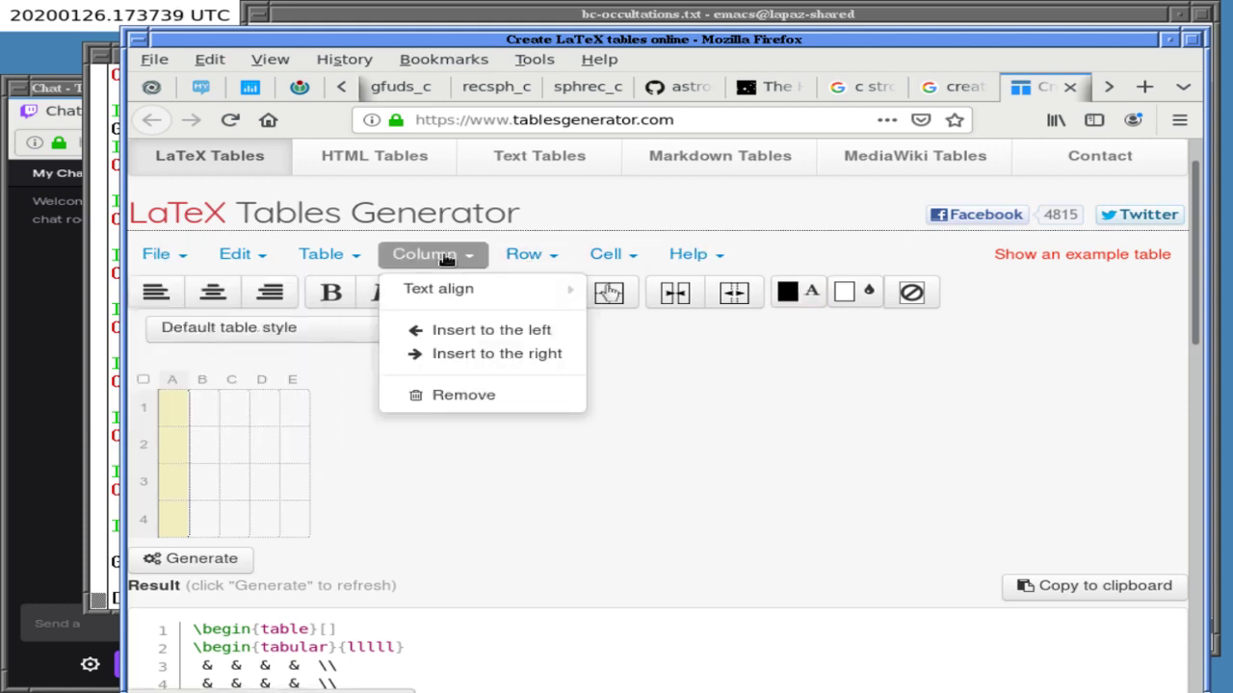
pyautogui.click(357, 481)
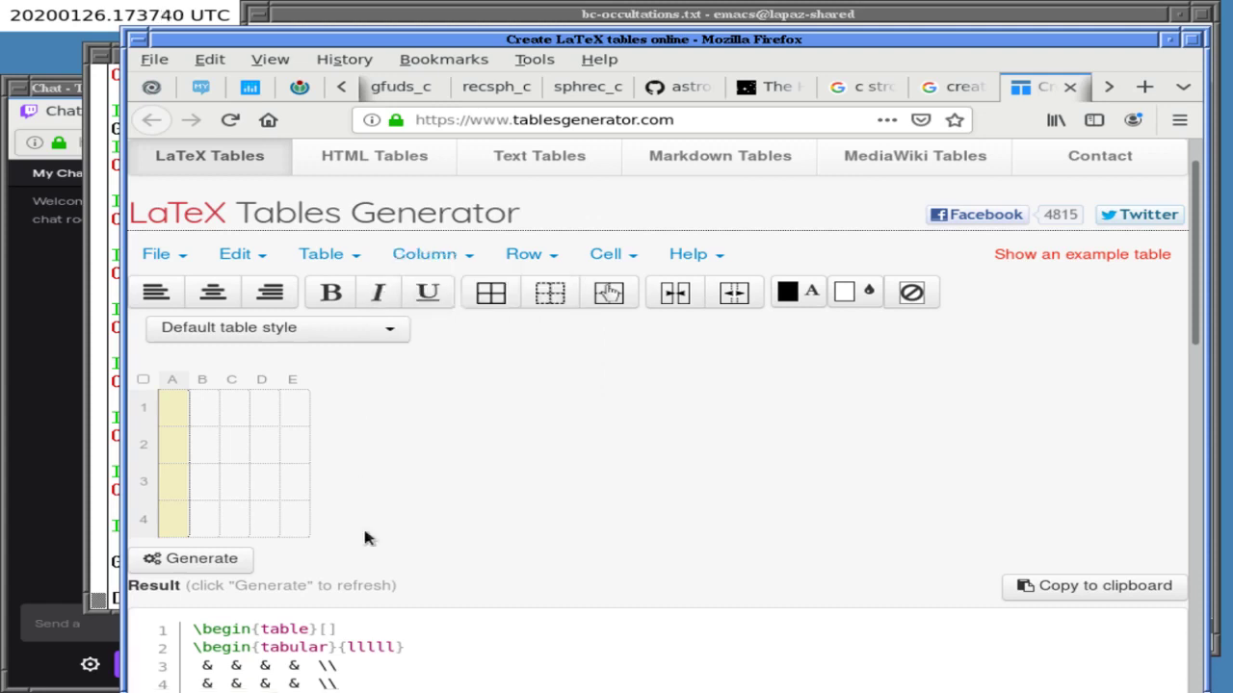
pyautogui.click(204, 383)
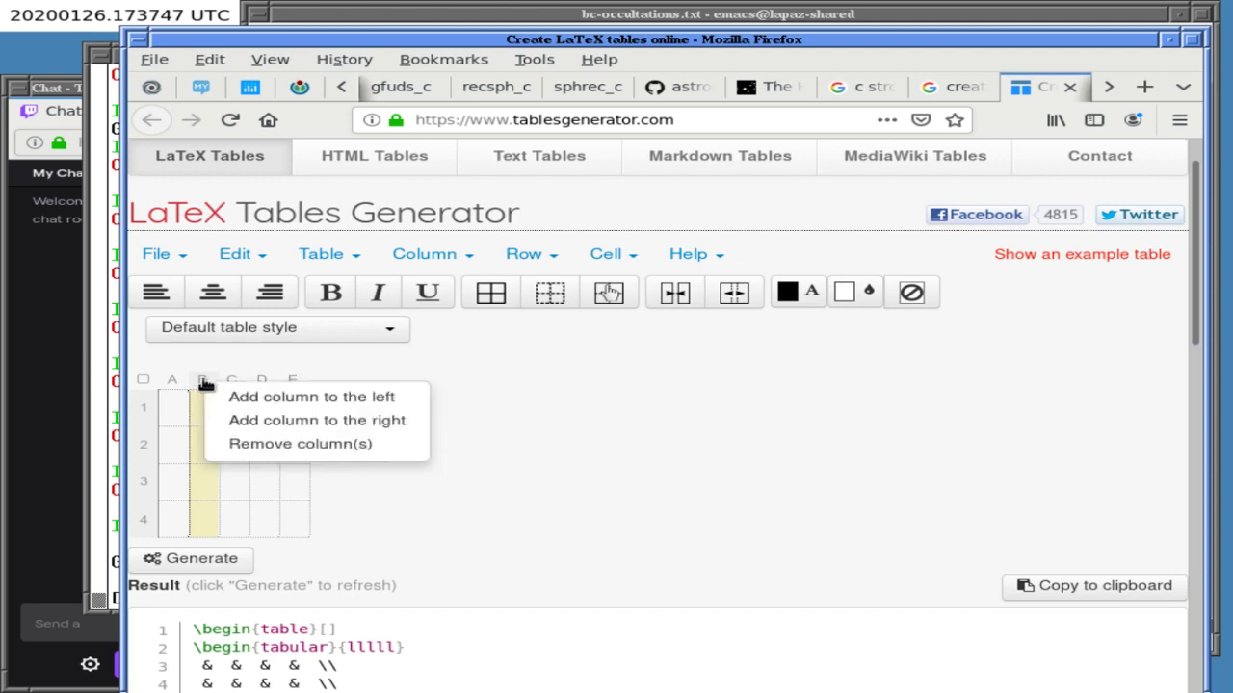
pyautogui.click(575, 433)
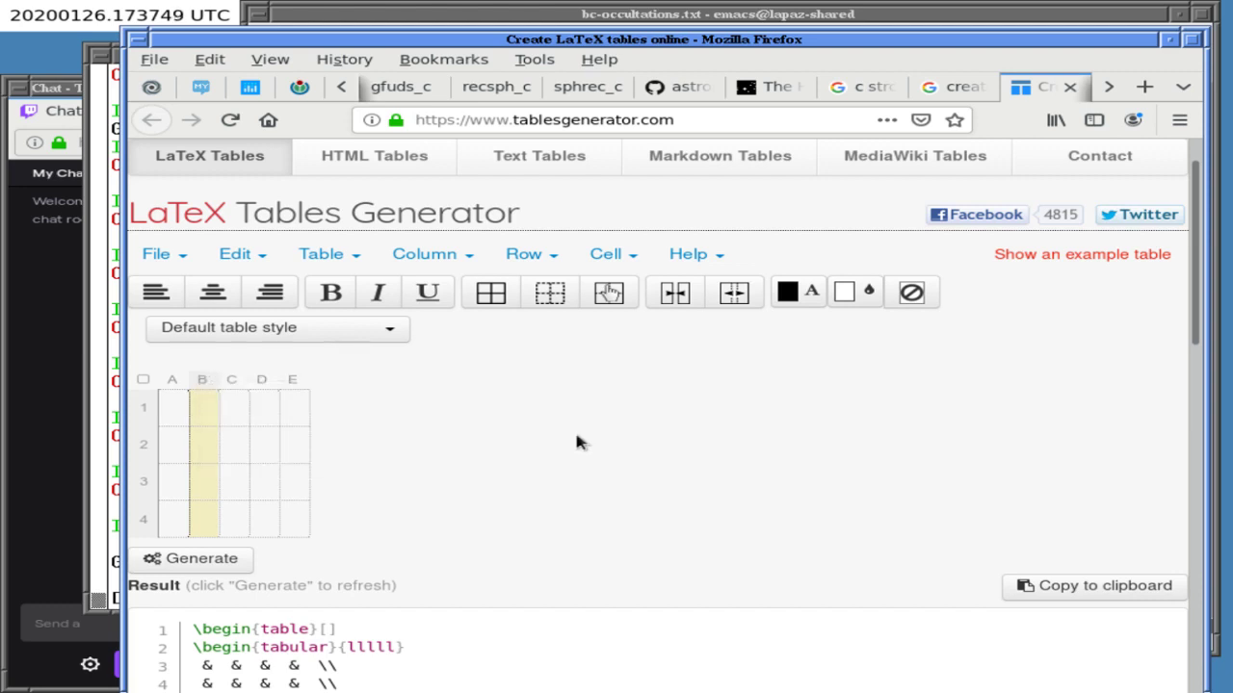
# - Load the built-in example table and try typing 'Price' into cell C1, then delete it
pyautogui.click(1016, 256)
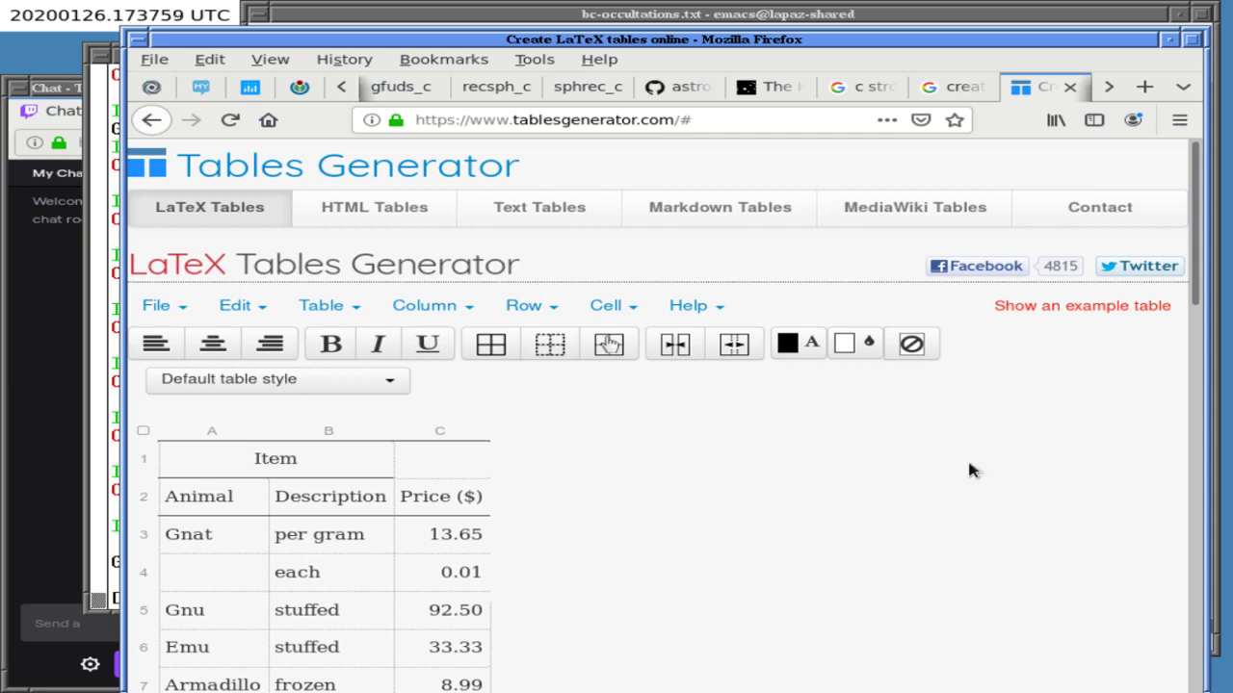
pyautogui.scroll(-3, 1109, 343)
pyautogui.scroll(-4, 1110, 343)
pyautogui.scroll(2, 934, 361)
pyautogui.scroll(1, 877, 347)
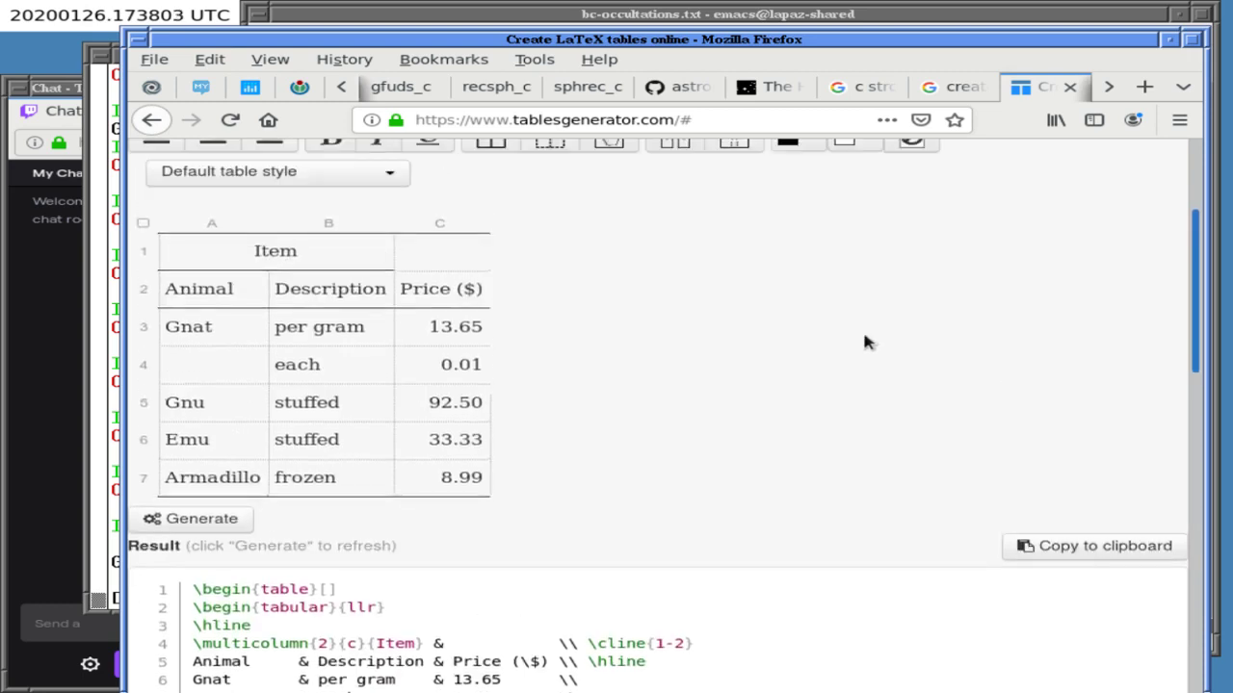
pyautogui.click(446, 245)
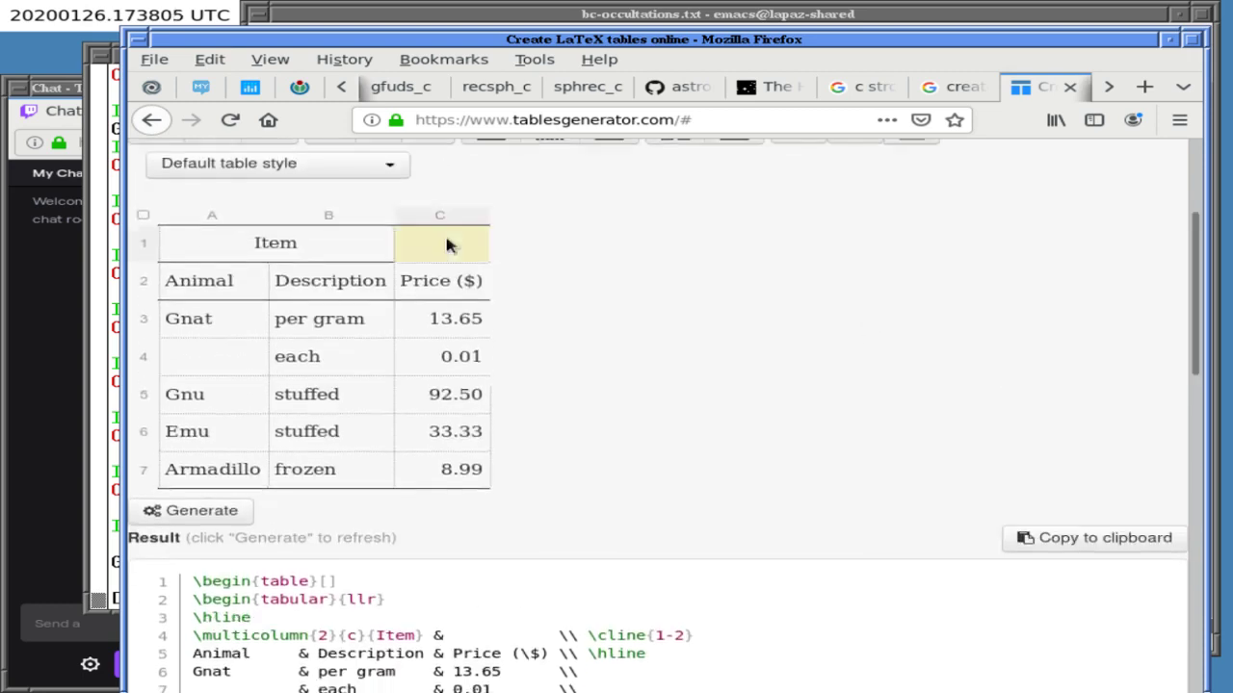
pyautogui.write('Price')
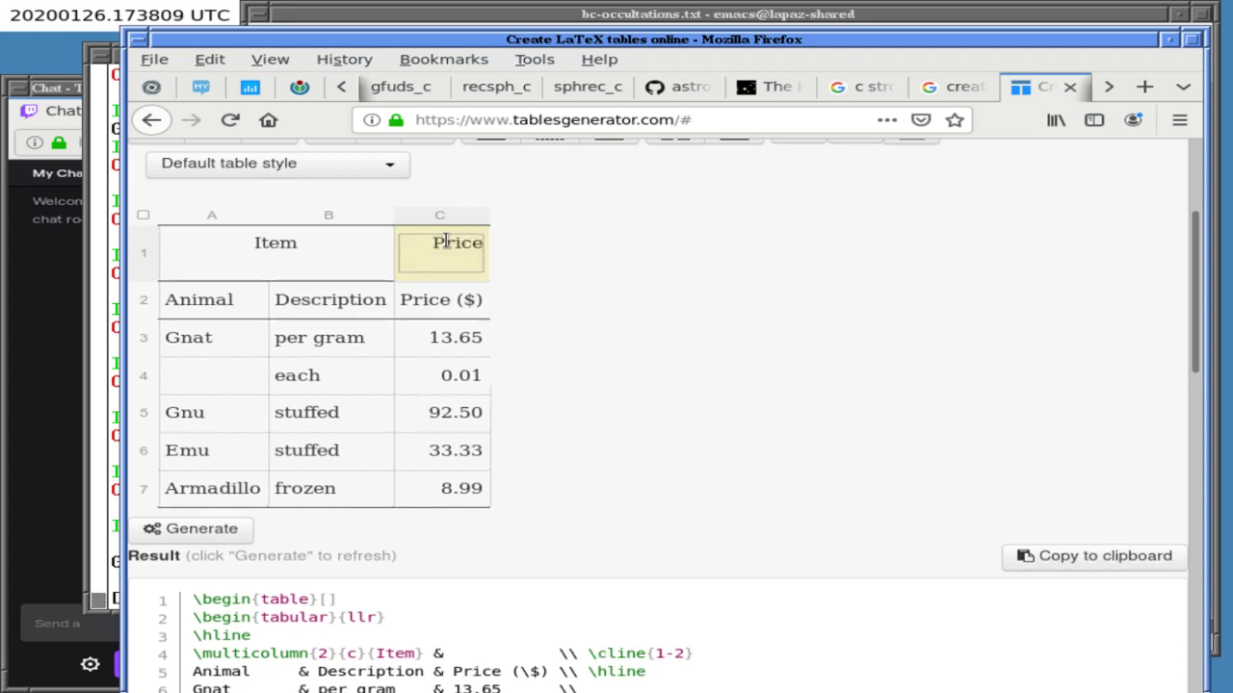
pyautogui.press('BackSpace')
pyautogui.press('BackSpace')
pyautogui.press('BackSpace')
pyautogui.press('BackSpace')
pyautogui.press('BackSpace')
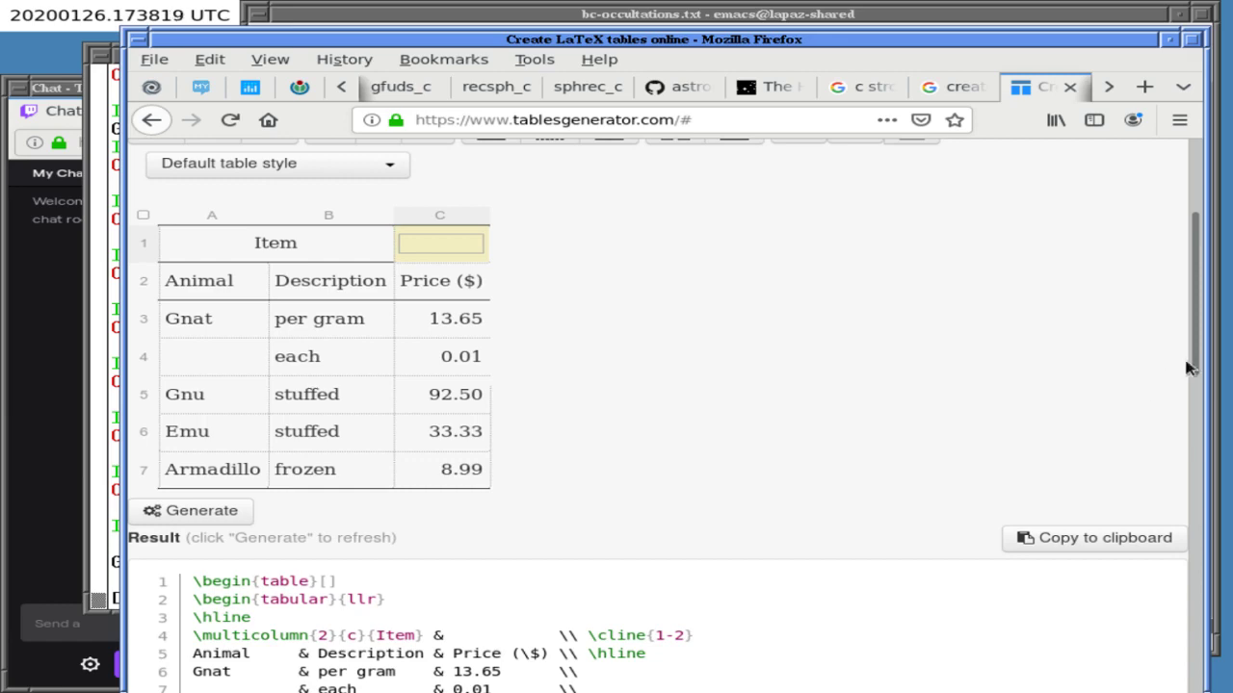
pyautogui.scroll(4, 1168, 318)
pyautogui.scroll(-4, 963, 355)
pyautogui.scroll(4, 874, 333)
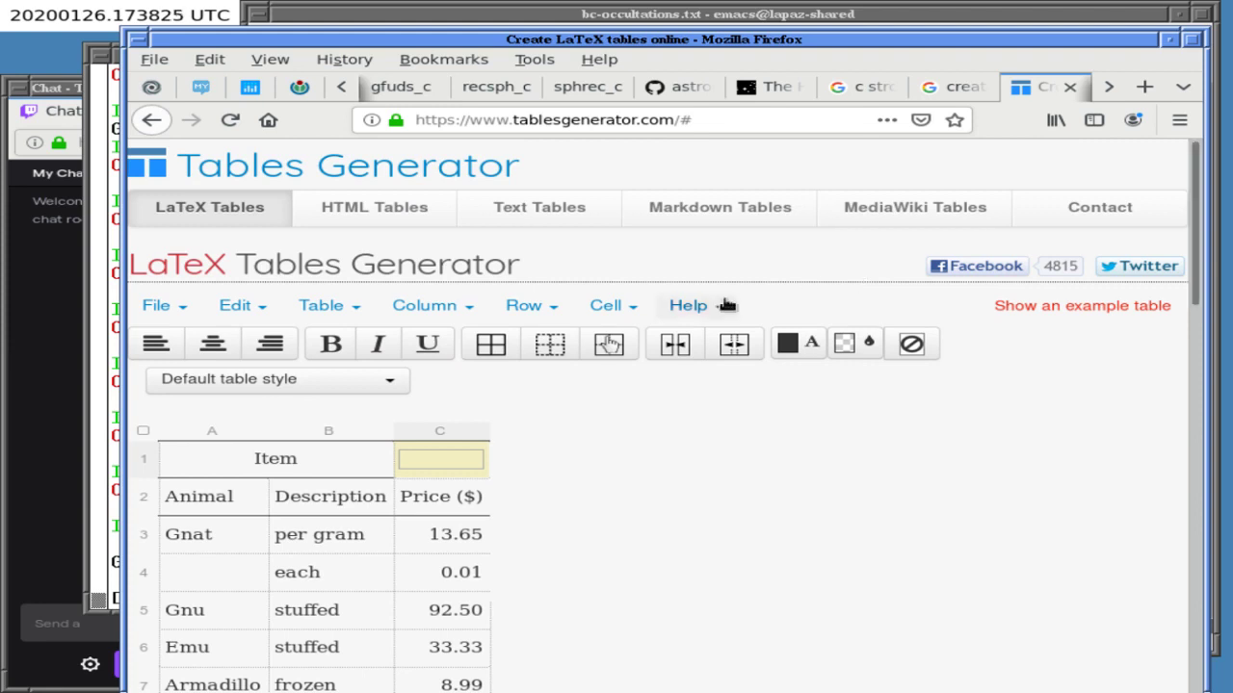
# - Remove the trailing '#' from the Tables Generator URL and reload the page
pyautogui.click(695, 120)
pyautogui.press('BackSpace')
pyautogui.press('Return')
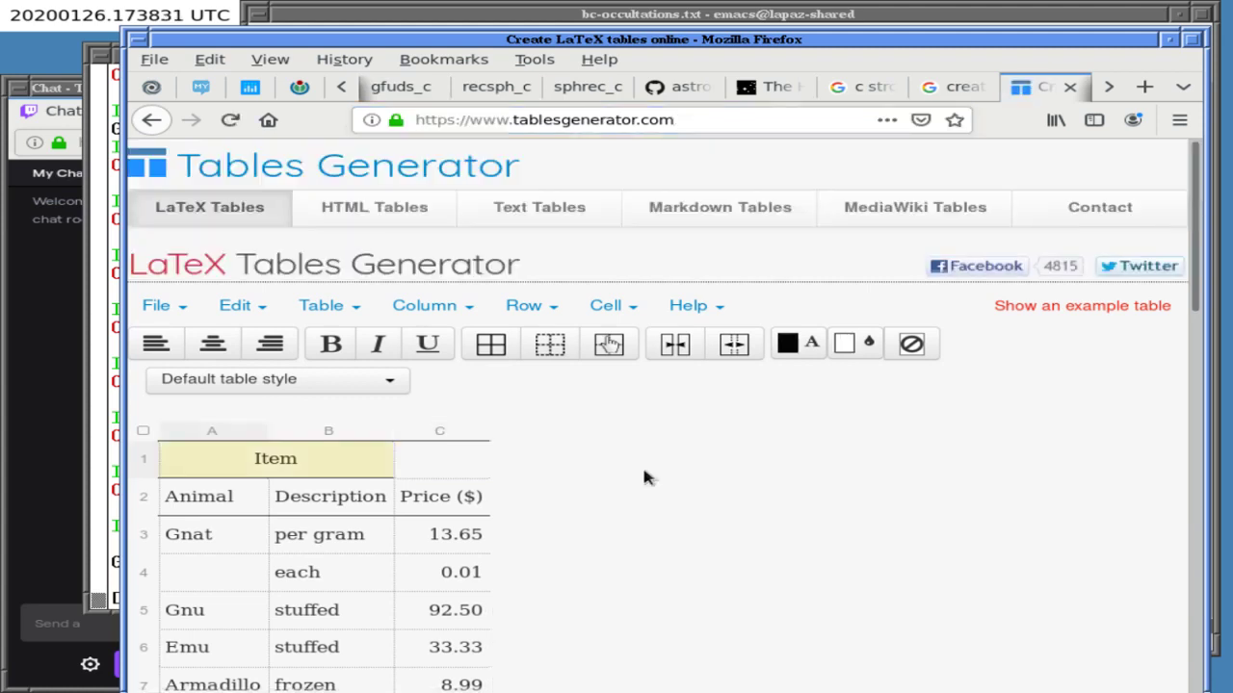
pyautogui.scroll(-3, 644, 472)
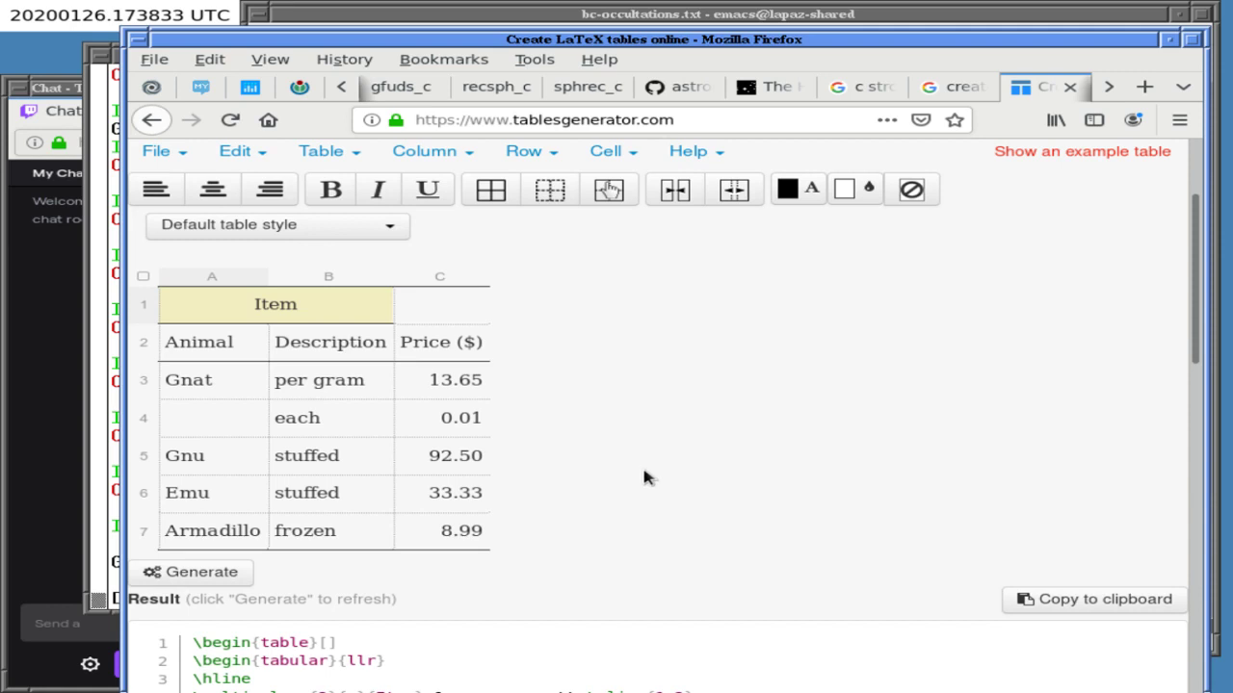
pyautogui.scroll(3, 617, 439)
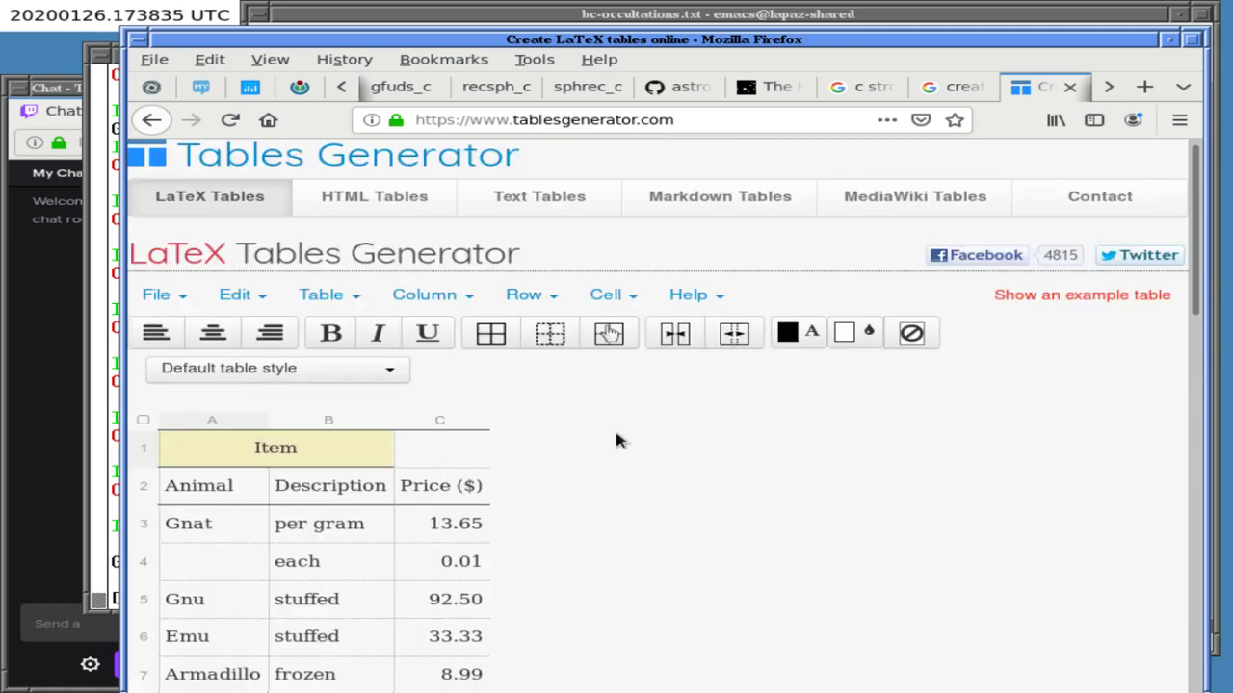
# - Create a new empty 3×3 table via File > New table
pyautogui.click(159, 307)
pyautogui.click(164, 339)
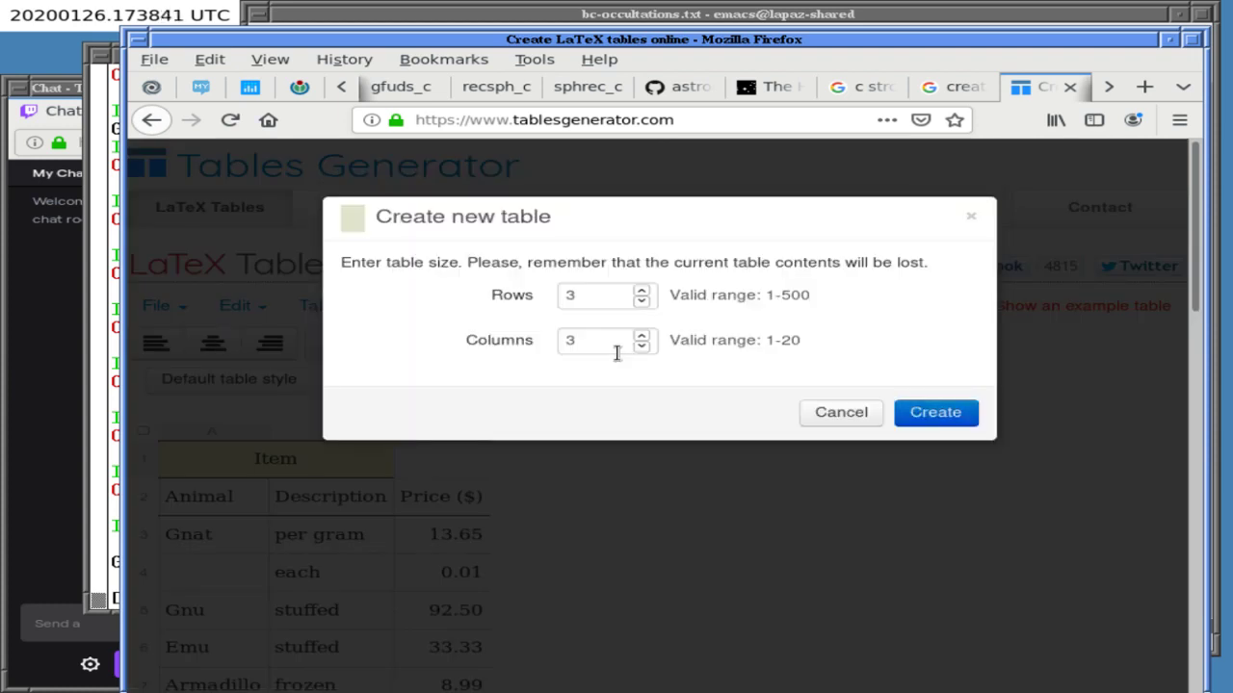
pyautogui.click(935, 412)
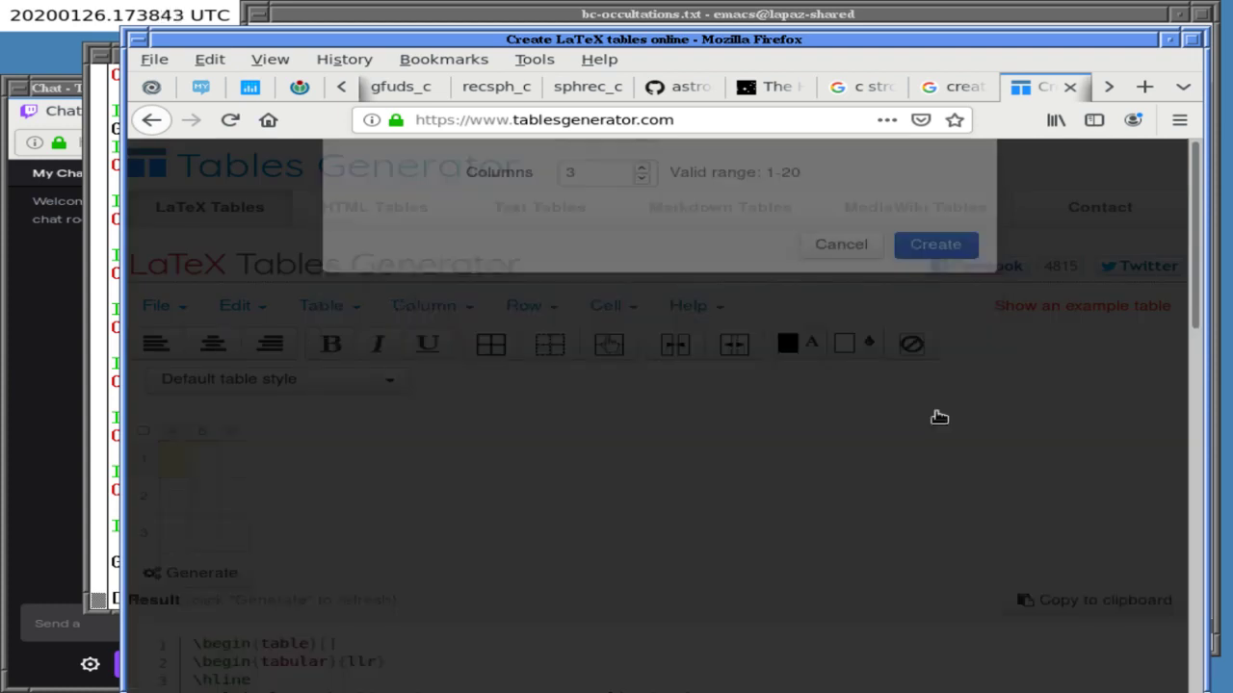
pyautogui.press('Down')
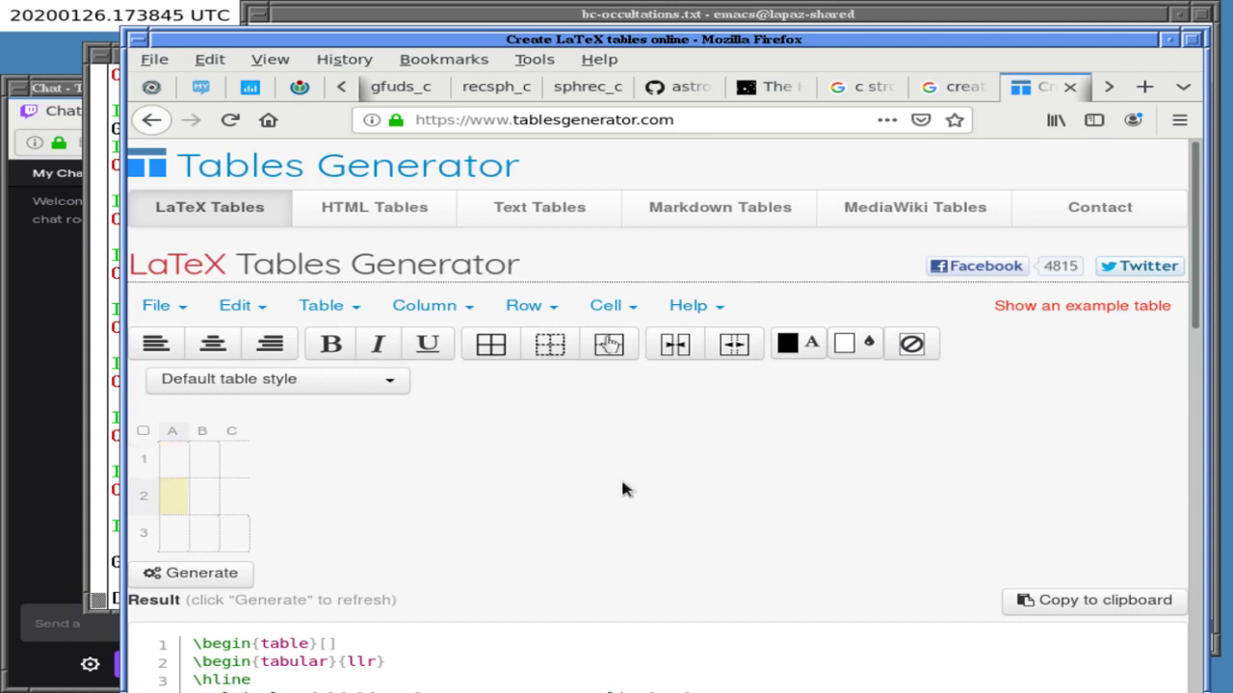
pyautogui.press('Up')
pyautogui.press('Down')
pyautogui.scroll(-5, 661, 450)
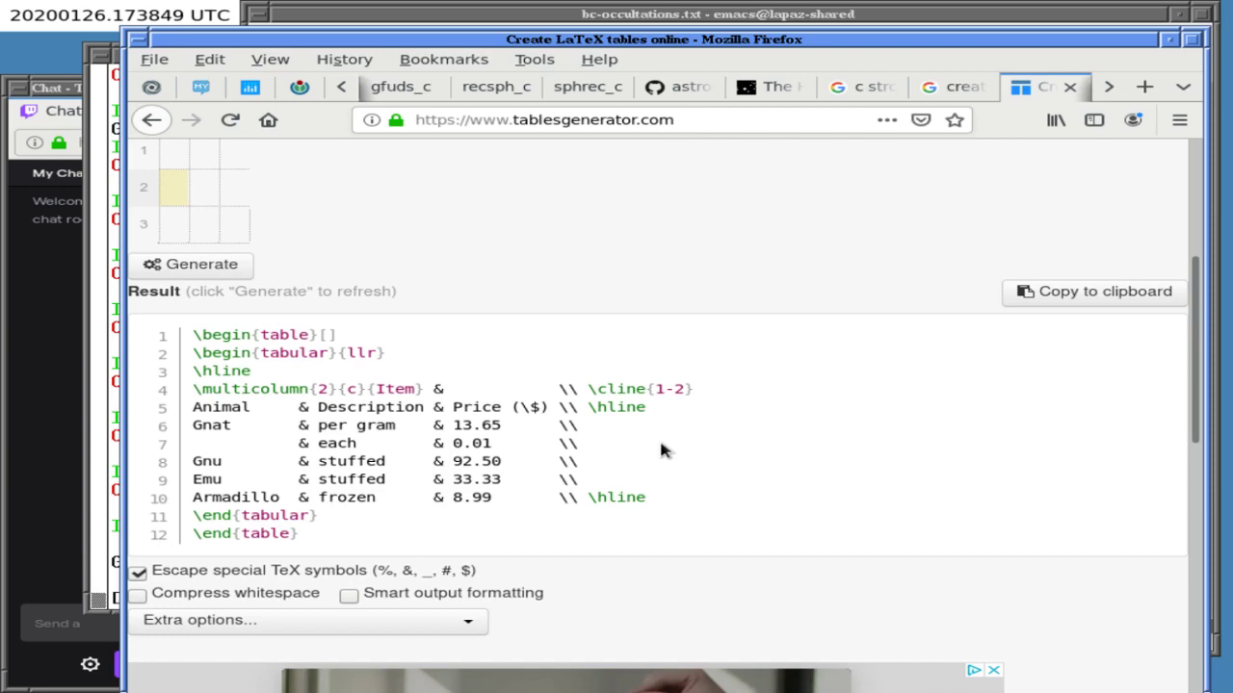
pyautogui.scroll(5, 660, 449)
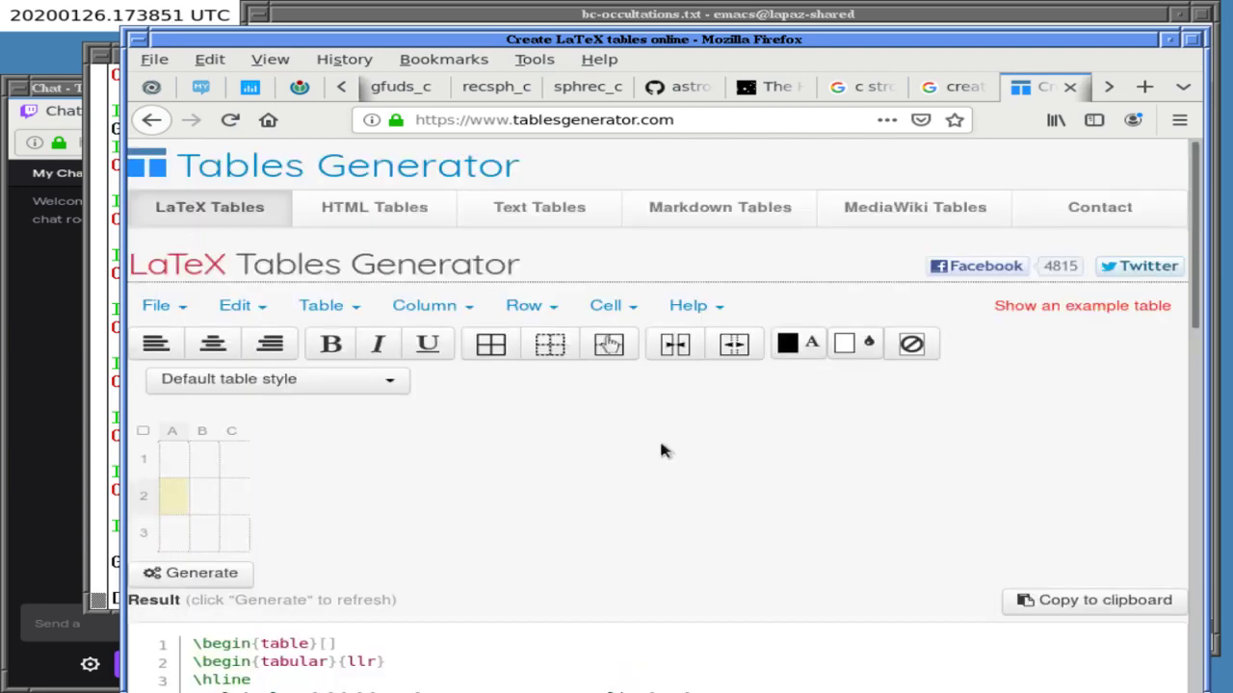
# - In bc-occultations.txt, write a 'columns:' heading with a '# eclipses' line below it
pyautogui.click(443, 14)
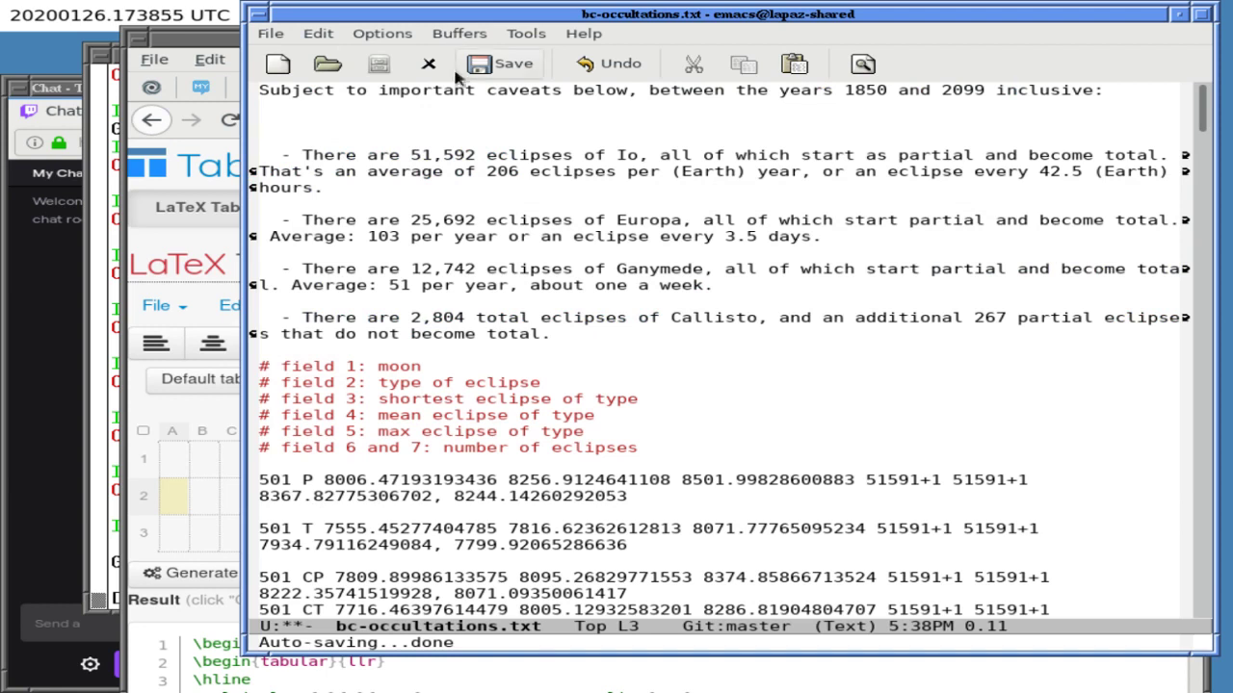
pyautogui.press('Return')
pyautogui.press('Return')
pyautogui.press('Up')
pyautogui.press('Up')
pyautogui.press('Down')
pyautogui.write('ros')
pyautogui.press('BackSpace')
pyautogui.press('BackSpace')
pyautogui.press('BackSpace')
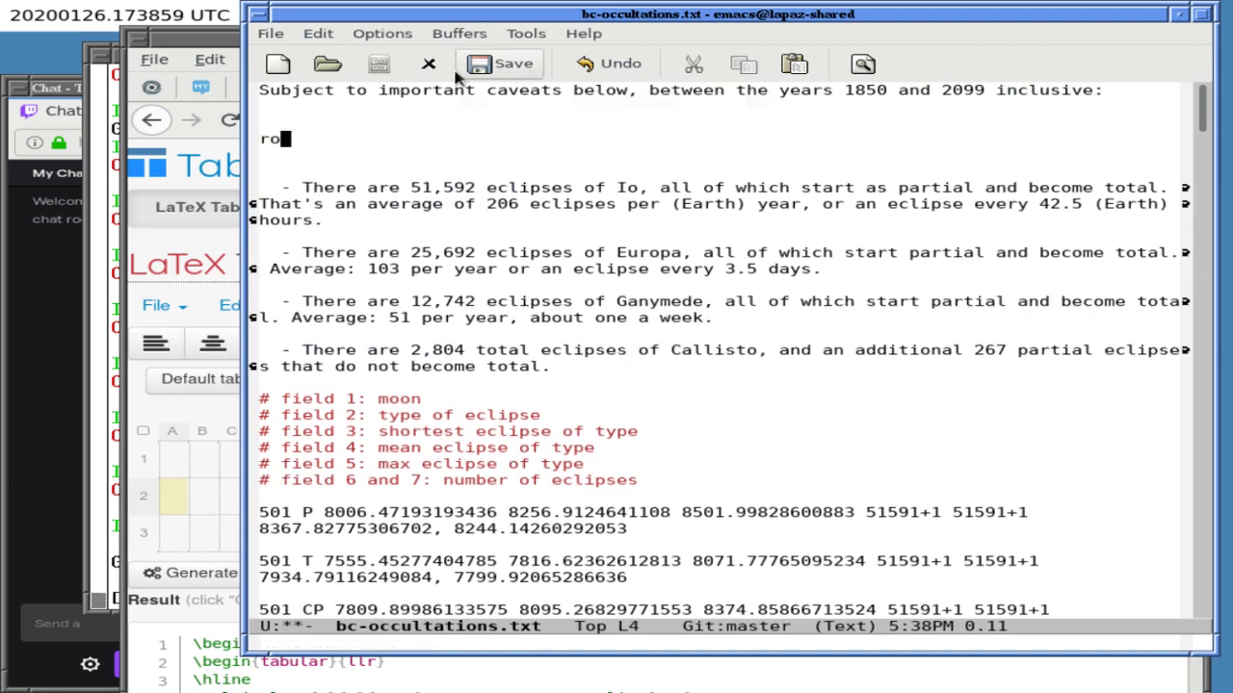
pyautogui.write('columns:')
pyautogui.press('BackSpace')
pyautogui.press('BackSpace')
pyautogui.write('ns:')
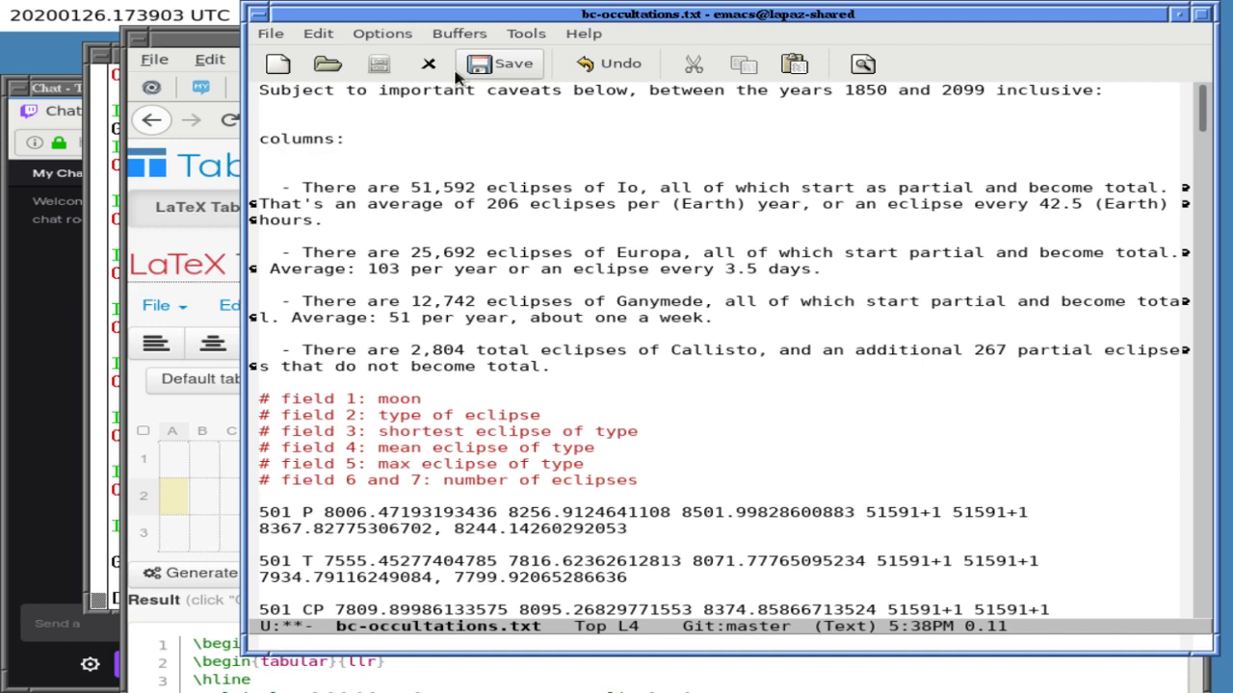
pyautogui.press('Return')
pyautogui.press('Return')
pyautogui.write('# eclipses')
# - List 'Name' and 'NAIF id' as the first columns under 'columns:'
pyautogui.press('Up')
pyautogui.press('Up')
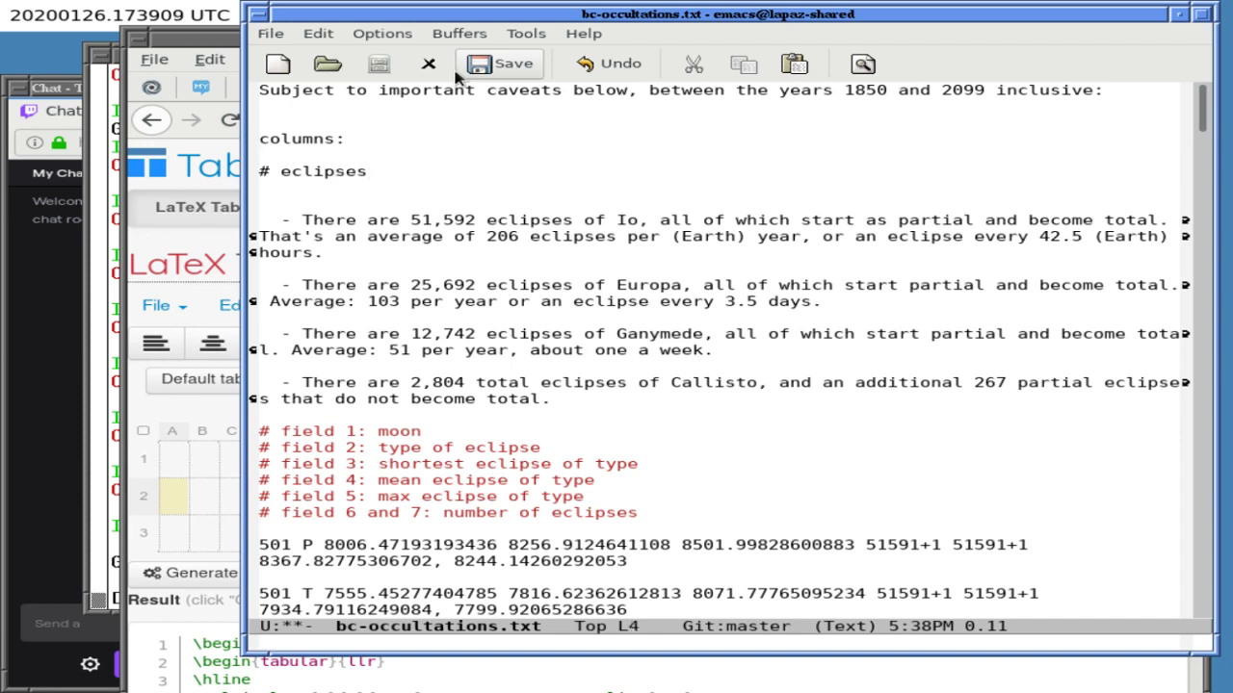
pyautogui.press('Return')
pyautogui.press('Return')
pyautogui.press('Up')
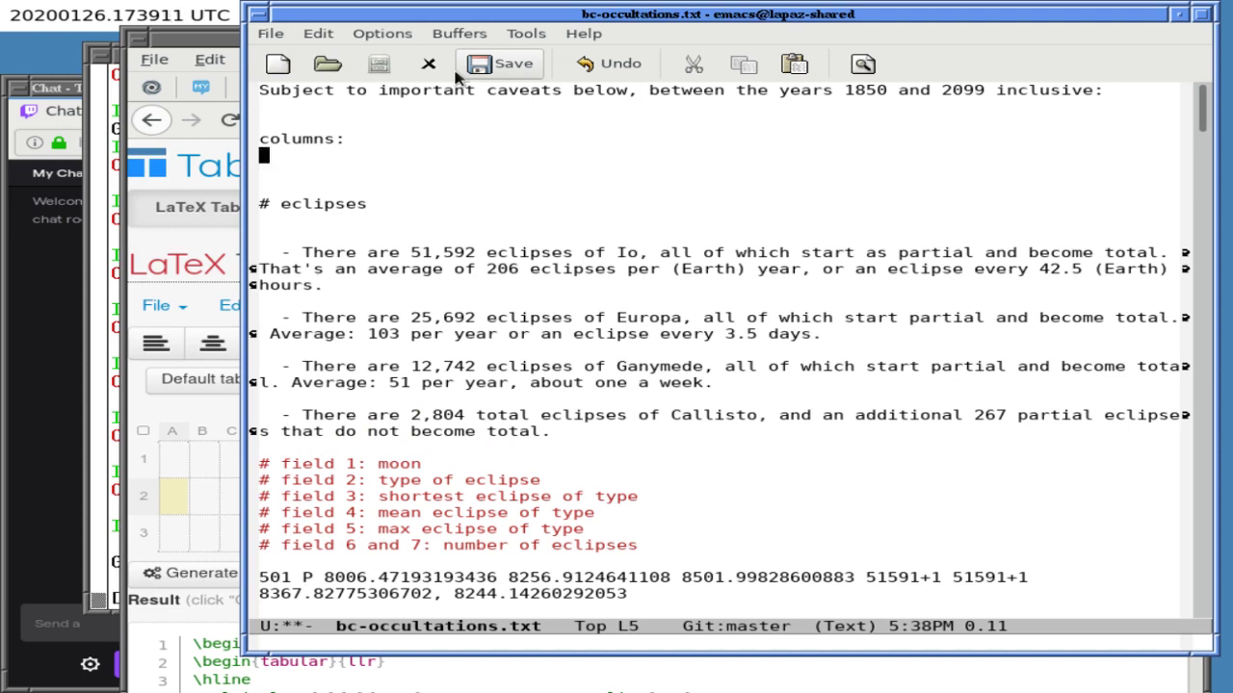
pyautogui.press('Down')
pyautogui.write('NAIF id')
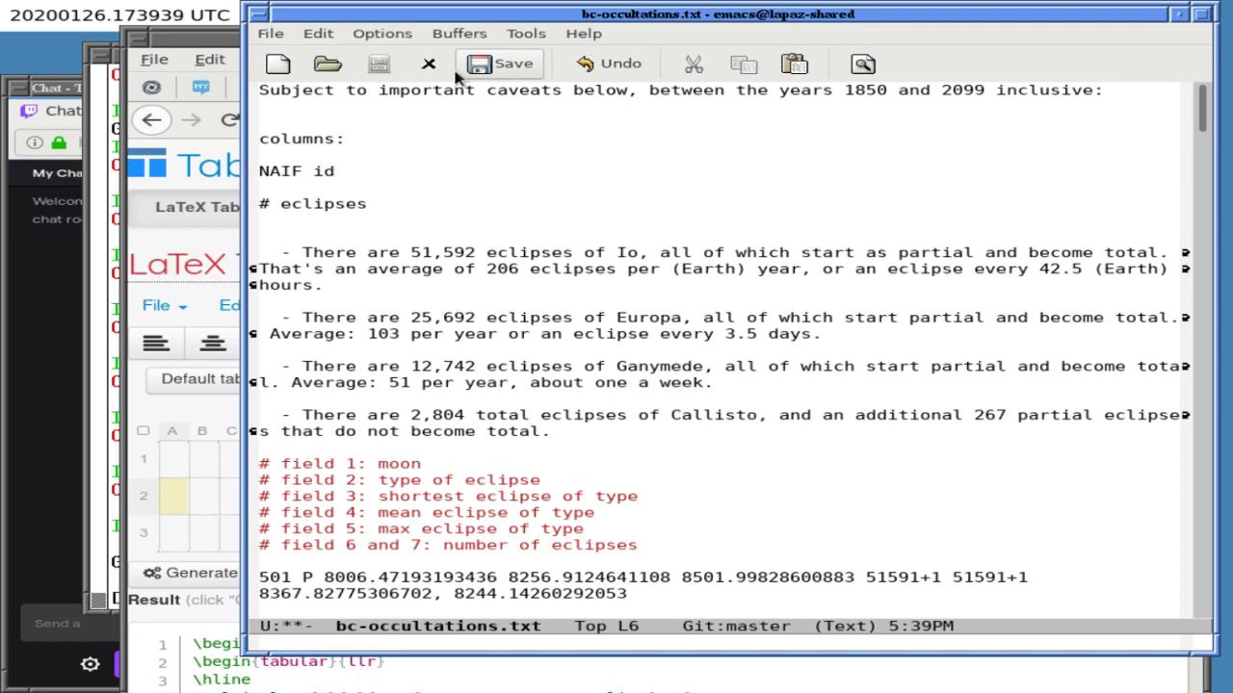
pyautogui.press('Up')
pyautogui.press('Return')
pyautogui.write('Name')
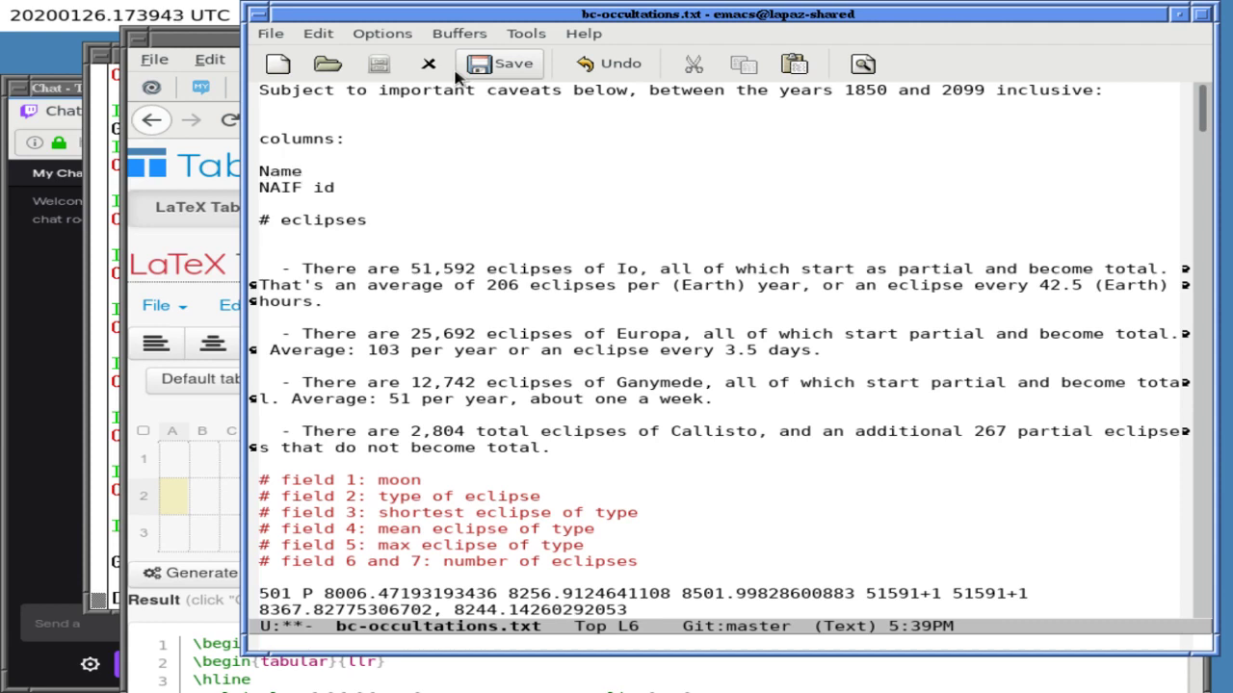
# - Add '# total eclipses between 1850 and 2099 inclusive' and start another '#' line below
pyautogui.press('Right')
pyautogui.press('End')
pyautogui.press('Return')
pyautogui.write('# eclipses ')
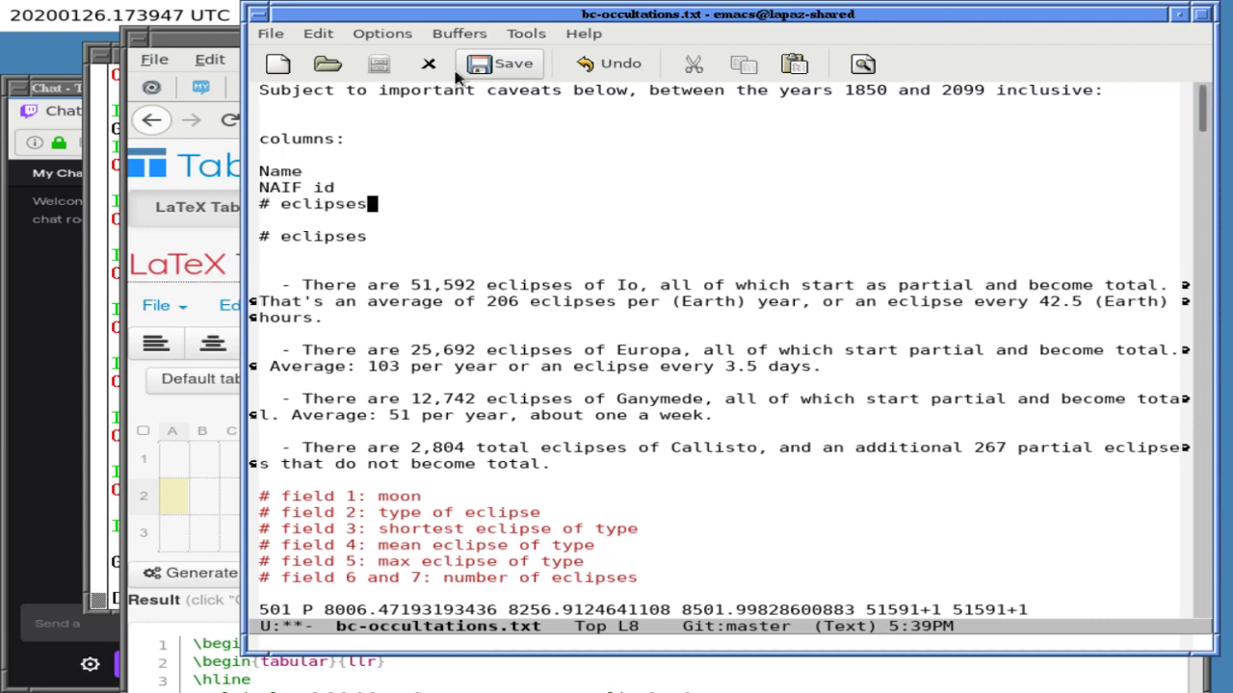
pyautogui.write('between ')
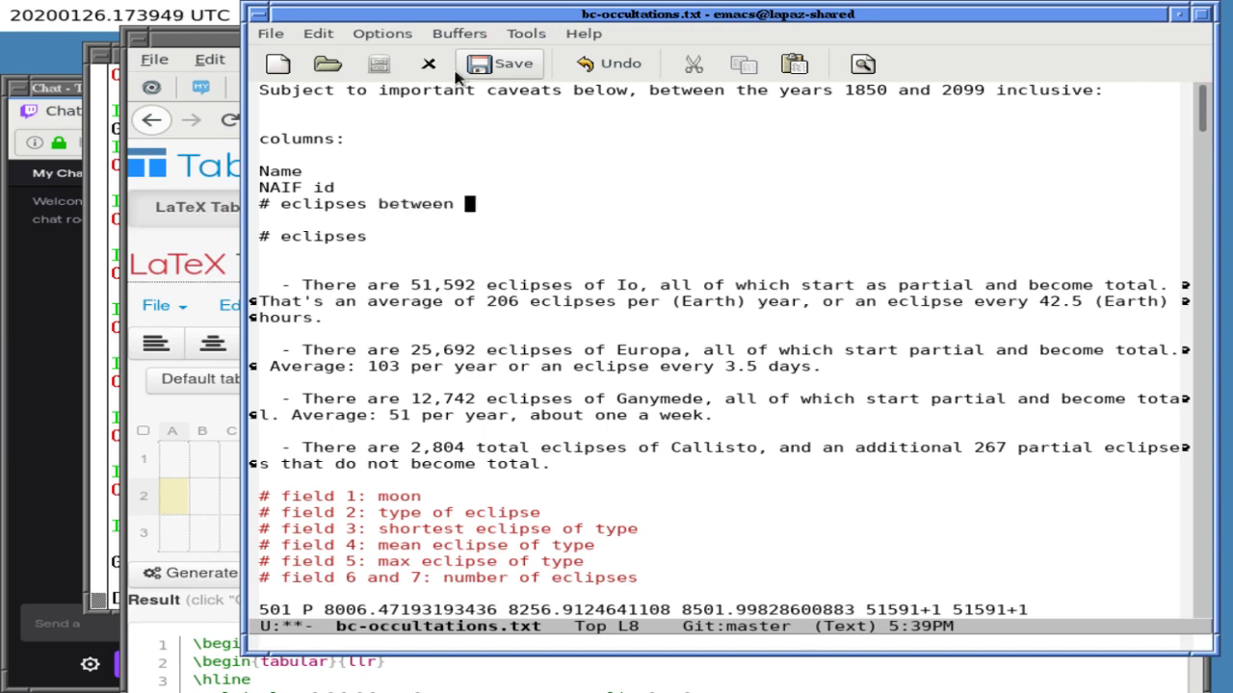
pyautogui.write('1850 and 2')
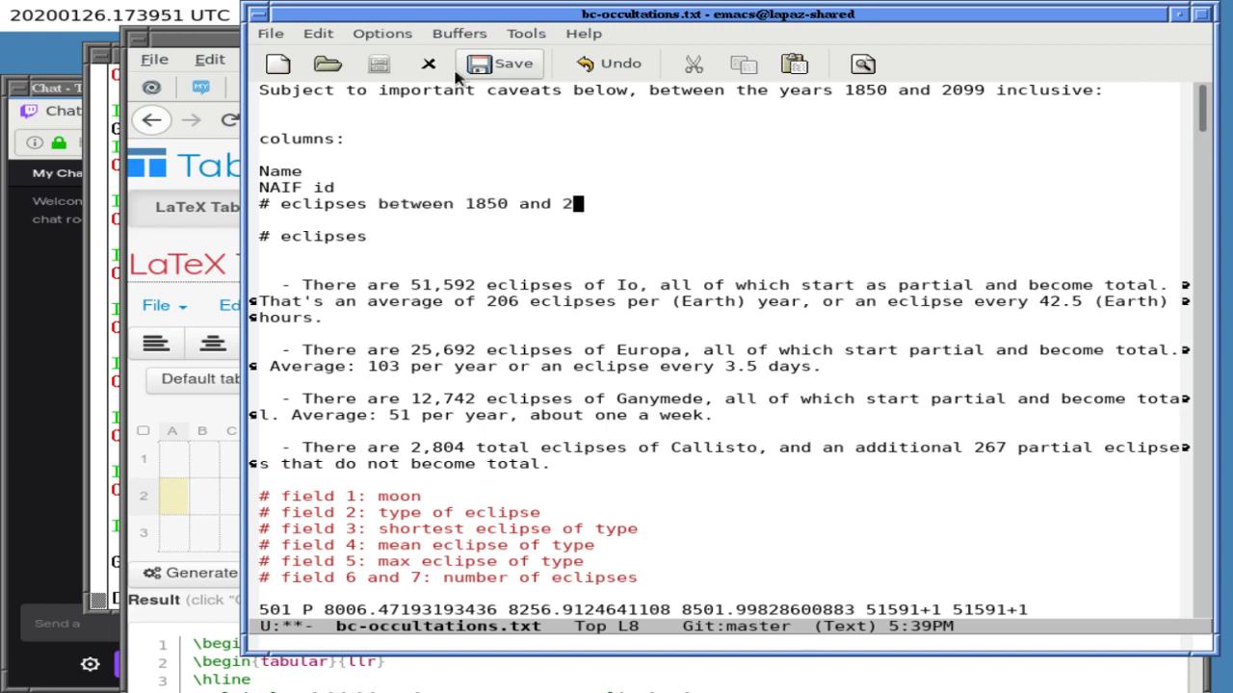
pyautogui.write('099 inclusive')
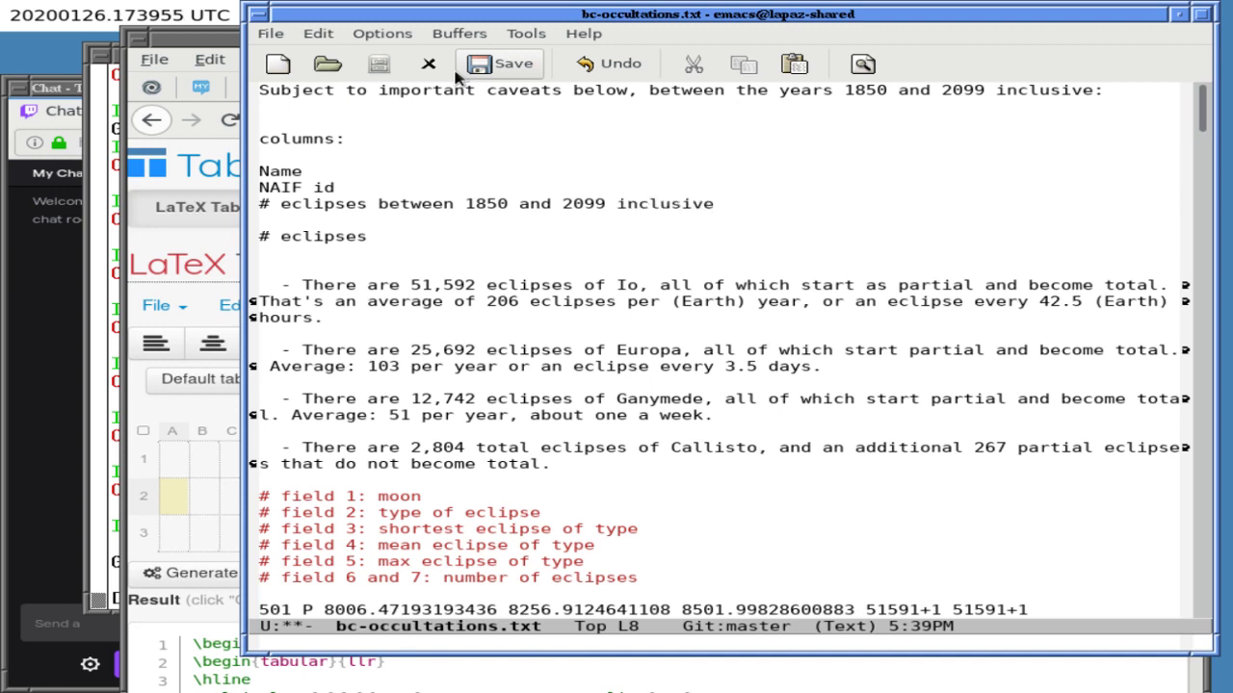
pyautogui.press('Return')
pyautogui.press('Return')
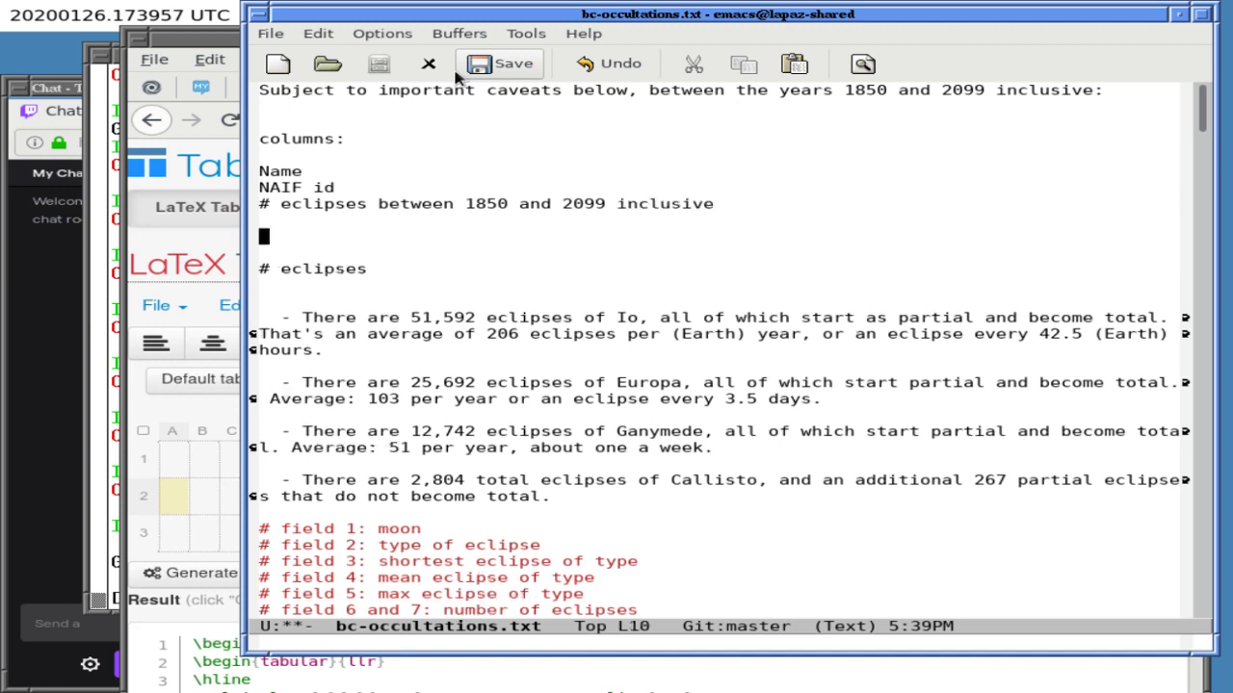
pyautogui.press('Up')
pyautogui.press('Up')
pyautogui.press('Right')
pyautogui.press('Right')
pyautogui.write('total')
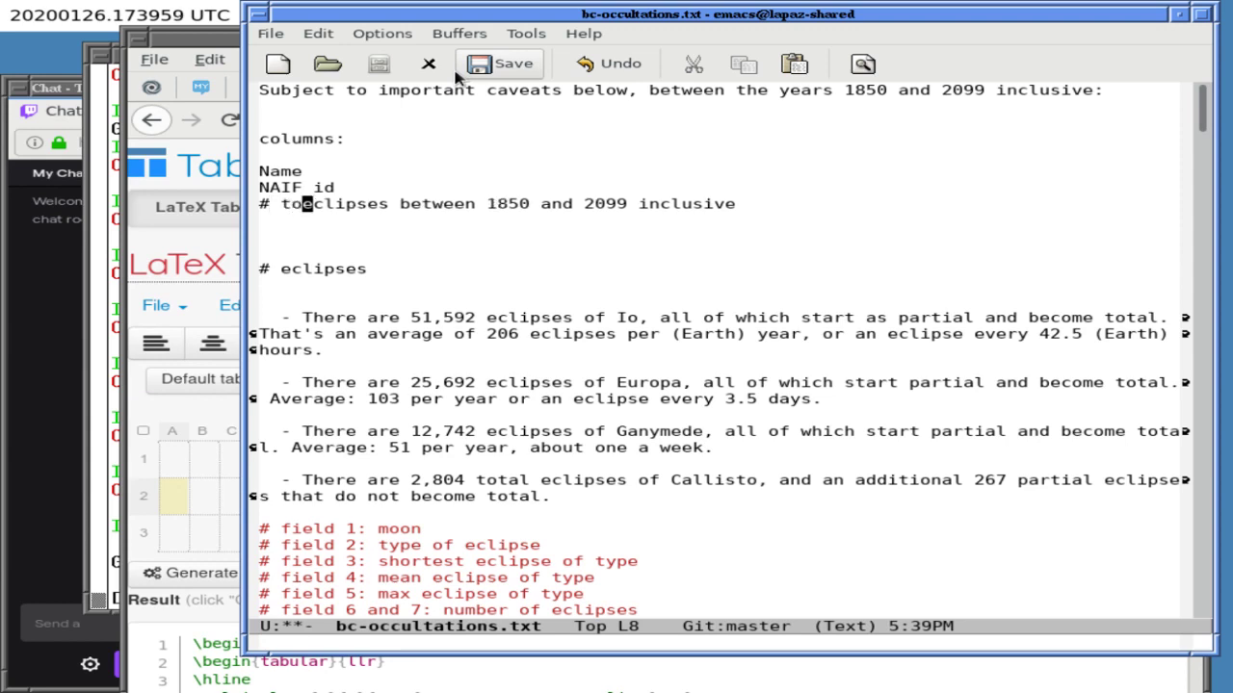
pyautogui.press('End')
pyautogui.press('Return')
pyautogui.write('#')
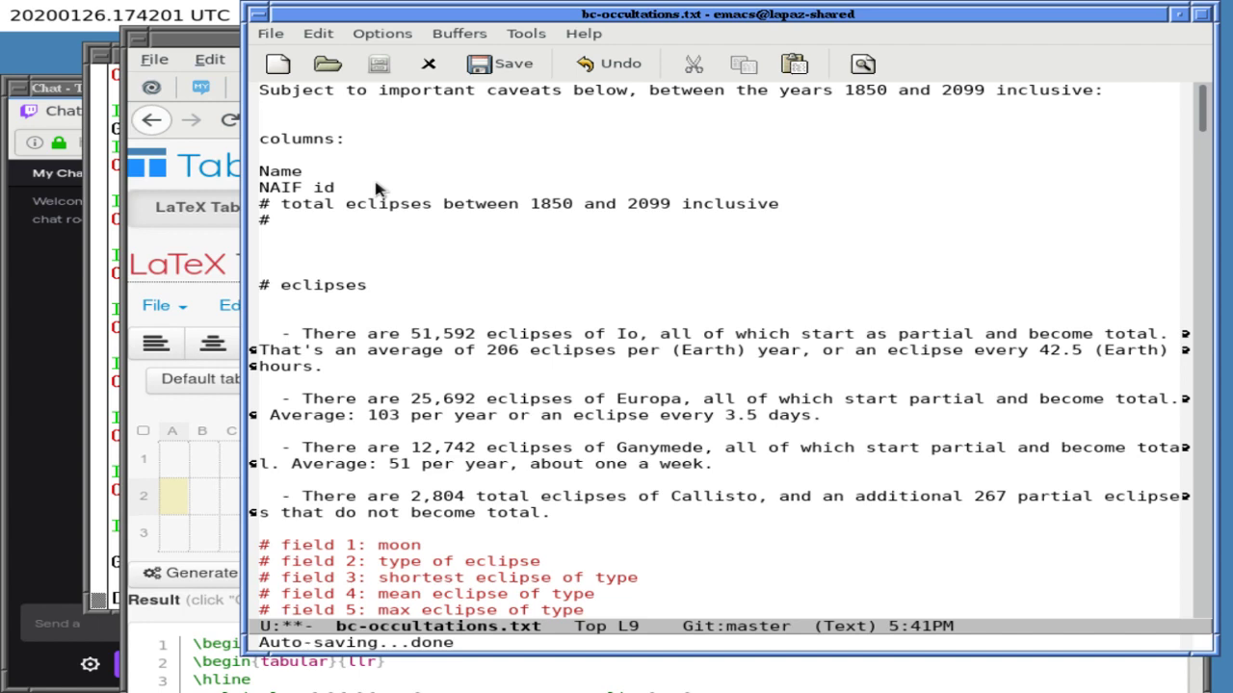
# - Add '# partial eclipses do not become total' and 'NOTES: all total start as partial; partial means dont become total'
pyautogui.write('partial eclipses ')
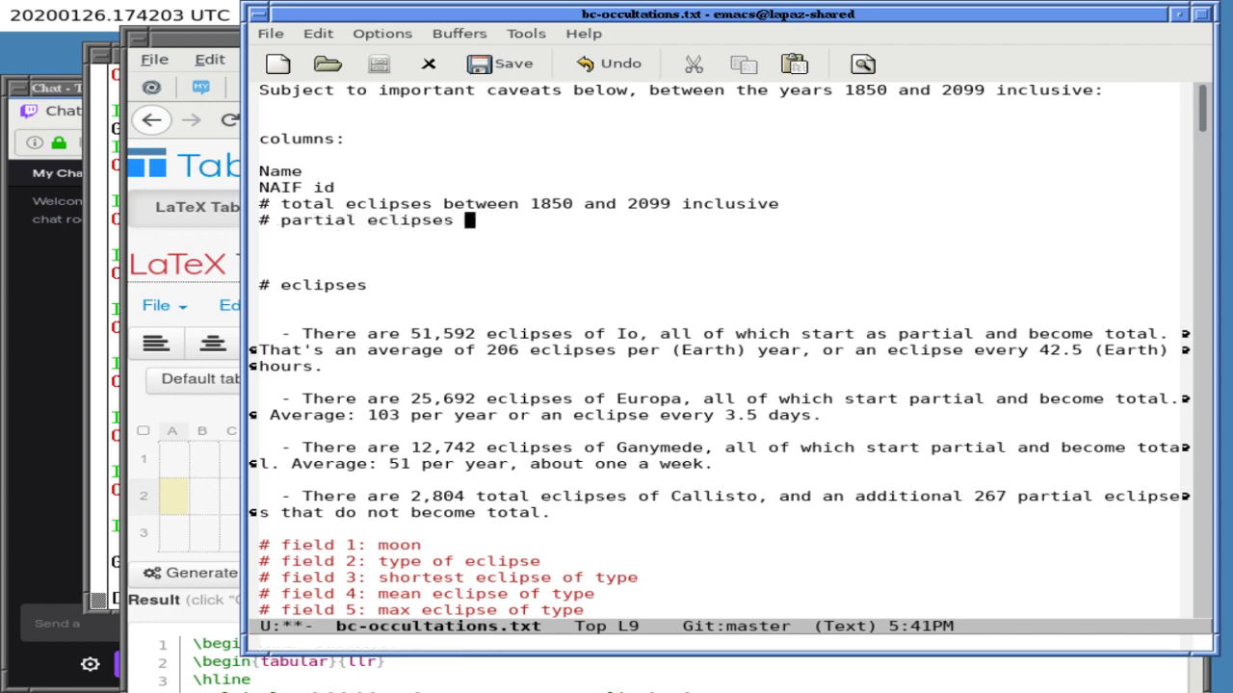
pyautogui.write('do not becom')
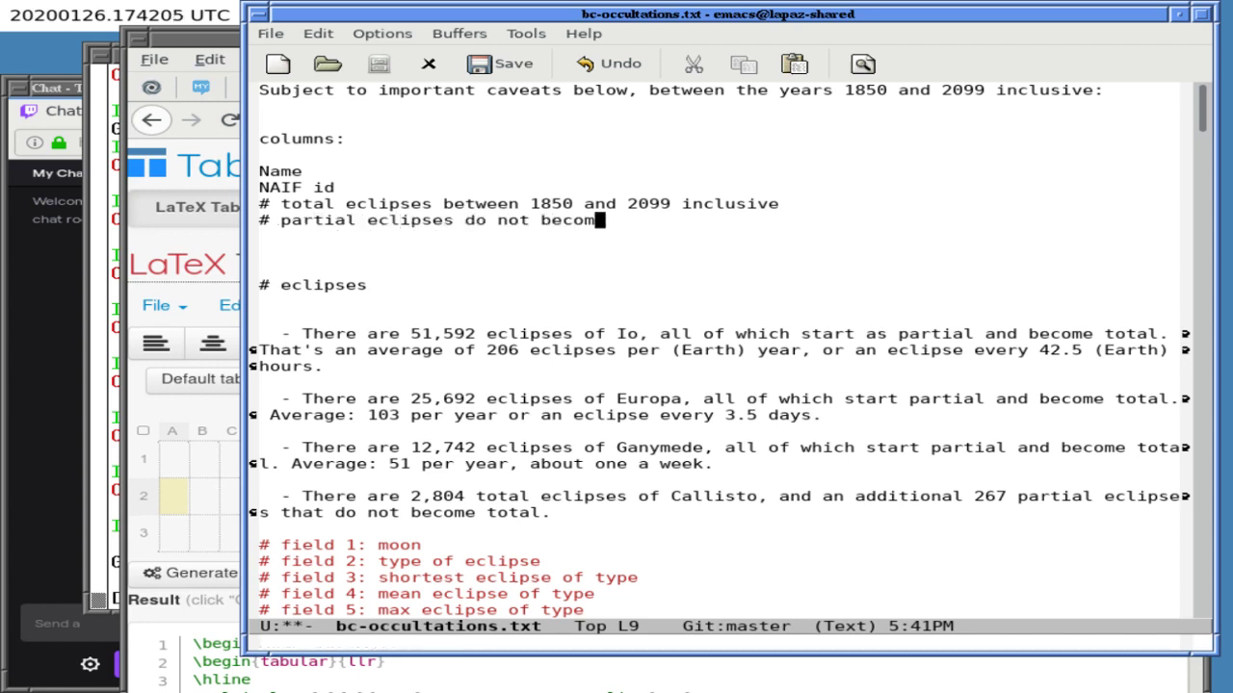
pyautogui.write('e total')
pyautogui.press('Return')
pyautogui.press('Return')
pyautogui.press('Return')
pyautogui.write('NOTES: ')
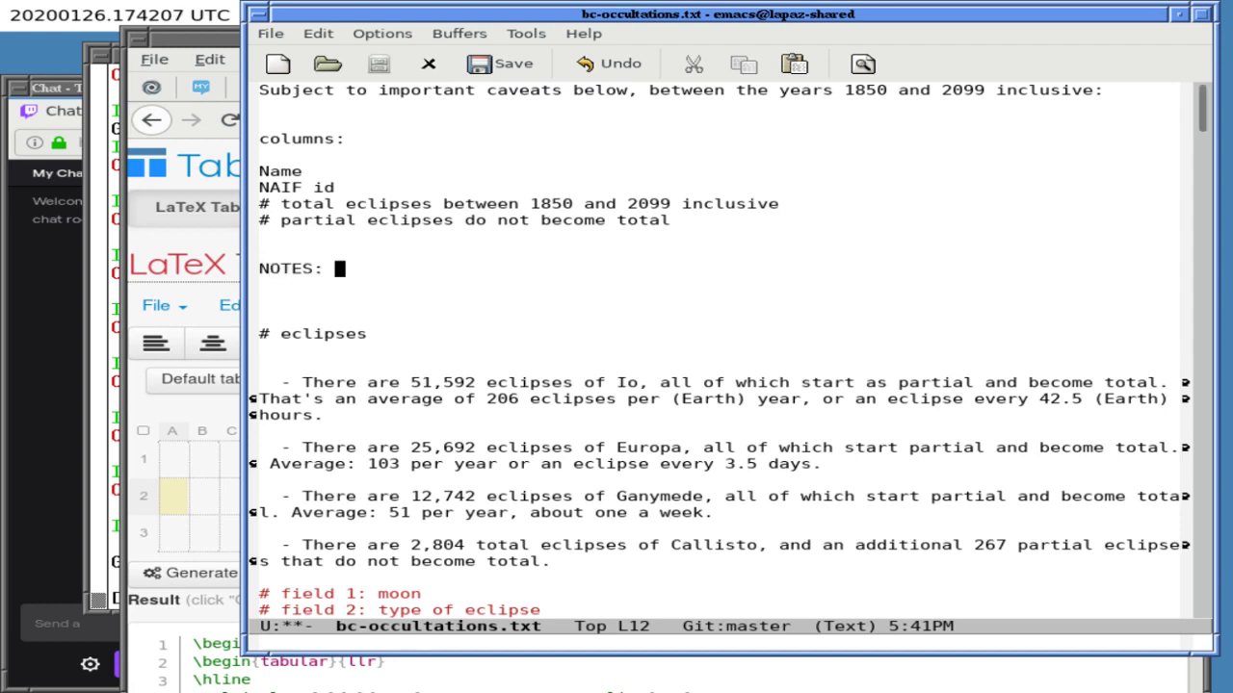
pyautogui.write('all total start ')
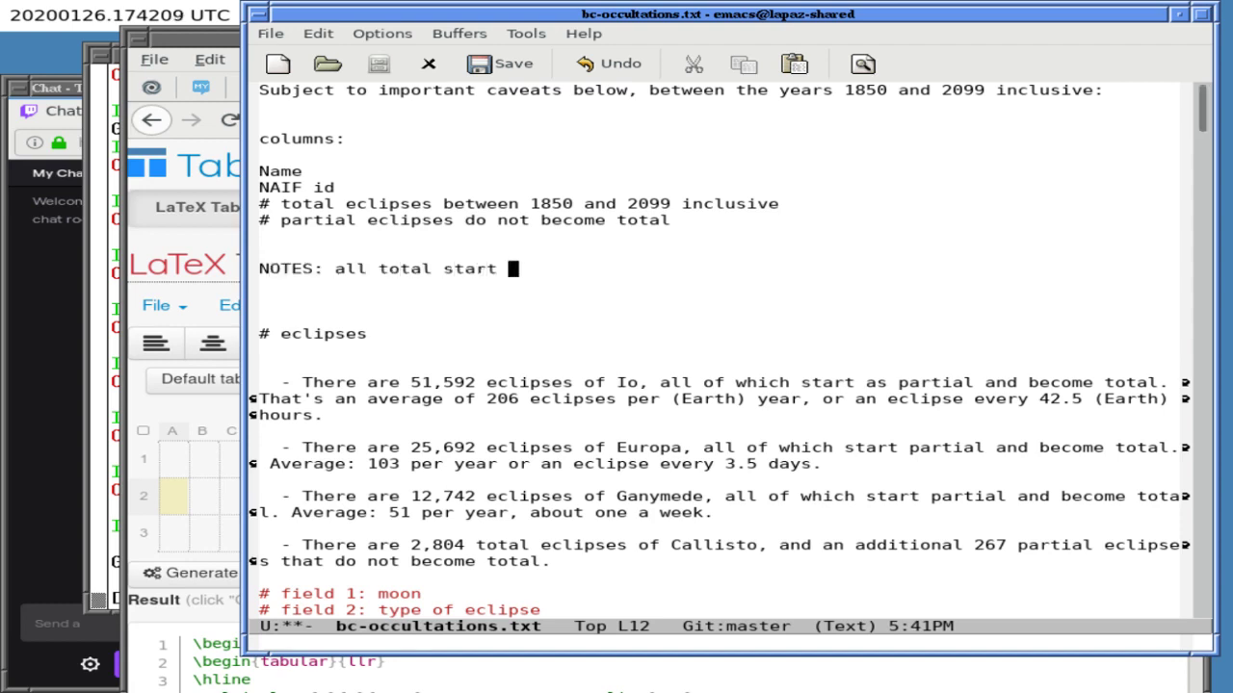
pyautogui.write('as partial; [p')
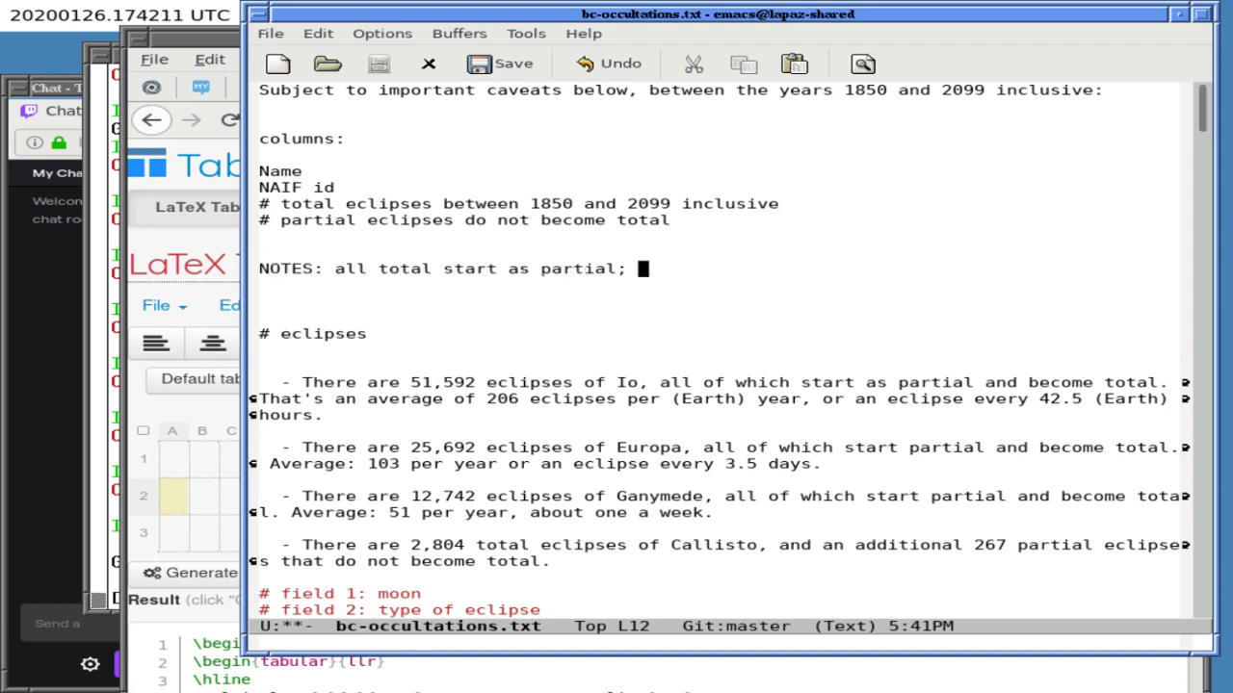
pyautogui.press('BackSpace')
pyautogui.press('BackSpace')
pyautogui.write('partial me')
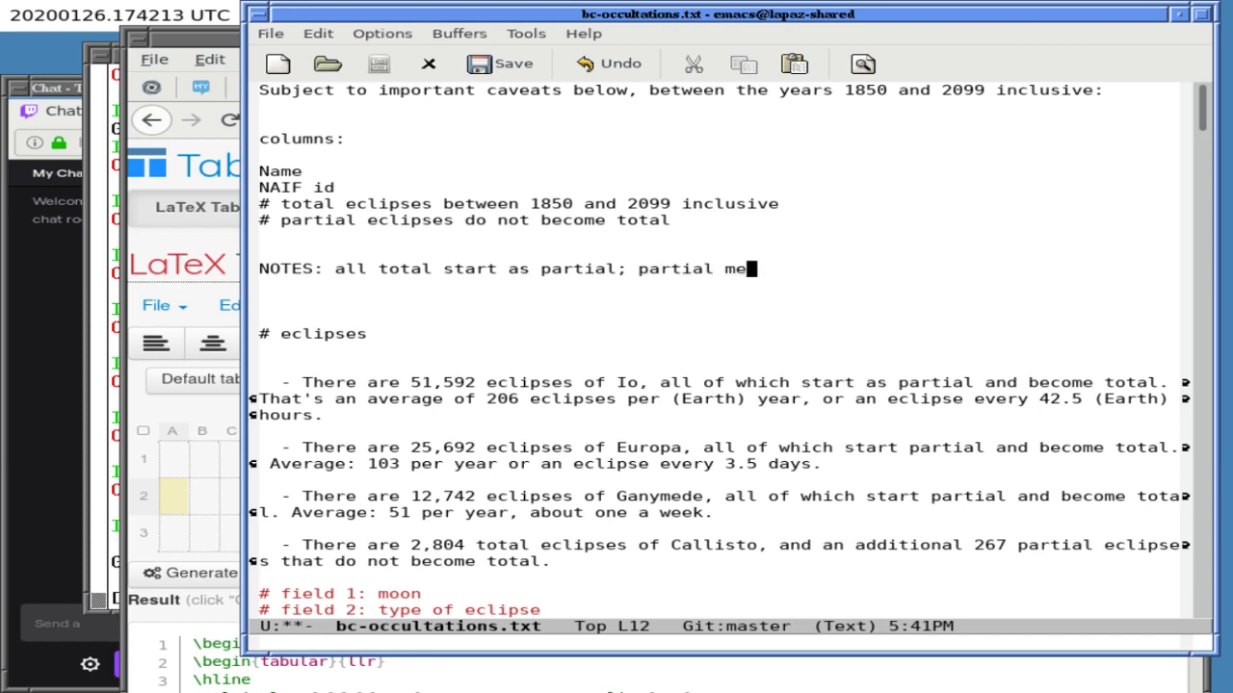
pyautogui.write('ans dont become total')
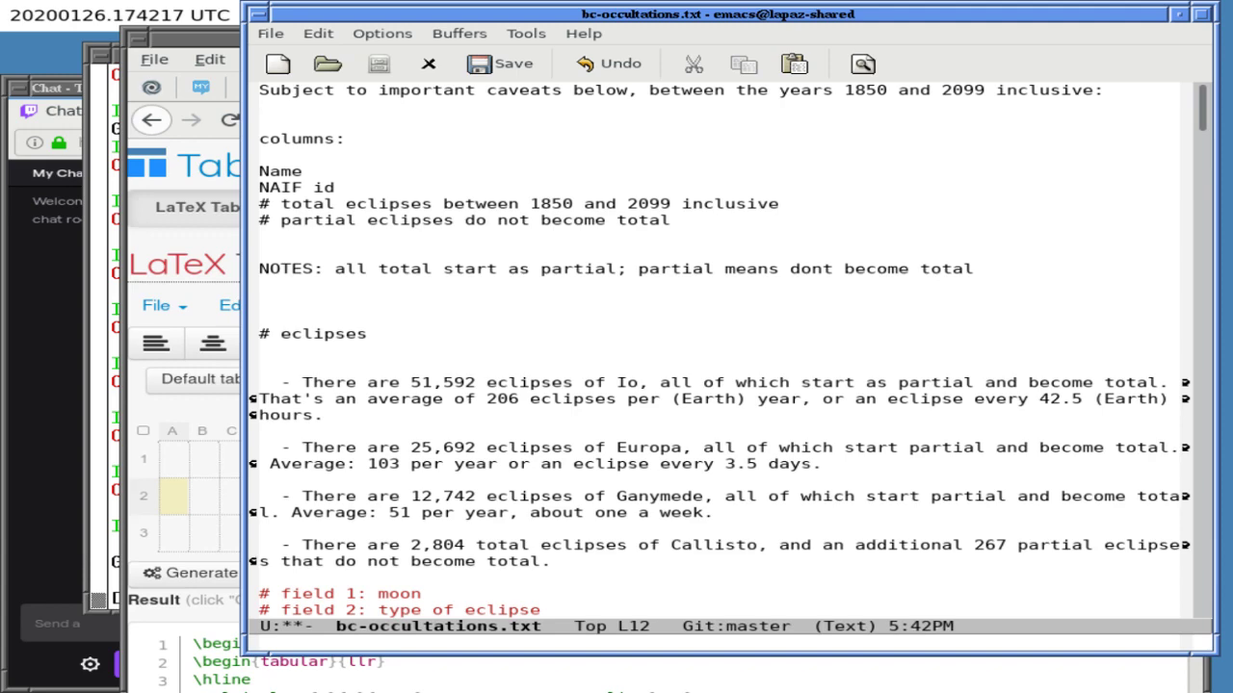
# - Scroll up and down through the Tables Generator example LaTeX table page
pyautogui.click(143, 384)
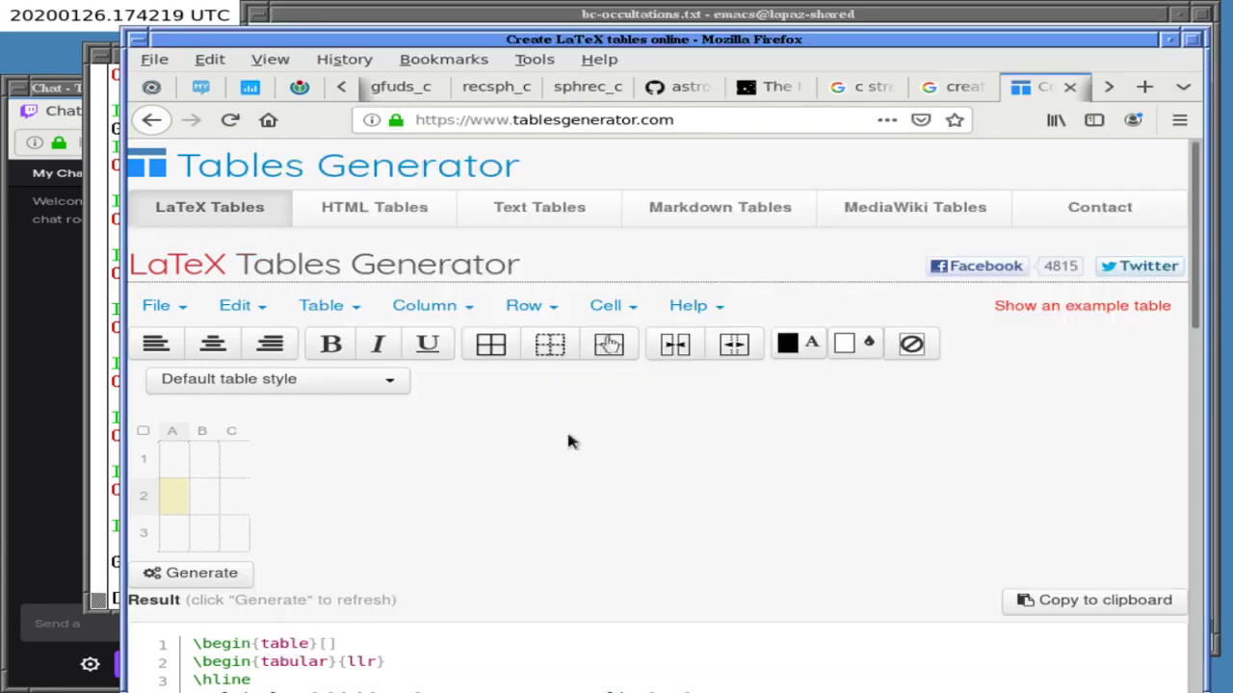
pyautogui.scroll(-3, 568, 441)
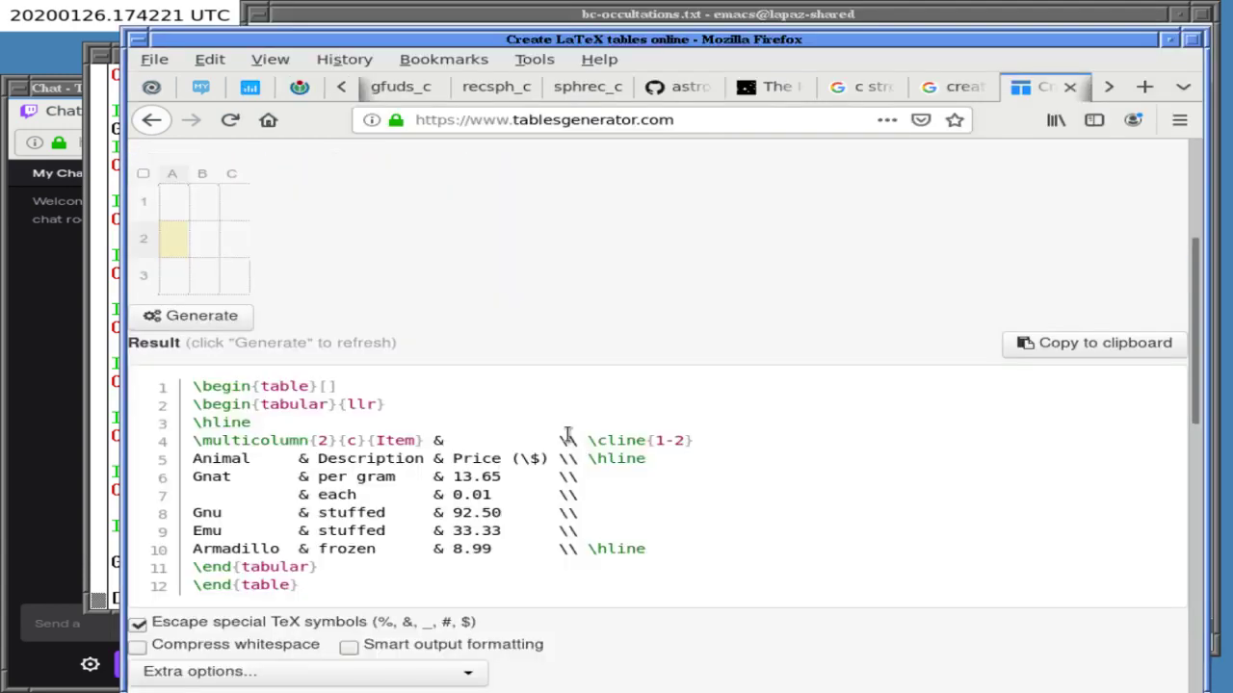
pyautogui.scroll(1, 566, 438)
pyautogui.scroll(2, 566, 441)
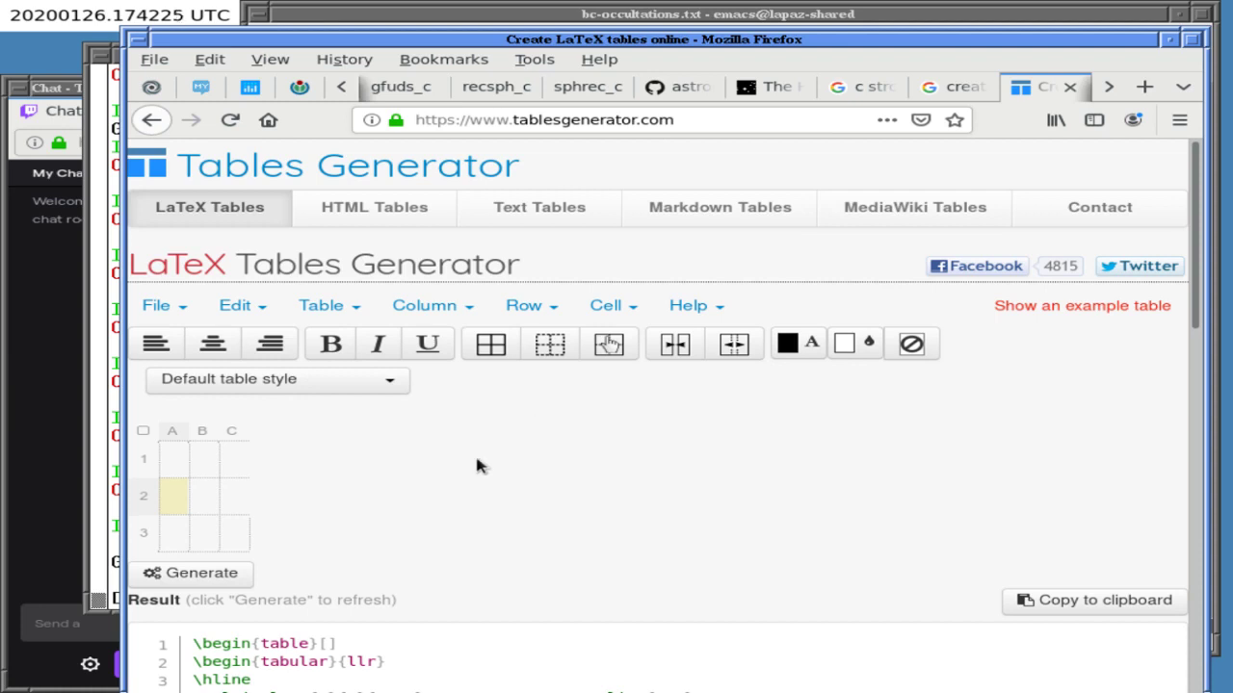
pyautogui.scroll(-6, 476, 459)
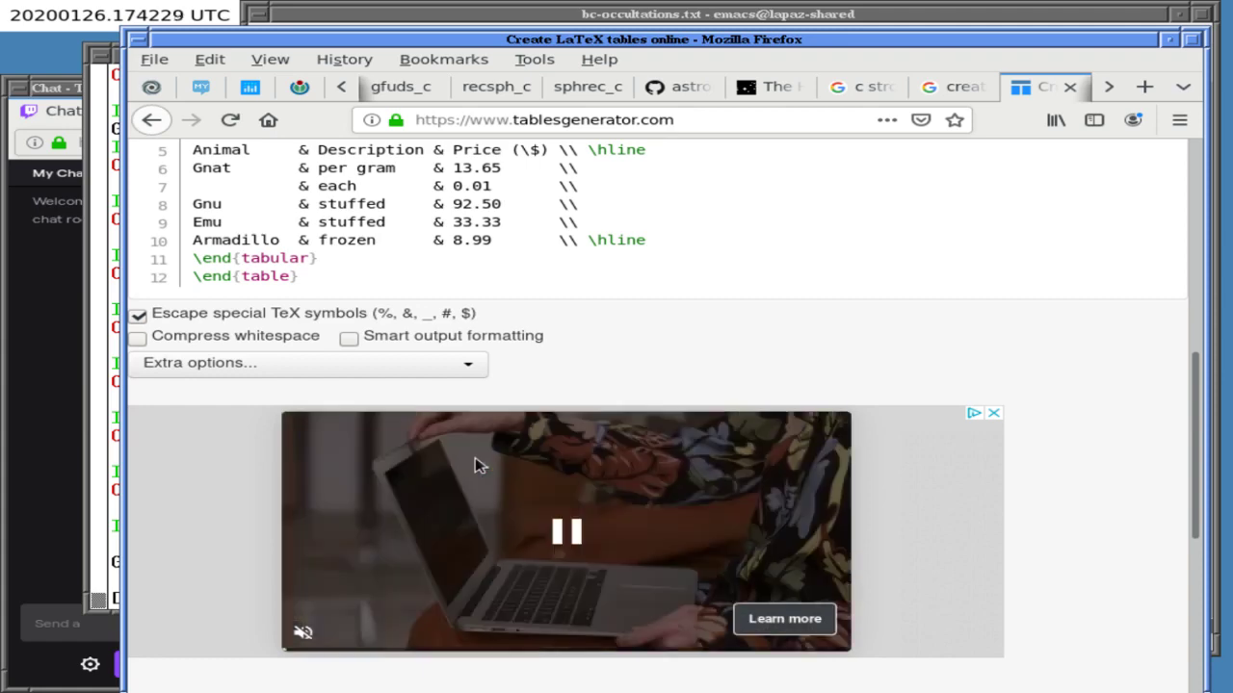
pyautogui.scroll(-5, 476, 466)
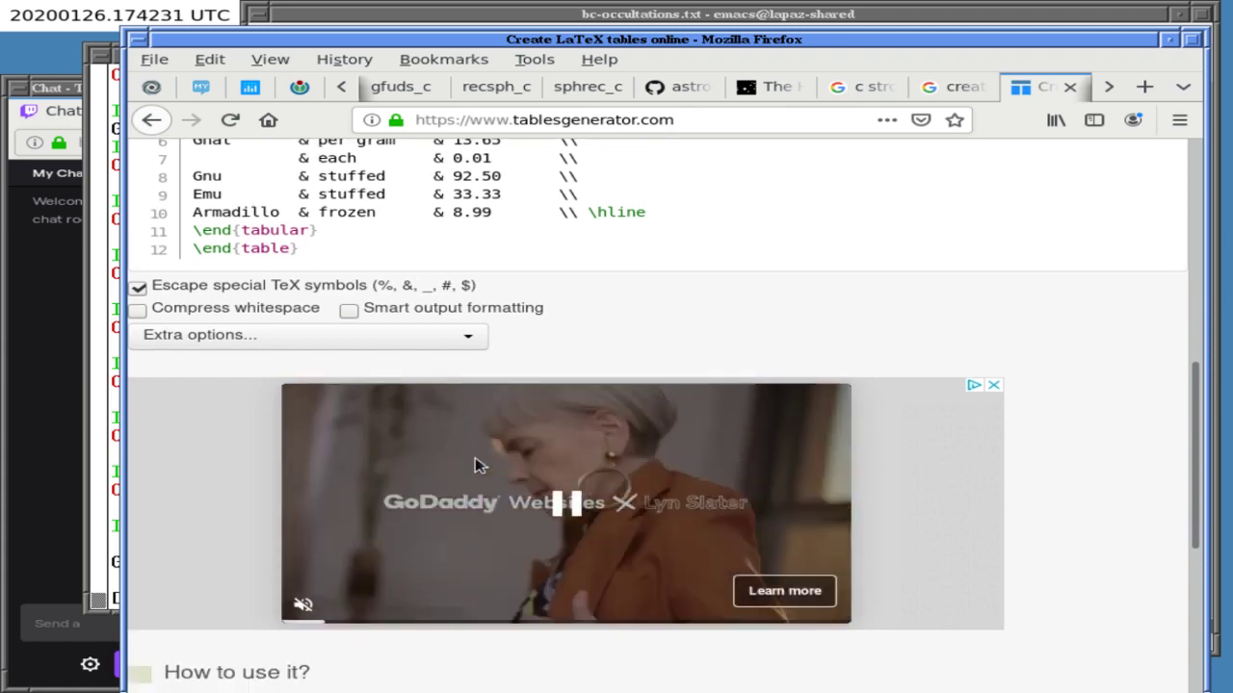
pyautogui.scroll(10, 475, 458)
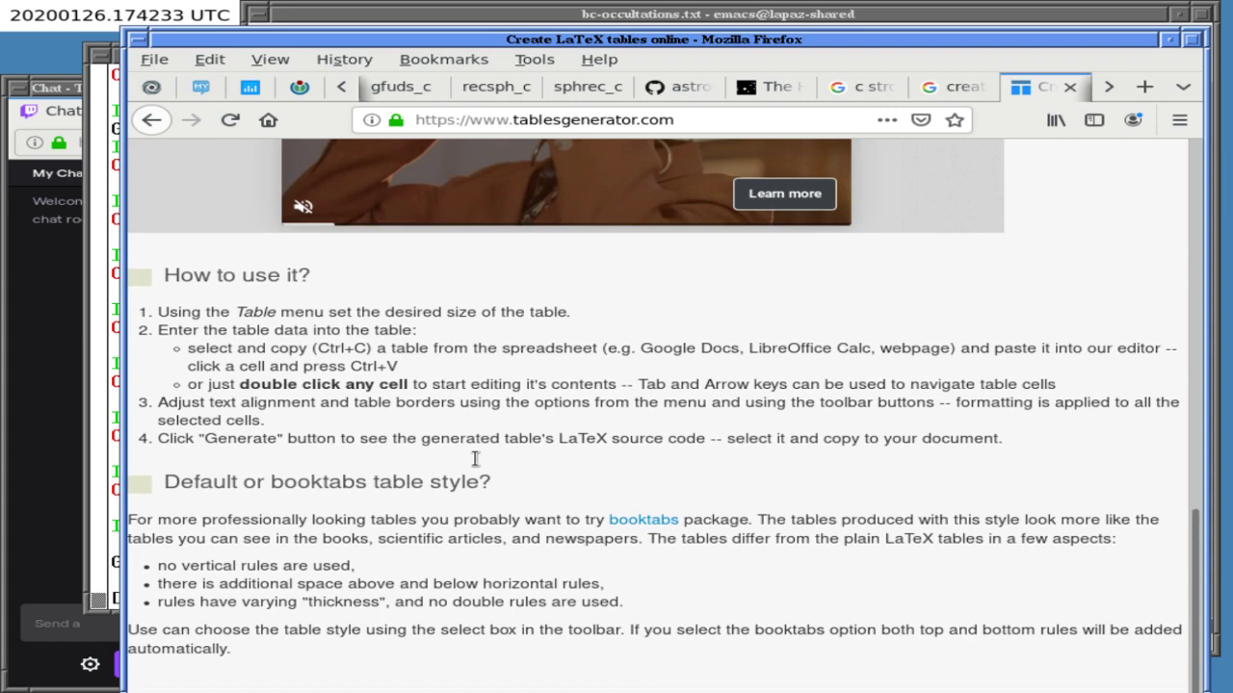
pyautogui.scroll(1, 476, 466)
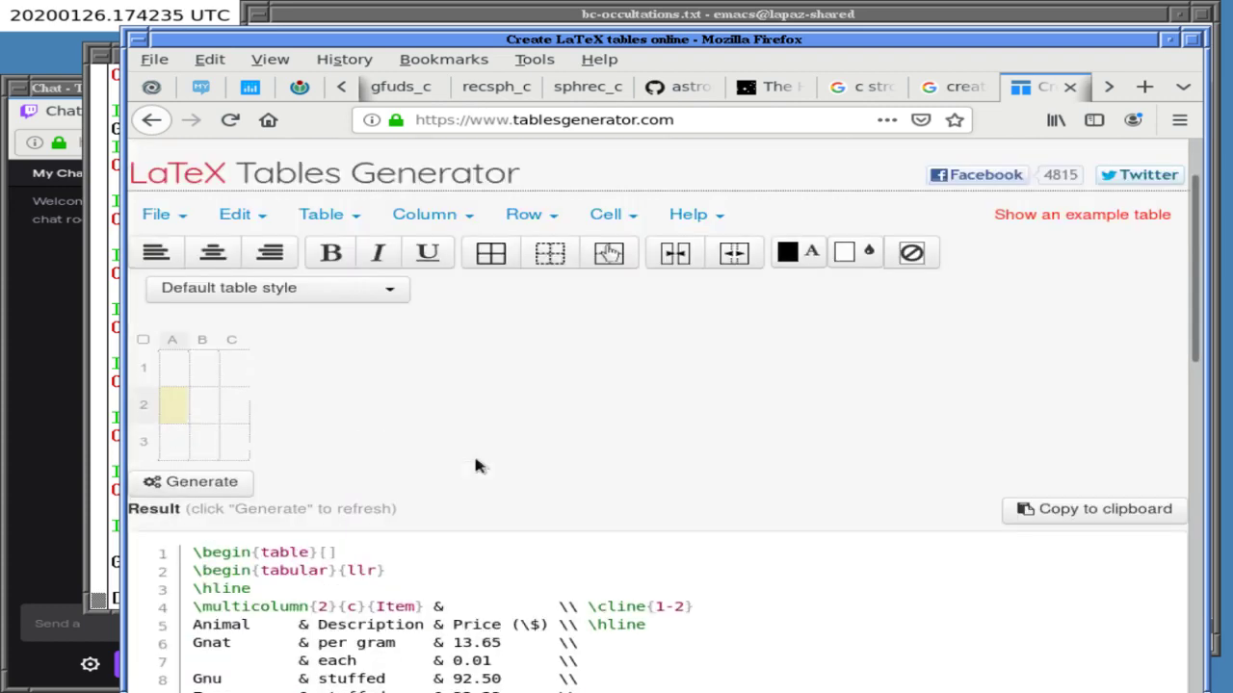
# - Check the table-data loading options, dismiss them, and bring bc-occultations.txt to the front
pyautogui.click(156, 216)
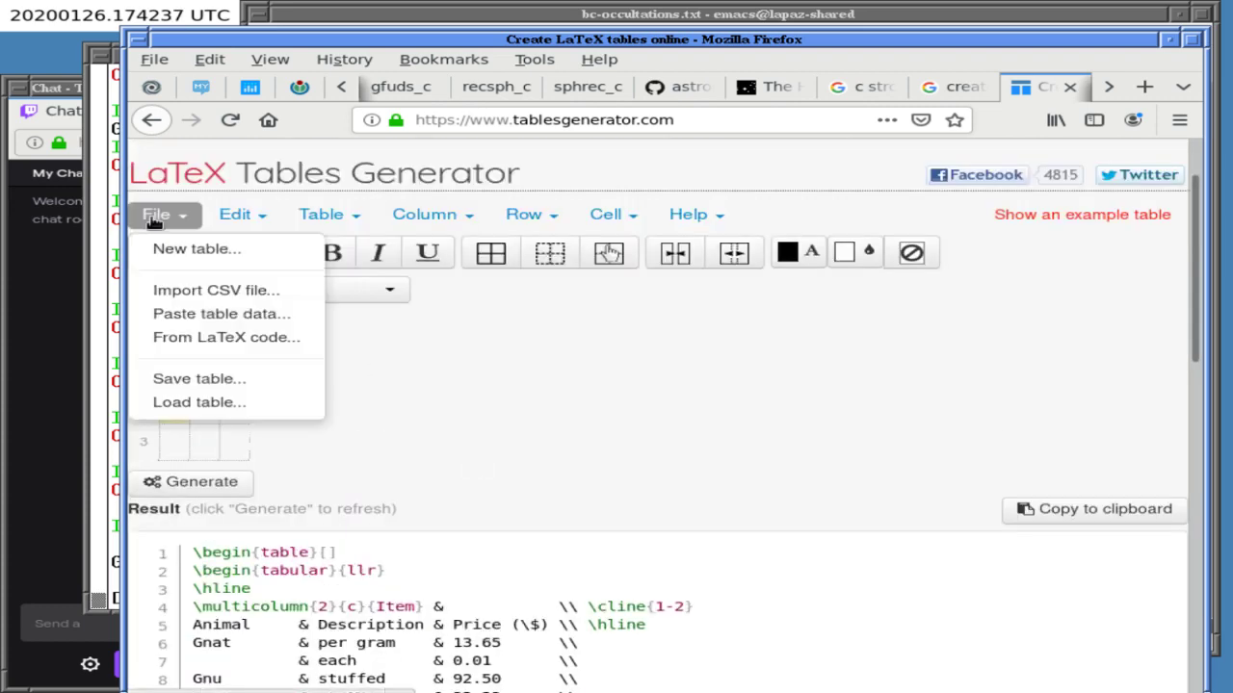
pyautogui.click(458, 390)
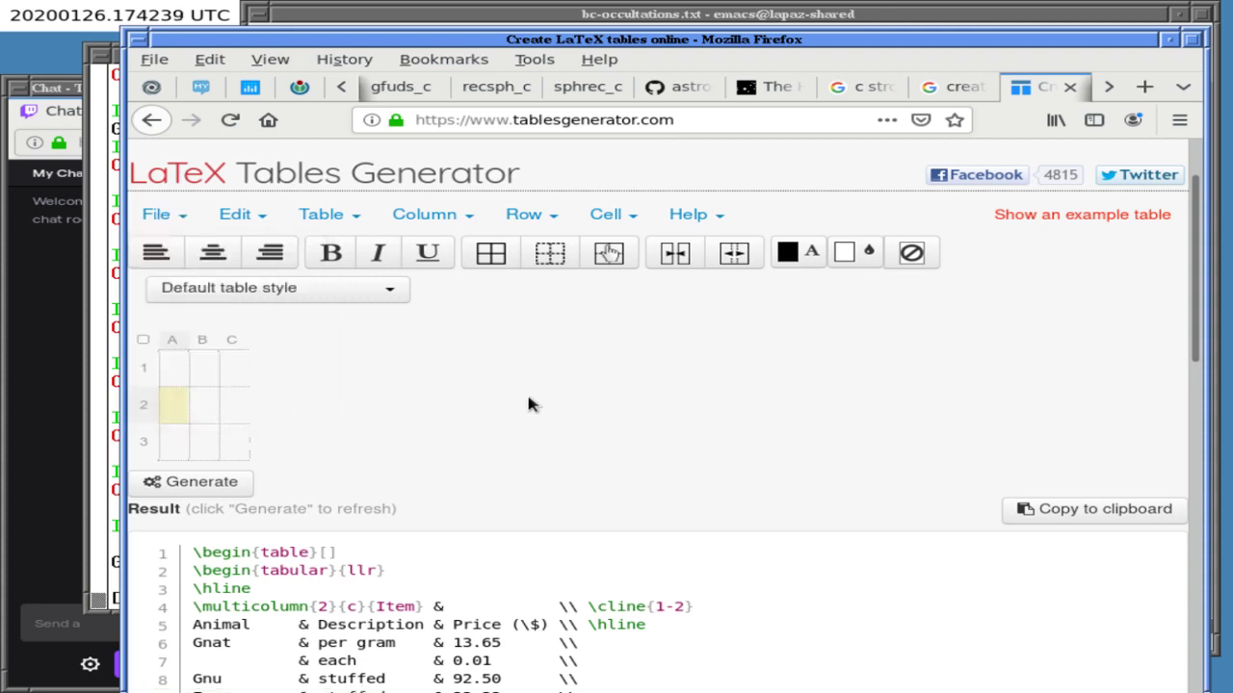
pyautogui.click(535, 15)
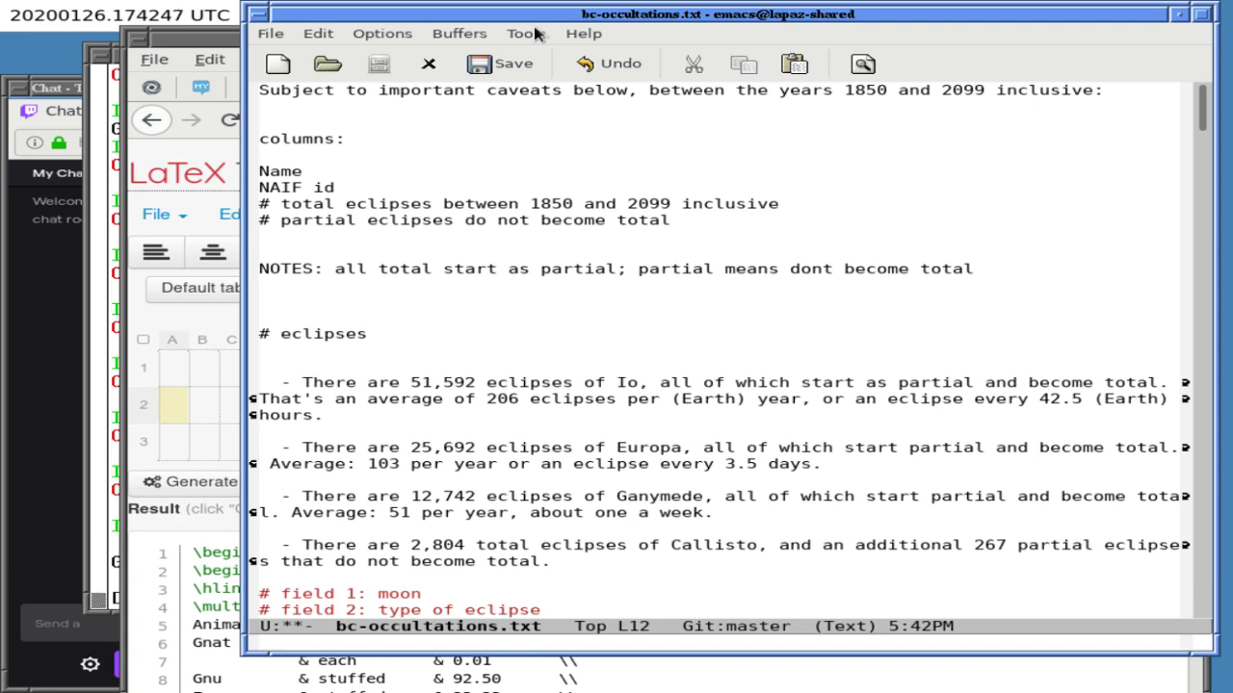
# - Add '# avg eclipses per year (other col / 250)' below the partial eclipses line
pyautogui.press('Up')
pyautogui.press('Up')
pyautogui.press('Up')
pyautogui.press('Down')
pyautogui.write('#')
pyautogui.write('avg elcipses')
pyautogui.press('BackSpace')
pyautogui.press('BackSpace')
pyautogui.press('BackSpace')
pyautogui.press('BackSpace')
pyautogui.press('BackSpace')
pyautogui.press('BackSpace')
pyautogui.press('BackSpace')
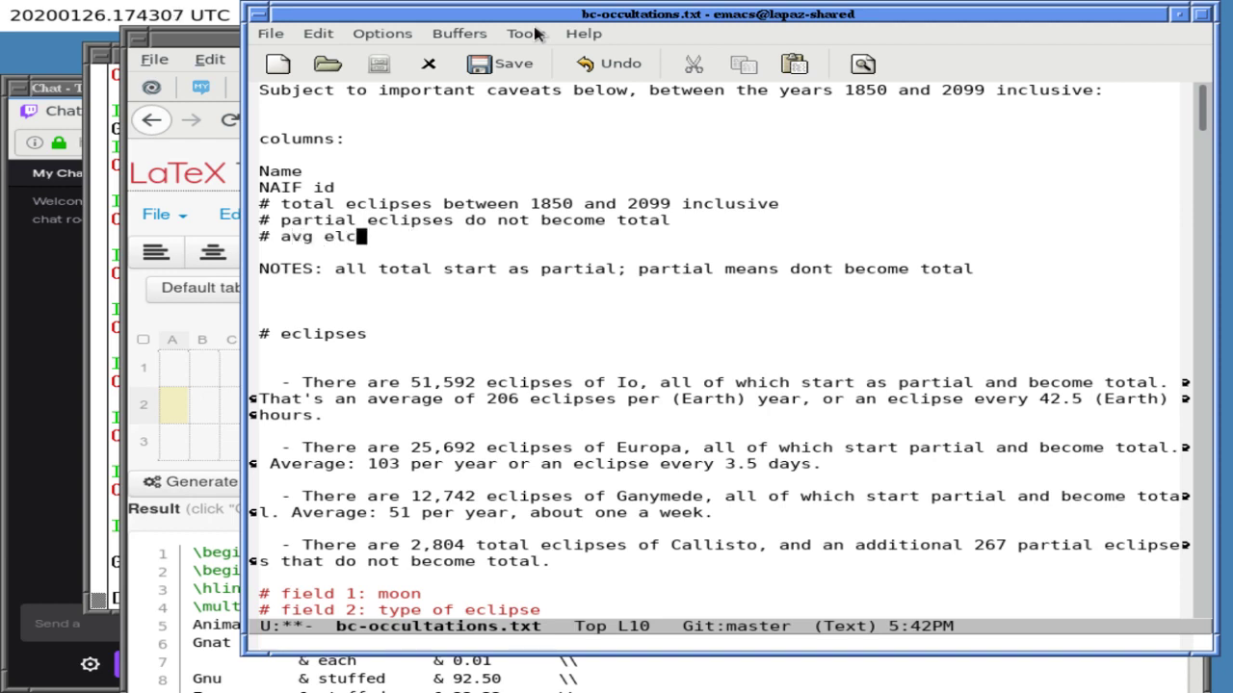
pyautogui.write('clipses per year (')
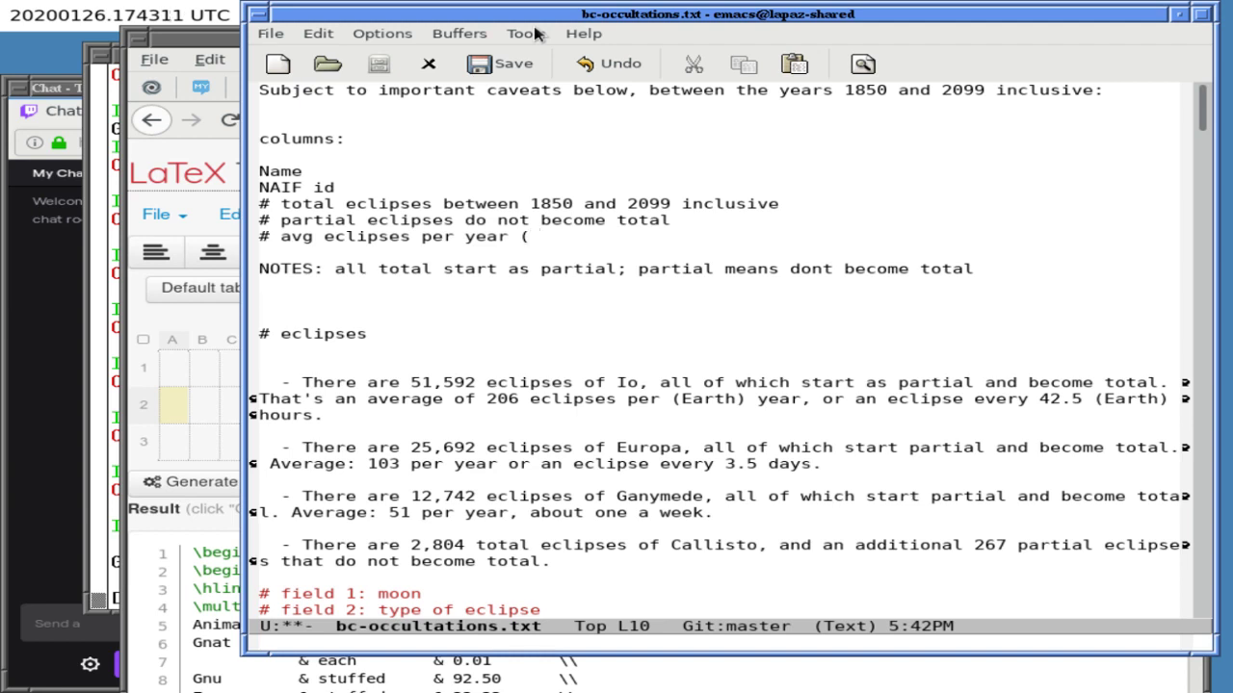
pyautogui.write('other col / 250)')
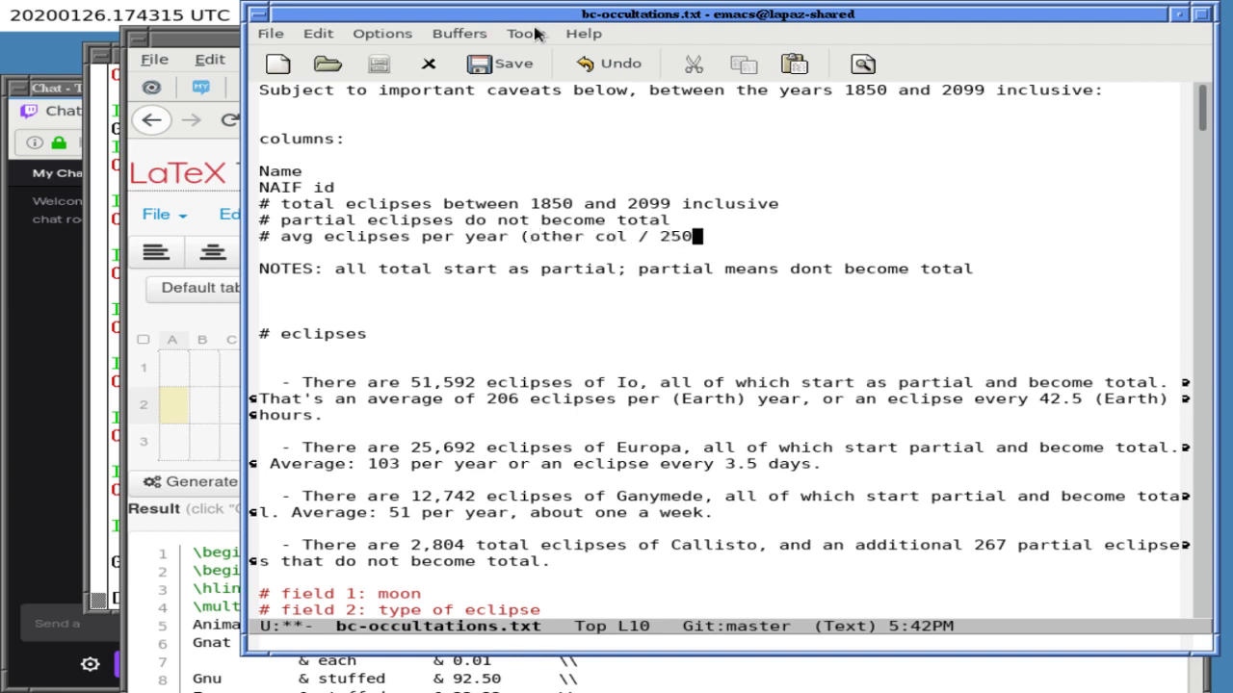
# - Append ', calc col are' to the end of the NOTES line
pyautogui.press('Down')
pyautogui.press('Down')
pyautogui.press('Down')
pyautogui.press('Left')
pyautogui.press('Left')
pyautogui.write(',')
pyautogui.press('BackSpace')
pyautogui.press('Right')
pyautogui.write(', div')
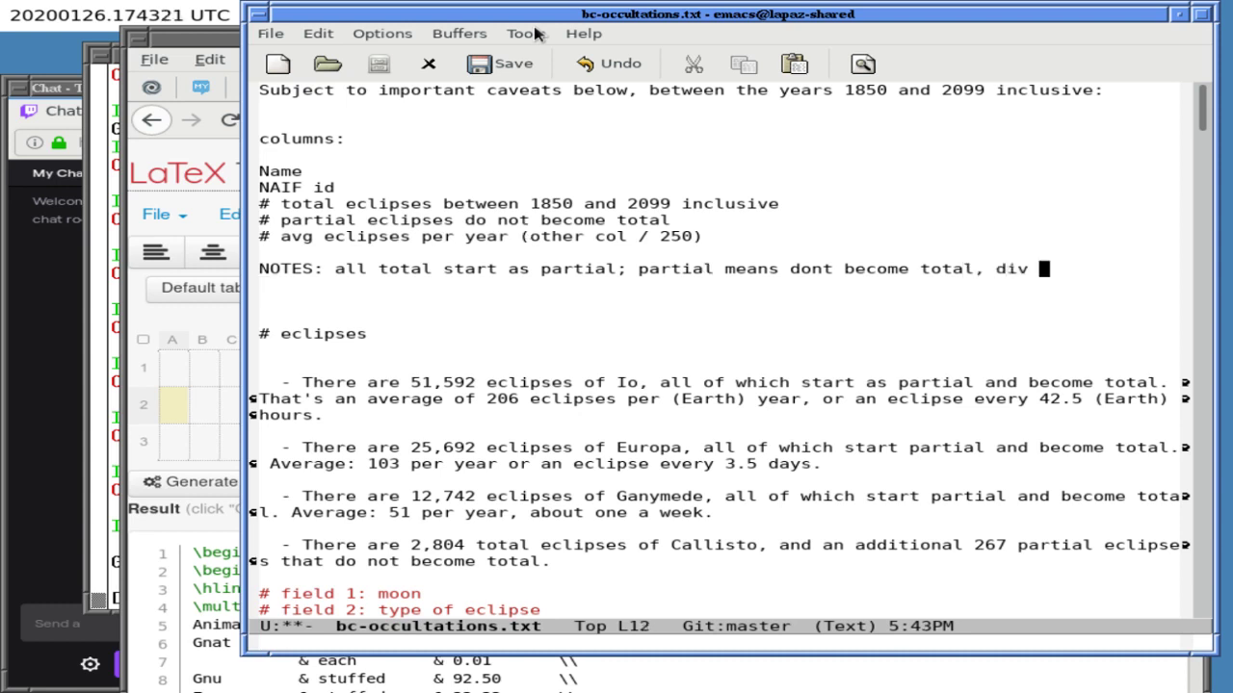
pyautogui.press('BackSpace')
pyautogui.press('BackSpace')
pyautogui.press('BackSpace')
pyautogui.write('cla')
pyautogui.press('BackSpace')
pyautogui.press('BackSpace')
pyautogui.write('alc col are')
# - Insert a blank line above NOTES and append ', explanation above or below' to it
pyautogui.press('Up')
pyautogui.press('Up')
pyautogui.press('Return')
pyautogui.press('Down')
pyautogui.press('Down')
pyautogui.press('Down')
pyautogui.press('Left')
pyautogui.write(', exp')
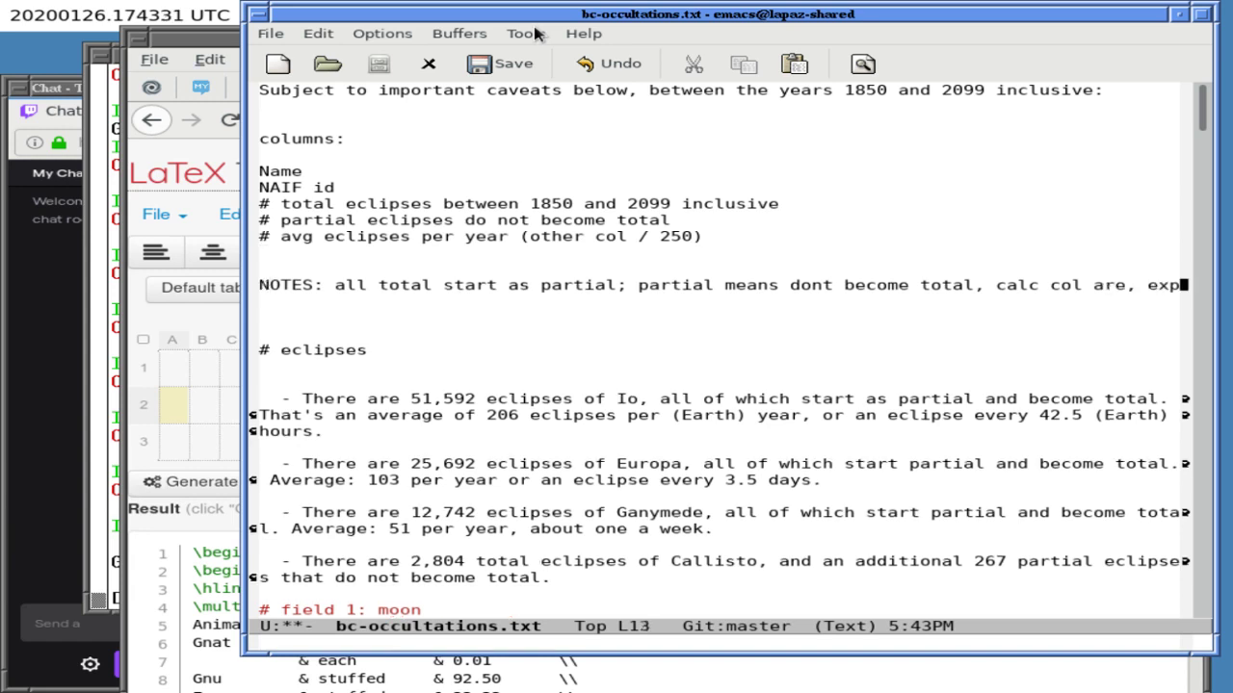
pyautogui.write('lanation above or below')
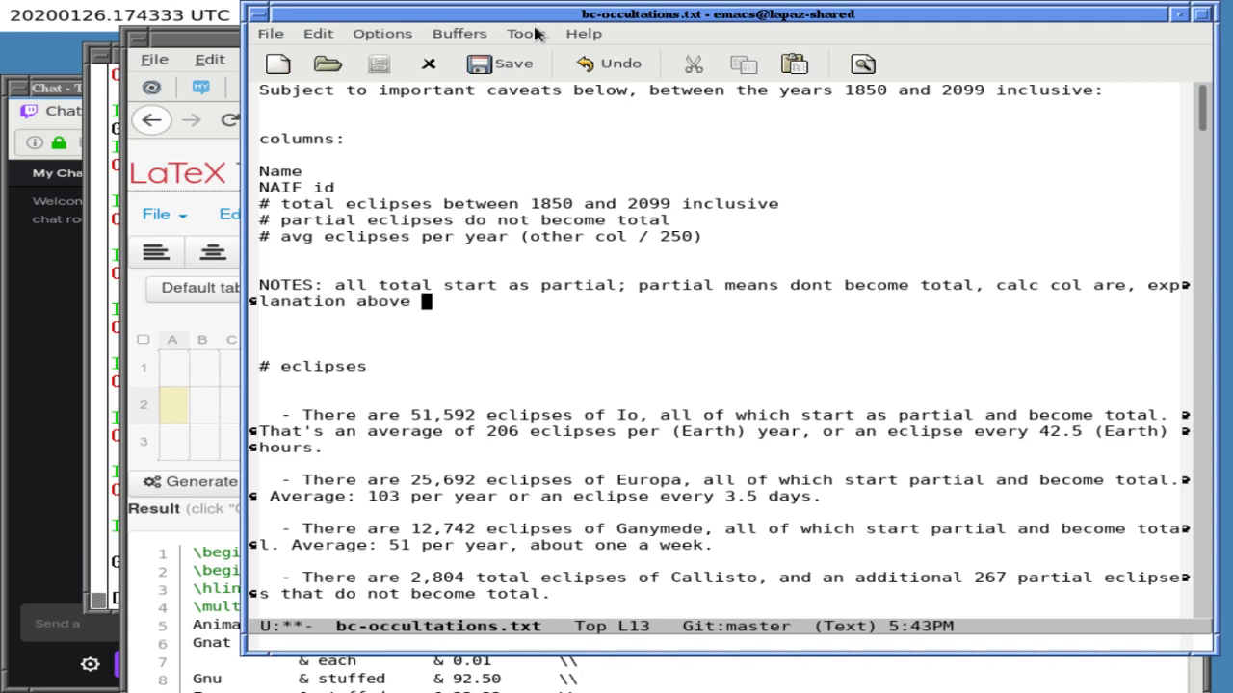
# - Open a blank line below the avg eclipses line and save bc-occultations.txt
pyautogui.press('Up')
pyautogui.press('Up')
pyautogui.press('Up')
pyautogui.press('End')
pyautogui.press('Return')
pyautogui.hotkey('ctrl', 'x')
pyautogui.hotkey('ctrl', 's')
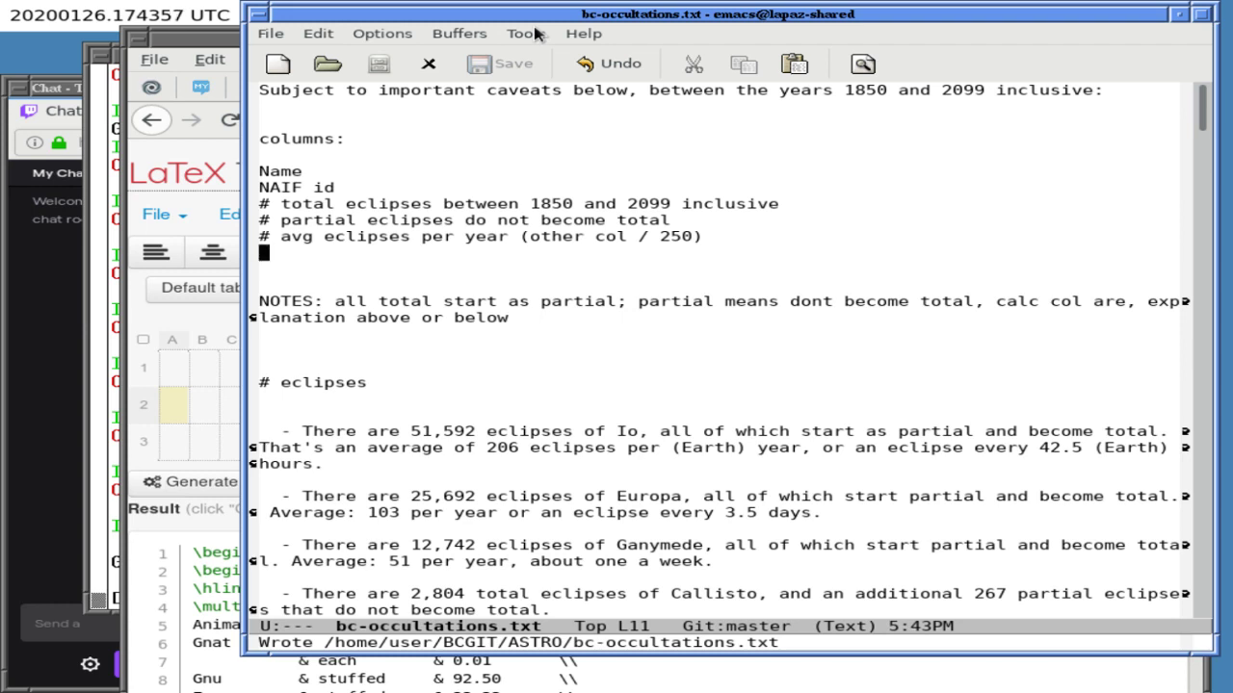
# - Split the window to review the field descriptions in the lower view
pyautogui.hotkey('ctrl', 'x')
pyautogui.press('2')
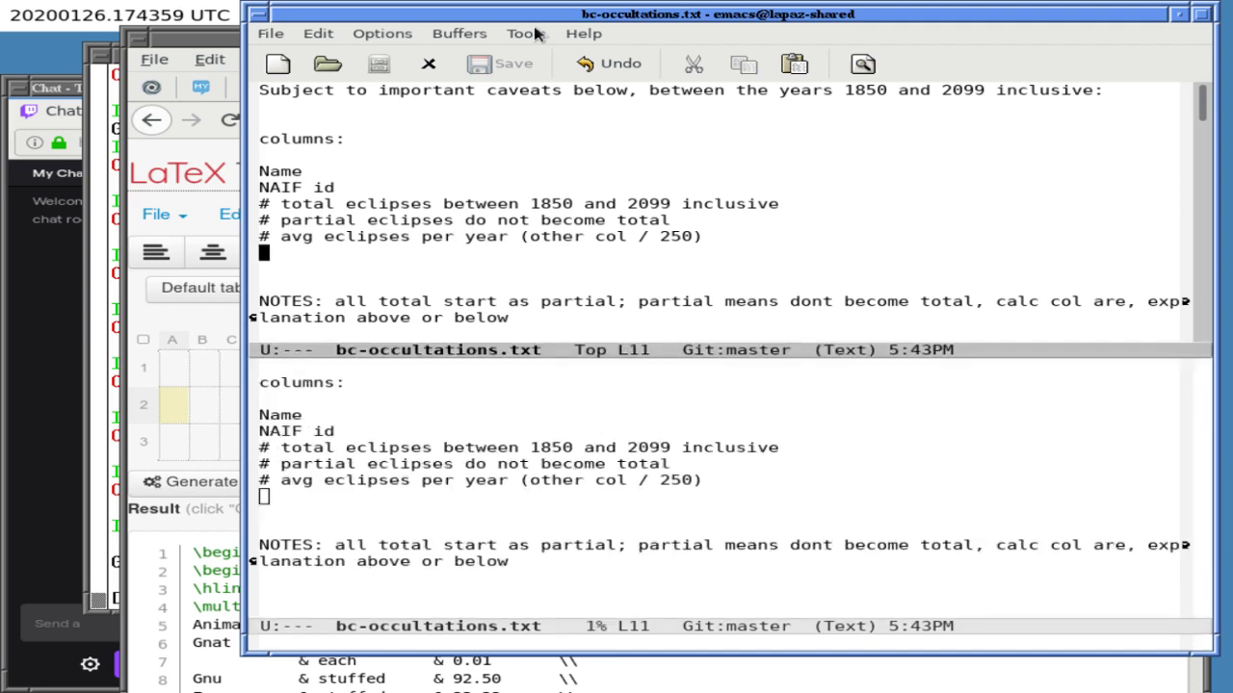
pyautogui.hotkey('ctrl', 'x')
pyautogui.press('o')
pyautogui.press('Down')
pyautogui.press('Down')
pyautogui.press('Down')
pyautogui.press('Down')
pyautogui.press('Down')
pyautogui.press('Down')
pyautogui.press('Down')
pyautogui.press('Down')
pyautogui.press('Down')
pyautogui.press('Down')
pyautogui.press('Down')
pyautogui.press('Down')
pyautogui.press('Down')
pyautogui.press('Down')
pyautogui.press('Down')
pyautogui.press('Down')
pyautogui.press('Down')
pyautogui.press('Down')
pyautogui.press('Down')
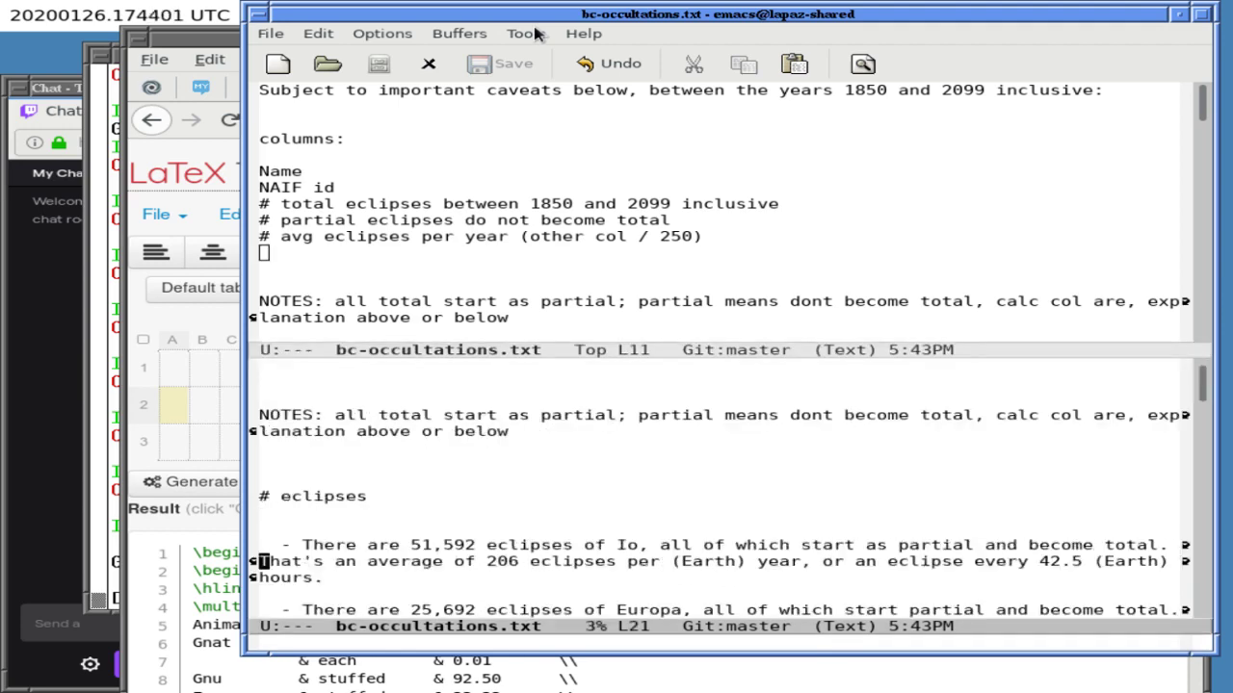
pyautogui.press('Down')
pyautogui.press('Down')
pyautogui.press('Down')
pyautogui.press('Down')
pyautogui.press('Down')
pyautogui.press('Down')
pyautogui.press('Down')
pyautogui.press('Down')
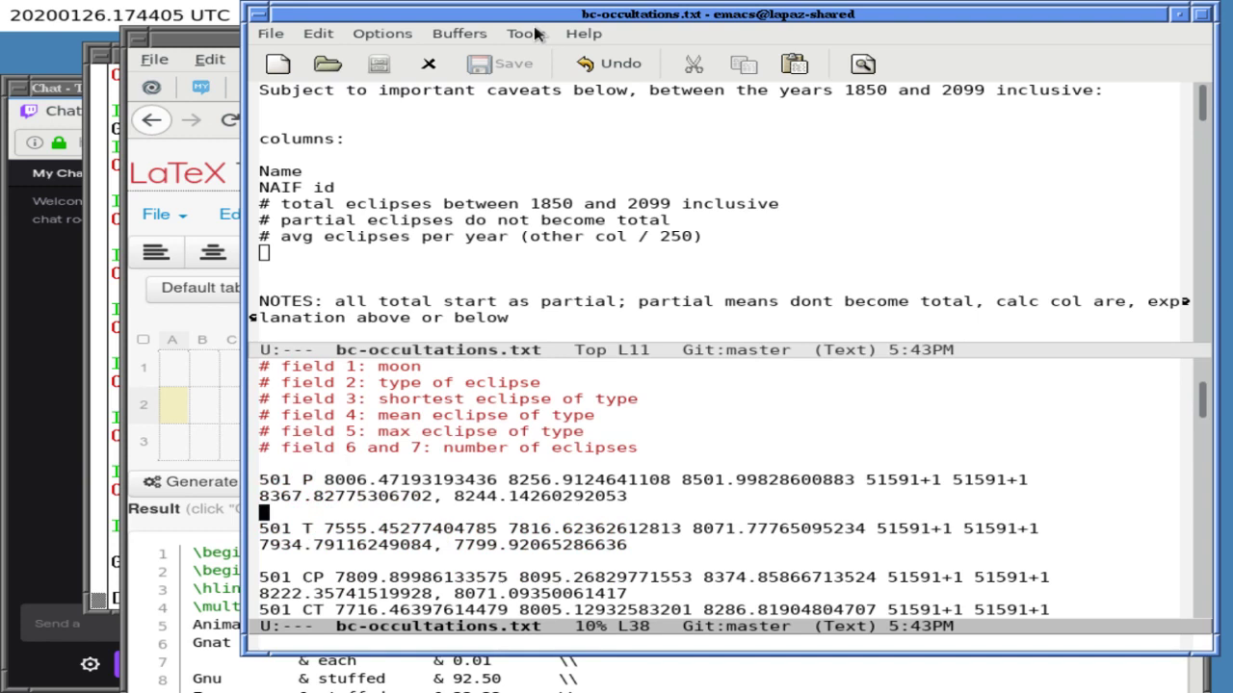
pyautogui.press('Up')
pyautogui.press('Up')
pyautogui.press('Up')
pyautogui.press('Up')
pyautogui.press('Up')
pyautogui.press('Up')
pyautogui.hotkey('ctrl', 'x')
pyautogui.press('o')
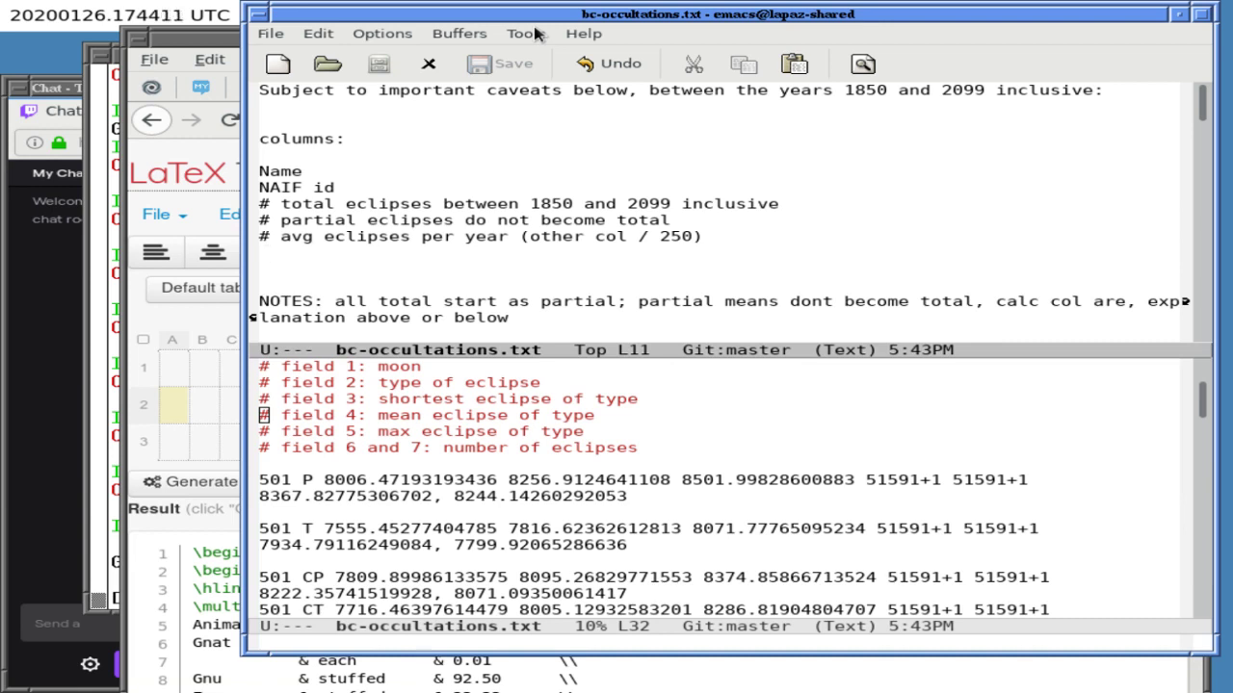
# - Add column lines for shortest, mean length and longest total eclipse
pyautogui.write('shortest')
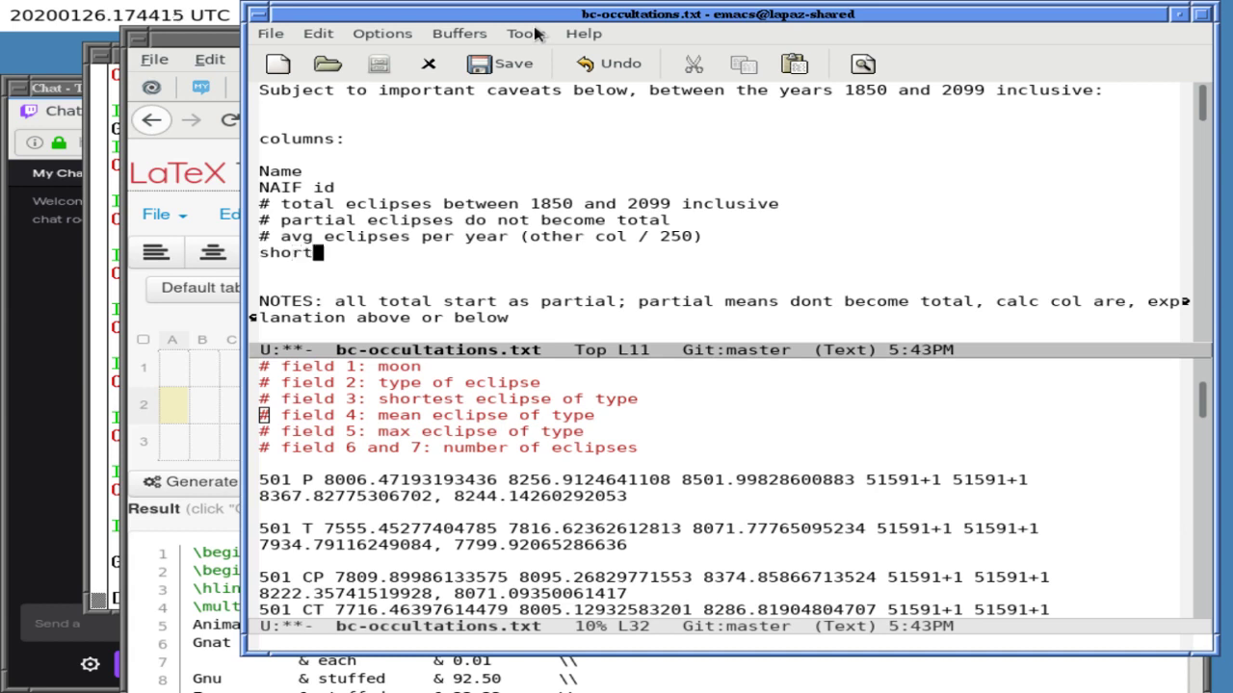
pyautogui.write('eclipse')
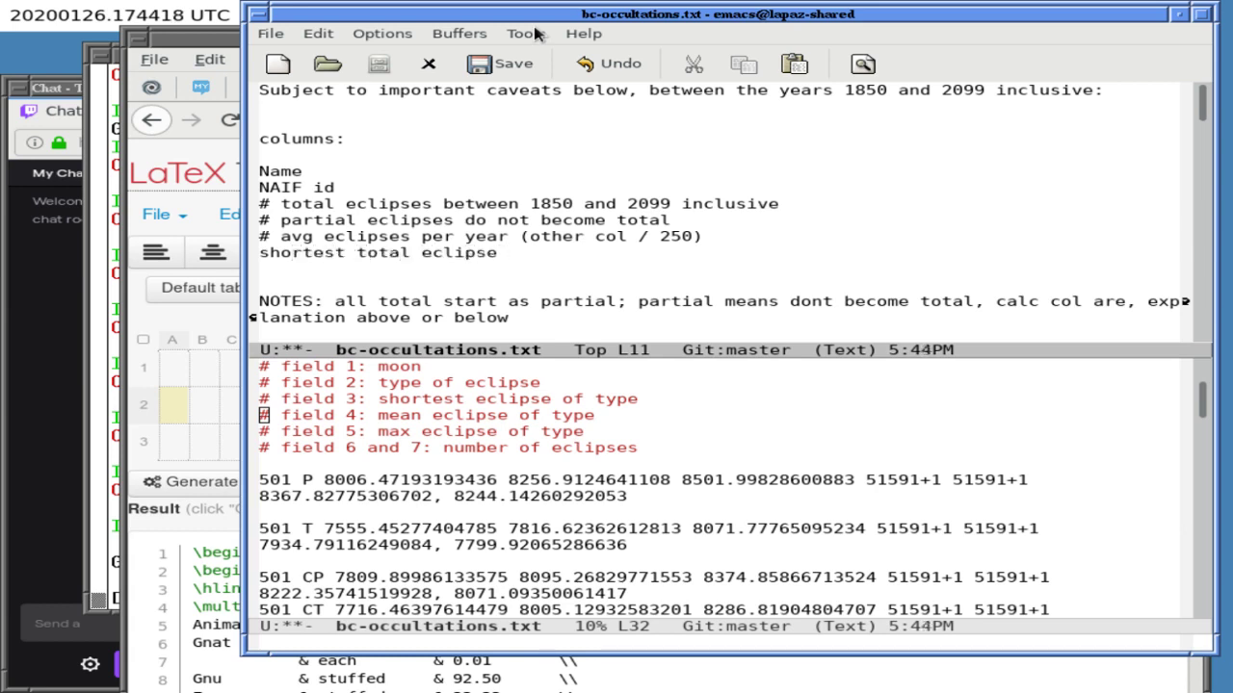
pyautogui.press('Return')
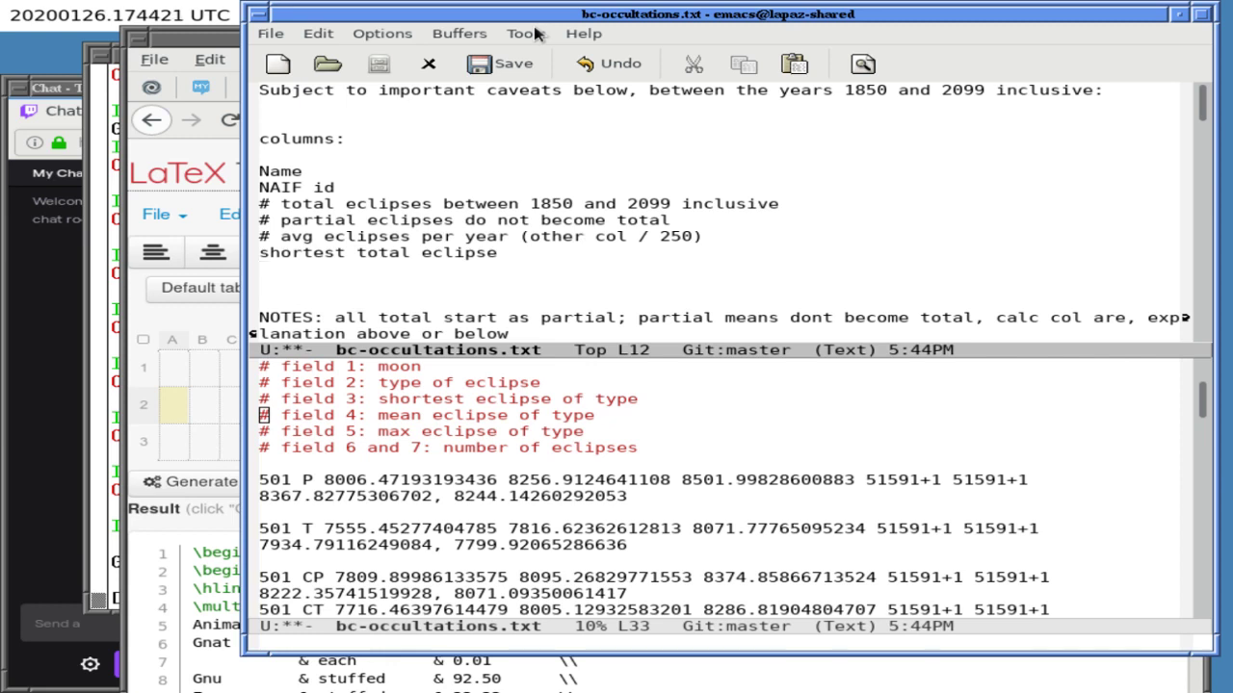
pyautogui.write('mean length total eclipse')
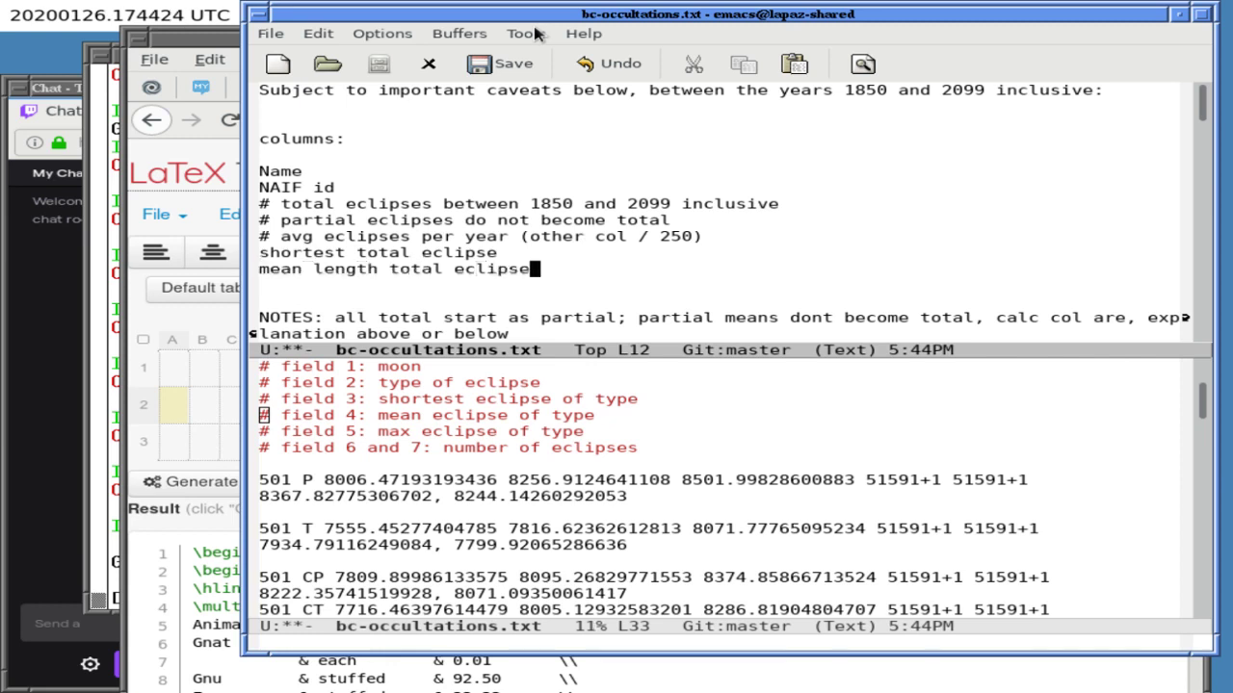
pyautogui.press('Return')
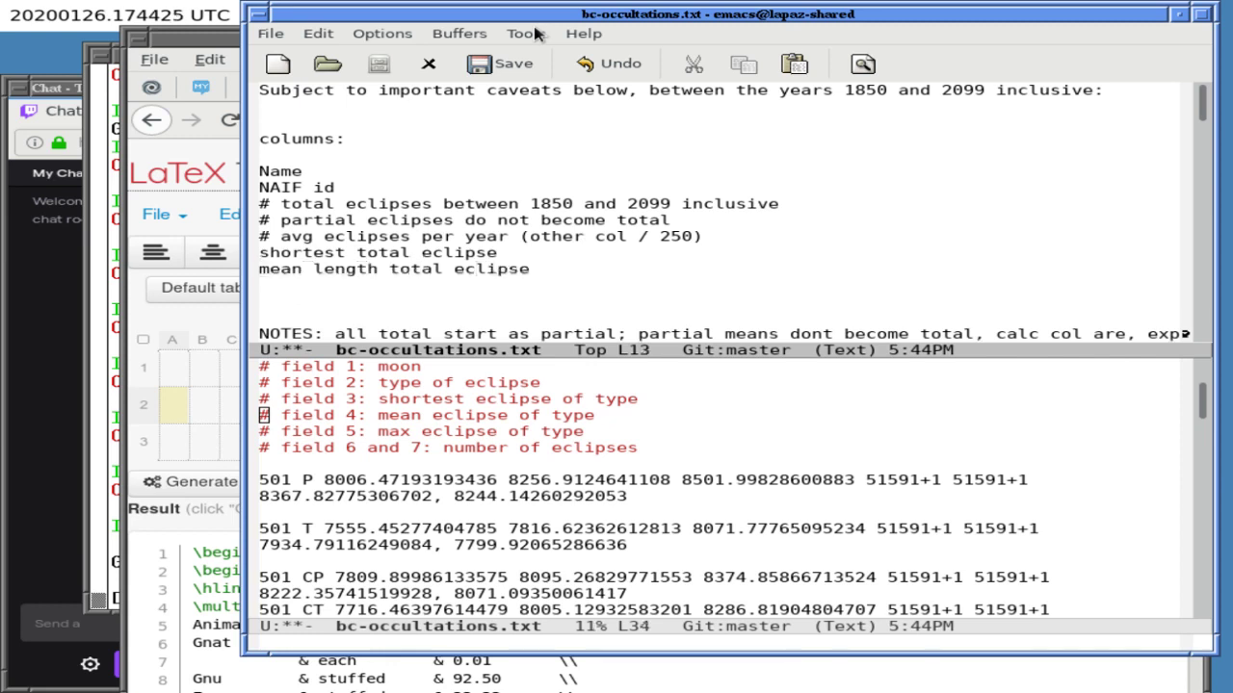
pyautogui.write('longest total eclipse')
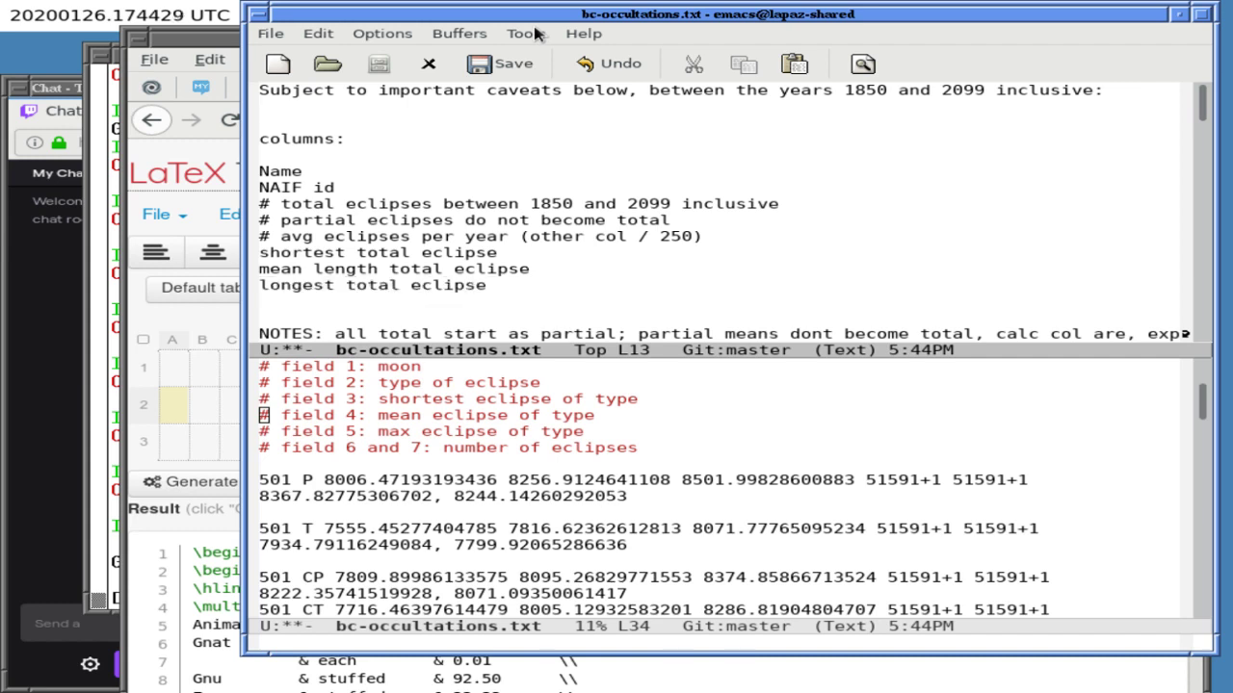
pyautogui.press('Return')
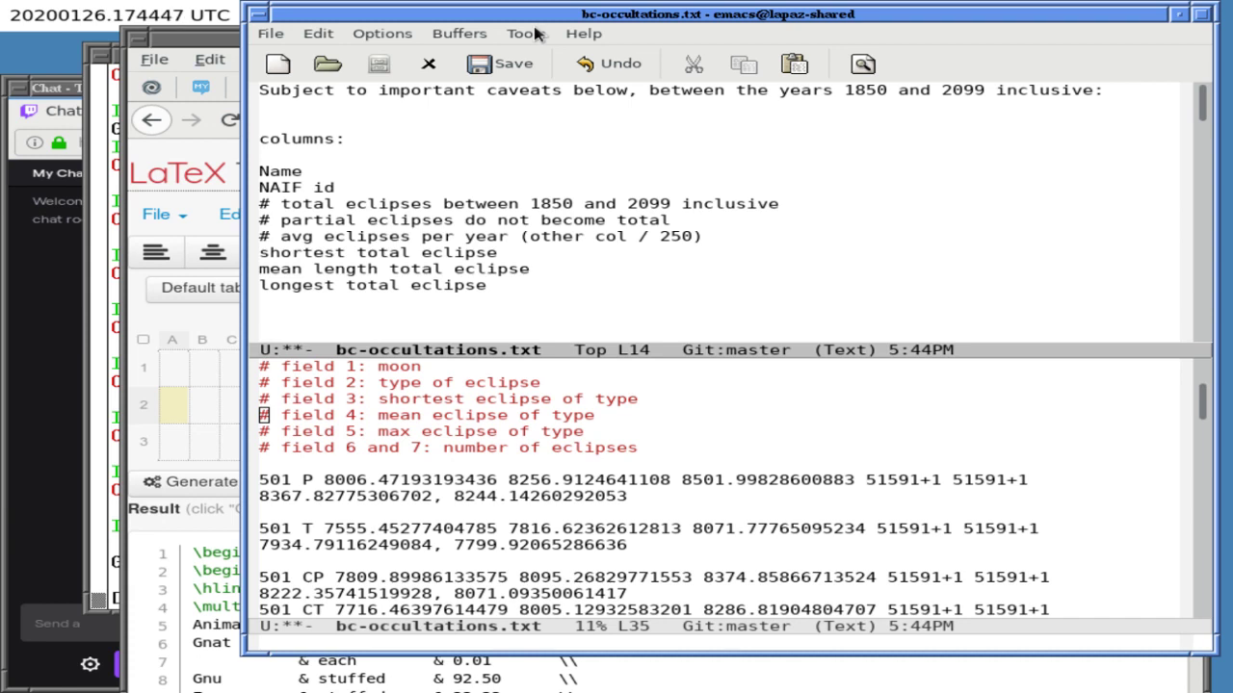
# - Append '(seconds)' to each of the three total eclipse lines
pyautogui.press('Up')
pyautogui.press('Up')
pyautogui.press('Up')
pyautogui.press('End')
pyautogui.write('(seconds)')
pyautogui.press('Down')
pyautogui.write('(seconds)')
pyautogui.press('Down')
pyautogui.press('Down')
pyautogui.press('Up')
pyautogui.write('(seconds)')
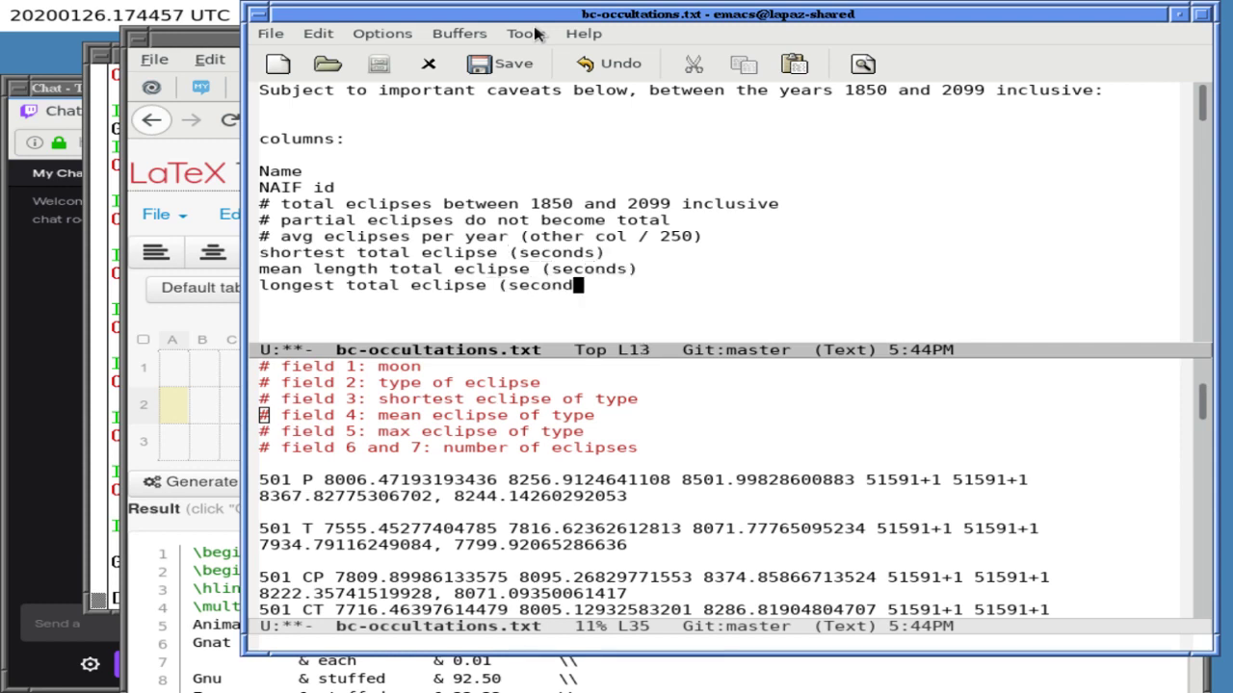
pyautogui.press('Down')
pyautogui.press('Down')
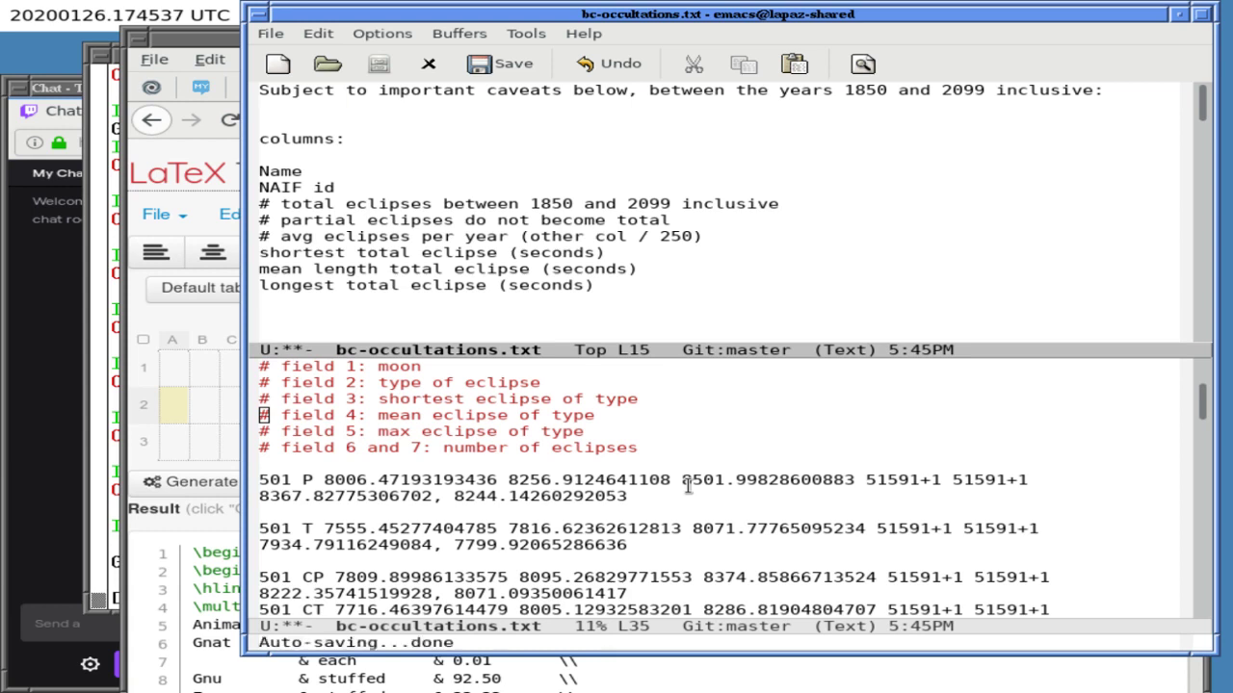
# - Move the partial eclipses remark onto the end of NOTES, tagged '(callisto only)'
pyautogui.press('Up')
pyautogui.press('Up')
pyautogui.press('Up')
pyautogui.press('Up')
pyautogui.press('Up')
pyautogui.press('Up')
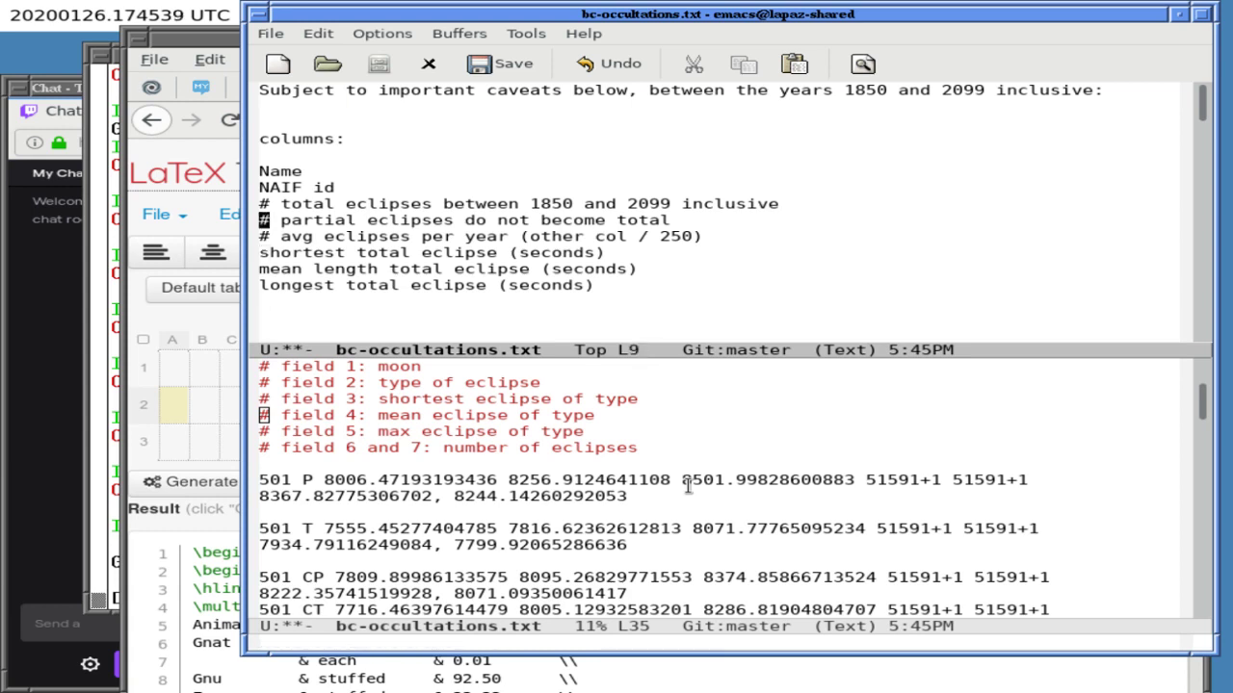
pyautogui.hotkey('ctrl', 'k')
pyautogui.hotkey('ctrl', 'k')
pyautogui.press('Down')
pyautogui.press('Down')
pyautogui.press('Down')
pyautogui.press('Down')
pyautogui.press('Down')
pyautogui.press('Down')
pyautogui.press('Down')
pyautogui.press('Down')
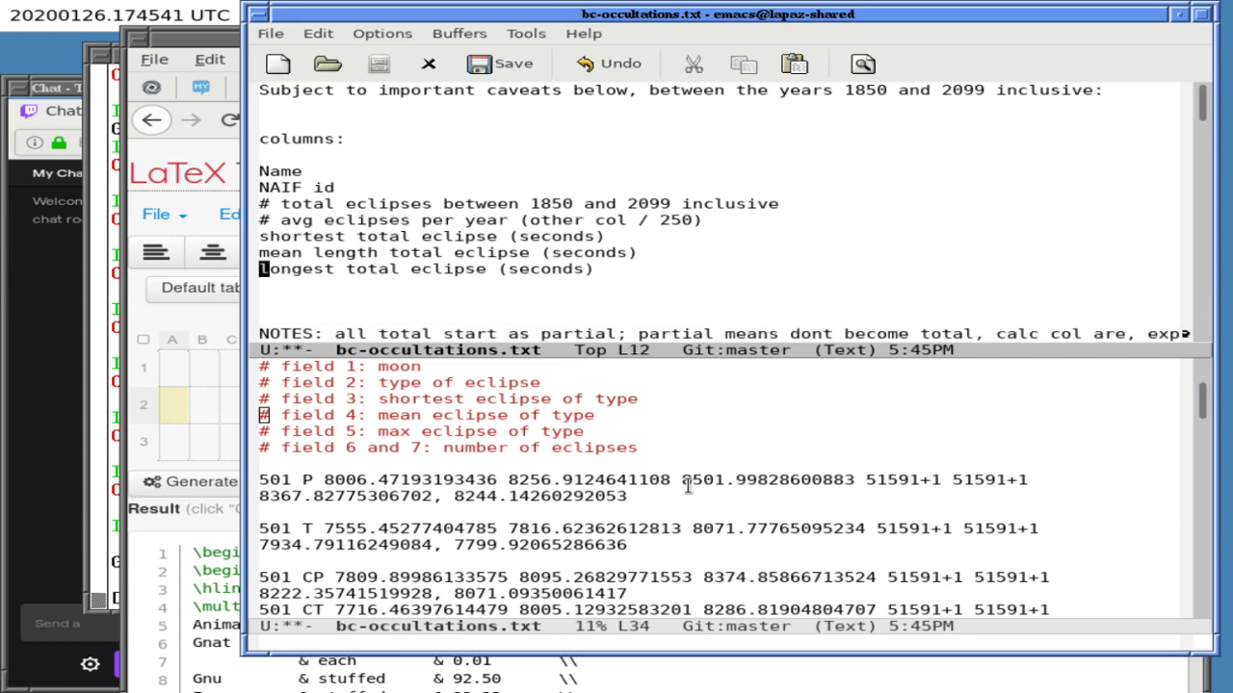
pyautogui.press('Left')
pyautogui.write(',')
pyautogui.hotkey('ctrl', 'y')
pyautogui.press('BackSpace')
pyautogui.write('(callisto only)')
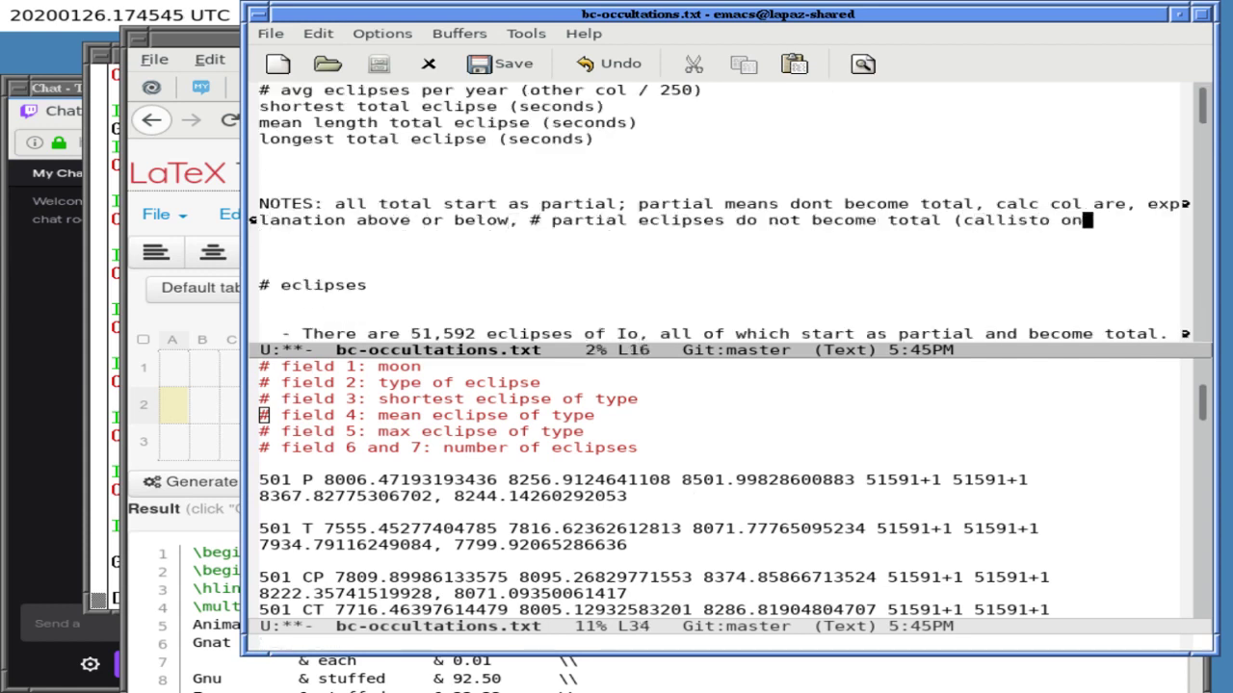
# - Add the line 'compute more dat (Raw data is at w/ explan at)' below the column list
pyautogui.press('Up')
pyautogui.press('Up')
pyautogui.press('Up')
pyautogui.press('Up')
pyautogui.press('Up')
pyautogui.press('Up')
pyautogui.press('Up')
pyautogui.press('Up')
pyautogui.hotkey('ctrl', 'l')
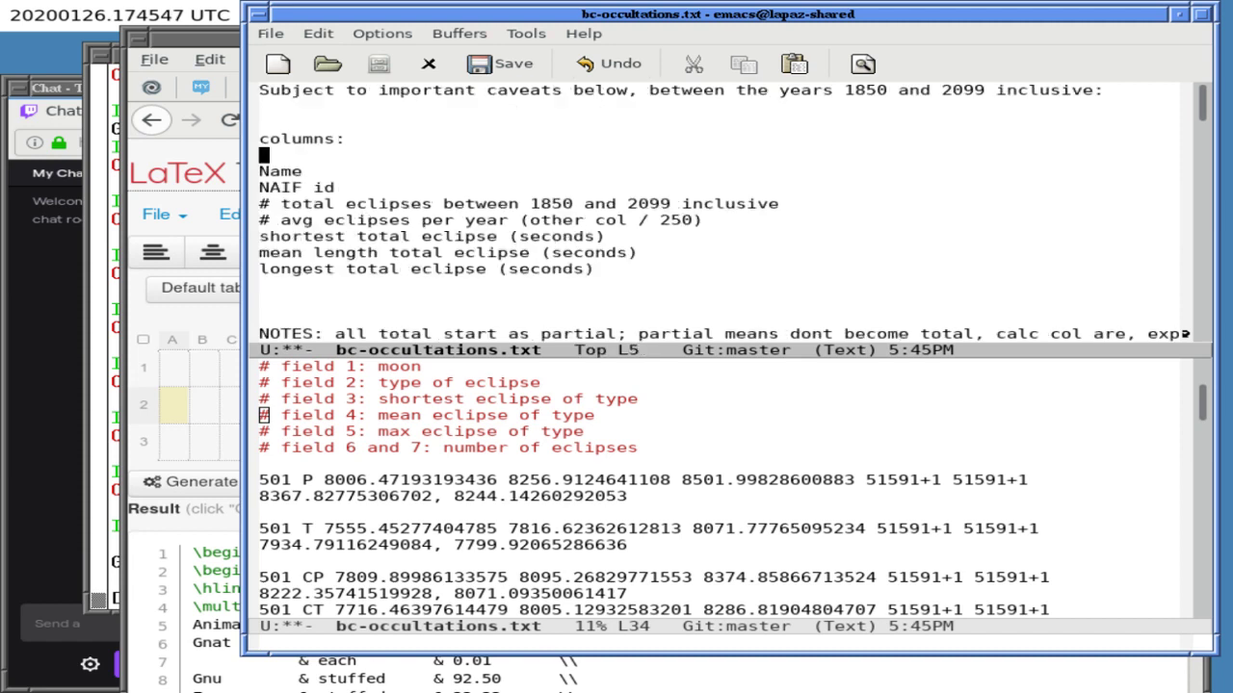
pyautogui.press('Down')
pyautogui.press('Down')
pyautogui.press('Down')
pyautogui.press('Down')
pyautogui.press('Return')
pyautogui.write('compu')
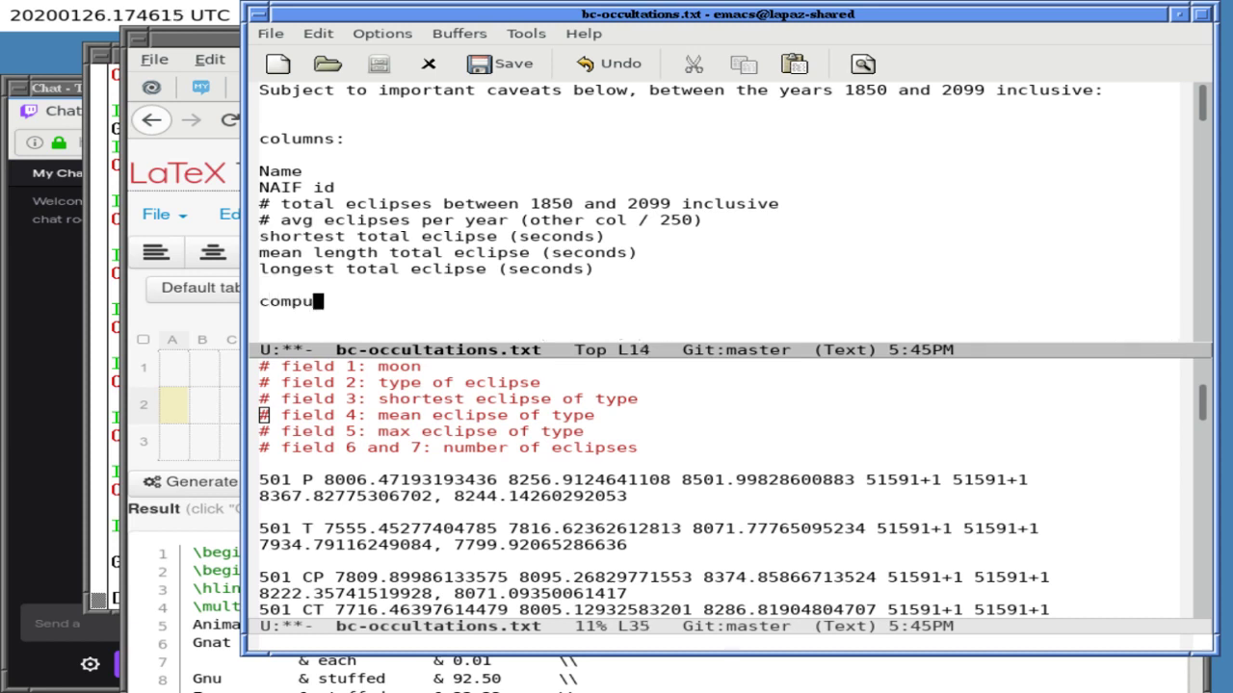
pyautogui.write('te more dat (Ra')
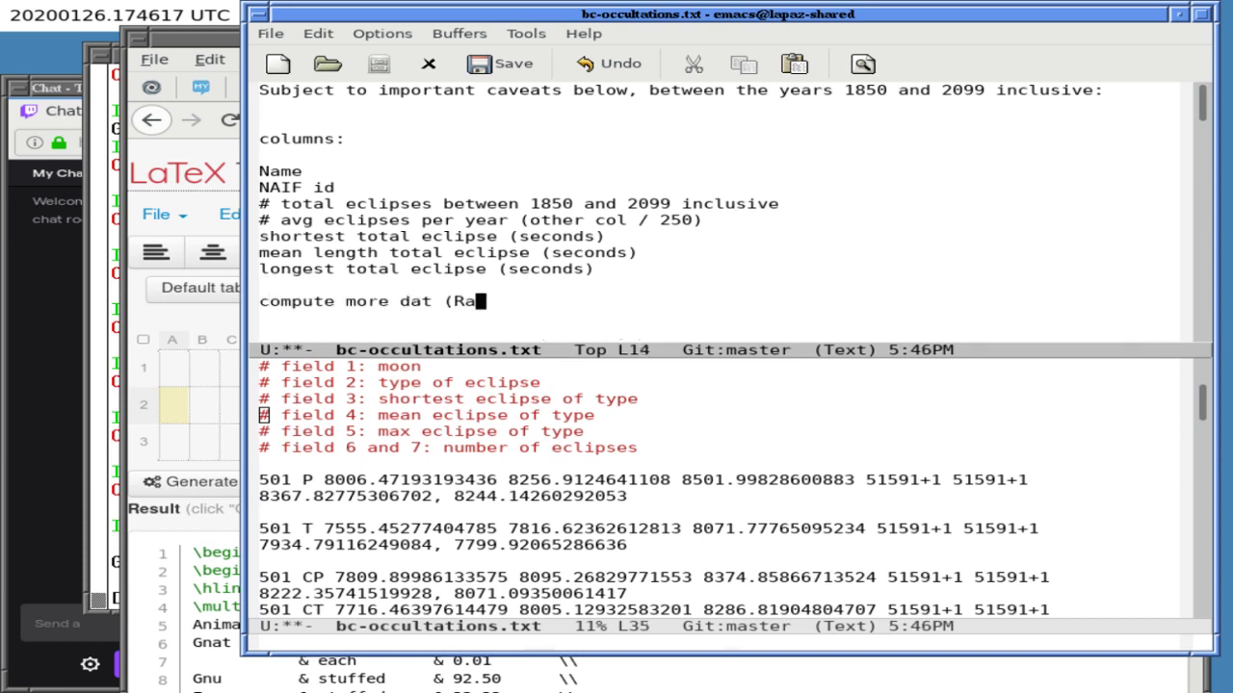
pyautogui.write('w data is at w/ e')
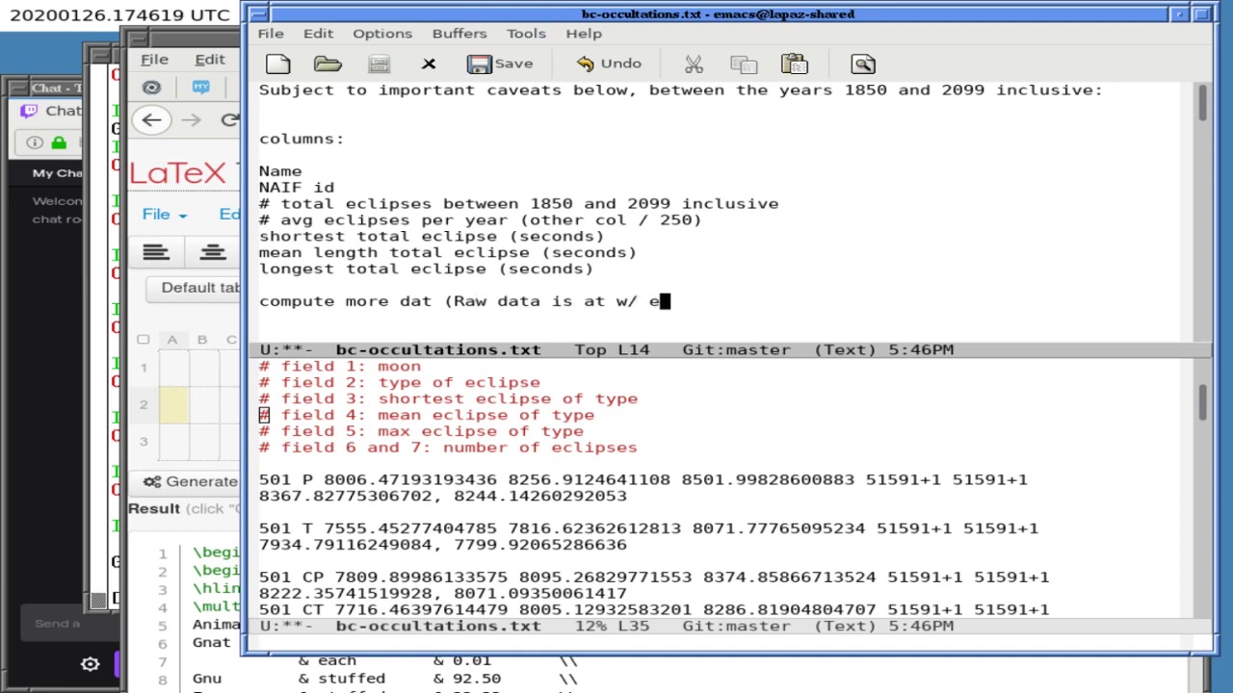
pyautogui.write('xplan at)')
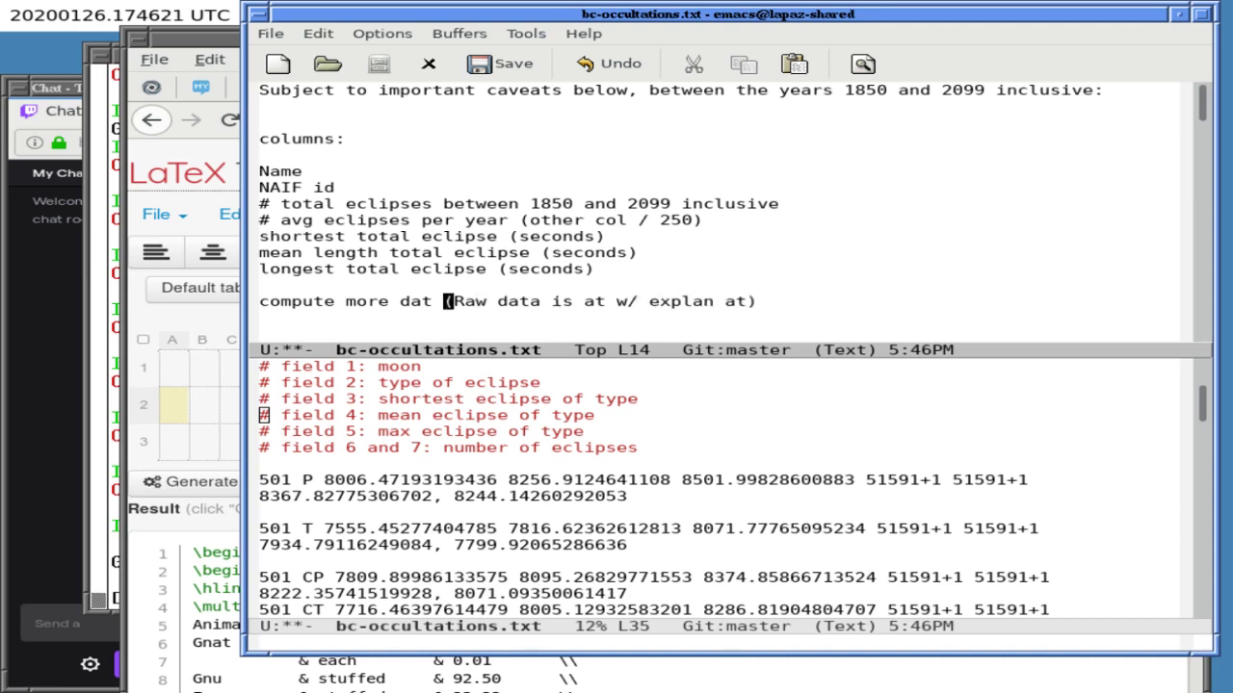
# - Place the cursor right after the columns: heading and save the file
pyautogui.press('Up')
pyautogui.press('Up')
pyautogui.press('Up')
pyautogui.press('Up')
pyautogui.press('Up')
pyautogui.press('Up')
pyautogui.press('Up')
pyautogui.press('Up')
pyautogui.press('Up')
pyautogui.press('Up')
pyautogui.press('Up')
pyautogui.press('Down')
pyautogui.press('Left')
pyautogui.hotkey('ctrl', 'x')
pyautogui.hotkey('ctrl', 's')
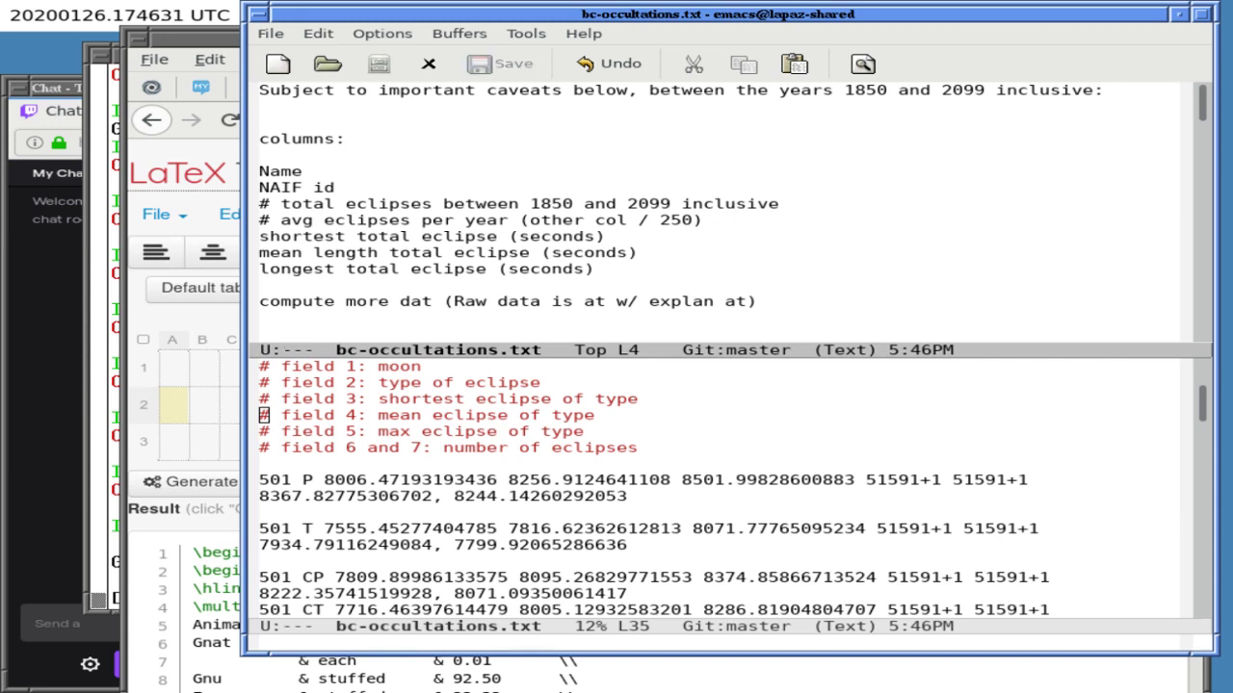
pyautogui.hotkey('ctrl', 'x')
# - In a single view, type the quoted header row "Name" through Longest under columns:
pyautogui.press('1')
pyautogui.hotkey('ctrl', 'x')
pyautogui.hotkey('ctrl', 'g')
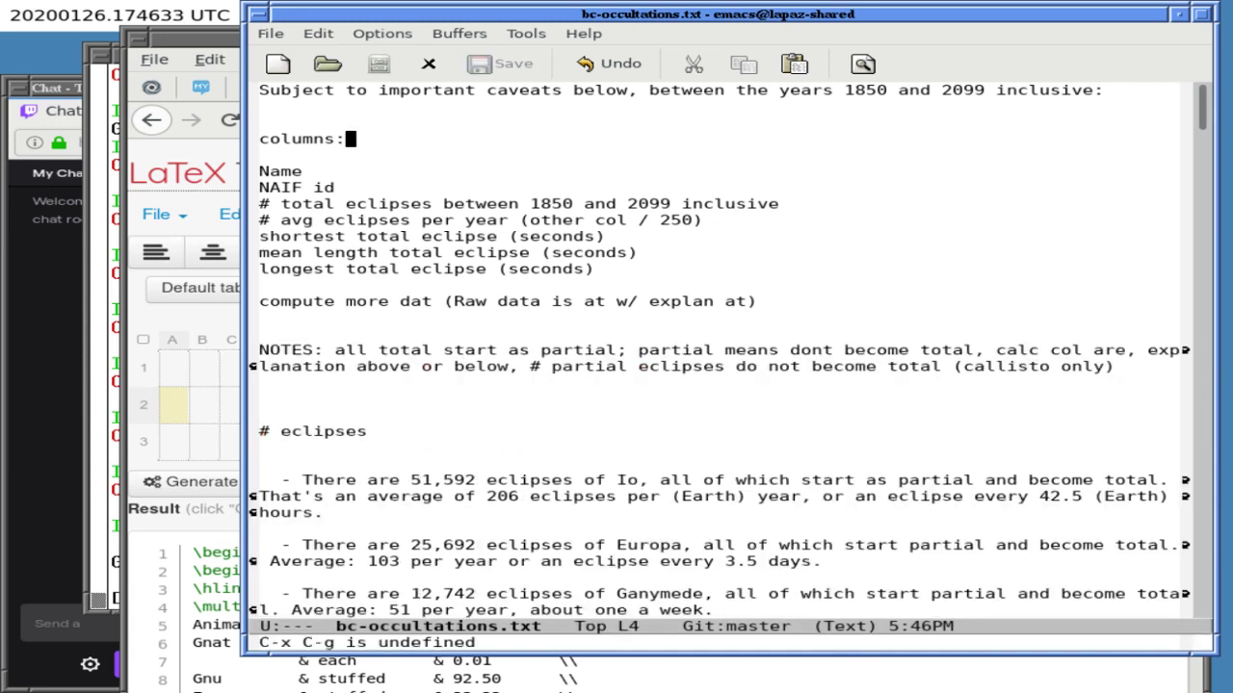
pyautogui.press('Return')
pyautogui.press('Return')
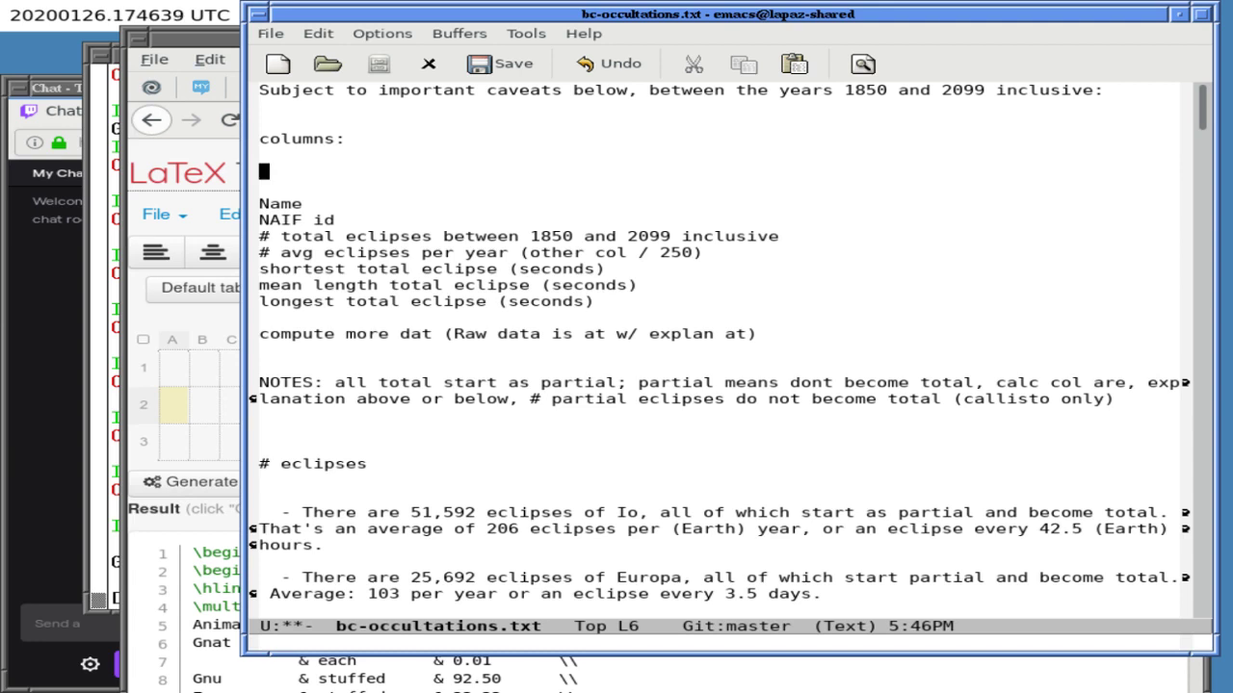
pyautogui.write('"Name", "NAIF i')
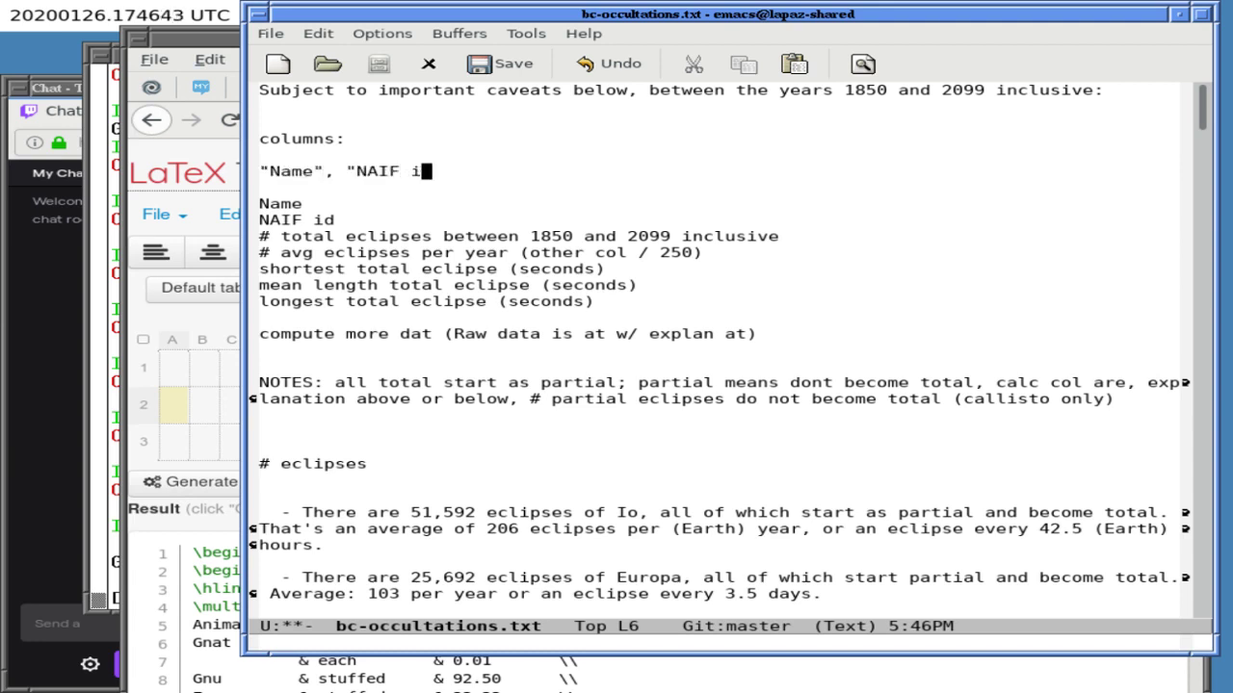
pyautogui.write('d", "')
pyautogui.write('# E')
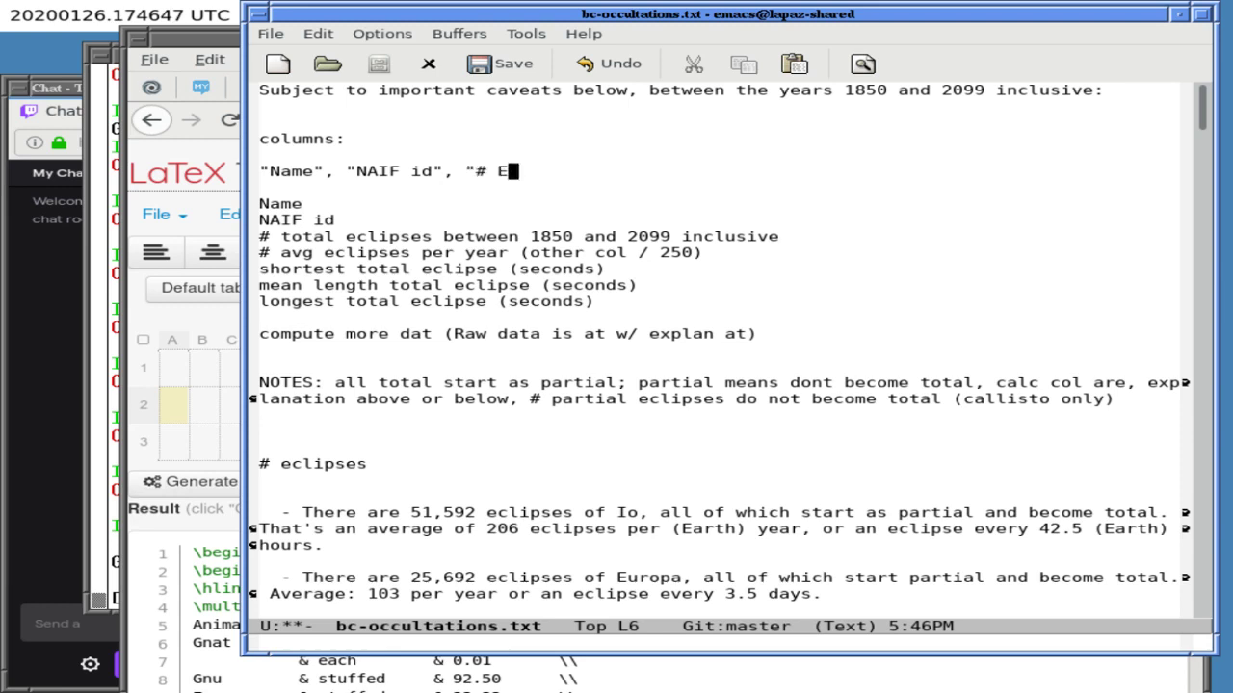
pyautogui.write('clipses", ')
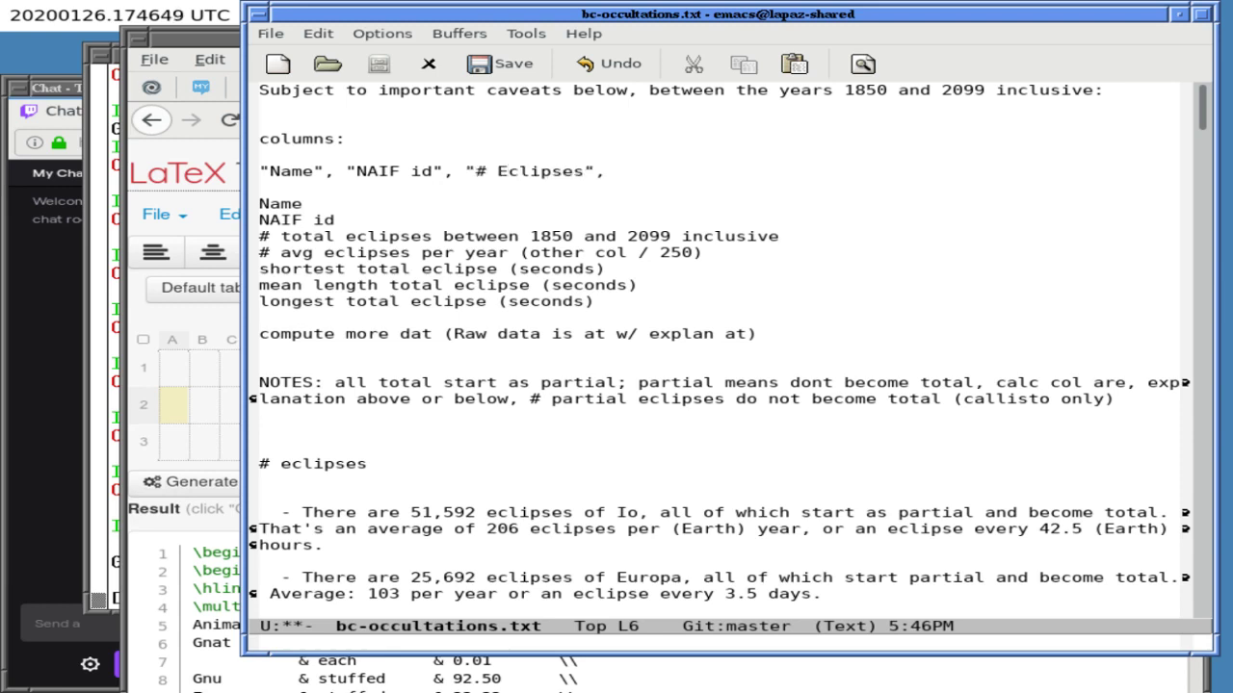
pyautogui.write('Per')
pyautogui.press('BackSpace')
pyautogui.press('BackSpace')
pyautogui.press('BackSpace')
pyautogui.write('"Per Annum",')
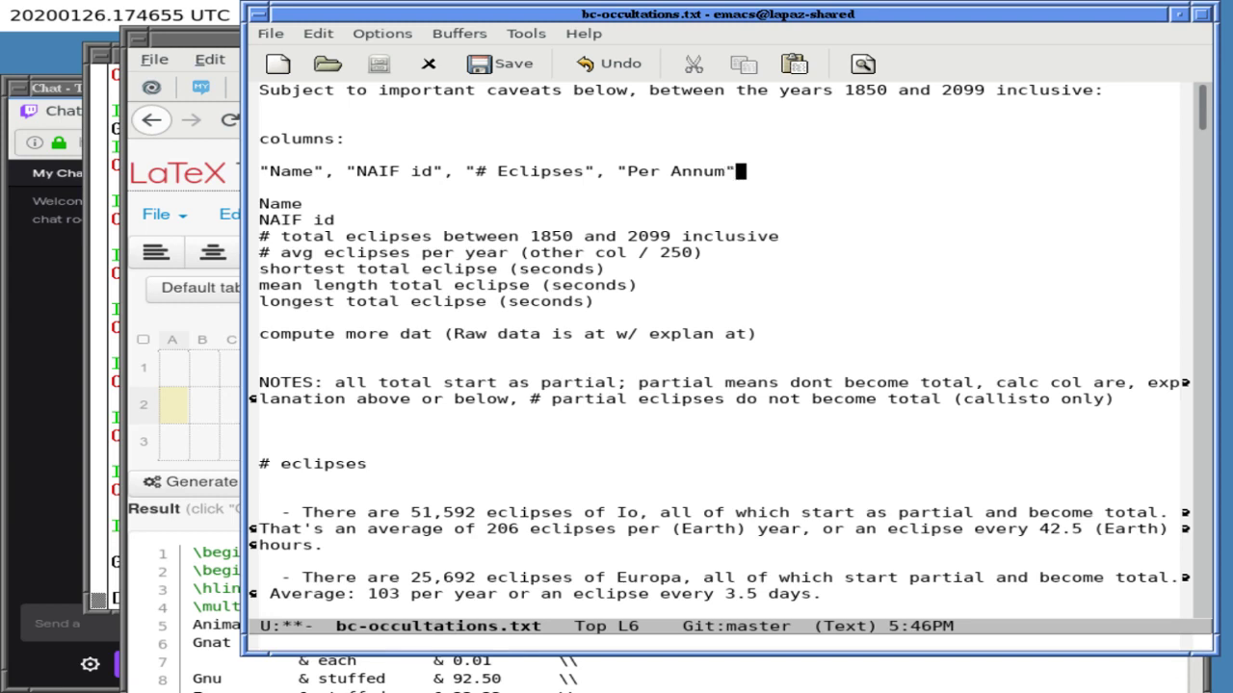
pyautogui.write(' "Shortes')
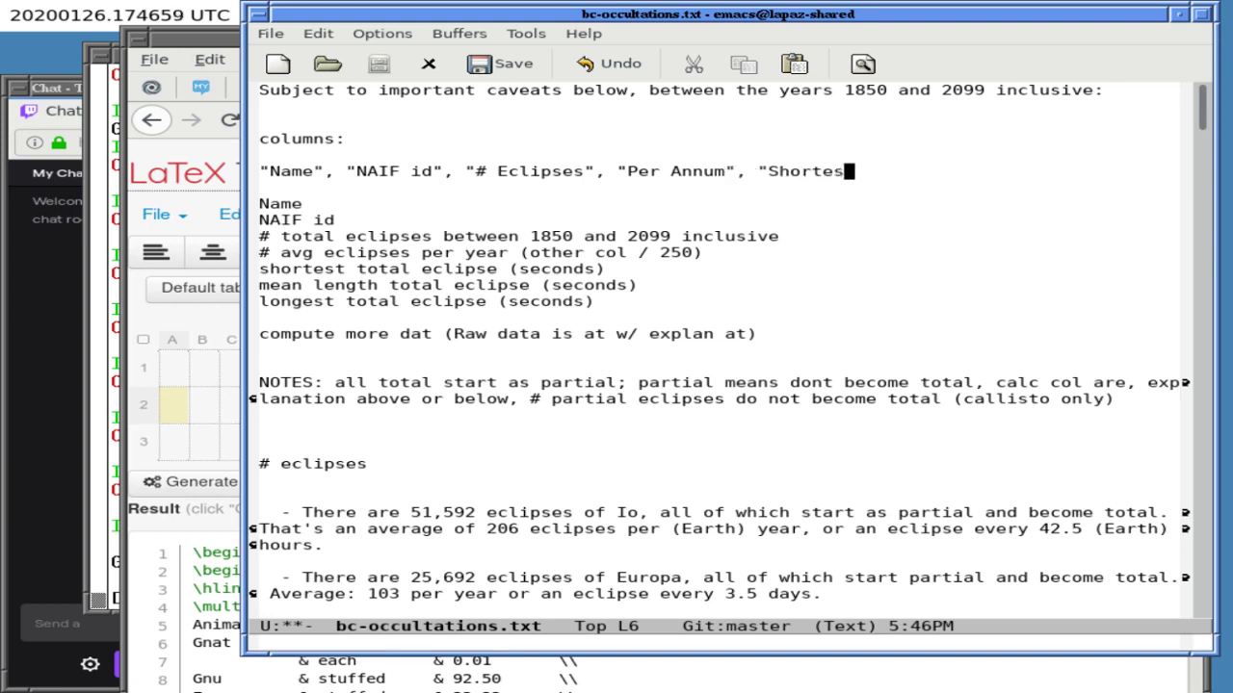
pyautogui.write('t", "')
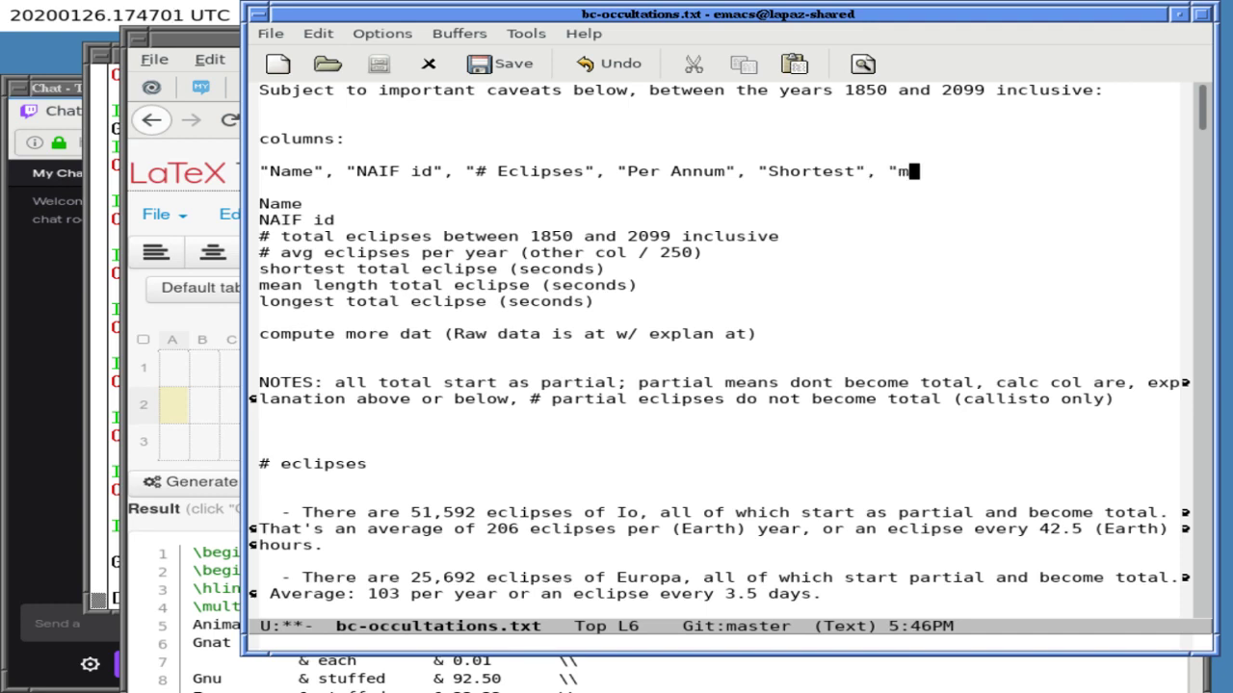
pyautogui.write('Mean", ')
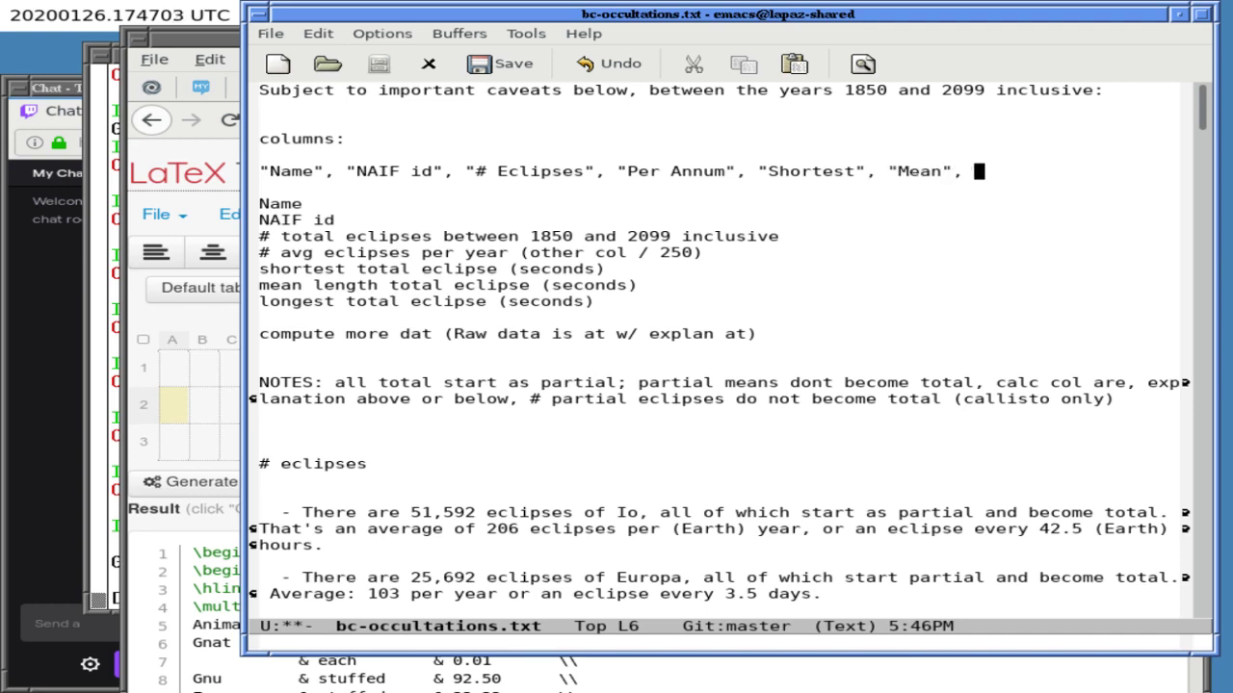
pyautogui.write('Longest"')
# - Add the missing opening quote before Longest, add a blank line below, and save
pyautogui.click(1011, 171)
pyautogui.hotkey('alt', 'b')
pyautogui.write('"')
pyautogui.hotkey('ctrl', 'e')
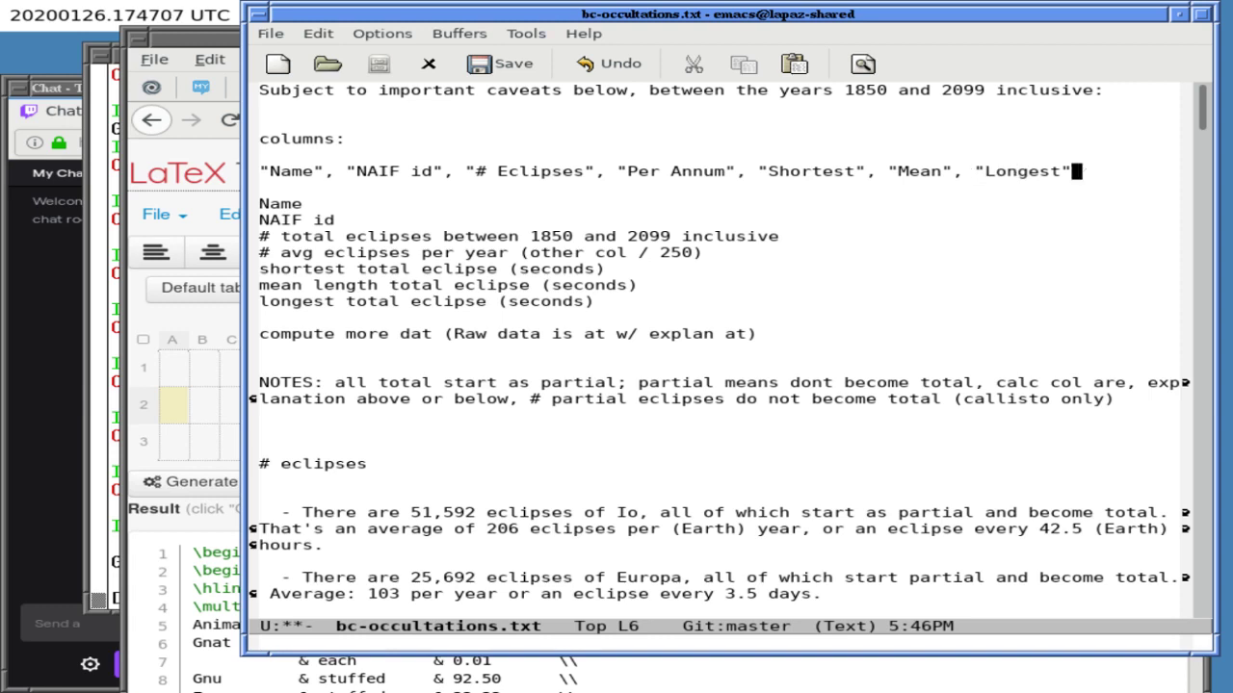
pyautogui.press('Return')
pyautogui.press('Return')
pyautogui.hotkey('ctrl', 'x')
pyautogui.hotkey('ctrl', 's')
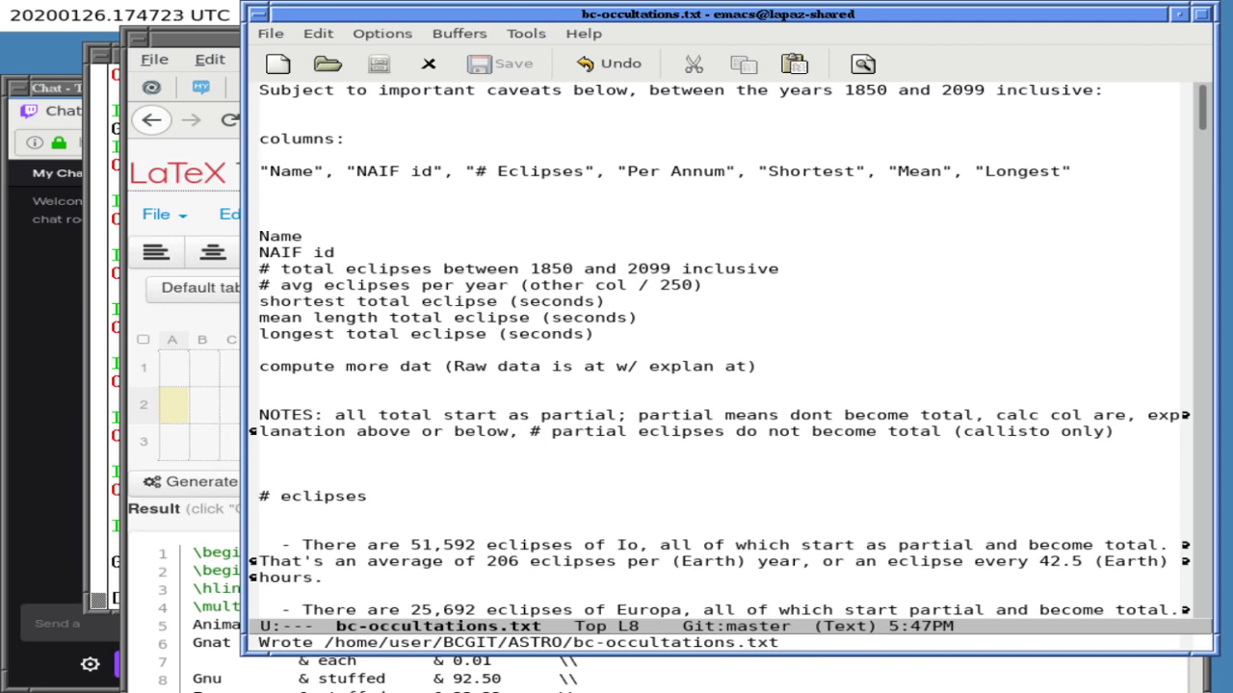
# - Split the window and create a new file /tmp/temp.csv
pyautogui.hotkey('ctrl', 'x')
pyautogui.hotkey('ctrl', 's')
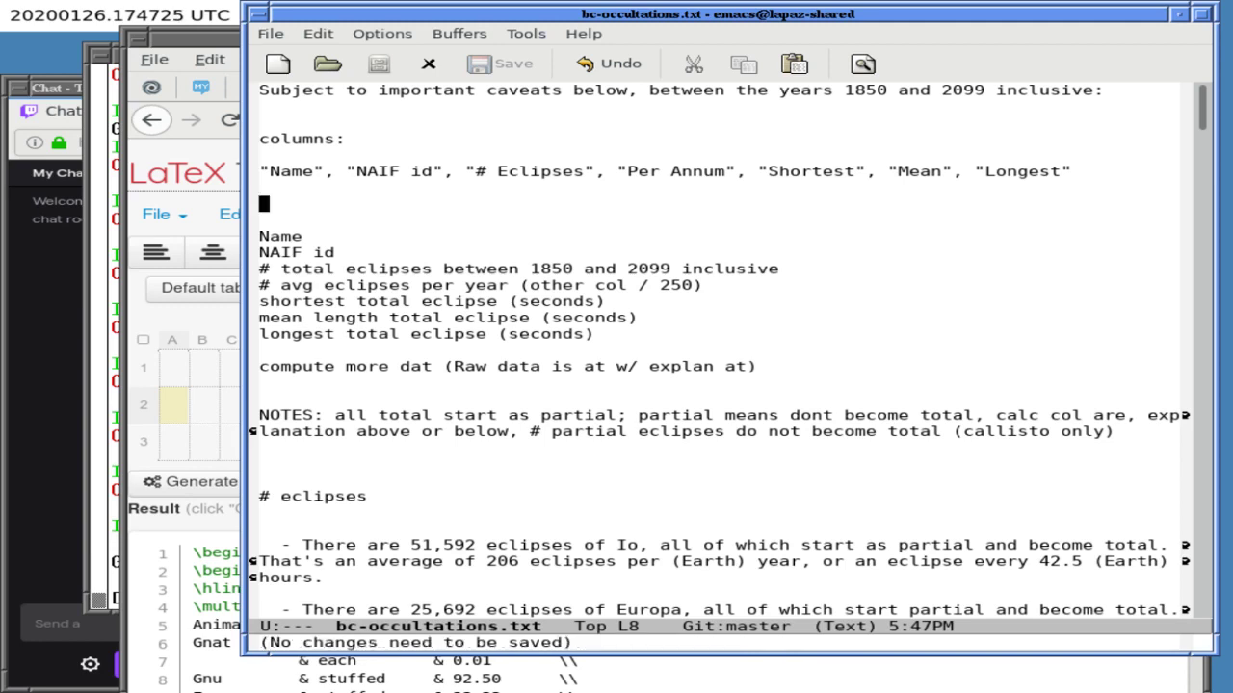
pyautogui.press('Up')
pyautogui.press('Up')
pyautogui.hotkey('ctrl', 'x')
pyautogui.press('2')
pyautogui.hotkey('ctrl', 'x')
pyautogui.hotkey('ctrl', 'f')
pyautogui.write('/temp/')
pyautogui.press('BackSpace')
pyautogui.press('BackSpace')
pyautogui.press('BackSpace')
pyautogui.press('BackSpace')
pyautogui.write('mp/tes')
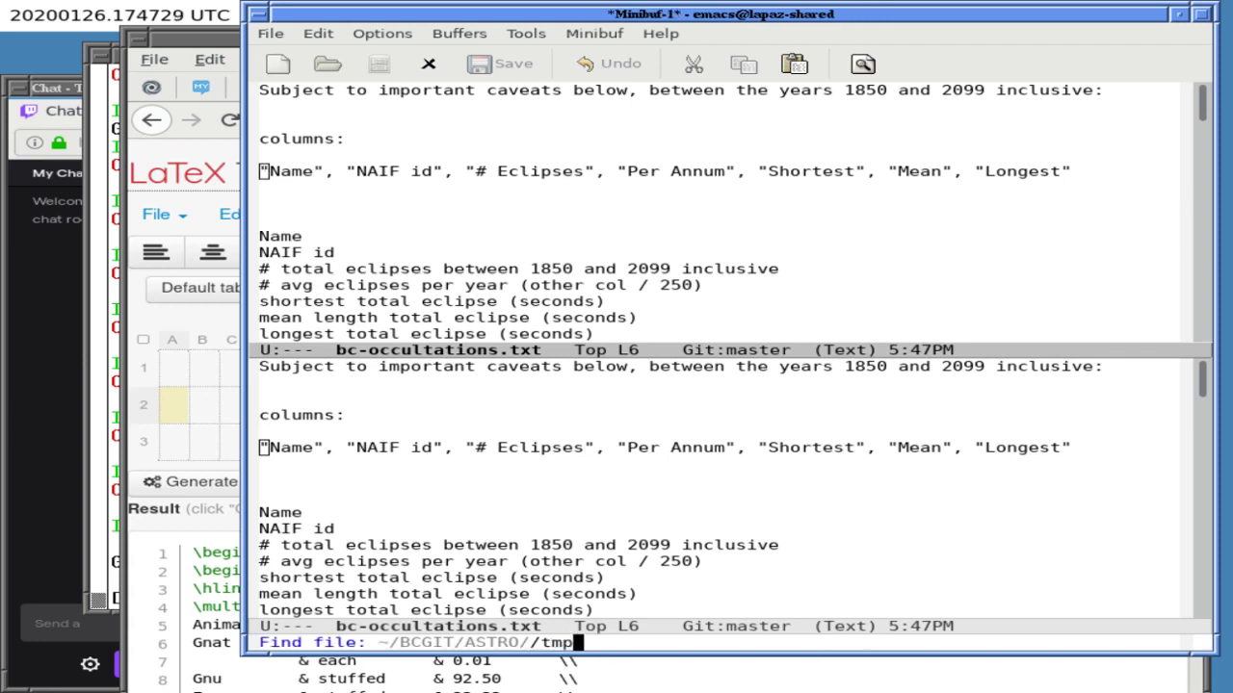
pyautogui.press('BackSpace')
pyautogui.write('mp.c')
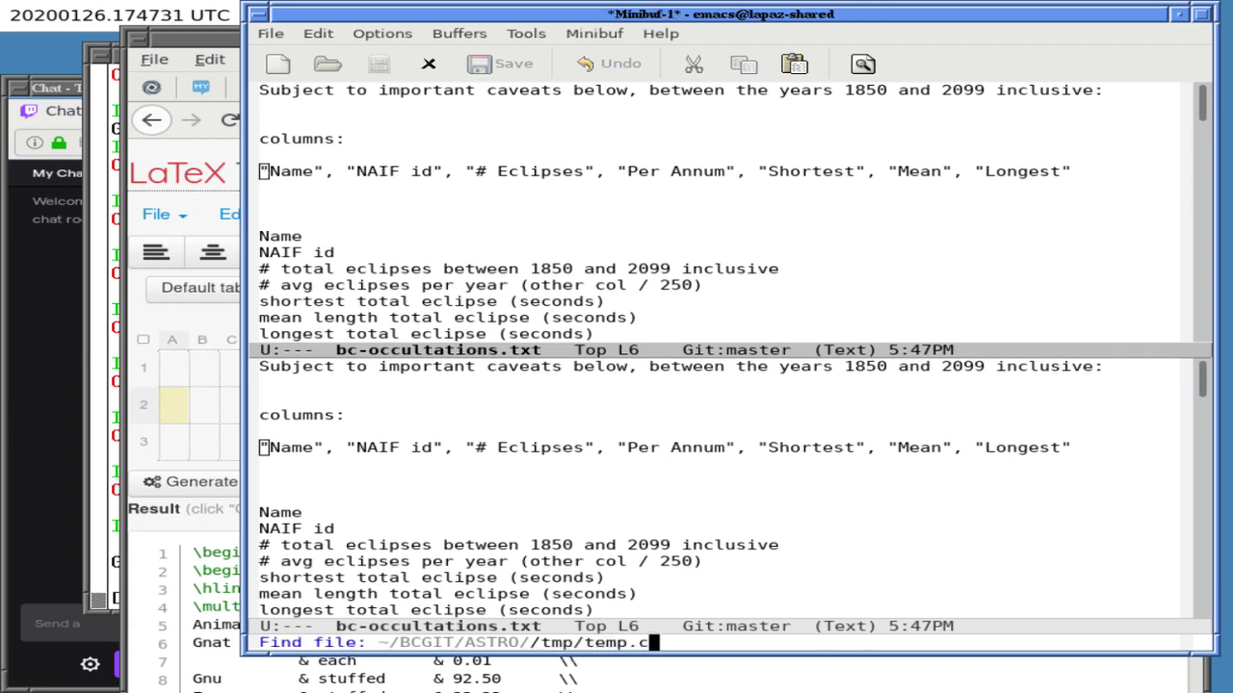
pyautogui.write('sv')
pyautogui.press('Return')
# - Copy the quoted header line from bc-occultations.txt into temp.csv and save it
pyautogui.hotkey('ctrl', 'x')
pyautogui.press('o')
pyautogui.hotkey('ctrl', 'k')
pyautogui.hotkey('ctrl', 'k')
pyautogui.hotkey('ctrl', 'y')
pyautogui.hotkey('ctrl', 'x')
pyautogui.press('o')
pyautogui.hotkey('ctrl', 'y')
pyautogui.hotkey('ctrl', 'x')
pyautogui.hotkey('ctrl', 's')
pyautogui.press('Down')
pyautogui.hotkey('ctrl', 'x')
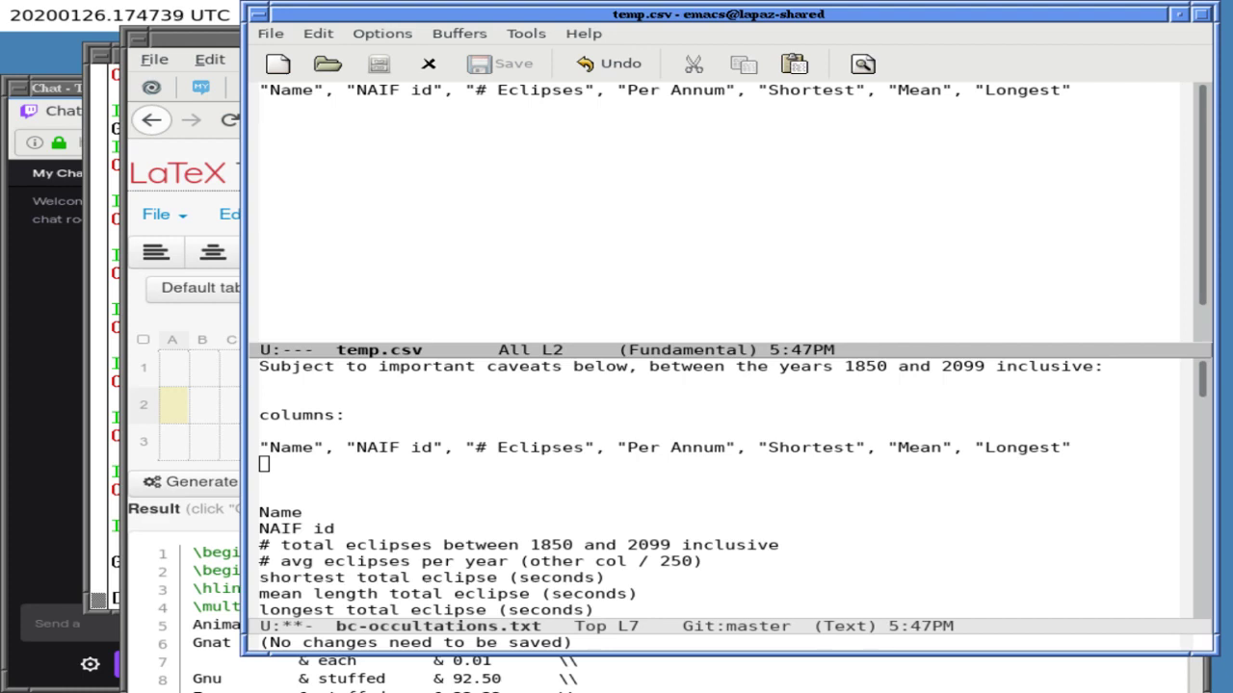
pyautogui.hotkey('ctrl', 'x')
# - Start the Io row with Io, 501, "51,592", 206, in the occultations file
pyautogui.press('o')
pyautogui.hotkey('ctrl', 'x')
pyautogui.write('1"Io", "')
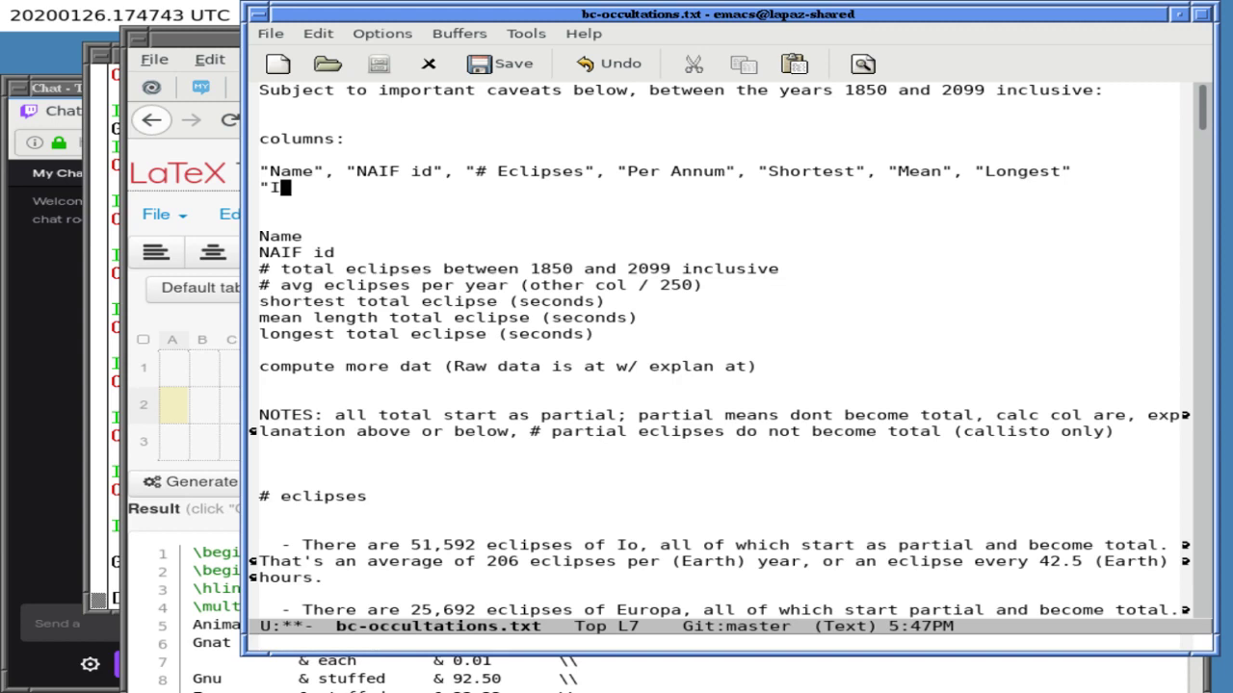
pyautogui.press('BackSpace')
pyautogui.press('BackSpace')
pyautogui.press('BackSpace')
pyautogui.press('BackSpace')
pyautogui.press('BackSpace')
pyautogui.press('BackSpace')
pyautogui.press('BackSpace')
pyautogui.press('BackSpace')
pyautogui.write('Io, 501,')
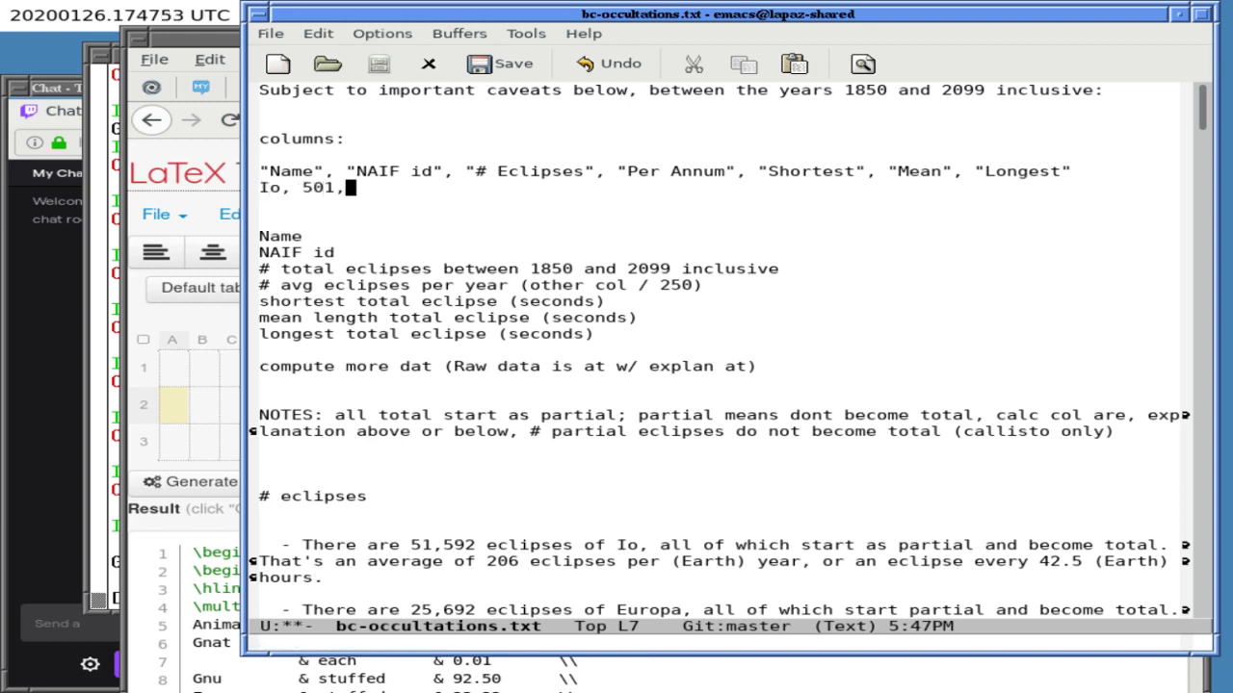
pyautogui.write(' "51,592",')
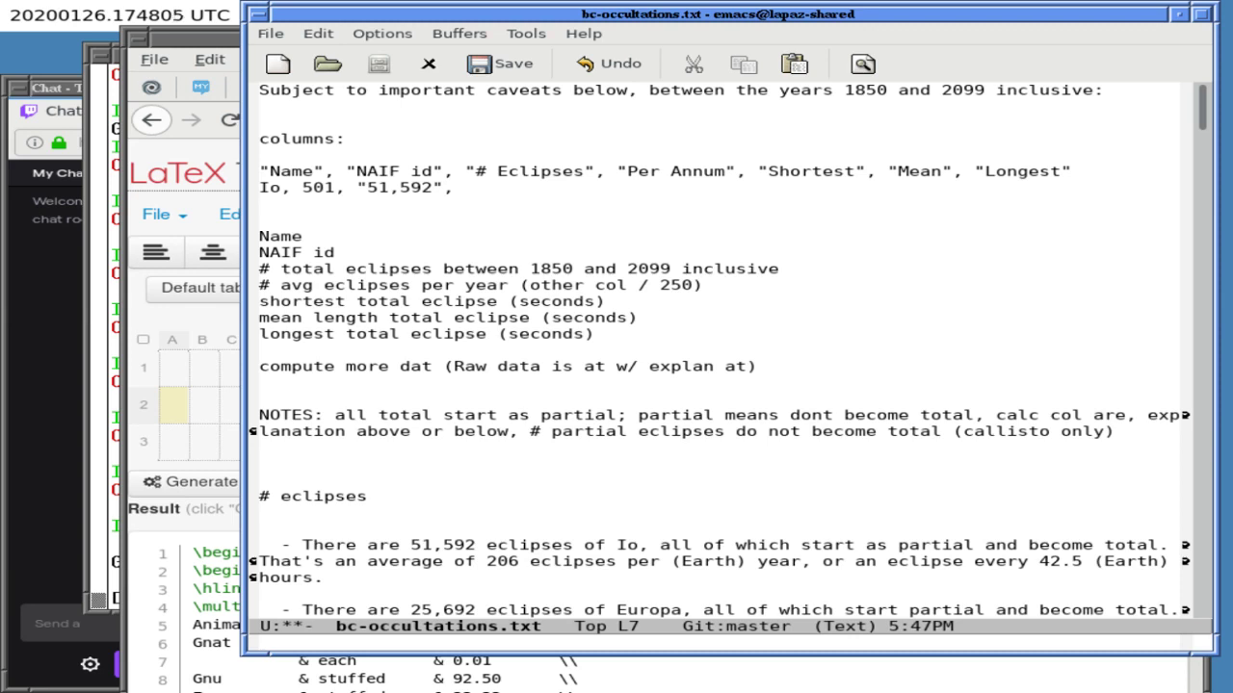
pyautogui.write('206,')
# - Split the file into two views and browse the lower one to the eclipse summaries
pyautogui.hotkey('ctrl', 'x')
pyautogui.press('2')
pyautogui.hotkey('ctrl', 'x')
pyautogui.press('o')
pyautogui.press('Down')
pyautogui.press('Down')
pyautogui.press('Down')
pyautogui.press('Down')
pyautogui.press('Down')
pyautogui.press('Down')
pyautogui.press('Down')
pyautogui.press('Down')
pyautogui.press('Down')
pyautogui.press('Down')
pyautogui.press('Down')
pyautogui.press('Down')
pyautogui.press('Down')
pyautogui.press('Down')
pyautogui.press('Down')
pyautogui.press('Down')
pyautogui.press('Down')
pyautogui.press('Down')
pyautogui.press('Down')
pyautogui.press('Down')
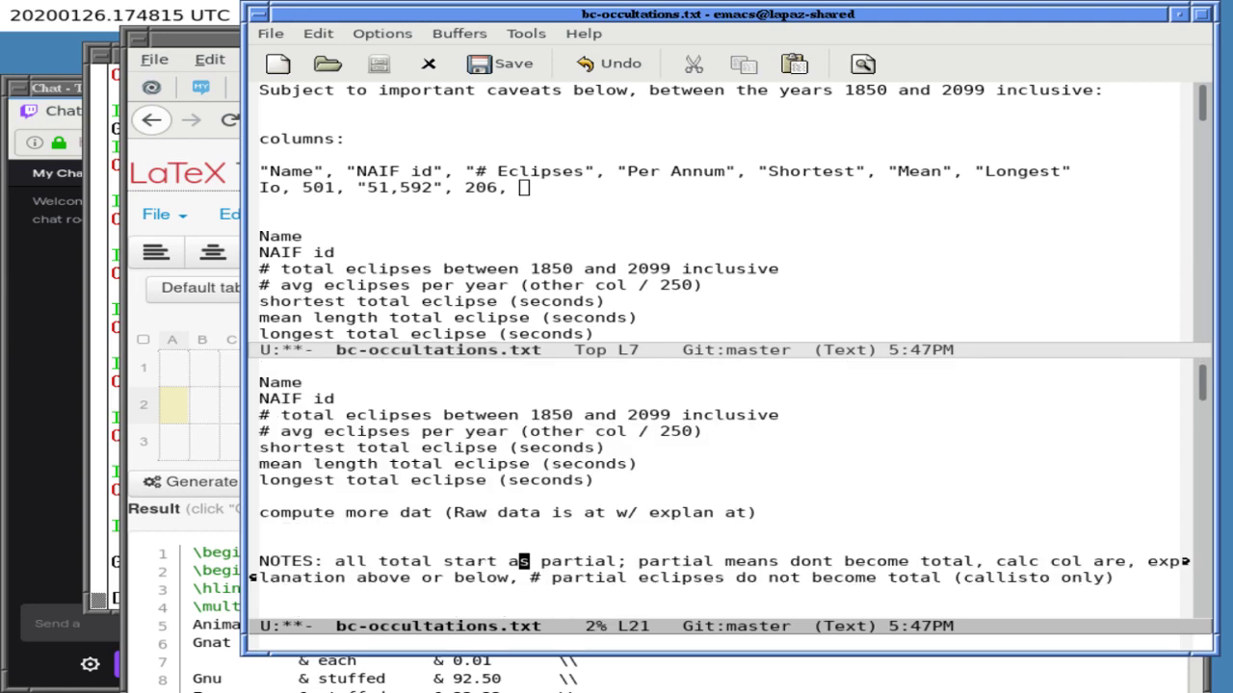
pyautogui.press('Down')
pyautogui.press('Down')
pyautogui.press('Down')
pyautogui.press('Down')
pyautogui.press('Down')
pyautogui.press('Down')
pyautogui.press('Down')
pyautogui.press('Down')
pyautogui.press('Down')
pyautogui.press('Down')
pyautogui.press('Down')
pyautogui.press('Up')
pyautogui.press('Up')
pyautogui.press('Up')
pyautogui.press('Up')
pyautogui.press('Up')
pyautogui.press('Up')
pyautogui.press('Up')
pyautogui.press('Up')
pyautogui.press('Up')
pyautogui.press('Up')
pyautogui.press('Up')
pyautogui.press('Up')
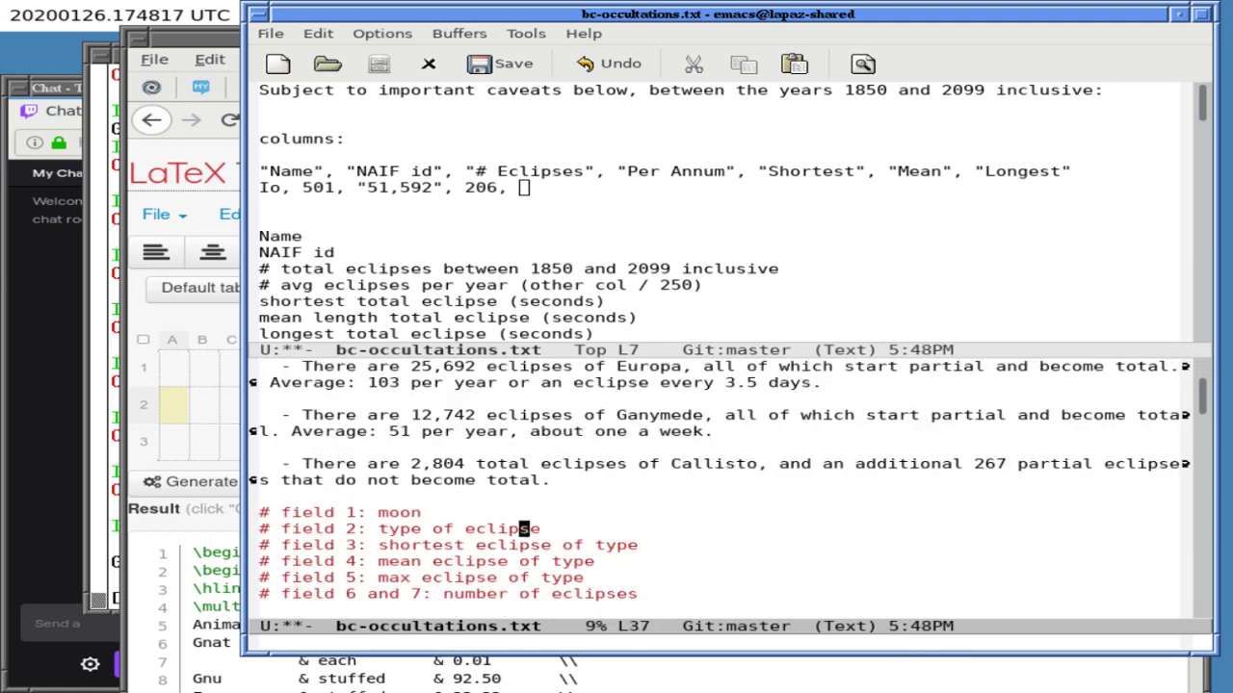
pyautogui.press('Up')
pyautogui.press('Up')
pyautogui.press('Up')
pyautogui.press('Up')
pyautogui.press('Up')
pyautogui.press('Down')
pyautogui.press('Down')
pyautogui.press('Down')
pyautogui.press('Down')
pyautogui.press('Down')
pyautogui.press('Down')
pyautogui.press('Down')
pyautogui.press('Down')
pyautogui.press('Down')
pyautogui.press('Down')
pyautogui.press('Down')
pyautogui.press('Down')
pyautogui.press('Down')
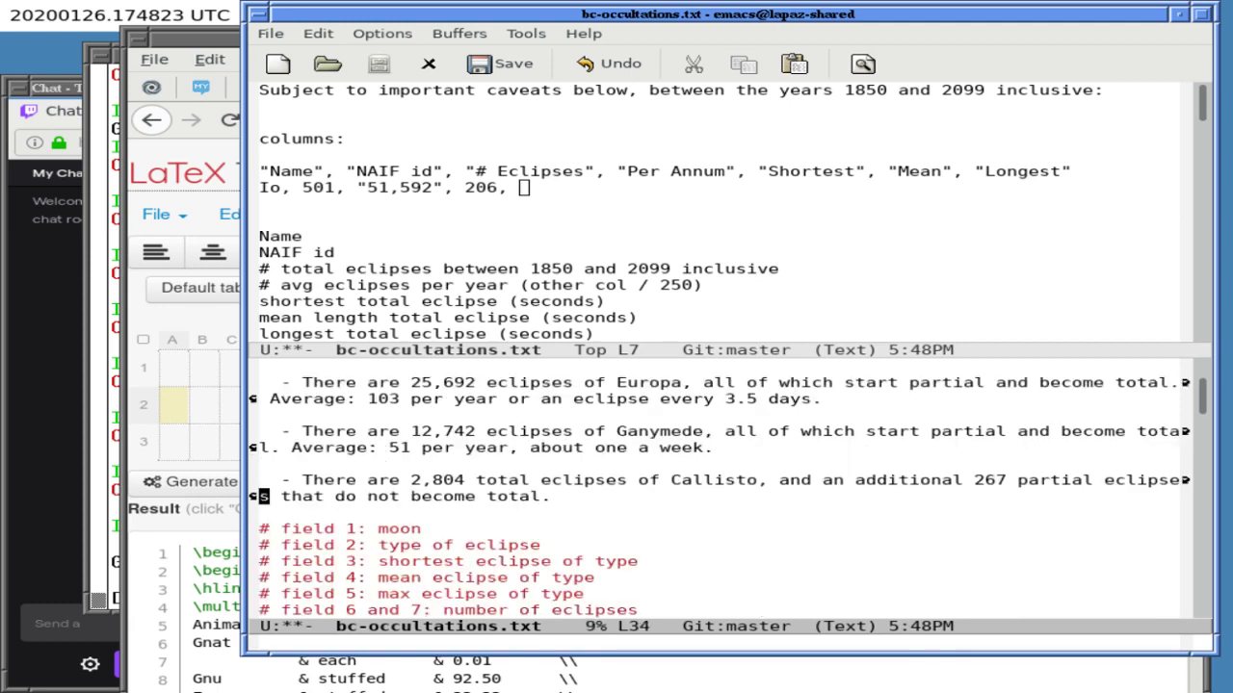
pyautogui.press('Down')
pyautogui.press('Down')
pyautogui.press('Down')
pyautogui.press('Down')
pyautogui.press('Down')
pyautogui.press('Down')
pyautogui.press('Down')
pyautogui.press('Down')
pyautogui.press('Down')
pyautogui.press('Up')
pyautogui.press('Up')
pyautogui.press('Up')
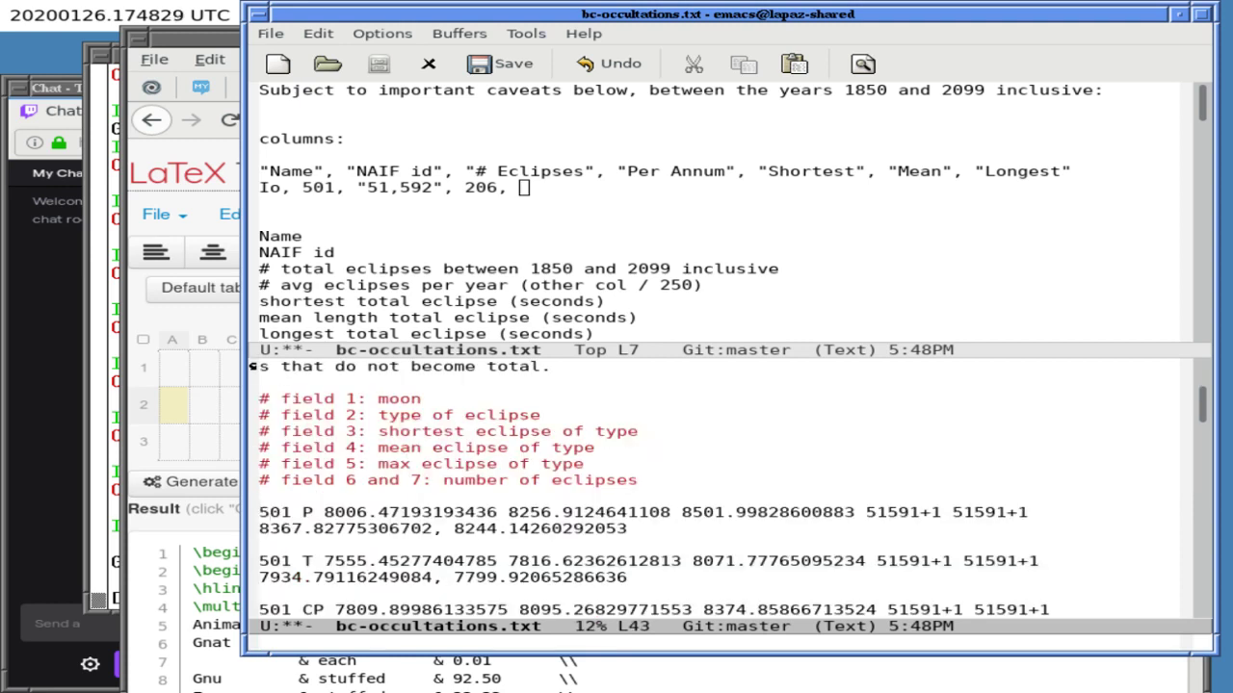
pyautogui.press('Up')
# - Find the 501 T line below, then add 7555, 7817, 8072 to the Io row above
pyautogui.hotkey('ctrl', 'x')
pyautogui.press('o')
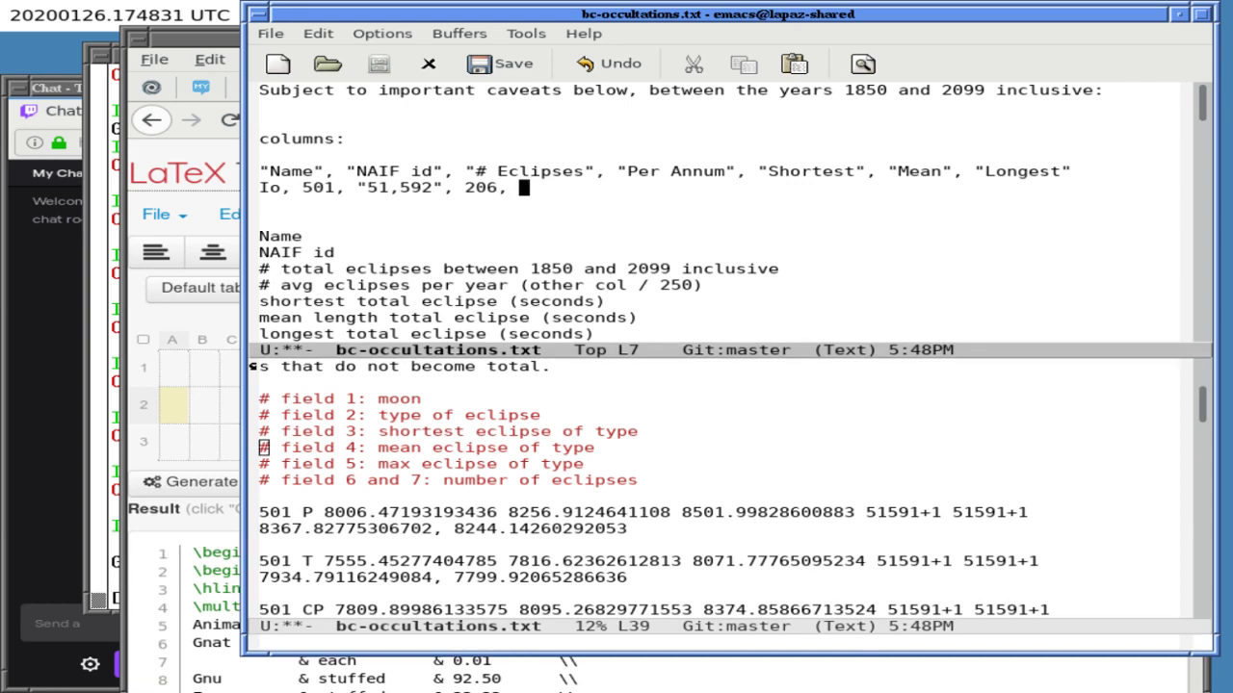
pyautogui.hotkey('ctrl', 'x')
pyautogui.press('o')
pyautogui.press('Down')
pyautogui.press('Down')
pyautogui.press('Down')
pyautogui.press('Down')
pyautogui.press('Down')
pyautogui.press('Down')
pyautogui.press('Down')
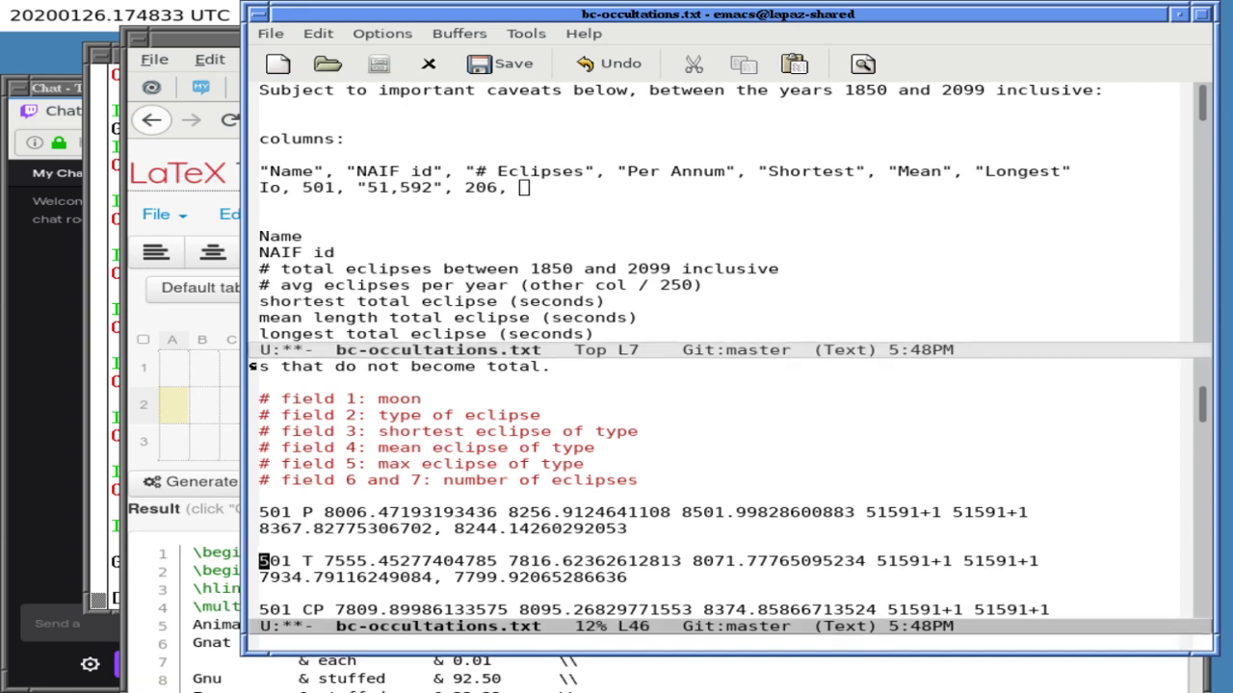
pyautogui.hotkey('ctrl', 'x')
pyautogui.press('o')
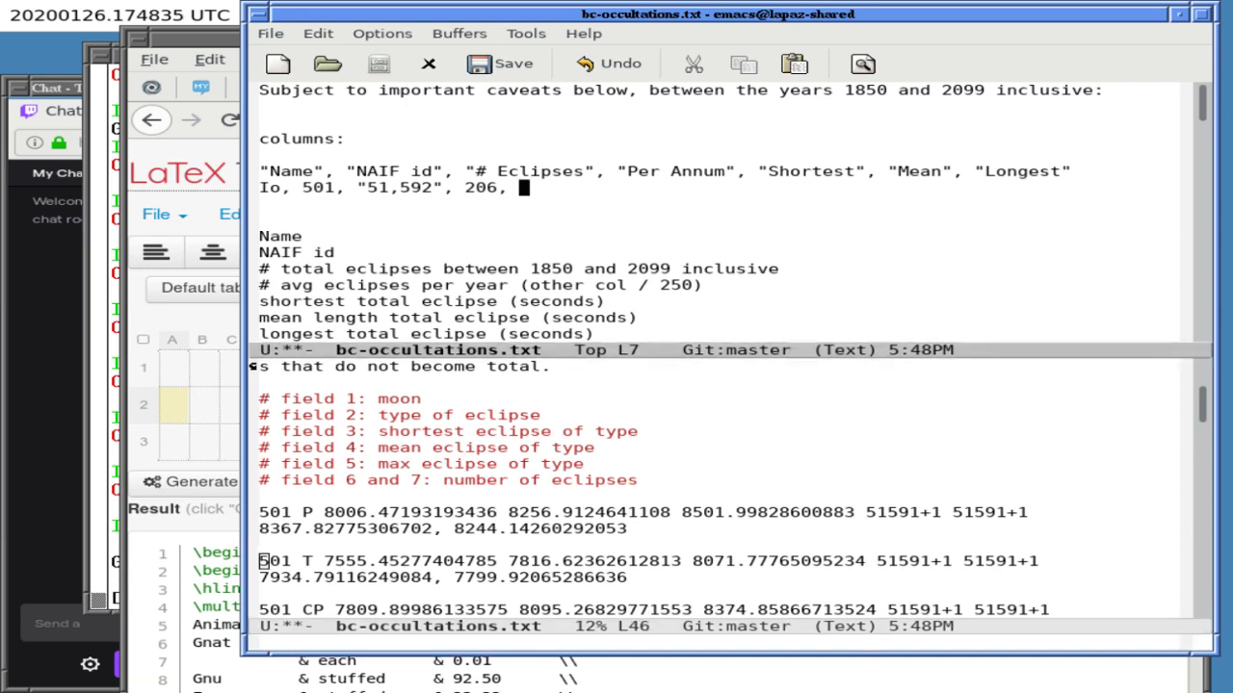
pyautogui.write('7555,')
pyautogui.write('7817, ')
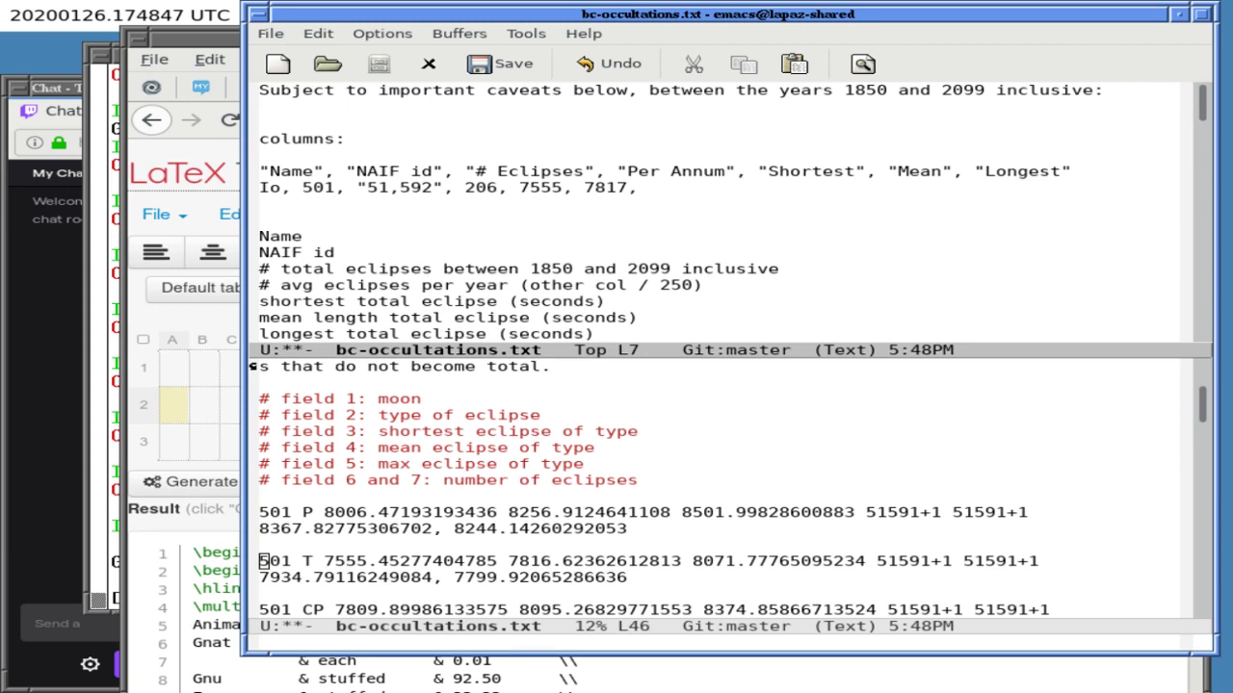
pyautogui.write('8072')
# - Add a 'TODO: mention Perl sciprt' line above NOTES
pyautogui.press('Down')
pyautogui.press('Down')
pyautogui.press('Down')
pyautogui.press('Down')
pyautogui.press('Down')
pyautogui.press('Down')
pyautogui.press('Down')
pyautogui.press('Down')
pyautogui.press('Down')
pyautogui.press('Down')
pyautogui.press('Down')
pyautogui.press('Down')
pyautogui.press('Down')
pyautogui.write('TODO: mention Perl sciprt')
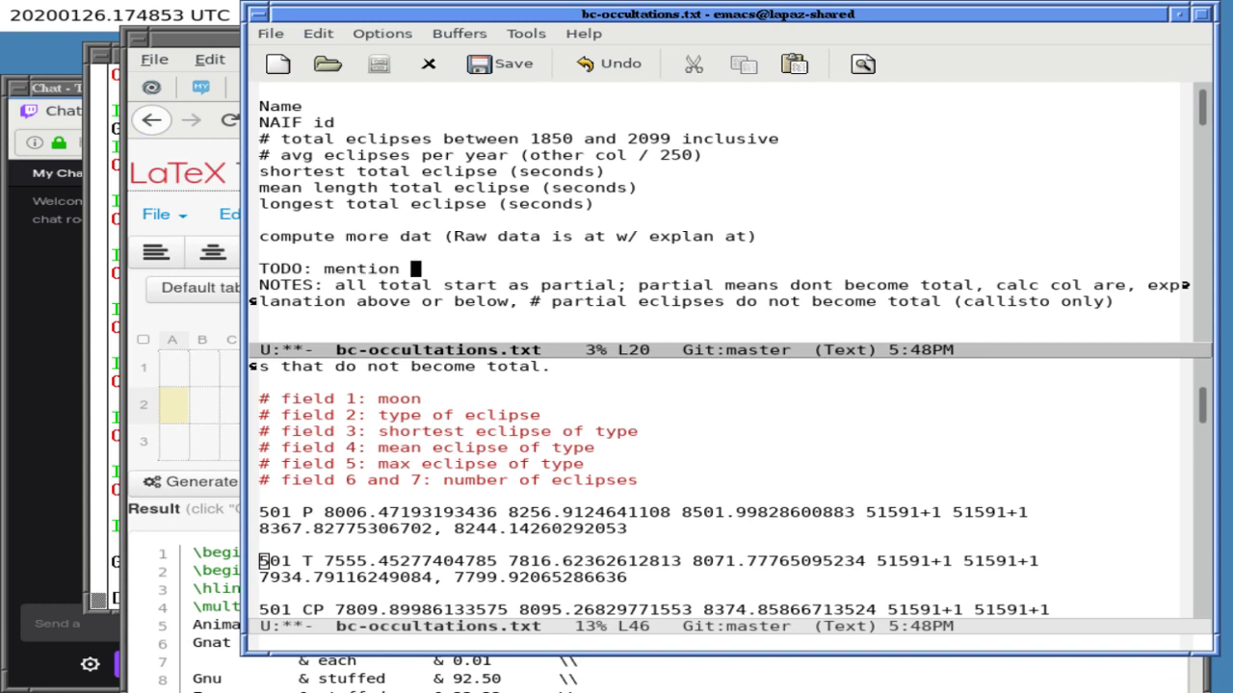
pyautogui.press('Return')
pyautogui.press('Up')
pyautogui.press('Up')
pyautogui.press('Up')
pyautogui.press('Up')
pyautogui.press('Up')
pyautogui.press('Up')
pyautogui.press('Up')
pyautogui.press('Up')
pyautogui.press('Up')
pyautogui.press('Up')
pyautogui.press('Up')
pyautogui.press('Up')
pyautogui.press('Up')
pyautogui.press('Up')
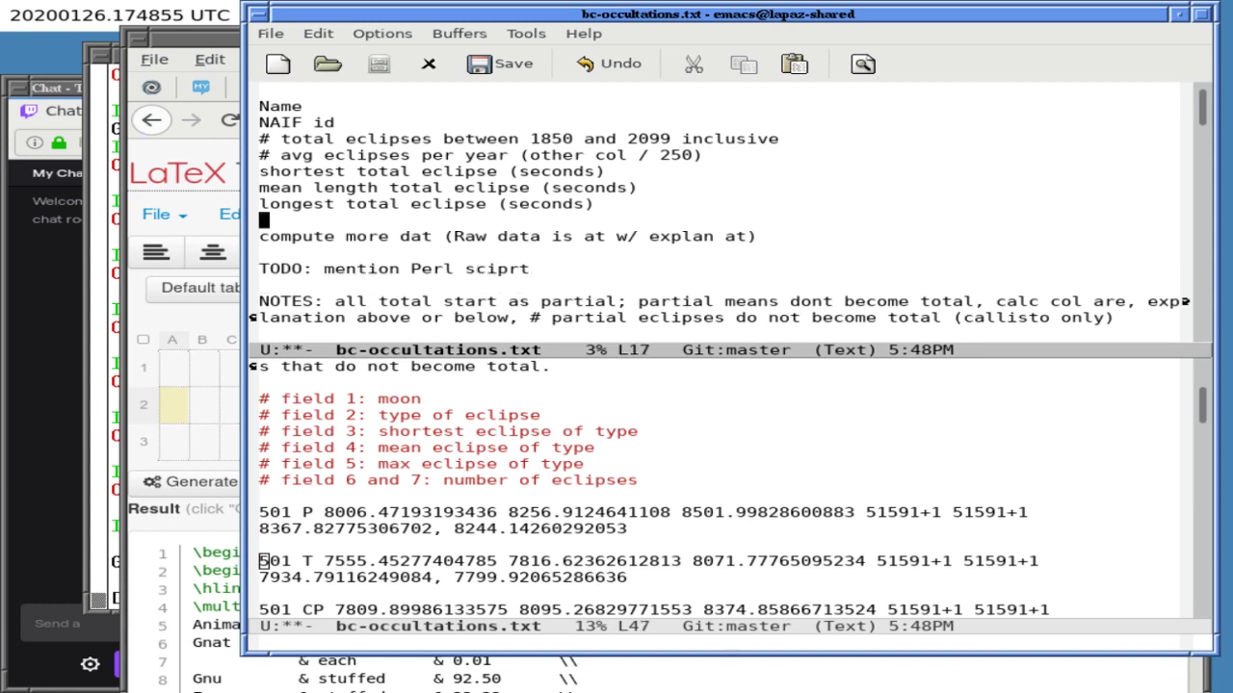
pyautogui.press('Up')
pyautogui.press('Down')
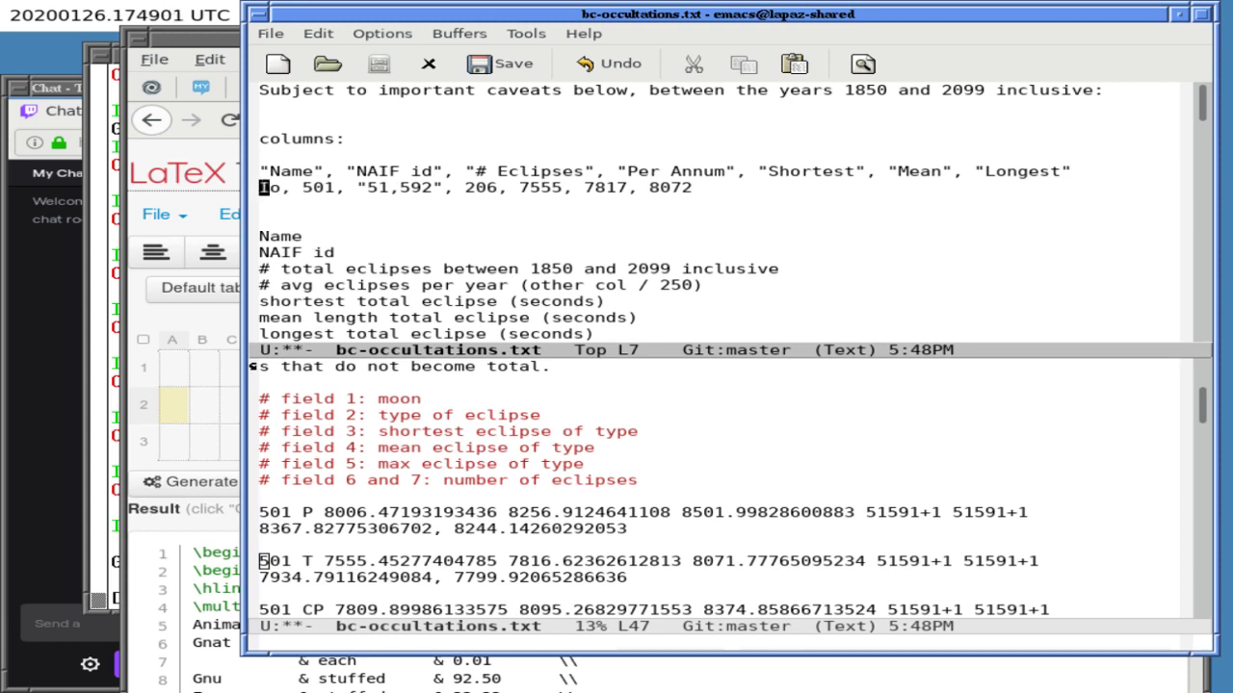
# - Add a TODO note saying units are seconds above the Name column list
pyautogui.click(263, 252)
pyautogui.press('Up')
pyautogui.press('Up')
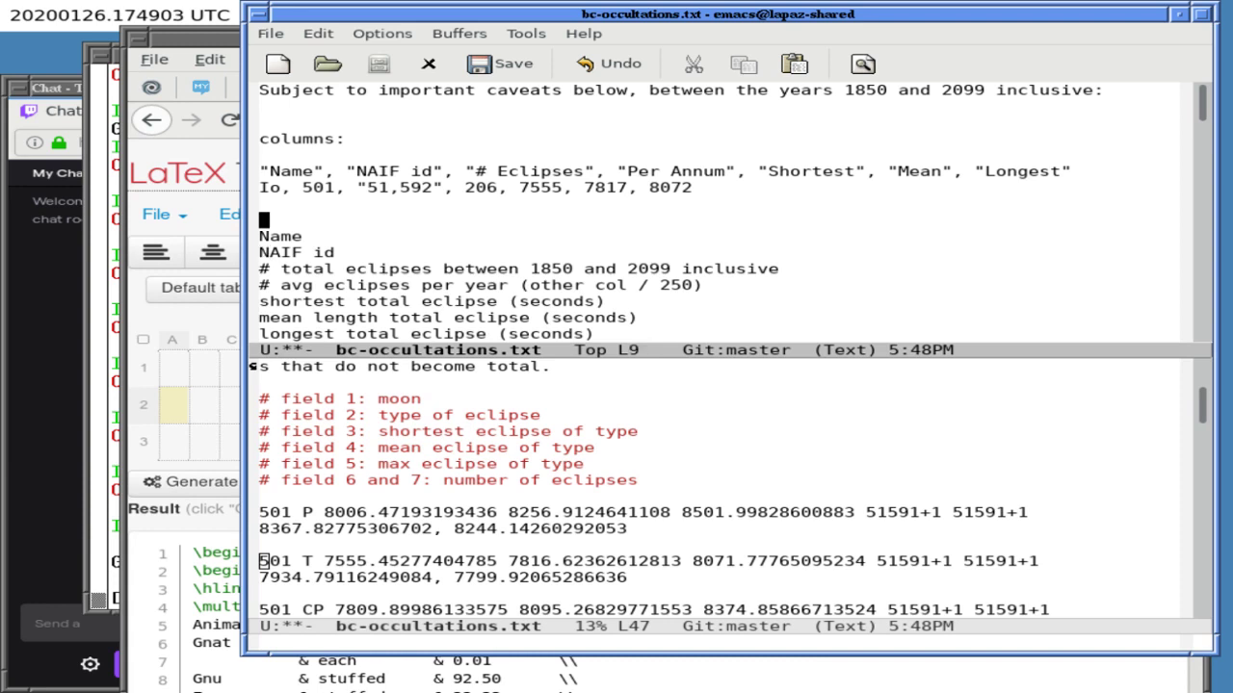
pyautogui.press('Return')
pyautogui.press('Return')
pyautogui.press('Up')
pyautogui.write('TODO: untis')
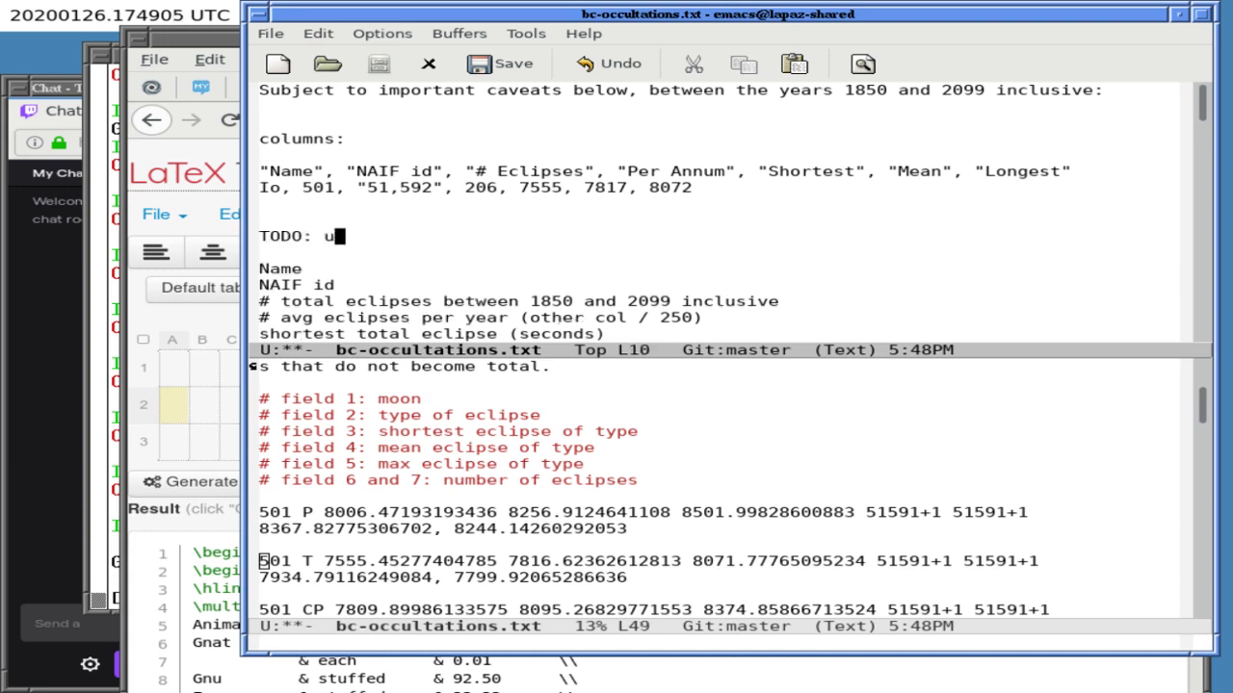
pyautogui.press('BackSpace')
pyautogui.press('BackSpace')
pyautogui.press('BackSpace')
pyautogui.press('BackSpace')
pyautogui.write('its is econd')
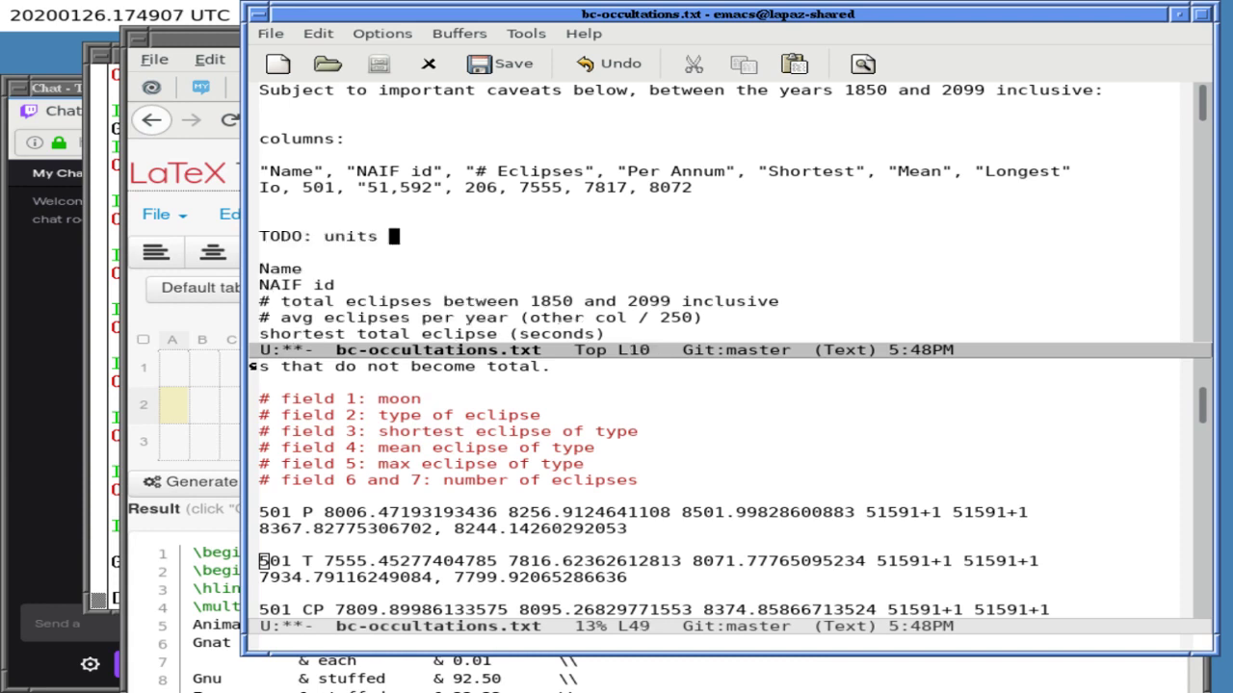
pyautogui.press('BackSpace')
pyautogui.press('BackSpace')
pyautogui.press('BackSpace')
pyautogui.press('BackSpace')
pyautogui.press('BackSpace')
pyautogui.write('scods')
pyautogui.press('BackSpace')
pyautogui.press('BackSpace')
pyautogui.press('BackSpace')
pyautogui.press('BackSpace')
pyautogui.write('e')
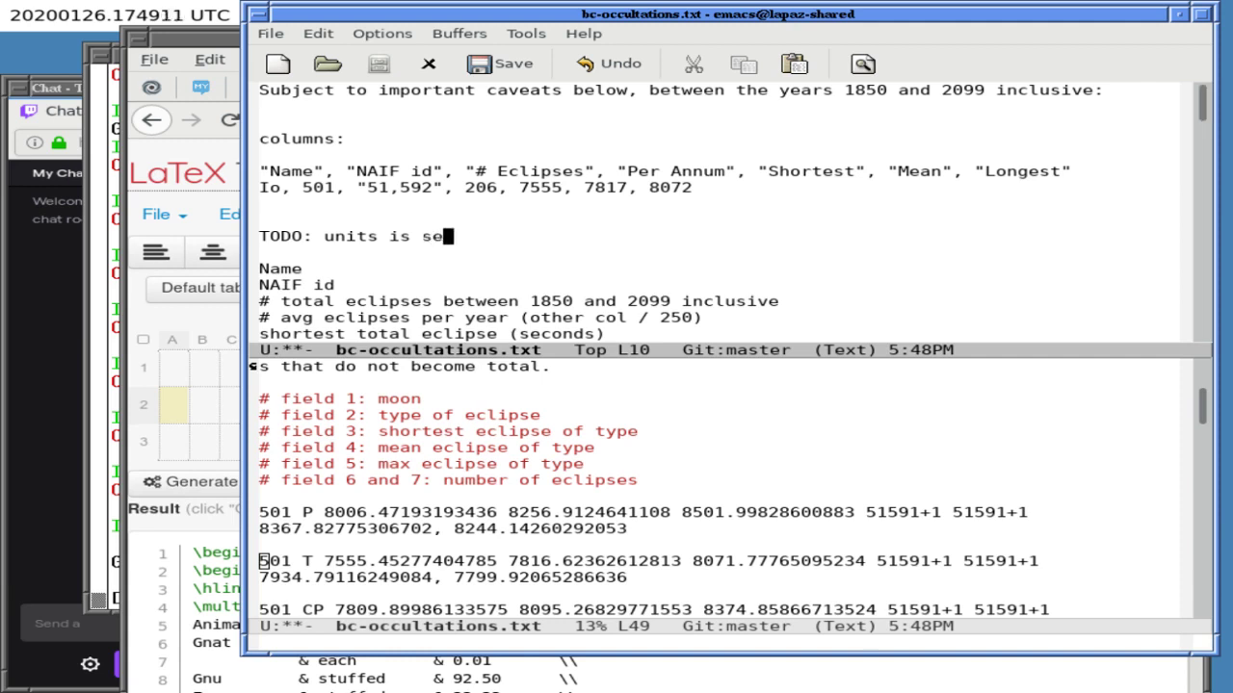
pyautogui.write('cn')
pyautogui.press('BackSpace')
pyautogui.press('BackSpace')
pyautogui.write('onds')
pyautogui.press('BackSpace')
pyautogui.press('BackSpace')
pyautogui.press('BackSpace')
pyautogui.press('BackSpace')
pyautogui.write('conds')
# - Append "% Time Eclipsed" to the end of the columns header
pyautogui.press('Up')
pyautogui.press('Up')
pyautogui.press('Up')
pyautogui.press('End')
pyautogui.press('Up')
pyautogui.press('End')
pyautogui.write(', "% E')
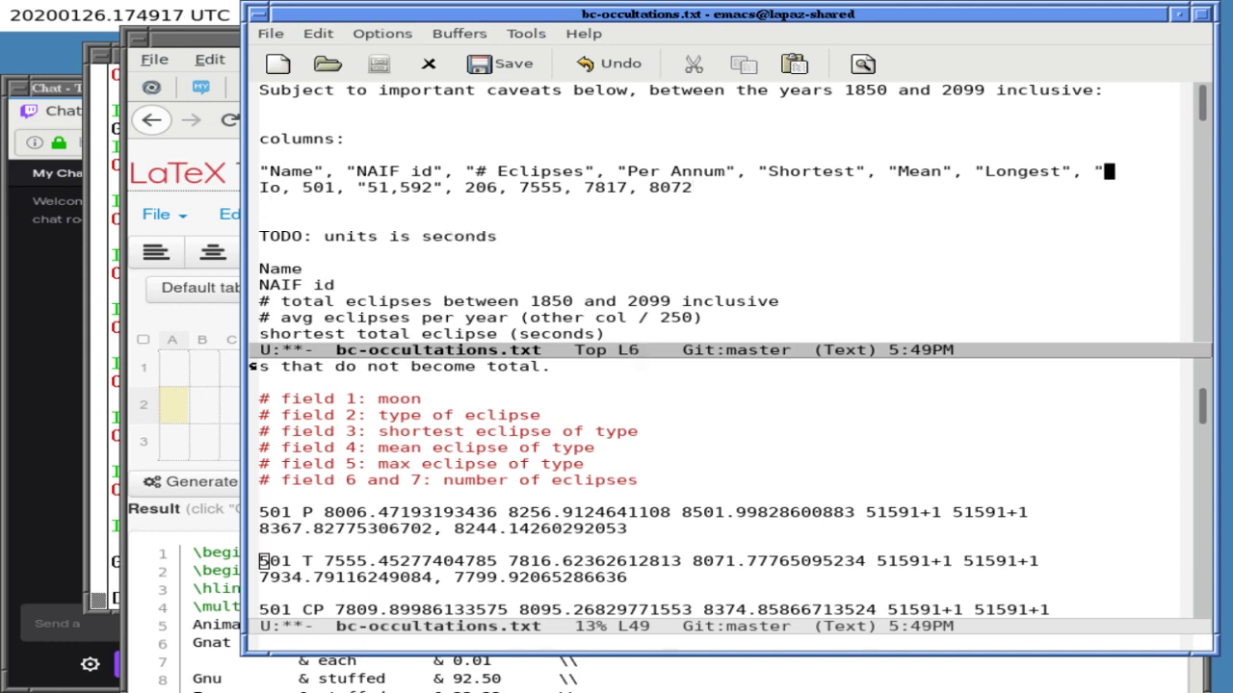
pyautogui.press('BackSpace')
pyautogui.press('BackSpace')
pyautogui.write('Time')
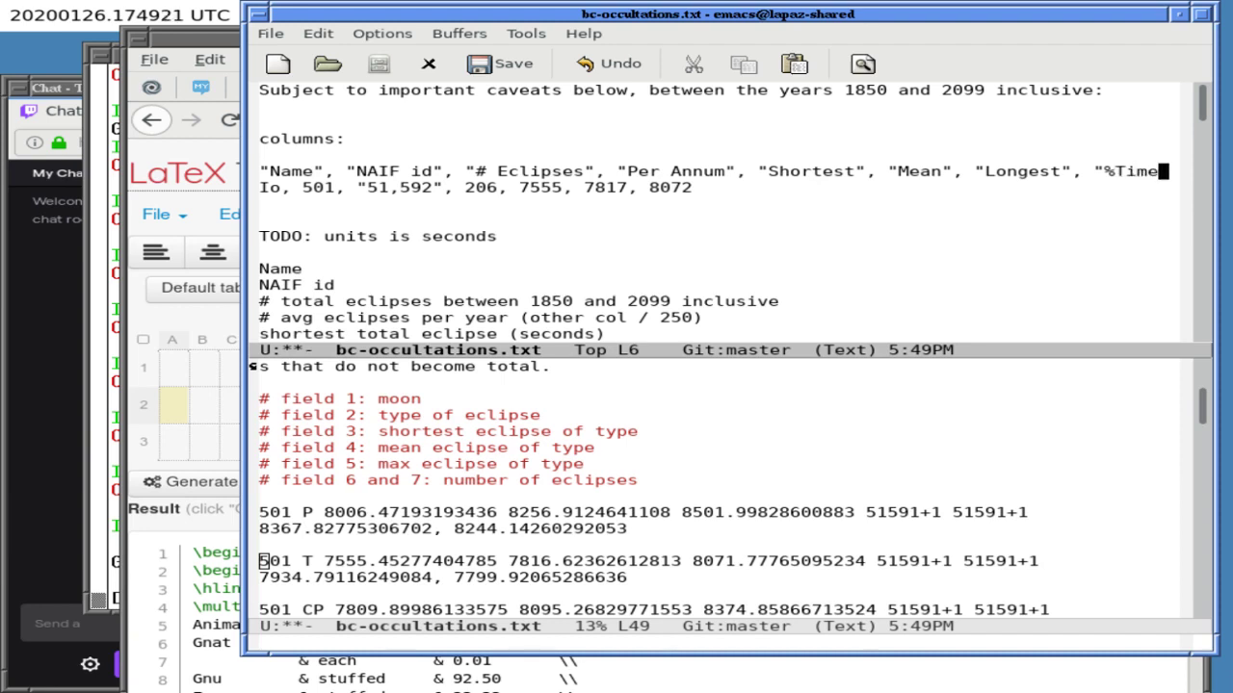
pyautogui.write('"')
pyautogui.press('Left')
pyautogui.hotkey('alt', 'BackSpace')
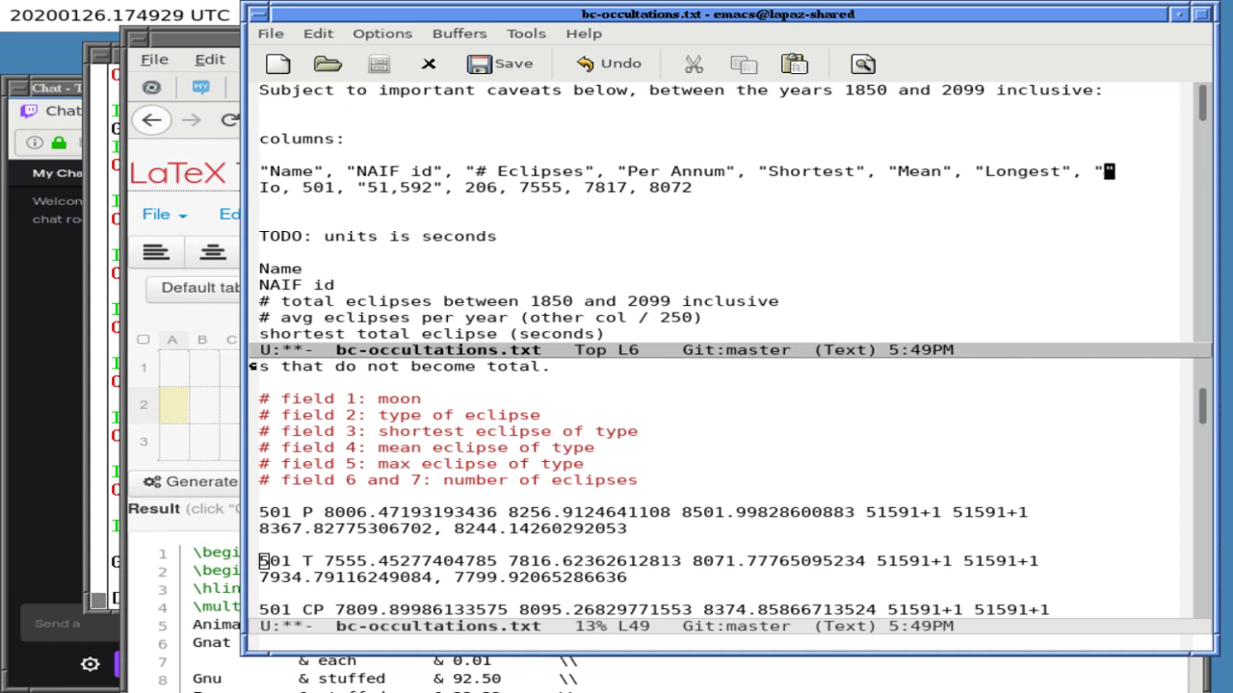
pyautogui.write('Time Eclipsed')
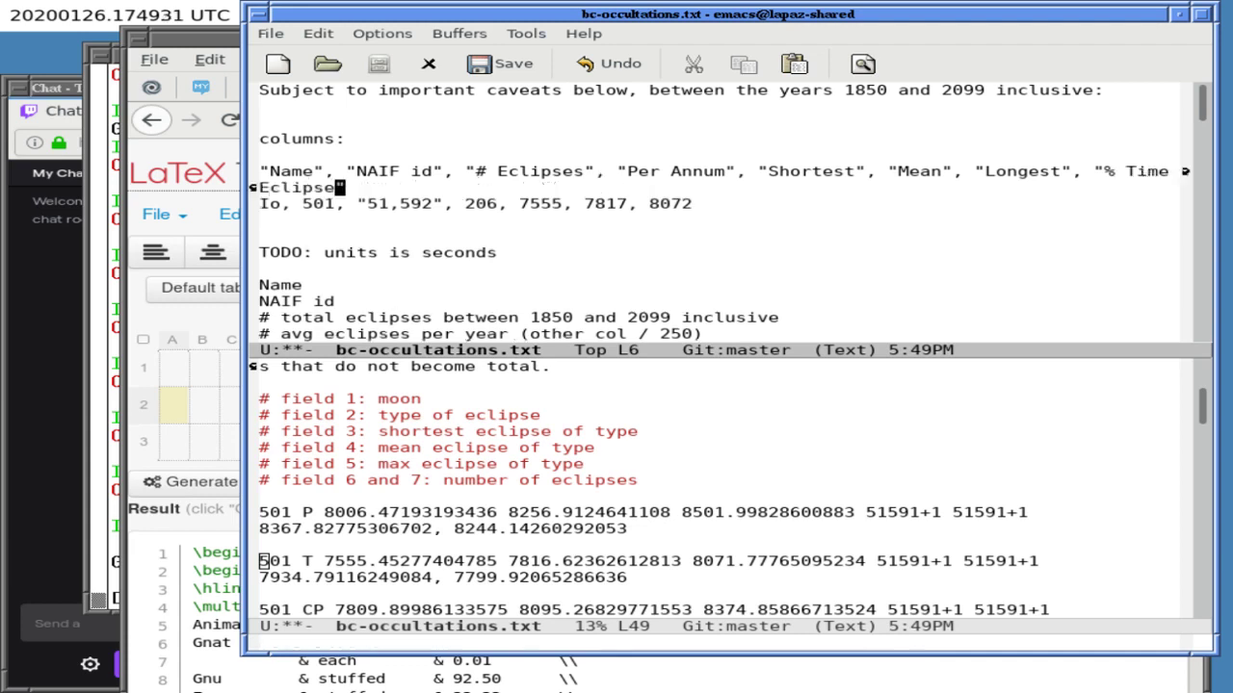
# - Put a blank line above the Io row and end the row with a comma
pyautogui.press('Right')
pyautogui.press('Right')
pyautogui.press('Return')
pyautogui.hotkey('ctrl', 'e')
pyautogui.write(',')
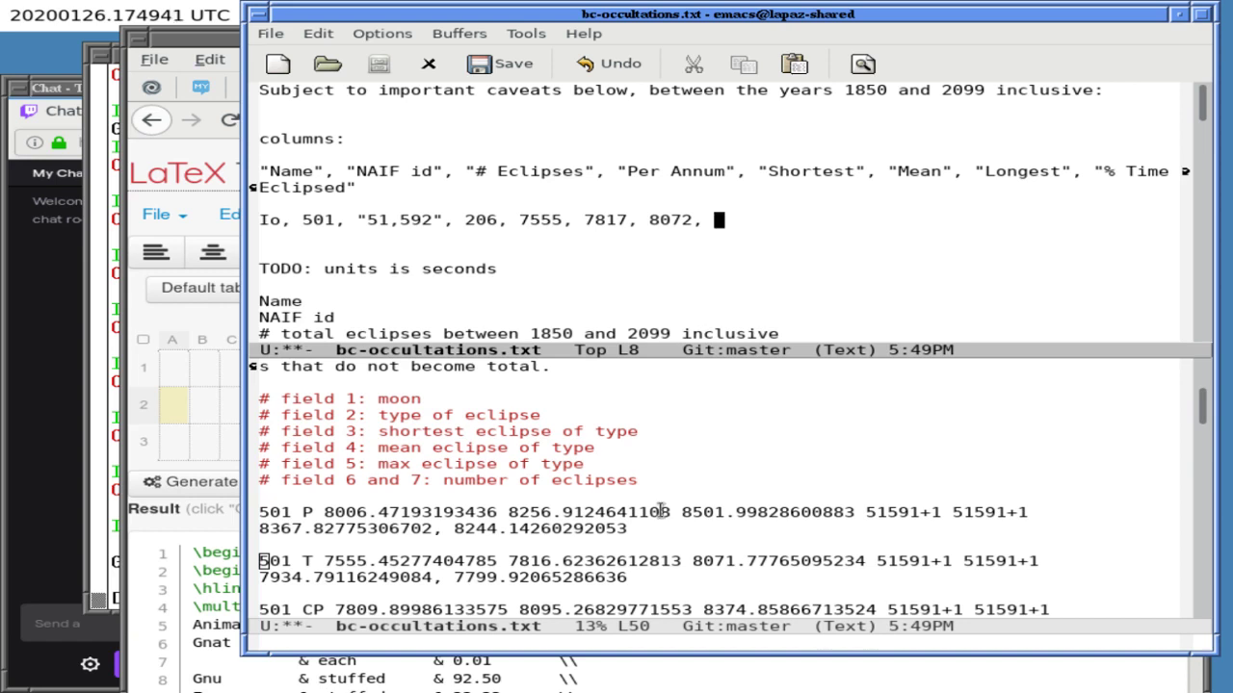
# - Insert 'TODO: mention Metis' and 'TODO: look at my original answer, don't dupe' above 501 T
pyautogui.hotkey('ctrl', 'x')
pyautogui.press('o')
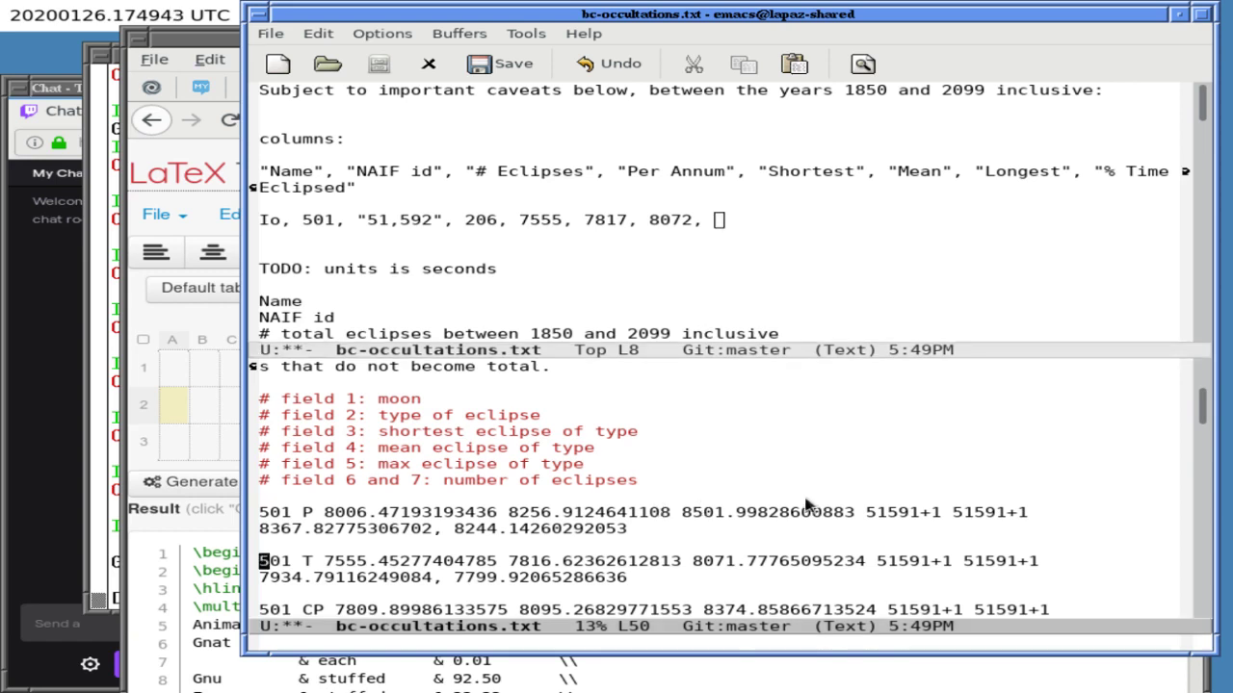
pyautogui.press('Return')
pyautogui.press('Up')
pyautogui.write('TODO')
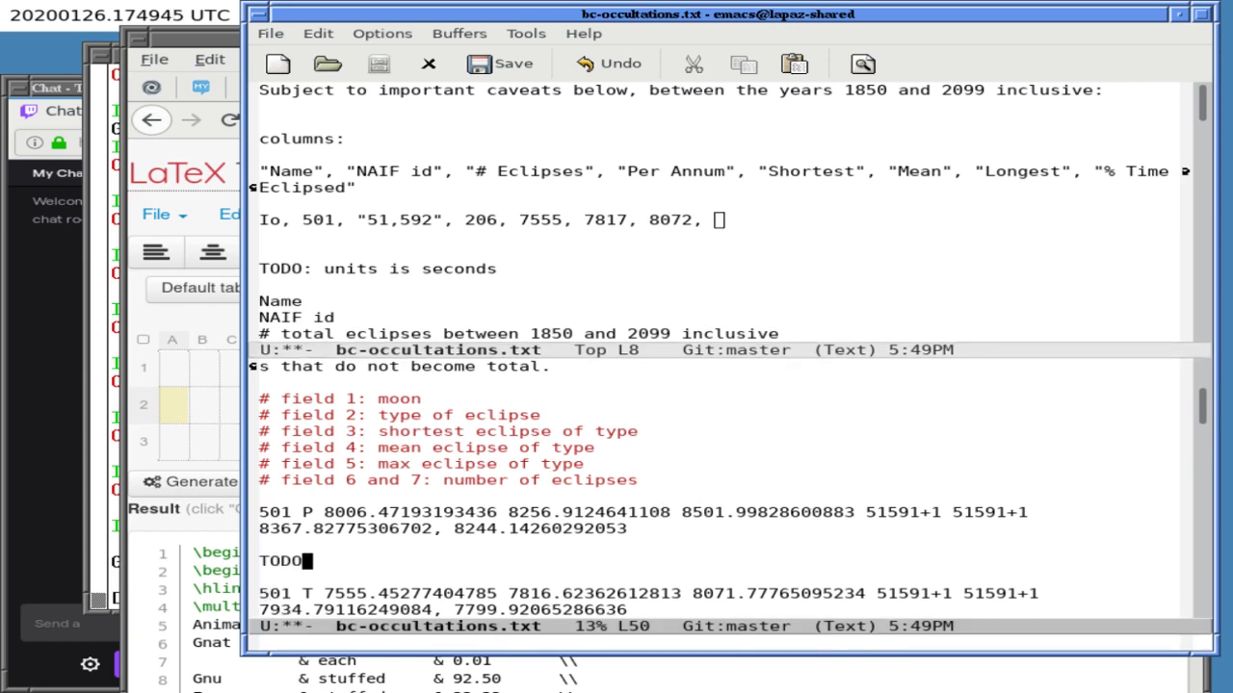
pyautogui.write(': mention Metis')
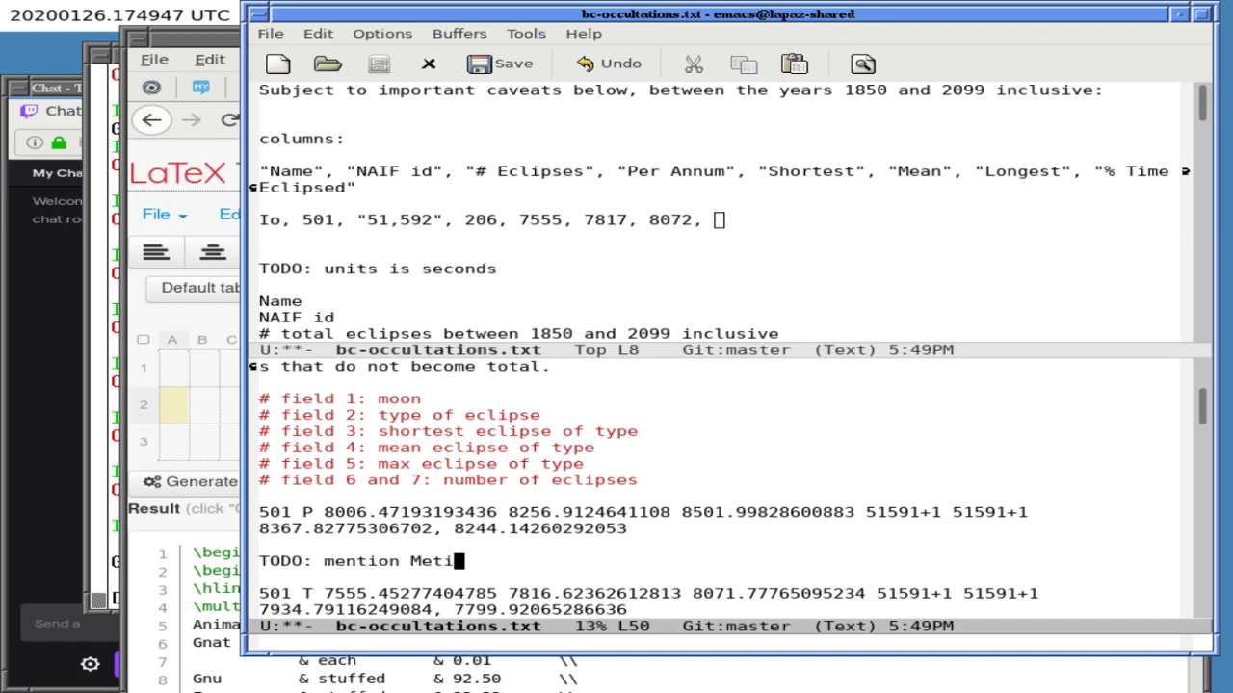
pyautogui.press('Return')
pyautogui.press('Return')
pyautogui.write('TODO: look a')
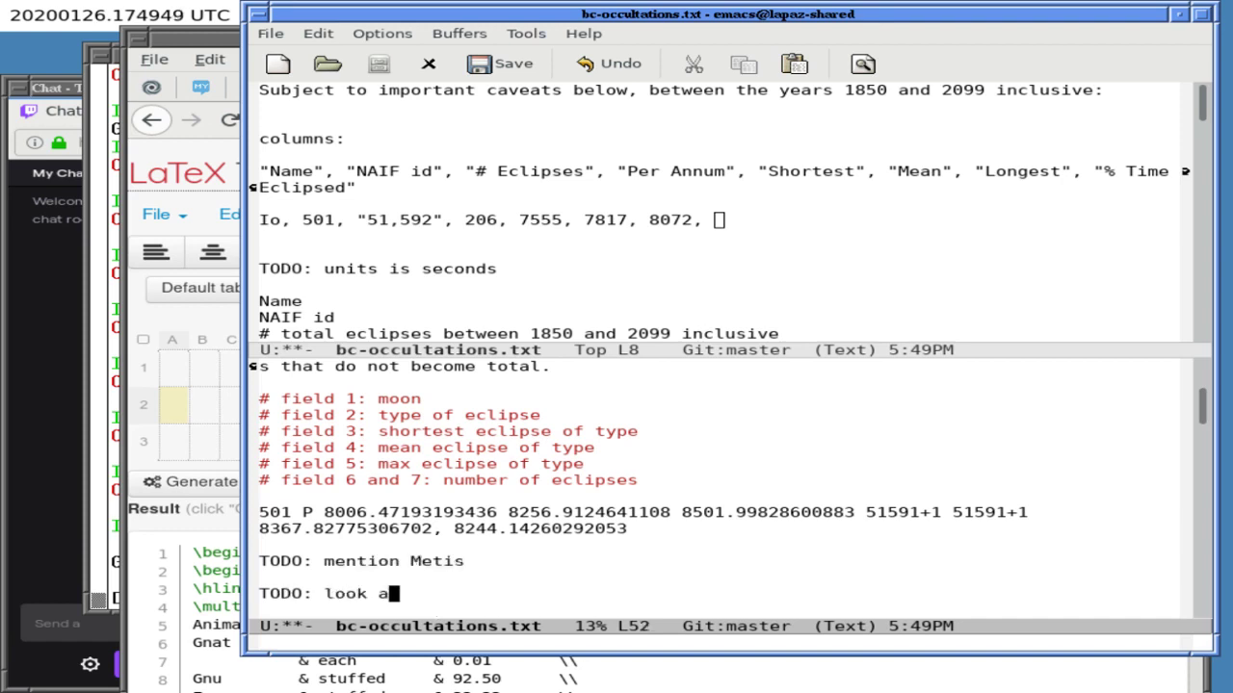
pyautogui.write("t my original answer, don't dupe")
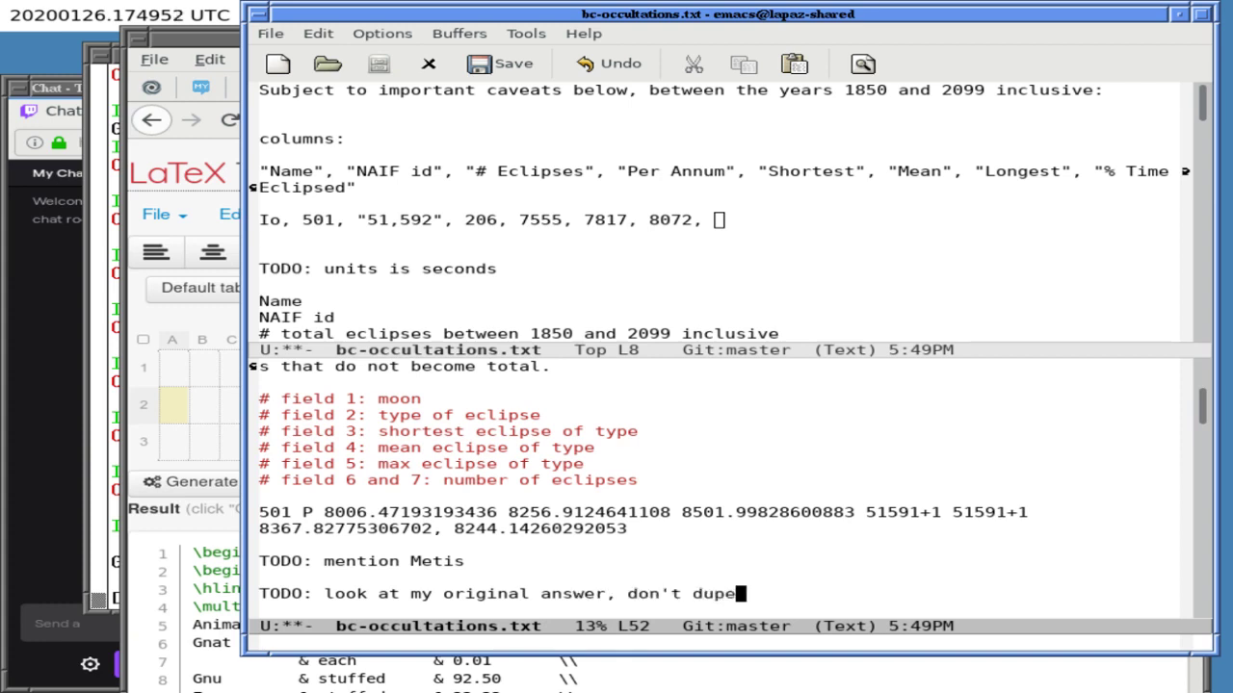
pyautogui.press('Return')
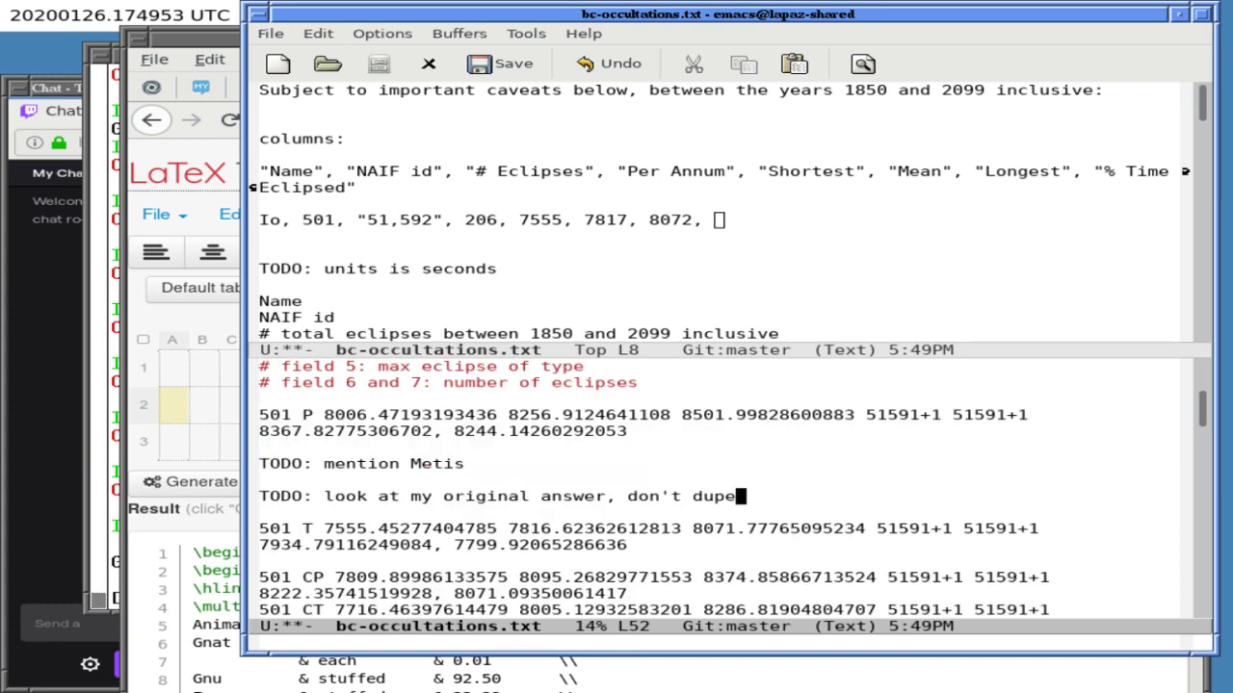
# - Save bc-occultations.txt, return to the upper pane, and bring Emacs back in front
pyautogui.hotkey('ctrl', 'x')
pyautogui.hotkey('ctrl', 's')
pyautogui.hotkey('ctrl', 'x')
pyautogui.press('o')
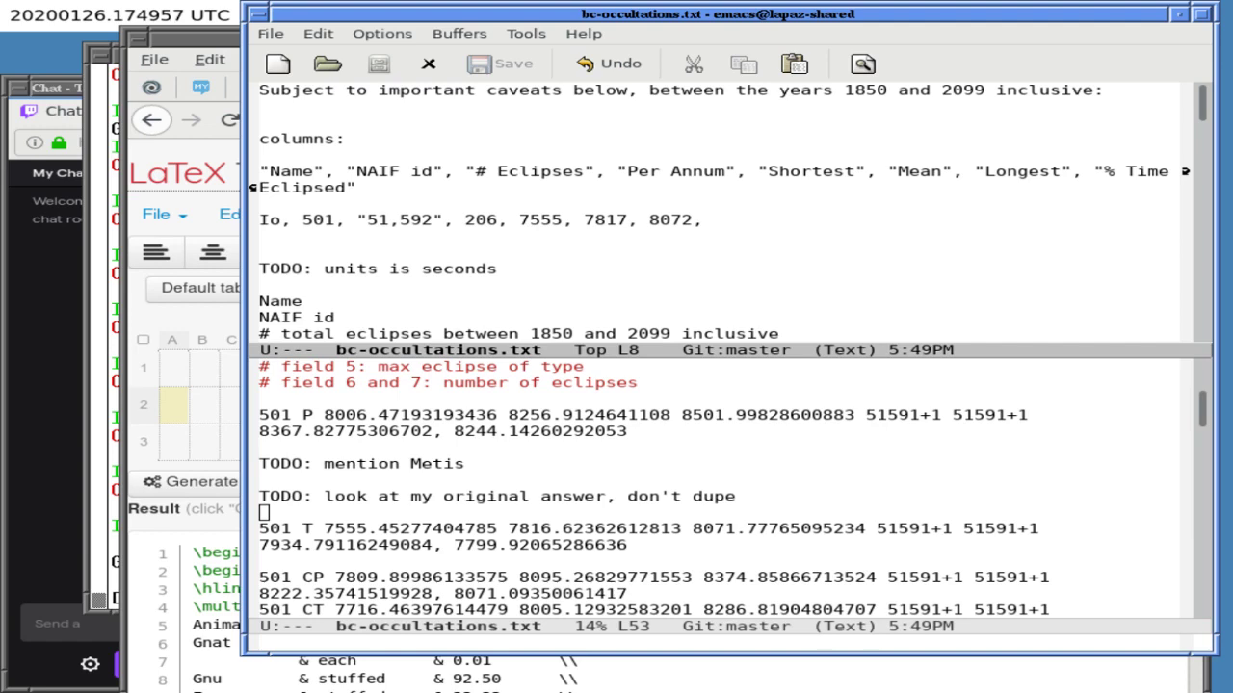
pyautogui.click(717, 679)
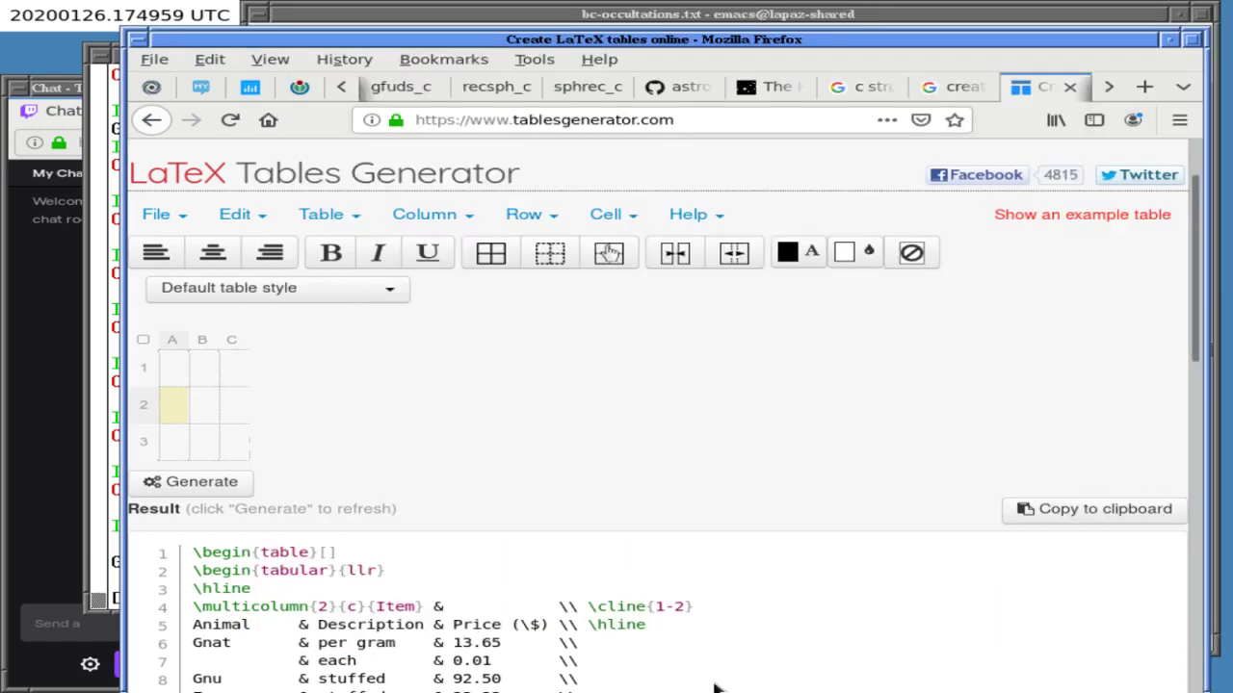
pyautogui.click(605, 13)
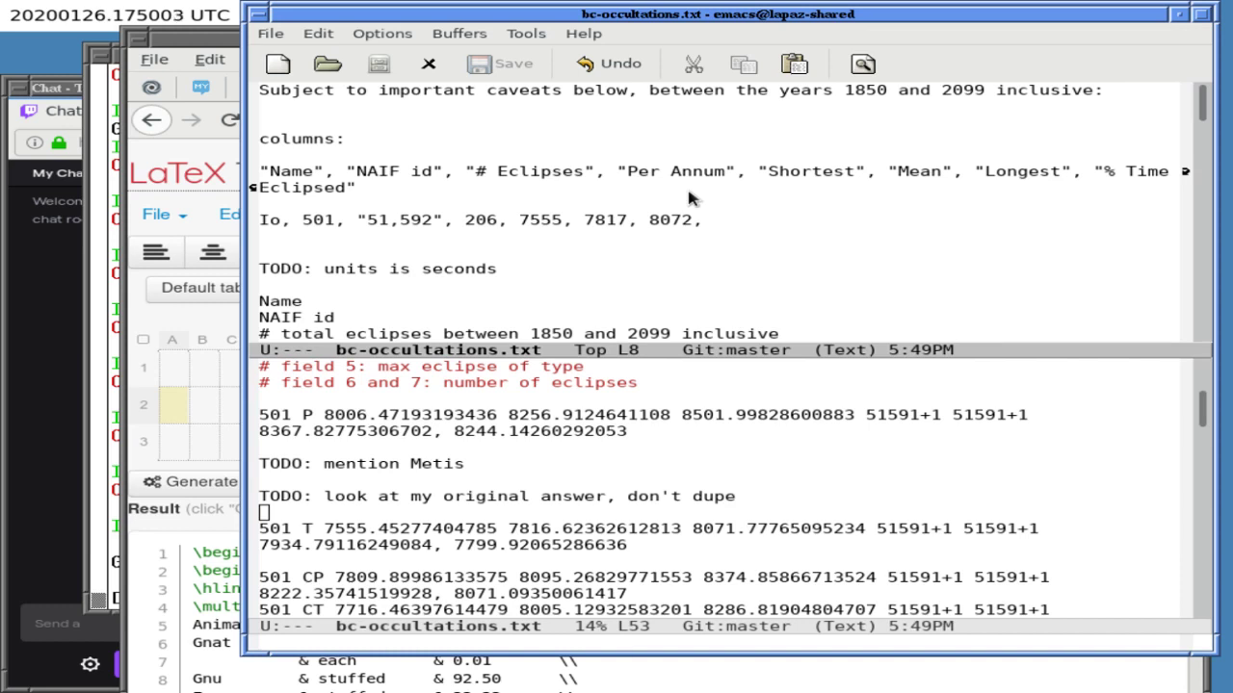
# - Select the 501 T mean value 7816.62362612813 in the lower window to copy it
pyautogui.click(536, 528)
pyautogui.doubleClick(525, 529)
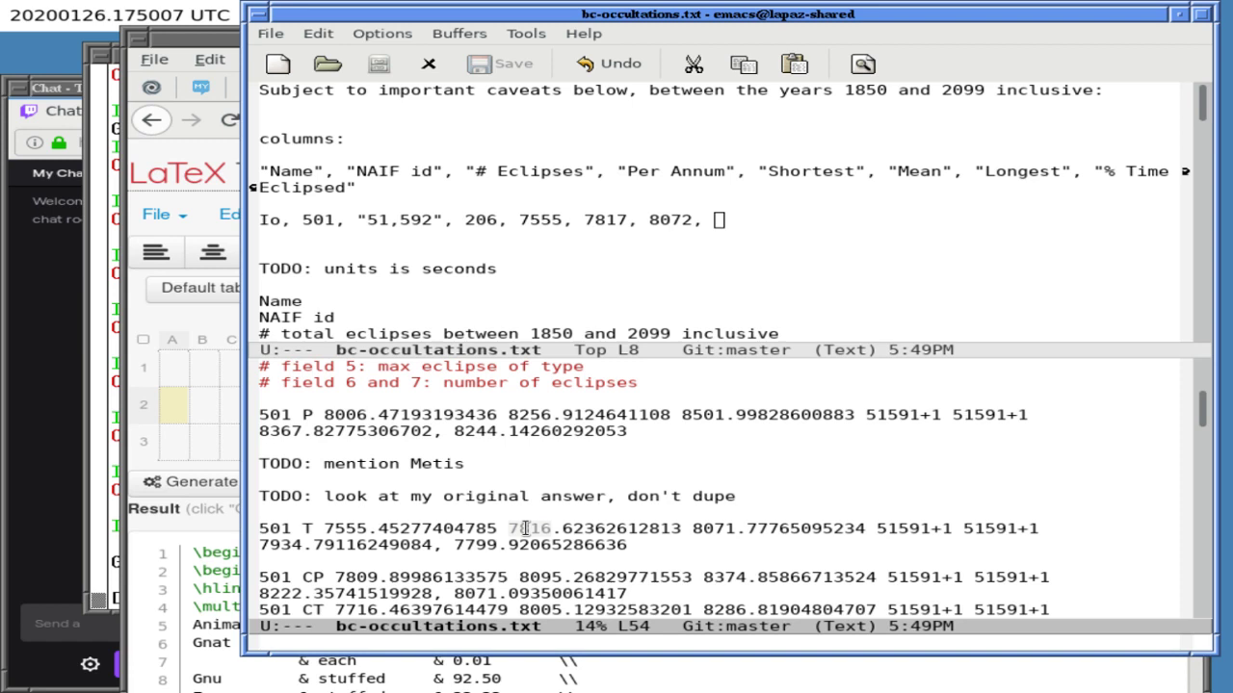
pyautogui.moveTo(525, 529); pyautogui.dragTo(622, 528)
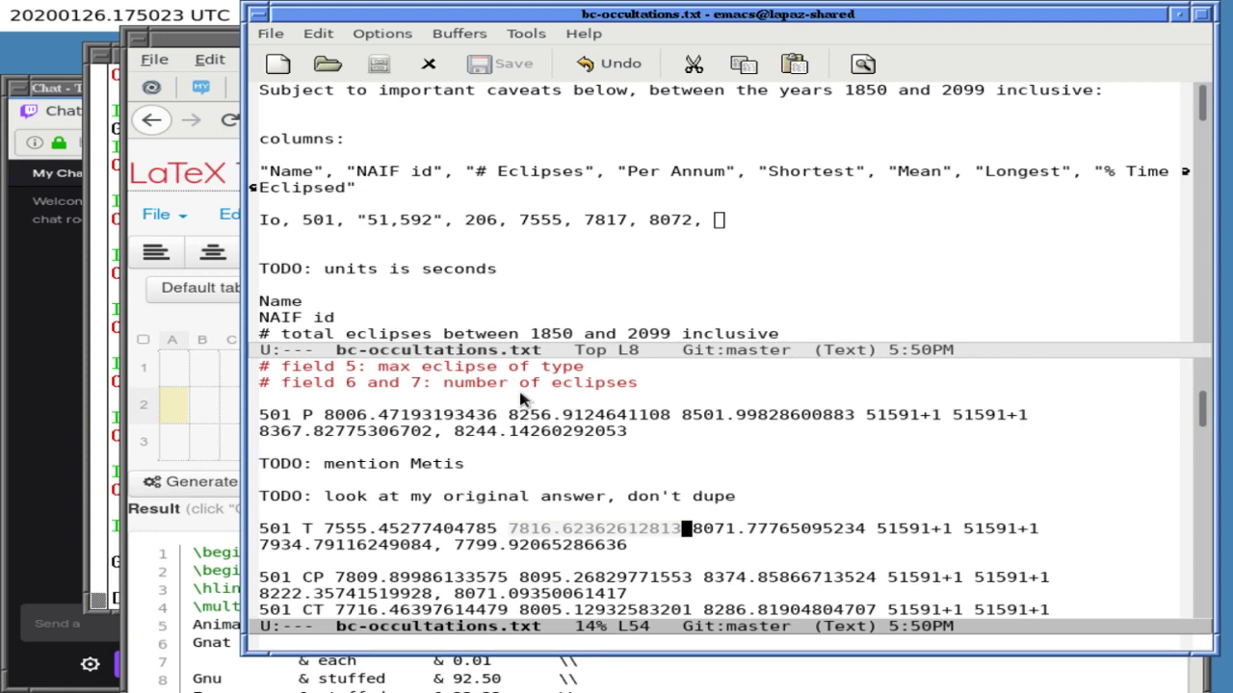
pyautogui.click(193, 373)
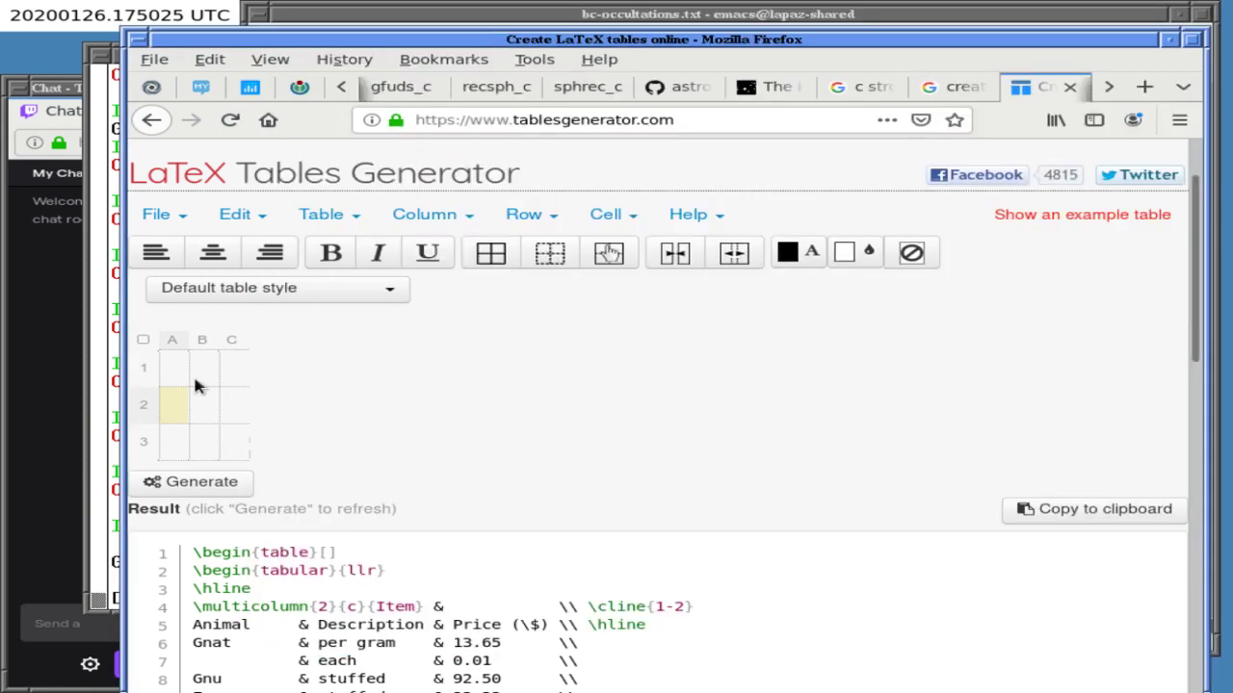
# - In xterm, run calc on the pasted mean 7816.62362612813 times 2, then recall the command for editing
pyautogui.click(95, 405)
pyautogui.write('calc')
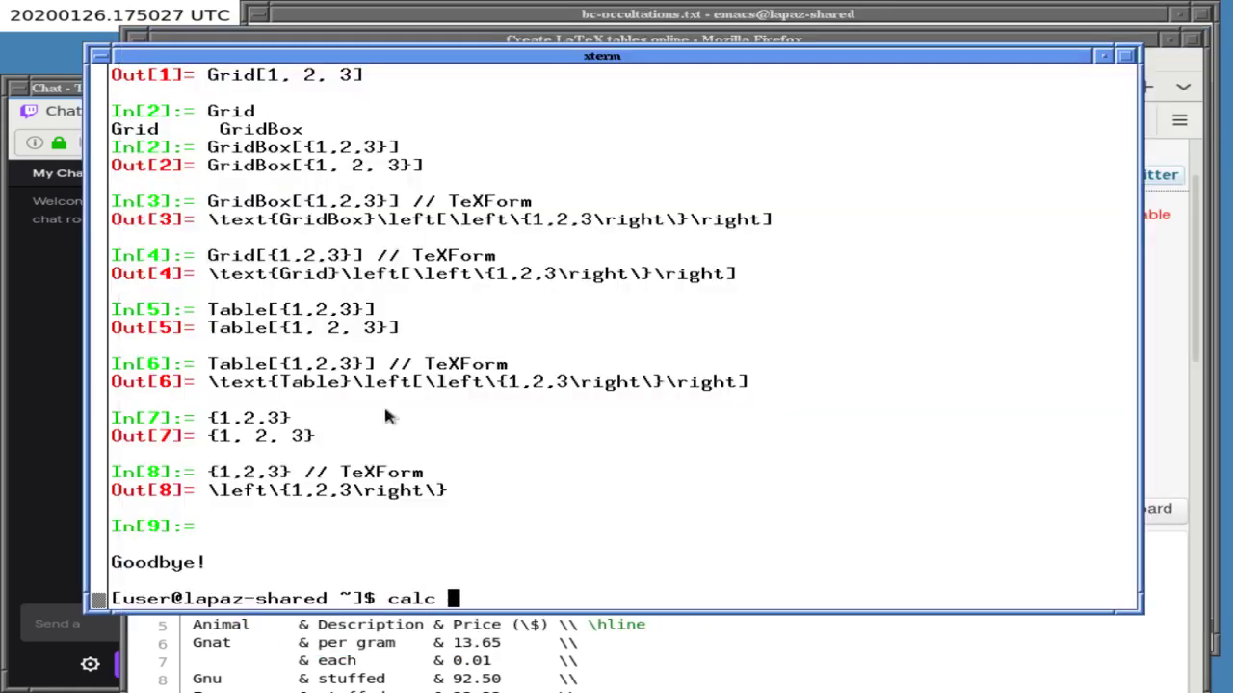
pyautogui.middleClick(386, 411)
pyautogui.press('Left')
pyautogui.press('Left')
pyautogui.press('Left')
pyautogui.press('Left')
pyautogui.press('Left')
pyautogui.press('Left')
pyautogui.press('Left')
pyautogui.press('Left')
pyautogui.press('Left')
pyautogui.press('Left')
pyautogui.press('Left')
pyautogui.press('Left')
pyautogui.press('Left')
pyautogui.press('Left')
pyautogui.press('Left')
pyautogui.press('Left')
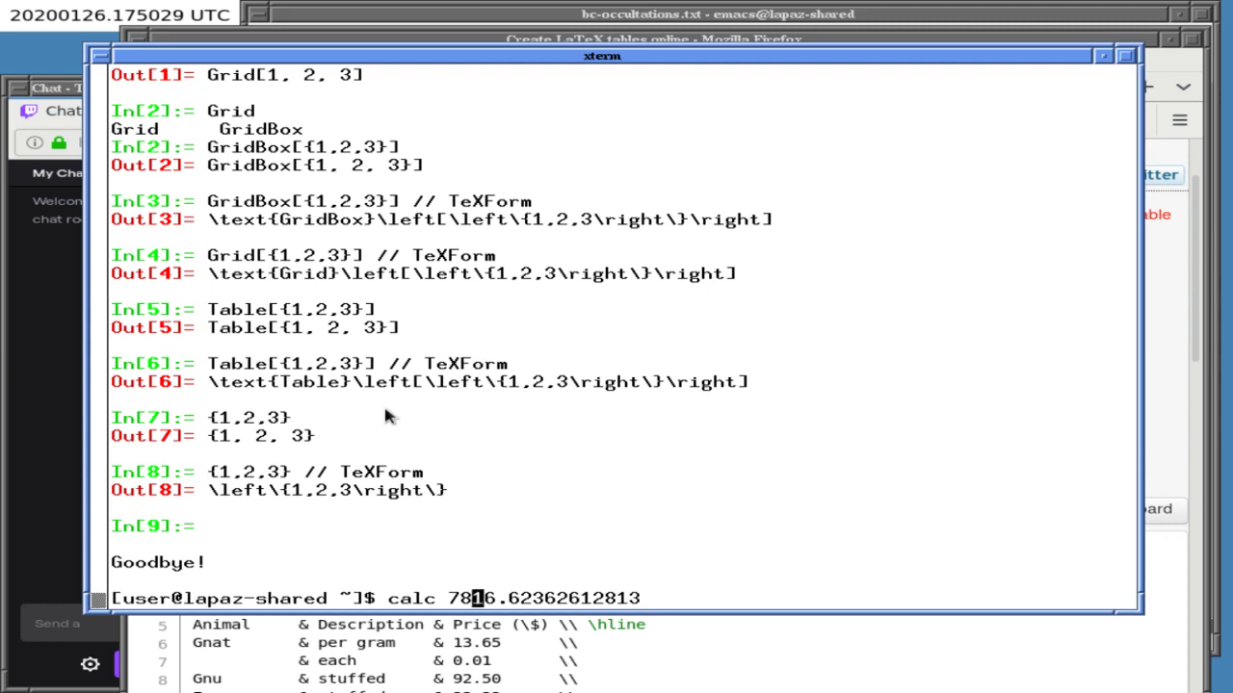
pyautogui.write('"')
pyautogui.press('End')
pyautogui.write('*"')
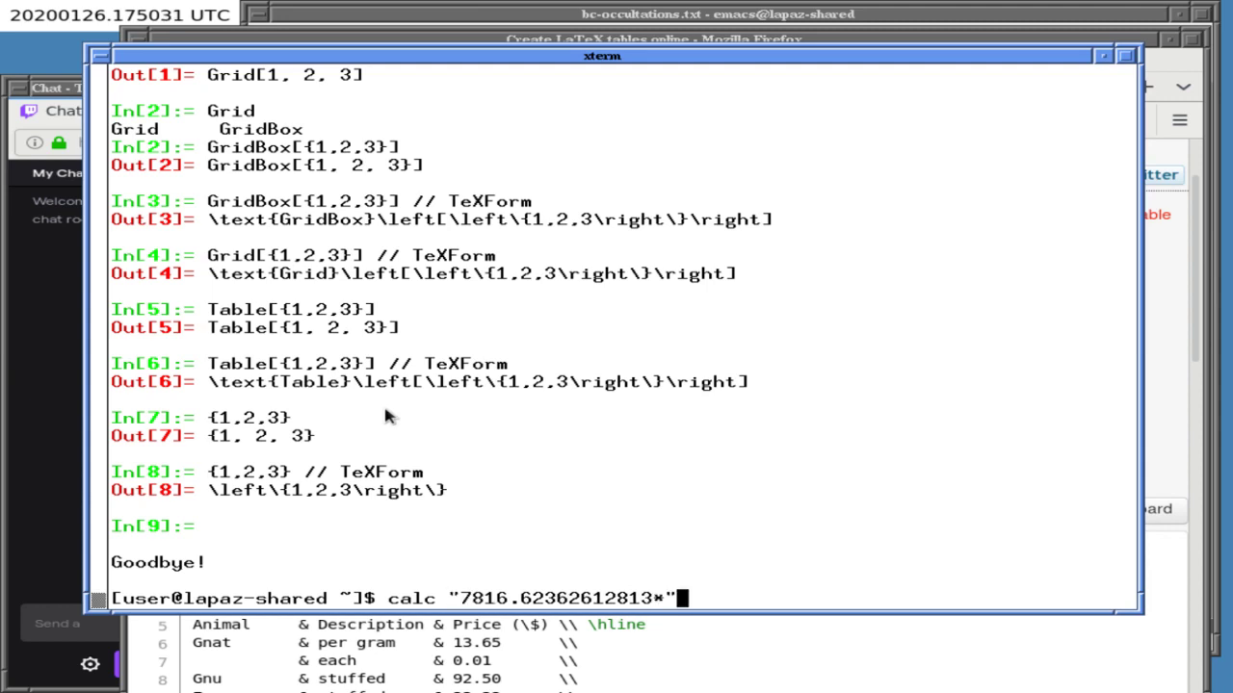
pyautogui.press('Left')
pyautogui.write('2')
pyautogui.press('Return')
pyautogui.press('Up')
pyautogui.press('Left')
pyautogui.press('Left')
pyautogui.press('Left')
pyautogui.press('Left')
pyautogui.press('Left')
pyautogui.press('Left')
pyautogui.press('Left')
pyautogui.press('Left')
pyautogui.press('Left')
pyautogui.press('Left')
pyautogui.press('Left')
pyautogui.press('Left')
pyautogui.press('Left')
pyautogui.press('Left')
pyautogui.press('Left')
pyautogui.press('Left')
pyautogui.press('Left')
pyautogui.press('Left')
pyautogui.press('Left')
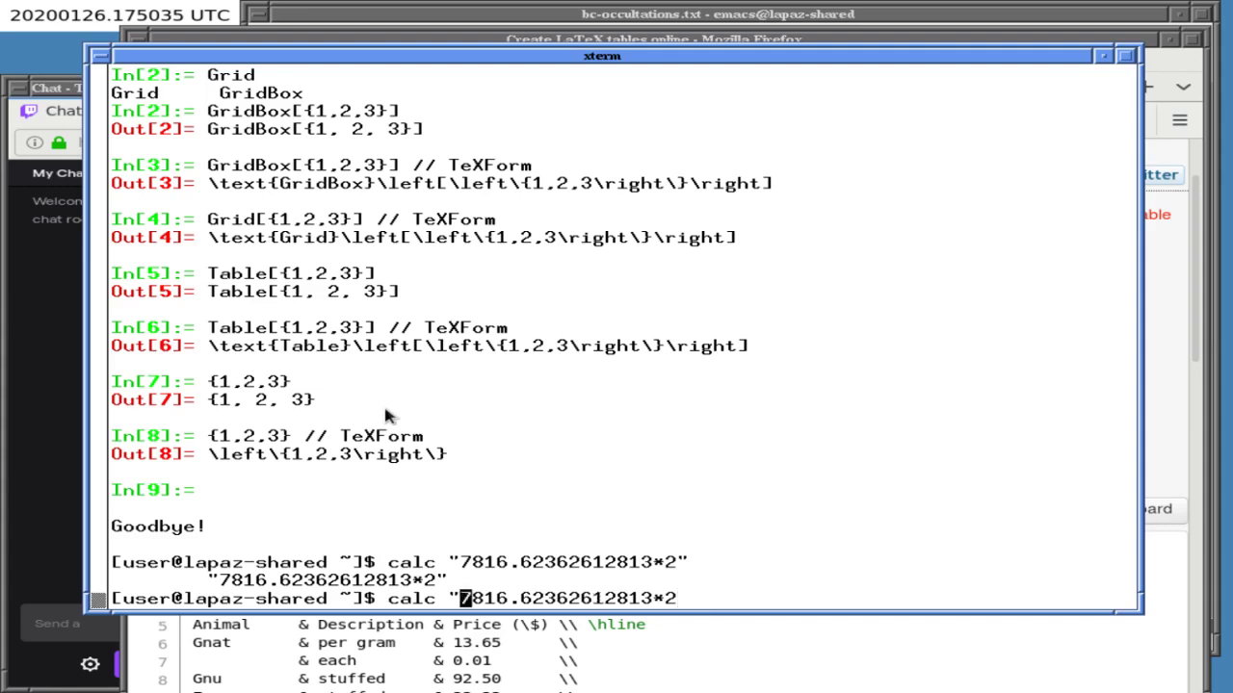
pyautogui.press('BackSpace')
pyautogui.press('End')
pyautogui.press('BackSpace')
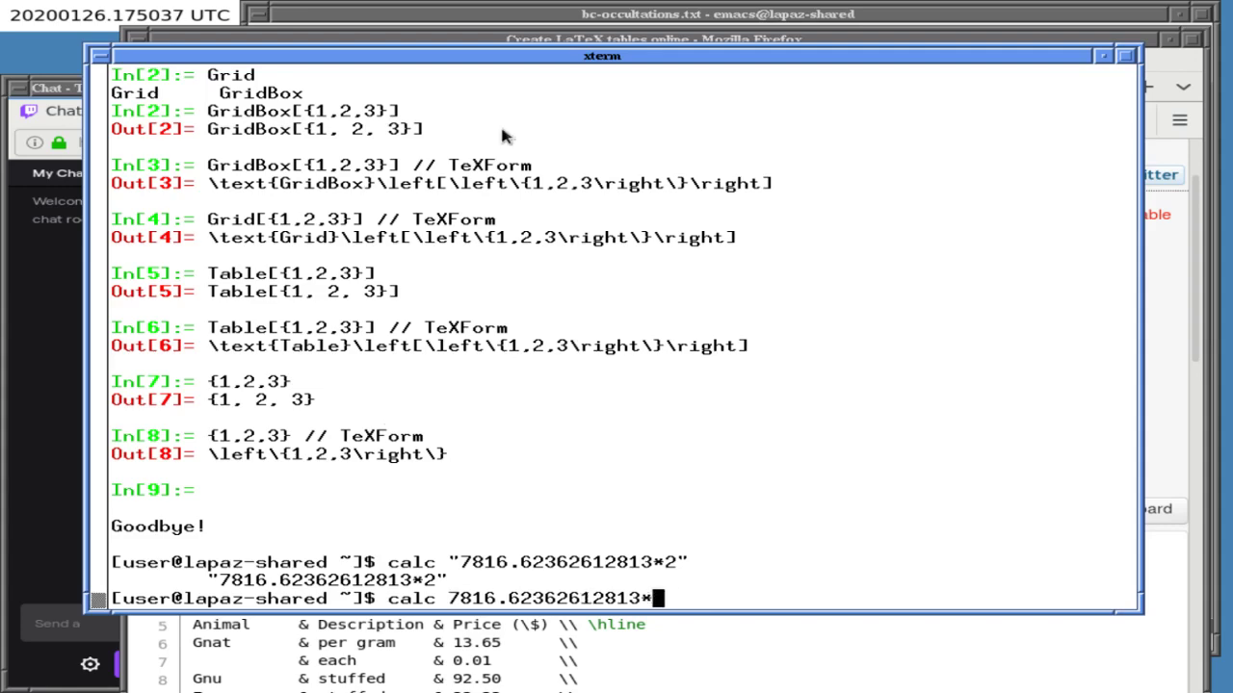
# - Run calc 7816.62362612813*51592 in the terminal
pyautogui.click(530, 37)
pyautogui.click(531, 15)
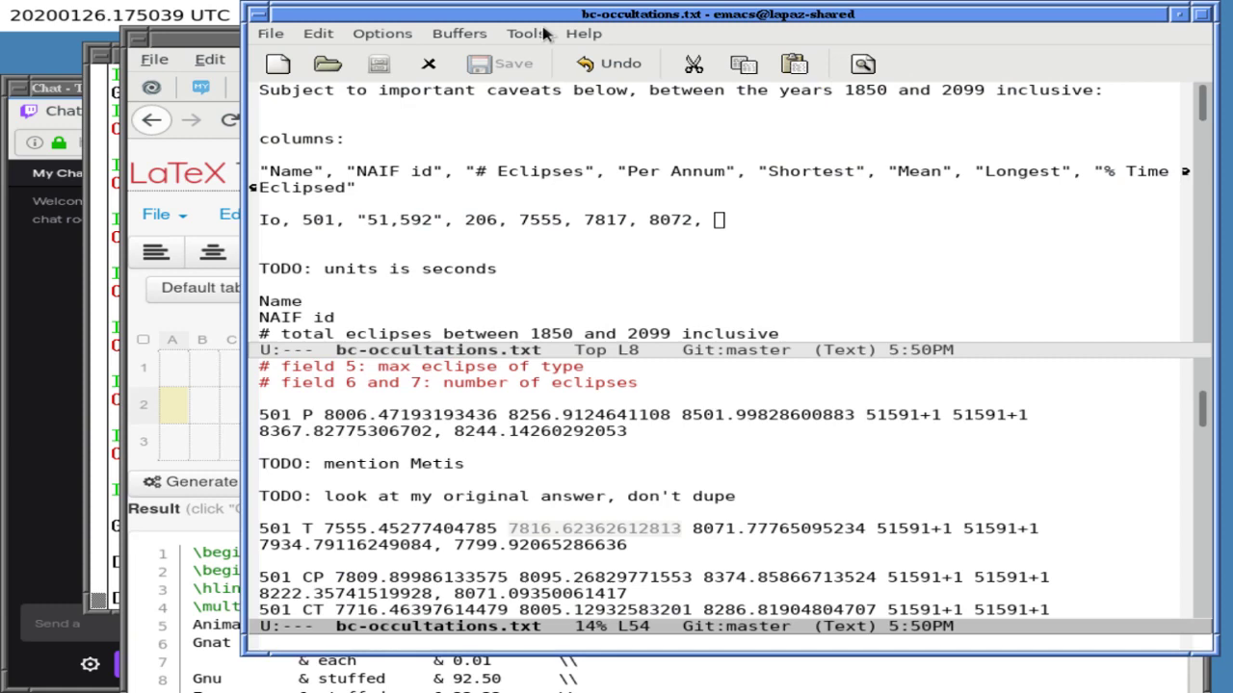
pyautogui.click(144, 365)
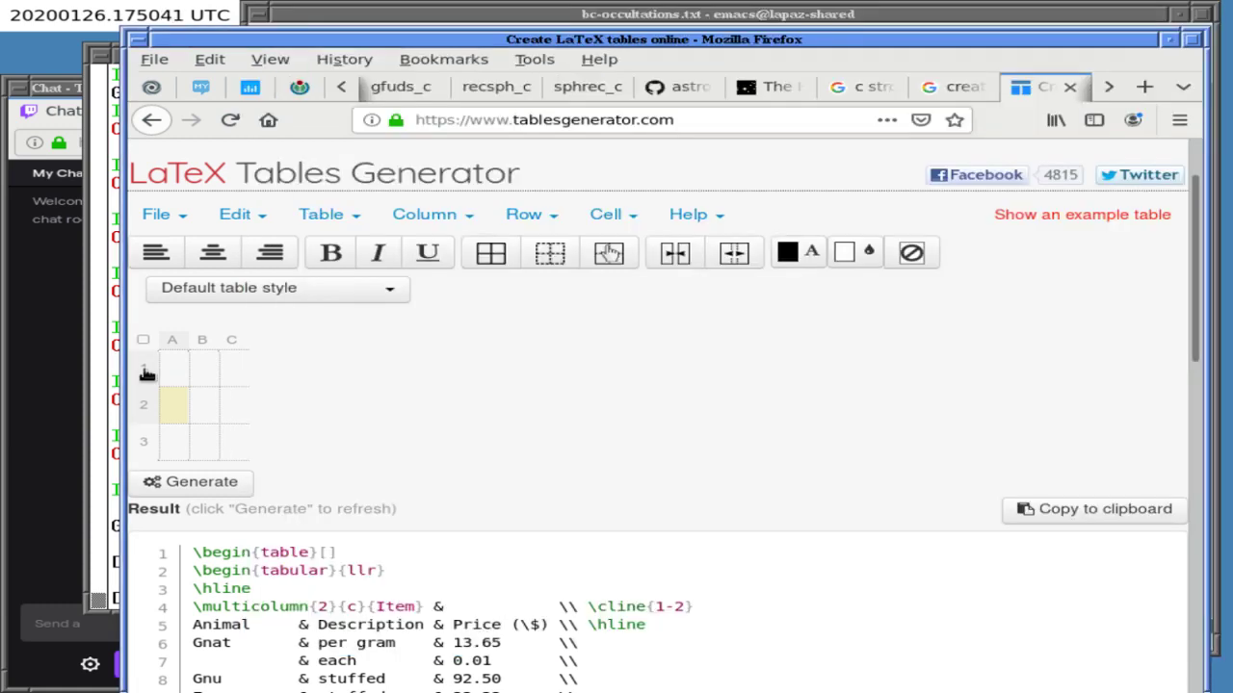
pyautogui.click(98, 426)
pyautogui.write('51592')
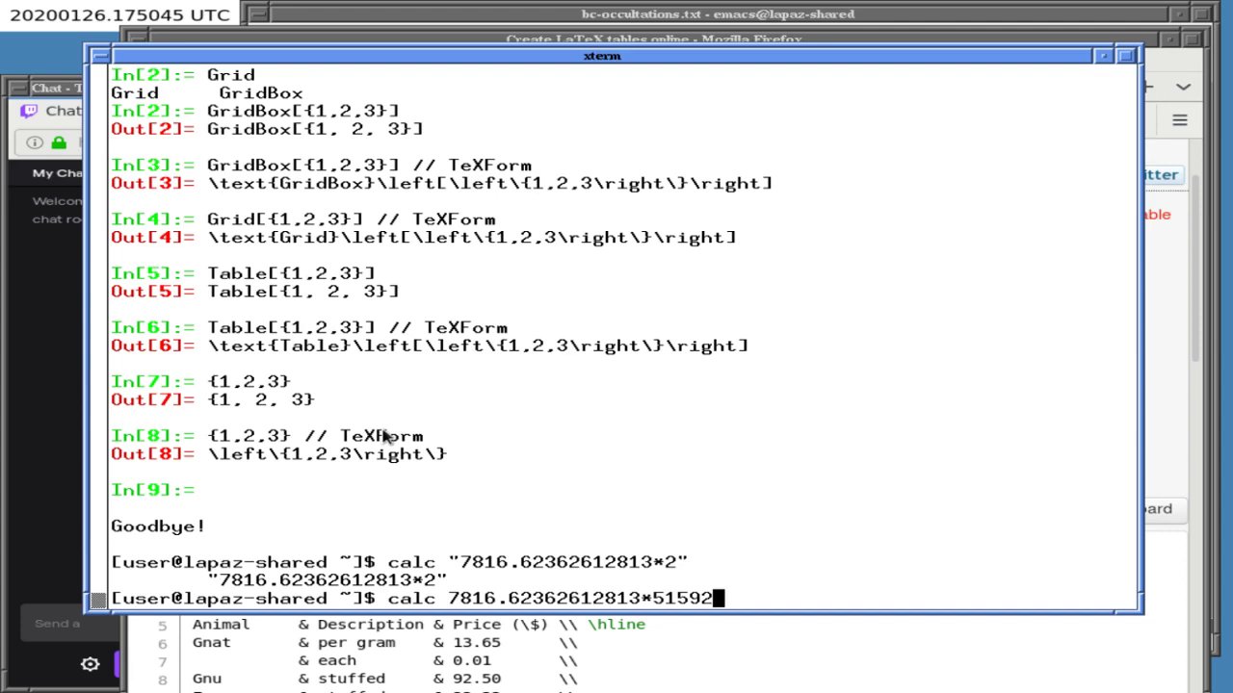
pyautogui.press('Return')
# - Submit an unfinished division, then run bzless on ~/BCGIT/ASTRO/
pyautogui.press('Up')
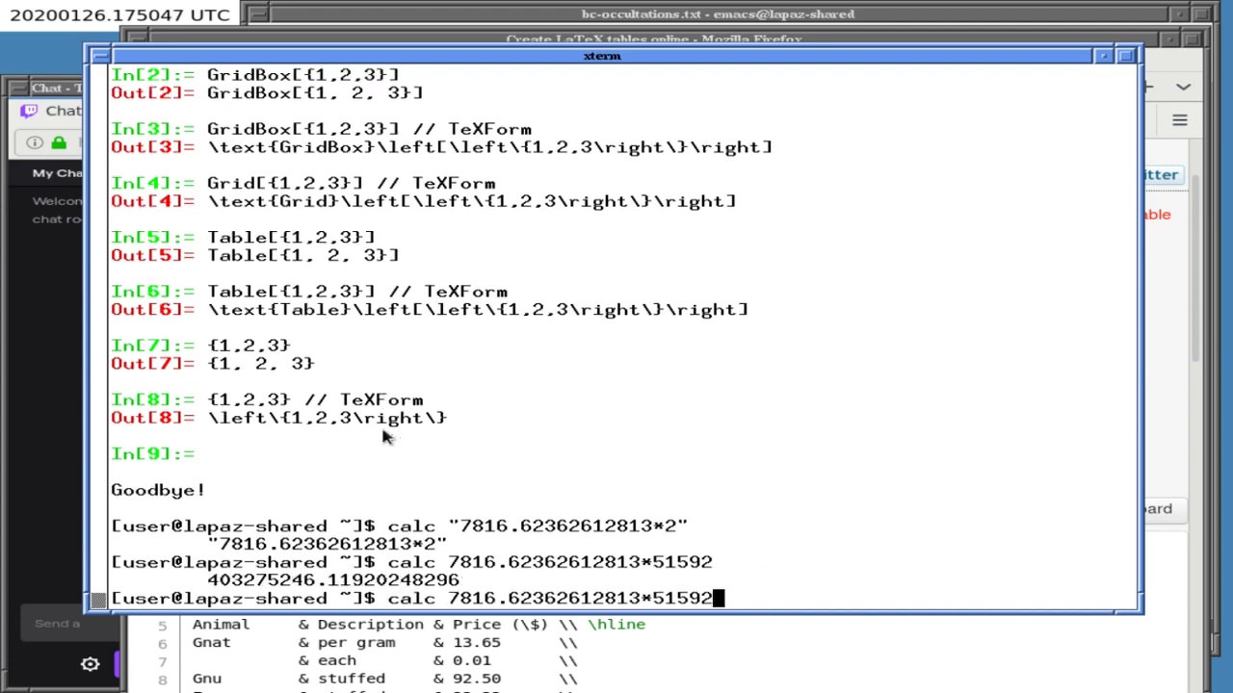
pyautogui.write('/')
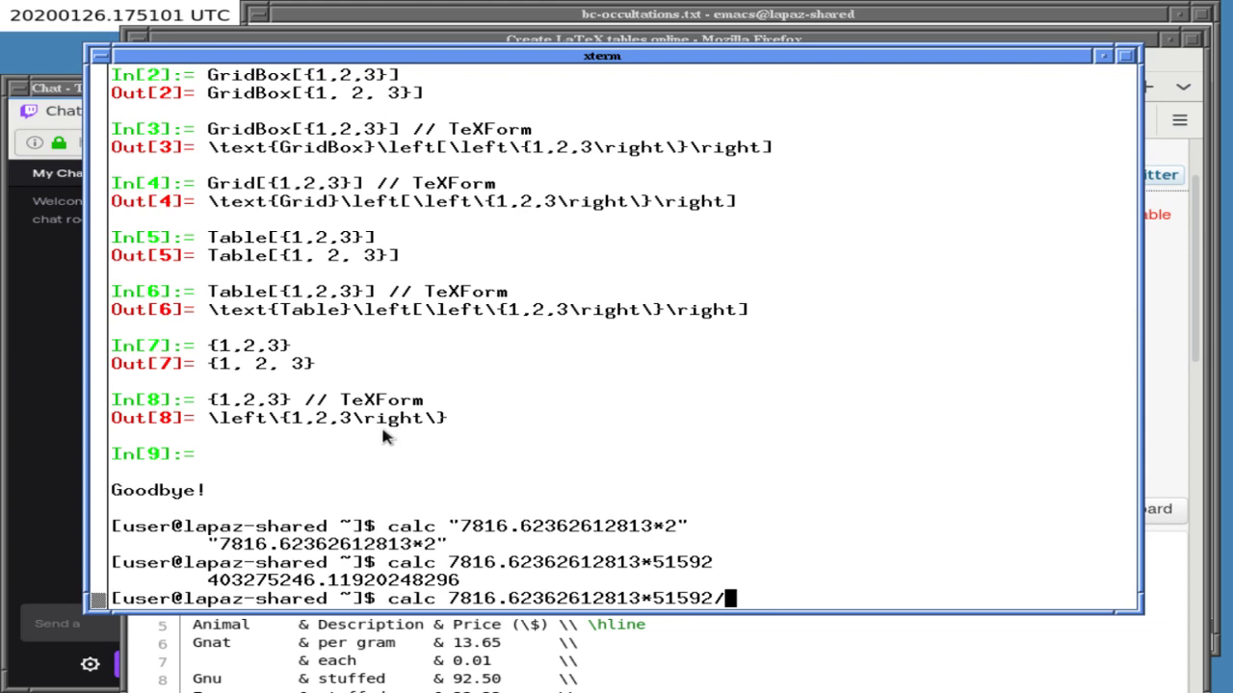
pyautogui.press('Return')
pyautogui.write('bzless jup')
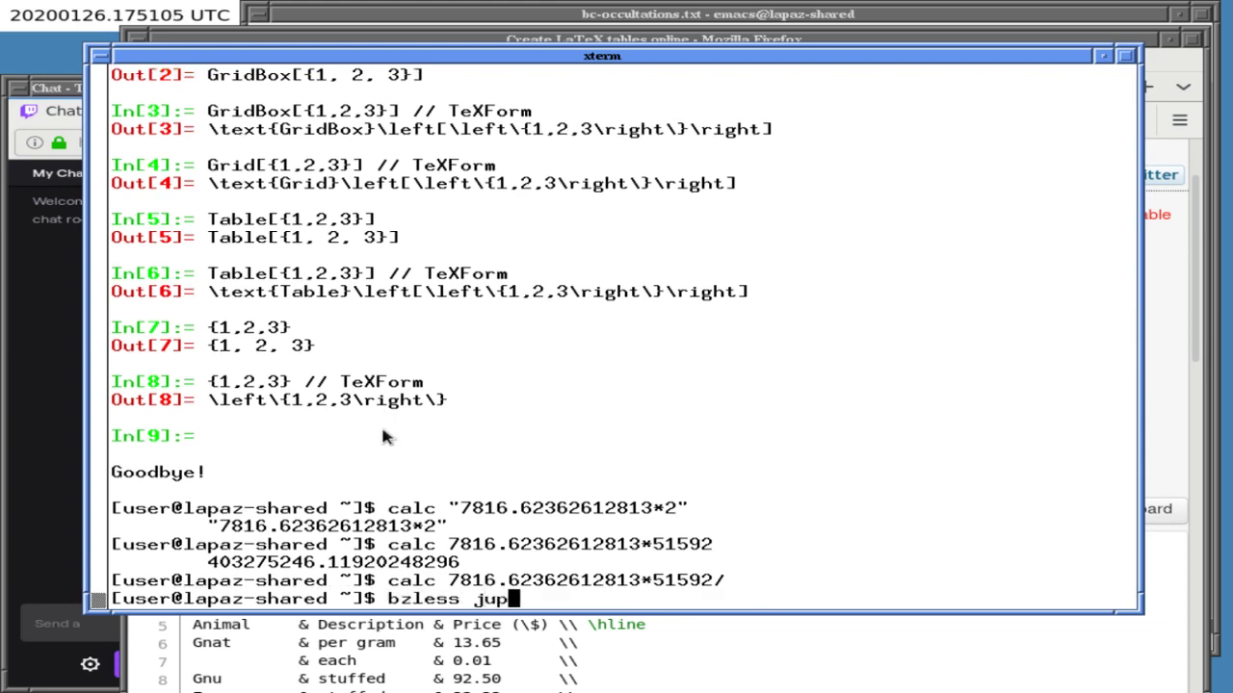
pyautogui.press('BackSpace')
pyautogui.press('BackSpace')
pyautogui.press('BackSpace')
pyautogui.write('~/BCGIT/AS')
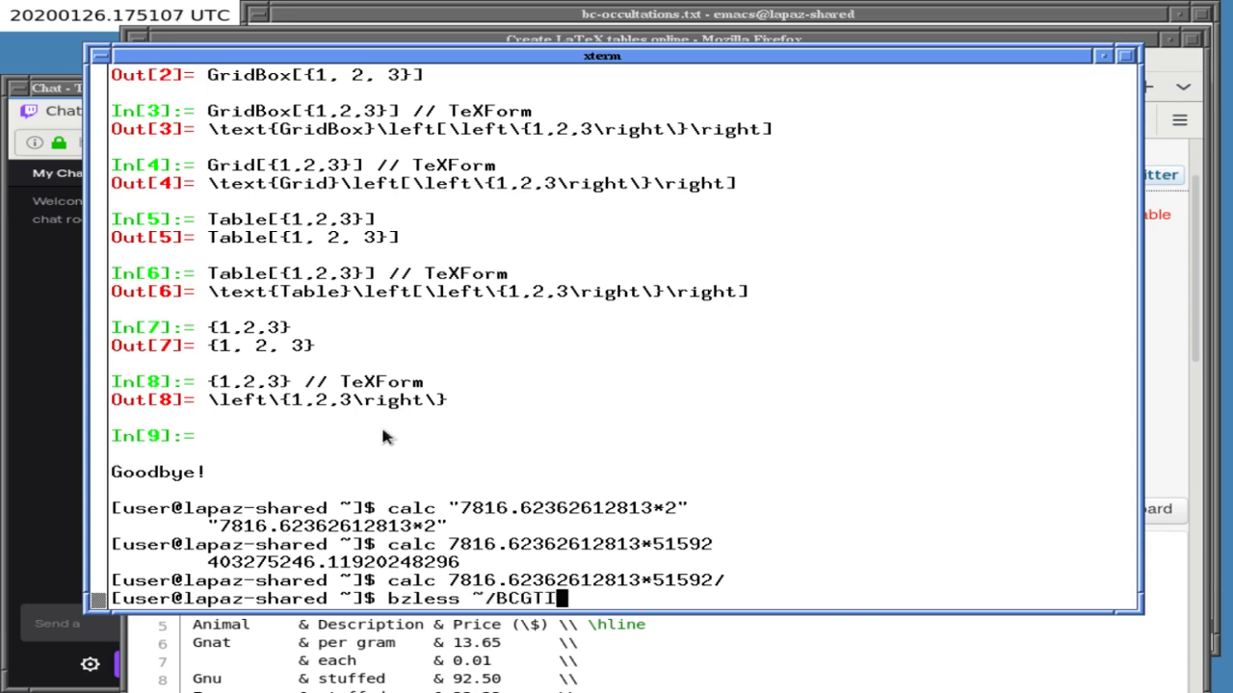
pyautogui.press('Tab')
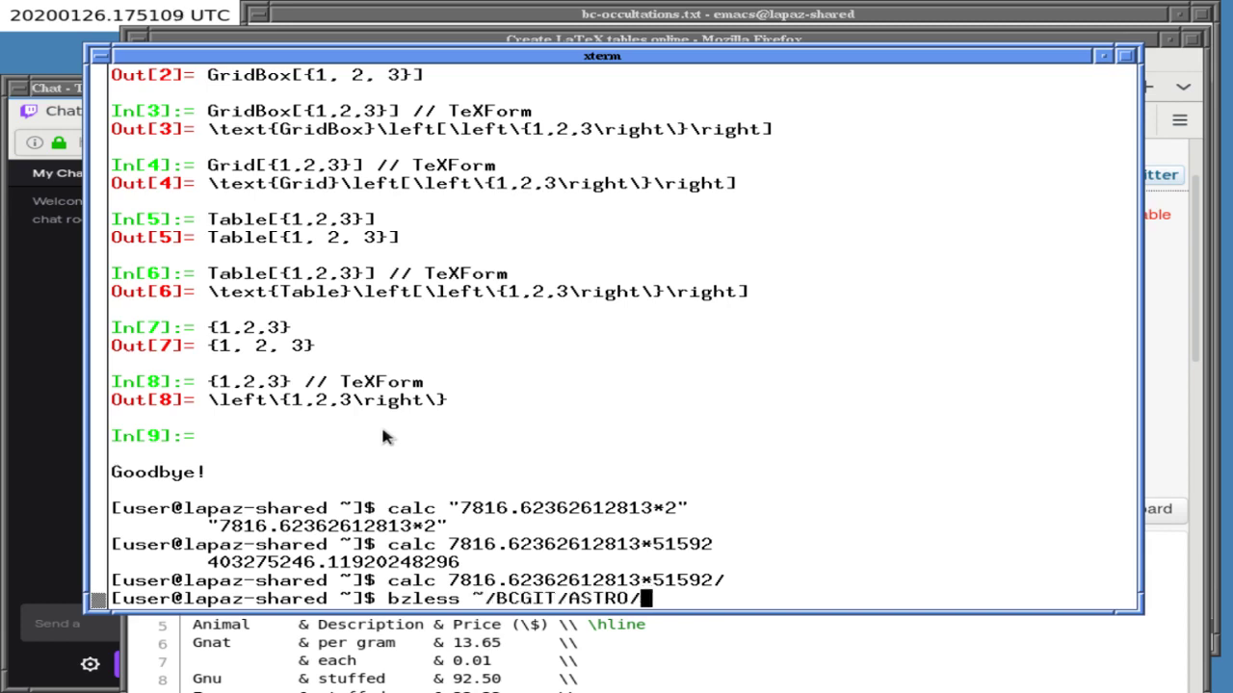
pyautogui.press('Return')
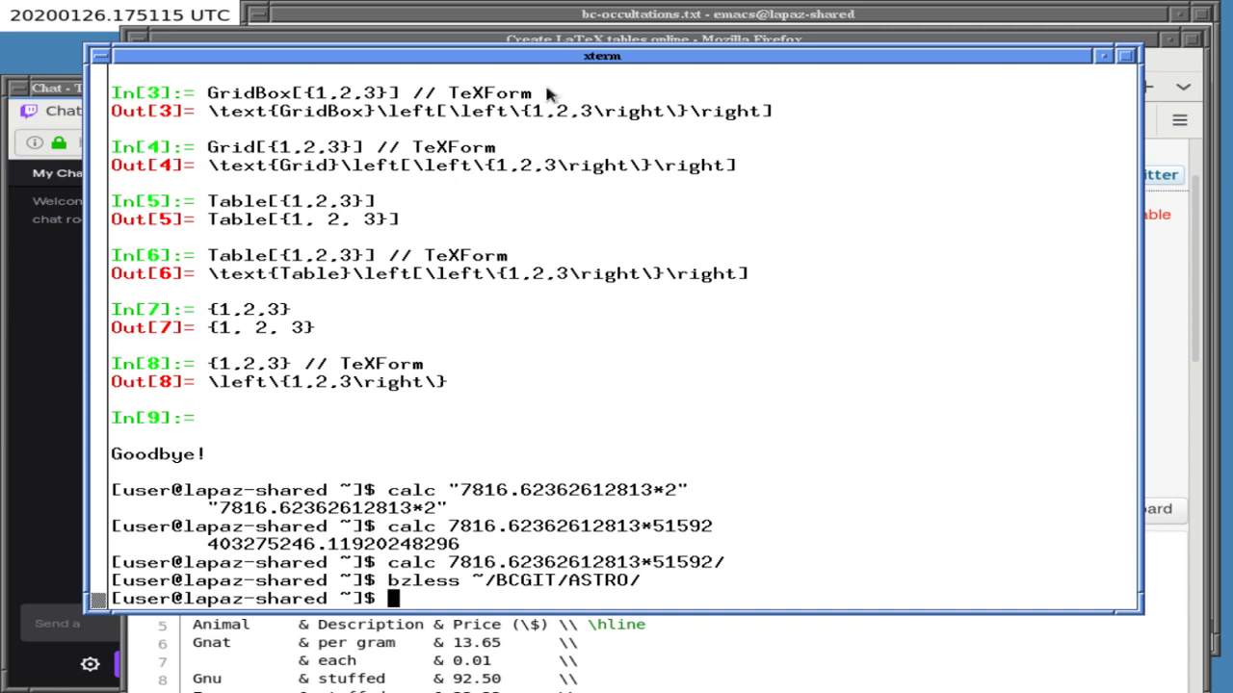
pyautogui.click(551, 40)
# - Show bc-occultations.c alone in the Emacs frame and browse its main function
pyautogui.click(557, 15)
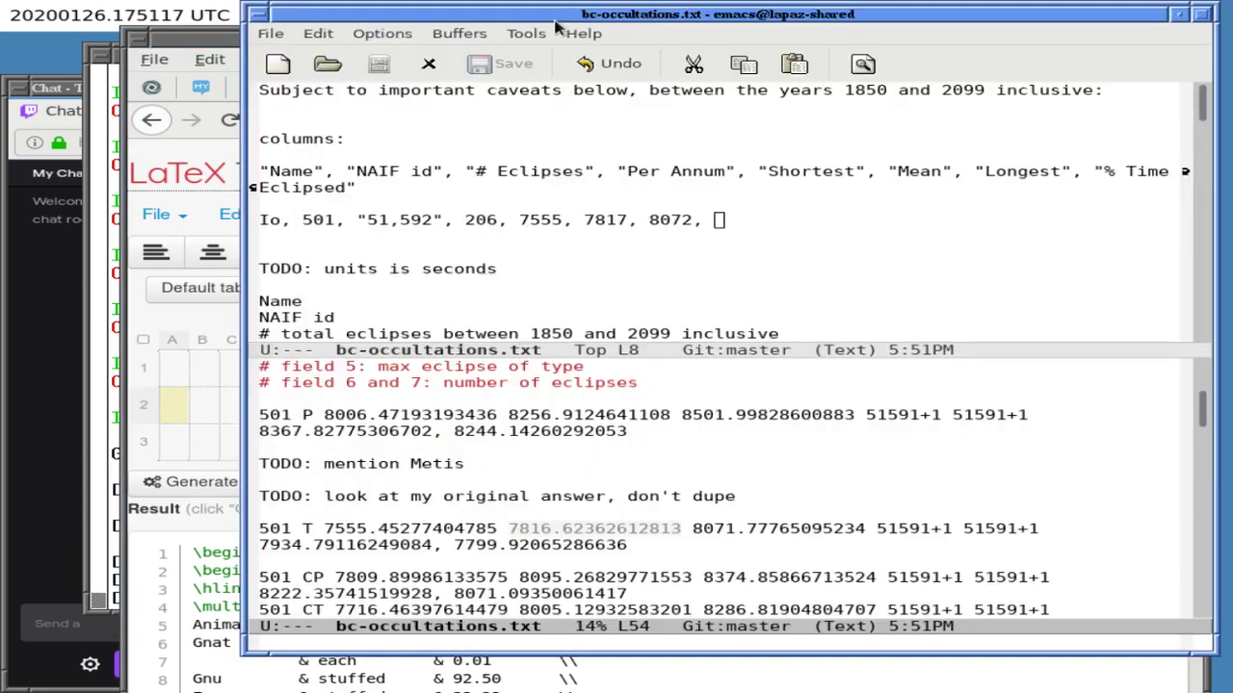
pyautogui.hotkey('ctrl', 'x')
pyautogui.write('bbc-oc')
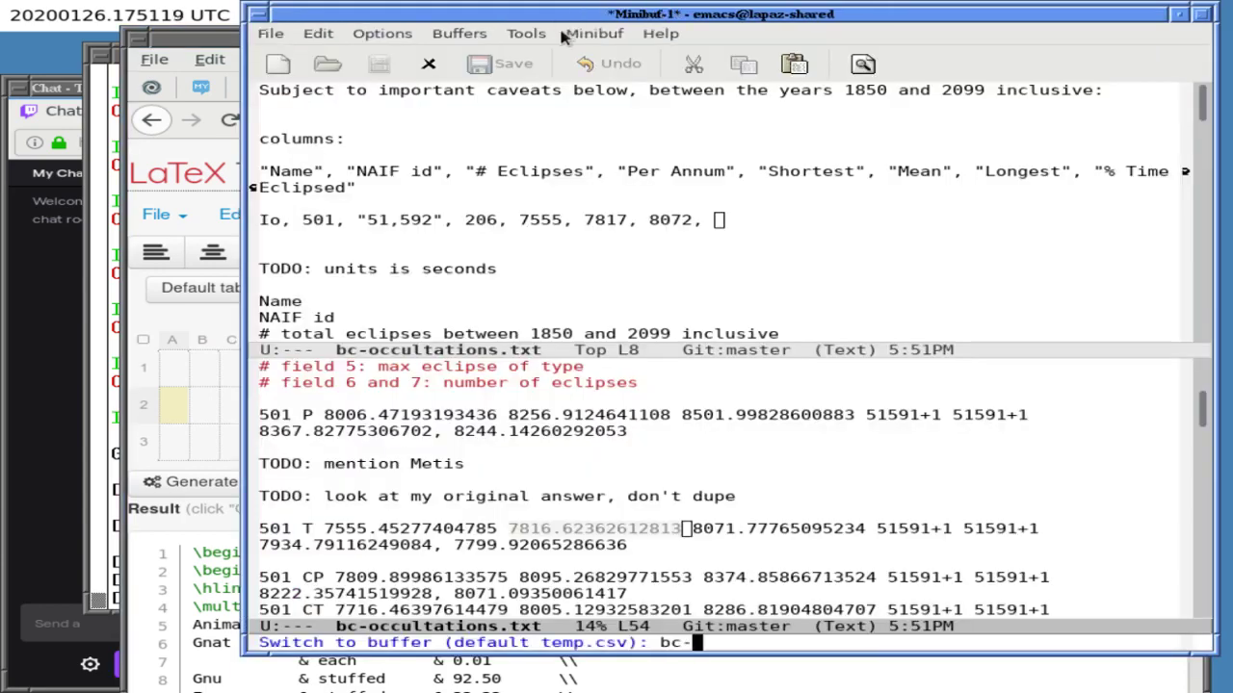
pyautogui.press('Tab')
pyautogui.write('c')
pyautogui.press('Return')
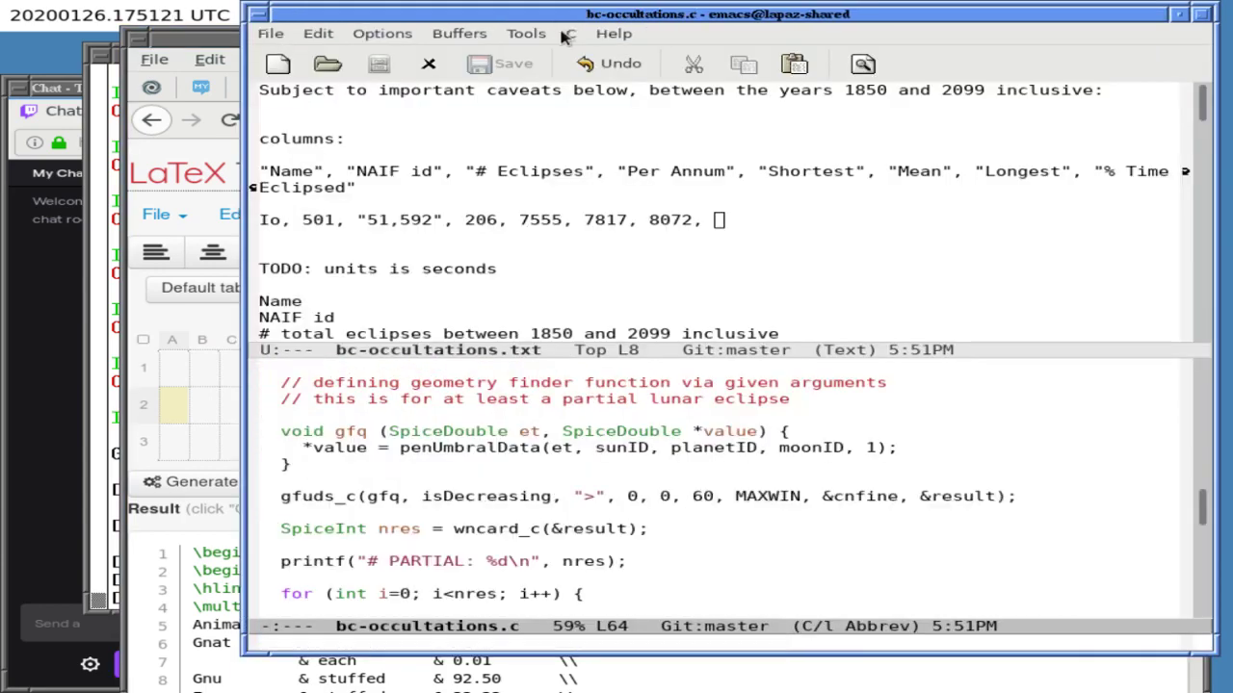
pyautogui.hotkey('ctrl', 'x')
pyautogui.press('1')
pyautogui.press('Down')
pyautogui.press('Down')
pyautogui.press('Down')
pyautogui.press('Down')
pyautogui.press('Down')
pyautogui.press('Down')
pyautogui.press('Down')
pyautogui.press('Down')
pyautogui.press('Down')
pyautogui.press('Down')
pyautogui.press('Down')
pyautogui.press('Down')
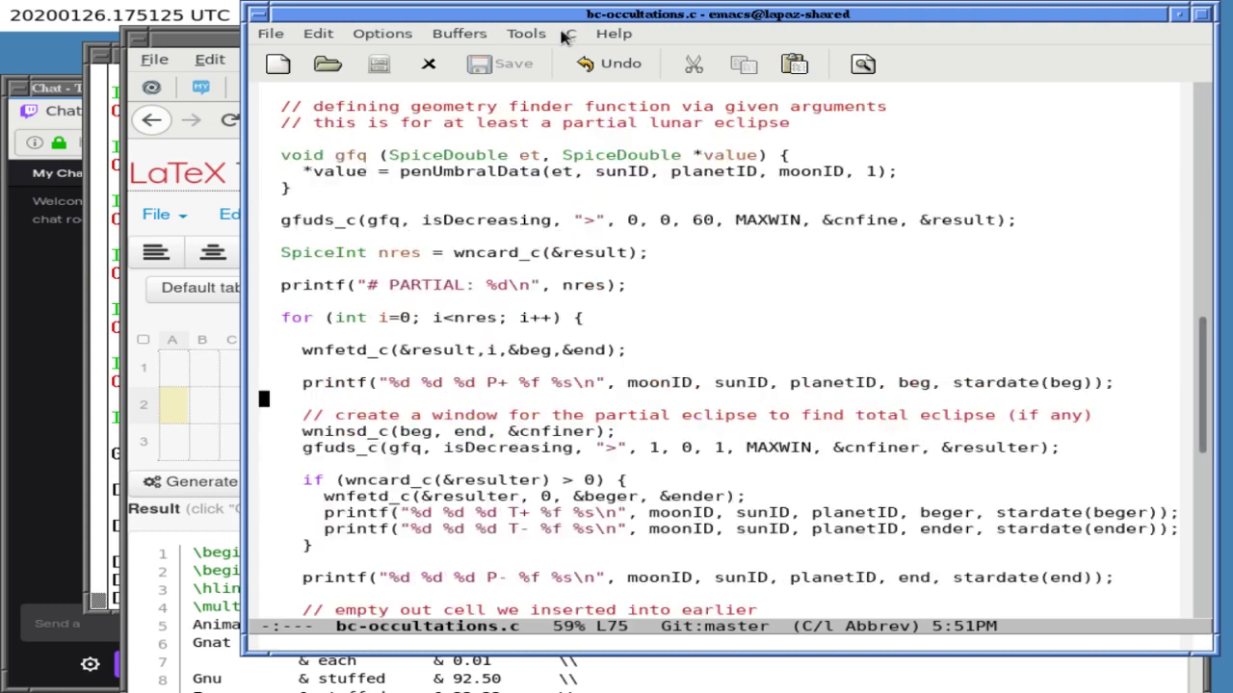
pyautogui.press('Down')
pyautogui.press('Down')
pyautogui.press('Down')
pyautogui.press('Up')
pyautogui.press('Up')
pyautogui.press('Up')
pyautogui.press('Up')
pyautogui.press('Up')
pyautogui.press('Up')
pyautogui.press('Up')
pyautogui.press('Up')
pyautogui.press('Up')
pyautogui.press('Up')
pyautogui.press('Up')
pyautogui.press('Up')
pyautogui.press('Up')
pyautogui.press('Up')
pyautogui.press('Up')
pyautogui.press('Up')
pyautogui.press('Up')
pyautogui.press('Up')
pyautogui.press('Up')
pyautogui.press('Up')
pyautogui.press('Up')
pyautogui.press('Up')
pyautogui.press('Up')
pyautogui.press('Up')
pyautogui.press('Up')
pyautogui.press('Up')
pyautogui.press('Up')
pyautogui.press('Up')
pyautogui.press('Up')
pyautogui.press('Up')
pyautogui.press('Up')
pyautogui.press('Up')
pyautogui.press('Up')
pyautogui.press('Up')
pyautogui.press('Up')
pyautogui.press('Up')
pyautogui.press('Up')
pyautogui.press('Up')
pyautogui.press('Up')
pyautogui.press('Up')
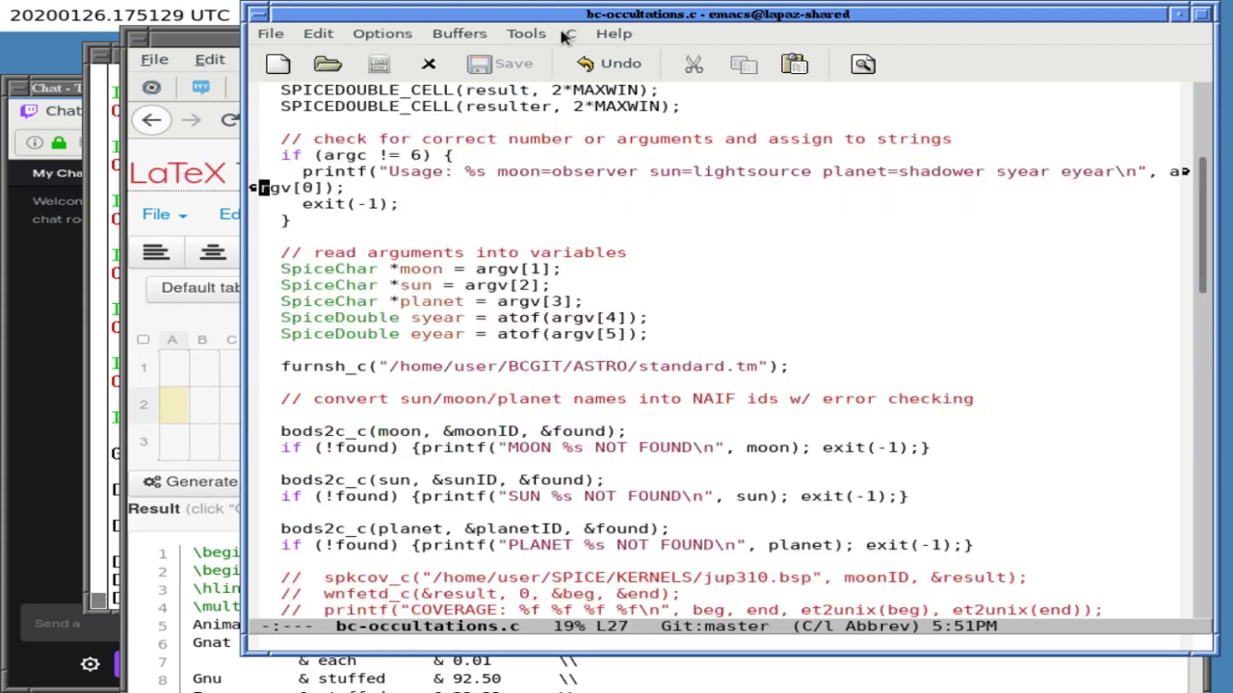
pyautogui.press('Up')
pyautogui.press('Up')
pyautogui.press('Up')
pyautogui.press('Up')
pyautogui.press('Up')
pyautogui.press('Up')
pyautogui.press('Up')
pyautogui.press('Up')
pyautogui.press('Up')
pyautogui.press('Up')
pyautogui.press('Up')
# - Search bc-occultations.c for et2 to reach the wninsd_c line that uses year2et
pyautogui.hotkey('ctrl', 's')
pyautogui.write('et2')
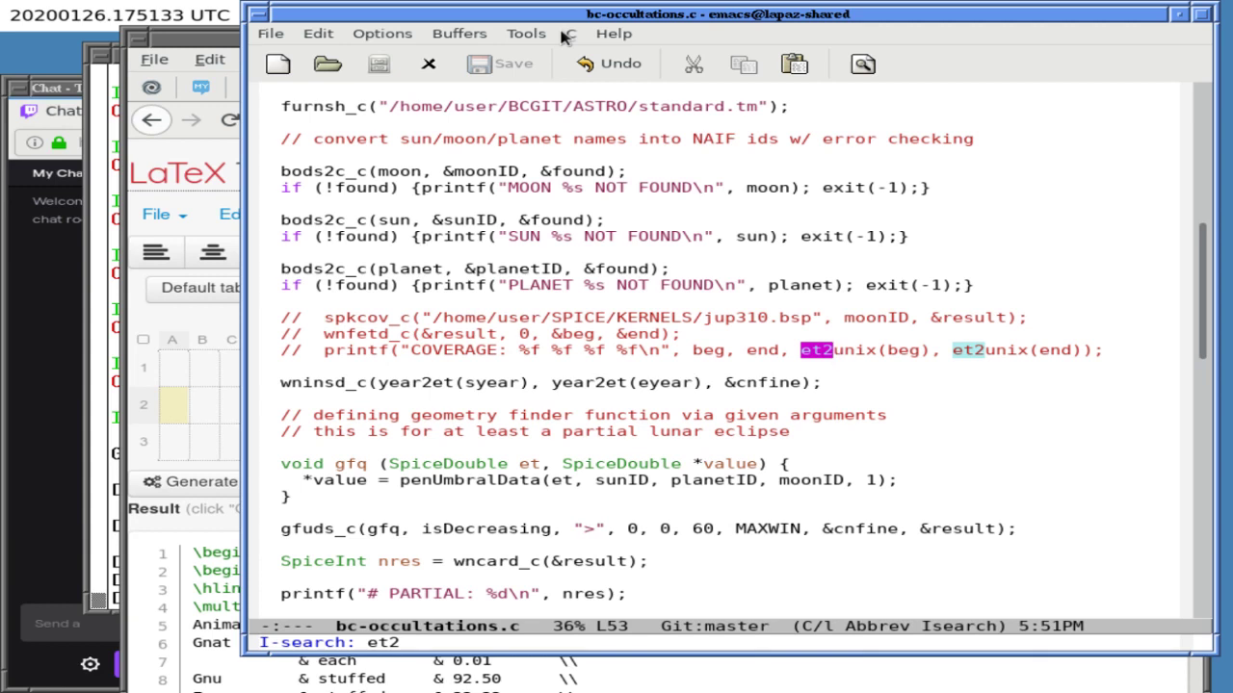
pyautogui.hotkey('ctrl', 's')
pyautogui.hotkey('ctrl', 's')
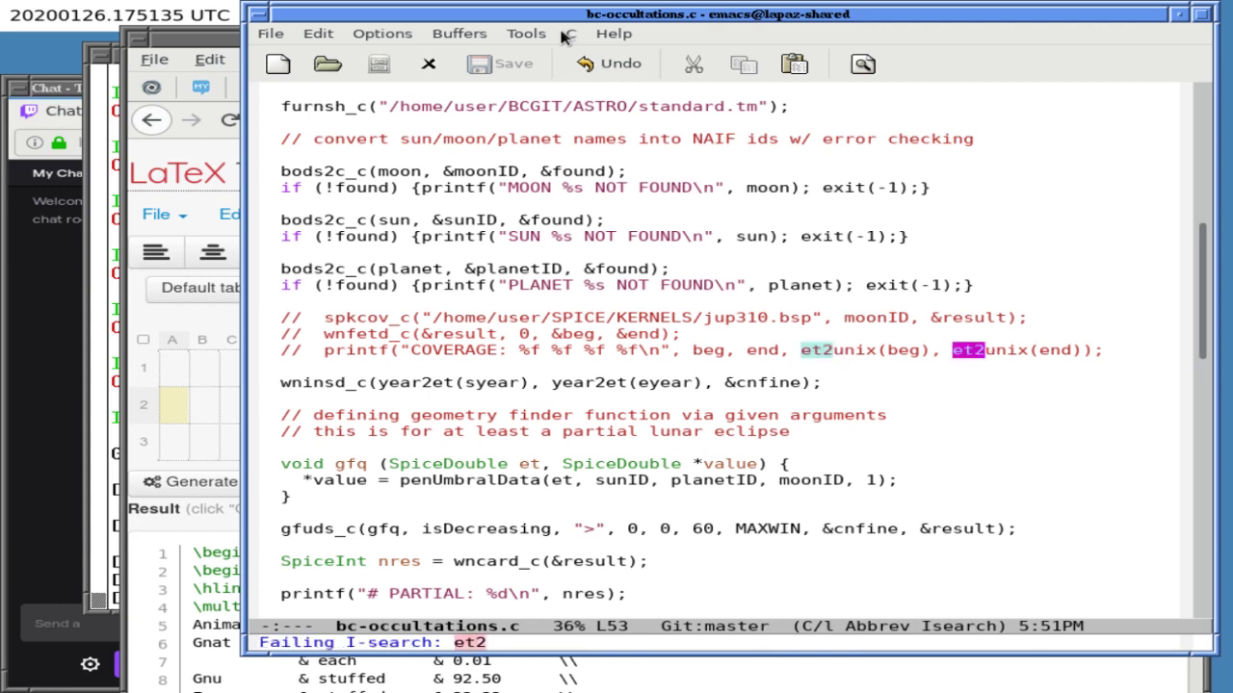
pyautogui.press('Down')
pyautogui.press('Down')
pyautogui.hotkey('ctrl', 'a')
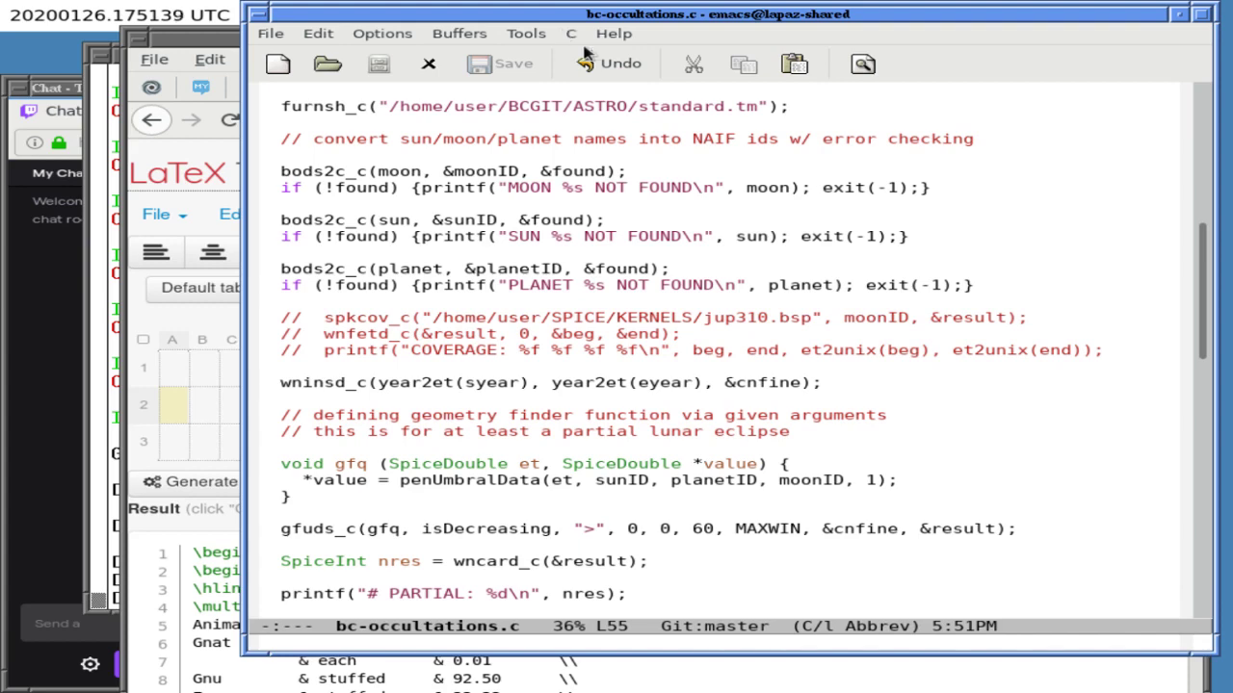
# - Split the frame and show bclib.h in the top window
pyautogui.hotkey('ctrl', 'x')
pyautogui.press('2')
pyautogui.hotkey('ctrl', 'x')
pyautogui.write('bbc')
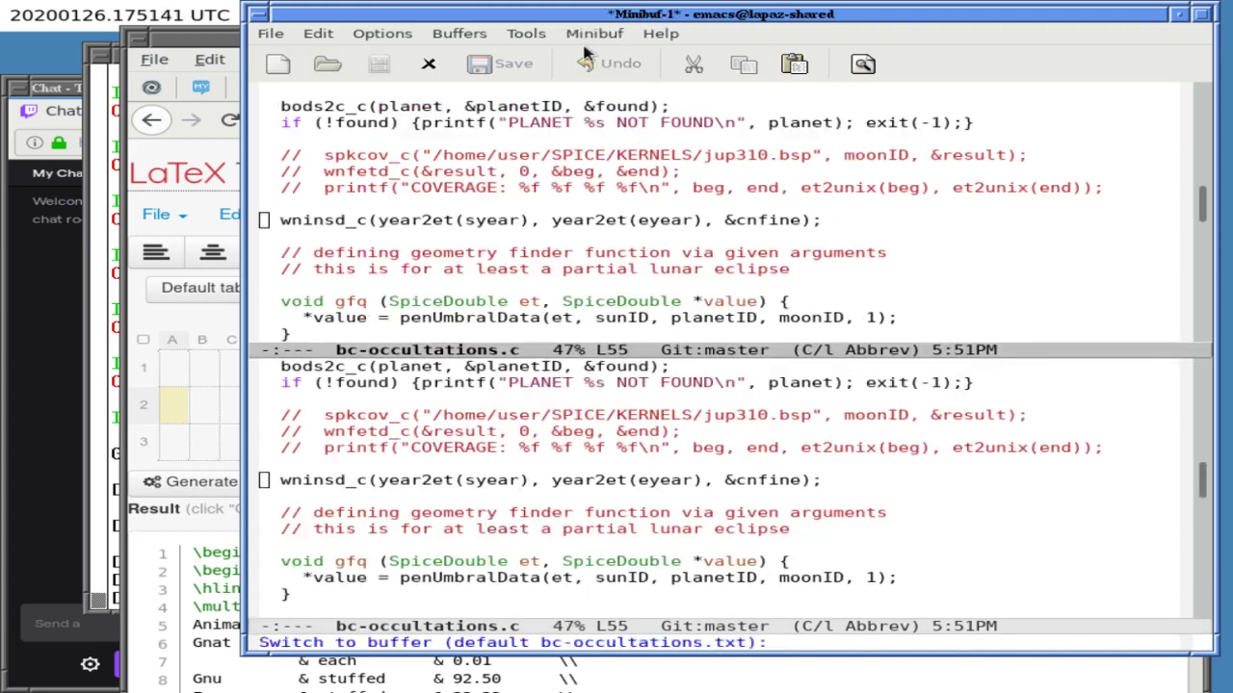
pyautogui.write('lib.h')
pyautogui.press('Return')
# - Find year2et in bclib.h and copy its (d-2000)*31556952 expression
pyautogui.hotkey('ctrl', 's')
pyautogui.write('year')
pyautogui.hotkey('ctrl', 's')
pyautogui.hotkey('ctrl', 'a')
pyautogui.hotkey('ctrl', 'n')
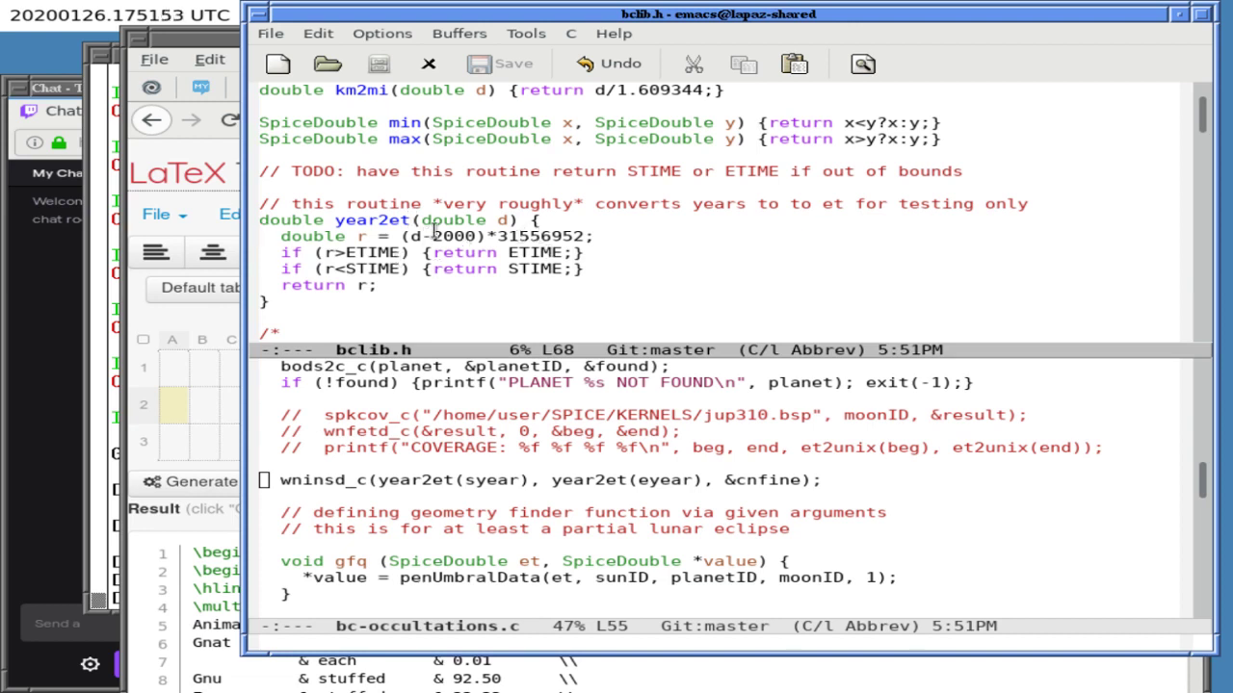
pyautogui.moveTo(408, 236); pyautogui.dragTo(590, 235)
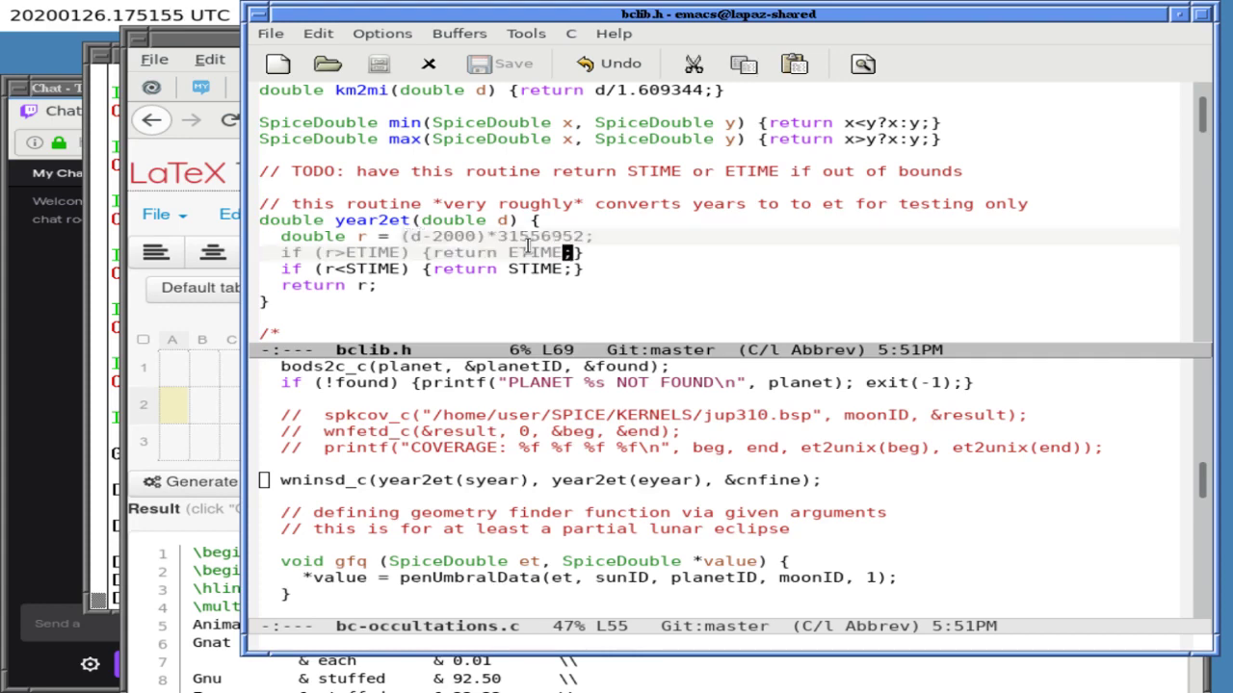
pyautogui.click(222, 250)
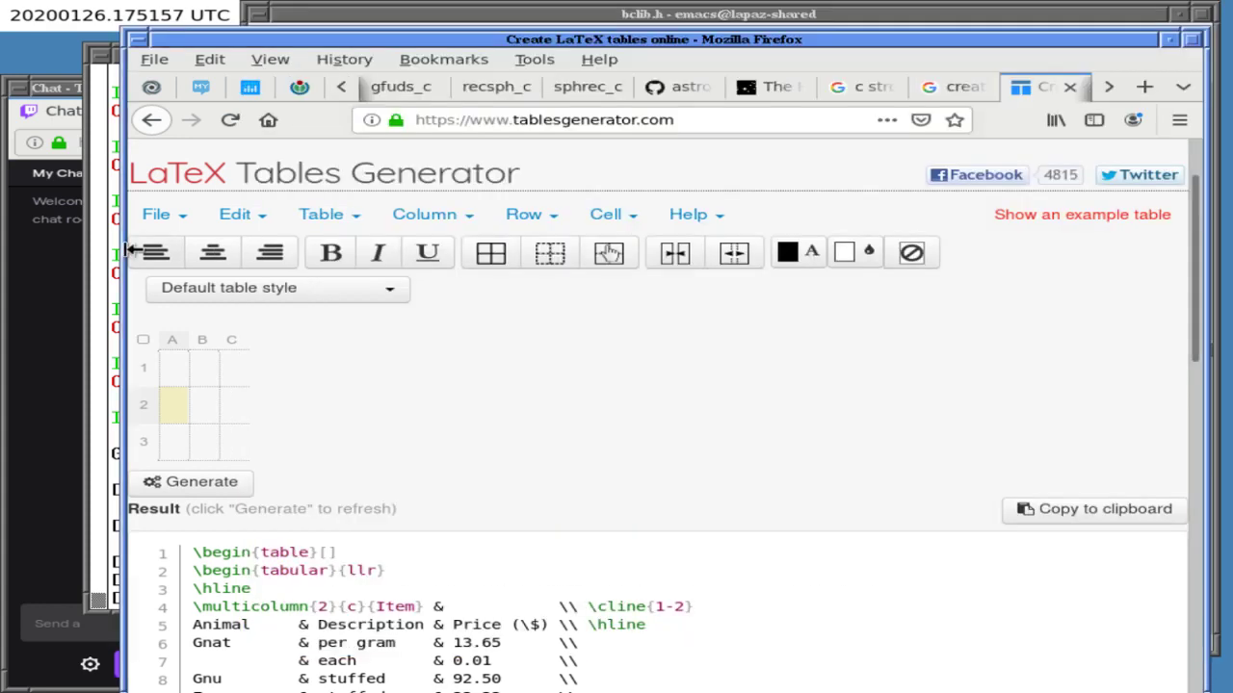
pyautogui.click(120, 266)
# - Paste the formula into xterm with d replaced by 2100 and run it bare
pyautogui.middleClick(414, 302)
pyautogui.press('Left')
pyautogui.press('Left')
pyautogui.press('Left')
pyautogui.press('Left')
pyautogui.press('Left')
pyautogui.press('Left')
pyautogui.press('Left')
pyautogui.press('Left')
pyautogui.press('Left')
pyautogui.press('Left')
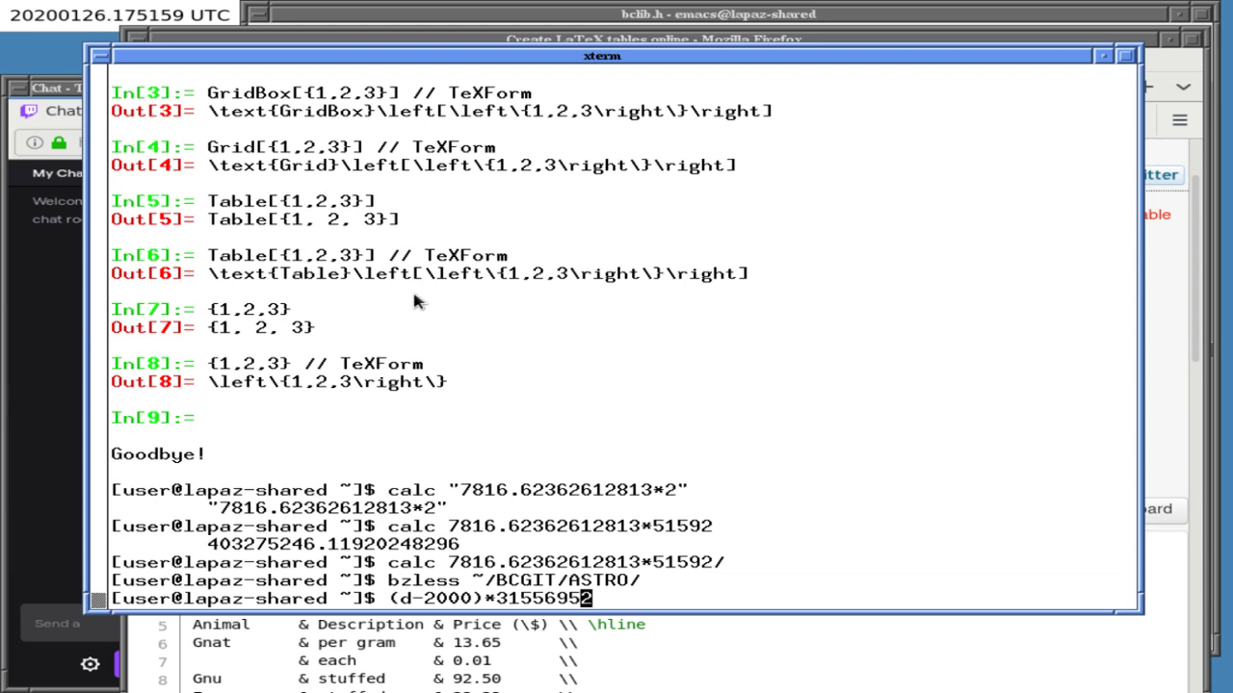
pyautogui.press('Left')
pyautogui.press('Left')
pyautogui.press('Left')
pyautogui.press('Left')
pyautogui.press('Left')
pyautogui.press('Left')
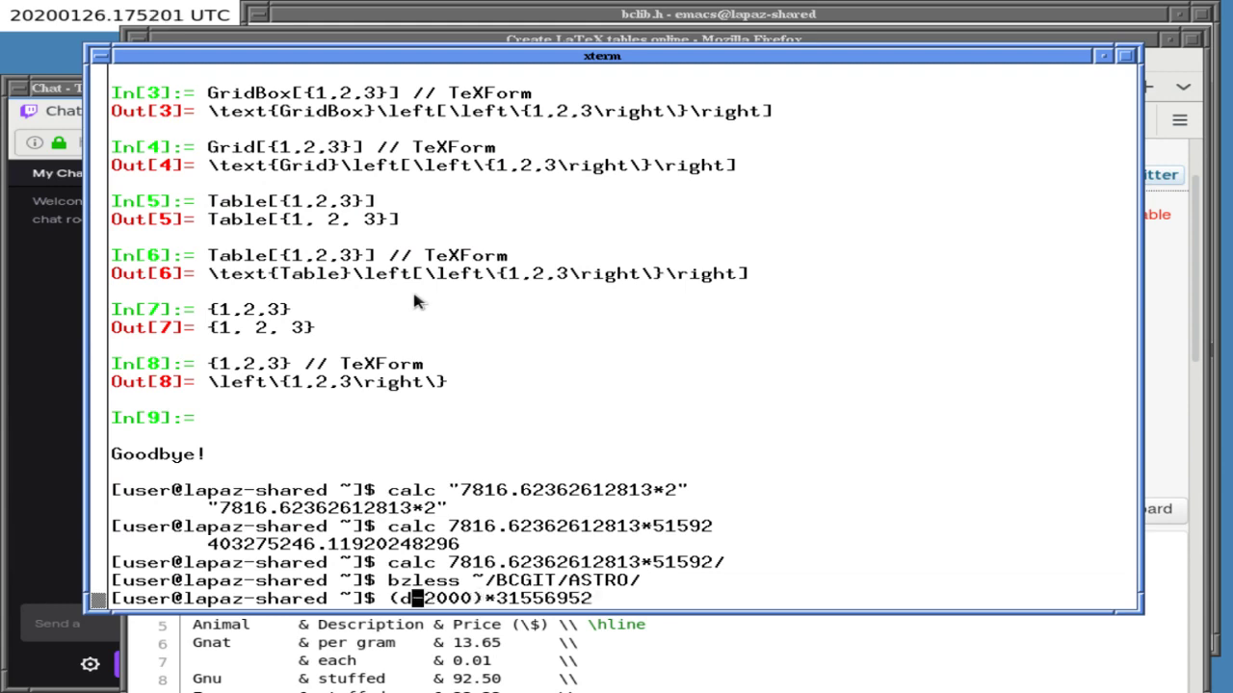
pyautogui.press('Delete')
pyautogui.write('2100')
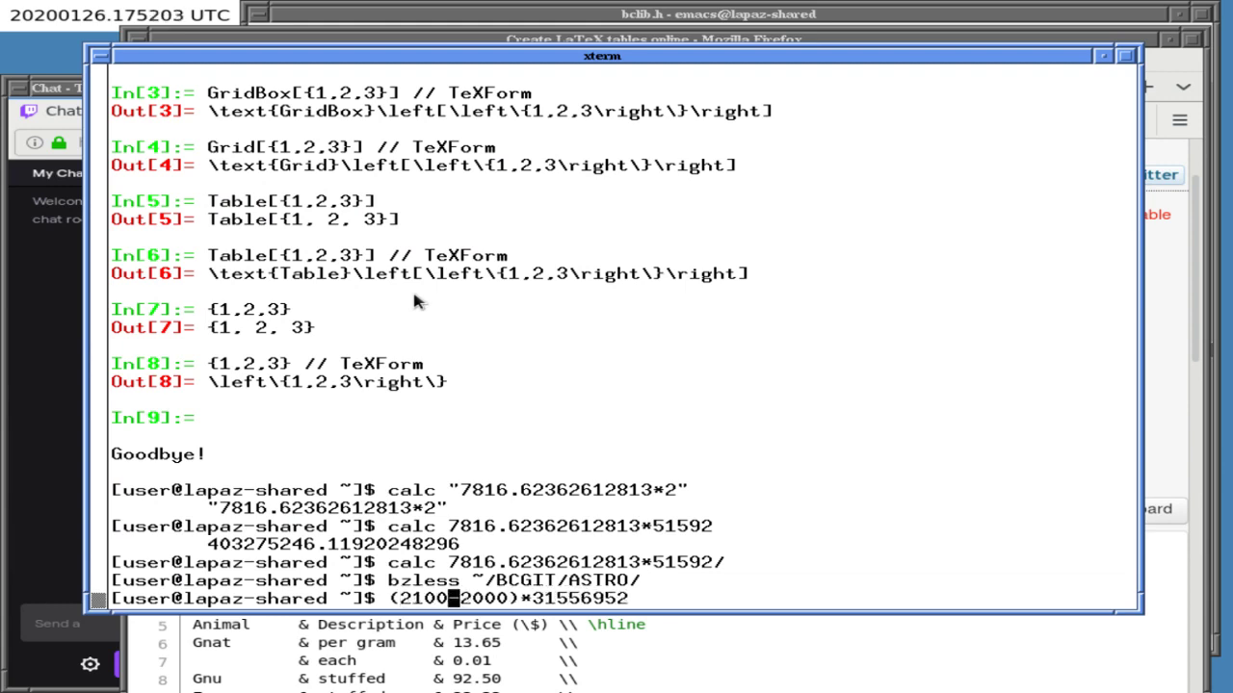
pyautogui.press('End')
pyautogui.press('Return')
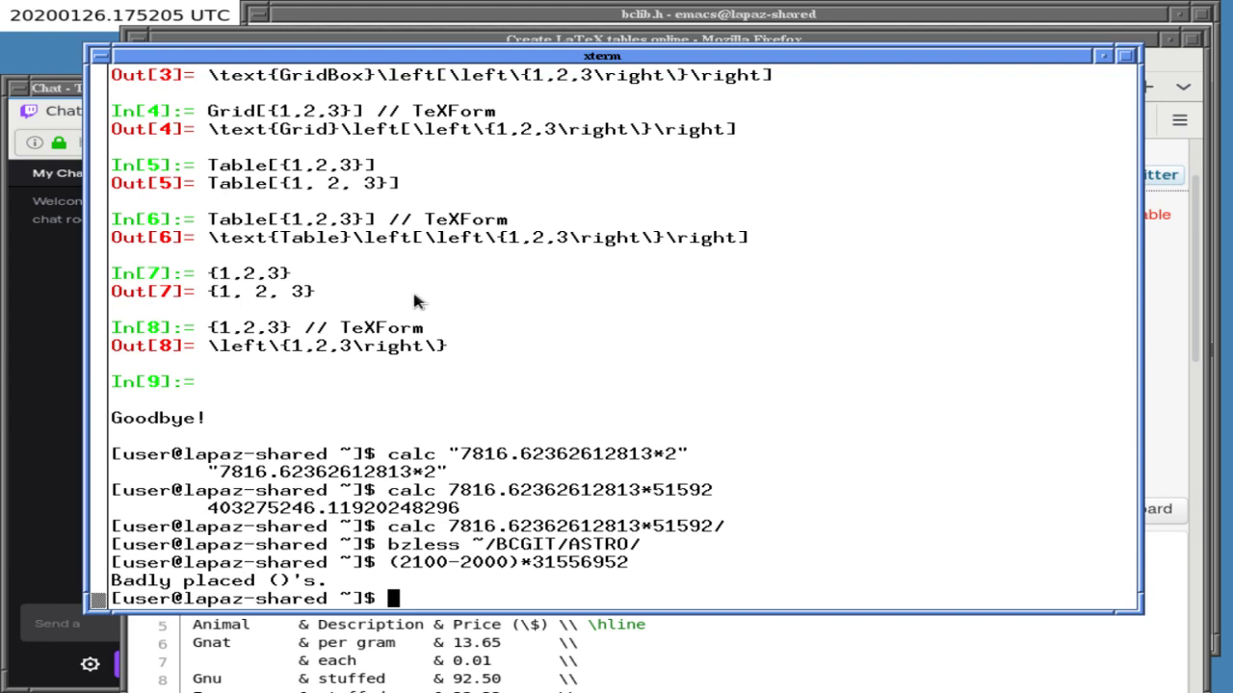
pyautogui.middleClick(417, 302)
pyautogui.press('Left')
pyautogui.press('Left')
pyautogui.press('Left')
pyautogui.press('Left')
pyautogui.press('Left')
pyautogui.press('Left')
pyautogui.press('Left')
pyautogui.press('Left')
pyautogui.press('Left')
pyautogui.press('Left')
pyautogui.press('Left')
pyautogui.press('Home')
pyautogui.write('calc')
pyautogui.press('Right')
pyautogui.press('Delete')
pyautogui.press('Right')
pyautogui.press('Right')
pyautogui.press('Right')
pyautogui.press('Right')
pyautogui.press('Right')
pyautogui.press('Right')
pyautogui.press('Right')
pyautogui.press('Right')
pyautogui.press('Right')
pyautogui.press('Right')
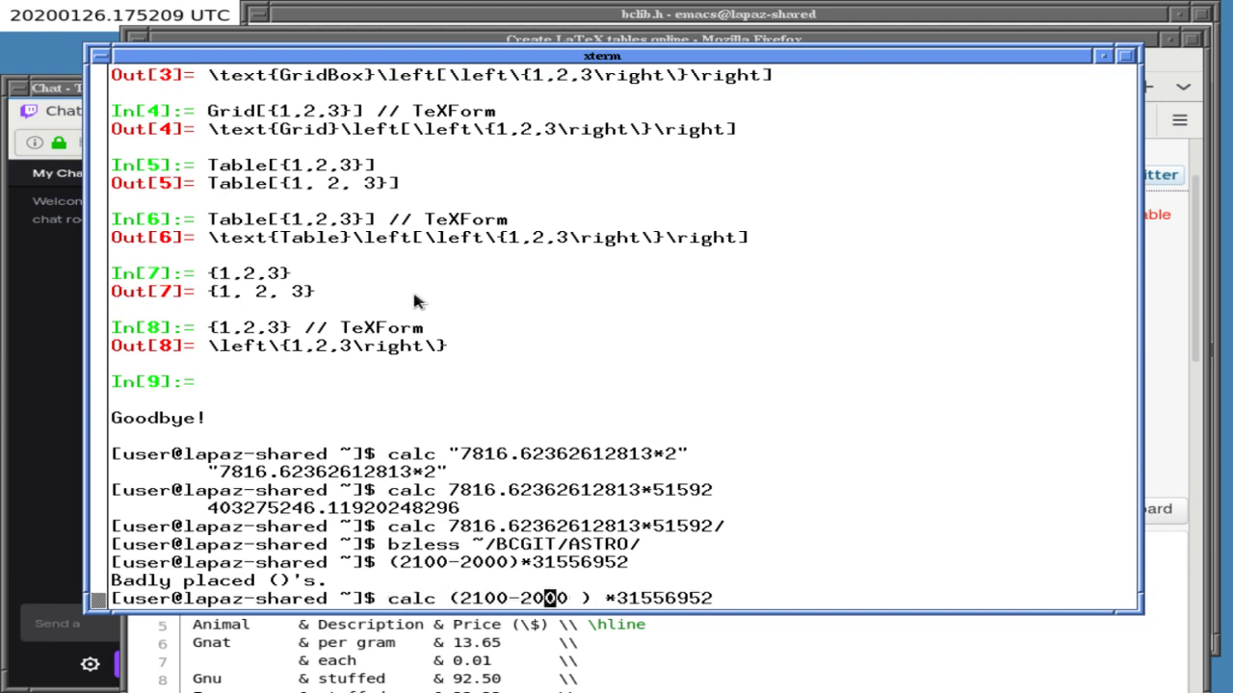
pyautogui.press('BackSpace')
pyautogui.press('Return')
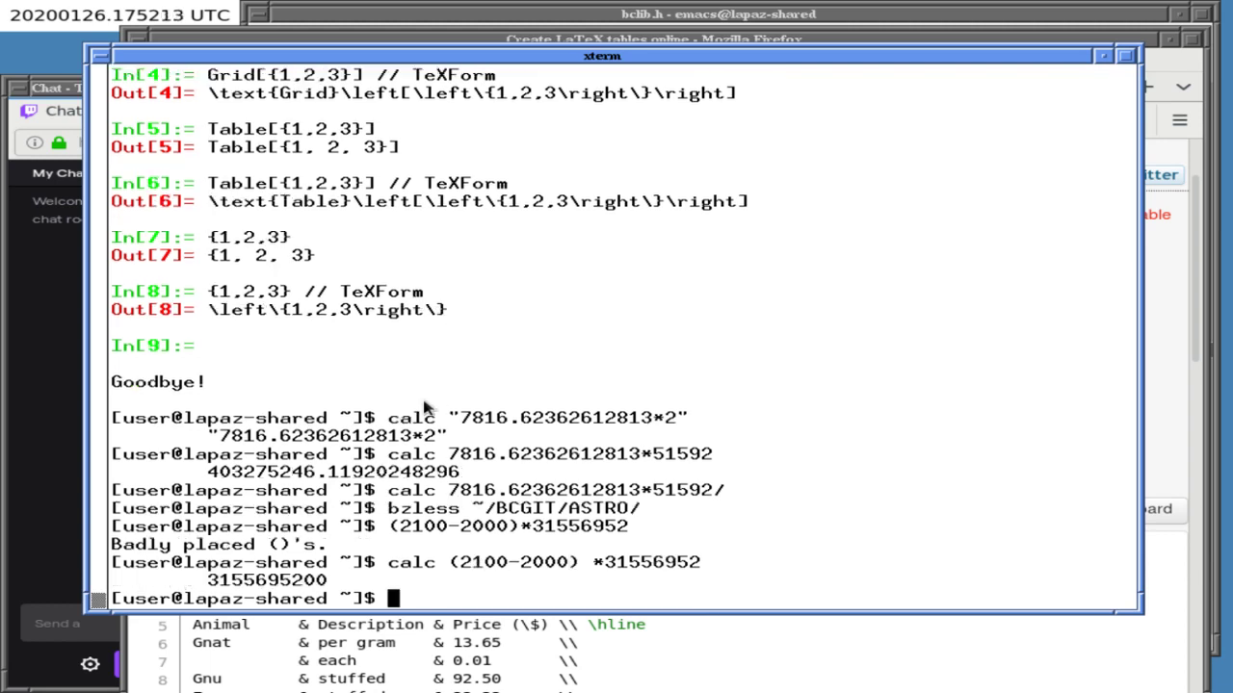
pyautogui.doubleClick(277, 582)
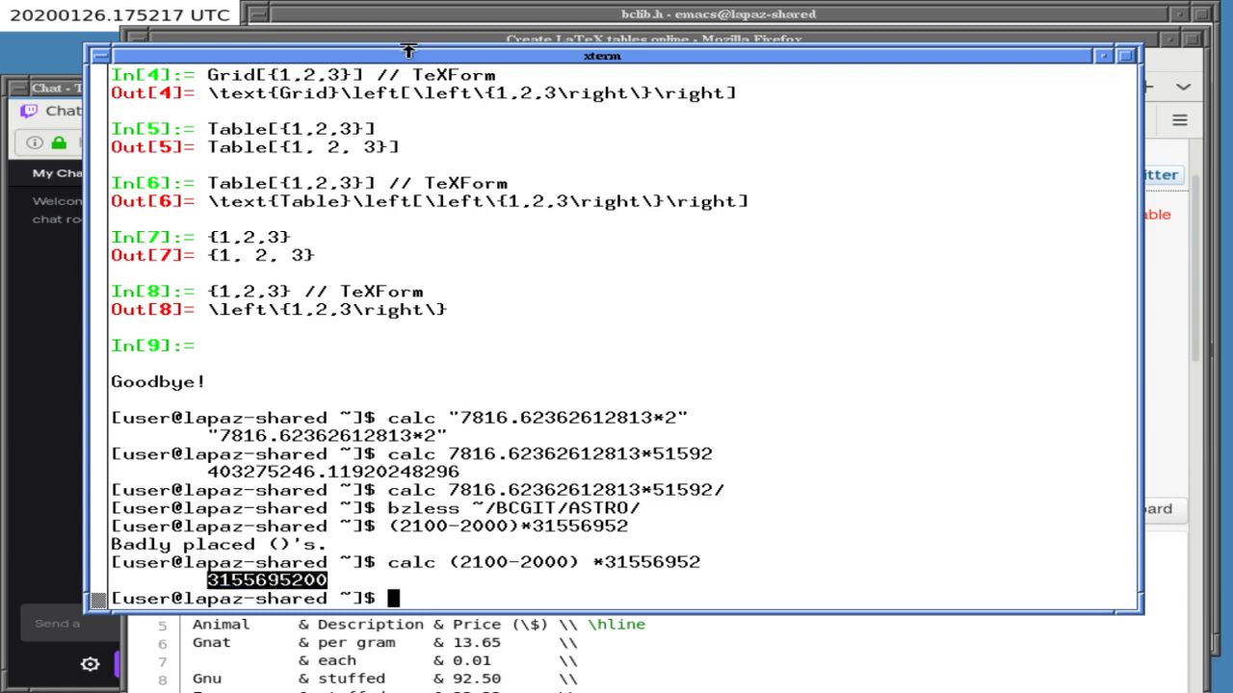
pyautogui.click(414, 38)
pyautogui.click(416, 27)
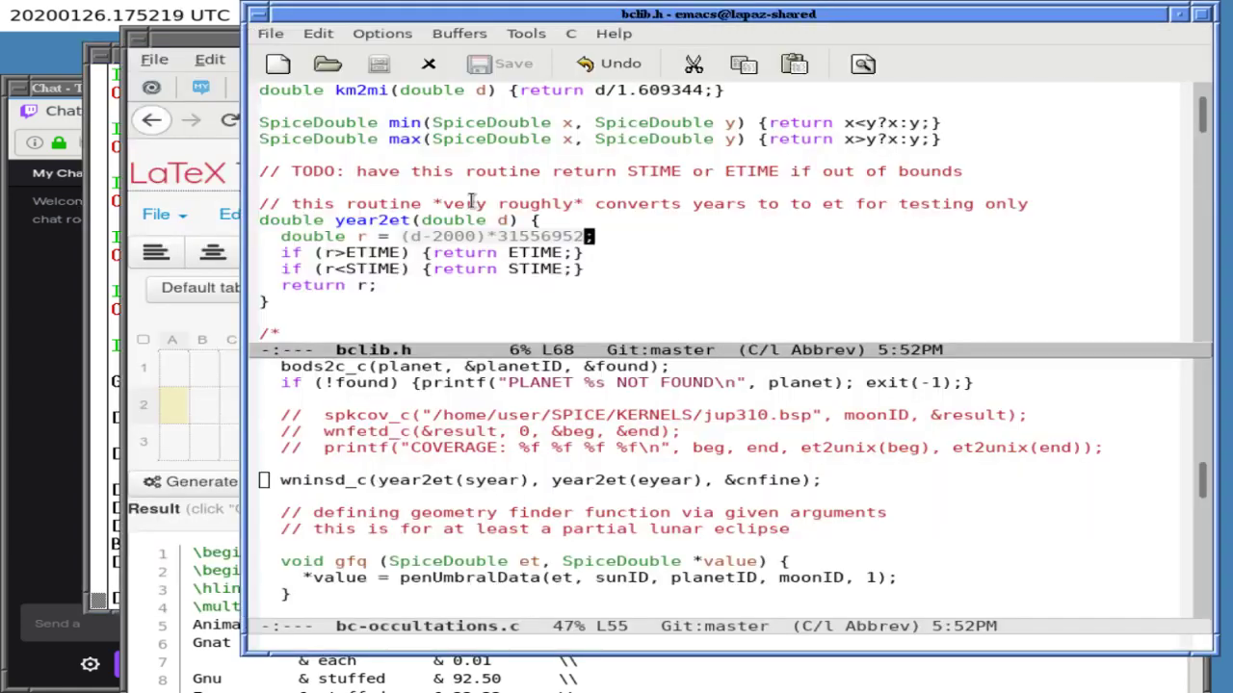
# - Show bc-occultations.txt in the top window and type 'totsec:' below the Io row
pyautogui.hotkey('ctrl', 'x')
pyautogui.press('b')
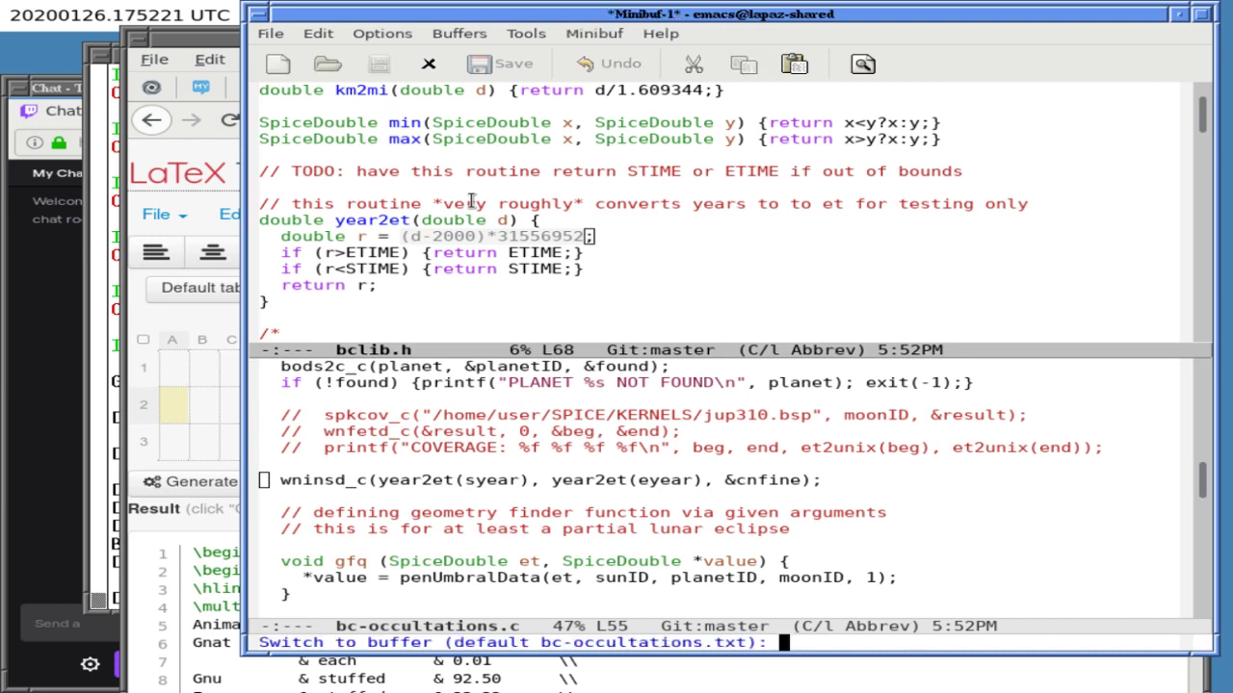
pyautogui.press('Return')
pyautogui.press('Return')
pyautogui.press('Return')
pyautogui.press('Return')
pyautogui.write('totsec:')
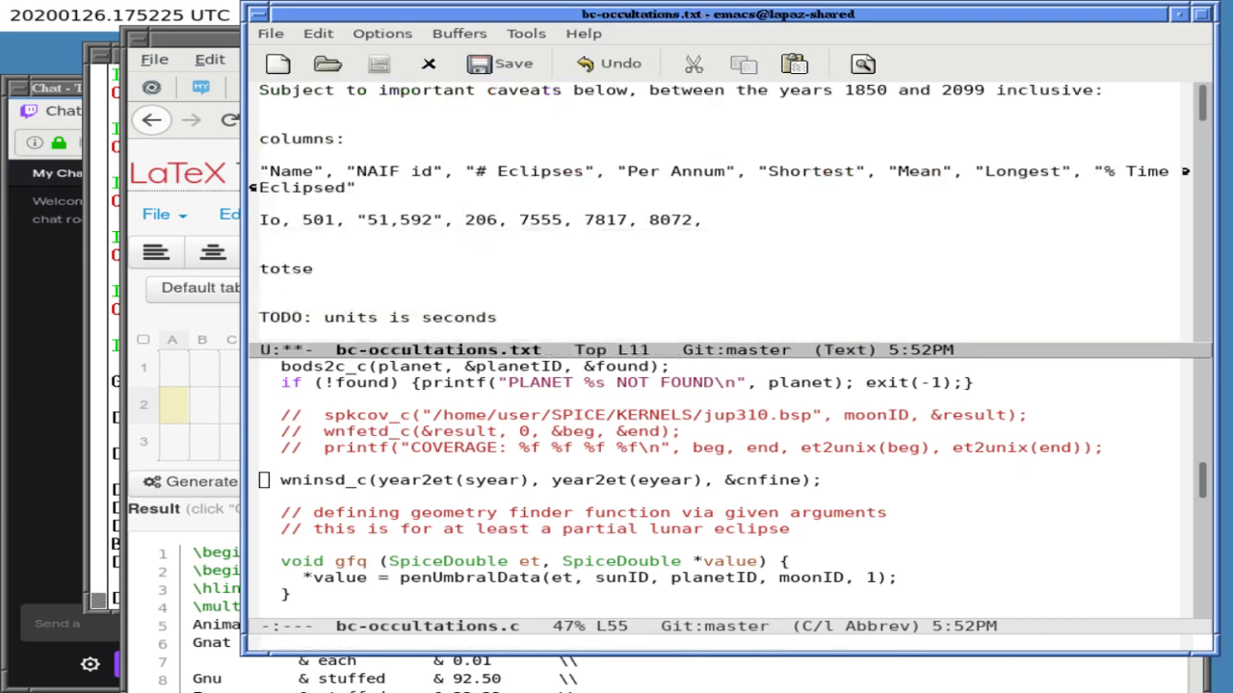
# - Remove the accidentally pasted large block with M-x undo
pyautogui.middleClick(408, 275)
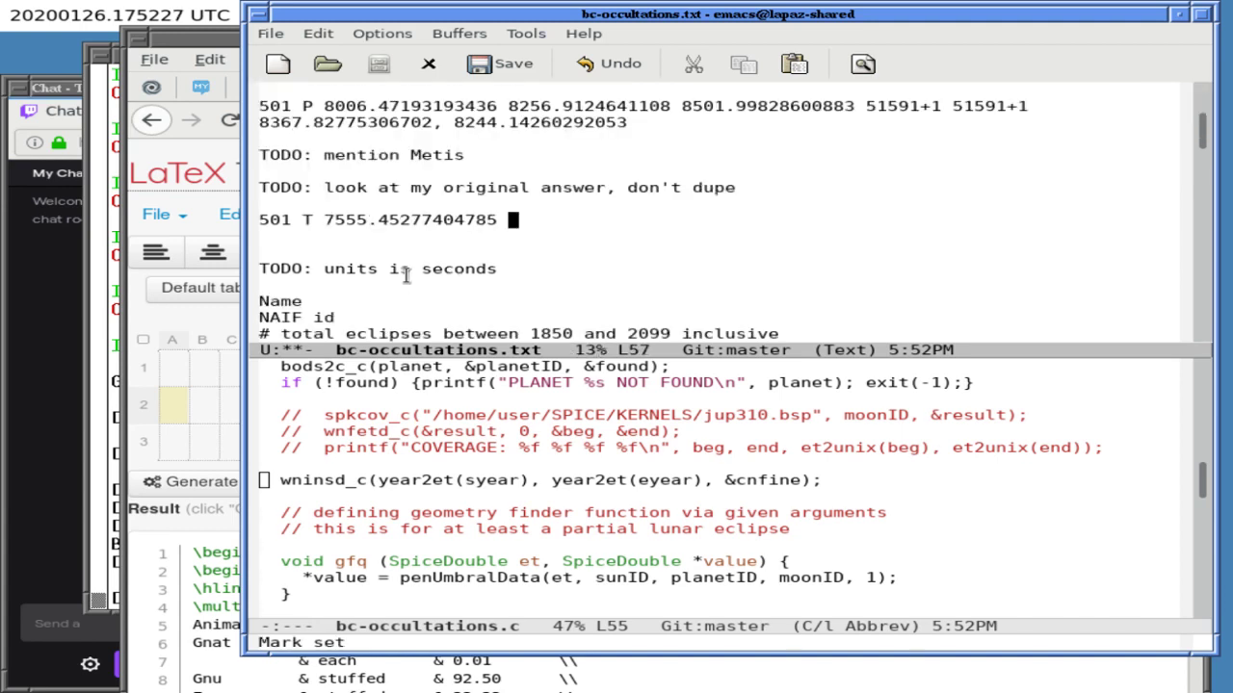
pyautogui.hotkey('alt', 'x')
pyautogui.write('u')
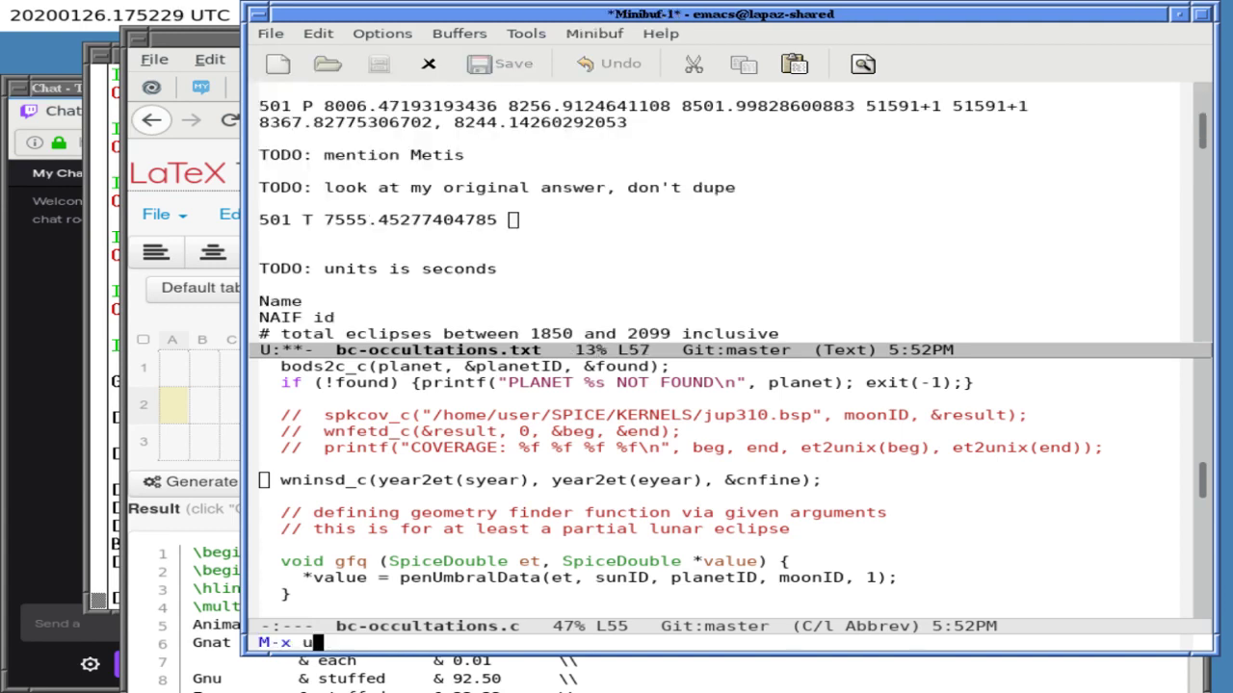
pyautogui.write('ndo')
pyautogui.press('Return')
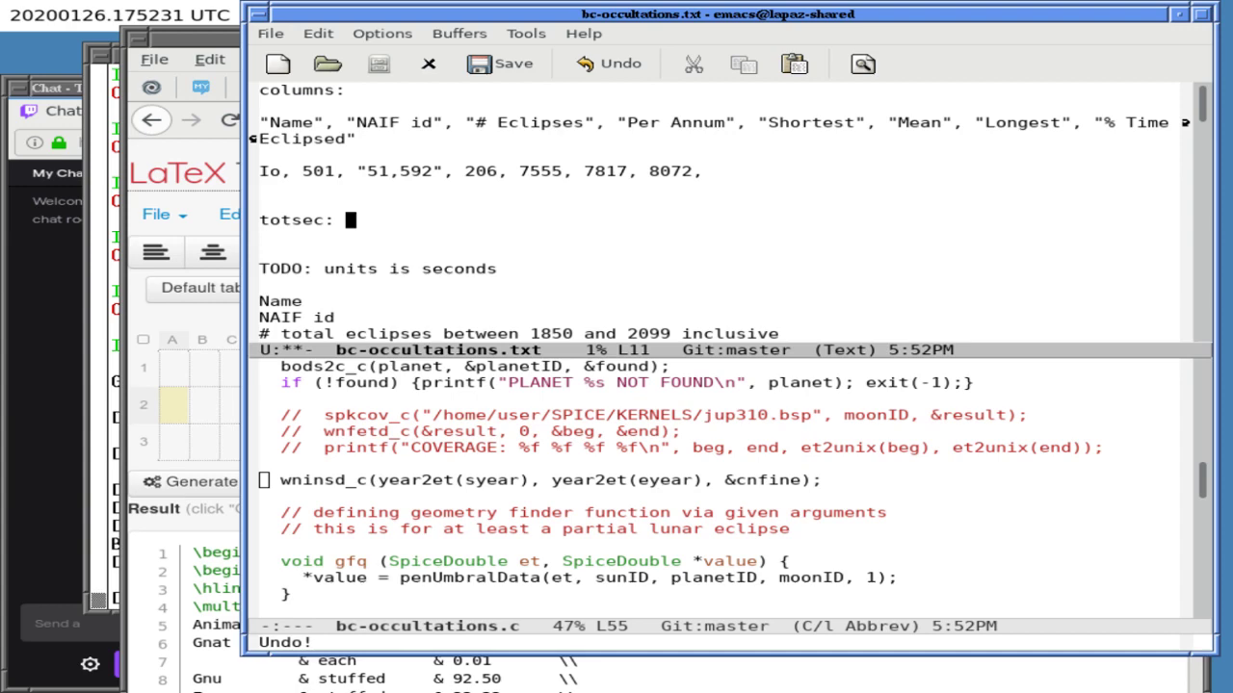
pyautogui.click(145, 482)
pyautogui.click(114, 539)
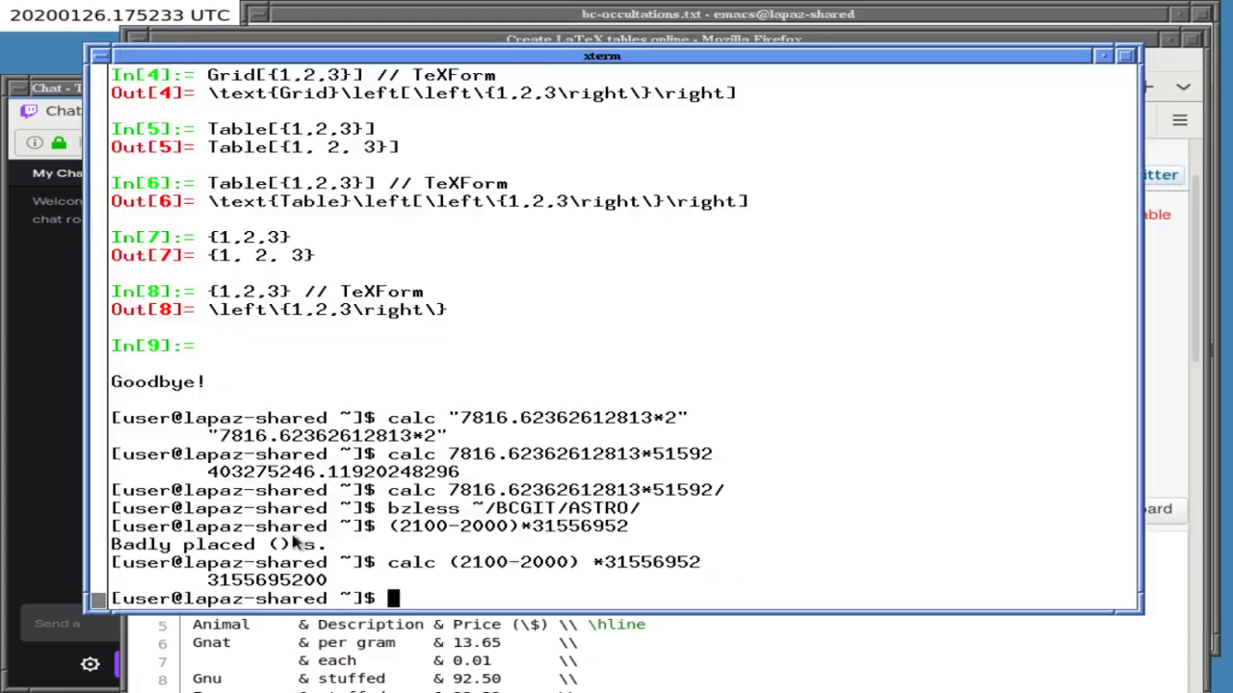
pyautogui.moveTo(301, 563); pyautogui.dragTo(301, 578)
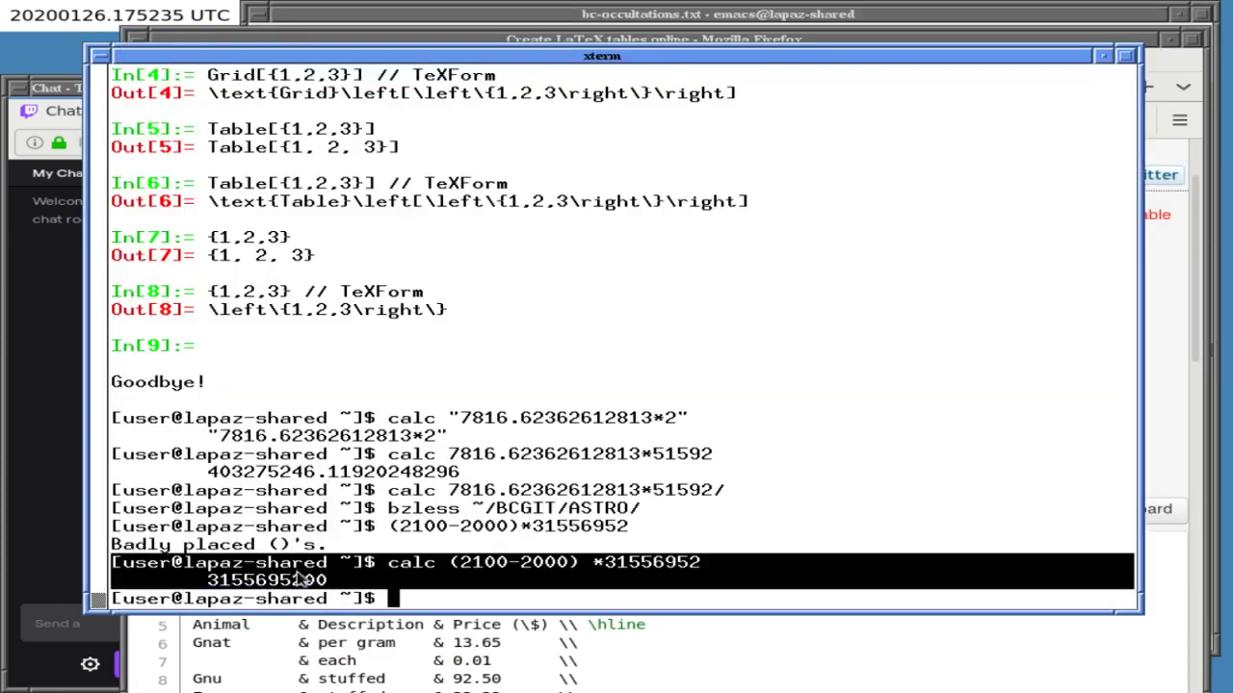
pyautogui.click(409, 14)
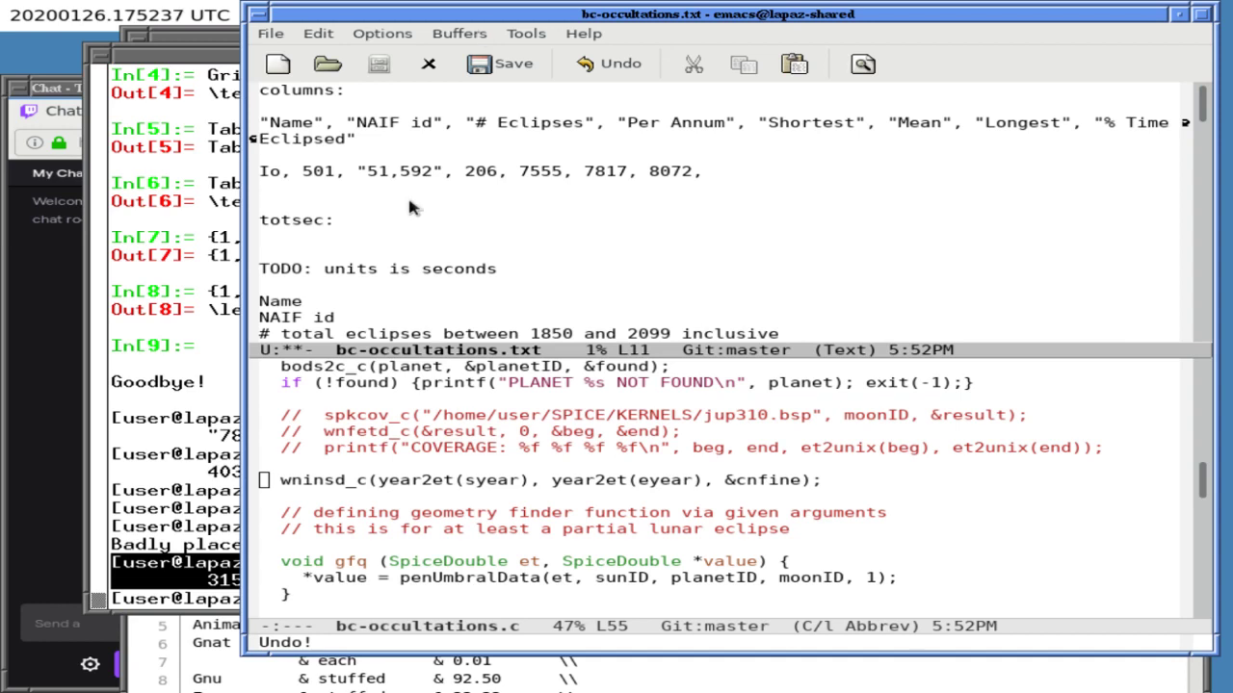
pyautogui.press('Return')
pyautogui.press('Return')
pyautogui.middleClick(297, 248)
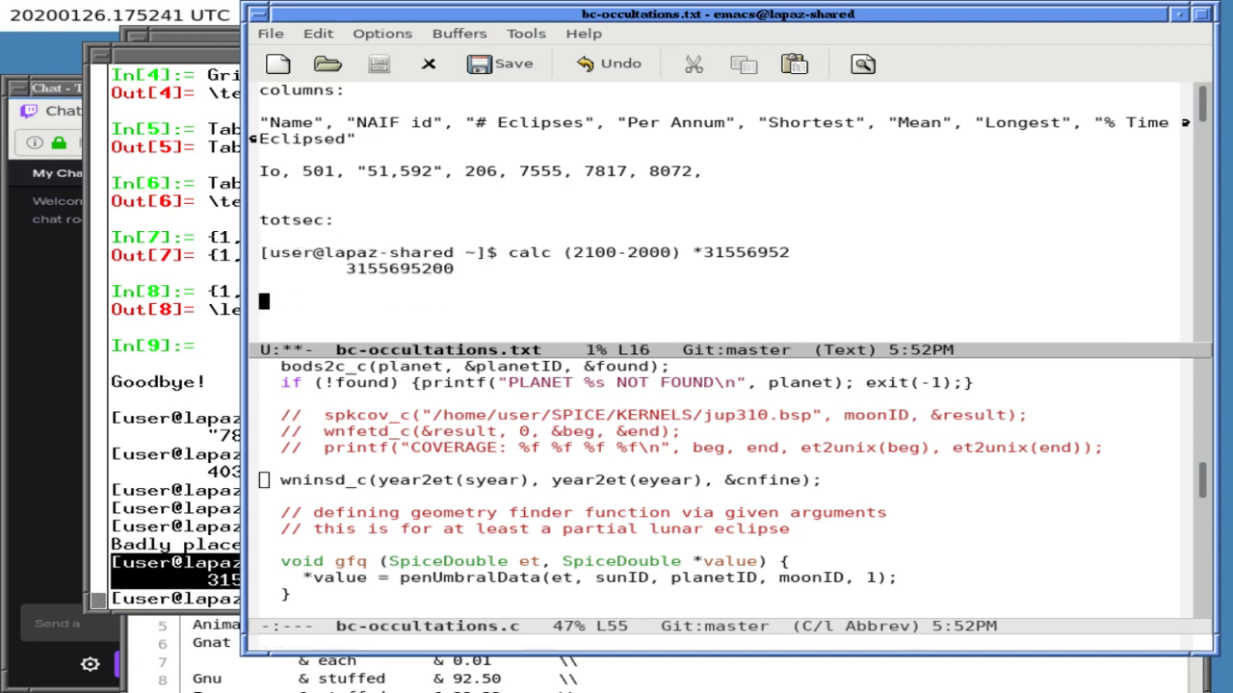
pyautogui.click(165, 476)
pyautogui.press('Up')
pyautogui.press('Left')
pyautogui.press('Left')
pyautogui.press('Left')
pyautogui.press('Left')
pyautogui.press('Left')
pyautogui.press('Left')
pyautogui.press('Left')
pyautogui.press('Left')
pyautogui.press('Left')
pyautogui.press('Left')
pyautogui.press('Left')
pyautogui.press('Left')
pyautogui.press('Left')
pyautogui.press('Left')
pyautogui.press('Left')
pyautogui.press('Left')
pyautogui.press('Left')
pyautogui.press('Left')
pyautogui.press('Right')
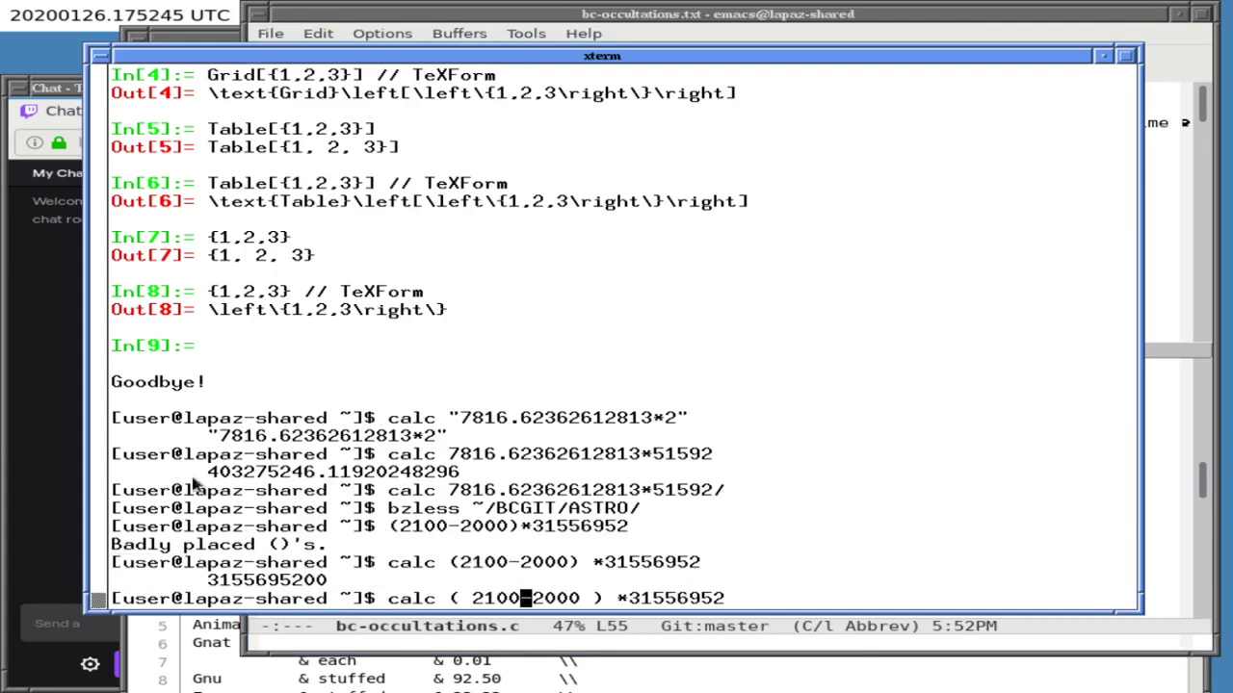
pyautogui.press('BackSpace')
pyautogui.press('BackSpace')
pyautogui.press('BackSpace')
pyautogui.press('BackSpace')
pyautogui.write('1850')
pyautogui.press('Return')
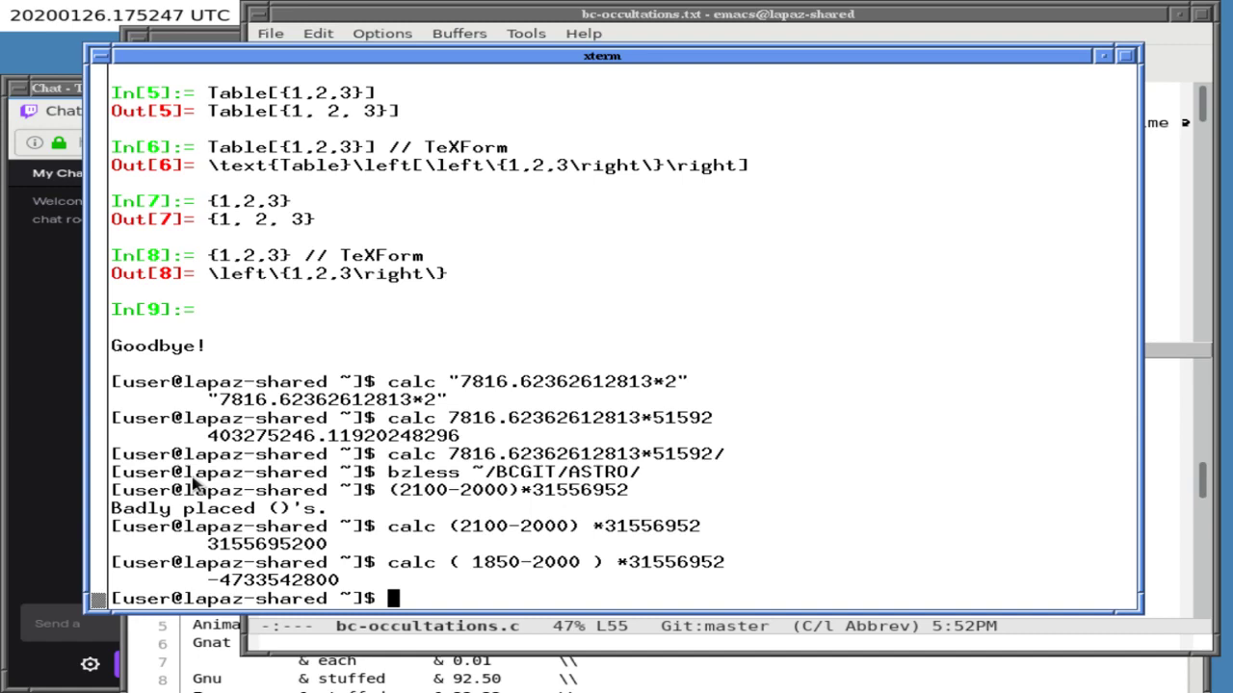
pyautogui.moveTo(209, 580); pyautogui.dragTo(337, 581)
pyautogui.hotkey('alt', 'Tab')
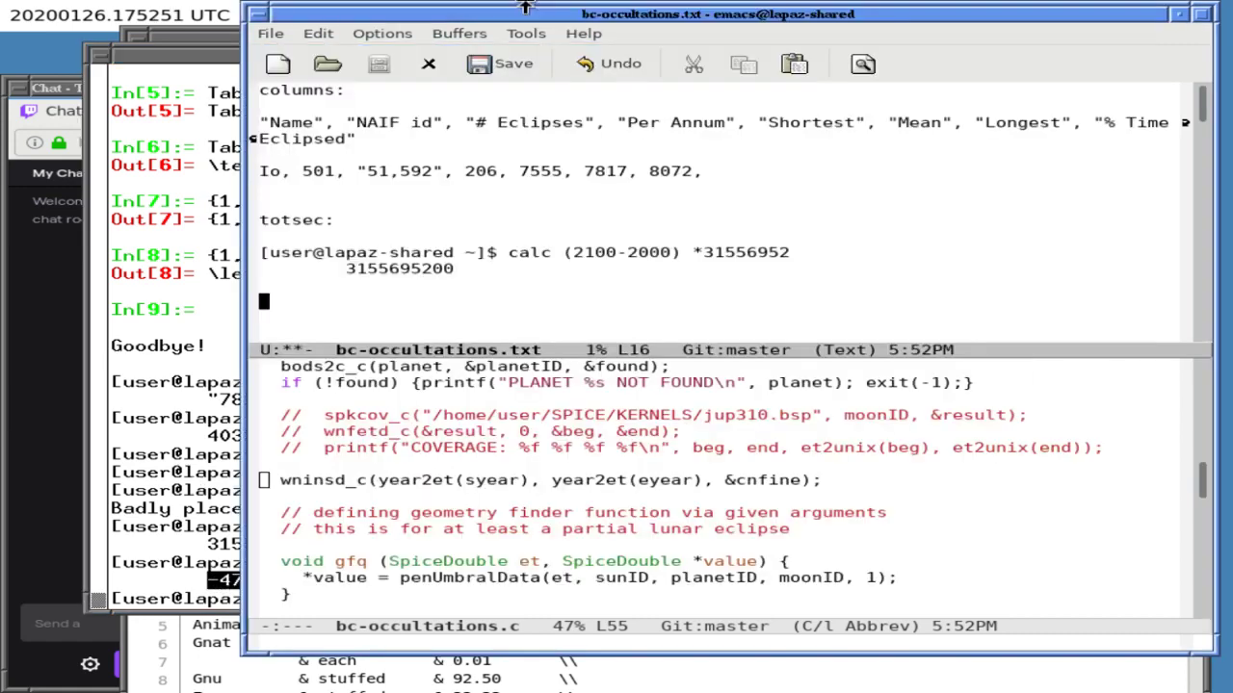
pyautogui.click(272, 291)
pyautogui.hotkey('alt', 'Tab')
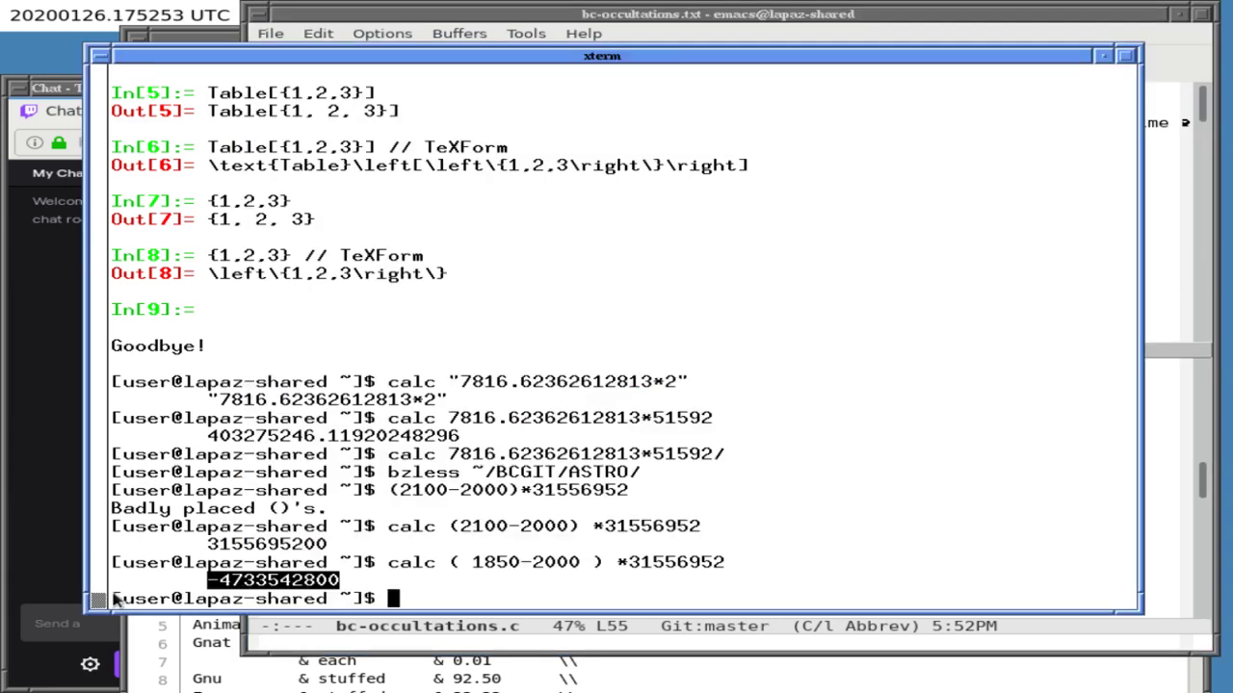
pyautogui.click(149, 584)
pyautogui.moveTo(149, 585)
pyautogui.mouseDown()
pyautogui.moveTo(112, 564)
pyautogui.moveTo(165, 579)
pyautogui.mouseUp()
pyautogui.tripleClick(157, 569)
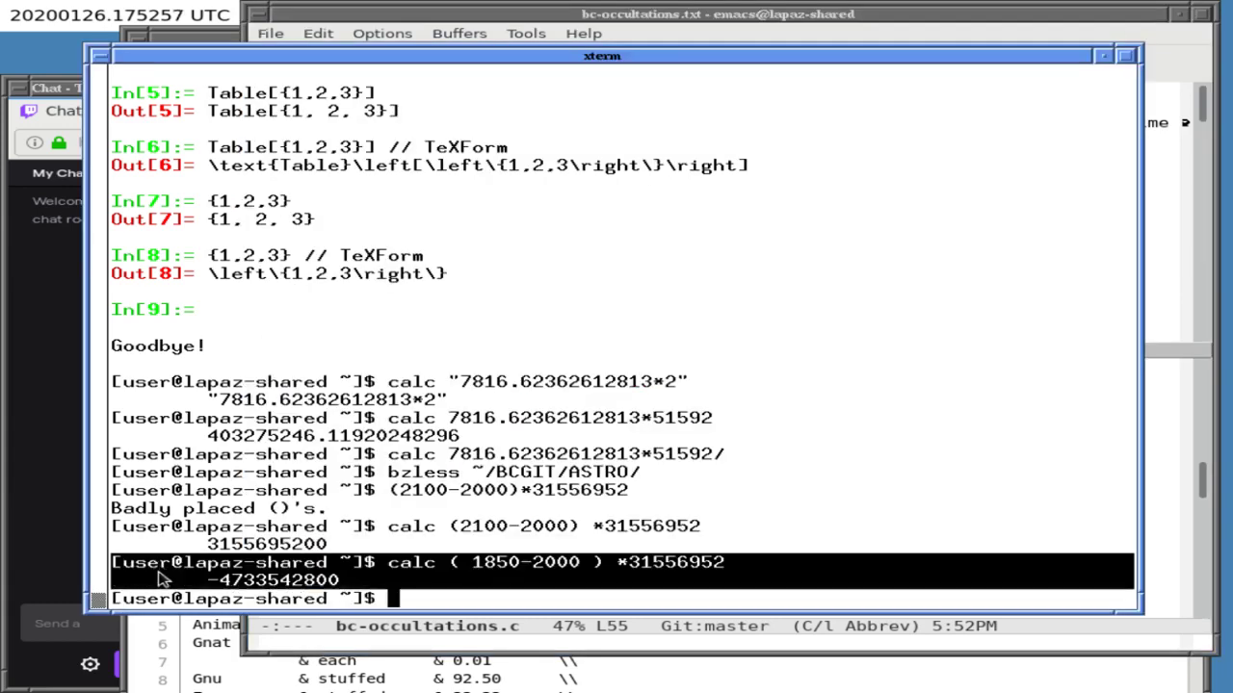
pyautogui.click(502, 7)
pyautogui.middleClick(290, 294)
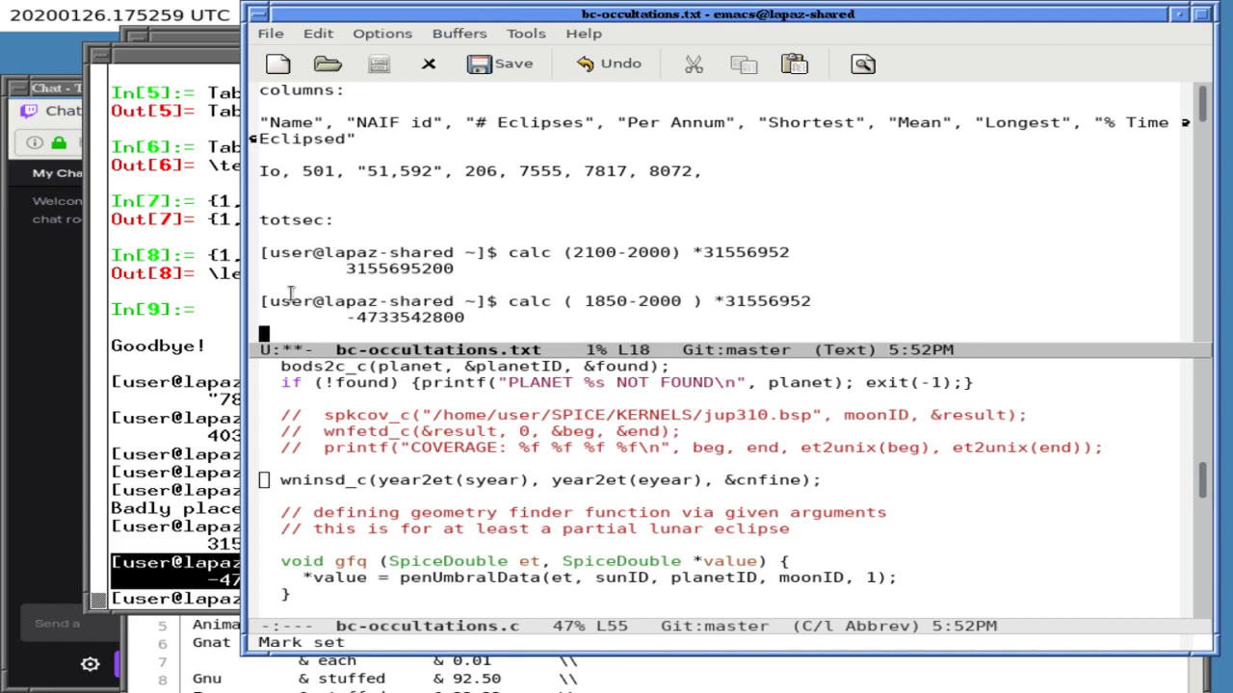
pyautogui.press('Return')
pyautogui.click(139, 493)
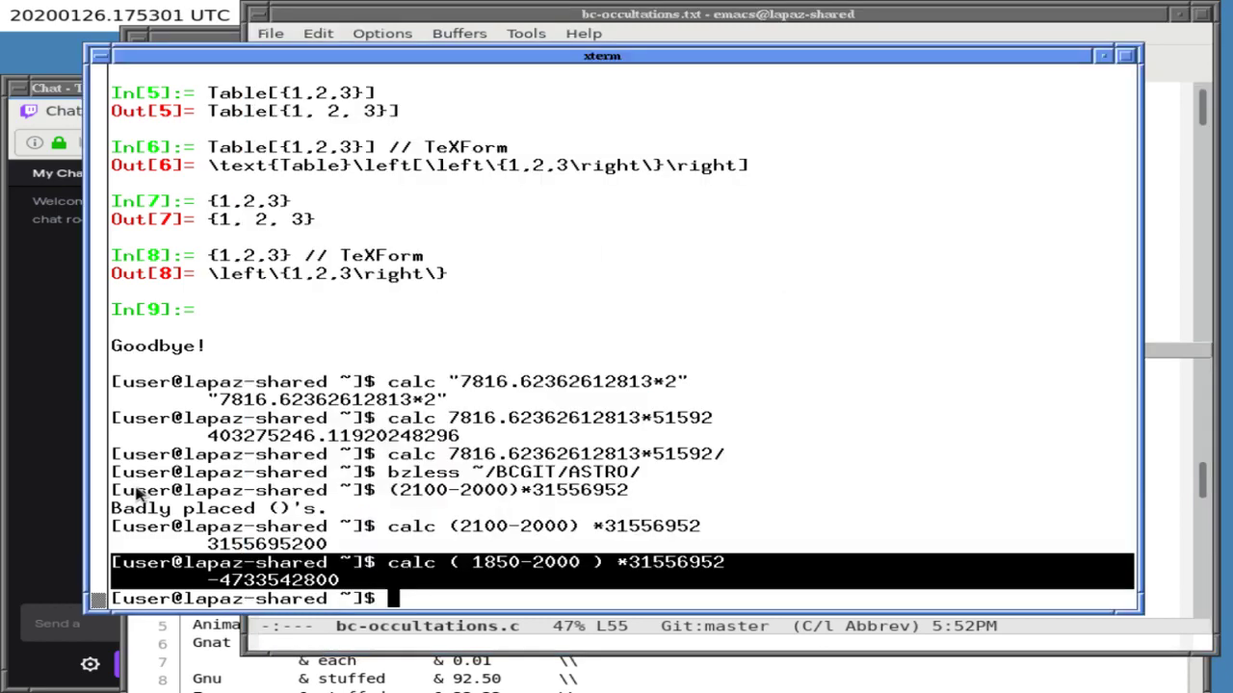
pyautogui.write('calc')
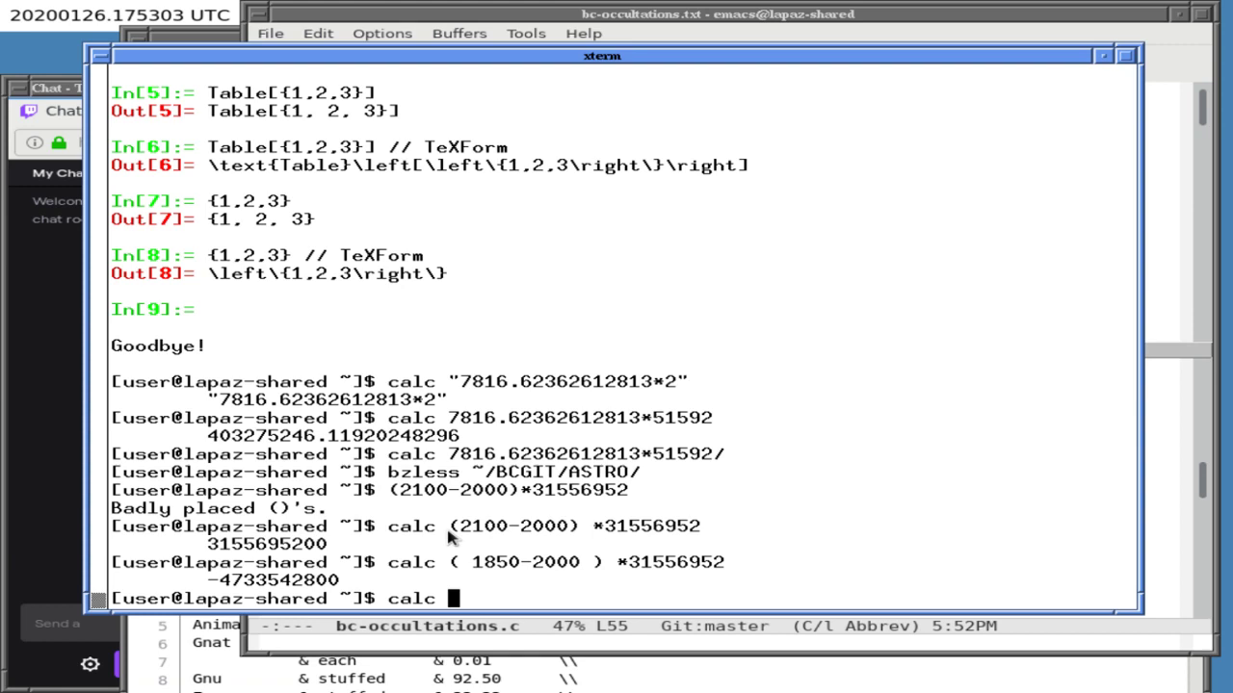
pyautogui.doubleClick(274, 546)
pyautogui.middleClick(277, 549)
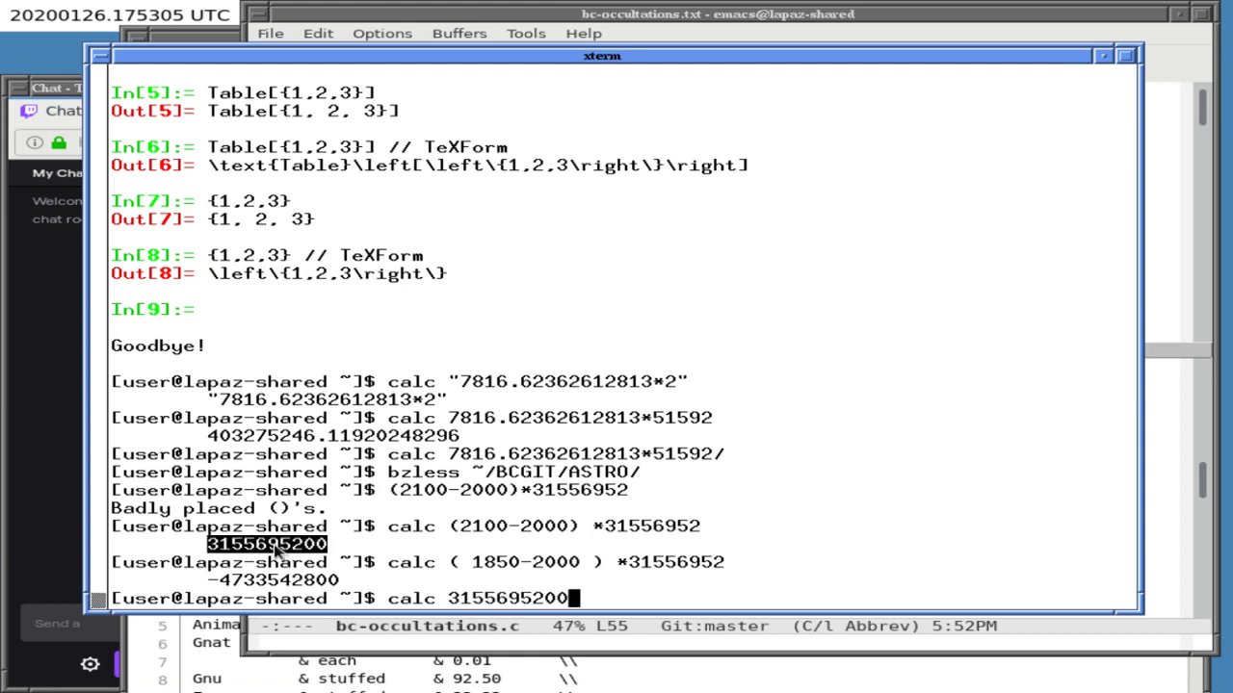
pyautogui.write('+')
pyautogui.doubleClick(236, 582)
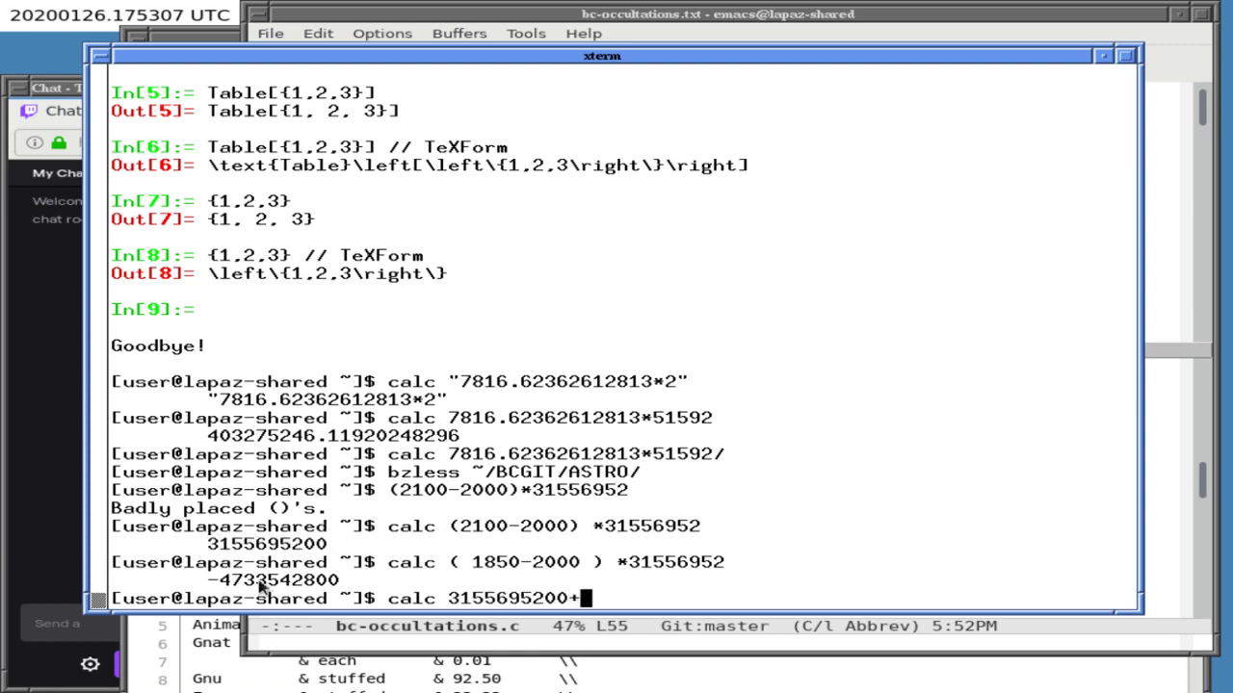
pyautogui.middleClick(679, 533)
pyautogui.press('Return')
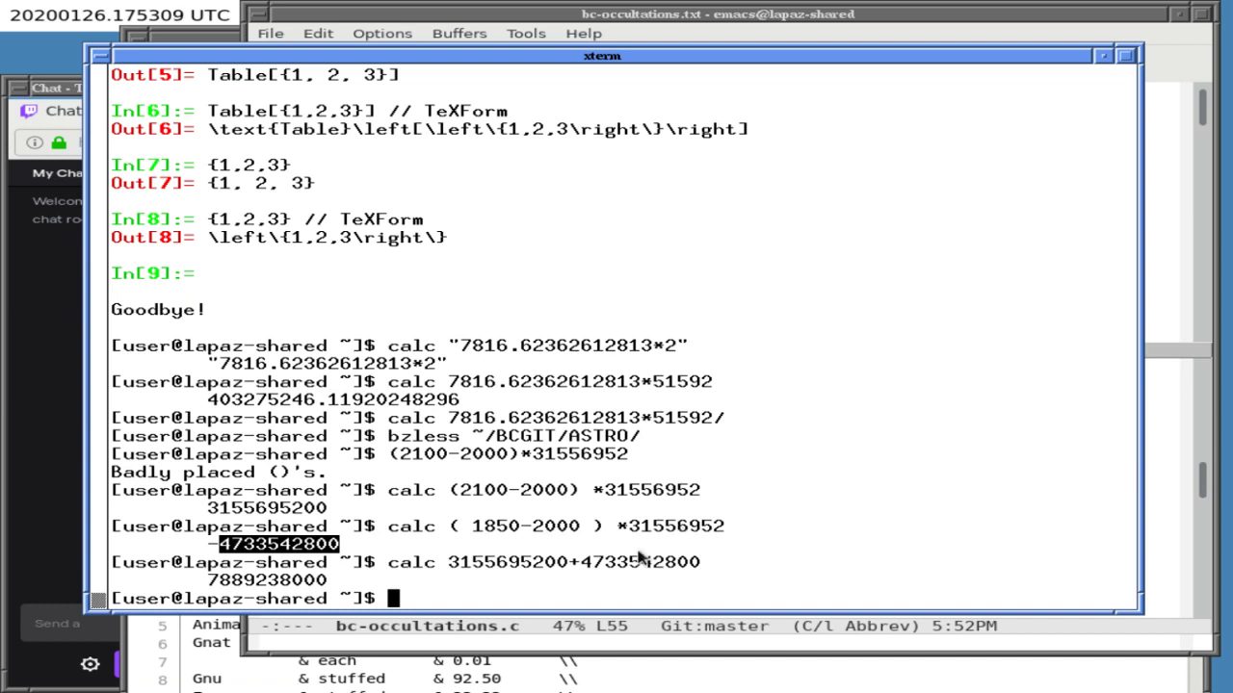
# - Paste the sum calculation under totsec: and save bc-occultations.txt
pyautogui.doubleClick(322, 578)
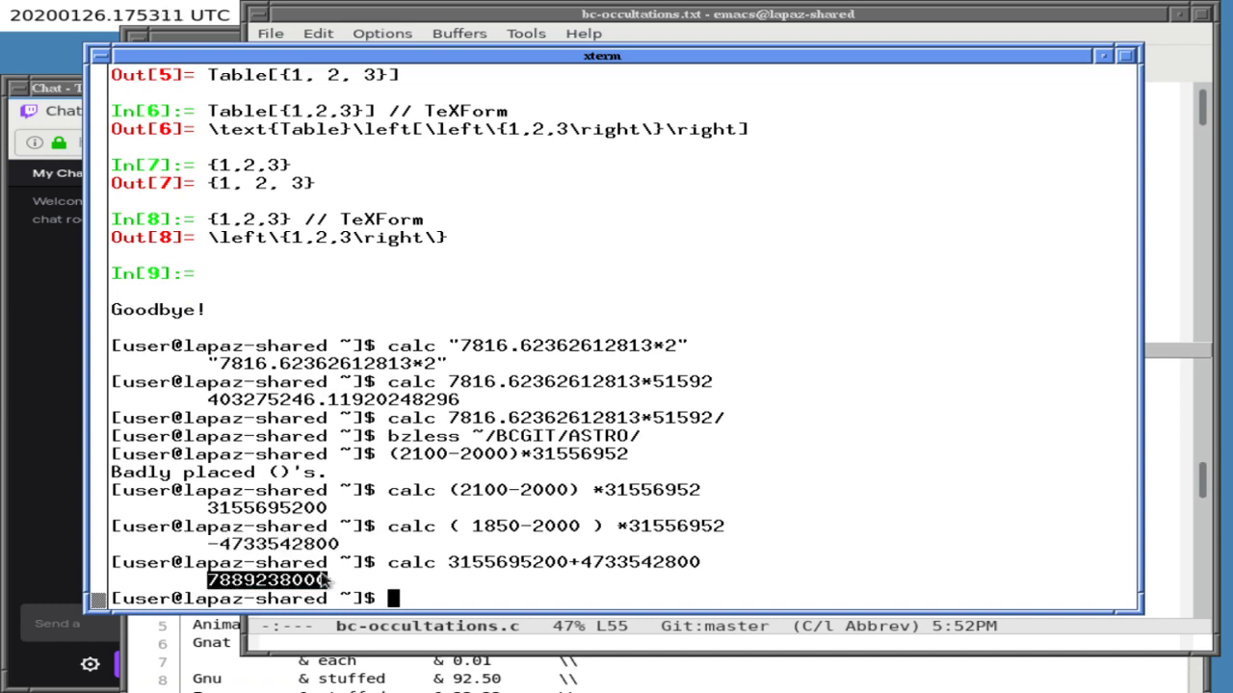
pyautogui.tripleClick(340, 568)
pyautogui.hotkey('ctrl', 'c')
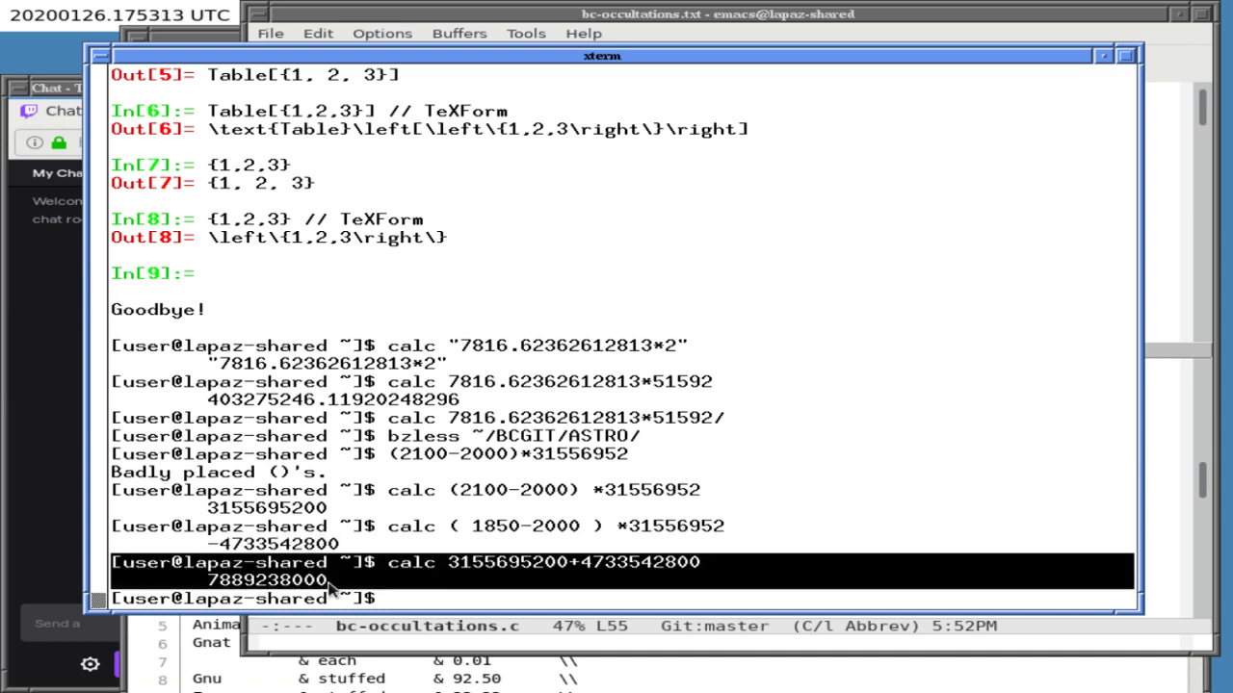
pyautogui.click(291, 219)
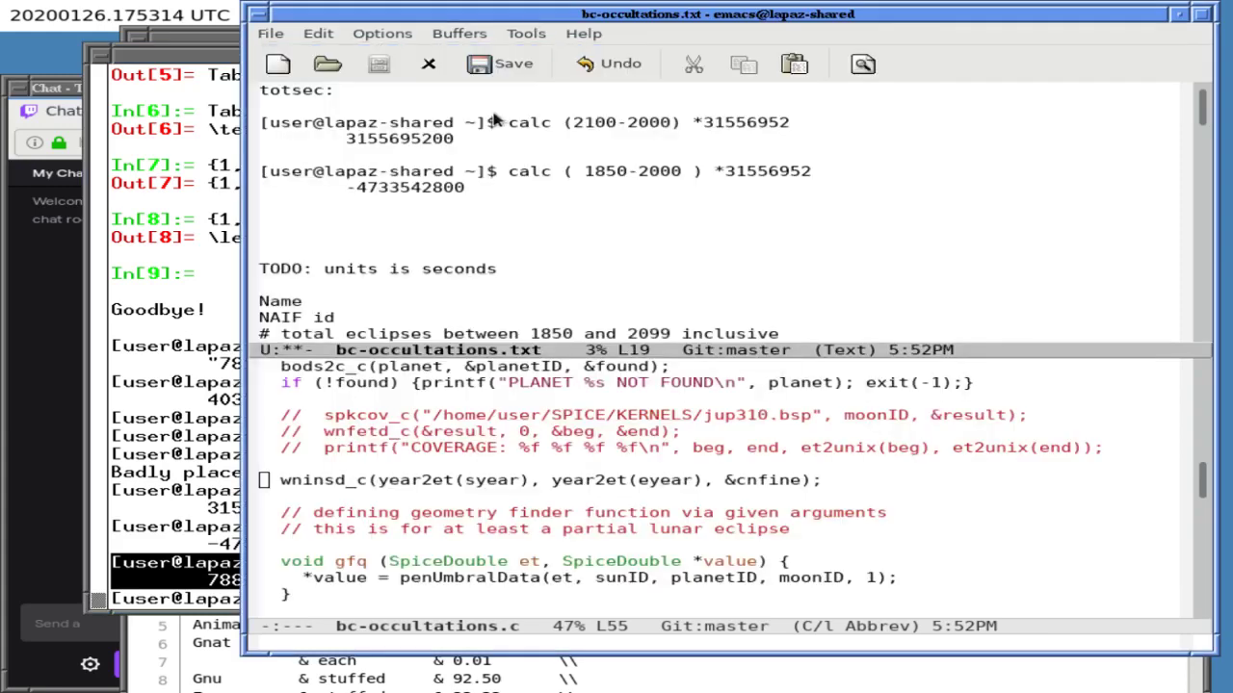
pyautogui.middleClick(291, 220)
pyautogui.hotkey('ctrl', 'x')
pyautogui.hotkey('ctrl', 's')
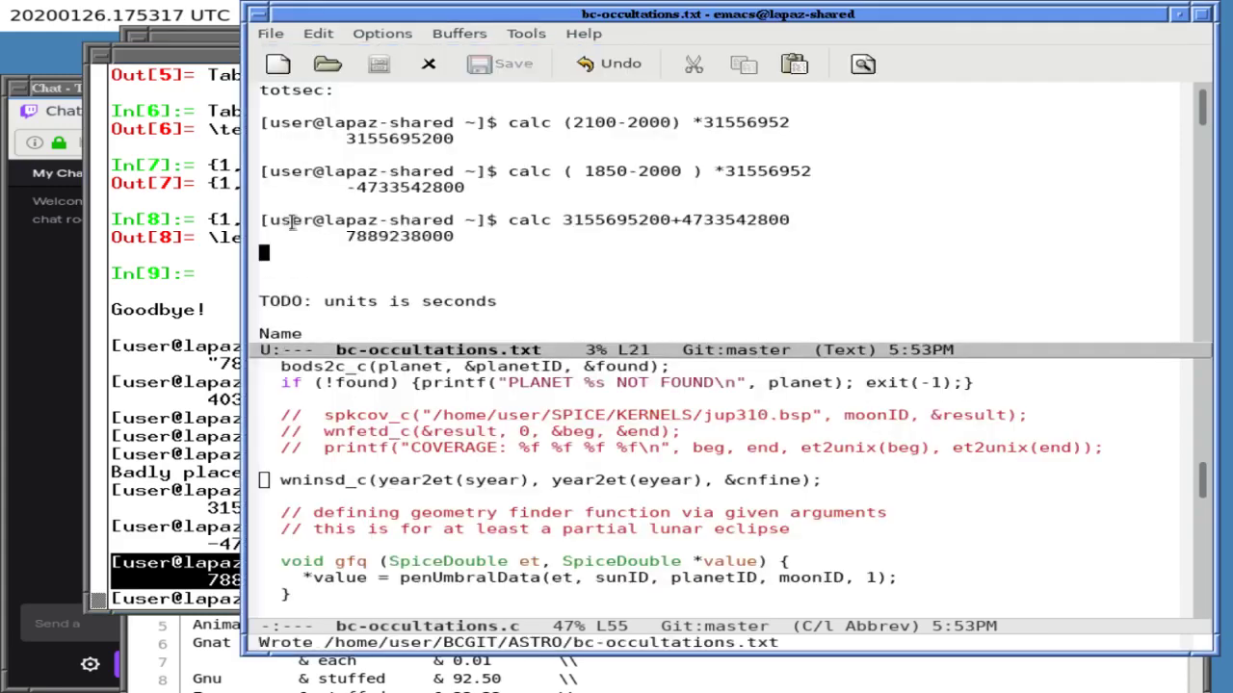
pyautogui.press('Left')
pyautogui.press('Left')
pyautogui.press('Left')
pyautogui.press('Left')
pyautogui.press('Left')
pyautogui.press('Left')
pyautogui.press('Left')
pyautogui.press('Left')
pyautogui.press('Left')
pyautogui.press('Left')
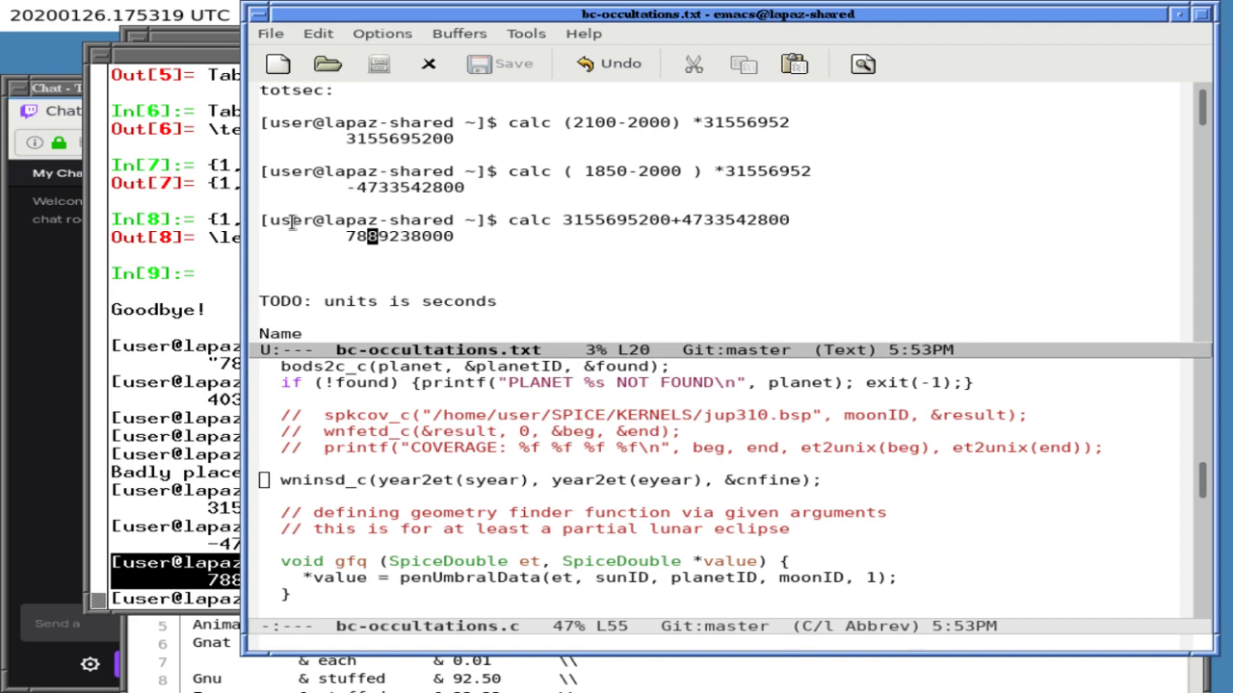
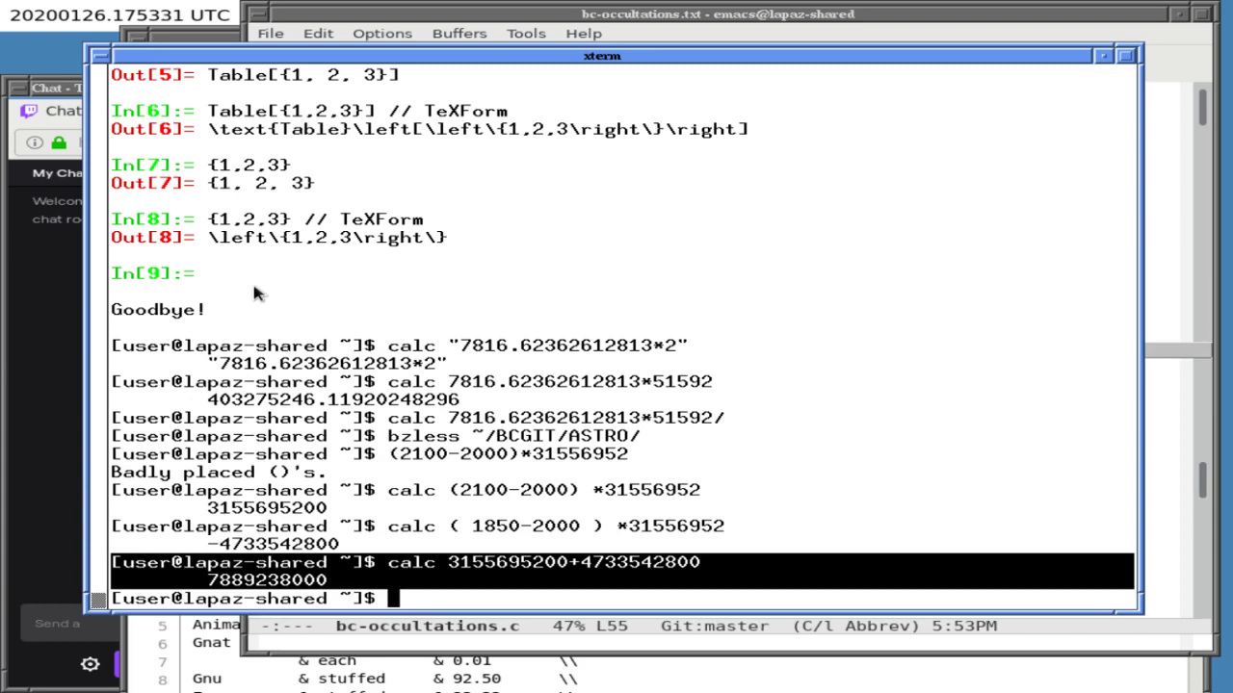
# - Abandon the runaway pasted line in xterm, start a new 'calc ' command, and raise the Emacs notes
pyautogui.middleClick(255, 293)
pyautogui.middleClick(255, 292)
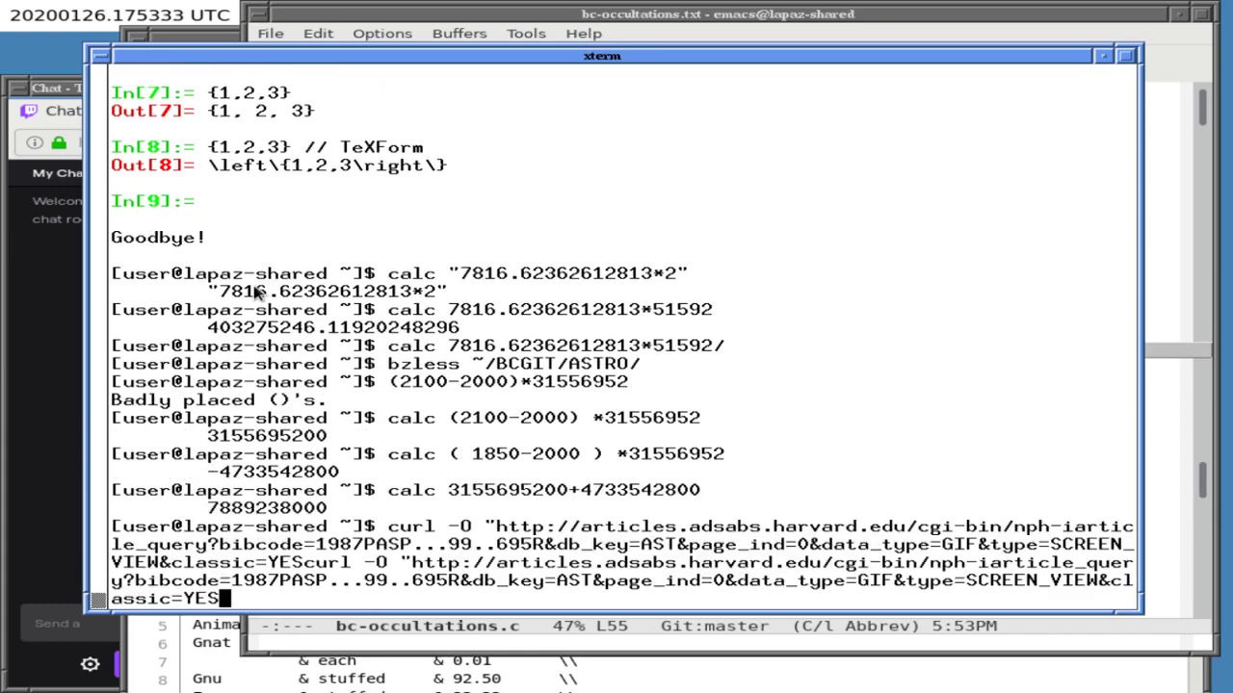
pyautogui.press('shift+Insert')
pyautogui.press('shift+Insert')
pyautogui.press('shift+Insert')
pyautogui.press('shift+Insert')
pyautogui.press('shift+Insert')
pyautogui.press('shift+Insert')
pyautogui.press('shift+Insert')
pyautogui.press('shift+Insert')
pyautogui.press('shift+Insert')
pyautogui.press('shift+Insert')
pyautogui.press('shift+Insert')
pyautogui.press('shift+Insert')
pyautogui.press('shift+Insert')
pyautogui.press('shift+Insert')
pyautogui.press('shift+Insert')
pyautogui.press('shift+Insert')
pyautogui.press('Return')
pyautogui.press('Return')
pyautogui.press('Return')
pyautogui.press('Return')
pyautogui.press('Return')
pyautogui.press('Return')
pyautogui.press('Return')
pyautogui.press('Return')
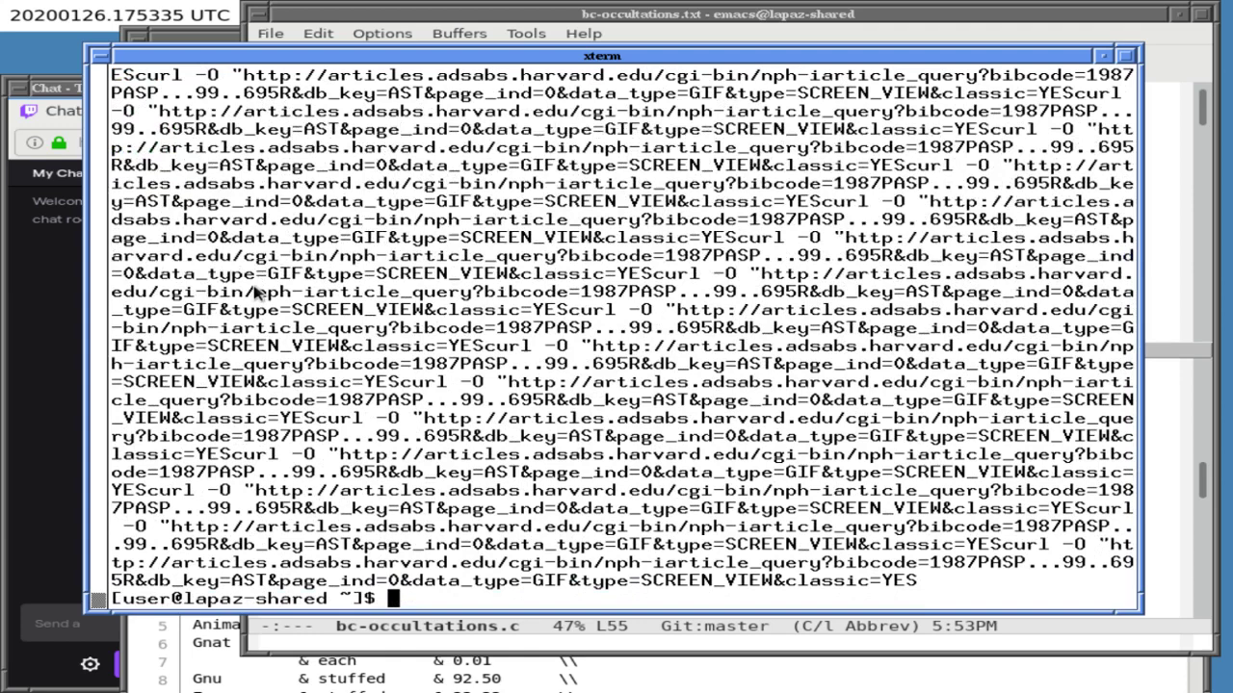
pyautogui.write('calc')
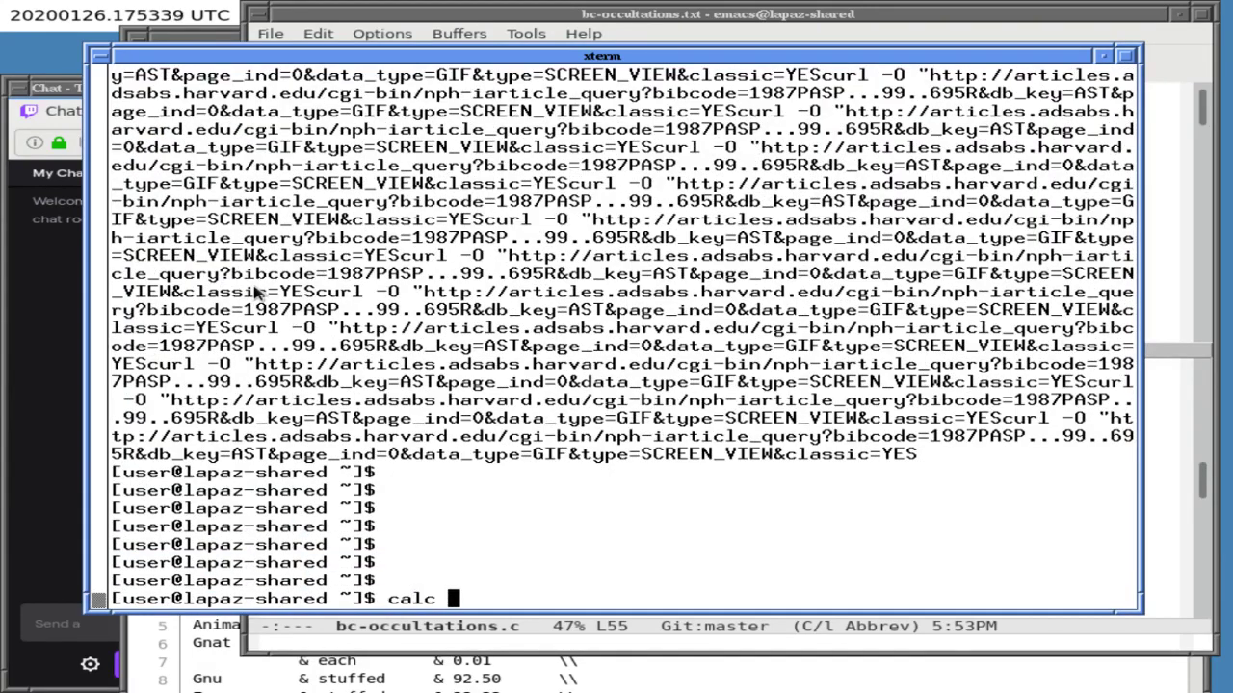
pyautogui.click(472, 38)
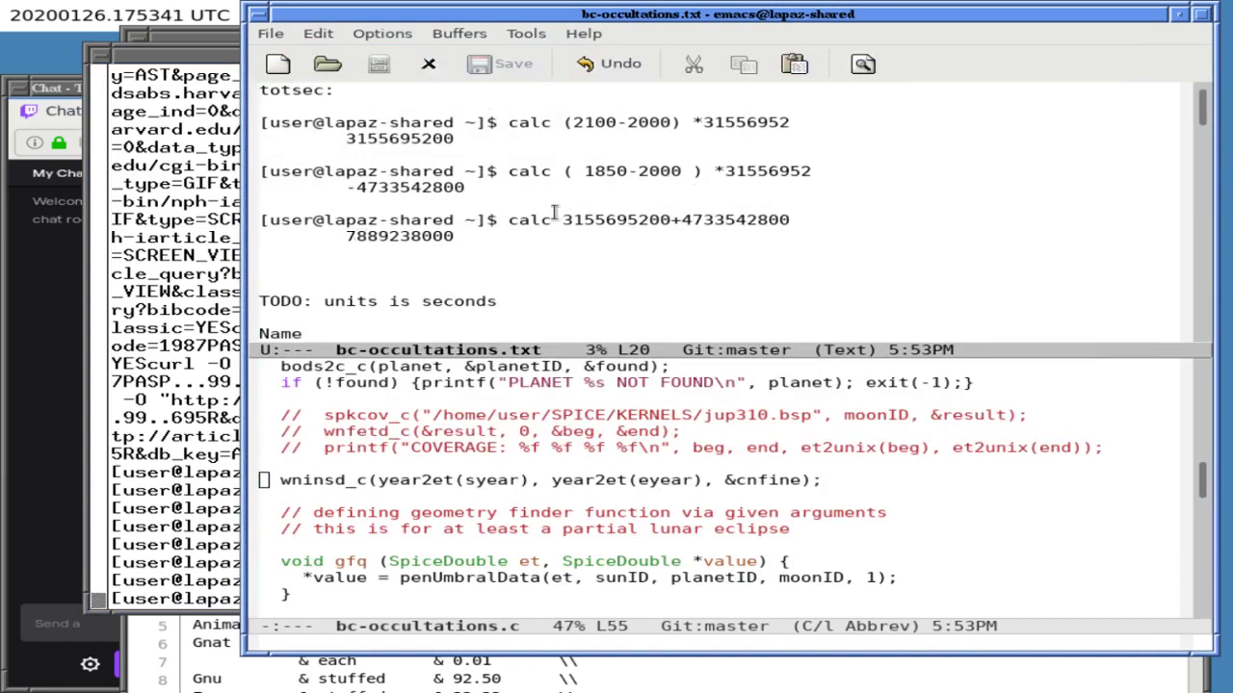
pyautogui.hotkey('ctrl', 'x')
pyautogui.press('1')
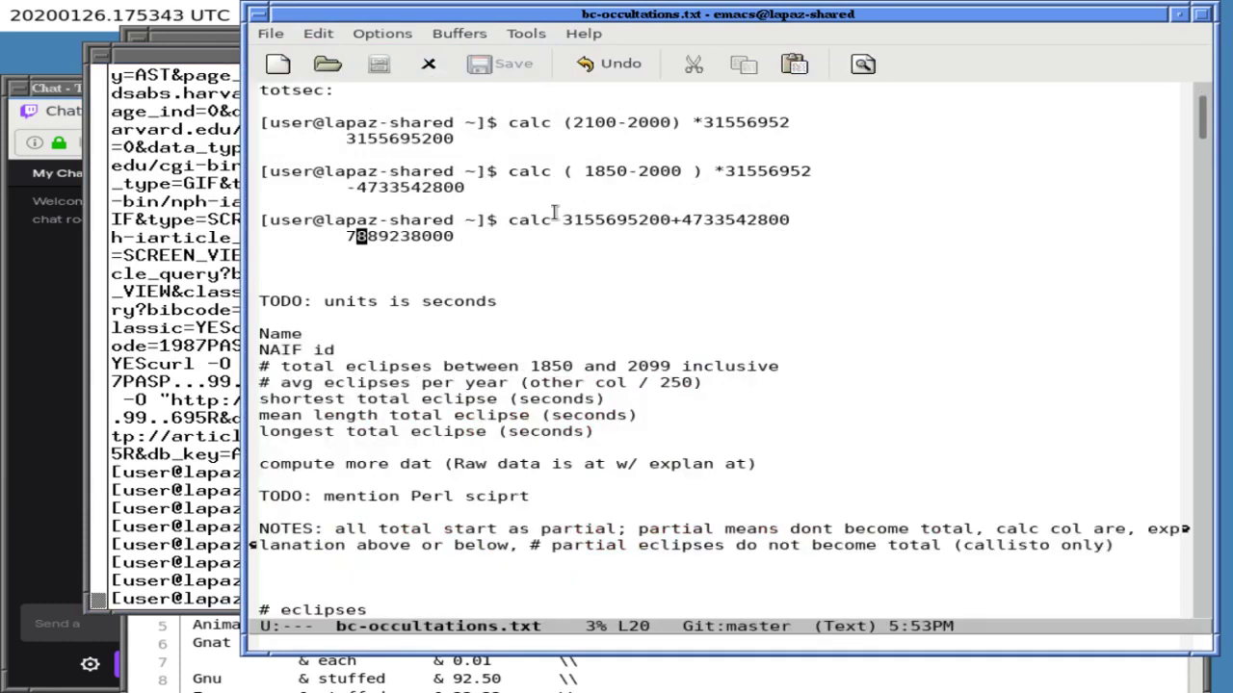
pyautogui.press('Down')
pyautogui.press('Down')
pyautogui.press('Down')
pyautogui.press('Down')
pyautogui.press('Down')
pyautogui.press('Down')
pyautogui.press('Down')
pyautogui.press('Down')
pyautogui.press('Down')
pyautogui.press('Down')
pyautogui.press('Down')
pyautogui.press('Down')
pyautogui.press('Down')
pyautogui.press('Down')
pyautogui.press('Down')
pyautogui.press('Down')
pyautogui.press('Down')
pyautogui.press('Down')
pyautogui.press('Down')
pyautogui.press('Down')
pyautogui.press('Down')
pyautogui.press('Down')
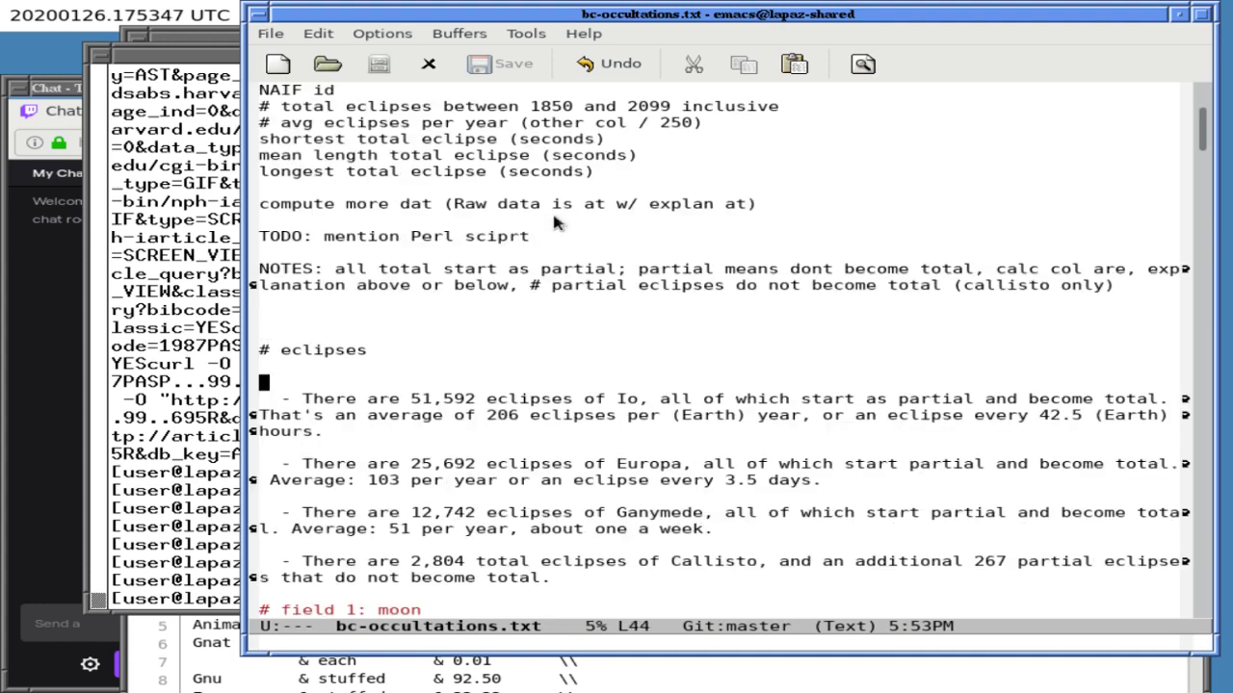
pyautogui.press('Up')
pyautogui.press('Up')
pyautogui.press('Up')
pyautogui.press('Up')
pyautogui.press('Up')
pyautogui.press('Up')
pyautogui.press('Up')
pyautogui.press('Up')
pyautogui.press('Up')
pyautogui.press('Up')
pyautogui.press('Up')
pyautogui.press('Up')
pyautogui.press('Up')
pyautogui.press('Up')
pyautogui.press('Up')
pyautogui.press('Up')
pyautogui.press('Up')
pyautogui.press('Up')
pyautogui.press('Up')
pyautogui.press('Up')
pyautogui.press('Up')
pyautogui.press('Up')
pyautogui.press('Up')
pyautogui.press('Up')
pyautogui.press('Up')
pyautogui.press('Up')
pyautogui.press('Up')
pyautogui.press('Up')
pyautogui.press('Up')
pyautogui.press('Up')
pyautogui.press('Up')
pyautogui.press('Up')
pyautogui.press('Up')
pyautogui.press('Up')
pyautogui.press('Up')
pyautogui.press('Up')
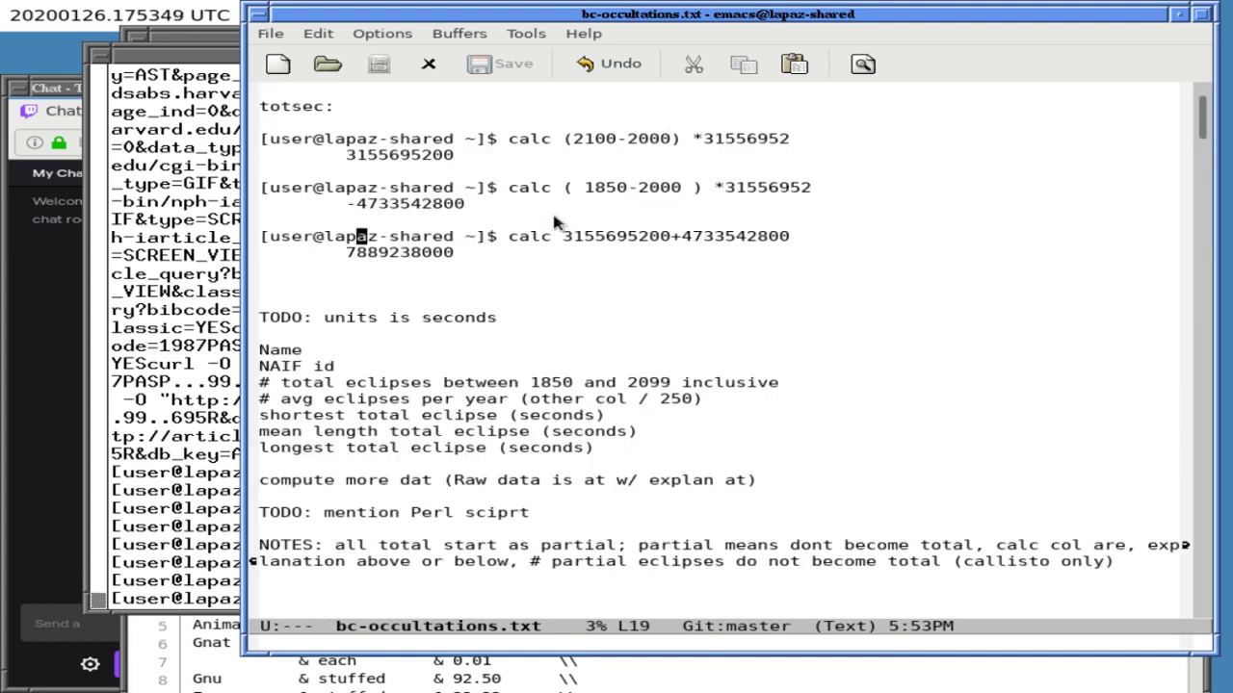
pyautogui.press('Down')
pyautogui.press('Down')
pyautogui.press('Down')
pyautogui.press('Down')
pyautogui.press('Down')
pyautogui.press('Down')
pyautogui.press('Down')
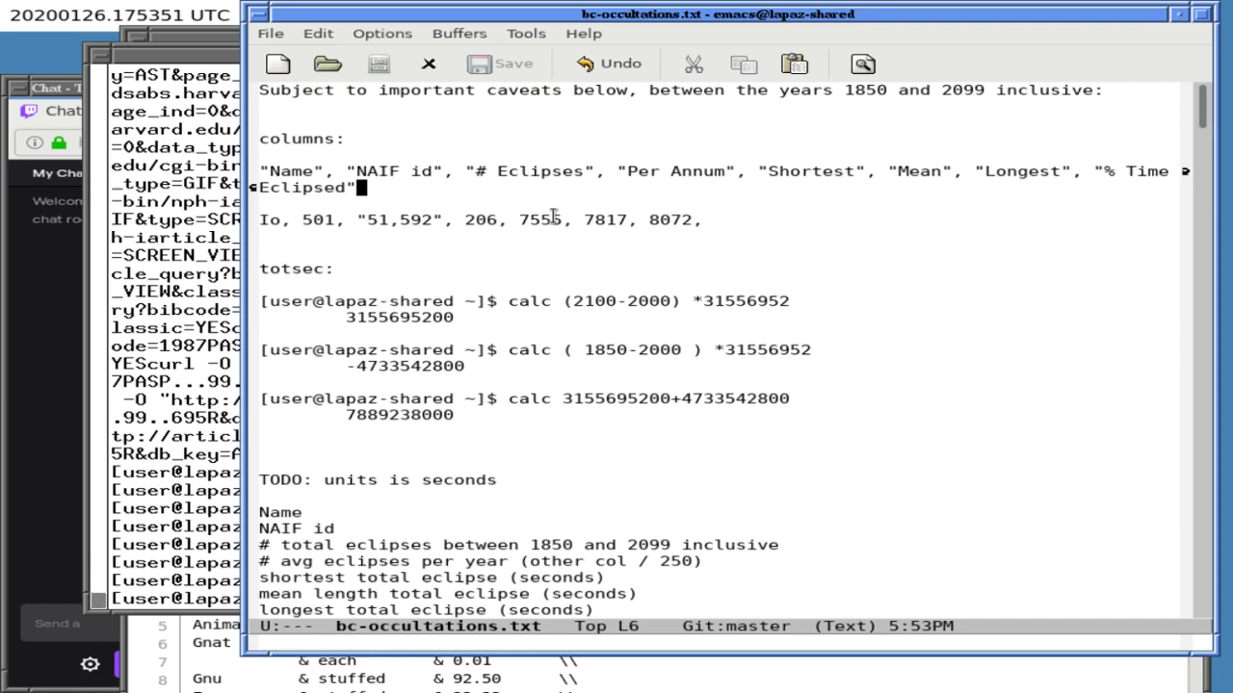
pyautogui.press('Up')
pyautogui.press('Up')
pyautogui.press('Up')
pyautogui.press('Down')
# - Split the notes into two views and copy 8256.9124641108 from the lower view's 501 P row
pyautogui.hotkey('ctrl', 'x')
pyautogui.press('2')
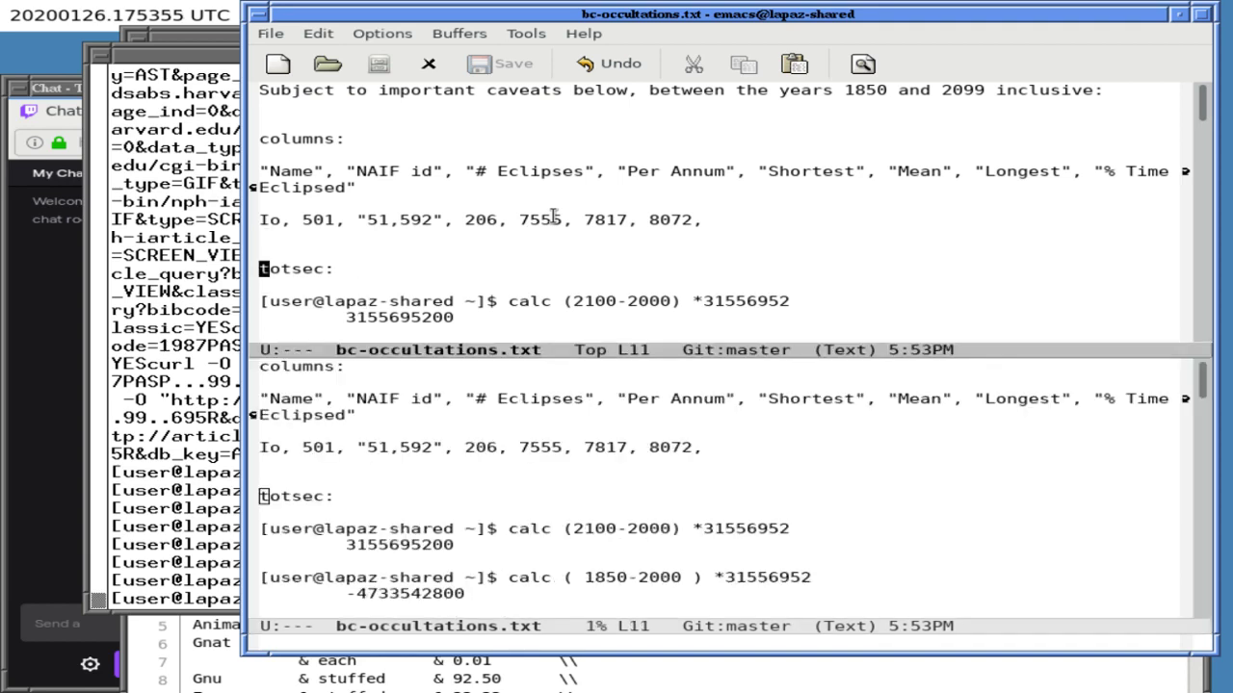
pyautogui.hotkey('ctrl', 'x')
pyautogui.press('o')
pyautogui.press('Down')
pyautogui.press('Down')
pyautogui.press('Down')
pyautogui.press('Down')
pyautogui.press('Down')
pyautogui.press('Down')
pyautogui.press('Down')
pyautogui.press('Down')
pyautogui.press('Down')
pyautogui.press('Down')
pyautogui.press('Down')
pyautogui.press('Down')
pyautogui.press('Down')
pyautogui.press('Down')
pyautogui.press('Down')
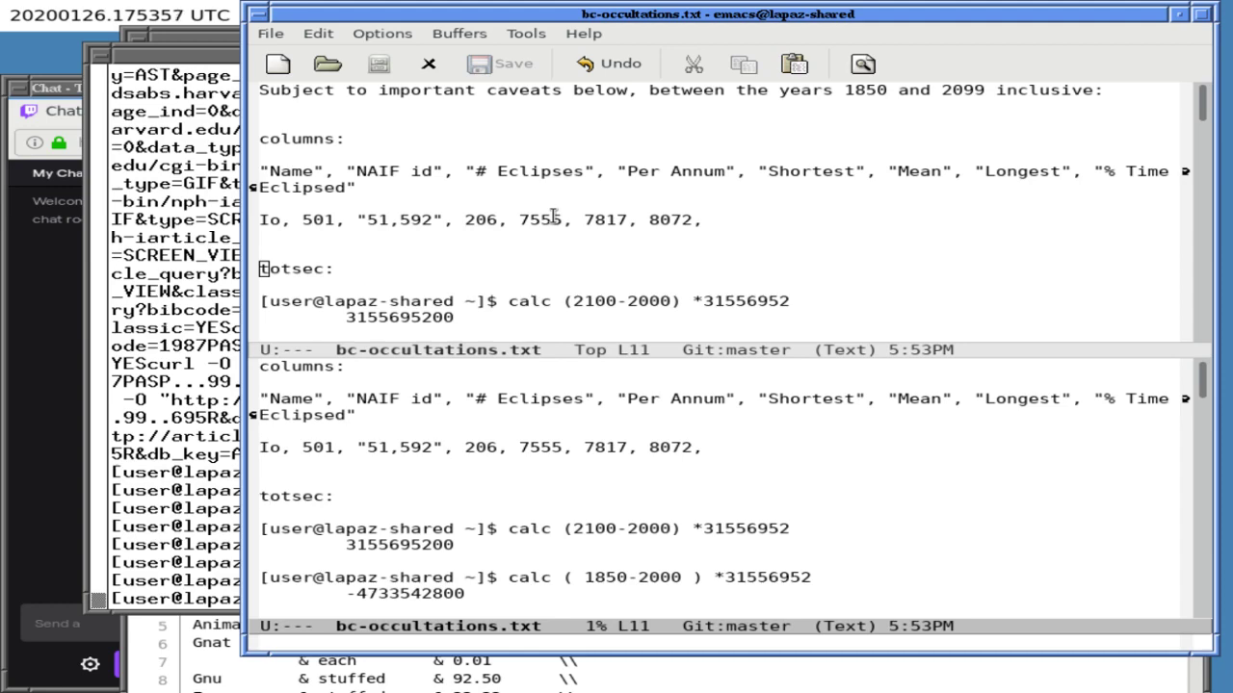
pyautogui.press('Down')
pyautogui.press('Down')
pyautogui.press('Down')
pyautogui.press('Down')
pyautogui.press('Down')
pyautogui.press('Down')
pyautogui.press('Down')
pyautogui.press('Down')
pyautogui.press('Down')
pyautogui.press('Down')
pyautogui.press('Down')
pyautogui.press('Down')
pyautogui.press('Down')
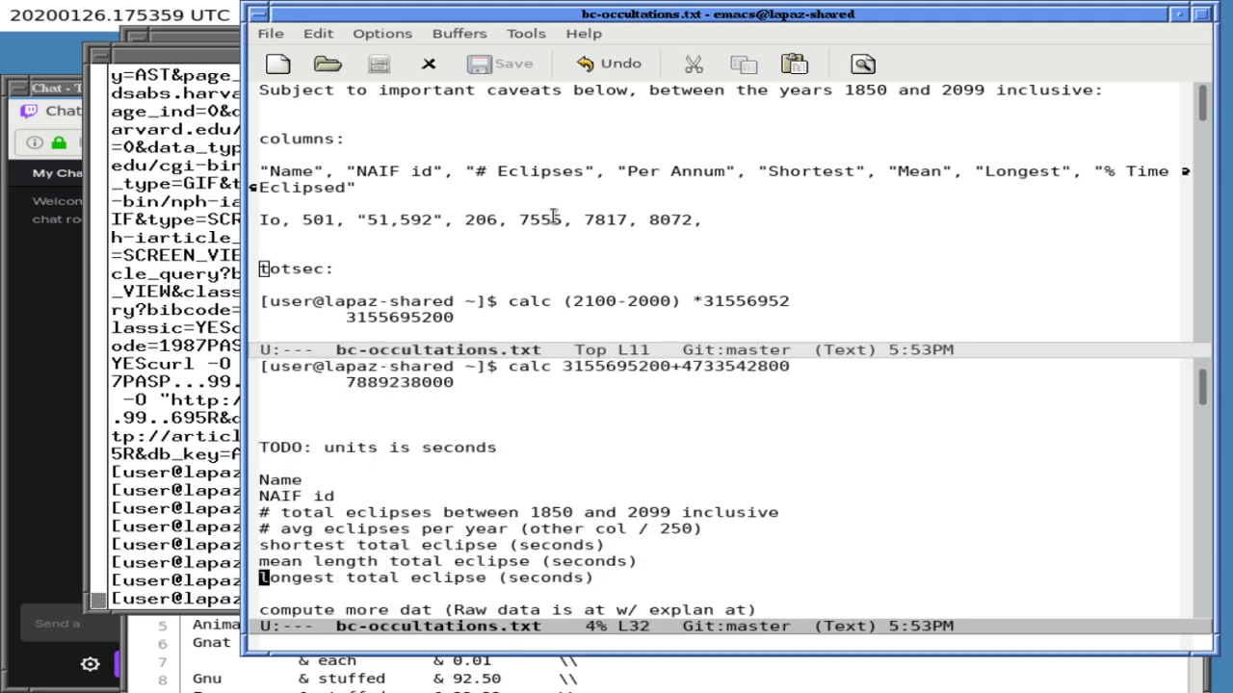
pyautogui.press('Down')
pyautogui.press('Down')
pyautogui.press('Down')
pyautogui.press('Down')
pyautogui.press('Down')
pyautogui.press('Down')
pyautogui.press('Down')
pyautogui.press('Down')
pyautogui.press('Down')
pyautogui.press('Down')
pyautogui.press('Down')
pyautogui.press('Down')
pyautogui.press('Down')
pyautogui.press('Down')
pyautogui.press('Down')
pyautogui.press('Down')
pyautogui.press('Down')
pyautogui.press('Down')
pyautogui.press('Down')
pyautogui.press('Down')
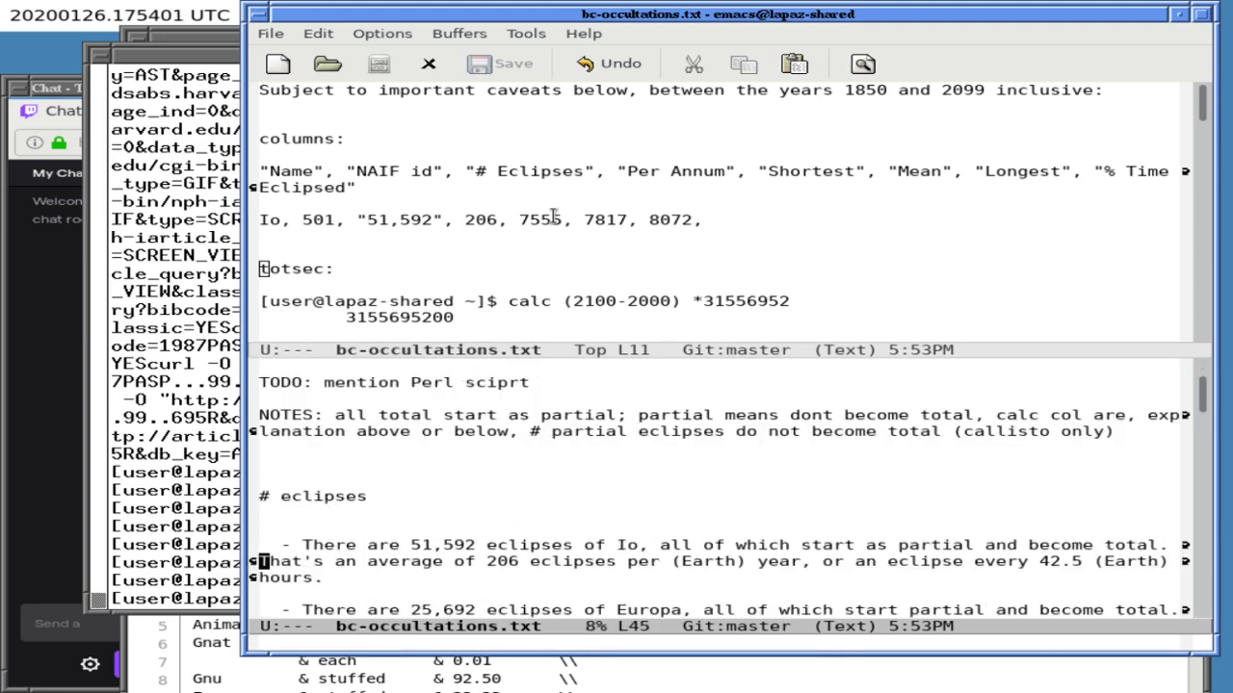
pyautogui.press('Down')
pyautogui.press('Down')
pyautogui.press('Down')
pyautogui.press('Down')
pyautogui.press('Down')
pyautogui.press('Down')
pyautogui.press('Down')
pyautogui.press('Down')
pyautogui.press('Down')
pyautogui.press('Down')
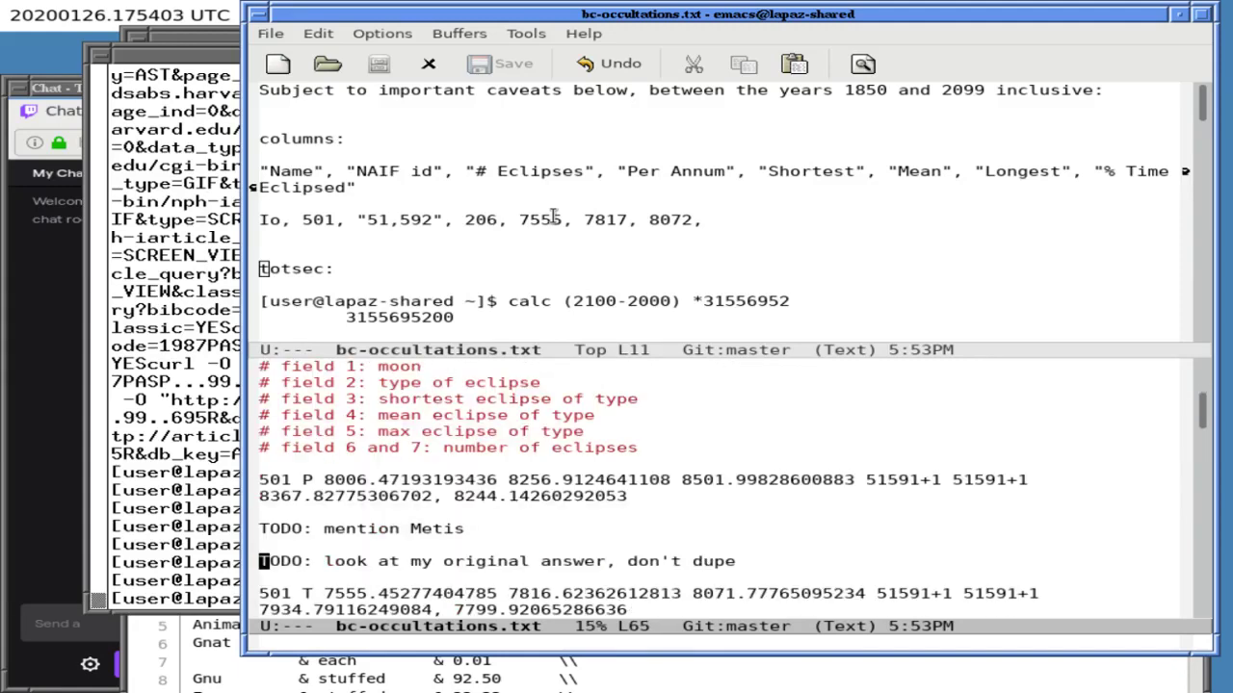
pyautogui.press('Up')
pyautogui.press('Up')
pyautogui.press('Up')
pyautogui.press('Up')
pyautogui.press('Up')
pyautogui.press('Up')
pyautogui.press('Up')
pyautogui.press('Up')
pyautogui.press('Up')
pyautogui.press('Up')
pyautogui.press('Up')
pyautogui.press('Up')
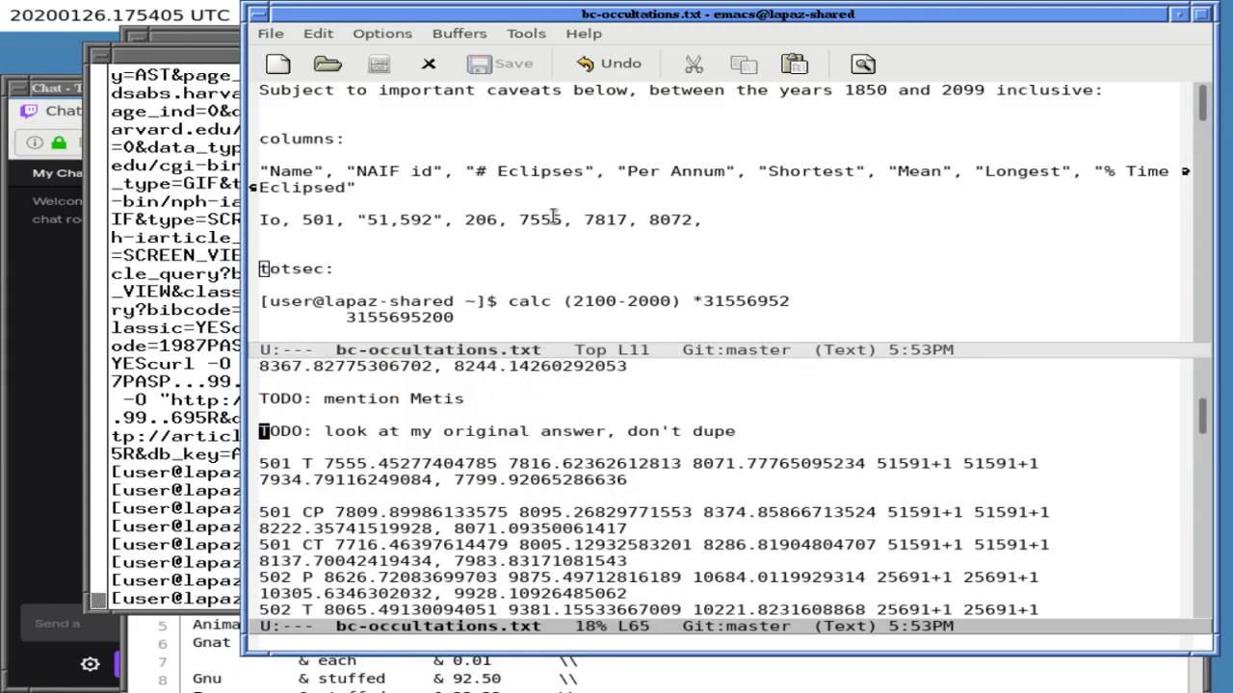
pyautogui.press('Down')
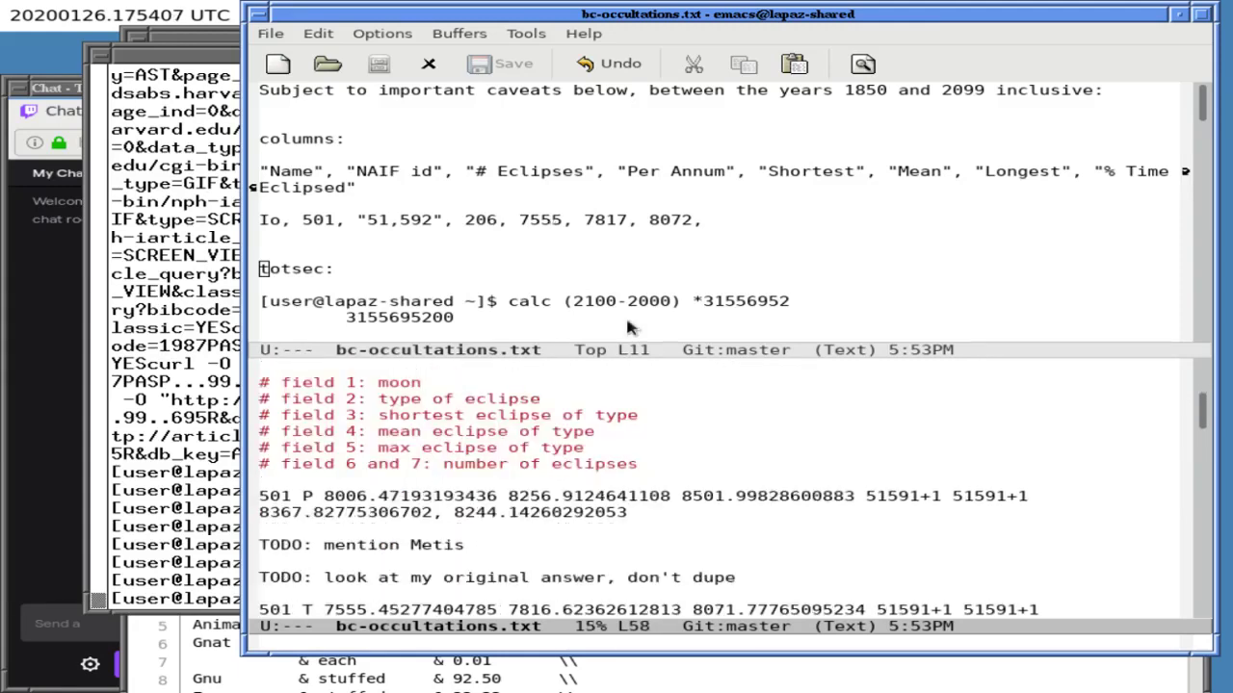
pyautogui.moveTo(509, 497); pyautogui.dragTo(670, 497)
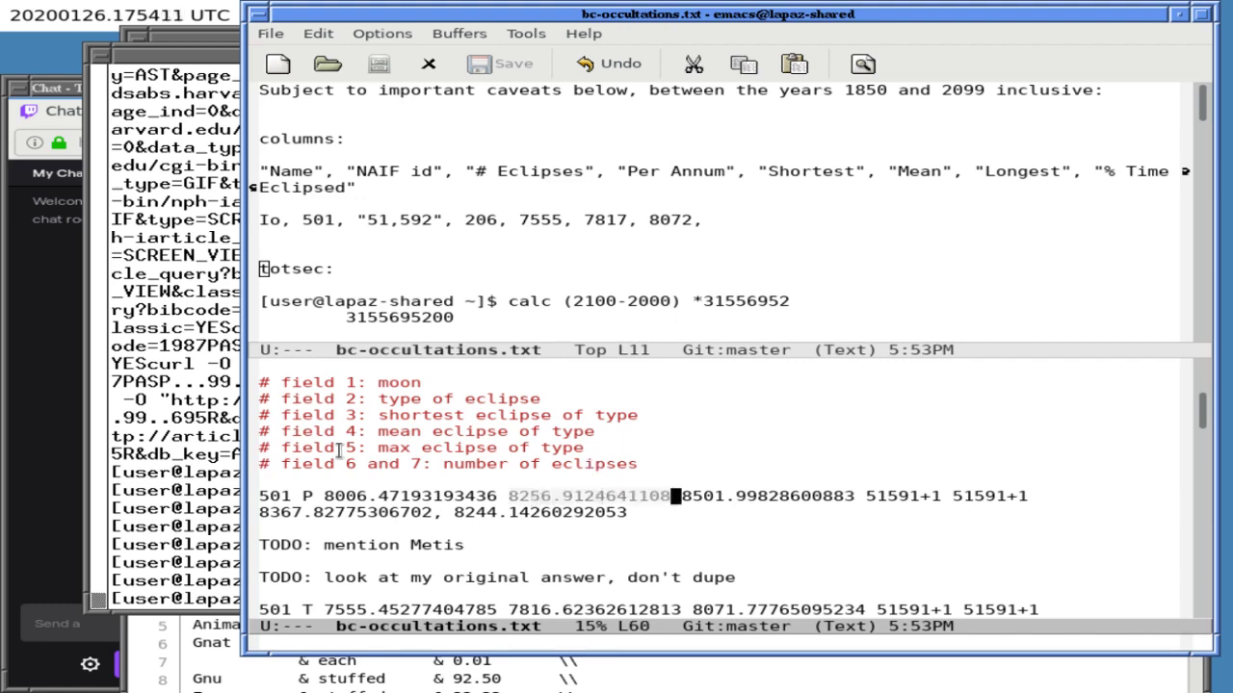
# - In xterm, compute 8256.9124641108*51592 with calc and begin a division
pyautogui.hotkey('alt', 'Tab')
pyautogui.write('calc')
pyautogui.middleClick(371, 421)
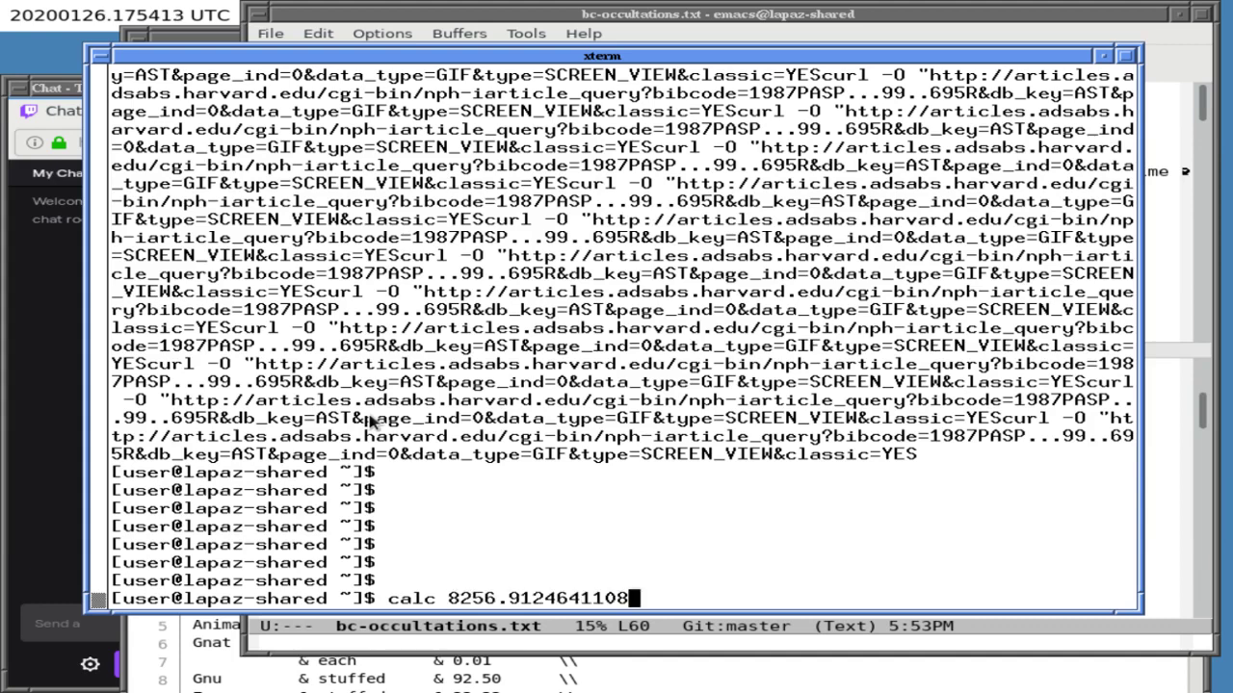
pyautogui.write('*51592')
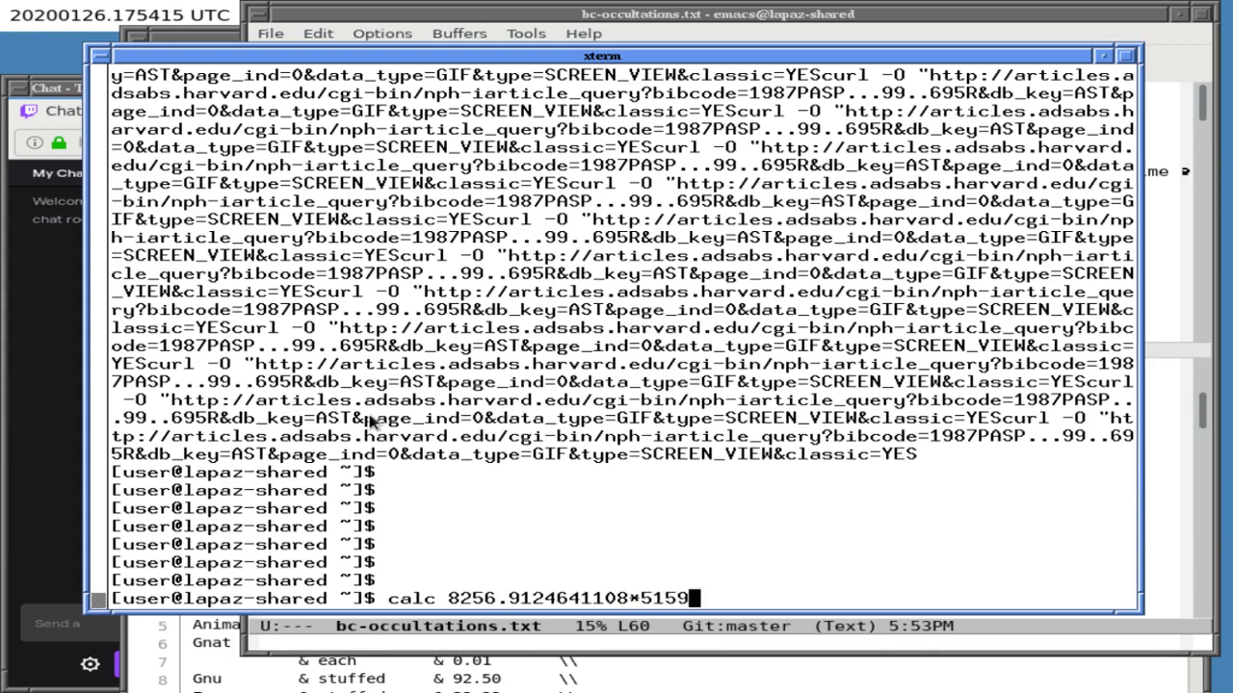
pyautogui.press('Return')
pyautogui.write('/')
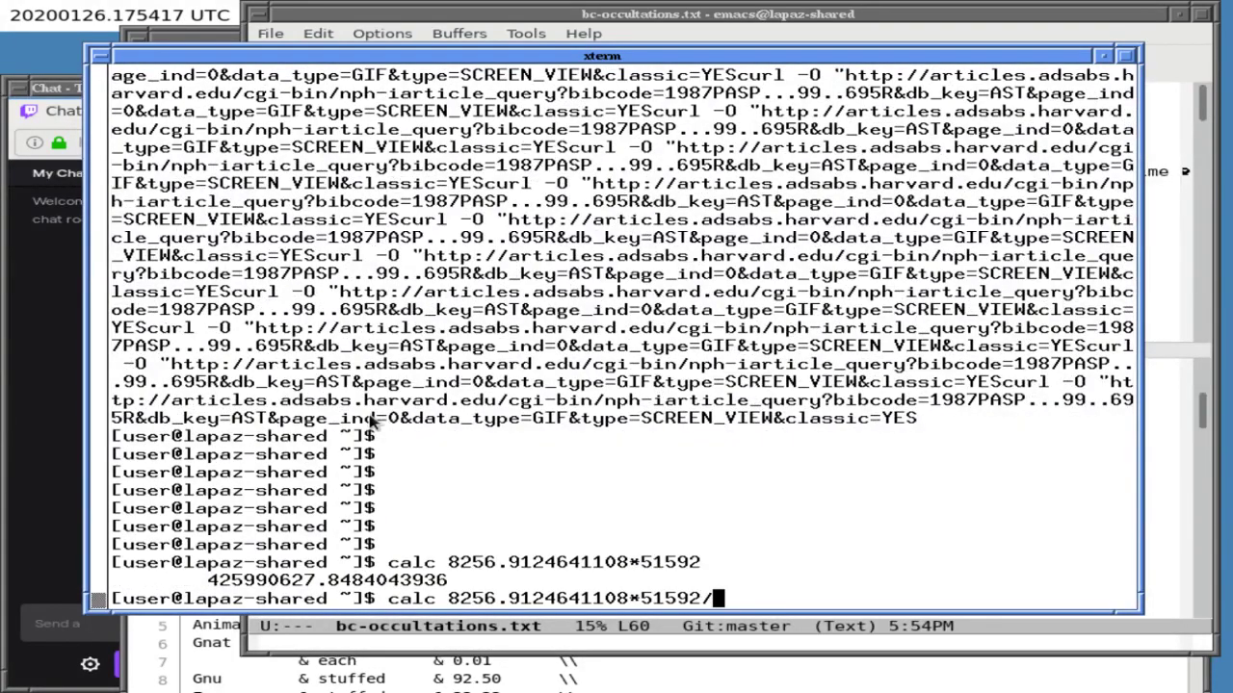
pyautogui.hotkey('alt', 'Tab')
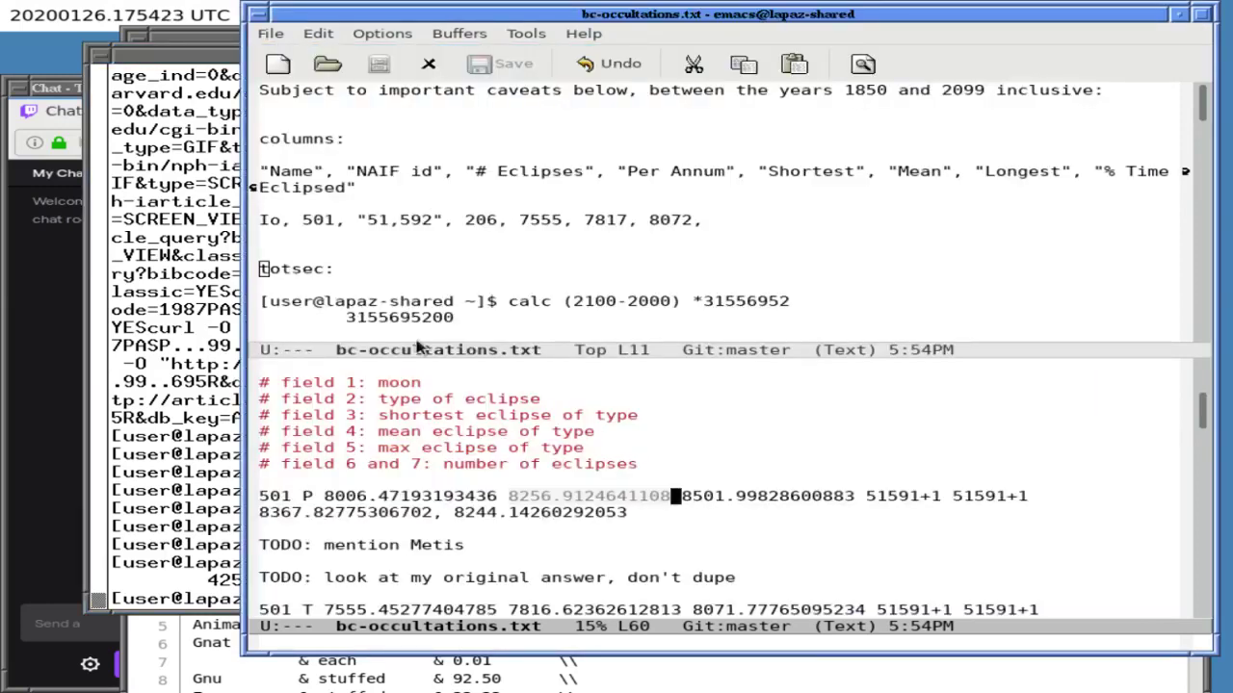
pyautogui.hotkey('ctrl', 'x')
pyautogui.press('1')
pyautogui.press('Down')
pyautogui.press('Down')
pyautogui.press('Down')
pyautogui.press('Down')
pyautogui.press('Down')
pyautogui.press('Down')
pyautogui.press('Down')
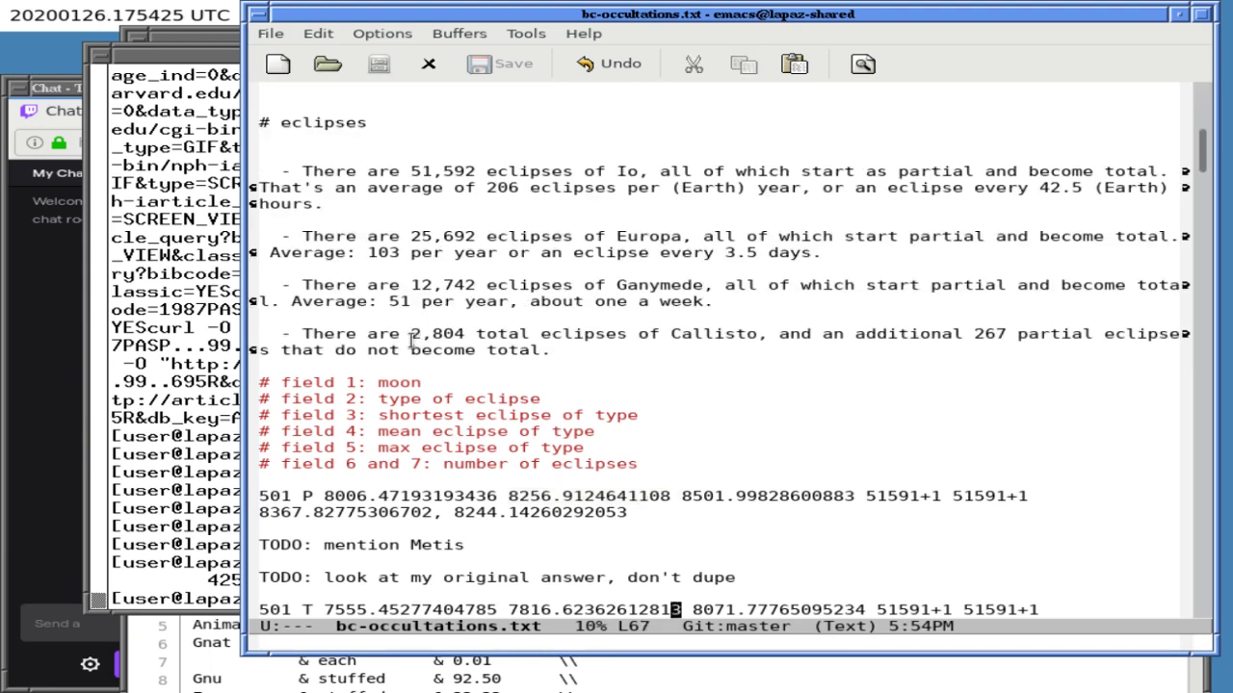
pyautogui.hotkey('ctrl', 'l')
pyautogui.press('Up')
pyautogui.press('Up')
pyautogui.press('Up')
pyautogui.press('Up')
pyautogui.press('Up')
pyautogui.press('Up')
pyautogui.press('Up')
pyautogui.press('Up')
pyautogui.press('Up')
pyautogui.press('Up')
pyautogui.press('Up')
pyautogui.press('Up')
pyautogui.press('Up')
pyautogui.press('Up')
pyautogui.press('Up')
pyautogui.press('Up')
pyautogui.press('Up')
pyautogui.press('Up')
pyautogui.press('Up')
pyautogui.press('Up')
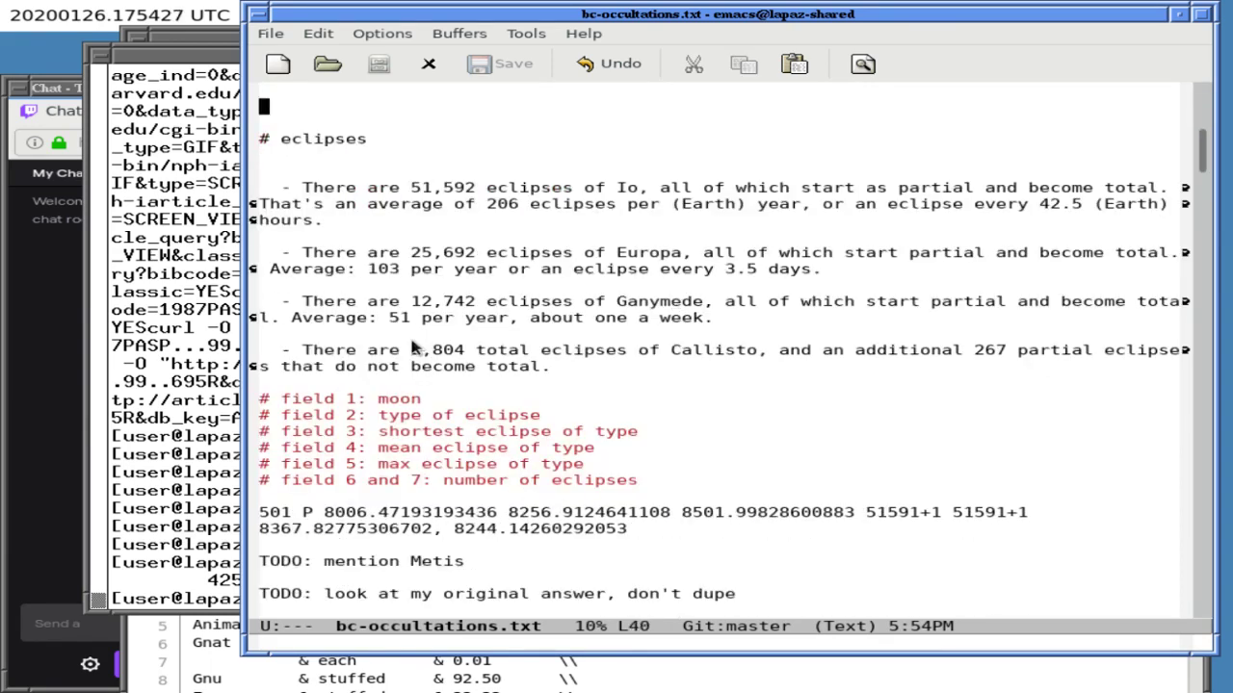
pyautogui.press('Up')
pyautogui.press('Up')
pyautogui.press('Up')
pyautogui.press('Up')
pyautogui.press('Up')
pyautogui.press('Up')
pyautogui.press('Up')
pyautogui.press('Up')
pyautogui.press('Up')
pyautogui.press('Up')
pyautogui.press('Up')
pyautogui.press('Up')
pyautogui.press('Up')
pyautogui.press('Up')
pyautogui.press('Up')
pyautogui.press('Up')
pyautogui.press('Up')
pyautogui.press('Up')
pyautogui.press('Up')
pyautogui.press('Up')
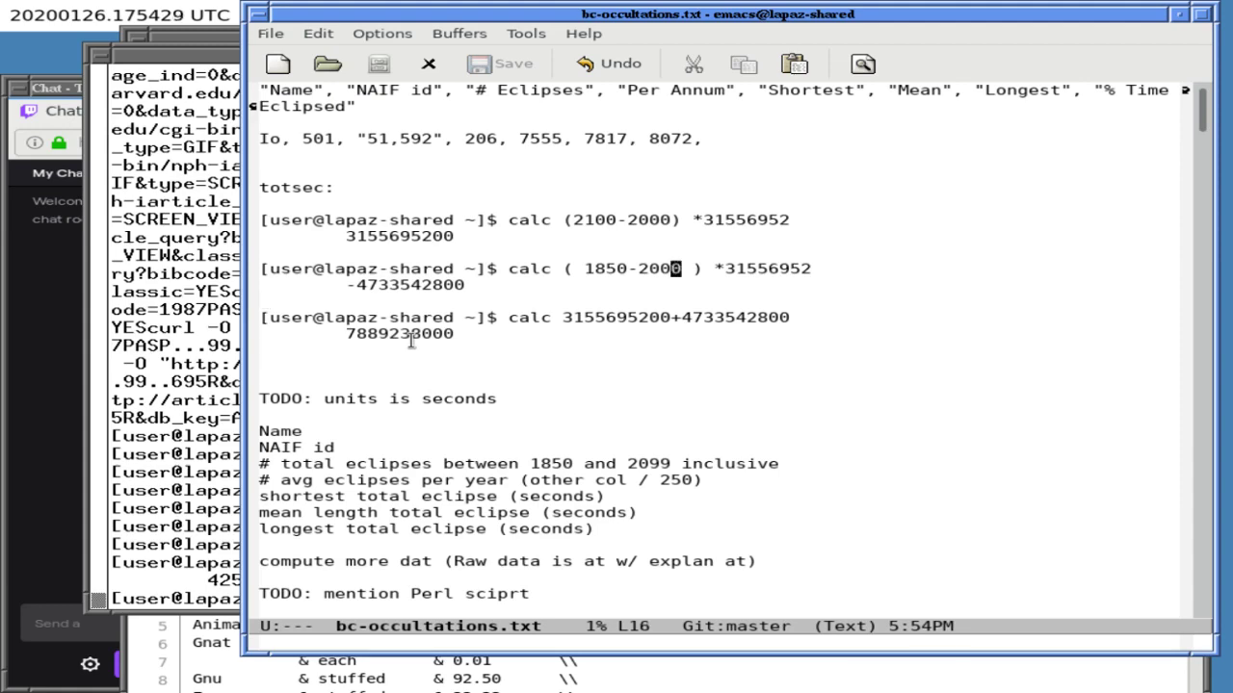
pyautogui.doubleClick(412, 335)
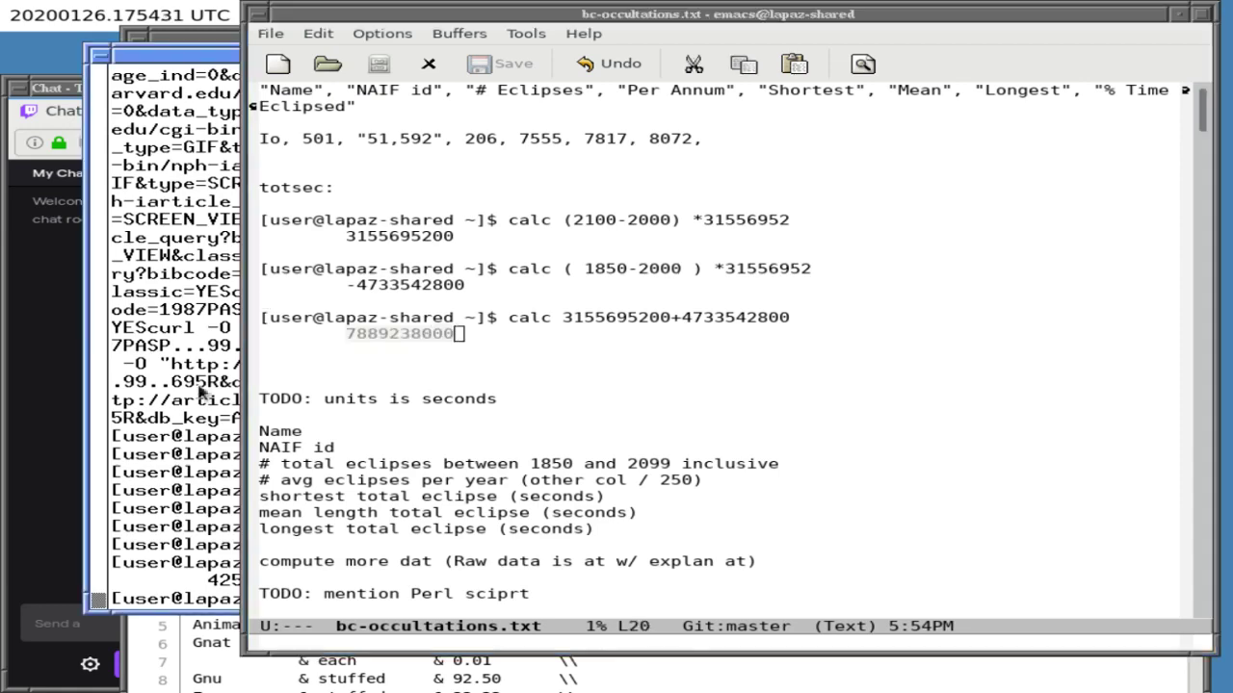
pyautogui.hotkey('alt', 'Tab')
pyautogui.middleClick(390, 379)
pyautogui.press('Return')
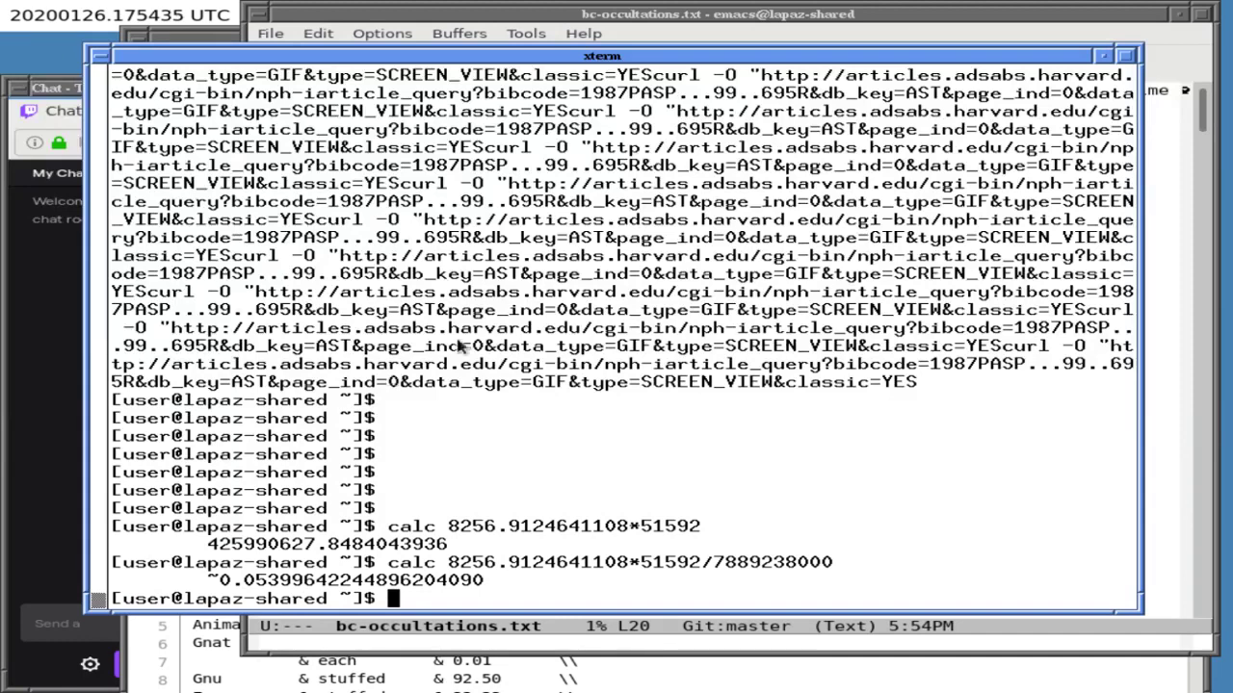
pyautogui.click(571, 43)
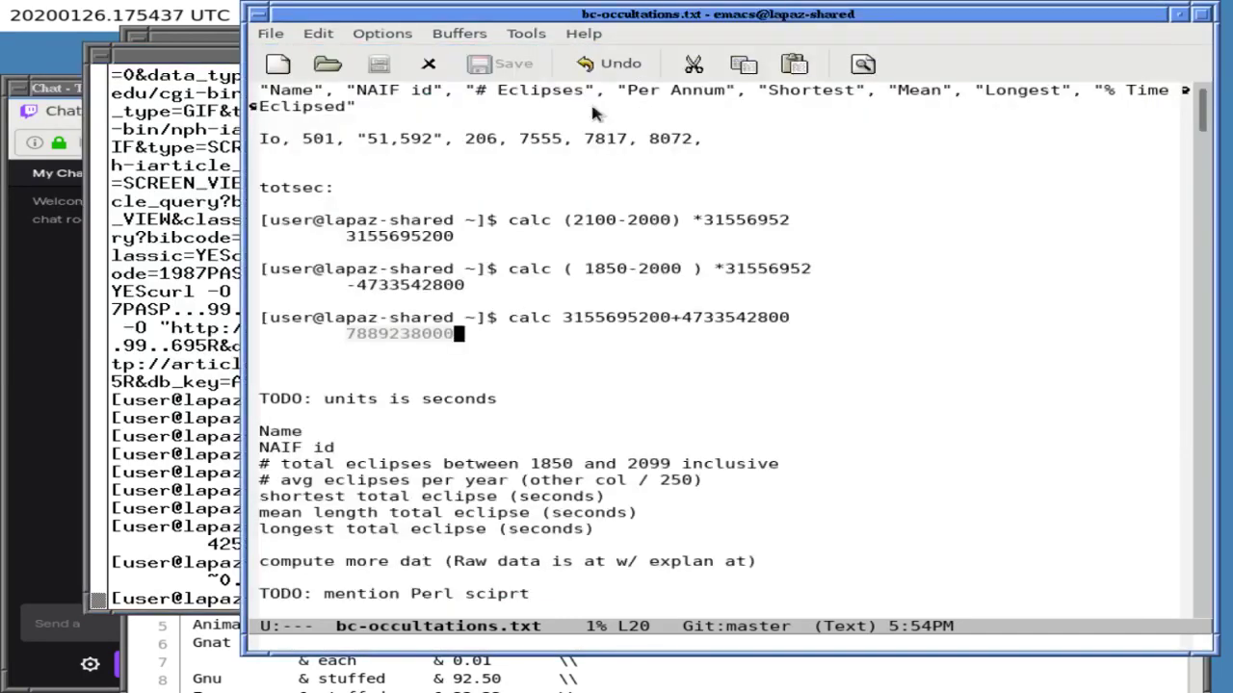
# - Append 5.4% to the end of the Io row in the notes
pyautogui.press('Up')
pyautogui.press('Up')
pyautogui.press('Up')
pyautogui.press('Up')
pyautogui.press('Up')
pyautogui.press('Up')
pyautogui.press('Up')
pyautogui.press('Up')
pyautogui.press('Up')
pyautogui.press('Up')
pyautogui.press('Up')
pyautogui.press('Left')
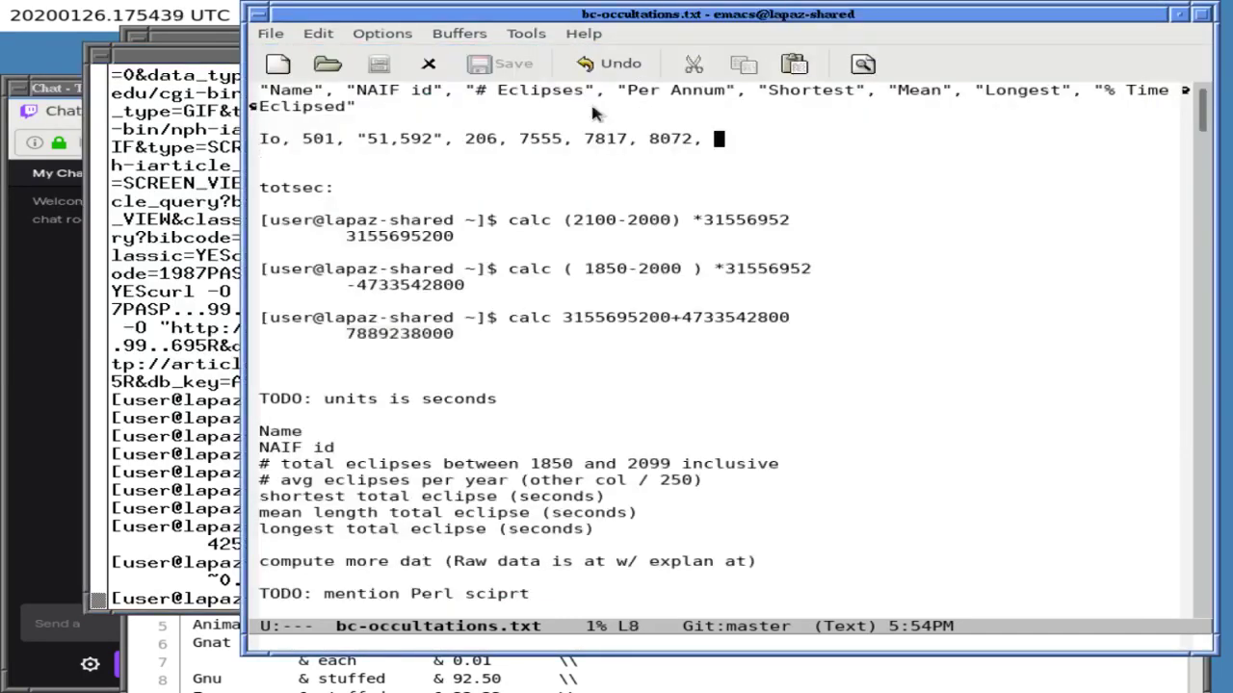
pyautogui.write('5.4%')
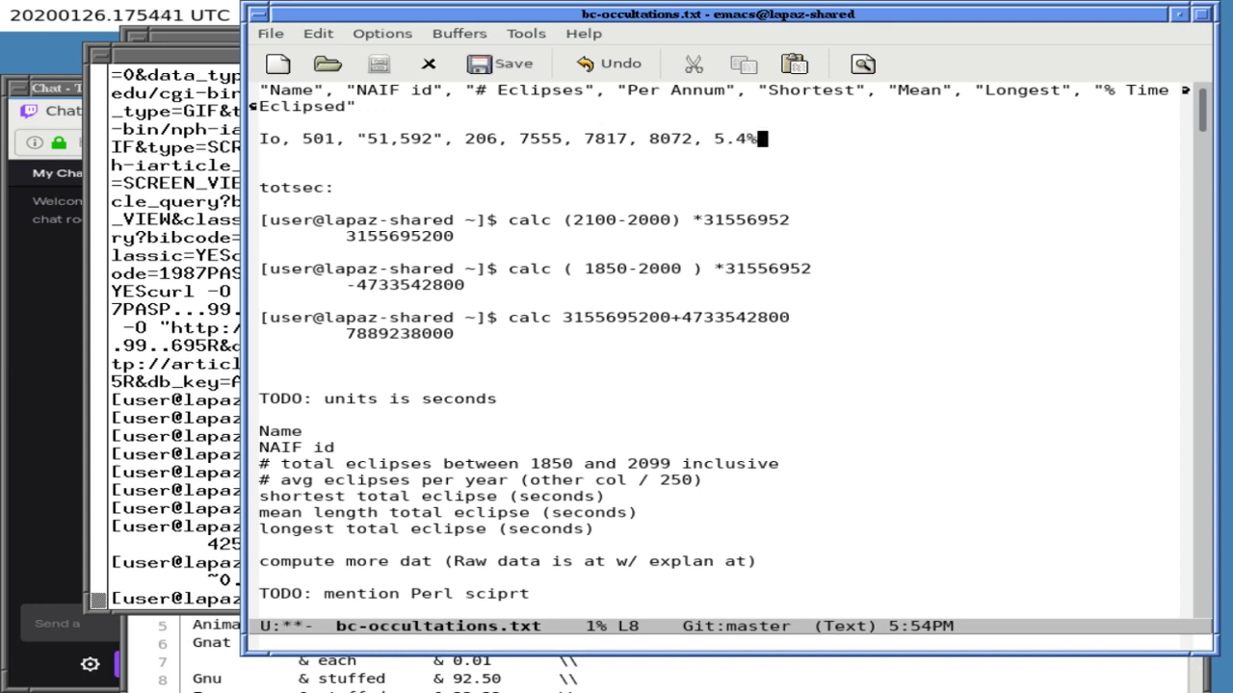
pyautogui.hotkey('ctrl', 'l')
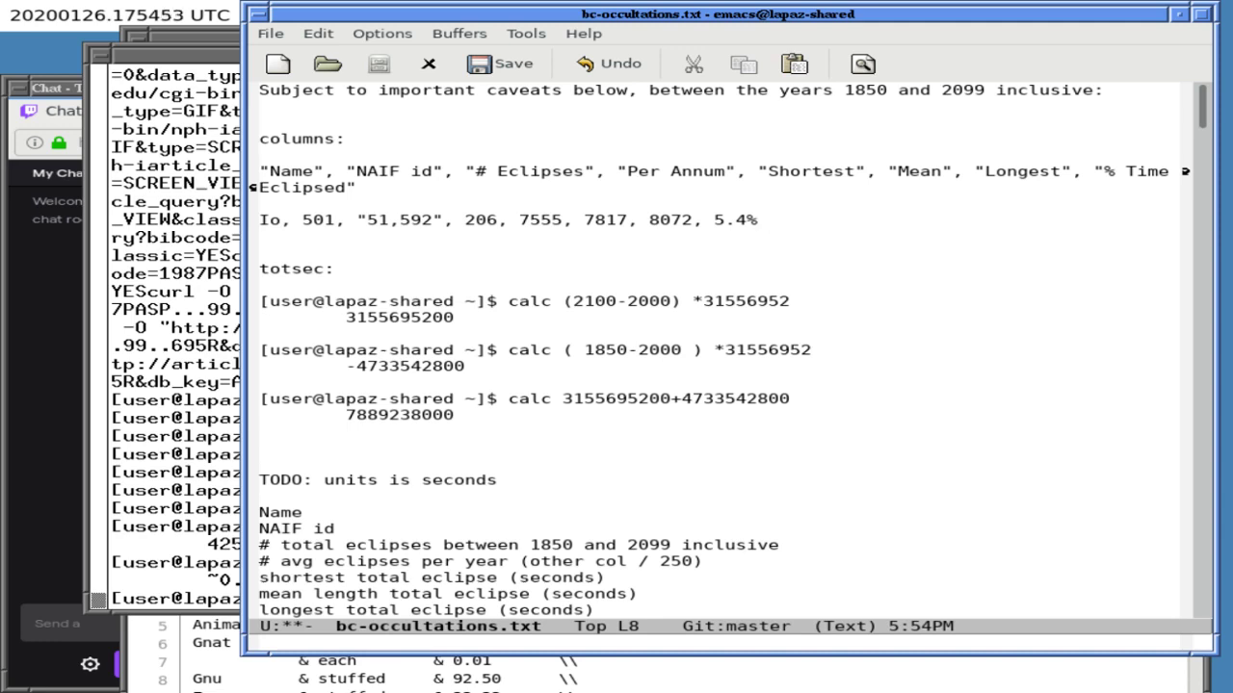
# - Add a top line 'doesn't really answer your question (butmay help)' and save the notes
pyautogui.press('Up')
pyautogui.press('Up')
pyautogui.press('Up')
pyautogui.press('Up')
pyautogui.press('Up')
pyautogui.press('Up')
pyautogui.press('Up')
pyautogui.press('Up')
pyautogui.press('Up')
pyautogui.press('Right')
pyautogui.press('Up')
pyautogui.press('Return')
pyautogui.press('Up')
pyautogui.write("doesn't real")
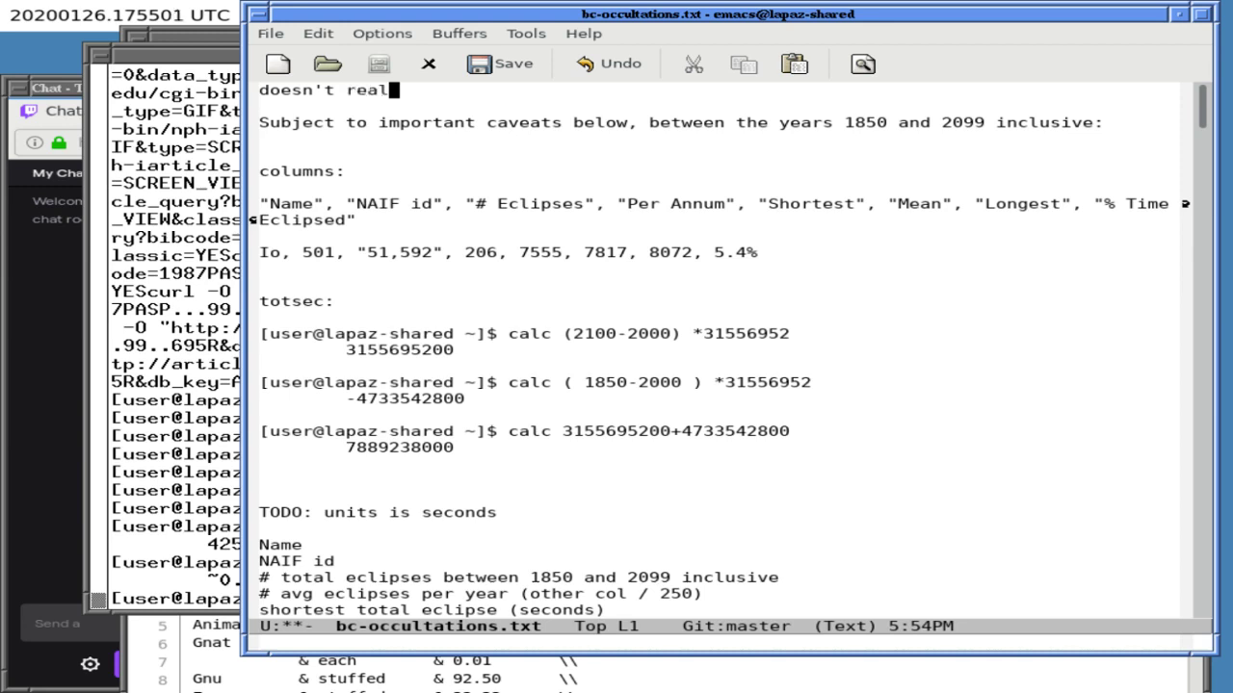
pyautogui.write('ly answer your question')
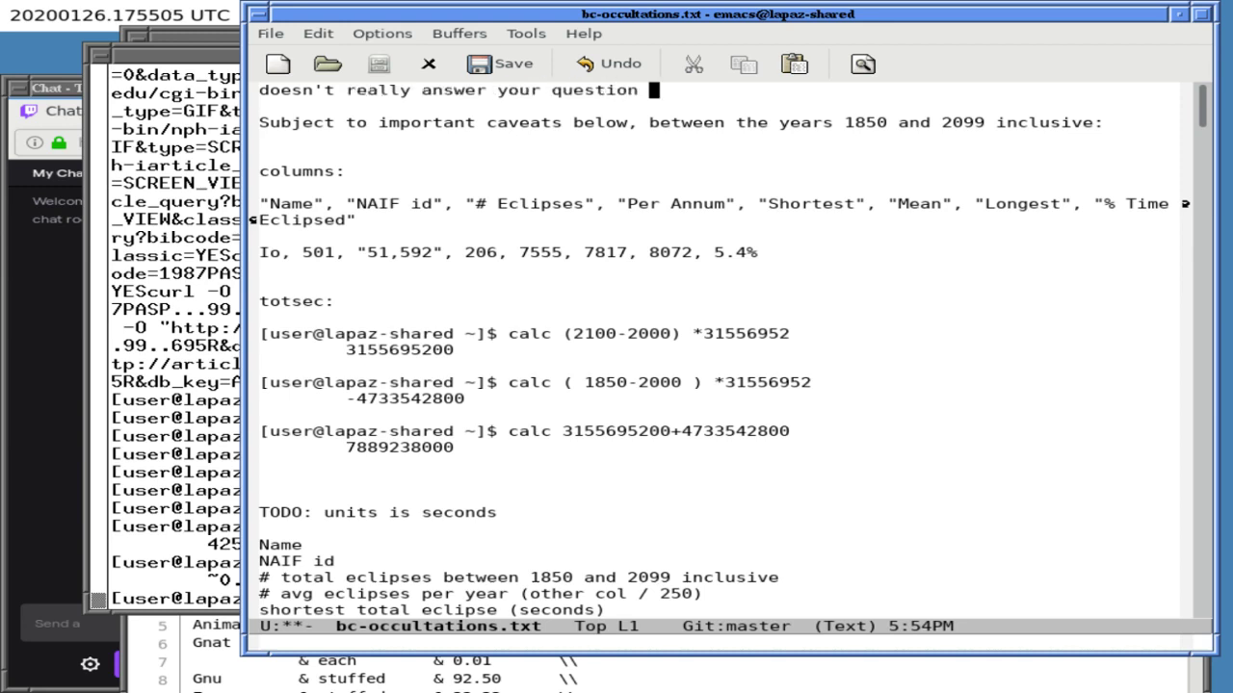
pyautogui.write(' (bt')
pyautogui.press('BackSpace')
pyautogui.press('BackSpace')
pyautogui.write('utmay help)')
pyautogui.press('Down')
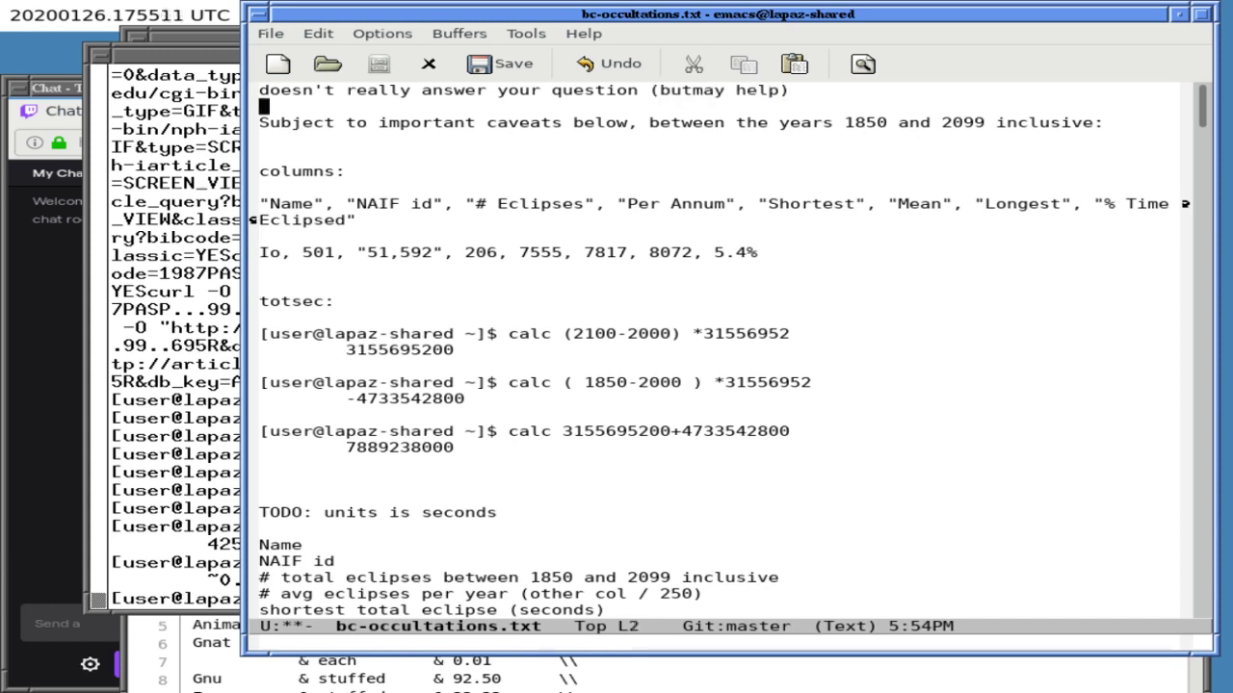
pyautogui.hotkey('ctrl', 'x')
pyautogui.hotkey('ctrl', 's')
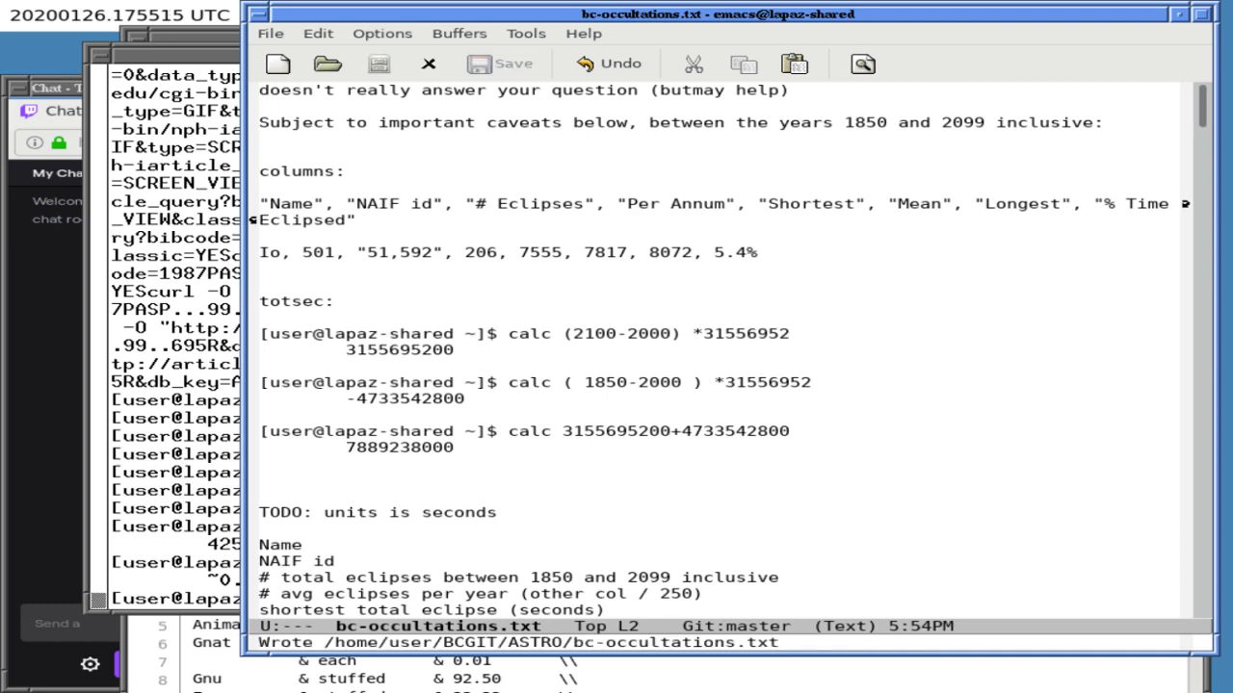
# - Add a 'mentions streamings' line below it and save the notes file again
pyautogui.press('Return')
pyautogui.press('Return')
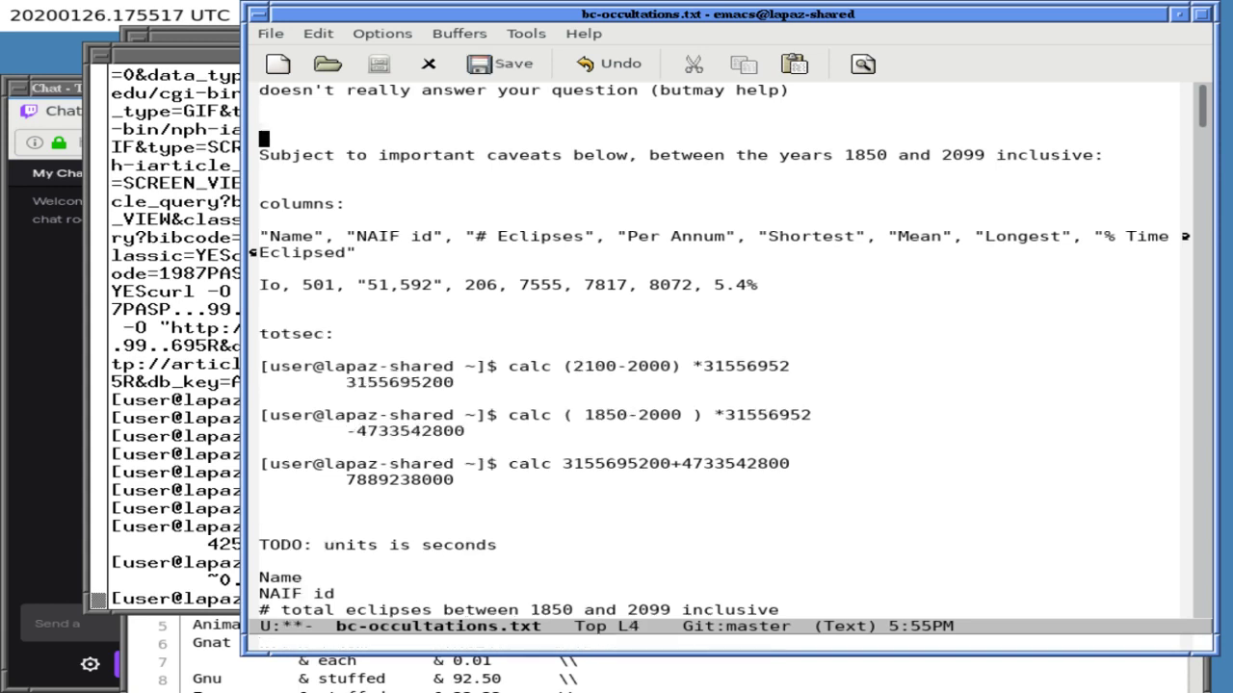
pyautogui.press('Up')
pyautogui.write('mentions streamings')
pyautogui.press('Down')
pyautogui.hotkey('ctrl', 'x')
pyautogui.hotkey('ctrl', 's')
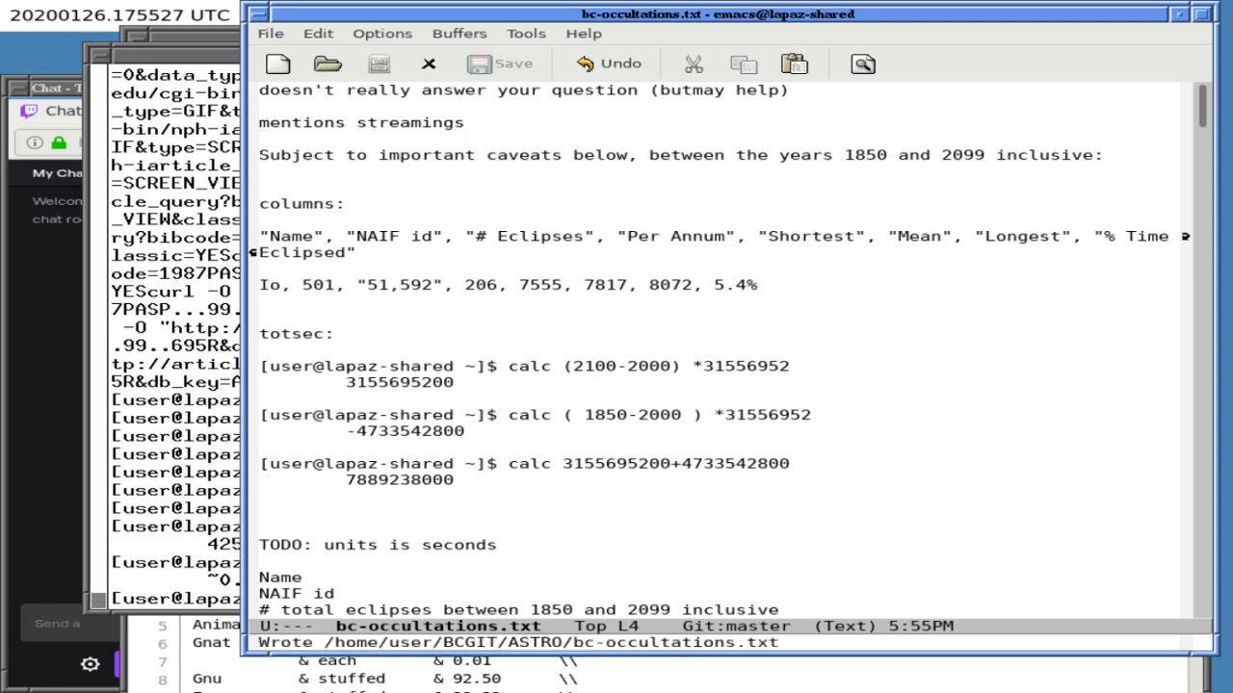
pyautogui.press('Down')
pyautogui.press('Down')
pyautogui.press('Down')
pyautogui.press('Down')
pyautogui.press('Down')
pyautogui.press('Down')
pyautogui.press('Down')
pyautogui.press('Down')
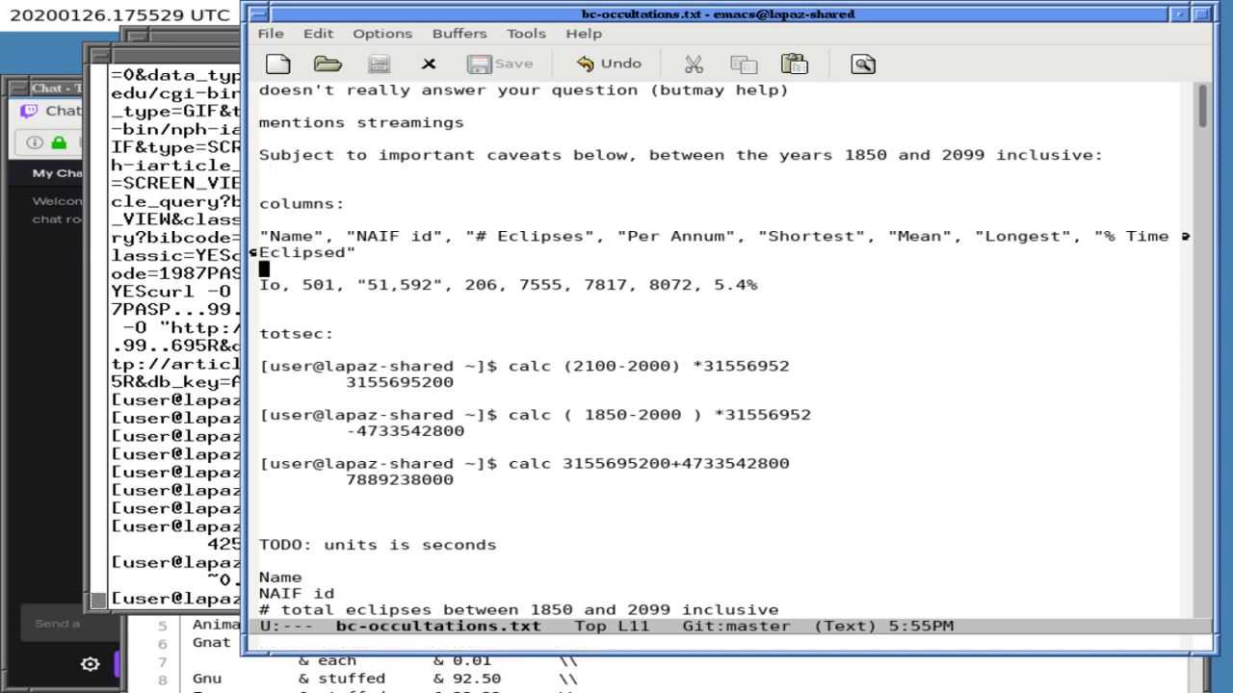
pyautogui.hotkey('ctrl', 'x')
pyautogui.hotkey('ctrl', 's')
pyautogui.press('Up')
pyautogui.press('Up')
pyautogui.press('Up')
pyautogui.hotkey('ctrl', 'x')
# - Switch Emacs to a temp.csv buffer and split the frame into two windows
pyautogui.write('btet')
pyautogui.press('BackSpace')
pyautogui.write('mp.csv')
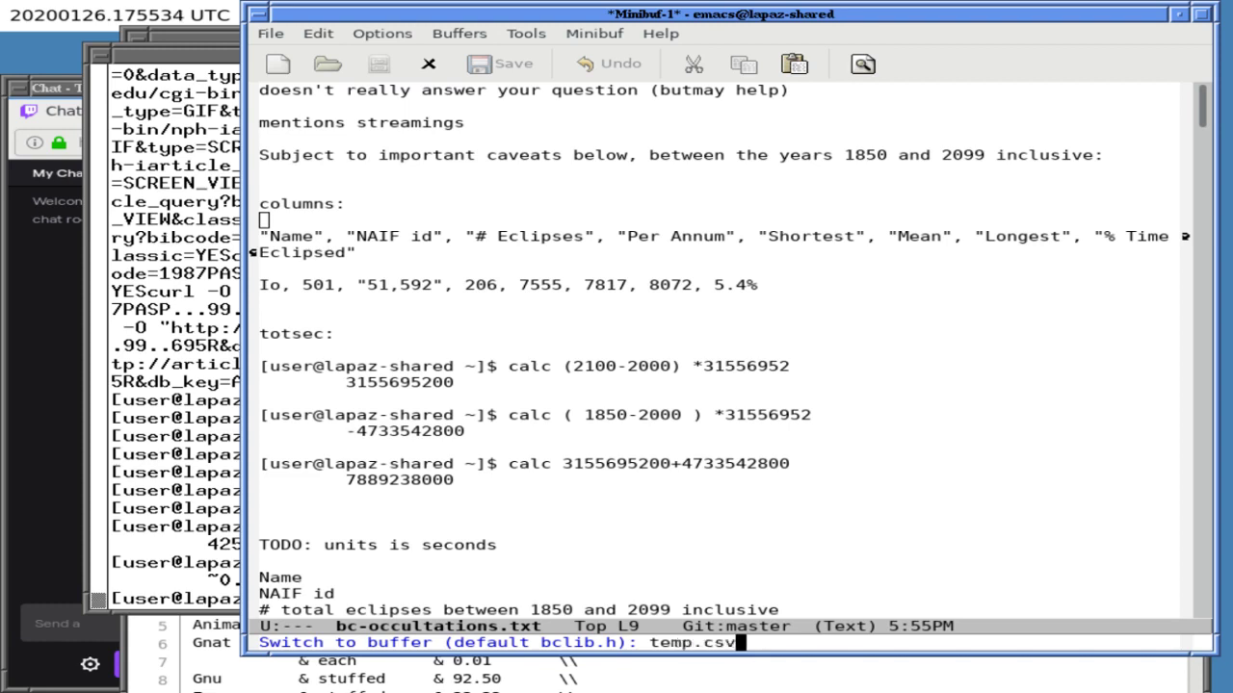
pyautogui.press('Return')
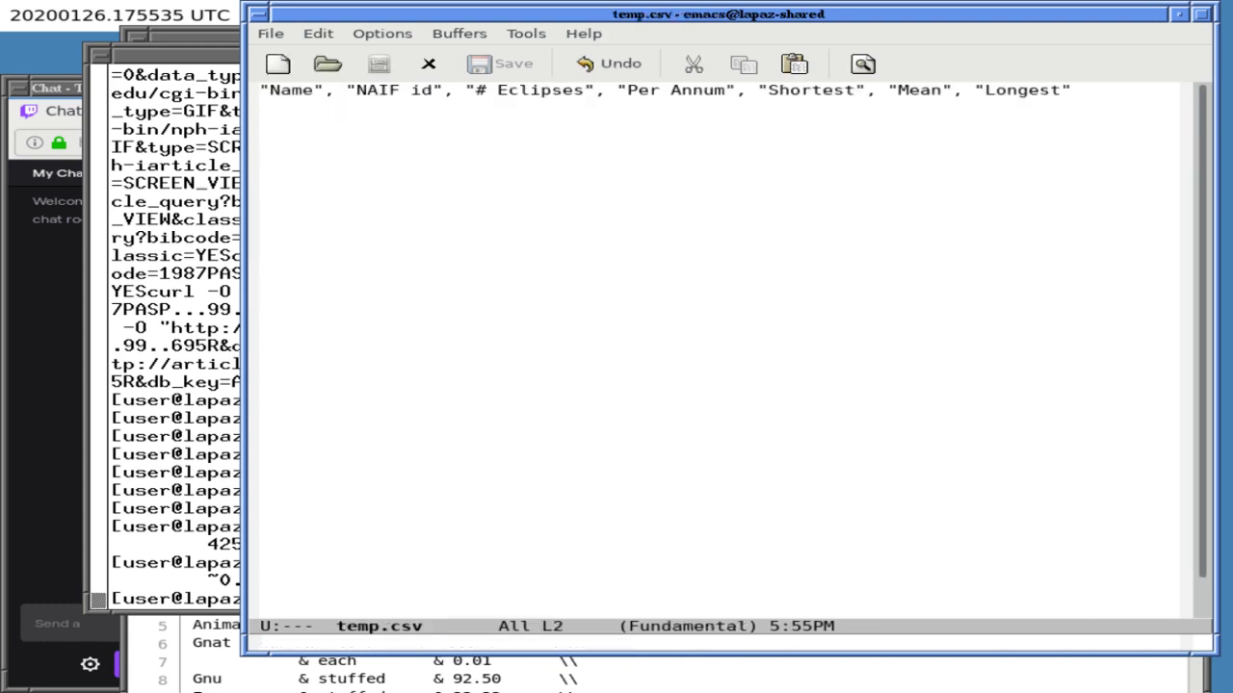
pyautogui.hotkey('ctrl', 'x')
pyautogui.press('2')
# - Copy the Io data row from the notes into temp.csv below the header and save it
pyautogui.hotkey('ctrl', 'x')
pyautogui.press('b')
pyautogui.press('Return')
pyautogui.press('Down')
pyautogui.press('Down')
pyautogui.press('Down')
pyautogui.hotkey('ctrl', 'k')
pyautogui.hotkey('ctrl', 'k')
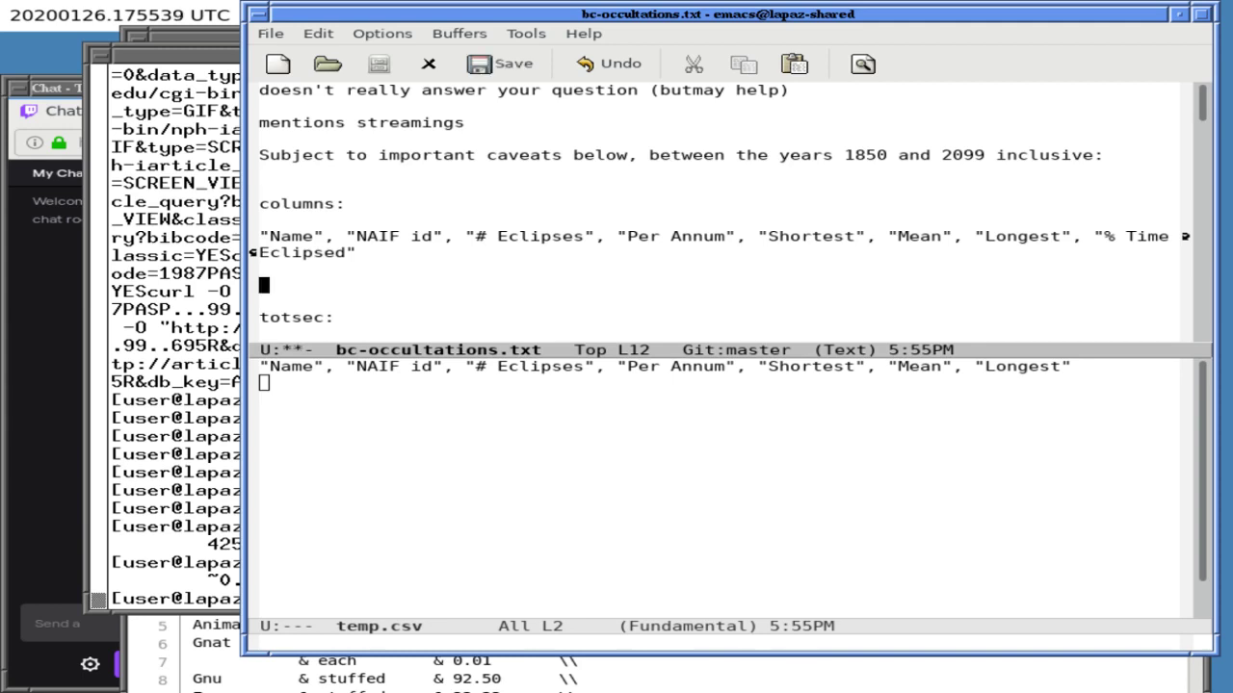
pyautogui.hotkey('ctrl', 'y')
pyautogui.hotkey('ctrl', 'x')
pyautogui.press('o')
pyautogui.press('Return')
pyautogui.hotkey('ctrl', 'y')
pyautogui.hotkey('ctrl', 'x')
pyautogui.hotkey('ctrl', 's')
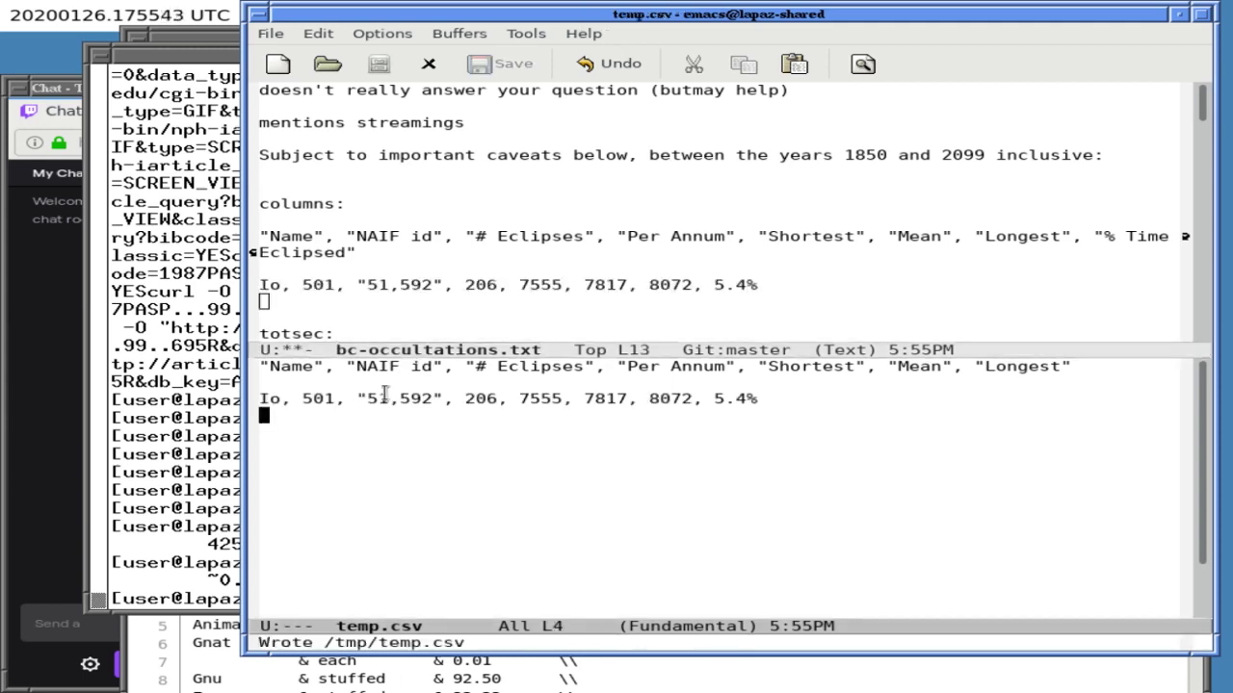
pyautogui.click(241, 390)
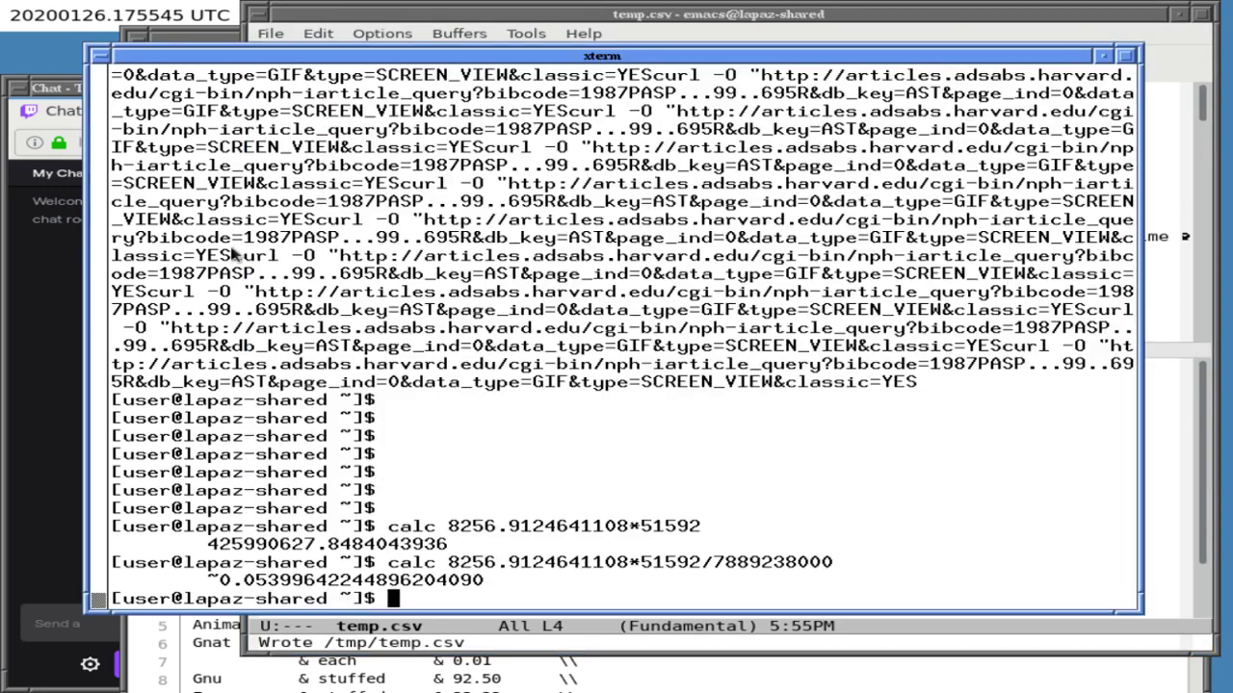
pyautogui.hotkey('alt', 'Tab')
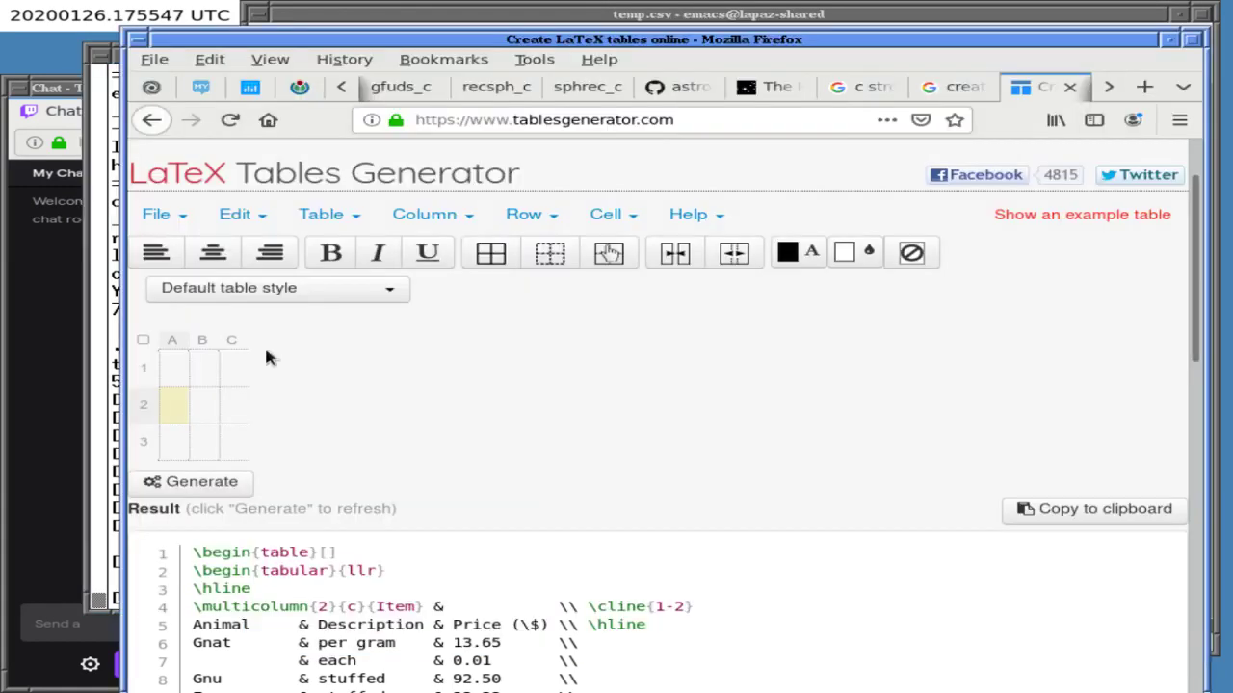
# - Open the Tables Generator's Import CSV file dialog and its file chooser
pyautogui.click(159, 216)
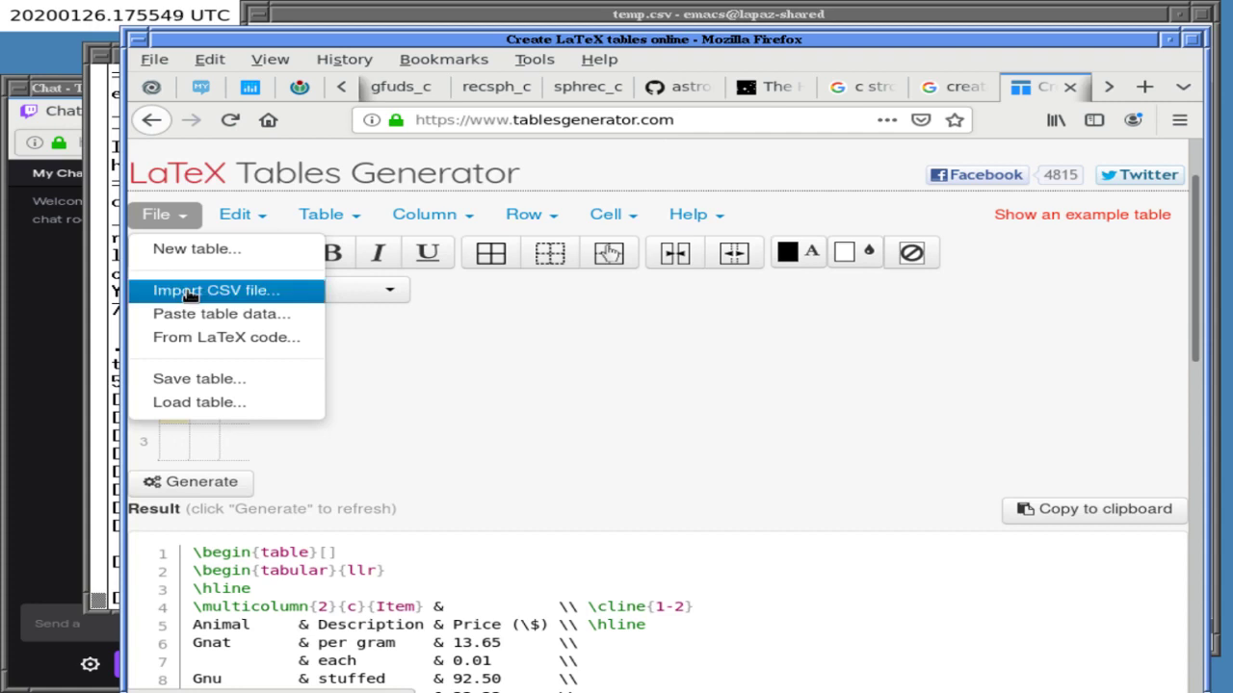
pyautogui.click(198, 289)
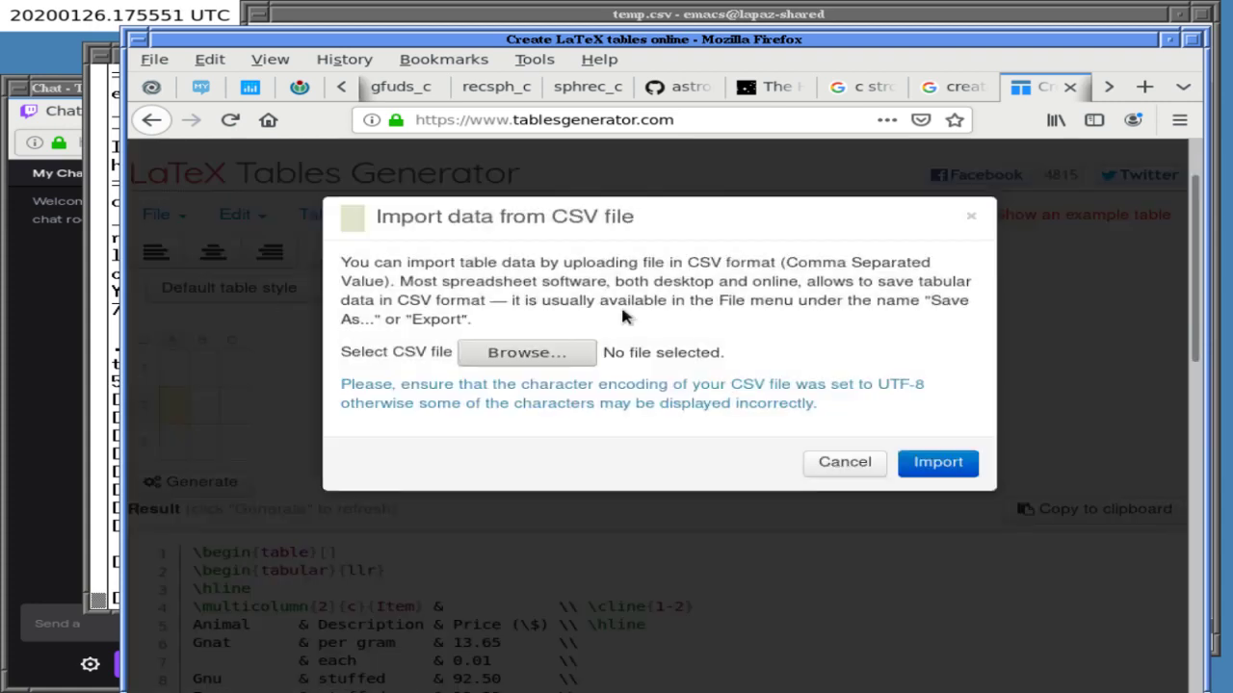
pyautogui.click(539, 354)
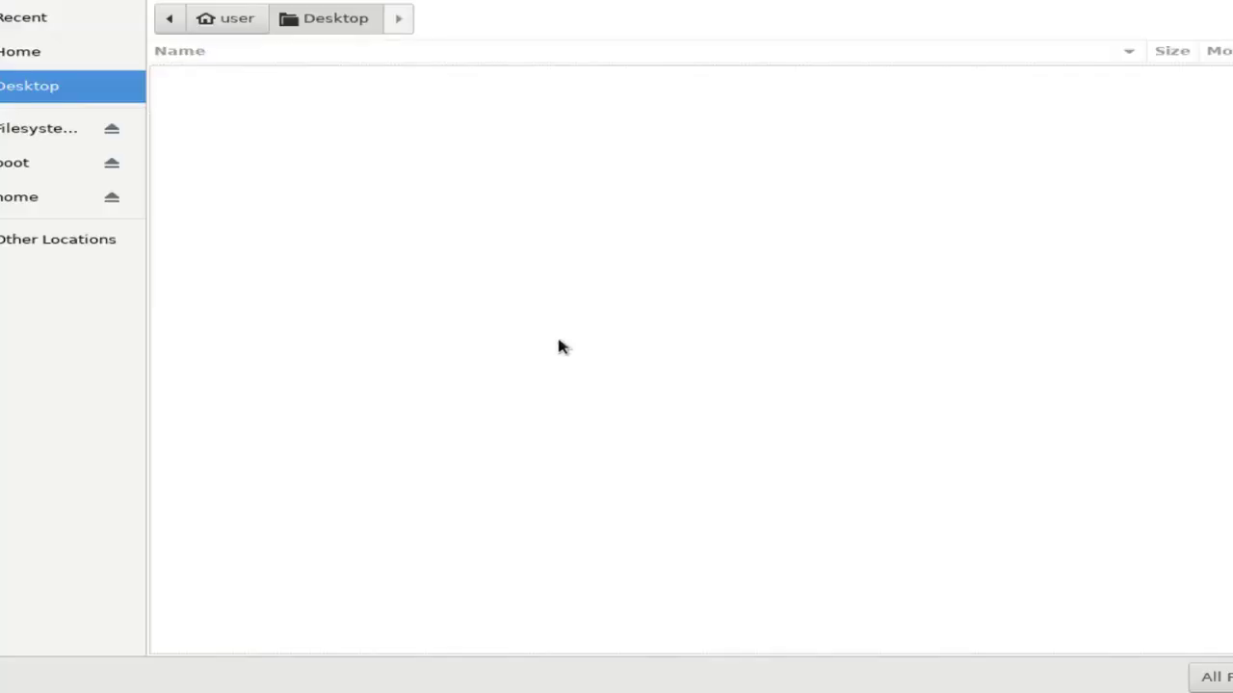
# - Choose /tmp/temp.csv in the file chooser as the CSV to import
pyautogui.write('te')
pyautogui.press('BackSpace')
pyautogui.press('BackSpace')
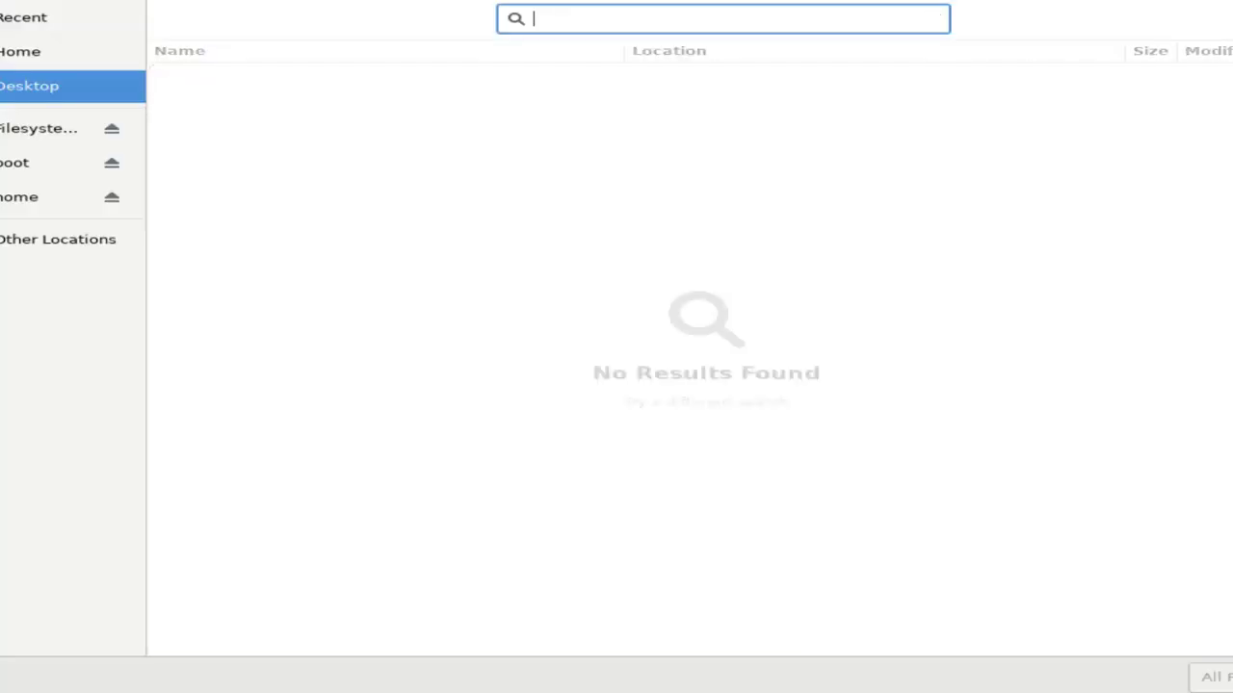
pyautogui.write('/tmp/tesmp')
pyautogui.press('BackSpace')
pyautogui.press('BackSpace')
pyautogui.press('BackSpace')
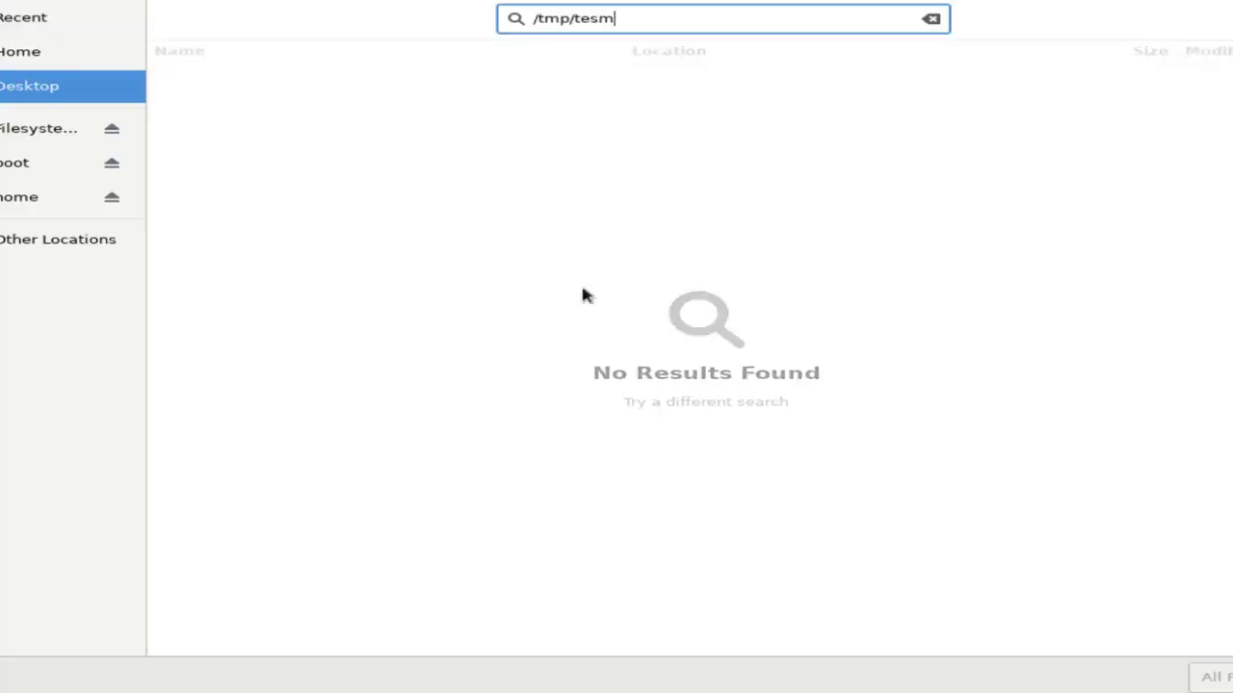
pyautogui.write('mp.csv')
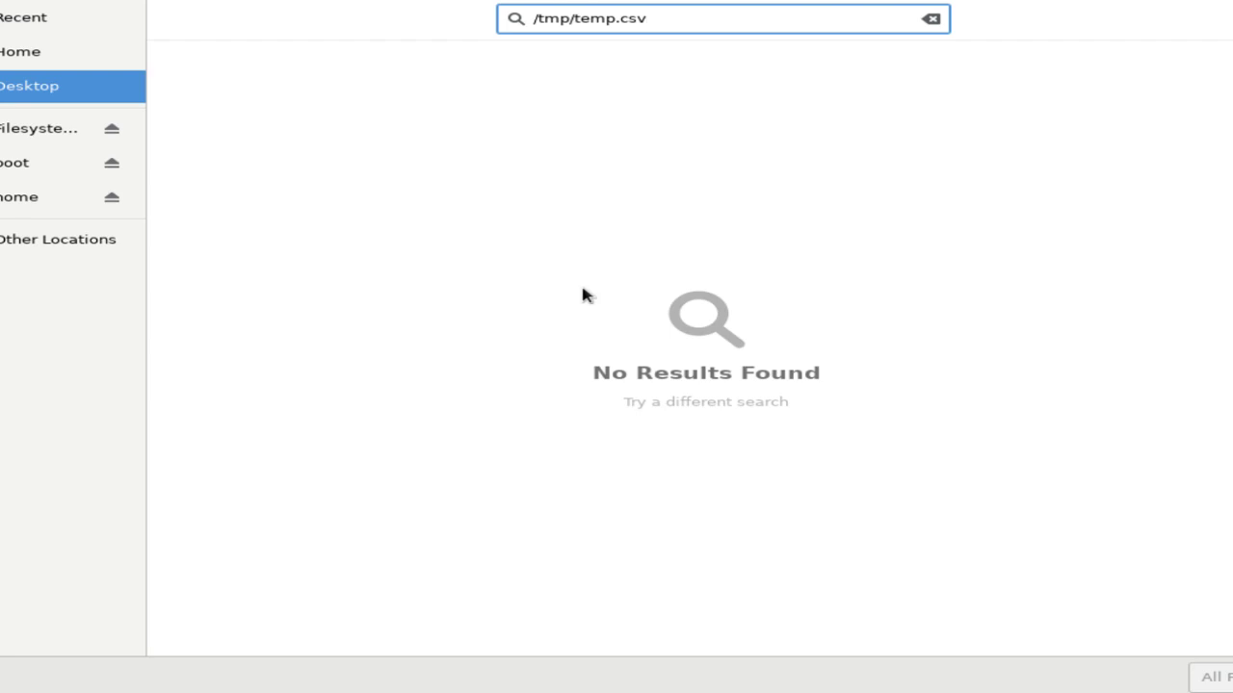
pyautogui.press('BackSpace')
pyautogui.press('BackSpace')
pyautogui.press('BackSpace')
pyautogui.press('BackSpace')
pyautogui.press('BackSpace')
pyautogui.press('BackSpace')
pyautogui.press('BackSpace')
pyautogui.press('BackSpace')
pyautogui.press('BackSpace')
pyautogui.press('BackSpace')
pyautogui.press('BackSpace')
pyautogui.press('BackSpace')
pyautogui.press('BackSpace')
pyautogui.write('/tmp/')
pyautogui.click(62, 139)
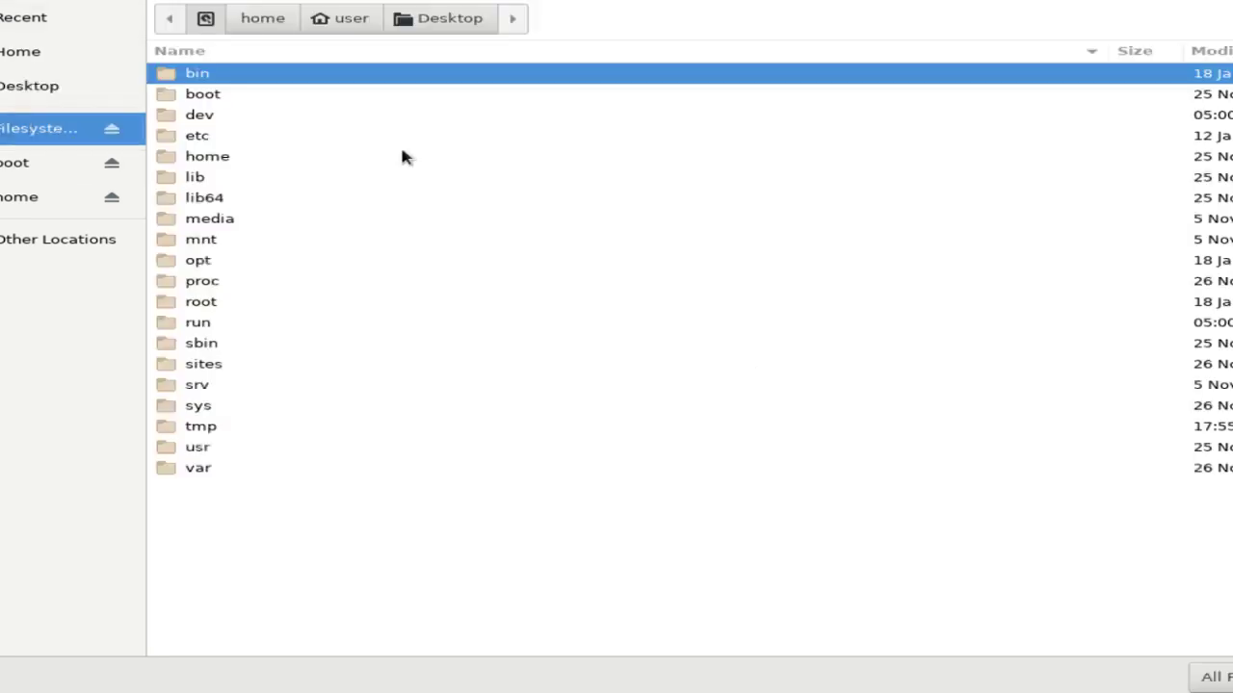
pyautogui.write('/tmp/temp.csv.cs')
pyautogui.press('BackSpace')
pyautogui.press('BackSpace')
pyautogui.press('BackSpace')
pyautogui.press('Return')
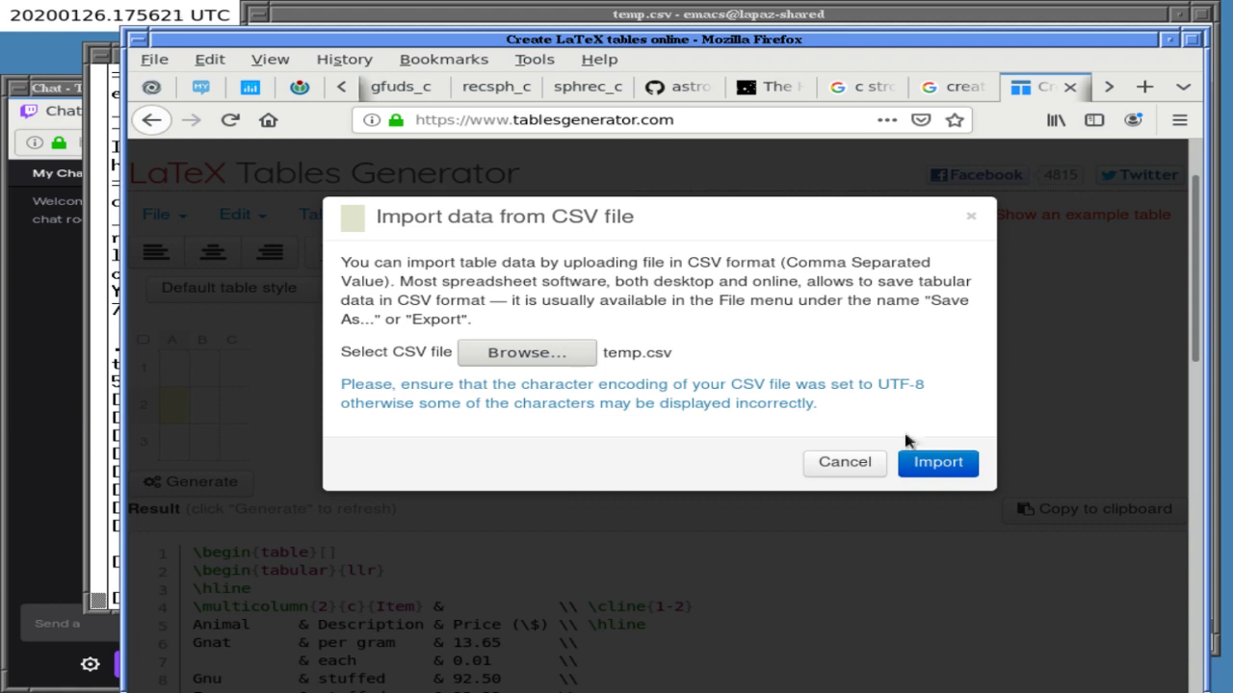
# - Import temp.csv into the table and try breaking the Per Annum header over two lines
pyautogui.click(920, 460)
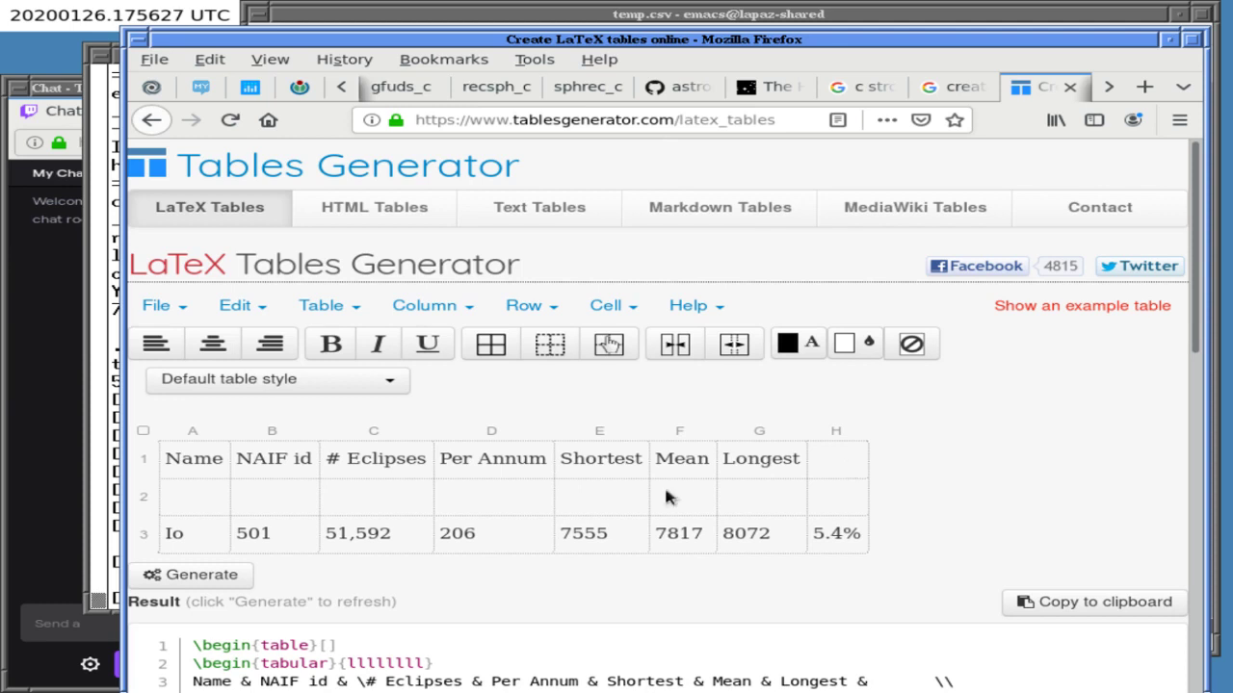
pyautogui.scroll(-2, 1174, 328)
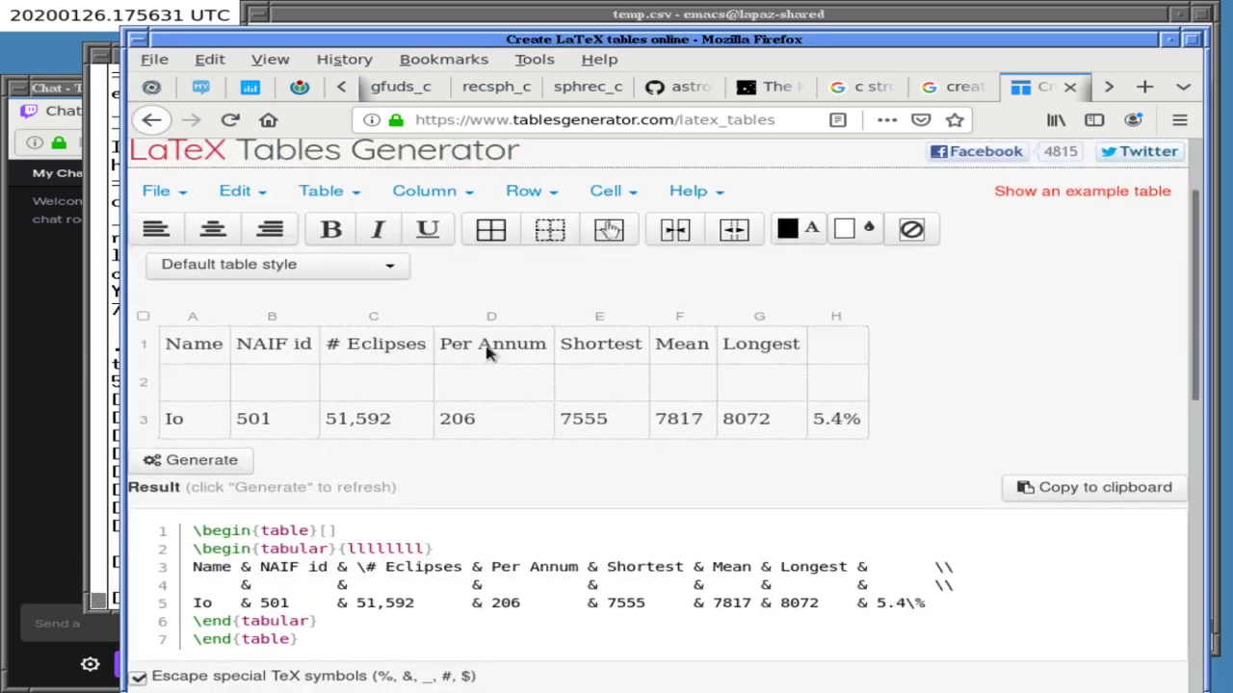
pyautogui.click(477, 350)
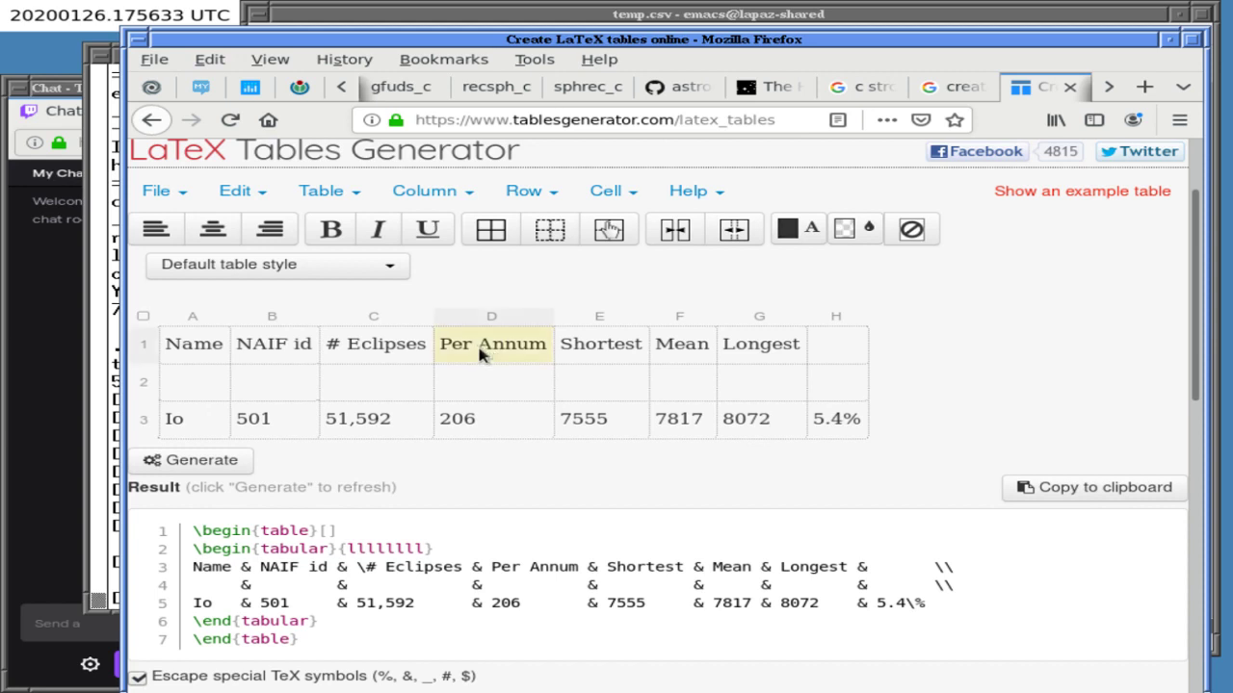
pyautogui.doubleClick(481, 351)
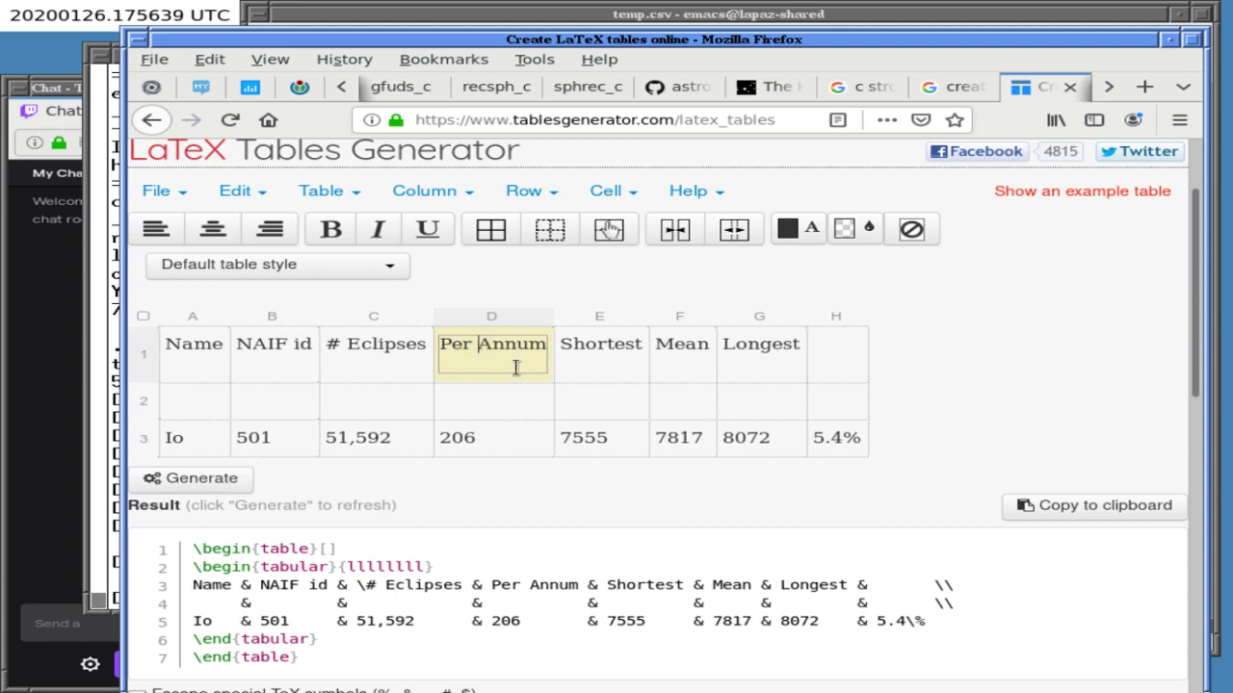
pyautogui.press('BackSpace')
pyautogui.hotkey('shift', 'Return')
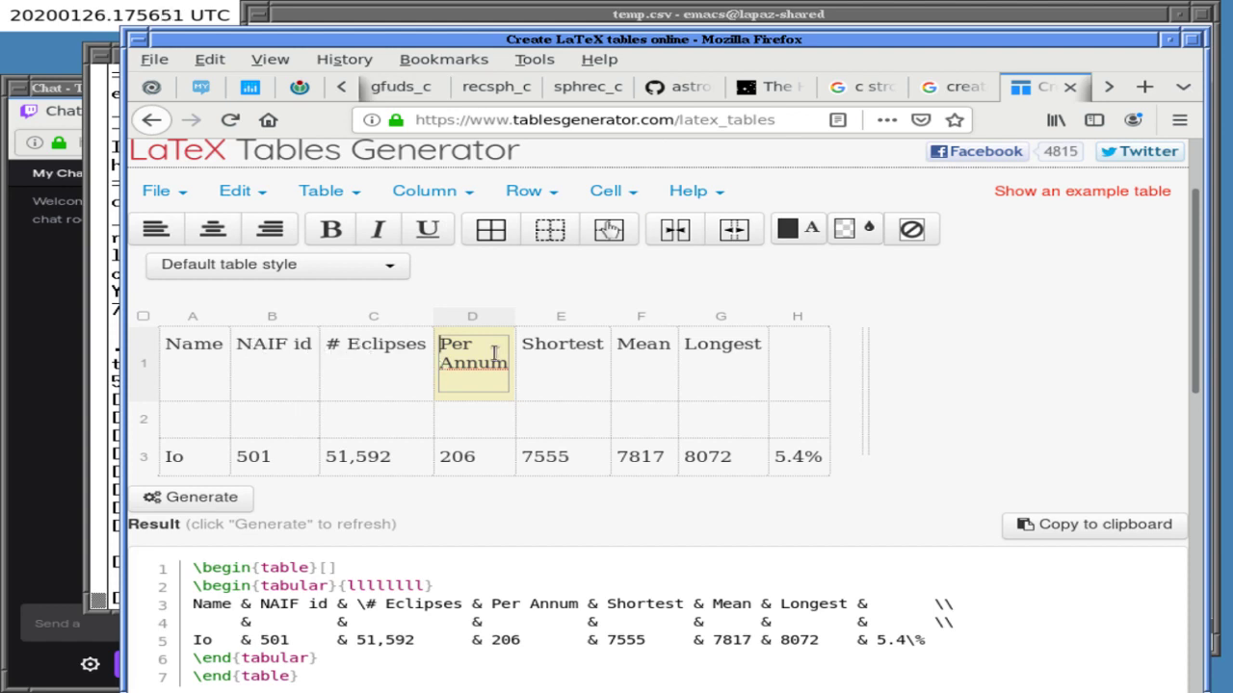
pyautogui.click(542, 347)
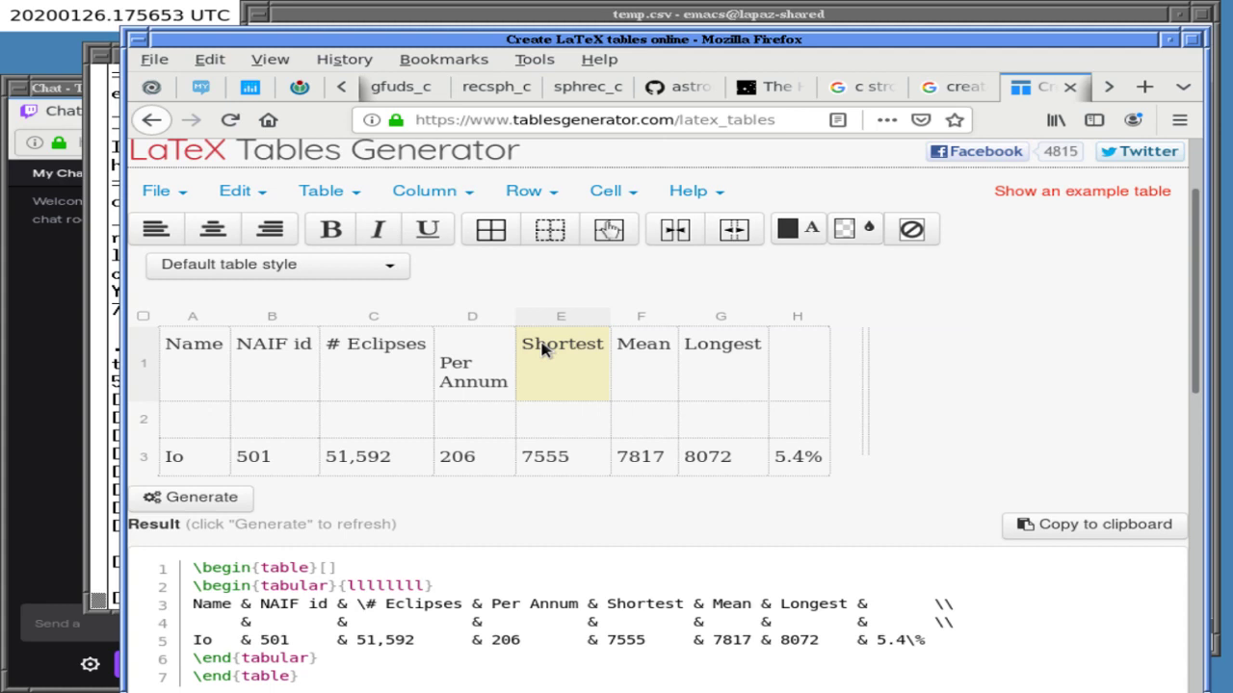
# - Retype header cell D1 as PerAnnum
pyautogui.click(495, 352)
pyautogui.press('Tab')
pyautogui.click(444, 366)
pyautogui.press('BackSpace')
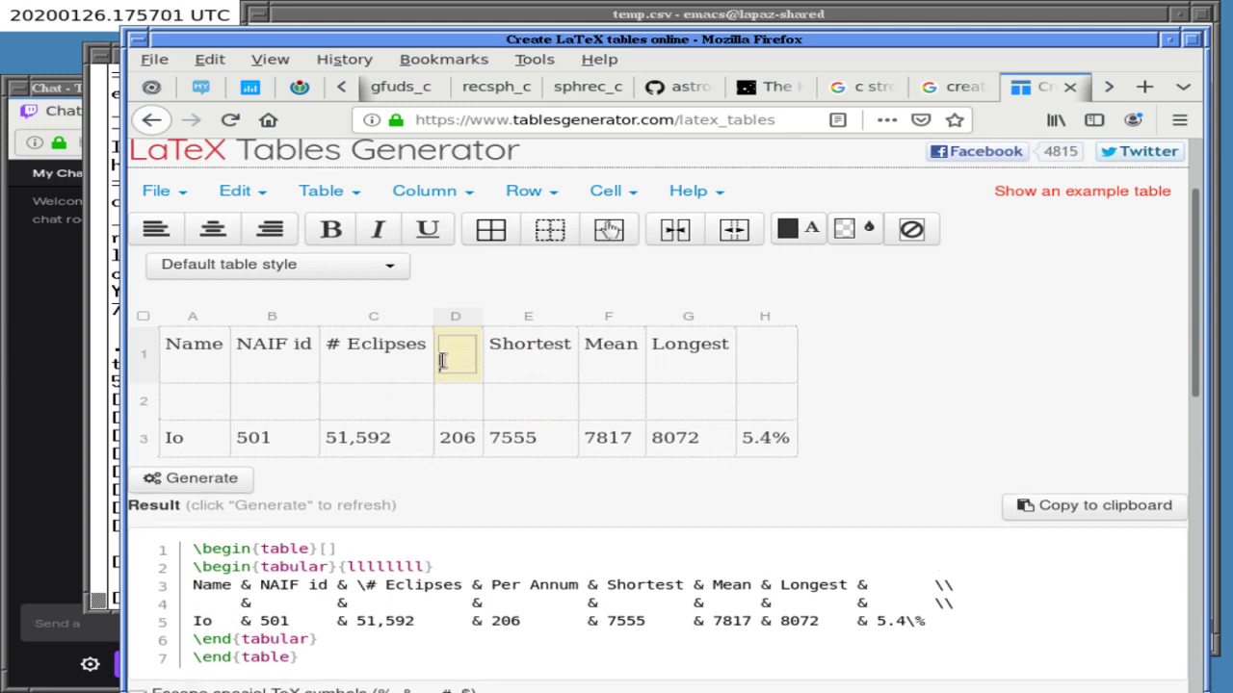
pyautogui.write('PerAnn')
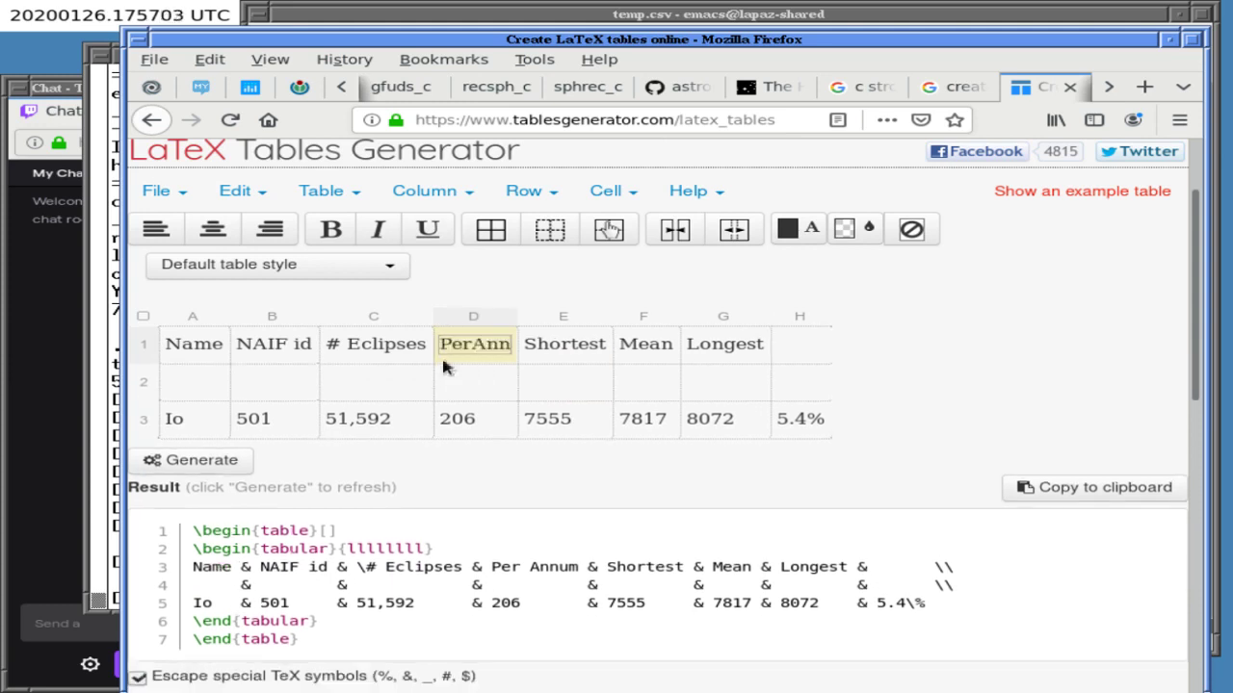
pyautogui.write('um')
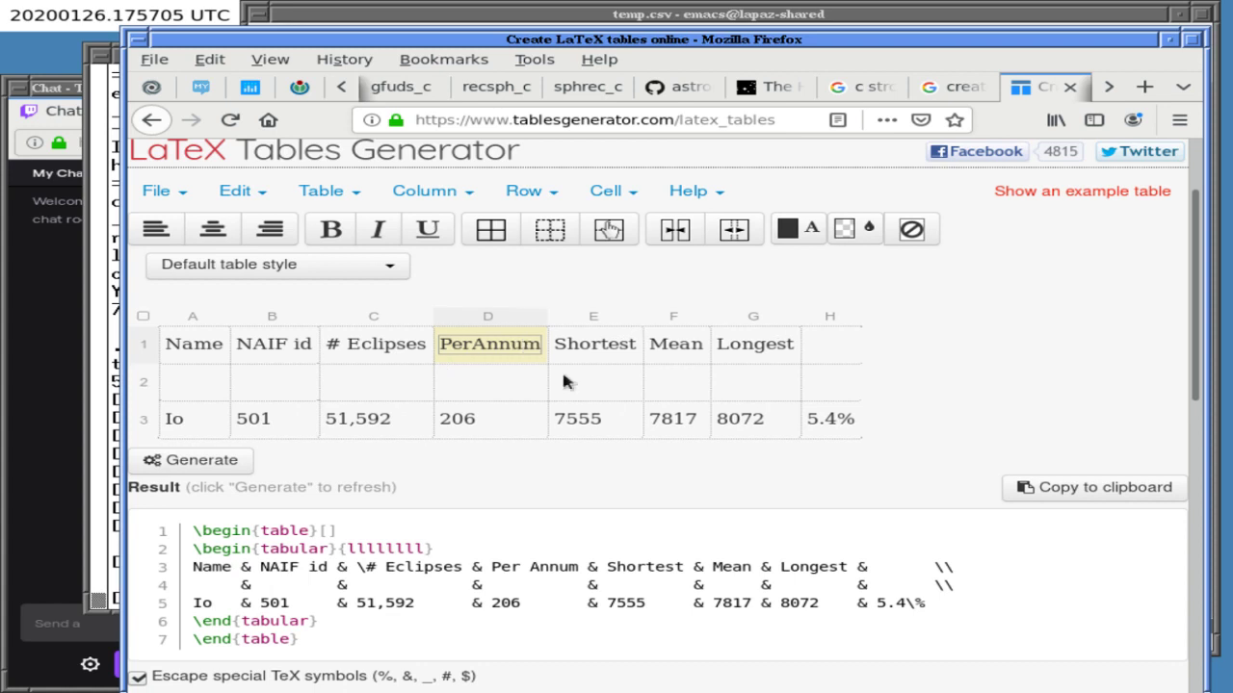
# - Add (sec) on a second line of the Shortest header and centre it
pyautogui.click(832, 366)
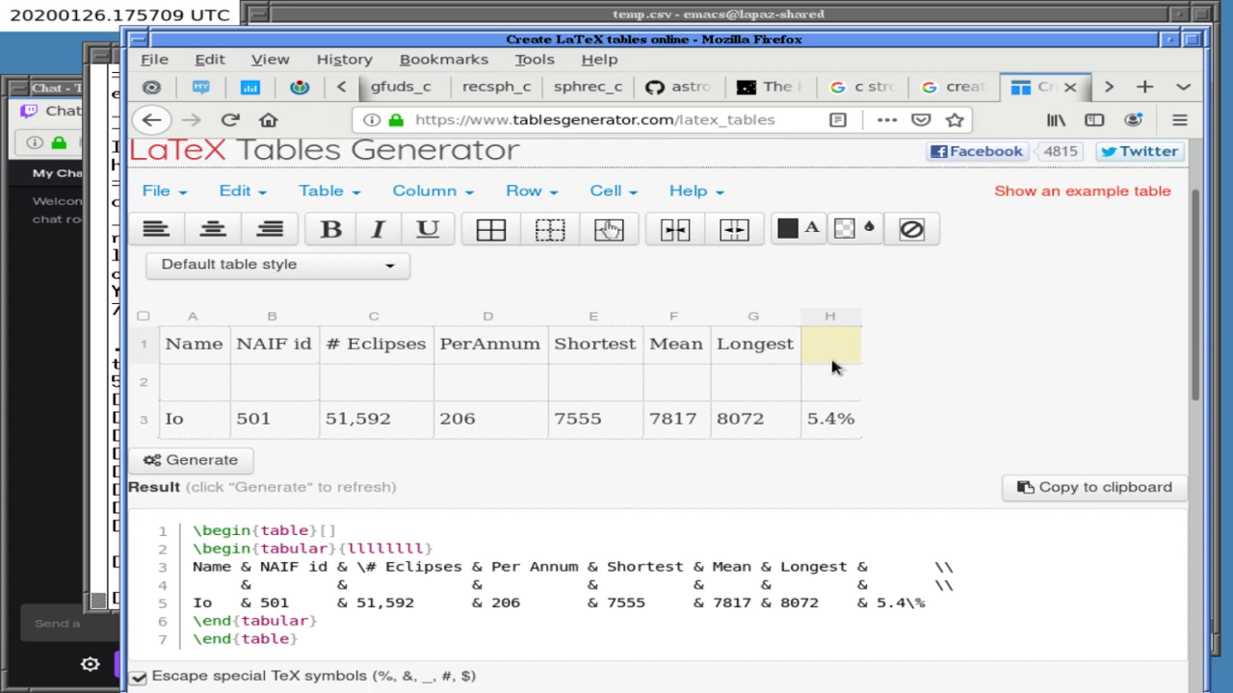
pyautogui.click(626, 350)
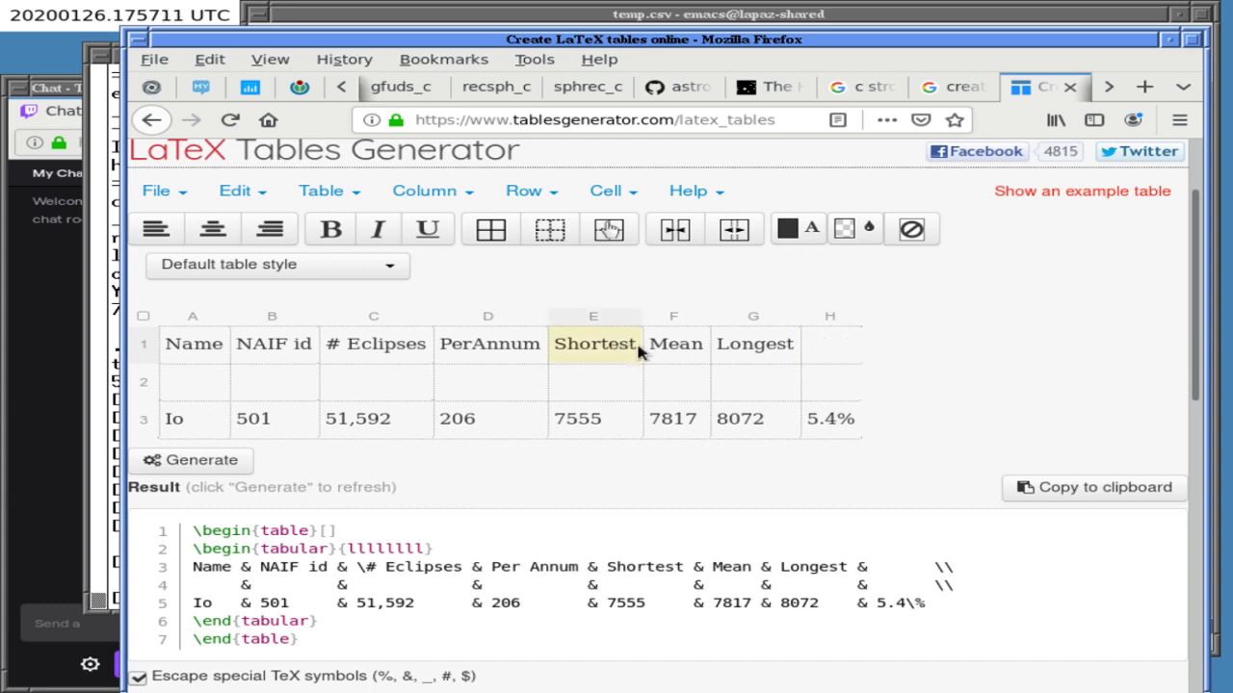
pyautogui.doubleClick(631, 344)
pyautogui.press('Return')
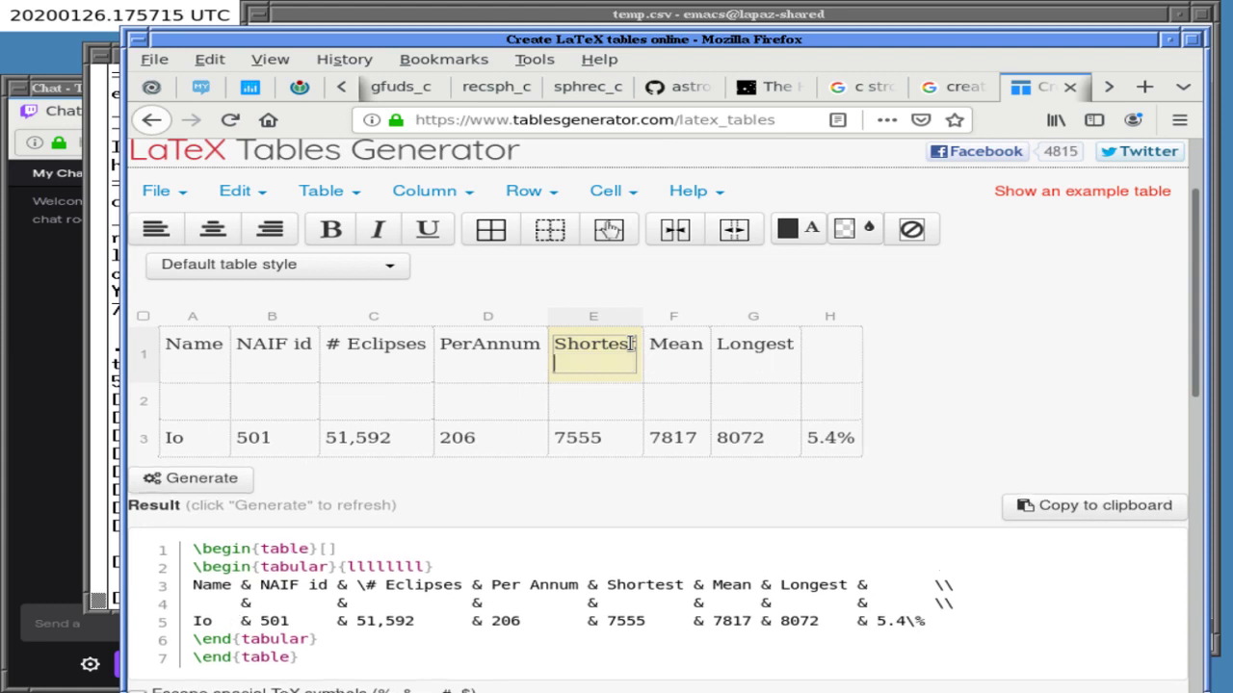
pyautogui.write('(sec)')
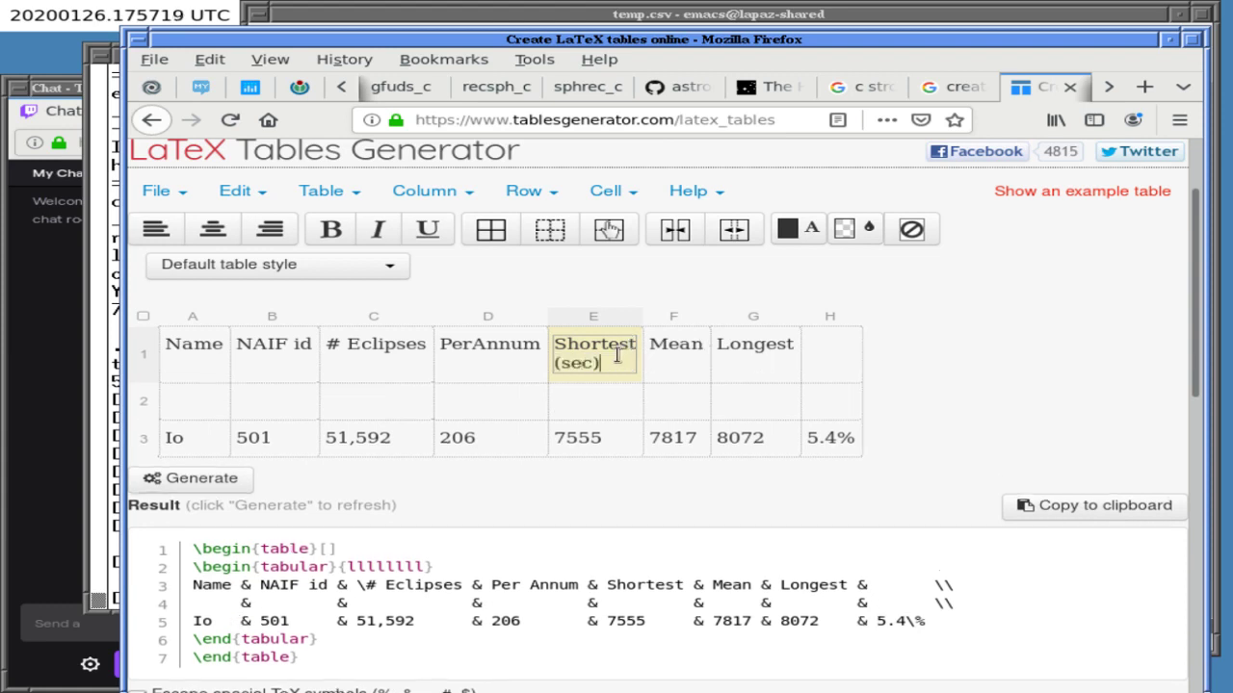
pyautogui.hotkey('shift', 'Home')
pyautogui.hotkey('shift', 'Up')
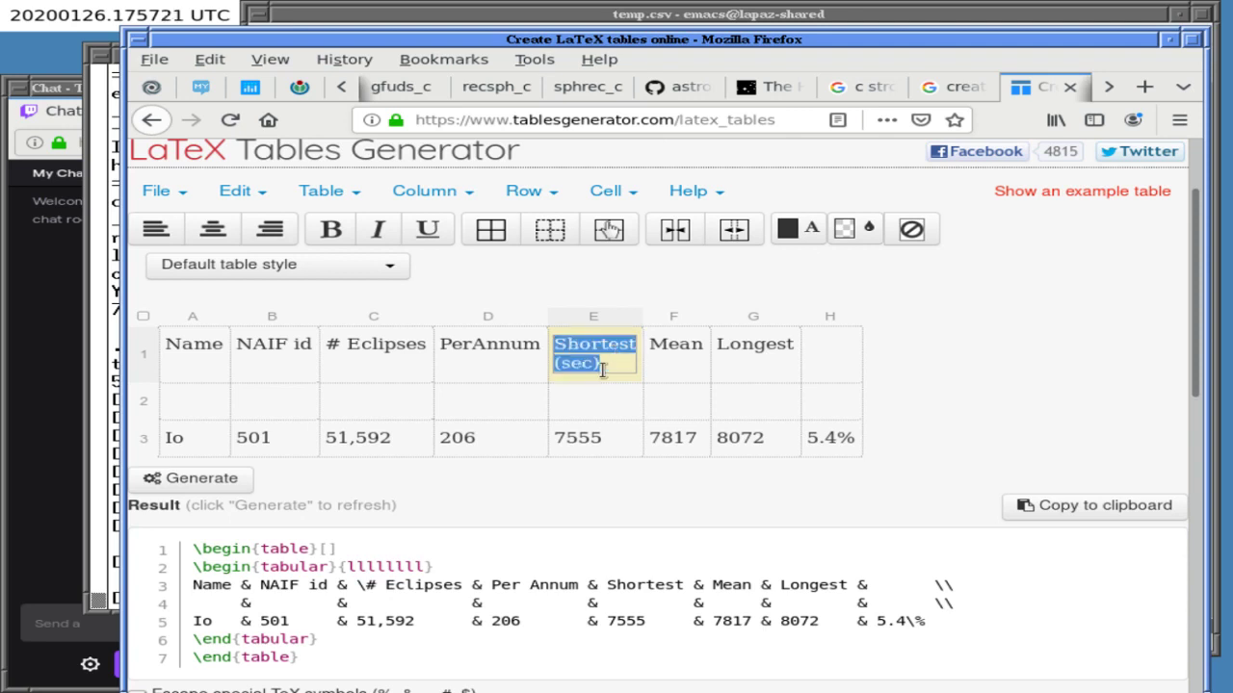
pyautogui.click(214, 230)
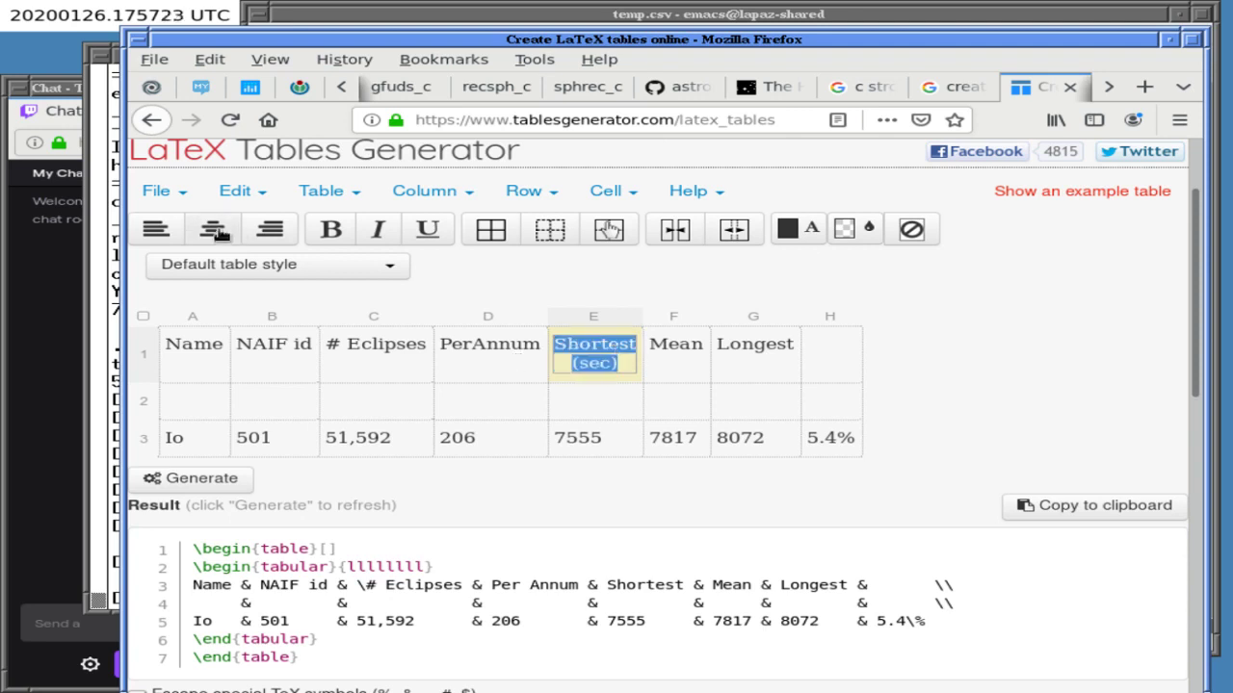
# - Split PerAnnum back into Per Annum and add (sec) under the Mean header
pyautogui.click(481, 361)
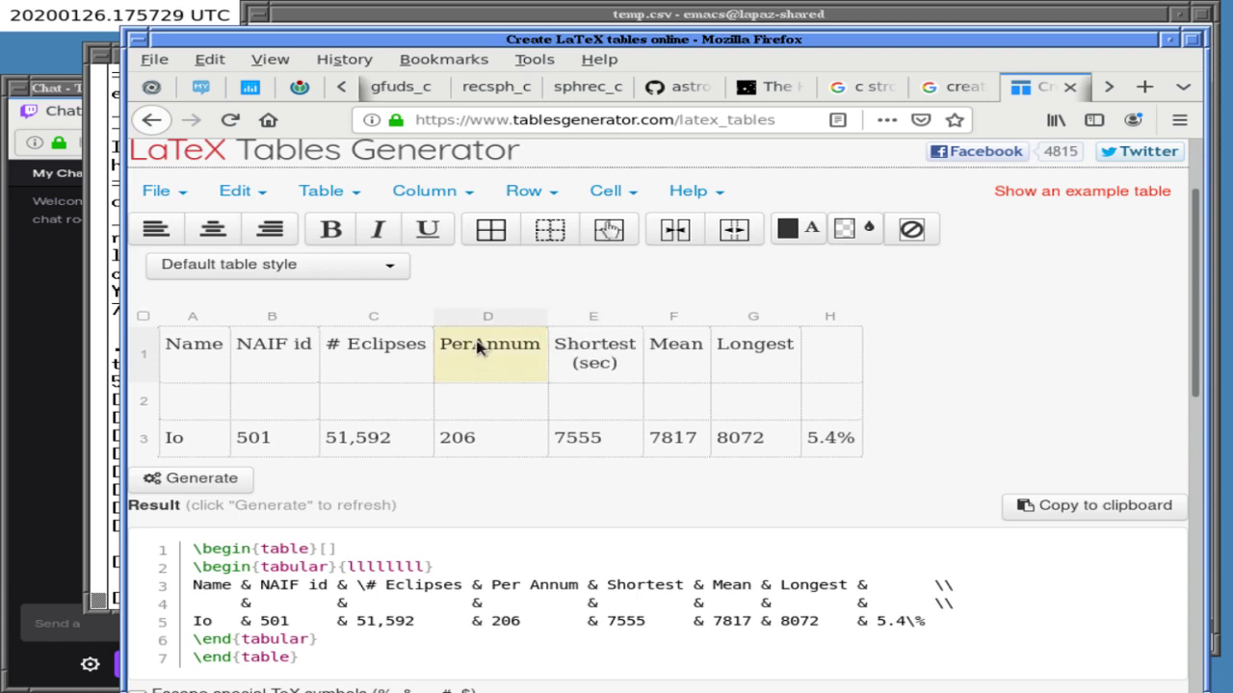
pyautogui.click(479, 348)
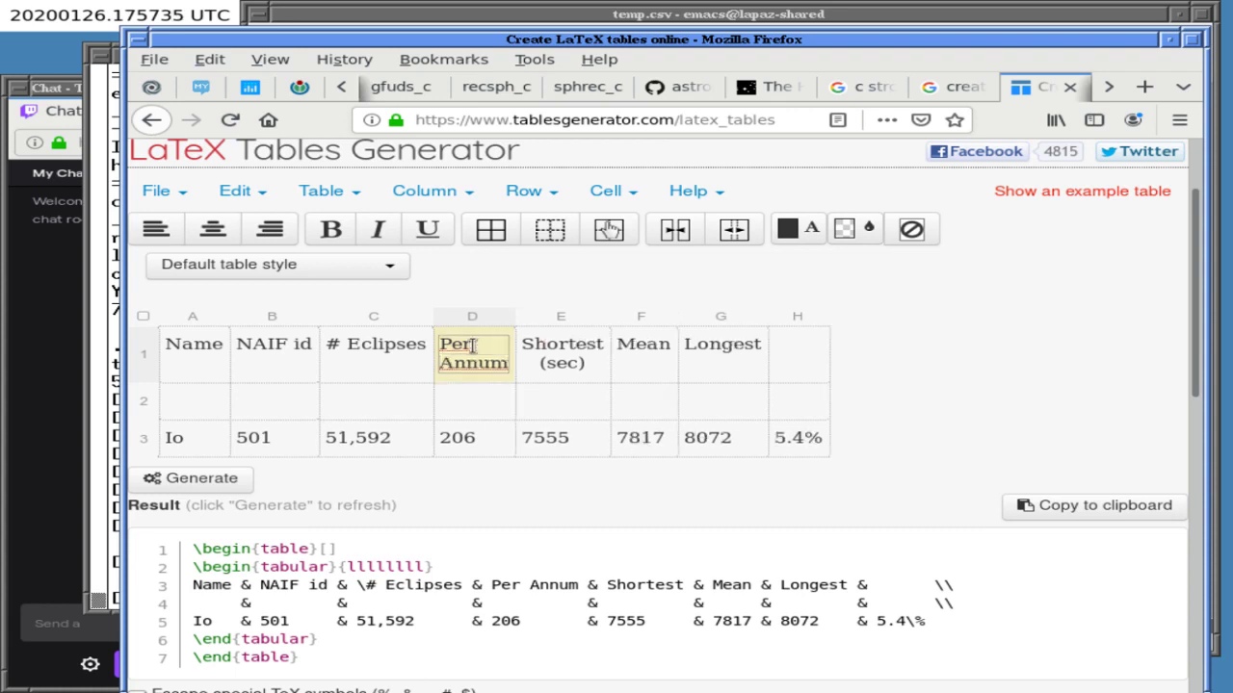
pyautogui.click(669, 347)
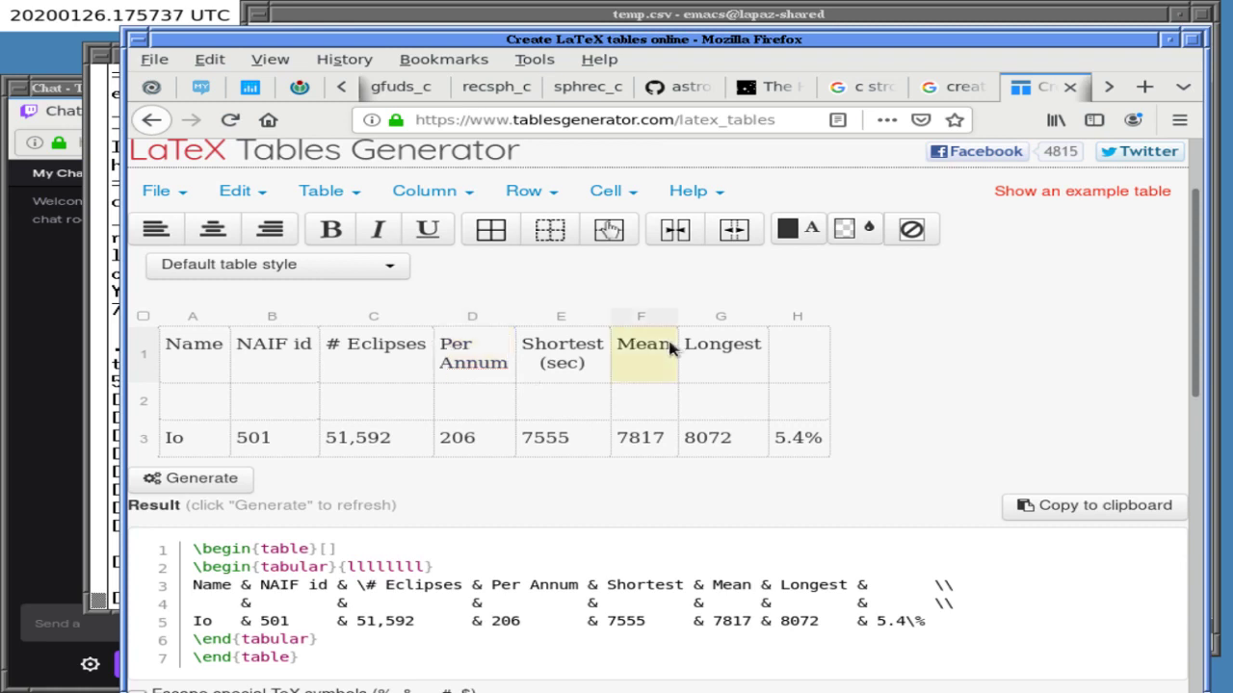
pyautogui.doubleClick(671, 345)
pyautogui.press('Return')
pyautogui.write('(sec)')
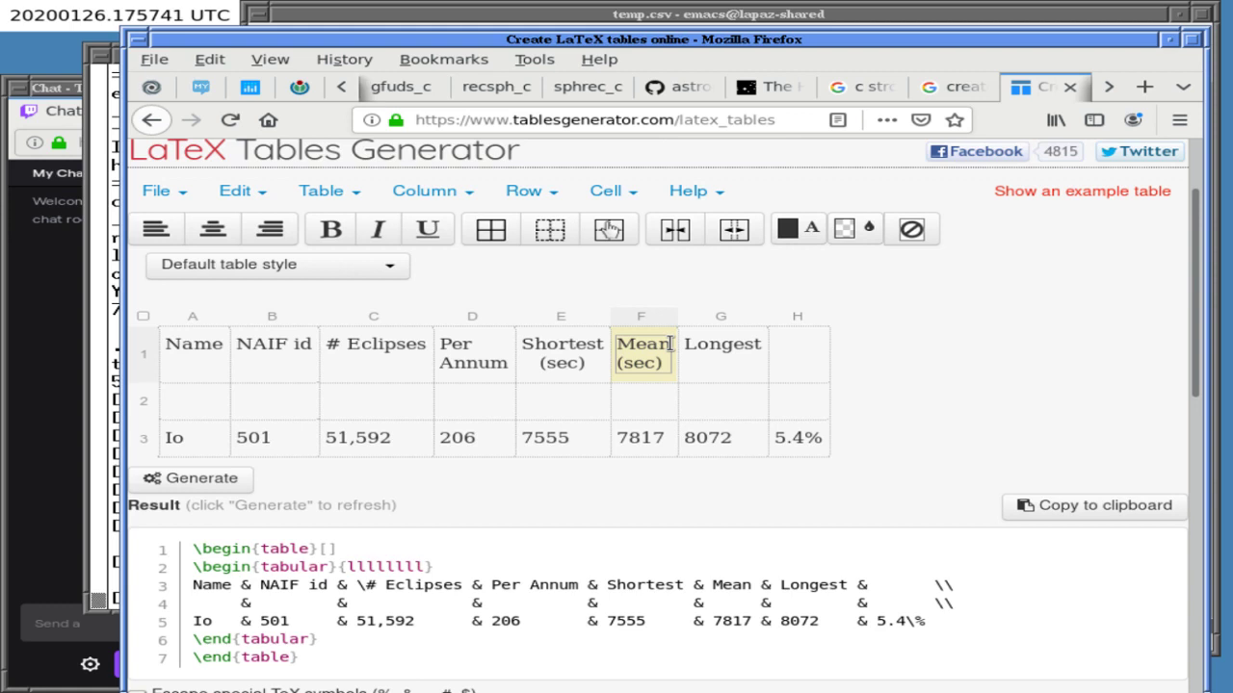
# - Add (sec) under the Longest header, then select the whole header row
pyautogui.click(765, 348)
pyautogui.doubleClick(765, 348)
pyautogui.hotkey('shift', 'Return')
pyautogui.write('(sec)')
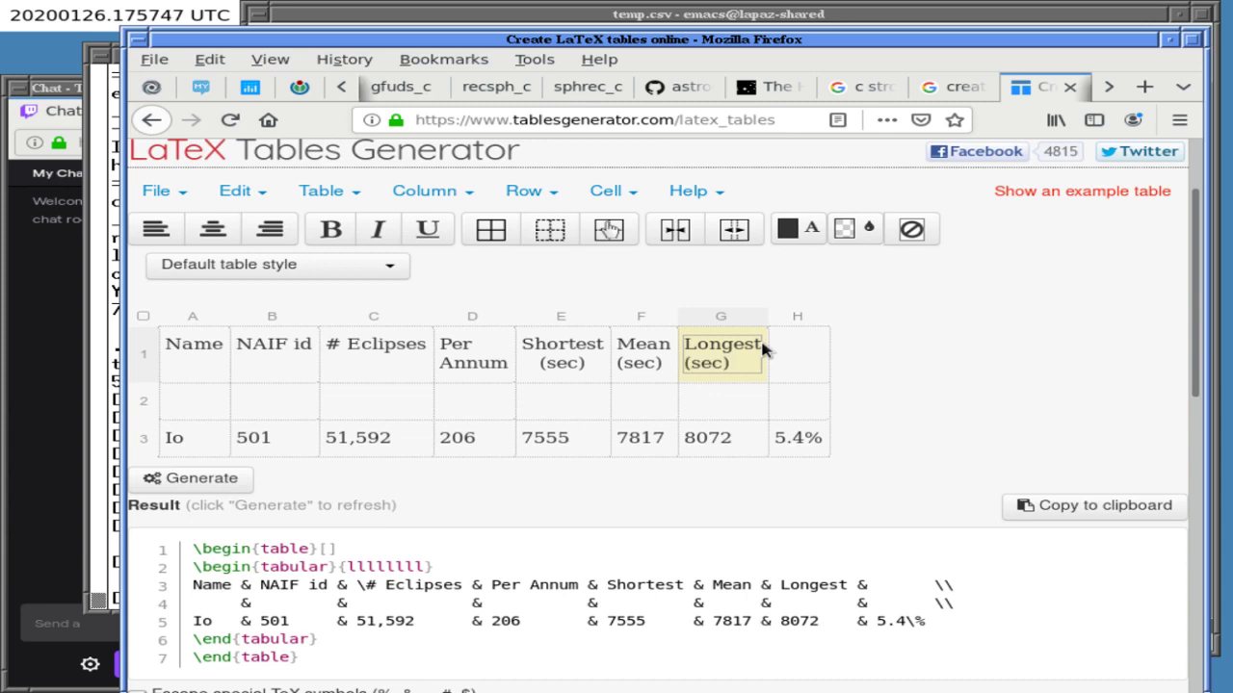
pyautogui.doubleClick(649, 356)
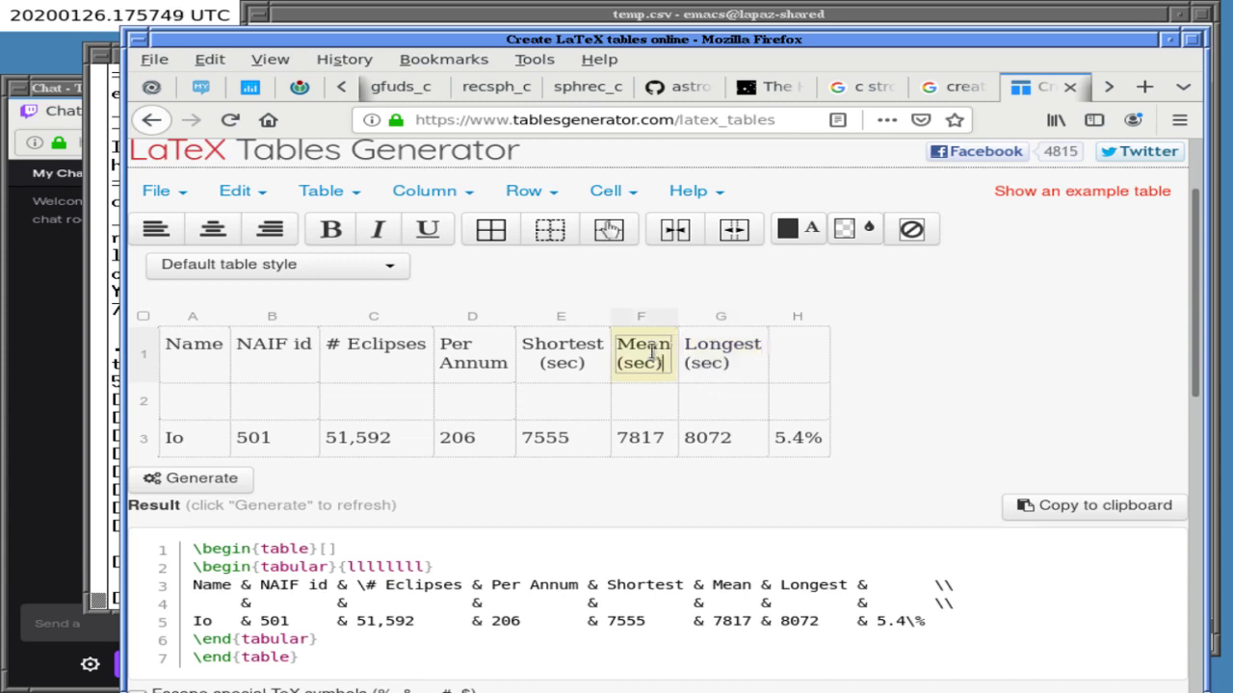
pyautogui.click(143, 354)
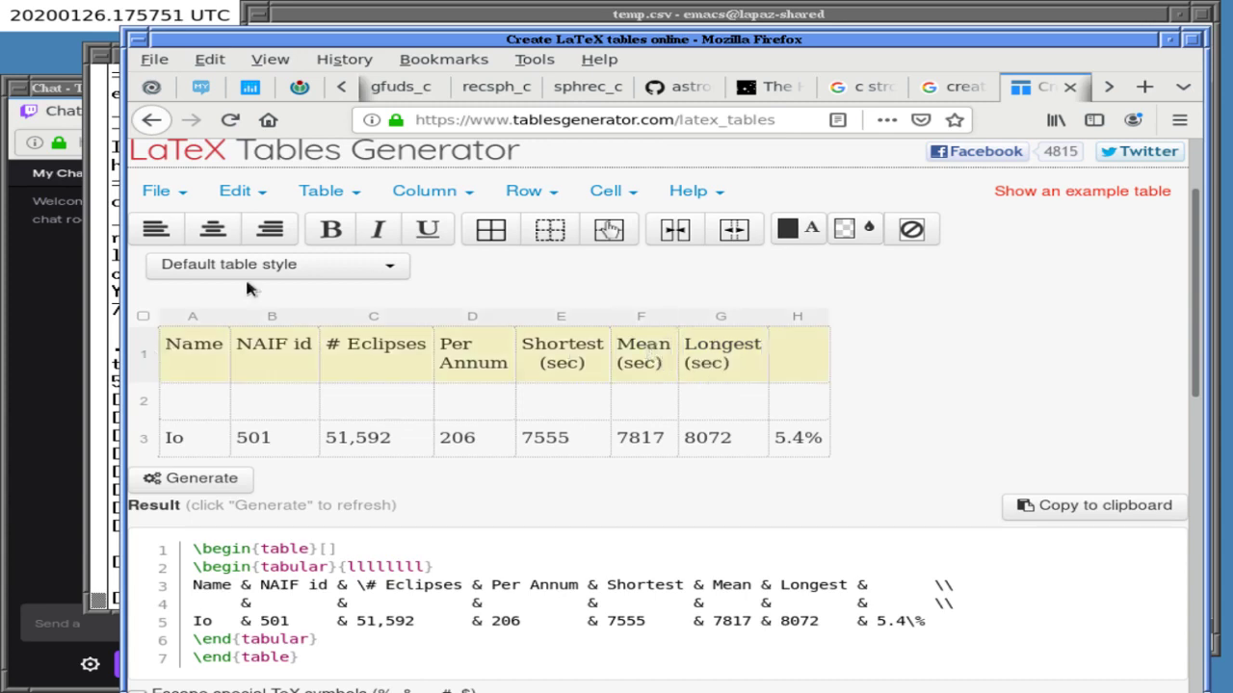
# - Make the header row bold and centred, head column H '%Time Eclipsed', and centre the Io row
pyautogui.click(216, 226)
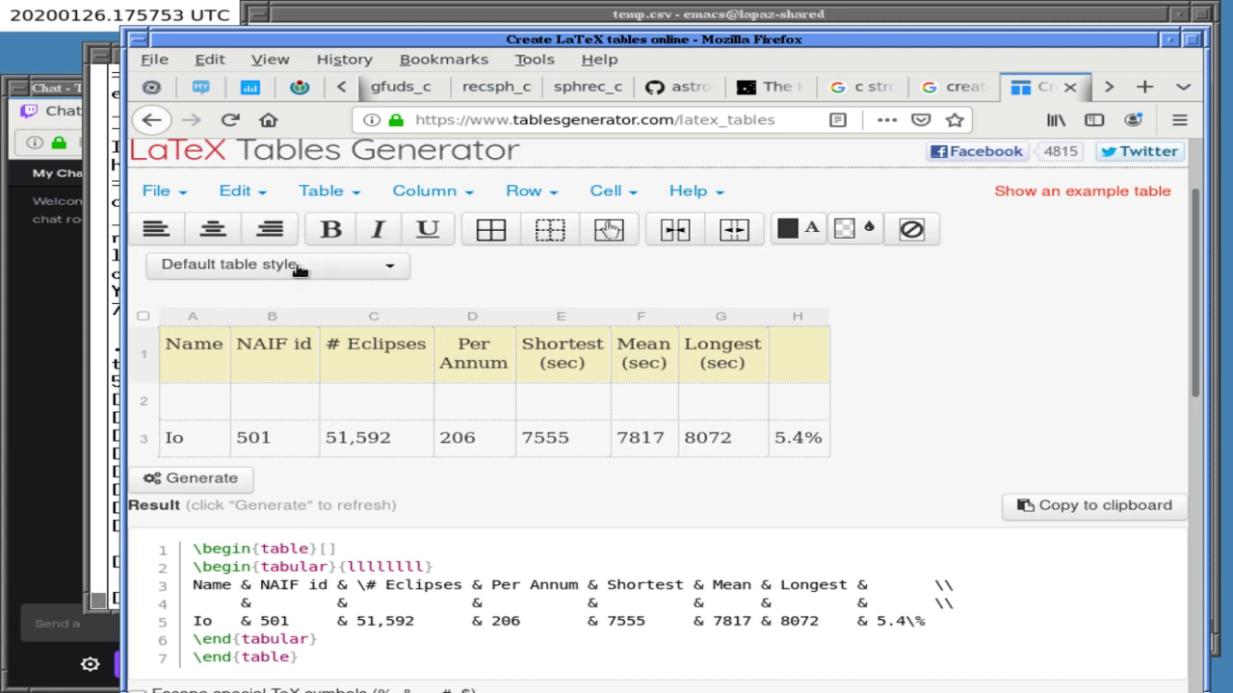
pyautogui.click(329, 229)
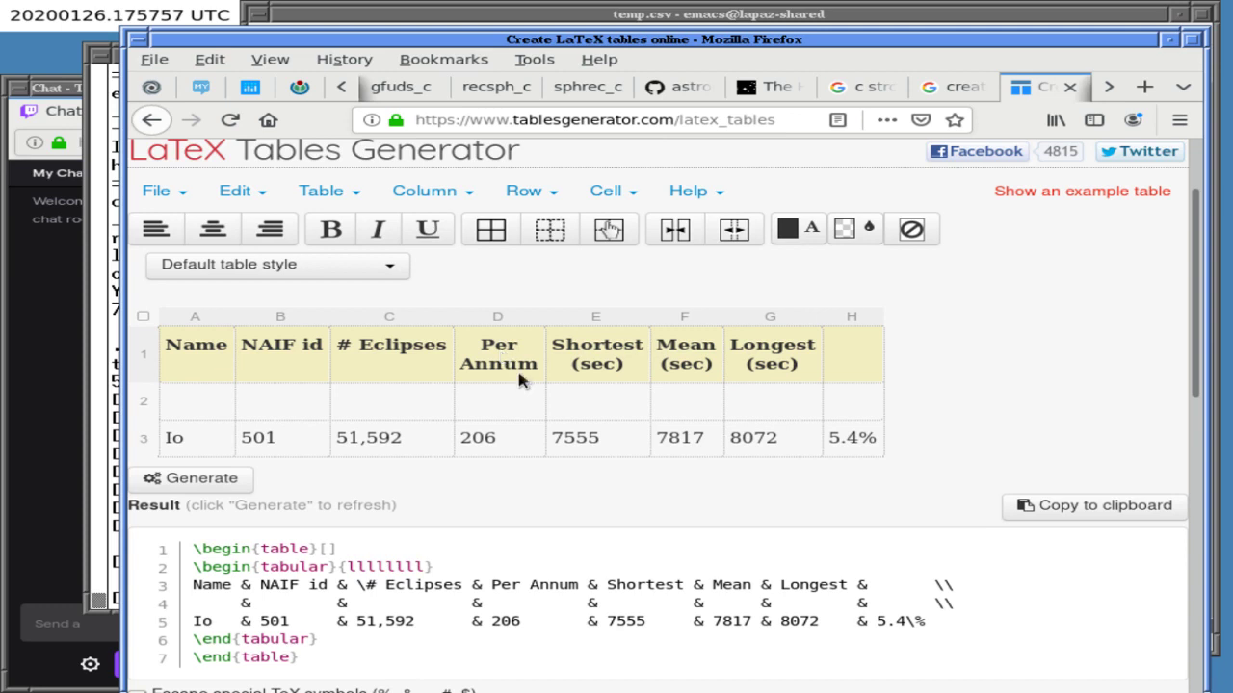
pyautogui.click(306, 355)
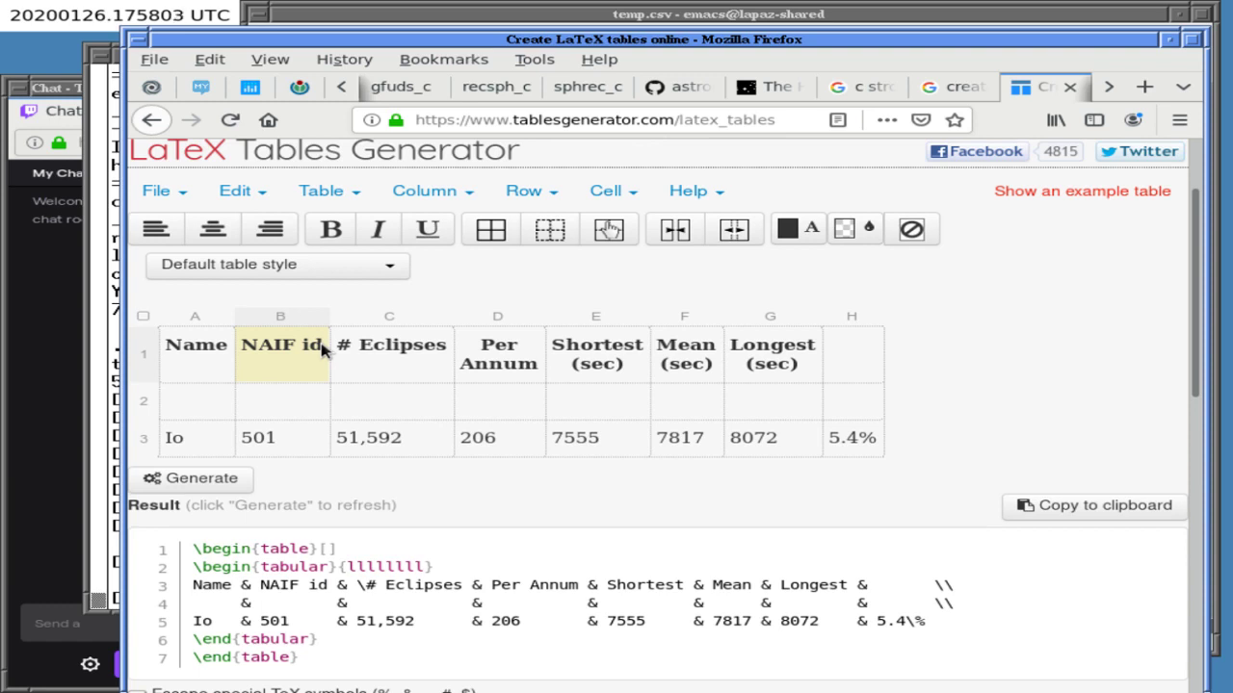
pyautogui.click(837, 352)
pyautogui.write('%Time Eclipsed')
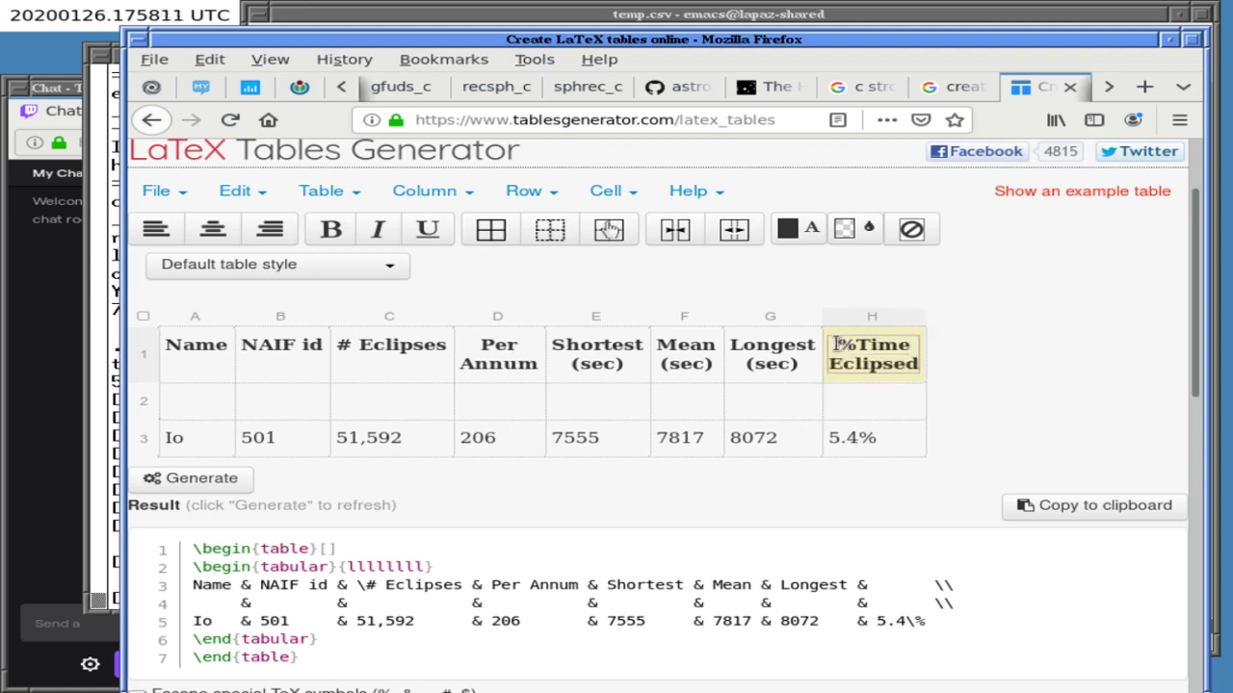
pyautogui.click(141, 442)
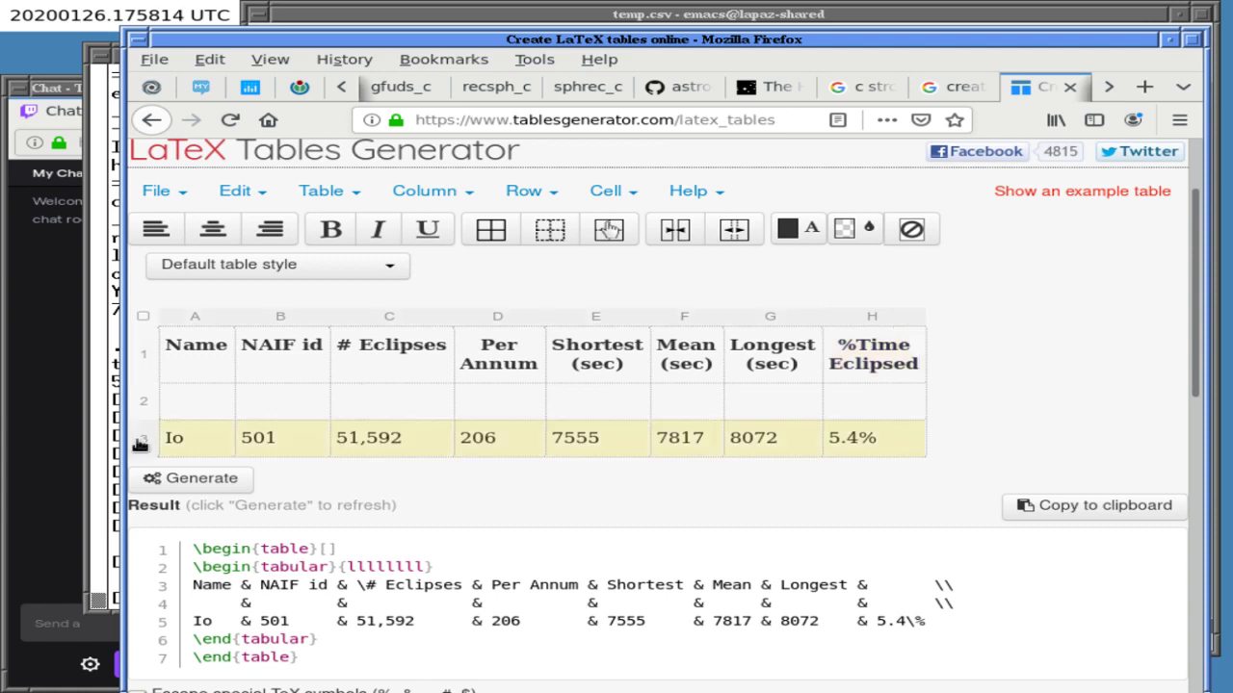
pyautogui.click(213, 230)
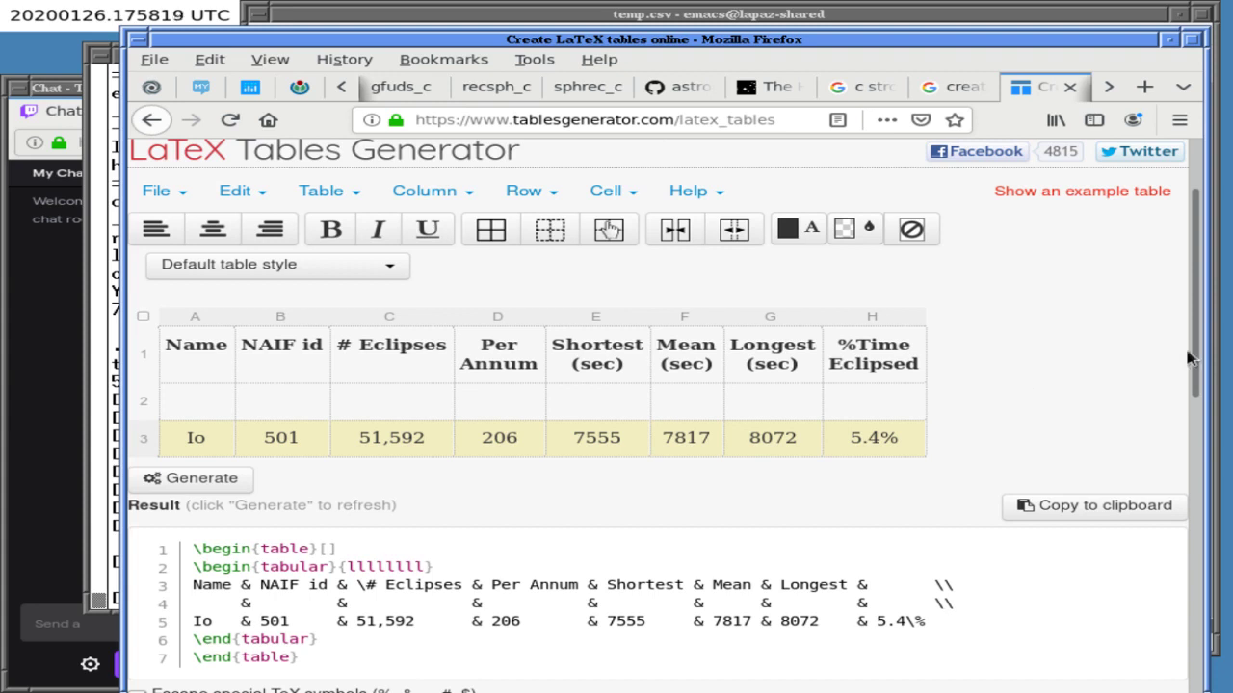
# - Scroll down to the Result box and select all of the generated tabular code
pyautogui.scroll(-2, 1194, 356)
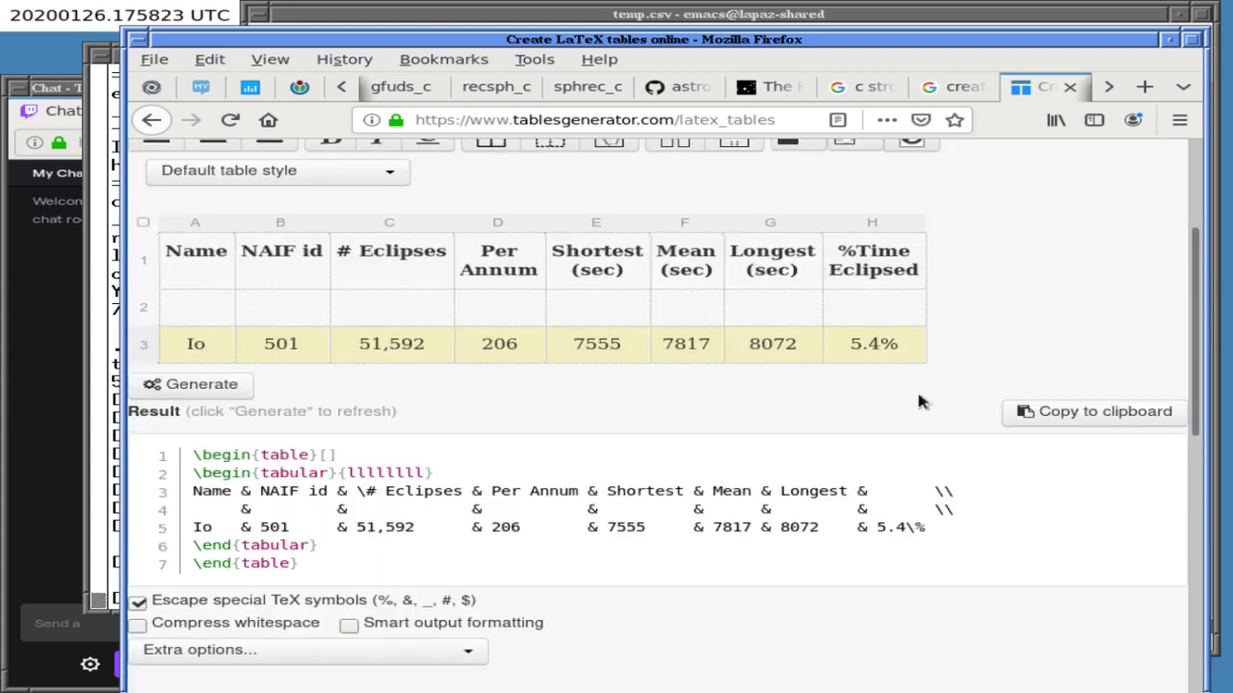
pyautogui.tripleClick(370, 461)
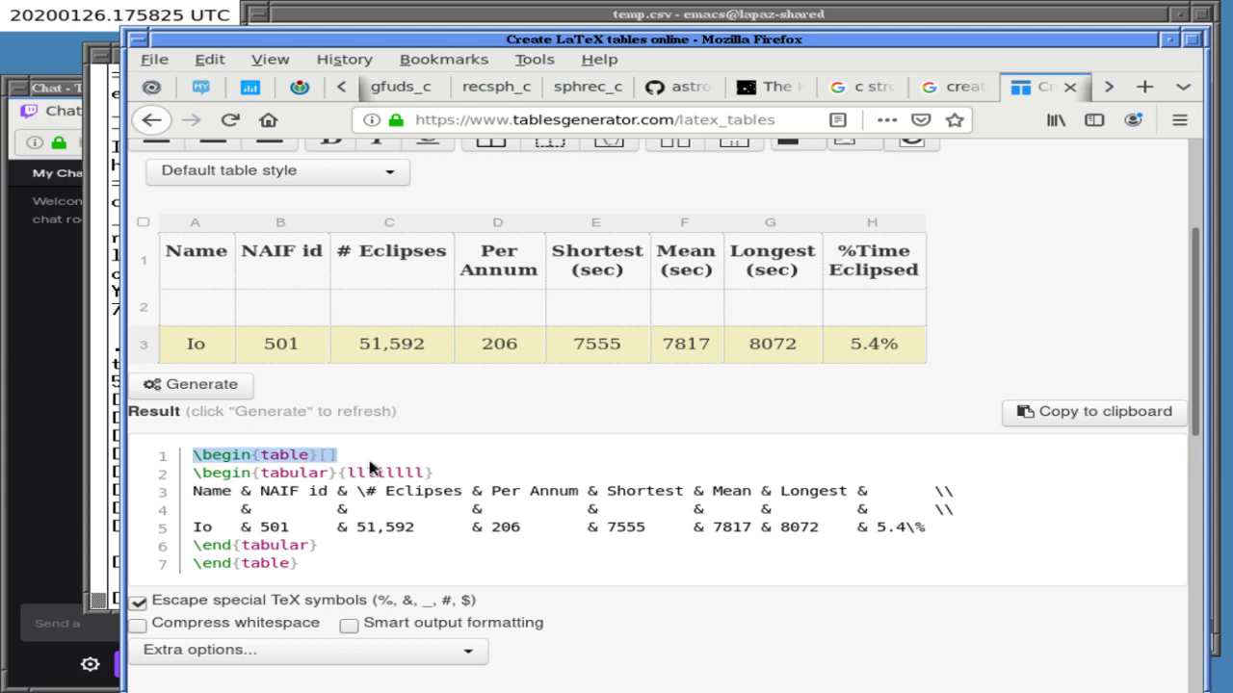
pyautogui.moveTo(195, 460)
pyautogui.mouseDown()
pyautogui.moveTo(317, 568)
pyautogui.moveTo(196, 460)
pyautogui.mouseUp()
pyautogui.hotkey('ctrl', 'a')
pyautogui.hotkey('ctrl', 'c')
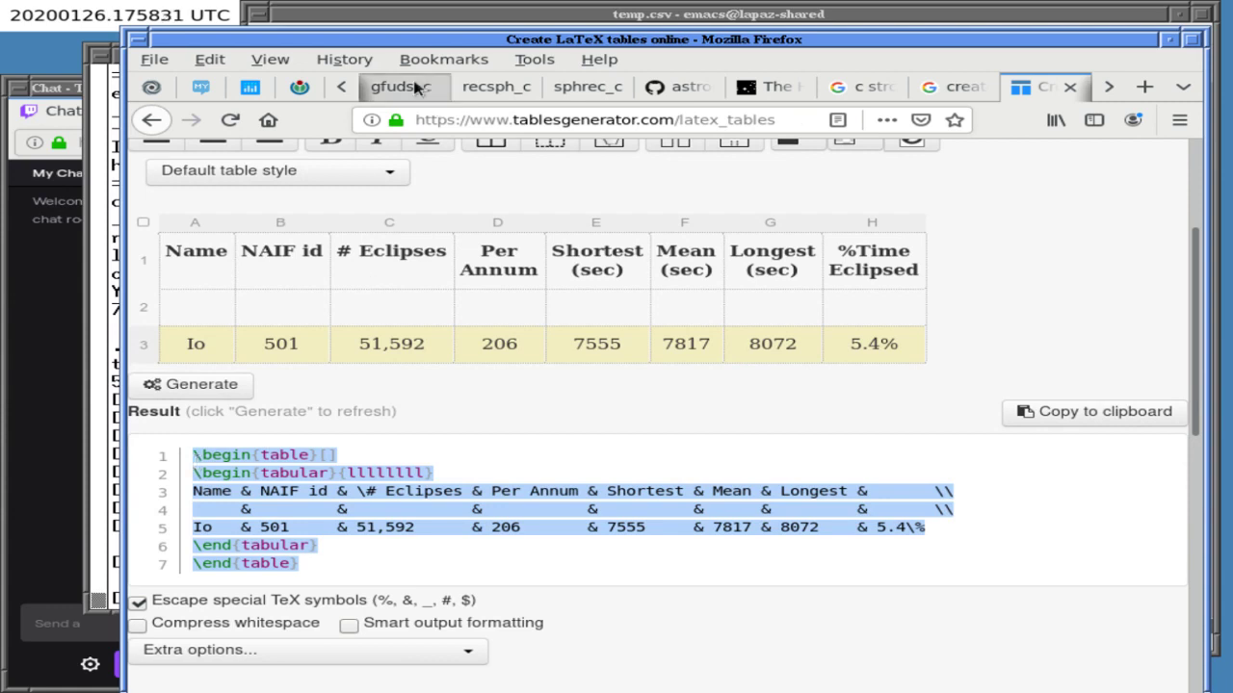
# - Close the CSPICE index, udf_c, Wikibooks malloc and other old reference tabs
pyautogui.click(200, 87)
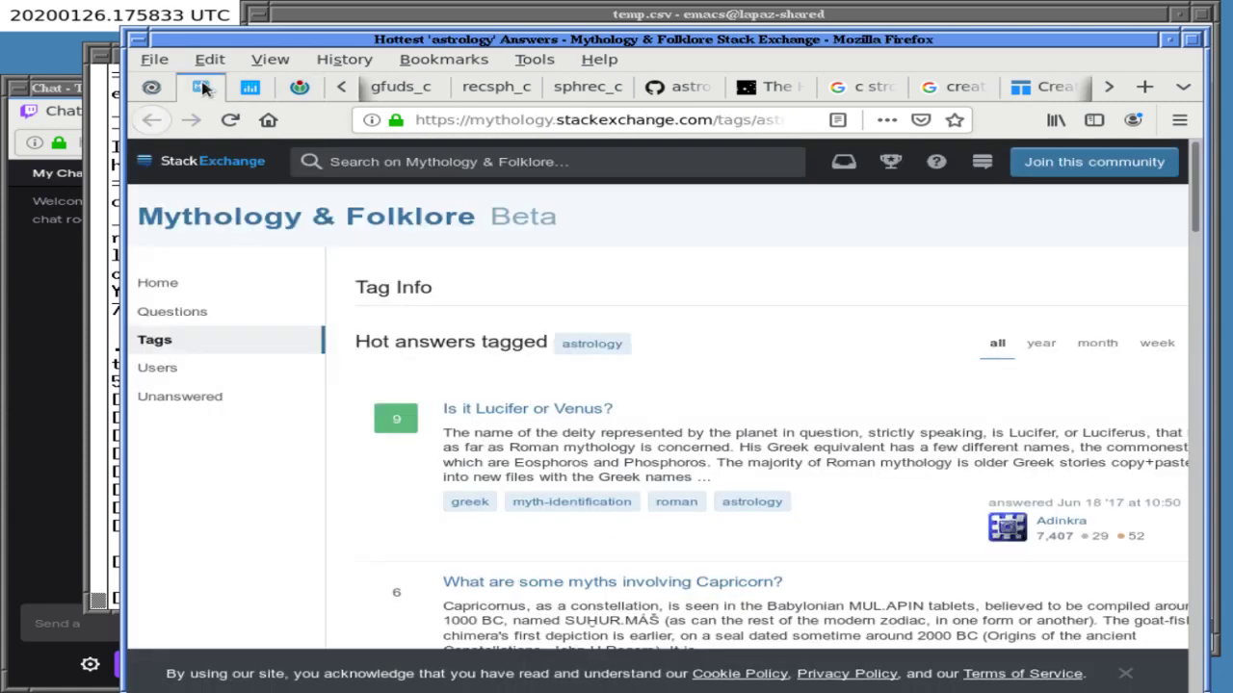
pyautogui.click(342, 88)
pyautogui.click(339, 87)
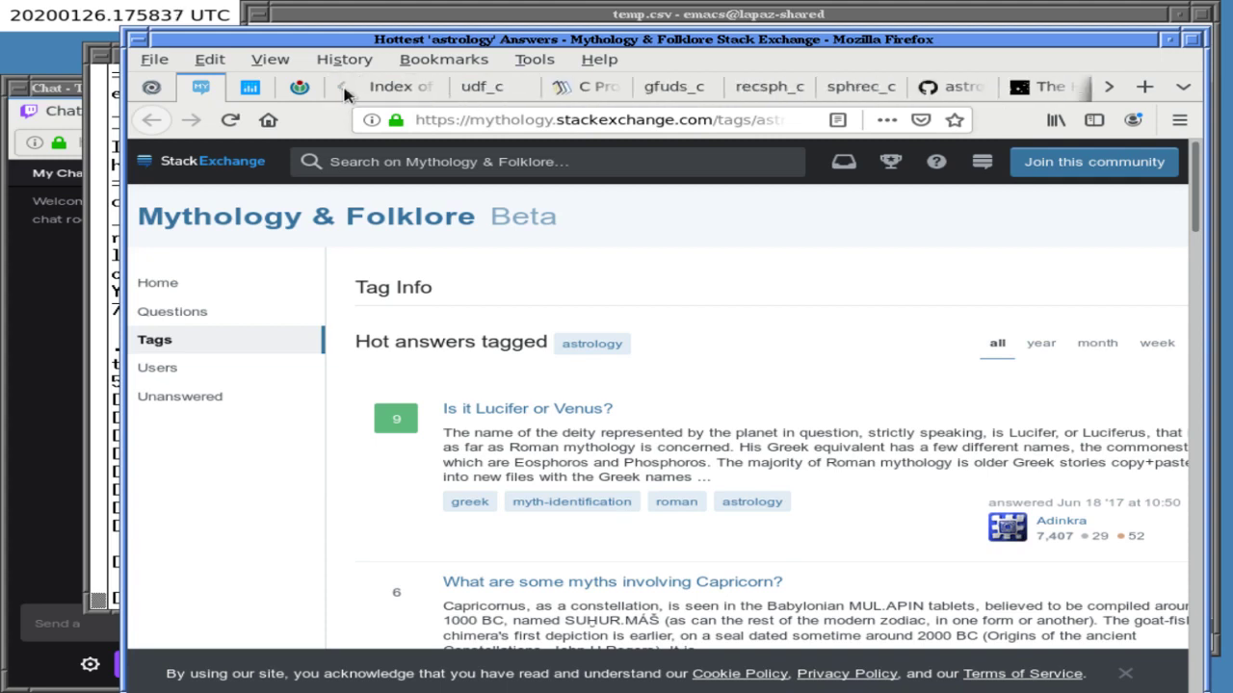
pyautogui.click(409, 87)
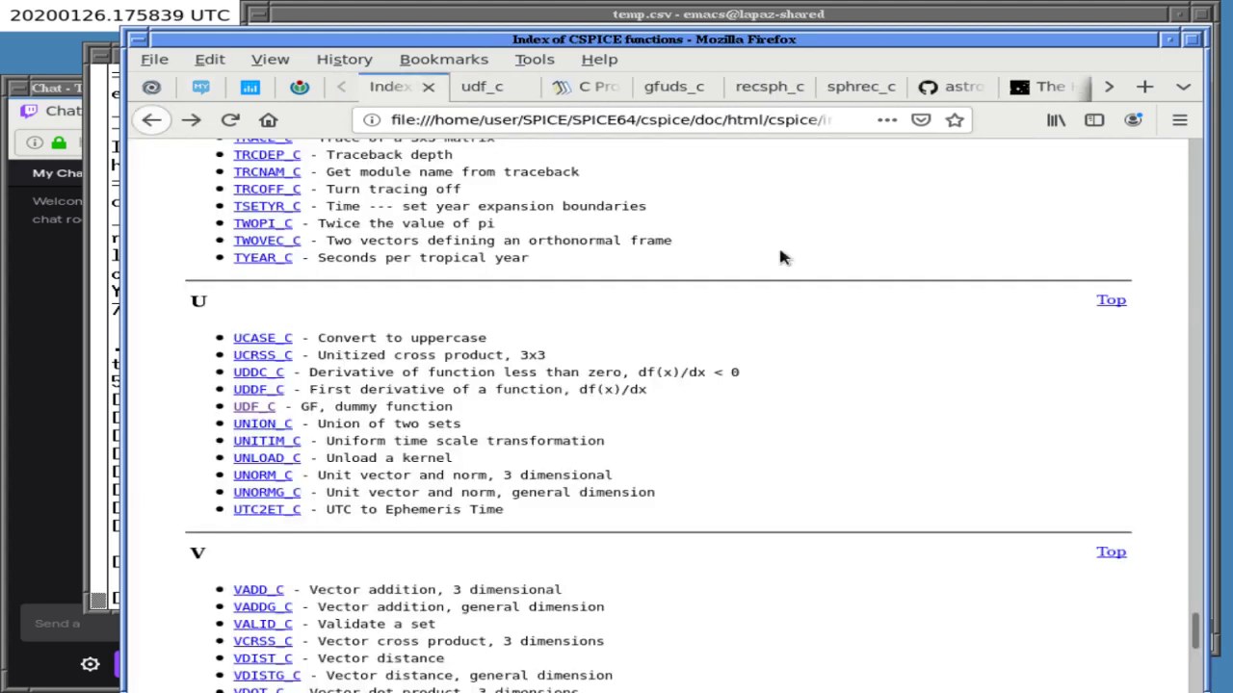
pyautogui.hotkey('ctrl', 'w')
pyautogui.hotkey('ctrl', 'w')
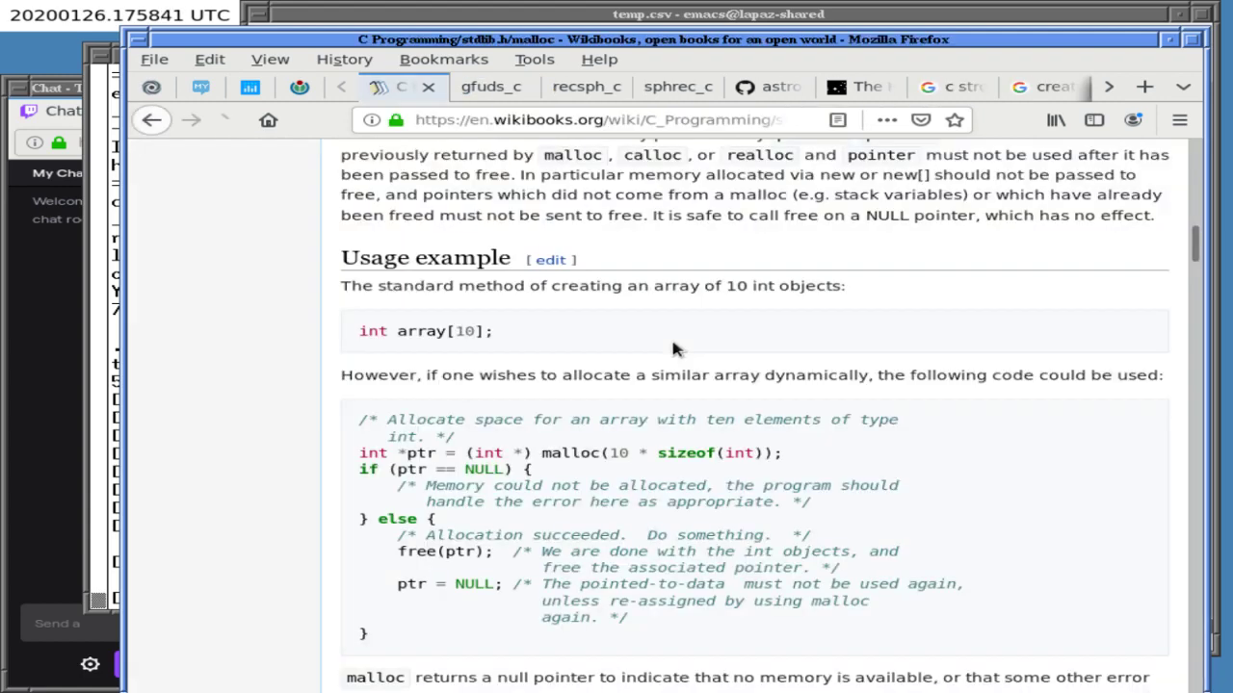
pyautogui.hotkey('ctrl', 'w')
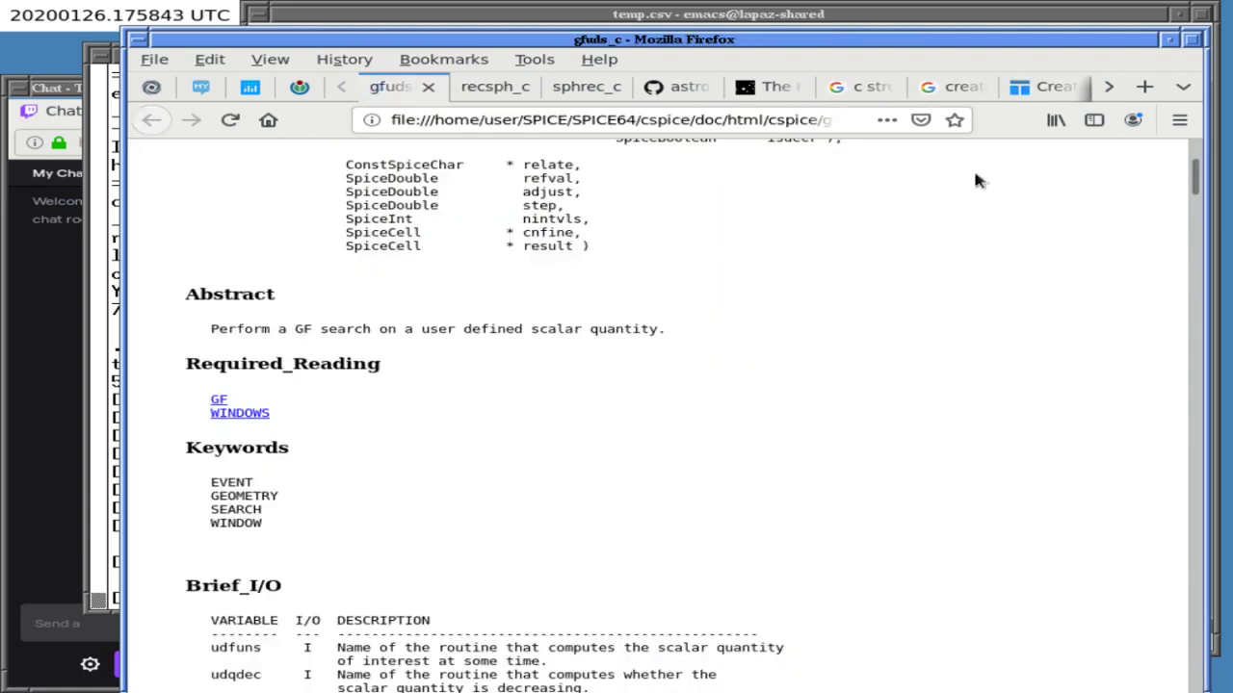
pyautogui.hotkey('ctrl', 'w')
pyautogui.hotkey('ctrl', 'w')
pyautogui.hotkey('ctrl', 'w')
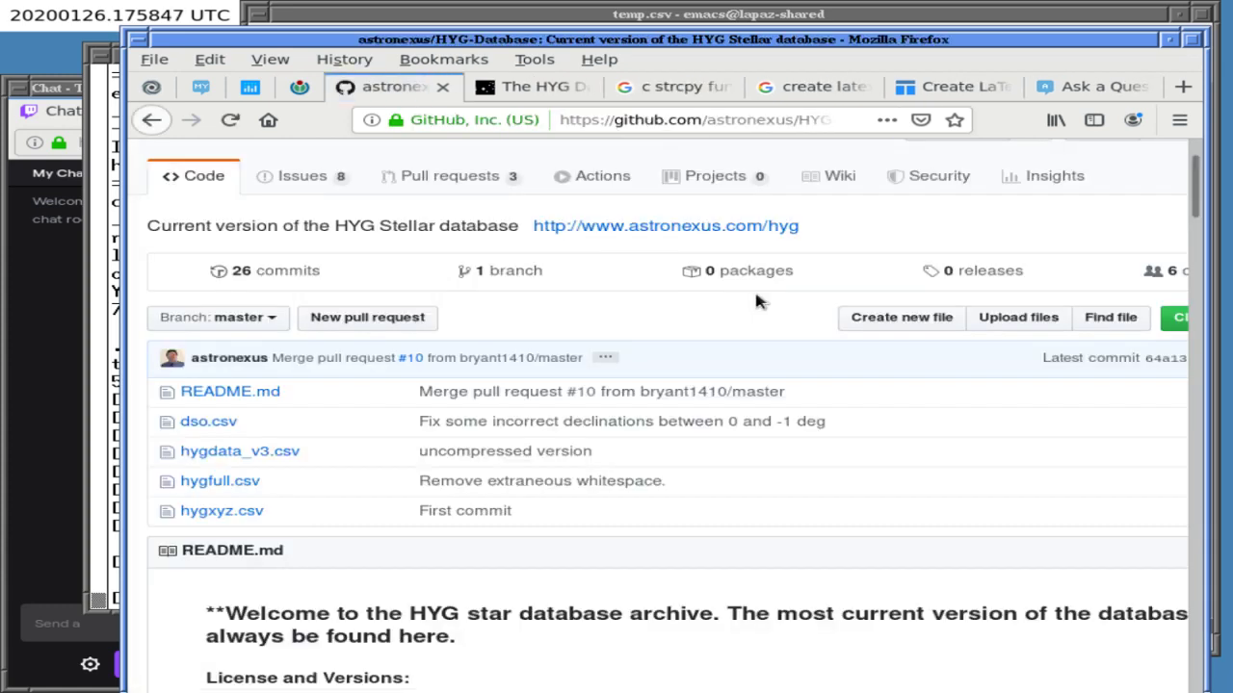
pyautogui.hotkey('ctrl', 'w')
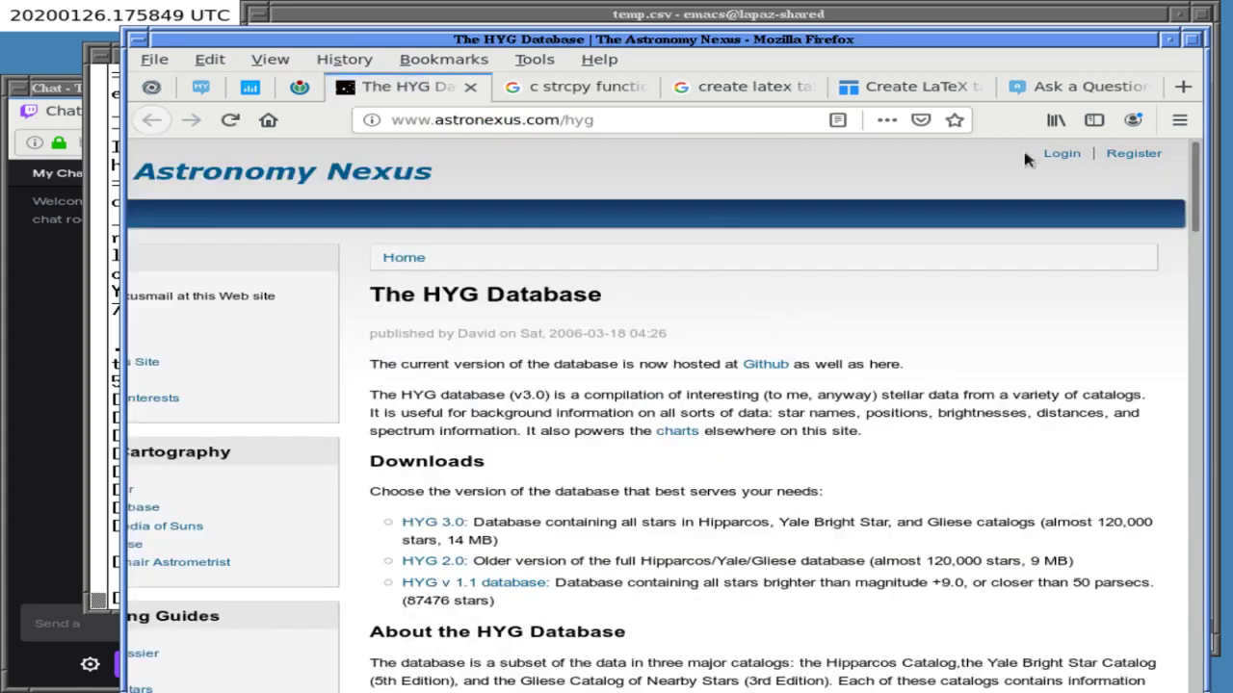
# - Paste the generated LaTeX table into the question body and wrap it in $ lines
pyautogui.click(1076, 93)
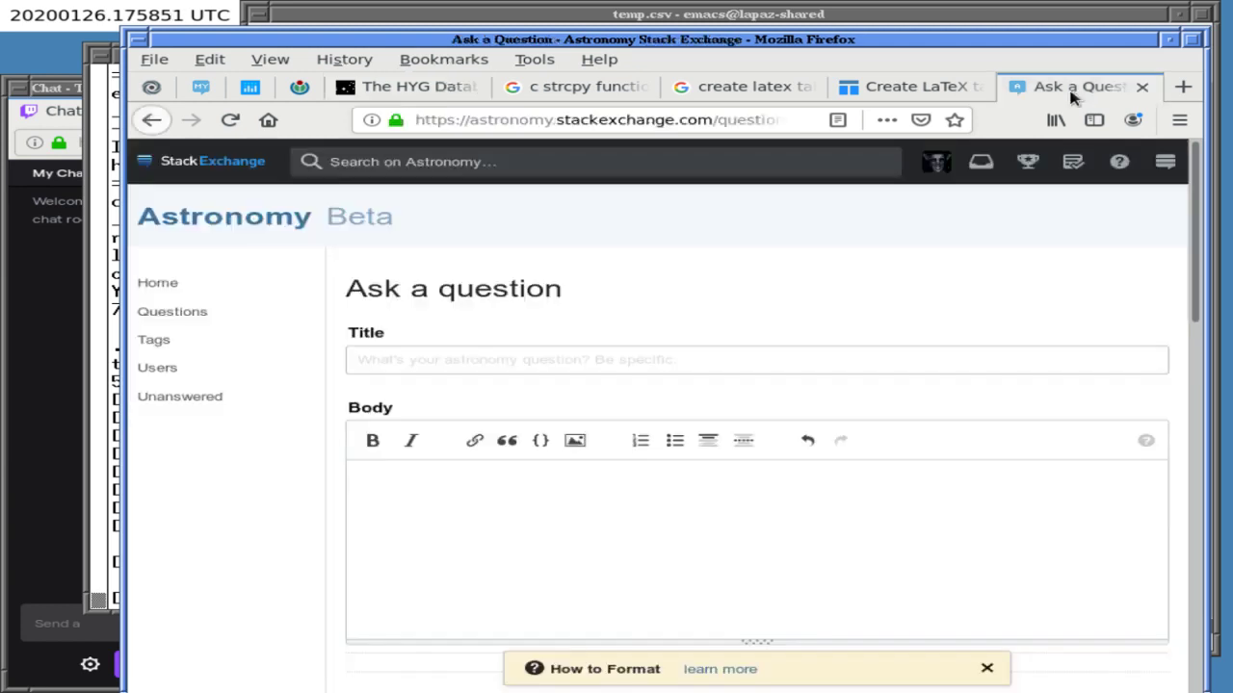
pyautogui.click(517, 492)
pyautogui.hotkey('ctrl', 'v')
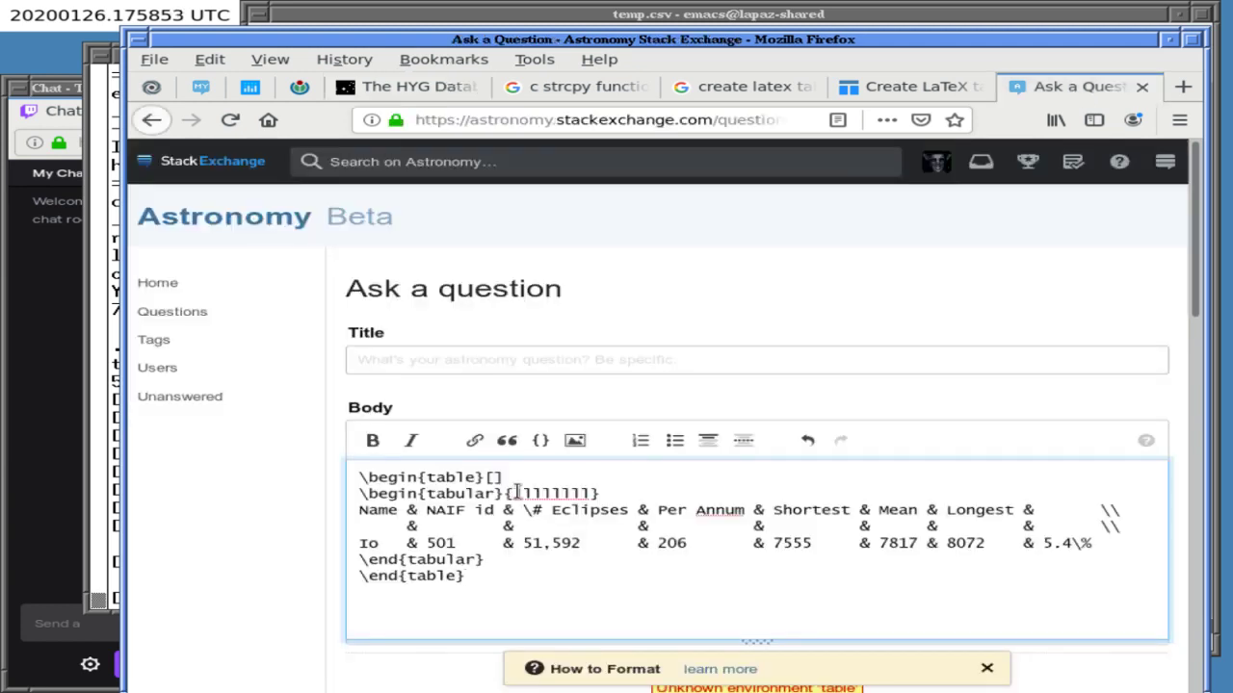
pyautogui.hotkey('ctrl', 'Home')
pyautogui.write('$')
pyautogui.press('Return')
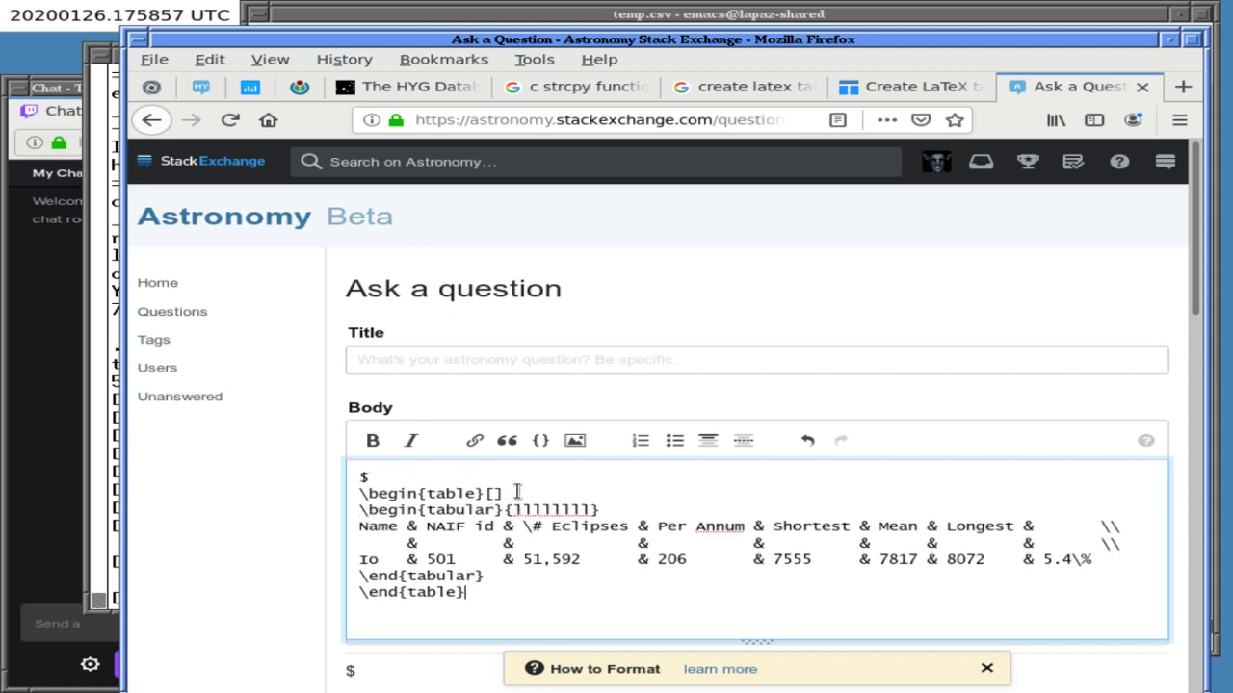
pyautogui.hotkey('ctrl', 'End')
pyautogui.press('Return')
pyautogui.write('$')
pyautogui.press('Return')
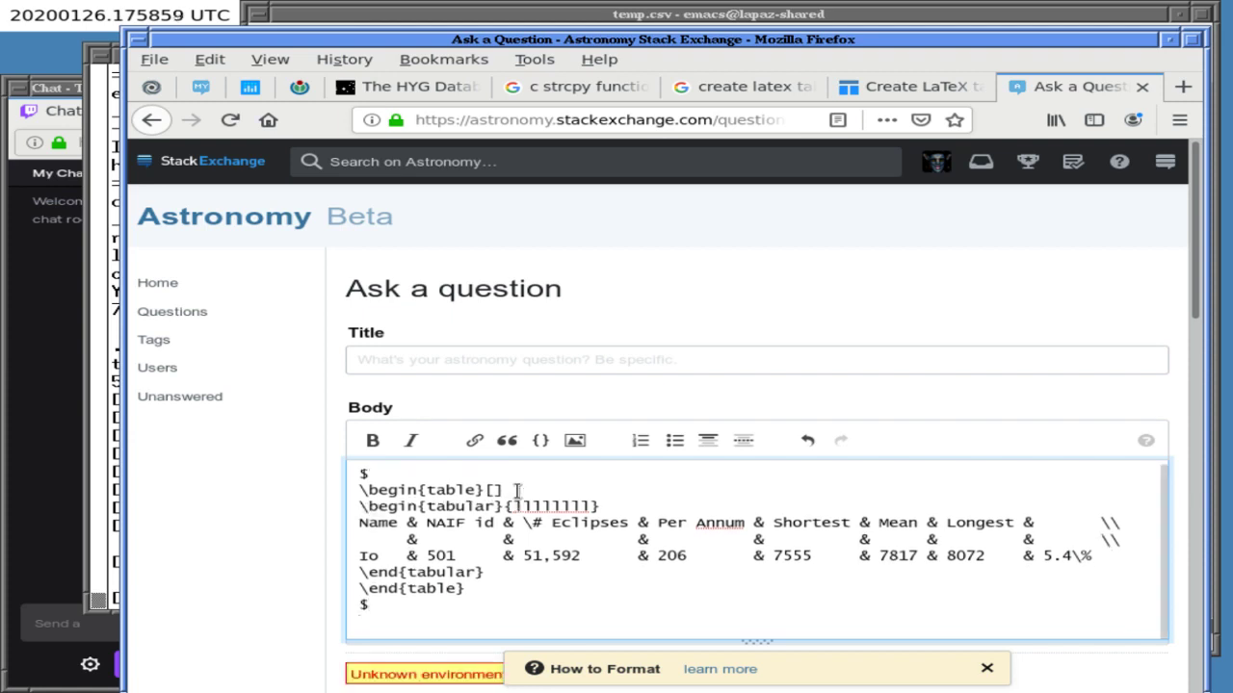
# - Delete the \begin{table}[] and \end{table} lines from the pasted code
pyautogui.scroll(-2, 1111, 332)
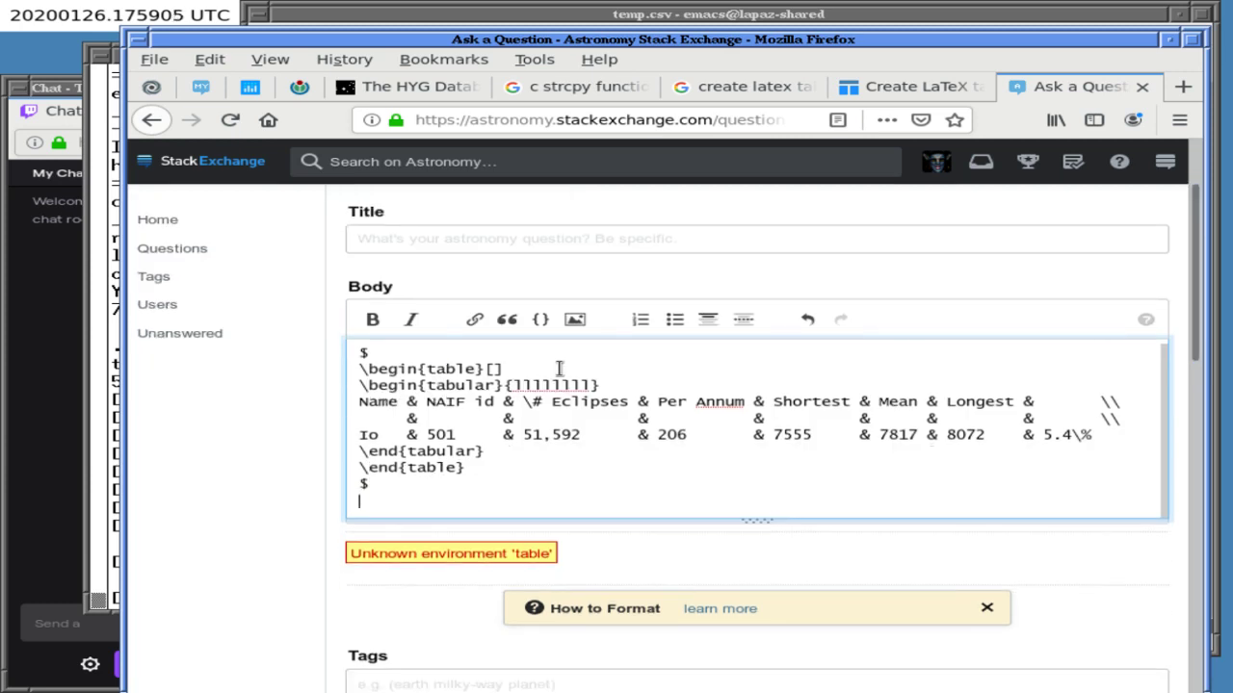
pyautogui.click(502, 358)
pyautogui.press('Right')
pyautogui.hotkey('shift', 'End')
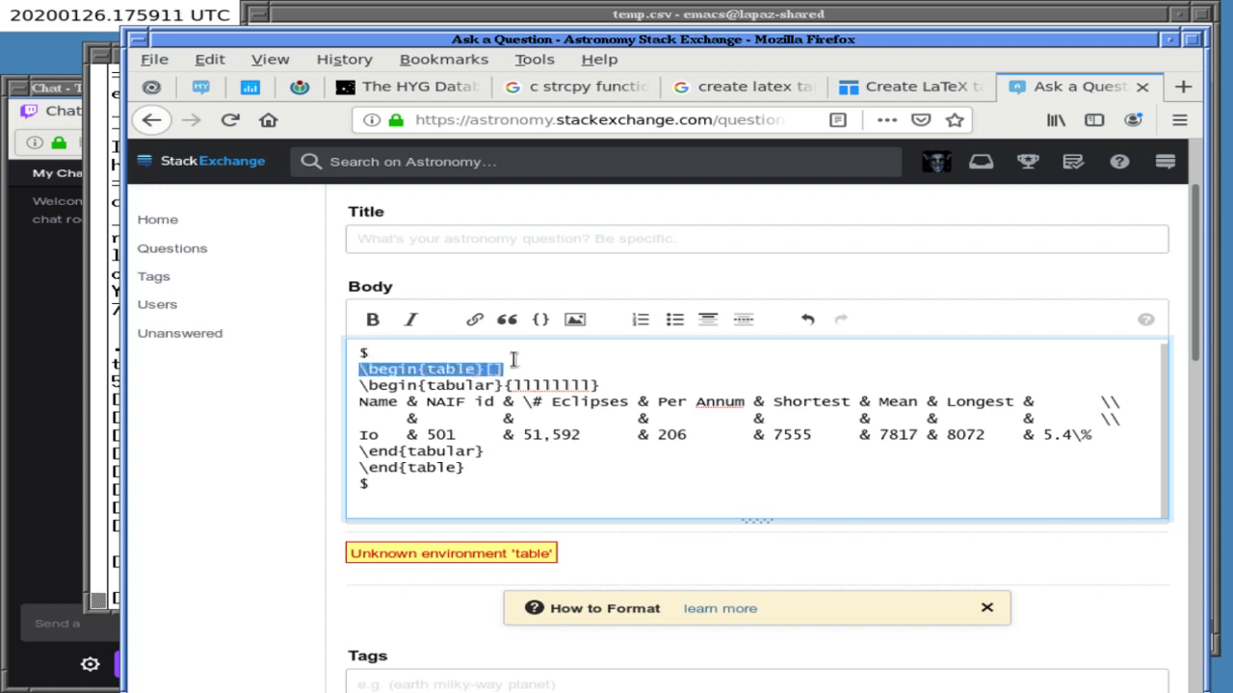
pyautogui.press('Delete')
pyautogui.press('Delete')
pyautogui.press('Down')
pyautogui.press('Down')
pyautogui.press('Down')
pyautogui.press('Down')
pyautogui.press('Down')
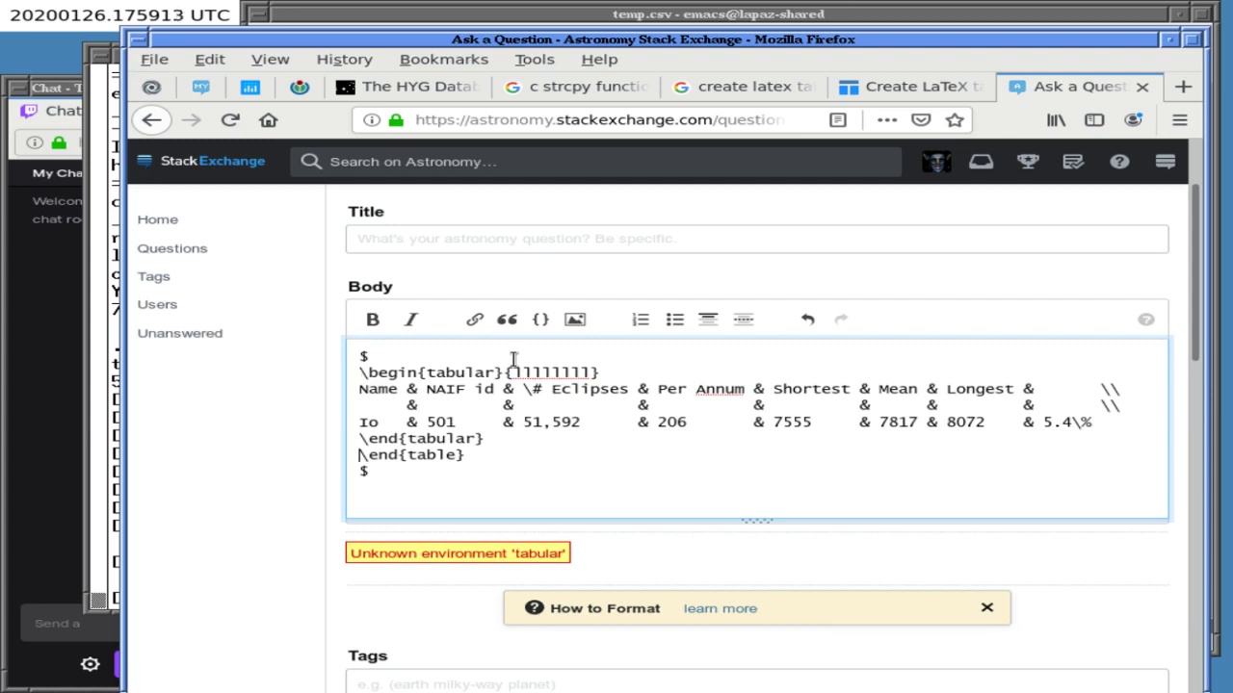
pyautogui.hotkey('shift', 'End')
pyautogui.press('Delete')
pyautogui.press('Delete')
# - Remove the \end{tabular} and \begin{tabular}{llllllll} lines, leaving only the table rows
pyautogui.press('Up')
pyautogui.hotkey('shift', 'End')
pyautogui.press('Delete')
pyautogui.press('Delete')
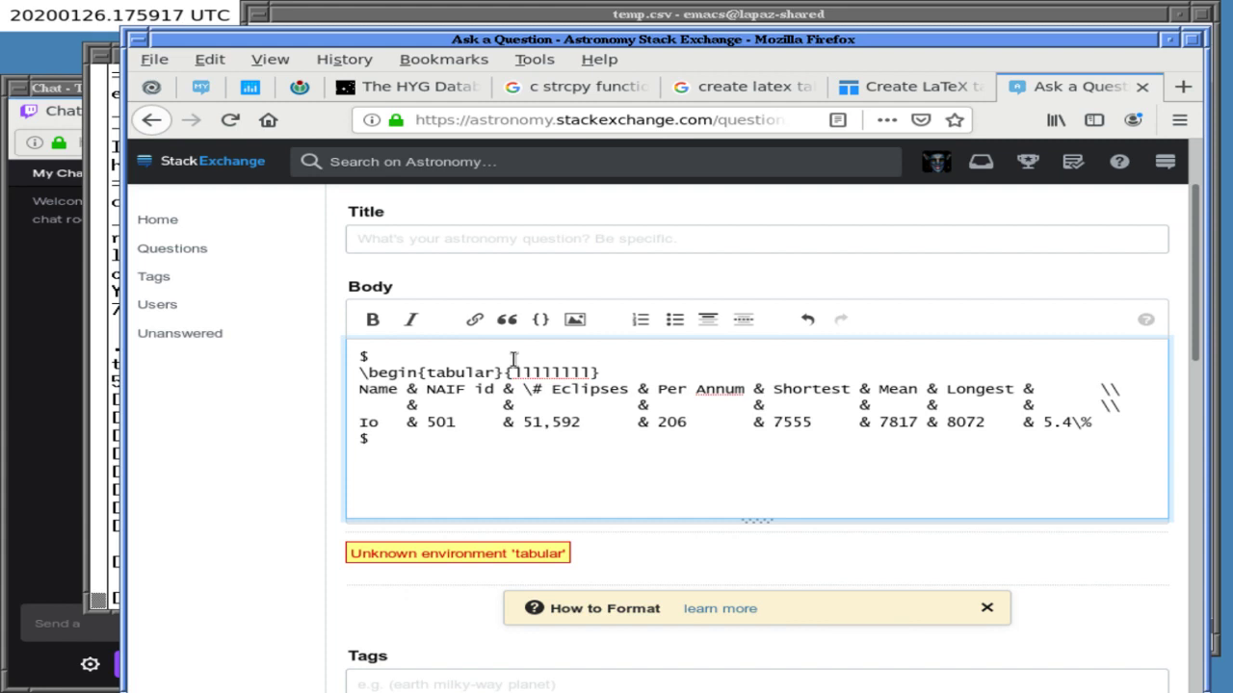
pyautogui.press('Up')
pyautogui.press('Up')
pyautogui.press('Up')
pyautogui.press('Up')
pyautogui.hotkey('shift', 'End')
pyautogui.press('Delete')
pyautogui.press('Delete')
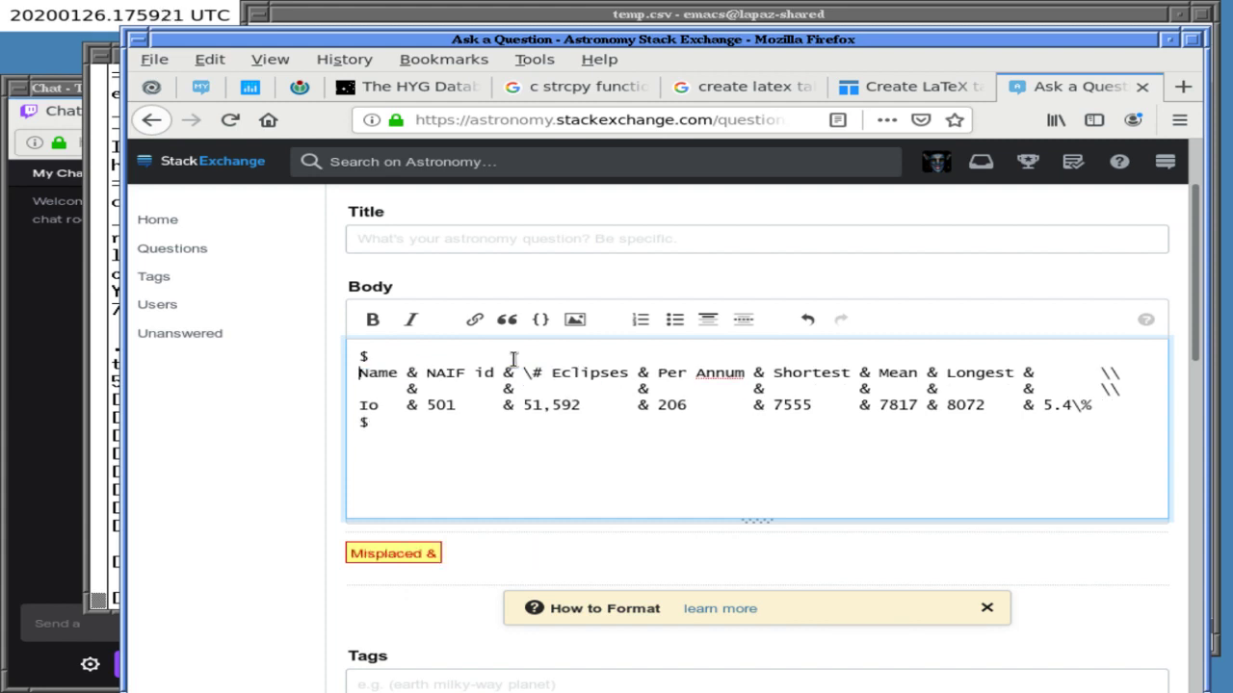
pyautogui.press('Right')
pyautogui.click(402, 14)
pyautogui.hotkey('alt', 'Tab')
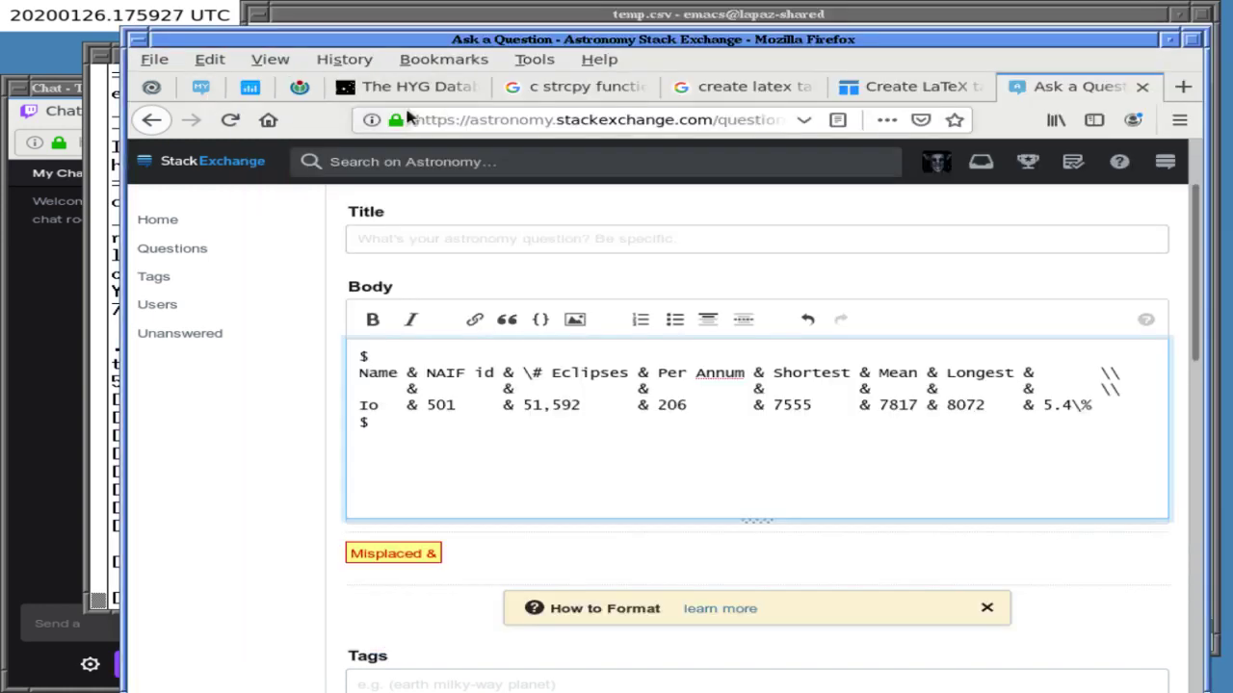
pyautogui.click(908, 86)
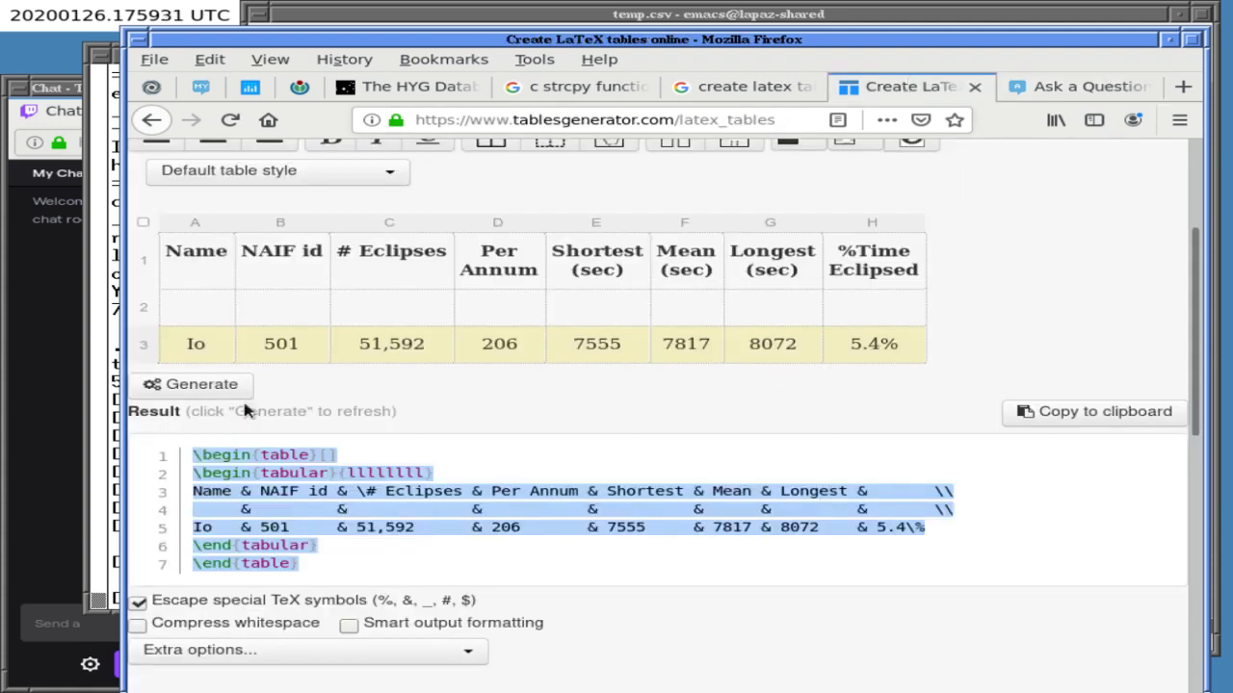
# - Regenerate the code with \textbf headers and cccccccc columns, and select it all for copying
pyautogui.click(207, 385)
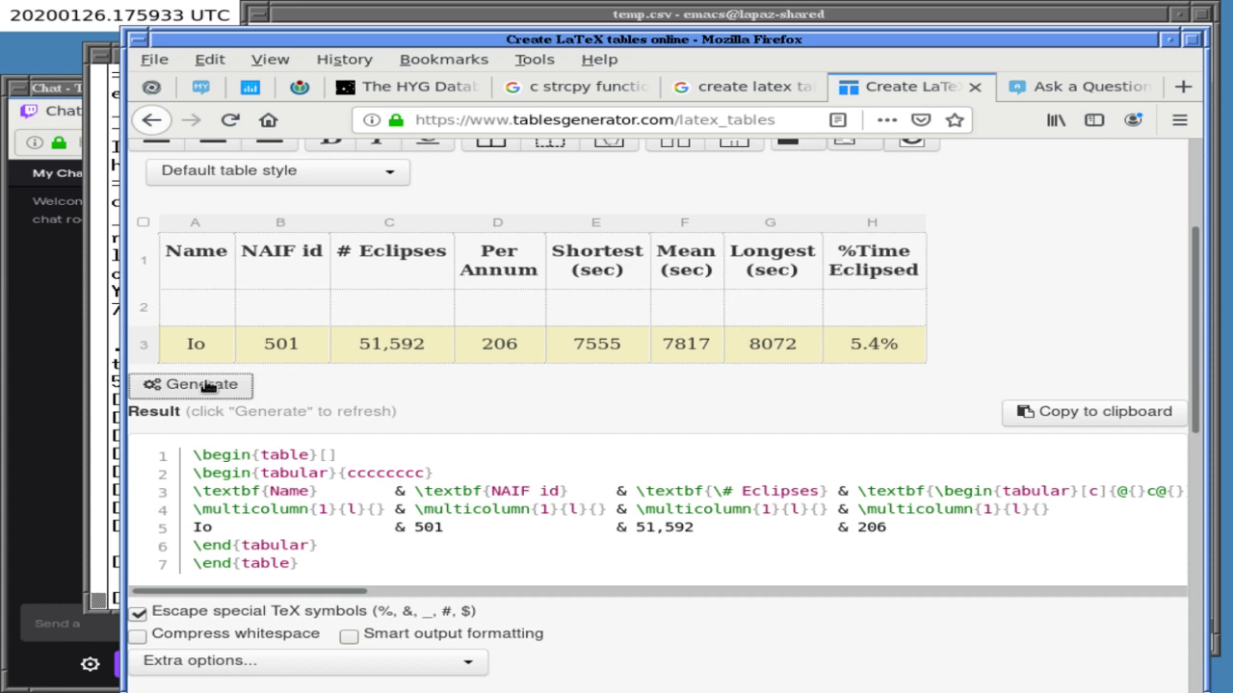
pyautogui.click(205, 463)
pyautogui.hotkey('ctrl', 'a')
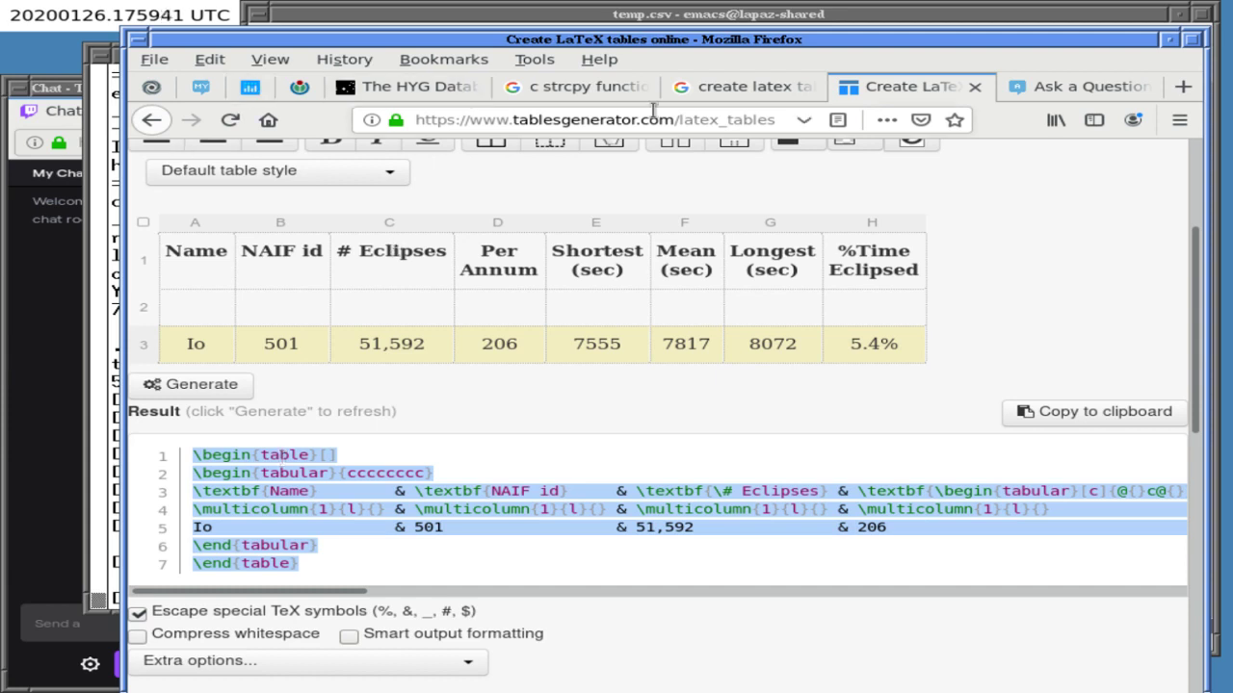
pyautogui.click(1049, 88)
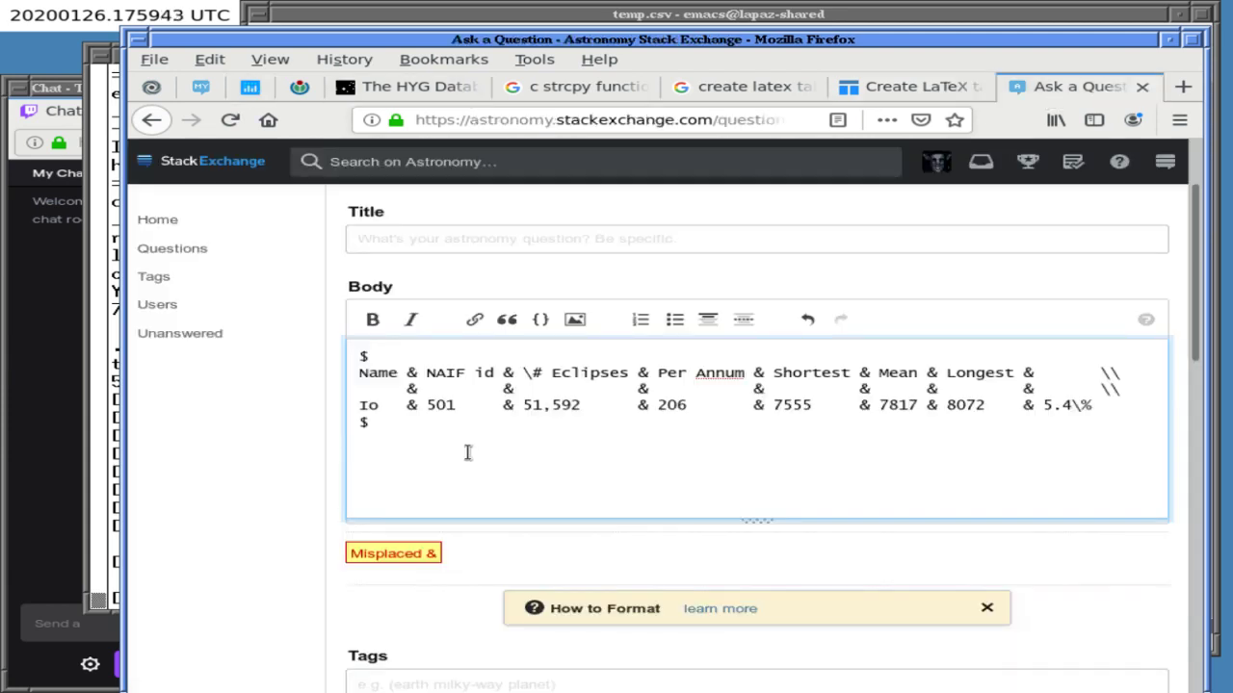
# - Paste the regenerated table over the old body text and delete its two opening environment lines
pyautogui.hotkey('ctrl', 'a')
pyautogui.hotkey('ctrl', 'v')
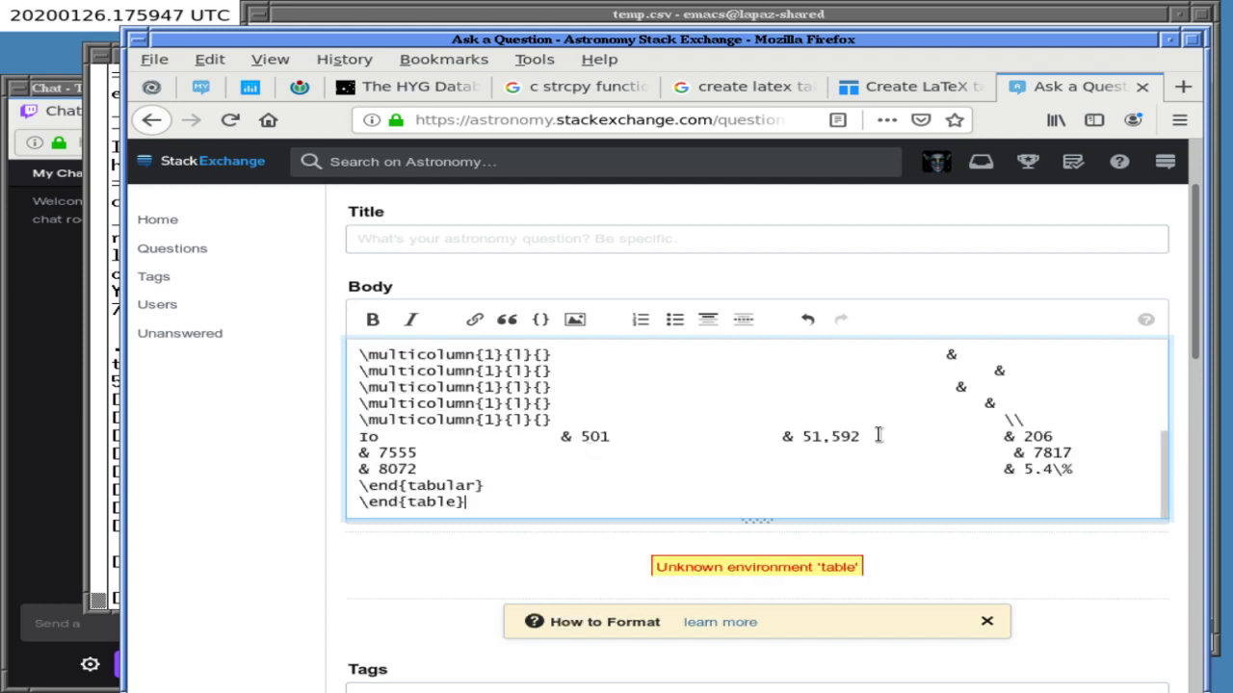
pyautogui.moveTo(1161, 454); pyautogui.dragTo(1153, 347)
pyautogui.click(542, 351)
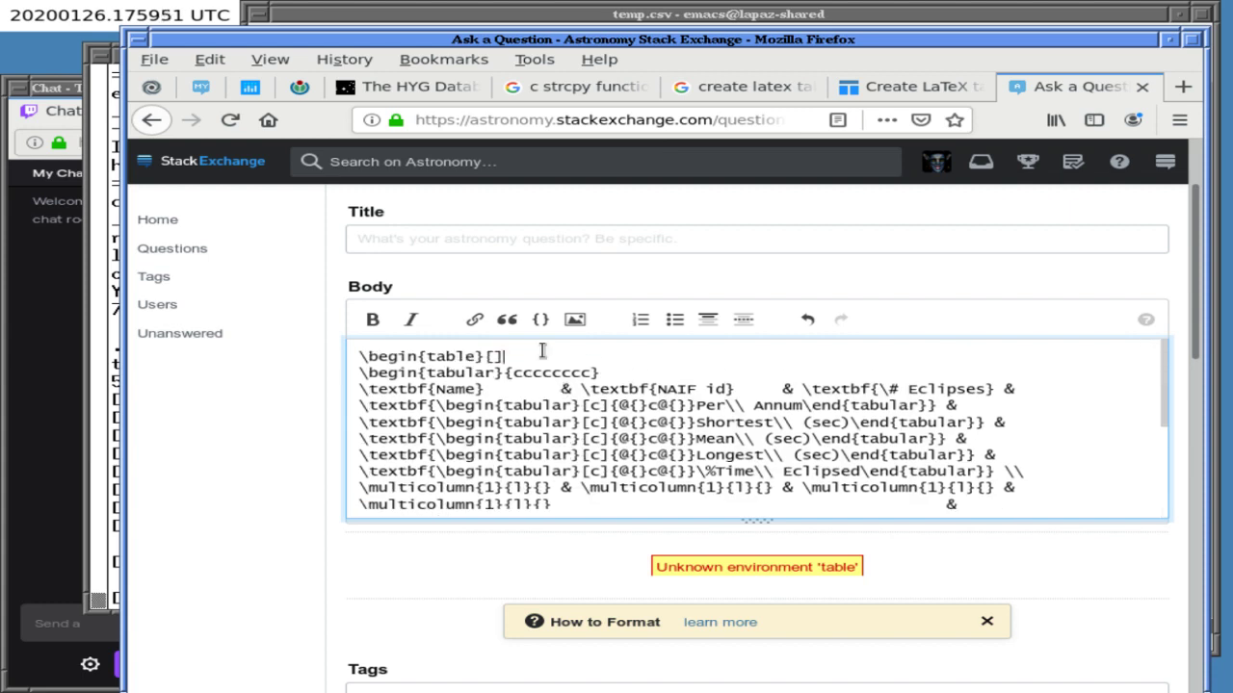
pyautogui.press('Home')
pyautogui.hotkey('shift', 'Down')
pyautogui.hotkey('shift', 'Down')
pyautogui.press('Delete')
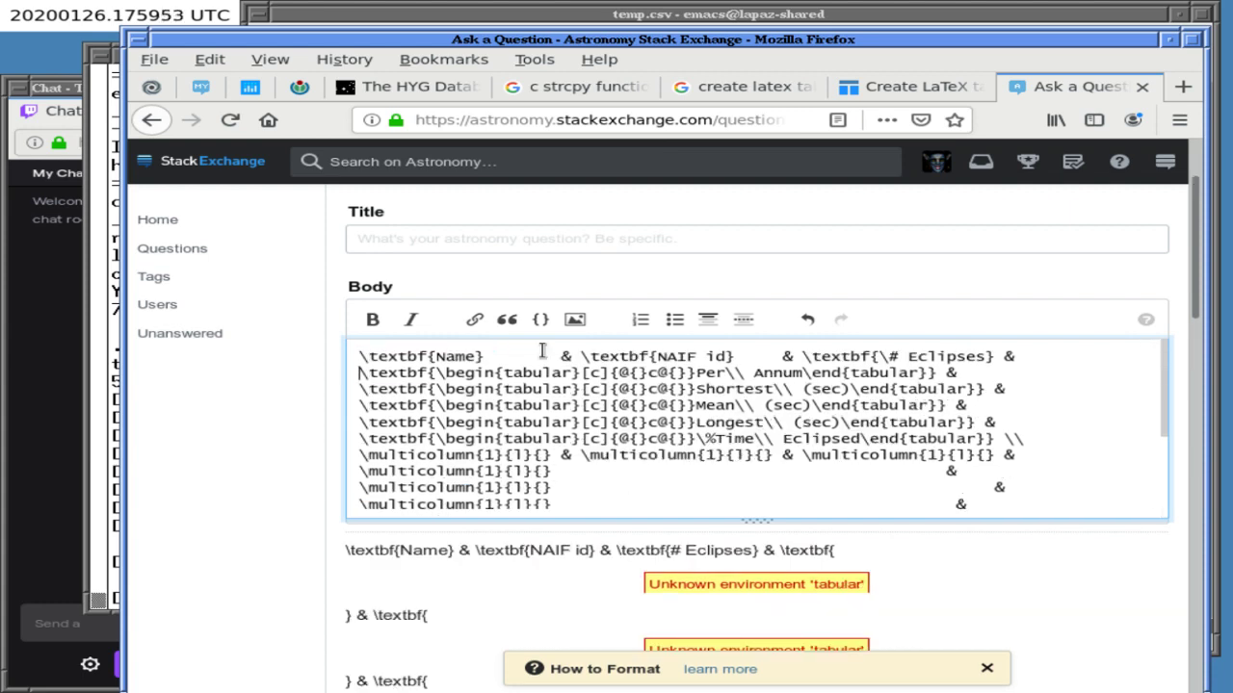
# - Delete the \end{tabular} and \end{table} lines and add $ at the top and bottom
pyautogui.press('Down')
pyautogui.press('Down')
pyautogui.press('Down')
pyautogui.press('Down')
pyautogui.press('Down')
pyautogui.press('Down')
pyautogui.press('Down')
pyautogui.press('Down')
pyautogui.press('Down')
pyautogui.press('Down')
pyautogui.press('Down')
pyautogui.press('Down')
pyautogui.press('Down')
pyautogui.press('Down')
pyautogui.press('Down')
pyautogui.press('Down')
pyautogui.press('Up')
pyautogui.press('Up')
pyautogui.press('Down')
pyautogui.press('Down')
pyautogui.press('Home')
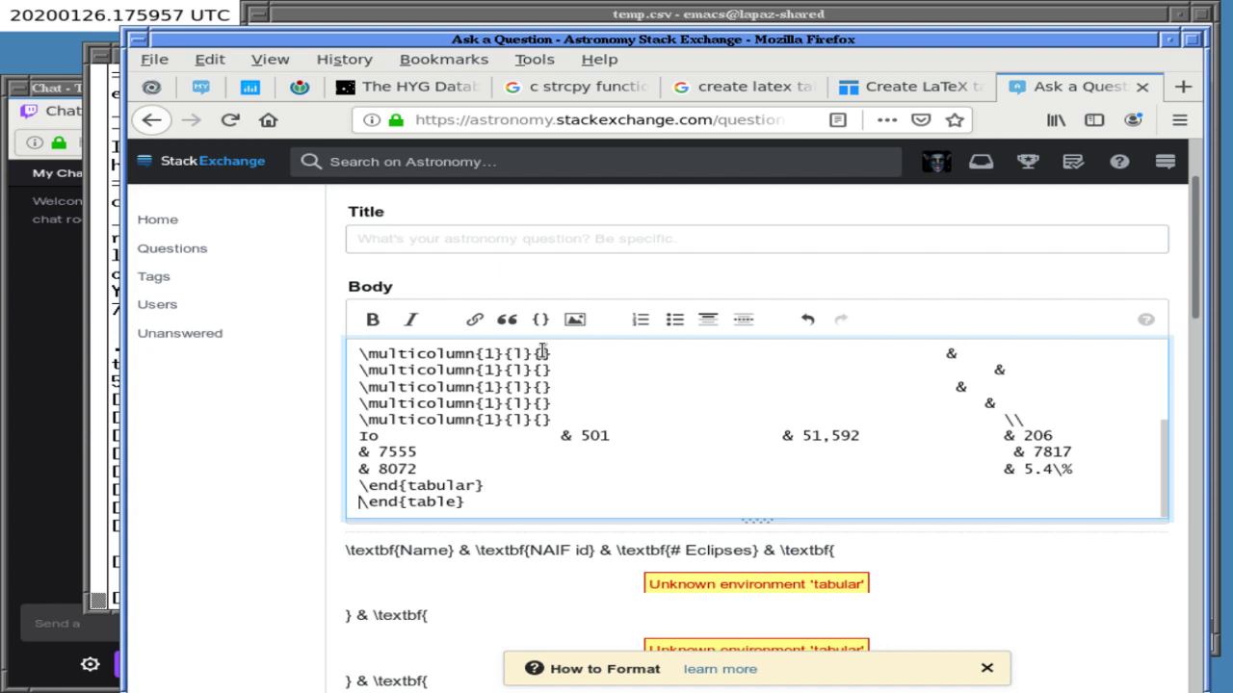
pyautogui.press('Up')
pyautogui.hotkey('shift', 'Down')
pyautogui.hotkey('shift', 'Down')
pyautogui.press('Delete')
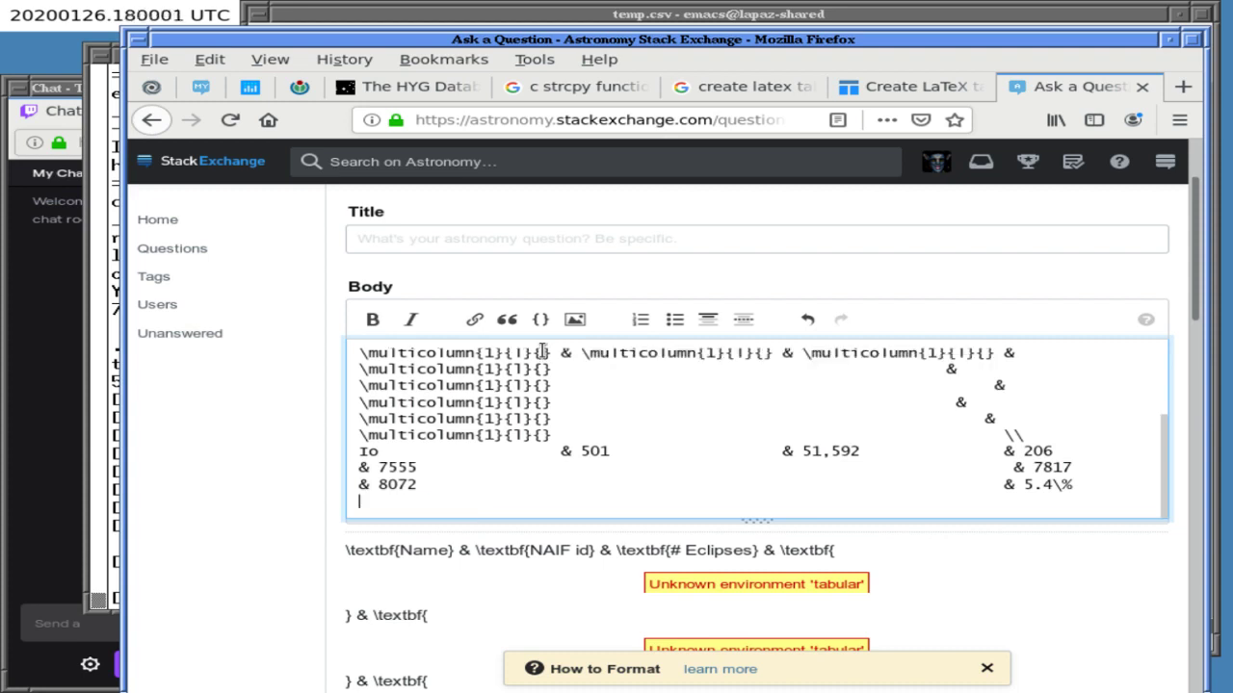
pyautogui.write('$')
pyautogui.scroll(2, 636, 440)
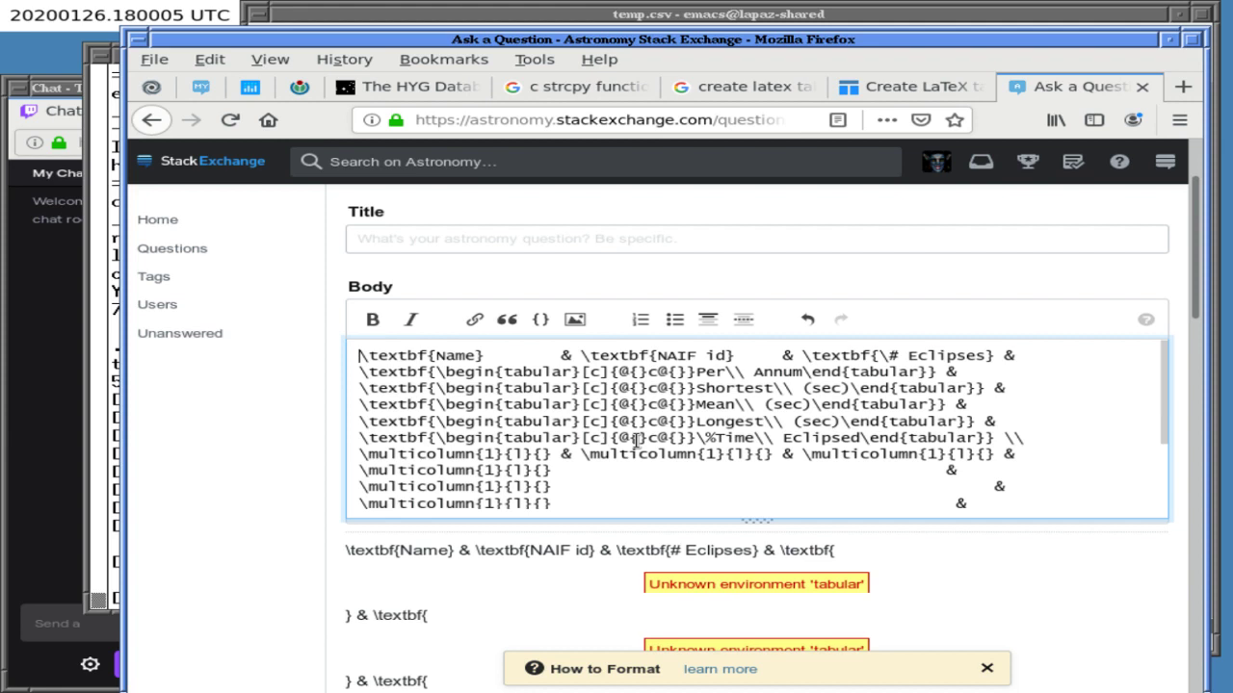
pyautogui.write('$')
pyautogui.press('Return')
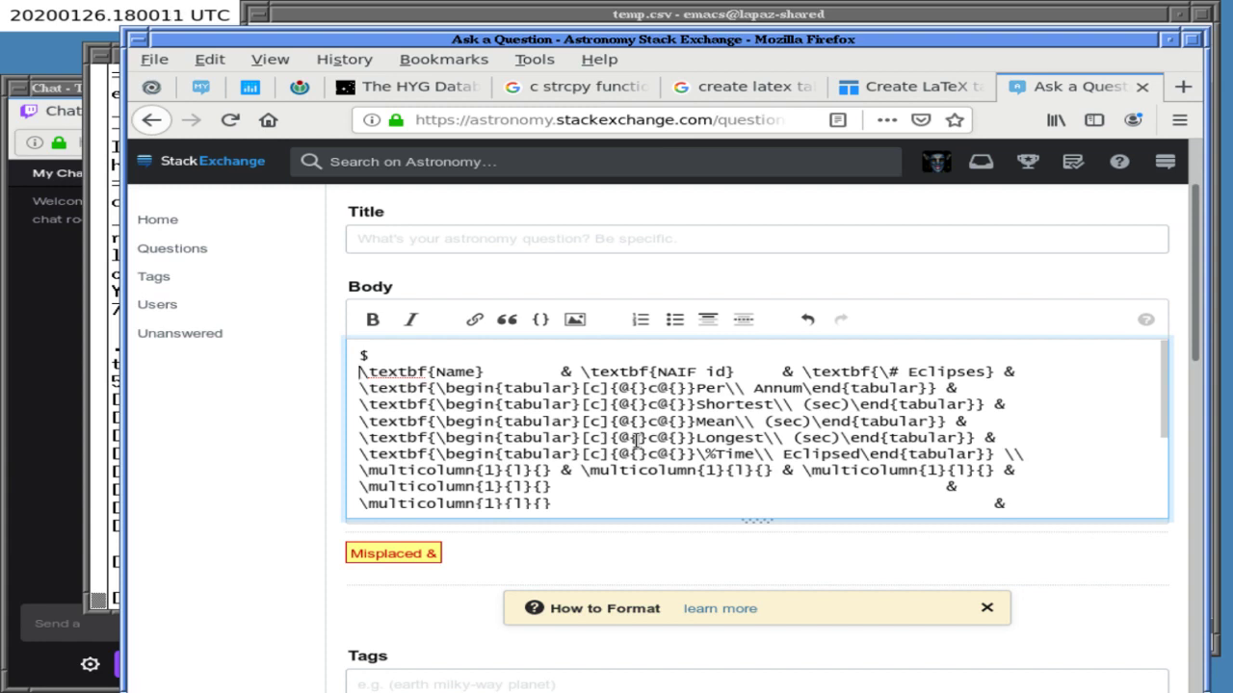
# - Join the split header lines, then delete all the table text from the body
pyautogui.press('Right')
pyautogui.press('Right')
pyautogui.press('Right')
pyautogui.press('Right')
pyautogui.press('Right')
pyautogui.press('Right')
pyautogui.press('Right')
pyautogui.press('Right')
pyautogui.press('Right')
pyautogui.press('Right')
pyautogui.press('Right')
pyautogui.press('Right')
pyautogui.press('Right')
pyautogui.press('Right')
pyautogui.press('Right')
pyautogui.press('Right')
pyautogui.press('End')
pyautogui.press('Delete')
pyautogui.press('BackSpace')
pyautogui.press('Home')
pyautogui.press('Up')
pyautogui.hotkey('shift', 'Down')
pyautogui.hotkey('shift', 'Down')
pyautogui.hotkey('shift', 'Down')
pyautogui.hotkey('shift', 'Down')
pyautogui.hotkey('shift', 'Down')
pyautogui.hotkey('shift', 'Down')
pyautogui.hotkey('shift', 'Down')
pyautogui.hotkey('shift', 'Down')
pyautogui.hotkey('shift', 'Down')
pyautogui.hotkey('shift', 'Down')
pyautogui.hotkey('shift', 'Down')
pyautogui.hotkey('shift', 'Down')
pyautogui.hotkey('shift', 'Down')
pyautogui.hotkey('shift', 'Down')
pyautogui.hotkey('shift', 'Down')
pyautogui.hotkey('shift', 'Down')
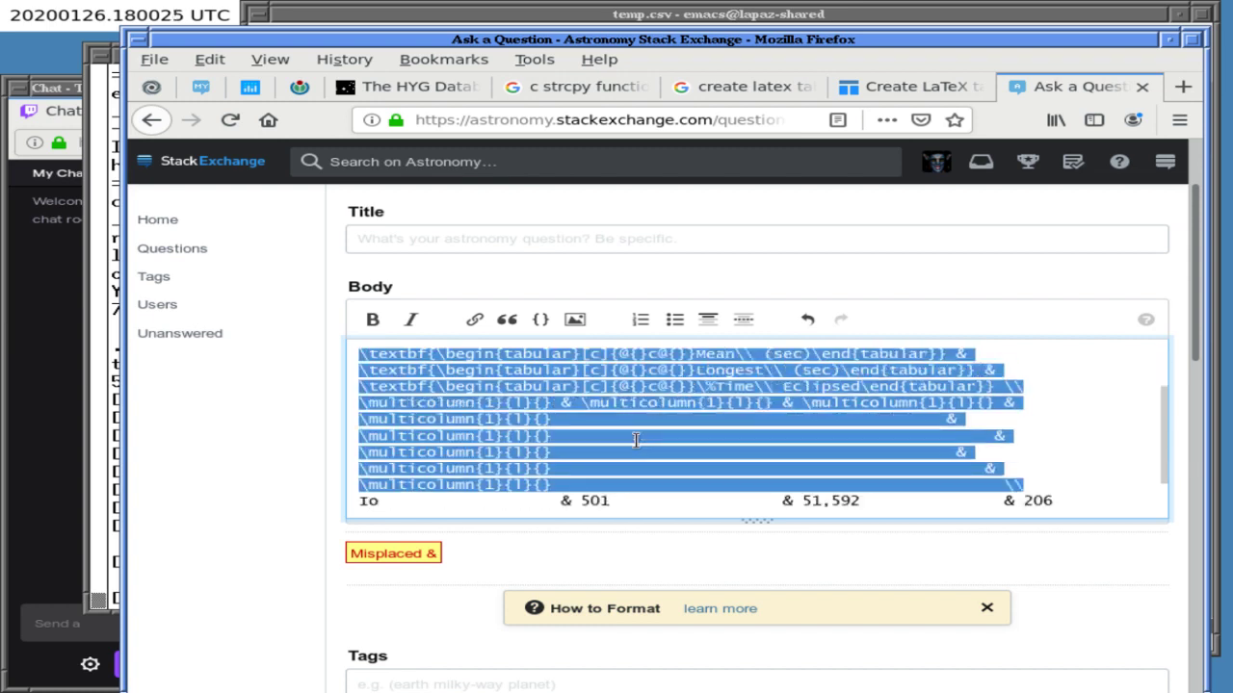
pyautogui.press('BackSpace')
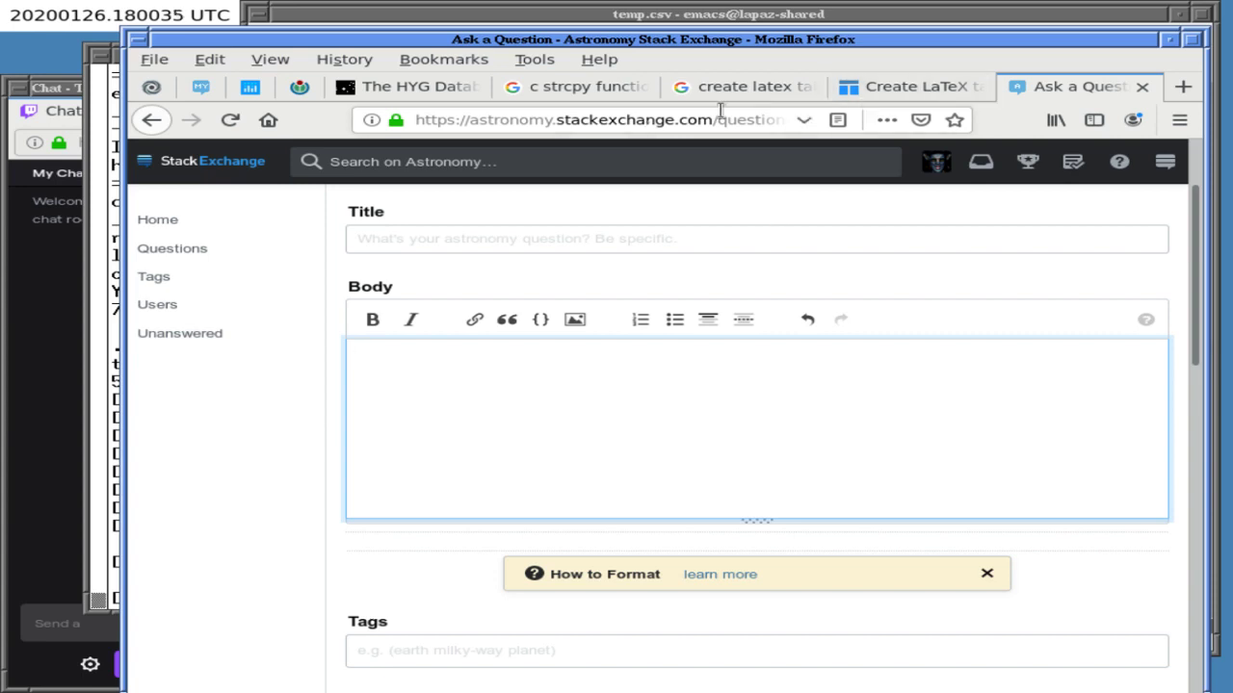
# - Load texpaste.com in a new tab and look for the Table symbol category
pyautogui.click(1182, 88)
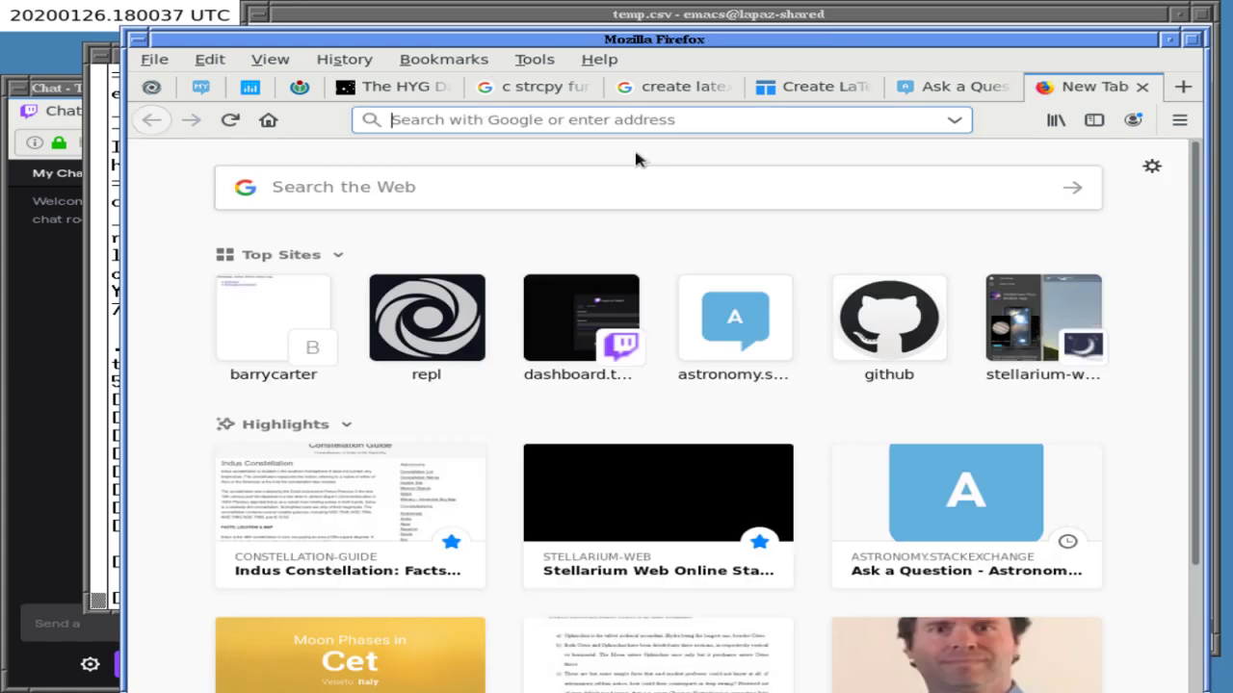
pyautogui.write('texpaste.com')
pyautogui.press('Return')
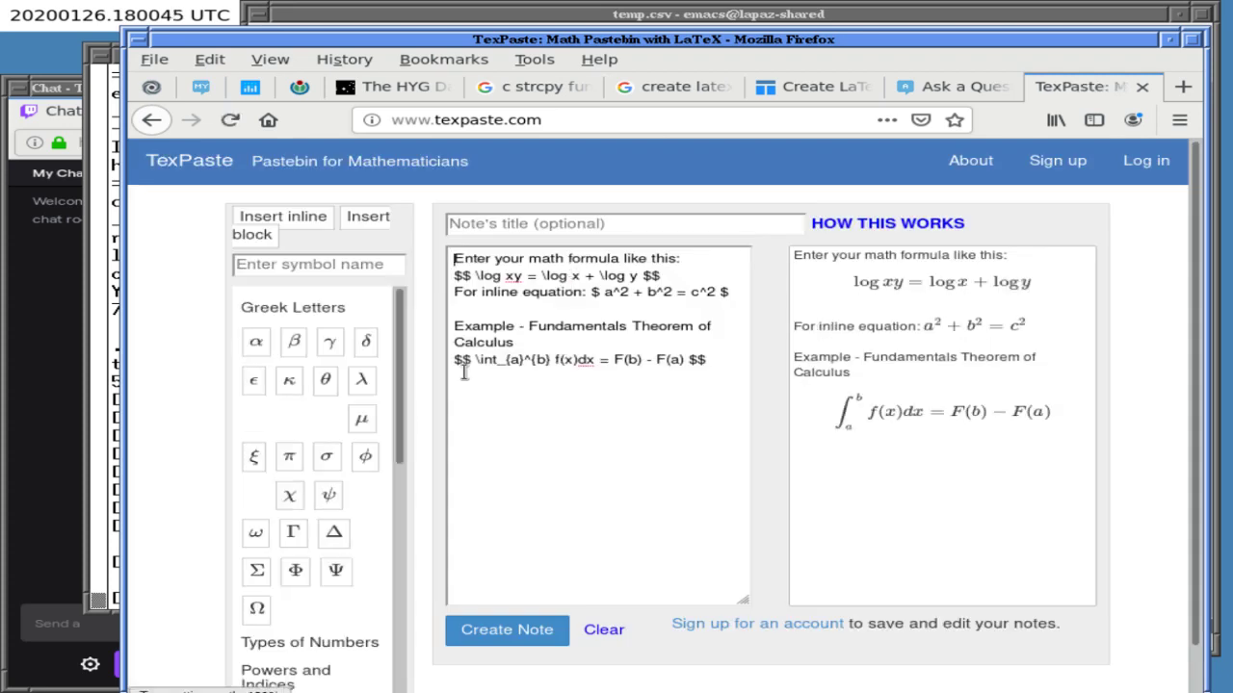
pyautogui.scroll(-1, 403, 378)
pyautogui.moveTo(402, 379); pyautogui.dragTo(334, 628)
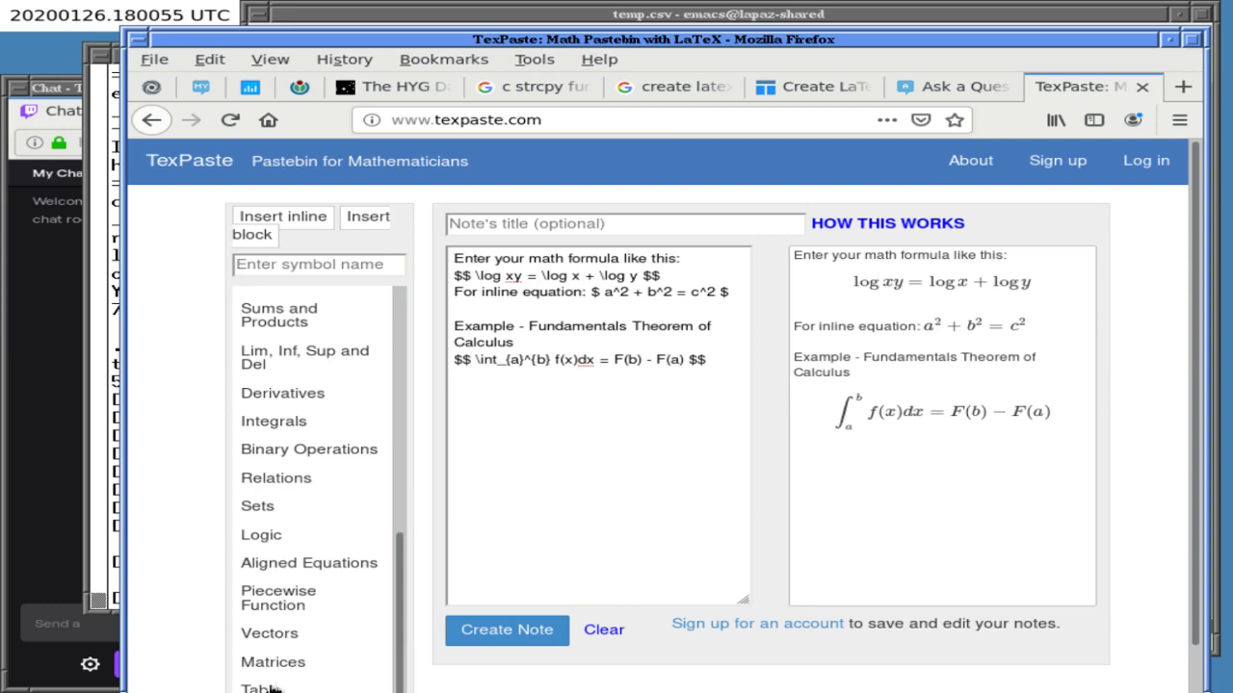
pyautogui.doubleClick(273, 690)
# - Insert the sample Product/Price/Qty array table from the symbol list into the note
pyautogui.moveTo(568, 40); pyautogui.dragTo(566, 30)
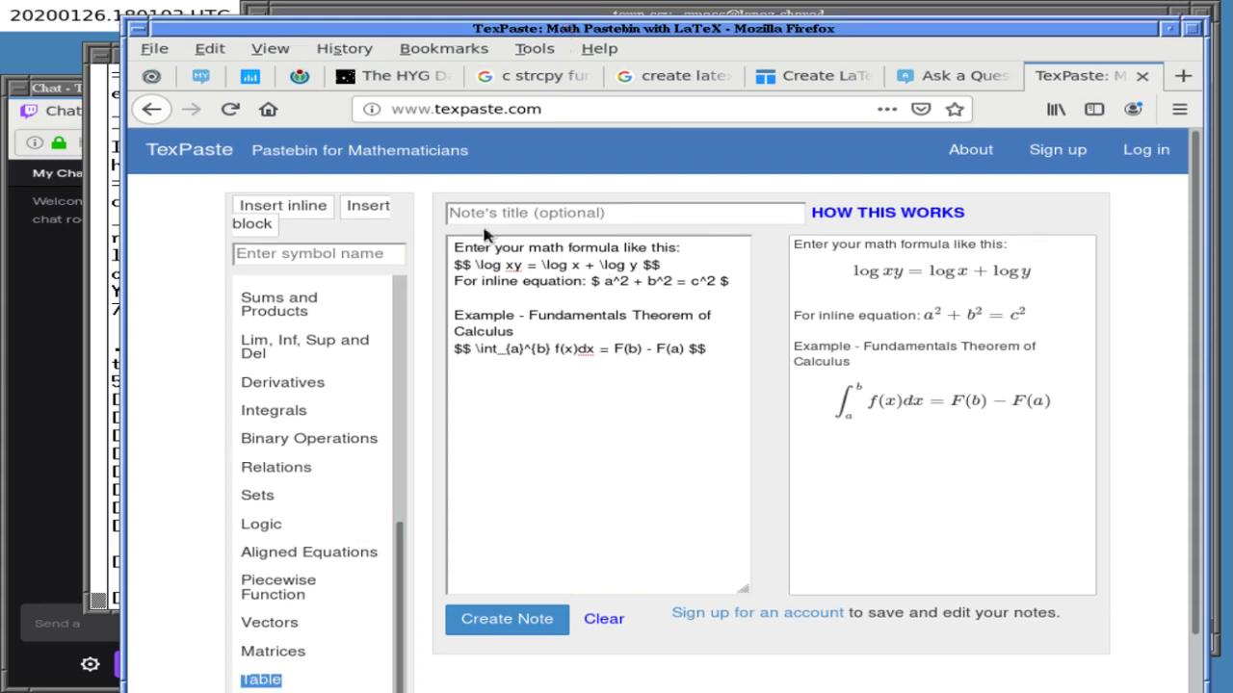
pyautogui.click(401, 395)
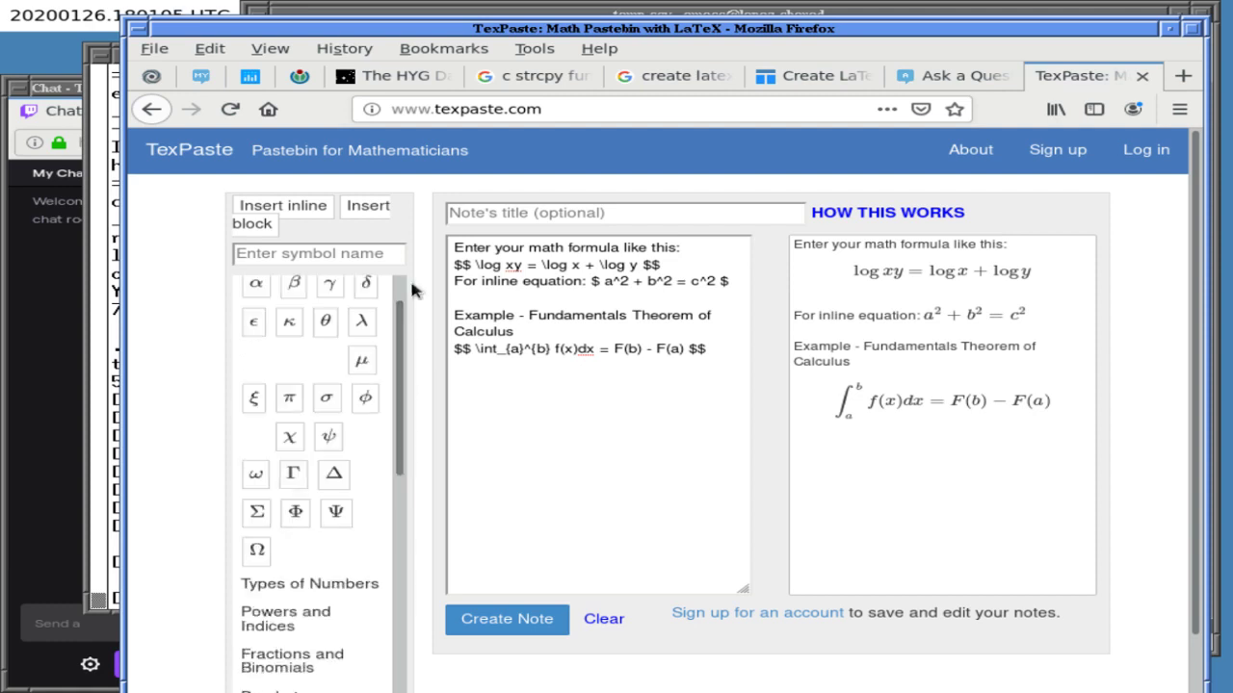
pyautogui.scroll(1, 375, 292)
pyautogui.click(374, 294)
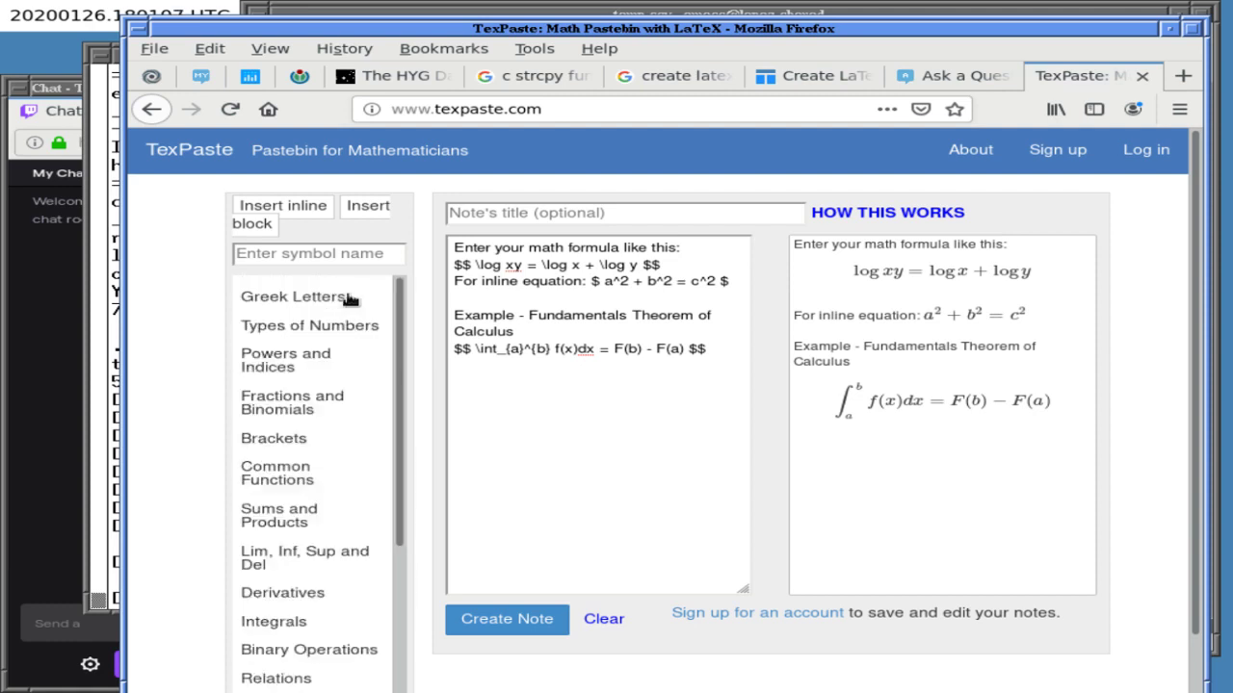
pyautogui.moveTo(402, 354); pyautogui.dragTo(369, 513)
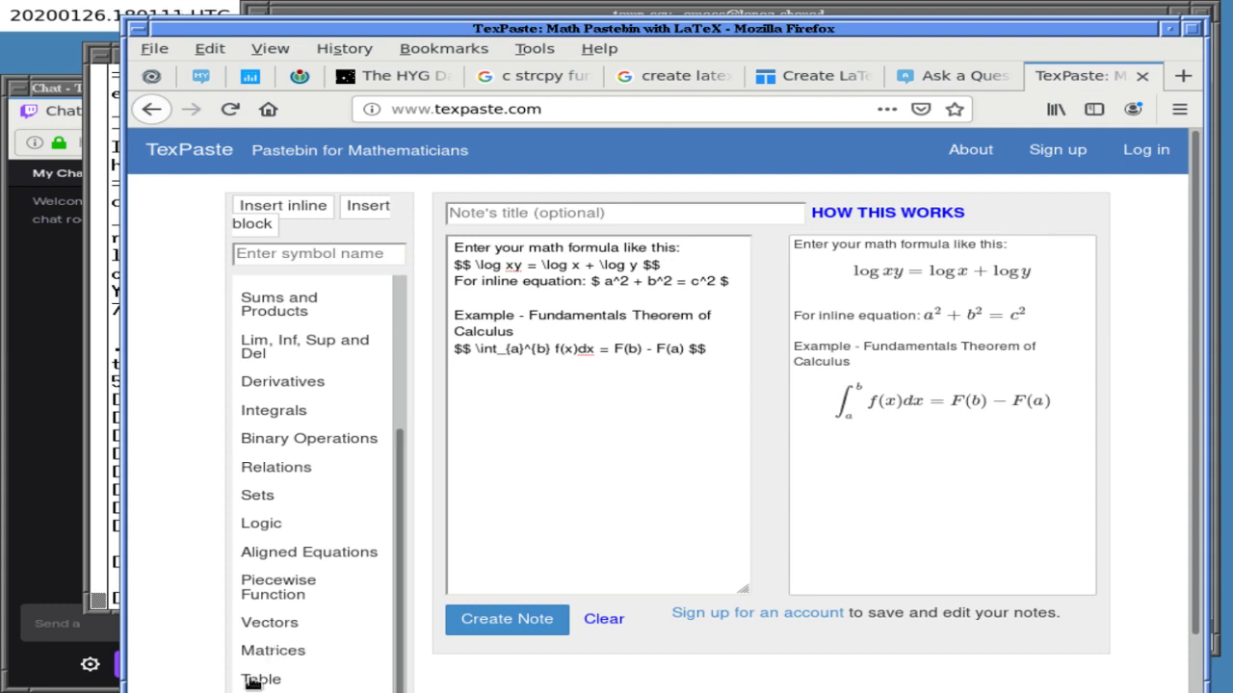
pyautogui.scroll(-2, 397, 554)
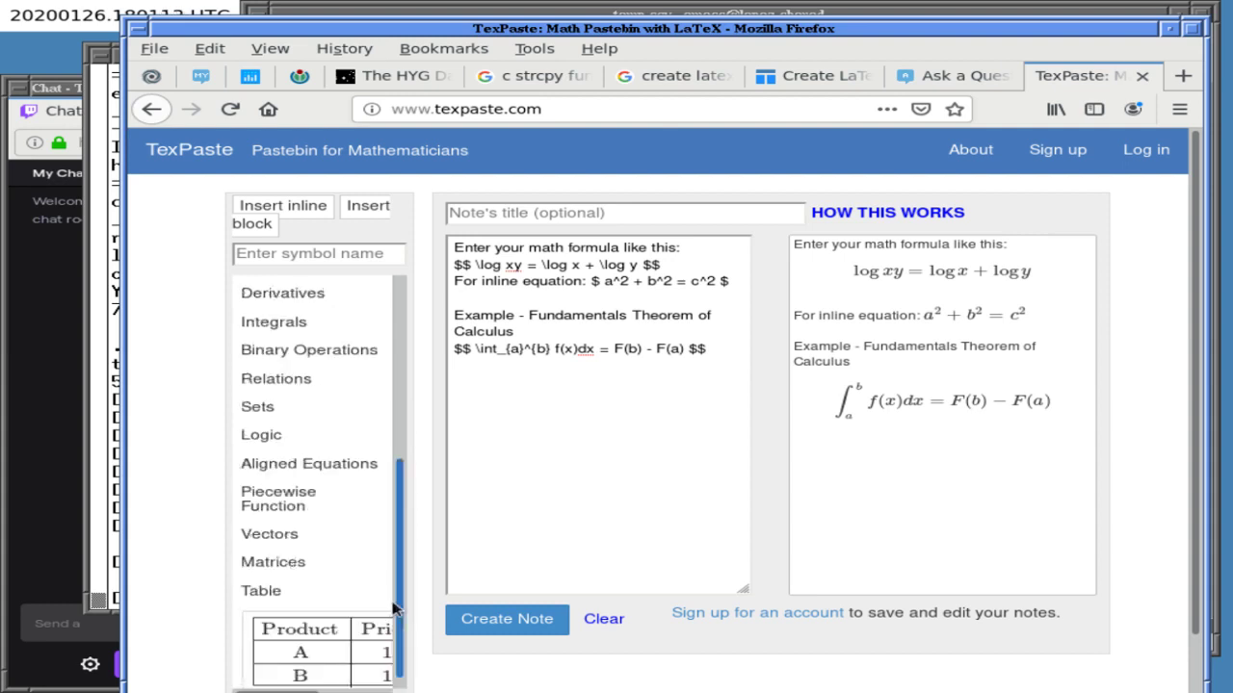
pyautogui.click(333, 643)
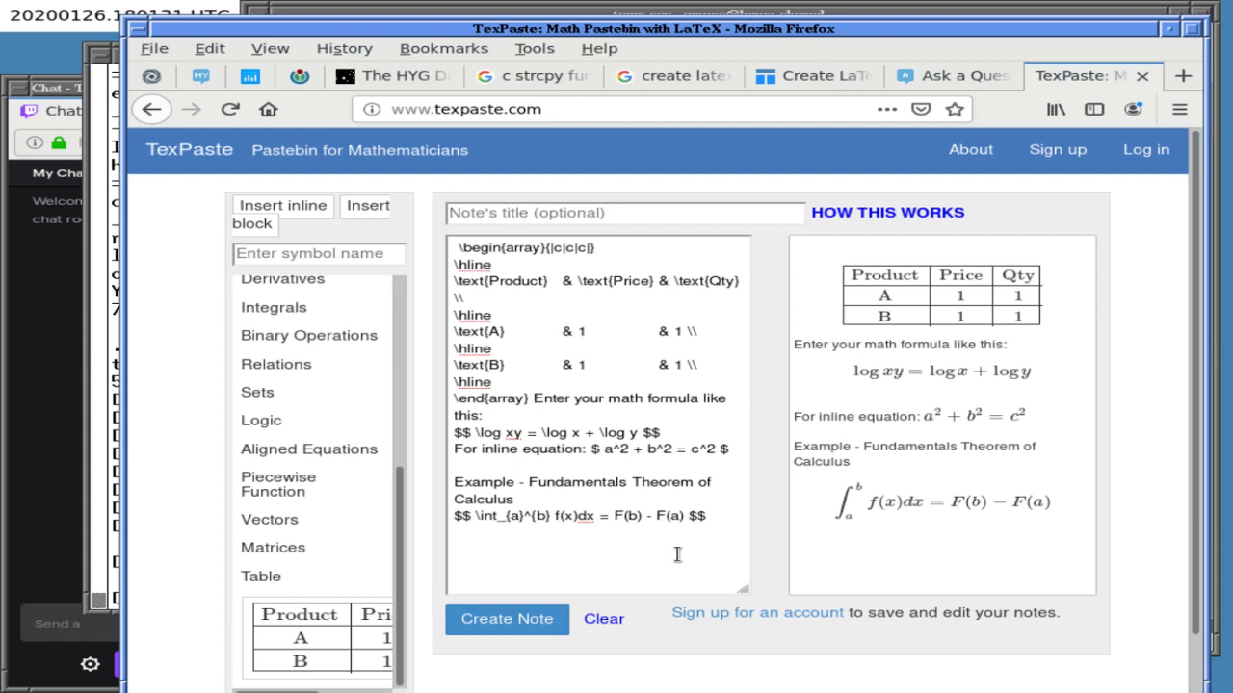
# - Select all of the note's text holding the array table and example formulas
pyautogui.click(678, 553)
pyautogui.hotkey('ctrl', 'a')
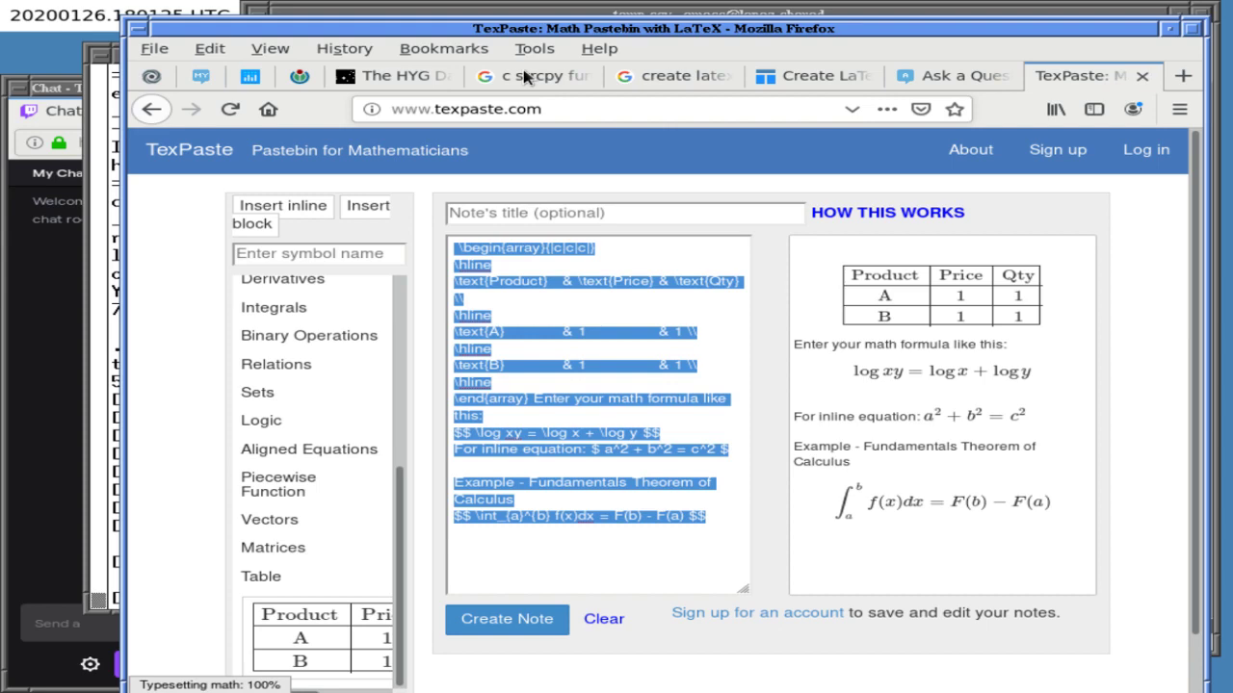
pyautogui.click(526, 14)
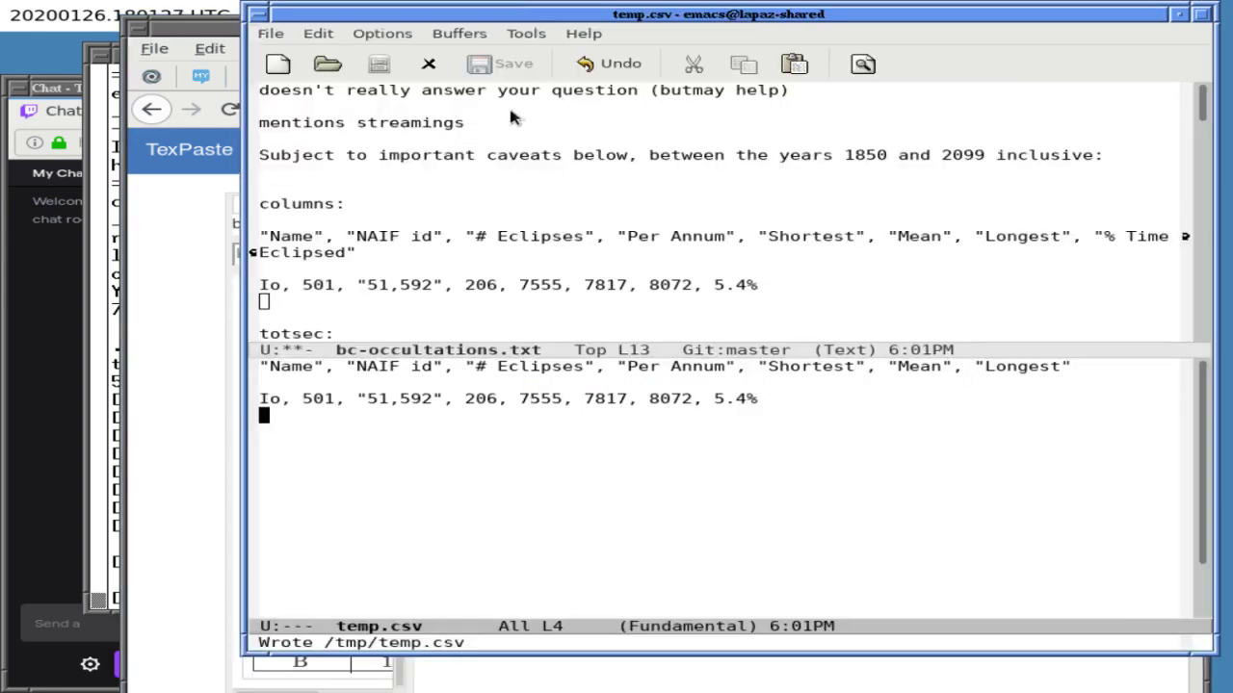
pyautogui.click(220, 206)
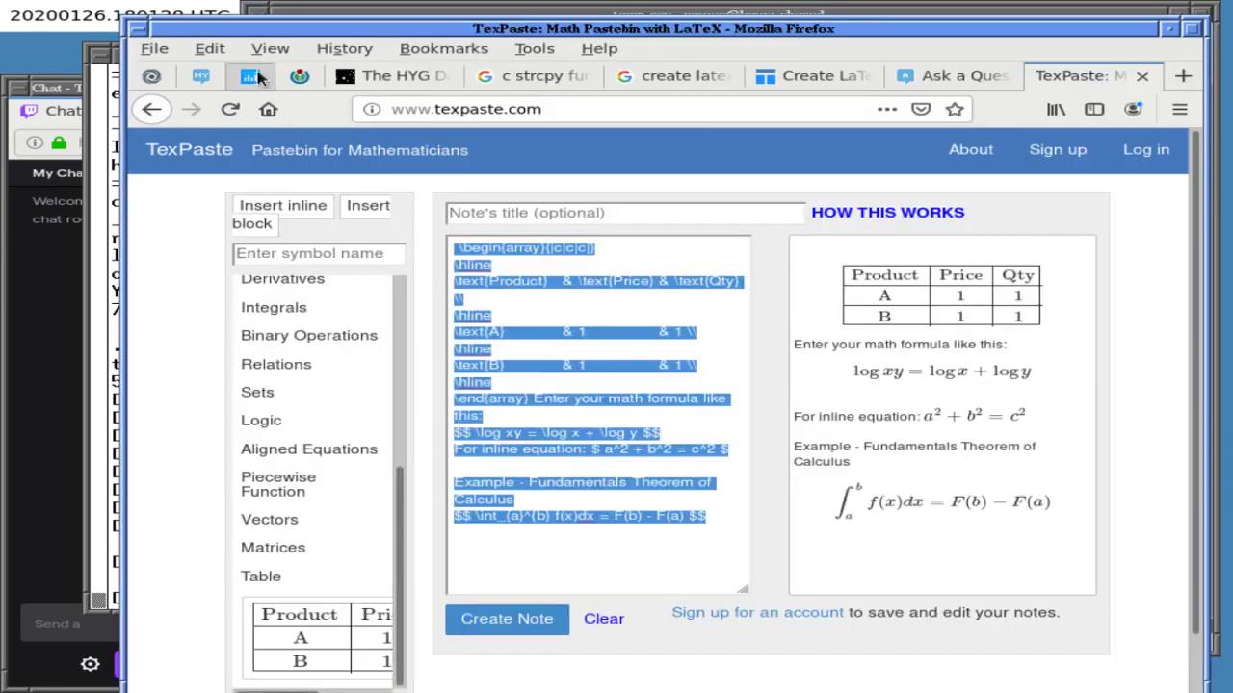
pyautogui.click(939, 75)
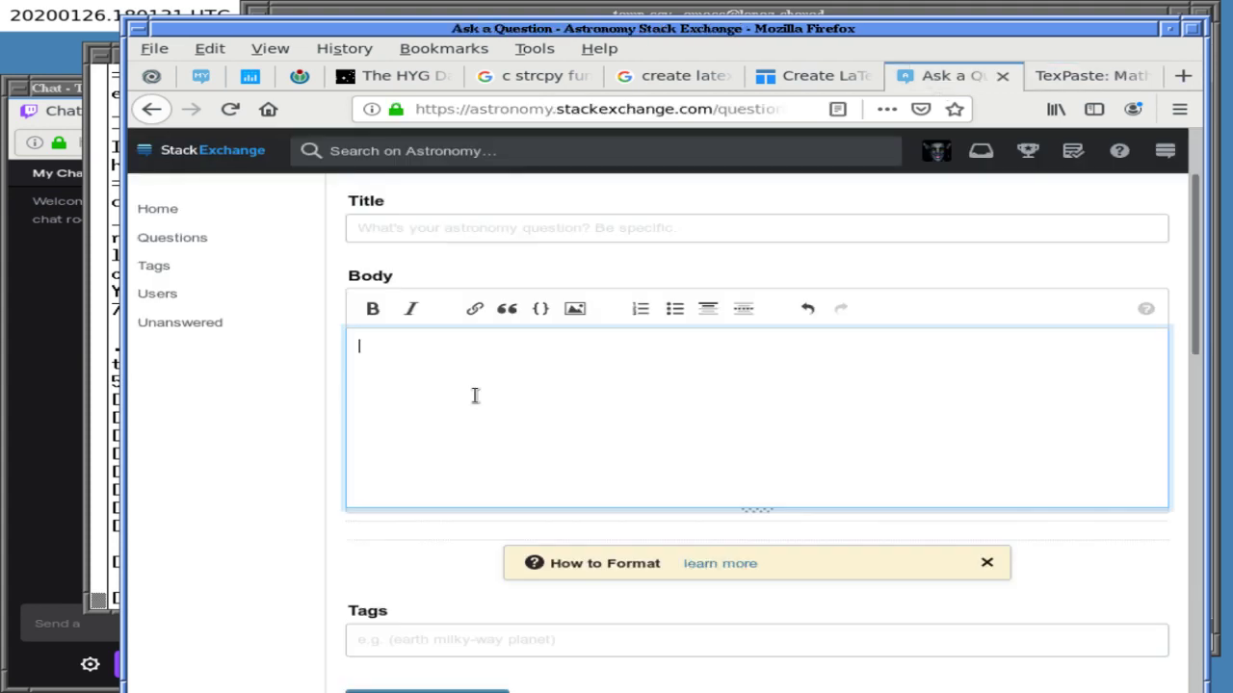
# - Paste the \begin{array} Product/Price/Qty table into the body and remove its leading space
pyautogui.hotkey('ctrl', 'v')
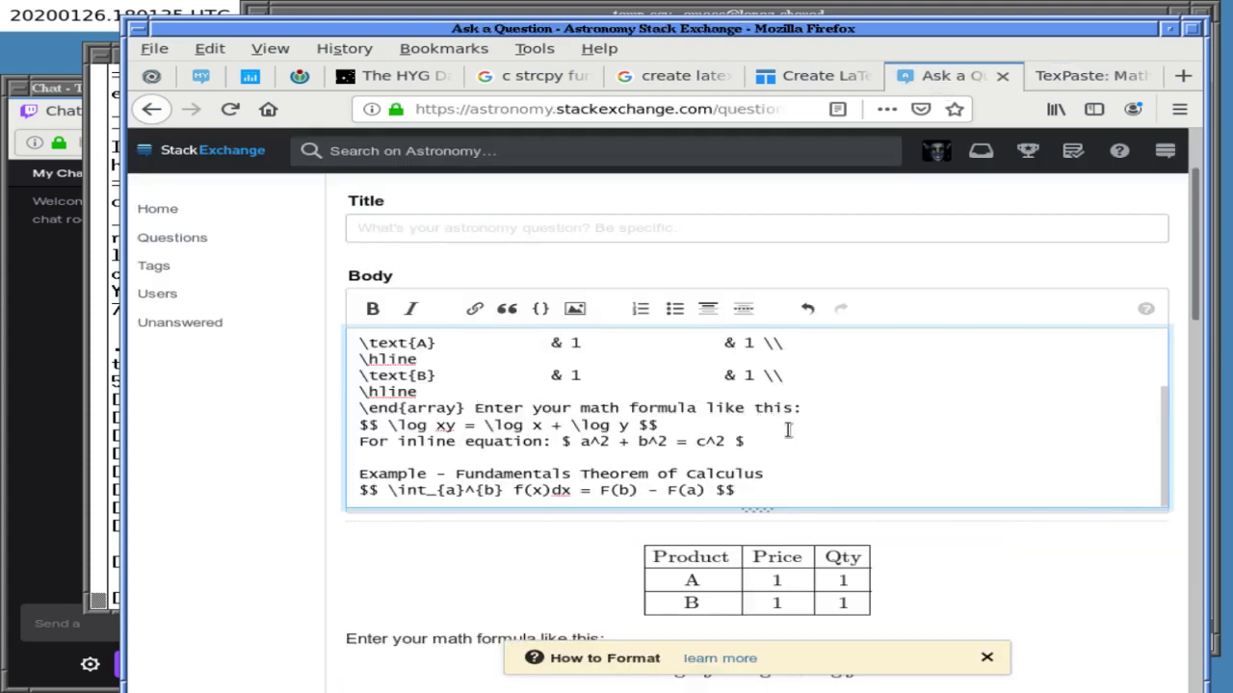
pyautogui.press('Return')
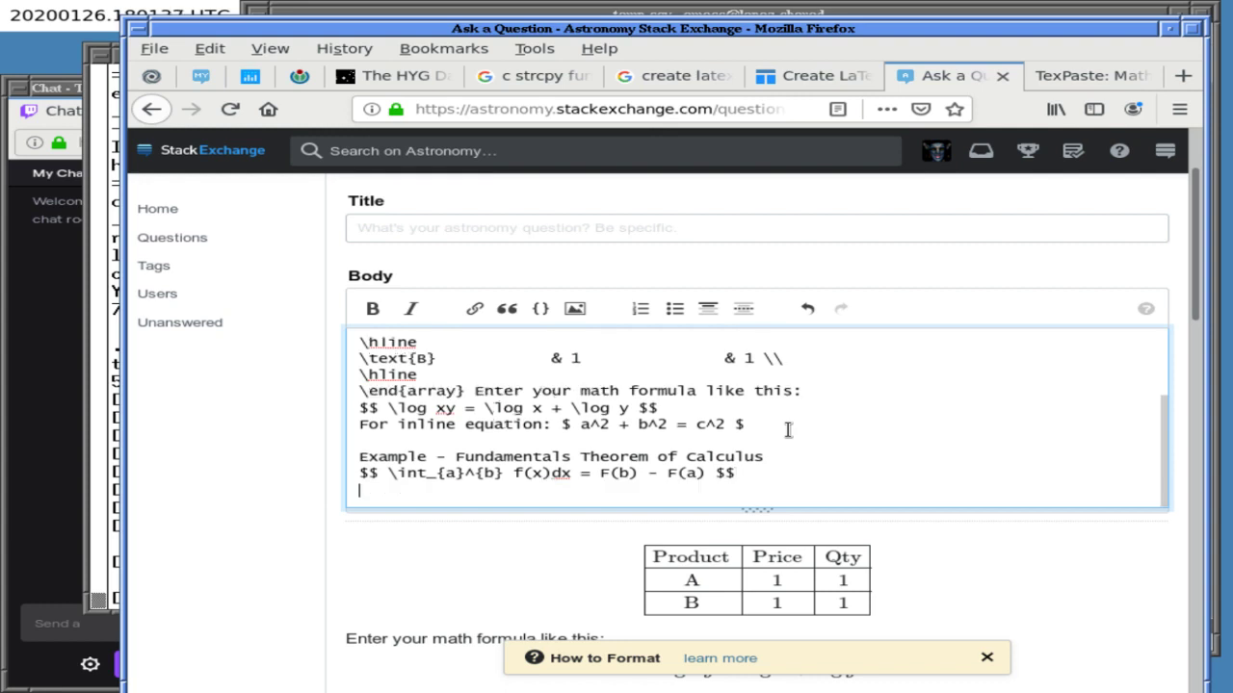
pyautogui.hotkey('ctrl', 'Home')
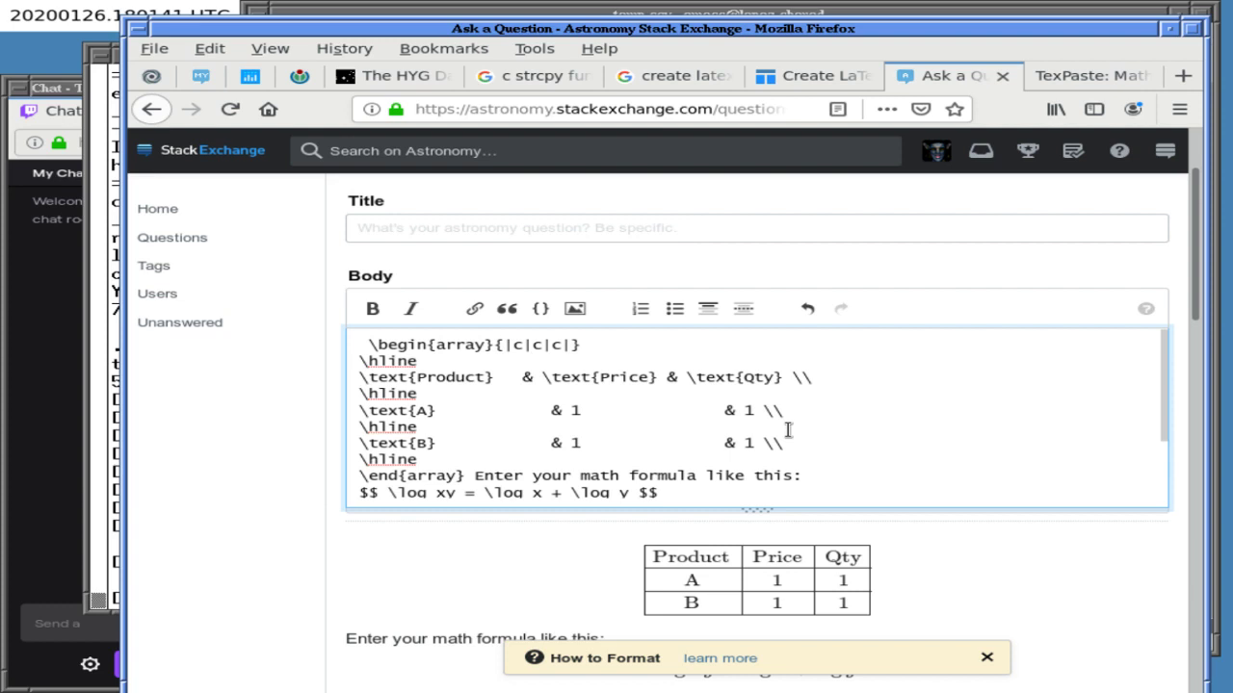
pyautogui.press('BackSpace')
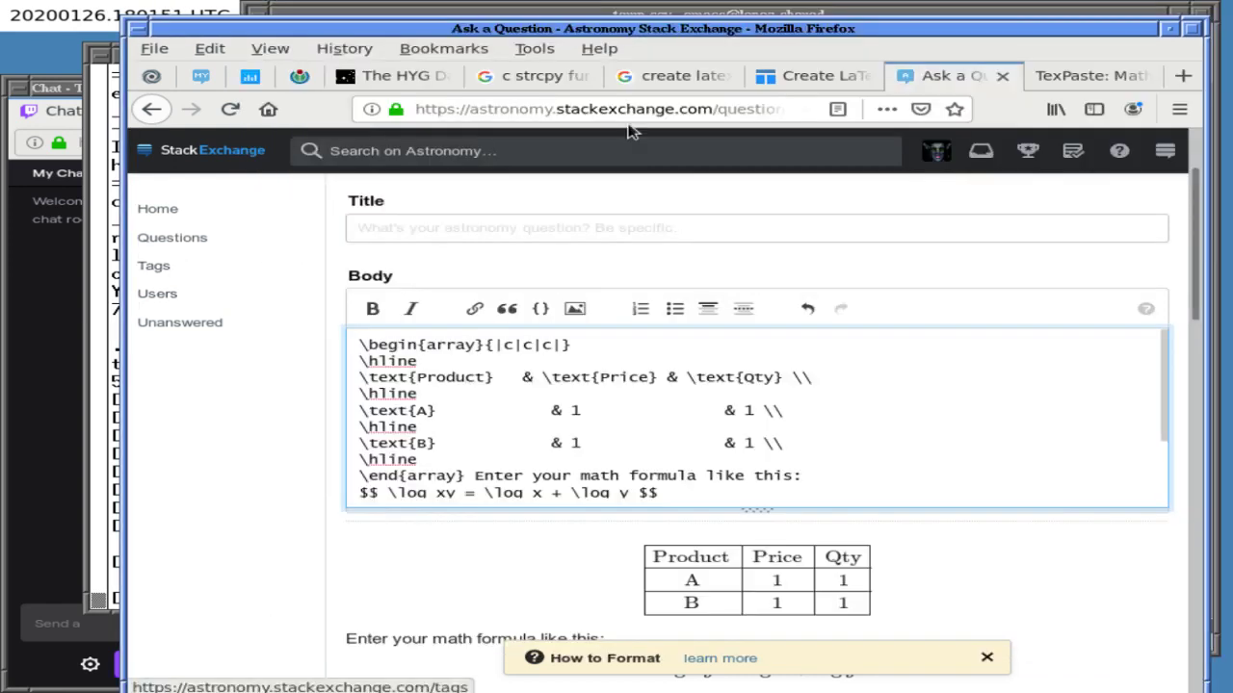
pyautogui.click(1079, 76)
# - Turn off 'Escape special TeX symbols' so the Io table code shows # Eclipses unescaped
pyautogui.click(960, 248)
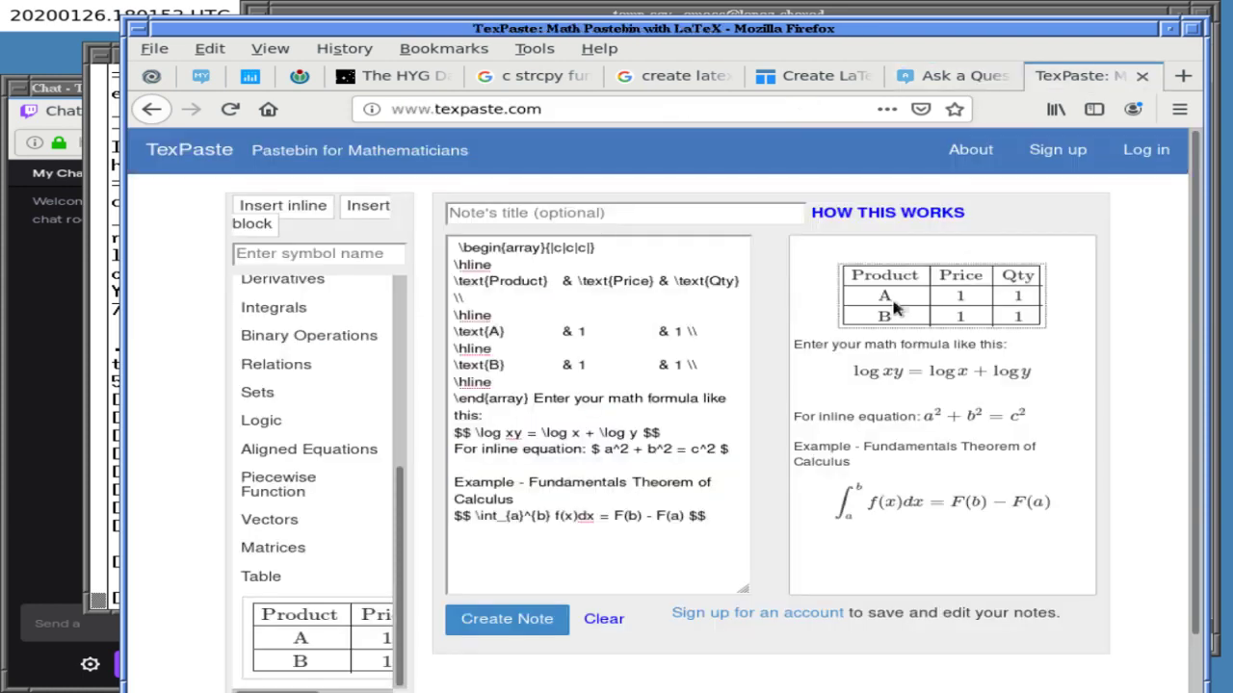
pyautogui.click(884, 298)
pyautogui.click(826, 83)
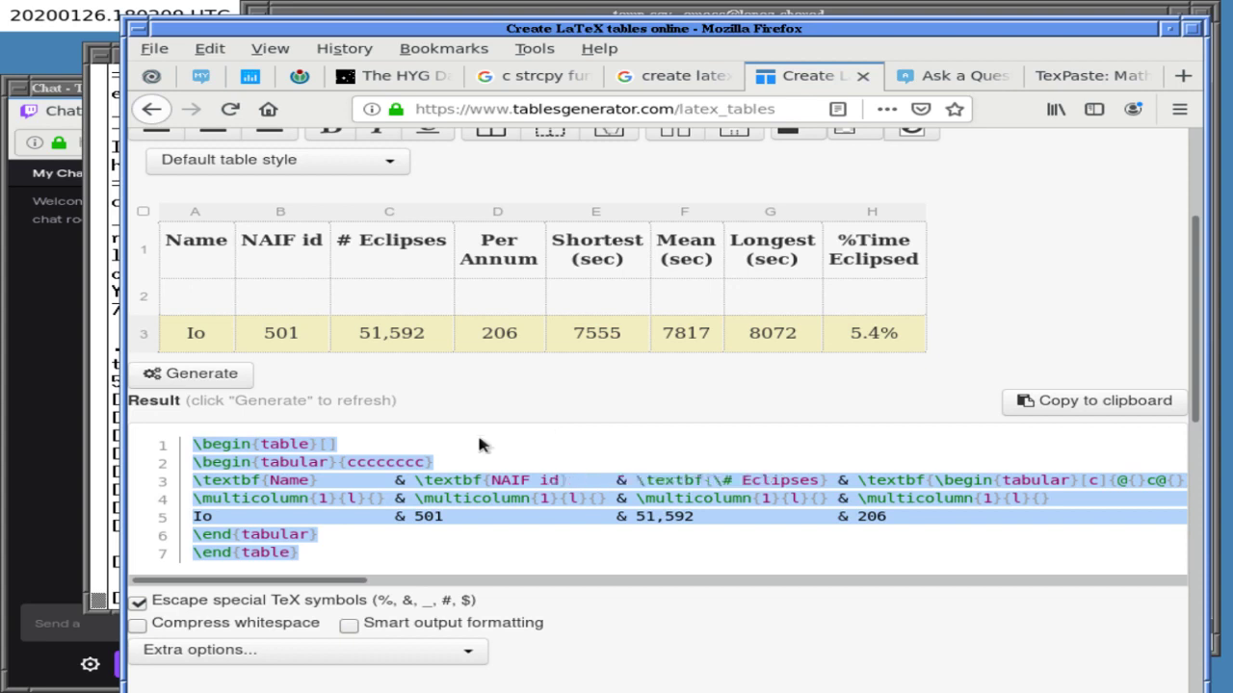
pyautogui.click(139, 603)
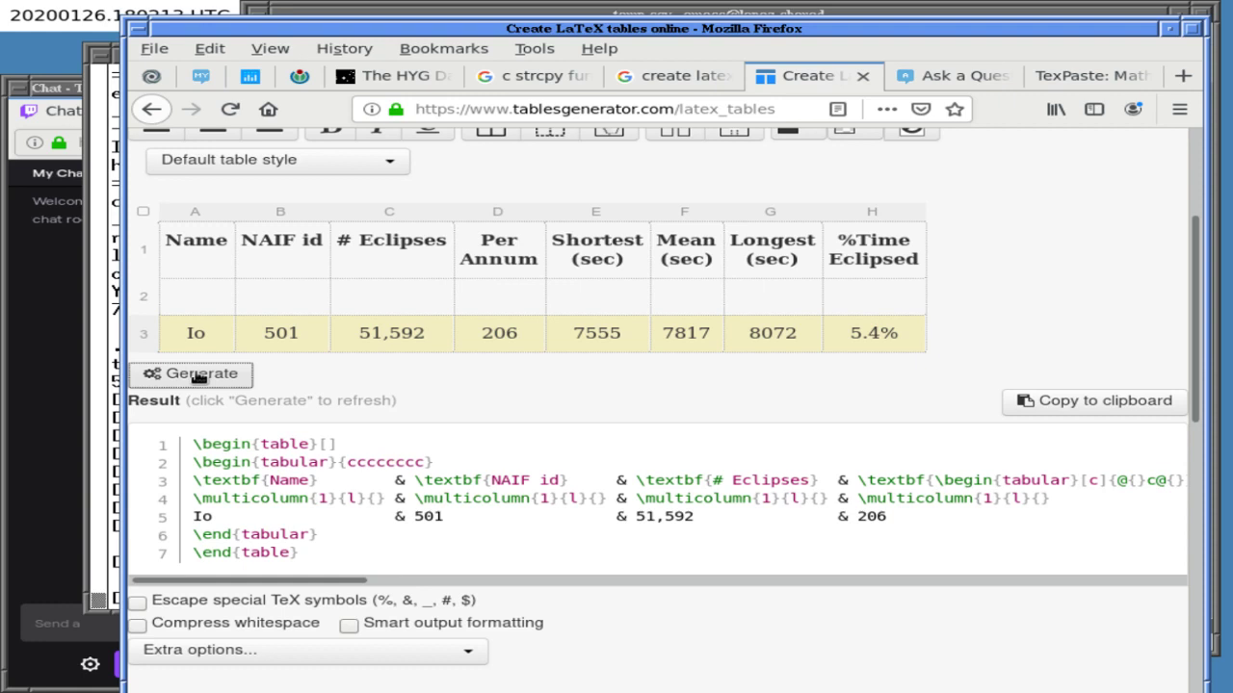
pyautogui.click(653, 113)
# - Search Google for 'create tex table online' and open the LaTeX Tables Editor result
pyautogui.write('crate')
pyautogui.press('BackSpace')
pyautogui.press('BackSpace')
pyautogui.press('BackSpace')
pyautogui.press('BackSpace')
pyautogui.press('BackSpace')
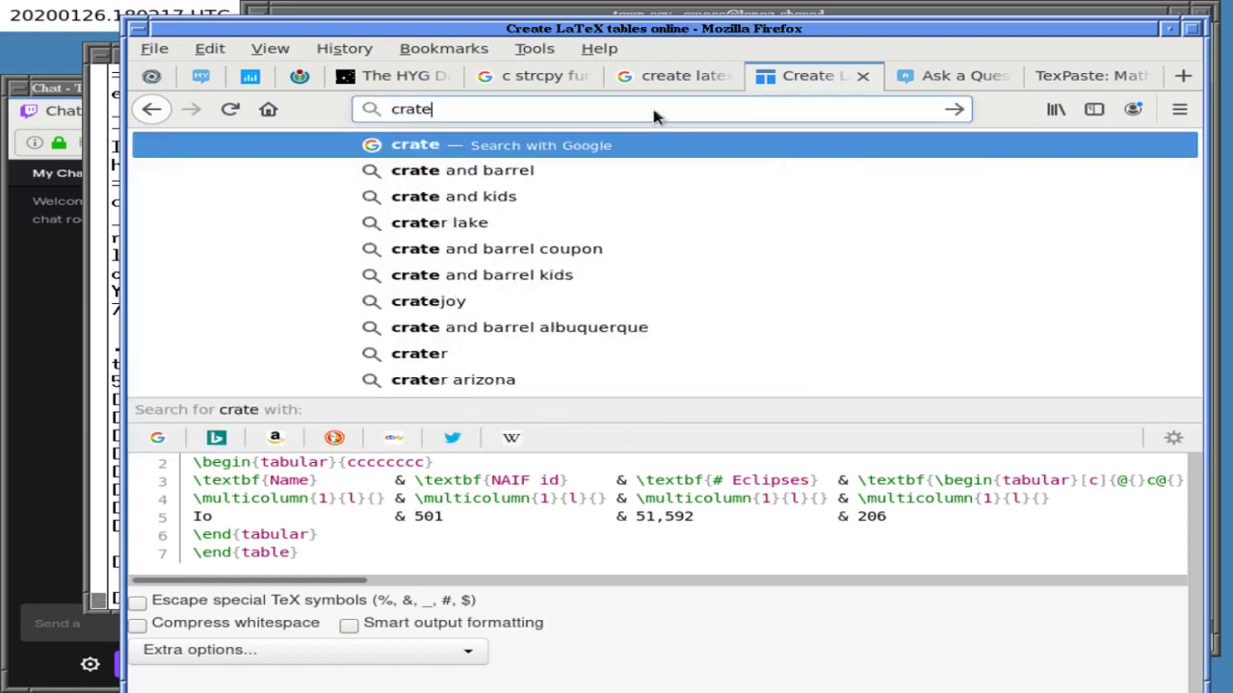
pyautogui.write('reate te')
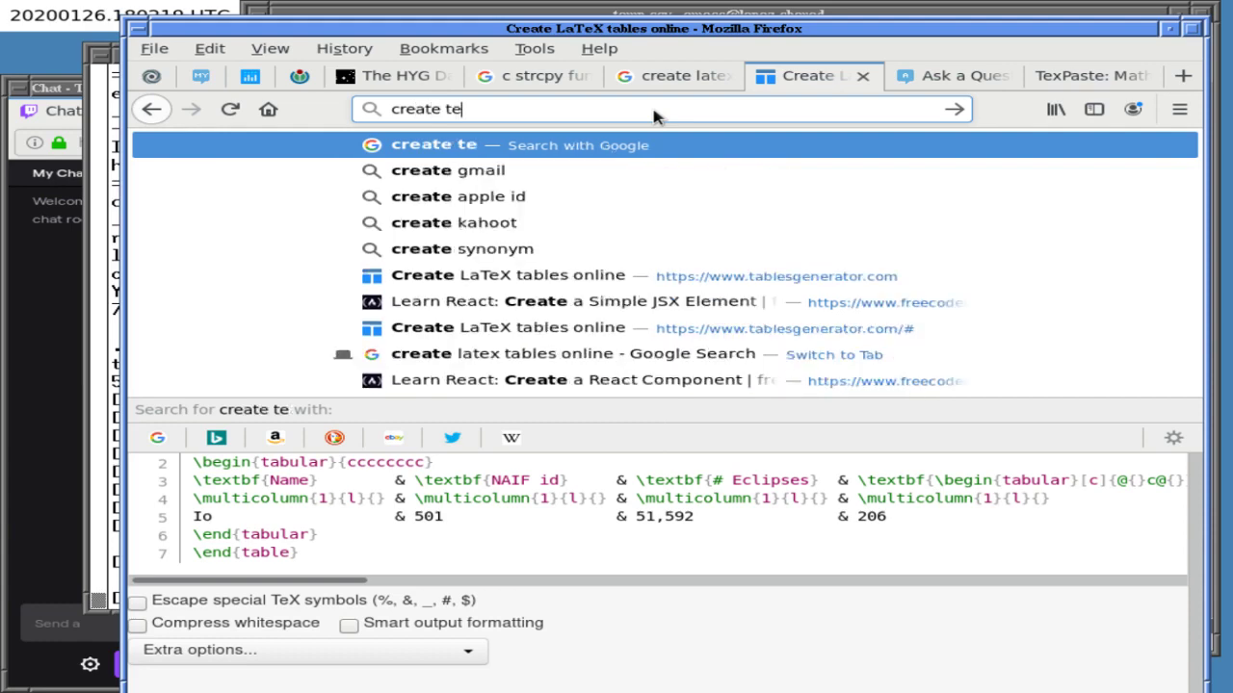
pyautogui.write('x table online')
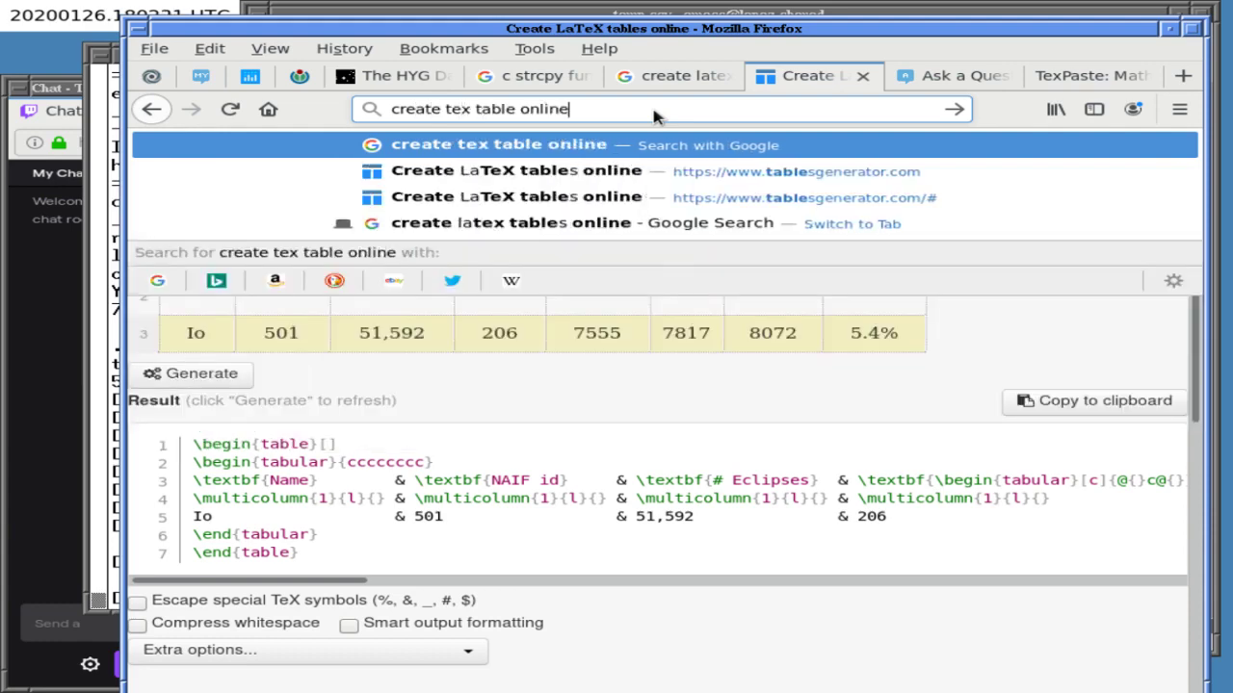
pyautogui.press('Return')
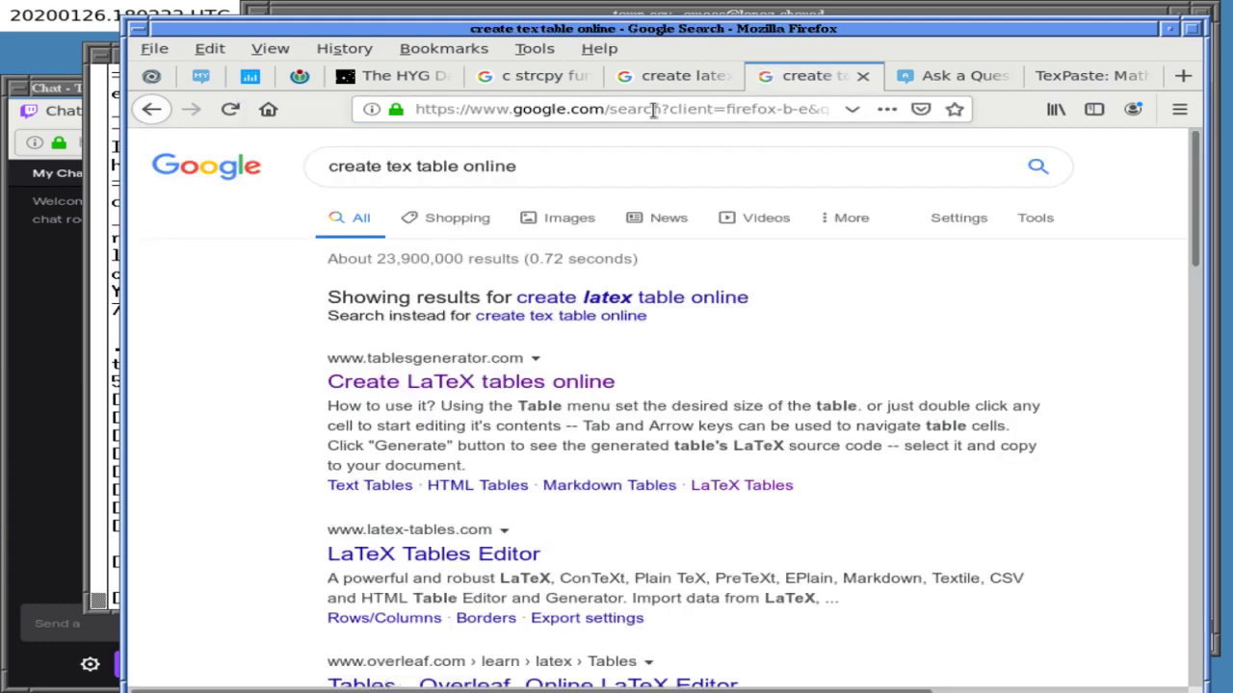
pyautogui.scroll(-3, 232, 482)
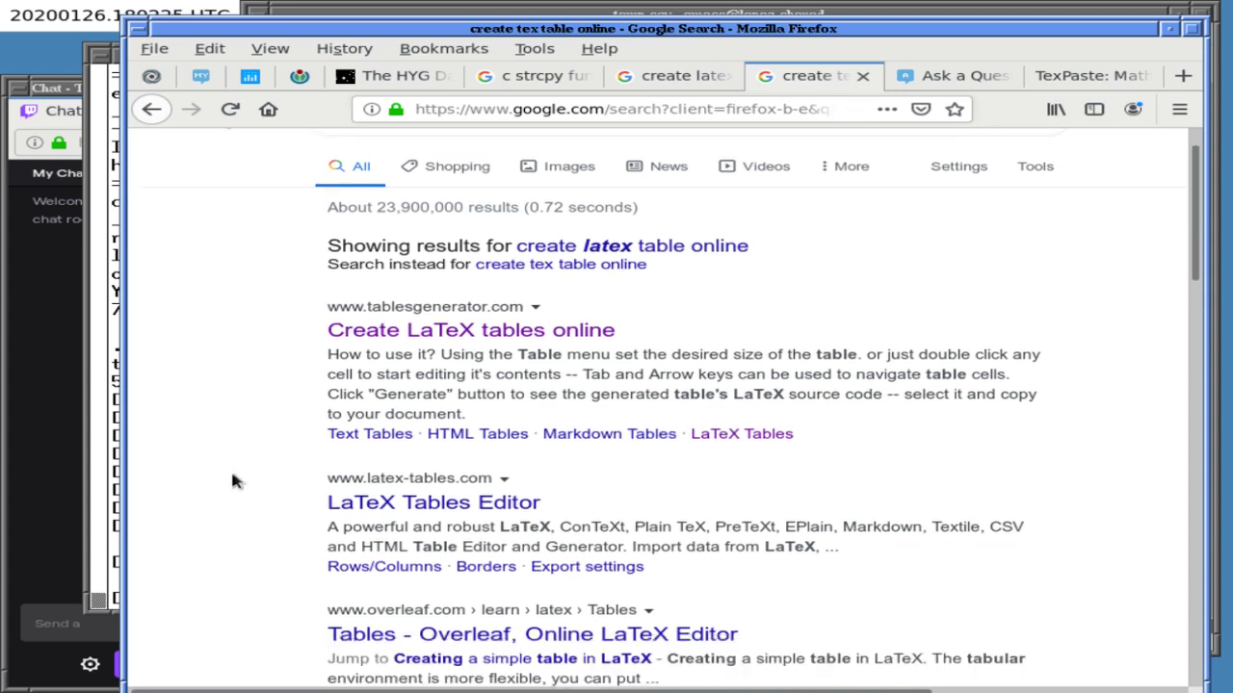
pyautogui.middleClick(385, 400)
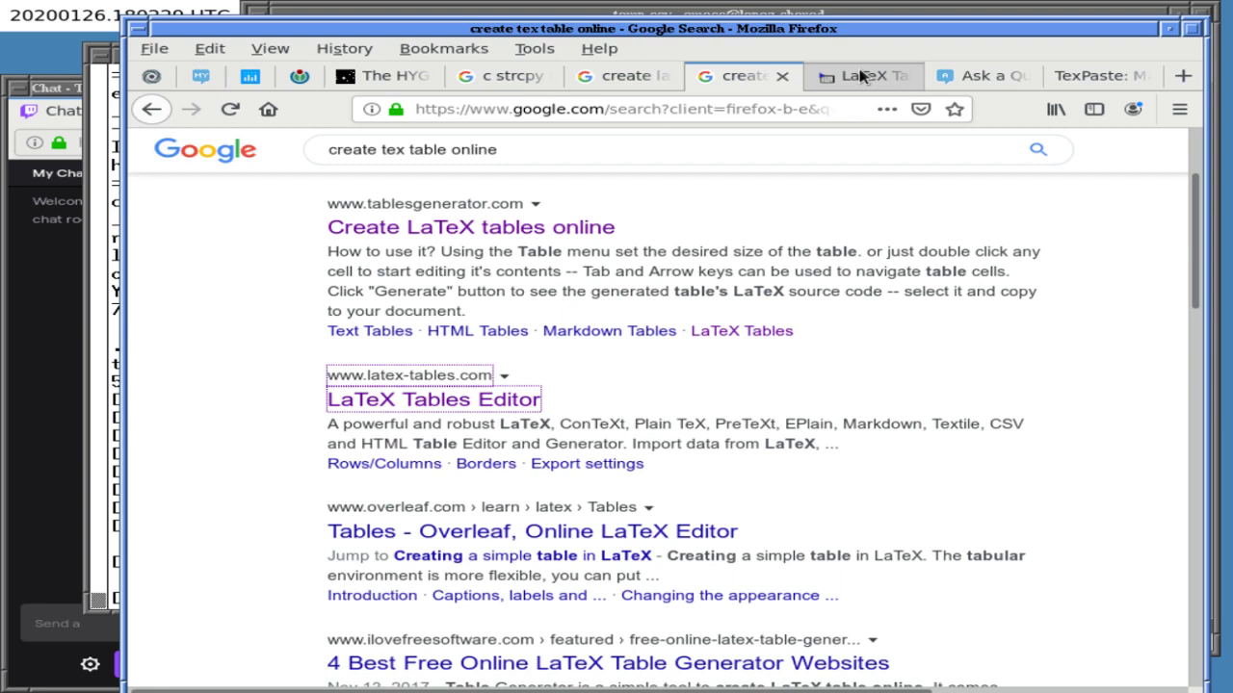
pyautogui.click(857, 75)
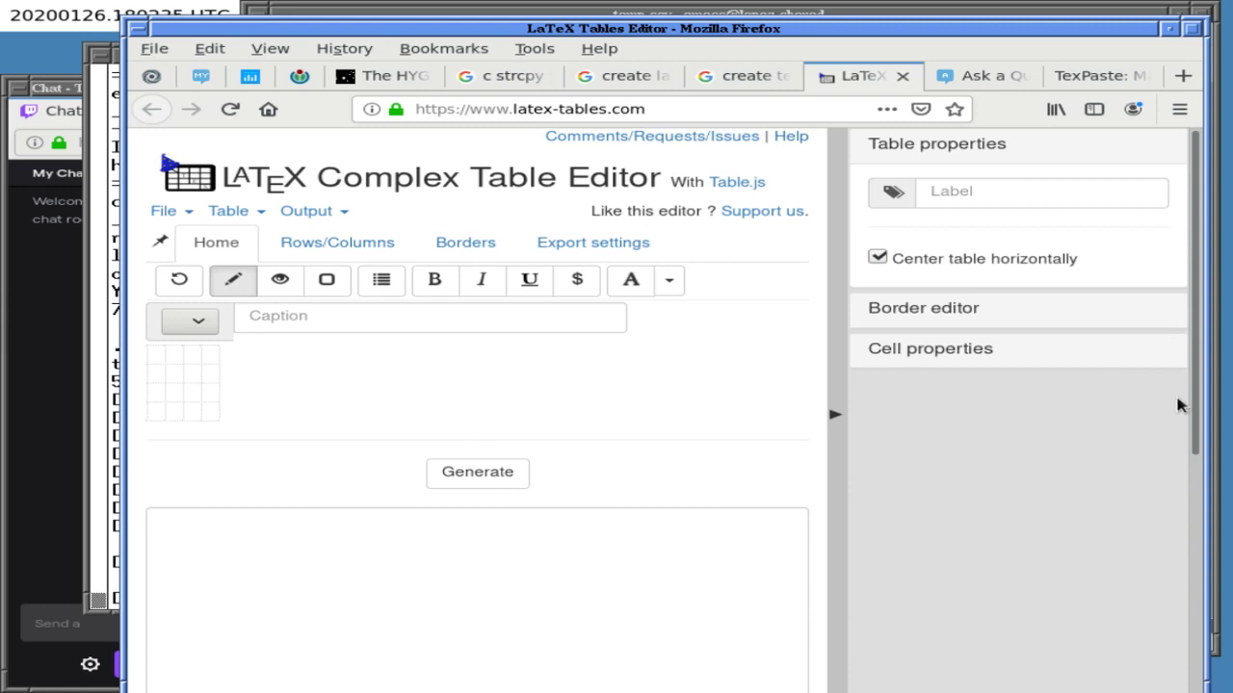
# - Generate the code for the blank four-column llll table, then cut and re-paste it to copy it
pyautogui.moveTo(1178, 407); pyautogui.dragTo(1095, 490)
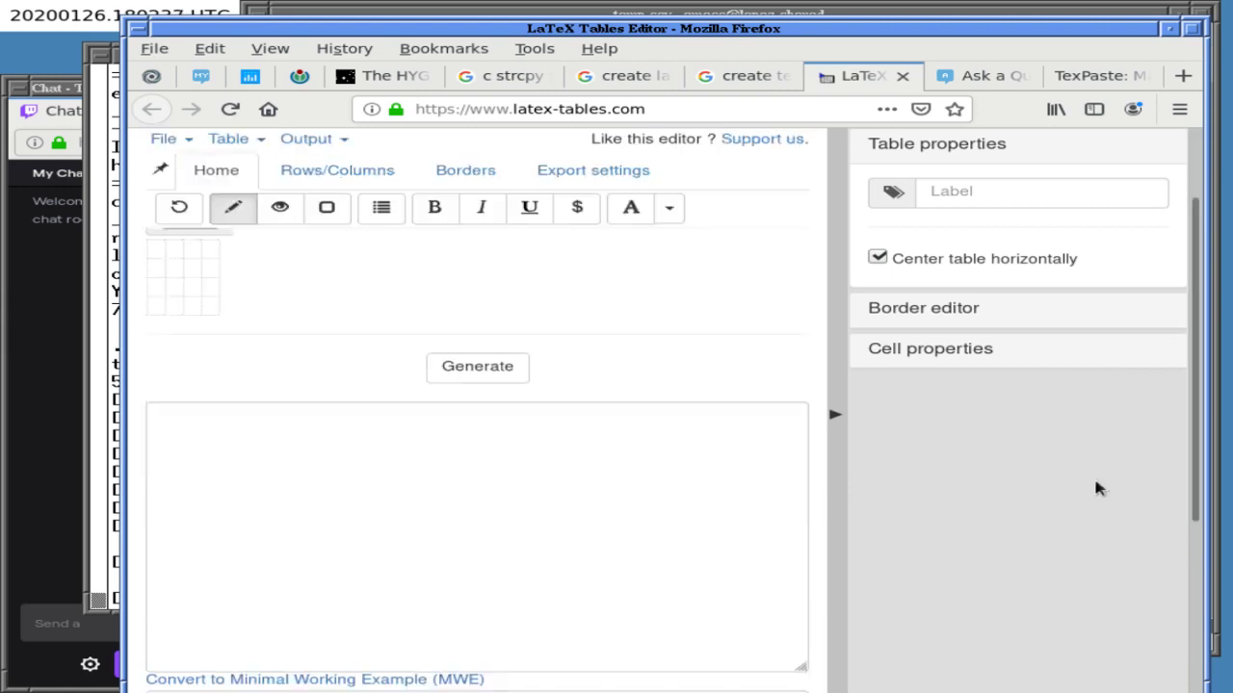
pyautogui.click(459, 364)
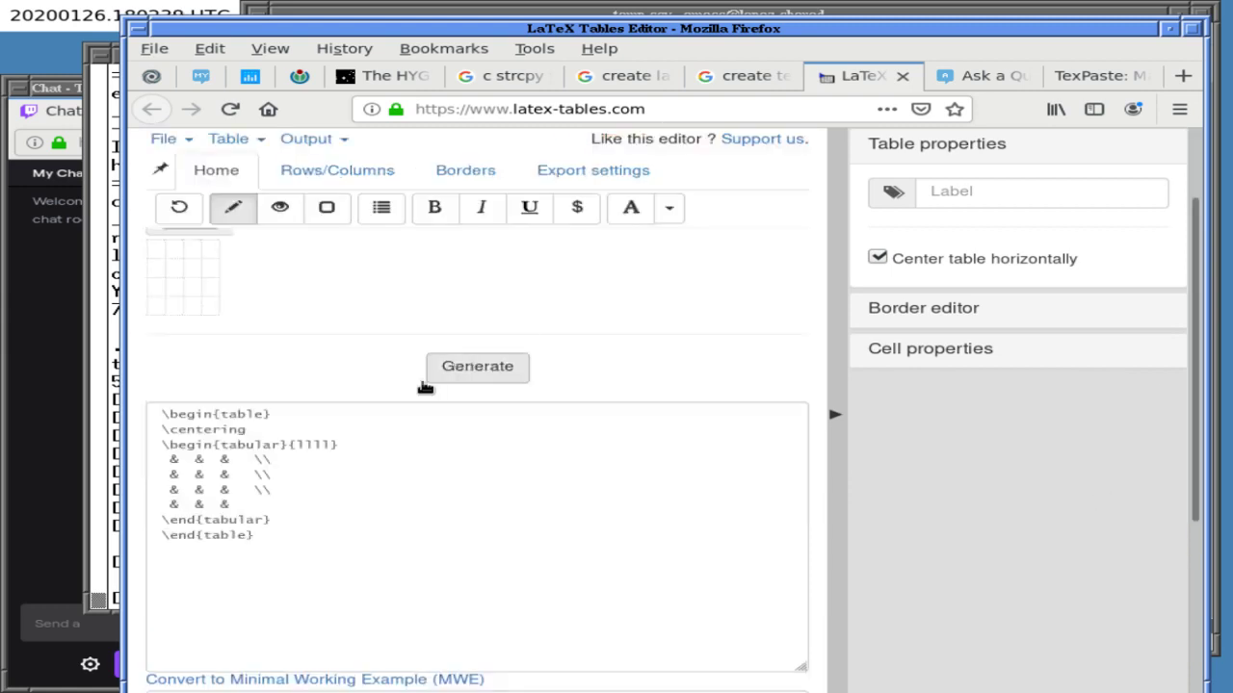
pyautogui.moveTo(159, 414); pyautogui.dragTo(337, 545)
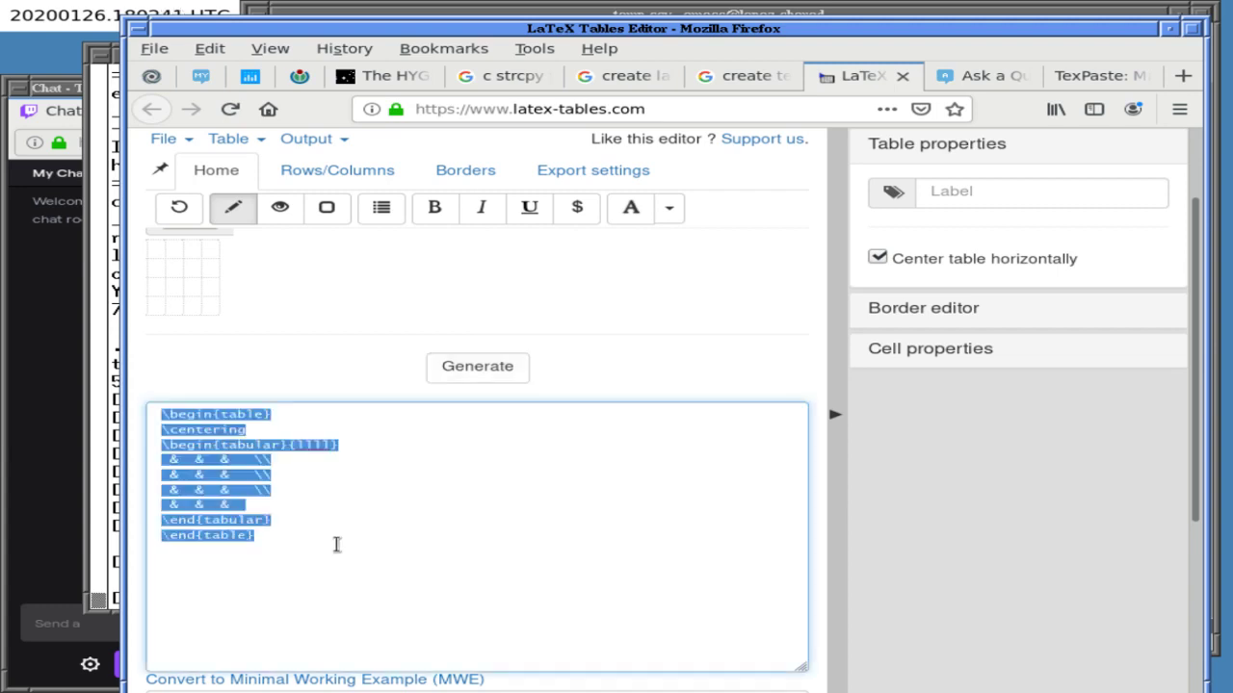
pyautogui.hotkey('ctrl', 'x')
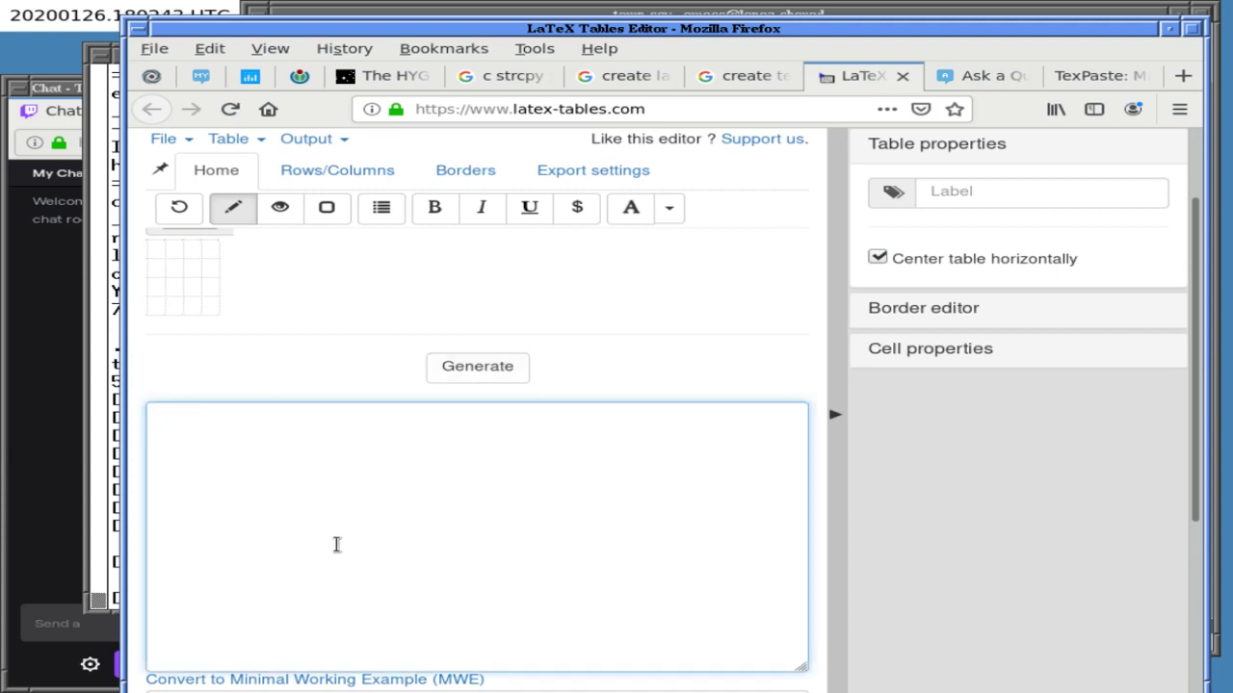
pyautogui.hotkey('ctrl', 'v')
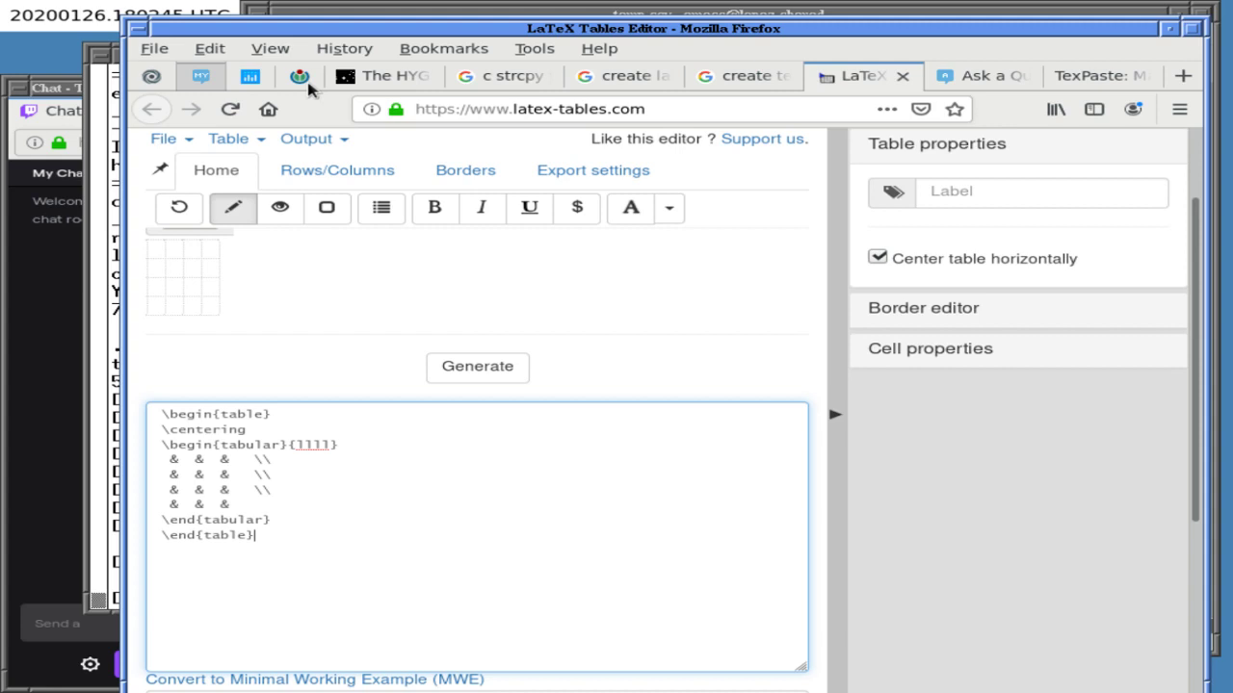
# - Replace the old array table in the question body with the pasted tabular table code
pyautogui.click(969, 75)
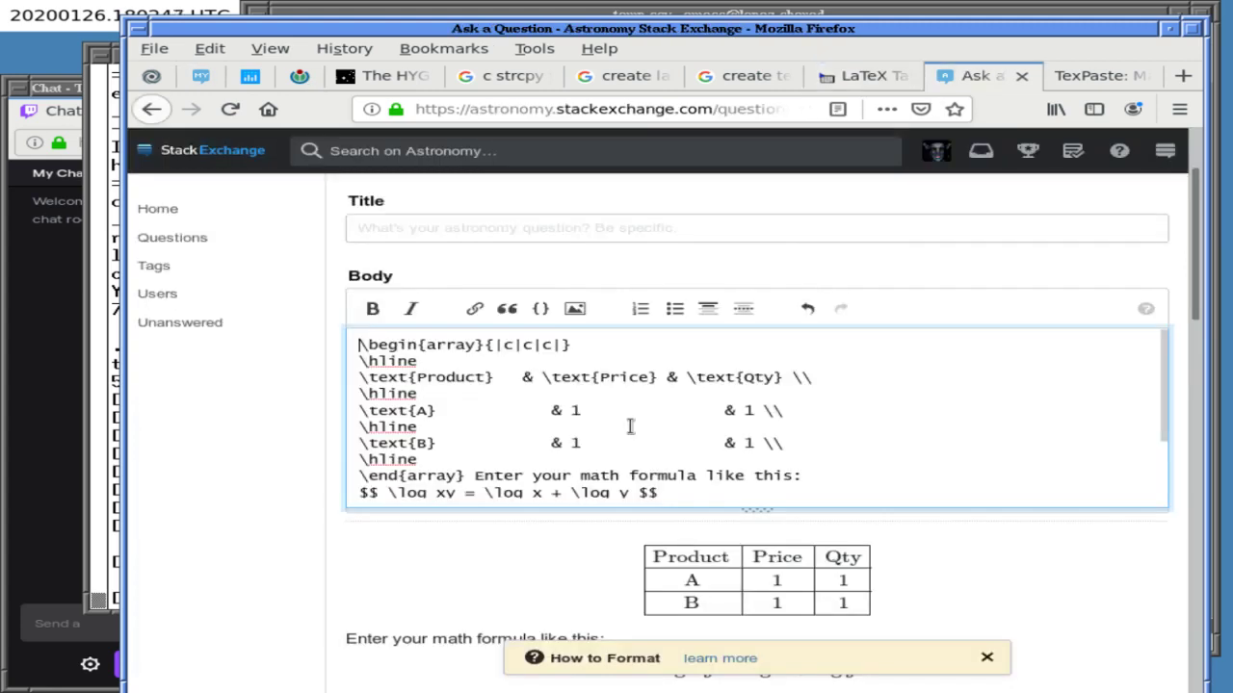
pyautogui.hotkey('ctrl', 'a')
pyautogui.press('BackSpace')
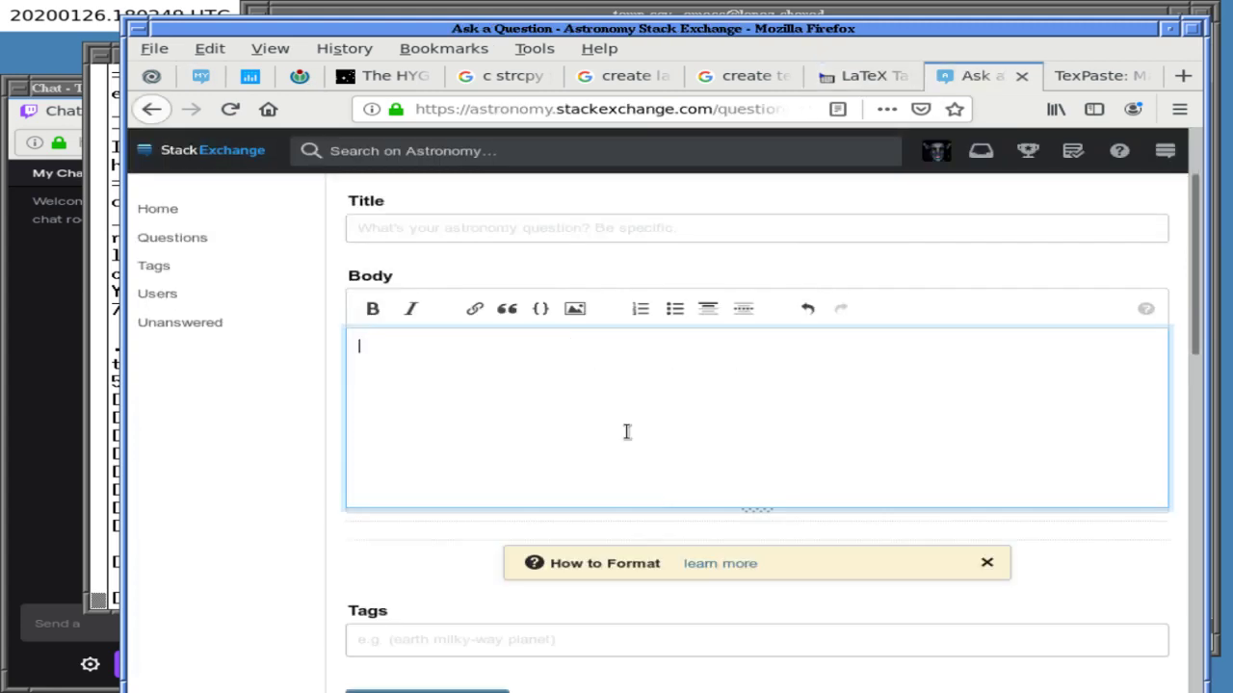
pyautogui.hotkey('ctrl', 'v')
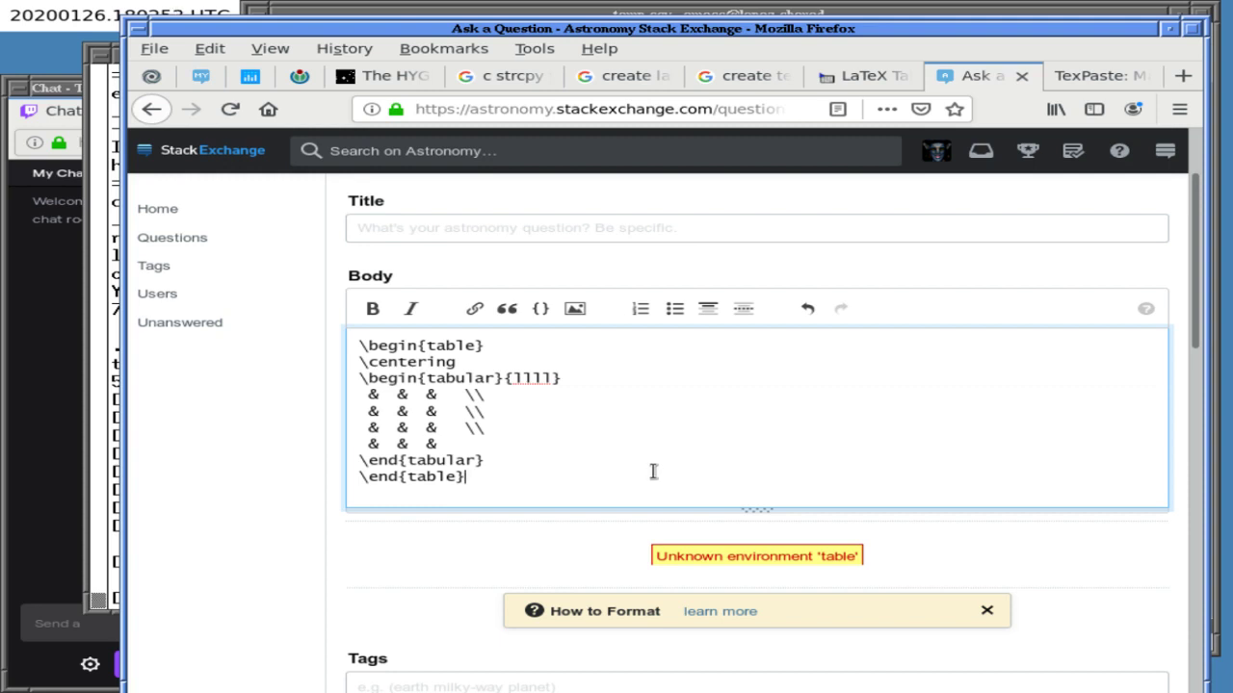
# - Inspect the "Unknown environment 'table'" preview error through MathJax's options menu, then dismiss it
pyautogui.moveTo(672, 556); pyautogui.dragTo(844, 556)
pyautogui.rightClick(844, 557)
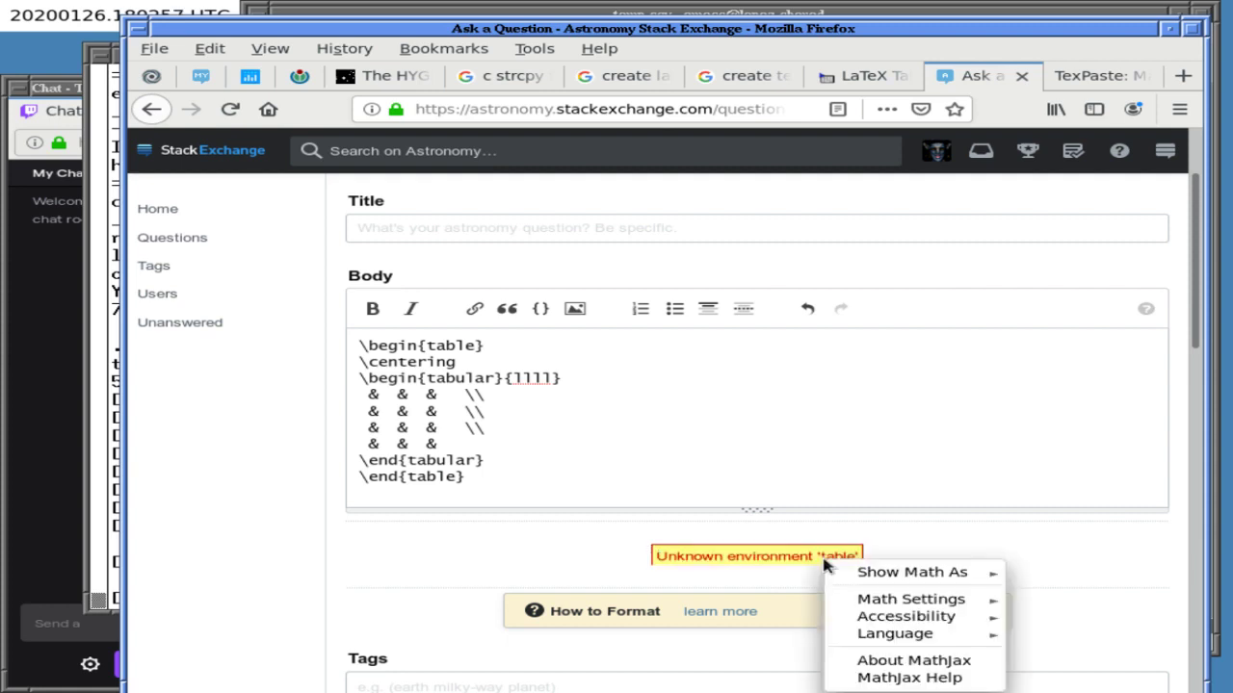
pyautogui.click(714, 514)
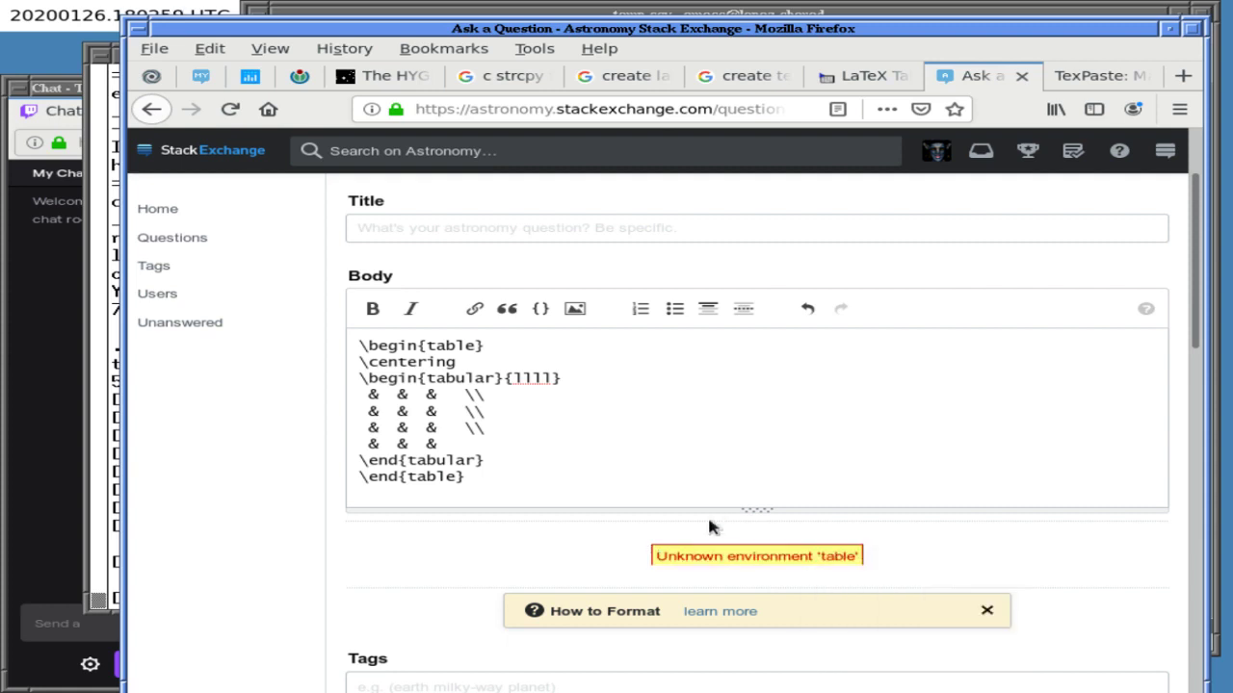
pyautogui.tripleClick(679, 569)
pyautogui.rightClick(674, 571)
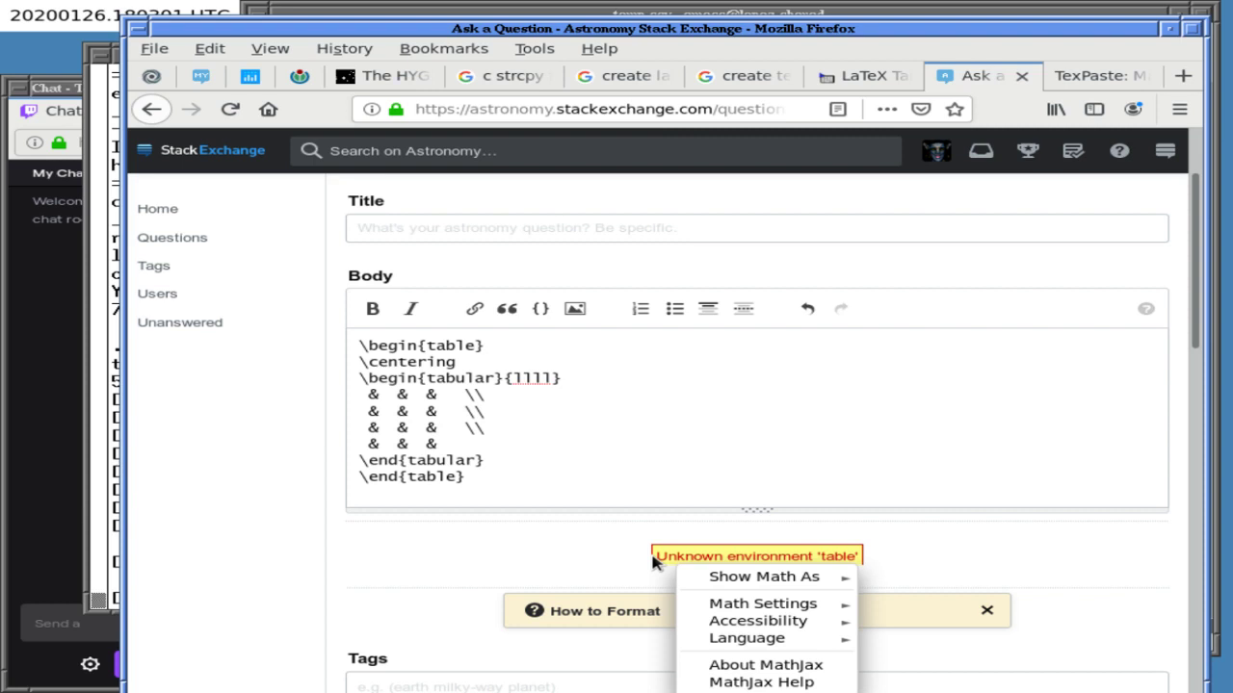
pyautogui.click(601, 556)
# - Google 'unknown environment table' in a new tab and open LaTeX.org's 'How do I include a table?' thread
pyautogui.hotkey('ctrl', 't')
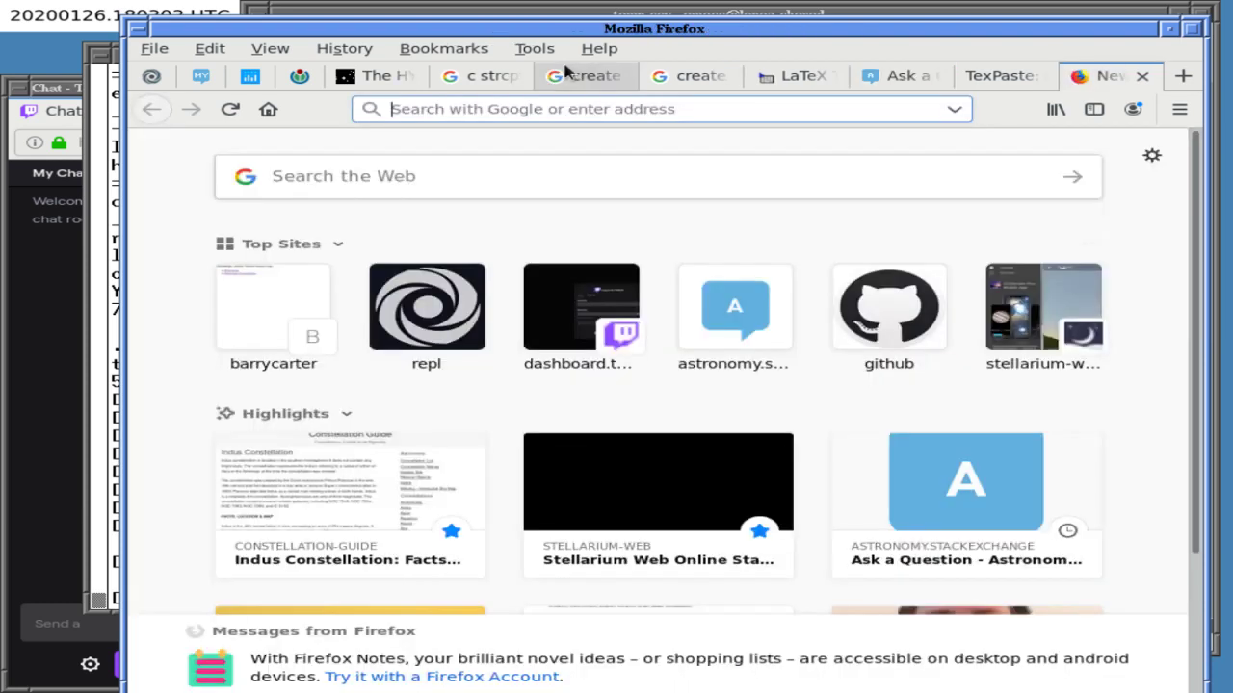
pyautogui.click(477, 183)
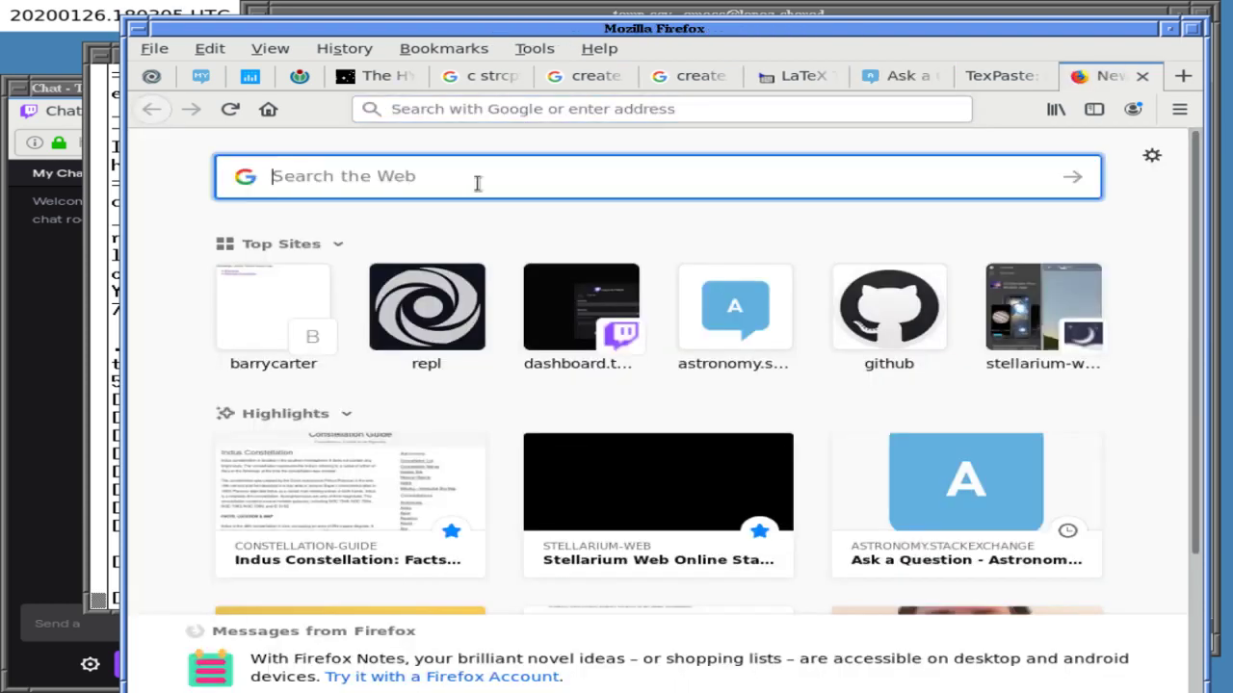
pyautogui.write('unknown envirom')
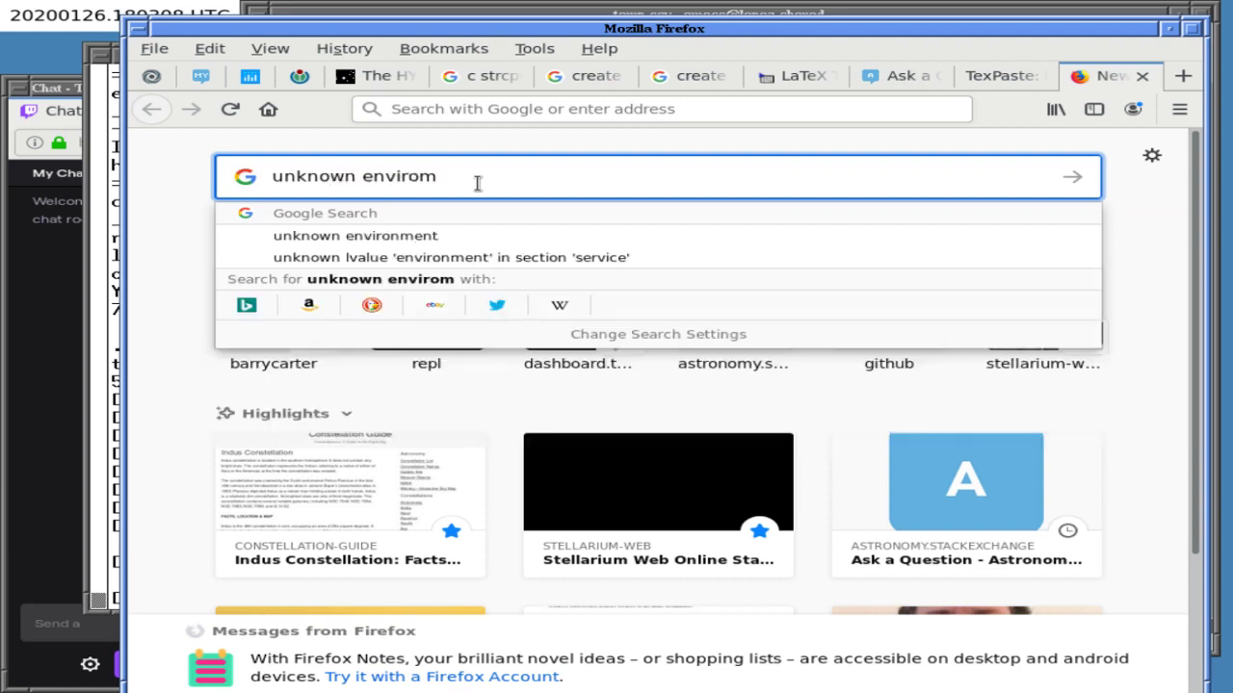
pyautogui.press('BackSpace')
pyautogui.write('nment table')
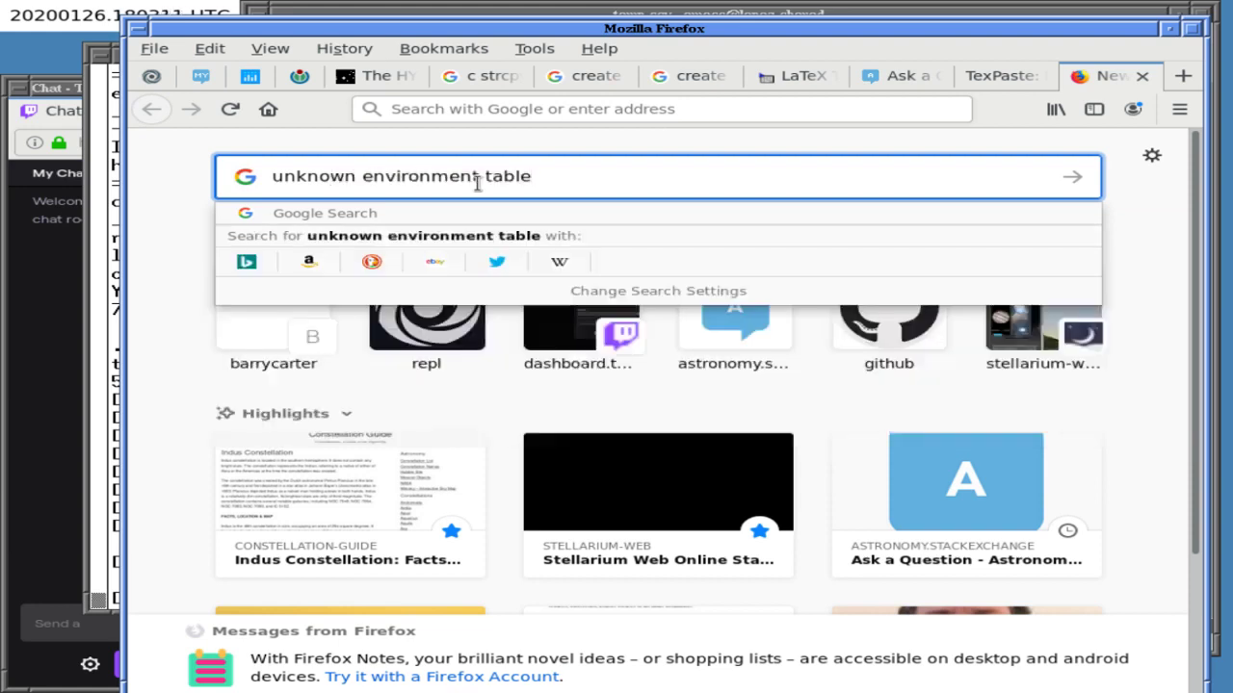
pyautogui.press('Return')
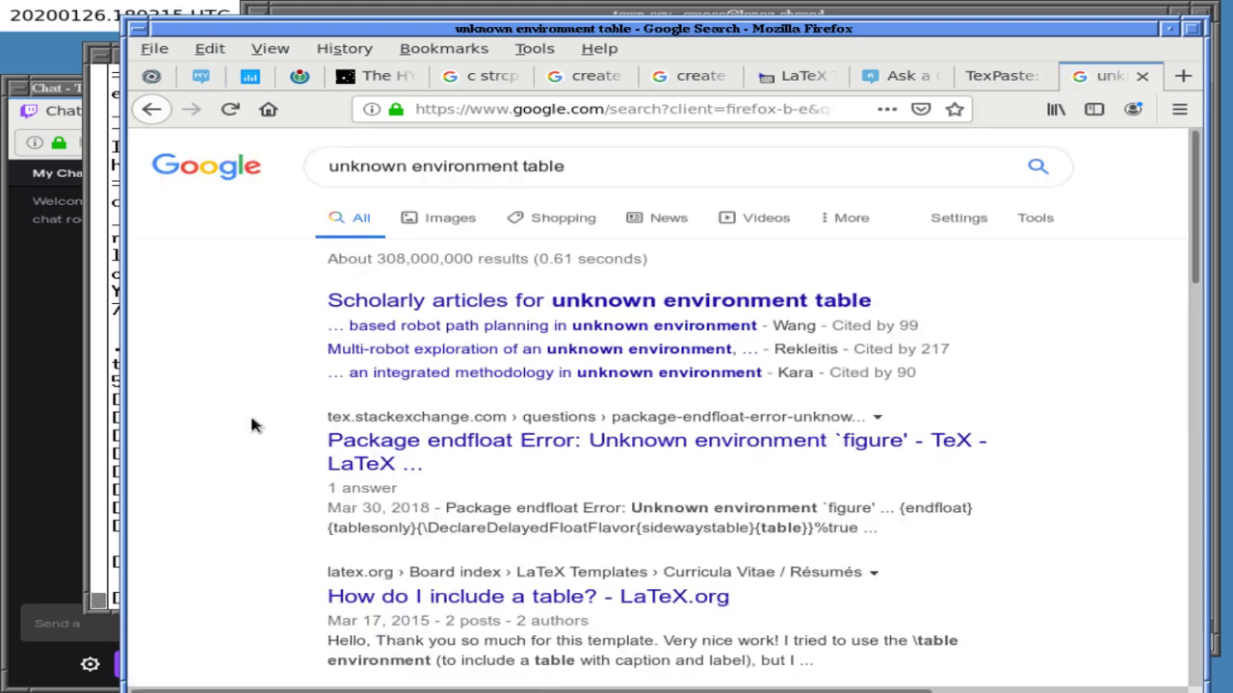
pyautogui.scroll(-3, 253, 426)
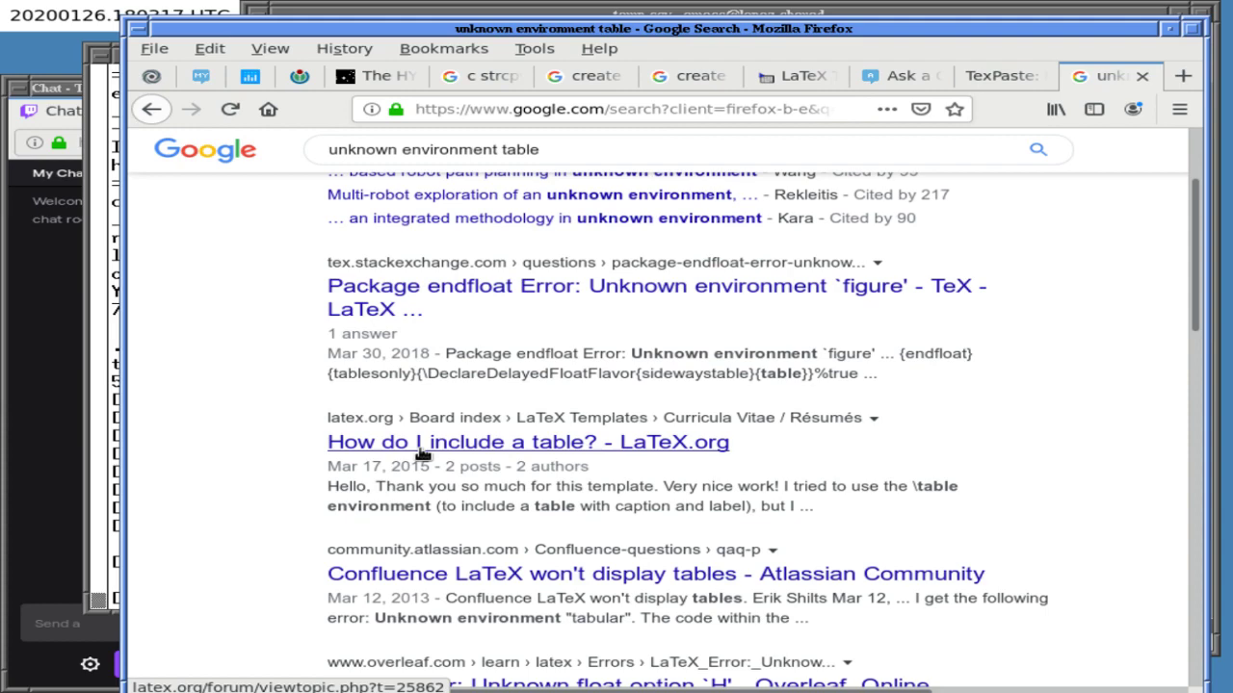
pyautogui.click(419, 453)
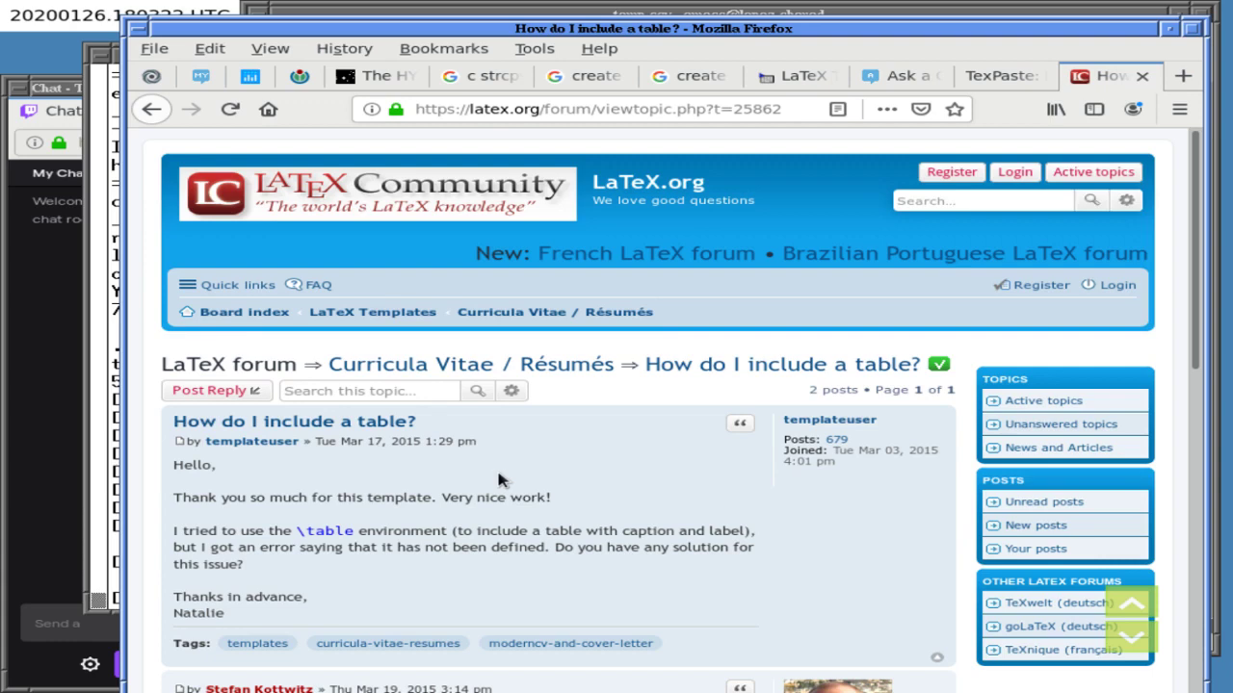
# - Read the 'How do I include a table?' thread to the end, then return to the LaTeX Tables Editor
pyautogui.scroll(-5, 500, 478)
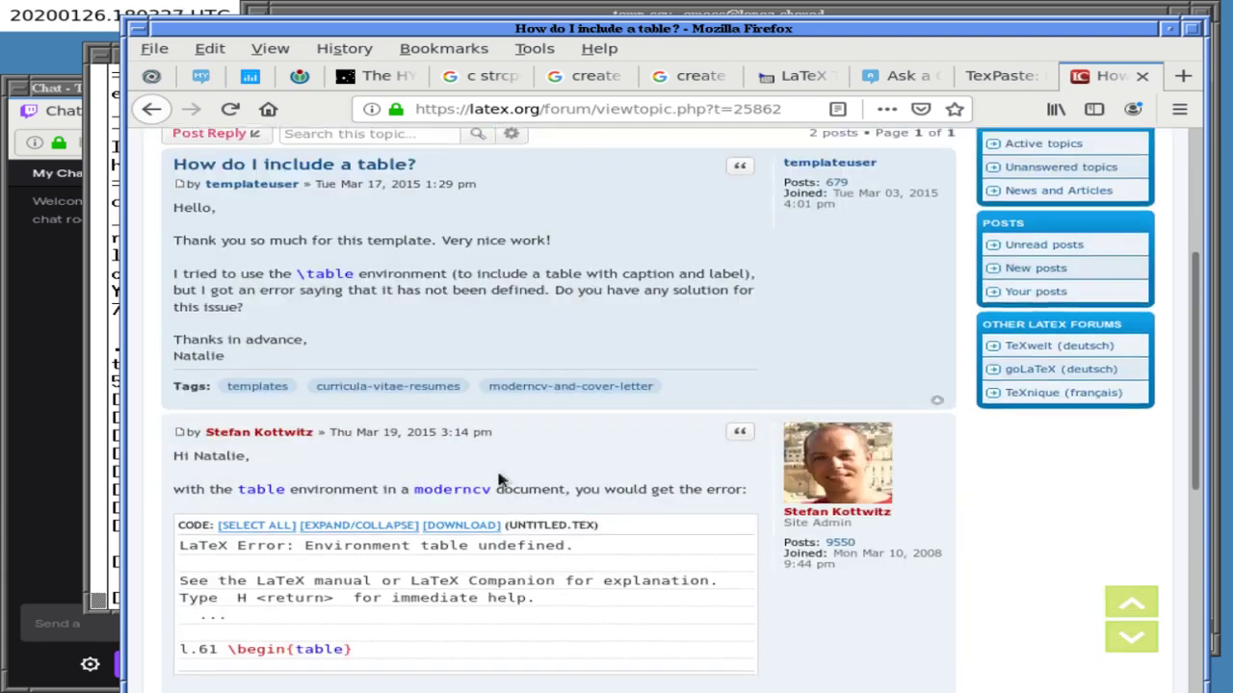
pyautogui.scroll(-3, 500, 479)
pyautogui.scroll(-3, 500, 479)
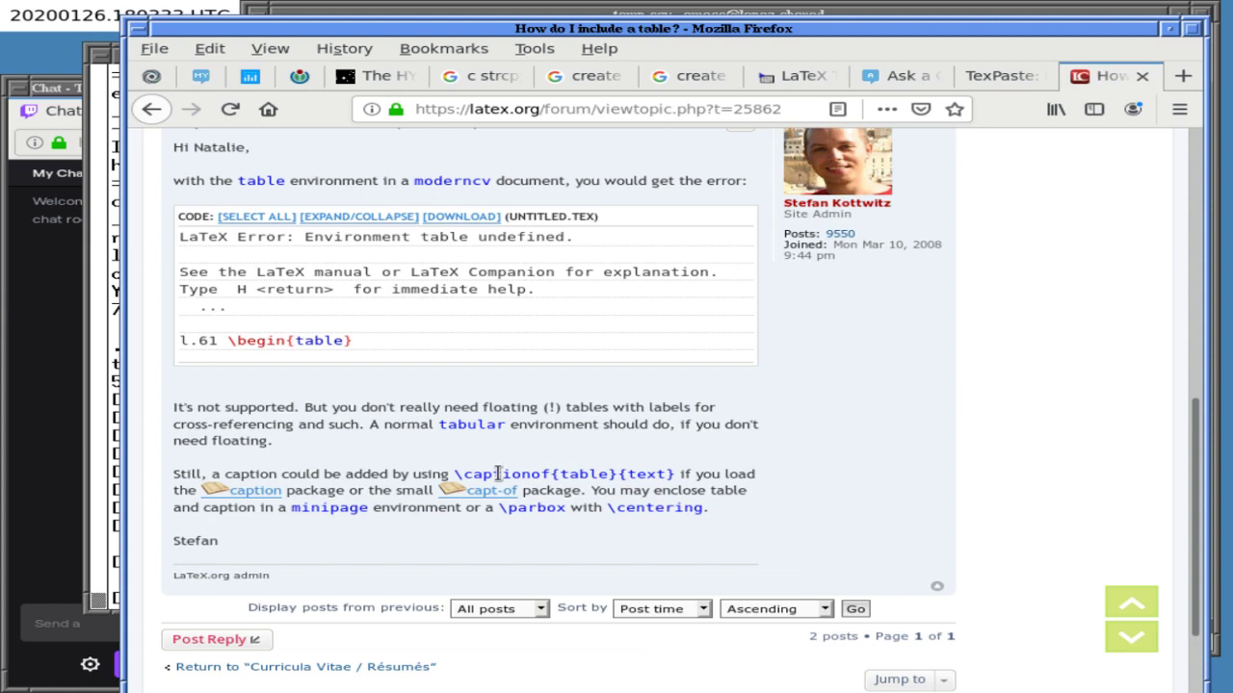
pyautogui.scroll(-3, 498, 474)
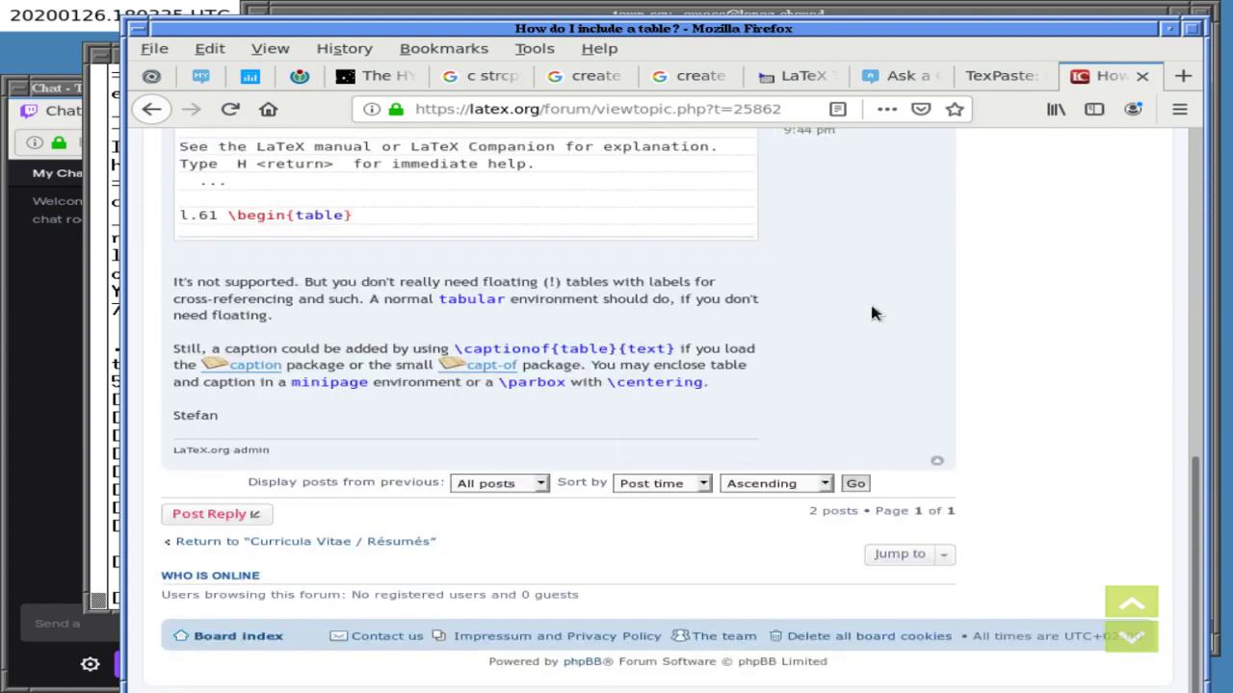
pyautogui.click(810, 79)
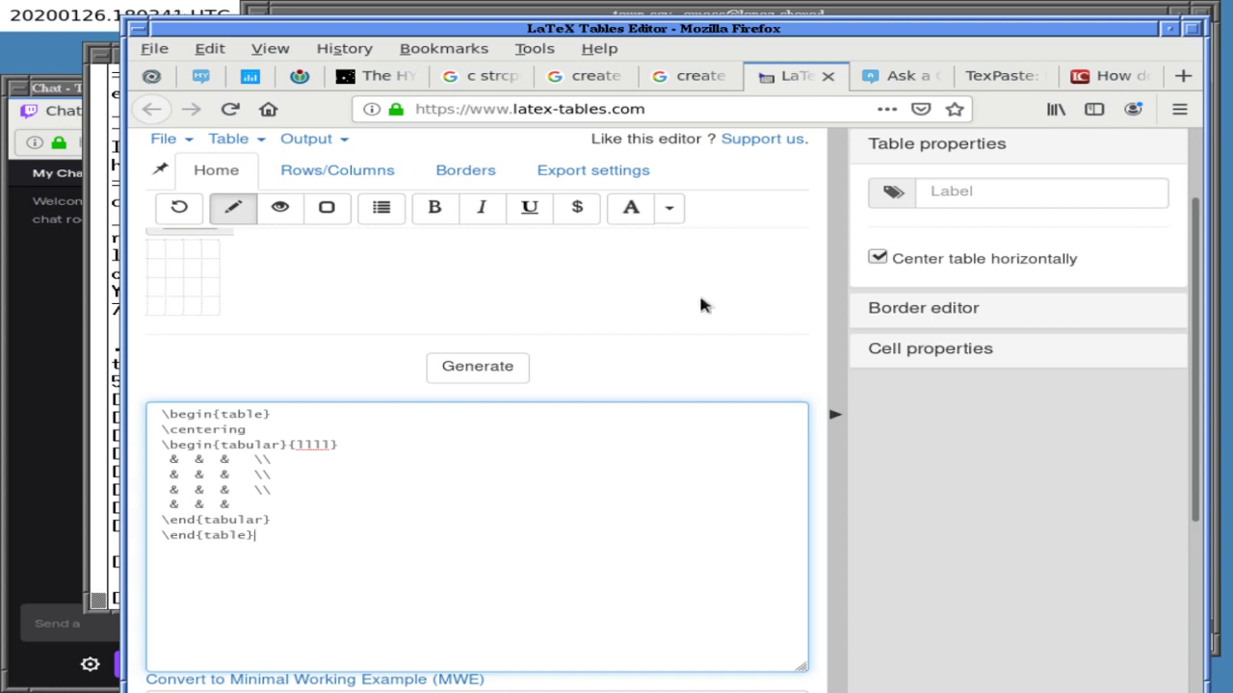
# - Open the LaTeX.org 'Online WYSIWYG Tables Editor for LaTeX' result in a new tab and view it
pyautogui.click(693, 77)
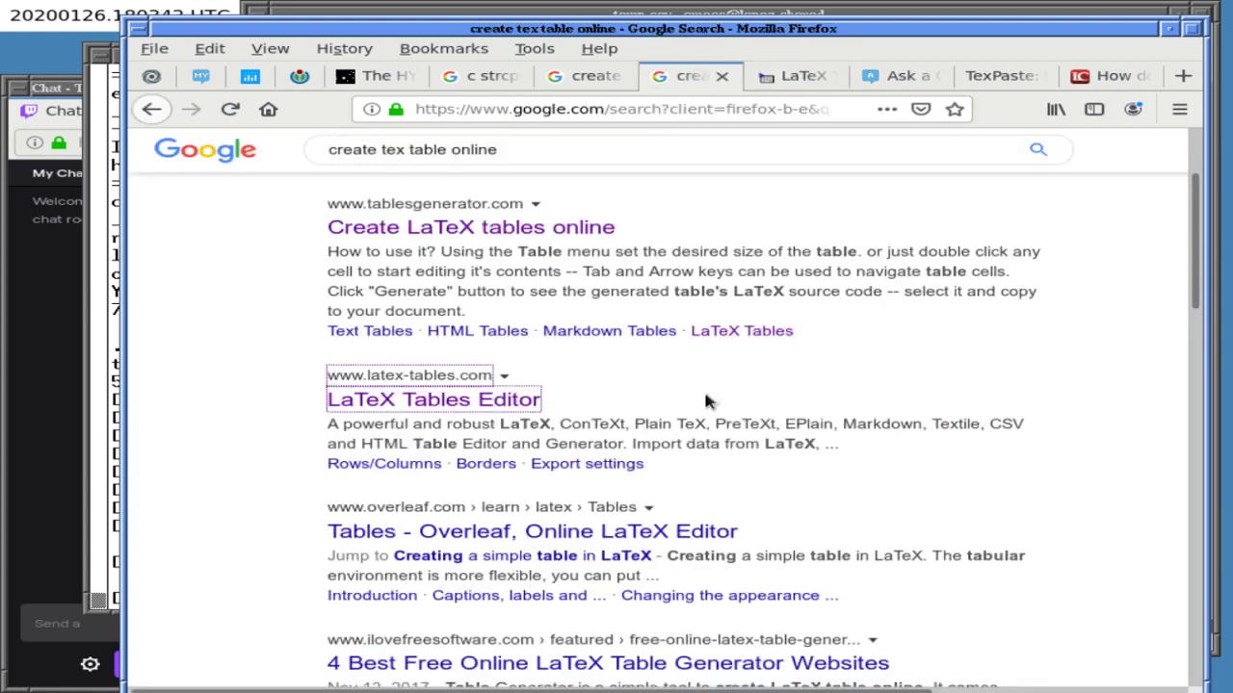
pyautogui.scroll(-8, 704, 397)
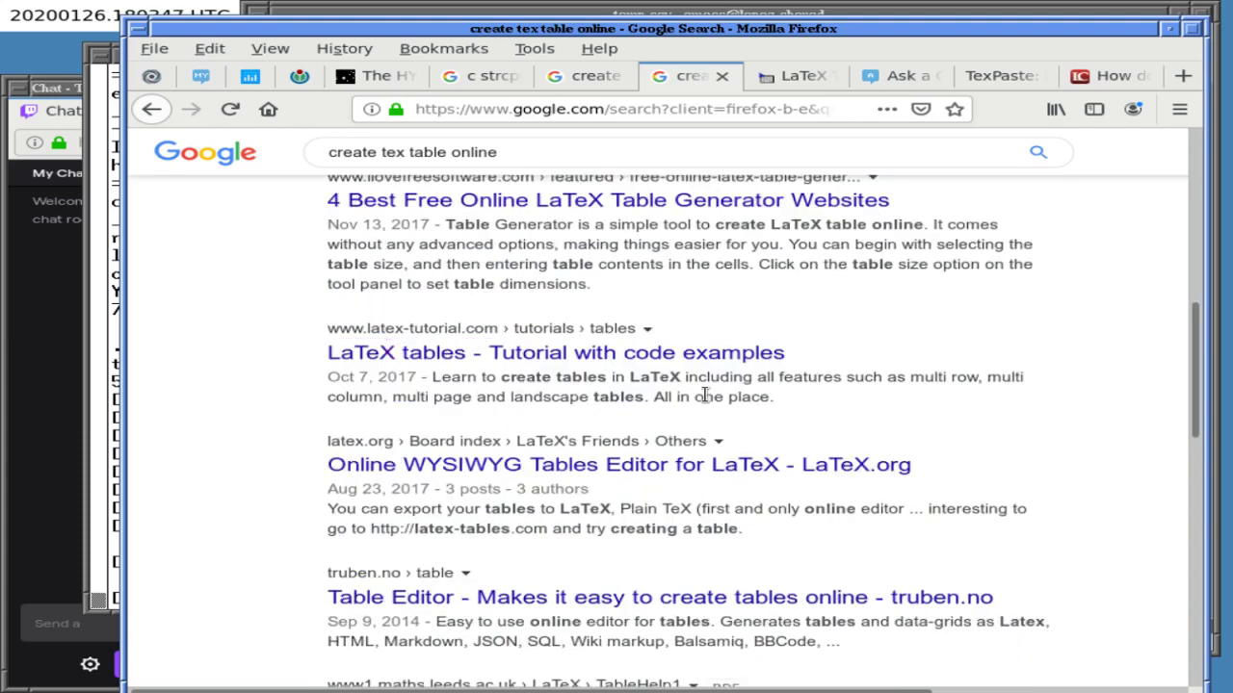
pyautogui.scroll(3, 704, 397)
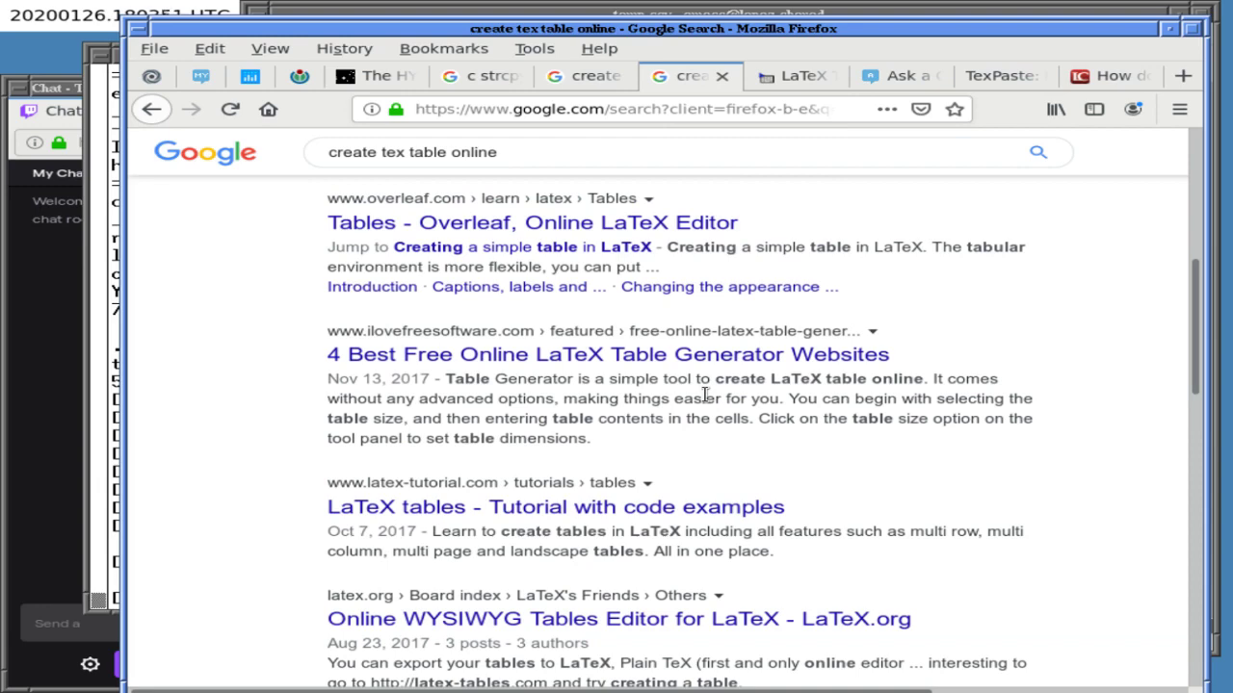
pyautogui.scroll(-2, 705, 395)
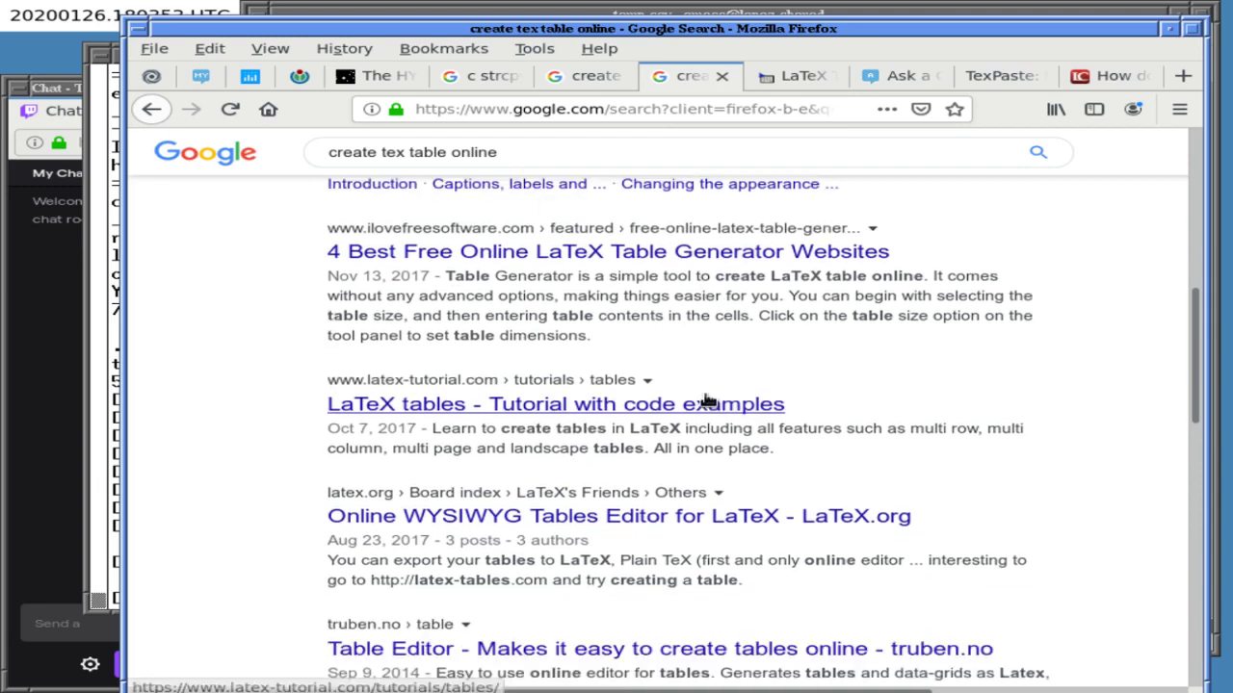
pyautogui.scroll(-3, 705, 400)
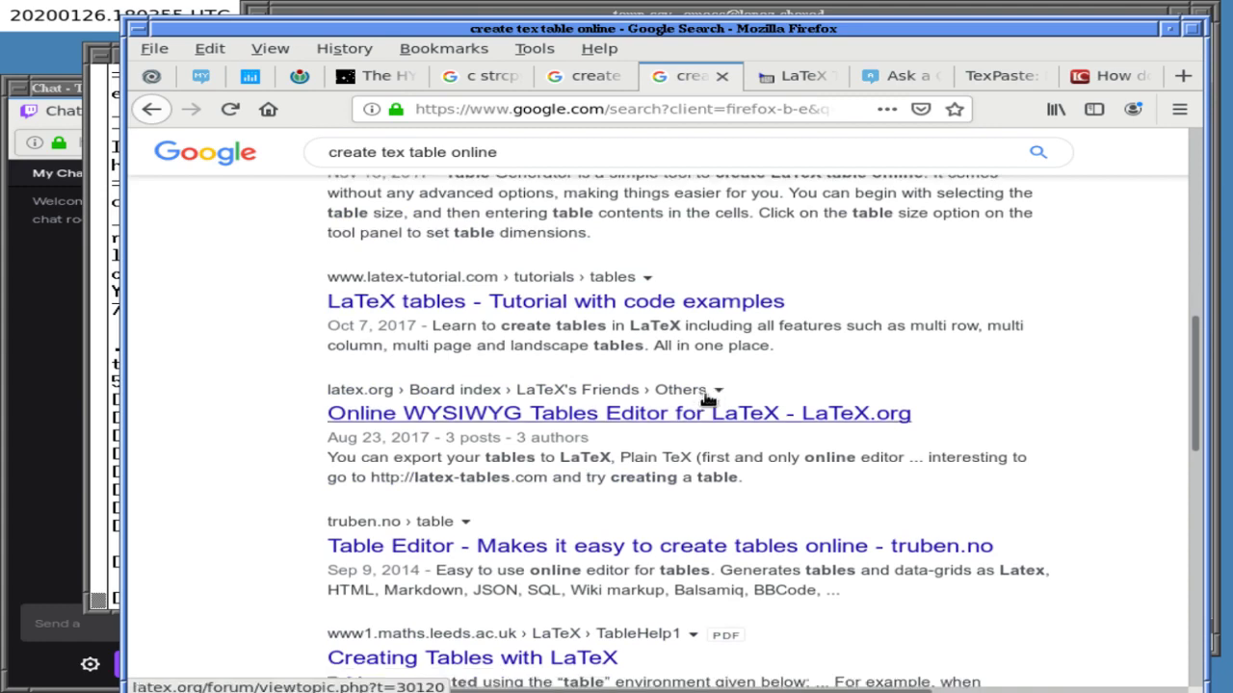
pyautogui.rightClick(722, 361)
pyautogui.click(825, 295)
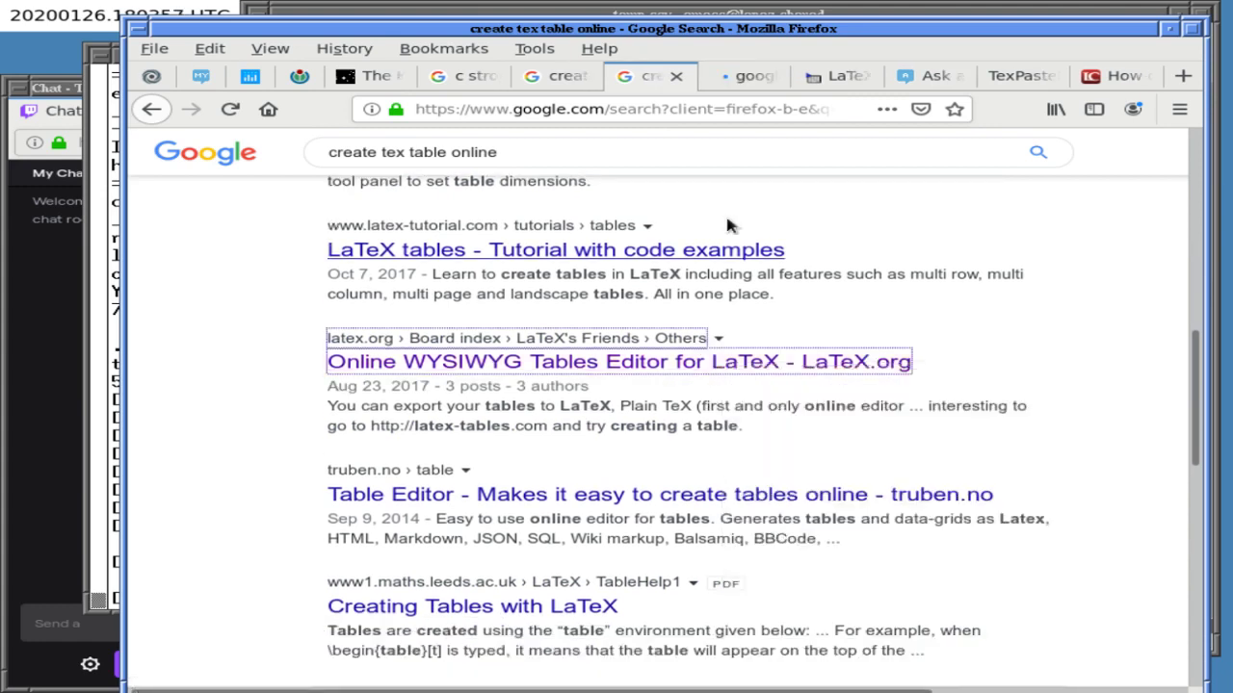
pyautogui.click(754, 79)
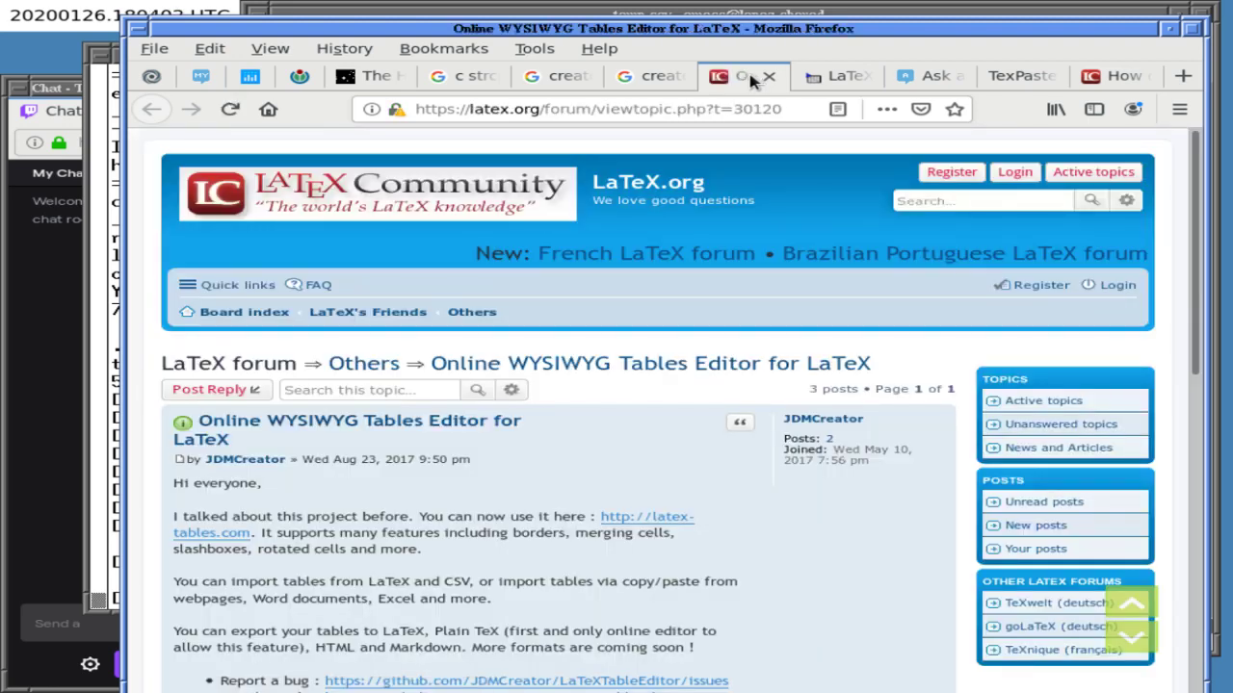
# - Go back to the create tex table online results and browse them further
pyautogui.click(660, 75)
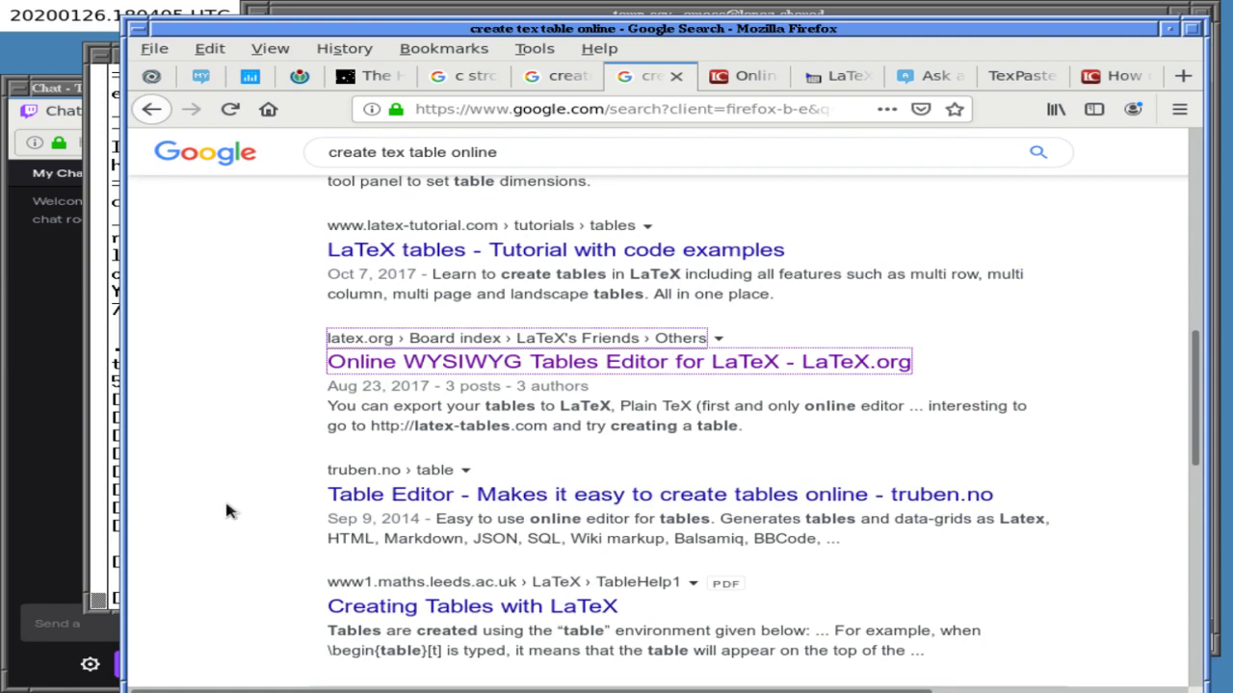
pyautogui.scroll(-6, 245, 549)
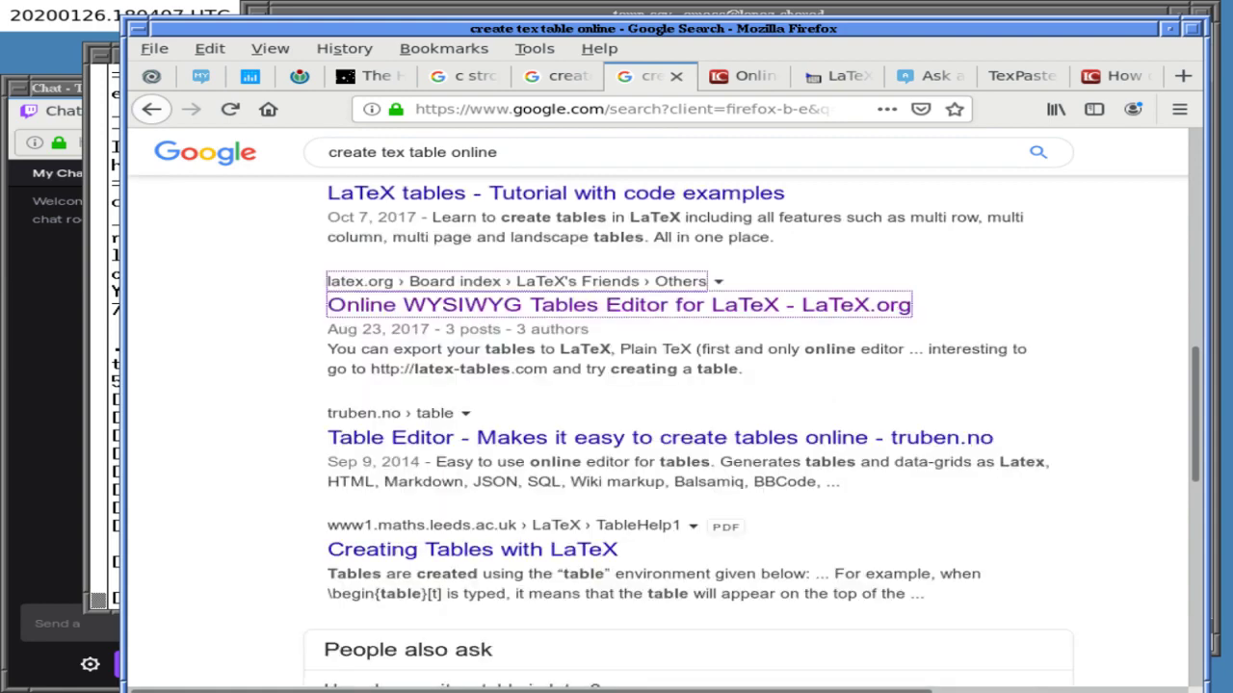
pyautogui.scroll(-4, 245, 550)
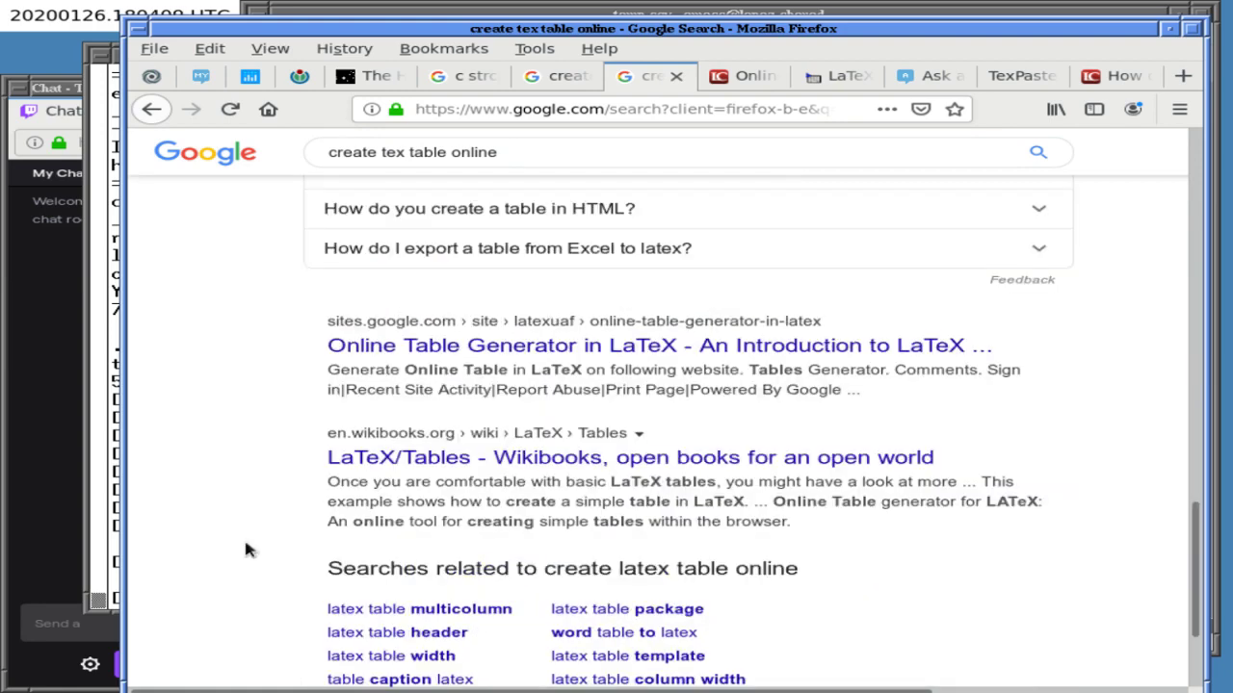
pyautogui.scroll(1, 245, 550)
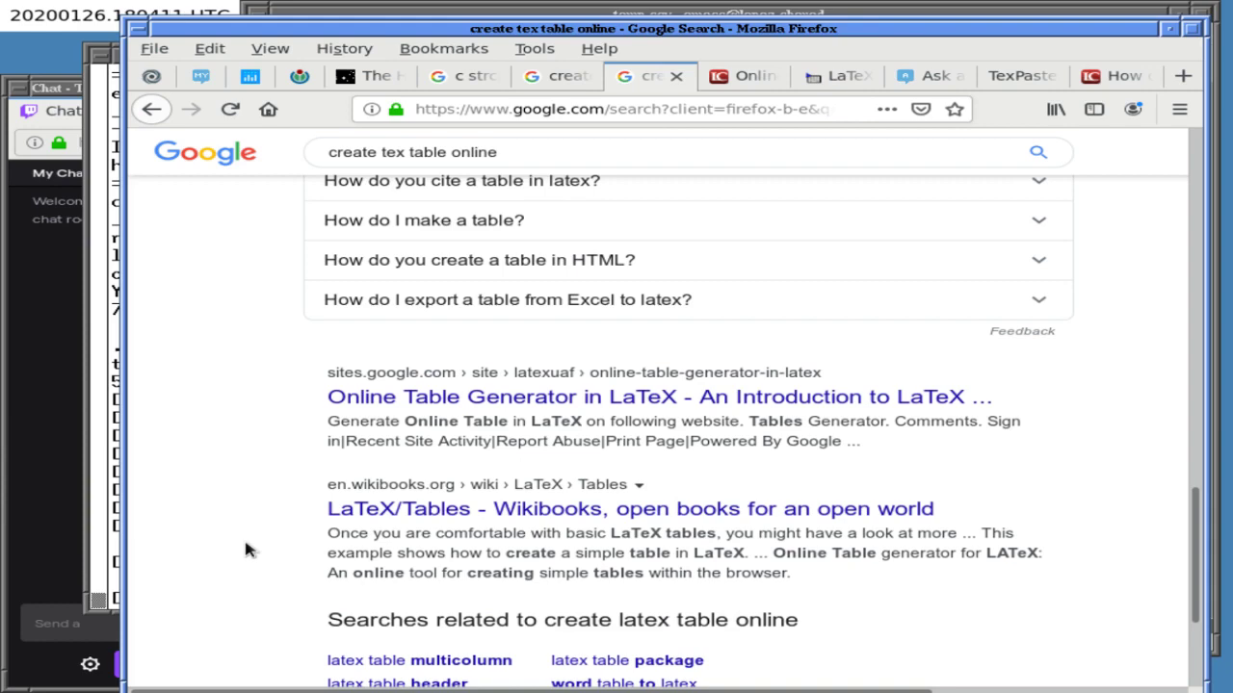
pyautogui.scroll(3, 245, 550)
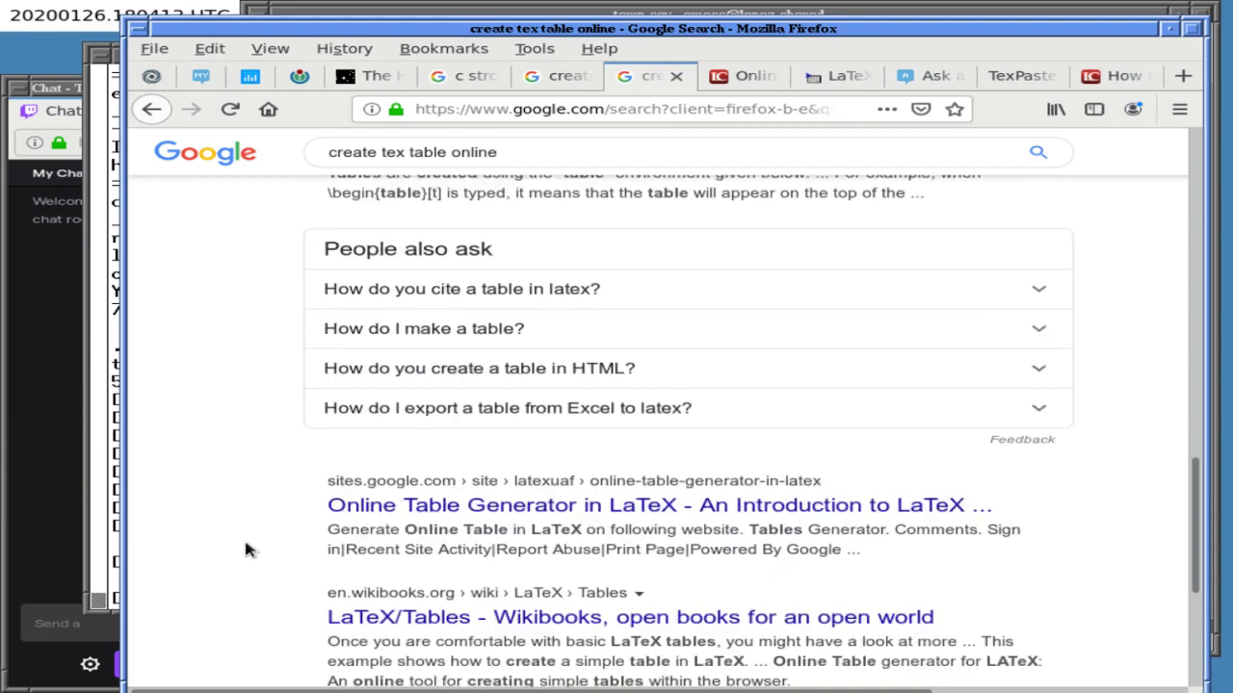
pyautogui.scroll(-4, 245, 547)
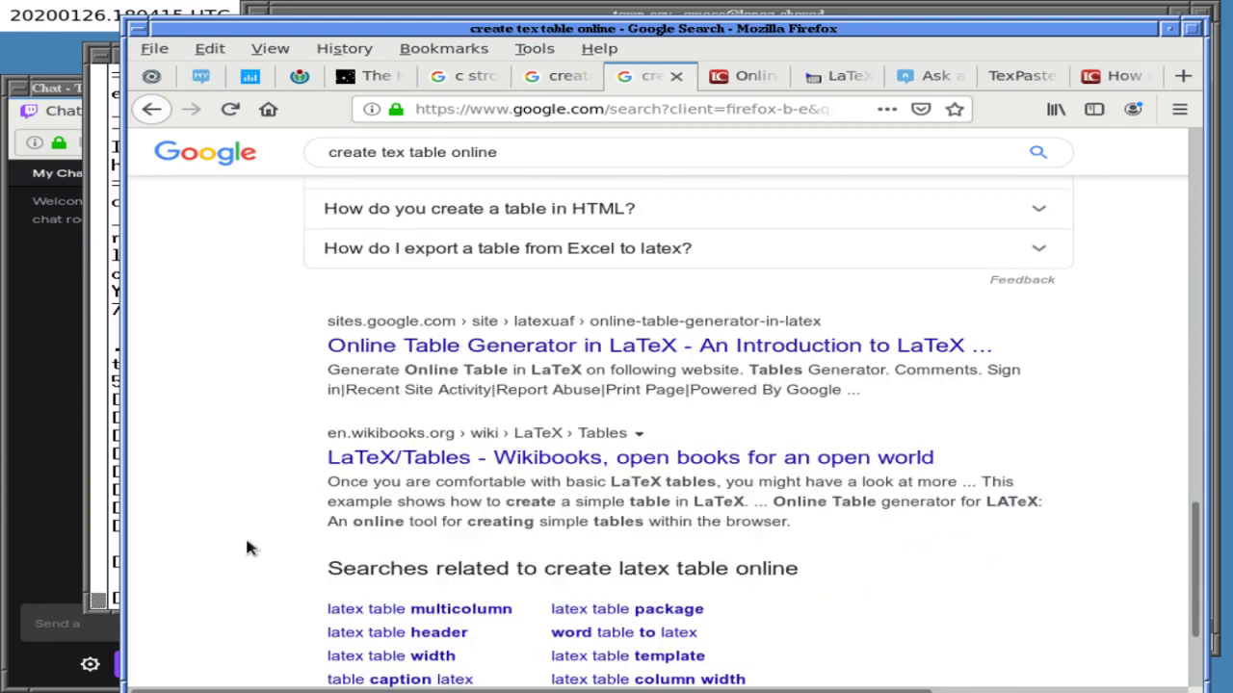
# - Check the ASTRO terminal session in xterm for a fresh prompt, then bring Firefox back
pyautogui.click(113, 503)
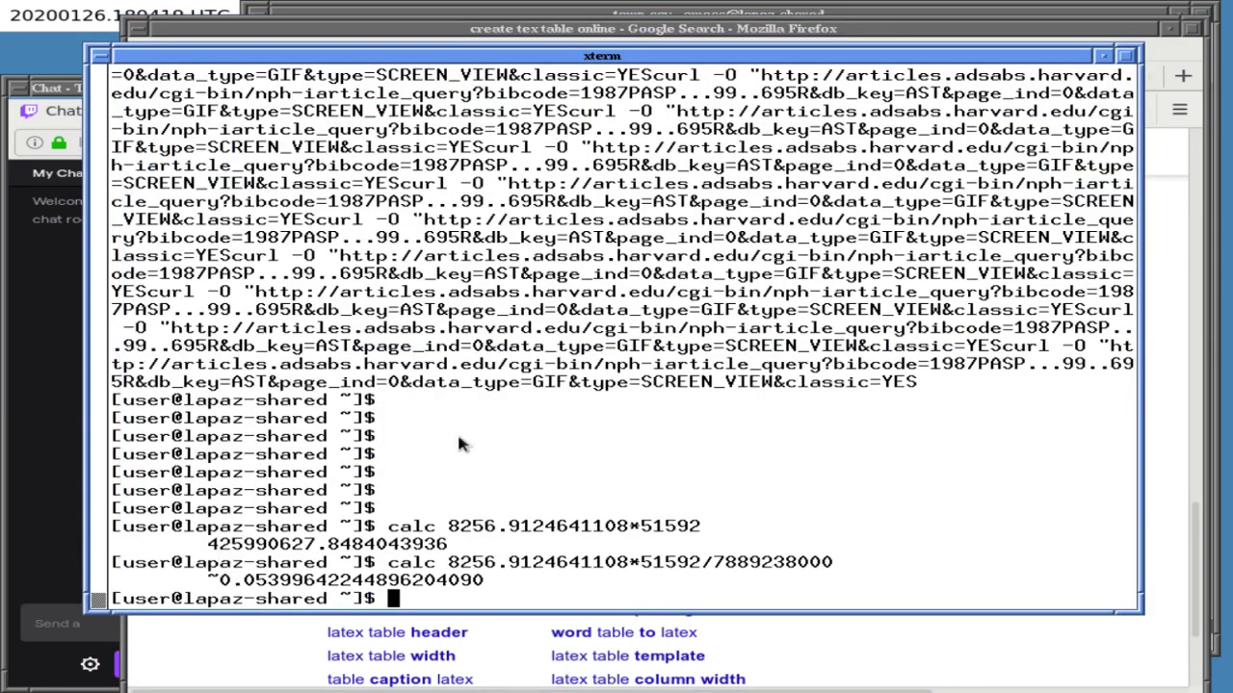
pyautogui.hotkey('alt', 'Tab')
pyautogui.hotkey('ctrl', 'a')
pyautogui.hotkey('shift', 'n')
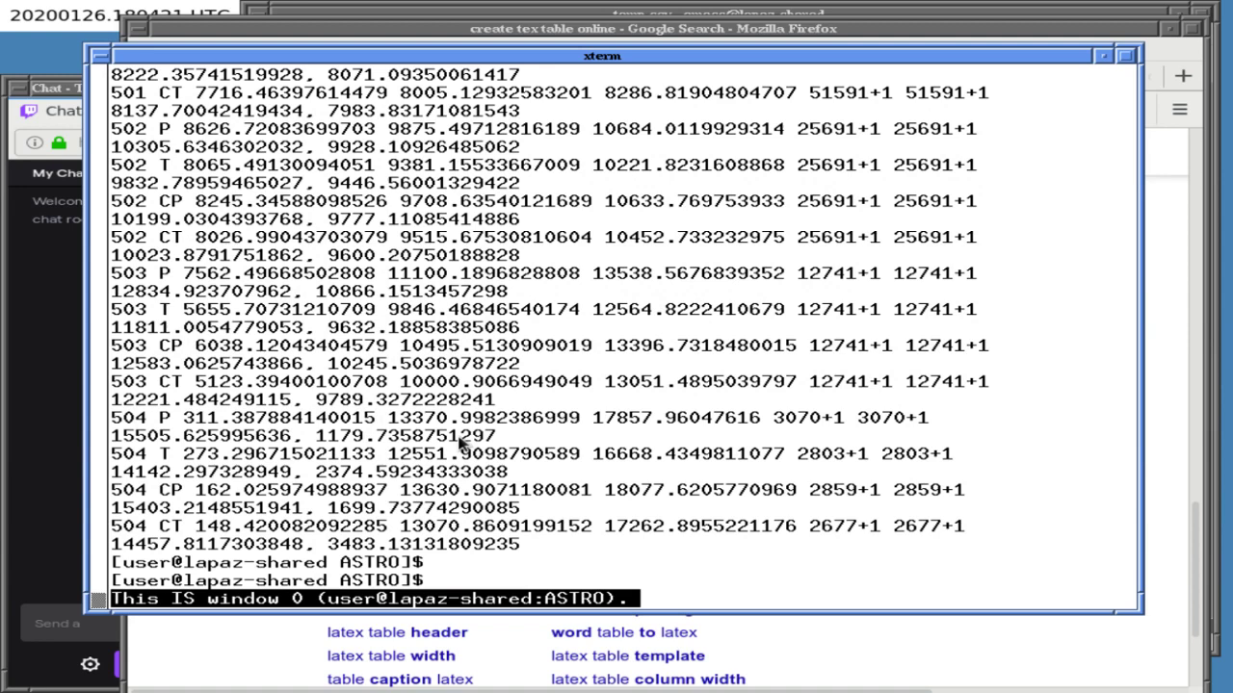
pyautogui.press('Return')
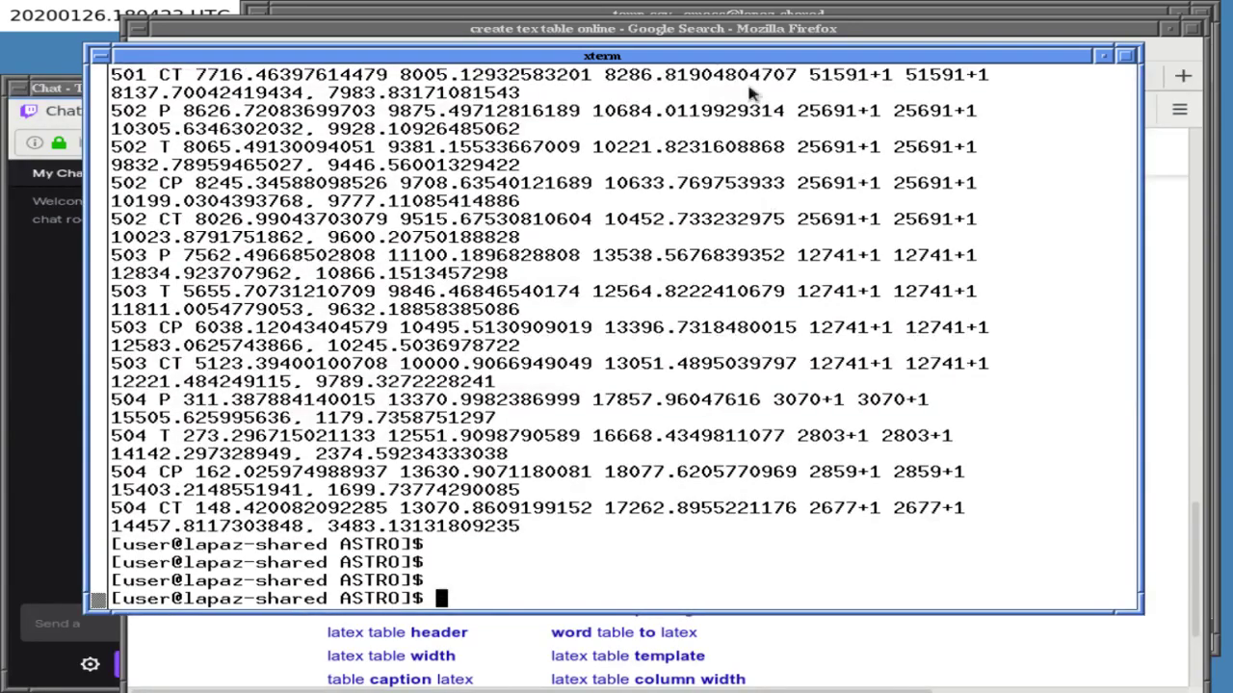
pyautogui.click(751, 36)
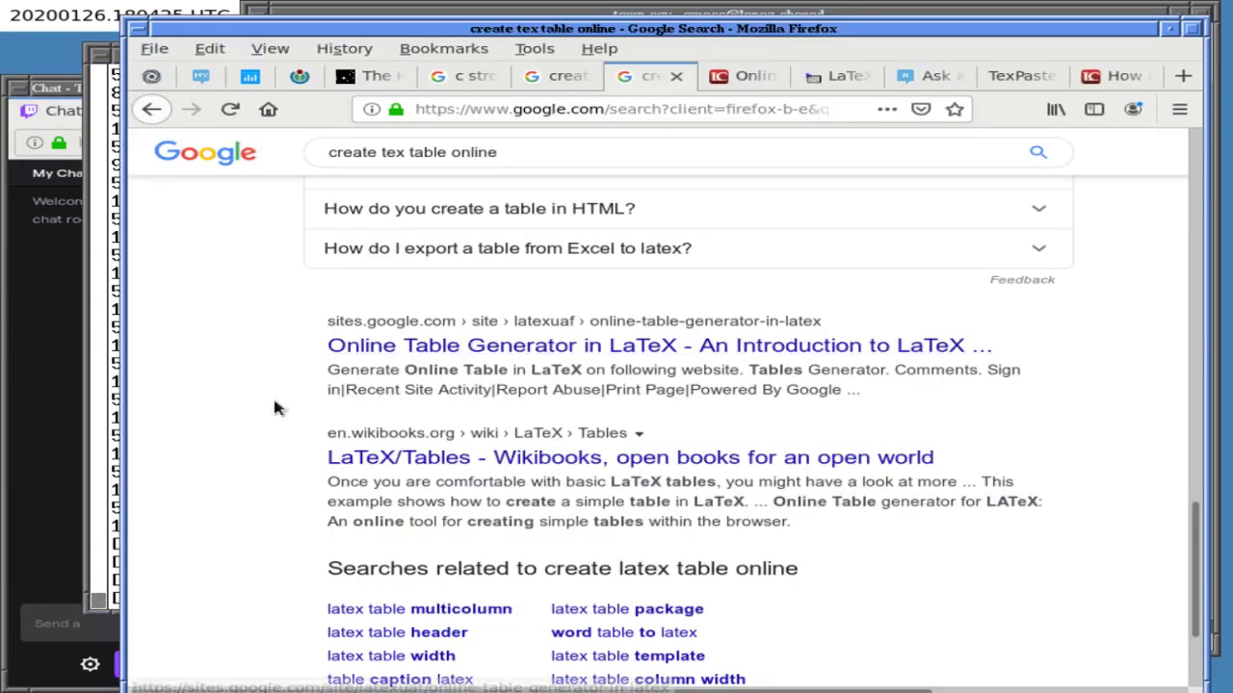
# - Open the 'Online Table Generator in LaTeX' result in a new tab and follow its Tables Generator link
pyautogui.scroll(-1, 280, 413)
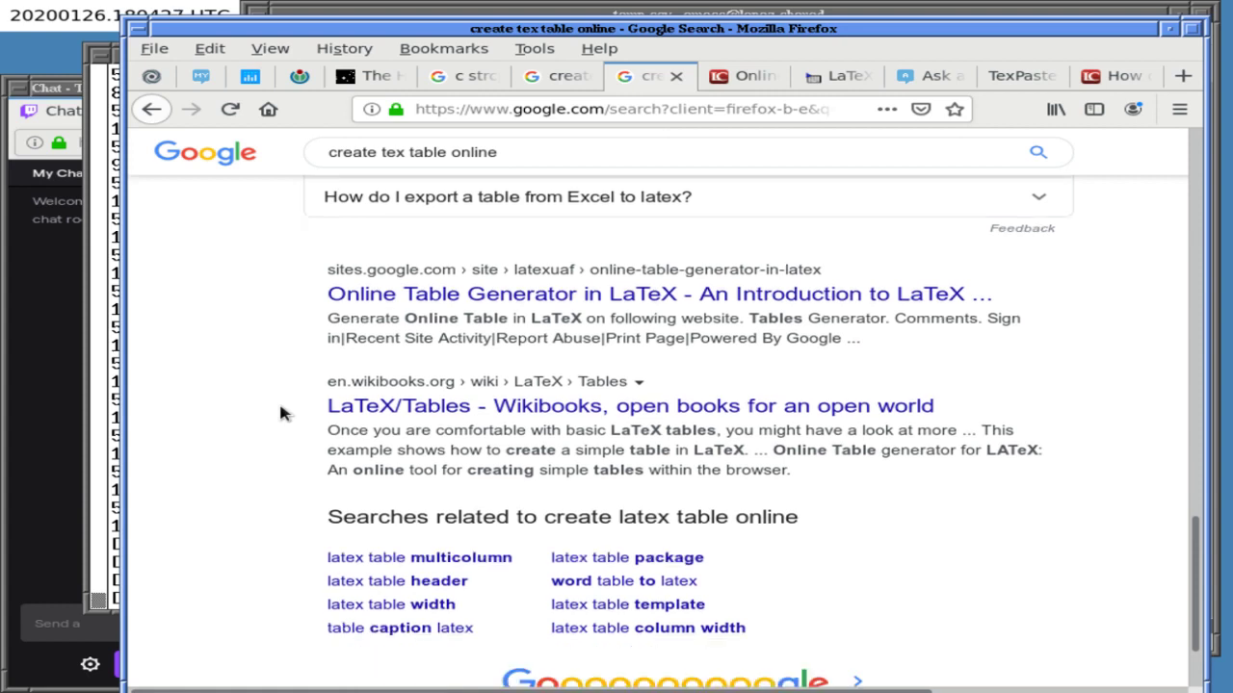
pyautogui.scroll(-1, 280, 413)
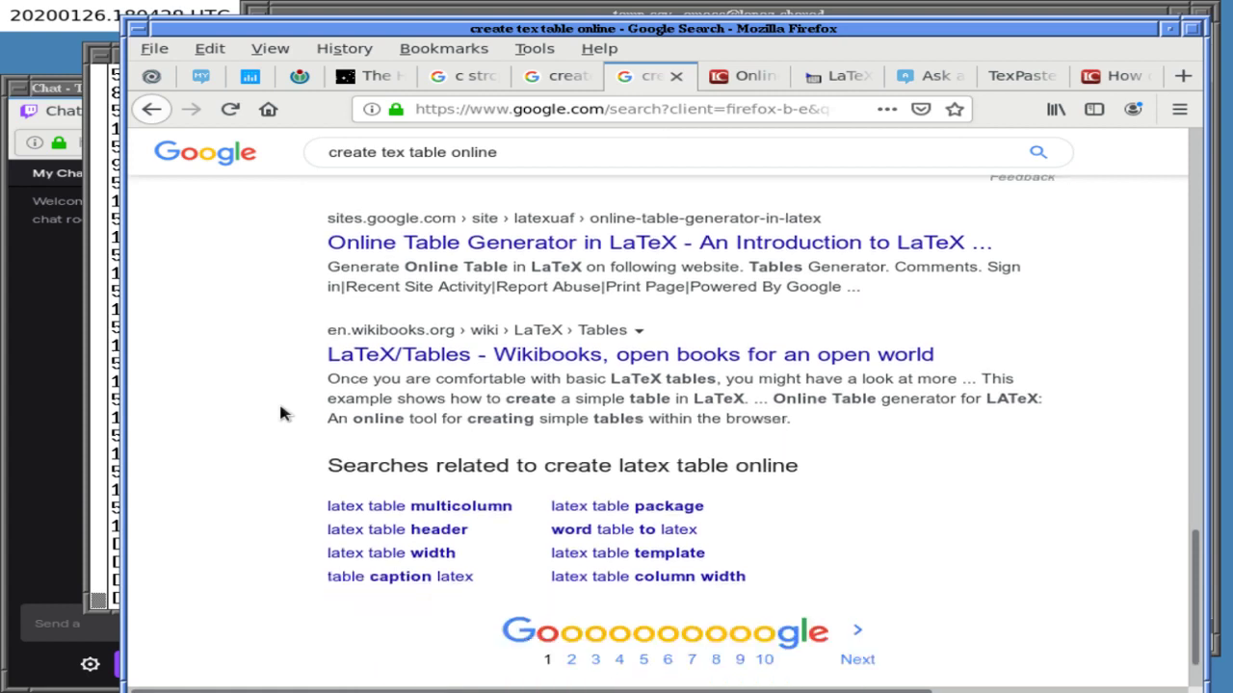
pyautogui.scroll(1, 280, 413)
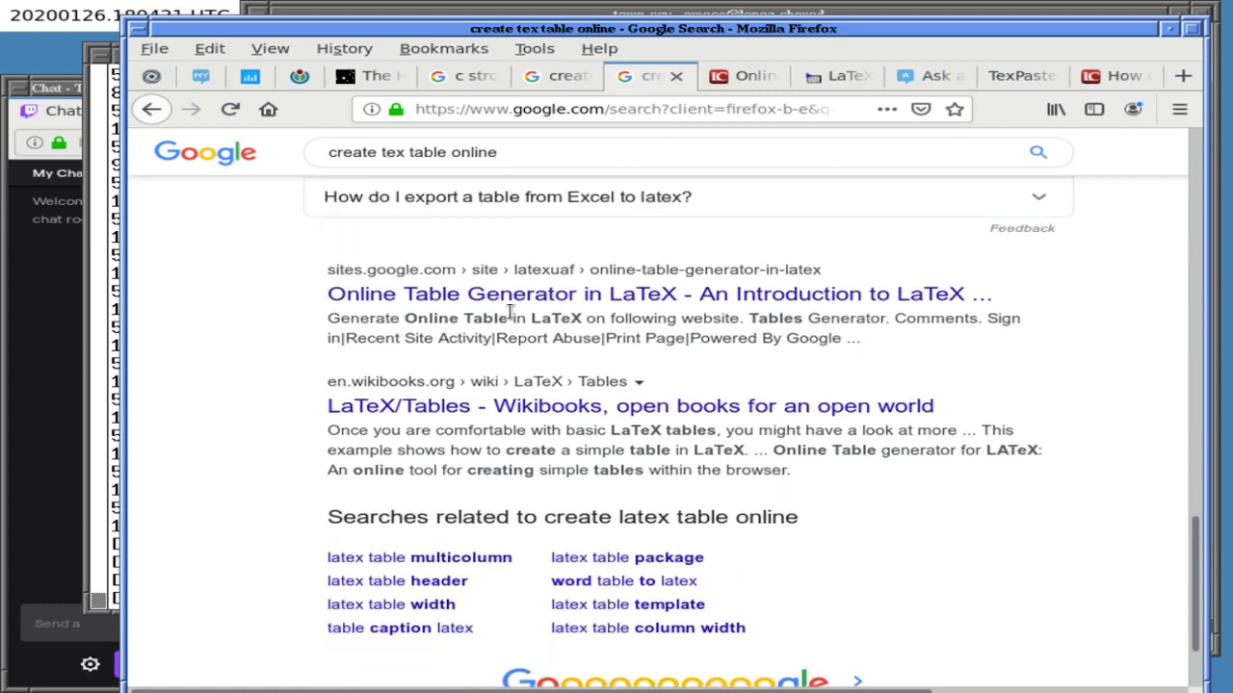
pyautogui.middleClick(565, 297)
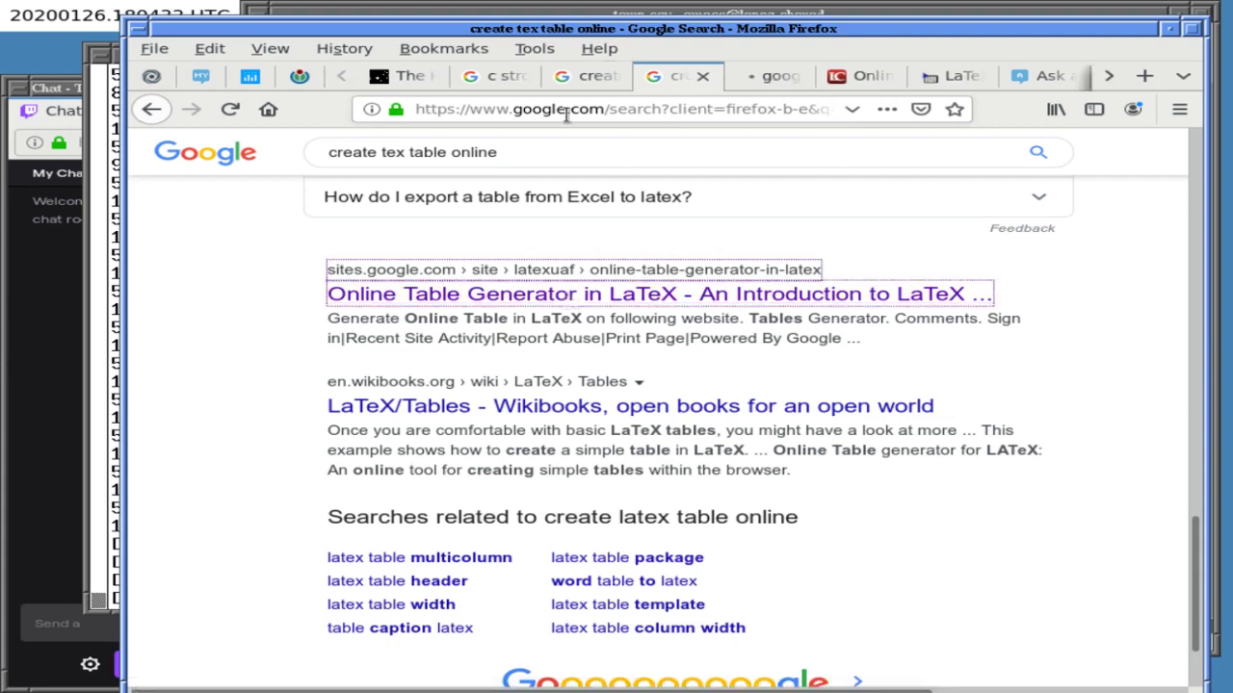
pyautogui.click(775, 77)
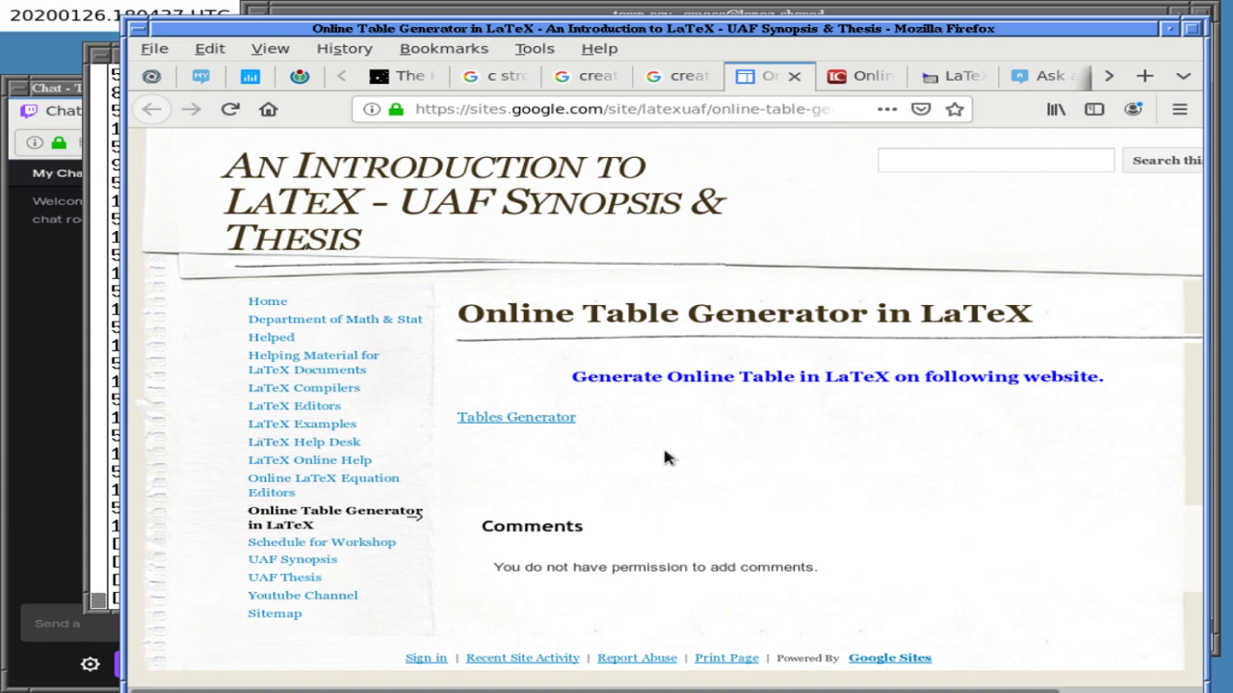
pyautogui.click(524, 420)
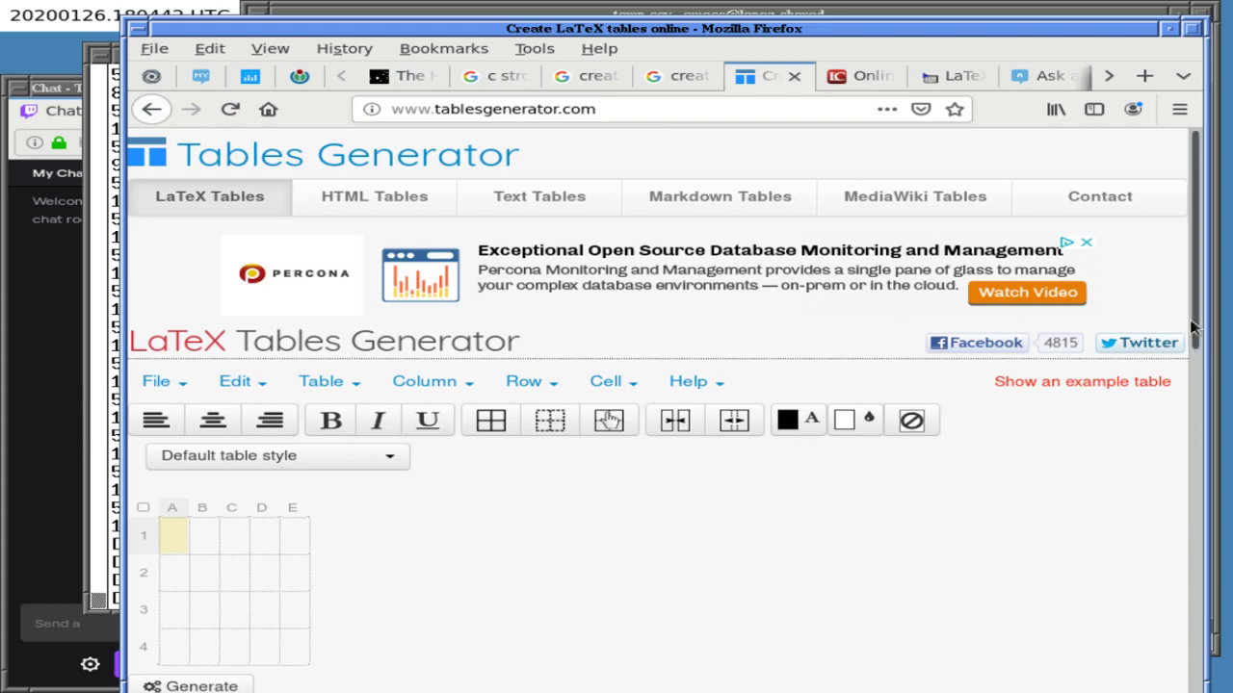
# - Scroll down to the generated Result code, briefly opening and closing the extra output options
pyautogui.moveTo(1190, 317); pyautogui.dragTo(976, 461)
pyautogui.scroll(-1, 939, 469)
pyautogui.scroll(3, 790, 414)
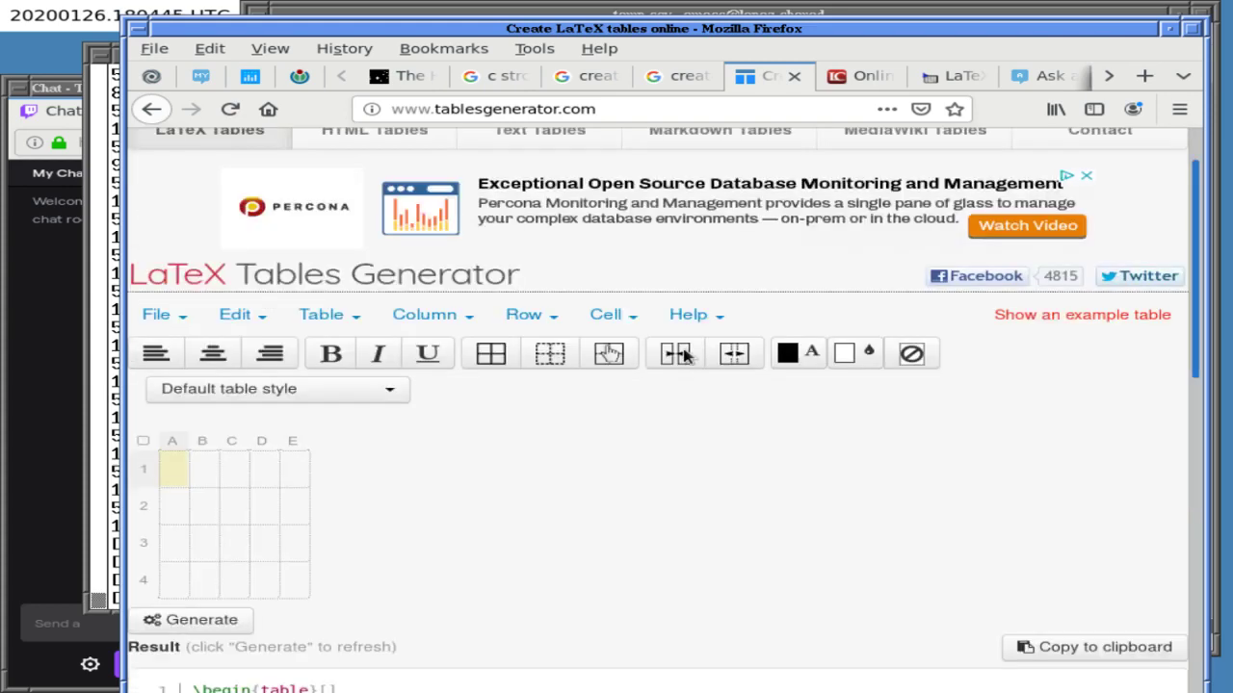
pyautogui.scroll(-3, 671, 356)
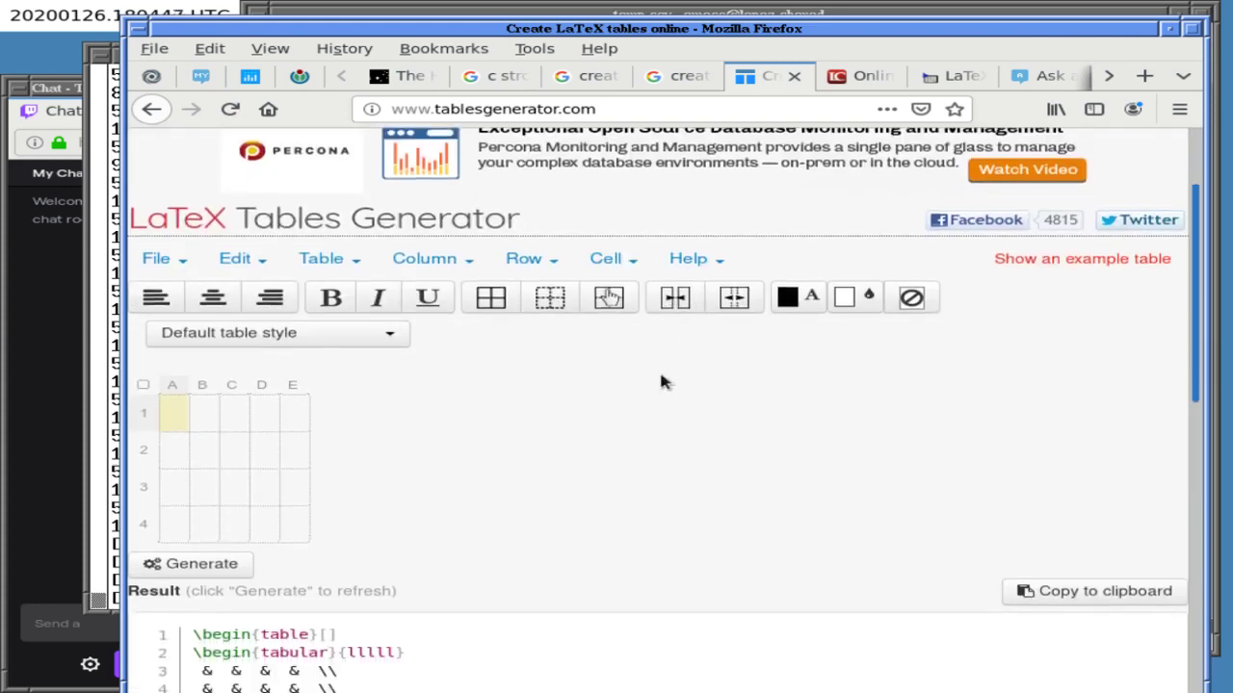
pyautogui.scroll(-7, 606, 528)
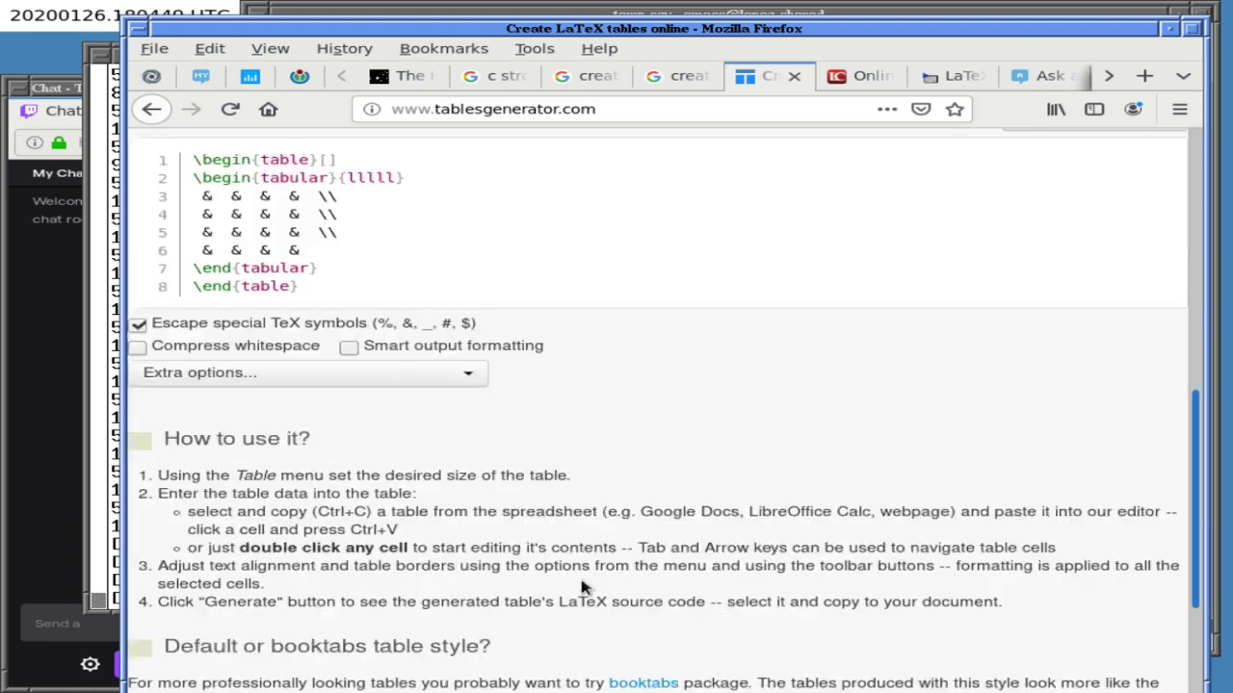
pyautogui.scroll(-1, 578, 597)
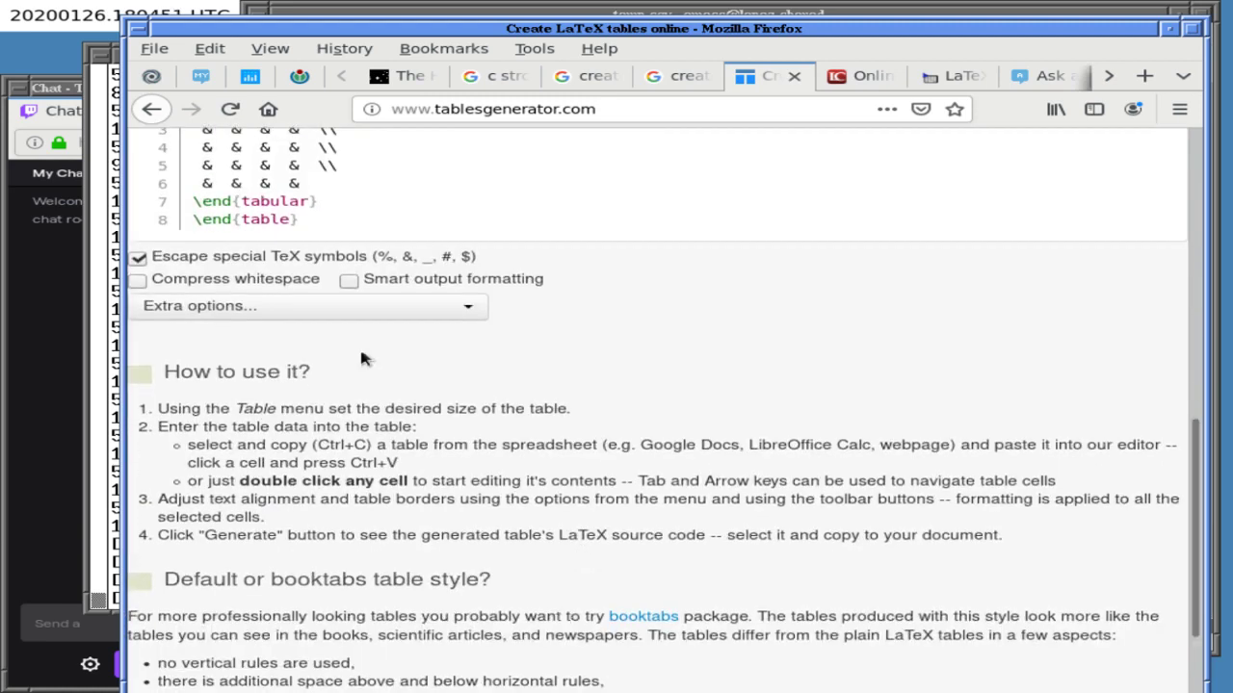
pyautogui.click(358, 314)
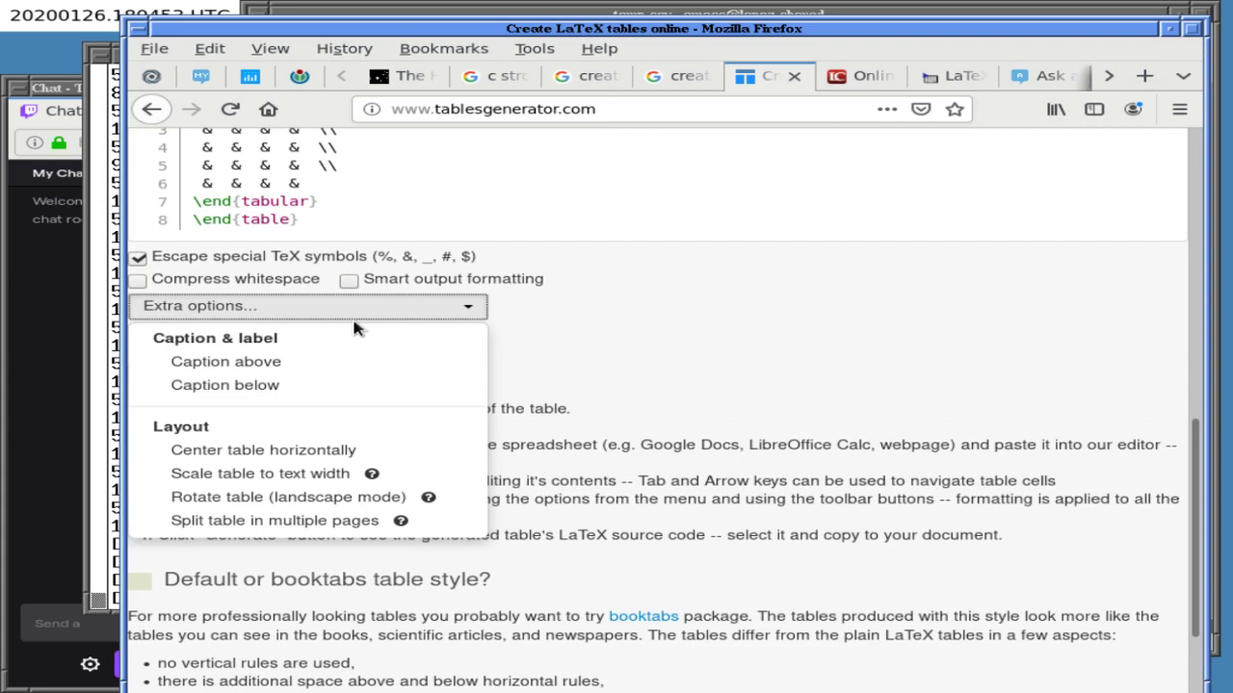
pyautogui.click(708, 435)
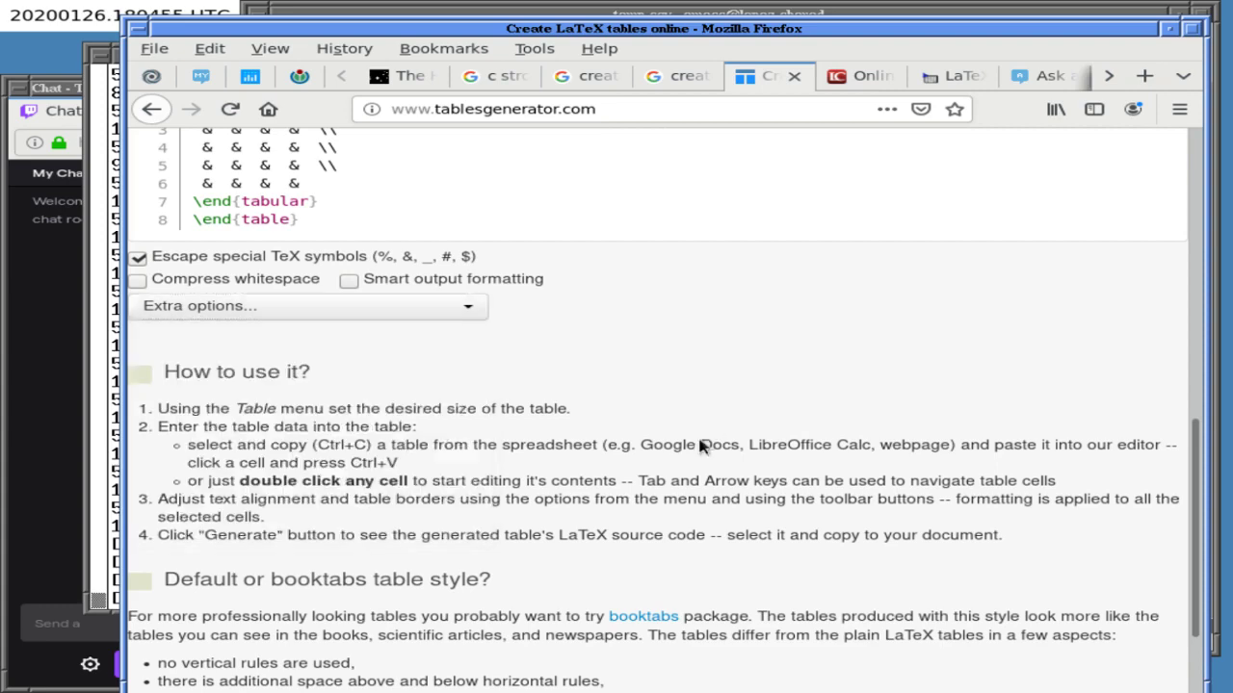
# - Select the four blank & rows of the generated code and return to the question body
pyautogui.scroll(-3, 609, 486)
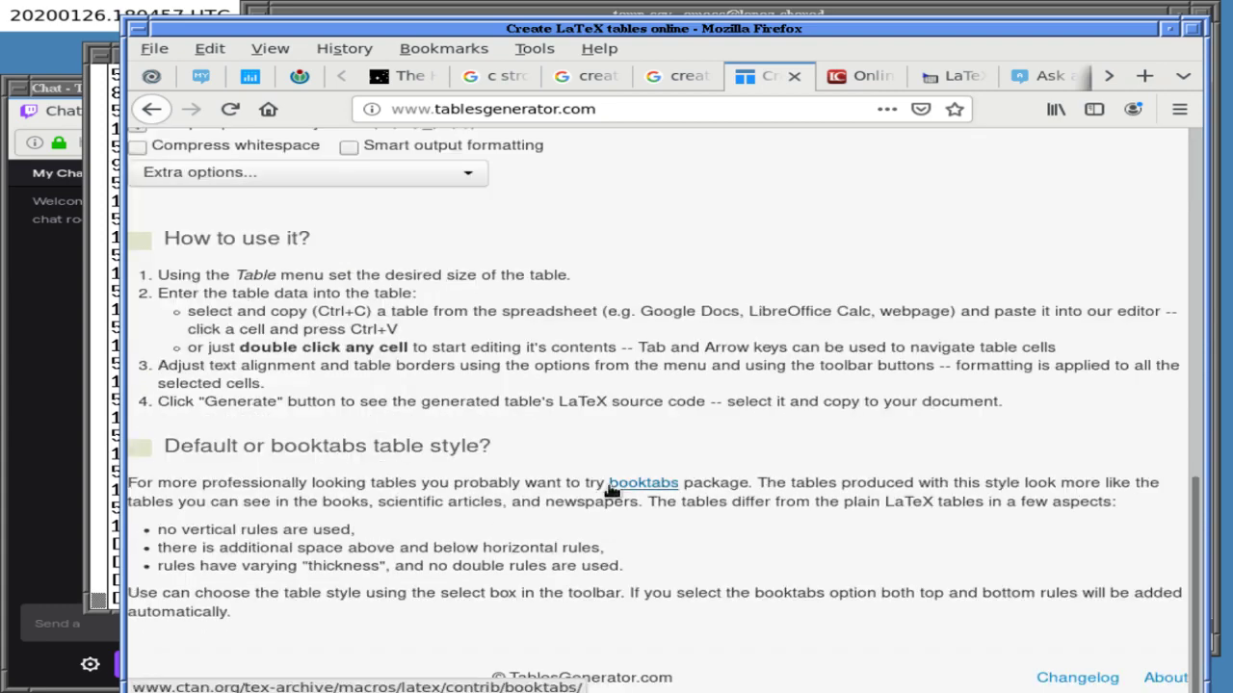
pyautogui.scroll(6, 608, 491)
pyautogui.scroll(6, 610, 493)
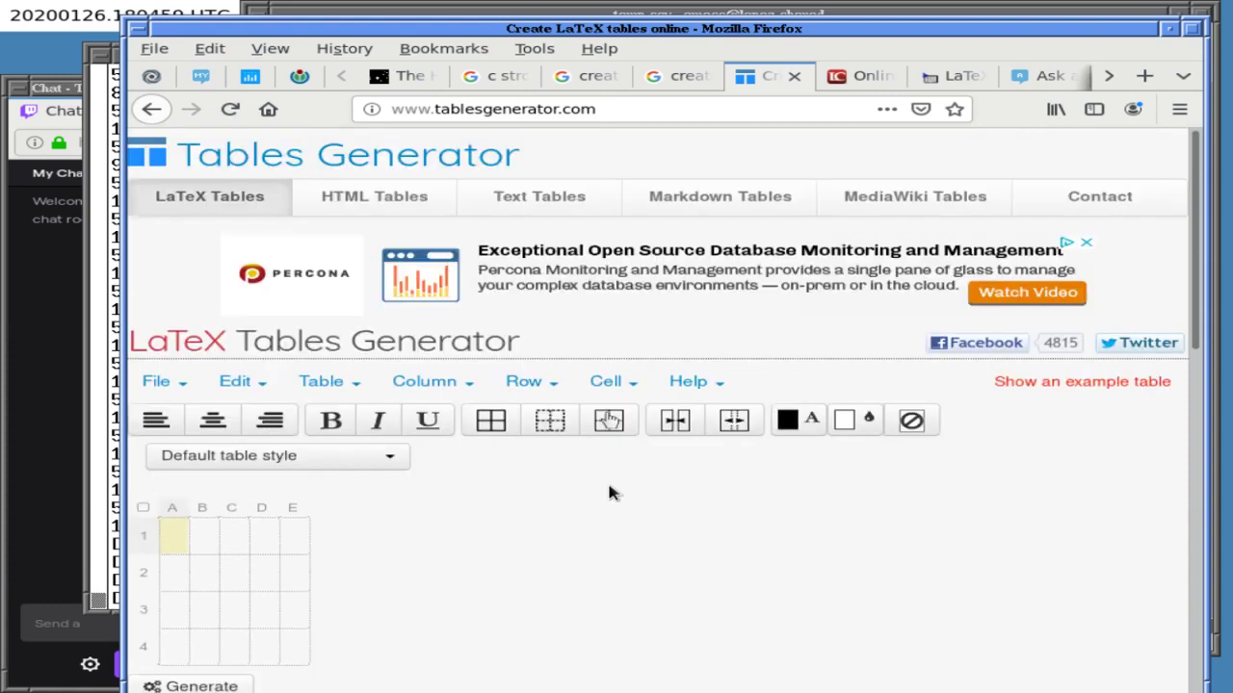
pyautogui.scroll(-2, 609, 266)
pyautogui.scroll(-3, 610, 490)
pyautogui.scroll(1, 610, 493)
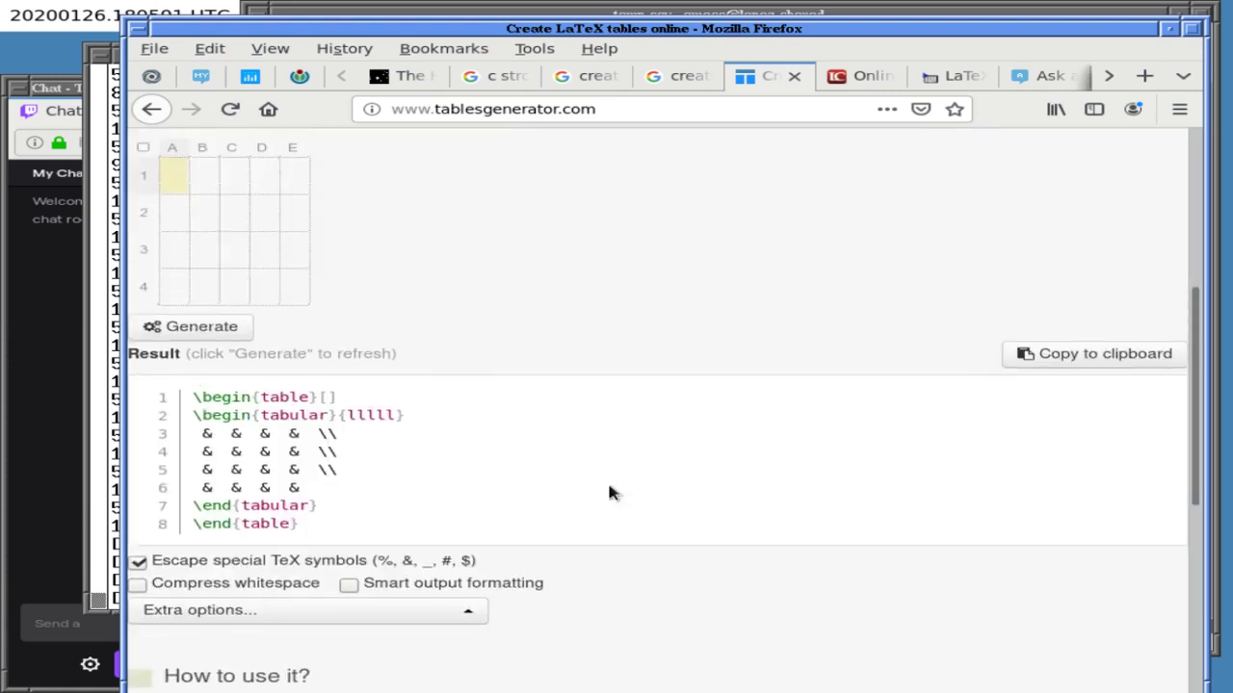
pyautogui.scroll(1, 609, 493)
pyautogui.scroll(-3, 609, 493)
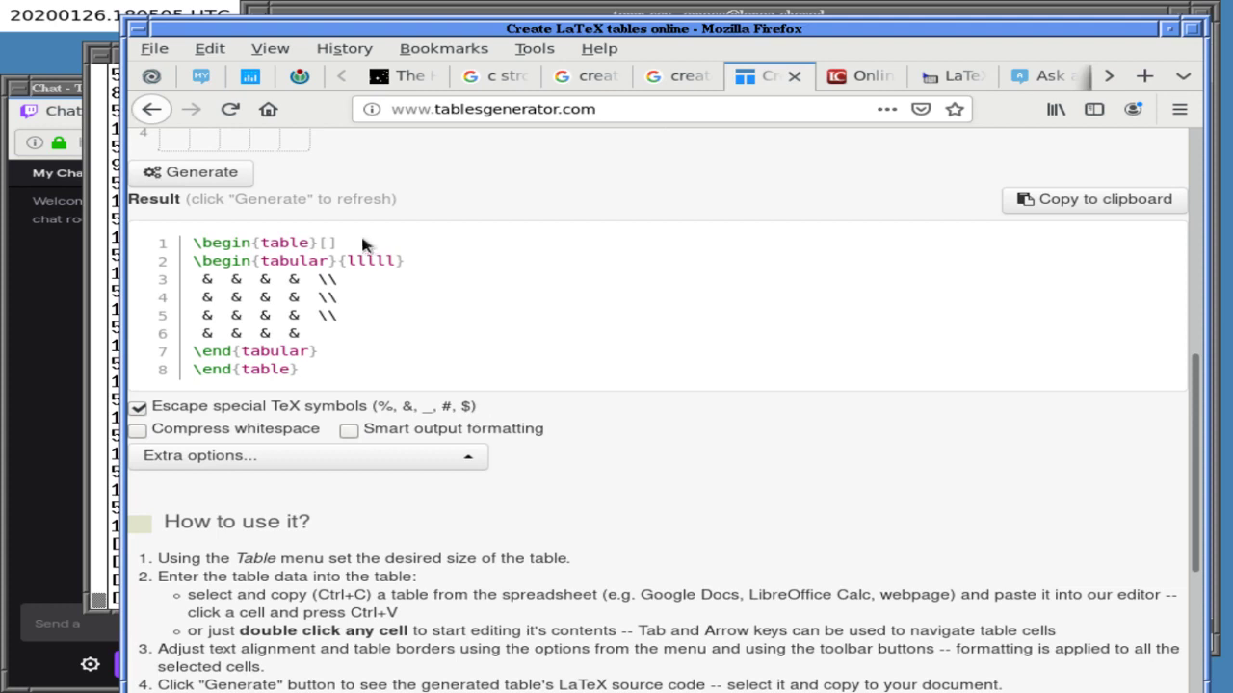
pyautogui.moveTo(364, 242); pyautogui.dragTo(366, 261)
pyautogui.tripleClick(342, 279)
pyautogui.moveTo(342, 280); pyautogui.dragTo(339, 343)
pyautogui.hotkey('ctrl', 'c')
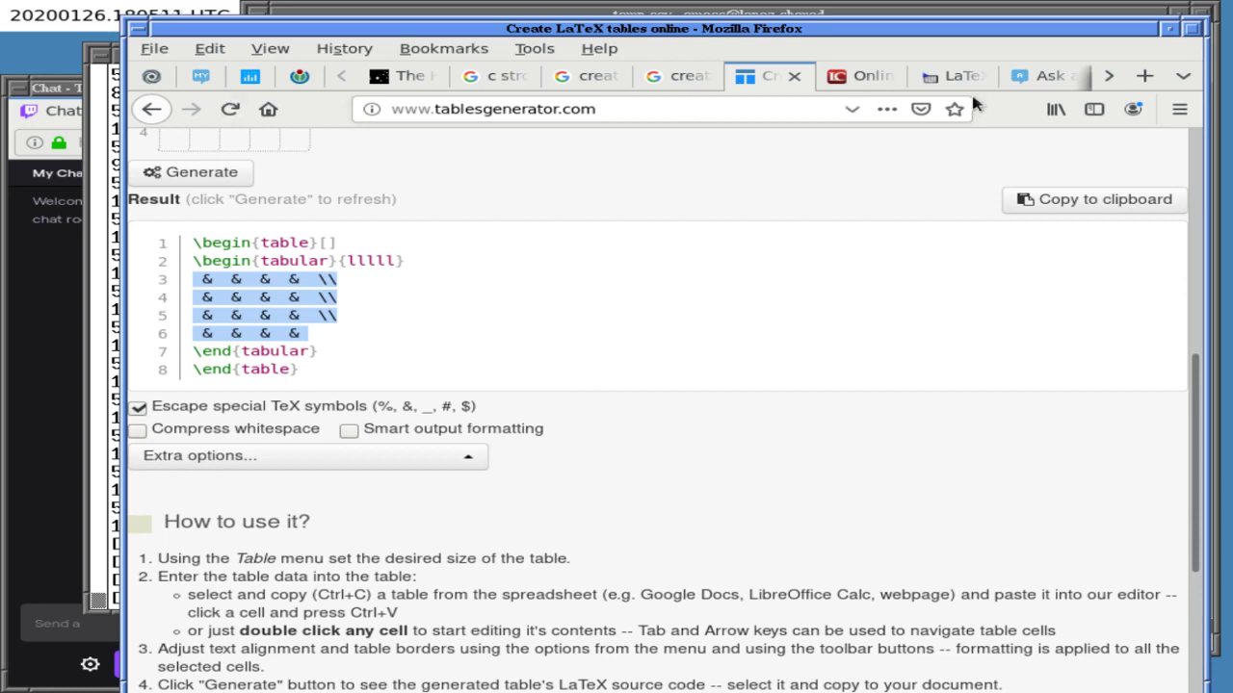
pyautogui.click(1032, 82)
pyautogui.click(622, 385)
# - Replace the question body with the four & rows, wrapped by $ lines above and below
pyautogui.hotkey('ctrl', 'a')
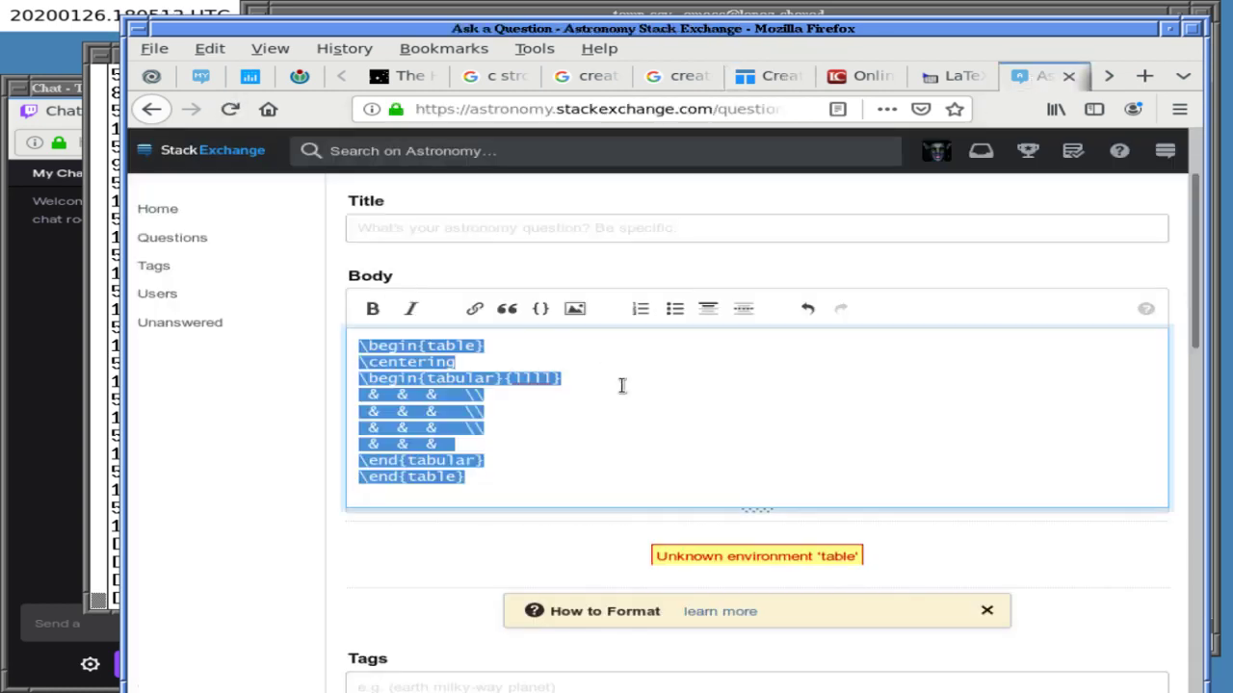
pyautogui.hotkey('ctrl', 'v')
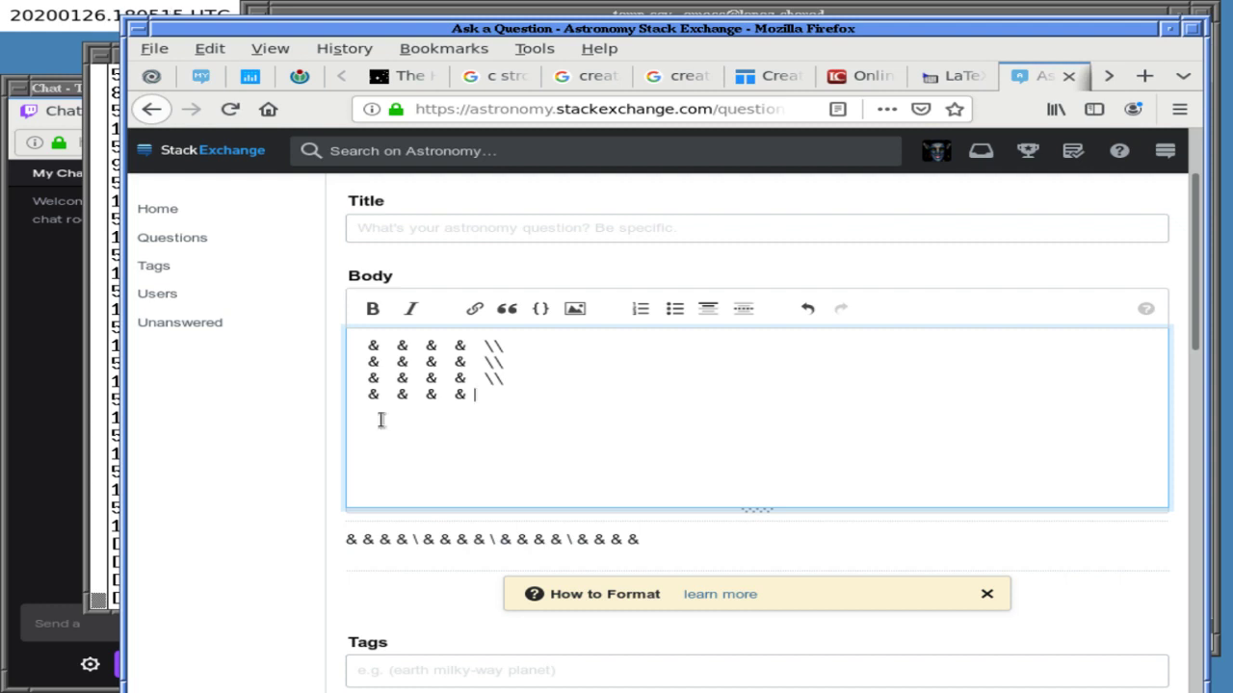
pyautogui.click(372, 416)
pyautogui.write('$')
pyautogui.hotkey('ctrl', 'Home')
pyautogui.write('$')
pyautogui.press('Return')
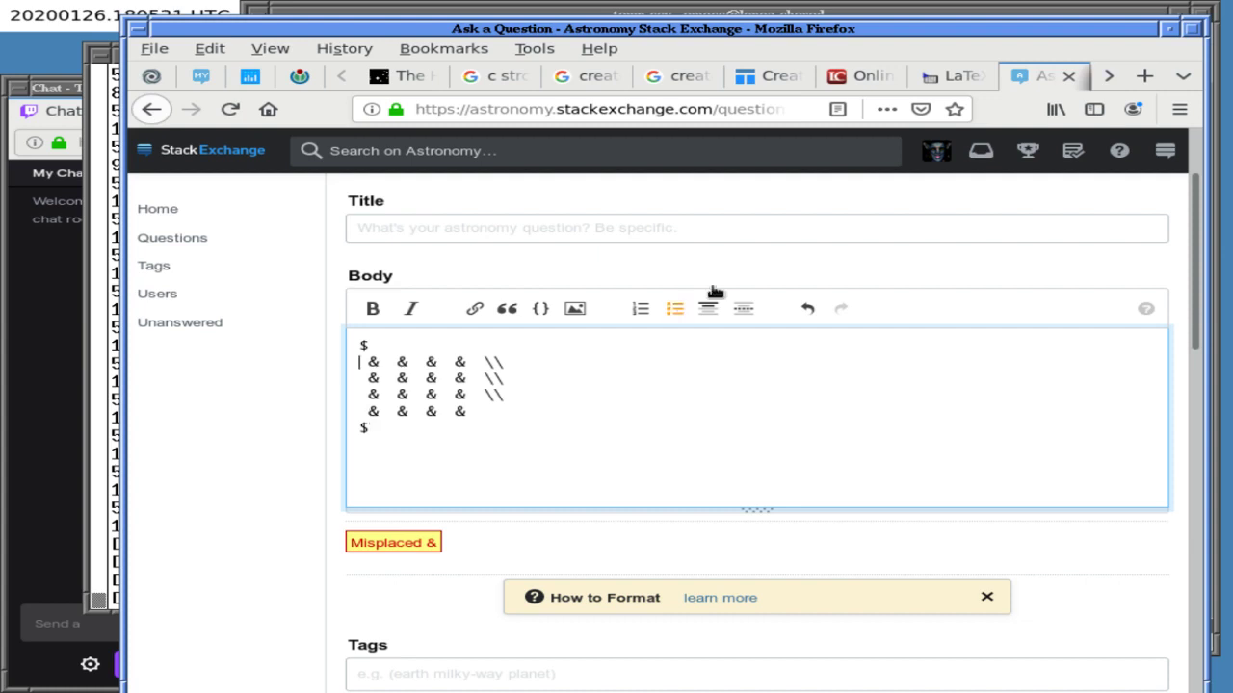
# - Cycle through the LaTeX Tables Editor and latex.org tabs, then close the Tables Generator tab
pyautogui.click(929, 83)
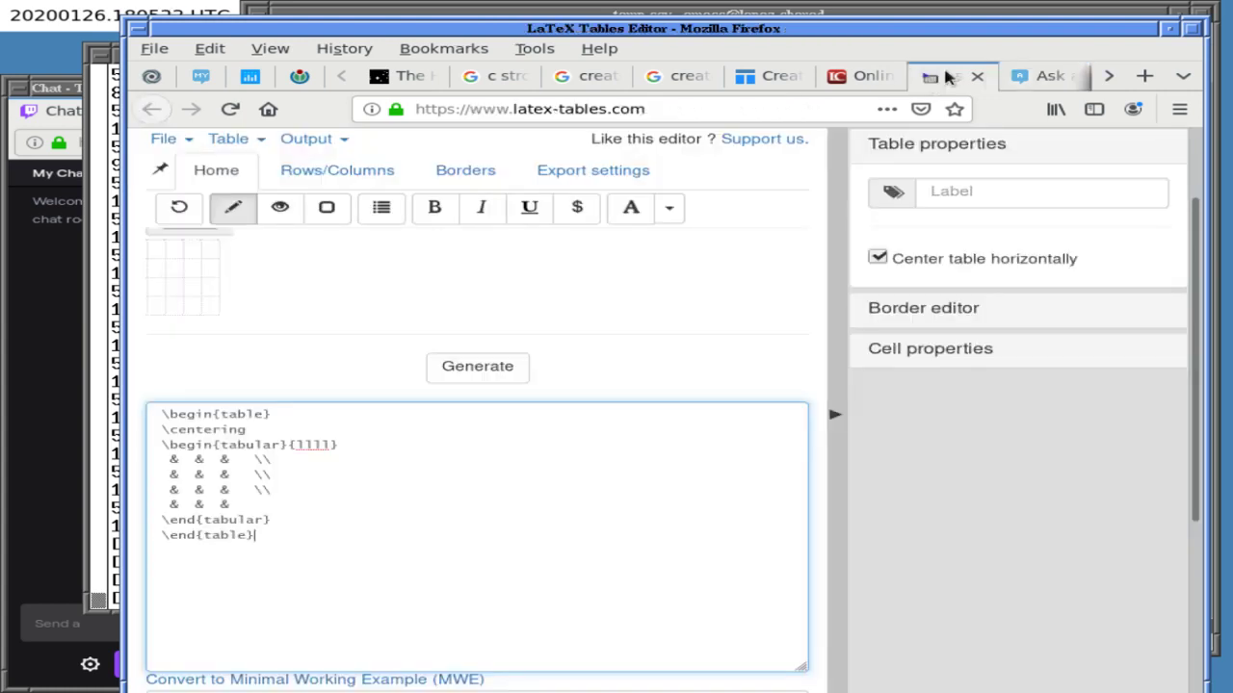
pyautogui.click(876, 75)
pyautogui.click(788, 77)
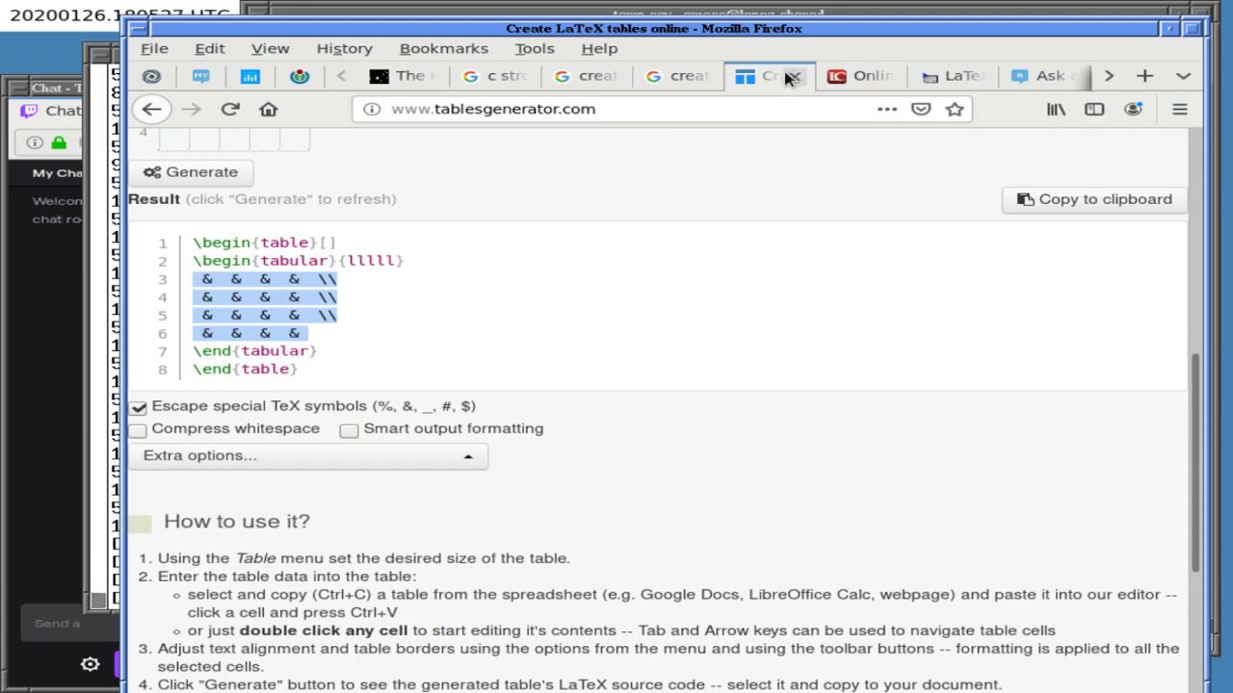
pyautogui.click(793, 76)
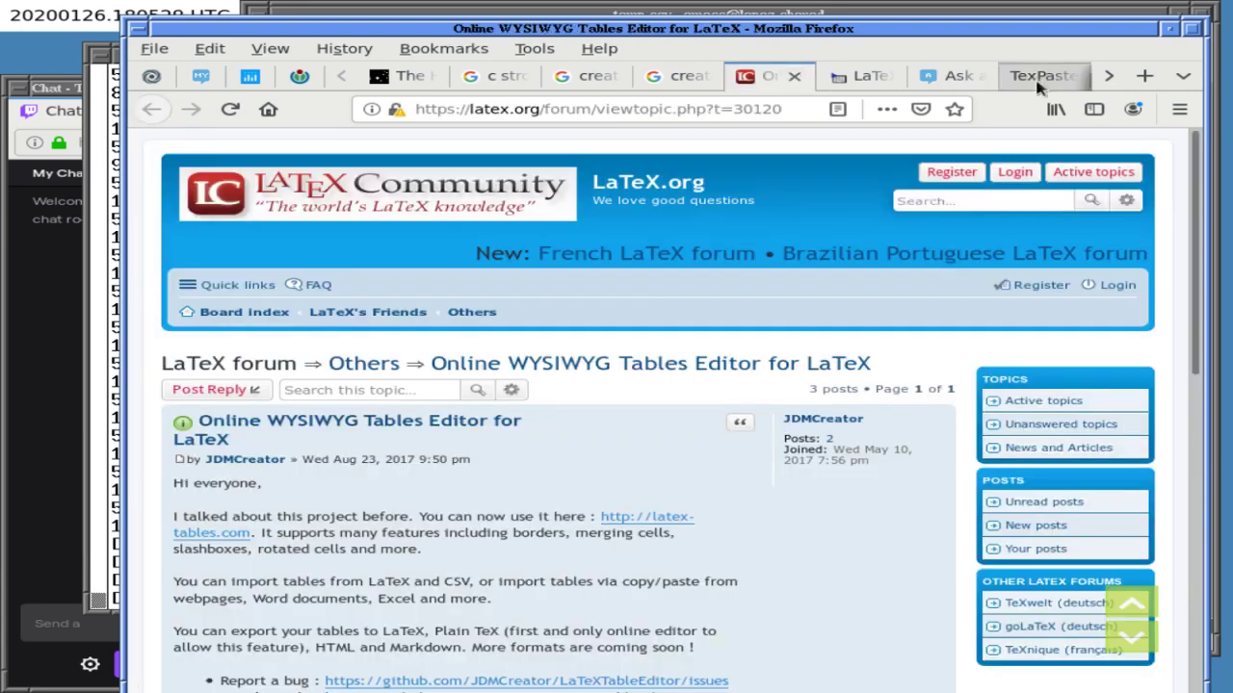
# - Close the TexPaste and latex.org table thread tabs, staying on the question draft after the leave warning
pyautogui.click(1035, 77)
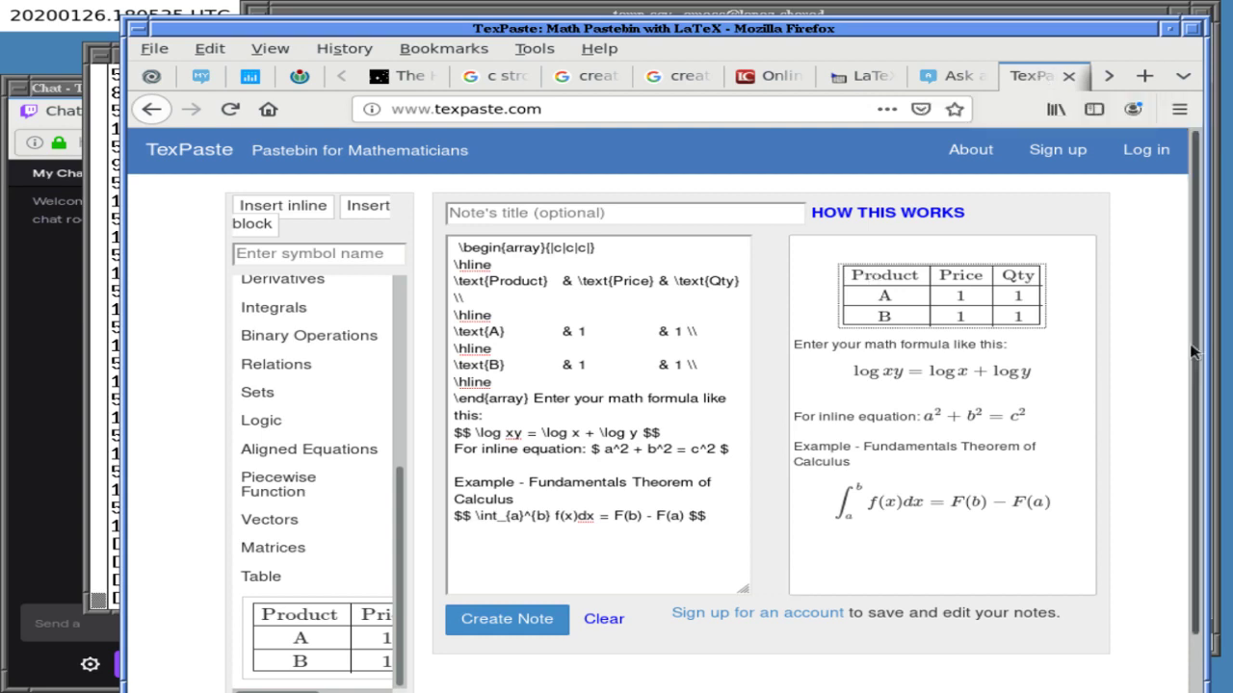
pyautogui.scroll(-2, 1186, 353)
pyautogui.scroll(2, 1119, 384)
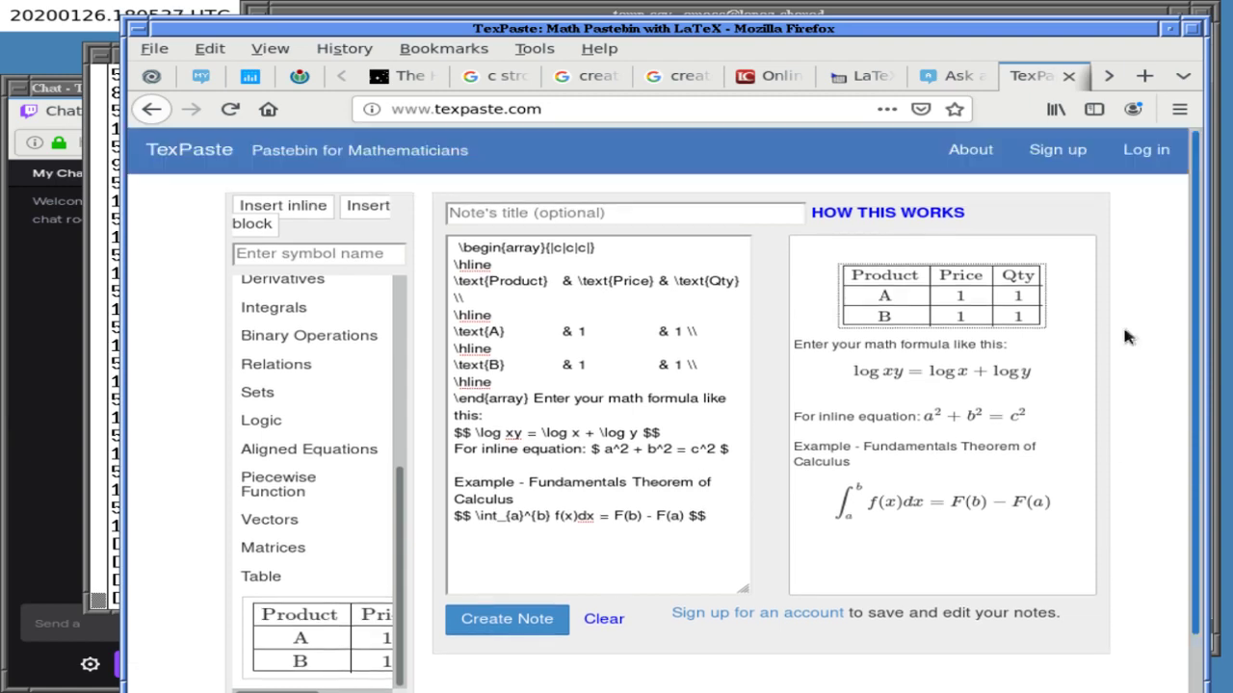
pyautogui.hotkey('ctrl', 'w')
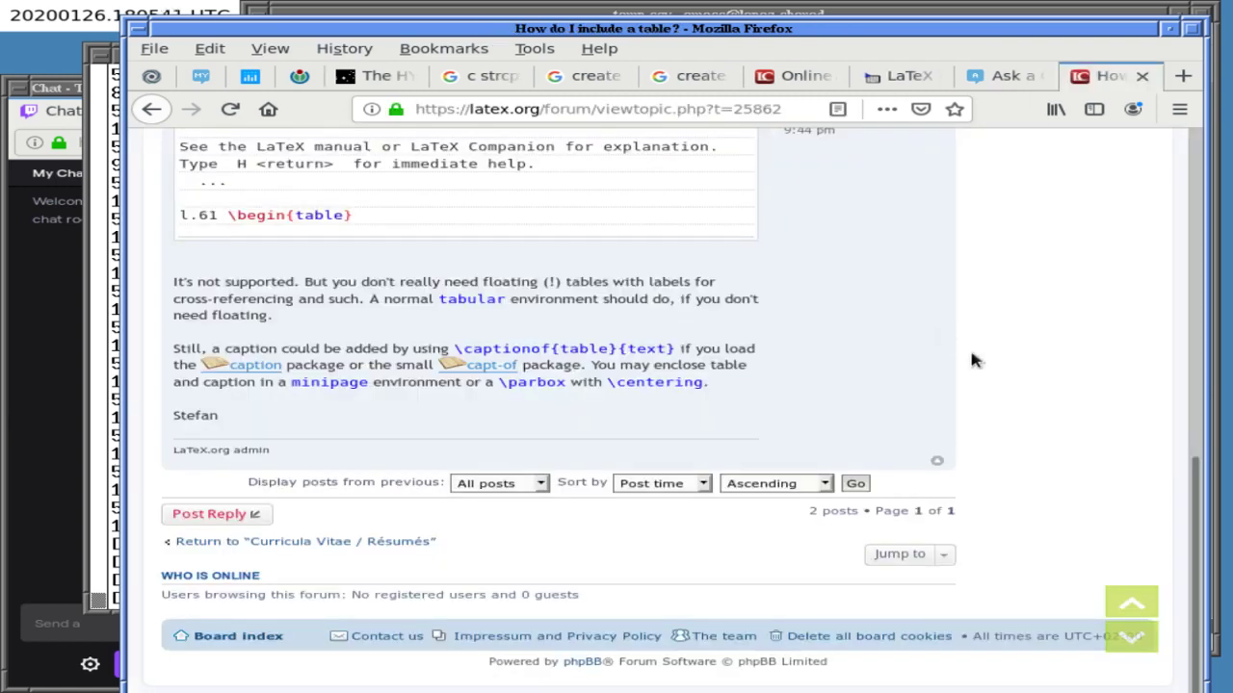
pyautogui.hotkey('ctrl', 'w')
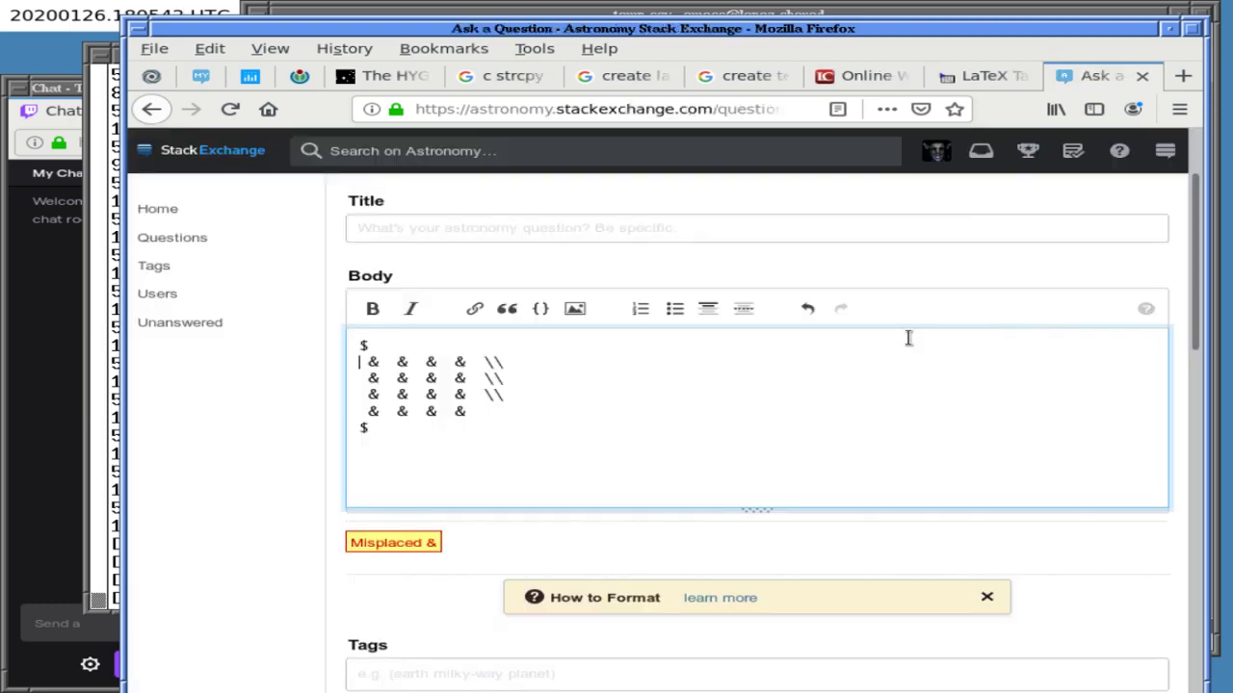
pyautogui.hotkey('ctrl', 'w')
pyautogui.click(748, 386)
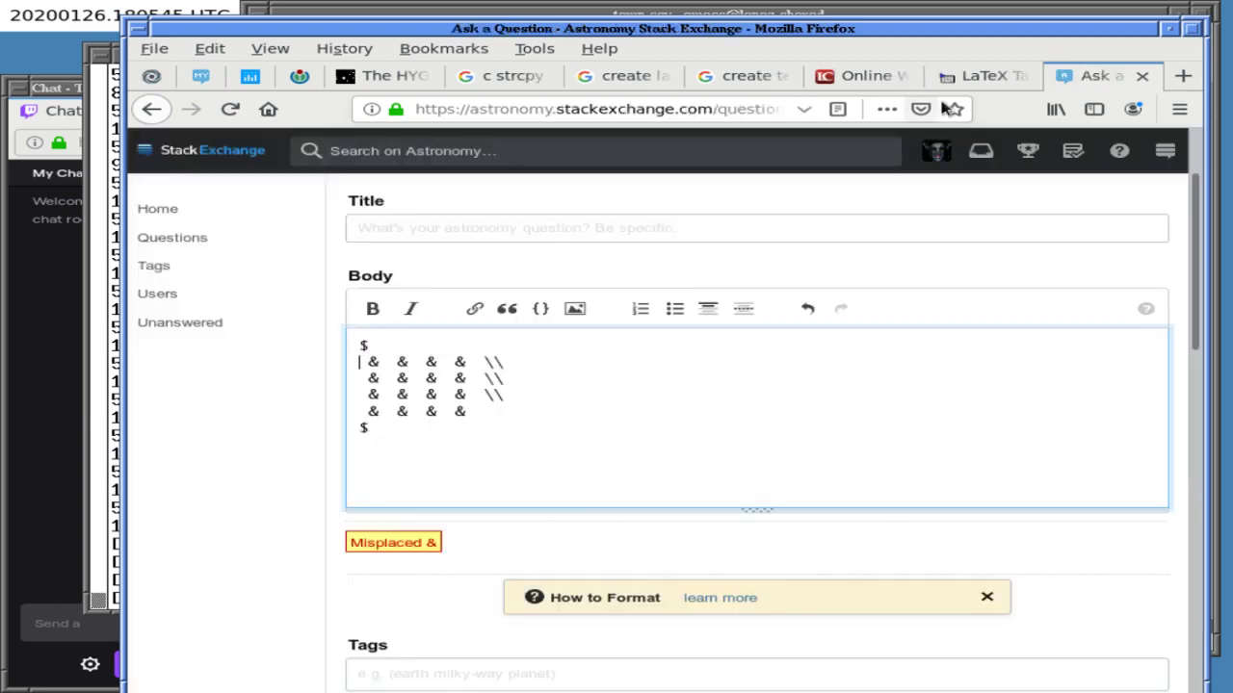
# - In the LaTeX Tables Editor, wrap the generated code in a minimal working LaTeX document
pyautogui.click(977, 76)
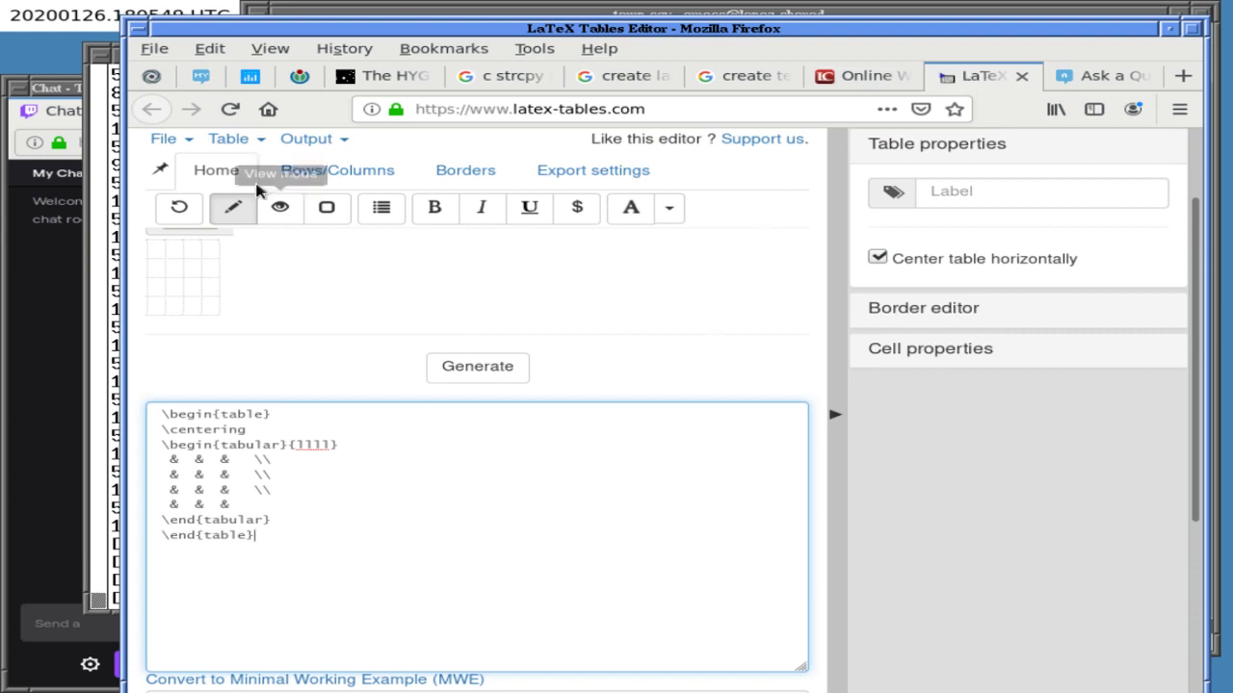
pyautogui.click(231, 139)
pyautogui.click(337, 298)
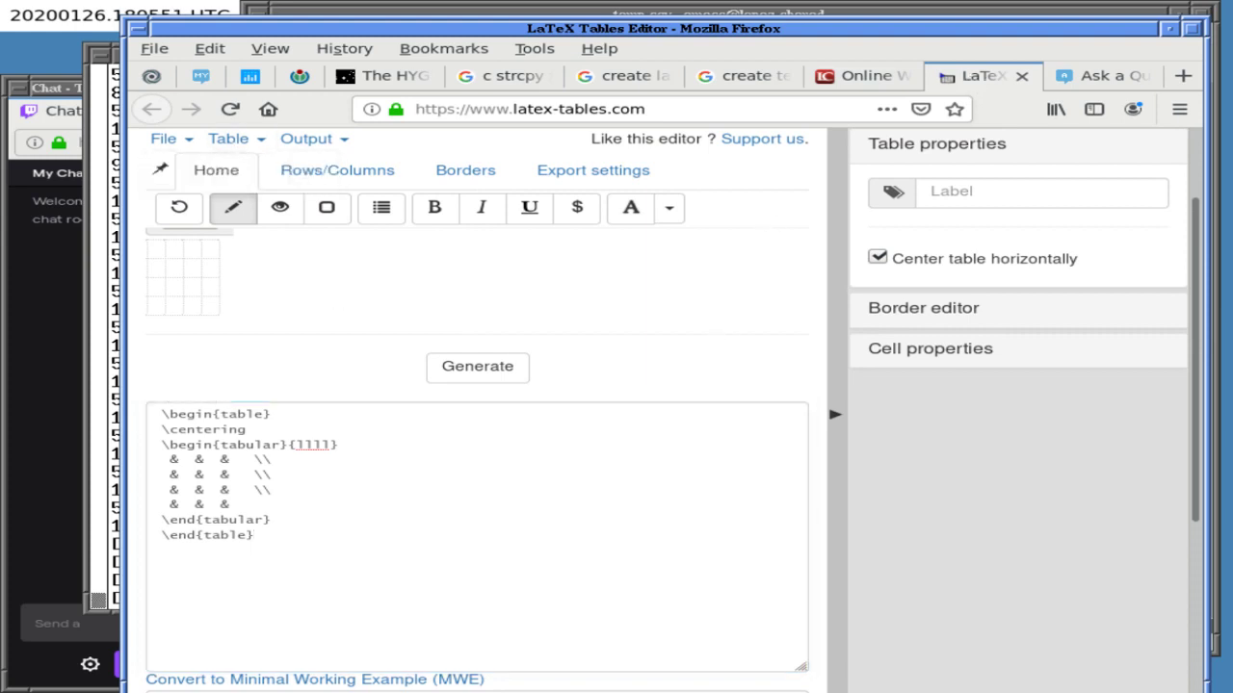
pyautogui.click(339, 680)
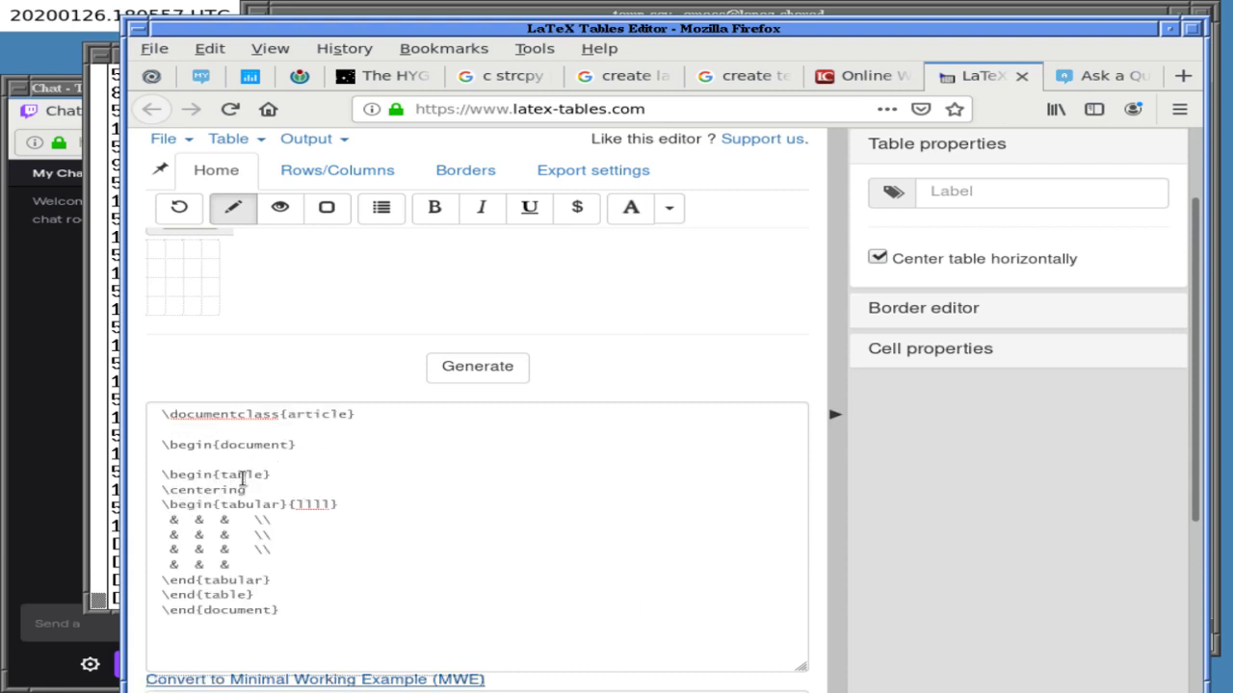
# - Close the 'c strcpy function' search results and return to the Ask a Question draft
pyautogui.hotkey('ctrl', 'Tab')
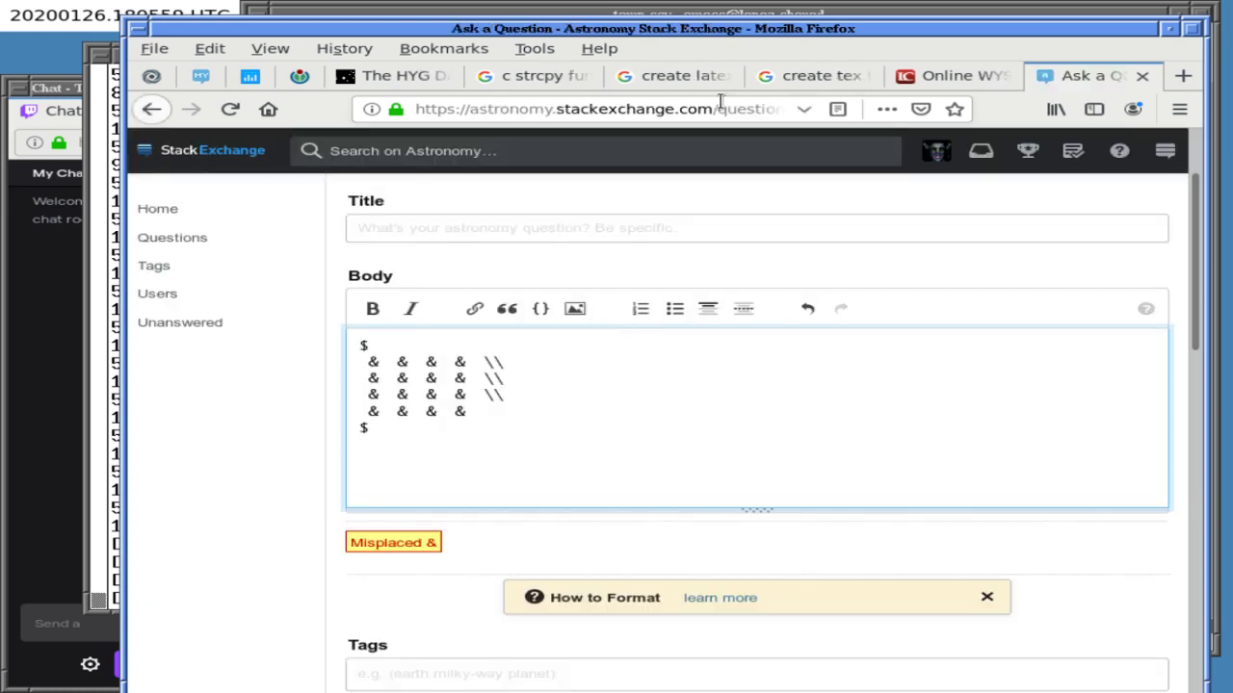
pyautogui.click(515, 77)
pyautogui.click(582, 76)
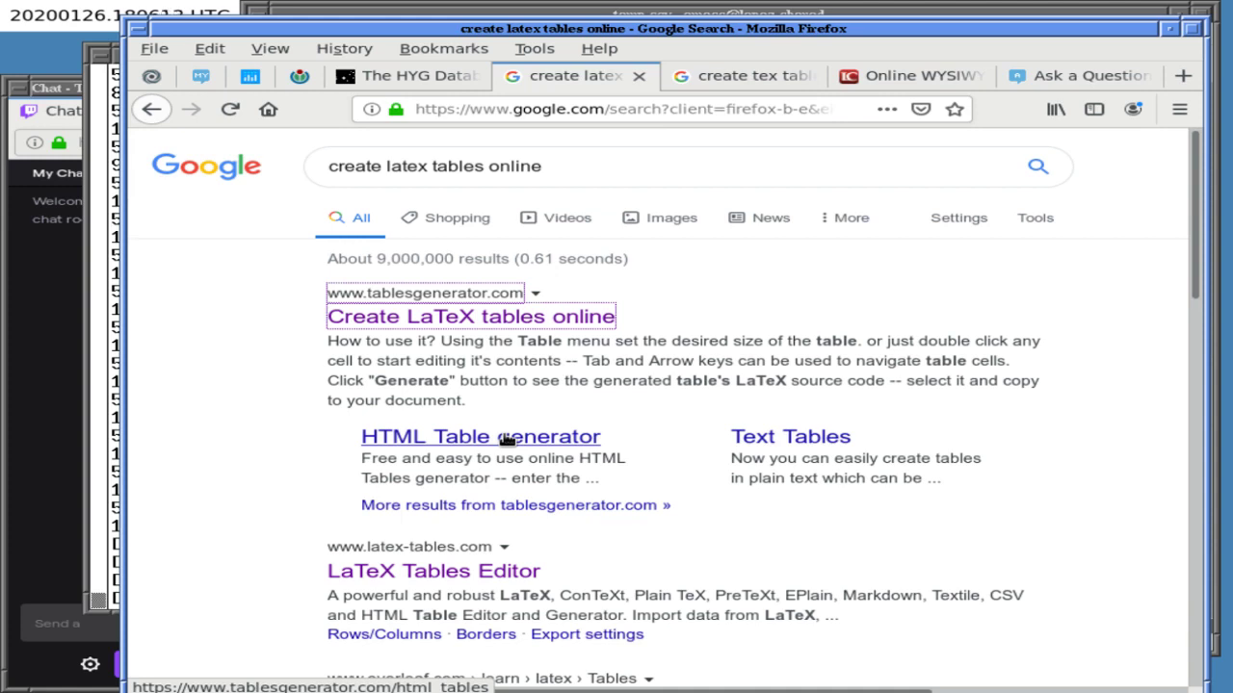
pyautogui.click(578, 17)
pyautogui.click(163, 287)
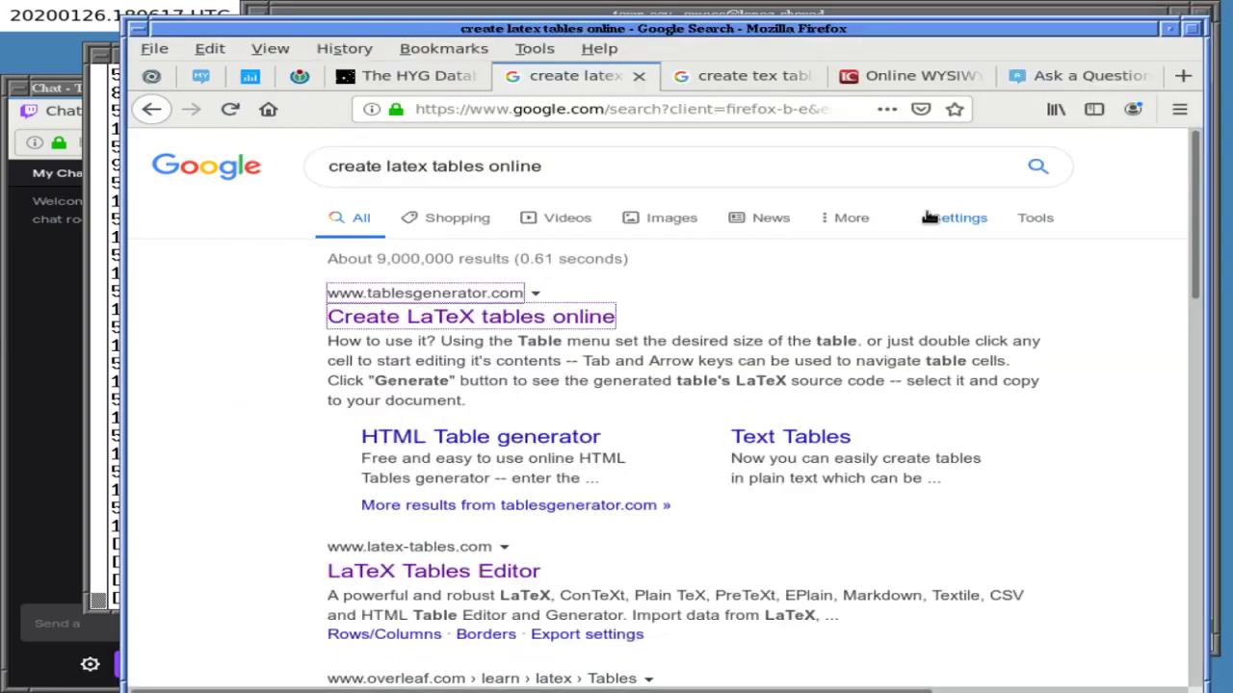
pyautogui.click(1062, 79)
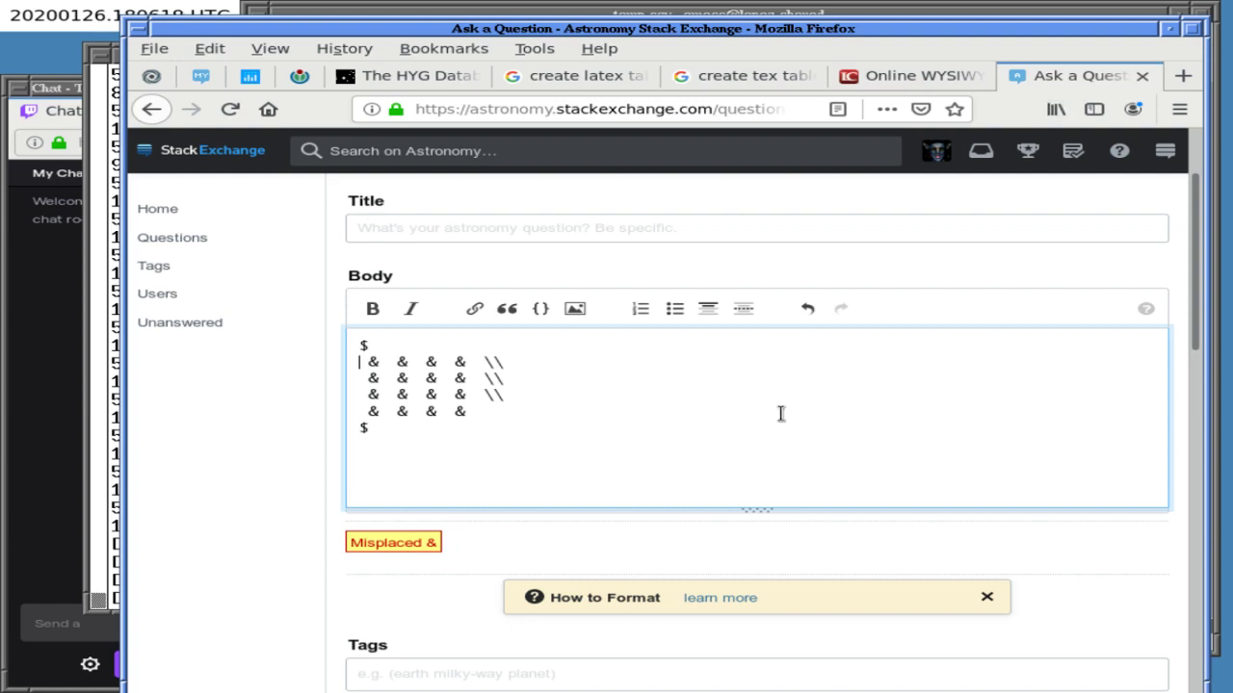
# - Expand the How to Format help, find 'table', and open the MathJax help reference
pyautogui.click(722, 594)
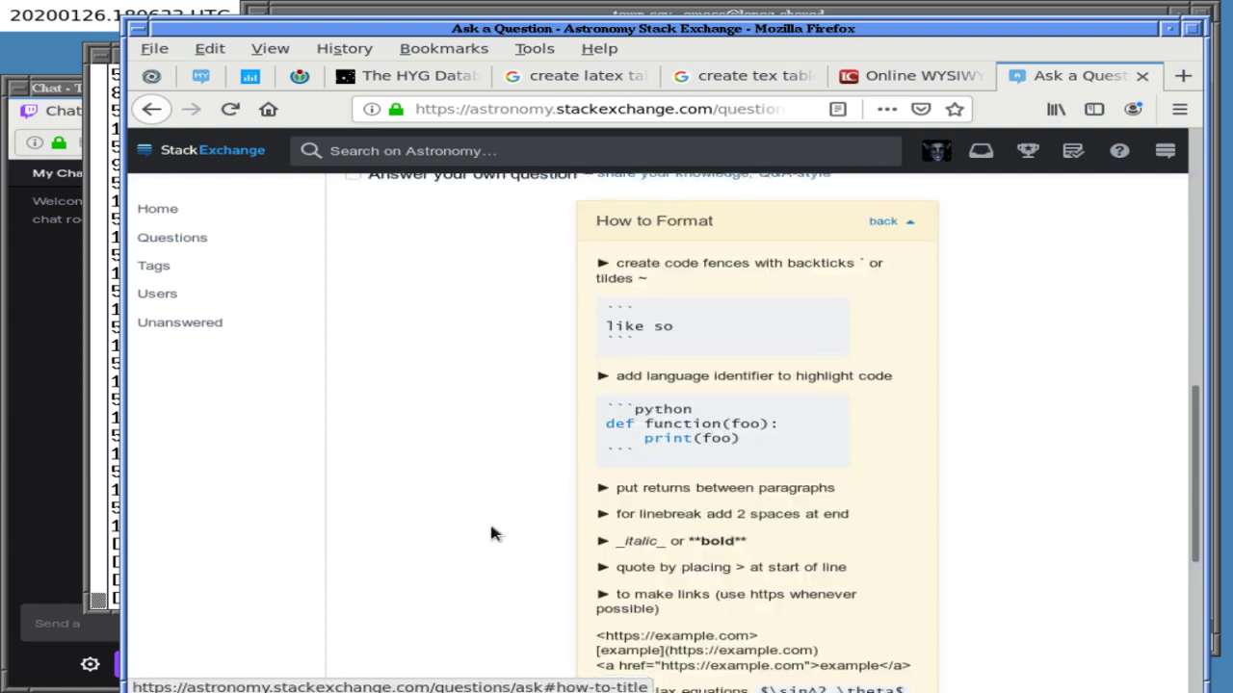
pyautogui.scroll(-4, 490, 527)
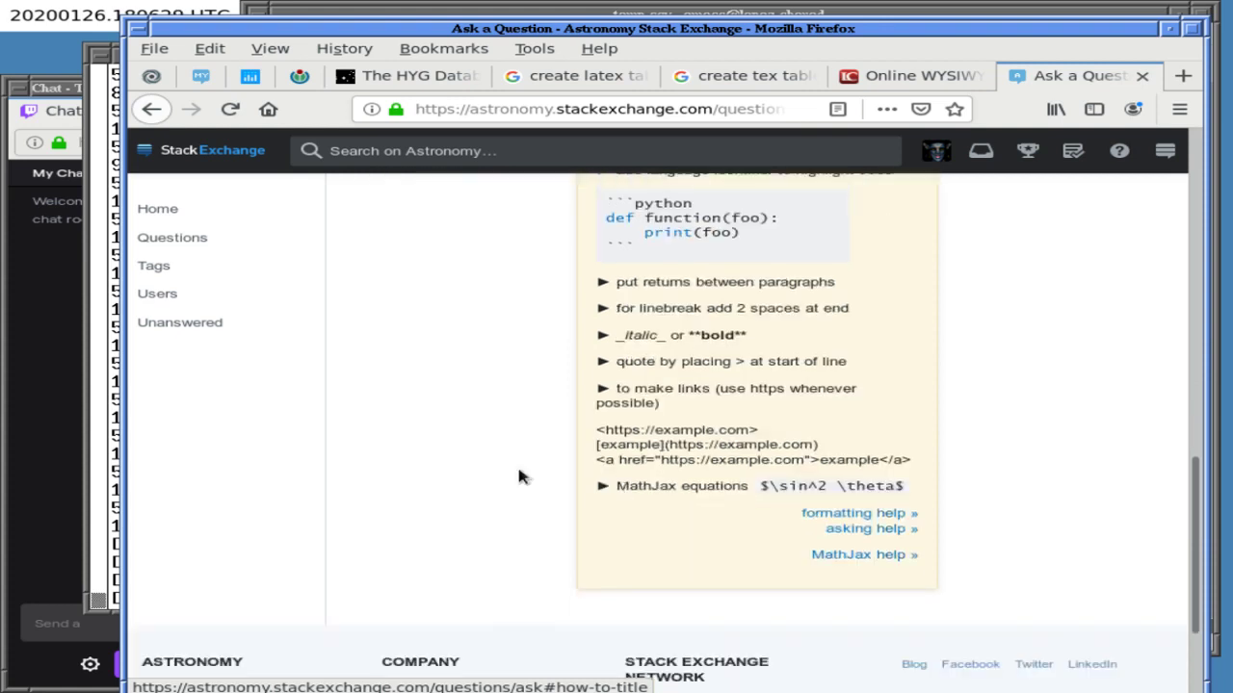
pyautogui.hotkey('ctrl', 'f')
pyautogui.write('table')
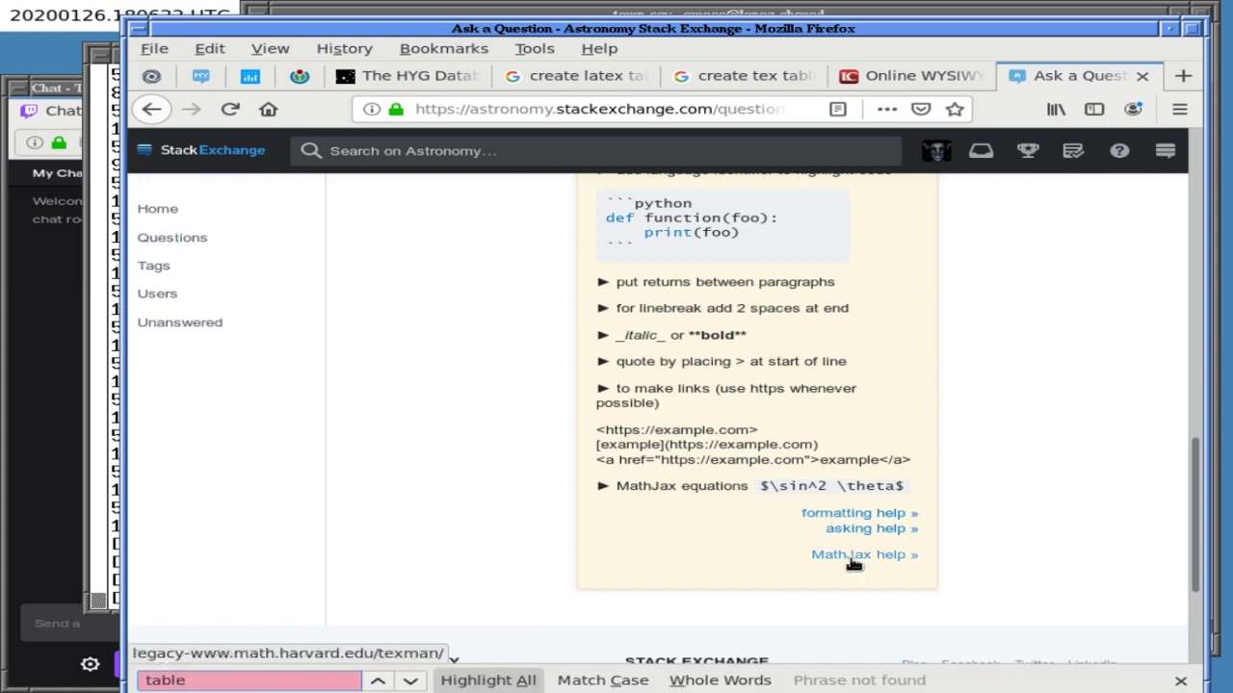
pyautogui.click(856, 561)
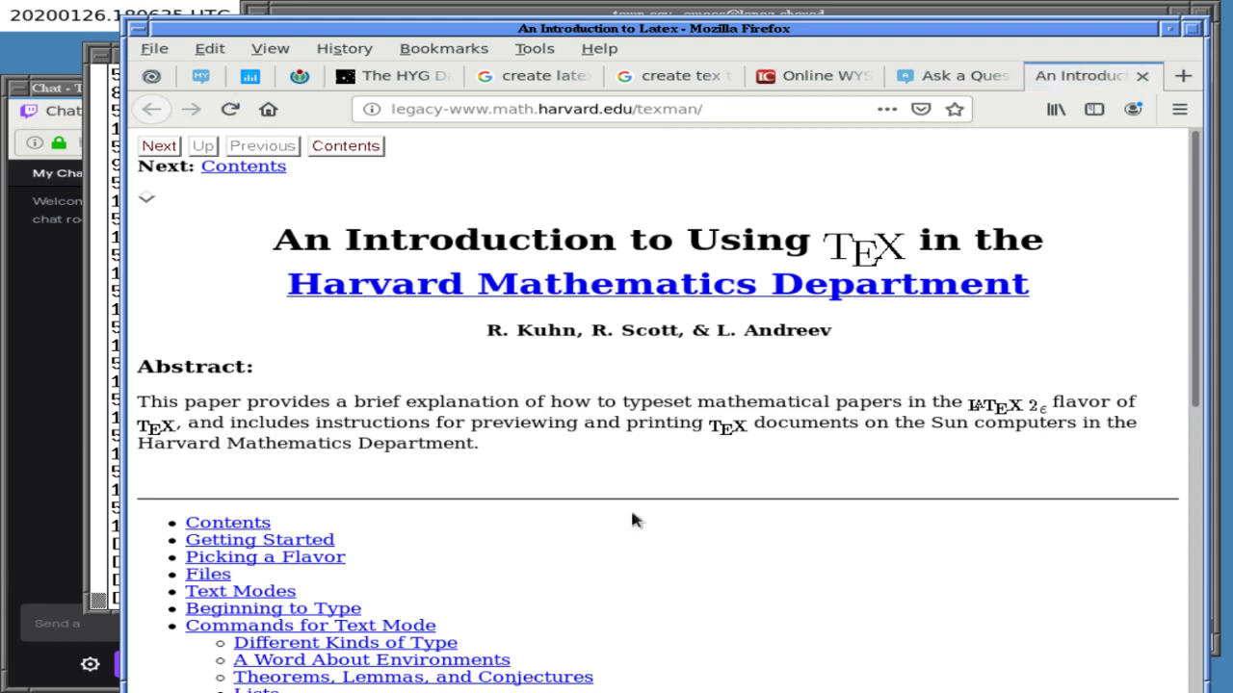
# - Find the Harvard TeX manual's Tables section, select its example tabular code, then return to the contents page
pyautogui.hotkey('ctrl', 'f')
pyautogui.write('table')
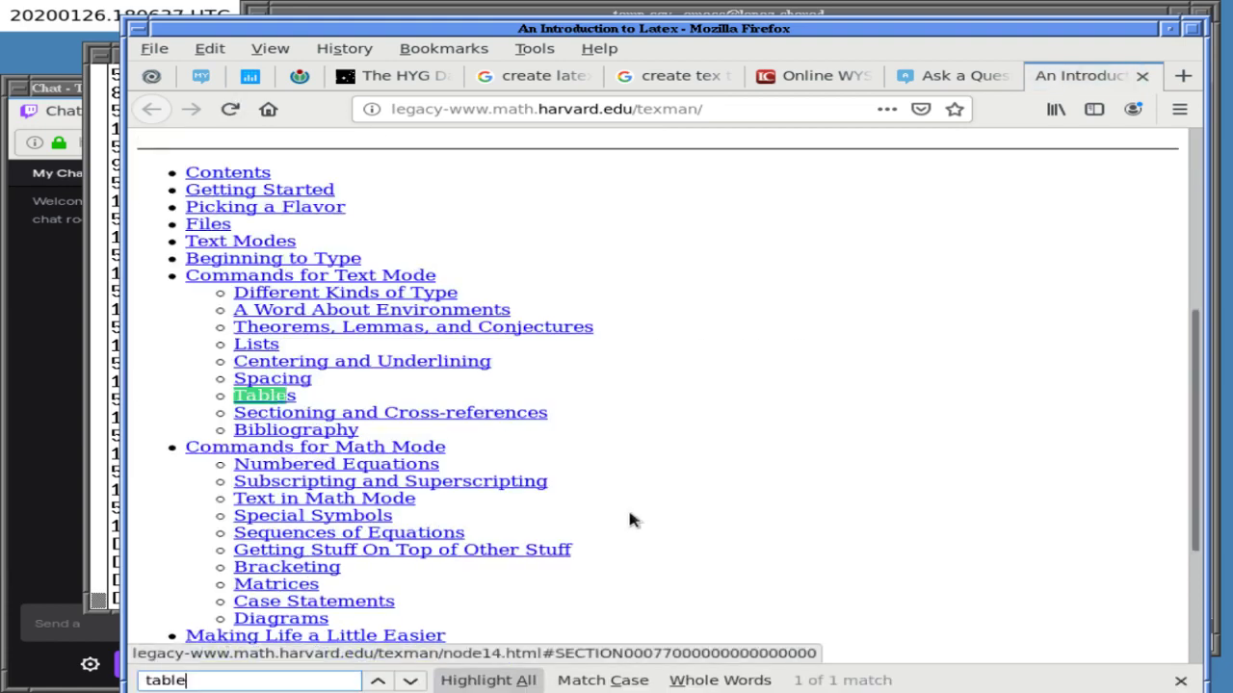
pyautogui.click(248, 395)
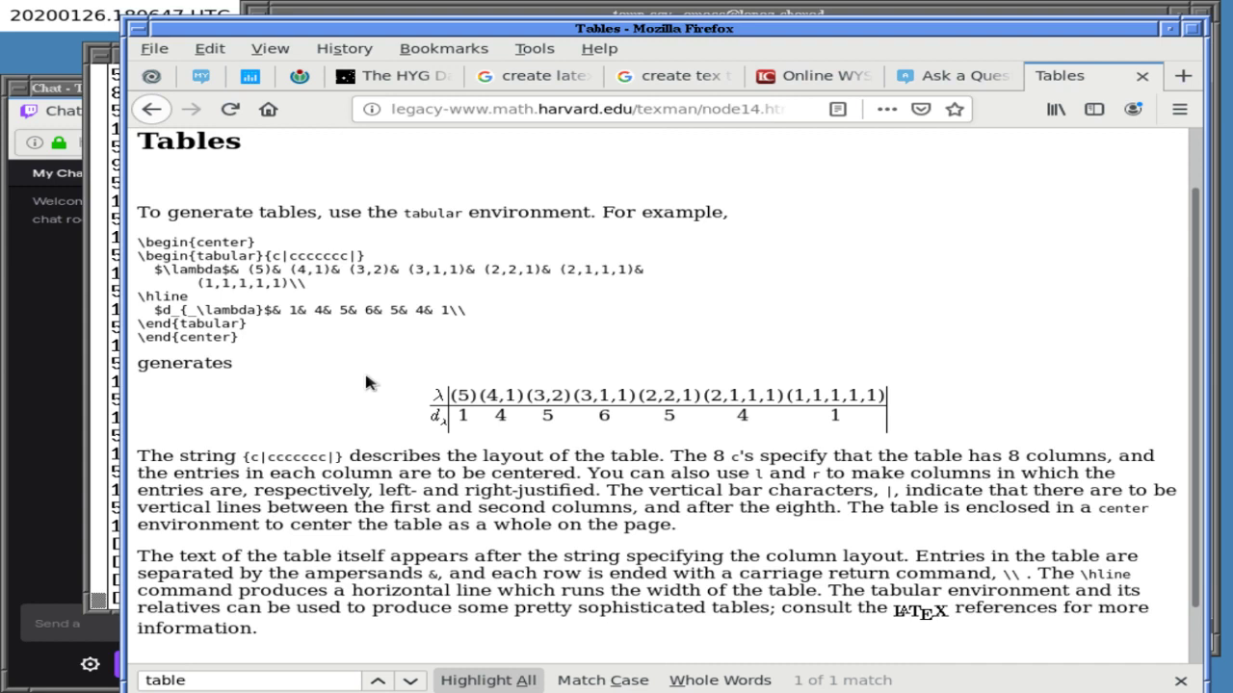
pyautogui.doubleClick(209, 240)
pyautogui.moveTo(209, 241); pyautogui.dragTo(220, 342)
pyautogui.hotkey('ctrl', 'c')
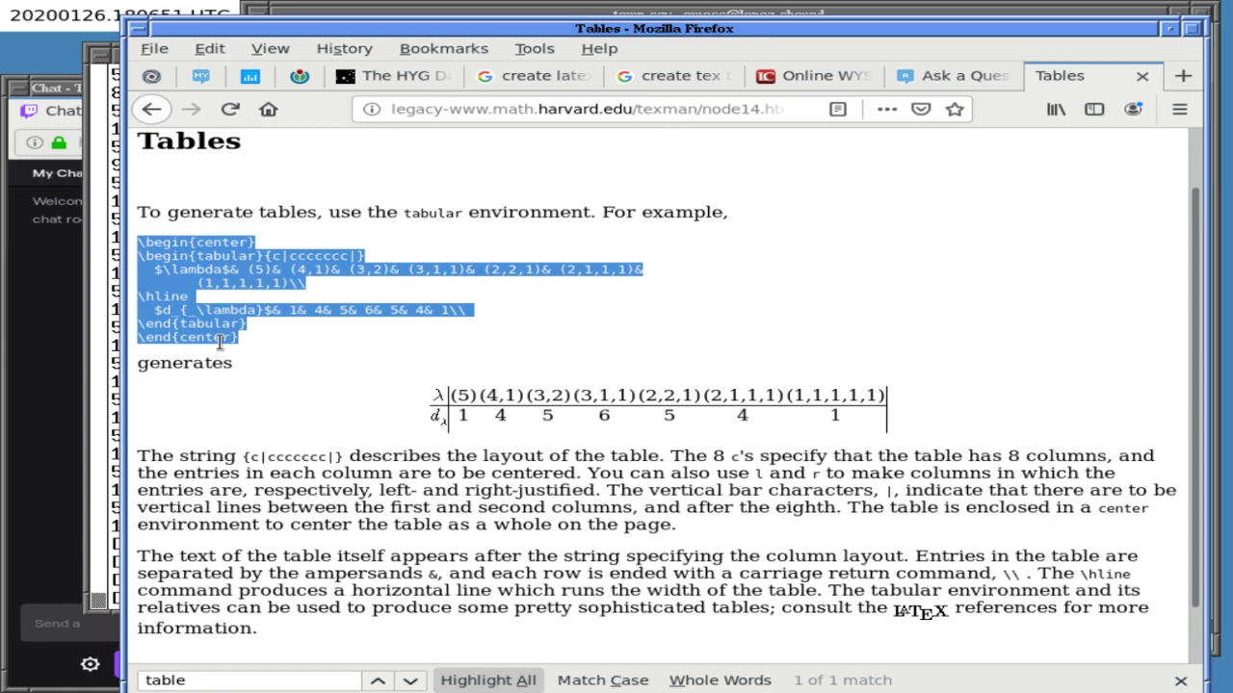
pyautogui.click(151, 110)
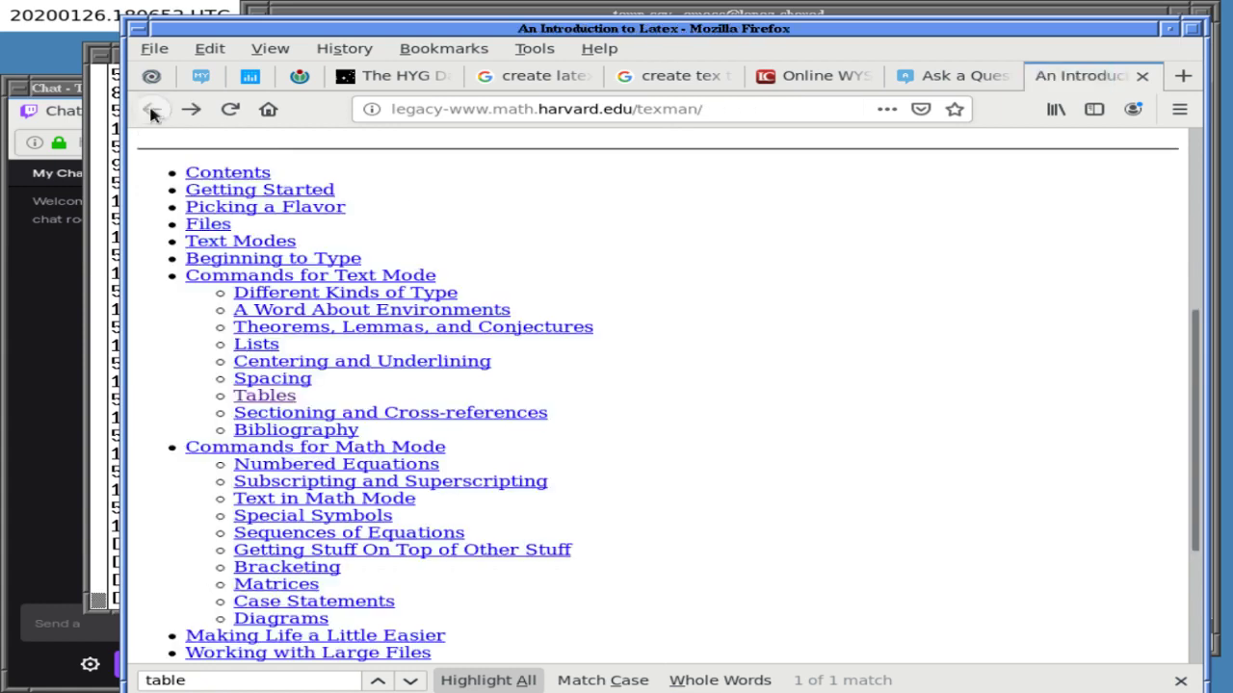
# - Back in the Ask a Question draft, replace the whole body with the copied table code
pyautogui.click(948, 75)
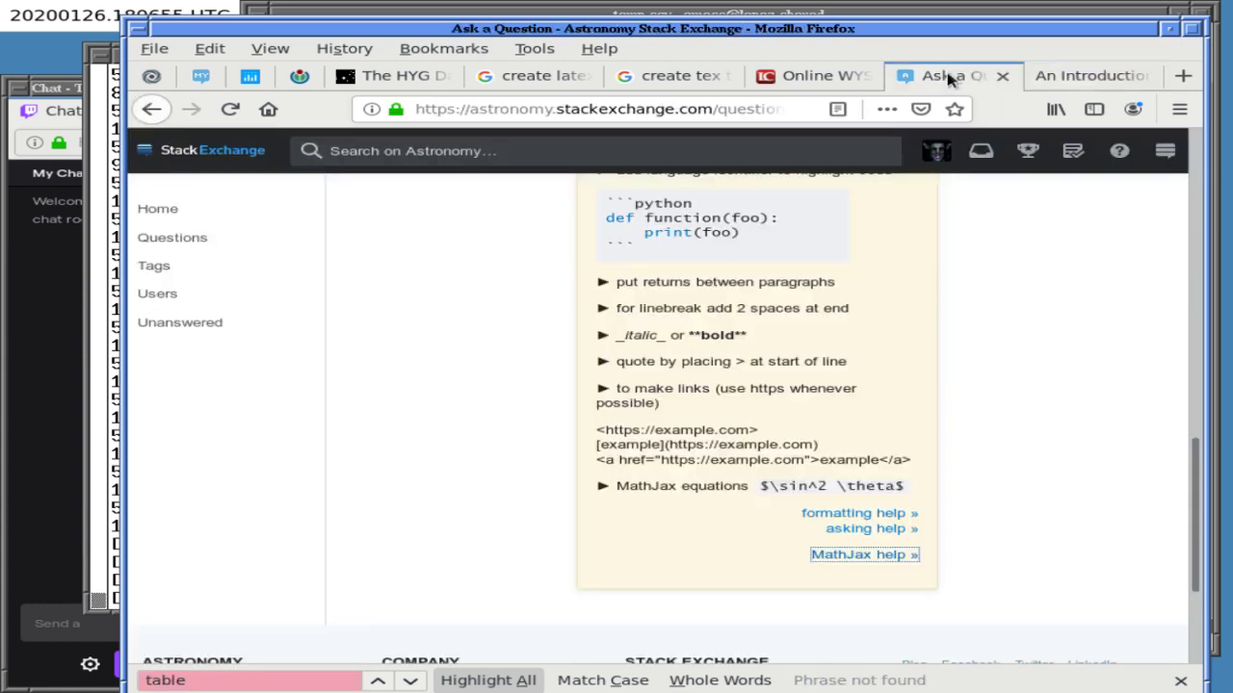
pyautogui.click(1011, 465)
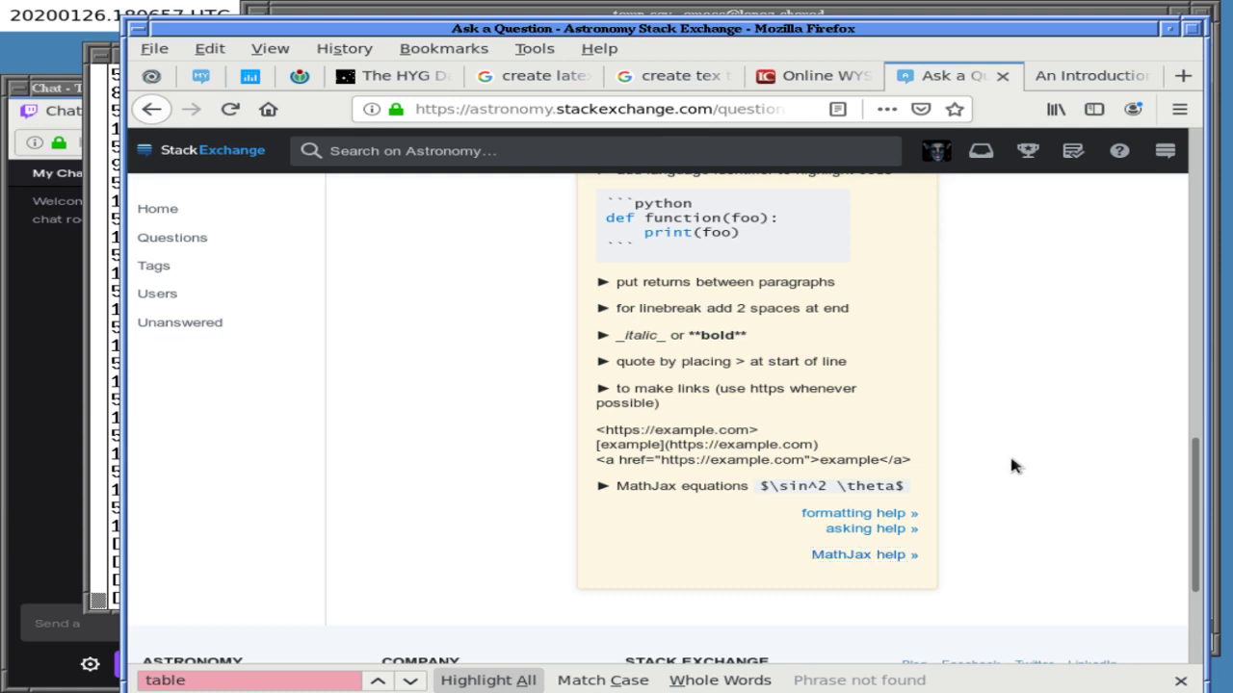
pyautogui.scroll(1, 1012, 465)
pyautogui.scroll(5, 1011, 465)
pyautogui.scroll(-6, 1011, 466)
pyautogui.scroll(12, 1009, 465)
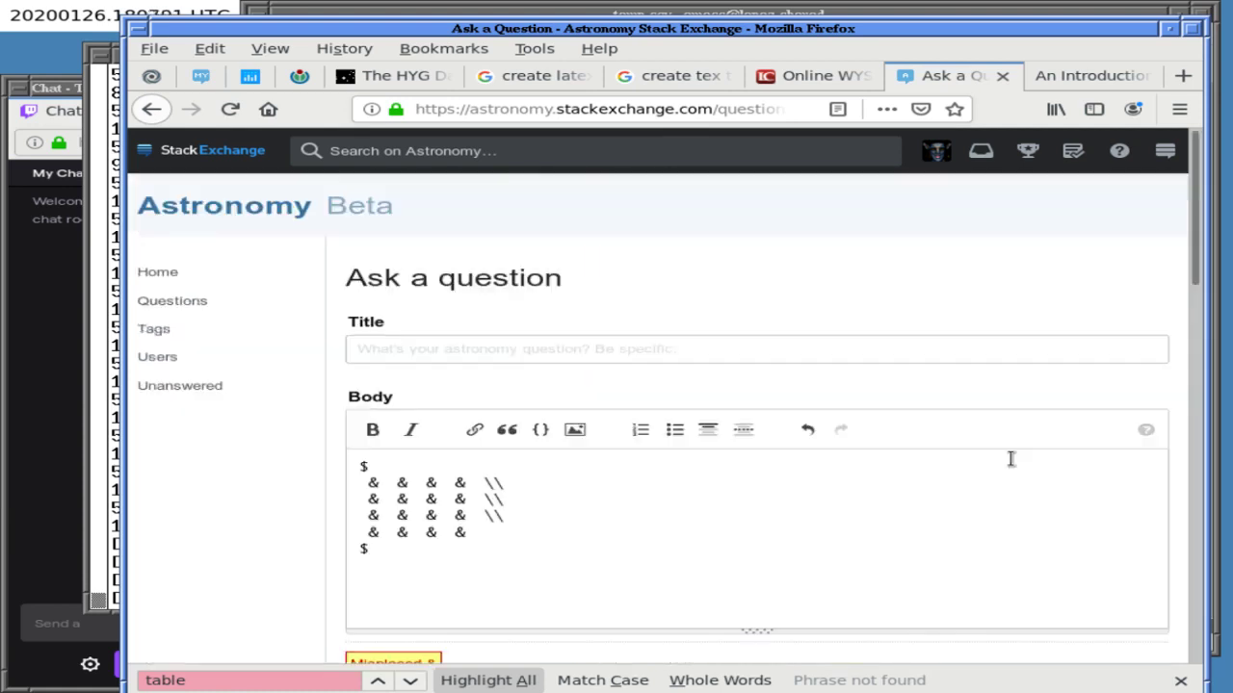
pyautogui.click(545, 573)
pyautogui.hotkey('ctrl', 'a')
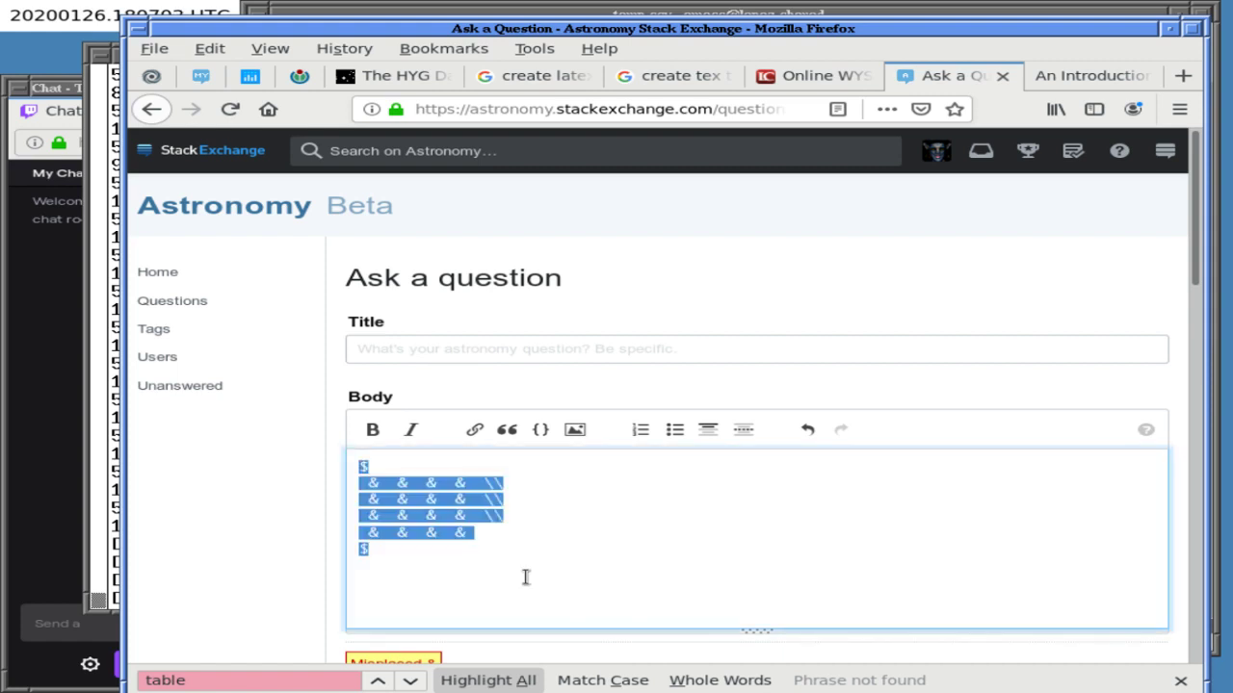
pyautogui.hotkey('ctrl', 'v')
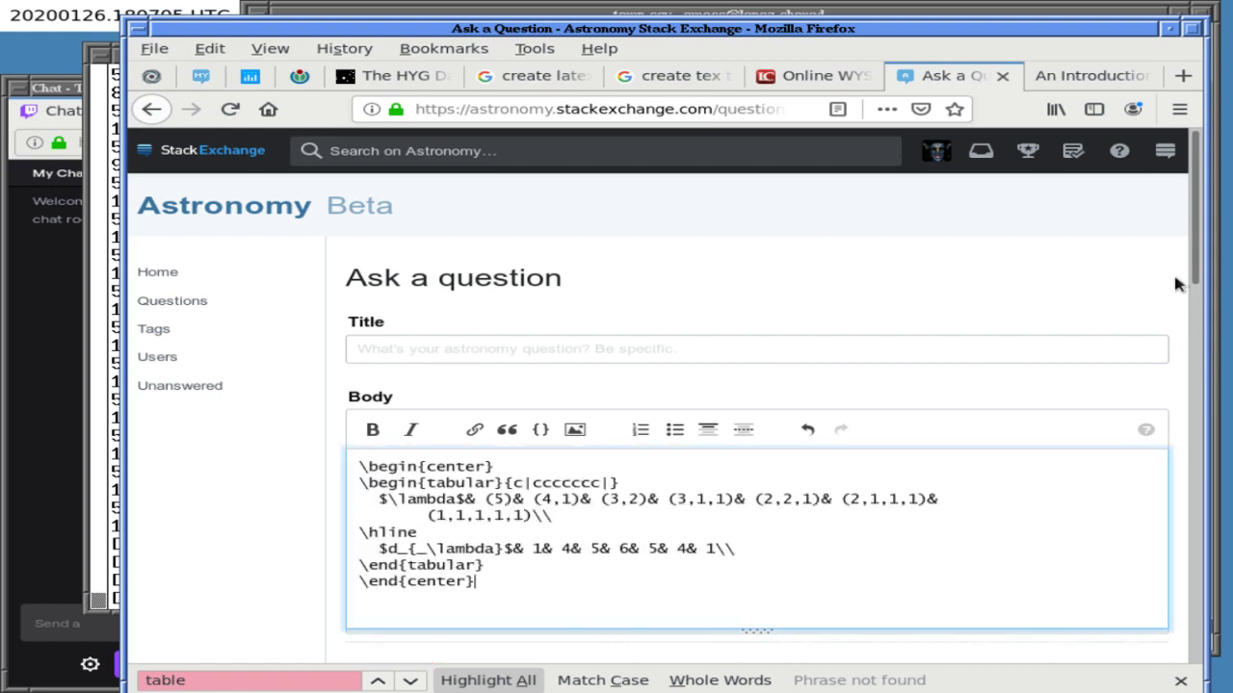
# - Wrap the pasted table code in $ signs, one before \begin{center} and one after the code
pyautogui.moveTo(1194, 275); pyautogui.dragTo(1192, 340)
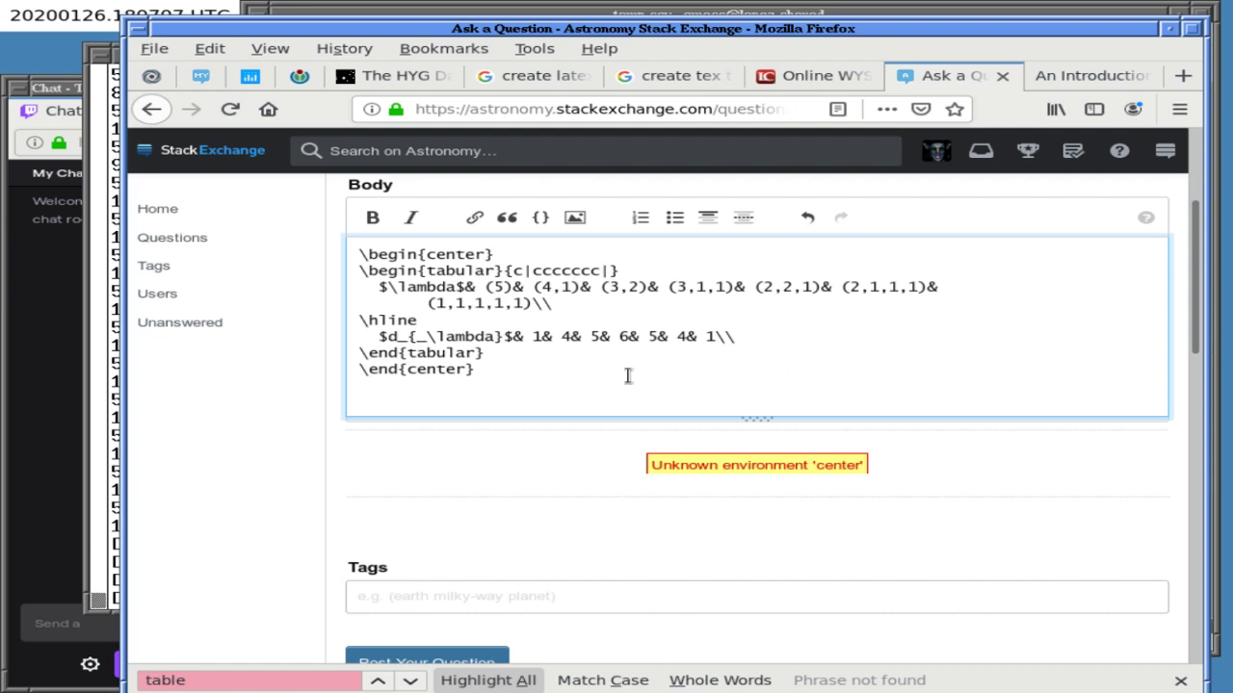
pyautogui.press('Return')
pyautogui.press('Up')
pyautogui.hotkey('ctrl', 'Home')
pyautogui.write('$')
pyautogui.press('Down')
pyautogui.press('Down')
pyautogui.press('Down')
pyautogui.press('Down')
pyautogui.press('Down')
pyautogui.press('Down')
pyautogui.press('Down')
pyautogui.press('Down')
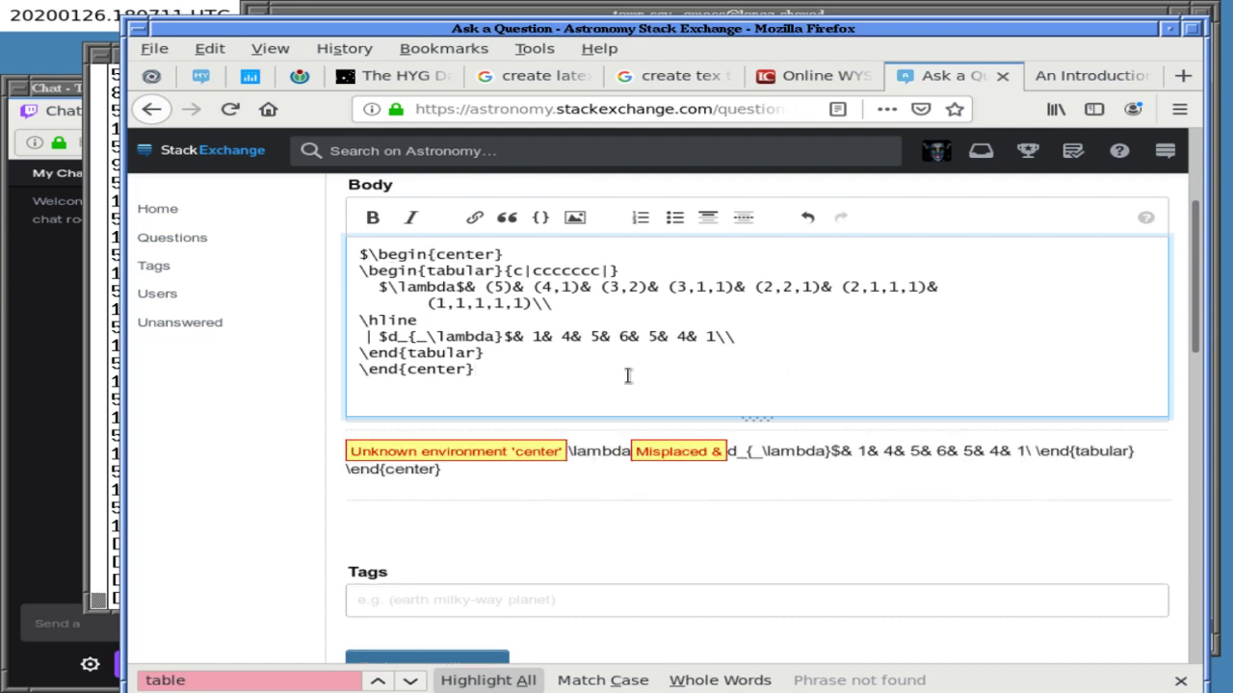
pyautogui.write('$')
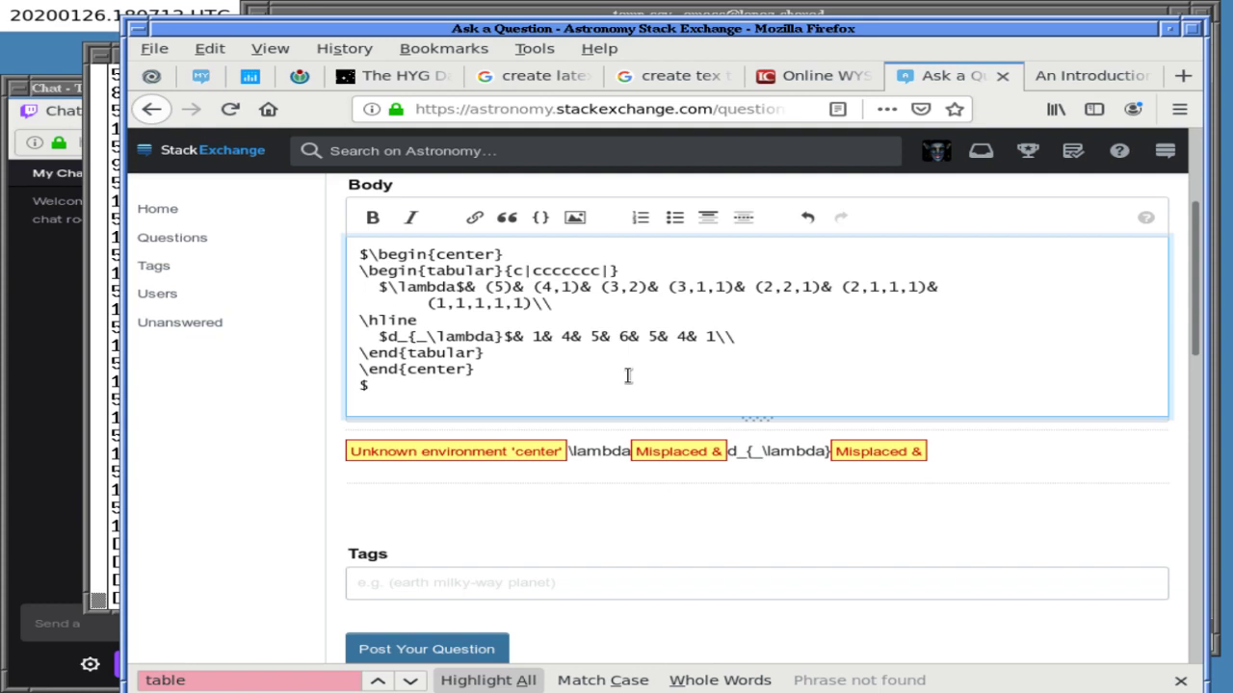
pyautogui.press('Up')
pyautogui.press('Up')
pyautogui.press('Up')
pyautogui.hotkey('ctrl', 'Home')
# - Insert the MathJax example $\sin^2 \theta$ on its own line above the table code
pyautogui.scroll(-10, 631, 540)
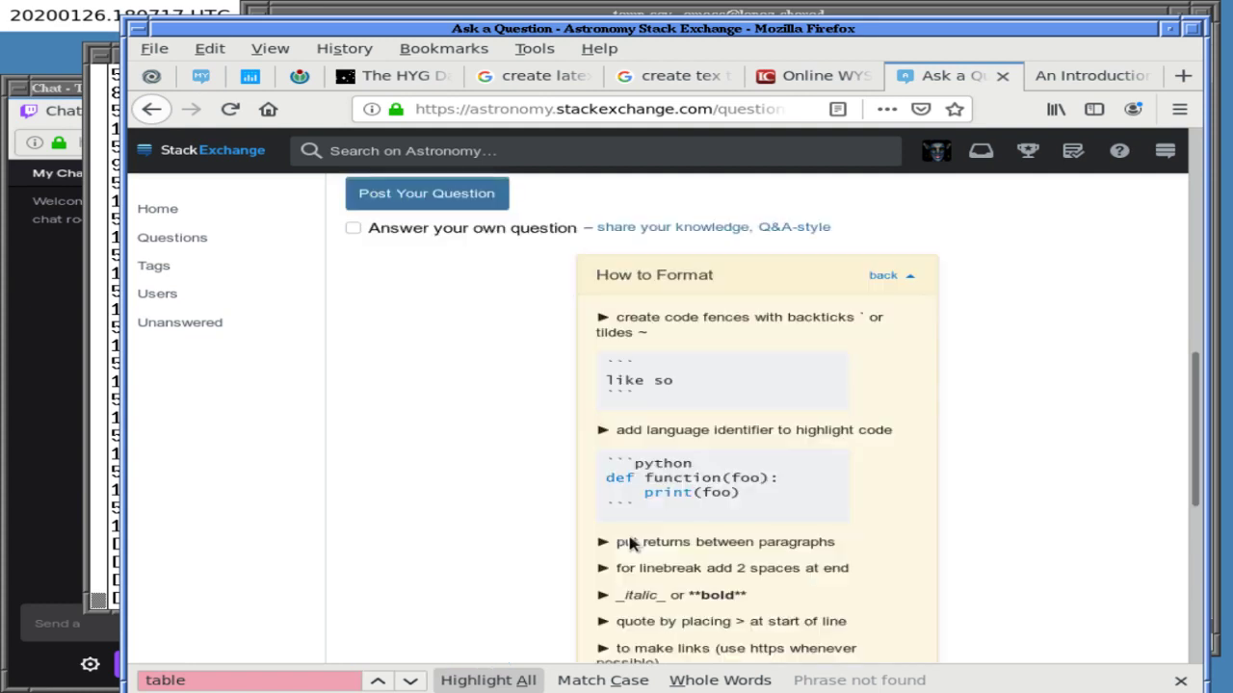
pyautogui.scroll(-1, 631, 538)
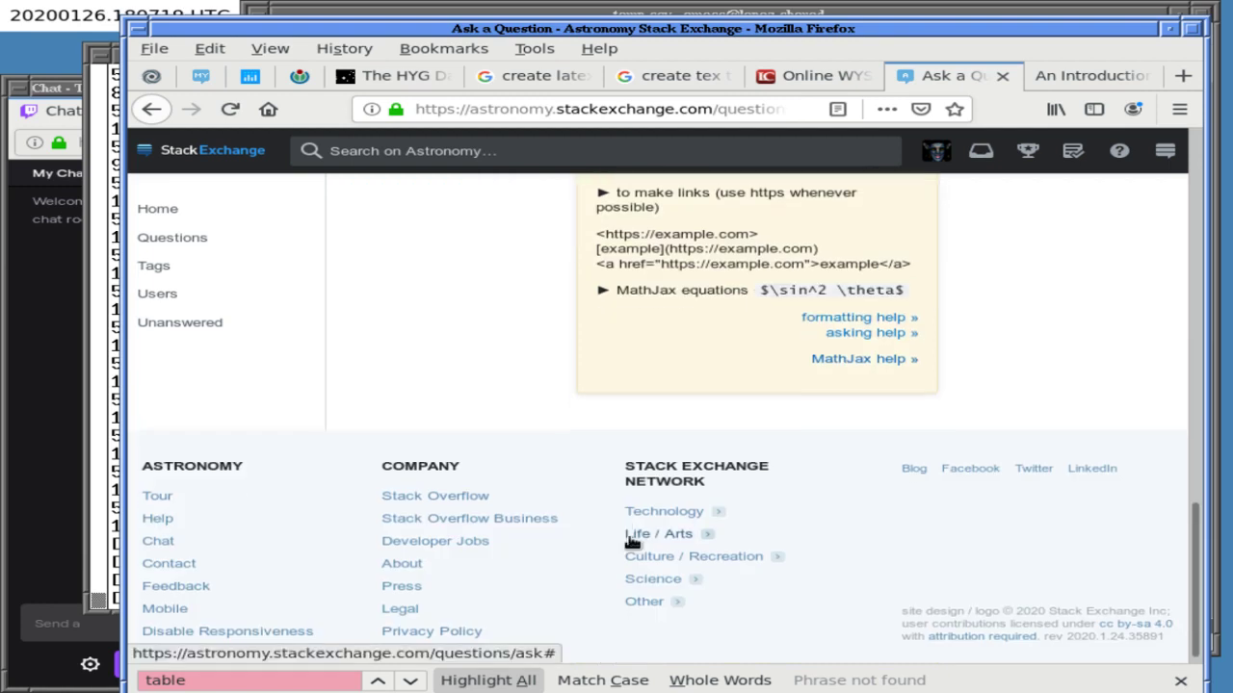
pyautogui.scroll(3, 632, 542)
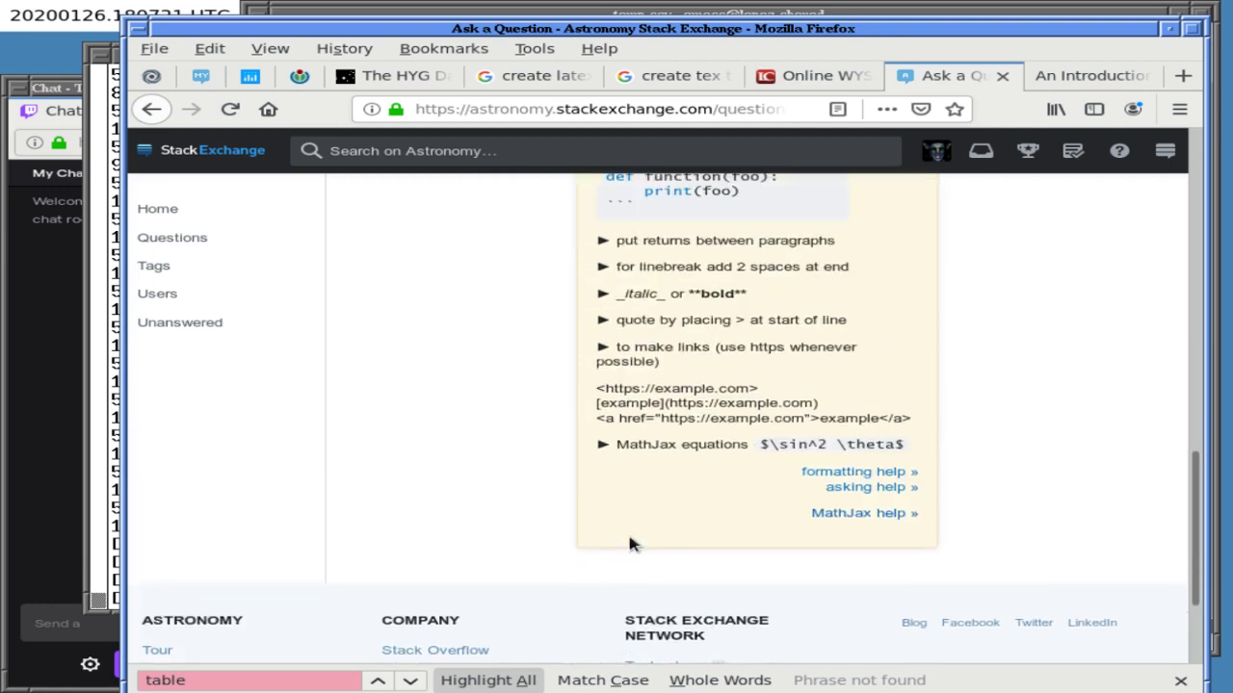
pyautogui.scroll(4, 631, 544)
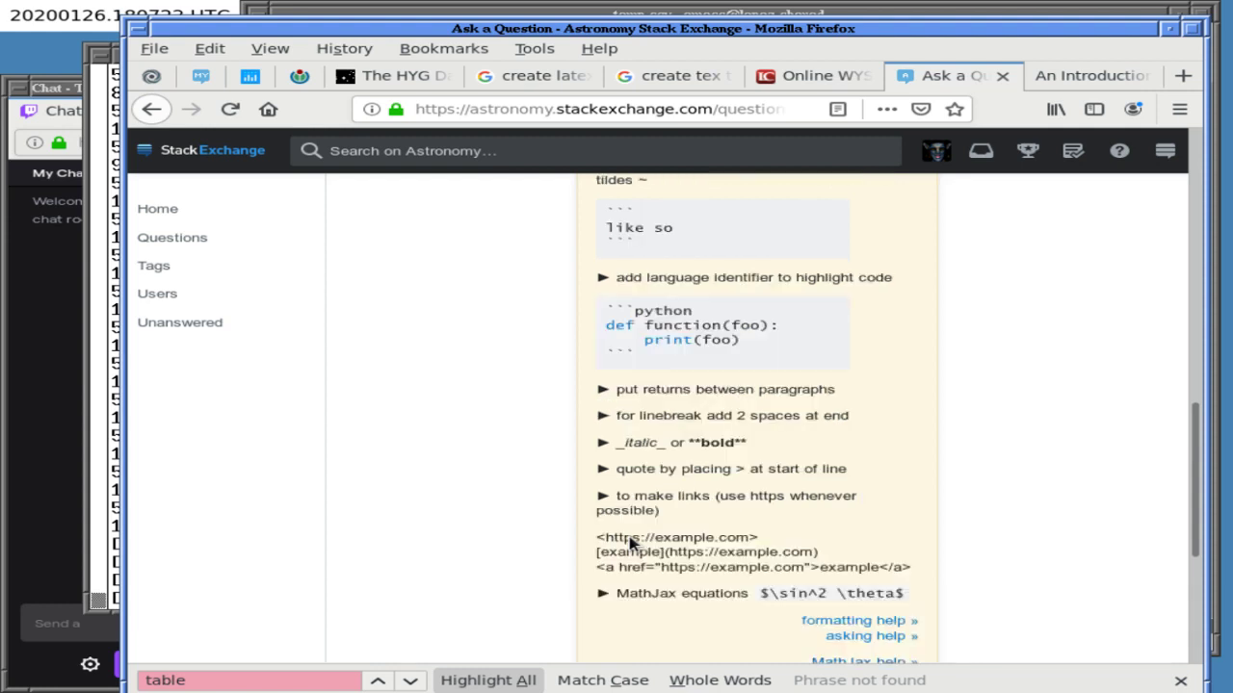
pyautogui.scroll(8, 631, 544)
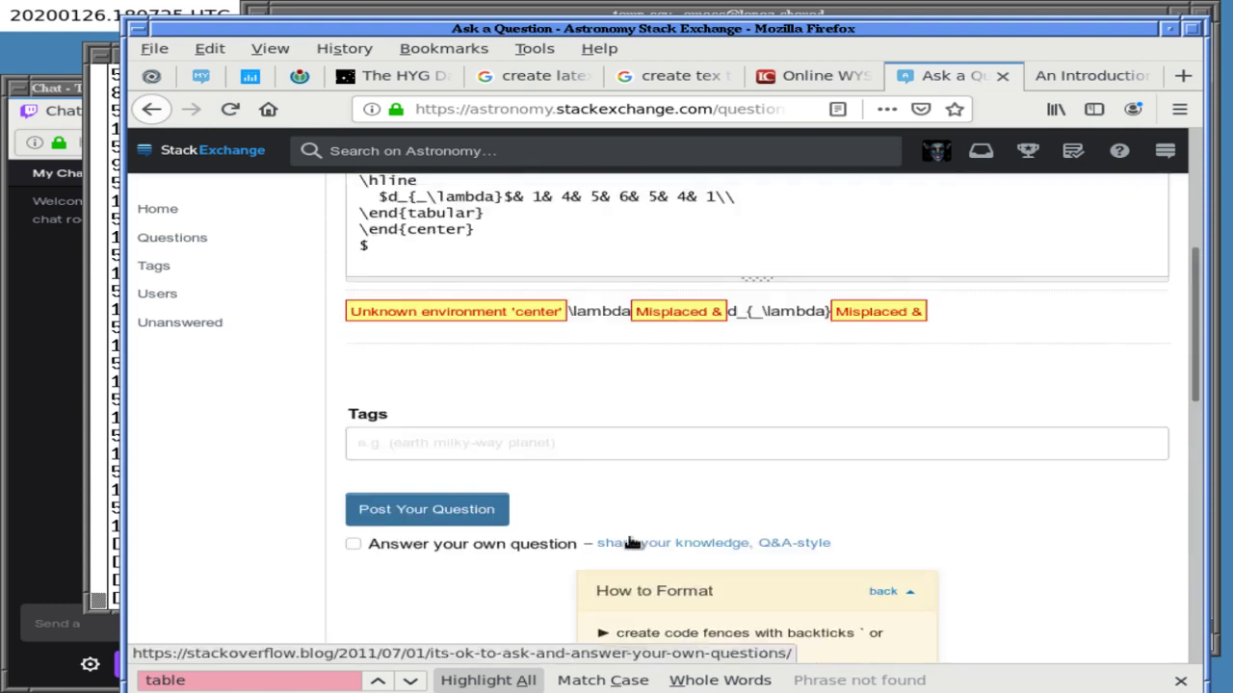
pyautogui.scroll(-2, 628, 537)
pyautogui.scroll(-9, 628, 538)
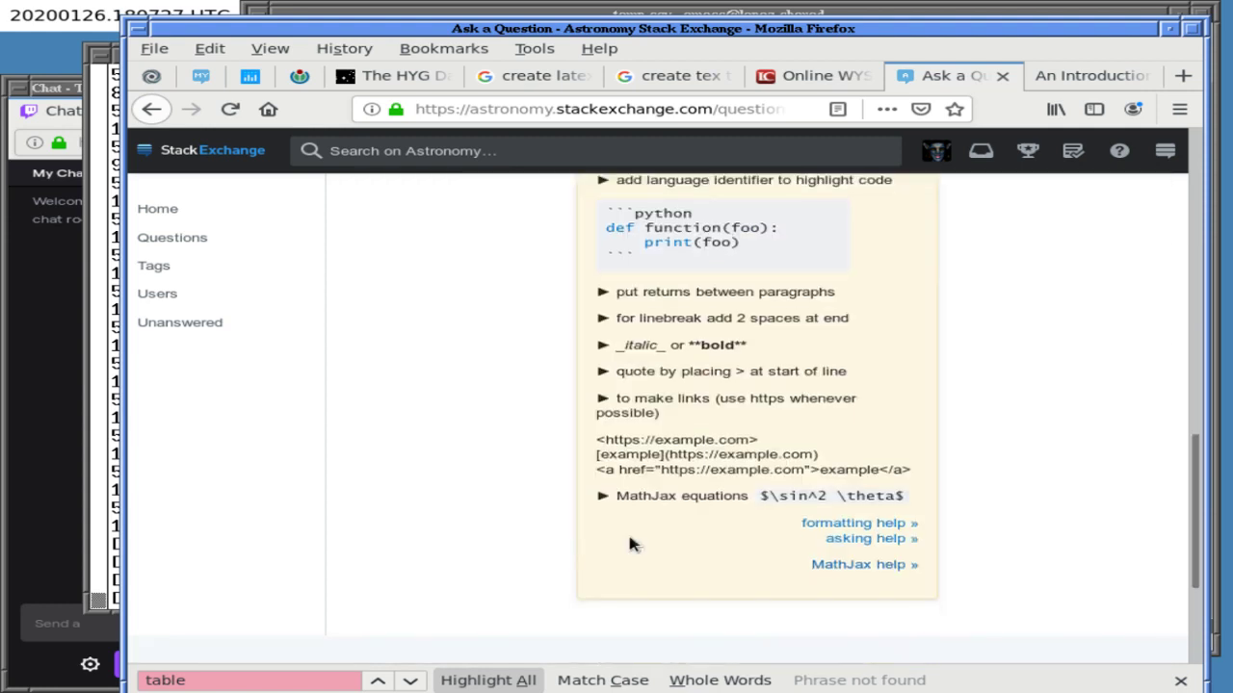
pyautogui.moveTo(759, 493); pyautogui.dragTo(915, 503)
pyautogui.hotkey('ctrl', 'c')
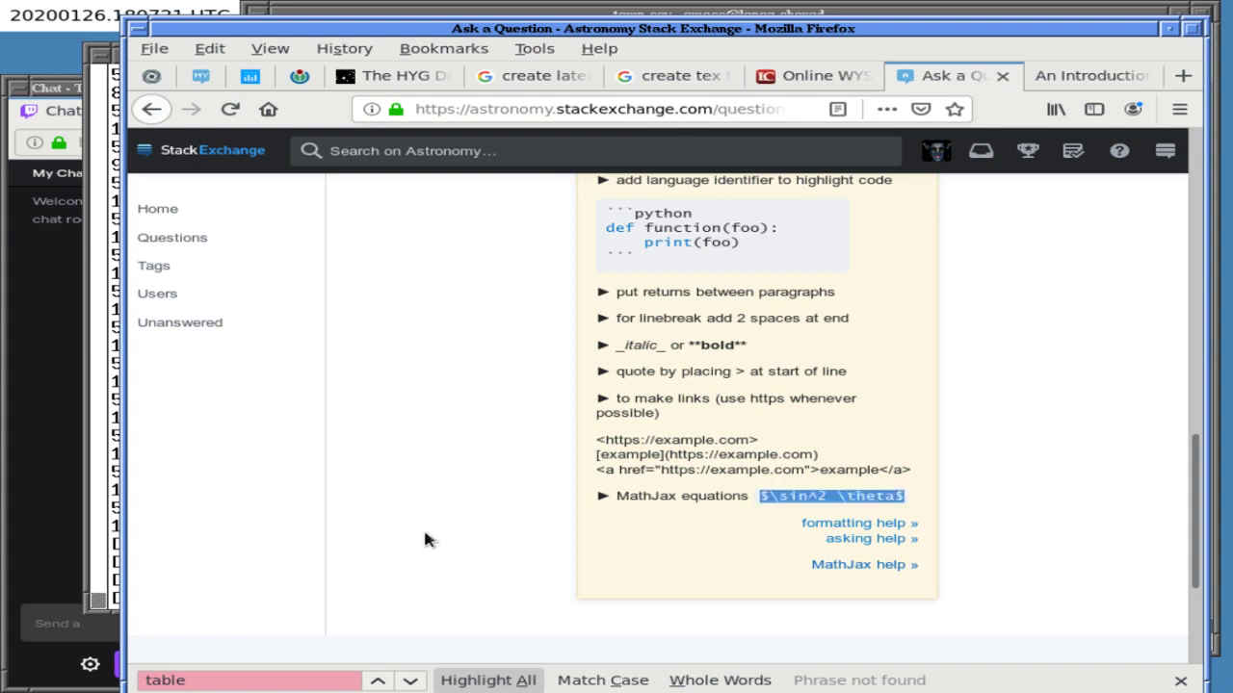
pyautogui.scroll(12, 423, 536)
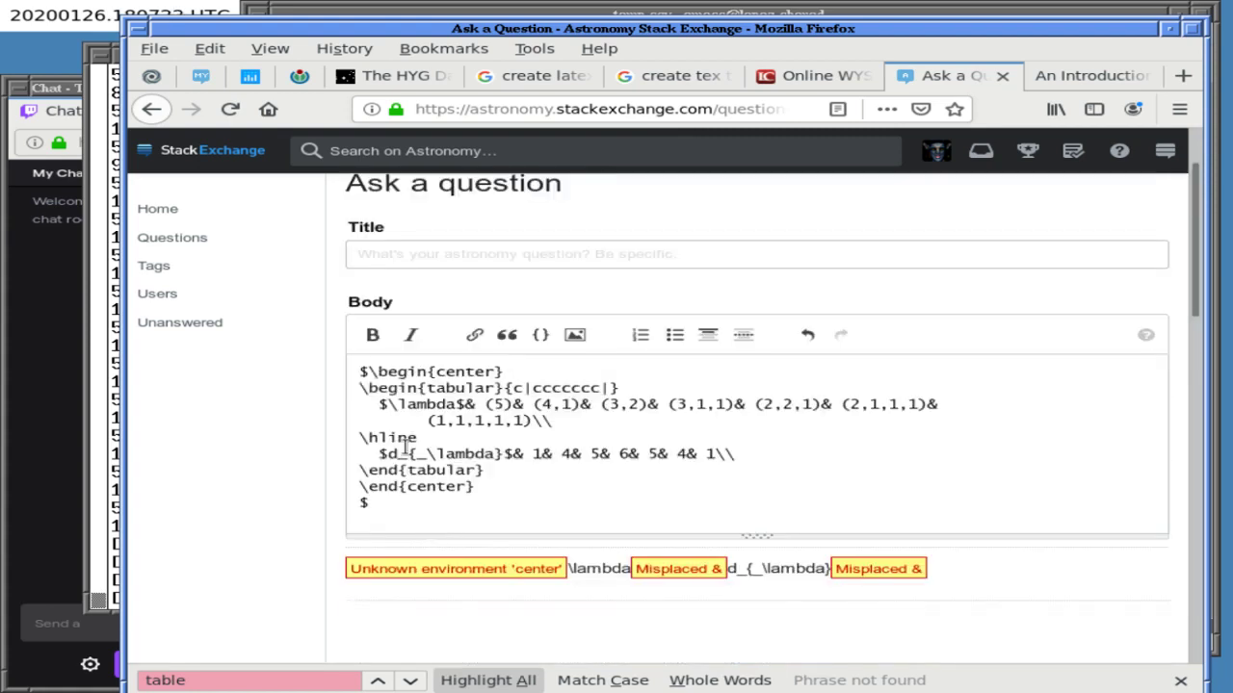
pyautogui.click(355, 370)
pyautogui.hotkey('ctrl', 'v')
pyautogui.press('Return')
pyautogui.press('Return')
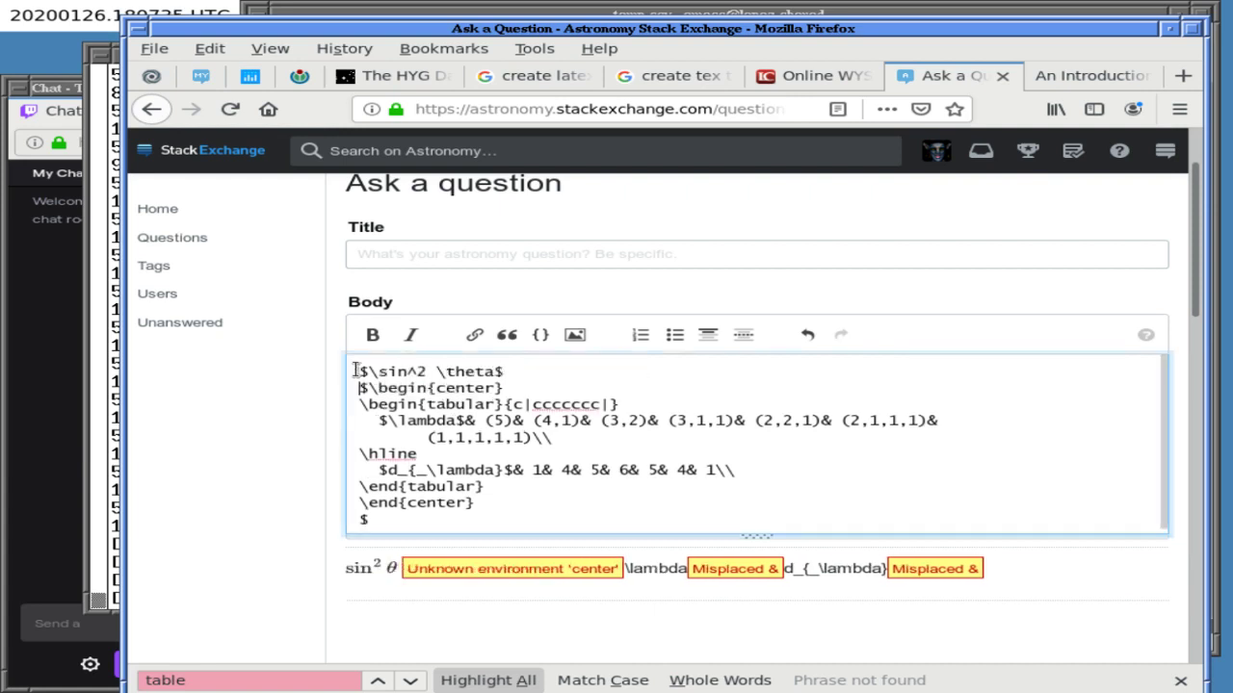
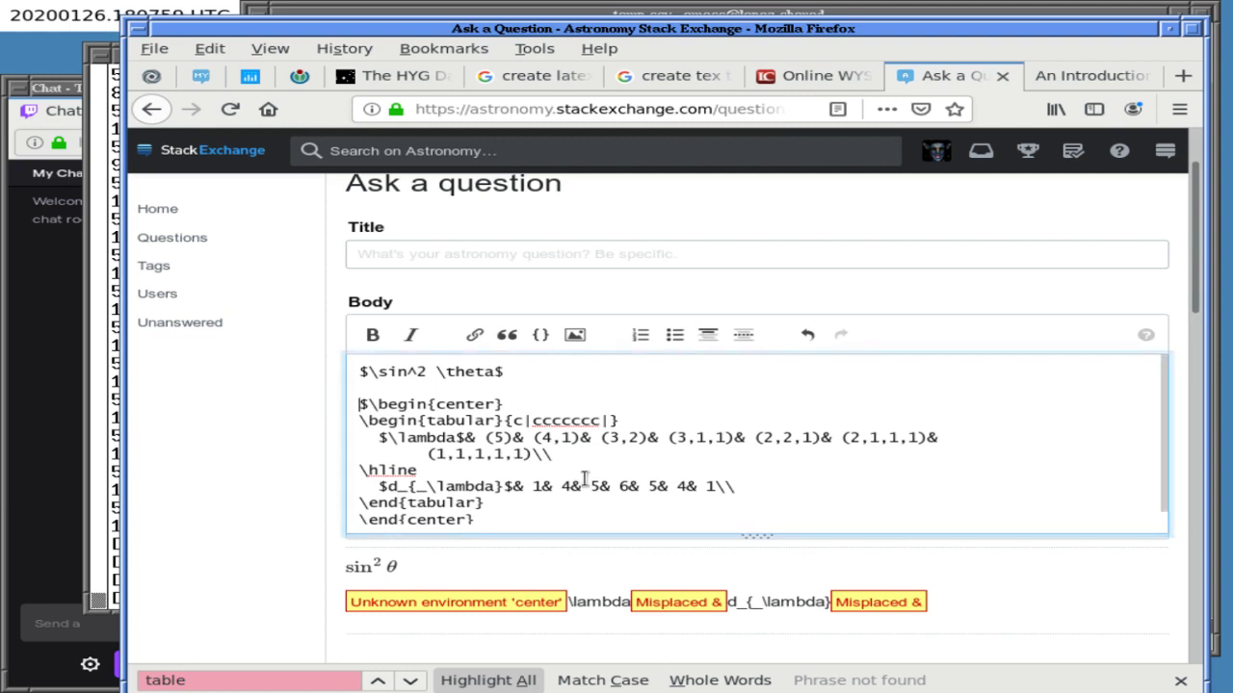
# - Add a closing $ on a new line after \end{center} at the end of the body
pyautogui.hotkey('ctrl', 'End')
pyautogui.press('Return')
pyautogui.write('$')
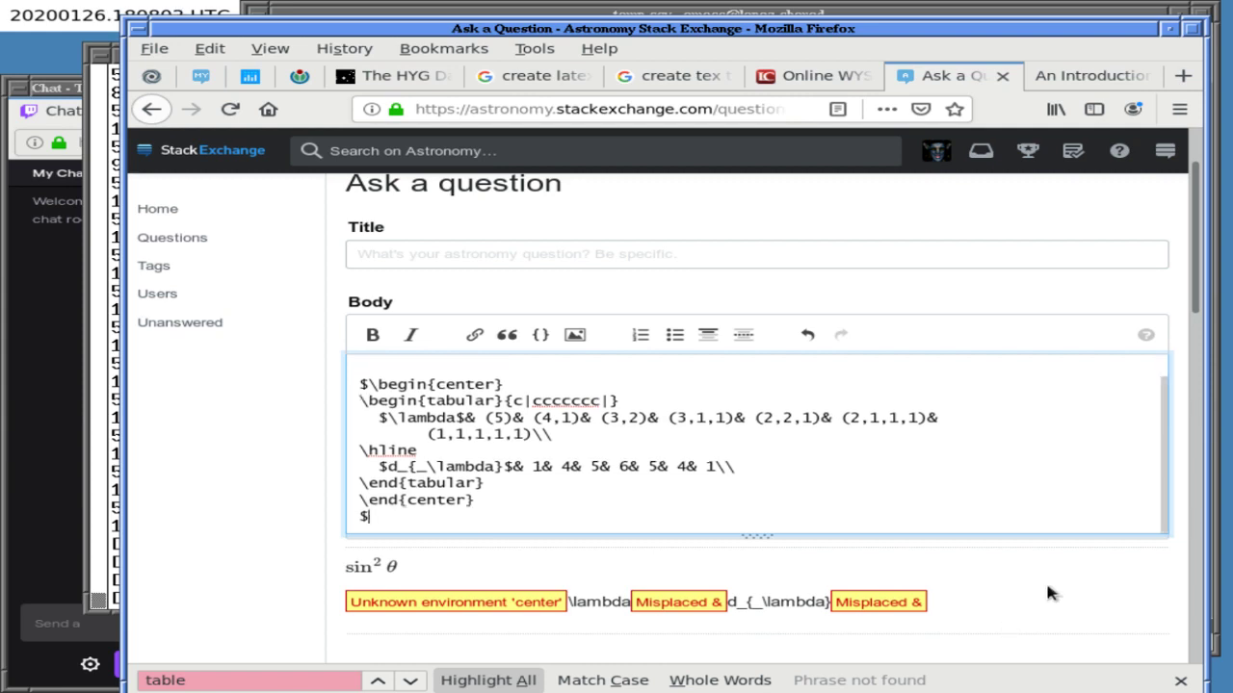
# - Scroll down the form and open the Markdown formatting help page in a new tab
pyautogui.scroll(-5, 1050, 588)
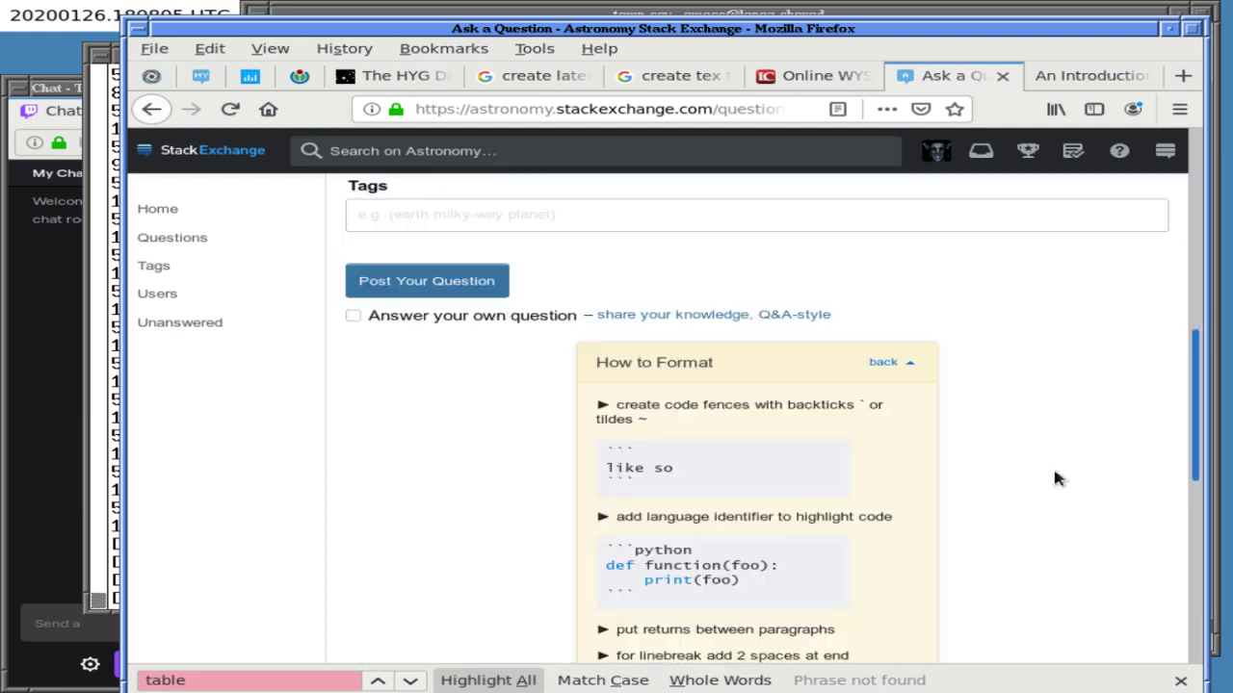
pyautogui.scroll(-2, 1041, 496)
pyautogui.scroll(-3, 1022, 511)
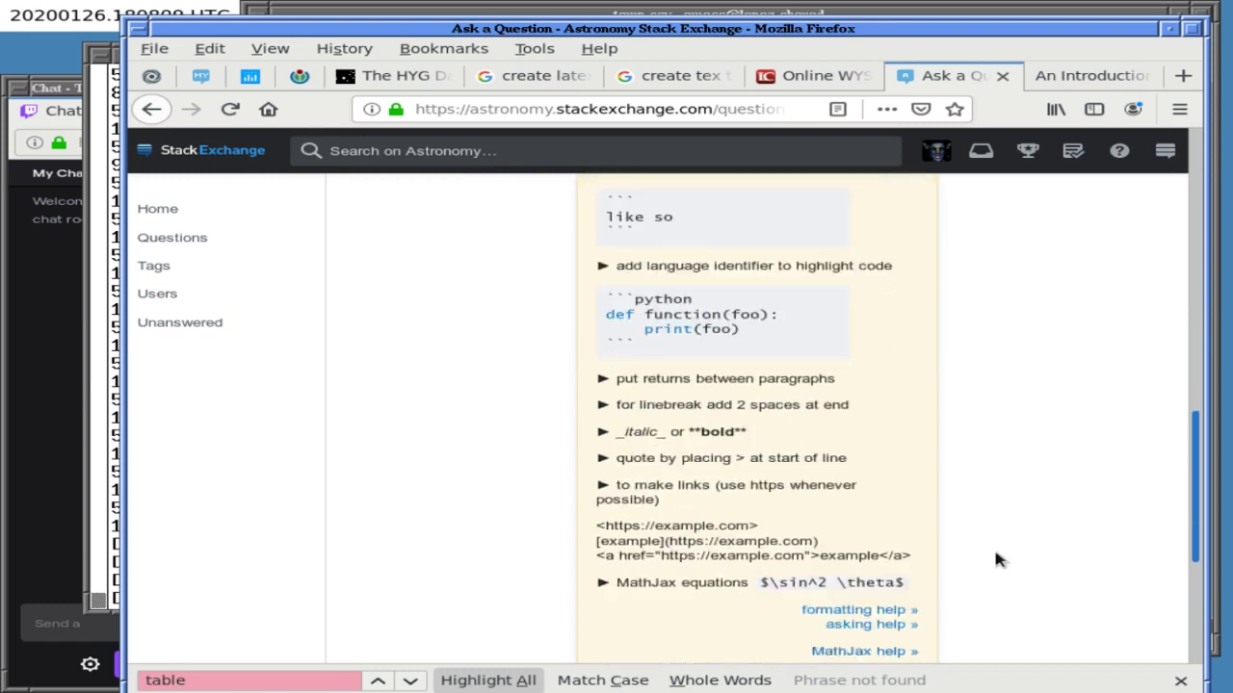
pyautogui.scroll(-3, 997, 560)
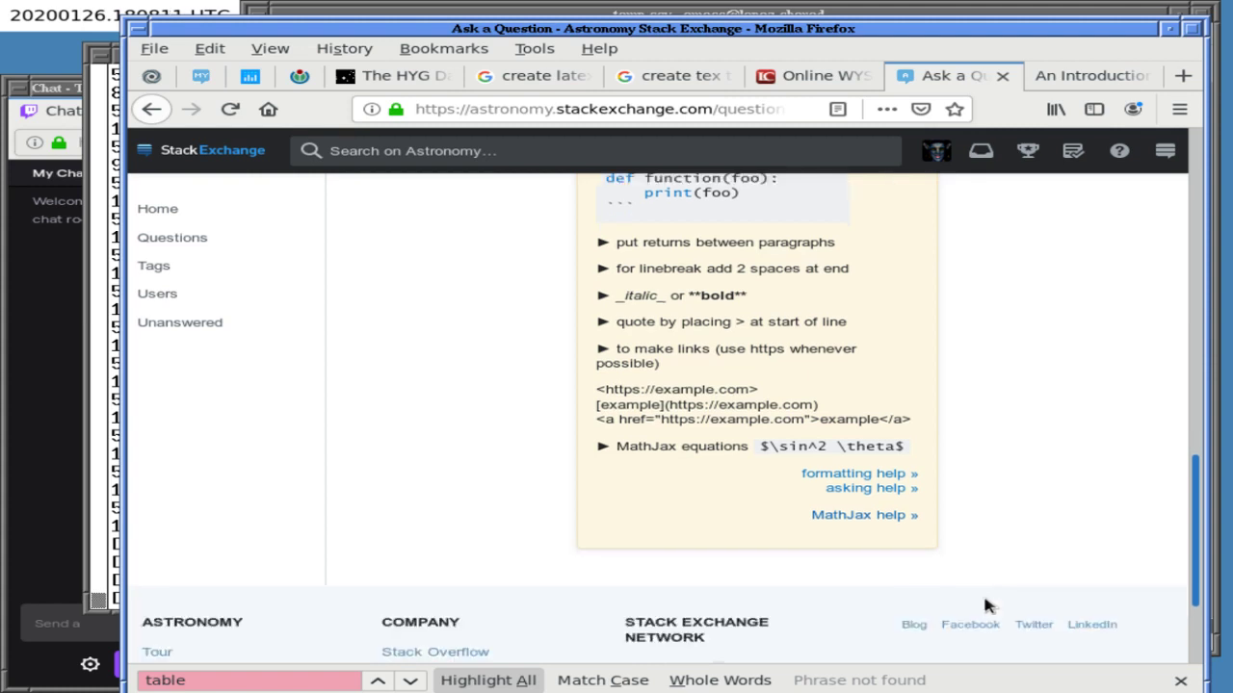
pyautogui.click(863, 459)
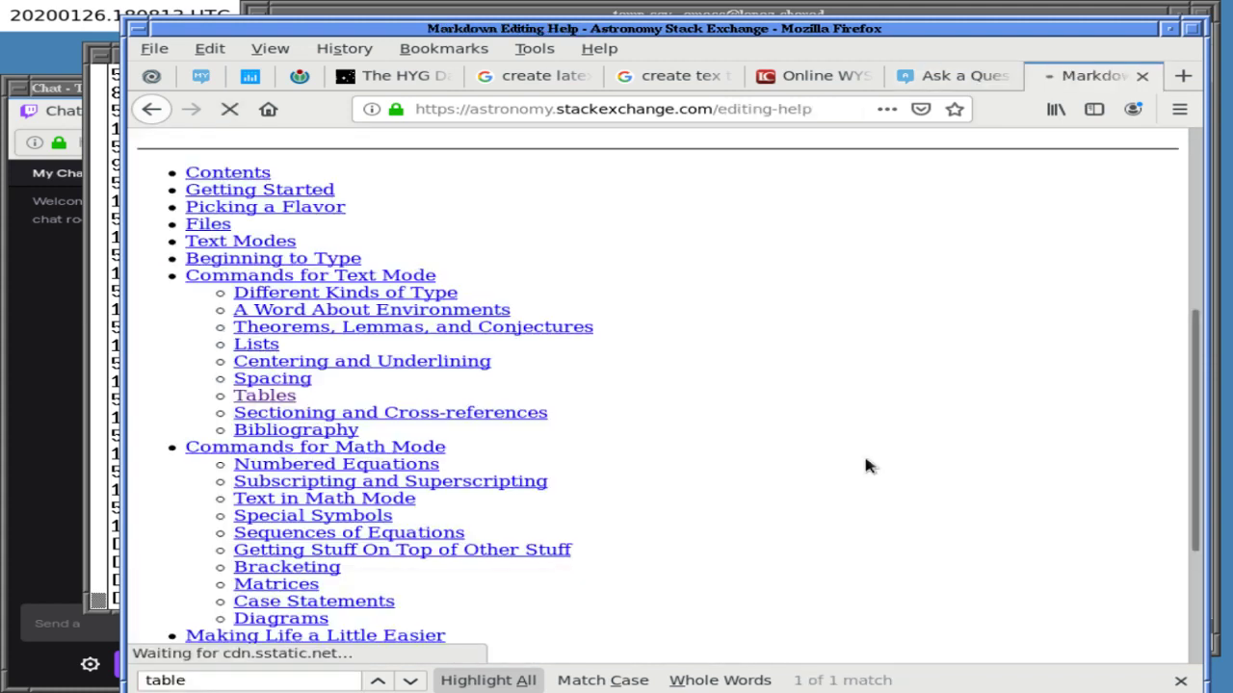
# - Search the help page for 'tab', then clear the search
pyautogui.hotkey('ctrl', 'f')
pyautogui.write('tab')
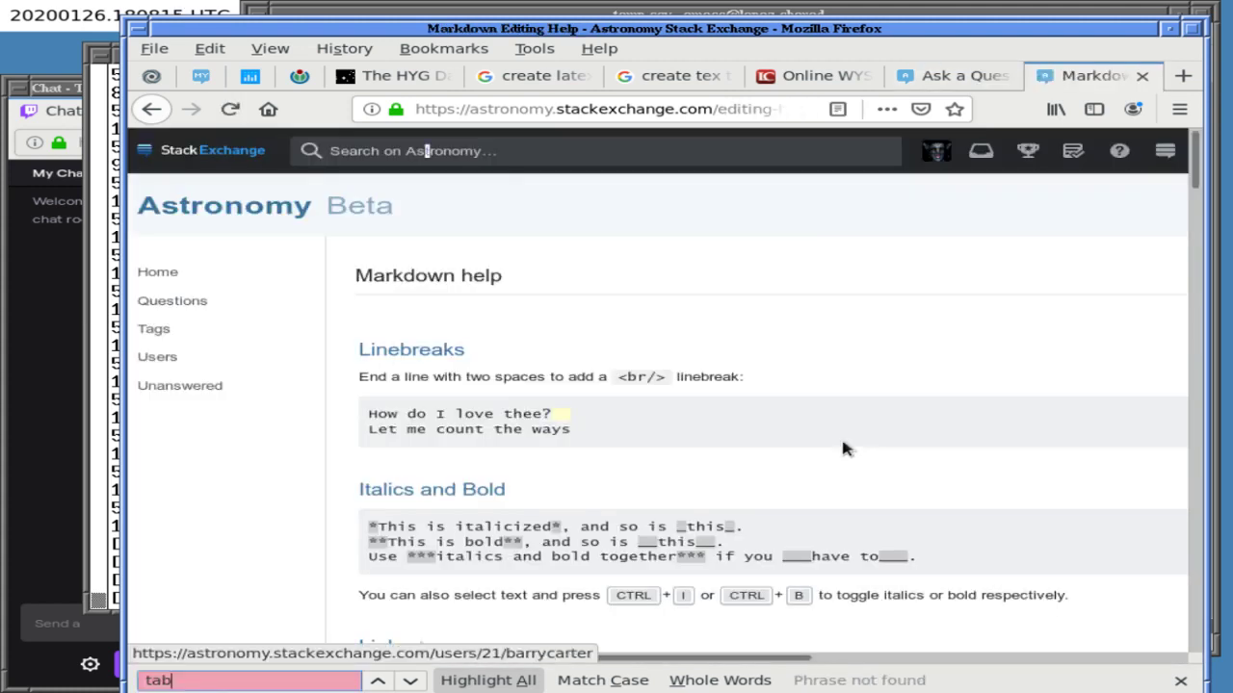
pyautogui.press('BackSpace')
pyautogui.press('BackSpace')
pyautogui.press('BackSpace')
pyautogui.click(697, 455)
# - Read through the Markdown help page, jump back to its top, and open a new browser tab
pyautogui.scroll(-5, 697, 455)
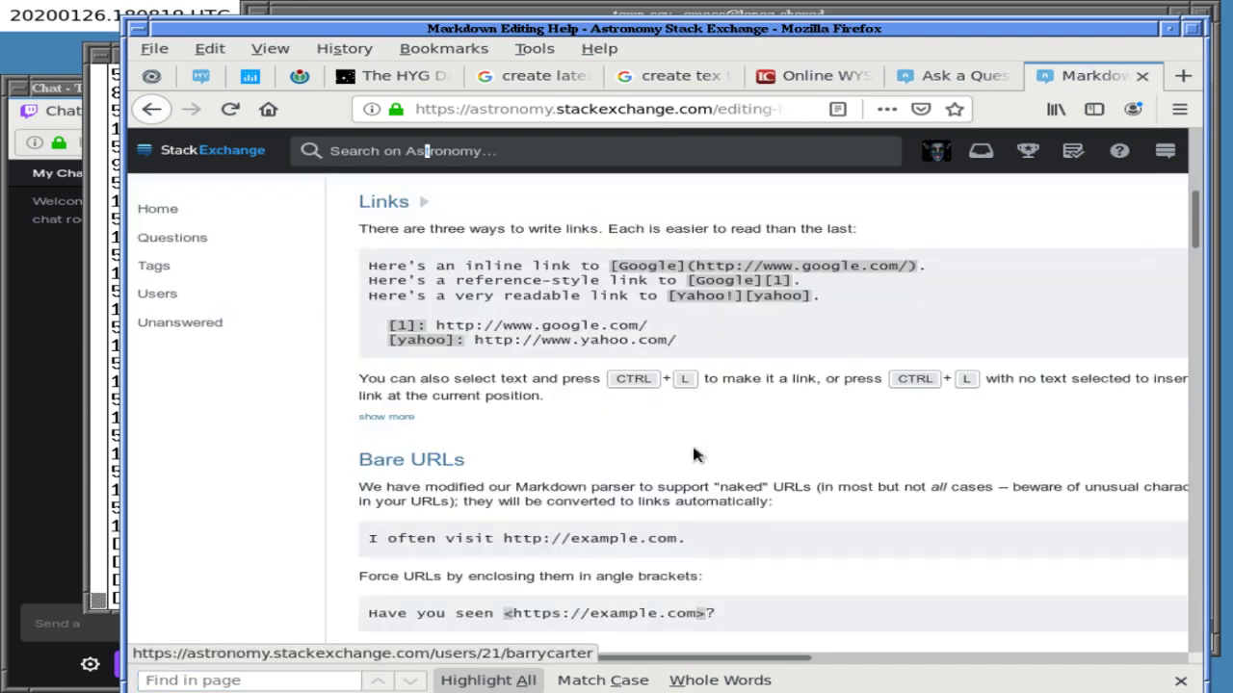
pyautogui.scroll(-5, 697, 454)
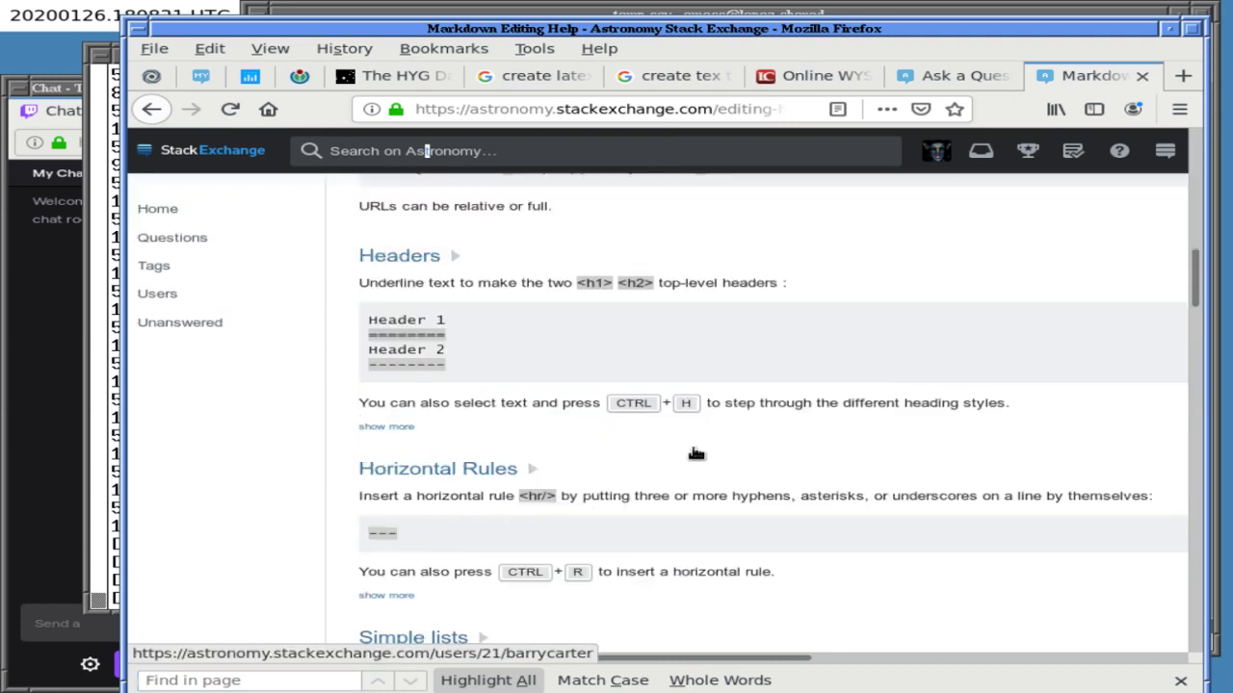
pyautogui.scroll(-5, 697, 455)
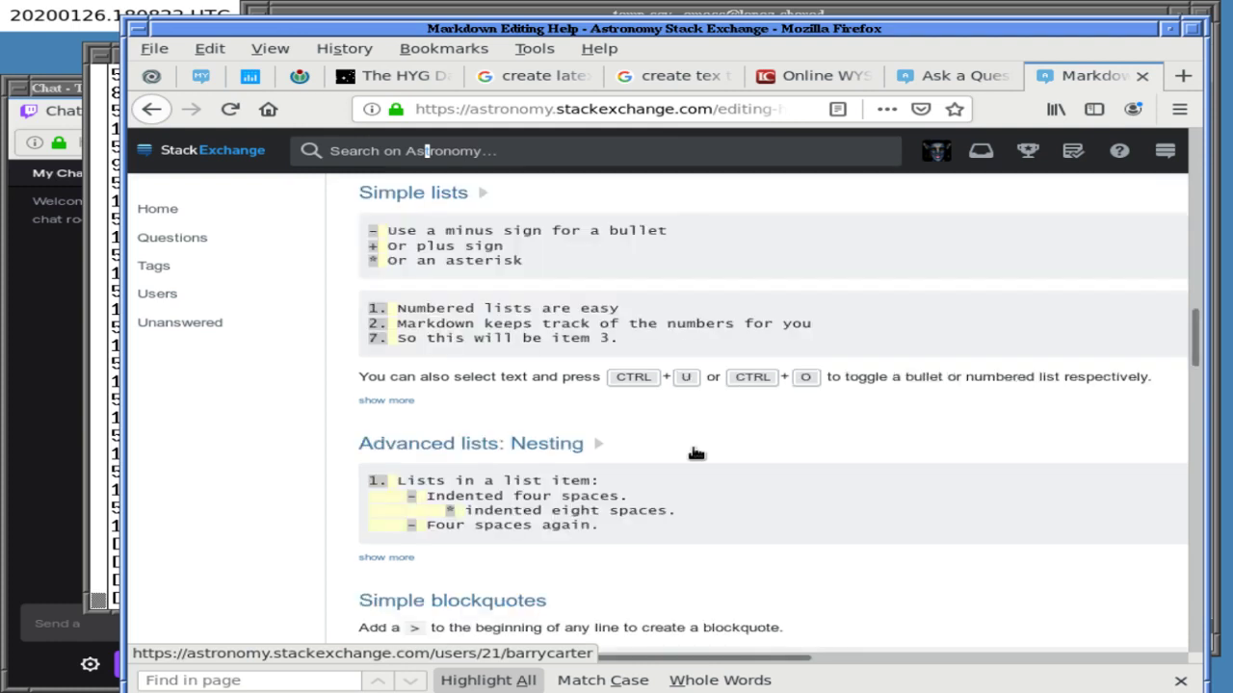
pyautogui.scroll(-8, 696, 453)
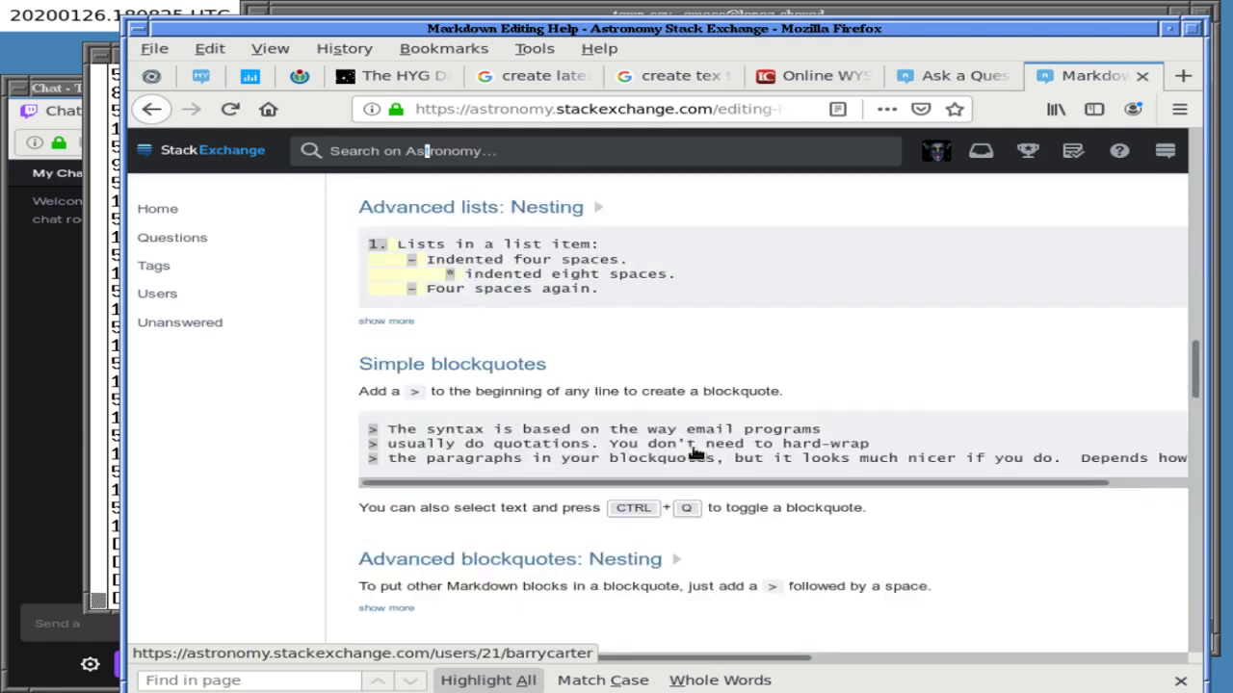
pyautogui.scroll(-8, 696, 453)
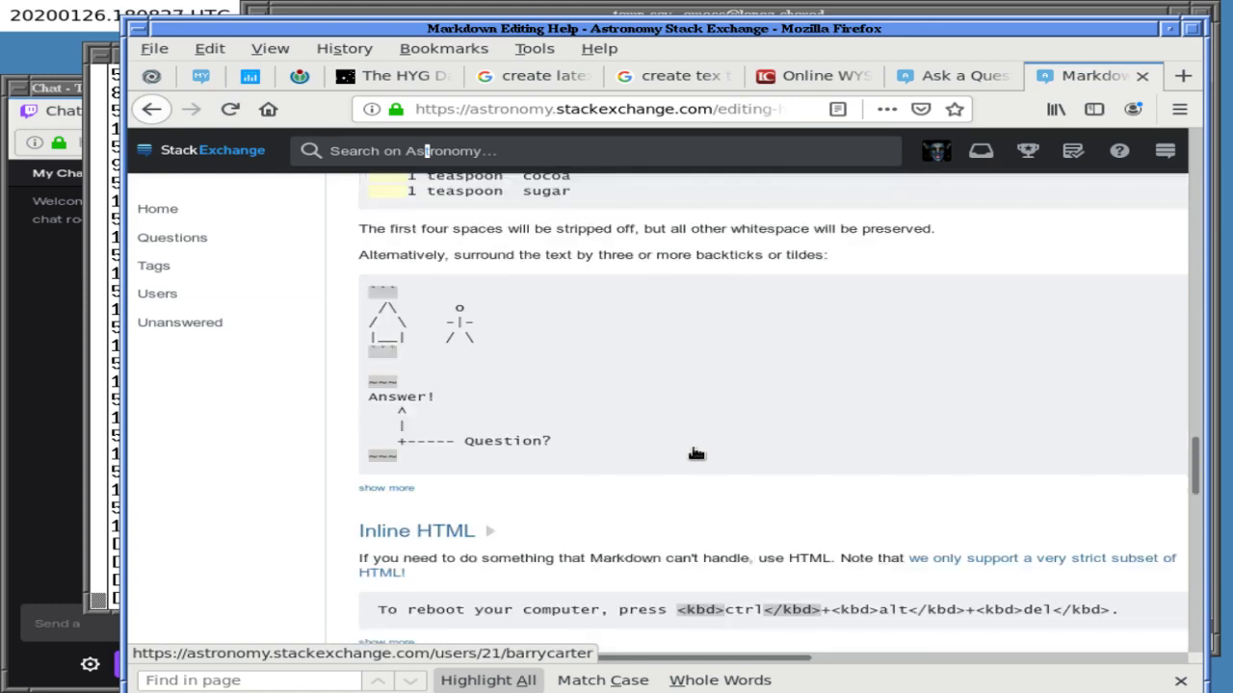
pyautogui.scroll(-5, 695, 448)
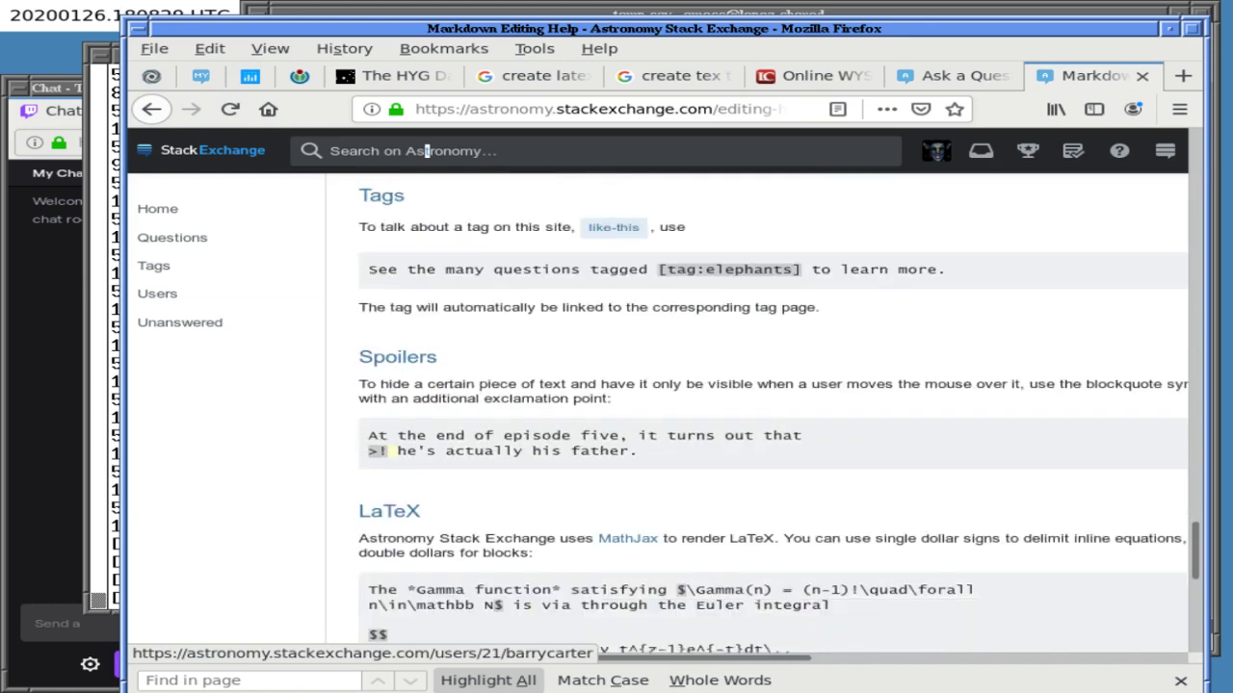
pyautogui.scroll(-4, 693, 448)
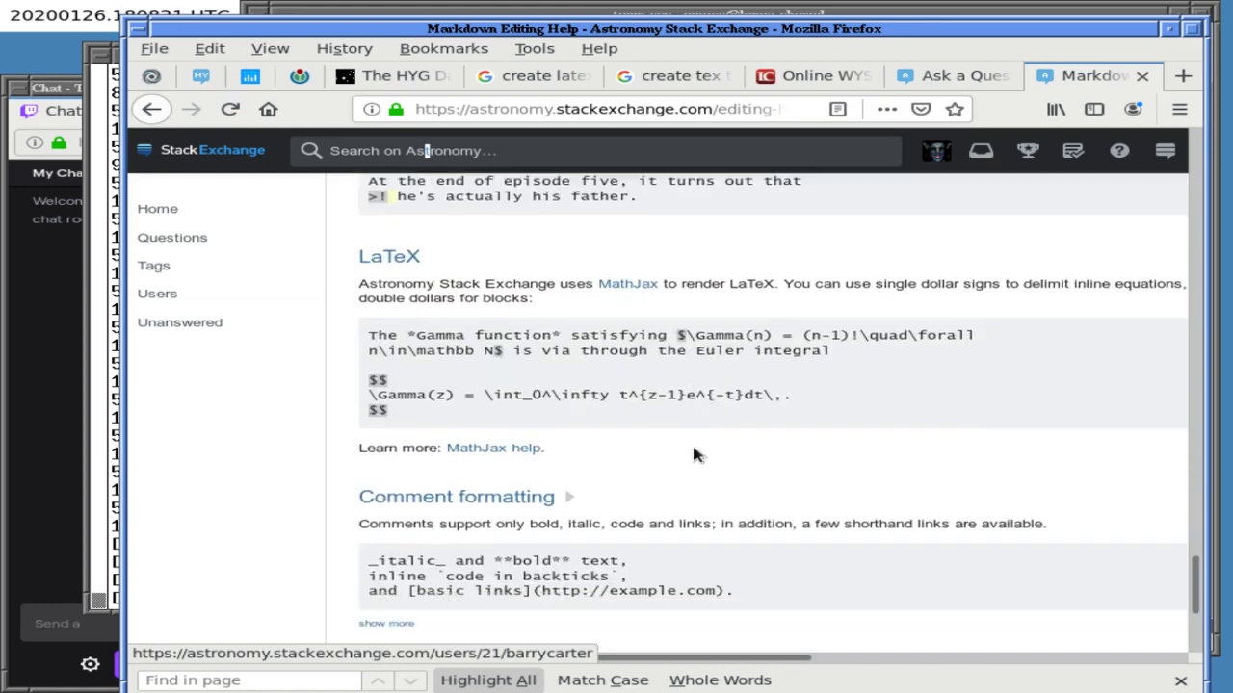
pyautogui.scroll(-2, 695, 453)
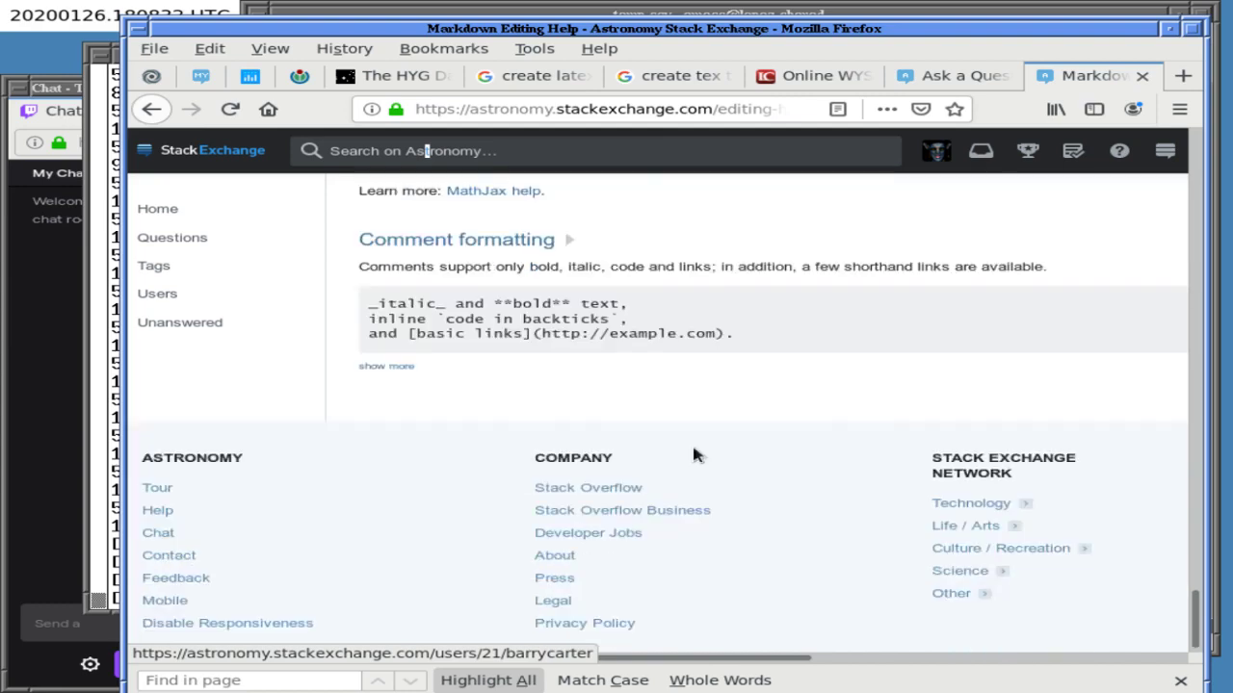
pyautogui.press('Home')
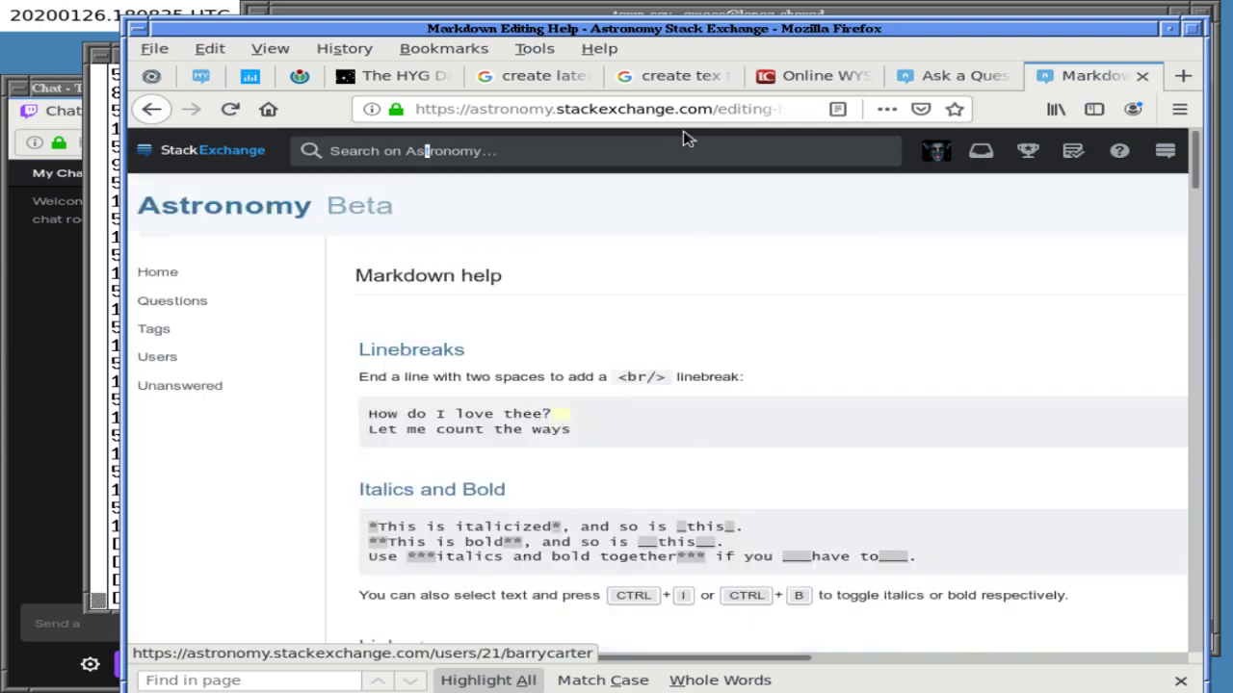
pyautogui.hotkey('ctrl', 't')
# - Google 'tables in stackexchange' and open the Meta question 'Is there Markdown to create tables?'
pyautogui.click(548, 170)
pyautogui.write('t')
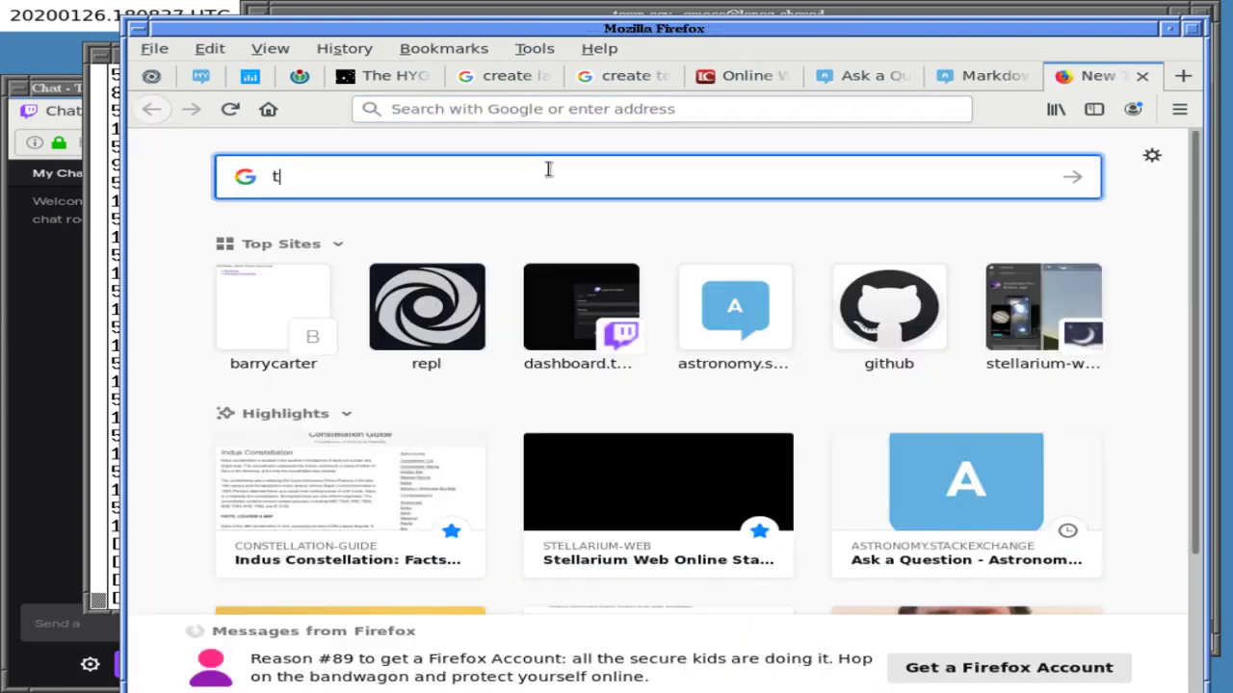
pyautogui.write('ables in stackecxha')
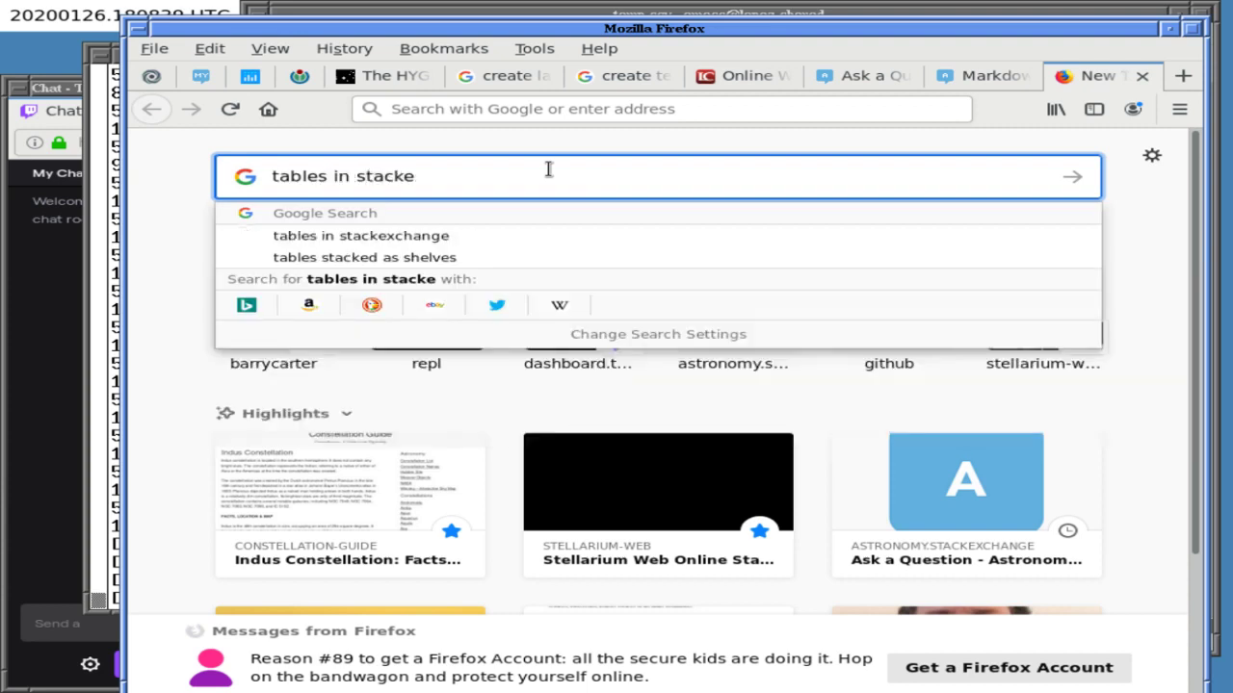
pyautogui.press('BackSpace')
pyautogui.press('BackSpace')
pyautogui.press('BackSpace')
pyautogui.press('BackSpace')
pyautogui.write('xcha')
pyautogui.press('Return')
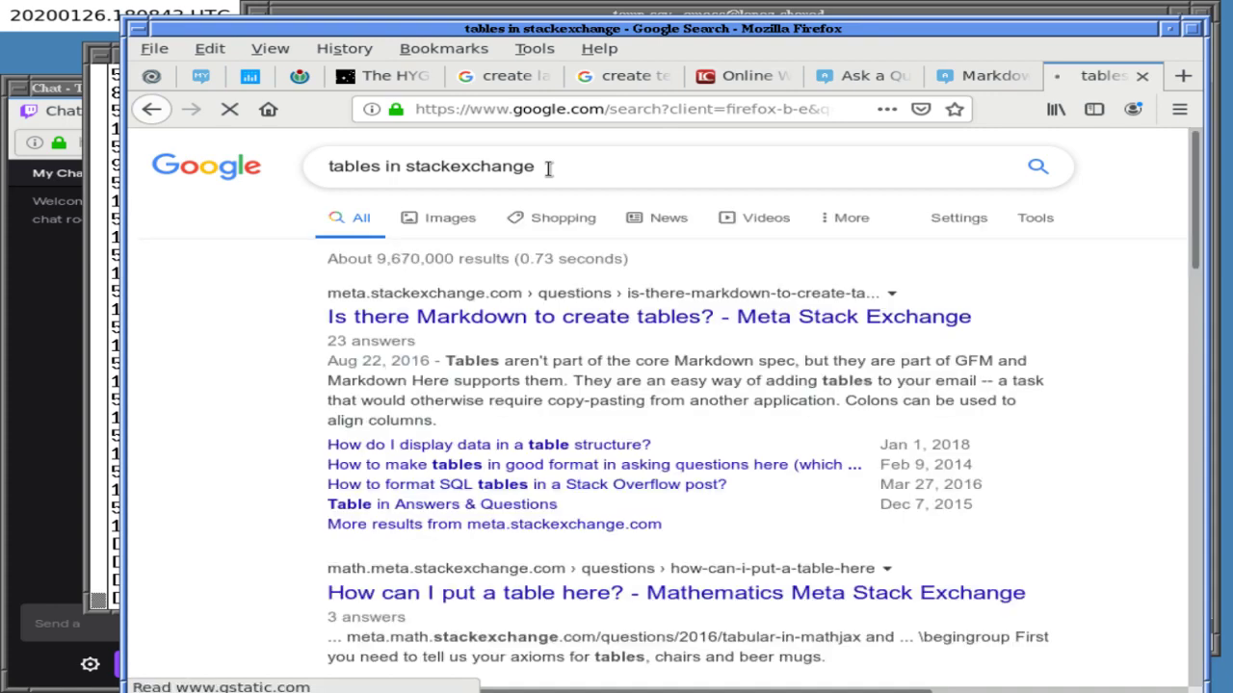
pyautogui.middleClick(528, 319)
pyautogui.hotkey('ctrl', 'Tab')
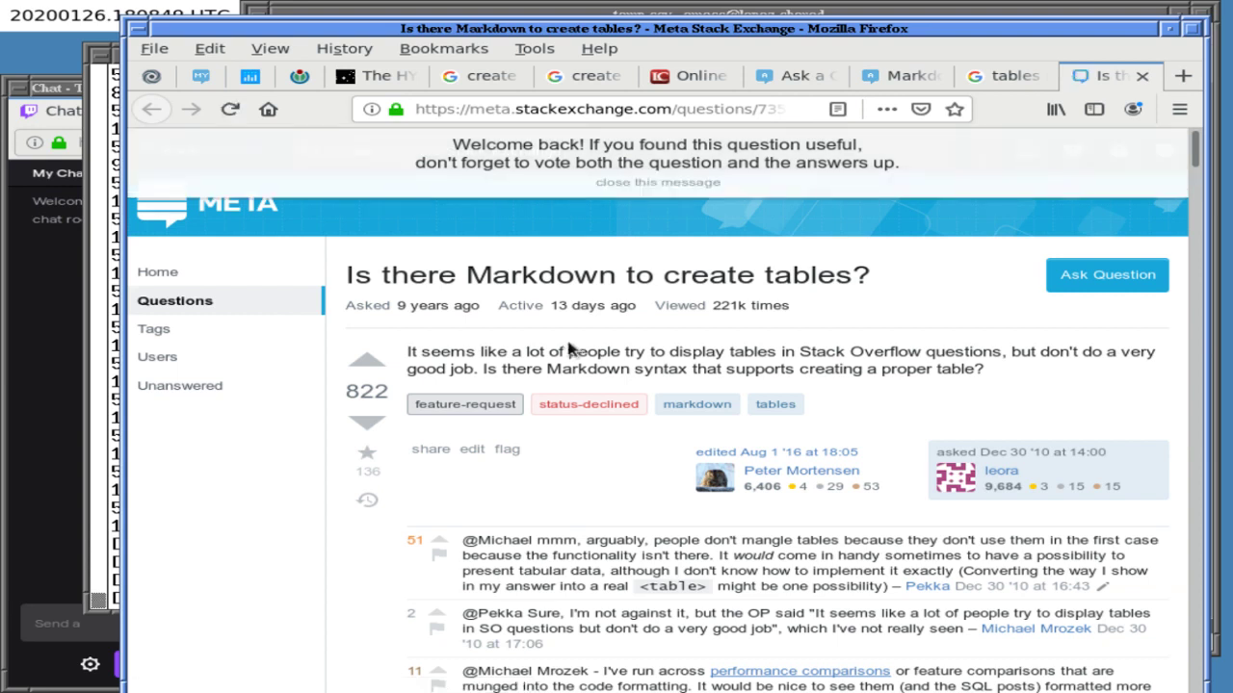
# - Dismiss the welcome message, upvote the Markdown tables question, and read through its answers
pyautogui.click(616, 184)
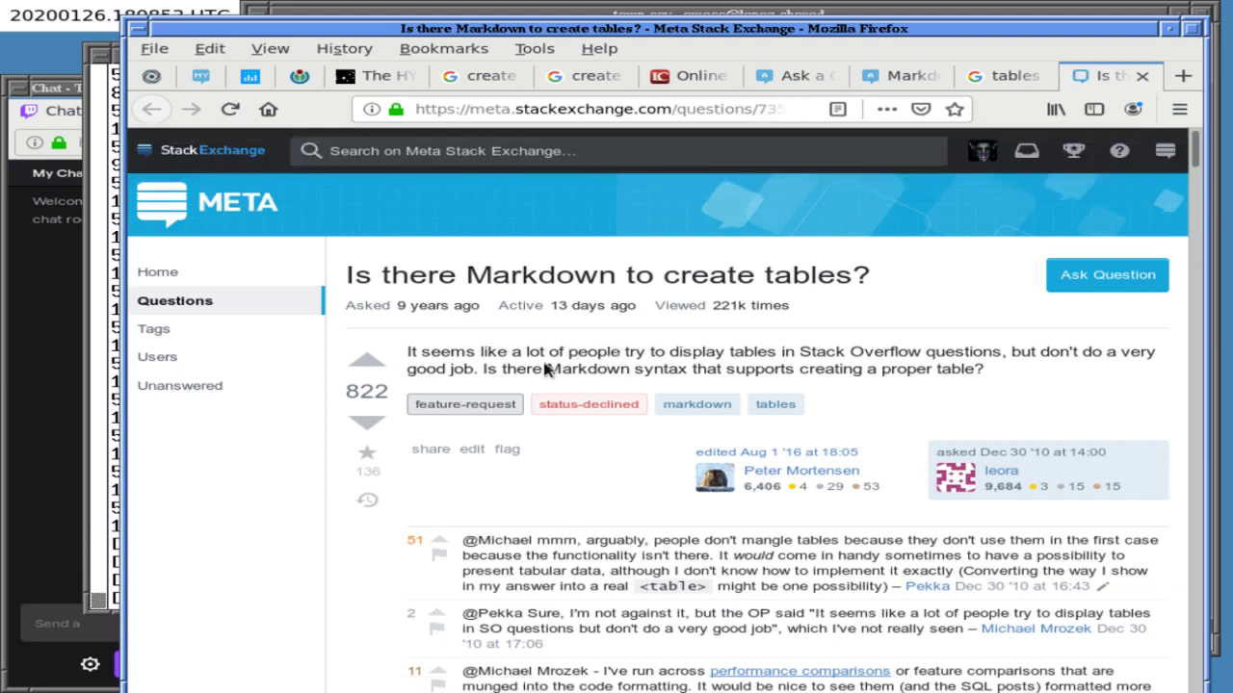
pyautogui.click(366, 364)
pyautogui.scroll(-3, 537, 358)
pyautogui.scroll(-4, 536, 358)
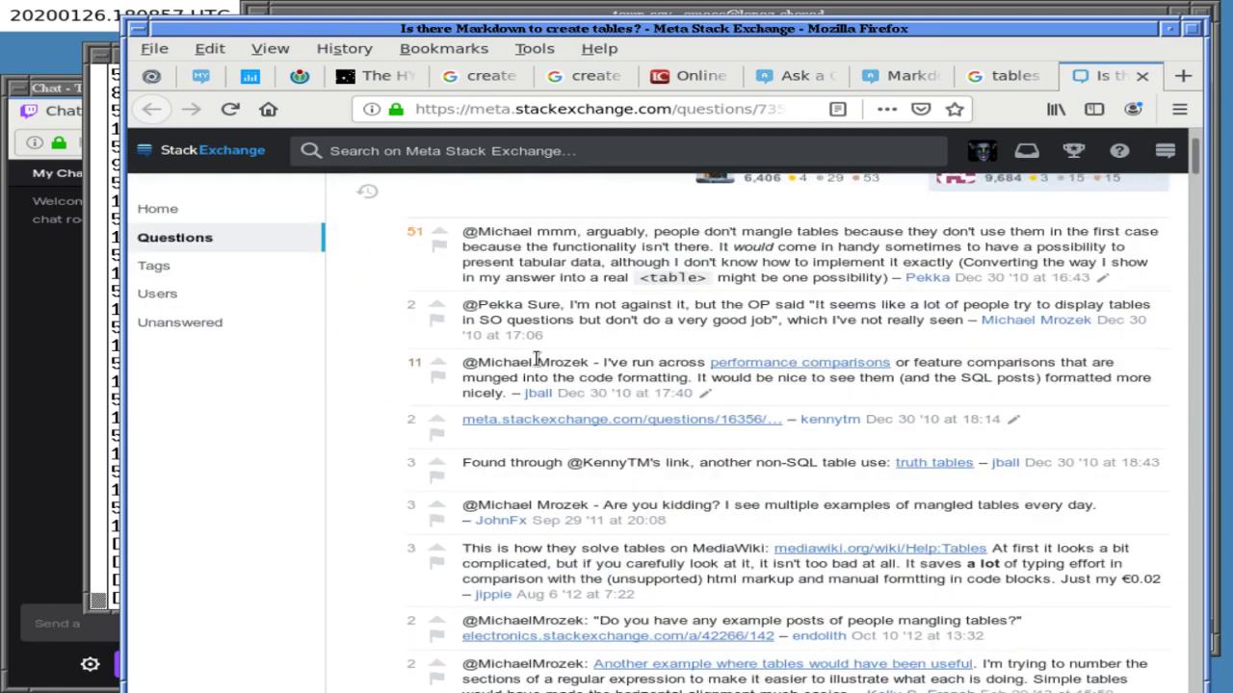
pyautogui.scroll(-4, 537, 363)
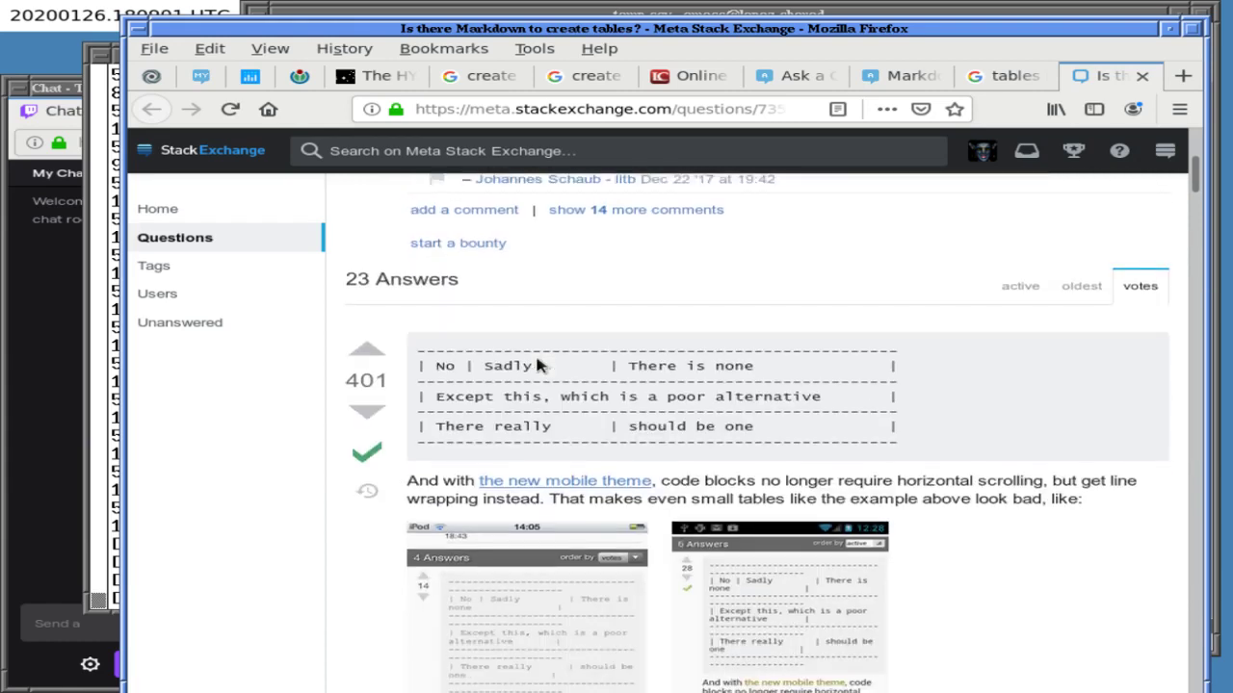
pyautogui.scroll(-1, 536, 365)
pyautogui.scroll(-1, 536, 361)
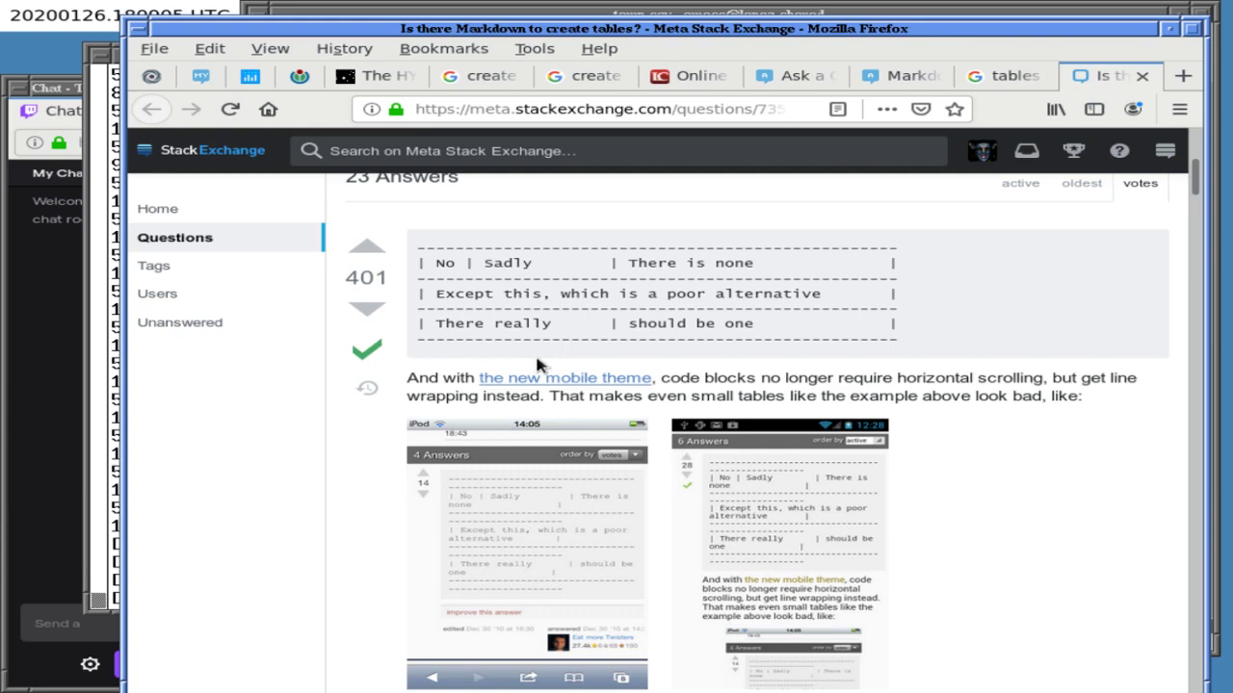
pyautogui.scroll(-7, 536, 364)
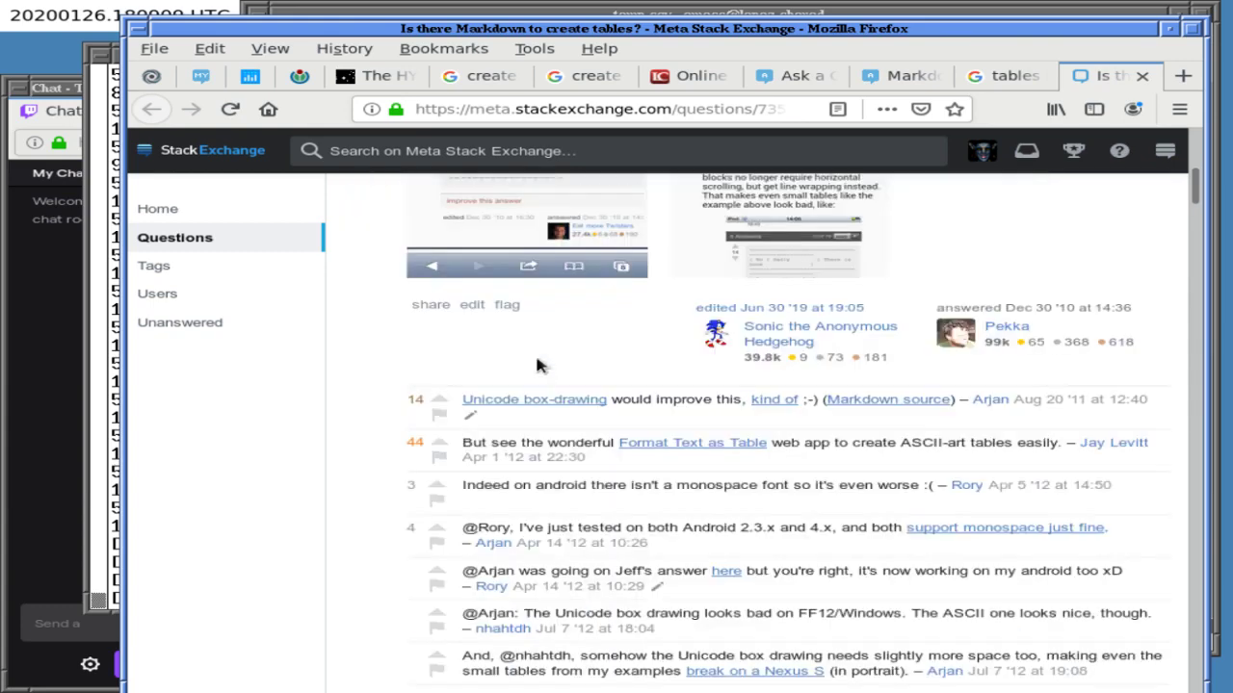
pyautogui.scroll(-9, 536, 361)
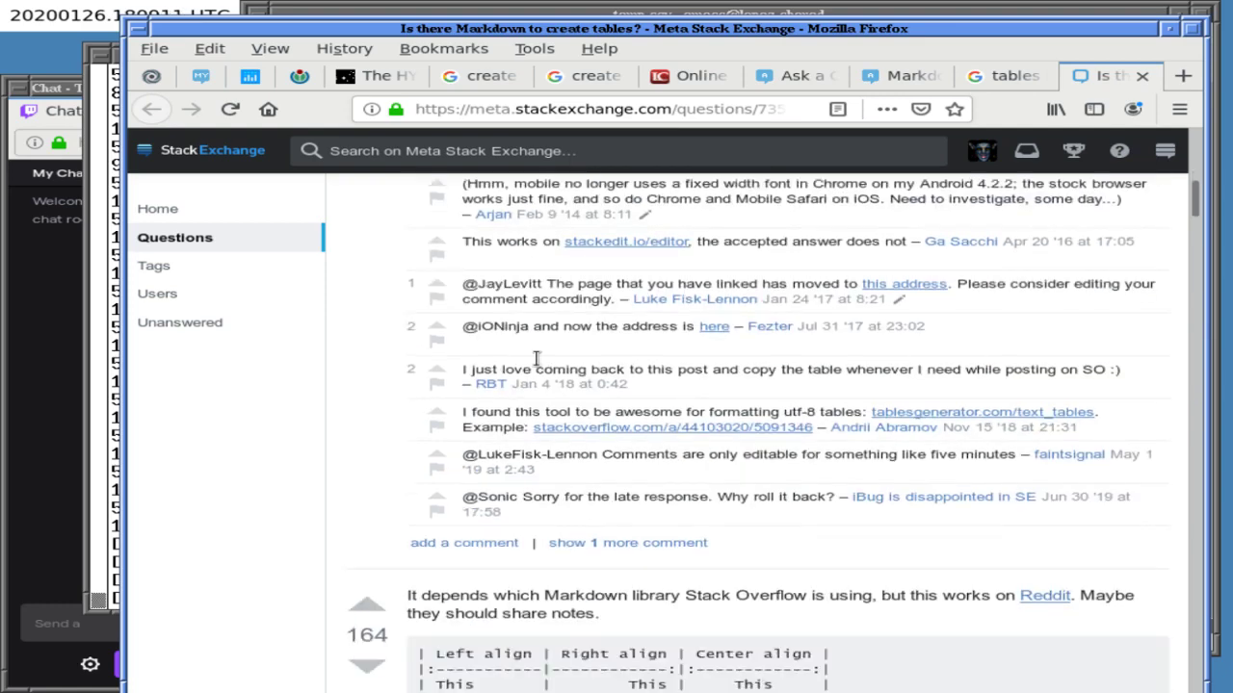
pyautogui.scroll(-4, 536, 358)
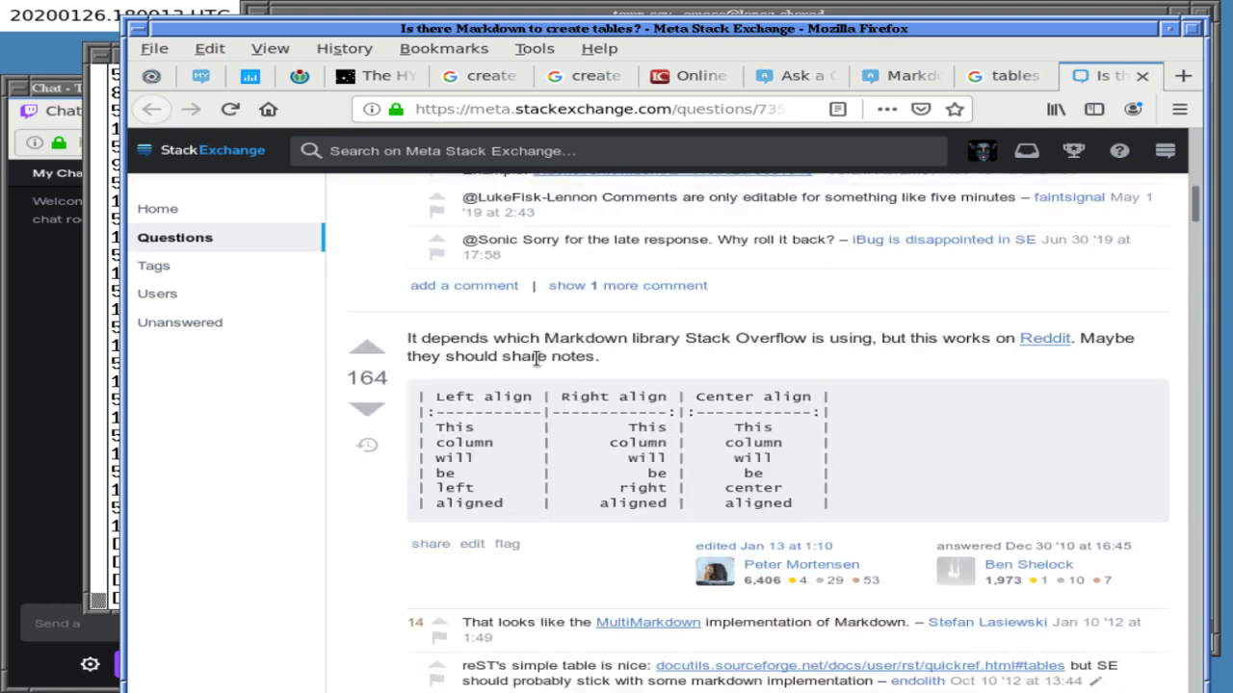
pyautogui.scroll(-5, 536, 359)
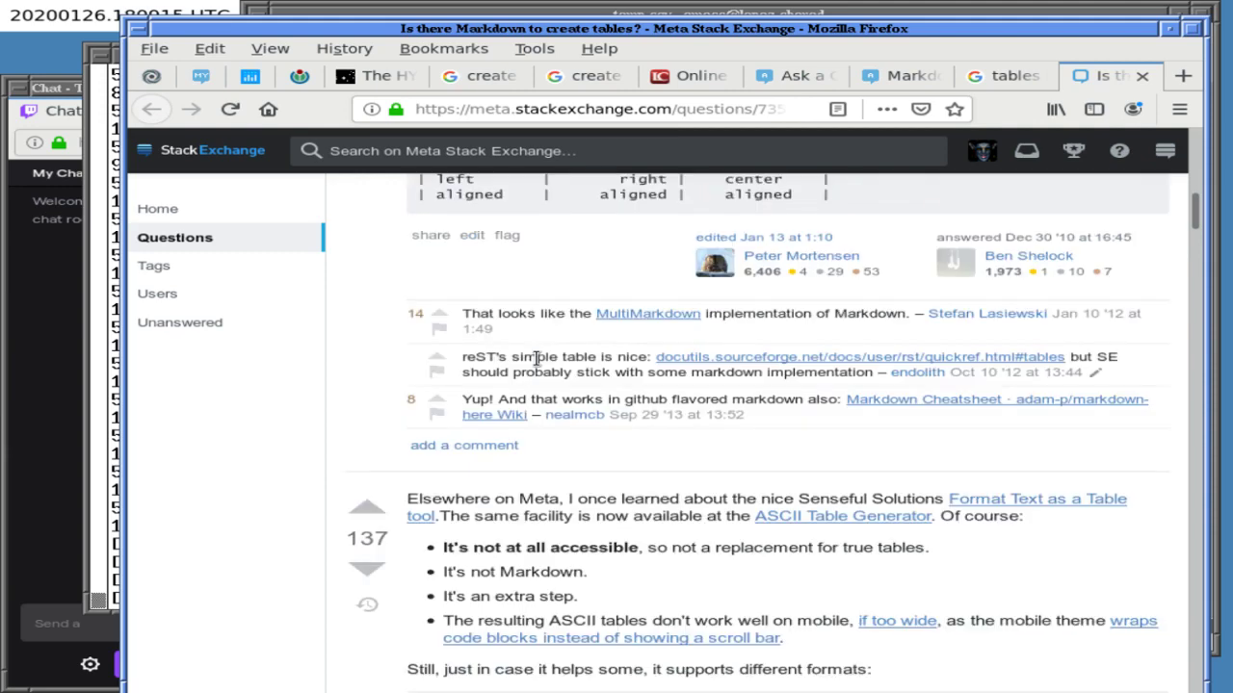
pyautogui.scroll(13, 536, 359)
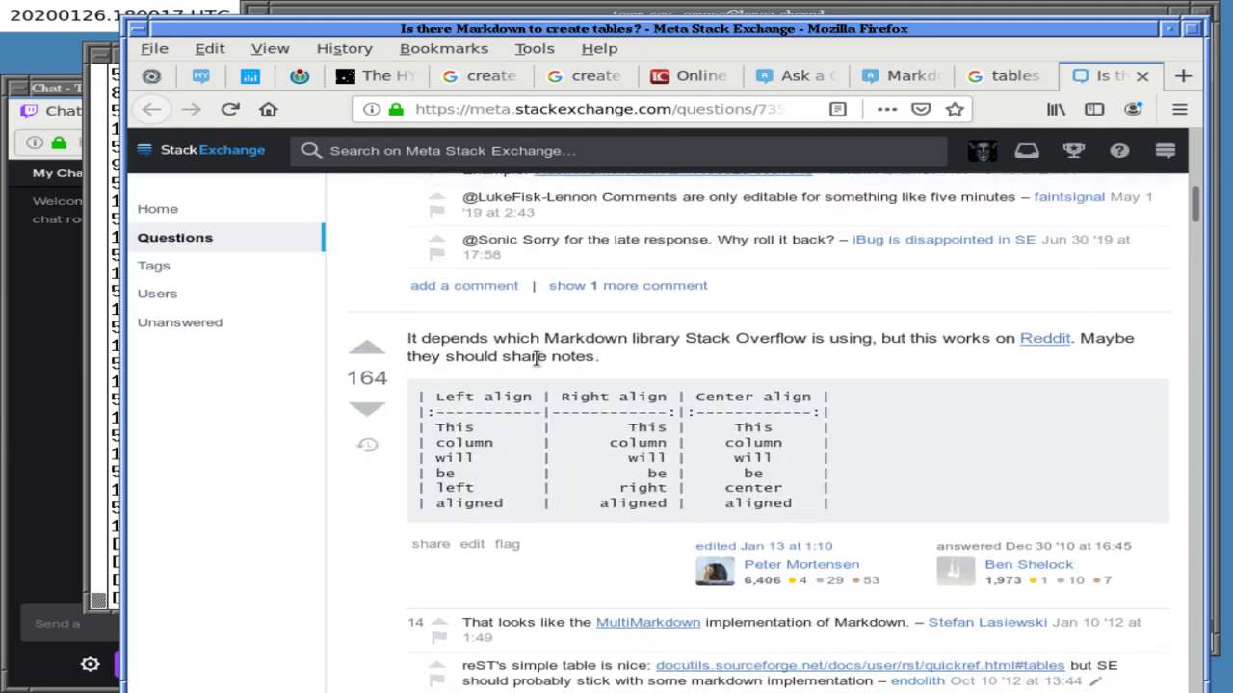
pyautogui.scroll(10, 536, 358)
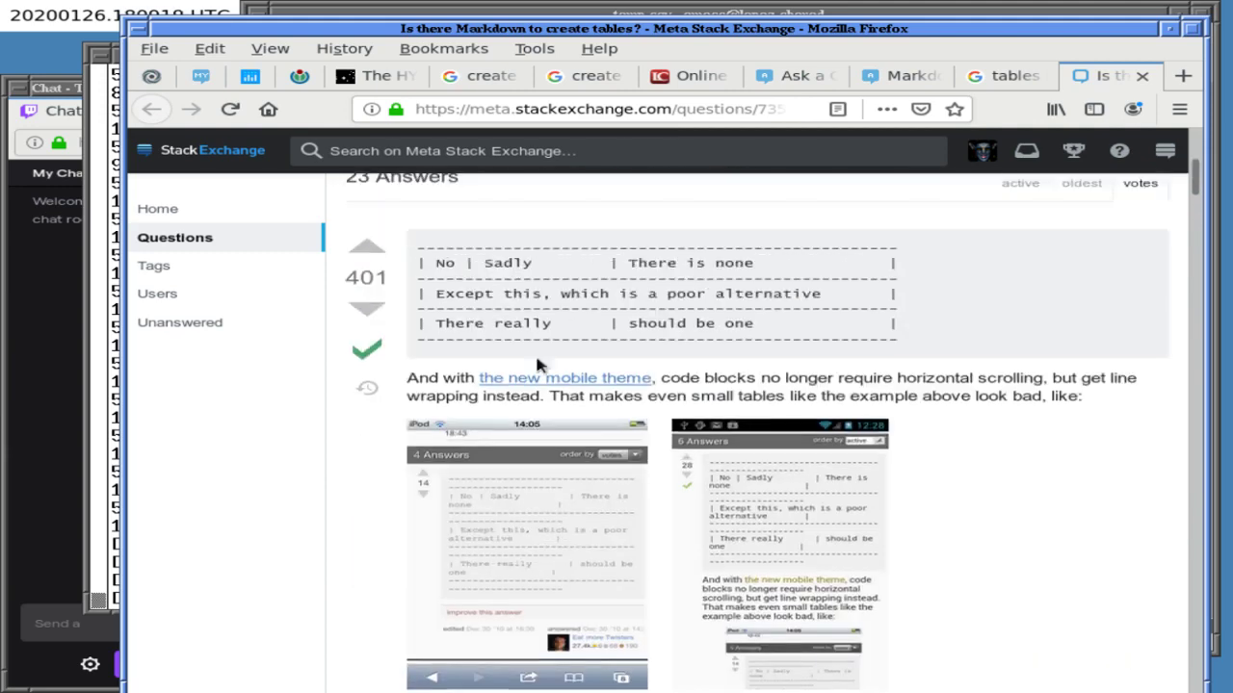
pyautogui.scroll(1, 536, 358)
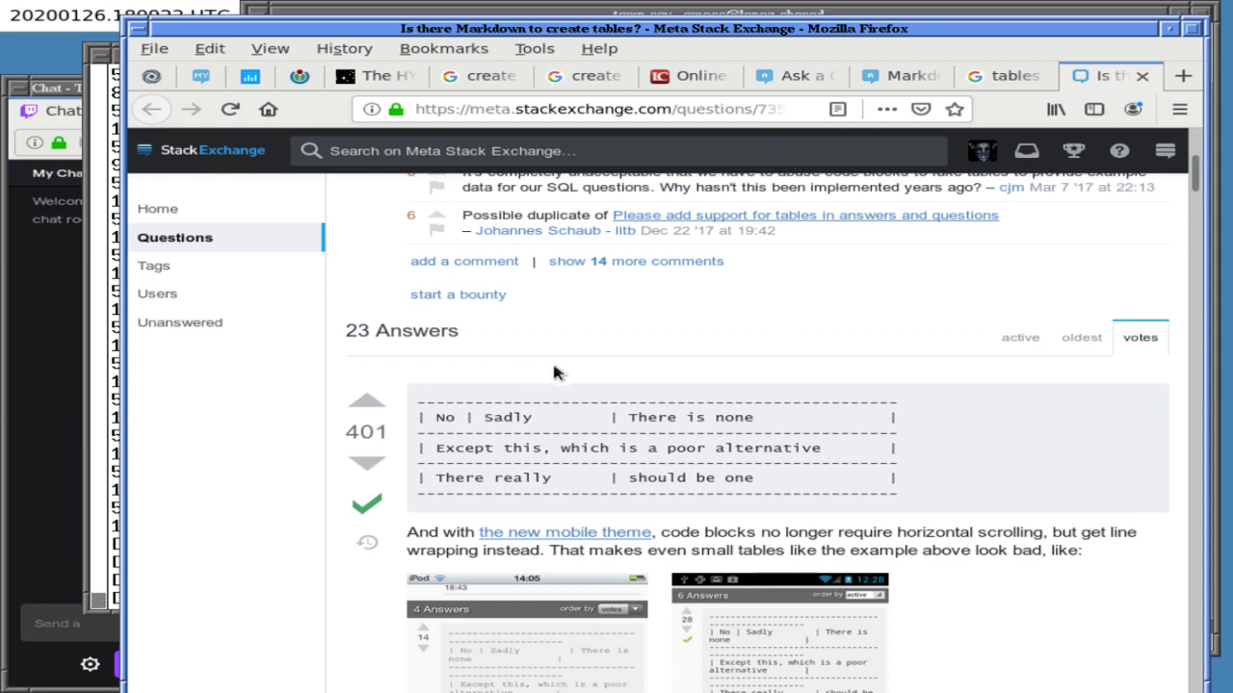
# - Select the answer's ASCII table example and return to the Astronomy question draft
pyautogui.doubleClick(578, 403)
pyautogui.moveTo(578, 403); pyautogui.dragTo(582, 508)
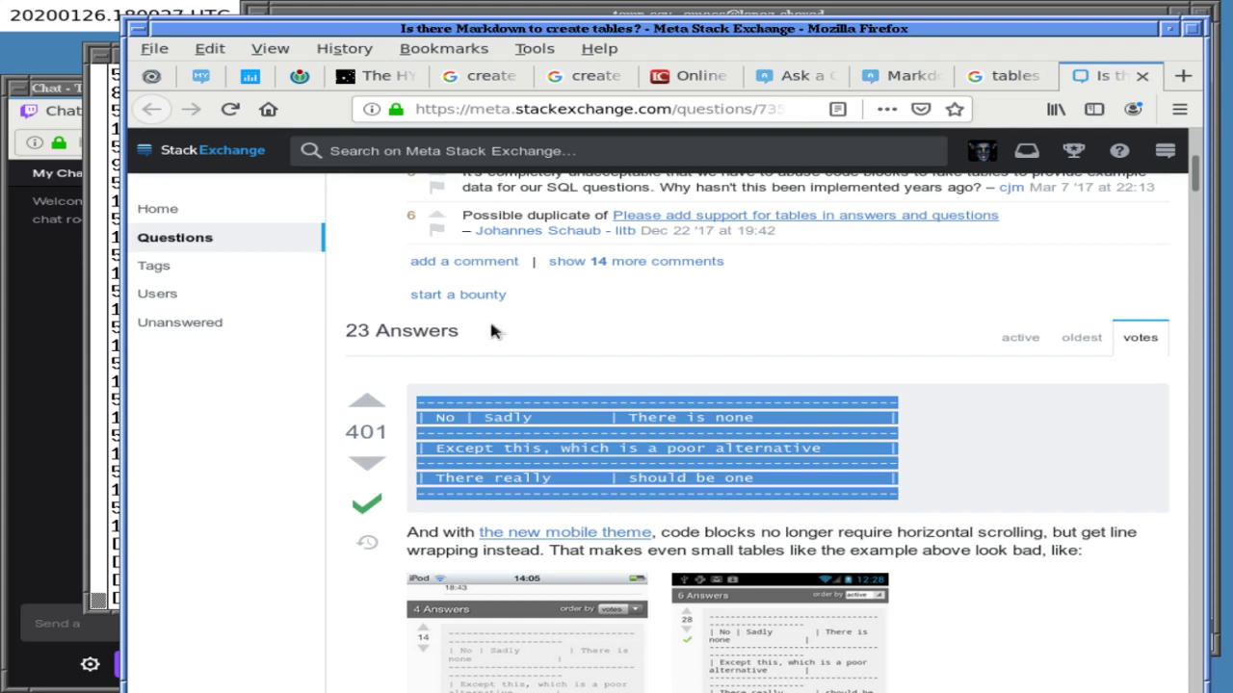
pyautogui.click(911, 74)
pyautogui.click(792, 75)
pyautogui.scroll(10, 427, 460)
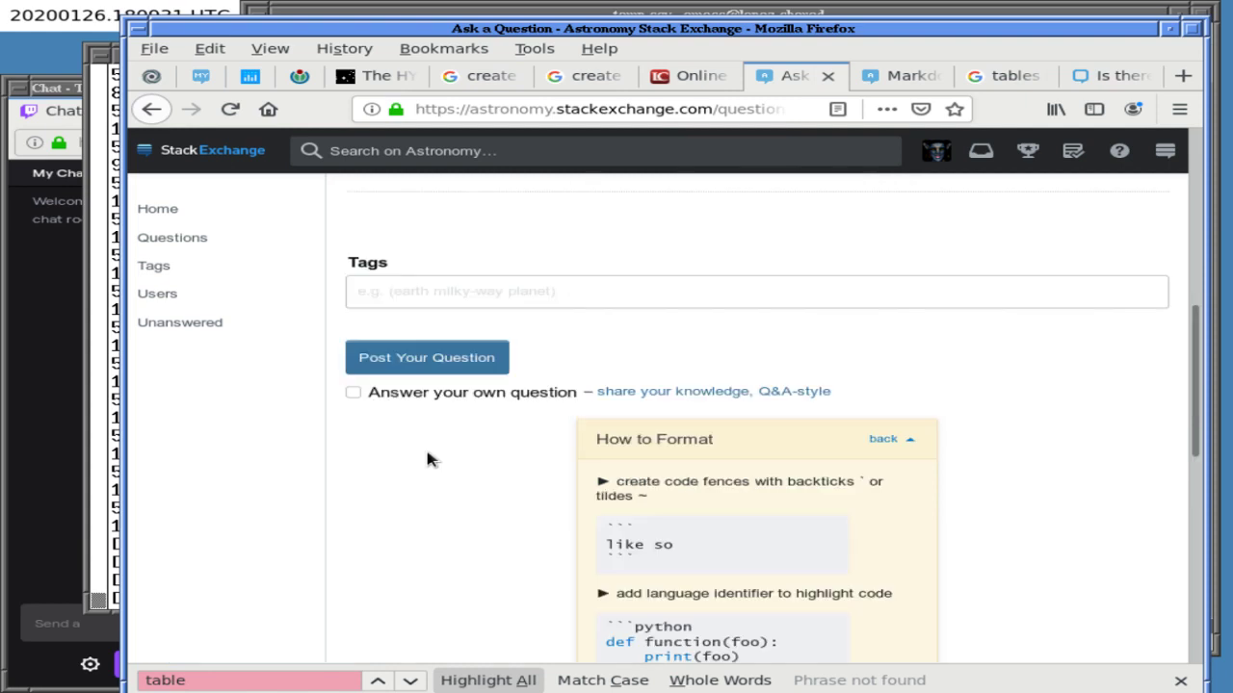
# - Replace the body with the copied ASCII table, clear it again, and return to the Meta question
pyautogui.click(554, 520)
pyautogui.hotkey('ctrl', 'a')
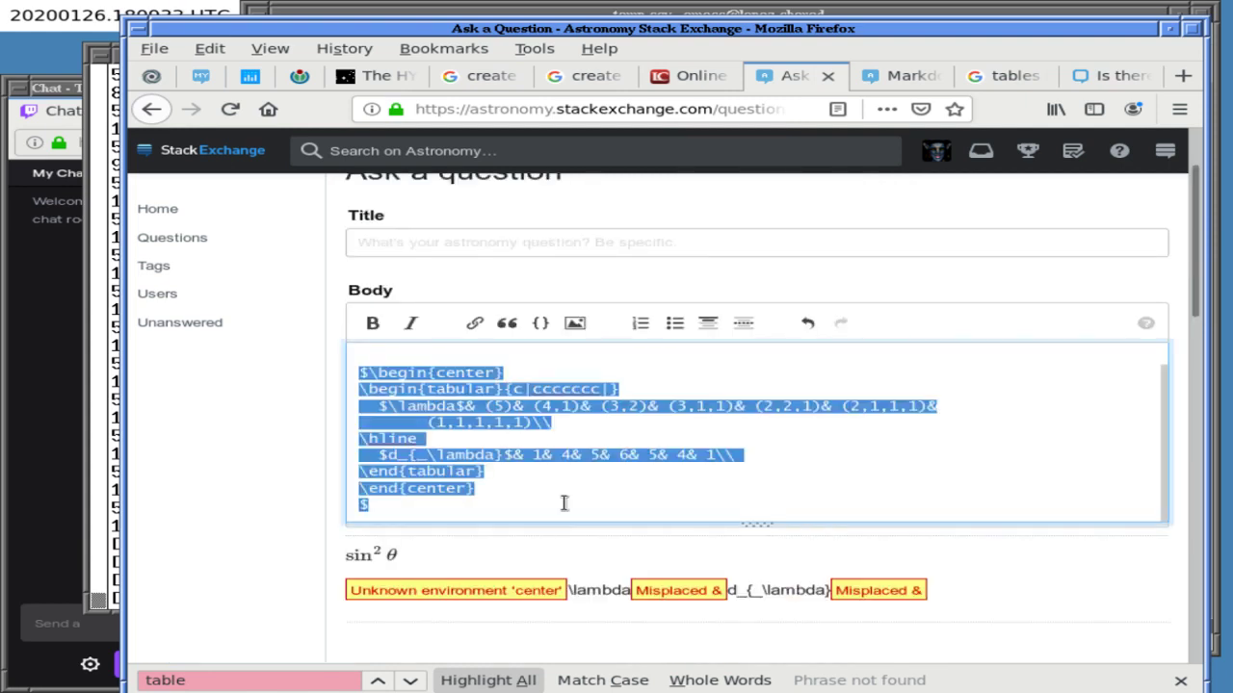
pyautogui.hotkey('ctrl', 'v')
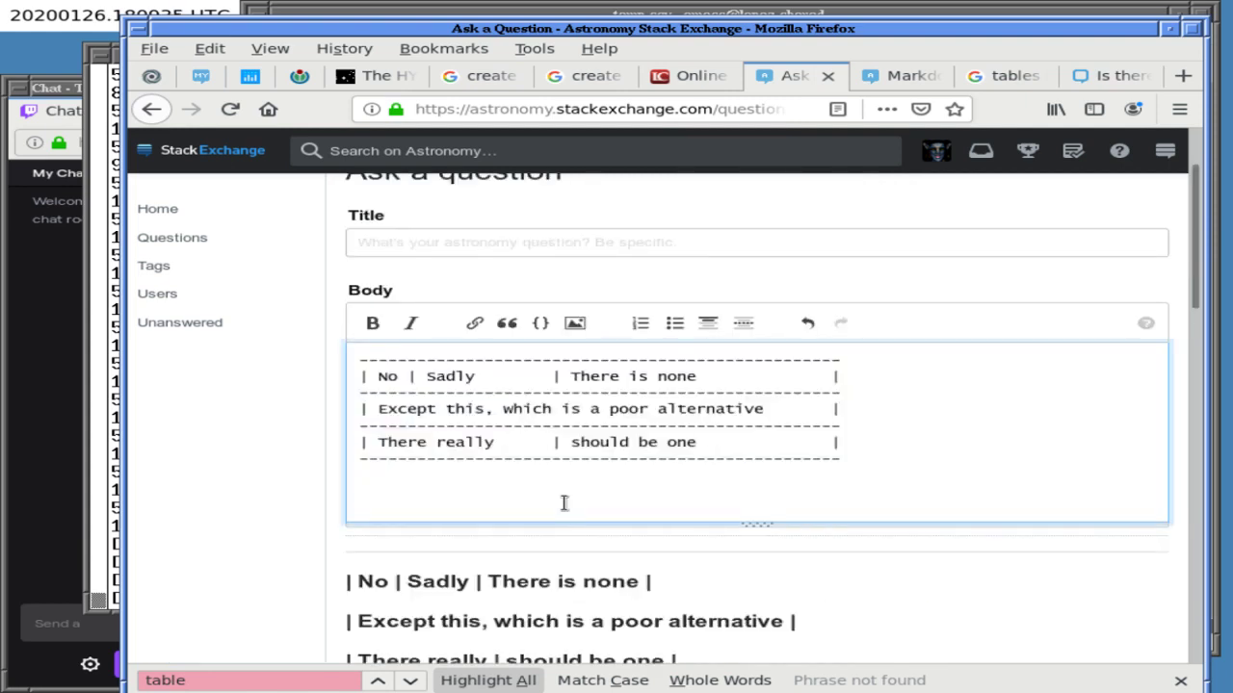
pyautogui.moveTo(1202, 280); pyautogui.dragTo(987, 226)
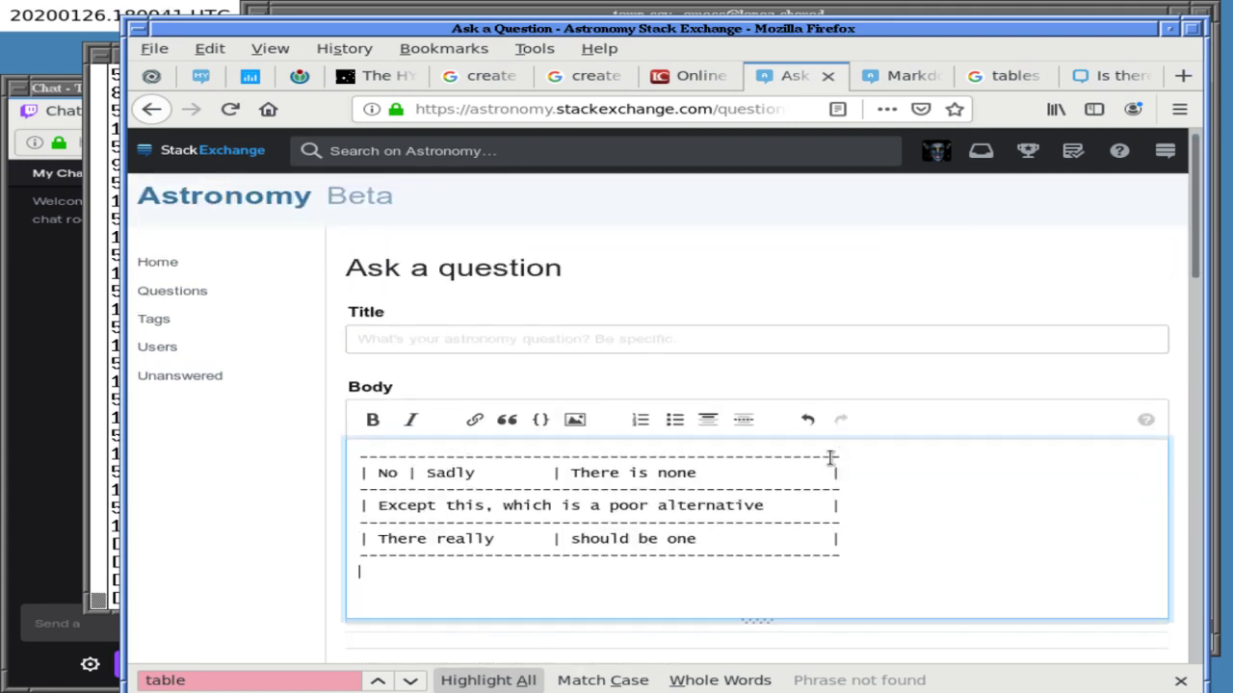
pyautogui.hotkey('ctrl', 'a')
pyautogui.press('BackSpace')
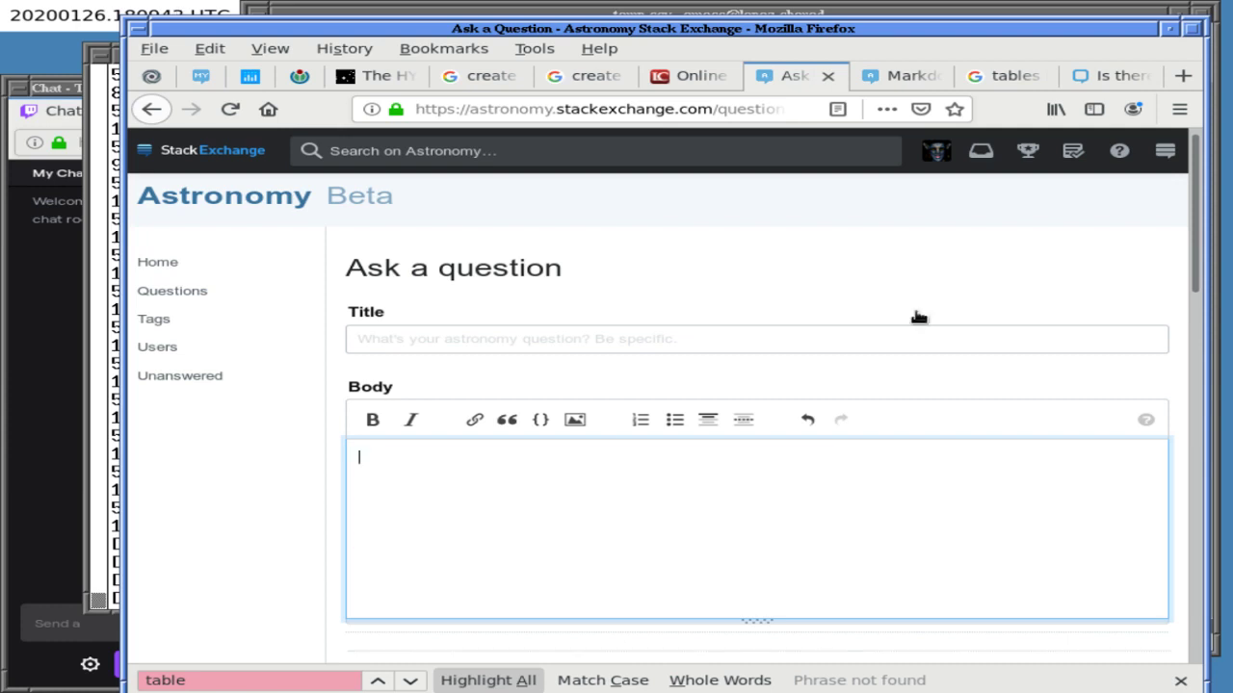
pyautogui.click(894, 77)
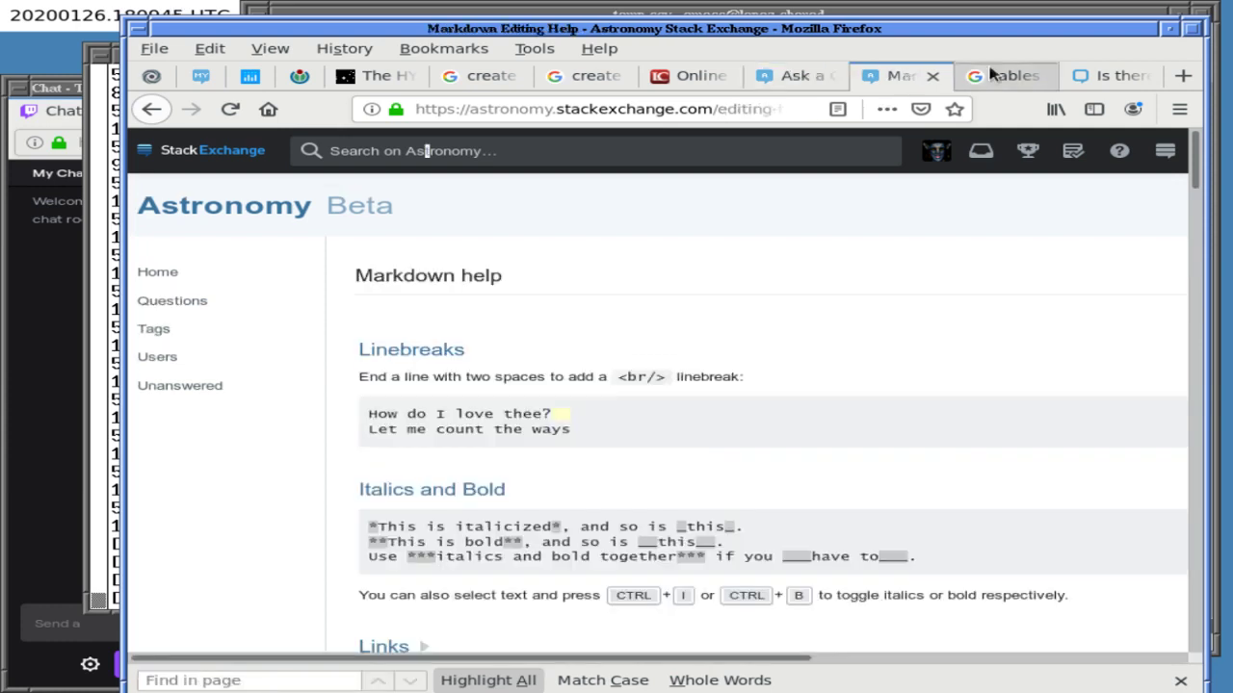
pyautogui.click(1013, 75)
# - Select the Left/Right/Center align Markdown table in the 164-vote answer
pyautogui.click(1079, 75)
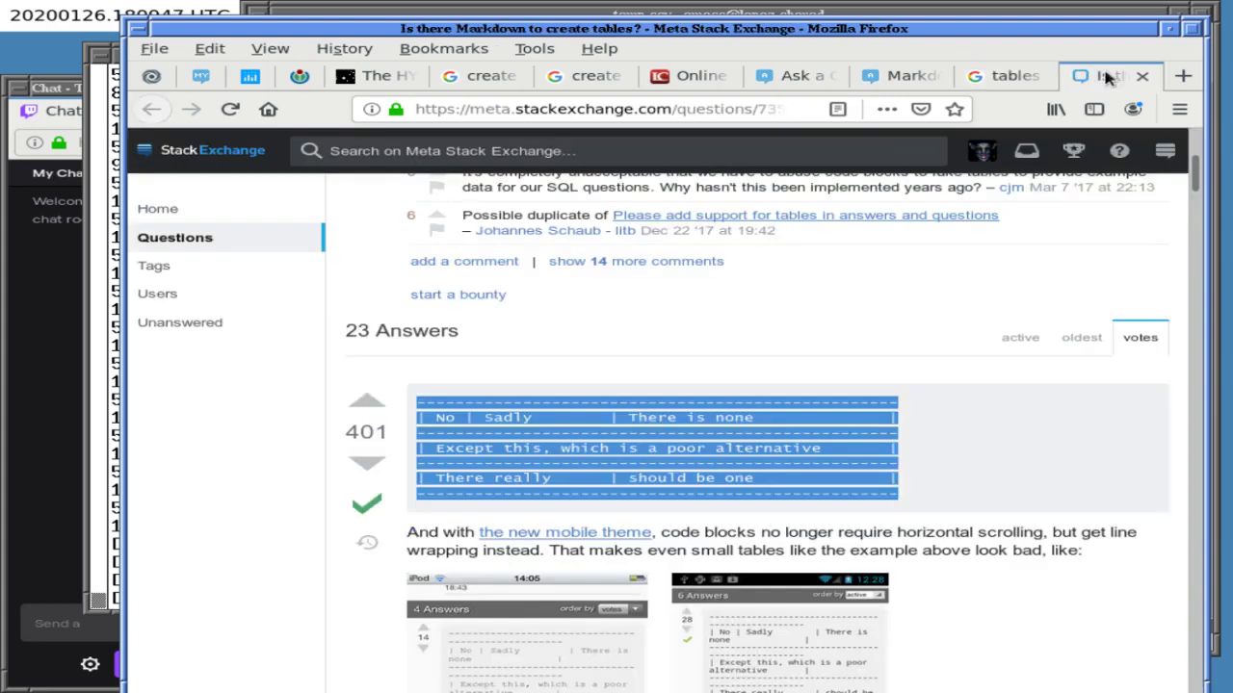
pyautogui.click(734, 271)
pyautogui.scroll(-1, 731, 270)
pyautogui.scroll(-10, 733, 284)
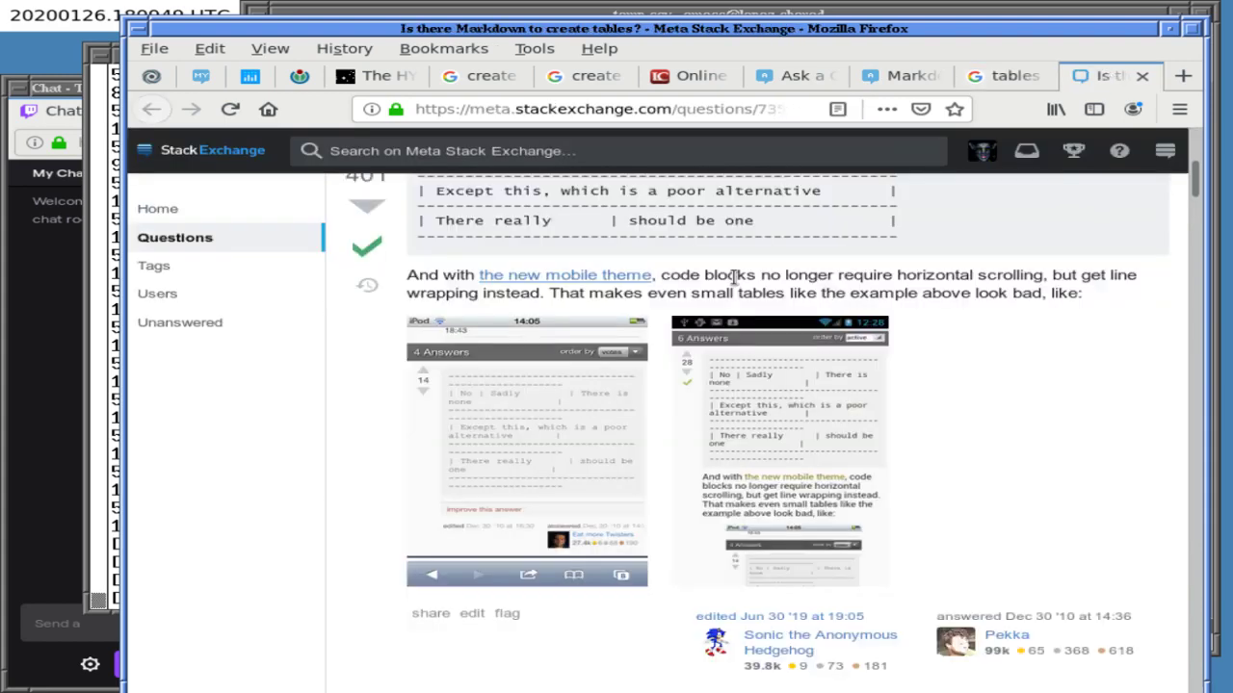
pyautogui.scroll(-6, 734, 284)
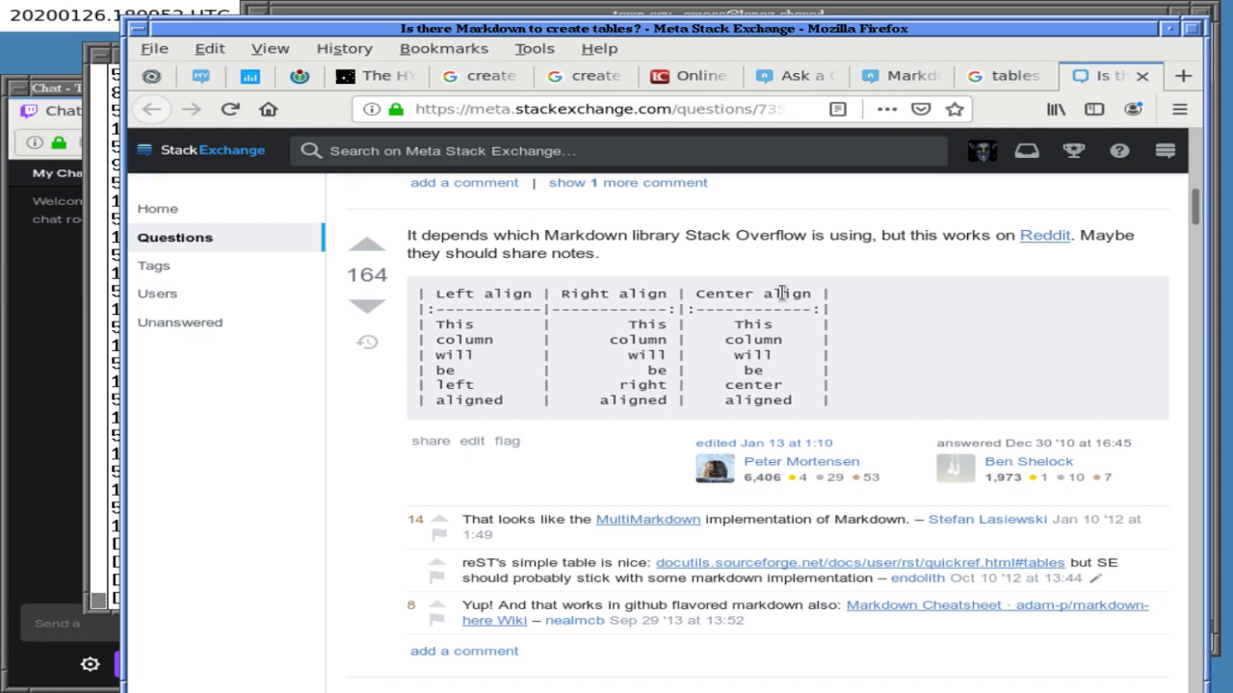
pyautogui.tripleClick(843, 285)
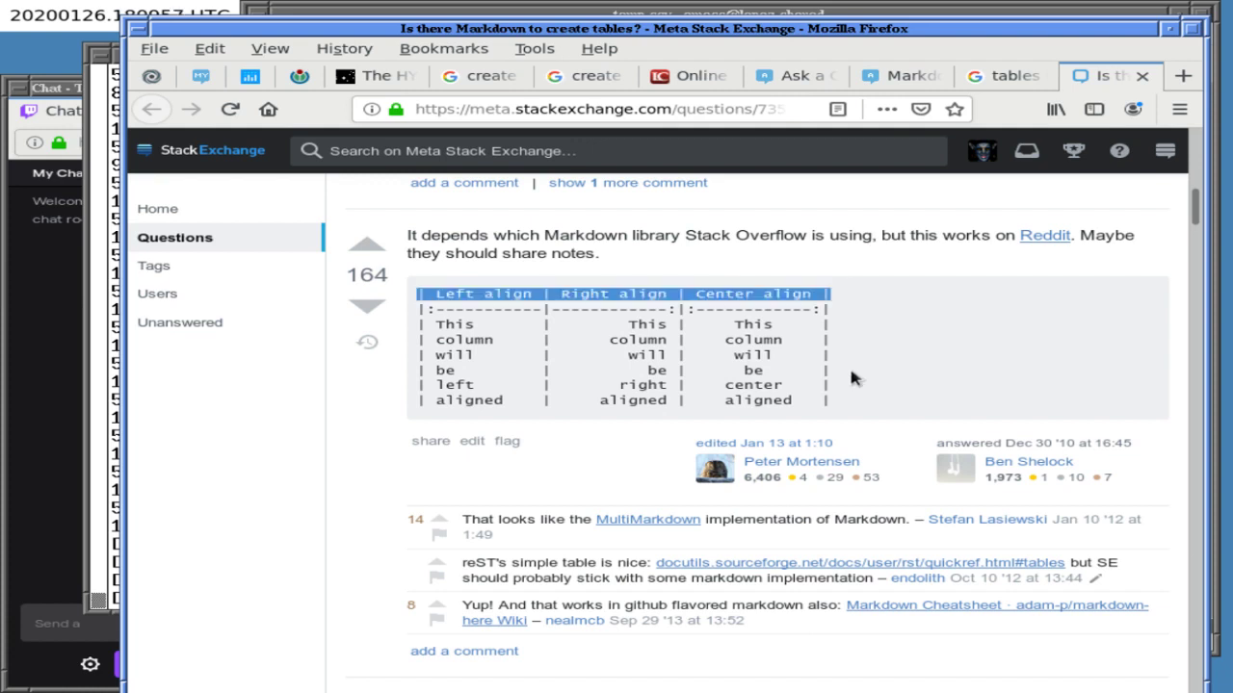
pyautogui.click(841, 291)
pyautogui.moveTo(841, 292); pyautogui.dragTo(846, 416)
pyautogui.hotkey('ctrl', 'c')
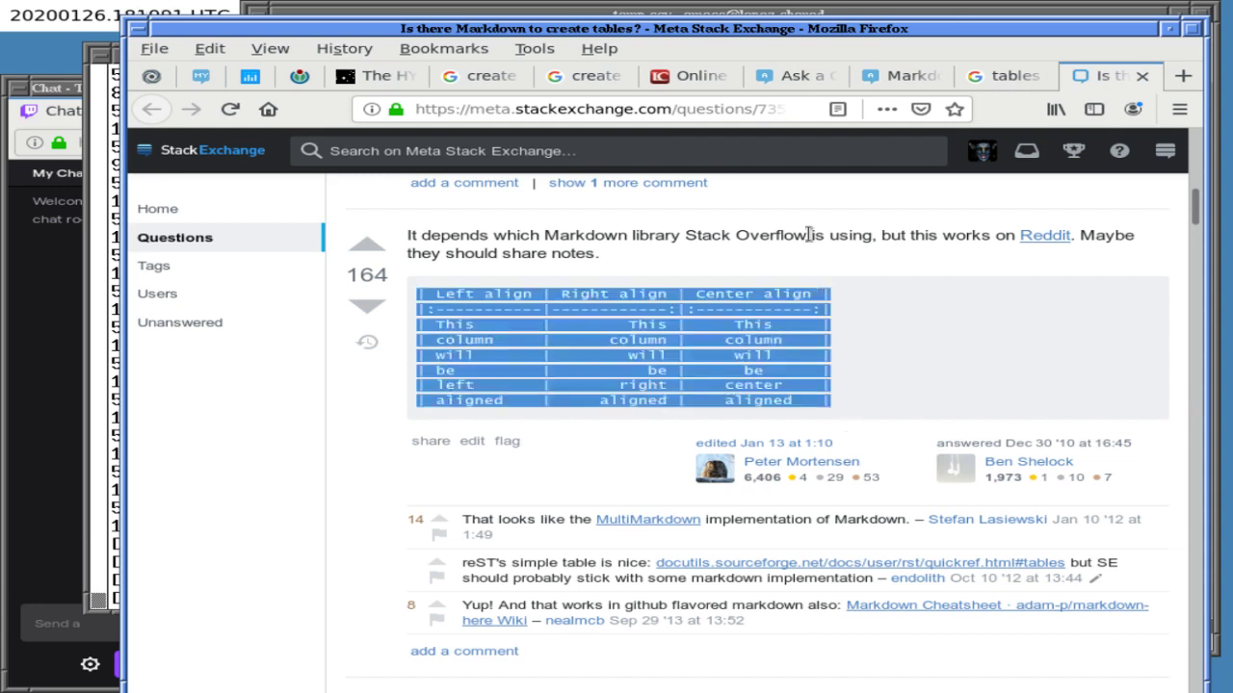
# - Paste the alignment table into the empty body, reload the draft via Leave Page, and return to Meta
pyautogui.click(896, 76)
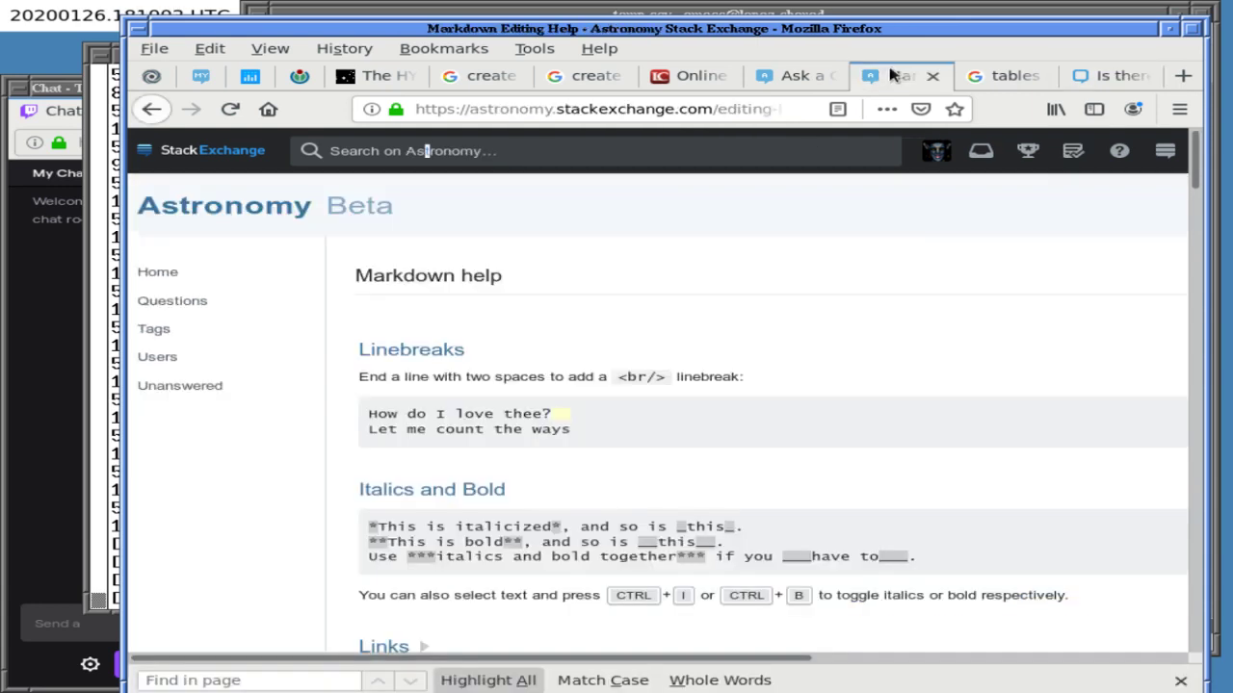
pyautogui.click(794, 76)
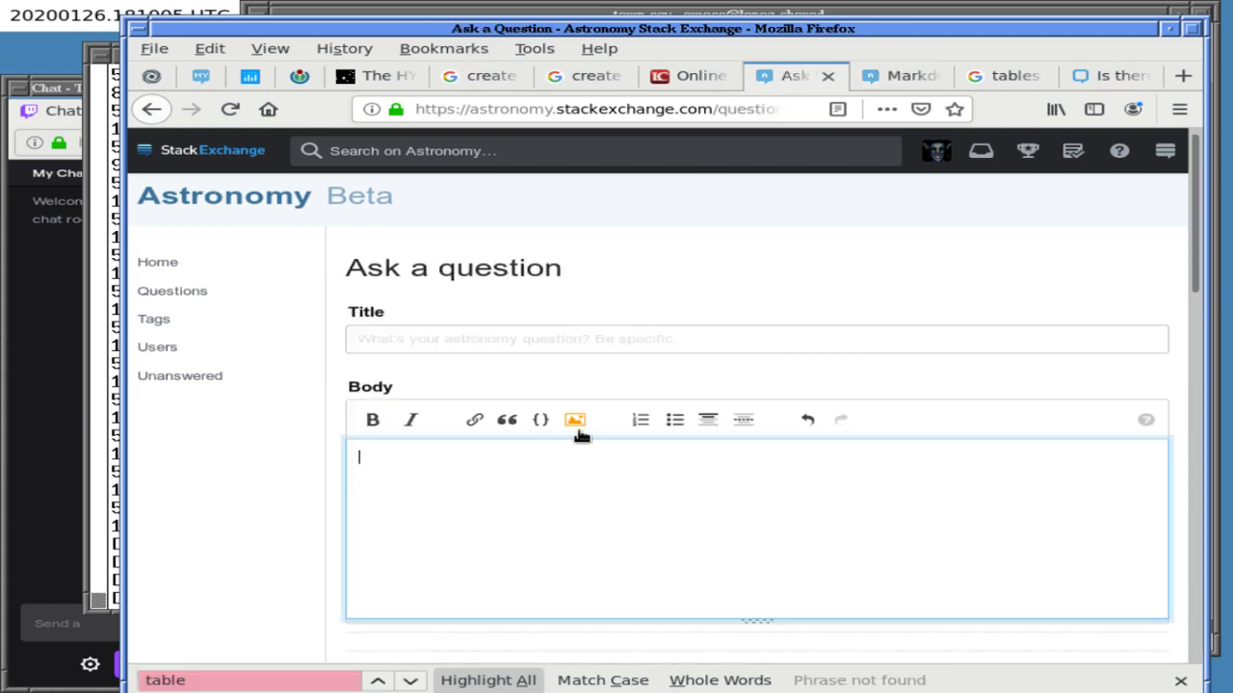
pyautogui.middleClick(536, 482)
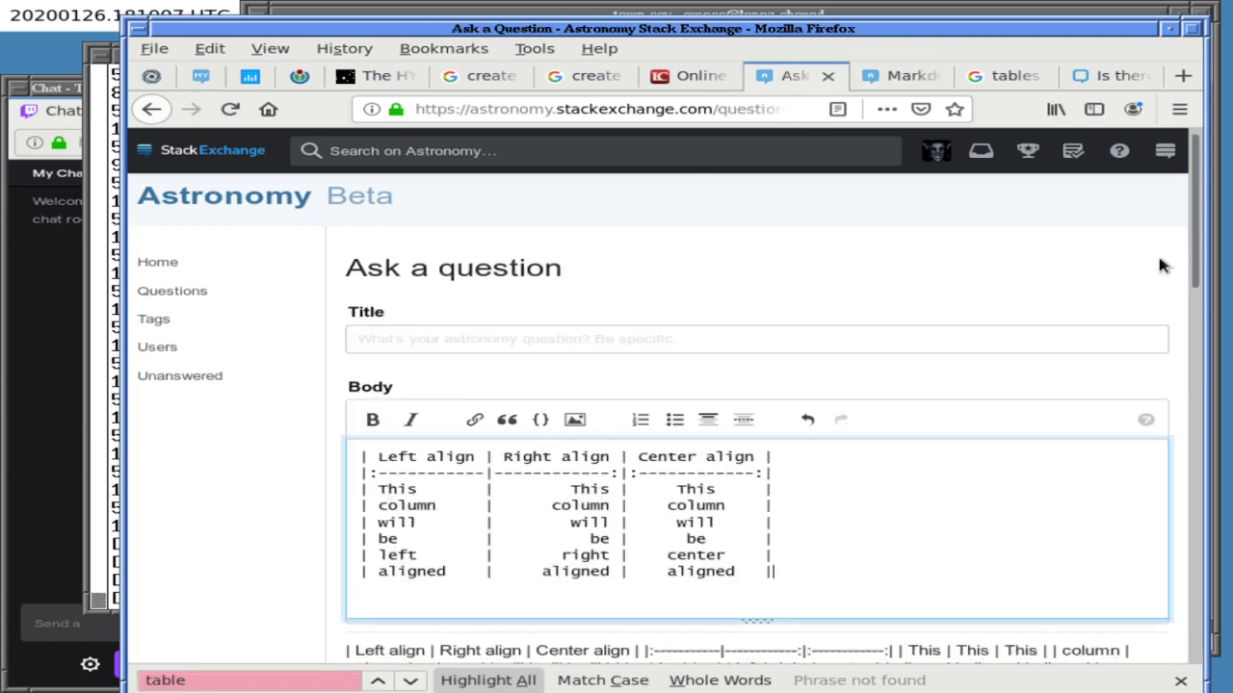
pyautogui.scroll(-3, 1117, 329)
pyautogui.scroll(3, 1105, 259)
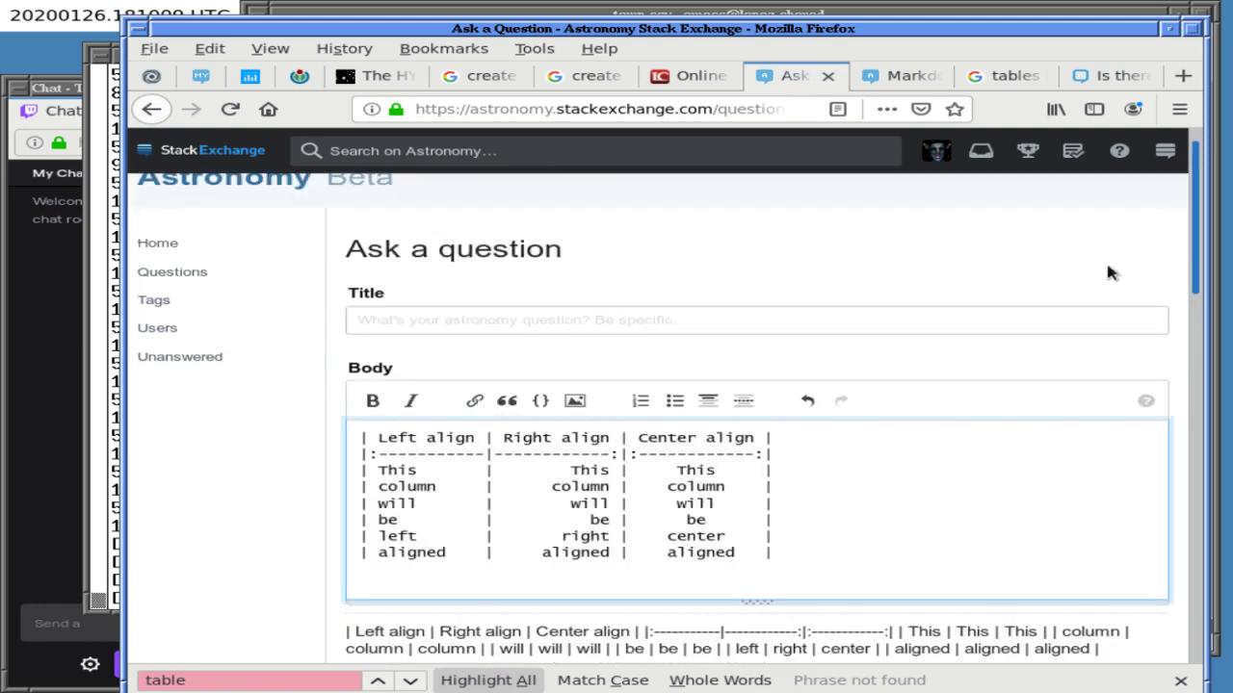
pyautogui.press('F5')
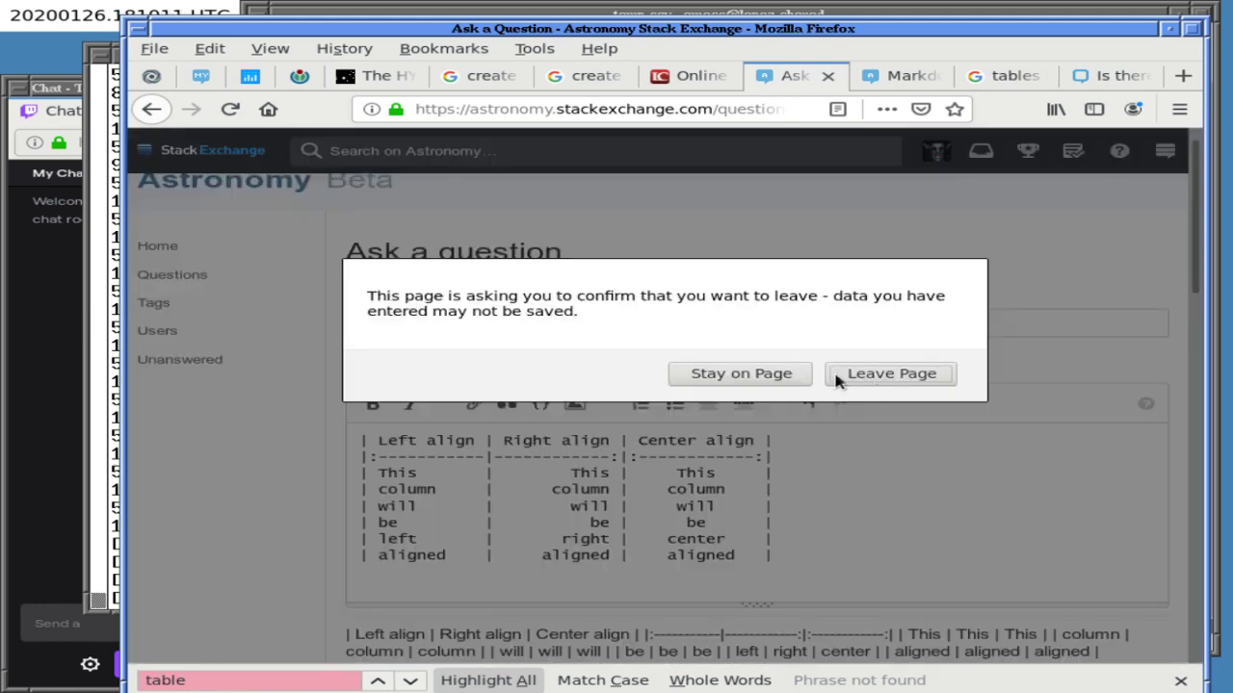
pyautogui.click(838, 370)
pyautogui.click(1107, 75)
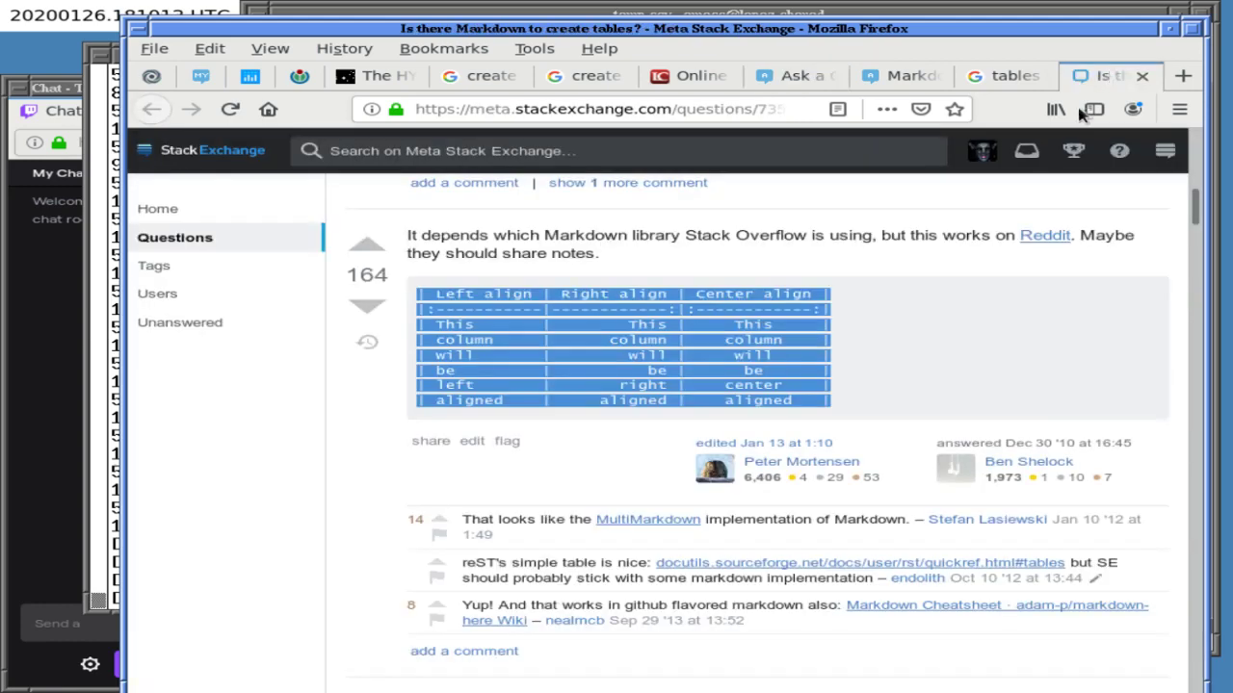
# - Deselect the alignment table and scroll through the remaining answers
pyautogui.click(563, 470)
pyautogui.scroll(-5, 547, 470)
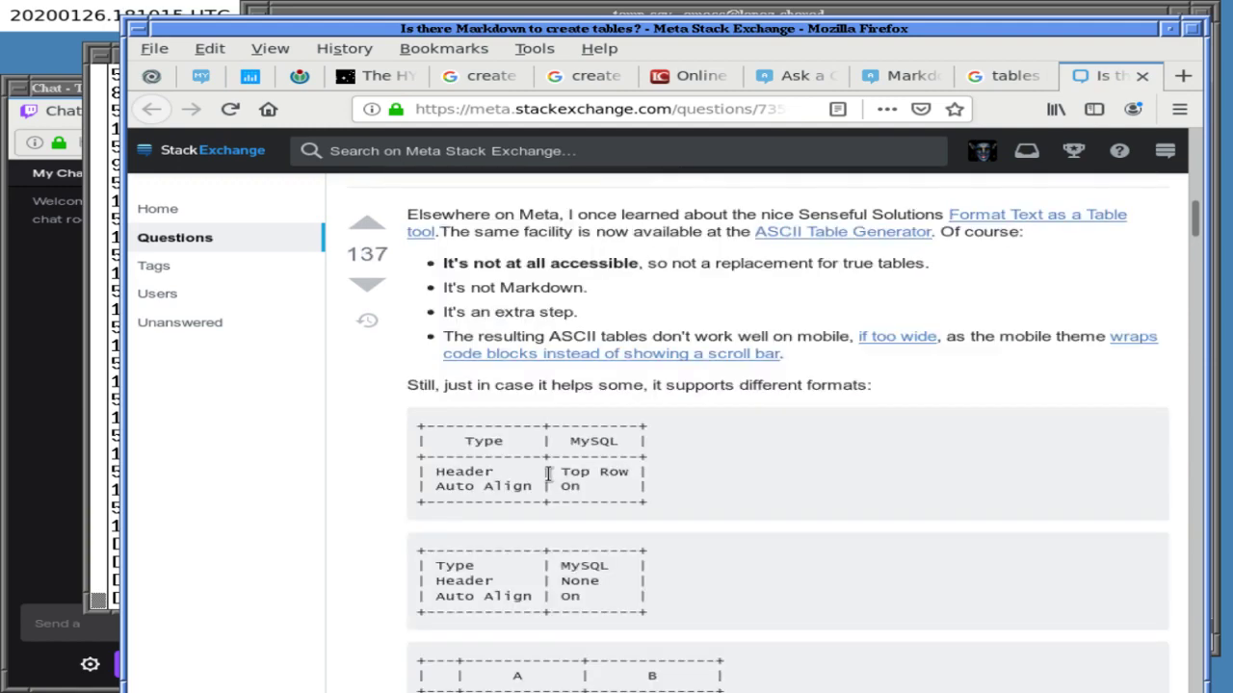
pyautogui.scroll(-5, 547, 472)
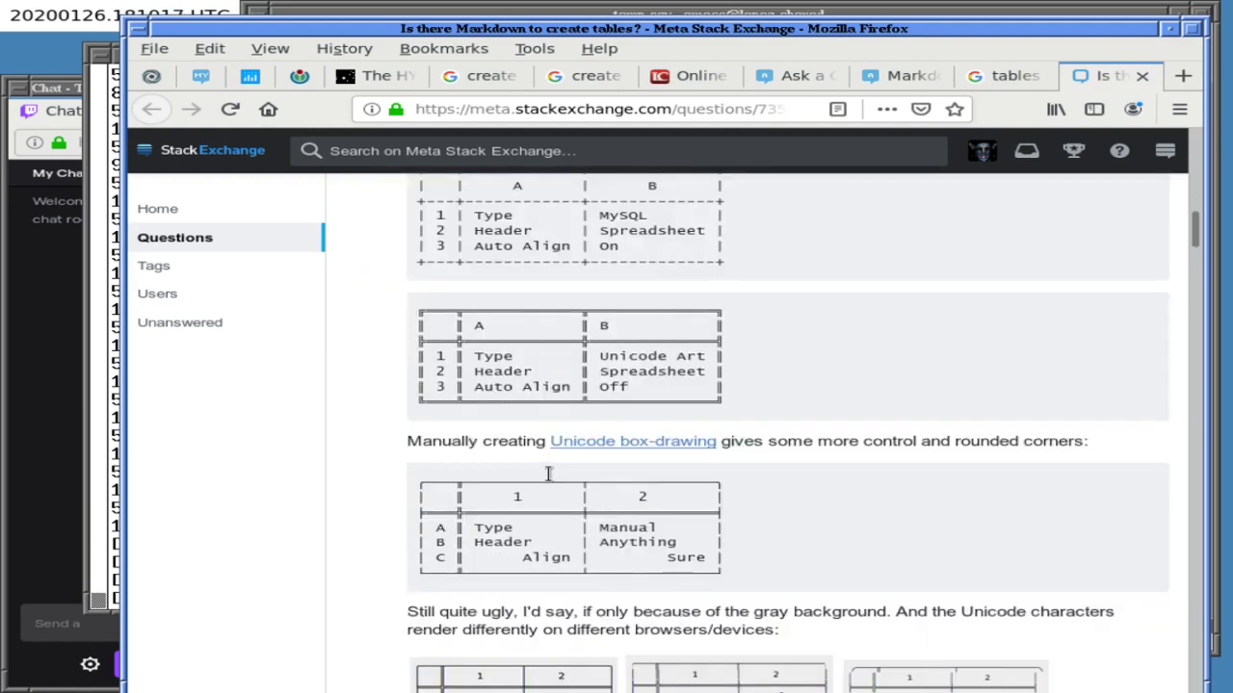
pyautogui.scroll(5, 547, 473)
pyautogui.scroll(-10, 547, 471)
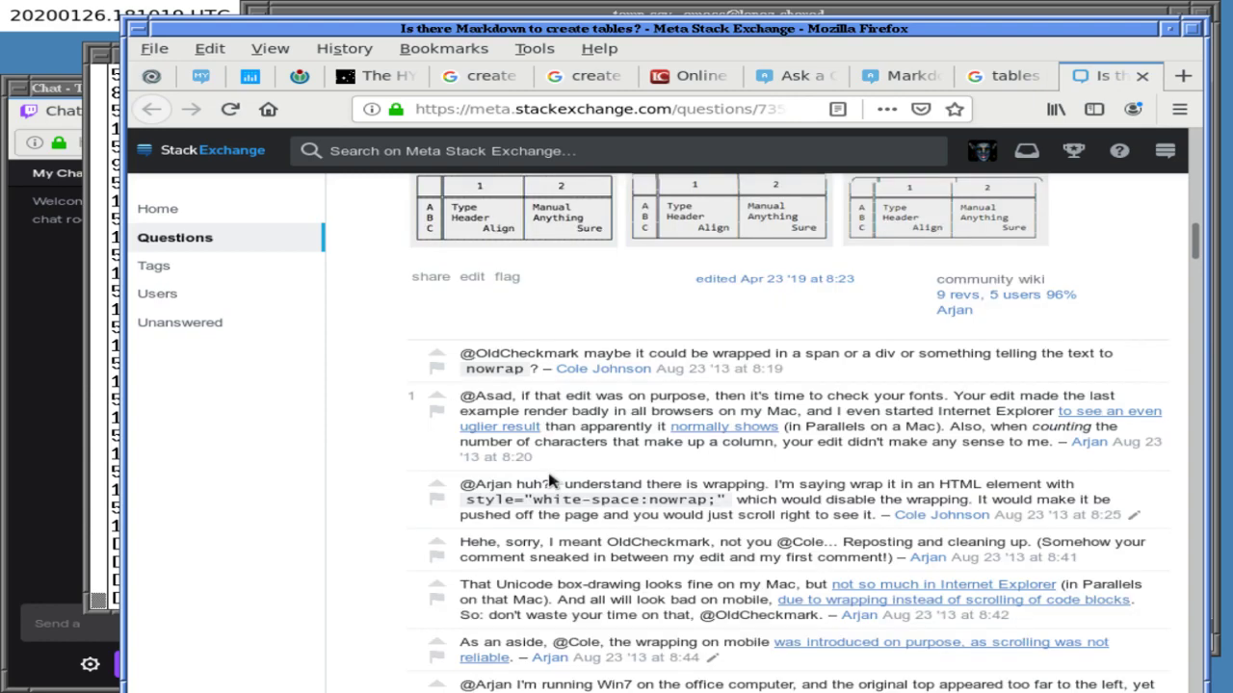
# - Find 'latex' on the page to locate the LaTeX array table answer
pyautogui.hotkey('ctrl', 'f')
pyautogui.write('latex')
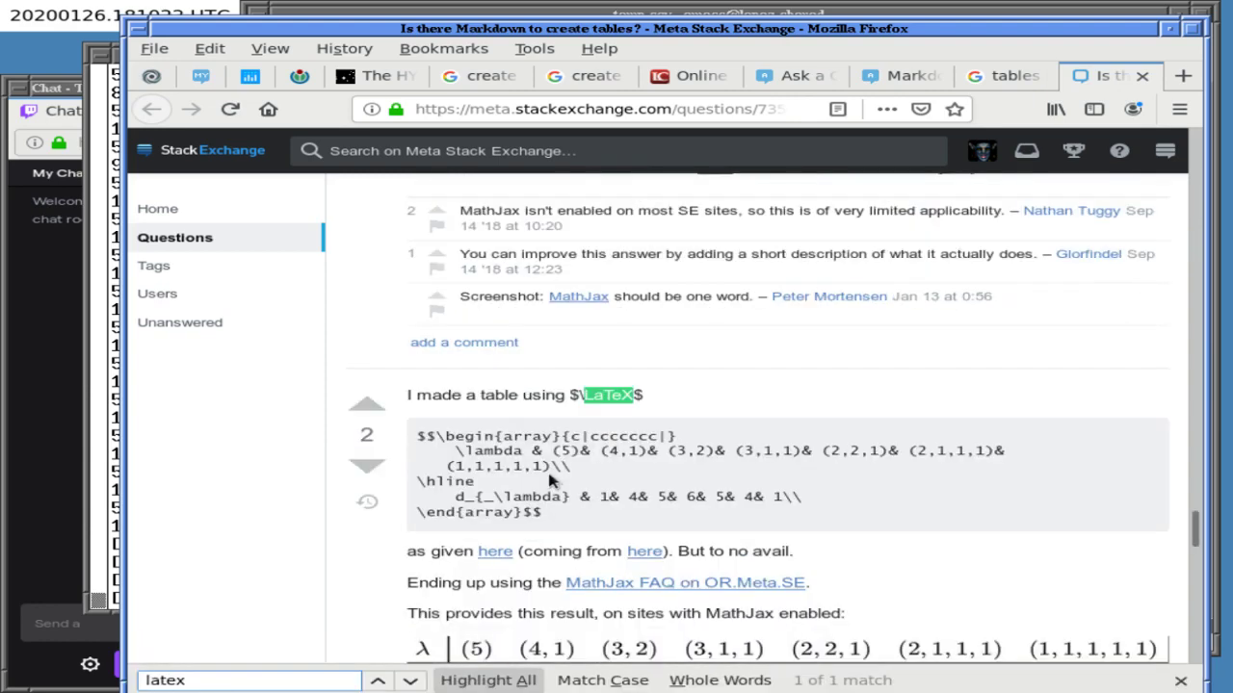
pyautogui.scroll(-4, 742, 451)
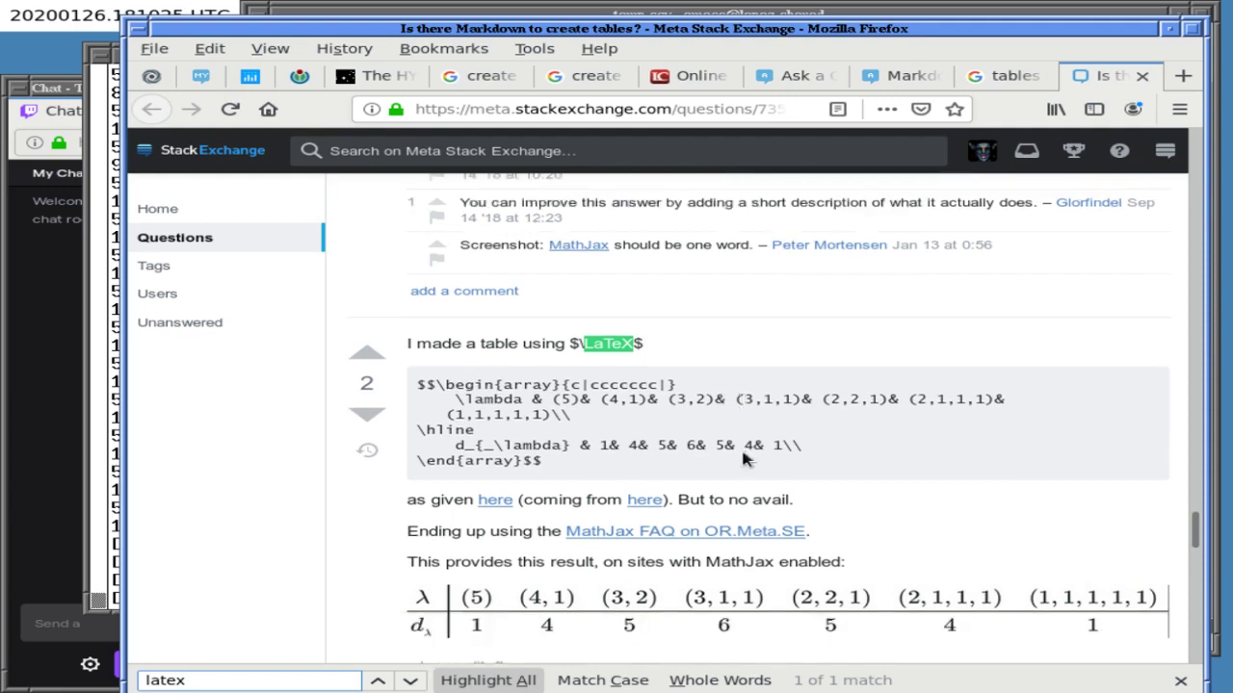
pyautogui.scroll(-3, 747, 457)
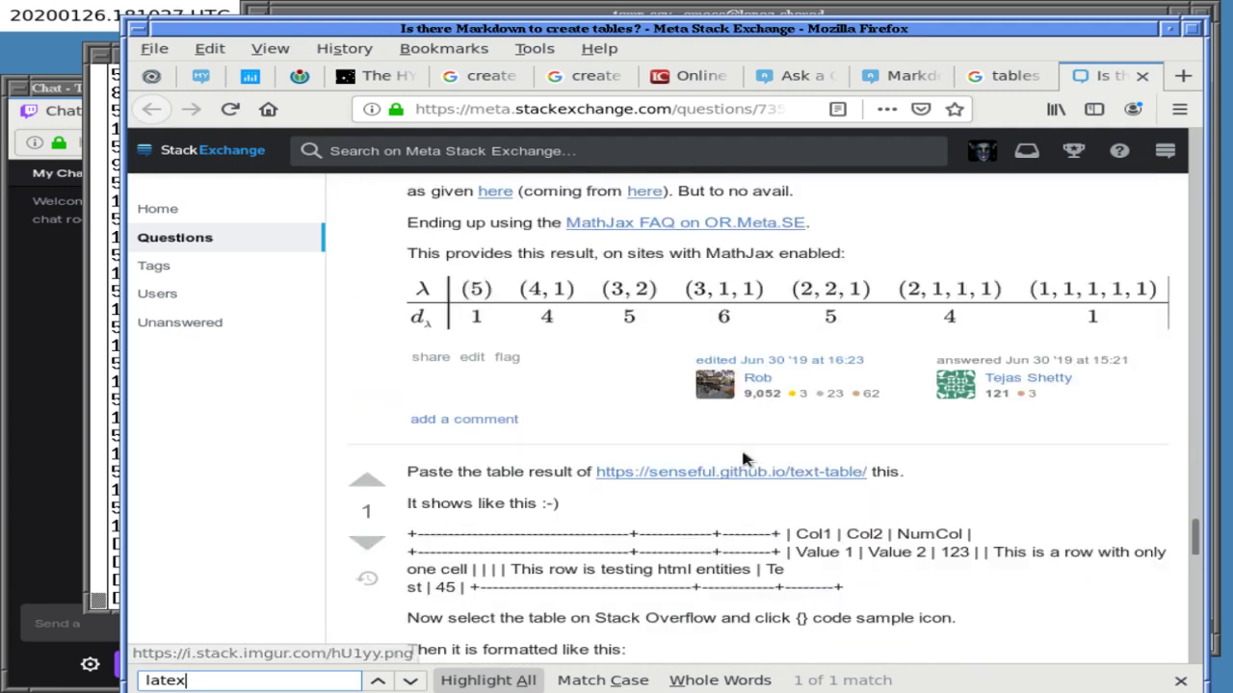
pyautogui.scroll(-5, 742, 459)
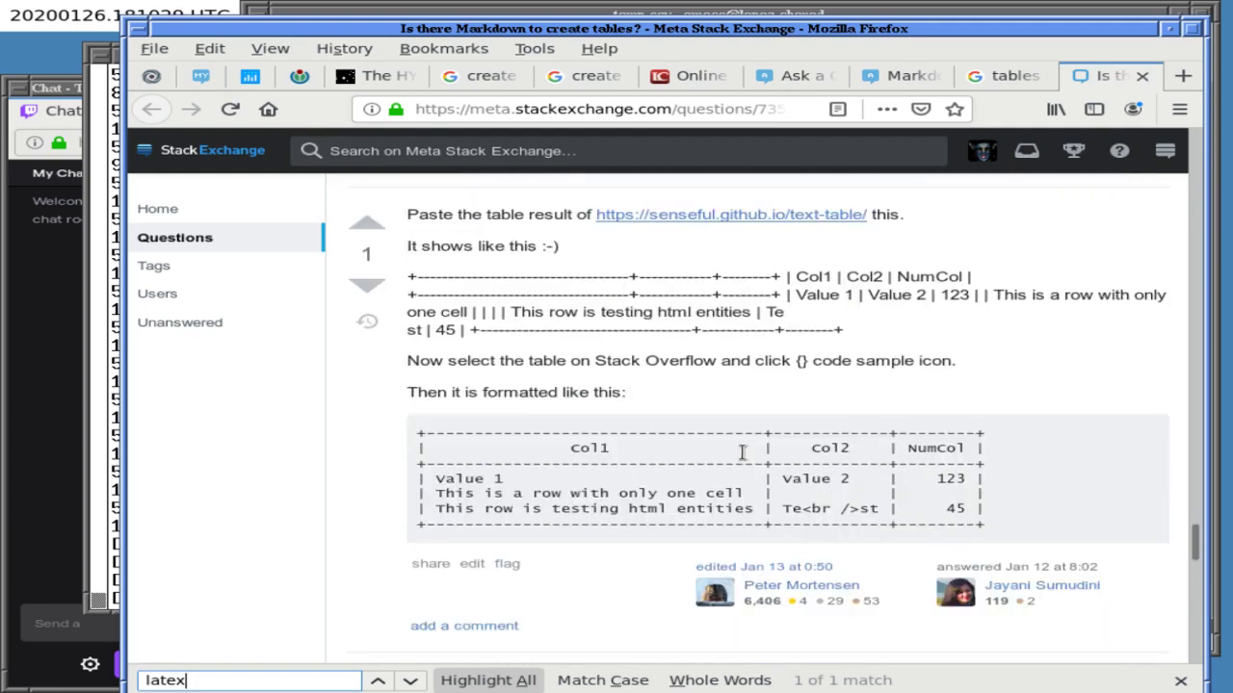
pyautogui.scroll(3, 742, 459)
pyautogui.scroll(7, 742, 459)
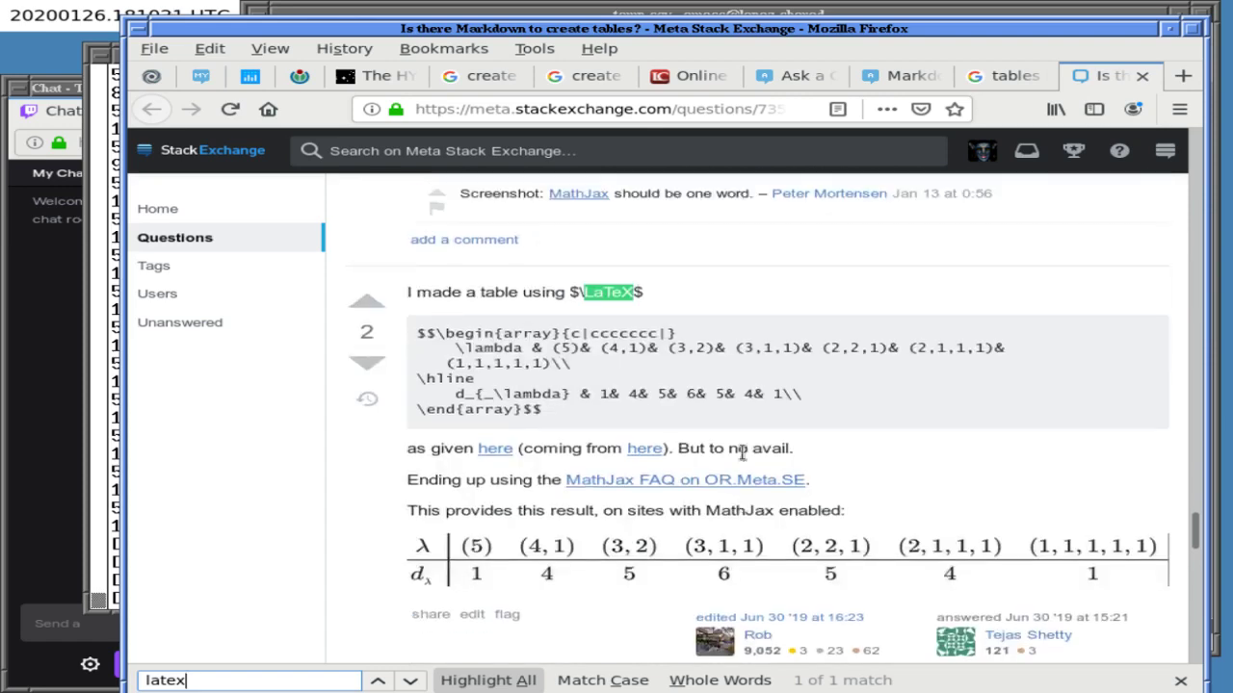
pyautogui.scroll(2, 741, 454)
pyautogui.scroll(1, 742, 452)
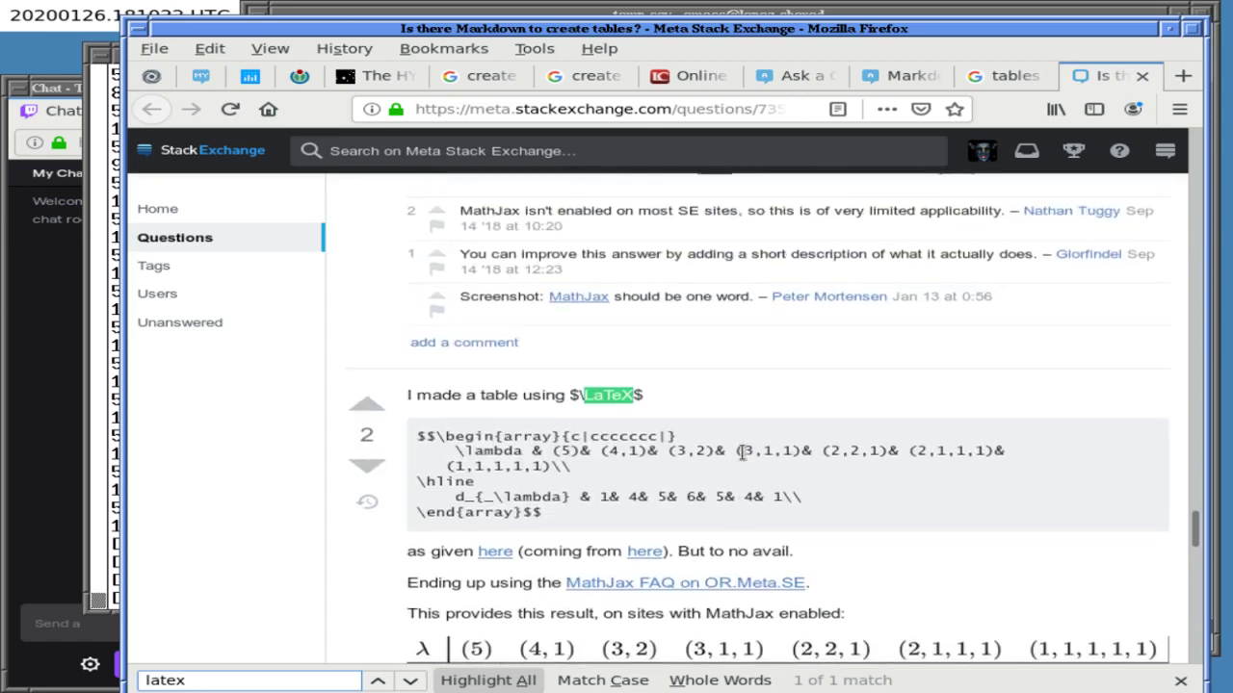
pyautogui.scroll(-10, 742, 452)
# - Clear the find bar and switch to the Markdown Editing Help tab
pyautogui.hotkey('ctrl', 'f')
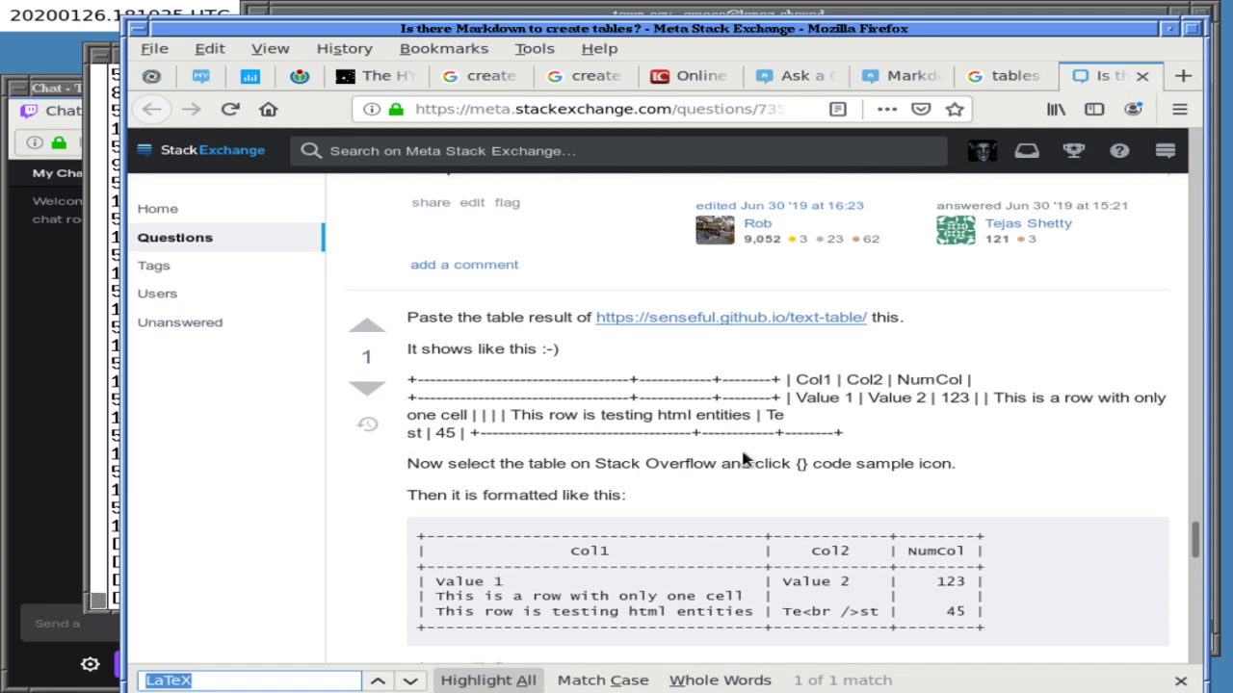
pyautogui.write('{\\la')
pyautogui.press('BackSpace')
pyautogui.press('BackSpace')
pyautogui.press('BackSpace')
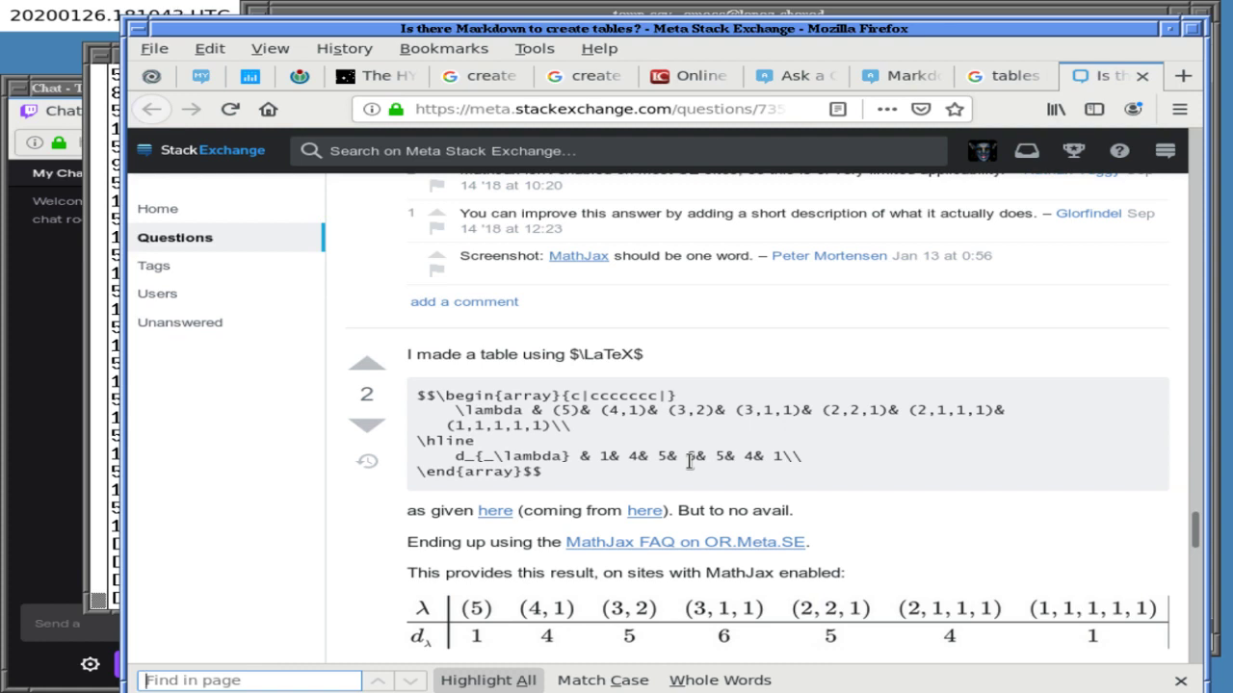
pyautogui.scroll(-1, 690, 462)
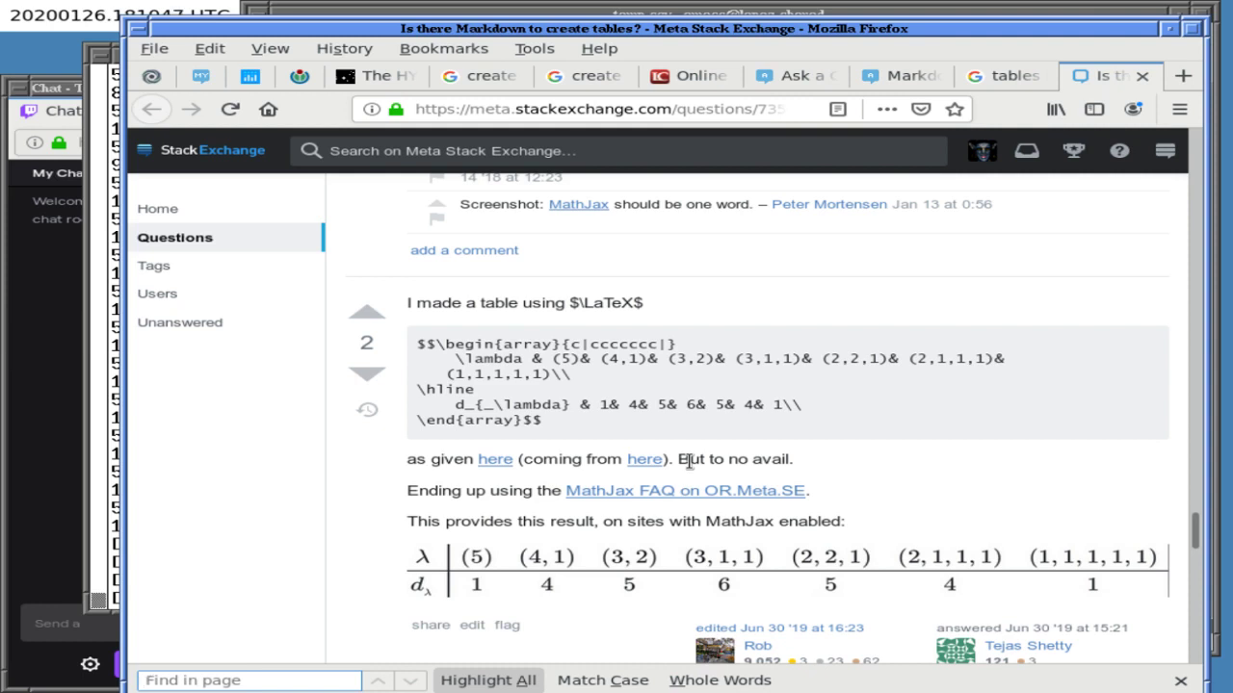
pyautogui.scroll(3, 689, 463)
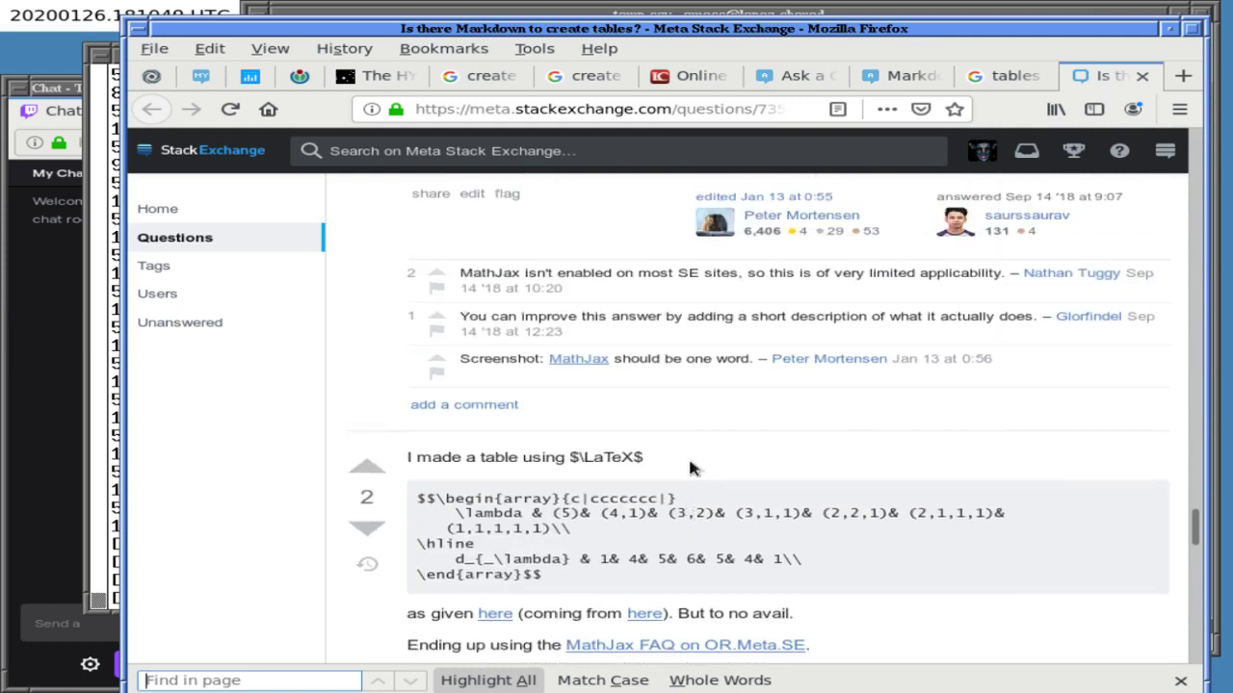
pyautogui.click(900, 77)
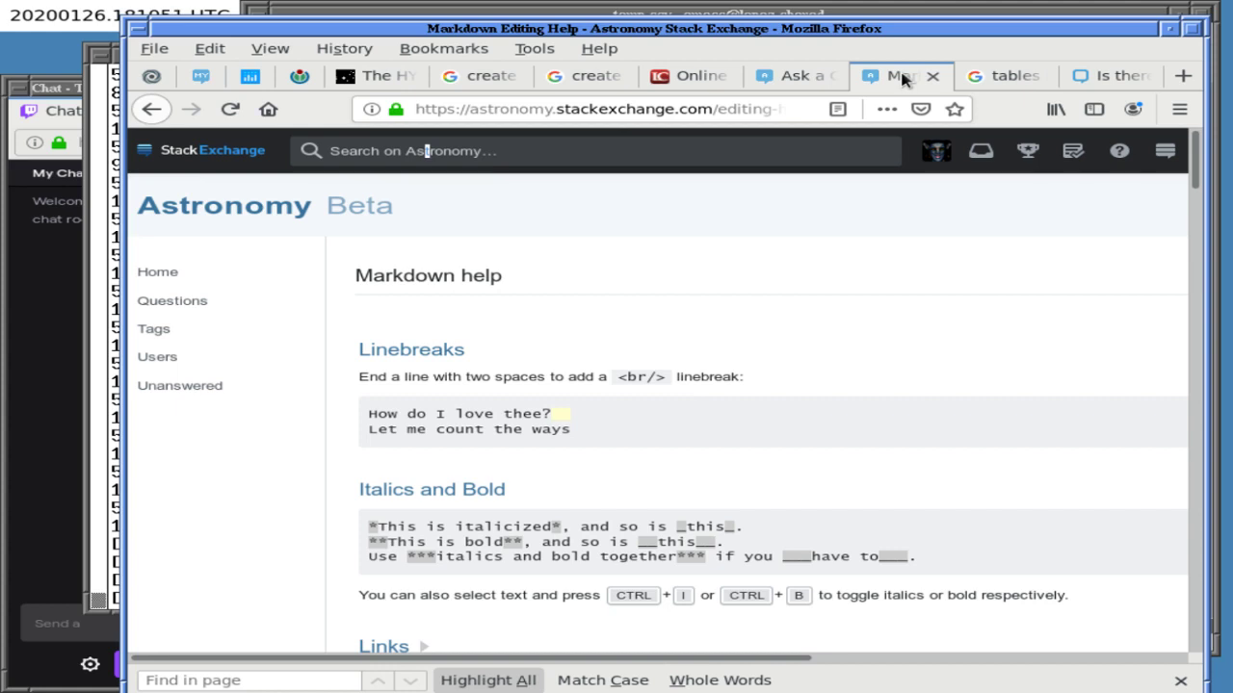
# - Clear all text from the Astronomy question body
pyautogui.click(795, 76)
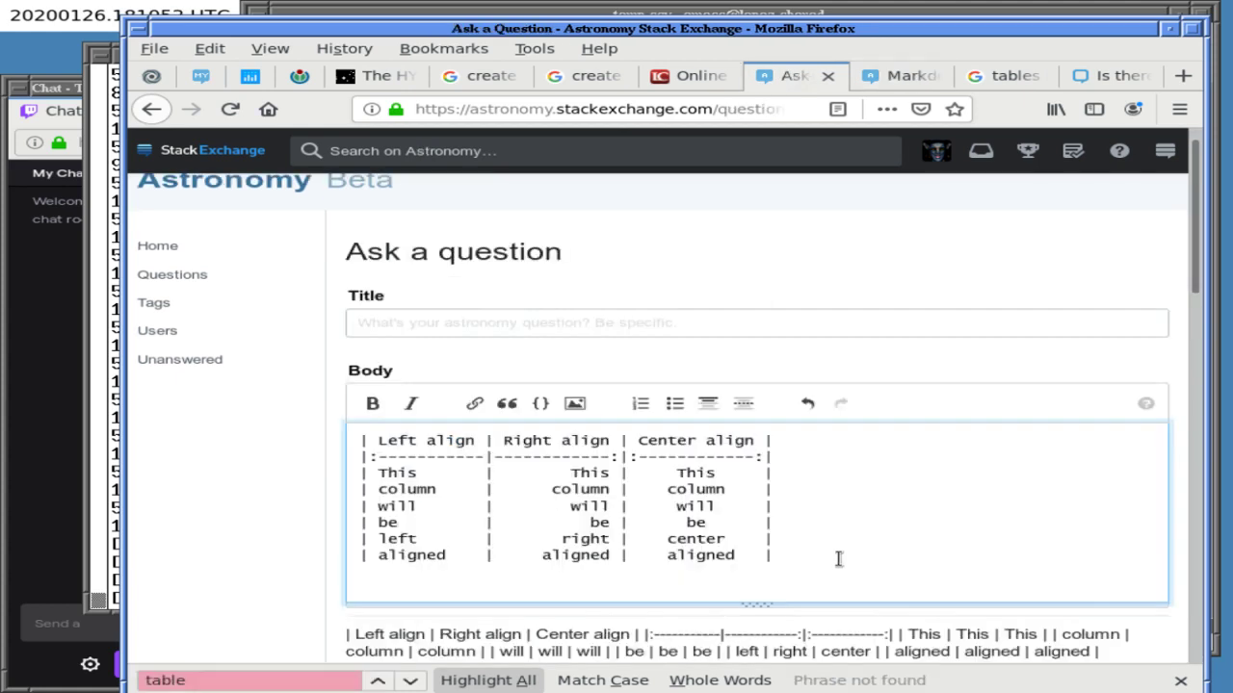
pyautogui.hotkey('ctrl', 'a')
pyautogui.press('BackSpace')
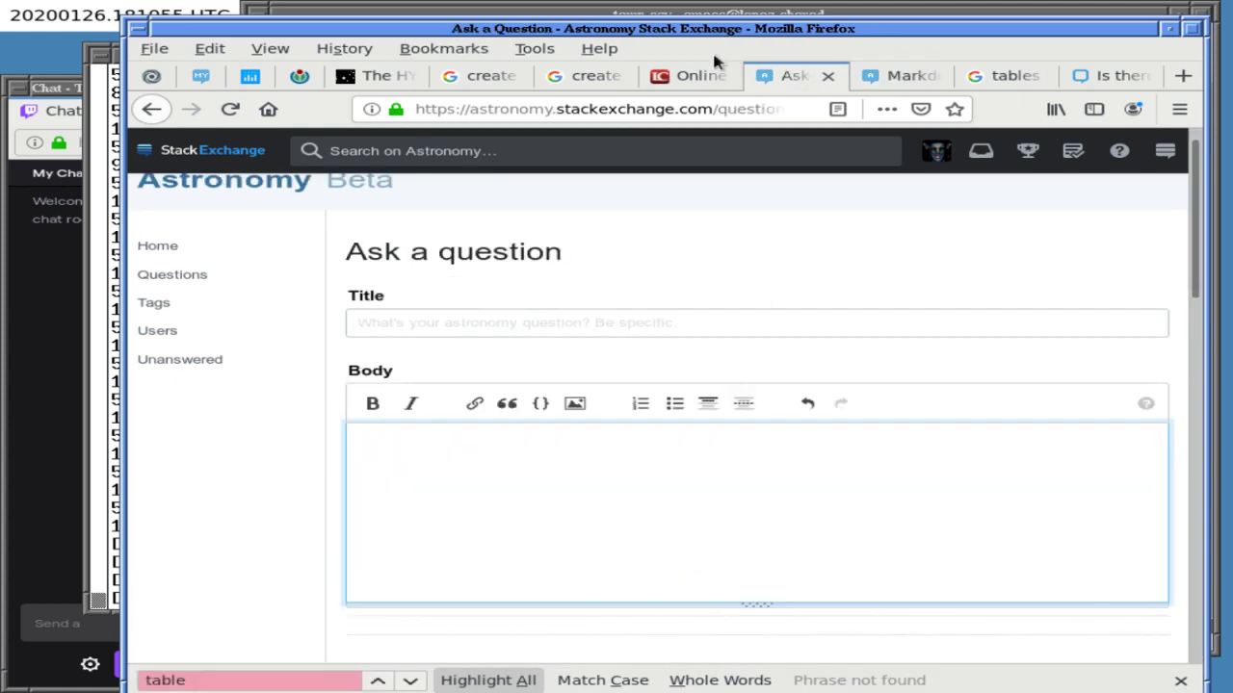
# - Open Tables Generator from the Google results and copy the Io eclipse table's generated LaTeX code
pyautogui.click(701, 77)
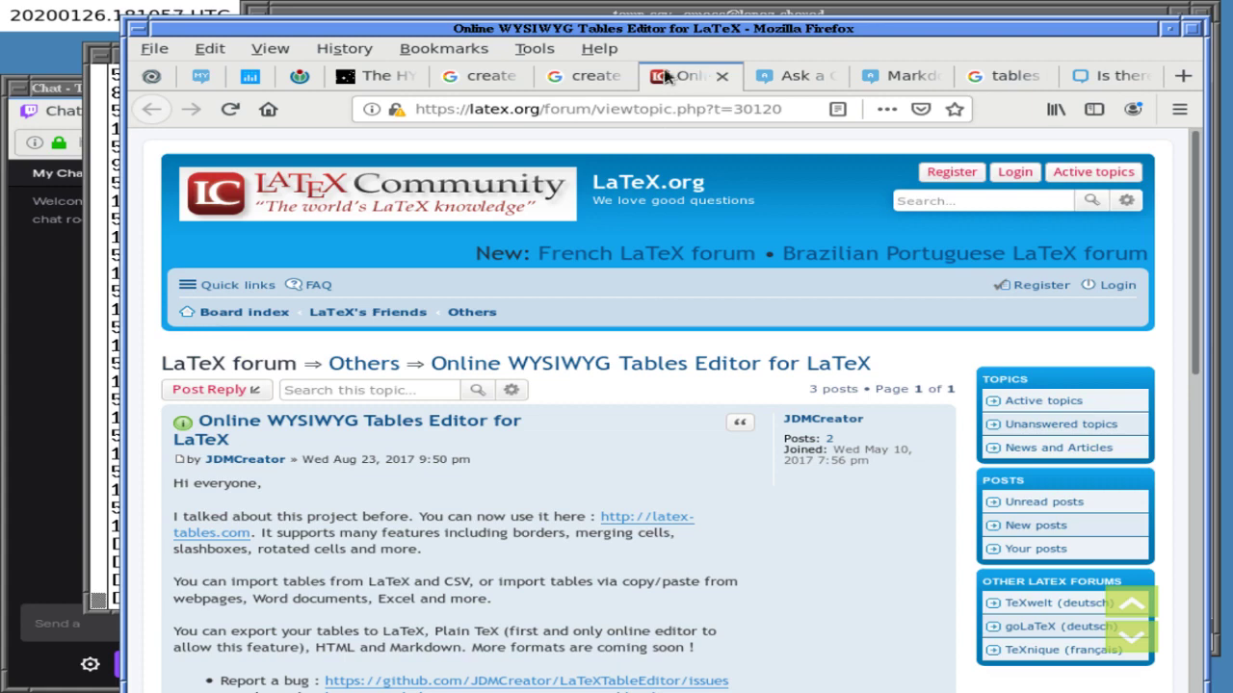
pyautogui.click(482, 77)
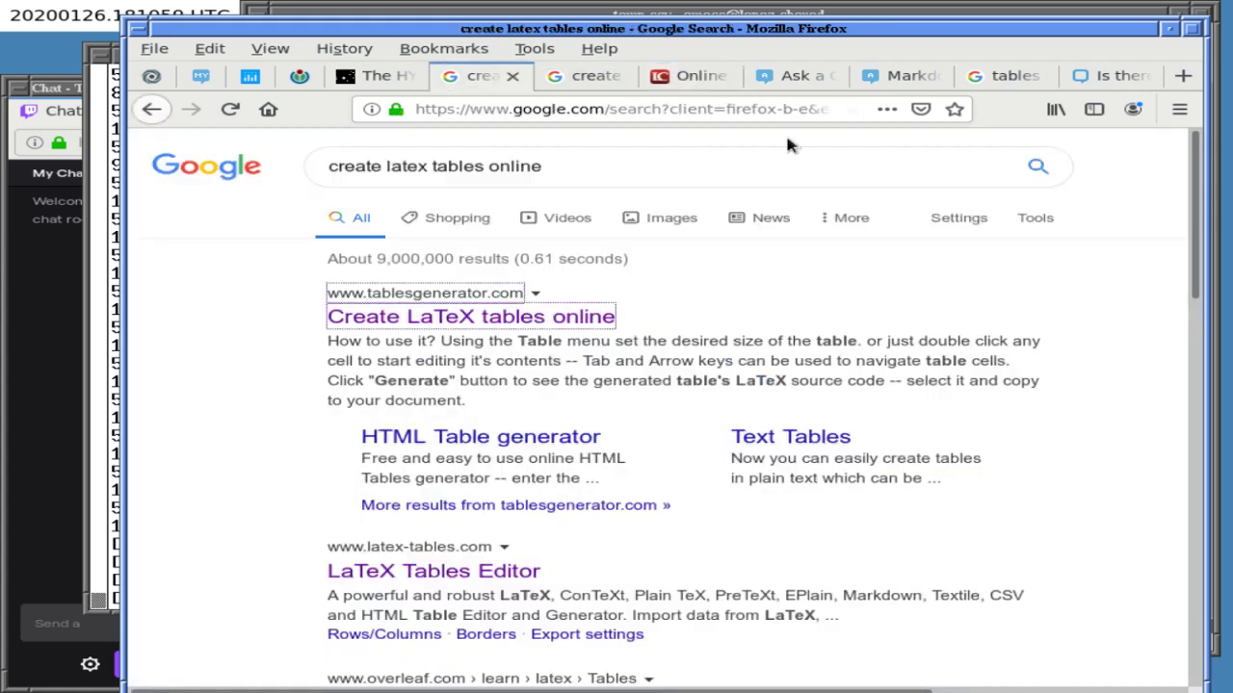
pyautogui.click(536, 319)
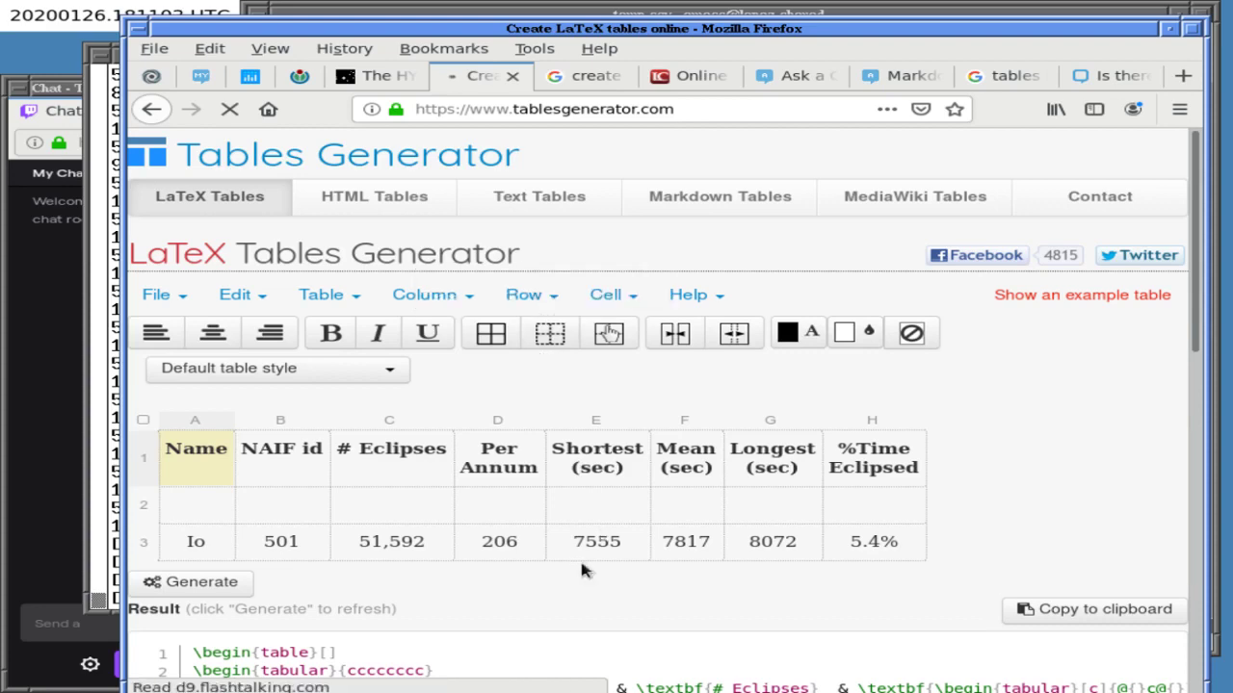
pyautogui.scroll(-5, 580, 571)
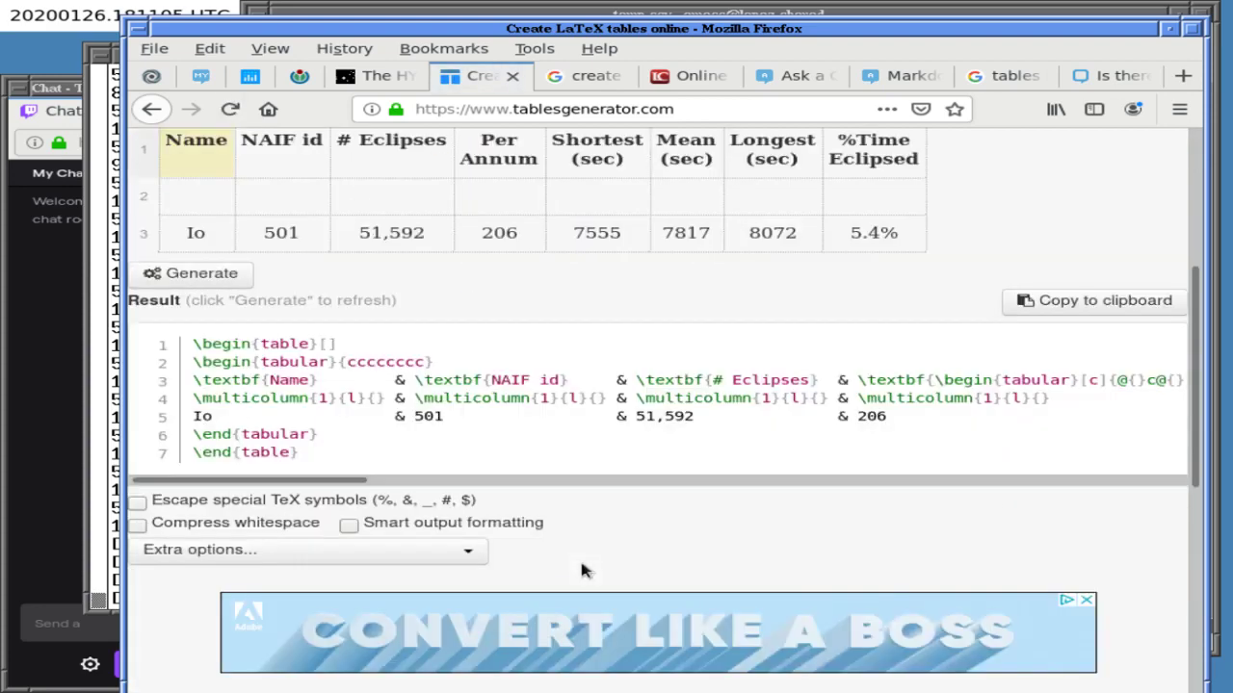
pyautogui.moveTo(189, 343); pyautogui.dragTo(454, 468)
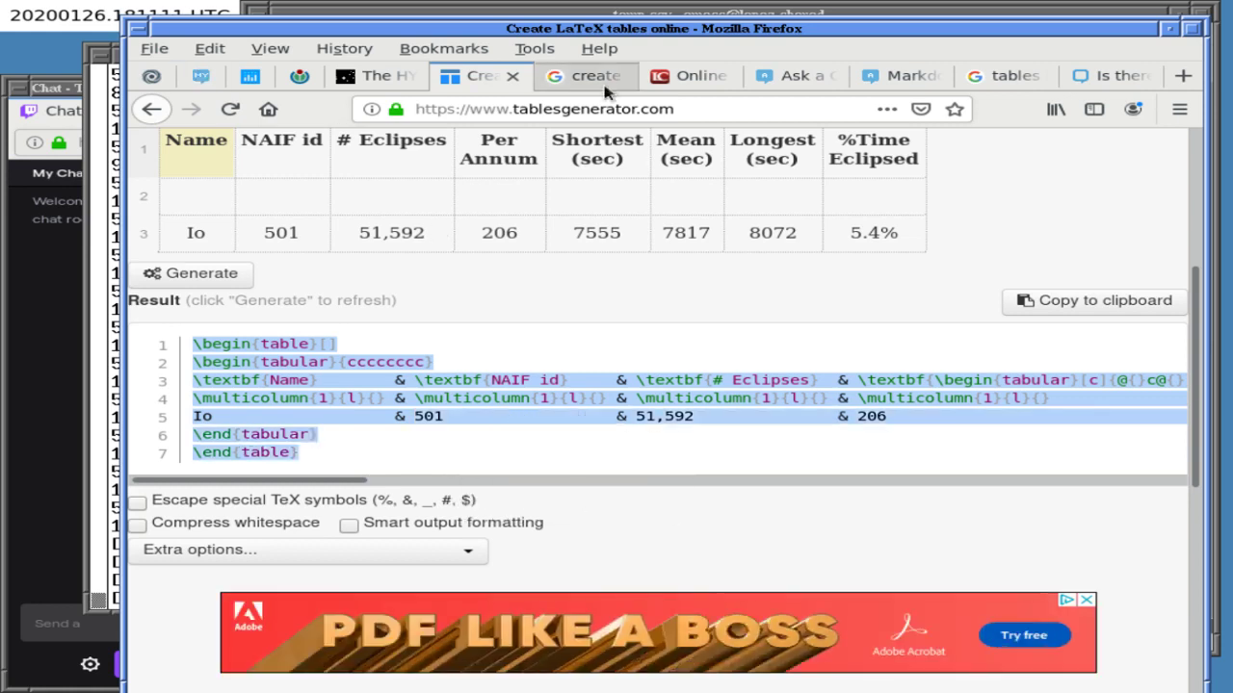
pyautogui.click(836, 81)
# - Paste the Io table code into the body, enclosed by $$ lines at start and end
pyautogui.hotkey('ctrl', 'v')
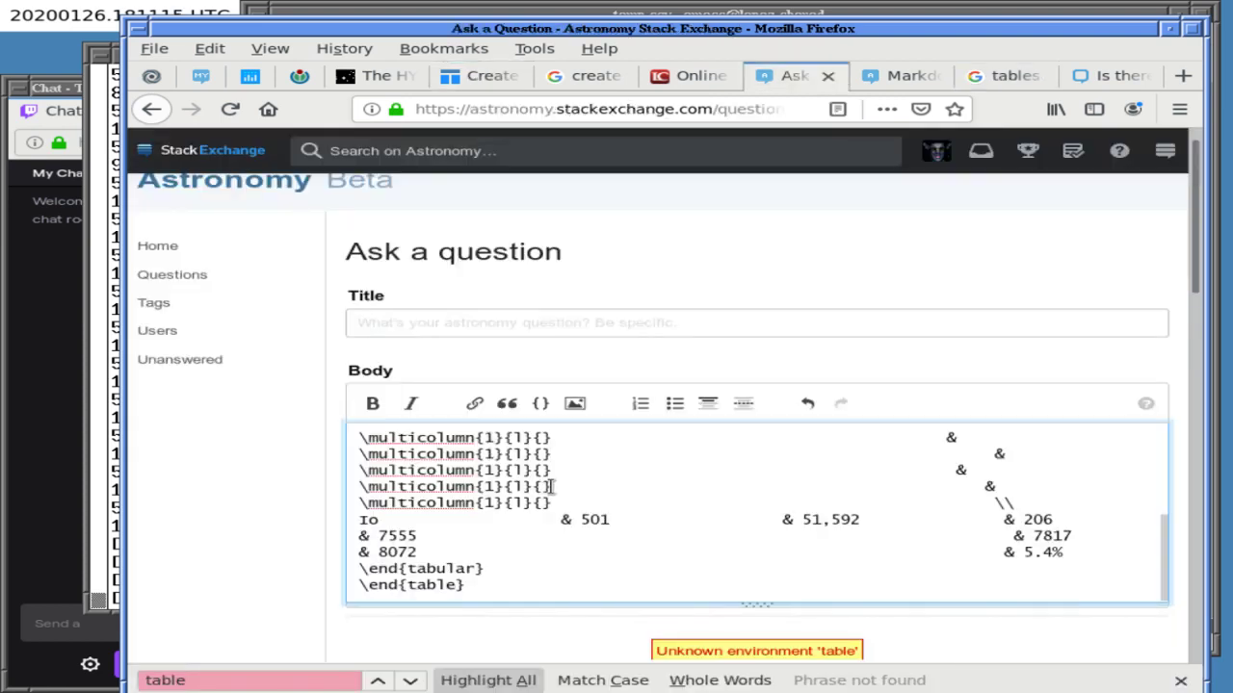
pyautogui.press('Return')
pyautogui.write('$$')
pyautogui.scroll(8, 550, 486)
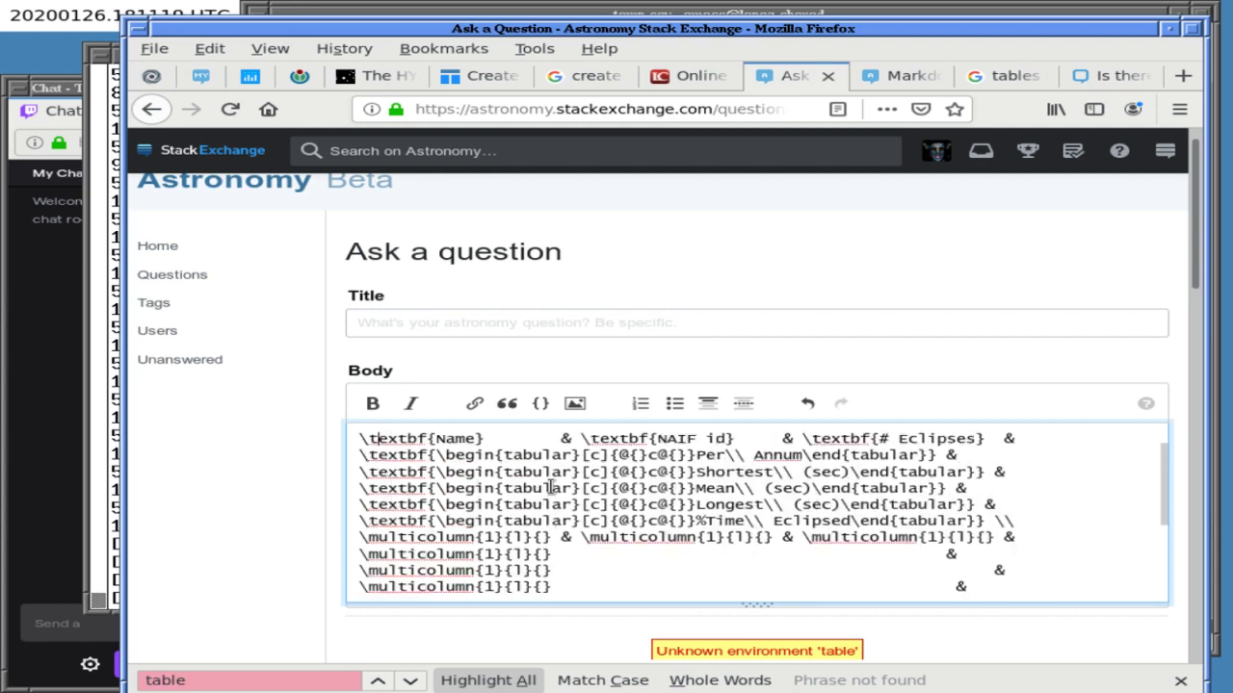
pyautogui.hotkey('ctrl', 'Home')
pyautogui.write('$$')
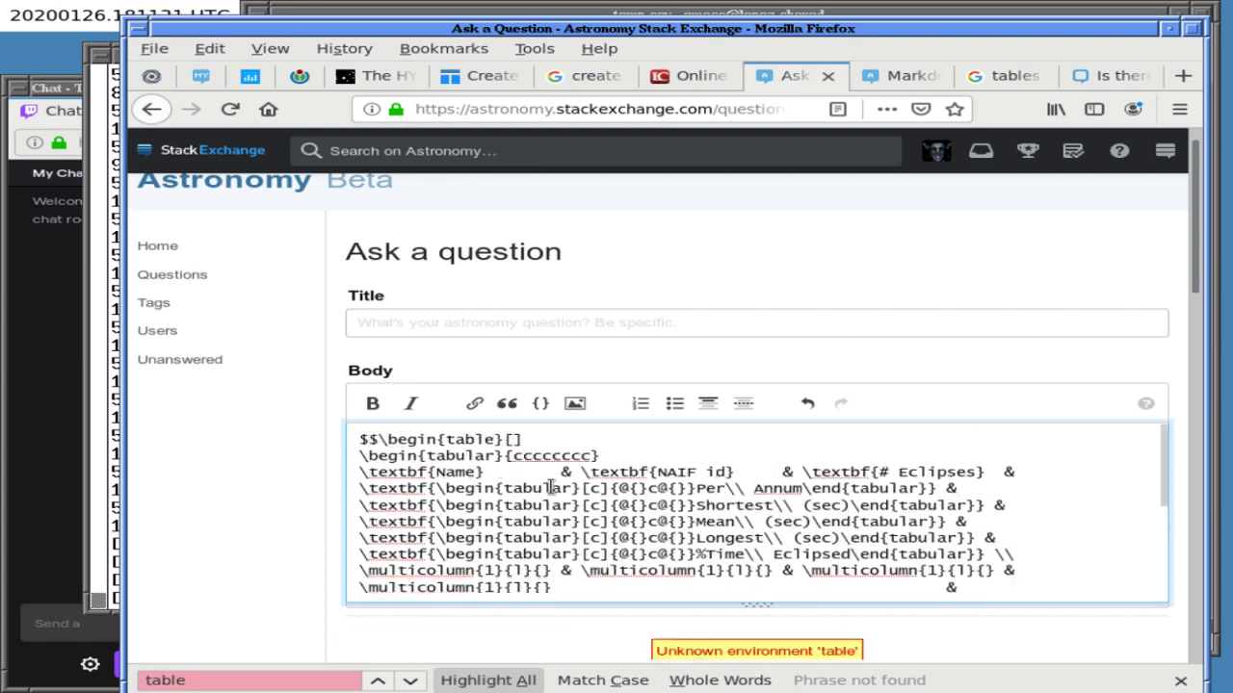
pyautogui.scroll(-3, 1148, 283)
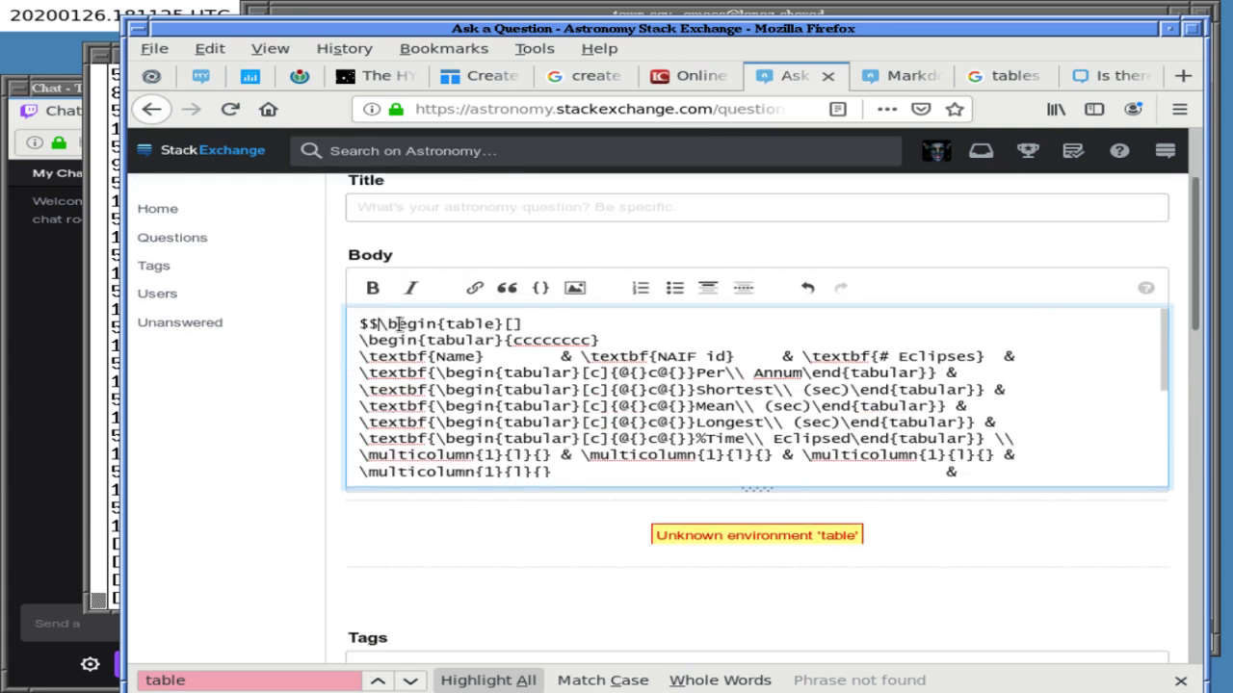
pyautogui.press('Return')
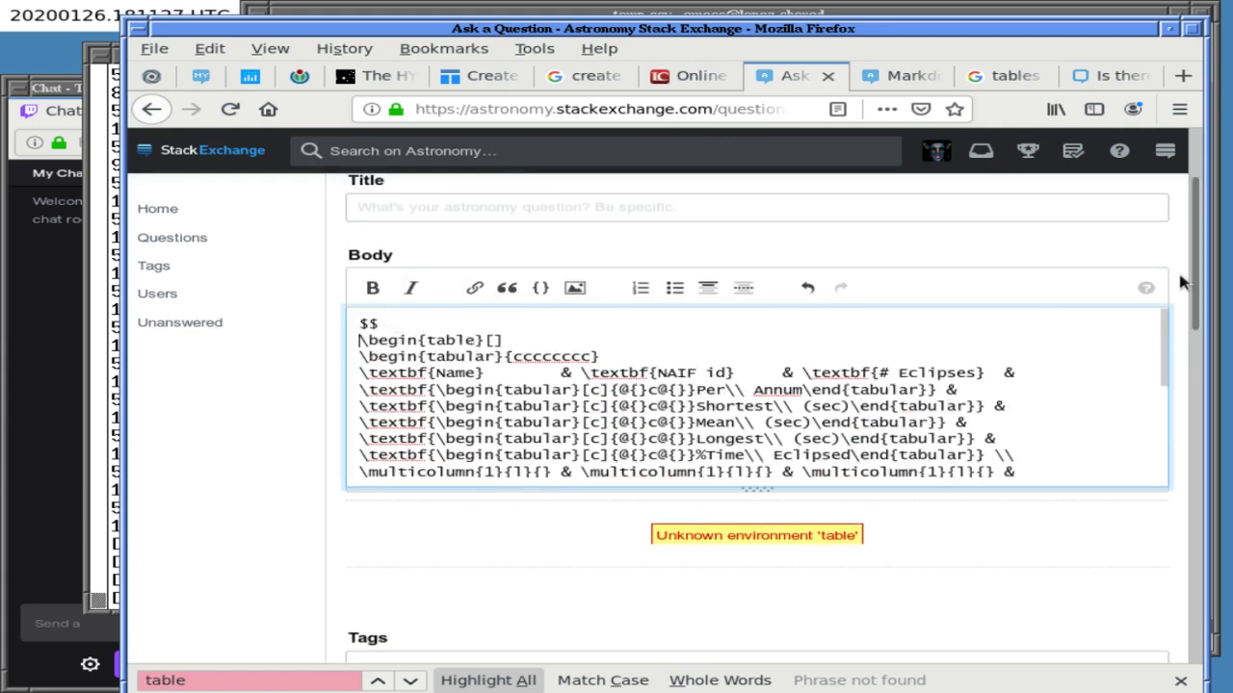
# - Delete the \begin{table}/\begin{tabular} and \end{tabular}/\end{table} wrapper lines from the code
pyautogui.moveTo(1188, 284); pyautogui.dragTo(1153, 283)
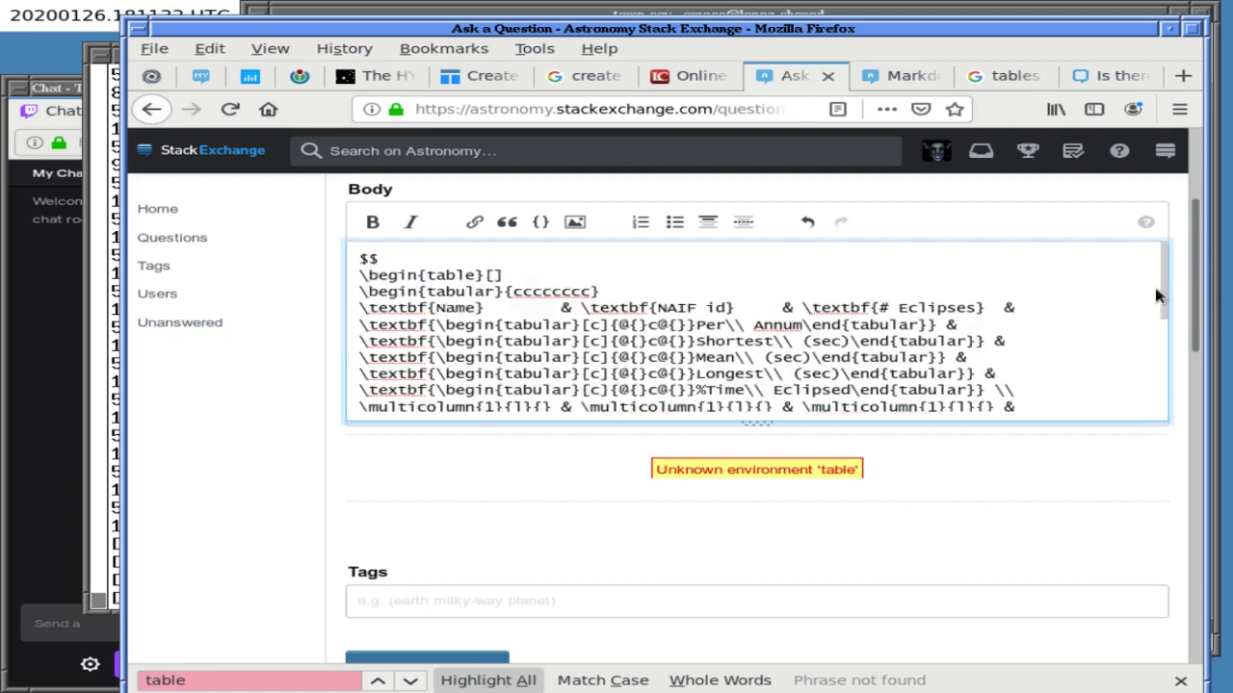
pyautogui.click(465, 255)
pyautogui.hotkey('shift', 'Down')
pyautogui.hotkey('shift', 'Down')
pyautogui.hotkey('shift', 'End')
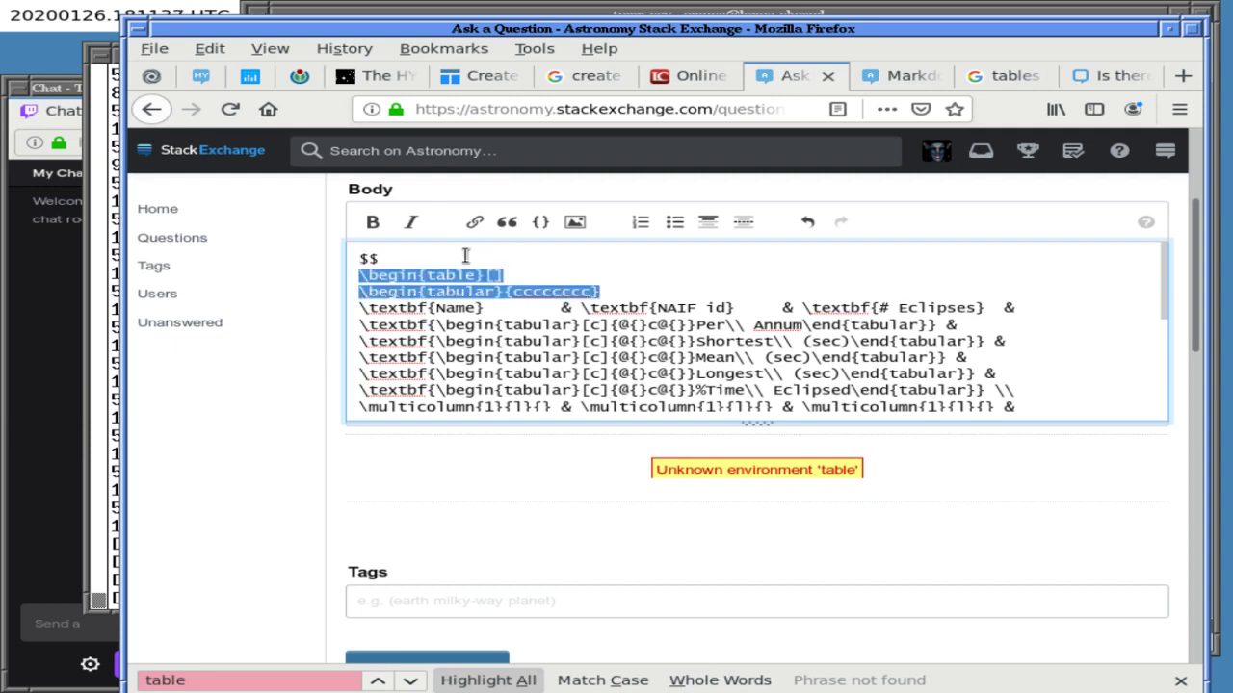
pyautogui.press('BackSpace')
pyautogui.hotkey('ctrl', 'End')
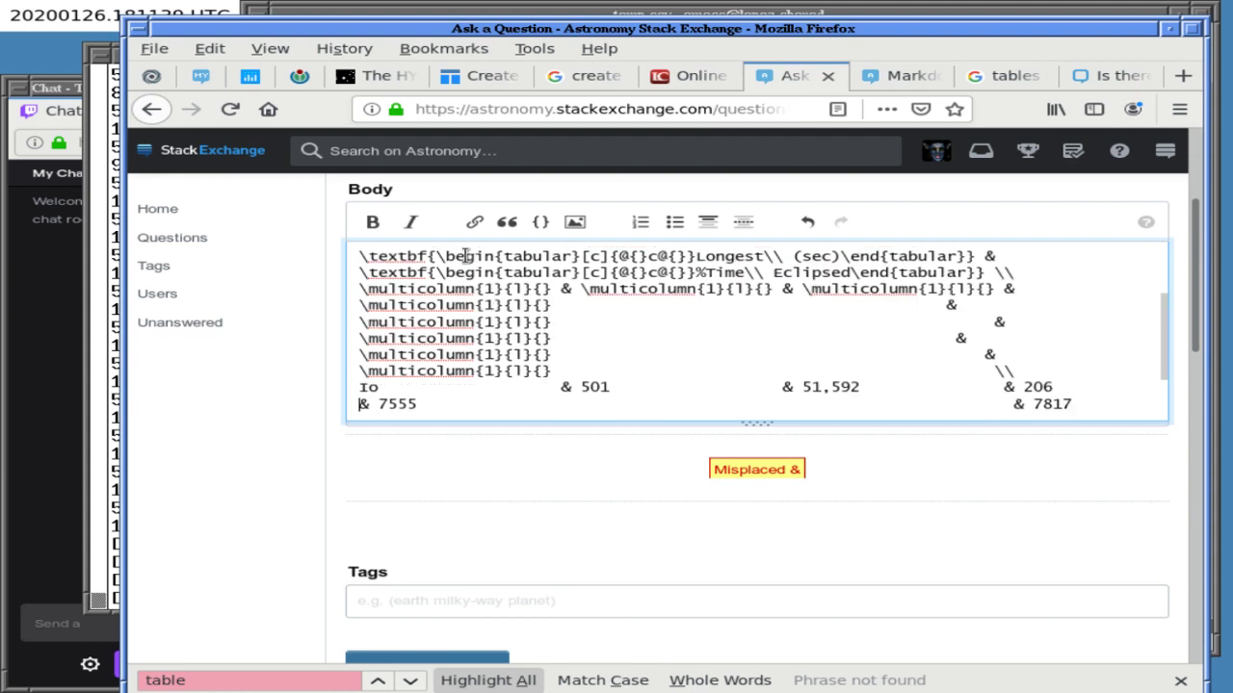
pyautogui.press('Up')
pyautogui.press('Up')
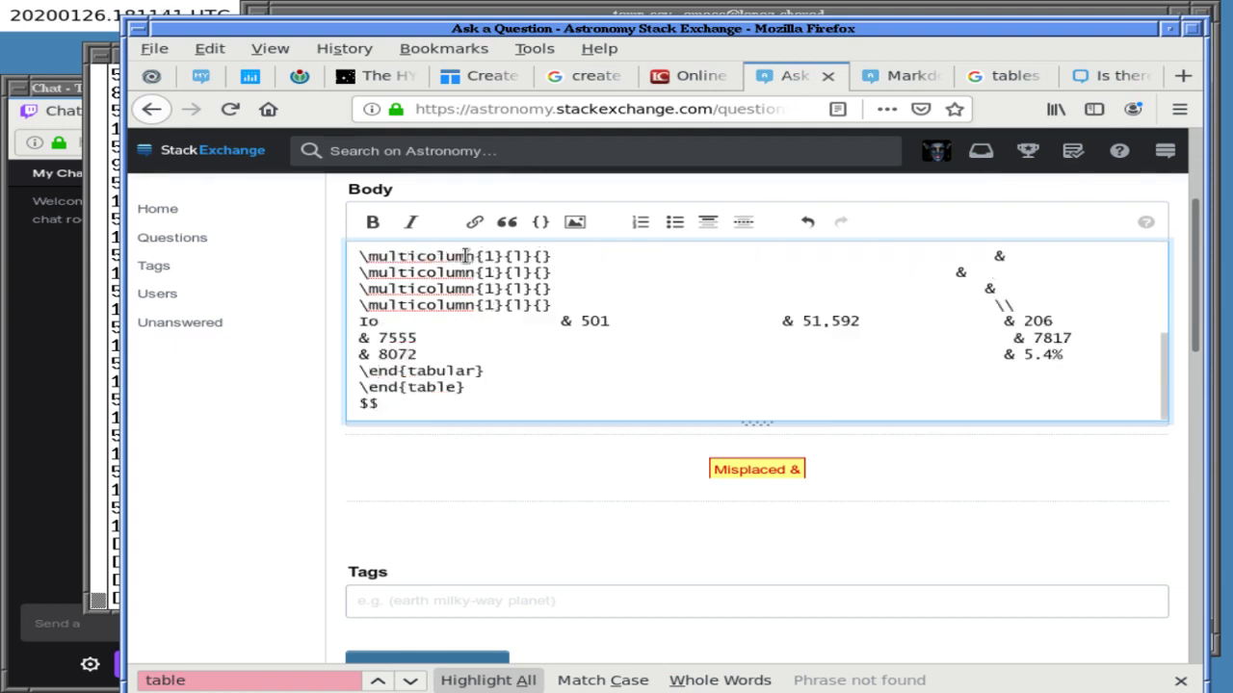
pyautogui.press('Home')
pyautogui.hotkey('shift', 'Down')
pyautogui.hotkey('shift', 'End')
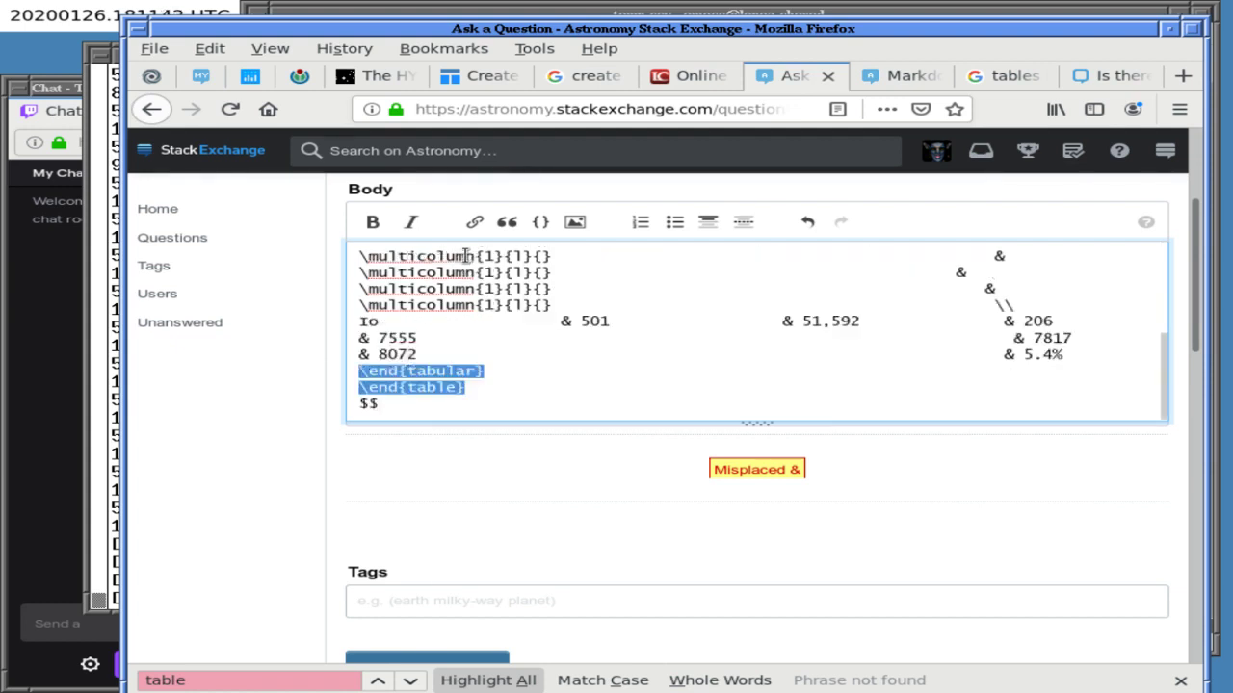
pyautogui.hotkey('ctrl', 'x')
pyautogui.hotkey('ctrl', 'Home')
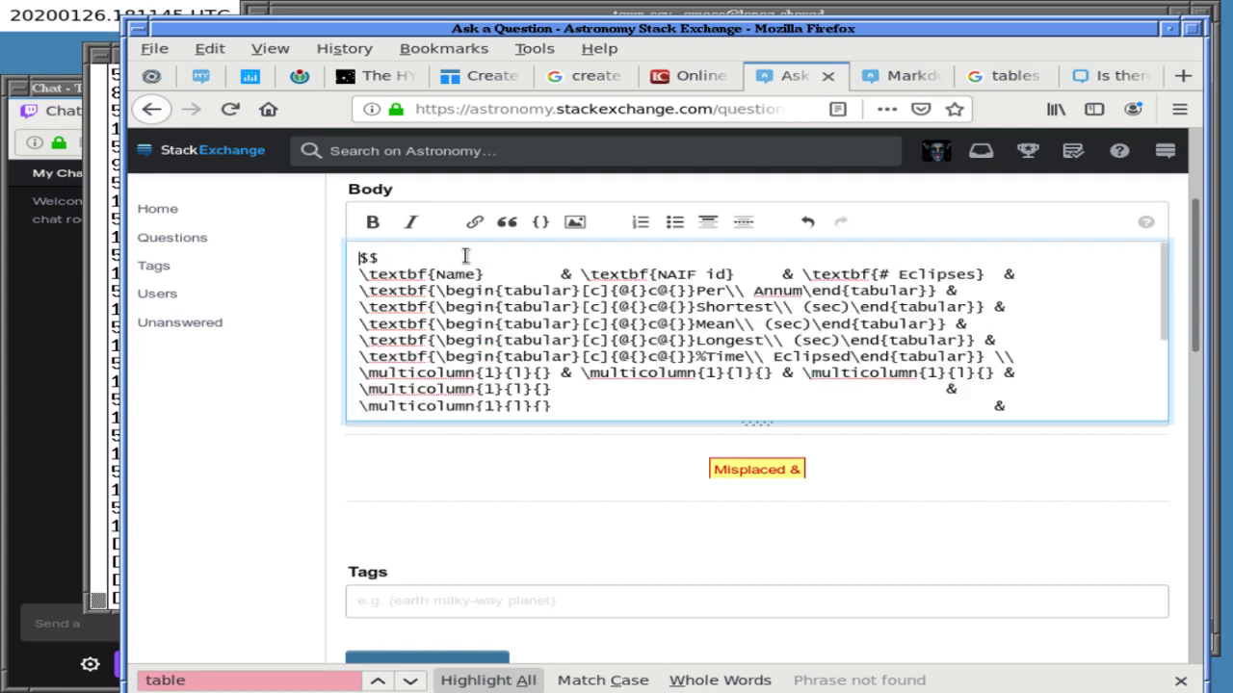
pyautogui.press('Down')
pyautogui.click(1107, 75)
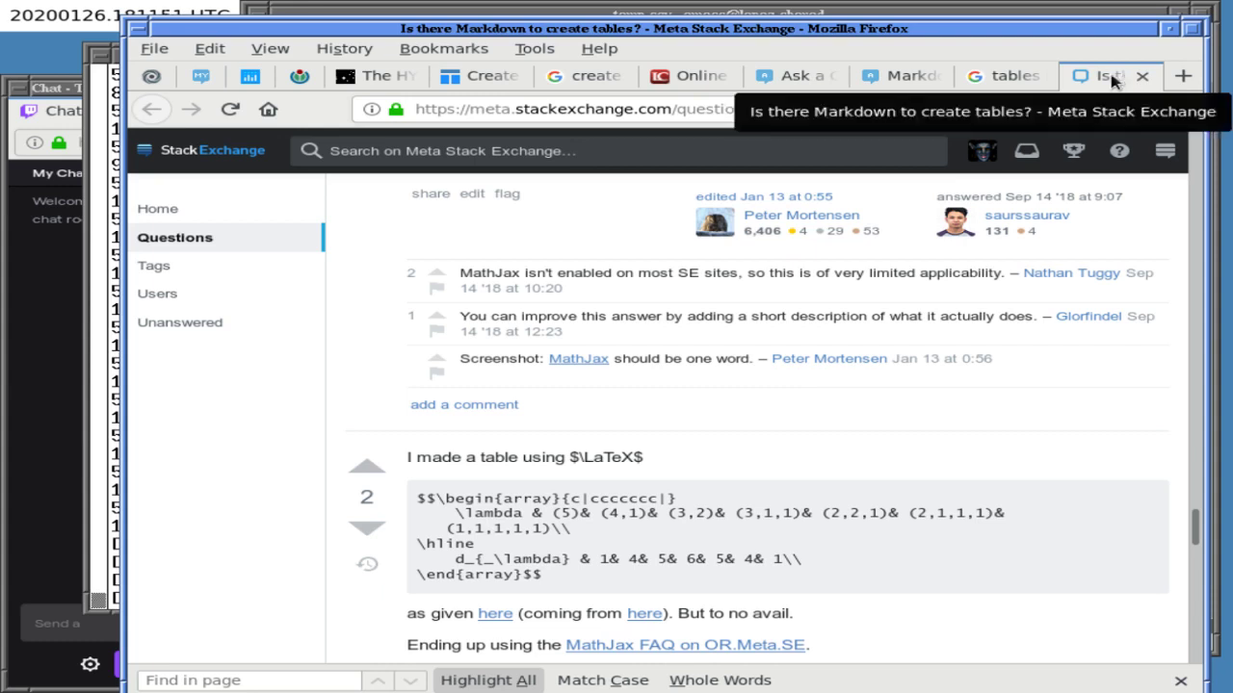
# - Copy the answer's \begin{array}{c|ccccccc|} line and paste it below the opening $$
pyautogui.tripleClick(557, 498)
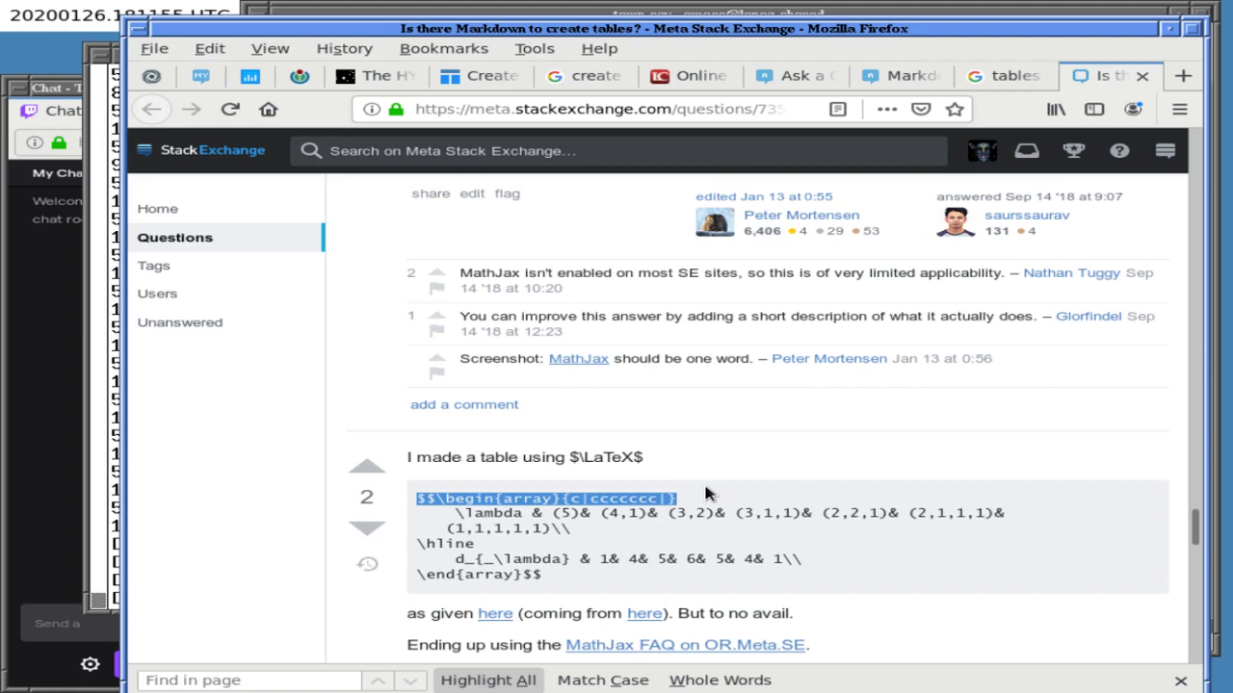
pyautogui.click(895, 77)
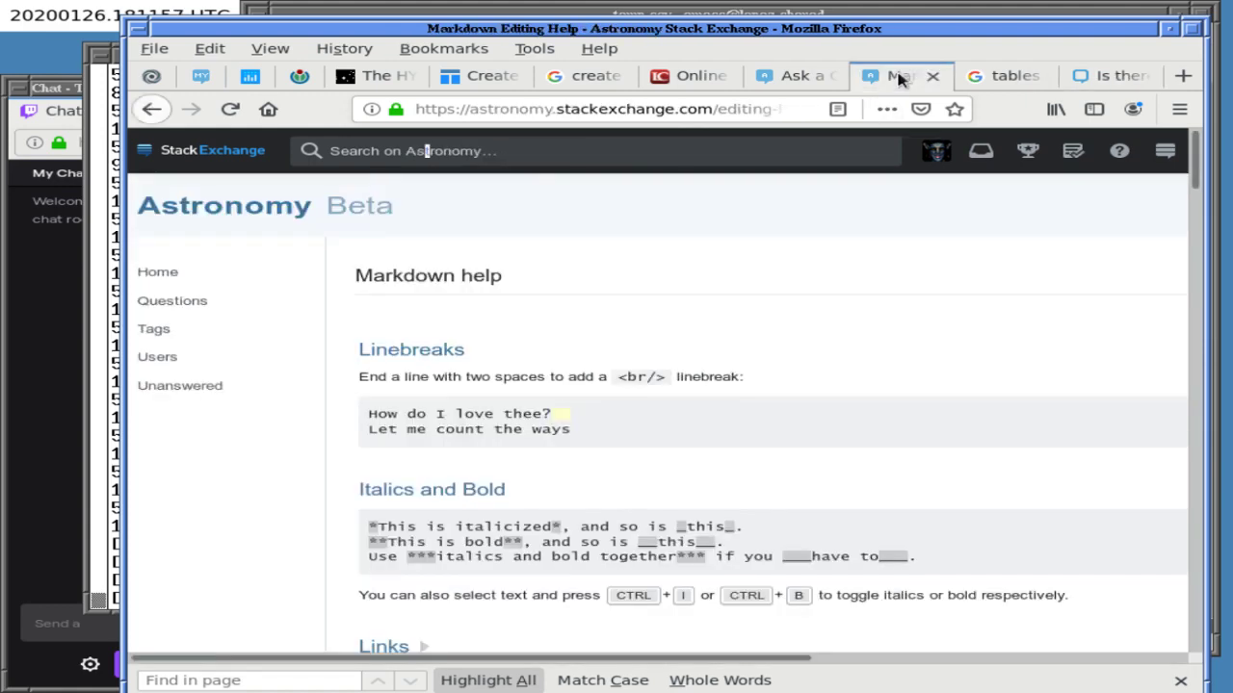
pyautogui.click(788, 76)
pyautogui.click(419, 255)
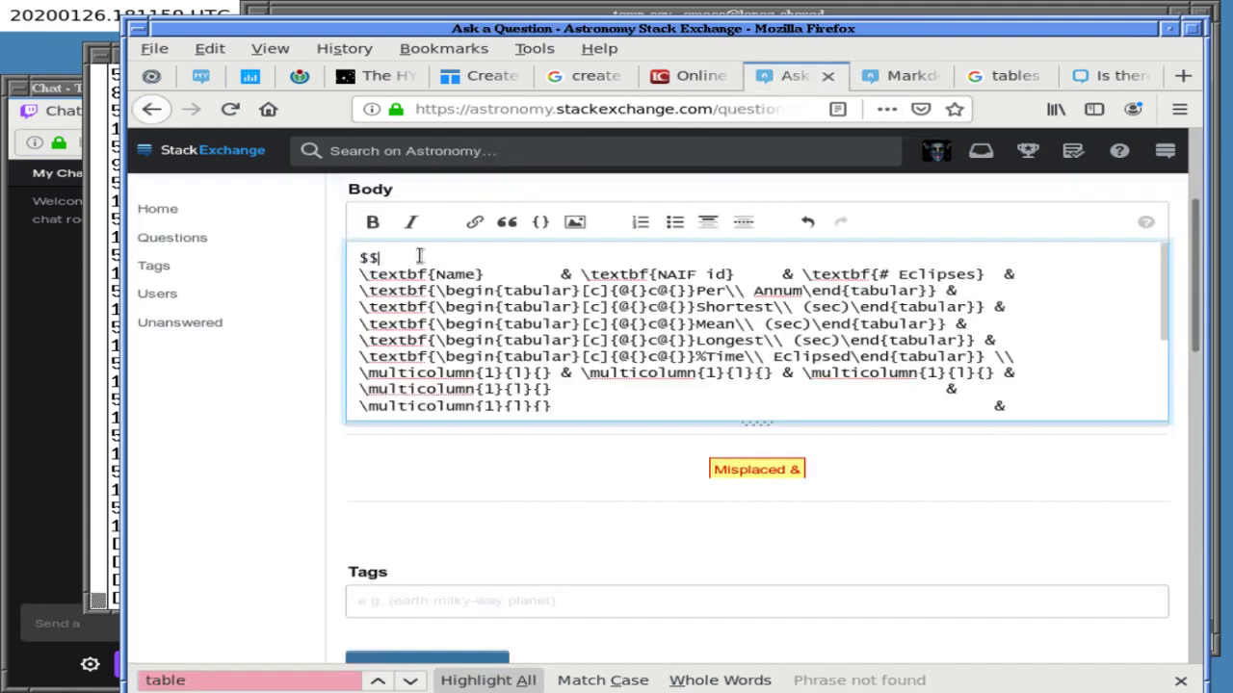
pyautogui.press('Return')
pyautogui.hotkey('ctrl', 'v')
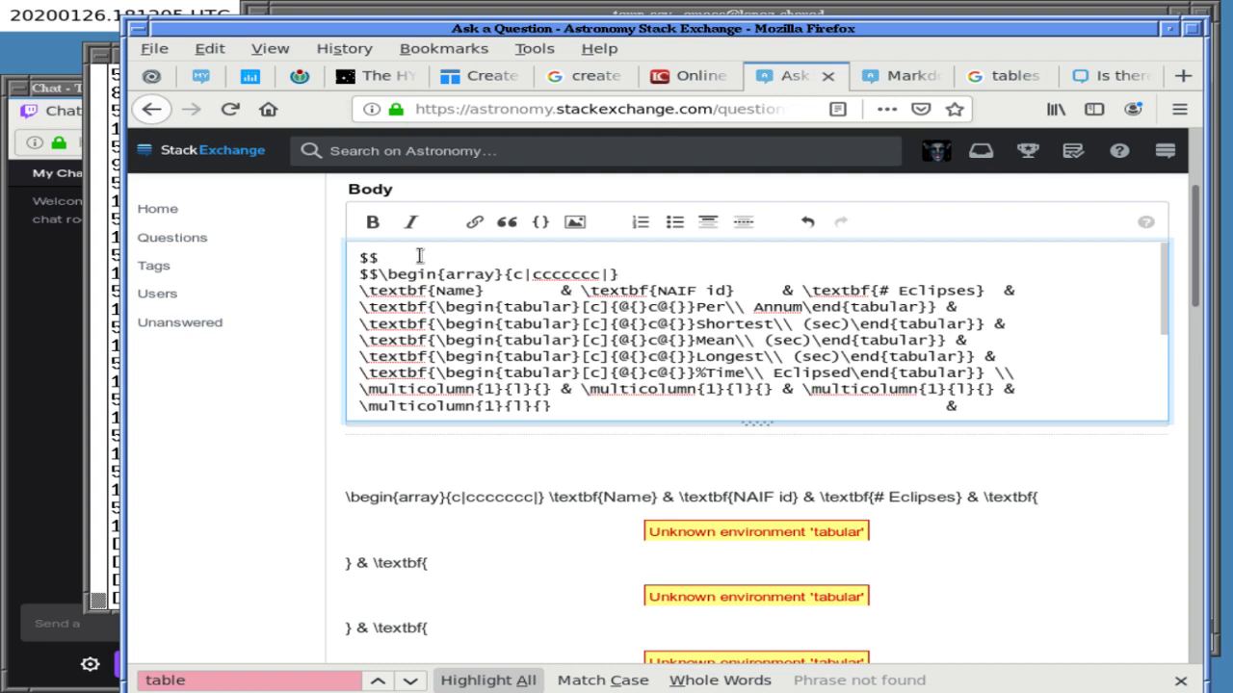
# - Go to the body's final $$ line, then copy the answer's \end{array}$$ line
pyautogui.hotkey('ctrl', 'End')
pyautogui.press('Home')
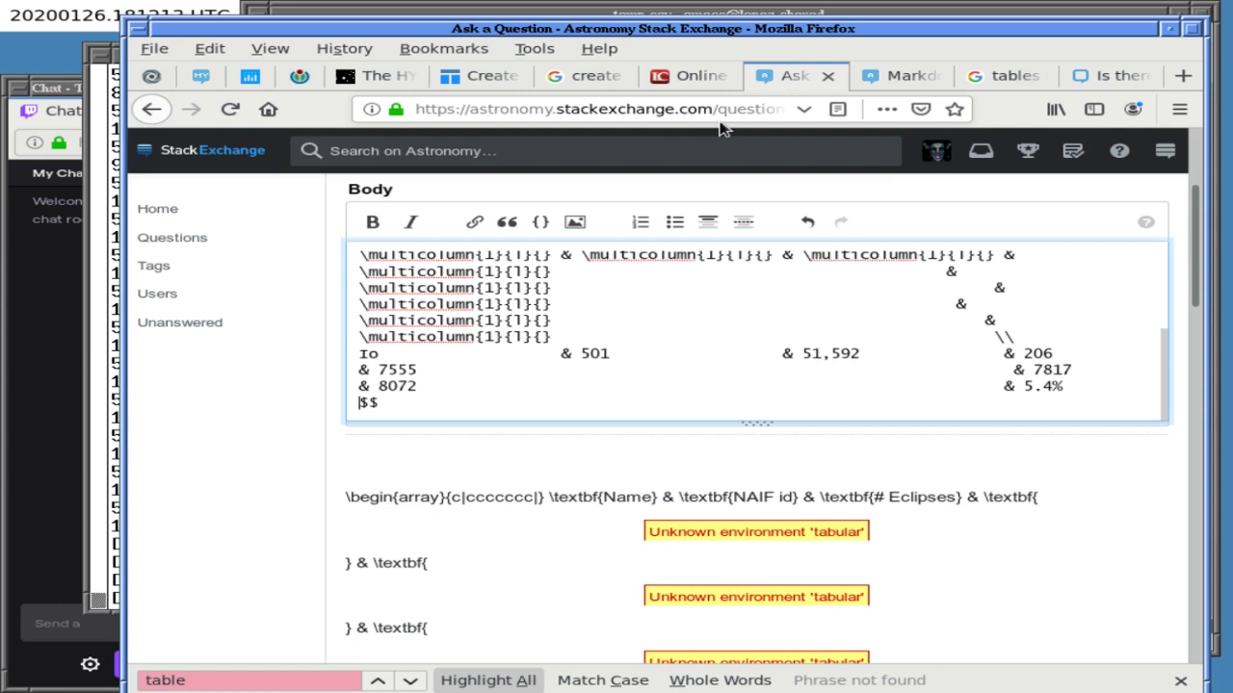
pyautogui.click(910, 75)
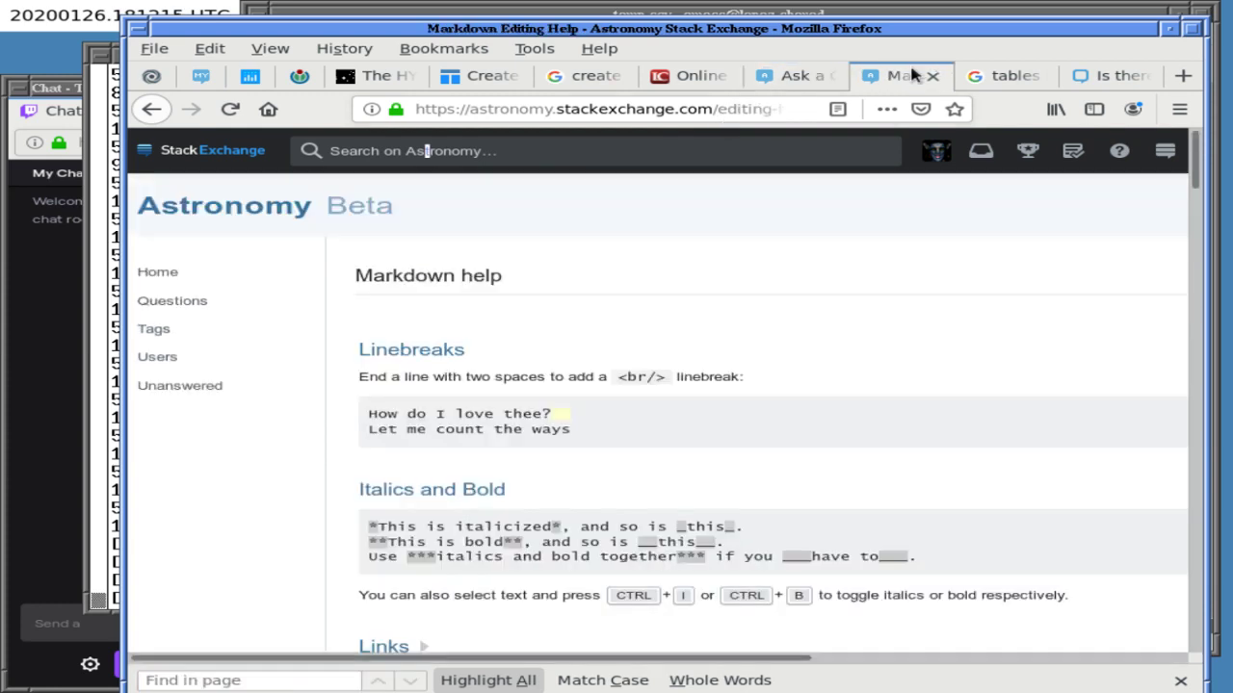
pyautogui.click(1107, 75)
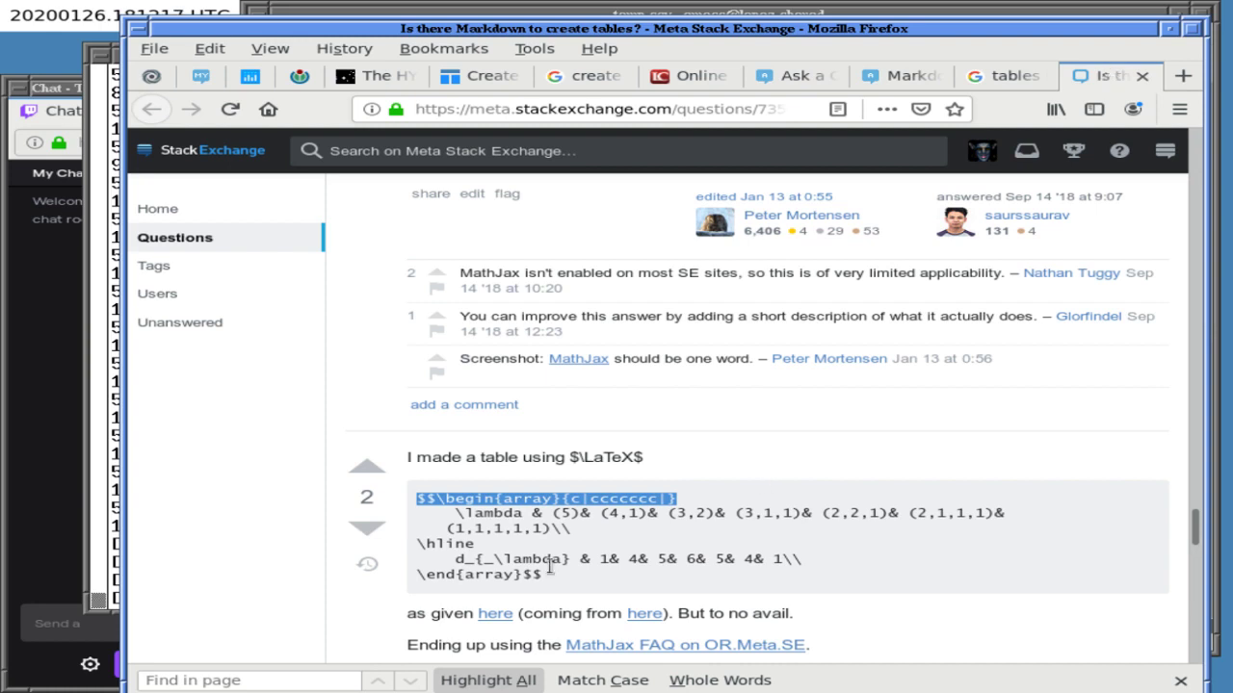
pyautogui.tripleClick(513, 575)
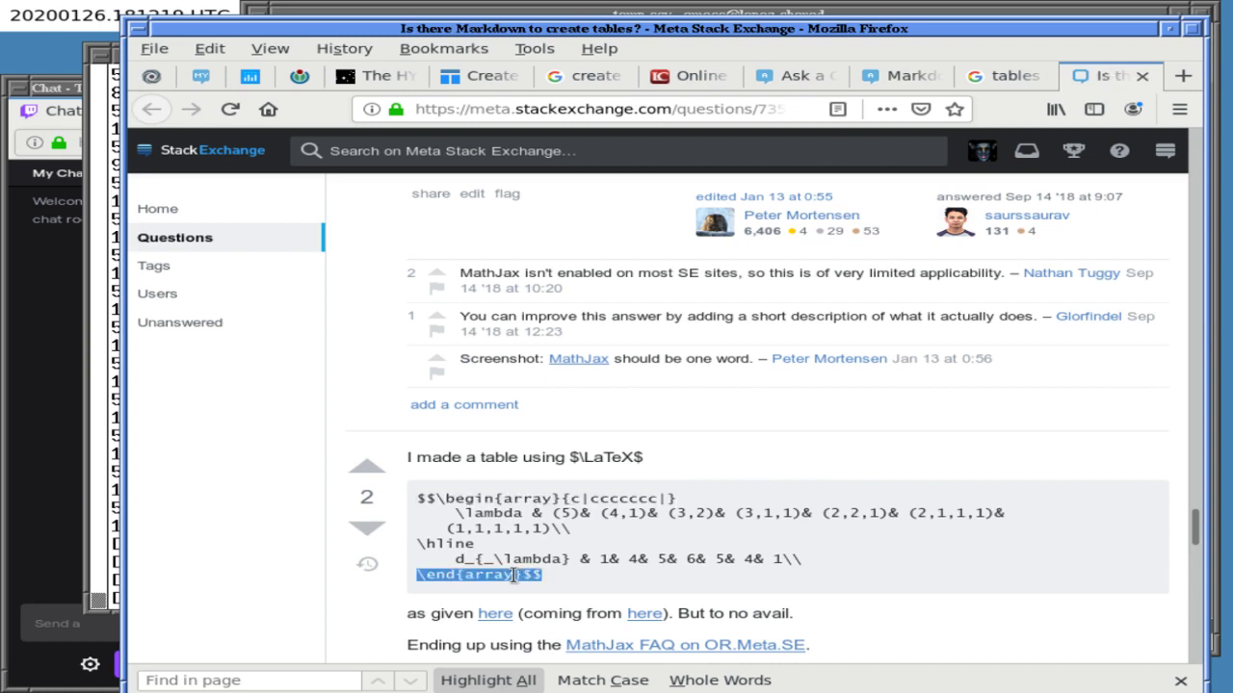
# - Paste the \end{array}$$ line and make the closing delimiter a single $ on its own line
pyautogui.click(794, 75)
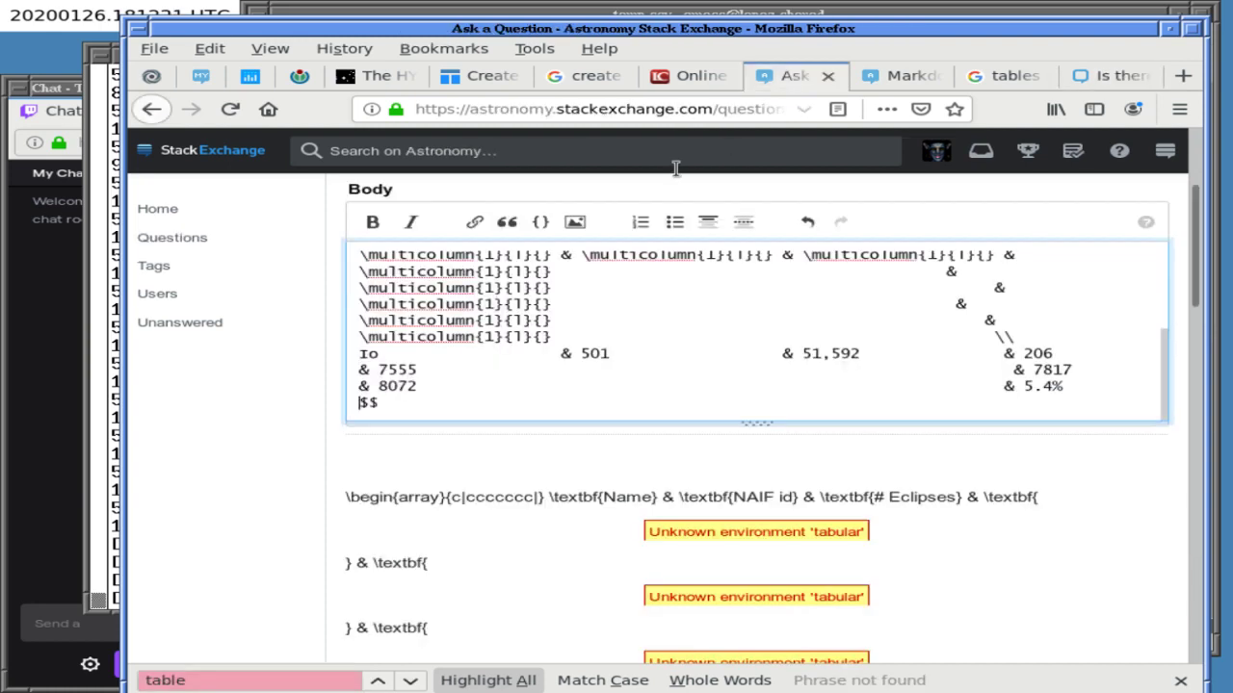
pyautogui.hotkey('ctrl', 'v')
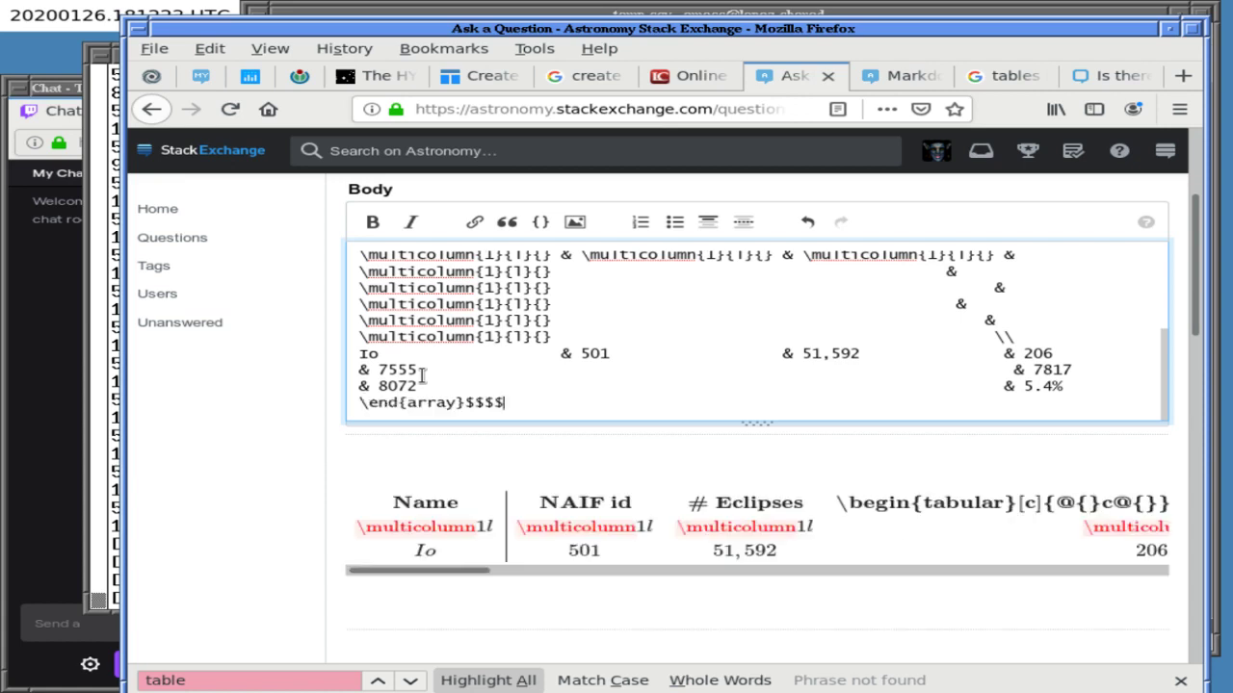
pyautogui.press('BackSpace')
pyautogui.press('BackSpace')
pyautogui.press('Return')
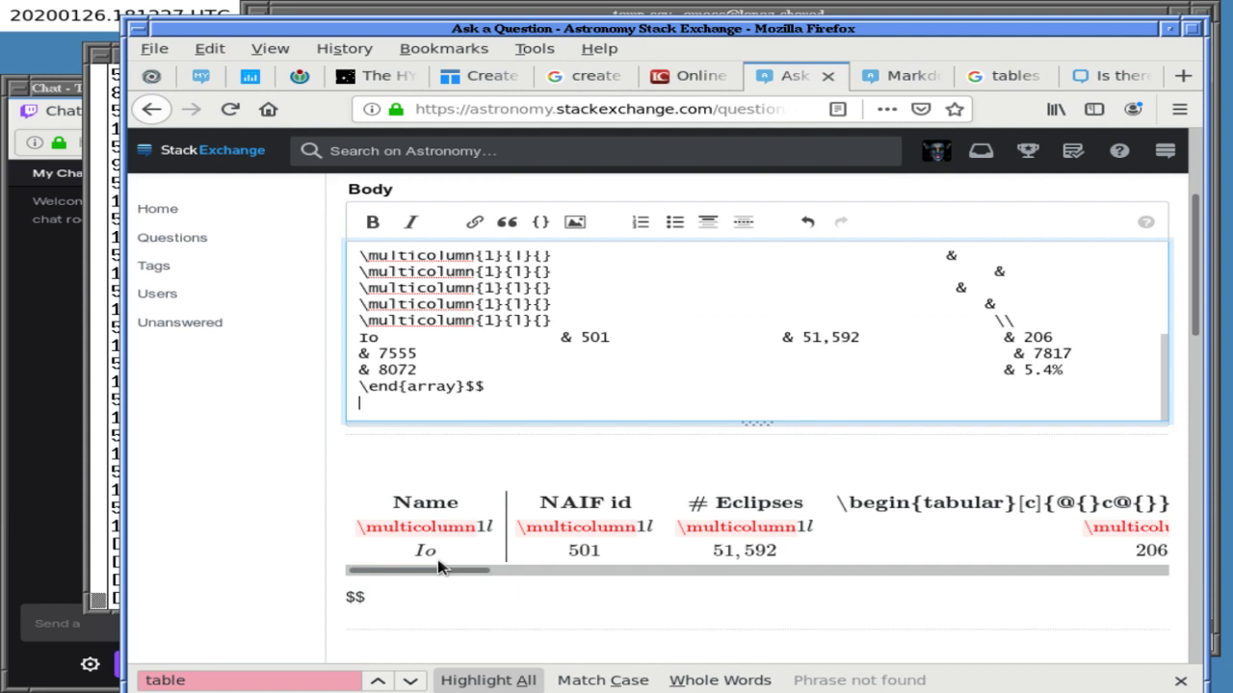
pyautogui.click(465, 386)
pyautogui.press('Return')
pyautogui.click(484, 409)
pyautogui.press('BackSpace')
# - Replace the opening $$ line with a single $ on its own line and review the header lines
pyautogui.hotkey('ctrl', 'Home')
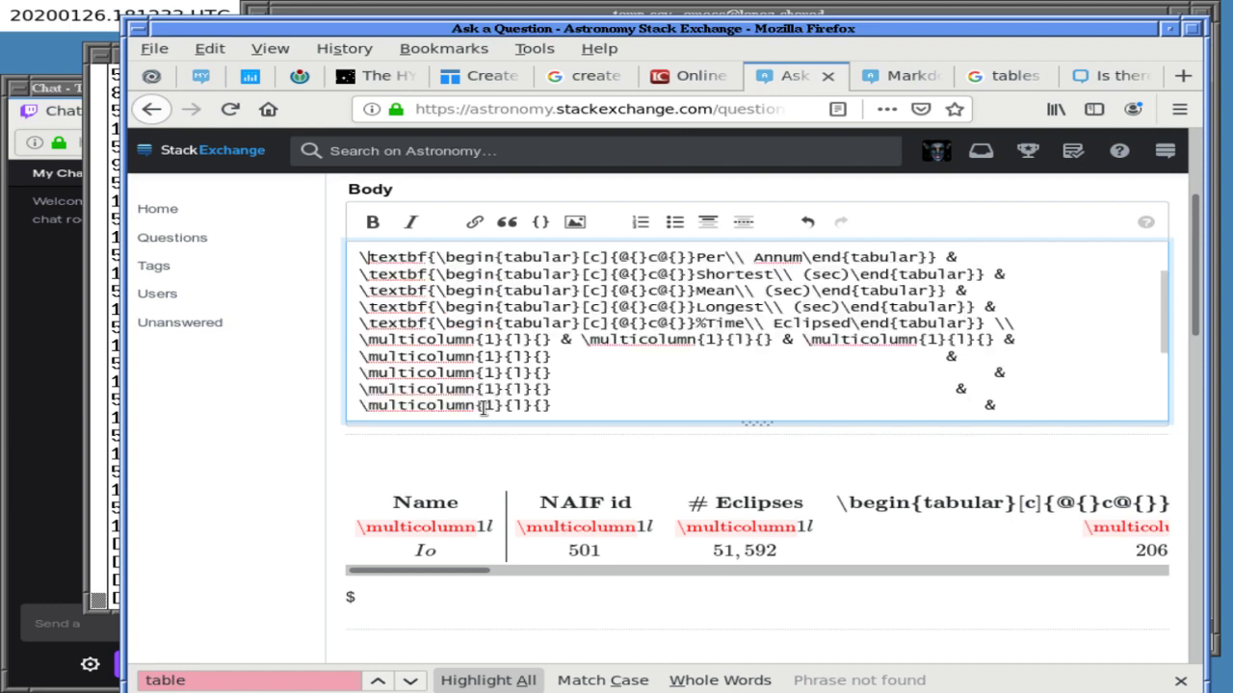
pyautogui.hotkey('shift', 'End')
pyautogui.press('Delete')
pyautogui.press('Delete')
pyautogui.press('Right')
pyautogui.press('Right')
pyautogui.press('BackSpace')
pyautogui.press('Return')
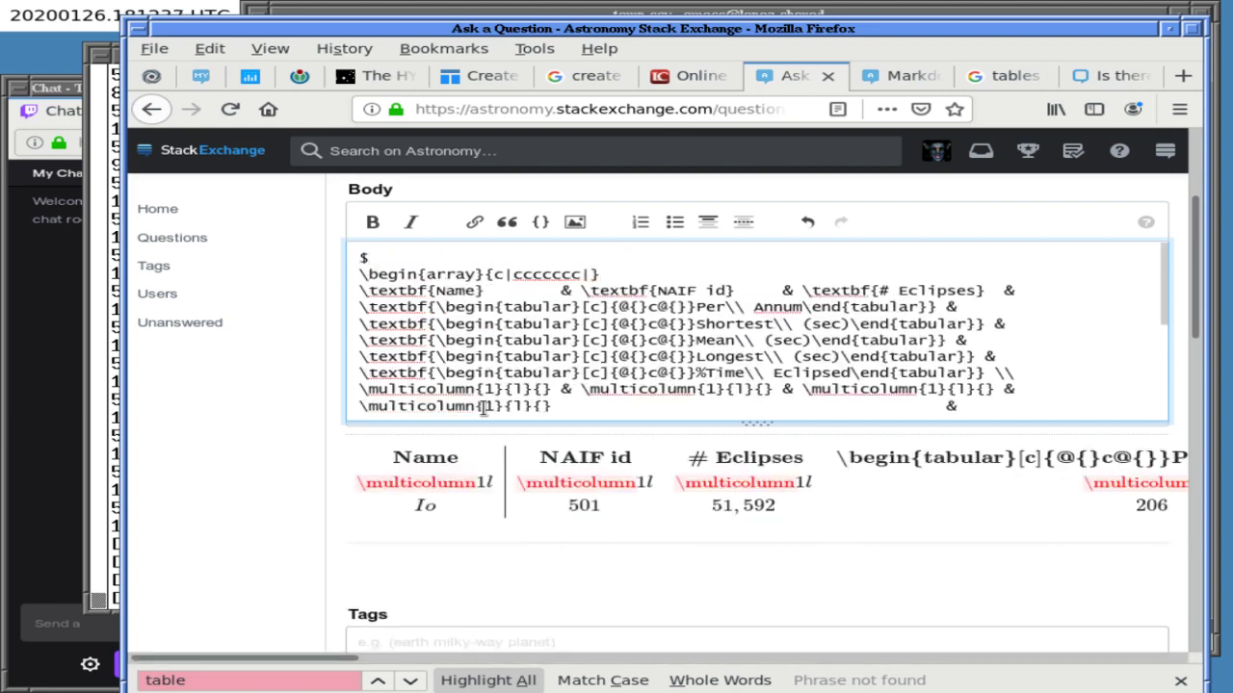
pyautogui.press('Down')
pyautogui.press('Down')
pyautogui.press('Down')
pyautogui.press('Down')
pyautogui.press('Down')
pyautogui.press('Right')
pyautogui.press('Right')
pyautogui.press('Right')
pyautogui.press('Right')
pyautogui.press('Right')
pyautogui.press('Right')
pyautogui.press('Right')
pyautogui.press('Right')
pyautogui.press('Right')
pyautogui.press('Right')
pyautogui.press('Right')
pyautogui.press('Right')
pyautogui.press('Right')
pyautogui.press('Right')
pyautogui.press('Up')
pyautogui.hotkey('ctrl', 'Home')
pyautogui.press('Down')
pyautogui.hotkey('ctrl', 'Home')
pyautogui.press('Down')
pyautogui.scroll(-1, 485, 407)
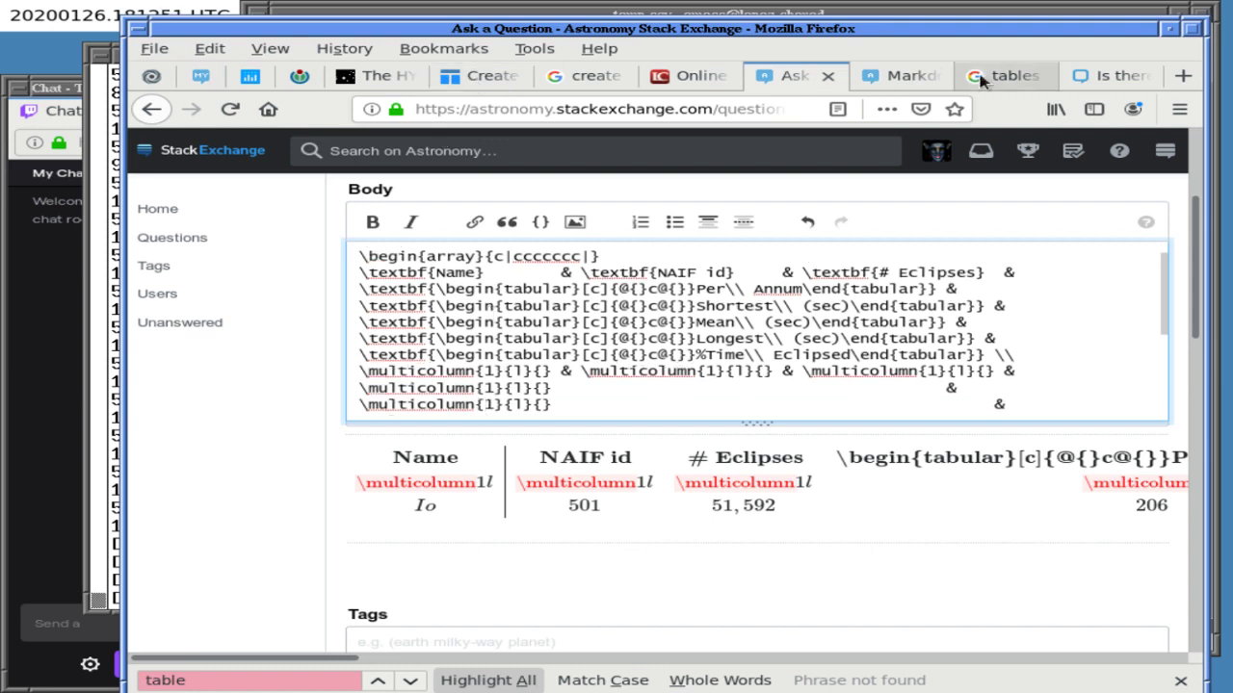
pyautogui.click(489, 79)
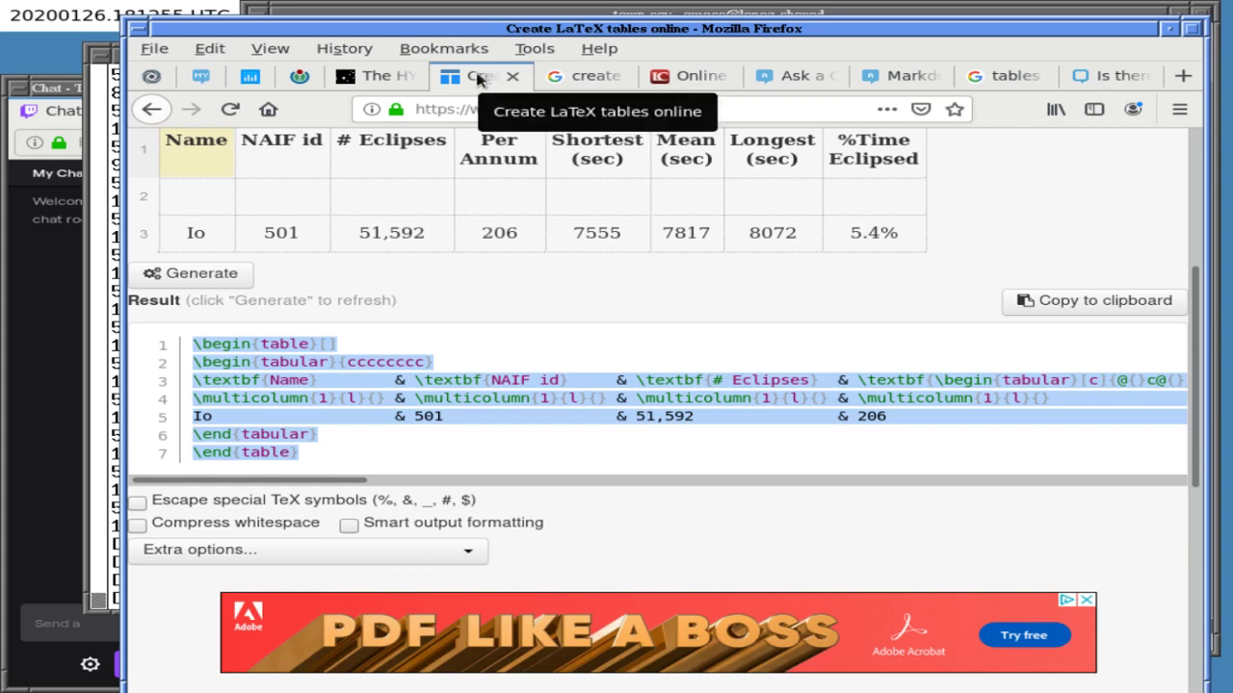
# - Turn on Smart output formatting for the Io table's LaTeX output and select the whole table
pyautogui.rightClick(246, 402)
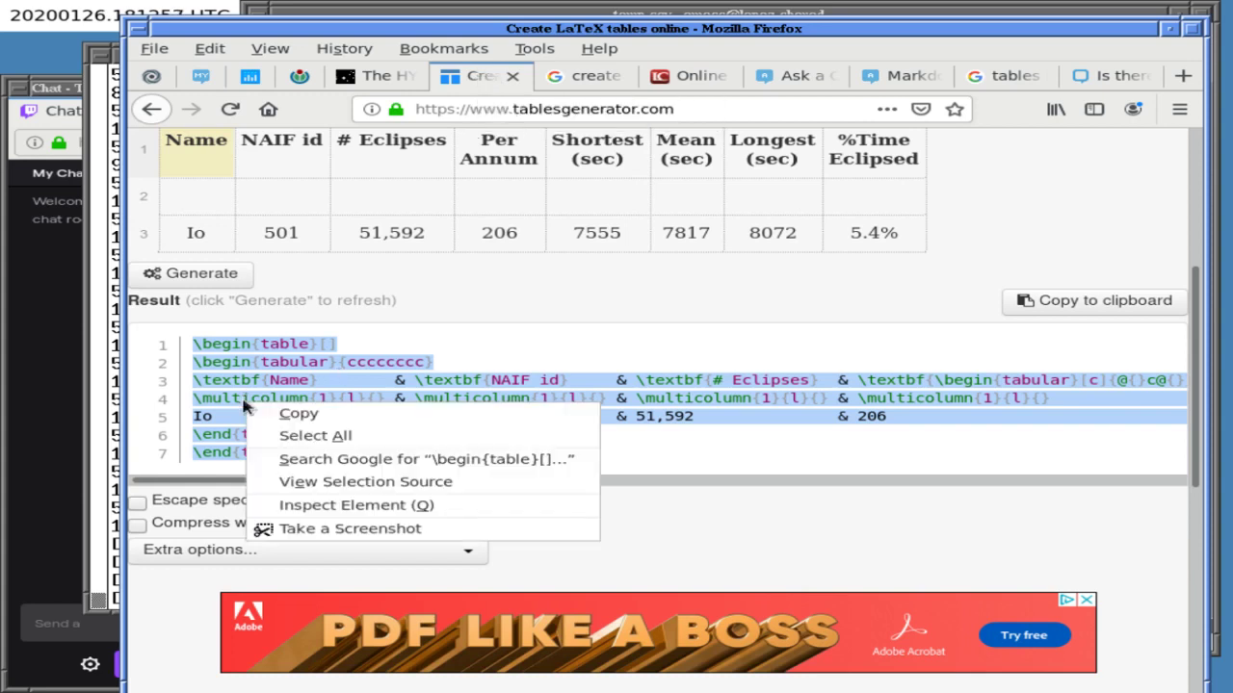
pyautogui.click(664, 518)
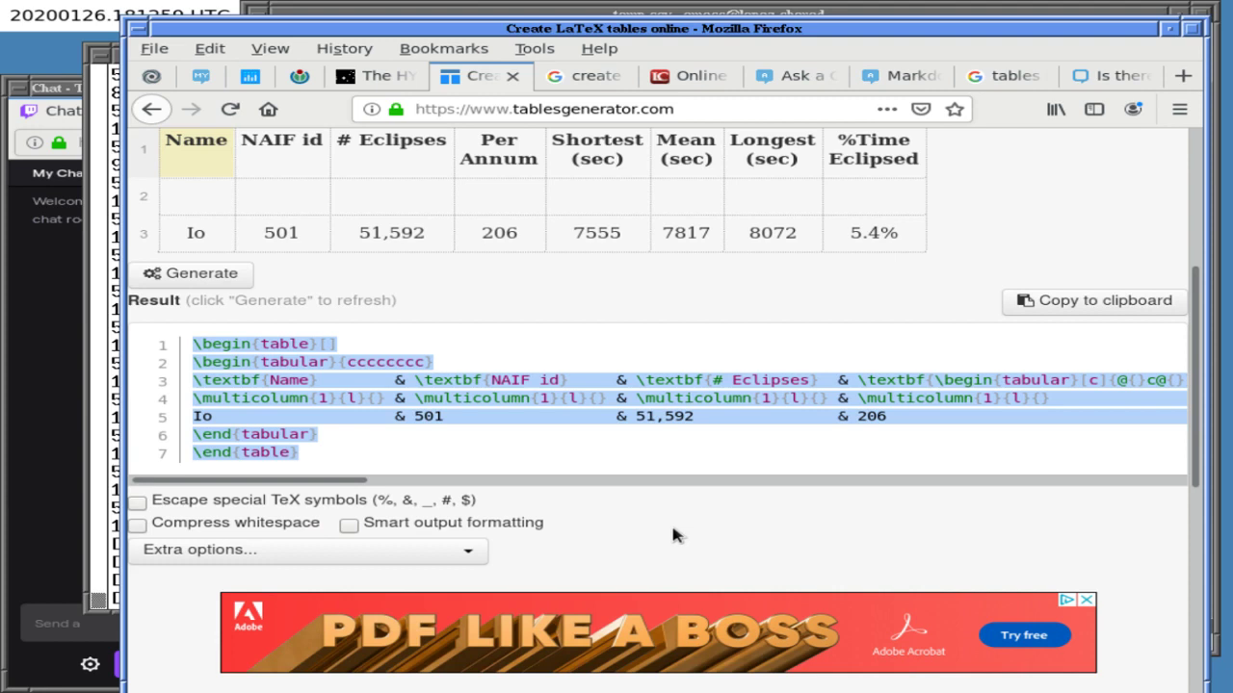
pyautogui.click(350, 523)
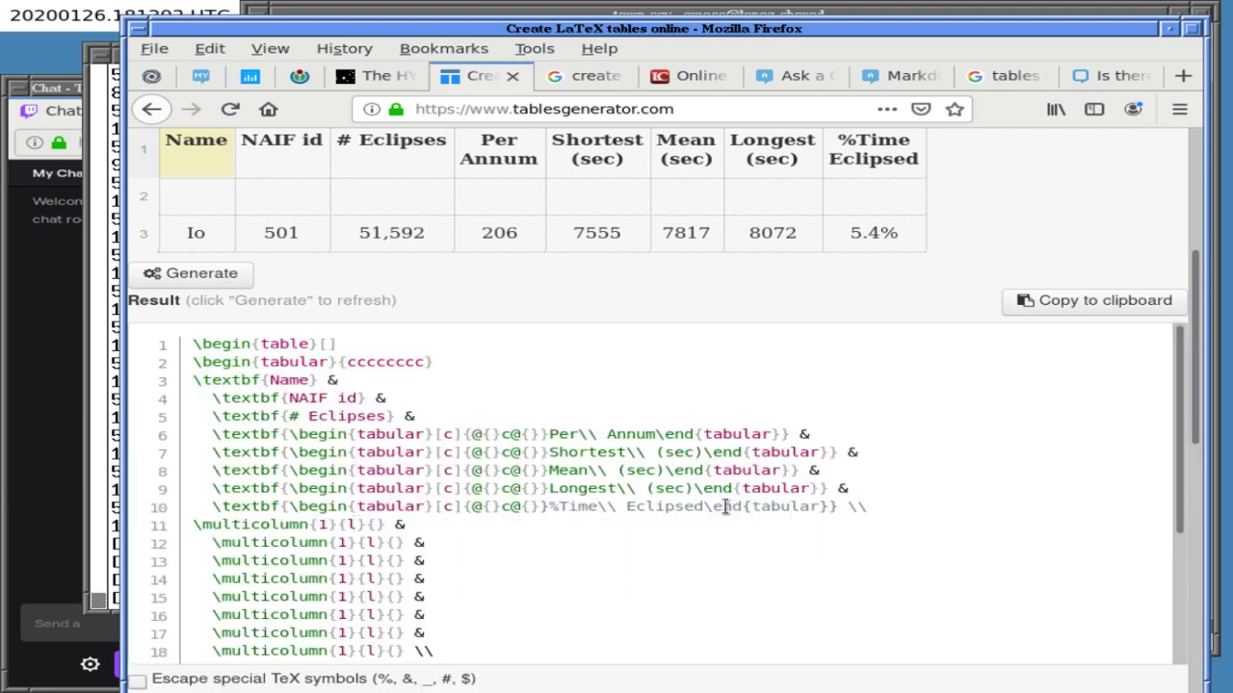
pyautogui.scroll(-1, 1134, 500)
pyautogui.scroll(-3, 1131, 501)
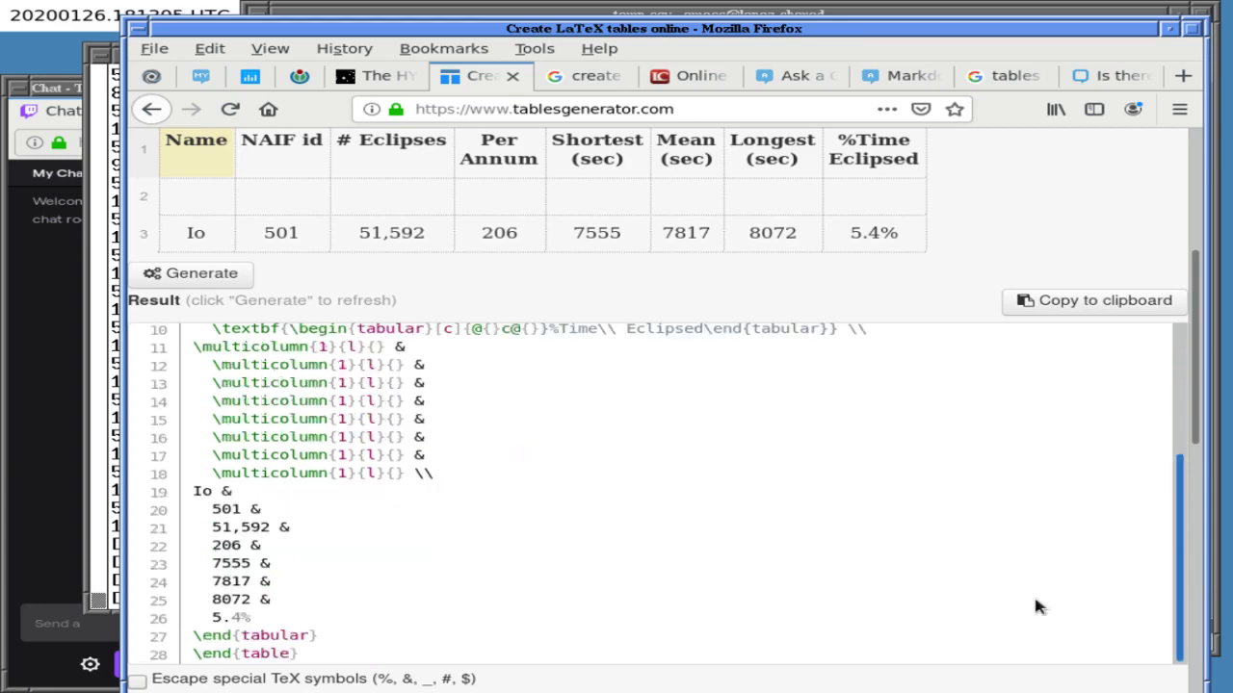
pyautogui.scroll(-2, 1180, 438)
pyautogui.scroll(-3, 1146, 482)
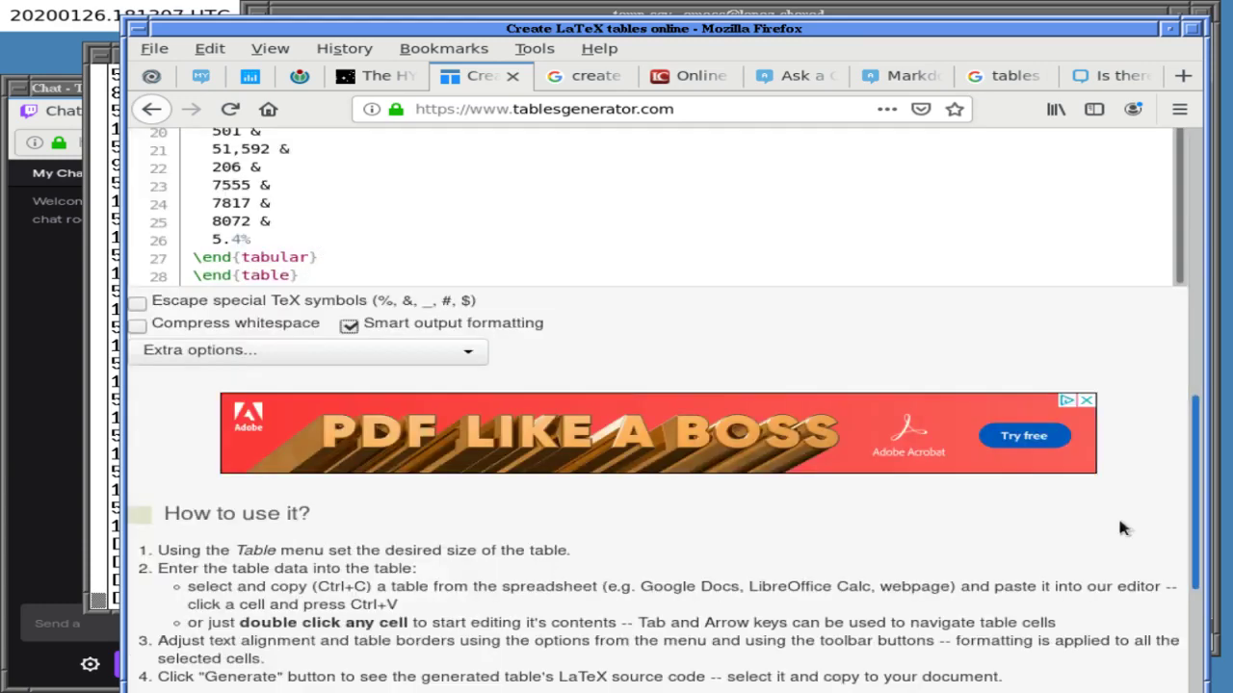
pyautogui.scroll(7, 1120, 527)
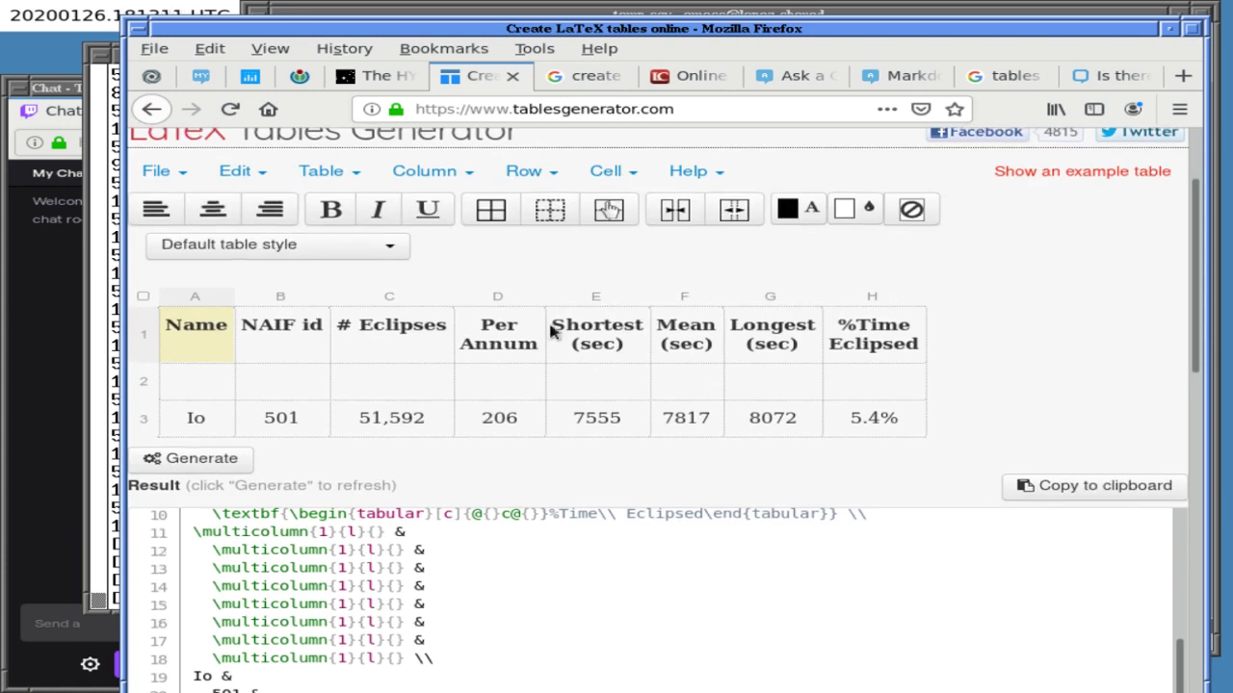
pyautogui.click(142, 296)
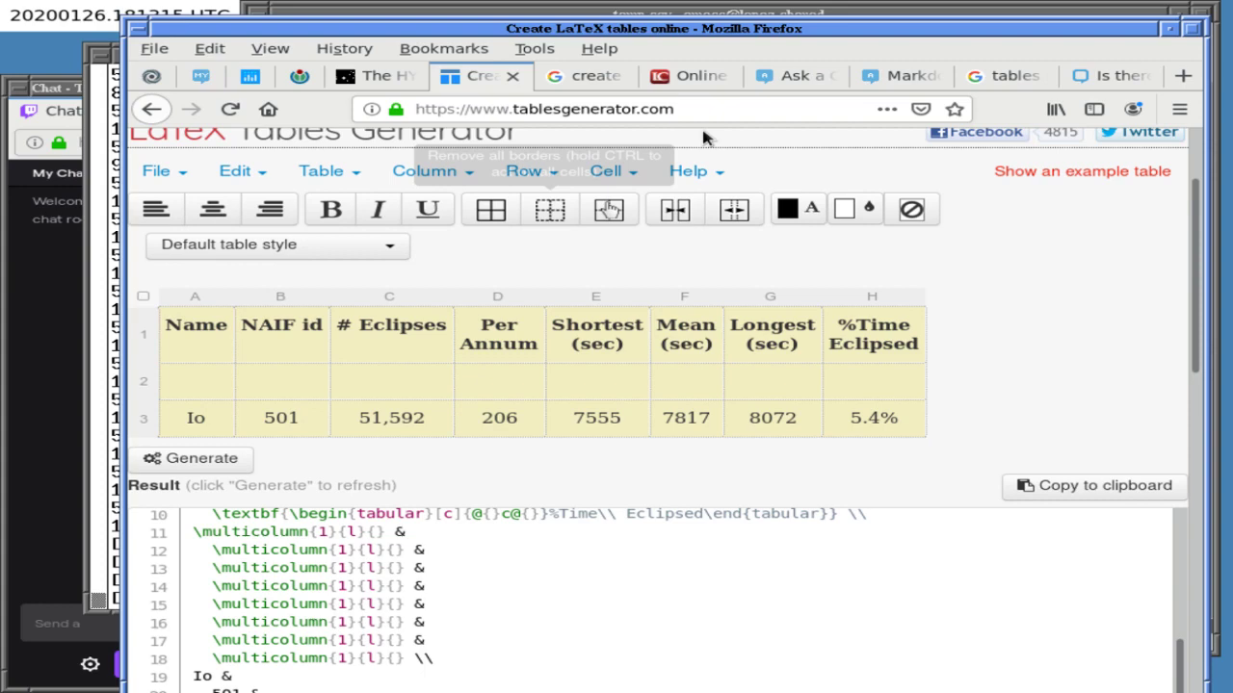
pyautogui.click(796, 75)
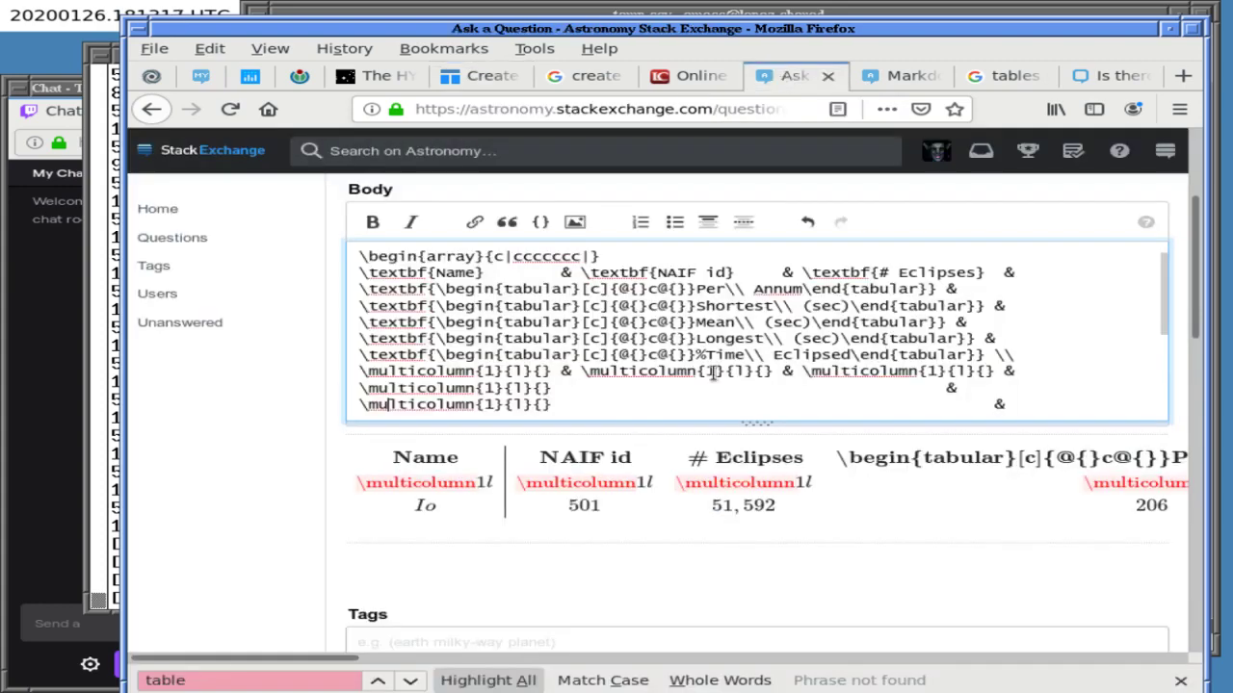
# - Replace the question body with the copied Io table and close the constellations plot tab
pyautogui.hotkey('ctrl', 'a')
pyautogui.hotkey('ctrl', 'v')
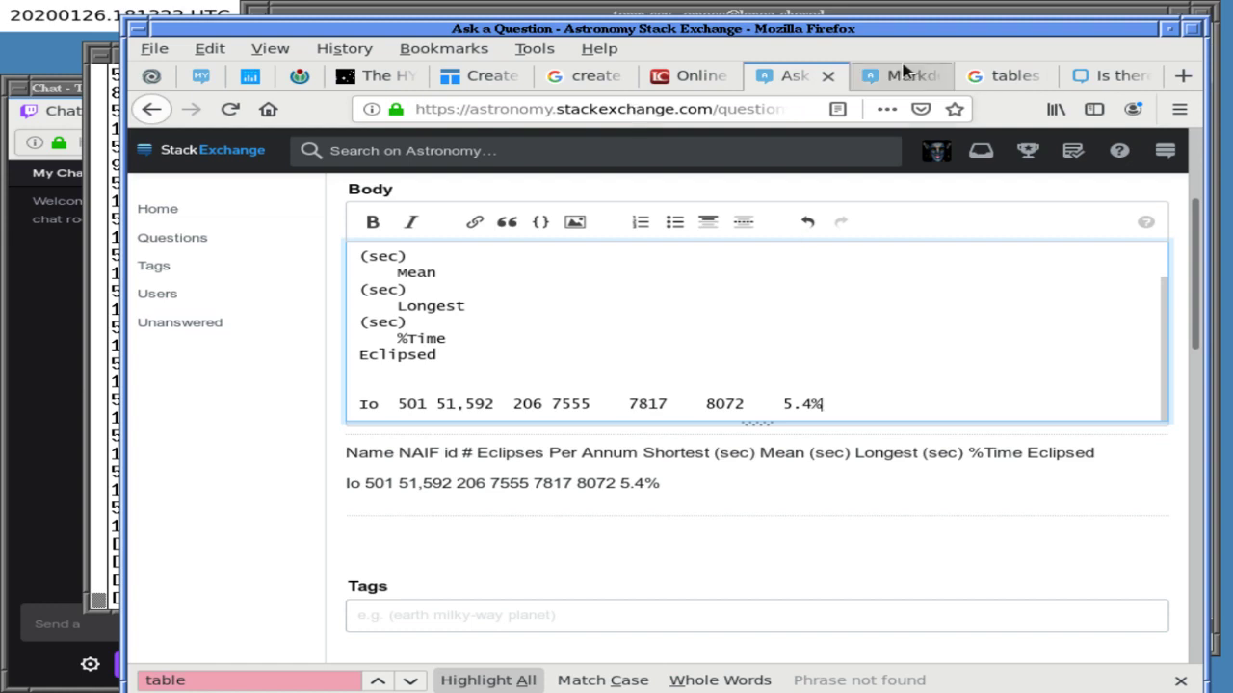
pyautogui.click(703, 77)
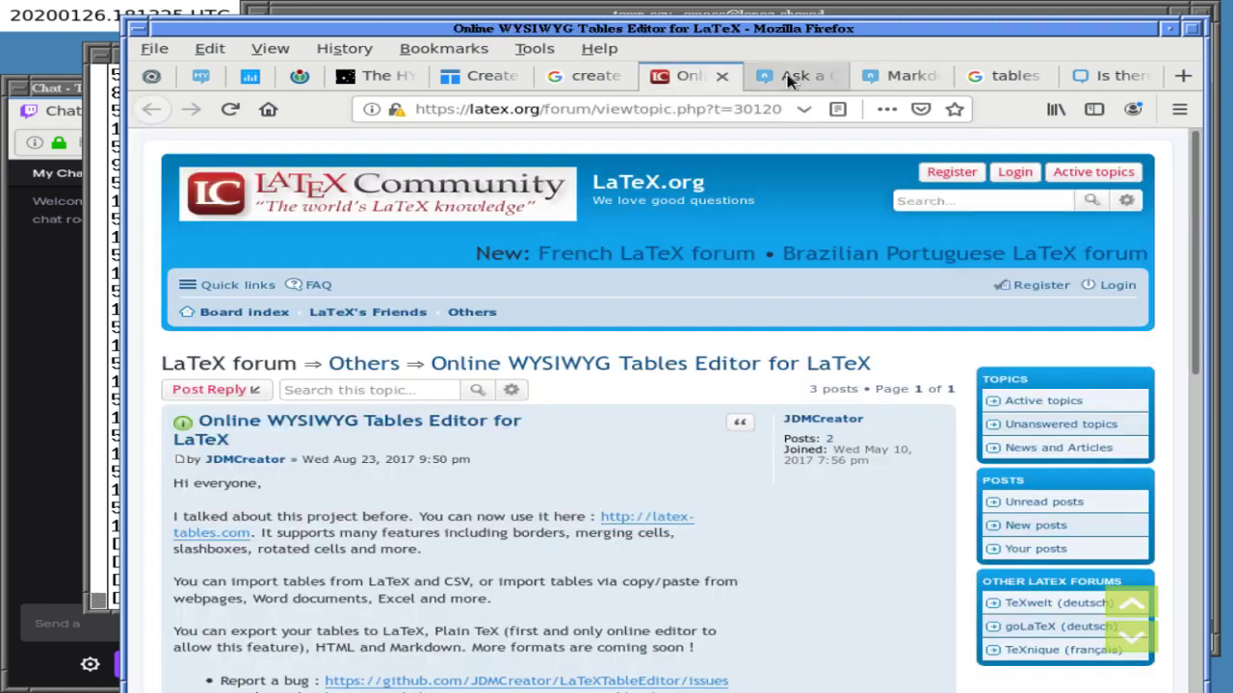
pyautogui.click(376, 77)
pyautogui.click(300, 77)
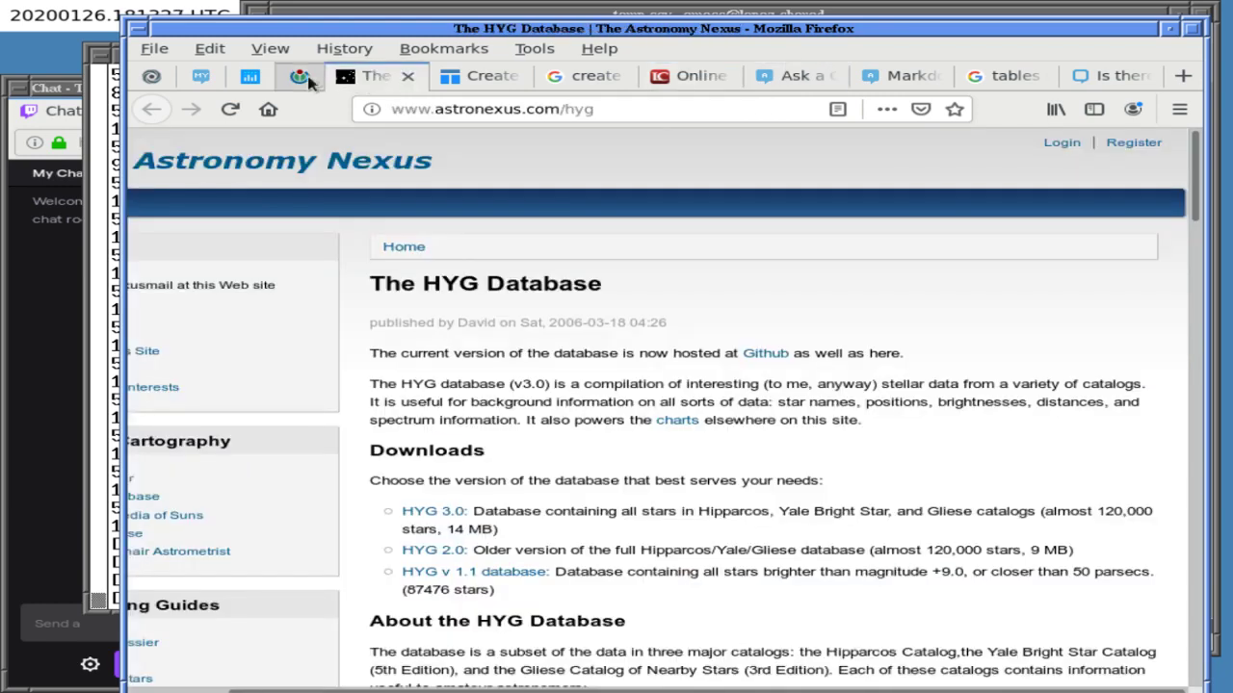
pyautogui.middleClick(301, 84)
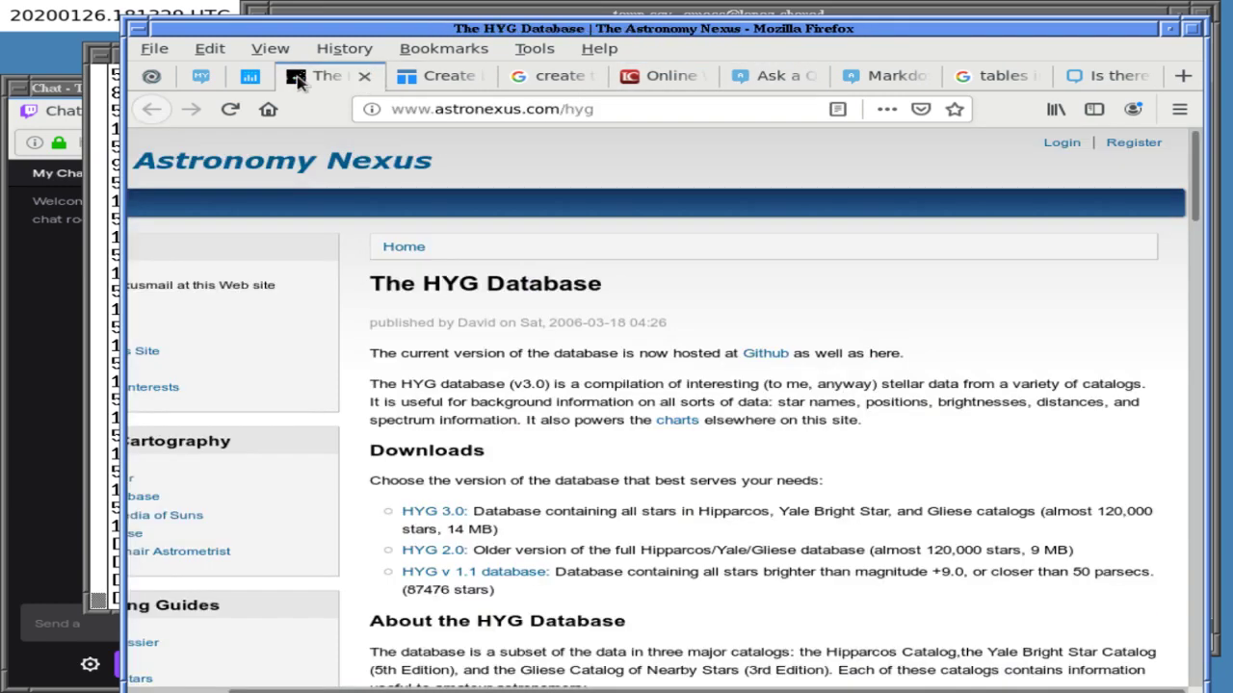
# - Load texpaste.com in the current browser tab
pyautogui.click(469, 110)
pyautogui.write('tw')
pyautogui.press('BackSpace')
pyautogui.write('expaste.com')
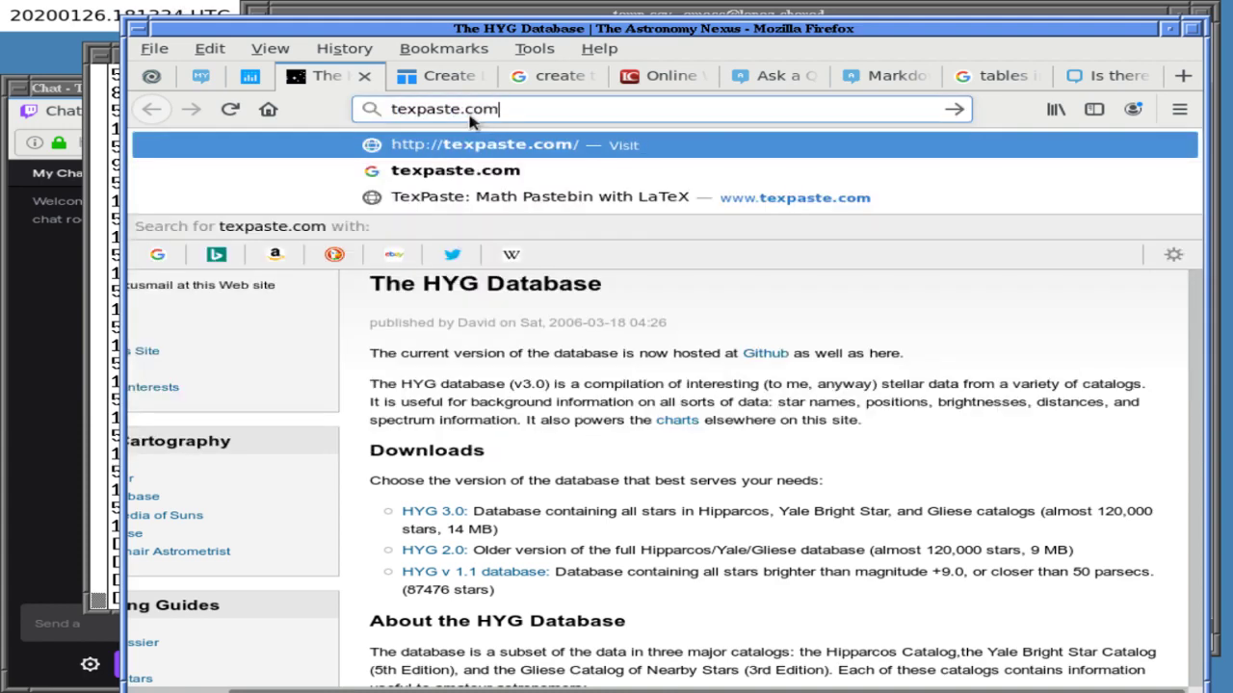
pyautogui.press('Return')
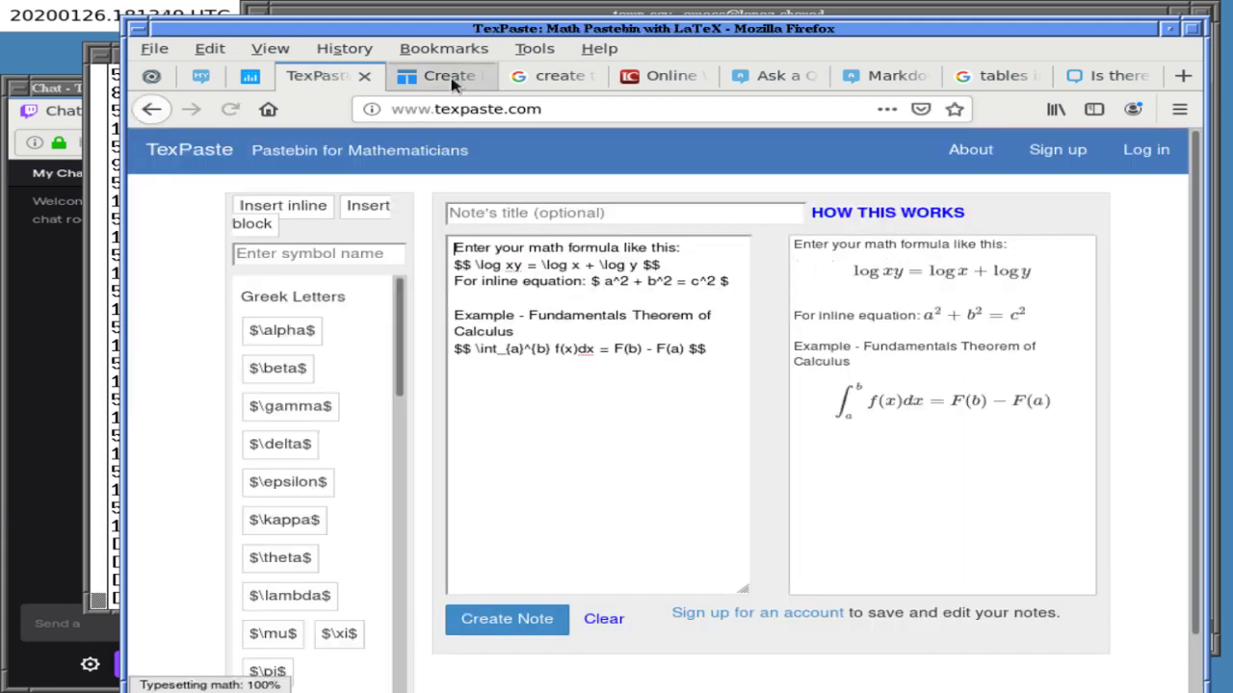
pyautogui.click(449, 76)
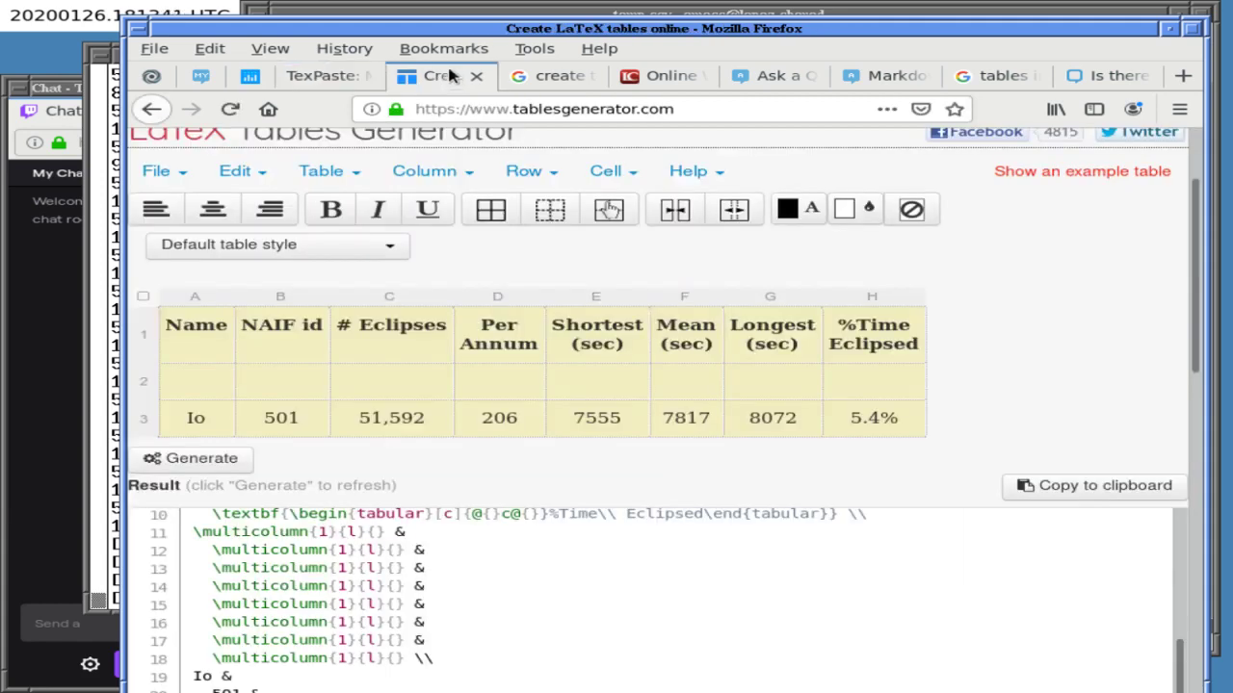
# - Insert TexPaste's sample Product/Price/Qty array table from the Table category into the editor
pyautogui.click(322, 77)
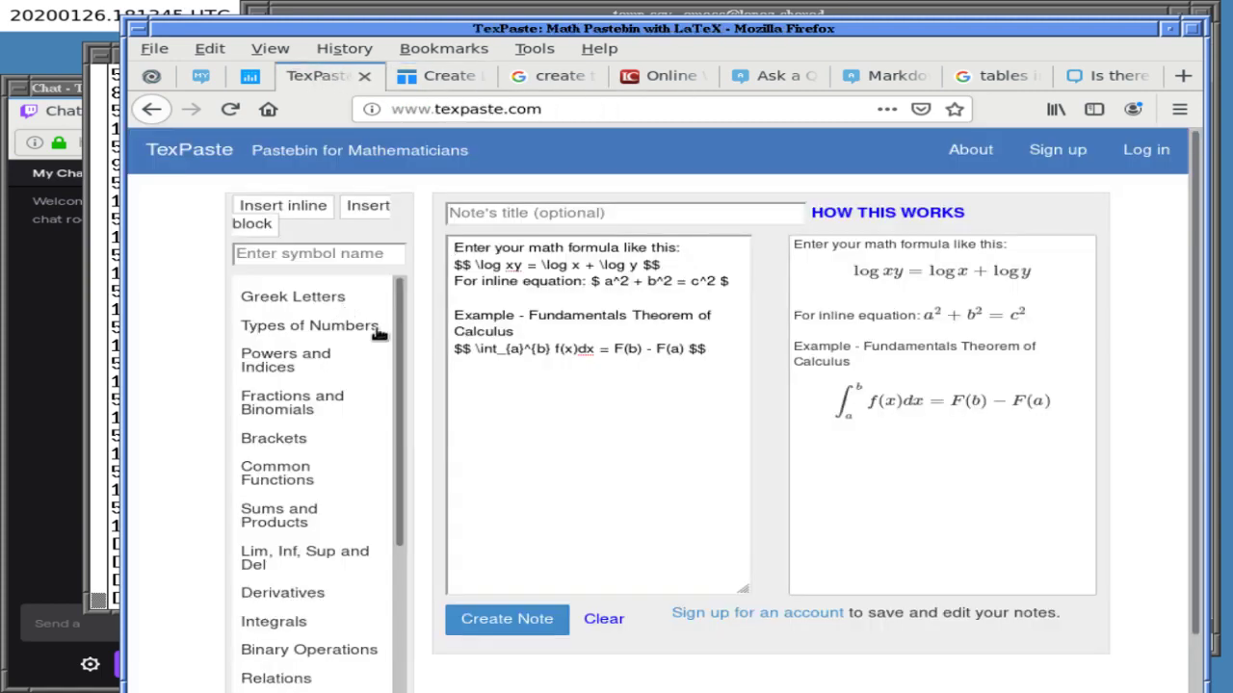
pyautogui.moveTo(385, 434); pyautogui.dragTo(376, 465)
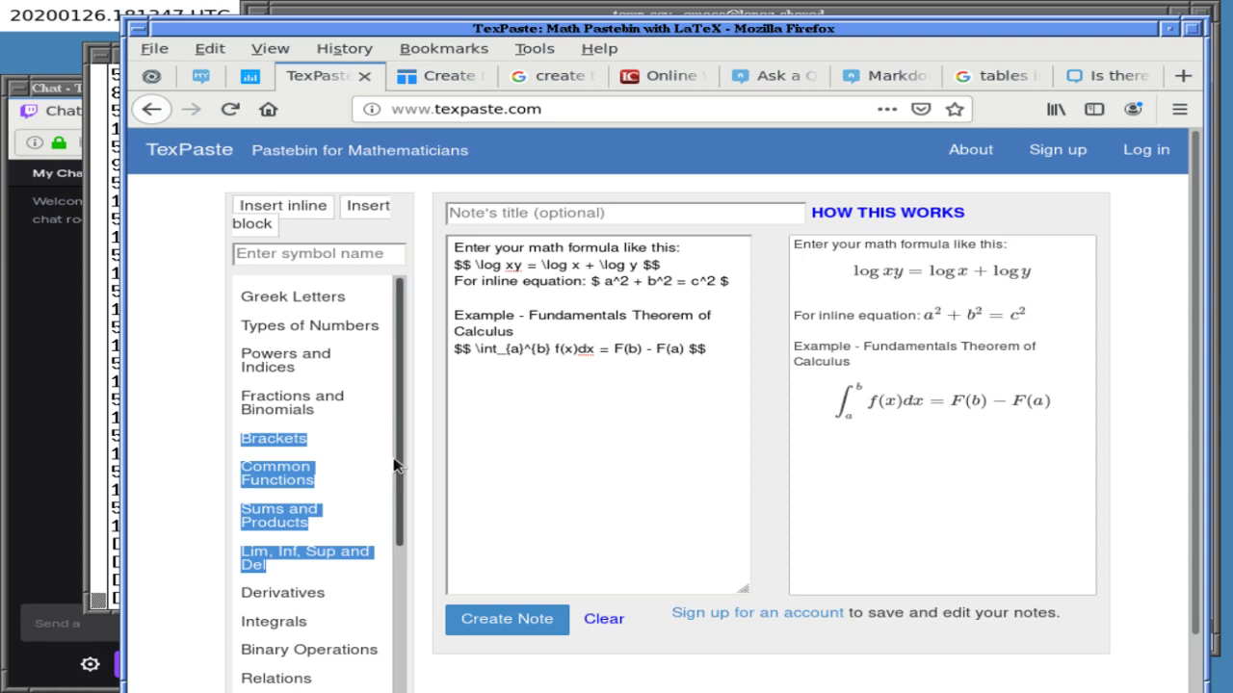
pyautogui.scroll(-3, 380, 577)
pyautogui.click(292, 680)
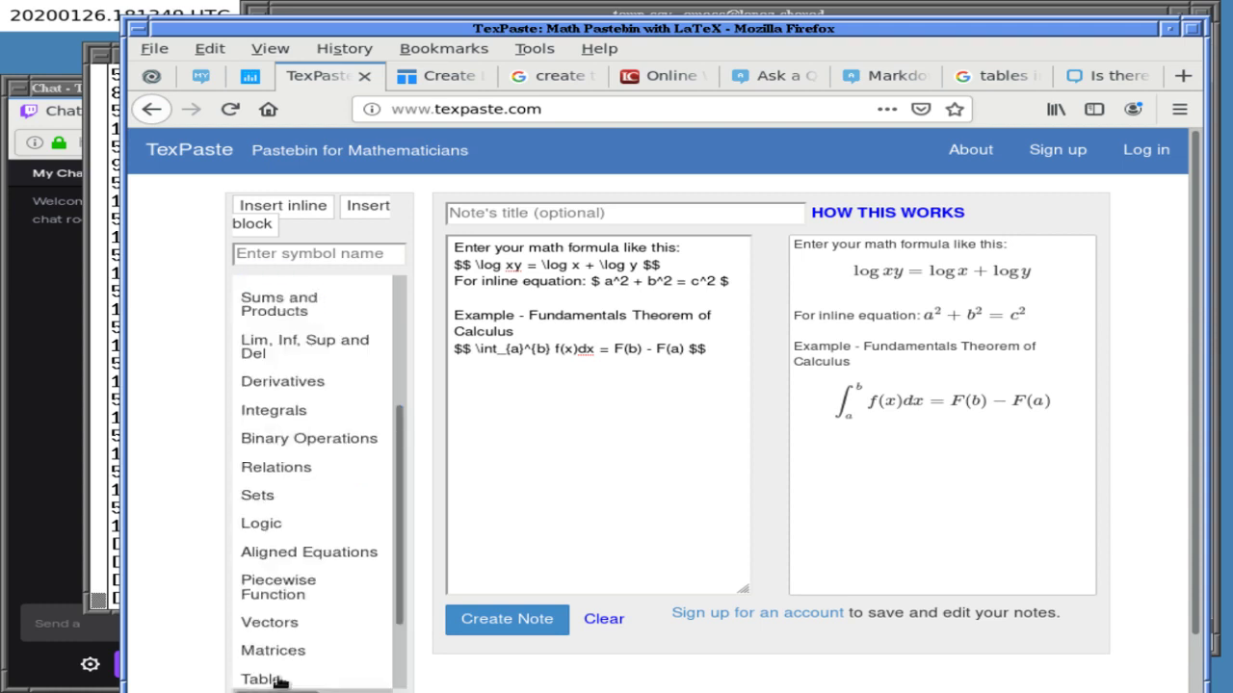
pyautogui.scroll(-2, 390, 655)
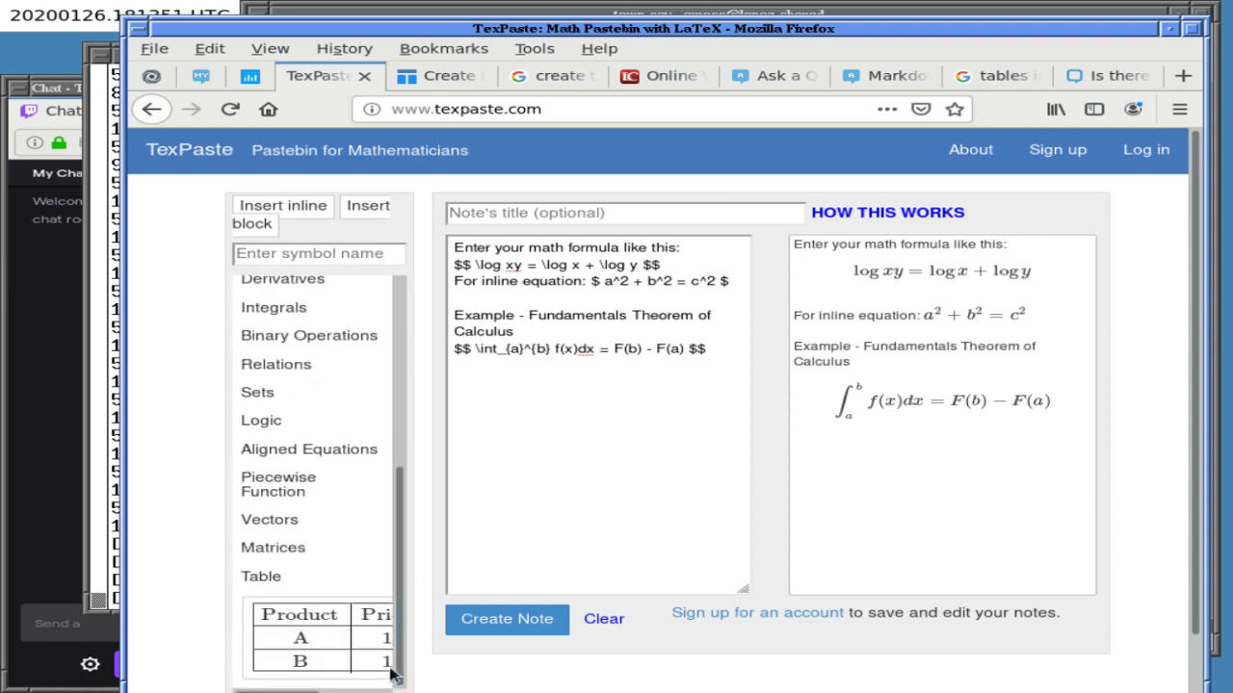
pyautogui.click(331, 652)
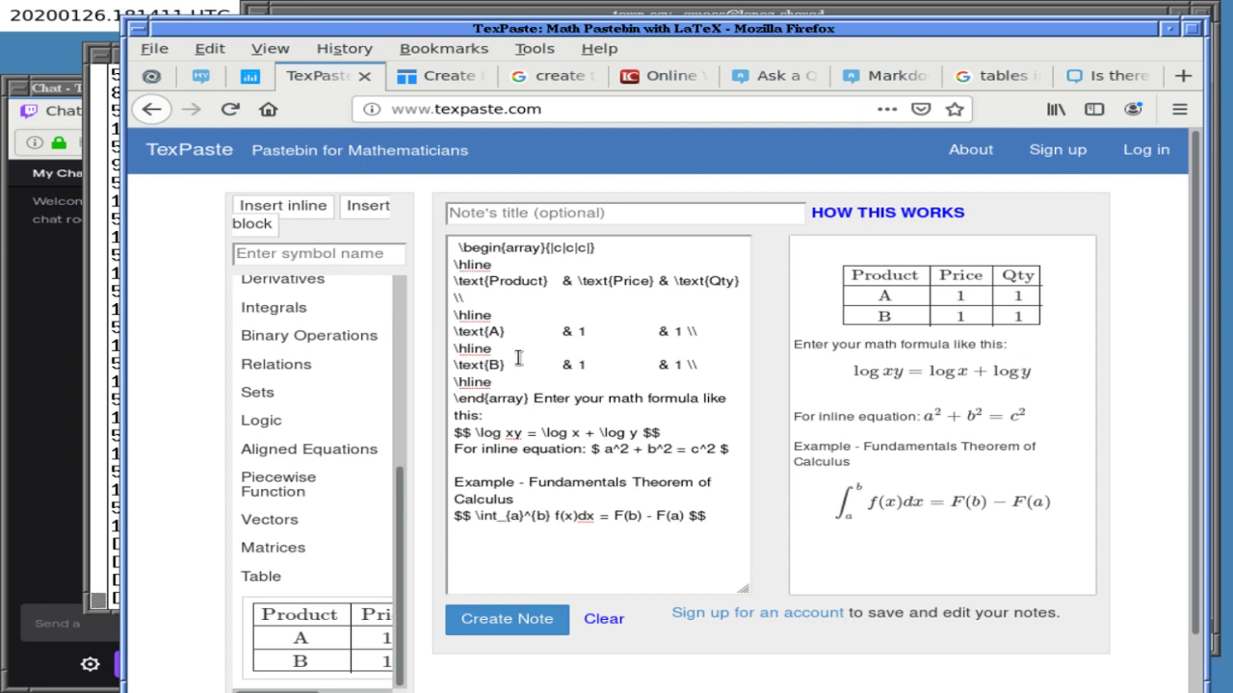
# - Go to the Meta Markdown tables question and view its rendered table image on its own
pyautogui.click(787, 77)
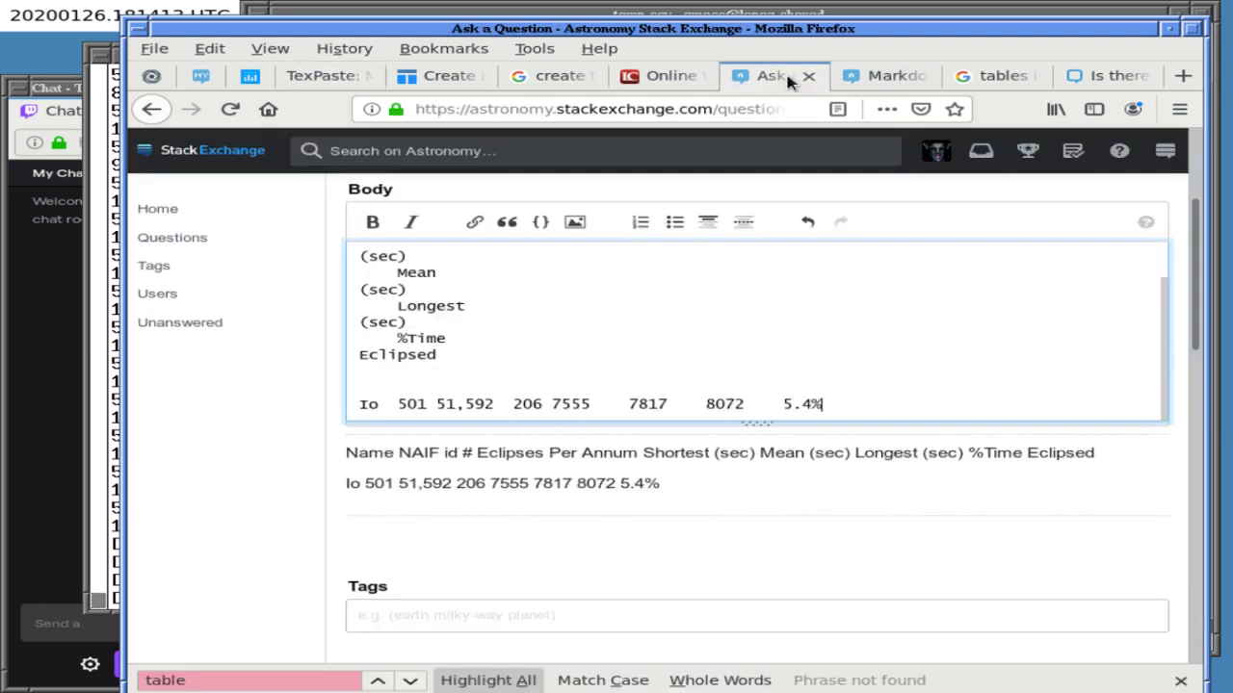
pyautogui.click(878, 76)
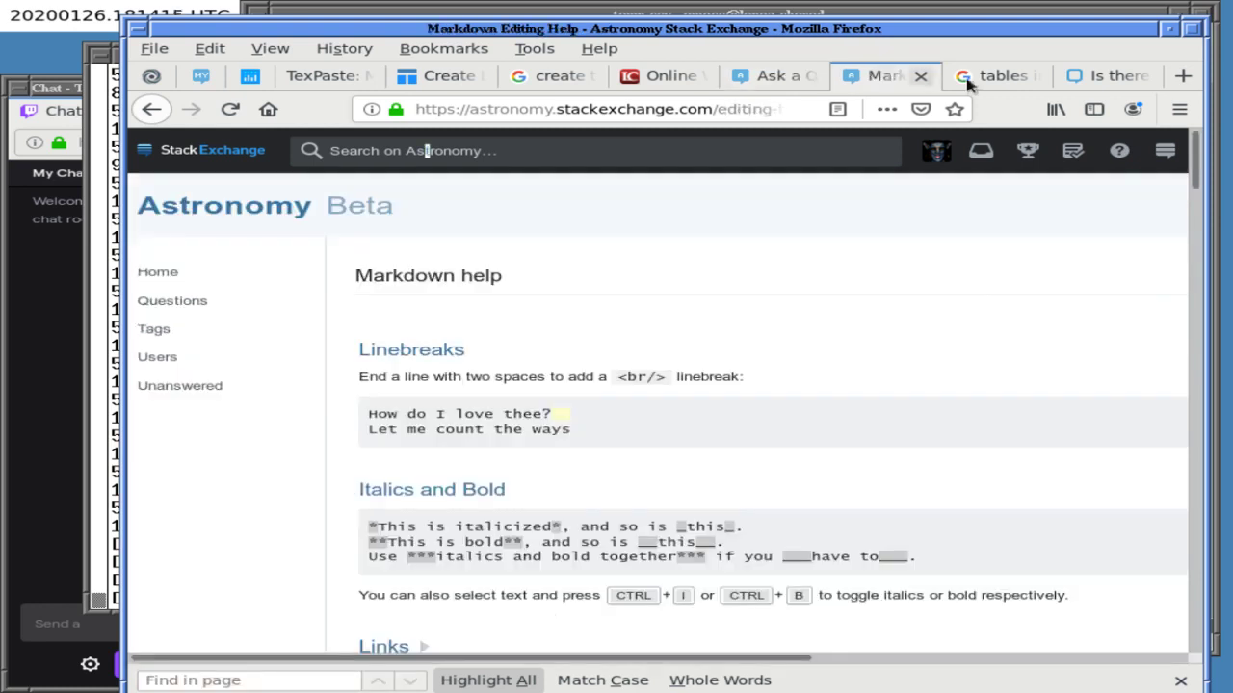
pyautogui.click(1108, 77)
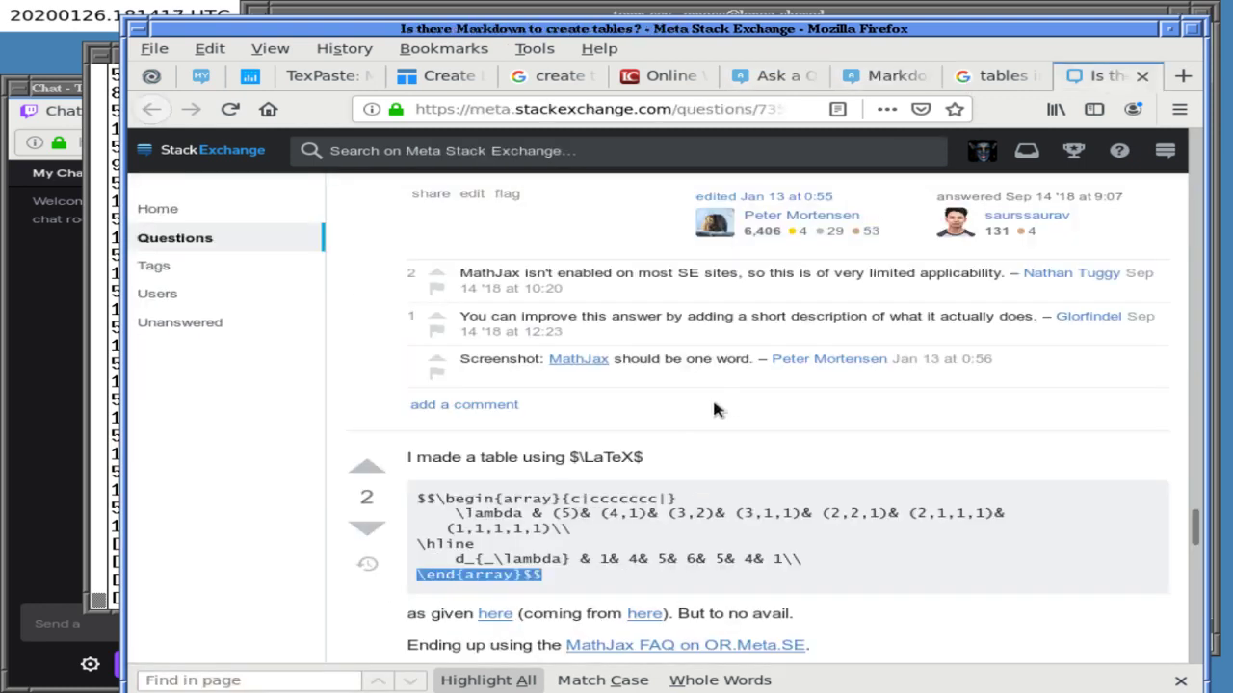
pyautogui.click(712, 397)
pyautogui.scroll(-5, 714, 433)
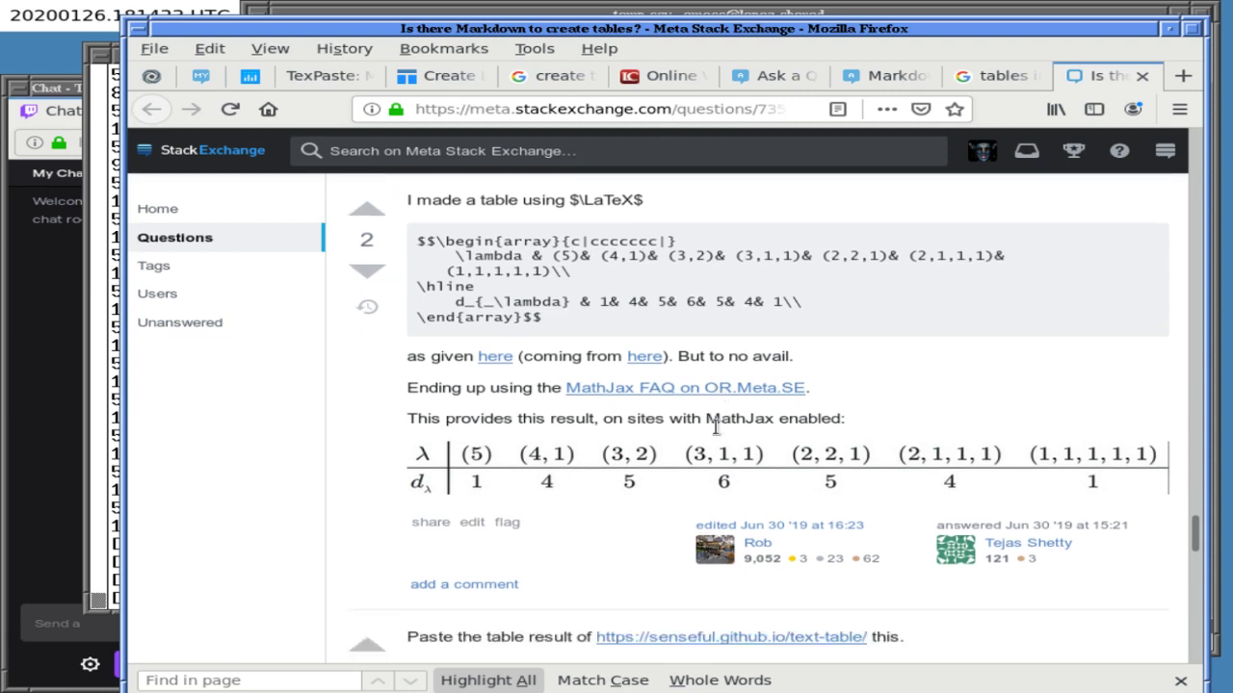
pyautogui.scroll(-1, 716, 426)
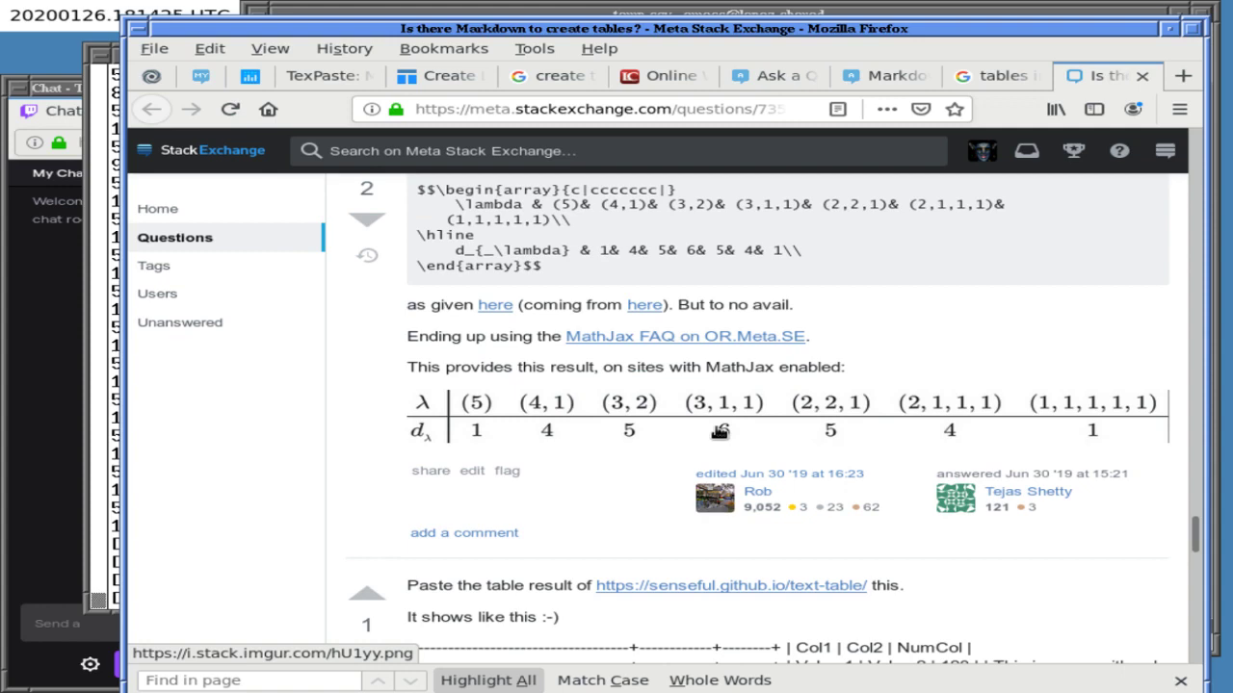
pyautogui.click(720, 432)
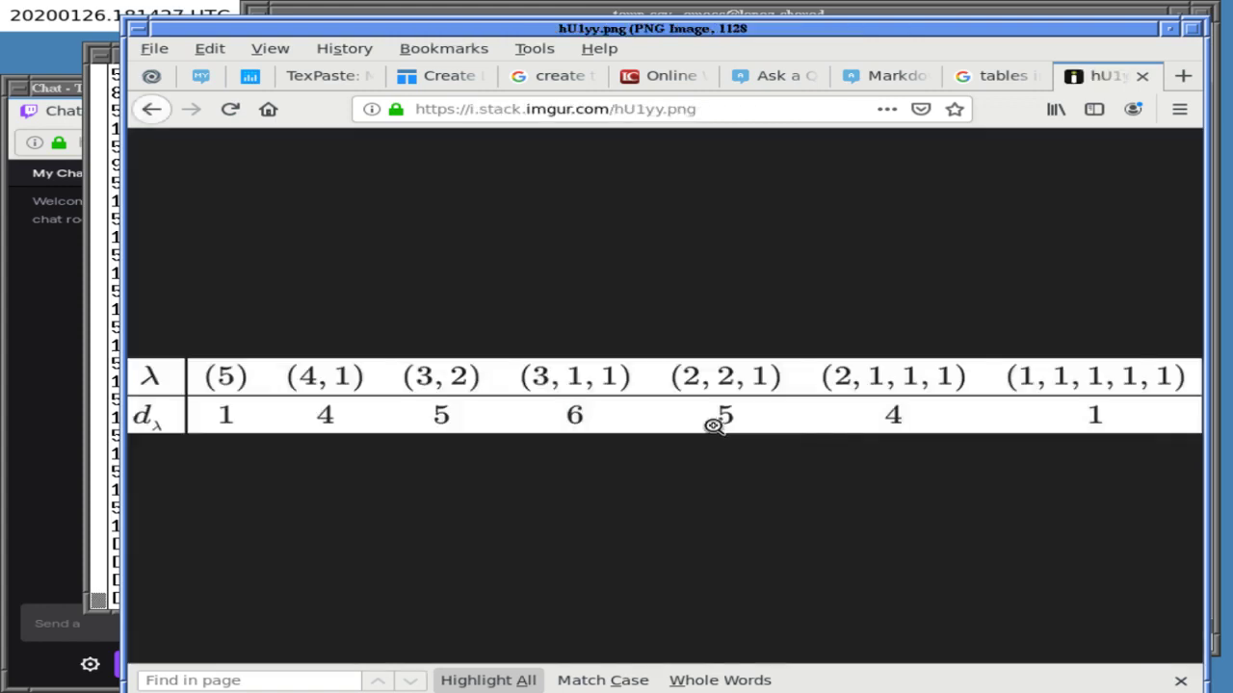
pyautogui.click(151, 111)
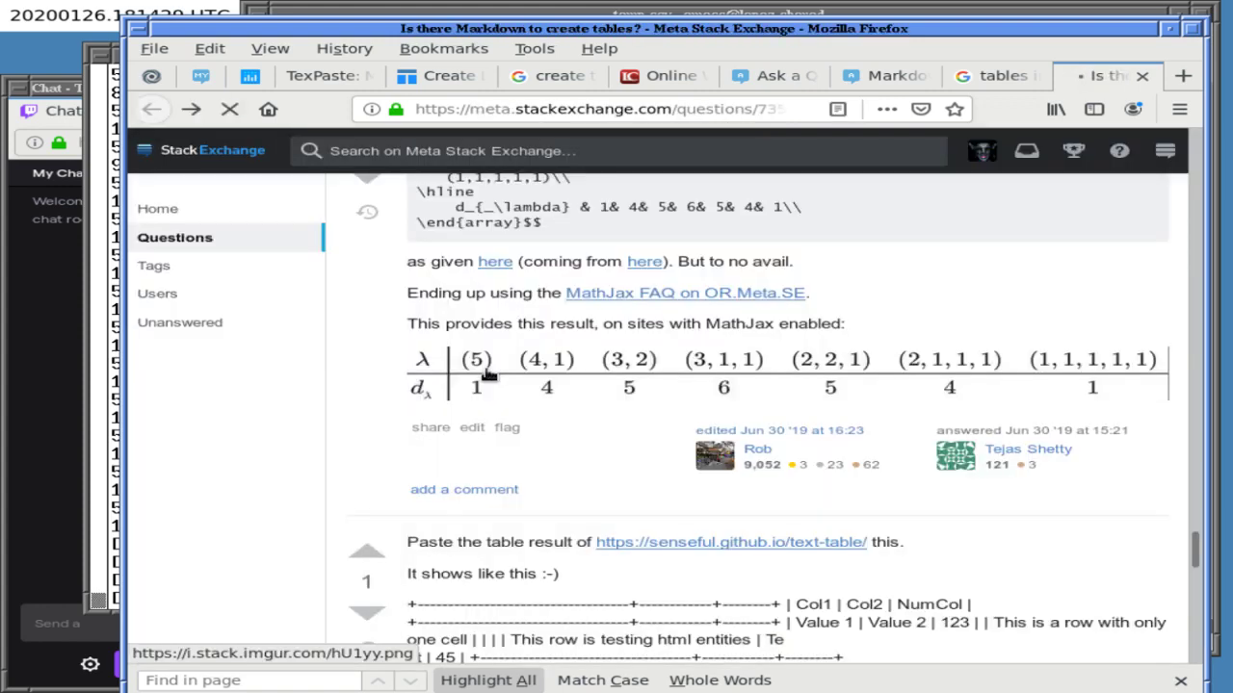
# - Inspect the table image's context menus, reopen the image, then return to the answer
pyautogui.rightClick(639, 378)
pyautogui.press('Escape')
pyautogui.rightClick(516, 406)
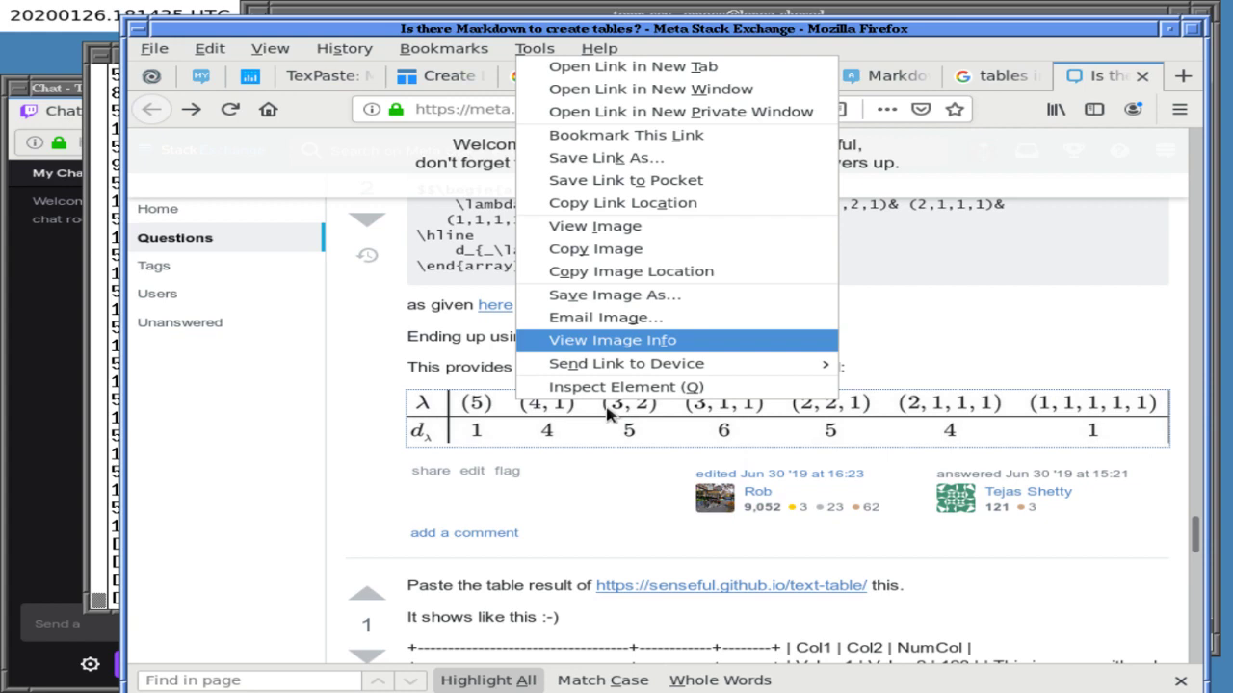
pyautogui.press('Escape')
pyautogui.rightClick(704, 411)
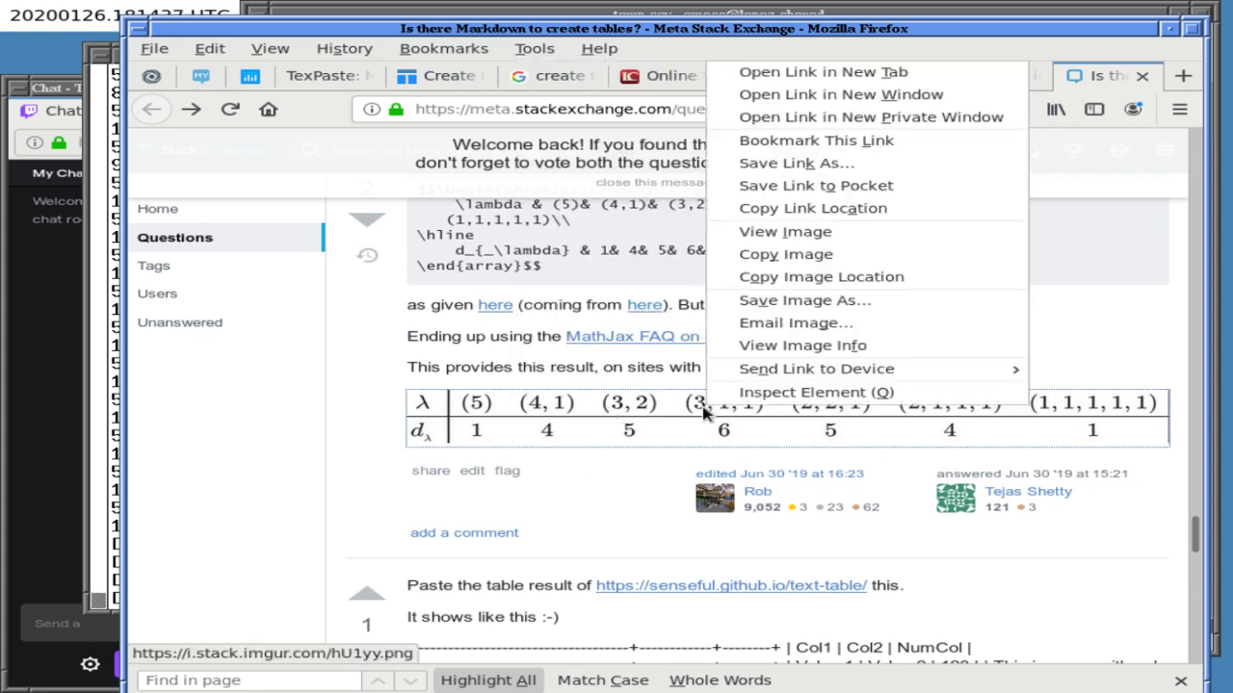
pyautogui.press('Escape')
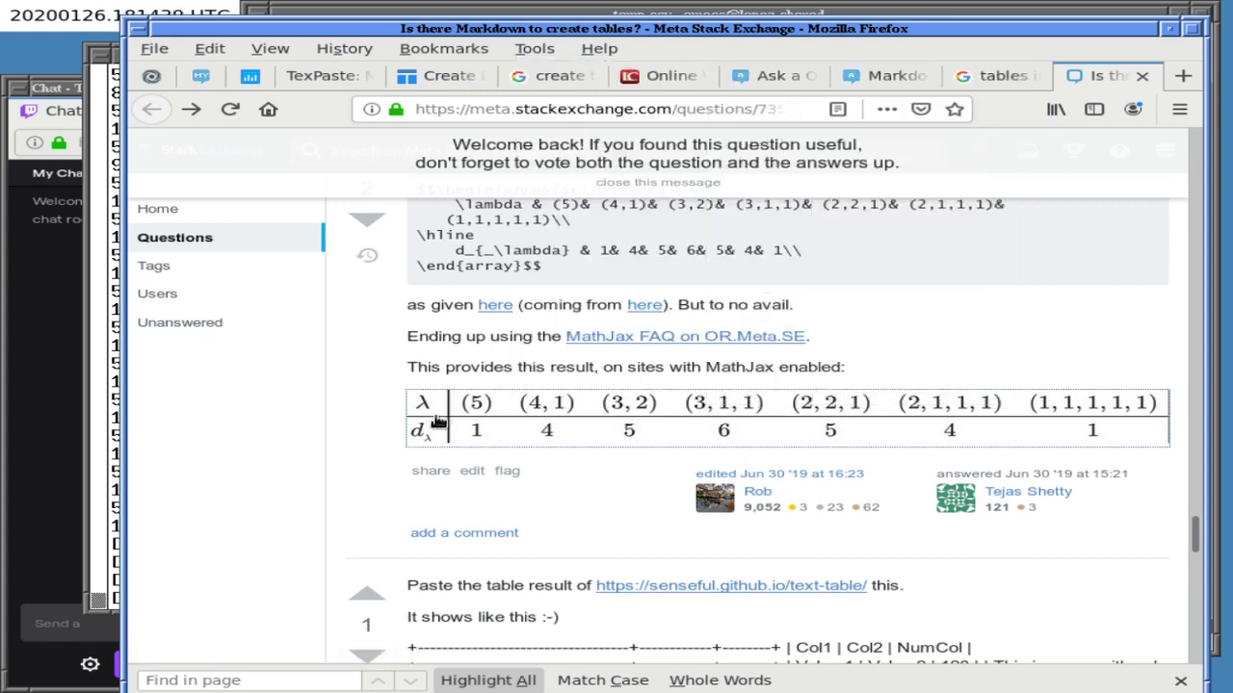
pyautogui.click(439, 419)
pyautogui.rightClick(538, 410)
pyautogui.press('Escape')
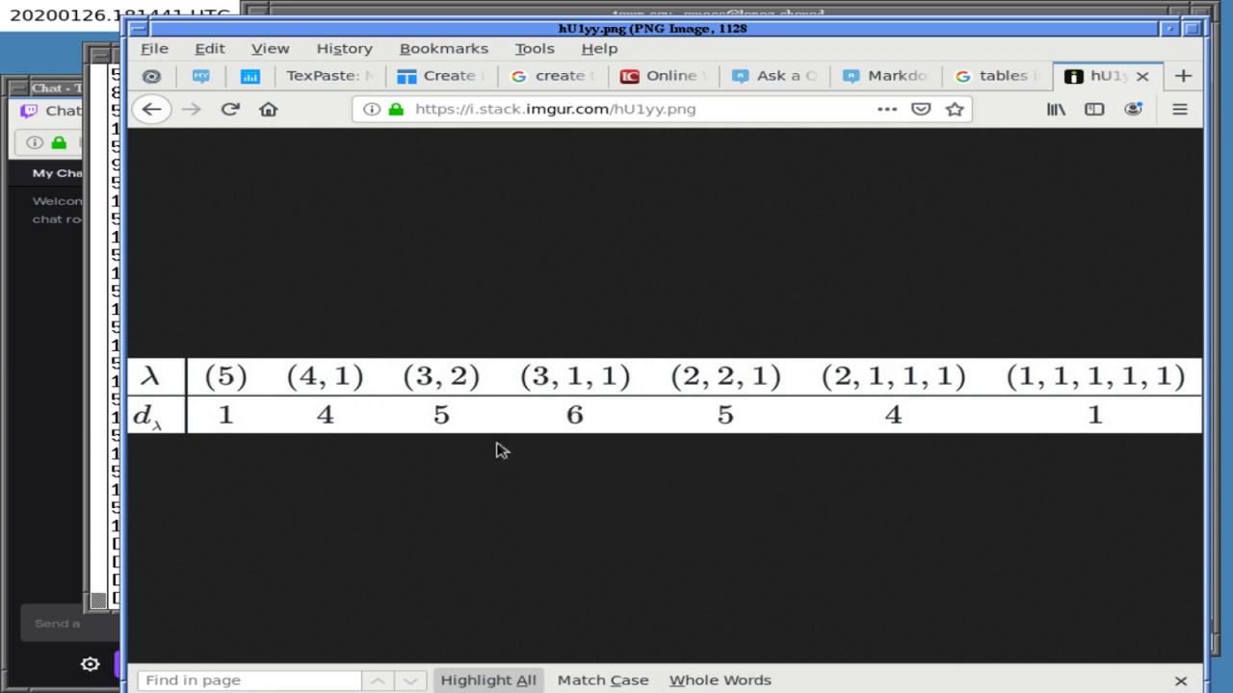
pyautogui.click(152, 109)
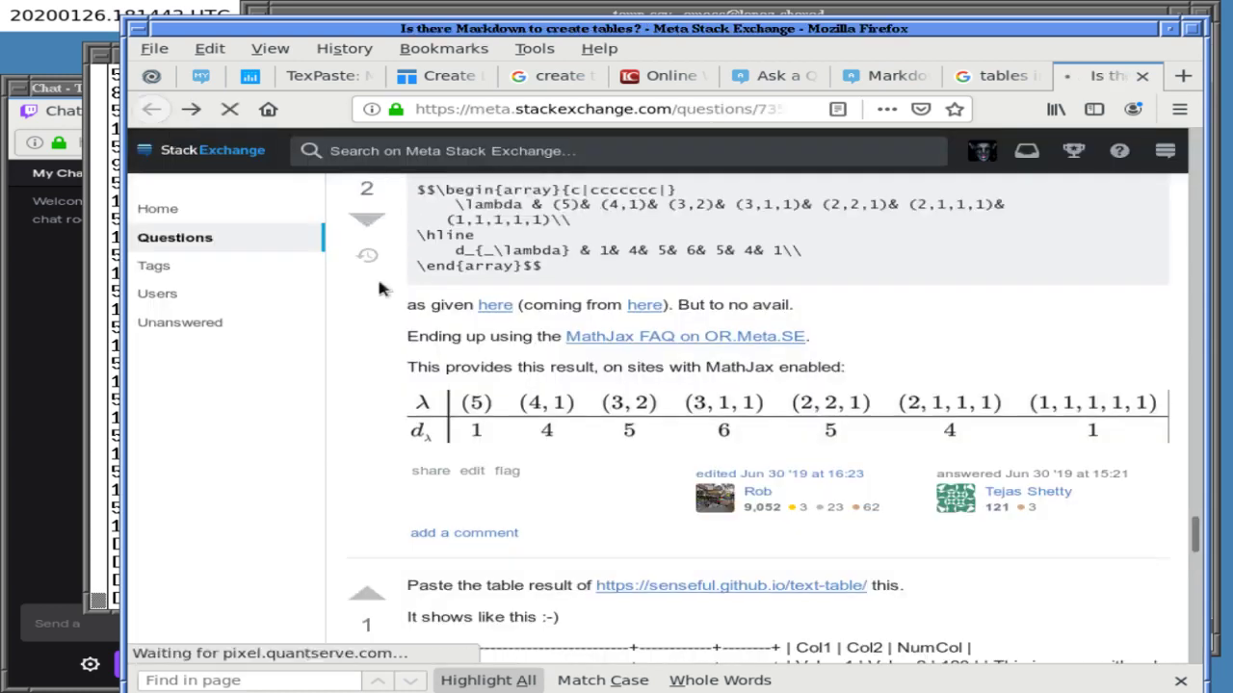
pyautogui.rightClick(609, 431)
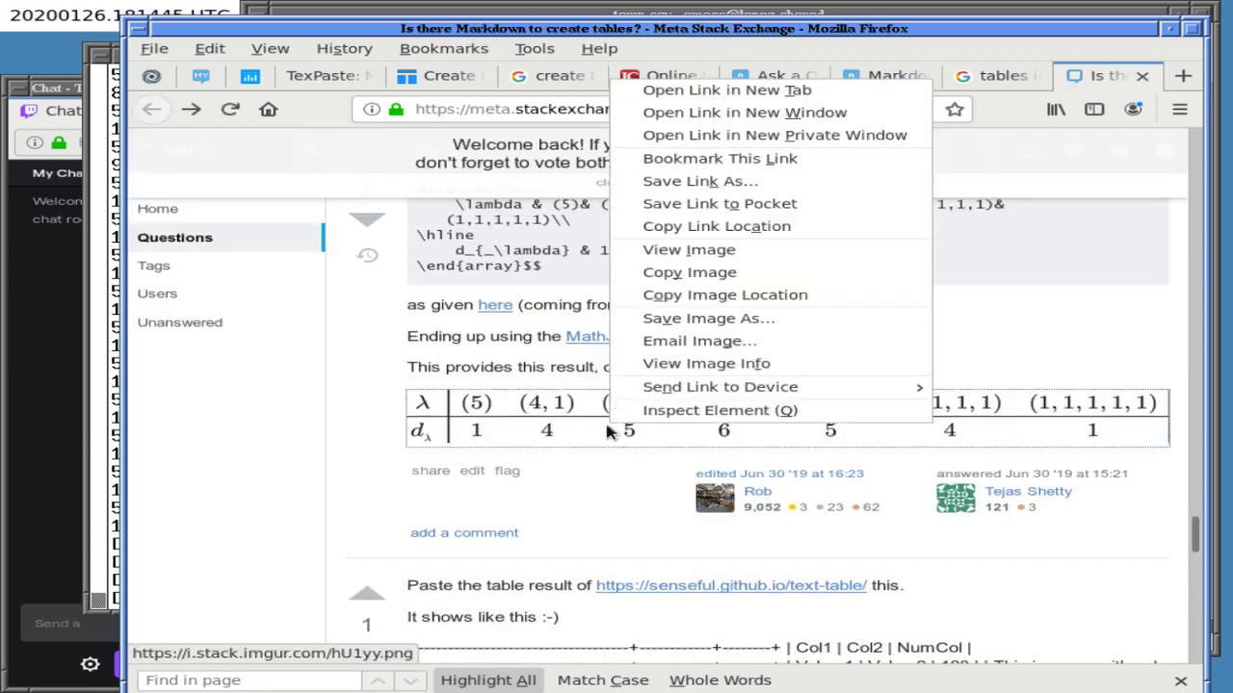
pyautogui.click(591, 531)
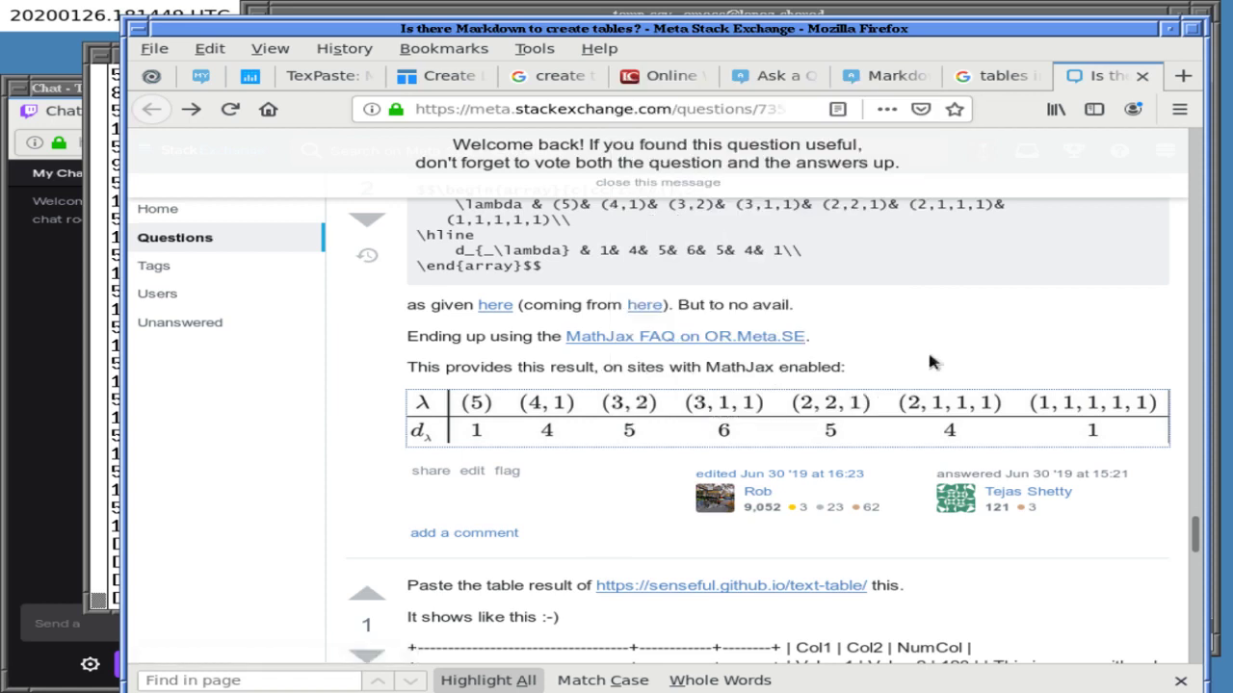
pyautogui.scroll(1, 930, 363)
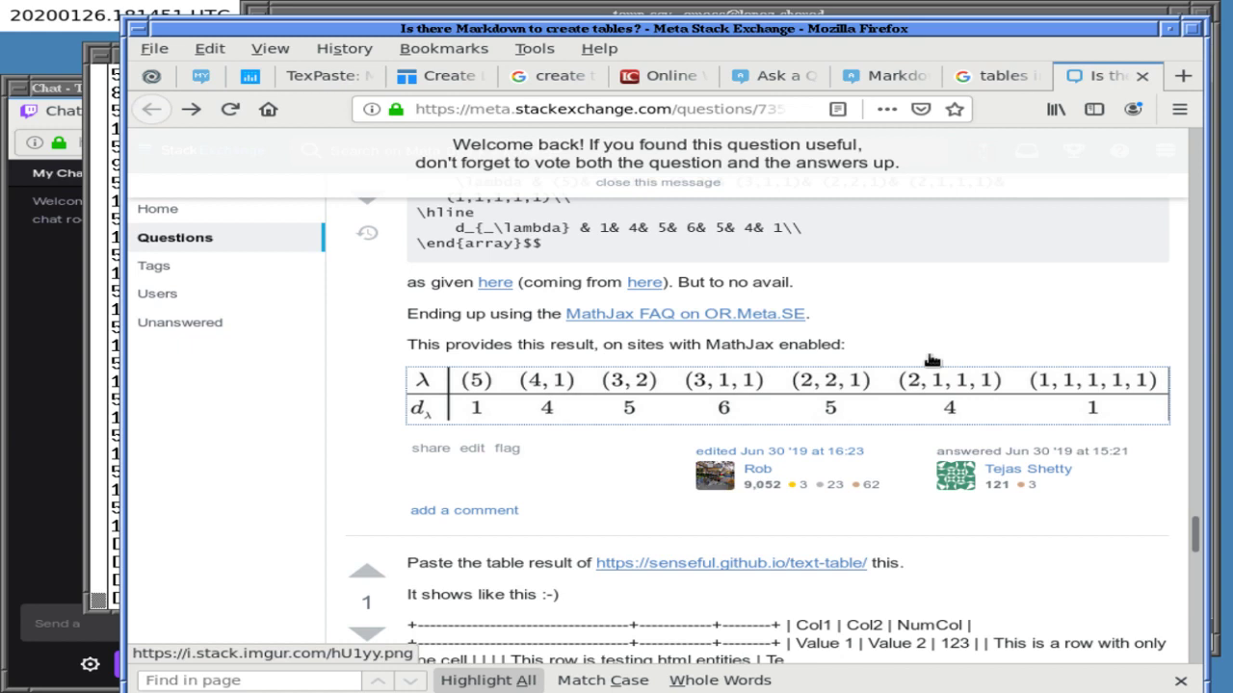
pyautogui.scroll(2, 930, 362)
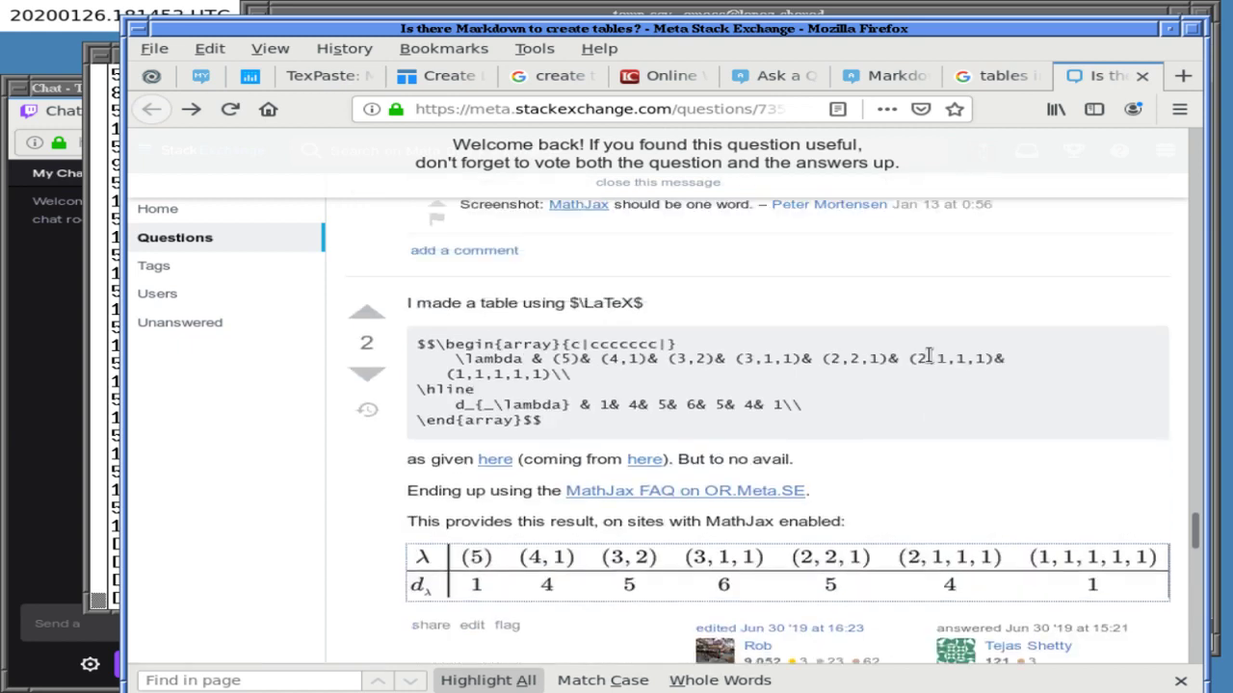
# - Open the 'here' reference links, close the broken pages, and open the MathJax FAQ in a background tab
pyautogui.middleClick(498, 467)
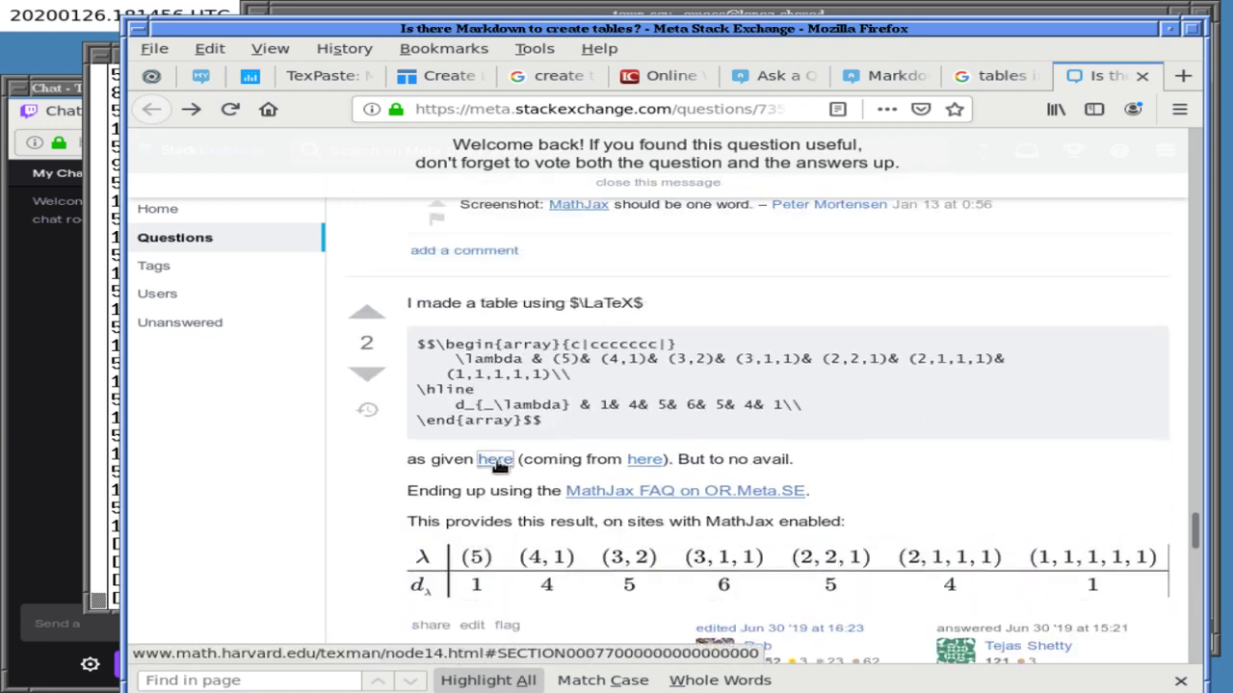
pyautogui.rightClick(647, 466)
pyautogui.press('t')
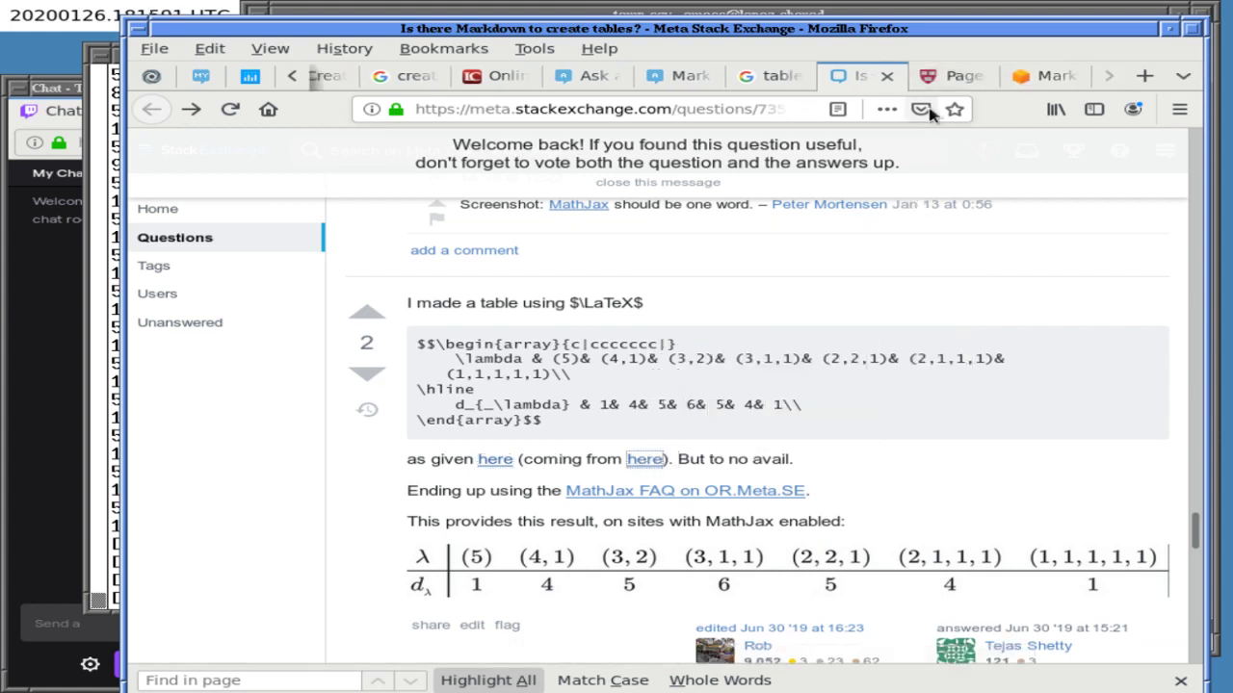
pyautogui.click(963, 76)
pyautogui.hotkey('ctrl', 'w')
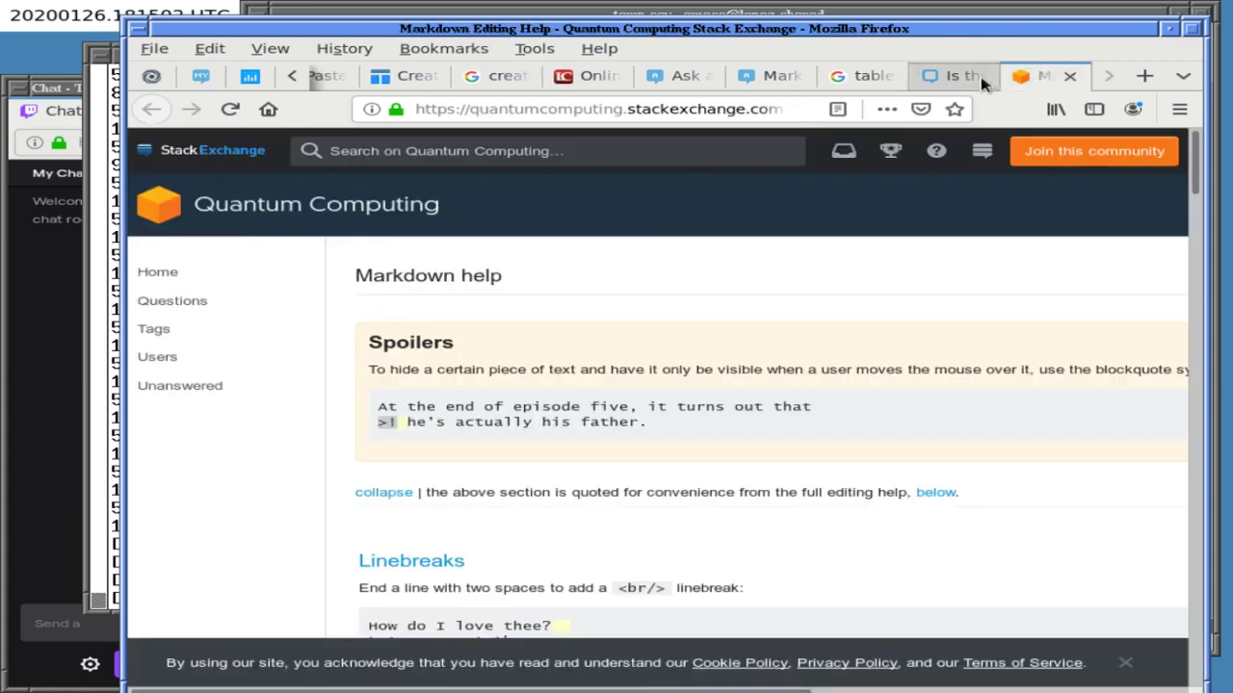
pyautogui.hotkey('ctrl', 'w')
pyautogui.rightClick(748, 492)
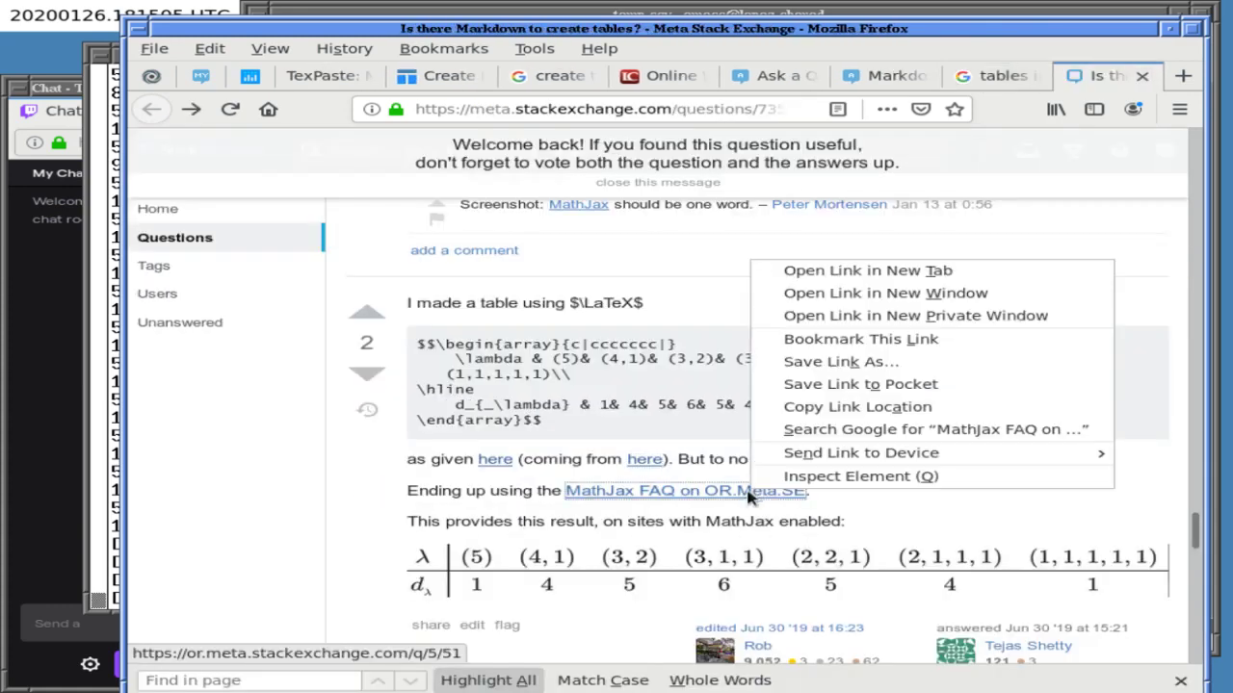
pyautogui.press('t')
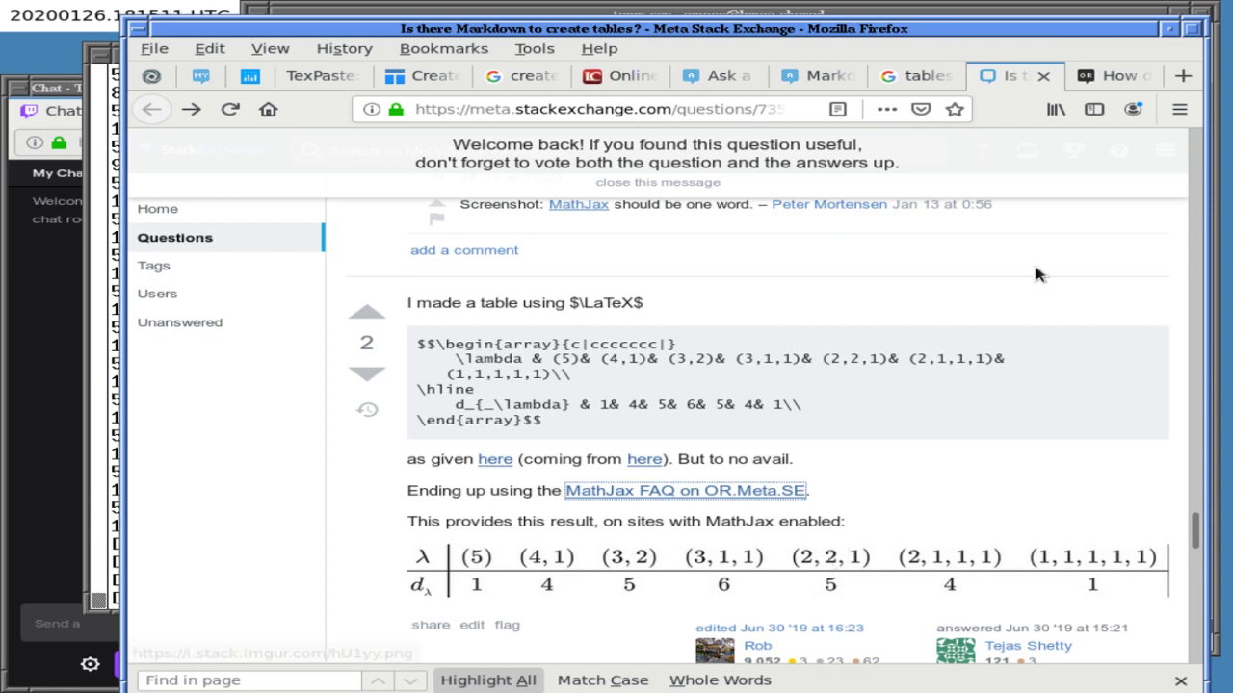
# - Search the OR Meta MathJax FAQ for mentions of 'table'
pyautogui.click(1117, 77)
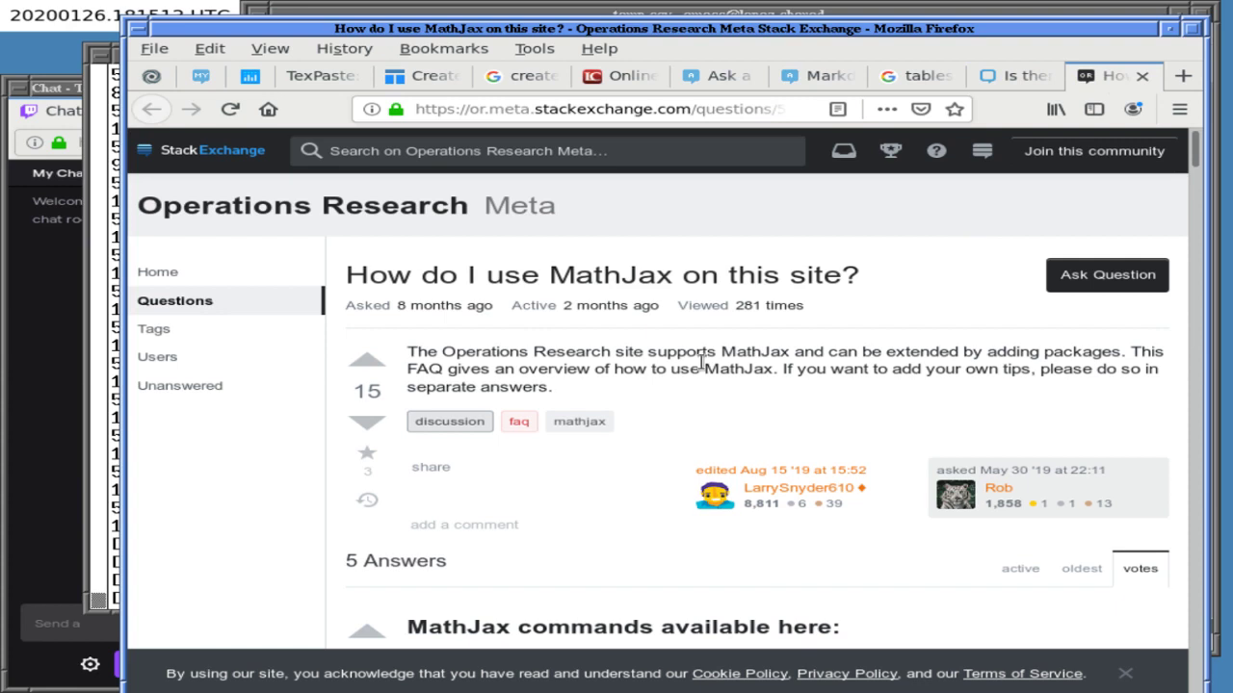
pyautogui.hotkey('ctrl', 'f')
pyautogui.write('table')
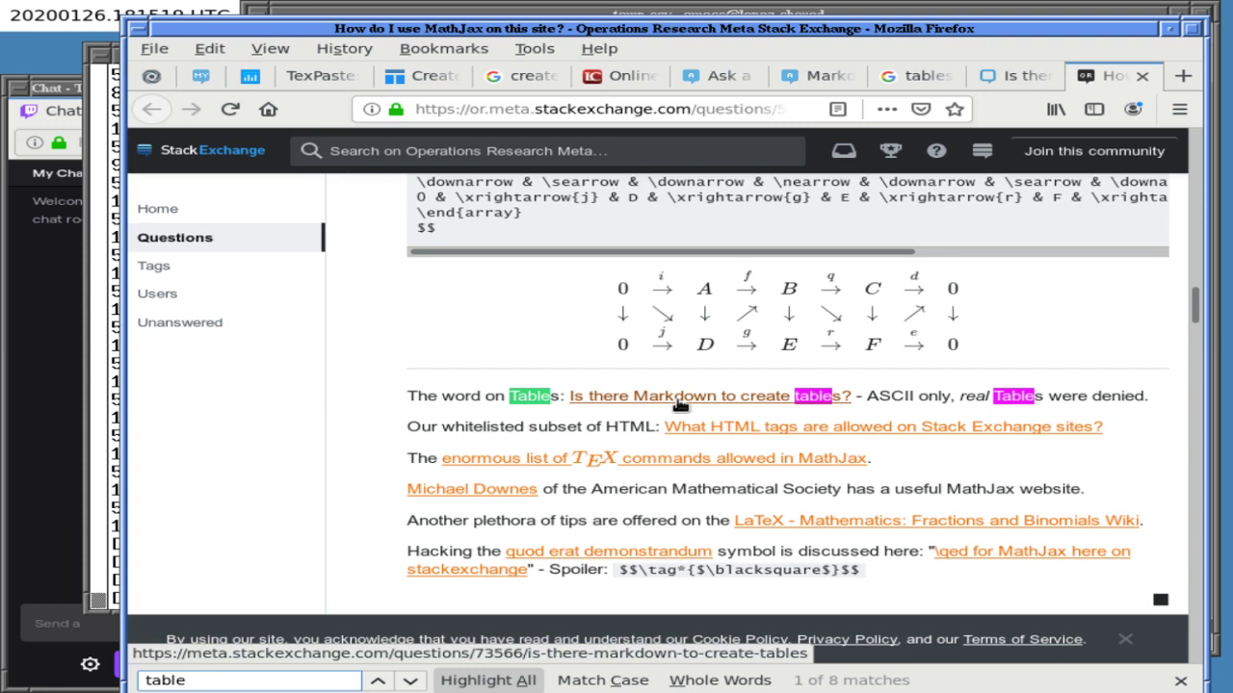
pyautogui.click(485, 430)
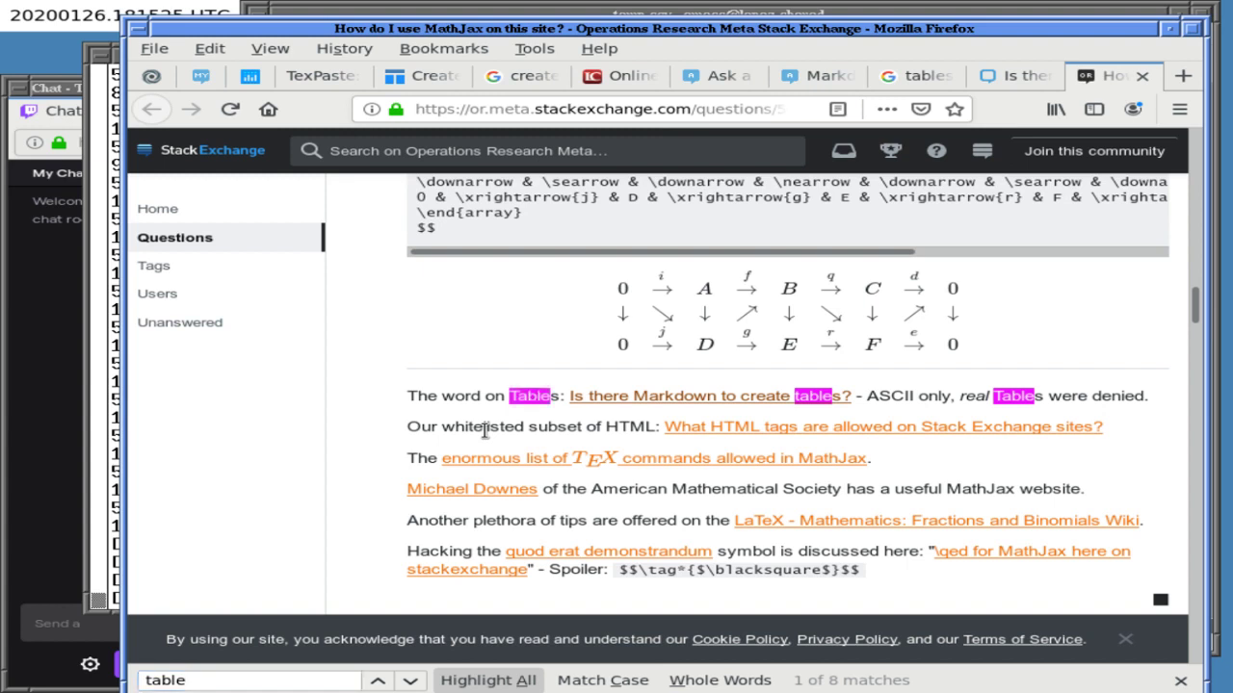
pyautogui.scroll(-8, 485, 430)
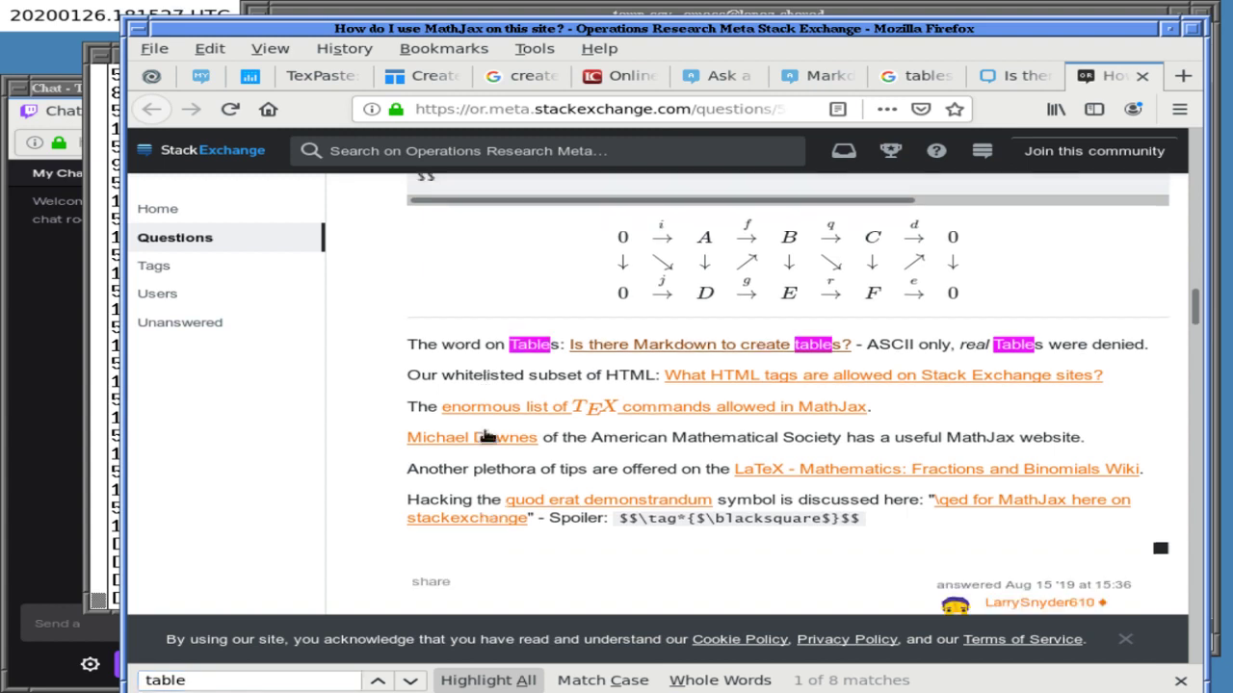
pyautogui.scroll(1, 484, 430)
pyautogui.scroll(5, 484, 431)
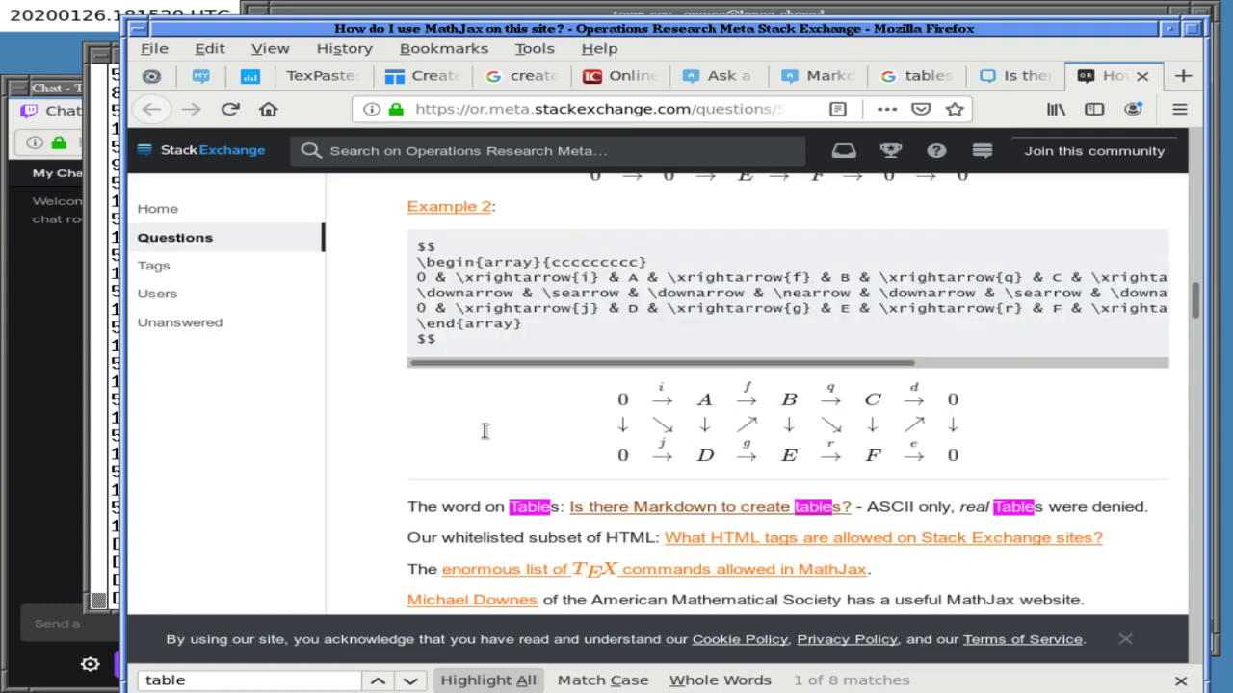
pyautogui.scroll(-4, 486, 436)
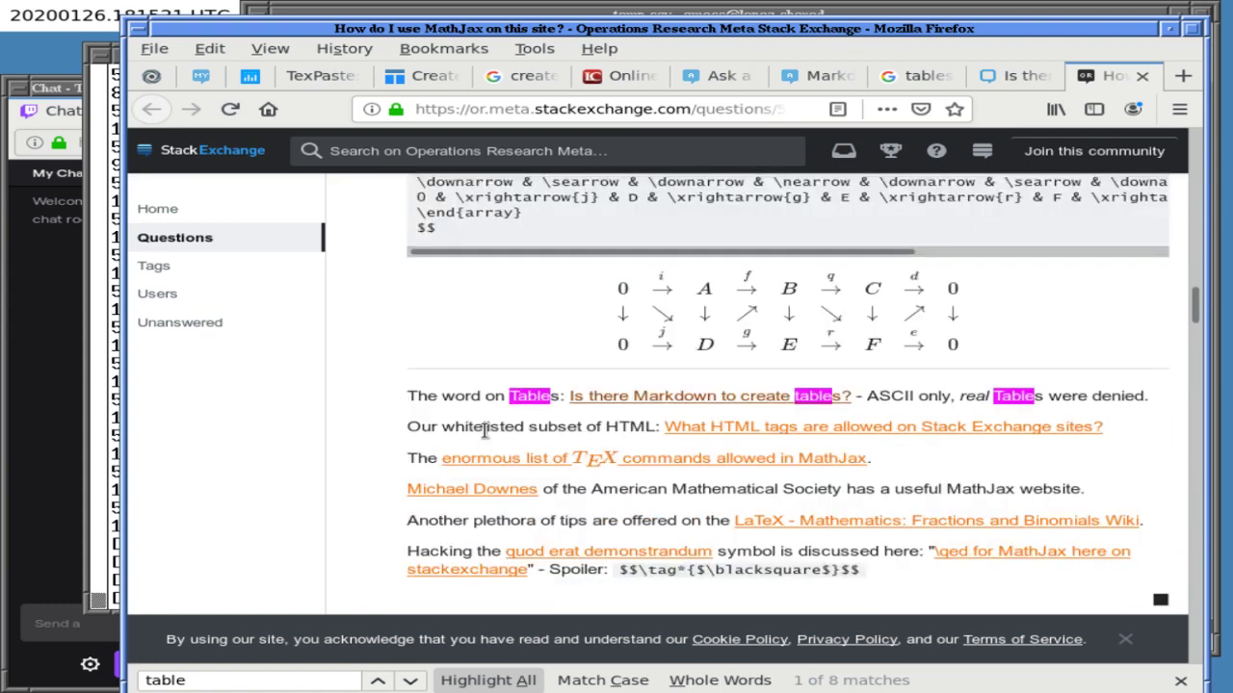
# - Select and copy the LaTeX array code block from the Meta Markdown tables answer
pyautogui.click(1012, 75)
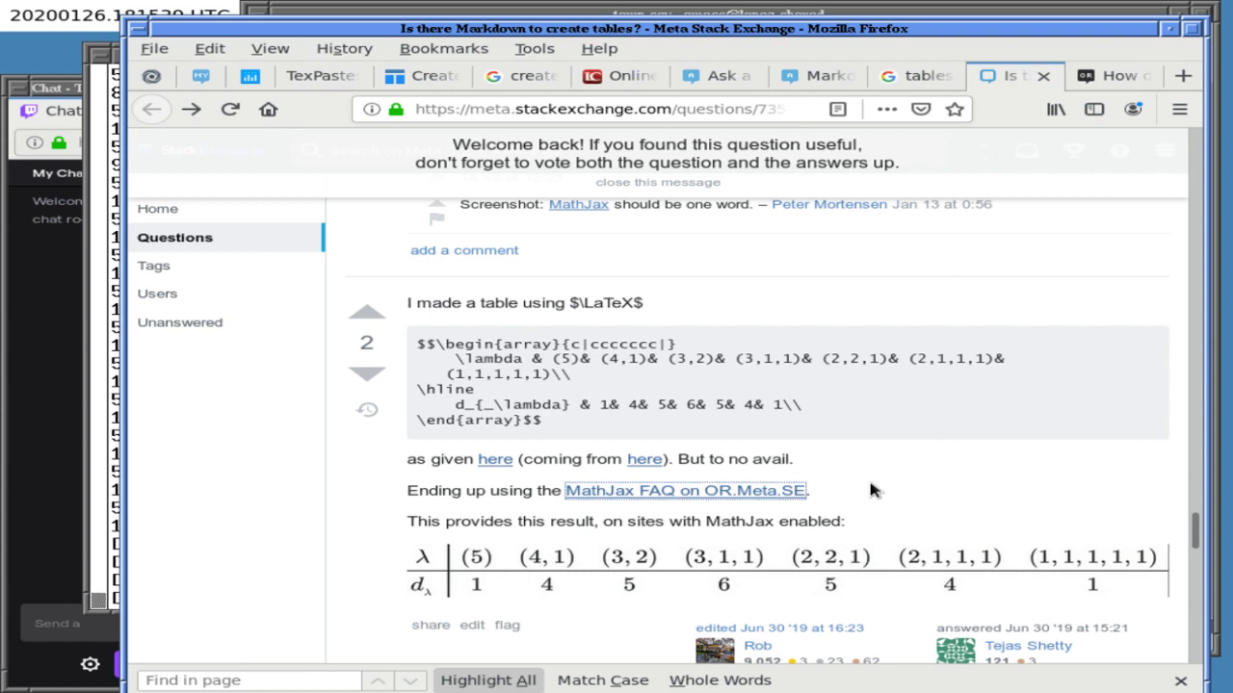
pyautogui.moveTo(554, 412); pyautogui.dragTo(634, 426)
pyautogui.hotkey('ctrl', 'c')
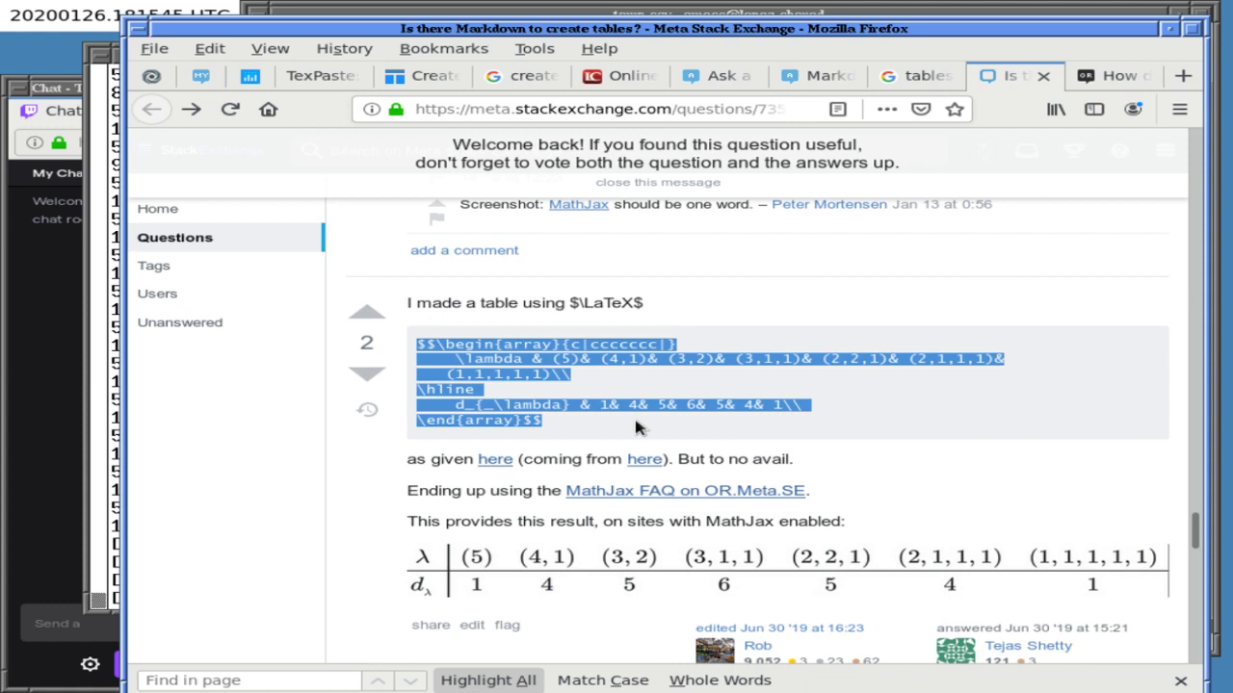
pyautogui.click(720, 79)
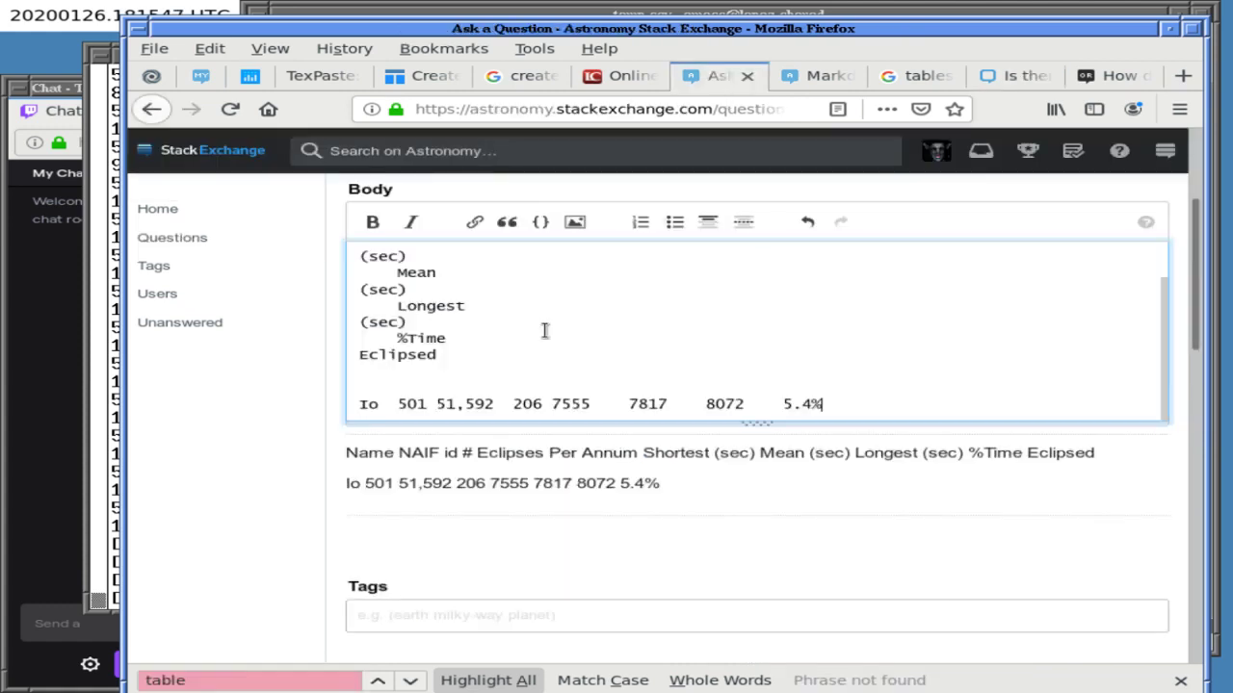
# - Replace the question body with the copied LaTeX array and check the preview's MathJax menu
pyautogui.hotkey('ctrl', 'a')
pyautogui.hotkey('ctrl', 'v')
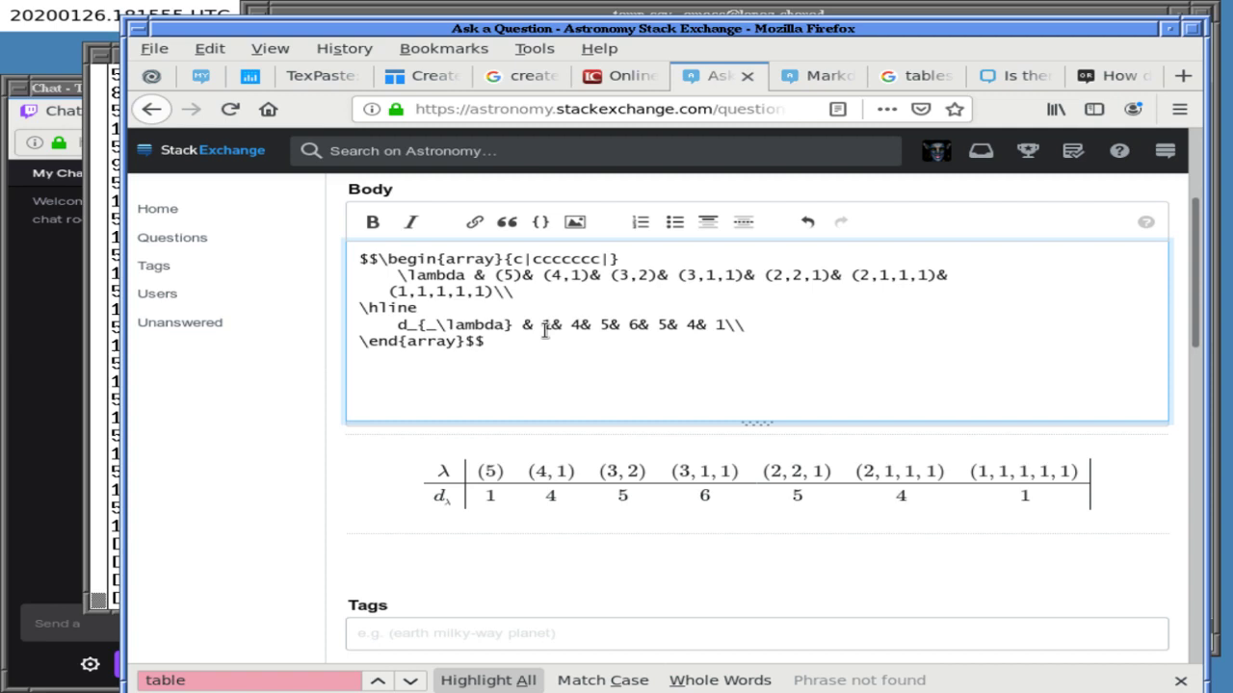
pyautogui.rightClick(641, 484)
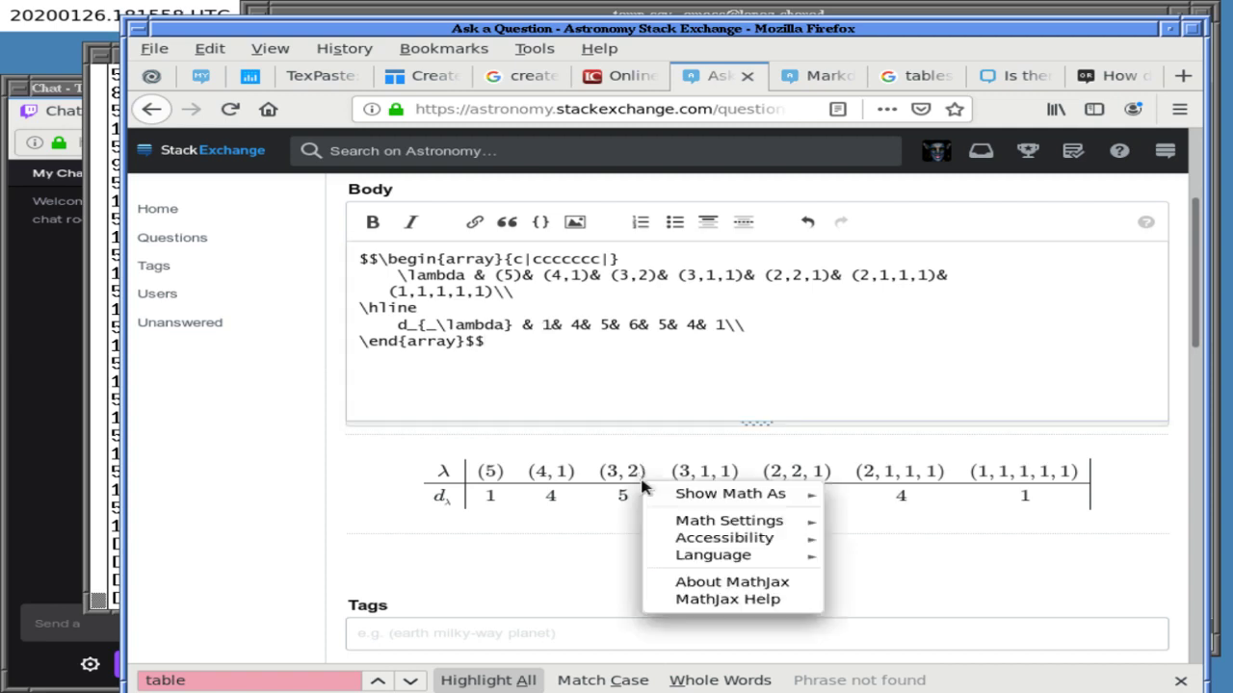
pyautogui.click(535, 577)
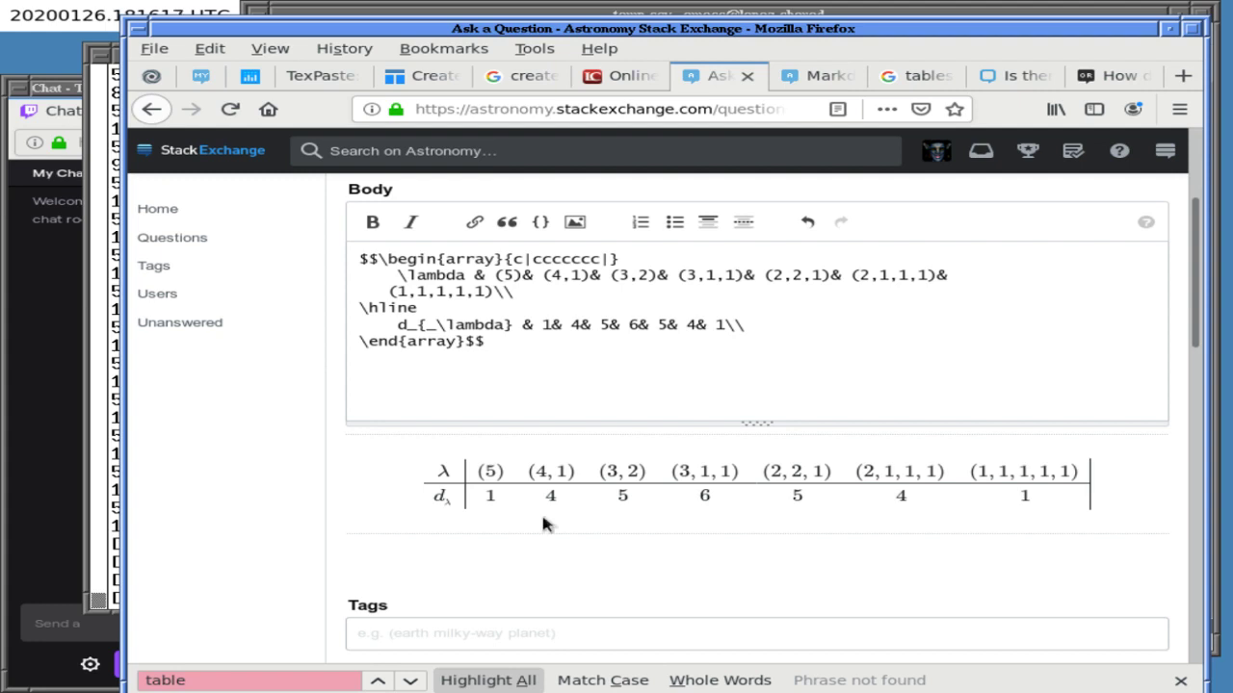
# - Add an empty <table border></table> below the array and delete the LaTeX array code
pyautogui.click(544, 405)
pyautogui.press('Return')
pyautogui.press('Return')
pyautogui.press('Return')
pyautogui.write('<table bo')
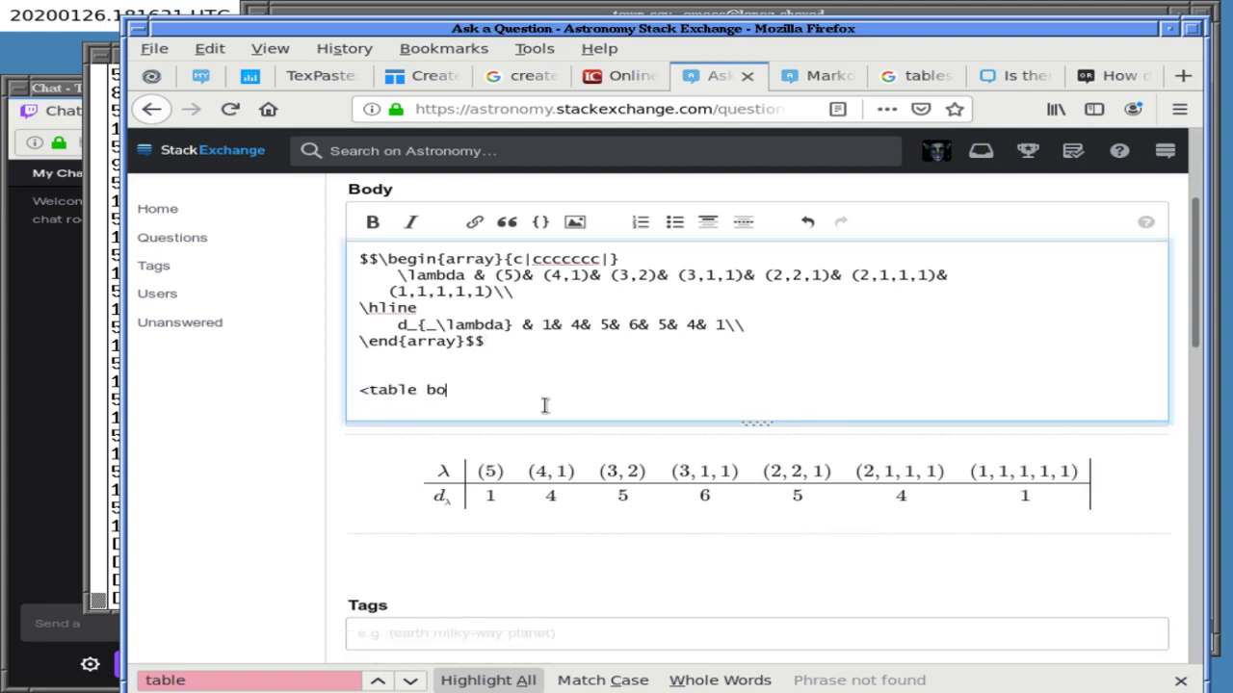
pyautogui.write('rder></table>')
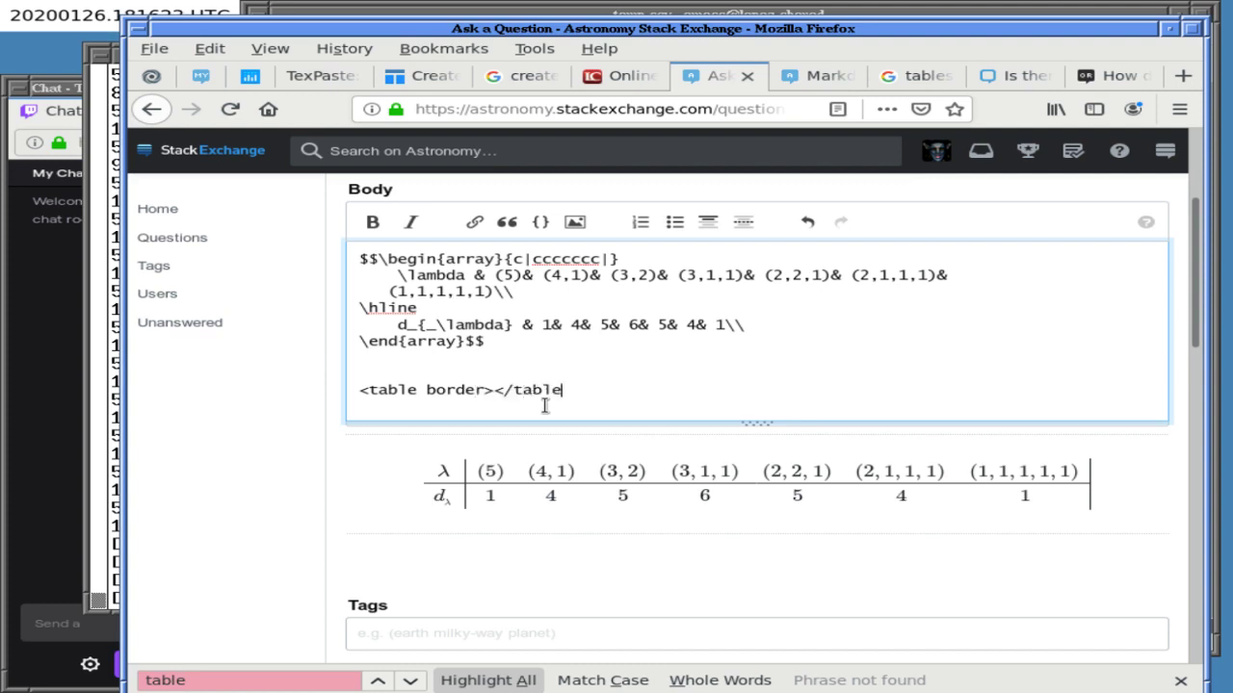
pyautogui.press('Return')
pyautogui.press('Up')
pyautogui.press('Right')
pyautogui.press('Right')
pyautogui.press('Right')
pyautogui.press('Right')
pyautogui.press('Right')
pyautogui.press('Right')
pyautogui.press('Right')
pyautogui.press('Right')
pyautogui.press('Right')
pyautogui.press('Right')
pyautogui.press('Right')
pyautogui.press('Right')
pyautogui.press('Right')
pyautogui.press('Return')
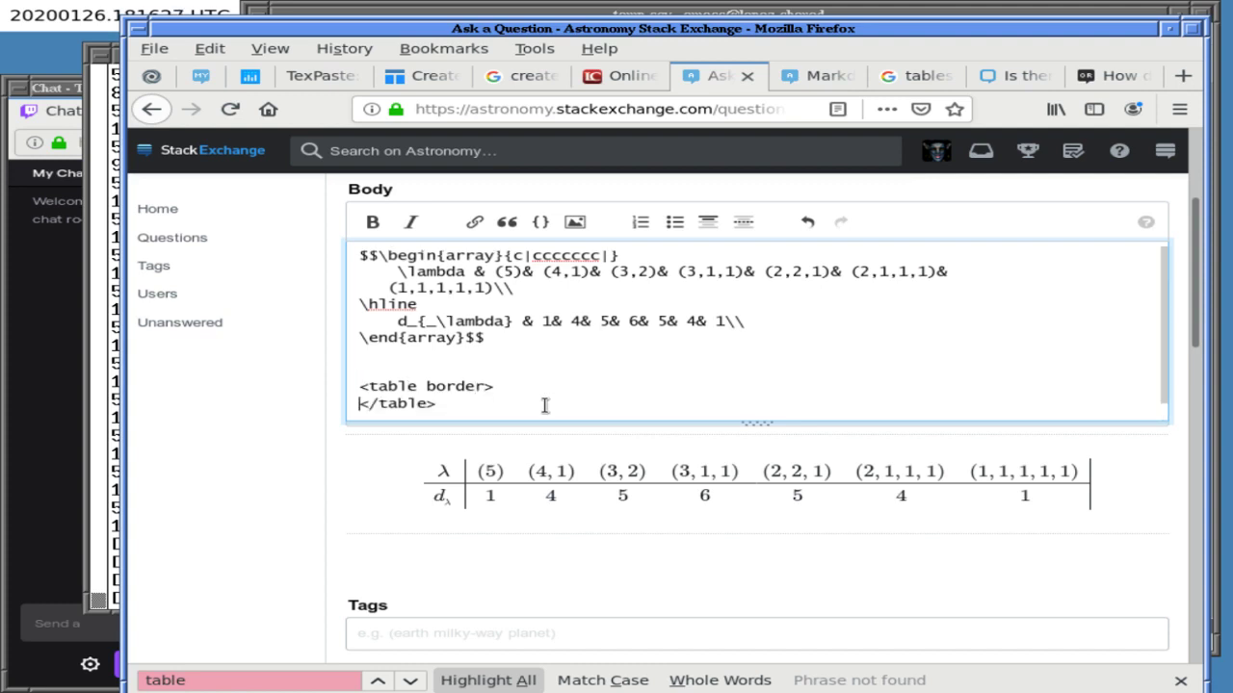
pyautogui.press('Return')
pyautogui.press('Up')
pyautogui.press('Up')
pyautogui.press('Up')
pyautogui.press('Up')
pyautogui.hotkey('shift', 'Up')
pyautogui.hotkey('shift', 'Up')
pyautogui.hotkey('shift', 'Up')
pyautogui.hotkey('shift', 'Up')
pyautogui.hotkey('shift', 'Up')
pyautogui.hotkey('shift', 'Up')
pyautogui.hotkey('shift', 'Up')
pyautogui.hotkey('shift', 'Up')
pyautogui.press('BackSpace')
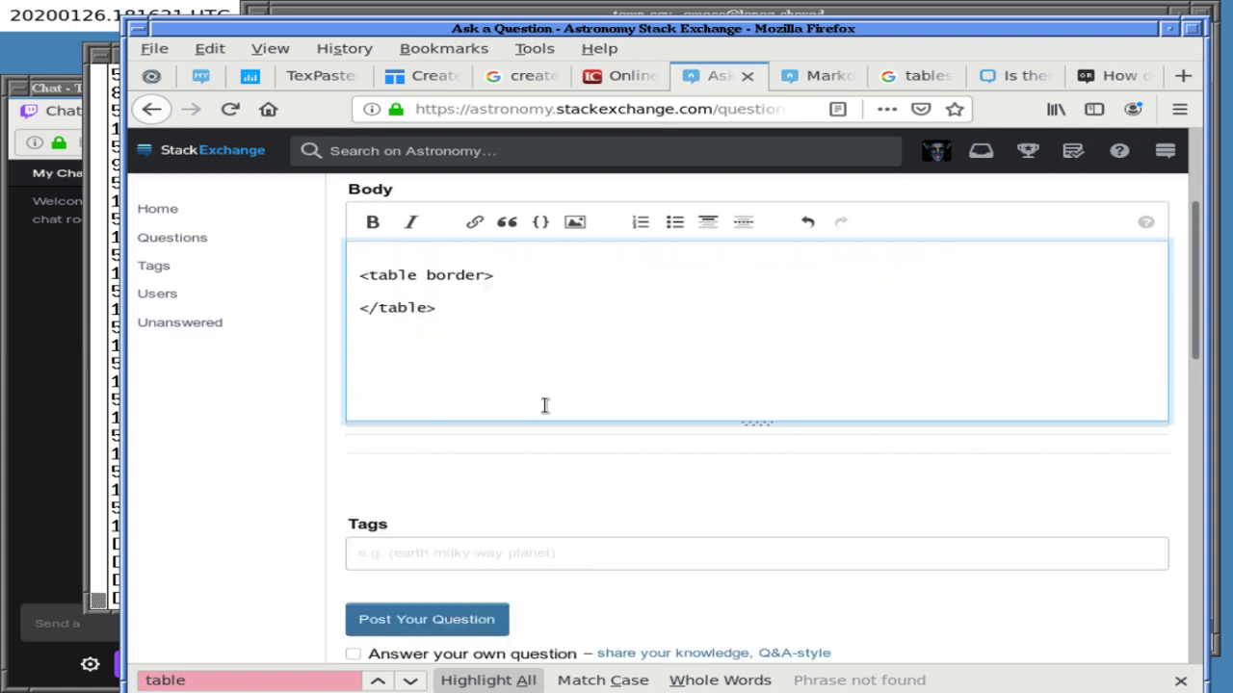
# - Type a <tr><th>Hello</th></tr> row and a <tr><td>Bye row, then clear the whole body
pyautogui.press('Down')
pyautogui.write('<t')
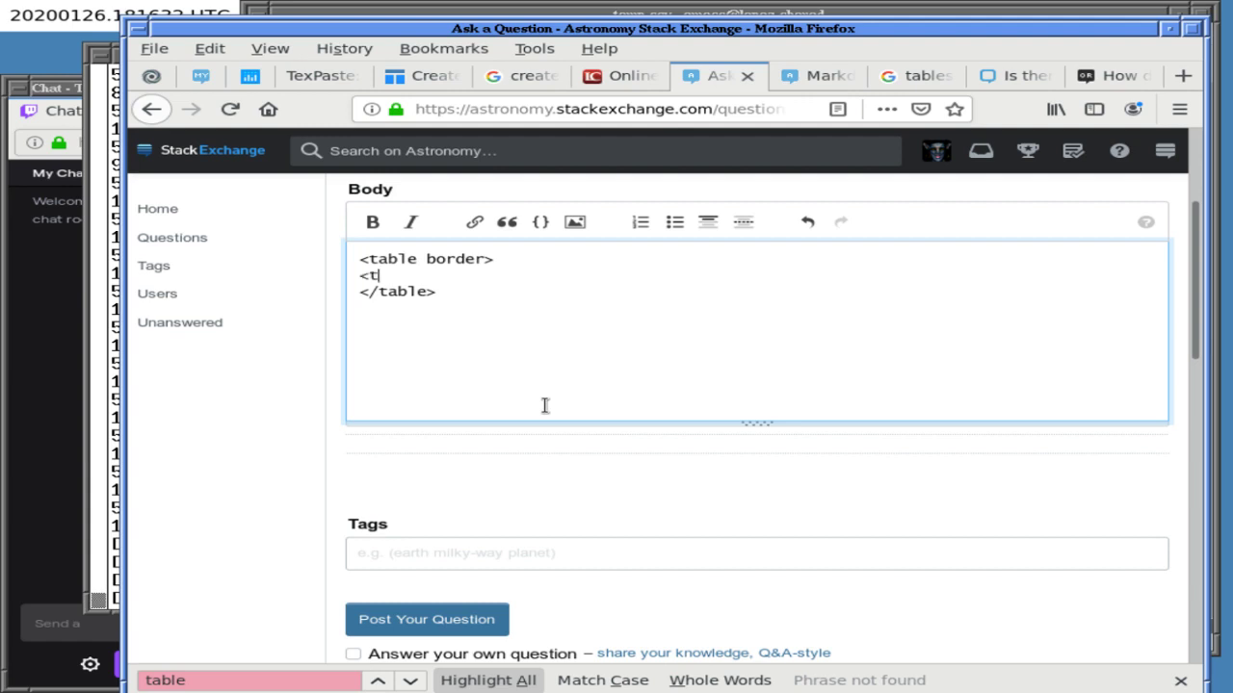
pyautogui.write('r><th>Hello')
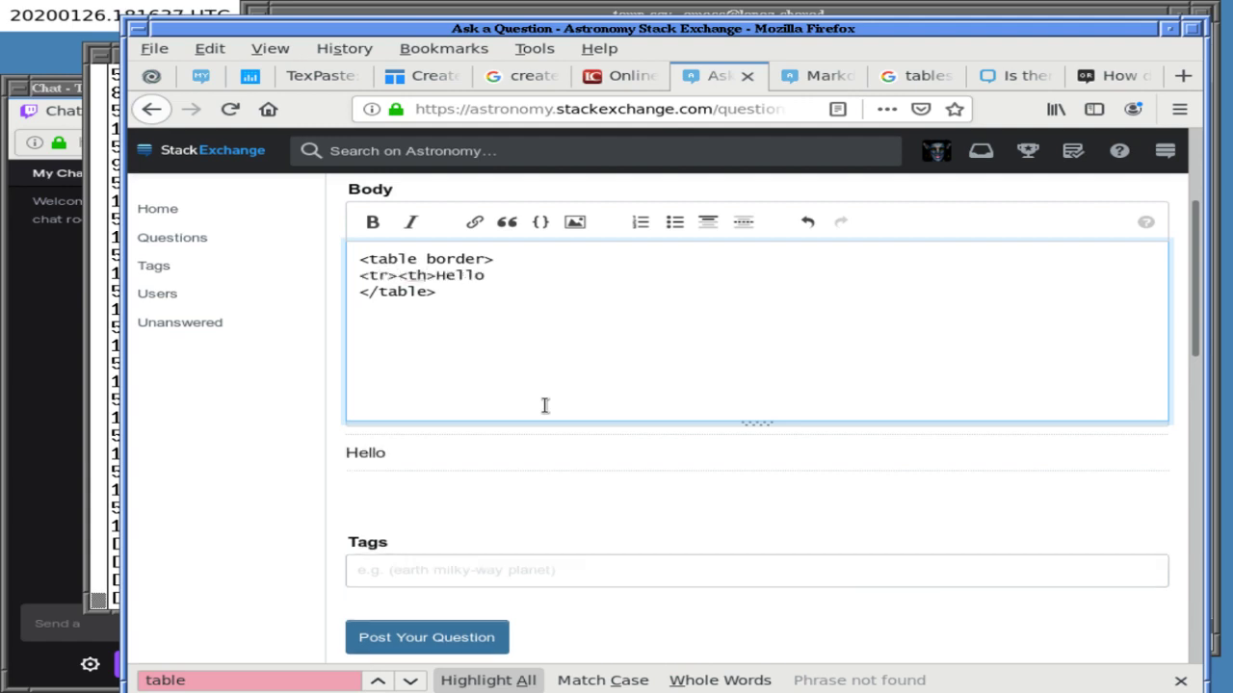
pyautogui.write('</th></tr>')
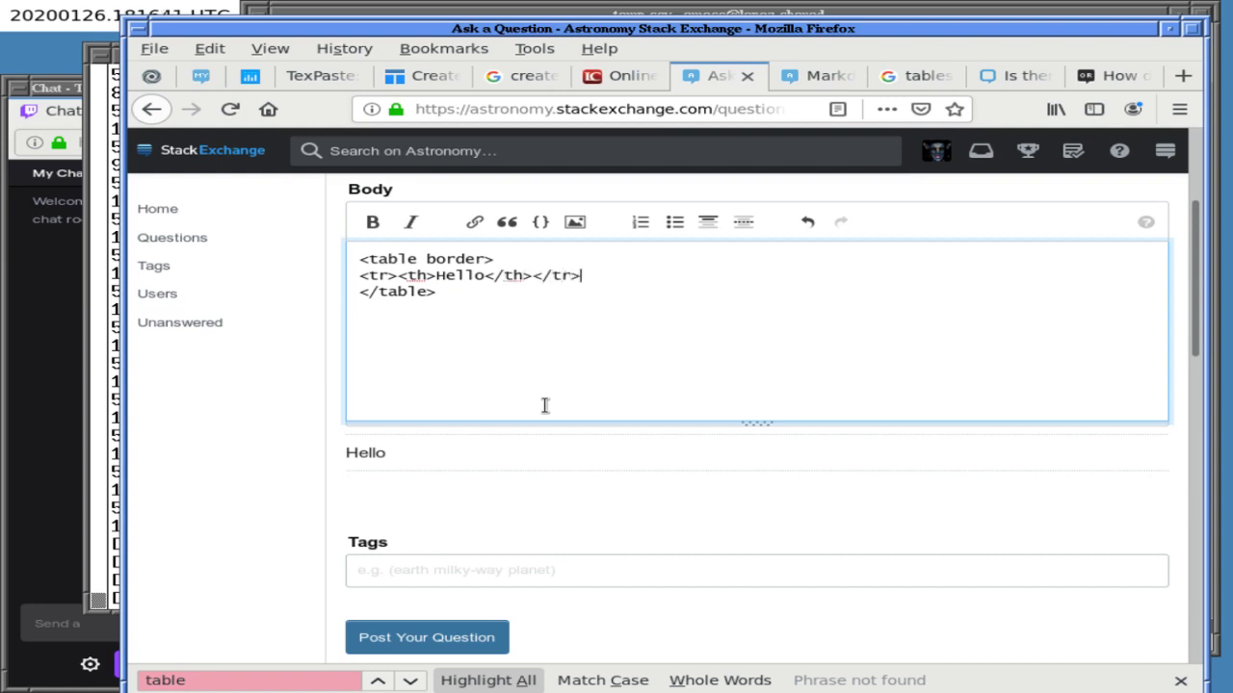
pyautogui.press('Return')
pyautogui.write('<t')
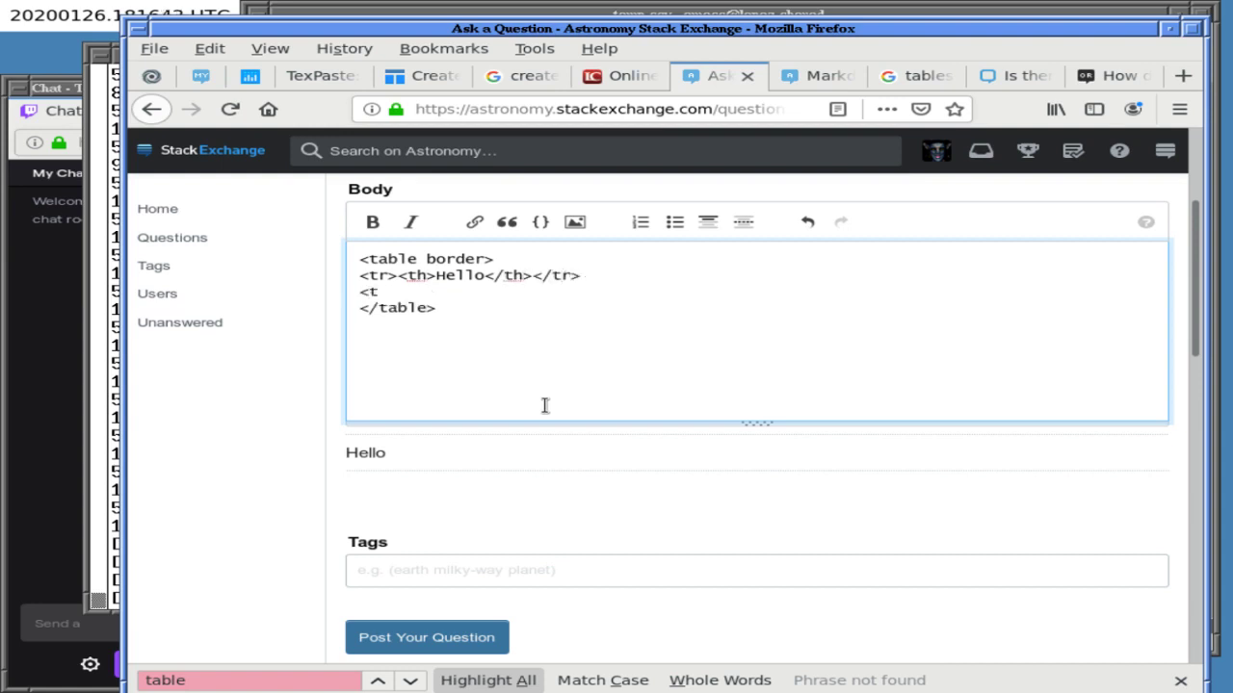
pyautogui.write('r><td>Bye')
pyautogui.hotkey('ctrl', 'a')
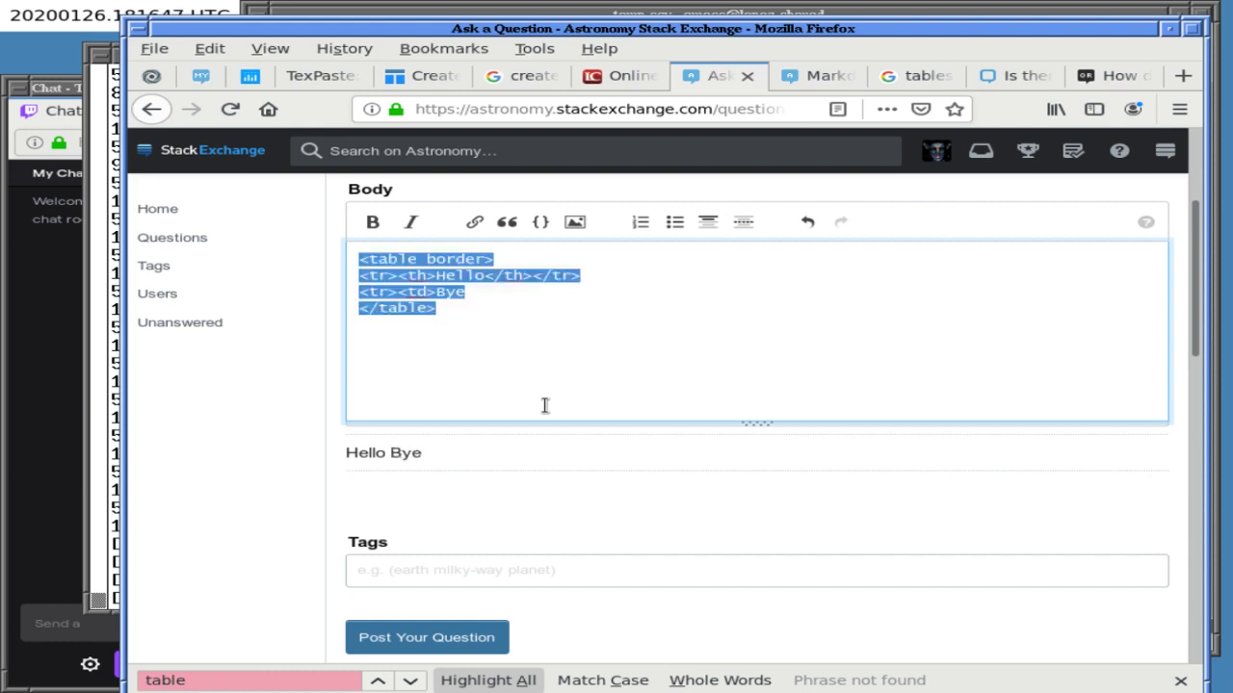
pyautogui.press('BackSpace')
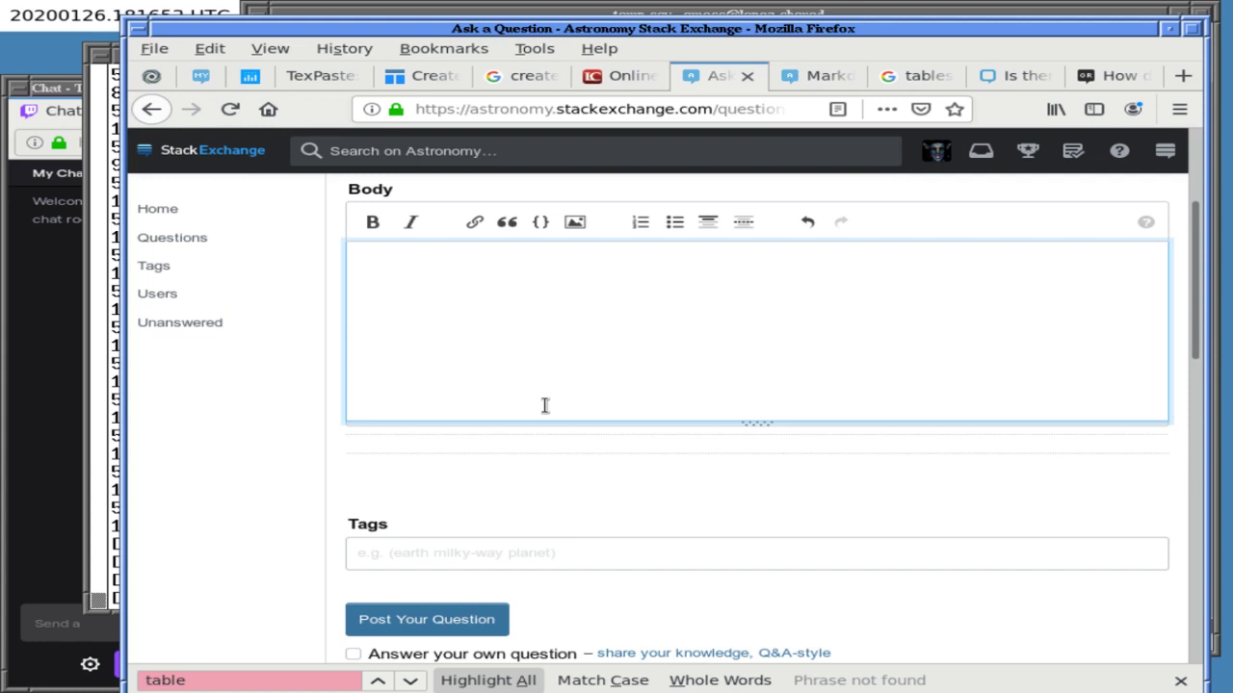
# - Google 'create mathjax table online' and scroll to the truben.no Table Editor result
pyautogui.click(804, 77)
pyautogui.click(552, 112)
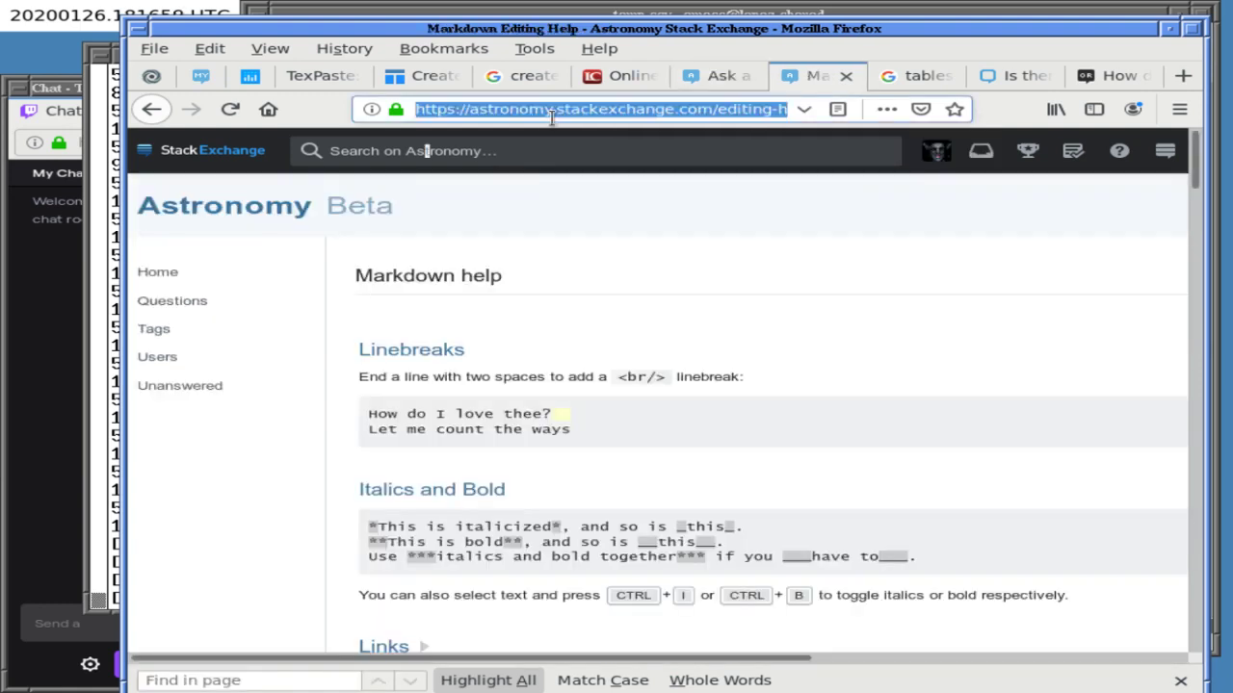
pyautogui.write('cre')
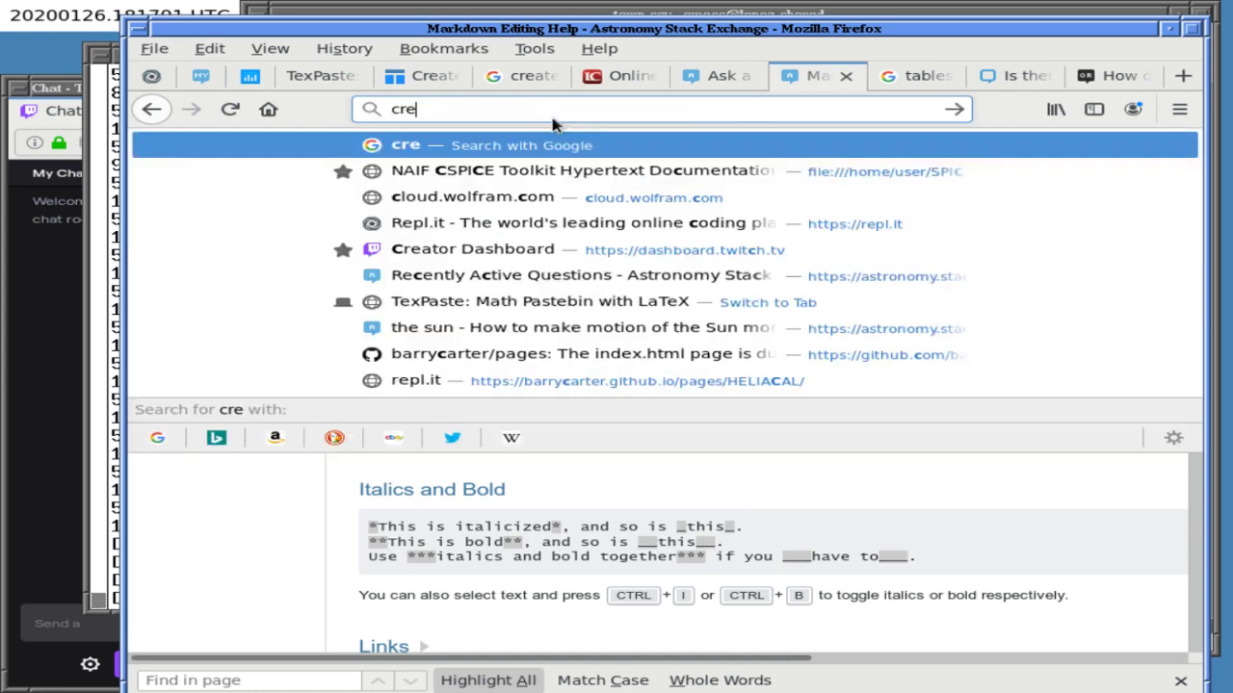
pyautogui.write('ate mathjax table online')
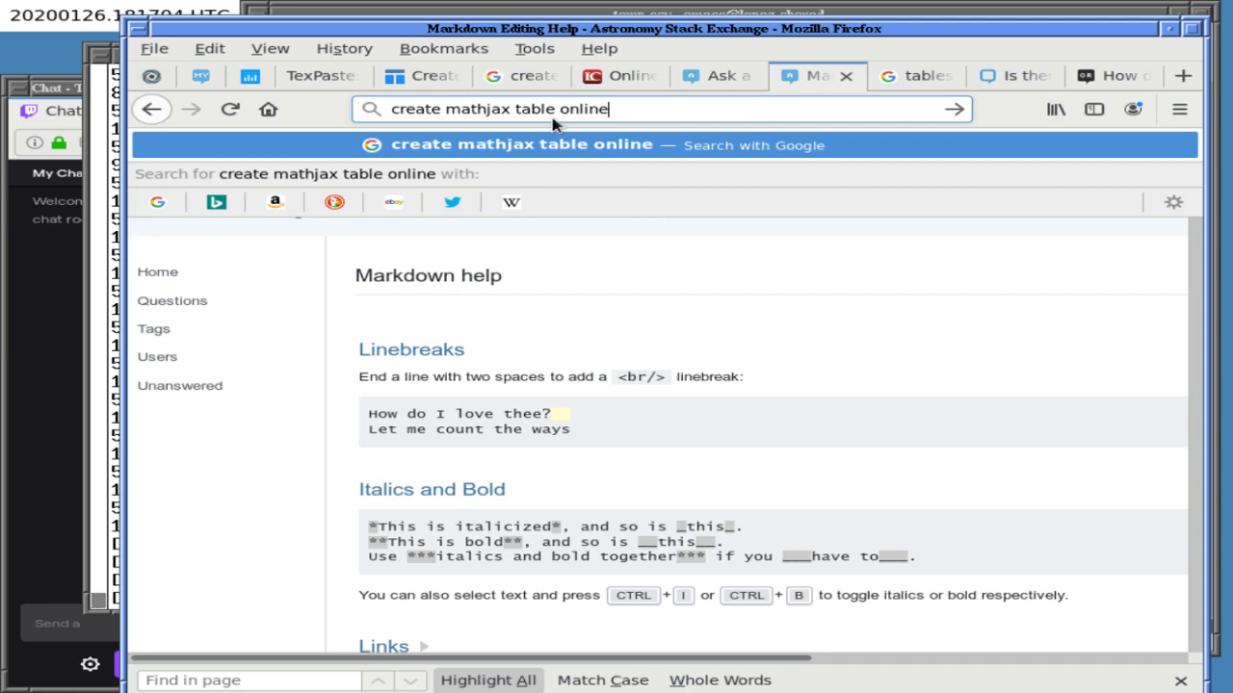
pyautogui.press('Return')
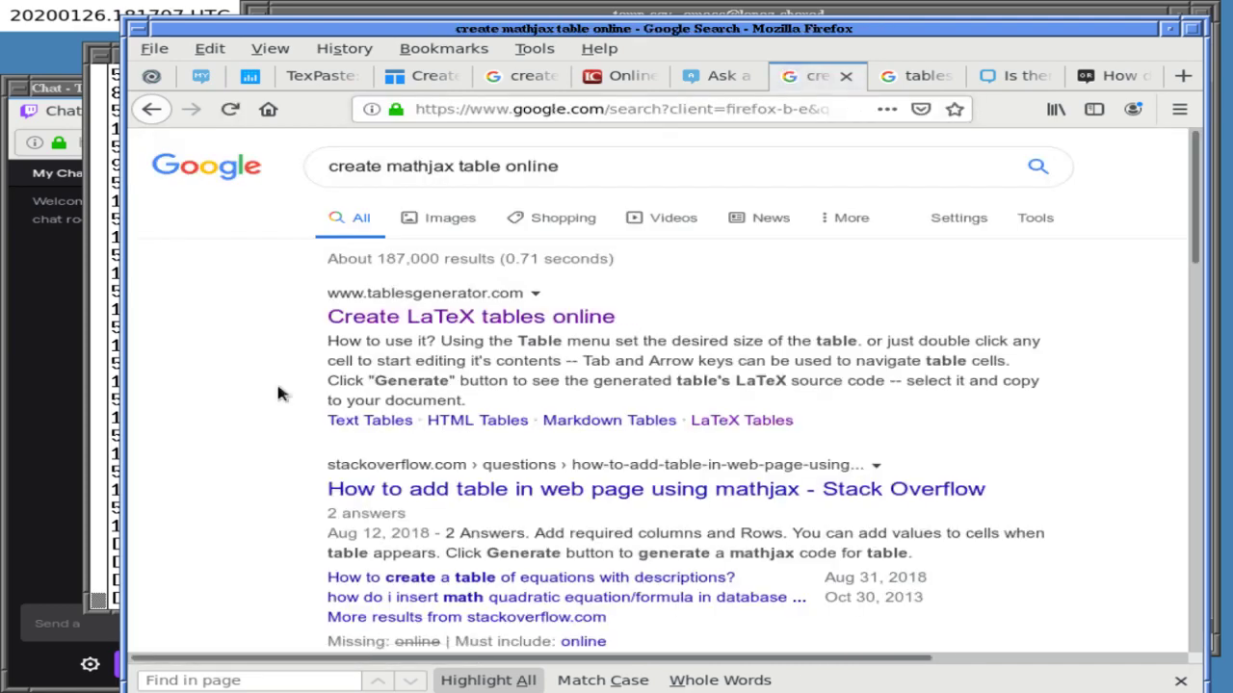
pyautogui.scroll(-5, 264, 380)
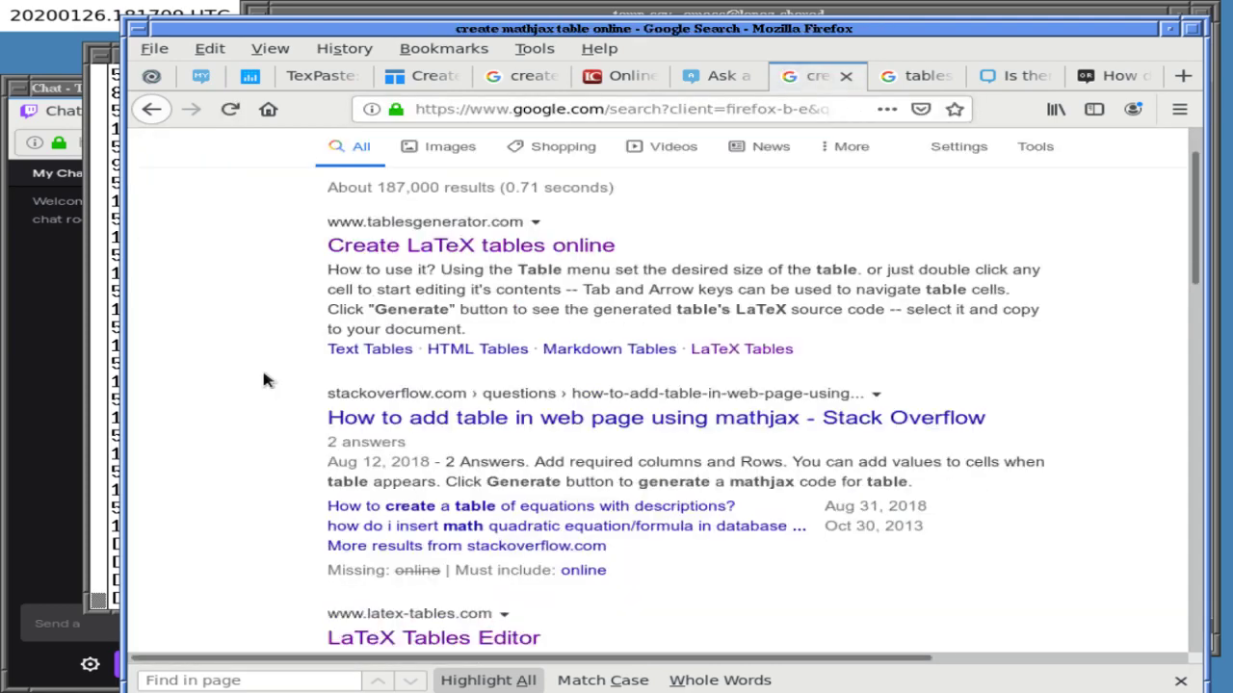
pyautogui.scroll(-2, 267, 378)
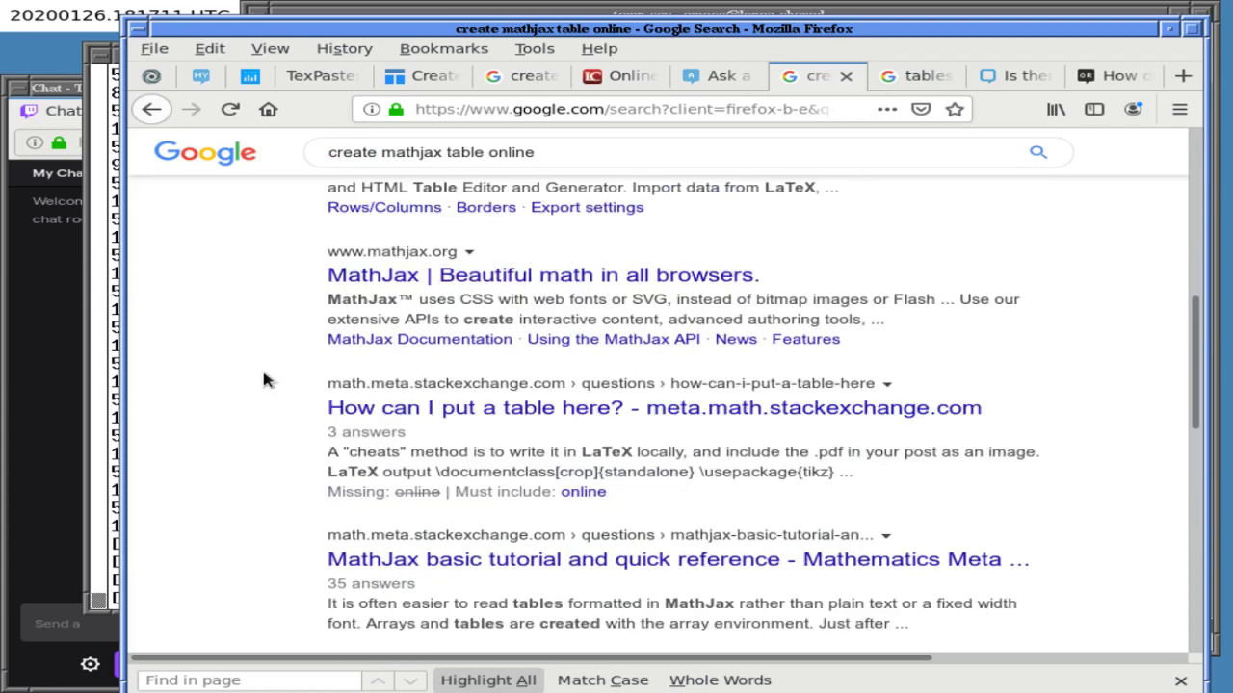
pyautogui.scroll(-2, 264, 381)
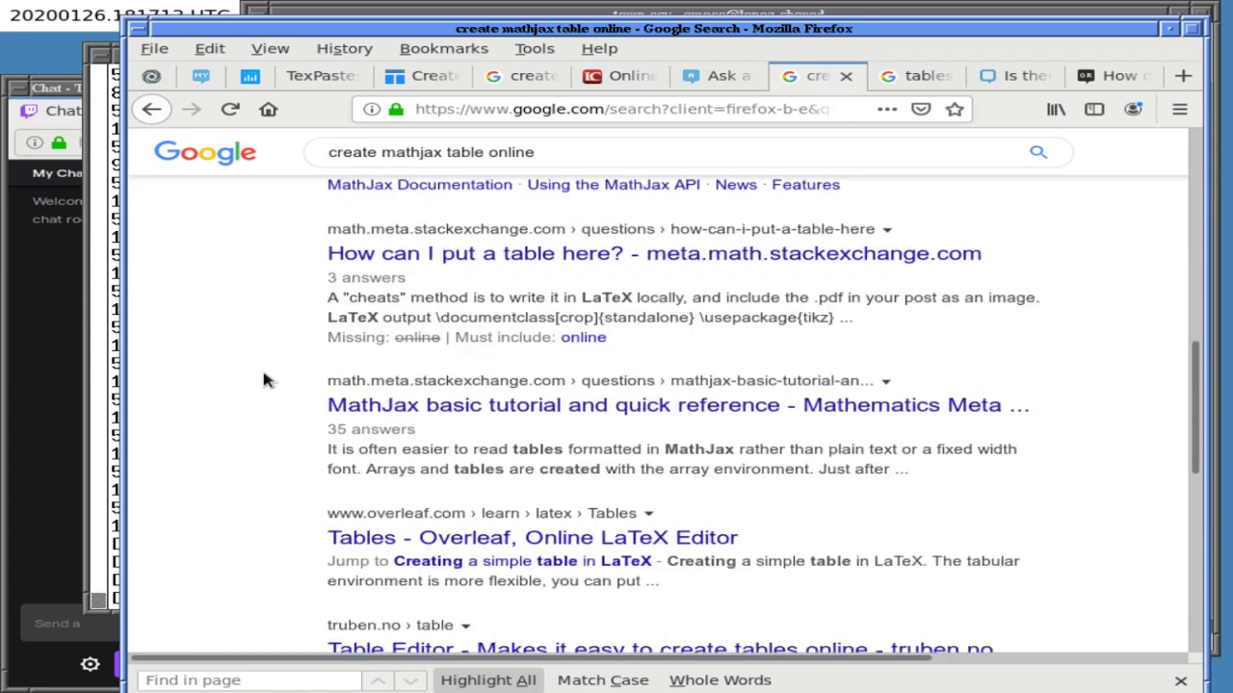
pyautogui.scroll(-2, 265, 381)
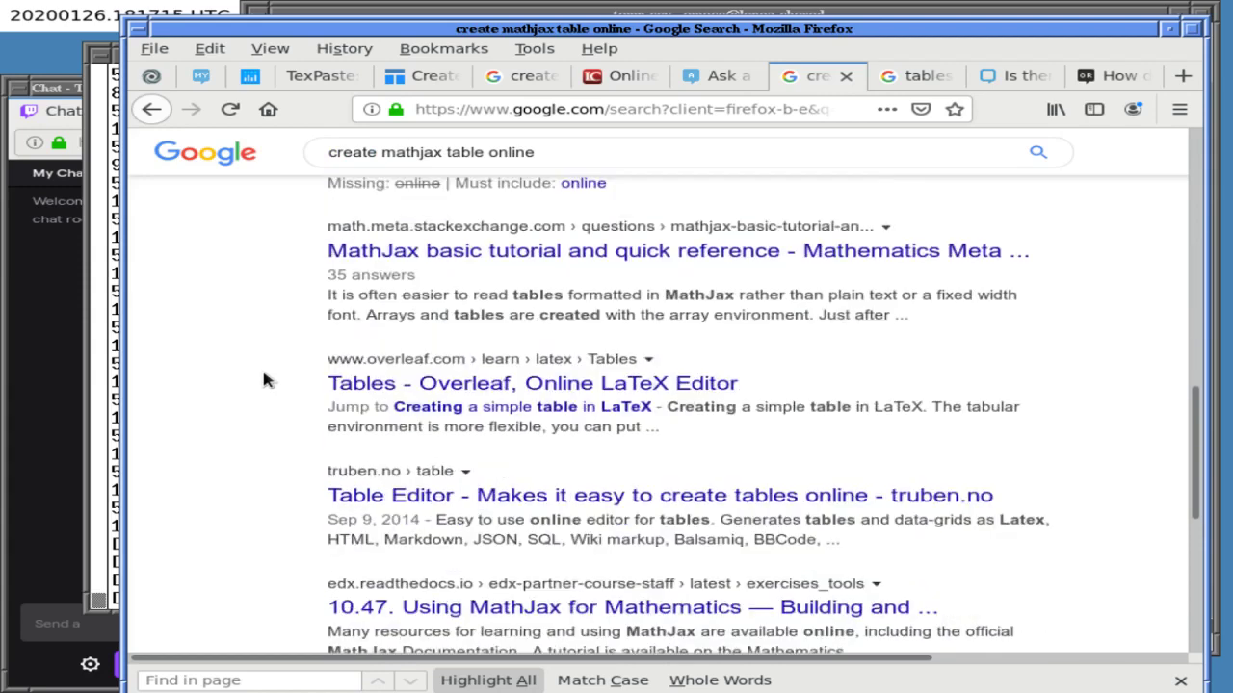
pyautogui.scroll(-4, 263, 380)
pyautogui.scroll(1, 263, 379)
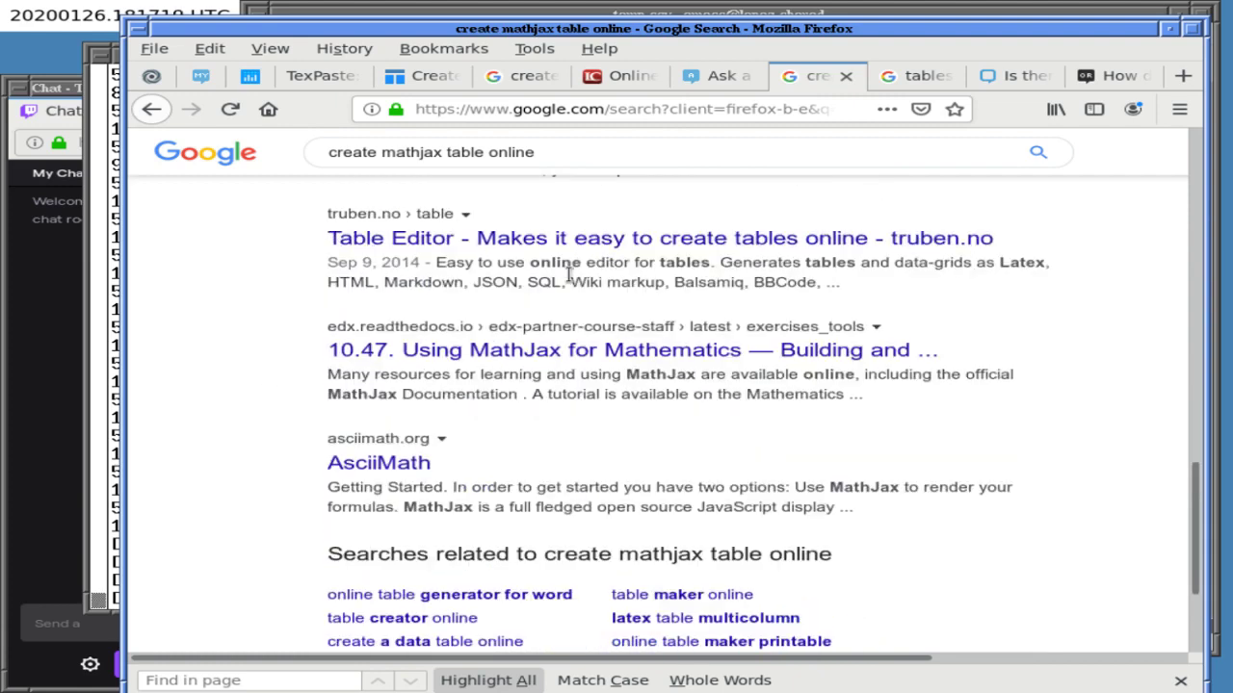
pyautogui.middleClick(586, 240)
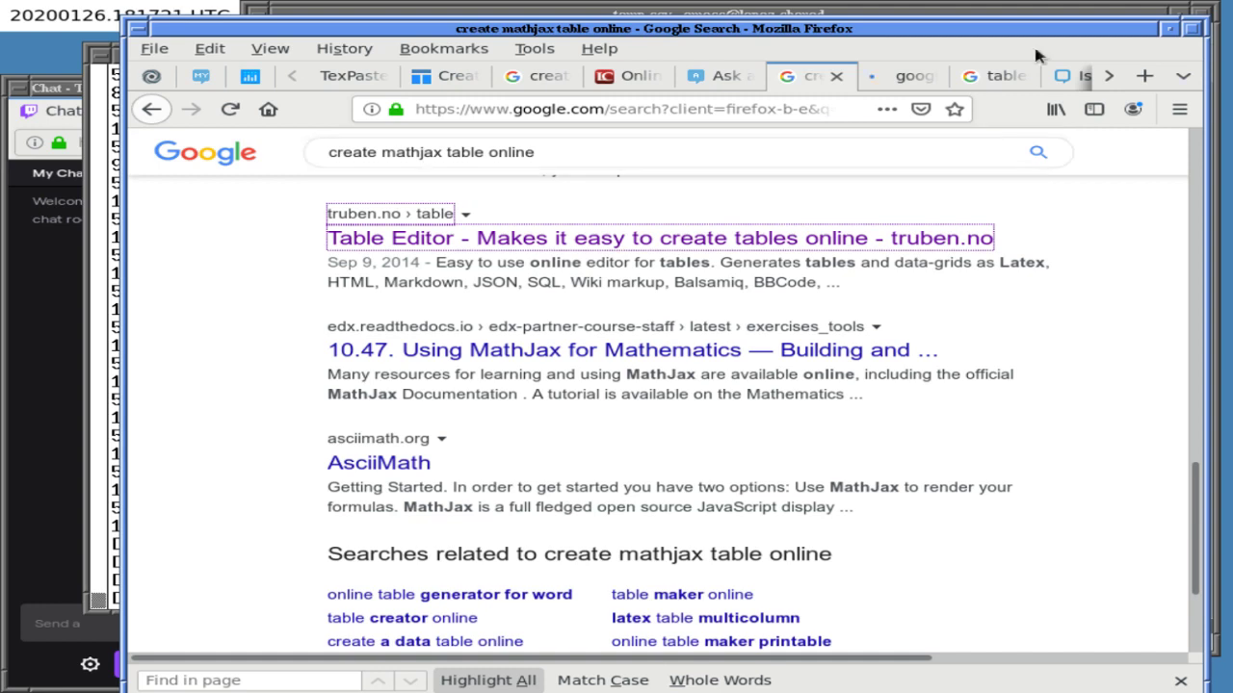
pyautogui.click(905, 76)
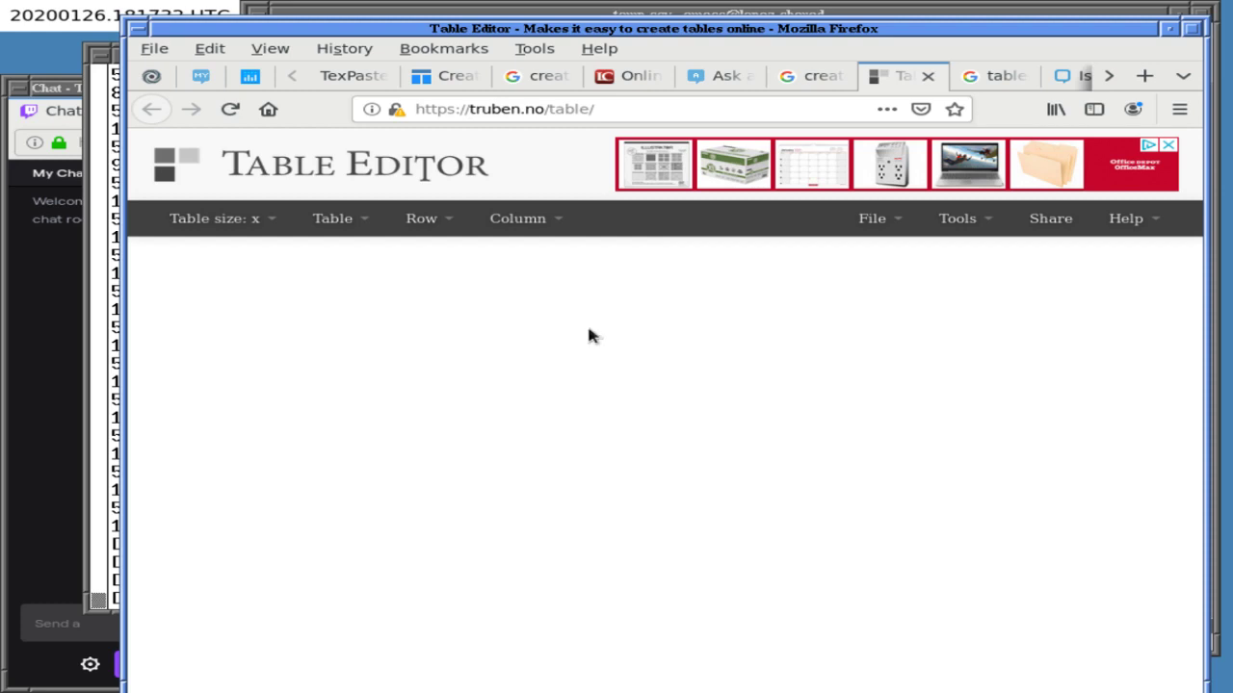
pyautogui.click(264, 219)
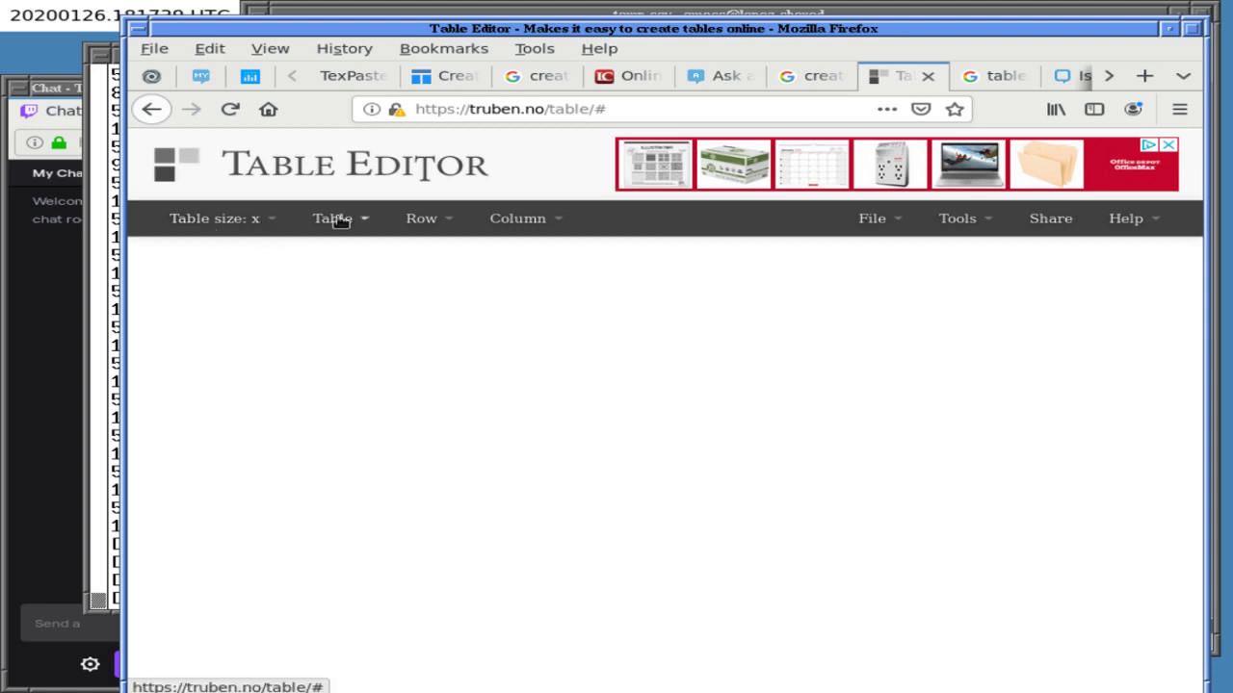
pyautogui.click(927, 76)
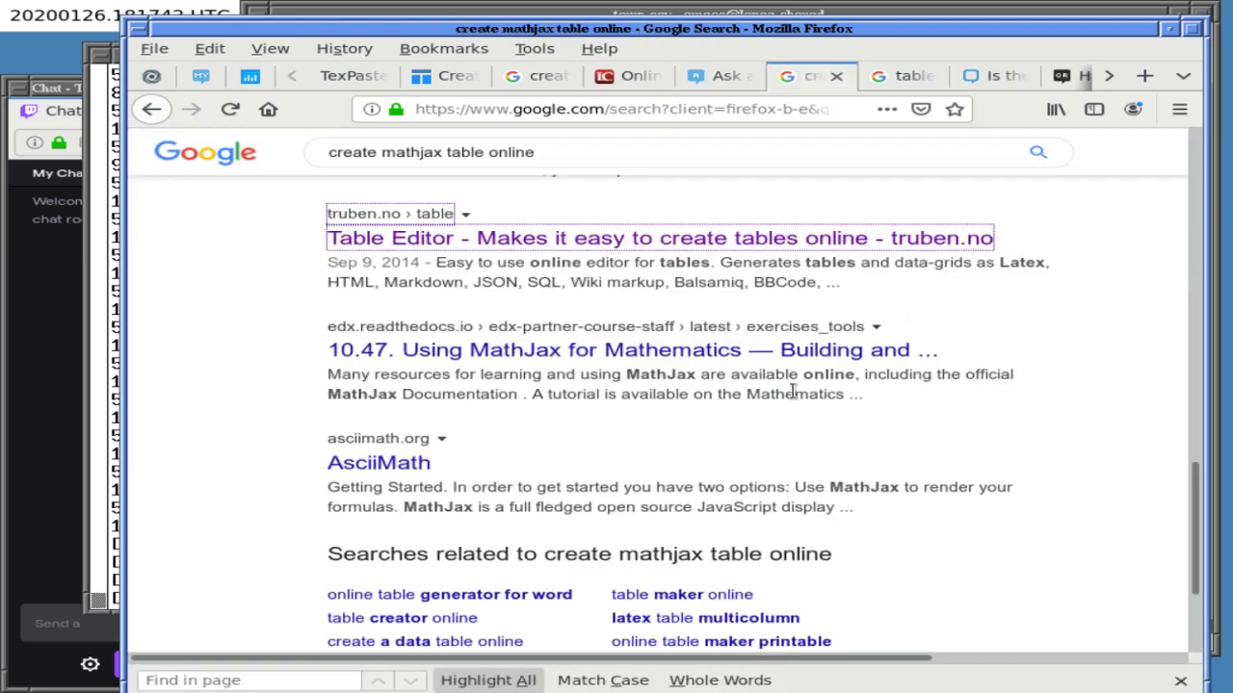
# - Put quotes around "mathjax" in the Google query and rerun the search
pyautogui.scroll(-1, 732, 397)
pyautogui.scroll(-3, 731, 397)
pyautogui.scroll(15, 733, 400)
pyautogui.click(386, 166)
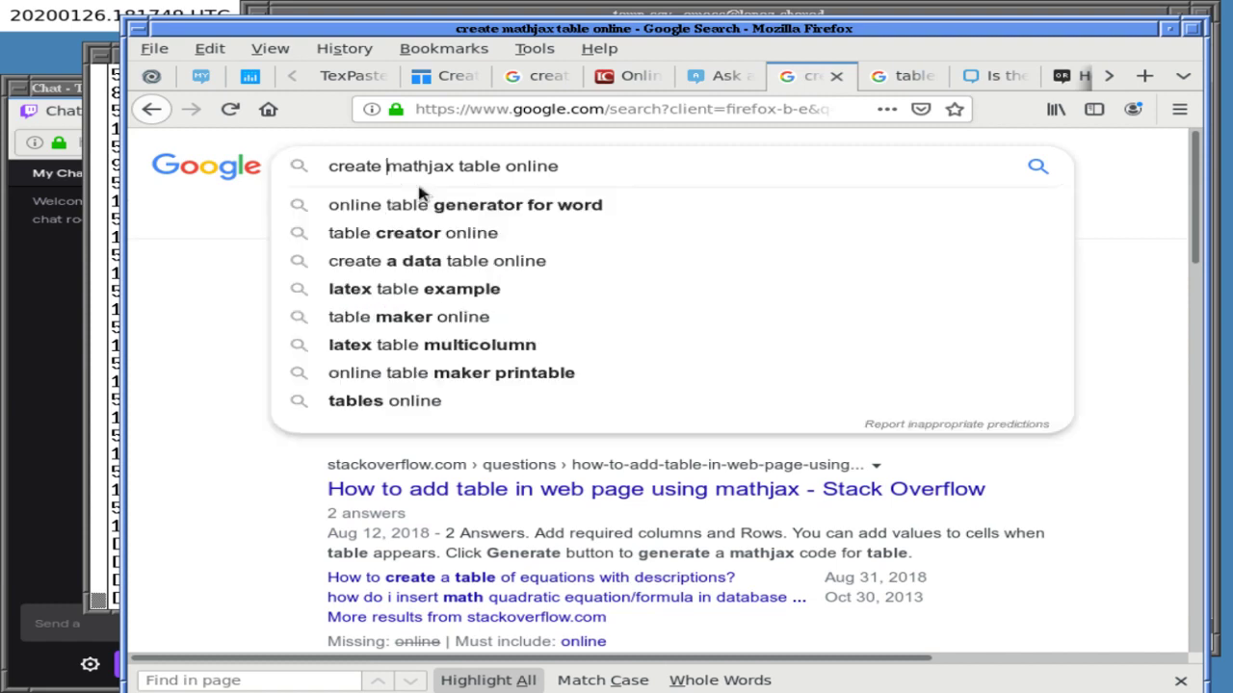
pyautogui.write('"')
pyautogui.hotkey('ctrl', 'Right')
pyautogui.write('"')
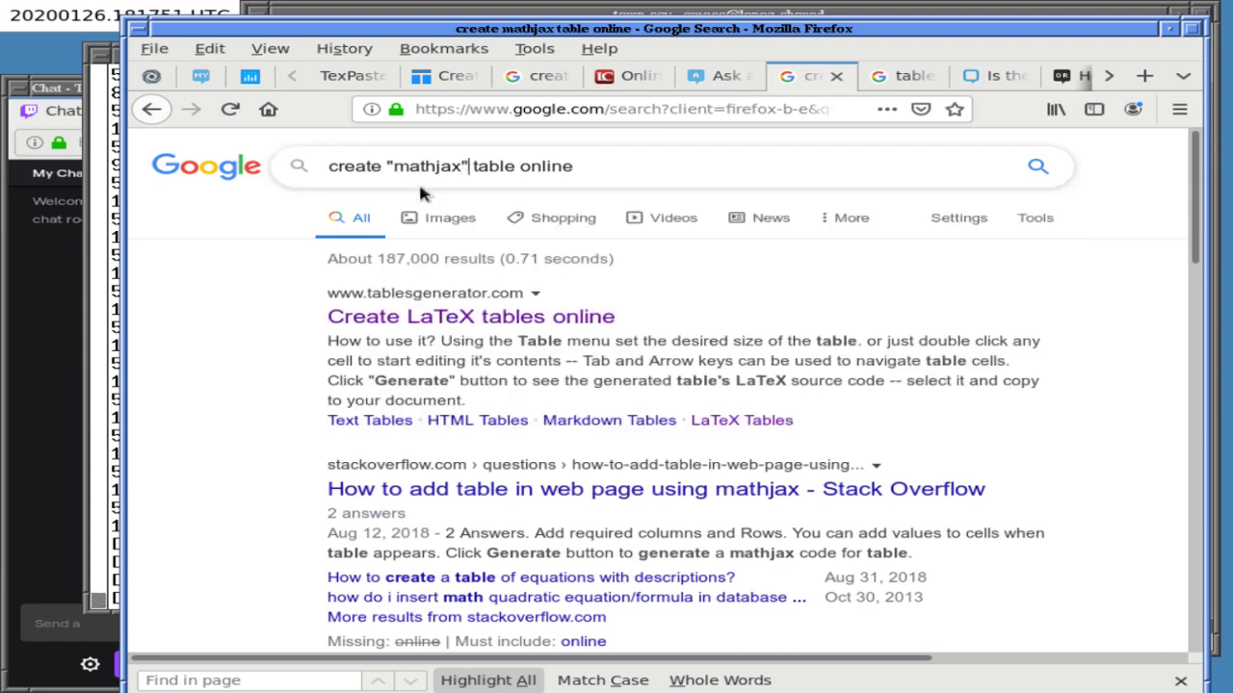
pyautogui.press('Return')
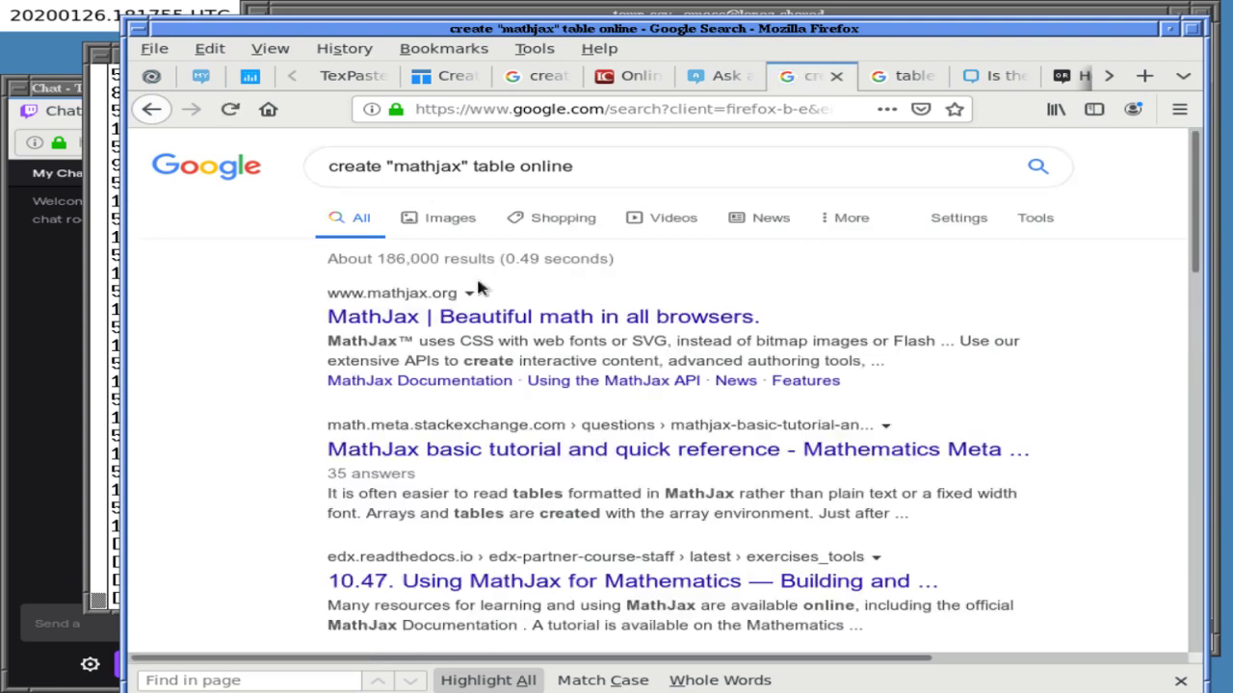
# - Quote the keywords "create" and "table" in the query and search again
pyautogui.scroll(-5, 206, 432)
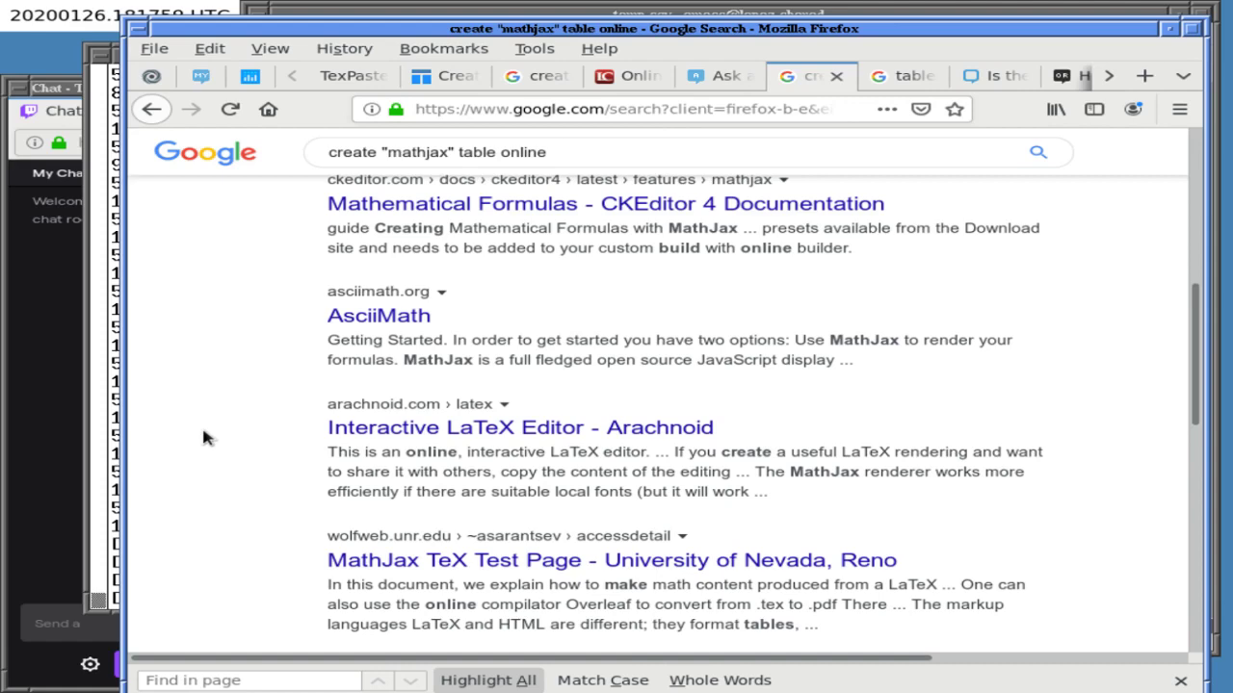
pyautogui.scroll(-5, 203, 439)
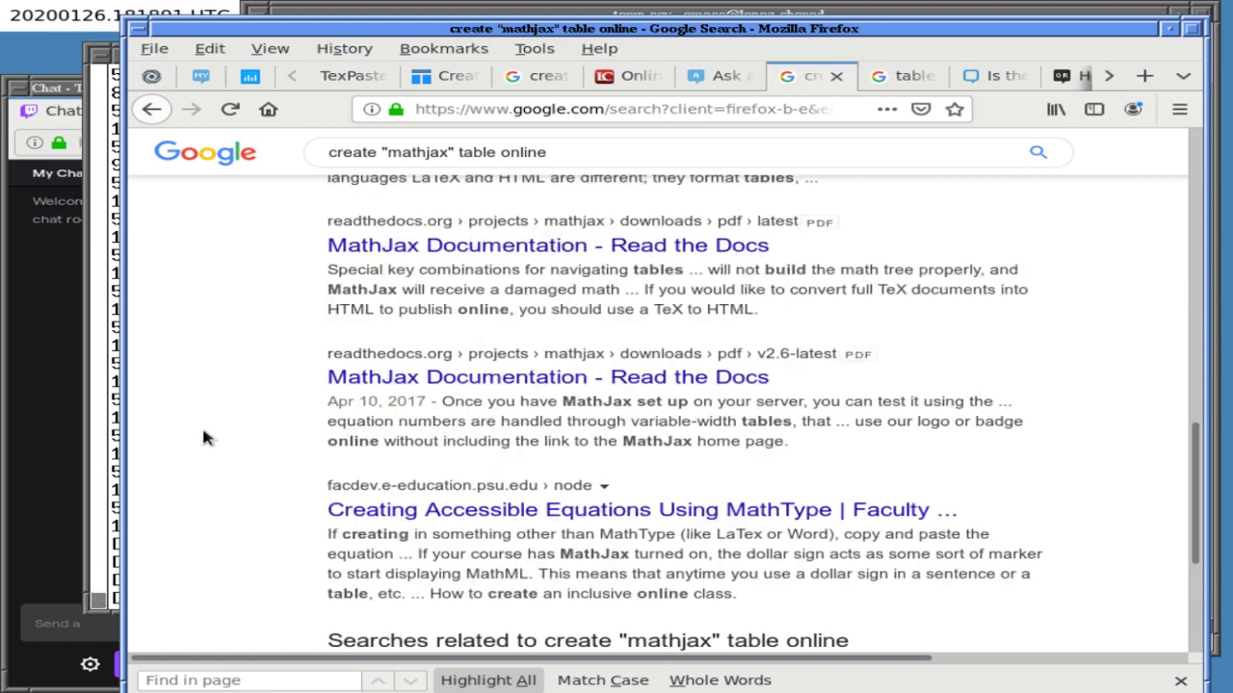
pyautogui.scroll(-5, 203, 438)
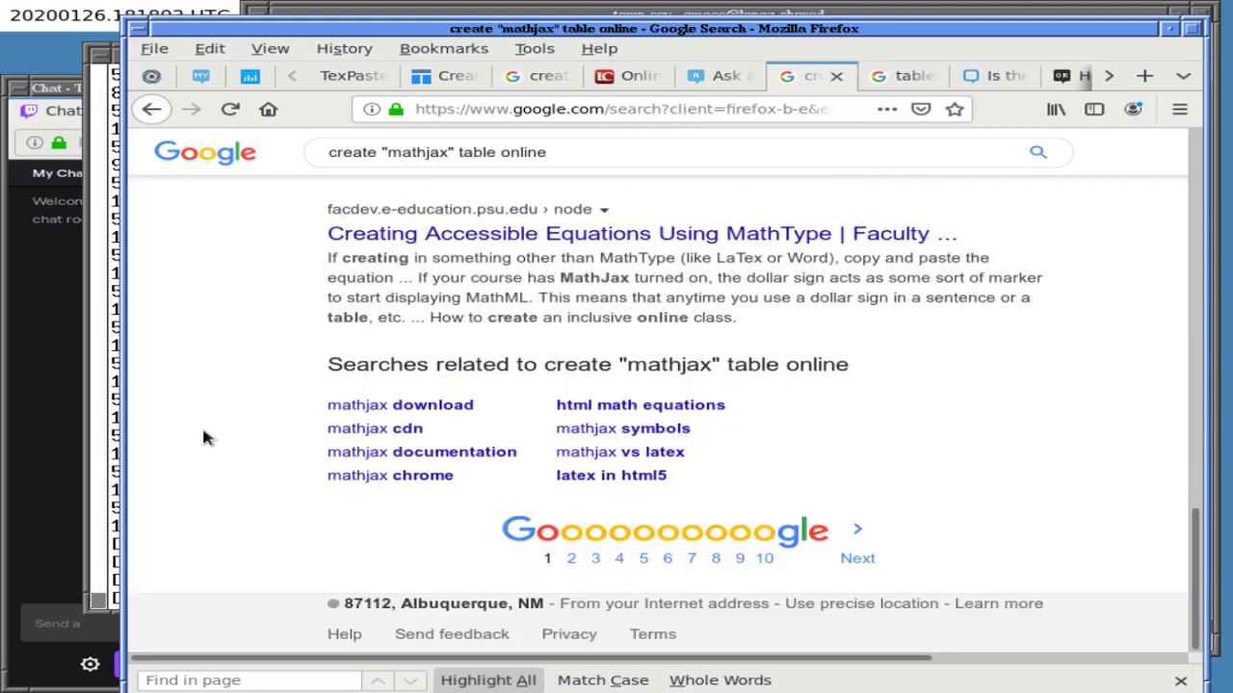
pyautogui.scroll(15, 204, 438)
pyautogui.click(328, 164)
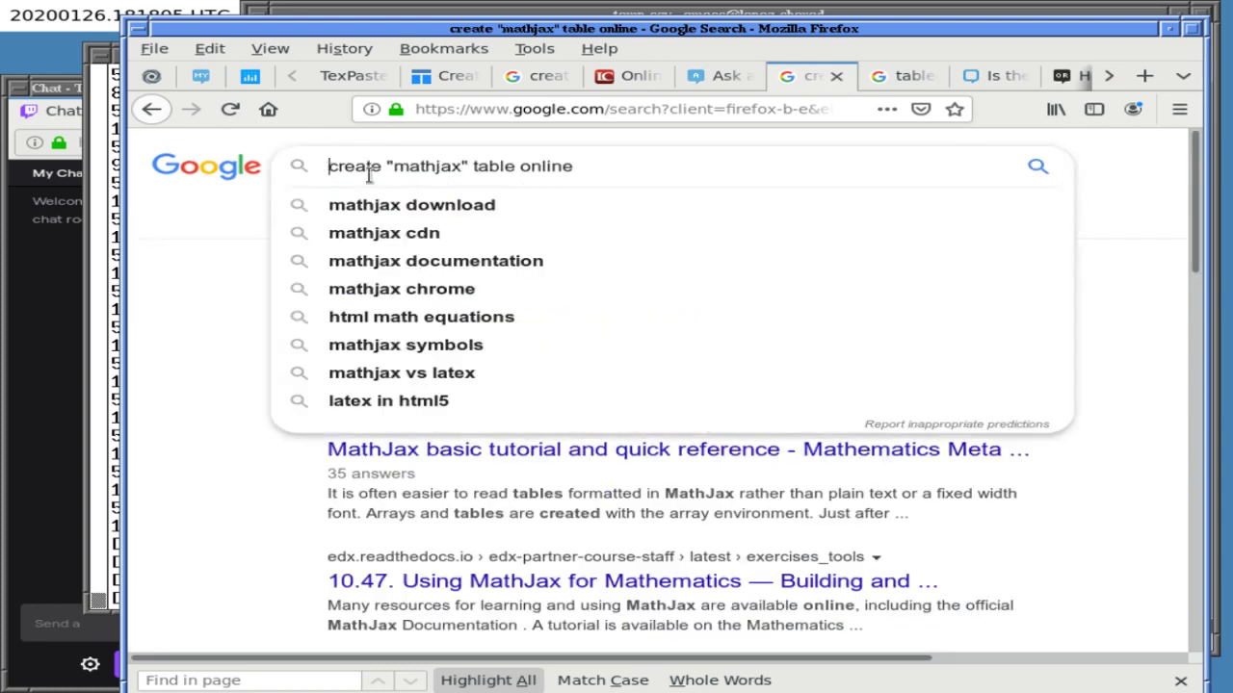
pyautogui.write('"')
pyautogui.press('Right')
pyautogui.press('Right')
pyautogui.press('Right')
pyautogui.press('Right')
pyautogui.press('Right')
pyautogui.press('Right')
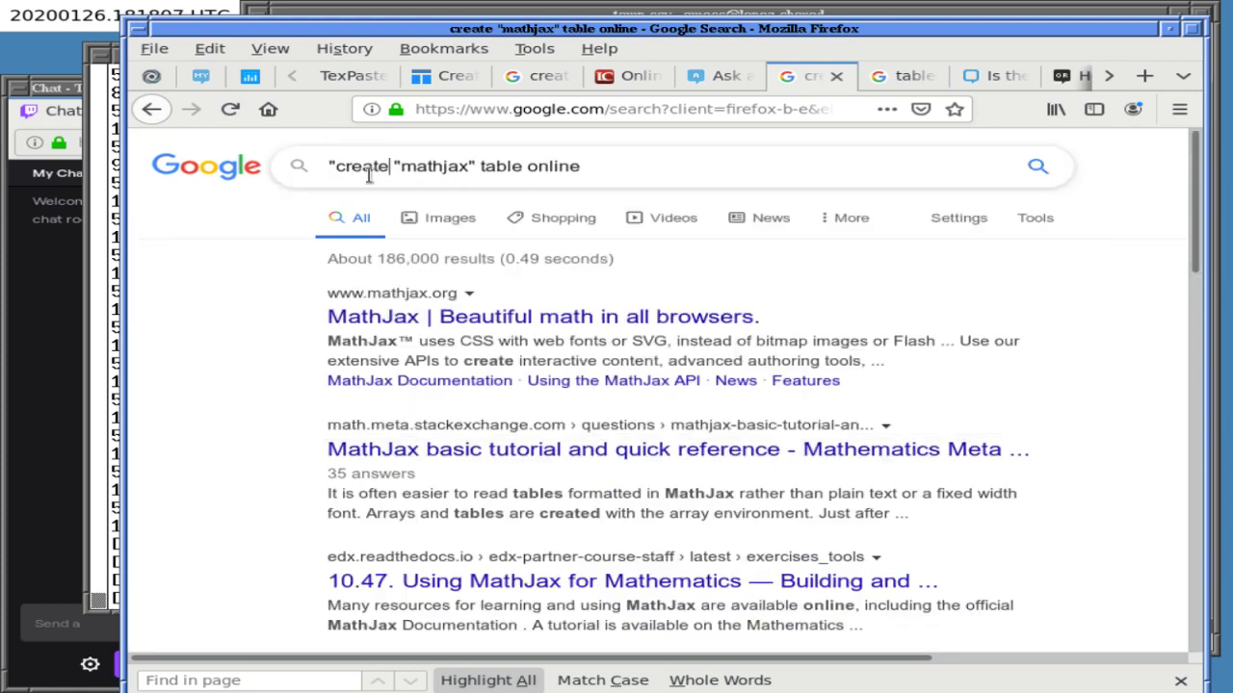
pyautogui.write('"')
pyautogui.press('Right')
pyautogui.press('Right')
pyautogui.press('Right')
pyautogui.press('Right')
pyautogui.press('Right')
pyautogui.press('Right')
pyautogui.press('Right')
pyautogui.press('Right')
pyautogui.press('Right')
pyautogui.press('Right')
pyautogui.press('Right')
pyautogui.write('"')
pyautogui.press('Right')
pyautogui.press('Right')
pyautogui.press('Right')
pyautogui.press('Right')
pyautogui.press('Right')
pyautogui.write('"')
pyautogui.press('Return')
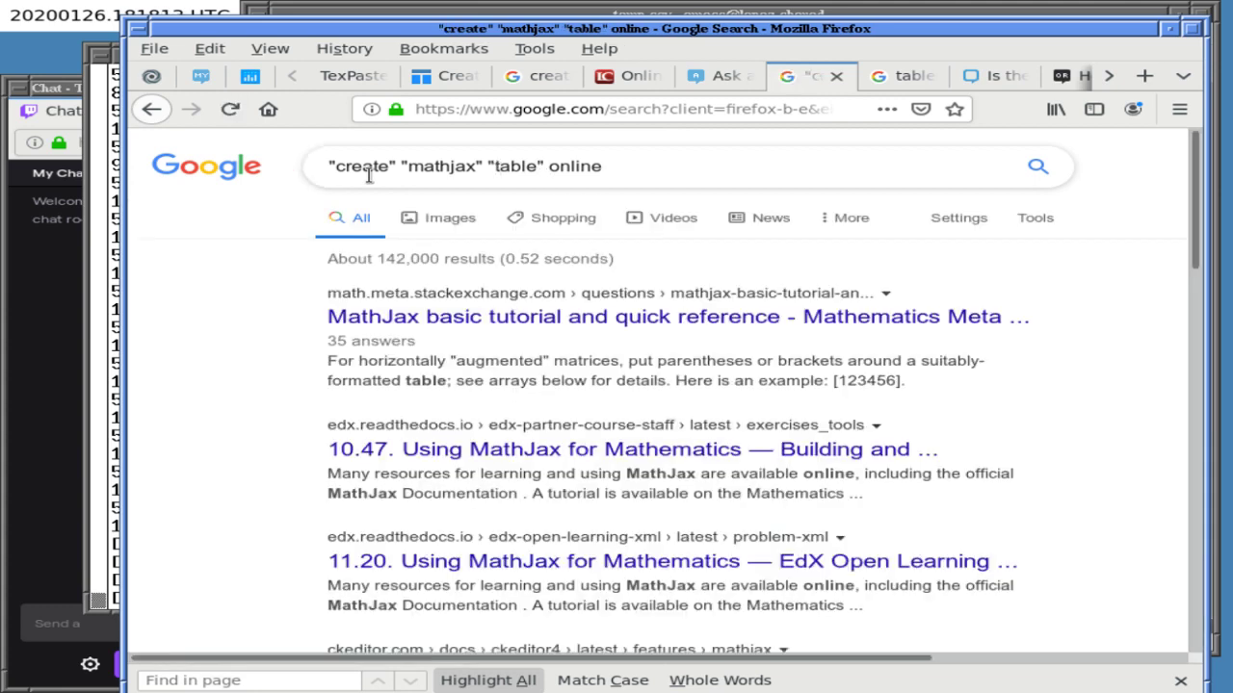
# - Replace the query with 'create table online' and search
pyautogui.scroll(-5, 451, 421)
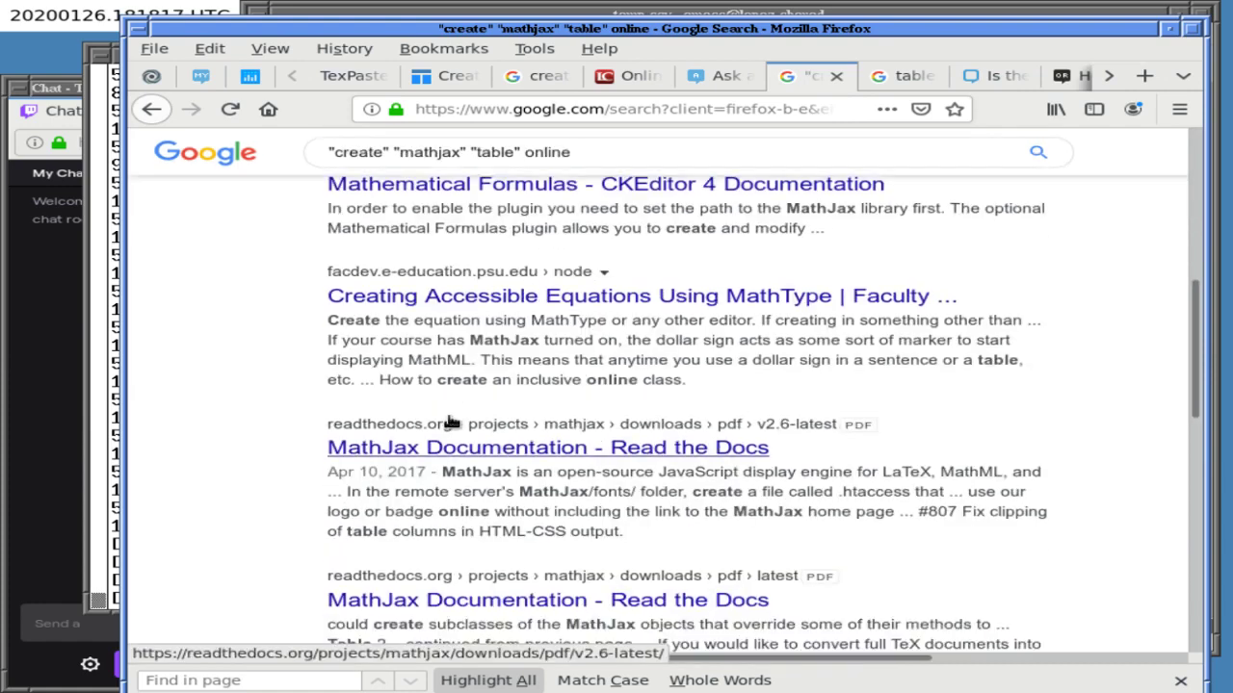
pyautogui.scroll(-5, 451, 422)
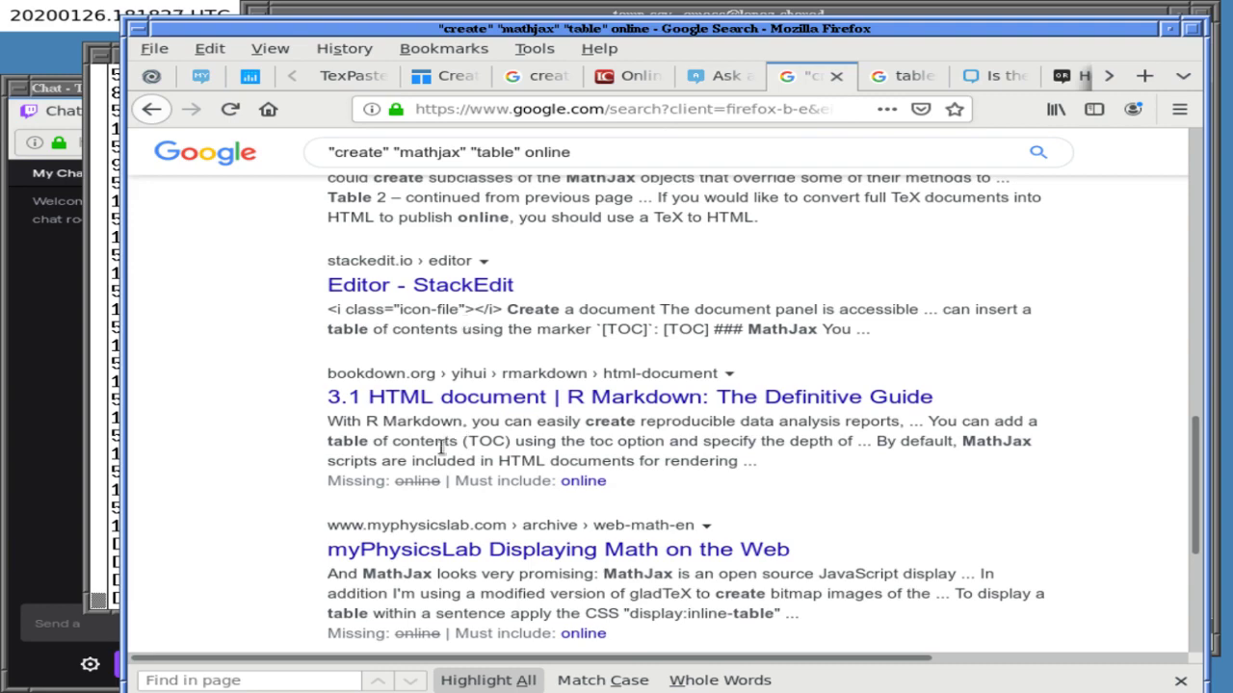
pyautogui.scroll(-4, 444, 491)
pyautogui.scroll(15, 446, 528)
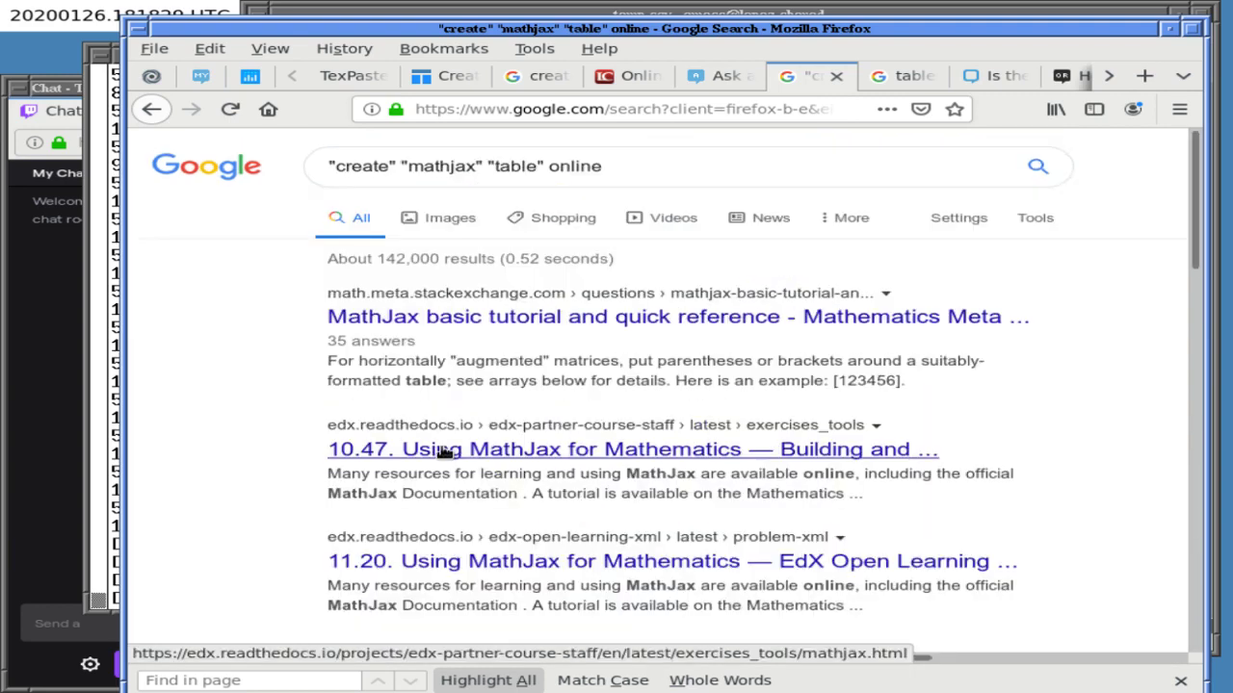
pyautogui.click(649, 165)
pyautogui.hotkey('ctrl', 'a')
pyautogui.write('c')
pyautogui.press('BackSpace')
pyautogui.write('create table online')
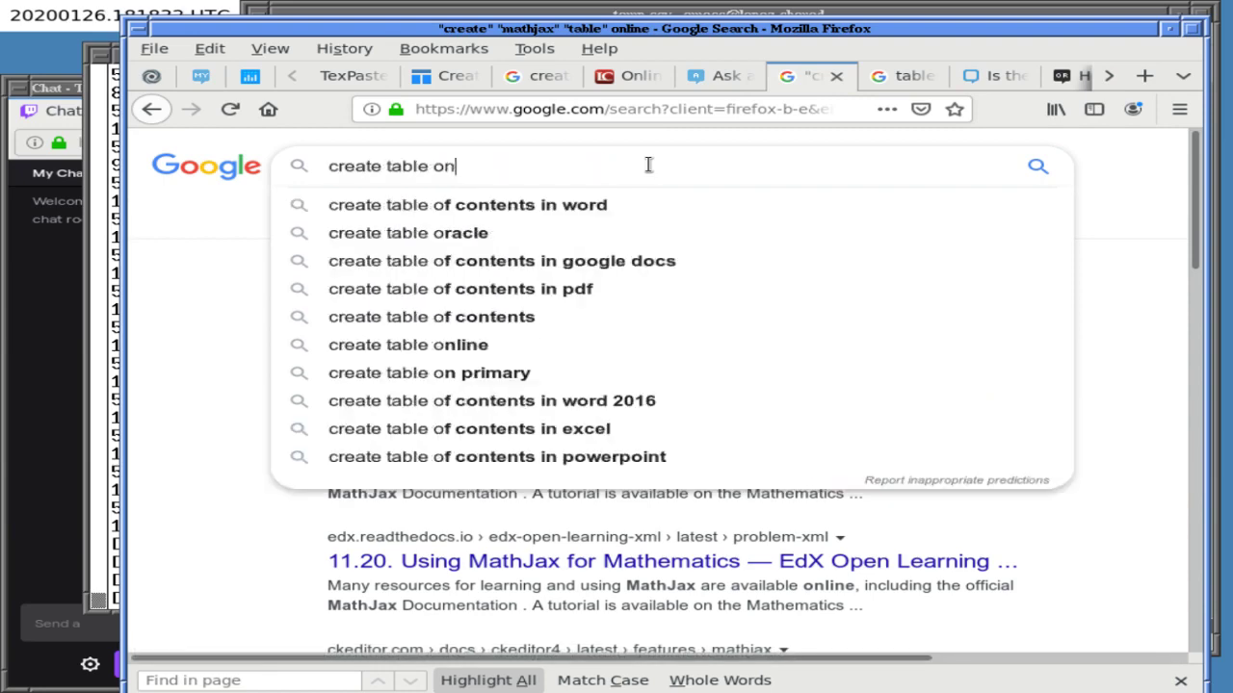
pyautogui.press('Return')
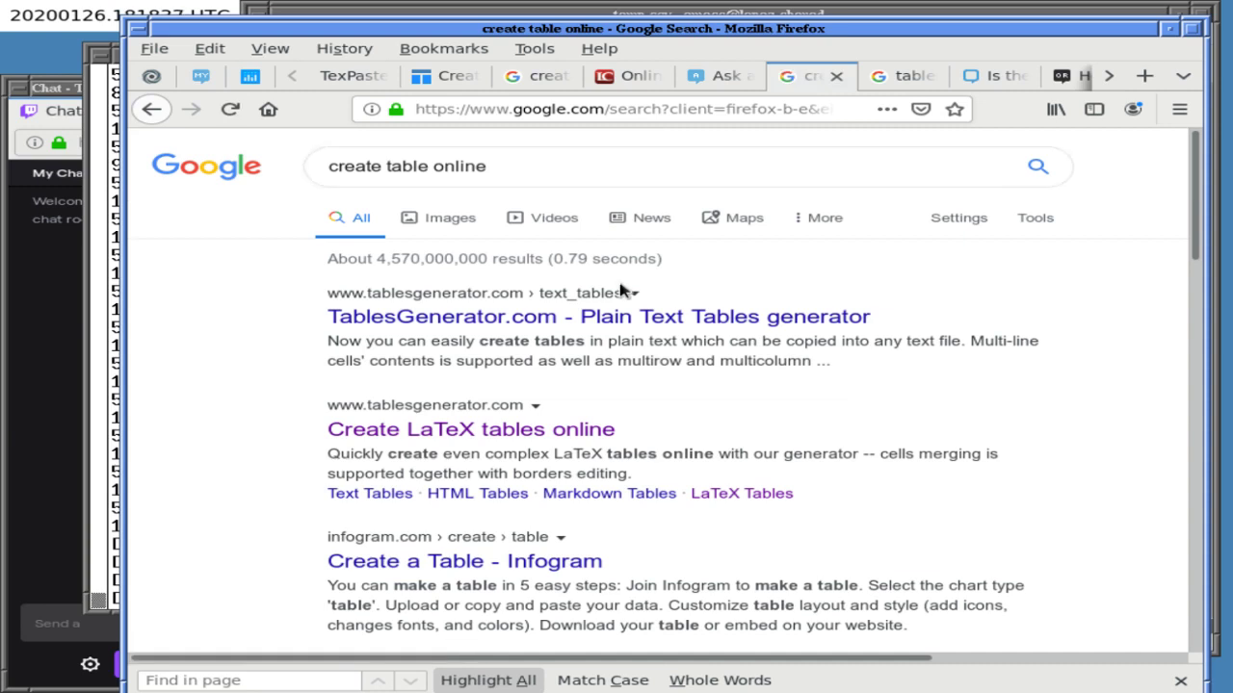
# - Search 'create table online mathjax' and bring up the Markdown Tables link's context menu
pyautogui.click(536, 165)
pyautogui.write('math')
pyautogui.press('BackSpace')
pyautogui.write('ha')
pyautogui.press('BackSpace')
pyautogui.write('jax')
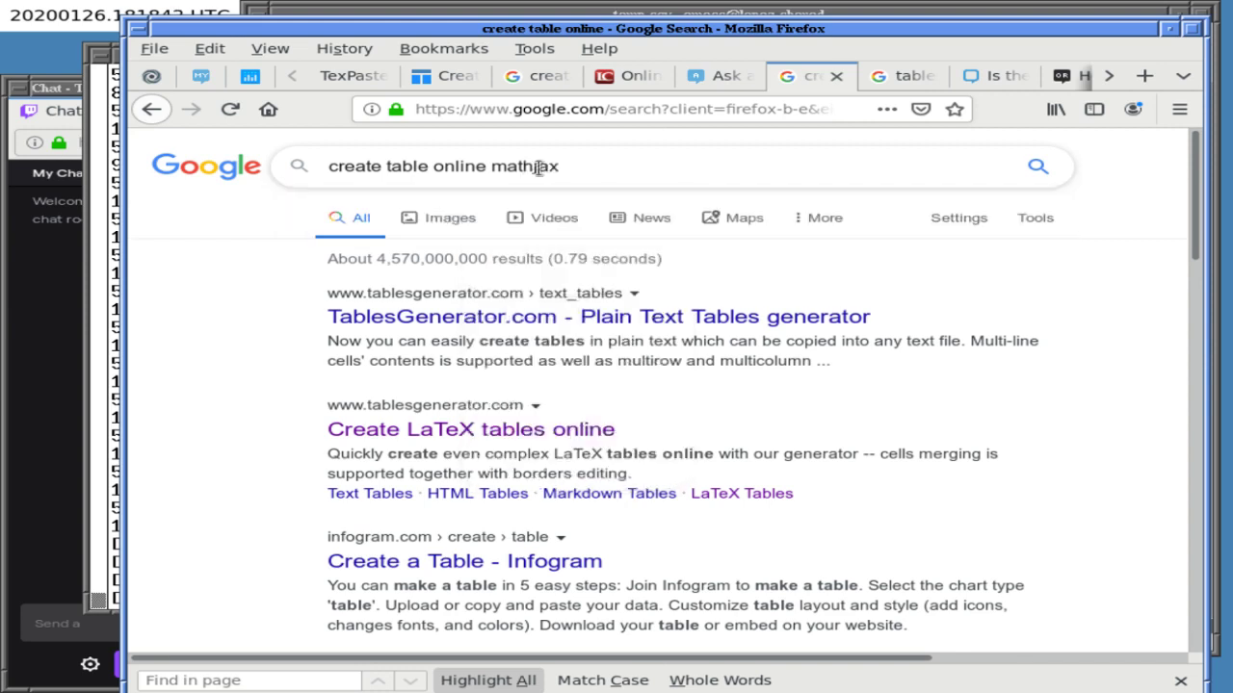
pyautogui.press('Return')
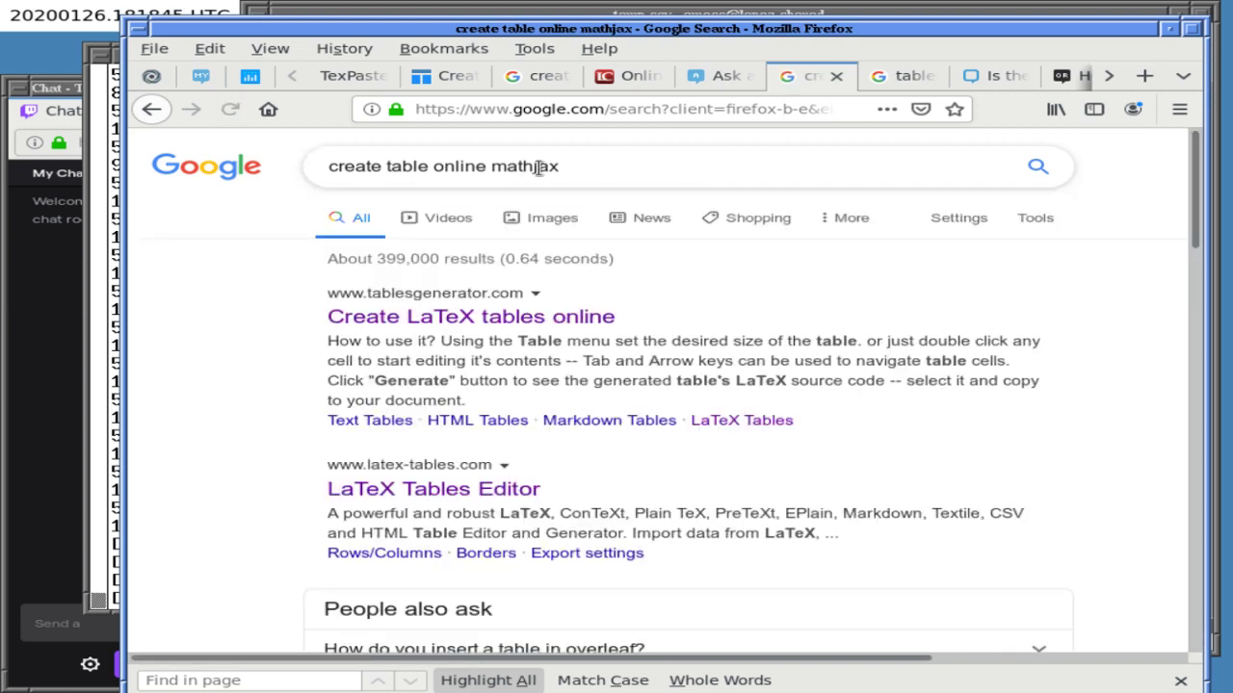
pyautogui.rightClick(610, 421)
# - Open the Markdown Tables Generator link in a new tab and switch to it
pyautogui.press('t')
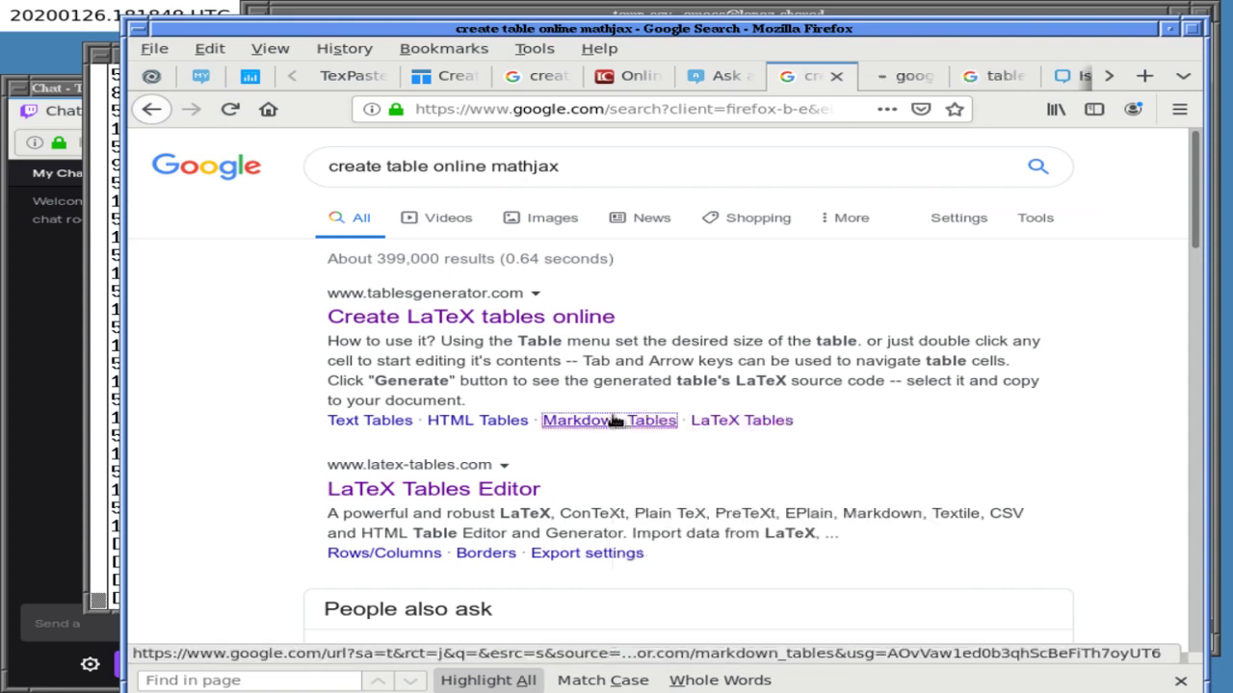
pyautogui.click(923, 76)
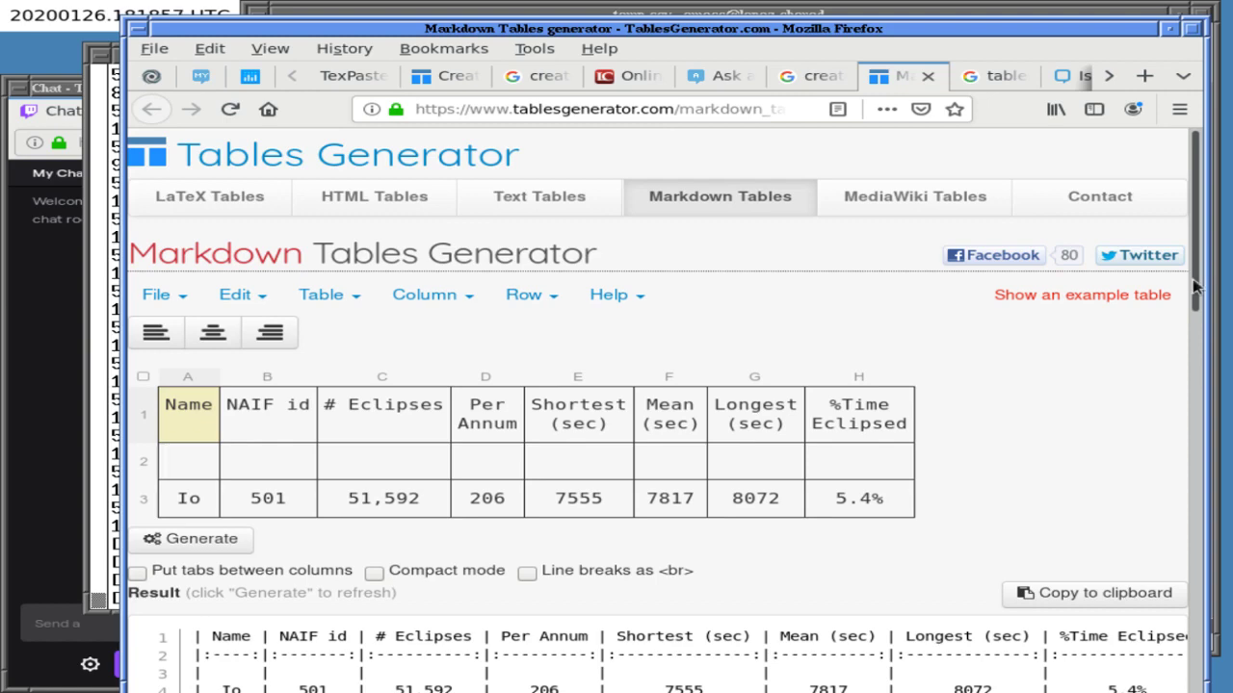
pyautogui.scroll(-4, 1153, 364)
pyautogui.scroll(3, 1141, 352)
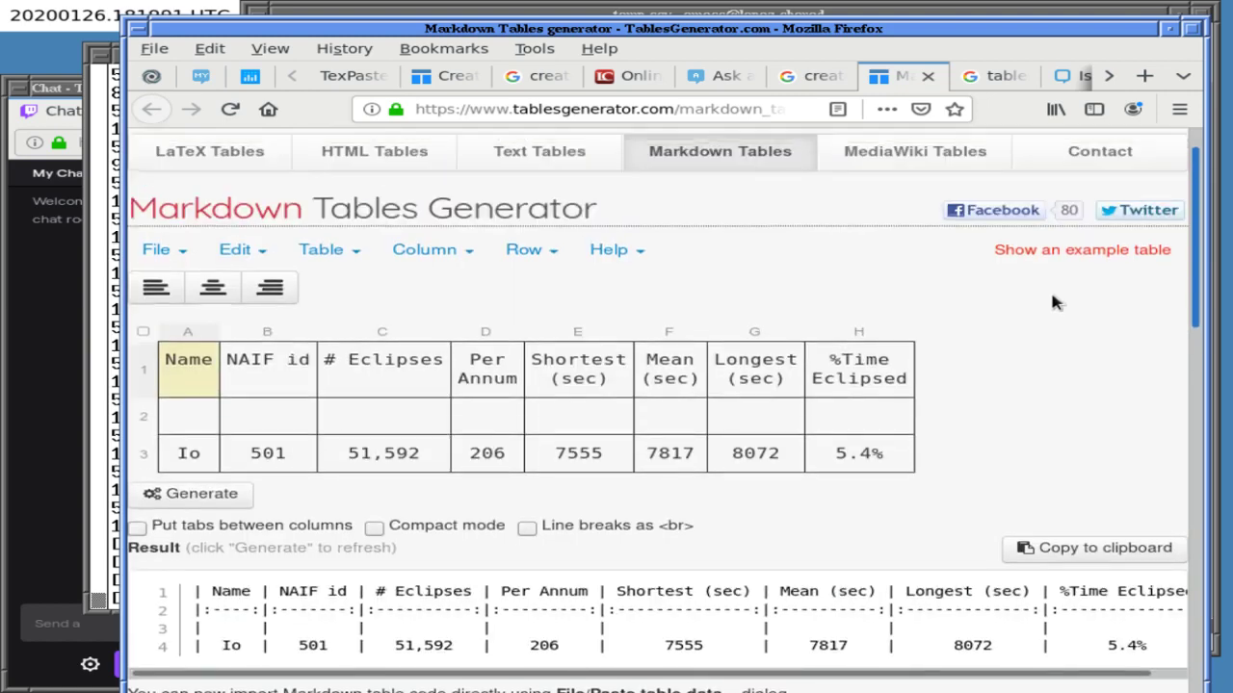
# - Review the Io table's Markdown output, then return to the question draft
pyautogui.scroll(-1, 1048, 302)
pyautogui.scroll(-2, 1004, 367)
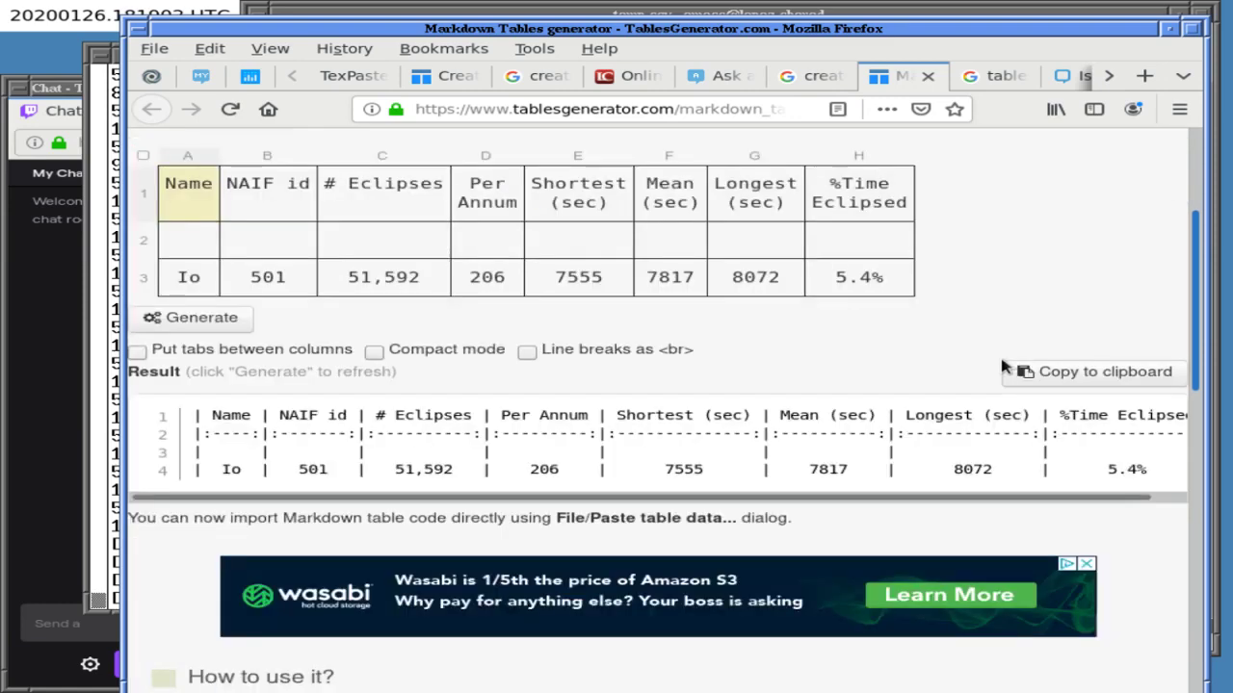
pyautogui.scroll(-1, 1005, 367)
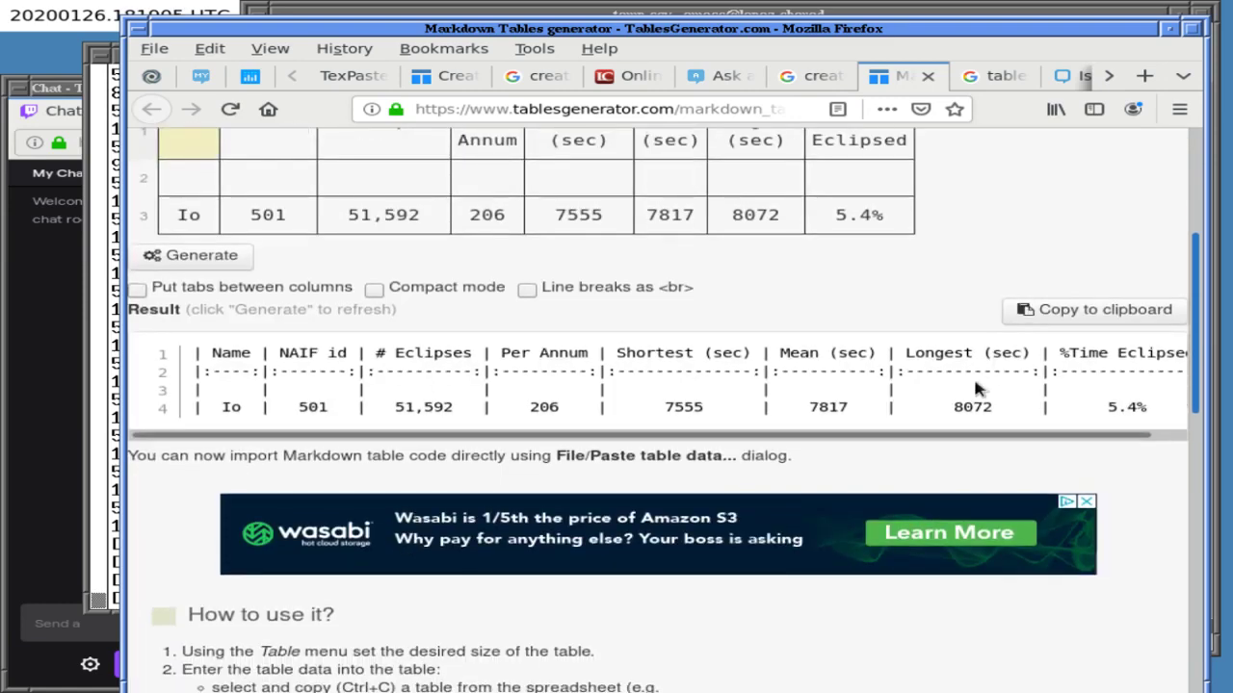
pyautogui.scroll(-1, 968, 384)
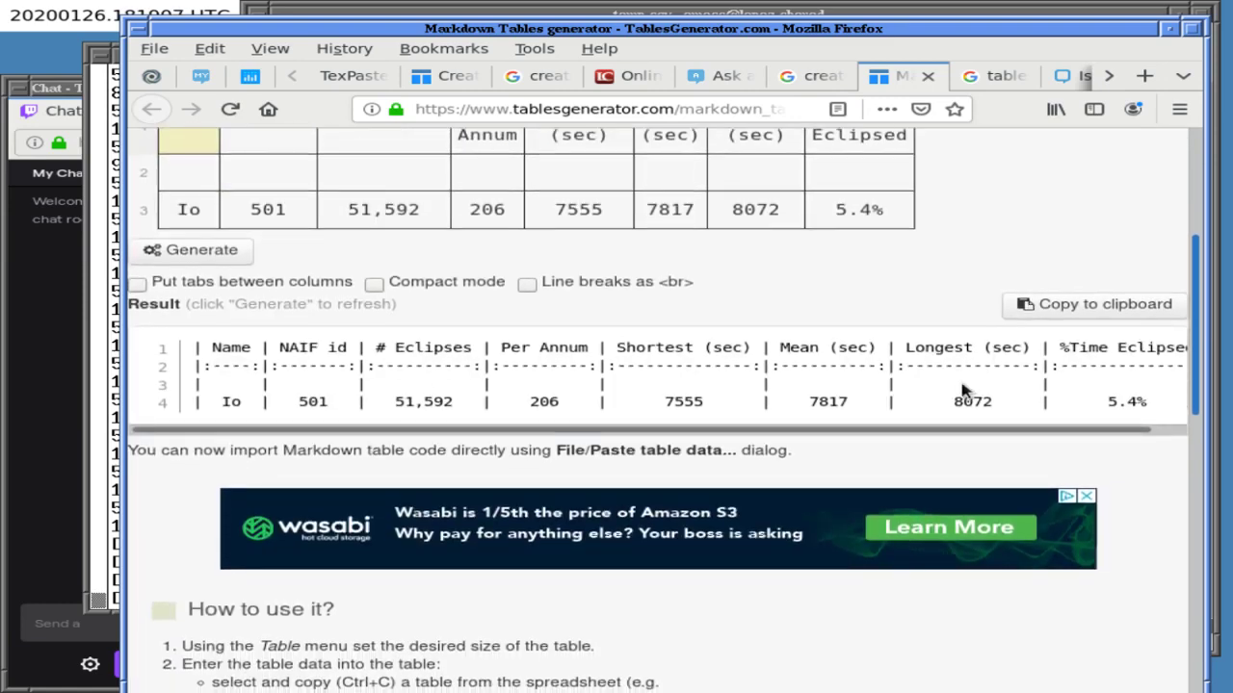
pyautogui.scroll(-1, 961, 390)
pyautogui.hotkey('ctrl', 'a')
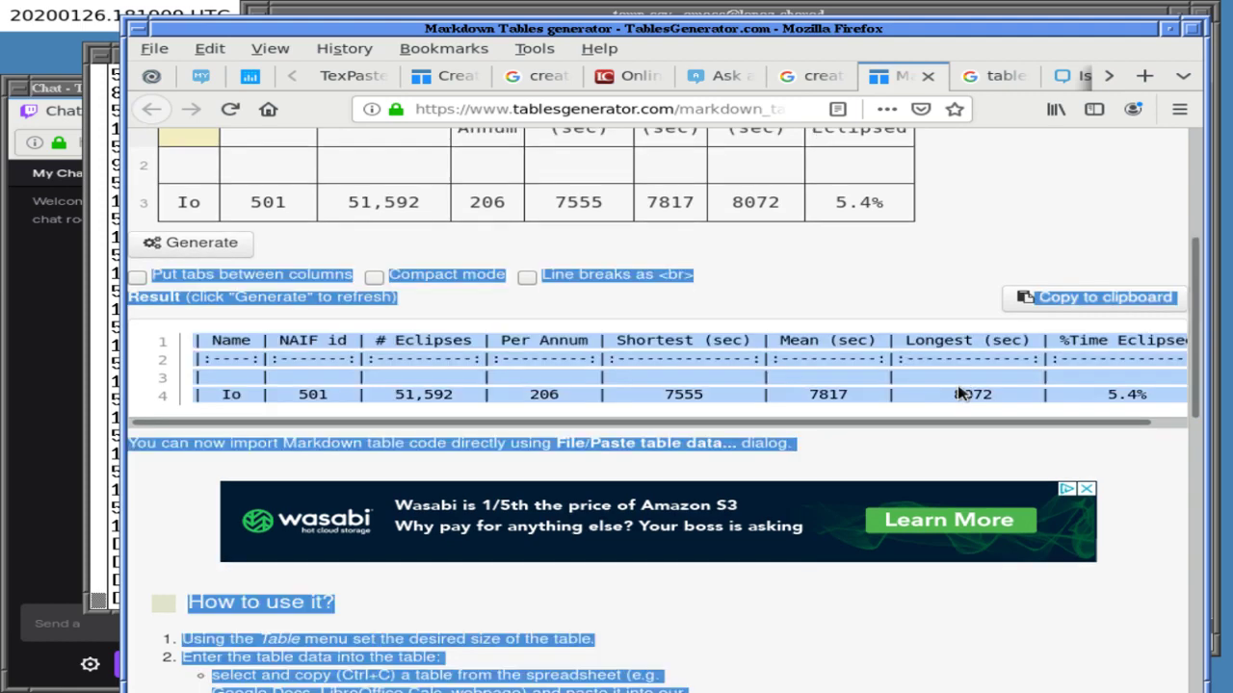
pyautogui.click(961, 393)
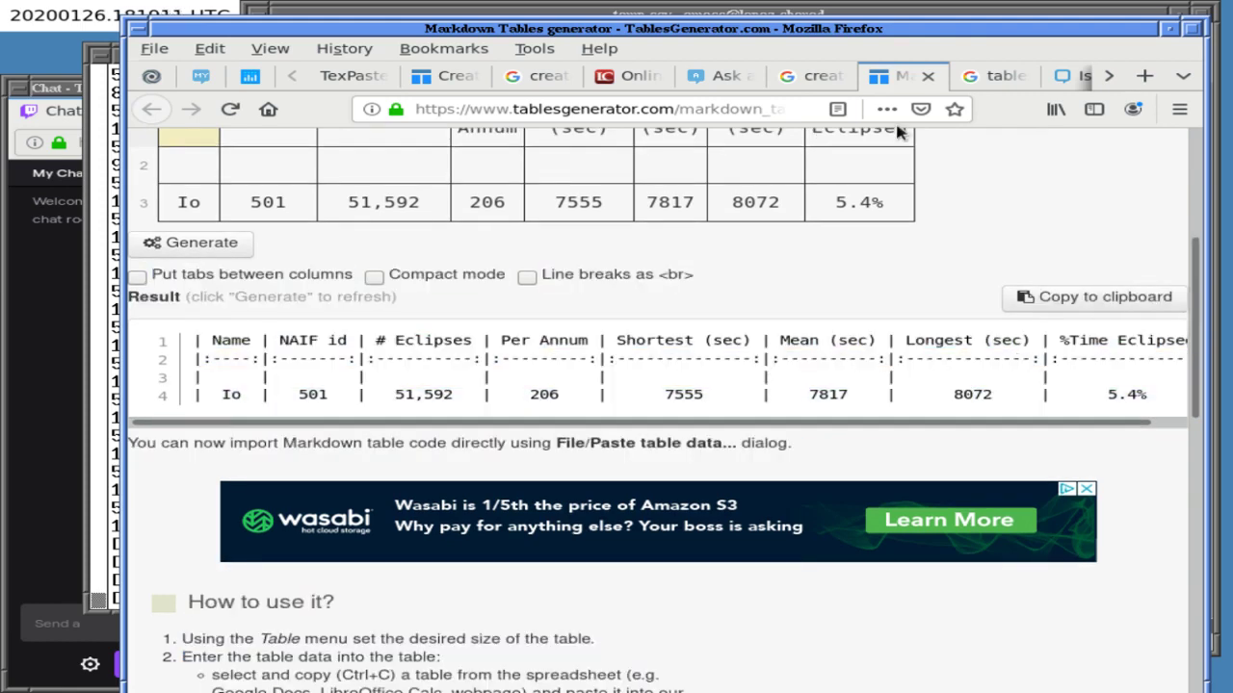
pyautogui.click(722, 76)
# - Paste the LaTeX array into the Body, delete it, and return to the generator
pyautogui.write('$$\\begin{array}{c|ccccccc|}     \\lambda & (5)& (4,1)& (3,2)& (3,1,1)& (2,2,1)& (2,1,1,1)& (1,1,1,1,1)\\\\ \\hline     d_{_\\lambda} & 1& 4& 5& 6& 5& 4& 1\\\\ \\end{array}$$')
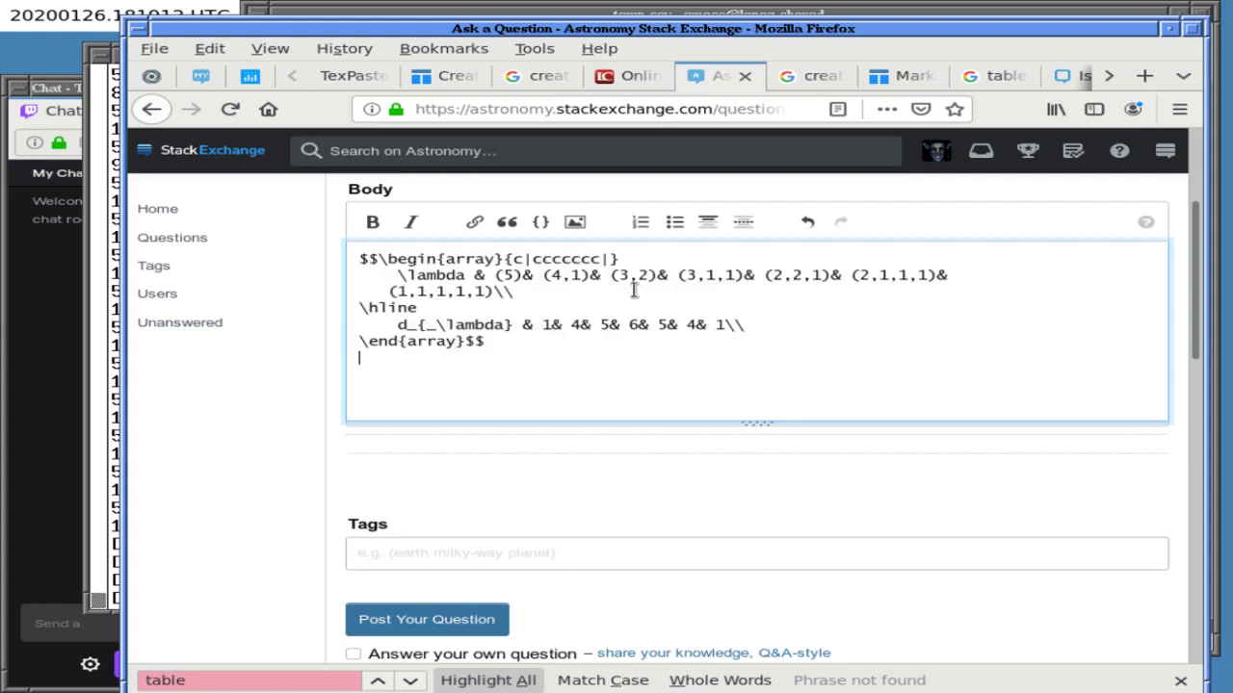
pyautogui.hotkey('ctrl', 'a')
pyautogui.press('BackSpace')
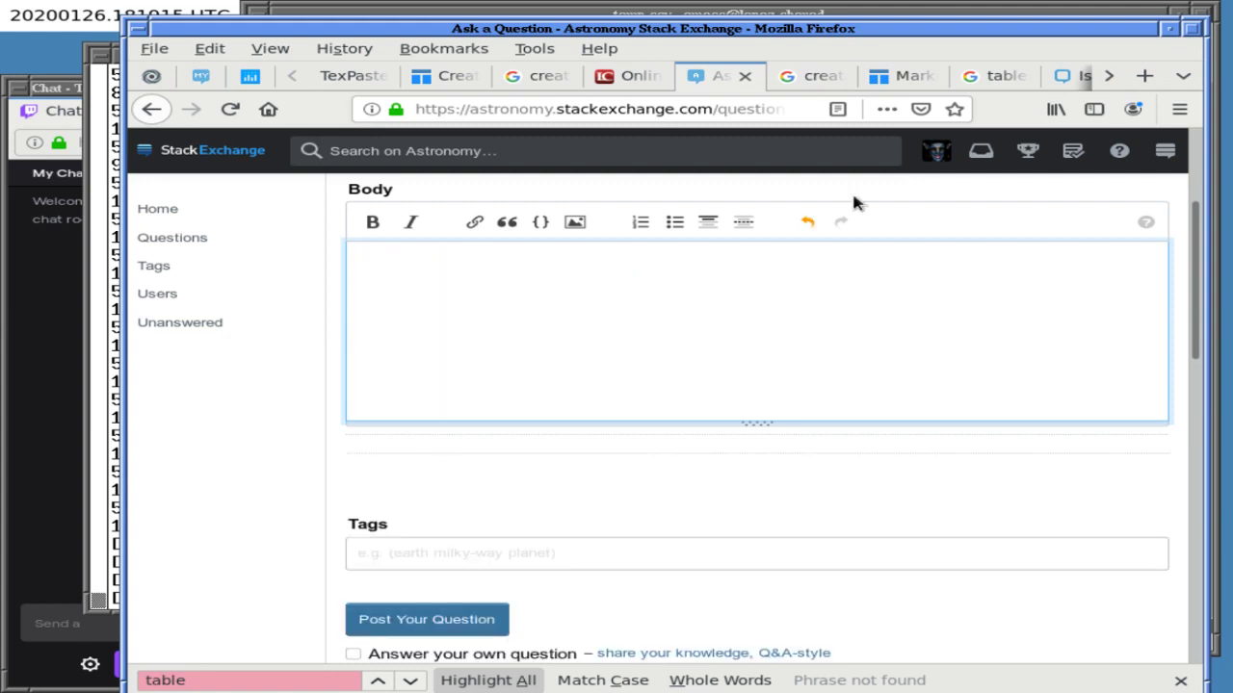
pyautogui.click(1062, 76)
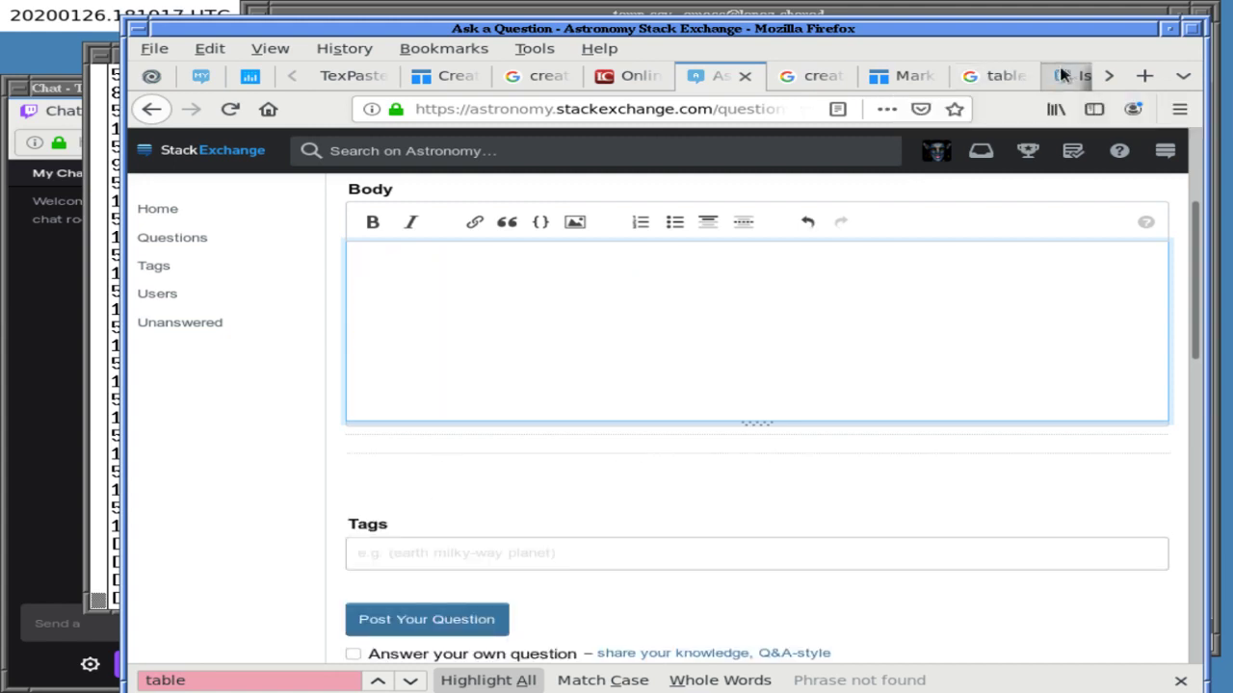
pyautogui.click(862, 76)
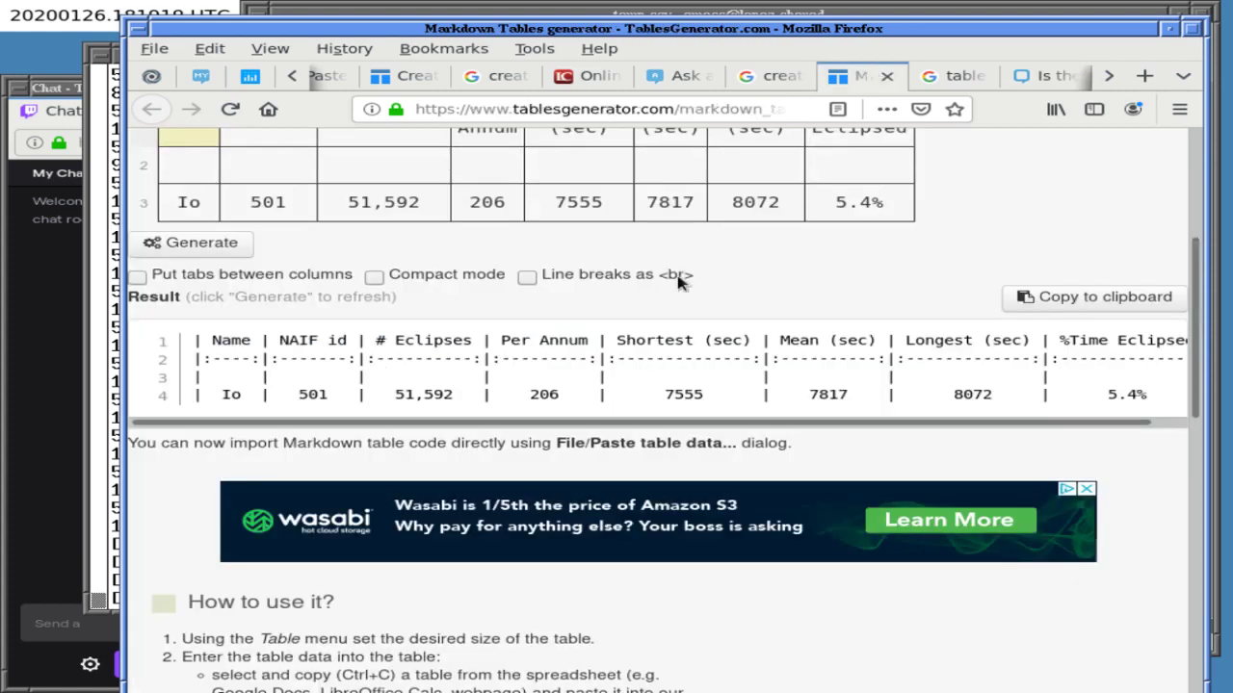
# - Copy the Markdown table into the Body, delete it, and return to the generator
pyautogui.click(1060, 299)
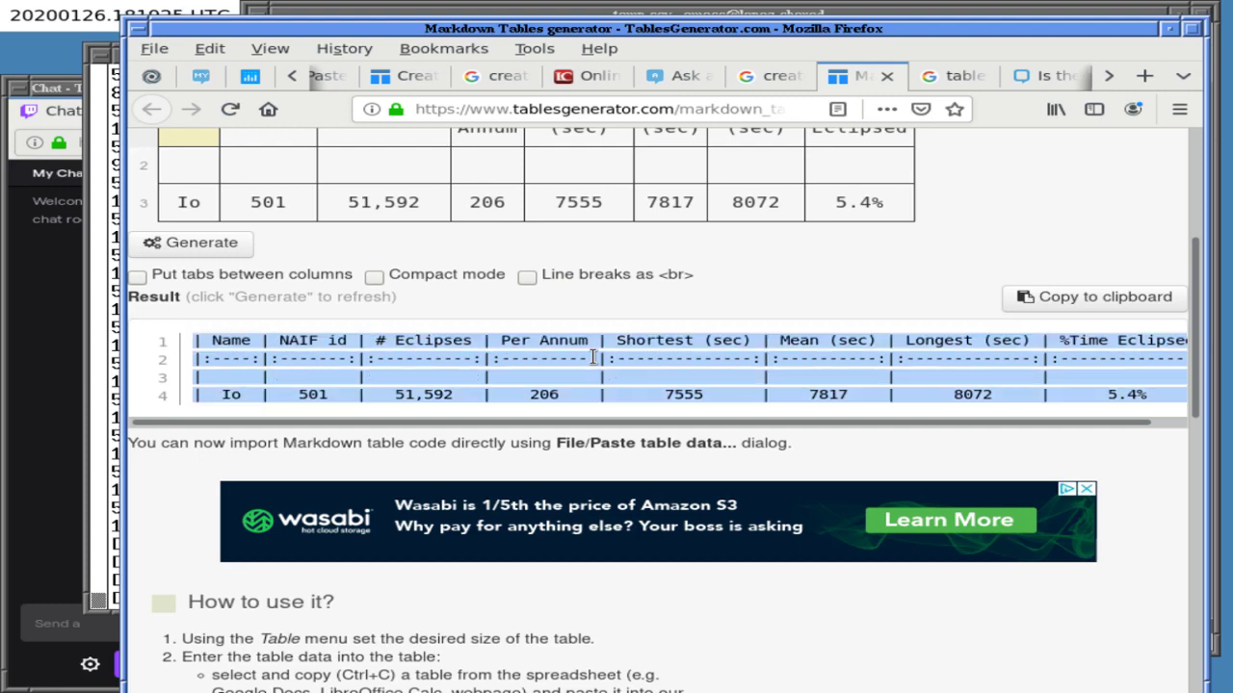
pyautogui.click(672, 76)
pyautogui.hotkey('ctrl', 'v')
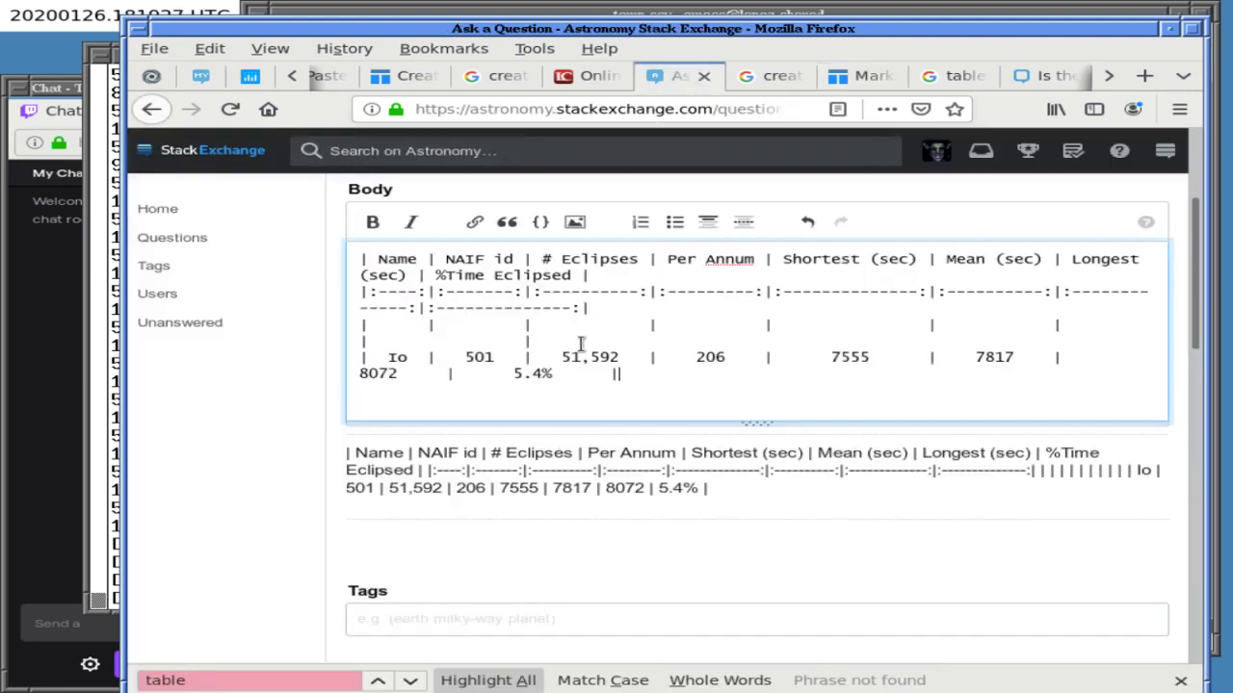
pyautogui.hotkey('ctrl', 'a')
pyautogui.press('Delete')
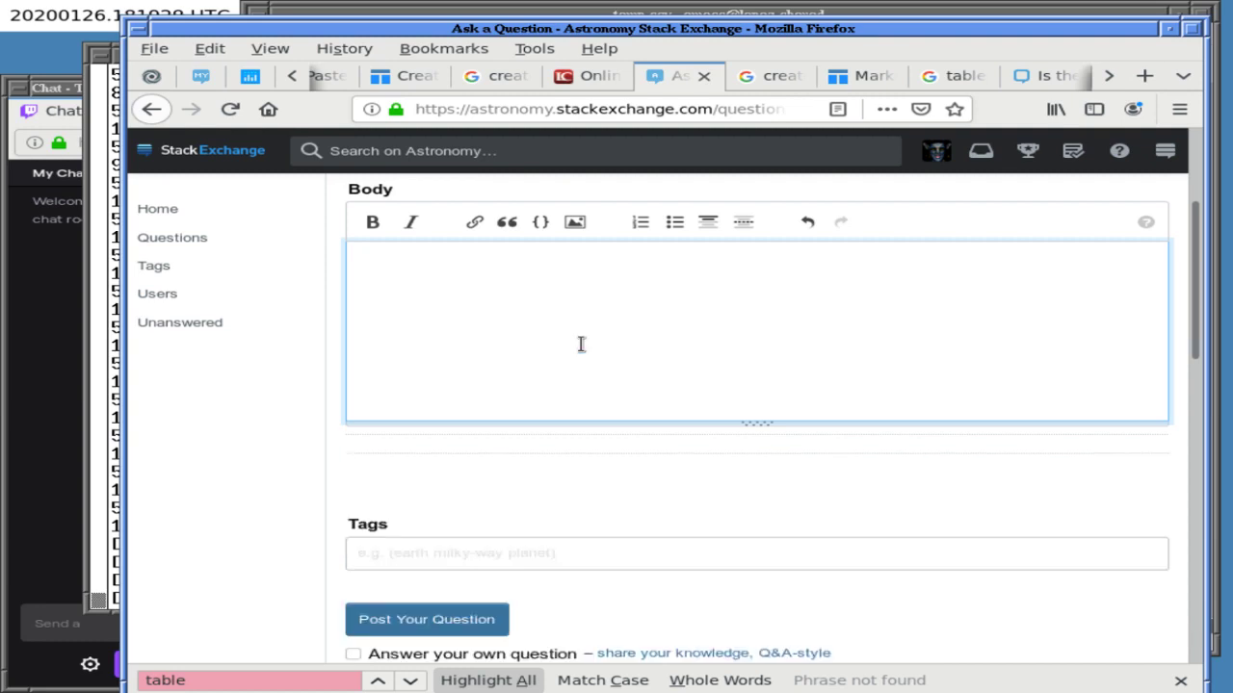
pyautogui.click(860, 76)
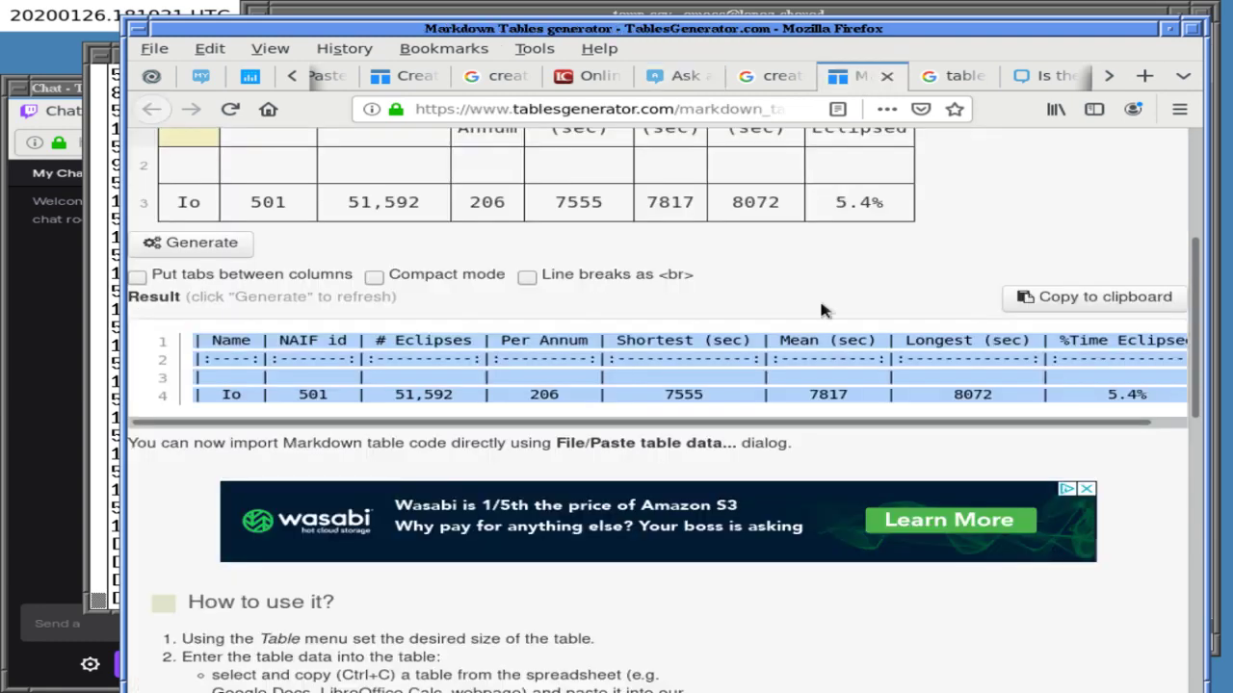
pyautogui.click(879, 288)
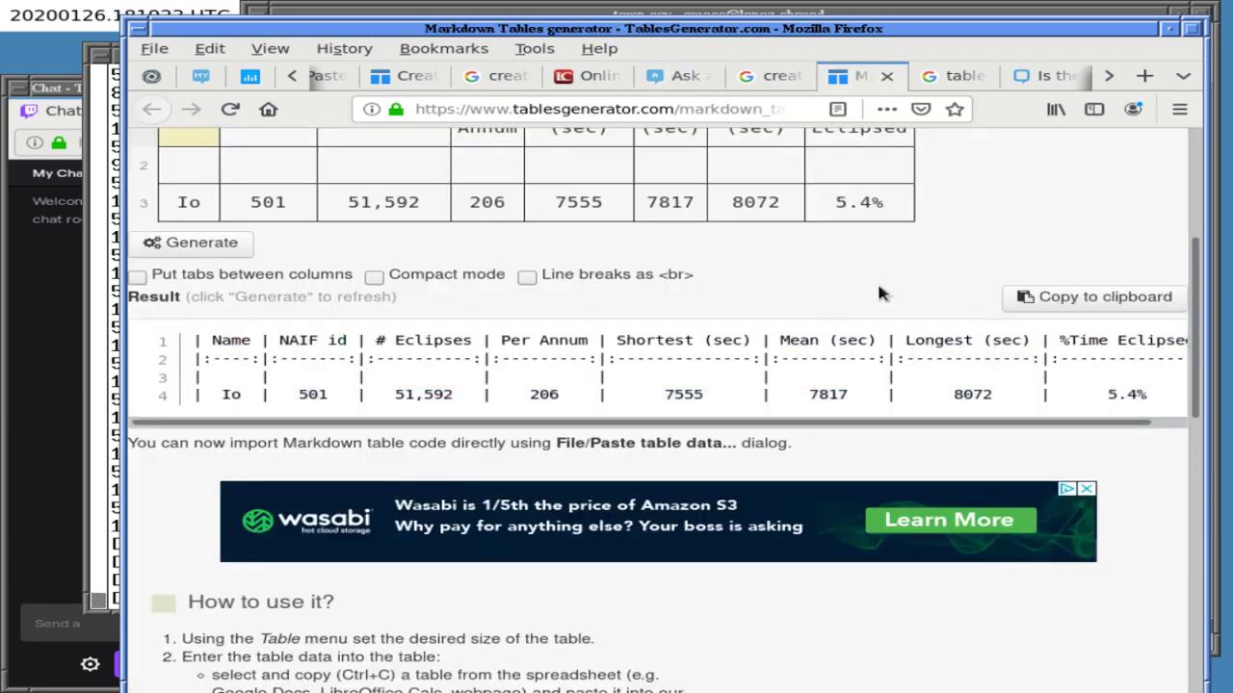
pyautogui.scroll(5, 878, 293)
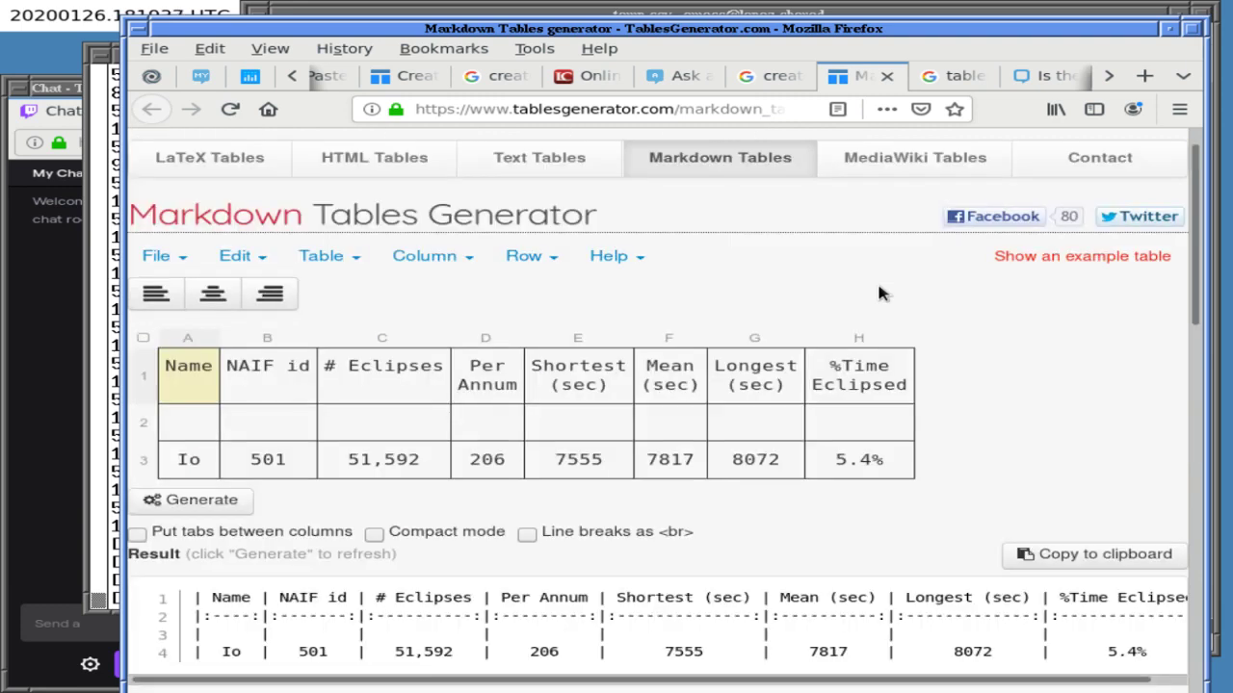
# - Switch the Io table's output from Text to Markdown to MediaWiki and review the wikitable code
pyautogui.scroll(1, 878, 294)
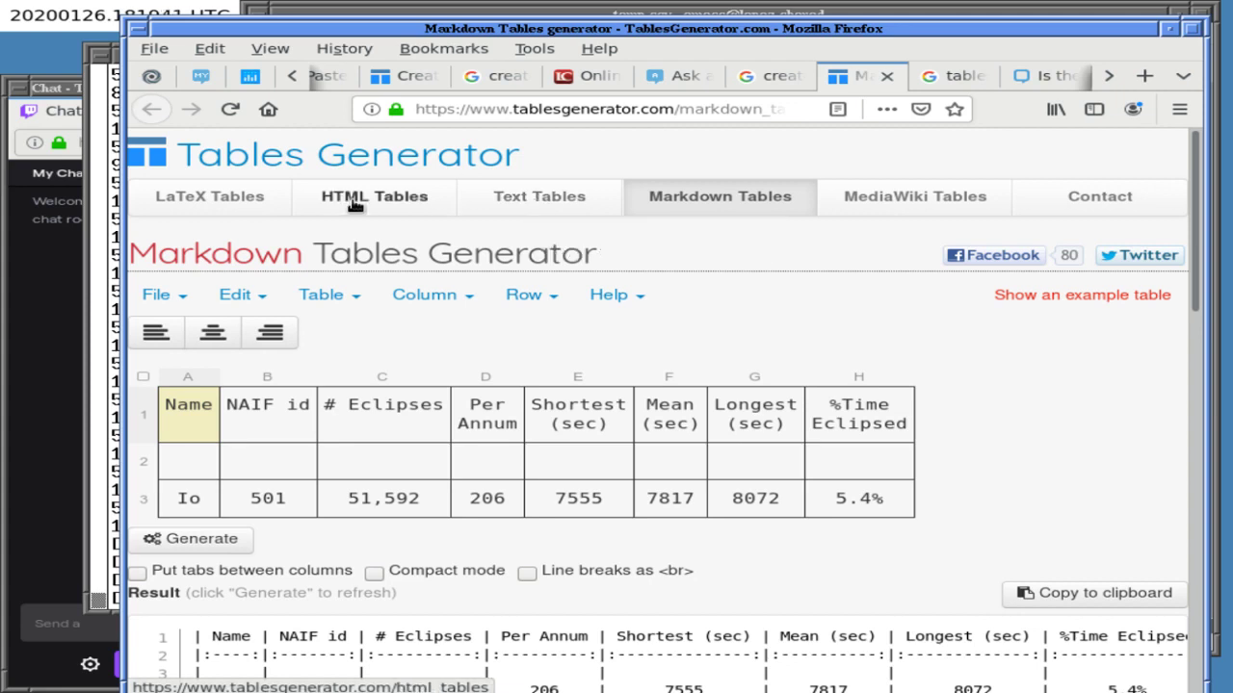
pyautogui.click(557, 202)
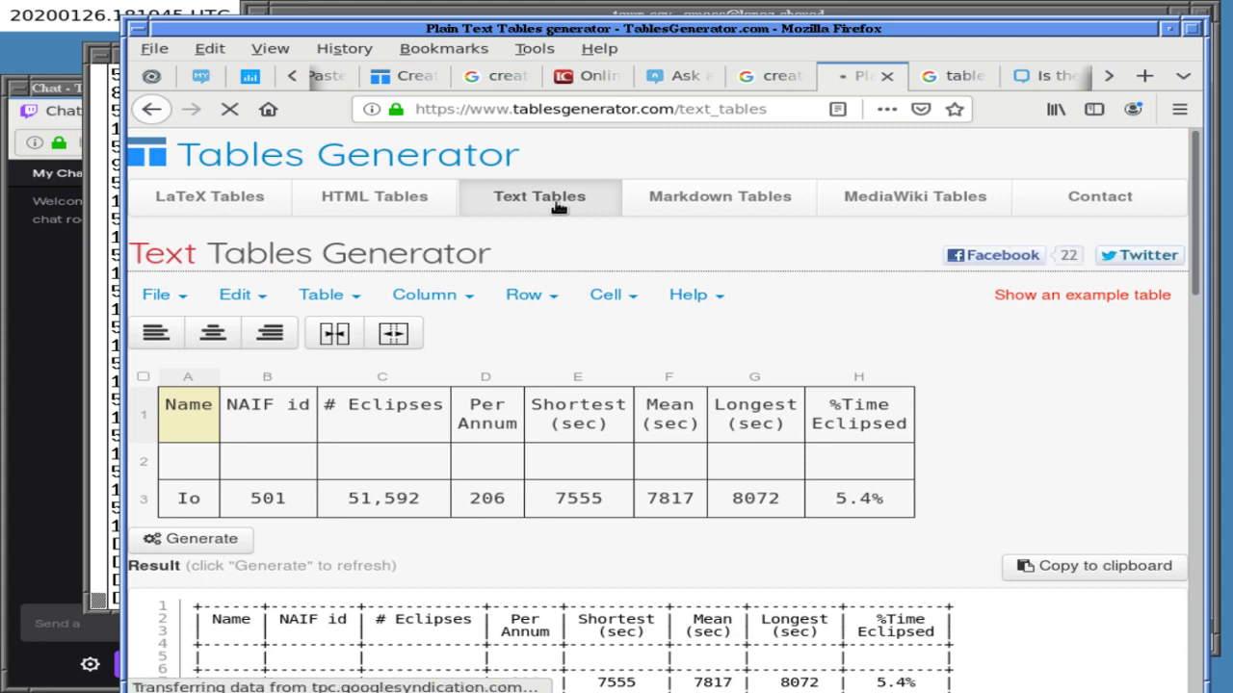
pyautogui.click(699, 206)
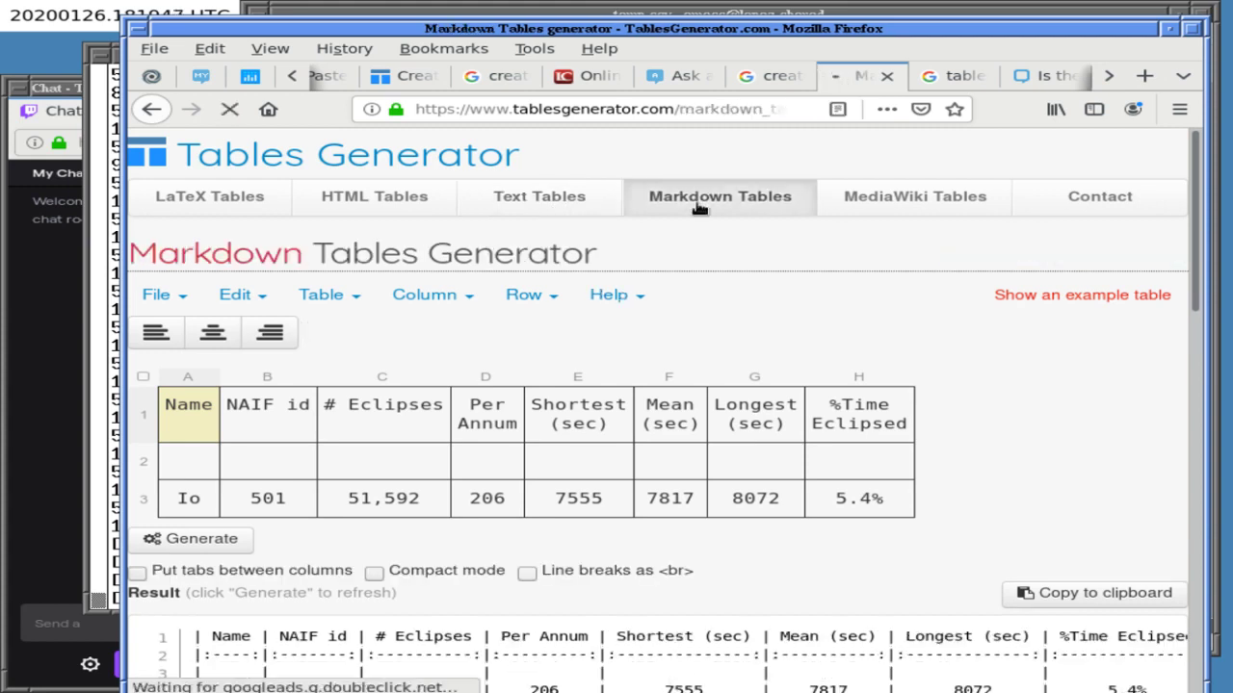
pyautogui.click(881, 200)
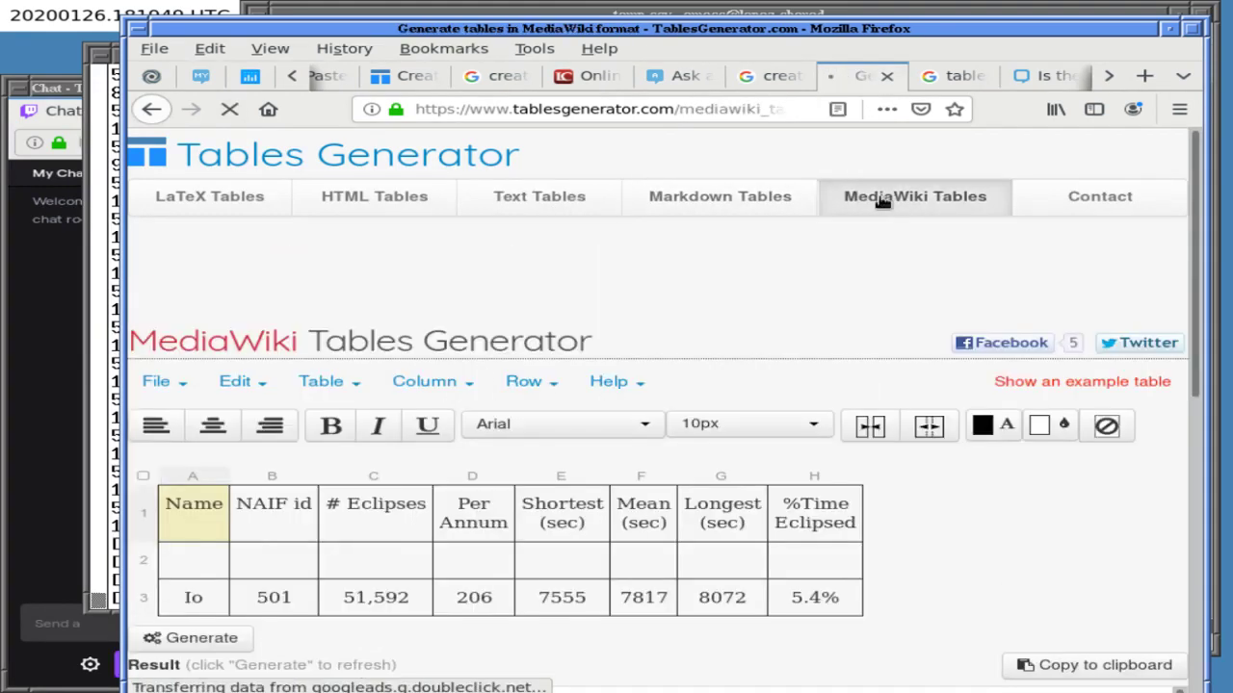
pyautogui.press('Down')
pyautogui.press('Down')
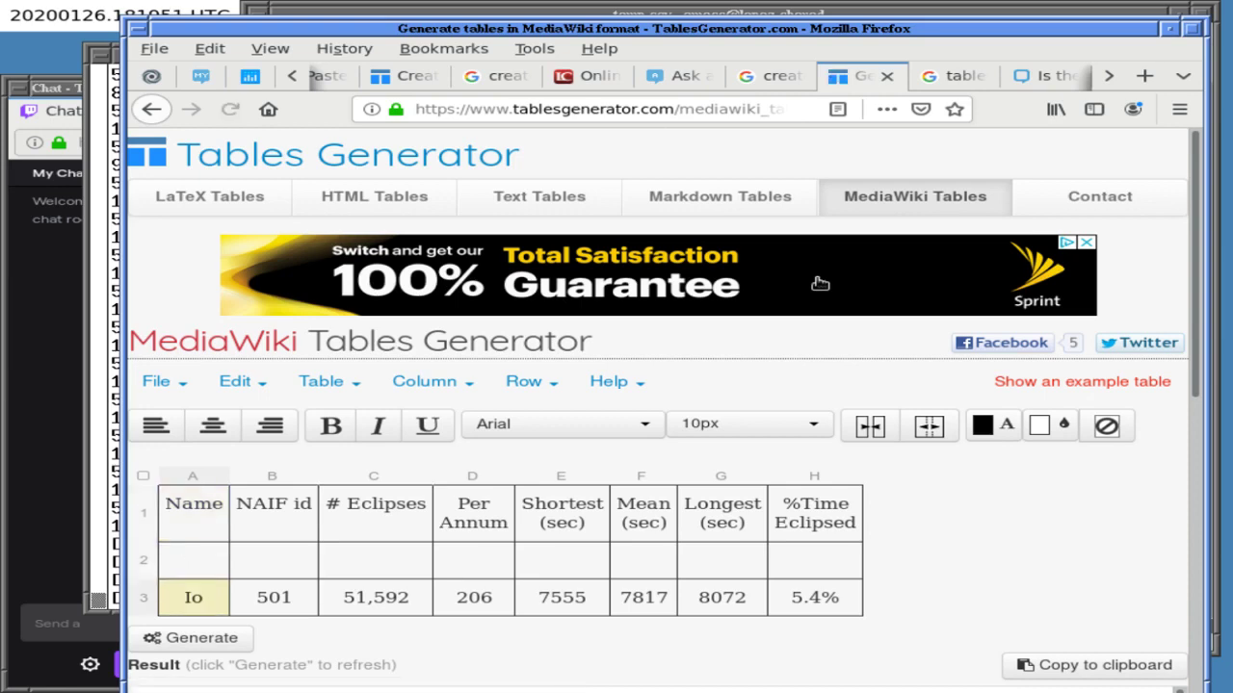
pyautogui.scroll(-5, 1035, 484)
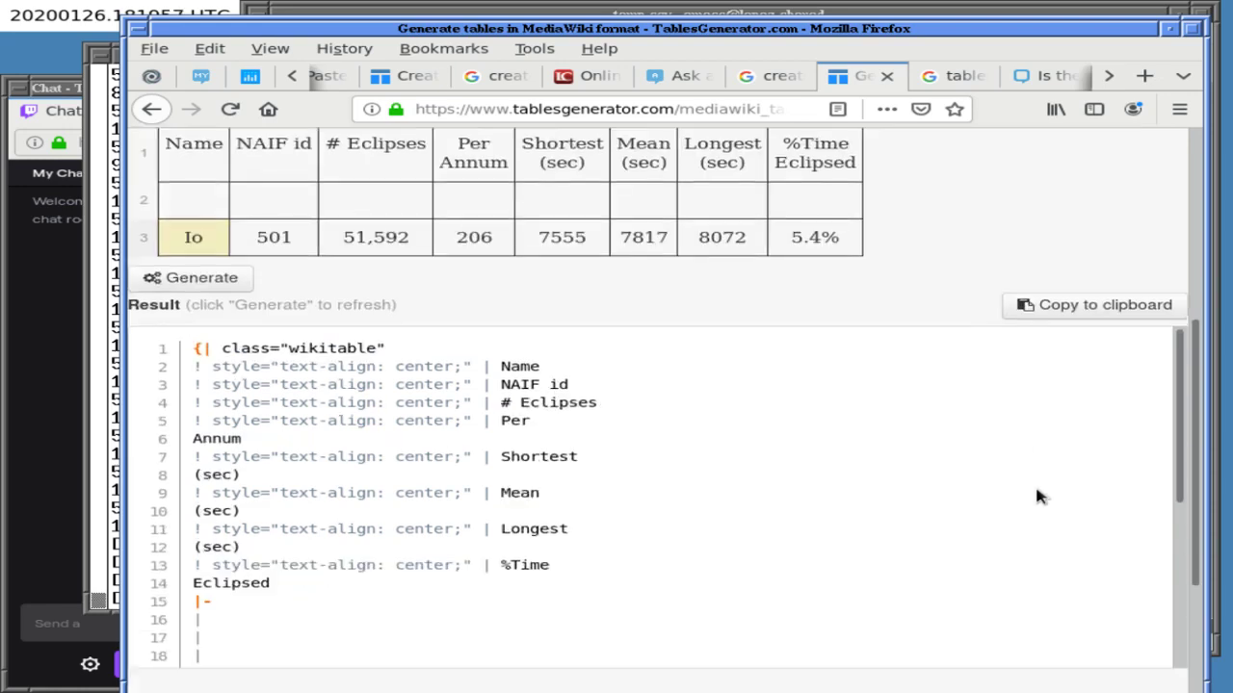
pyautogui.scroll(5, 1037, 493)
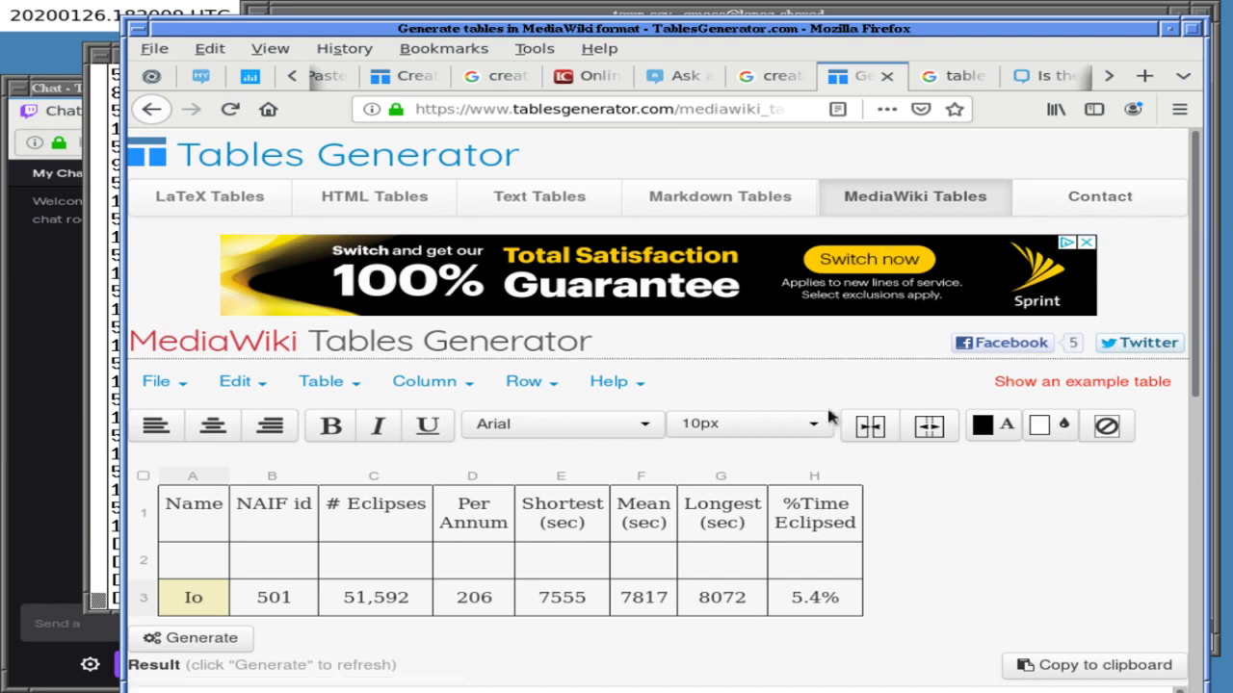
pyautogui.scroll(-1, 929, 518)
pyautogui.scroll(-5, 929, 517)
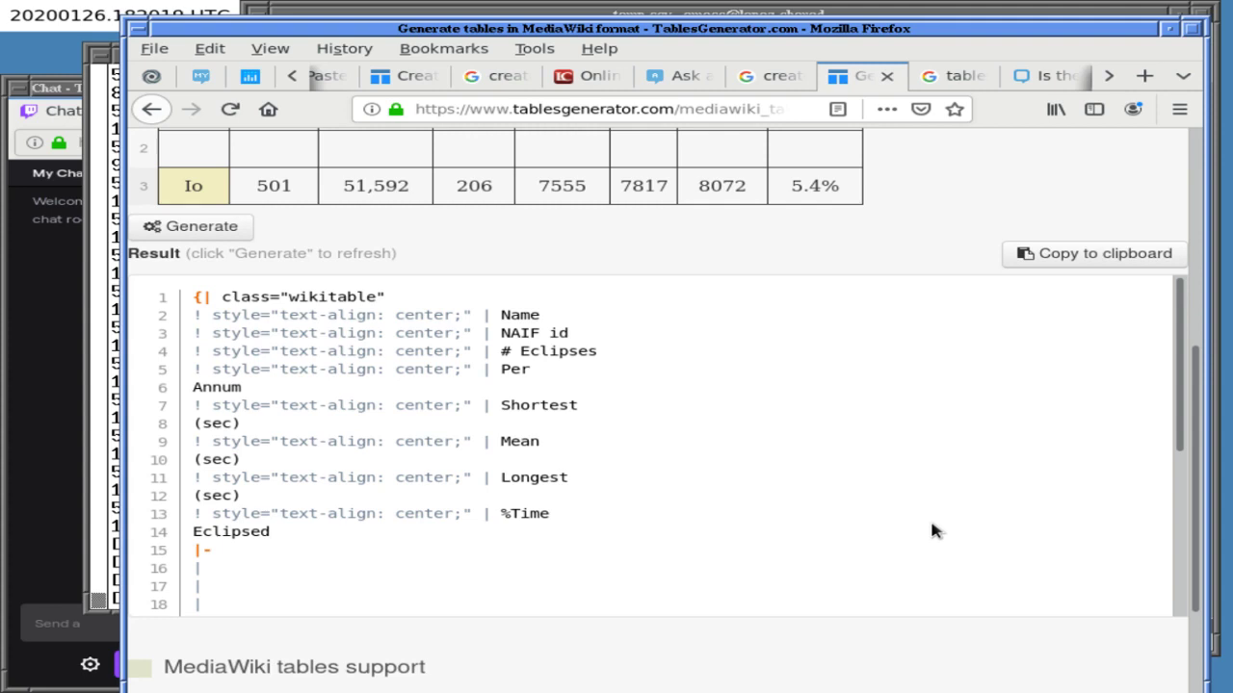
pyautogui.scroll(5, 931, 530)
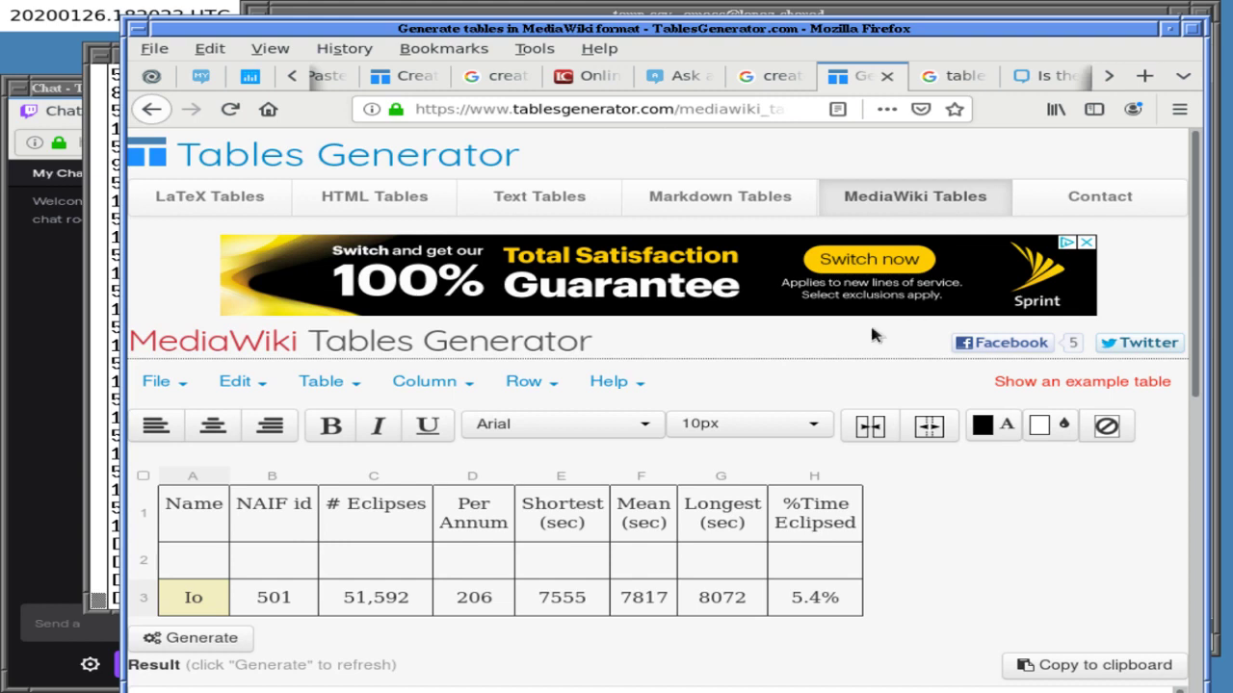
# - Return to Google and rerun the search with "mathjax" quoted
pyautogui.click(770, 75)
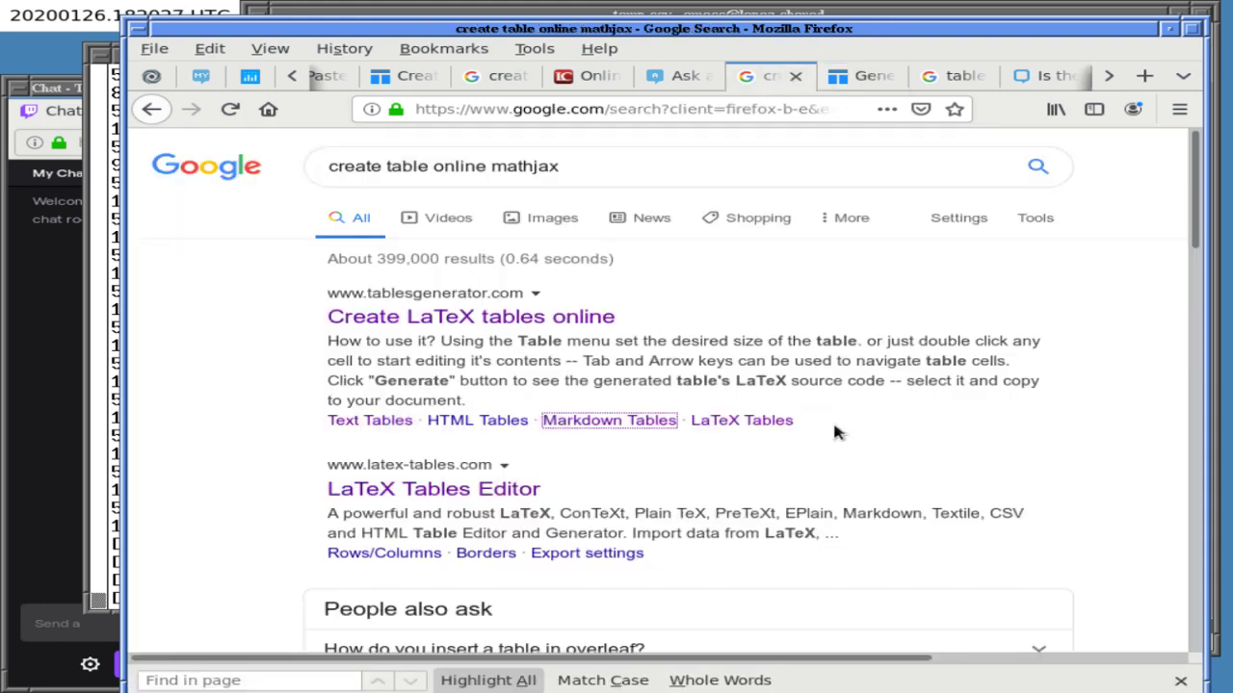
pyautogui.click(578, 165)
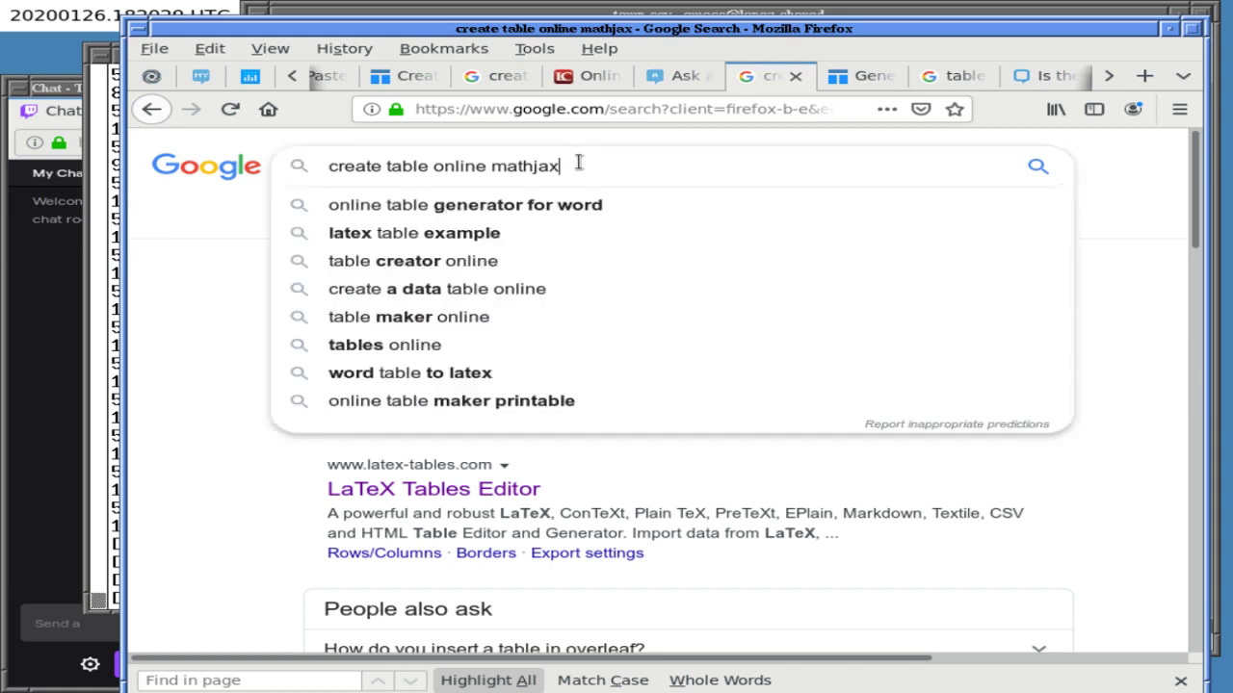
pyautogui.write('"')
pyautogui.press('Left')
pyautogui.press('Left')
pyautogui.press('Left')
pyautogui.press('Left')
pyautogui.press('Left')
pyautogui.press('Left')
pyautogui.press('Left')
pyautogui.press('Left')
pyautogui.write('"')
pyautogui.press('Return')
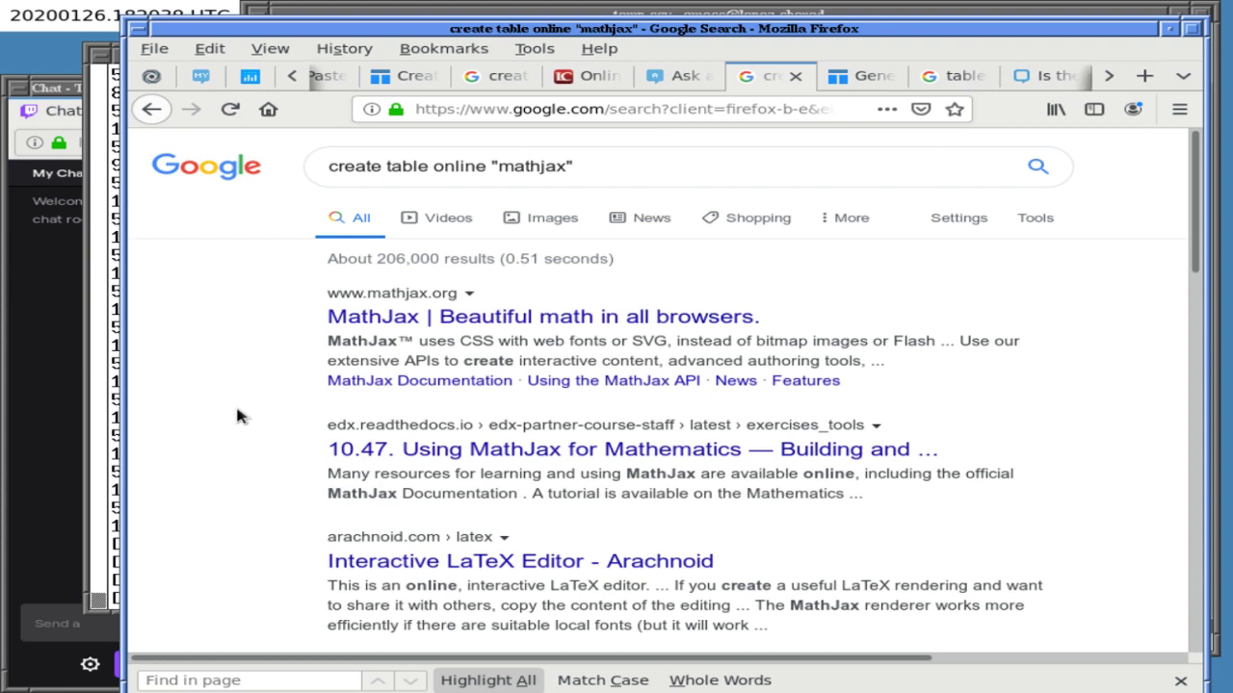
# - Open the Interactive LaTeX Editor result in a new tab, look it over, and close it
pyautogui.scroll(-4, 237, 409)
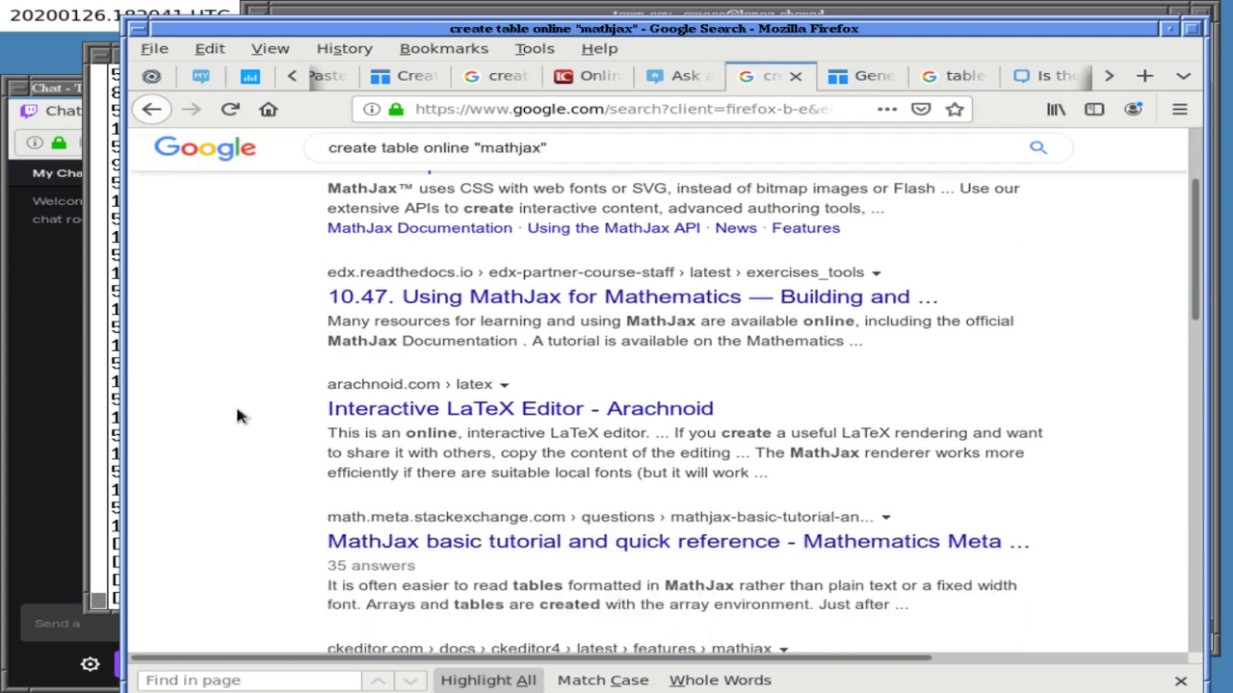
pyautogui.click(525, 358)
pyautogui.click(853, 77)
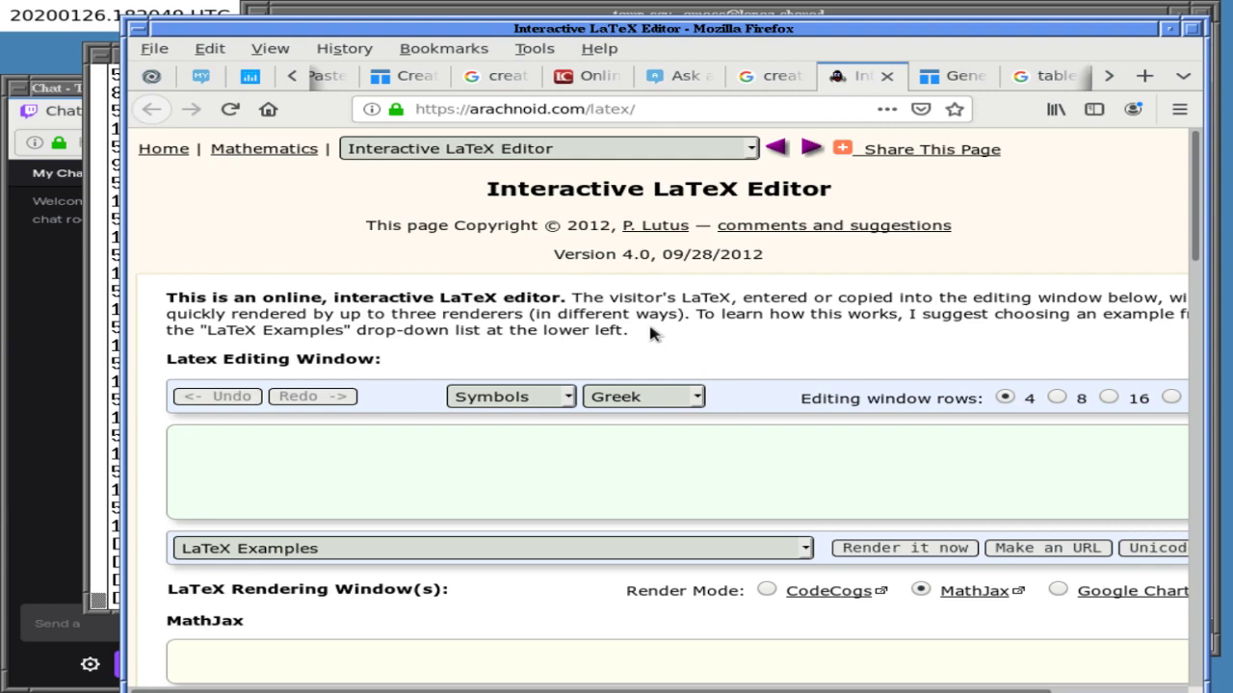
pyautogui.scroll(-5, 688, 328)
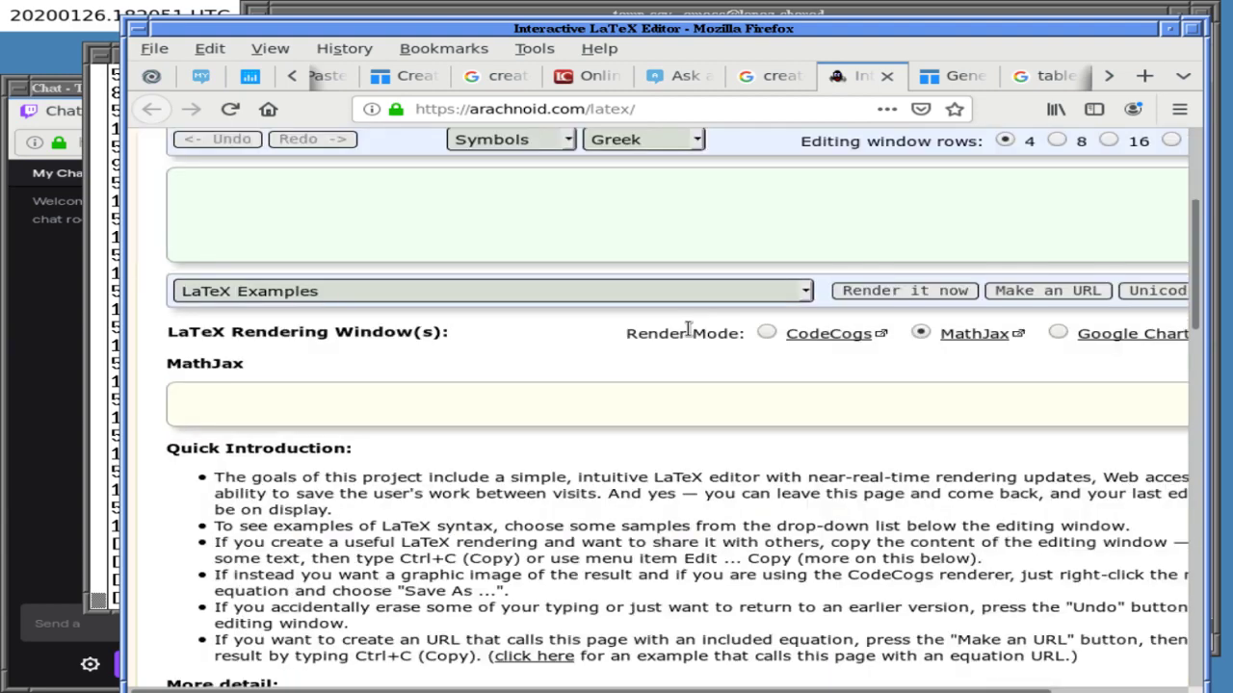
pyautogui.scroll(-3, 688, 329)
pyautogui.scroll(8, 688, 332)
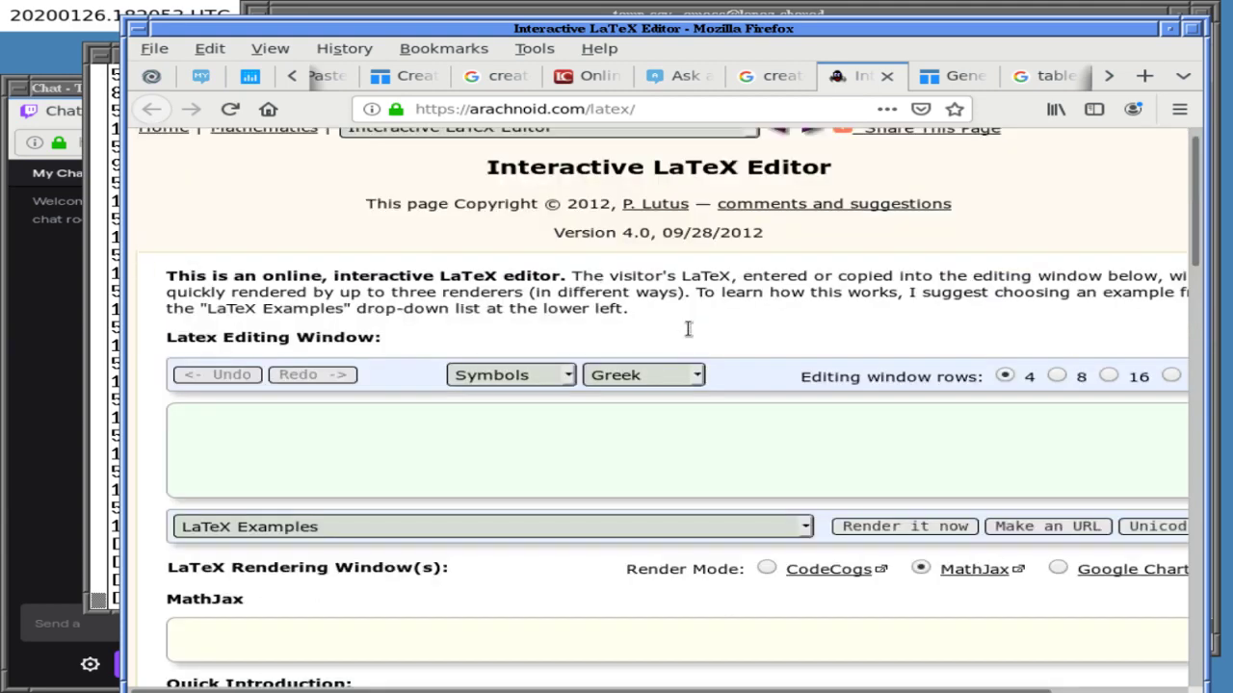
pyautogui.hotkey('ctrl', 'w')
# - Open the AsciiMath result in a new tab and switch to it
pyautogui.scroll(-5, 689, 335)
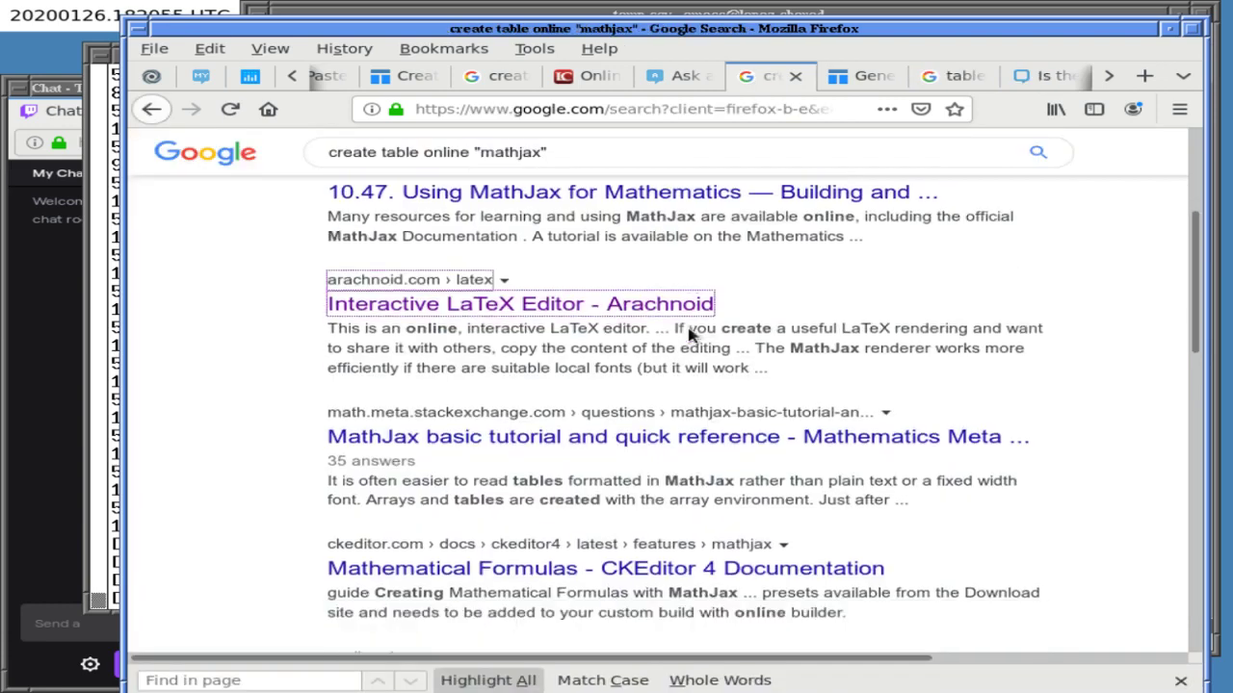
pyautogui.scroll(-2, 690, 334)
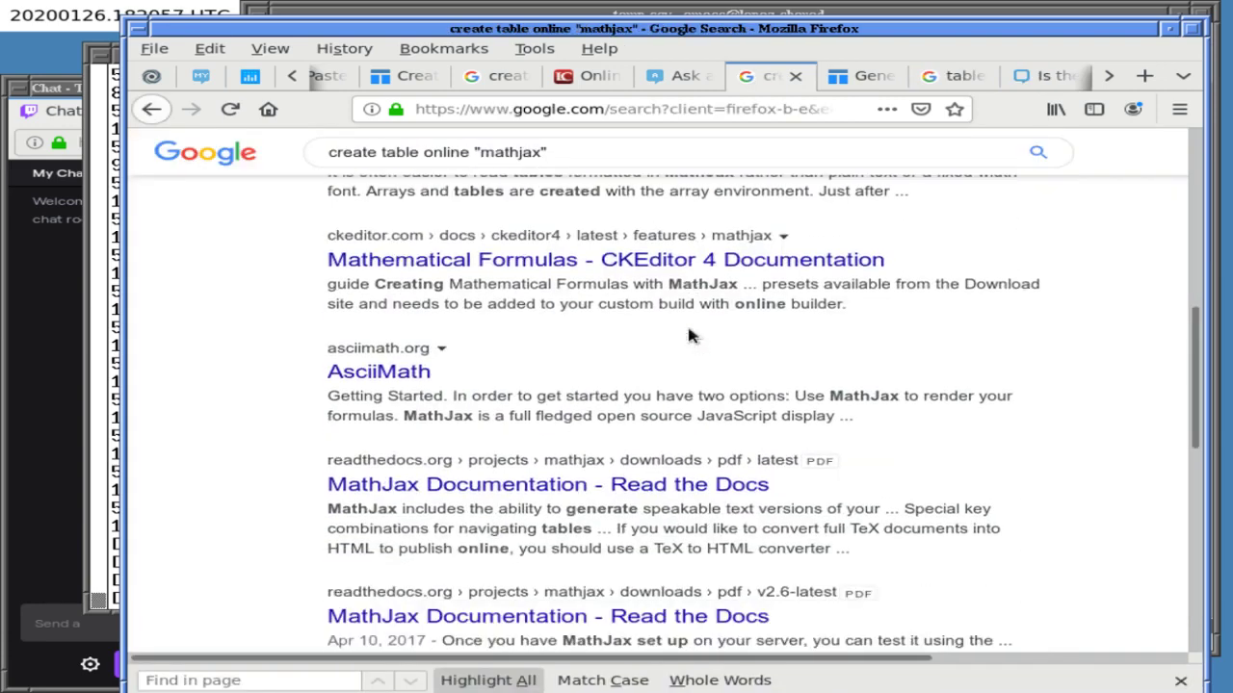
pyautogui.scroll(-1, 690, 335)
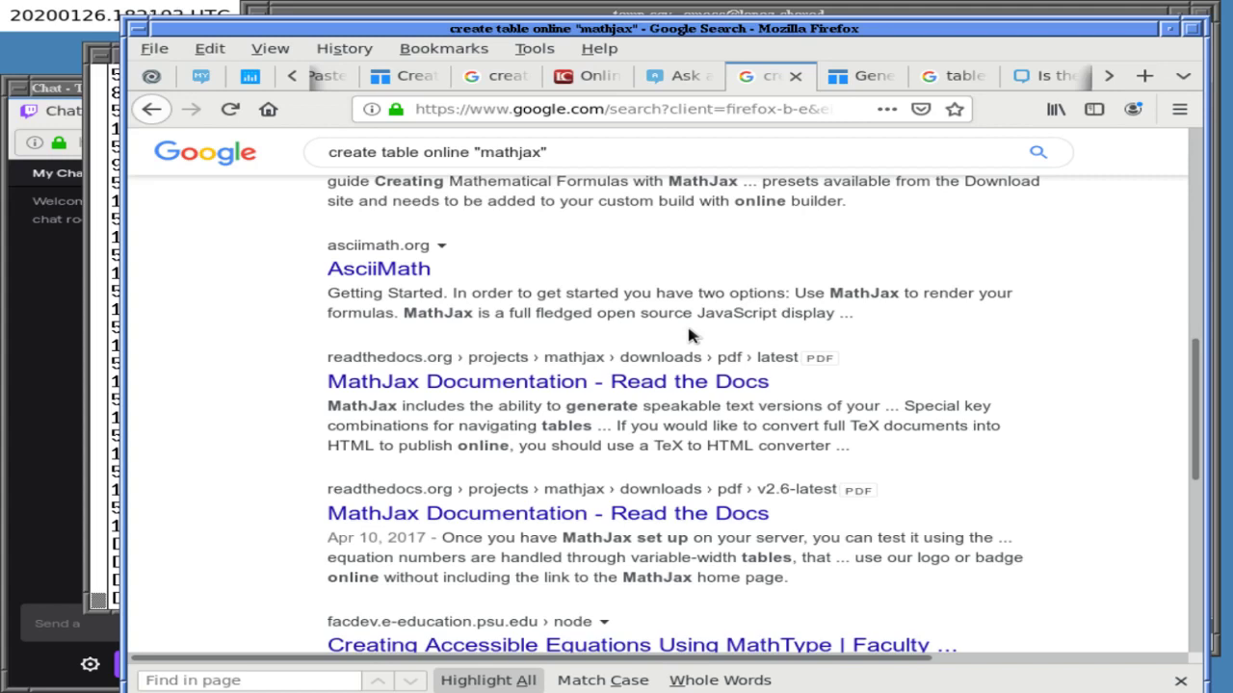
pyautogui.middleClick(360, 270)
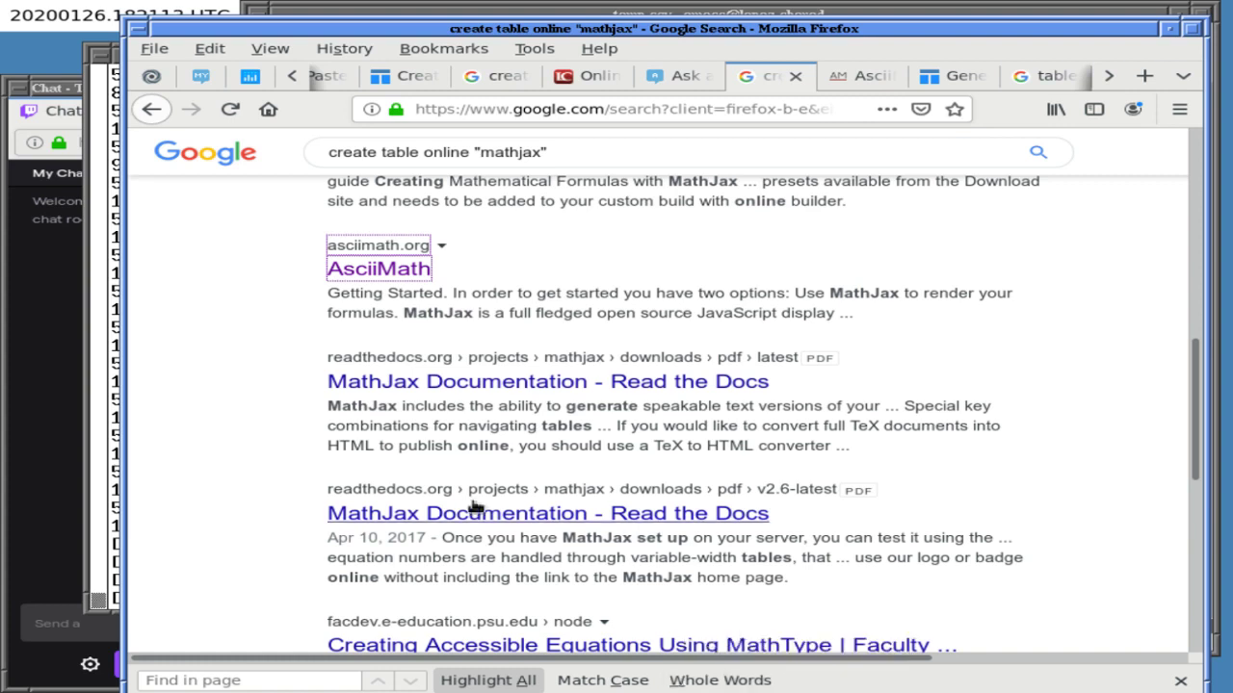
pyautogui.click(862, 76)
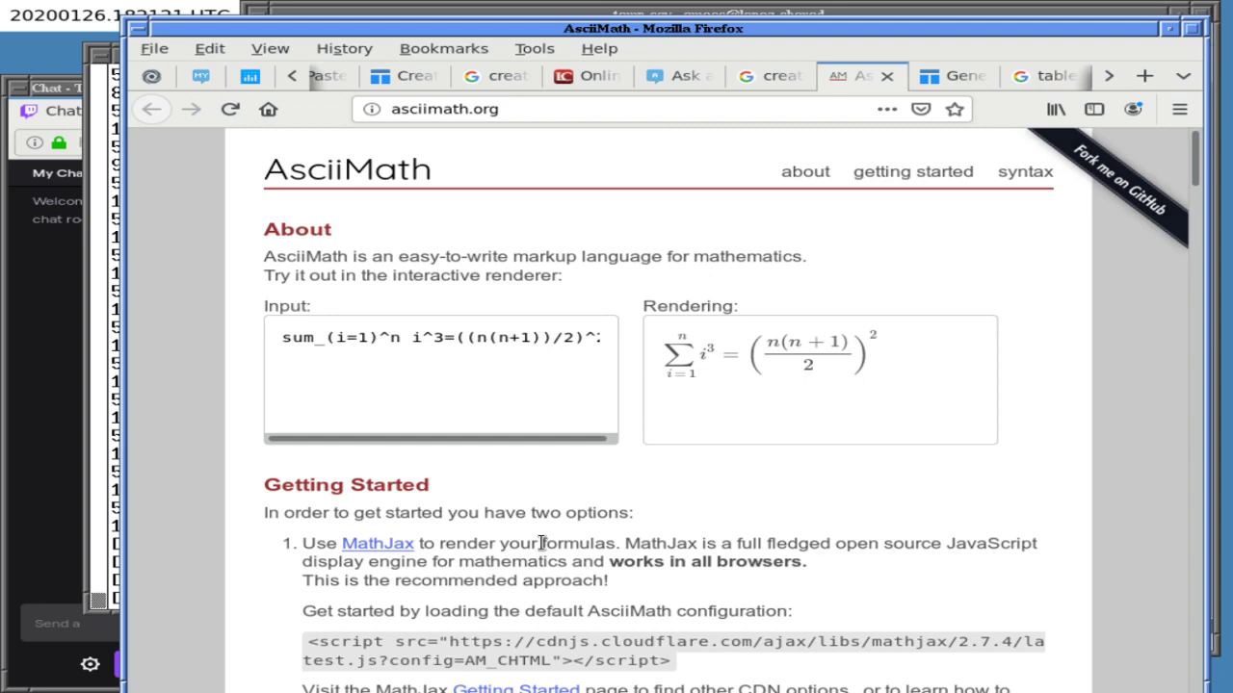
# - Look over AsciiMath's rendered formula and its MathJax menu, then close the tab
pyautogui.scroll(-5, 542, 545)
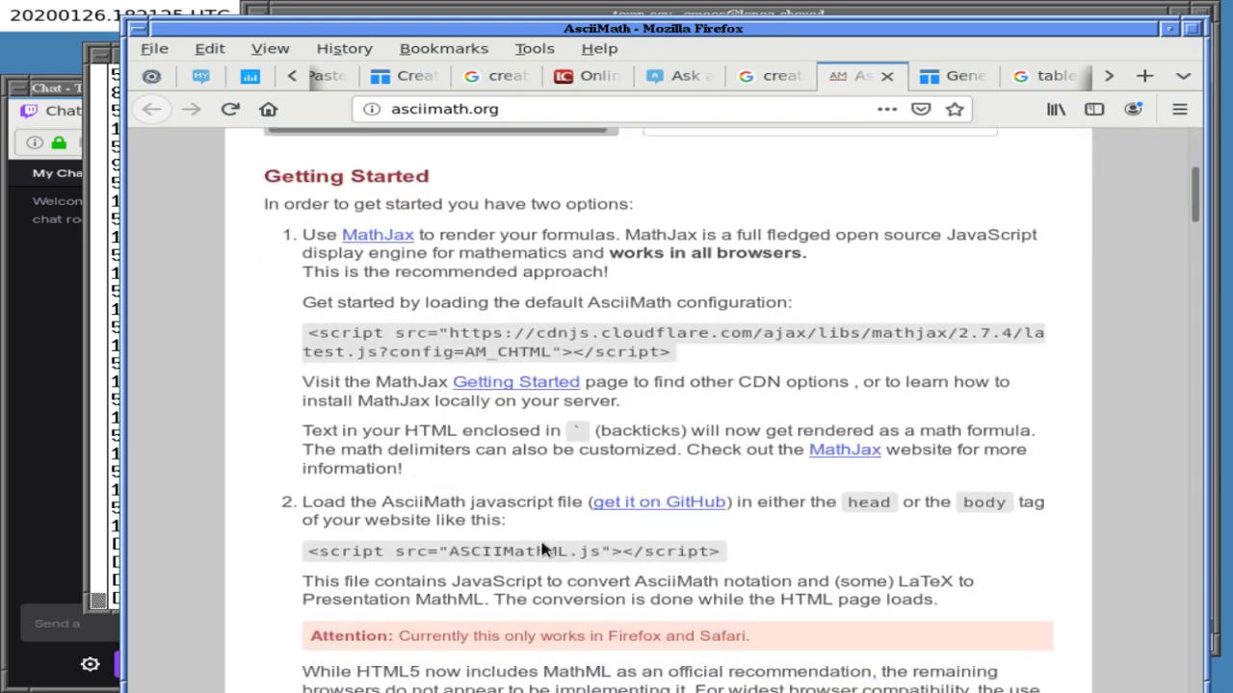
pyautogui.scroll(2, 542, 547)
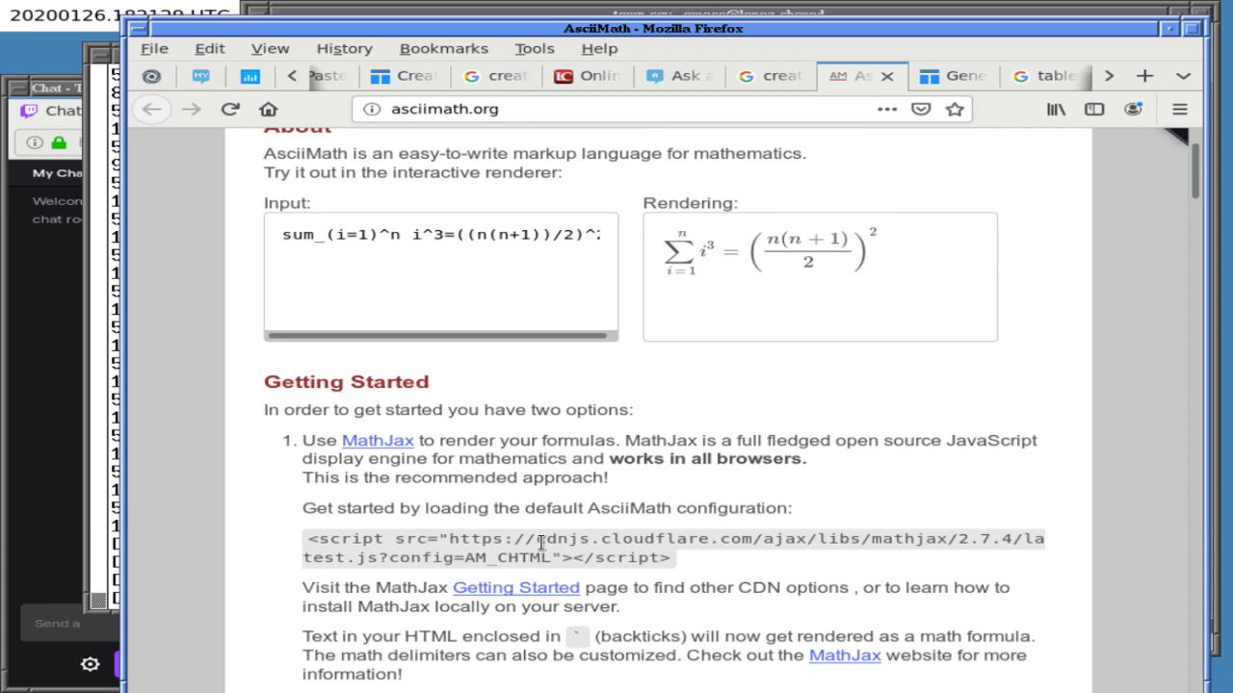
pyautogui.scroll(-1, 543, 544)
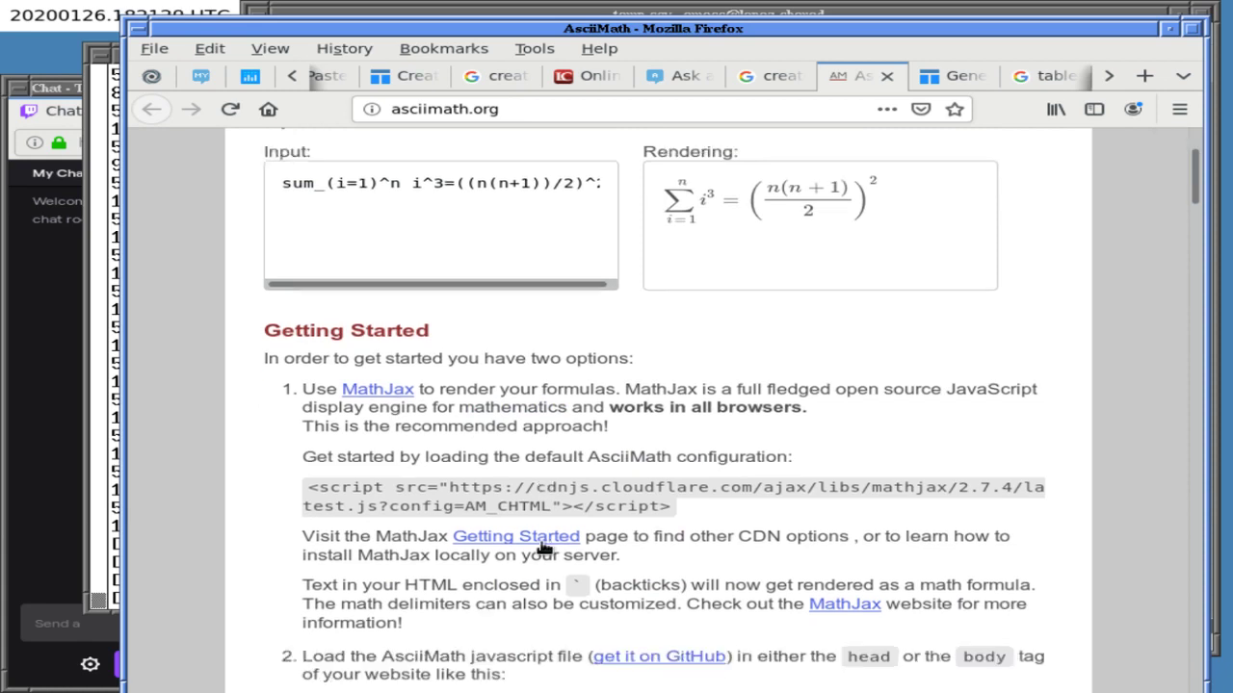
pyautogui.rightClick(751, 209)
pyautogui.click(732, 306)
pyautogui.hotkey('ctrl', 'w')
# - Go to page 2 of the results and open the 'Demos - Pandoc' result
pyautogui.scroll(-5, 231, 407)
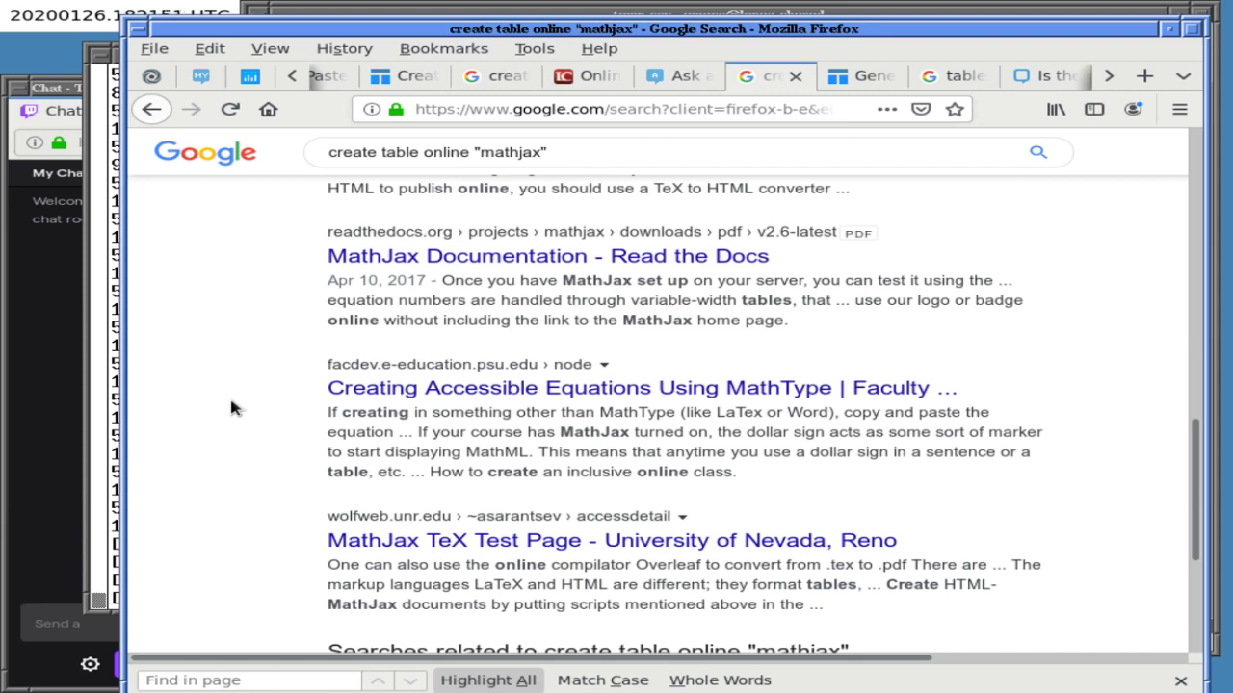
pyautogui.scroll(-5, 231, 407)
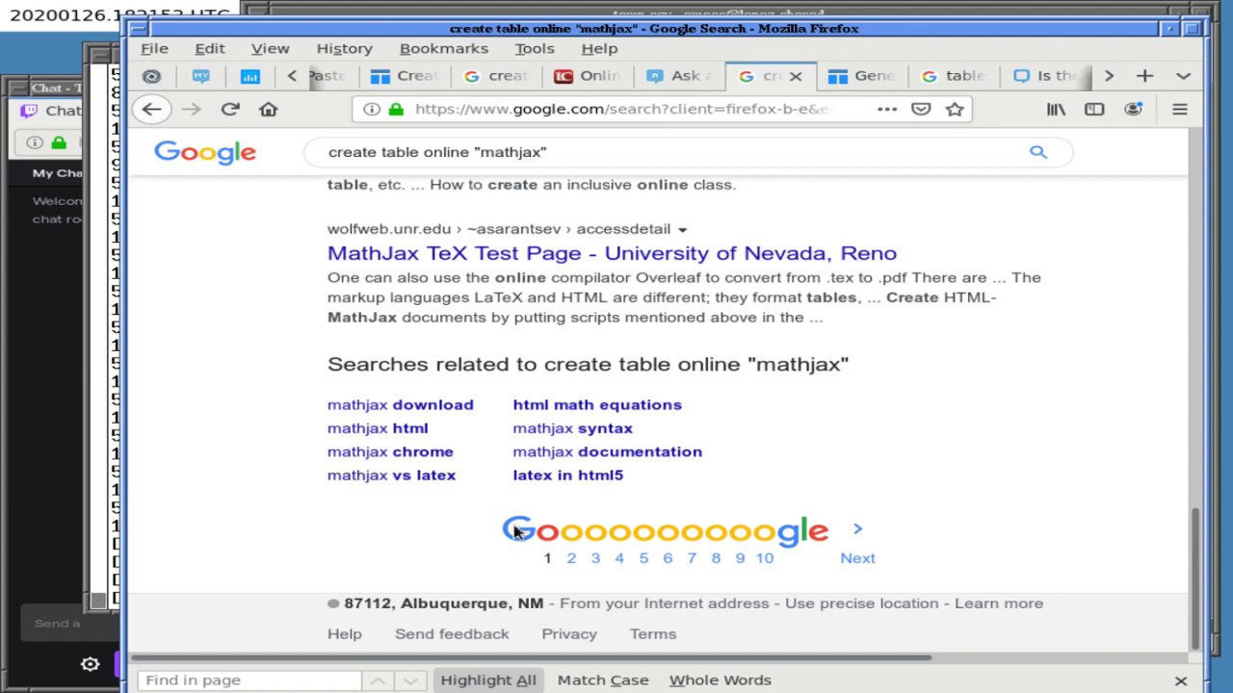
pyautogui.click(857, 558)
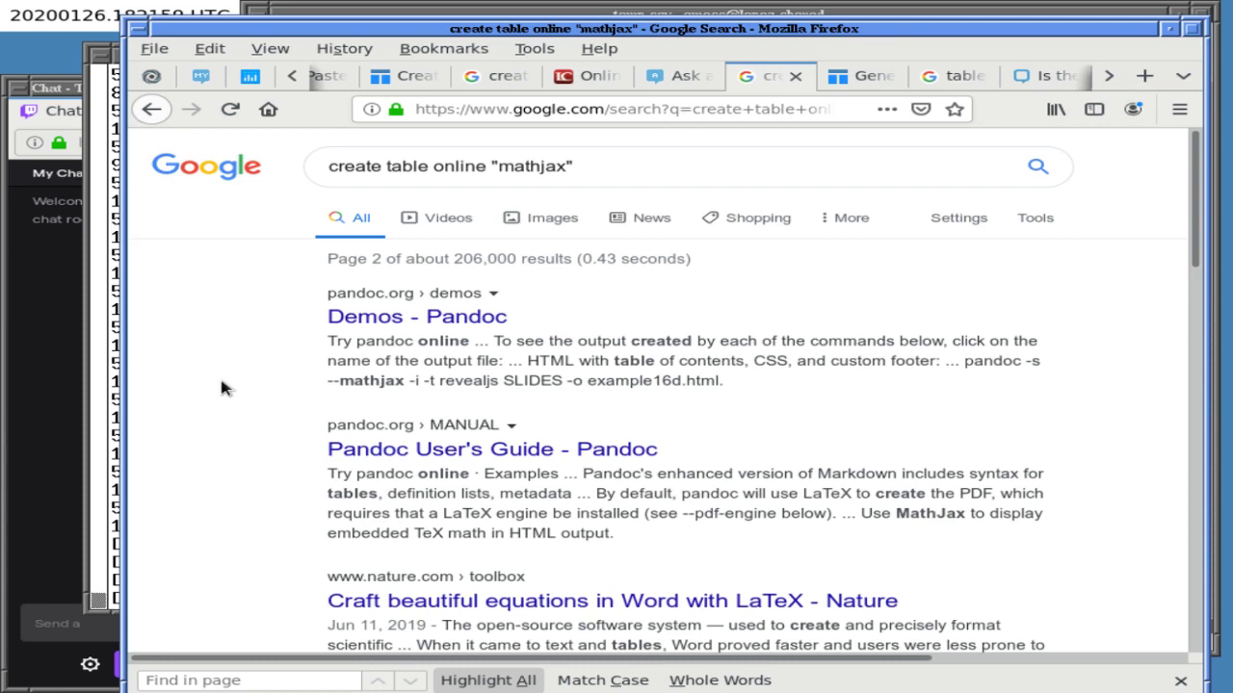
pyautogui.scroll(-4, 222, 387)
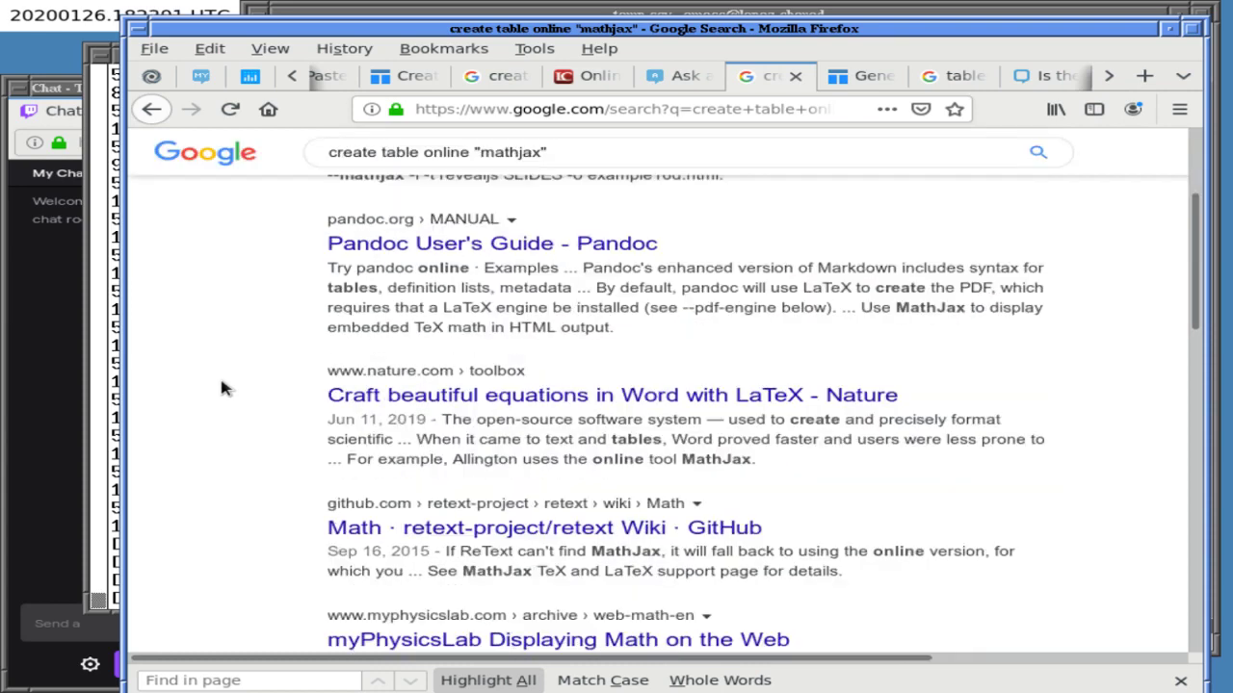
pyautogui.scroll(-2, 221, 385)
pyautogui.scroll(6, 222, 385)
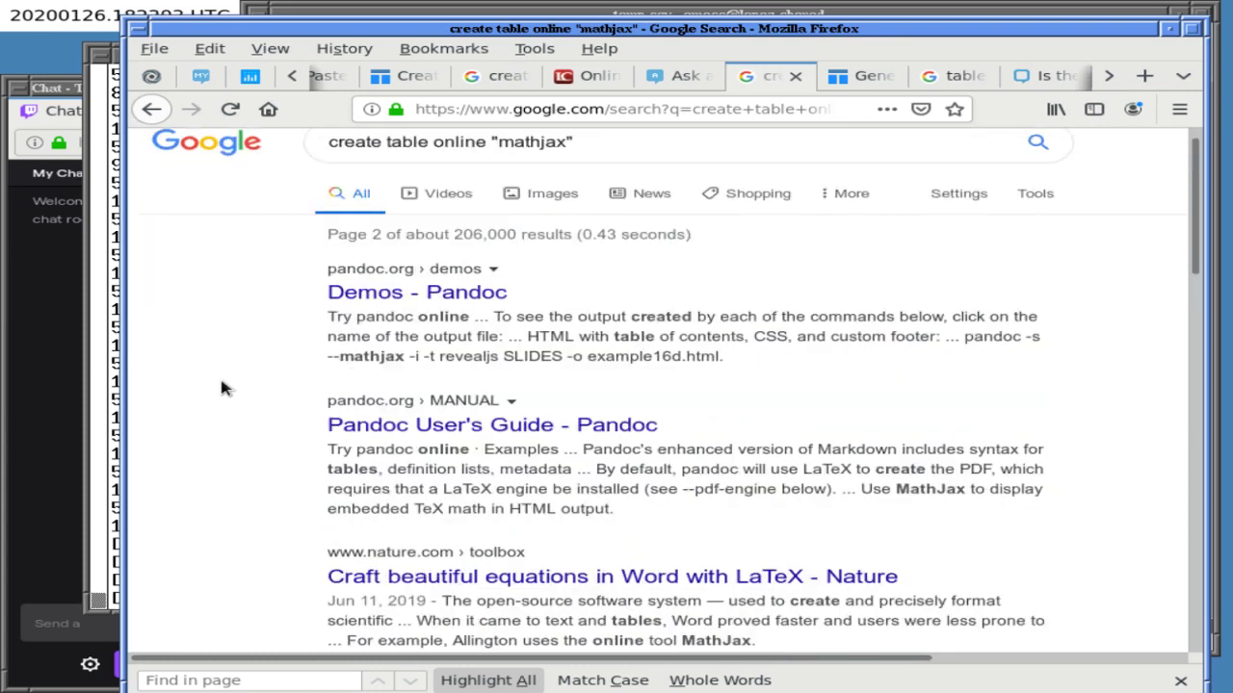
pyautogui.click(427, 316)
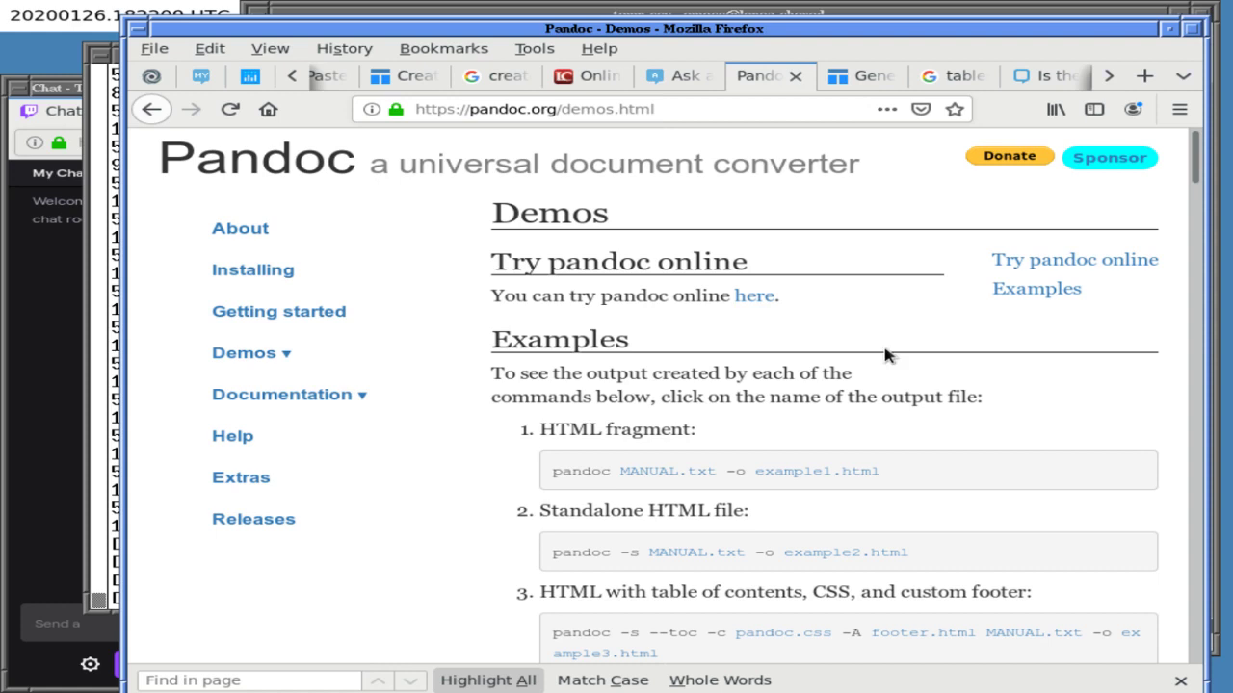
# - Try pandoc's converter, keeping Markdown (pandoc) as input, then go back to the Google results
pyautogui.click(754, 298)
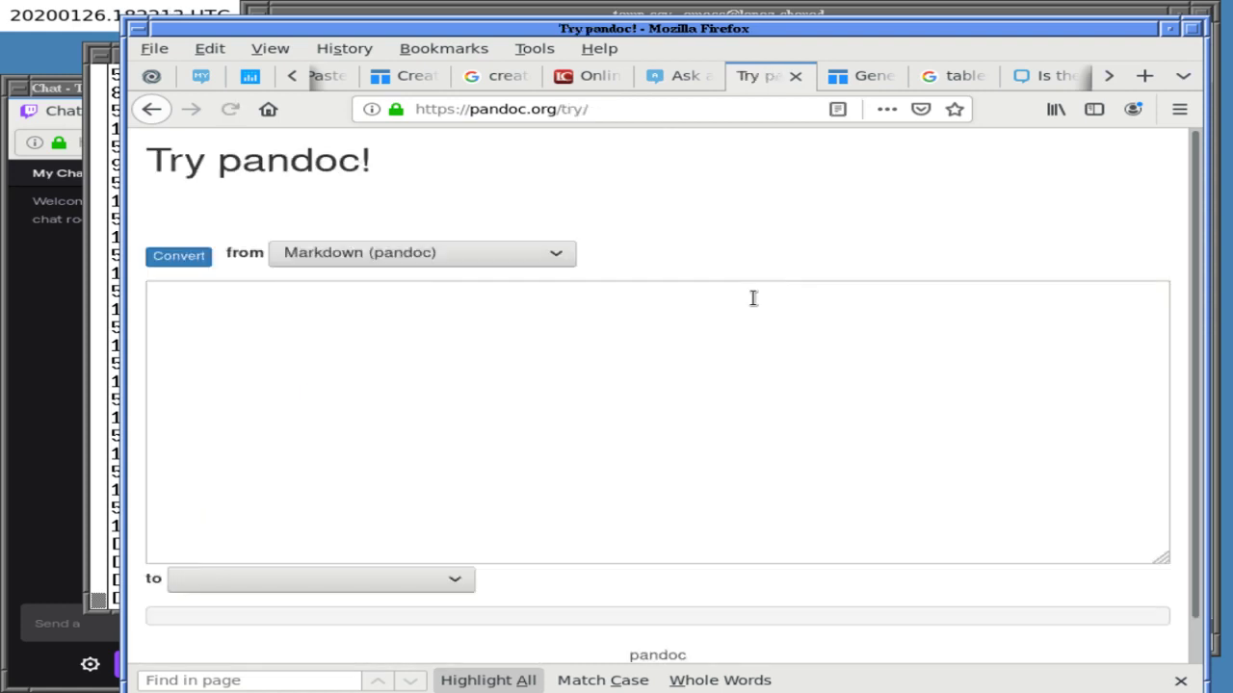
pyautogui.click(462, 251)
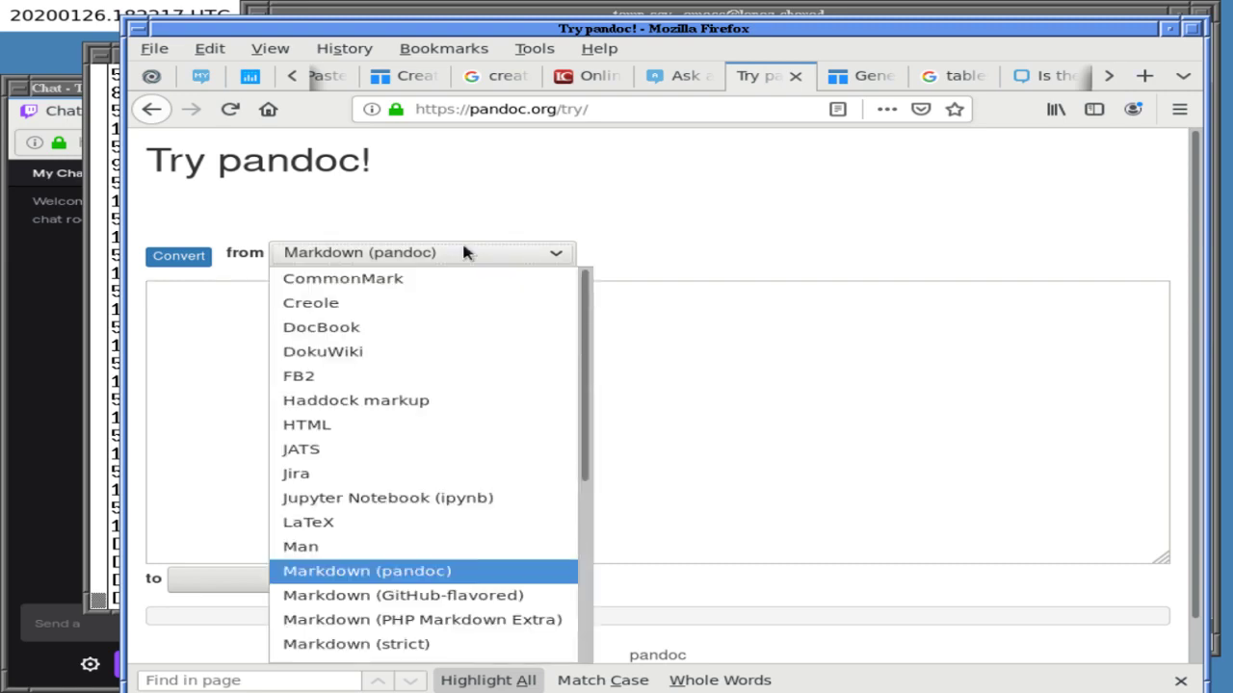
pyautogui.click(461, 252)
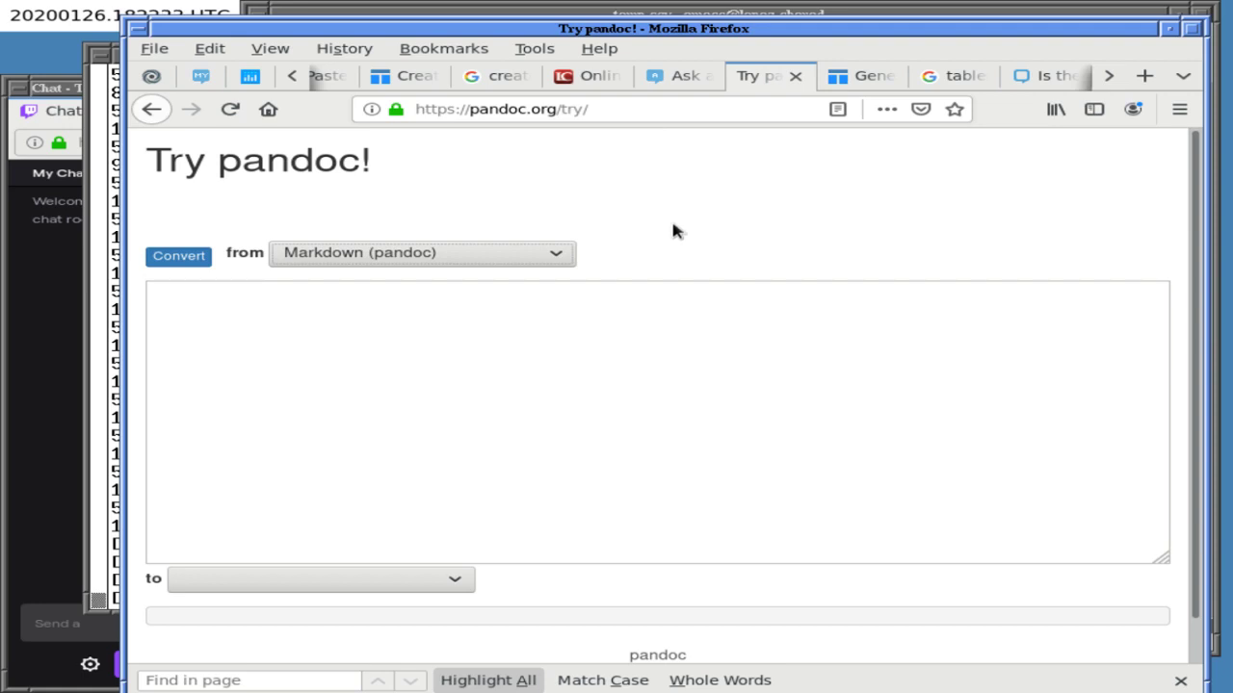
pyautogui.click(876, 75)
pyautogui.click(776, 80)
pyautogui.click(152, 110)
pyautogui.click(151, 109)
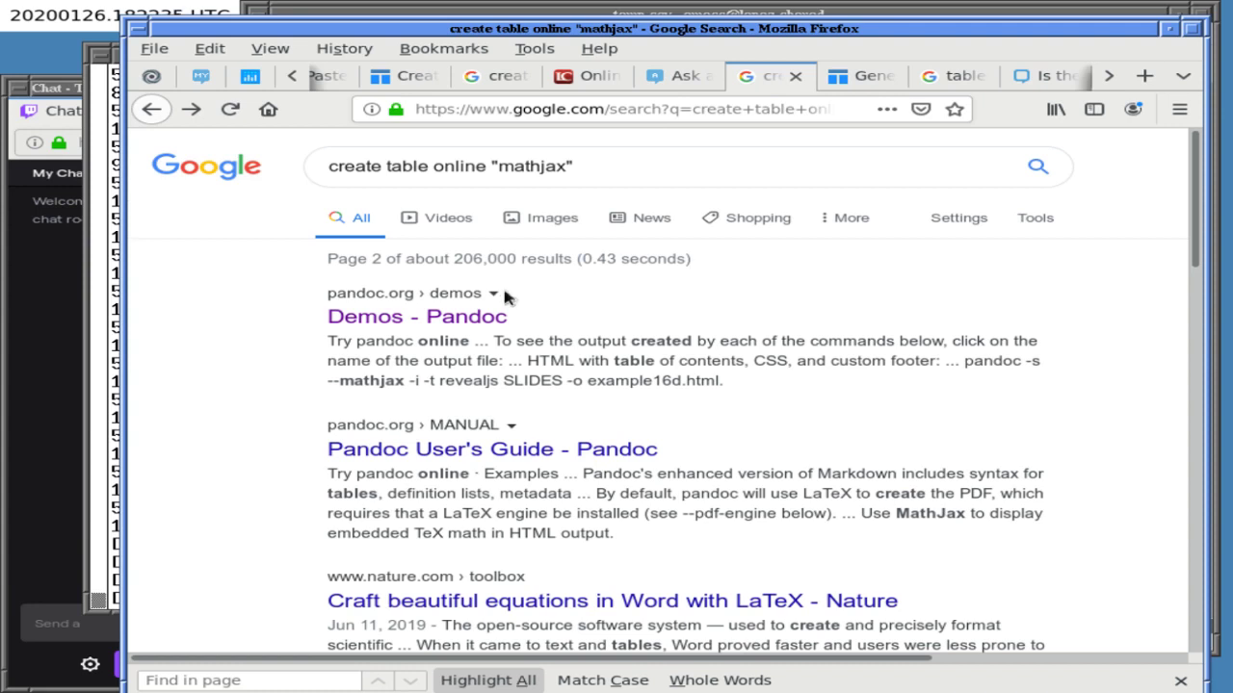
# - Bring the xterm forward and change to the home directory with cd
pyautogui.click(619, 19)
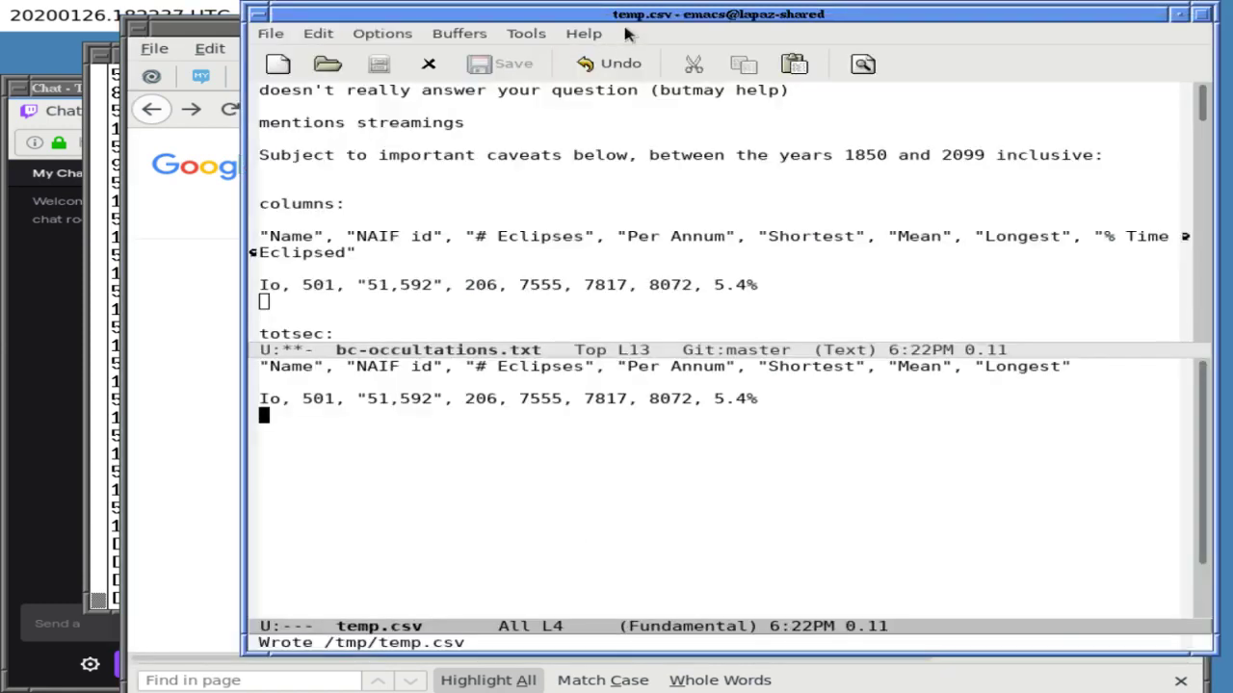
pyautogui.click(169, 257)
pyautogui.click(114, 289)
pyautogui.write('cd')
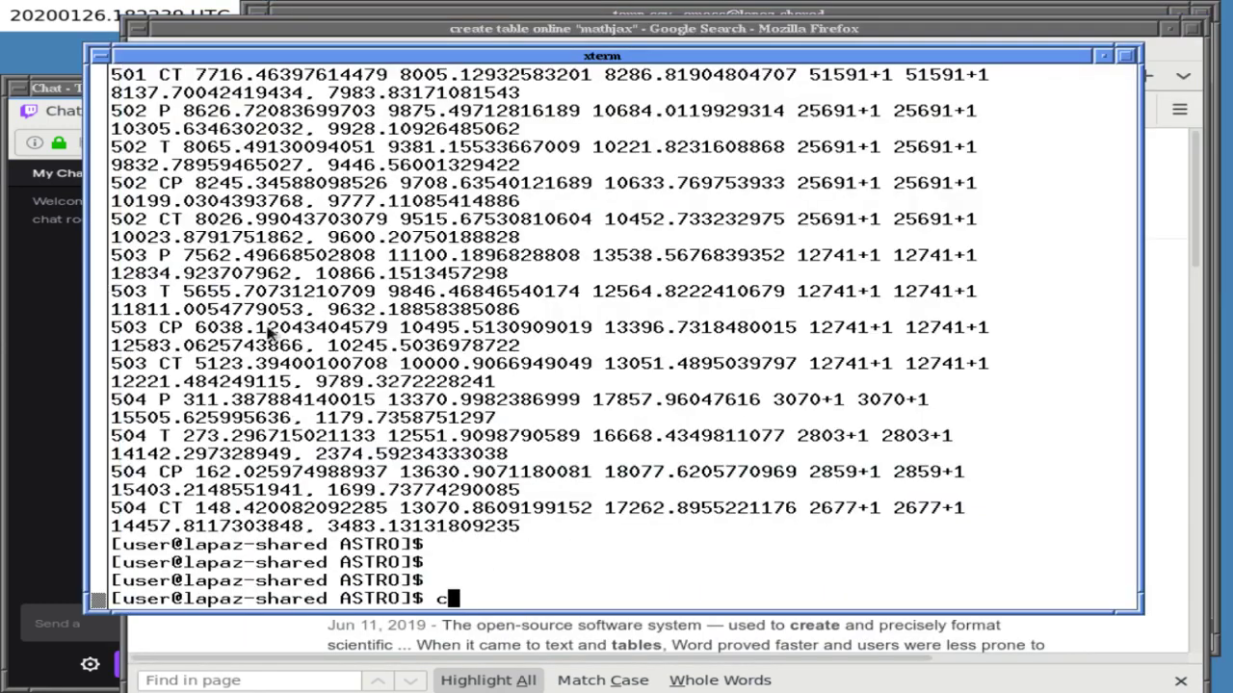
pyautogui.press('Return')
# - Launch 'libreoffice &' in the background using Tab completion
pyautogui.write('scal')
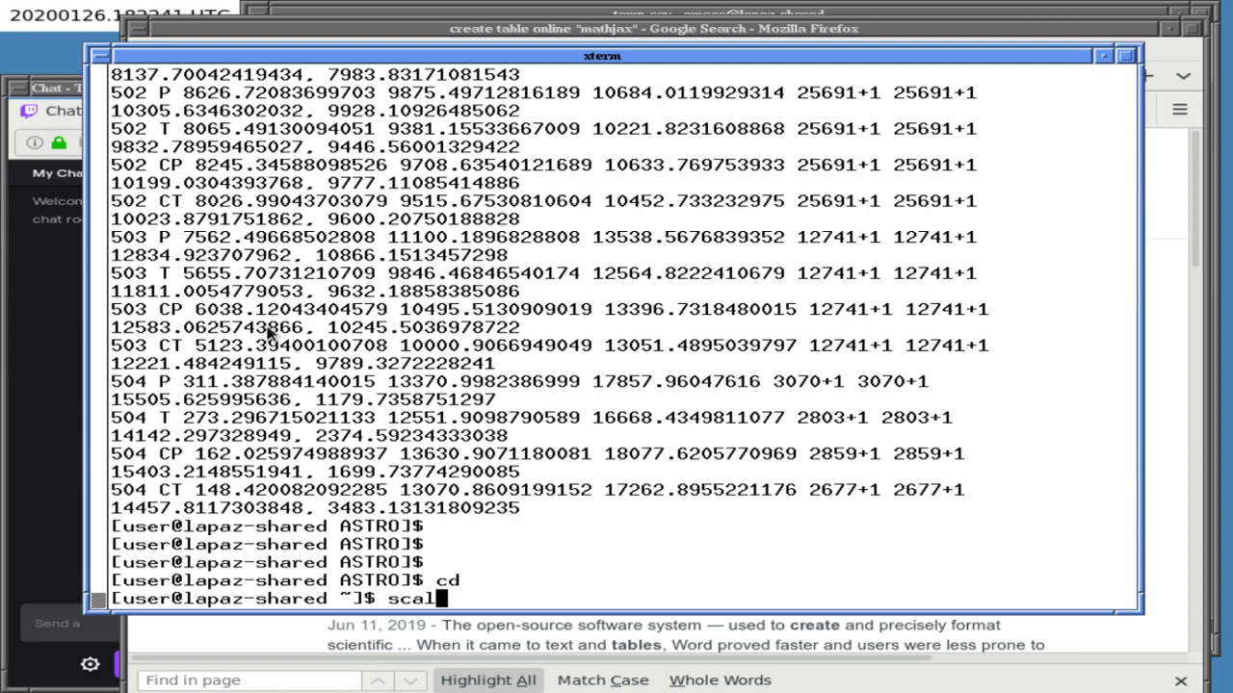
pyautogui.press('BackSpace')
pyautogui.press('BackSpace')
pyautogui.press('Tab')
pyautogui.press('Tab')
pyautogui.press('BackSpace')
pyautogui.press('BackSpace')
pyautogui.write('lib')
pyautogui.press('Tab')
pyautogui.press('Tab')
pyautogui.write('r')
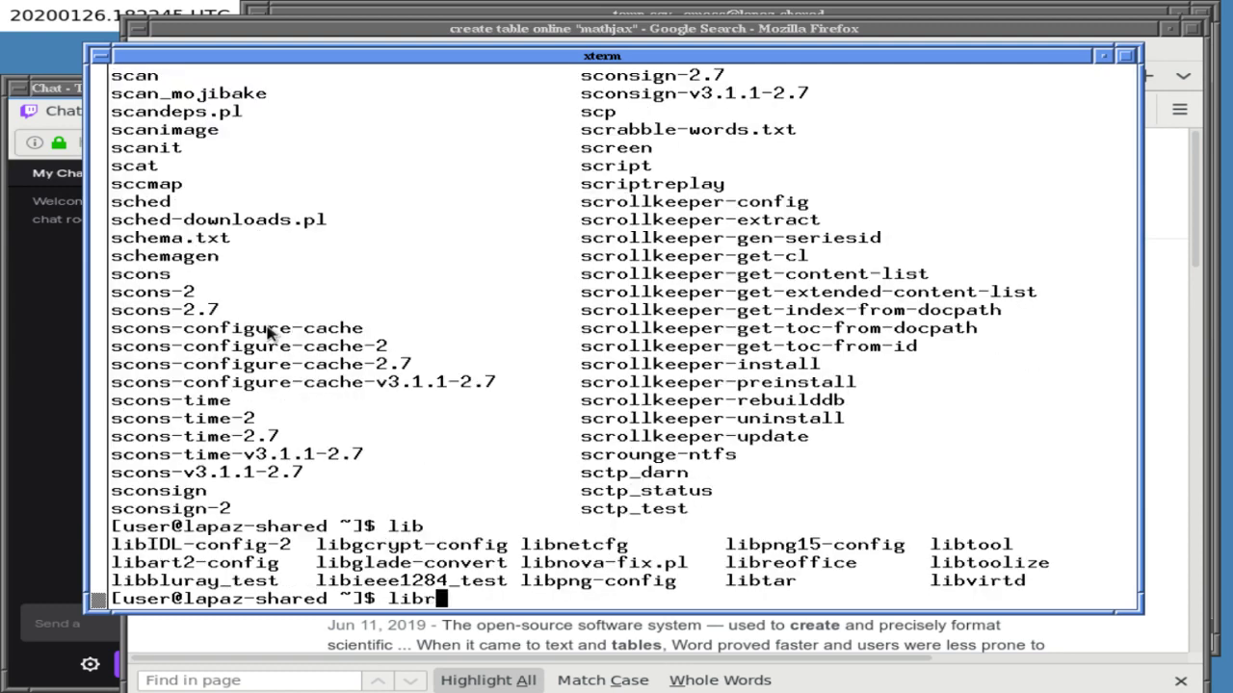
pyautogui.press('Tab')
pyautogui.write('&')
pyautogui.press('Return')
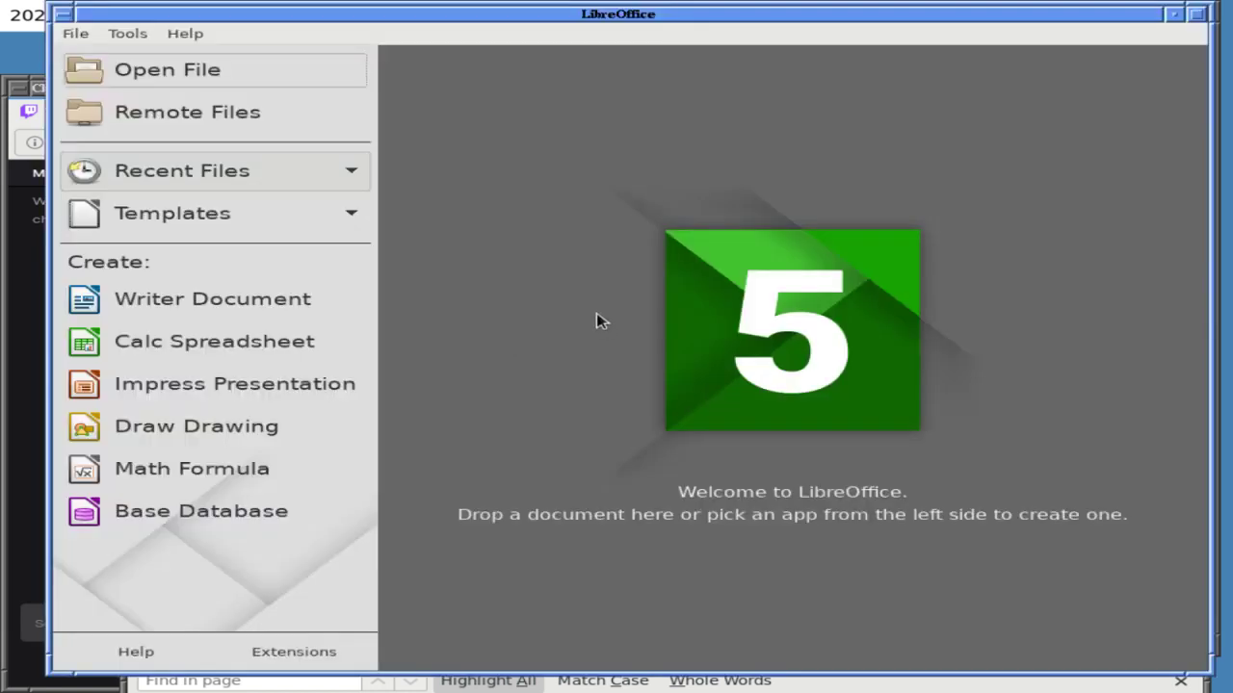
# - Create a blank Calc spreadsheet, then start and cancel File > Export
pyautogui.click(178, 330)
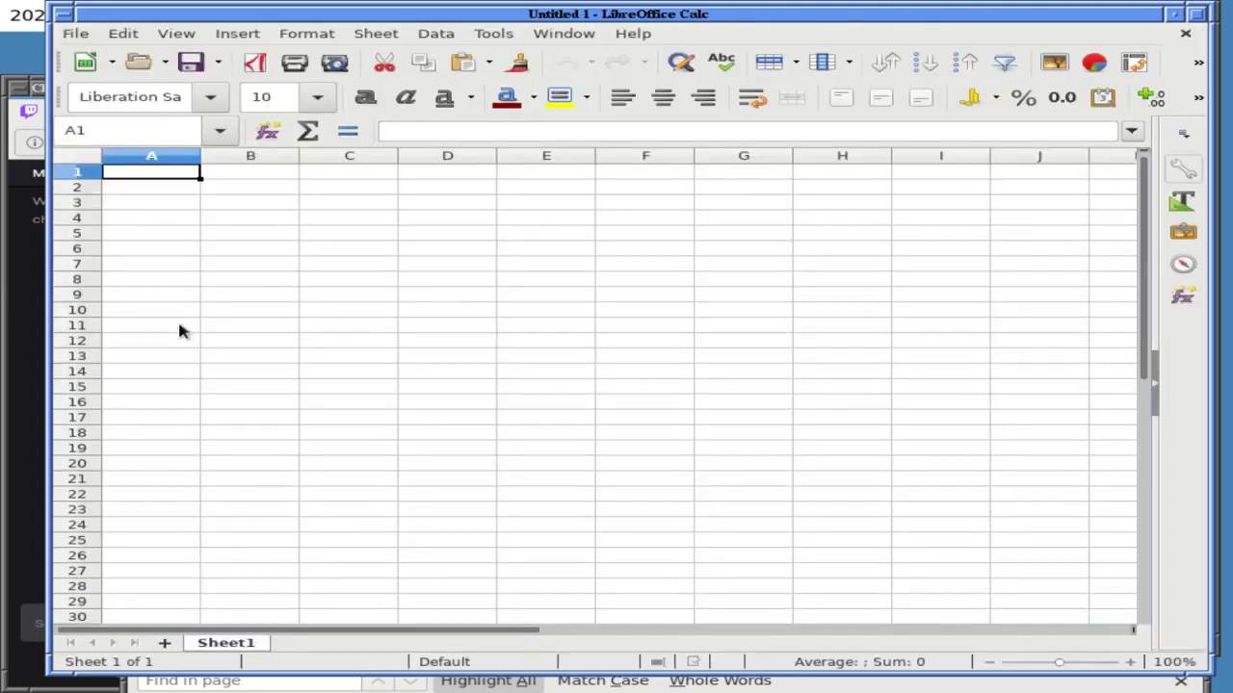
pyautogui.click(73, 35)
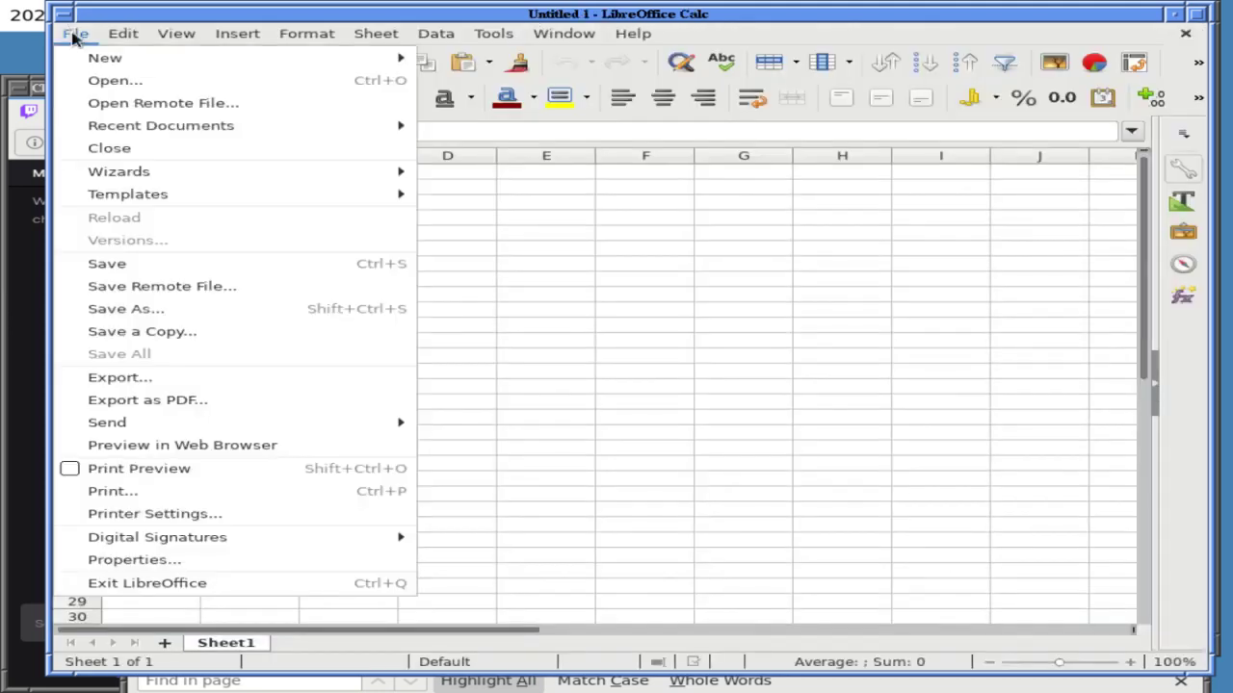
pyautogui.moveTo(123, 197)
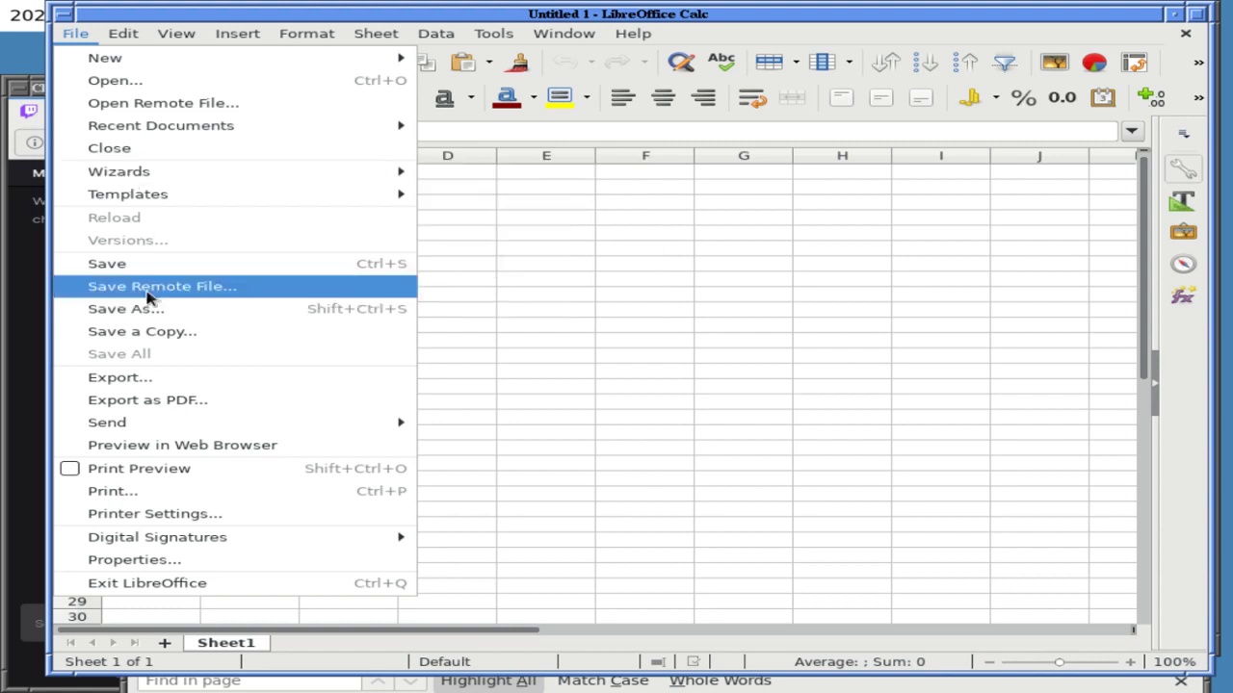
pyautogui.click(147, 378)
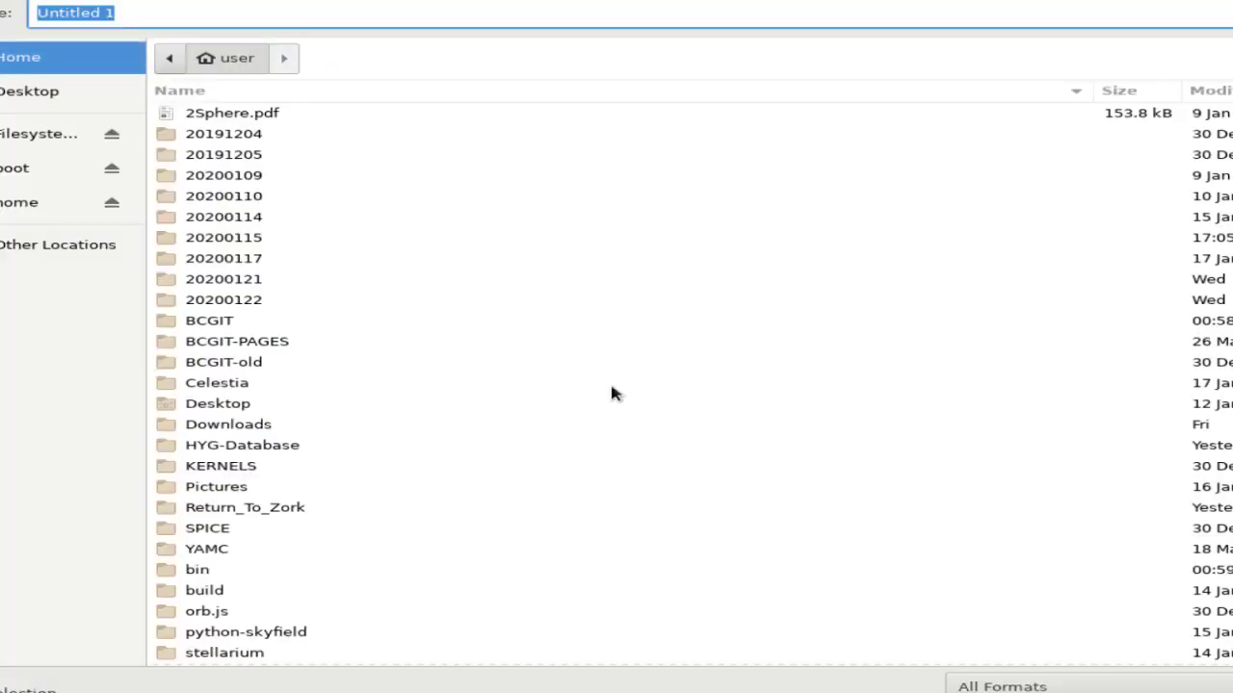
pyautogui.press('Escape')
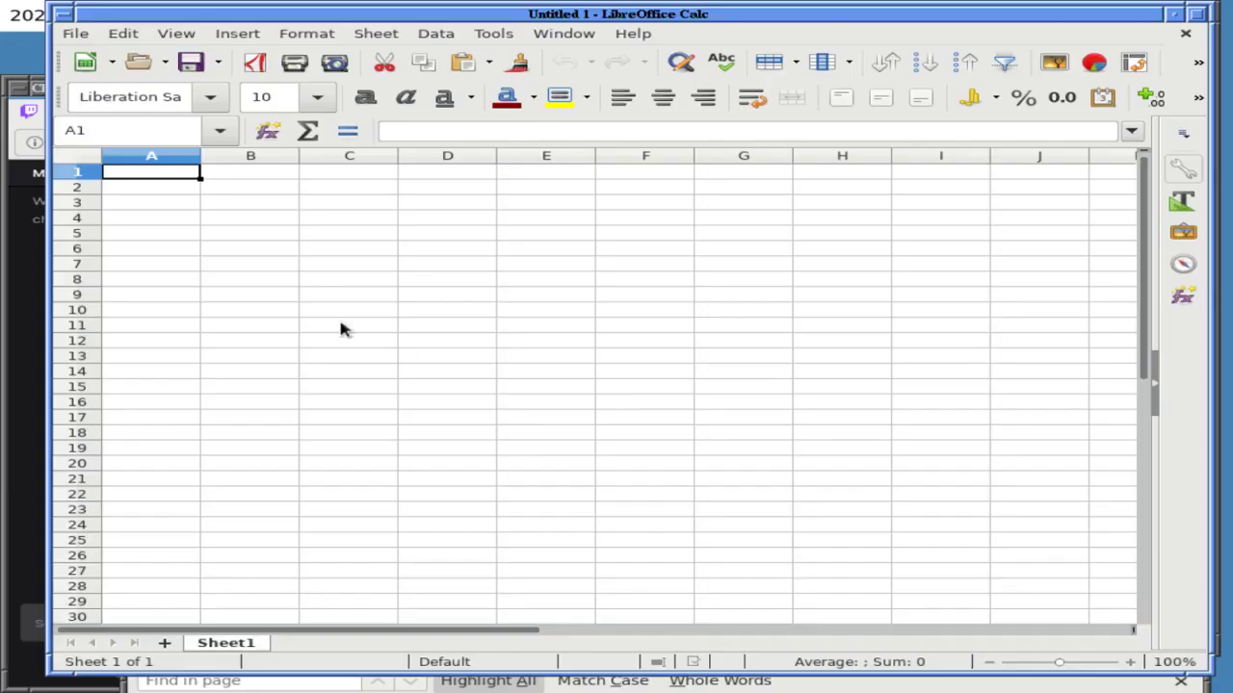
# - Exit LibreOffice via File > Exit LibreOffice and bring the browser forward
pyautogui.click(77, 35)
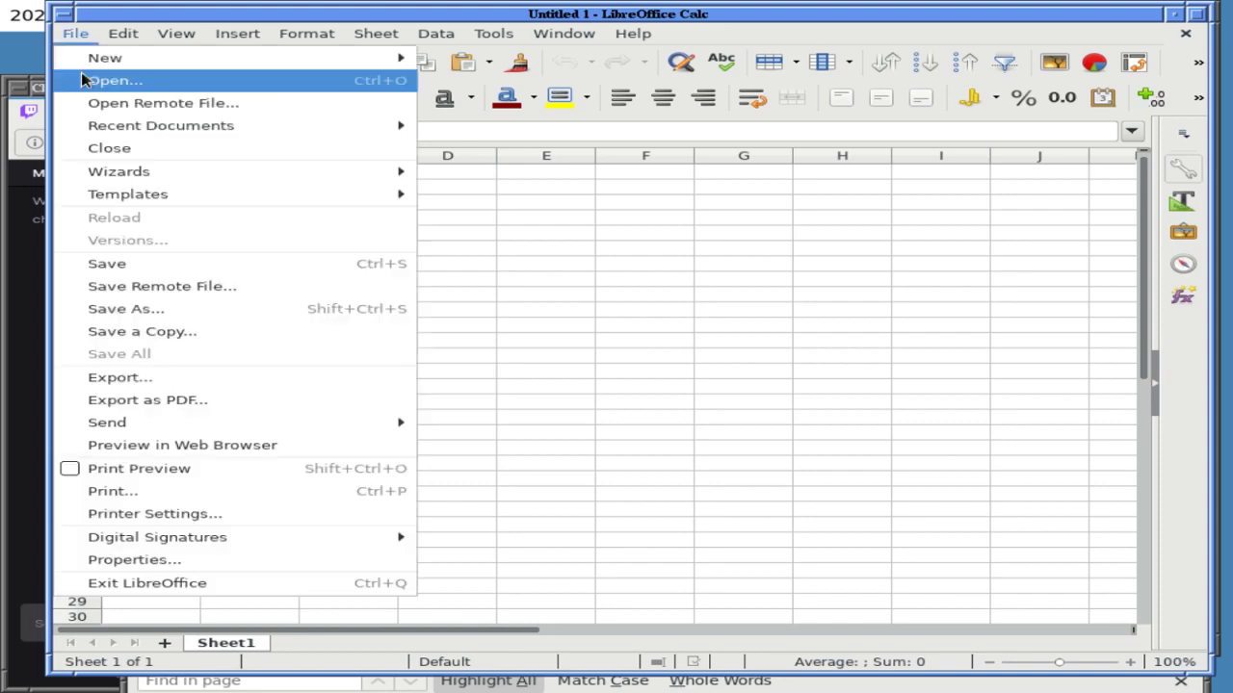
pyautogui.click(147, 583)
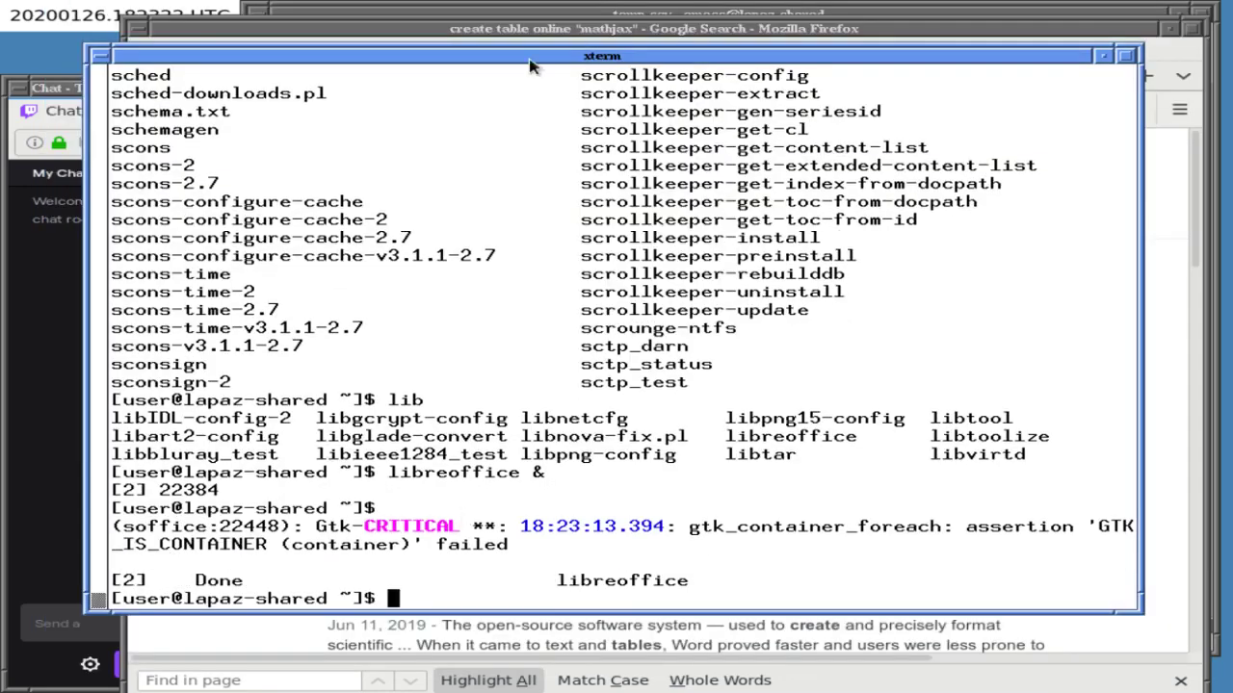
pyautogui.click(536, 31)
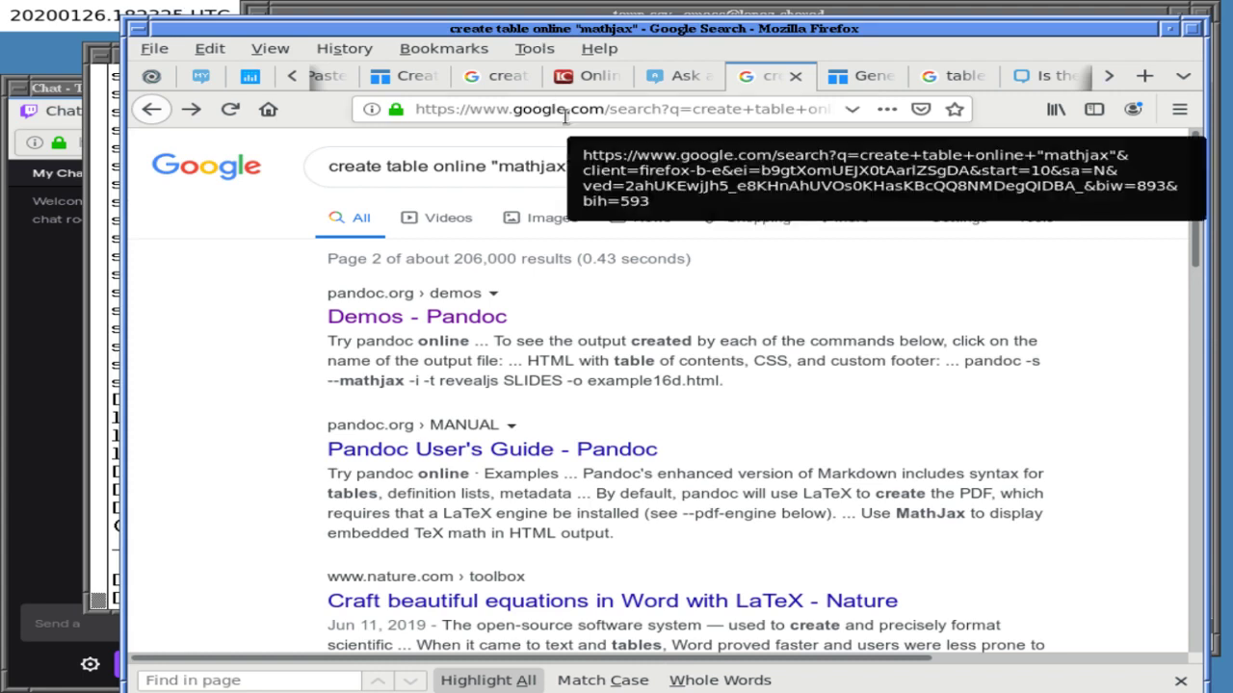
# - In a new tab, Google 'libreoffice export mathjax'
pyautogui.hotkey('ctrl', 't')
pyautogui.write('librefo')
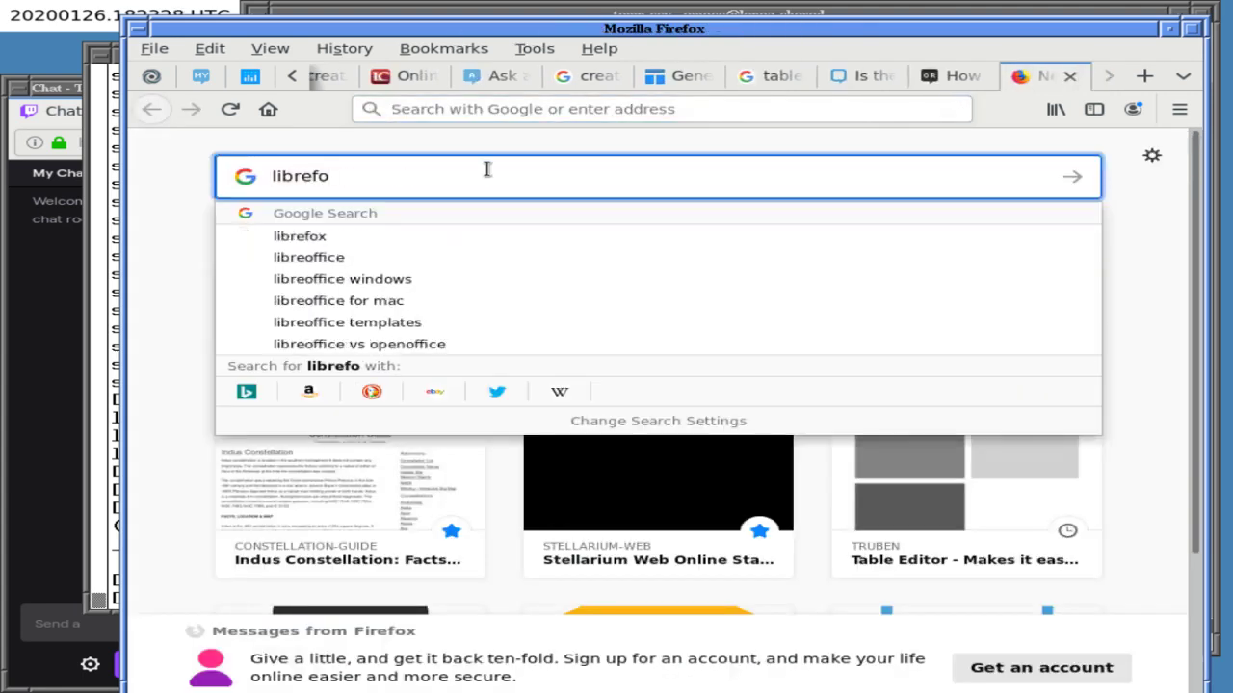
pyautogui.press('BackSpace')
pyautogui.press('BackSpace')
pyautogui.write('o')
pyautogui.press('BackSpace')
pyautogui.write('calc')
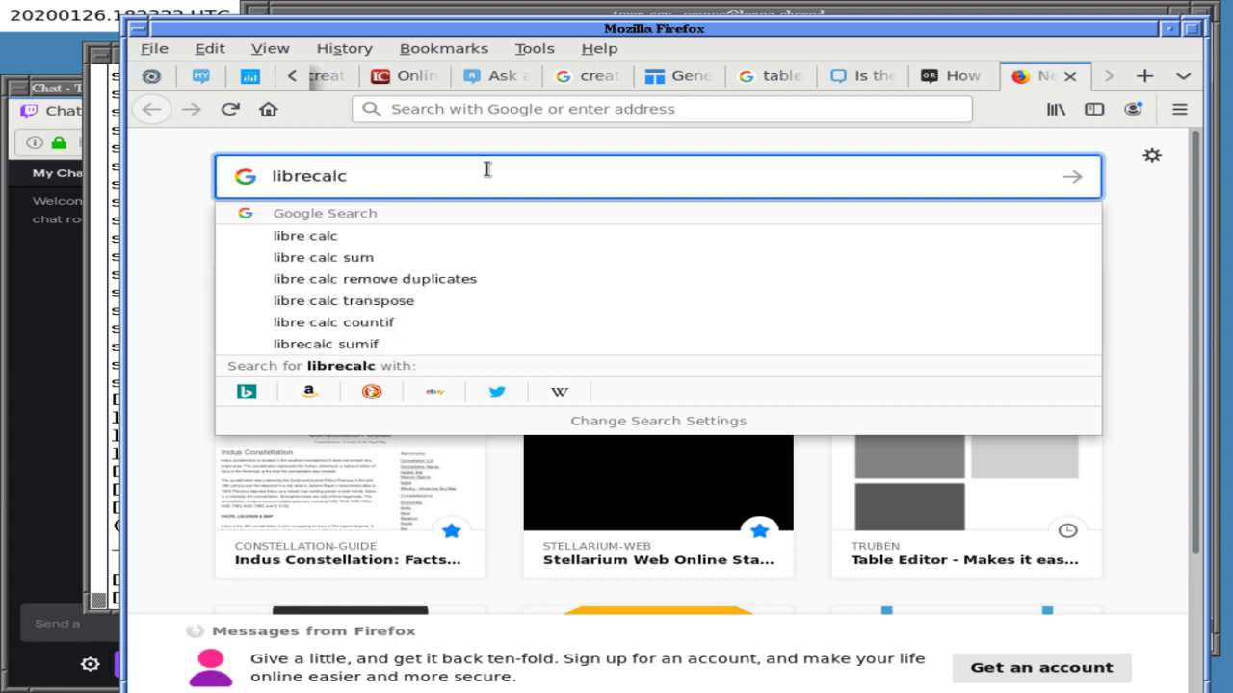
pyautogui.press('BackSpace')
pyautogui.press('BackSpace')
pyautogui.press('BackSpace')
pyautogui.press('BackSpace')
pyautogui.write('office export math')
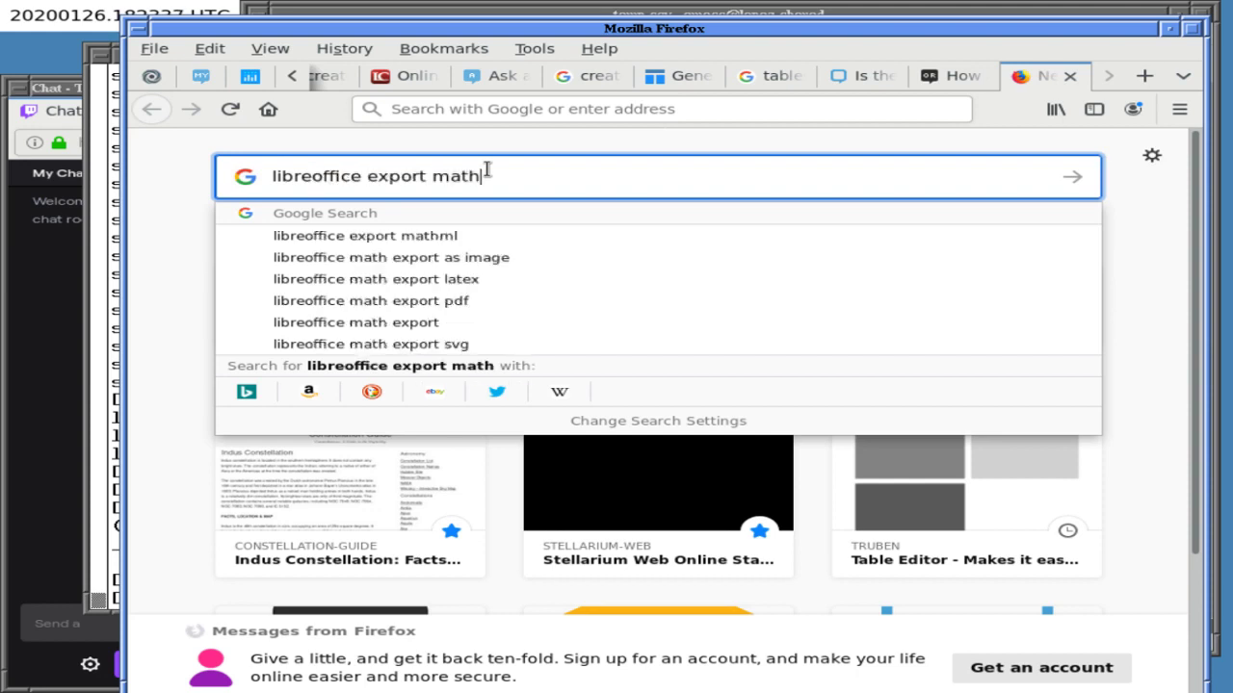
pyautogui.write('jax')
pyautogui.press('Return')
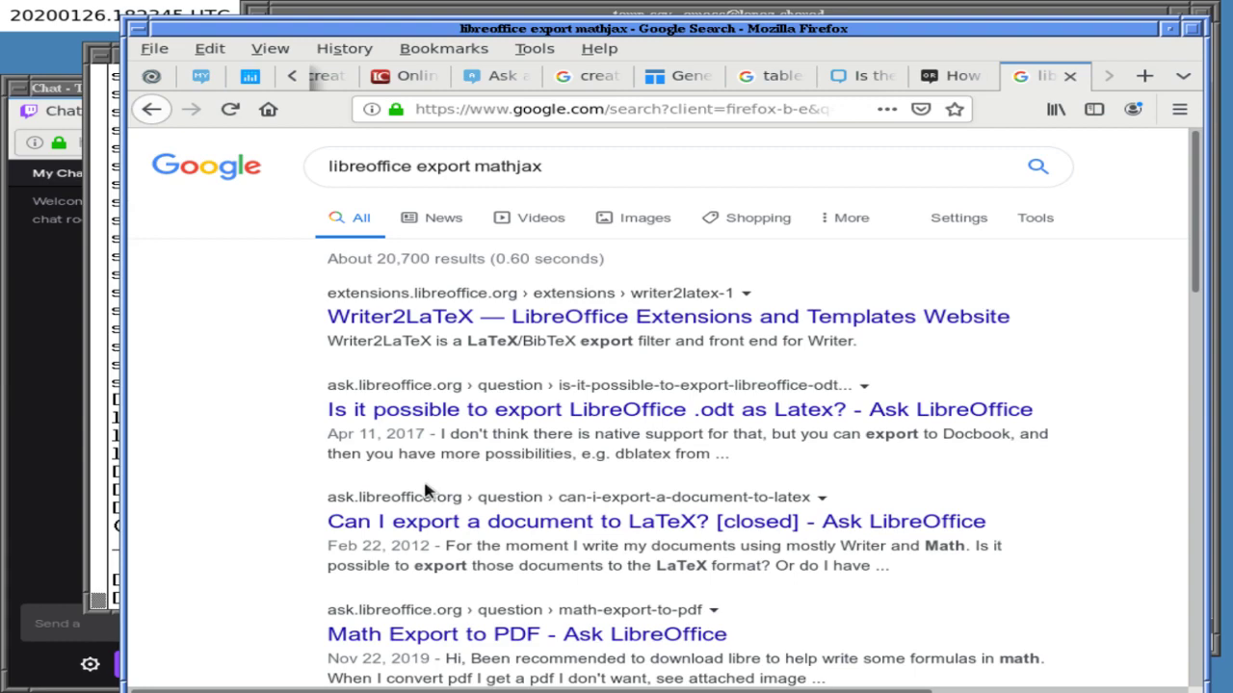
# - Open the Ask LibreOffice 'Can I export a document to LaTeX?' result in a new tab and read its writer2latex answer
pyautogui.scroll(-3, 425, 489)
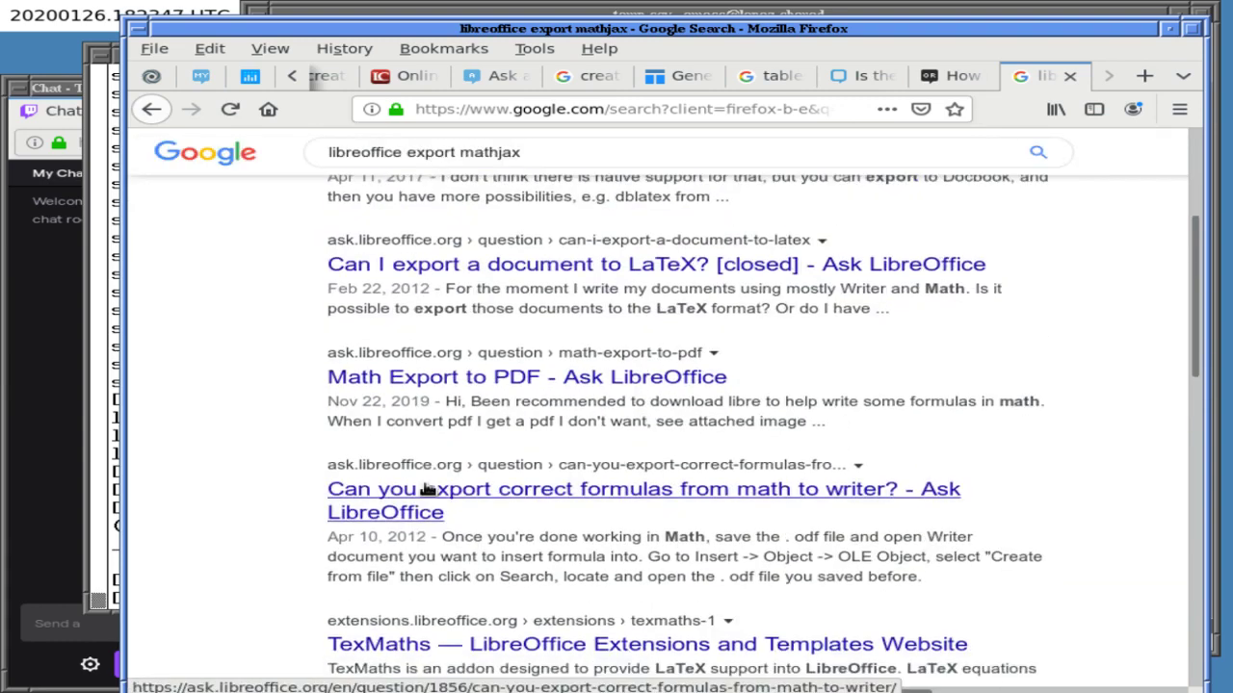
pyautogui.rightClick(592, 266)
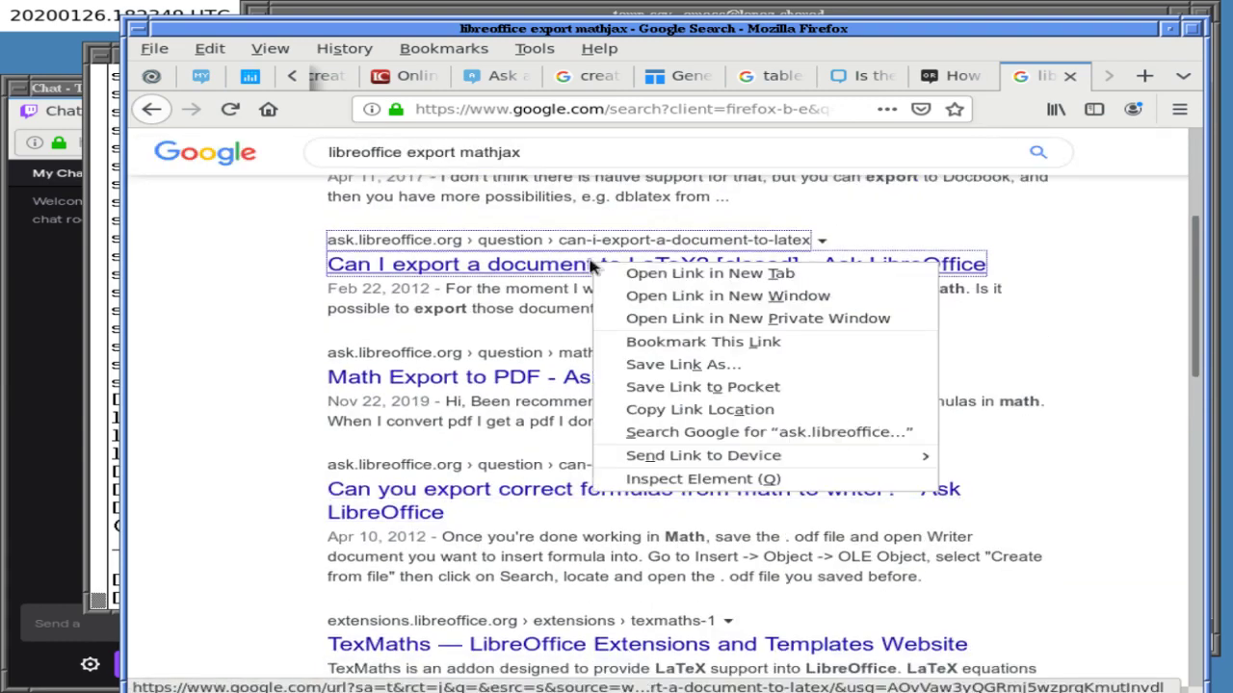
pyautogui.click(664, 242)
pyautogui.click(1046, 79)
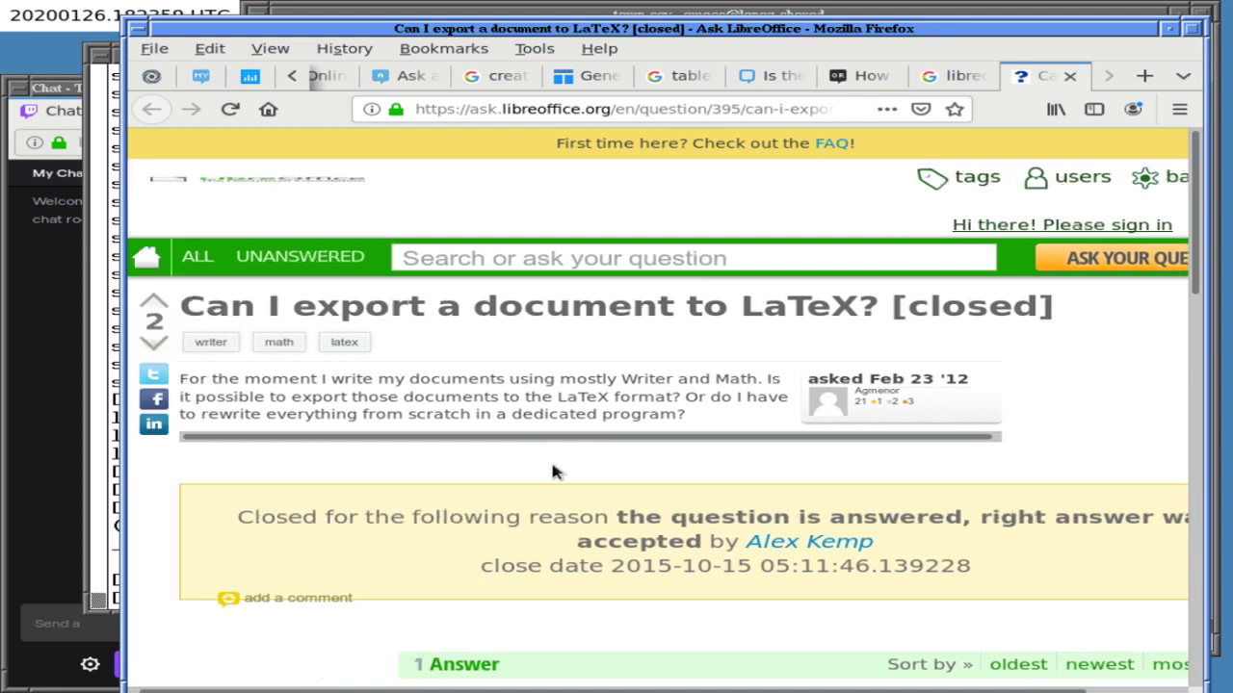
pyautogui.scroll(-5, 553, 471)
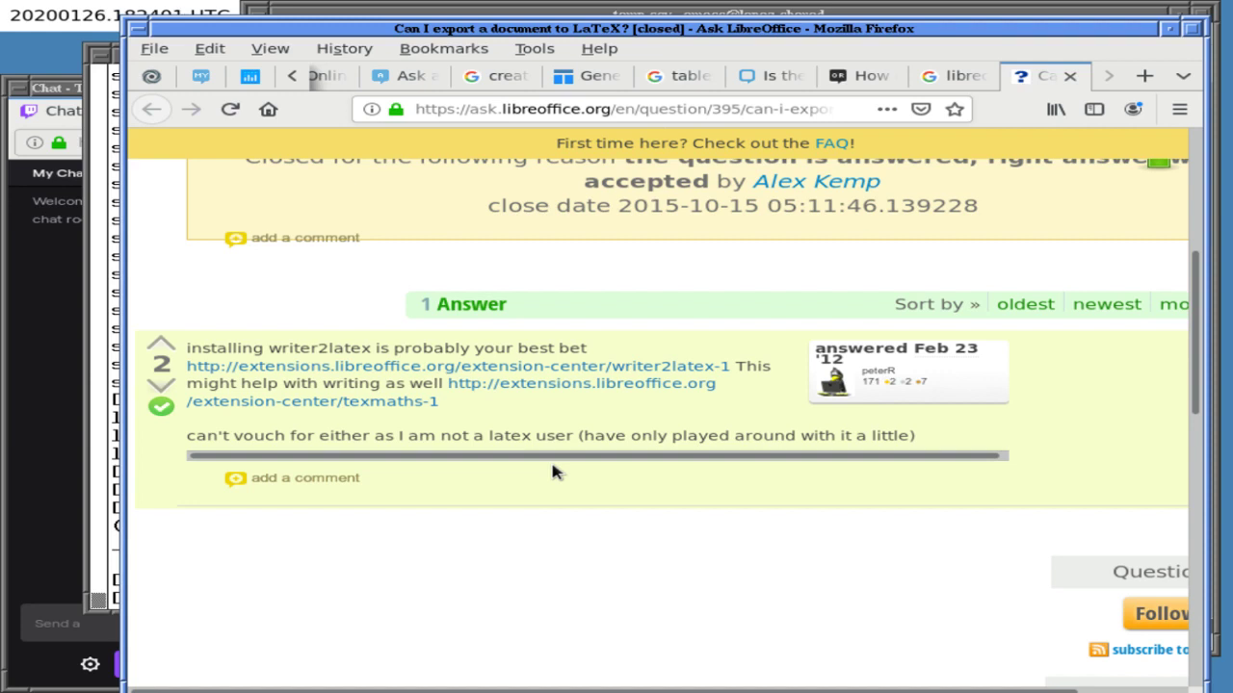
pyautogui.scroll(-1, 553, 472)
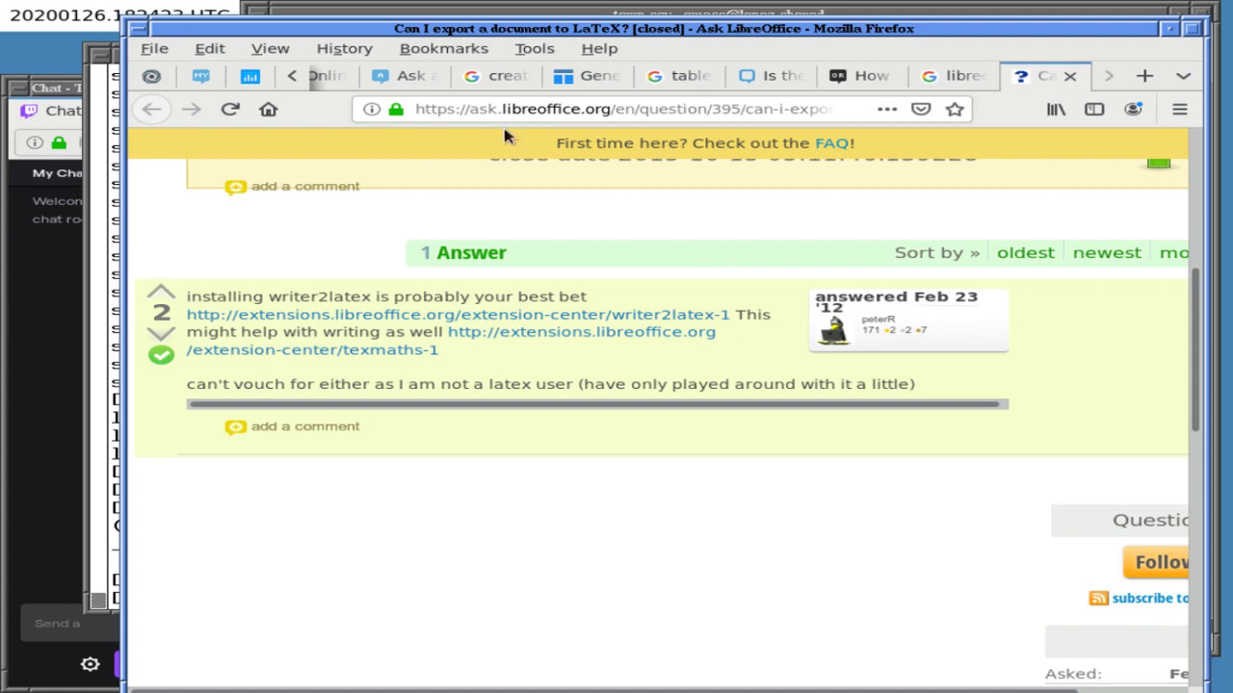
pyautogui.click(510, 11)
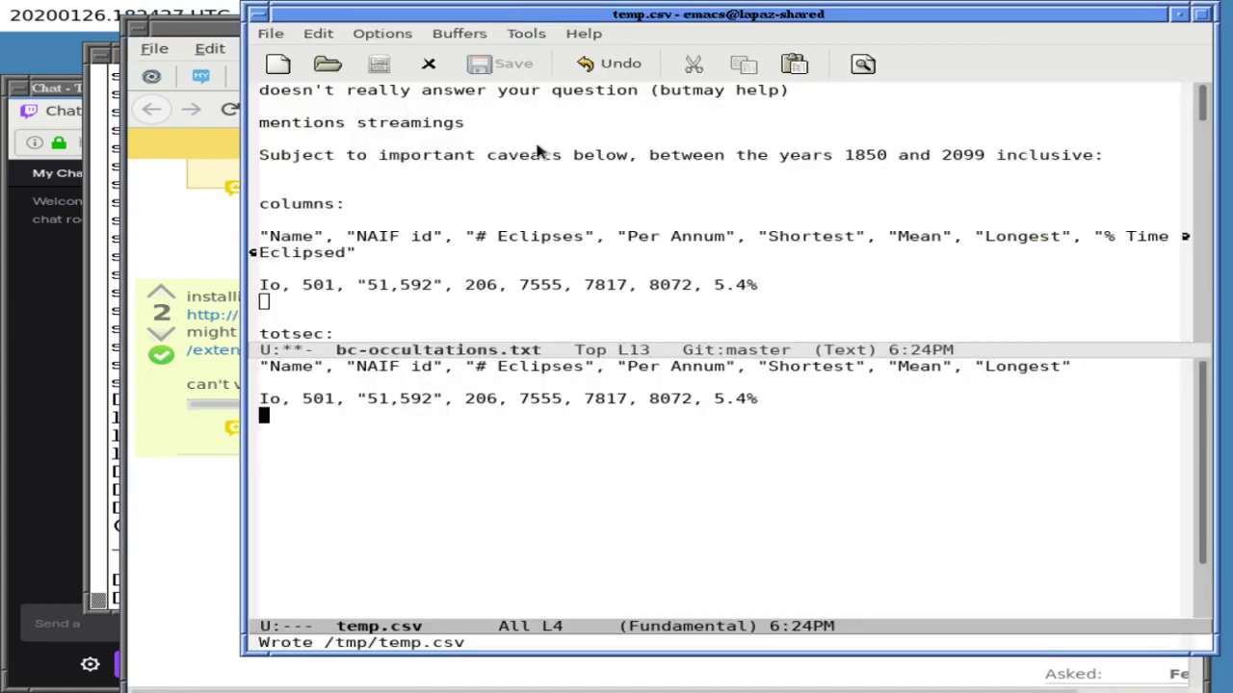
# - Close the temp.csv window so bc-occultations.txt fills Emacs, and move down to the Io eclipse line
pyautogui.hotkey('ctrl', 'x')
pyautogui.press('o')
pyautogui.hotkey('ctrl', 'x')
pyautogui.press('1')
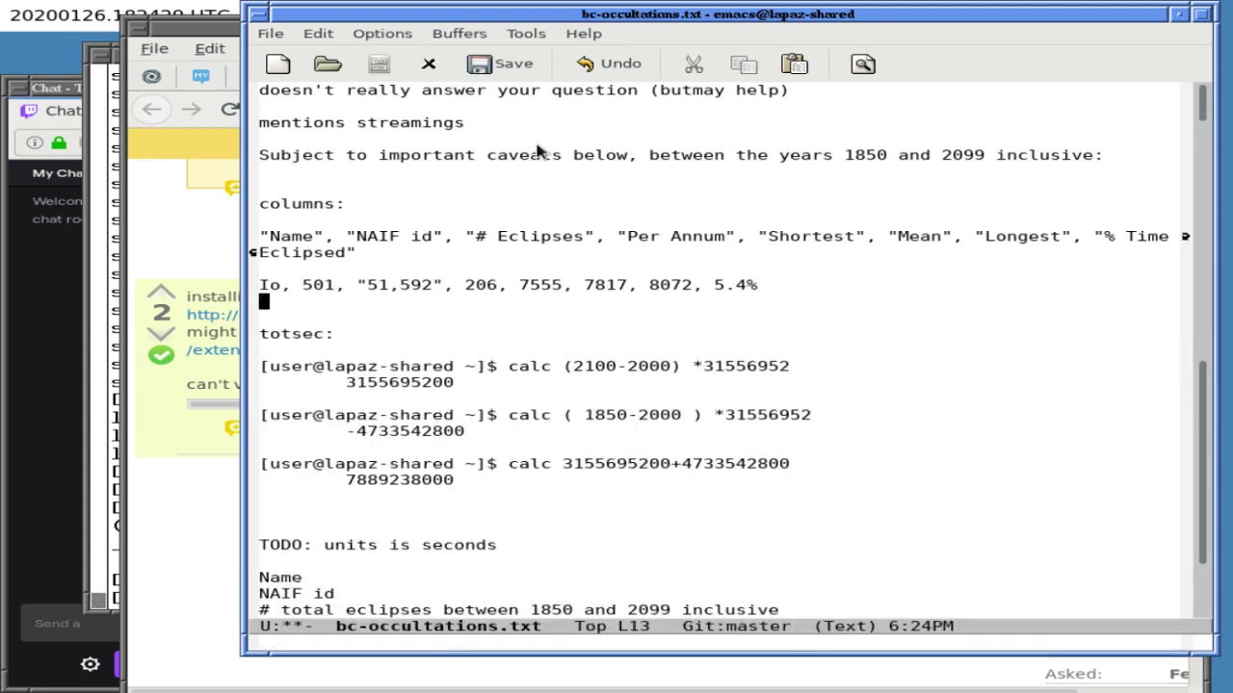
pyautogui.press('alt+less')
pyautogui.press('Down')
pyautogui.press('Down')
pyautogui.press('Down')
pyautogui.press('Down')
pyautogui.press('Down')
pyautogui.press('Down')
pyautogui.press('Down')
pyautogui.press('Down')
pyautogui.press('Down')
pyautogui.press('Down')
pyautogui.press('Down')
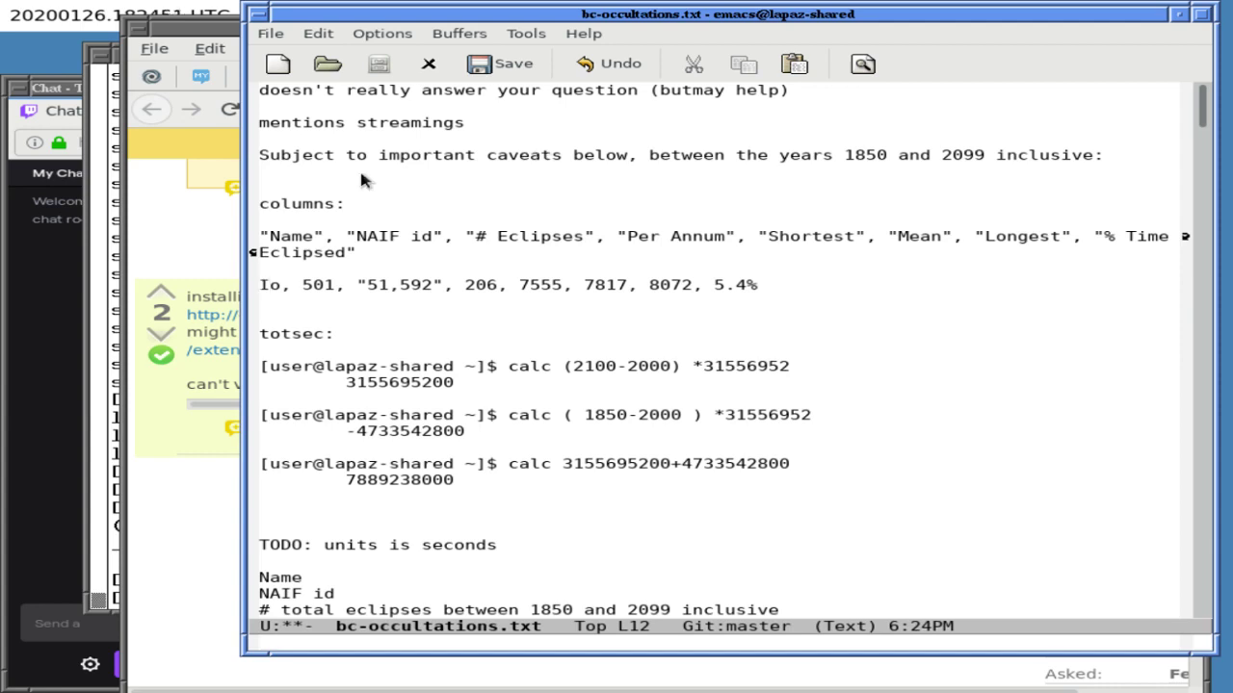
pyautogui.click(196, 216)
# - Bring up the TexPaste tab from among the hidden browser tabs
pyautogui.click(249, 77)
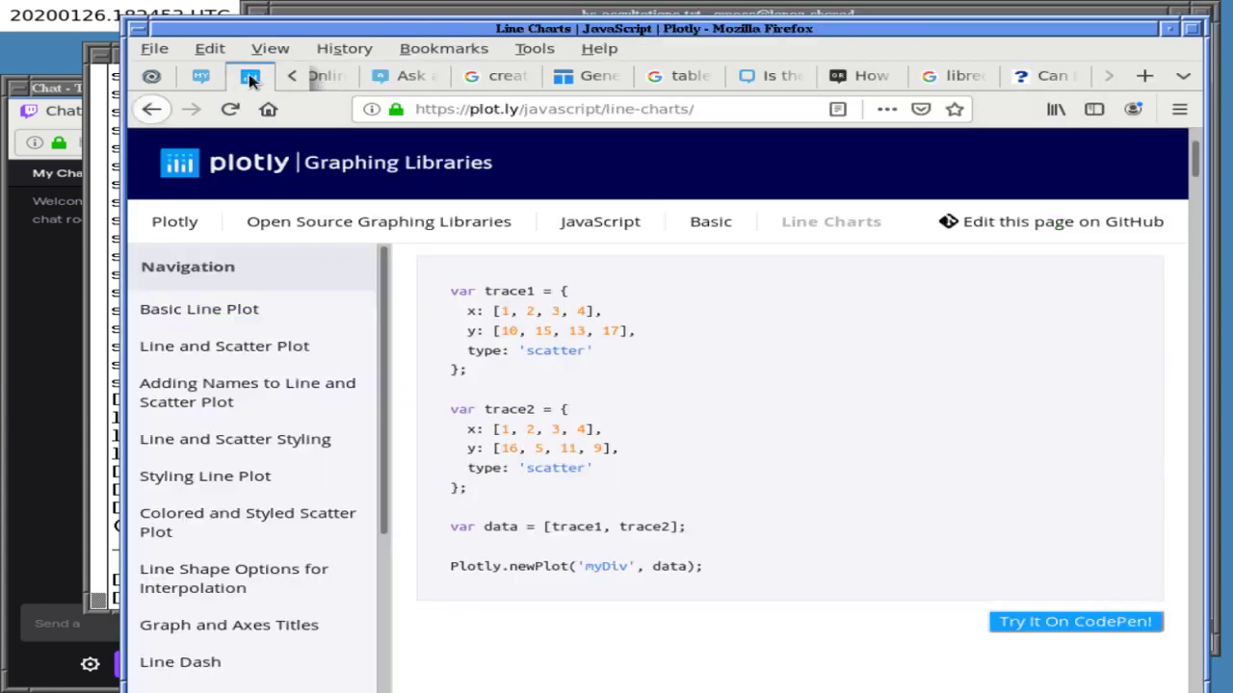
pyautogui.click(289, 77)
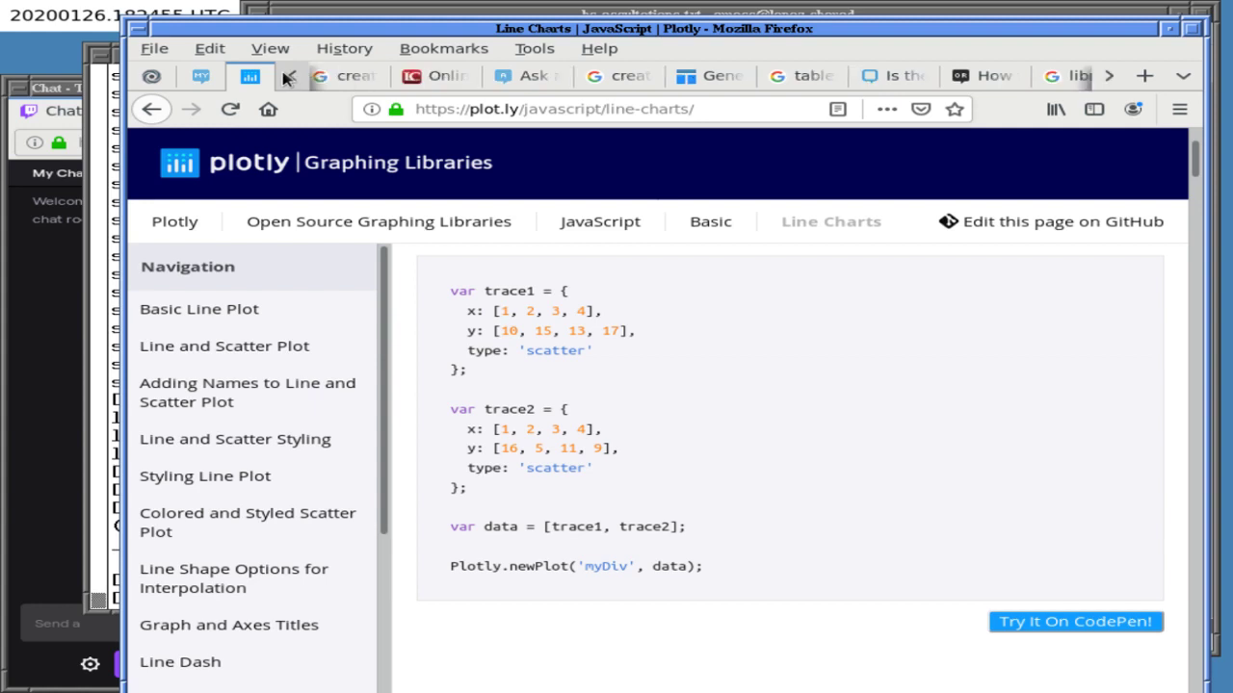
pyautogui.click(289, 77)
pyautogui.rightClick(273, 77)
pyautogui.click(260, 82)
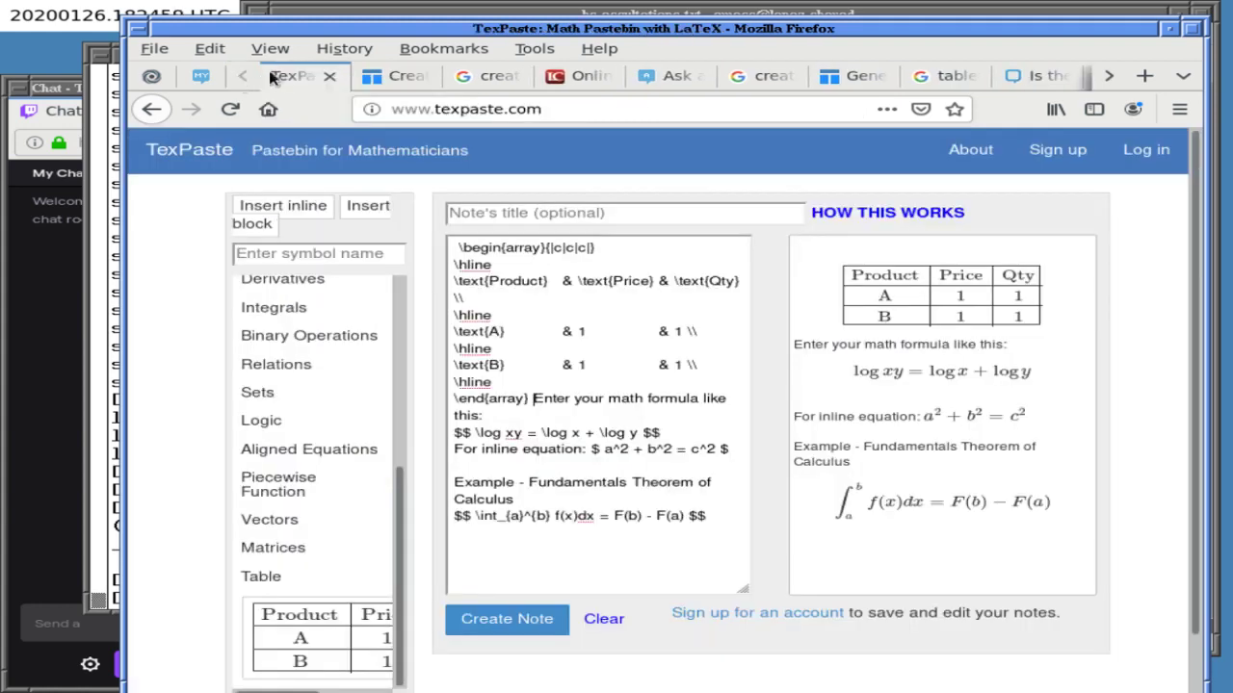
# - Make the first table header read 'Product' and 'Solution' on two lines in the LaTeX source
pyautogui.click(526, 251)
pyautogui.click(560, 286)
pyautogui.write('Colu')
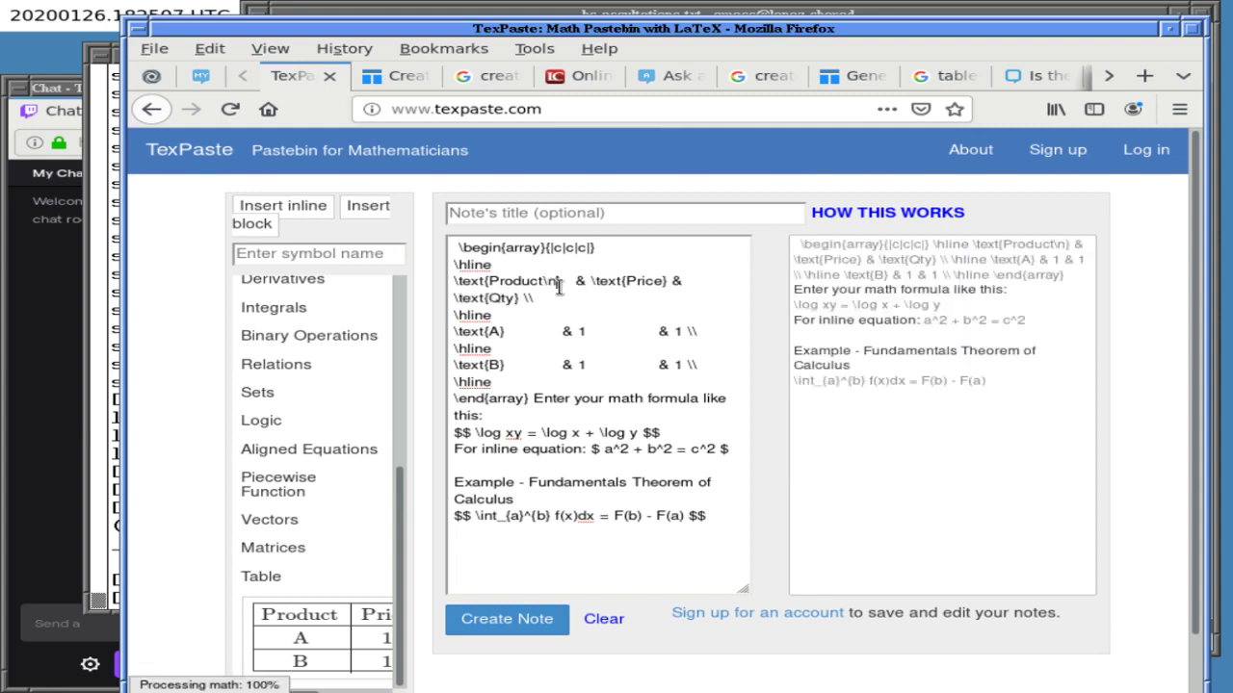
pyautogui.write('tion')
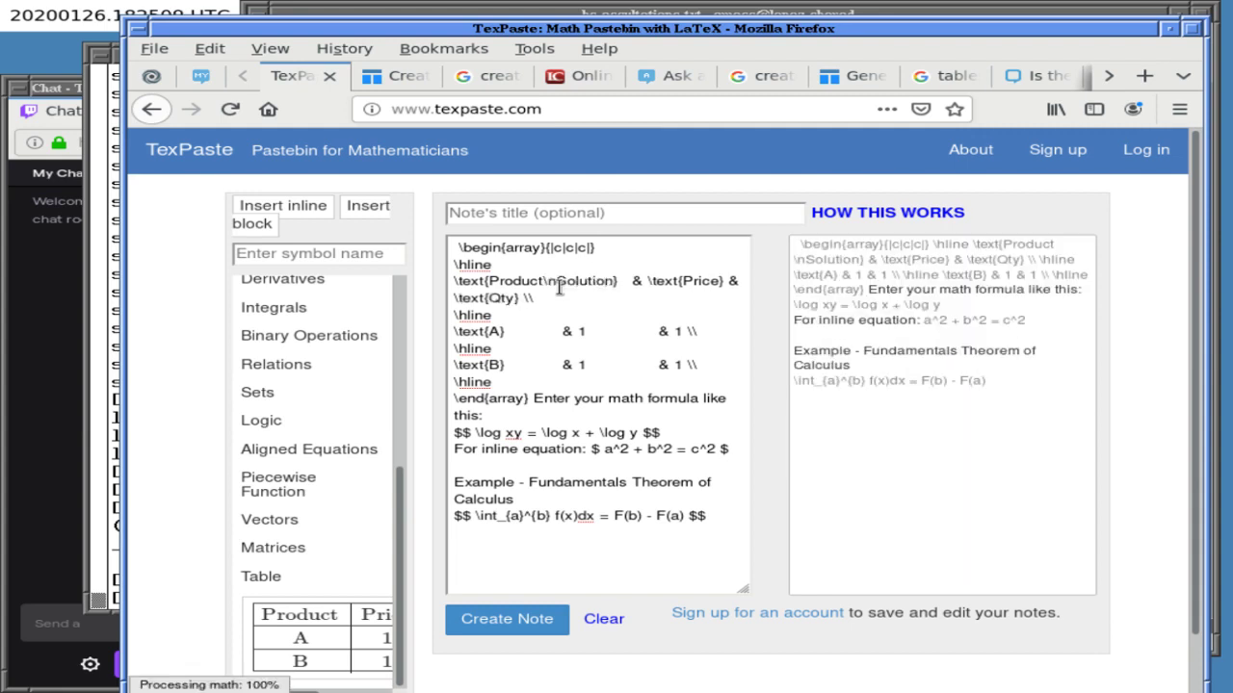
pyautogui.press('BackSpace')
pyautogui.press('BackSpace')
pyautogui.press('BackSpace')
pyautogui.press('BackSpace')
pyautogui.press('BackSpace')
pyautogui.press('BackSpace')
pyautogui.press('BackSpace')
pyautogui.press('BackSpace')
pyautogui.press('BackSpace')
pyautogui.press('BackSpace')
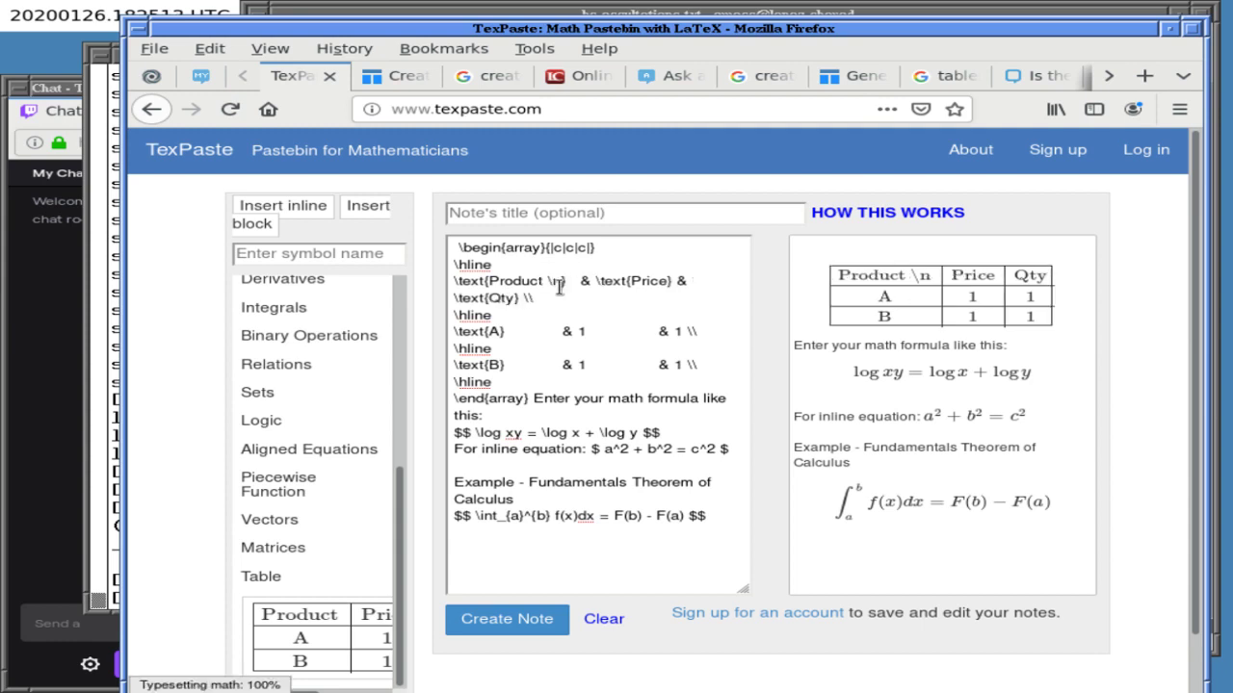
pyautogui.press('BackSpace')
pyautogui.press('BackSpace')
pyautogui.press('BackSpace')
pyautogui.press('Return')
pyautogui.write('Solut')
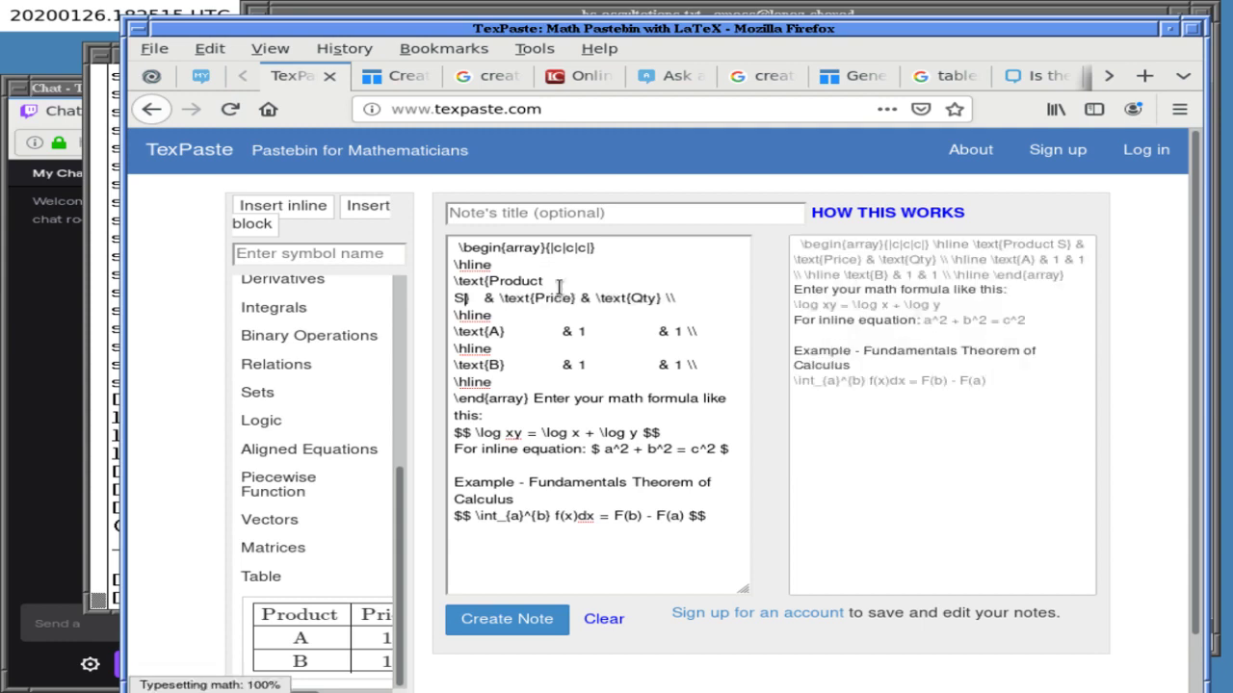
pyautogui.write('ion')
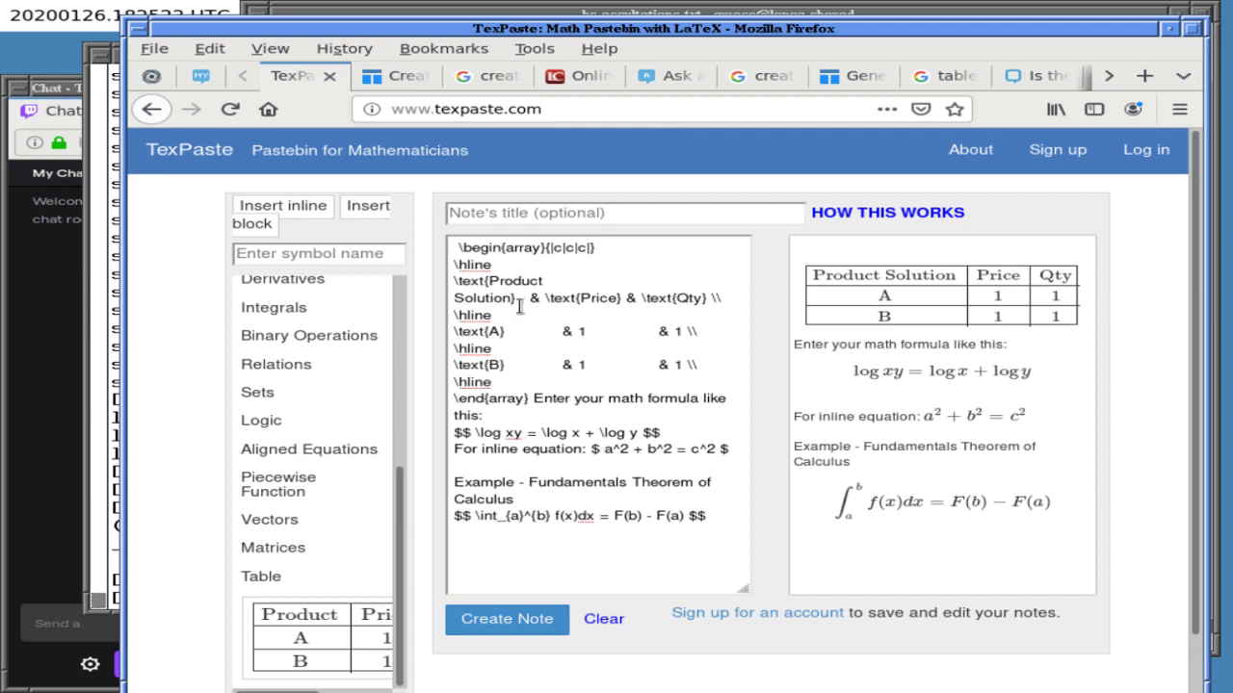
# - Return to the Astronomy Stack Exchange Ask a Question draft
pyautogui.click(497, 14)
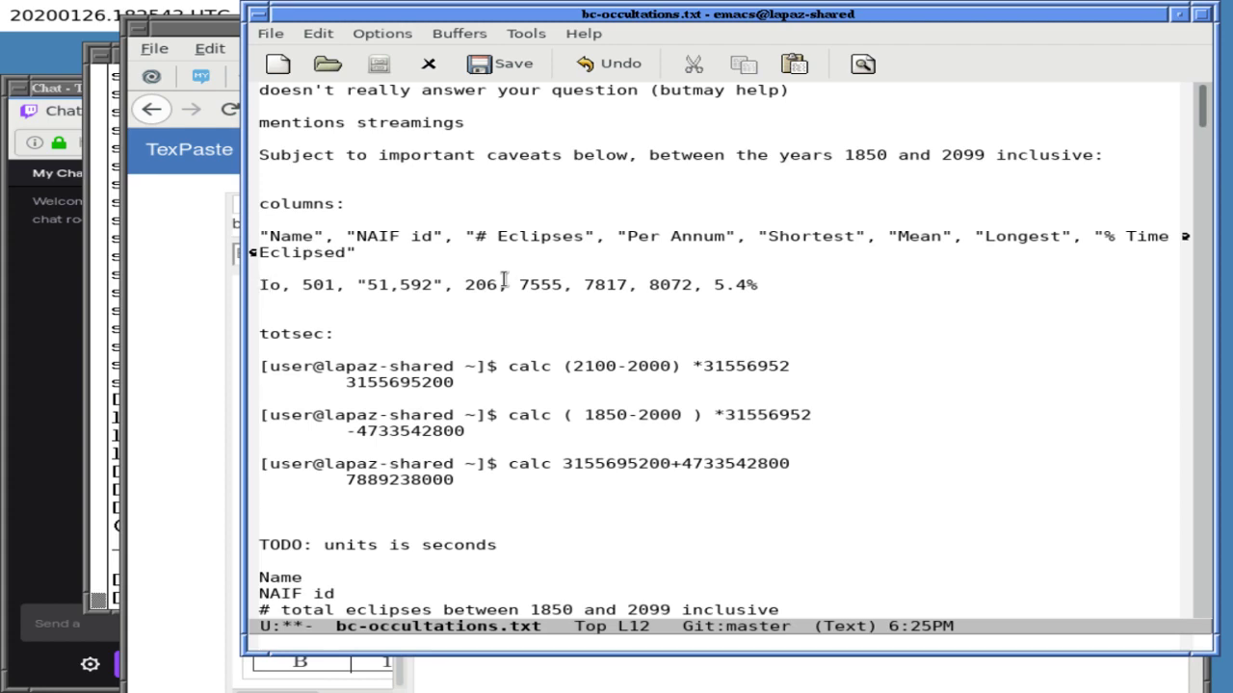
pyautogui.click(184, 343)
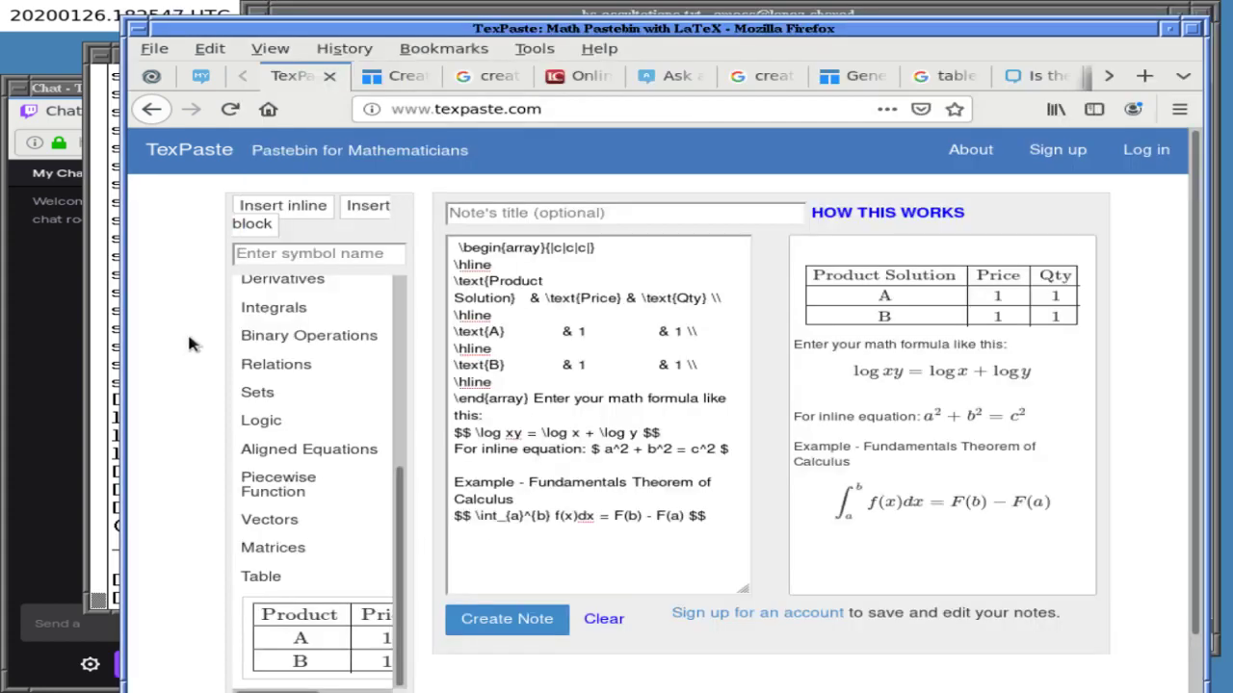
pyautogui.click(672, 77)
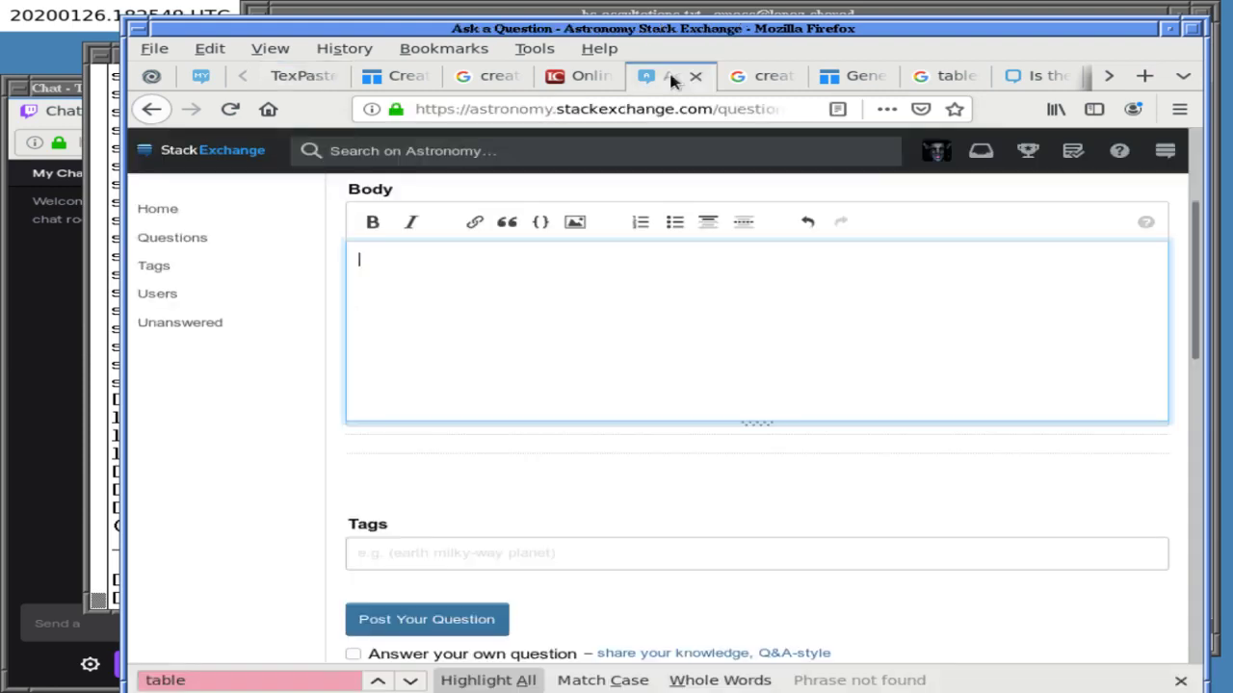
# - View the Meta 'Is there Markdown to create tables?' question from its title, dismissing the welcome-back banner
pyautogui.click(1023, 75)
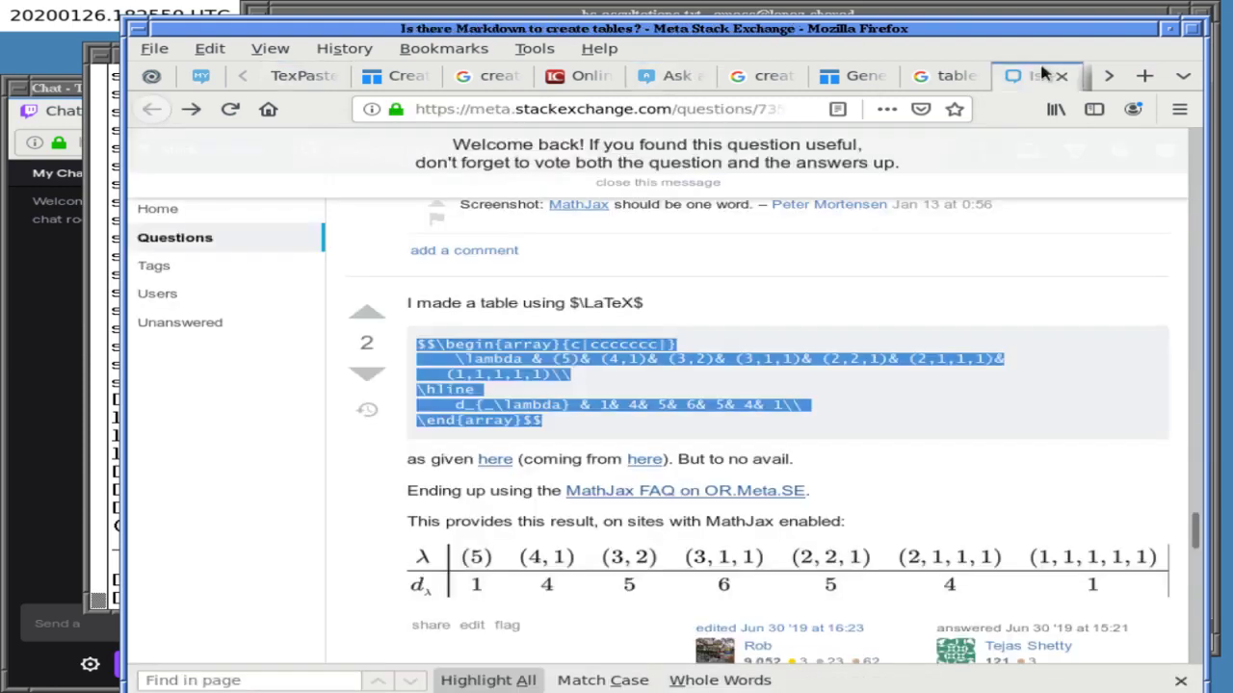
pyautogui.click(741, 284)
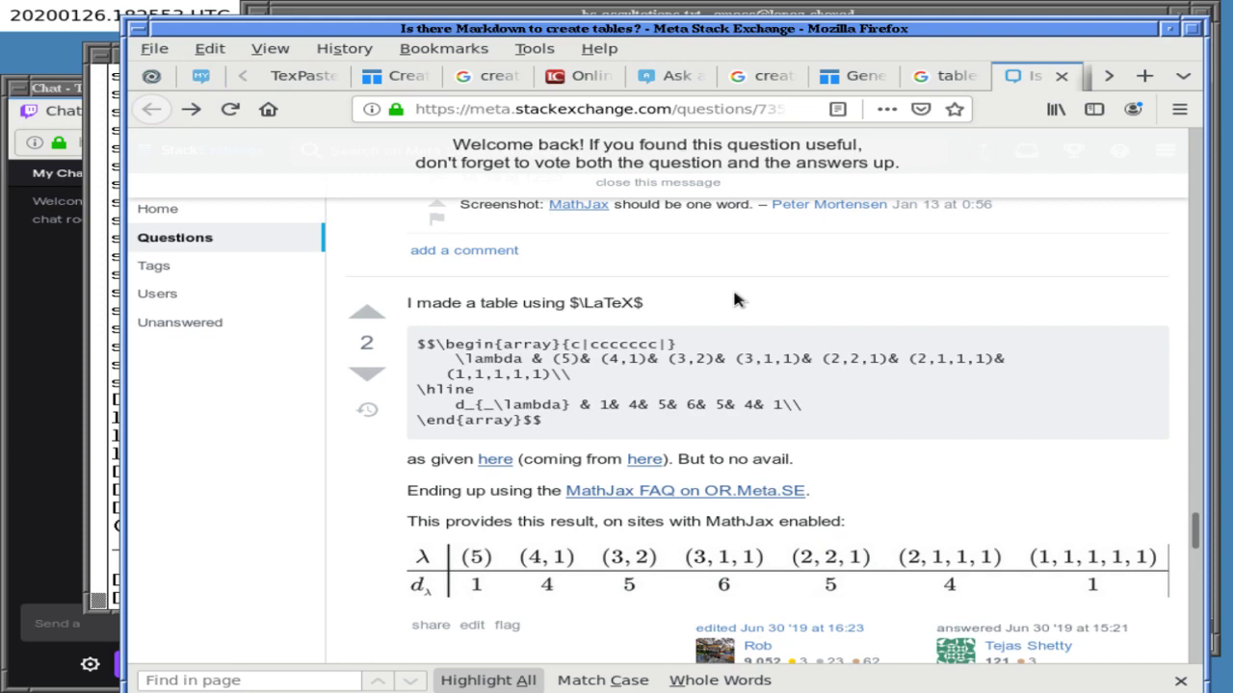
pyautogui.click(689, 183)
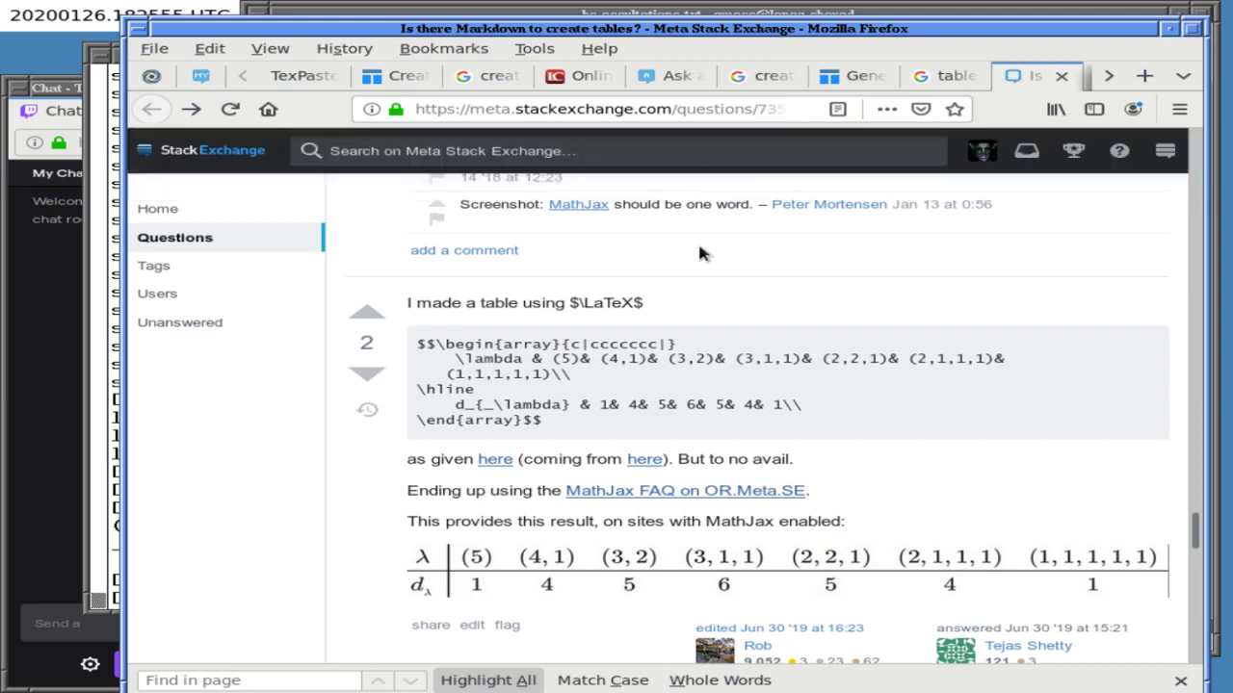
pyautogui.scroll(15, 701, 269)
pyautogui.scroll(-4, 701, 269)
pyautogui.scroll(4, 701, 269)
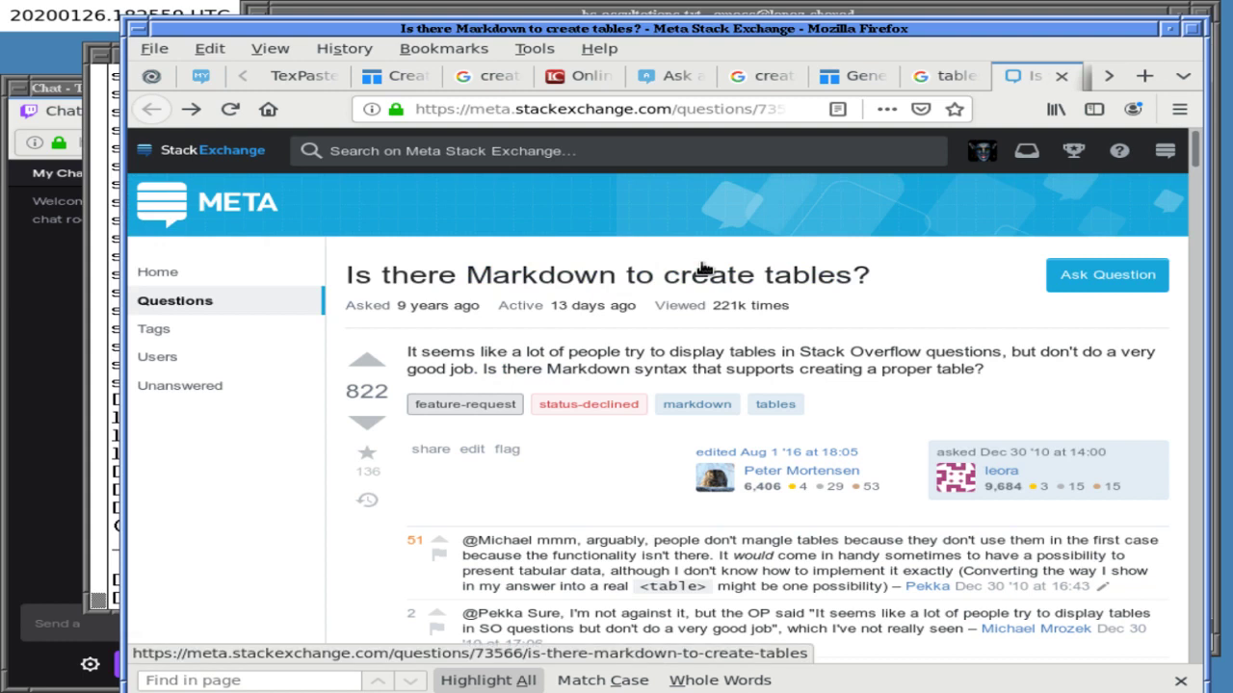
pyautogui.scroll(-1, 702, 269)
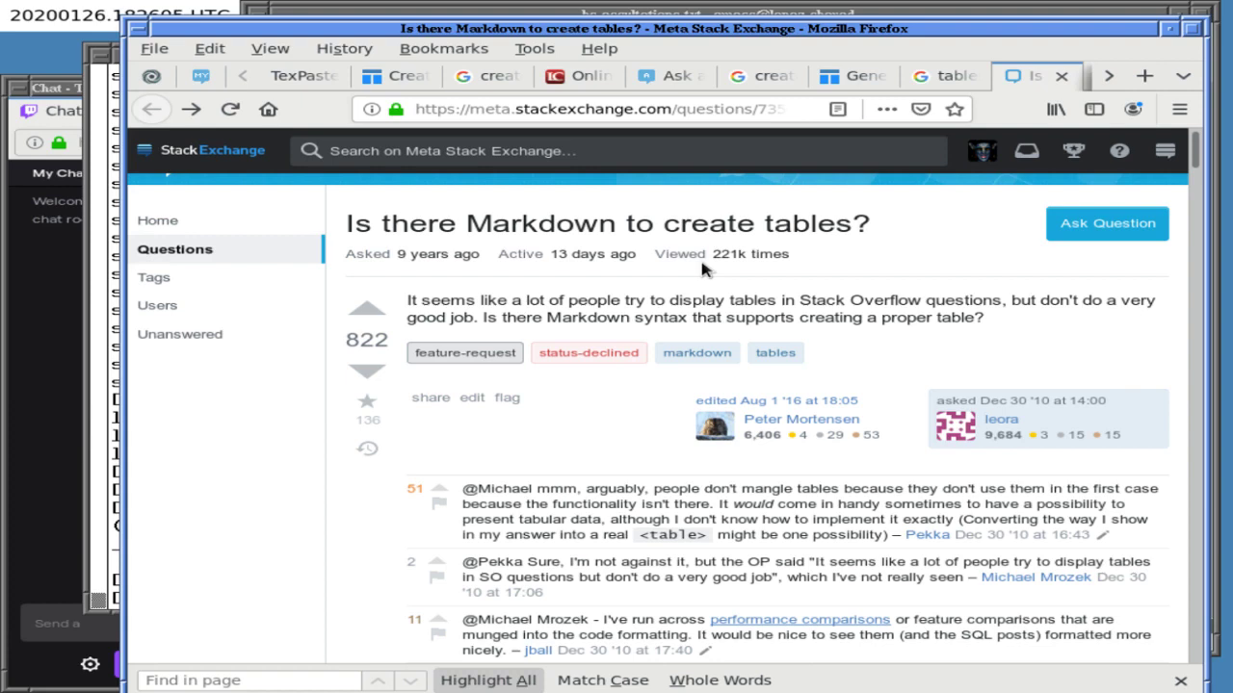
pyautogui.scroll(-2, 702, 269)
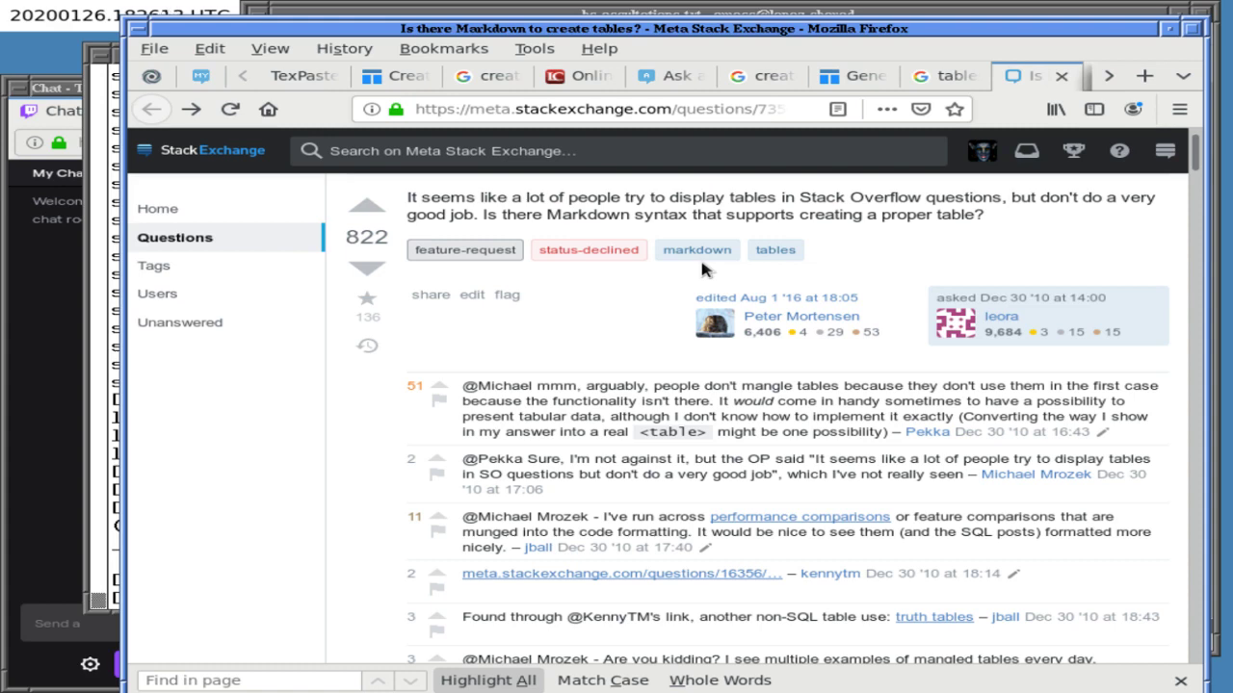
pyautogui.scroll(3, 701, 262)
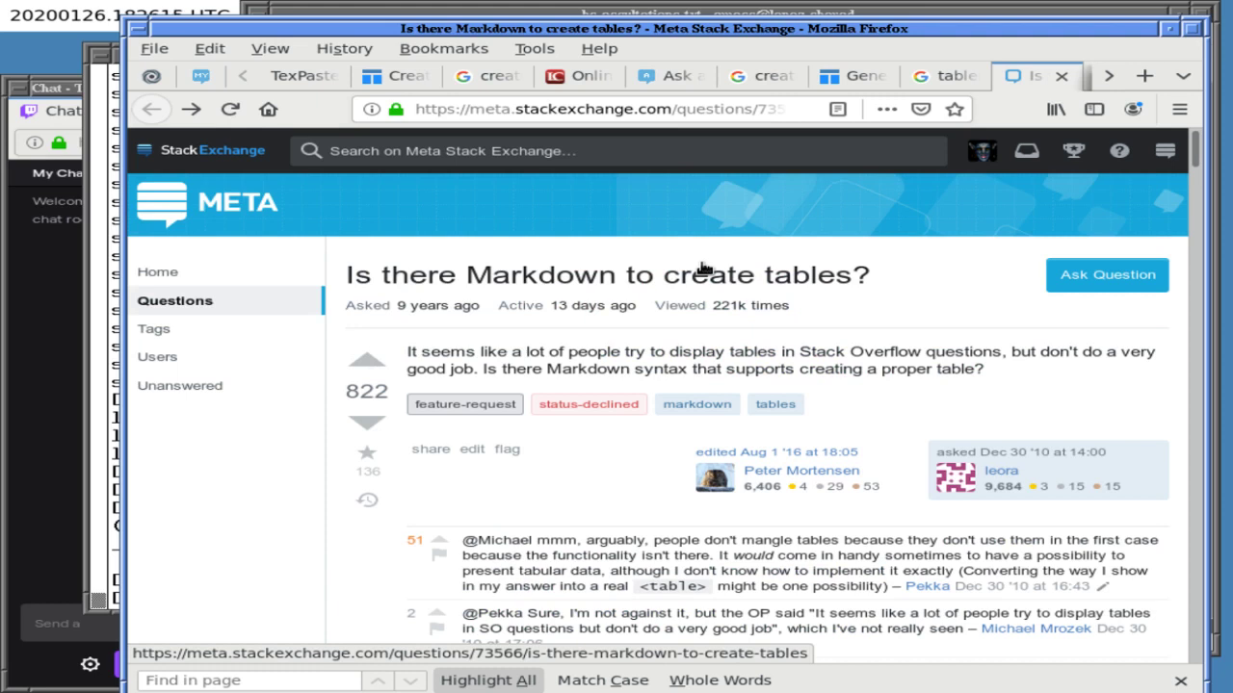
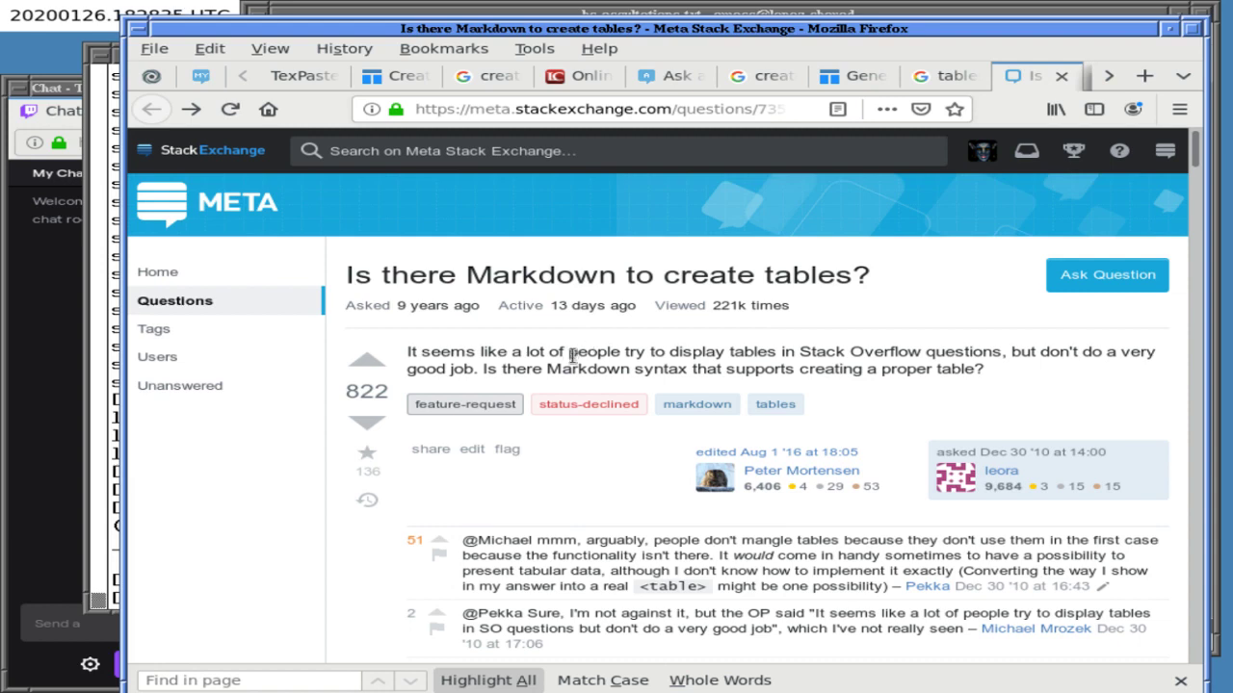
# - Scroll up and down through the current page to review its content
pyautogui.scroll(-8, 572, 356)
pyautogui.scroll(-5, 575, 362)
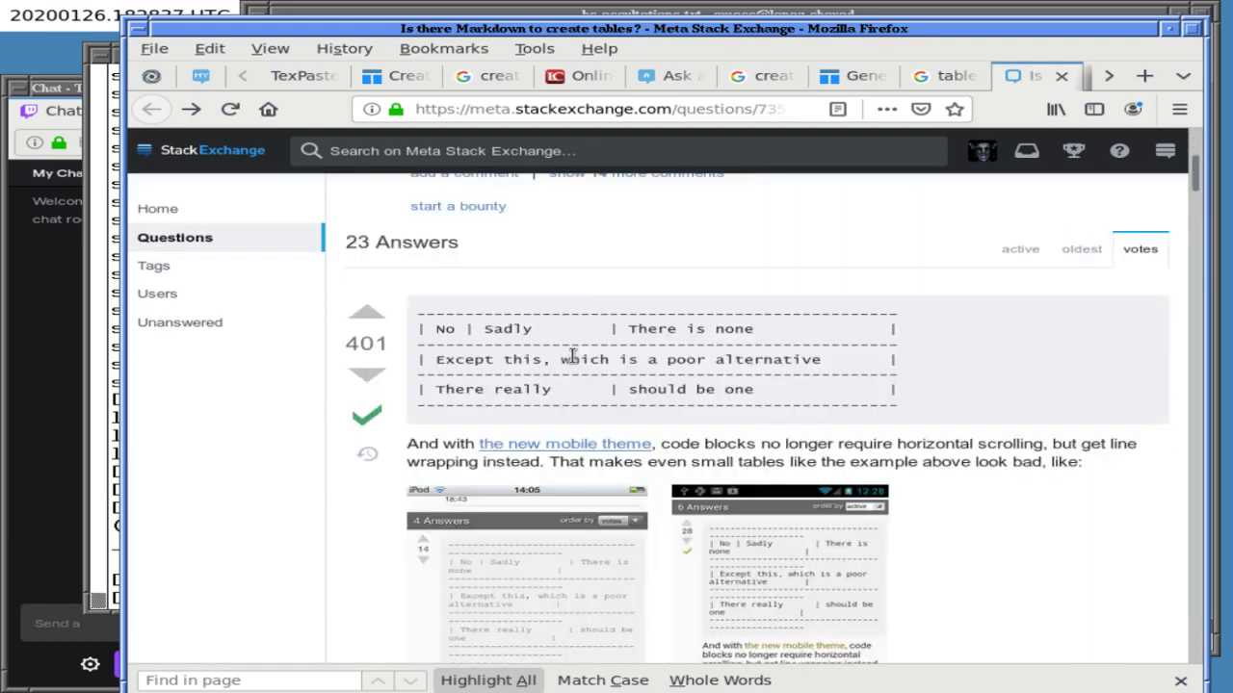
pyautogui.scroll(-20, 571, 357)
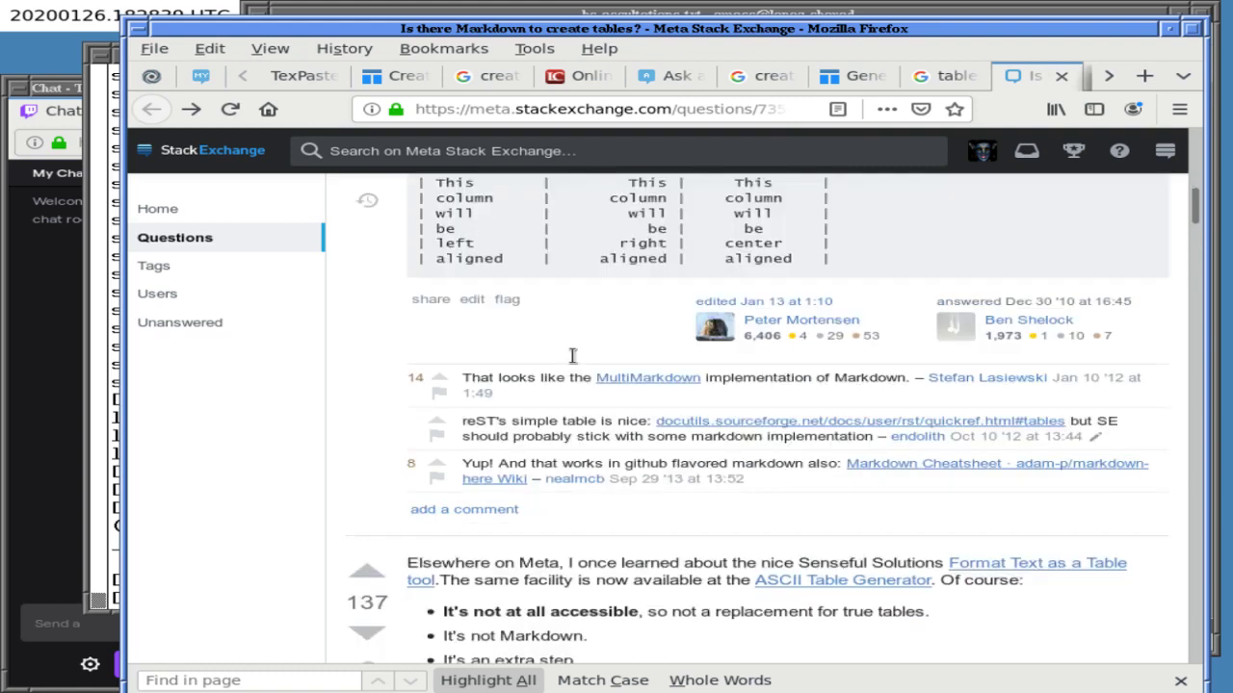
pyautogui.scroll(-3, 572, 356)
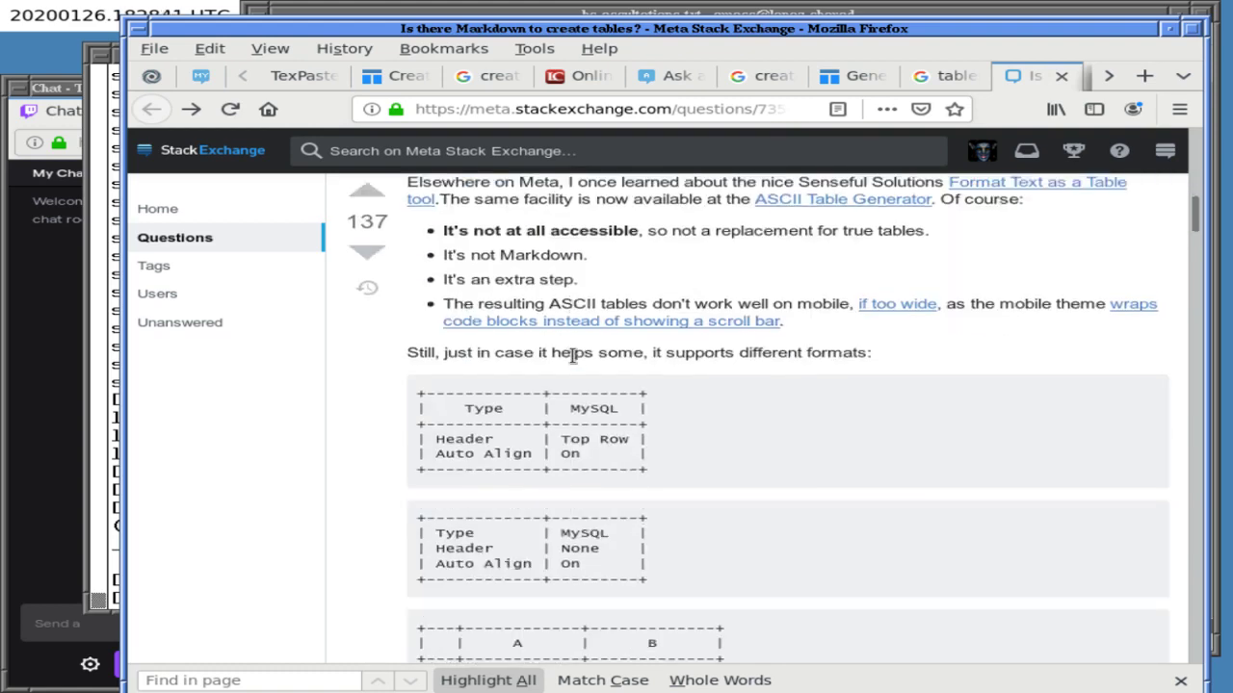
pyautogui.scroll(-5, 572, 356)
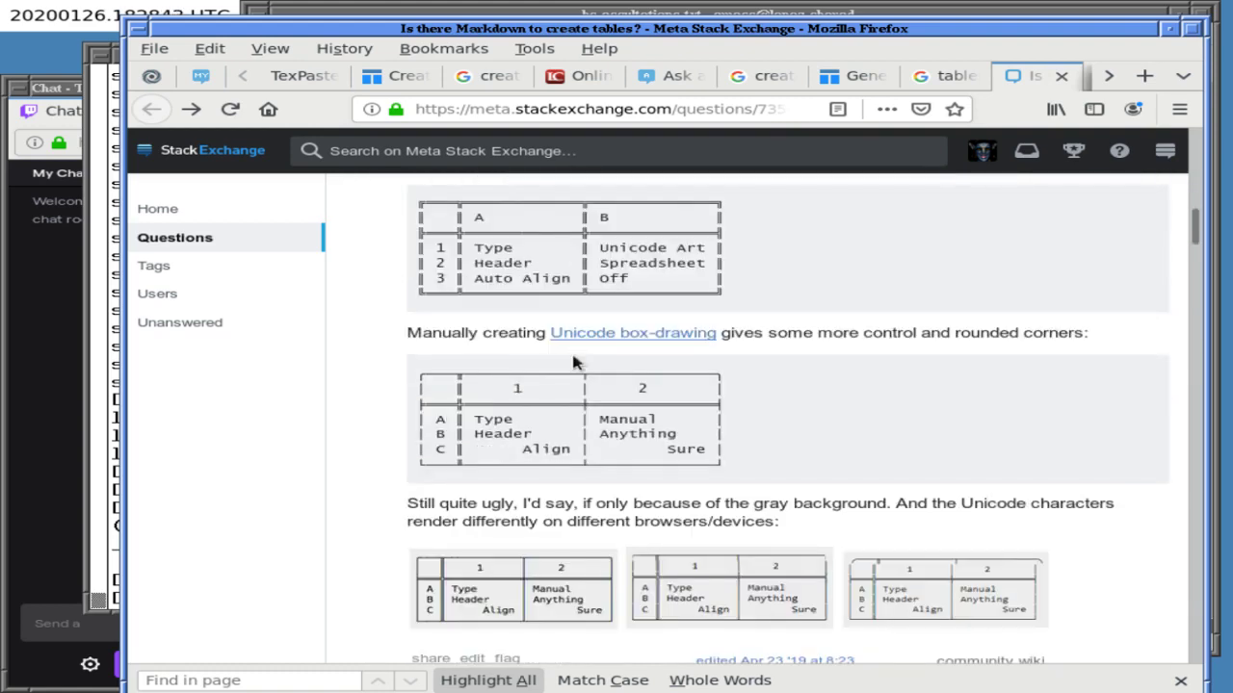
pyautogui.scroll(-15, 572, 358)
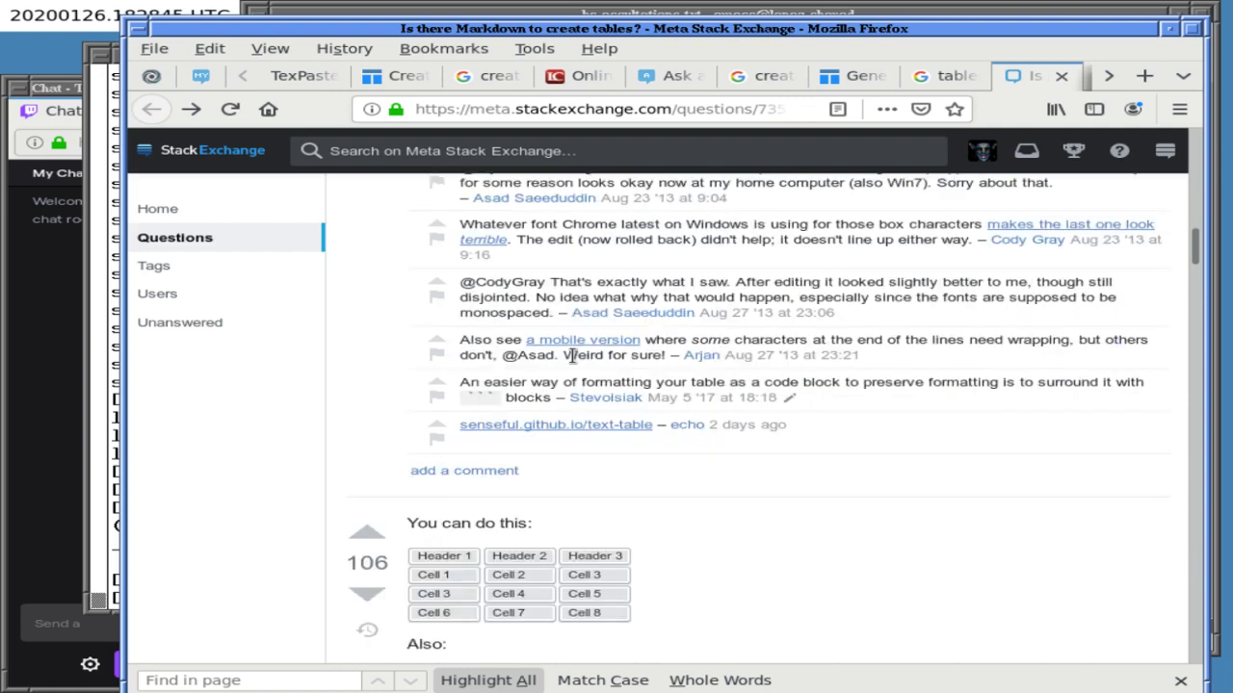
pyautogui.scroll(-5, 572, 357)
pyautogui.scroll(15, 573, 358)
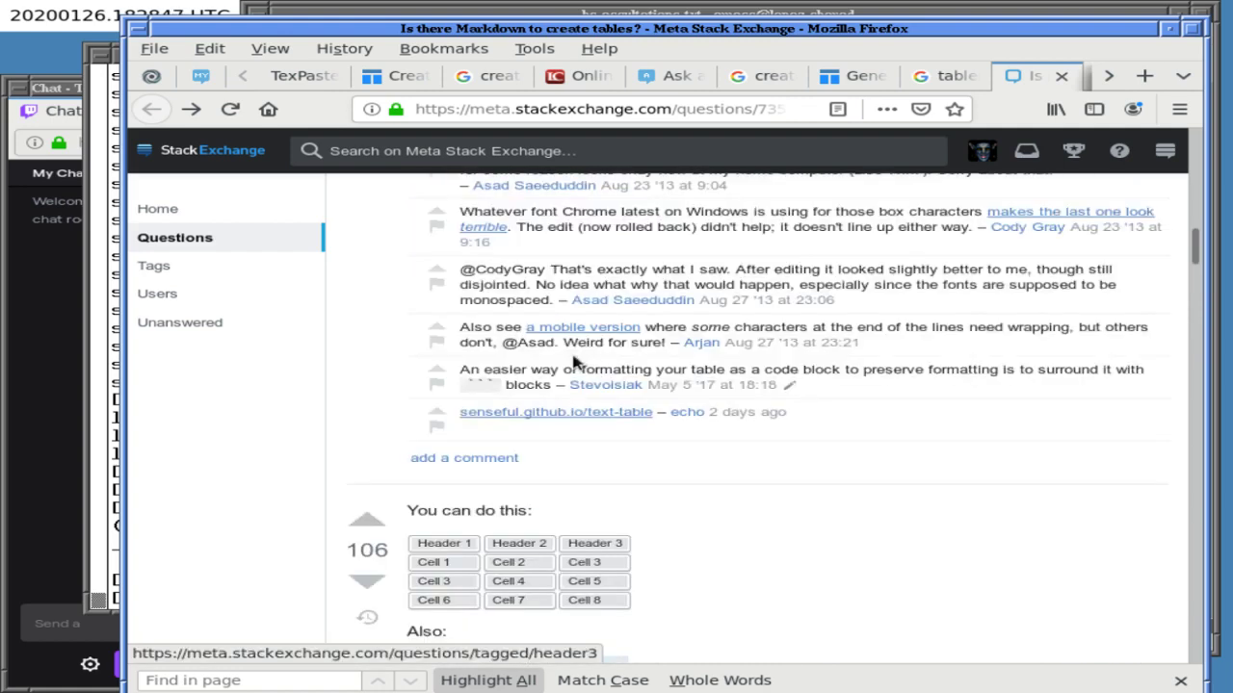
pyautogui.scroll(-15, 572, 360)
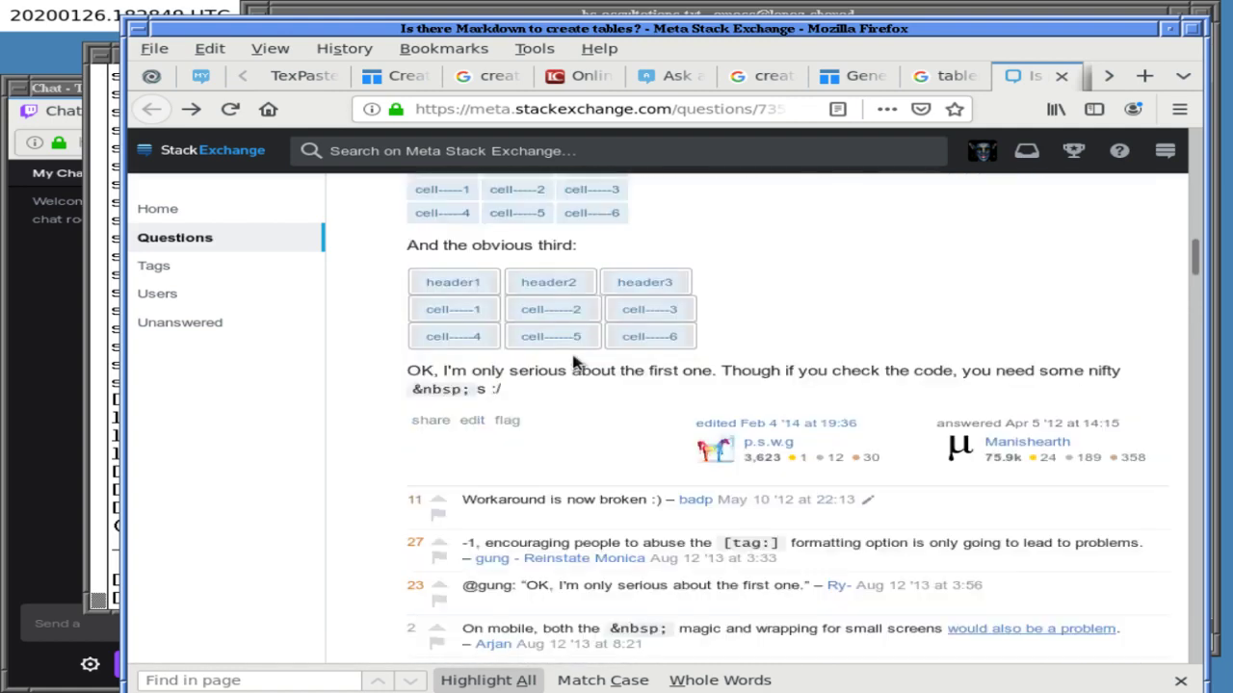
pyautogui.scroll(6, 575, 362)
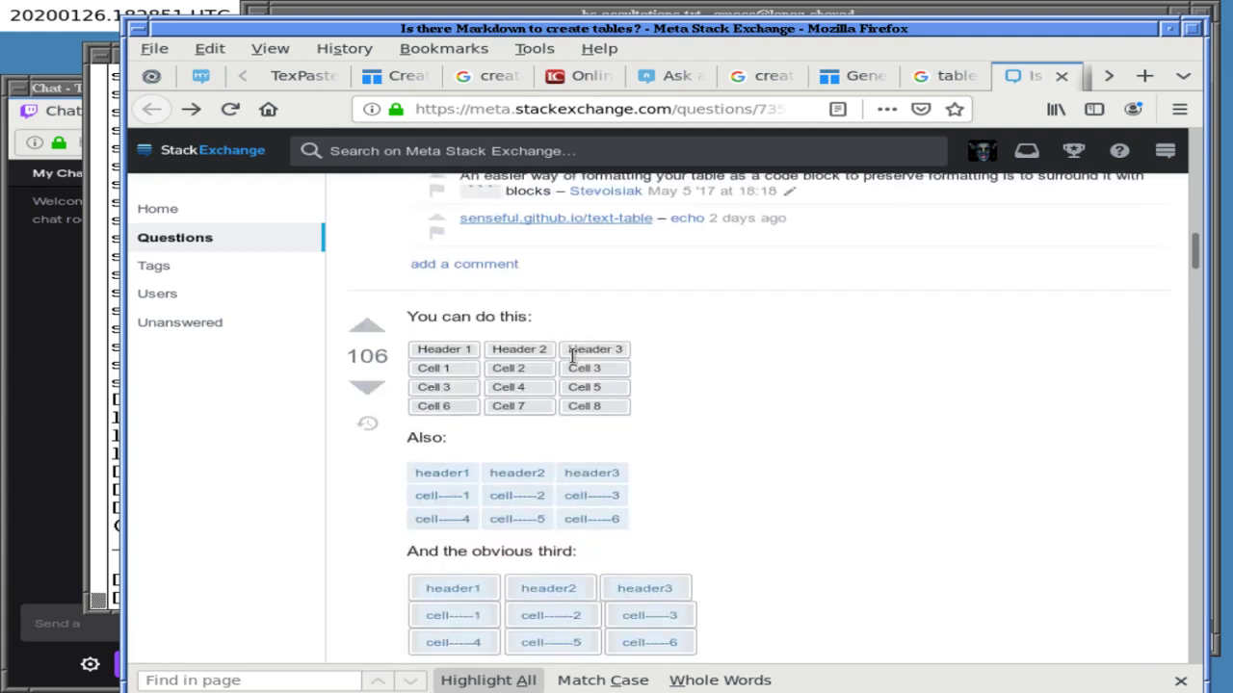
pyautogui.scroll(-3, 572, 356)
pyautogui.scroll(-1, 572, 356)
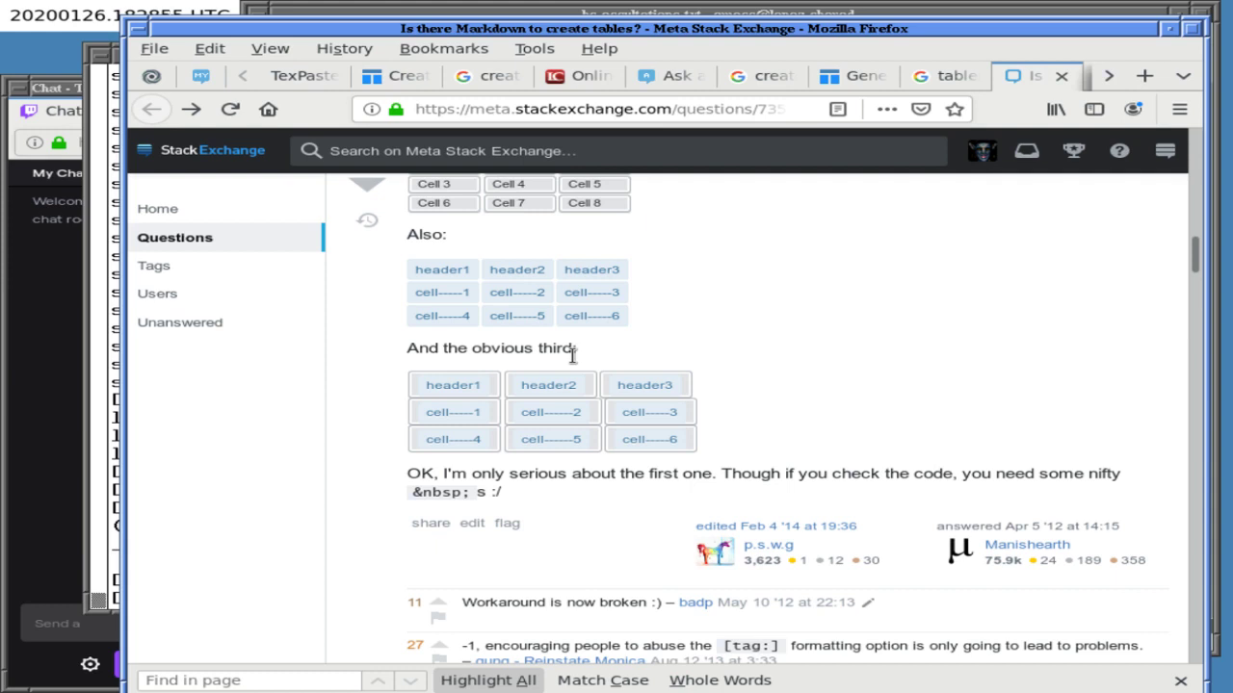
pyautogui.scroll(-2, 572, 357)
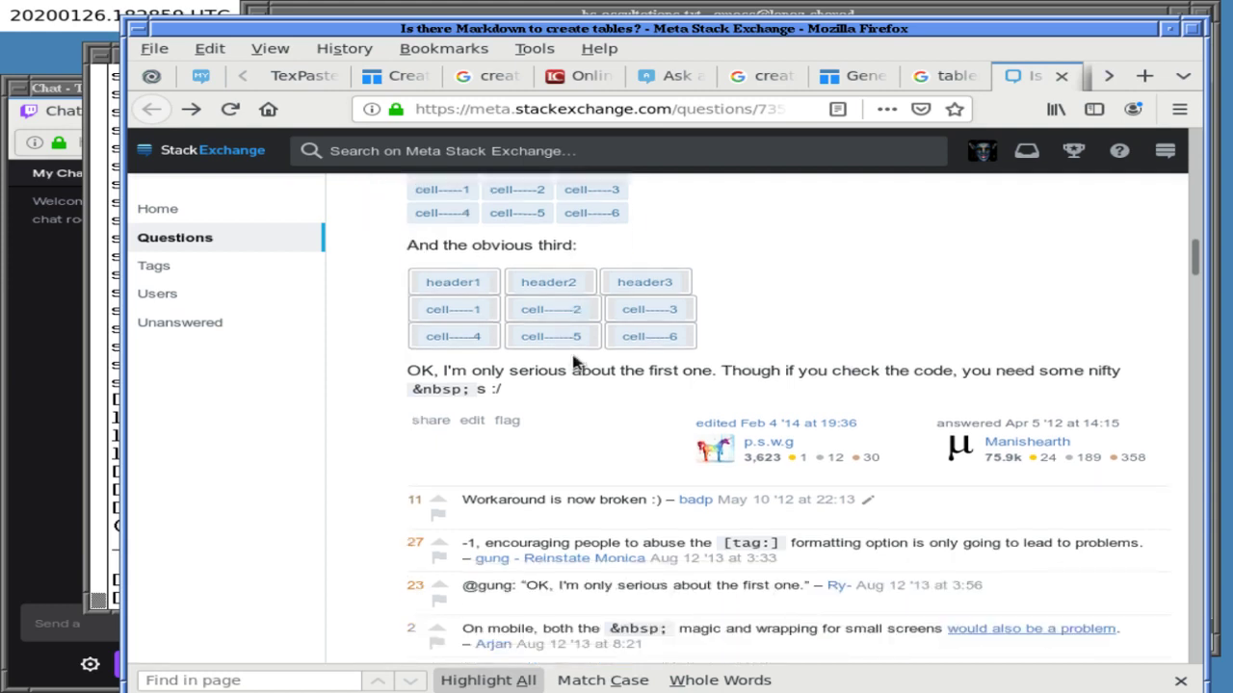
pyautogui.scroll(5, 575, 361)
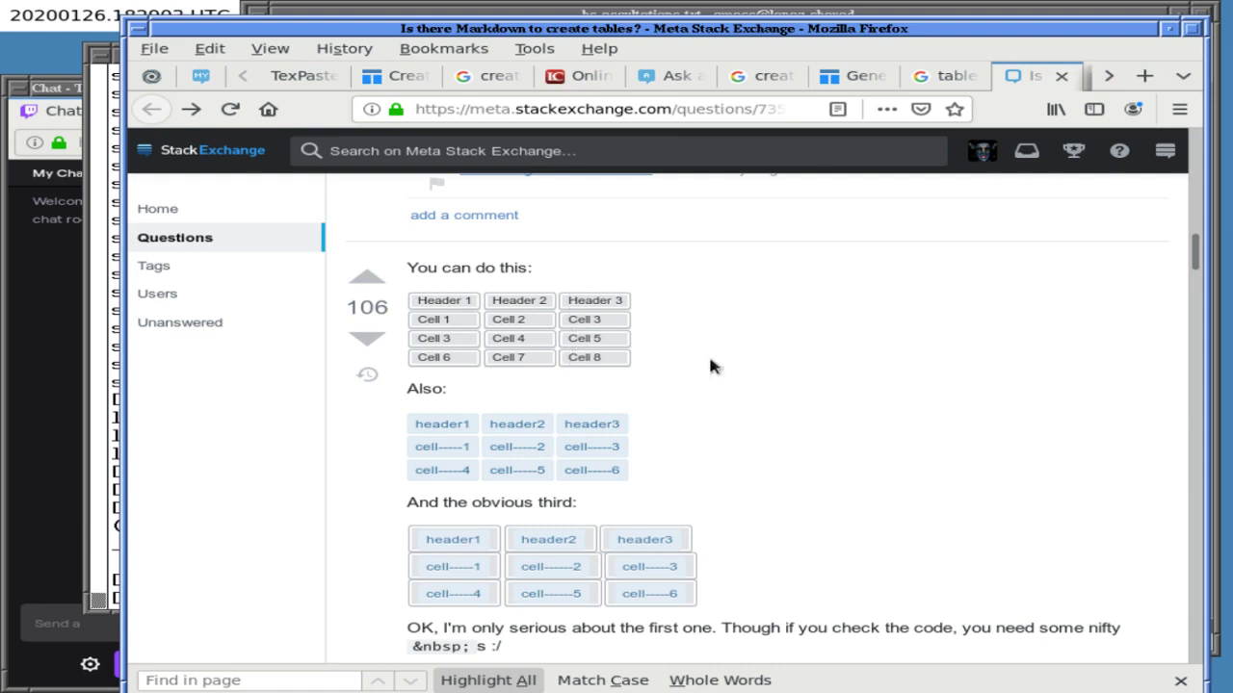
pyautogui.scroll(-4, 711, 365)
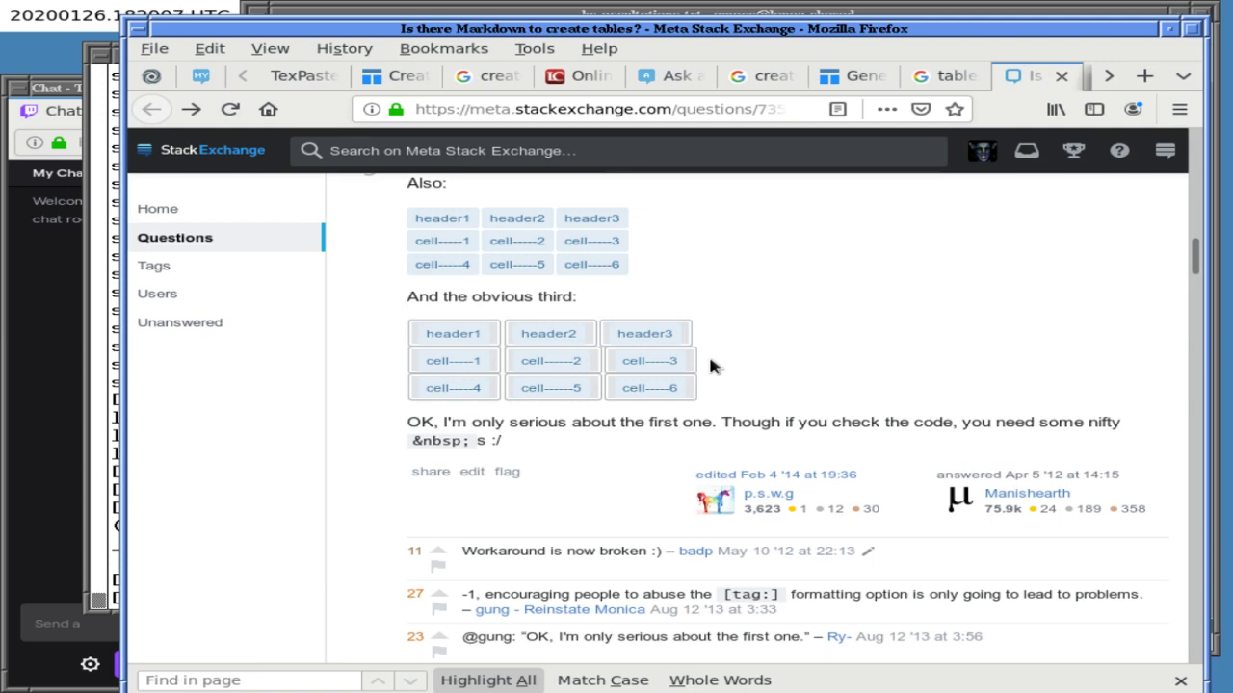
pyautogui.scroll(-2, 711, 365)
pyautogui.scroll(-15, 710, 365)
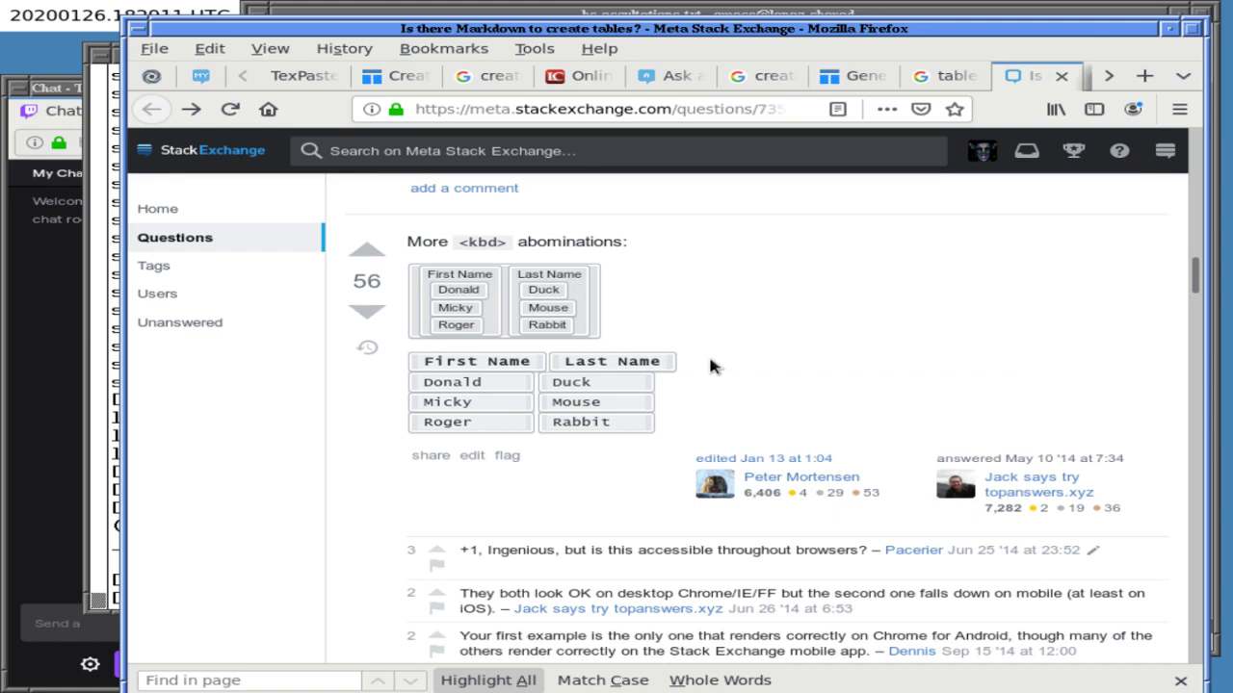
pyautogui.scroll(-9, 711, 365)
pyautogui.scroll(-4, 711, 365)
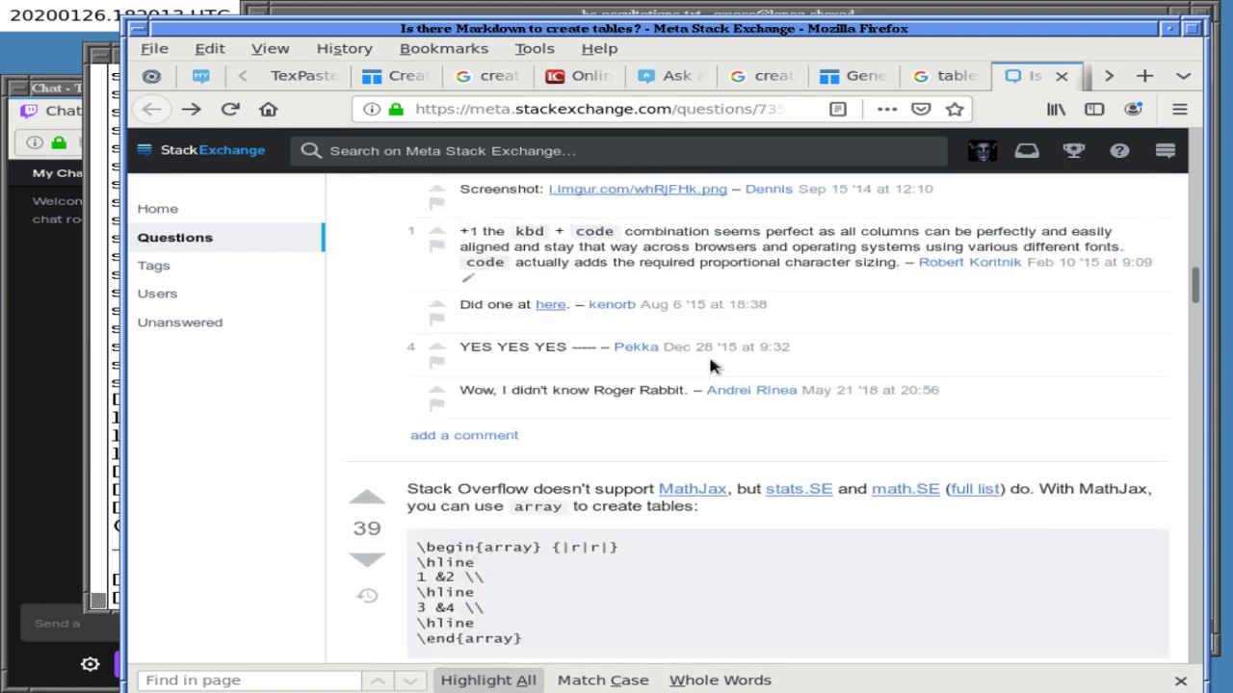
pyautogui.scroll(-1, 711, 366)
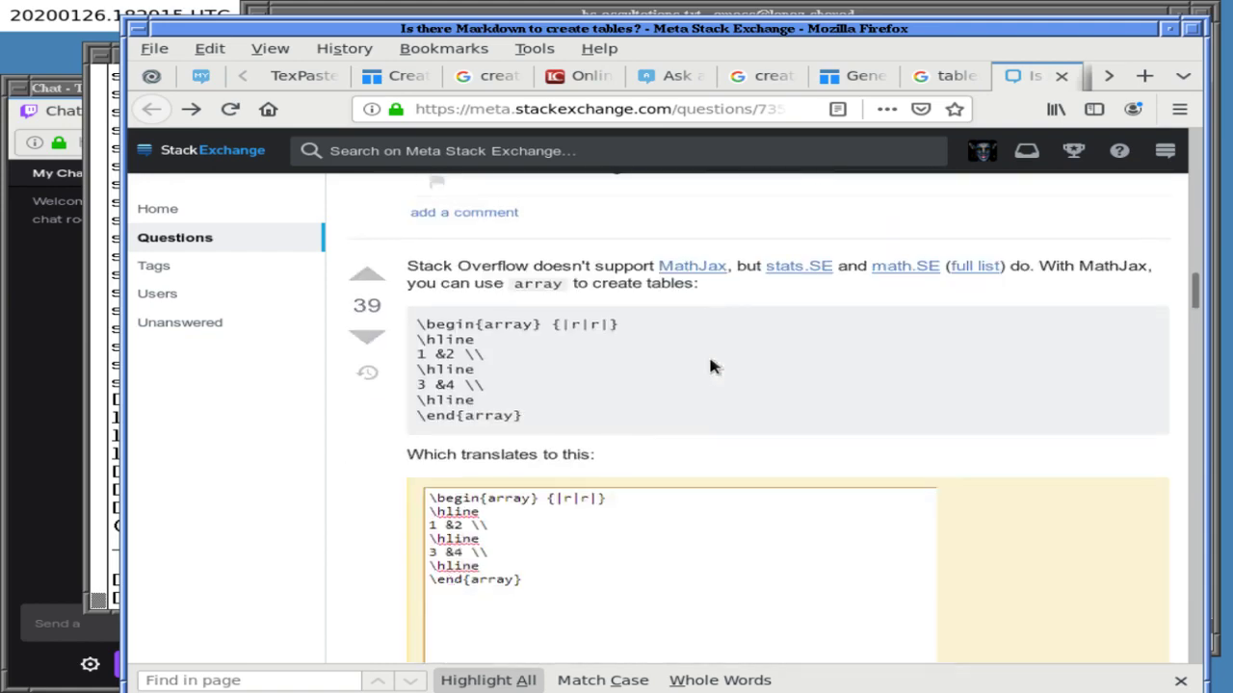
pyautogui.scroll(-1, 711, 366)
pyautogui.scroll(-3, 710, 366)
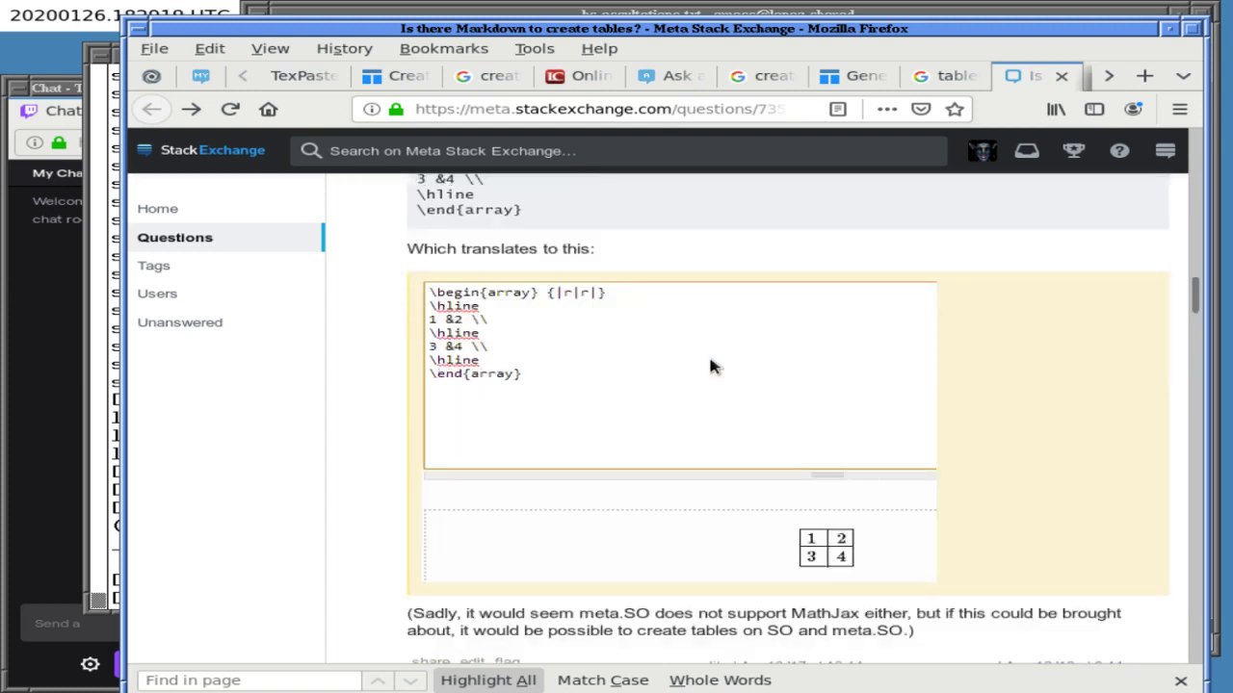
pyautogui.scroll(-1, 713, 366)
pyautogui.scroll(-1, 712, 366)
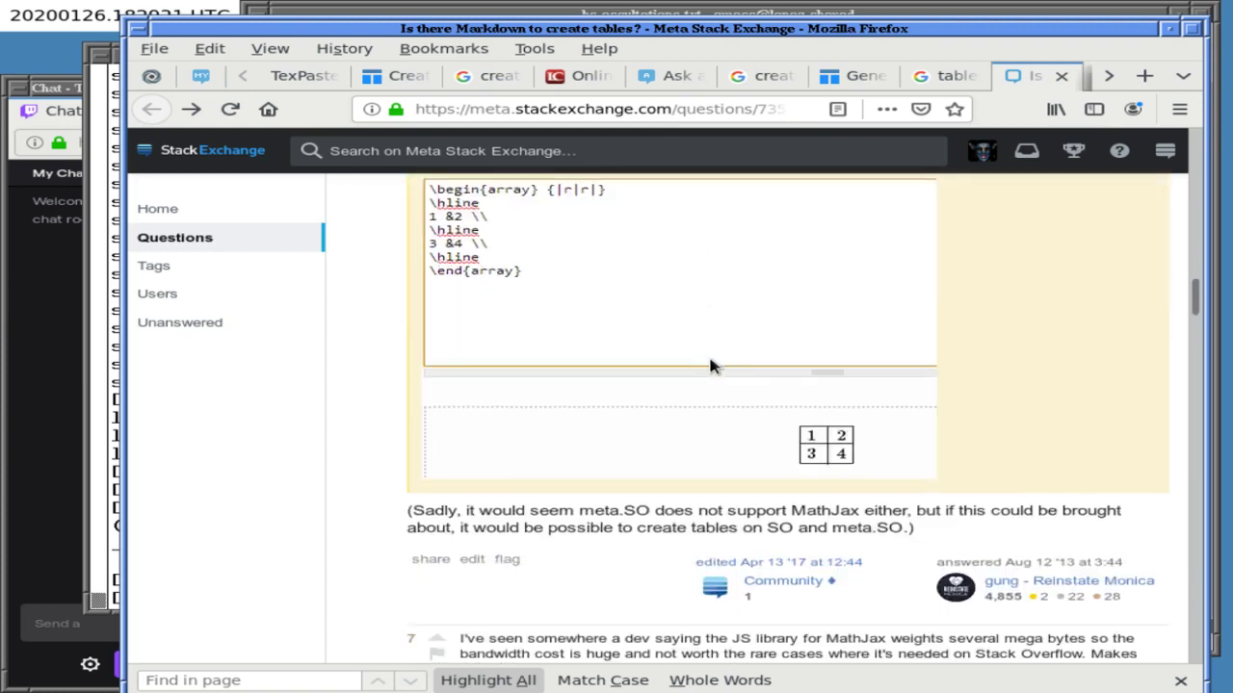
pyautogui.scroll(4, 711, 366)
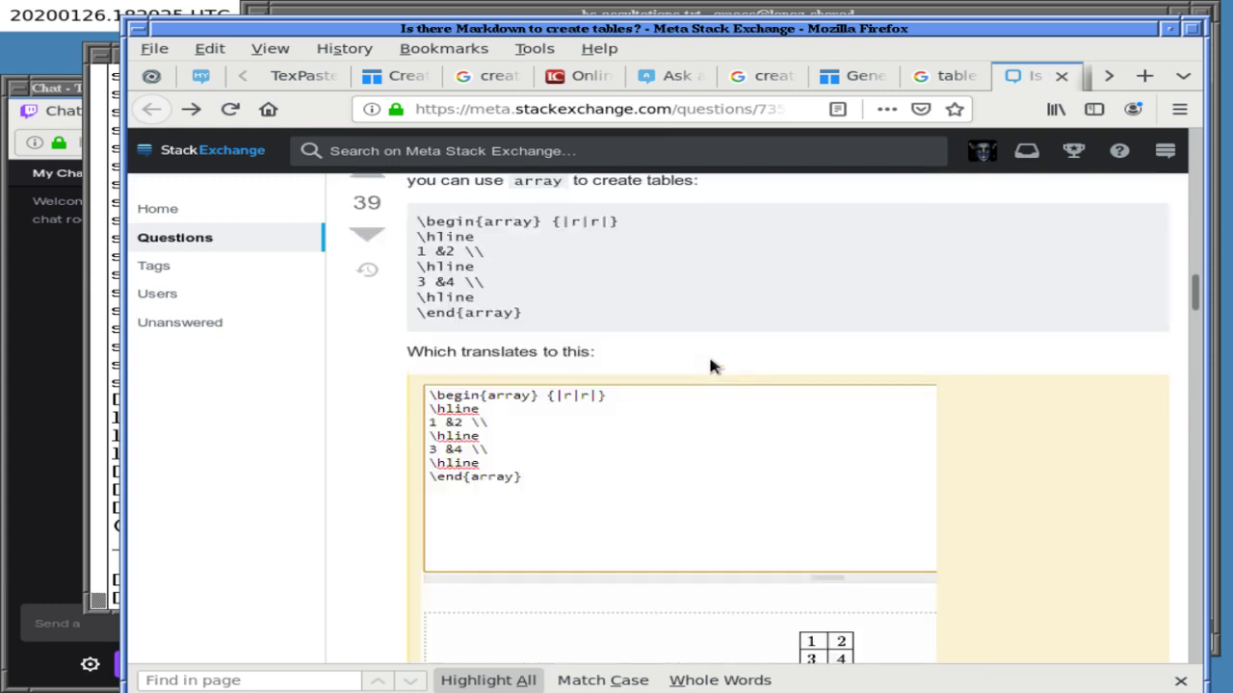
pyautogui.scroll(-1, 711, 366)
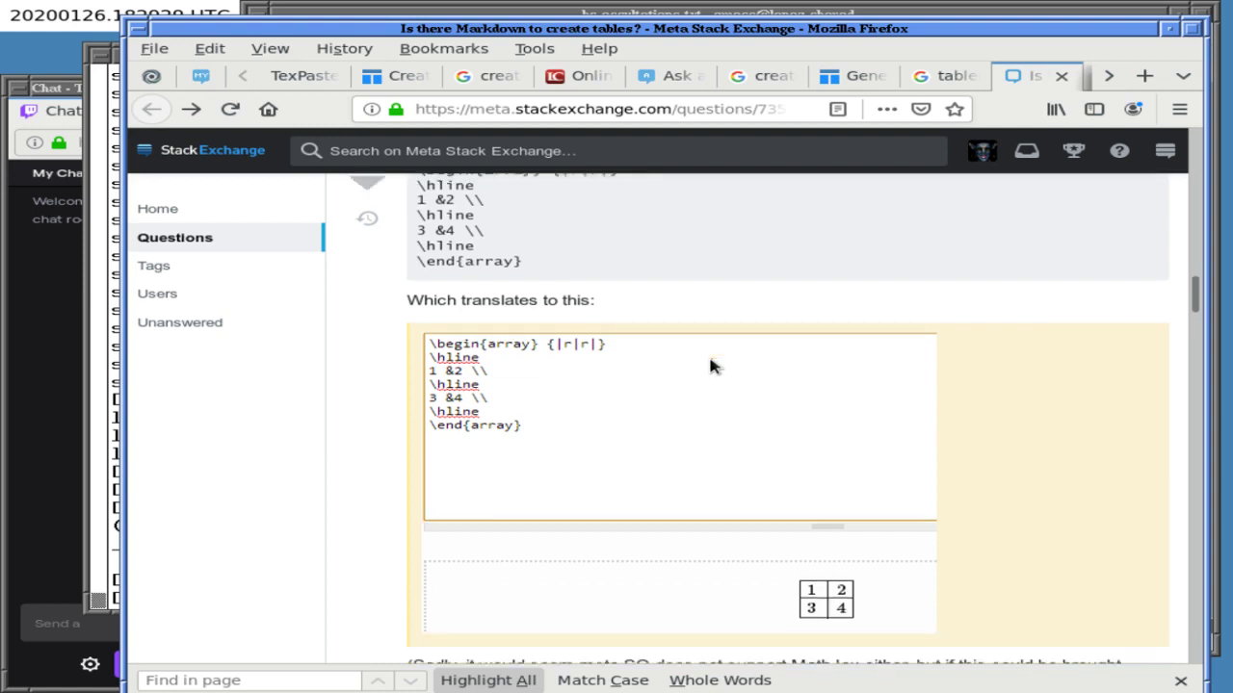
pyautogui.scroll(10, 710, 364)
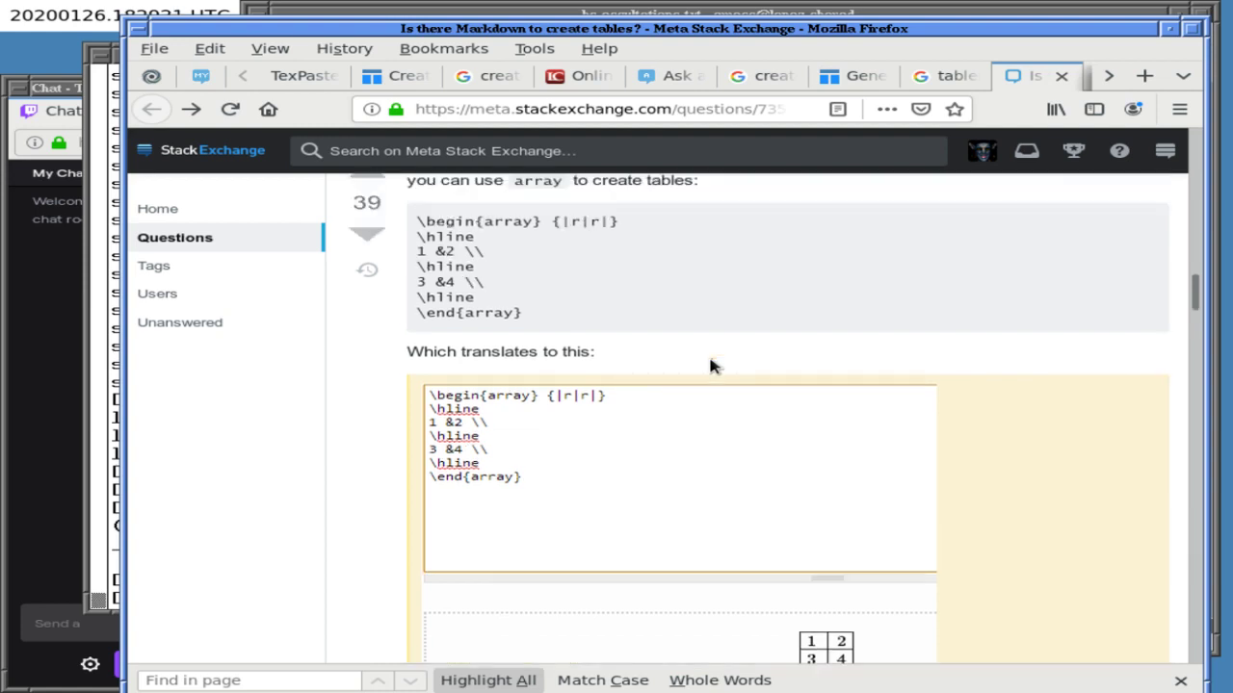
pyautogui.scroll(15, 710, 364)
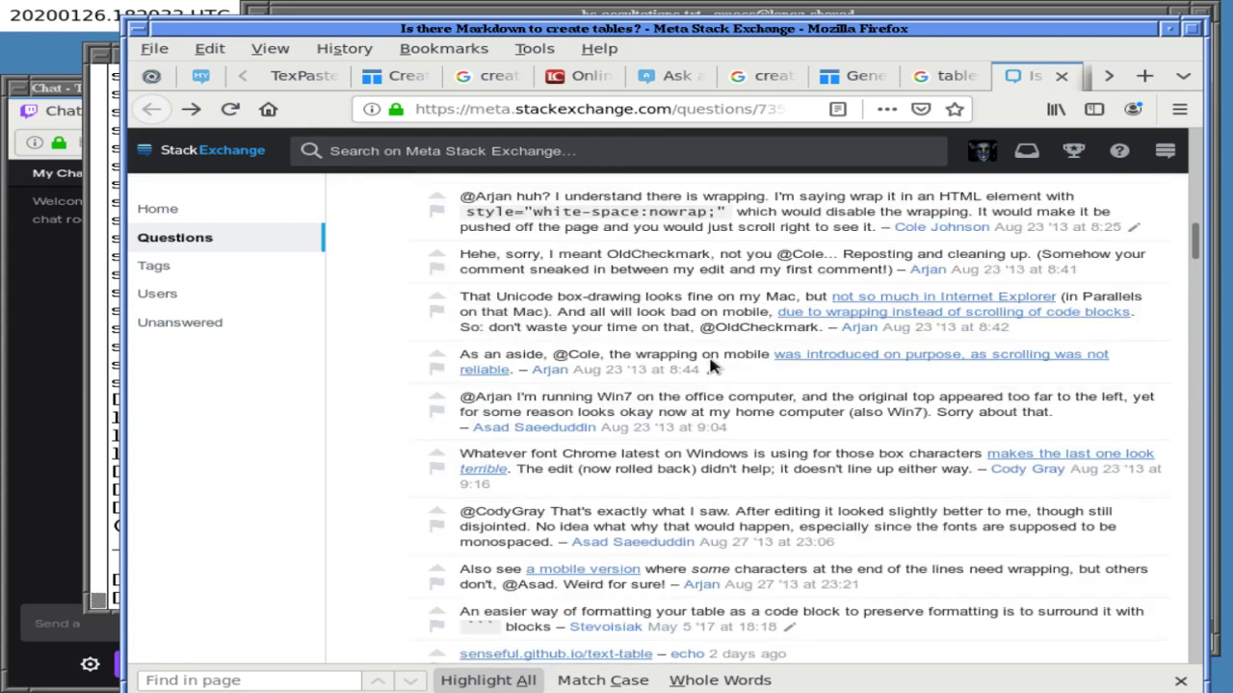
pyautogui.scroll(15, 710, 364)
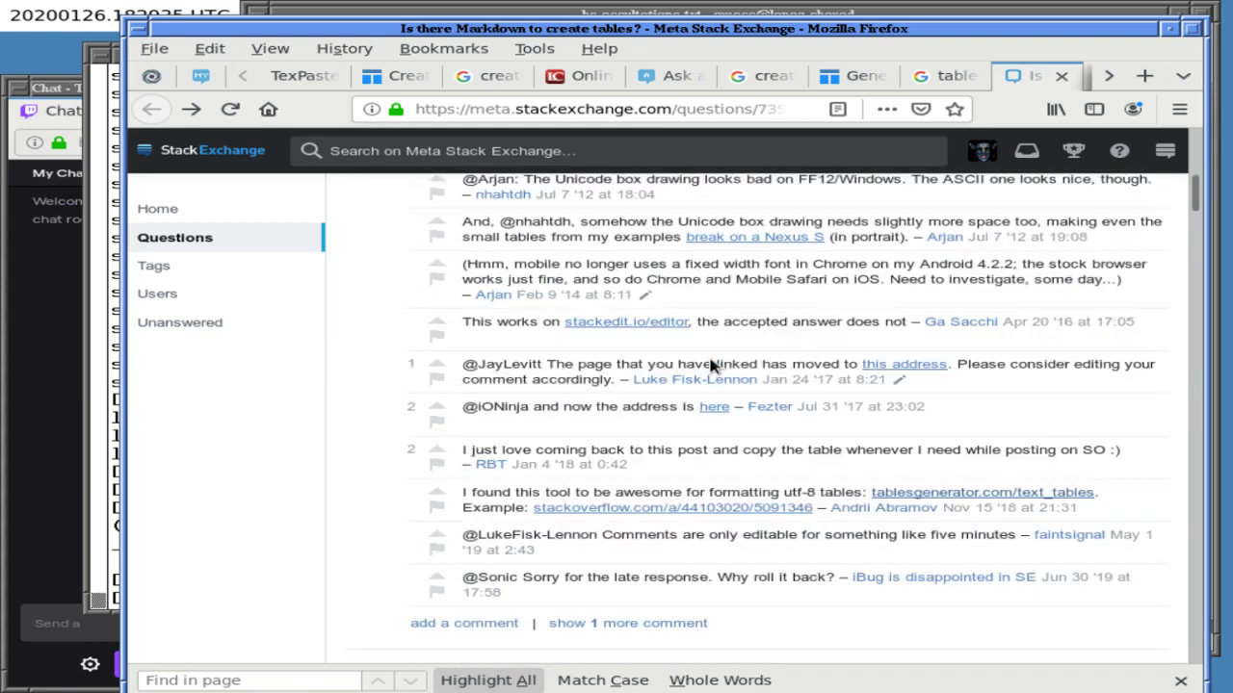
pyautogui.scroll(15, 709, 364)
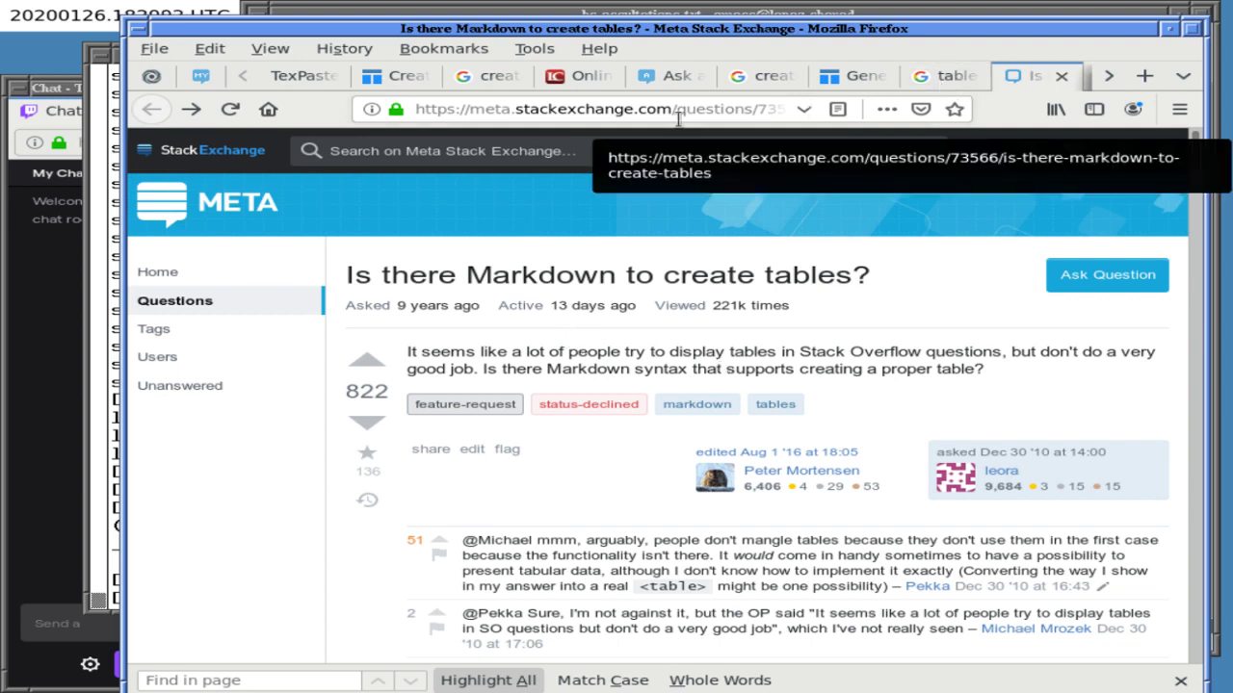
# - In a new tab, search Google for 'create ascii table online' and open the ASCII Table Generator
pyautogui.hotkey('ctrl', 't')
pyautogui.click(560, 187)
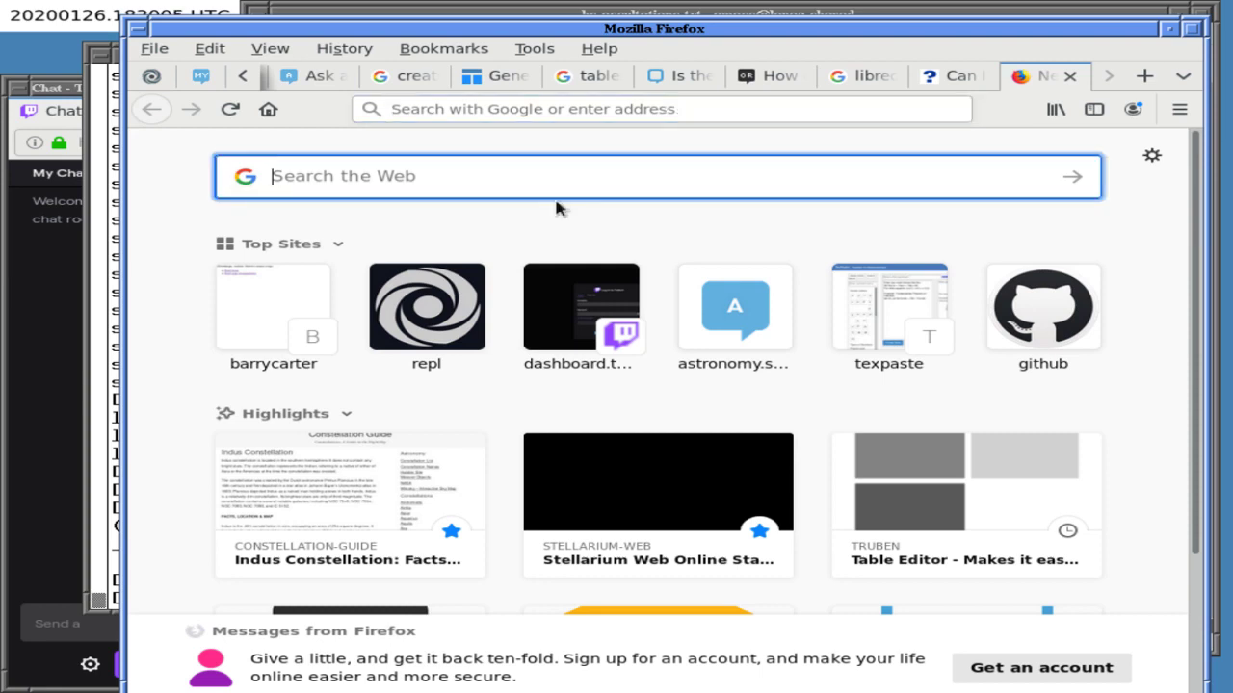
pyautogui.write('create ascii')
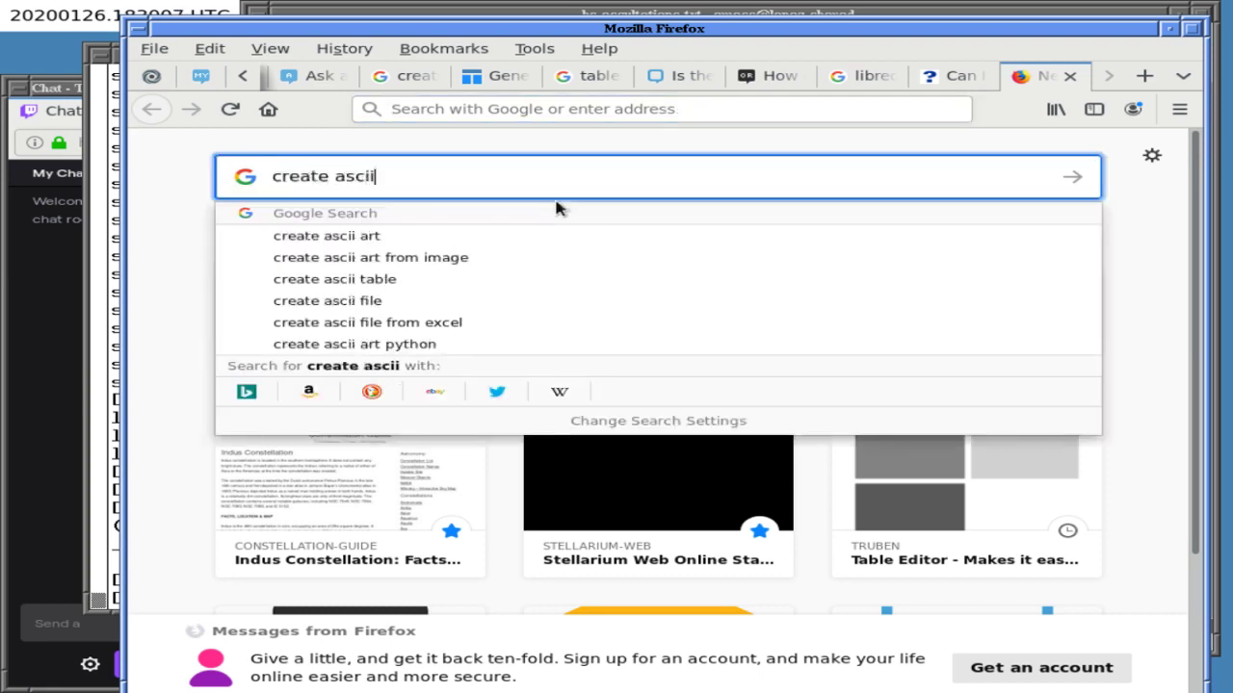
pyautogui.write(' table online')
pyautogui.press('Return')
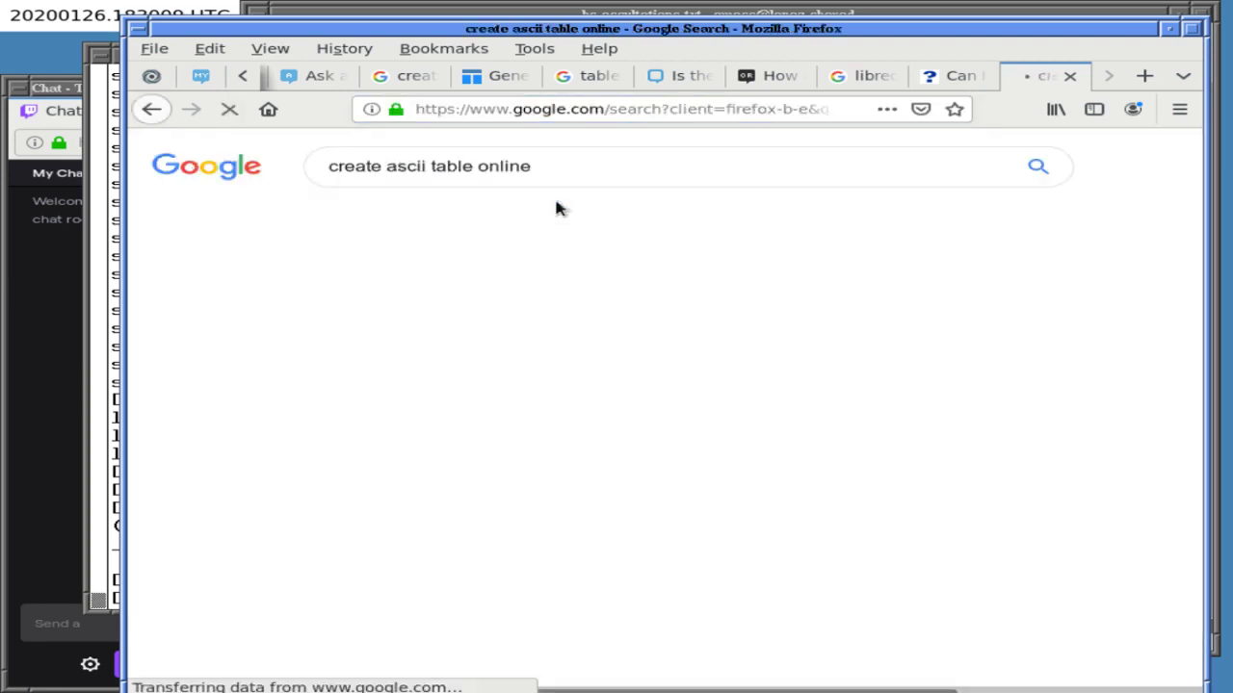
pyautogui.click(591, 316)
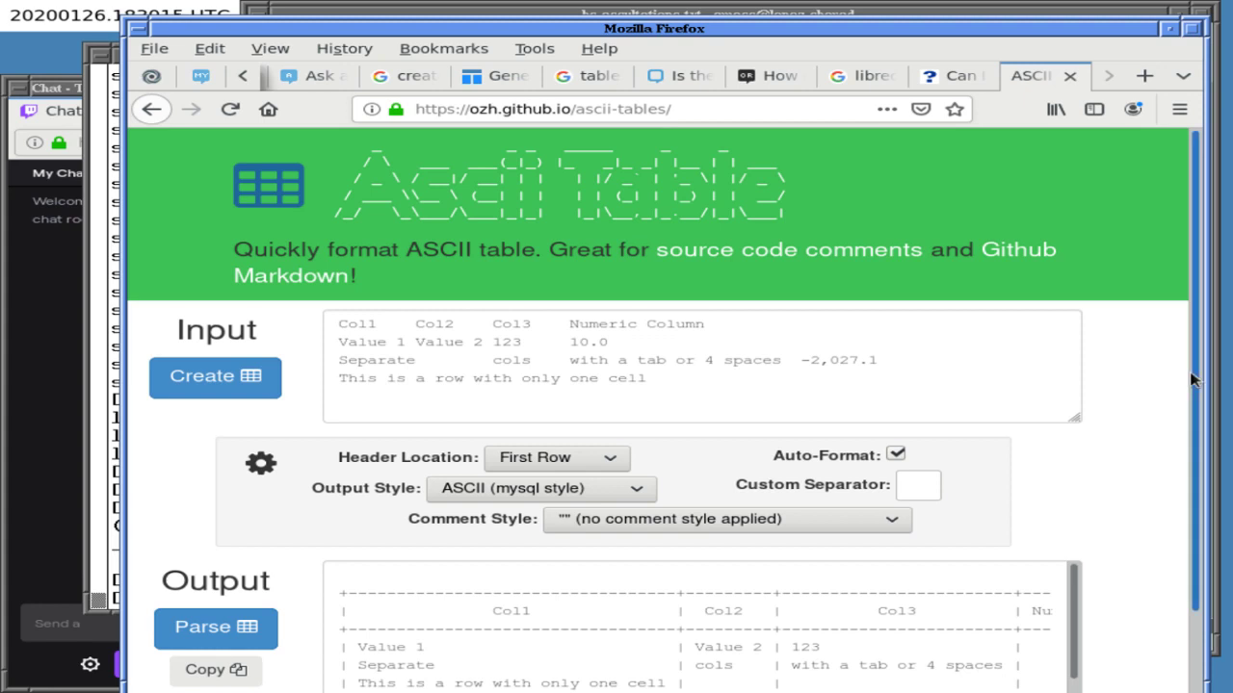
# - Replace the literal \n after Col1 with a real line break, putting Col2 on the next line
pyautogui.scroll(-2, 1146, 434)
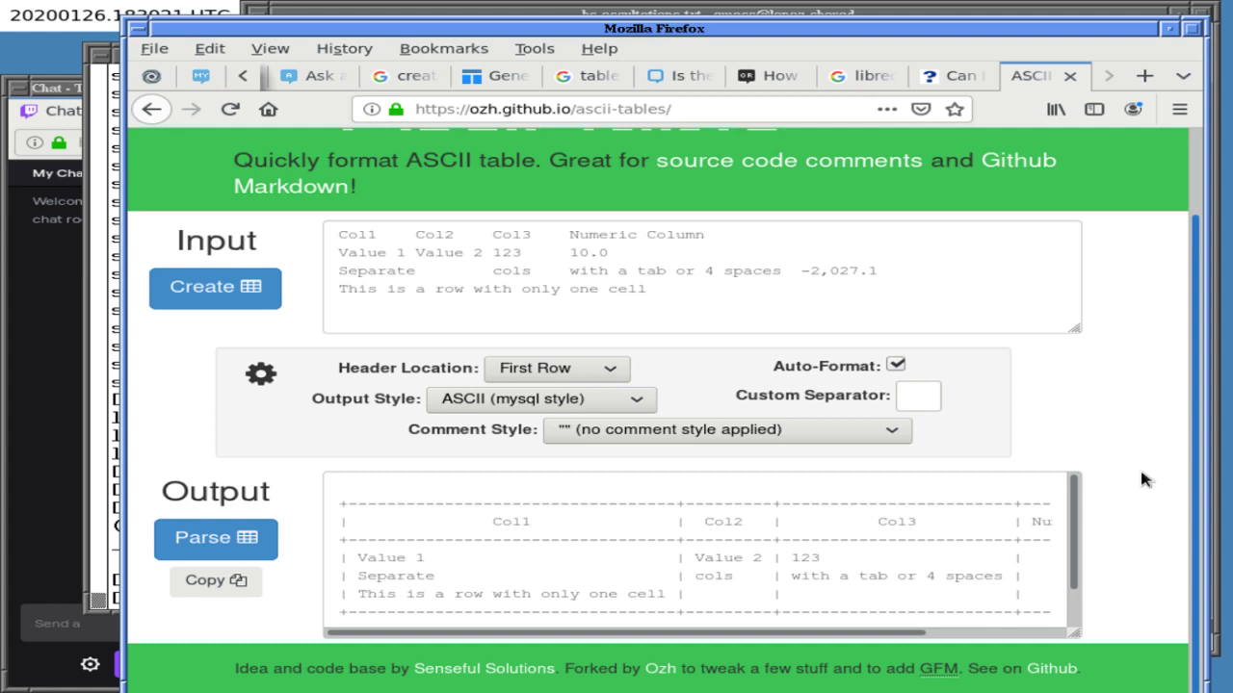
pyautogui.scroll(1, 1142, 471)
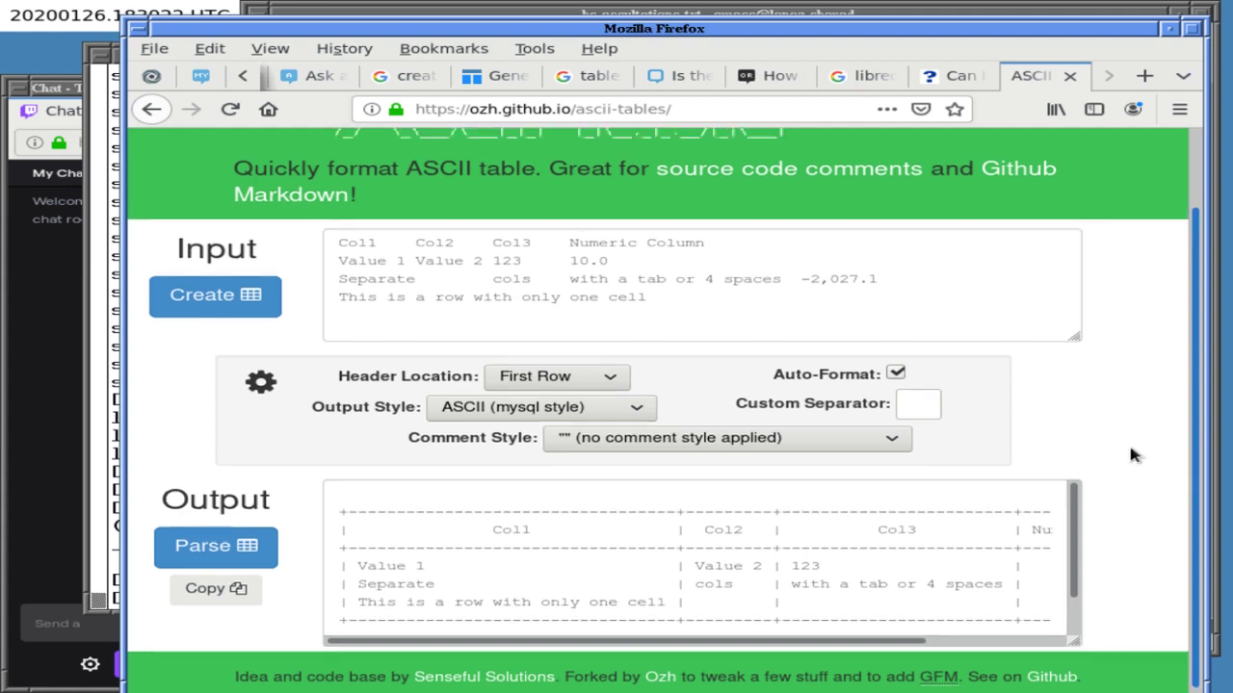
pyautogui.click(360, 241)
pyautogui.doubleClick(379, 243)
pyautogui.write('\\n')
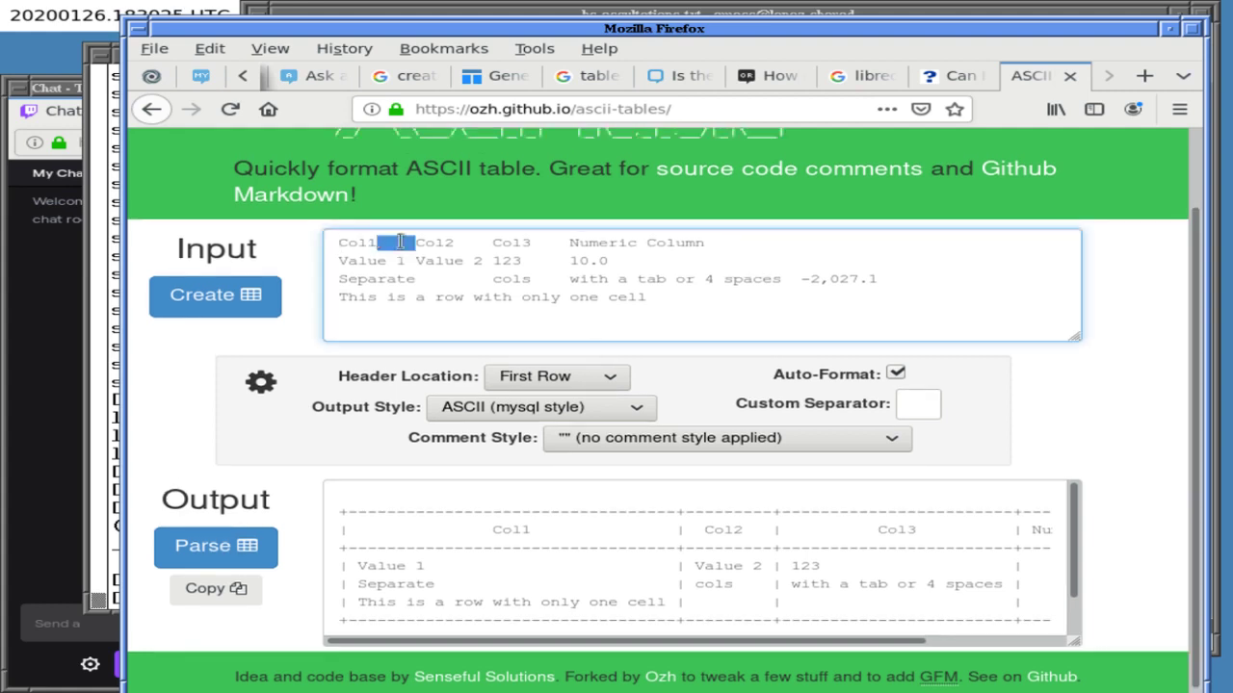
pyautogui.press('BackSpace')
pyautogui.press('BackSpace')
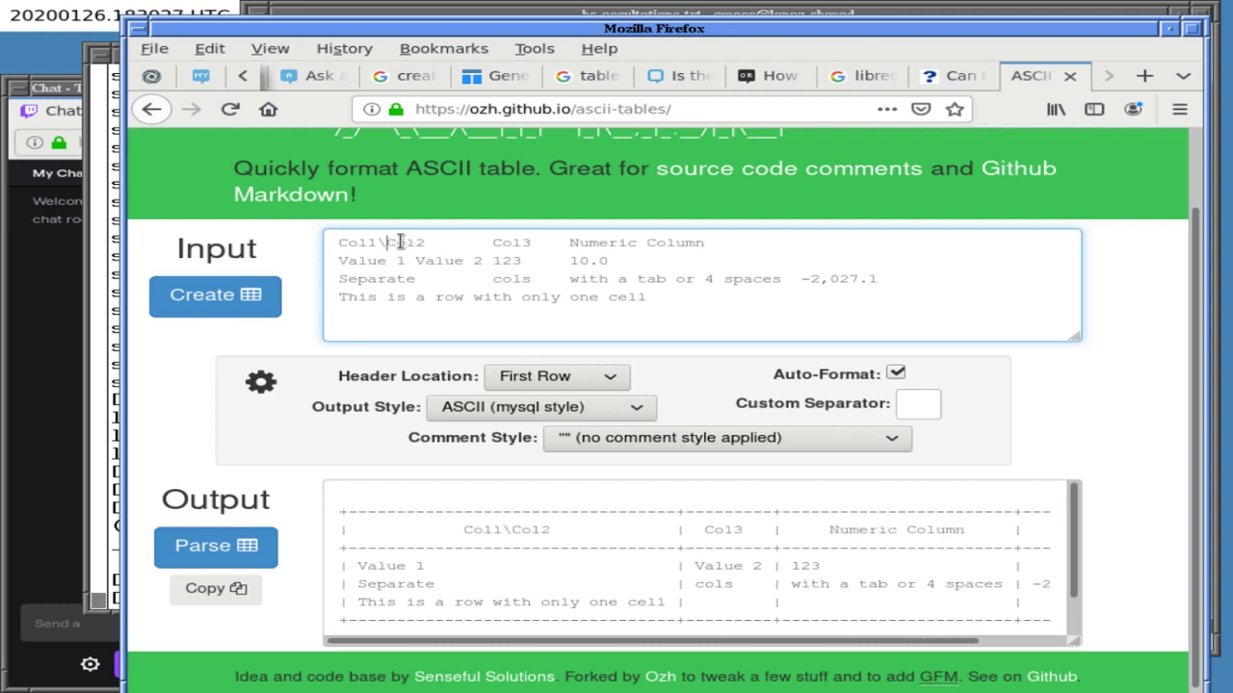
pyautogui.press('Return')
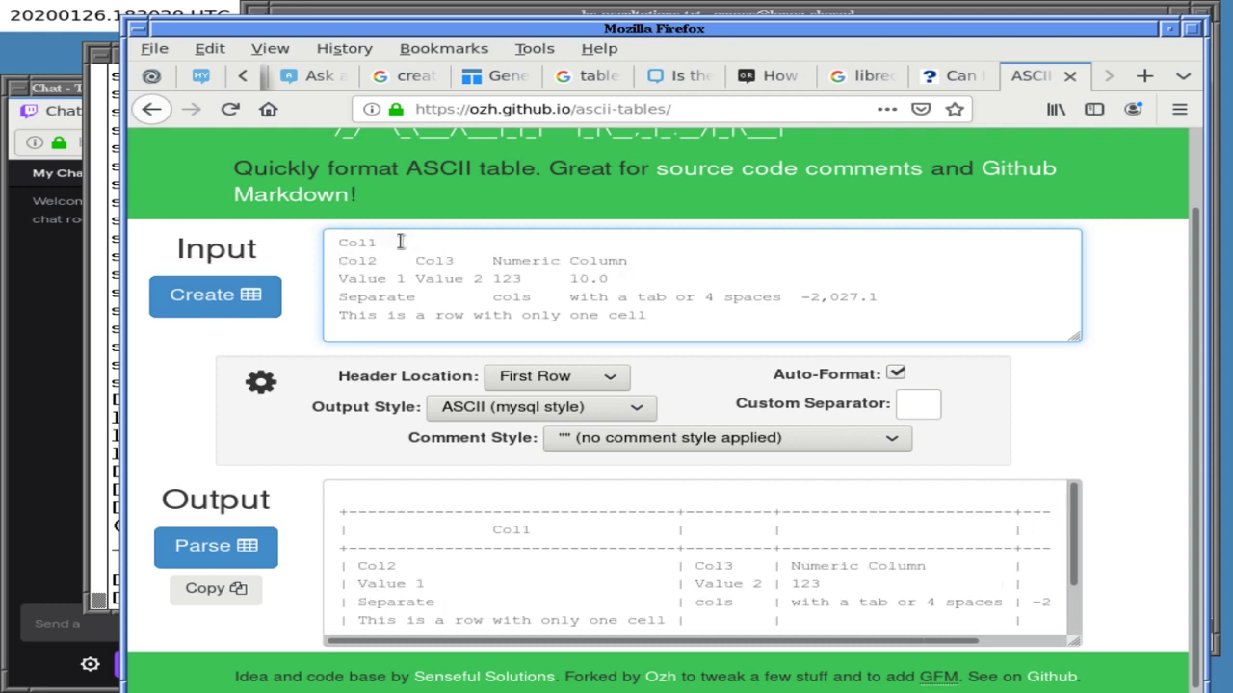
pyautogui.press('BackSpace')
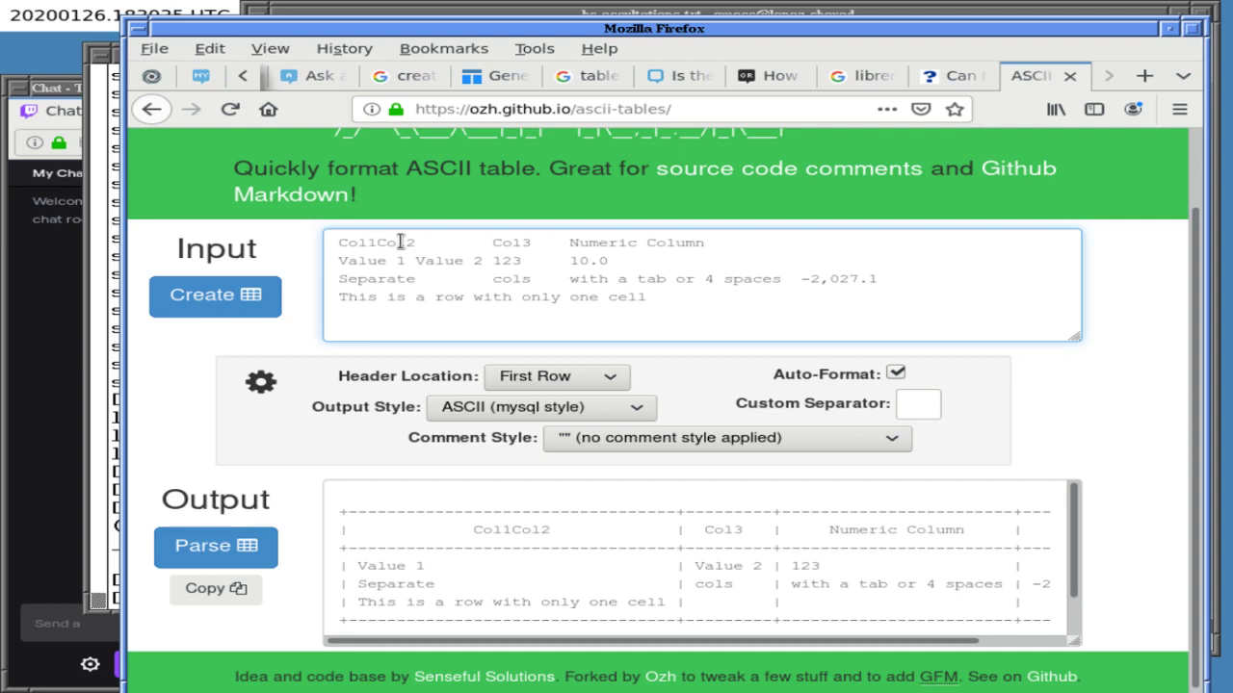
pyautogui.press('Return')
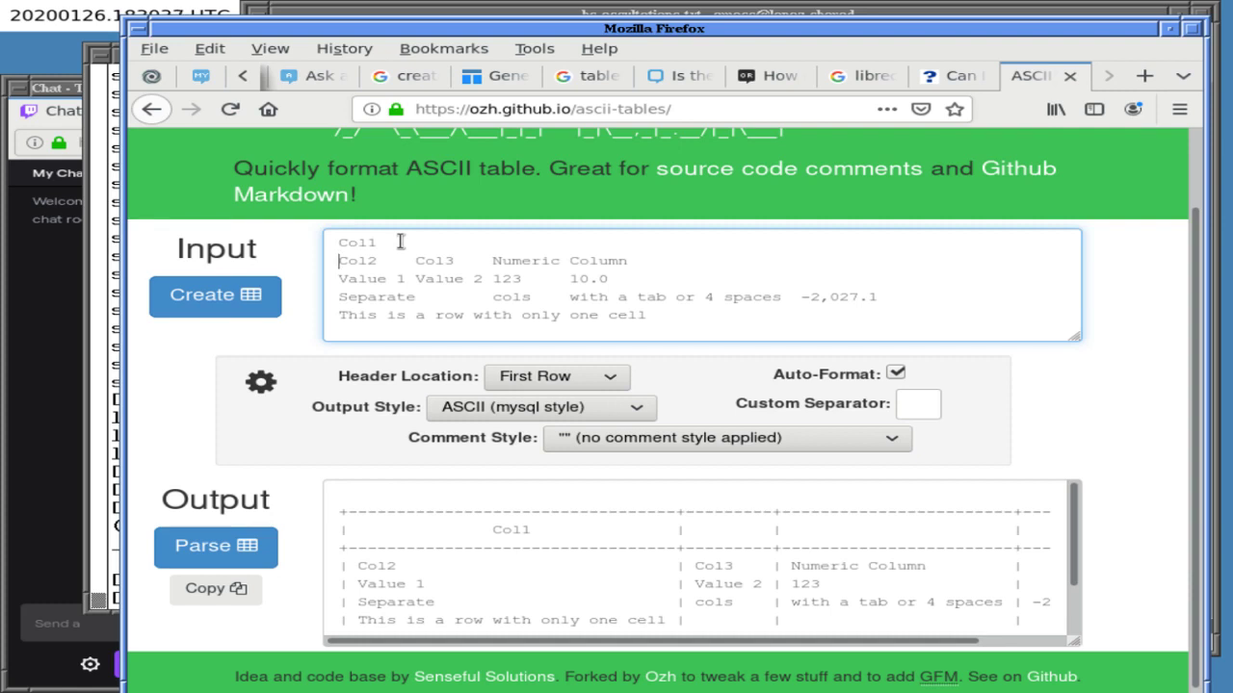
pyautogui.press('BackSpace')
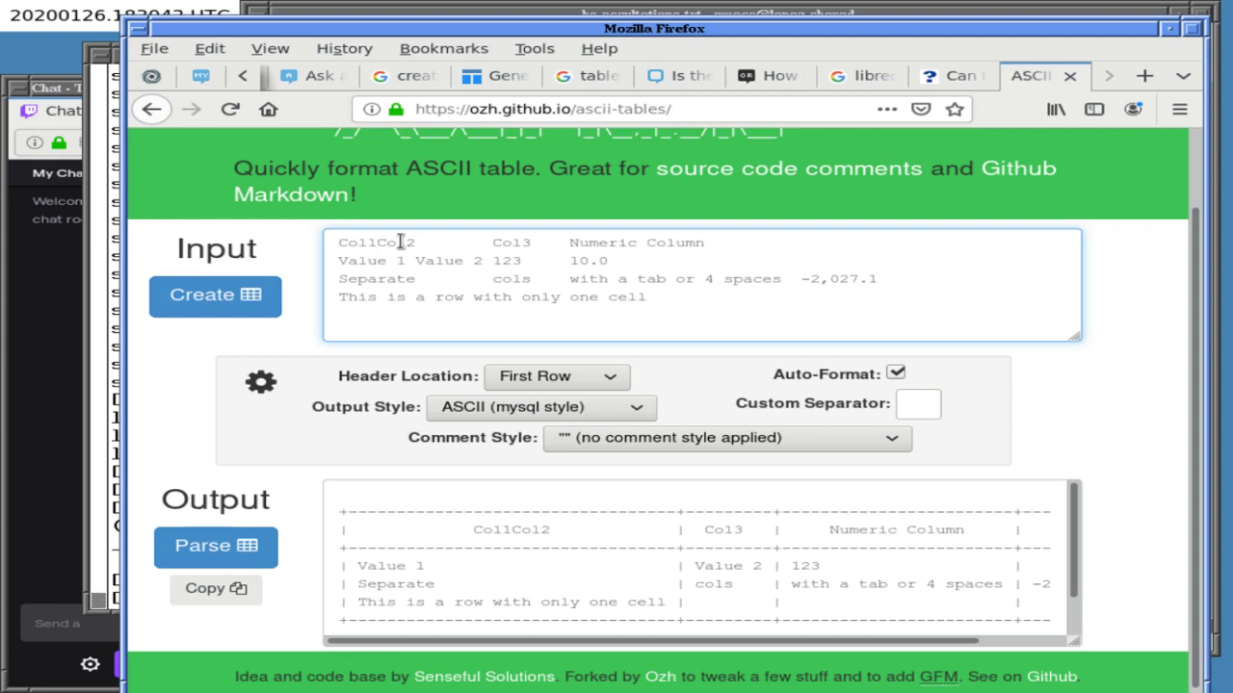
pyautogui.press('Return')
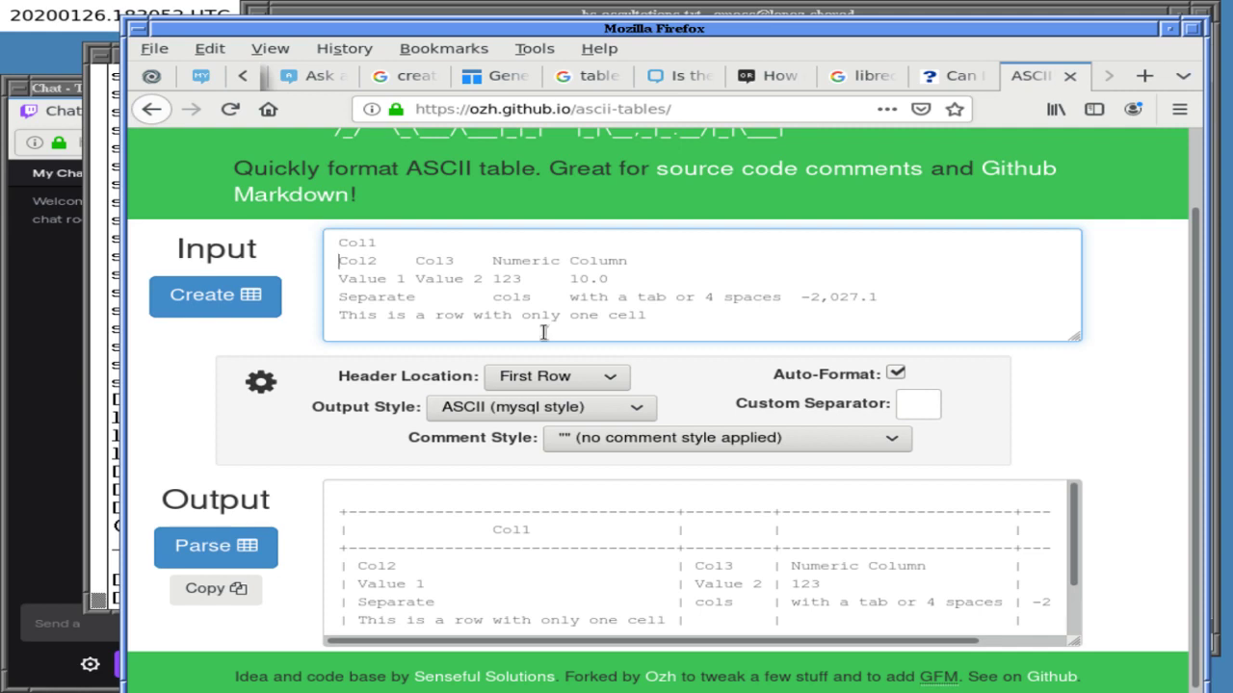
# - Set the Header Location to Spreadsheet
pyautogui.click(555, 377)
pyautogui.click(553, 376)
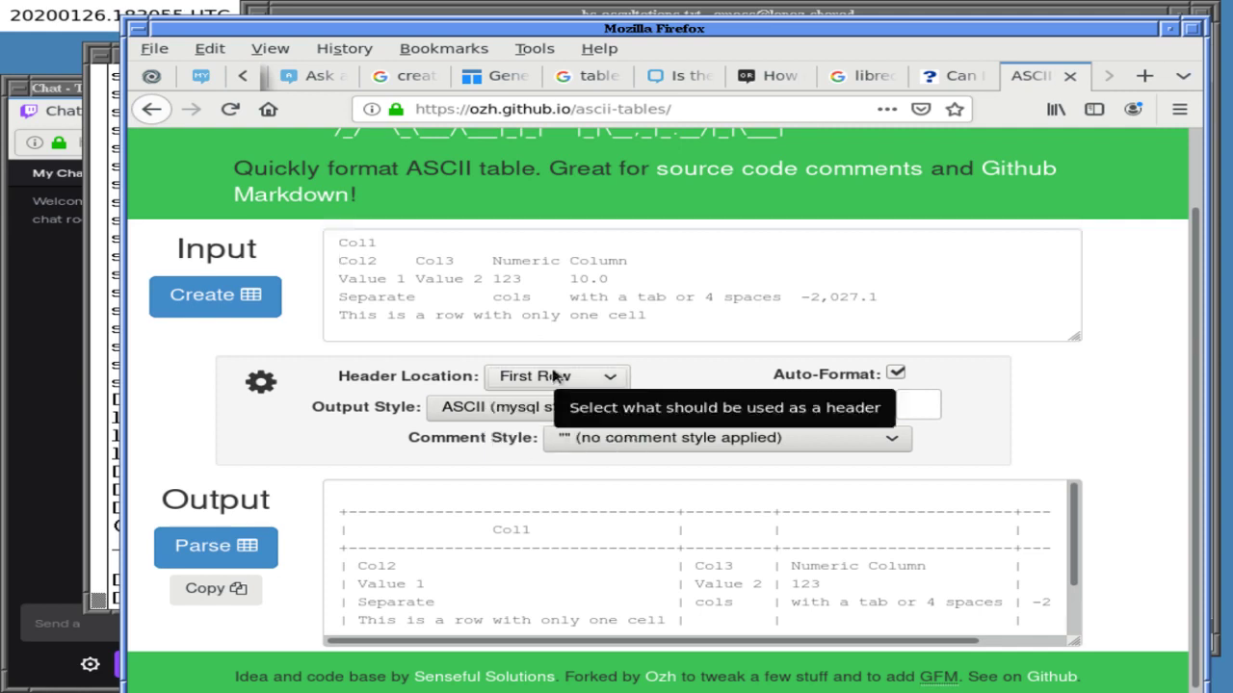
pyautogui.click(554, 377)
pyautogui.click(559, 451)
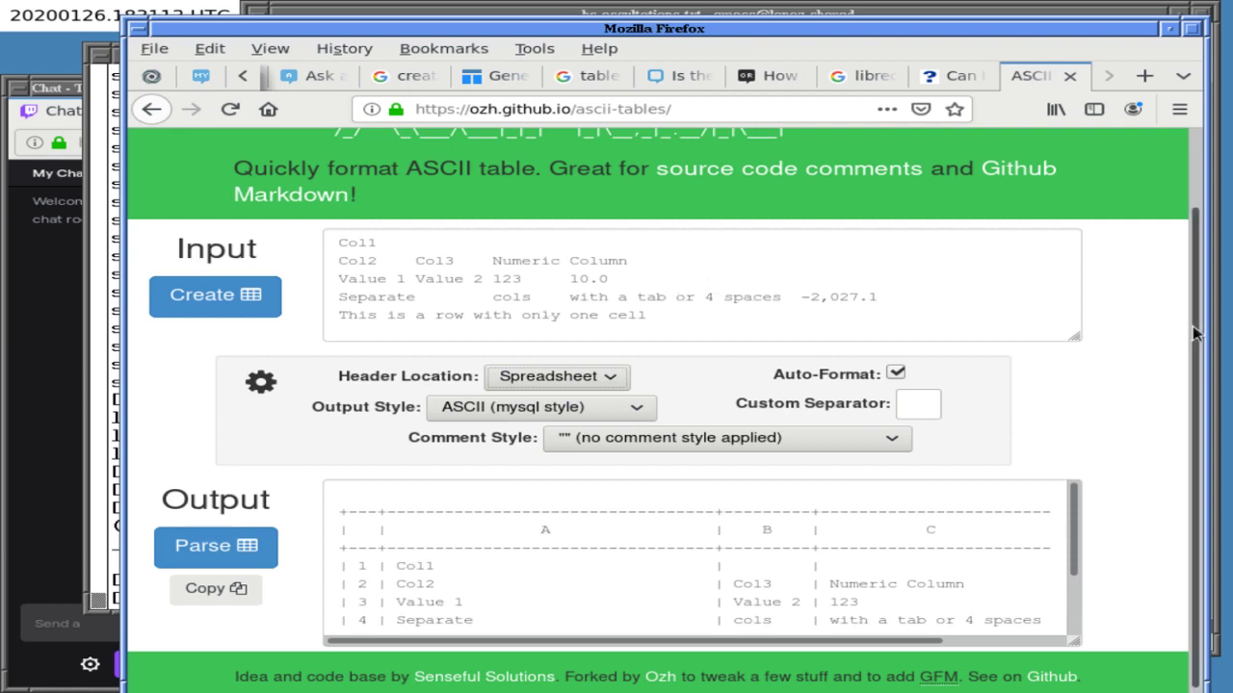
# - Inspect the output's separator line, then select the last word of the input
pyautogui.scroll(1, 1189, 320)
pyautogui.scroll(2, 1189, 320)
pyautogui.scroll(-3, 1164, 336)
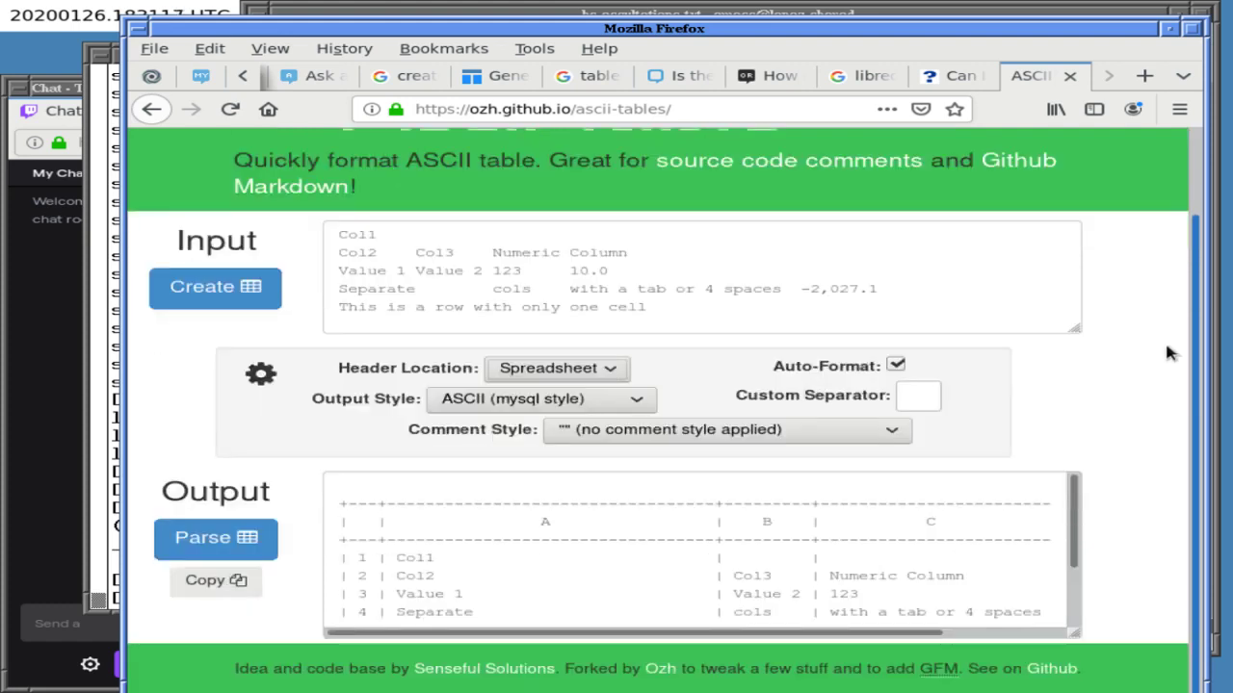
pyautogui.tripleClick(949, 539)
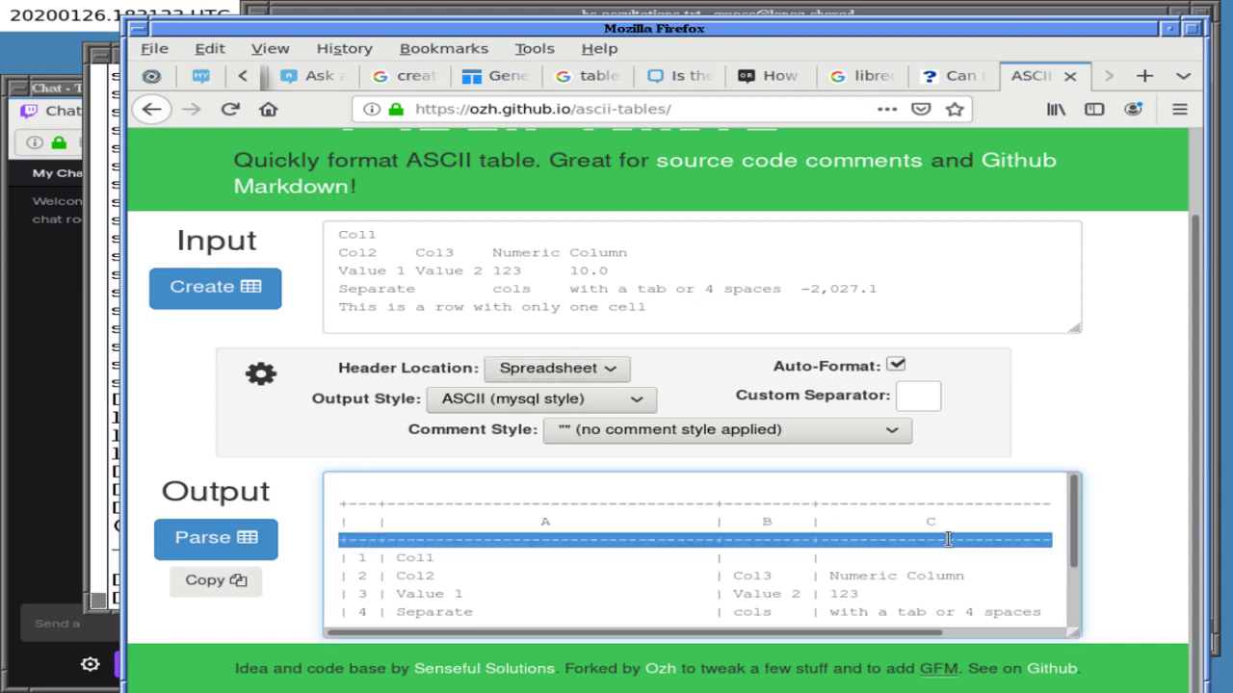
pyautogui.press('End')
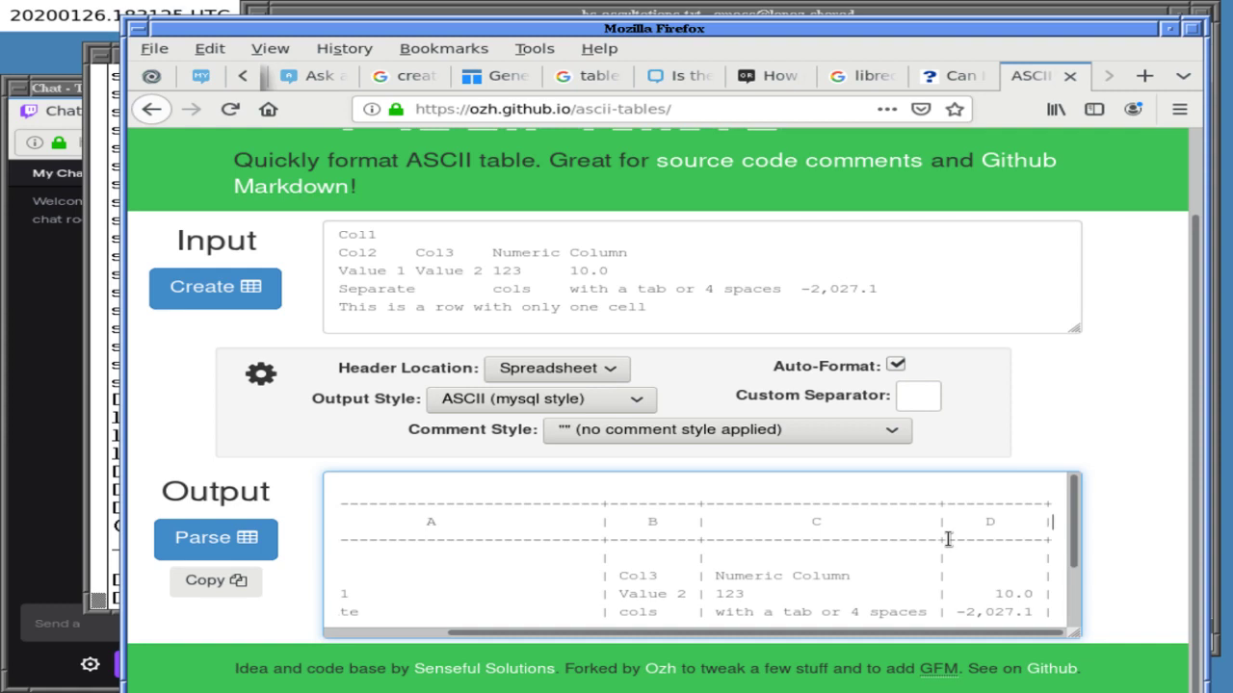
pyautogui.hotkey('ctrl', 'Home')
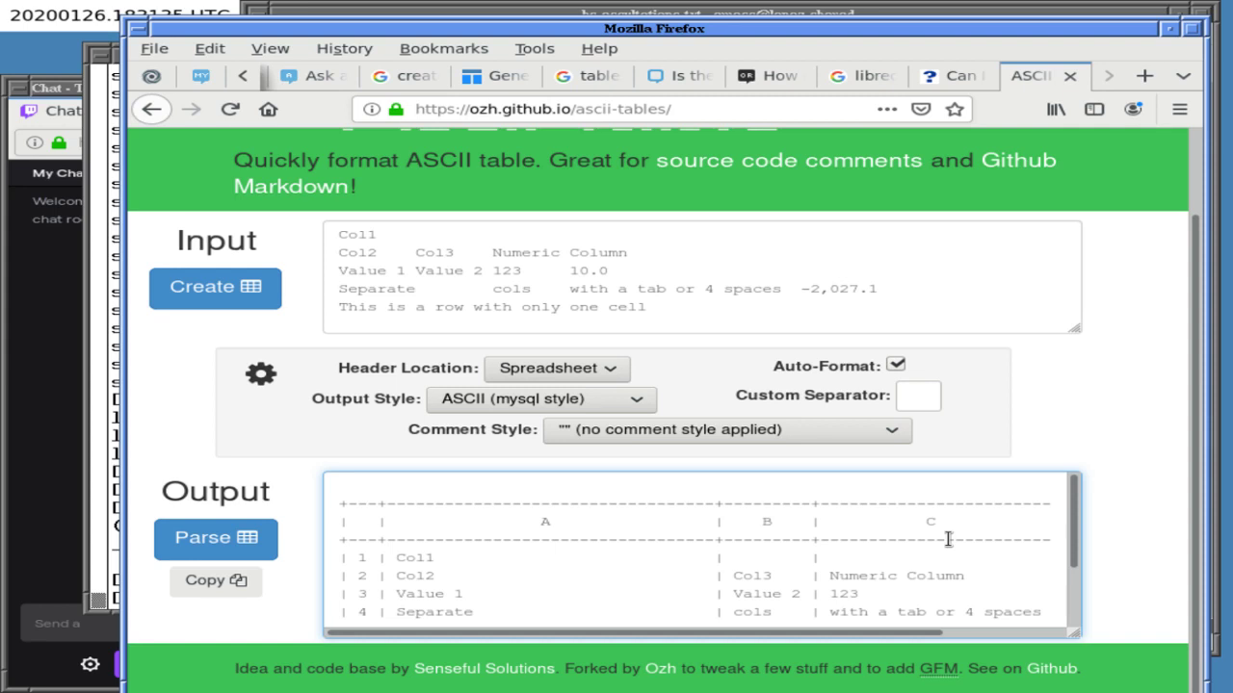
pyautogui.doubleClick(827, 316)
# - Delete all the sample data, leaving the Input box empty
pyautogui.tripleClick(827, 315)
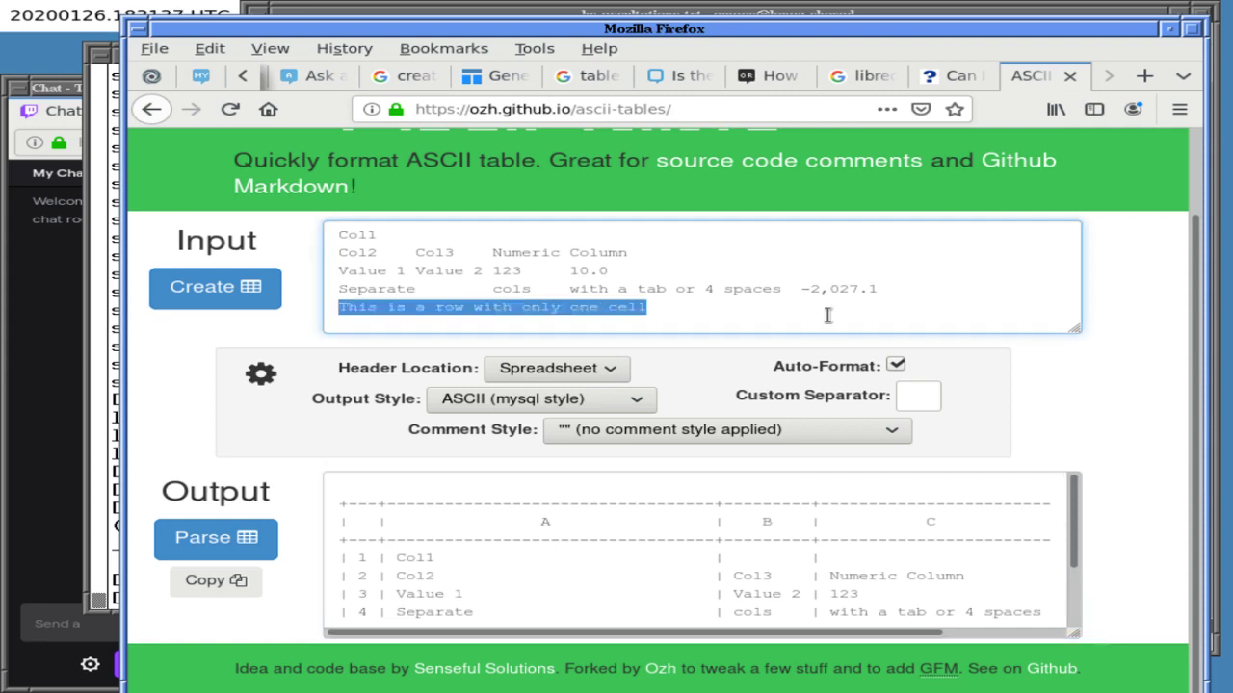
pyautogui.press('BackSpace')
pyautogui.press('BackSpace')
pyautogui.press('BackSpace')
pyautogui.press('BackSpace')
pyautogui.press('BackSpace')
pyautogui.press('BackSpace')
pyautogui.press('BackSpace')
pyautogui.press('BackSpace')
pyautogui.press('BackSpace')
pyautogui.press('BackSpace')
pyautogui.press('BackSpace')
pyautogui.press('BackSpace')
pyautogui.press('BackSpace')
pyautogui.press('BackSpace')
pyautogui.press('BackSpace')
pyautogui.press('BackSpace')
pyautogui.press('BackSpace')
pyautogui.press('BackSpace')
pyautogui.press('BackSpace')
pyautogui.hotkey('ctrl', 'a')
pyautogui.press('BackSpace')
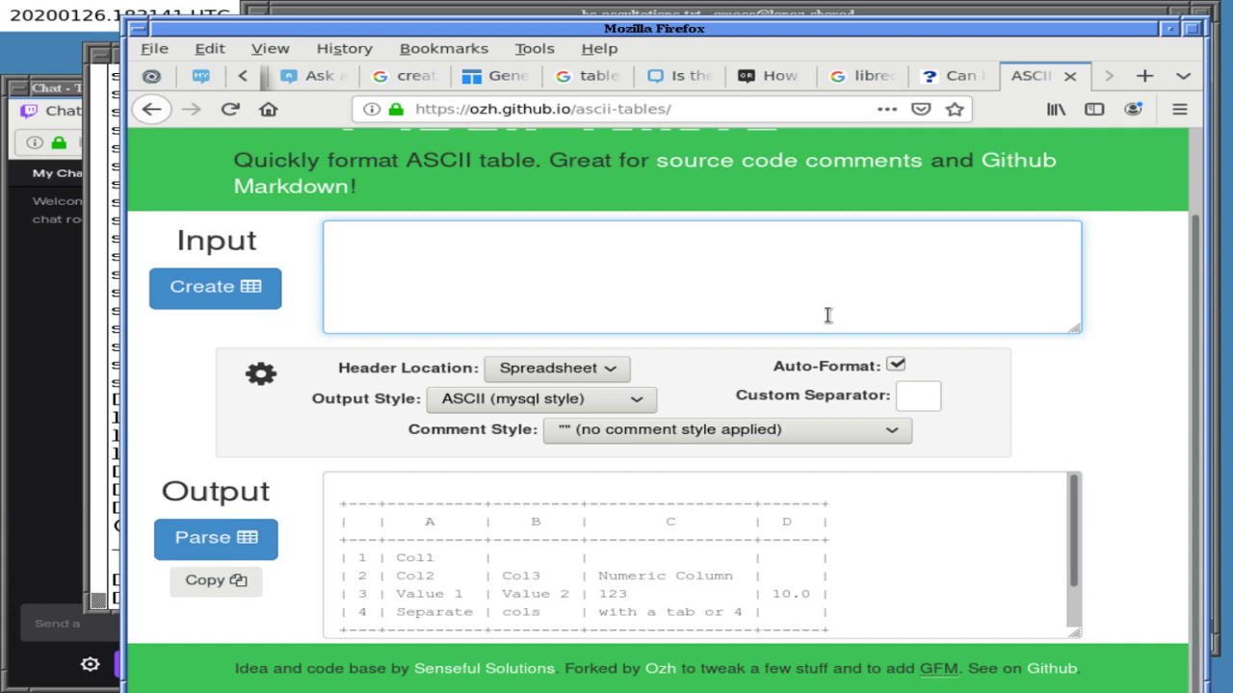
pyautogui.write('T1 t2 t')
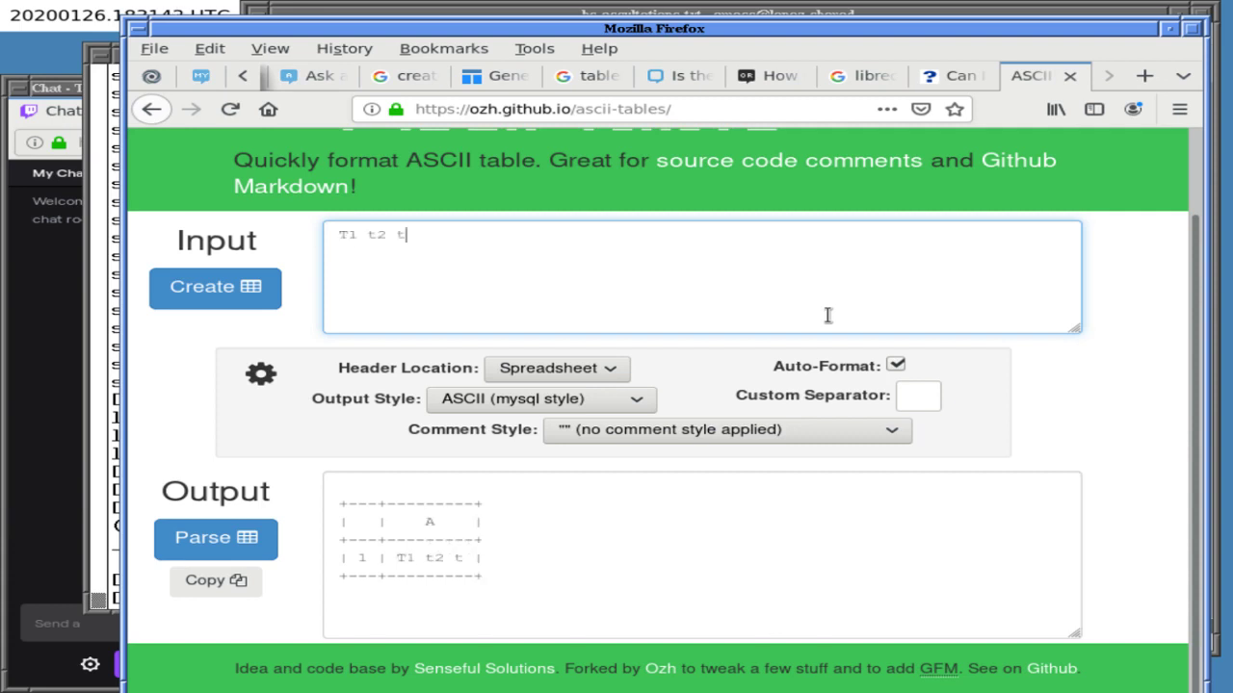
pyautogui.press('BackSpace')
pyautogui.press('BackSpace')
pyautogui.press('BackSpace')
pyautogui.press('BackSpace')
pyautogui.press('BackSpace')
pyautogui.press('BackSpace')
pyautogui.press('BackSpace')
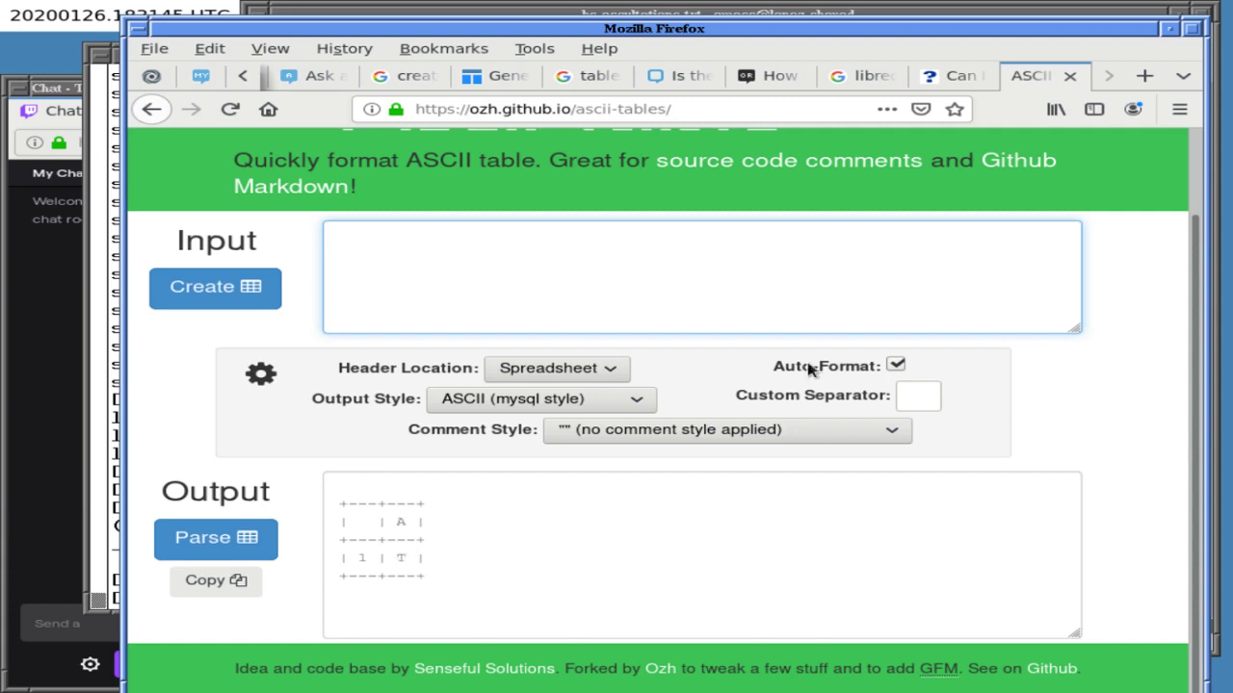
# - Browse the Output Style list and keep the ASCII (mysql style) output
pyautogui.click(532, 398)
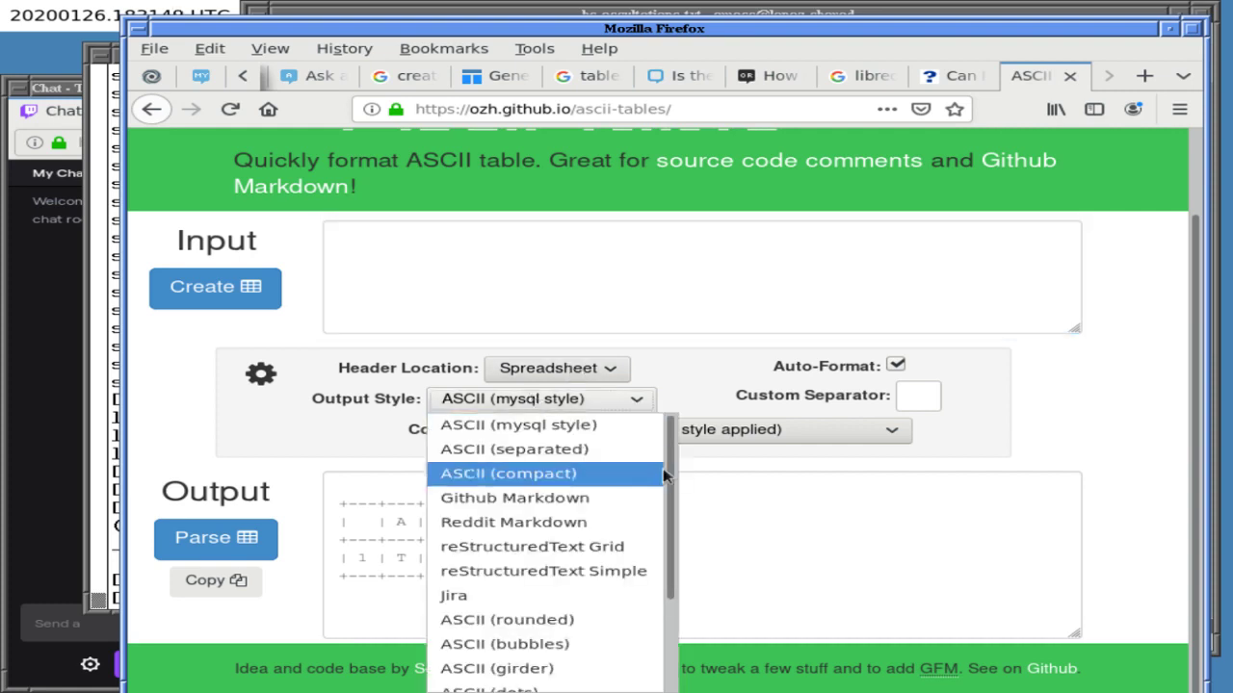
pyautogui.moveTo(671, 477); pyautogui.dragTo(1006, 438)
pyautogui.click(1192, 393)
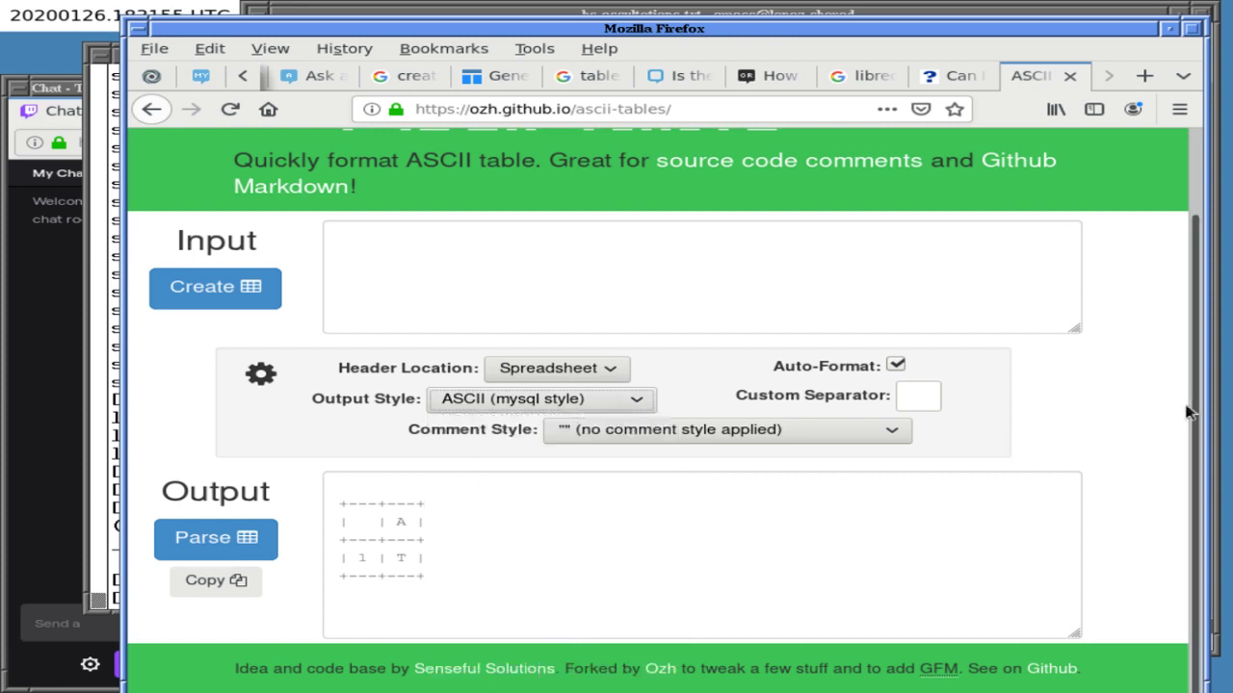
pyautogui.click(501, 403)
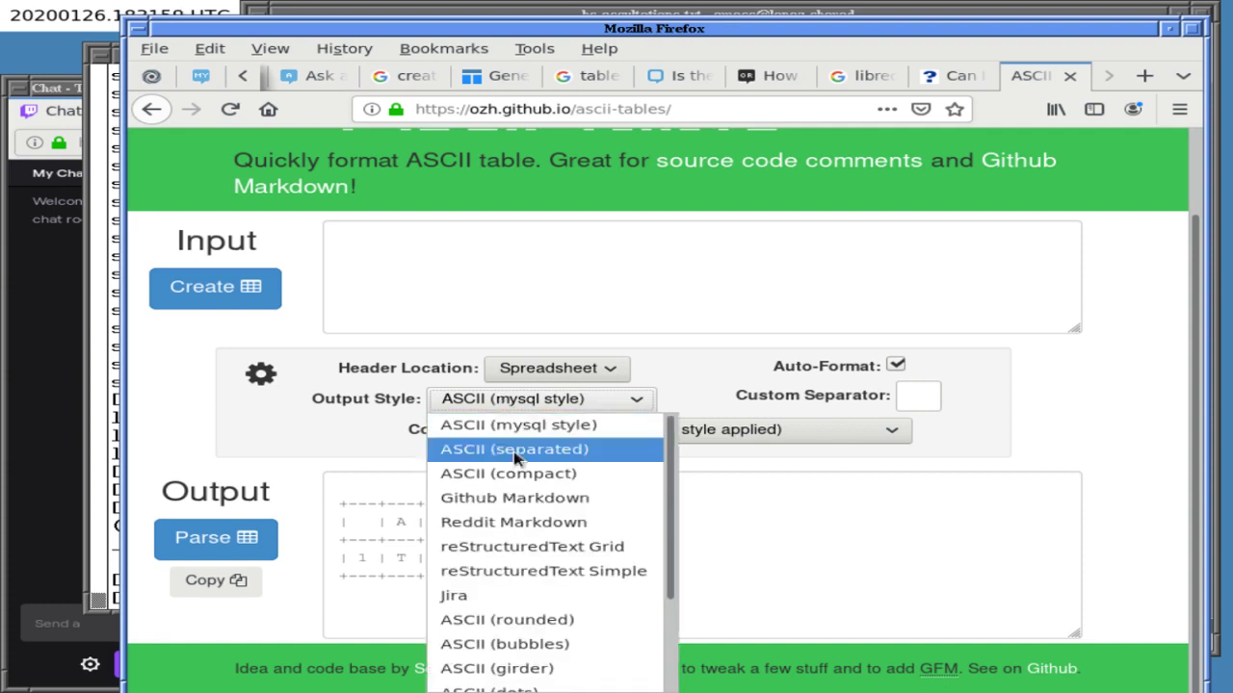
pyautogui.click(512, 426)
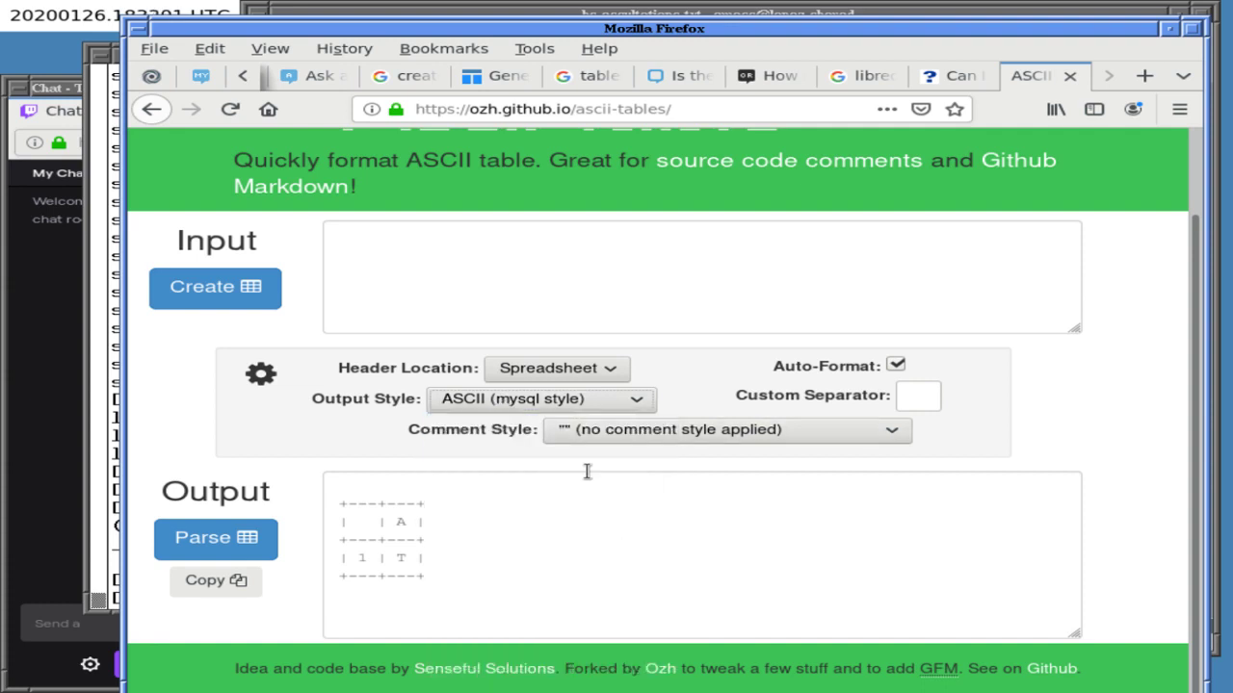
pyautogui.click(544, 403)
pyautogui.click(544, 403)
pyautogui.scroll(2, 1184, 363)
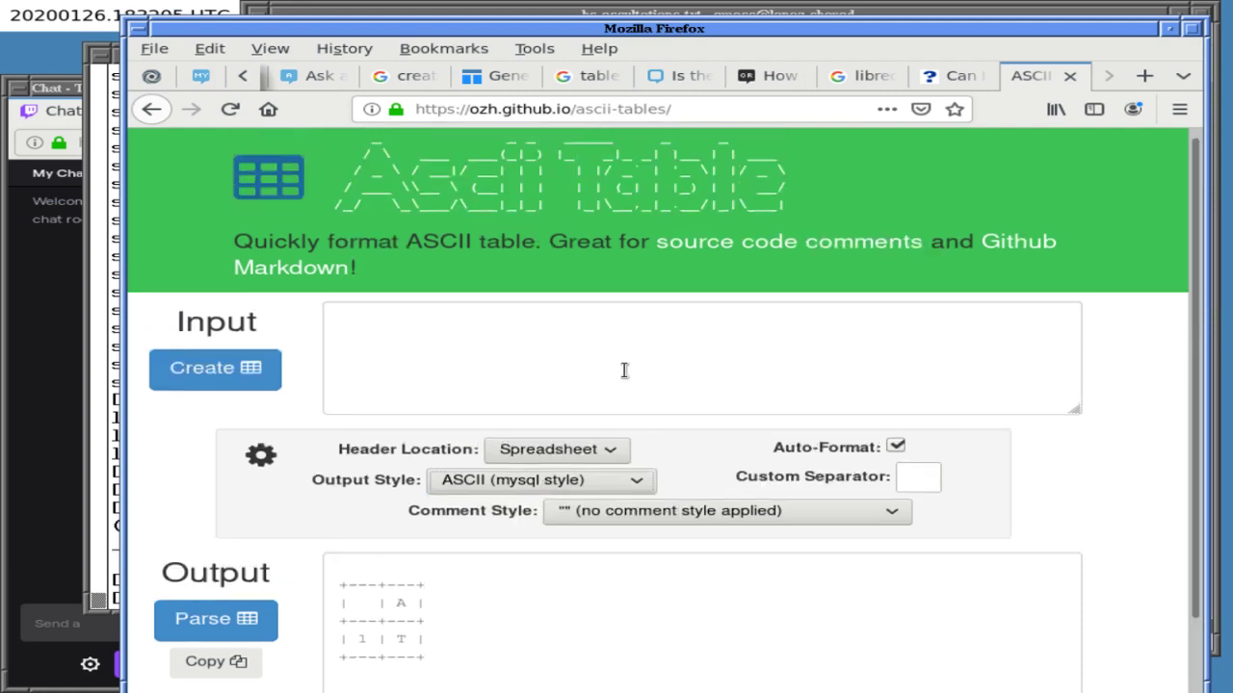
pyautogui.click(449, 342)
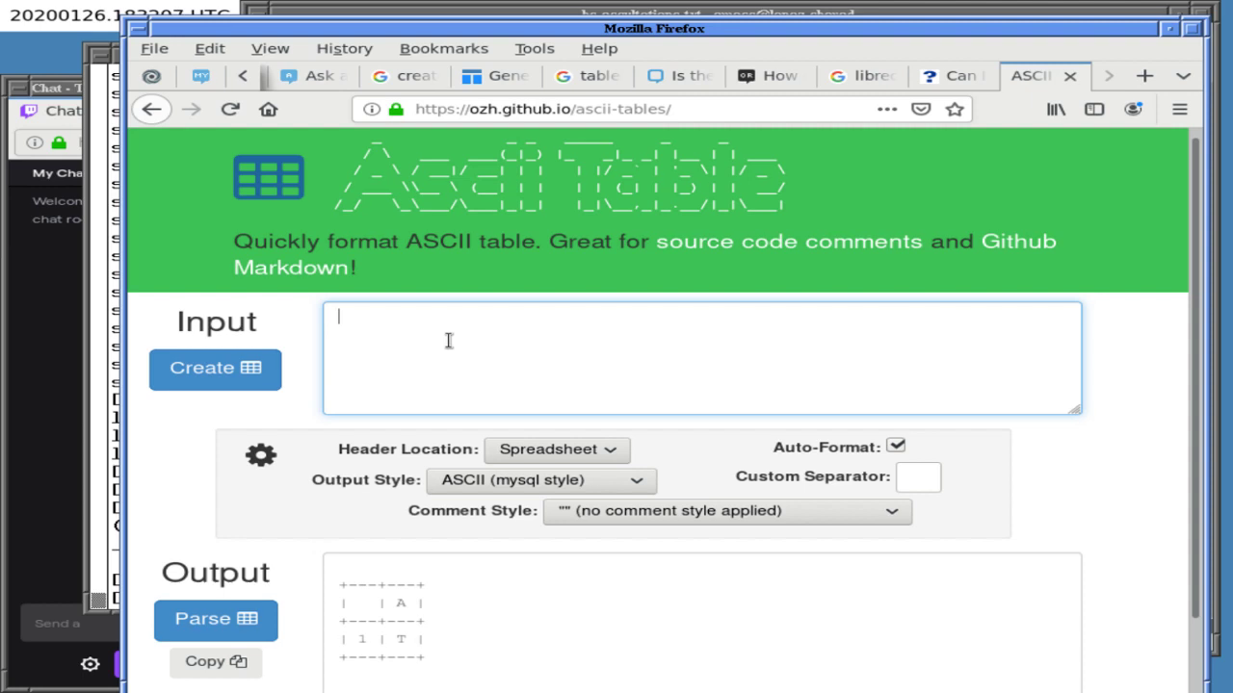
pyautogui.click(547, 449)
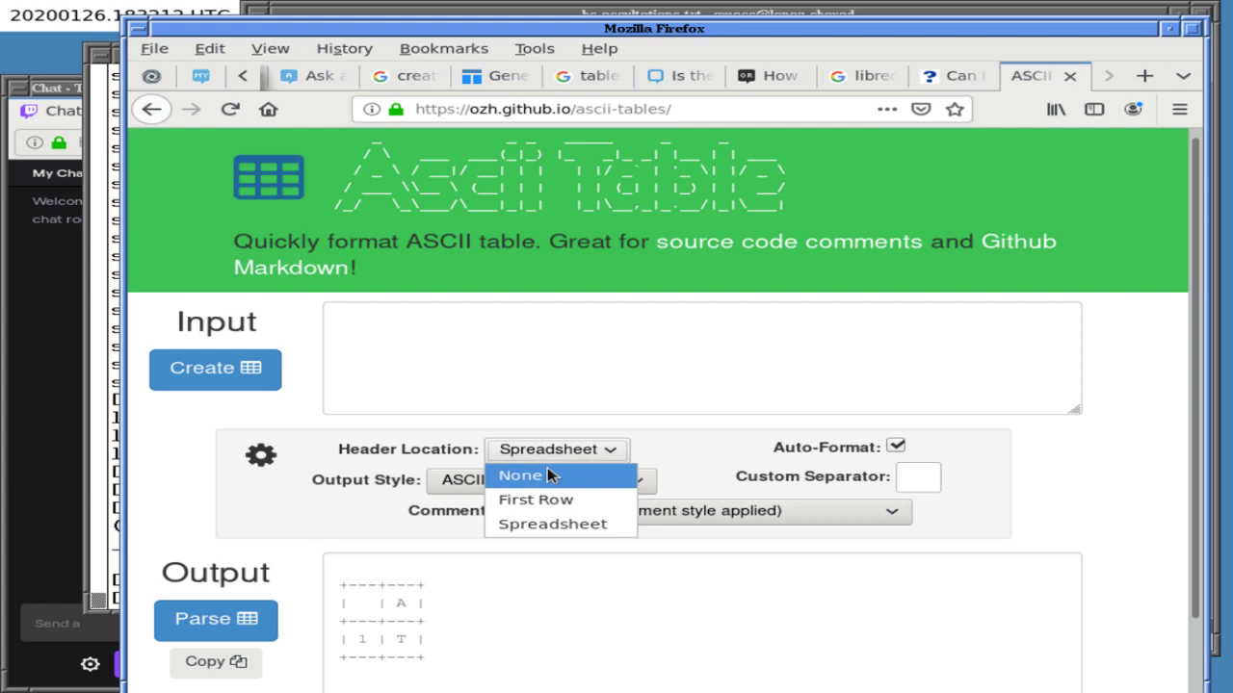
# - Set Header Location to None and enter rows 't1 t2 t3 t4' and 'hello 1s it me'
pyautogui.click(548, 475)
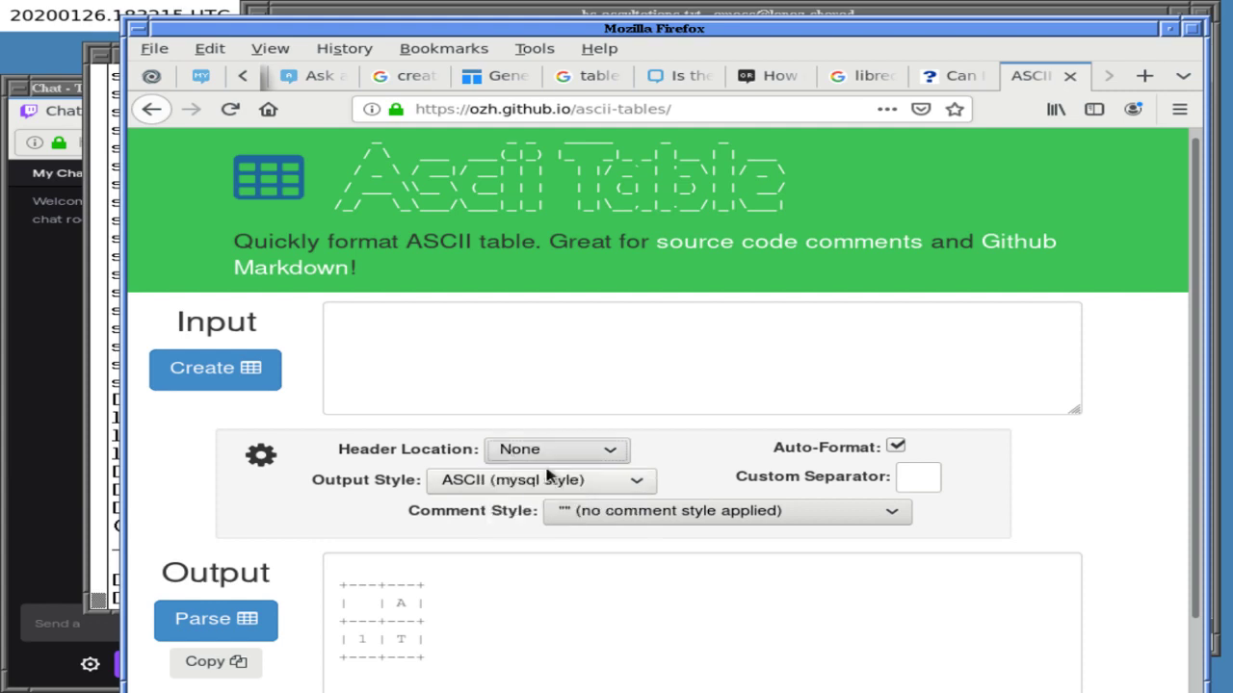
pyautogui.click(383, 342)
pyautogui.write('t')
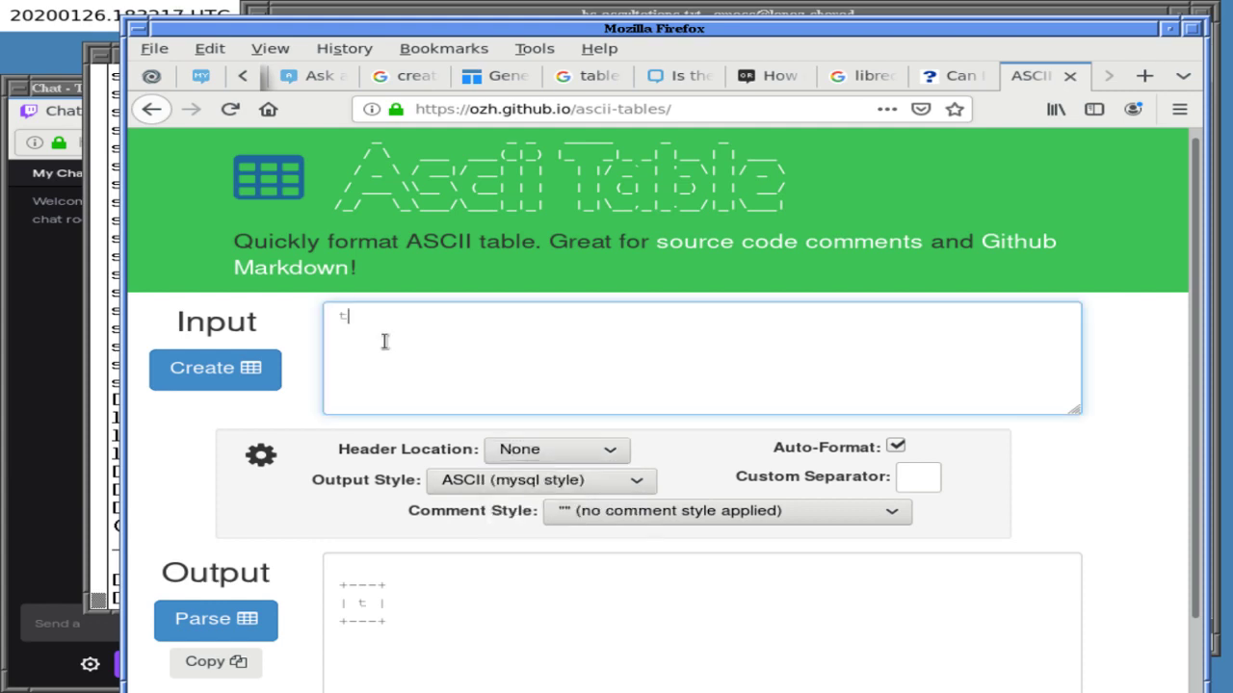
pyautogui.write('1 t2 t3 t4')
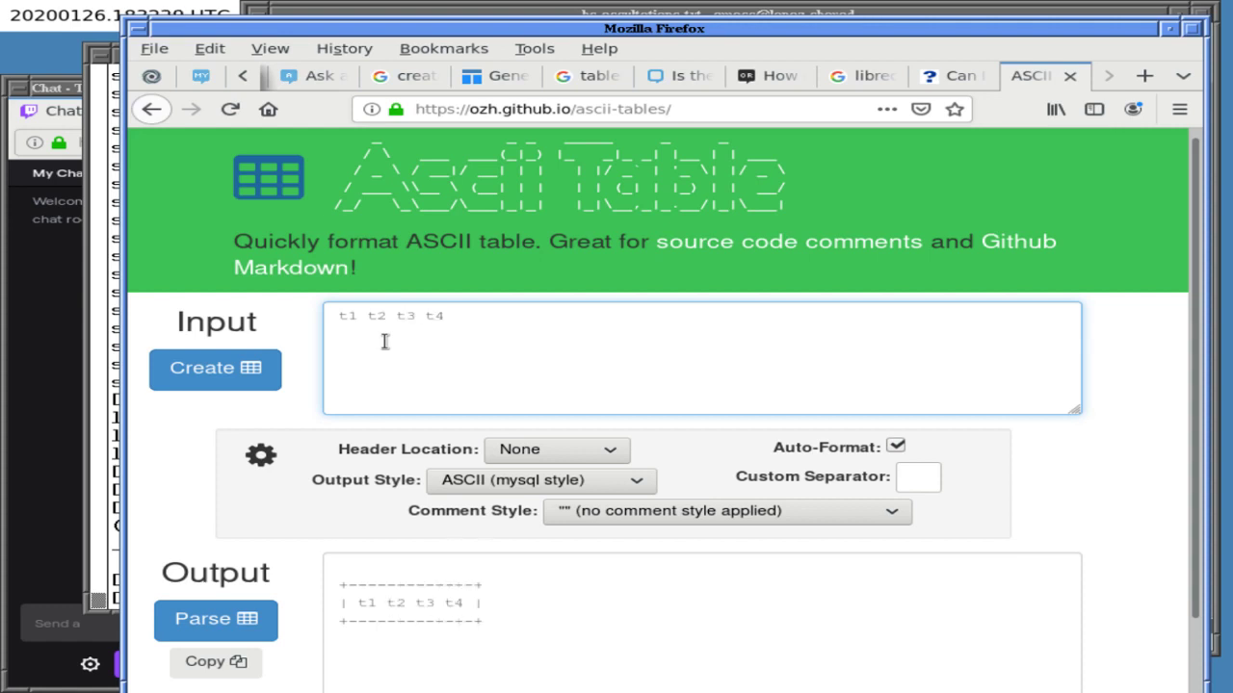
pyautogui.press('Return')
pyautogui.write('hello')
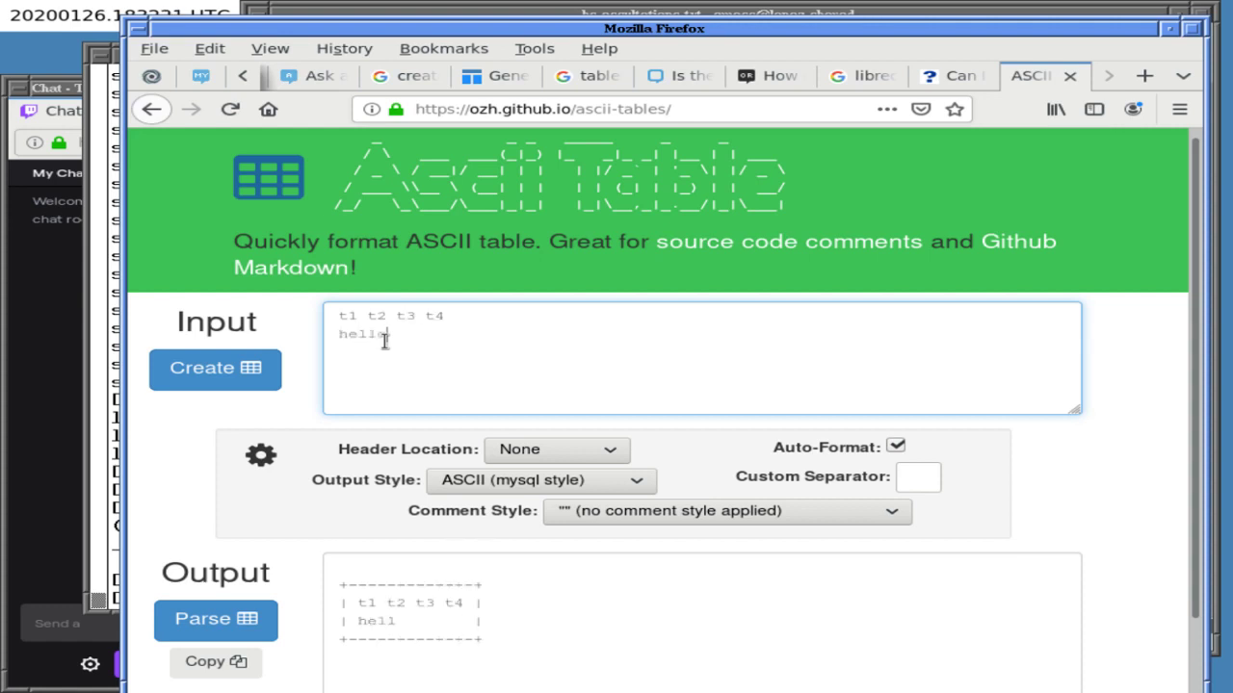
pyautogui.write(' 1s it me')
# - Create the table, then parse it and dismiss the 2-row parse results alert
pyautogui.click(178, 365)
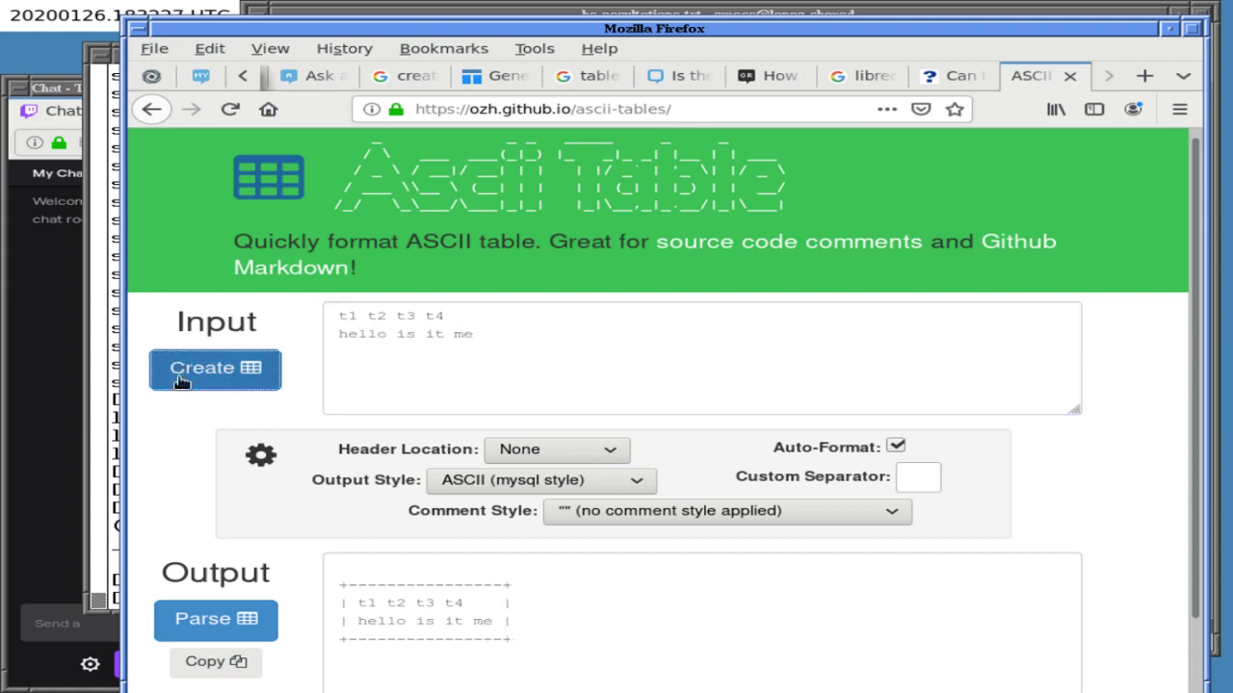
pyautogui.click(195, 621)
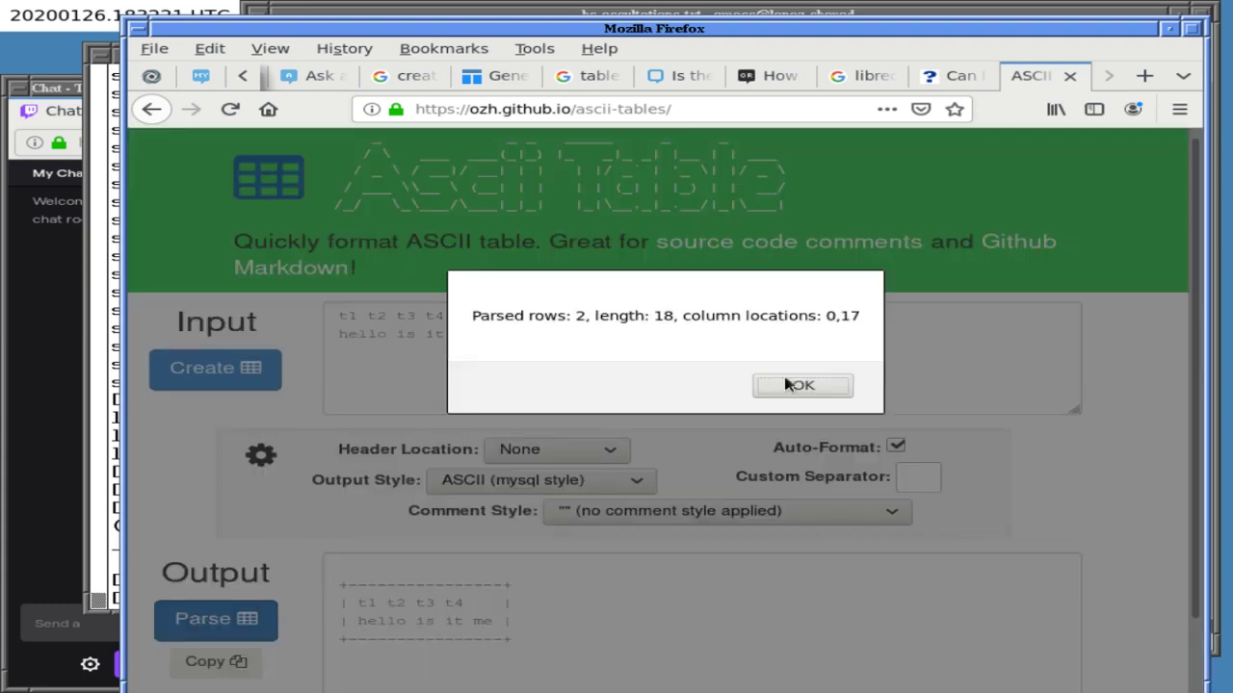
pyautogui.click(786, 382)
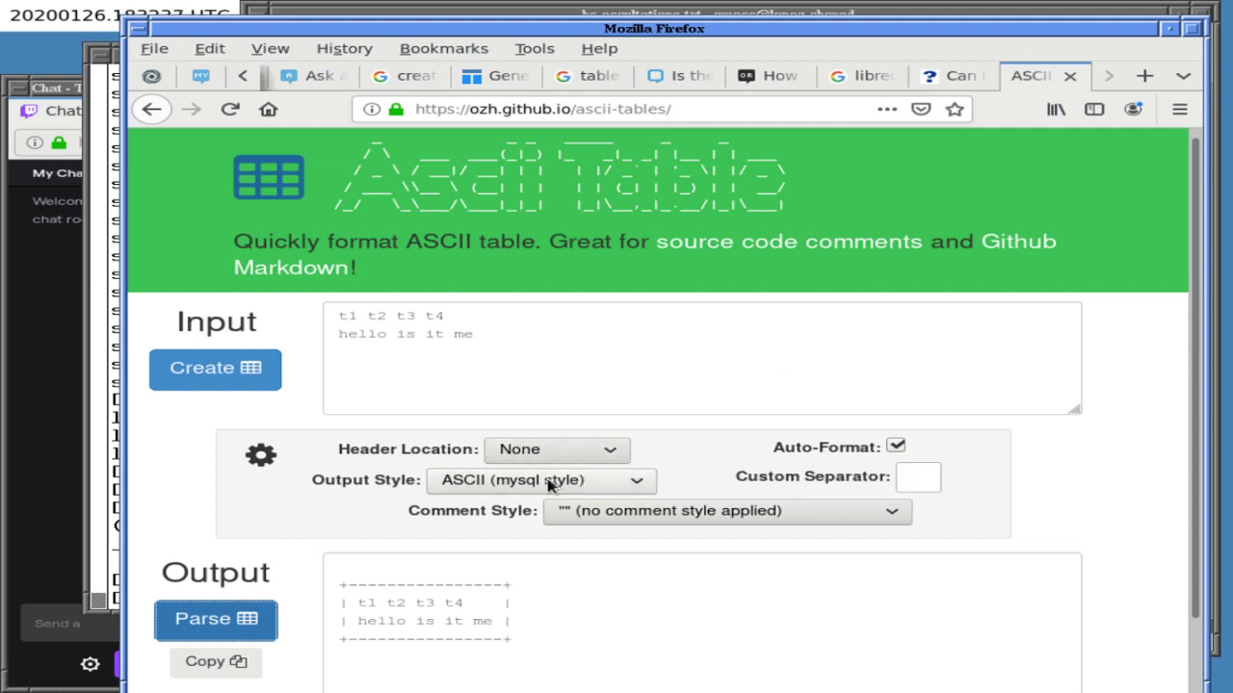
# - Insert tabs into the first input line so t2, t3 and t4 become separate columns
pyautogui.click(915, 471)
pyautogui.write('|')
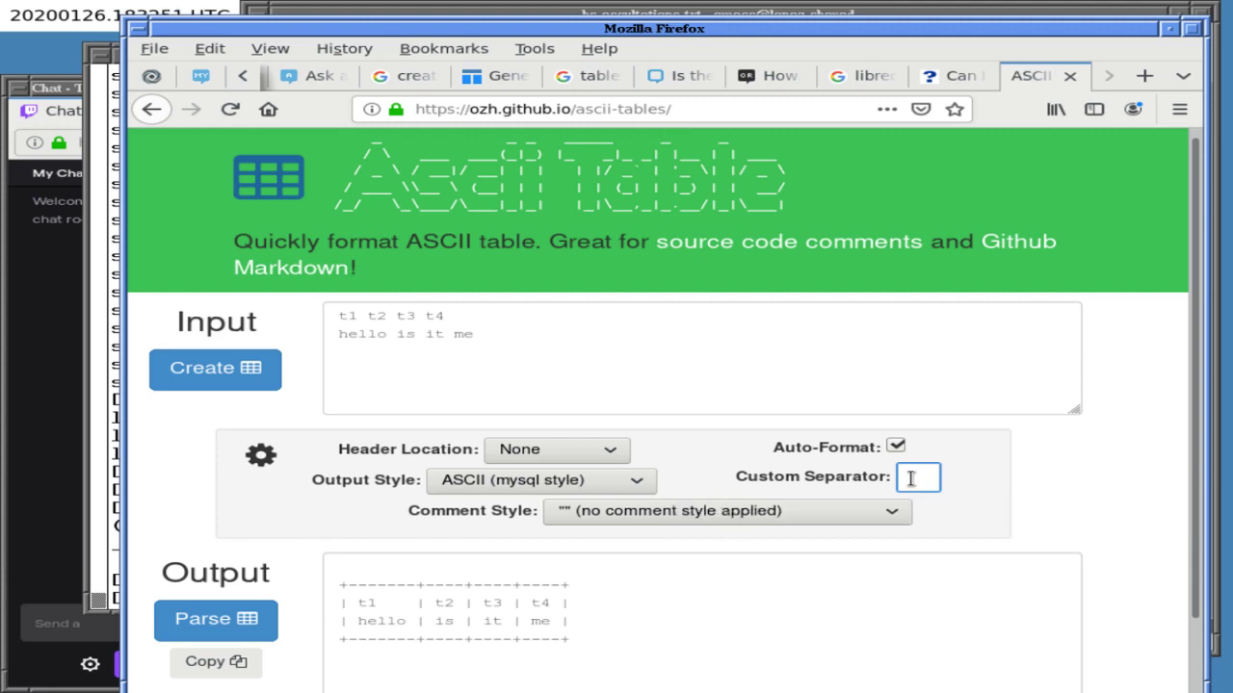
pyautogui.press('BackSpace')
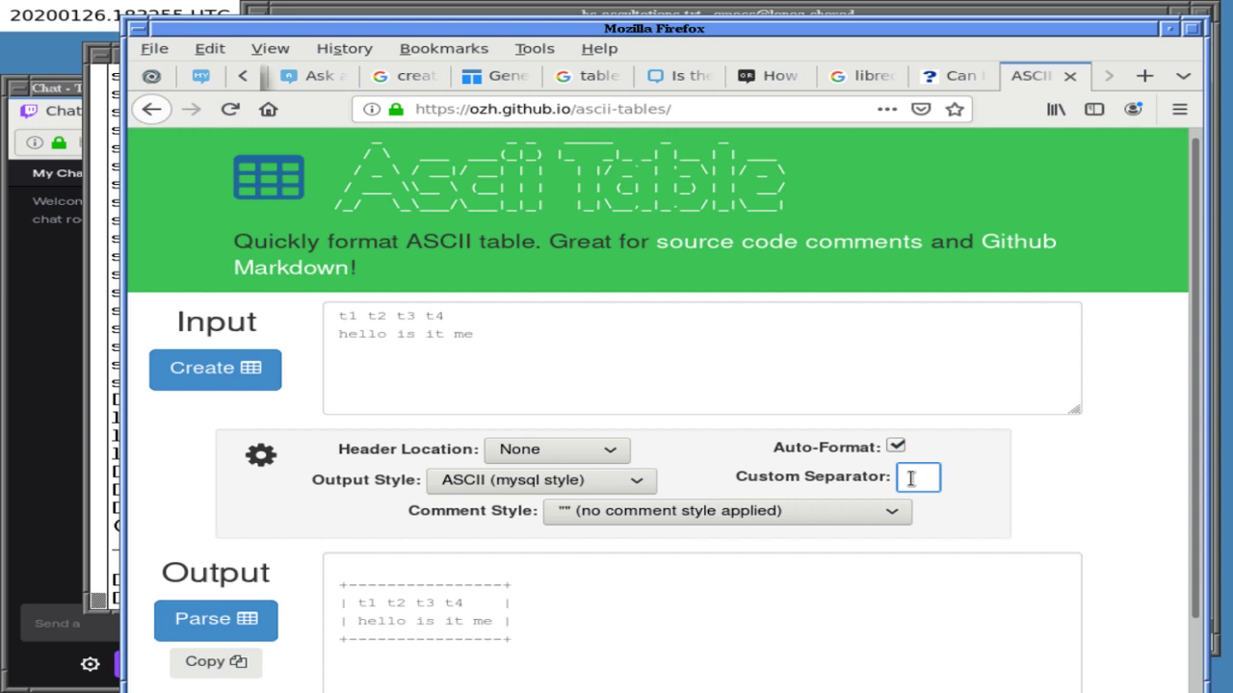
pyautogui.click(368, 315)
pyautogui.press('Tab')
pyautogui.click(443, 318)
pyautogui.press('Tab')
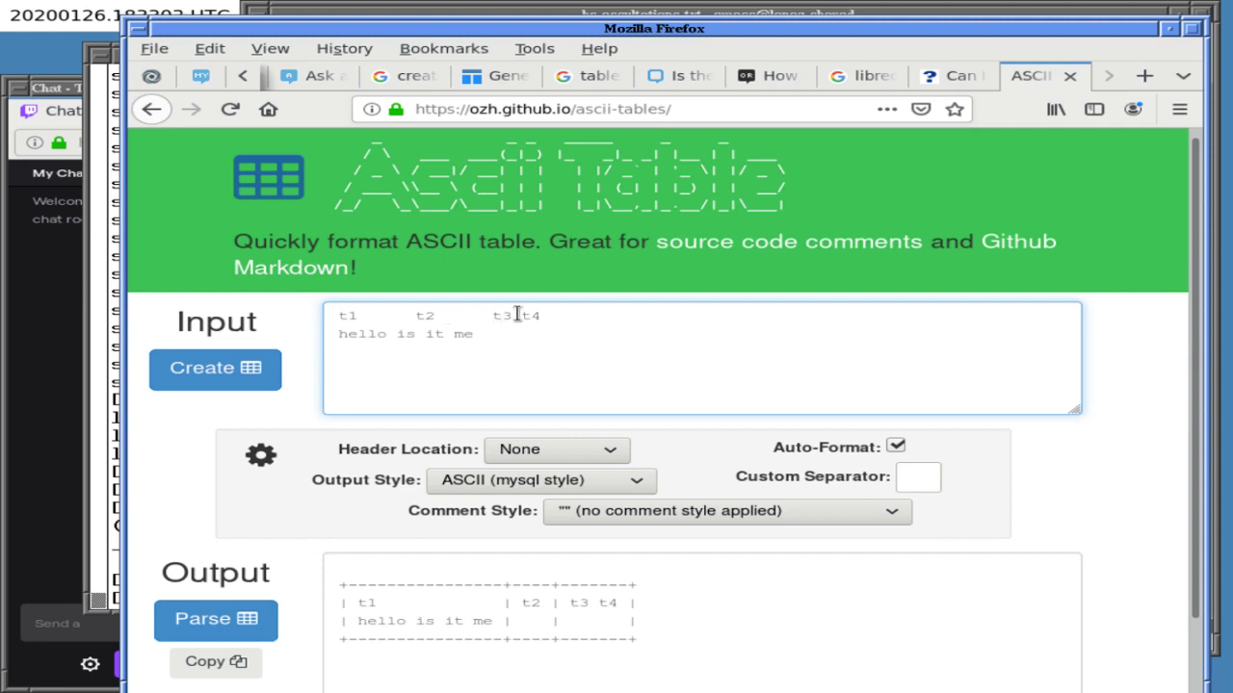
pyautogui.click(1208, 250)
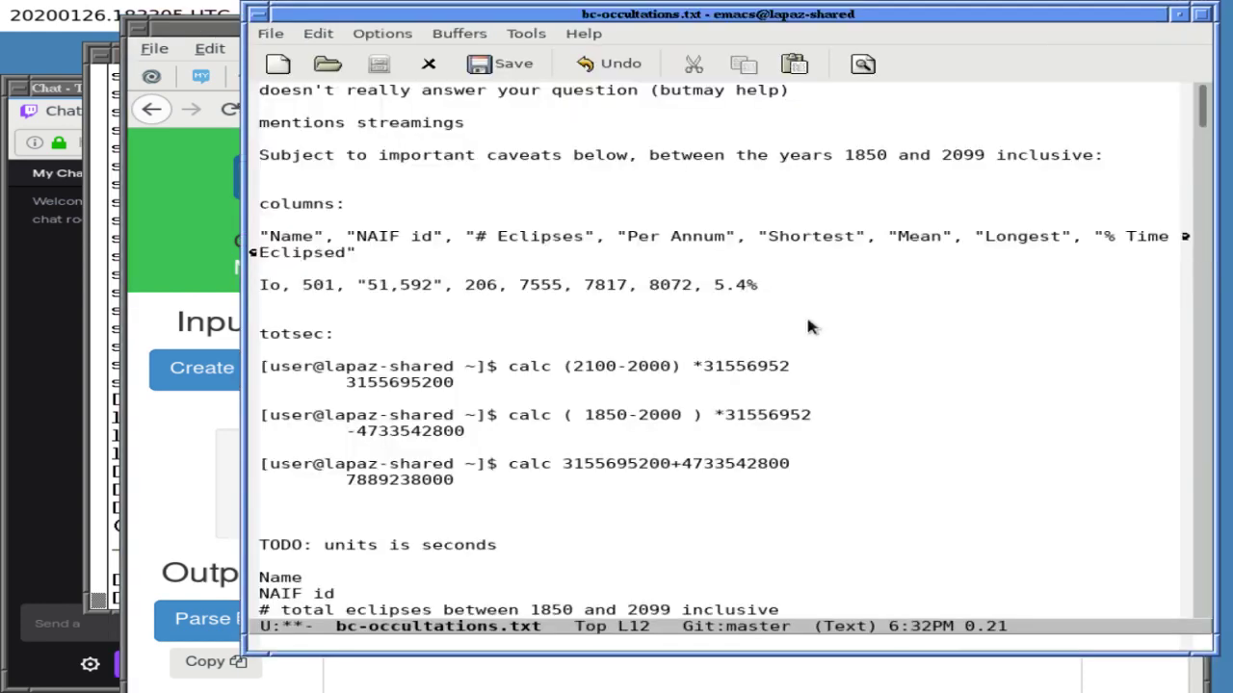
pyautogui.click(197, 371)
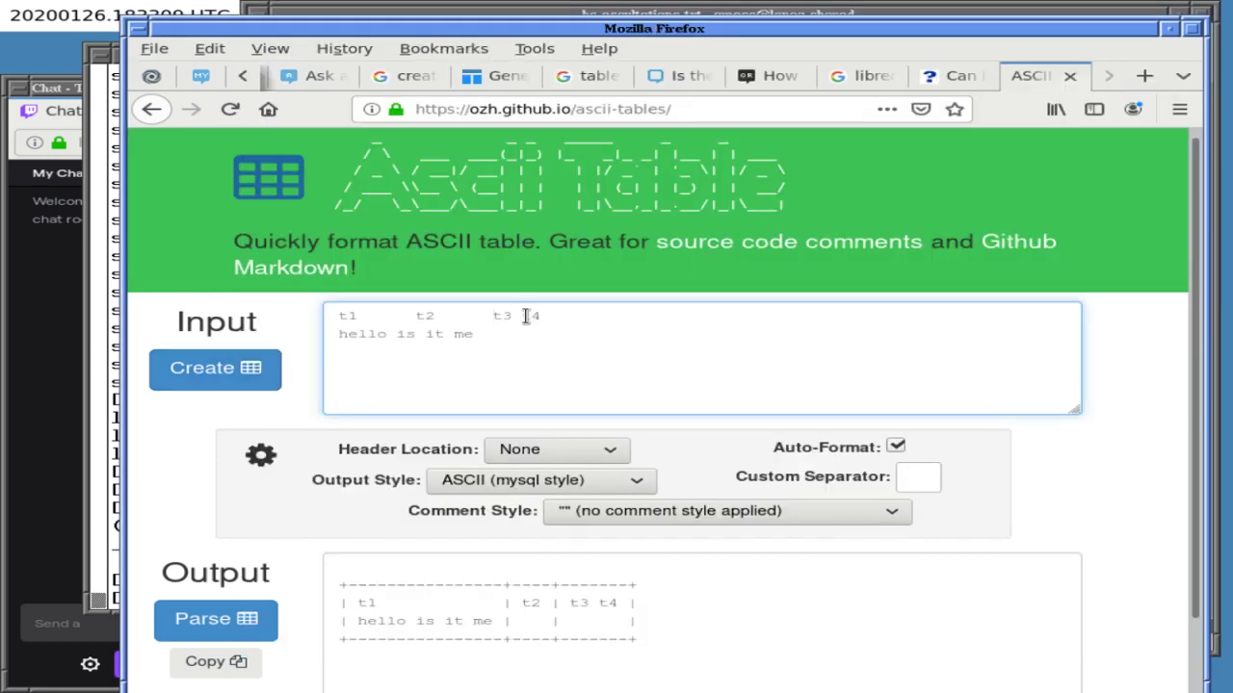
pyautogui.press('Tab')
# - Remove t1 so the line reads t2, t3, t4, leaving the Comment Style unchanged
pyautogui.click(918, 480)
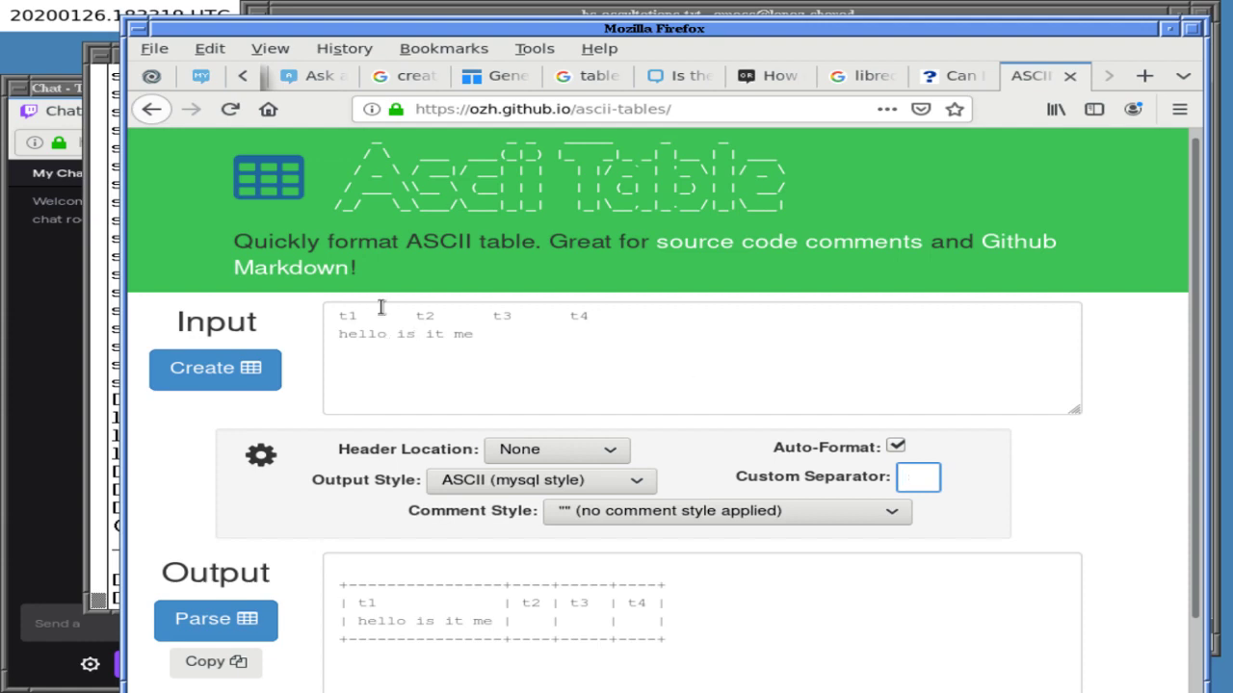
pyautogui.click(418, 315)
pyautogui.press('BackSpace')
pyautogui.write(',')
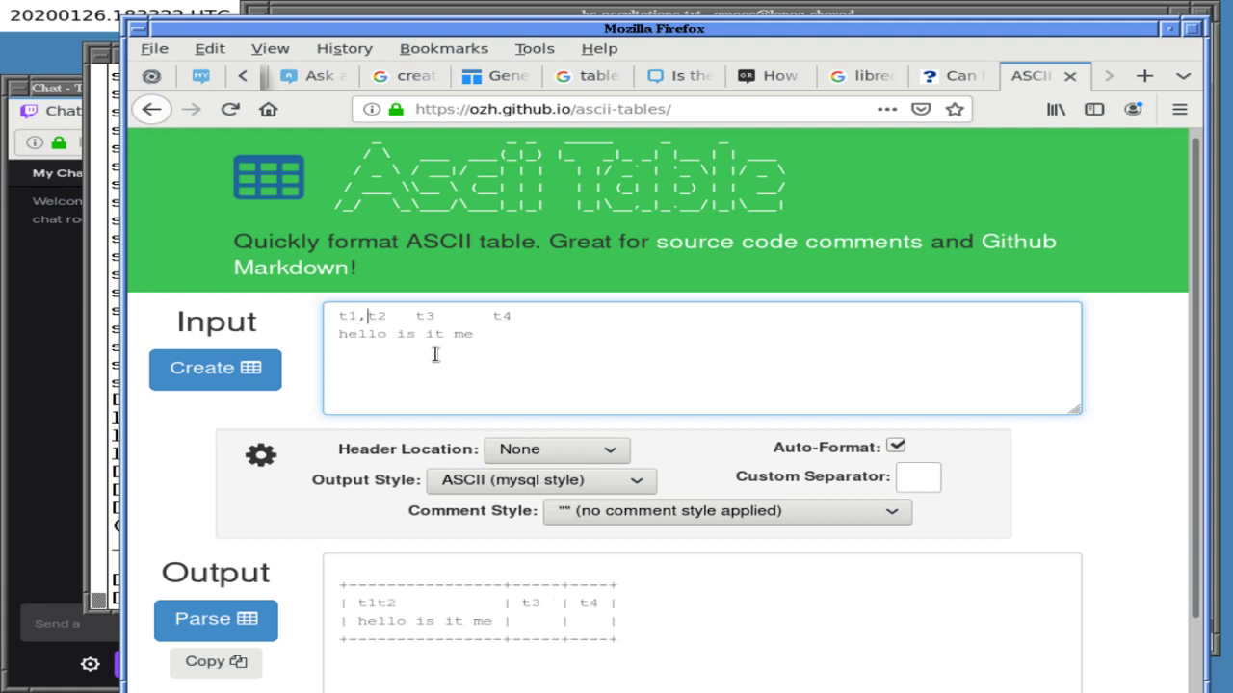
pyautogui.press('BackSpace')
pyautogui.press('BackSpace')
pyautogui.press('BackSpace')
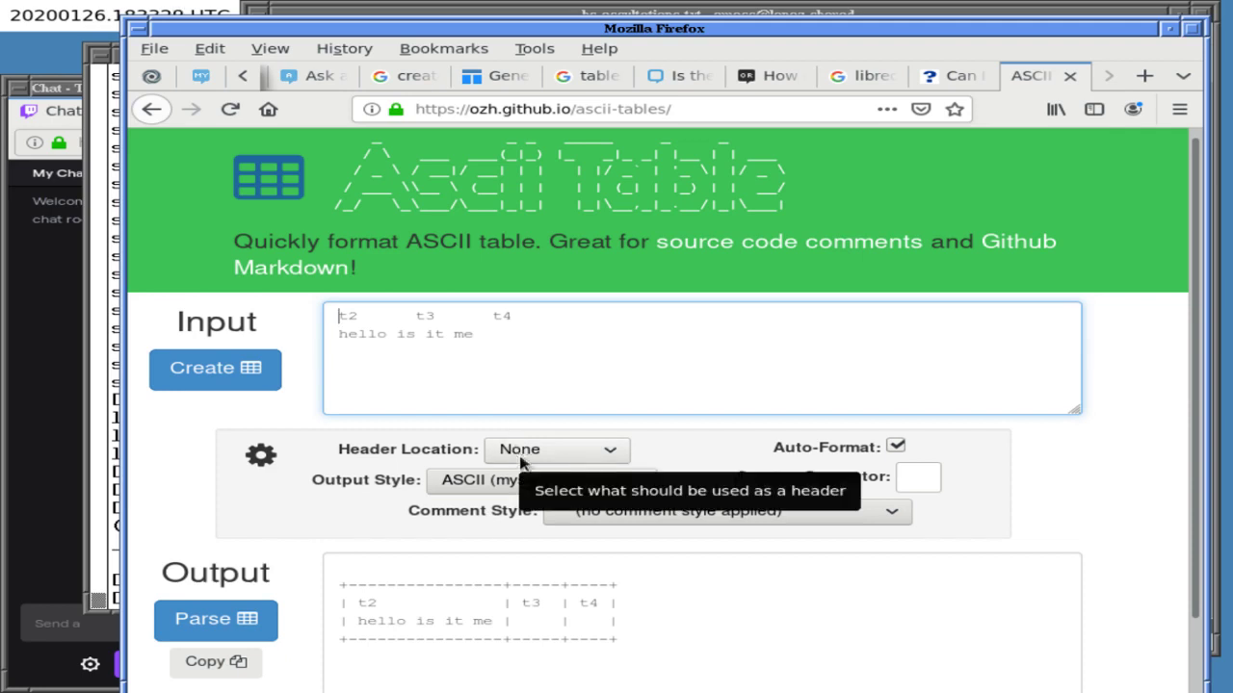
pyautogui.click(688, 512)
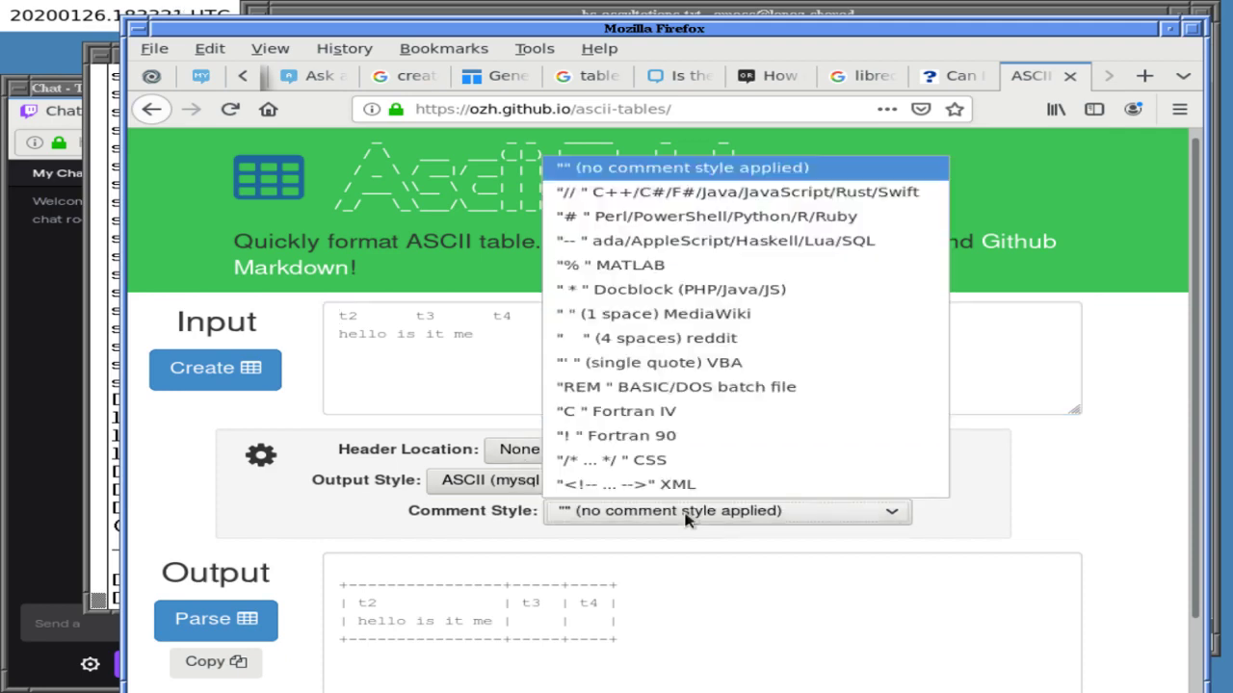
pyautogui.click(688, 518)
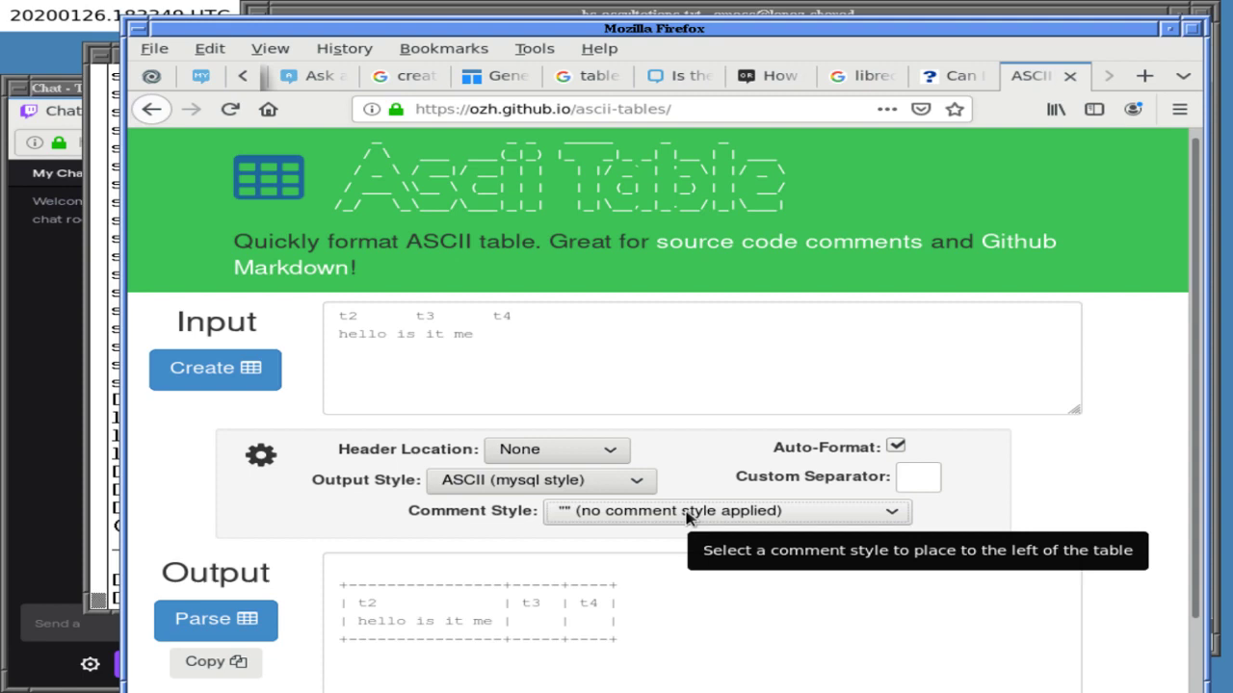
# - Find the LaTeX array answer on the Markdown tables question, then begin searching 'newlines in tex'
pyautogui.click(676, 75)
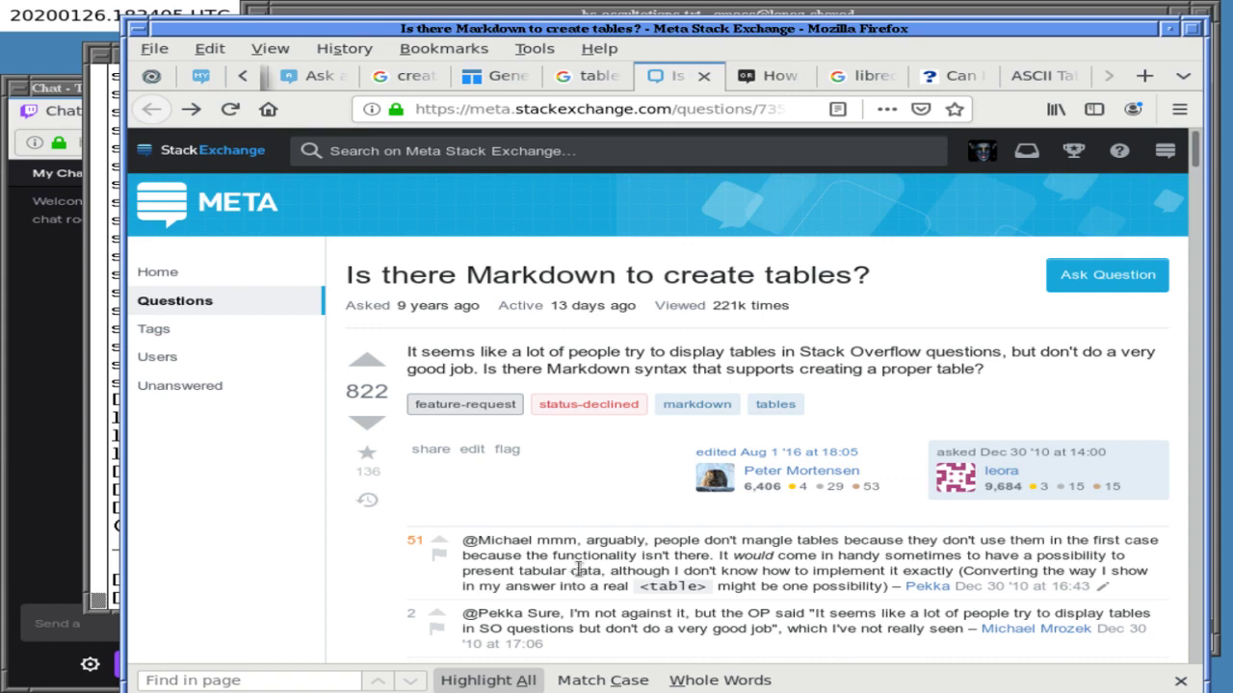
pyautogui.scroll(-1, 579, 569)
pyautogui.scroll(-3, 578, 569)
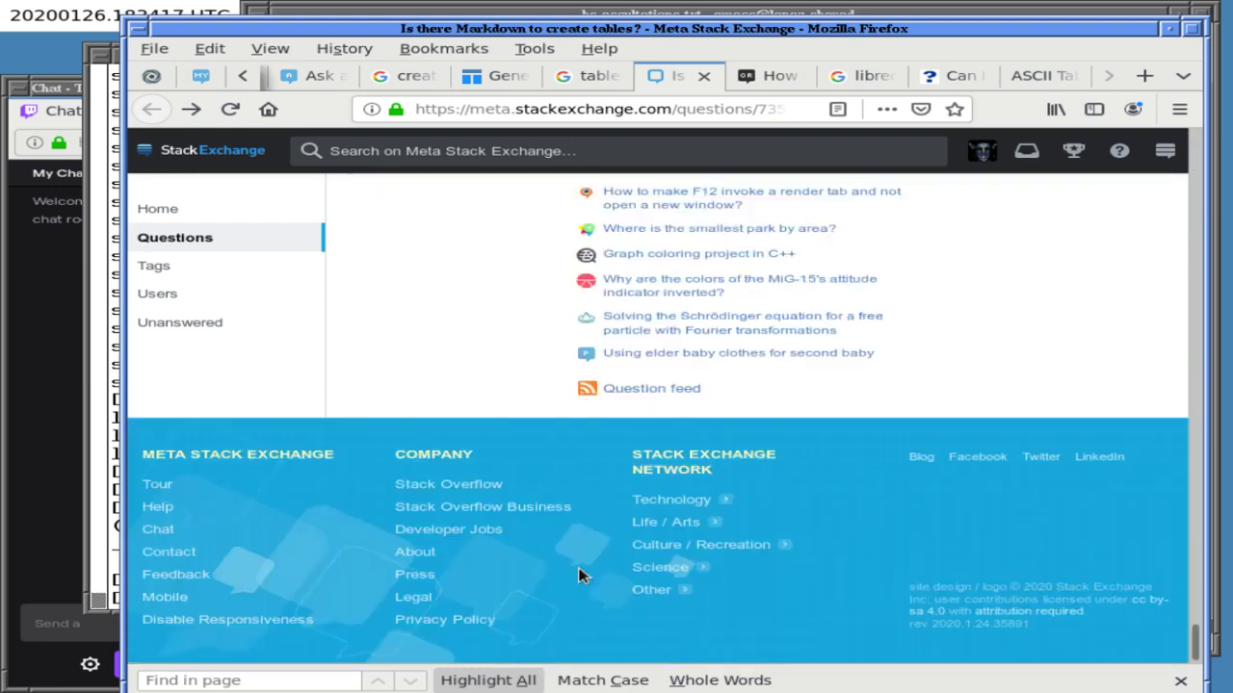
pyautogui.scroll(15, 578, 575)
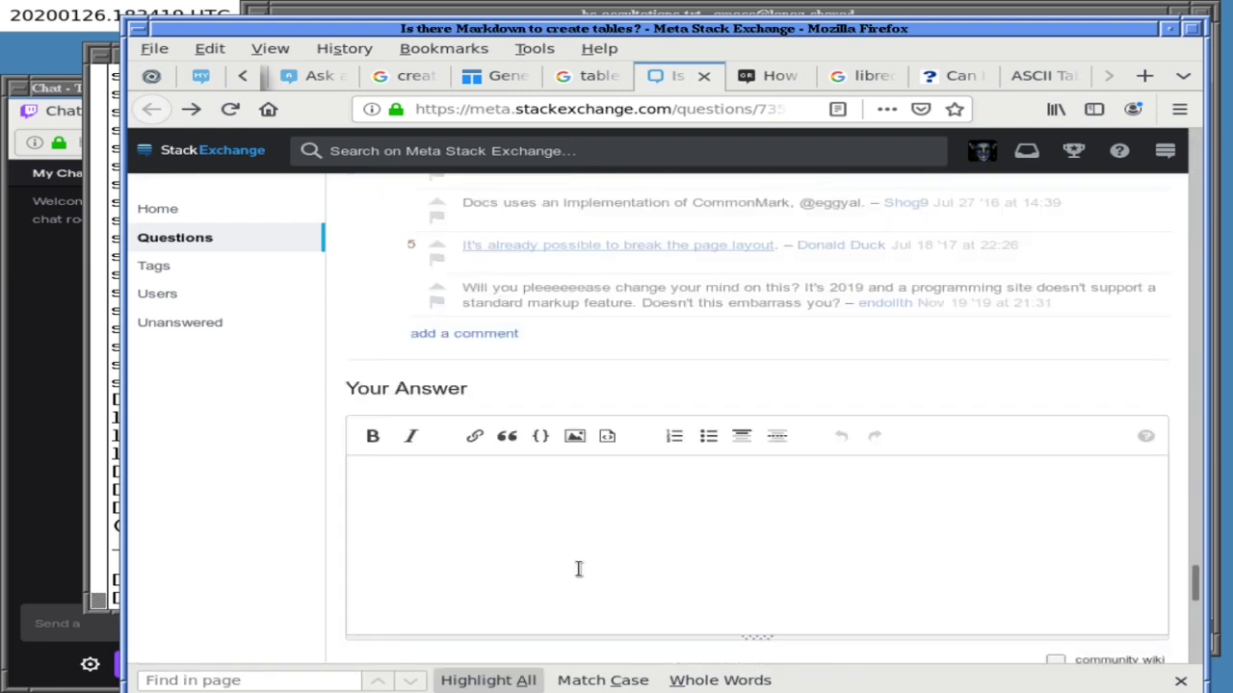
pyautogui.scroll(10, 579, 569)
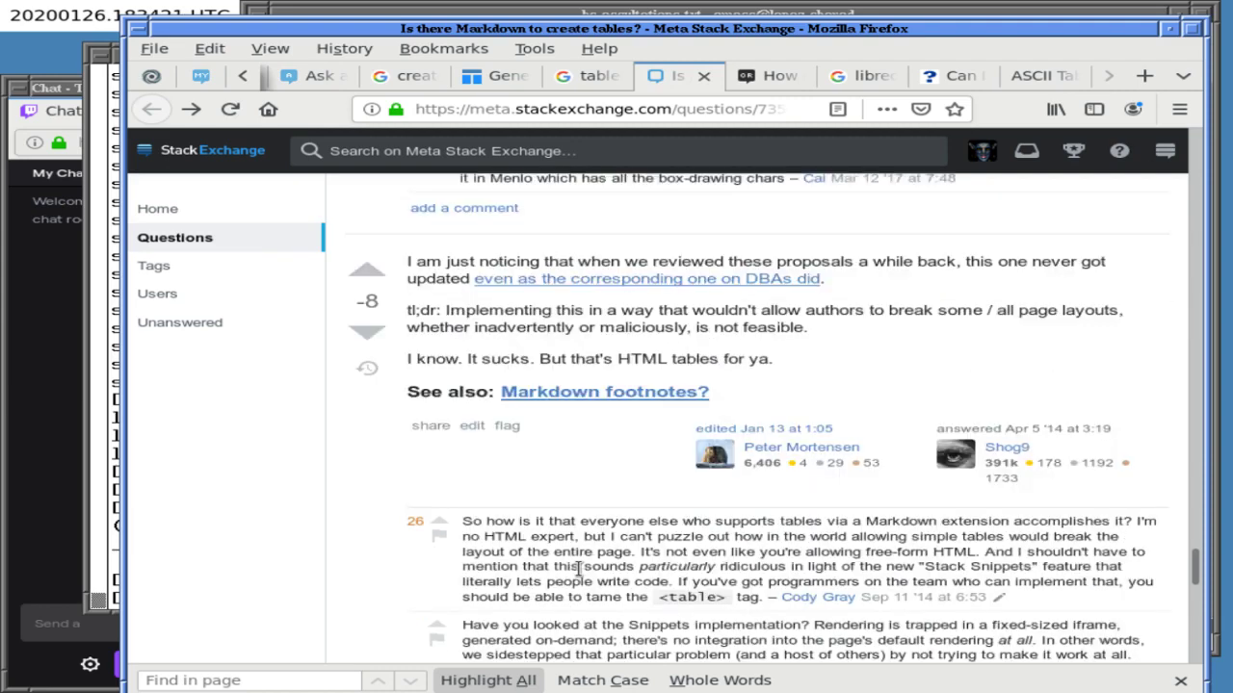
pyautogui.scroll(1, 579, 569)
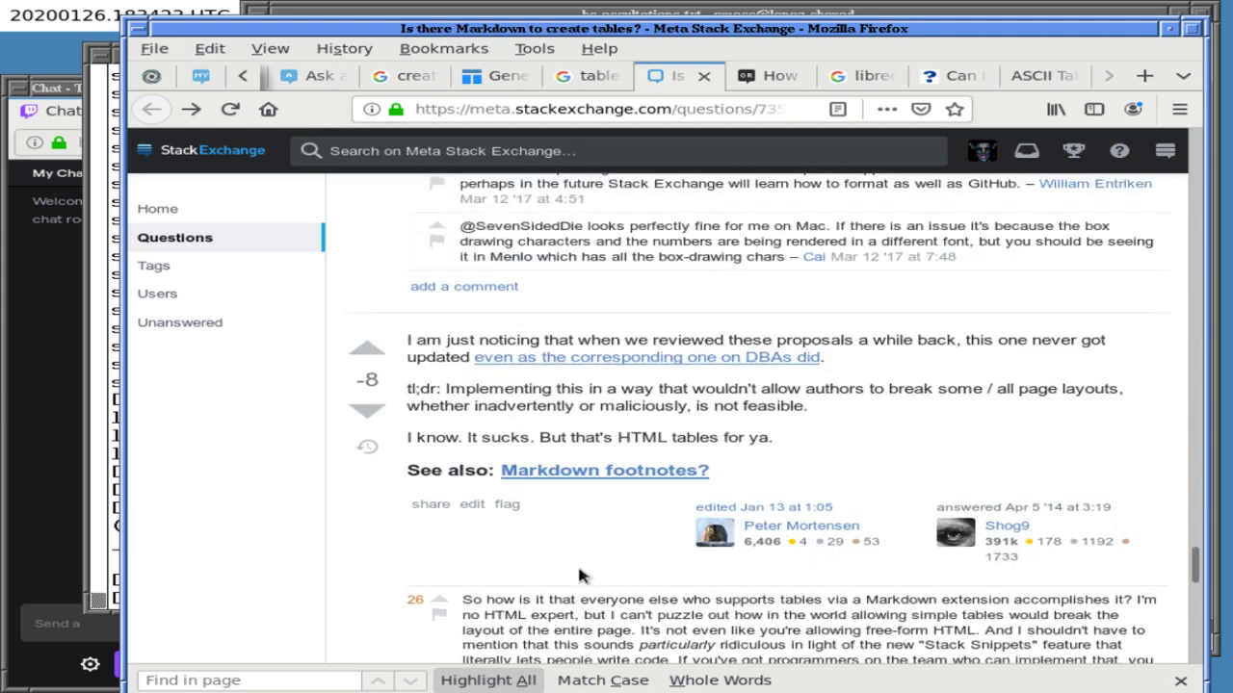
pyautogui.scroll(6, 579, 575)
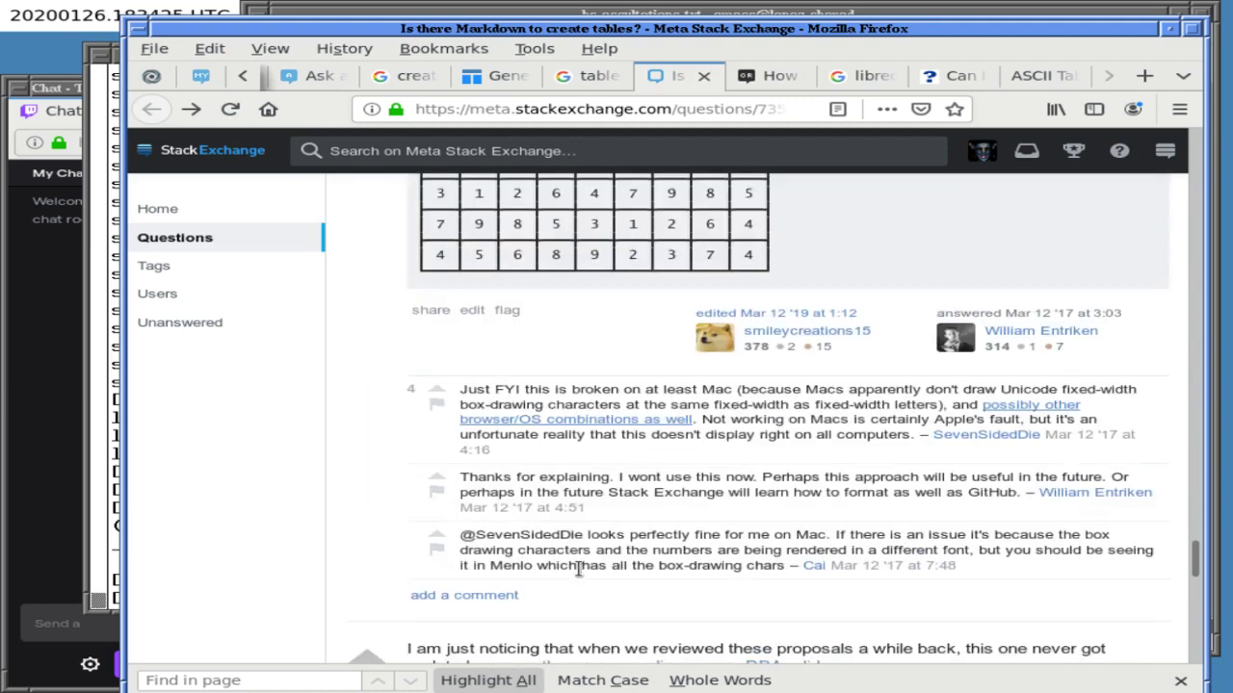
pyautogui.scroll(-4, 579, 570)
pyautogui.scroll(9, 578, 570)
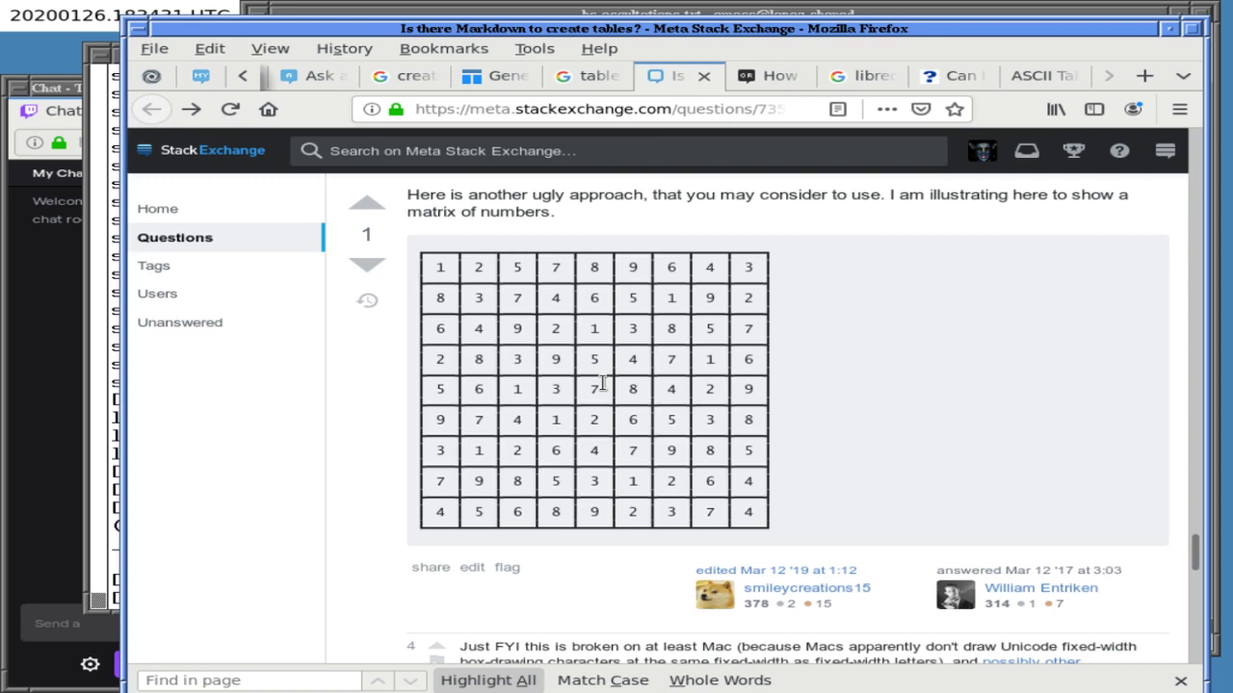
pyautogui.scroll(-1, 591, 390)
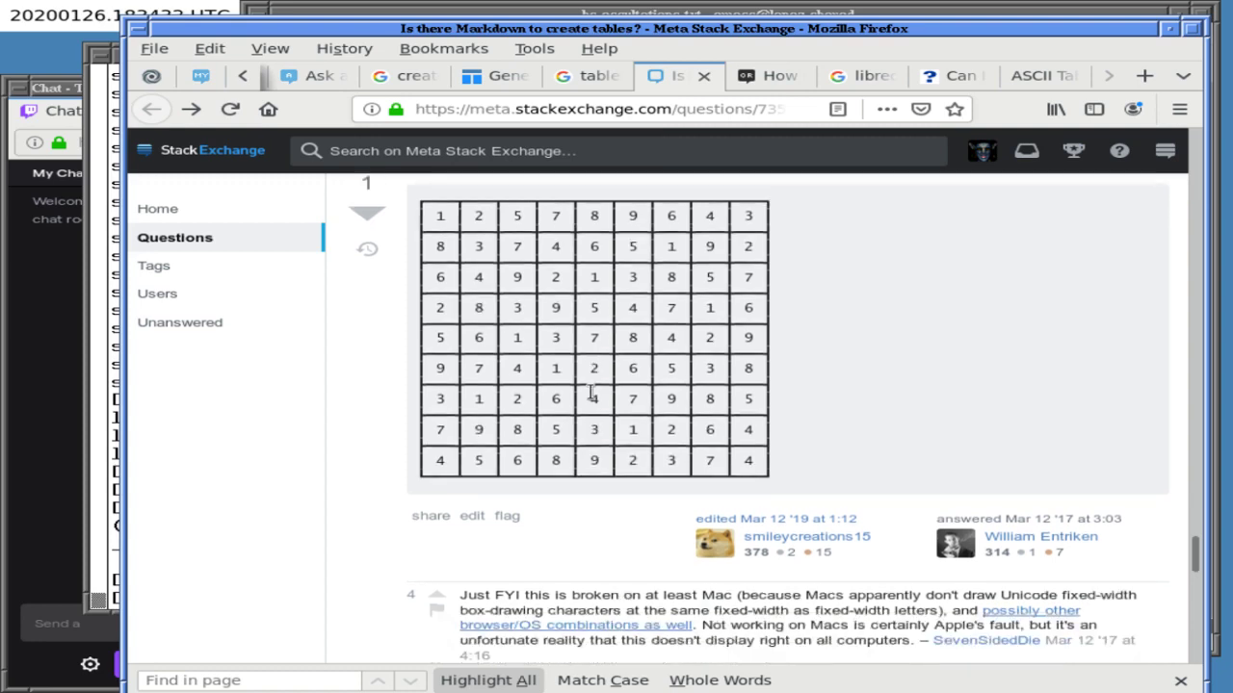
pyautogui.scroll(9, 591, 395)
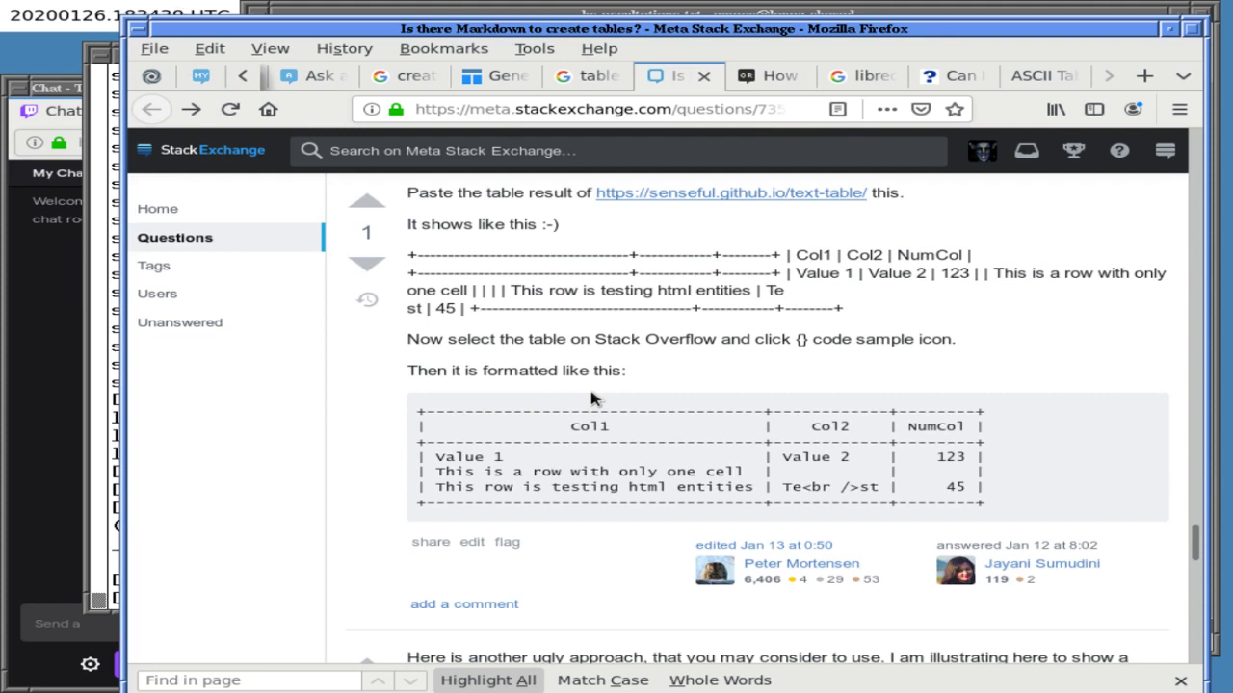
pyautogui.scroll(1, 592, 399)
pyautogui.scroll(5, 591, 393)
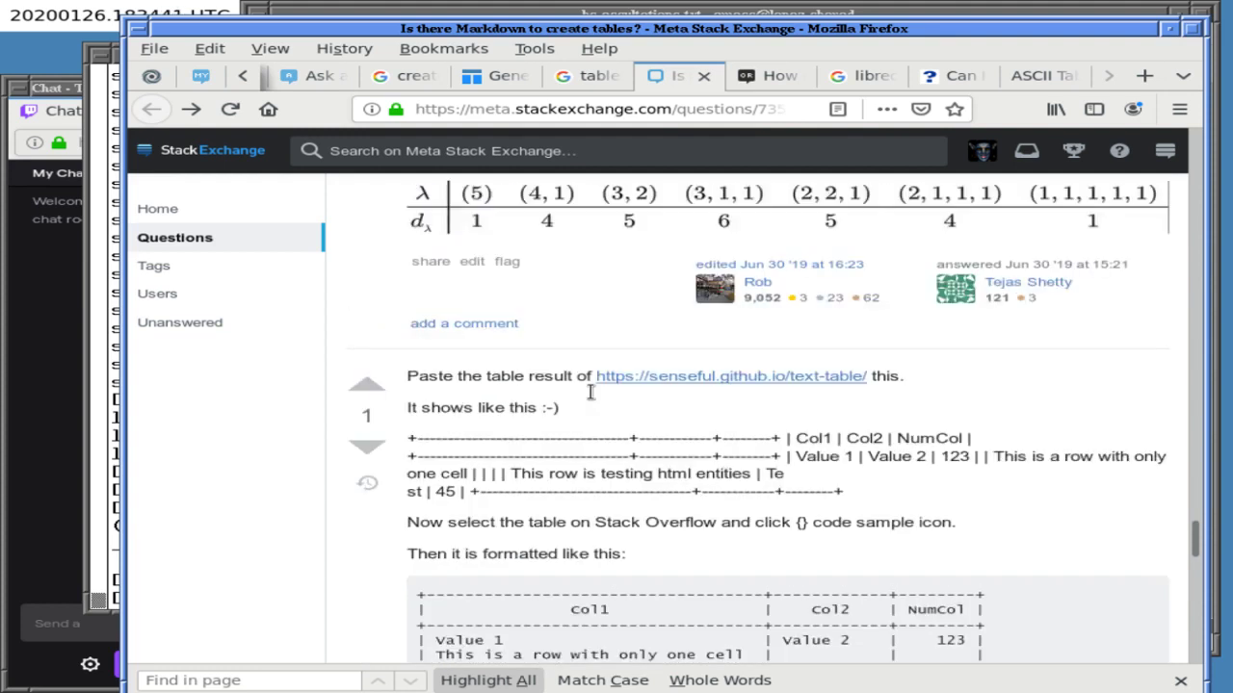
pyautogui.scroll(3, 591, 393)
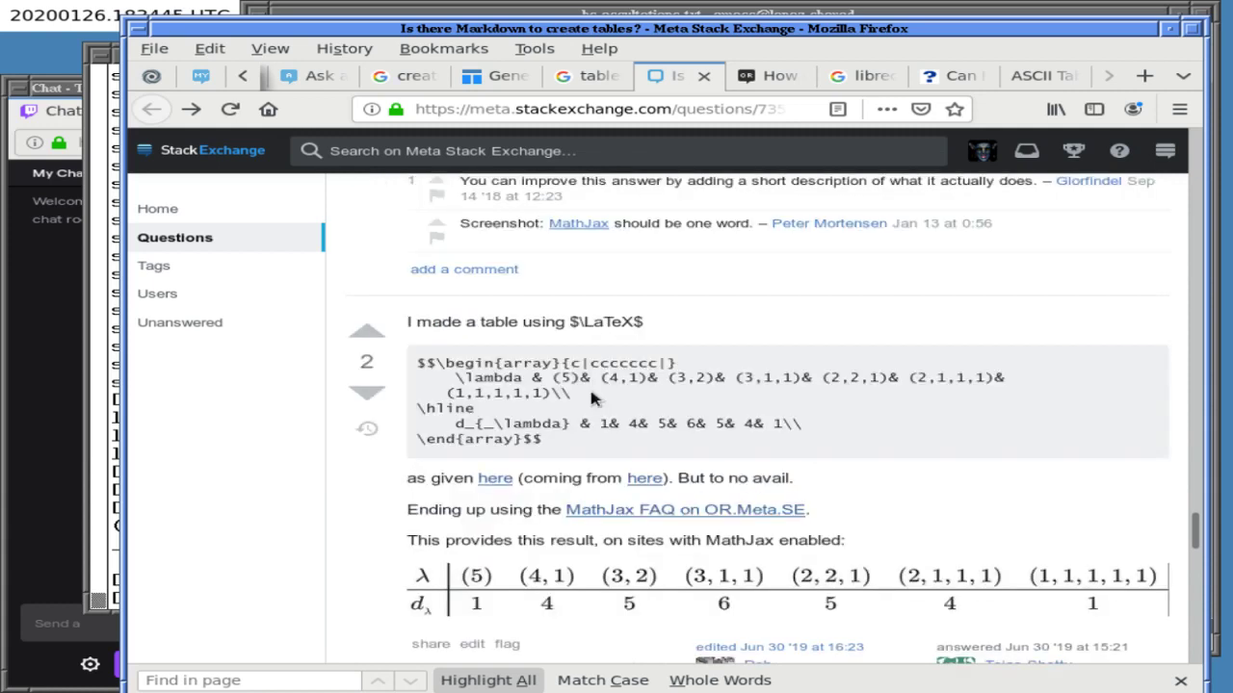
pyautogui.scroll(1, 591, 398)
pyautogui.scroll(-1, 592, 397)
pyautogui.click(636, 112)
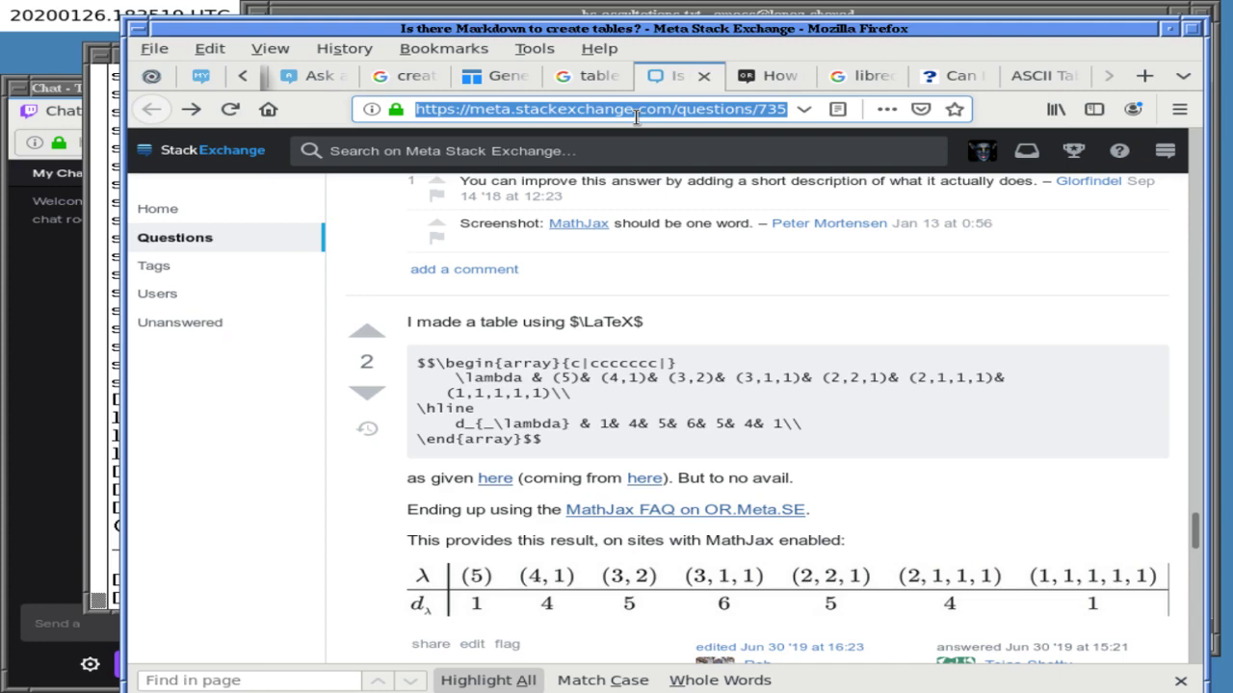
pyautogui.write('newlines in tex')
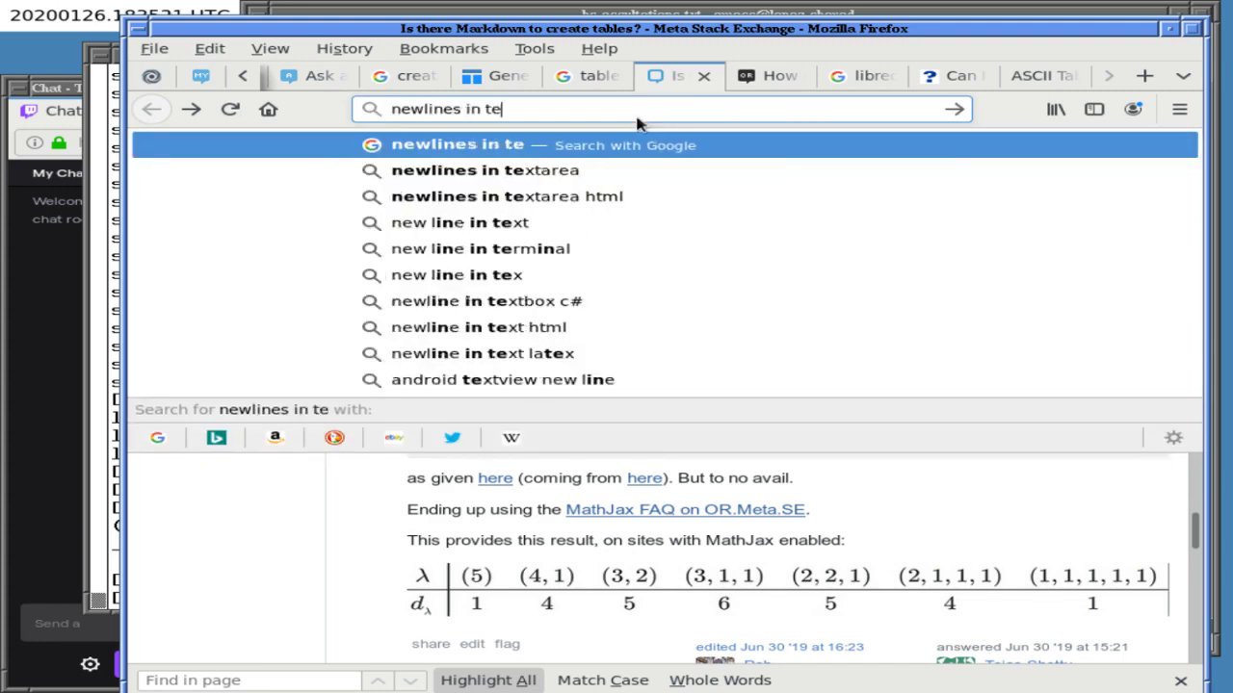
# - Search 'newlines in tex' and open the CEU LaTeX line-breaking result in a new tab
pyautogui.press('Return')
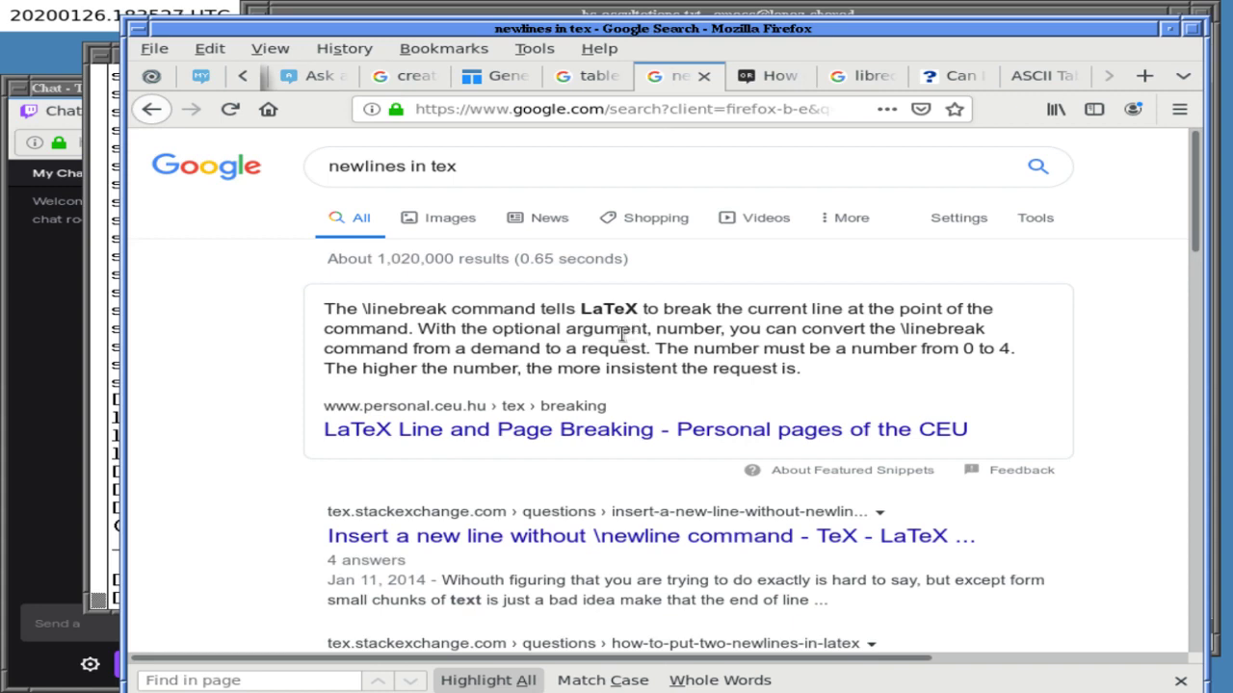
pyautogui.rightClick(580, 431)
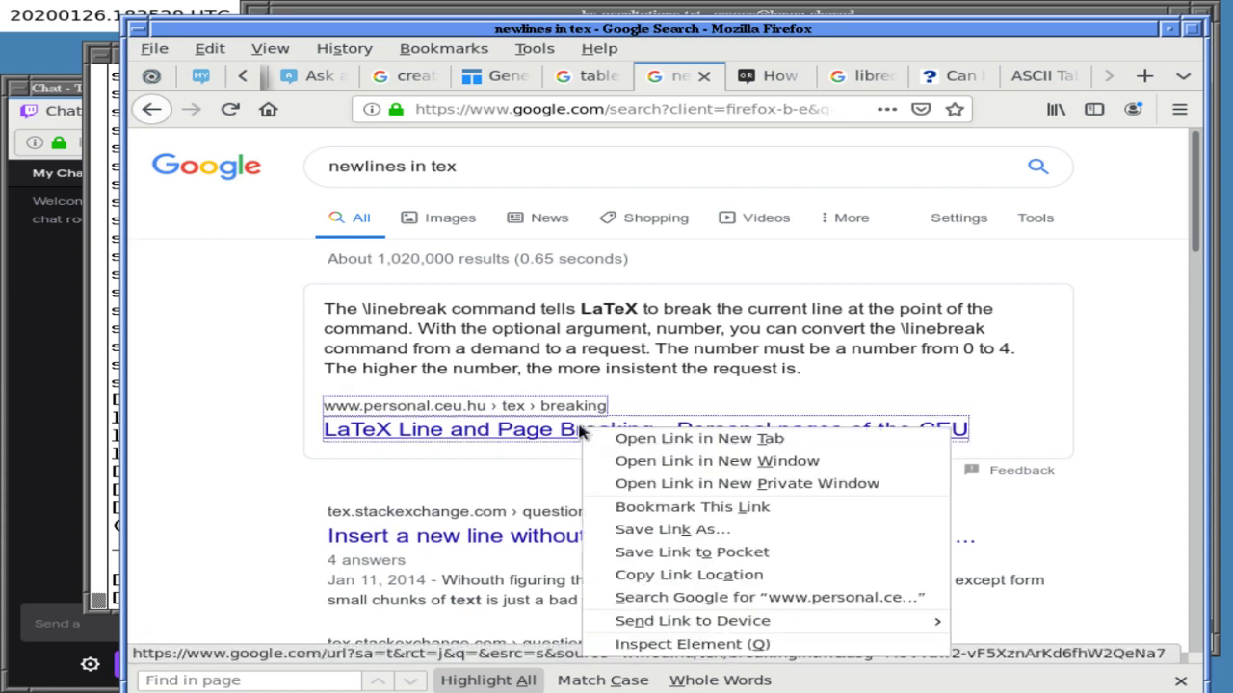
pyautogui.press('t')
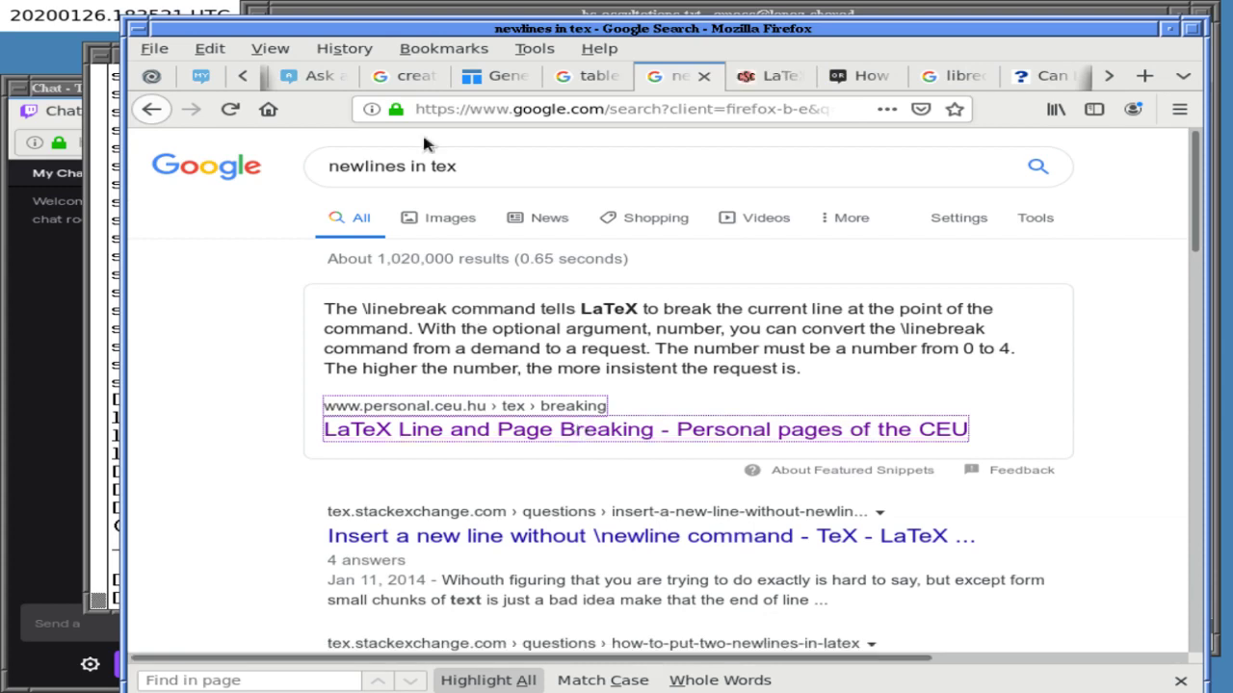
# - Switch to the earlier Create LaTeX tables generator page
pyautogui.click(246, 74)
pyautogui.click(246, 74)
pyautogui.click(247, 74)
pyautogui.click(248, 74)
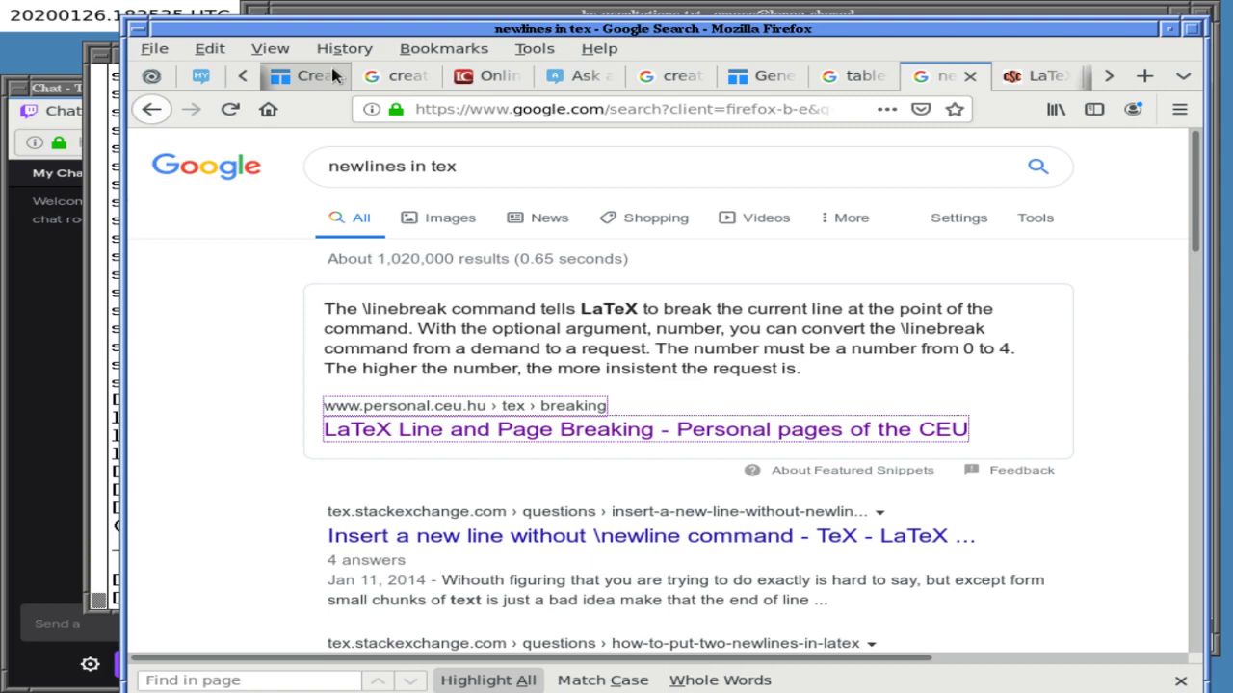
pyautogui.click(316, 77)
# - In TexPaste, try a \linebreak in the Product Solution header, then restore it as one label
pyautogui.click(247, 74)
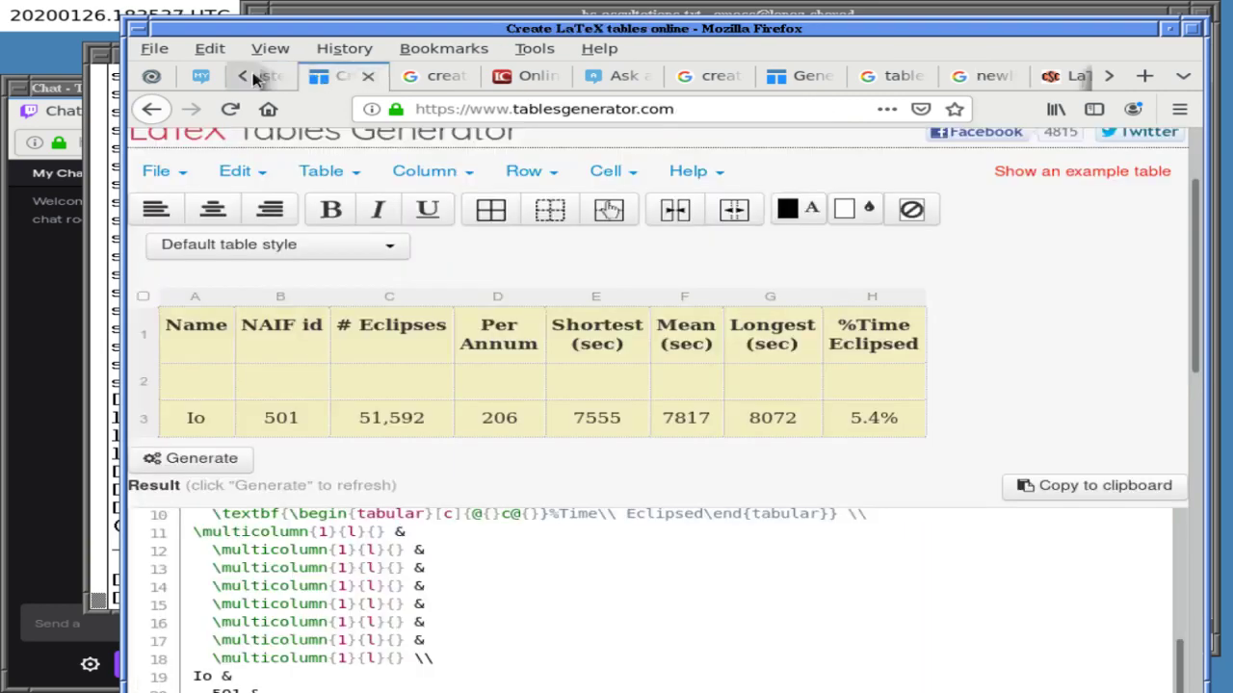
pyautogui.click(301, 77)
pyautogui.write('}')
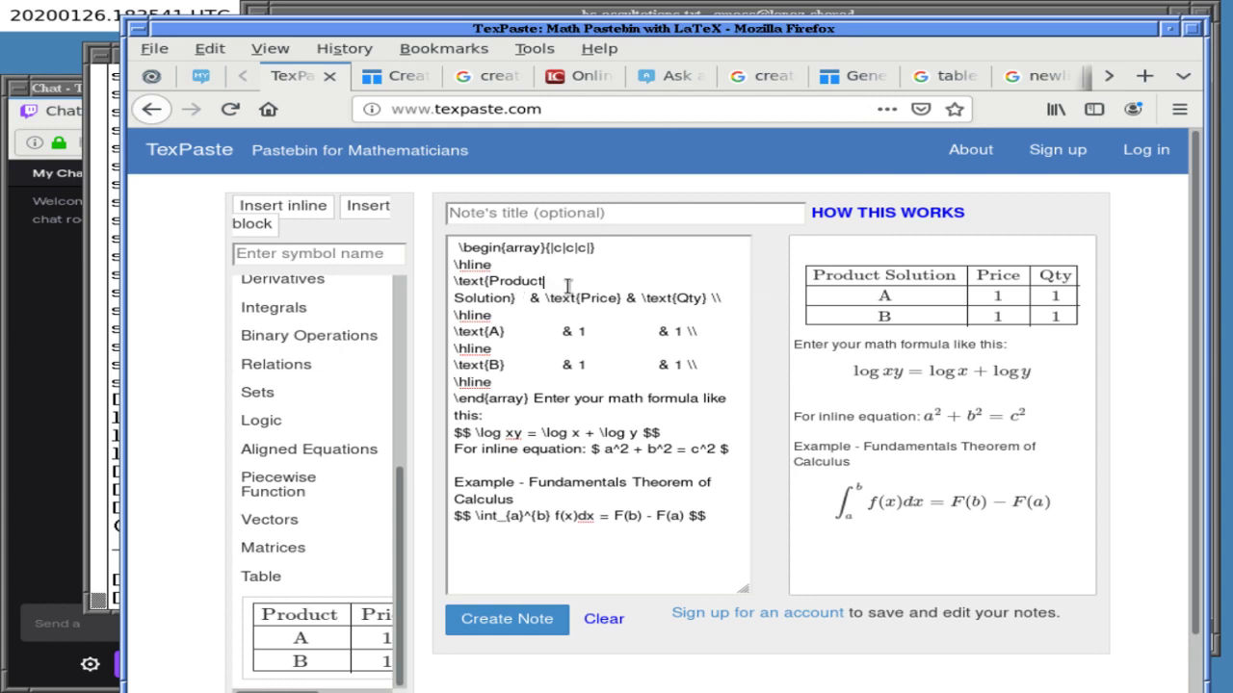
pyautogui.press('Home')
pyautogui.press('BackSpace')
pyautogui.write('\\linebreak')
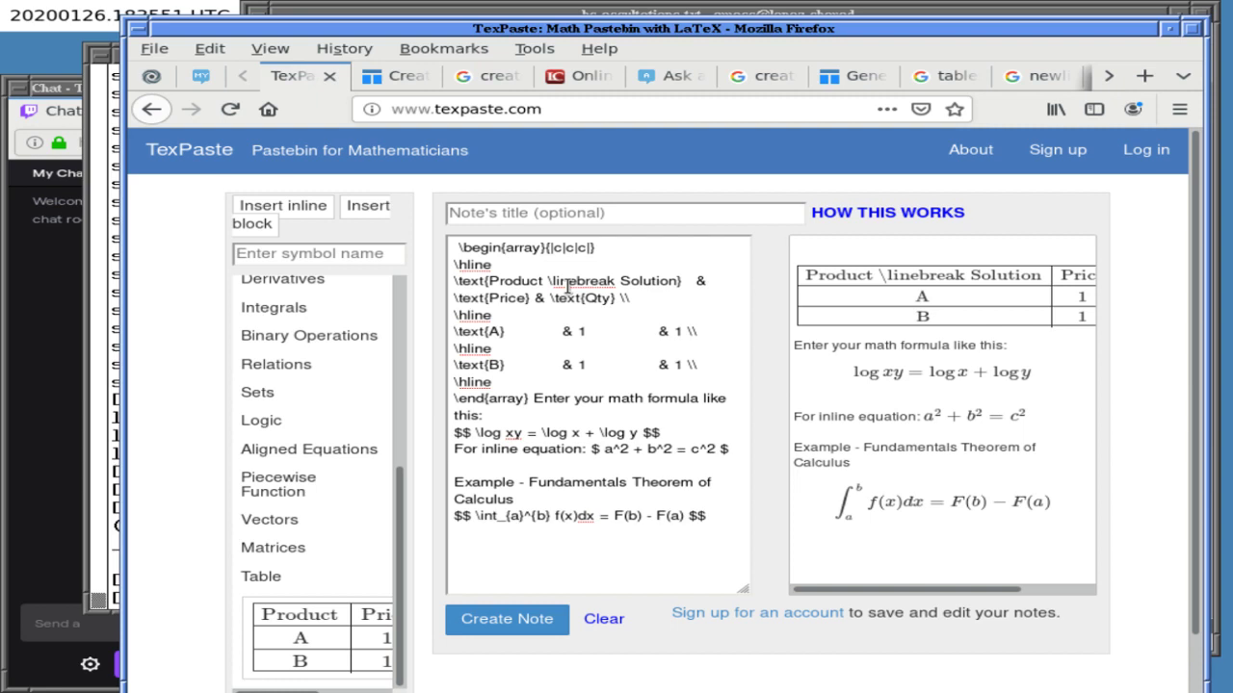
pyautogui.click(566, 286)
pyautogui.press('Left')
pyautogui.press('Left')
pyautogui.press('Left')
pyautogui.press('Left')
pyautogui.write('}')
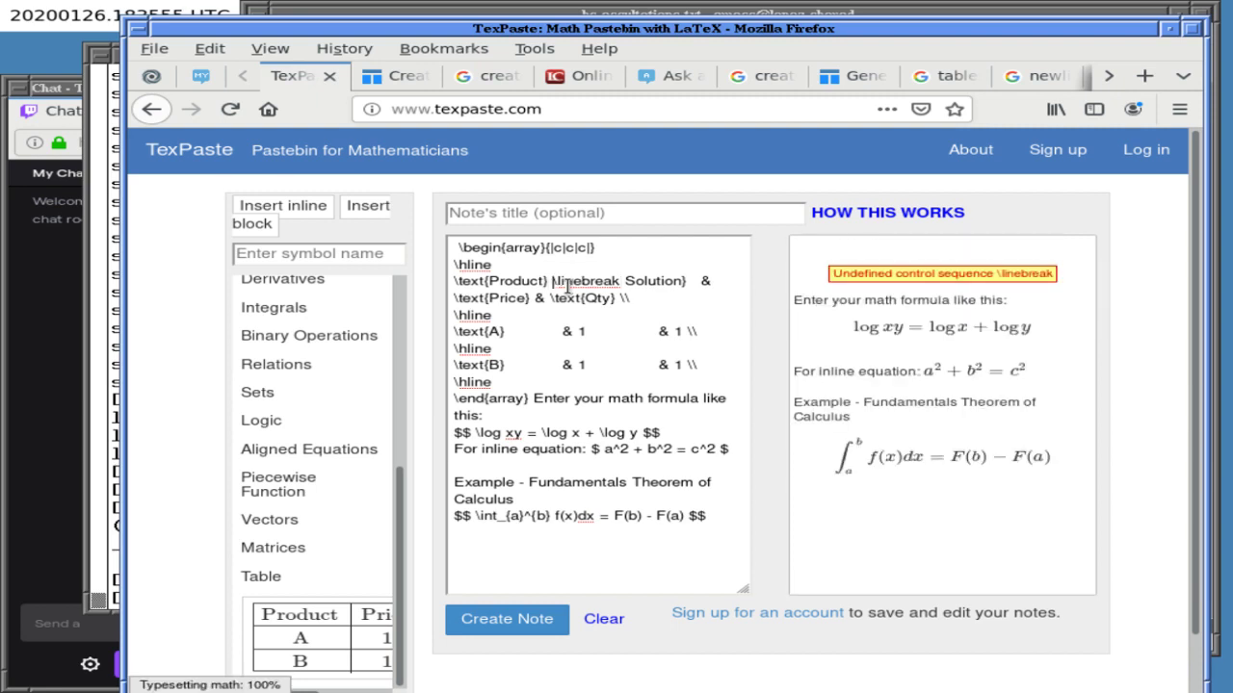
pyautogui.write('{')
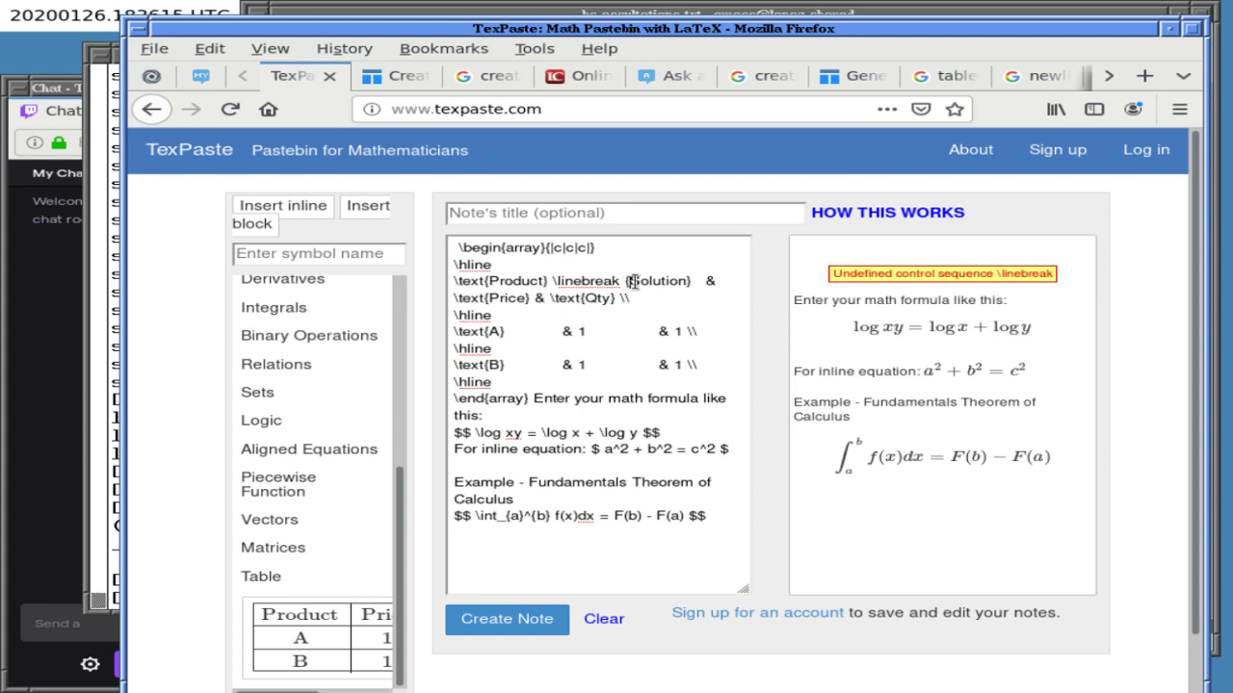
pyautogui.press('BackSpace')
pyautogui.press('BackSpace')
pyautogui.press('BackSpace')
pyautogui.press('BackSpace')
pyautogui.press('BackSpace')
pyautogui.press('BackSpace')
pyautogui.press('BackSpace')
pyautogui.press('BackSpace')
pyautogui.press('BackSpace')
pyautogui.press('BackSpace')
pyautogui.press('BackSpace')
pyautogui.press('Delete')
pyautogui.press('BackSpace')
pyautogui.press('BackSpace')
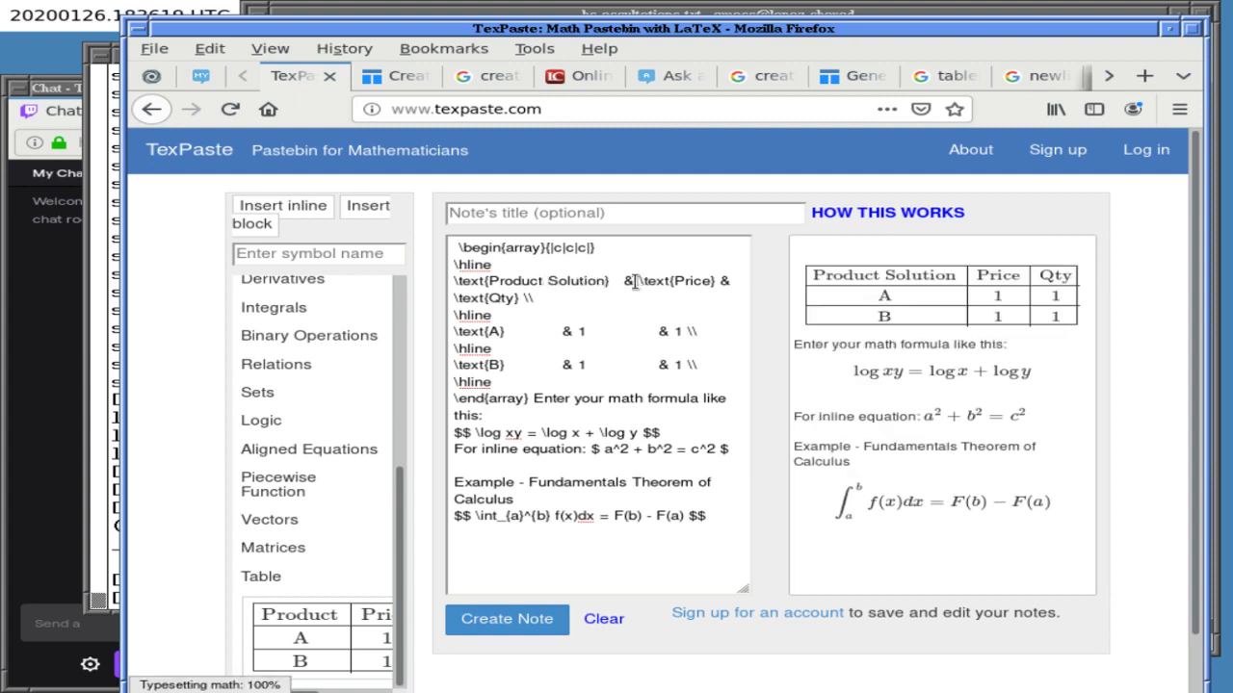
# - Add a \text{Solution} \\ row below the header row and select the whole source
pyautogui.press('Right')
pyautogui.press('Right')
pyautogui.press('Right')
pyautogui.press('Right')
pyautogui.press('Right')
pyautogui.press('Right')
pyautogui.press('Right')
pyautogui.press('Right')
pyautogui.press('Down')
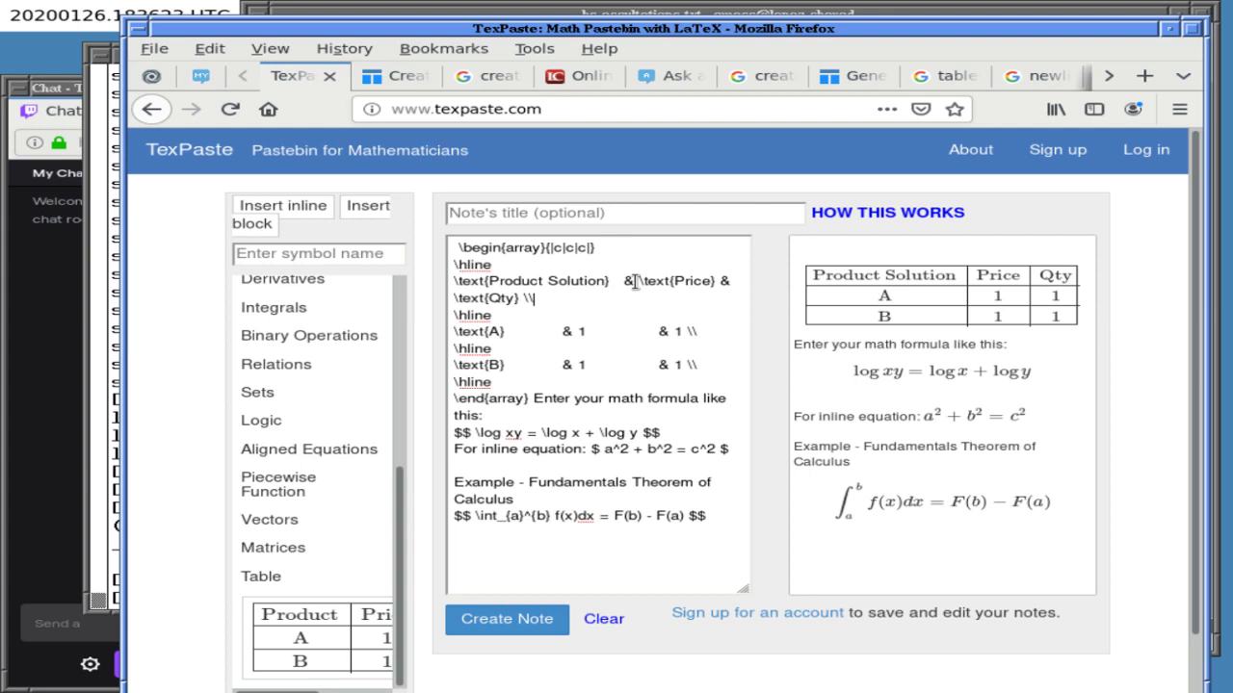
pyautogui.press('Return')
pyautogui.write('ext{Solution}')
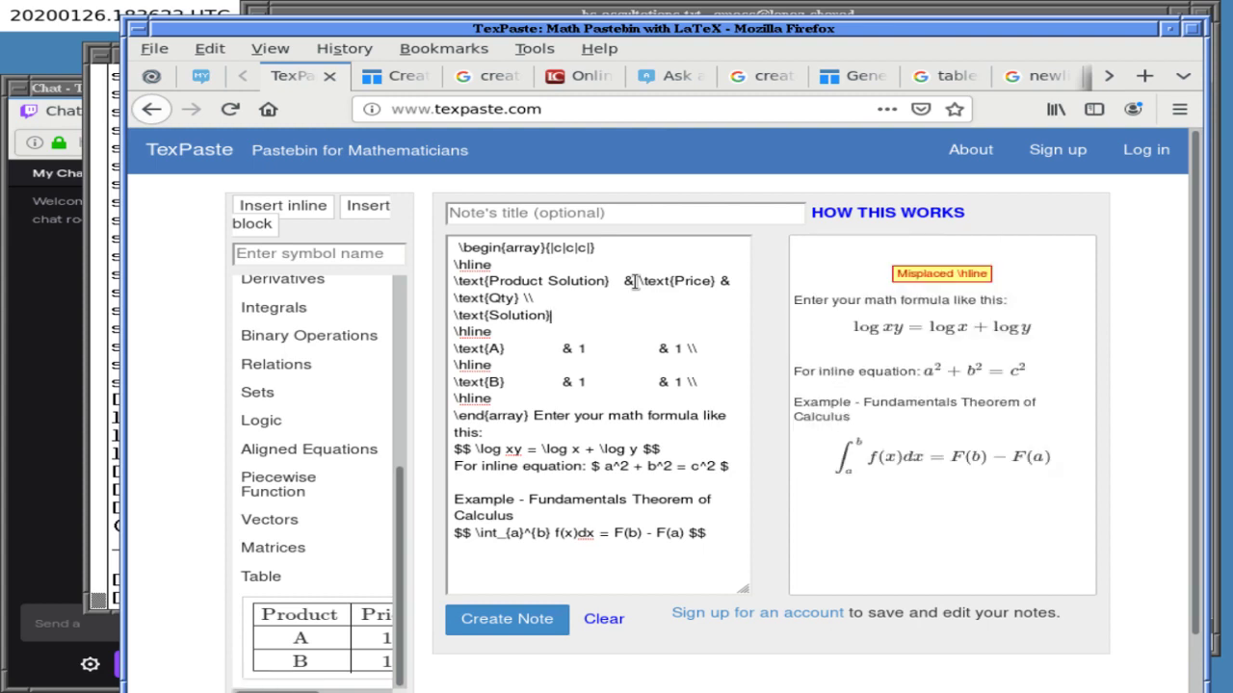
pyautogui.write('\\\\')
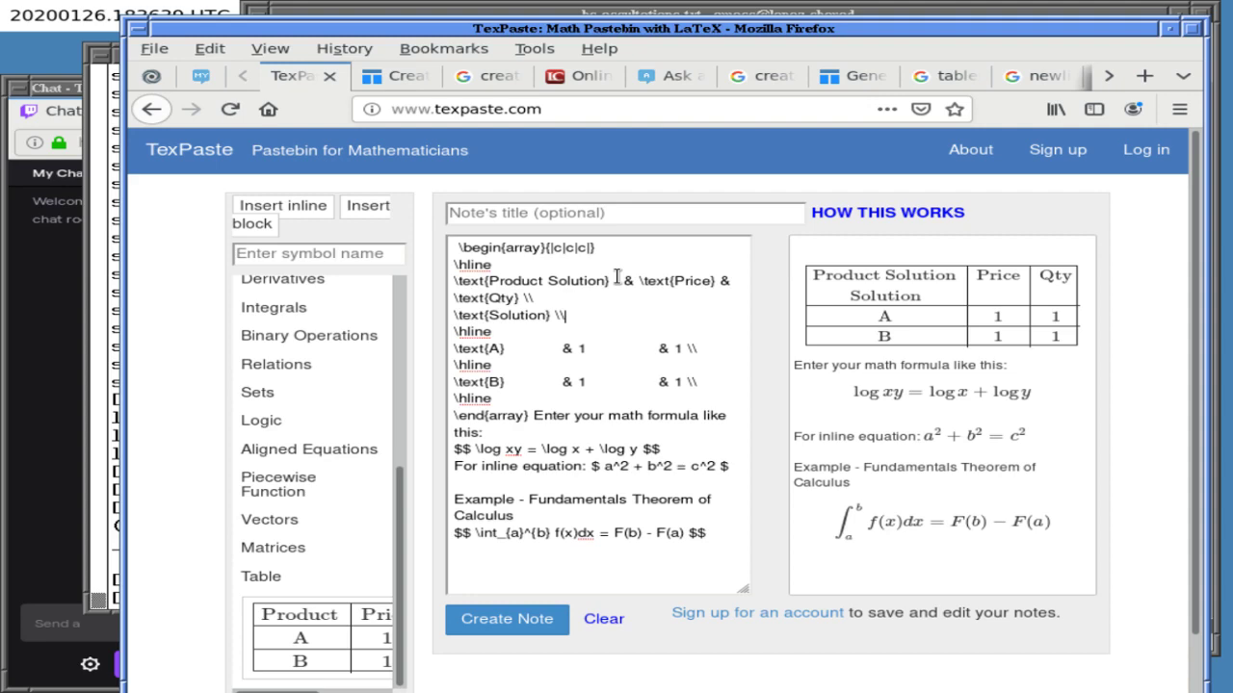
pyautogui.hotkey('ctrl', 'a')
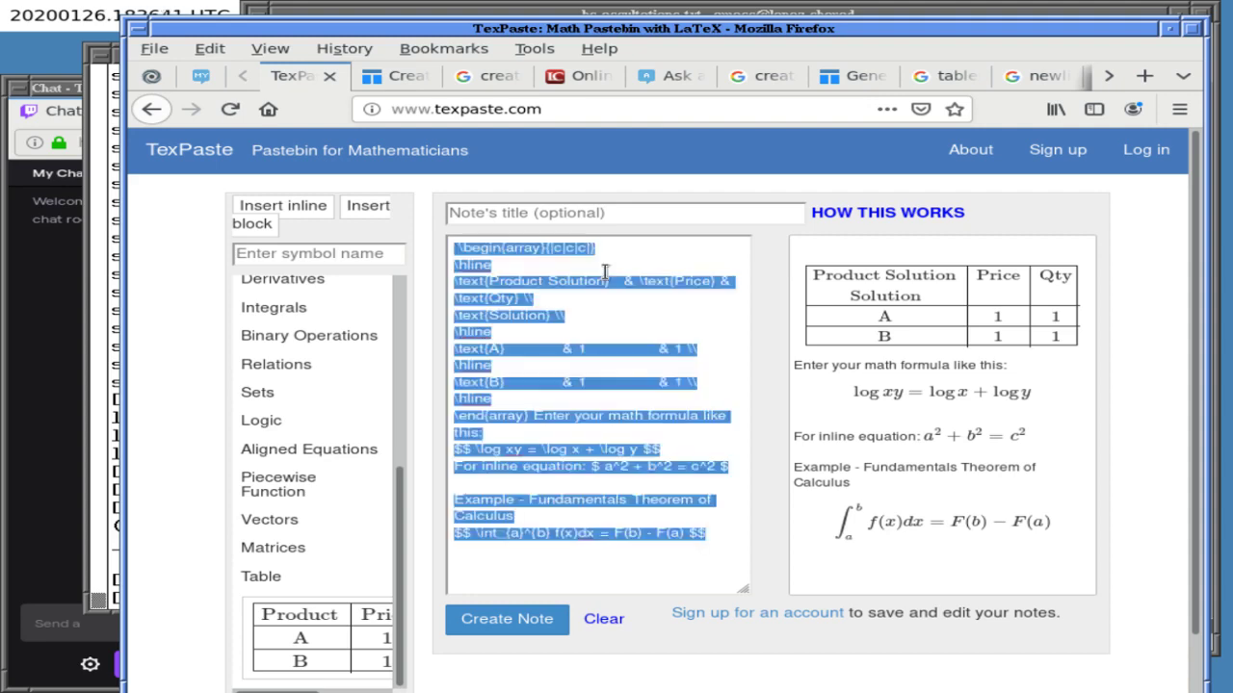
# - Paste the TexPaste table source above the TODO note in bc-occultations.txt, save, and select it
pyautogui.hotkey('alt', 'Tab')
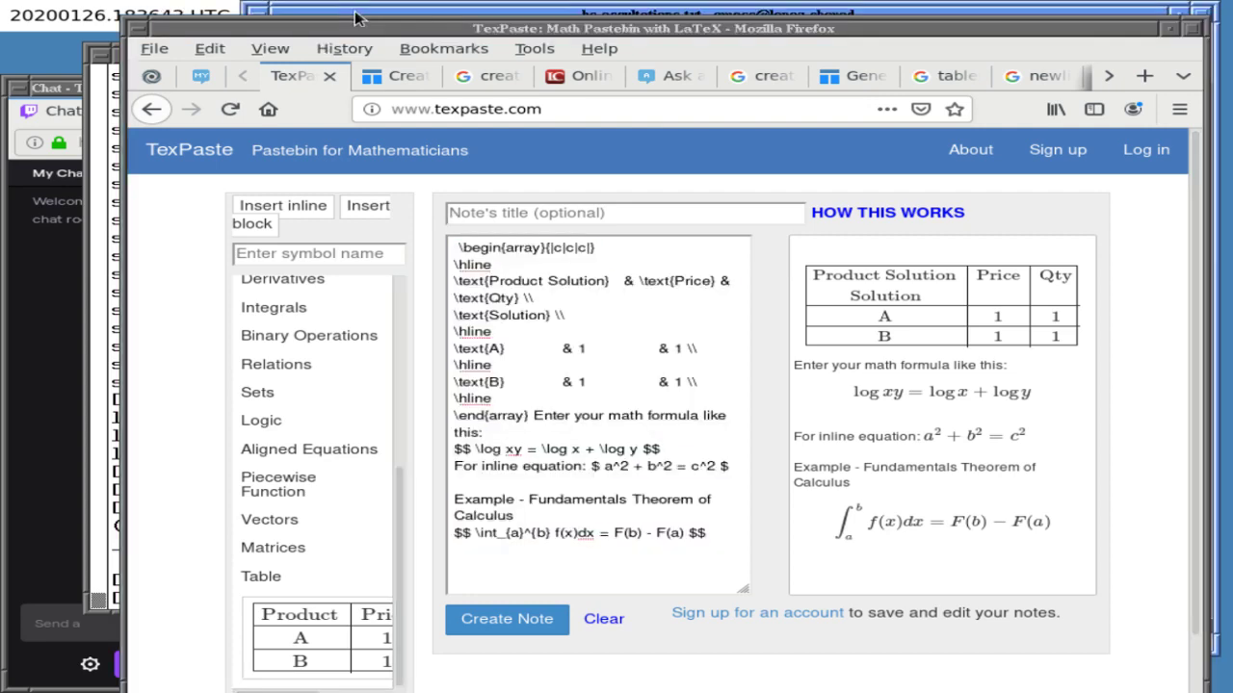
pyautogui.press('Down')
pyautogui.press('Down')
pyautogui.press('Down')
pyautogui.press('Down')
pyautogui.press('Down')
pyautogui.press('Down')
pyautogui.press('Down')
pyautogui.press('Down')
pyautogui.press('Down')
pyautogui.press('Down')
pyautogui.press('Down')
pyautogui.press('Down')
pyautogui.press('Down')
pyautogui.press('Down')
pyautogui.press('Down')
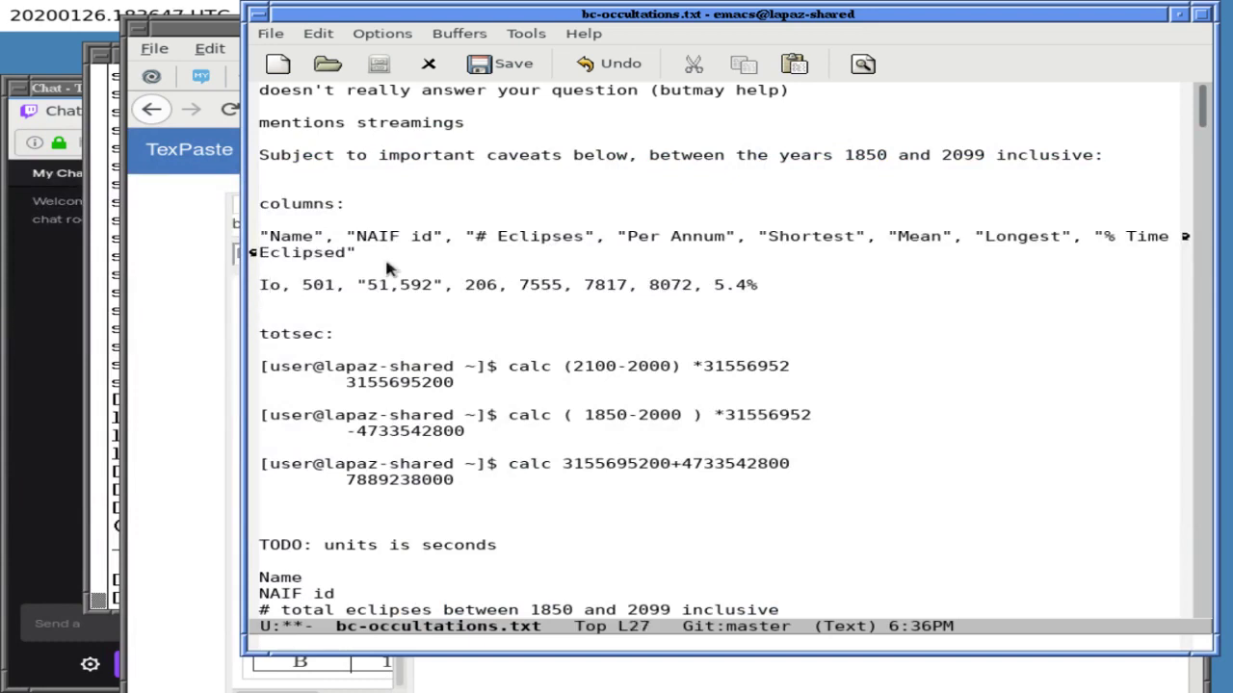
pyautogui.hotkey('ctrl', 'y')
pyautogui.press('Return')
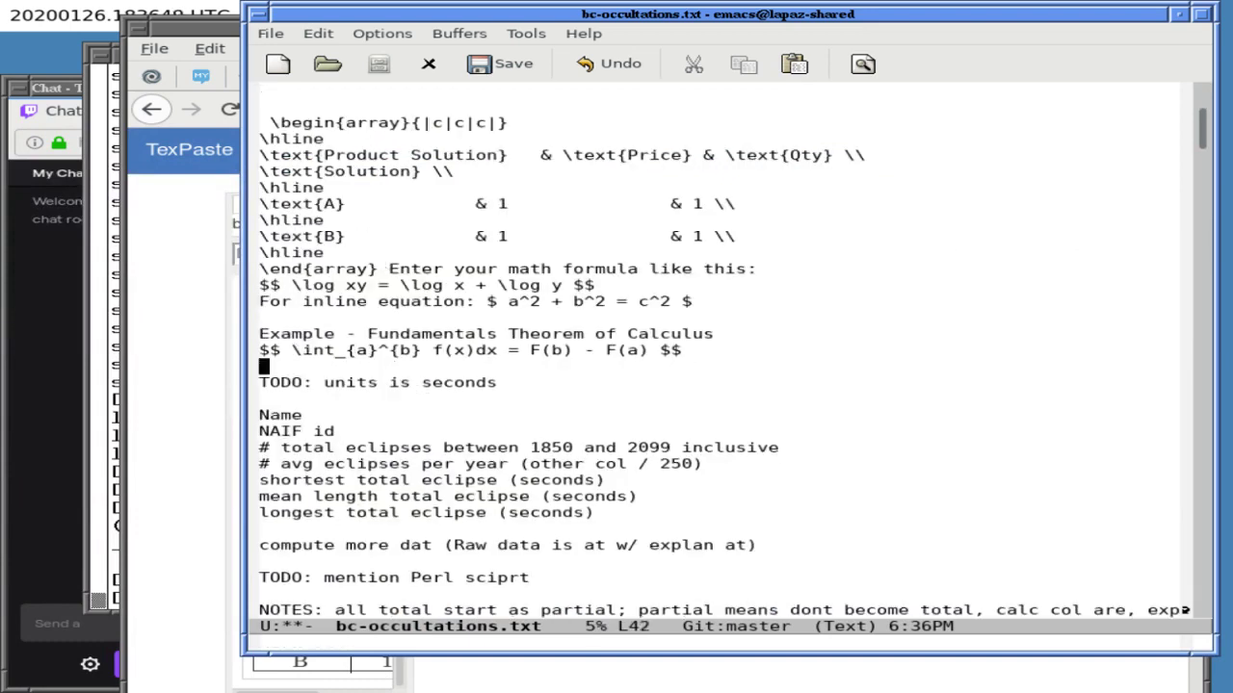
pyautogui.hotkey('ctrl', 'x')
pyautogui.hotkey('ctrl', 's')
pyautogui.moveTo(330, 123); pyautogui.dragTo(369, 359)
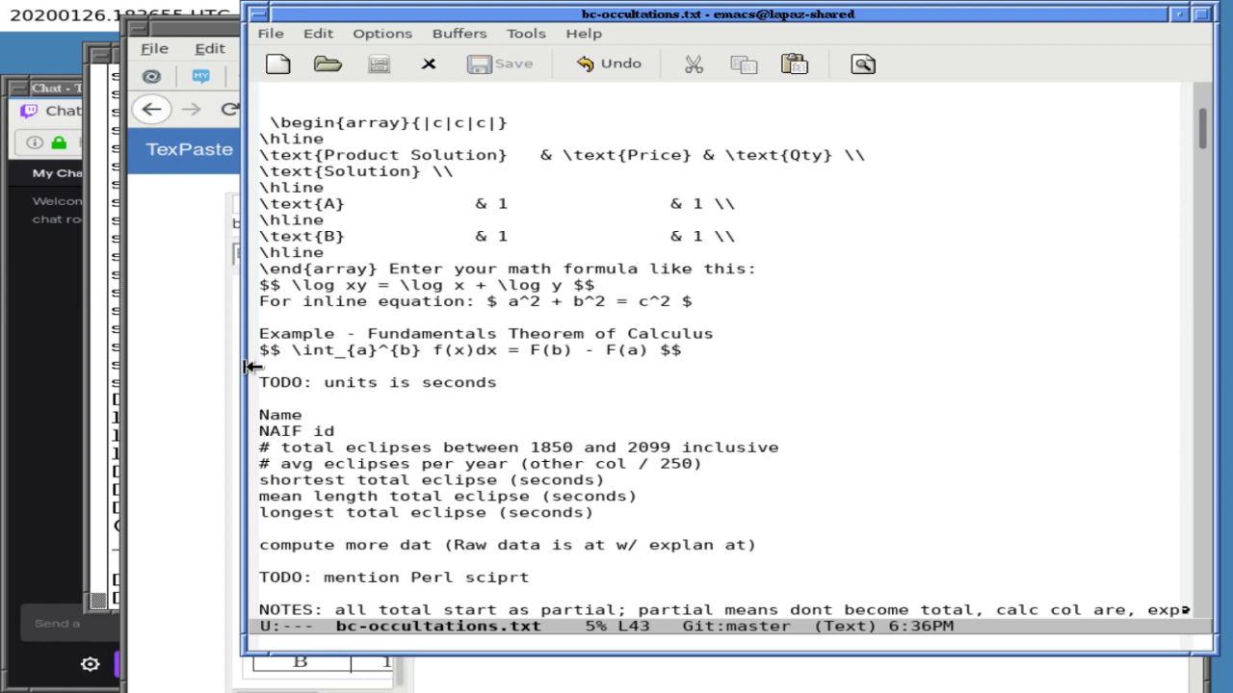
pyautogui.click(199, 362)
# - Paste the LaTeX block into the question Body to preview it, then clear the Body again
pyautogui.click(692, 79)
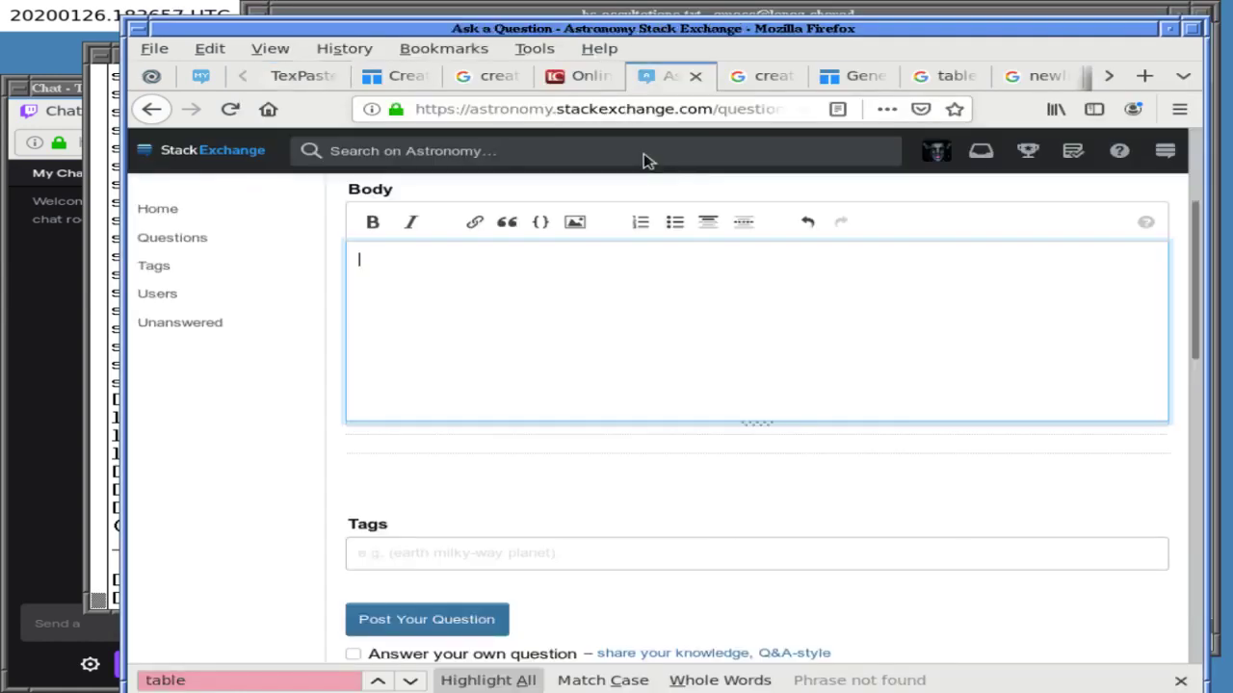
pyautogui.middleClick(561, 300)
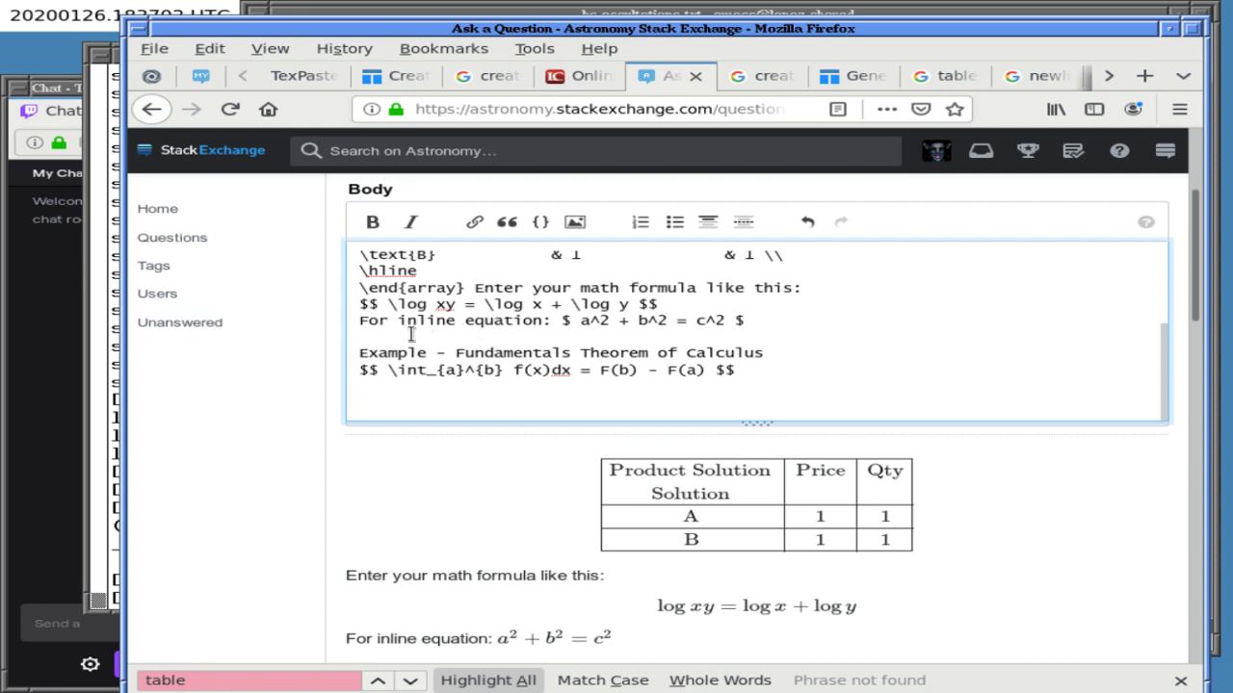
pyautogui.hotkey('ctrl', 'a')
pyautogui.press('BackSpace')
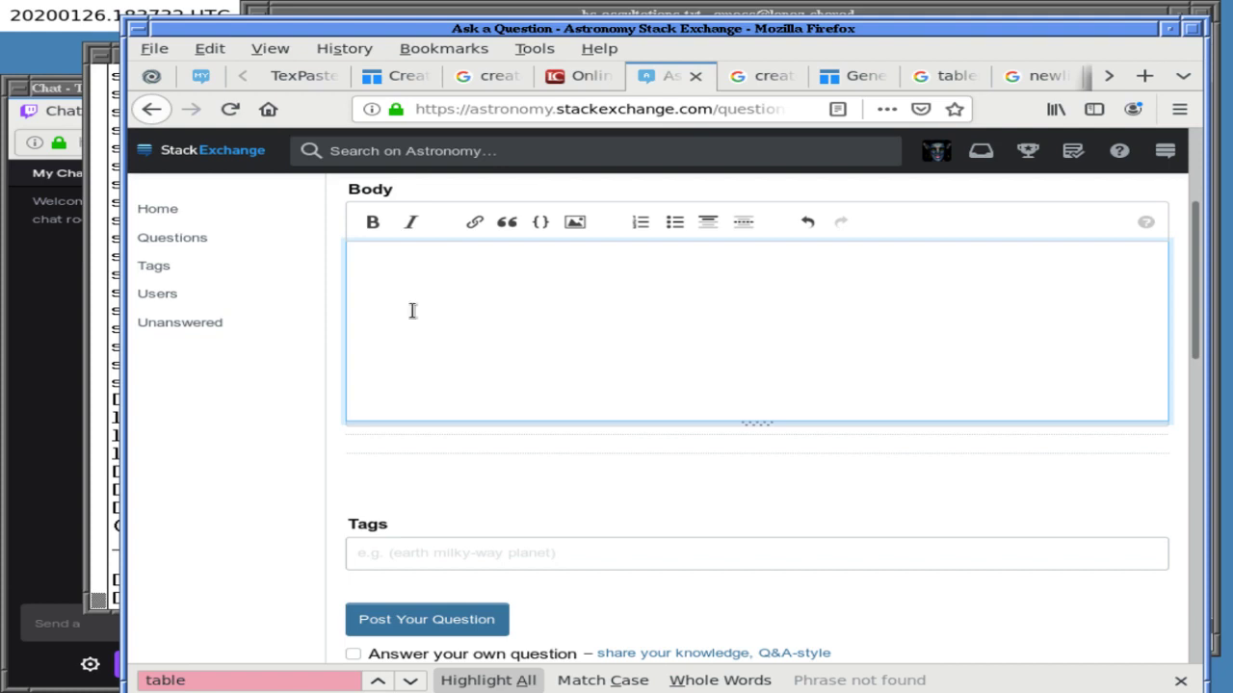
# - Add blank lines after 'columns:' and cut the \begin{array} and \hline lines from the sample table
pyautogui.click(452, 19)
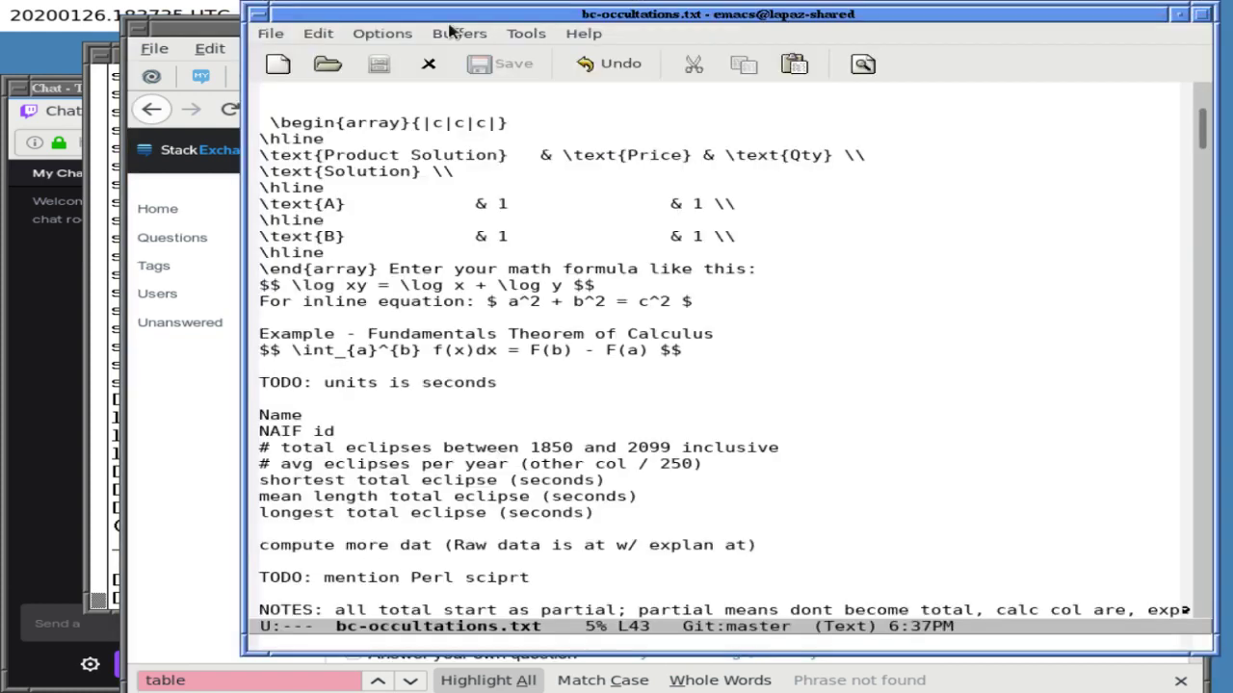
pyautogui.hotkey('ctrl', 'o')
pyautogui.hotkey('ctrl', 'Up')
pyautogui.hotkey('ctrl', 'Up')
pyautogui.hotkey('ctrl', 'Up')
pyautogui.hotkey('ctrl', 'Up')
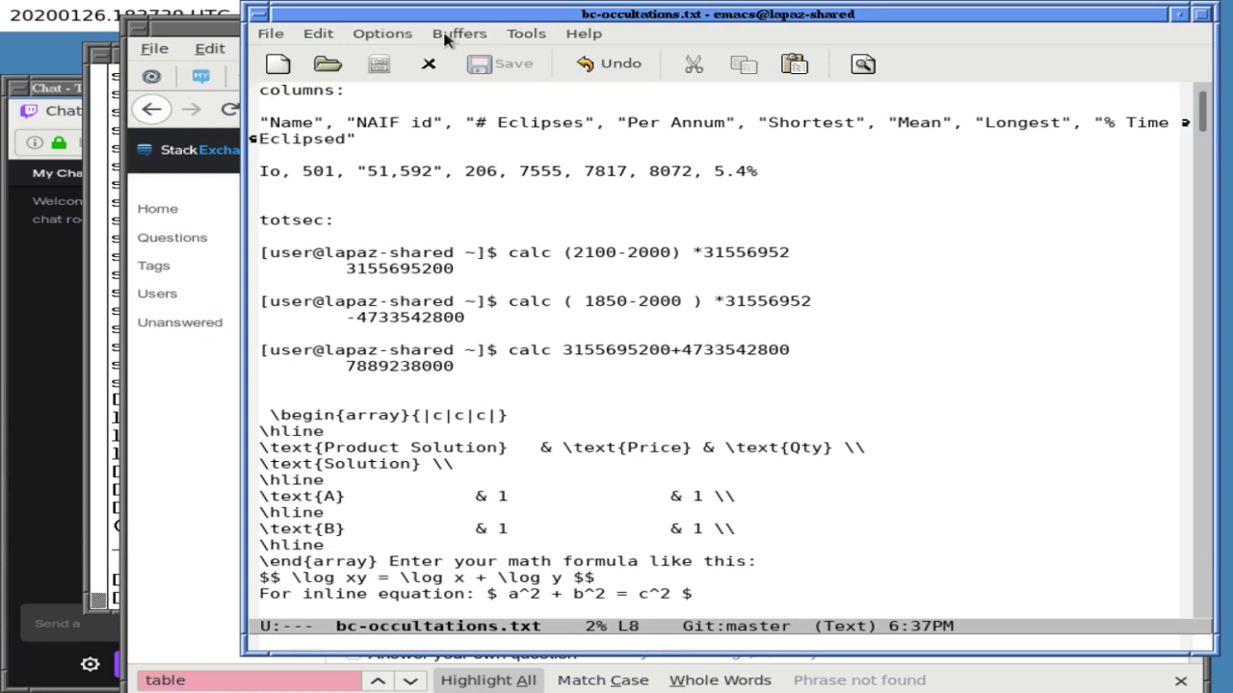
pyautogui.press('End')
pyautogui.press('Return')
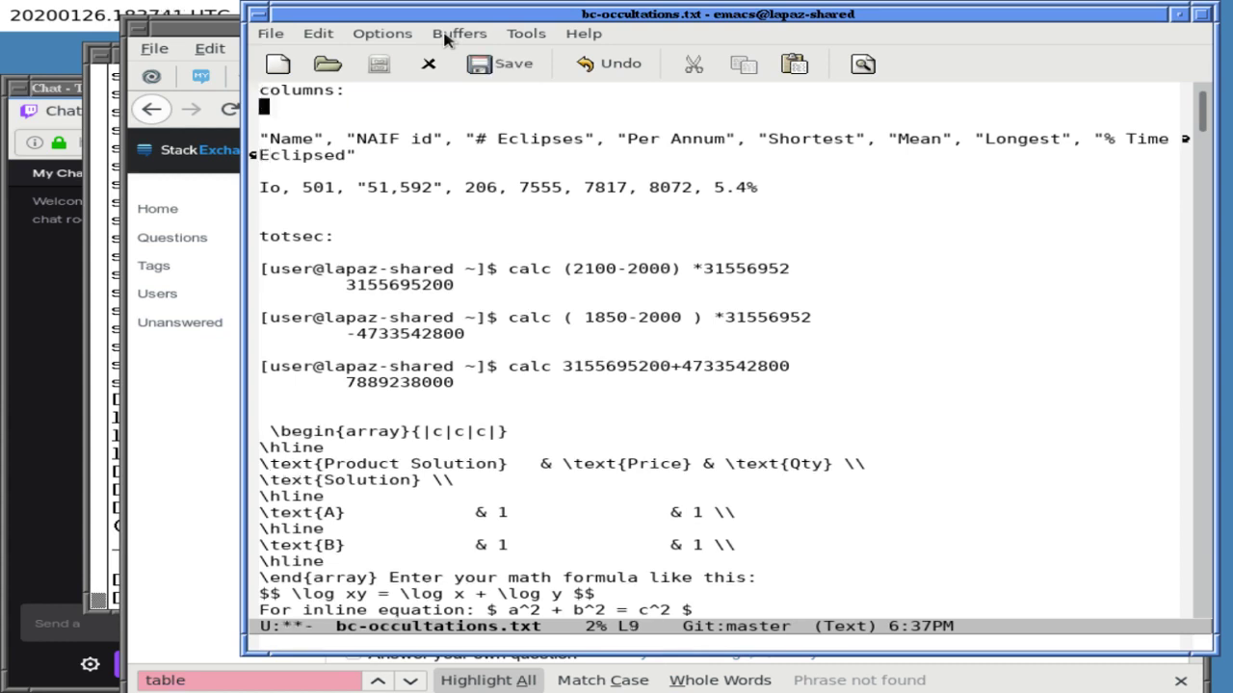
pyautogui.press('Return')
pyautogui.hotkey('ctrl', 'Down')
pyautogui.hotkey('ctrl', 'Down')
pyautogui.press('Down')
pyautogui.press('Right')
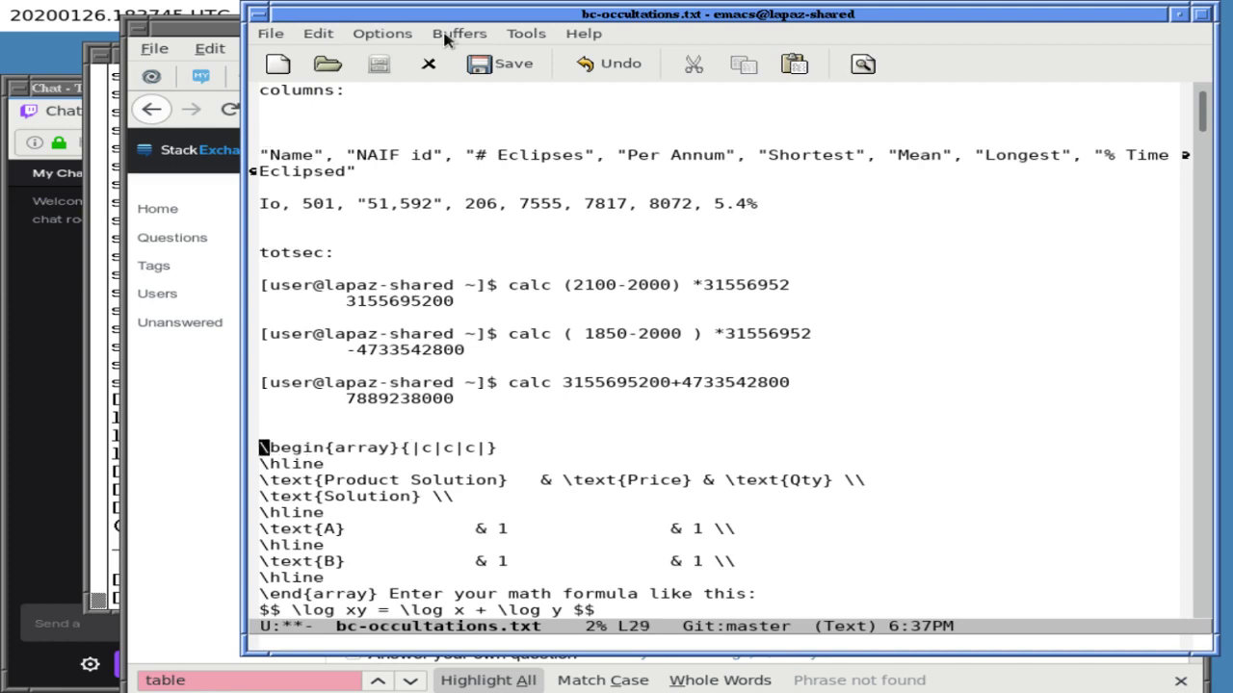
pyautogui.hotkey('ctrl', 'l')
pyautogui.hotkey('ctrl', 'l')
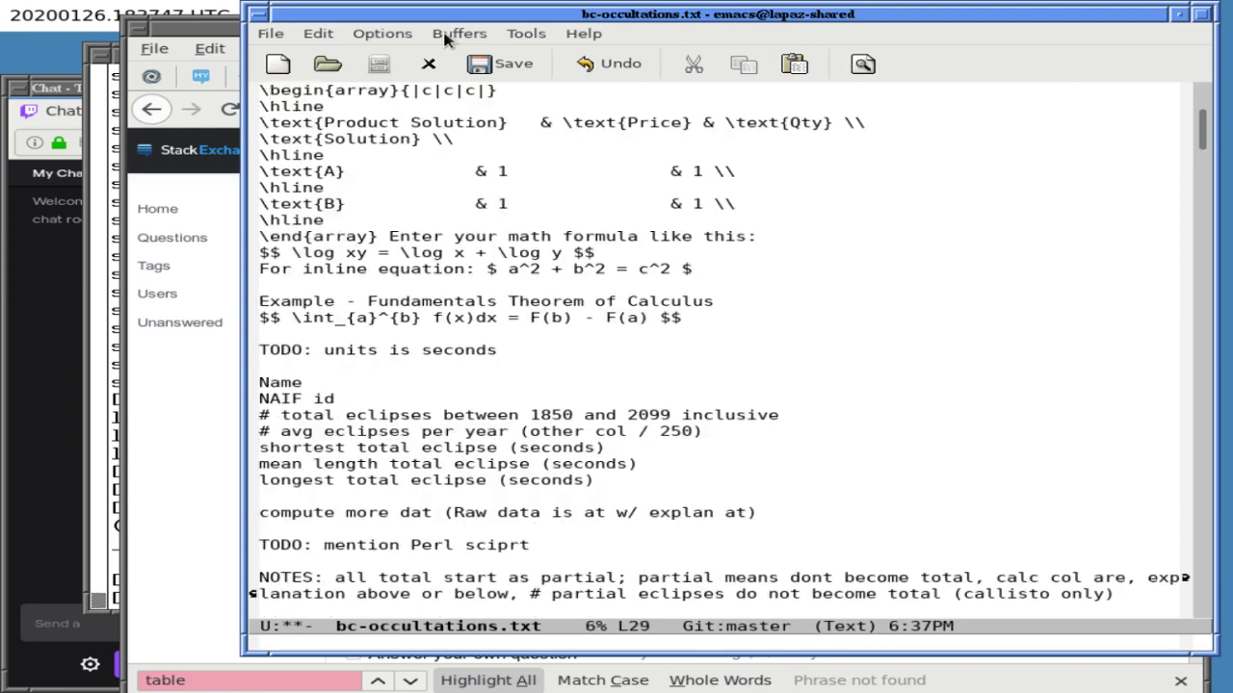
pyautogui.hotkey('ctrl', 'l')
pyautogui.hotkey('ctrl', 'k')
pyautogui.hotkey('ctrl', 'k')
pyautogui.hotkey('ctrl', 'k')
pyautogui.hotkey('ctrl', 'k')
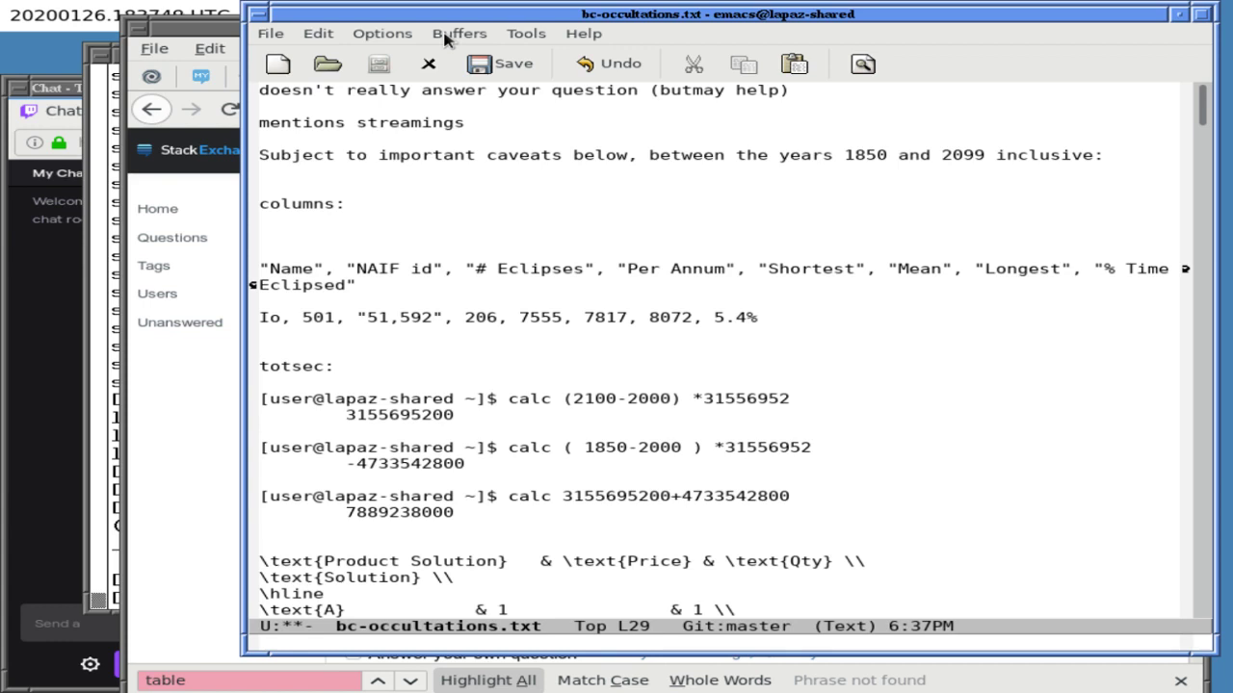
# - Split the window with C-x 2 and yank the two lines below the caveats line
pyautogui.hotkey('ctrl', 'x')
pyautogui.press('2')
pyautogui.press('Up')
pyautogui.press('Up')
pyautogui.press('Up')
pyautogui.press('Up')
pyautogui.press('Up')
pyautogui.press('Up')
pyautogui.press('Up')
pyautogui.press('Up')
pyautogui.press('Up')
pyautogui.press('Up')
pyautogui.press('Up')
pyautogui.press('Up')
pyautogui.press('Up')
pyautogui.press('Up')
pyautogui.press('Up')
pyautogui.press('Up')
pyautogui.press('Up')
pyautogui.press('Up')
pyautogui.press('Up')
pyautogui.press('Up')
pyautogui.press('Up')
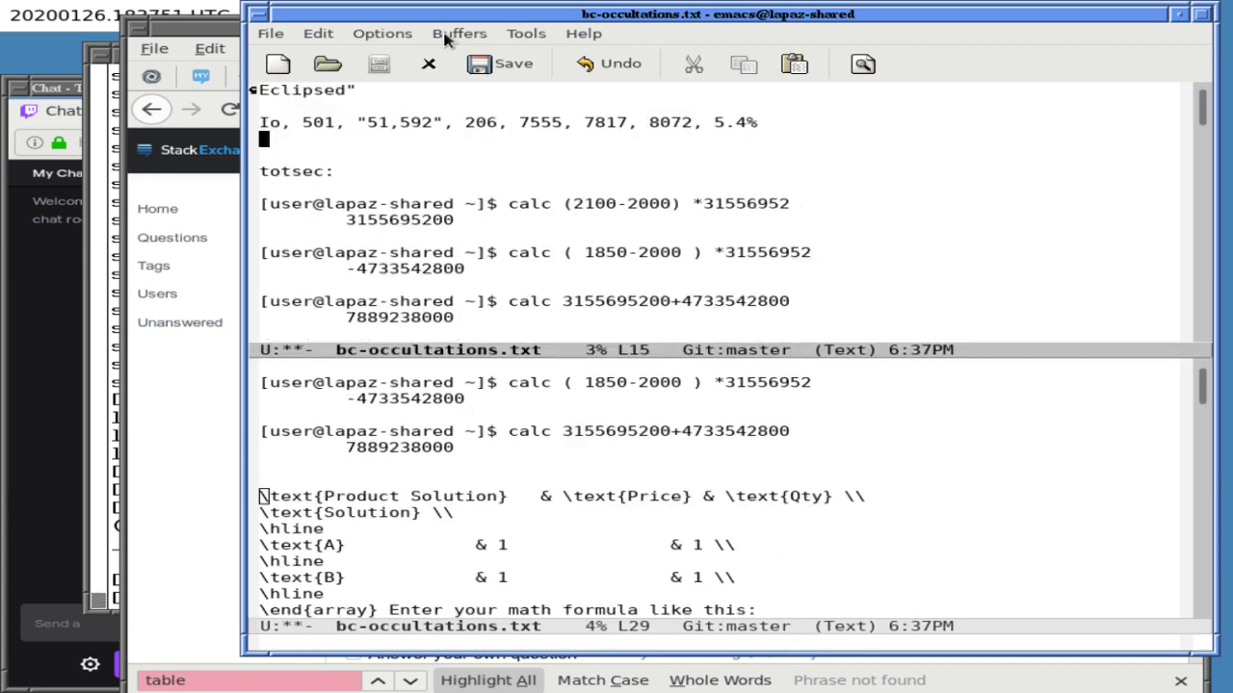
pyautogui.press('Down')
pyautogui.press('Down')
pyautogui.press('Down')
pyautogui.press('Down')
pyautogui.press('Down')
pyautogui.press('Down')
pyautogui.press('Down')
pyautogui.press('Down')
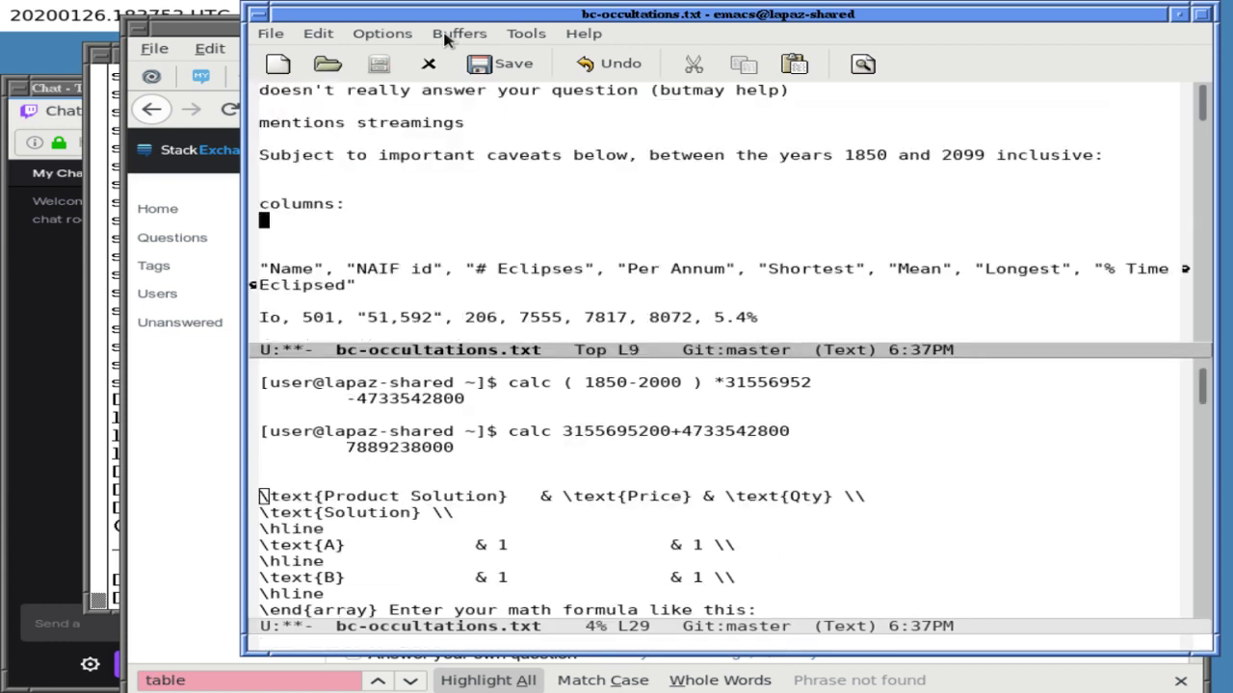
pyautogui.press('Up')
pyautogui.press('Up')
pyautogui.press('Up')
pyautogui.press('Up')
pyautogui.press('End')
pyautogui.press('Return')
pyautogui.press('Return')
pyautogui.hotkey('ctrl', 'y')
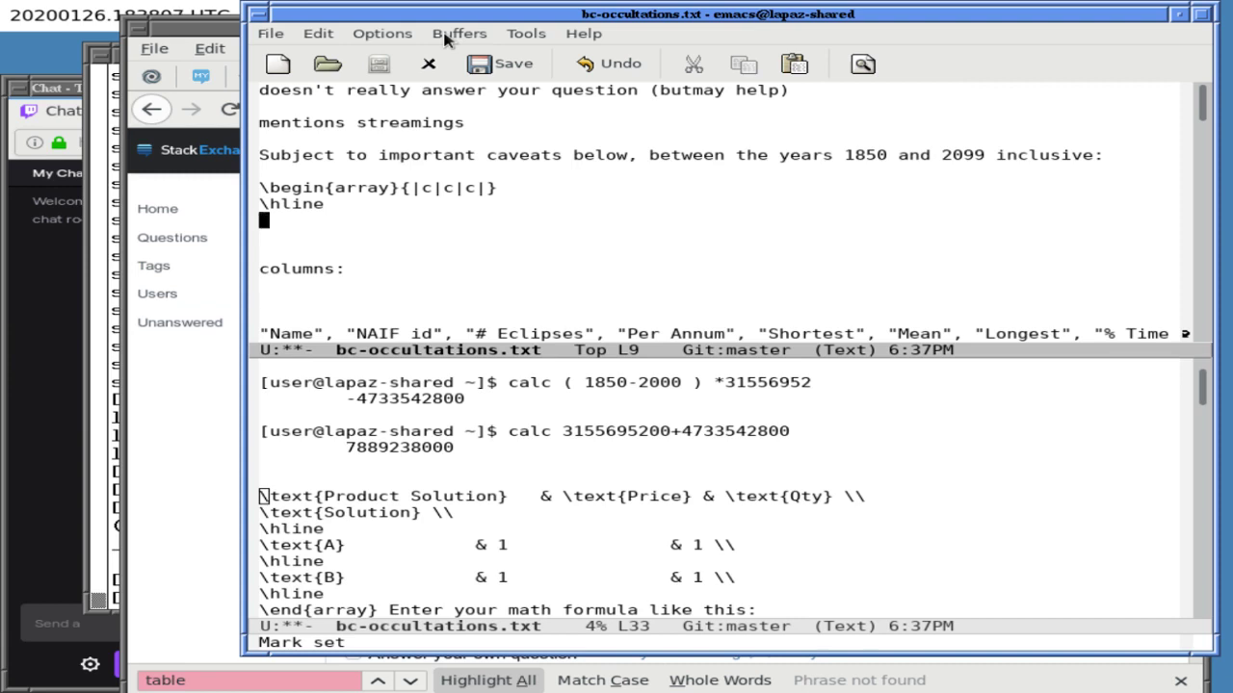
# - Type the \text header row for Name, NAIF id, # Eclipses and Per, ending with \\
pyautogui.write('\\text{')
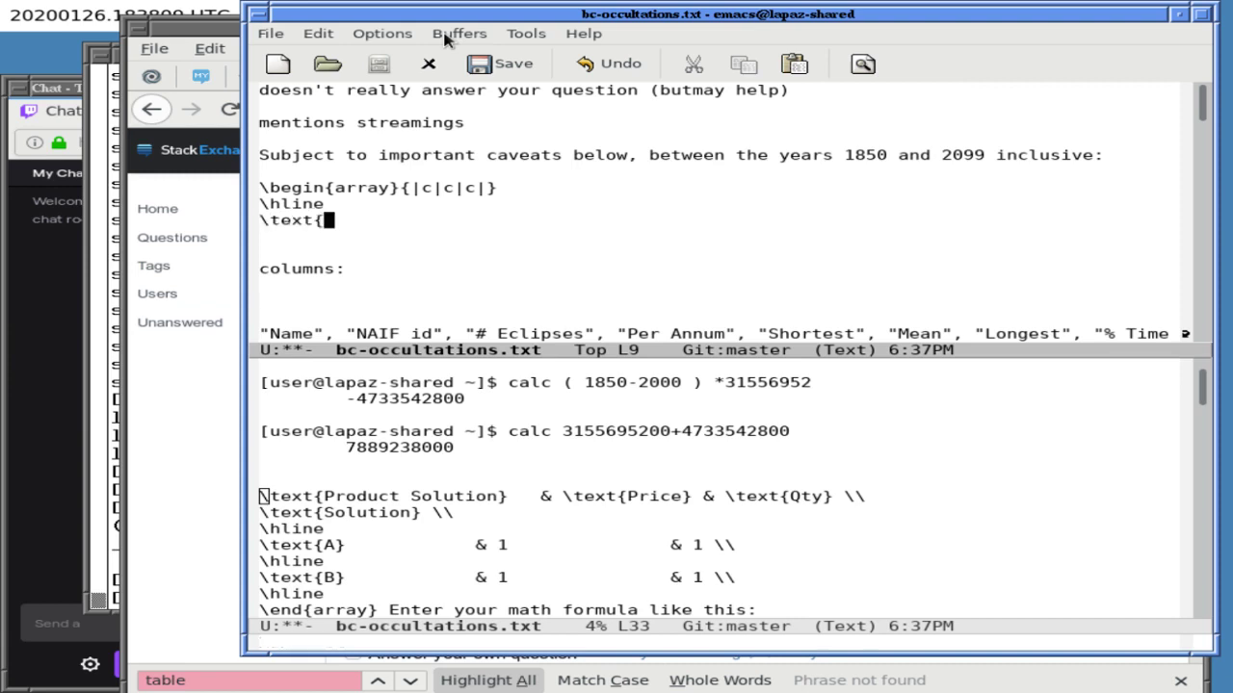
pyautogui.write('Name} &')
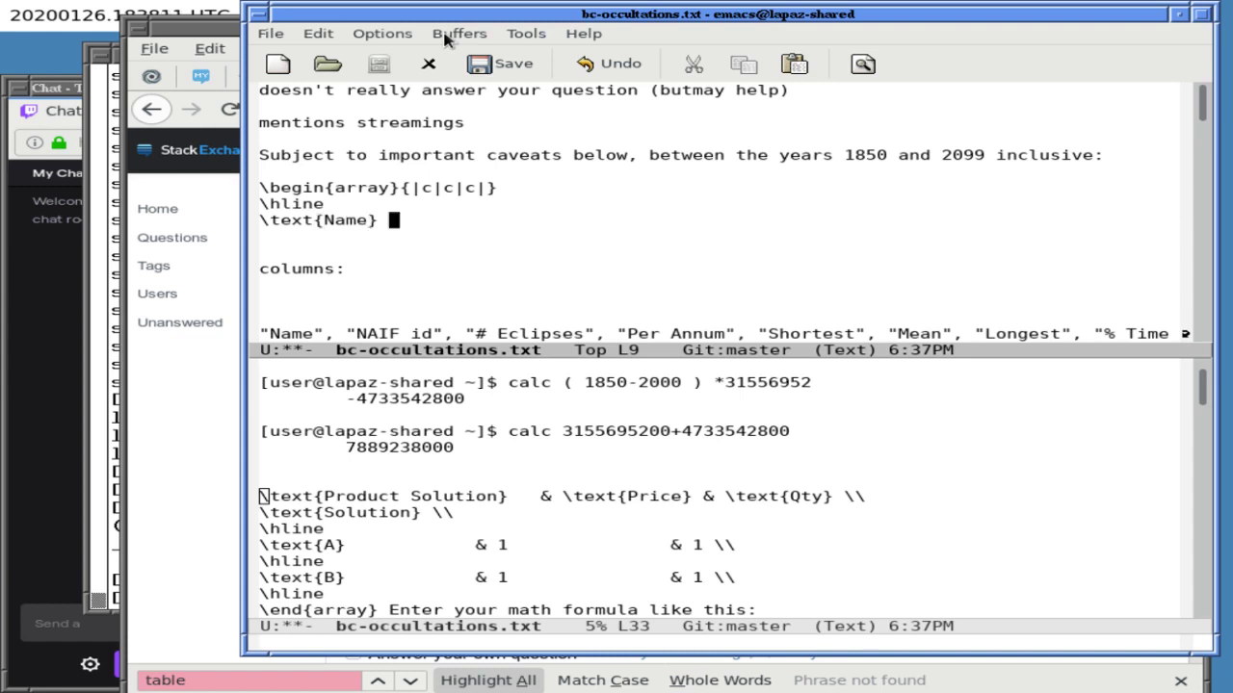
pyautogui.write(' \\text{')
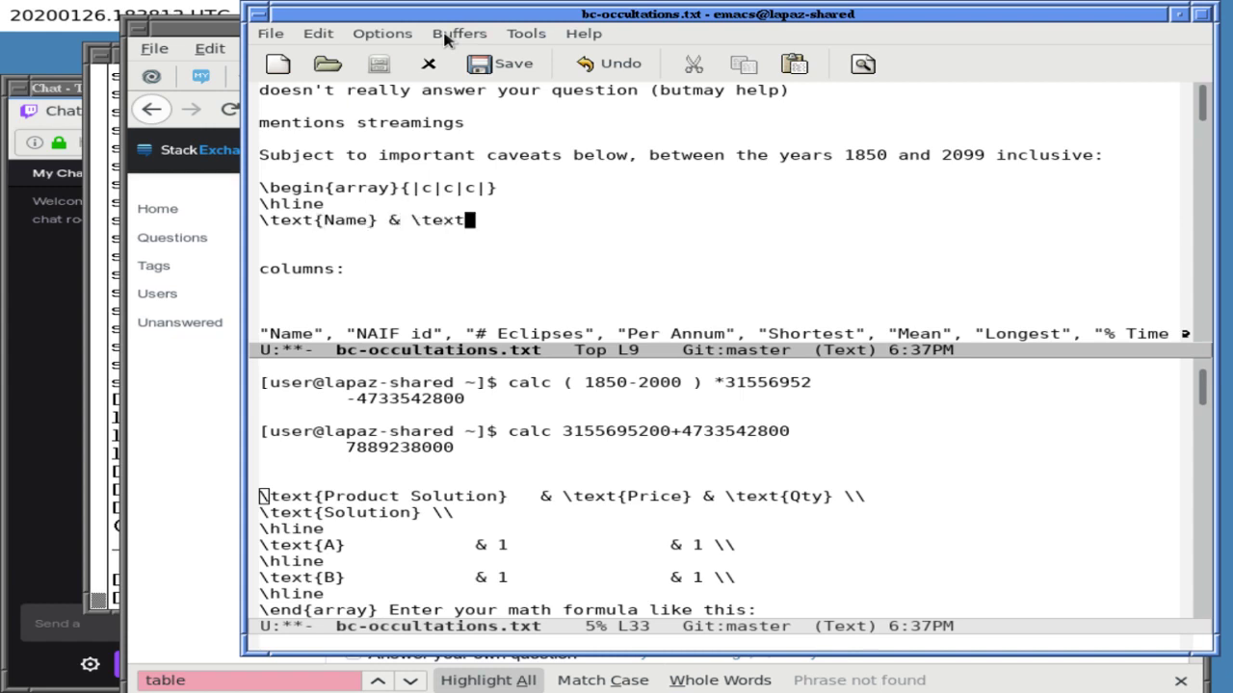
pyautogui.write('NAIF ')
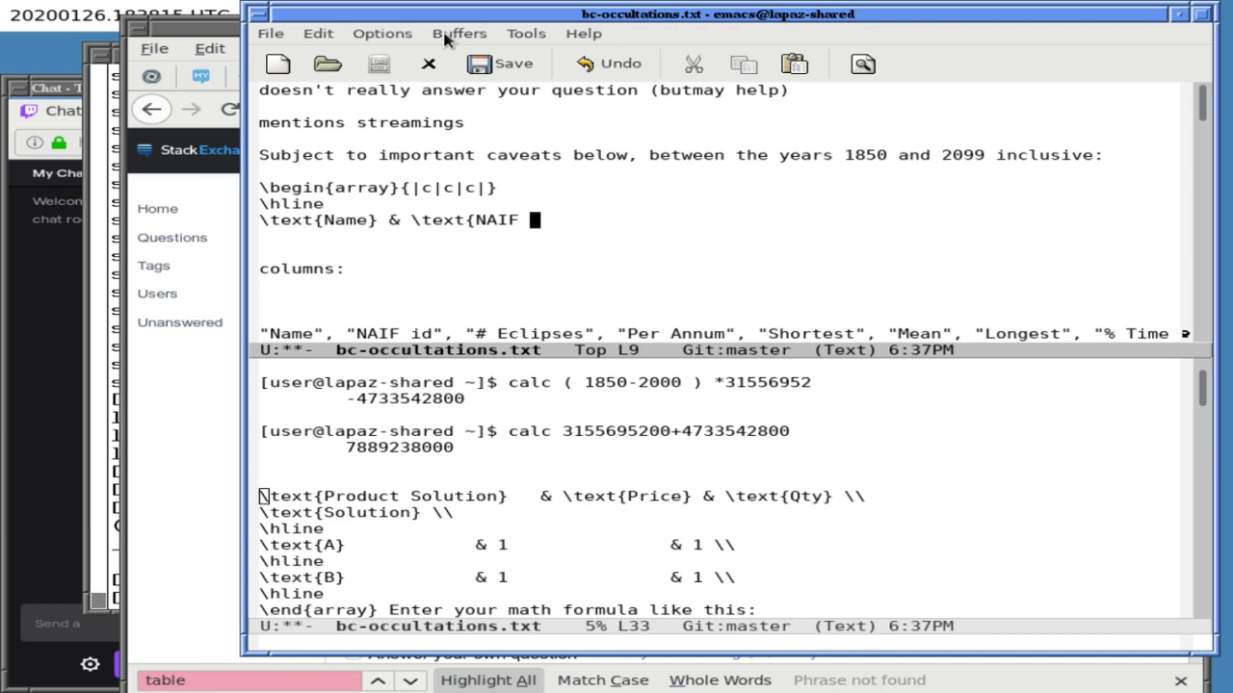
pyautogui.write('id}')
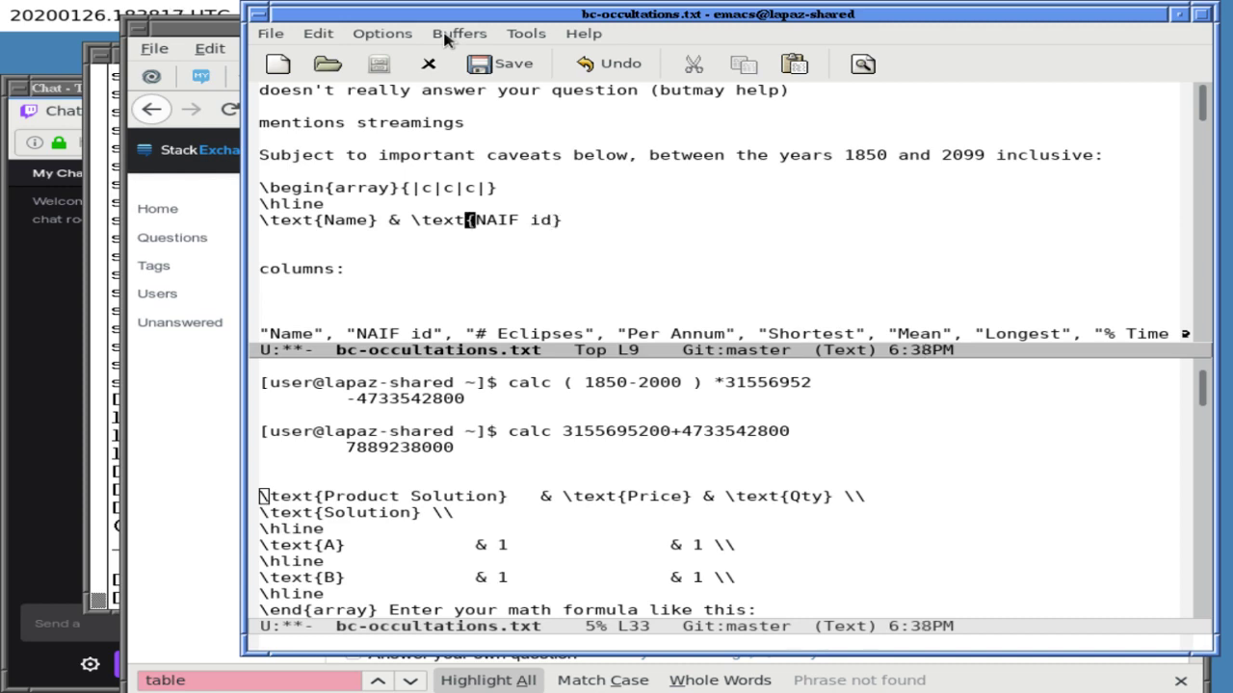
pyautogui.write(' & \\text{')
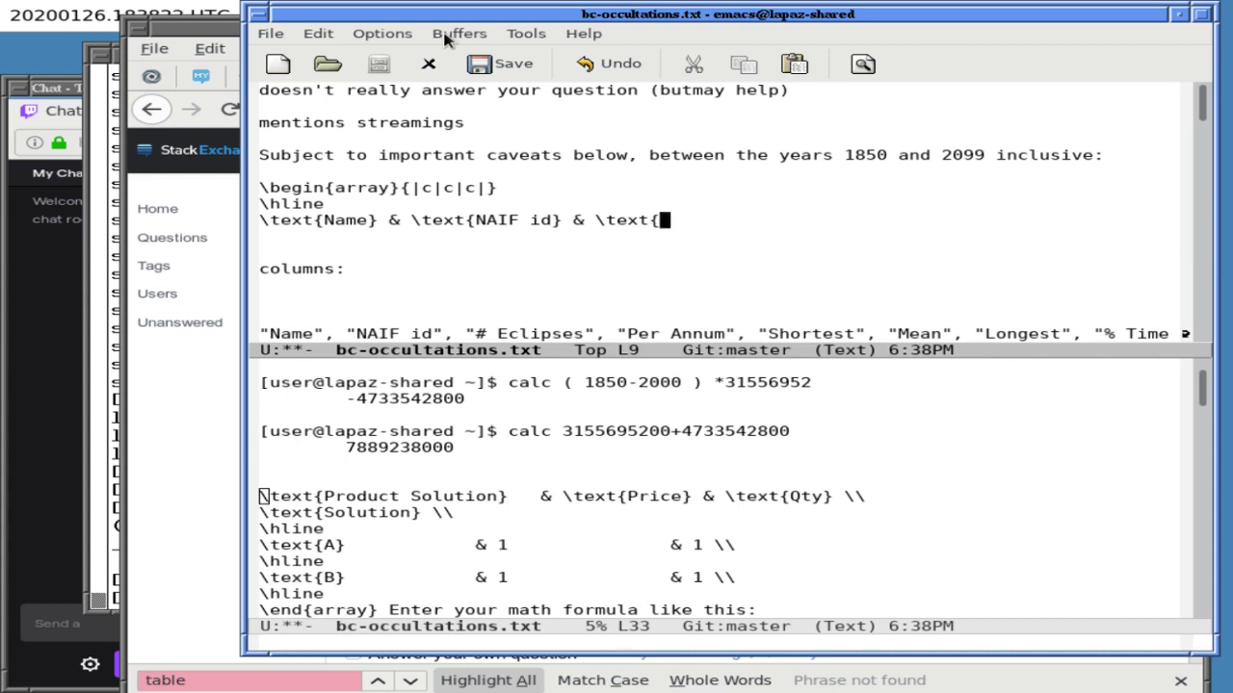
pyautogui.write('# Eclipse')
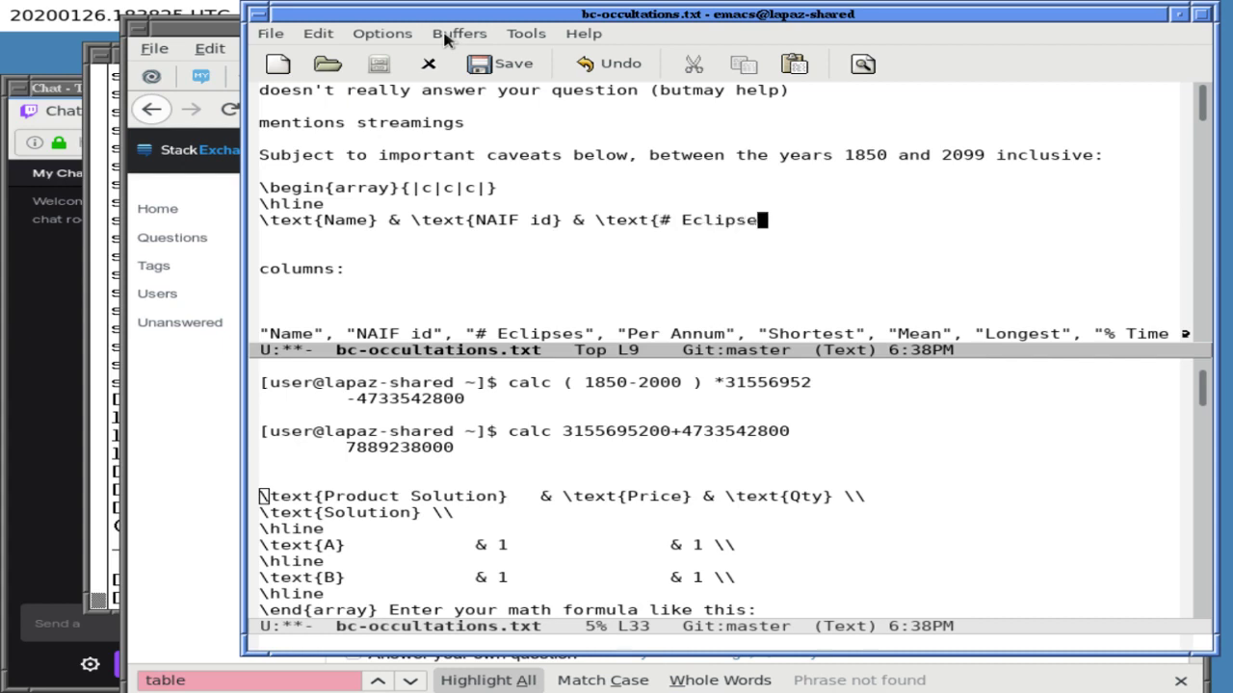
pyautogui.write('s} &')
pyautogui.write(' \text{')
pyautogui.write('PEr A')
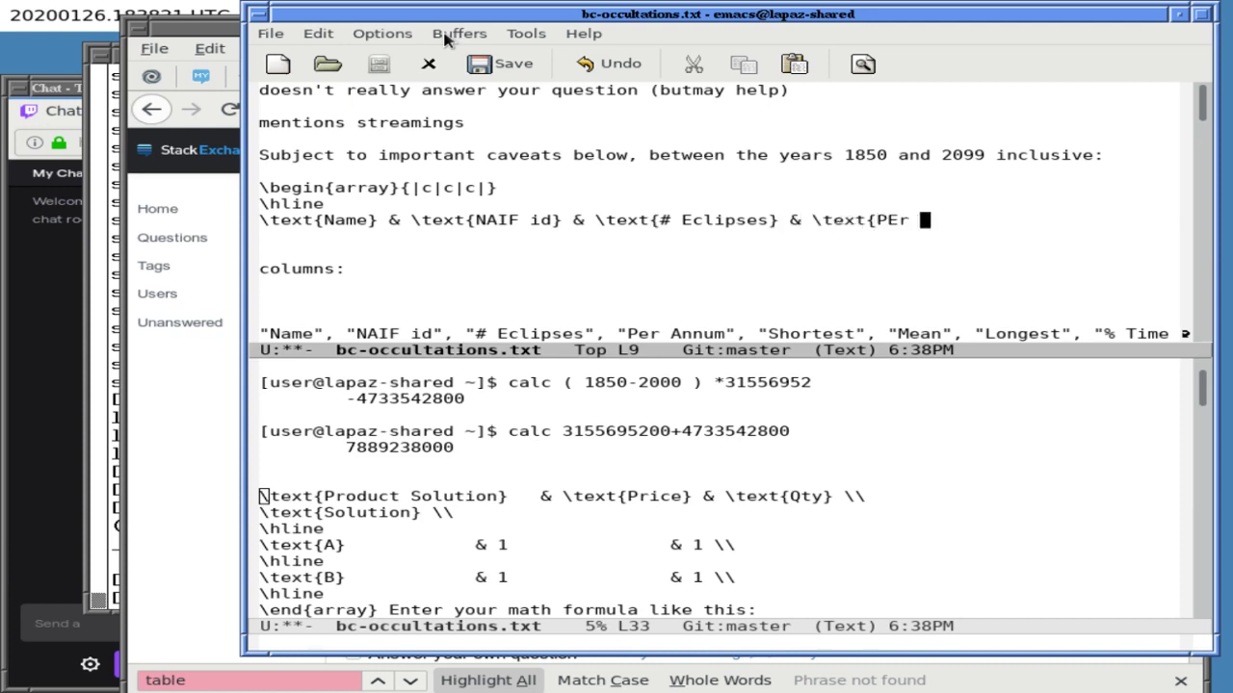
pyautogui.press('BackSpace')
pyautogui.press('BackSpace')
pyautogui.press('BackSpace')
pyautogui.press('BackSpace')
pyautogui.write('er An')
pyautogui.press('BackSpace')
pyautogui.press('BackSpace')
pyautogui.press('BackSpace')
pyautogui.write('} \\\\')
# - Duplicate the header row and blank its cells so the second row reads Annum
pyautogui.hotkey('ctrl', 'n')
pyautogui.hotkey('ctrl', 'p')
pyautogui.hotkey('ctrl', 'k')
pyautogui.hotkey('ctrl', 'y')
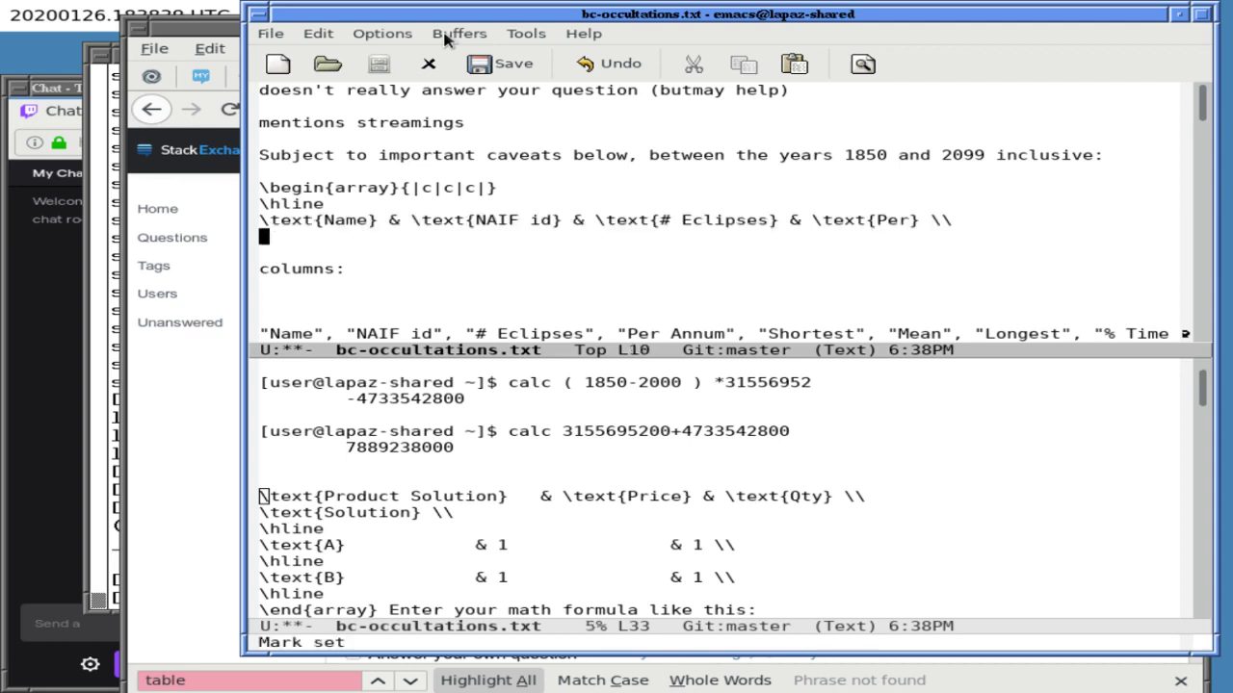
pyautogui.hotkey('ctrl', 'y')
pyautogui.hotkey('ctrl', 'p')
pyautogui.hotkey('ctrl', 'f')
pyautogui.hotkey('ctrl', 'f')
pyautogui.hotkey('ctrl', 'f')
pyautogui.hotkey('ctrl', 'f')
pyautogui.hotkey('ctrl', 'f')
pyautogui.hotkey('ctrl', 'f')
pyautogui.hotkey('ctrl', 'f')
pyautogui.hotkey('ctrl', 'f')
pyautogui.hotkey('ctrl', 'f')
pyautogui.hotkey('ctrl', 'f')
pyautogui.press('BackSpace')
pyautogui.press('BackSpace')
pyautogui.press('BackSpace')
pyautogui.press('BackSpace')
pyautogui.hotkey('ctrl', 'f')
pyautogui.hotkey('ctrl', 'f')
pyautogui.hotkey('ctrl', 'f')
pyautogui.hotkey('ctrl', 'f')
pyautogui.hotkey('ctrl', 'f')
pyautogui.hotkey('ctrl', 'f')
pyautogui.hotkey('ctrl', 'f')
pyautogui.hotkey('ctrl', 'f')
pyautogui.hotkey('ctrl', 'f')
pyautogui.hotkey('ctrl', 'f')
pyautogui.hotkey('ctrl', 'f')
pyautogui.hotkey('ctrl', 'f')
pyautogui.hotkey('ctrl', 'f')
pyautogui.hotkey('ctrl', 'f')
pyautogui.hotkey('ctrl', 'f')
pyautogui.hotkey('ctrl', 'f')
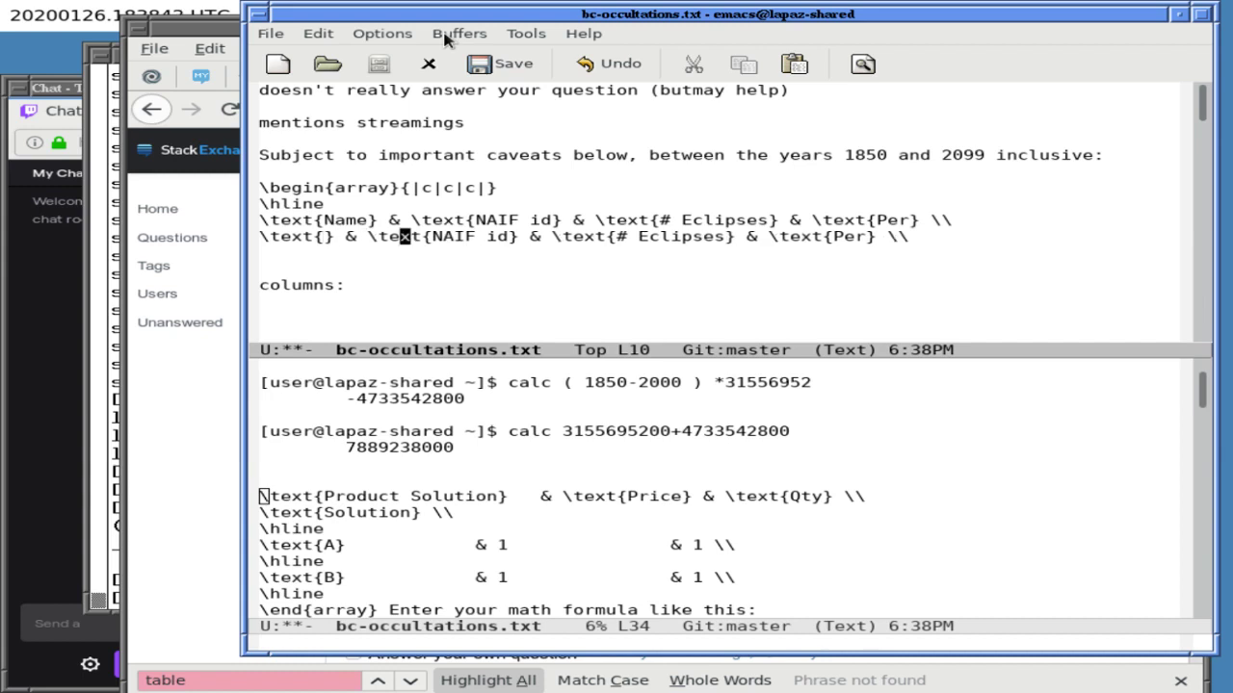
pyautogui.hotkey('ctrl', 'f')
pyautogui.press('BackSpace')
pyautogui.press('BackSpace')
pyautogui.press('BackSpace')
pyautogui.press('BackSpace')
pyautogui.press('BackSpace')
pyautogui.press('BackSpace')
pyautogui.press('BackSpace')
pyautogui.hotkey('ctrl', 'f')
pyautogui.hotkey('ctrl', 'f')
pyautogui.hotkey('ctrl', 'f')
pyautogui.hotkey('ctrl', 'f')
pyautogui.hotkey('ctrl', 'f')
pyautogui.hotkey('ctrl', 'f')
pyautogui.hotkey('ctrl', 'f')
pyautogui.hotkey('ctrl', 'f')
pyautogui.hotkey('ctrl', 'f')
pyautogui.hotkey('ctrl', 'f')
pyautogui.hotkey('ctrl', 'f')
pyautogui.hotkey('ctrl', 'f')
pyautogui.hotkey('ctrl', 'f')
pyautogui.hotkey('ctrl', 'f')
pyautogui.hotkey('ctrl', 'f')
pyautogui.hotkey('ctrl', 'f')
pyautogui.hotkey('ctrl', 'f')
pyautogui.hotkey('ctrl', 'f')
pyautogui.hotkey('ctrl', 'f')
pyautogui.hotkey('ctrl', 'f')
pyautogui.hotkey('ctrl', 'f')
pyautogui.press('BackSpace')
pyautogui.press('BackSpace')
pyautogui.press('BackSpace')
pyautogui.write('Annum')
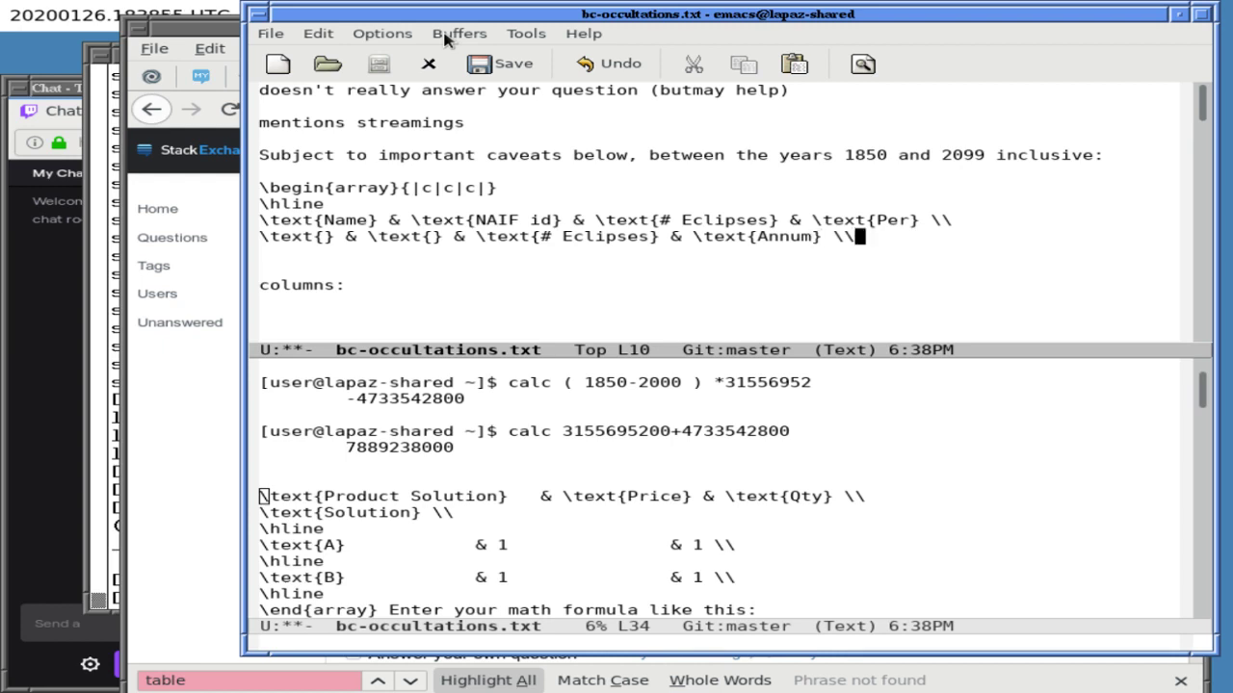
# - Close the array with an \hline line and \end{array}
pyautogui.press('Return')
pyautogui.write('\\hline')
pyautogui.press('Return')
pyautogui.hotkey('ctrl', 'x')
pyautogui.press('o')
pyautogui.press('Down')
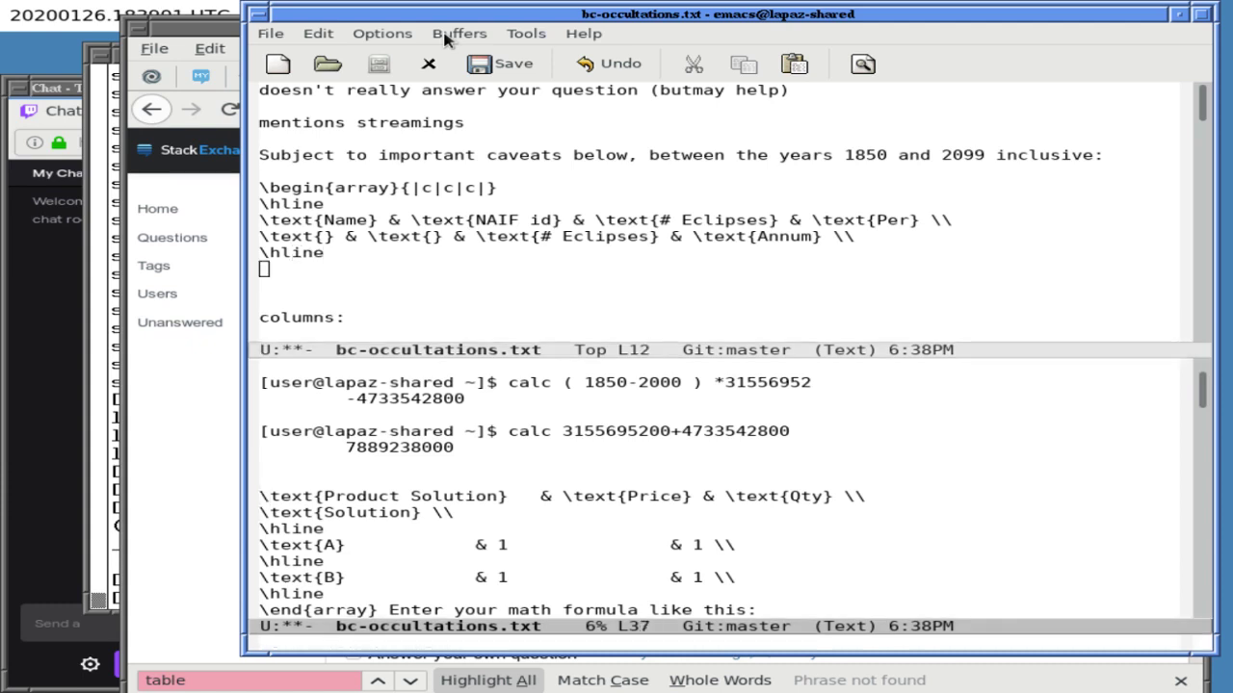
pyautogui.hotkey('ctrl', 'x')
pyautogui.write('o\\end{array}')
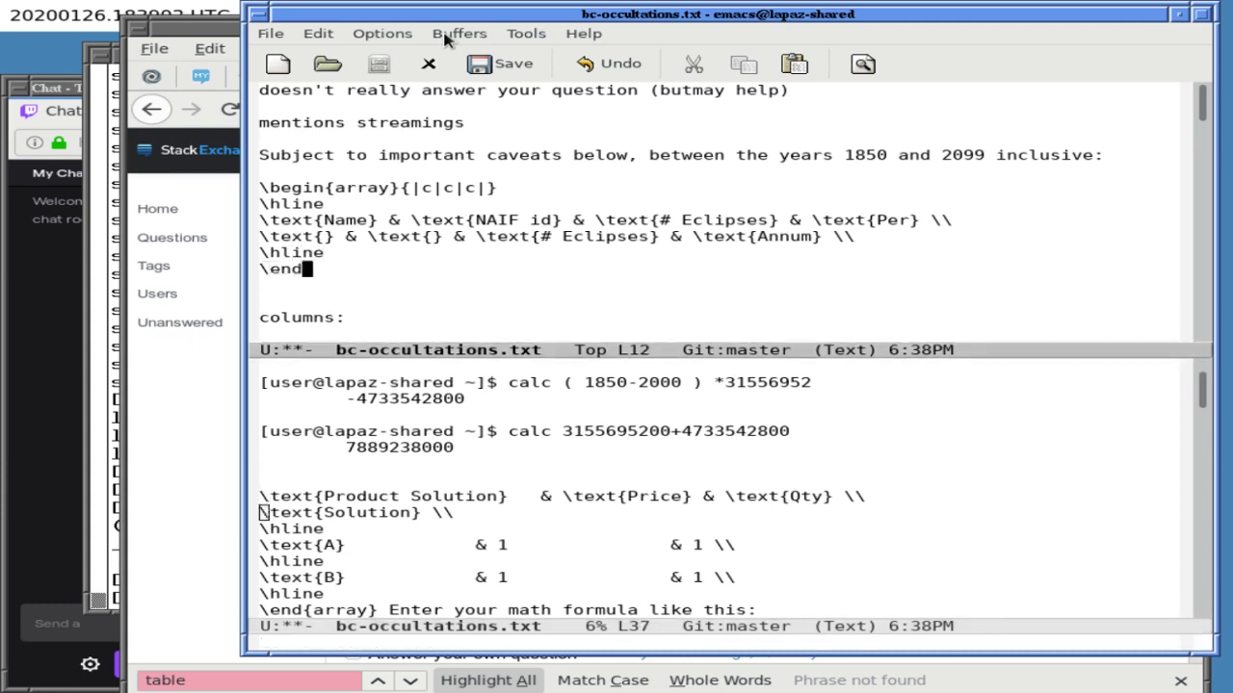
# - Save bc-occultations.txt and copy the array block from \begin{array} through \end{array}
pyautogui.press('Up')
pyautogui.press('Up')
pyautogui.press('Up')
pyautogui.press('Up')
pyautogui.press('Up')
pyautogui.press('Up')
pyautogui.press('Down')
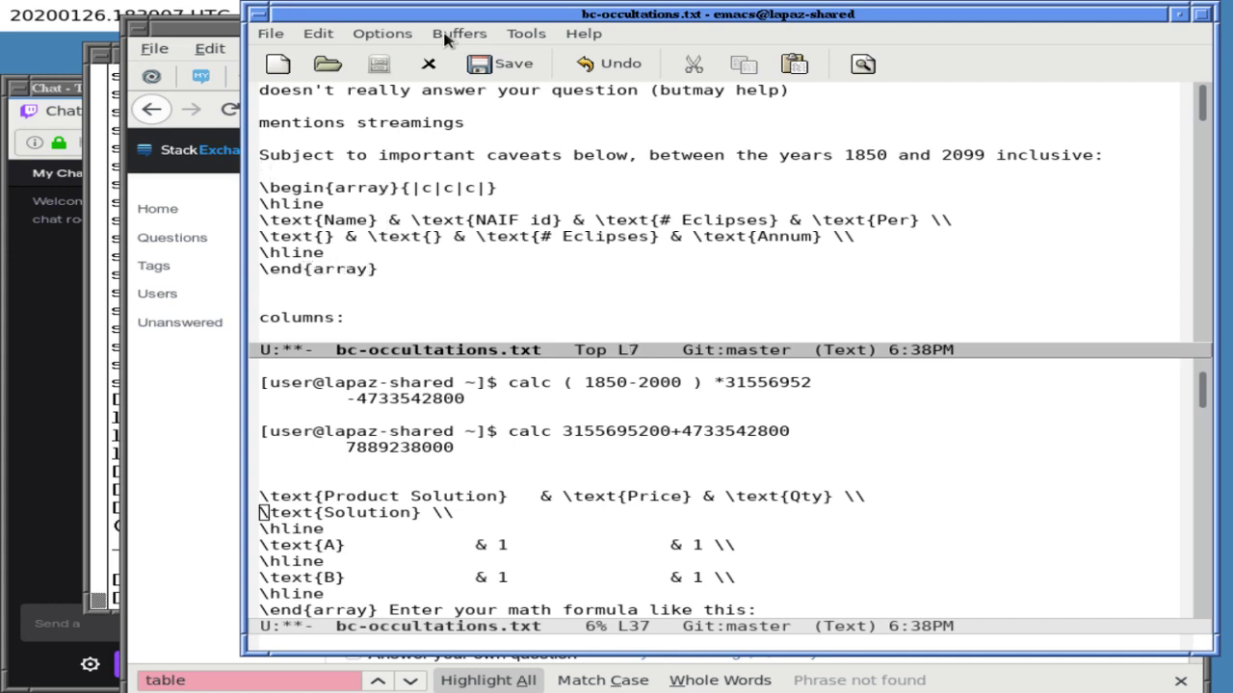
pyautogui.hotkey('ctrl', 'x')
pyautogui.hotkey('ctrl', 's')
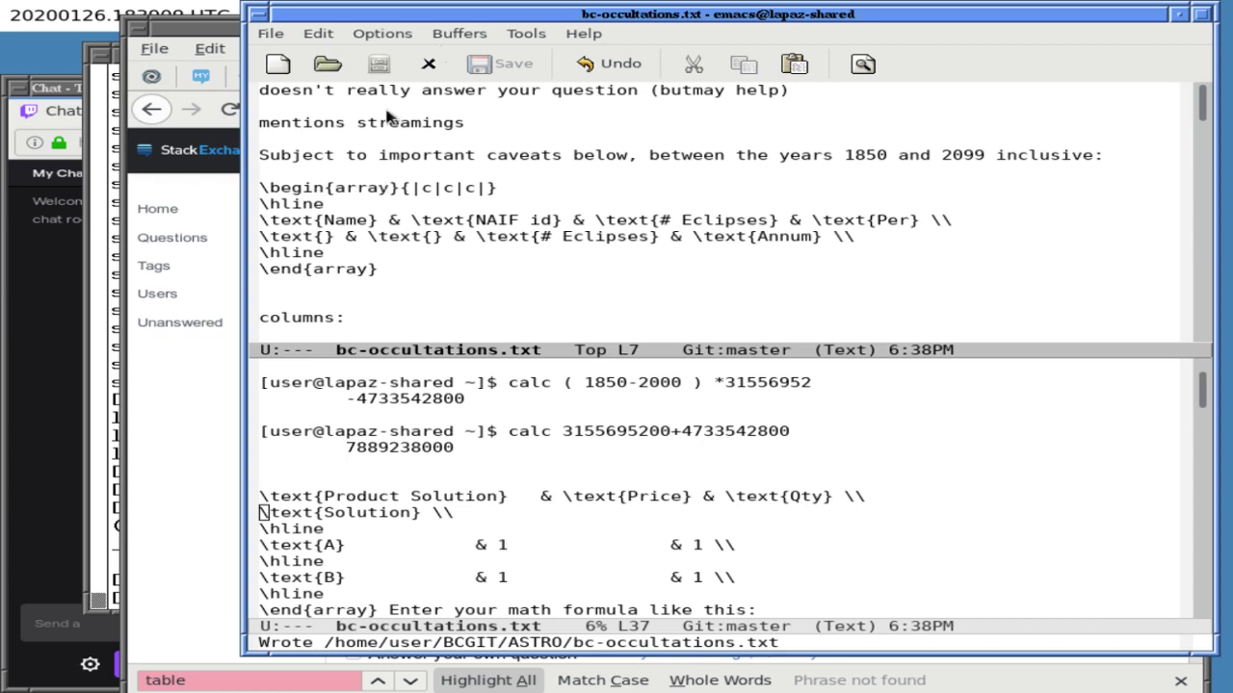
pyautogui.tripleClick(348, 186)
pyautogui.moveTo(348, 186); pyautogui.dragTo(383, 271)
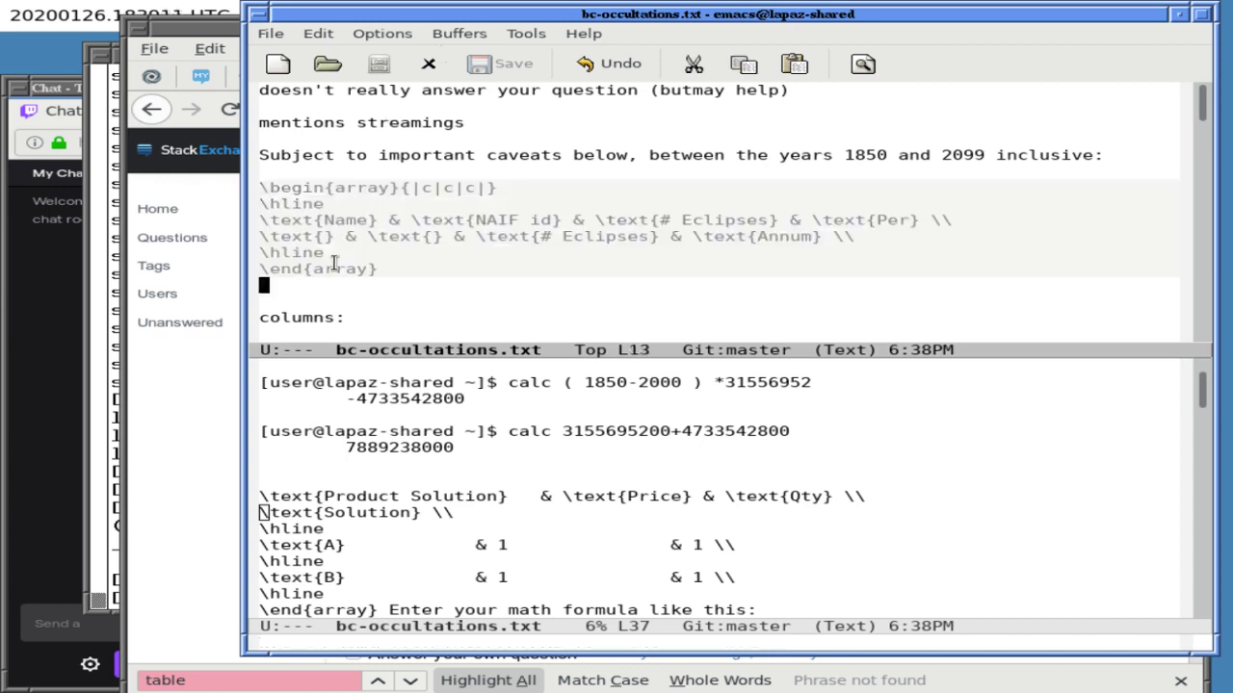
pyautogui.hotkey('alt', 'w')
# - Paste the array block into the question Body and inspect its four-column MathJax table preview
pyautogui.click(132, 427)
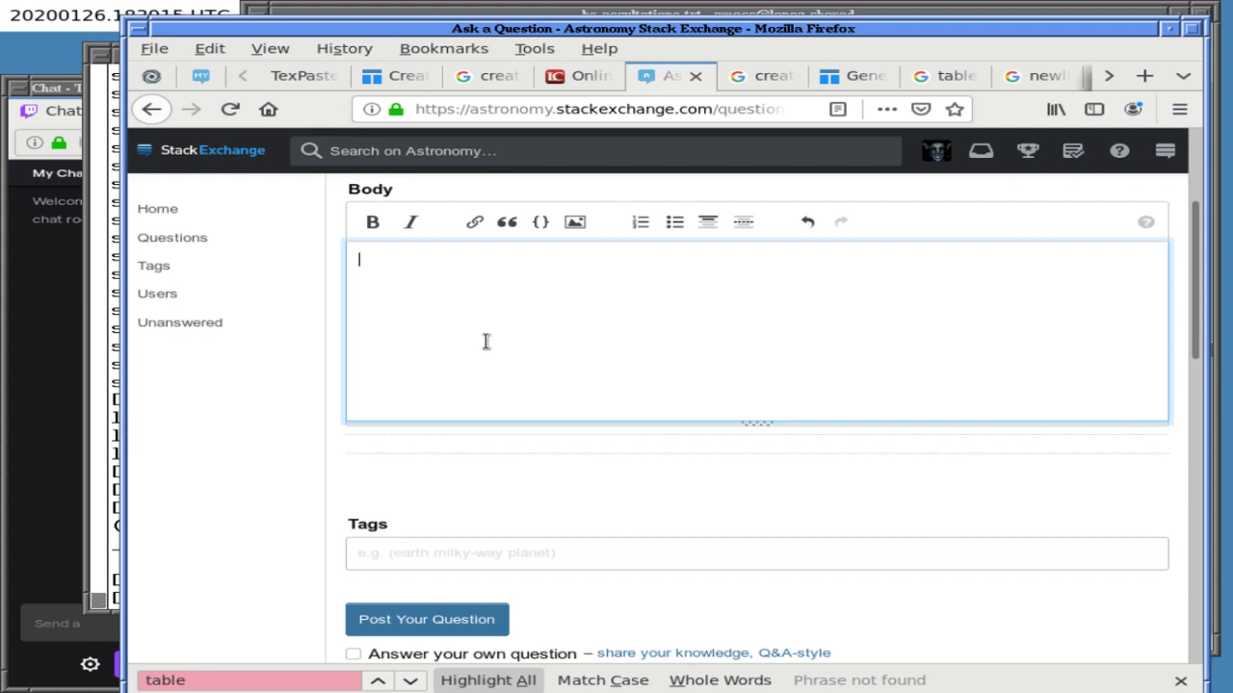
pyautogui.hotkey('ctrl', 'v')
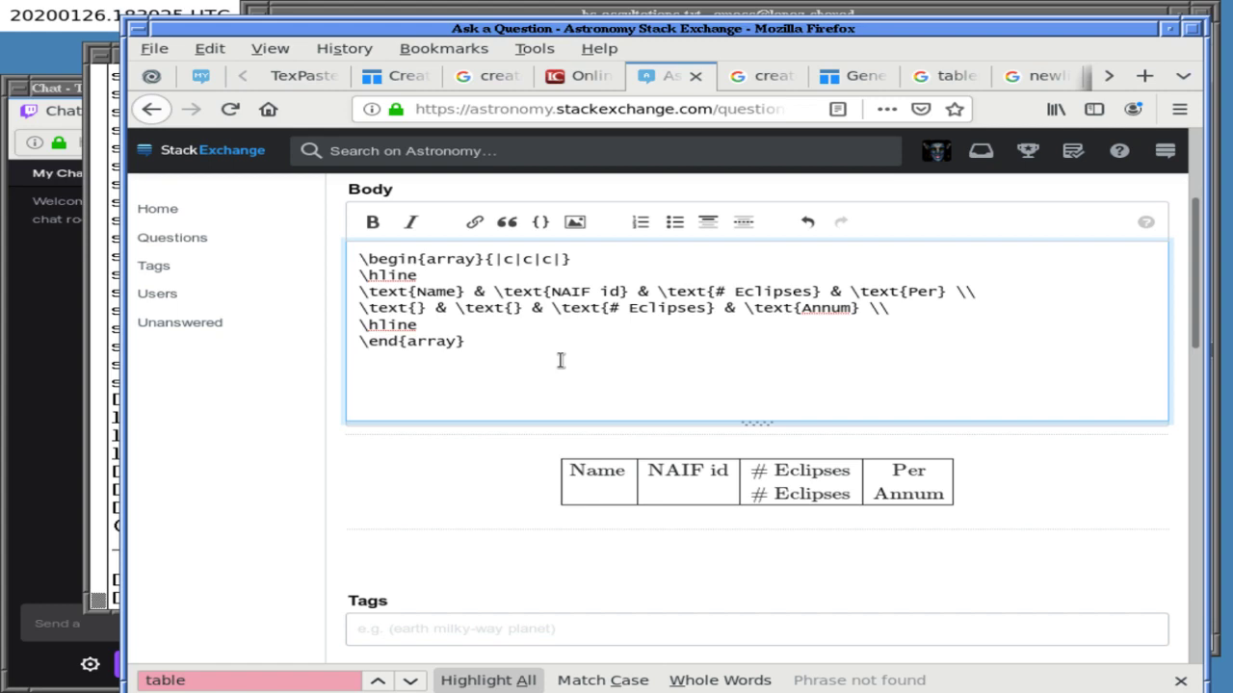
pyautogui.rightClick(452, 304)
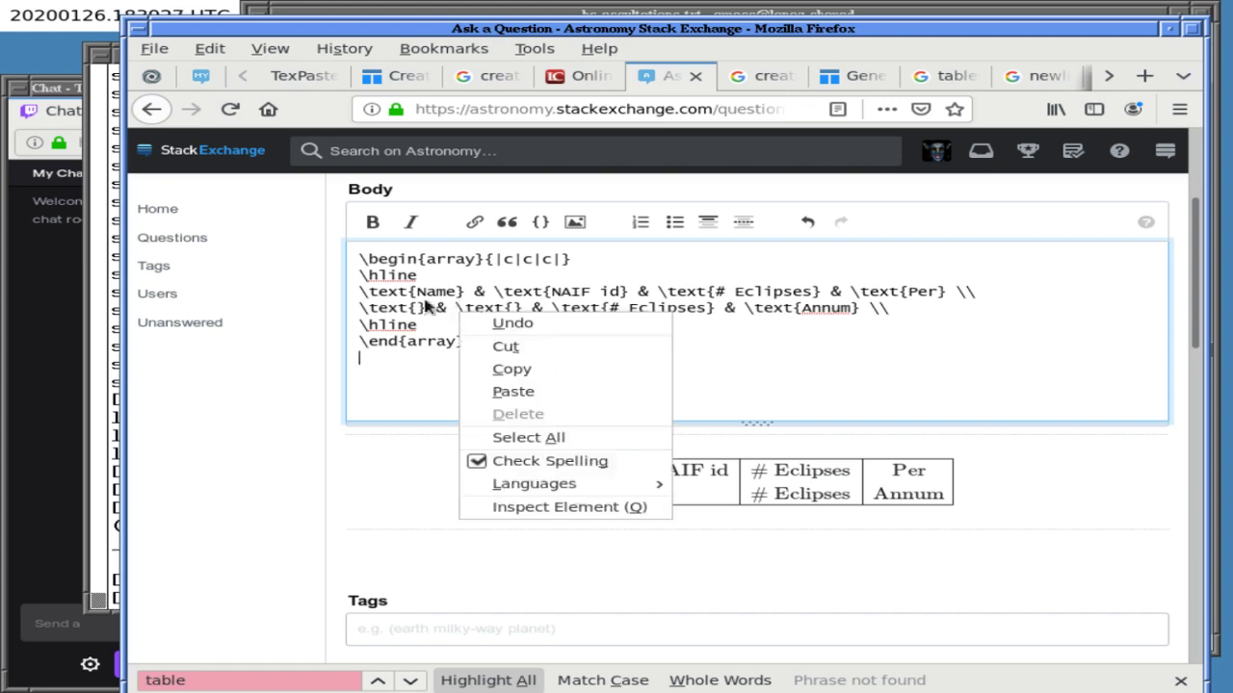
pyautogui.click(386, 269)
pyautogui.rightClick(633, 496)
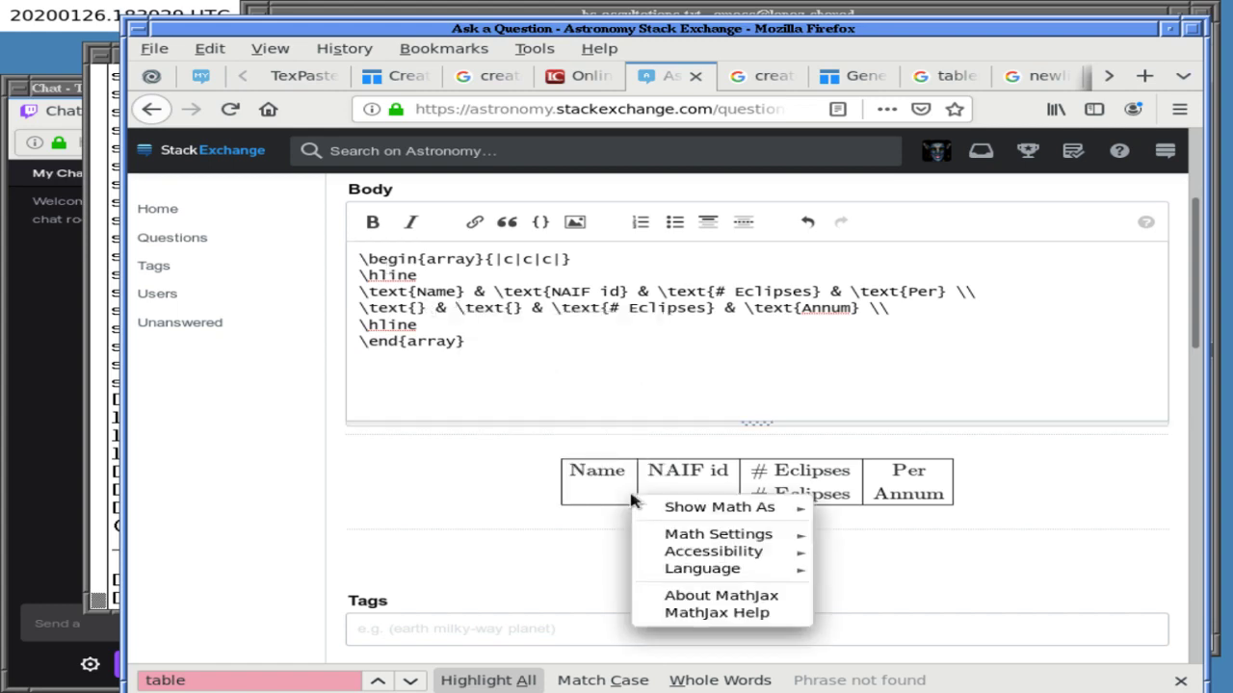
pyautogui.click(472, 466)
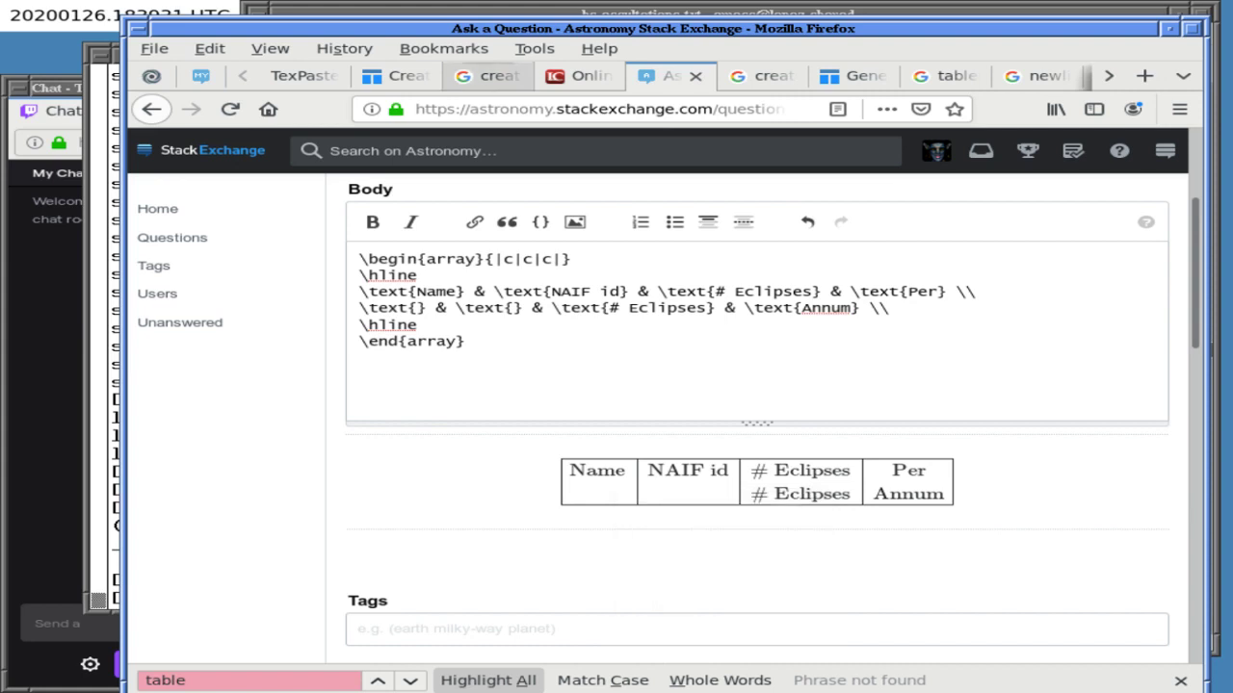
pyautogui.click(526, 10)
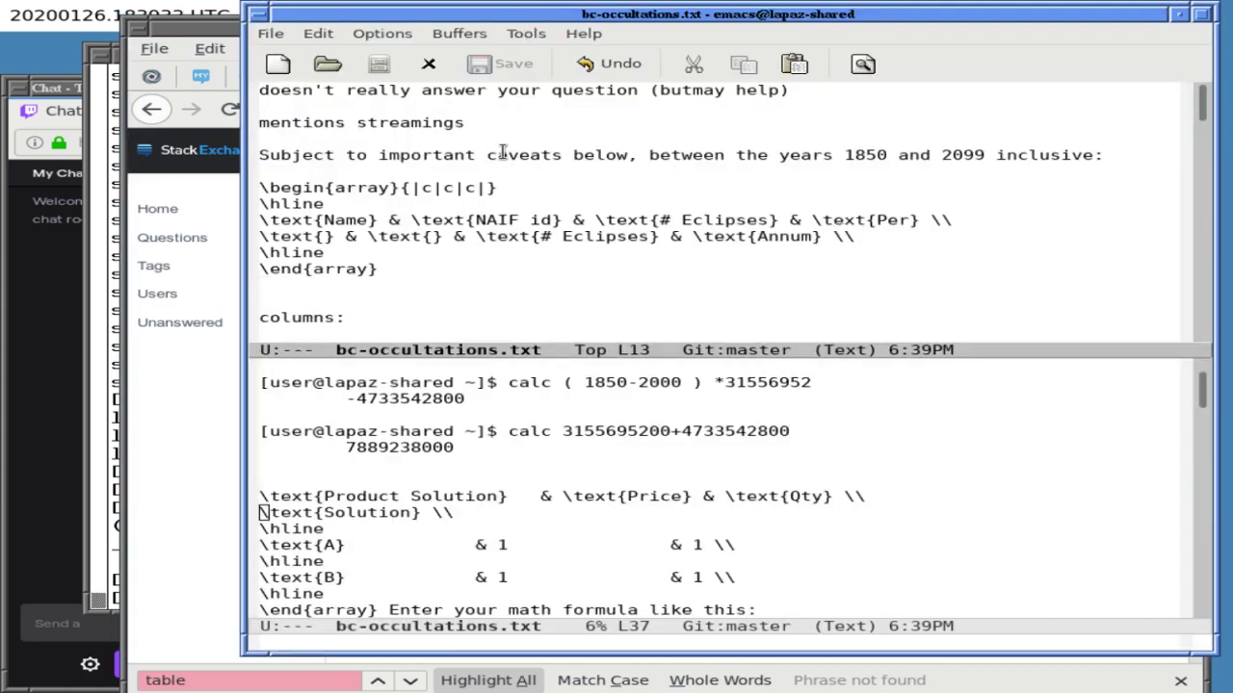
pyautogui.click(227, 247)
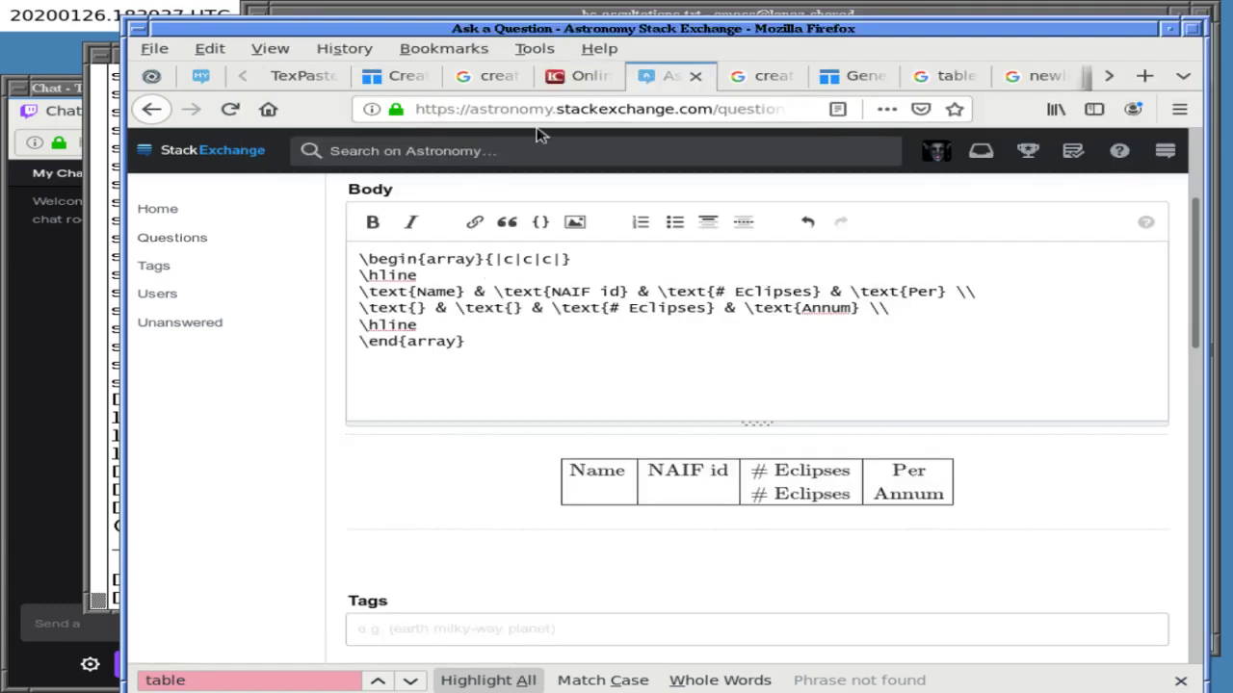
# - Search Google for 'mathjax embolden' in the existing search tab
pyautogui.click(537, 111)
pyautogui.write('math')
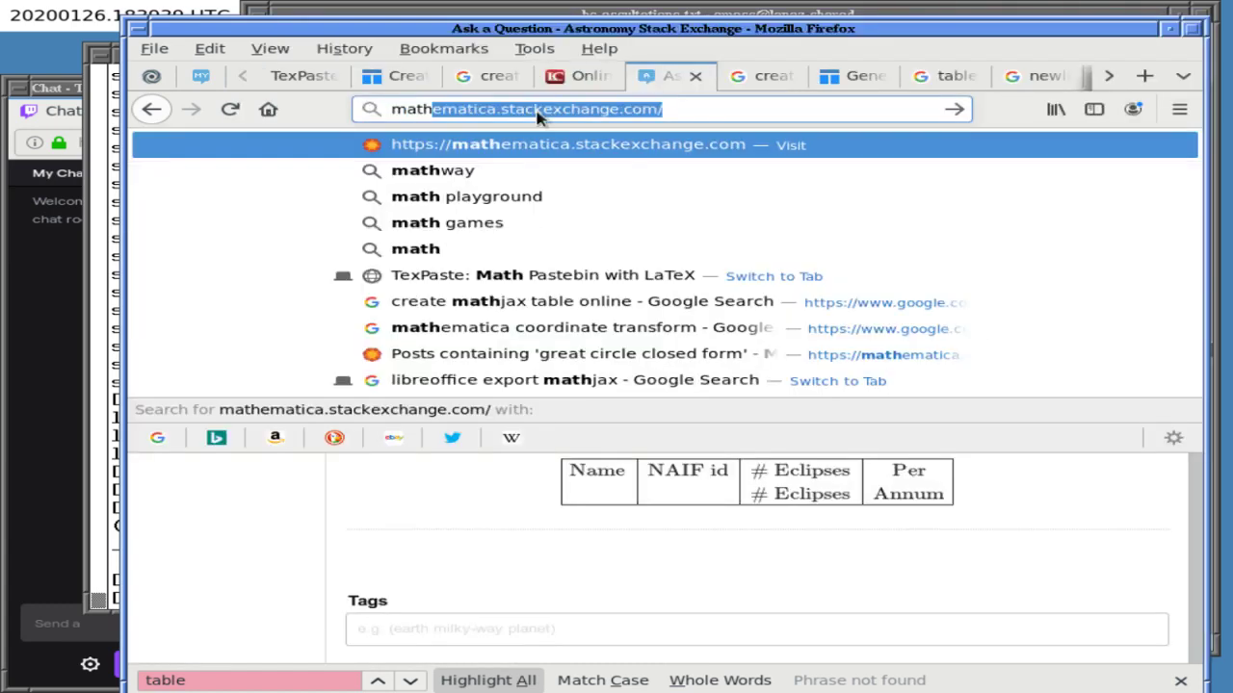
pyautogui.write('jax embolden')
pyautogui.press('Return')
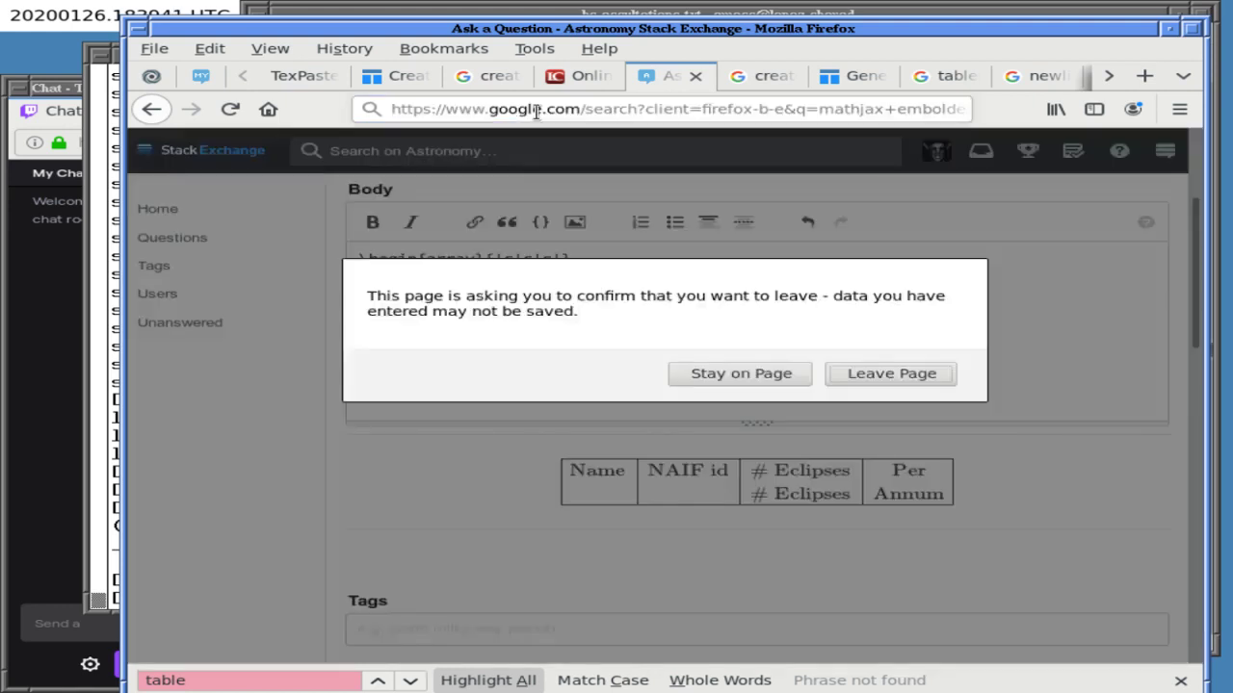
pyautogui.click(760, 375)
pyautogui.click(770, 75)
pyautogui.tripleClick(597, 157)
pyautogui.write('mat')
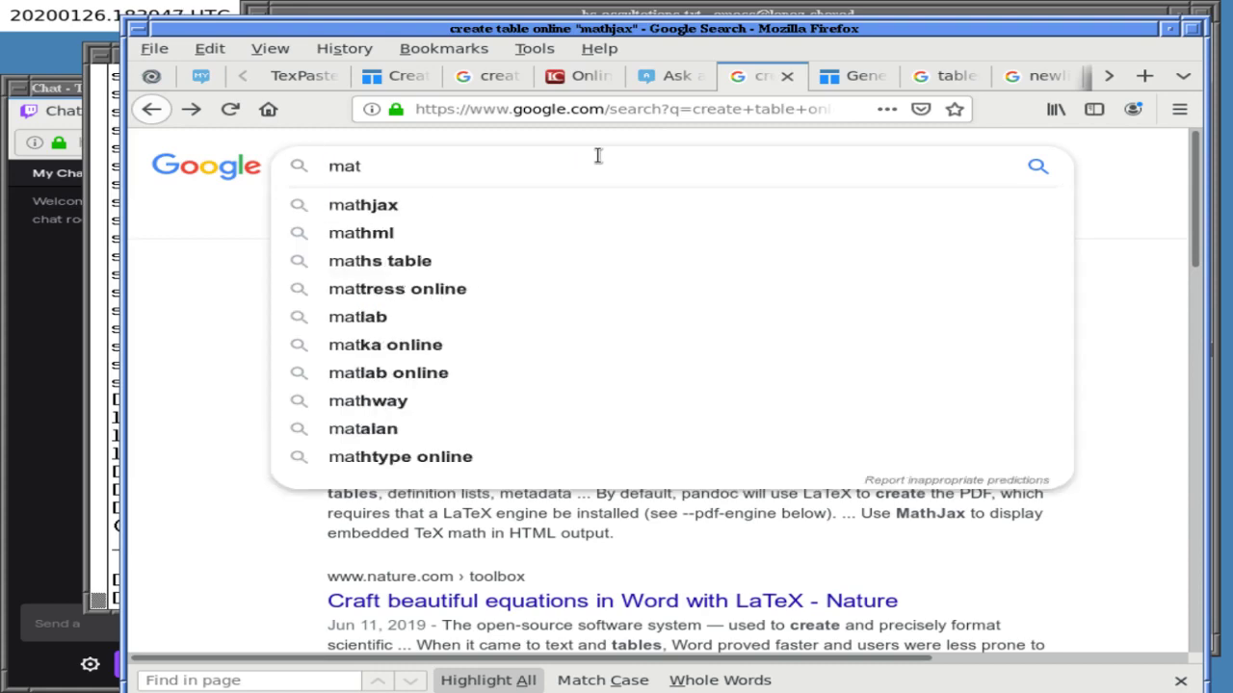
pyautogui.write('hjax embolden')
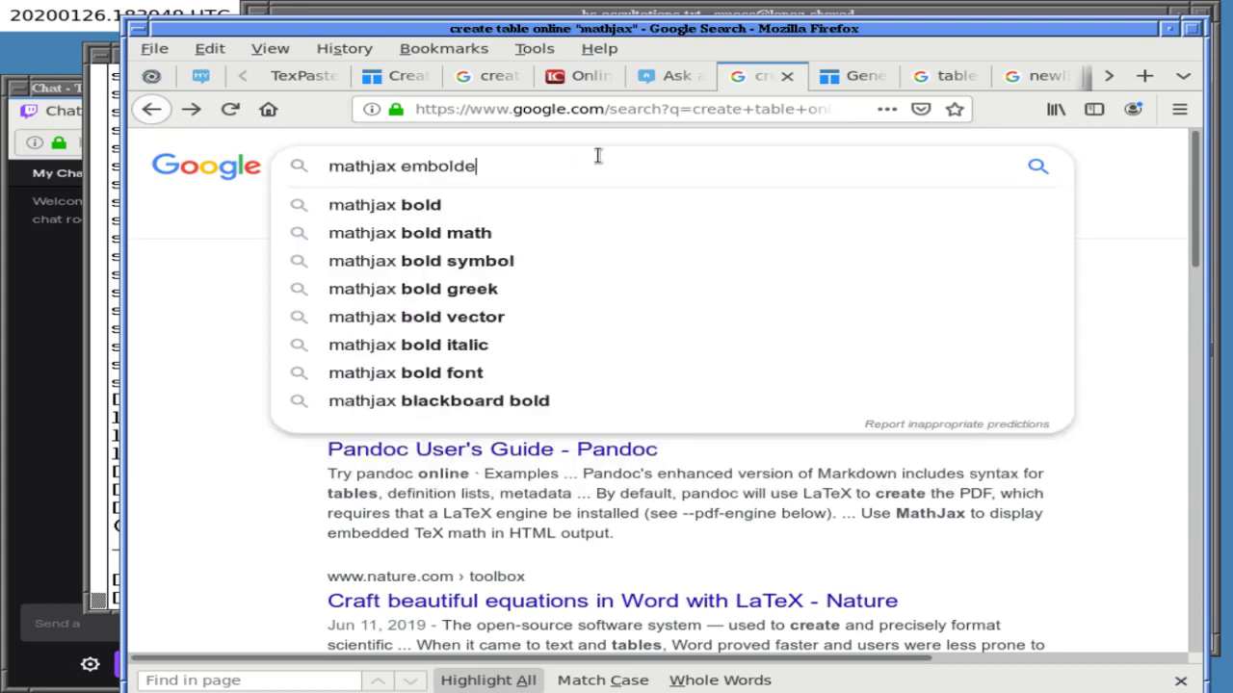
pyautogui.press('Return')
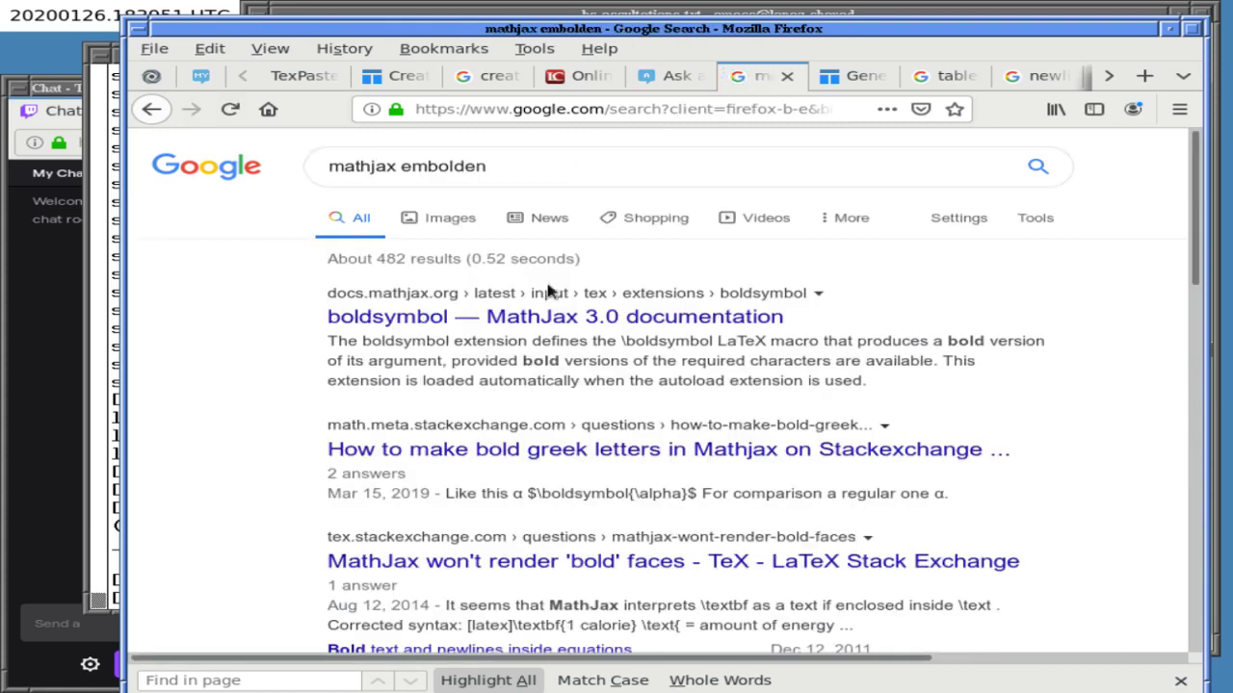
# - Open the MathJax boldsymbol documentation result in a new tab and read it
pyautogui.middleClick(442, 324)
pyautogui.click(870, 74)
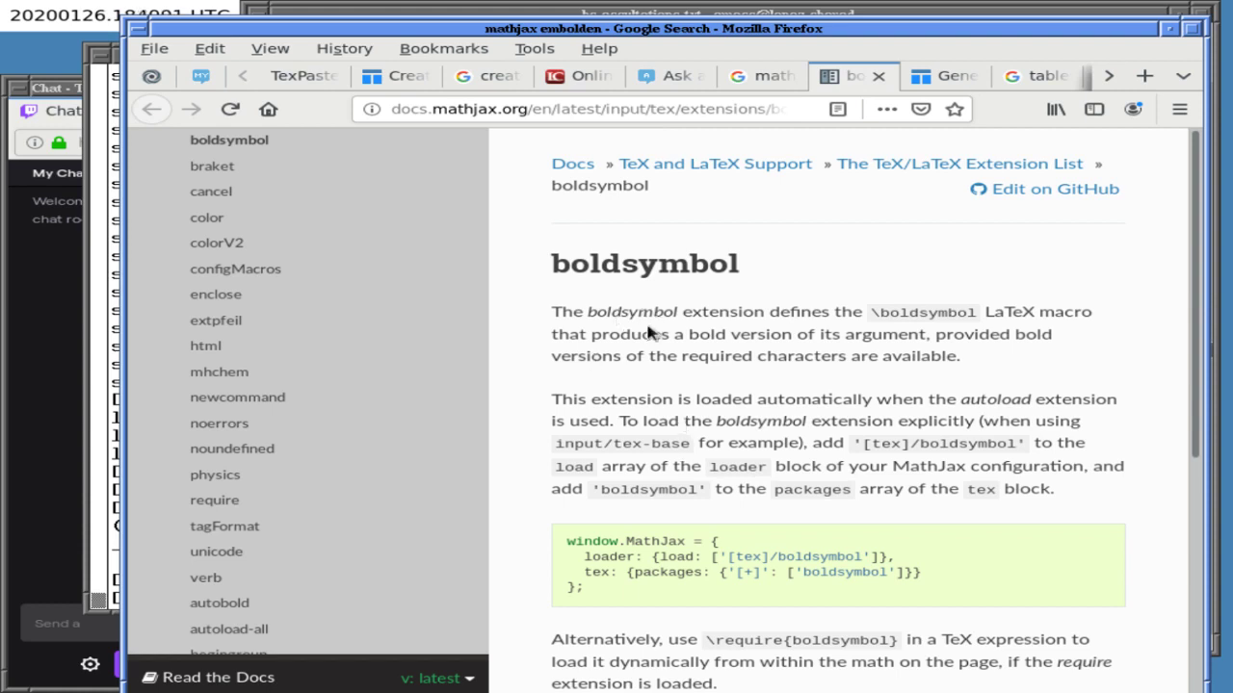
pyautogui.scroll(-5, 621, 394)
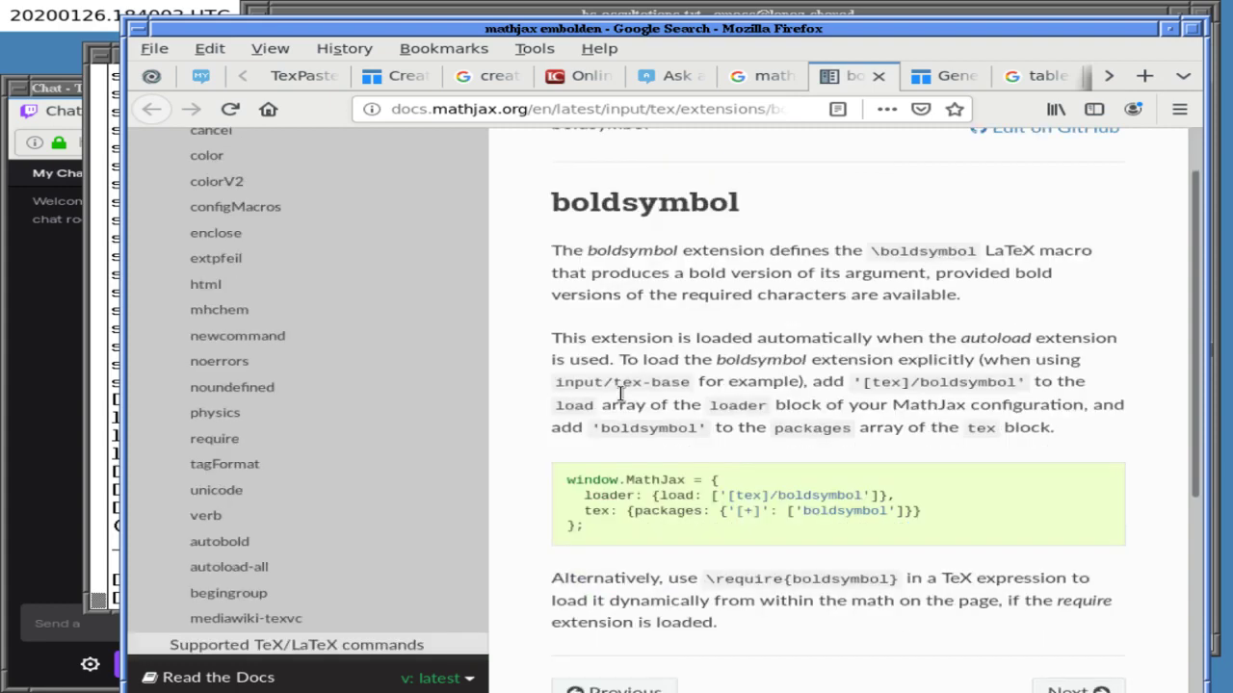
pyautogui.scroll(5, 622, 401)
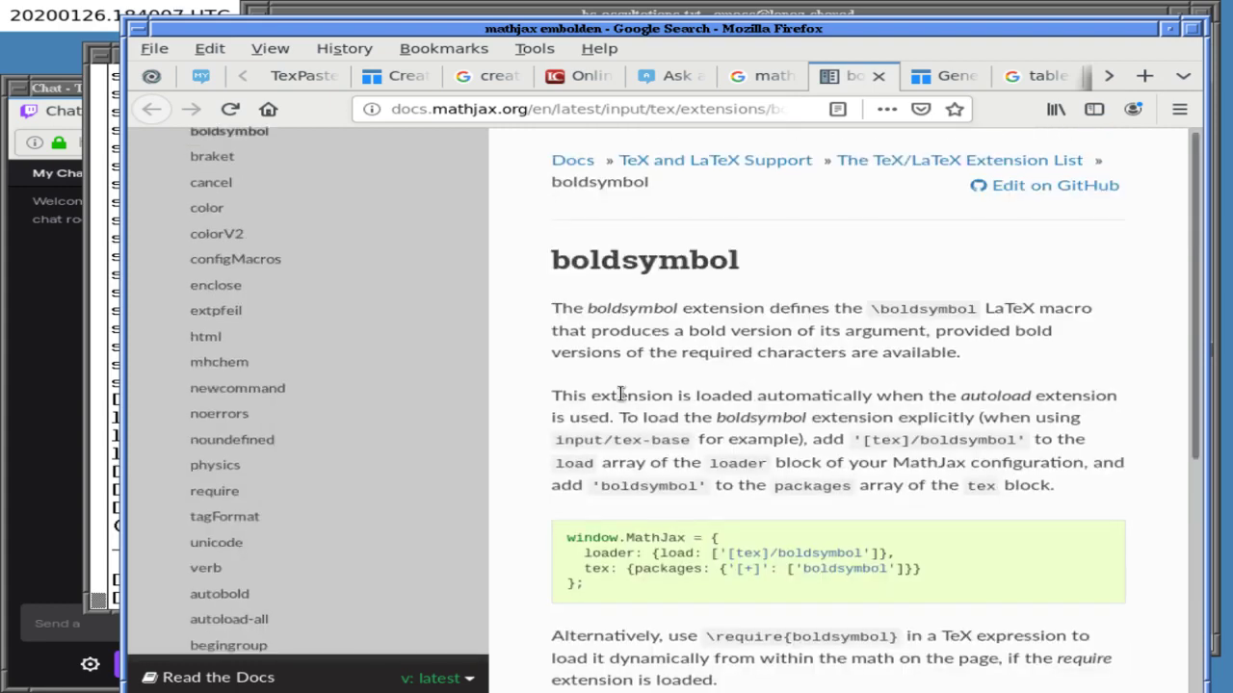
pyautogui.scroll(-3, 621, 395)
pyautogui.scroll(-1, 619, 397)
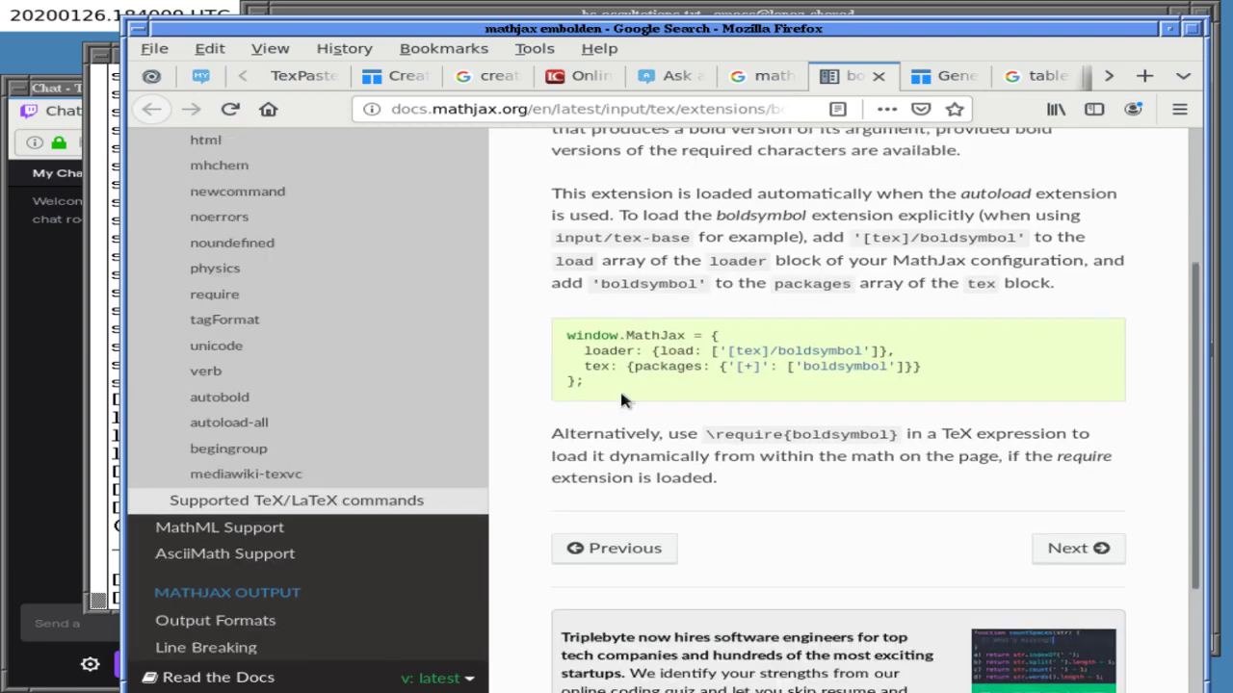
pyautogui.scroll(-1, 621, 400)
pyautogui.scroll(5, 621, 398)
# - Read the TeX Stack Exchange 'MathJax won't render bold faces' answer recommending \textbf, then return to TexPaste
pyautogui.click(805, 75)
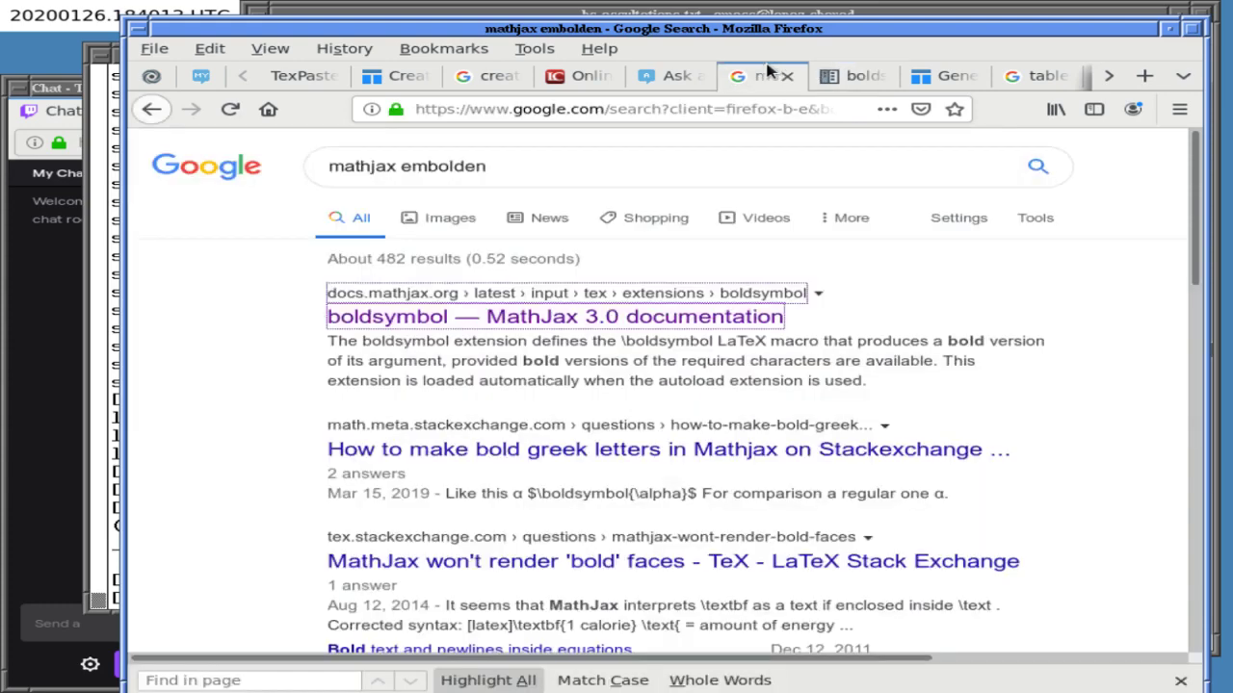
pyautogui.scroll(-3, 555, 477)
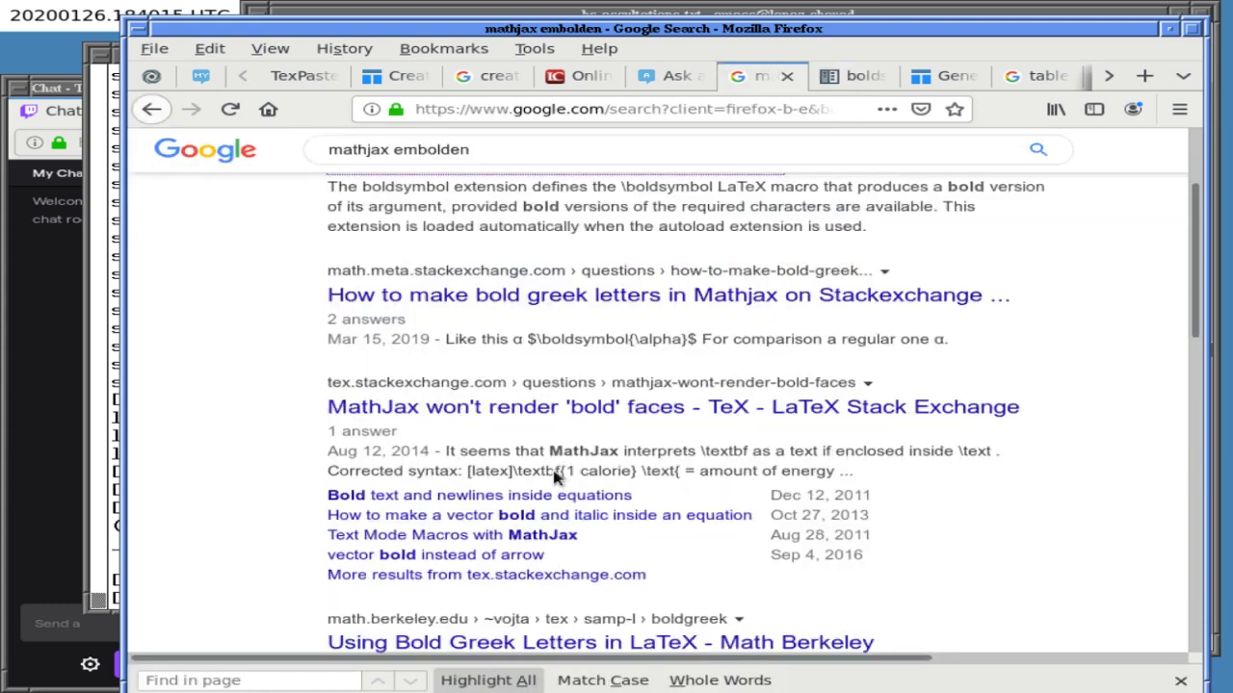
pyautogui.scroll(-2, 555, 471)
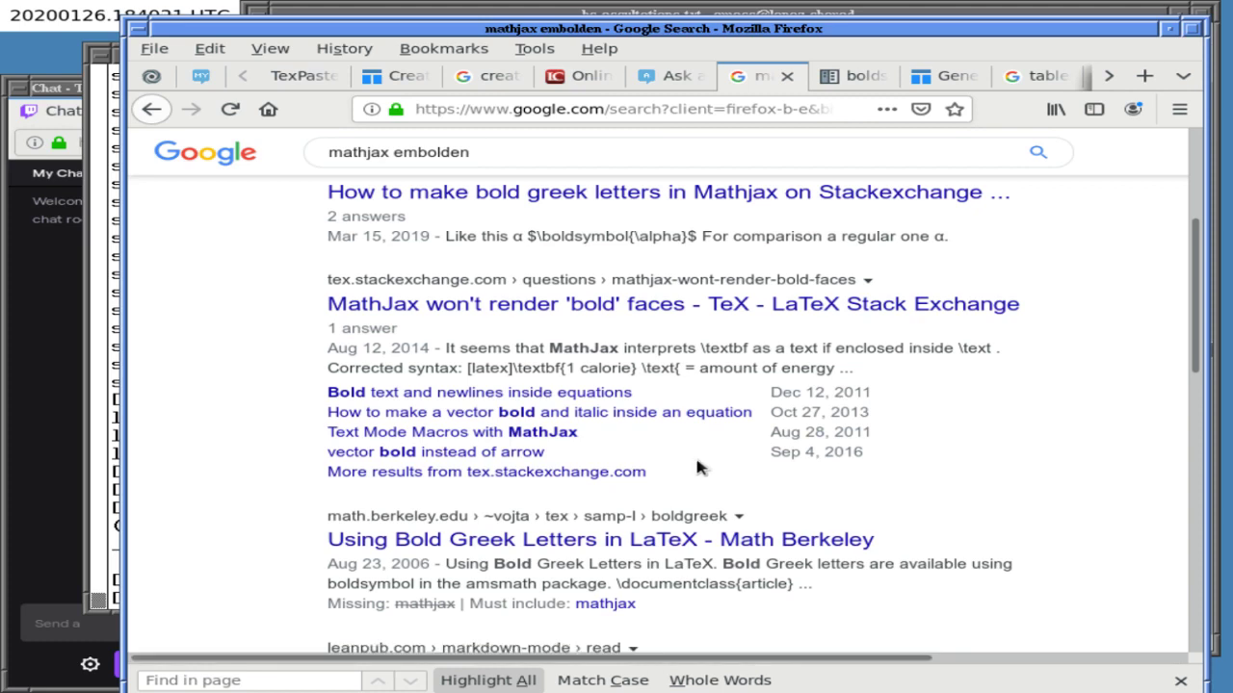
pyautogui.middleClick(650, 308)
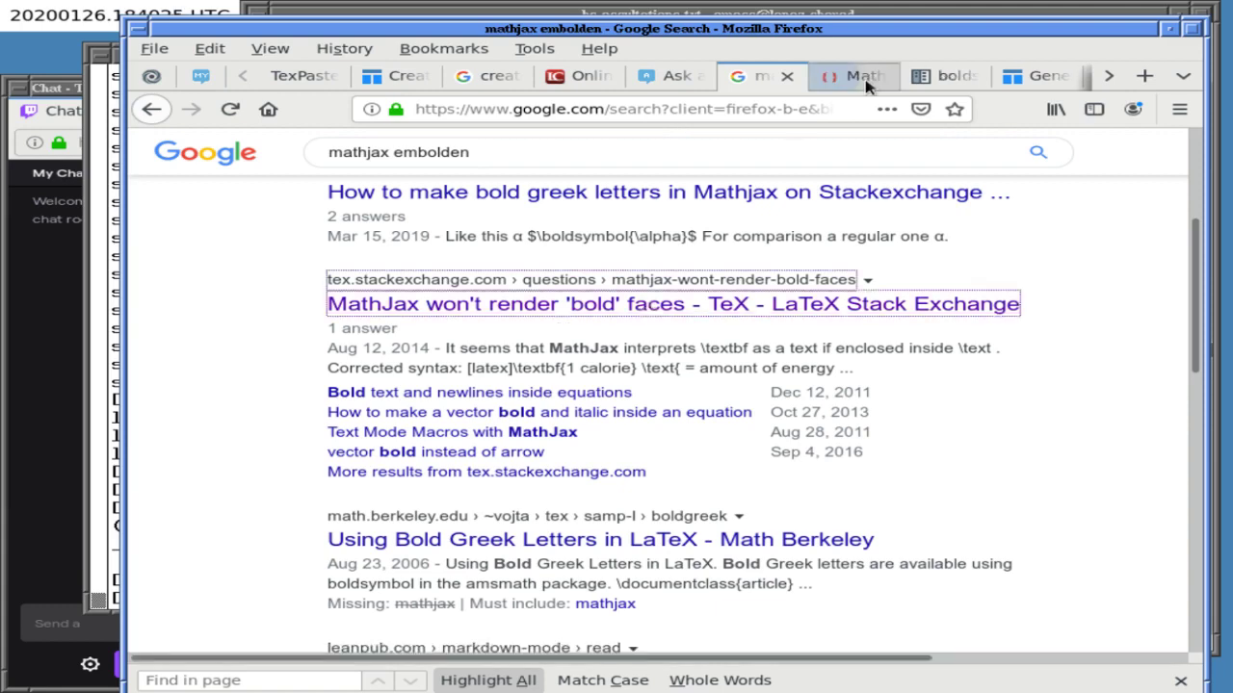
pyautogui.click(865, 77)
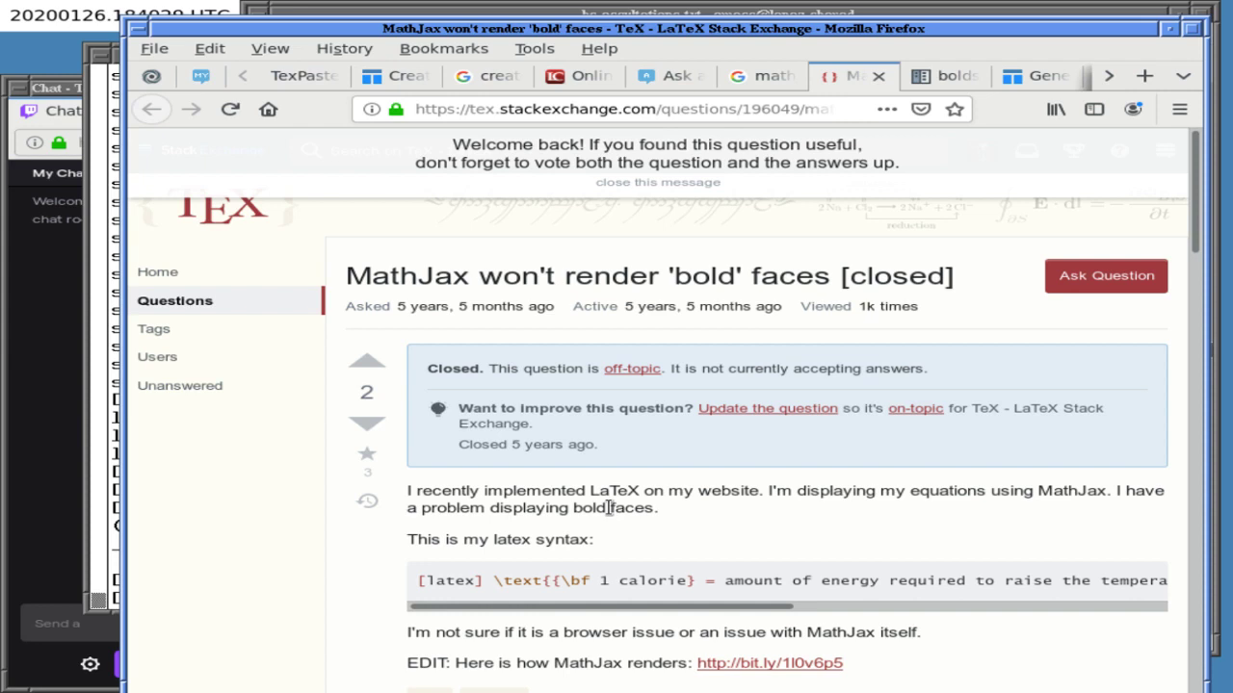
pyautogui.scroll(-5, 609, 507)
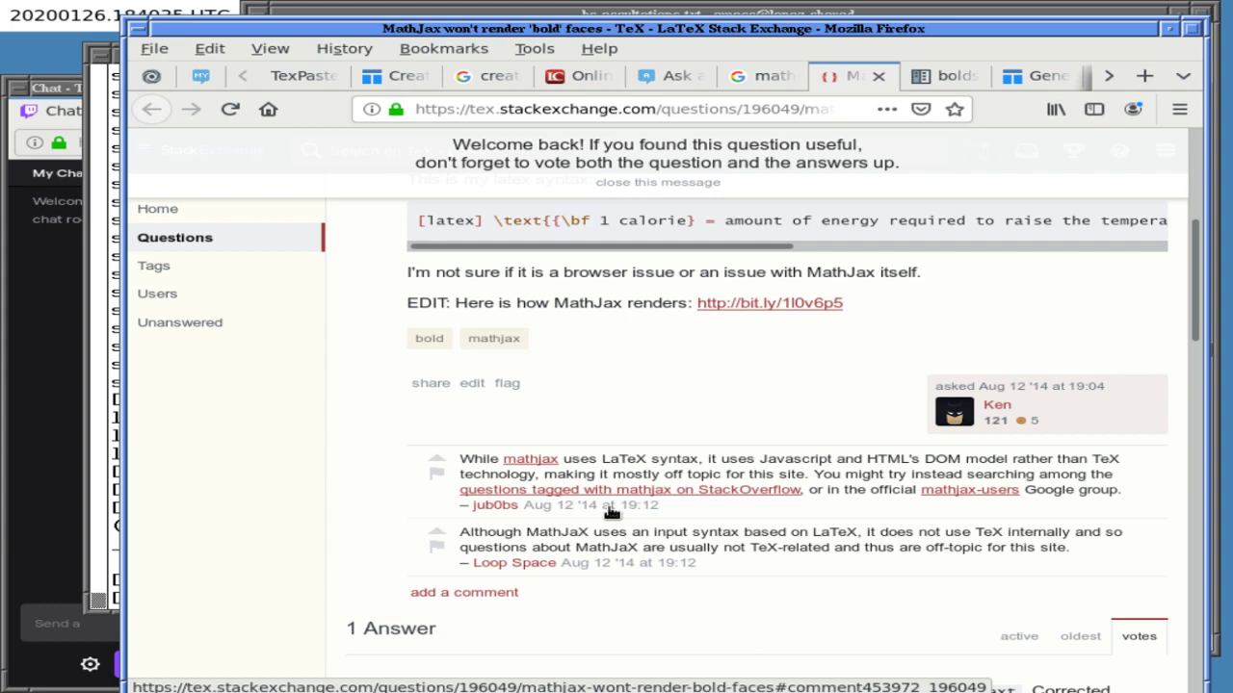
pyautogui.scroll(-3, 610, 511)
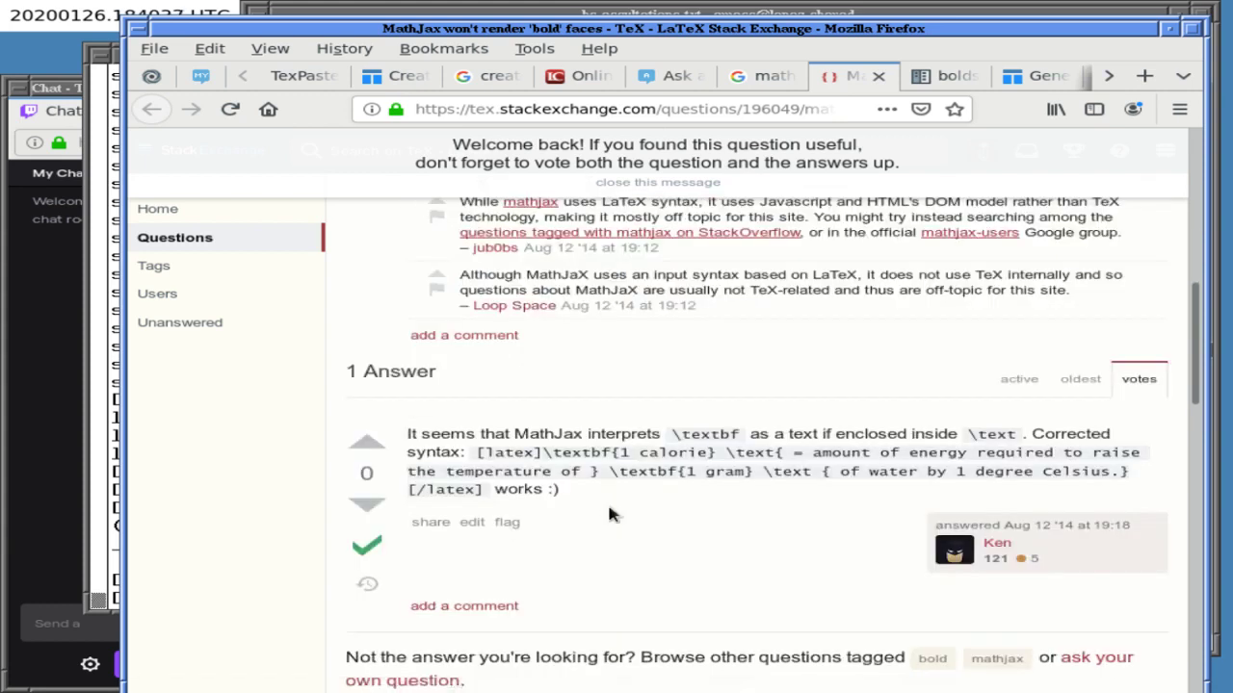
pyautogui.scroll(-1, 609, 515)
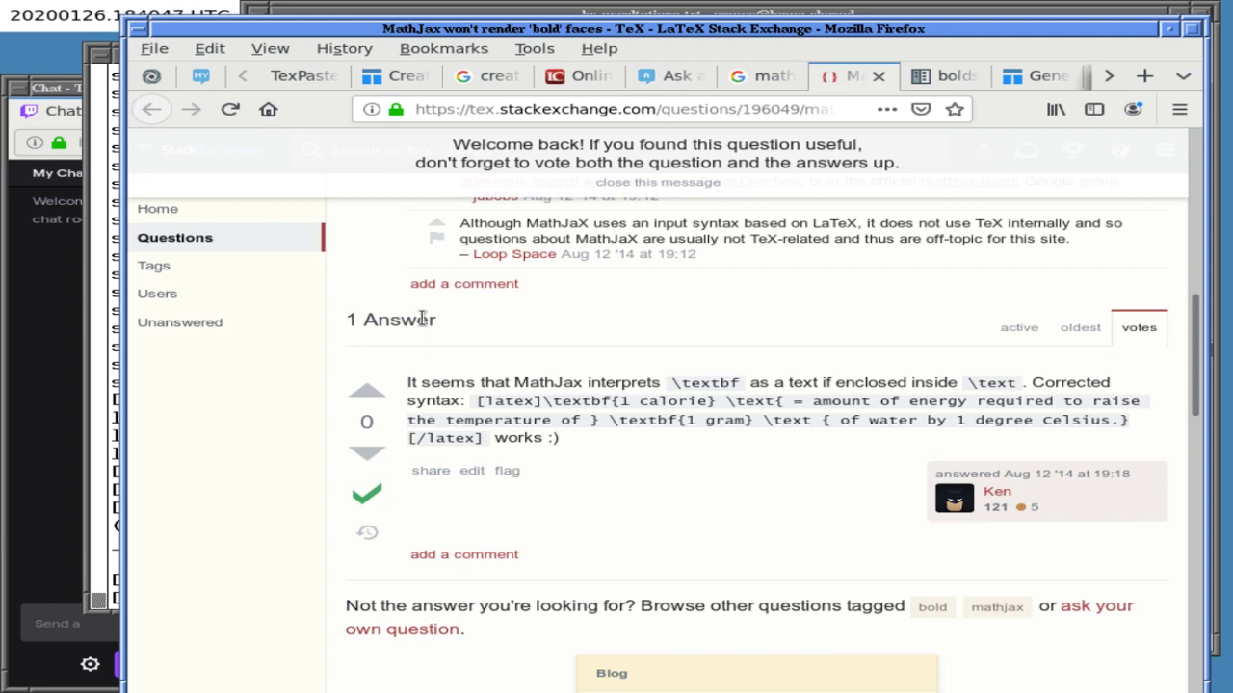
pyautogui.click(307, 76)
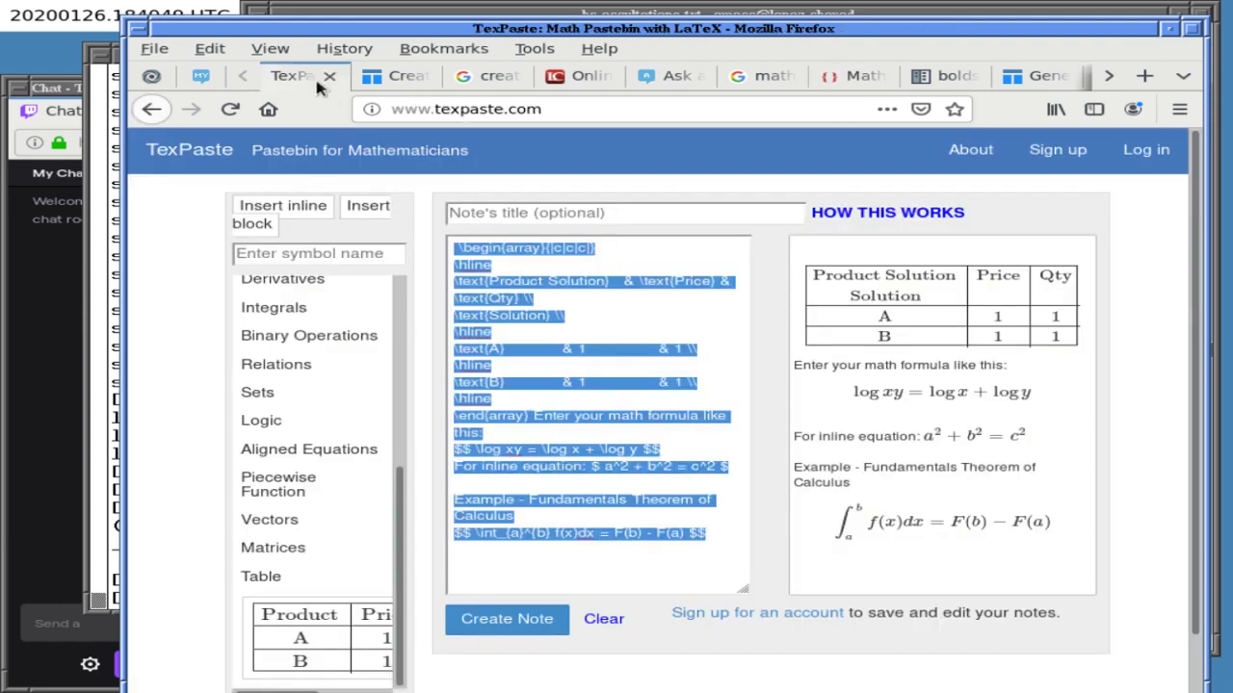
# - Change \text{Name} to \textbf{Name} in the question body so the header renders bold
pyautogui.click(684, 77)
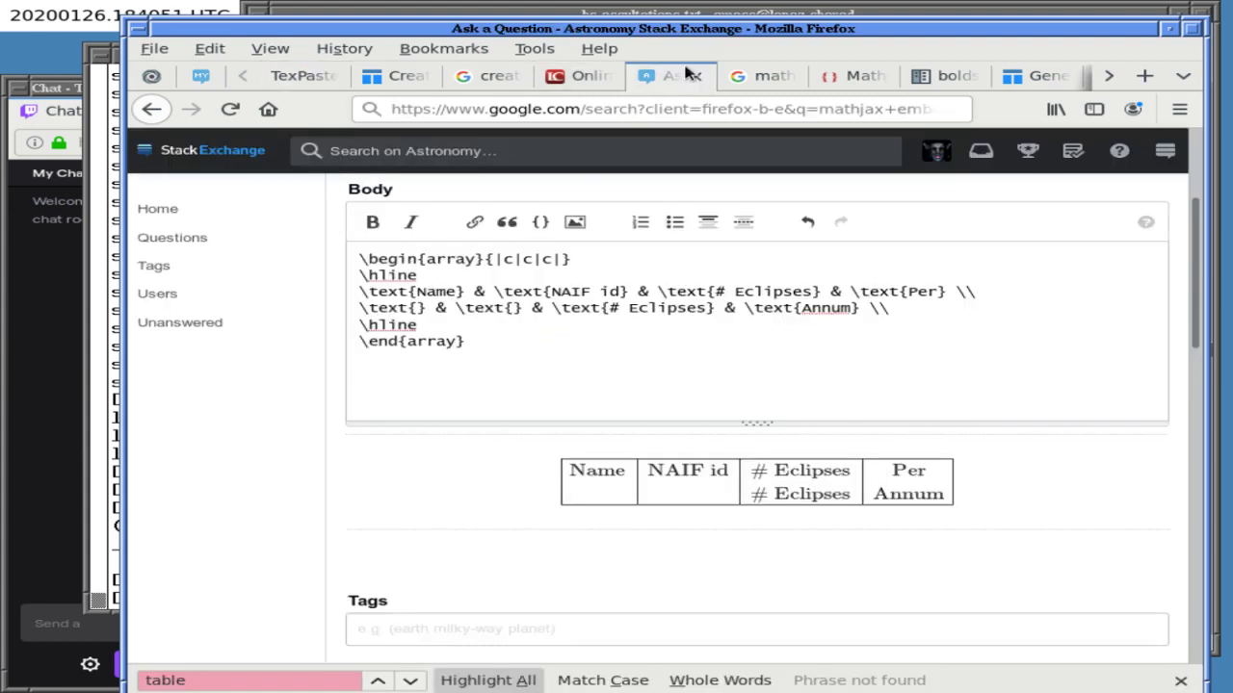
pyautogui.click(413, 292)
pyautogui.write('bf')
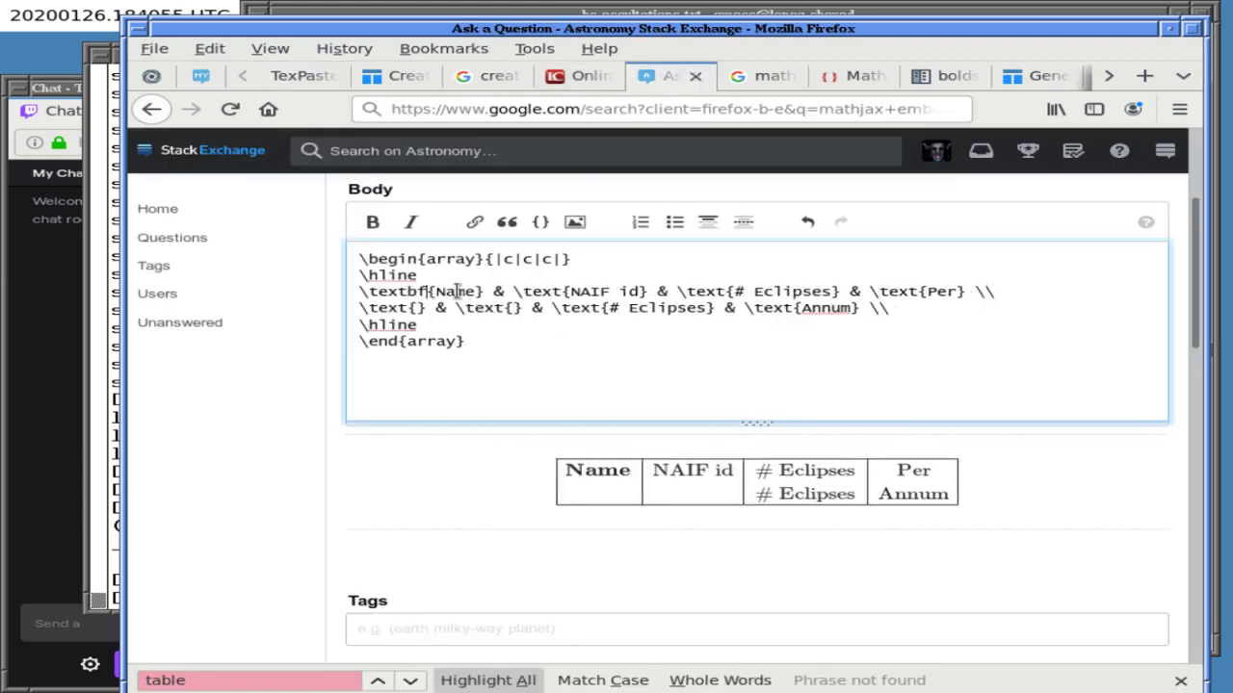
pyautogui.click(486, 12)
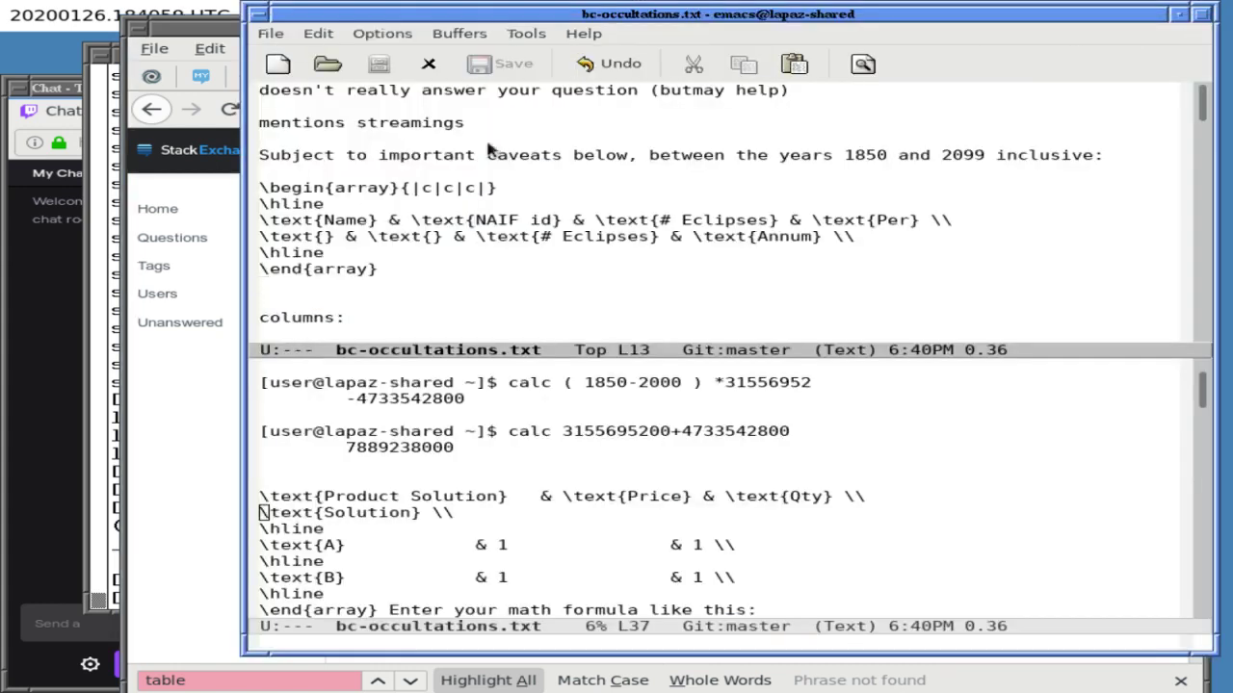
# - Change the header-row \text commands to \textbf for Name, NAIF id, # Eclipses and Per
pyautogui.press('Up')
pyautogui.press('Up')
pyautogui.press('Up')
pyautogui.press('Up')
pyautogui.hotkey('ctrl', 'Right')
pyautogui.write('bf')
pyautogui.press('Right')
pyautogui.press('Right')
pyautogui.hotkey('ctrl', 'Right')
pyautogui.hotkey('ctrl', 'Right')
pyautogui.write('bf')
pyautogui.press('Right')
pyautogui.press('Right')
pyautogui.press('Right')
pyautogui.press('Right')
pyautogui.press('Right')
pyautogui.press('Right')
pyautogui.press('Right')
pyautogui.press('Right')
pyautogui.press('Right')
pyautogui.press('Right')
pyautogui.press('Right')
pyautogui.press('Right')
pyautogui.press('Right')
pyautogui.press('Right')
pyautogui.press('Right')
pyautogui.press('Right')
pyautogui.press('Right')
pyautogui.write('bf')
pyautogui.press('Right')
pyautogui.press('Right')
pyautogui.press('Right')
pyautogui.press('Right')
pyautogui.press('Right')
pyautogui.press('Right')
pyautogui.press('Right')
pyautogui.press('Right')
pyautogui.press('Right')
pyautogui.press('Right')
pyautogui.press('Right')
pyautogui.press('Right')
pyautogui.press('Right')
pyautogui.press('Right')
pyautogui.press('Right')
pyautogui.press('Right')
pyautogui.press('Right')
pyautogui.press('Right')
pyautogui.press('Right')
pyautogui.press('Right')
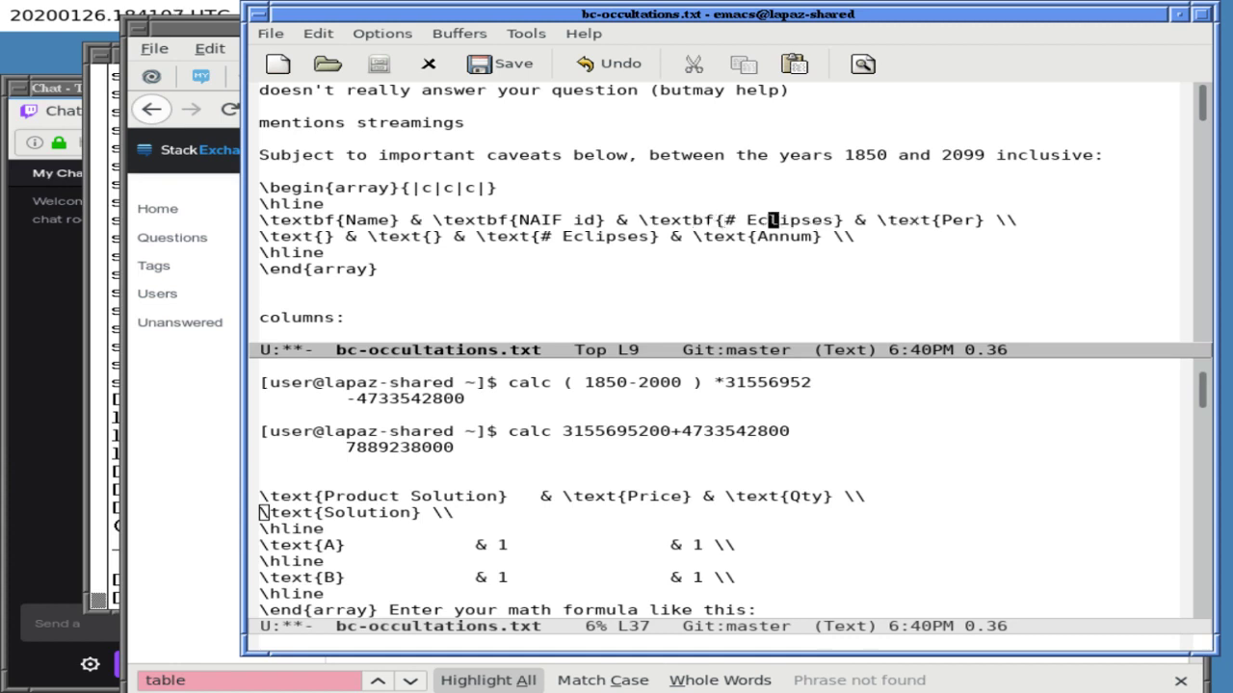
pyautogui.write('bf')
# - Clear the repeated '# Eclipses' cell in row two and make Annum \textbf
pyautogui.press('Right')
pyautogui.press('Right')
pyautogui.press('Right')
pyautogui.press('Right')
pyautogui.press('Right')
pyautogui.press('Right')
pyautogui.press('Right')
pyautogui.press('Right')
pyautogui.press('Right')
pyautogui.press('Right')
pyautogui.press('Right')
pyautogui.press('Right')
pyautogui.press('Right')
pyautogui.press('Right')
pyautogui.press('Right')
pyautogui.press('Right')
pyautogui.press('Right')
pyautogui.press('Right')
pyautogui.press('Right')
pyautogui.press('Right')
pyautogui.press('Right')
pyautogui.press('Right')
pyautogui.press('Right')
pyautogui.press('Right')
pyautogui.press('Right')
pyautogui.press('Right')
pyautogui.press('Right')
pyautogui.press('Right')
pyautogui.press('Right')
pyautogui.press('Right')
pyautogui.press('Right')
pyautogui.press('Right')
pyautogui.press('Right')
pyautogui.press('Right')
pyautogui.press('Right')
pyautogui.press('Right')
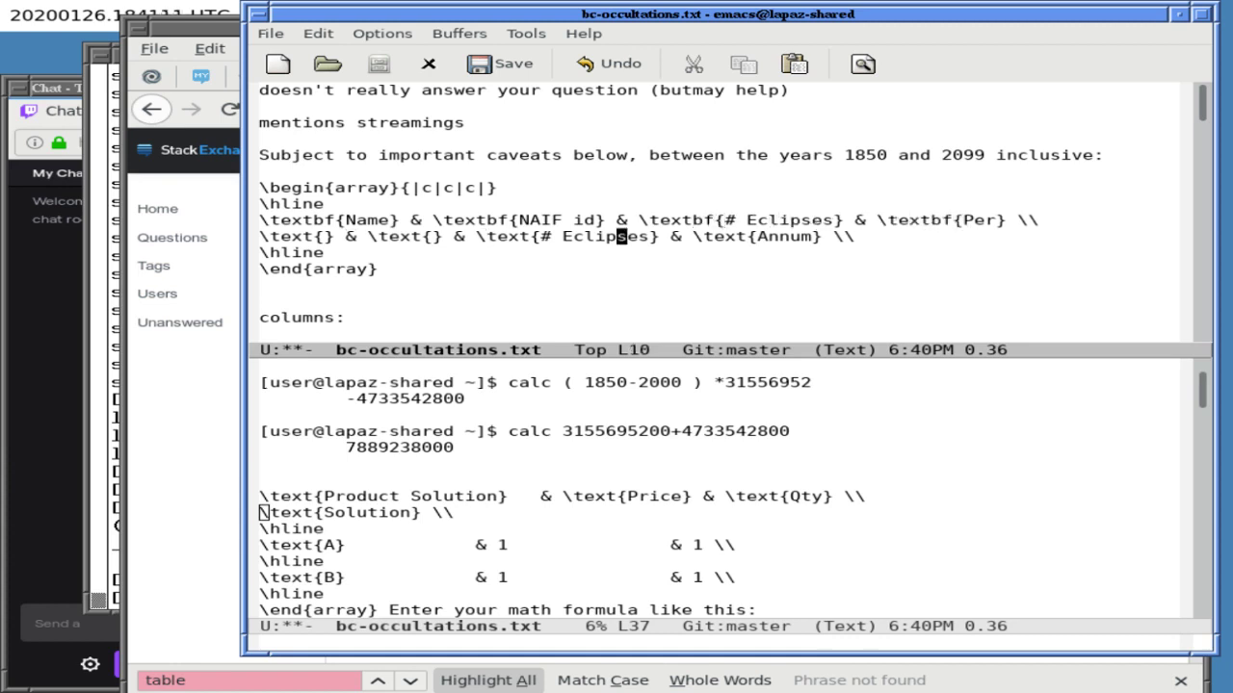
pyautogui.press('BackSpace')
pyautogui.press('BackSpace')
pyautogui.press('BackSpace')
pyautogui.press('BackSpace')
pyautogui.press('BackSpace')
pyautogui.press('BackSpace')
pyautogui.press('BackSpace')
pyautogui.press('BackSpace')
pyautogui.press('BackSpace')
pyautogui.press('BackSpace')
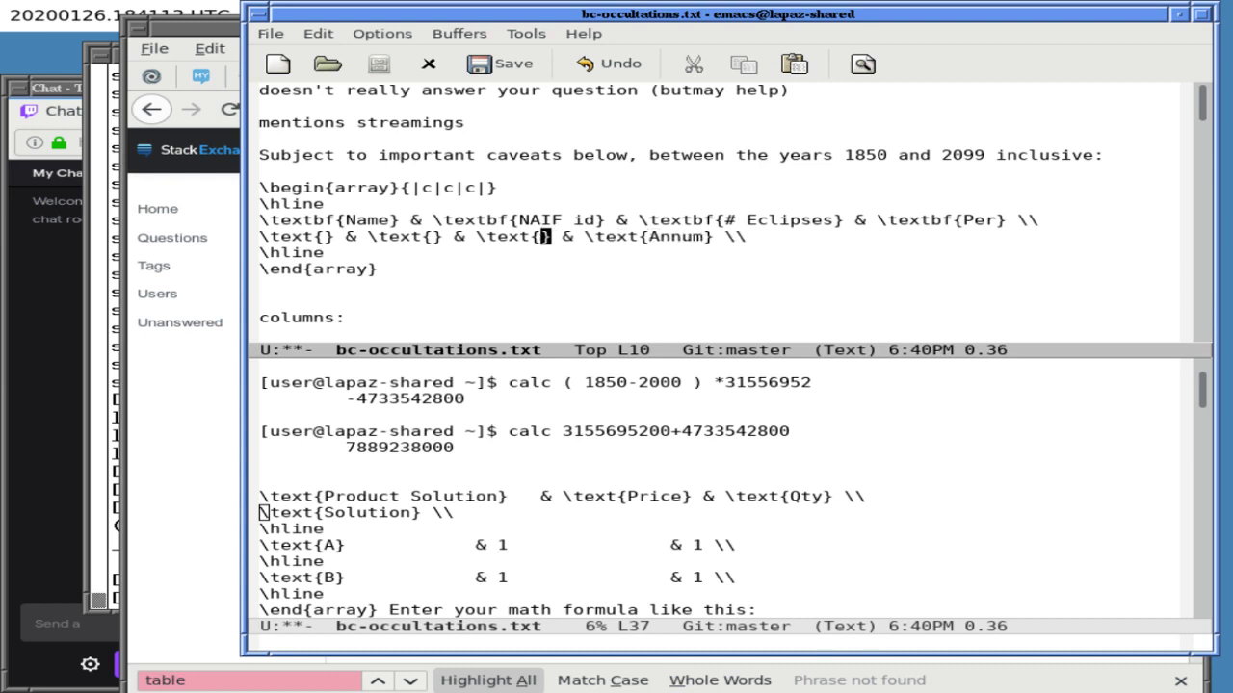
pyautogui.press('Right')
pyautogui.press('Right')
pyautogui.press('Right')
pyautogui.press('Right')
pyautogui.press('Right')
pyautogui.press('Right')
pyautogui.write('b')
pyautogui.press('BackSpace')
pyautogui.press('Right')
pyautogui.write('bf')
pyautogui.press('End')
pyautogui.press('Right')
# - Save bc-occultations.txt and copy the array block from \begin{array} to \end{array}
pyautogui.hotkey('ctrl', 'x')
pyautogui.hotkey('ctrl', 's')
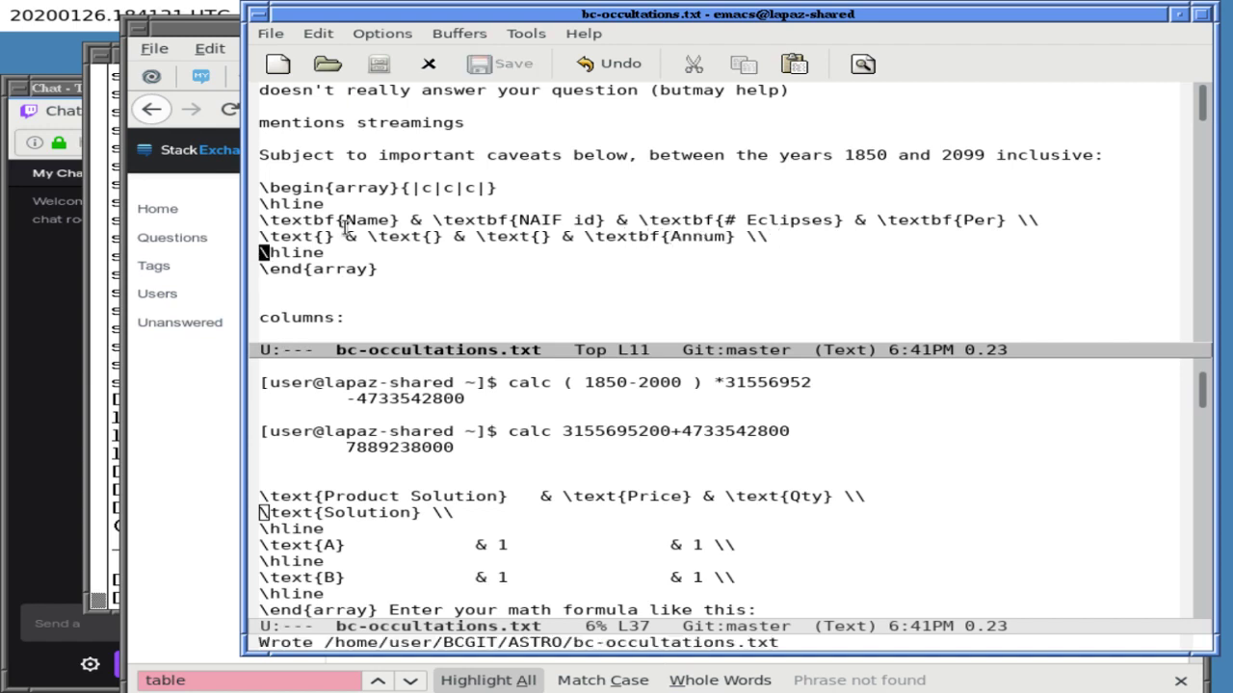
pyautogui.tripleClick(337, 183)
pyautogui.moveTo(337, 183); pyautogui.dragTo(349, 268)
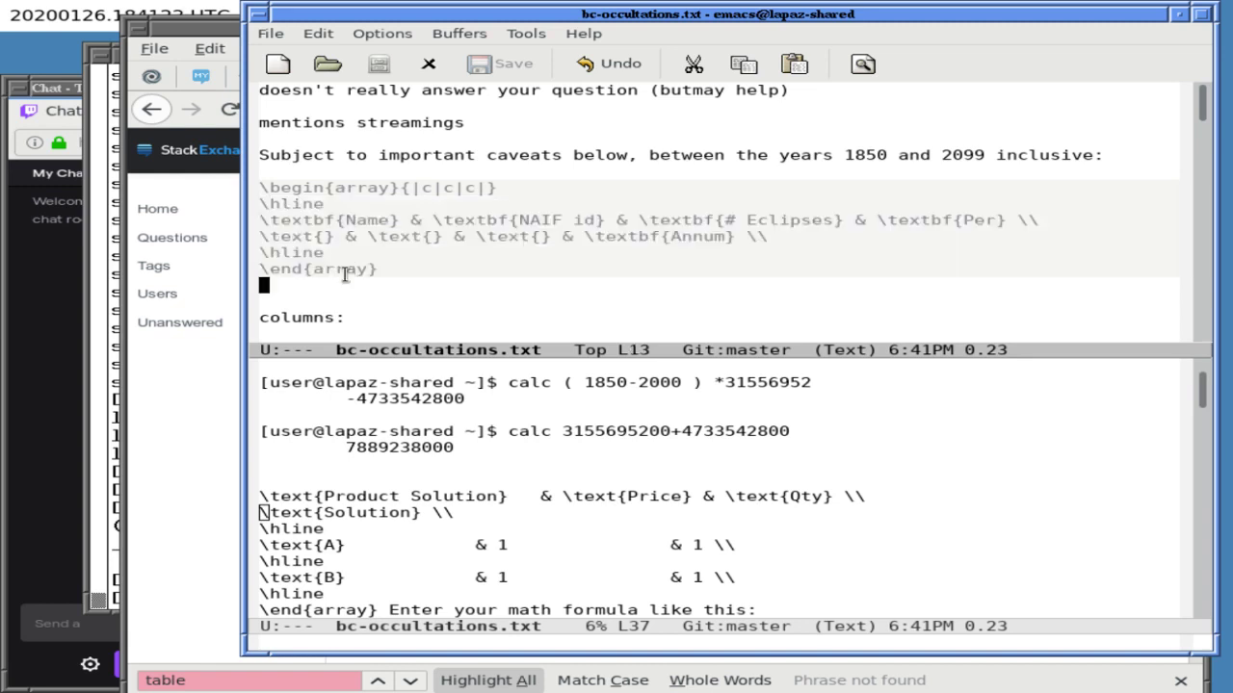
pyautogui.hotkey('alt', 'w')
# - Replace the question body's text with the copied bold-header array, then return to Emacs
pyautogui.click(183, 279)
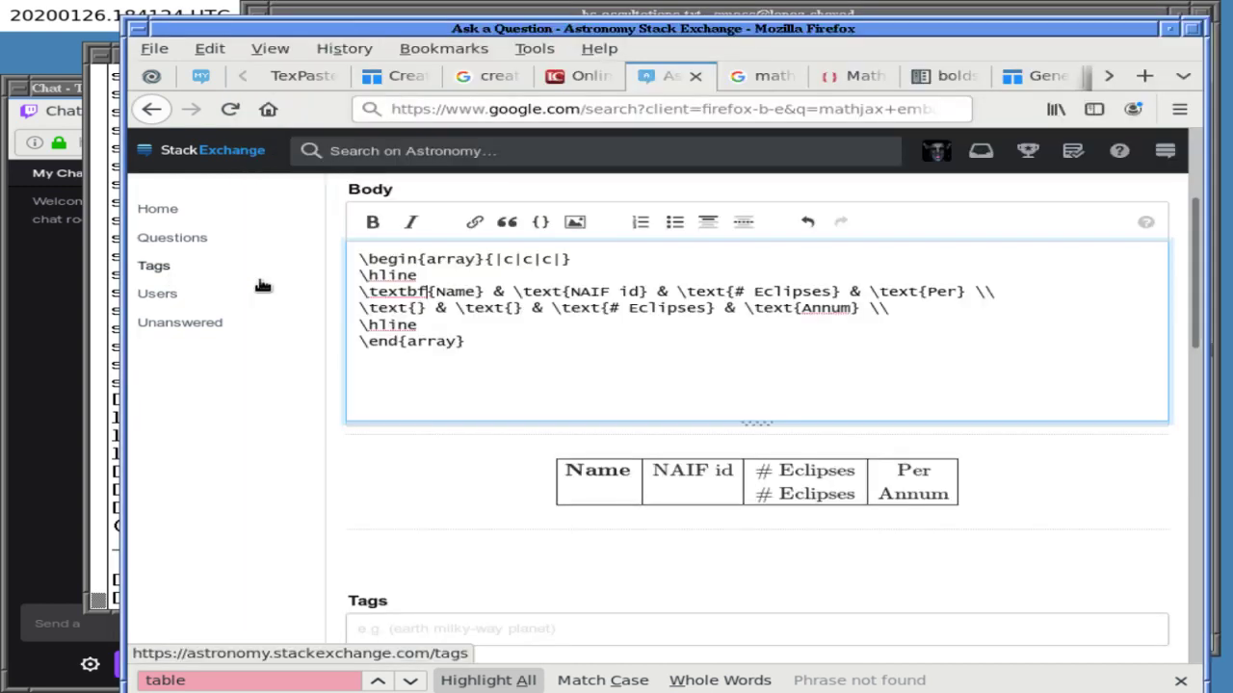
pyautogui.click(472, 354)
pyautogui.hotkey('ctrl', 'a')
pyautogui.hotkey('ctrl', 'v')
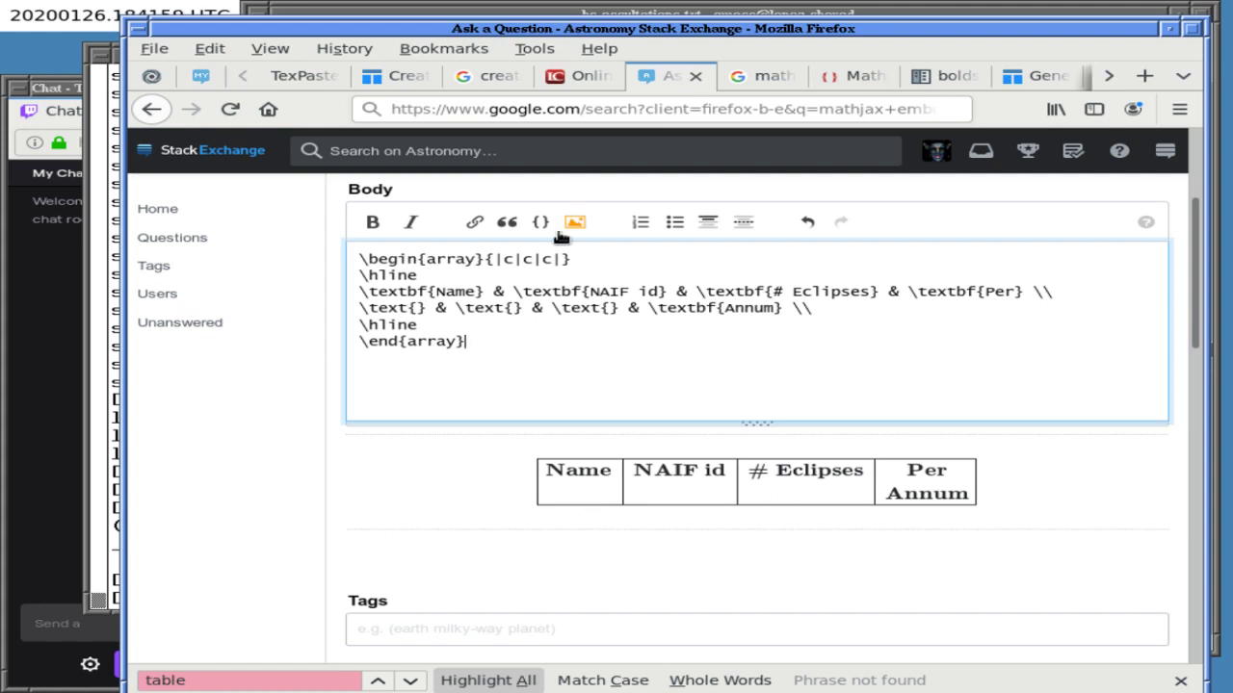
pyautogui.click(530, 18)
# - Make the second row's third cell \textbf{1850-2099} and save the notes file
pyautogui.press('Up')
pyautogui.press('Up')
pyautogui.press('Up')
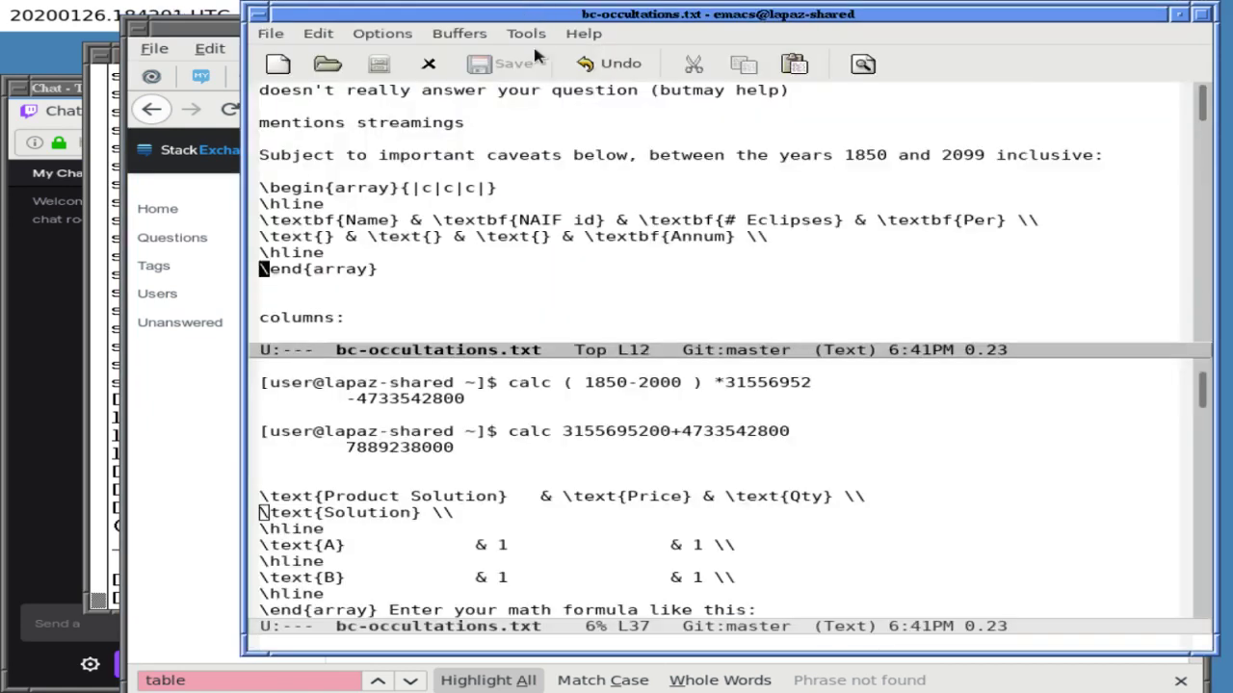
pyautogui.press('End')
pyautogui.press('Left')
pyautogui.press('Left')
pyautogui.press('Left')
pyautogui.press('Left')
pyautogui.press('Left')
pyautogui.press('Left')
pyautogui.press('Left')
pyautogui.press('Left')
pyautogui.press('Left')
pyautogui.press('Left')
pyautogui.press('Left')
pyautogui.press('Left')
pyautogui.press('Left')
pyautogui.press('Left')
pyautogui.press('Left')
pyautogui.press('Left')
pyautogui.press('Left')
pyautogui.press('Left')
pyautogui.press('Left')
pyautogui.press('Left')
pyautogui.press('Left')
pyautogui.press('Left')
pyautogui.write('bf')
pyautogui.press('Right')
pyautogui.write('1850-2')
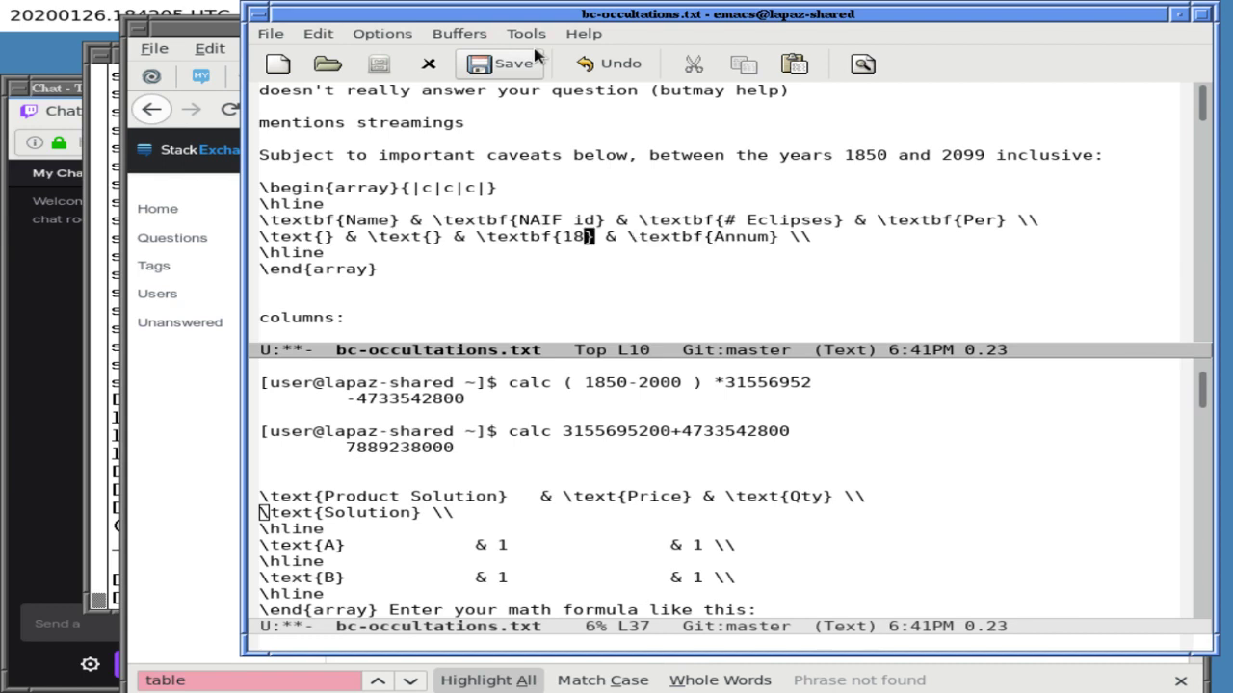
pyautogui.write('099')
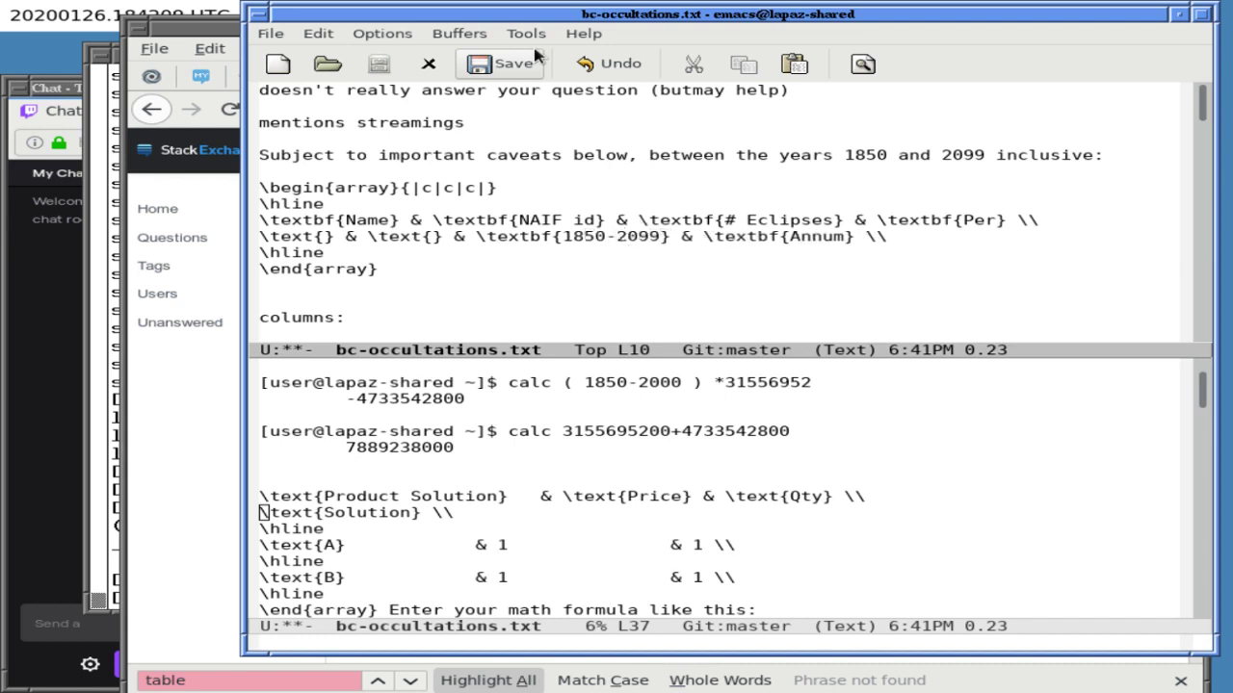
pyautogui.click(537, 56)
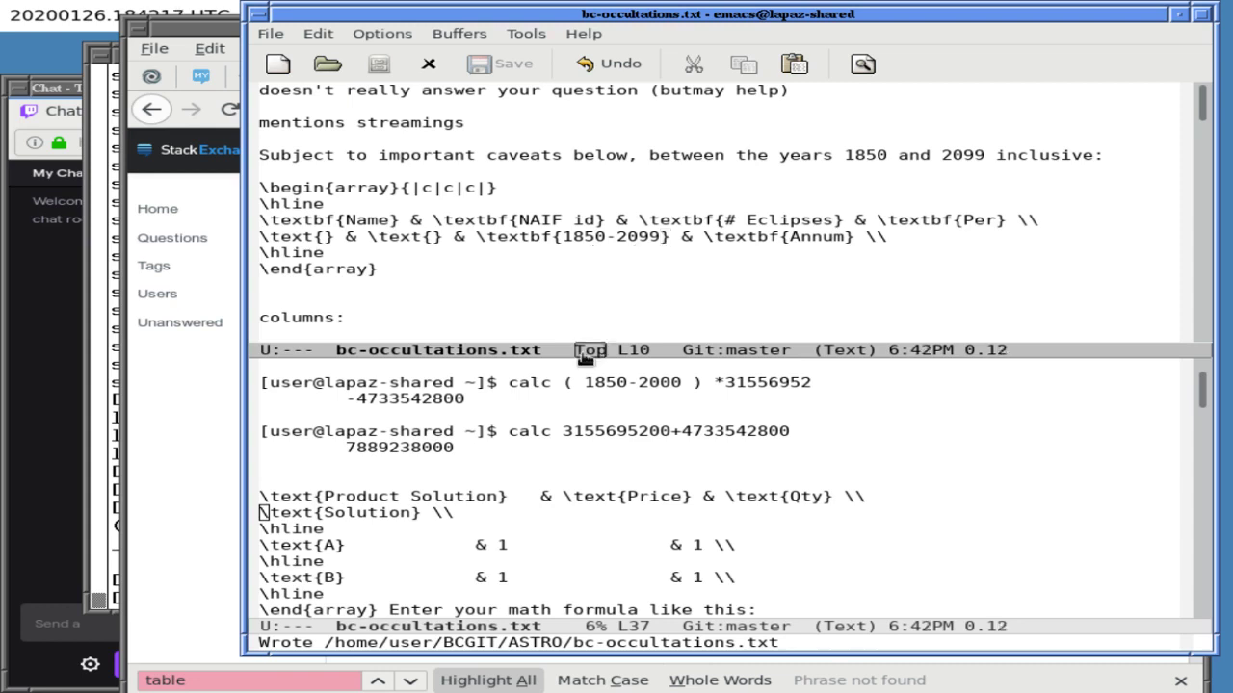
# - Search the notes for 'time', then for 'limit' to reach the limitations note
pyautogui.hotkey('ctrl', 'x')
pyautogui.press('o')
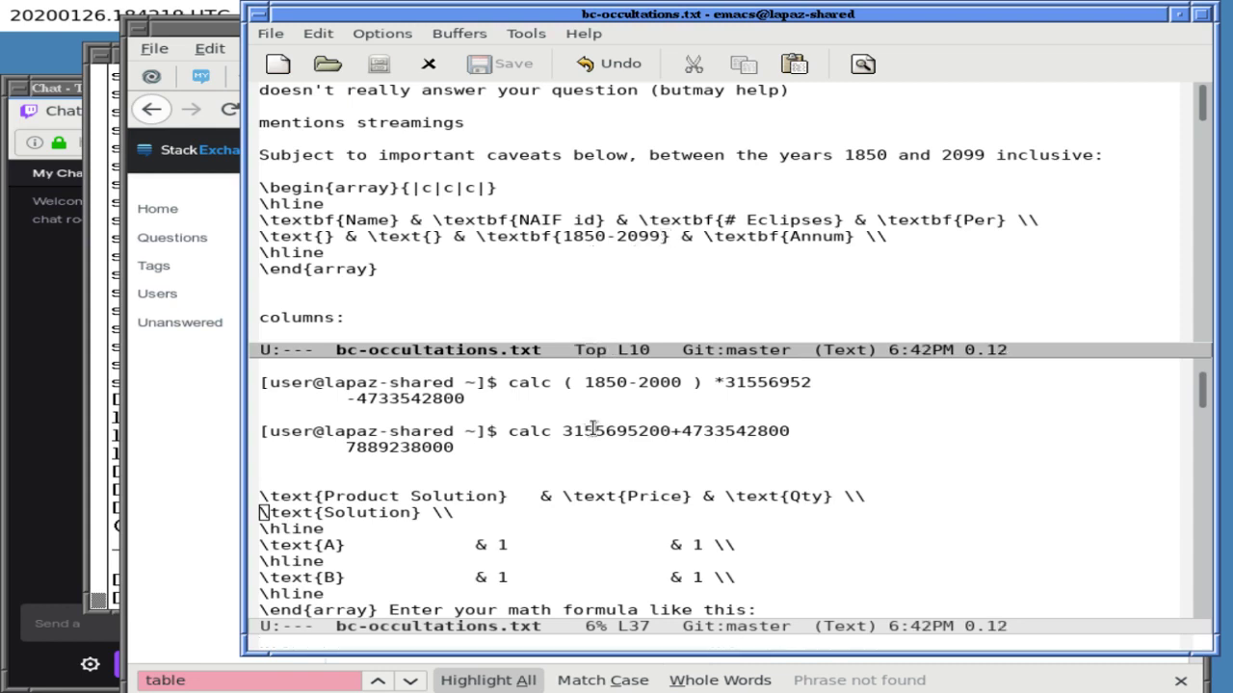
pyautogui.hotkey('ctrl', 's')
pyautogui.write('time')
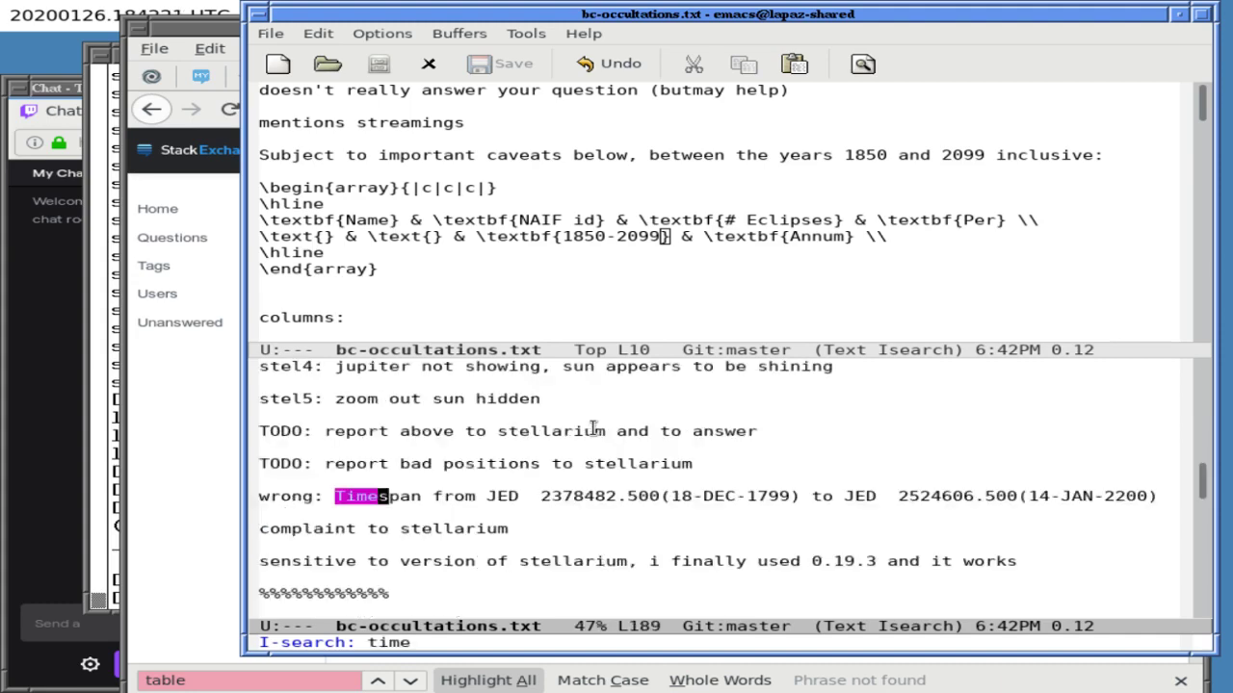
pyautogui.hotkey('ctrl', 's')
pyautogui.hotkey('ctrl', 'g')
pyautogui.hotkey('ctrl', 's')
pyautogui.write('limit')
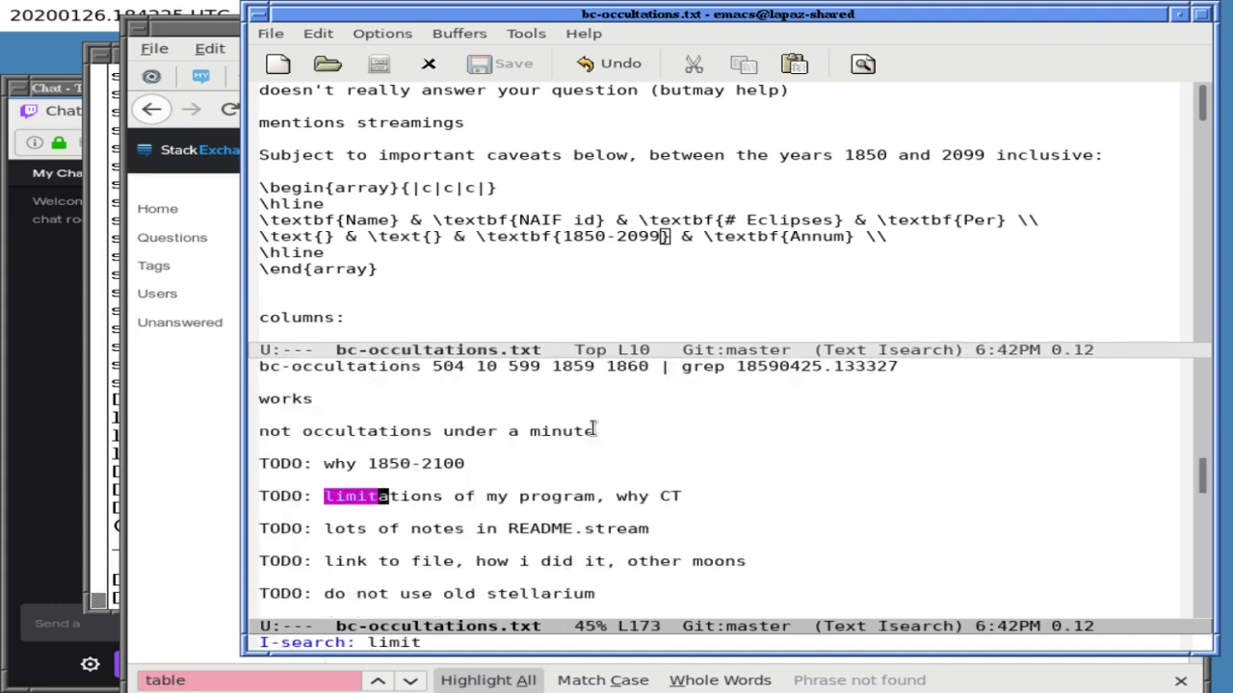
pyautogui.hotkey('ctrl', 'e')
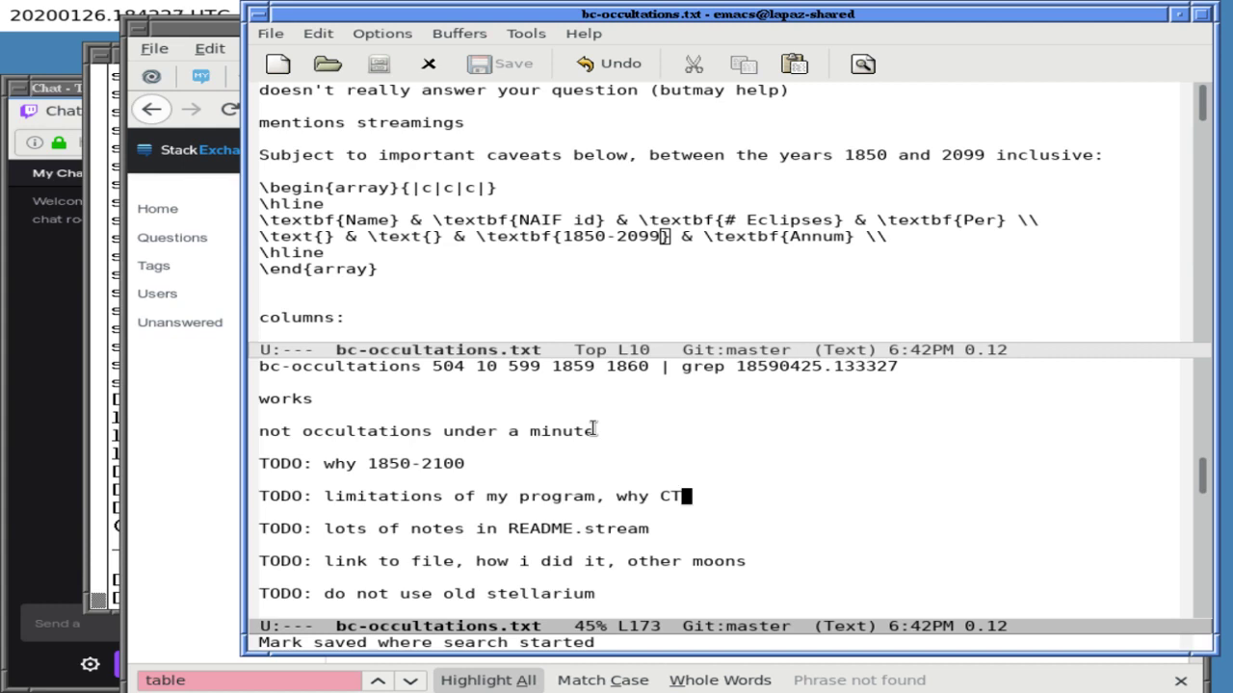
pyautogui.press('Up')
pyautogui.press('Up')
pyautogui.press('Up')
# - Return to the array's second row and close the split so one window shows the notes
pyautogui.hotkey('ctrl', 'x')
pyautogui.press('o')
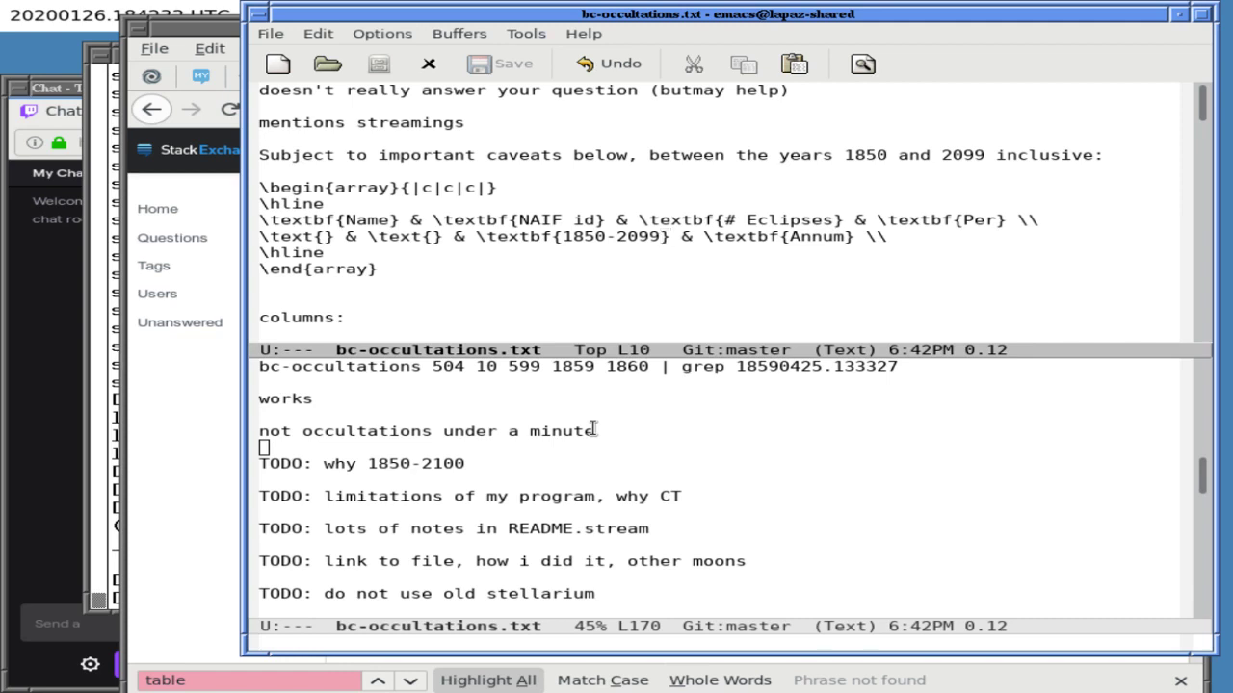
pyautogui.hotkey('ctrl', 'e')
pyautogui.hotkey('ctrl', 'x')
pyautogui.press('1')
pyautogui.hotkey('ctrl', 'f')
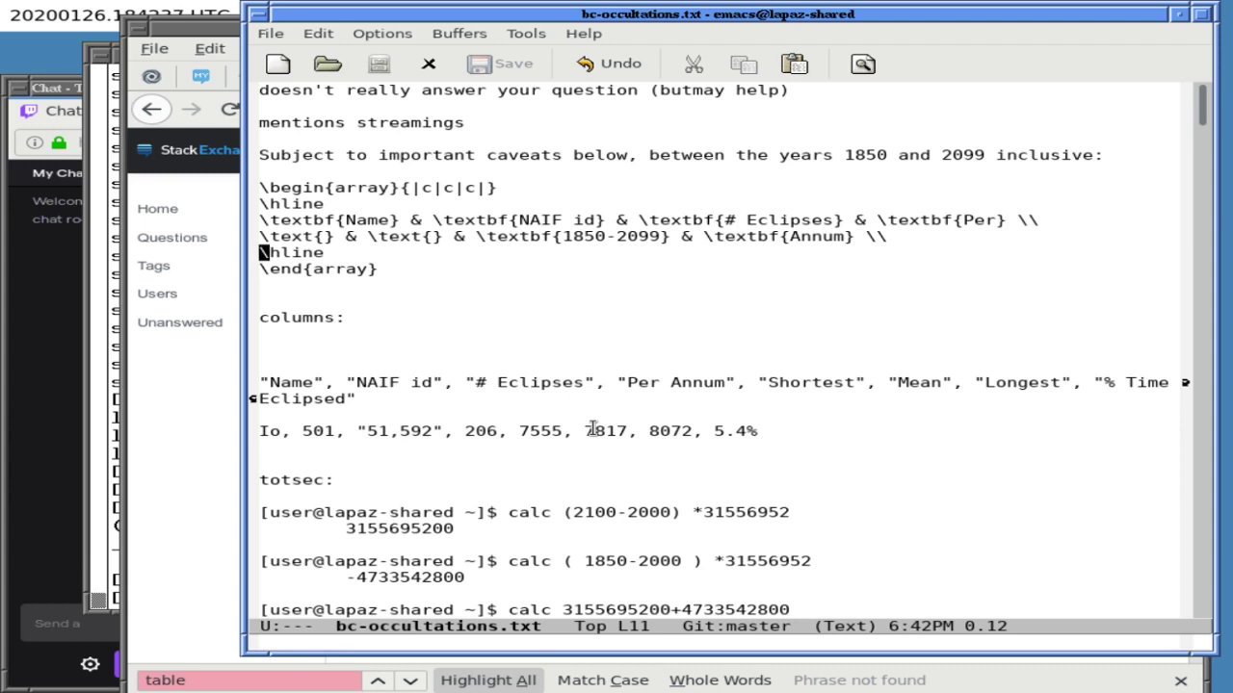
# - Switch the notes buffer to tex-mode for LaTeX syntax colouring
pyautogui.hotkey('alt', 'x')
pyautogui.write('mat')
pyautogui.press('BackSpace')
pyautogui.press('BackSpace')
pyautogui.press('BackSpace')
pyautogui.write('tex')
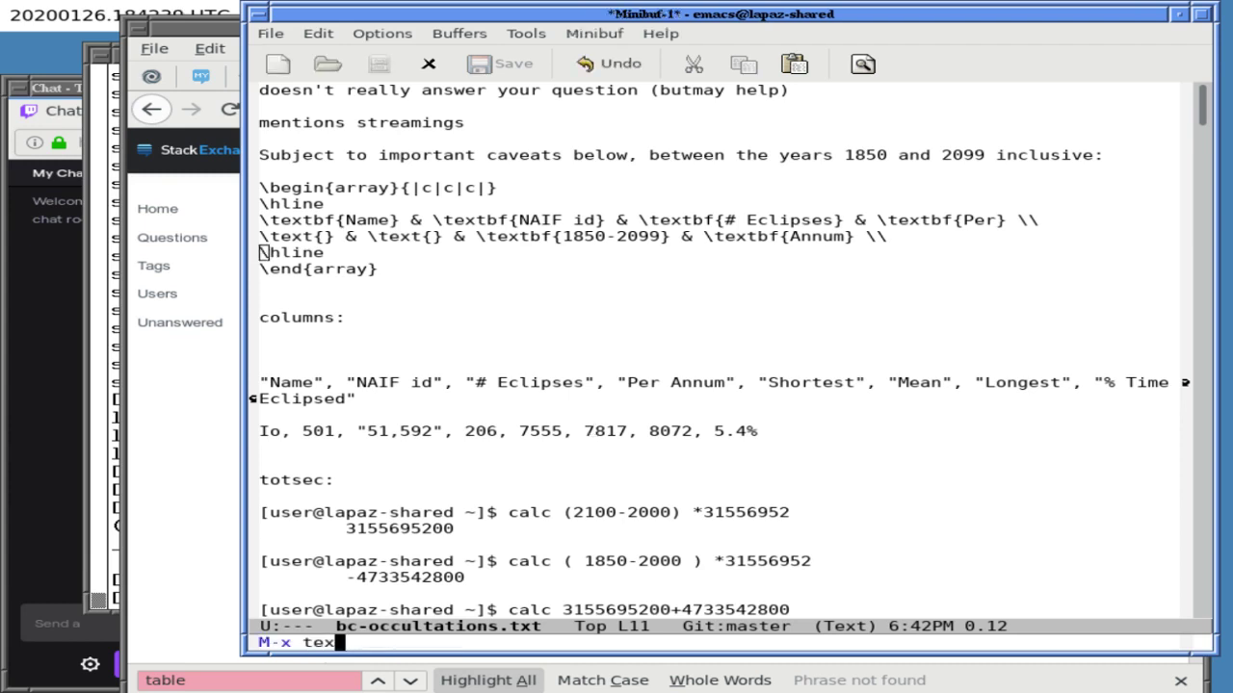
pyautogui.press('Tab')
pyautogui.write('-m')
pyautogui.press('Tab')
pyautogui.write('-i')
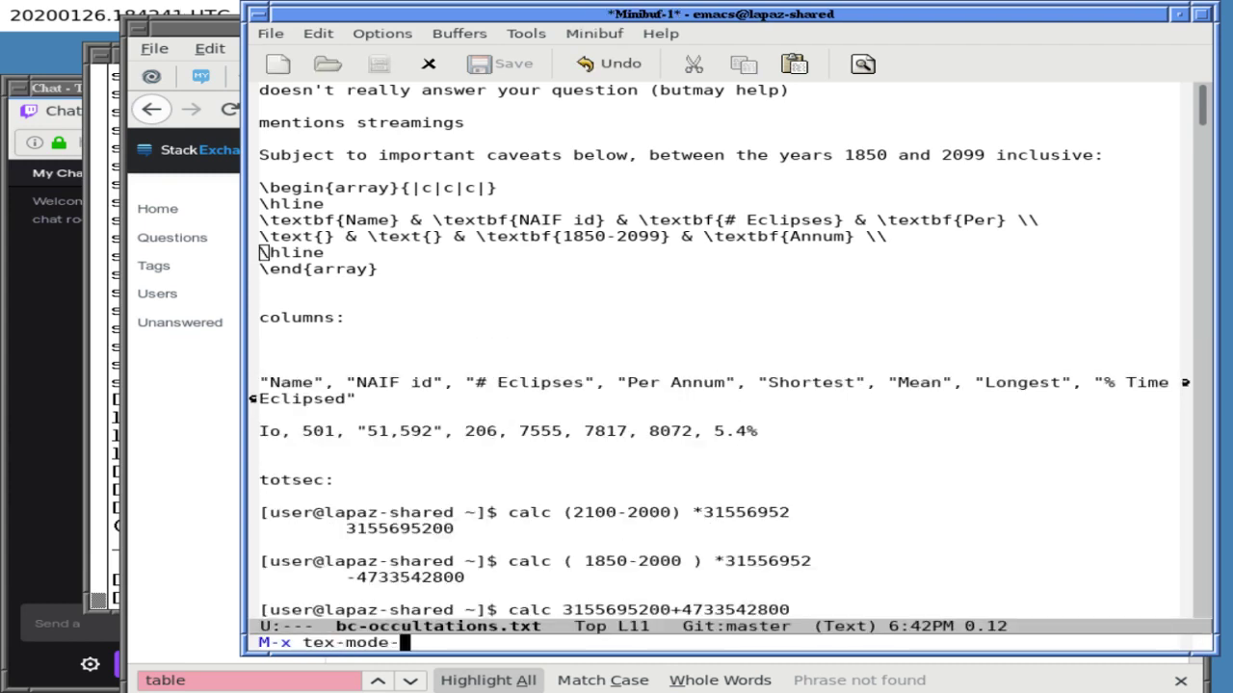
pyautogui.press('Tab')
pyautogui.press('Tab')
pyautogui.press('BackSpace')
pyautogui.press('BackSpace')
pyautogui.press('BackSpace')
pyautogui.press('BackSpace')
pyautogui.press('BackSpace')
pyautogui.press('BackSpace')
pyautogui.press('BackSpace')
pyautogui.press('BackSpace')
pyautogui.press('BackSpace')
pyautogui.press('Tab')
pyautogui.press('Return')
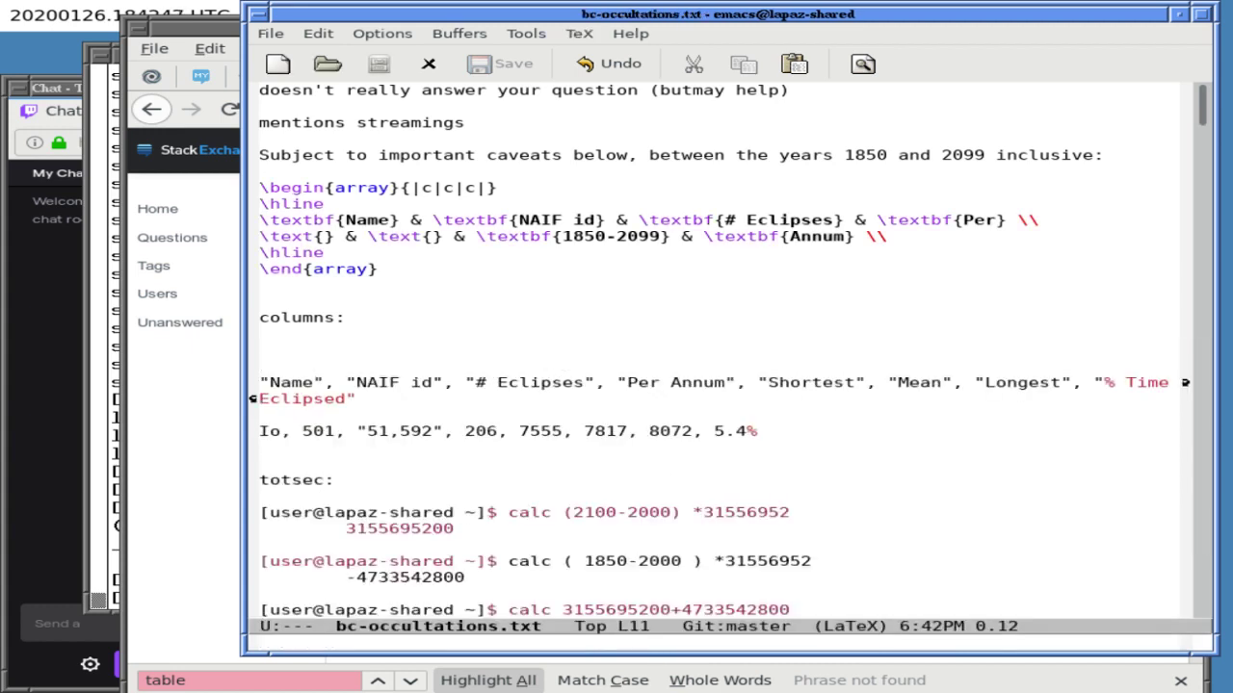
# - Mark the array block starting at the \begin{array} line
pyautogui.click(262, 236)
pyautogui.press('Up')
pyautogui.press('Up')
pyautogui.press('Up')
pyautogui.hotkey('ctrl', 'space')
pyautogui.press('Down')
pyautogui.press('Down')
pyautogui.press('Down')
pyautogui.press('Down')
pyautogui.press('Down')
pyautogui.press('Down')
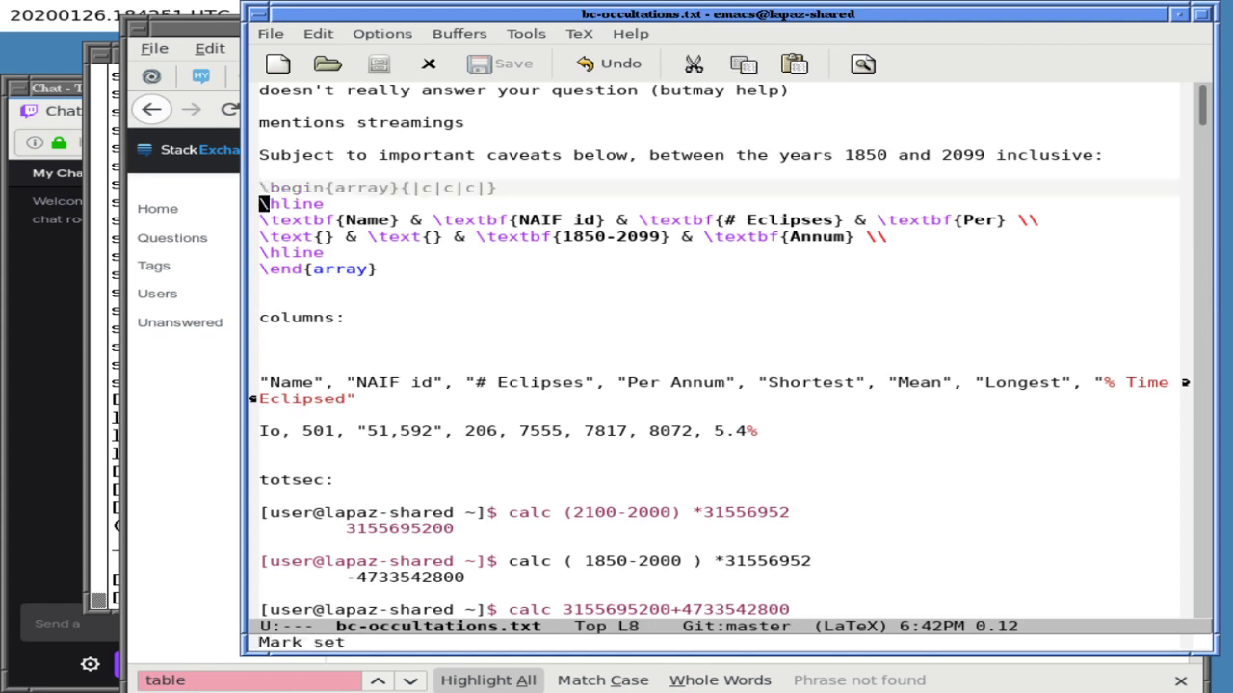
# - Run apropos on 'tex' to list matching symbols
pyautogui.hotkey('alt', 'x')
pyautogui.write('rename')
pyautogui.press('Tab')
pyautogui.press('BackSpace')
pyautogui.press('BackSpace')
pyautogui.press('BackSpace')
pyautogui.press('BackSpace')
pyautogui.press('BackSpace')
pyautogui.press('BackSpace')
pyautogui.press('BackSpace')
pyautogui.press('BackSpace')
pyautogui.write('apropos')
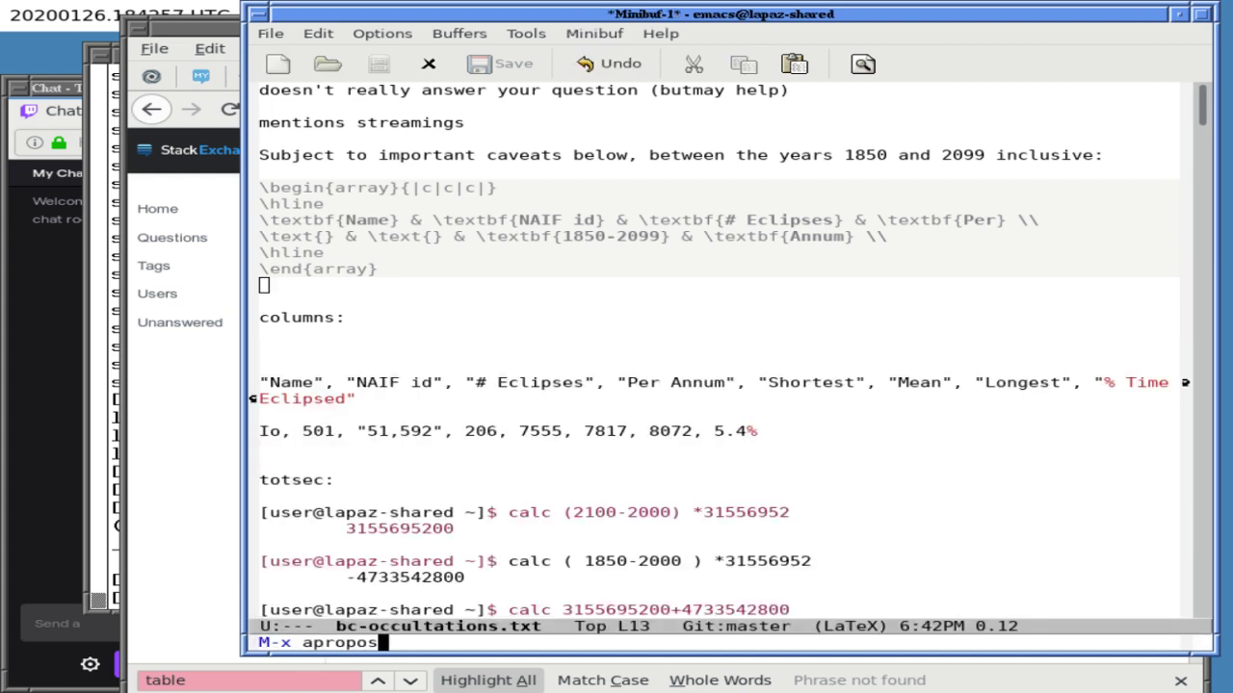
pyautogui.press('Return')
pyautogui.write('tex')
pyautogui.press('Return')
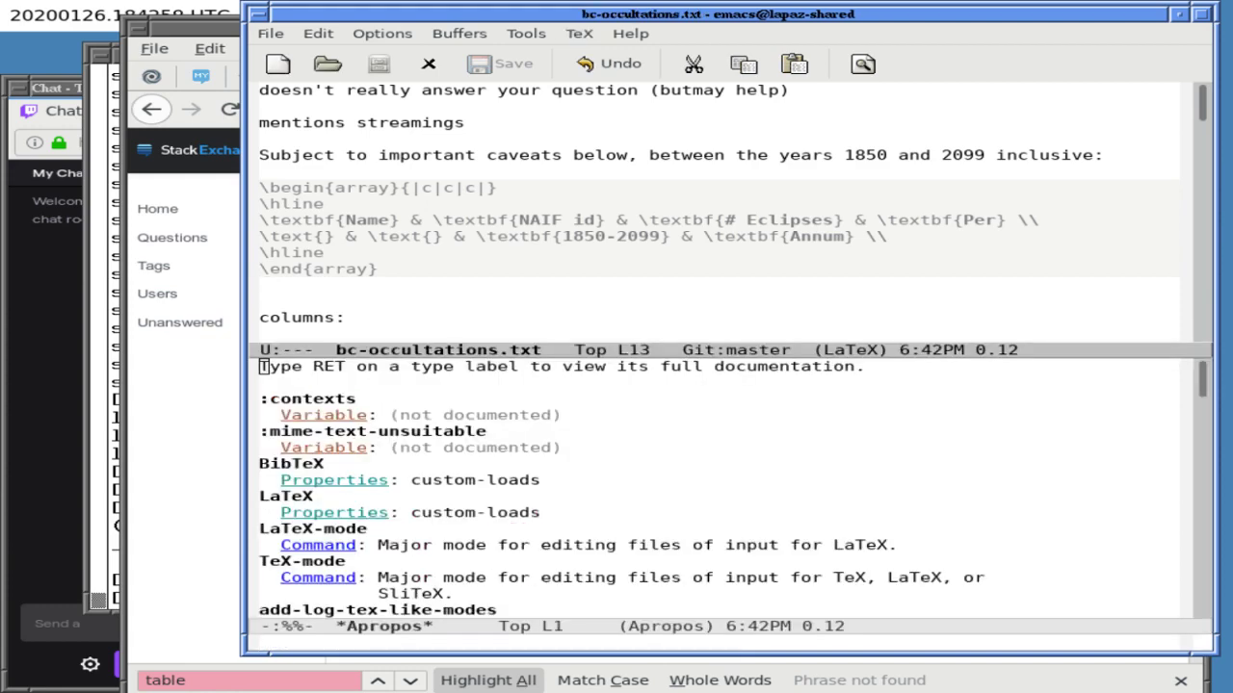
# - Open the help for the TeX-mode entry in the Apropos list
pyautogui.hotkey('ctrl', 'x')
pyautogui.press('o')
pyautogui.press('Down')
pyautogui.press('Down')
pyautogui.press('Down')
pyautogui.press('Down')
pyautogui.press('Up')
pyautogui.hotkey('ctrl', 'x')
pyautogui.press('o')
pyautogui.press('Down')
pyautogui.press('Down')
pyautogui.press('Down')
pyautogui.press('Down')
pyautogui.press('Down')
pyautogui.press('Down')
pyautogui.press('Down')
pyautogui.press('Down')
pyautogui.press('Down')
pyautogui.press('Down')
pyautogui.press('Down')
pyautogui.press('Down')
pyautogui.press('Down')
pyautogui.press('Down')
pyautogui.press('Down')
pyautogui.press('Down')
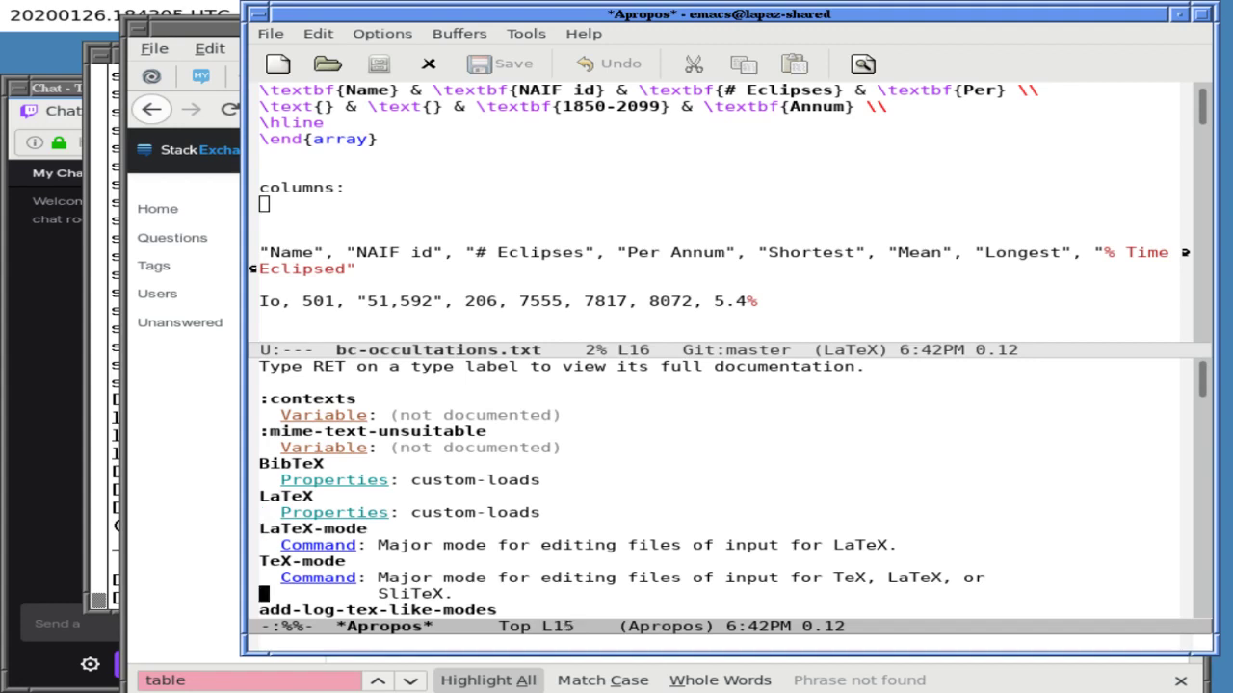
pyautogui.press('Up')
pyautogui.press('Up')
pyautogui.press('Up')
pyautogui.press('Up')
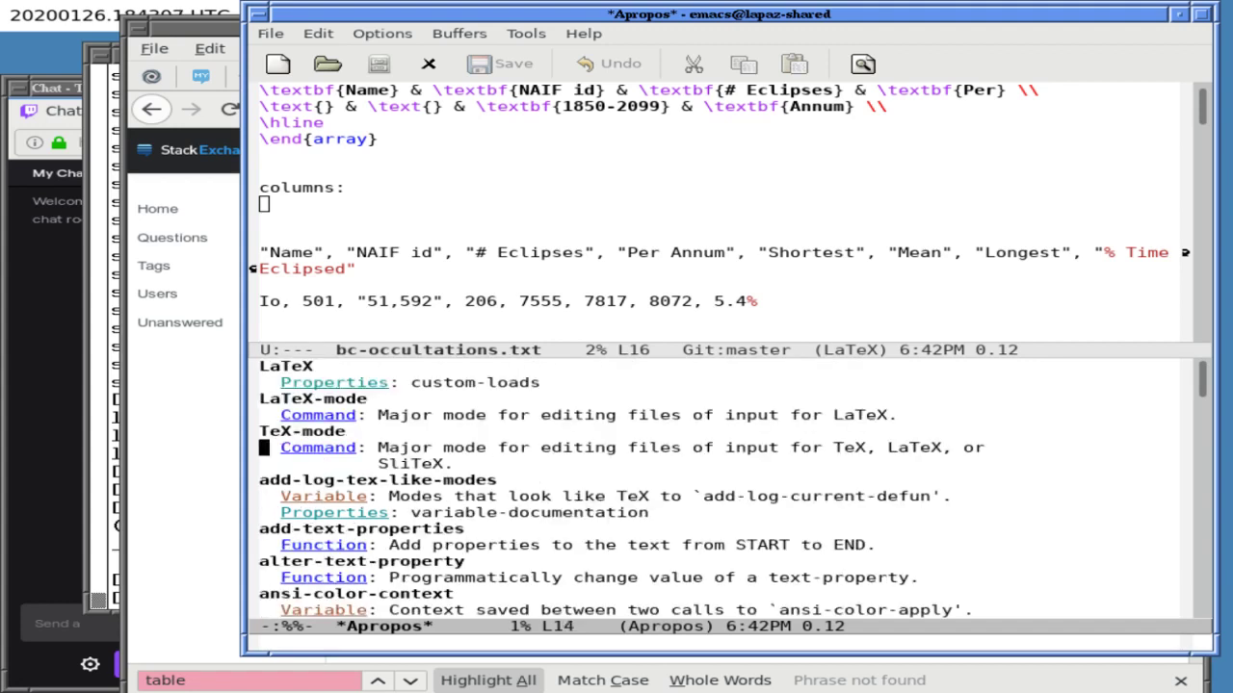
pyautogui.press('Return')
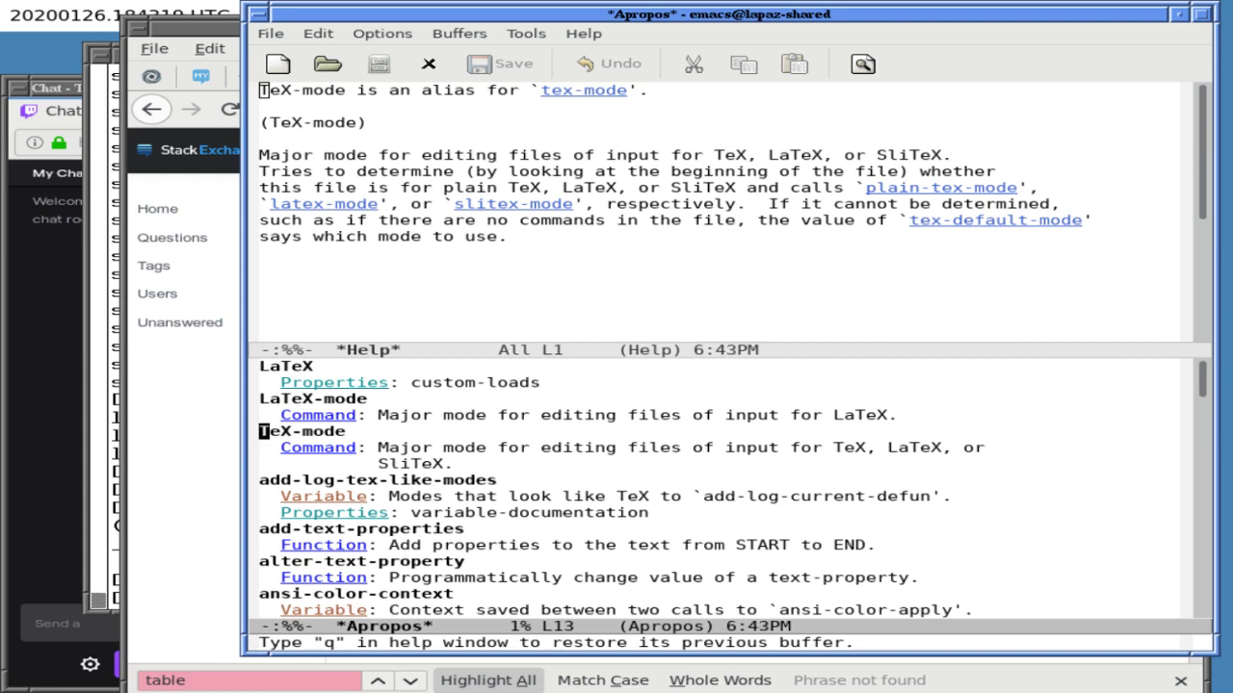
# - Follow the tex-mode link in the help to view its description and parent mode
pyautogui.hotkey('ctrl', 'x')
pyautogui.press('o')
pyautogui.press('Right')
pyautogui.press('Right')
pyautogui.press('Right')
pyautogui.press('Right')
pyautogui.press('Right')
pyautogui.press('Right')
pyautogui.press('Right')
pyautogui.press('Right')
pyautogui.press('Right')
pyautogui.press('Right')
pyautogui.press('Right')
pyautogui.press('Right')
pyautogui.press('Right')
pyautogui.press('Right')
pyautogui.press('Right')
pyautogui.press('Right')
pyautogui.press('Right')
pyautogui.press('Right')
pyautogui.press('Right')
pyautogui.press('Right')
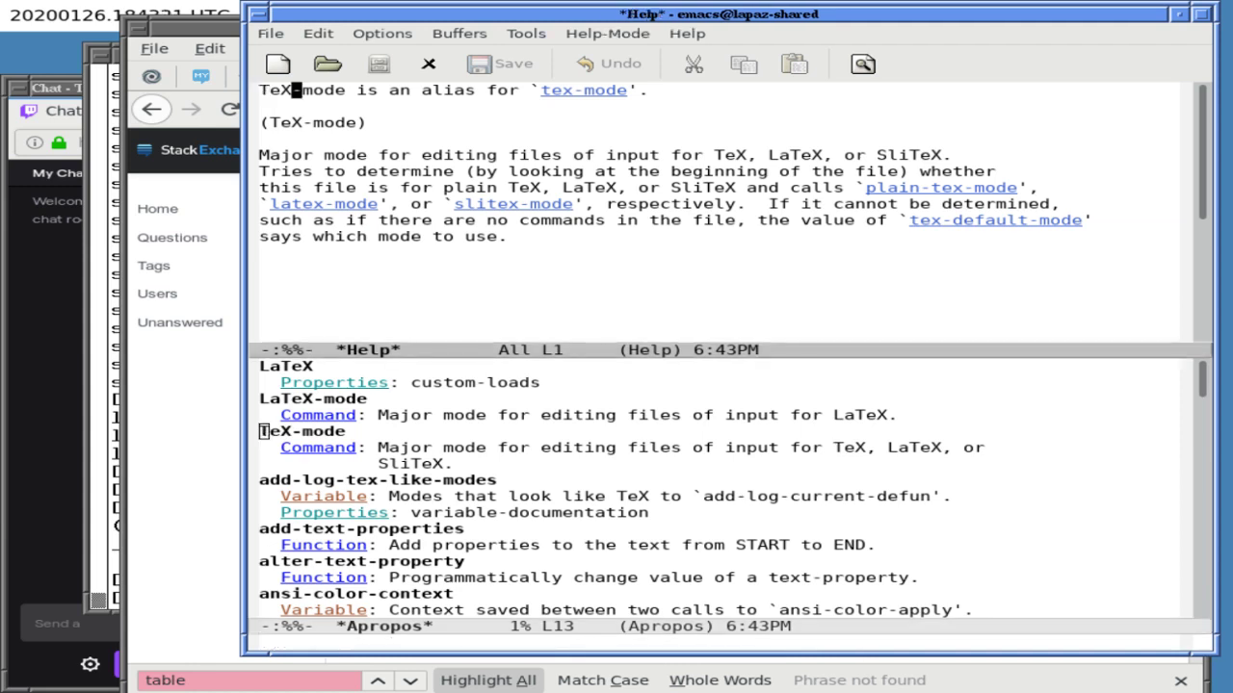
pyautogui.press('Return')
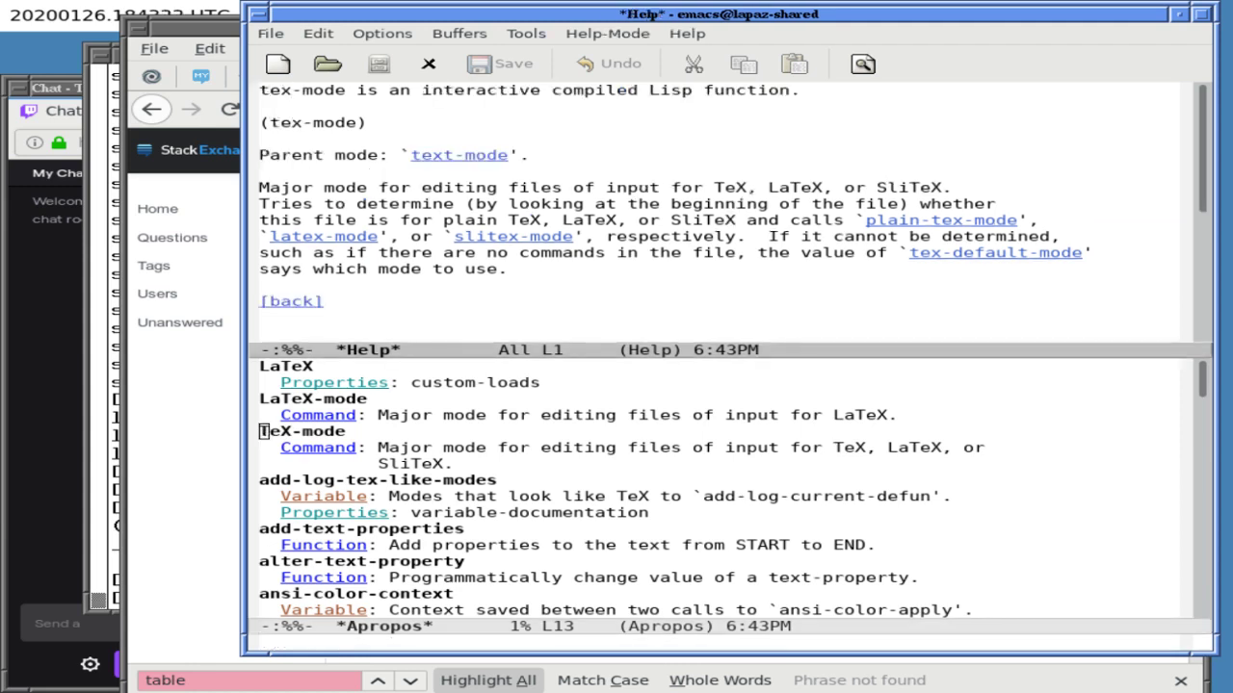
pyautogui.press('Down')
pyautogui.press('Down')
pyautogui.press('Down')
pyautogui.press('Down')
pyautogui.press('Down')
pyautogui.press('Down')
pyautogui.press('Down')
pyautogui.press('Down')
pyautogui.press('Down')
pyautogui.press('Down')
pyautogui.press('Down')
pyautogui.press('Down')
pyautogui.press('Down')
# - Search the Apropos listing for 'tex', then leave only the help window open
pyautogui.hotkey('ctrl', 'x')
pyautogui.press('o')
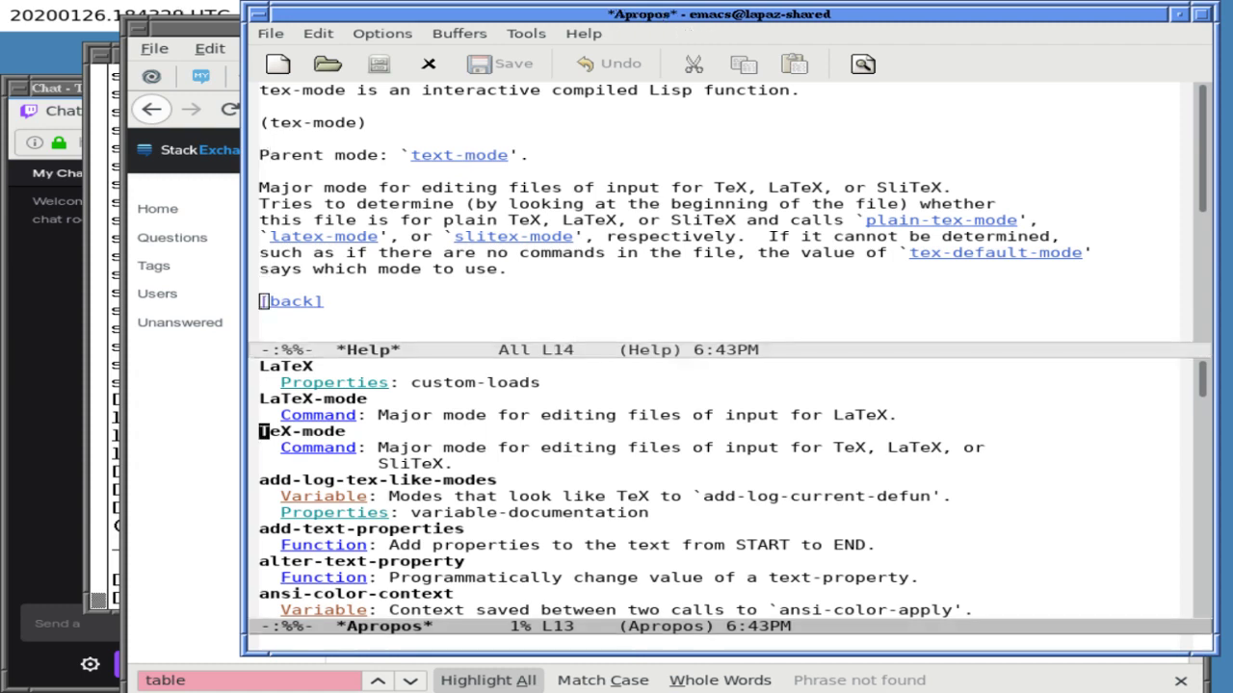
pyautogui.hotkey('ctrl', 's')
pyautogui.write('tex')
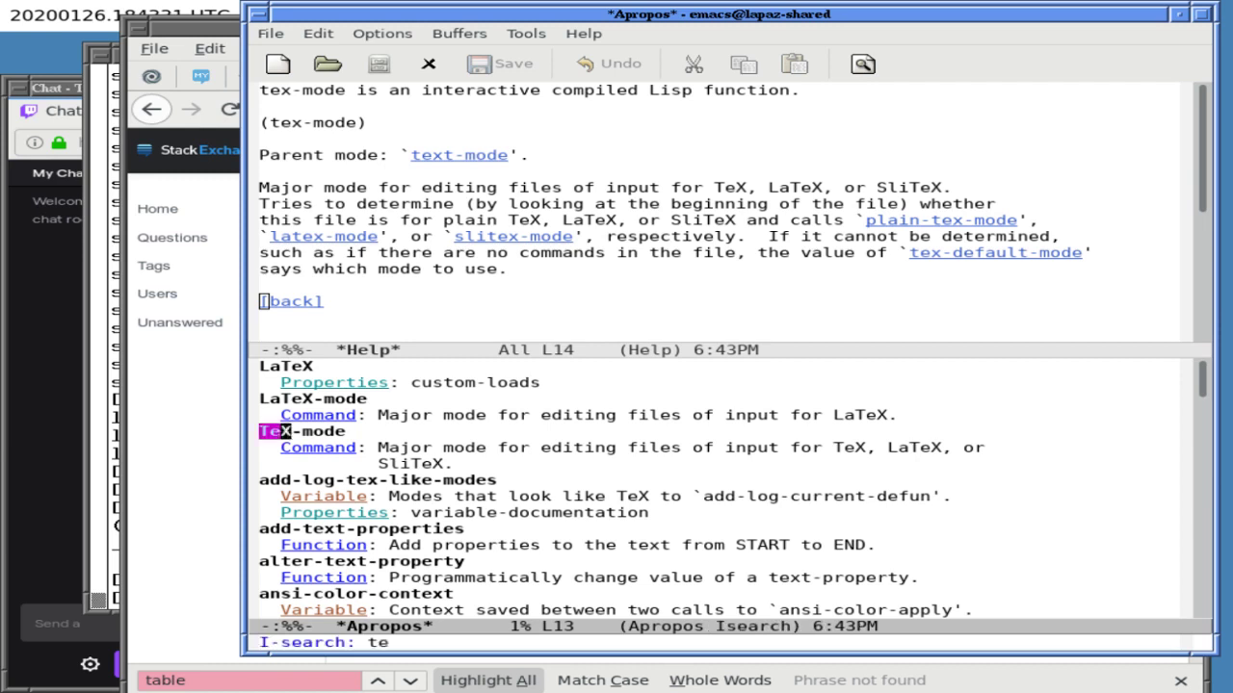
pyautogui.hotkey('ctrl', 'g')
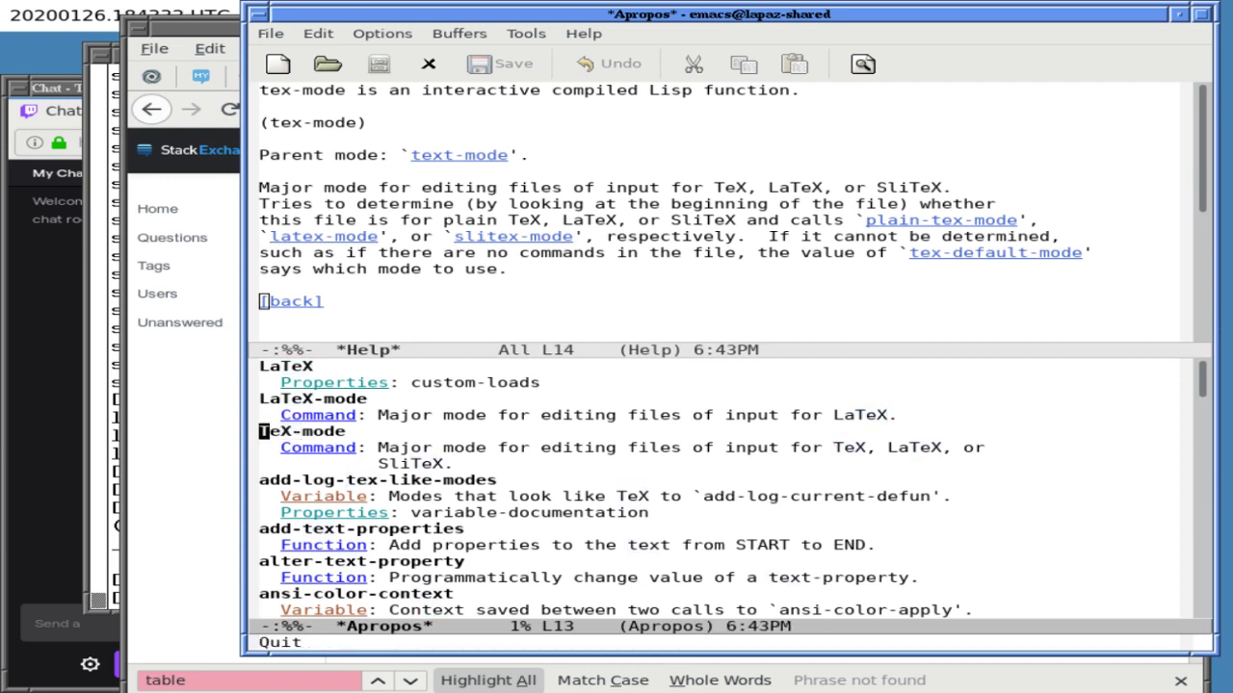
pyautogui.hotkey('ctrl', 'x')
pyautogui.press('o')
pyautogui.hotkey('ctrl', 'x')
pyautogui.press('7')
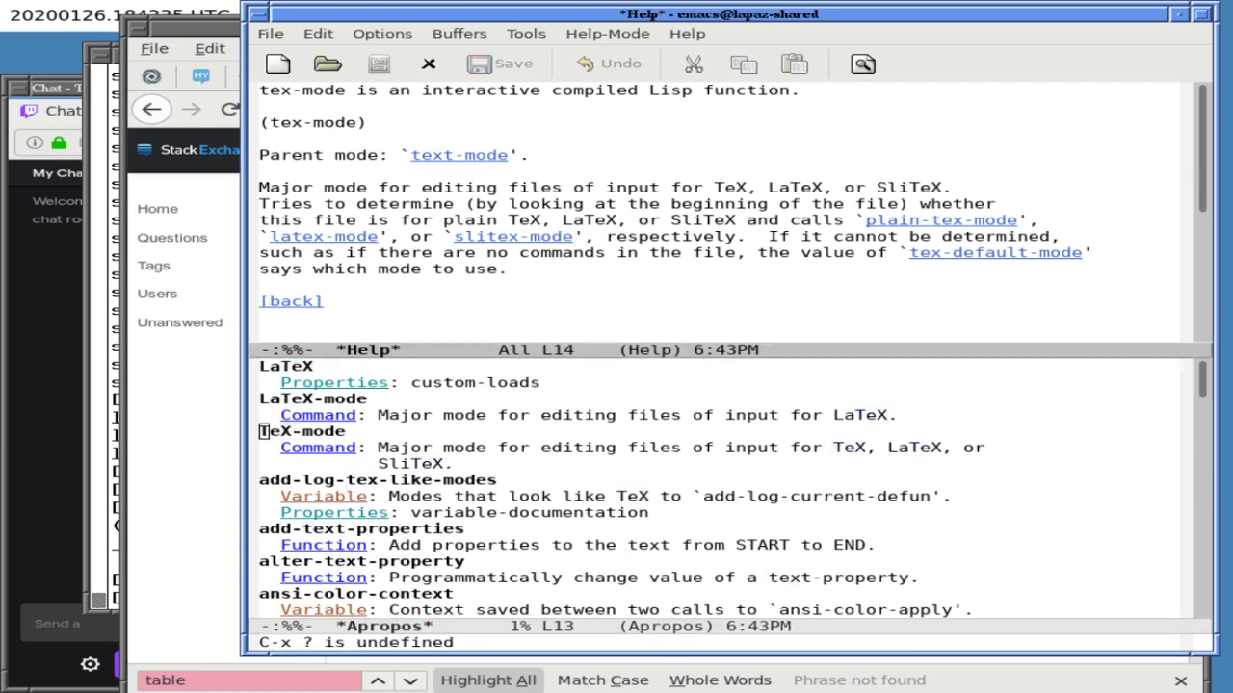
pyautogui.hotkey('ctrl', 'x')
pyautogui.press('1')
# - Kill the *Apropos* buffer and switch back to bc-occultations.txt
pyautogui.hotkey('ctrl', 'x')
pyautogui.press('k')
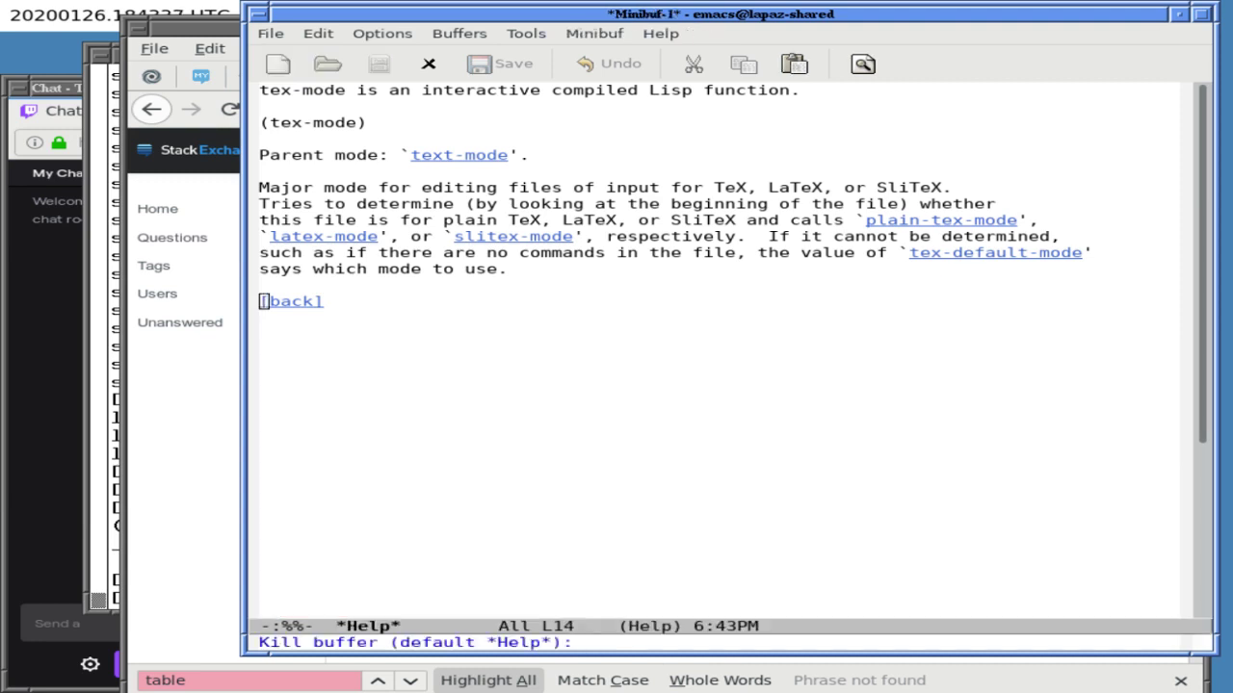
pyautogui.hotkey('ctrl', 'g')
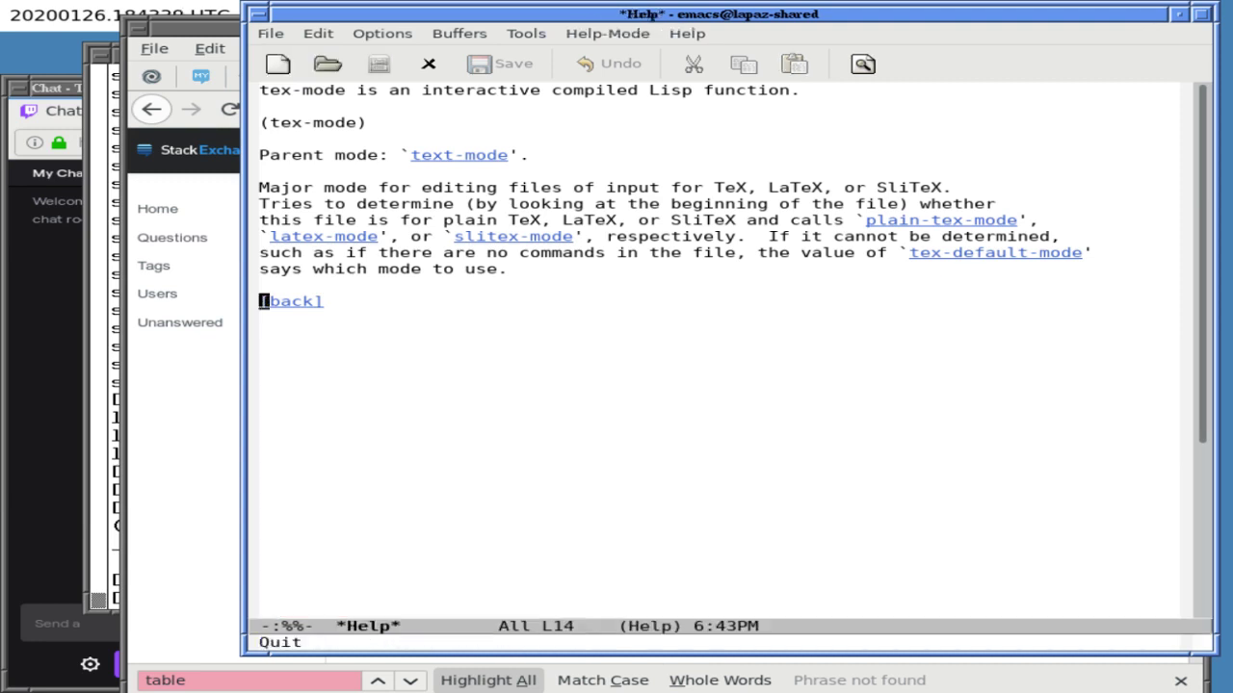
pyautogui.hotkey('ctrl', 'x')
pyautogui.hotkey('ctrl', 'g')
pyautogui.hotkey('ctrl', 'x')
pyautogui.press('b')
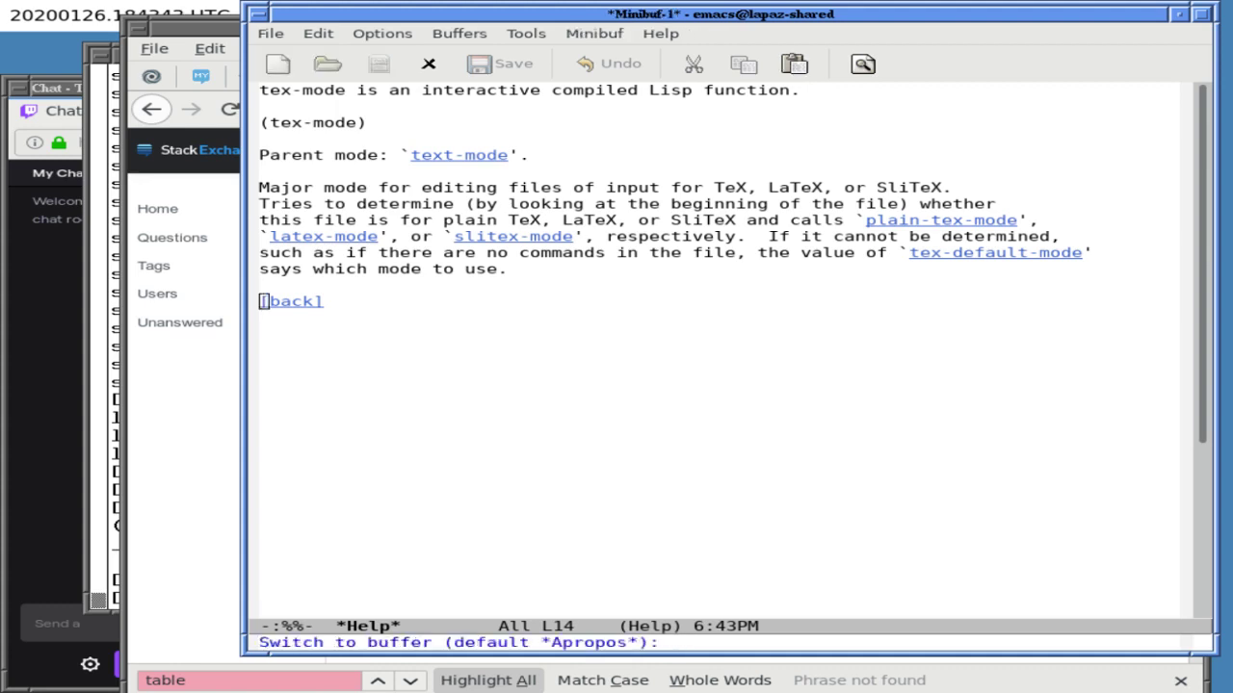
pyautogui.press('Return')
pyautogui.hotkey('ctrl', 'x')
pyautogui.press('k')
pyautogui.press('Return')
pyautogui.hotkey('ctrl', 'x')
pyautogui.press('b')
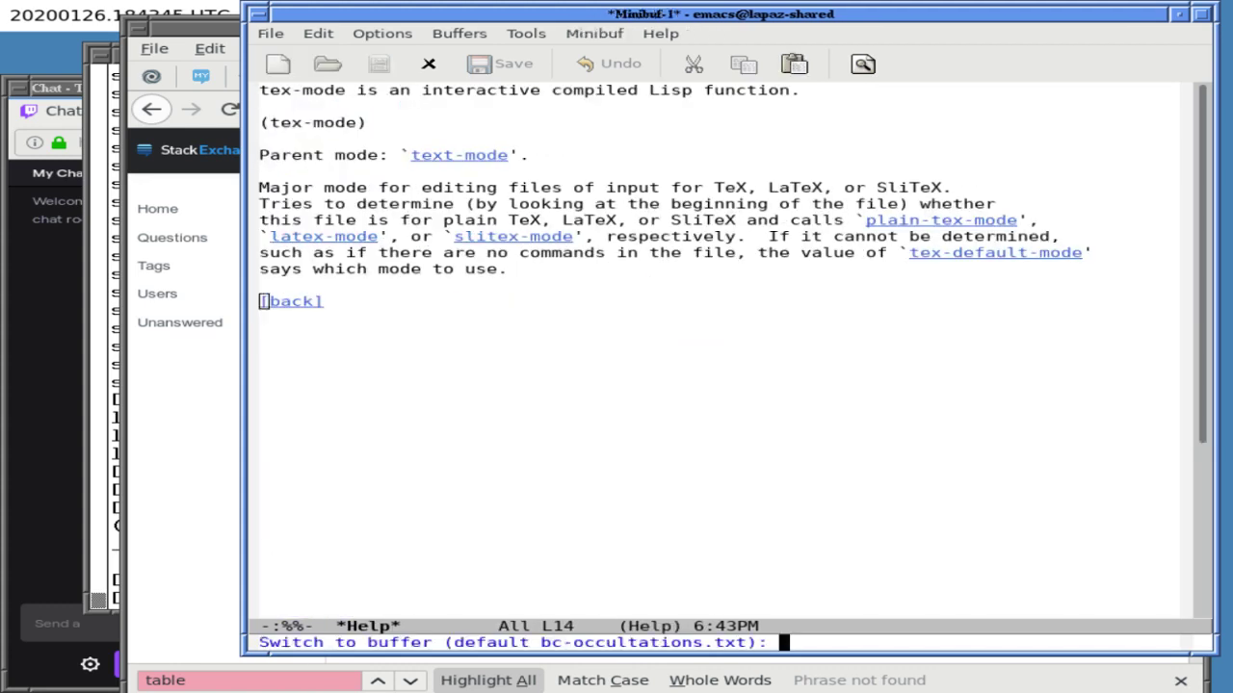
pyautogui.press('Return')
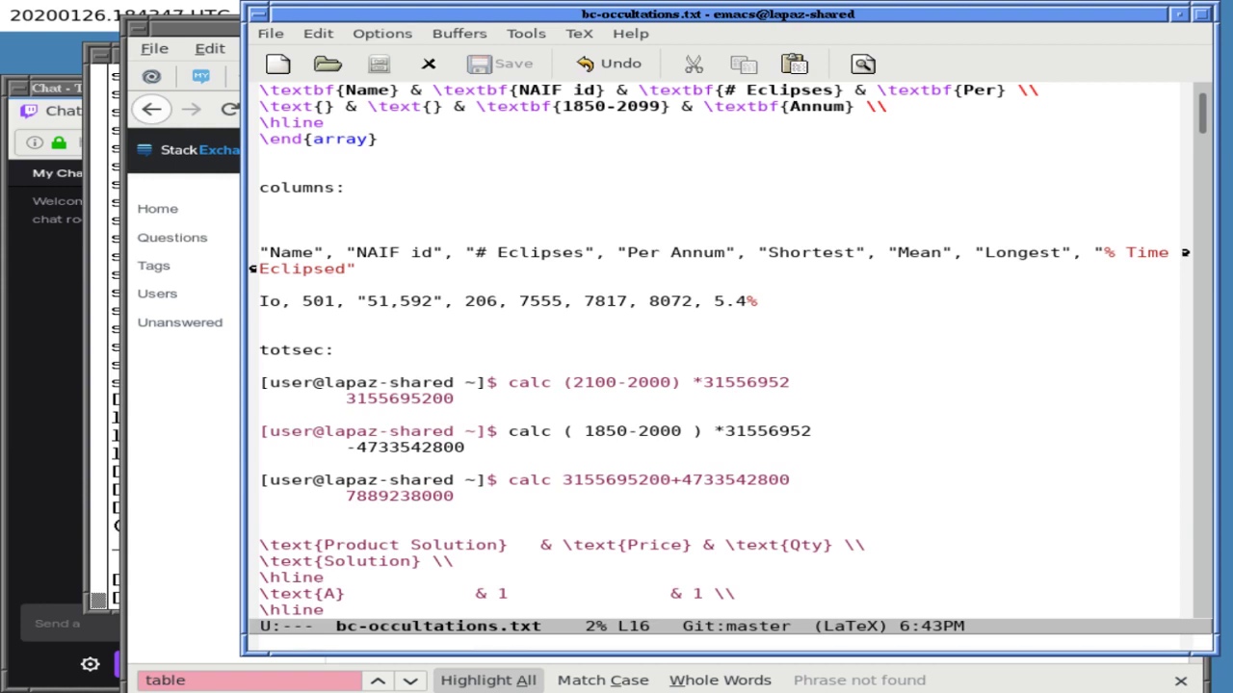
# - Use describe-key to look up what C-g does
pyautogui.hotkey('alt', 'x')
pyautogui.write('des')
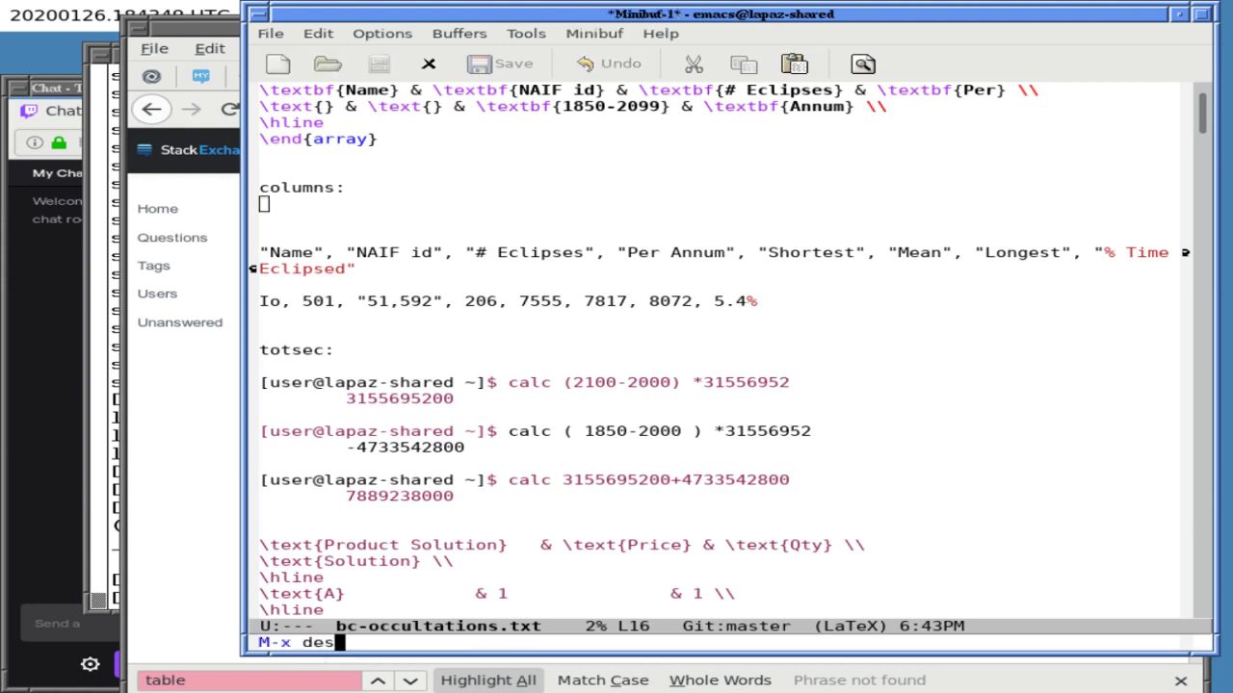
pyautogui.write('cribe-key-')
pyautogui.press('Tab')
pyautogui.press('BackSpace')
pyautogui.press('BackSpace')
pyautogui.press('BackSpace')
pyautogui.press('BackSpace')
pyautogui.press('BackSpace')
pyautogui.press('BackSpace')
pyautogui.press('BackSpace')
pyautogui.press('BackSpace')
pyautogui.press('BackSpace')
pyautogui.write('ys')
pyautogui.press('Tab')
pyautogui.press('BackSpace')
pyautogui.press('Return')
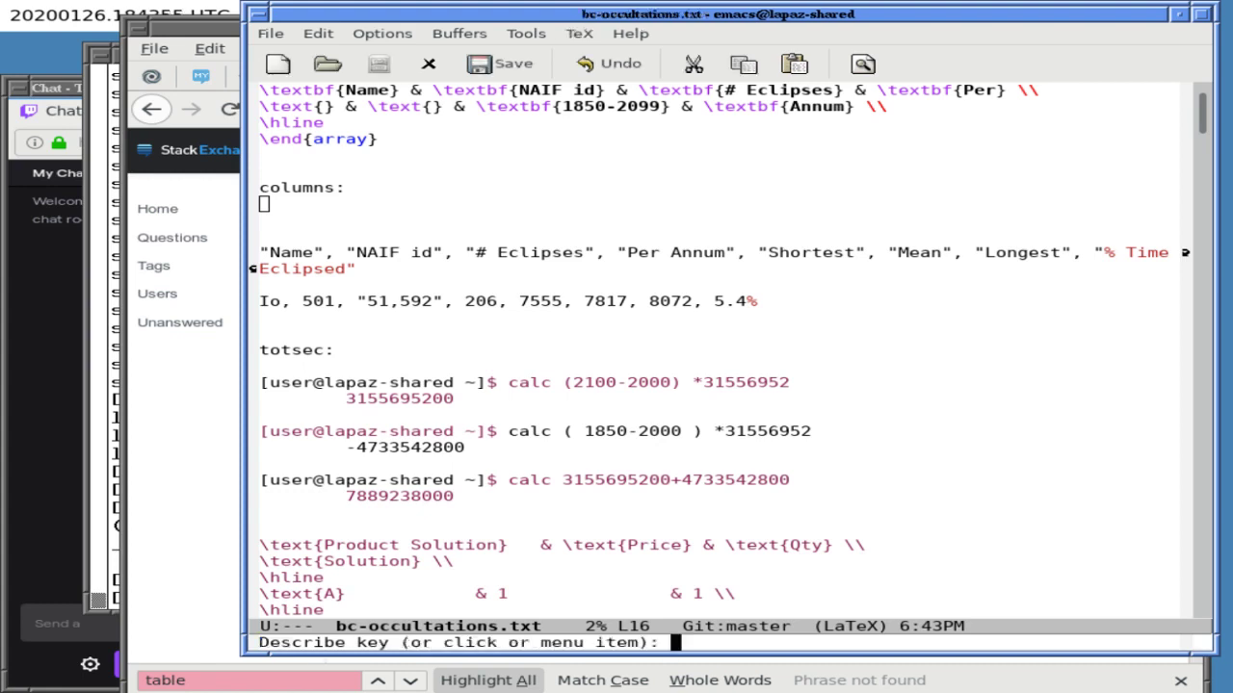
pyautogui.hotkey('ctrl', 'g')
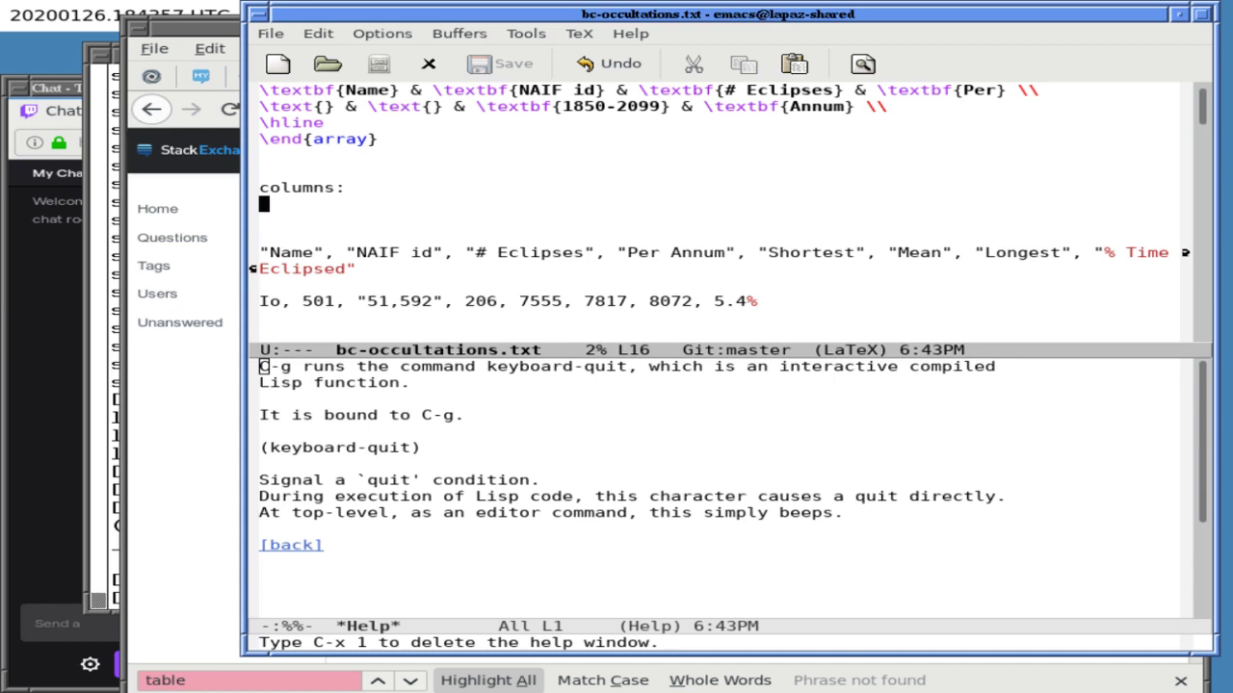
# - Run describe-mode to show help for the current LaTeX mode
pyautogui.hotkey('alt', 'x')
pyautogui.write('describe-')
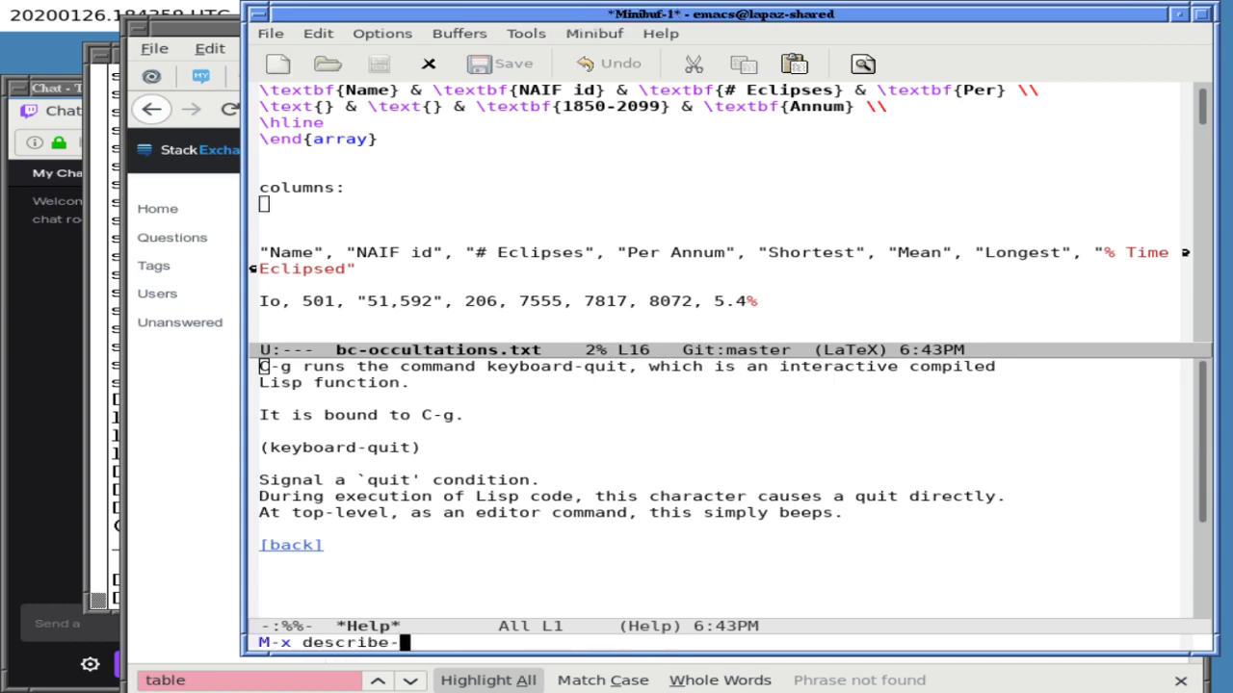
pyautogui.press('Tab')
pyautogui.write('mode')
pyautogui.press('Return')
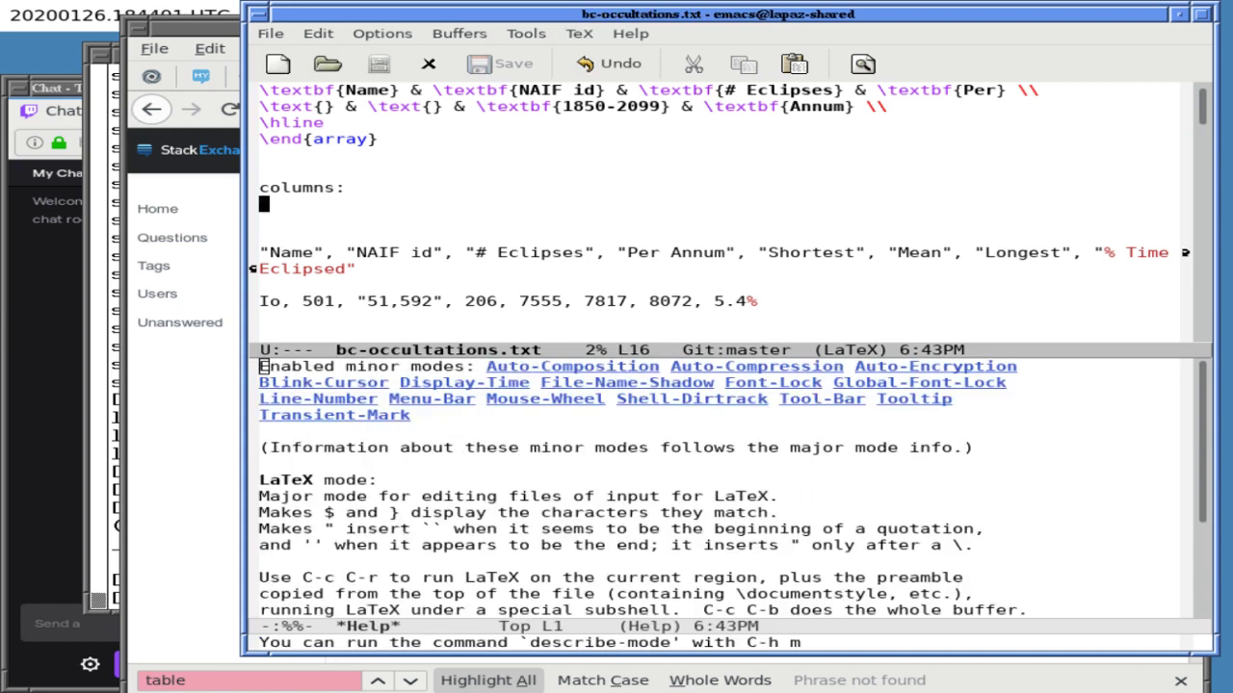
# - Read through the LaTeX mode help, then return to just above the array table
pyautogui.hotkey('ctrl', 'x')
pyautogui.press('o')
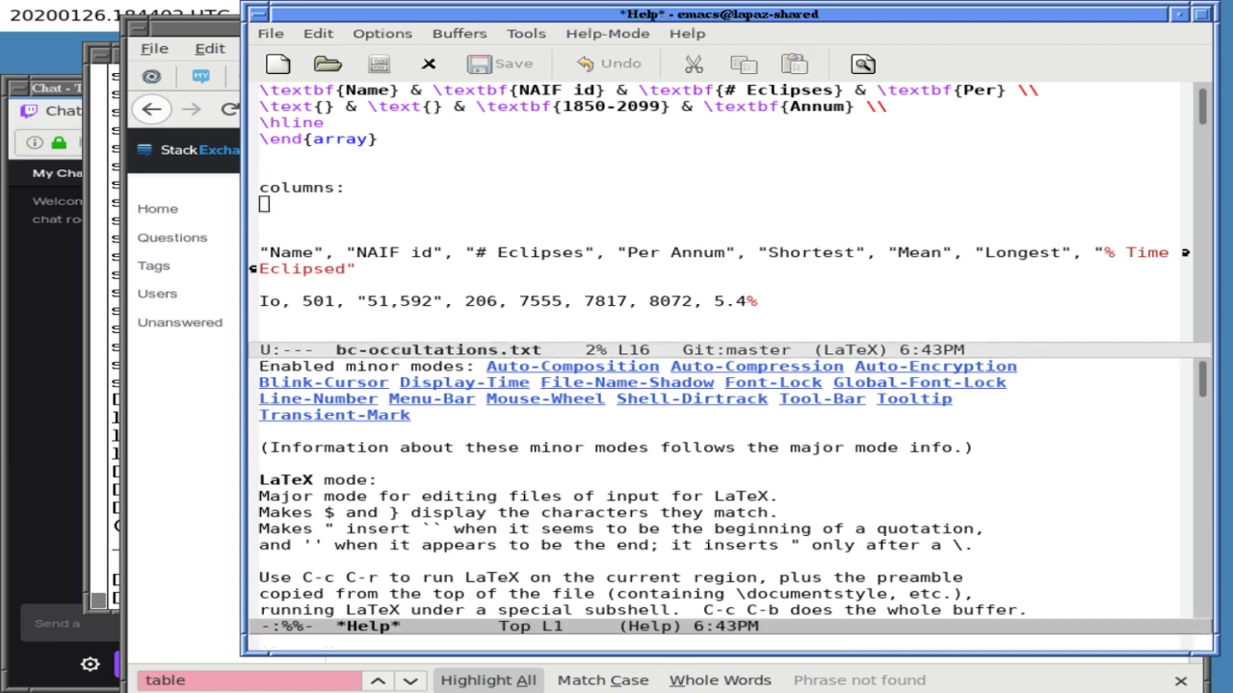
pyautogui.press('Down')
pyautogui.press('Down')
pyautogui.press('Down')
pyautogui.press('Down')
pyautogui.press('Down')
pyautogui.press('Down')
pyautogui.press('Down')
pyautogui.press('Down')
pyautogui.press('Down')
pyautogui.press('Down')
pyautogui.press('Down')
pyautogui.press('Down')
pyautogui.press('Down')
pyautogui.press('Down')
pyautogui.press('Down')
pyautogui.press('Down')
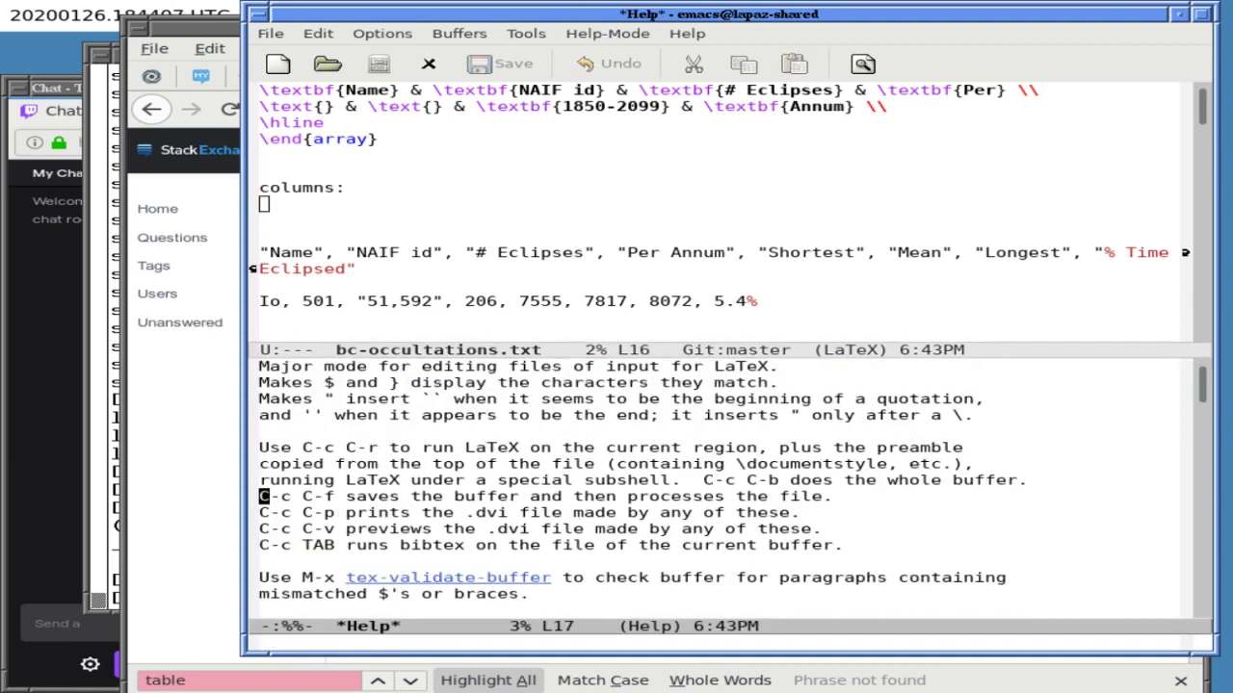
pyautogui.press('Up')
pyautogui.press('Up')
pyautogui.press('Up')
pyautogui.hotkey('ctrl', 'x')
pyautogui.press('o')
pyautogui.press('Up')
pyautogui.press('Up')
pyautogui.press('Up')
pyautogui.press('Up')
pyautogui.press('Up')
pyautogui.press('Up')
pyautogui.press('Up')
pyautogui.press('Up')
pyautogui.press('Up')
pyautogui.press('Up')
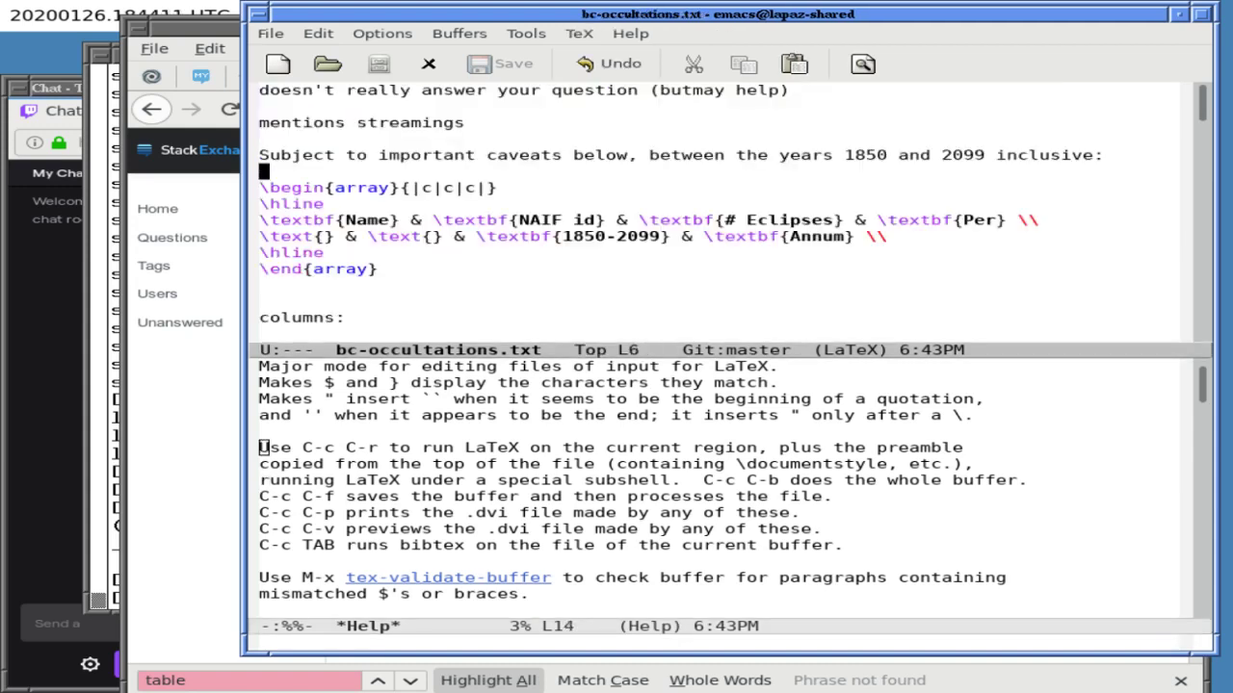
# - Mark the array block and test-compile it with LaTeX using tex-region (C-c C-r)
pyautogui.hotkey('ctrl', 'space')
pyautogui.press('Down')
pyautogui.press('Down')
pyautogui.press('Down')
pyautogui.press('Down')
pyautogui.press('Down')
pyautogui.press('Down')
pyautogui.press('Down')
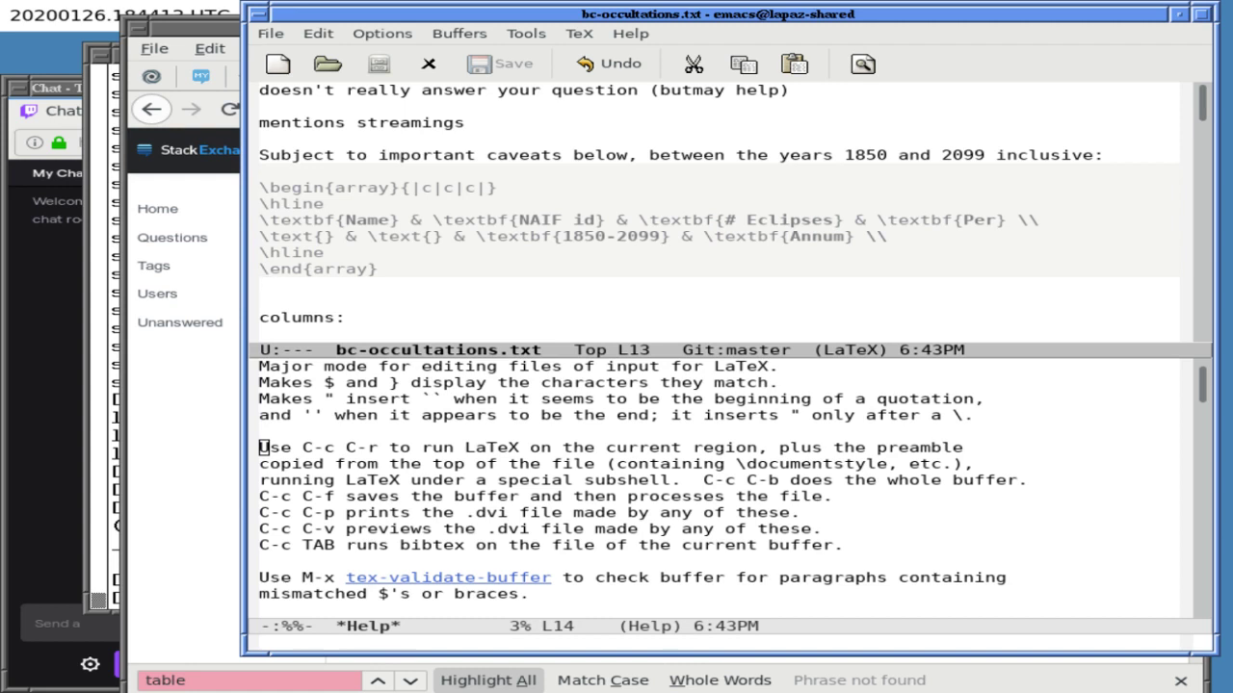
pyautogui.hotkey('ctrl', 'c')
pyautogui.hotkey('ctrl', 'r')
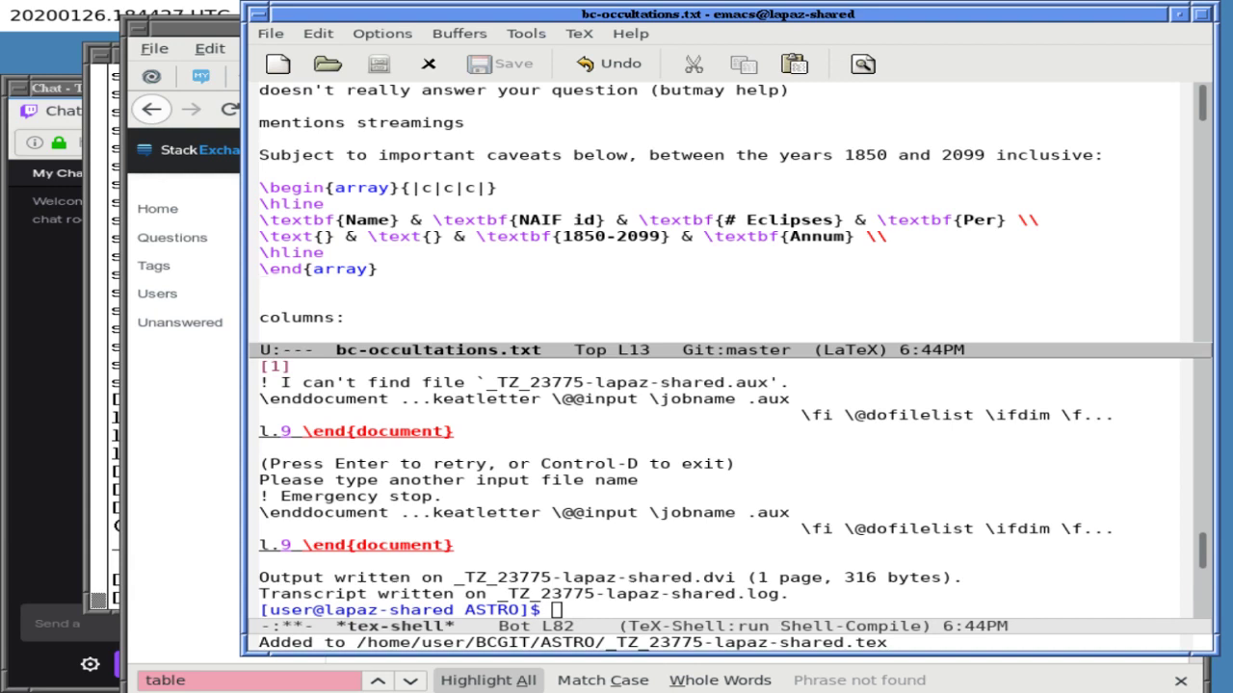
# - Check the *tex-shell* output of the LaTeX run against the draft file
pyautogui.hotkey('ctrl', 'x')
pyautogui.write('odisplay la')
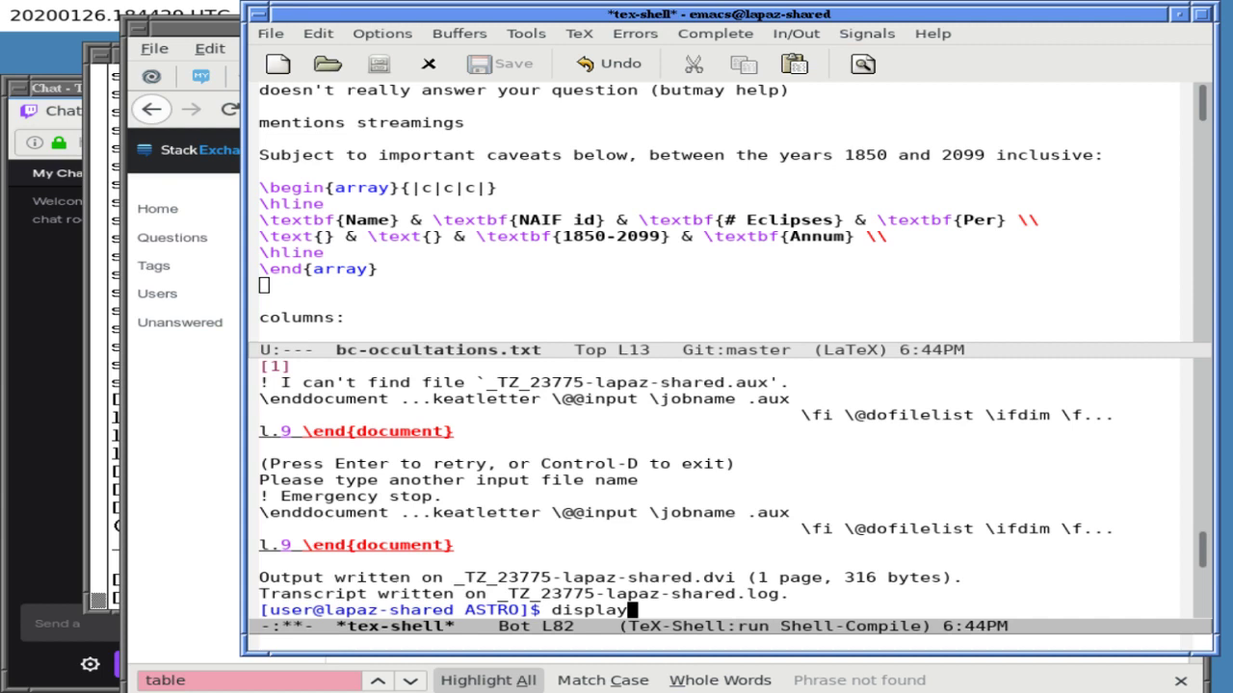
pyautogui.press('Tab')
pyautogui.press('BackSpace')
pyautogui.press('BackSpace')
pyautogui.press('BackSpace')
pyautogui.press('BackSpace')
pyautogui.press('BackSpace')
pyautogui.press('BackSpace')
pyautogui.press('BackSpace')
pyautogui.press('BackSpace')
pyautogui.press('BackSpace')
pyautogui.press('BackSpace')
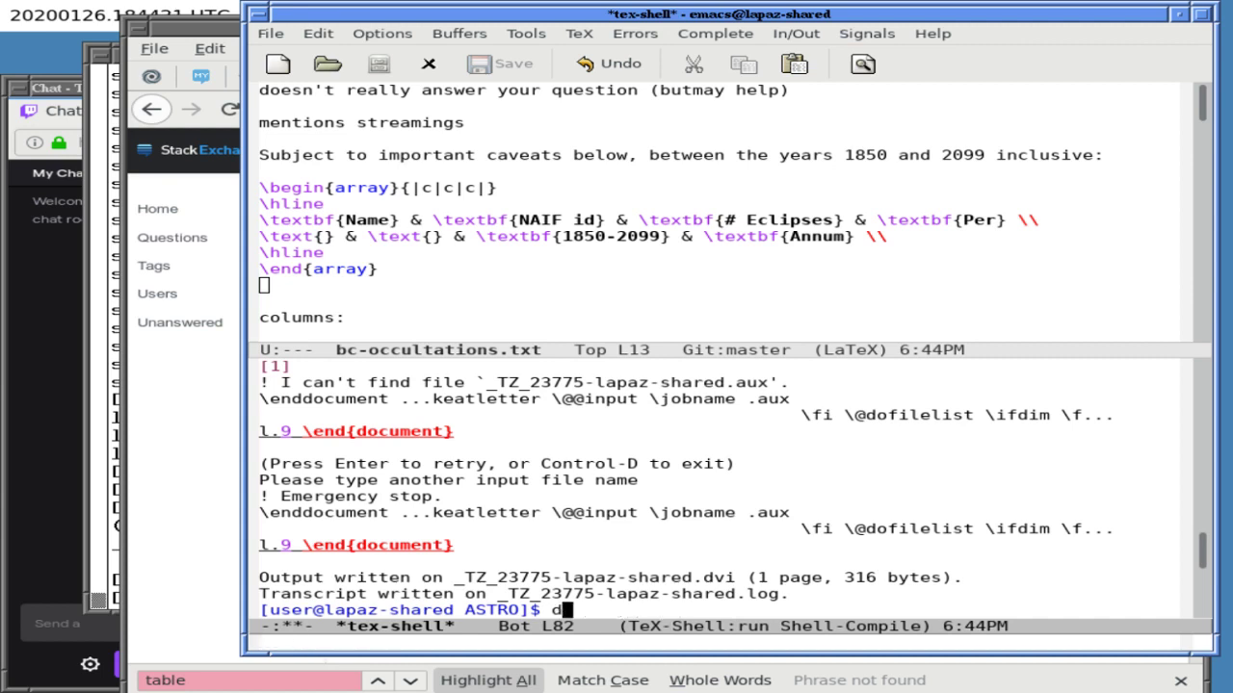
pyautogui.hotkey('ctrl', 'x')
pyautogui.press('o')
pyautogui.hotkey('ctrl', 'x')
pyautogui.press('o')
pyautogui.hotkey('ctrl', 'x')
pyautogui.press('o')
pyautogui.hotkey('ctrl', 'x')
pyautogui.press('o')
# - Close the output shell so bc-occultations.txt fills the frame, and re-mark the array
pyautogui.hotkey('ctrl', 'x')
pyautogui.press('o')
pyautogui.hotkey('ctrl', 'h')
pyautogui.press('m')
pyautogui.hotkey('ctrl', 'x')
pyautogui.press('o')
pyautogui.hotkey('ctrl', 'x')
pyautogui.press('1')
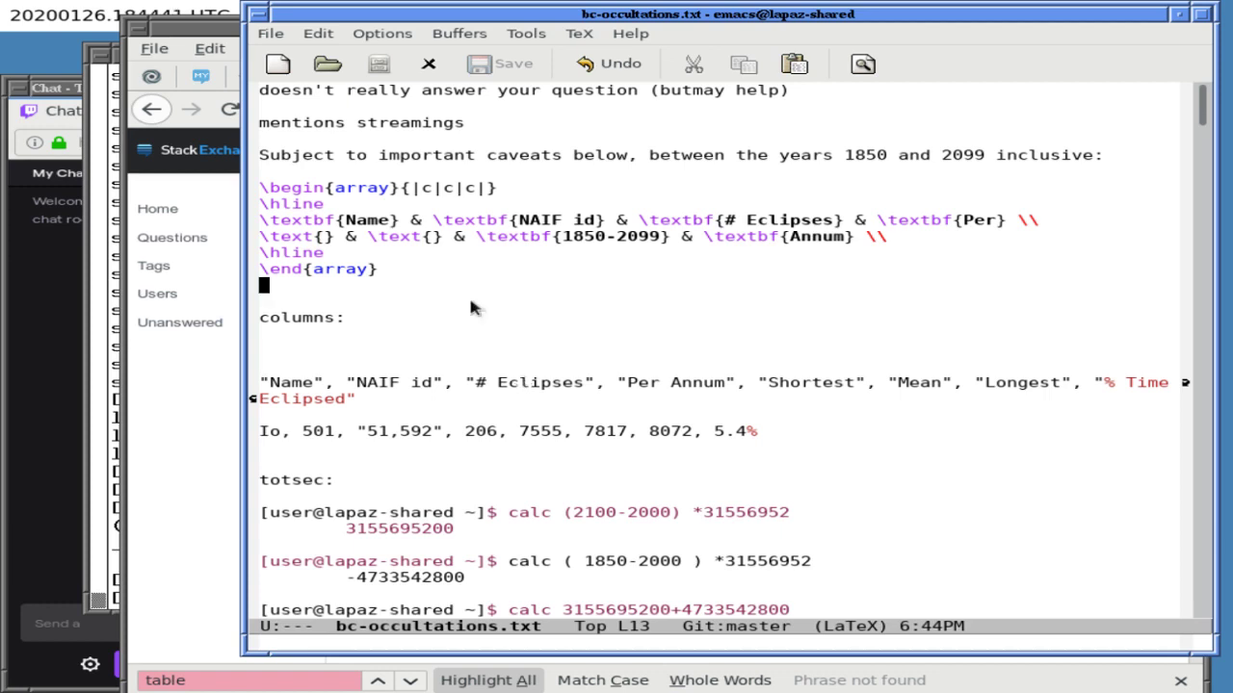
pyautogui.press('Up')
pyautogui.press('Up')
pyautogui.press('Up')
pyautogui.press('Up')
pyautogui.press('Up')
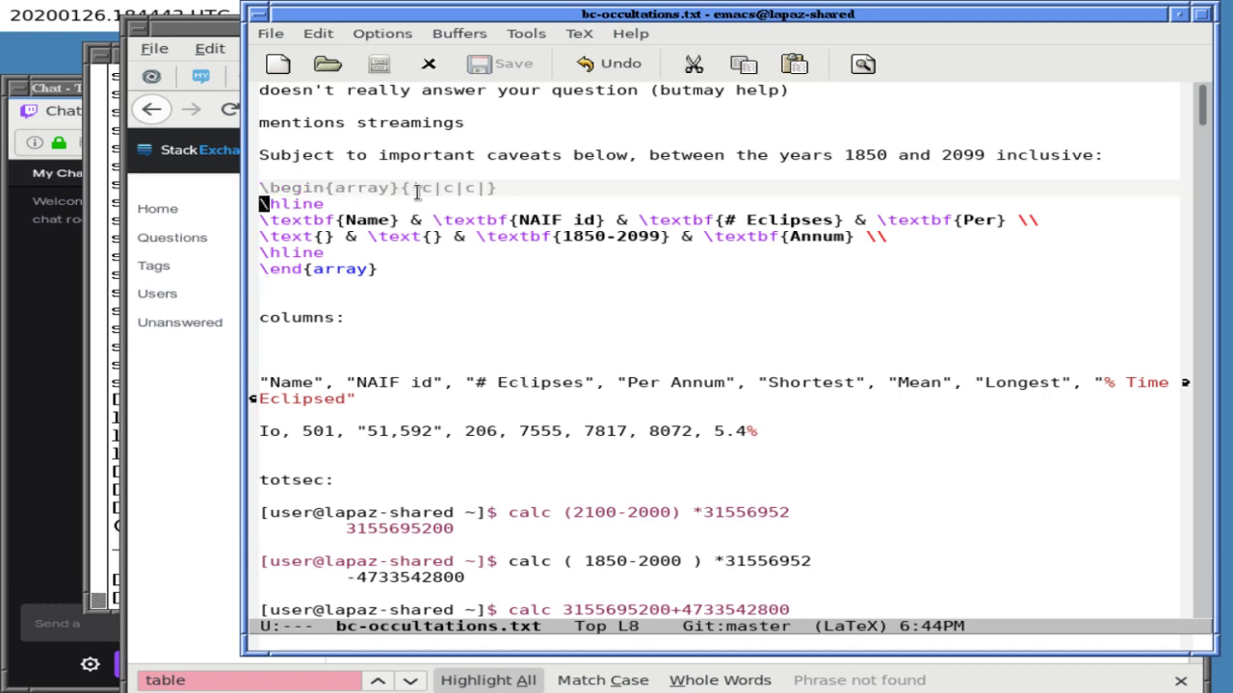
pyautogui.press('Down')
pyautogui.press('Down')
pyautogui.press('Down')
pyautogui.press('Down')
pyautogui.press('Down')
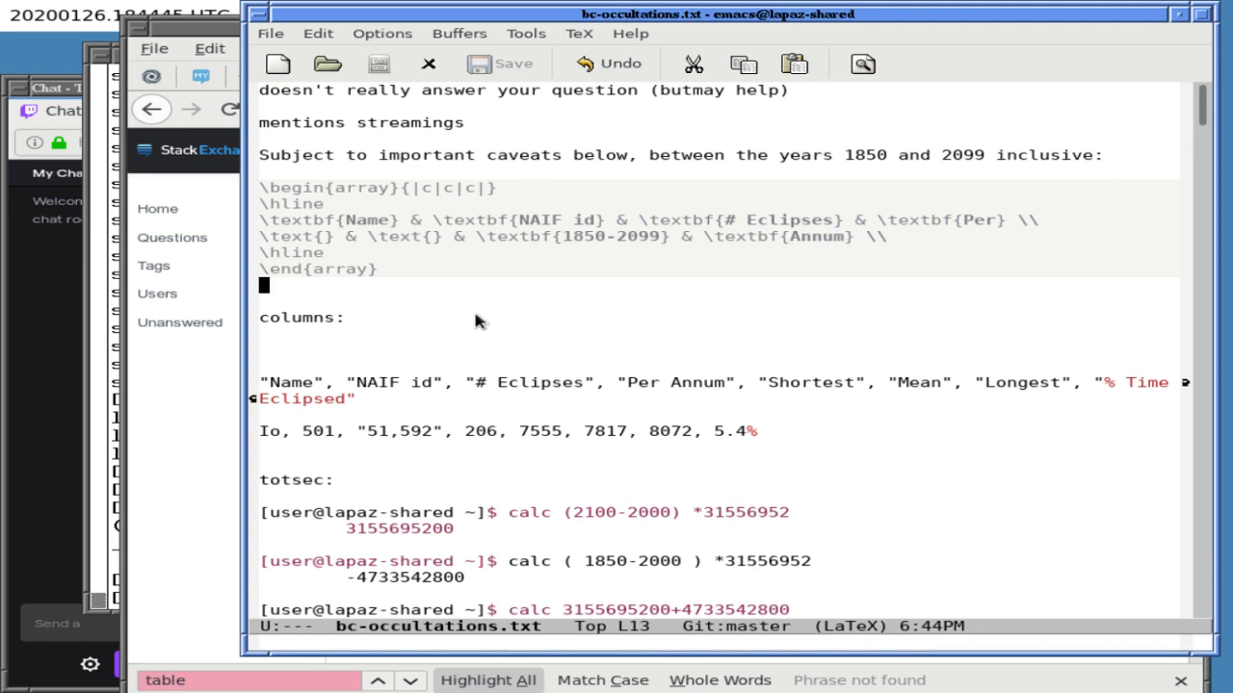
# - Replace the Stack Exchange question body with the copied array
pyautogui.click(209, 396)
pyautogui.hotkey('ctrl', 'a')
pyautogui.hotkey('ctrl', 'v')
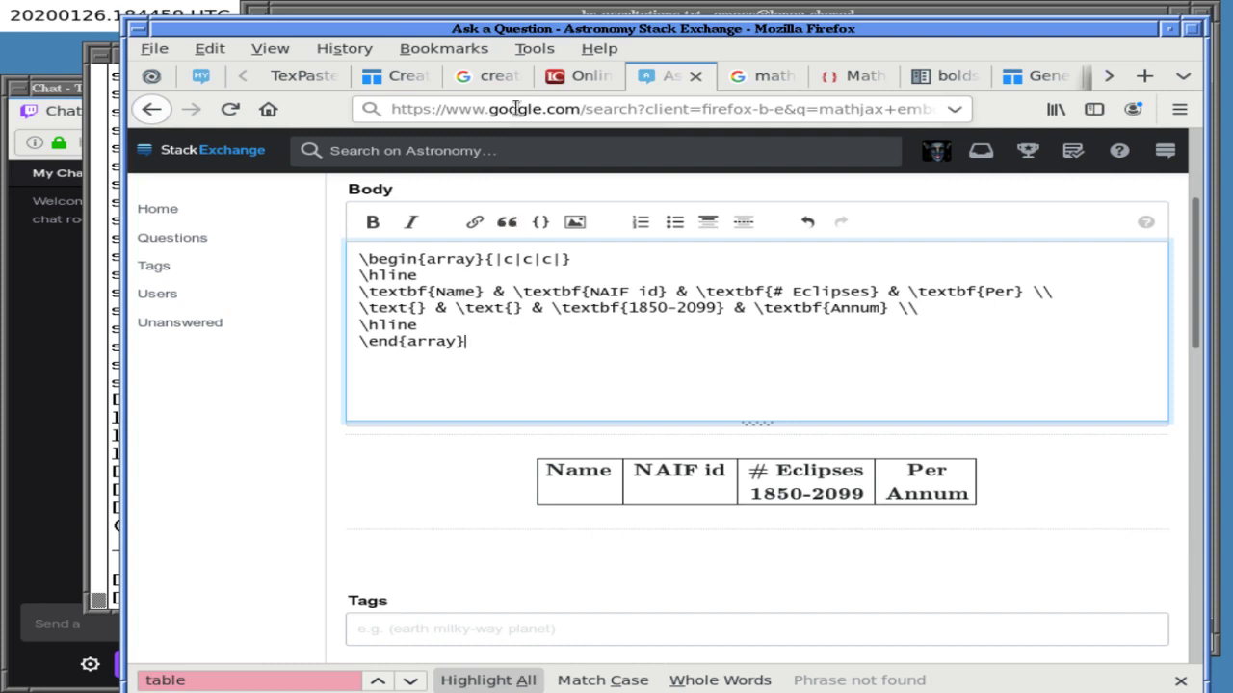
# - Return to the Emacs draft at the first cell of the second header row
pyautogui.click(512, 16)
pyautogui.press('Up')
pyautogui.press('Up')
pyautogui.press('Up')
pyautogui.press('Right')
pyautogui.press('Right')
pyautogui.press('Right')
pyautogui.press('Right')
pyautogui.press('Right')
pyautogui.press('Right')
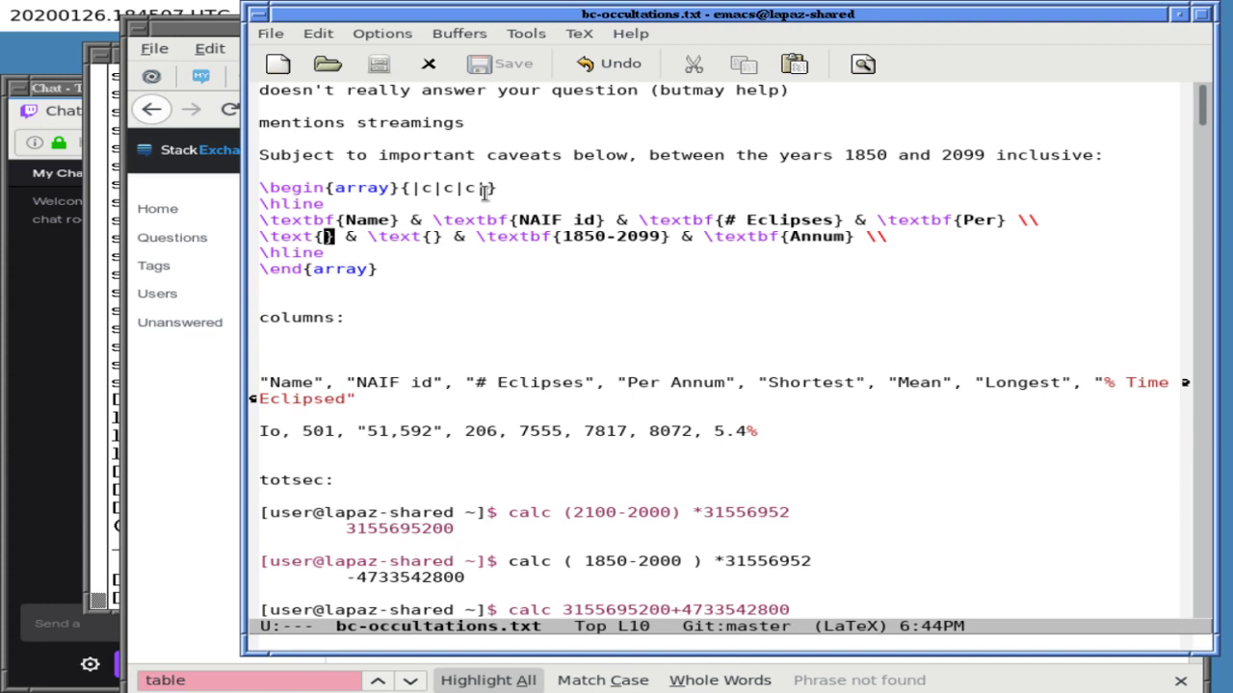
# - Remove the NAIF id header column and the empty second header cell, then save
pyautogui.press('Up')
pyautogui.press('Right')
pyautogui.press('Right')
pyautogui.press('Right')
pyautogui.press('Right')
pyautogui.press('Right')
pyautogui.press('Right')
pyautogui.press('Right')
pyautogui.press('Right')
pyautogui.press('Right')
pyautogui.press('Right')
pyautogui.press('Right')
pyautogui.press('Right')
pyautogui.press('Right')
pyautogui.press('Right')
pyautogui.press('Right')
pyautogui.press('Right')
pyautogui.press('Right')
pyautogui.press('Right')
pyautogui.press('Right')
pyautogui.press('Right')
pyautogui.press('BackSpace')
pyautogui.press('BackSpace')
pyautogui.press('BackSpace')
pyautogui.press('BackSpace')
pyautogui.press('BackSpace')
pyautogui.press('BackSpace')
pyautogui.press('BackSpace')
pyautogui.press('BackSpace')
pyautogui.press('BackSpace')
pyautogui.press('BackSpace')
pyautogui.press('BackSpace')
pyautogui.press('BackSpace')
pyautogui.press('BackSpace')
pyautogui.press('BackSpace')
pyautogui.press('BackSpace')
pyautogui.press('BackSpace')
pyautogui.press('BackSpace')
pyautogui.press('BackSpace')
pyautogui.press('BackSpace')
pyautogui.press('Down')
pyautogui.press('Right')
pyautogui.press('Right')
pyautogui.press('Right')
pyautogui.press('Right')
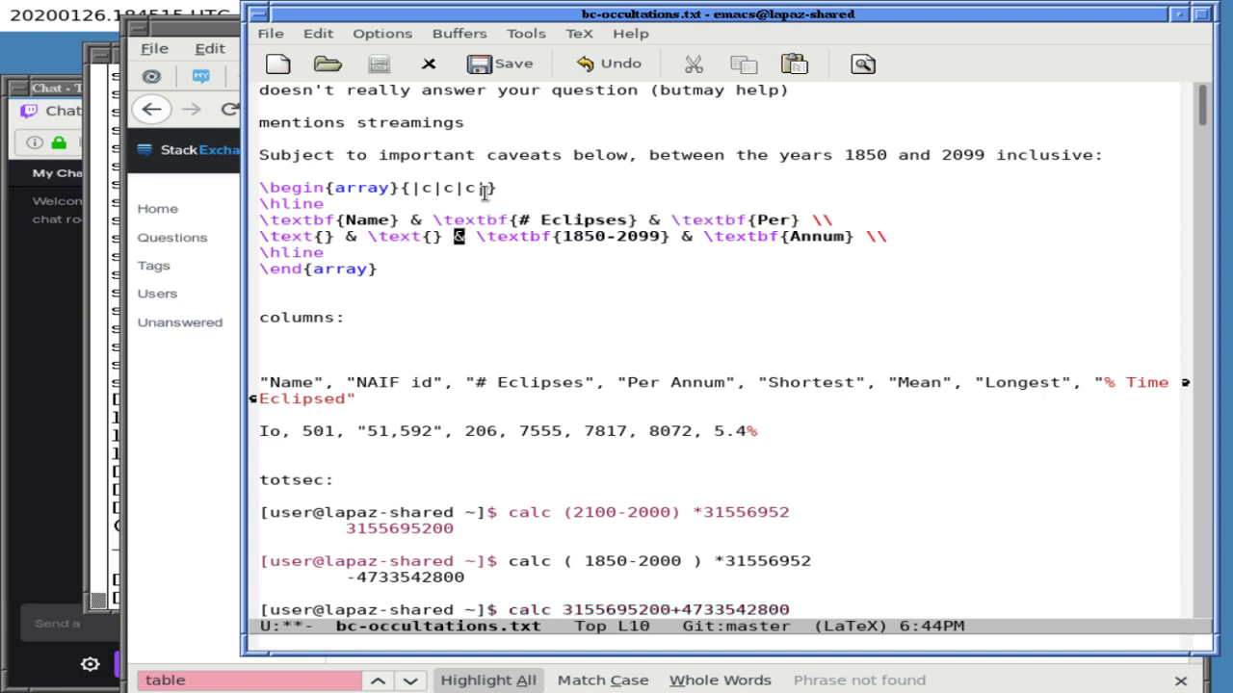
pyautogui.press('BackSpace')
pyautogui.press('BackSpace')
pyautogui.press('BackSpace')
pyautogui.press('BackSpace')
pyautogui.press('BackSpace')
pyautogui.press('BackSpace')
pyautogui.press('BackSpace')
pyautogui.press('BackSpace')
pyautogui.press('BackSpace')
pyautogui.press('BackSpace')
pyautogui.hotkey('ctrl', 'x')
pyautogui.hotkey('ctrl', 's')
# - Open a blank line before the array end for the data row and save
pyautogui.press('End')
pyautogui.press('Right')
pyautogui.press('Down')
pyautogui.press('Return')
pyautogui.press('Up')
pyautogui.hotkey('ctrl', 'x')
pyautogui.hotkey('ctrl', 's')
# - Type the Io row entries Io, 501, 51,592, 206 and 7555 as \text cells
pyautogui.write('\\text{')
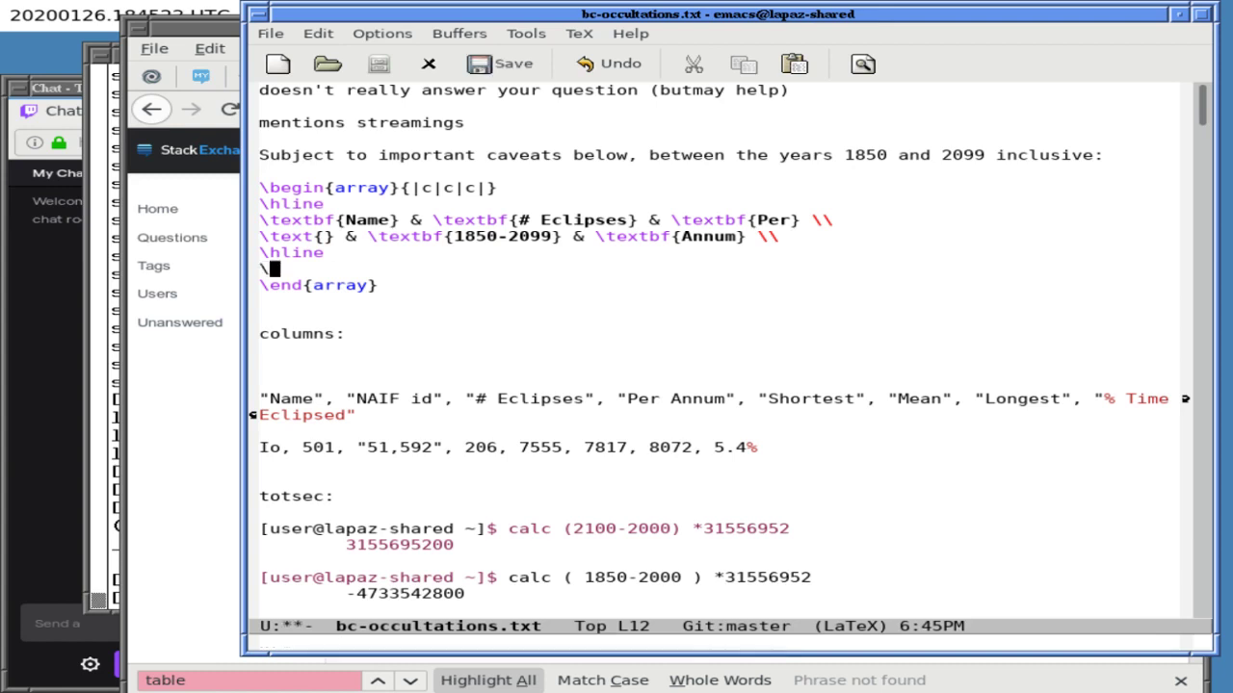
pyautogui.write('Io}')
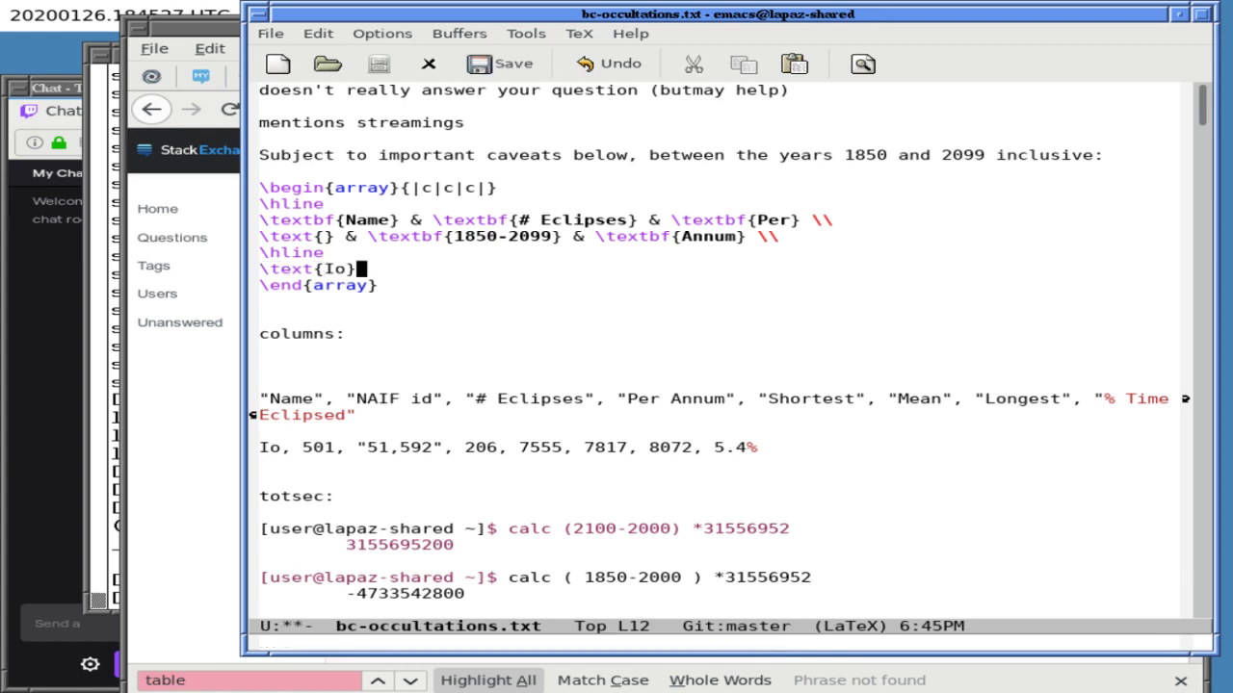
pyautogui.write(' & \\text{')
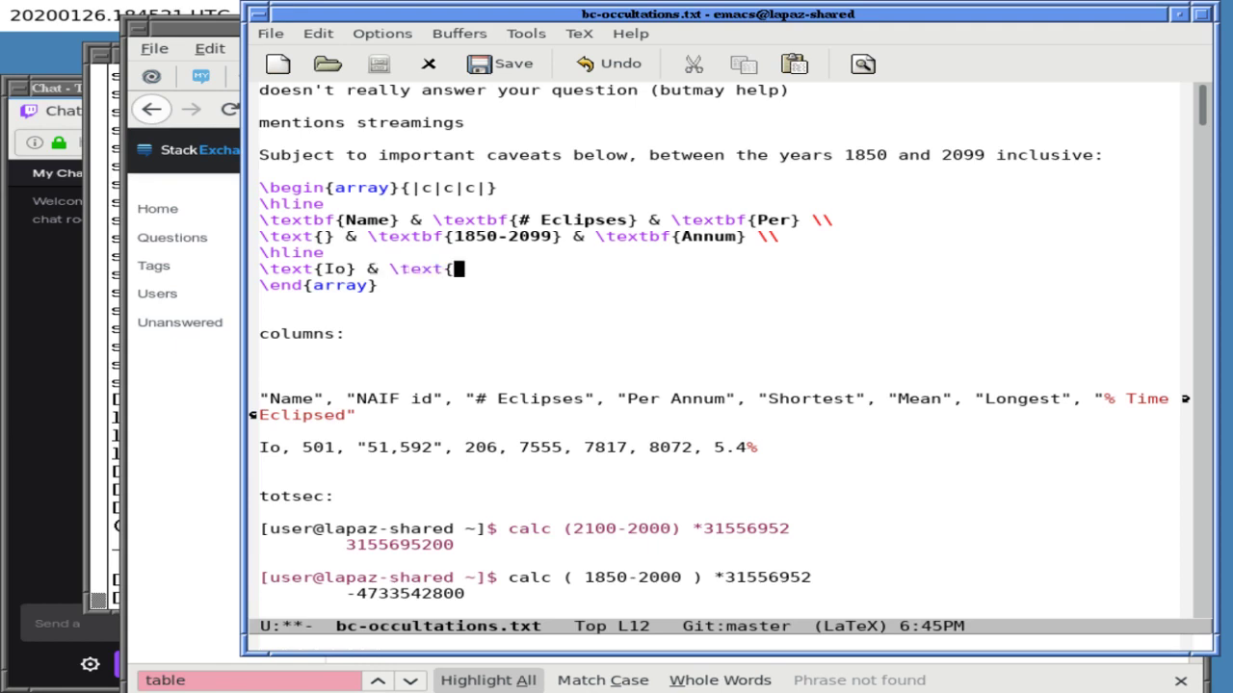
pyautogui.write('501')
pyautogui.write('}')
pyautogui.write(' & \\te')
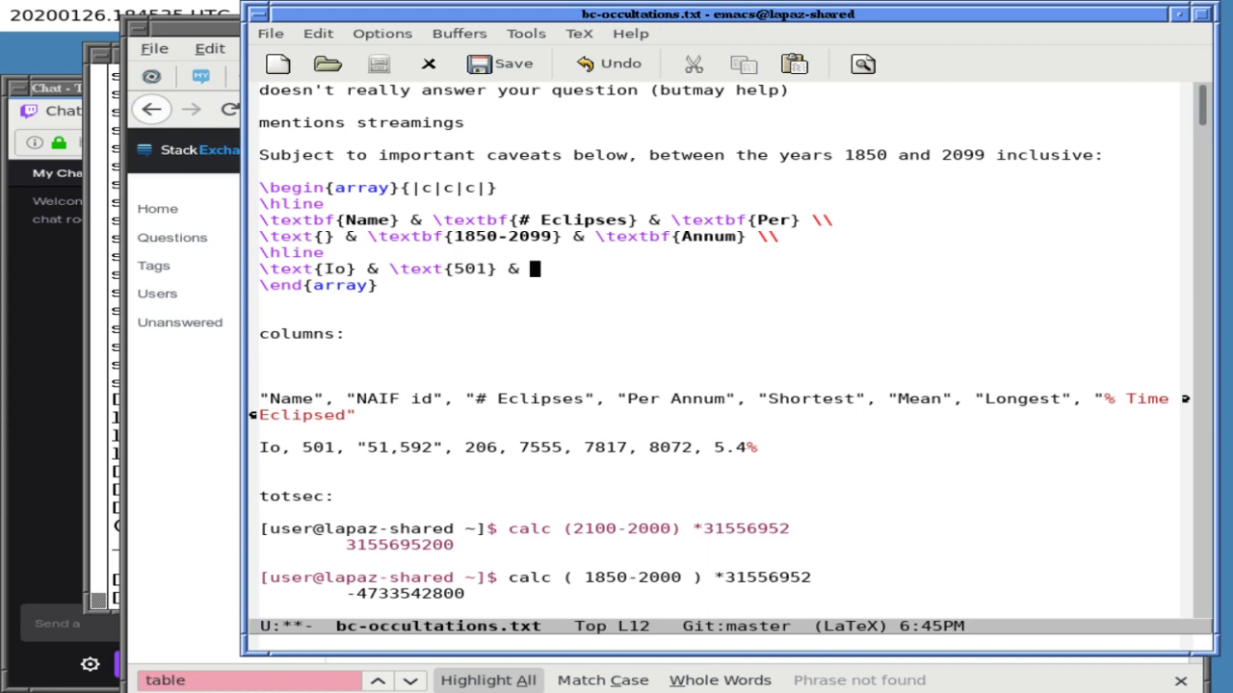
pyautogui.write('xt{')
pyautogui.write('51,5')
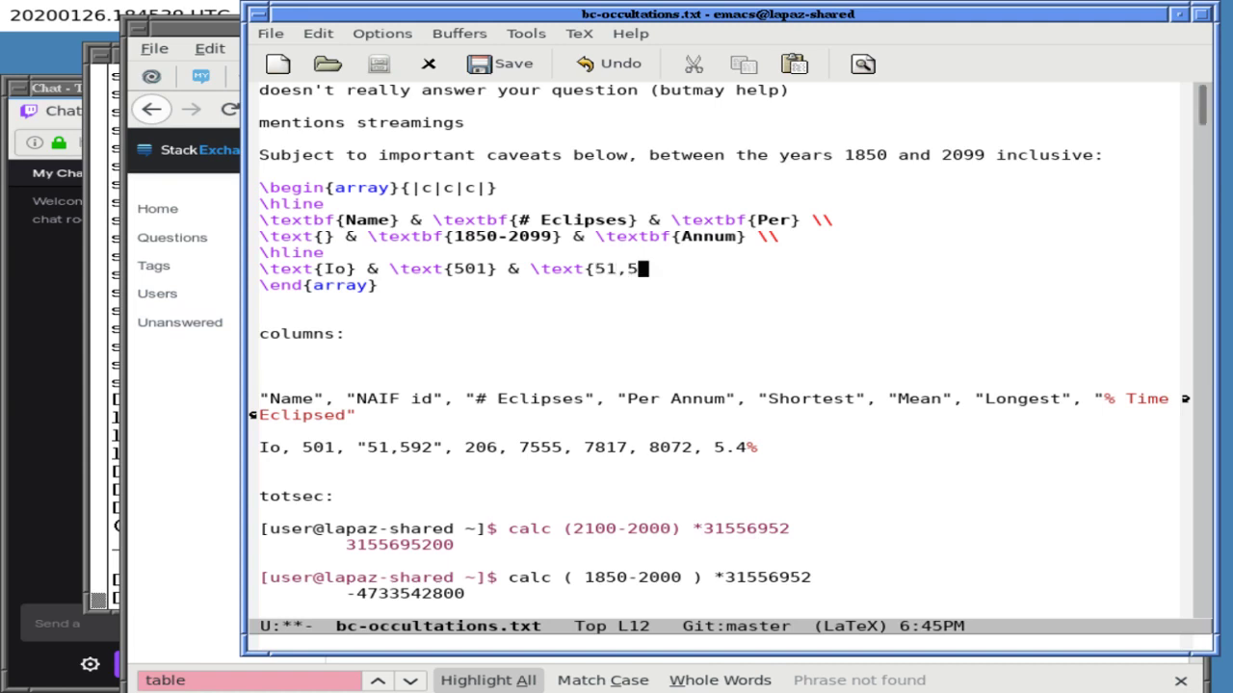
pyautogui.write('92} & \t')
pyautogui.write('ext {')
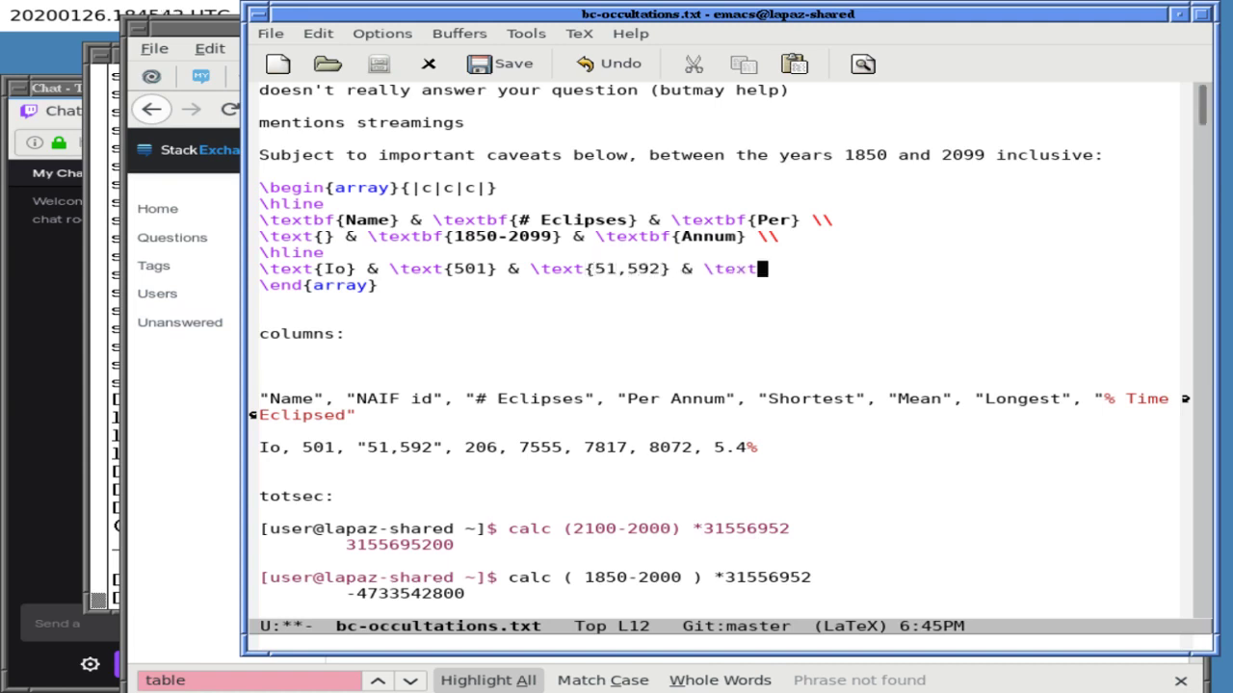
pyautogui.press('BackSpace')
pyautogui.press('BackSpace')
pyautogui.write('{')
pyautogui.write('2100')
pyautogui.press('BackSpace')
pyautogui.press('BackSpace')
pyautogui.press('BackSpace')
pyautogui.write('06} & ')
pyautogui.write('\text{')
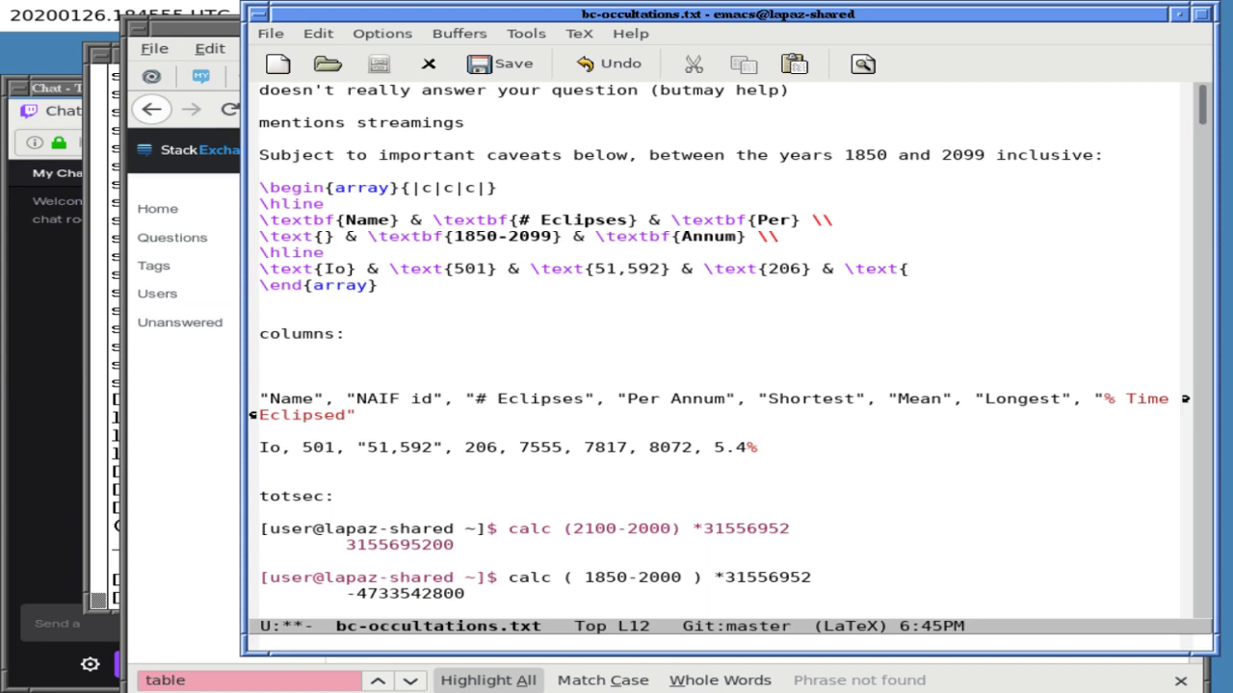
pyautogui.write('7555} &')
# - Append a '& \textbf{Shortest}' column to the bold header row
pyautogui.press('Up')
pyautogui.press('Up')
pyautogui.press('Up')
pyautogui.press('Up')
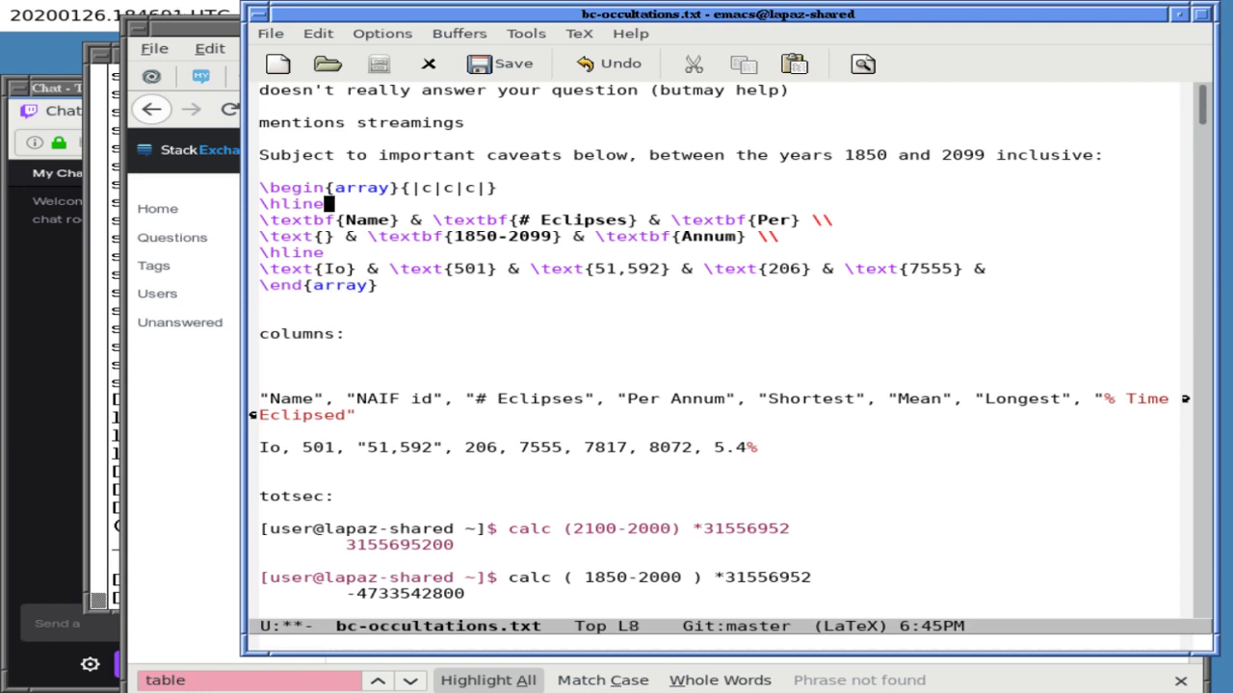
pyautogui.press('Down')
pyautogui.press('Left')
pyautogui.press('Left')
pyautogui.write('\\textbf{')
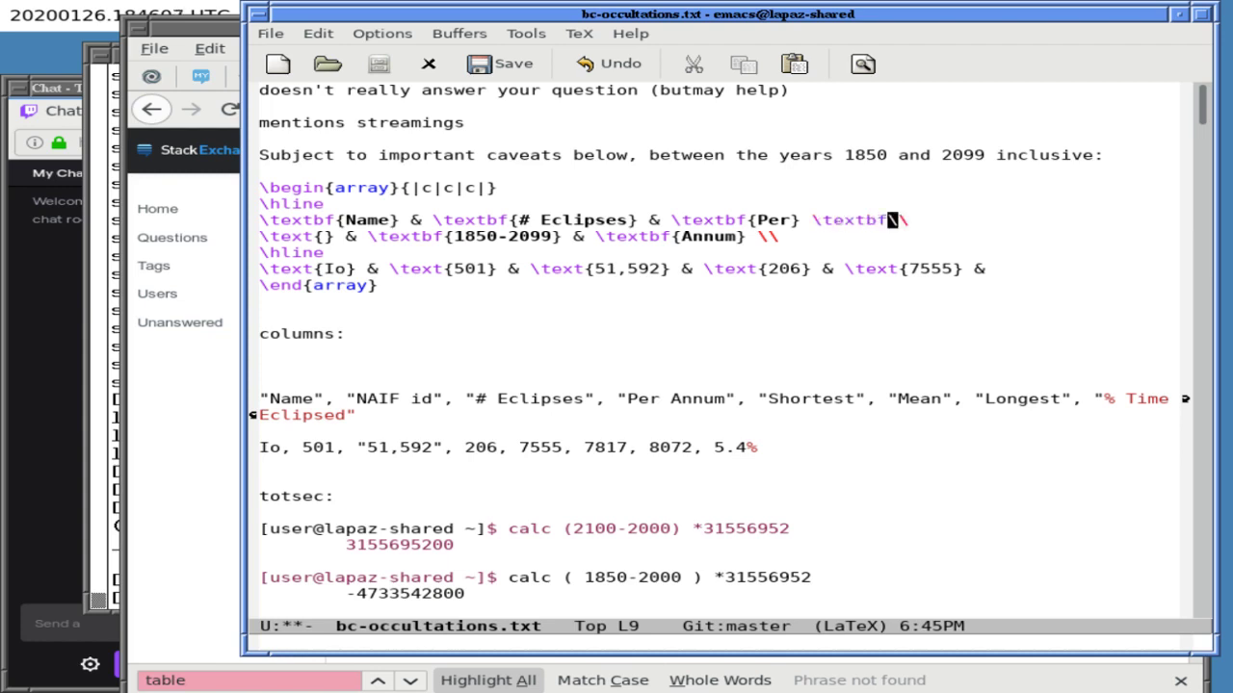
pyautogui.write('Shortest}')
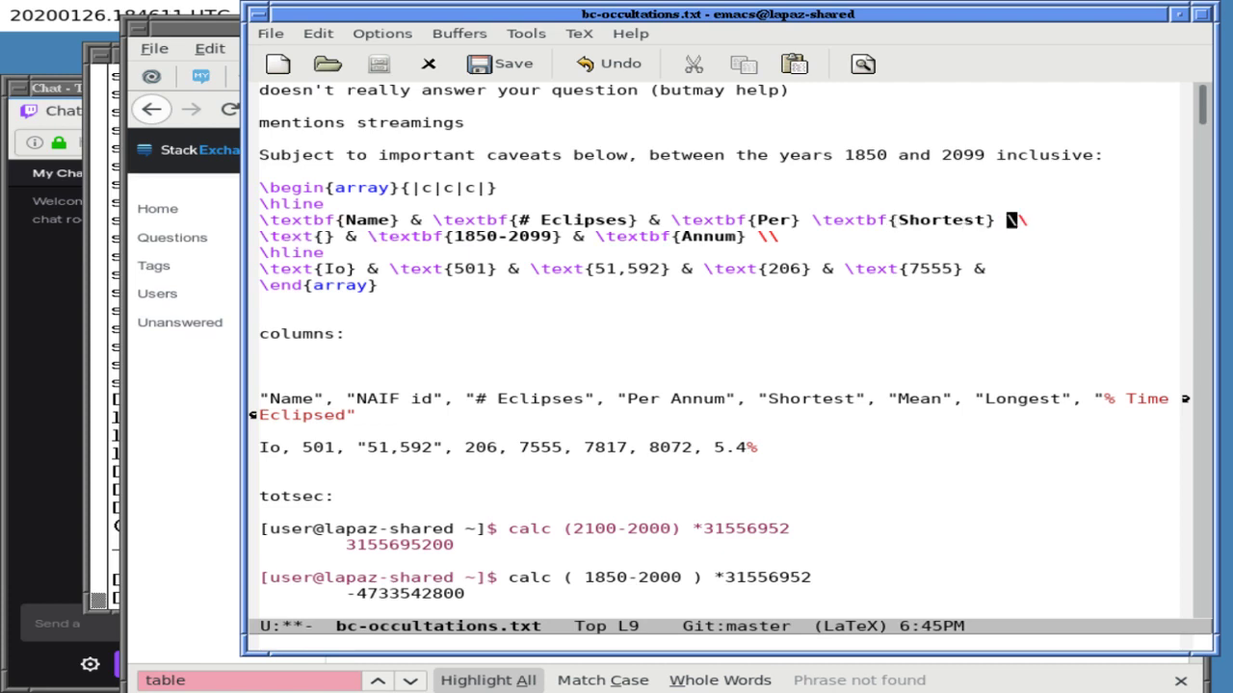
pyautogui.click(959, 220)
pyautogui.click(824, 221)
pyautogui.write('&')
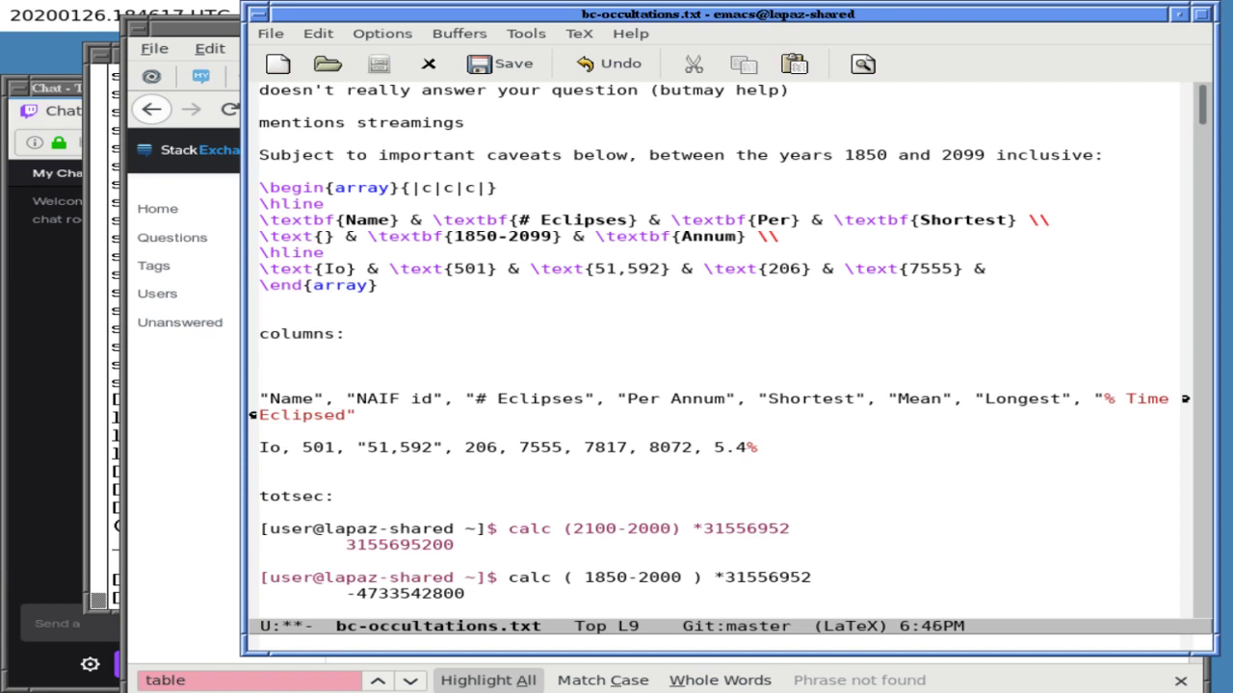
# - Add blank lines above both header rows
pyautogui.press('Up')
pyautogui.press('Right')
pyautogui.press('Return')
pyautogui.press('Down')
pyautogui.press('Return')
pyautogui.press('Up')
pyautogui.press('Up')
# - Move Shortest onto its own line and add bold Mean and Longest headers
pyautogui.press('Right')
pyautogui.press('Right')
pyautogui.press('Right')
pyautogui.press('Right')
pyautogui.press('Right')
pyautogui.press('Right')
pyautogui.press('Right')
pyautogui.press('Right')
pyautogui.press('Right')
pyautogui.press('Right')
pyautogui.press('Right')
pyautogui.press('Right')
pyautogui.press('Right')
pyautogui.press('Right')
pyautogui.press('Right')
pyautogui.press('Right')
pyautogui.press('Right')
pyautogui.press('Right')
pyautogui.press('Right')
pyautogui.press('Right')
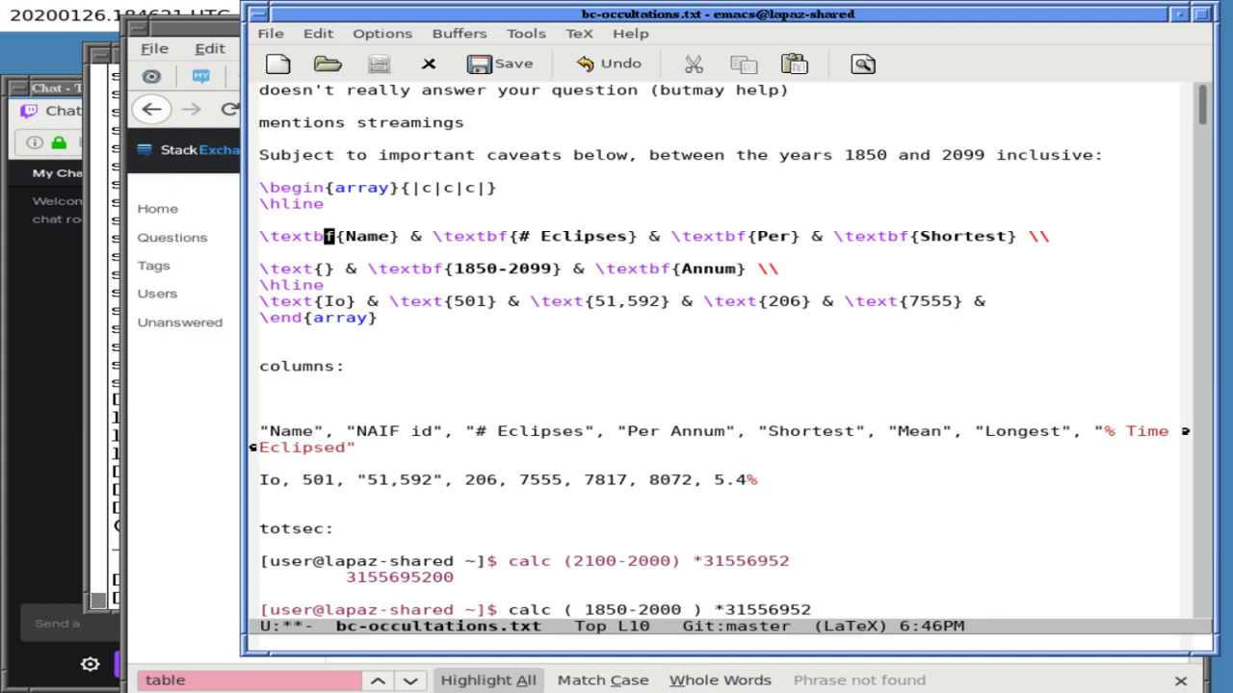
pyautogui.press('Right')
pyautogui.press('Right')
pyautogui.press('Right')
pyautogui.press('Right')
pyautogui.press('Right')
pyautogui.press('Right')
pyautogui.press('Right')
pyautogui.press('Right')
pyautogui.press('Right')
pyautogui.press('Right')
pyautogui.press('Return')
pyautogui.press('Right')
pyautogui.press('Right')
pyautogui.press('Right')
pyautogui.press('Right')
pyautogui.press('Right')
pyautogui.press('Right')
pyautogui.press('Right')
pyautogui.press('Right')
pyautogui.press('Right')
pyautogui.press('Right')
pyautogui.press('Right')
pyautogui.press('Right')
pyautogui.press('Right')
pyautogui.press('Right')
pyautogui.press('Right')
pyautogui.press('Right')
pyautogui.press('Right')
pyautogui.press('Right')
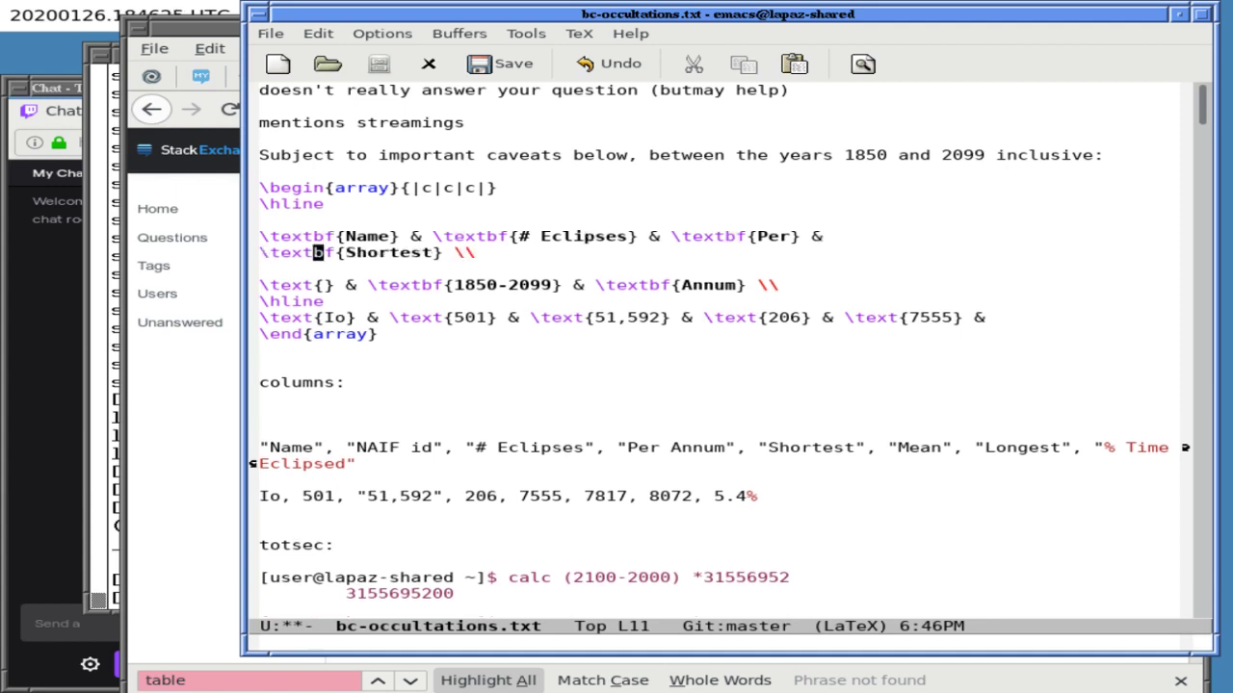
pyautogui.write('& ')
pyautogui.write('\textbf{')
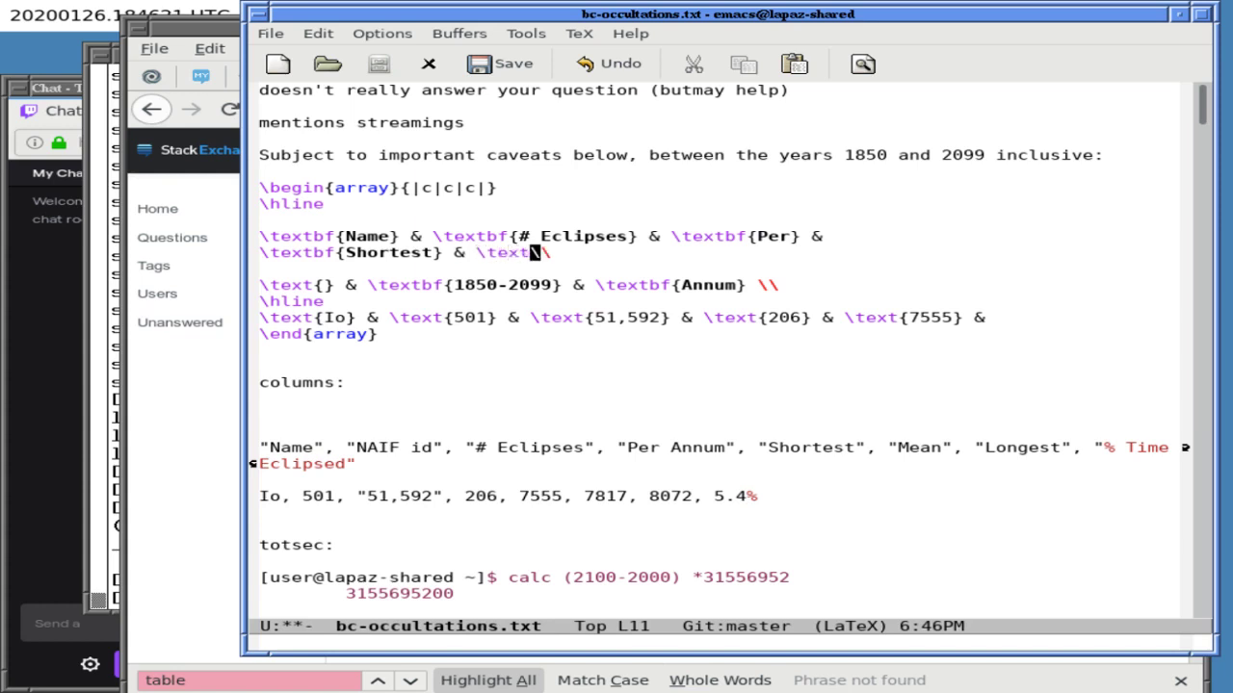
pyautogui.write('Mean}')
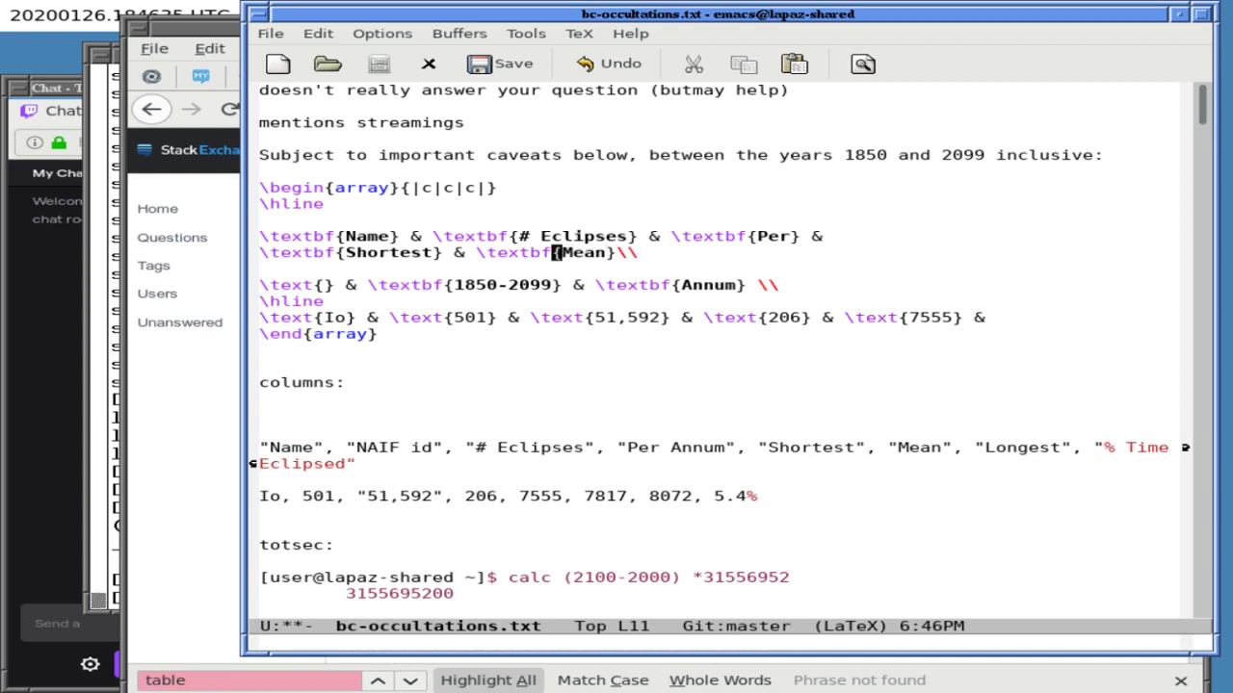
pyautogui.write(' & \textbf {')
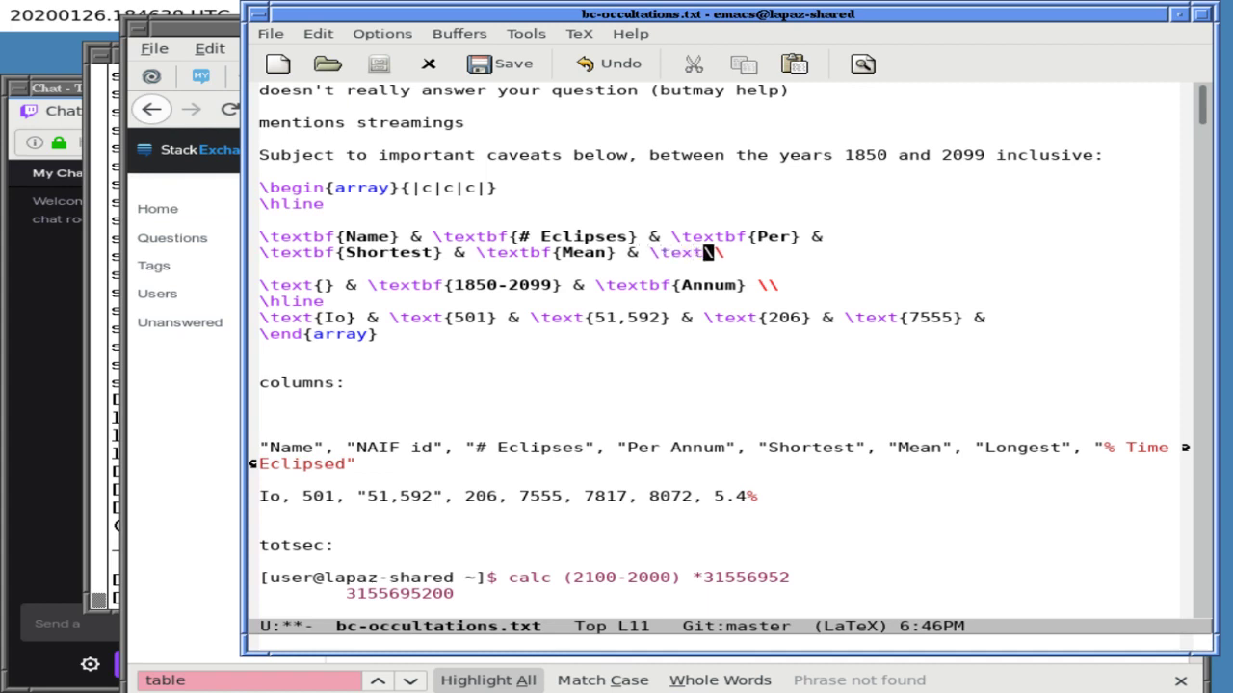
pyautogui.press('BackSpace')
pyautogui.press('BackSpace')
pyautogui.write('{Longest}')
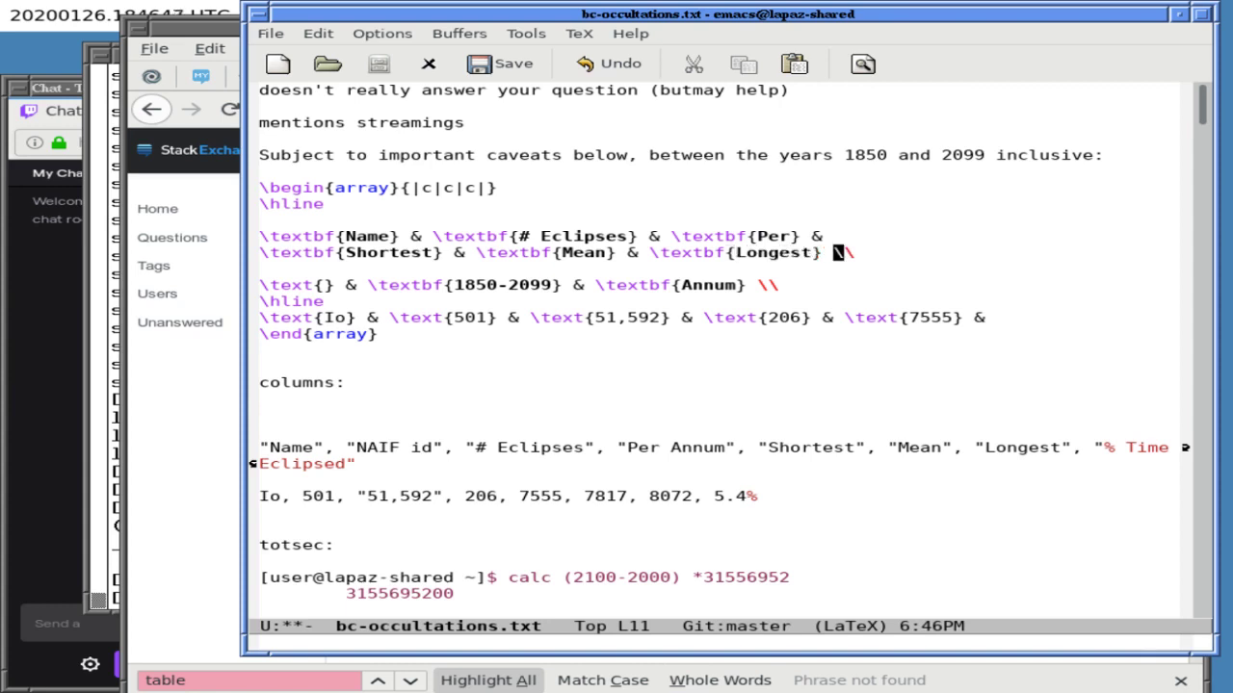
# - Leave the Per Annum header row without an extra ampersand and save bc-occultations.txt
pyautogui.press('Down')
pyautogui.press('Down')
pyautogui.press('Left')
pyautogui.write('&')
pyautogui.press('BackSpace')
pyautogui.hotkey('ctrl', 'x')
pyautogui.hotkey('ctrl', 's')
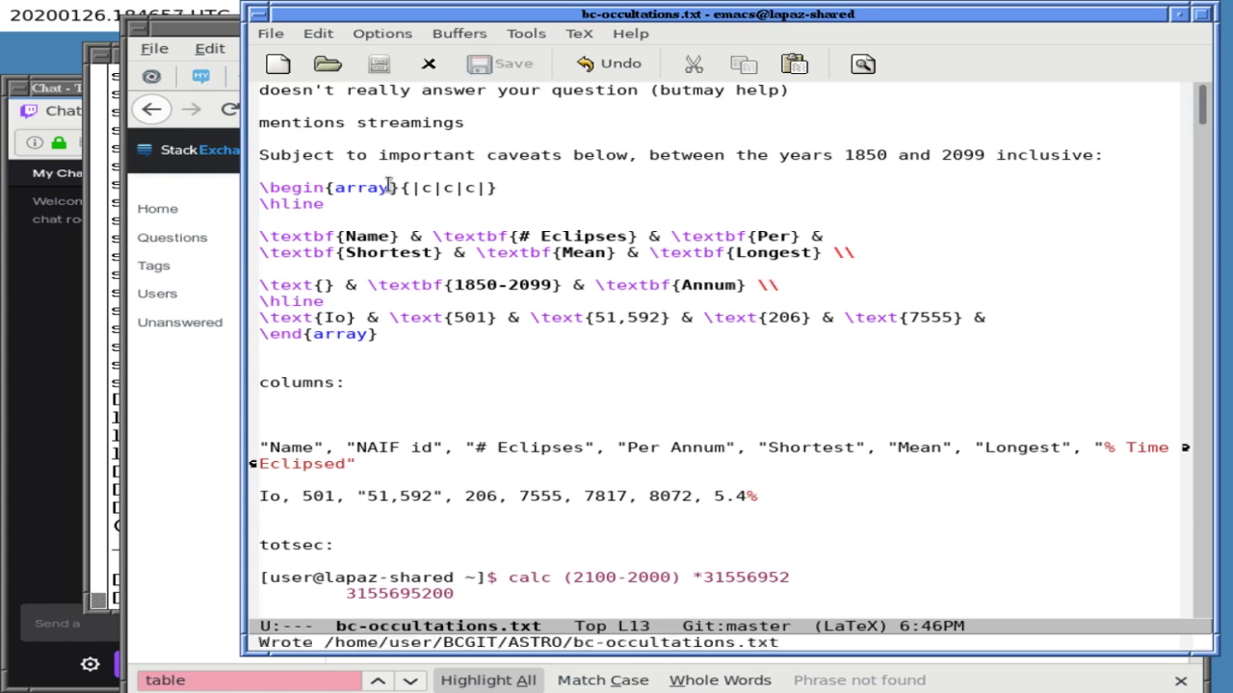
# - Select the array in Emacs and delete the old array from the question body
pyautogui.tripleClick(389, 186)
pyautogui.moveTo(389, 187); pyautogui.dragTo(382, 337)
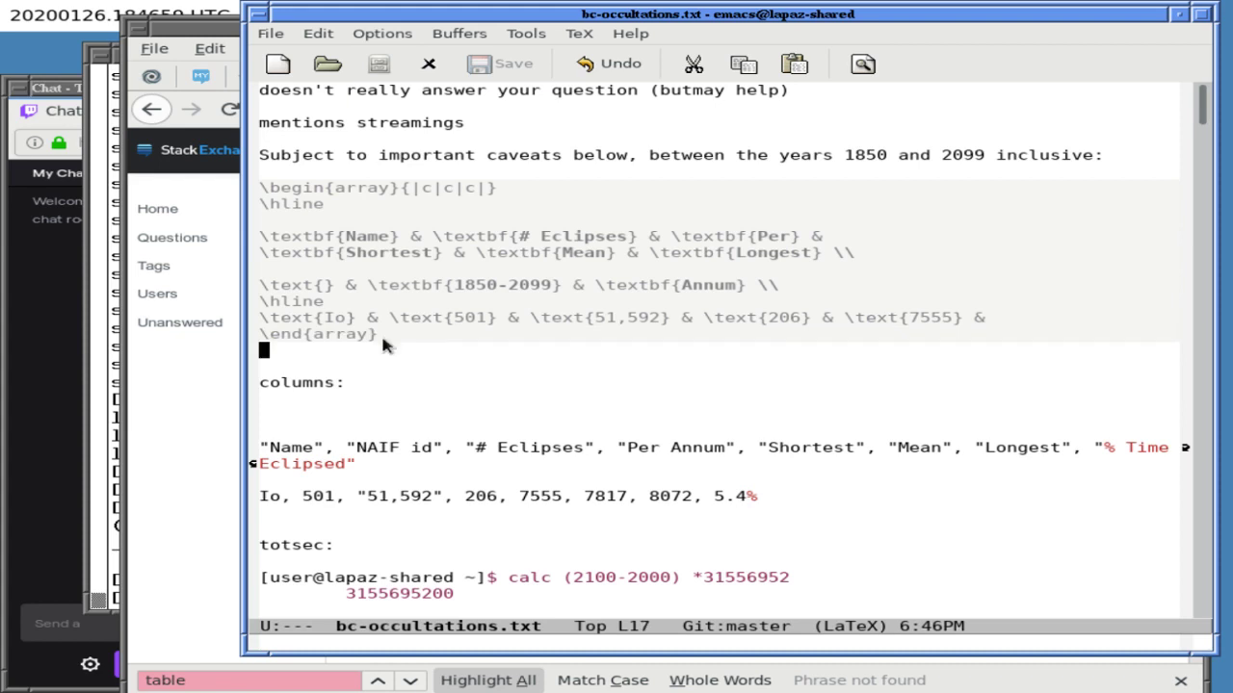
pyautogui.click(151, 430)
pyautogui.hotkey('ctrl', 'a')
pyautogui.click(541, 392)
pyautogui.hotkey('ctrl', 'a')
pyautogui.press('BackSpace')
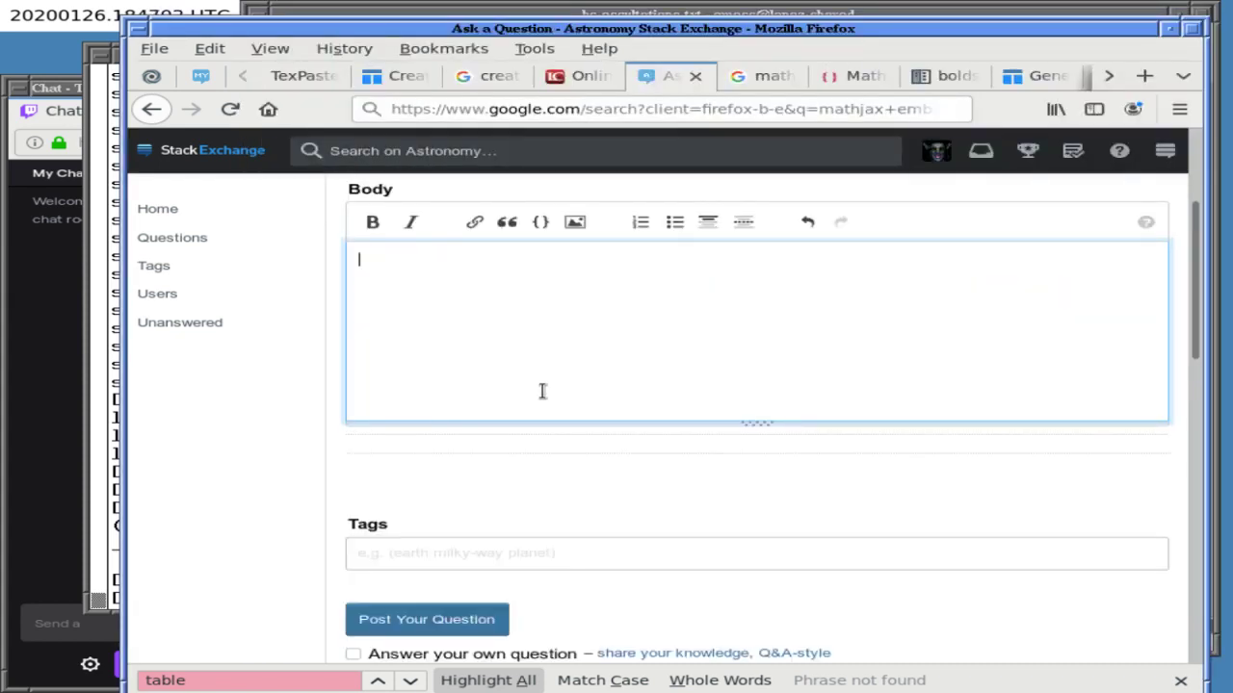
# - Paste the array into the question body, clear the body again, and return to Emacs
pyautogui.click(551, 14)
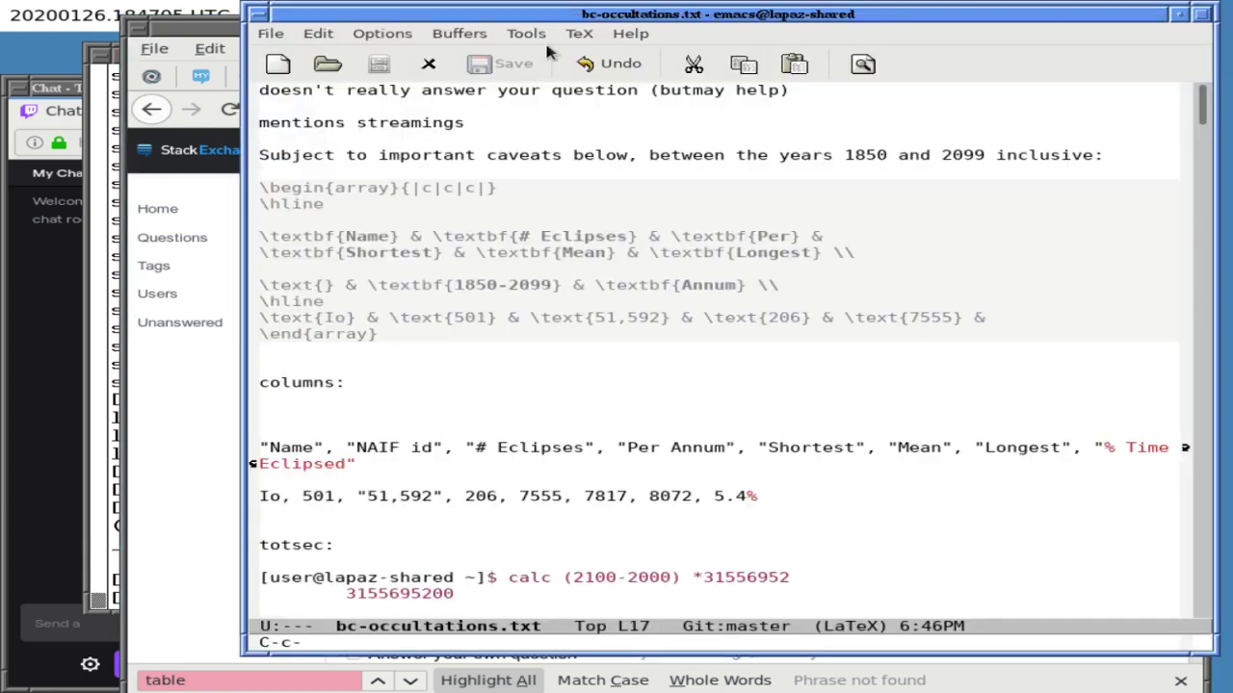
pyautogui.write('w')
pyautogui.click(232, 433)
pyautogui.click(458, 382)
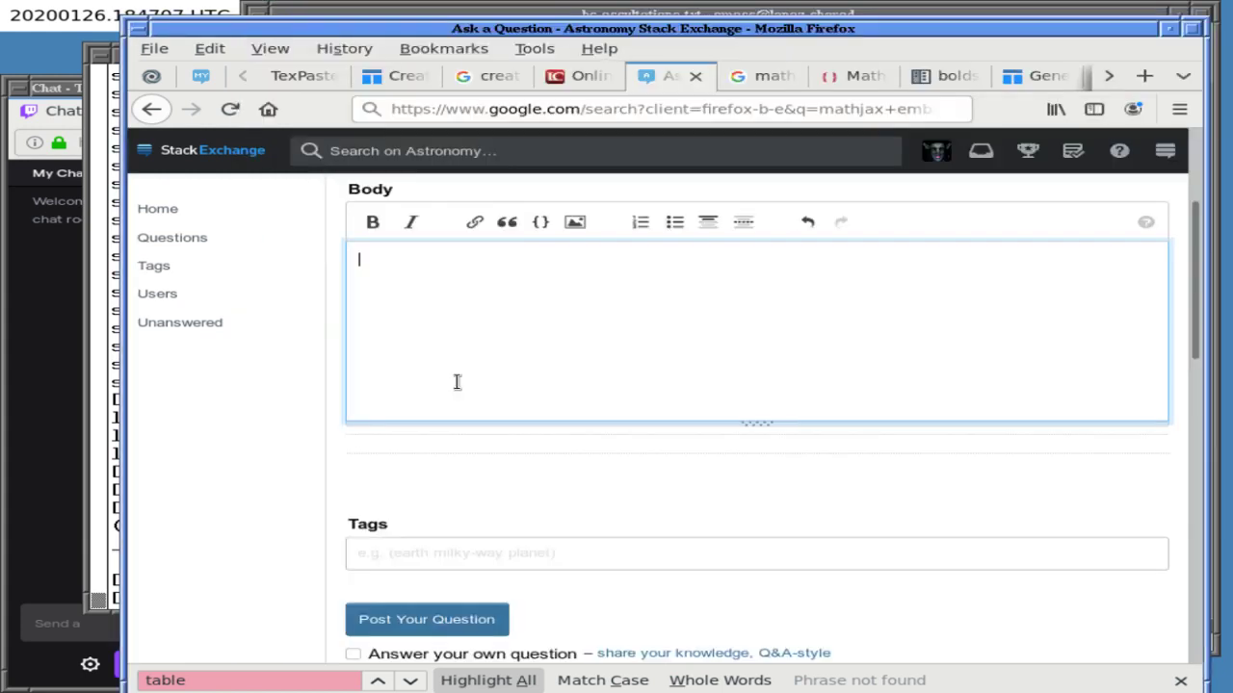
pyautogui.hotkey('ctrl', 'v')
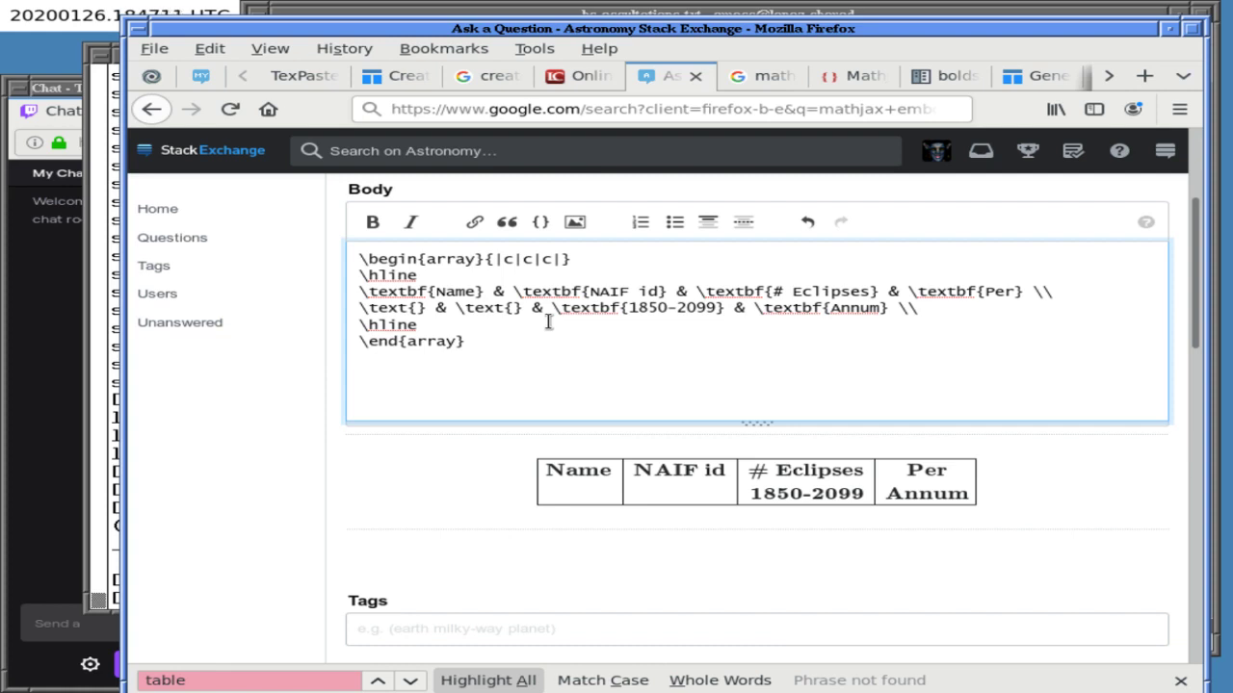
pyautogui.hotkey('ctrl', 'a')
pyautogui.press('BackSpace')
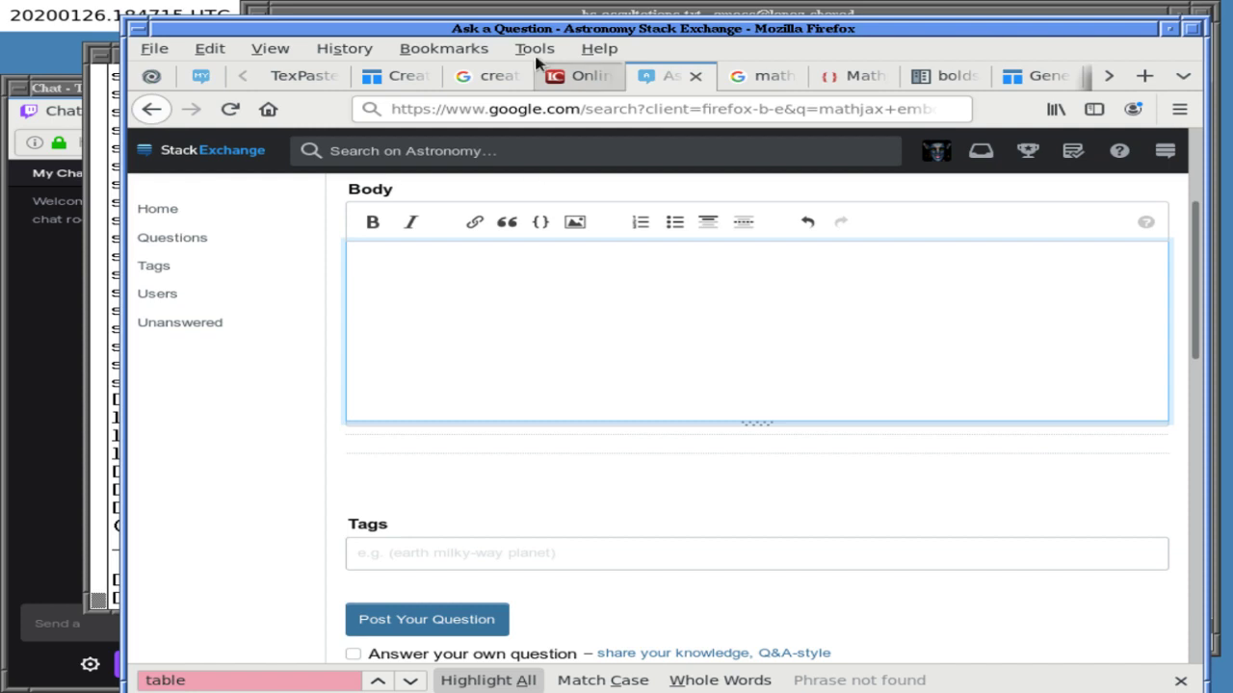
pyautogui.click(540, 14)
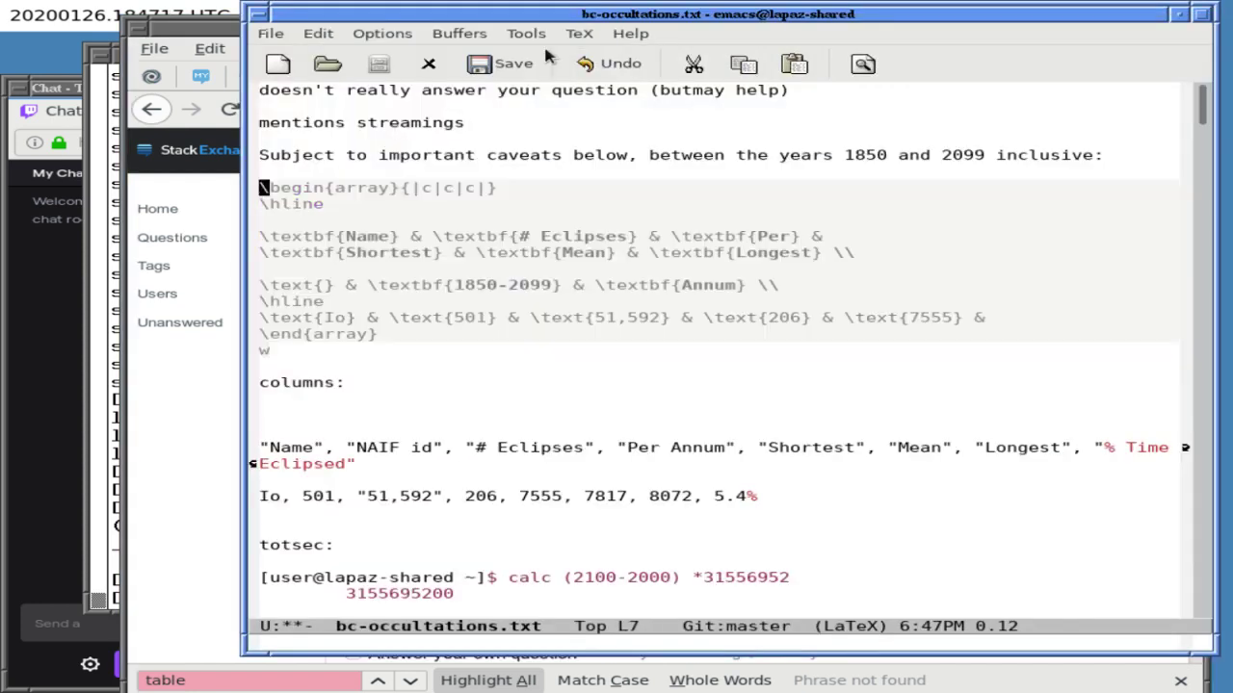
# - Replace the selected array with the four-column version, then undo twice
pyautogui.hotkey('ctrl', 'w')
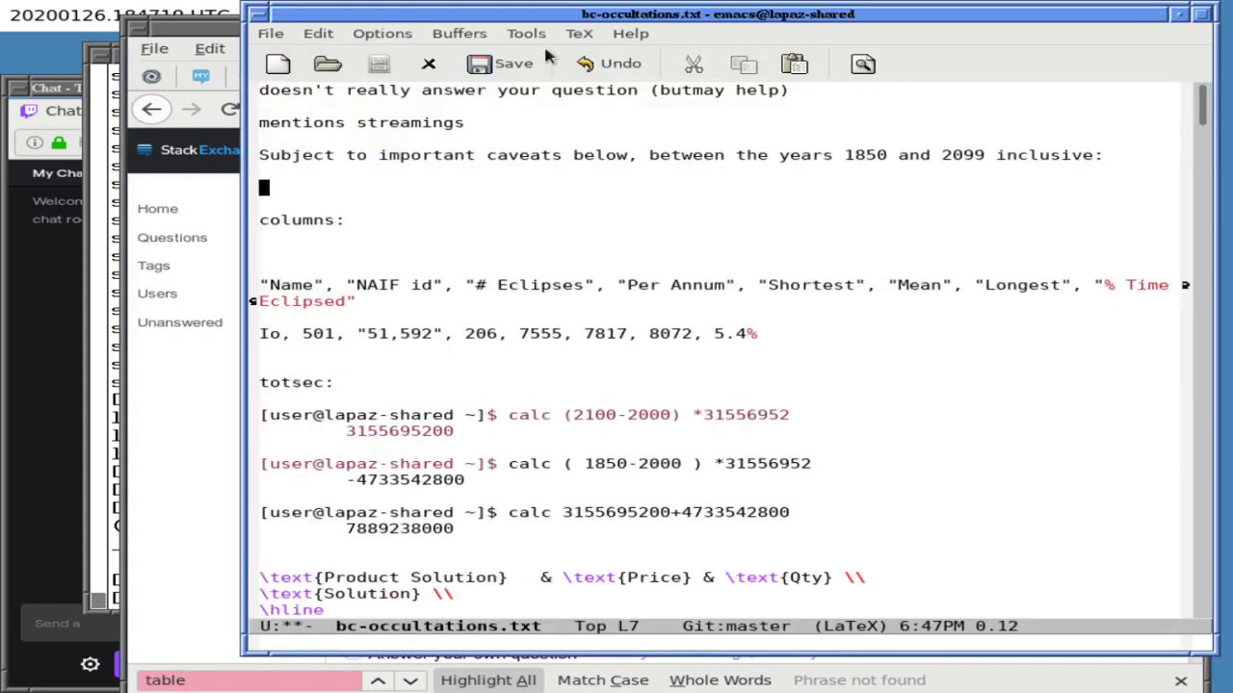
pyautogui.hotkey('ctrl', 'y')
pyautogui.hotkey('ctrl', 'x')
pyautogui.hotkey('ctrl', 'x')
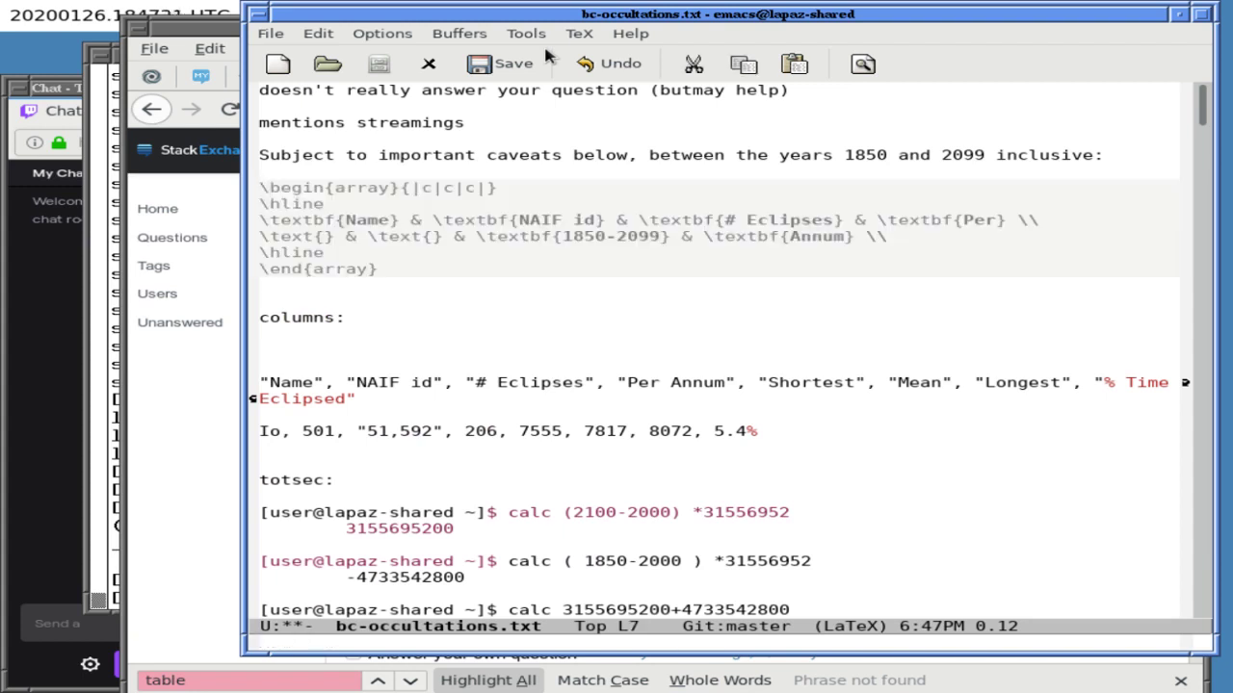
pyautogui.hotkey('ctrl', 'g')
pyautogui.hotkey('alt', 'x')
pyautogui.write('undo')
pyautogui.press('Return')
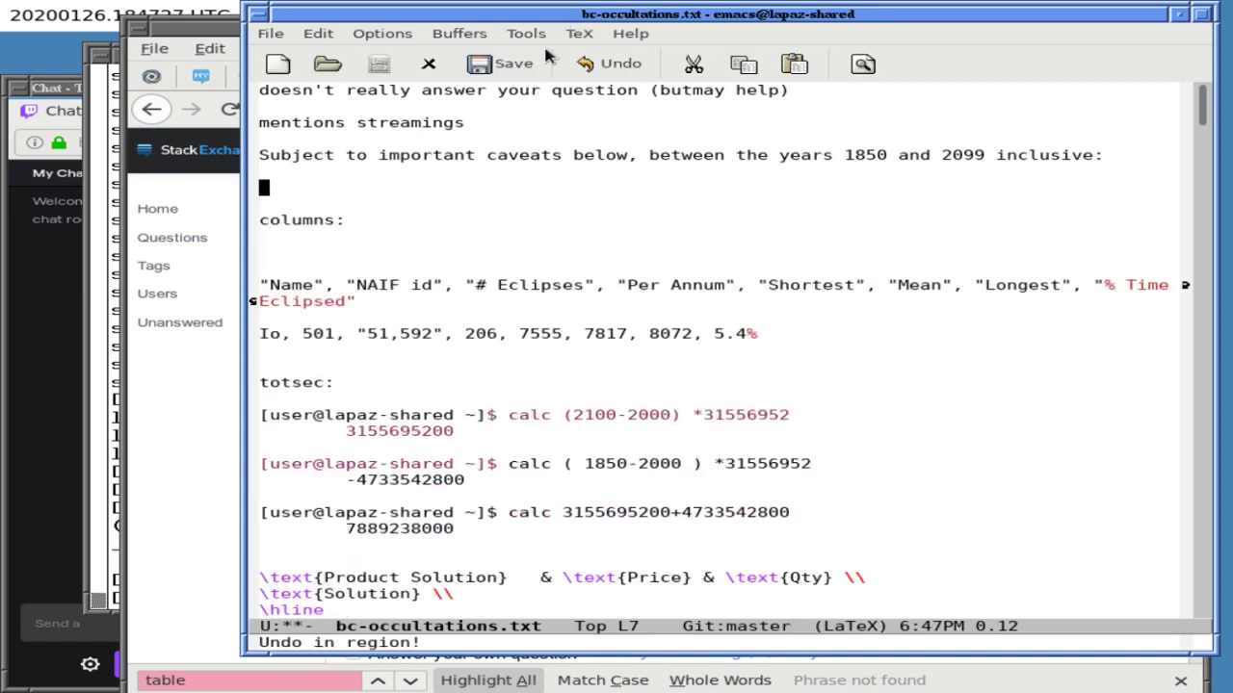
pyautogui.hotkey('alt', 'x')
pyautogui.write('undo')
pyautogui.press('Return')
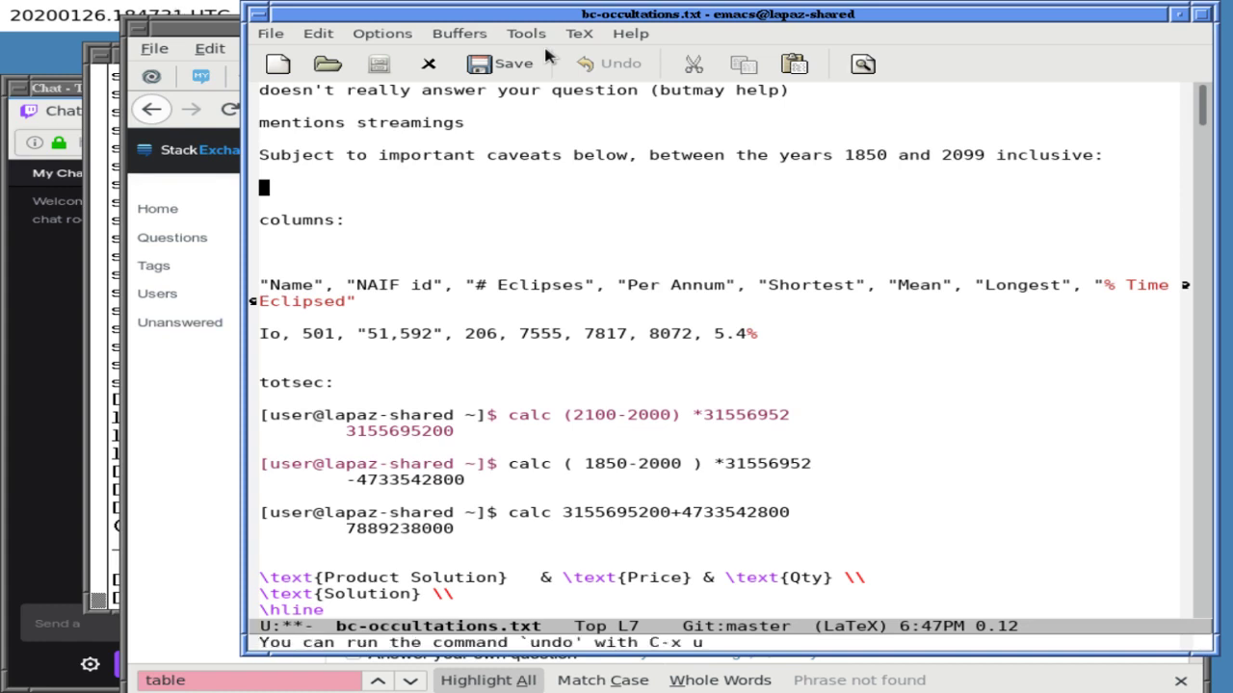
# - Re-paste the four-column array without the 1850-2099 label and duplicate it beneath
pyautogui.hotkey('ctrl', 'y')
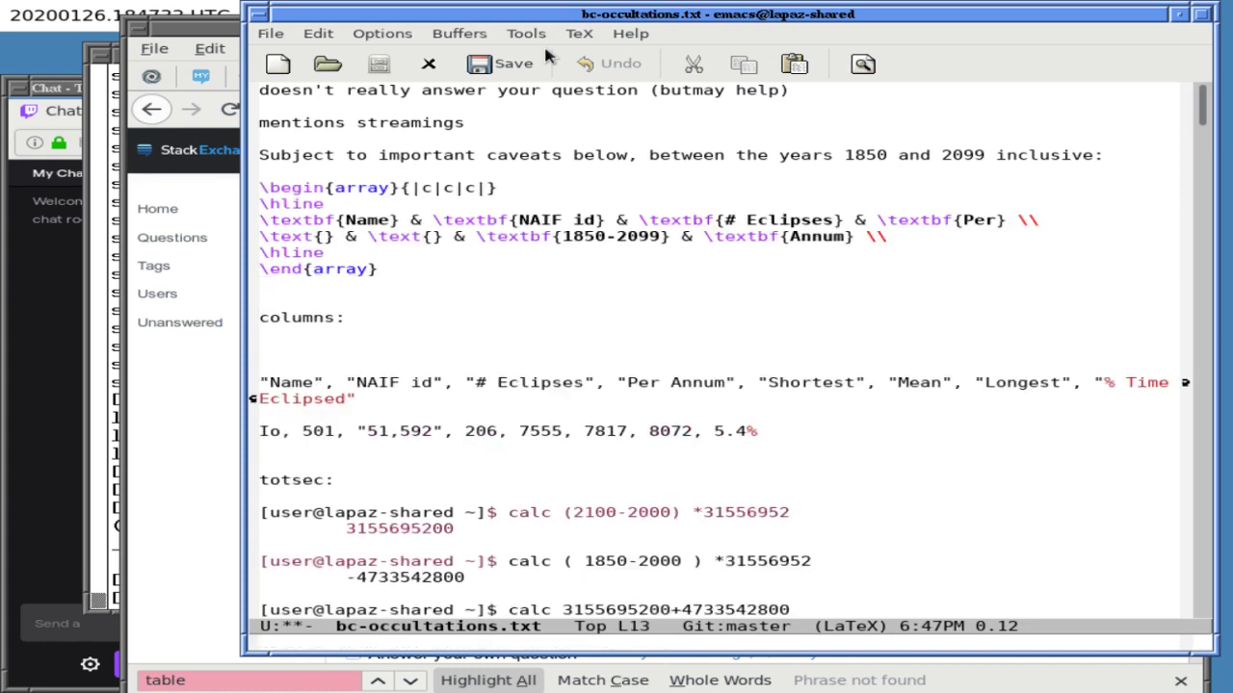
pyautogui.hotkey('alt', 'y')
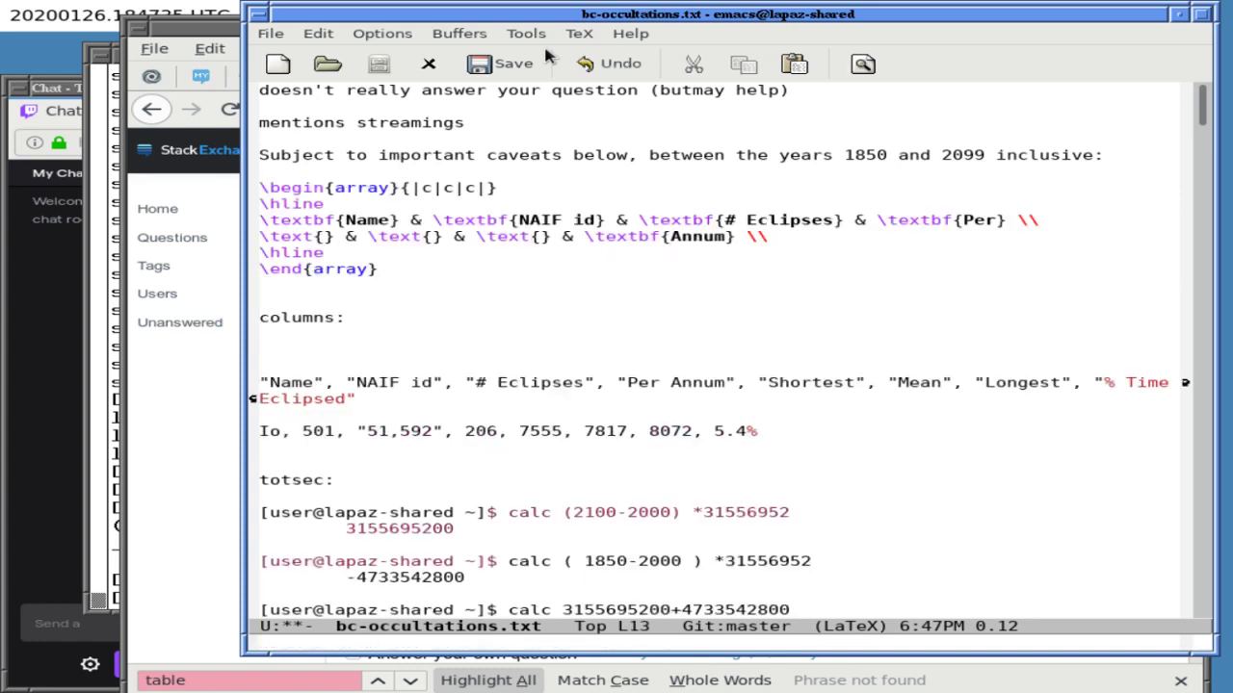
pyautogui.press('Up')
pyautogui.press('Down')
pyautogui.press('Down')
pyautogui.hotkey('alt', 'w')
pyautogui.hotkey('ctrl', 'y')
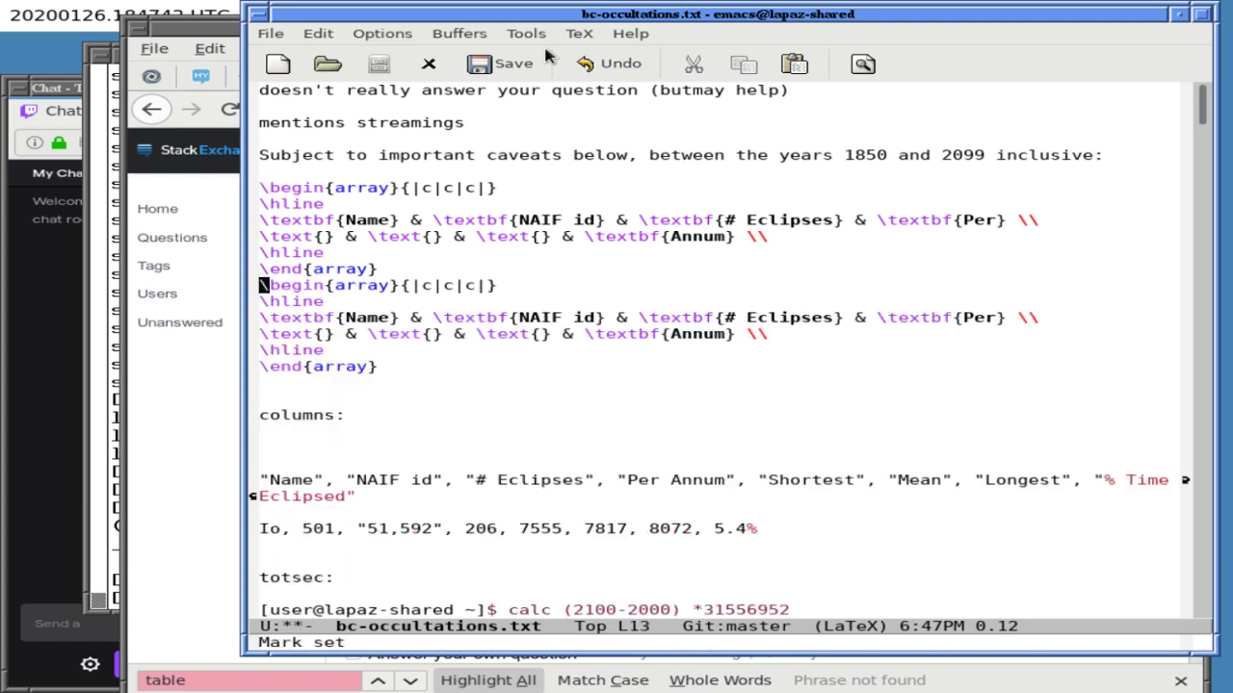
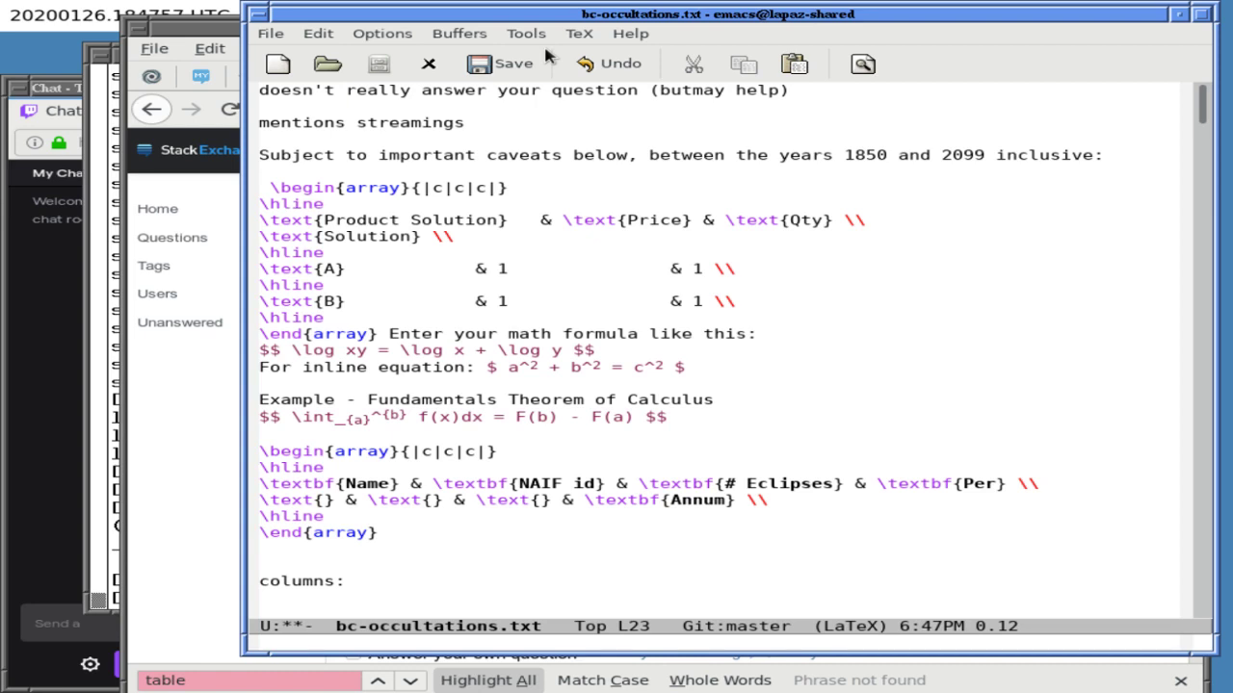
# - Undo the recent edits, including the joined array line, to restore the Price/Qty template
pyautogui.press('BackSpace')
pyautogui.press('BackSpace')
pyautogui.hotkey('ctrl', '_')
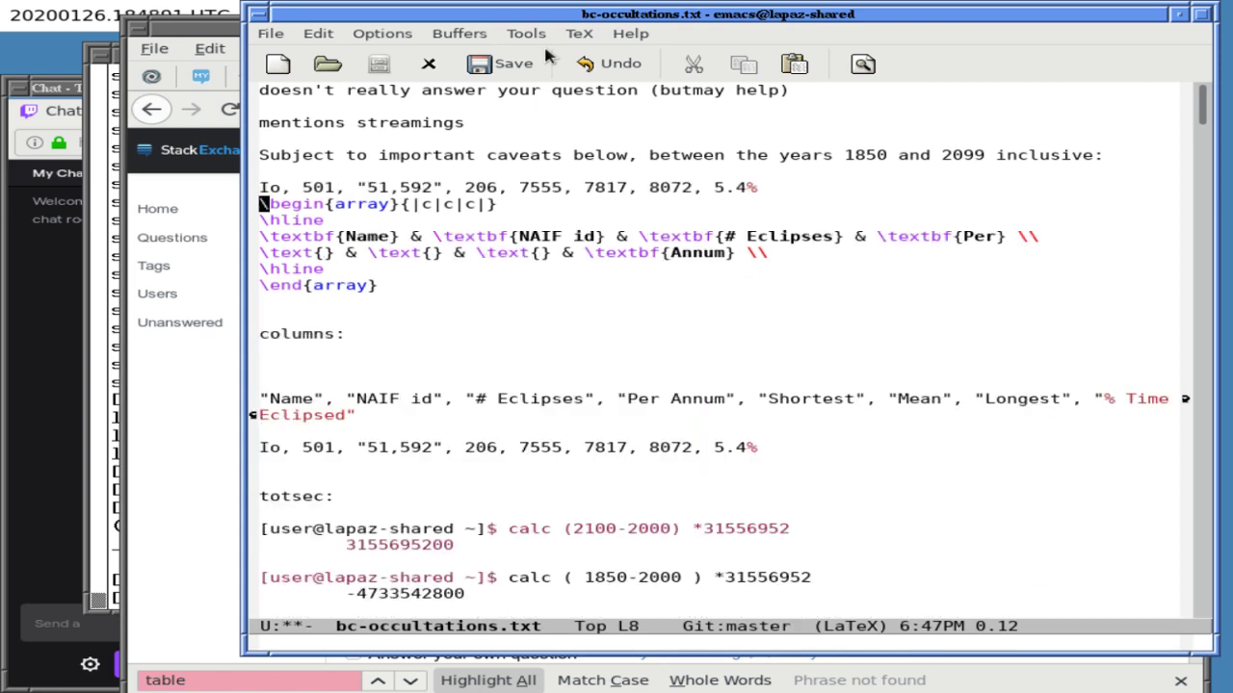
pyautogui.hotkey('ctrl', 'alt', 'g')
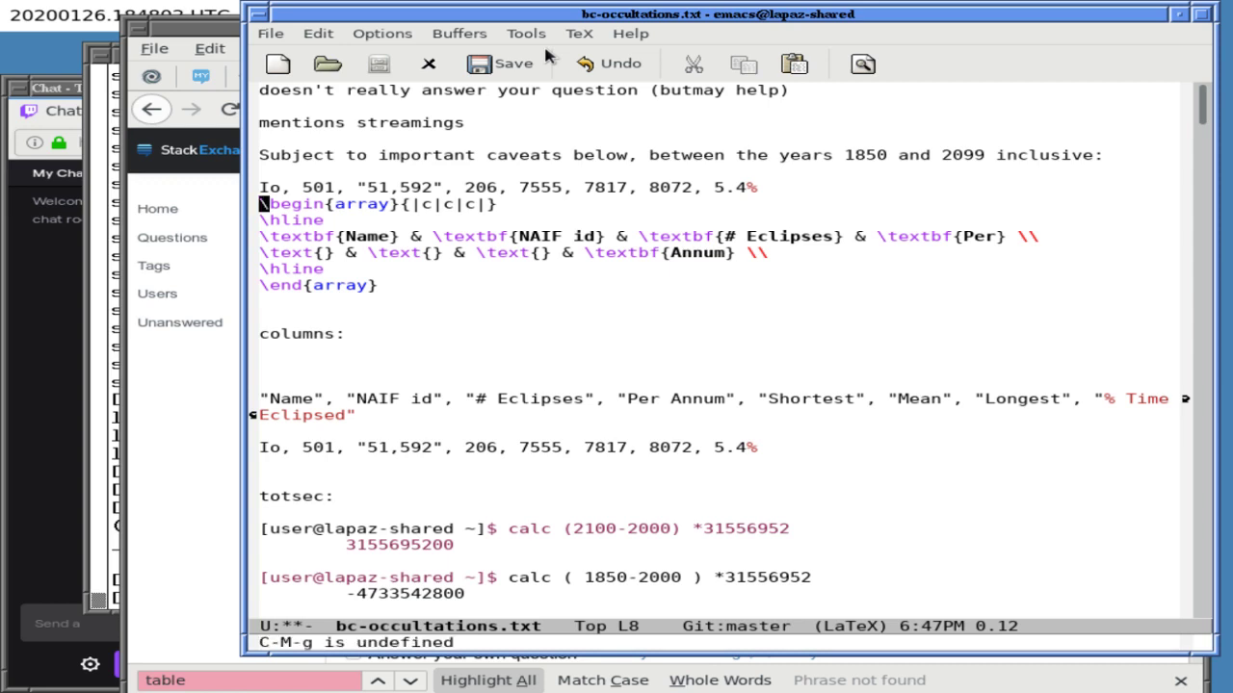
pyautogui.hotkey('alt', 'x')
pyautogui.write('undo')
pyautogui.press('Return')
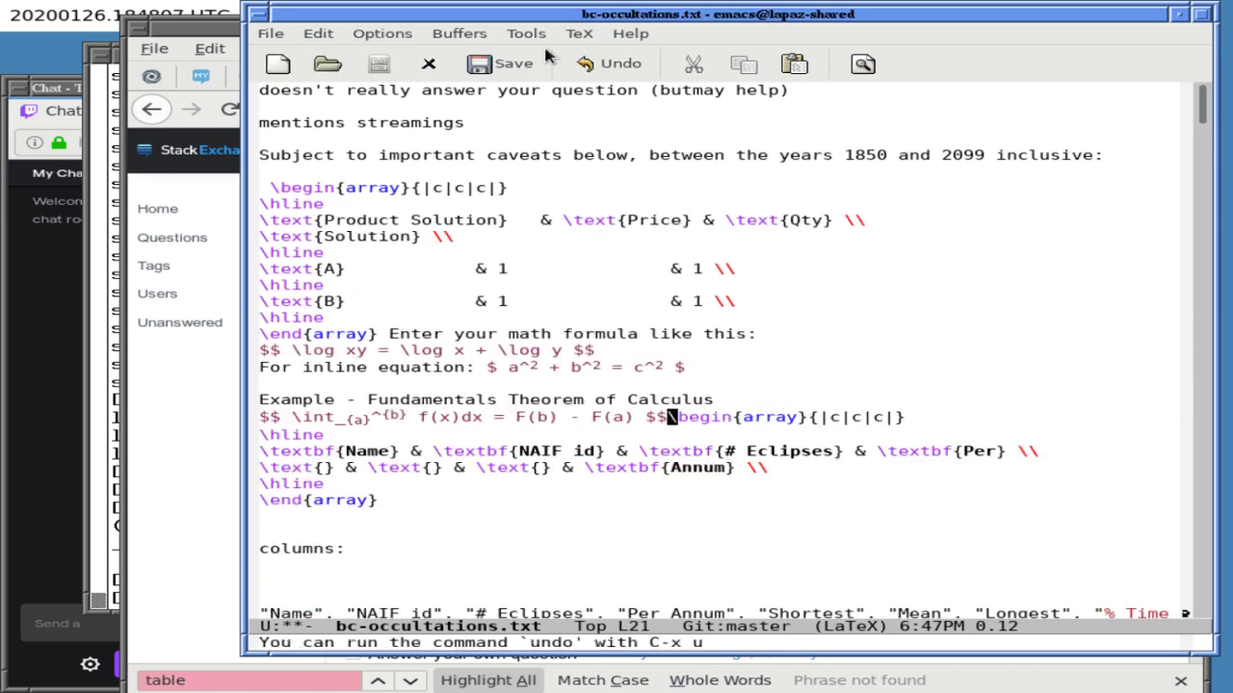
# - On the empty line above the template, try yanking and cycling earlier kills, then cancel
pyautogui.press('Up')
pyautogui.press('Up')
pyautogui.press('Up')
pyautogui.press('Up')
pyautogui.press('Up')
pyautogui.press('Up')
pyautogui.press('Up')
pyautogui.press('Up')
pyautogui.press('Up')
pyautogui.press('Up')
pyautogui.press('Up')
pyautogui.press('Up')
pyautogui.press('Up')
pyautogui.press('Up')
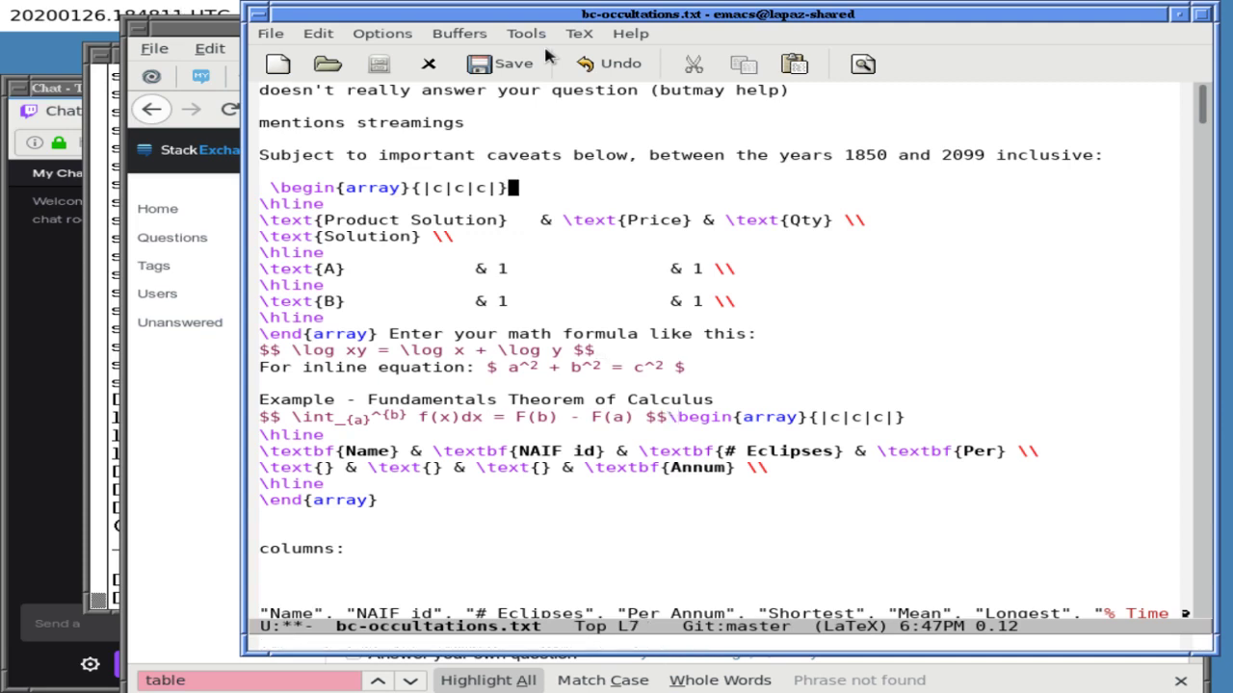
pyautogui.press('Up')
pyautogui.hotkey('ctrl', 'y')
pyautogui.hotkey('alt', 'y')
pyautogui.hotkey('alt', 'y')
pyautogui.hotkey('alt', 'y')
pyautogui.hotkey('alt', 'y')
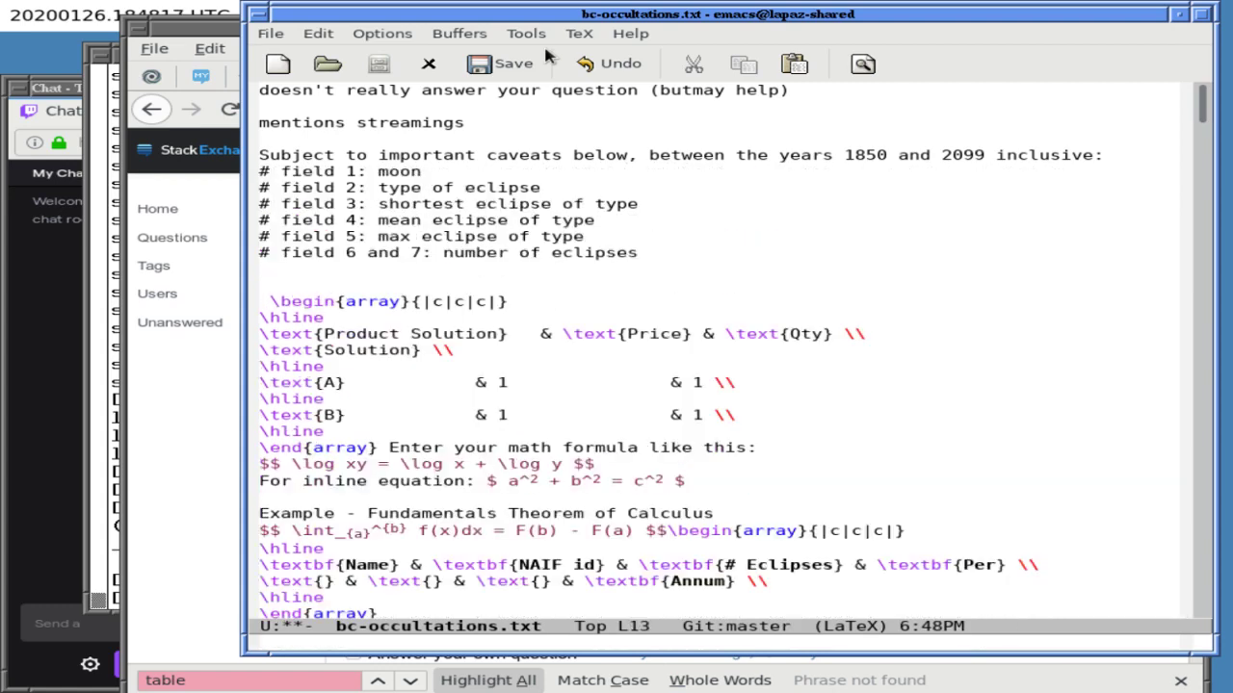
pyautogui.hotkey('ctrl', 'g')
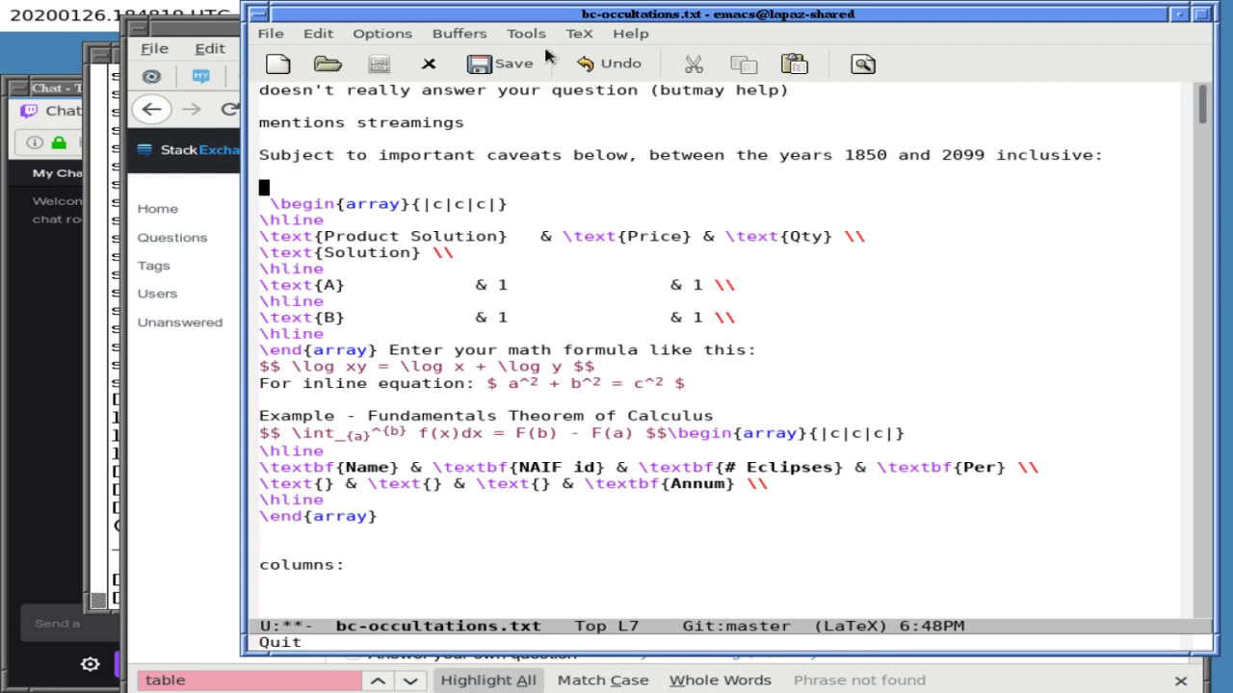
pyautogui.hotkey('alt', 'x')
# - Look up the kill-ring variable with describe-variable
pyautogui.write('desc')
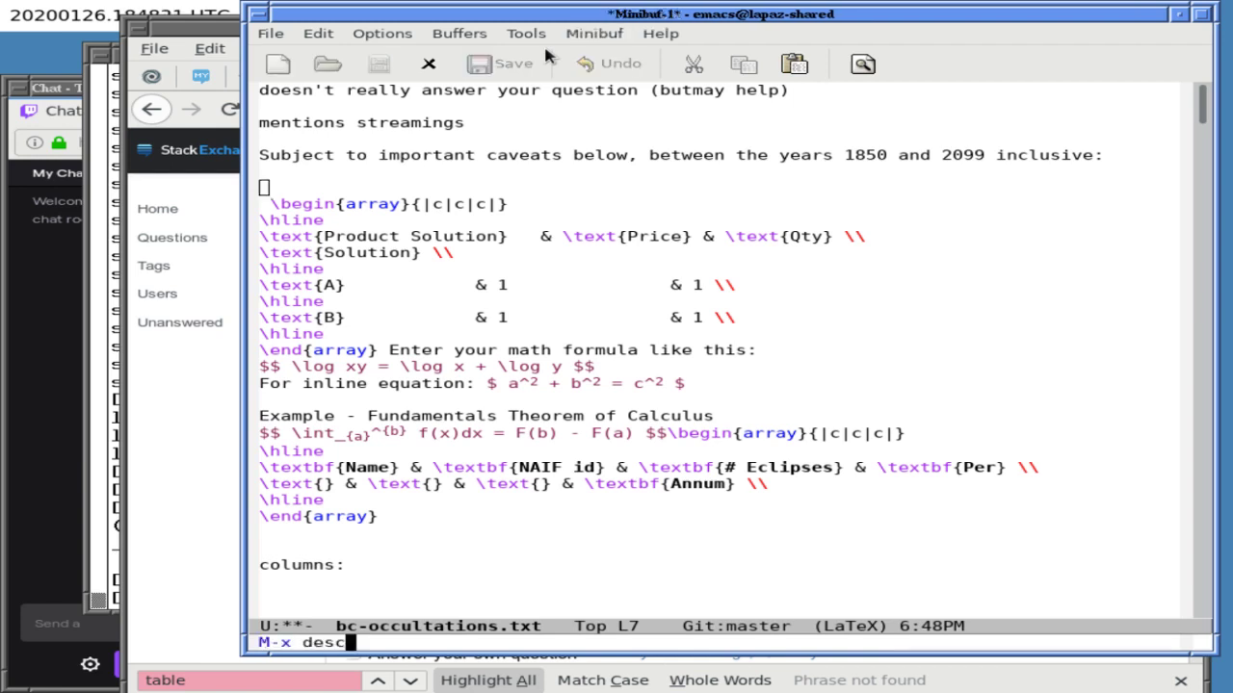
pyautogui.write('ribe-variable')
pyautogui.press('Return')
pyautogui.write('kill-')
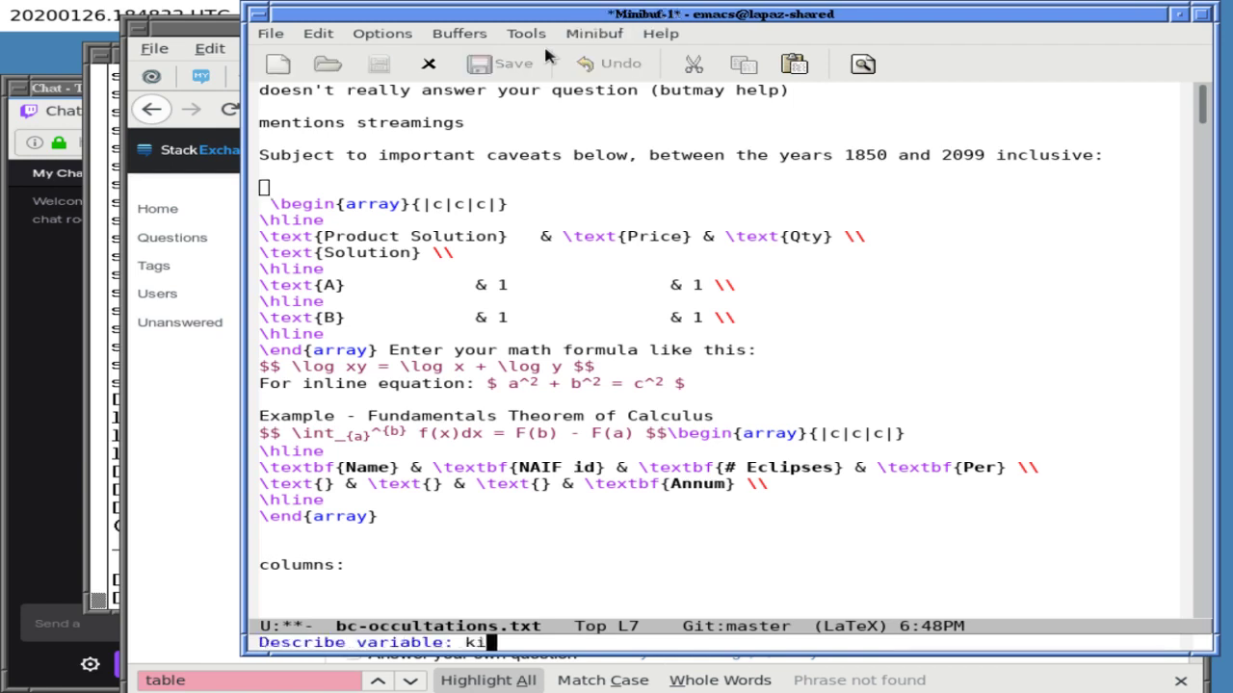
pyautogui.press('Tab')
pyautogui.write('ring')
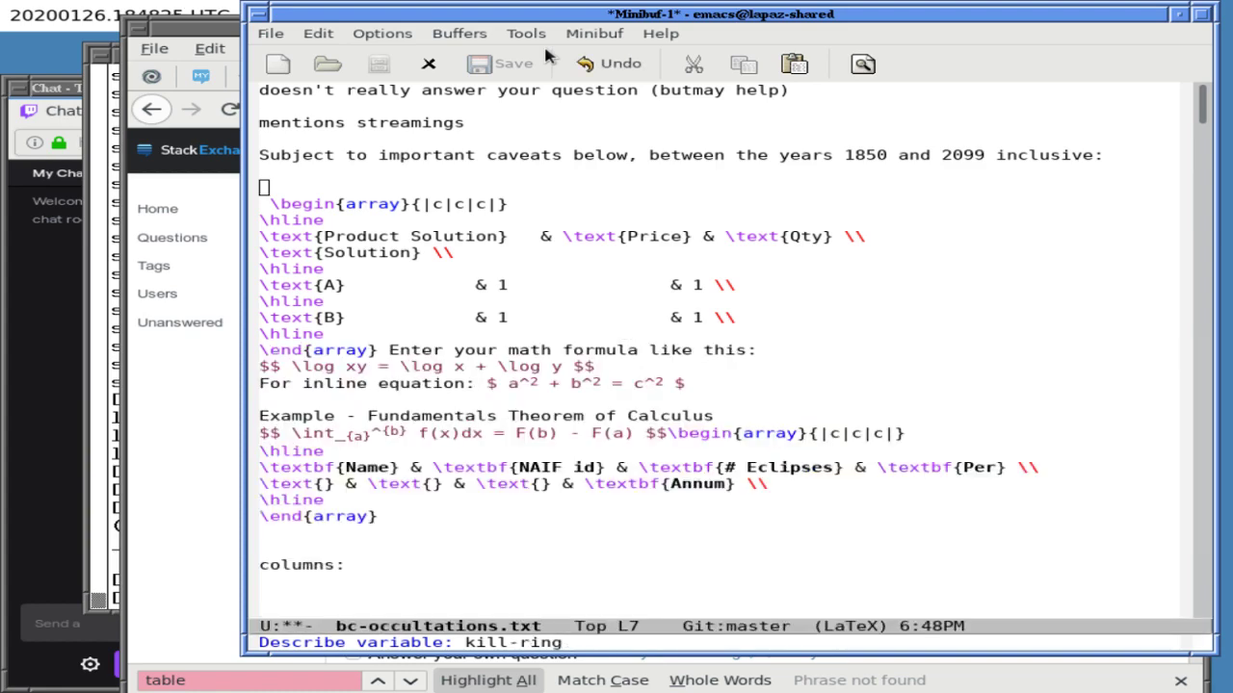
pyautogui.press('Return')
# - Read the stored bold-header array text in the kill-ring value shown in *Help*
pyautogui.hotkey('ctrl', 'x')
pyautogui.press('o')
pyautogui.press('Down')
pyautogui.press('Down')
pyautogui.press('Down')
pyautogui.press('Down')
pyautogui.press('Down')
pyautogui.press('Down')
pyautogui.press('Down')
pyautogui.press('Down')
pyautogui.press('Down')
pyautogui.press('Down')
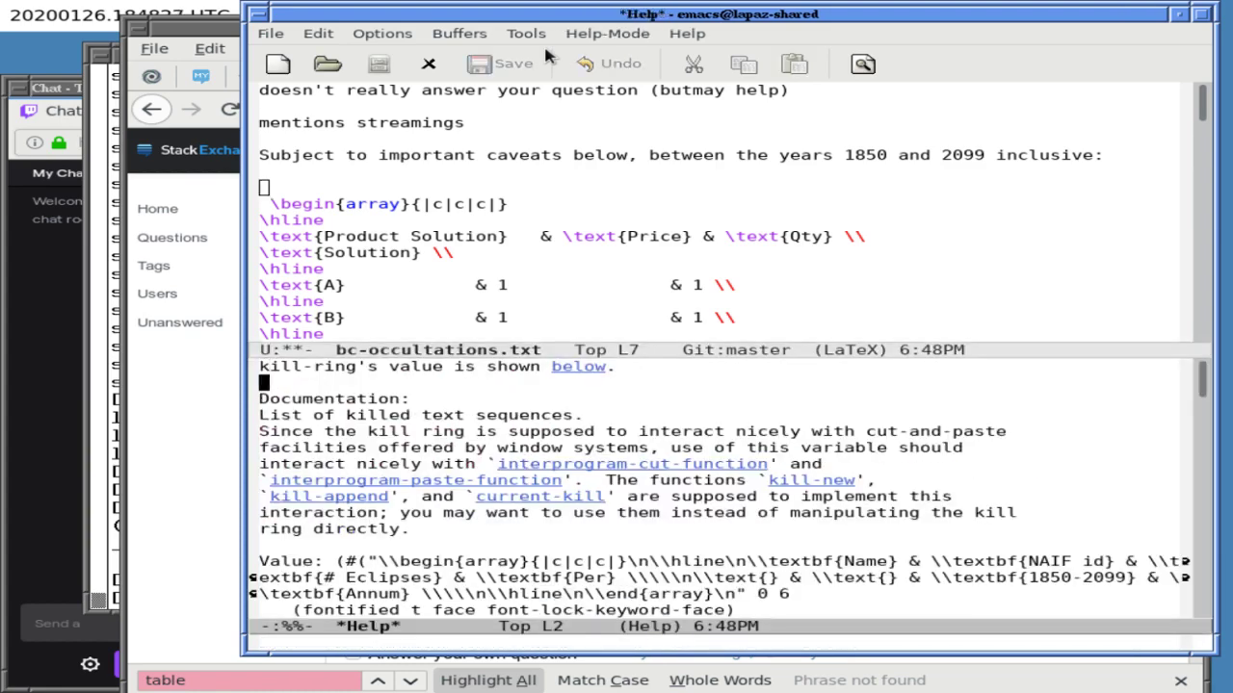
pyautogui.press('Down')
pyautogui.press('Down')
pyautogui.press('Down')
pyautogui.press('Down')
pyautogui.press('Down')
pyautogui.press('Down')
pyautogui.press('Up')
pyautogui.press('Up')
pyautogui.press('Up')
pyautogui.press('Right')
pyautogui.press('Right')
pyautogui.press('Right')
pyautogui.press('Right')
pyautogui.press('Right')
pyautogui.press('Right')
pyautogui.press('Up')
pyautogui.press('Right')
pyautogui.press('Right')
pyautogui.press('Right')
pyautogui.press('Right')
pyautogui.press('Right')
pyautogui.press('Right')
pyautogui.press('Right')
pyautogui.press('Right')
pyautogui.press('Left')
pyautogui.press('Left')
pyautogui.press('Left')
pyautogui.hotkey('ctrl', 'k')
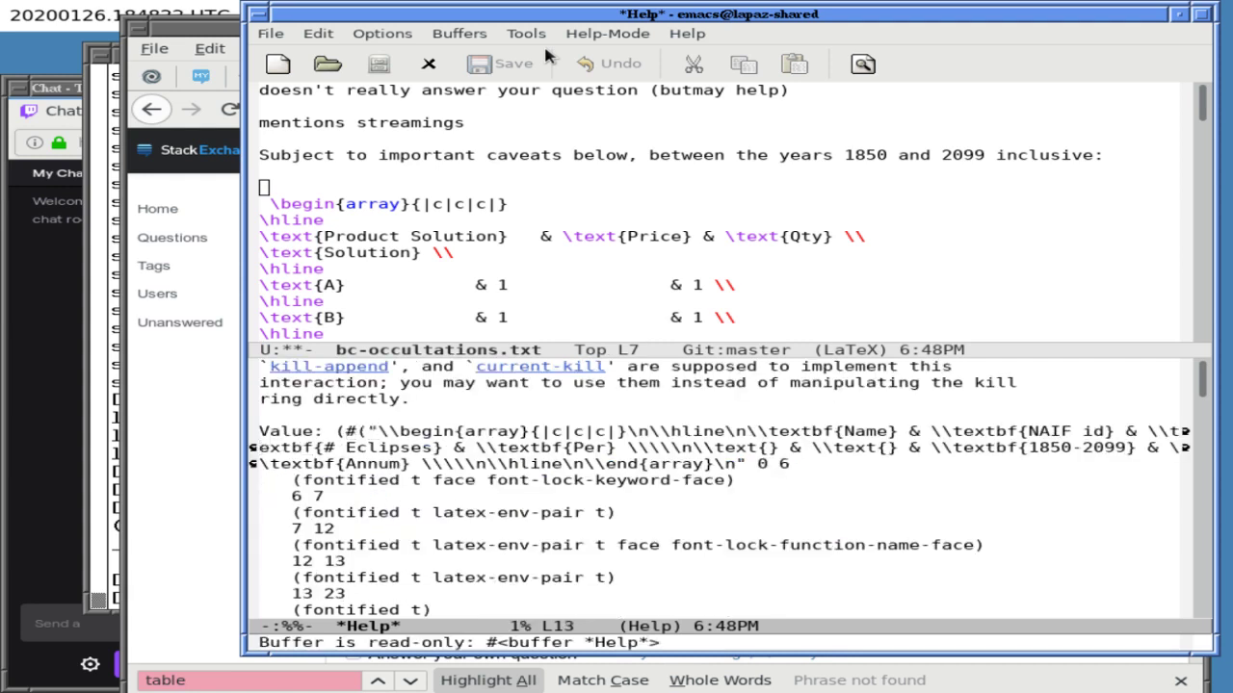
# - Close the help window and yank the escaped array string above the Price/Qty template
pyautogui.hotkey('ctrl', 'x')
pyautogui.press('o')
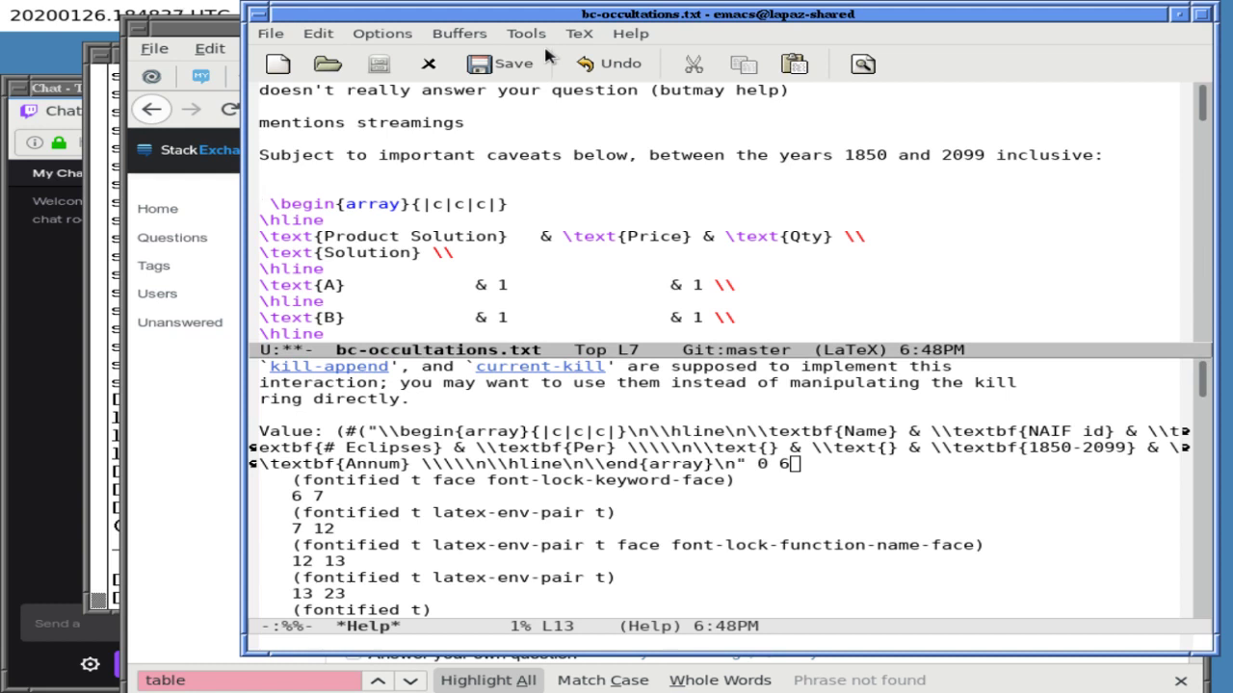
pyautogui.hotkey('ctrl', 'x')
pyautogui.press('1')
pyautogui.hotkey('ctrl', 'y')
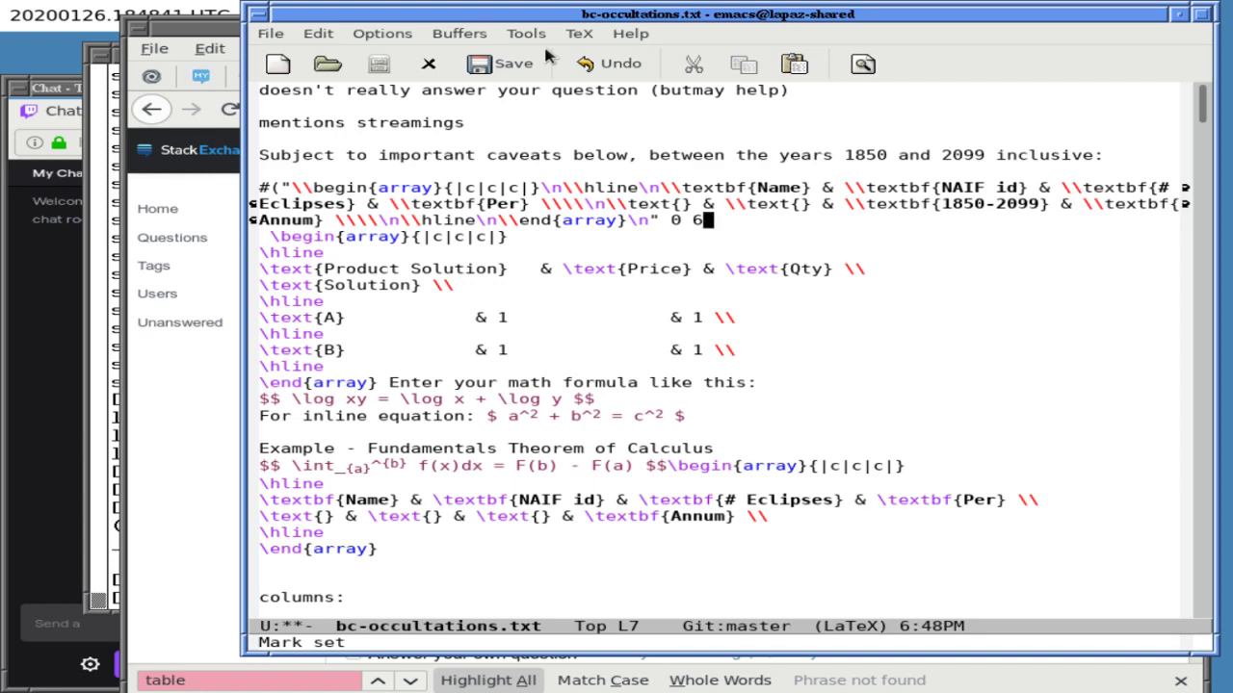
# - Kill the Price/Qty template and old array lines, then save the file
pyautogui.press('Return')
pyautogui.press('Return')
pyautogui.hotkey('ctrl', 'k')
pyautogui.hotkey('ctrl', 'k')
pyautogui.hotkey('ctrl', 'k')
pyautogui.hotkey('ctrl', 'k')
pyautogui.hotkey('ctrl', 'k')
pyautogui.hotkey('ctrl', 'k')
pyautogui.hotkey('ctrl', 'k')
pyautogui.hotkey('ctrl', 'k')
pyautogui.hotkey('ctrl', 'k')
pyautogui.hotkey('ctrl', 'k')
pyautogui.hotkey('ctrl', 'k')
pyautogui.hotkey('ctrl', 'k')
pyautogui.hotkey('ctrl', 'k')
pyautogui.hotkey('ctrl', 'k')
pyautogui.hotkey('ctrl', 'k')
pyautogui.hotkey('ctrl', 'k')
pyautogui.hotkey('ctrl', 'k')
pyautogui.hotkey('ctrl', 'k')
pyautogui.hotkey('ctrl', 'k')
pyautogui.hotkey('ctrl', 'k')
pyautogui.hotkey('ctrl', 'k')
pyautogui.hotkey('ctrl', 'k')
pyautogui.hotkey('ctrl', 'k')
pyautogui.hotkey('ctrl', 'k')
pyautogui.hotkey('ctrl', 'k')
pyautogui.hotkey('ctrl', 'k')
pyautogui.hotkey('ctrl', 'k')
pyautogui.hotkey('ctrl', 'k')
pyautogui.hotkey('ctrl', 'k')
pyautogui.hotkey('ctrl', 'k')
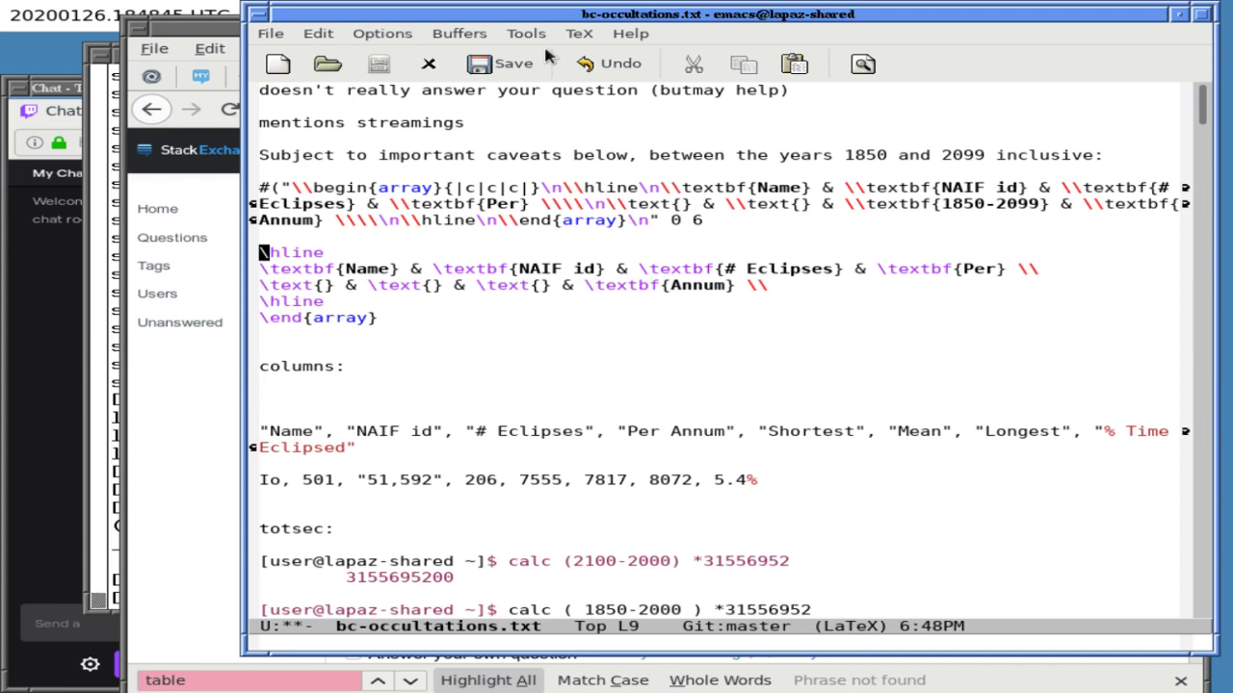
pyautogui.hotkey('ctrl', 'k')
pyautogui.hotkey('ctrl', 'k')
pyautogui.hotkey('ctrl', 'k')
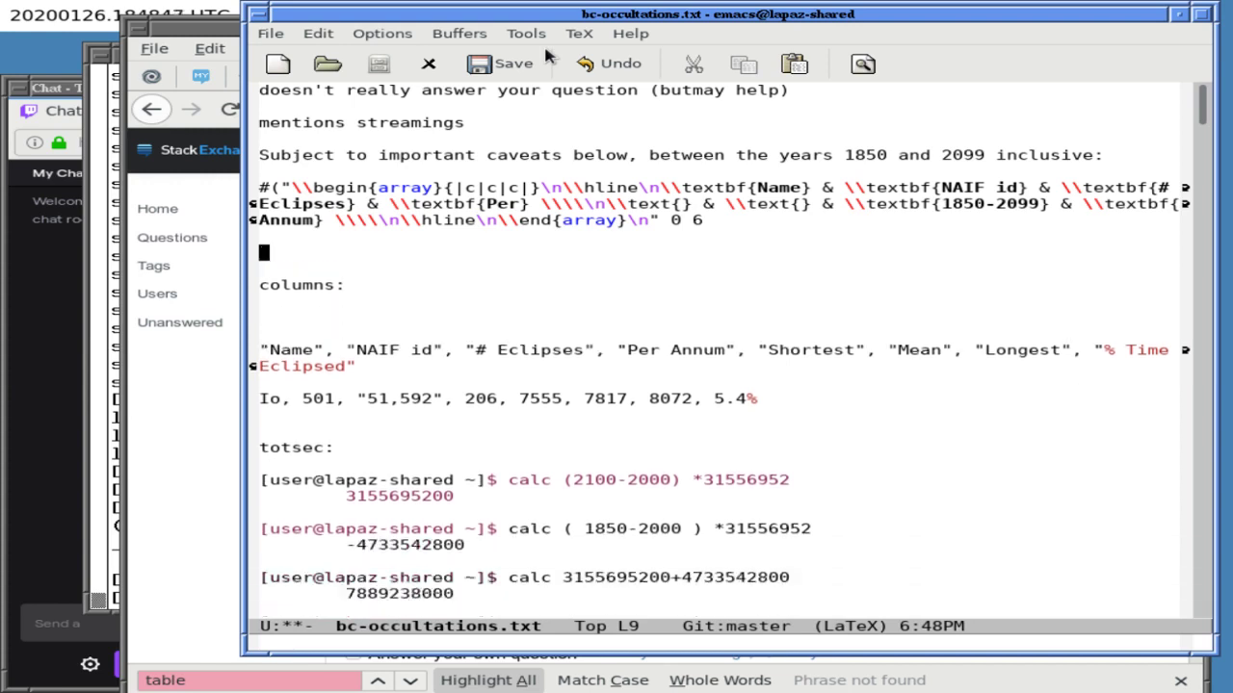
pyautogui.hotkey('ctrl', 'x')
pyautogui.hotkey('ctrl', 's')
pyautogui.press('Up')
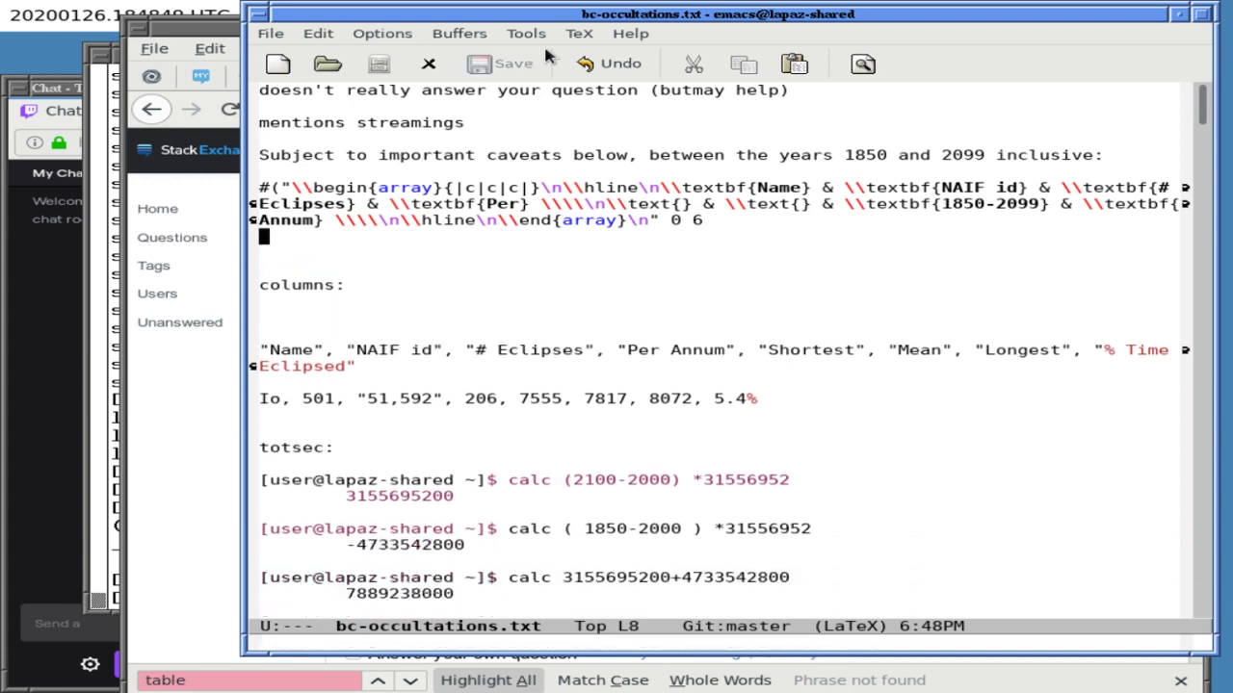
pyautogui.press('Return')
pyautogui.hotkey('ctrl', 'x')
pyautogui.hotkey('ctrl', 's')
# - Remove the #(" prefix so the pasted string starts at \\begin{array}
pyautogui.press('Up')
pyautogui.press('Up')
pyautogui.press('Up')
pyautogui.press('Up')
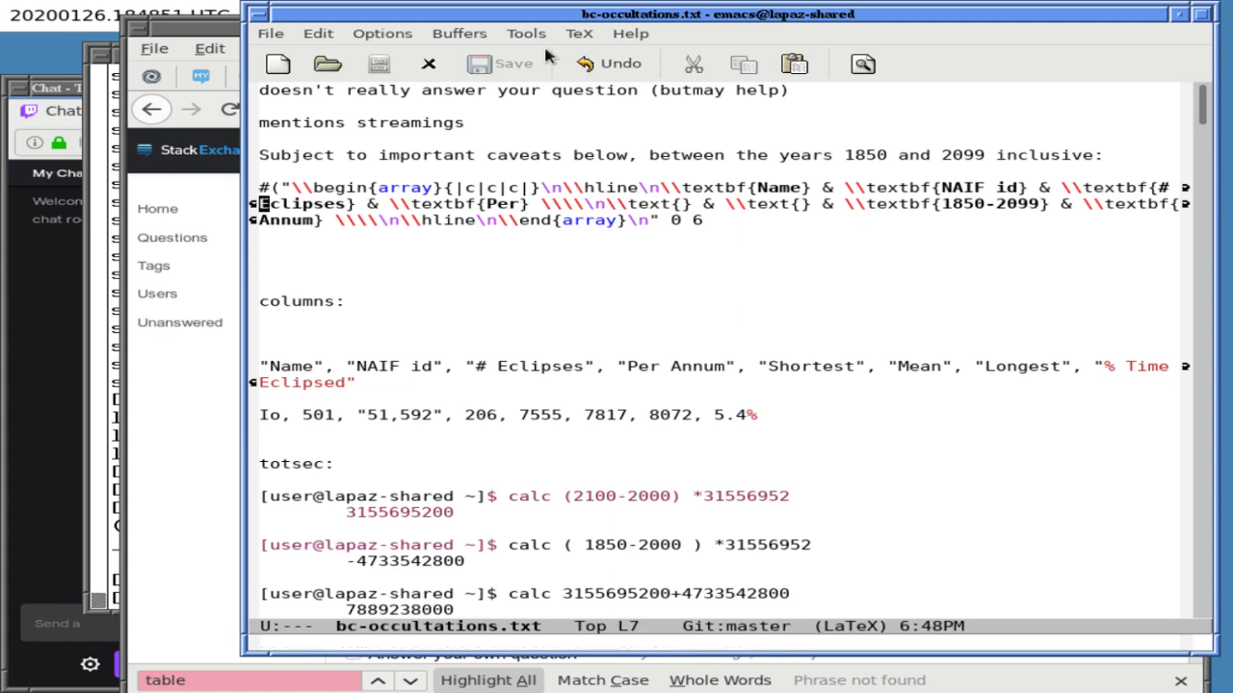
pyautogui.press('Right')
pyautogui.press('Right')
pyautogui.press('Right')
pyautogui.press('Return')
pyautogui.press('Return')
pyautogui.press('Up')
pyautogui.press('Up')
pyautogui.hotkey('ctrl', 'k')
pyautogui.hotkey('ctrl', 'k')
pyautogui.press('Down')
pyautogui.press('Right')
pyautogui.press('Right')
pyautogui.press('Right')
pyautogui.press('Right')
pyautogui.press('Right')
pyautogui.press('Right')
pyautogui.press('Right')
pyautogui.press('Right')
pyautogui.press('Right')
pyautogui.press('Right')
pyautogui.press('Right')
pyautogui.press('Right')
pyautogui.press('Right')
pyautogui.press('Right')
pyautogui.press('Right')
pyautogui.press('Right')
pyautogui.press('Right')
pyautogui.press('Right')
pyautogui.press('Right')
pyautogui.press('Right')
pyautogui.press('Right')
pyautogui.press('Right')
pyautogui.press('Right')
pyautogui.press('Right')
pyautogui.press('Right')
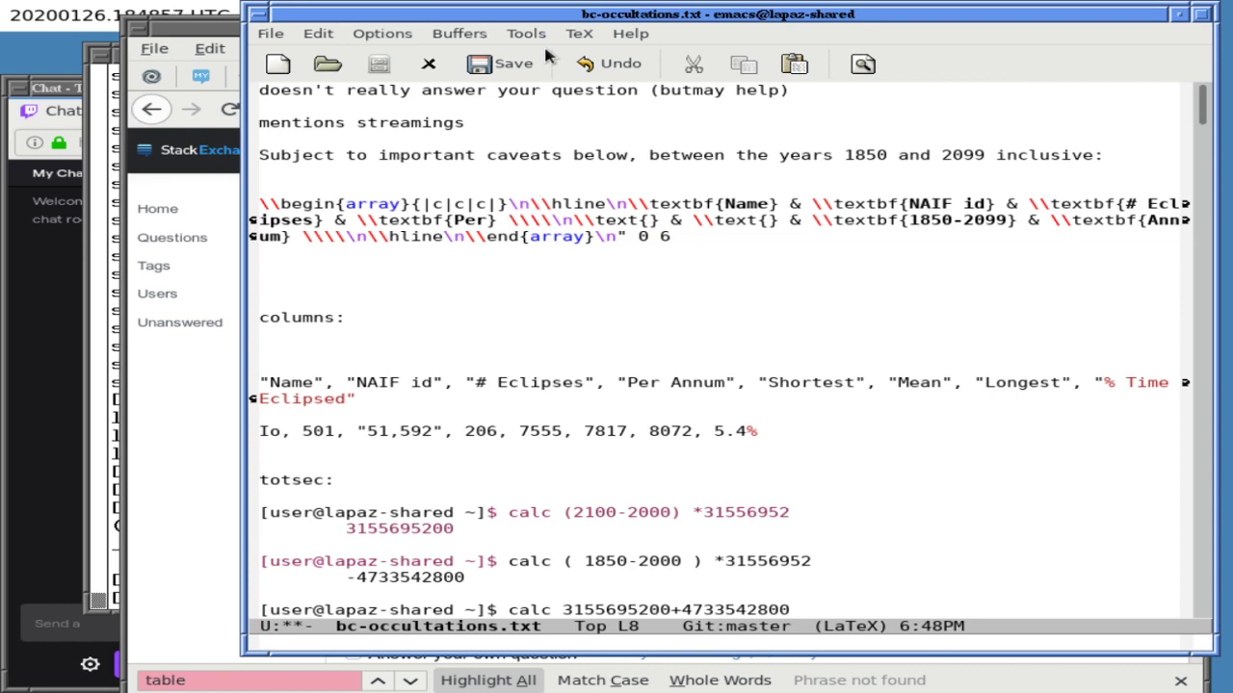
pyautogui.press('Up')
# - Start a query-replace searching for the literal text \n
pyautogui.hotkey('alt', '%')
pyautogui.write('\\n')
pyautogui.press('Return')
# - Replace every literal \n in the array string with a real line break
pyautogui.hotkey('ctrl', 'q')
pyautogui.hotkey('ctrl', 'j')
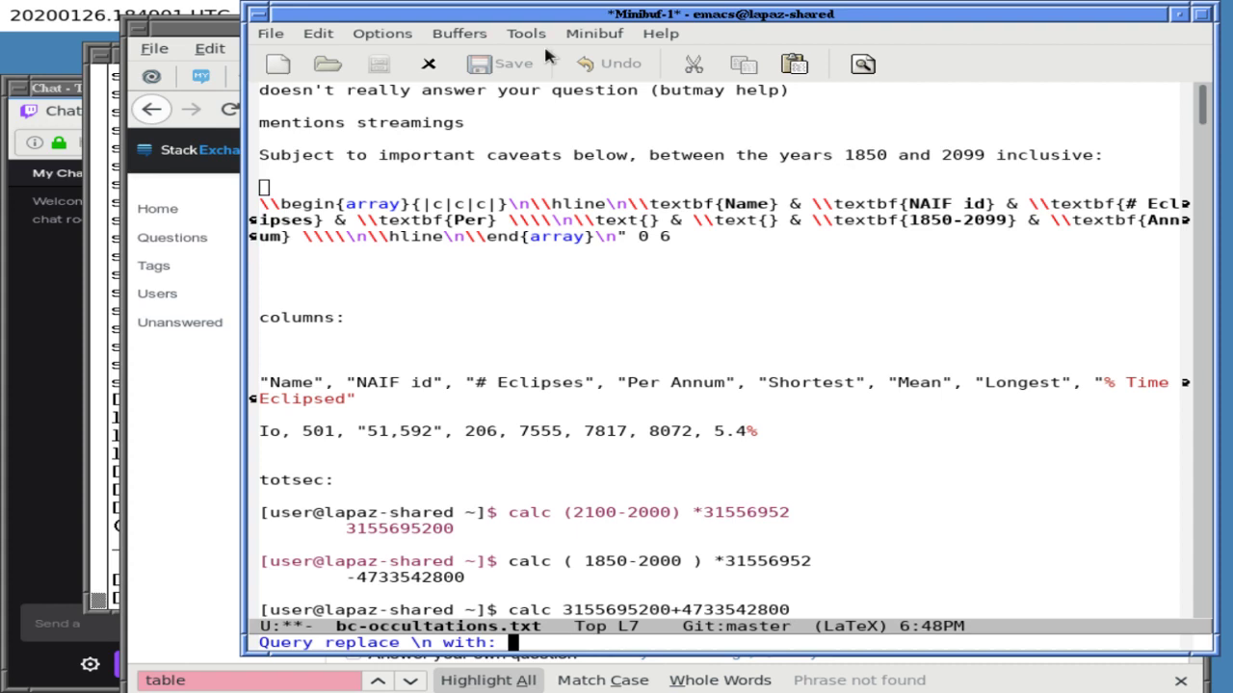
pyautogui.press('Return')
pyautogui.press('space')
pyautogui.press('space')
pyautogui.press('space')
pyautogui.press('space')
pyautogui.press('space')
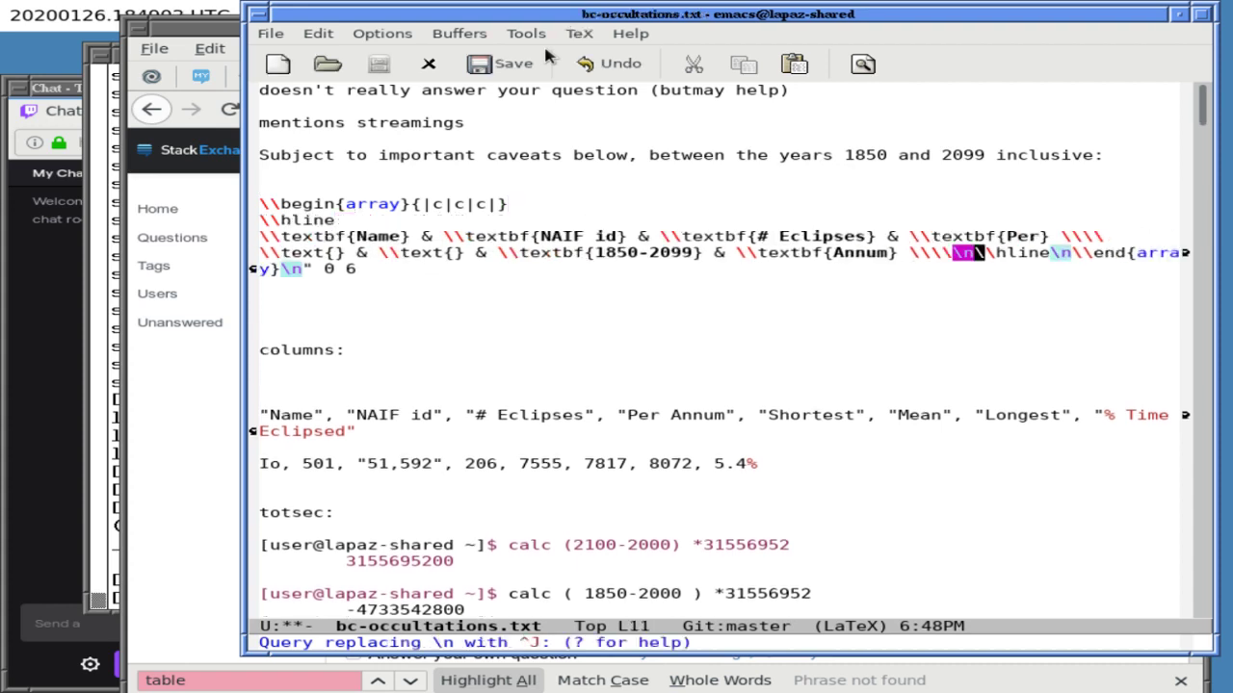
pyautogui.press('space')
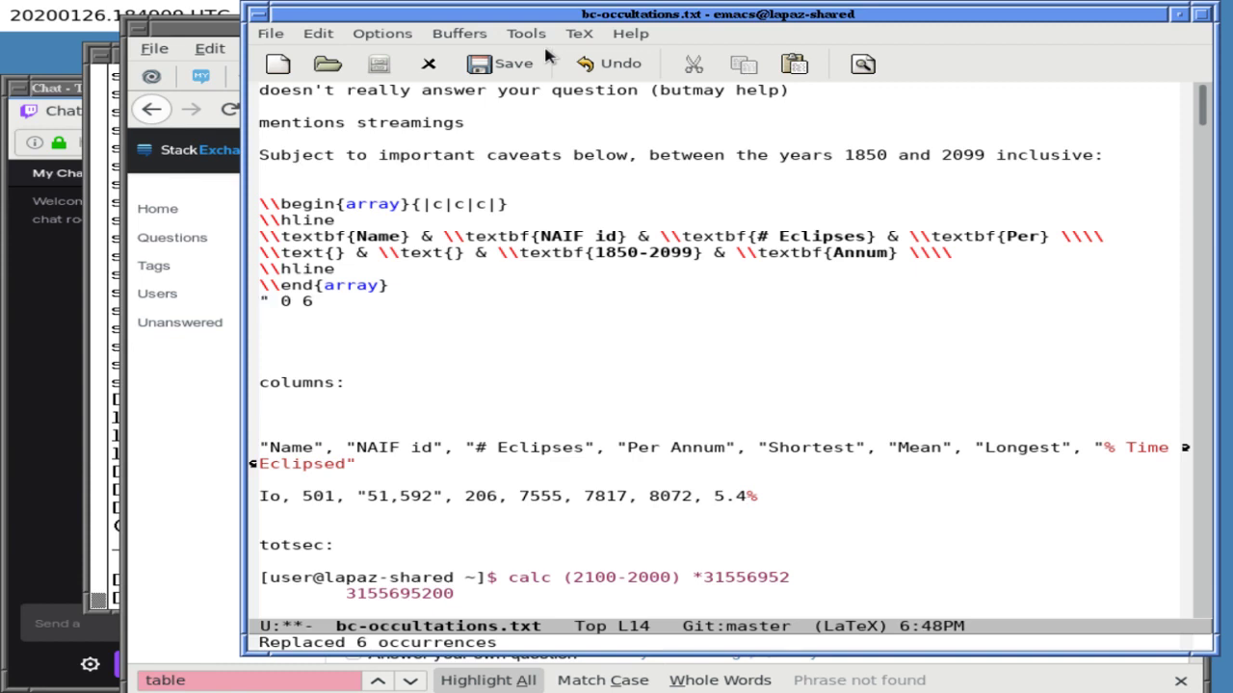
# - Delete the leftover " 0 6 and blank lines, save, and trim the second row's extra backslash
pyautogui.hotkey('ctrl', 'k')
pyautogui.hotkey('ctrl', 'k')
pyautogui.hotkey('ctrl', 'k')
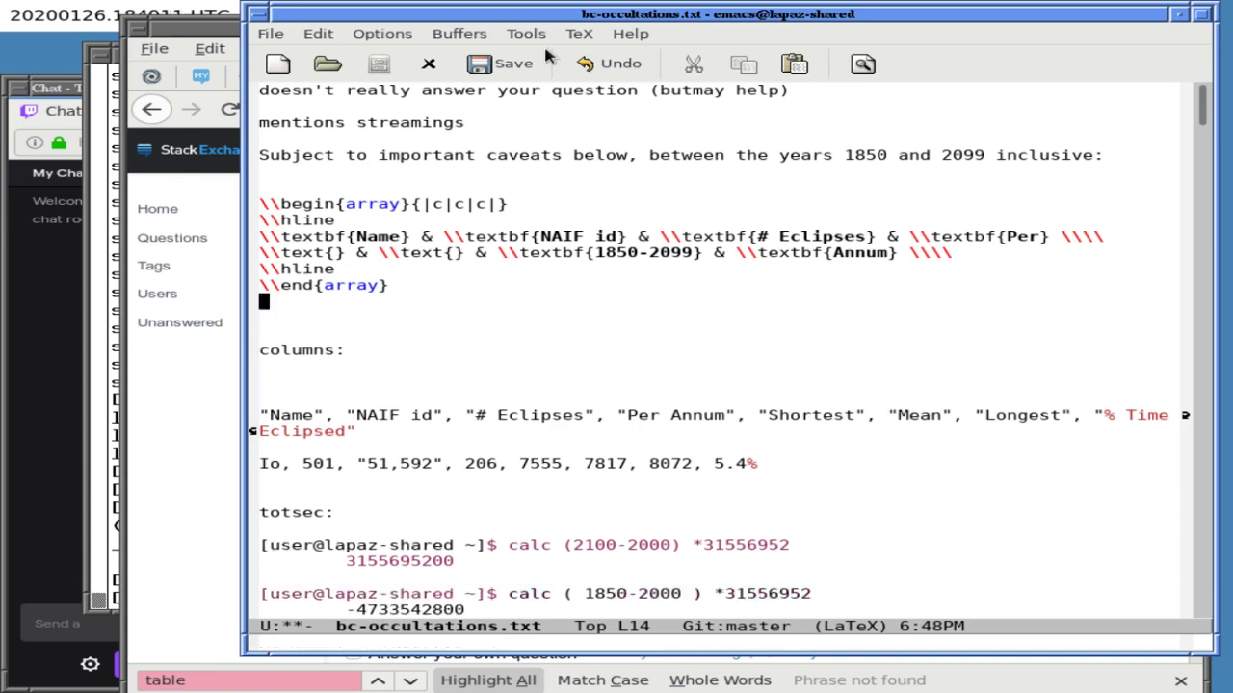
pyautogui.press('Down')
pyautogui.hotkey('ctrl', 'k')
pyautogui.hotkey('ctrl', 'k')
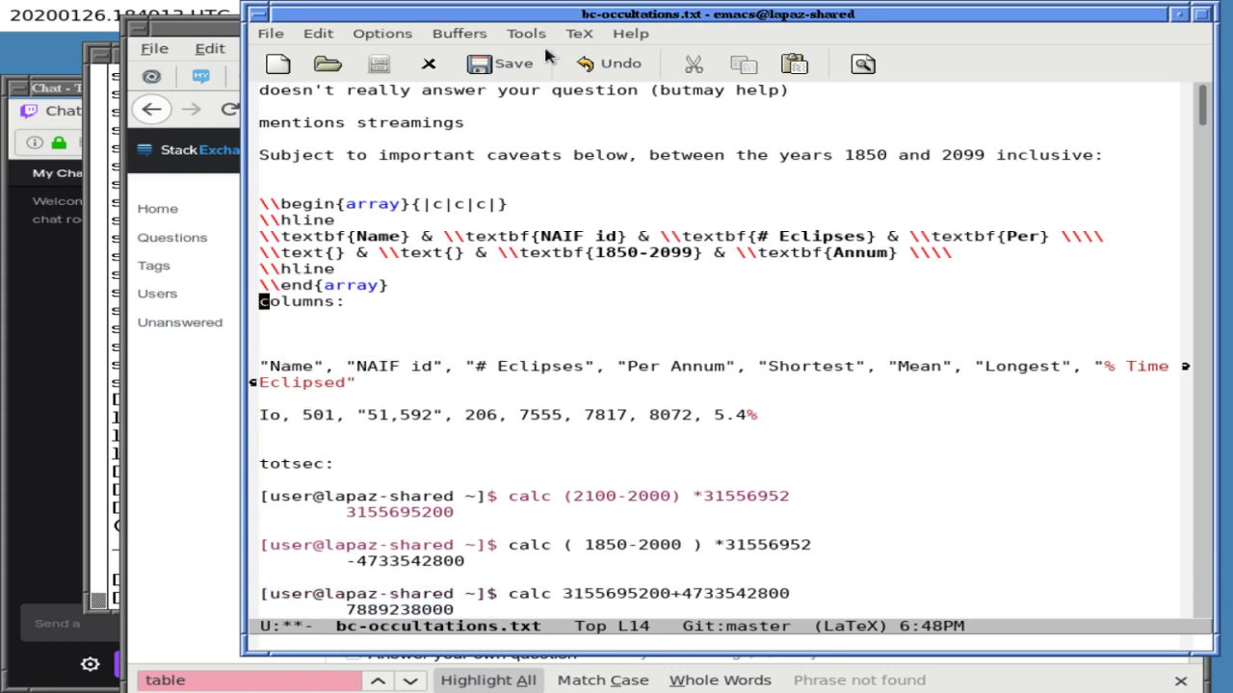
pyautogui.hotkey('ctrl', 'x')
pyautogui.hotkey('ctrl', 's')
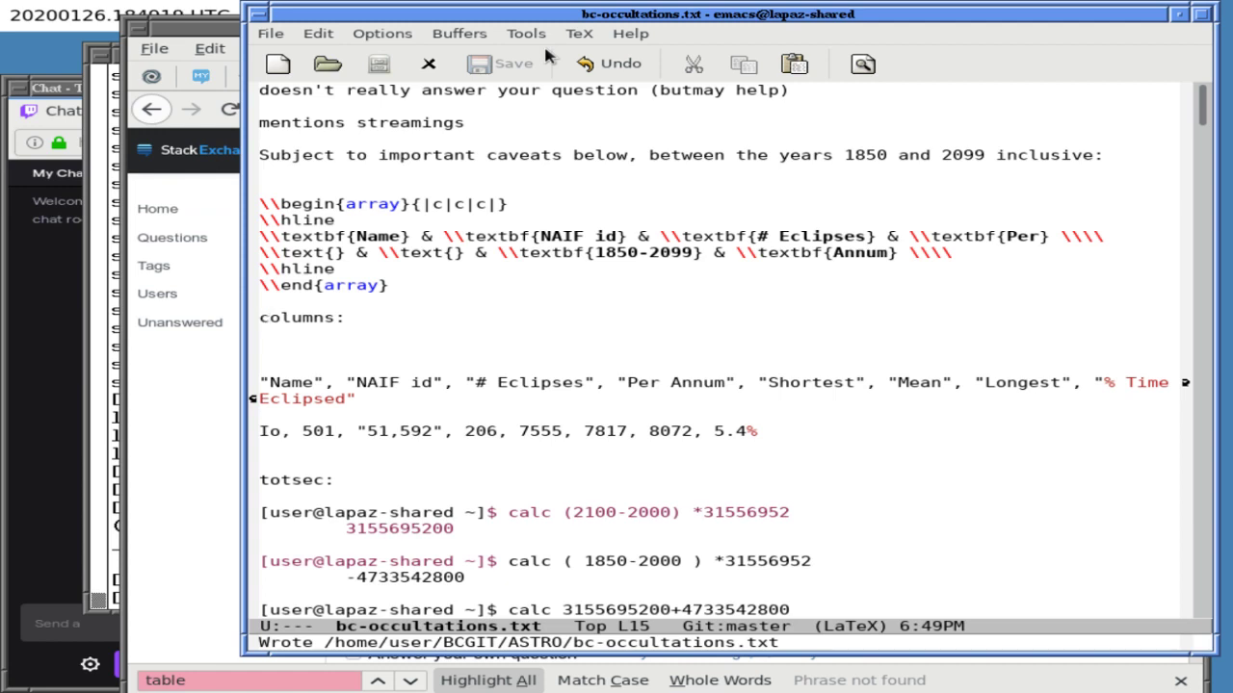
pyautogui.press('Up')
pyautogui.press('Up')
pyautogui.press('Up')
pyautogui.press('Up')
pyautogui.press('End')
pyautogui.press('BackSpace')
pyautogui.press('BackSpace')
pyautogui.press('Right')
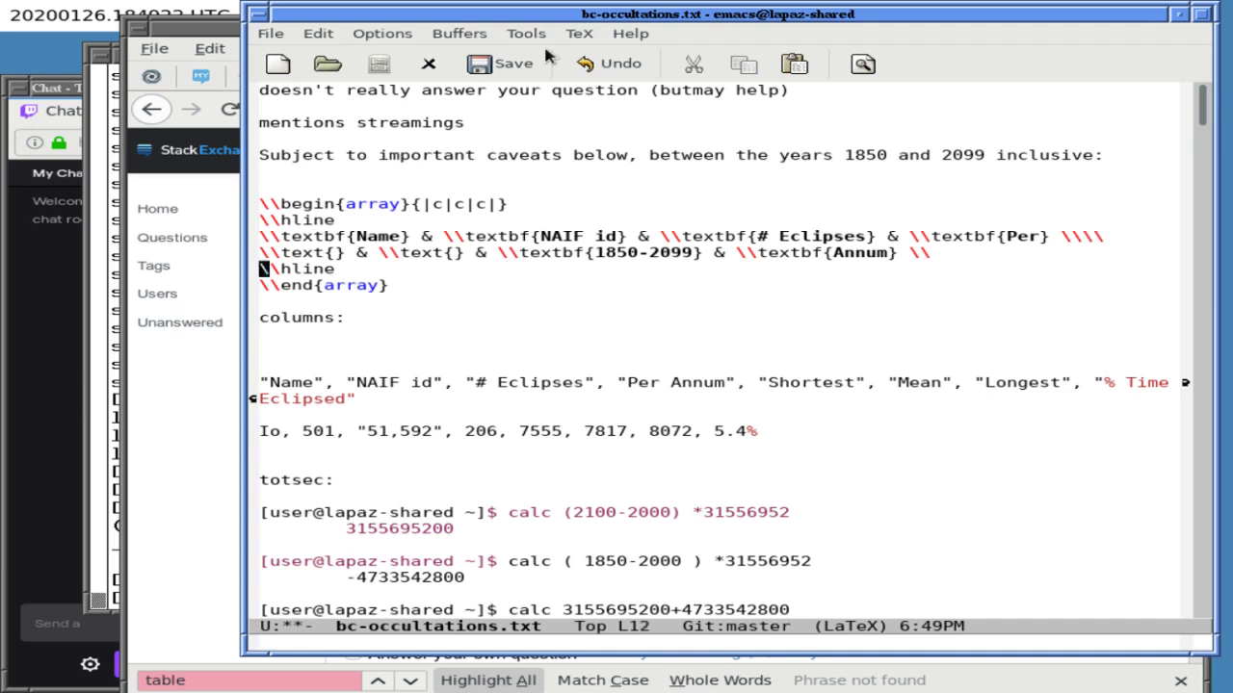
# - Query-replace double backslashes with single backslashes through the array rows
pyautogui.press('Up')
pyautogui.press('Up')
pyautogui.press('Up')
pyautogui.press('Up')
pyautogui.press('Up')
pyautogui.hotkey('alt', '%')
pyautogui.write('\\\\')
pyautogui.press('Return')
pyautogui.write('\\')
pyautogui.press('Return')
pyautogui.press('y')
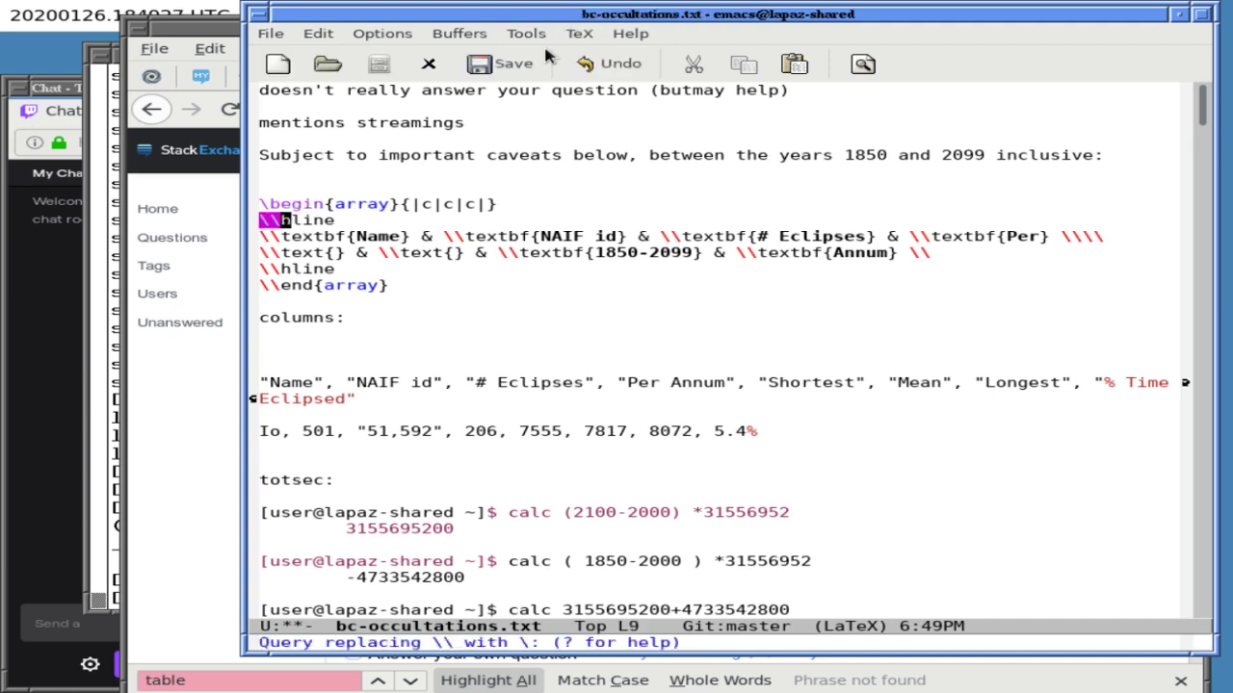
pyautogui.press('y')
pyautogui.press('y')
pyautogui.press('y')
pyautogui.press('y')
pyautogui.press('y')
pyautogui.press('y')
pyautogui.press('y')
pyautogui.press('y')
pyautogui.press('y')
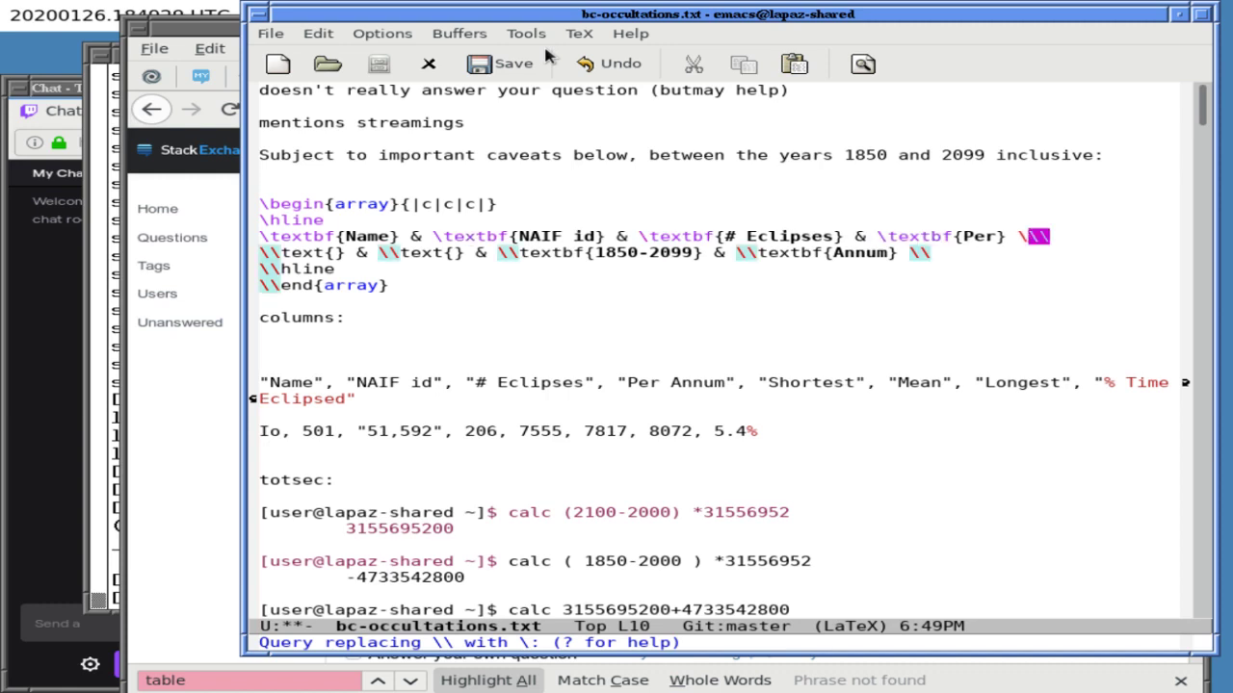
pyautogui.press('y')
pyautogui.press('y')
pyautogui.press('y')
pyautogui.press('y')
pyautogui.press('y')
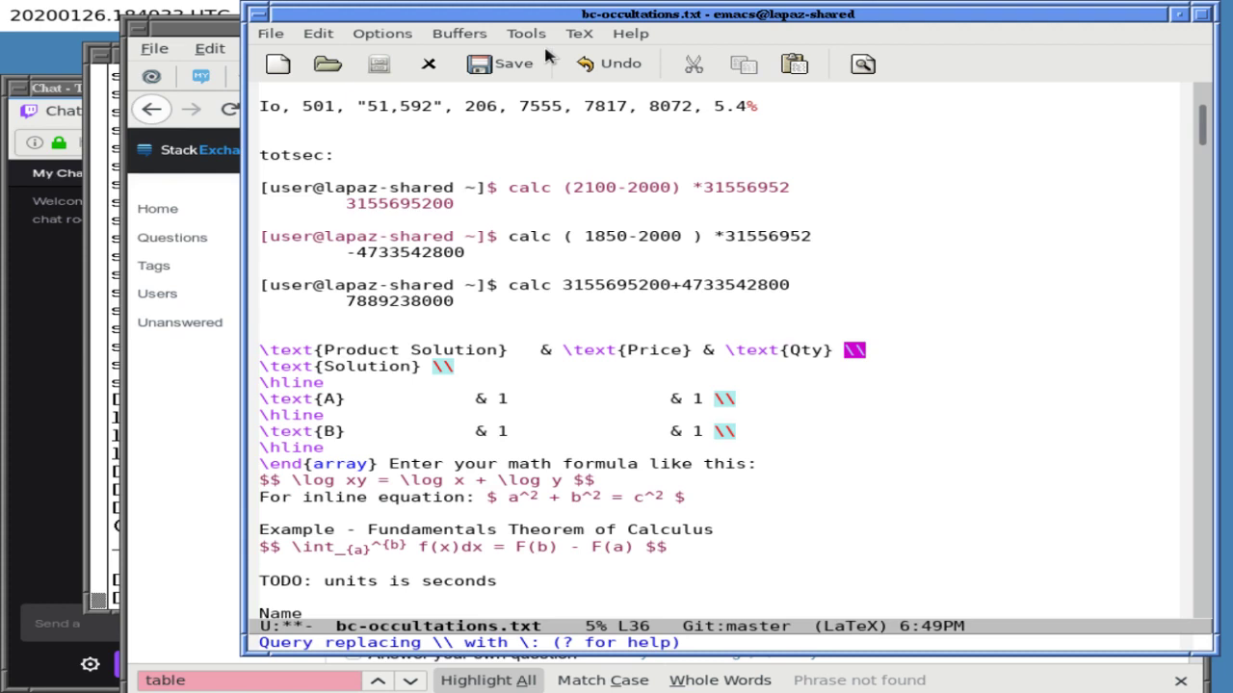
pyautogui.press('Up')
pyautogui.press('Up')
pyautogui.press('Up')
pyautogui.press('Up')
pyautogui.press('Up')
pyautogui.press('Up')
pyautogui.press('Up')
pyautogui.press('Up')
pyautogui.press('Up')
# - Edit the trailing backslashes at the end of the Annum header row
pyautogui.press('alt+less')
pyautogui.press('Down')
pyautogui.press('Down')
pyautogui.press('Down')
pyautogui.press('Down')
pyautogui.press('Down')
pyautogui.press('Down')
pyautogui.press('Down')
pyautogui.press('Down')
pyautogui.press('Down')
pyautogui.press('Down')
pyautogui.press('Down')
pyautogui.press('Left')
pyautogui.write('\\')
pyautogui.press('Right')
pyautogui.press('Left')
pyautogui.press('BackSpace')
pyautogui.press('BackSpace')
pyautogui.write('//')
pyautogui.press('BackSpace')
pyautogui.press('BackSpace')
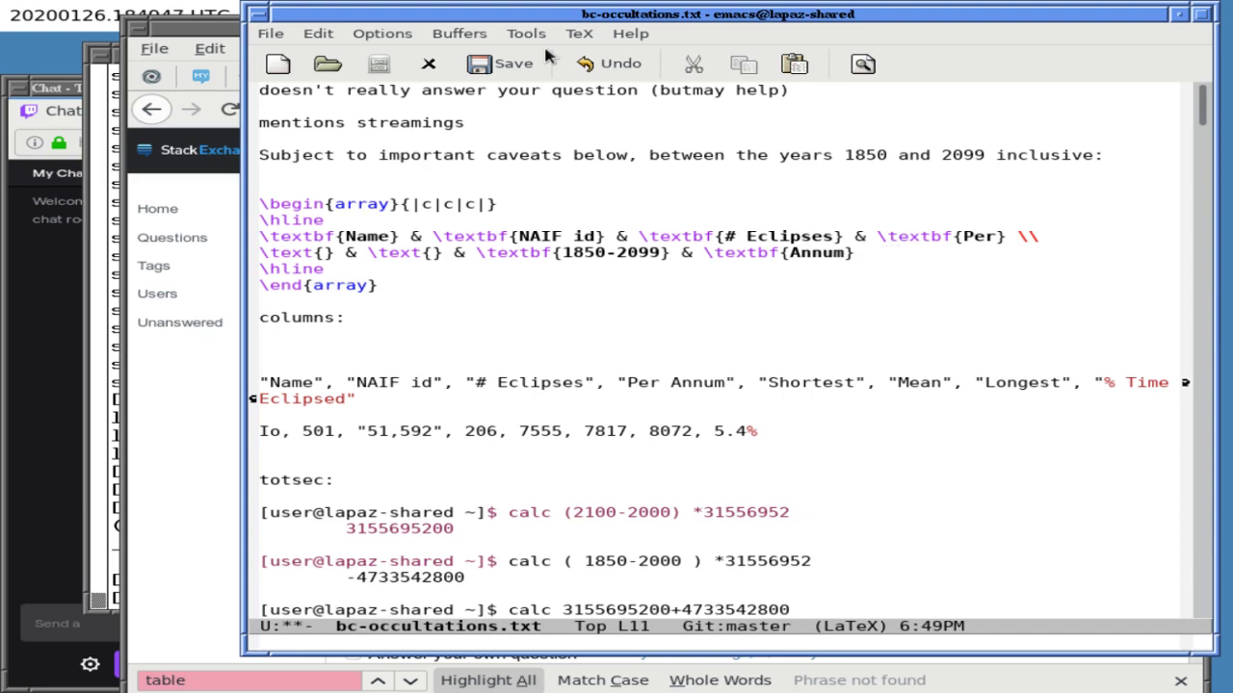
# - End the 1850-2099/Annum row with \\ and save bc-occultations.txt
pyautogui.press('pagedown')
pyautogui.press('Up')
pyautogui.press('Up')
pyautogui.press('Up')
pyautogui.press('Up')
pyautogui.press('Up')
pyautogui.press('Up')
pyautogui.press('Up')
pyautogui.press('Up')
pyautogui.press('Up')
pyautogui.press('Up')
pyautogui.press('Up')
pyautogui.press('Up')
pyautogui.press('Up')
pyautogui.press('Up')
pyautogui.press('Up')
pyautogui.press('Up')
pyautogui.press('Up')
pyautogui.press('Up')
pyautogui.press('Up')
pyautogui.press('Up')
pyautogui.press('Down')
pyautogui.press('Down')
pyautogui.press('Down')
pyautogui.press('Down')
pyautogui.press('Down')
pyautogui.press('Down')
pyautogui.press('Down')
pyautogui.press('Down')
pyautogui.press('Down')
pyautogui.press('Down')
pyautogui.press('End')
pyautogui.write('\\\\')
pyautogui.press('Right')
pyautogui.hotkey('ctrl', 'x')
pyautogui.hotkey('ctrl', 's')
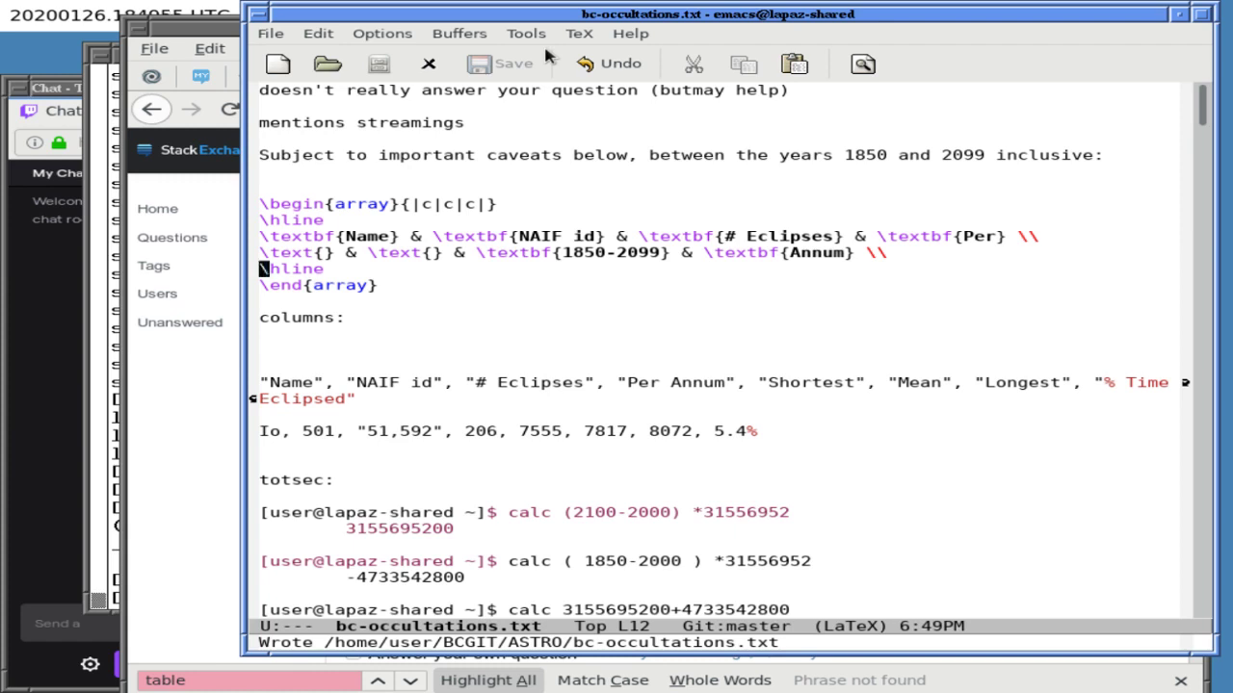
pyautogui.press('Up')
pyautogui.press('Left')
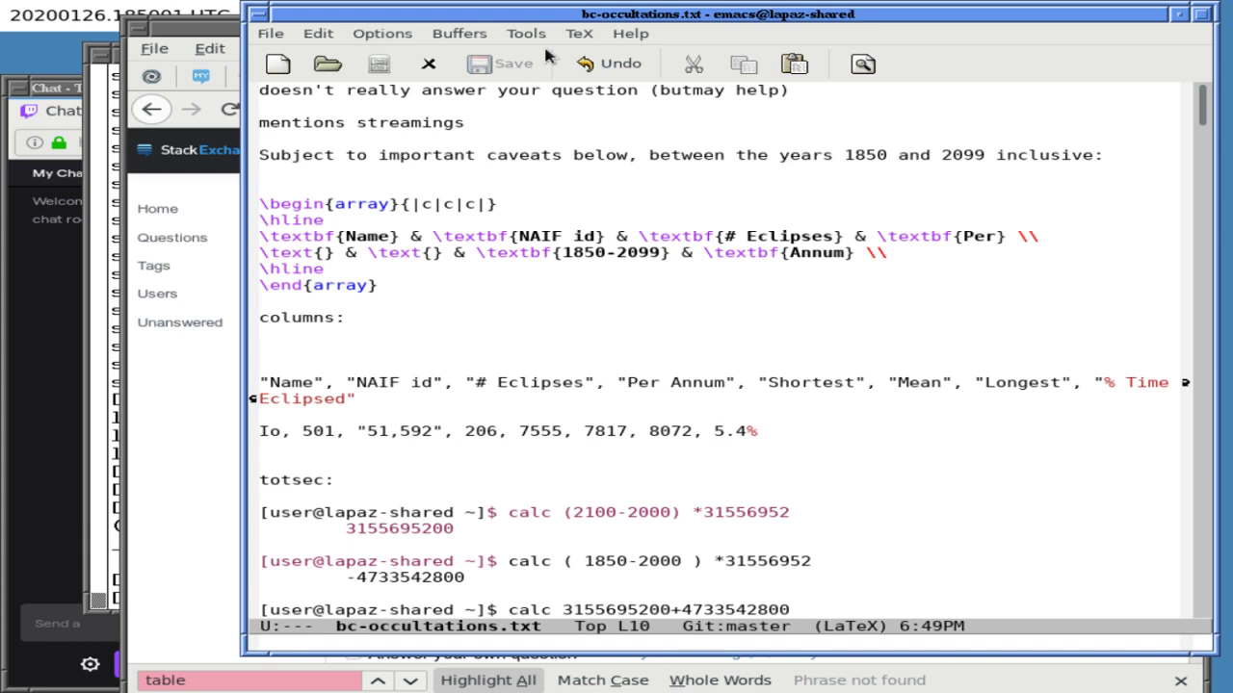
# - Add a blank line above the array and yank, cycling the kill ring to the LaTeX array block
pyautogui.press('Up')
pyautogui.press('Up')
pyautogui.press('Up')
pyautogui.press('Up')
pyautogui.press('Return')
pyautogui.hotkey('ctrl', 'y')
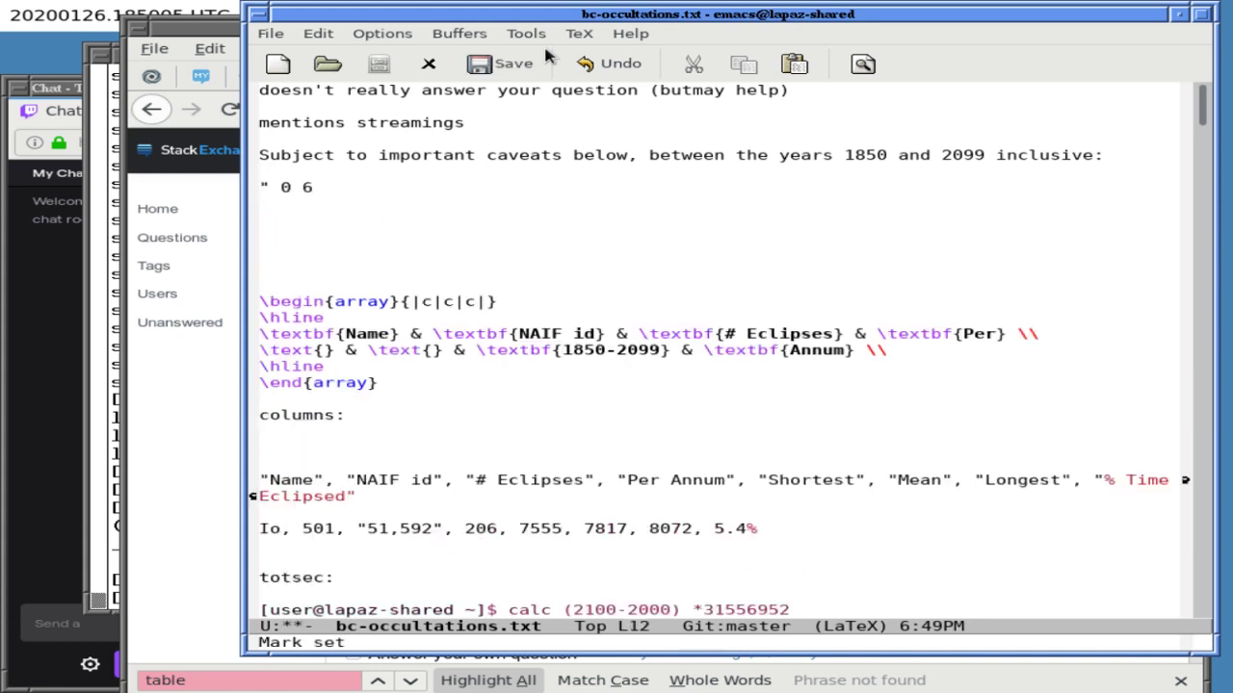
pyautogui.hotkey('alt', 'y')
pyautogui.hotkey('alt', 'y')
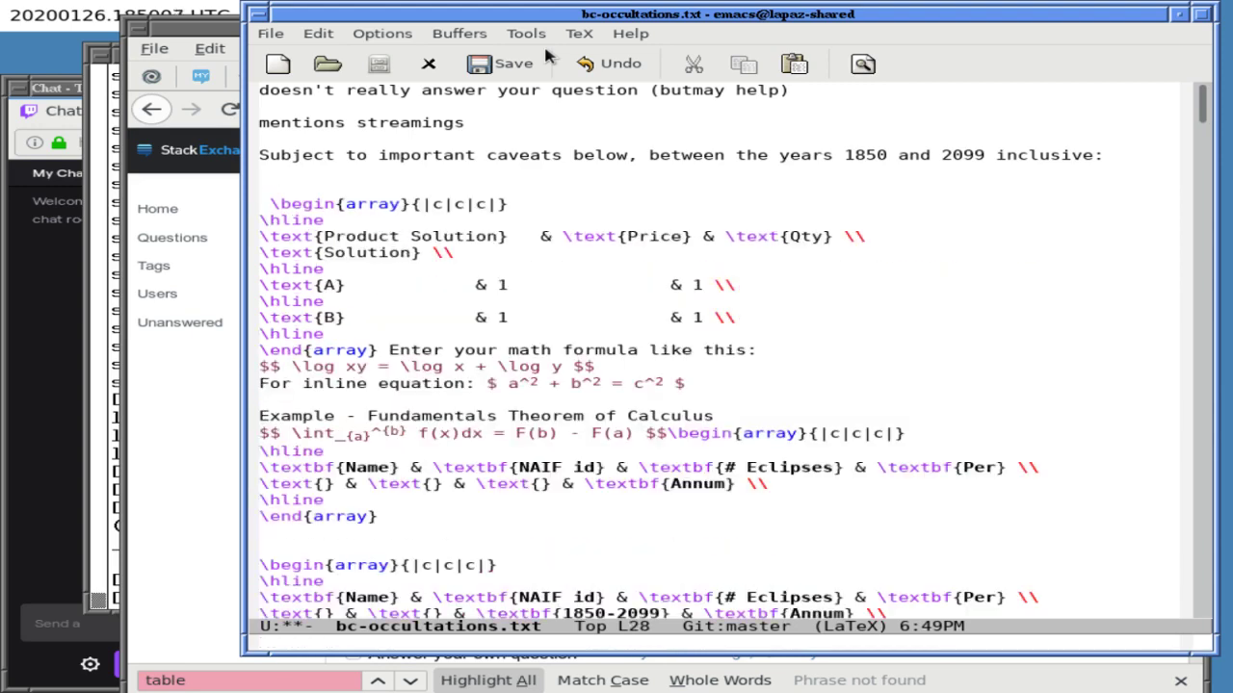
pyautogui.press('Escape')
pyautogui.press('y')
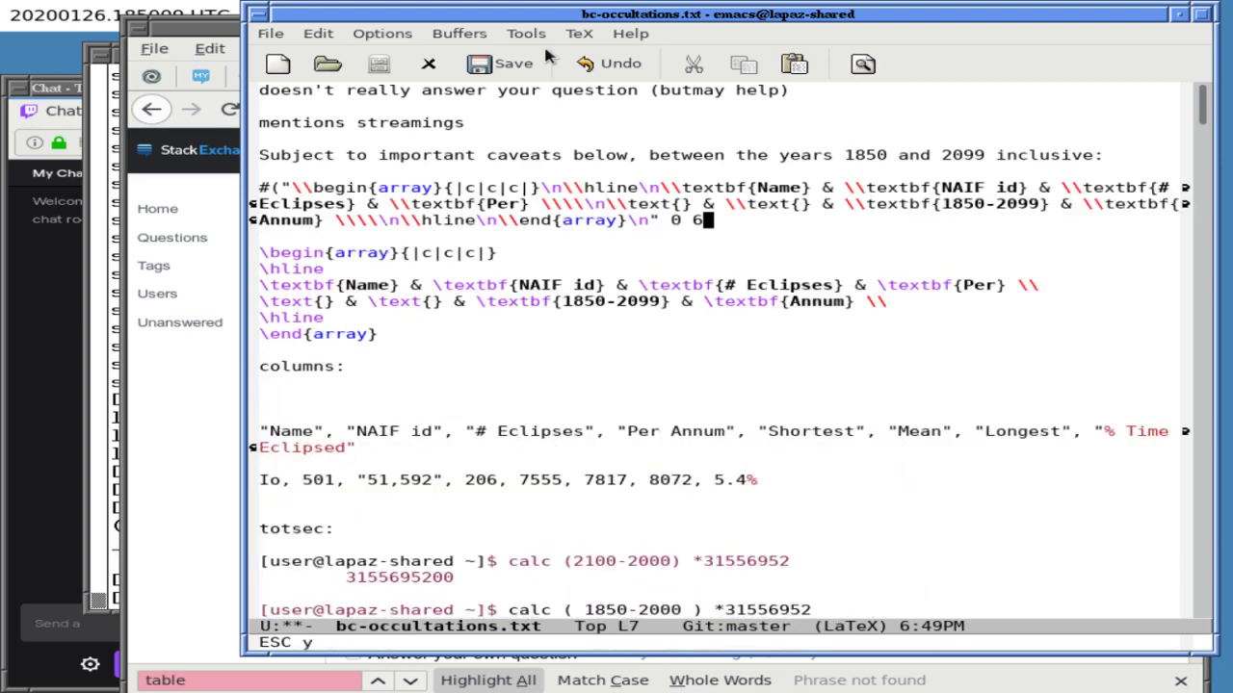
pyautogui.press('Escape')
pyautogui.press('y')
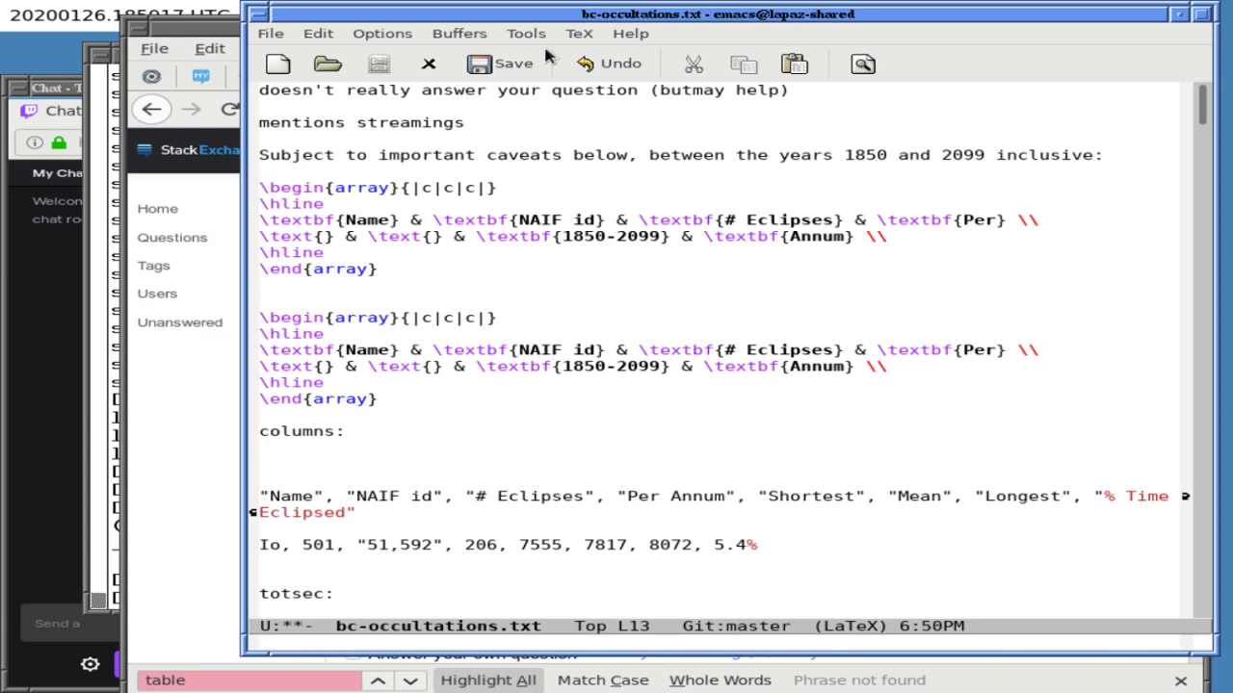
# - Delete the duplicate table's lines and save the file
pyautogui.press('Up')
pyautogui.press('Down')
pyautogui.press('Down')
pyautogui.press('Down')
pyautogui.hotkey('ctrl', 'k')
pyautogui.hotkey('ctrl', 'k')
pyautogui.hotkey('ctrl', 'k')
pyautogui.hotkey('ctrl', 'k')
pyautogui.hotkey('ctrl', 'k')
pyautogui.hotkey('ctrl', 'k')
pyautogui.hotkey('ctrl', 'k')
pyautogui.hotkey('ctrl', 'k')
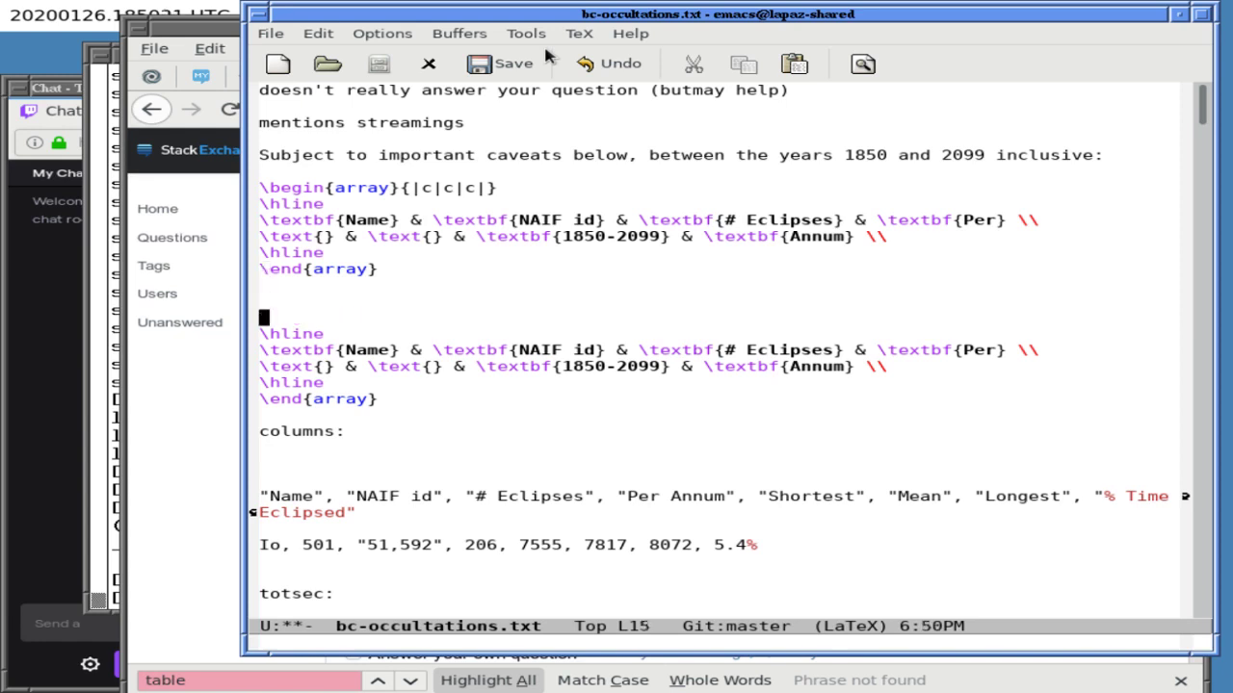
pyautogui.hotkey('ctrl', 'k')
pyautogui.hotkey('ctrl', 'k')
pyautogui.hotkey('ctrl', 'k')
pyautogui.hotkey('ctrl', 'k')
pyautogui.hotkey('ctrl', 'k')
pyautogui.hotkey('ctrl', 'x')
pyautogui.hotkey('ctrl', 's')
# - Add blank lines below the table and yank a second copy of the array block
pyautogui.press('Up')
pyautogui.press('Up')
pyautogui.press('Up')
pyautogui.press('Up')
pyautogui.press('Up')
pyautogui.press('Up')
pyautogui.press('Right')
pyautogui.press('Right')
pyautogui.press('Right')
pyautogui.press('Right')
pyautogui.press('Right')
pyautogui.press('Right')
pyautogui.press('Right')
pyautogui.press('Right')
pyautogui.press('Right')
pyautogui.press('Right')
pyautogui.press('Right')
pyautogui.press('Right')
pyautogui.press('Right')
pyautogui.press('Right')
pyautogui.press('Right')
pyautogui.press('Right')
pyautogui.press('Right')
pyautogui.press('Right')
pyautogui.press('Right')
pyautogui.press('Right')
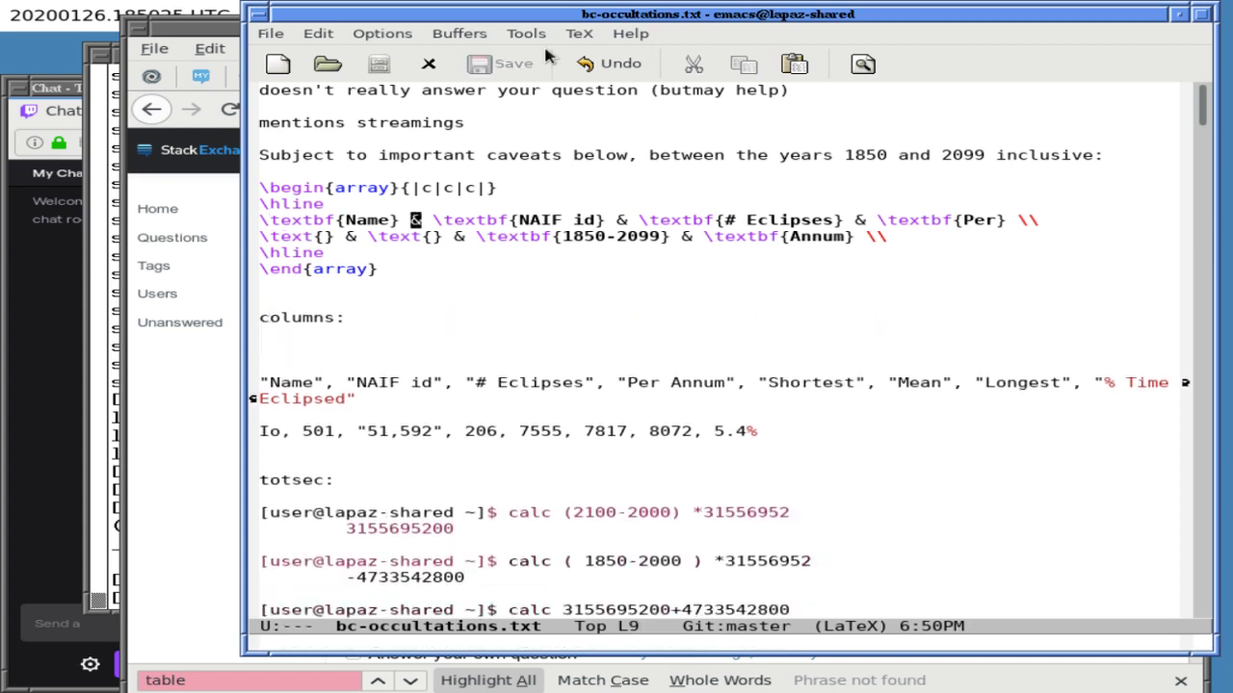
pyautogui.press('Right')
pyautogui.press('Right')
pyautogui.press('Right')
pyautogui.press('Right')
pyautogui.press('Right')
pyautogui.press('Right')
pyautogui.press('Right')
pyautogui.press('Right')
pyautogui.press('Right')
pyautogui.press('Right')
pyautogui.press('Right')
pyautogui.press('Right')
pyautogui.press('Right')
pyautogui.press('Right')
pyautogui.press('Right')
pyautogui.press('Right')
pyautogui.press('Right')
pyautogui.press('Right')
pyautogui.press('Down')
pyautogui.press('Down')
pyautogui.press('Down')
pyautogui.press('Down')
pyautogui.press('Down')
pyautogui.press('Return')
pyautogui.press('Return')
pyautogui.press('Up')
pyautogui.press('Up')
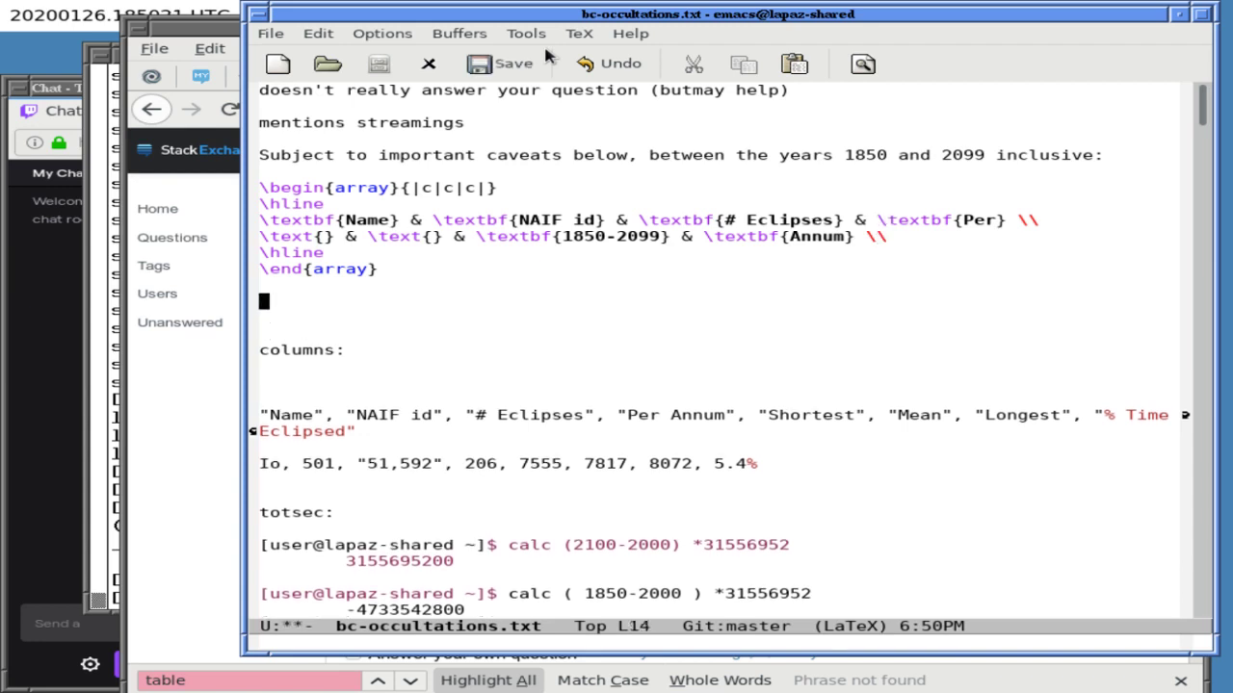
pyautogui.hotkey('ctrl', 'y')
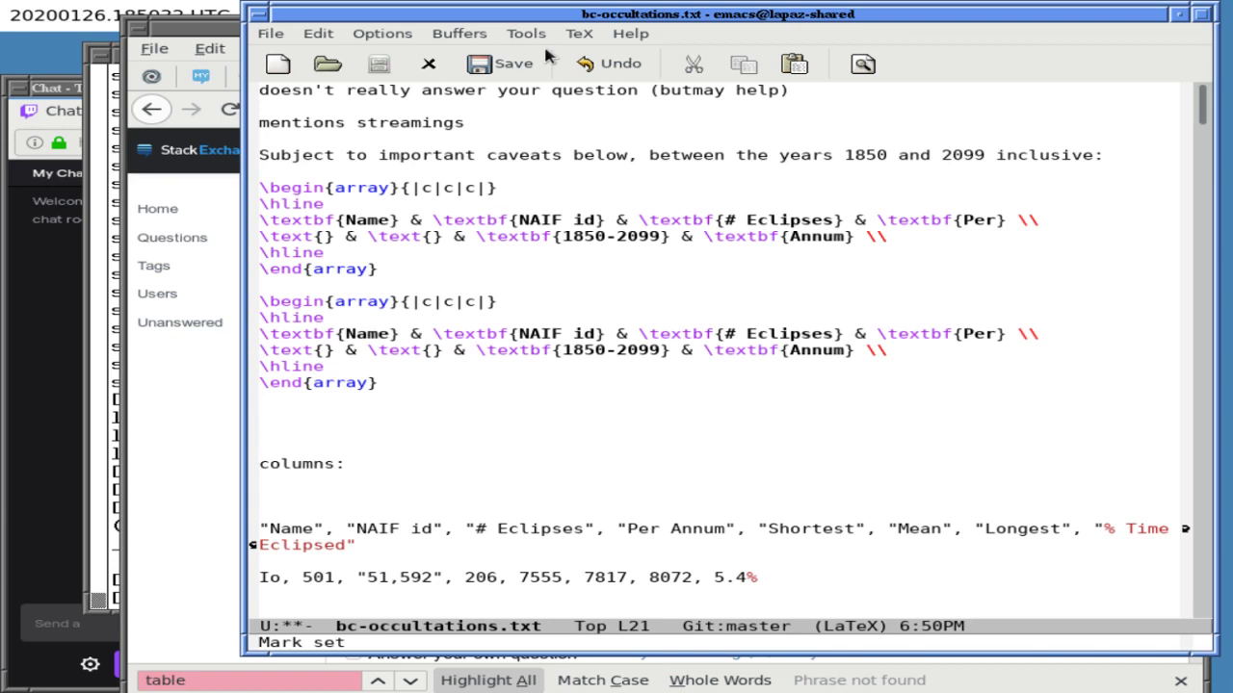
pyautogui.hotkey('ctrl', 'g')
pyautogui.hotkey('alt', 'x')
pyautogui.write('dese')
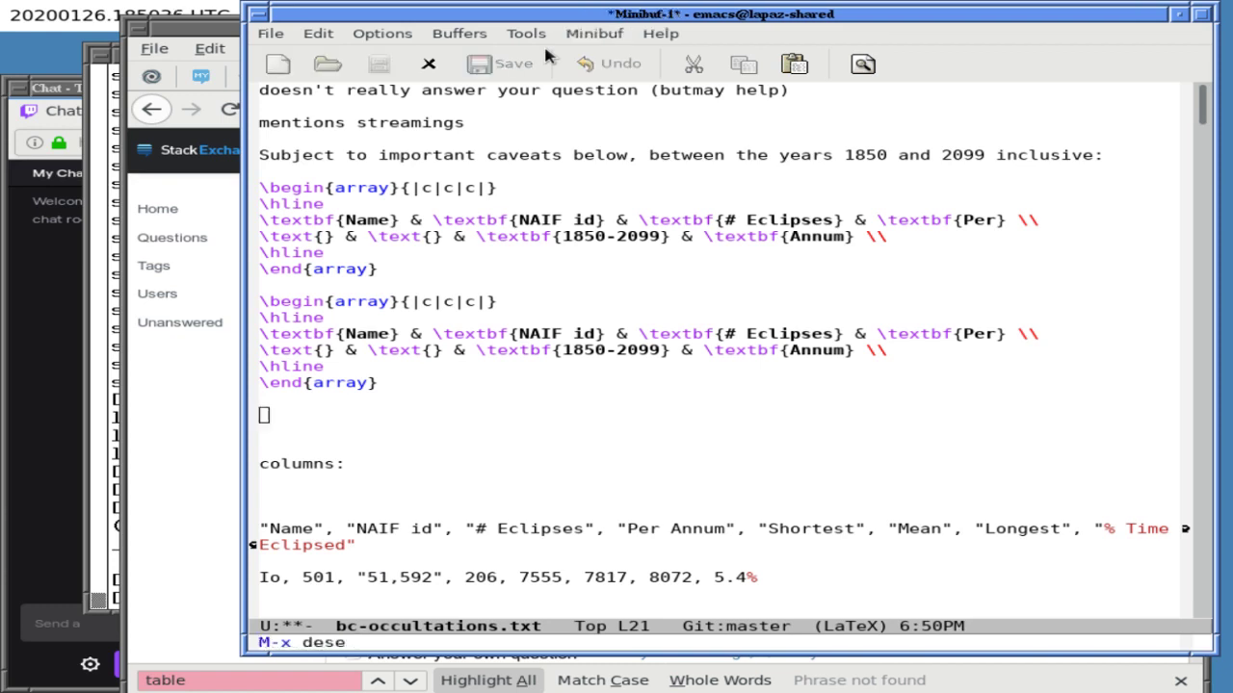
pyautogui.press('BackSpace')
pyautogui.write('cribe-variable')
pyautogui.press('Return')
pyautogui.write('kill-r')
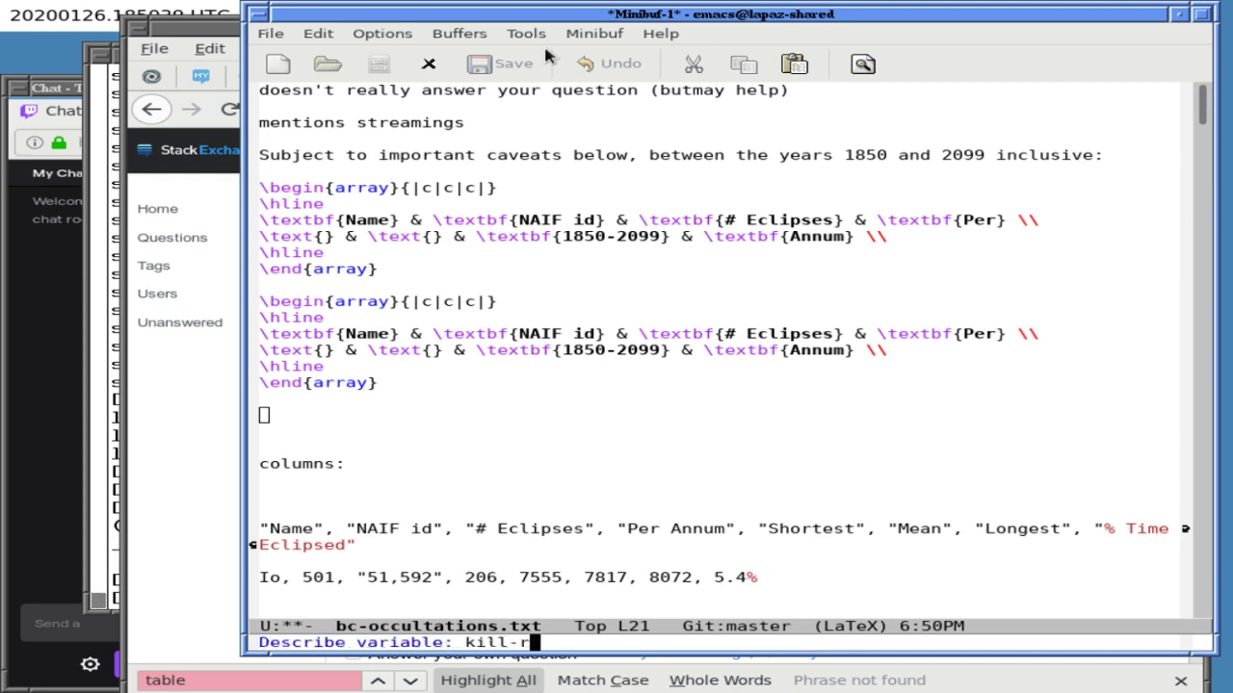
pyautogui.press('Tab')
pyautogui.write('ing')
pyautogui.press('Return')
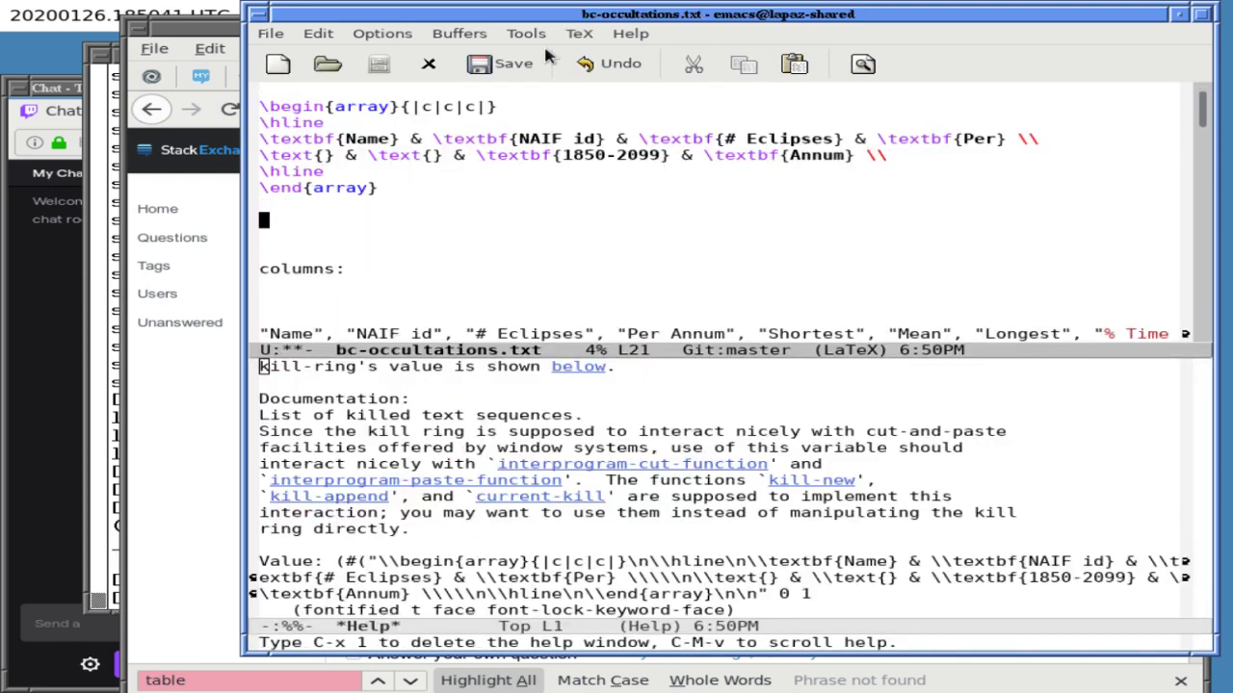
pyautogui.hotkey('ctrl', 'x')
pyautogui.press('o')
pyautogui.hotkey('ctrl', 's')
pyautogui.write('longest')
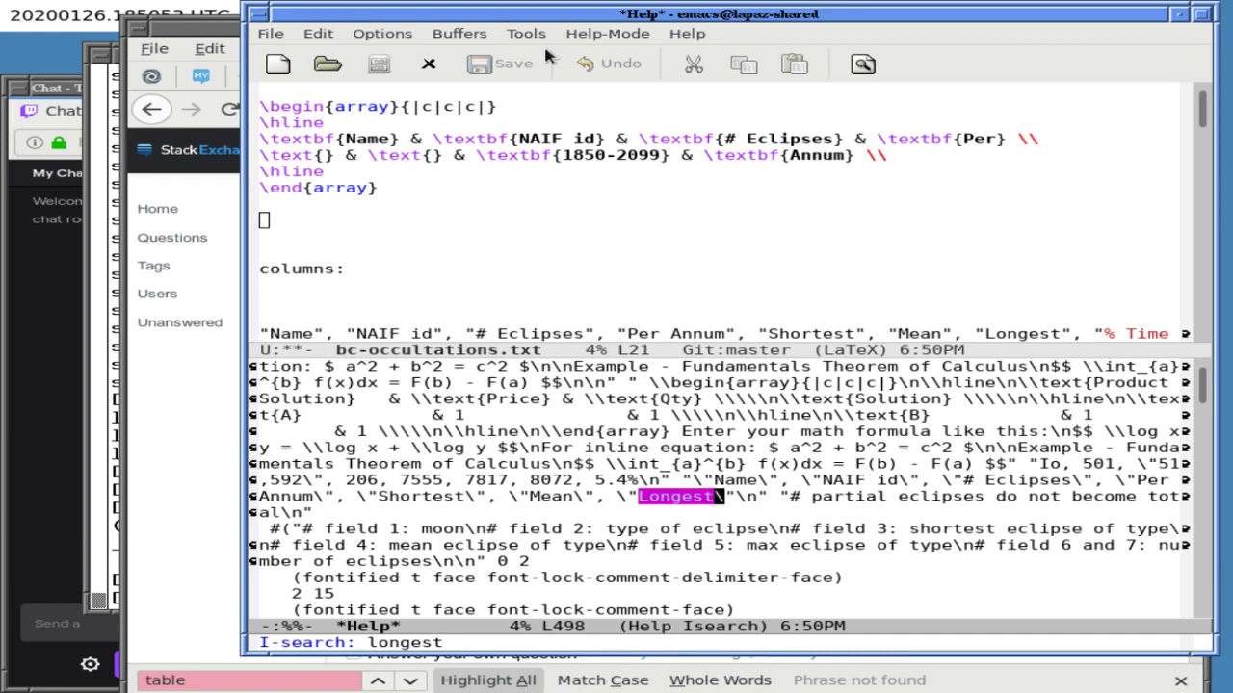
pyautogui.hotkey('ctrl', 's')
pyautogui.hotkey('ctrl', 's')
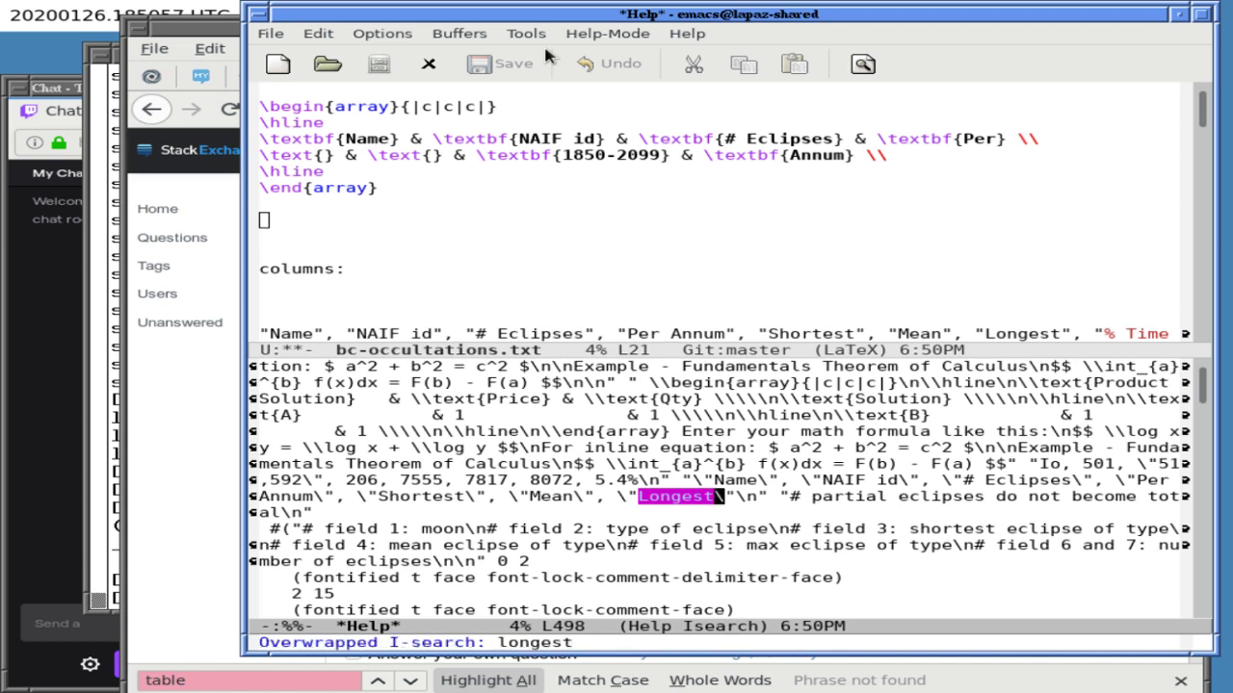
pyautogui.hotkey('ctrl', 'g')
pyautogui.hotkey('ctrl', 'x')
pyautogui.press('o')
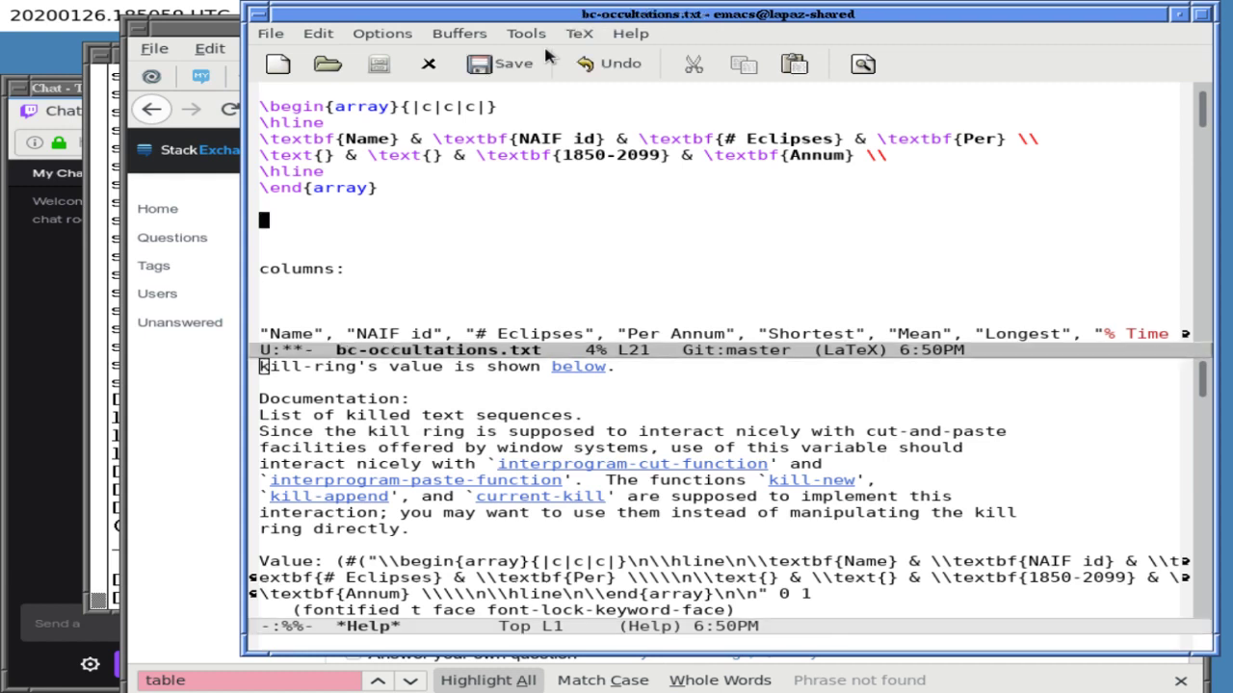
pyautogui.hotkey('ctrl', 'x')
pyautogui.press('1')
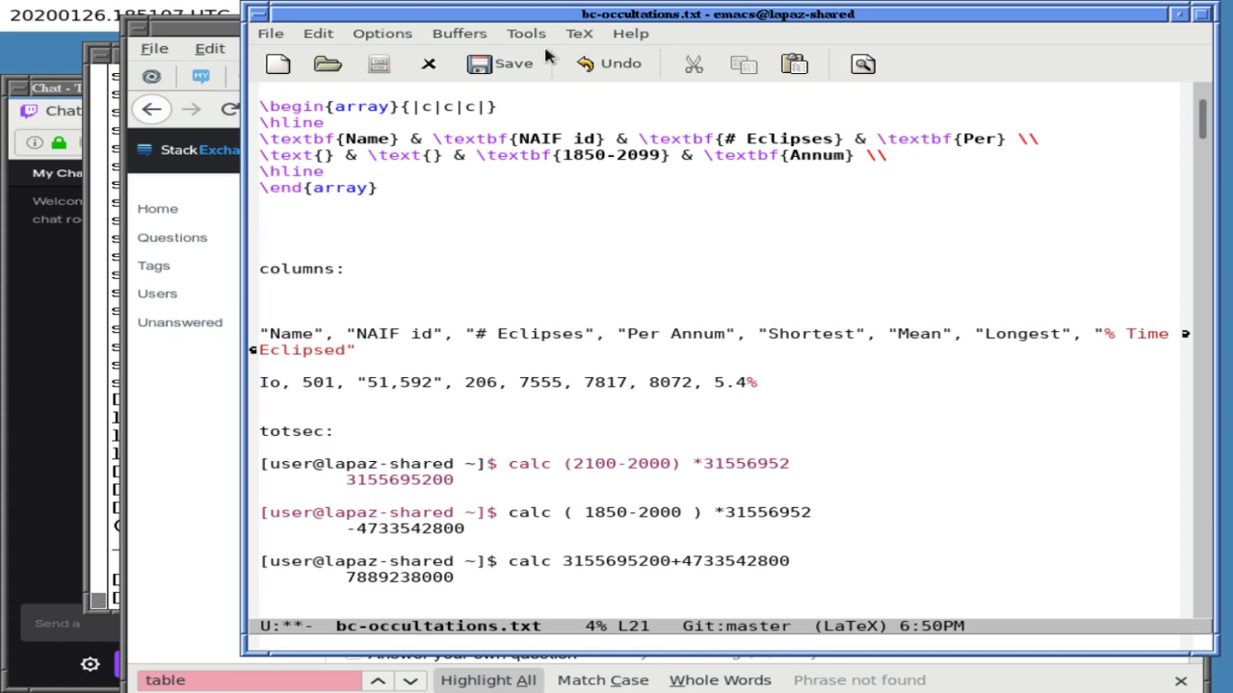
# - Delete the second array block, save, and bring the Ask a Question page in Firefox forward
pyautogui.press('Up')
pyautogui.press('Up')
pyautogui.press('Up')
pyautogui.press('Up')
pyautogui.press('Up')
pyautogui.press('Up')
pyautogui.press('Up')
pyautogui.press('Up')
pyautogui.press('Up')
pyautogui.press('Up')
pyautogui.press('Up')
pyautogui.press('Up')
pyautogui.press('Up')
pyautogui.press('Up')
pyautogui.press('Down')
pyautogui.press('Down')
pyautogui.press('Down')
pyautogui.press('Down')
pyautogui.press('Down')
pyautogui.press('Down')
pyautogui.hotkey('ctrl', 'k')
pyautogui.hotkey('ctrl', 'k')
pyautogui.hotkey('ctrl', 'k')
pyautogui.hotkey('ctrl', 'k')
pyautogui.hotkey('ctrl', 'k')
pyautogui.hotkey('ctrl', 'k')
pyautogui.hotkey('ctrl', 'k')
pyautogui.hotkey('ctrl', 'k')
pyautogui.hotkey('ctrl', 'k')
pyautogui.hotkey('ctrl', 'k')
pyautogui.hotkey('ctrl', 'k')
pyautogui.hotkey('ctrl', 'k')
pyautogui.hotkey('ctrl', 'k')
pyautogui.hotkey('ctrl', 'k')
pyautogui.hotkey('ctrl', 'k')
pyautogui.hotkey('ctrl', 'k')
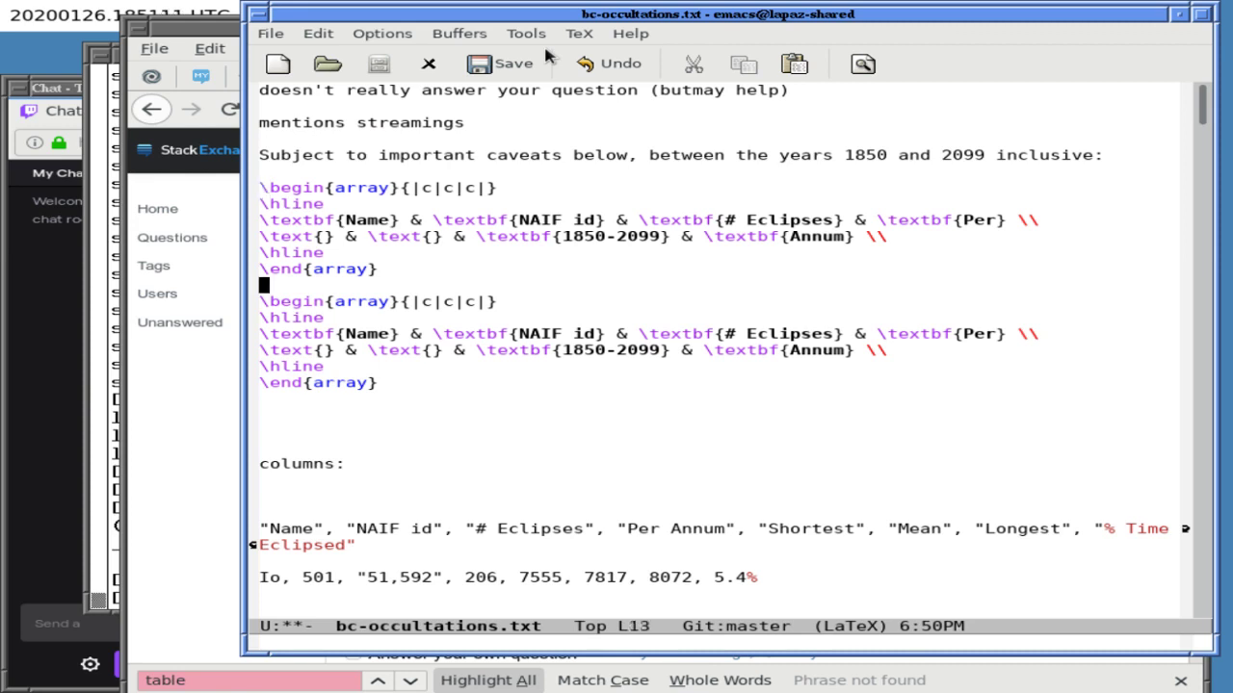
pyautogui.hotkey('ctrl', 'x')
pyautogui.hotkey('ctrl', 's')
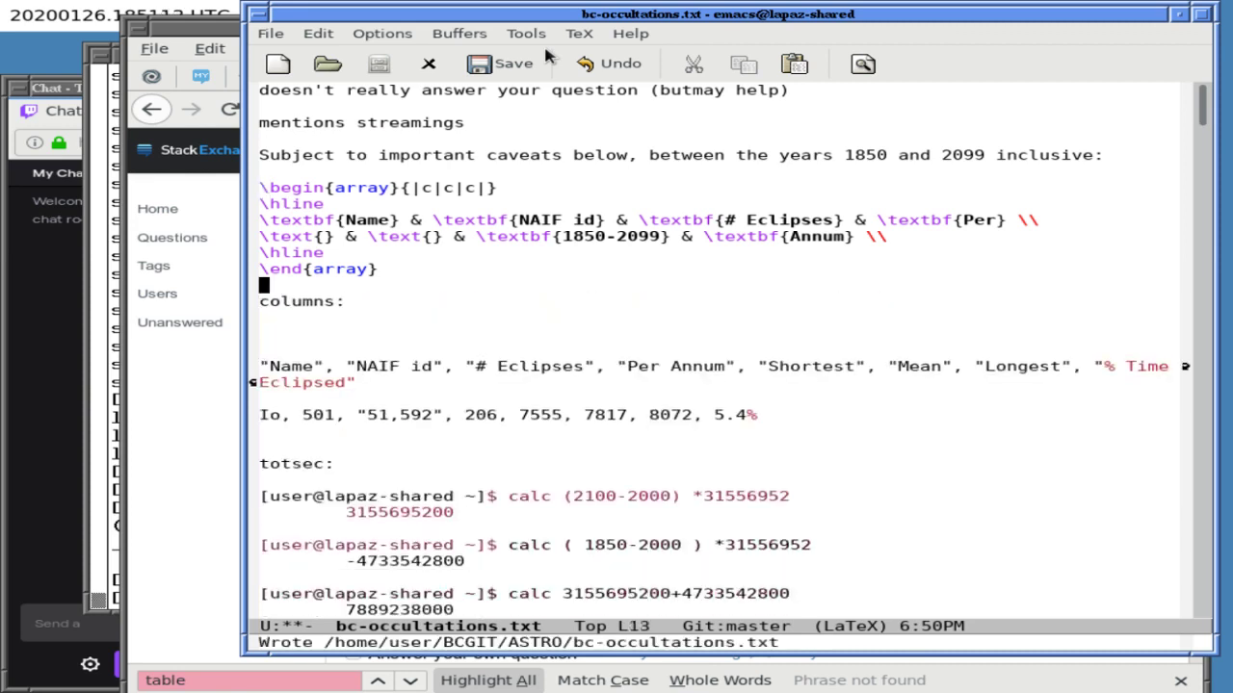
pyautogui.press('Up')
pyautogui.press('Up')
pyautogui.press('Up')
pyautogui.press('Up')
pyautogui.press('Up')
pyautogui.press('Up')
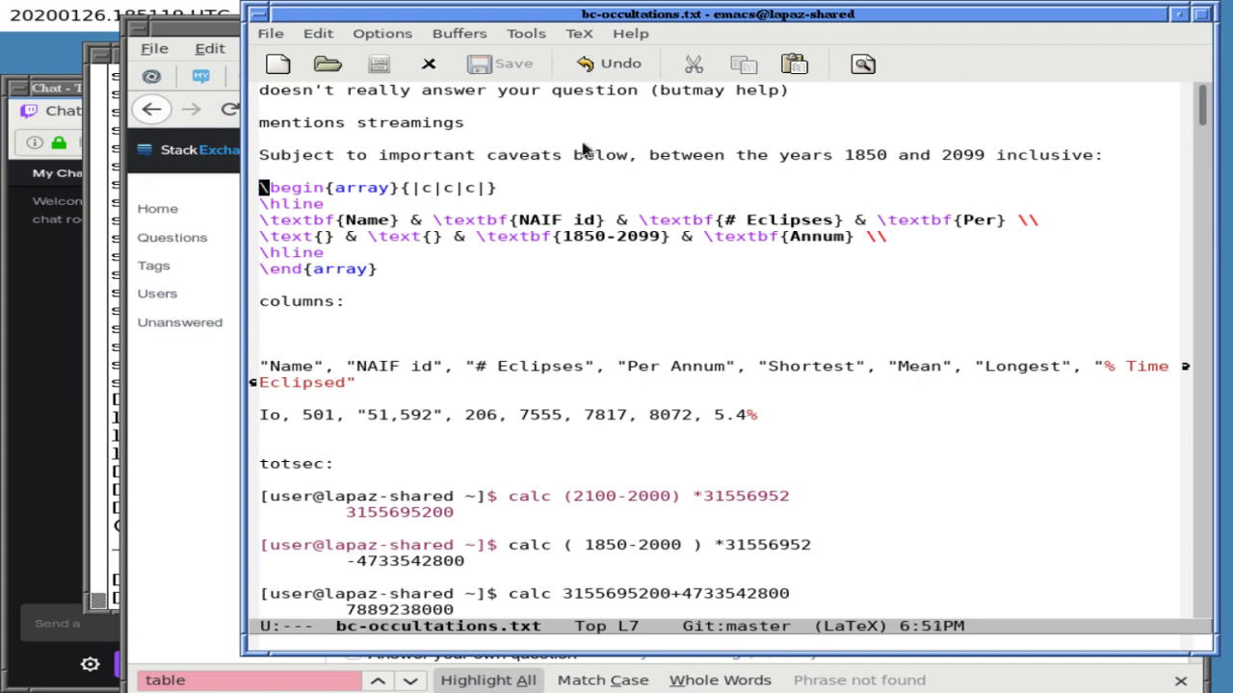
pyautogui.click(573, 678)
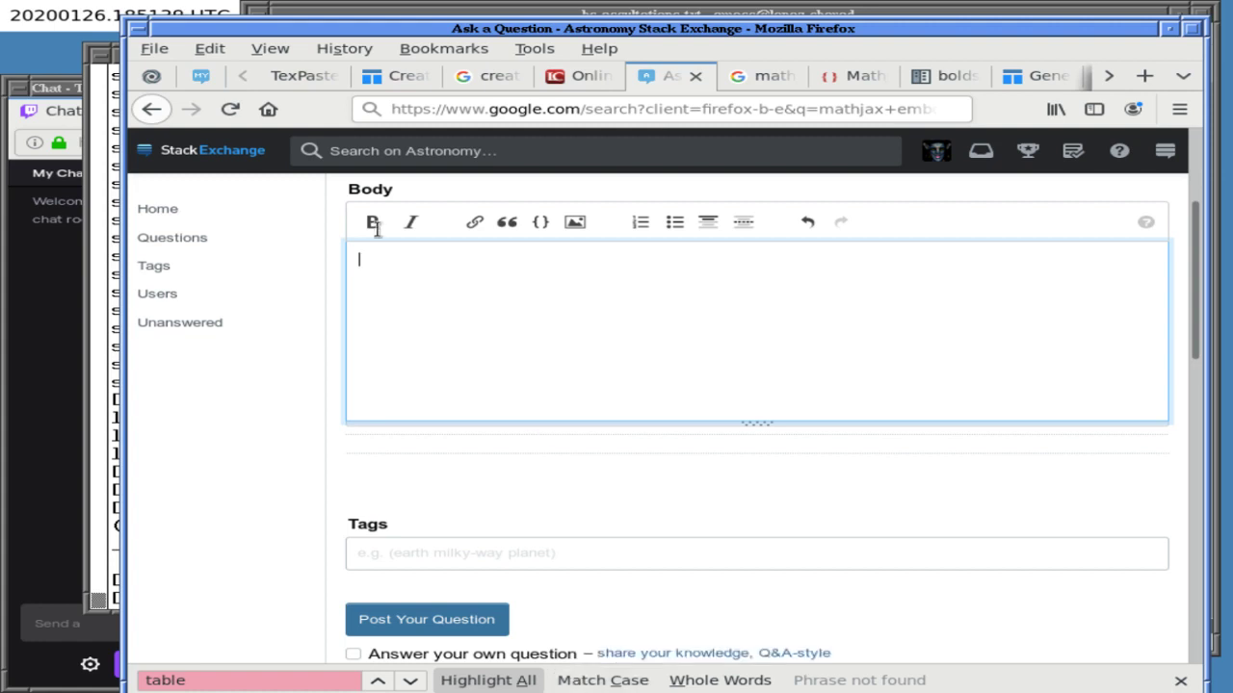
# - Paste the LaTeX array table into the question body, then switch back to Emacs
pyautogui.hotkey('ctrl', 'v')
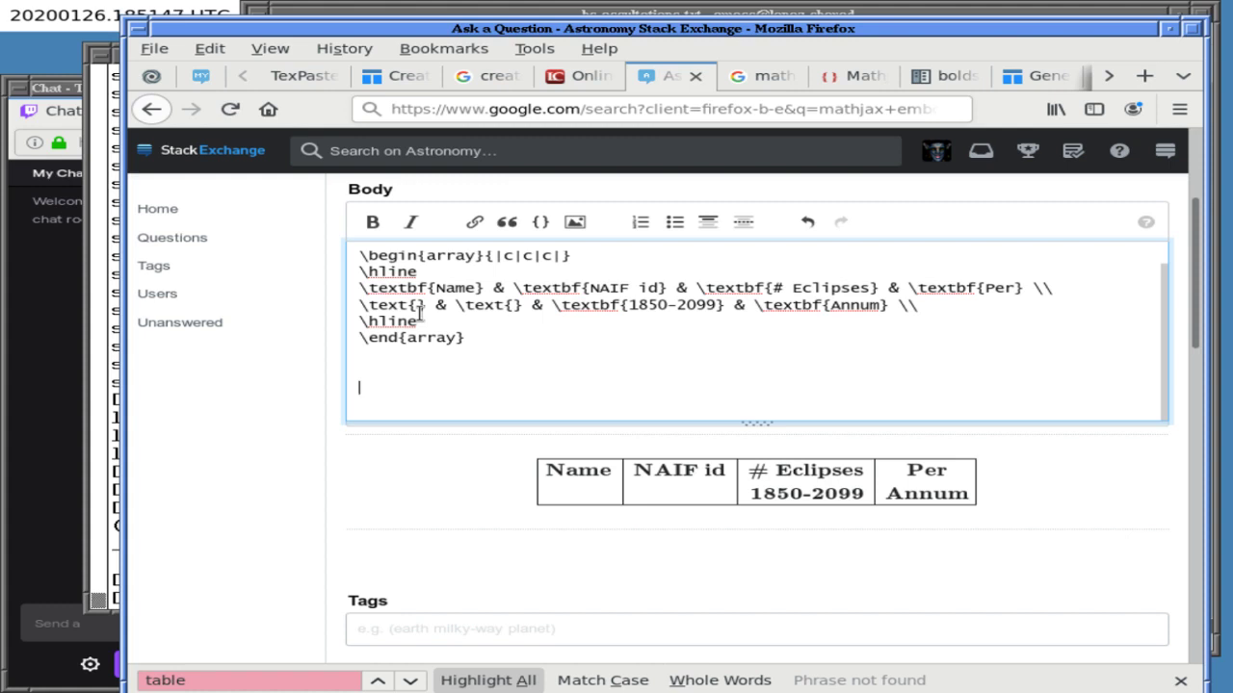
pyautogui.hotkey('ctrl', 'z')
pyautogui.hotkey('ctrl', 'z')
pyautogui.hotkey('ctrl', 'z')
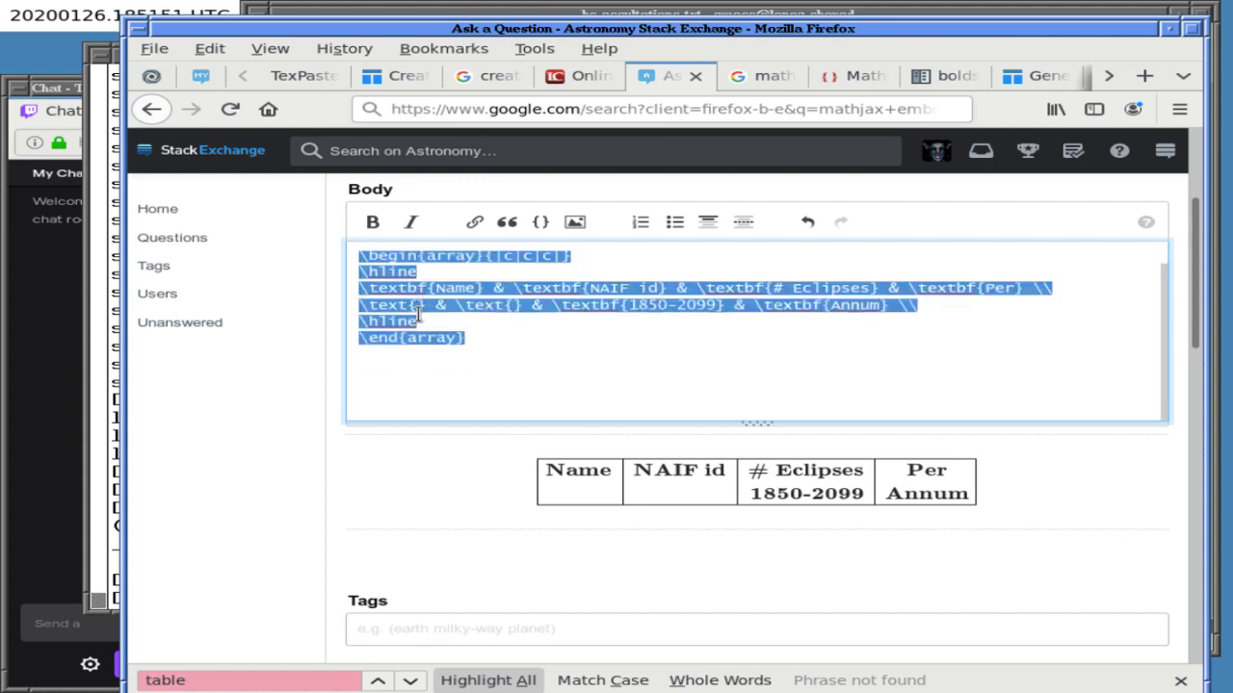
pyautogui.click(450, 18)
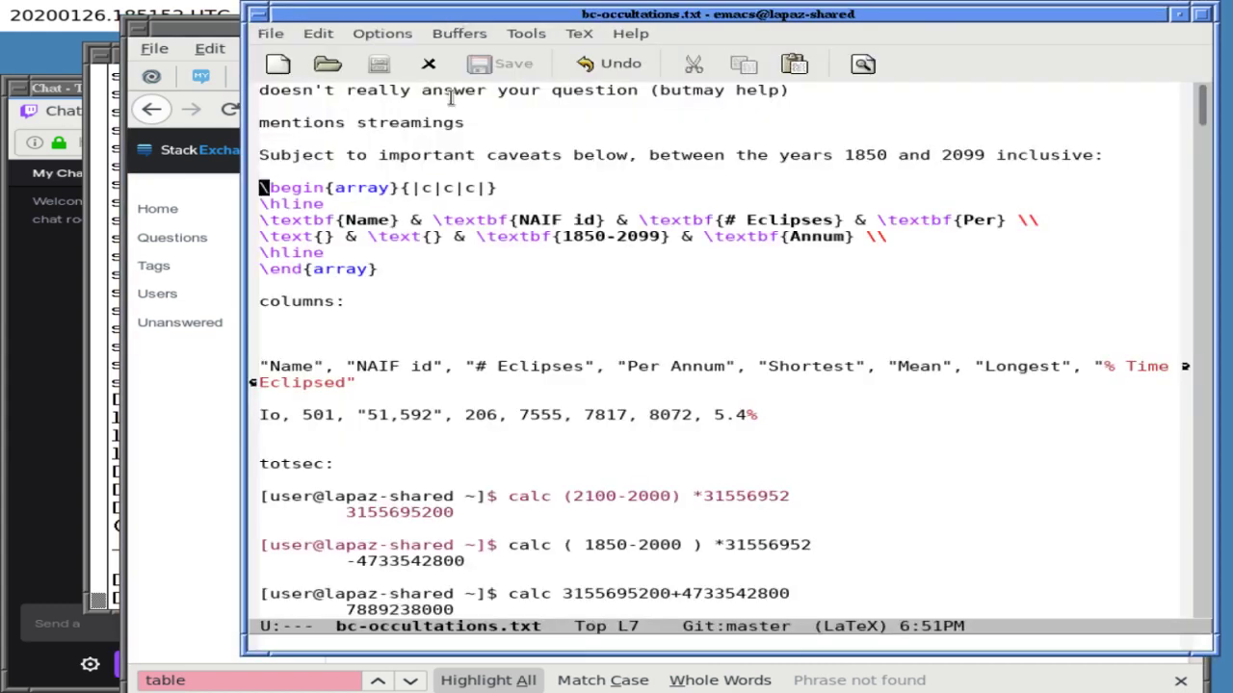
pyautogui.hotkey('ctrl', 'y')
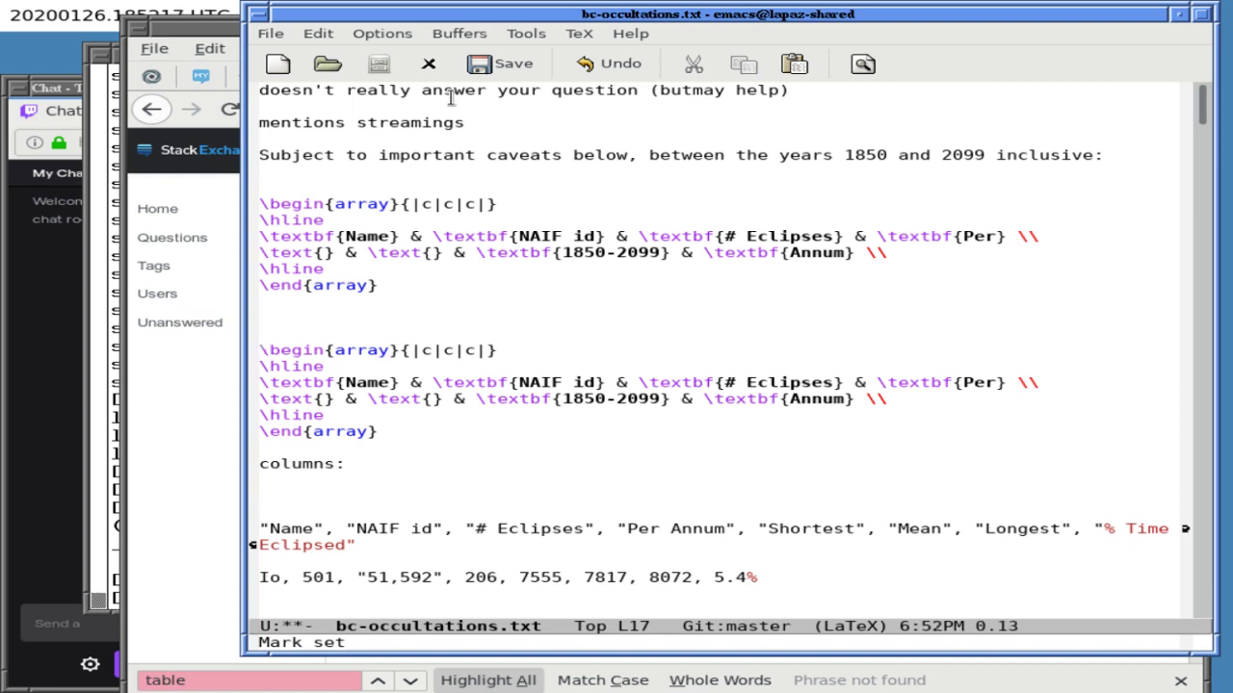
pyautogui.press('Up')
pyautogui.press('Up')
pyautogui.press('Up')
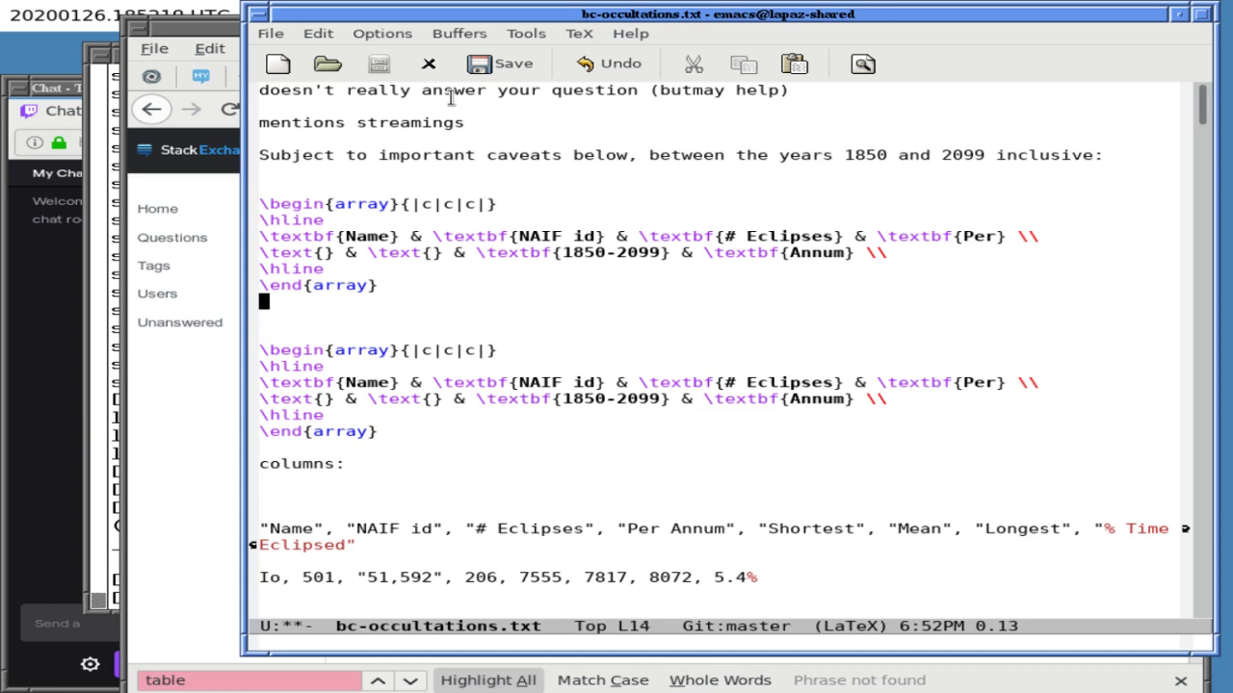
pyautogui.hotkey('ctrl', 'k')
pyautogui.hotkey('ctrl', 'k')
pyautogui.hotkey('ctrl', 'k')
pyautogui.hotkey('ctrl', 'k')
pyautogui.hotkey('ctrl', 'k')
pyautogui.hotkey('ctrl', 'k')
pyautogui.hotkey('ctrl', 'k')
pyautogui.hotkey('ctrl', 'k')
pyautogui.hotkey('ctrl', 'k')
pyautogui.hotkey('ctrl', 'k')
pyautogui.hotkey('ctrl', 'k')
pyautogui.hotkey('ctrl', 'k')
pyautogui.hotkey('ctrl', 'k')
pyautogui.hotkey('ctrl', 'k')
pyautogui.hotkey('ctrl', 'k')
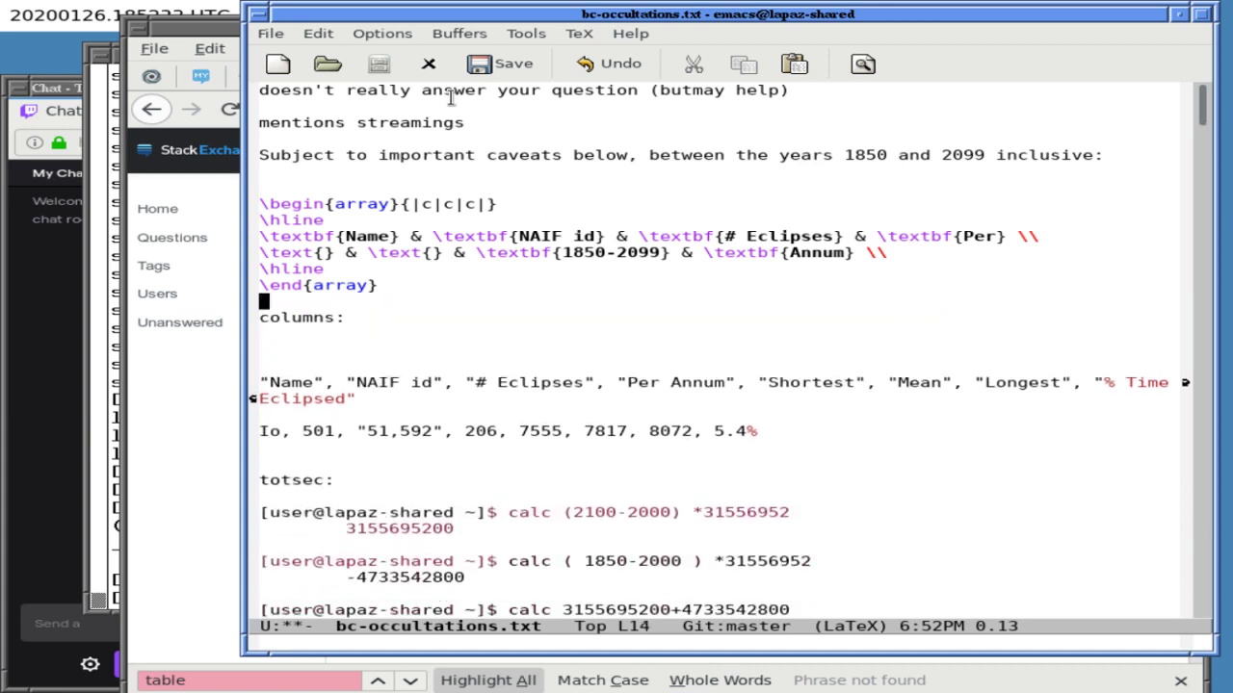
pyautogui.hotkey('ctrl', 'x')
pyautogui.hotkey('ctrl', 's')
pyautogui.press('Up')
pyautogui.press('Up')
pyautogui.press('Up')
pyautogui.press('Up')
pyautogui.press('Down')
pyautogui.press('Down')
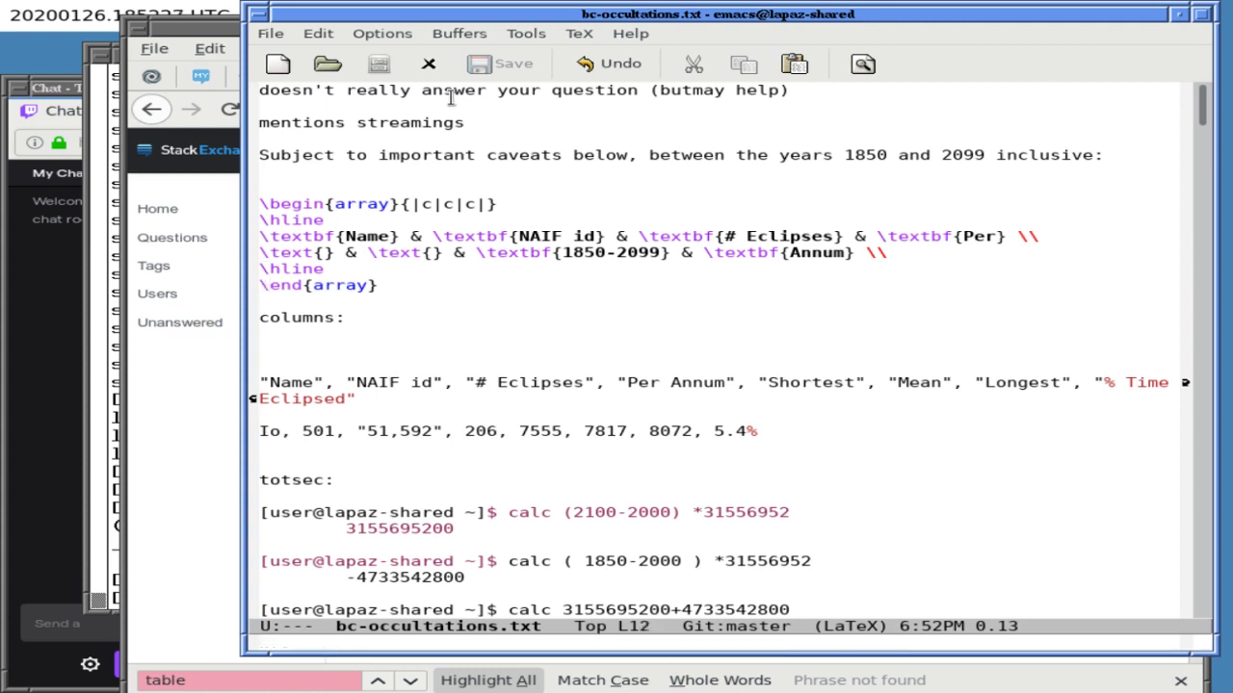
pyautogui.press('Left')
# - Remove the row break after Per and start a new header line
pyautogui.press('Up')
pyautogui.press('End')
pyautogui.press('BackSpace')
pyautogui.press('BackSpace')
pyautogui.press('BackSpace')
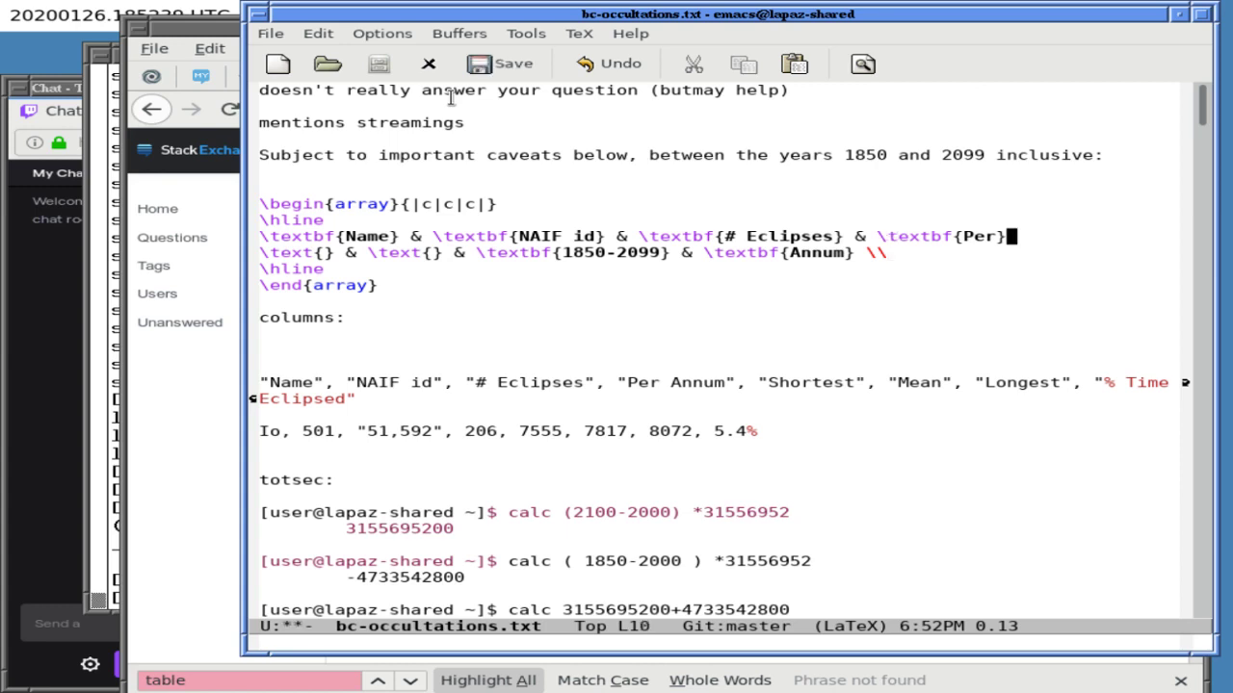
pyautogui.press('Return')
pyautogui.write('\\tx')
# - Add blank lines around the header and begin the bold Shortest column header
pyautogui.press('Up')
pyautogui.press('Home')
pyautogui.press('Return')
pyautogui.press('Down')
pyautogui.press('Down')
pyautogui.press('Return')
pyautogui.press('Up')
pyautogui.press('Up')
pyautogui.press('End')
pyautogui.press('BackSpace')
pyautogui.write('extbf{')
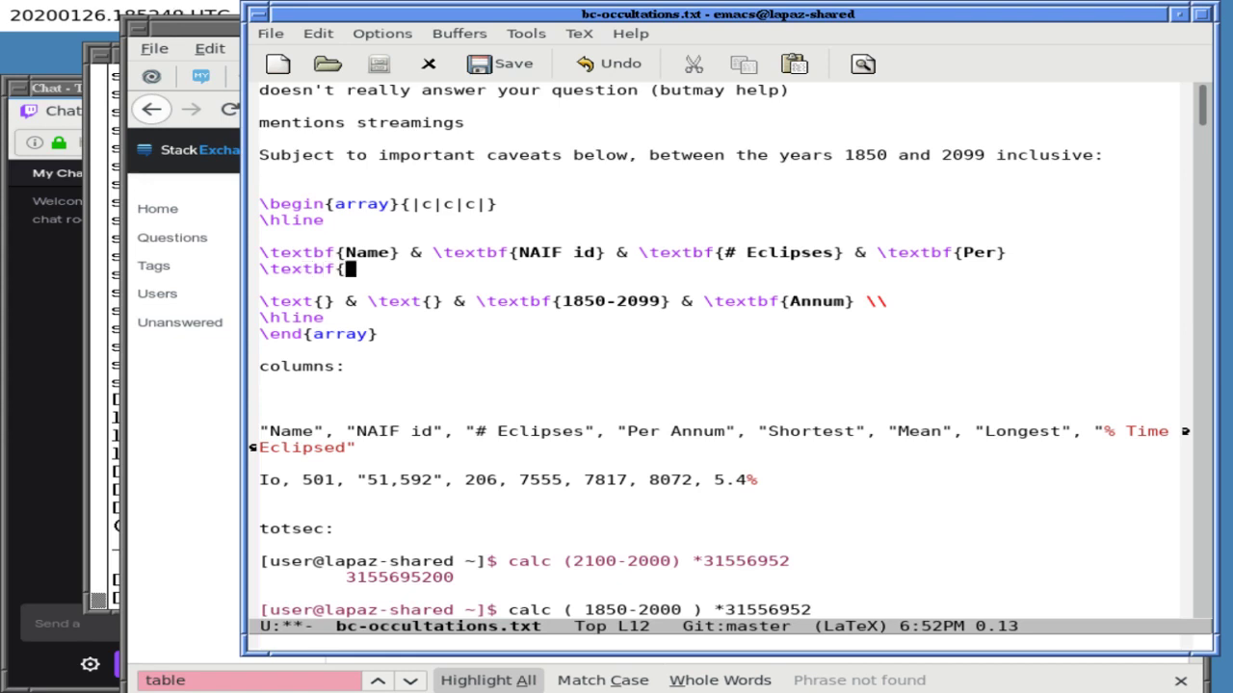
pyautogui.write('Shortest} ')
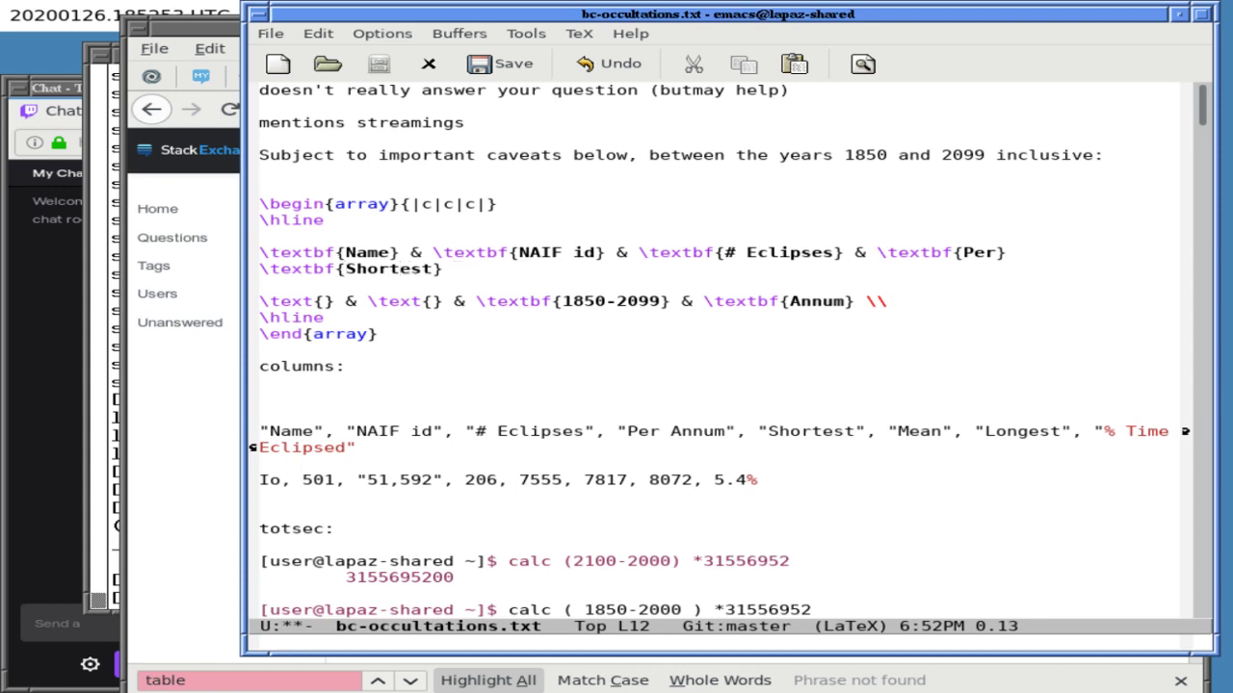
pyautogui.write('&')
# - Add bold Mean, Longest and % Time headers ending in \\, and save the file
pyautogui.press('Up')
pyautogui.press('End')
pyautogui.write('&')
pyautogui.press('Down')
pyautogui.write('extbt{')
pyautogui.press('BackSpace')
pyautogui.press('BackSpace')
pyautogui.write('f{Mean} & \textbf{Longest}')
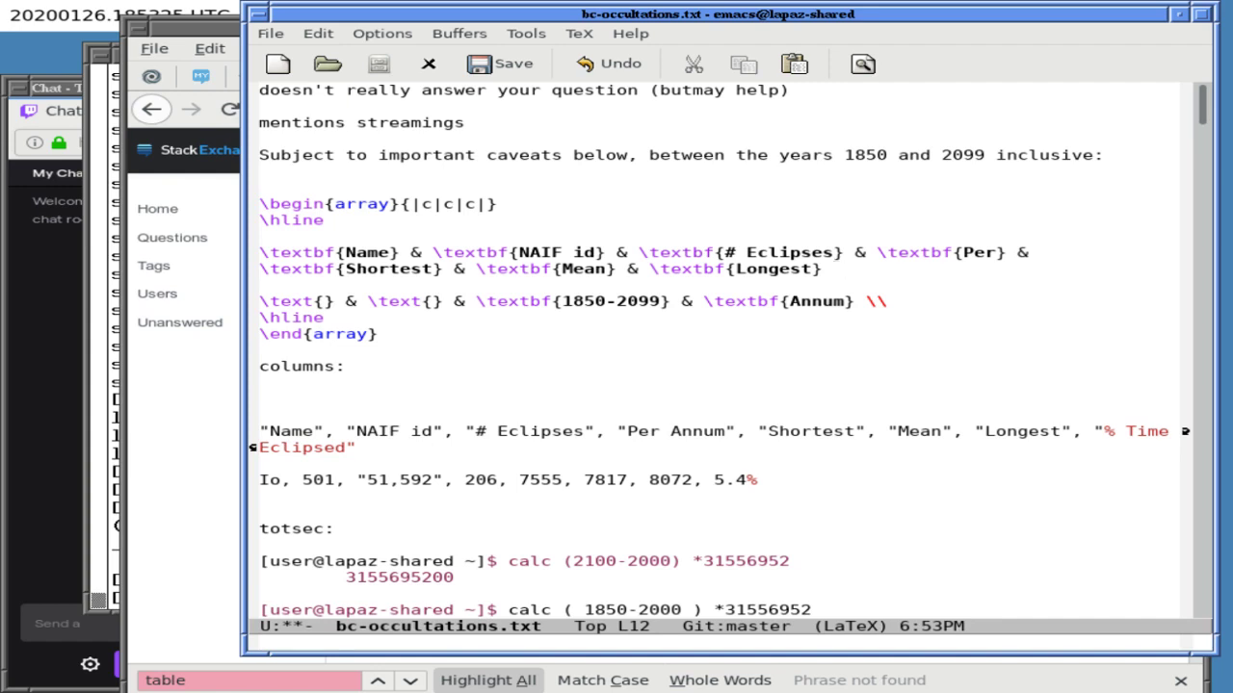
pyautogui.write('& \\textbf{% Time}')
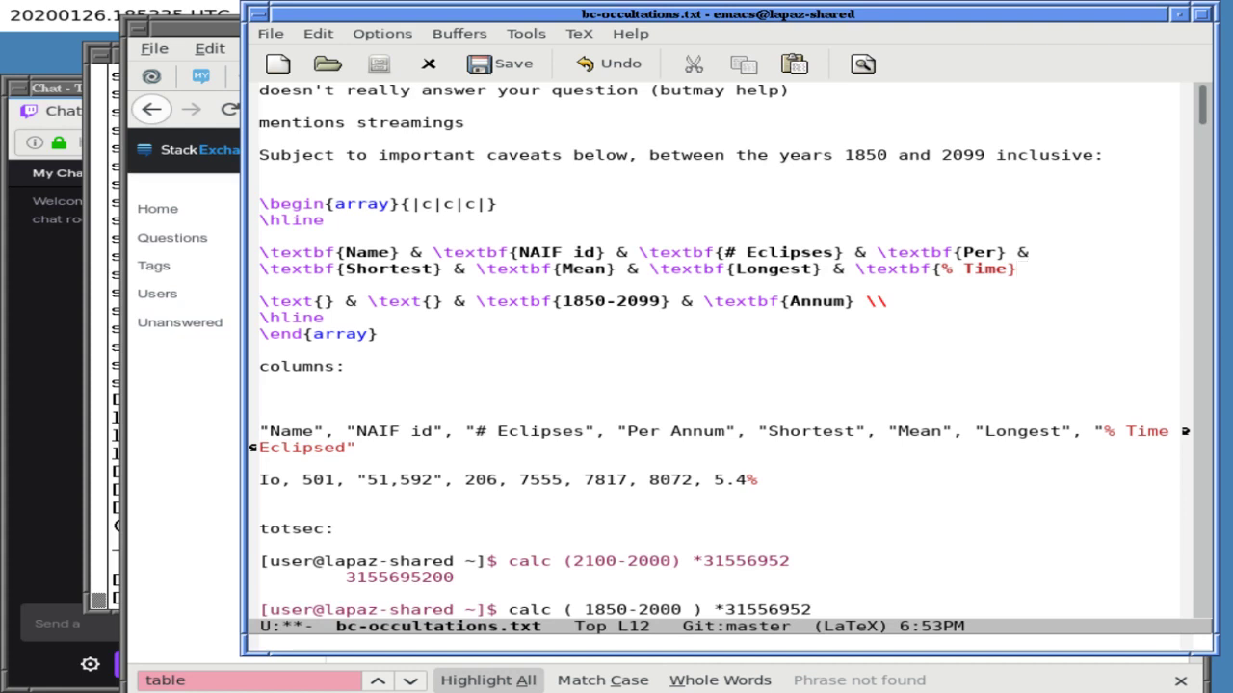
pyautogui.write('\\\\')
pyautogui.press('Right')
pyautogui.press('Right')
pyautogui.hotkey('ctrl', 'x')
pyautogui.hotkey('ctrl', 's')
# - Copy the LaTeX array block and clear the Stack Exchange question Body
pyautogui.click(339, 203)
pyautogui.tripleClick(339, 203)
pyautogui.moveTo(339, 204); pyautogui.dragTo(339, 334)
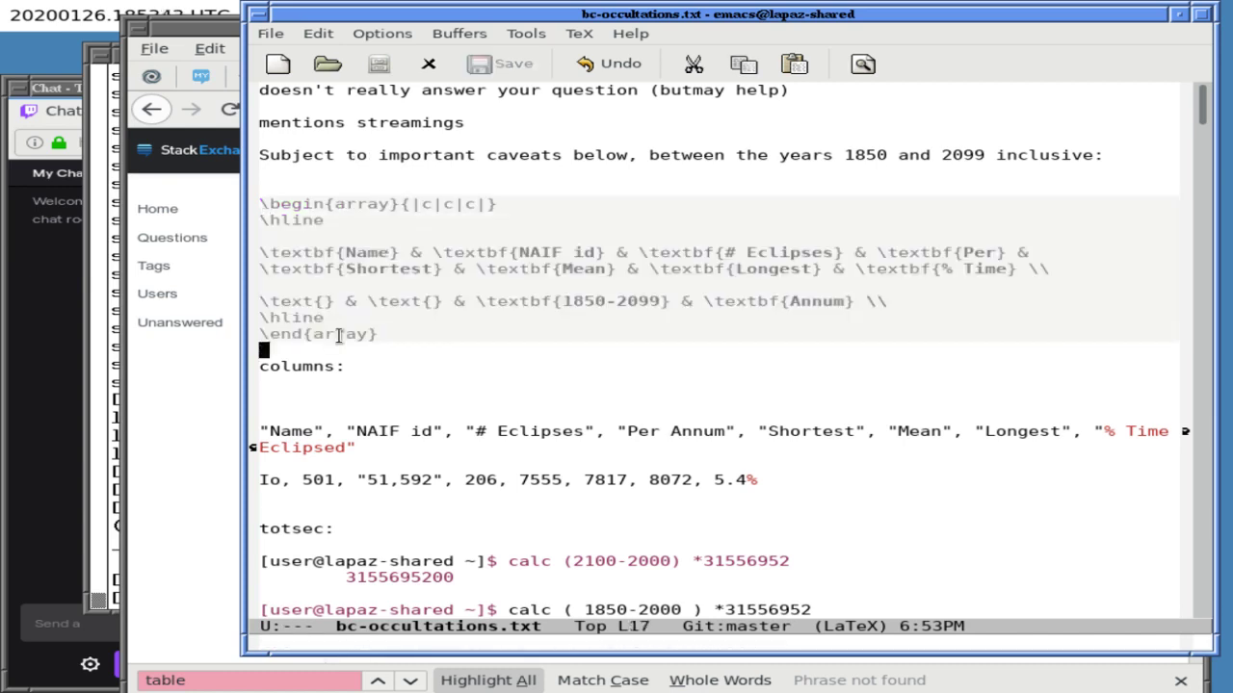
pyautogui.hotkey('alt', 'w')
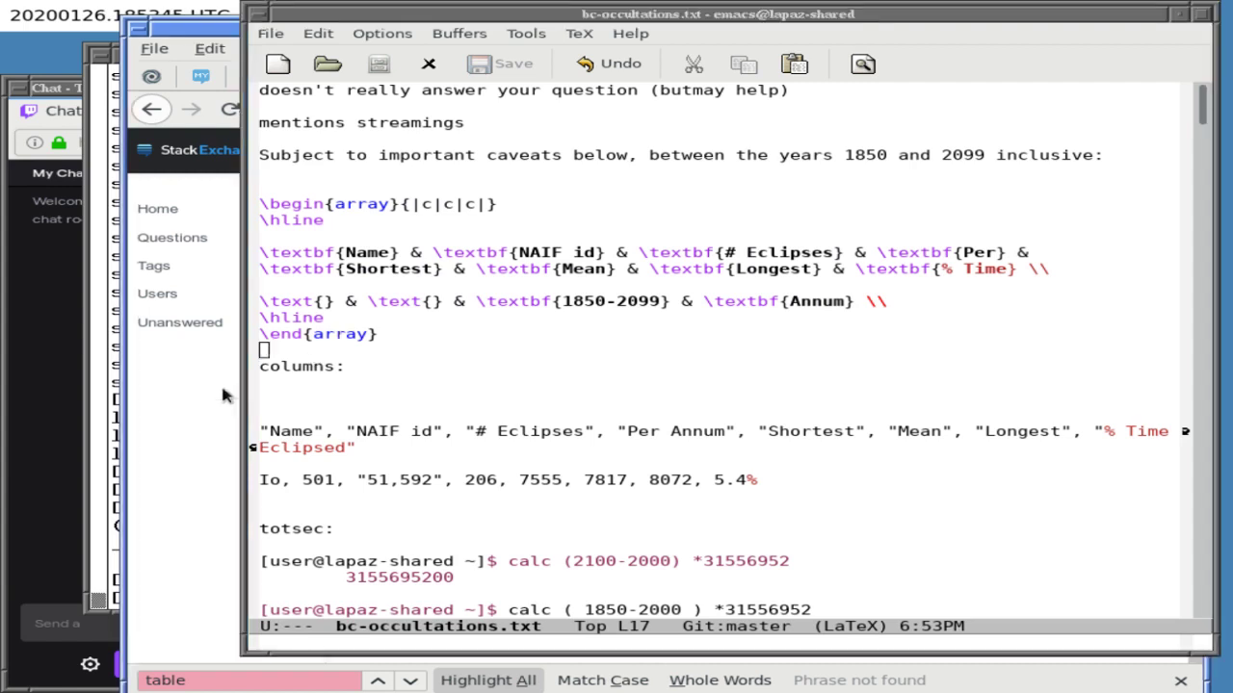
pyautogui.click(222, 395)
pyautogui.press('Delete')
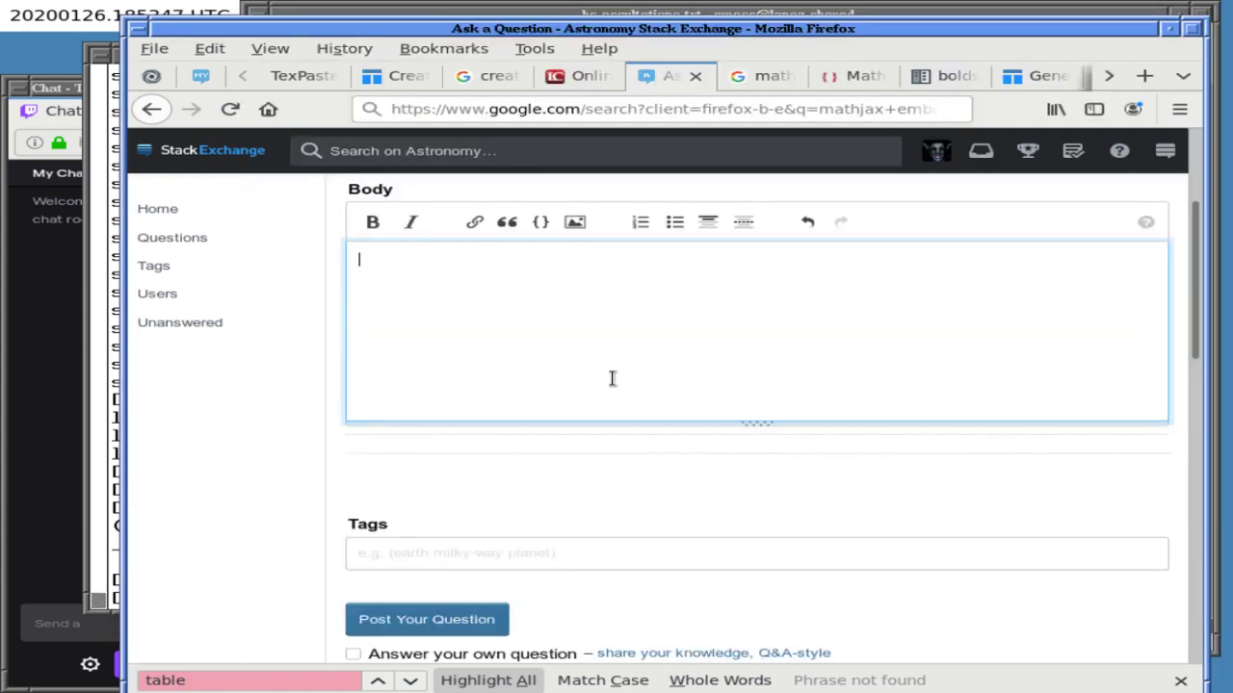
# - Paste the LaTeX array into the Body between $$ lines
pyautogui.hotkey('ctrl', 'v')
pyautogui.press('Up')
pyautogui.press('Up')
pyautogui.press('Up')
pyautogui.press('Up')
pyautogui.press('Up')
pyautogui.press('Up')
pyautogui.press('Up')
pyautogui.press('Up')
pyautogui.press('Up')
pyautogui.press('Return')
pyautogui.press('Up')
pyautogui.write('$$')
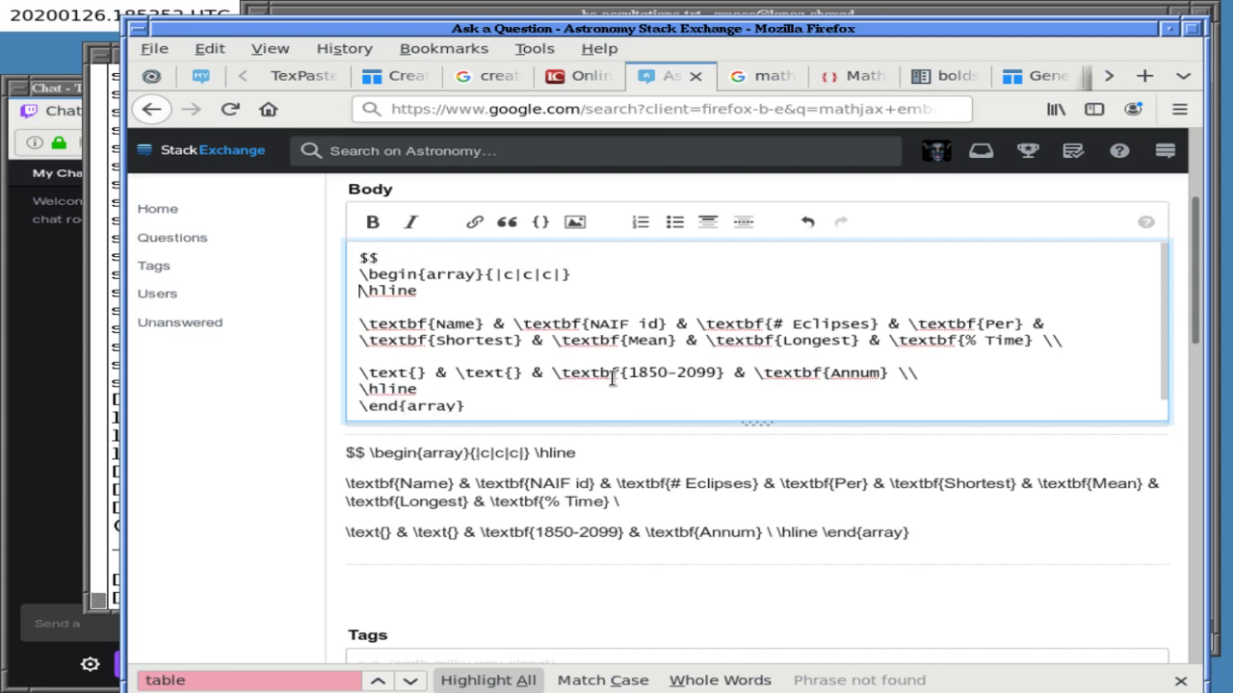
pyautogui.hotkey('ctrl', 'End')
pyautogui.write('$$')
# - Remove the trailing backslashes after the % Time and Annum lines
pyautogui.press('Up')
pyautogui.press('Up')
pyautogui.press('Up')
pyautogui.press('Up')
pyautogui.press('Up')
pyautogui.press('Up')
pyautogui.press('Up')
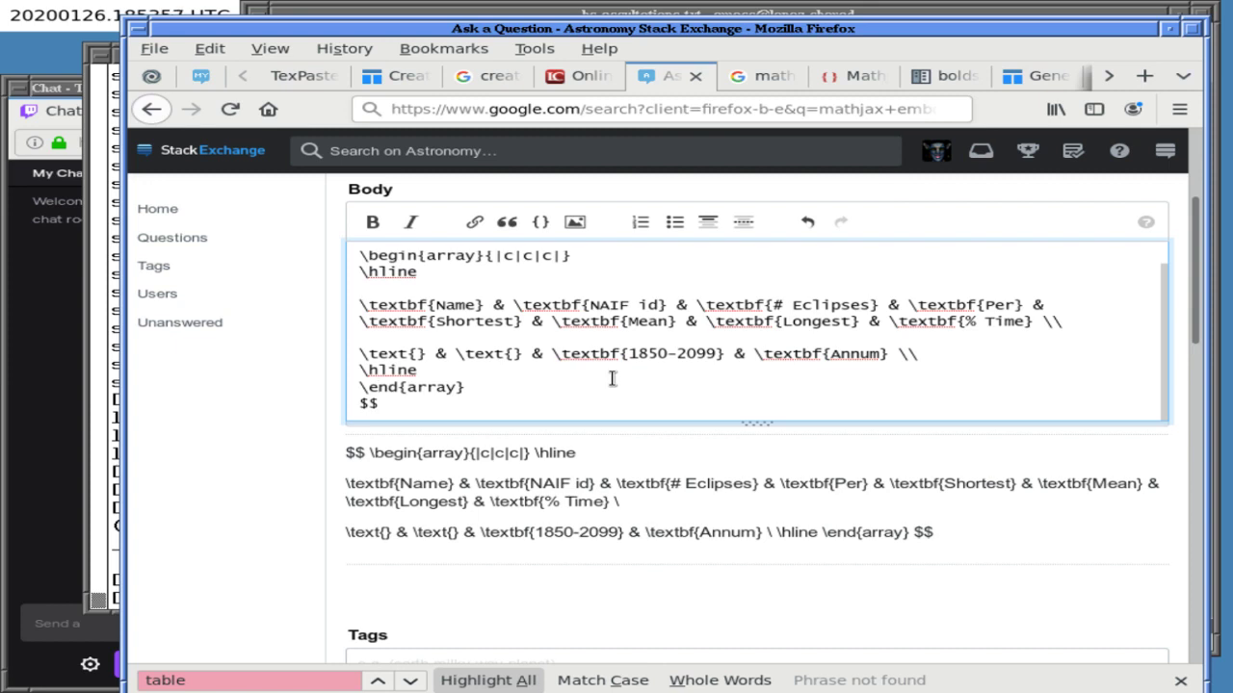
pyautogui.press('Up')
pyautogui.press('Up')
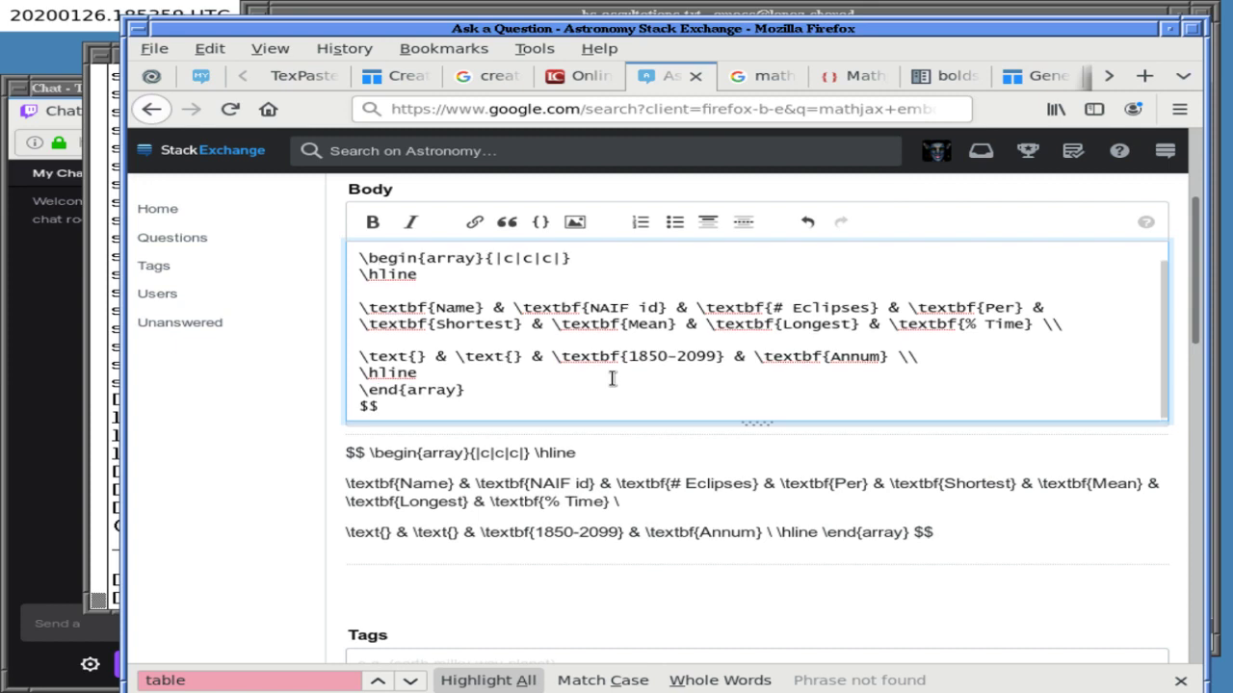
pyautogui.press('Up')
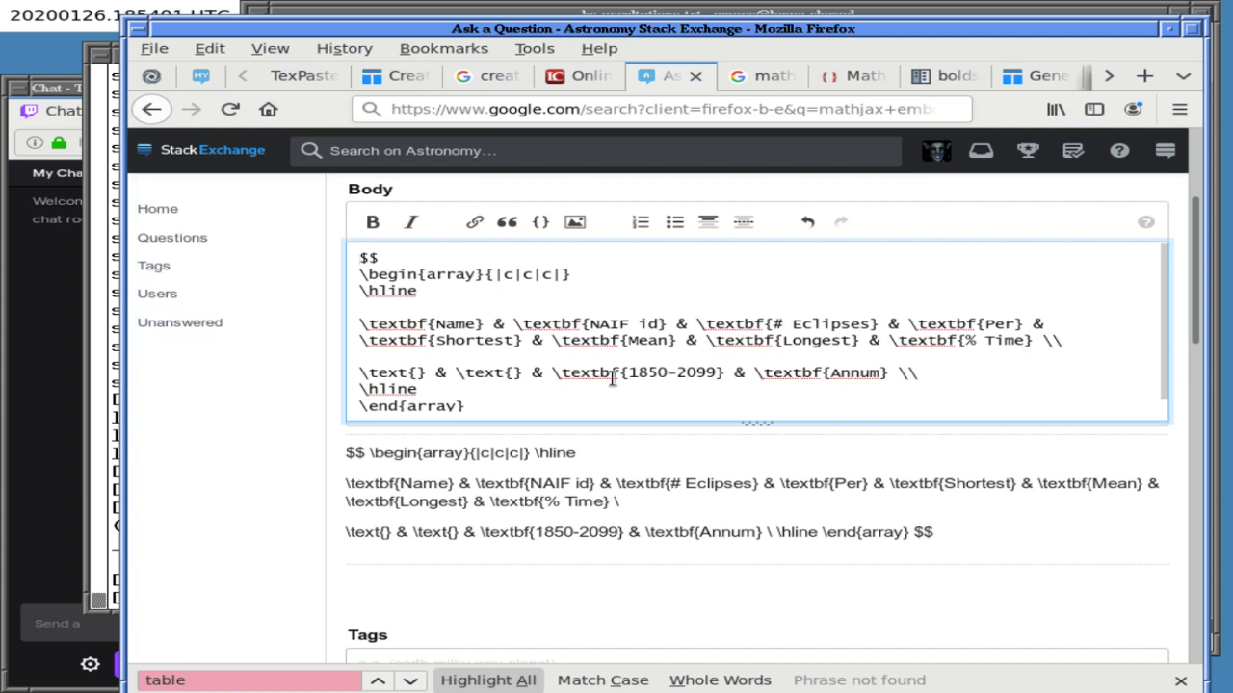
pyautogui.press('Down')
pyautogui.press('Down')
pyautogui.press('Down')
pyautogui.press('Down')
pyautogui.press('Down')
pyautogui.press('Down')
pyautogui.press('Down')
pyautogui.press('End')
pyautogui.press('Up')
pyautogui.press('Up')
pyautogui.press('BackSpace')
pyautogui.press('Down')
pyautogui.press('Down')
pyautogui.press('End')
pyautogui.press('BackSpace')
pyautogui.press('BackSpace')
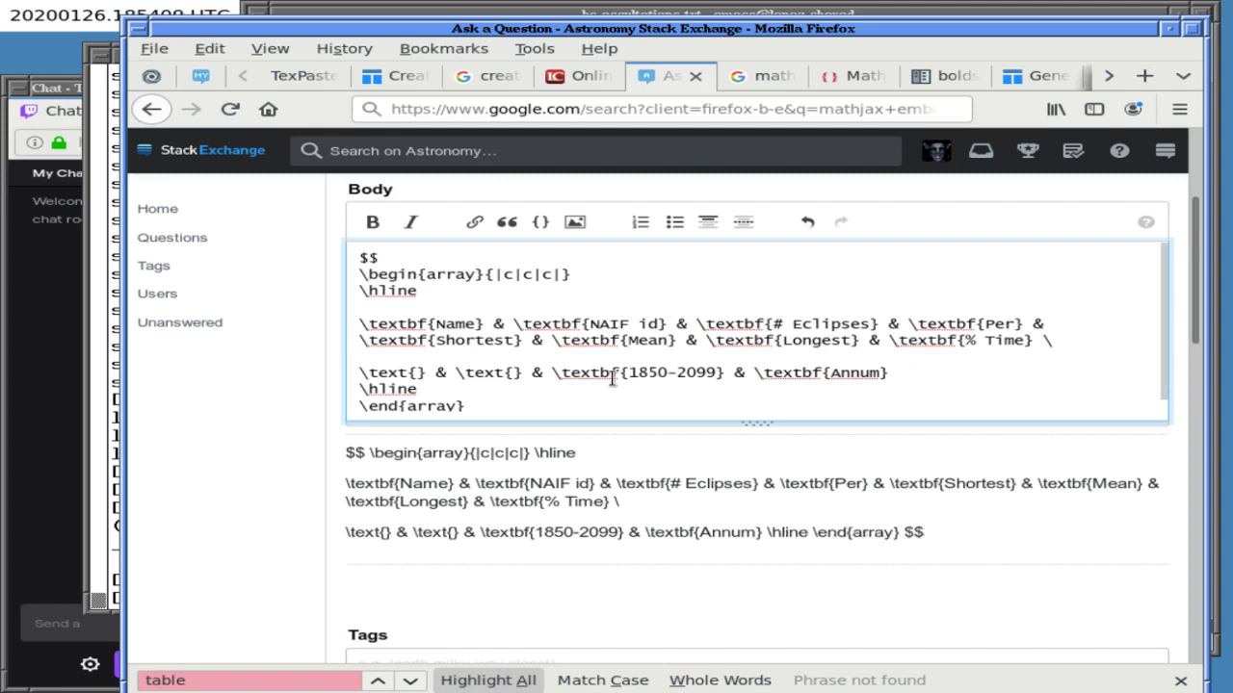
pyautogui.press('BackSpace')
pyautogui.press('Up')
pyautogui.press('Up')
pyautogui.press('Up')
pyautogui.press('Up')
pyautogui.press('Up')
pyautogui.press('Down')
pyautogui.press('Down')
pyautogui.press('Down')
pyautogui.press('Down')
pyautogui.press('Down')
pyautogui.press('Left')
pyautogui.press('Left')
pyautogui.press('Left')
pyautogui.press('Left')
pyautogui.press('Left')
pyautogui.press('Left')
pyautogui.press('Left')
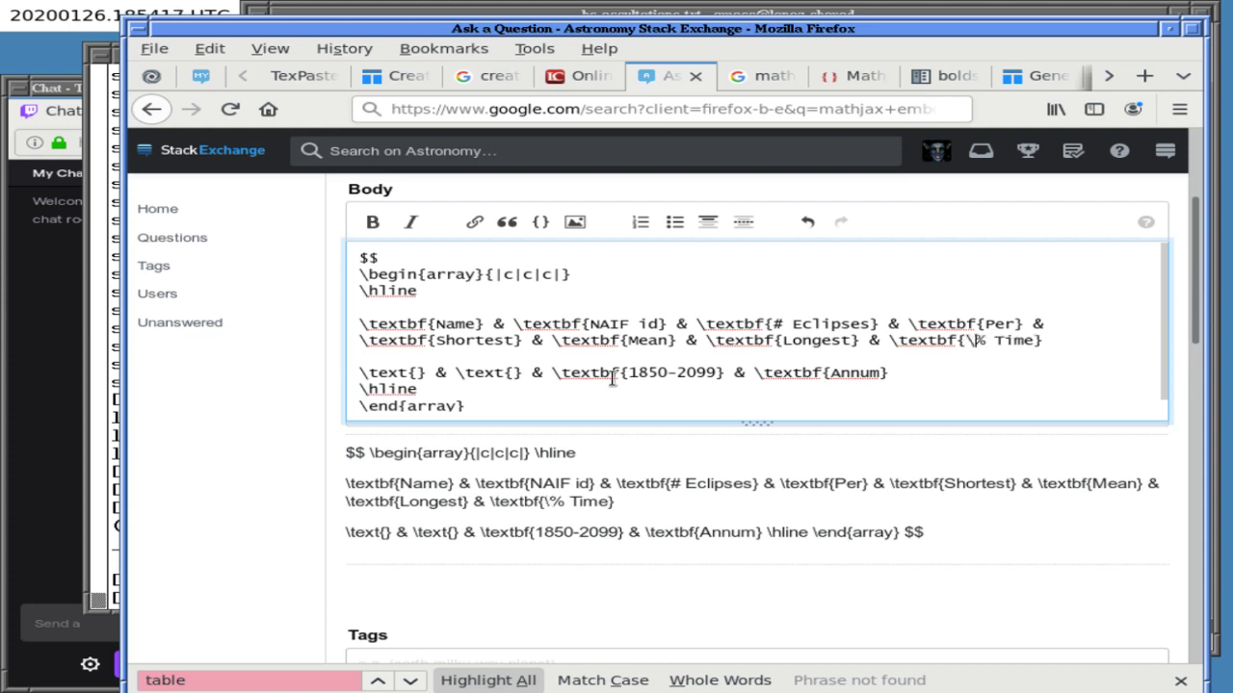
# - Replace the Body with a fresh paste and escape # and % as \# and \%
pyautogui.hotkey('ctrl', 'a')
pyautogui.press('Delete')
pyautogui.hotkey('ctrl', 'v')
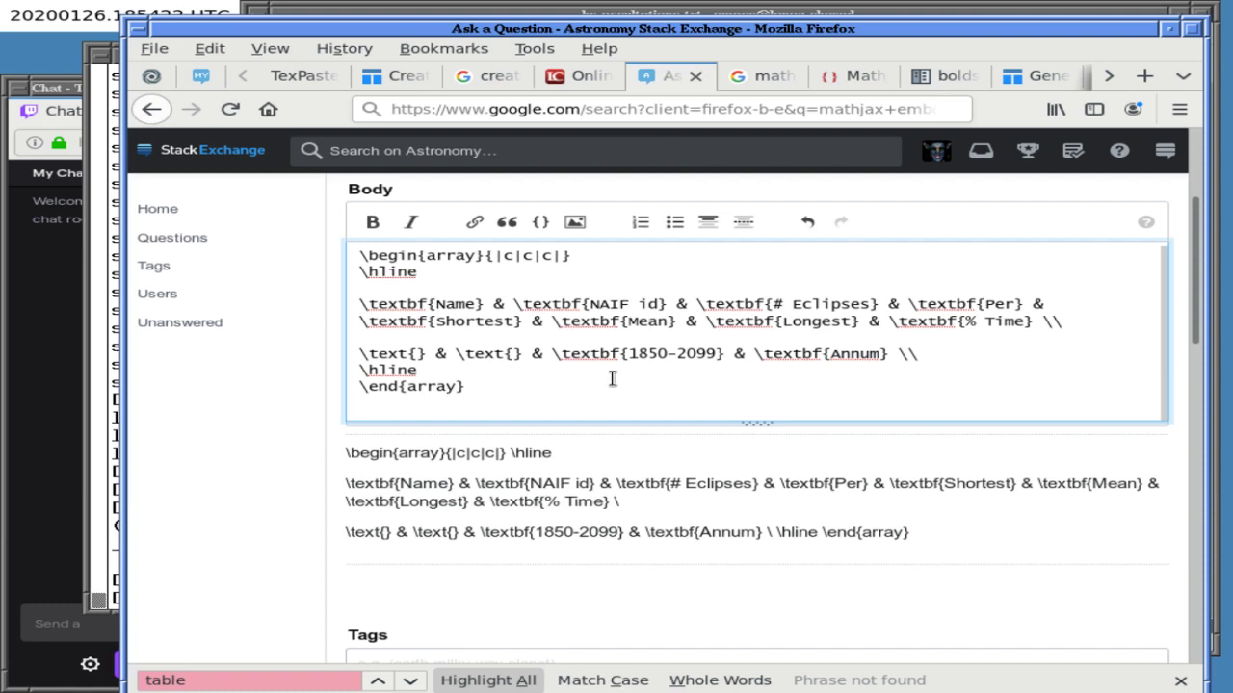
pyautogui.press('Up')
pyautogui.press('Up')
pyautogui.press('Right')
pyautogui.press('Right')
pyautogui.press('Right')
pyautogui.press('Right')
pyautogui.press('Right')
pyautogui.press('Right')
pyautogui.press('Right')
pyautogui.press('Right')
pyautogui.press('Right')
pyautogui.press('Right')
pyautogui.press('Right')
pyautogui.press('Right')
pyautogui.press('Right')
pyautogui.press('Right')
pyautogui.press('Right')
pyautogui.press('Right')
pyautogui.press('Right')
pyautogui.press('Right')
pyautogui.press('Right')
pyautogui.press('Right')
pyautogui.press('Right')
pyautogui.press('Right')
pyautogui.press('Right')
pyautogui.press('Right')
pyautogui.press('Right')
pyautogui.press('Right')
pyautogui.press('Right')
pyautogui.press('Right')
pyautogui.press('Right')
pyautogui.press('Up')
pyautogui.write('\\')
pyautogui.press('Down')
pyautogui.press('Right')
pyautogui.press('Right')
pyautogui.press('Right')
pyautogui.press('Right')
pyautogui.press('Right')
pyautogui.press('Right')
pyautogui.press('Right')
pyautogui.press('Right')
pyautogui.press('Right')
pyautogui.press('Right')
pyautogui.press('Right')
pyautogui.press('Right')
pyautogui.press('Right')
pyautogui.press('Right')
pyautogui.press('Right')
pyautogui.press('Right')
pyautogui.press('Right')
pyautogui.press('Right')
pyautogui.press('Right')
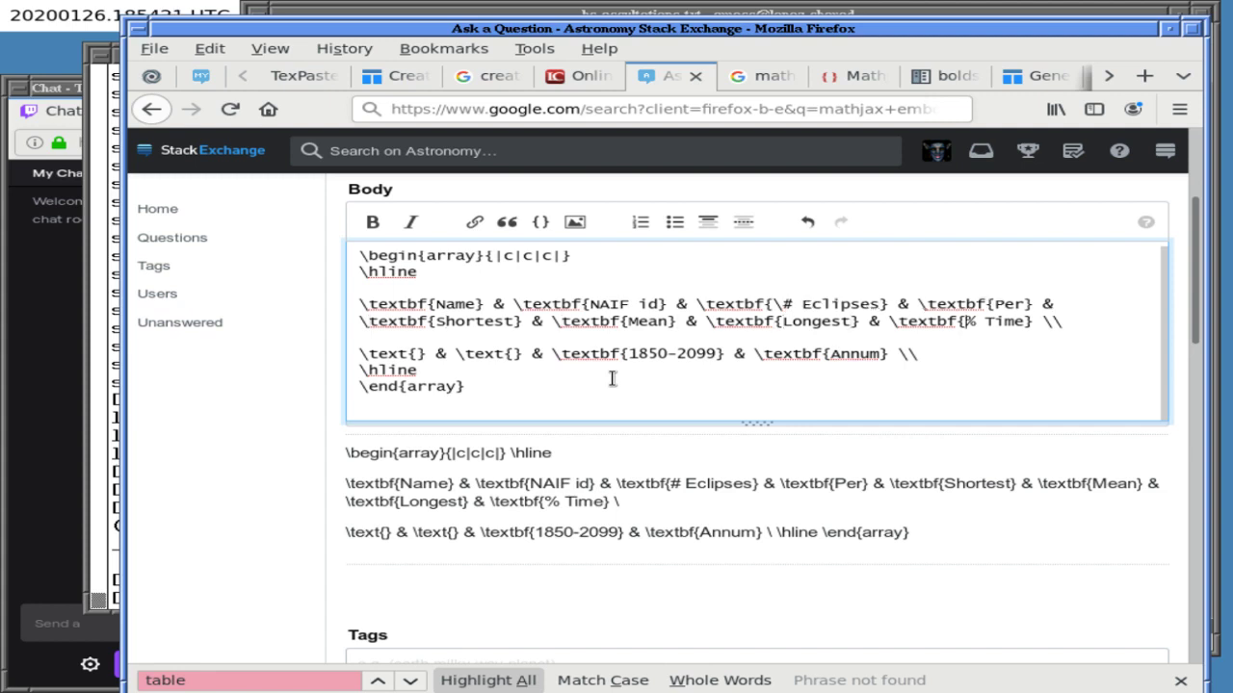
pyautogui.write('\\')
# - Wrap the array in $$ lines above and below, with an empty line after
pyautogui.press('Down')
pyautogui.press('Down')
pyautogui.press('Down')
pyautogui.press('Down')
pyautogui.press('Up')
pyautogui.hotkey('ctrl', 'Home')
pyautogui.press('Return')
pyautogui.press('Up')
pyautogui.write('$$')
pyautogui.hotkey('ctrl', 'End')
pyautogui.press('Return')
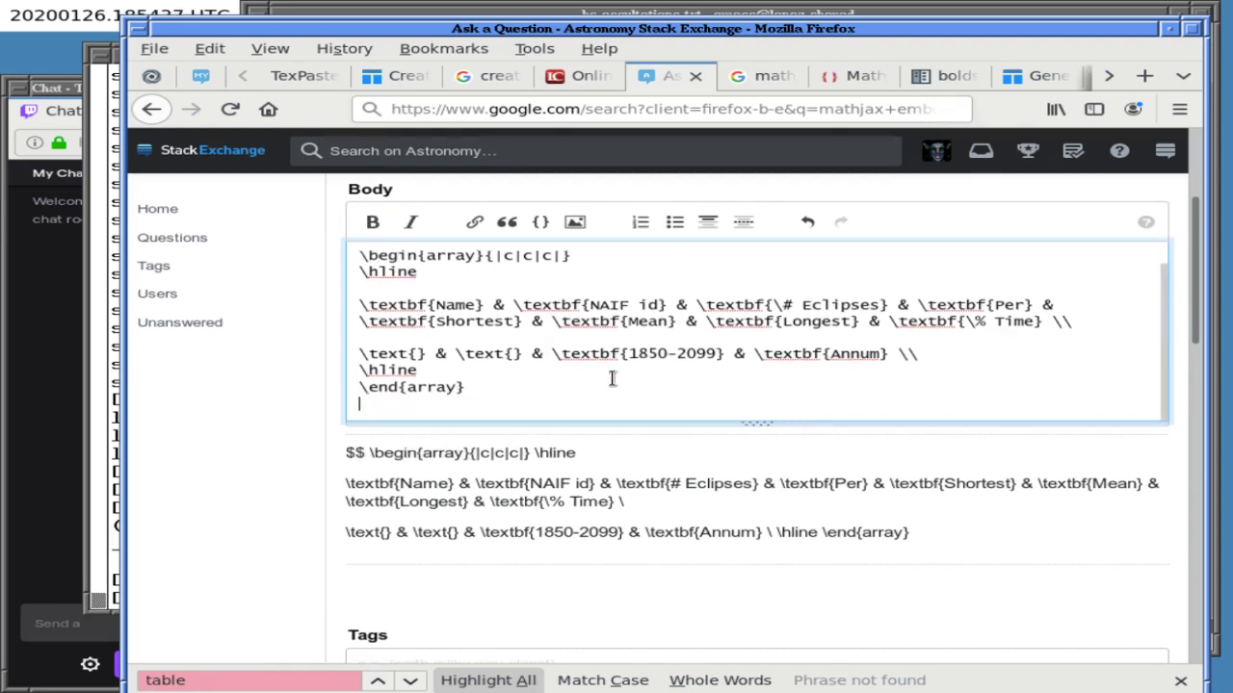
pyautogui.write('$$')
pyautogui.press('Return')
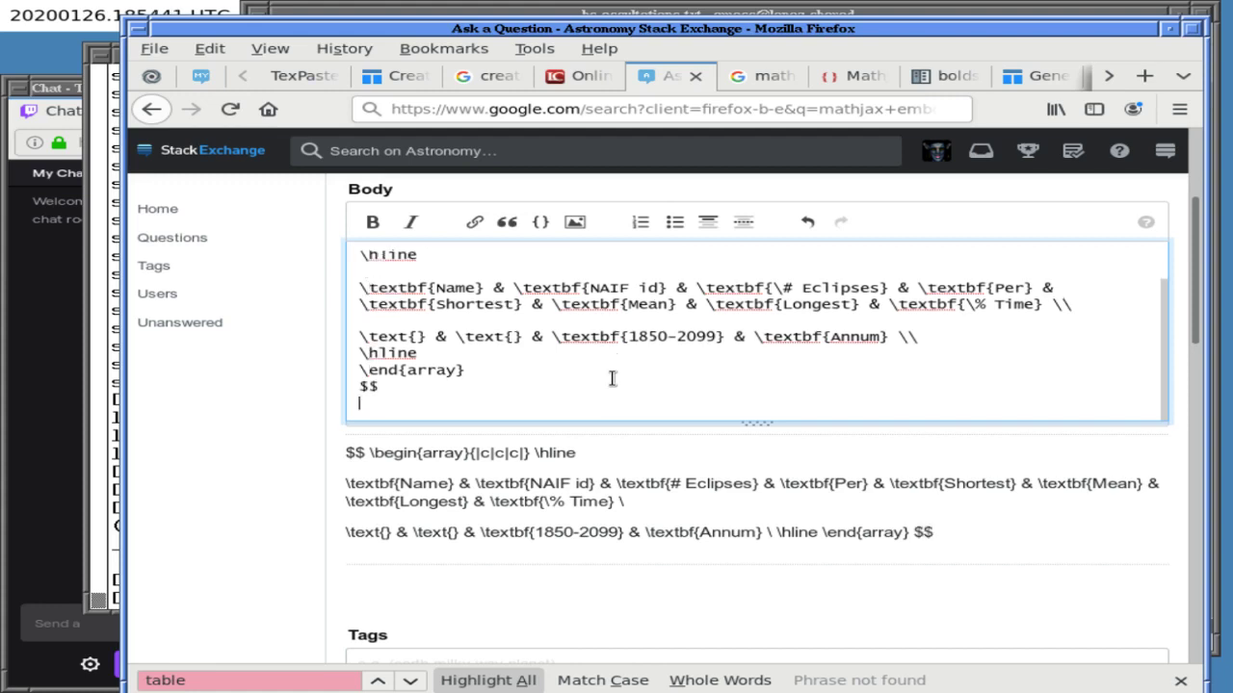
pyautogui.press('Up')
pyautogui.press('Up')
pyautogui.press('Up')
pyautogui.press('Up')
pyautogui.press('Up')
pyautogui.press('Up')
pyautogui.press('Up')
pyautogui.press('Down')
pyautogui.press('Up')
# - Delete the blank lines under \hline and above the rows so the table renders
pyautogui.scroll(1, 613, 378)
pyautogui.press('Up')
pyautogui.press('Up')
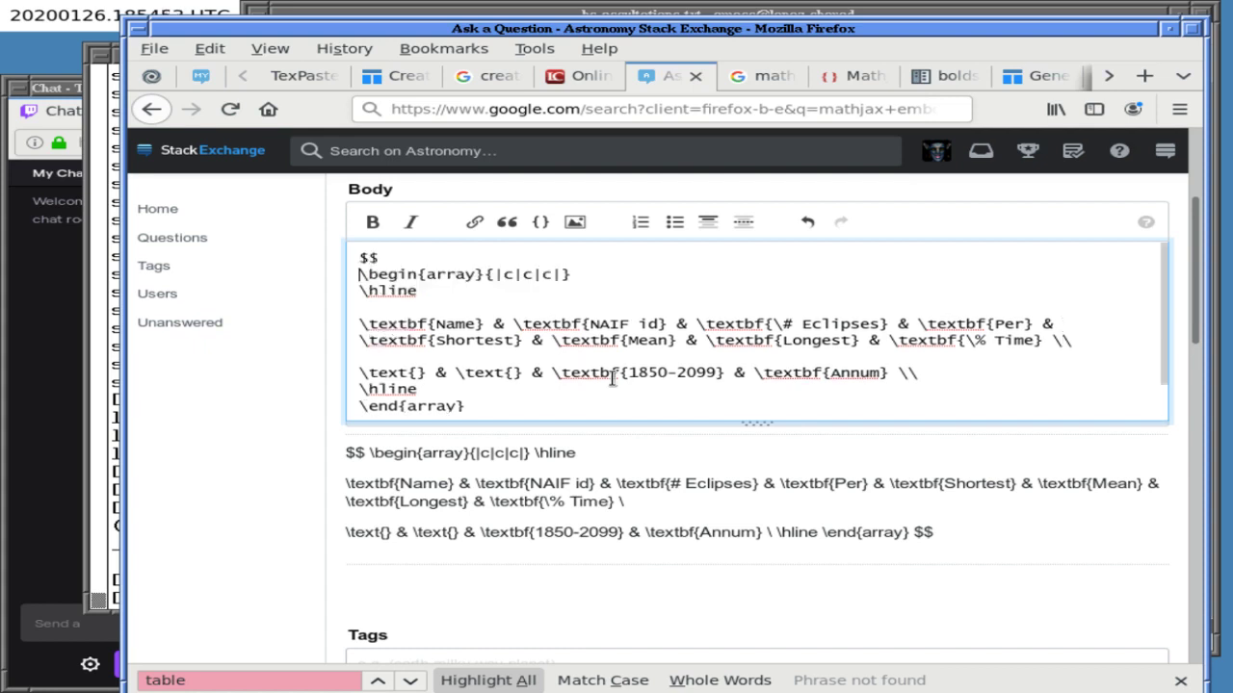
pyautogui.press('Down')
pyautogui.press('Down')
pyautogui.press('Down')
pyautogui.press('BackSpace')
pyautogui.press('Down')
pyautogui.press('Down')
pyautogui.press('BackSpace')
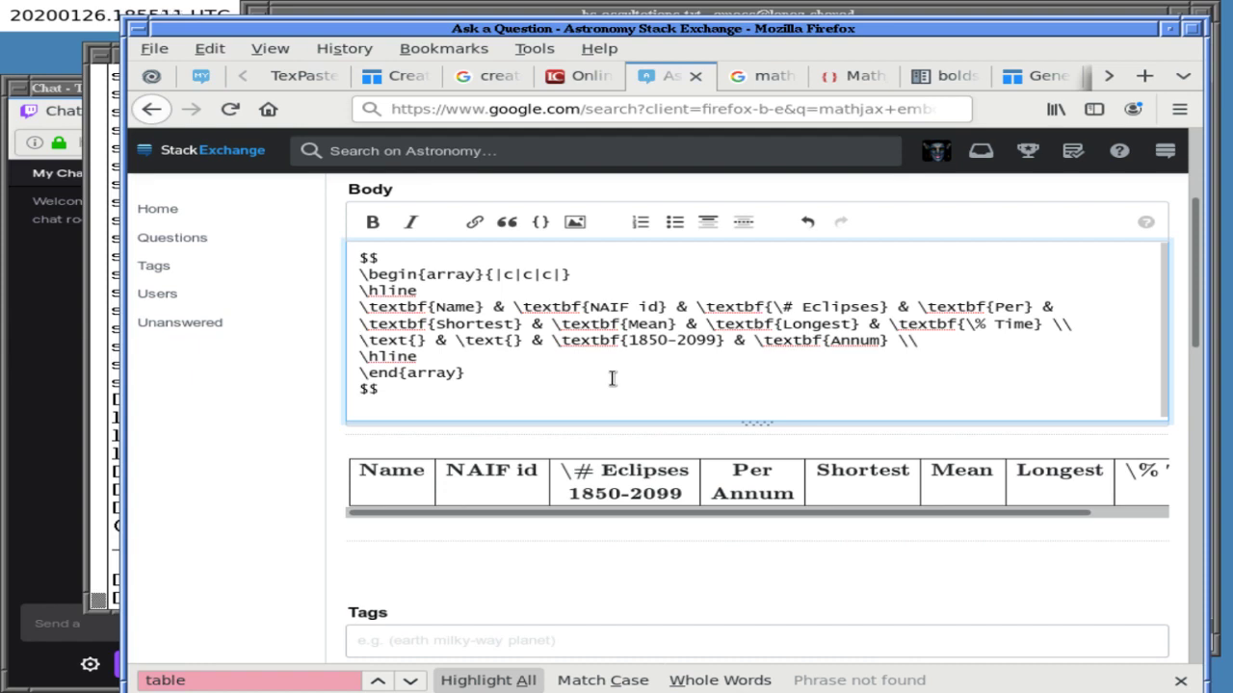
pyautogui.press('Return')
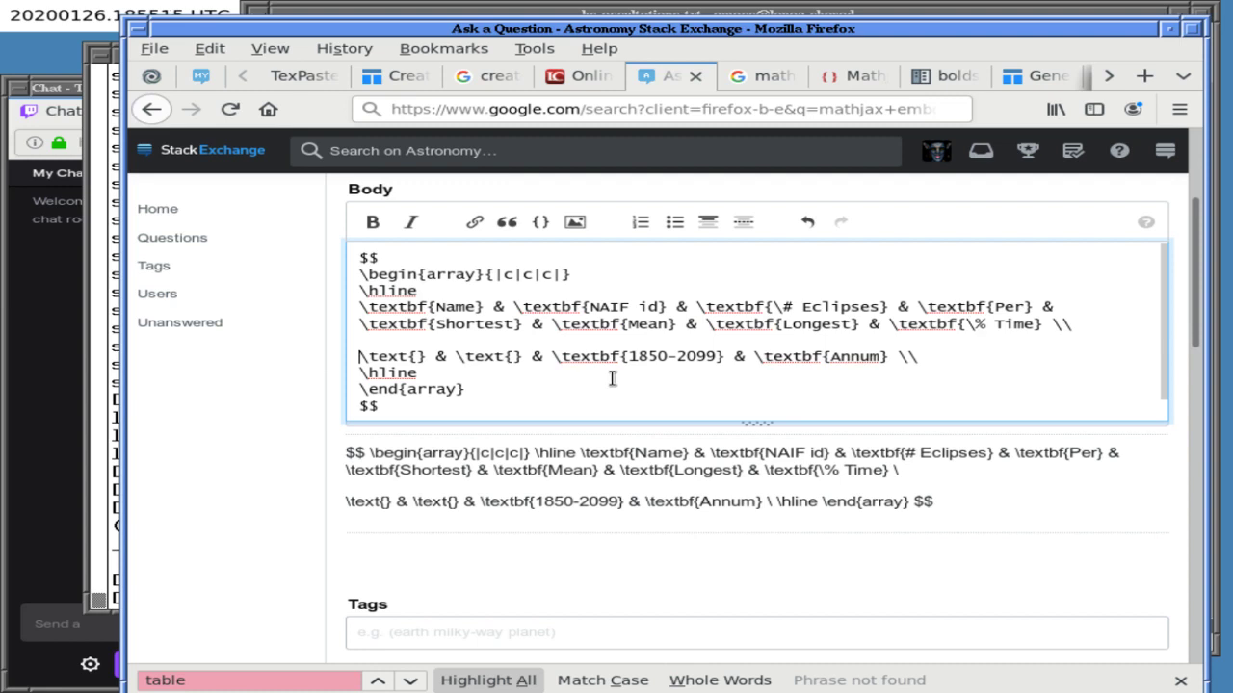
pyautogui.press('BackSpace')
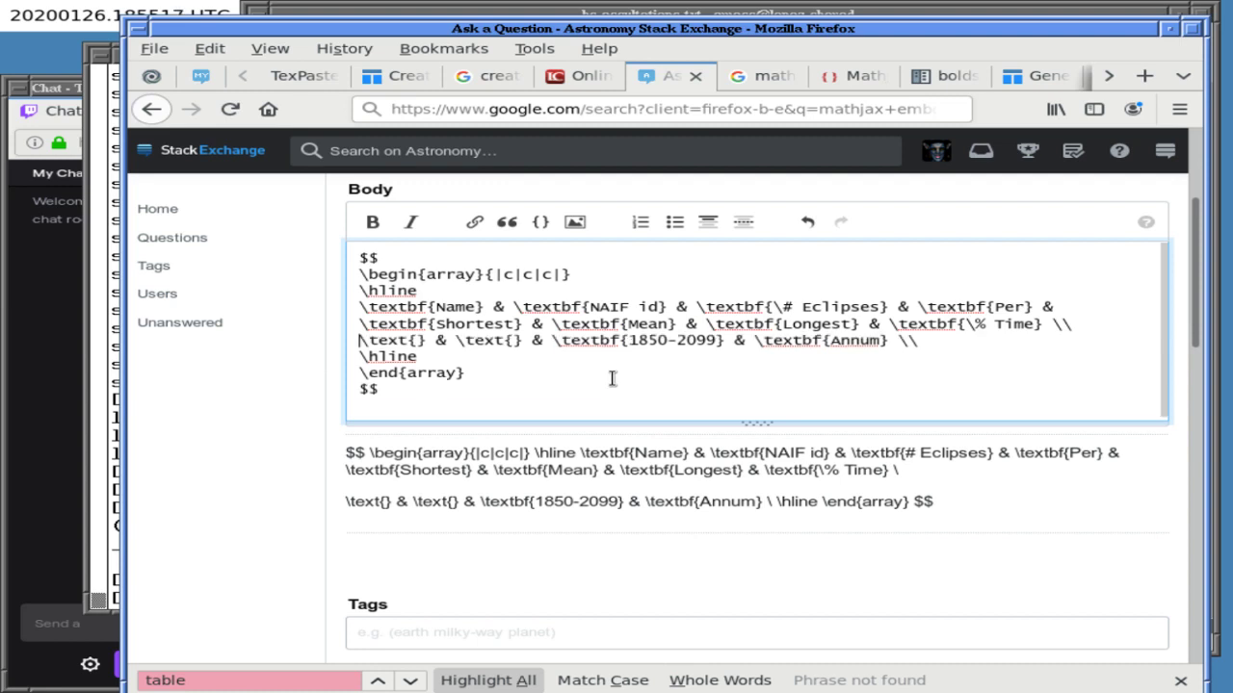
pyautogui.press('Return')
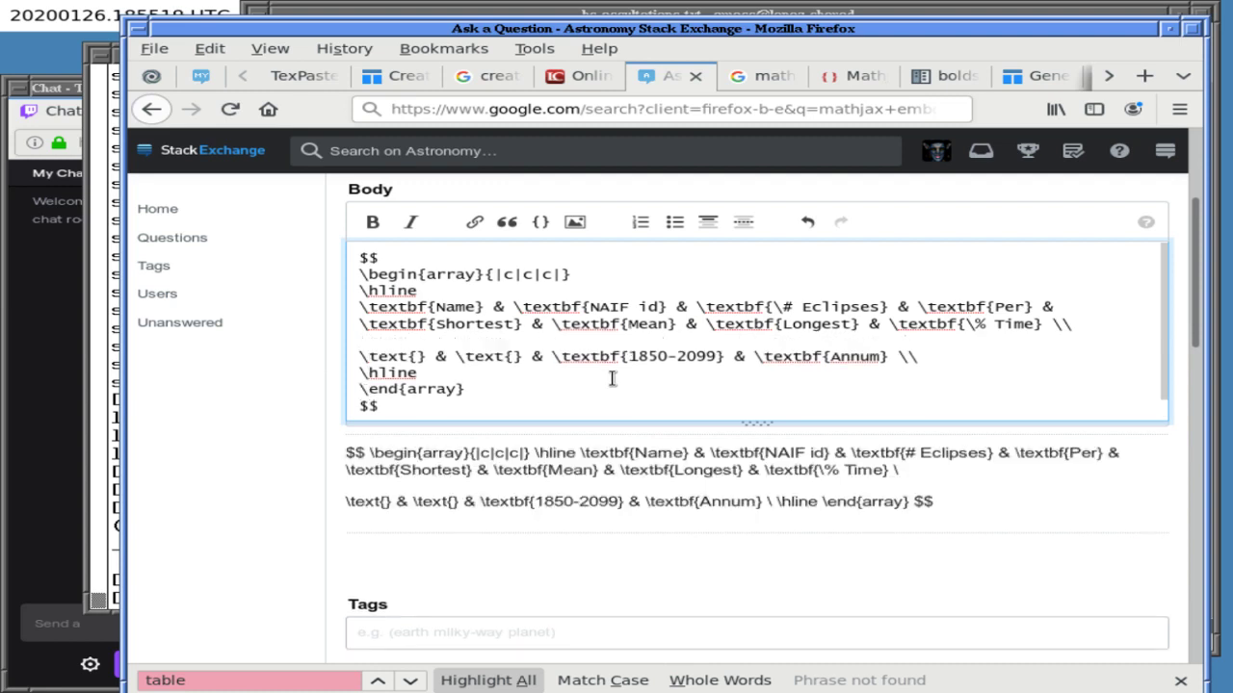
pyautogui.press('BackSpace')
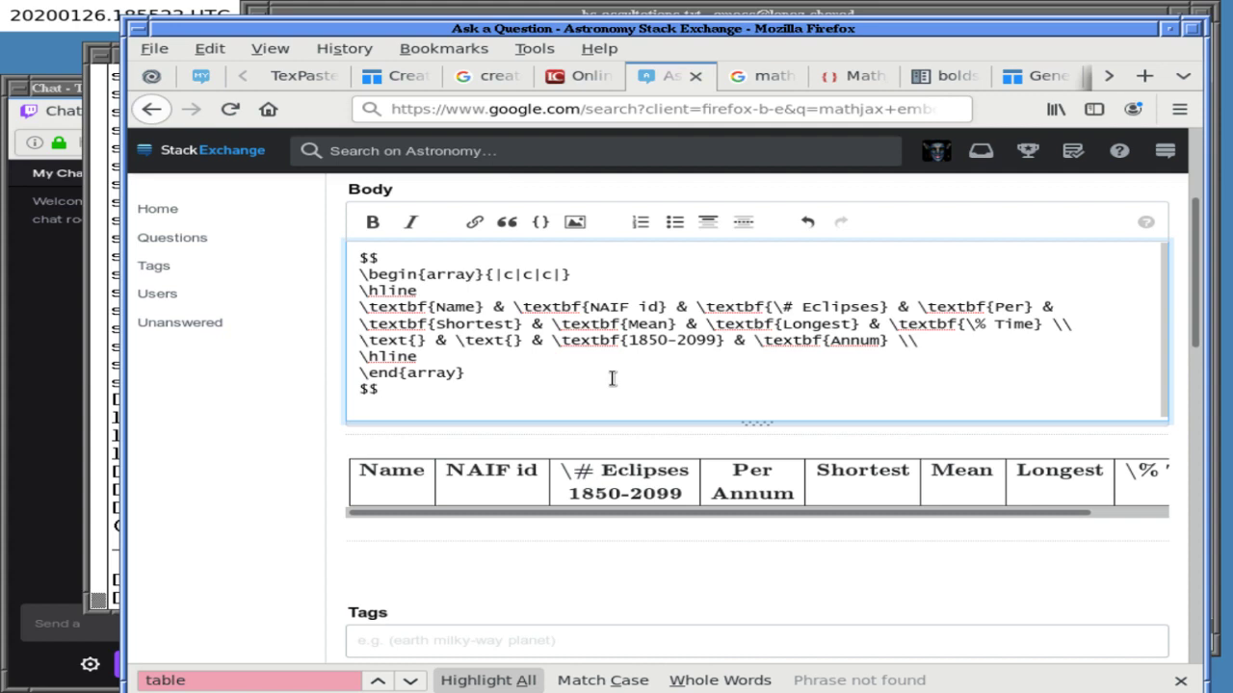
# - Check the math options on the rendered table, then raise the terminal window
pyautogui.rightClick(597, 496)
pyautogui.click(552, 549)
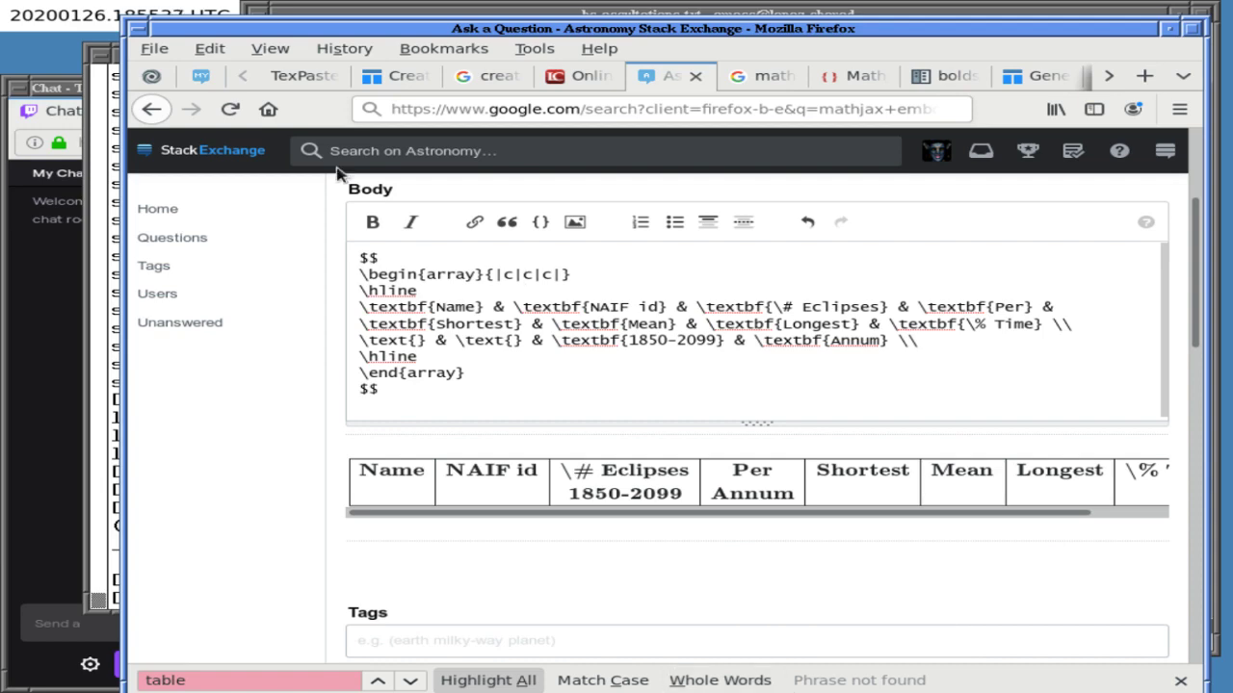
pyautogui.click(117, 190)
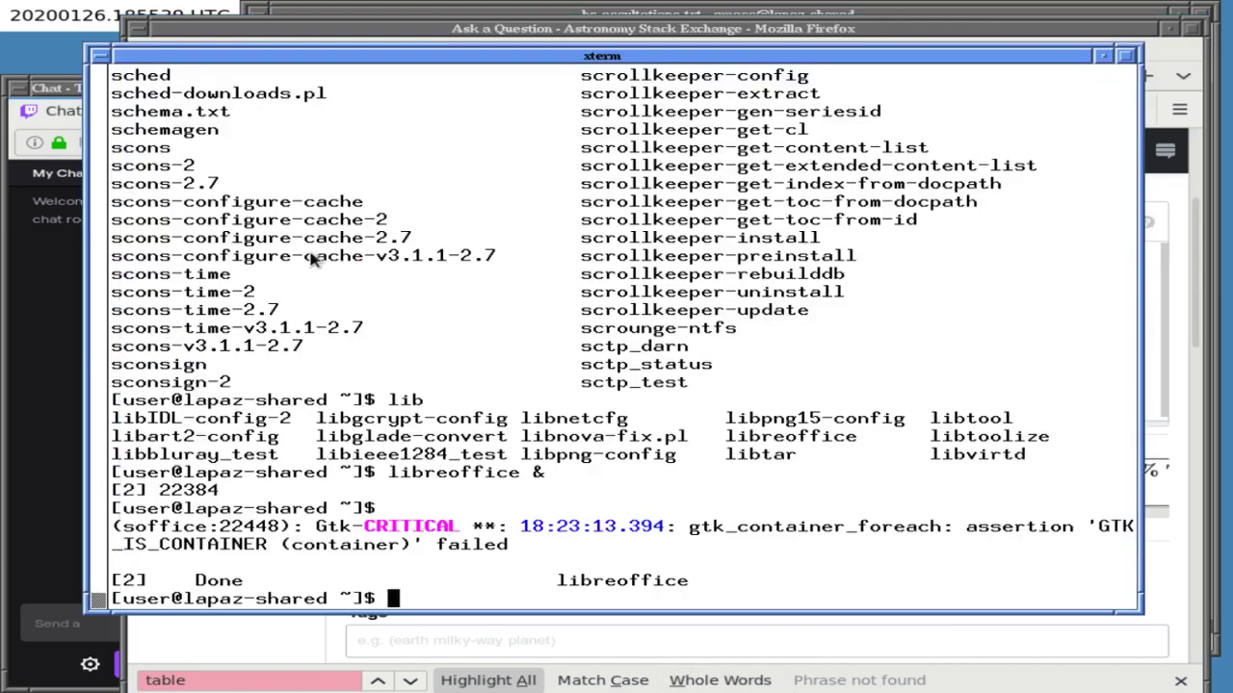
# - In Emacs, delete the blank lines under \hline and above the \text{} row
pyautogui.click(508, 15)
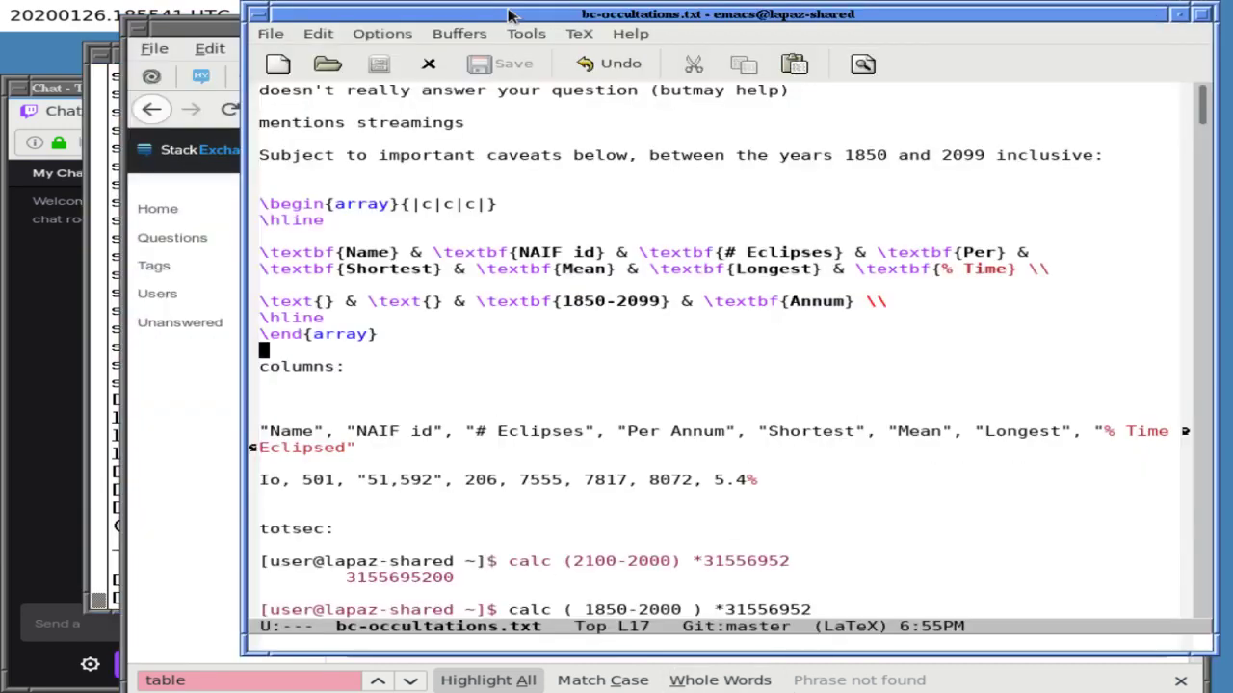
pyautogui.press('Up')
pyautogui.press('Up')
pyautogui.press('Up')
pyautogui.press('Up')
pyautogui.press('Up')
pyautogui.press('Up')
pyautogui.press('Up')
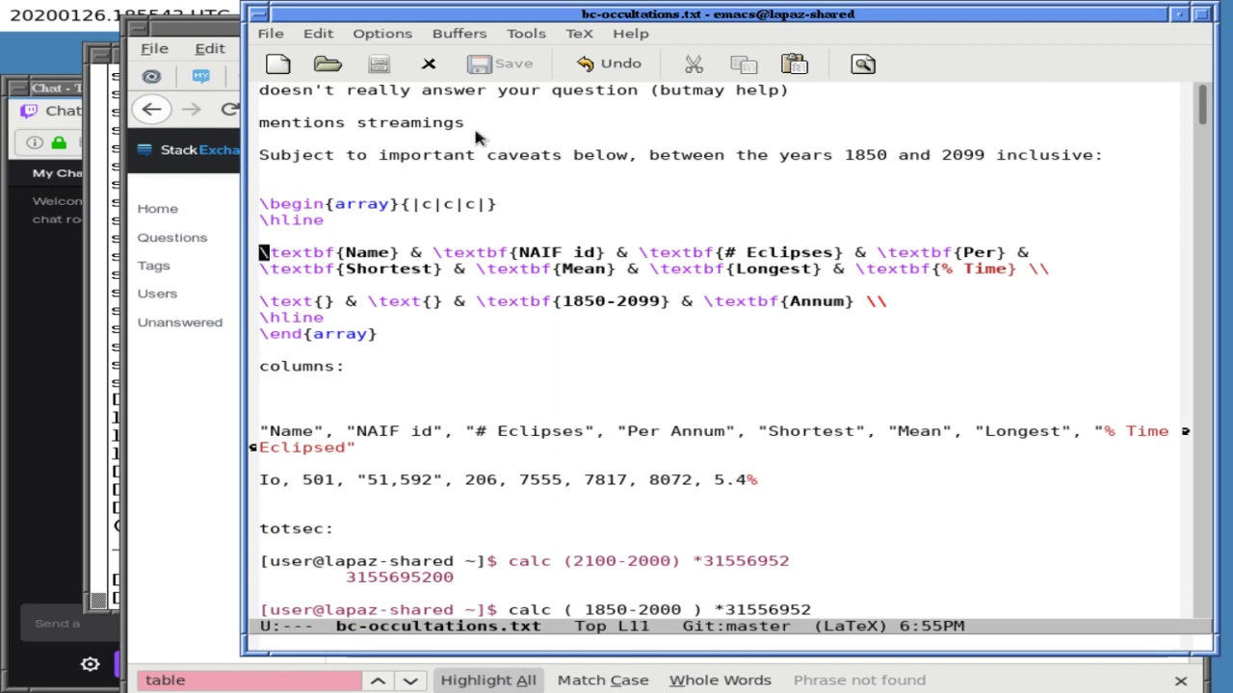
pyautogui.press('Delete')
pyautogui.press('Down')
pyautogui.press('Down')
pyautogui.press('Delete')
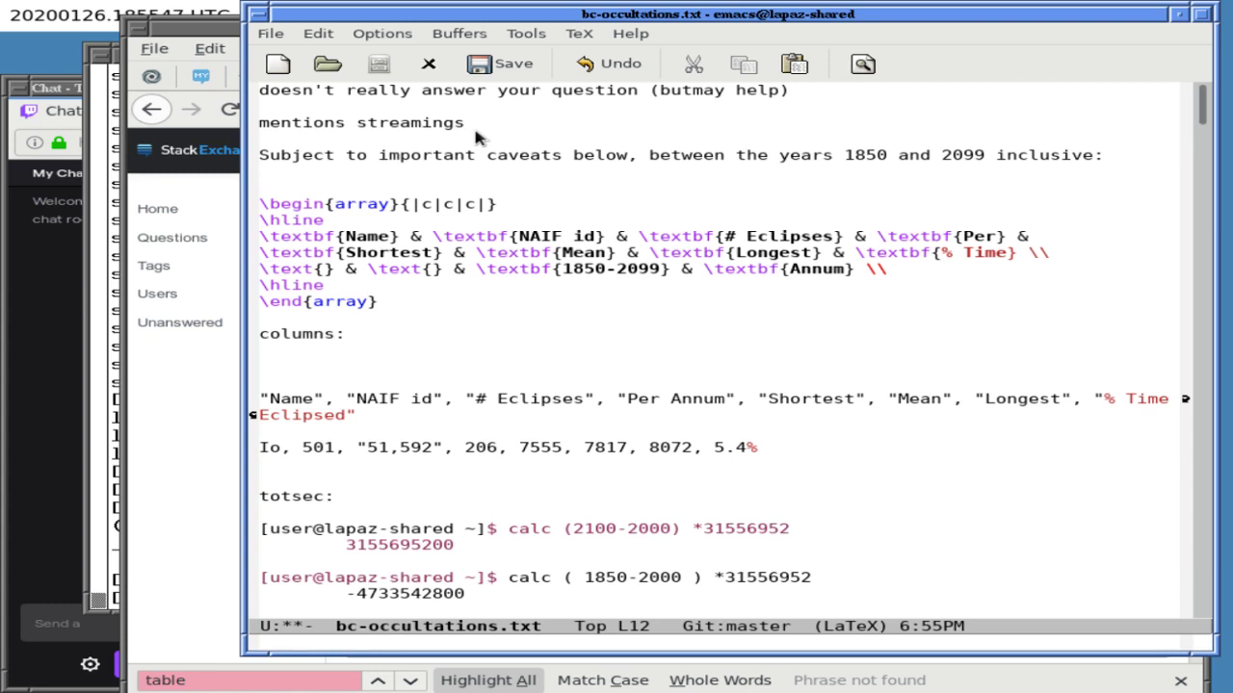
# - Fix the backslash line after the % Time header, save bc-occultations.txt, and return to the question form
pyautogui.hotkey('ctrl', 'o')
pyautogui.write('\\\\')
pyautogui.press('Right')
pyautogui.hotkey('ctrl', 'x')
pyautogui.hotkey('ctrl', 's')
pyautogui.press('Up')
pyautogui.hotkey('ctrl', 'k')
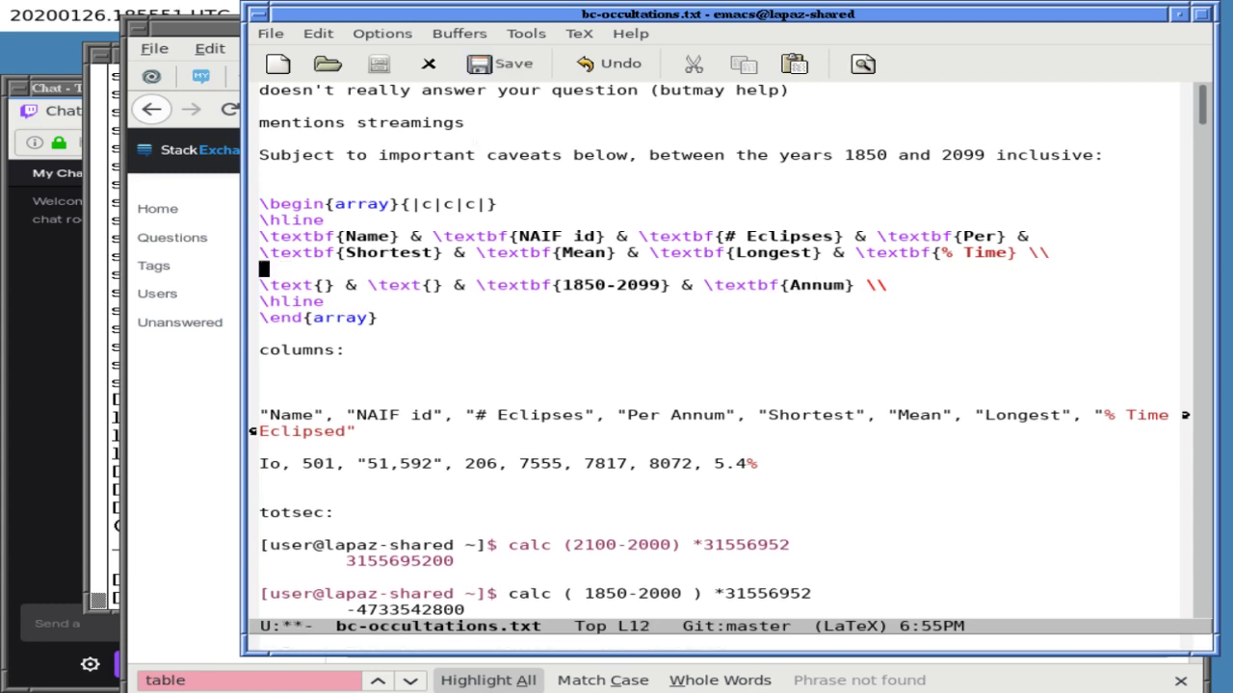
pyautogui.press('Left')
pyautogui.press('Right')
pyautogui.write('\\')
pyautogui.hotkey('ctrl', 'x')
pyautogui.hotkey('ctrl', 's')
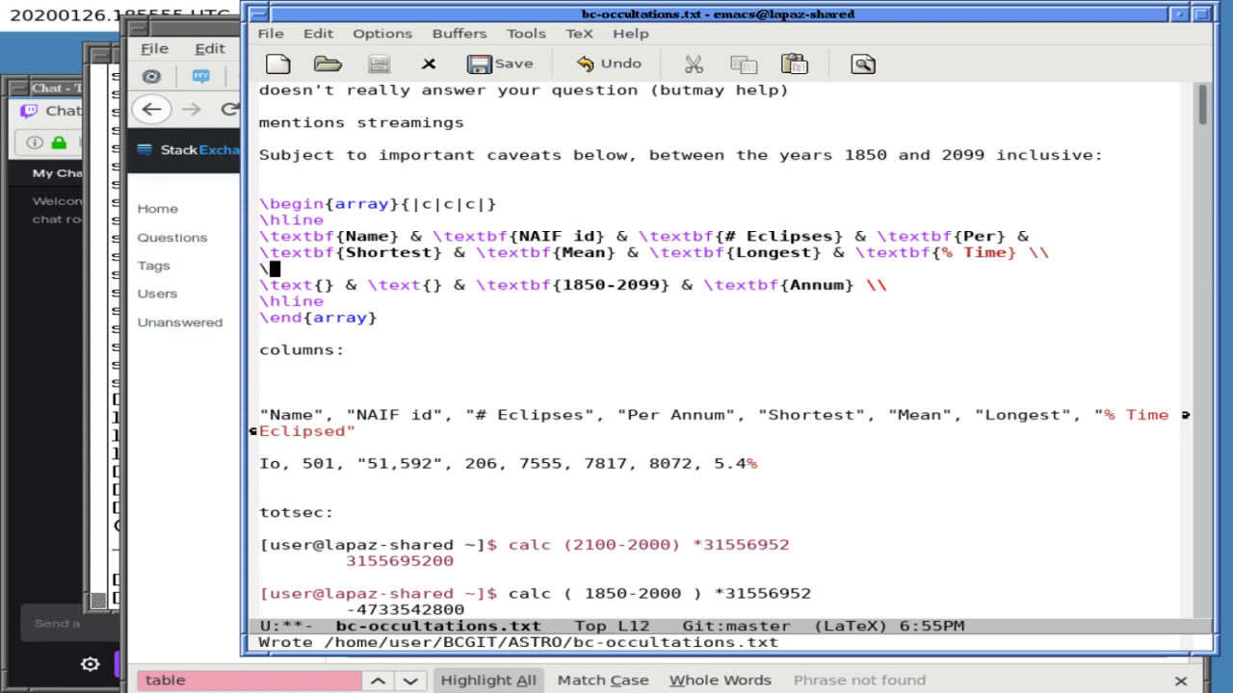
pyautogui.click(186, 381)
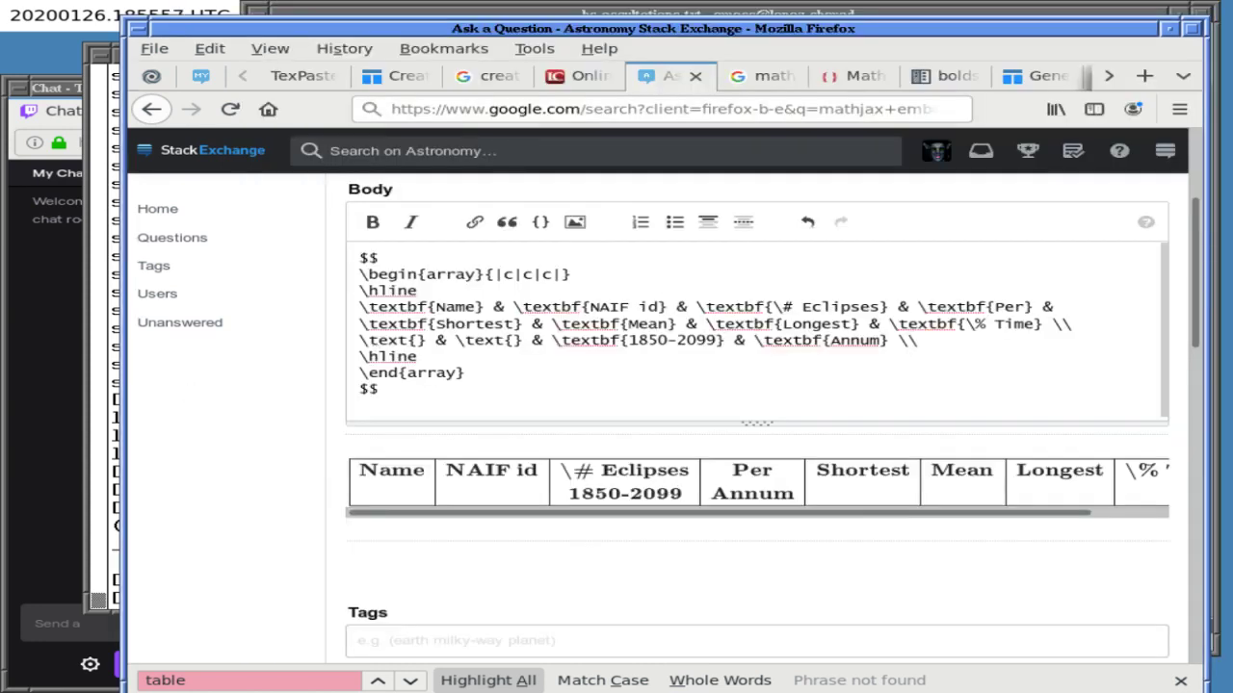
# - Put a lone backslash on its own line after the Per row, keeping the table rendering
pyautogui.click(1077, 305)
pyautogui.press('Right')
pyautogui.write('\\')
pyautogui.press('Return')
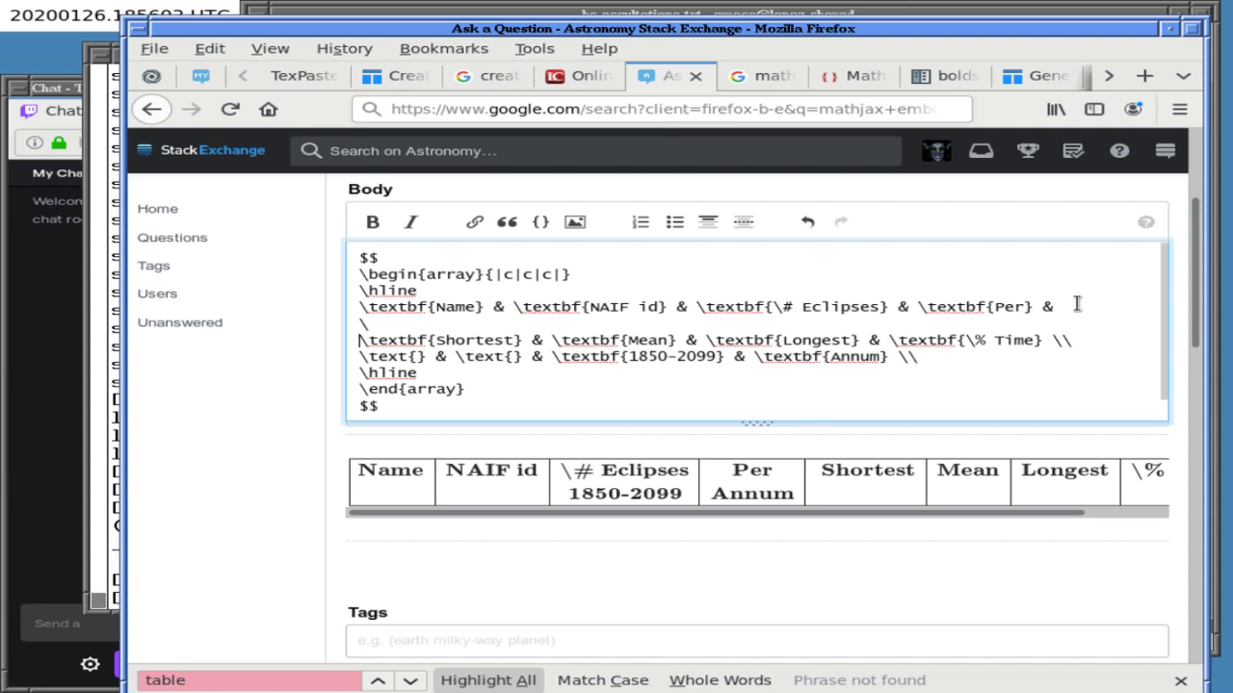
pyautogui.press('BackSpace')
pyautogui.press('BackSpace')
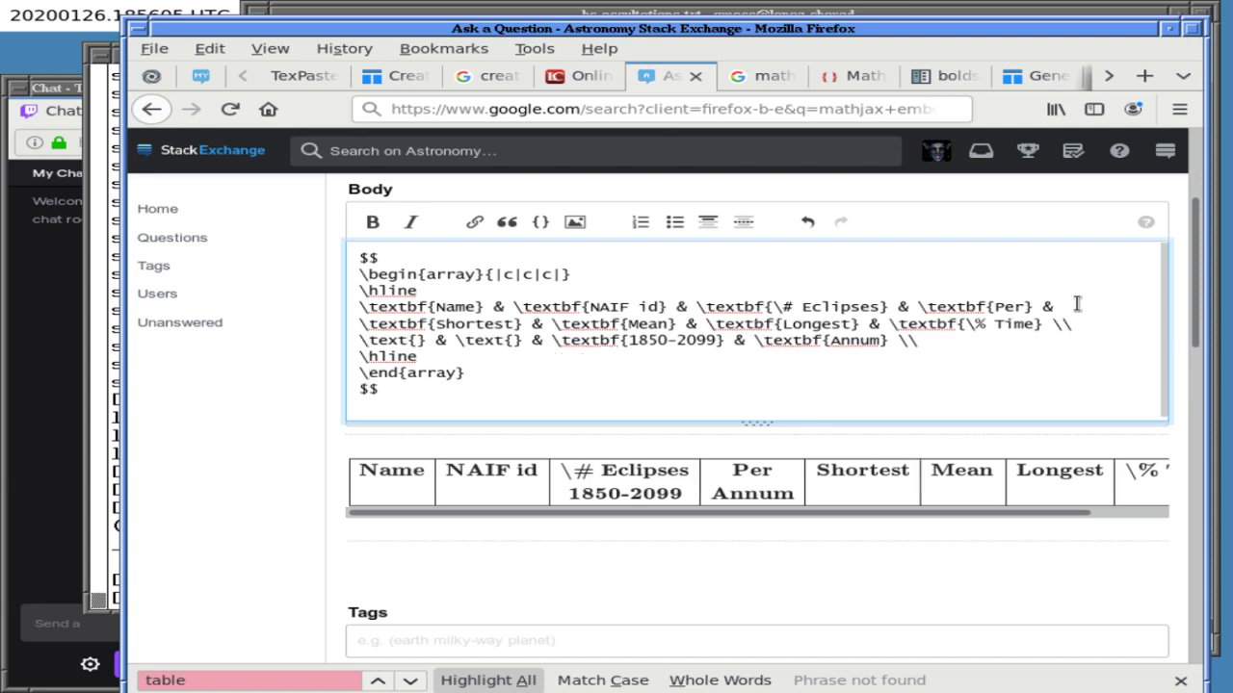
pyautogui.press('Return')
pyautogui.write('\\')
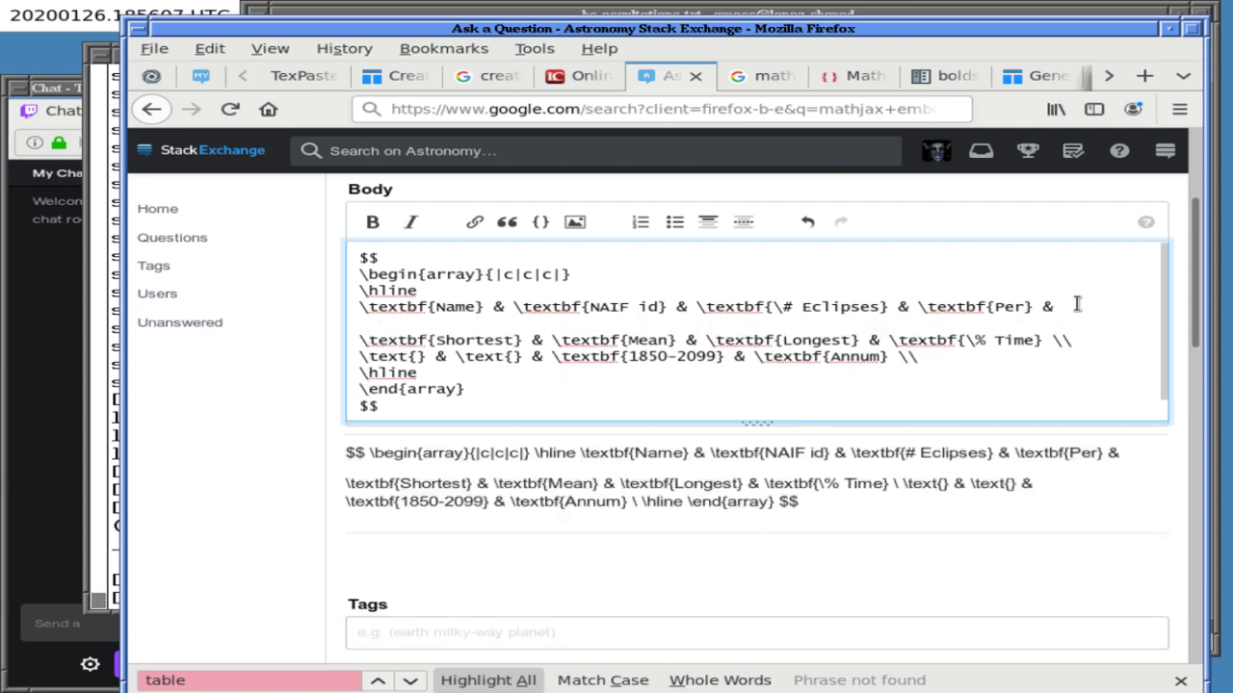
pyautogui.press('Left')
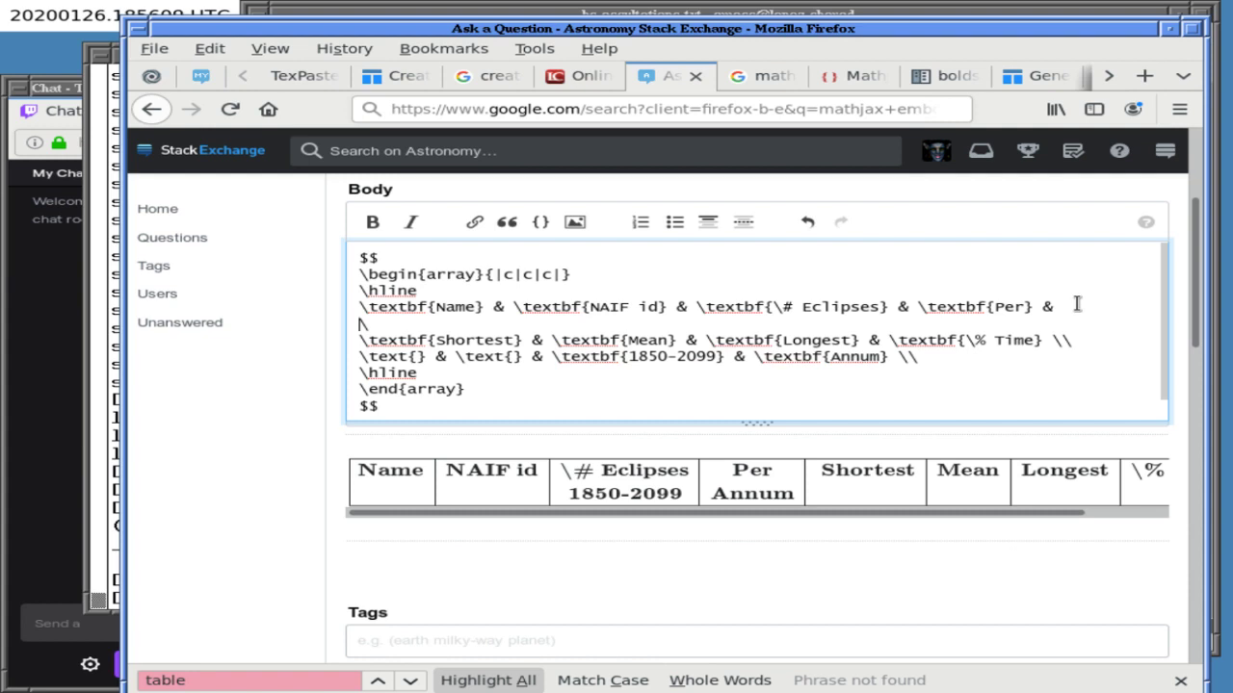
pyautogui.press('BackSpace')
pyautogui.press('Return')
pyautogui.press('Left')
pyautogui.press('Return')
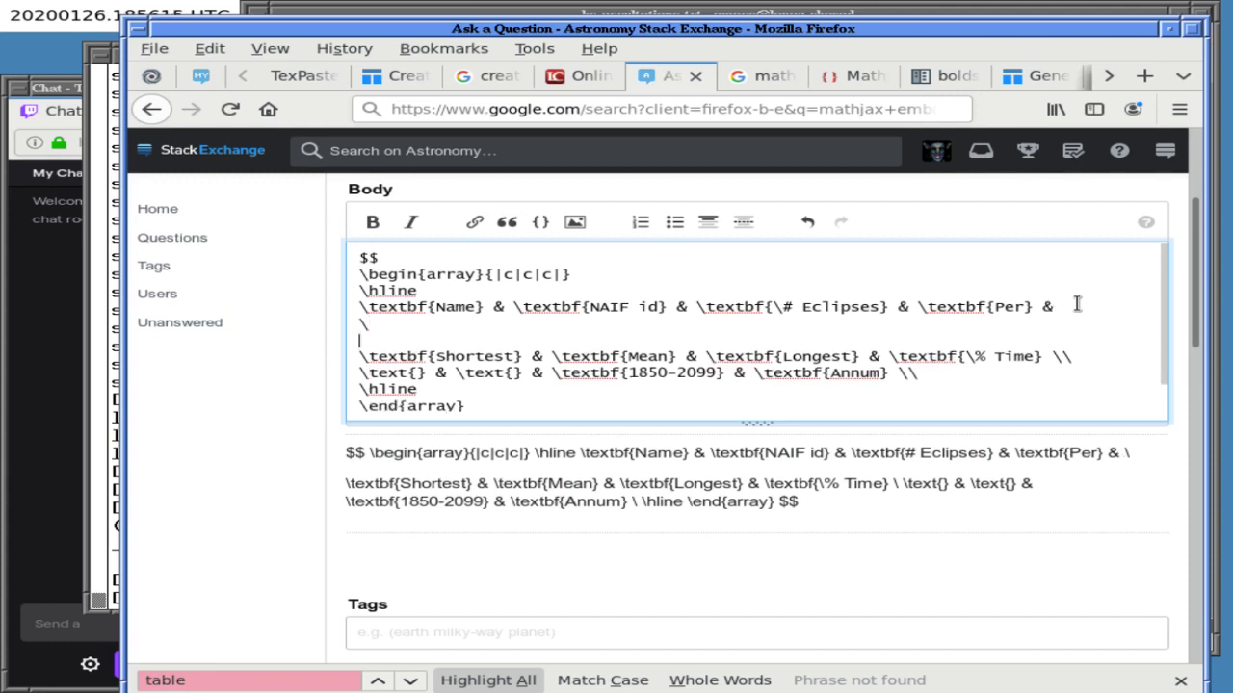
pyautogui.press('Delete')
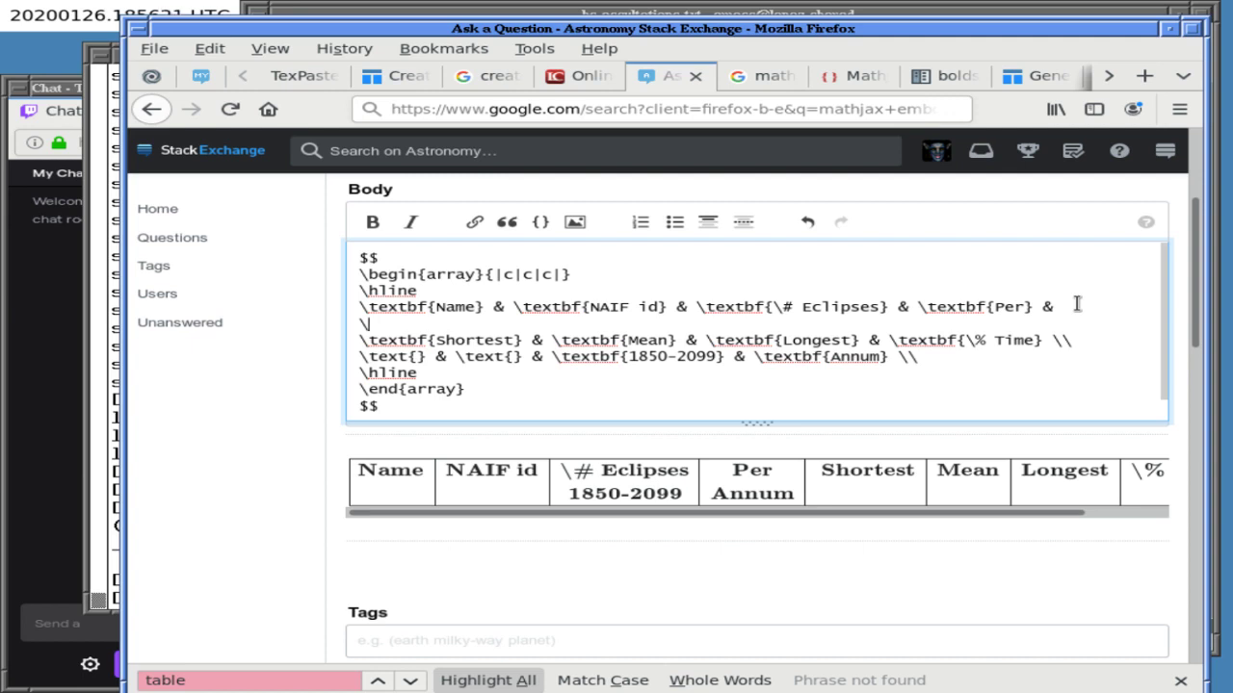
# - Retype the trailing backslash after \textbf{Per} &, then bring Emacs to the front
pyautogui.press('BackSpace')
pyautogui.write('\\\\')
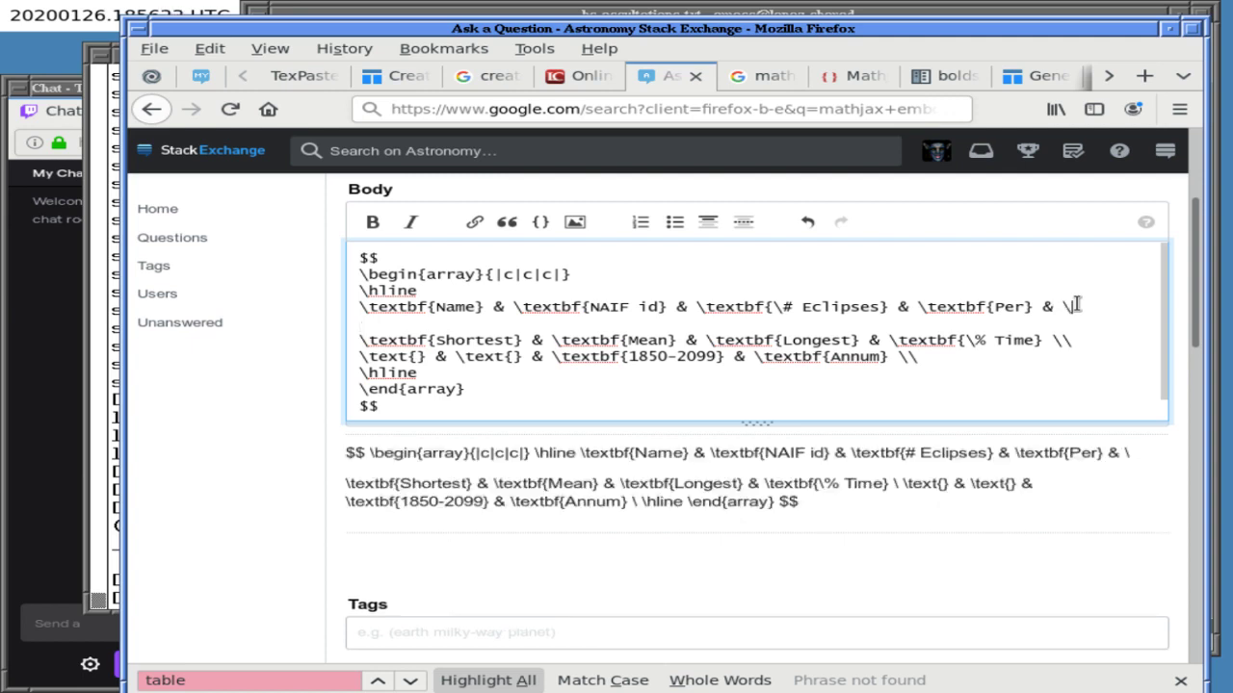
pyautogui.press('BackSpace')
pyautogui.write('\\')
pyautogui.press('BackSpace')
pyautogui.write('\\')
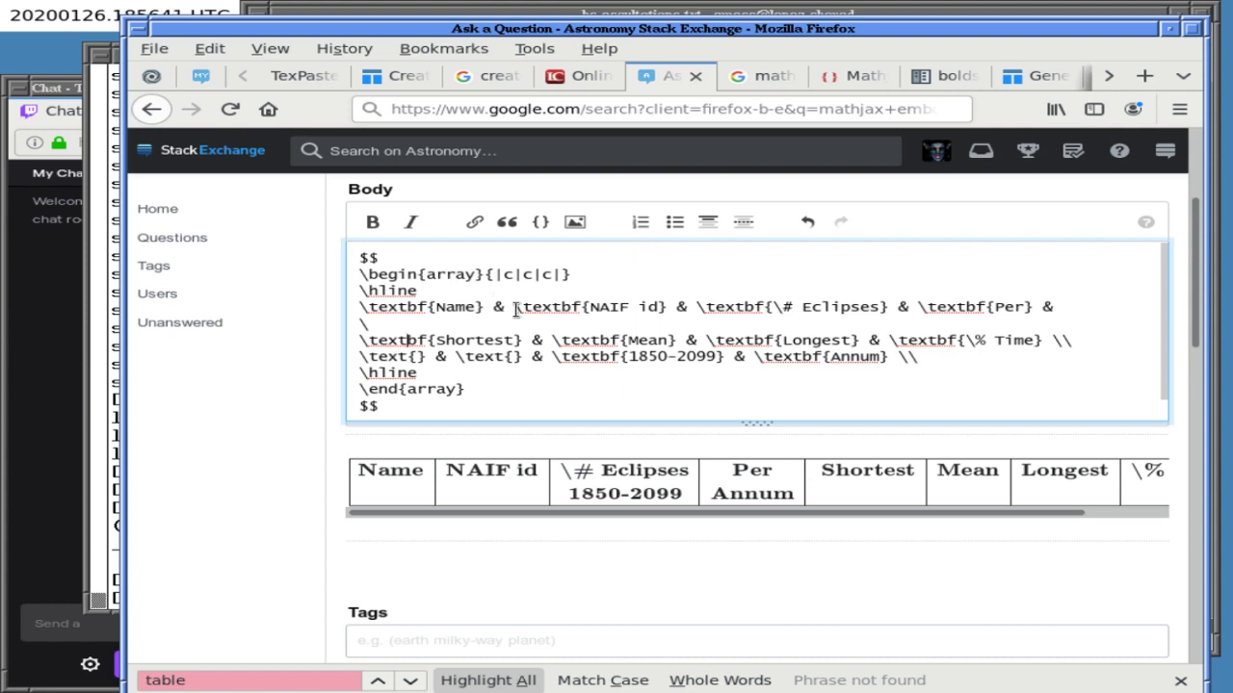
pyautogui.click(486, 14)
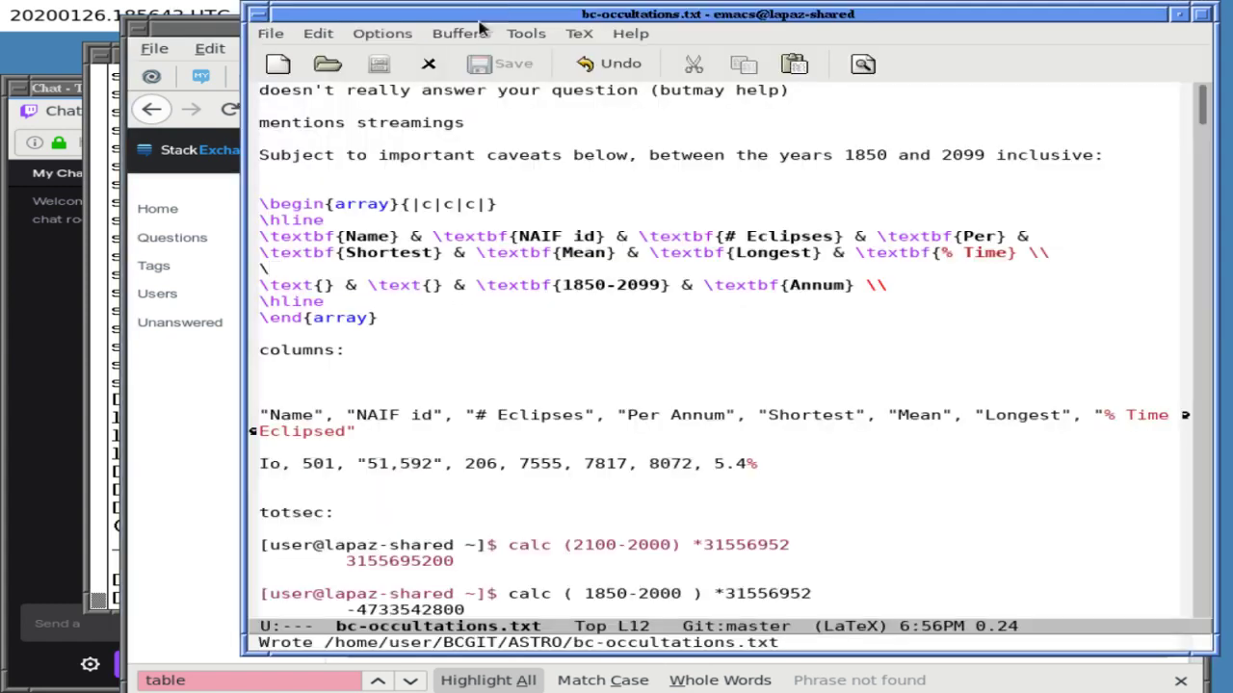
# - Remove the blank line under the header row and insert two lone \ lines above the units row
pyautogui.press('BackSpace')
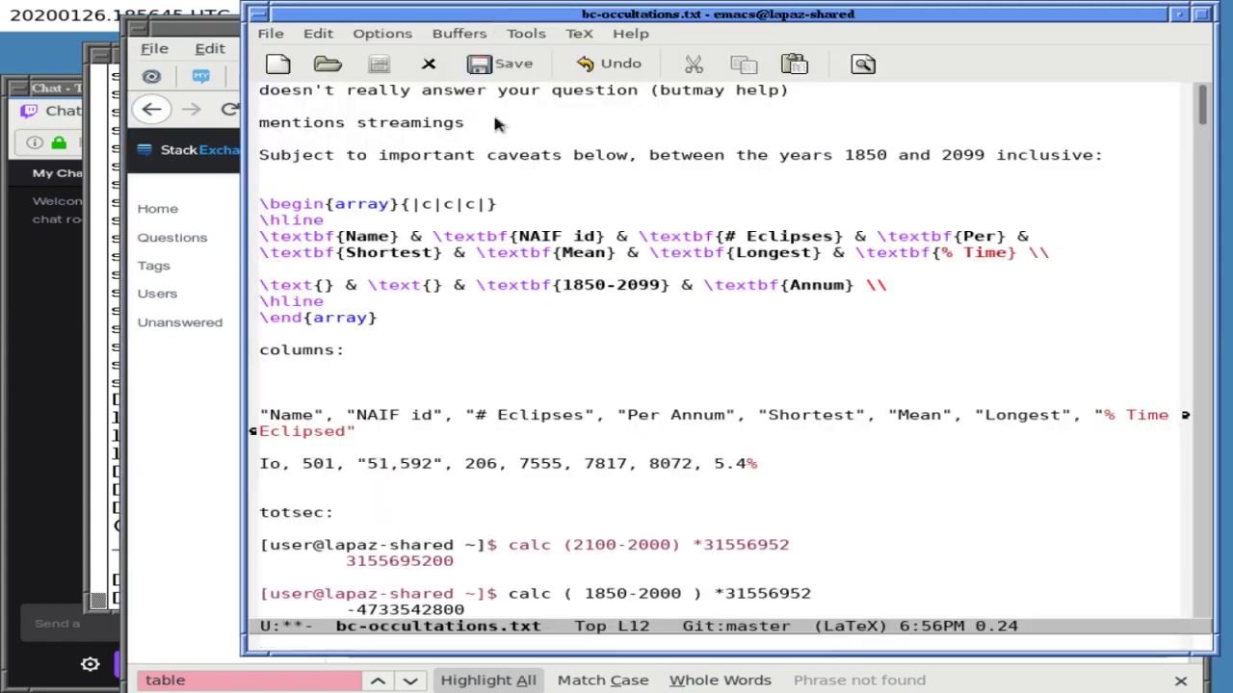
pyautogui.press('Delete')
pyautogui.press('Up')
pyautogui.press('Up')
pyautogui.press('Down')
pyautogui.press('Down')
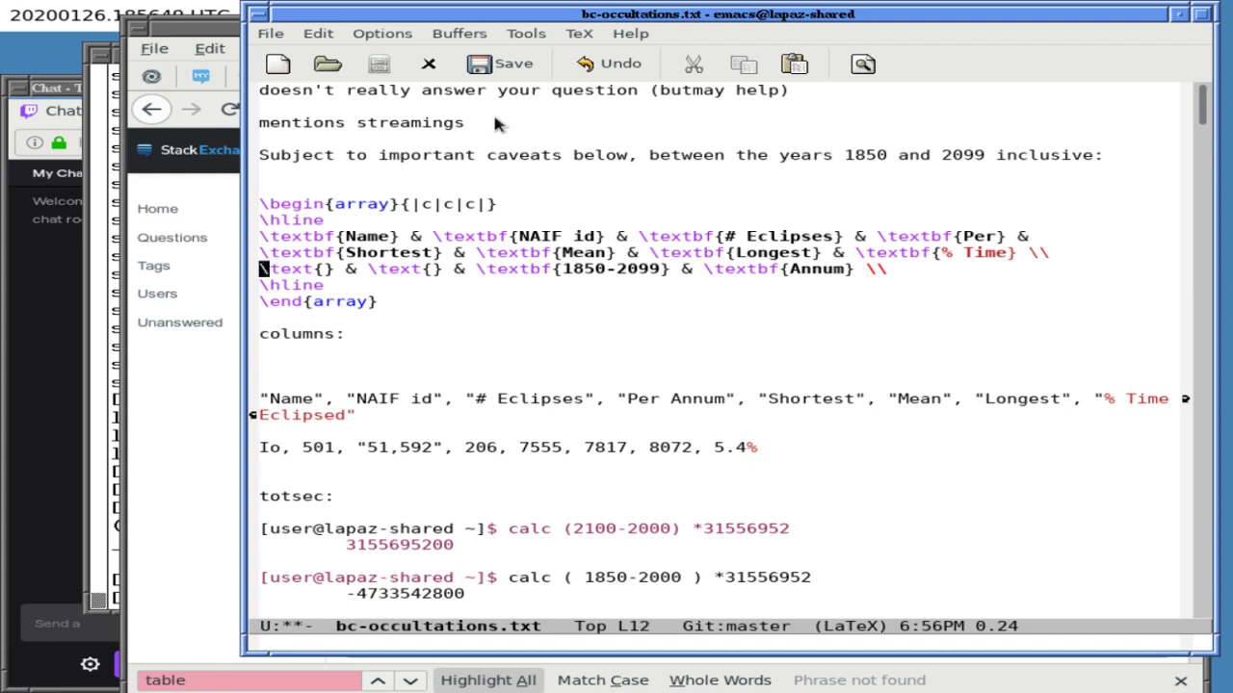
pyautogui.write('\\')
pyautogui.press('Return')
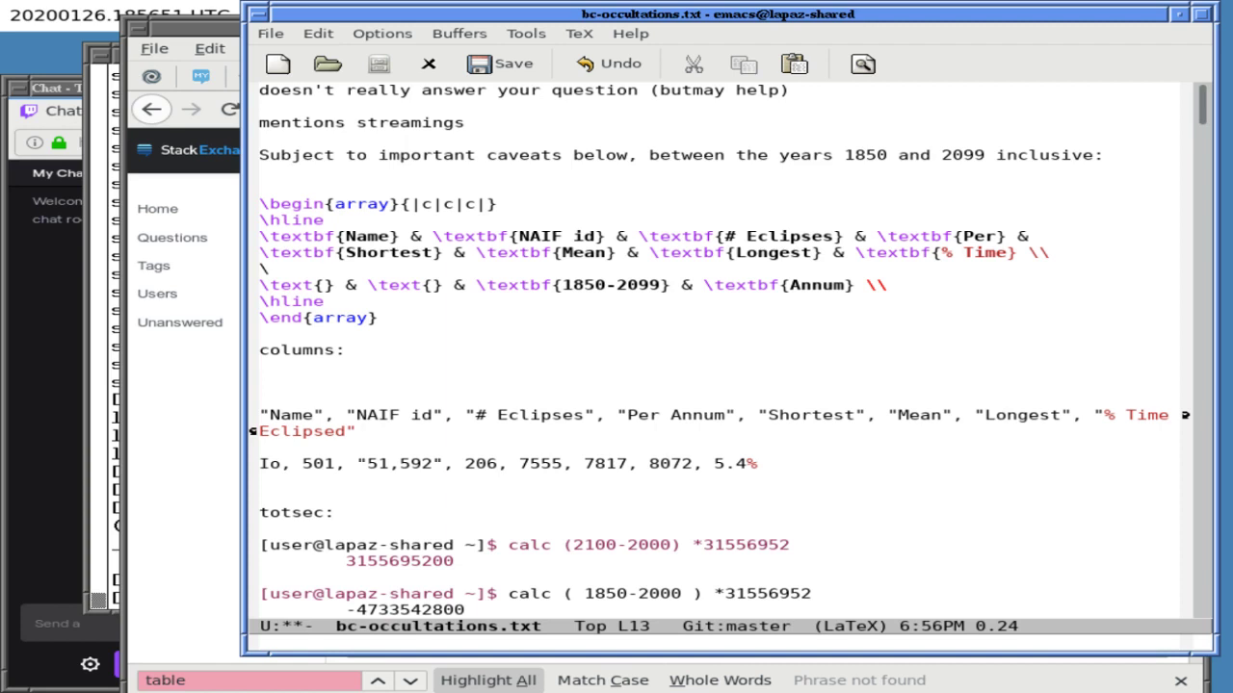
pyautogui.press('Up')
pyautogui.press('End')
pyautogui.press('Return')
pyautogui.write('\\')
pyautogui.press('Right')
pyautogui.press('End')
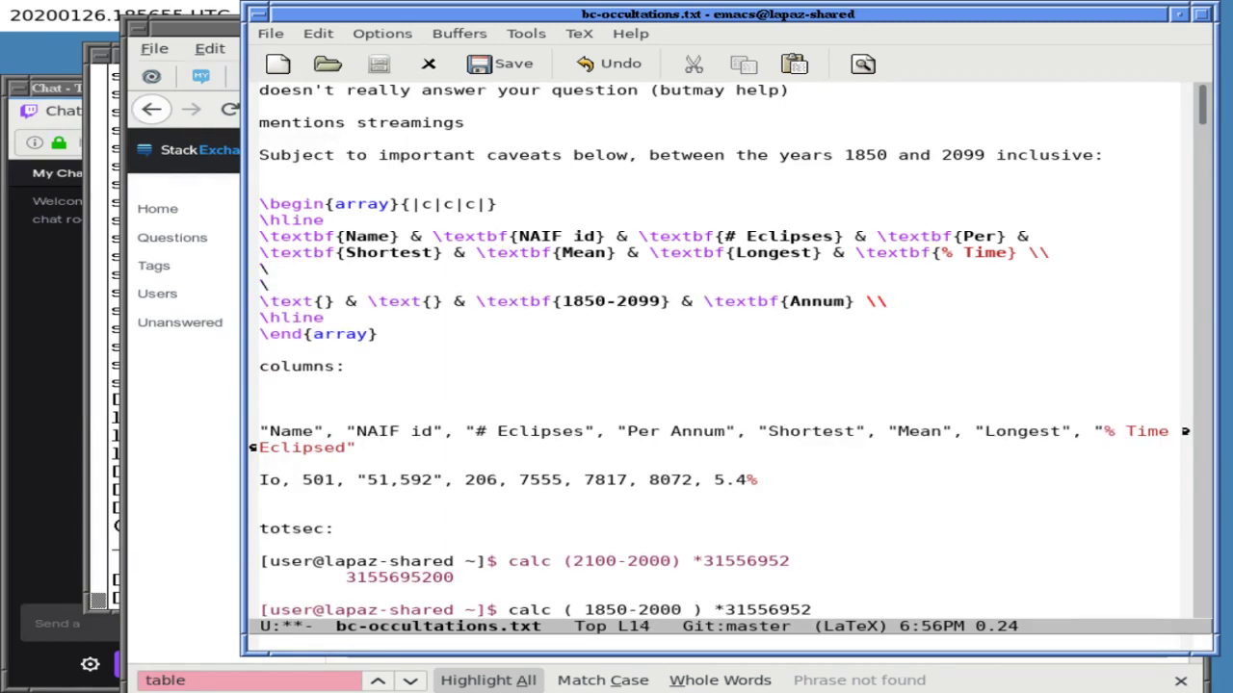
# - End the Annum row with & and add a line of three (seconds) entries closed by \\
pyautogui.press('BackSpace')
pyautogui.press('BackSpace')
pyautogui.write('&')
pyautogui.press('Return')
pyautogui.write('\\text')
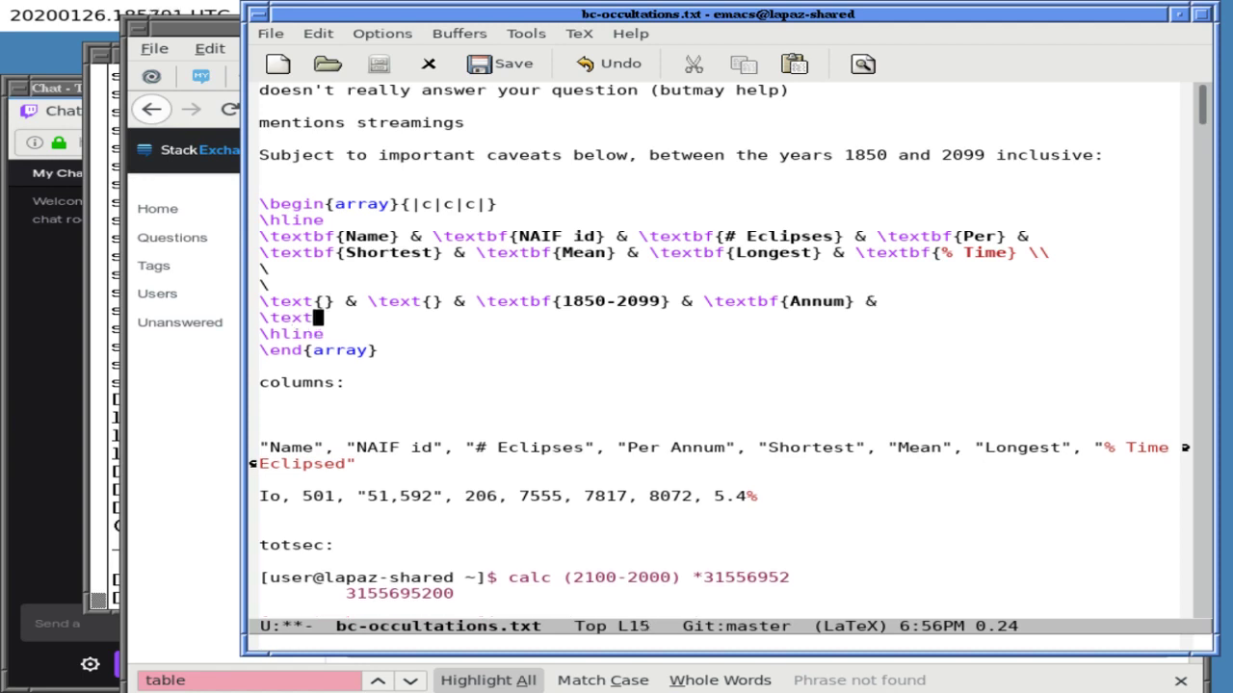
pyautogui.write('{(secnd')
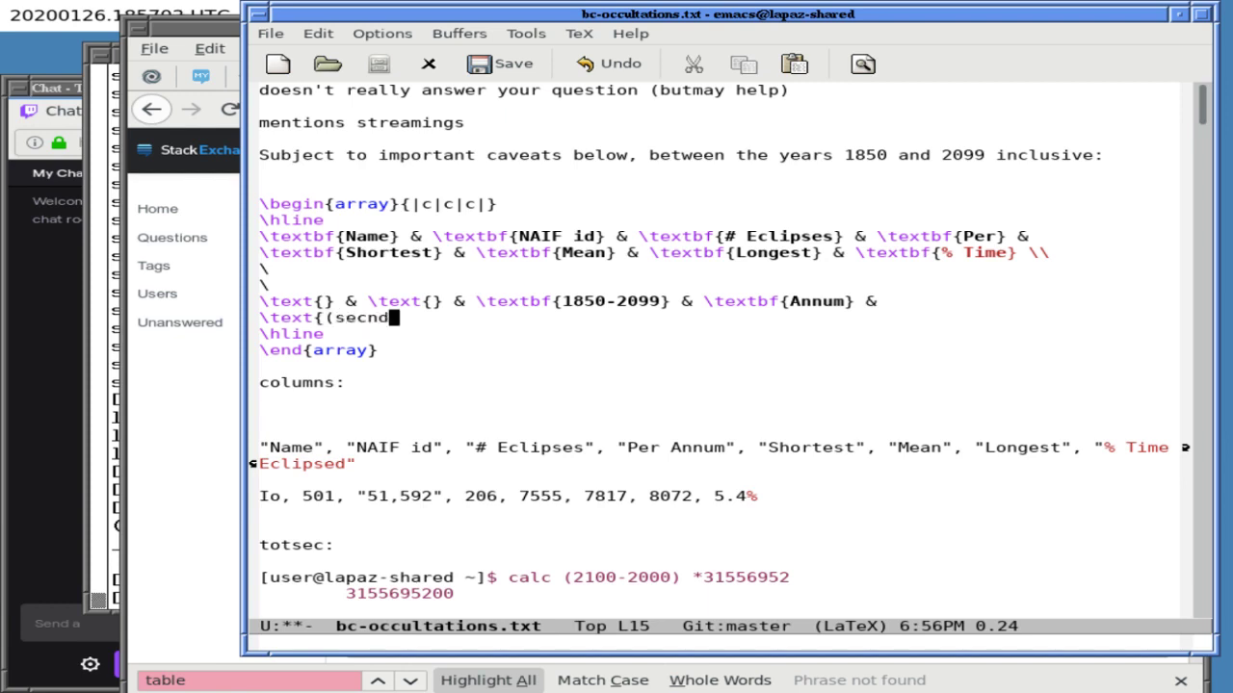
pyautogui.press('BackSpace')
pyautogui.press('BackSpace')
pyautogui.write('onds)}')
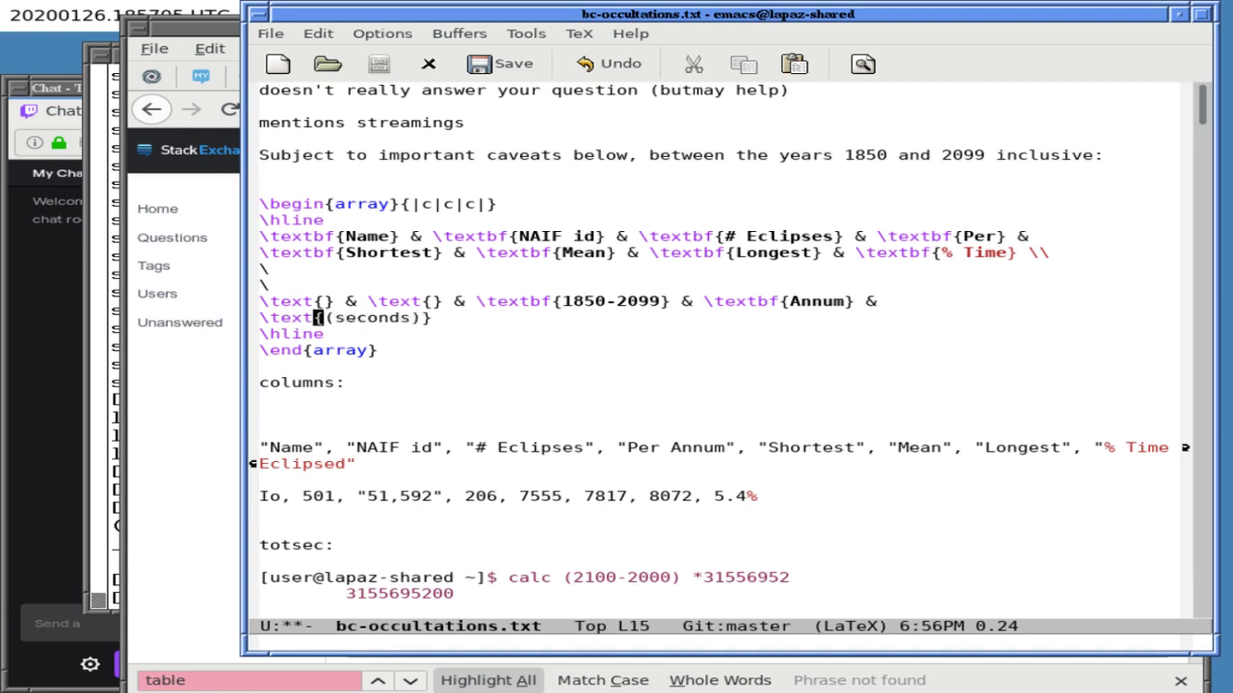
pyautogui.write(' & ')
pyautogui.write('\text')
pyautogui.click(362, 318)
pyautogui.click(318, 318)
pyautogui.write('bf')
pyautogui.click(502, 317)
pyautogui.press('Right')
pyautogui.press('Right')
pyautogui.press('Right')
pyautogui.press('Right')
pyautogui.write('{(seconds)')
pyautogui.click(555, 318)
pyautogui.hotkey('ctrl', 'e')
pyautogui.write('} & ')
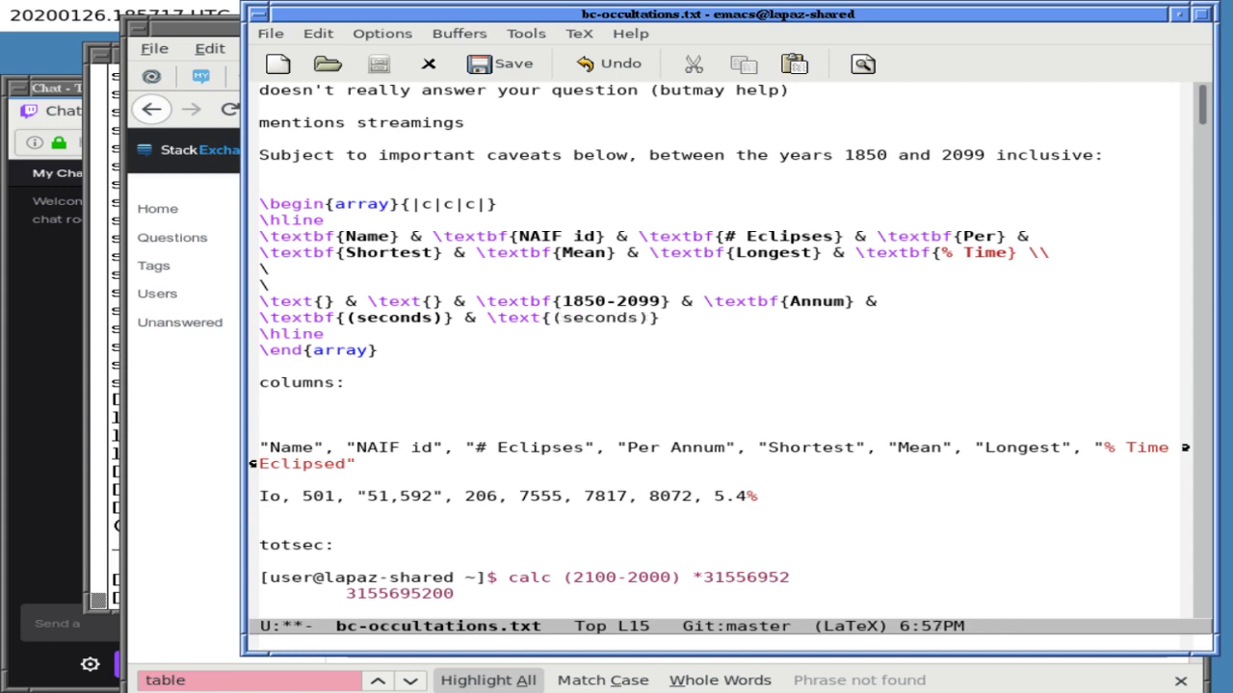
pyautogui.write('\\text{(se')
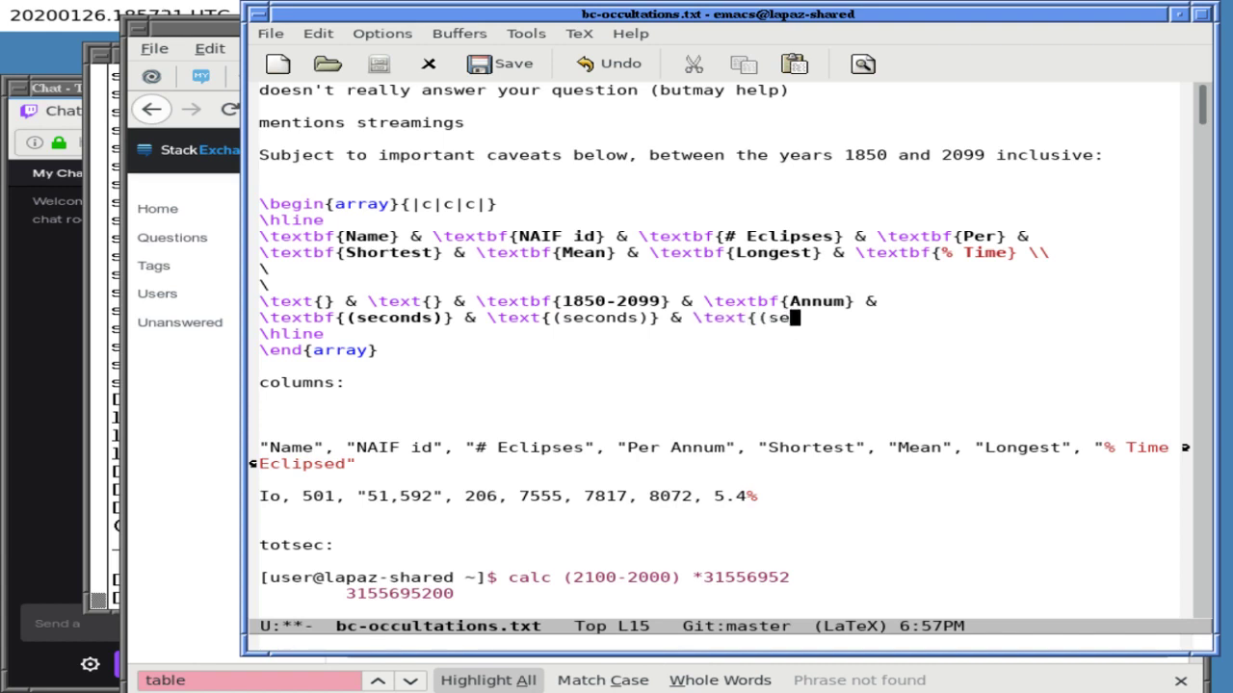
pyautogui.write('conds)} \\\\')
# - Save bc-occultations.txt, copy the whole array block, and return to the question draft
pyautogui.press('Right')
pyautogui.hotkey('ctrl', 'x')
pyautogui.hotkey('ctrl', 's')
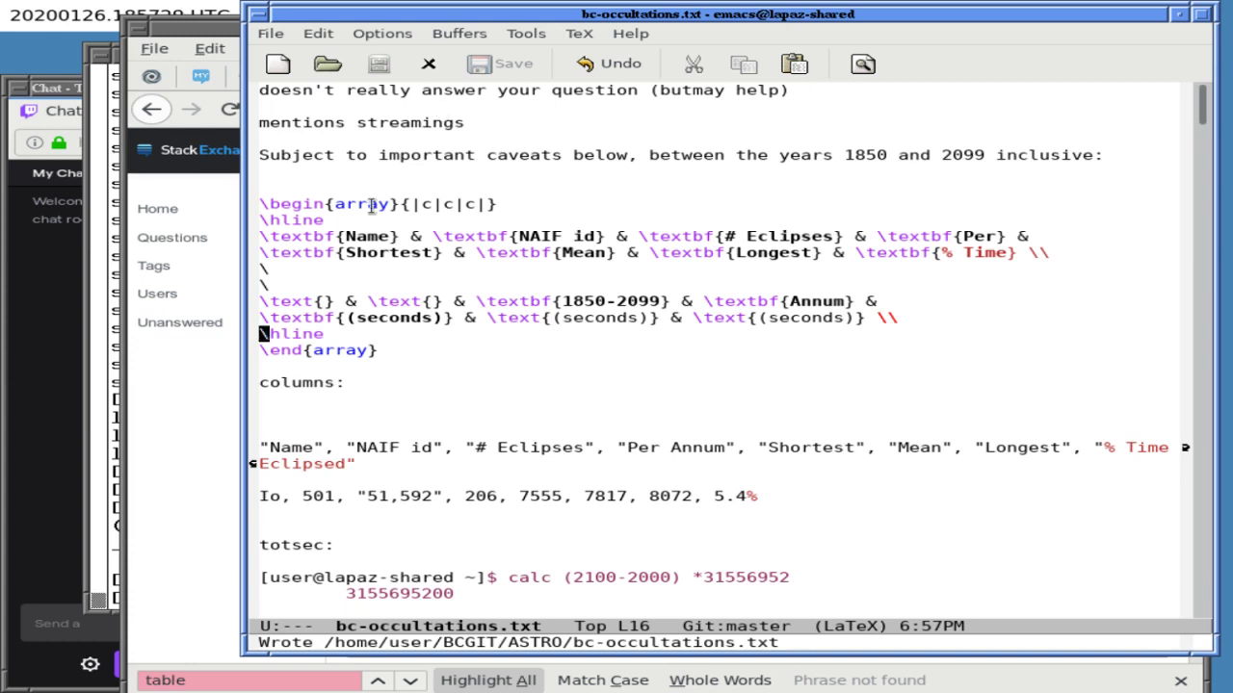
pyautogui.press('Up')
pyautogui.press('Up')
pyautogui.press('Up')
pyautogui.press('Up')
pyautogui.press('Up')
pyautogui.press('Up')
pyautogui.press('Up')
pyautogui.press('Up')
pyautogui.hotkey('ctrl', 'space')
pyautogui.press('Down')
pyautogui.press('Down')
pyautogui.press('Down')
pyautogui.press('Down')
pyautogui.press('Down')
pyautogui.press('Down')
pyautogui.press('Down')
pyautogui.press('Down')
pyautogui.press('Down')
pyautogui.press('Down')
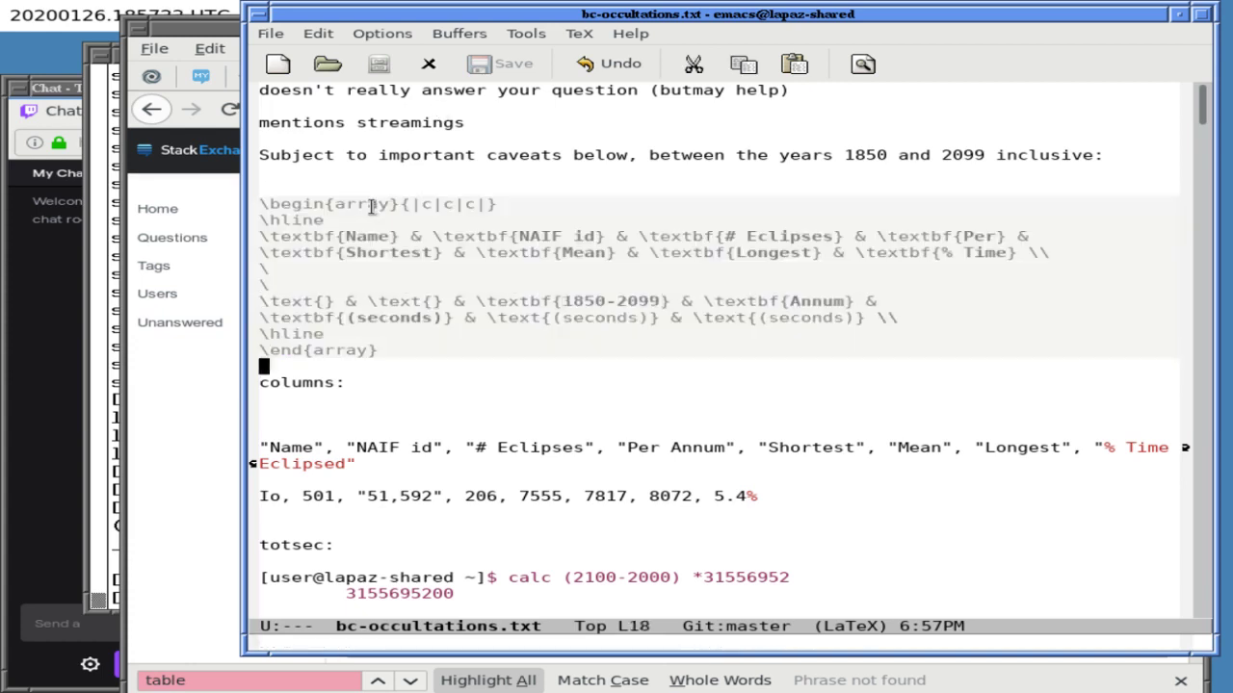
pyautogui.hotkey('alt', 'w')
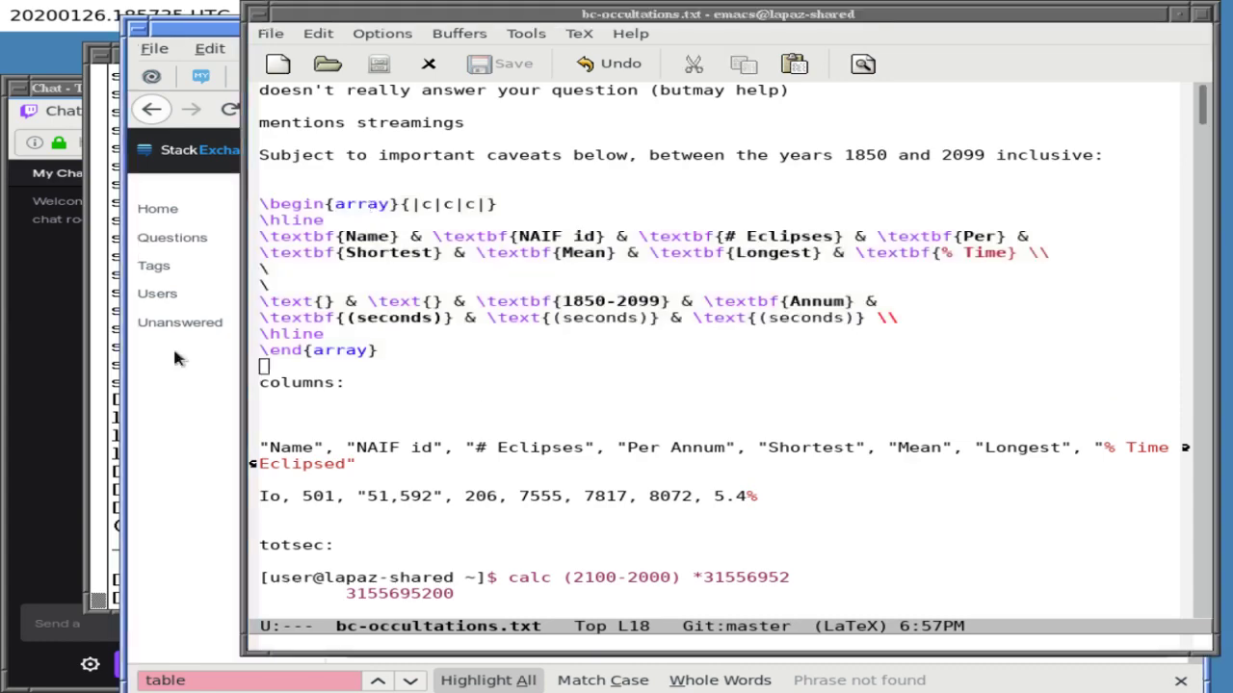
pyautogui.click(173, 352)
# - Replace the draft body with the copied array and check the preview shows (seconds) under Shortest, Mean, Longest
pyautogui.hotkey('ctrl', 'a')
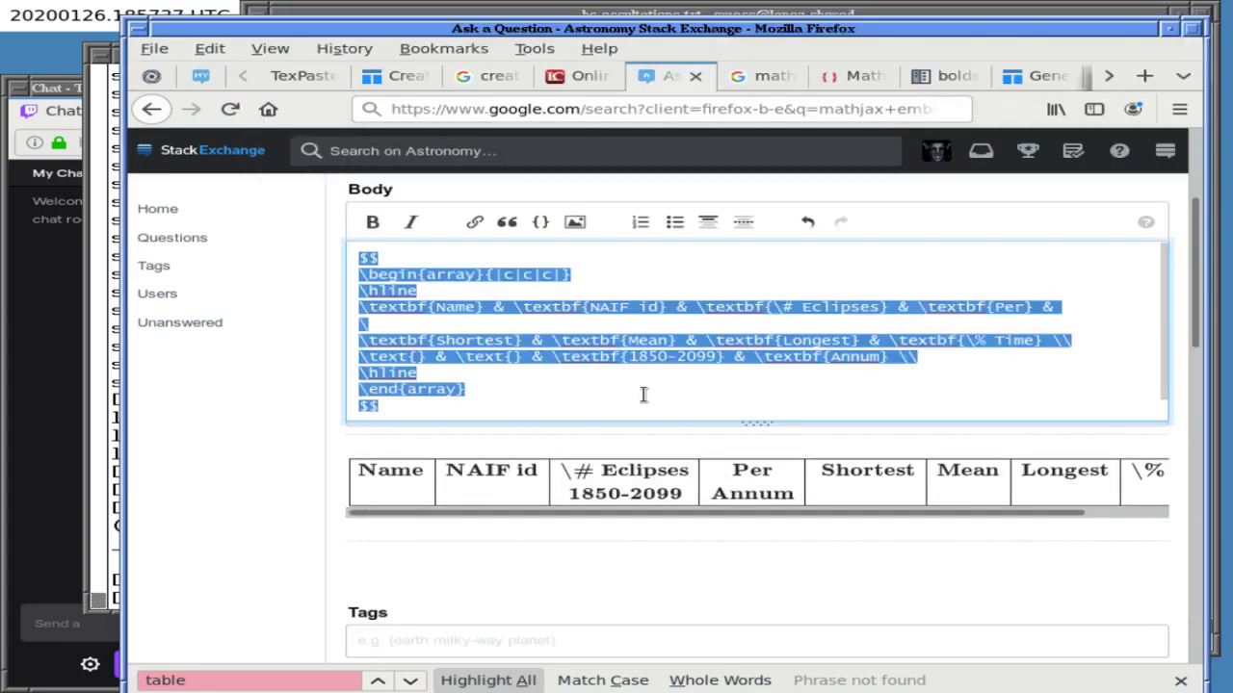
pyautogui.hotkey('ctrl', 'v')
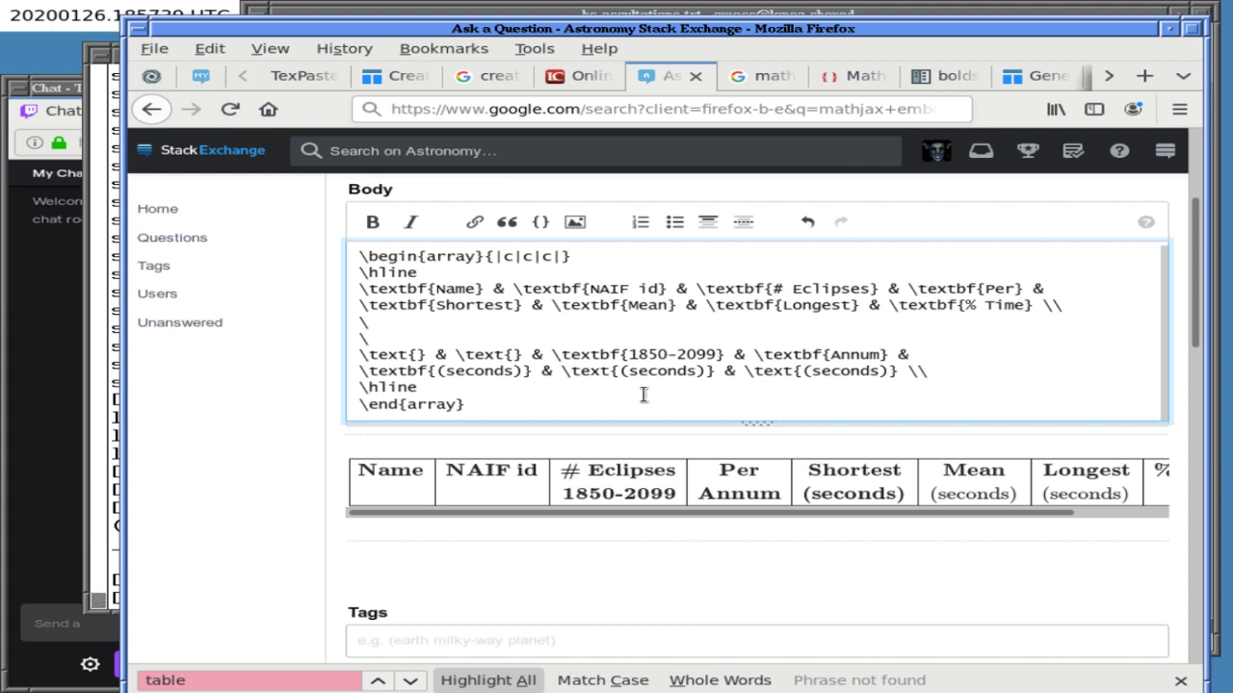
pyautogui.click(724, 532)
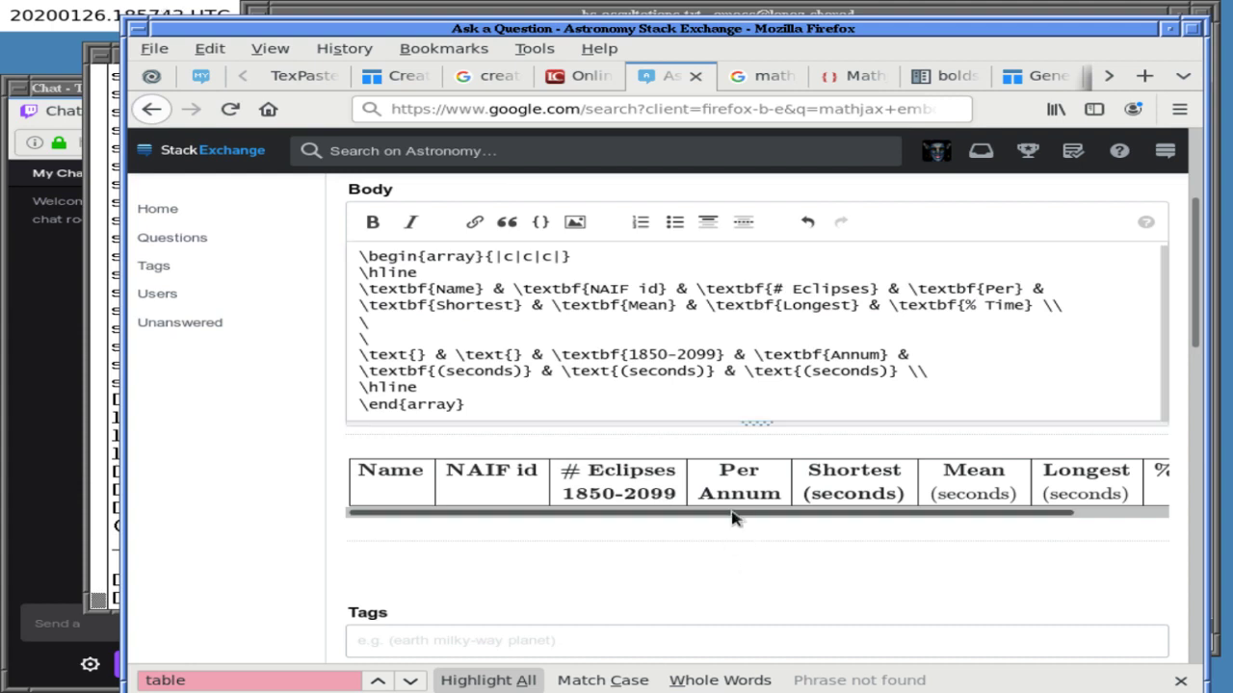
pyautogui.moveTo(745, 513); pyautogui.dragTo(926, 517)
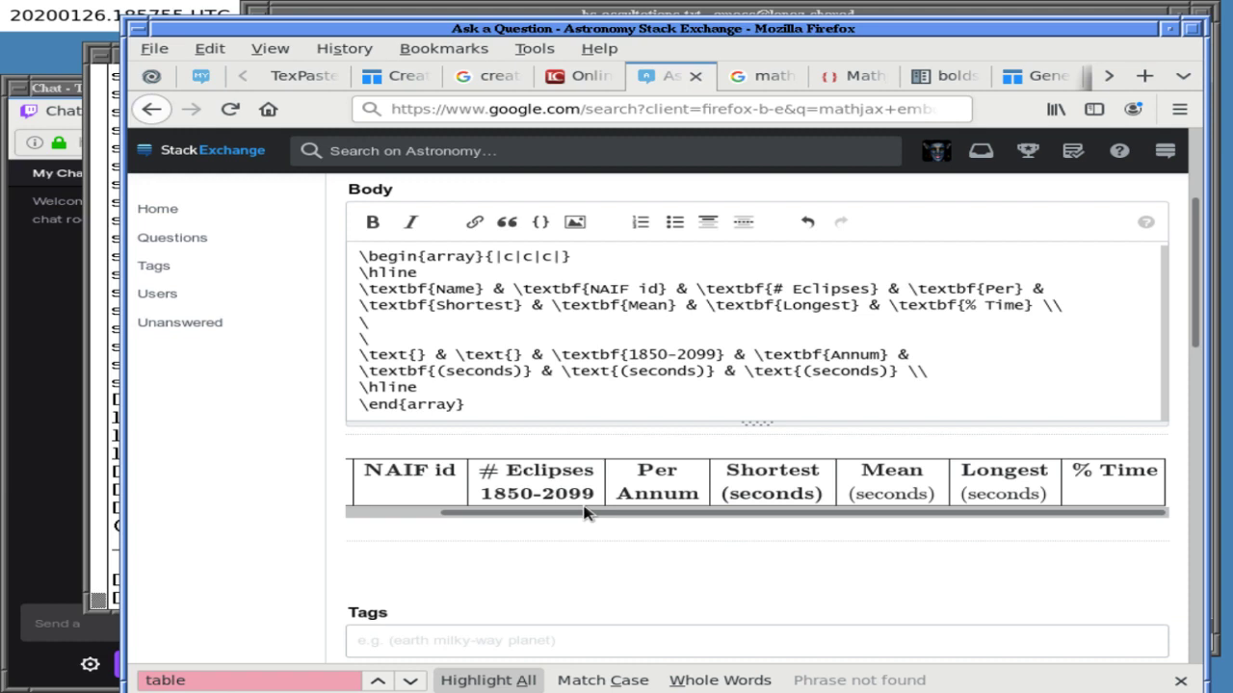
pyautogui.click(501, 14)
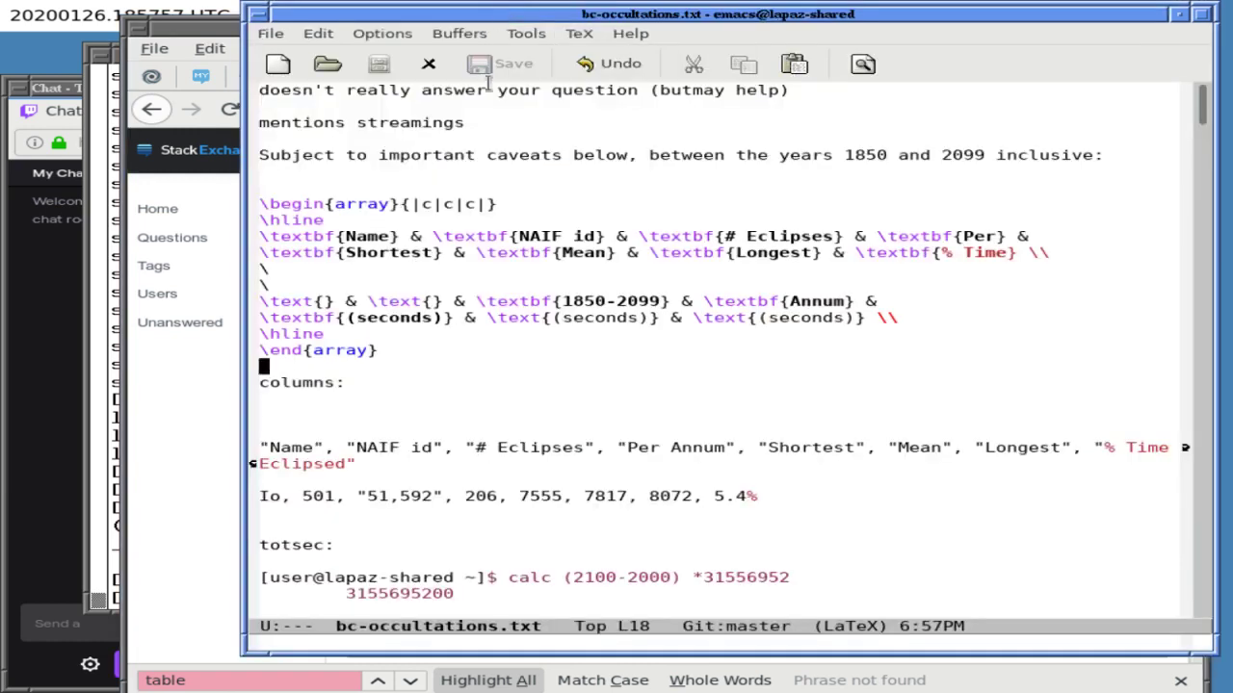
# - Delete the \textbf{NAIF id} & header and one empty entry from the units row
pyautogui.press('Up')
pyautogui.press('Up')
pyautogui.press('Up')
pyautogui.press('Up')
pyautogui.press('Up')
pyautogui.press('Up')
pyautogui.press('Up')
pyautogui.press('Right')
pyautogui.press('Right')
pyautogui.press('Right')
pyautogui.press('Right')
pyautogui.press('Right')
pyautogui.press('Right')
pyautogui.press('Right')
pyautogui.press('Right')
pyautogui.press('Right')
pyautogui.press('Right')
pyautogui.press('Right')
pyautogui.press('Right')
pyautogui.press('Right')
pyautogui.press('Right')
pyautogui.press('Right')
pyautogui.press('Right')
pyautogui.press('Right')
pyautogui.press('Right')
pyautogui.press('Right')
pyautogui.press('Right')
pyautogui.press('Right')
pyautogui.press('Right')
pyautogui.press('Right')
pyautogui.press('Right')
pyautogui.hotkey('alt', 'BackSpace')
pyautogui.hotkey('alt', 'BackSpace')
pyautogui.hotkey('alt', 'BackSpace')
pyautogui.press('BackSpace')
pyautogui.press('Delete')
pyautogui.press('Delete')
pyautogui.press('Down')
pyautogui.press('Down')
pyautogui.press('Down')
pyautogui.press('Down')
pyautogui.hotkey('ctrl', 'a')
pyautogui.press('Right')
pyautogui.press('Right')
pyautogui.press('Right')
pyautogui.press('Right')
pyautogui.press('Right')
pyautogui.press('Right')
pyautogui.press('Right')
pyautogui.press('Right')
pyautogui.press('Right')
pyautogui.press('Right')
pyautogui.press('Right')
pyautogui.press('Right')
pyautogui.press('Right')
pyautogui.press('Right')
pyautogui.press('Right')
pyautogui.press('Right')
pyautogui.press('Right')
pyautogui.press('Right')
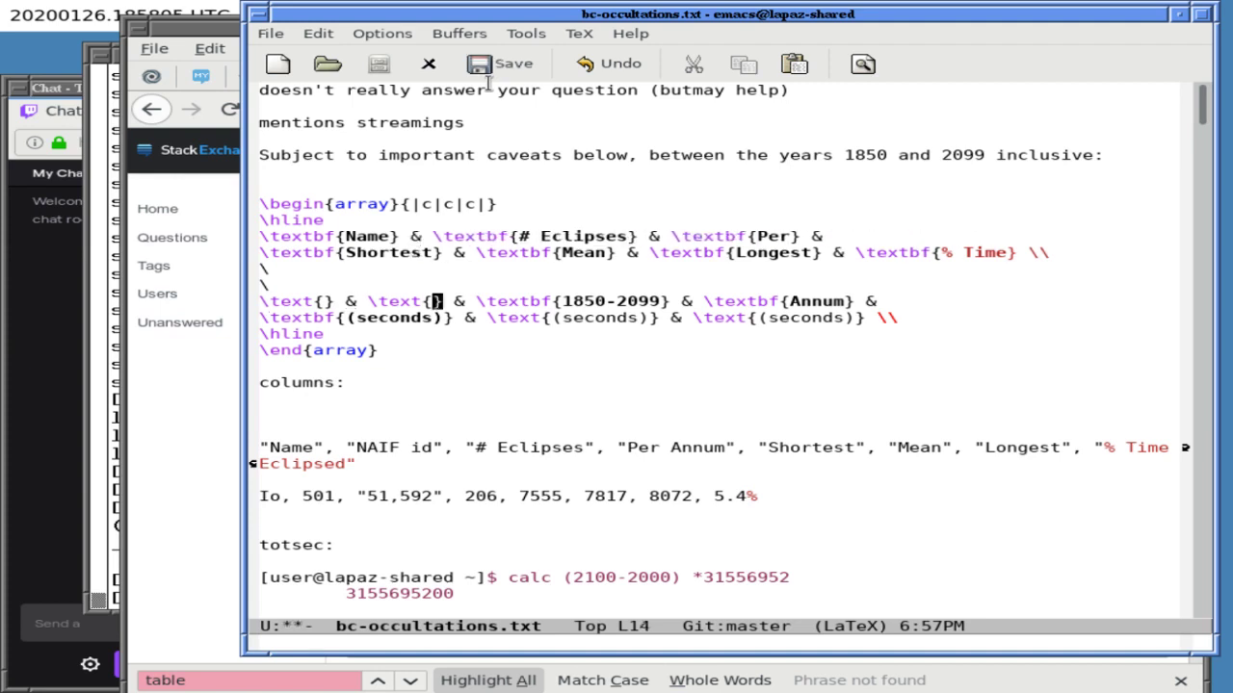
pyautogui.press('BackSpace')
pyautogui.press('BackSpace')
pyautogui.press('BackSpace')
pyautogui.press('BackSpace')
pyautogui.press('BackSpace')
pyautogui.press('BackSpace')
pyautogui.press('BackSpace')
pyautogui.press('BackSpace')
pyautogui.press('BackSpace')
pyautogui.press('BackSpace')
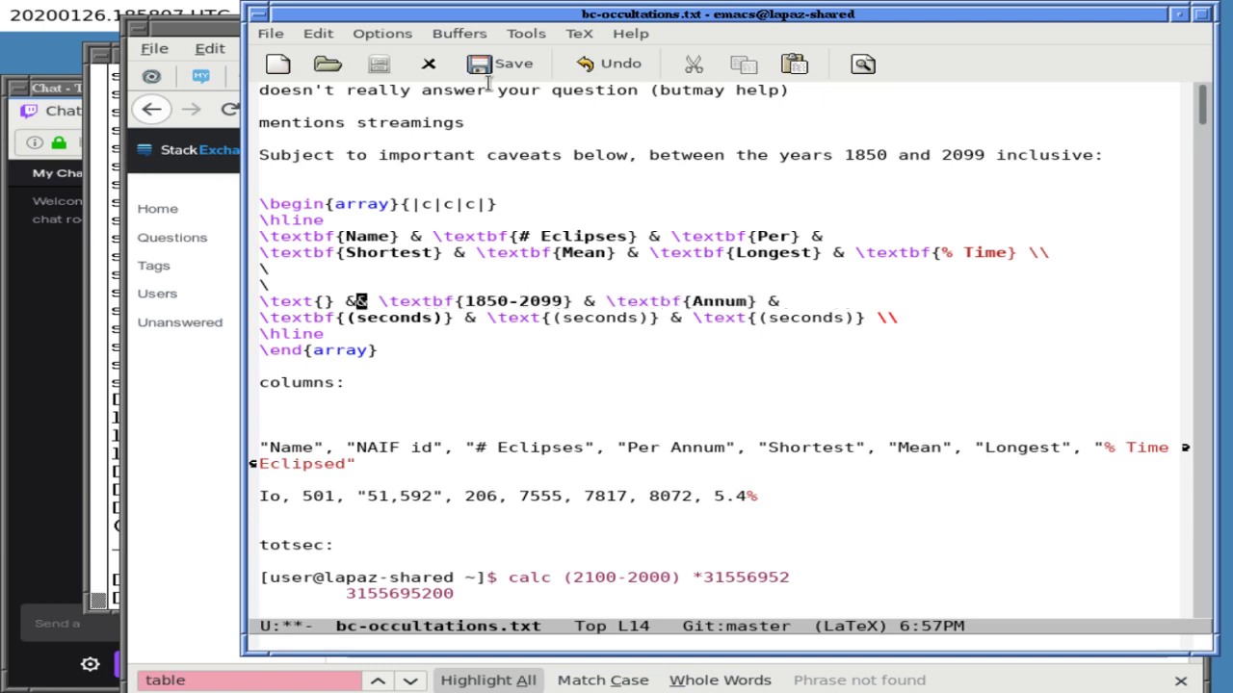
# - Make the remaining (seconds) entries bold by changing \text to \textbf
pyautogui.press('Down')
pyautogui.hotkey('alt', 'f')
pyautogui.hotkey('alt', 'f')
pyautogui.write('bf')
pyautogui.hotkey('alt', 'f')
pyautogui.hotkey('alt', 'f')
pyautogui.write('bf')
# - Remove the % sign before the Time header
pyautogui.press('Up')
pyautogui.press('Up')
pyautogui.press('Up')
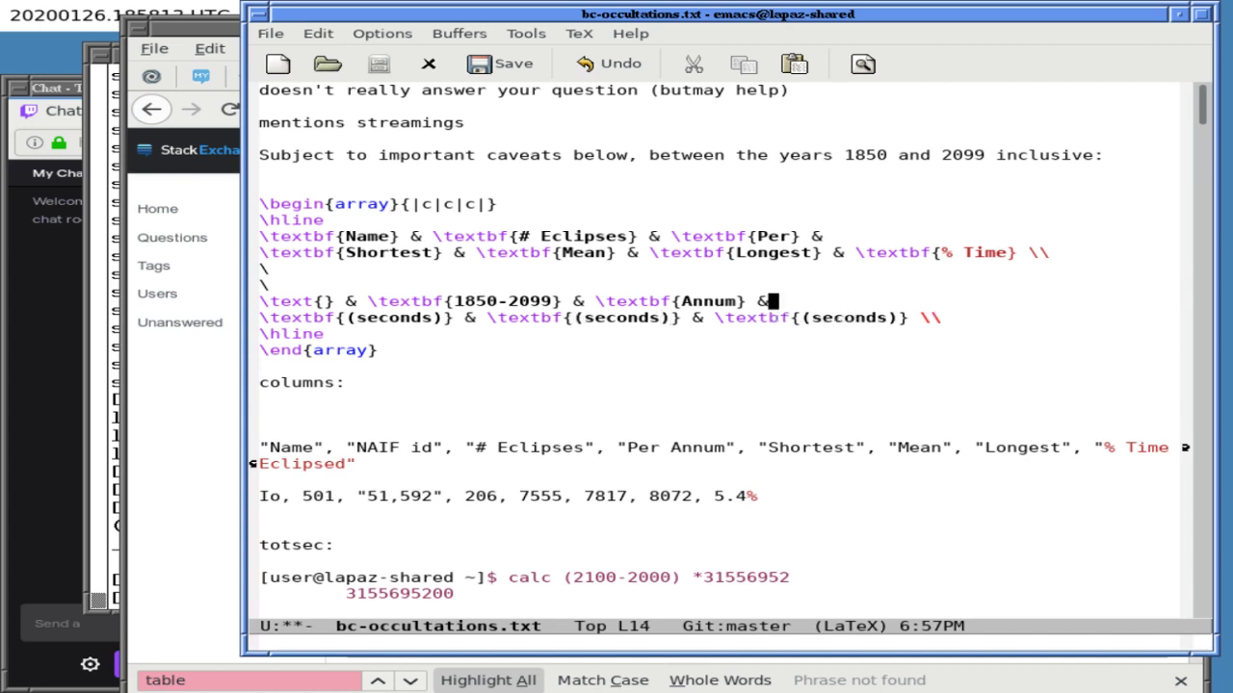
pyautogui.press('Down')
pyautogui.click(1019, 252)
pyautogui.hotkey('alt', 'b')
pyautogui.press('BackSpace')
pyautogui.press('BackSpace')
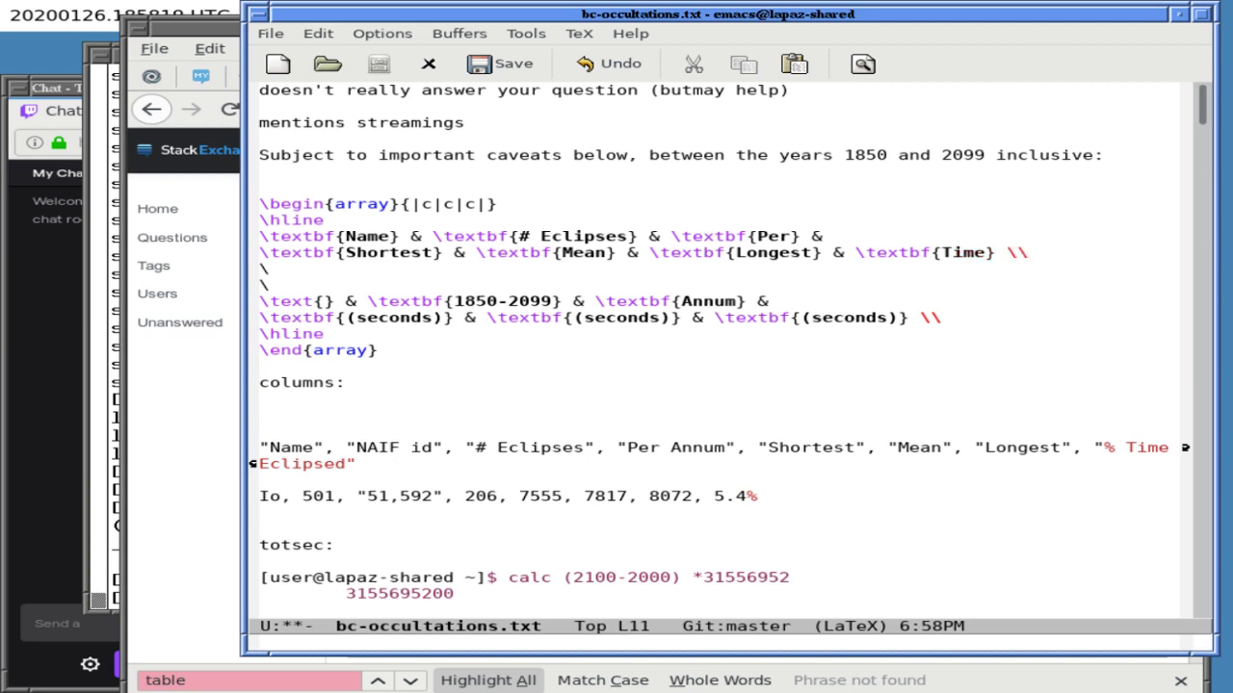
# - Add a & \textbf{%age} entry before the units row's closing \\
pyautogui.click(774, 301)
pyautogui.click(946, 318)
pyautogui.press('Left')
pyautogui.press('Left')
pyautogui.write('& \\textf')
pyautogui.press('BackSpace')
pyautogui.write('bf{%ag')
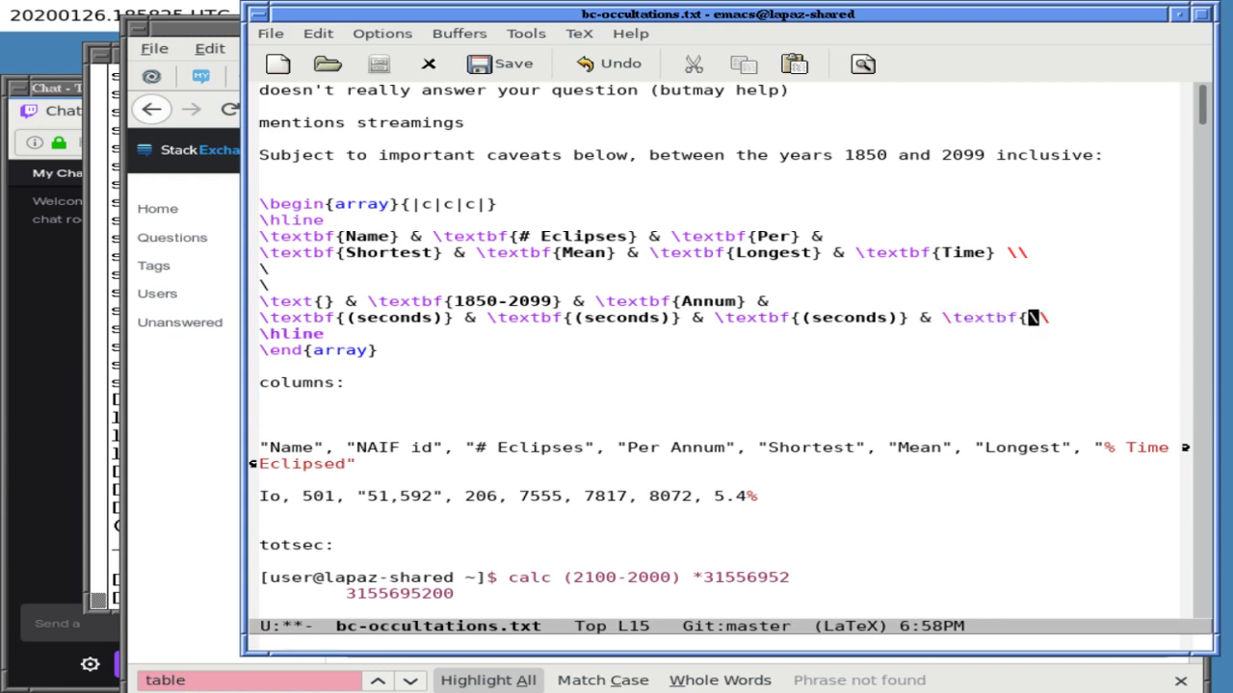
pyautogui.write('e}')
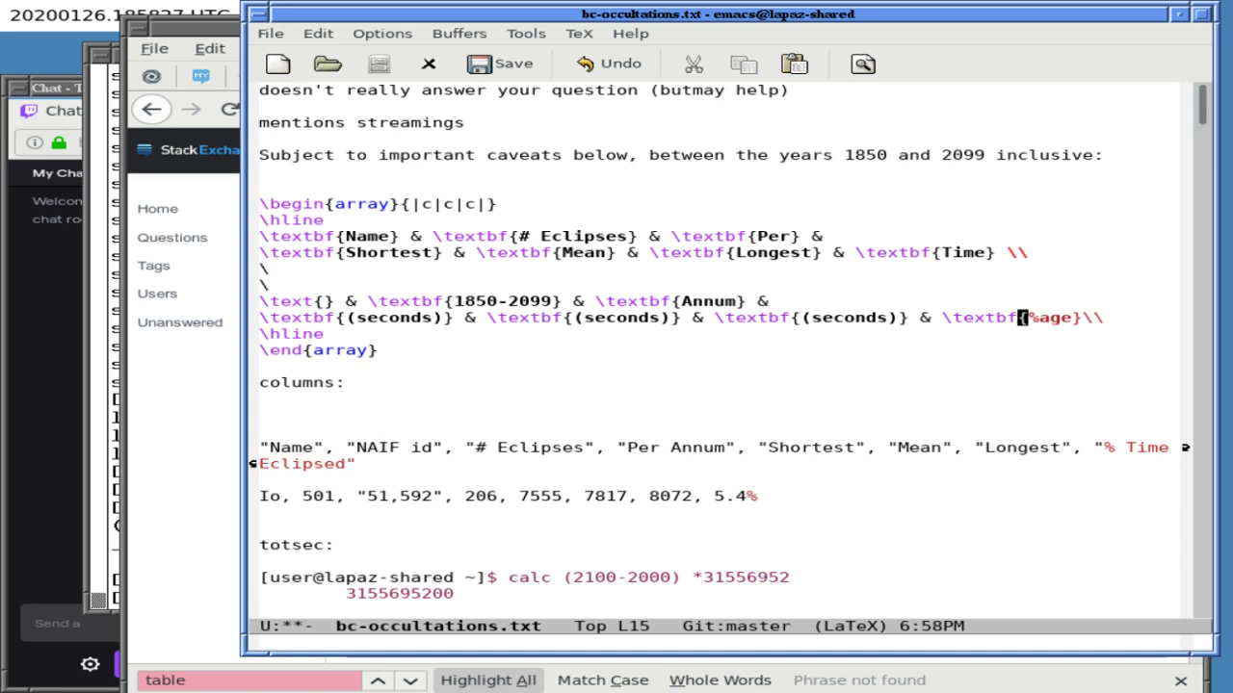
# - Save bc-occultations.txt and copy the array block from \begin{array} through \end{array}
pyautogui.press('End')
pyautogui.press('Right')
pyautogui.hotkey('ctrl', 'x')
pyautogui.hotkey('ctrl', 's')
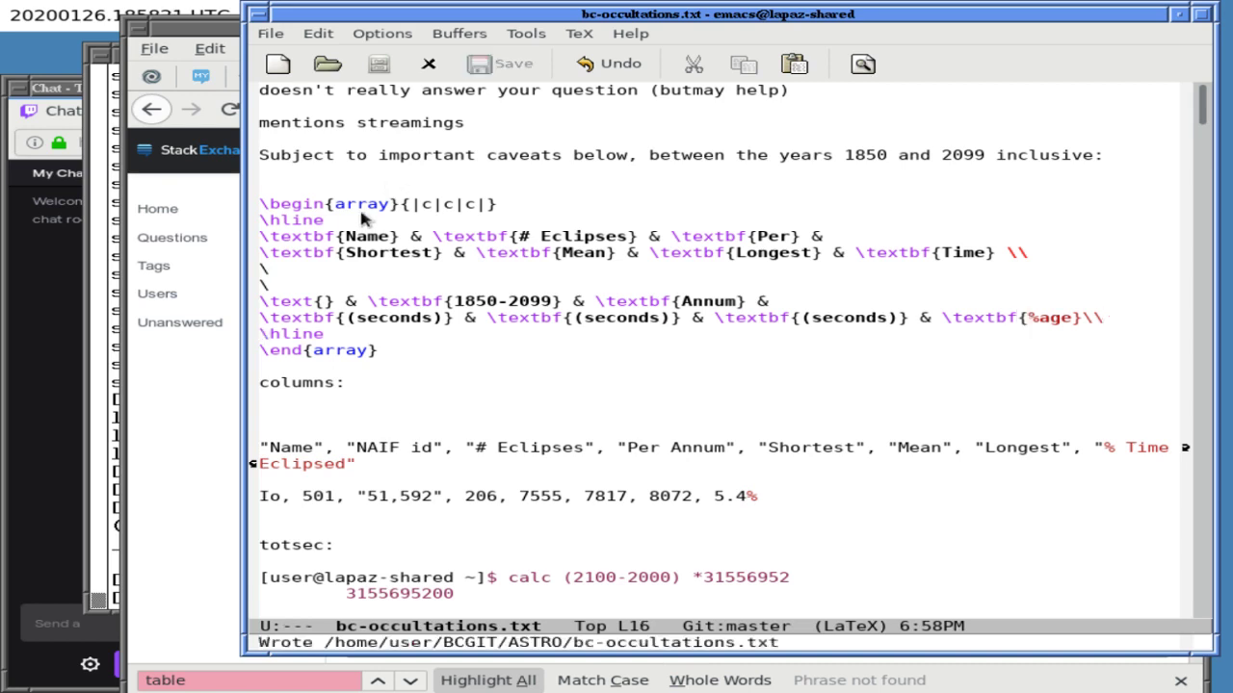
pyautogui.click(357, 216)
pyautogui.doubleClick(359, 203)
pyautogui.moveTo(360, 203); pyautogui.dragTo(355, 357)
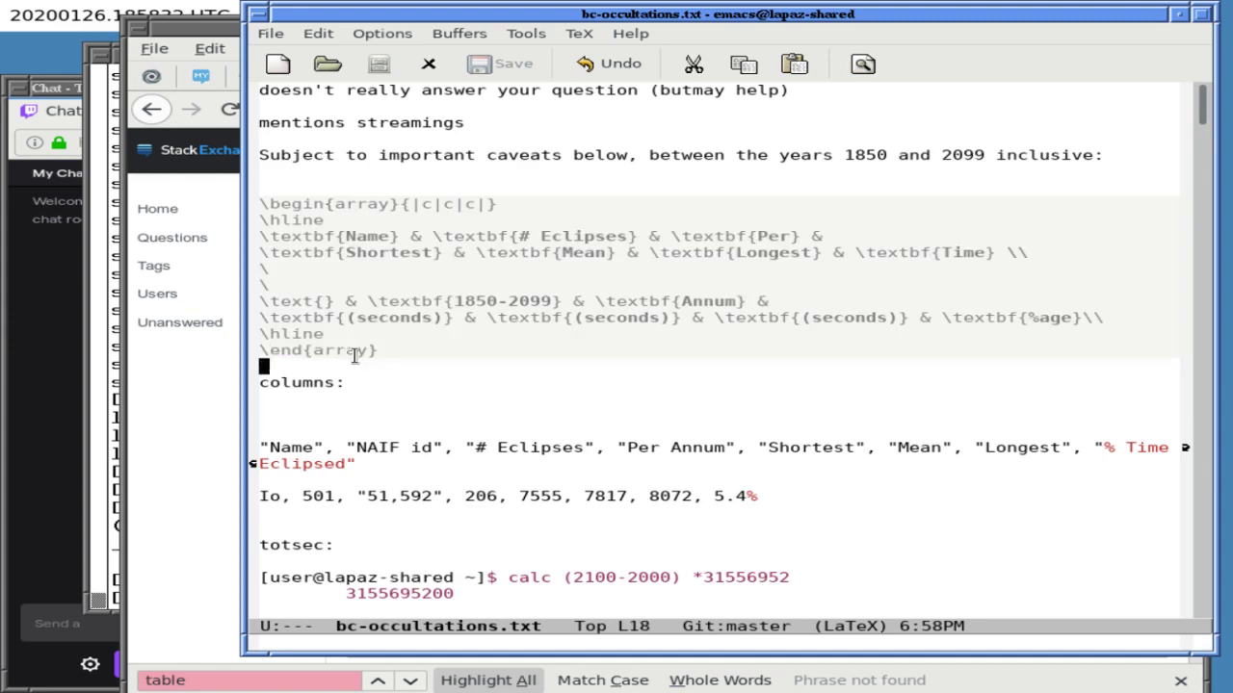
pyautogui.hotkey('alt', 'w')
# - Replace the question draft's Body text with the revised array
pyautogui.click(182, 417)
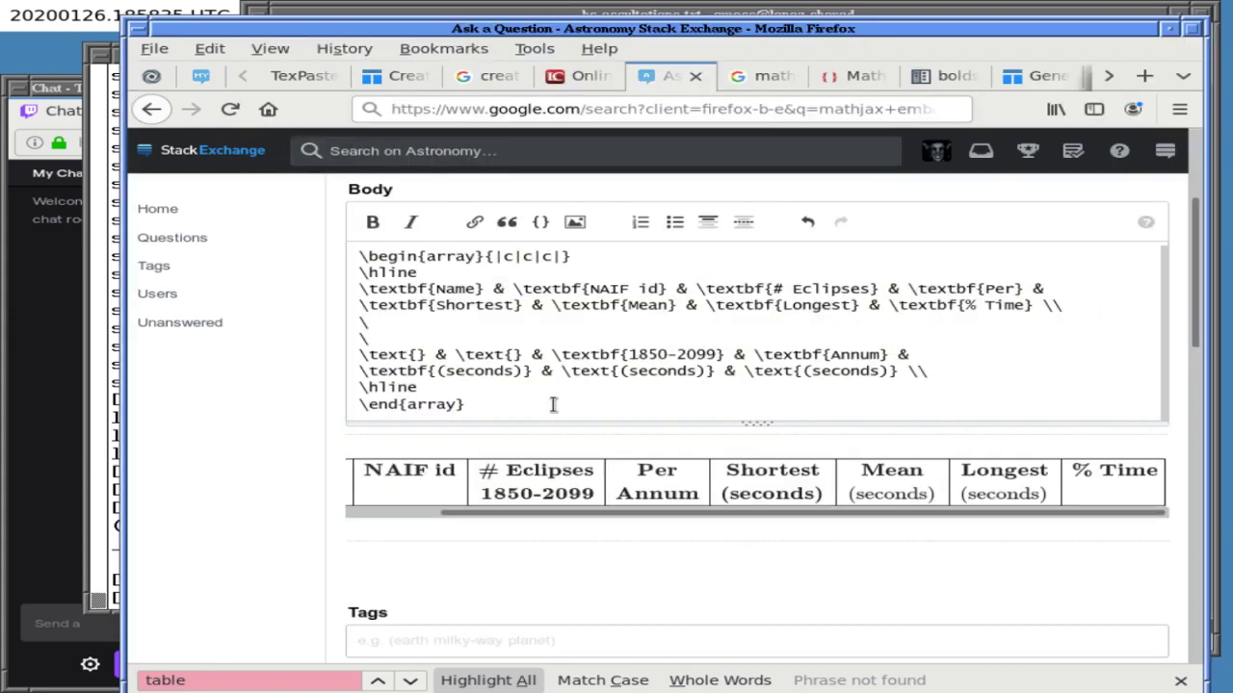
pyautogui.hotkey('ctrl', 'a')
pyautogui.click(594, 397)
pyautogui.hotkey('ctrl', 'a')
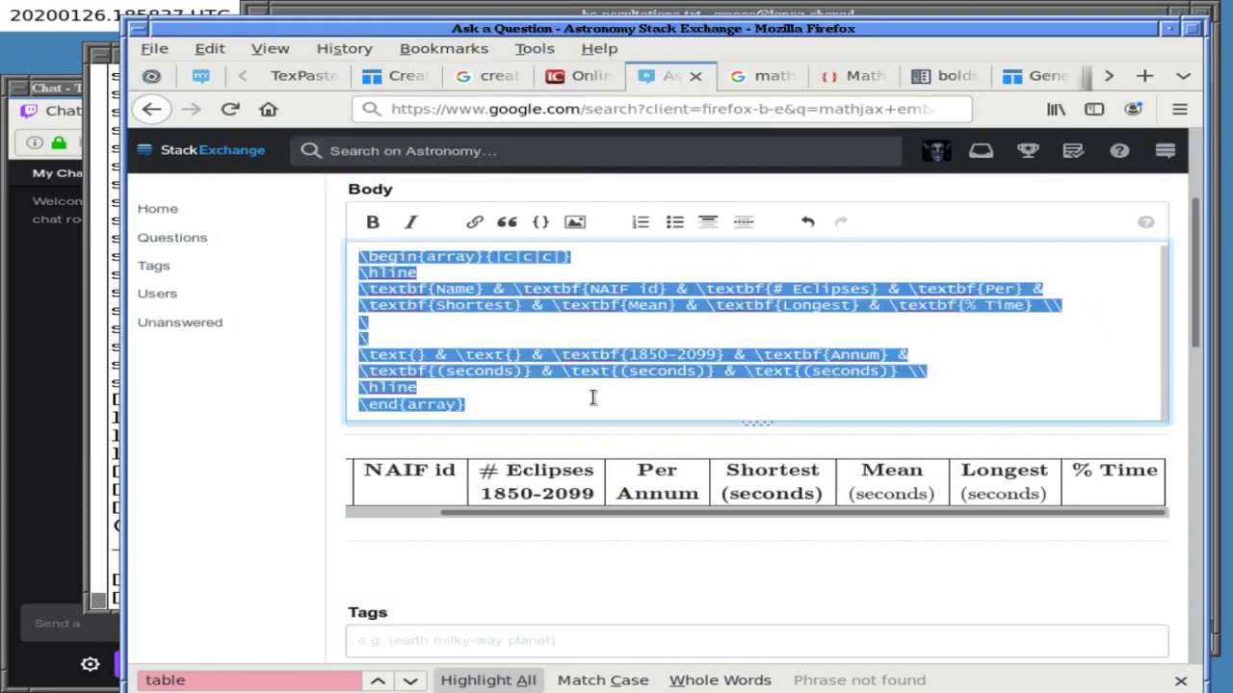
pyautogui.hotkey('ctrl', 'v')
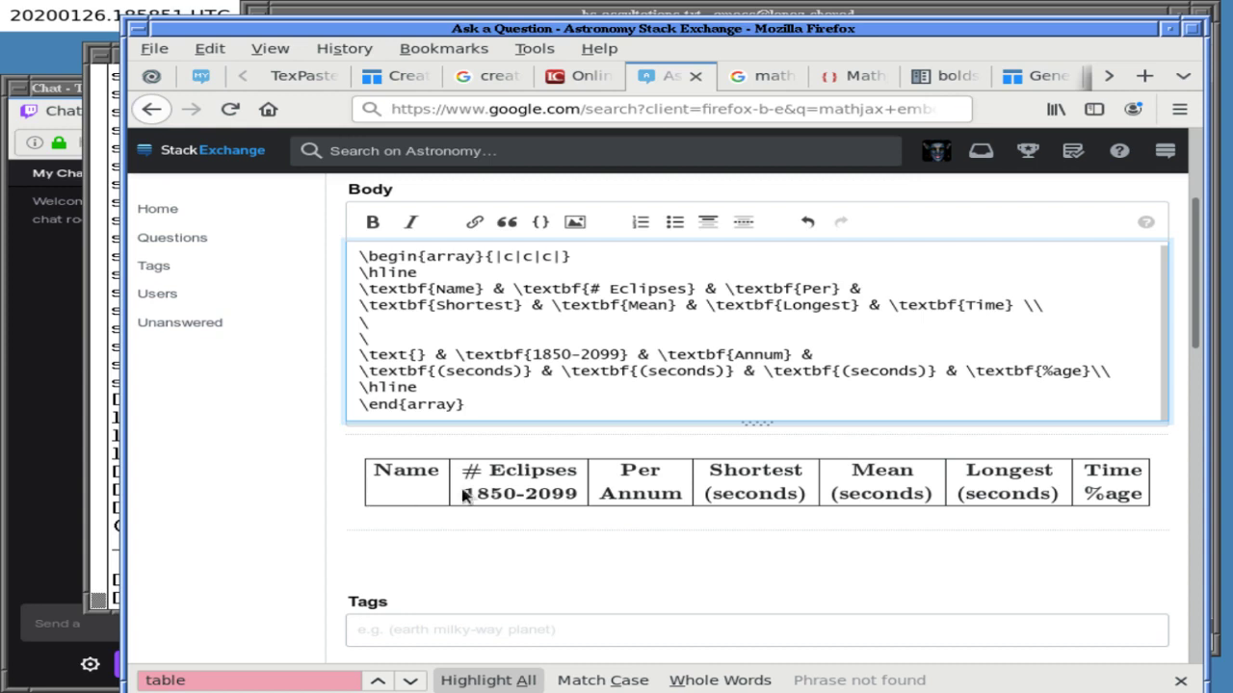
# - Wrap 1850-2099 in parentheses in the units row
pyautogui.click(482, 14)
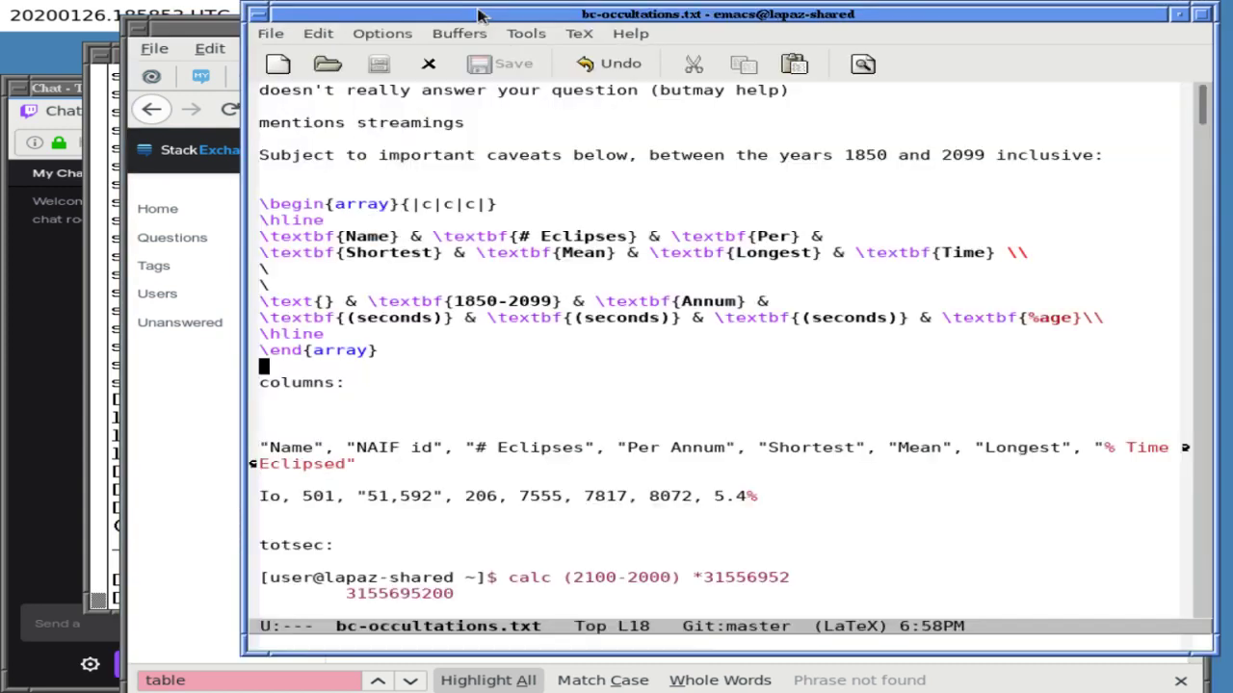
pyautogui.press('Up')
pyautogui.press('Up')
pyautogui.press('Up')
pyautogui.press('Right')
pyautogui.press('Right')
pyautogui.press('Right')
pyautogui.press('Right')
pyautogui.press('Right')
pyautogui.press('Right')
pyautogui.press('Right')
pyautogui.press('Right')
pyautogui.press('Right')
pyautogui.press('Right')
pyautogui.press('Right')
pyautogui.press('Right')
pyautogui.press('Right')
pyautogui.press('Right')
pyautogui.press('Right')
pyautogui.press('Right')
pyautogui.press('Right')
pyautogui.press('Right')
pyautogui.press('Right')
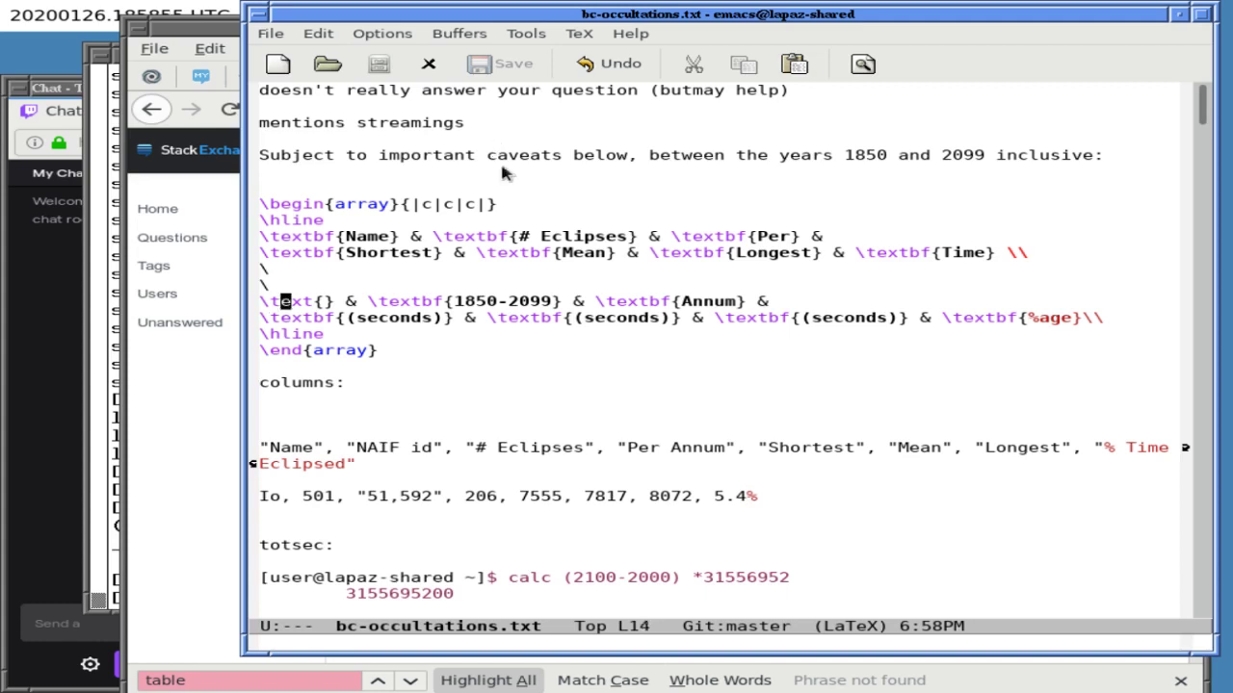
pyautogui.press('Left')
pyautogui.write('(')
pyautogui.press('Right')
pyautogui.press('Right')
pyautogui.press('Right')
pyautogui.press('Right')
pyautogui.press('Right')
pyautogui.press('Right')
pyautogui.press('Right')
pyautogui.press('Right')
# - Fill the empty first units cell with (NAIF id) and save the file
pyautogui.press('Right')
pyautogui.write(')')
pyautogui.press('Left')
pyautogui.press('Left')
pyautogui.press('Left')
pyautogui.press('Left')
pyautogui.press('Left')
pyautogui.press('Left')
pyautogui.press('Left')
pyautogui.press('Left')
pyautogui.press('Left')
pyautogui.press('Left')
pyautogui.press('Left')
pyautogui.press('Right')
pyautogui.press('Right')
pyautogui.press('Right')
pyautogui.press('Right')
pyautogui.press('Left')
pyautogui.press('Left')
pyautogui.press('Left')
pyautogui.press('Left')
pyautogui.press('Left')
pyautogui.press('Left')
pyautogui.press('Left')
pyautogui.press('Left')
pyautogui.press('Left')
pyautogui.press('Left')
pyautogui.press('Left')
pyautogui.press('Left')
pyautogui.press('Left')
pyautogui.press('Left')
pyautogui.press('Left')
pyautogui.press('Left')
pyautogui.press('Left')
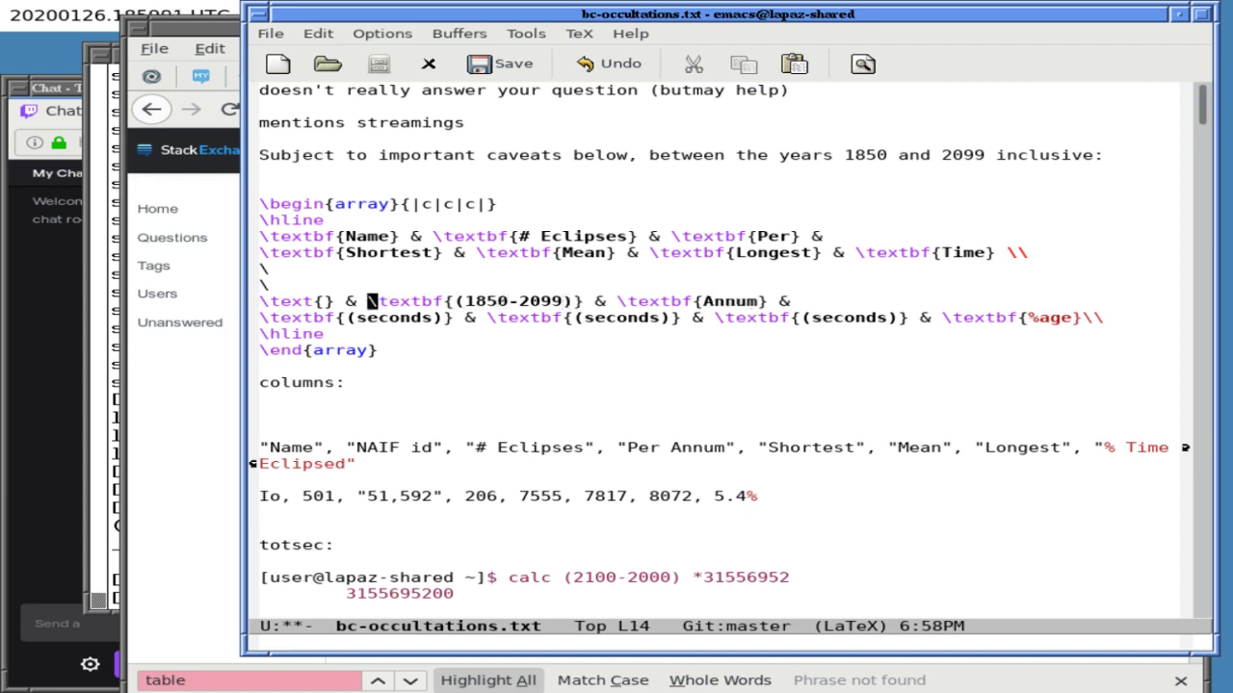
pyautogui.press('Right')
pyautogui.press('Right')
pyautogui.press('Left')
pyautogui.write('(NAIF id)')
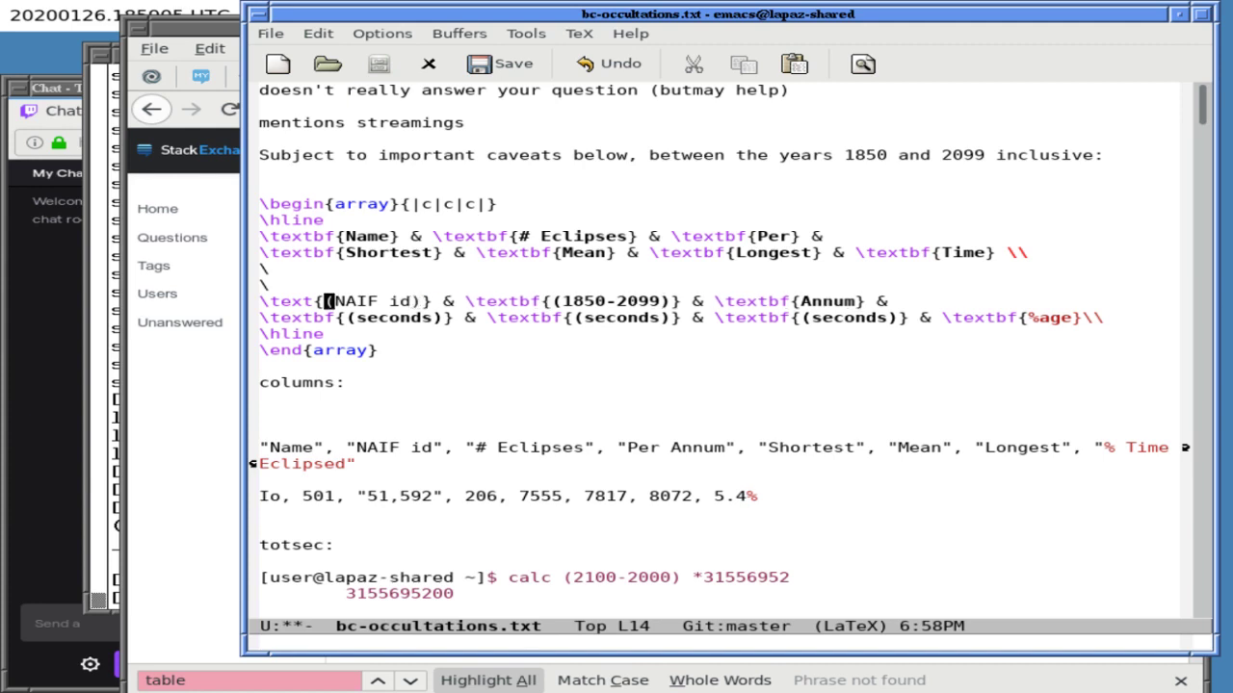
pyautogui.hotkey('ctrl', 'x')
pyautogui.hotkey('ctrl', 's')
# - Copy the array from Emacs and paste it over the Stack Exchange question body
pyautogui.click(447, 204)
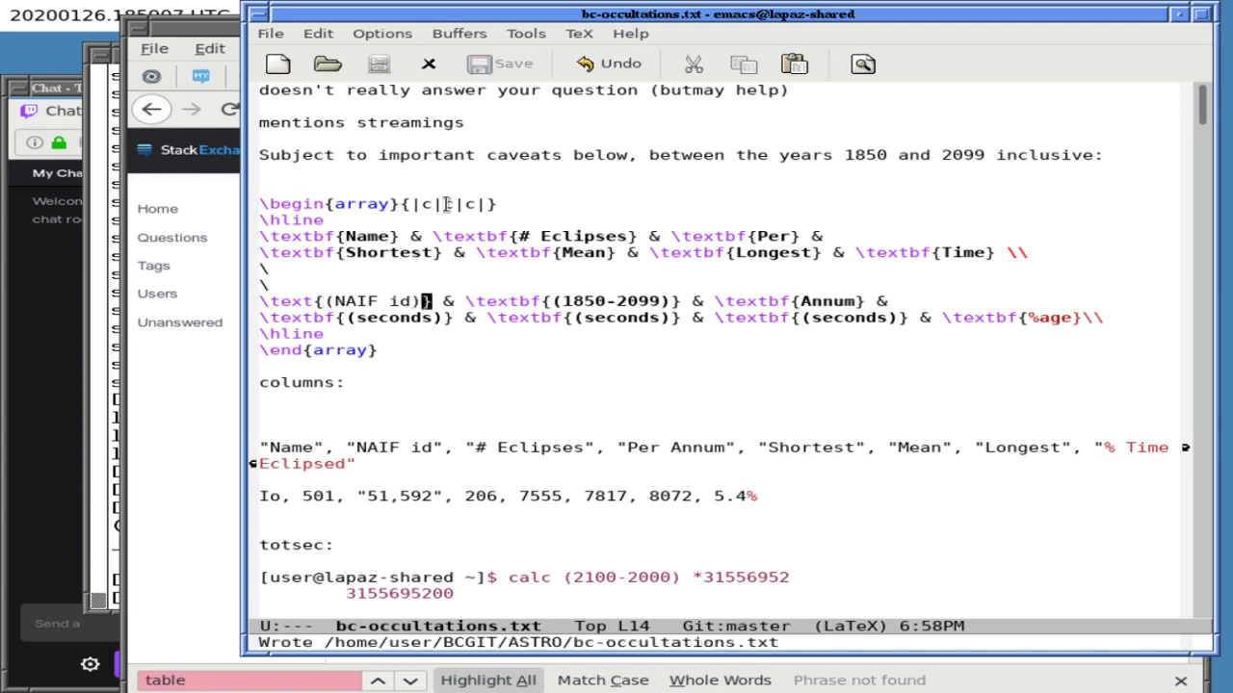
pyautogui.moveTo(446, 204); pyautogui.dragTo(437, 352)
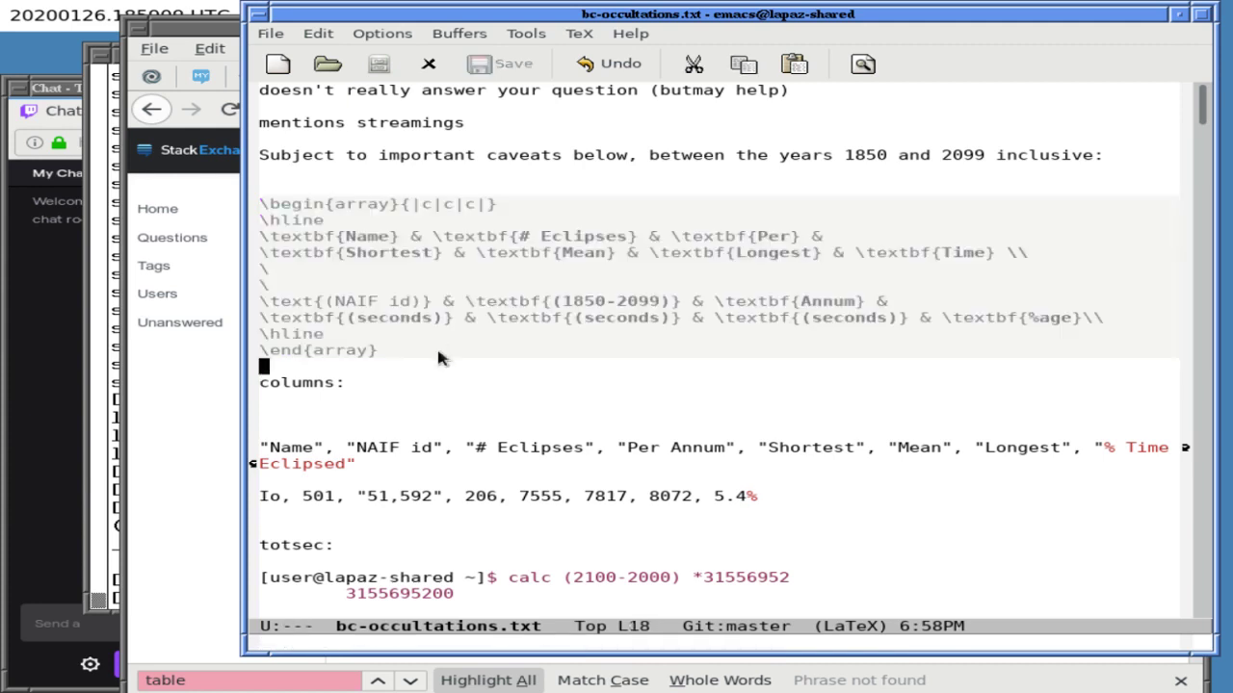
pyautogui.hotkey('alt', 'w')
pyautogui.click(75, 424)
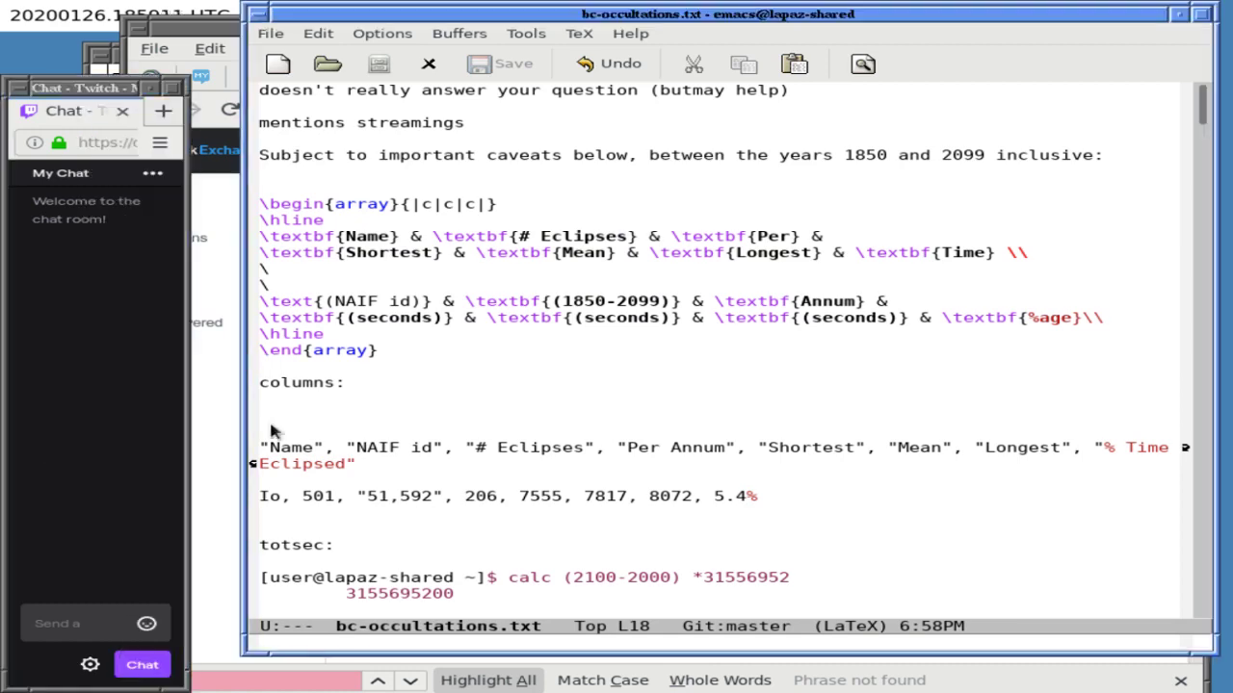
pyautogui.click(236, 434)
pyautogui.hotkey('ctrl', 'a')
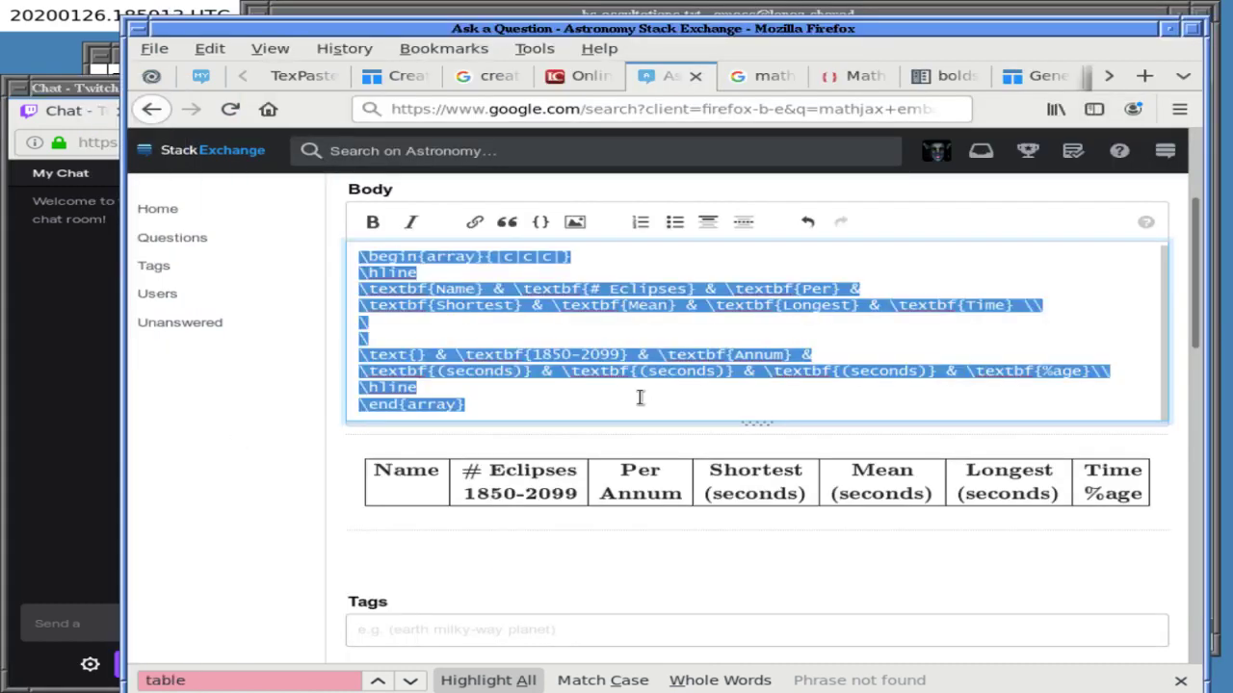
pyautogui.hotkey('ctrl', 'v')
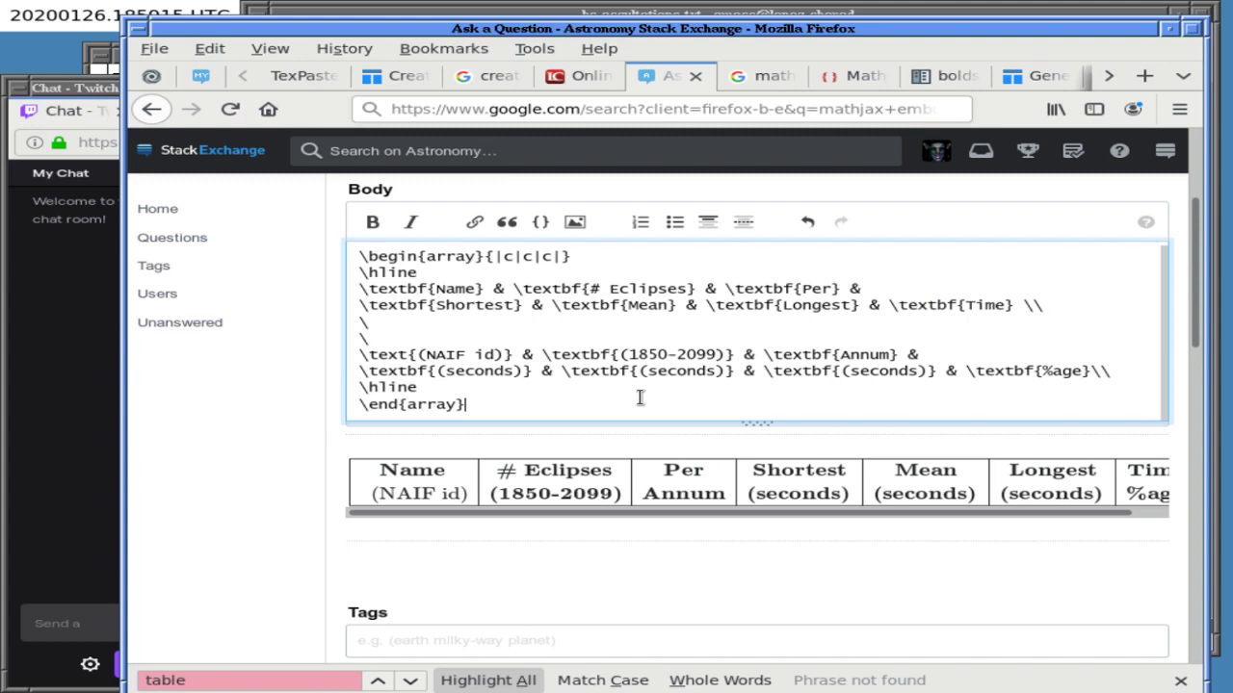
pyautogui.moveTo(577, 515)
pyautogui.mouseDown()
pyautogui.moveTo(650, 515)
pyautogui.moveTo(544, 515)
pyautogui.moveTo(566, 515)
pyautogui.mouseUp()
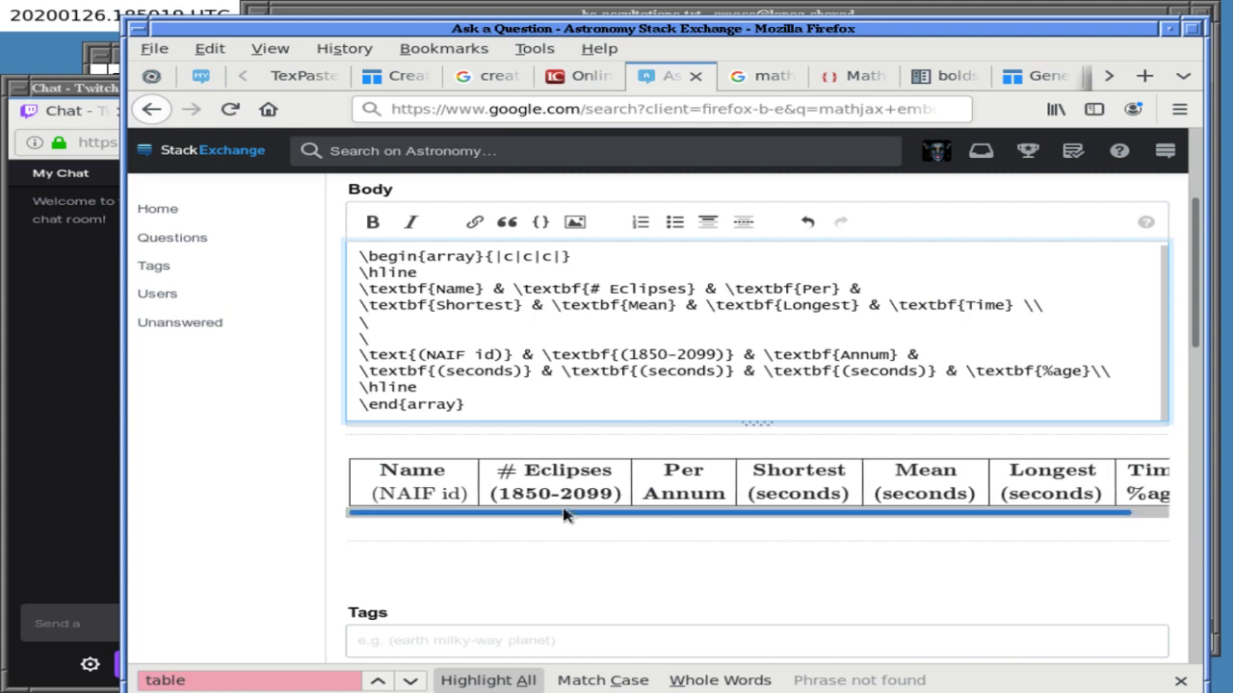
pyautogui.moveTo(565, 515); pyautogui.dragTo(517, 519)
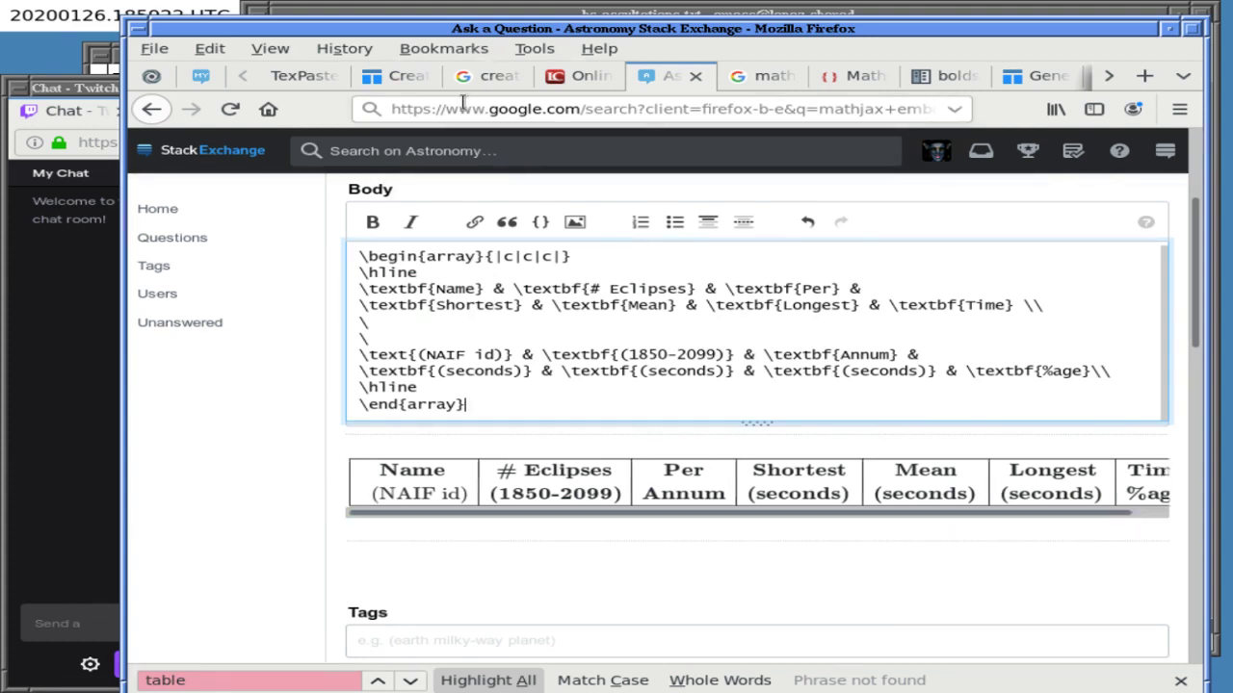
# - Bold the units entry as \textbf{(NAIF id)} and save bc-occultations.txt
pyautogui.click(501, 14)
pyautogui.press('Up')
pyautogui.press('Up')
pyautogui.press('Up')
pyautogui.press('Up')
pyautogui.press('Up')
pyautogui.press('Down')
pyautogui.hotkey('alt', 'f')
pyautogui.write('bf')
pyautogui.hotkey('ctrl', 'x')
pyautogui.hotkey('ctrl', 's')
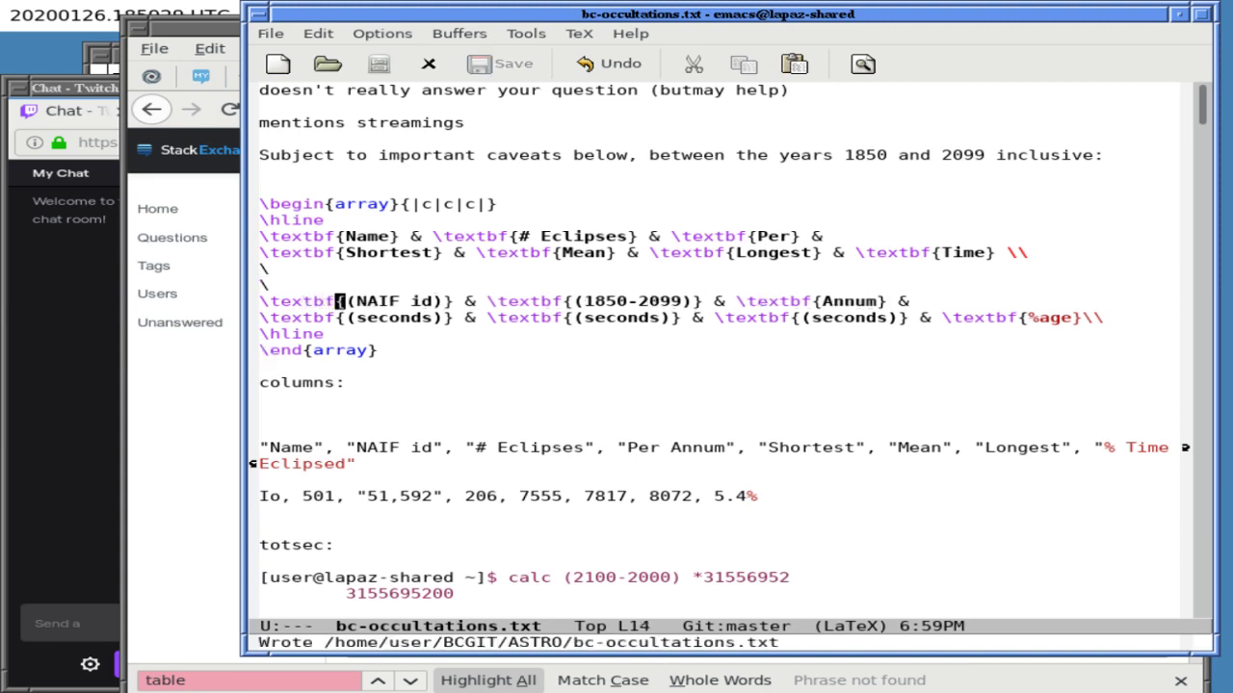
# - Below the header's \hline, add two lone \ lines and start the Io row with \text{Io} & \text{501}
pyautogui.click(574, 691)
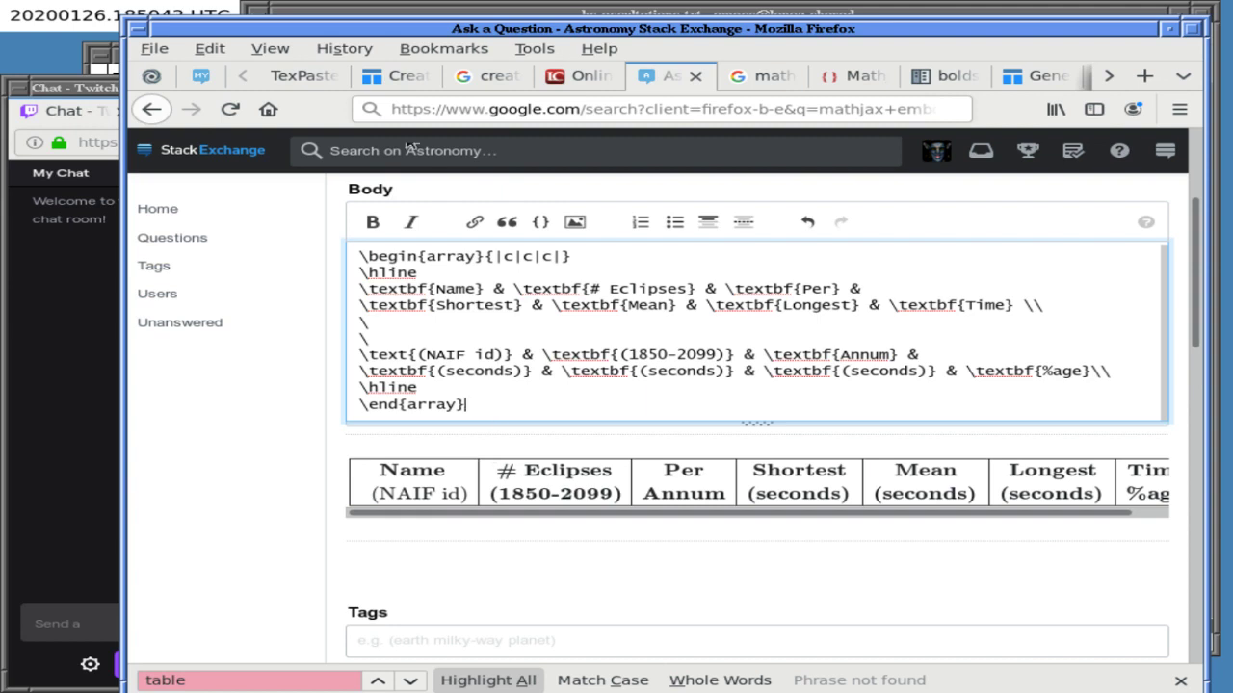
pyautogui.hotkey('alt', 'Tab')
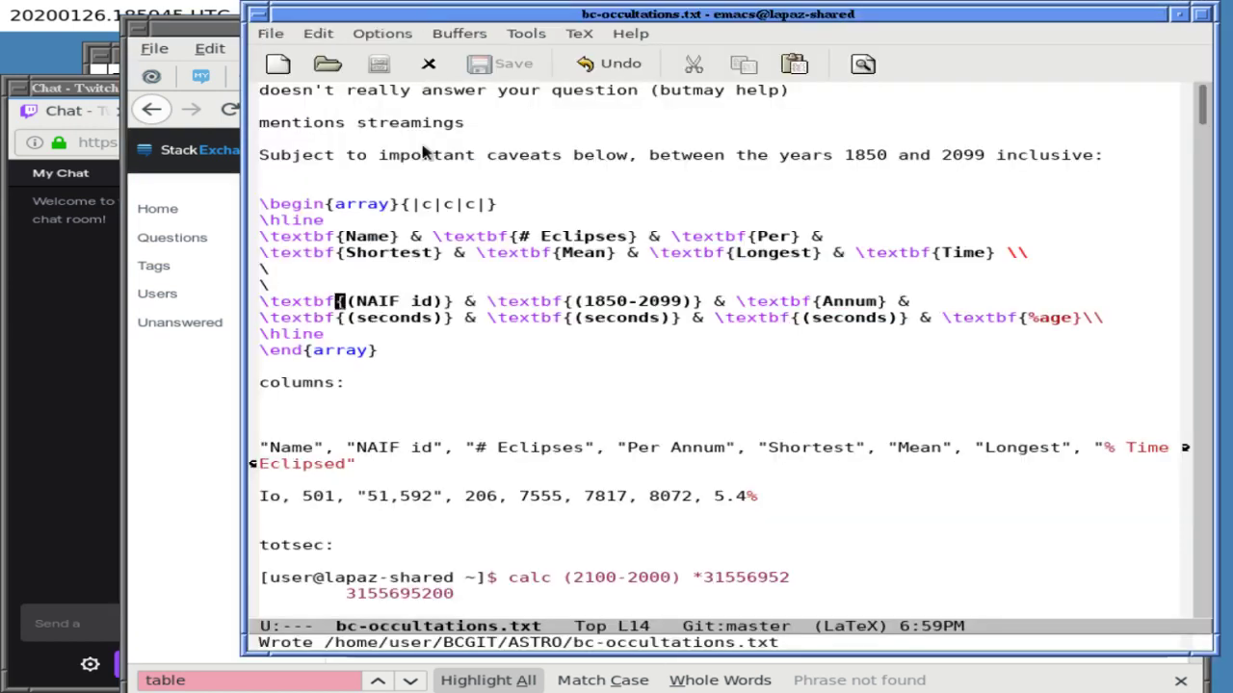
pyautogui.press('Down')
pyautogui.press('Down')
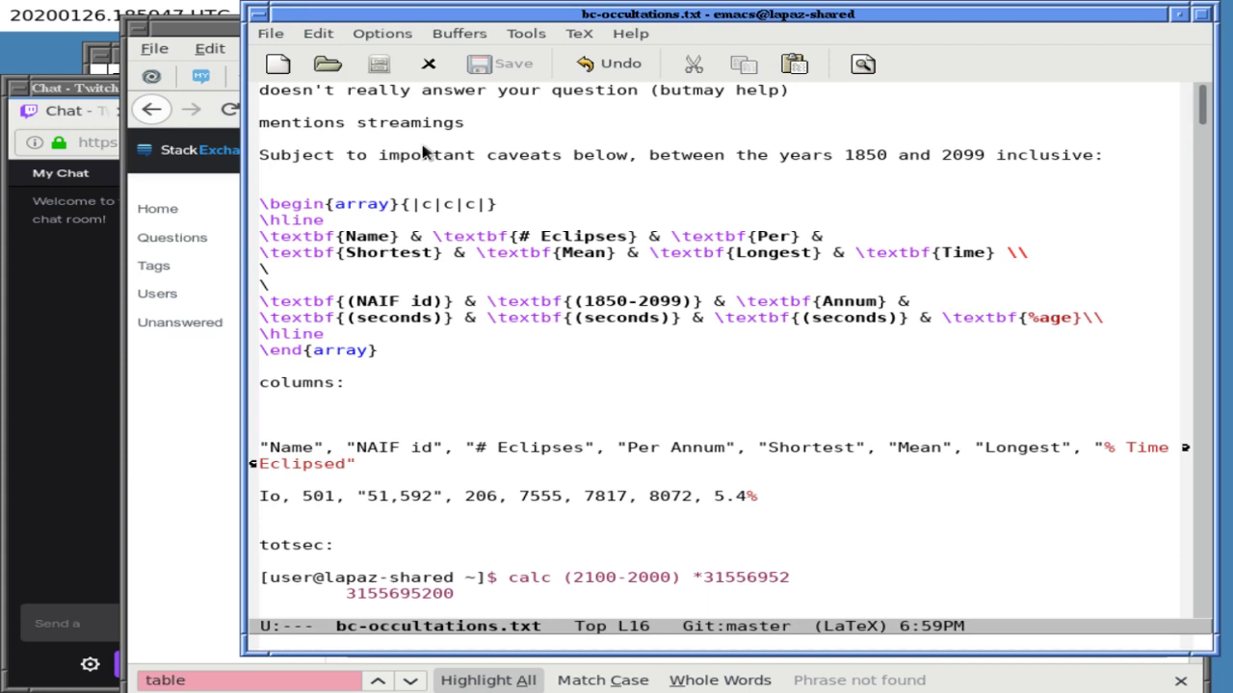
pyautogui.press('Return')
pyautogui.write('\\')
pyautogui.press('Return')
pyautogui.write('\\')
pyautogui.press('Return')
pyautogui.write('\\text{')
pyautogui.write('Ipo')
pyautogui.press('BackSpace')
pyautogui.press('BackSpace')
pyautogui.write('o} ')
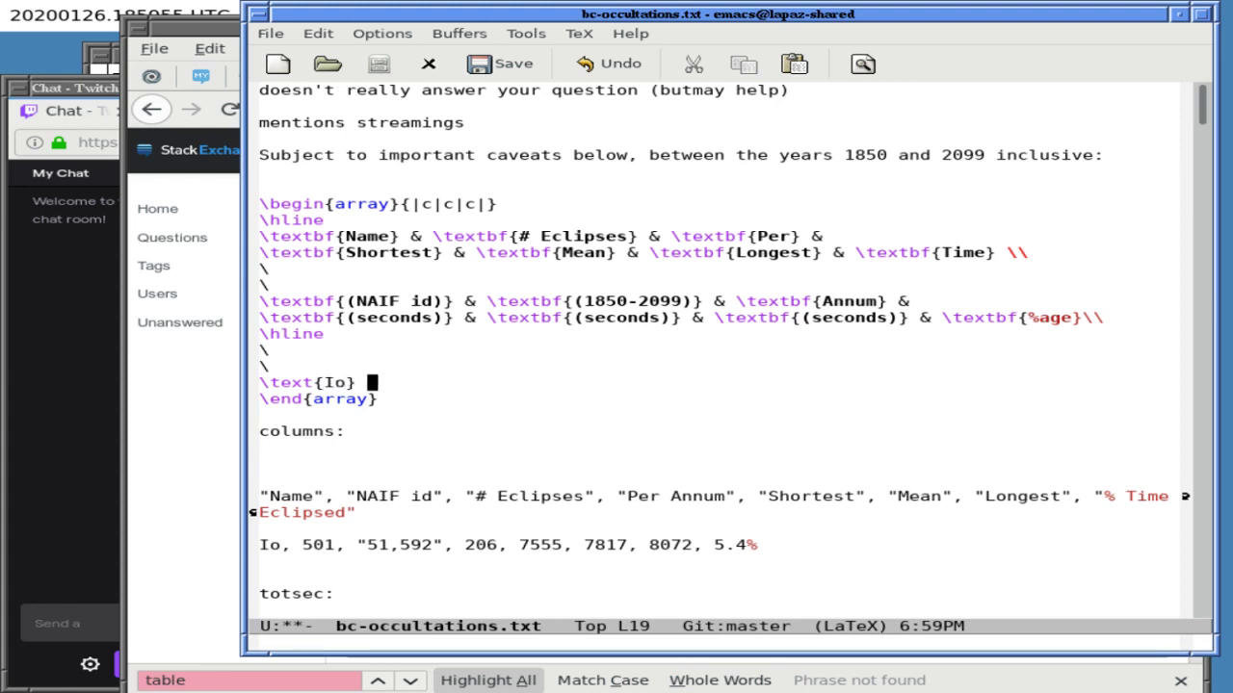
pyautogui.write('& \\text')
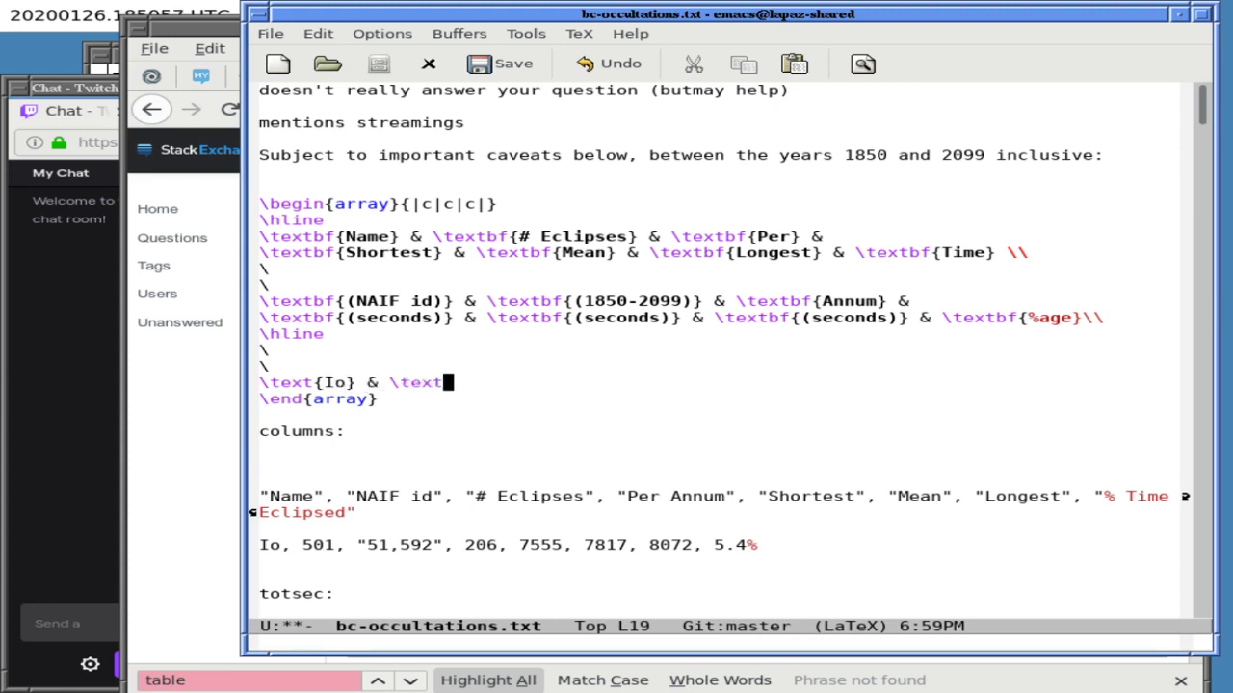
pyautogui.write('{501} & \t')
pyautogui.write('ext')
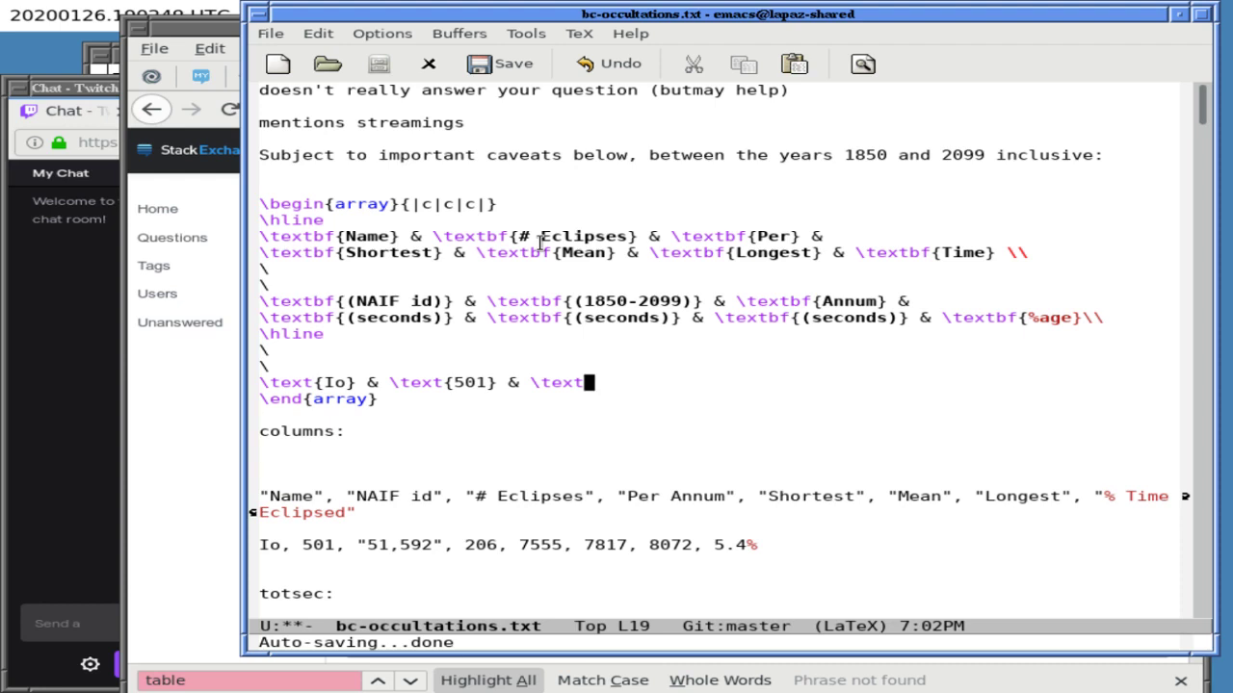
# - Fill the Io row with (501), 51,592, 206 and 7555 cells
pyautogui.hotkey('alt', 'Tab')
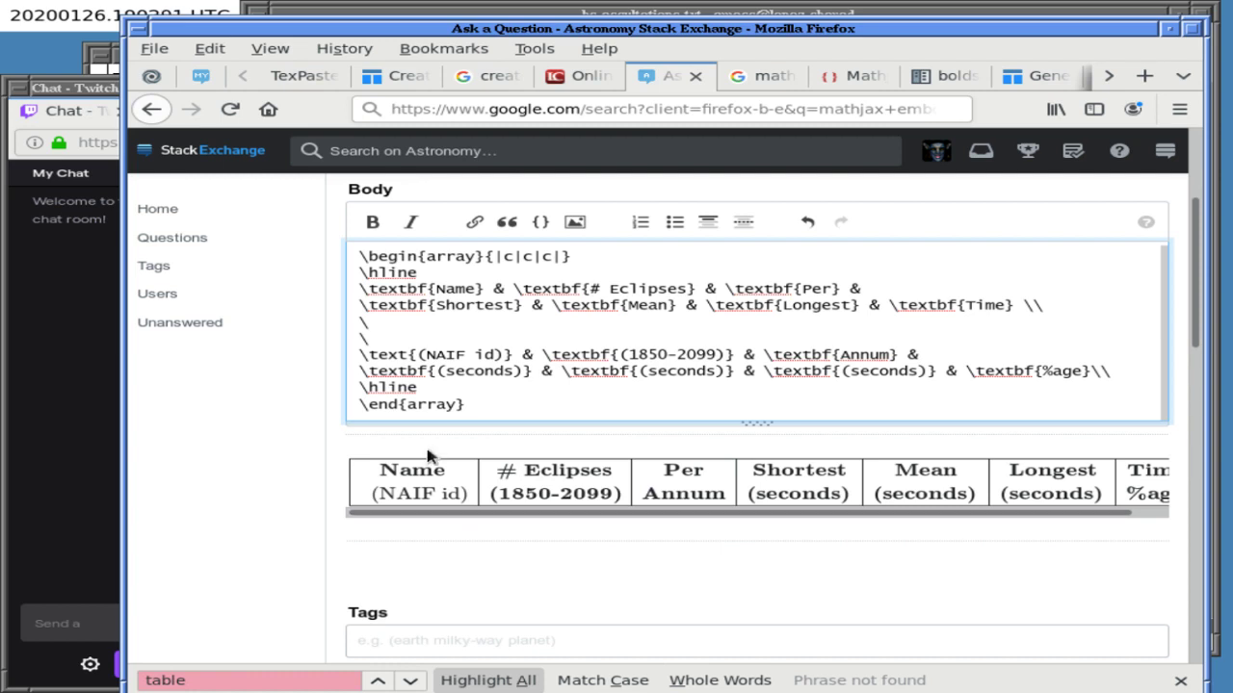
pyautogui.click(400, 15)
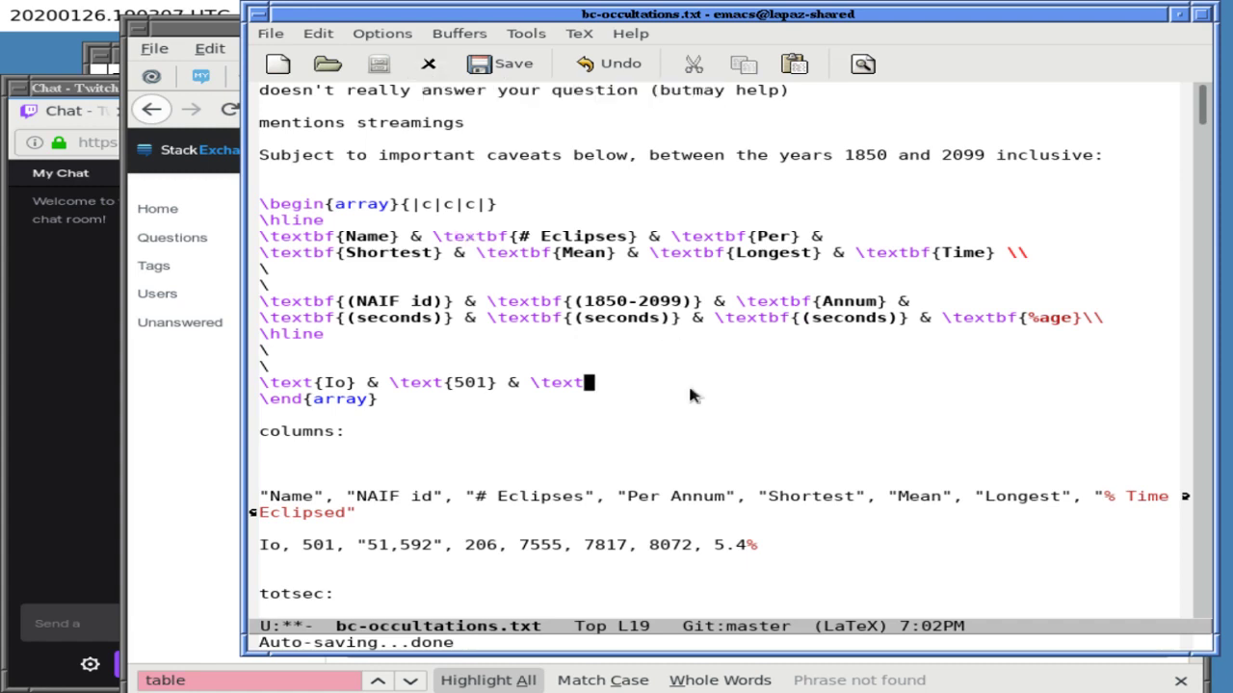
pyautogui.press('Left')
pyautogui.press('Left')
pyautogui.press('Left')
pyautogui.press('Left')
pyautogui.press('Left')
pyautogui.press('Left')
pyautogui.press('Left')
pyautogui.press('Left')
pyautogui.press('Left')
pyautogui.press('Left')
pyautogui.press('Left')
pyautogui.press('Left')
pyautogui.press('Left')
pyautogui.press('Left')
pyautogui.press('Left')
pyautogui.press('Left')
pyautogui.press('Left')
pyautogui.press('Left')
pyautogui.press('Left')
pyautogui.press('Left')
pyautogui.press('Left')
pyautogui.press('Left')
pyautogui.write('(501)')
pyautogui.press('Right')
pyautogui.press('Right')
pyautogui.press('Right')
pyautogui.press('Right')
pyautogui.press('Right')
pyautogui.press('Right')
pyautogui.press('Right')
pyautogui.press('Right')
pyautogui.press('Right')
pyautogui.press('Right')
pyautogui.press('Right')
pyautogui.press('Right')
pyautogui.press('Right')
pyautogui.press('Right')
pyautogui.press('Left')
pyautogui.press('BackSpace')
pyautogui.press('BackSpace')
pyautogui.press('BackSpace')
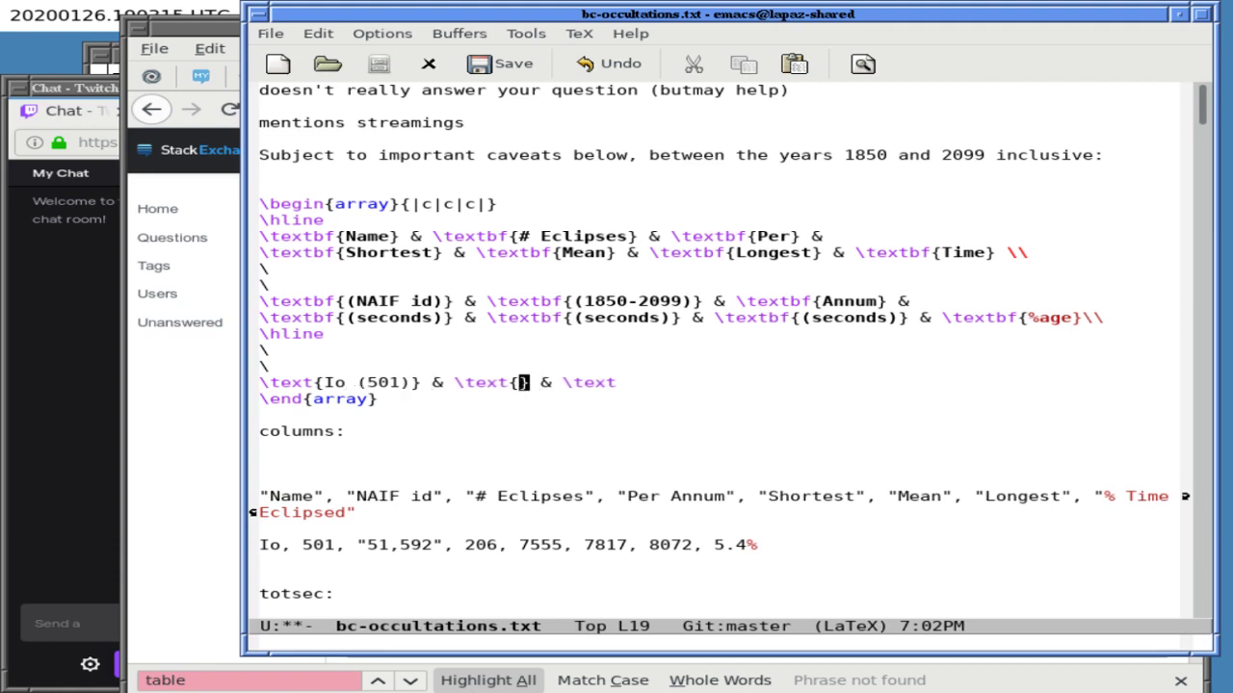
pyautogui.write('51,5')
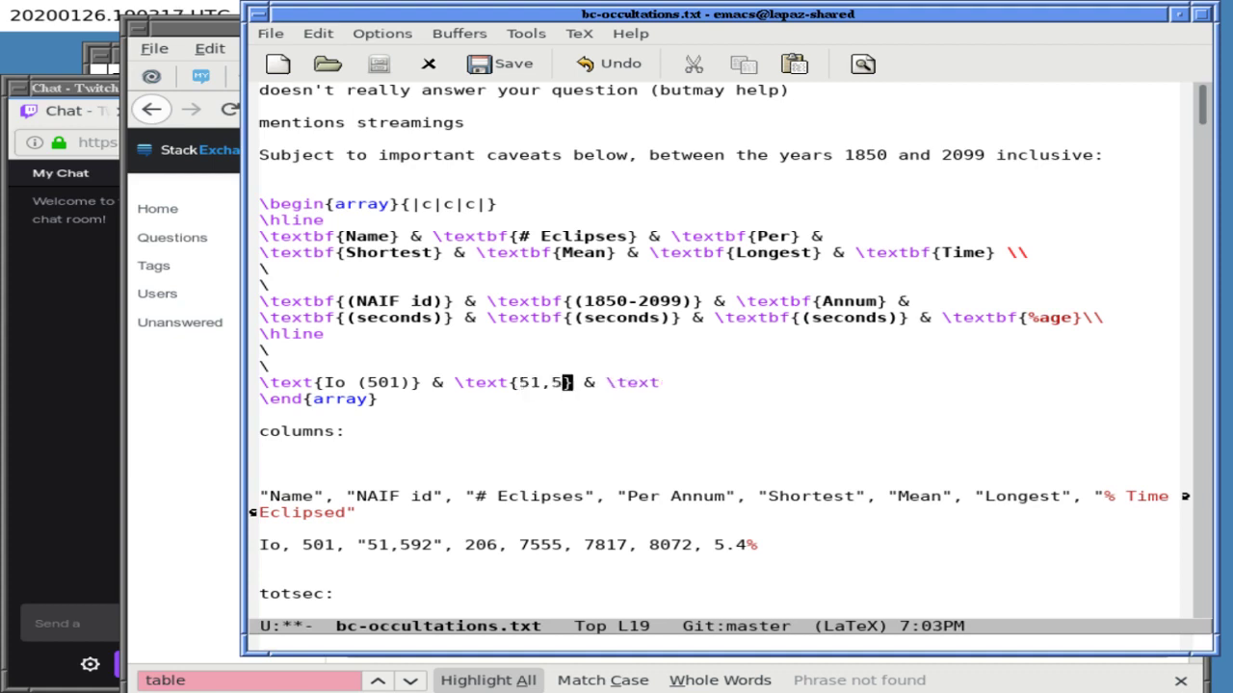
pyautogui.write('92')
pyautogui.press('End')
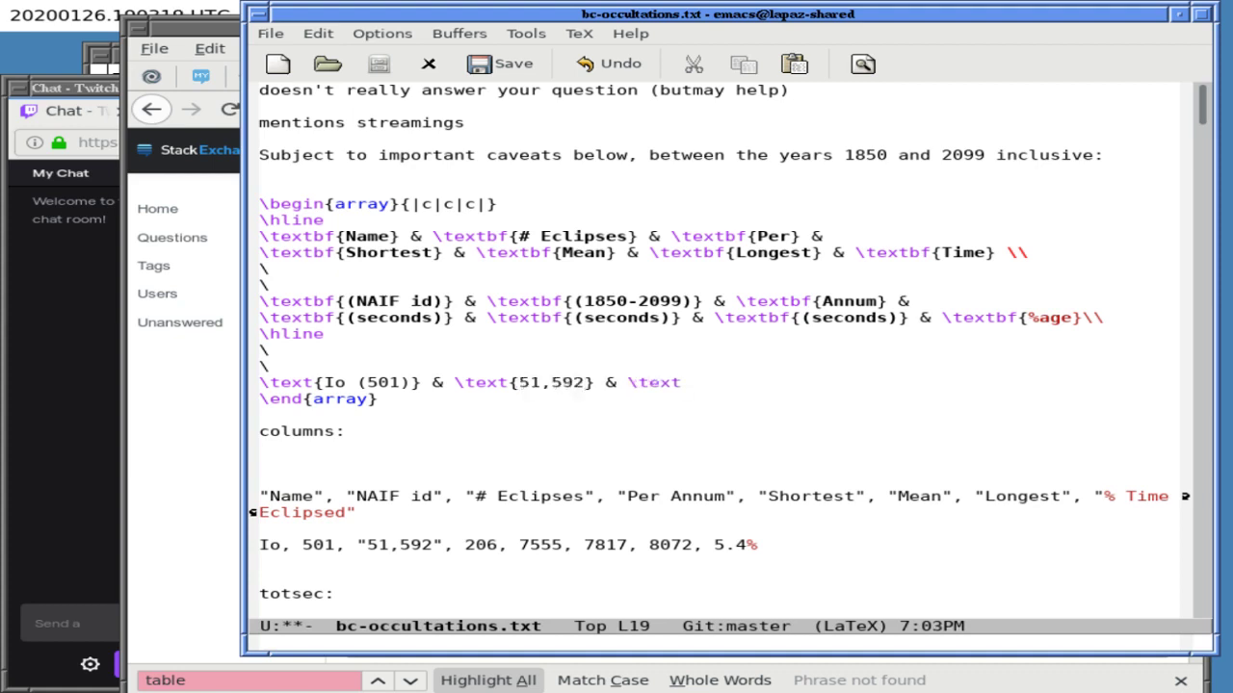
pyautogui.write('{206} & ')
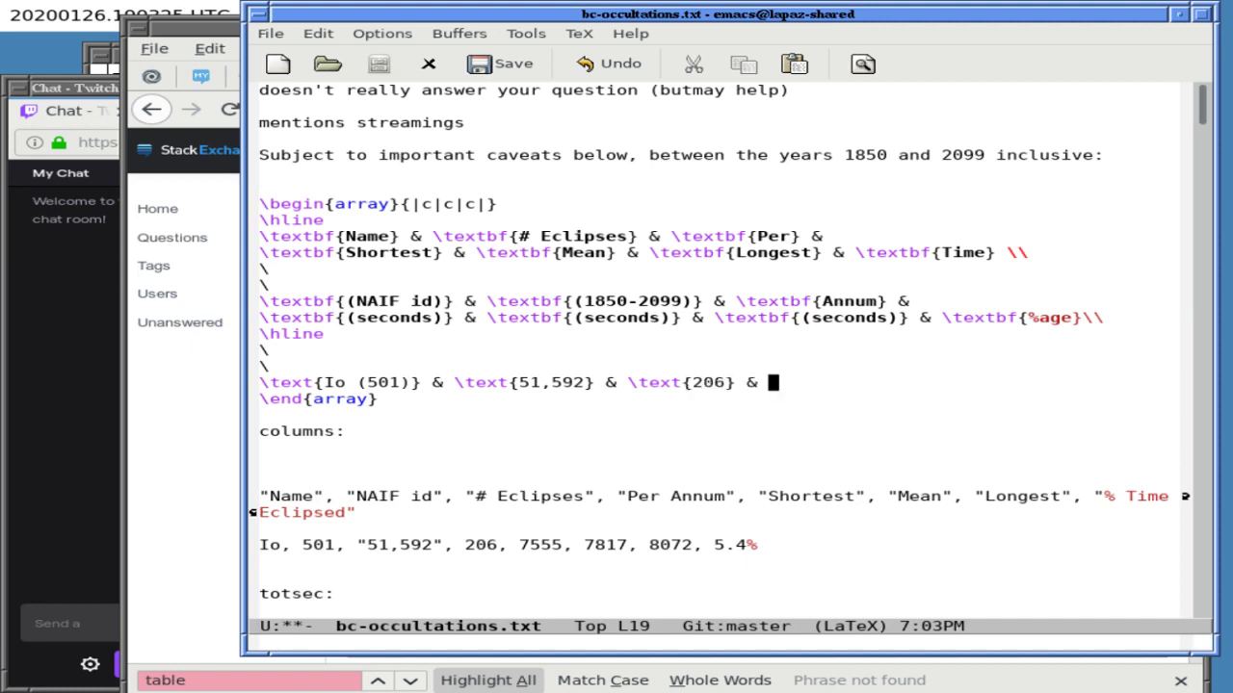
pyautogui.write('\text{')
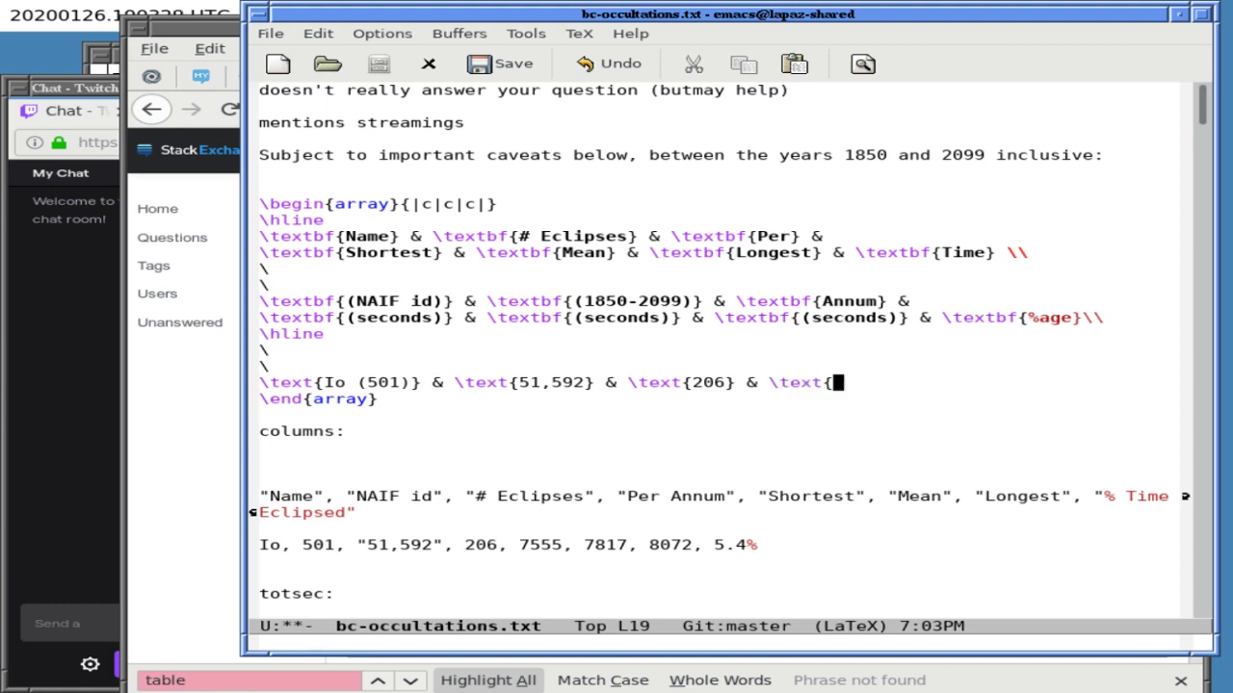
pyautogui.write('7555} & \\')
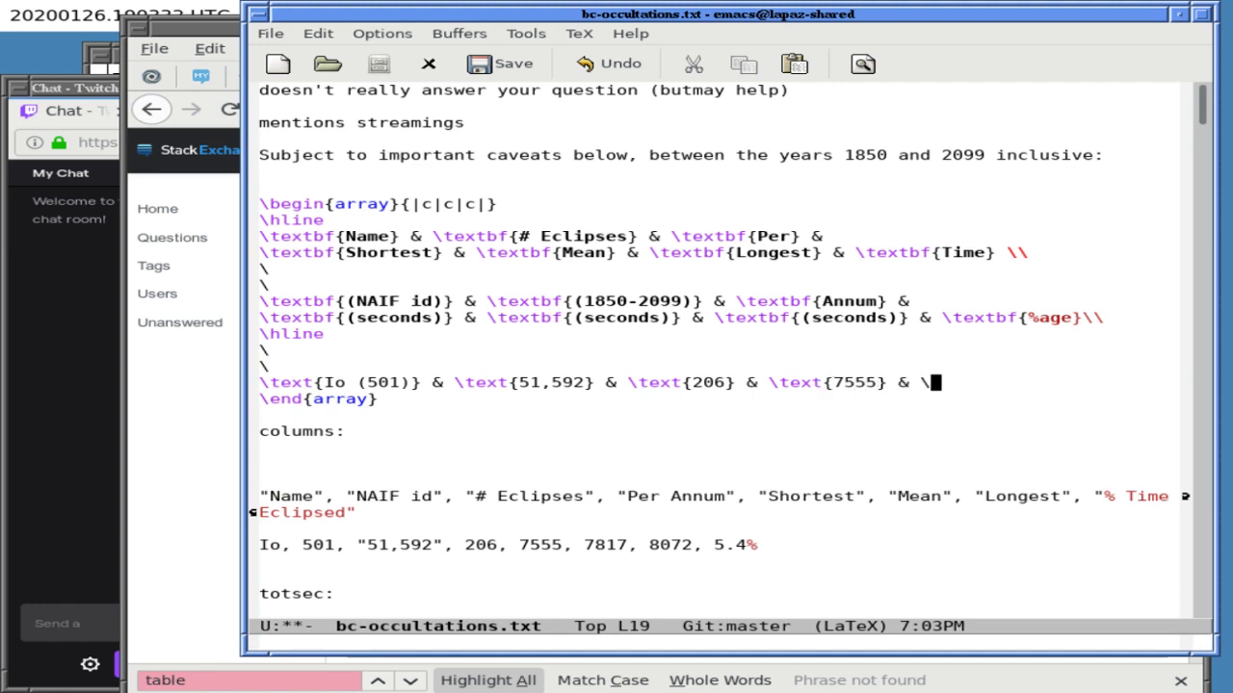
pyautogui.write('text{')
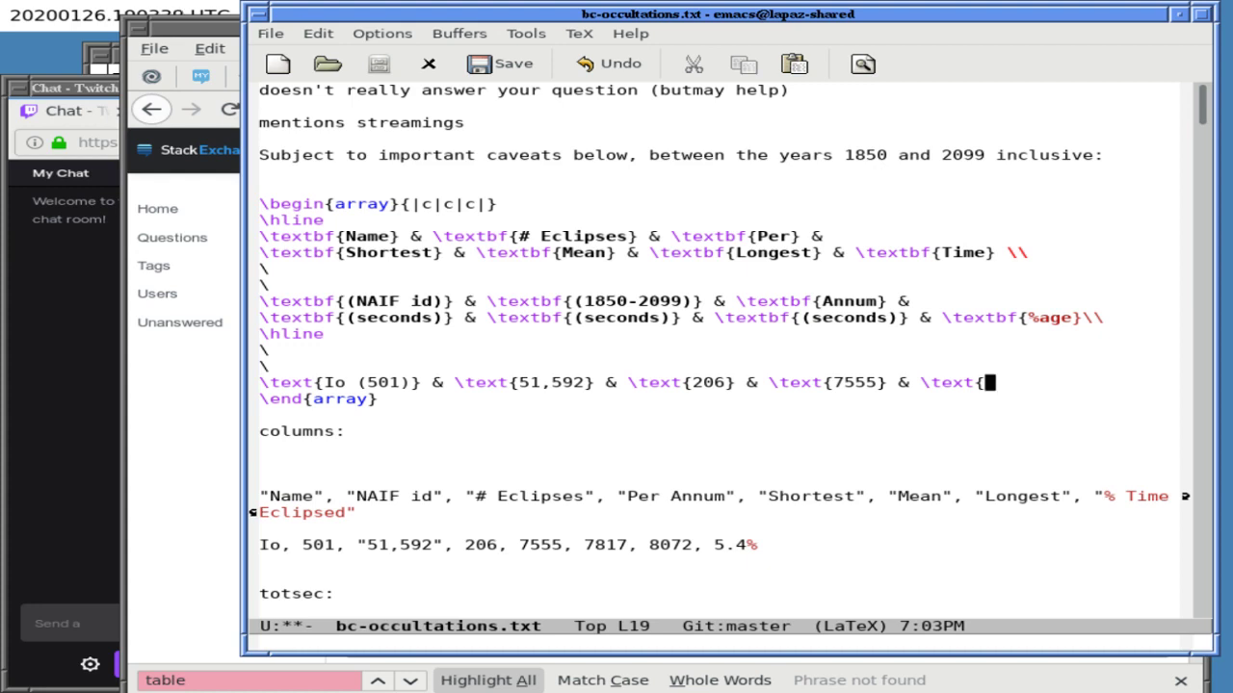
# - Complete the Io row with 7817, 8072 and 5.4%, ending in \\
pyautogui.press('Up')
pyautogui.press('Up')
pyautogui.press('Up')
pyautogui.press('Up')
pyautogui.press('Left')
pyautogui.press('Left')
pyautogui.press('Down')
pyautogui.press('Down')
pyautogui.press('Down')
pyautogui.press('Down')
pyautogui.write('7817')
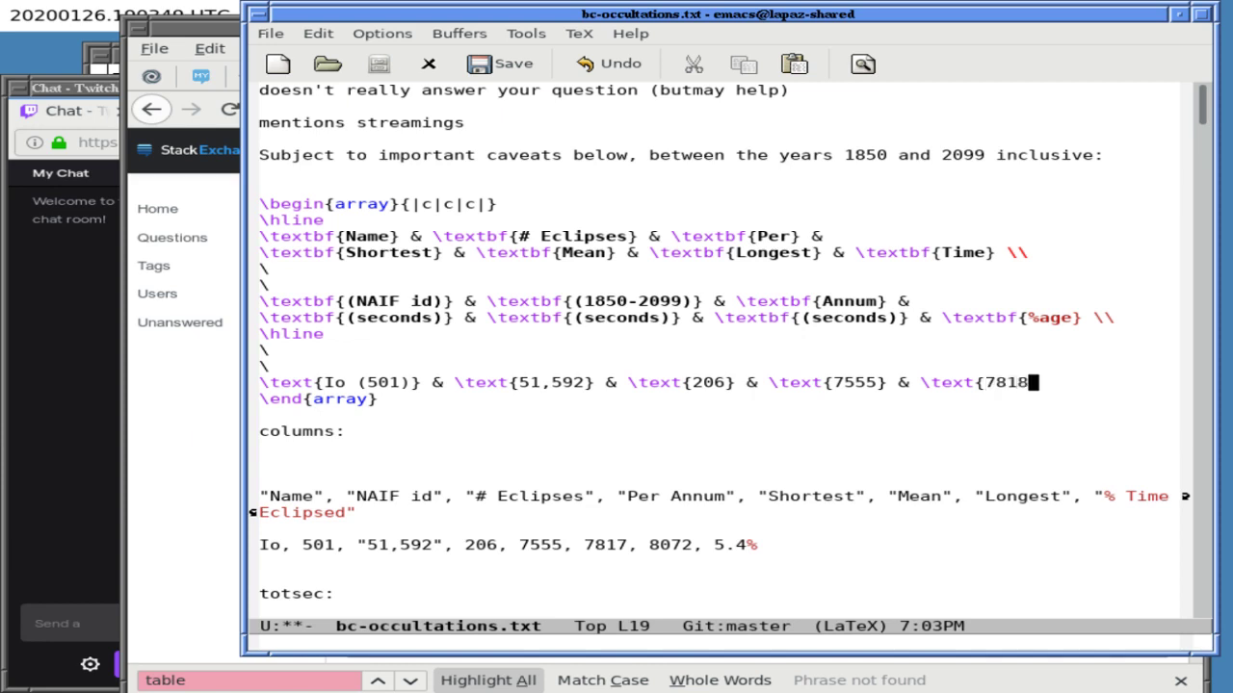
pyautogui.write('} & \text{')
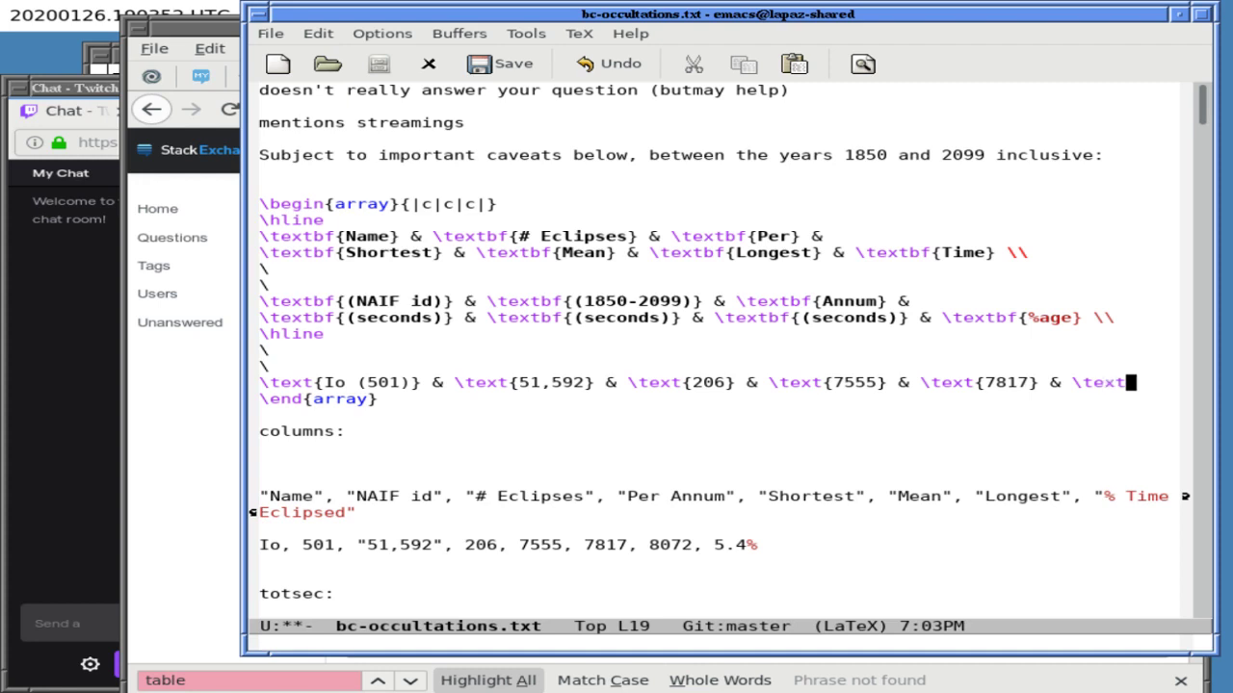
pyautogui.write('8072} ')
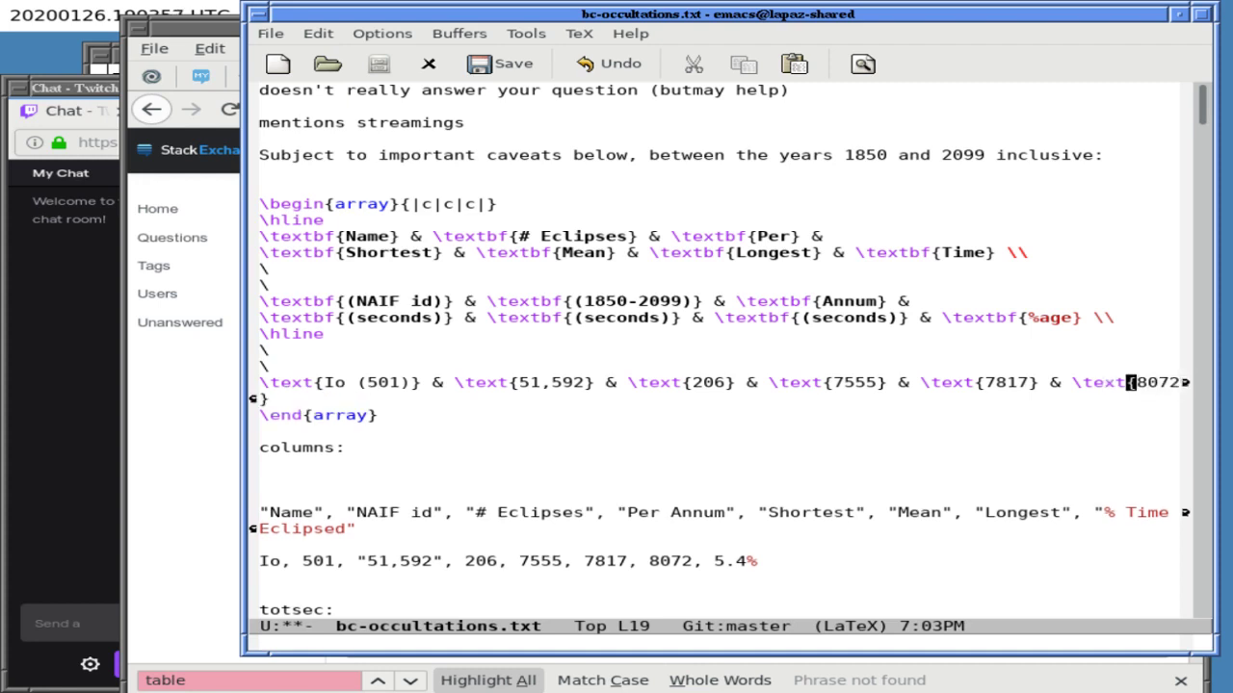
pyautogui.write('& \te')
pyautogui.write('xt{5.4')
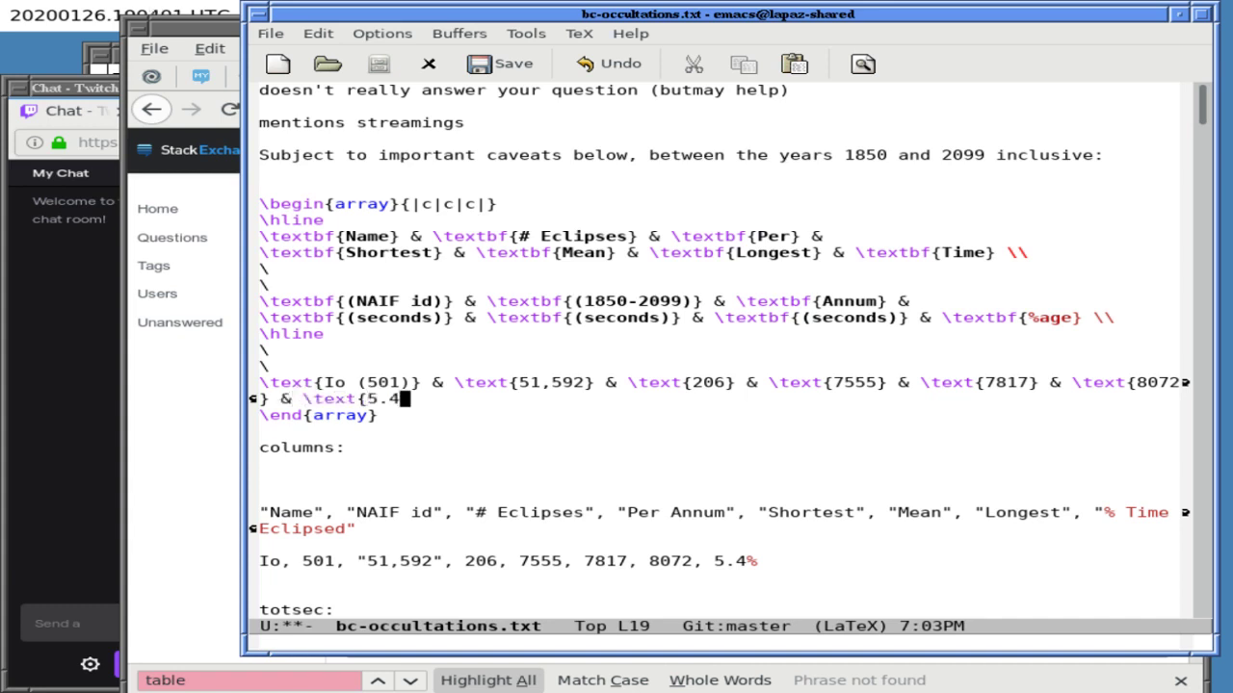
pyautogui.write('%} \\')
pyautogui.press('Left')
pyautogui.press('Left')
pyautogui.press('Left')
pyautogui.press('Left')
pyautogui.press('Left')
pyautogui.press('Left')
pyautogui.press('Left')
pyautogui.press('Left')
pyautogui.press('Left')
pyautogui.press('Left')
pyautogui.press('Left')
pyautogui.press('Left')
pyautogui.press('Left')
pyautogui.press('Left')
pyautogui.press('Left')
pyautogui.press('Left')
pyautogui.press('Left')
pyautogui.press('Left')
pyautogui.press('Left')
pyautogui.press('Left')
pyautogui.press('Right')
pyautogui.press('Right')
pyautogui.press('BackSpace')
# - Wrap the Io row before 8072, add a \\ line above \end{array}, and save
pyautogui.press('Return')
pyautogui.hotkey('ctrl', 'e')
pyautogui.press('Right')
pyautogui.hotkey('ctrl', 'o')
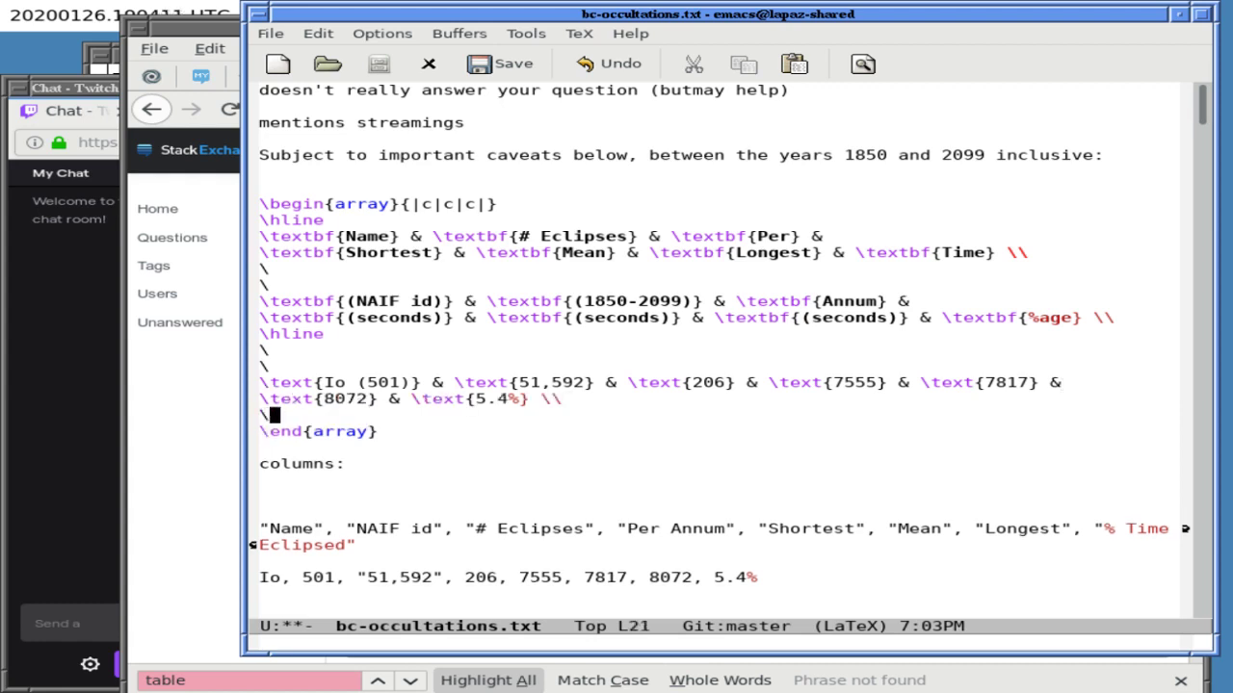
pyautogui.write('\\')
pyautogui.press('Return')
pyautogui.write('\\')
pyautogui.press('Right')
pyautogui.hotkey('ctrl', 'x')
pyautogui.hotkey('ctrl', 's')
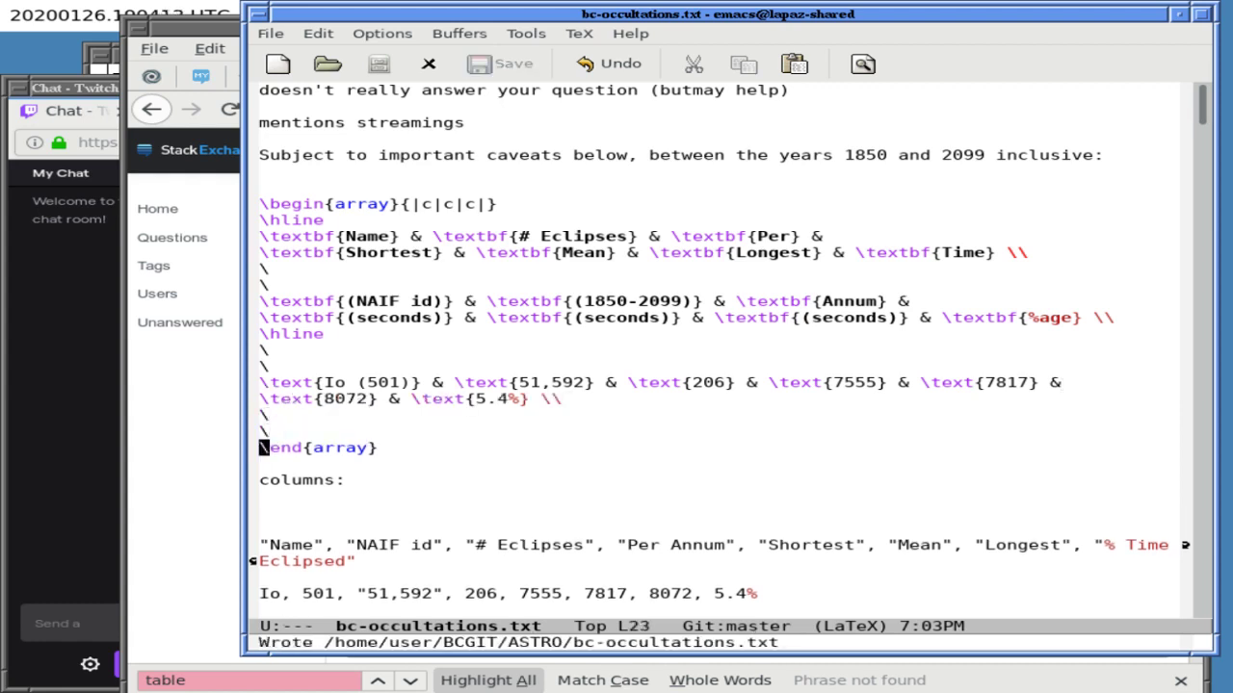
# - Copy the LaTeX array, from its start through the Io row, in Emacs
pyautogui.doubleClick(405, 203)
pyautogui.moveTo(404, 203); pyautogui.dragTo(409, 453)
pyautogui.hotkey('alt', 'w')
# - Replace the question body with the copied array and scroll the preview
pyautogui.click(165, 443)
pyautogui.hotkey('ctrl', 'a')
pyautogui.hotkey('ctrl', 'v')
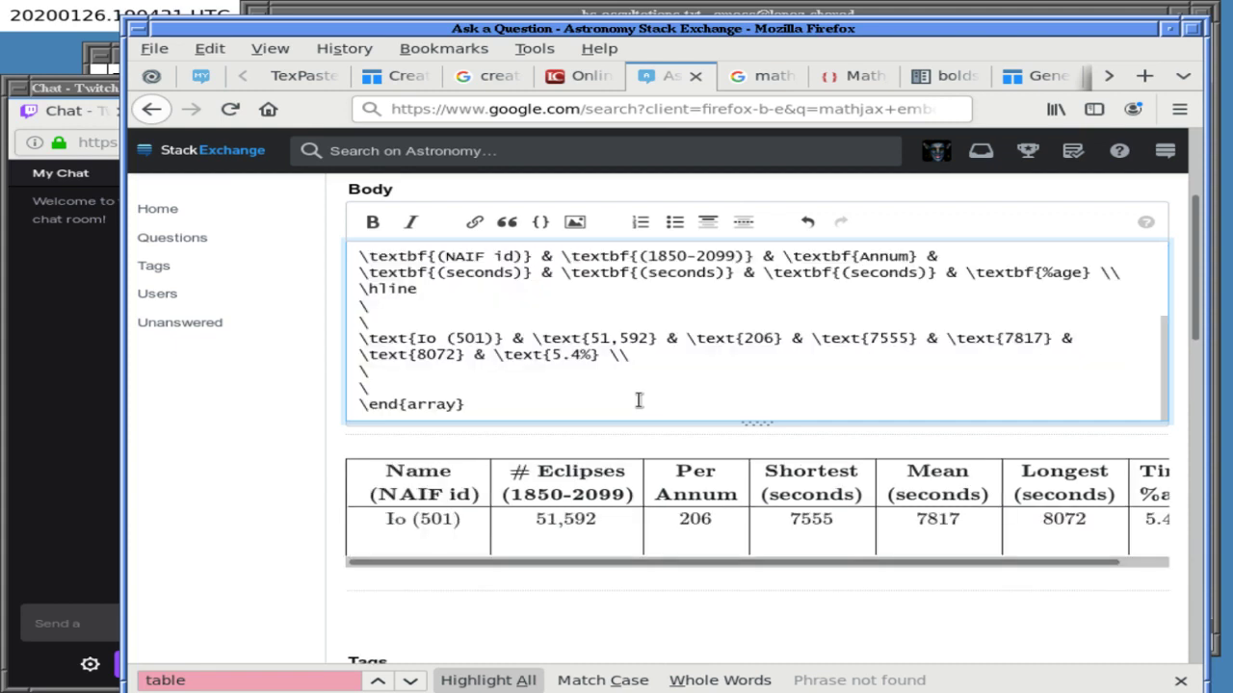
pyautogui.moveTo(756, 566); pyautogui.dragTo(704, 567)
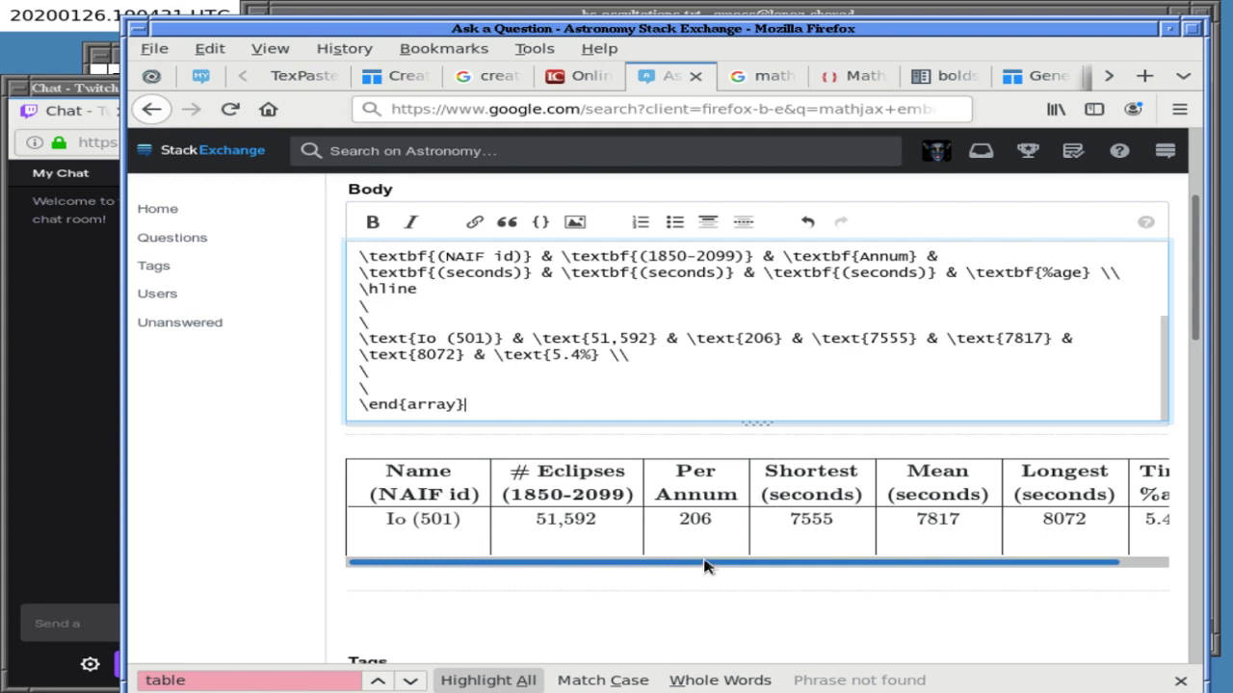
pyautogui.moveTo(709, 568); pyautogui.dragTo(680, 559)
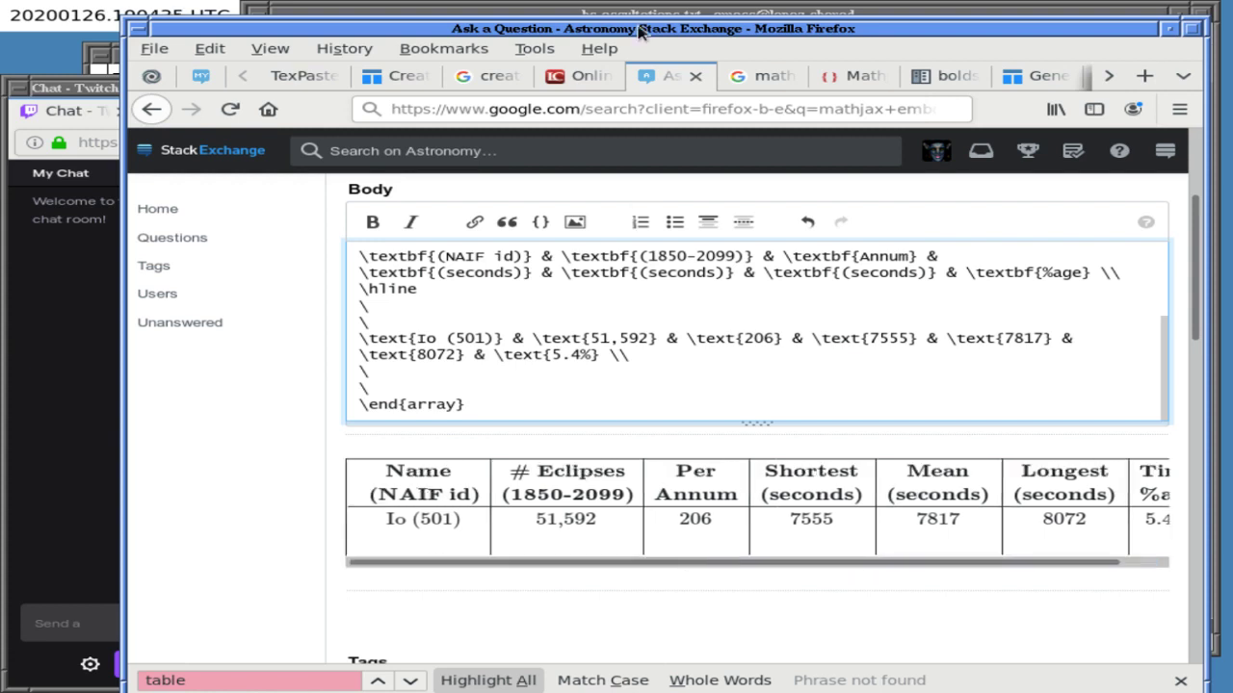
pyautogui.click(640, 13)
# - Add an \hline below the Io row in bc-occultations.txt and save it
pyautogui.press('Up')
pyautogui.press('Up')
pyautogui.press('Up')
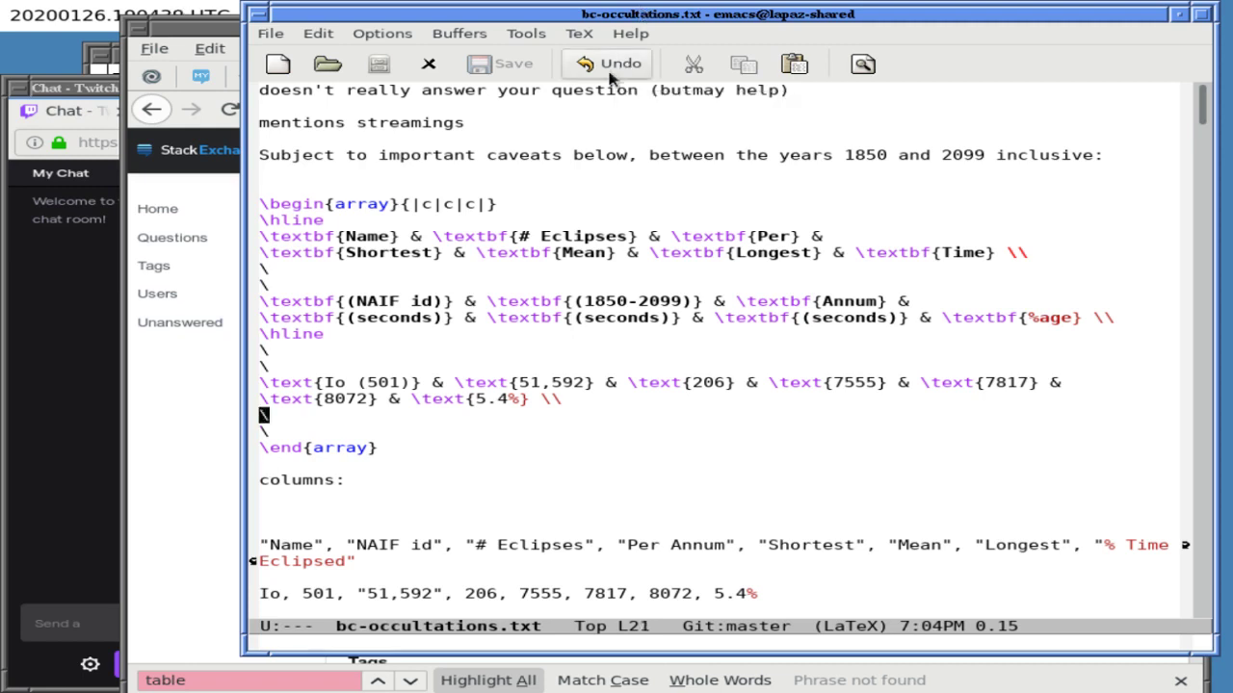
pyautogui.hotkey('ctrl', 'o')
pyautogui.write('\\hline')
pyautogui.press('Right')
pyautogui.hotkey('ctrl', 'x')
pyautogui.hotkey('ctrl', 's')
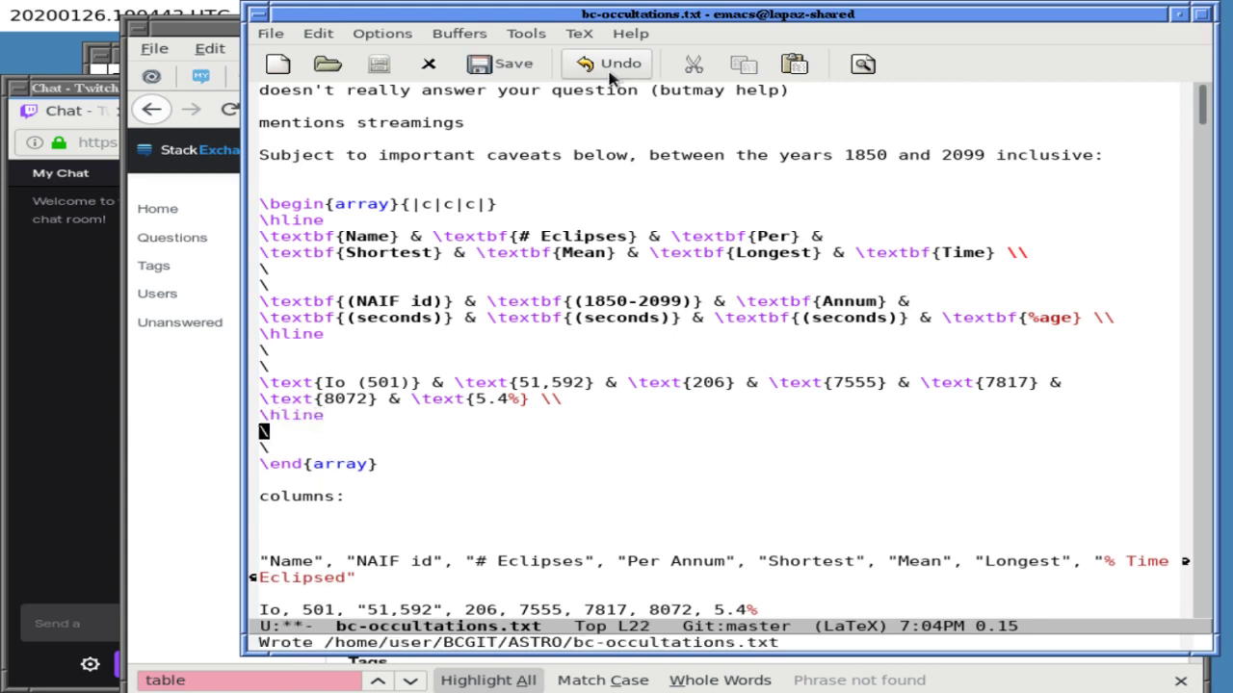
# - Add an hline rule after the Io row in the question body
pyautogui.click(177, 365)
pyautogui.click(420, 373)
pyautogui.write('hline')
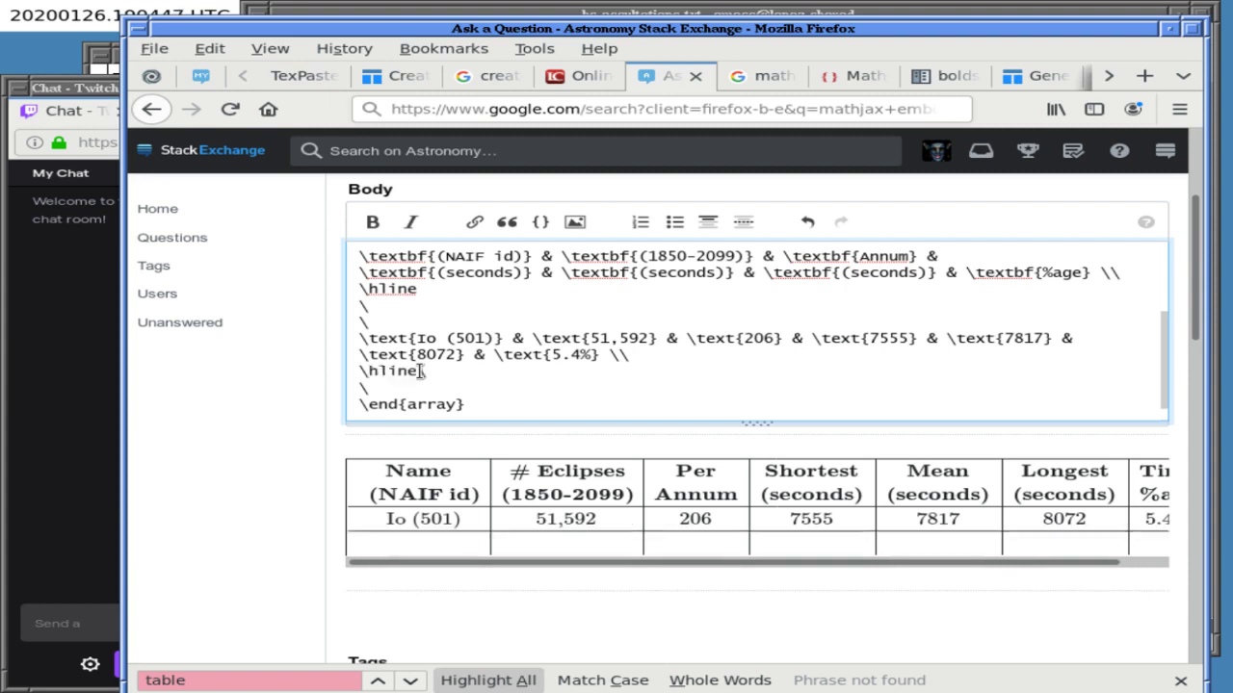
pyautogui.press('Return')
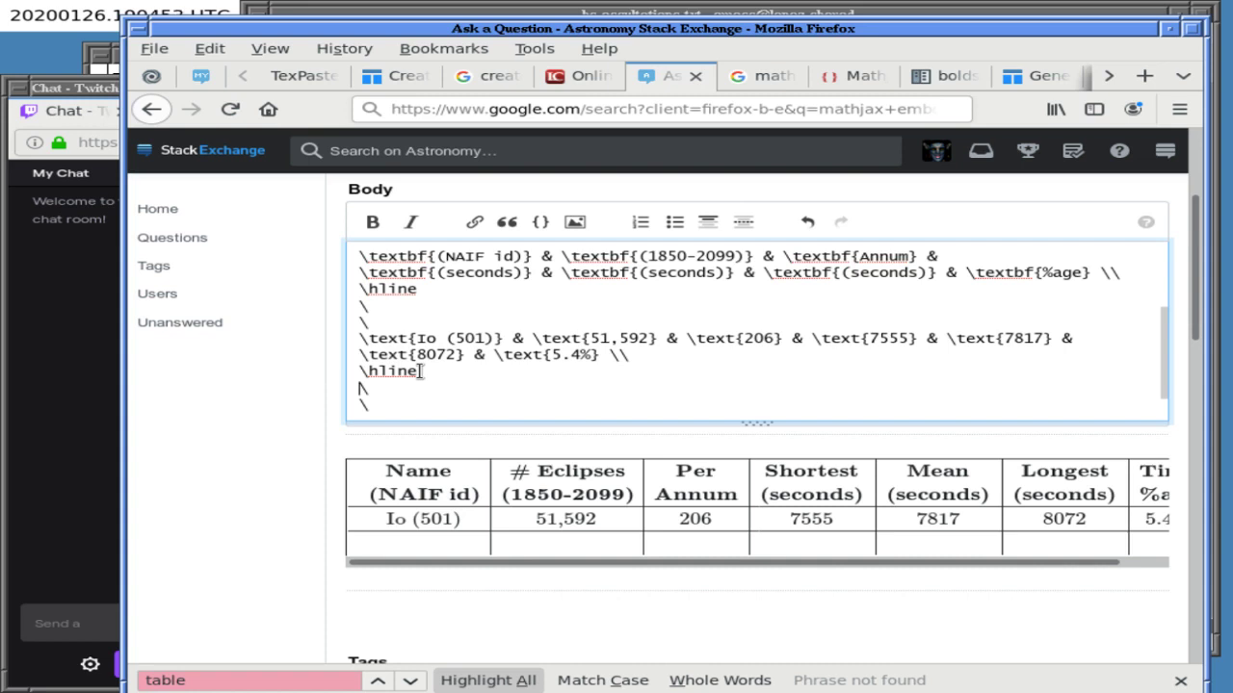
# - Add an \hline under the header rule and delete the extra line created
pyautogui.press('Up')
pyautogui.press('Up')
pyautogui.press('Up')
pyautogui.press('Up')
pyautogui.press('Up')
pyautogui.press('Up')
pyautogui.press('Return')
pyautogui.write('\\hline')
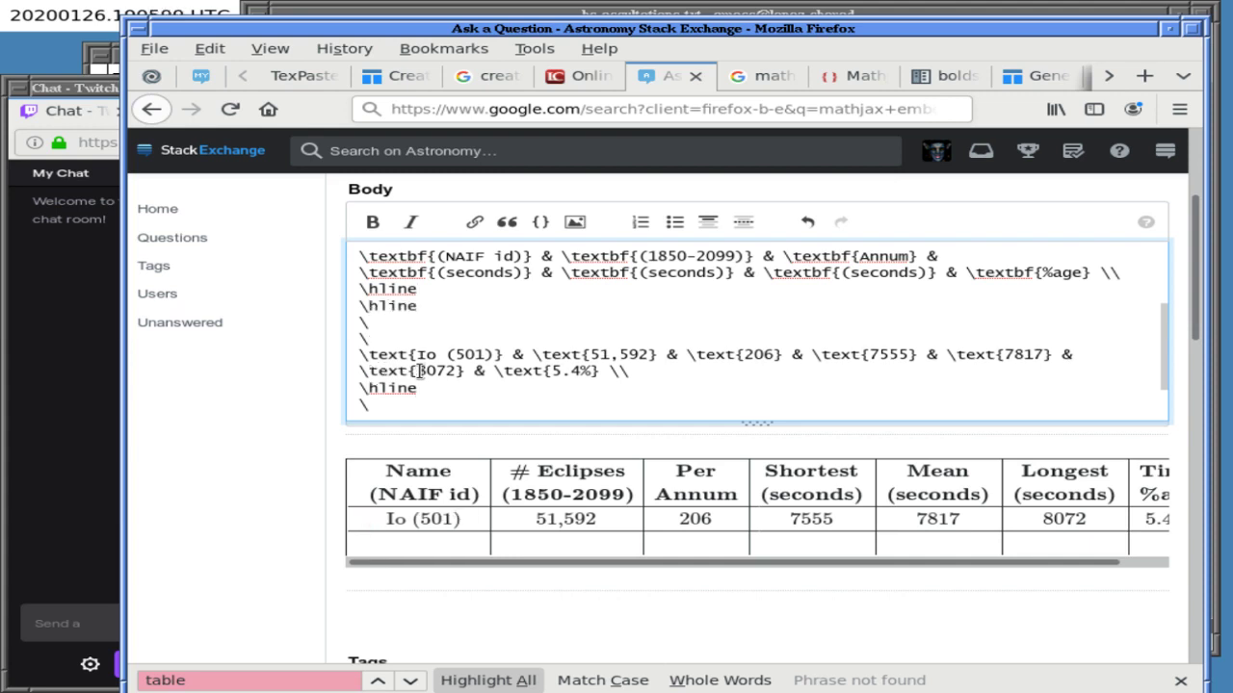
pyautogui.press('Right')
pyautogui.press('Left')
pyautogui.hotkey('shift', 'Home')
pyautogui.press('BackSpace')
pyautogui.press('Delete')
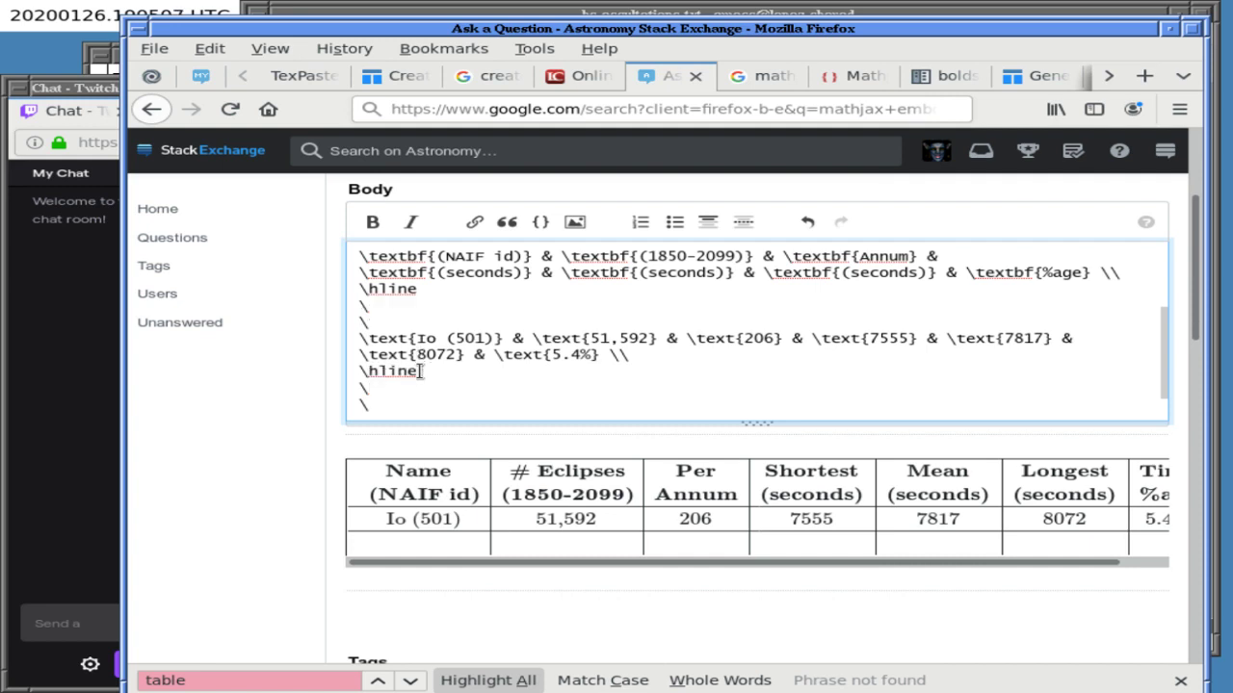
# - Add another \hline below the header and remove the empty line so the preview renders
pyautogui.press('Left')
pyautogui.press('Up')
pyautogui.press('Up')
pyautogui.press('Up')
pyautogui.press('Up')
pyautogui.press('Up')
pyautogui.press('Return')
pyautogui.write('\\hl')
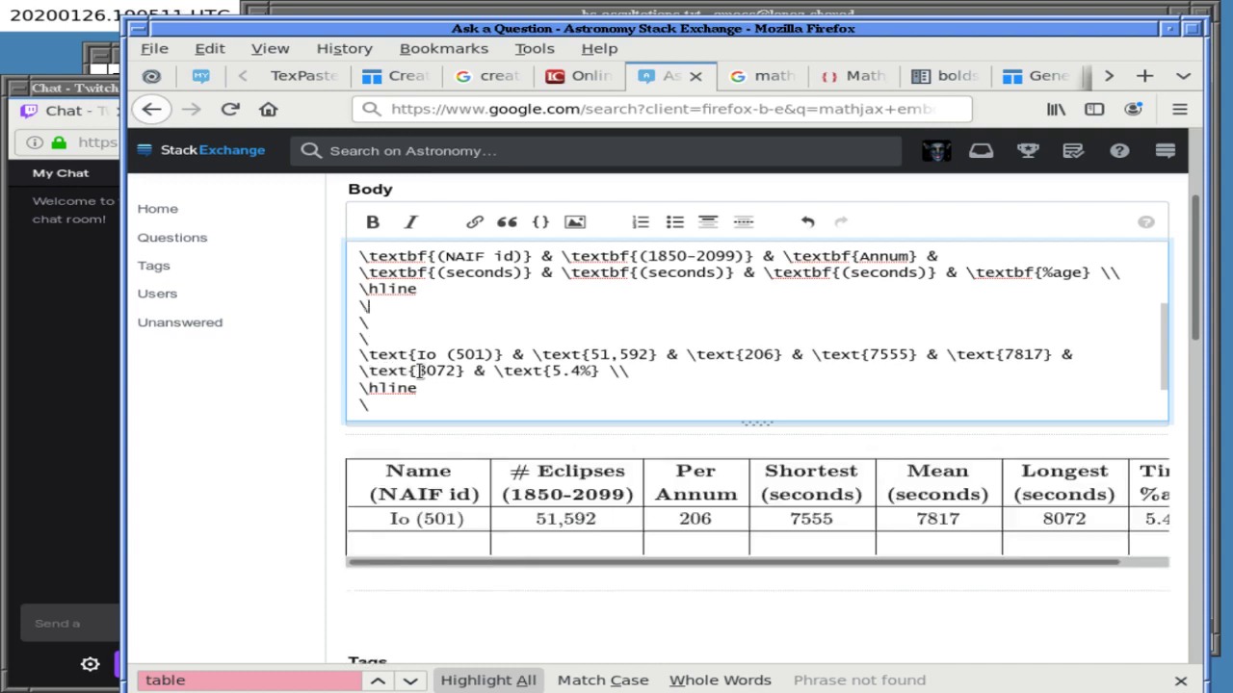
pyautogui.write('ine')
pyautogui.press('Return')
pyautogui.write('\\hline')
pyautogui.press('Return')
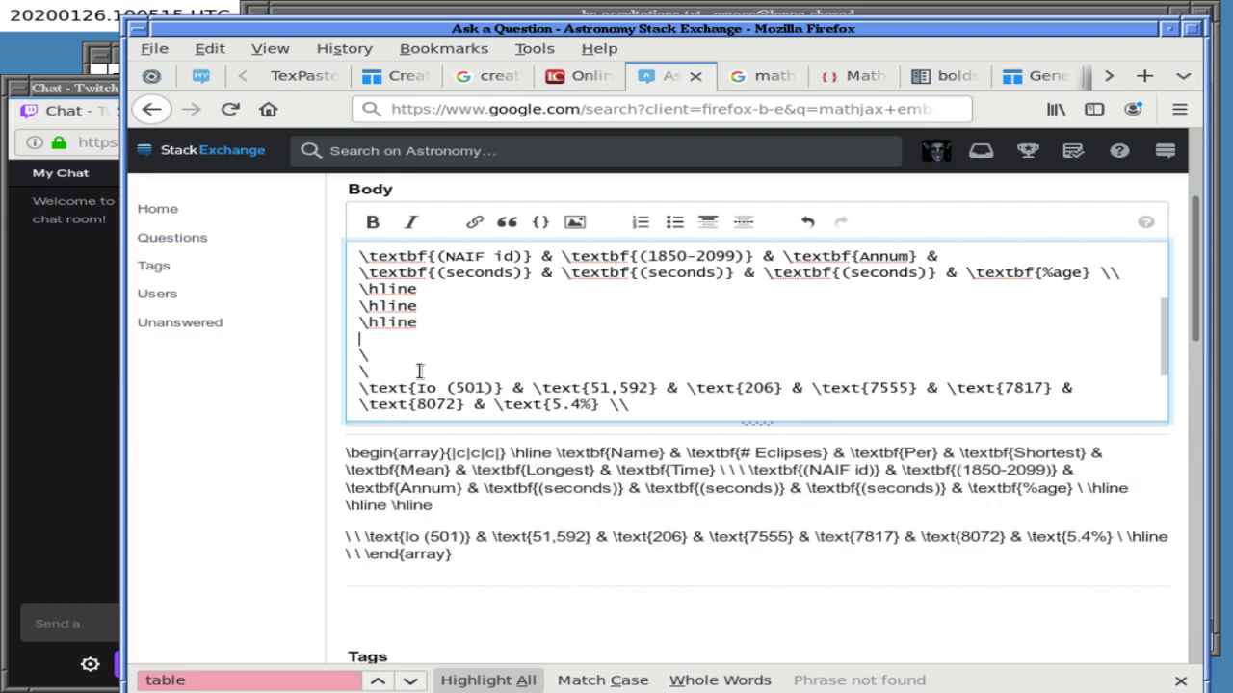
pyautogui.press('BackSpace')
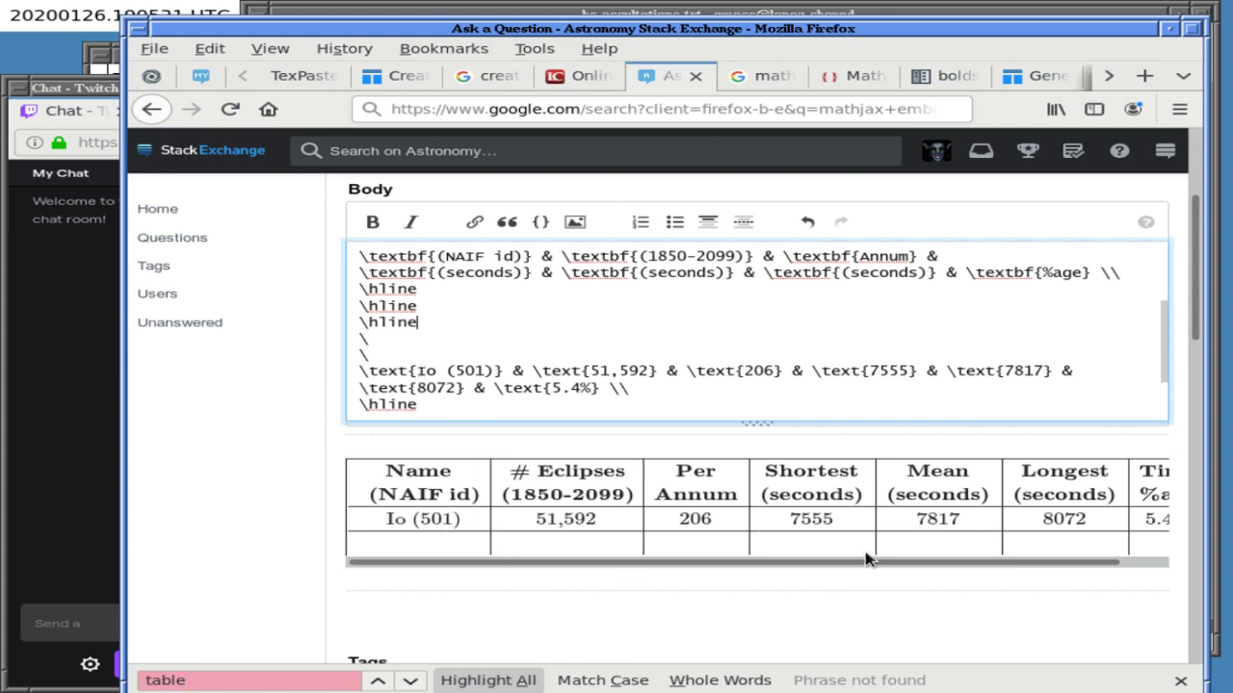
pyautogui.moveTo(995, 567)
pyautogui.mouseDown()
pyautogui.moveTo(1095, 565)
pyautogui.moveTo(986, 565)
pyautogui.mouseUp()
pyautogui.moveTo(771, 572)
pyautogui.mouseDown()
pyautogui.moveTo(999, 575)
pyautogui.moveTo(780, 570)
pyautogui.mouseUp()
# - Rewrap the Io row so it breaks before the 8072 cell
pyautogui.click(474, 18)
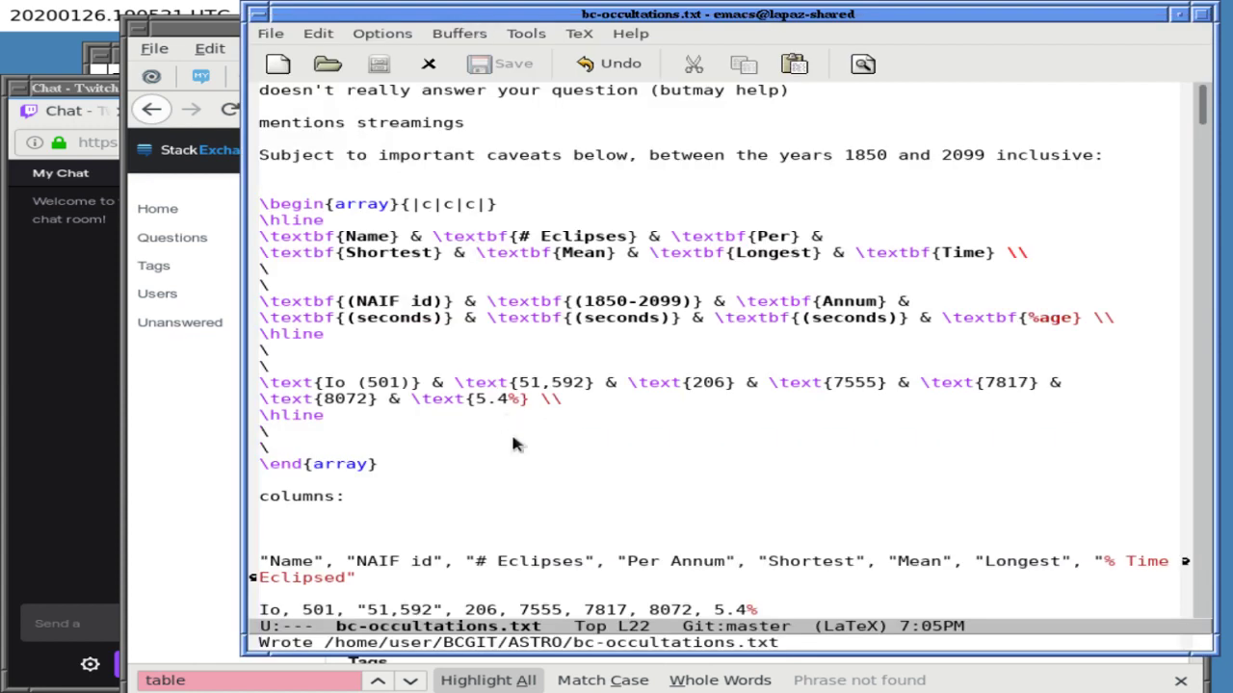
pyautogui.press('Up')
pyautogui.press('Up')
pyautogui.press('BackSpace')
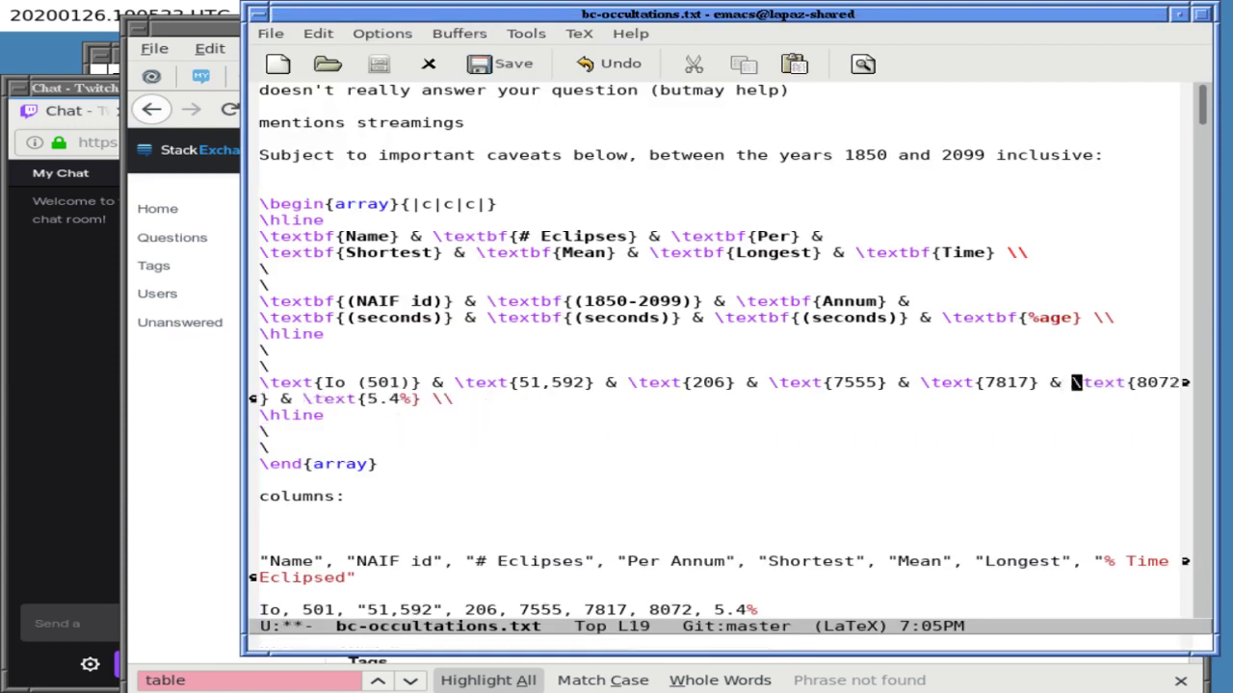
pyautogui.press('End')
pyautogui.press('Left')
pyautogui.press('Left')
pyautogui.press('Left')
pyautogui.press('Left')
pyautogui.press('Left')
pyautogui.press('Left')
pyautogui.press('Left')
pyautogui.press('Left')
pyautogui.press('Left')
pyautogui.press('Left')
pyautogui.press('Left')
pyautogui.press('Left')
pyautogui.press('Left')
pyautogui.press('Left')
pyautogui.press('Left')
pyautogui.press('Left')
pyautogui.press('Left')
pyautogui.press('Left')
pyautogui.press('Left')
pyautogui.press('Left')
pyautogui.press('Left')
pyautogui.press('Return')
pyautogui.press('Up')
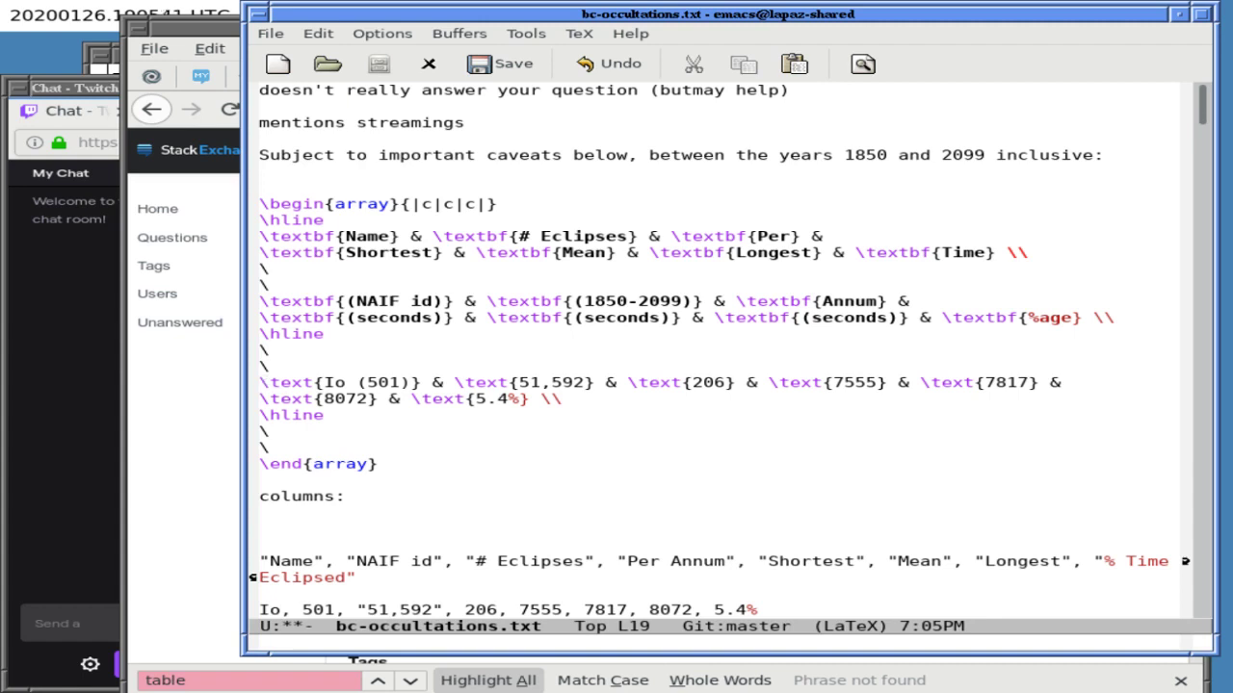
# - Kill the Io row with its rule and yank it back plus a second copy
pyautogui.hotkey('ctrl', 'k')
pyautogui.hotkey('ctrl', 'k')
pyautogui.hotkey('ctrl', 'k')
pyautogui.hotkey('ctrl', 'k')
pyautogui.hotkey('ctrl', 'k')
pyautogui.hotkey('ctrl', 'k')
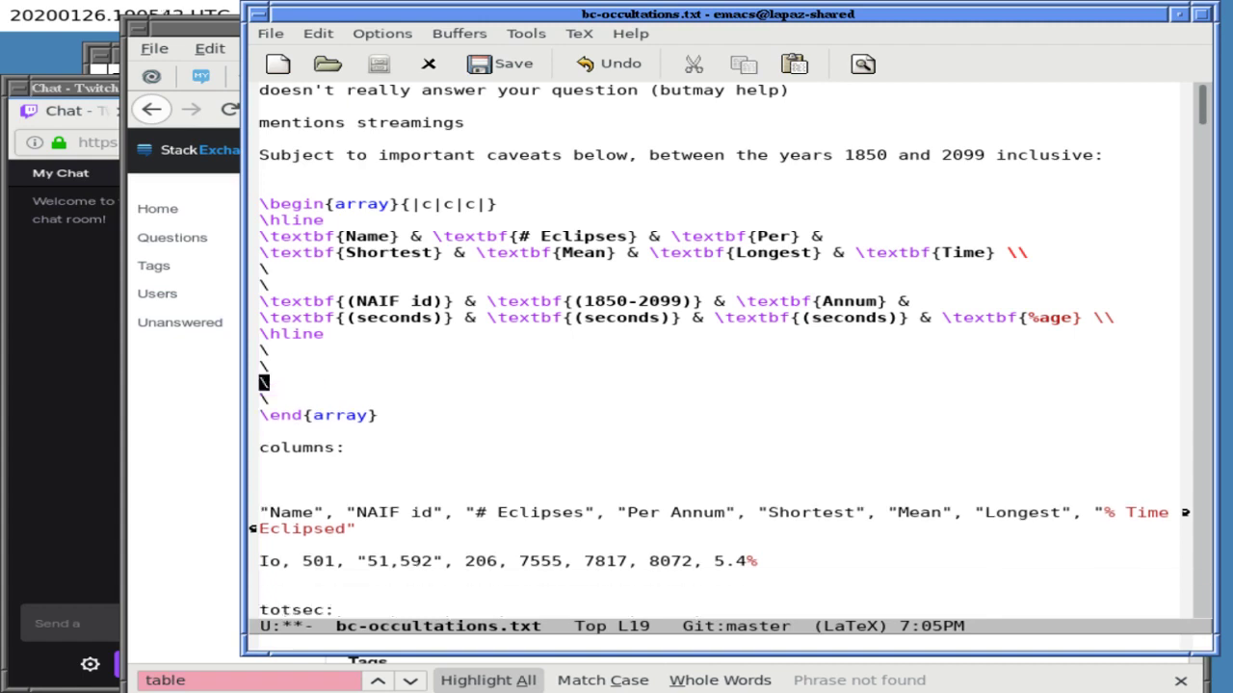
pyautogui.hotkey('ctrl', 'y')
pyautogui.press('Down')
pyautogui.press('Down')
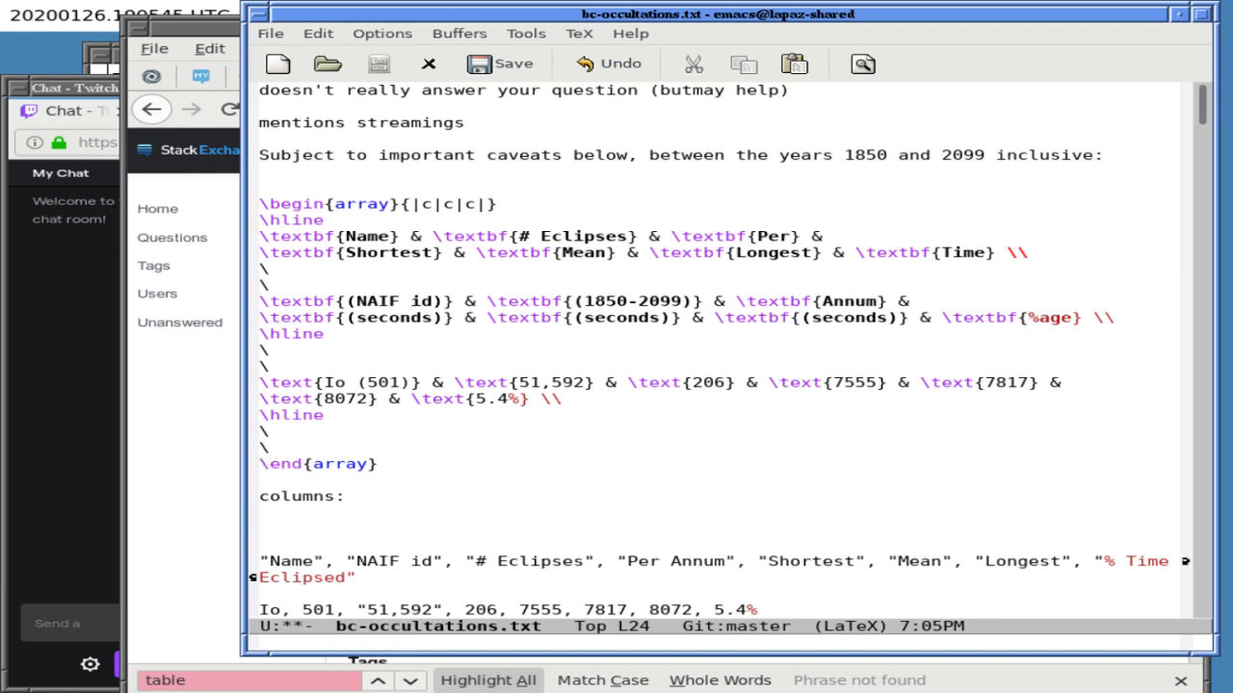
pyautogui.hotkey('ctrl', 'y')
pyautogui.write('\\')
pyautogui.press('Return')
pyautogui.write('\\')
pyautogui.press('Return')
# - Yank third and fourth Io row copies and delete the stray blank line
pyautogui.hotkey('ctrl', 'y')
pyautogui.press('Return')
pyautogui.write('\\')
pyautogui.press('Return')
pyautogui.write('\\')
pyautogui.press('Return')
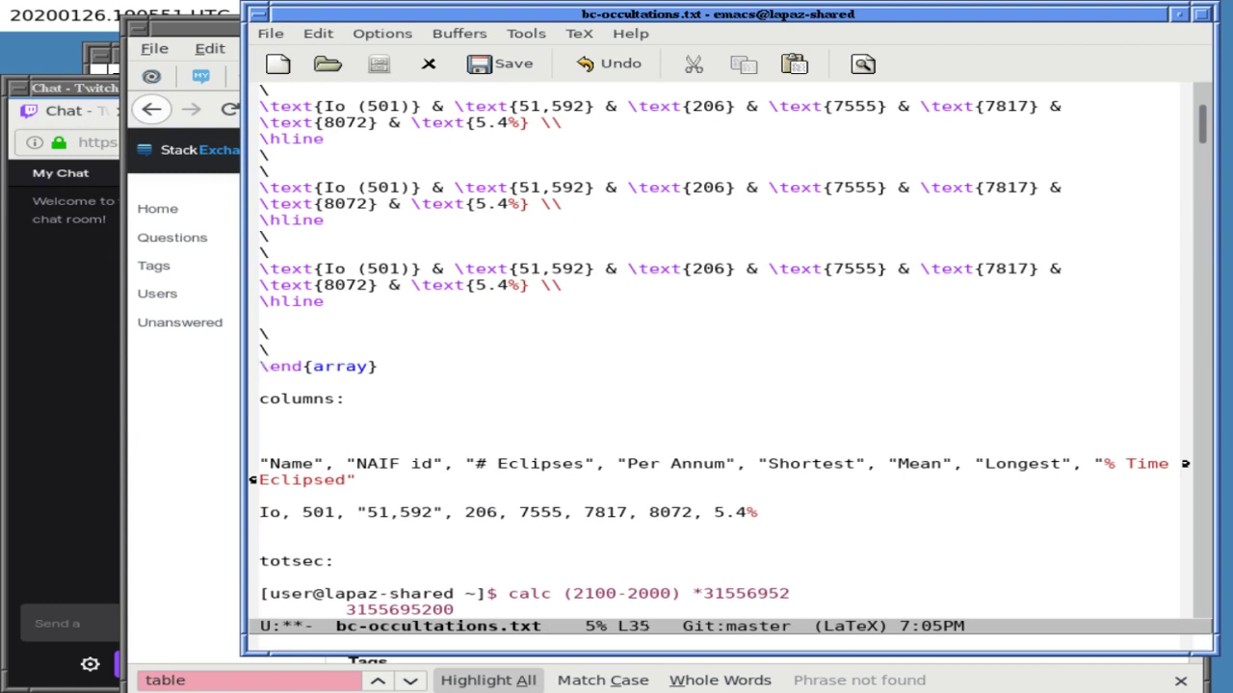
pyautogui.hotkey('ctrl', 'y')
pyautogui.press('Up')
pyautogui.press('Up')
pyautogui.press('Up')
pyautogui.press('Up')
pyautogui.press('Up')
pyautogui.press('Up')
pyautogui.hotkey('ctrl', 'k')
# - Save bc-occultations.txt, then mark the whole array and copy it with M-w
pyautogui.hotkey('ctrl', 'x')
pyautogui.hotkey('ctrl', 's')
pyautogui.press('Up')
pyautogui.press('Up')
pyautogui.press('Up')
pyautogui.press('Up')
pyautogui.press('Up')
pyautogui.press('Up')
pyautogui.press('Up')
pyautogui.press('Up')
pyautogui.press('Up')
pyautogui.press('Up')
pyautogui.press('Up')
pyautogui.press('Up')
pyautogui.press('Up')
pyautogui.press('Up')
pyautogui.press('Up')
pyautogui.press('Up')
pyautogui.press('Up')
pyautogui.press('Up')
pyautogui.press('Up')
pyautogui.press('Up')
pyautogui.press('Up')
pyautogui.press('Up')
pyautogui.press('Up')
pyautogui.press('Up')
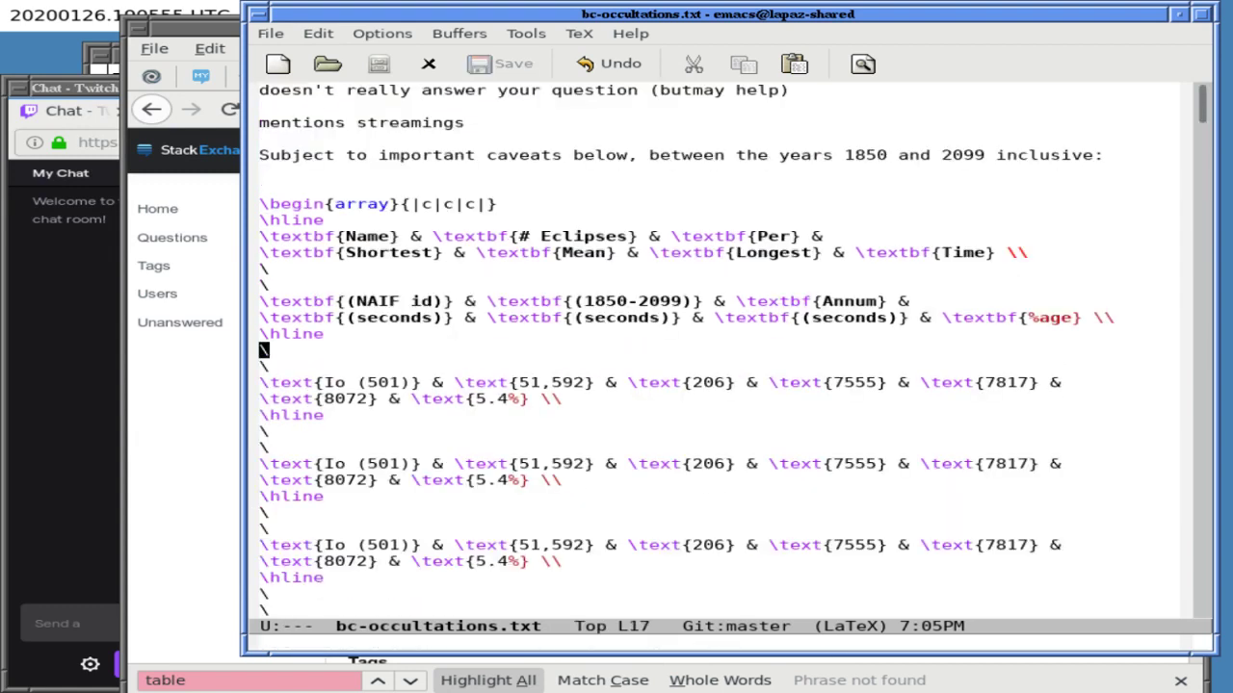
pyautogui.hotkey('ctrl', 'space')
pyautogui.press('Down')
pyautogui.press('Down')
pyautogui.press('Down')
pyautogui.press('Down')
pyautogui.press('Down')
pyautogui.press('Down')
pyautogui.press('Down')
pyautogui.press('Down')
pyautogui.press('Down')
pyautogui.press('Down')
pyautogui.press('Down')
pyautogui.press('Down')
pyautogui.press('Down')
pyautogui.press('Down')
pyautogui.press('Down')
pyautogui.press('Down')
pyautogui.press('Down')
pyautogui.press('Down')
pyautogui.press('Down')
pyautogui.press('Down')
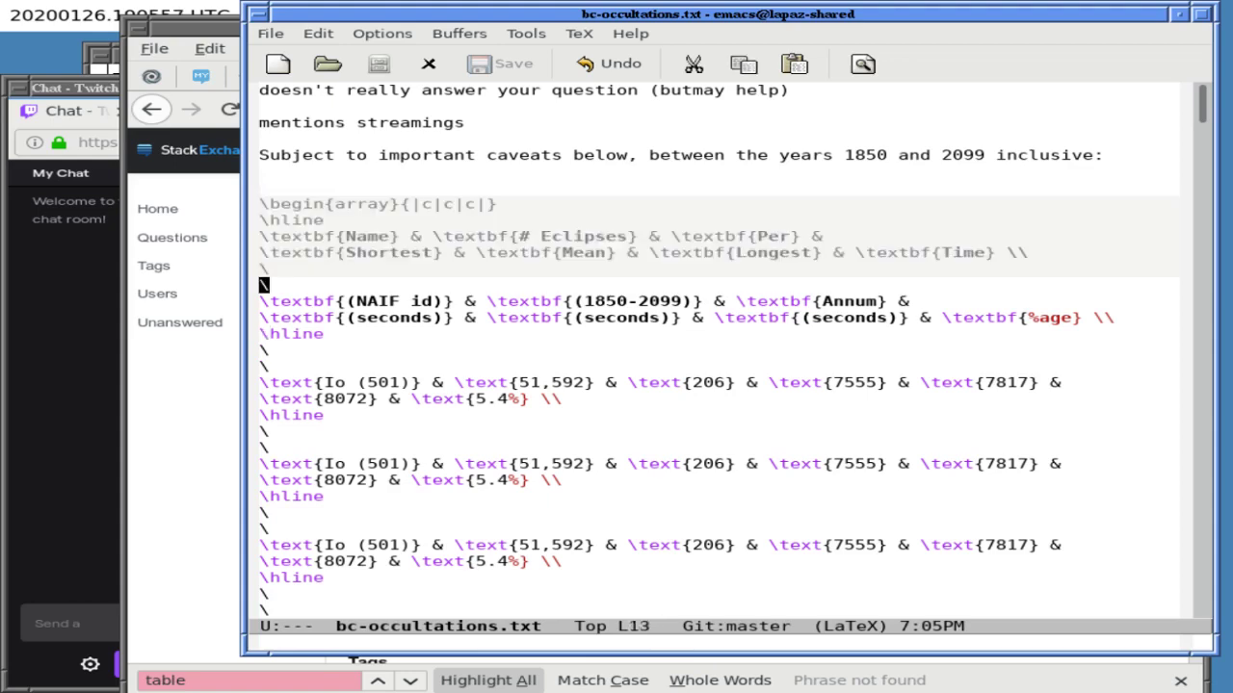
pyautogui.press('Down')
pyautogui.press('Down')
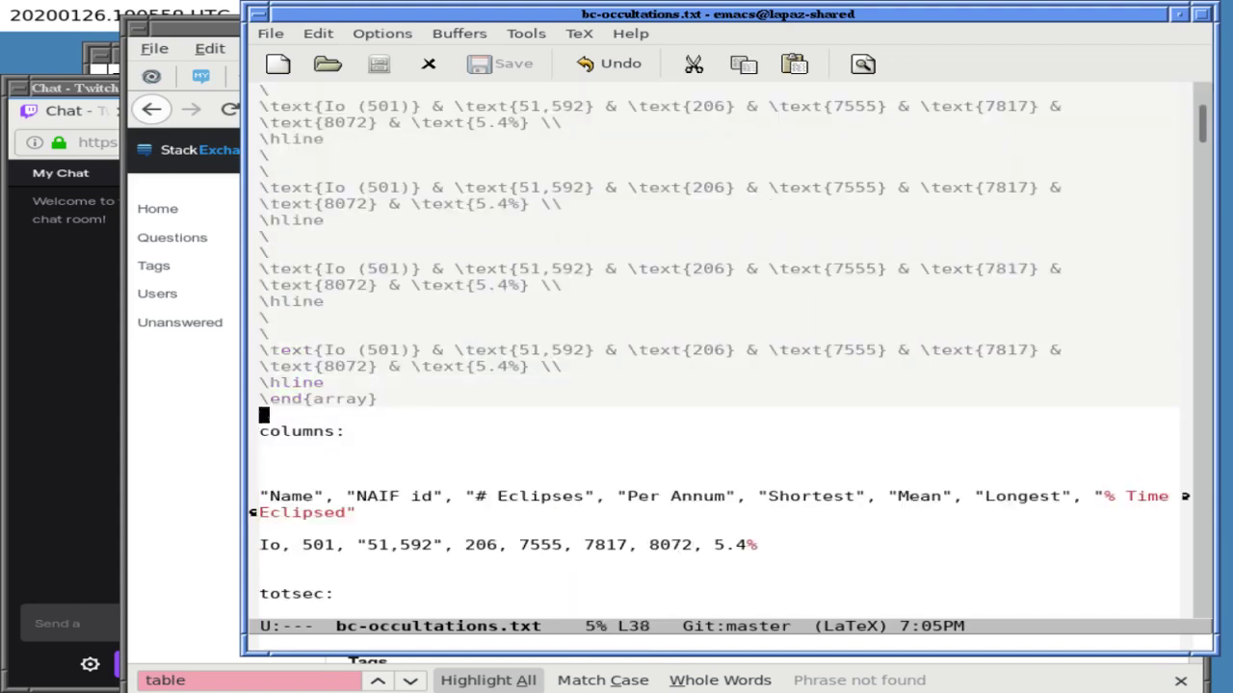
pyautogui.hotkey('ctrl', 'x')
pyautogui.hotkey('ctrl', 'x')
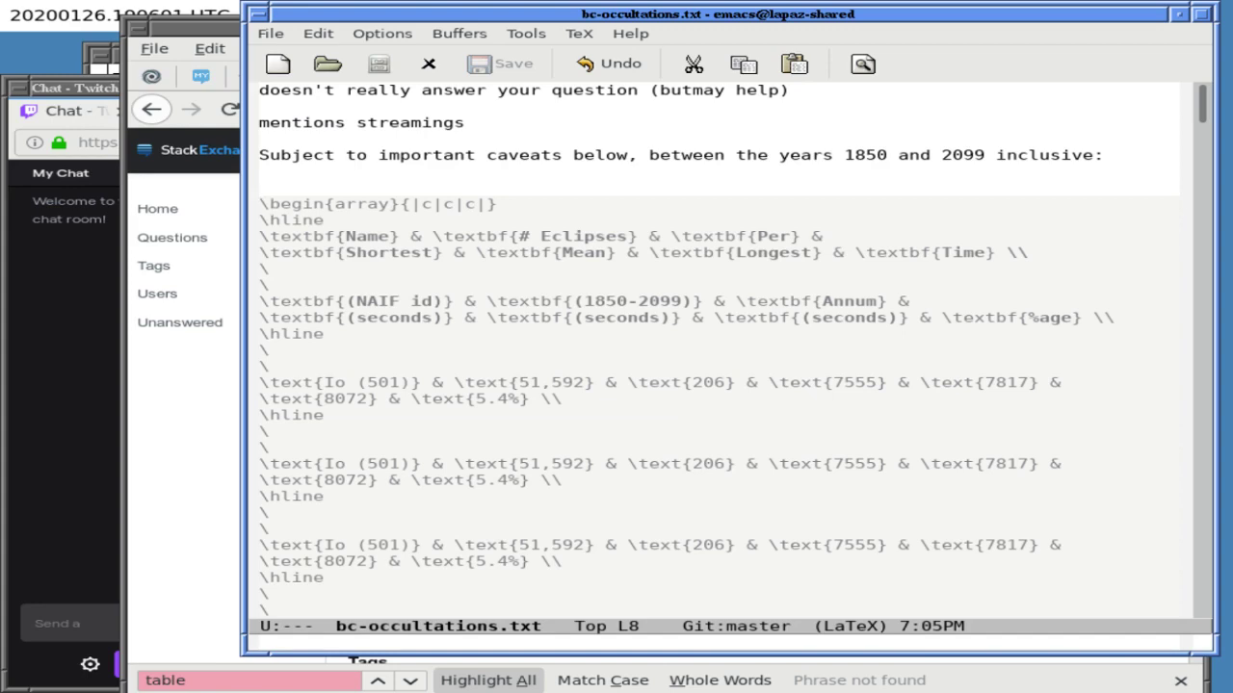
pyautogui.hotkey('alt', 'w')
# - Replace the question body with the four-row array and scroll the preview right
pyautogui.click(152, 545)
pyautogui.click(581, 407)
pyautogui.hotkey('ctrl', 'a')
pyautogui.hotkey('ctrl', 'v')
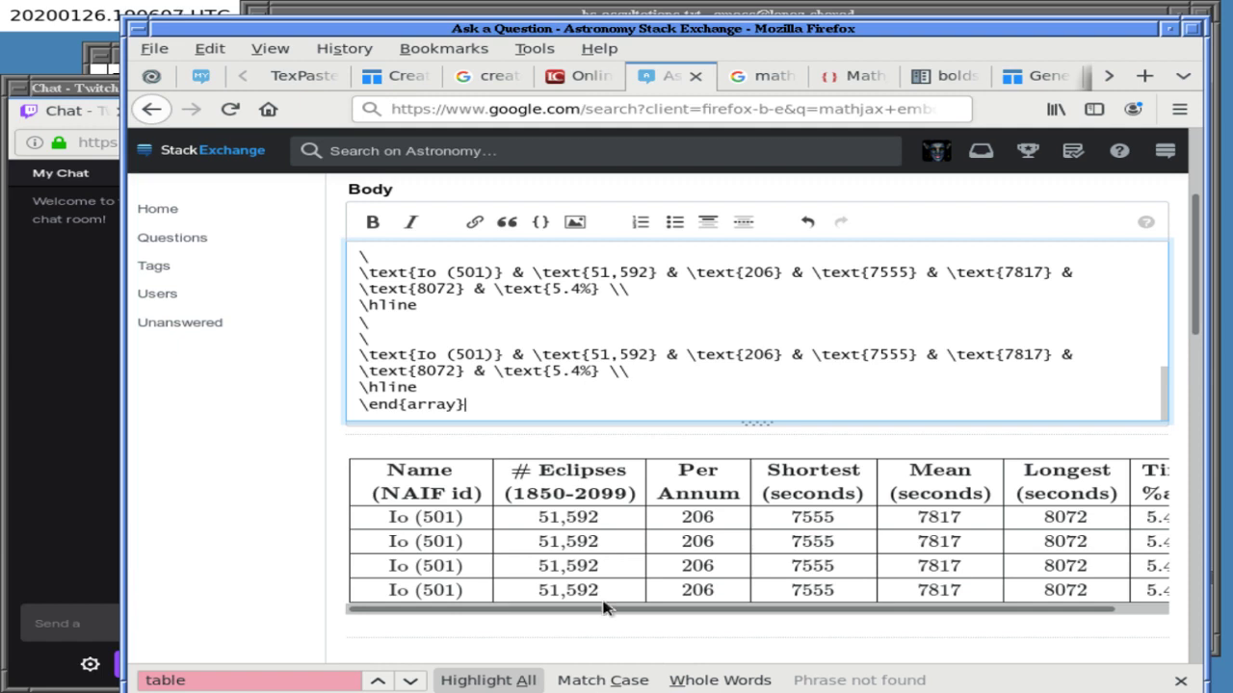
pyautogui.click(826, 628)
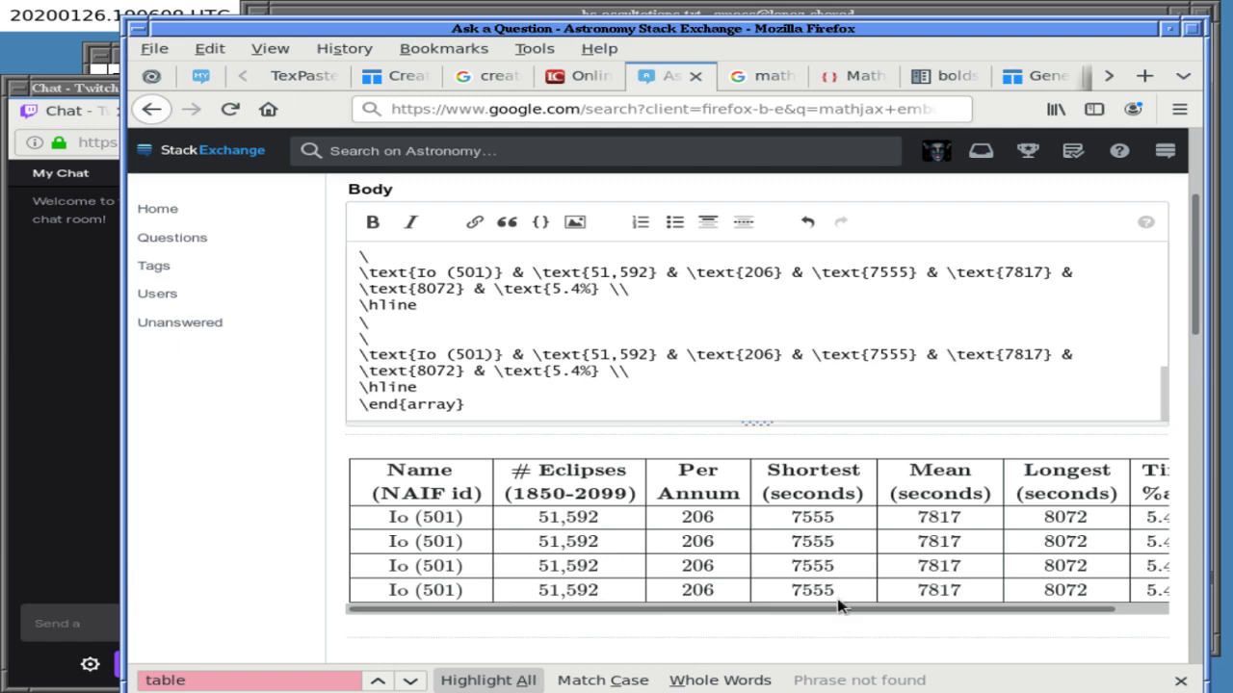
pyautogui.moveTo(879, 614); pyautogui.dragTo(1005, 612)
pyautogui.click(924, 608)
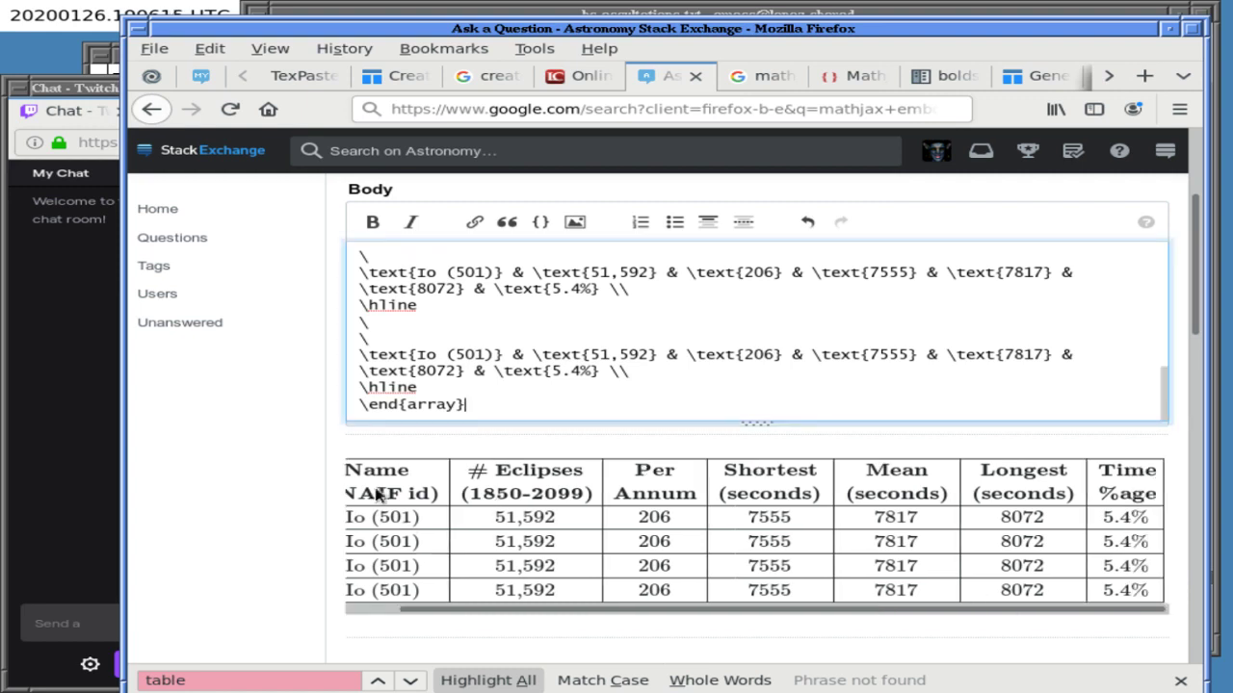
pyautogui.click(493, 14)
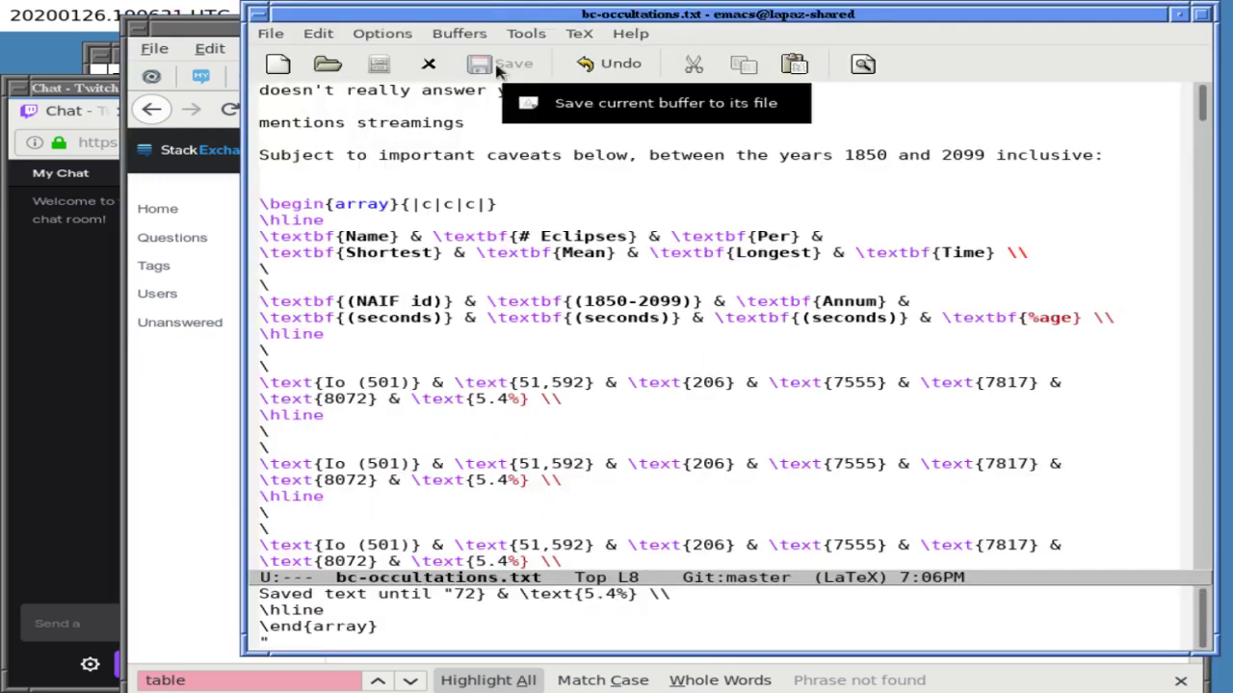
# - Split the window in two and search the raw data below for 502
pyautogui.press('Down')
pyautogui.press('Down')
pyautogui.press('Down')
pyautogui.press('Down')
pyautogui.press('Down')
pyautogui.press('Down')
pyautogui.press('Down')
pyautogui.press('Down')
pyautogui.press('Down')
pyautogui.press('Down')
pyautogui.press('Down')
pyautogui.press('Down')
pyautogui.press('Down')
pyautogui.press('Down')
pyautogui.press('Down')
pyautogui.press('Down')
pyautogui.hotkey('ctrl', 'x')
pyautogui.press('2')
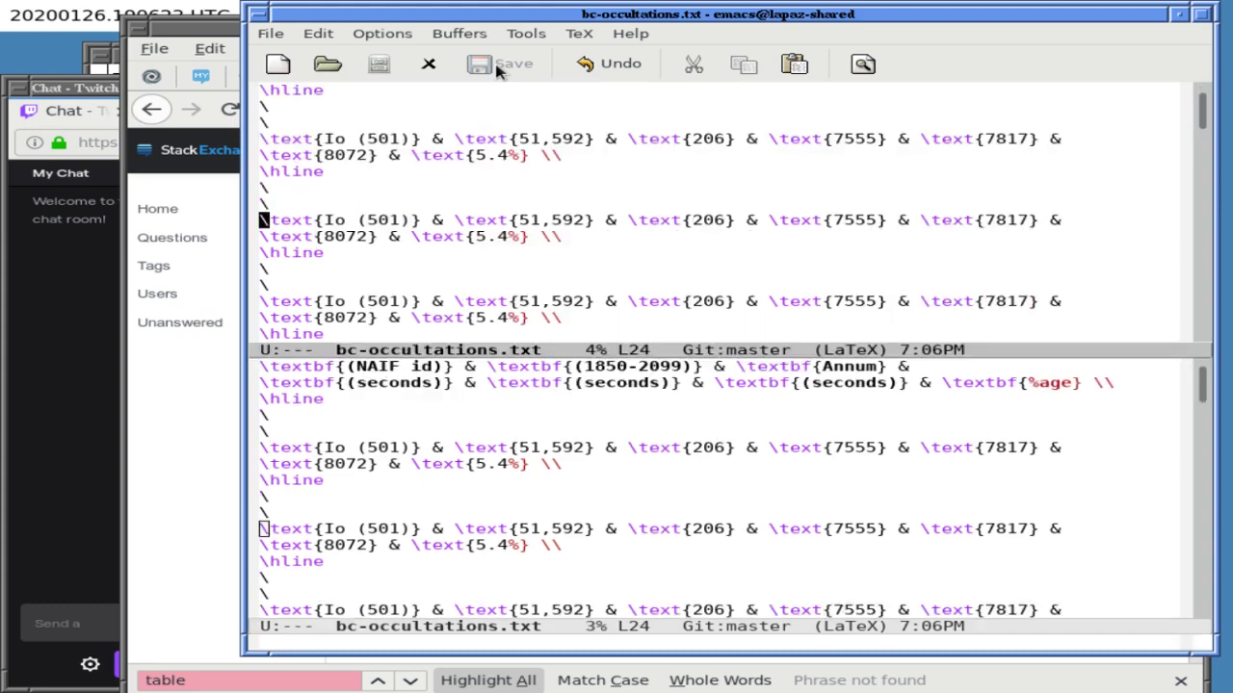
pyautogui.hotkey('ctrl', 'x')
pyautogui.press('o')
pyautogui.hotkey('ctrl', 's')
pyautogui.write('502')
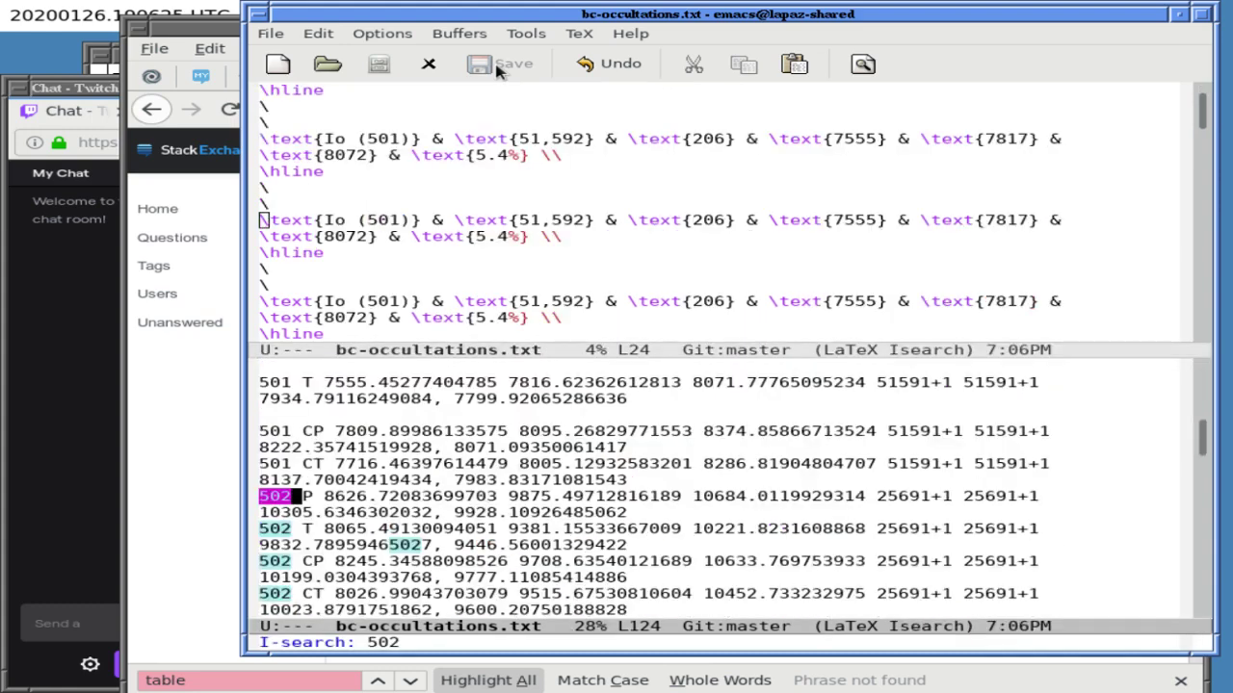
pyautogui.hotkey('ctrl', 's')
pyautogui.hotkey('ctrl', 's')
pyautogui.hotkey('ctrl', 's')
pyautogui.press('Return')
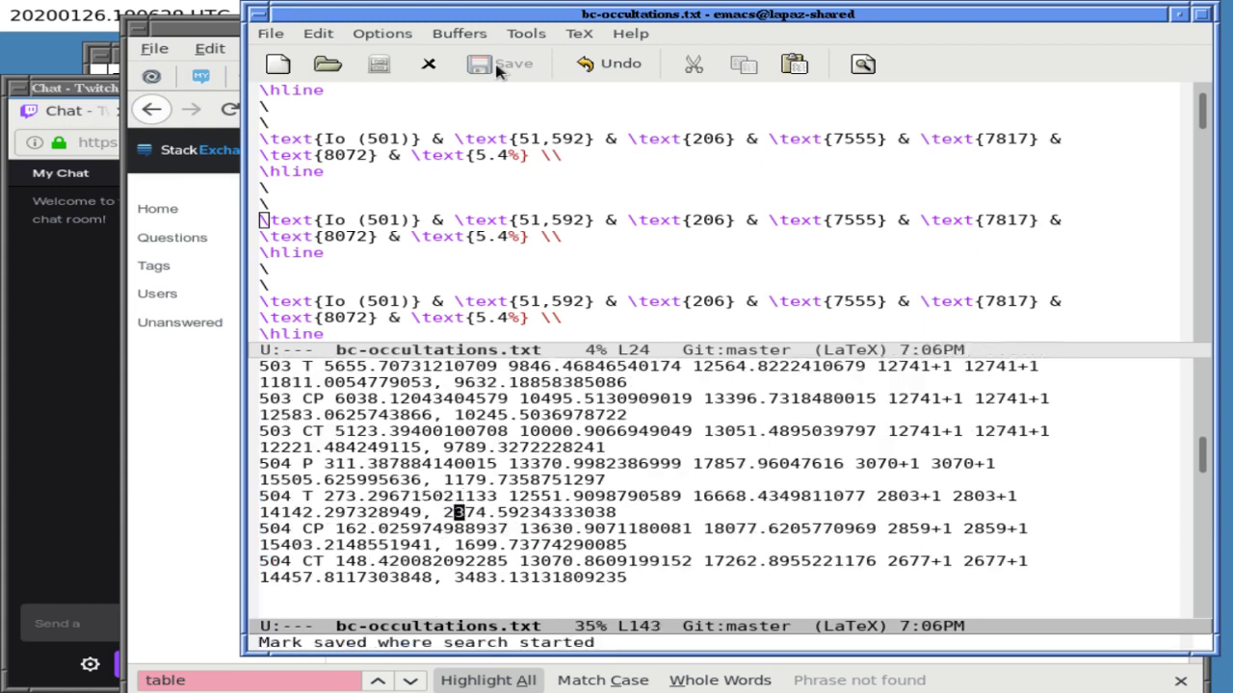
# - Search the notes backward and forward for 'europa' to find Europa's figures
pyautogui.hotkey('ctrl', 'r')
pyautogui.write('europa')
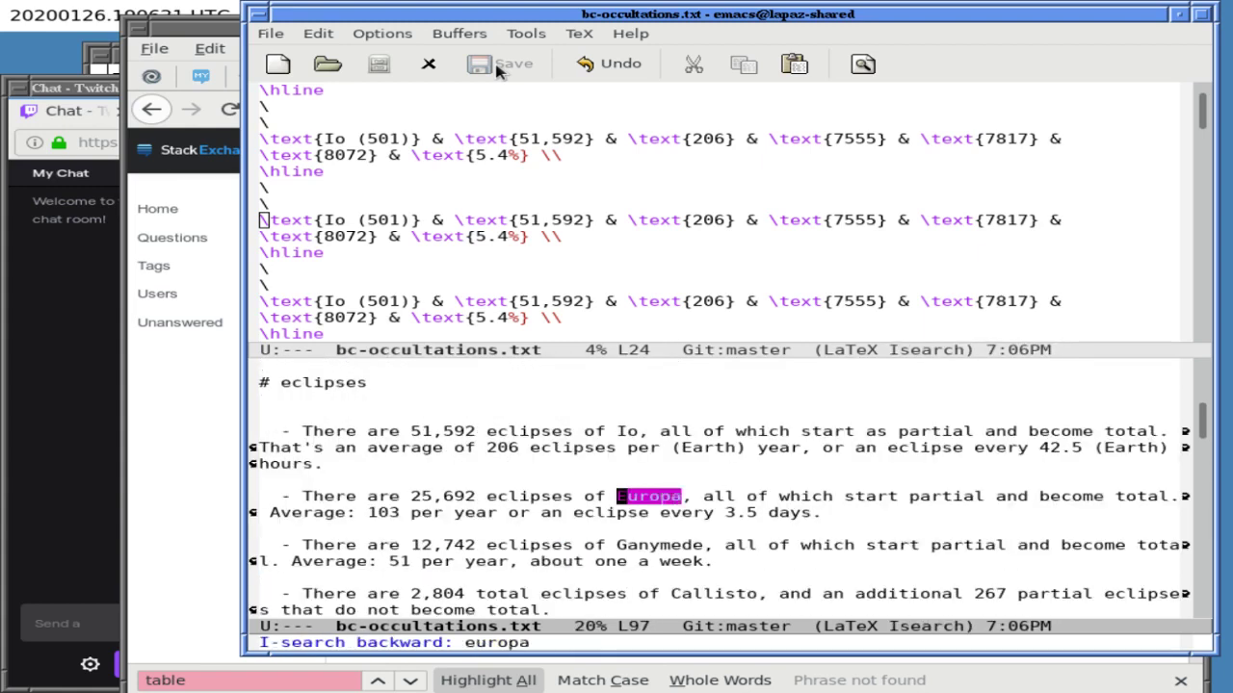
pyautogui.hotkey('ctrl', 'r')
pyautogui.hotkey('ctrl', 's')
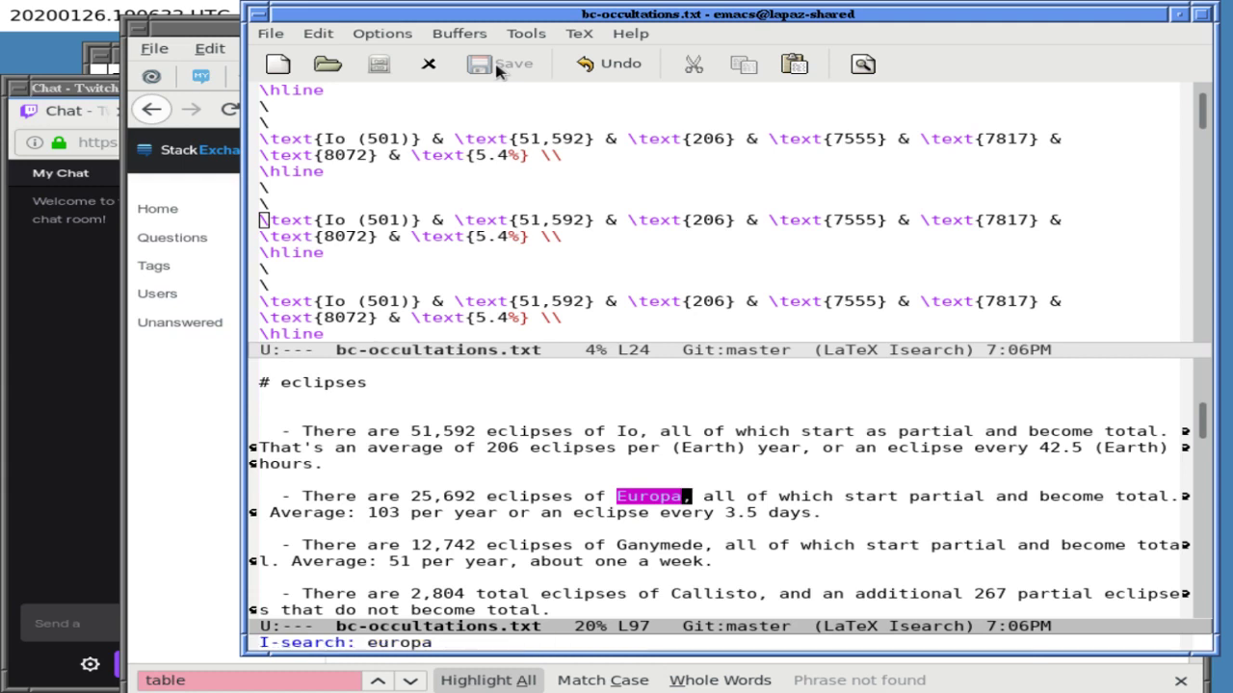
pyautogui.hotkey('ctrl', 's')
pyautogui.press('Return')
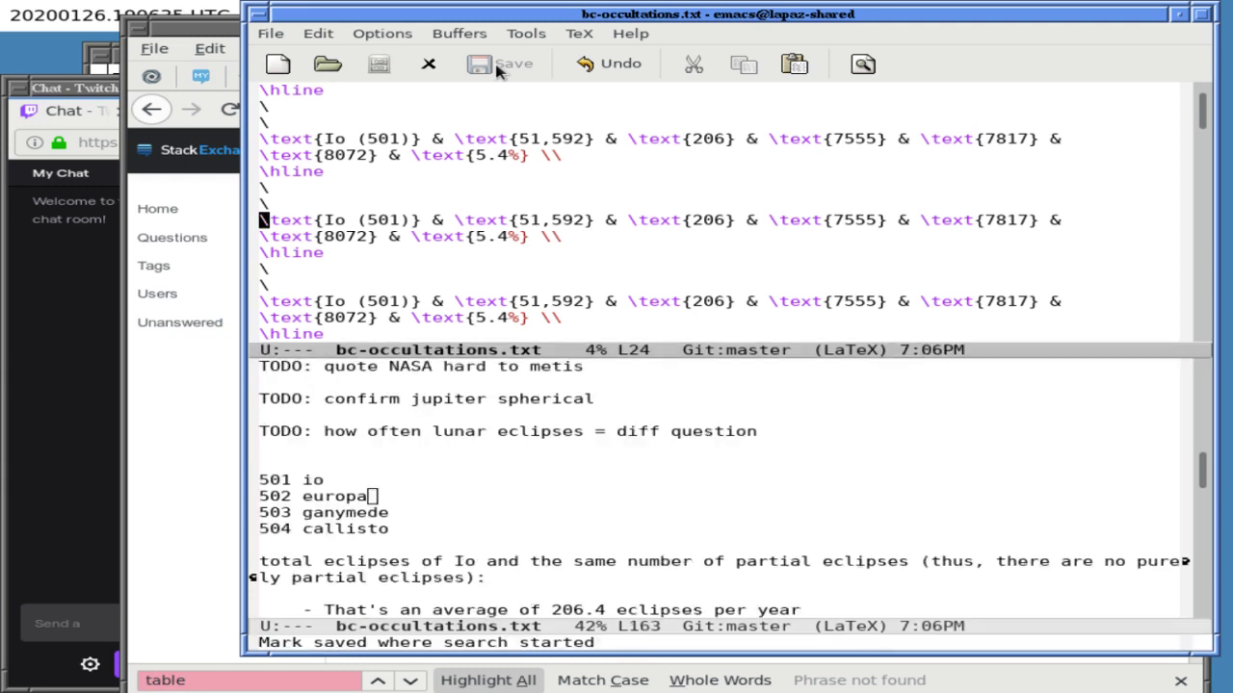
# - In the copied table row, replace Io with Europa and 501 with 502
pyautogui.hotkey('ctrl', 'x')
pyautogui.press('o')
pyautogui.hotkey('alt', 'f')
pyautogui.hotkey('alt', 'f')
pyautogui.press('BackSpace')
pyautogui.press('BackSpace')
pyautogui.write('Europa')
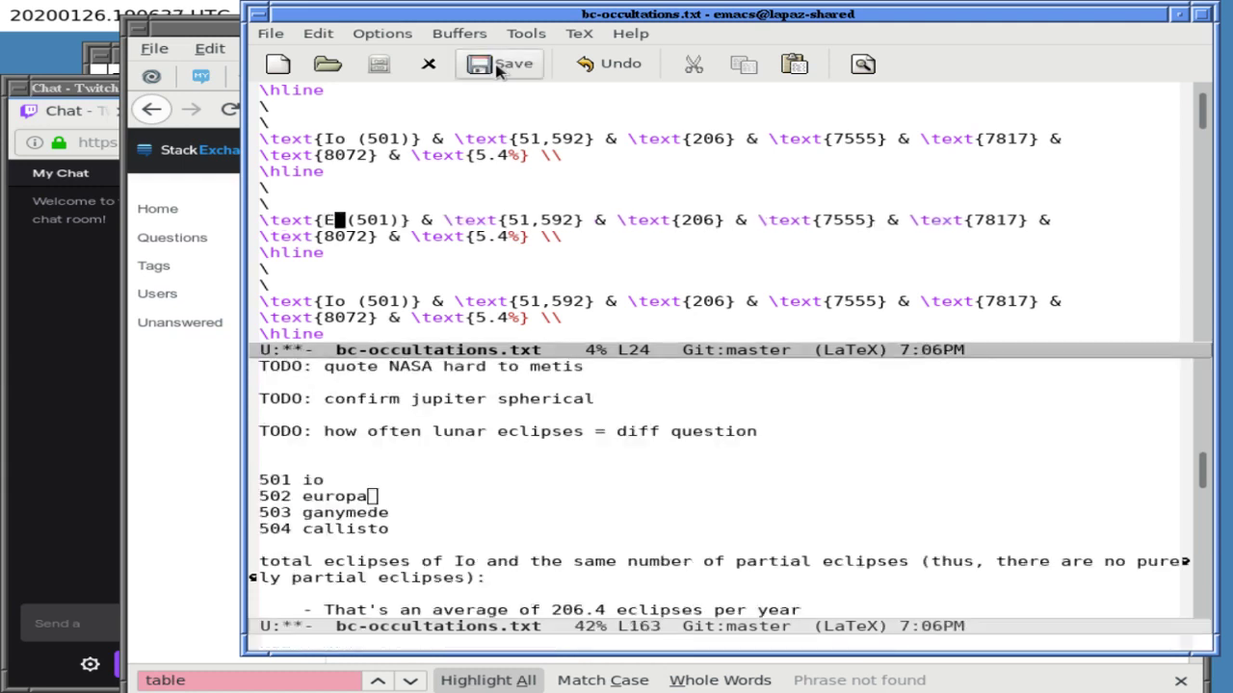
pyautogui.press('Right')
pyautogui.press('Right')
pyautogui.press('Right')
pyautogui.press('Right')
pyautogui.press('Right')
pyautogui.press('BackSpace')
pyautogui.write('2')
pyautogui.press('Right')
pyautogui.press('Right')
pyautogui.press('Right')
pyautogui.press('Right')
pyautogui.press('Right')
pyautogui.press('Right')
pyautogui.press('Right')
pyautogui.press('Right')
pyautogui.press('Right')
pyautogui.press('Right')
pyautogui.press('Right')
pyautogui.press('Right')
pyautogui.press('Right')
pyautogui.press('Right')
pyautogui.press('Right')
pyautogui.press('Right')
pyautogui.press('Right')
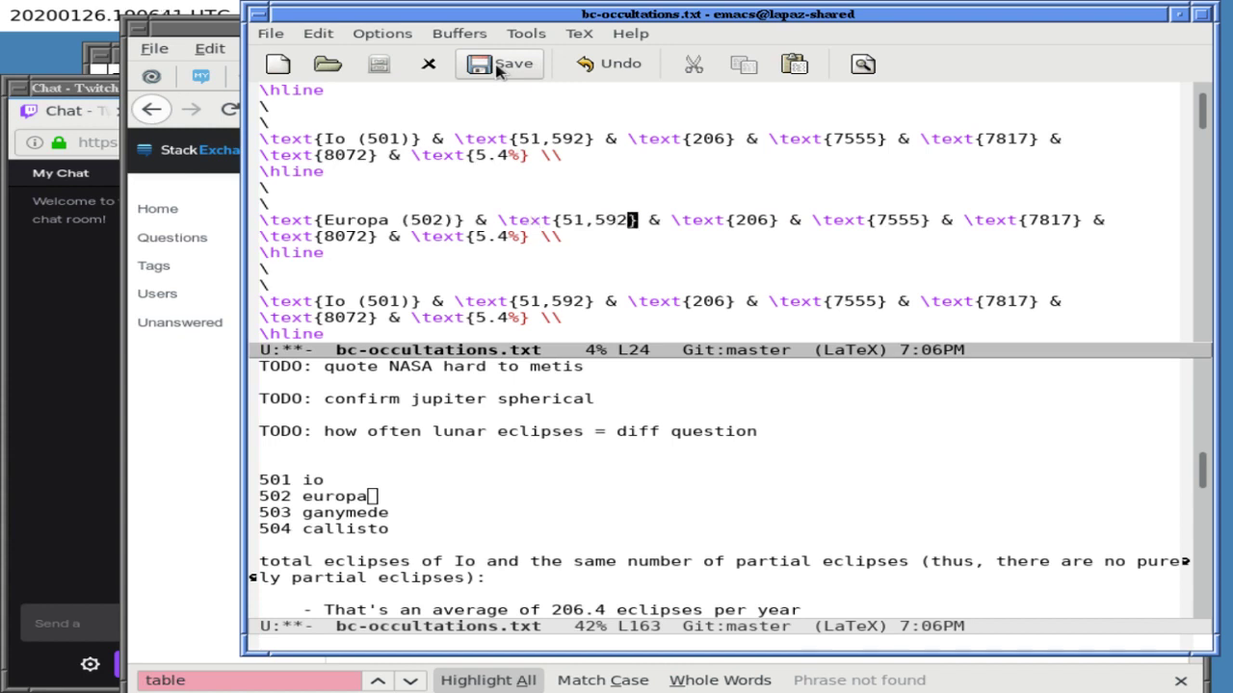
# - Browse the notes and locate the earlier Europa eclipse summary with a backward search
pyautogui.hotkey('ctrl', 'x')
pyautogui.press('o')
pyautogui.press('Down')
pyautogui.press('Down')
pyautogui.press('Down')
pyautogui.press('Down')
pyautogui.press('Down')
pyautogui.press('Down')
pyautogui.press('Down')
pyautogui.press('Down')
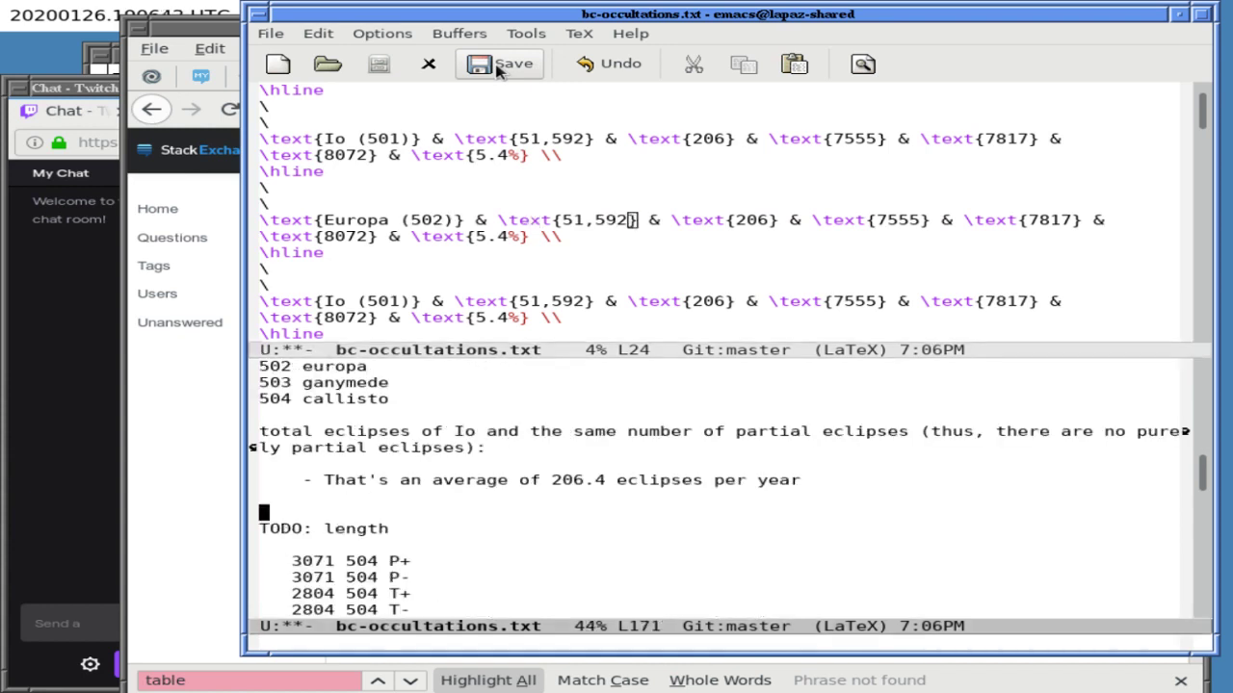
pyautogui.press('Down')
pyautogui.press('Down')
pyautogui.press('Down')
pyautogui.press('Down')
pyautogui.press('Down')
pyautogui.press('Down')
pyautogui.press('Down')
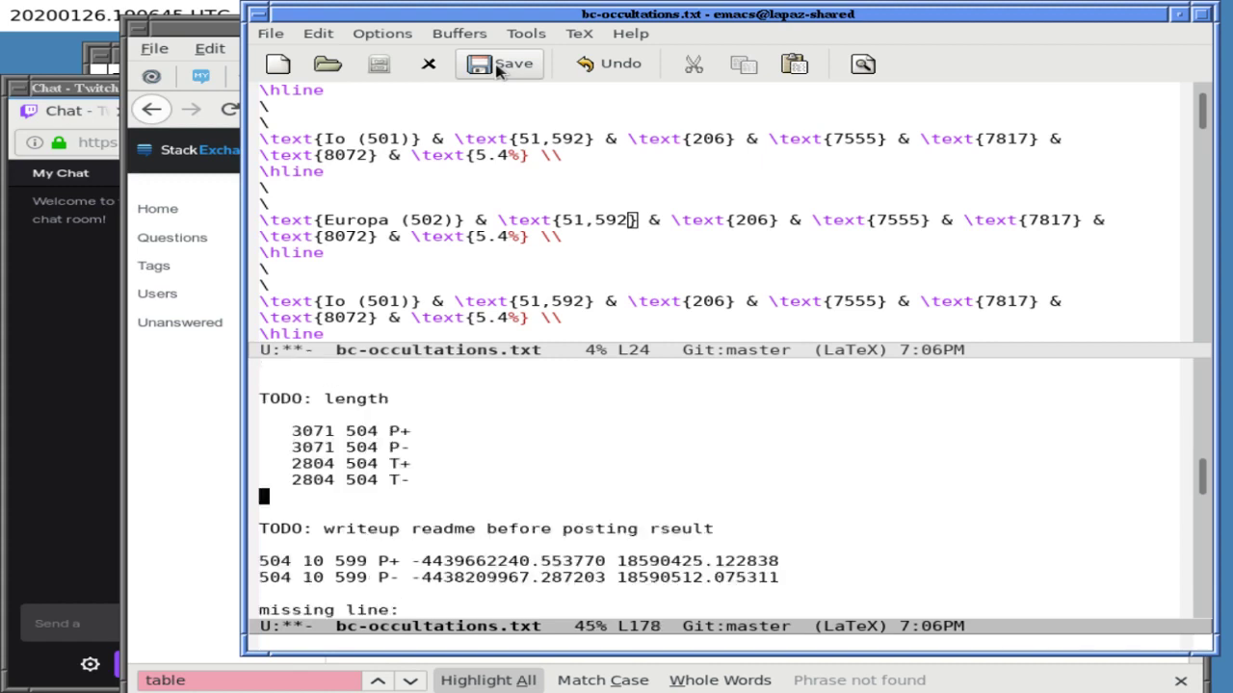
pyautogui.press('Down')
pyautogui.press('Down')
pyautogui.press('Down')
pyautogui.press('Down')
pyautogui.press('Down')
pyautogui.press('Down')
pyautogui.press('Down')
pyautogui.press('Down')
pyautogui.press('Down')
pyautogui.press('Down')
pyautogui.press('Down')
pyautogui.press('Down')
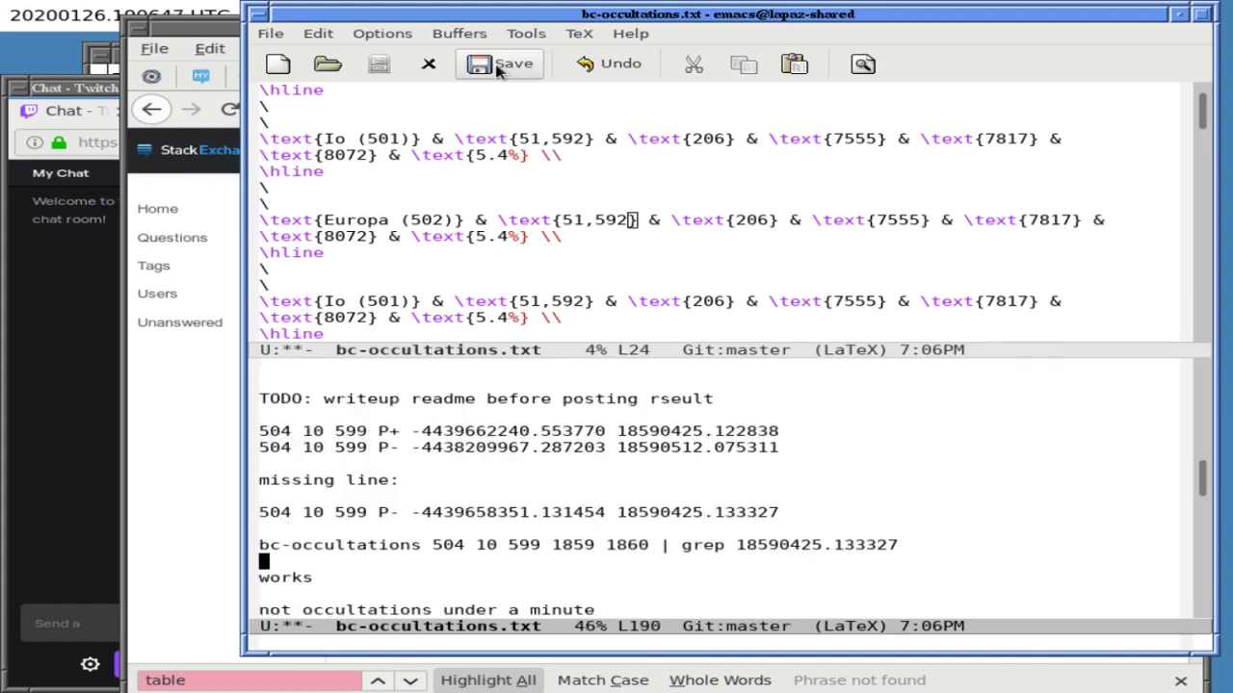
pyautogui.press('Down')
pyautogui.press('Down')
pyautogui.press('Down')
pyautogui.press('Down')
pyautogui.press('Down')
pyautogui.press('Up')
pyautogui.press('Up')
pyautogui.press('Up')
pyautogui.press('Up')
pyautogui.press('Up')
pyautogui.press('Up')
pyautogui.press('Up')
pyautogui.press('Up')
pyautogui.press('Up')
pyautogui.press('Up')
pyautogui.press('Up')
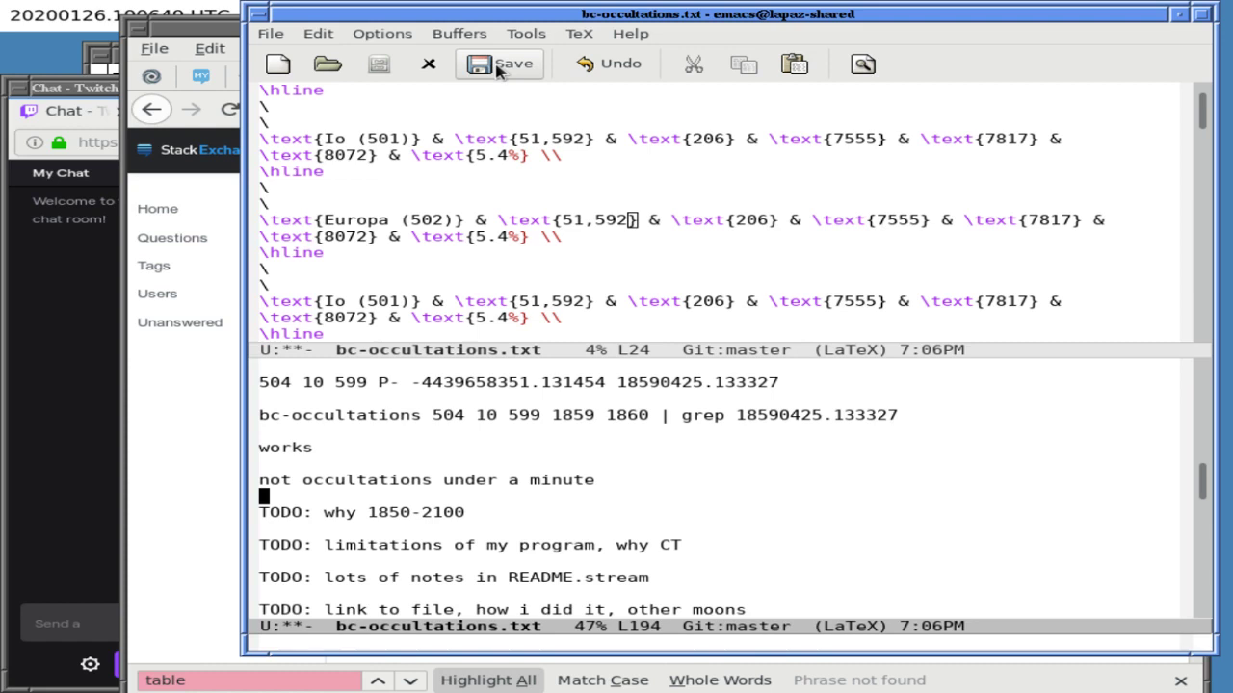
pyautogui.hotkey('ctrl', 'r')
pyautogui.write('europa')
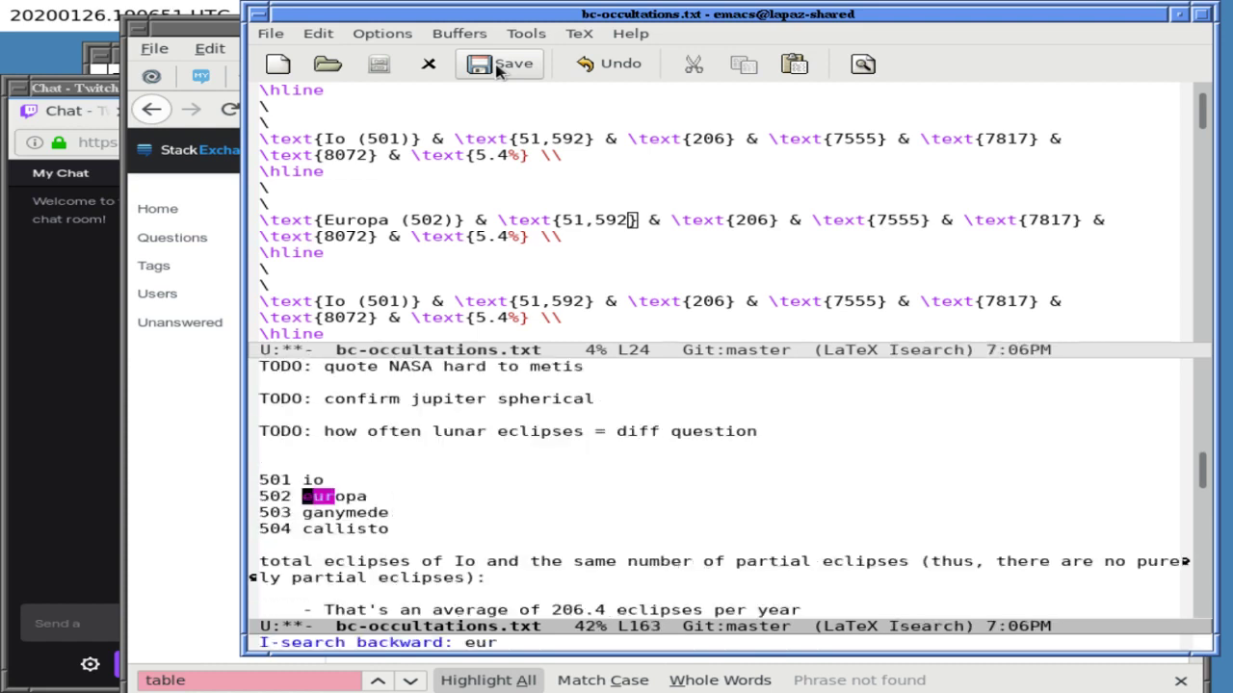
pyautogui.hotkey('ctrl', 'r')
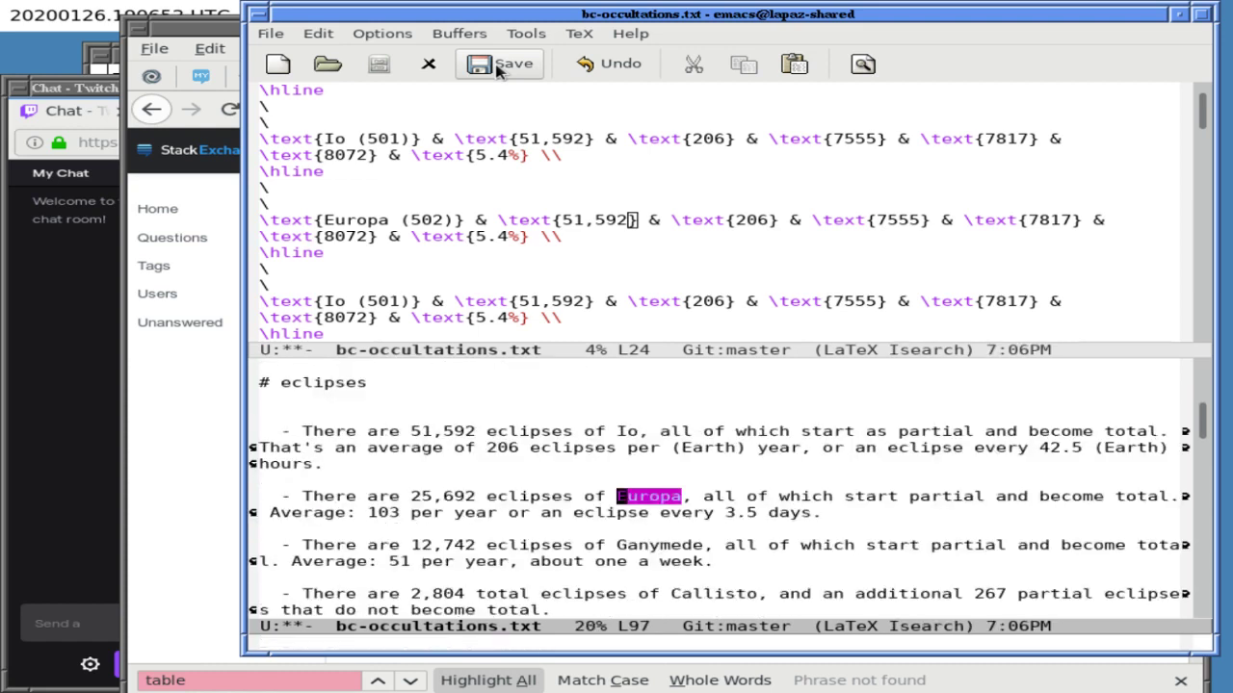
pyautogui.press('Return')
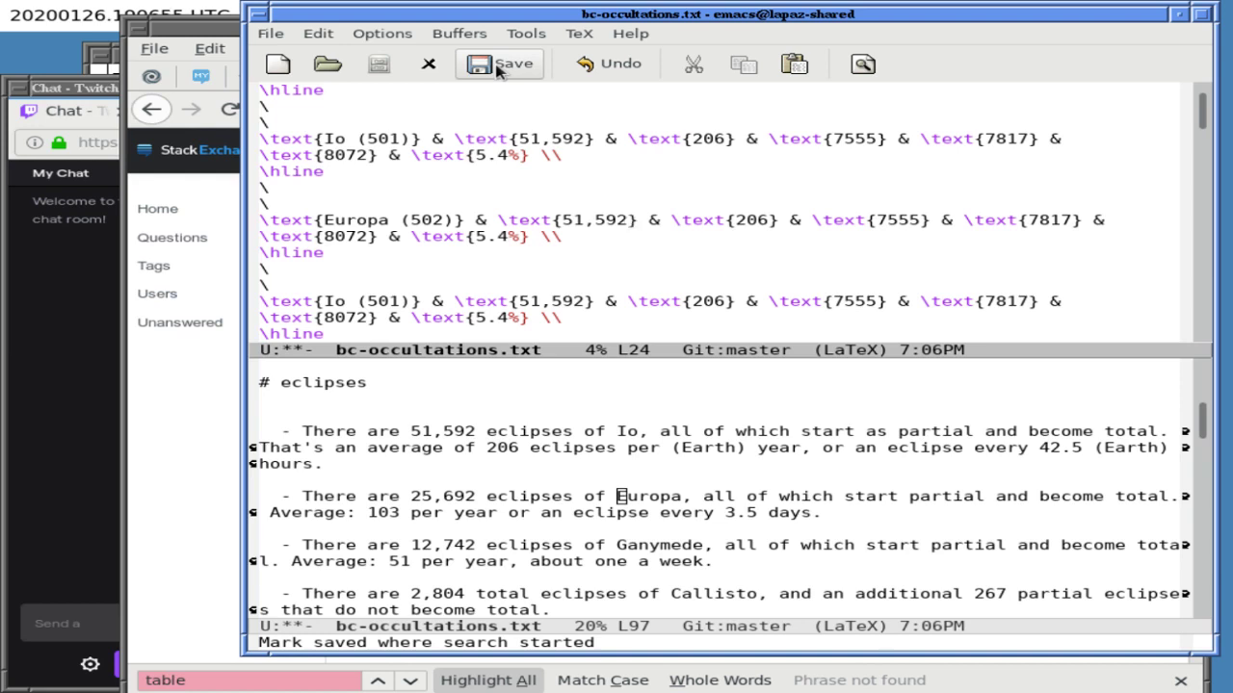
# - Change the Europa row's eclipse count to 25,692 and its per-annum value from 206 to 103
pyautogui.press('BackSpace')
pyautogui.press('BackSpace')
pyautogui.press('BackSpace')
pyautogui.press('BackSpace')
pyautogui.press('BackSpace')
pyautogui.press('BackSpace')
pyautogui.write('2')
pyautogui.write('5,692')
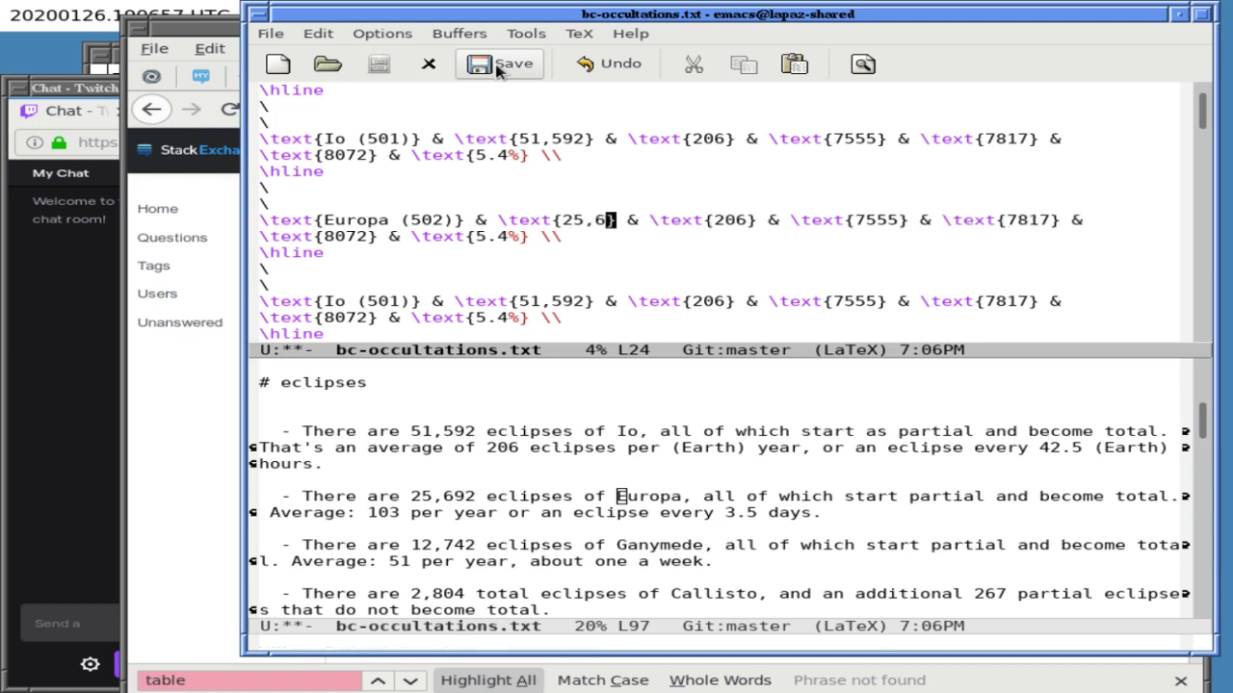
pyautogui.press('Right')
pyautogui.press('Right')
pyautogui.press('Right')
pyautogui.press('Right')
pyautogui.press('Right')
pyautogui.press('Right')
pyautogui.press('Right')
pyautogui.press('Right')
pyautogui.press('Right')
pyautogui.press('Right')
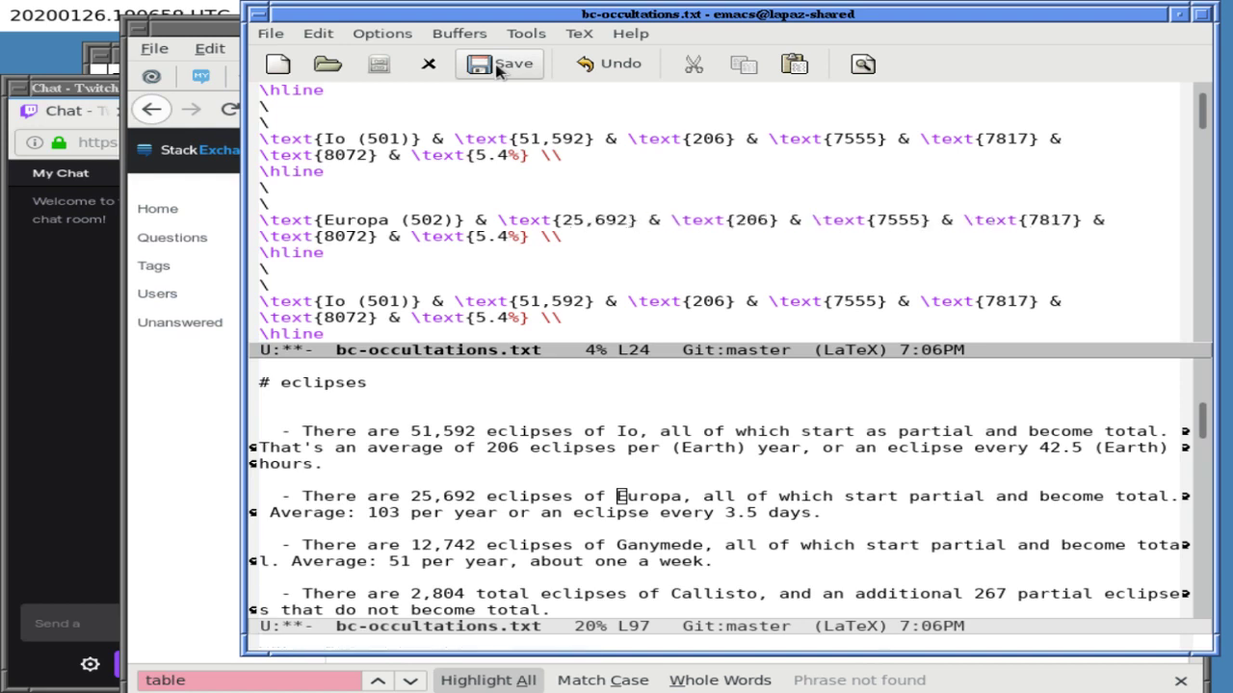
pyautogui.press('Right')
pyautogui.press('Right')
pyautogui.press('Right')
pyautogui.press('BackSpace')
pyautogui.press('BackSpace')
pyautogui.press('BackSpace')
pyautogui.write('103')
# - Find 502 in the raw eclipse data and add blank lines around the 502 T line
pyautogui.press('Right')
pyautogui.press('Right')
pyautogui.press('Right')
pyautogui.press('Right')
pyautogui.press('Right')
pyautogui.press('Right')
pyautogui.press('Right')
pyautogui.press('Right')
pyautogui.press('Right')
pyautogui.press('Right')
pyautogui.press('Right')
pyautogui.press('Right')
pyautogui.press('Right')
pyautogui.press('Right')
pyautogui.hotkey('ctrl', 'x')
pyautogui.press('o')
pyautogui.press('Down')
pyautogui.press('Down')
pyautogui.press('Down')
pyautogui.press('Down')
pyautogui.press('Down')
pyautogui.press('Down')
pyautogui.press('Down')
pyautogui.press('Down')
pyautogui.press('Down')
pyautogui.press('Down')
pyautogui.press('Down')
pyautogui.press('Down')
pyautogui.press('Down')
pyautogui.press('Down')
pyautogui.press('Down')
pyautogui.press('Down')
pyautogui.hotkey('ctrl', 's')
pyautogui.write('502')
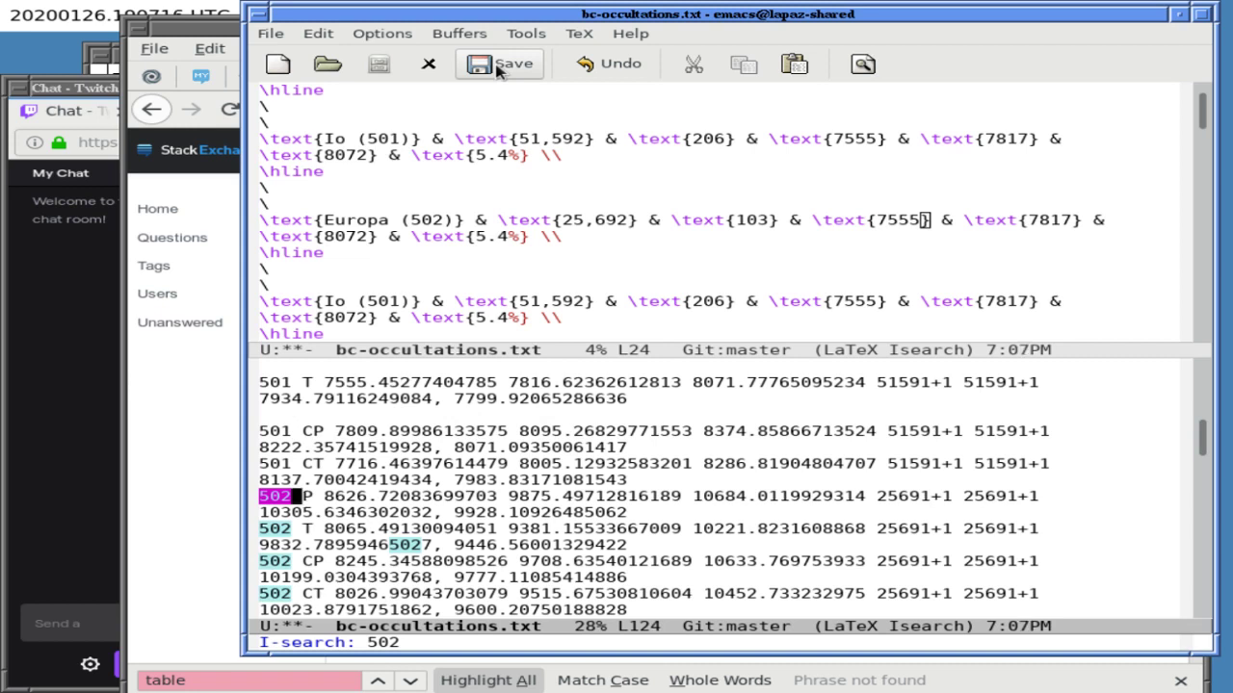
pyautogui.press('End')
pyautogui.press('Right')
pyautogui.press('Down')
pyautogui.press('Return')
pyautogui.press('Down')
pyautogui.press('Down')
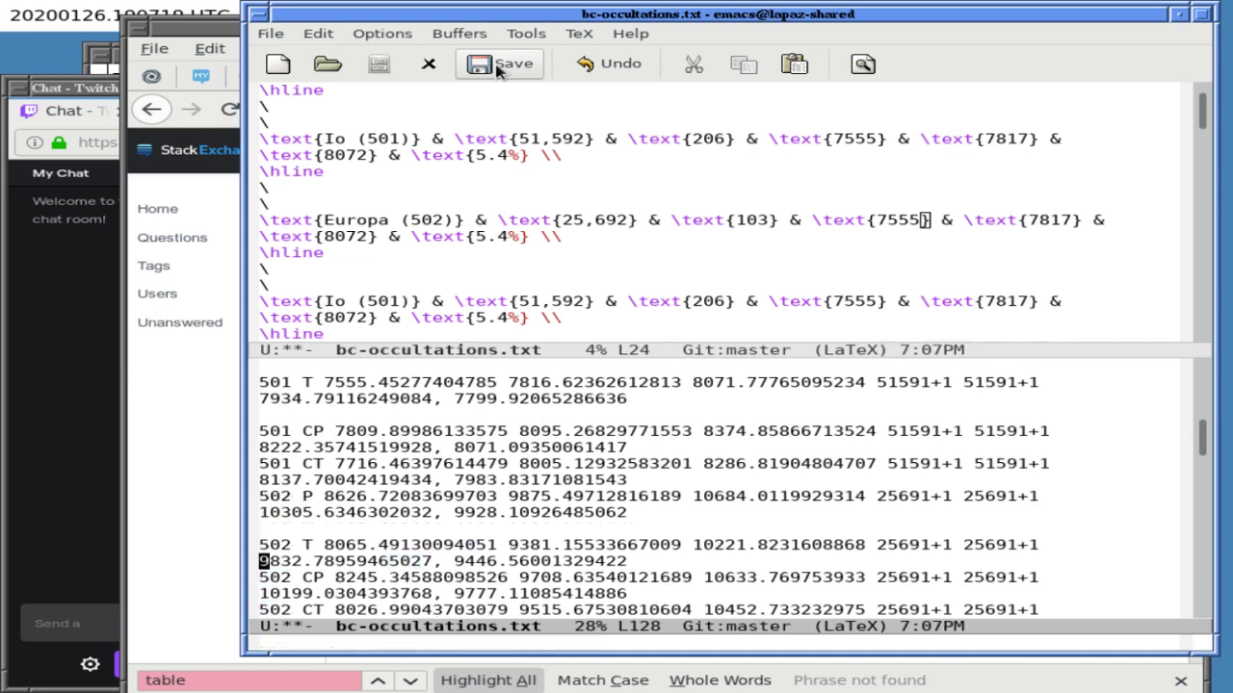
pyautogui.press('Return')
pyautogui.press('Up')
pyautogui.press('Up')
pyautogui.press('Up')
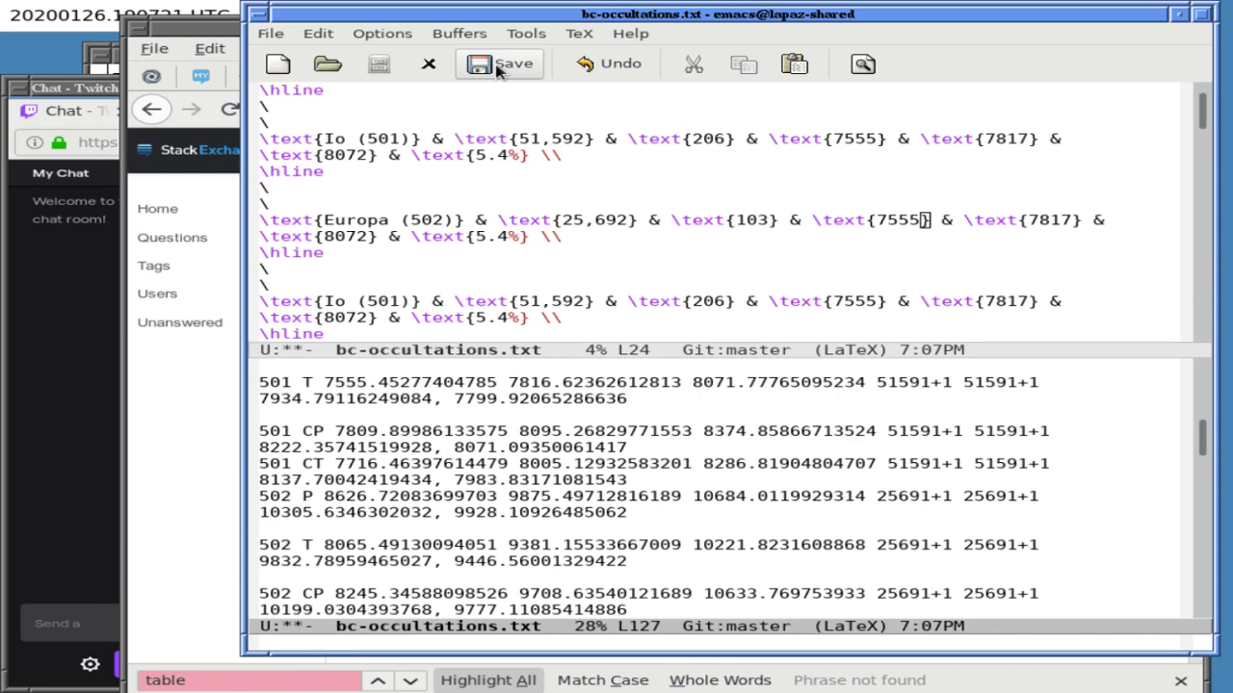
# - Save the file and review the 502 T line values up to 10221
pyautogui.click(498, 70)
pyautogui.press('Right')
pyautogui.press('Right')
pyautogui.press('Right')
pyautogui.press('Right')
pyautogui.press('Right')
pyautogui.press('Right')
pyautogui.press('Right')
pyautogui.press('Right')
pyautogui.press('Right')
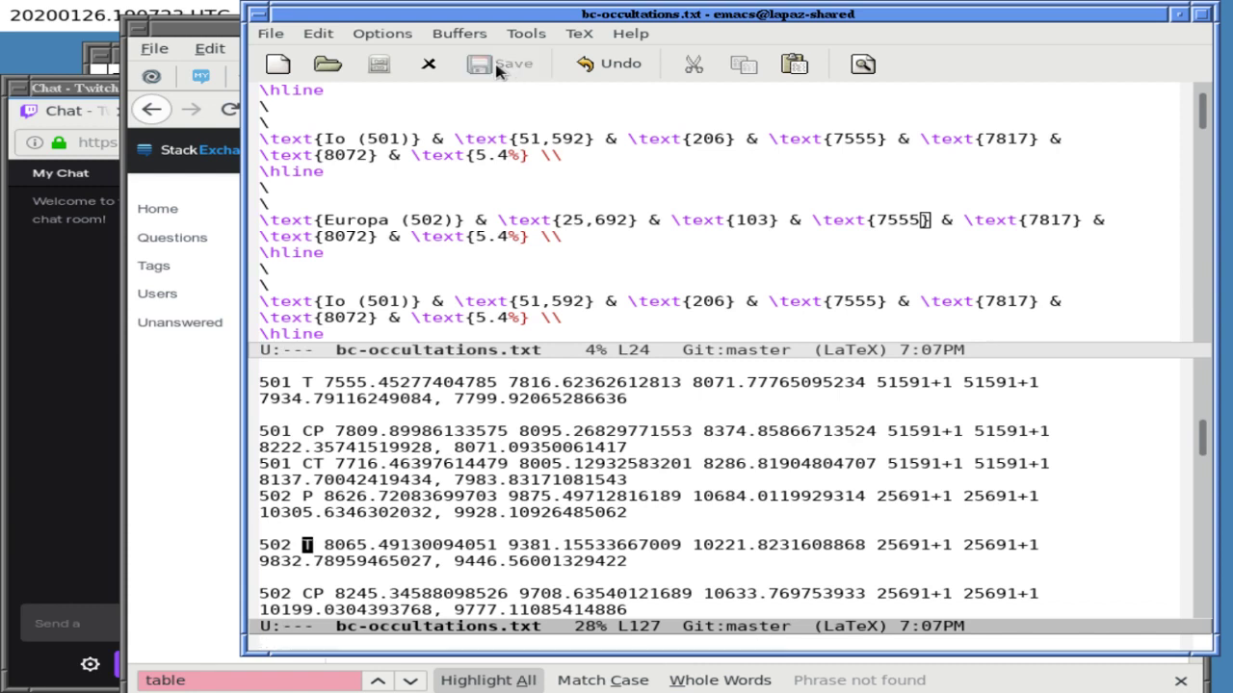
pyautogui.press('Right')
pyautogui.press('Right')
pyautogui.press('Right')
pyautogui.press('Right')
pyautogui.press('Right')
pyautogui.press('Right')
pyautogui.press('Right')
pyautogui.press('Right')
pyautogui.press('Right')
pyautogui.press('Right')
pyautogui.press('Right')
pyautogui.press('Right')
pyautogui.press('Right')
pyautogui.press('Right')
pyautogui.press('Right')
pyautogui.press('Right')
pyautogui.press('Right')
pyautogui.press('Right')
pyautogui.press('Right')
pyautogui.press('Right')
pyautogui.press('Left')
pyautogui.press('Left')
pyautogui.press('Left')
pyautogui.press('Left')
pyautogui.press('Left')
pyautogui.press('Left')
pyautogui.press('Left')
pyautogui.press('Left')
pyautogui.press('Left')
pyautogui.press('Left')
pyautogui.press('Left')
pyautogui.press('Left')
pyautogui.press('Left')
pyautogui.press('Left')
pyautogui.press('Left')
pyautogui.press('Left')
pyautogui.press('Left')
pyautogui.press('Left')
pyautogui.press('Left')
pyautogui.press('Left')
pyautogui.press('Left')
pyautogui.press('Left')
pyautogui.press('Left')
pyautogui.press('Left')
pyautogui.press('Left')
pyautogui.press('Left')
pyautogui.press('Left')
pyautogui.press('Left')
pyautogui.press('Left')
pyautogui.press('Left')
pyautogui.press('Left')
pyautogui.press('Left')
pyautogui.press('Left')
pyautogui.press('Left')
pyautogui.press('Left')
pyautogui.press('Left')
pyautogui.press('Left')
# - Search for 'column' and 'long' to check the table headings, then return to the table
pyautogui.hotkey('ctrl', 's')
pyautogui.write('column')
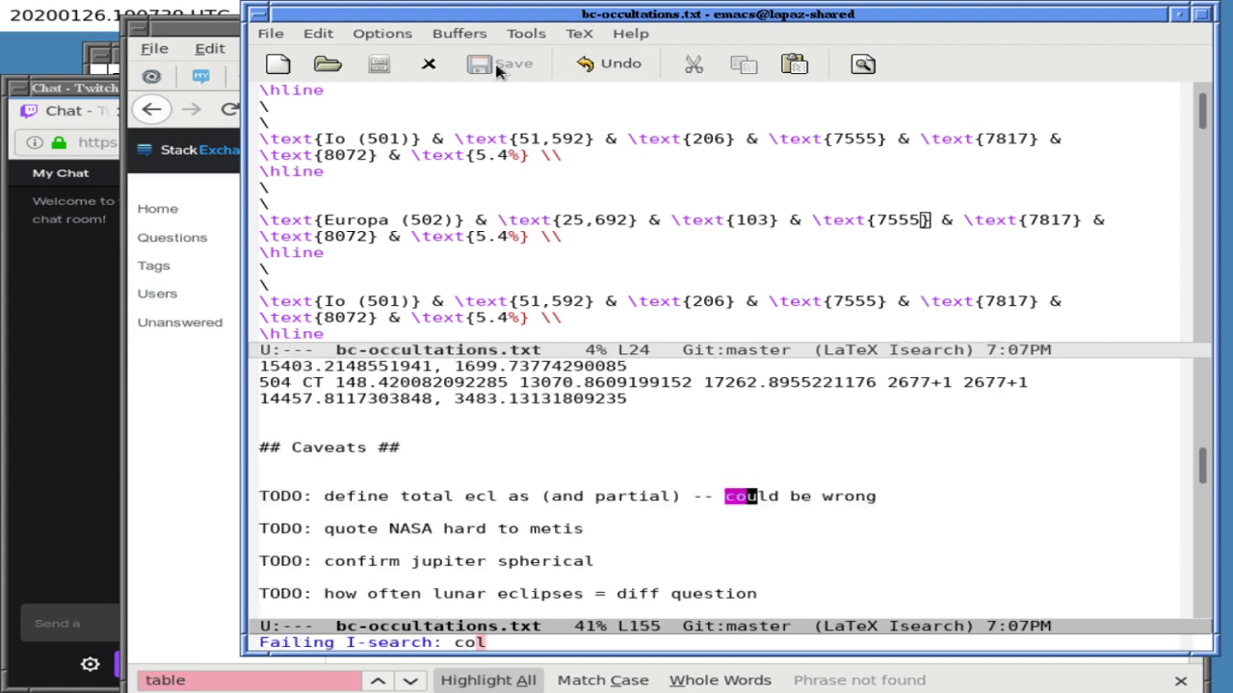
pyautogui.hotkey('ctrl', 'g')
pyautogui.hotkey('ctrl', 'g')
pyautogui.hotkey('ctrl', 'r')
pyautogui.write('long')
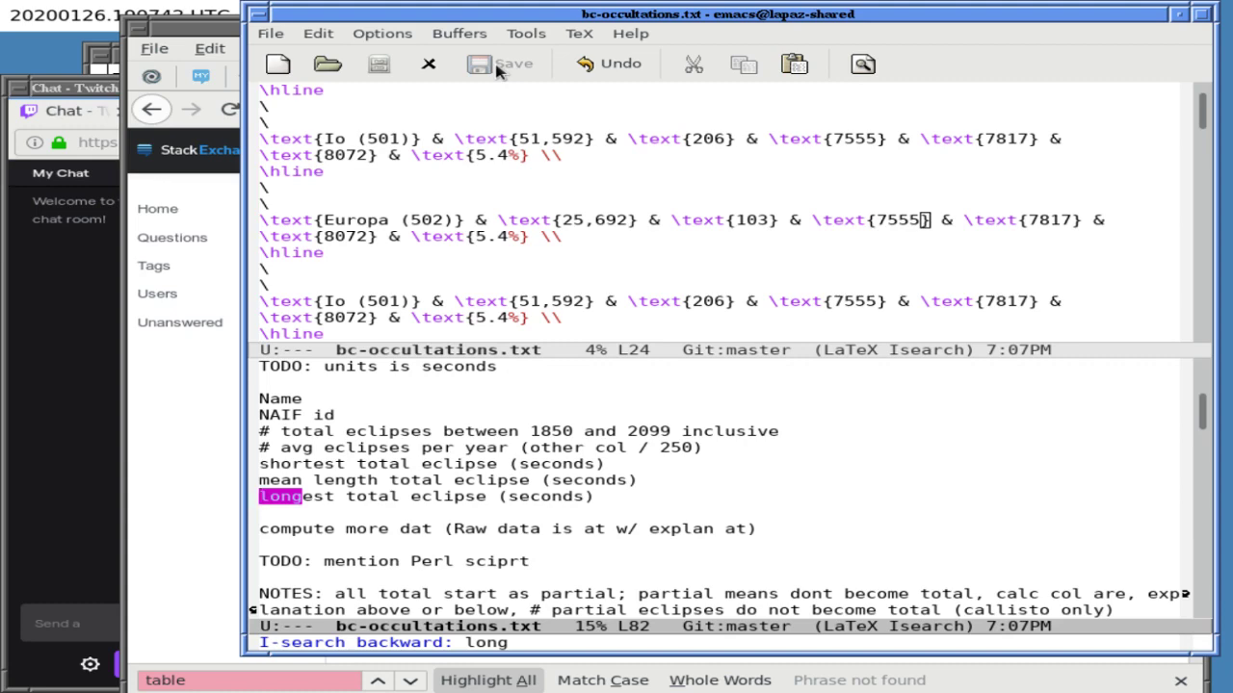
pyautogui.hotkey('ctrl', 'r')
pyautogui.hotkey('ctrl', 'r')
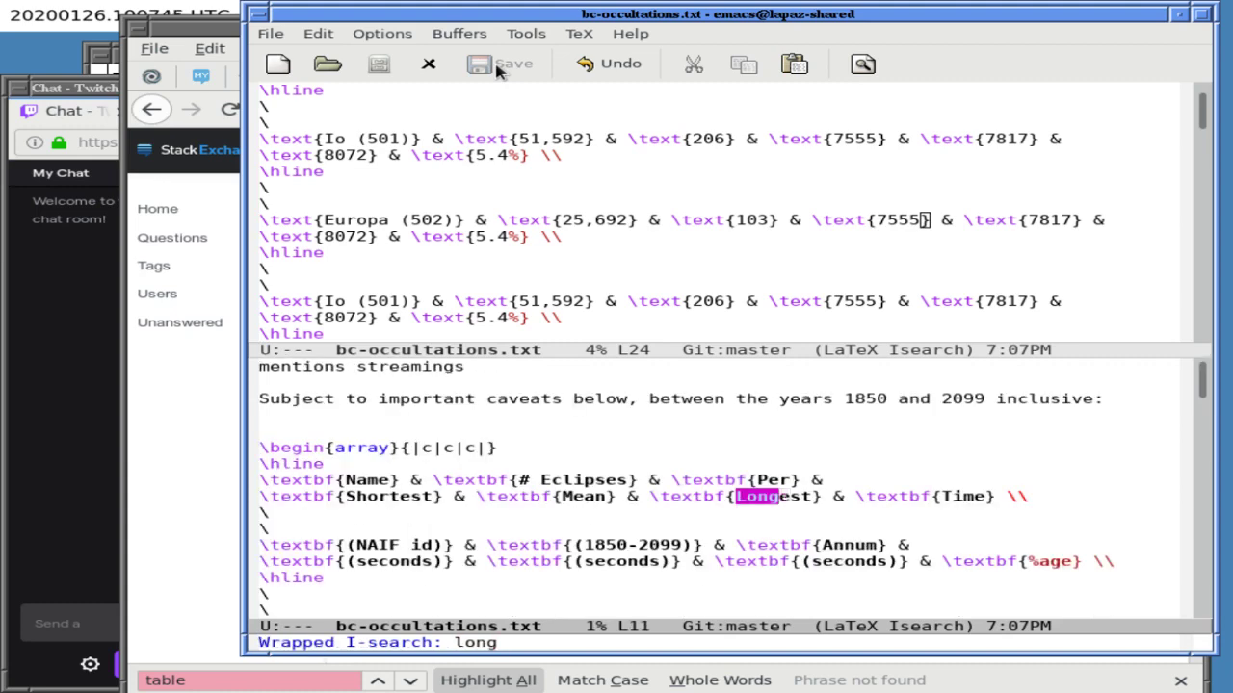
pyautogui.hotkey('ctrl', 'g')
pyautogui.hotkey('ctrl', 'r')
pyautogui.write('long')
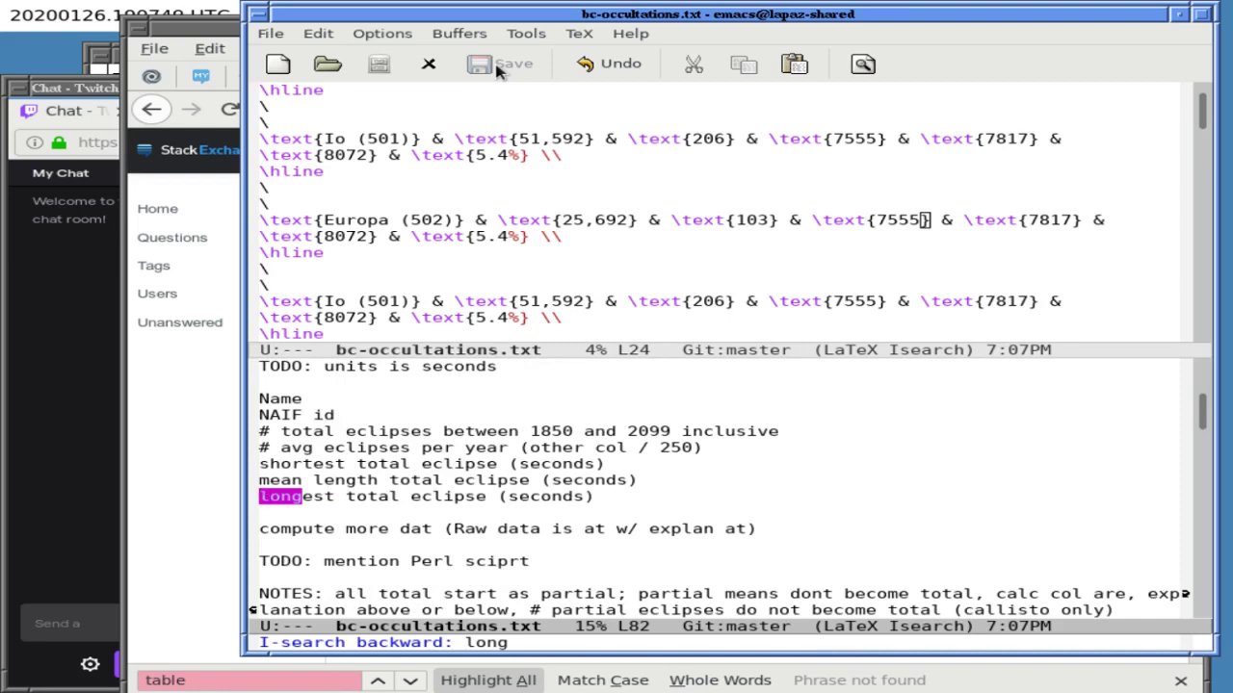
pyautogui.hotkey('ctrl', 'g')
pyautogui.hotkey('ctrl', 'x')
pyautogui.press('o')
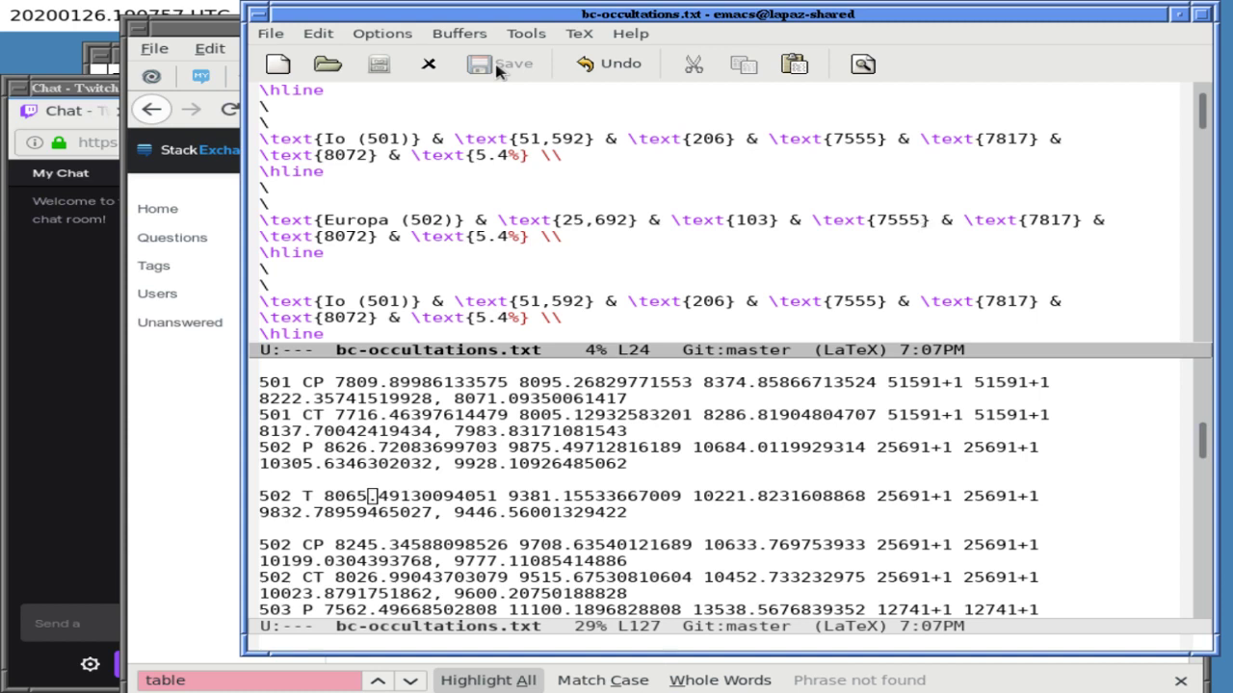
# - Set the Europa row's shortest, mean and longest values to 8665, 9381 and 10221
pyautogui.press('BackSpace')
pyautogui.press('BackSpace')
pyautogui.press('BackSpace')
pyautogui.press('BackSpace')
pyautogui.write('8665')
pyautogui.hotkey('alt', 'f')
pyautogui.hotkey('alt', 'f')
pyautogui.press('BackSpace')
pyautogui.press('BackSpace')
pyautogui.press('BackSpace')
pyautogui.press('BackSpace')
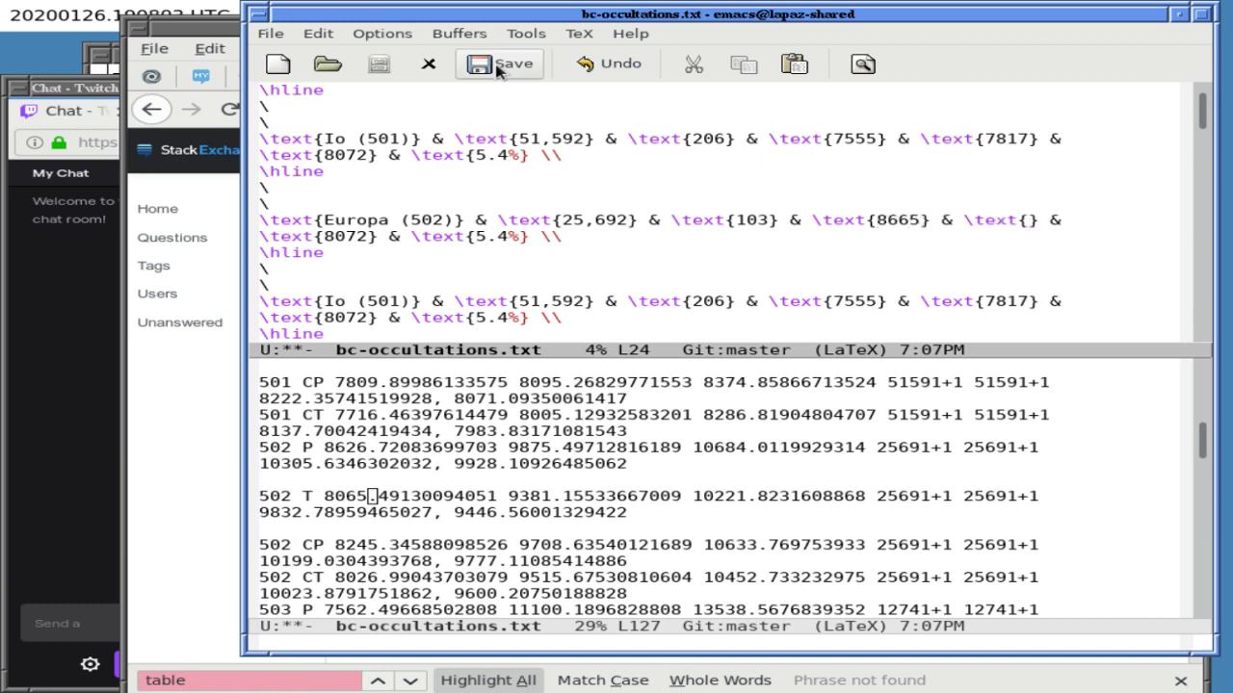
pyautogui.write('9381')
pyautogui.hotkey('alt', 'f')
pyautogui.press('Right')
pyautogui.press('Right')
pyautogui.press('Right')
pyautogui.press('Right')
pyautogui.press('Right')
pyautogui.press('BackSpace')
pyautogui.press('BackSpace')
pyautogui.press('BackSpace')
pyautogui.press('BackSpace')
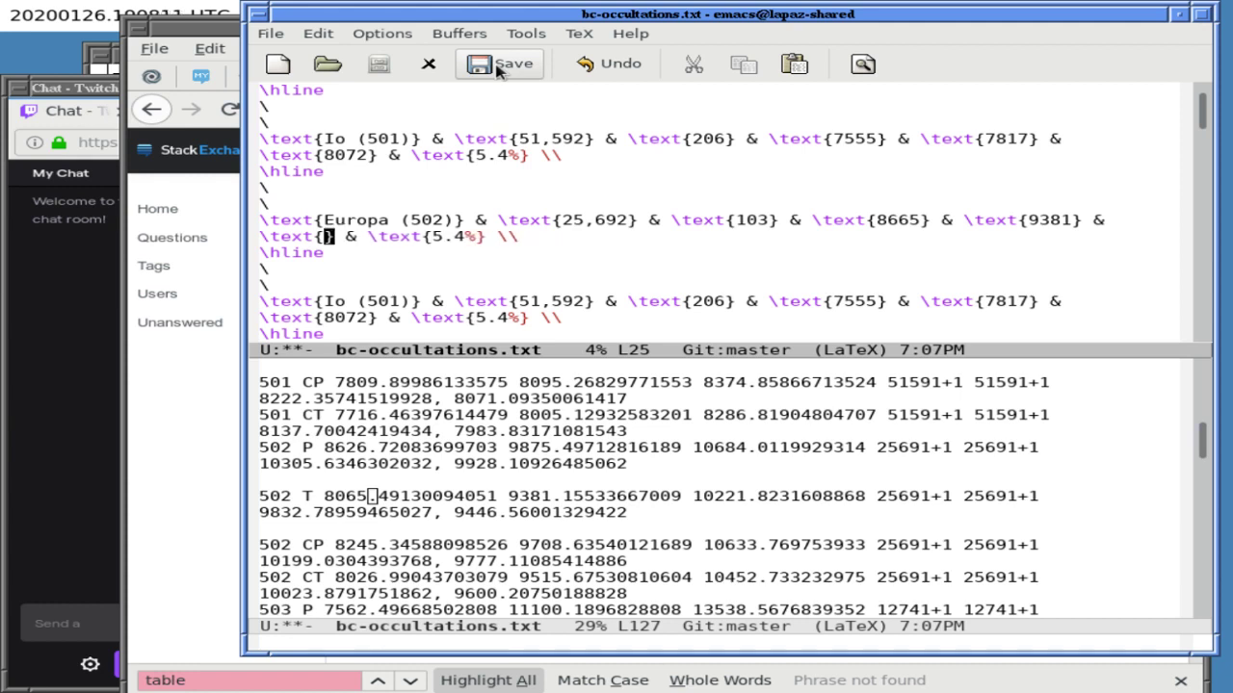
pyautogui.write('10221')
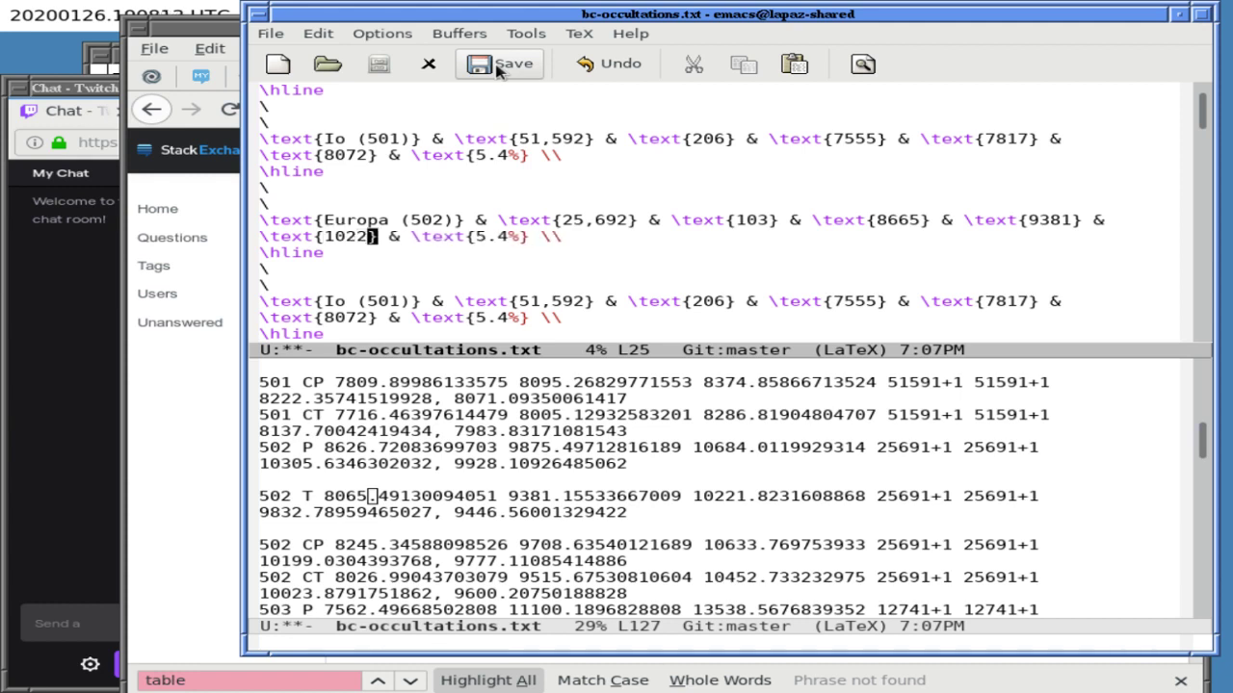
# - Clear the 5.4 percentage and select Europa's mean eclipse length 9381.15533667009 in the raw data
pyautogui.press('Right')
pyautogui.press('Right')
pyautogui.press('Right')
pyautogui.hotkey('alt', 'f')
pyautogui.hotkey('alt', 'f')
pyautogui.press('Delete')
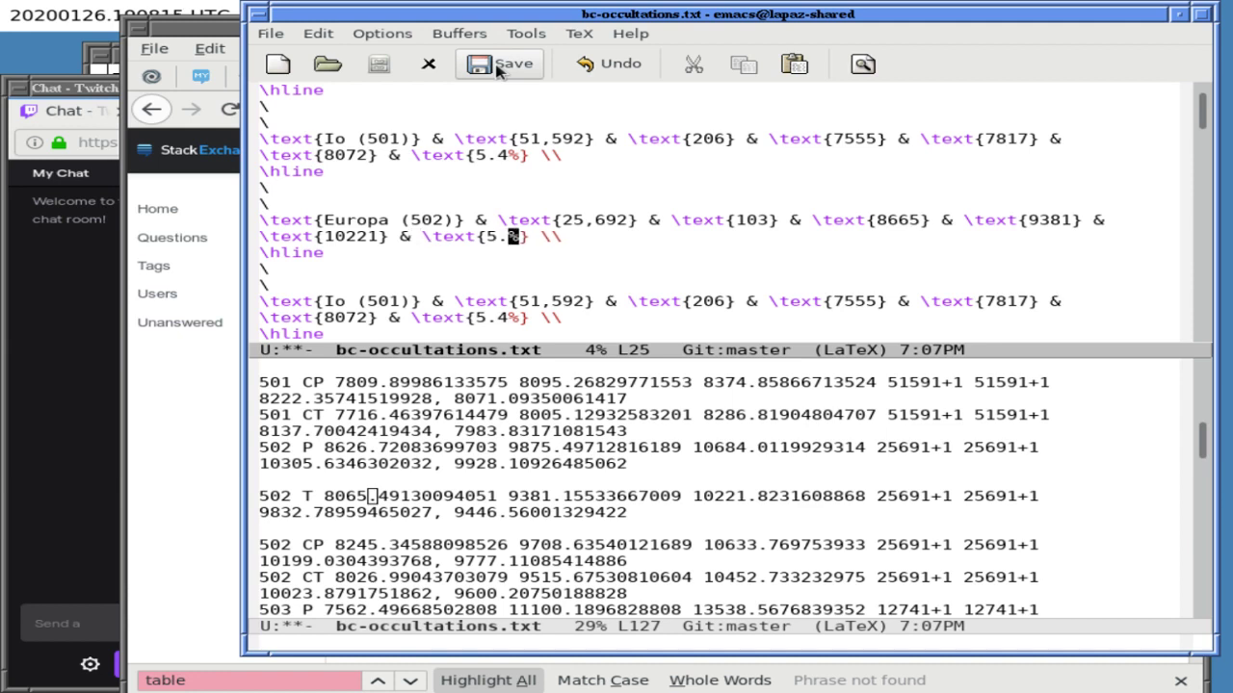
pyautogui.press('BackSpace')
pyautogui.press('Delete')
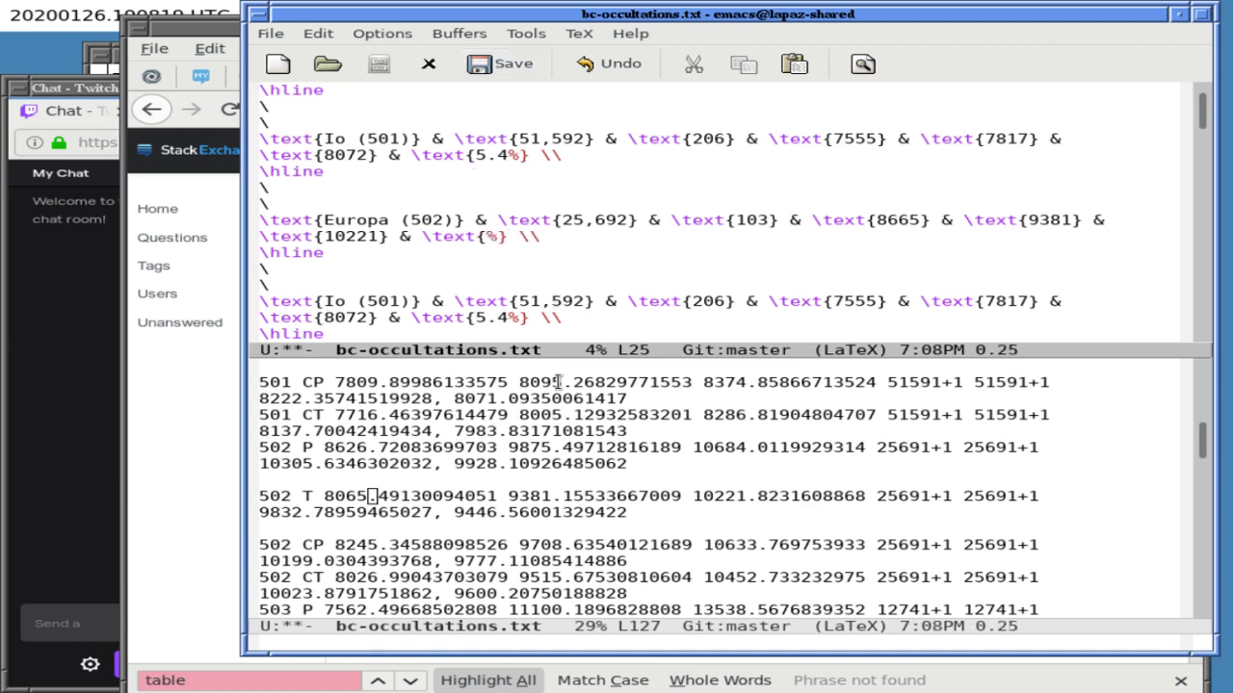
pyautogui.moveTo(509, 496); pyautogui.dragTo(686, 495)
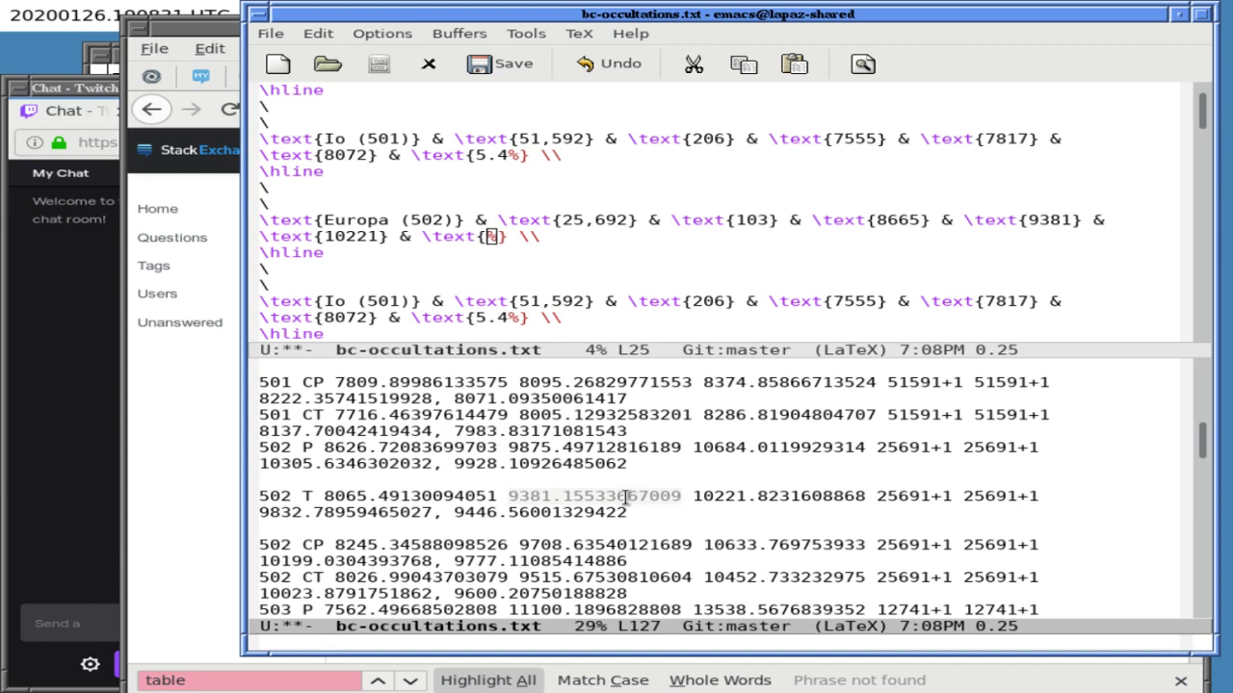
# - Split the frame into two windows and start a shell with calc typed at its prompt
pyautogui.hotkey('ctrl', 'x')
pyautogui.press('1')
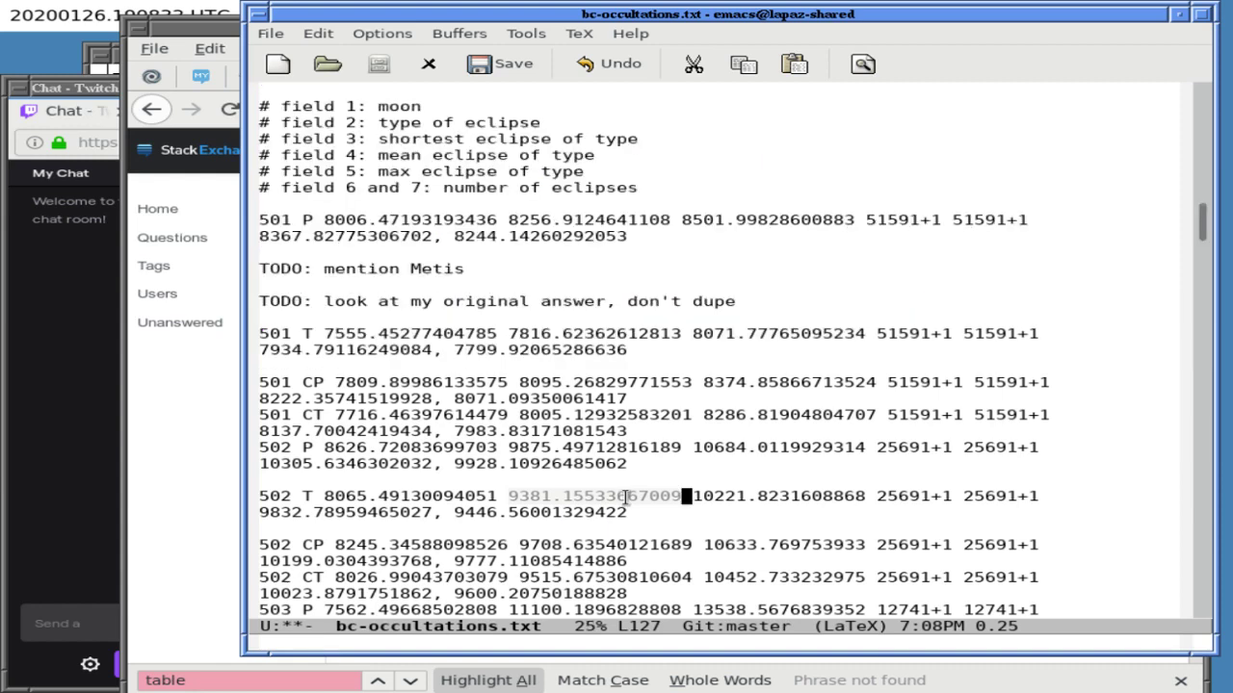
pyautogui.hotkey('ctrl', 'x')
pyautogui.press('2')
pyautogui.hotkey('alt', 'x')
pyautogui.write('shell')
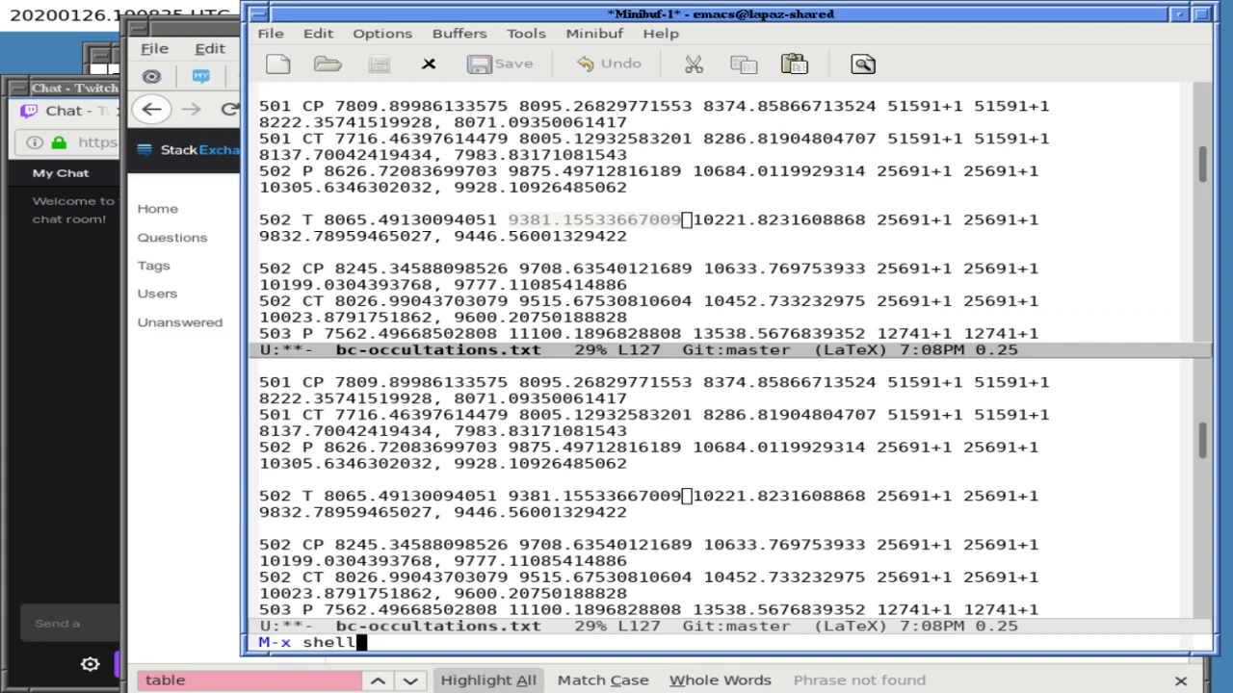
pyautogui.press('Return')
pyautogui.write('calc')
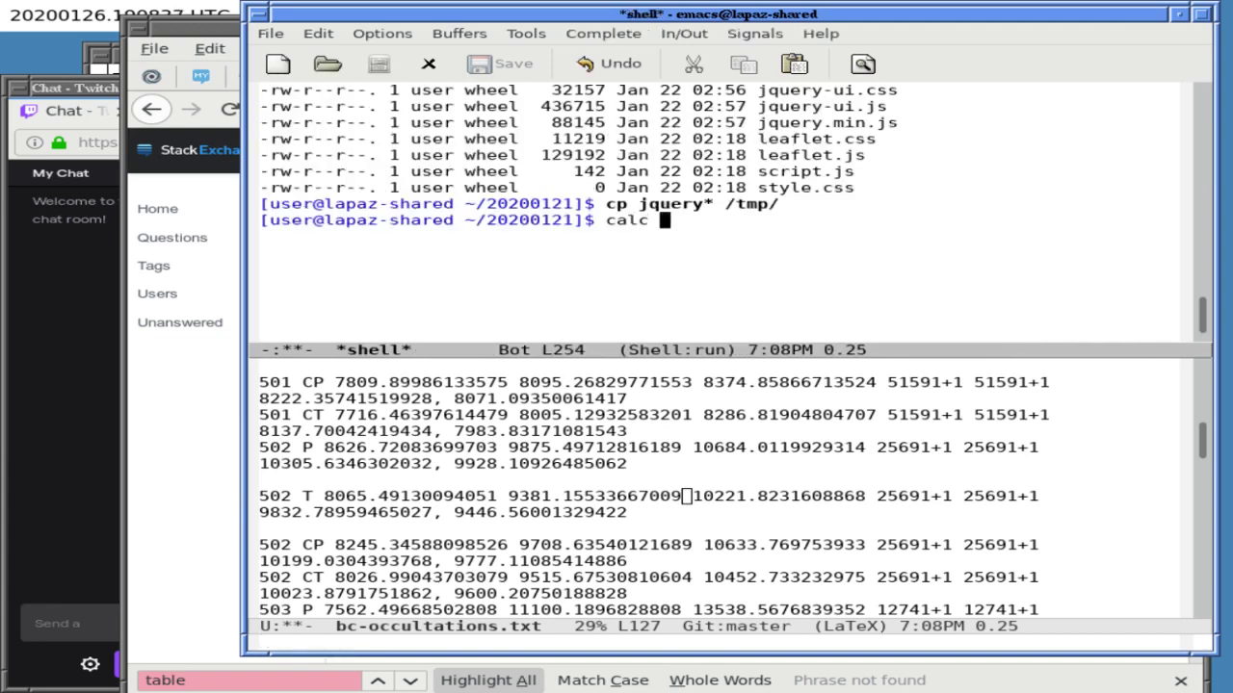
# - Remove a stray 'o' from the Firefox answer text, then return to the Emacs window
pyautogui.hotkey('alt', 'Tab')
pyautogui.write('o')
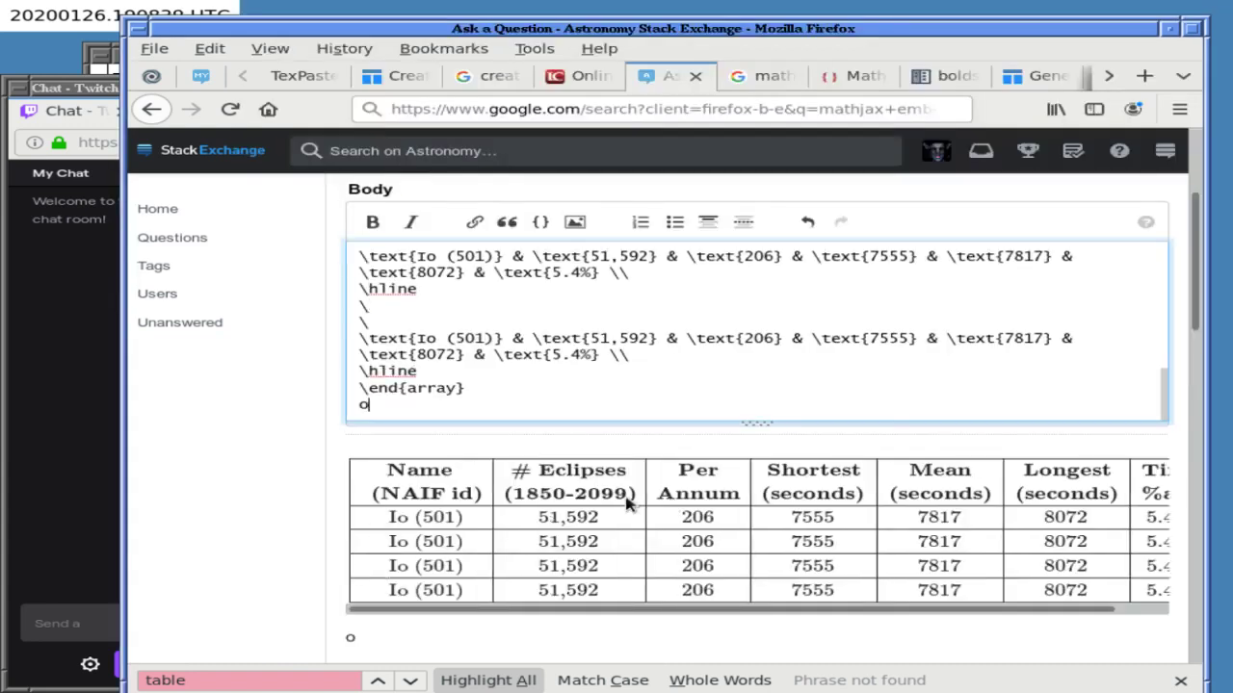
pyautogui.press('BackSpace')
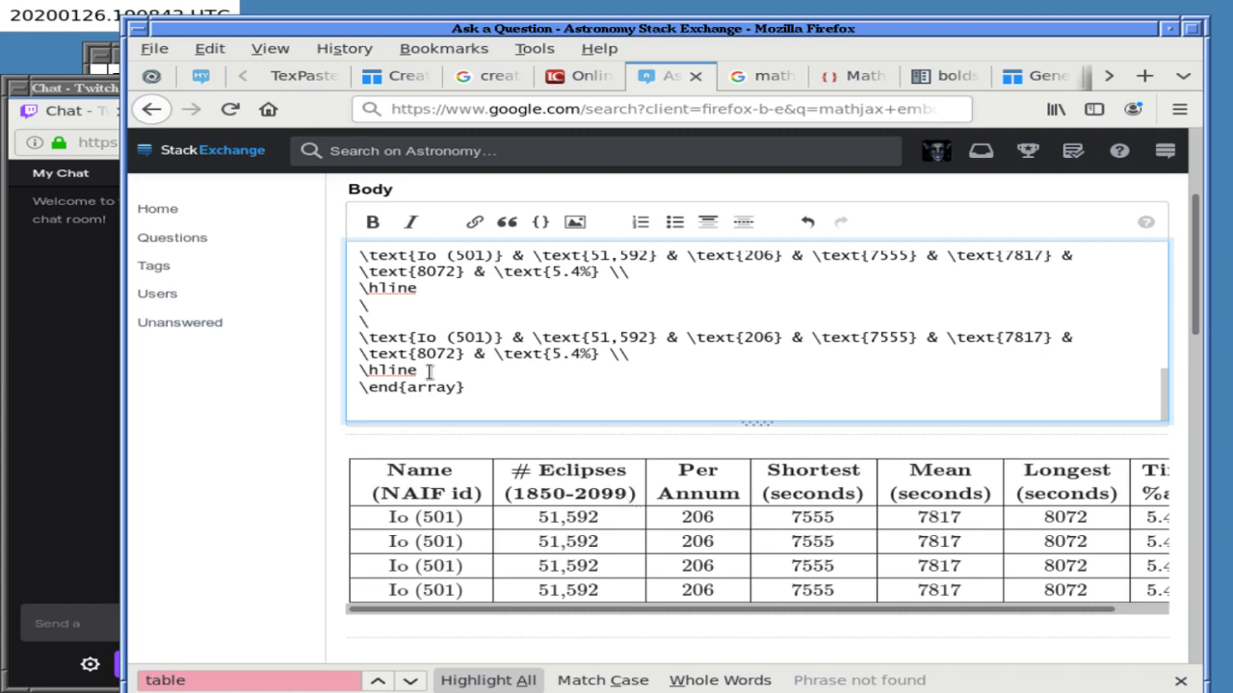
pyautogui.hotkey('alt', 'Tab')
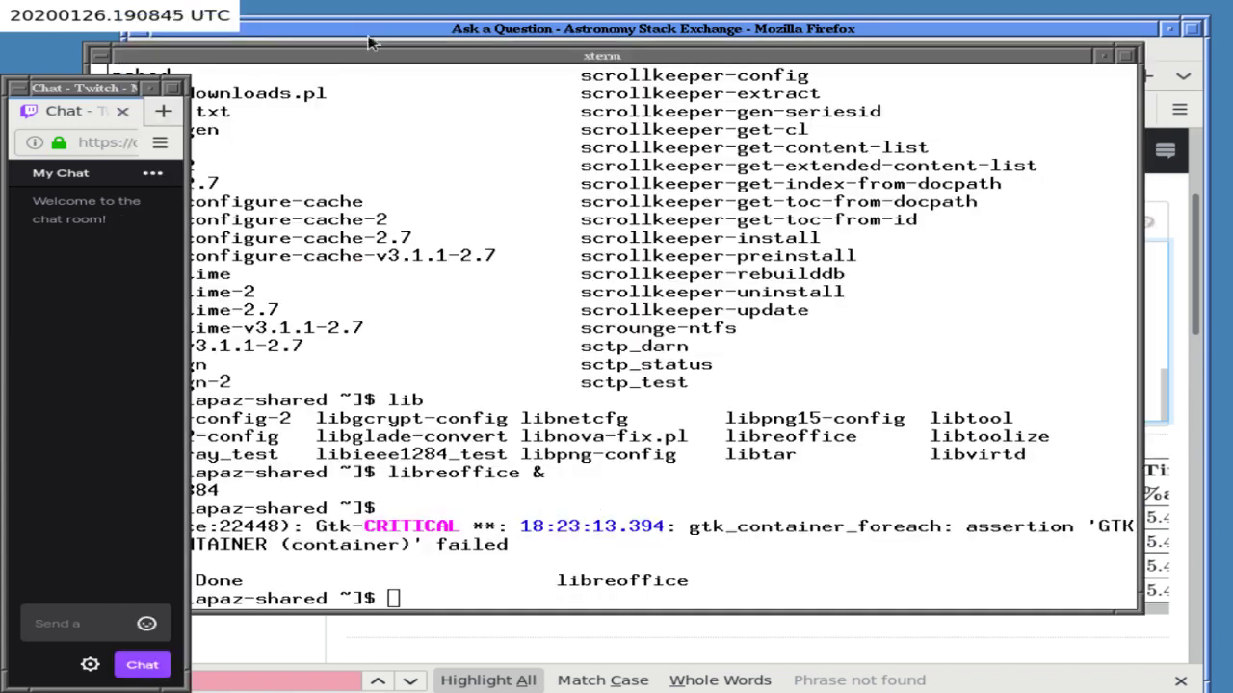
pyautogui.click(376, 28)
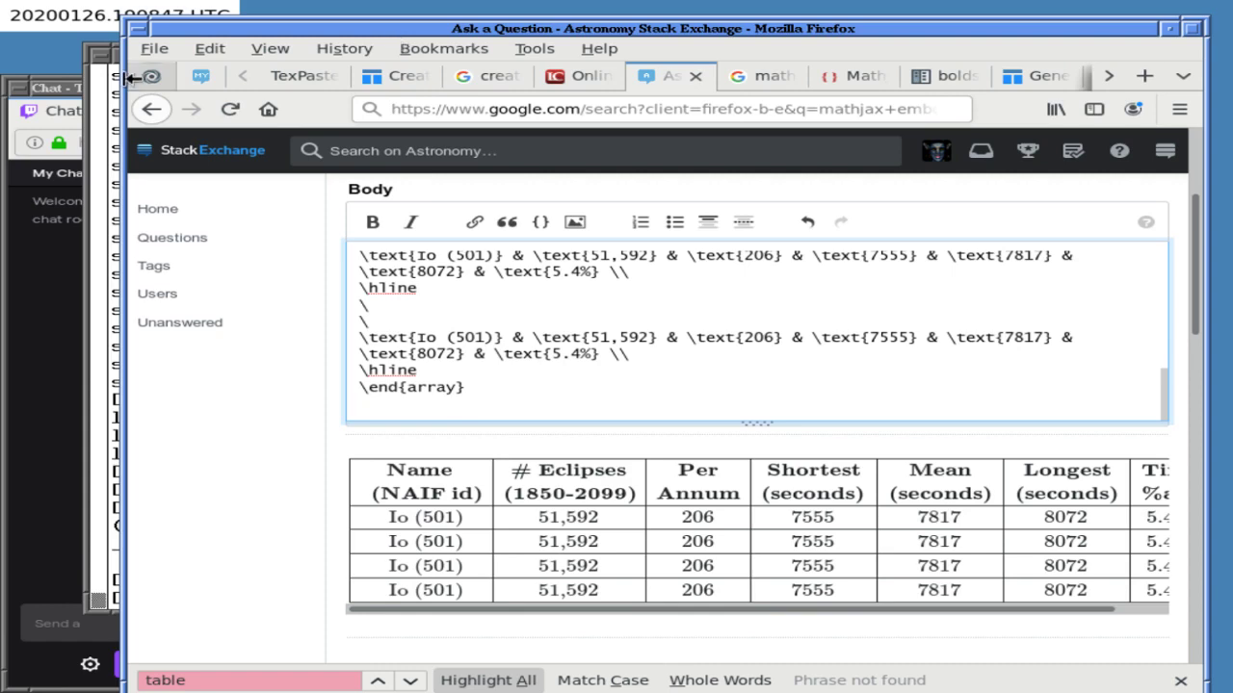
pyautogui.hotkey('alt', 'Tab')
pyautogui.rightClick(58, 63)
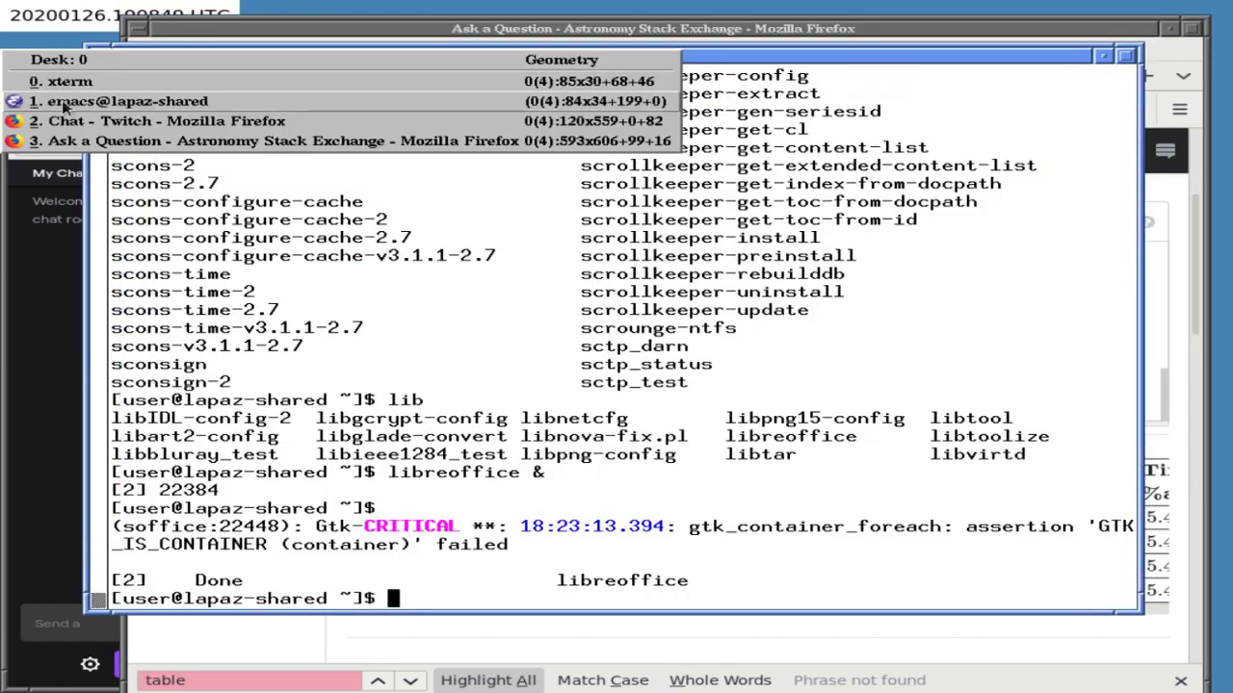
pyautogui.click(96, 100)
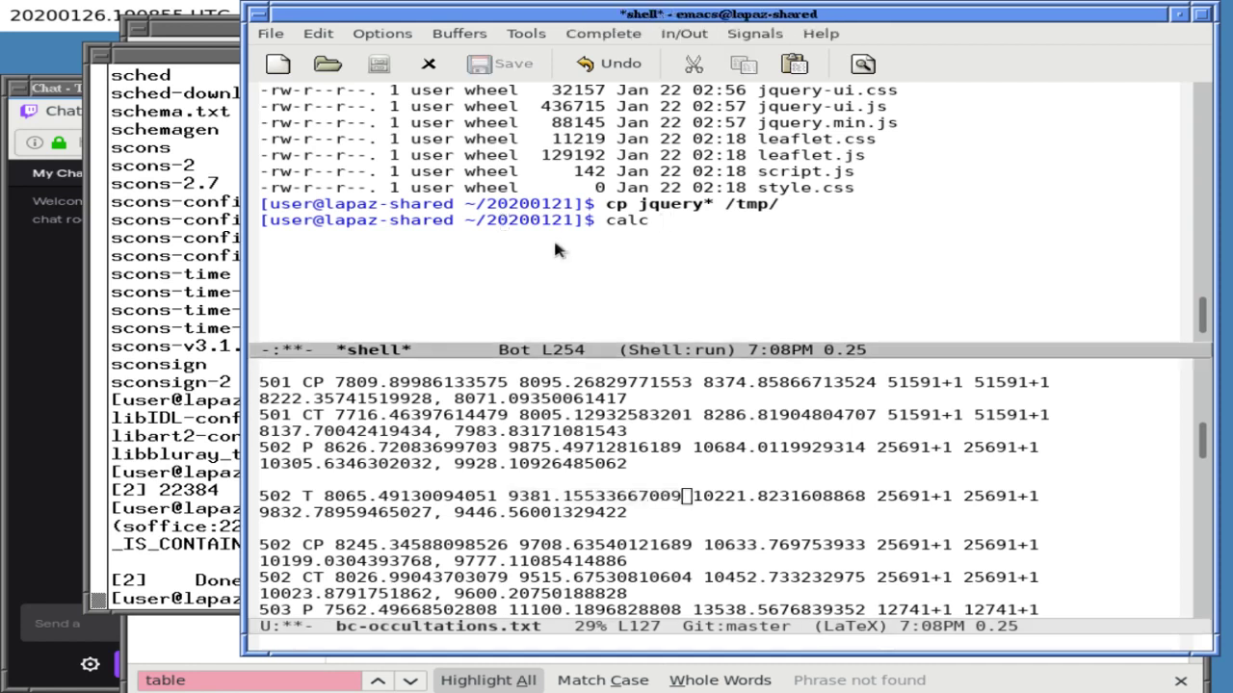
pyautogui.hotkey('ctrl', 'x')
pyautogui.hotkey('ctrl', 'Tab')
pyautogui.hotkey('ctrl', 'Tab')
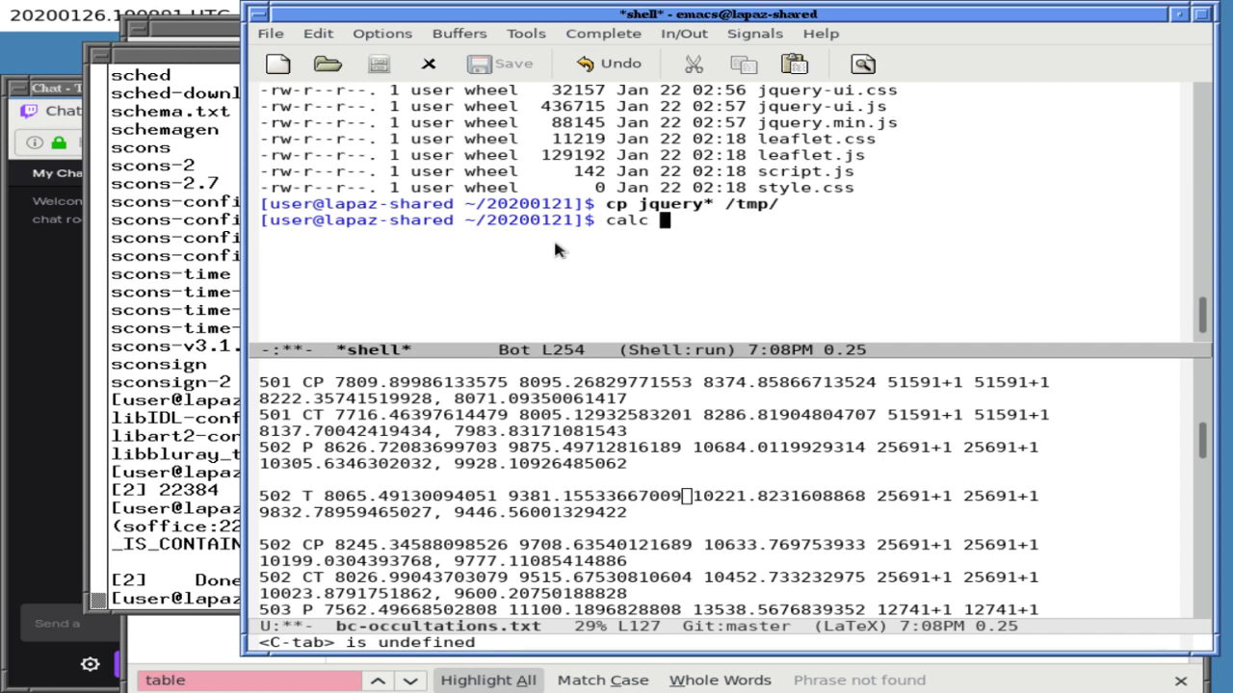
pyautogui.hotkey('ctrl', 'x')
# - Copy the 502 T line's numbers from the data file and paste them after calc in the shell
pyautogui.press('o')
pyautogui.press('Right')
pyautogui.press('Right')
pyautogui.press('Right')
pyautogui.press('Right')
pyautogui.press('Right')
pyautogui.press('Right')
pyautogui.press('Right')
pyautogui.press('Right')
pyautogui.press('Right')
pyautogui.press('Right')
pyautogui.press('Right')
pyautogui.press('Right')
pyautogui.press('Right')
pyautogui.press('Right')
pyautogui.press('Right')
pyautogui.press('Right')
pyautogui.press('Right')
pyautogui.press('Right')
pyautogui.press('Right')
pyautogui.press('Right')
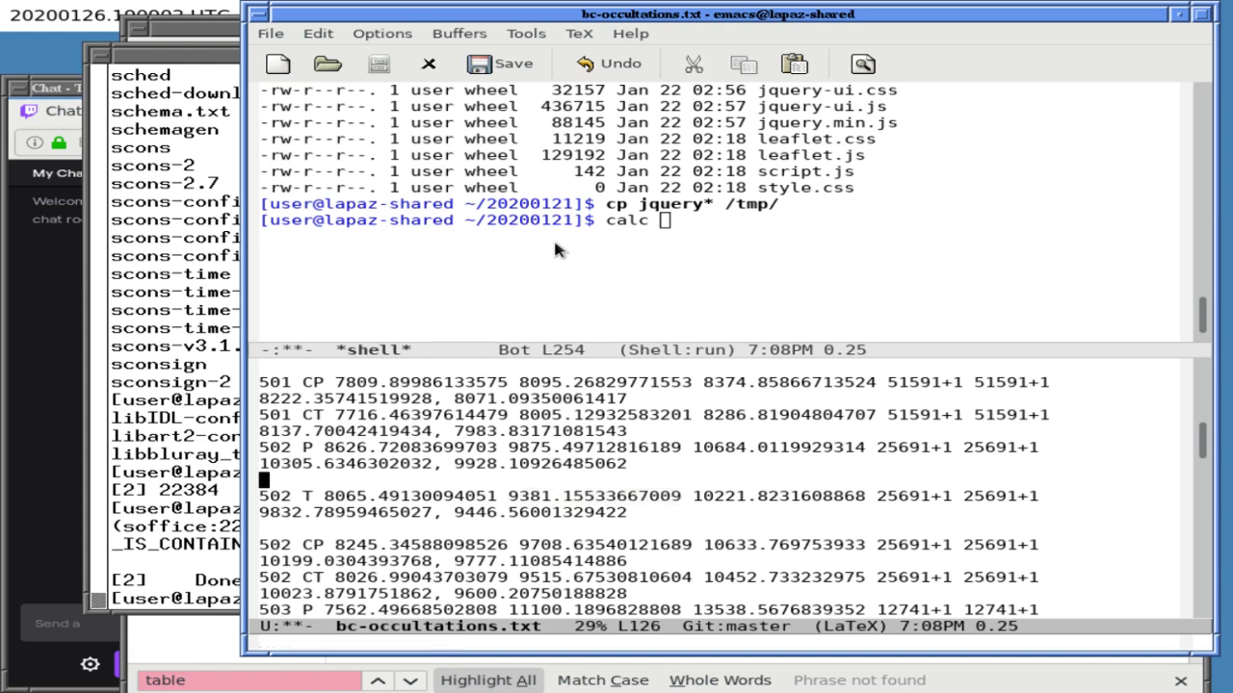
pyautogui.hotkey('ctrl', 'k')
pyautogui.hotkey('ctrl', 'y')
pyautogui.hotkey('ctrl', 'x')
pyautogui.press('o')
pyautogui.hotkey('ctrl', 'y')
# - Edit the pasted numbers into the partial expression 9381.15533667009*25692/
pyautogui.press('Left')
pyautogui.press('Left')
pyautogui.press('Left')
pyautogui.press('Left')
pyautogui.press('Left')
pyautogui.press('Left')
pyautogui.press('Left')
pyautogui.press('Left')
pyautogui.press('Left')
pyautogui.press('Left')
pyautogui.press('Left')
pyautogui.press('Left')
pyautogui.press('Left')
pyautogui.press('Left')
pyautogui.press('Left')
pyautogui.press('Left')
pyautogui.press('Left')
pyautogui.press('Left')
pyautogui.press('Left')
pyautogui.press('Left')
pyautogui.press('Left')
pyautogui.press('Left')
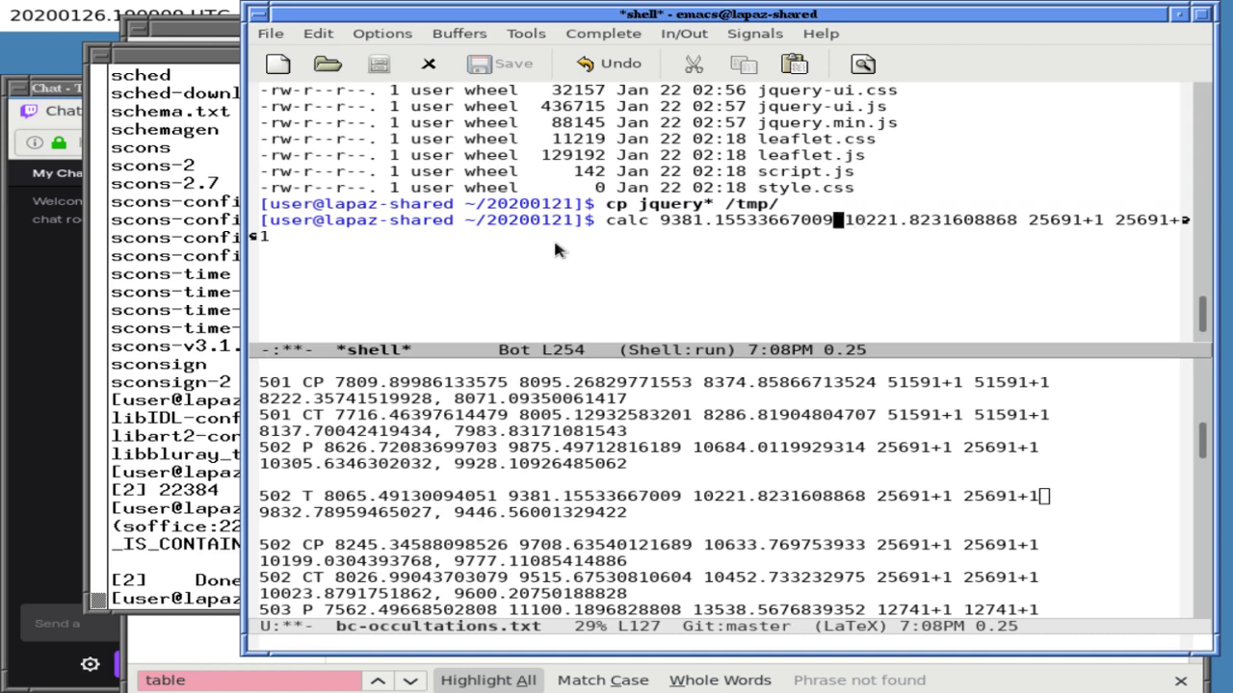
pyautogui.write('*')
pyautogui.press('Right')
pyautogui.press('Right')
pyautogui.press('Right')
pyautogui.press('Right')
pyautogui.press('Right')
pyautogui.press('Right')
pyautogui.press('Right')
pyautogui.press('Right')
pyautogui.press('Right')
pyautogui.press('Right')
pyautogui.press('Right')
pyautogui.press('Right')
pyautogui.press('Right')
pyautogui.press('Right')
pyautogui.press('Right')
pyautogui.press('Right')
pyautogui.press('Right')
pyautogui.press('Right')
pyautogui.press('Right')
pyautogui.press('Right')
pyautogui.press('Right')
pyautogui.press('Right')
pyautogui.press('Right')
pyautogui.press('Right')
pyautogui.press('Right')
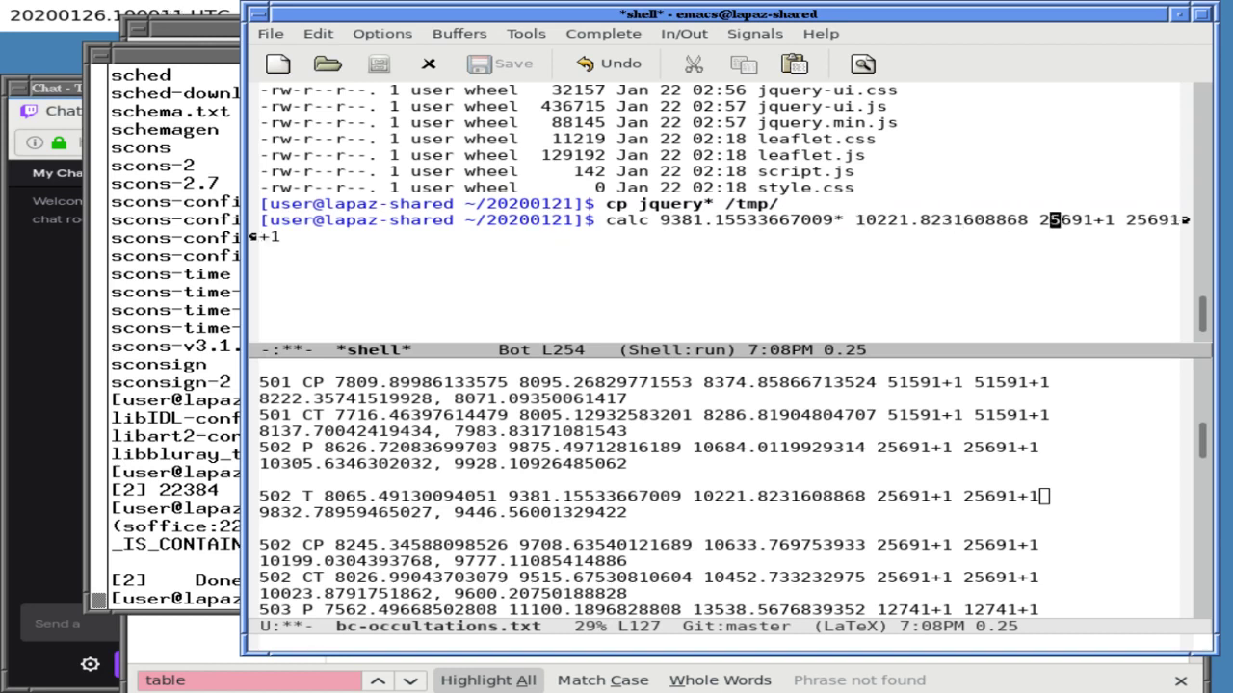
pyautogui.press('BackSpace')
pyautogui.press('BackSpace')
pyautogui.press('BackSpace')
pyautogui.write('2')
pyautogui.press('Left')
pyautogui.press('Left')
pyautogui.press('Left')
pyautogui.press('Left')
pyautogui.press('Left')
pyautogui.press('BackSpace')
pyautogui.press('BackSpace')
pyautogui.press('BackSpace')
pyautogui.press('BackSpace')
pyautogui.press('BackSpace')
pyautogui.press('BackSpace')
pyautogui.press('BackSpace')
pyautogui.press('BackSpace')
pyautogui.press('BackSpace')
pyautogui.press('BackSpace')
pyautogui.press('BackSpace')
pyautogui.press('BackSpace')
pyautogui.press('BackSpace')
pyautogui.press('BackSpace')
pyautogui.press('BackSpace')
pyautogui.press('BackSpace')
pyautogui.press('BackSpace')
pyautogui.press('BackSpace')
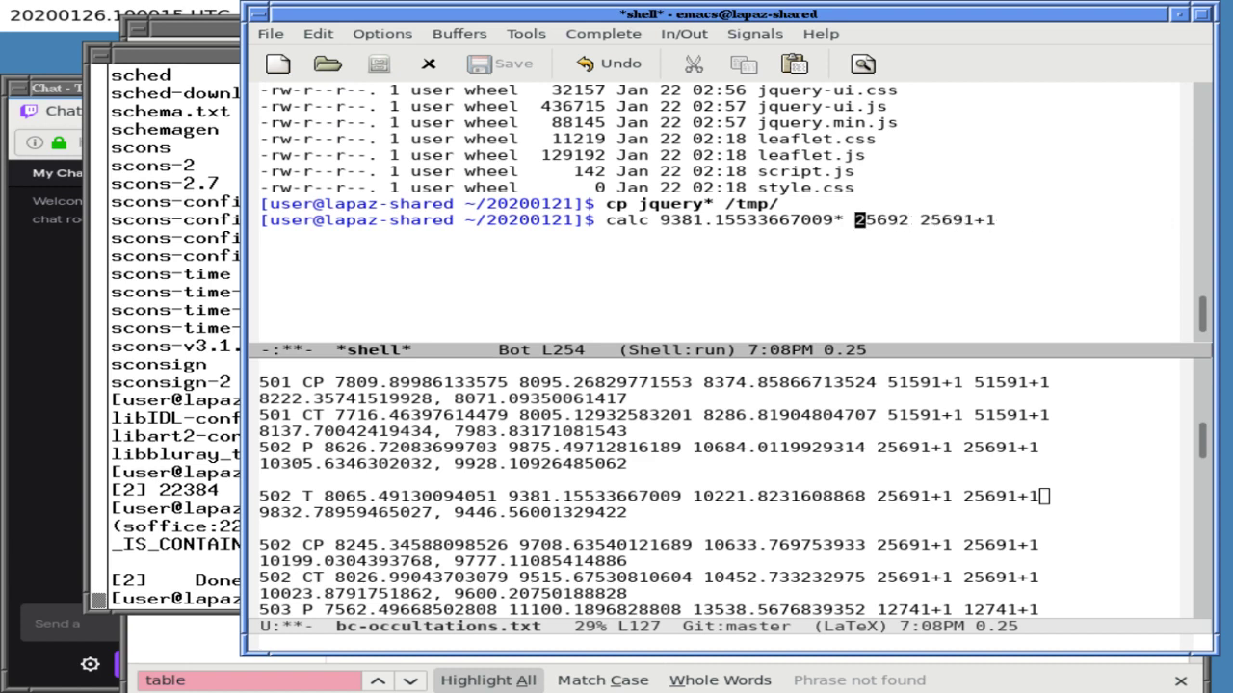
pyautogui.press('End')
pyautogui.press('BackSpace')
pyautogui.press('BackSpace')
pyautogui.press('BackSpace')
pyautogui.press('BackSpace')
pyautogui.press('BackSpace')
pyautogui.press('BackSpace')
pyautogui.press('BackSpace')
pyautogui.press('BackSpace')
pyautogui.write('/')
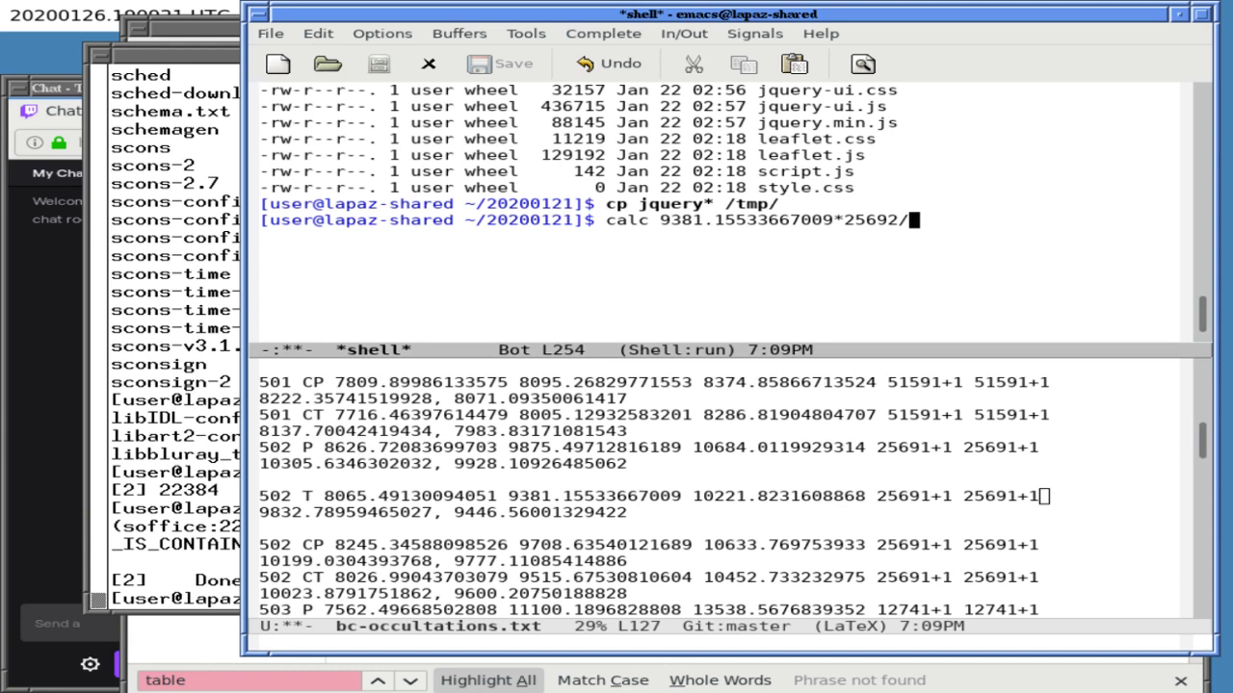
pyautogui.hotkey('ctrl', 'x')
pyautogui.press('o')
pyautogui.press('Up')
pyautogui.hotkey('ctrl', 'r')
pyautogui.write('707')
pyautogui.press('Up')
pyautogui.press('Up')
pyautogui.press('Up')
pyautogui.press('Up')
pyautogui.press('Up')
pyautogui.press('Up')
pyautogui.press('Up')
pyautogui.press('Up')
pyautogui.press('Up')
pyautogui.press('Up')
pyautogui.press('Up')
pyautogui.press('Up')
pyautogui.press('Up')
pyautogui.press('Up')
pyautogui.press('Up')
pyautogui.press('Up')
pyautogui.press('Up')
pyautogui.press('Up')
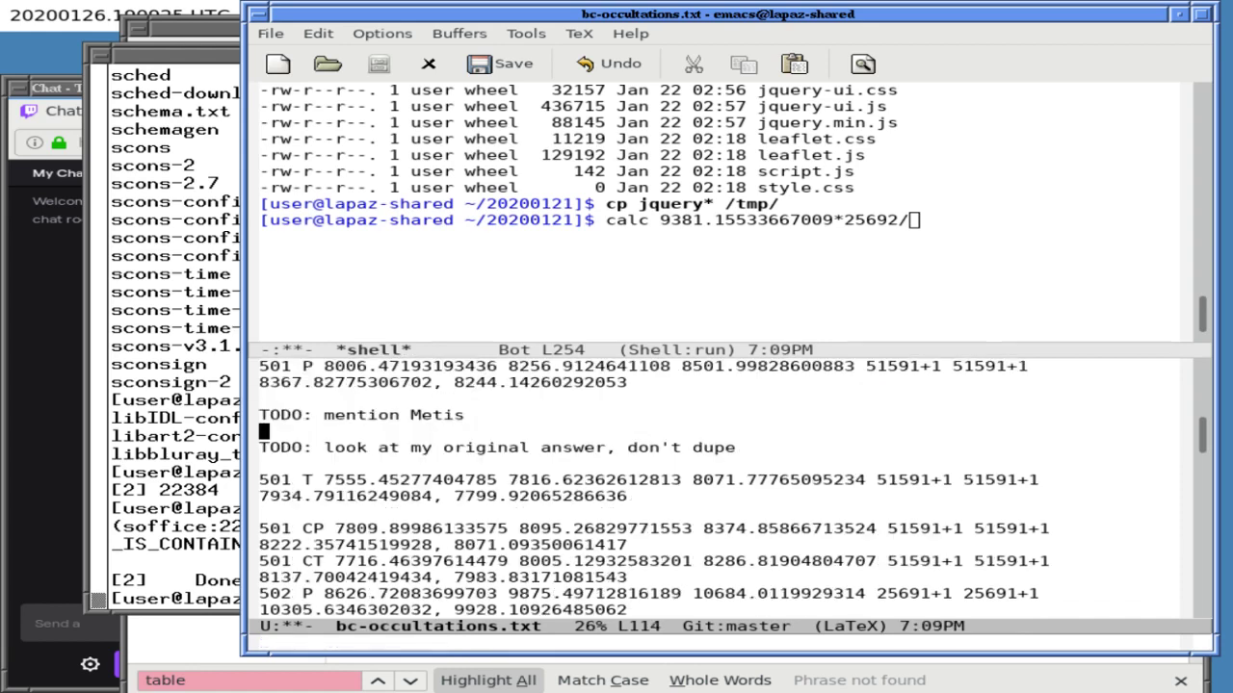
pyautogui.press('Up')
pyautogui.press('Up')
pyautogui.press('Up')
pyautogui.press('Up')
pyautogui.press('Up')
pyautogui.press('Up')
pyautogui.press('Up')
pyautogui.press('Up')
pyautogui.press('Up')
pyautogui.press('Up')
pyautogui.press('Up')
pyautogui.press('Up')
pyautogui.press('Up')
pyautogui.press('Up')
pyautogui.press('Up')
pyautogui.press('Up')
pyautogui.press('Up')
pyautogui.press('Up')
pyautogui.press('Up')
pyautogui.press('Up')
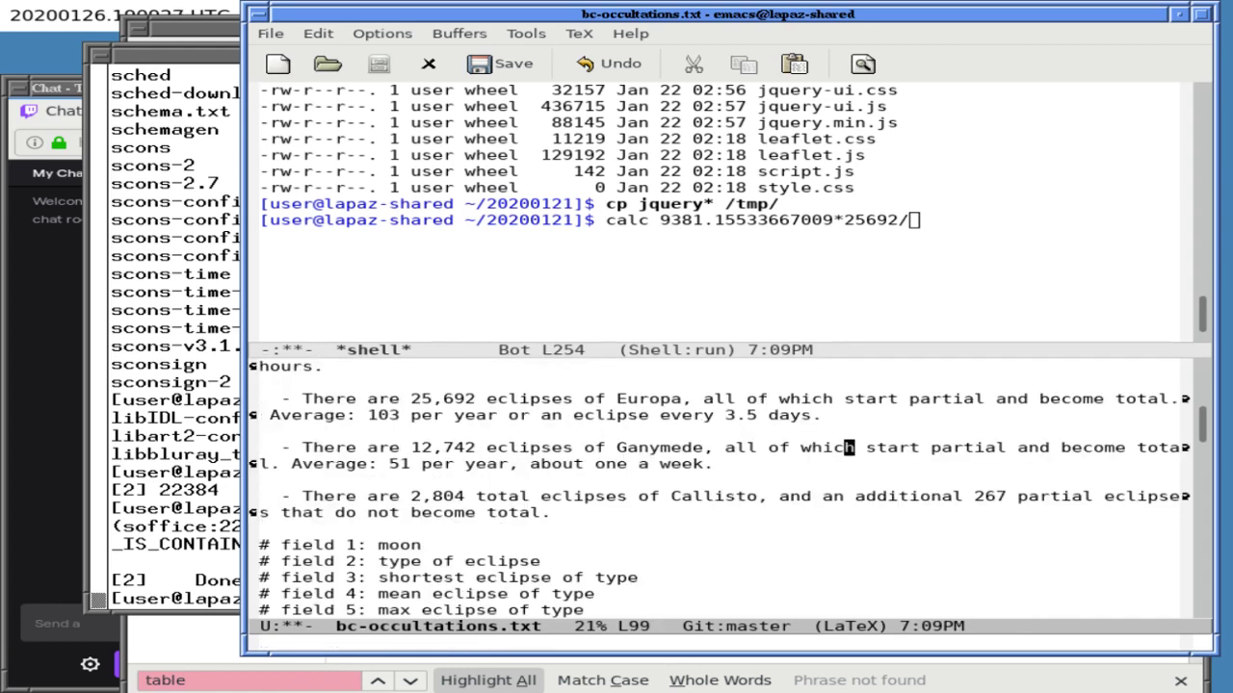
pyautogui.press('Up')
pyautogui.press('Up')
pyautogui.press('Up')
pyautogui.press('Up')
pyautogui.press('Up')
pyautogui.press('Up')
pyautogui.press('Up')
pyautogui.press('Up')
pyautogui.press('Up')
pyautogui.press('Up')
pyautogui.press('Up')
pyautogui.press('Up')
pyautogui.press('Up')
pyautogui.press('Up')
pyautogui.press('Up')
pyautogui.press('Up')
pyautogui.press('Up')
pyautogui.press('Up')
pyautogui.press('Up')
pyautogui.press('Up')
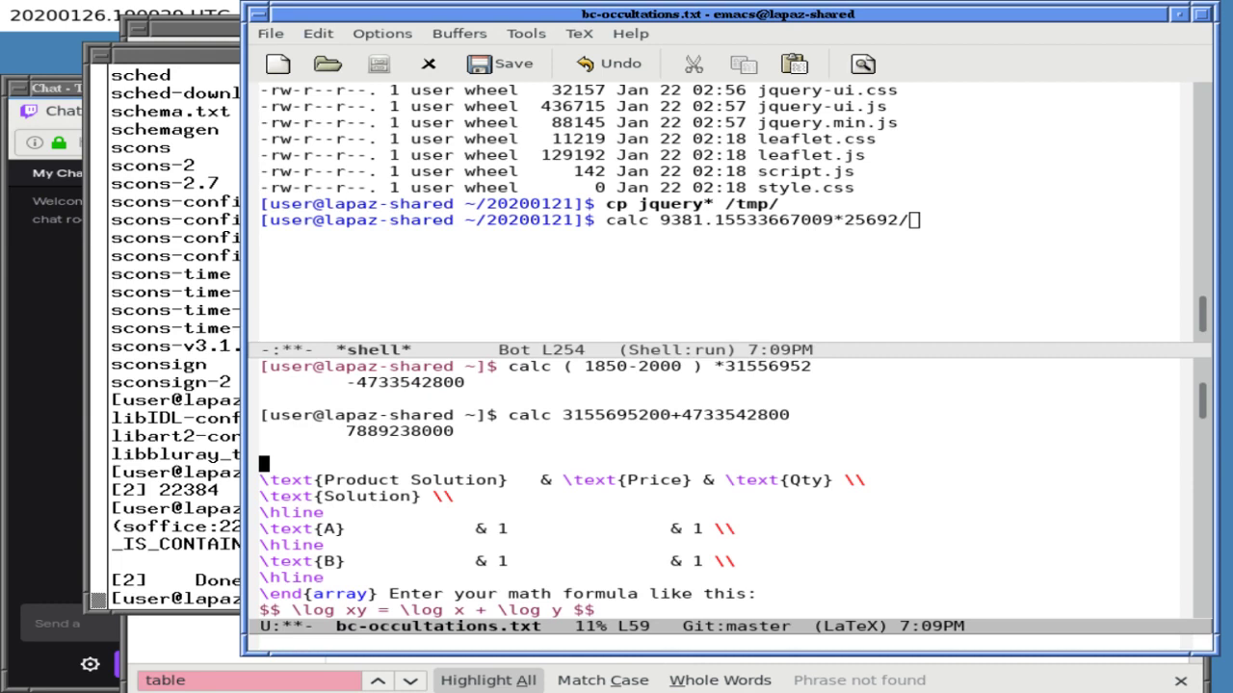
pyautogui.press('Down')
pyautogui.press('Down')
pyautogui.press('Down')
pyautogui.press('Down')
pyautogui.press('Down')
pyautogui.press('Down')
pyautogui.press('Down')
pyautogui.press('Down')
pyautogui.press('Down')
pyautogui.press('Down')
pyautogui.press('Down')
pyautogui.press('Down')
pyautogui.press('Down')
pyautogui.press('Down')
pyautogui.press('Down')
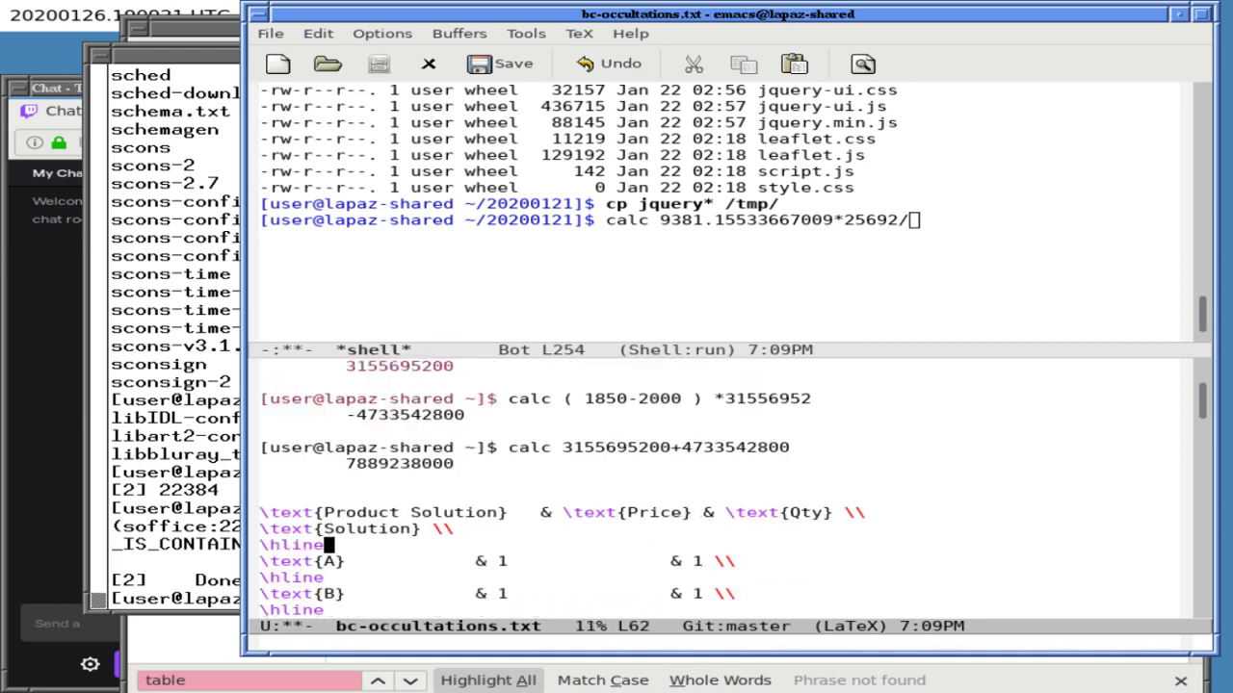
pyautogui.press('Up')
pyautogui.press('Up')
pyautogui.press('Up')
pyautogui.press('Up')
pyautogui.press('Up')
pyautogui.press('Up')
pyautogui.press('Left')
pyautogui.press('Left')
pyautogui.press('Left')
pyautogui.press('Left')
pyautogui.press('Left')
pyautogui.press('Left')
pyautogui.press('Left')
pyautogui.press('Left')
pyautogui.press('Left')
pyautogui.press('Left')
pyautogui.press('Left')
pyautogui.hotkey('ctrl', 'space')
pyautogui.press('End')
pyautogui.hotkey('alt', 'w')
pyautogui.hotkey('ctrl', 'x')
pyautogui.press('o')
pyautogui.hotkey('ctrl', 'y')
# - Run the calc expression, then wrap it in quotes and re-run it, giving about 0.03055
pyautogui.press('Return')
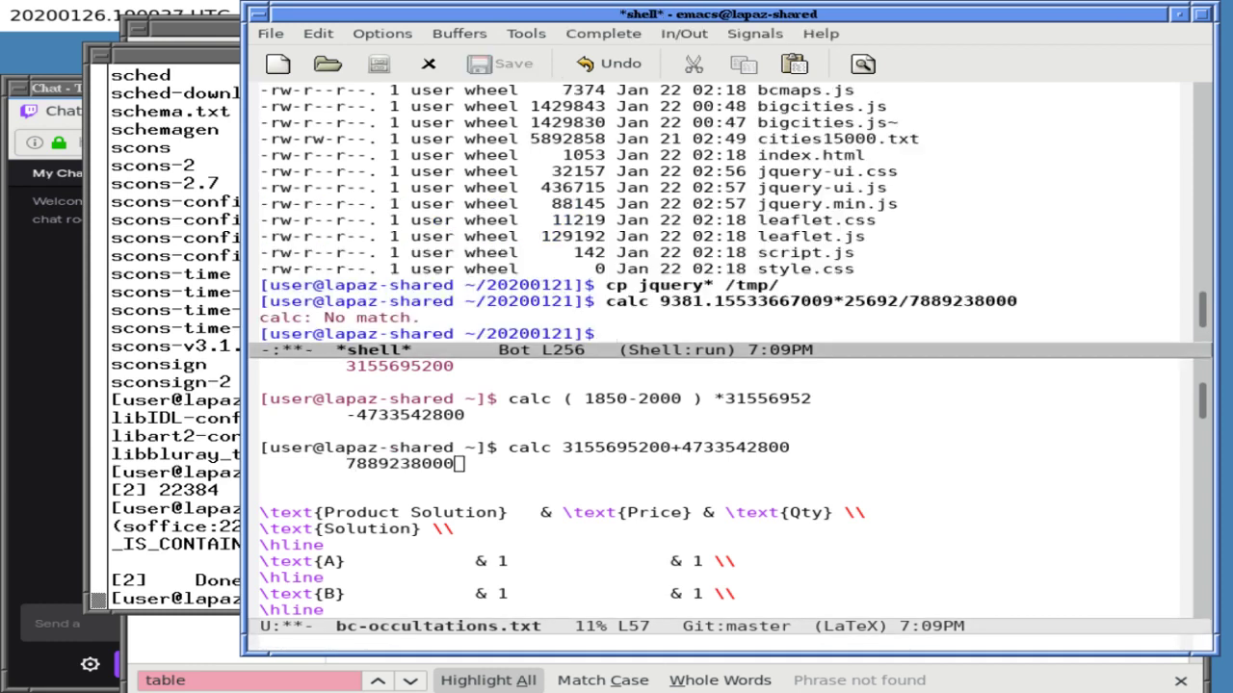
pyautogui.press('Return')
pyautogui.press('Up')
pyautogui.press('Up')
pyautogui.press('Up')
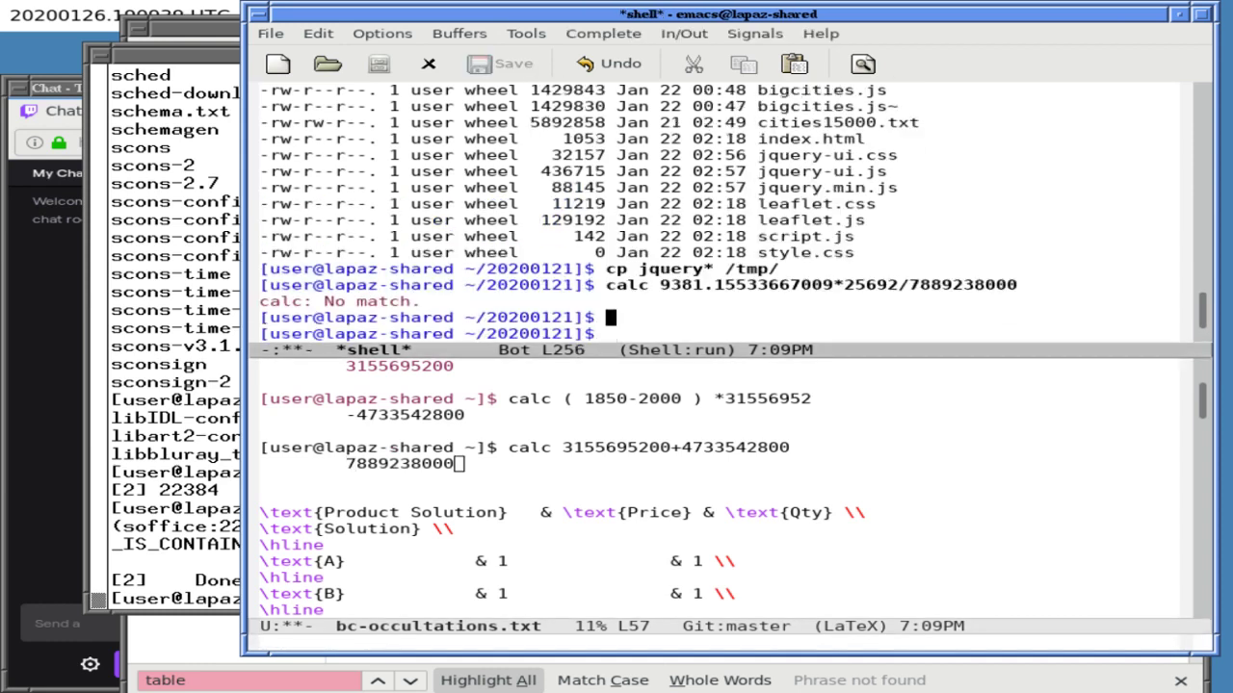
pyautogui.press('Right')
pyautogui.press('Right')
pyautogui.press('Right')
pyautogui.press('Right')
pyautogui.press('Right')
pyautogui.write('"')
pyautogui.press('End')
pyautogui.write('"')
pyautogui.press('Return')
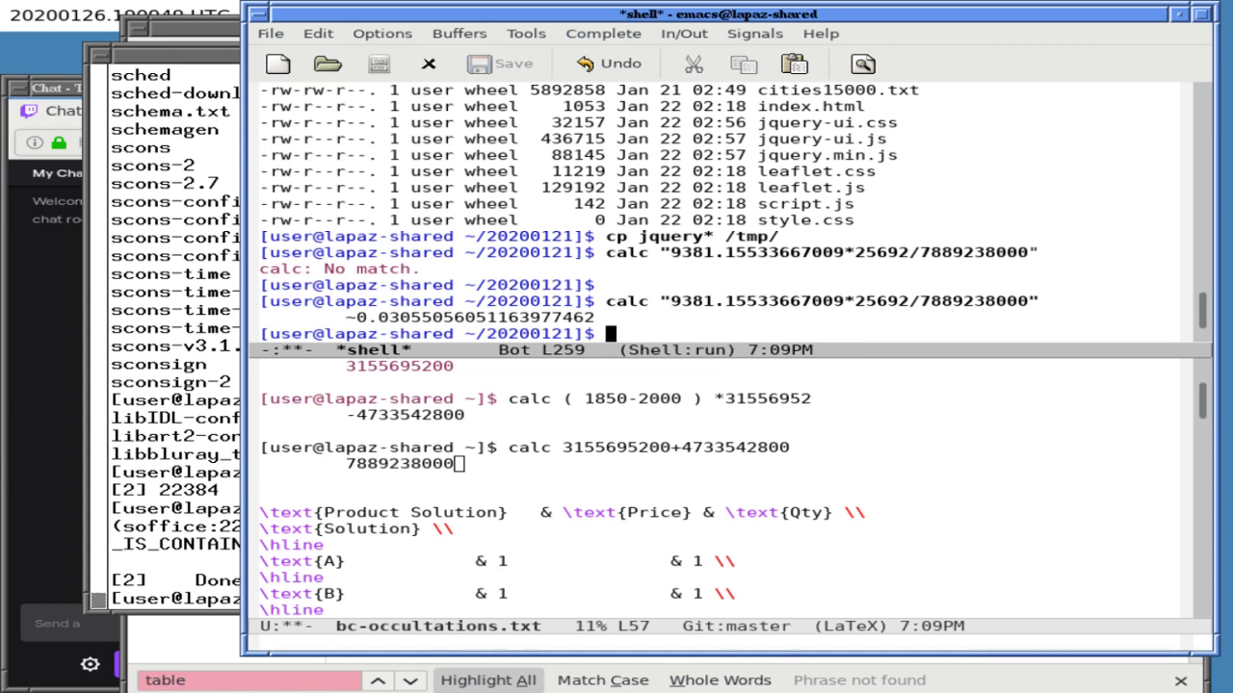
# - Return to the data file and jump to its top
pyautogui.hotkey('ctrl', 'x')
pyautogui.press('o')
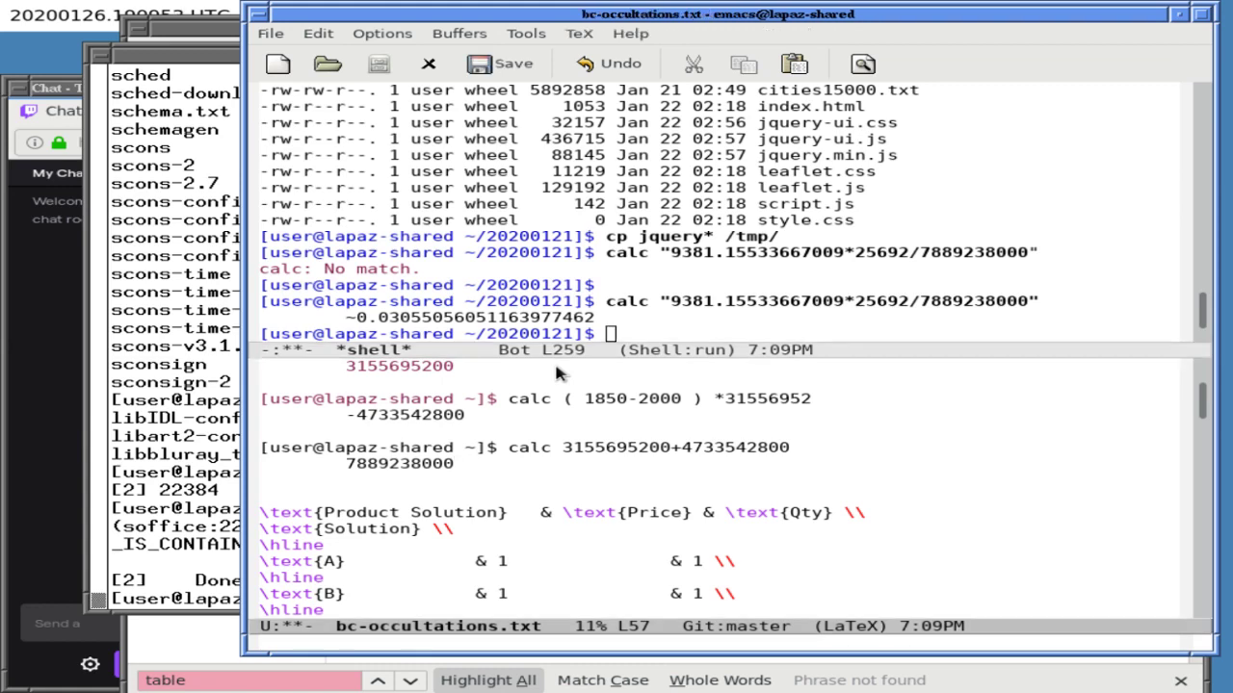
pyautogui.press('alt+less')
# - Enter 3.1 in the Europa row's percentage cell
pyautogui.press('Down')
pyautogui.press('Down')
pyautogui.press('Down')
pyautogui.press('Down')
pyautogui.press('Down')
pyautogui.press('Down')
pyautogui.press('Down')
pyautogui.press('Down')
pyautogui.press('Down')
pyautogui.press('Down')
pyautogui.press('Down')
pyautogui.press('Down')
pyautogui.press('Down')
pyautogui.press('Down')
pyautogui.press('Down')
pyautogui.press('Down')
pyautogui.press('Down')
pyautogui.press('Down')
pyautogui.press('Down')
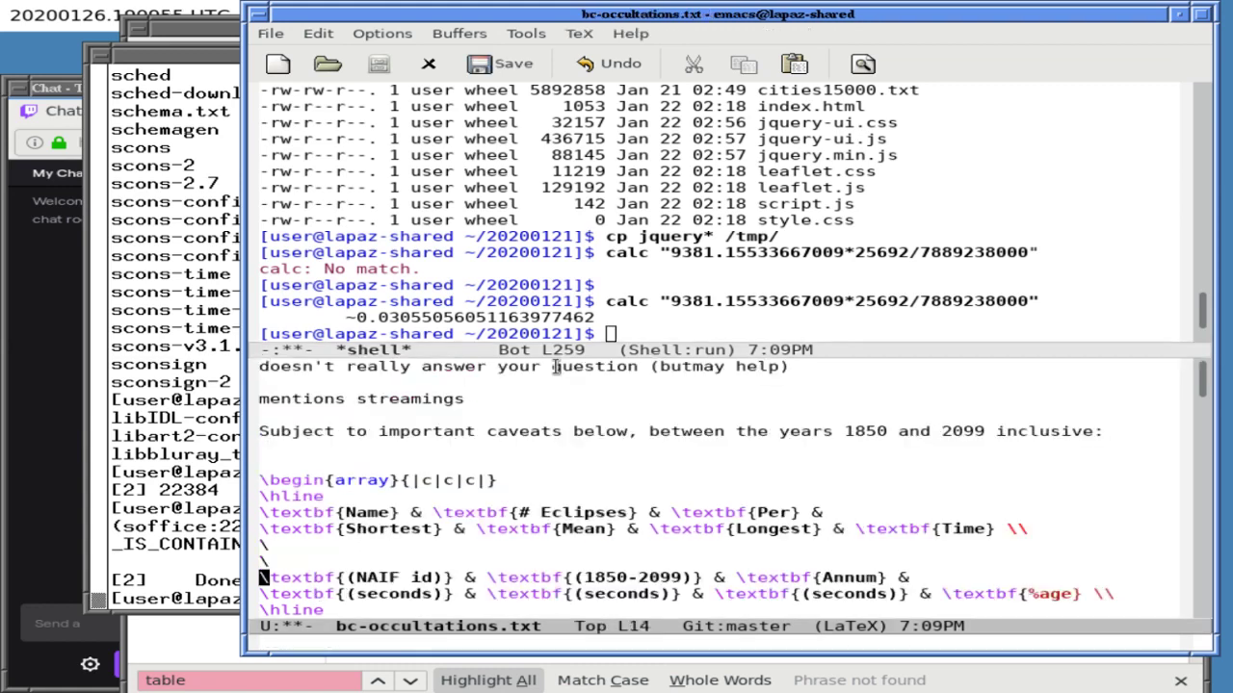
pyautogui.press('Down')
pyautogui.press('Down')
pyautogui.press('Down')
pyautogui.press('Down')
pyautogui.press('Down')
pyautogui.press('Down')
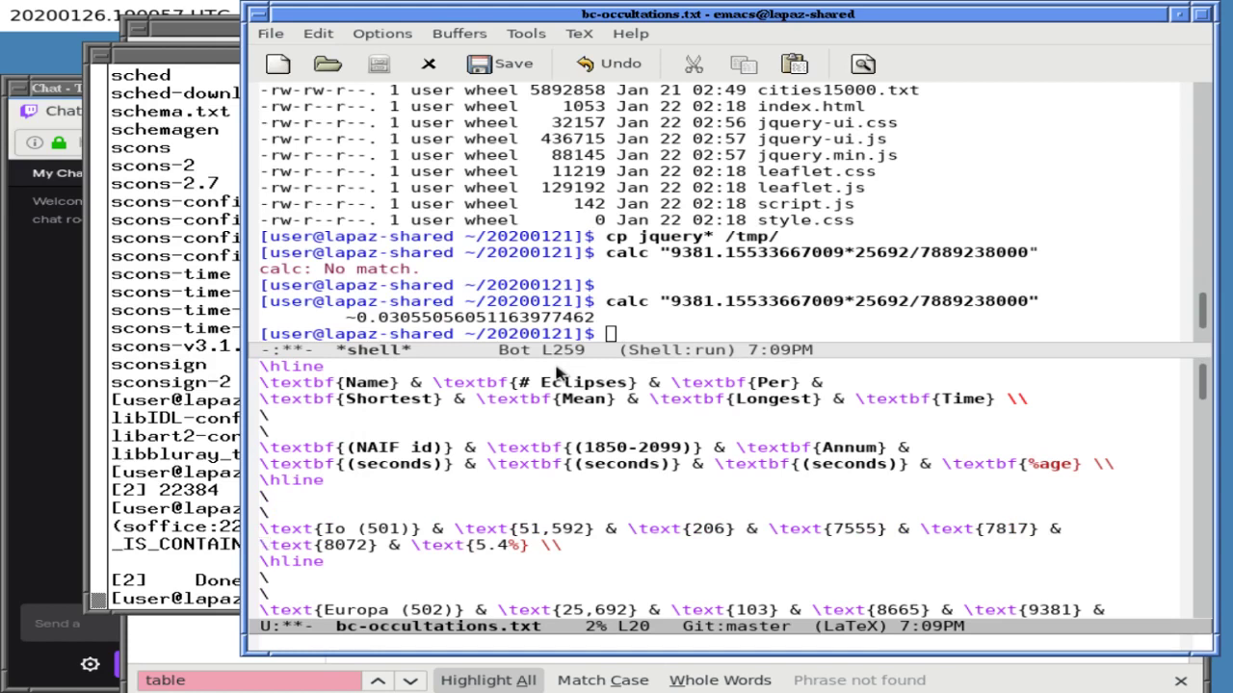
pyautogui.hotkey('ctrl', 'e')
pyautogui.press('Right')
pyautogui.press('Up')
pyautogui.press('Up')
pyautogui.hotkey('alt', 'f')
pyautogui.hotkey('alt', 'f')
pyautogui.hotkey('alt', 'f')
pyautogui.press('Right')
pyautogui.write('3.1')
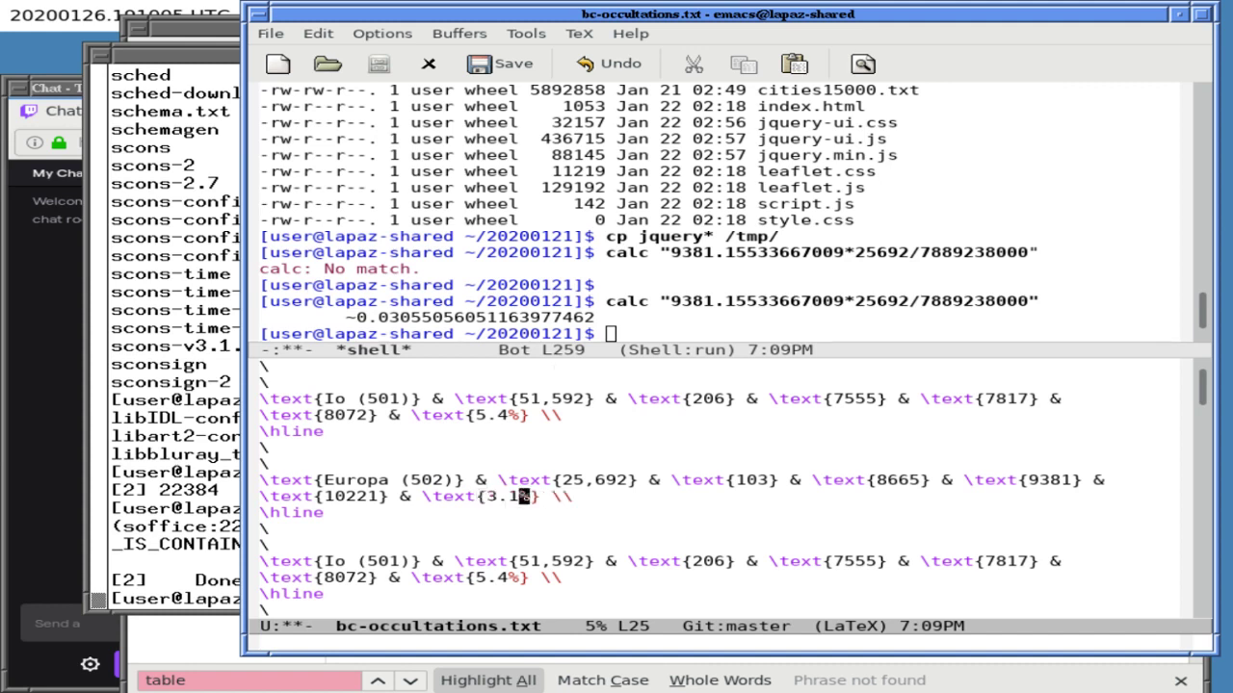
# - Rename the copied Io row to Ganymede and change its NAIF id from 501 to 503
pyautogui.hotkey('ctrl', 'e')
pyautogui.press('Right')
pyautogui.press('Down')
pyautogui.press('Down')
pyautogui.press('Down')
pyautogui.hotkey('ctrl', 'l')
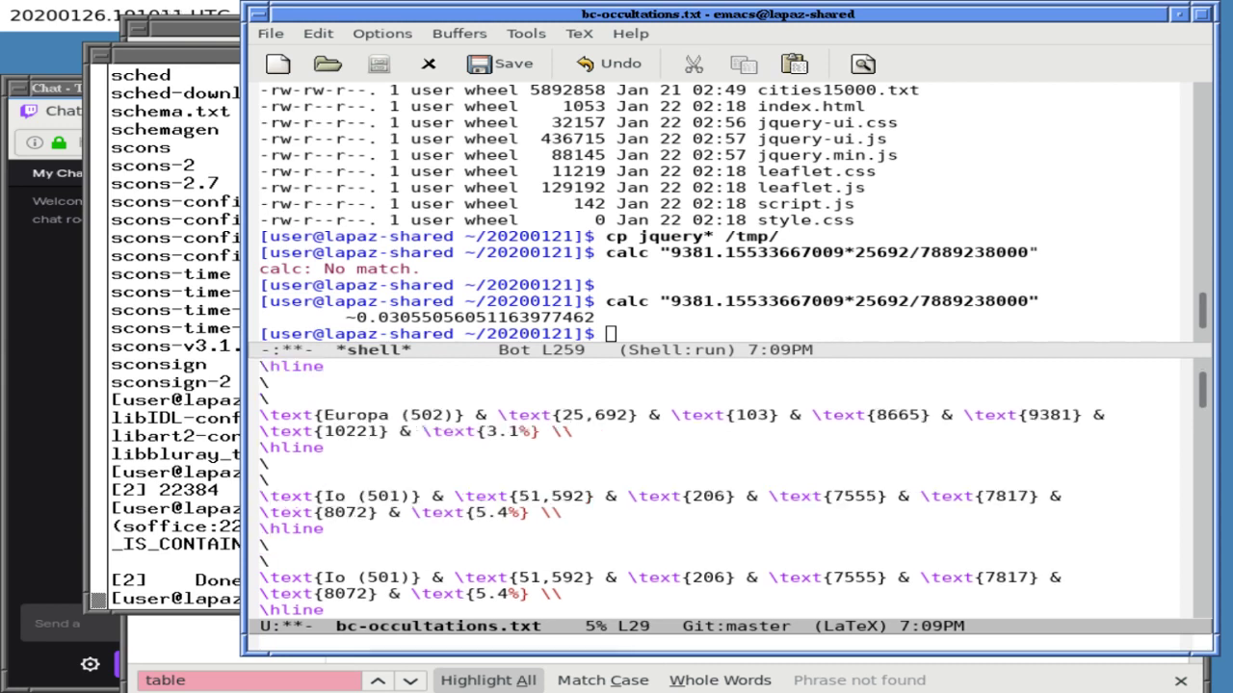
pyautogui.hotkey('alt', 'f')
pyautogui.hotkey('alt', 'f')
pyautogui.hotkey('alt', 'BackSpace')
pyautogui.write('Ganymede')
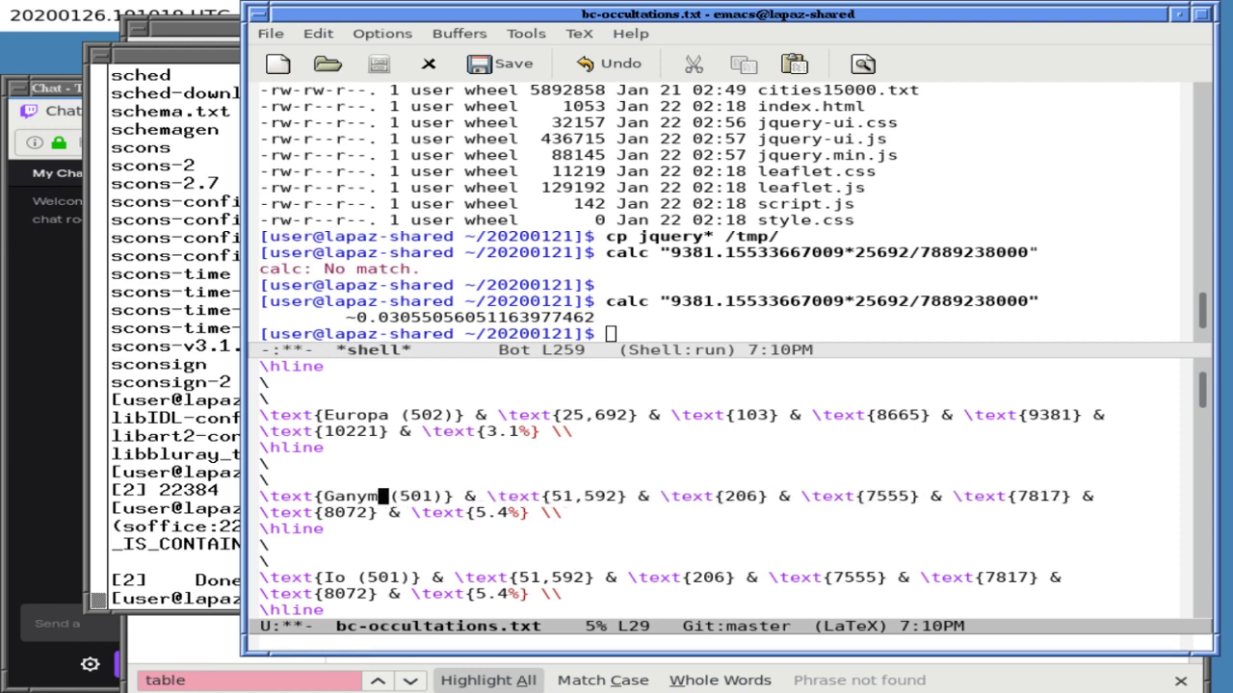
pyautogui.hotkey('ctrl', 'f')
pyautogui.hotkey('alt', 'f')
pyautogui.press('BackSpace')
pyautogui.write('3')
# - Replace the row's 51,592 eclipse count with 12,742 and close the shell window
pyautogui.hotkey('ctrl', 'f')
pyautogui.hotkey('ctrl', 'f')
pyautogui.hotkey('ctrl', 'f')
pyautogui.hotkey('ctrl', 'f')
pyautogui.hotkey('ctrl', 'f')
pyautogui.hotkey('ctrl', 'f')
pyautogui.hotkey('ctrl', 'f')
pyautogui.hotkey('ctrl', 'f')
pyautogui.hotkey('ctrl', 'f')
pyautogui.hotkey('ctrl', 'f')
pyautogui.hotkey('ctrl', 'f')
pyautogui.hotkey('ctrl', 'f')
pyautogui.hotkey('ctrl', 'f')
pyautogui.hotkey('ctrl', 'f')
pyautogui.hotkey('ctrl', 'f')
pyautogui.hotkey('ctrl', 'f')
pyautogui.hotkey('ctrl', 'd')
pyautogui.press('BackSpace')
pyautogui.press('BackSpace')
pyautogui.press('BackSpace')
pyautogui.press('BackSpace')
pyautogui.press('BackSpace')
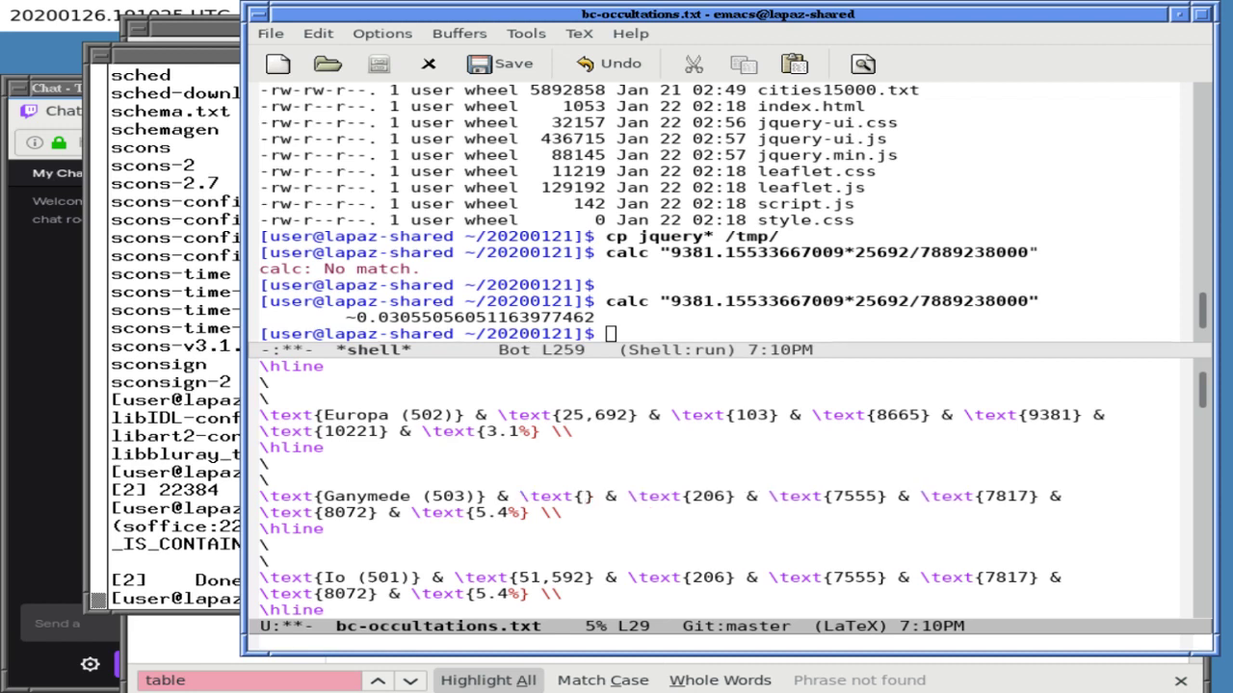
pyautogui.hotkey('ctrl', 's')
pyautogui.write('gany')
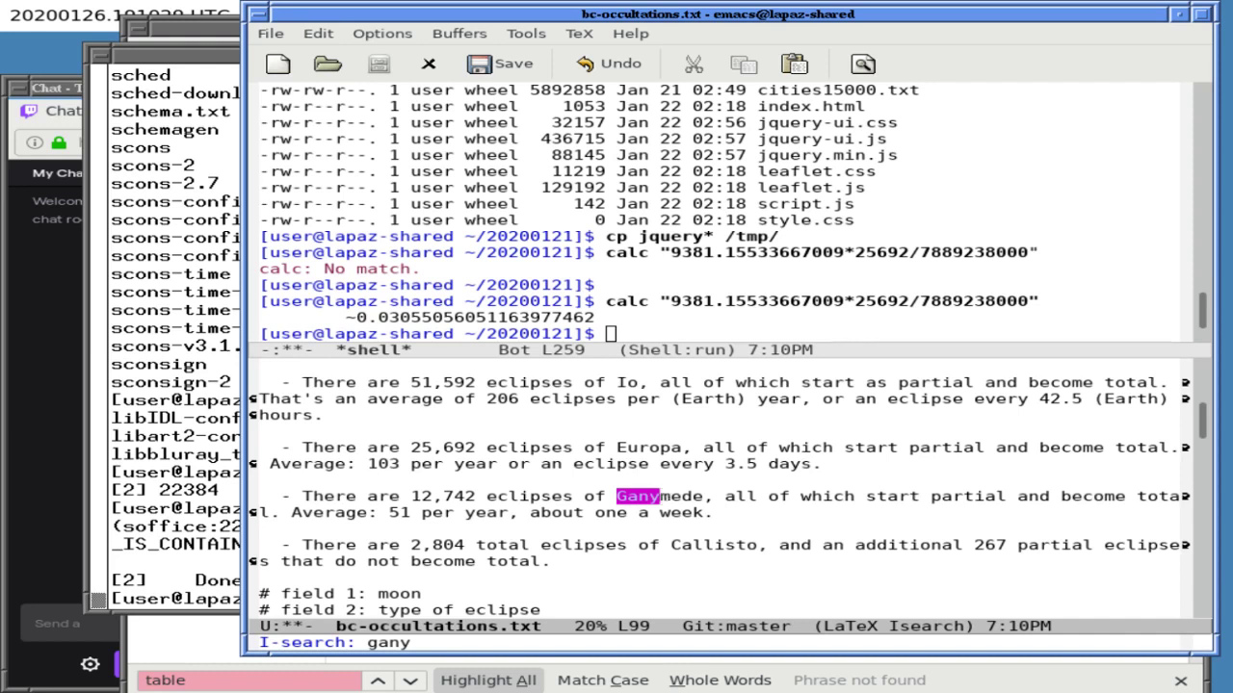
pyautogui.hotkey('ctrl', 'g')
pyautogui.write('12,742')
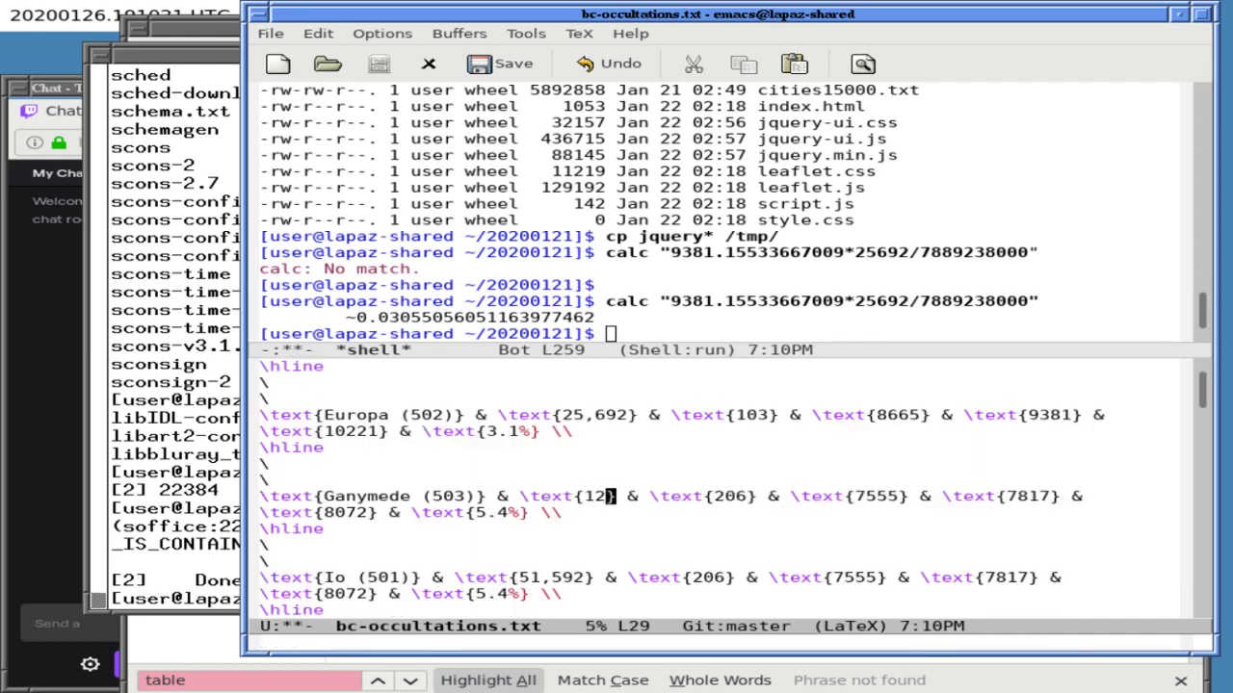
pyautogui.press('Right')
pyautogui.press('Right')
pyautogui.press('Right')
pyautogui.press('Right')
pyautogui.press('Right')
pyautogui.press('Right')
pyautogui.press('Right')
pyautogui.press('Right')
pyautogui.press('Right')
pyautogui.press('Right')
pyautogui.press('Right')
pyautogui.press('Right')
pyautogui.press('Right')
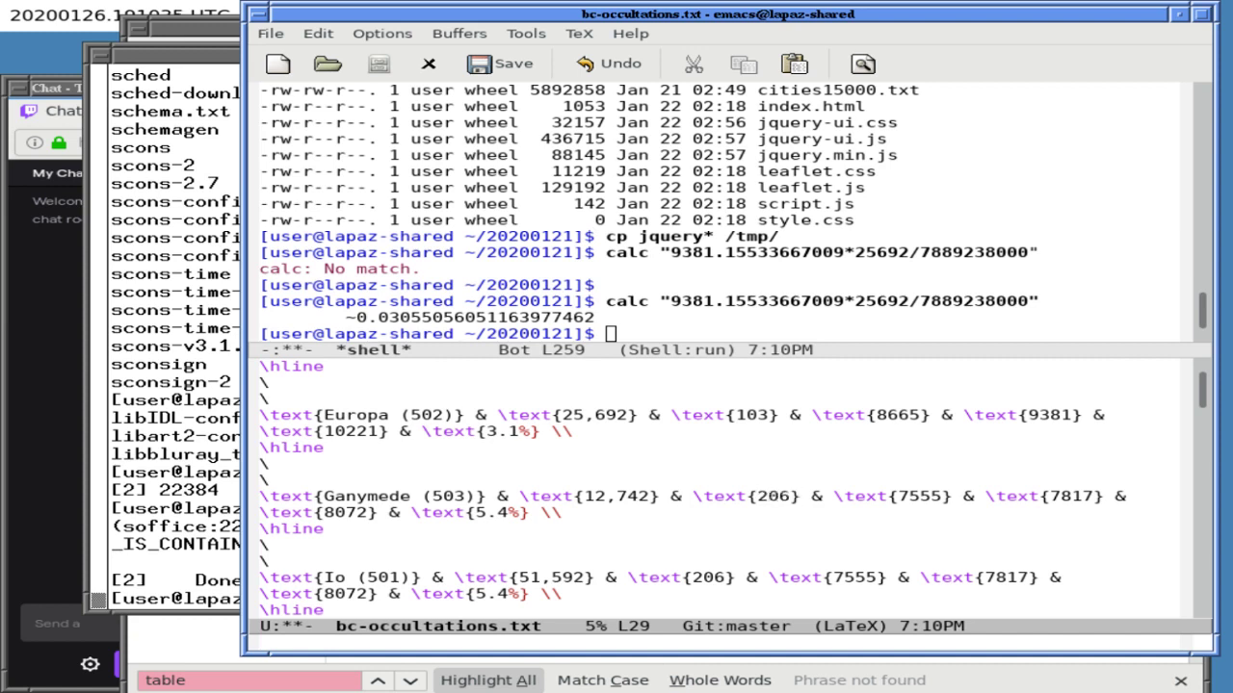
pyautogui.hotkey('ctrl', 'x')
pyautogui.press('1')
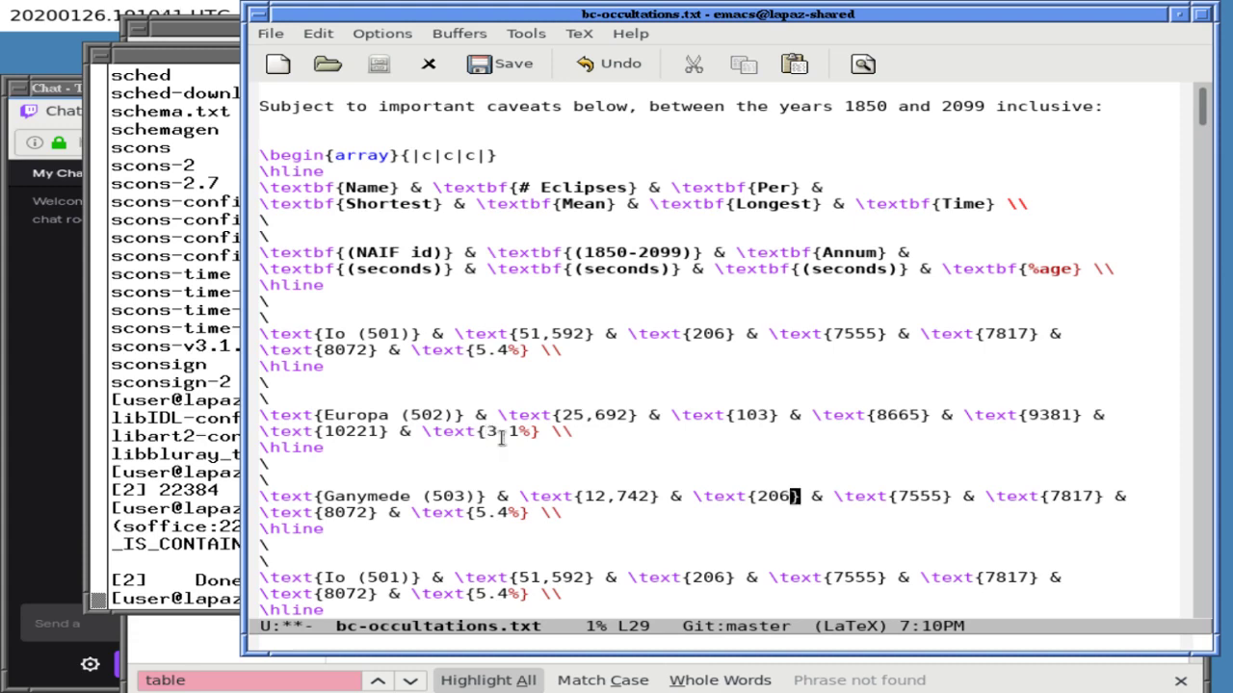
# - Run calc 250/12472 in the xterm
pyautogui.click(223, 452)
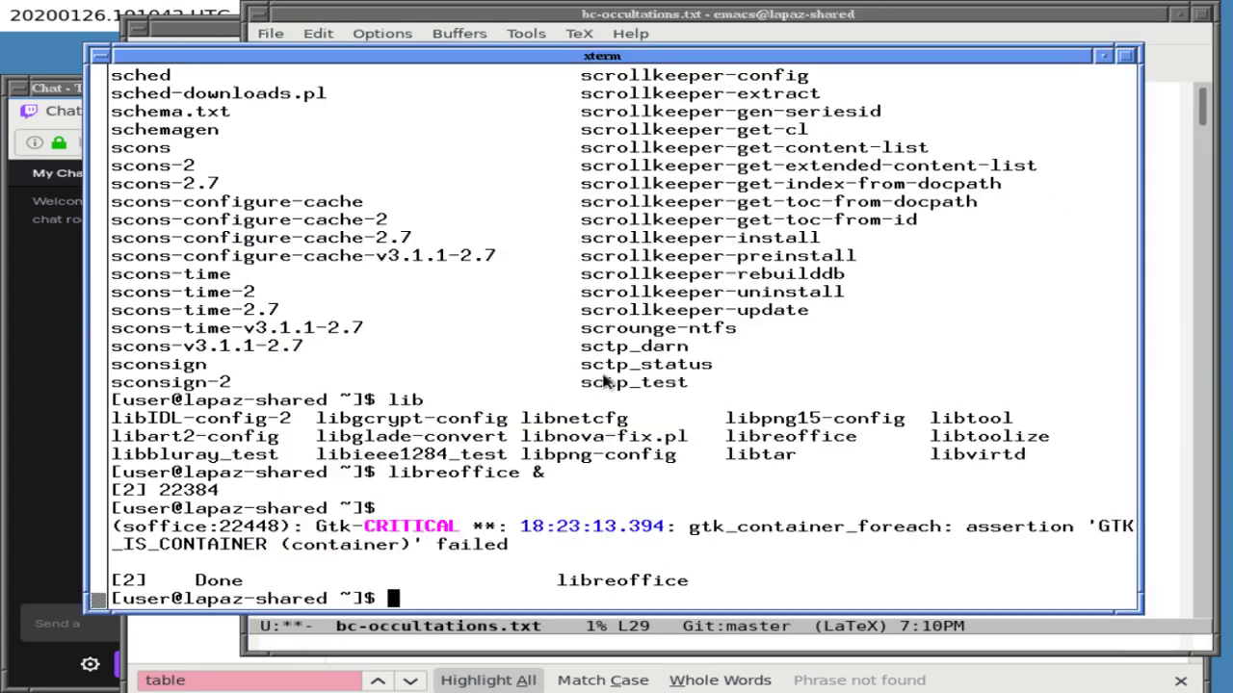
pyautogui.click(624, 17)
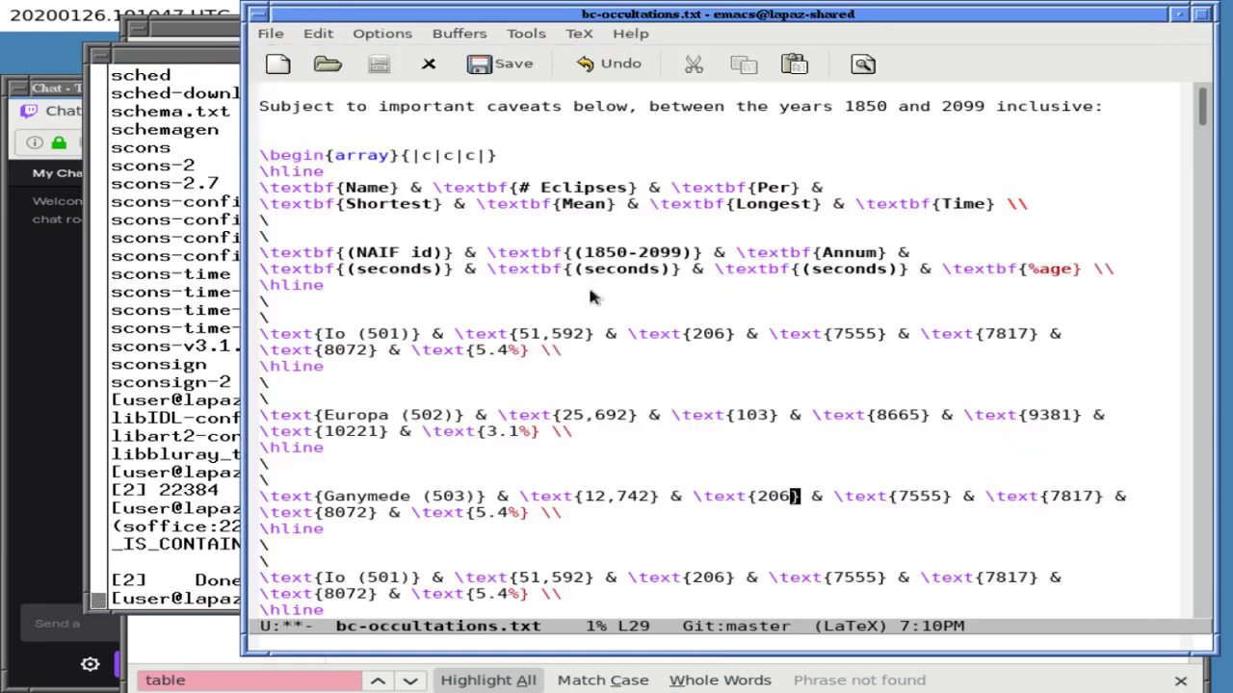
pyautogui.click(208, 443)
pyautogui.write('calc 250/12472')
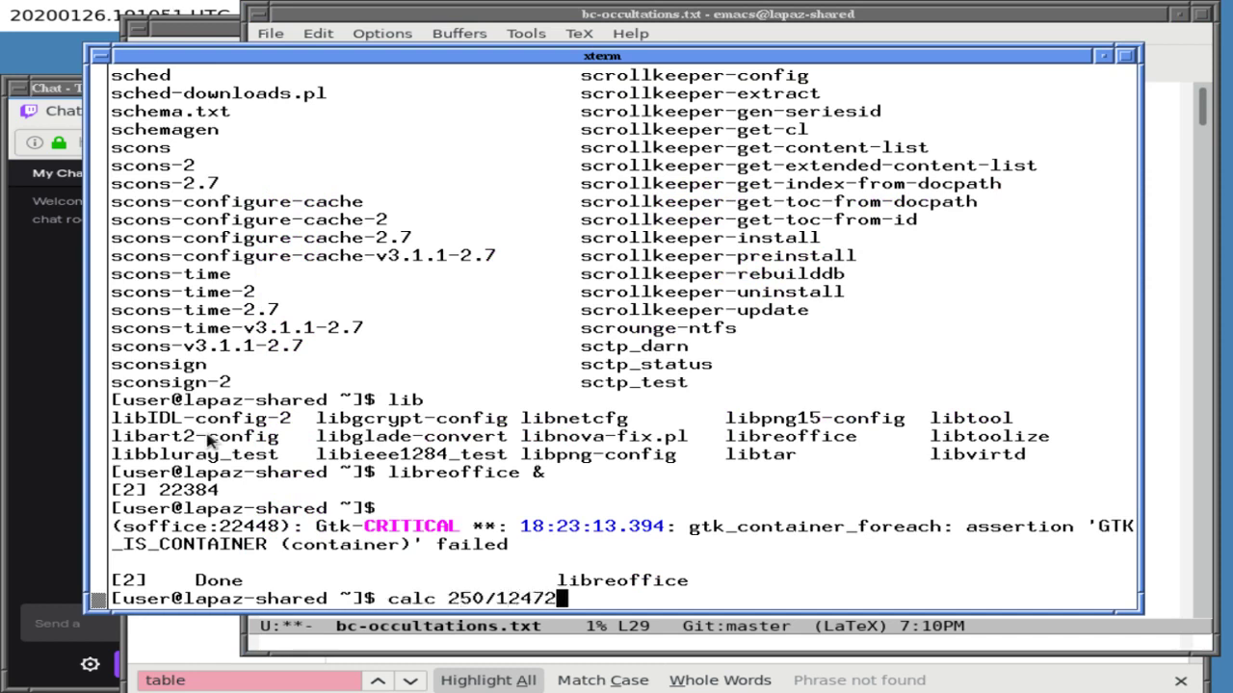
pyautogui.press('Return')
# - Recalculate the inverse, 12472/250, giving 49.888
pyautogui.press('Up')
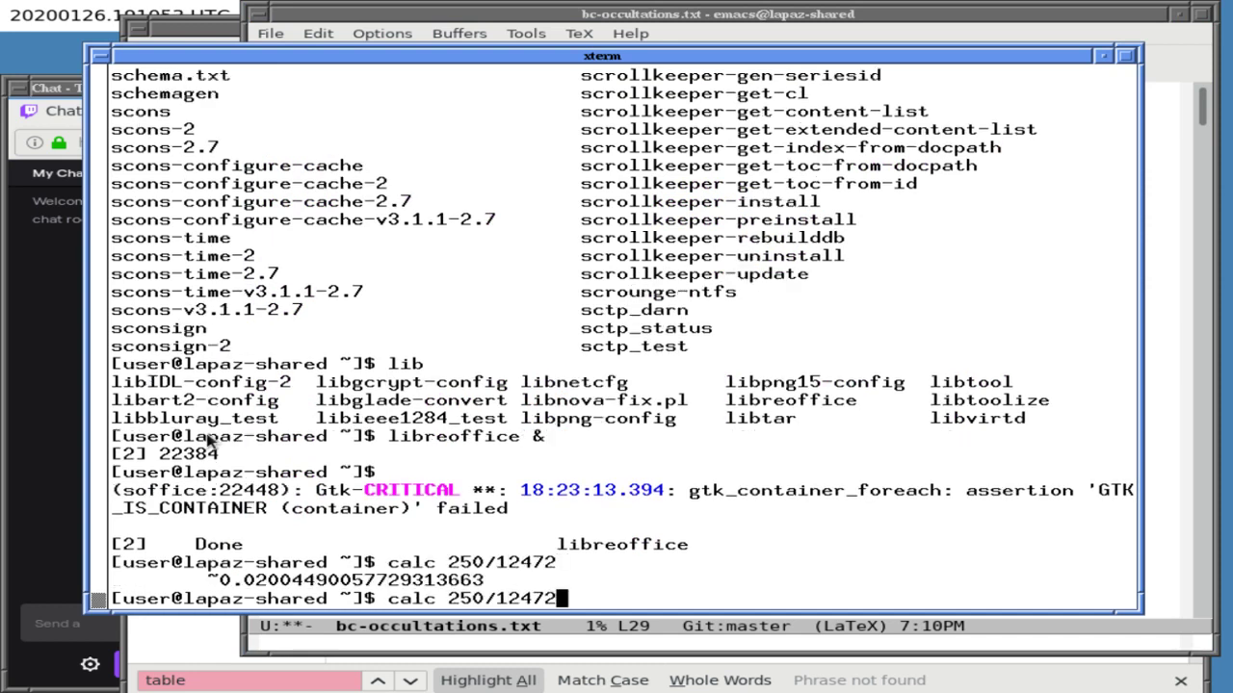
pyautogui.press('BackSpace')
pyautogui.press('BackSpace')
pyautogui.press('BackSpace')
pyautogui.press('BackSpace')
pyautogui.press('BackSpace')
pyautogui.press('BackSpace')
pyautogui.press('BackSpace')
pyautogui.press('BackSpace')
pyautogui.press('BackSpace')
pyautogui.write('124')
pyautogui.write('50')
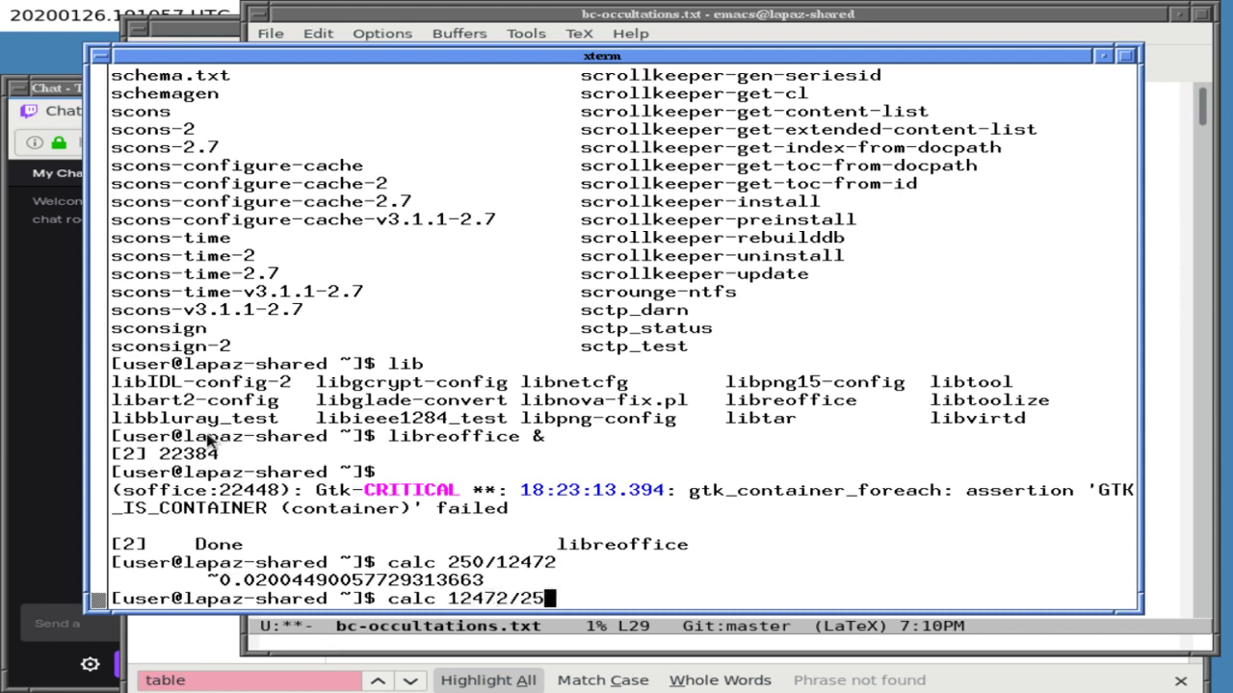
pyautogui.press('Return')
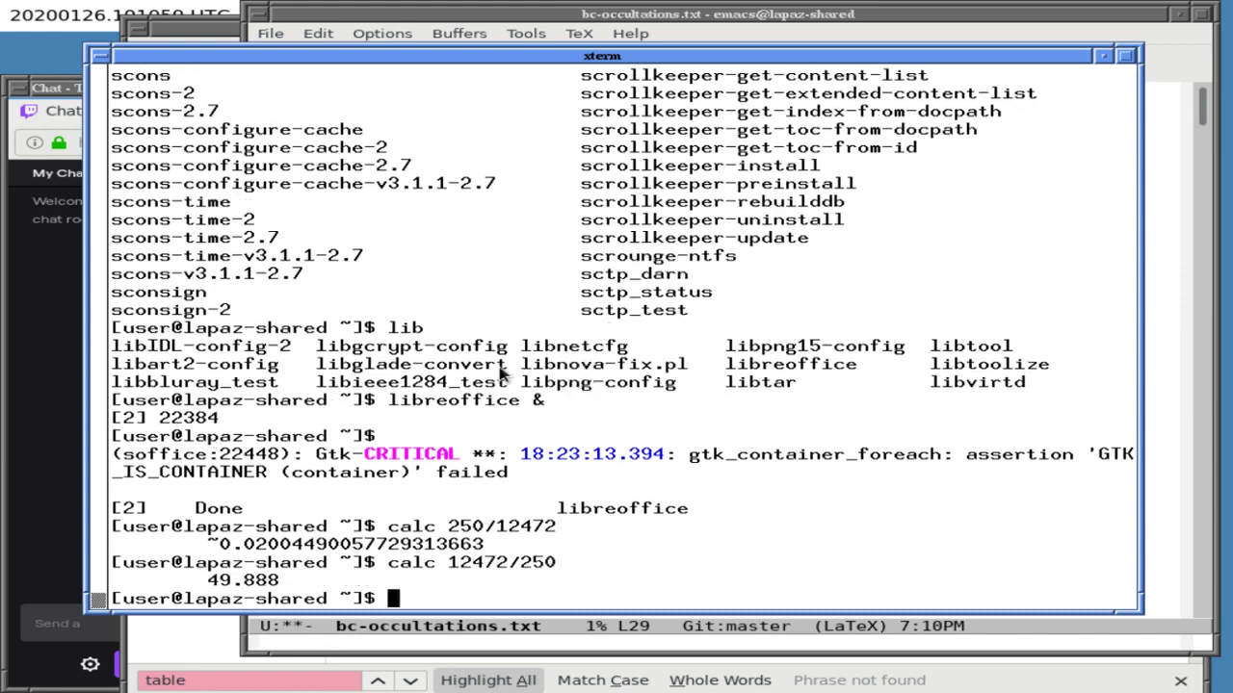
pyautogui.click(720, 37)
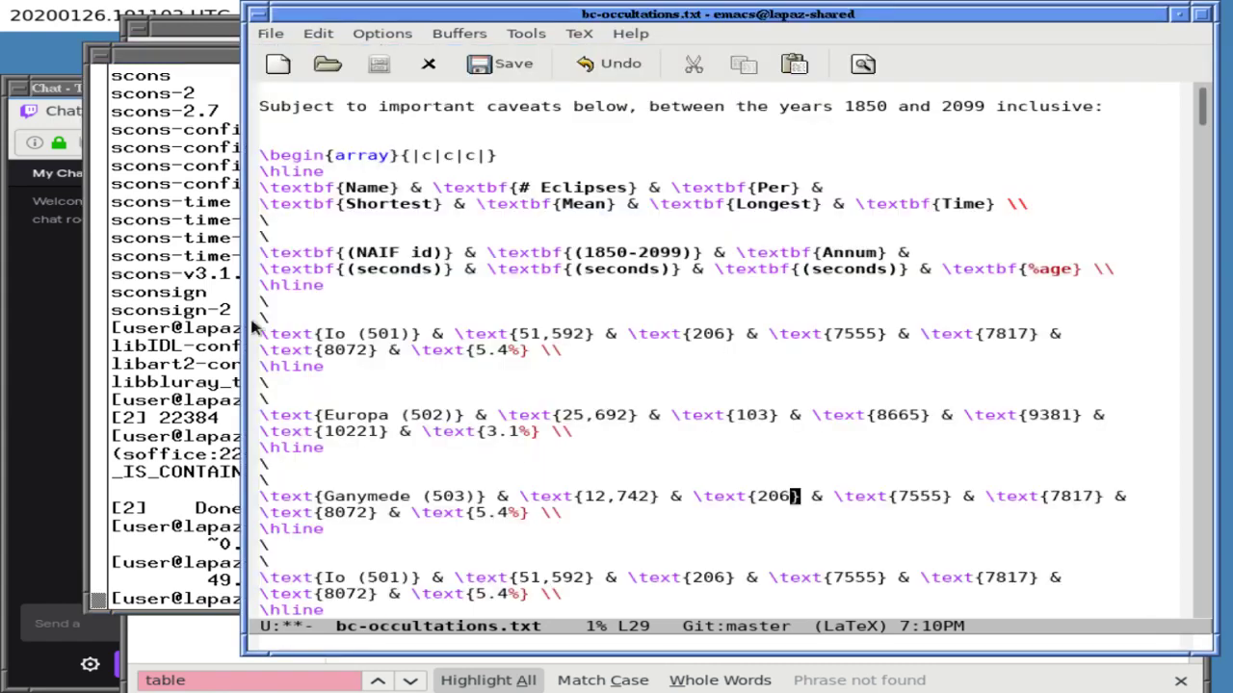
# - Fix the transposed digits to calc 12742/250, giving 50.968
pyautogui.click(154, 364)
pyautogui.press('Up')
pyautogui.press('Left')
pyautogui.press('Left')
pyautogui.press('Left')
pyautogui.press('Left')
pyautogui.press('Left')
pyautogui.press('Left')
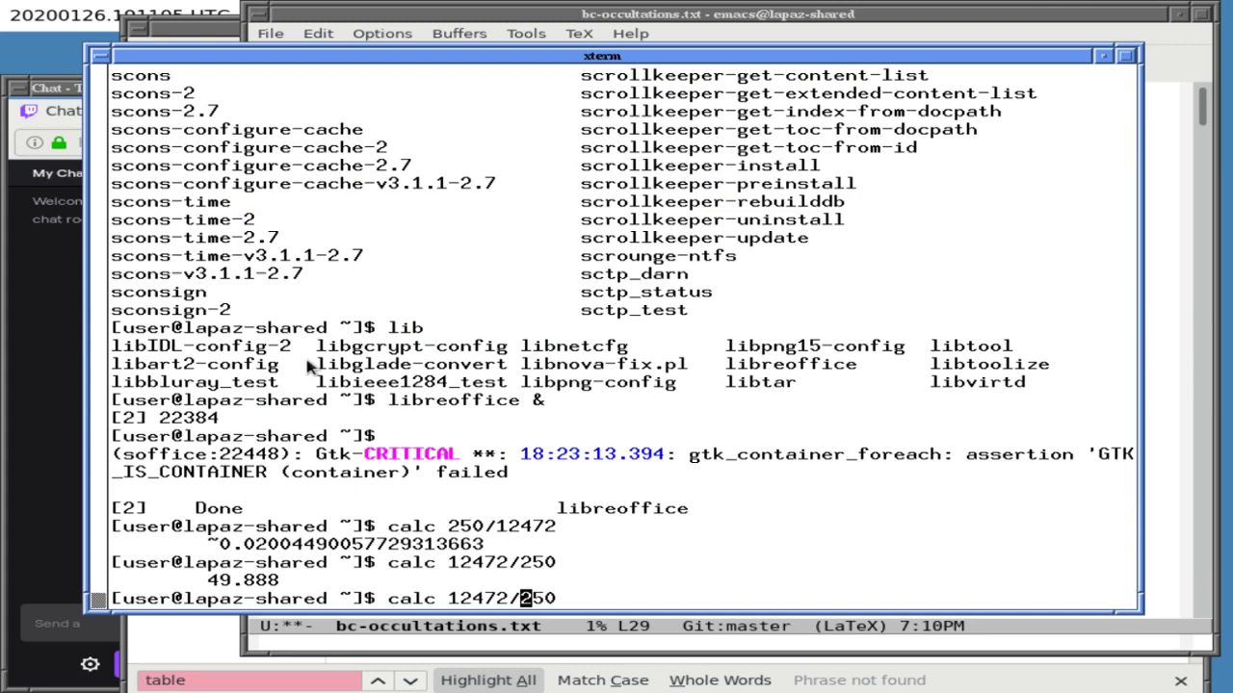
pyautogui.press('BackSpace')
pyautogui.press('Right')
pyautogui.write('4')
pyautogui.press('Return')
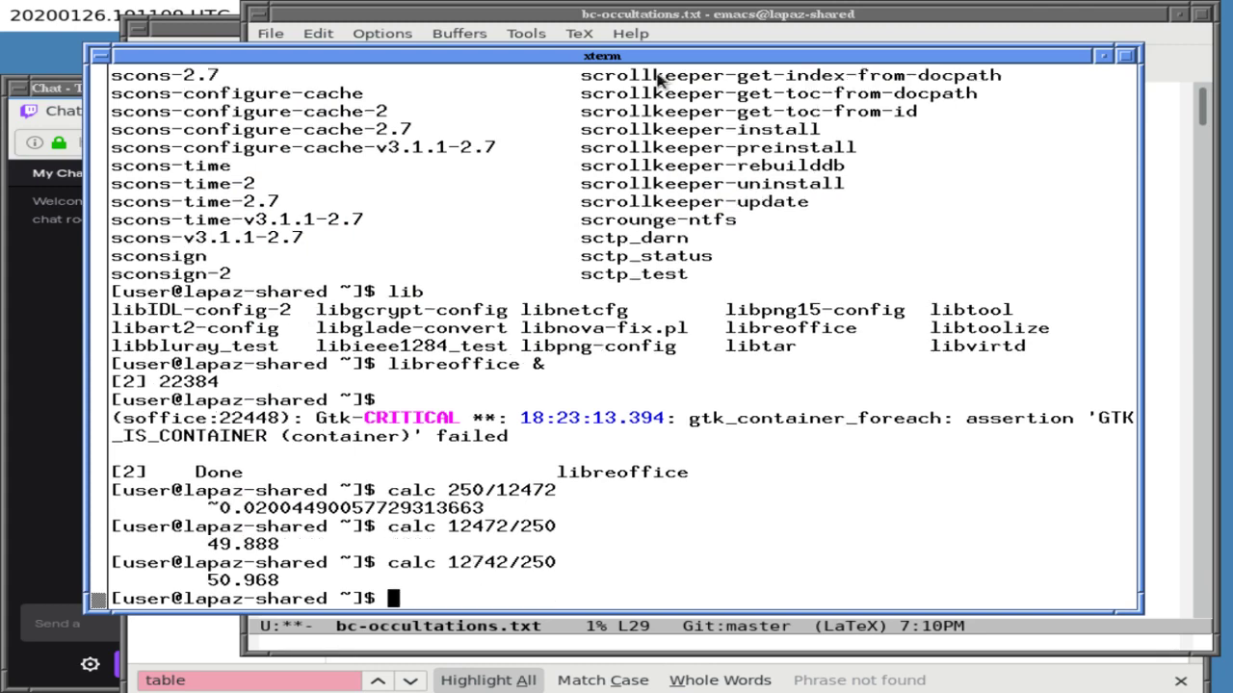
pyautogui.click(664, 22)
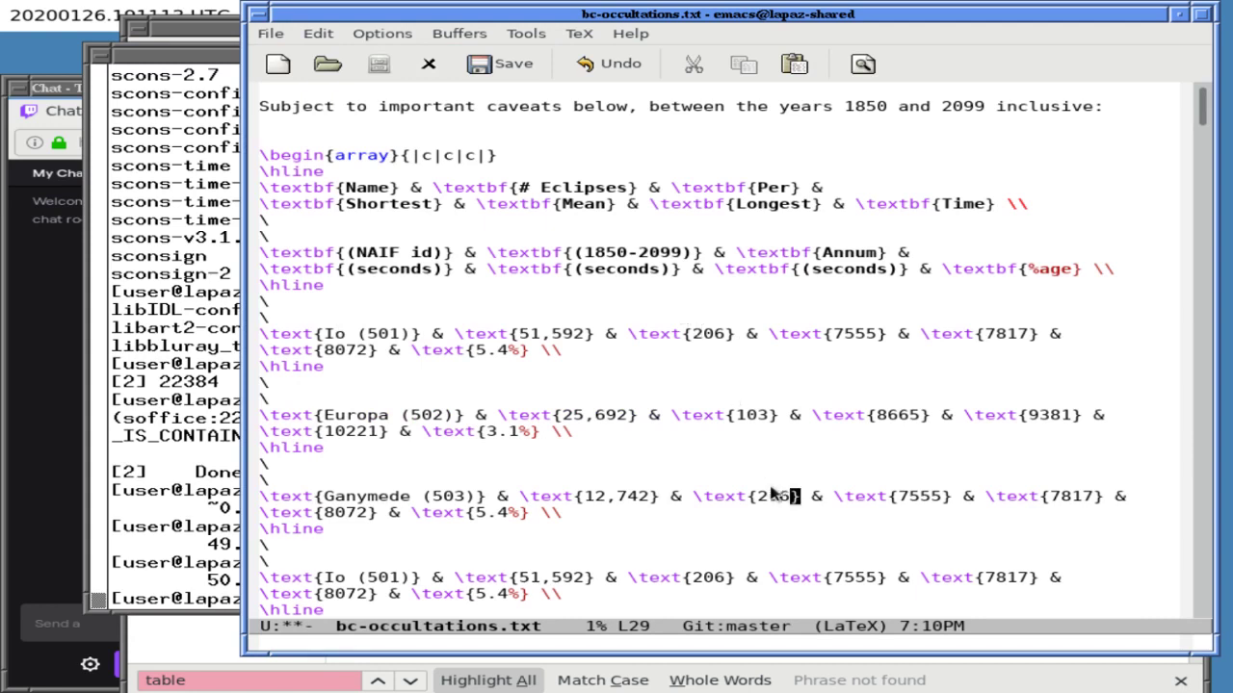
# - Change Ganymede's eclipses per year to 51 and clear the old 7555 value
pyautogui.press('Delete')
pyautogui.press('Delete')
pyautogui.press('Delete')
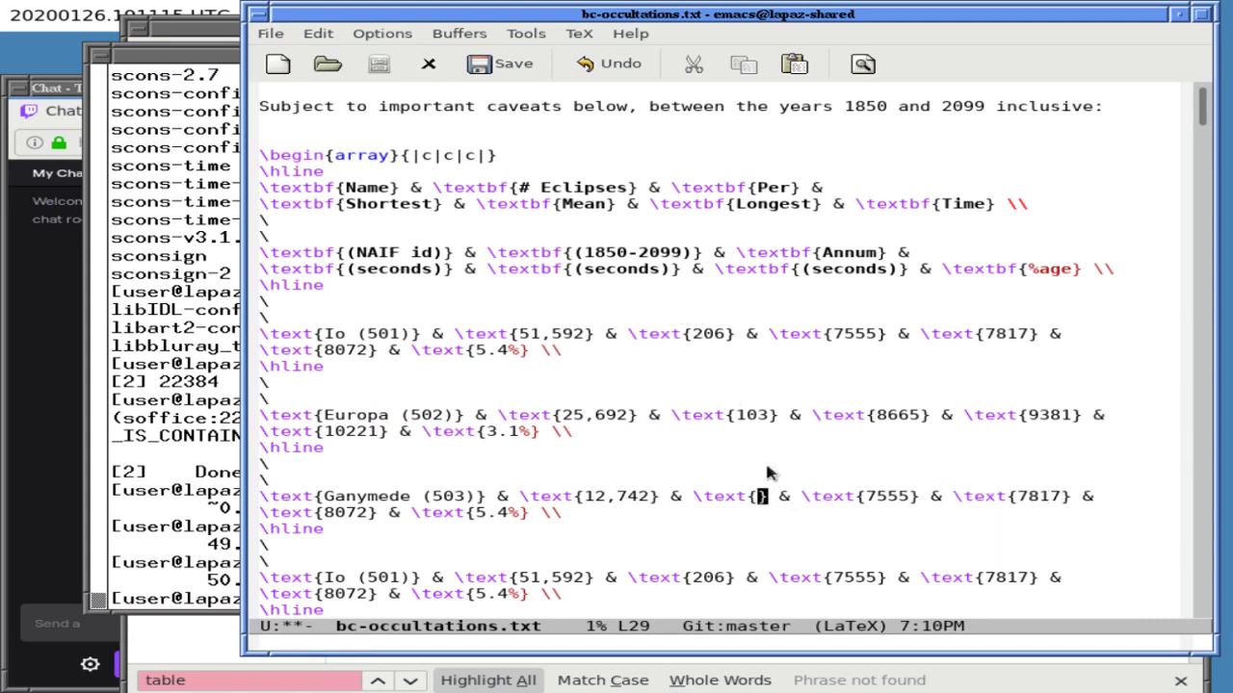
pyautogui.write('51')
pyautogui.hotkey('ctrl', 'Right')
pyautogui.hotkey('ctrl', 'Right')
pyautogui.press('BackSpace')
pyautogui.press('BackSpace')
pyautogui.press('BackSpace')
pyautogui.press('BackSpace')
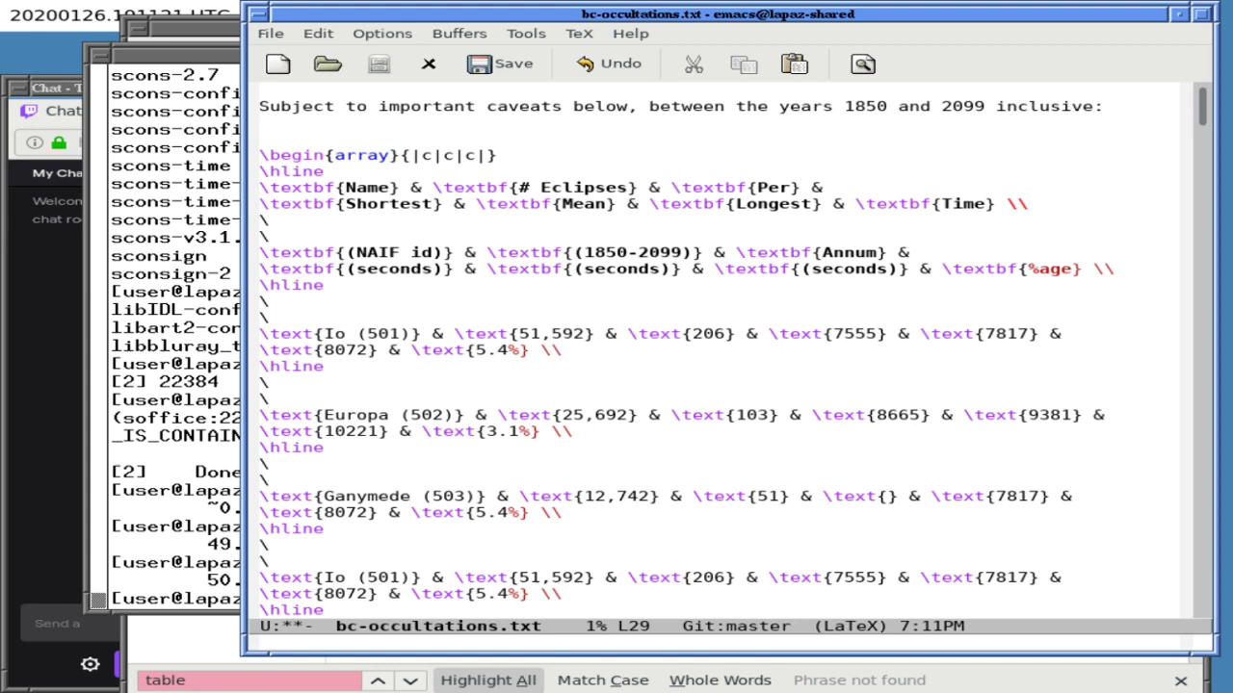
# - Split the window and find the Ganymede 503 data in the lower pane
pyautogui.hotkey('ctrl', 'x')
pyautogui.press('2')
pyautogui.hotkey('ctrl', 'x')
pyautogui.press('o')
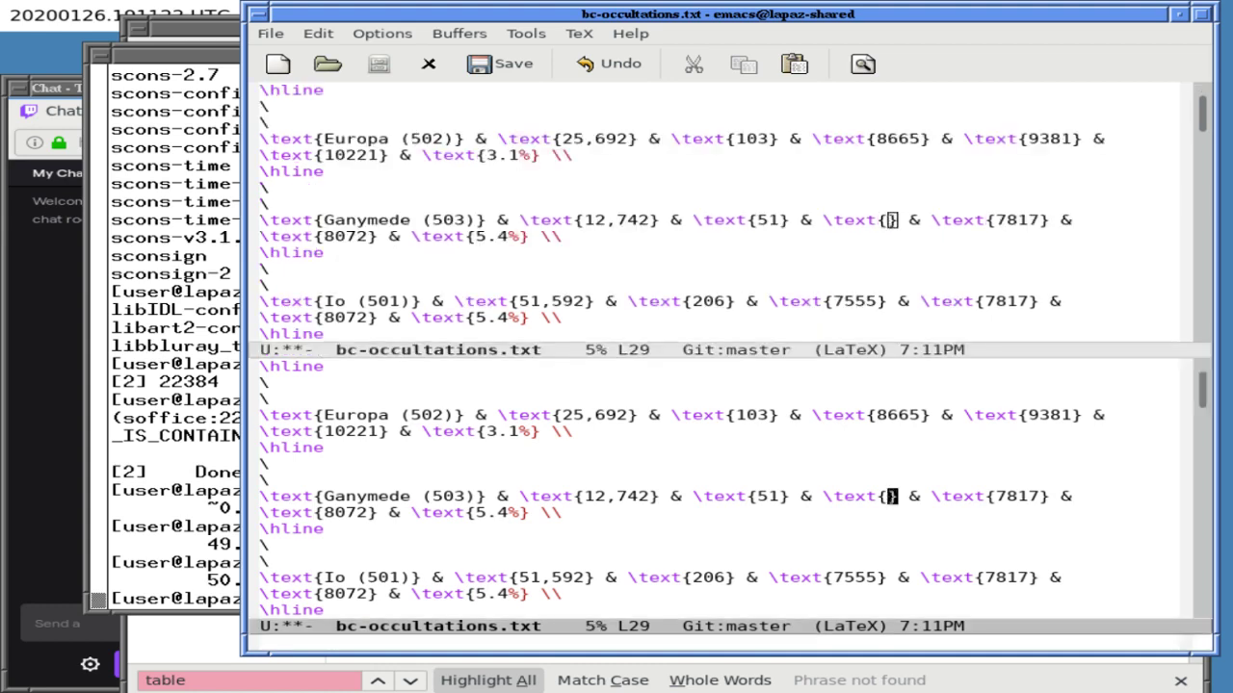
pyautogui.hotkey('ctrl', 's')
pyautogui.write('503')
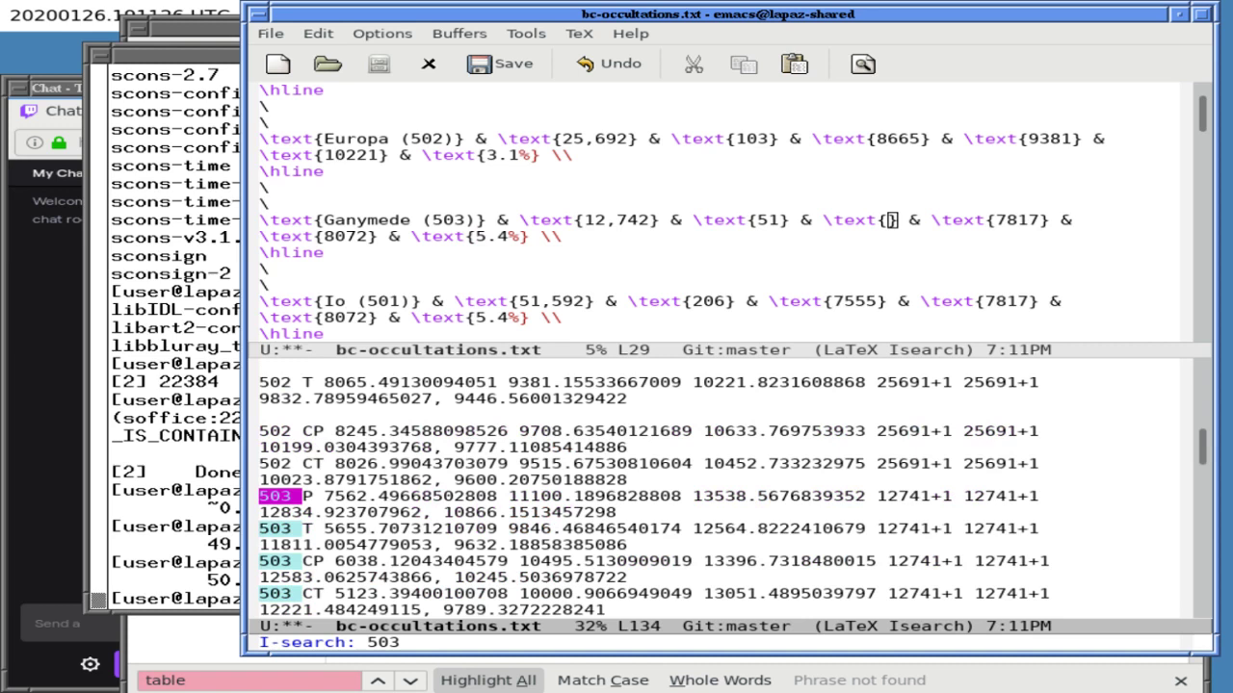
pyautogui.hotkey('ctrl', 'a')
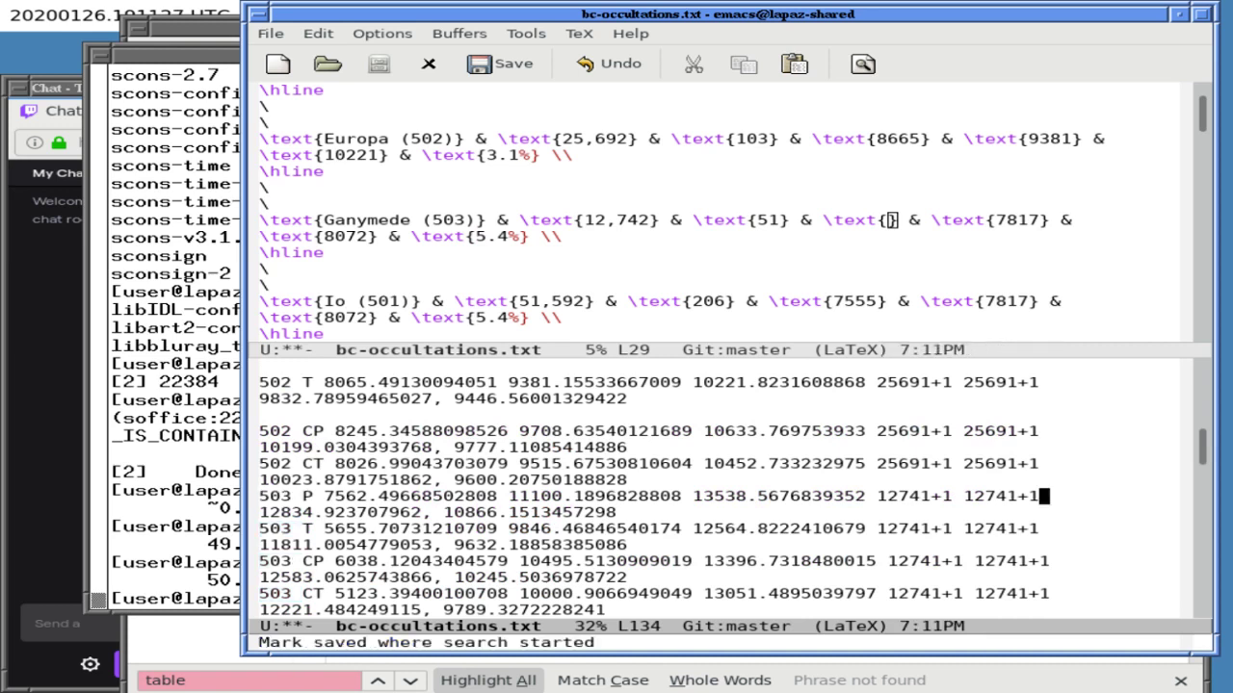
# - Delete the raw 502 CP and 503 P lines, leaving 503 T set apart by blank lines
pyautogui.hotkey('ctrl', 'n')
pyautogui.hotkey('ctrl', 'n')
pyautogui.press('Return')
pyautogui.hotkey('ctrl', 'p')
pyautogui.hotkey('ctrl', 'p')
pyautogui.hotkey('ctrl', 'p')
pyautogui.hotkey('ctrl', 'p')
pyautogui.hotkey('ctrl', 'p')
pyautogui.hotkey('ctrl', 'p')
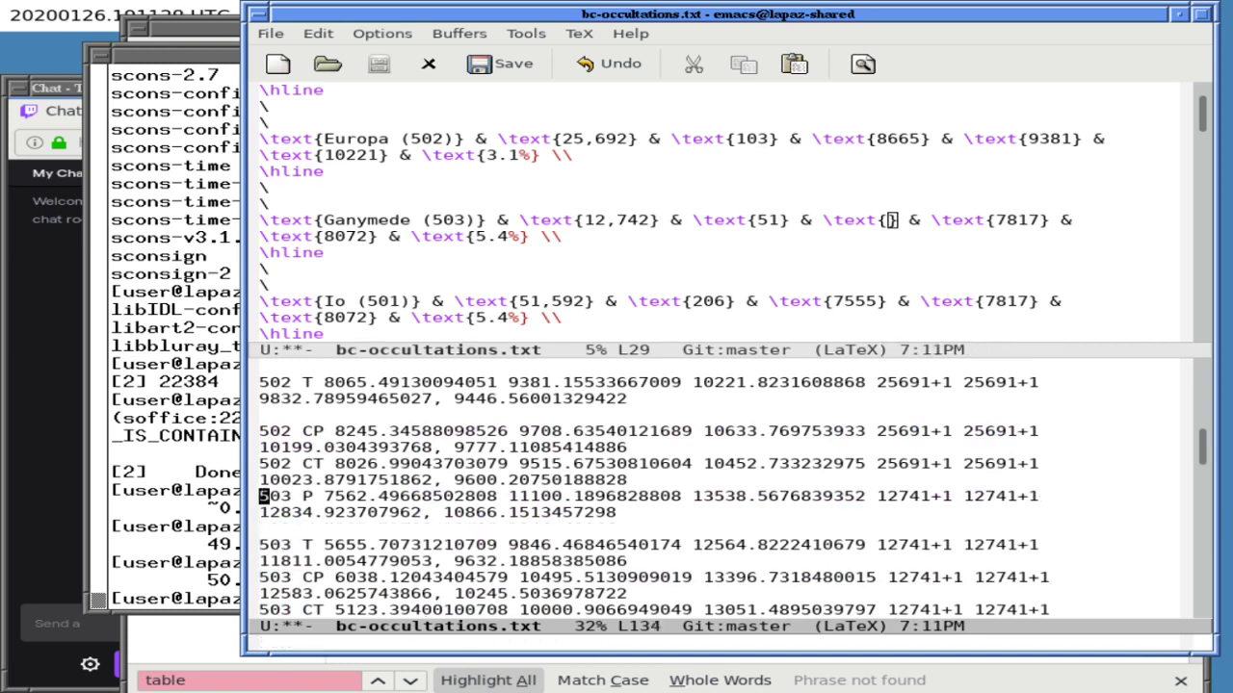
pyautogui.hotkey('ctrl', 'p')
pyautogui.hotkey('ctrl', 'p')
pyautogui.hotkey('ctrl', 'p')
pyautogui.hotkey('ctrl', 'p')
pyautogui.hotkey('ctrl', 'n')
pyautogui.hotkey('ctrl', 'n')
pyautogui.hotkey('ctrl', 'n')
pyautogui.hotkey('ctrl', 'k')
pyautogui.hotkey('ctrl', 'k')
pyautogui.hotkey('ctrl', 'k')
pyautogui.hotkey('ctrl', 'k')
pyautogui.hotkey('ctrl', 'k')
pyautogui.hotkey('ctrl', 'k')
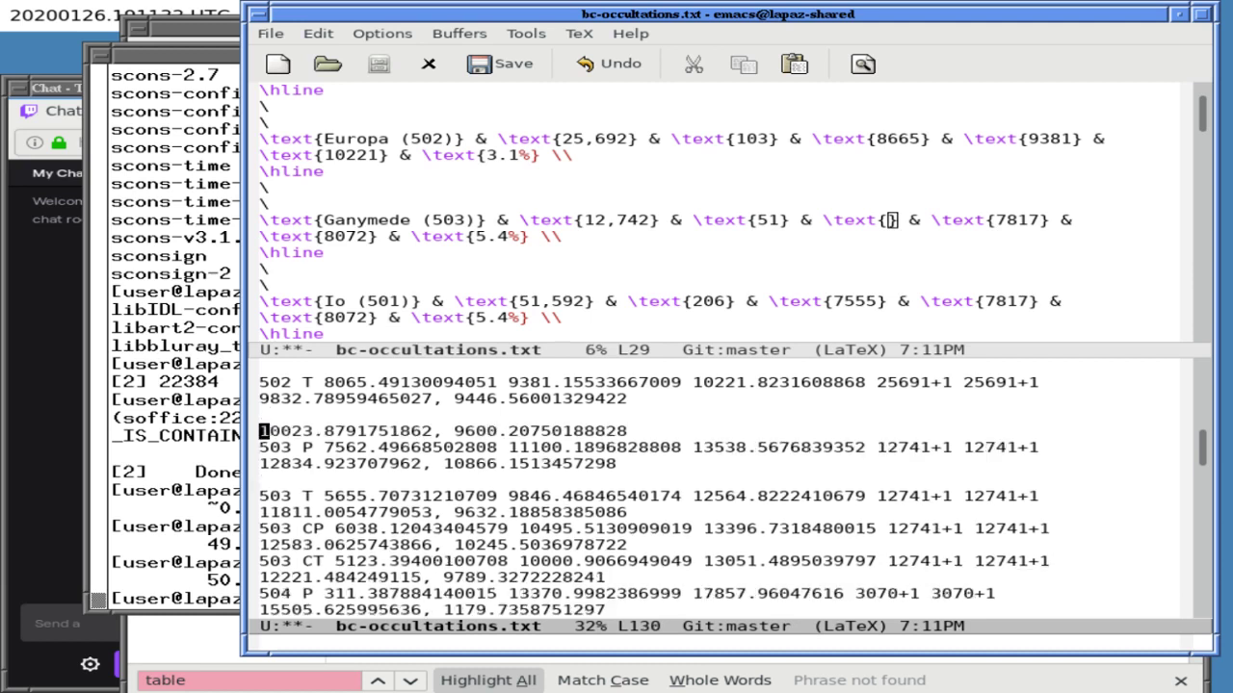
pyautogui.hotkey('ctrl', 'k')
pyautogui.hotkey('ctrl', 'k')
pyautogui.hotkey('ctrl', 'k')
pyautogui.hotkey('ctrl', 'k')
pyautogui.hotkey('ctrl', 'k')
pyautogui.hotkey('ctrl', 'k')
pyautogui.hotkey('ctrl', 'k')
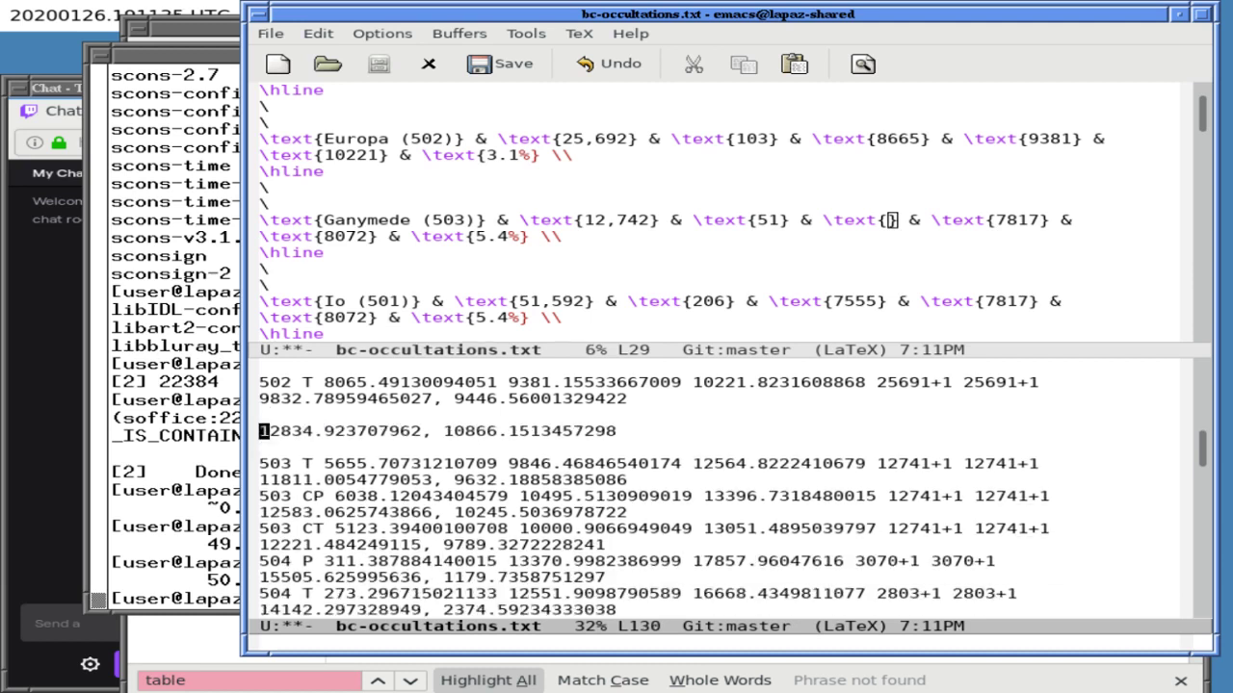
pyautogui.hotkey('ctrl', 'n')
pyautogui.hotkey('ctrl', 'e')
pyautogui.press('Return')
pyautogui.press('Return')
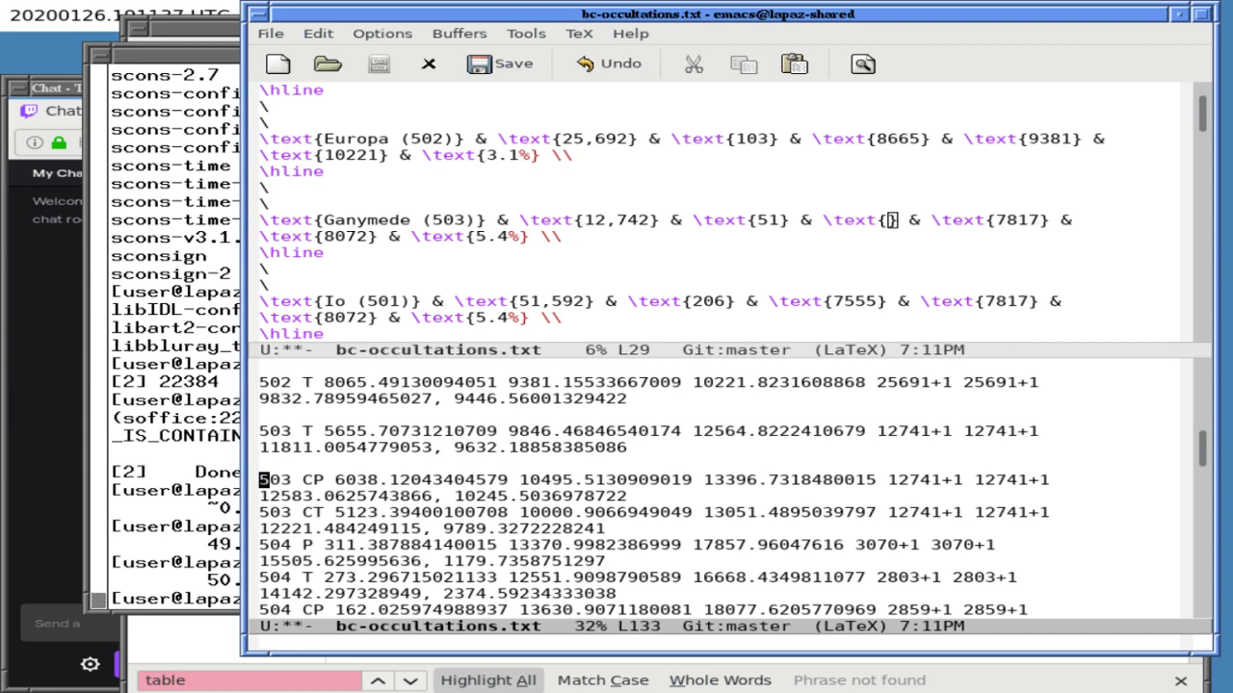
pyautogui.hotkey('ctrl', 'p')
pyautogui.hotkey('ctrl', 'p')
pyautogui.hotkey('ctrl', 'p')
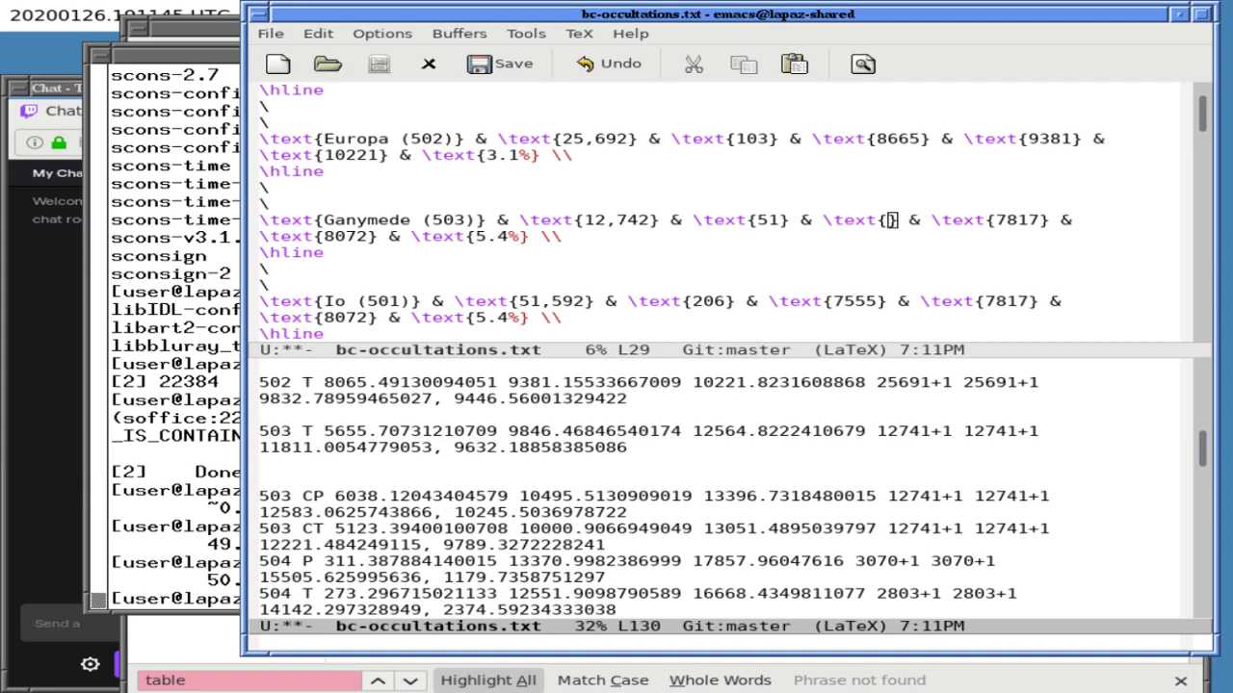
# - Enter 5656 as Ganymede's shortest eclipse duration and clear the old 7817 value
pyautogui.press('Up')
pyautogui.press('Up')
pyautogui.press('Up')
pyautogui.press('Up')
pyautogui.press('Up')
pyautogui.press('Up')
pyautogui.press('Up')
pyautogui.press('Up')
pyautogui.press('Up')
pyautogui.press('Up')
pyautogui.press('Up')
pyautogui.press('Up')
pyautogui.press('Up')
pyautogui.press('Up')
pyautogui.press('Up')
pyautogui.press('Up')
pyautogui.press('Up')
pyautogui.press('Up')
pyautogui.press('Up')
pyautogui.press('Up')
pyautogui.press('Up')
pyautogui.press('Up')
pyautogui.press('Up')
pyautogui.press('Up')
pyautogui.press('Up')
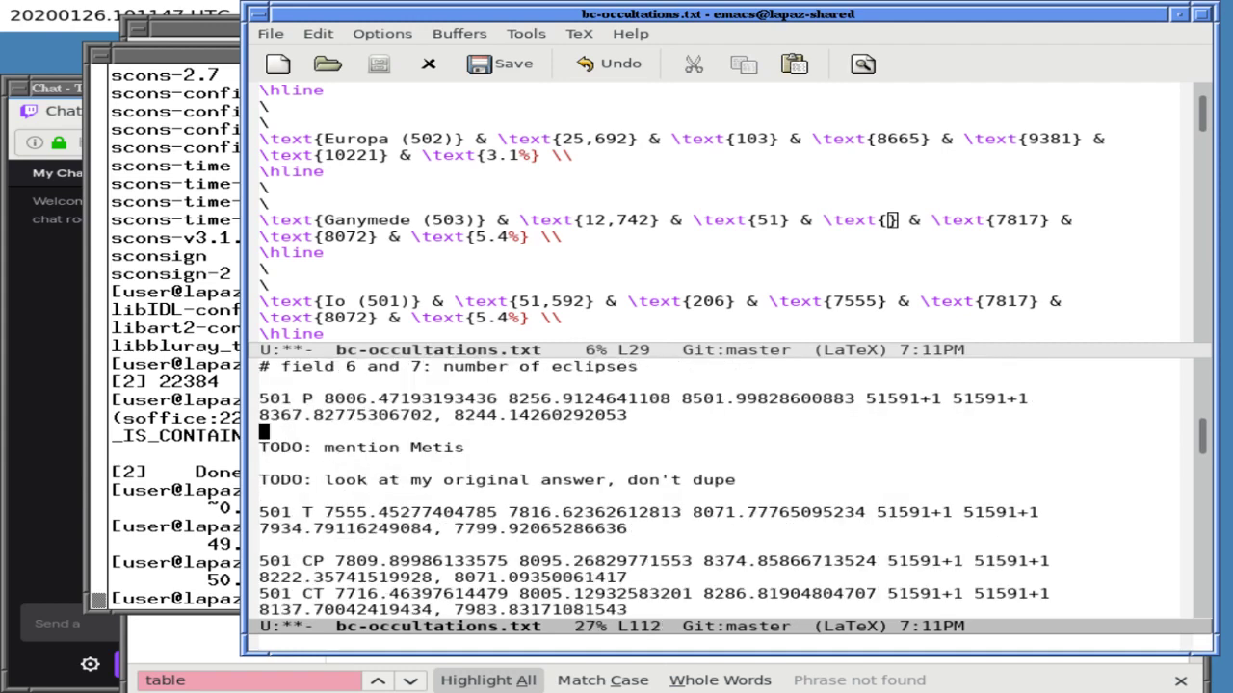
pyautogui.press('Down')
pyautogui.press('Down')
pyautogui.press('Down')
pyautogui.press('Down')
pyautogui.press('Down')
pyautogui.press('Down')
pyautogui.press('Down')
pyautogui.press('Down')
pyautogui.press('Down')
pyautogui.press('Down')
pyautogui.press('Down')
pyautogui.press('Down')
pyautogui.press('Down')
pyautogui.press('Down')
pyautogui.press('Down')
pyautogui.press('Down')
pyautogui.press('Down')
pyautogui.press('Down')
pyautogui.press('Down')
pyautogui.press('Down')
pyautogui.press('Down')
pyautogui.press('Down')
pyautogui.press('Down')
pyautogui.press('Down')
pyautogui.press('Down')
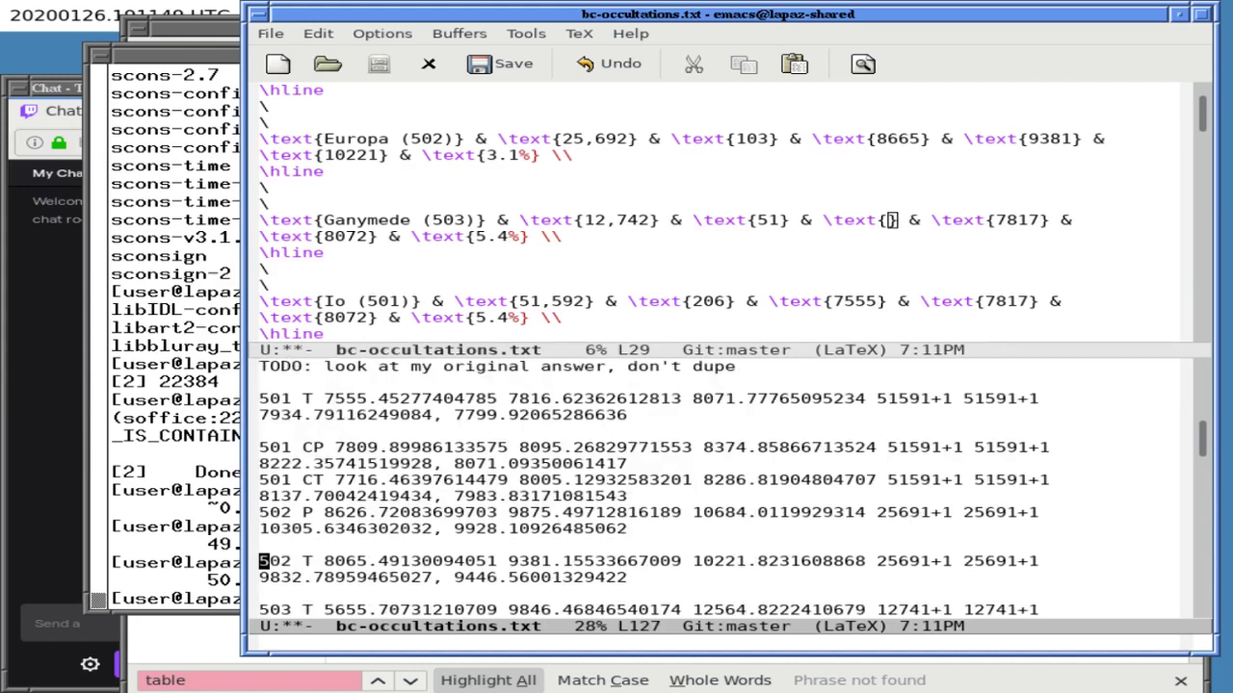
pyautogui.press('Down')
pyautogui.press('Down')
pyautogui.press('Down')
pyautogui.press('Down')
pyautogui.press('Down')
pyautogui.press('Up')
pyautogui.press('Up')
pyautogui.press('Up')
pyautogui.press('Up')
pyautogui.press('Up')
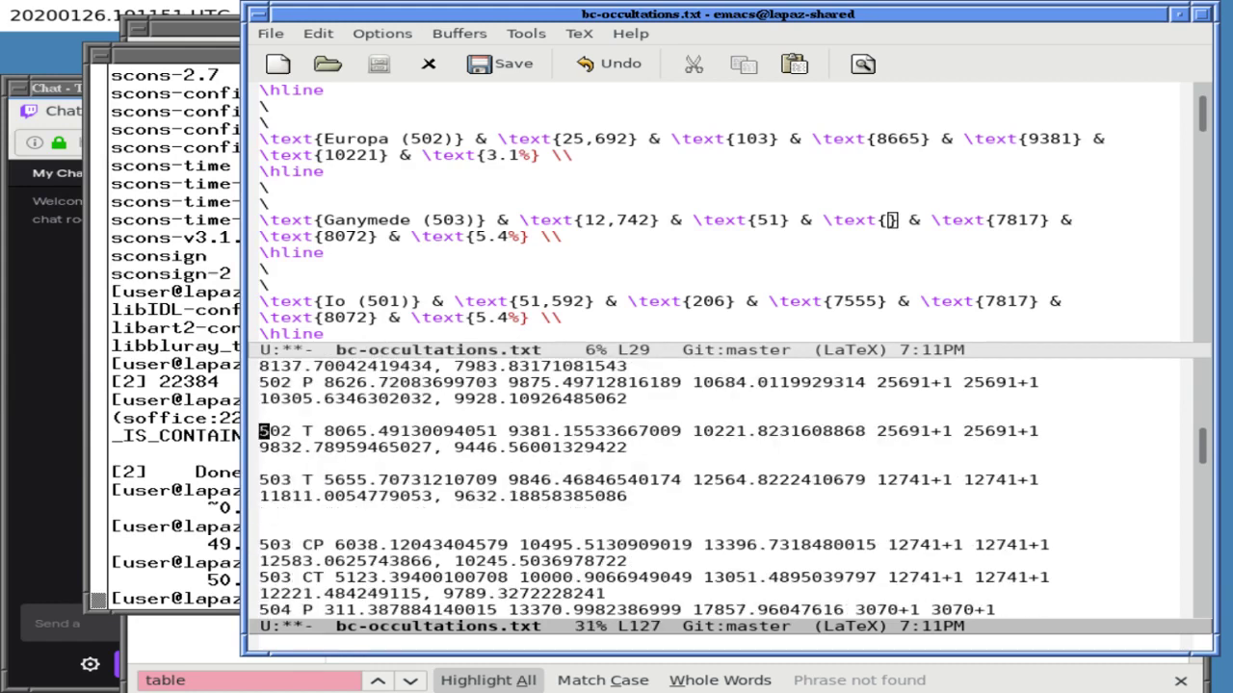
pyautogui.press('Down')
pyautogui.press('Down')
pyautogui.press('Down')
pyautogui.press('Down')
pyautogui.press('Down')
pyautogui.press('Up')
pyautogui.press('Up')
pyautogui.hotkey('ctrl', 'x')
pyautogui.press('o')
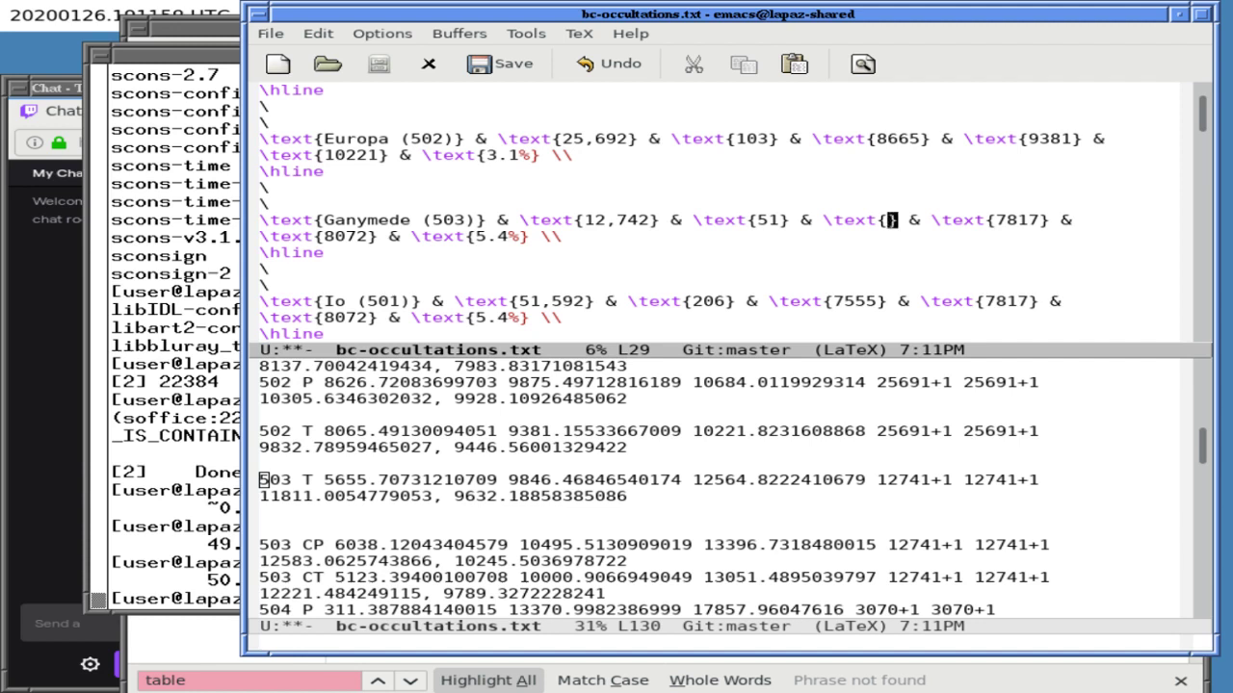
pyautogui.write('5655')
pyautogui.press('Right')
pyautogui.press('Right')
pyautogui.press('Right')
pyautogui.press('Right')
pyautogui.click(1072, 220)
pyautogui.press('BackSpace')
pyautogui.press('BackSpace')
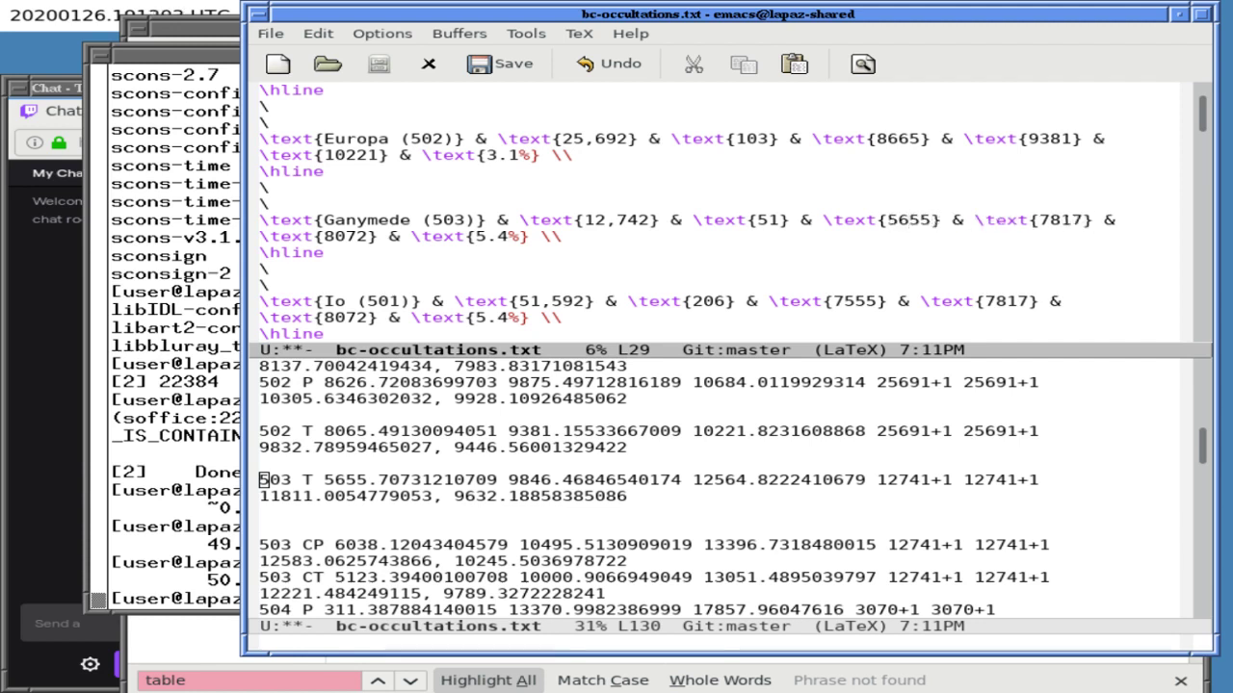
pyautogui.press('BackSpace')
pyautogui.press('BackSpace')
pyautogui.press('Left')
pyautogui.press('Left')
pyautogui.press('Left')
pyautogui.press('Left')
pyautogui.press('Left')
pyautogui.press('Left')
pyautogui.press('Left')
# - Enter Ganymede's 9846 mean and 12565 longest durations and clear the old 5.4 percentage
pyautogui.press('Left')
pyautogui.press('Left')
pyautogui.press('Left')
pyautogui.press('Left')
pyautogui.press('Delete')
pyautogui.write('6')
pyautogui.press('Right')
pyautogui.click(1044, 221)
pyautogui.write('9846')
pyautogui.press('Down')
pyautogui.press('Left')
pyautogui.press('Left')
pyautogui.press('Left')
pyautogui.press('Left')
pyautogui.press('Left')
pyautogui.press('Left')
pyautogui.press('Left')
pyautogui.press('Left')
pyautogui.press('Left')
pyautogui.press('Left')
pyautogui.press('Left')
pyautogui.press('Left')
pyautogui.press('Left')
pyautogui.press('Left')
pyautogui.press('Left')
pyautogui.press('Left')
pyautogui.press('Left')
pyautogui.press('Left')
pyautogui.press('BackSpace')
pyautogui.press('BackSpace')
pyautogui.press('BackSpace')
pyautogui.press('BackSpace')
pyautogui.write('12565')
pyautogui.press('Right')
pyautogui.press('Right')
pyautogui.press('Right')
pyautogui.press('Right')
pyautogui.press('Right')
pyautogui.press('Right')
pyautogui.press('Right')
pyautogui.press('Right')
pyautogui.press('Right')
pyautogui.press('Right')
pyautogui.press('Right')
pyautogui.press('Right')
pyautogui.press('Right')
pyautogui.press('BackSpace')
pyautogui.press('BackSpace')
pyautogui.press('BackSpace')
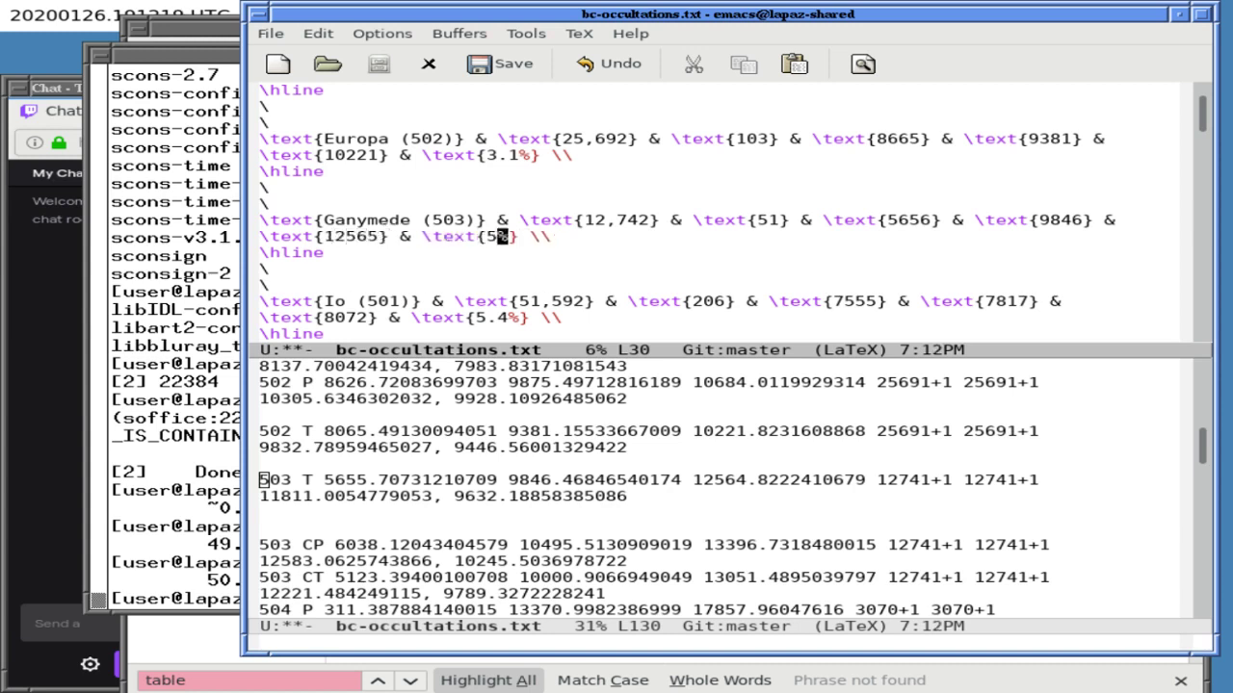
# - Recall the previous calc command in xterm and remove its old numerator
pyautogui.click(185, 484)
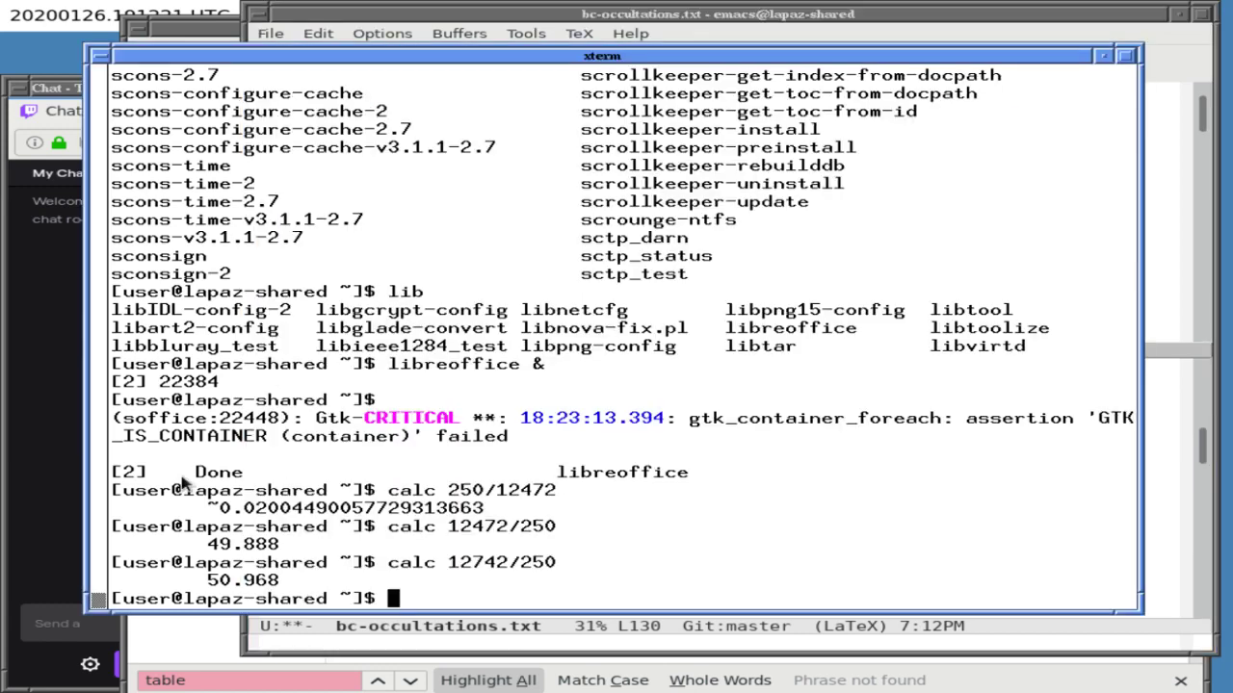
pyautogui.write('calc')
pyautogui.hotkey('ctrl', 'r')
pyautogui.hotkey('ctrl', 'r')
pyautogui.hotkey('ctrl', 'r')
pyautogui.hotkey('ctrl', 'r')
pyautogui.hotkey('ctrl', 'r')
pyautogui.hotkey('ctrl', 'r')
pyautogui.hotkey('ctrl', 'r')
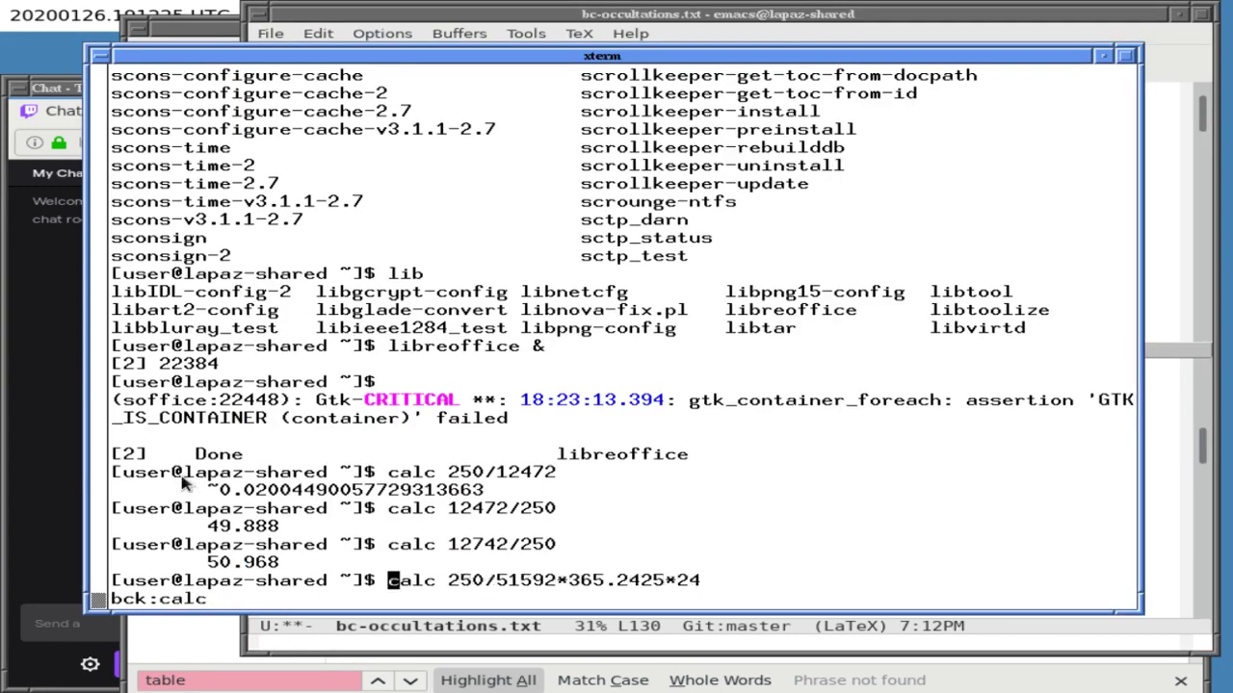
pyautogui.hotkey('ctrl', 'r')
pyautogui.hotkey('ctrl', 'r')
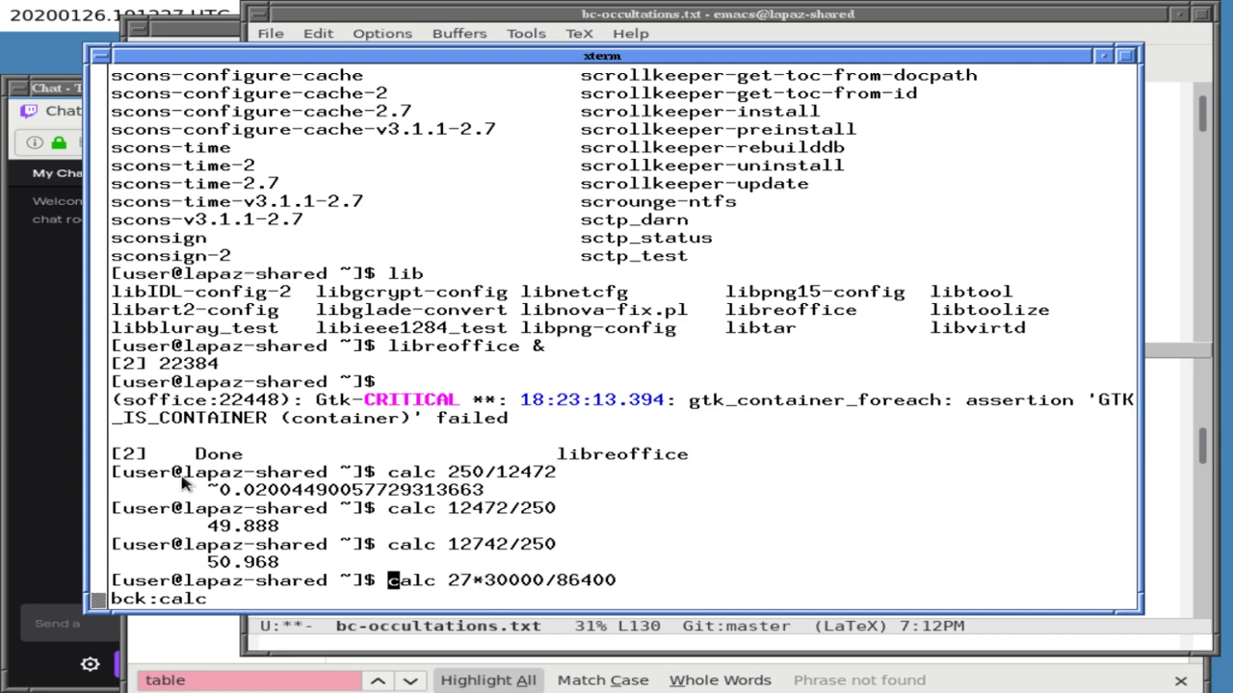
pyautogui.hotkey('ctrl', 'r')
pyautogui.hotkey('ctrl', 'r')
pyautogui.hotkey('ctrl', 'r')
pyautogui.hotkey('ctrl', 'r')
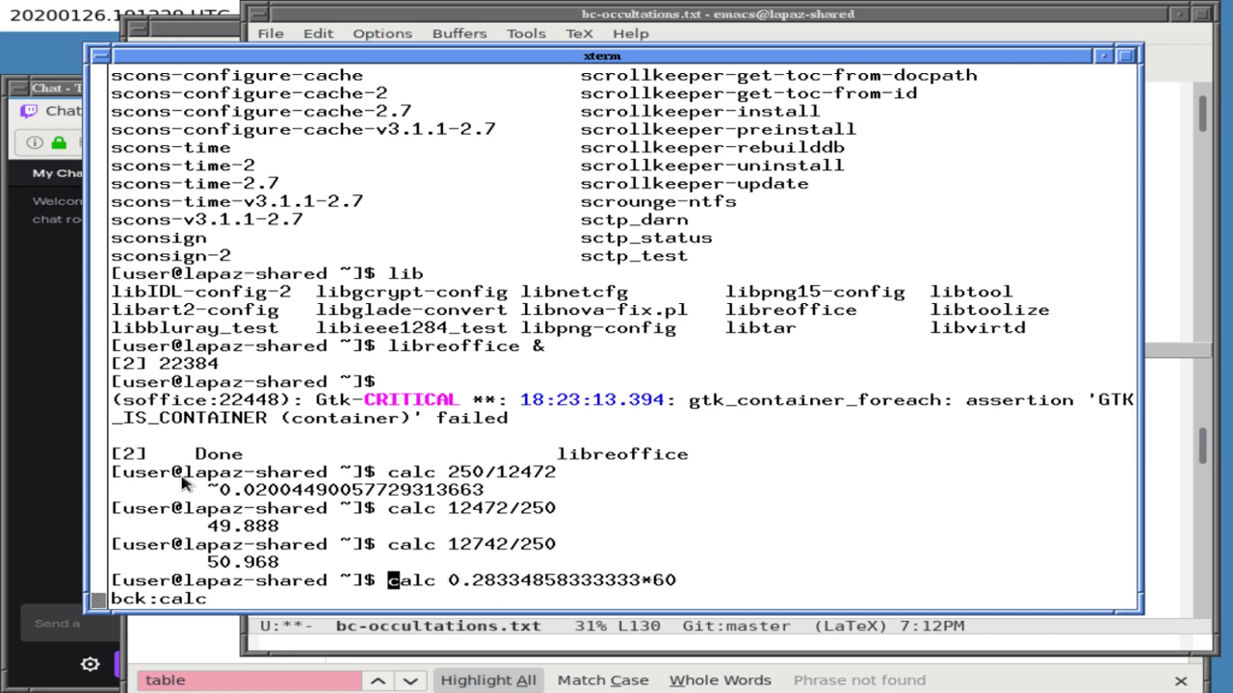
pyautogui.hotkey('ctrl', 'c')
pyautogui.hotkey('ctrl', 'a')
pyautogui.hotkey('ctrl', 'a')
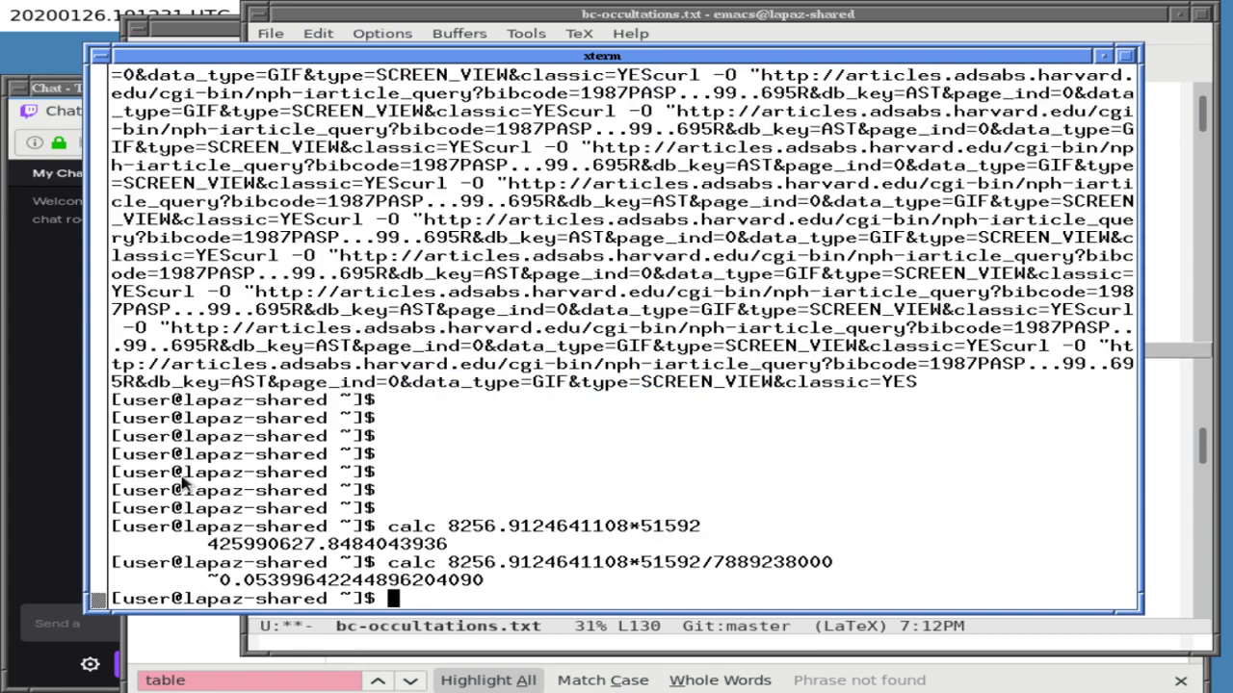
pyautogui.hotkey('ctrl', 'r')
pyautogui.hotkey('ctrl', 'c')
pyautogui.press('Up')
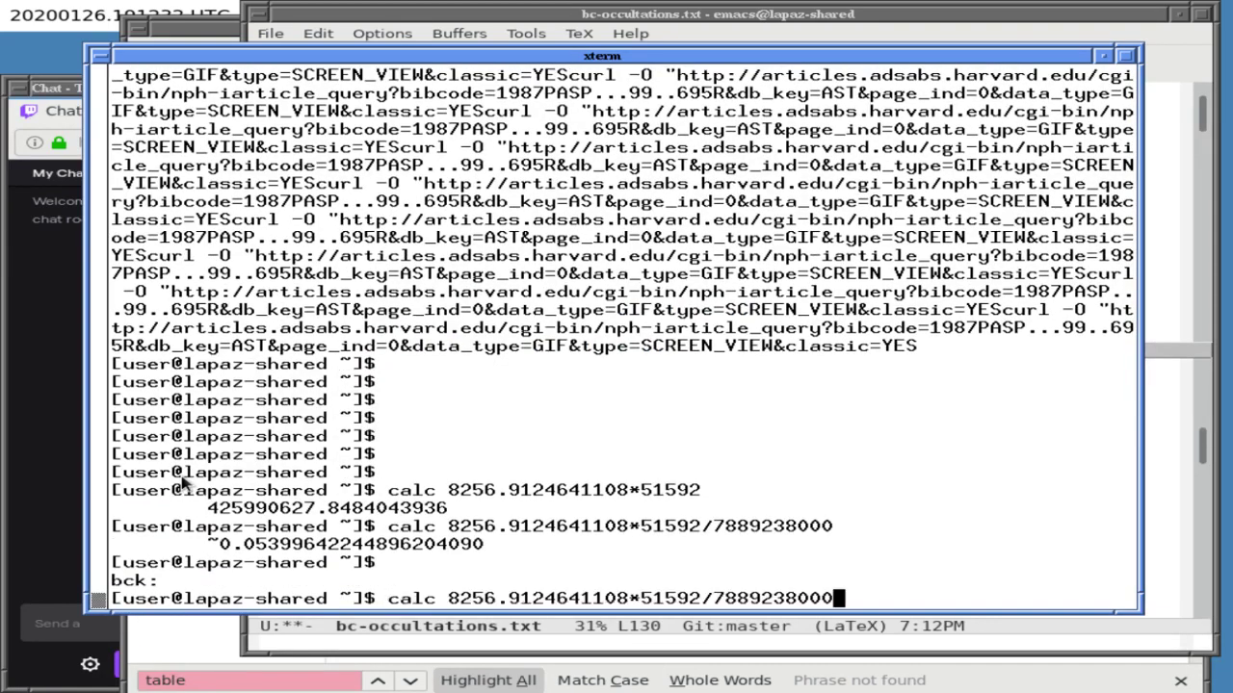
pyautogui.press('Left')
pyautogui.press('Left')
pyautogui.press('Left')
pyautogui.press('Left')
pyautogui.press('Left')
pyautogui.press('Left')
pyautogui.press('Left')
pyautogui.press('Left')
pyautogui.press('Left')
pyautogui.press('Left')
pyautogui.press('Left')
pyautogui.press('Left')
pyautogui.press('Left')
pyautogui.press('Right')
pyautogui.press('Right')
pyautogui.press('BackSpace')
pyautogui.press('BackSpace')
pyautogui.press('BackSpace')
pyautogui.press('BackSpace')
pyautogui.press('BackSpace')
pyautogui.press('BackSpace')
pyautogui.press('BackSpace')
pyautogui.press('BackSpace')
pyautogui.press('BackSpace')
pyautogui.press('BackSpace')
pyautogui.press('BackSpace')
pyautogui.press('BackSpace')
pyautogui.press('BackSpace')
pyautogui.press('BackSpace')
pyautogui.press('BackSpace')
pyautogui.press('BackSpace')
pyautogui.press('BackSpace')
pyautogui.press('BackSpace')
pyautogui.press('BackSpace')
pyautogui.press('BackSpace')
pyautogui.press('BackSpace')
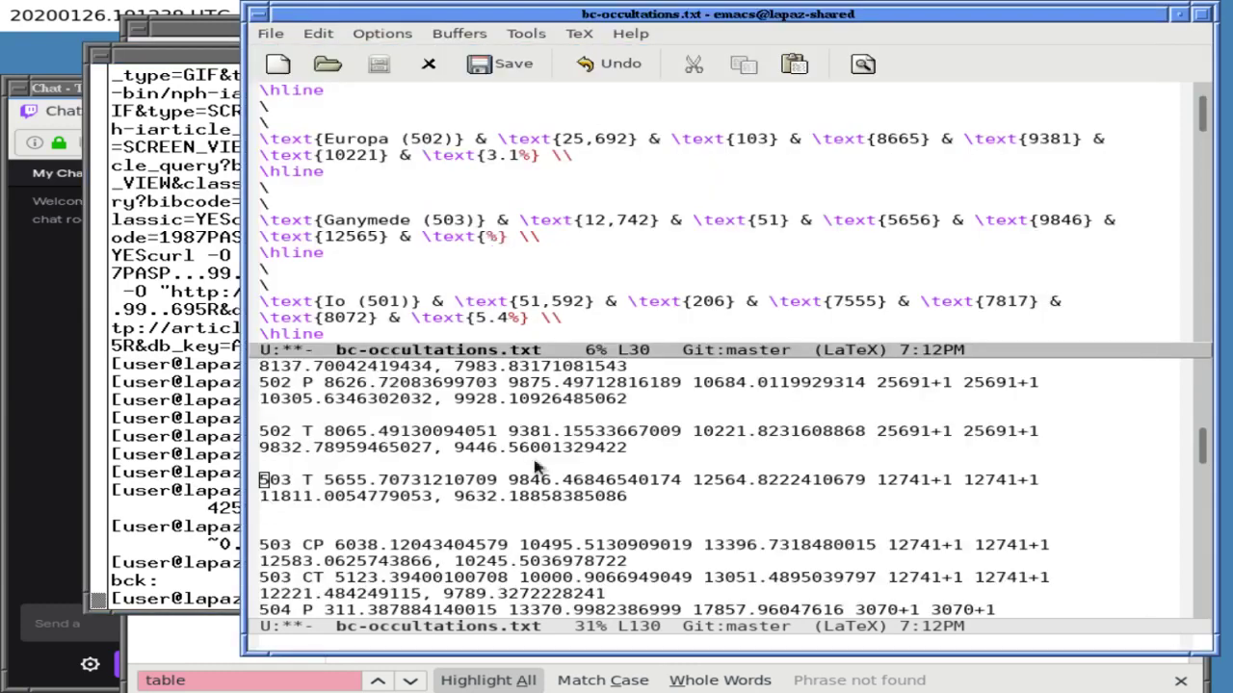
pyautogui.moveTo(509, 479); pyautogui.dragTo(682, 478)
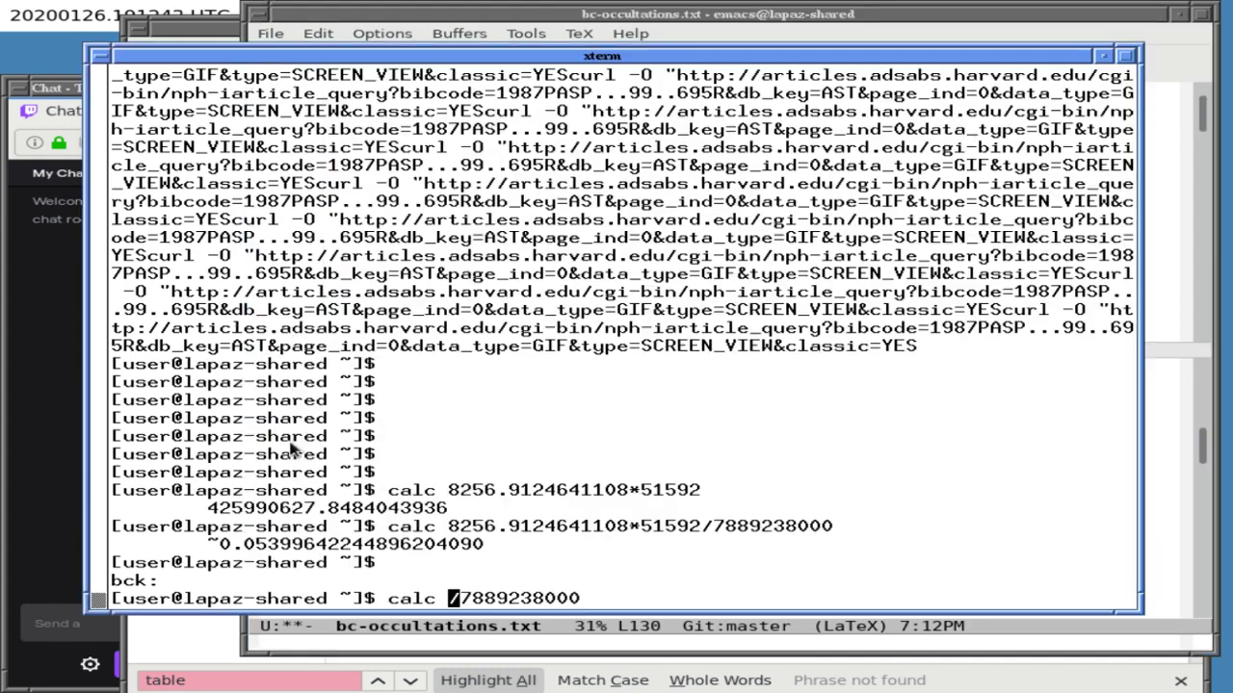
pyautogui.middleClick(313, 447)
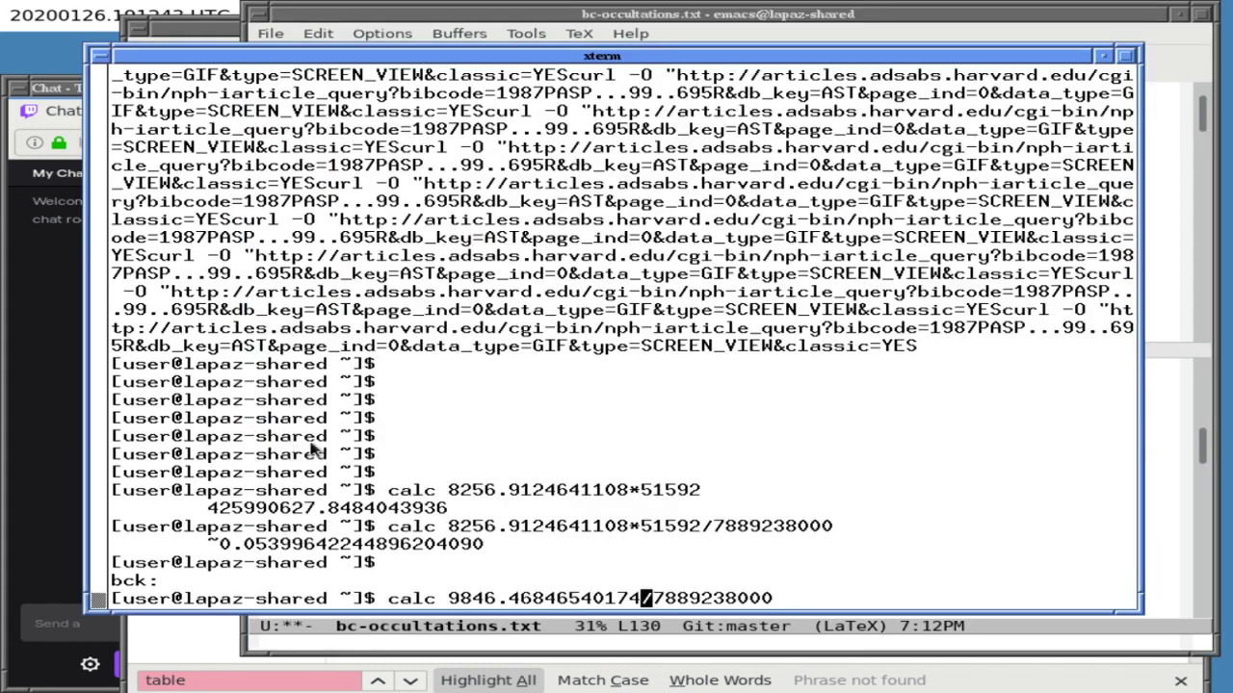
pyautogui.write('*')
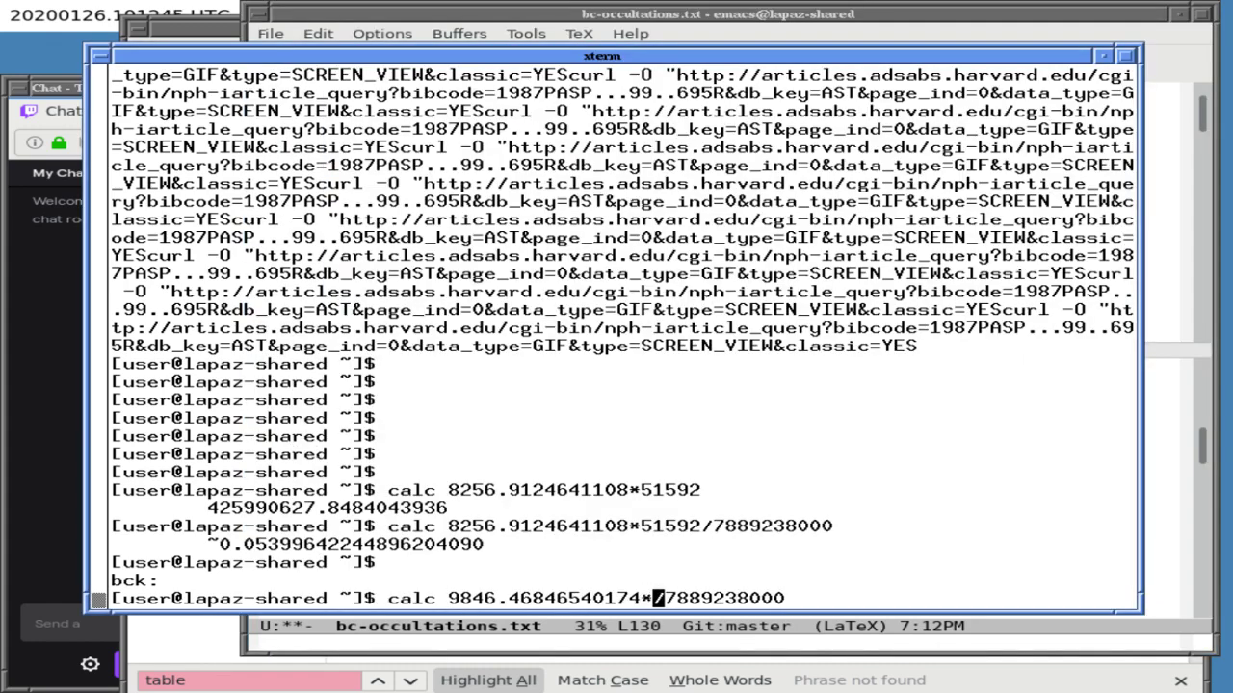
pyautogui.moveTo(638, 33)
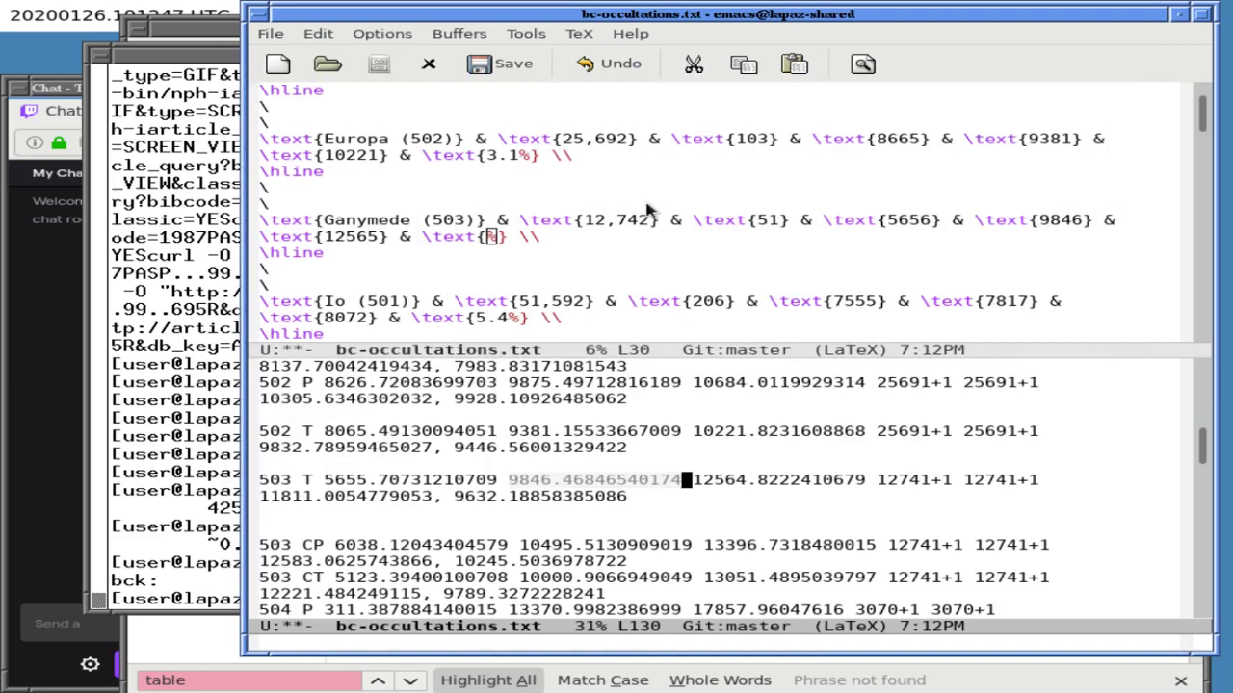
pyautogui.moveTo(585, 219); pyautogui.dragTo(653, 220)
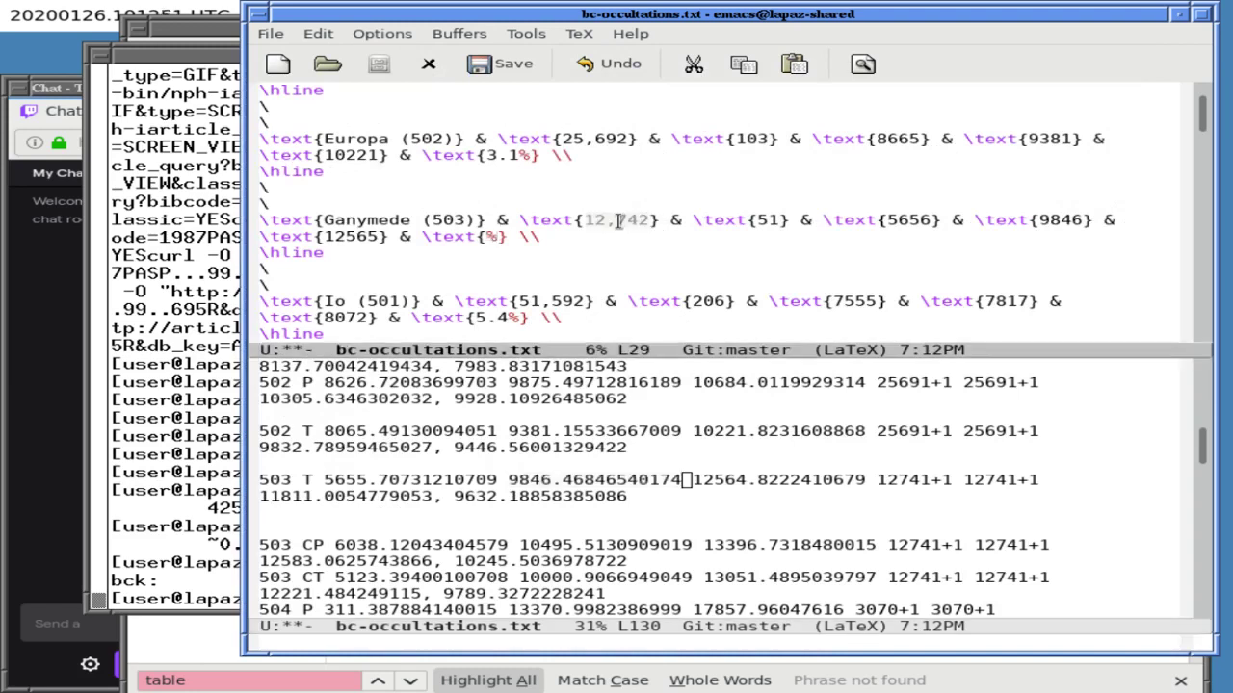
pyautogui.click(205, 334)
pyautogui.hotkey('alt', 'b')
pyautogui.hotkey('alt', 'b')
pyautogui.press('Right')
pyautogui.press('Right')
pyautogui.press('Right')
pyautogui.press('BackSpace')
pyautogui.press('Return')
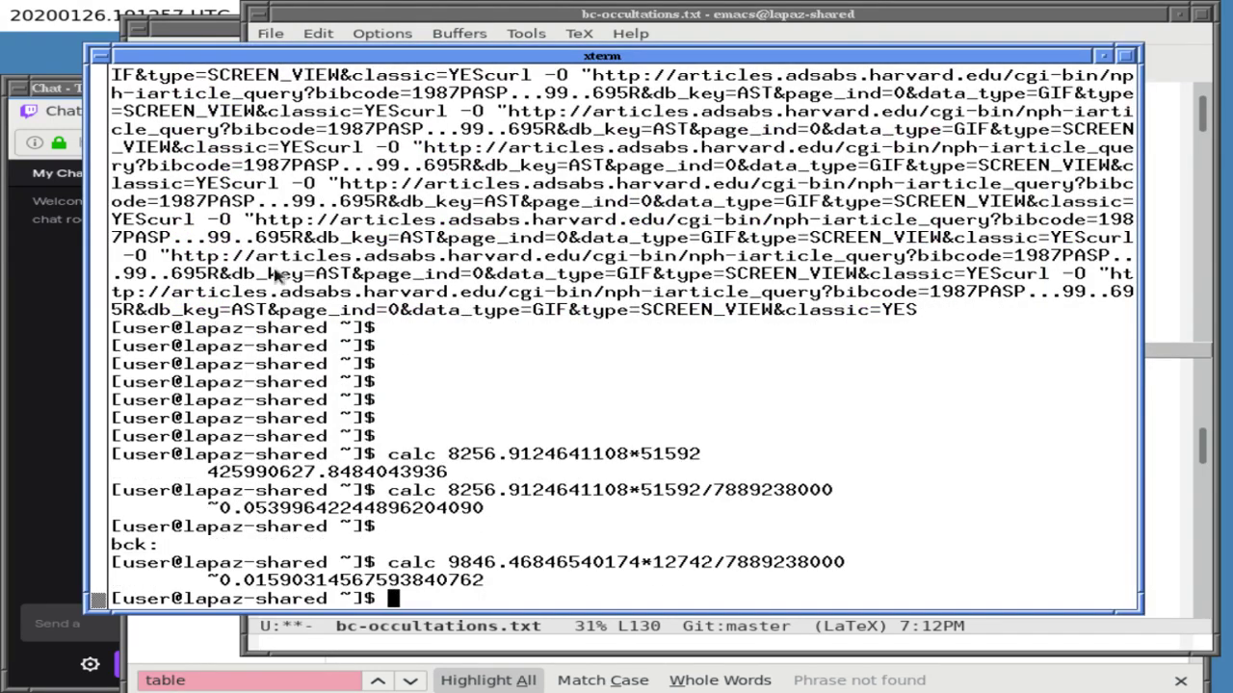
pyautogui.click(617, 34)
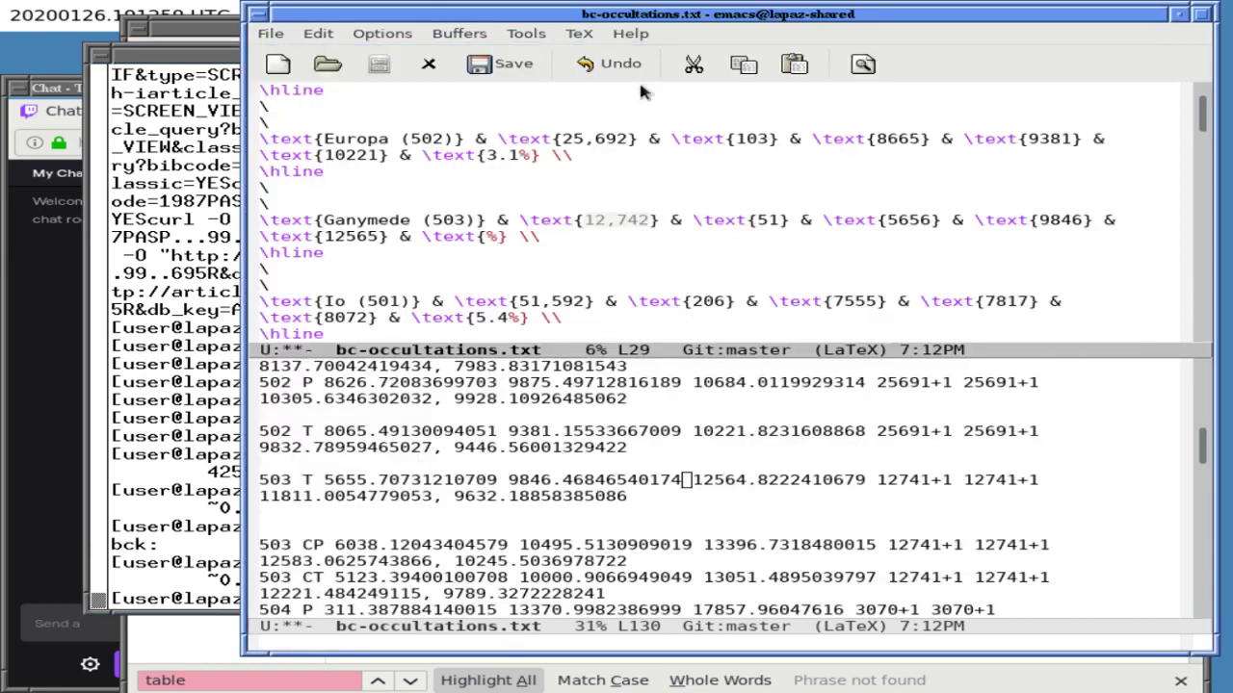
# - Enter 1.6 as Ganymede's eclipse percentage
pyautogui.press('Down')
pyautogui.press('Left')
pyautogui.press('Left')
pyautogui.press('Left')
pyautogui.press('Left')
pyautogui.write('1.6')
pyautogui.press('Up')
pyautogui.press('Up')
pyautogui.press('Up')
pyautogui.press('Up')
pyautogui.press('Up')
pyautogui.press('Up')
pyautogui.press('Up')
pyautogui.press('Up')
pyautogui.press('Up')
pyautogui.press('Up')
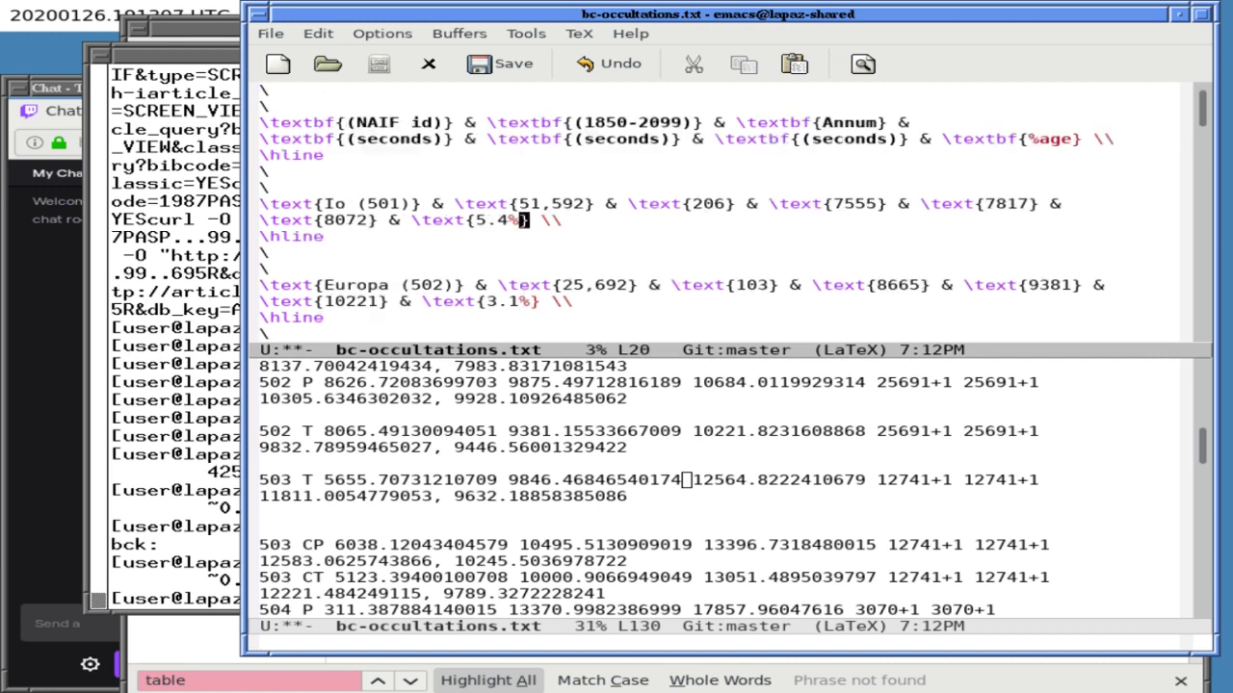
pyautogui.press('Down')
pyautogui.press('Down')
pyautogui.press('Down')
pyautogui.press('Down')
pyautogui.press('Down')
pyautogui.press('Down')
pyautogui.press('Down')
pyautogui.press('Down')
pyautogui.press('Down')
pyautogui.press('Down')
pyautogui.press('Down')
pyautogui.press('Down')
pyautogui.press('Down')
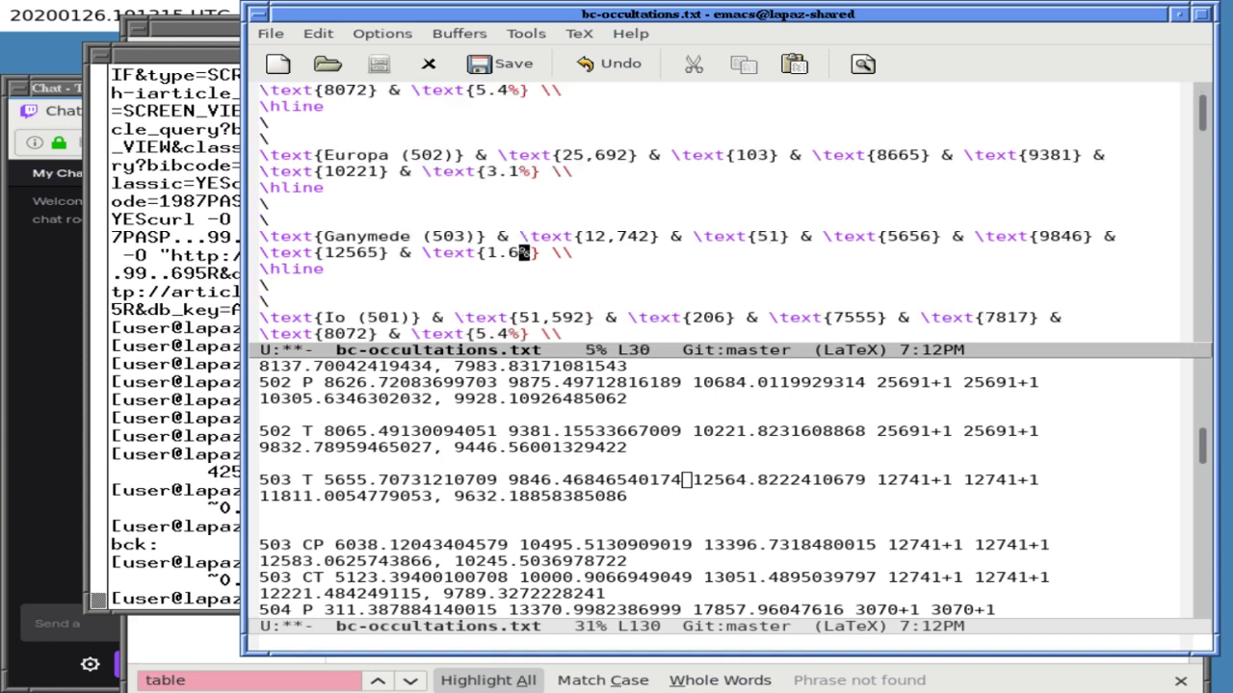
pyautogui.press('Down')
# - Rename the last row from Io (501) to Callisto (504) and clear its 51,592 count
pyautogui.press('Right')
pyautogui.press('Right')
pyautogui.press('Right')
pyautogui.hotkey('ctrl', 'l')
pyautogui.press('BackSpace')
pyautogui.press('BackSpace')
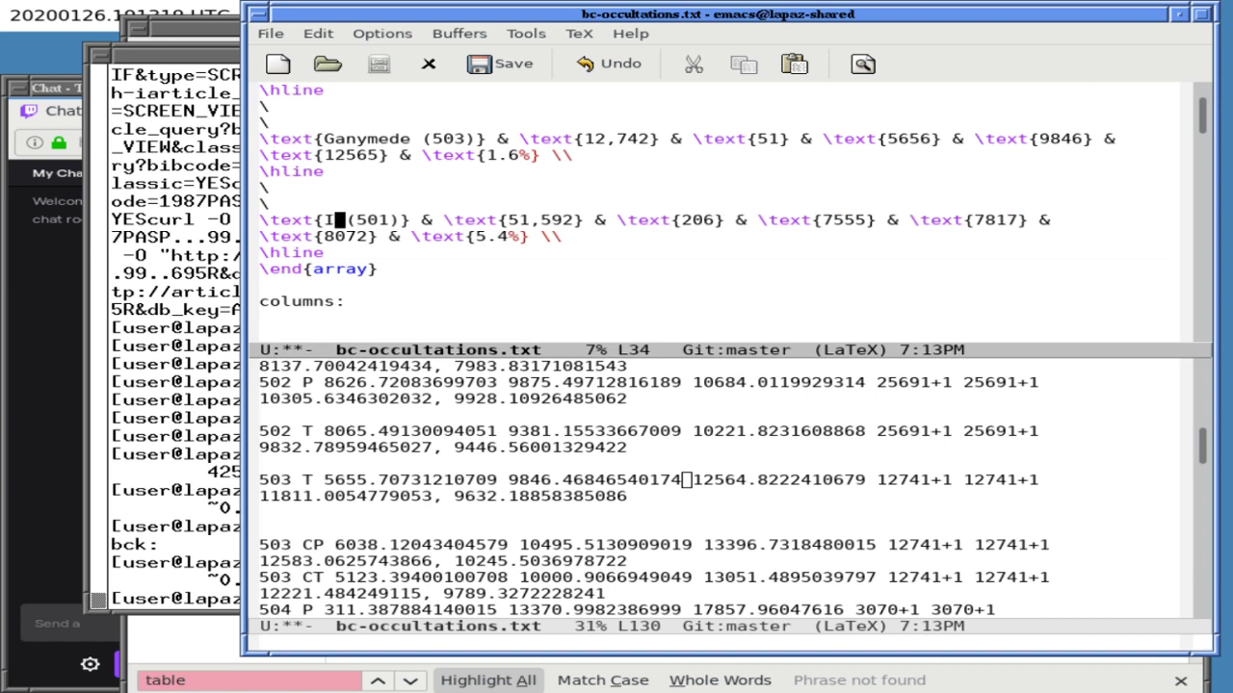
pyautogui.write('Callisto')
pyautogui.press('Right')
pyautogui.press('Right')
pyautogui.press('Right')
pyautogui.press('Right')
pyautogui.press('Delete')
pyautogui.write('4')
pyautogui.press('Right')
pyautogui.press('Right')
pyautogui.press('Right')
pyautogui.press('Right')
pyautogui.press('Right')
pyautogui.press('Right')
pyautogui.press('Right')
pyautogui.press('Right')
pyautogui.press('Right')
pyautogui.press('Right')
pyautogui.press('Right')
pyautogui.press('Right')
pyautogui.press('Right')
pyautogui.press('Right')
pyautogui.press('Right')
pyautogui.press('Right')
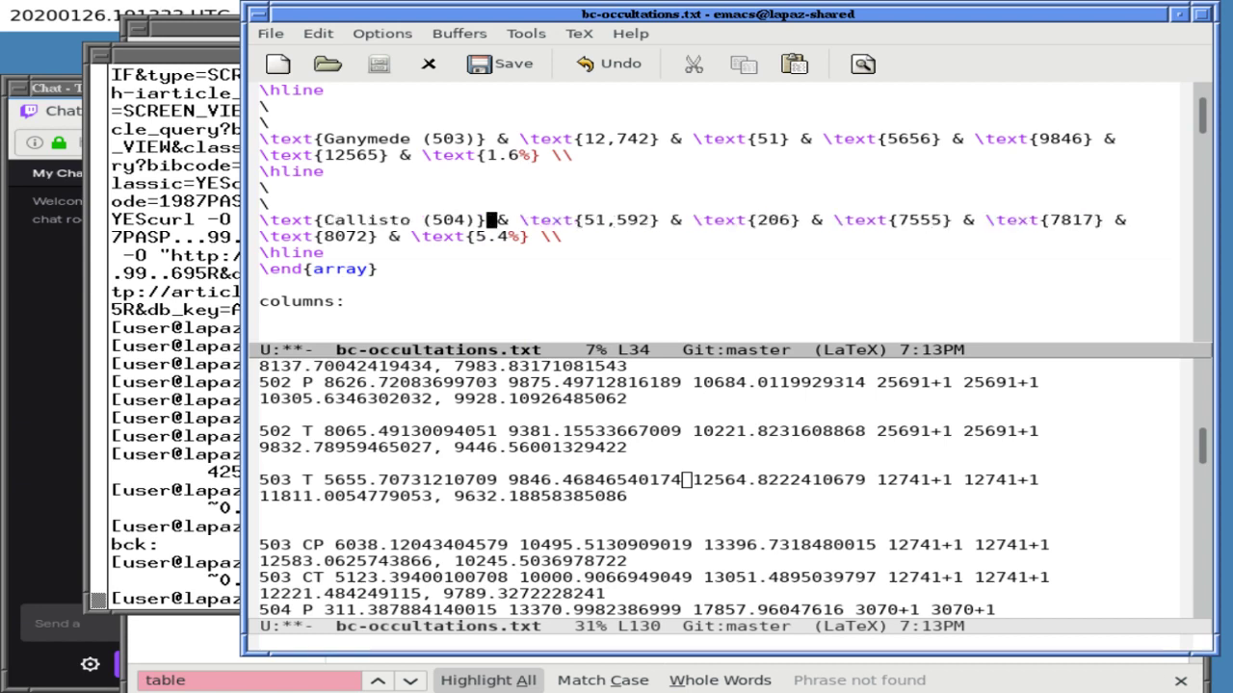
pyautogui.press('BackSpace')
pyautogui.press('BackSpace')
pyautogui.press('BackSpace')
pyautogui.press('BackSpace')
pyautogui.press('BackSpace')
pyautogui.press('BackSpace')
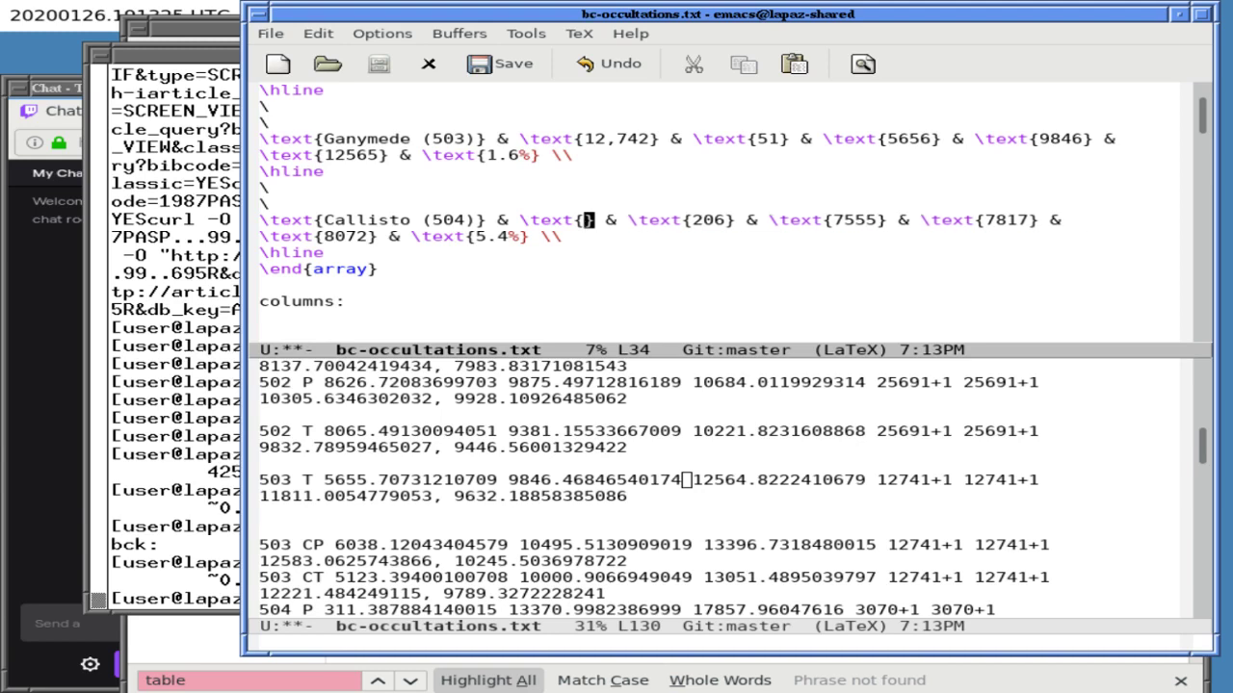
# - Find Callisto's eclipse summary in the notes and enter 2804 eclipses
pyautogui.hotkey('ctrl', 'x')
pyautogui.press('o')
pyautogui.hotkey('ctrl', 's')
pyautogui.write('callisto')
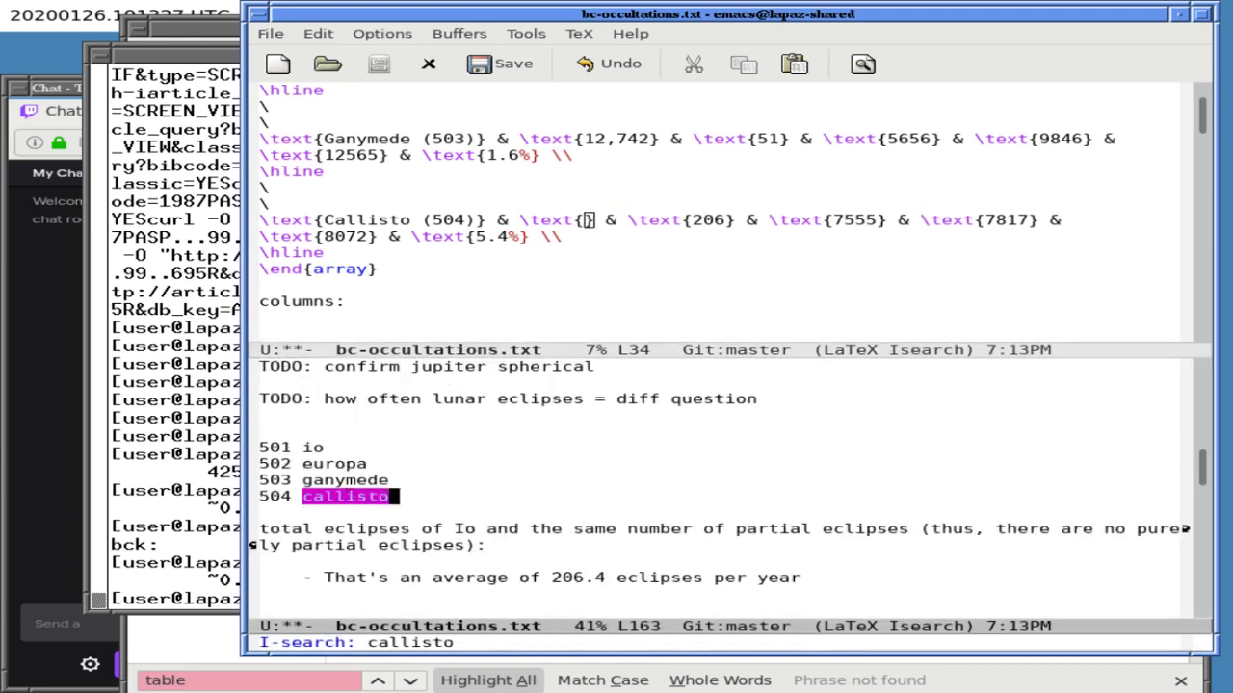
pyautogui.hotkey('ctrl', 'r')
pyautogui.hotkey('ctrl', 'r')
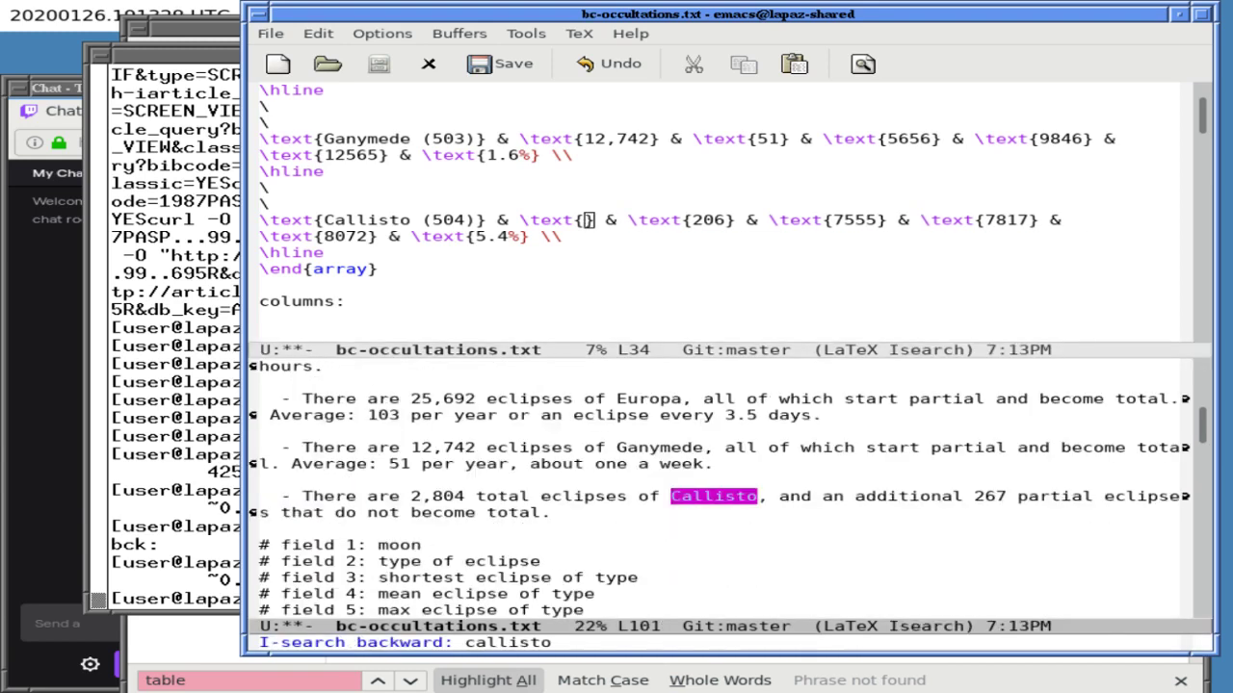
pyautogui.press('Return')
pyautogui.write('2804')
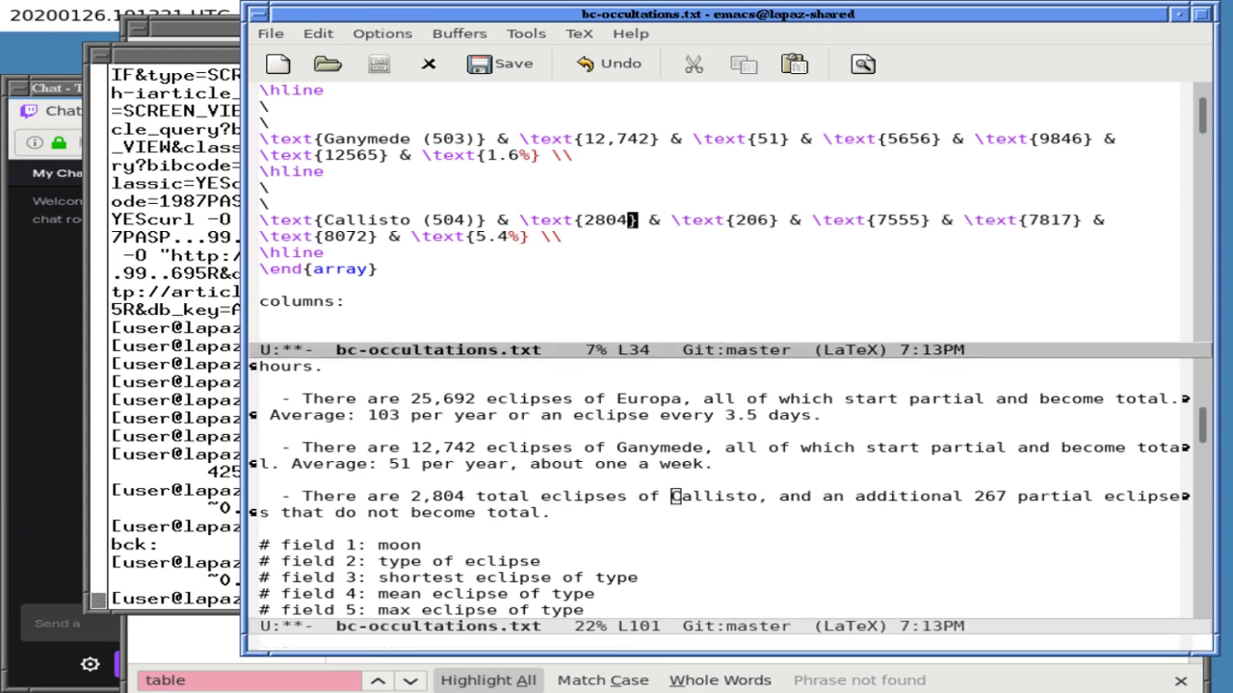
pyautogui.hotkey('ctrl', 'f')
pyautogui.hotkey('ctrl', 'f')
pyautogui.hotkey('ctrl', 'f')
pyautogui.hotkey('ctrl', 'f')
pyautogui.hotkey('ctrl', 'f')
pyautogui.hotkey('ctrl', 'f')
pyautogui.hotkey('ctrl', 'f')
pyautogui.hotkey('ctrl', 'f')
pyautogui.hotkey('ctrl', 'f')
pyautogui.hotkey('ctrl', 'f')
pyautogui.hotkey('ctrl', 'f')
pyautogui.hotkey('ctrl', 'f')
# - Compute 2804/250 in xterm and enter 11 as Callisto's eclipses per year
pyautogui.click(193, 347)
pyautogui.write('calc 2804/250')
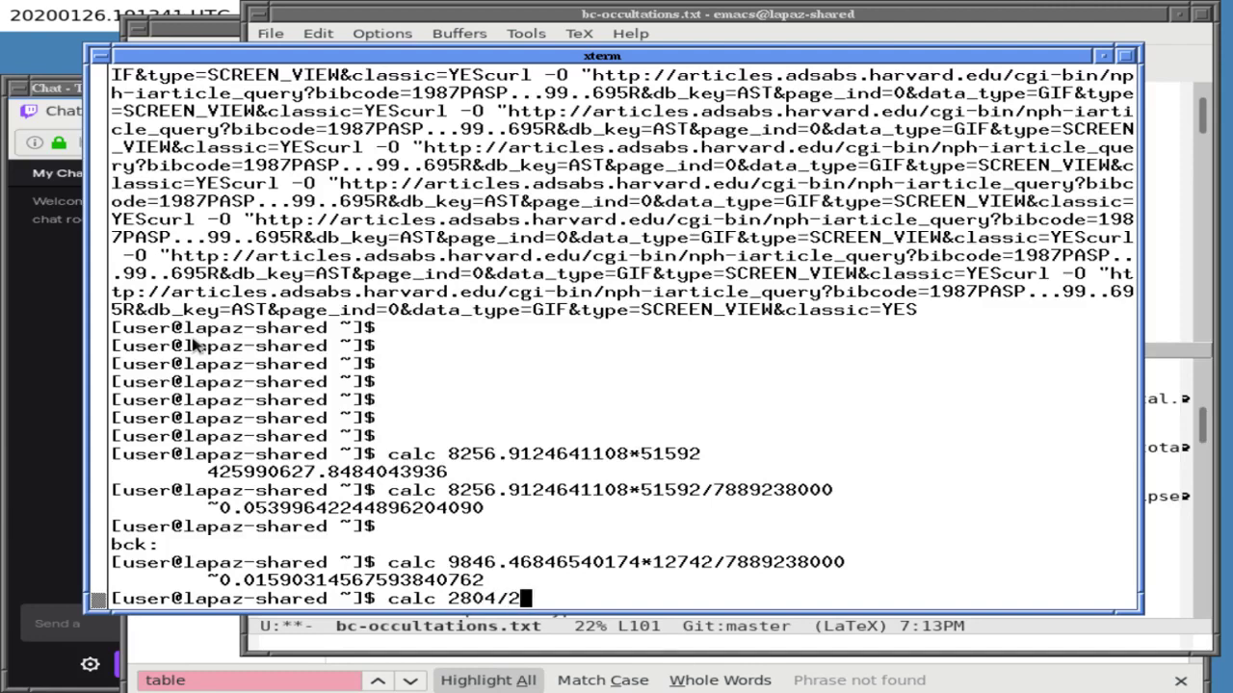
pyautogui.press('Return')
pyautogui.click(535, 15)
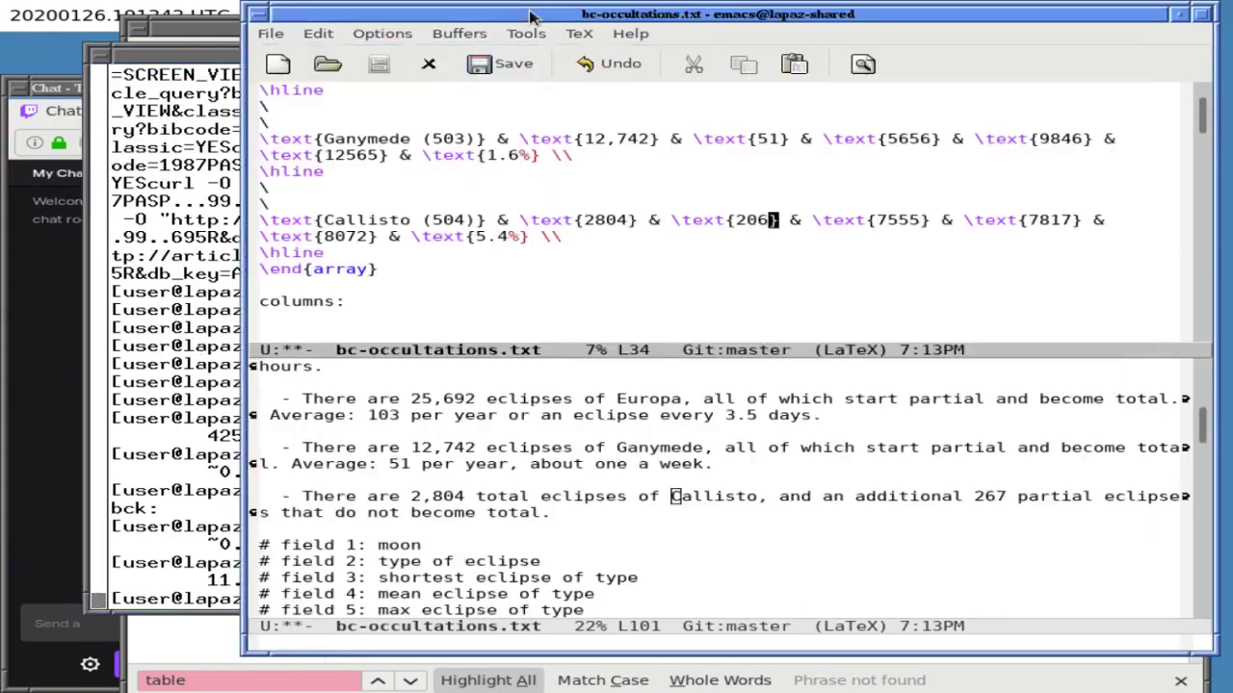
pyautogui.click(756, 220)
pyautogui.press('BackSpace')
pyautogui.press('BackSpace')
pyautogui.press('Delete')
pyautogui.write('11')
pyautogui.press('Right')
pyautogui.press('Right')
pyautogui.press('Right')
pyautogui.press('Right')
pyautogui.press('Right')
pyautogui.press('Right')
pyautogui.press('Right')
pyautogui.press('Right')
pyautogui.press('Right')
pyautogui.press('Right')
pyautogui.press('Right')
pyautogui.press('Right')
pyautogui.press('Right')
pyautogui.press('Right')
pyautogui.press('BackSpace')
pyautogui.press('BackSpace')
pyautogui.press('BackSpace')
pyautogui.press('BackSpace')
# - Locate Callisto's 504 T line in the notes, set it apart with blank lines, and save
pyautogui.hotkey('ctrl', 'x')
pyautogui.press('o')
pyautogui.hotkey('ctrl', 's')
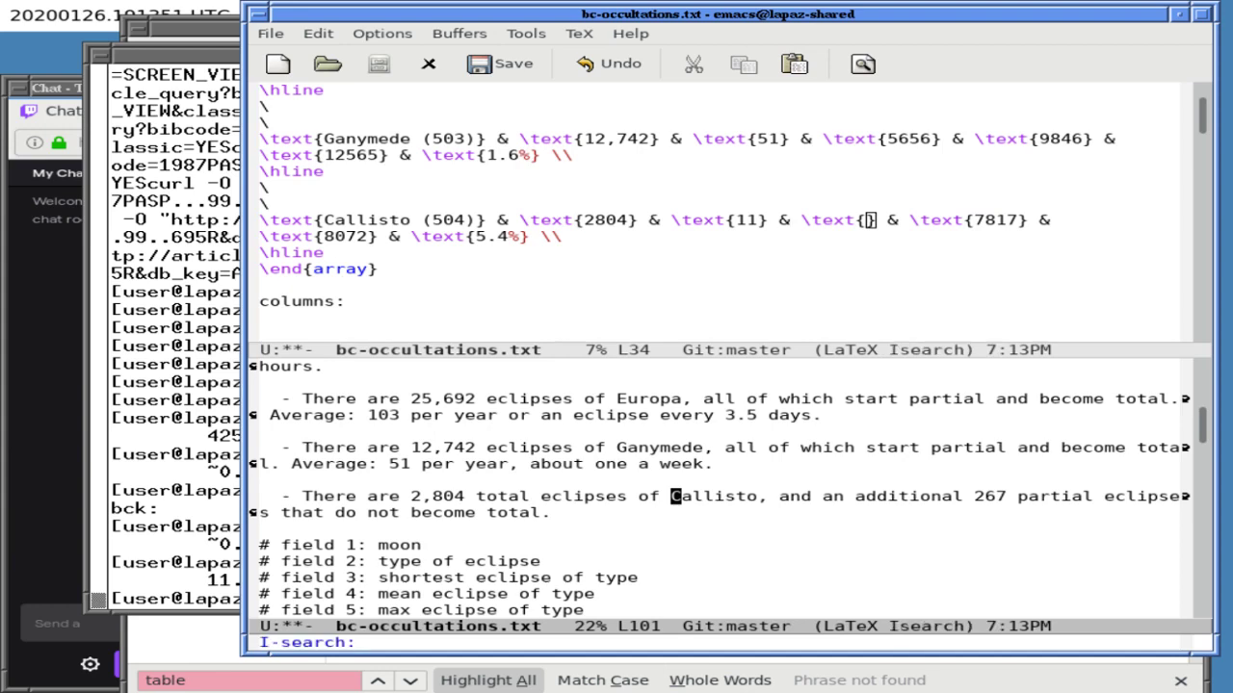
pyautogui.write('504')
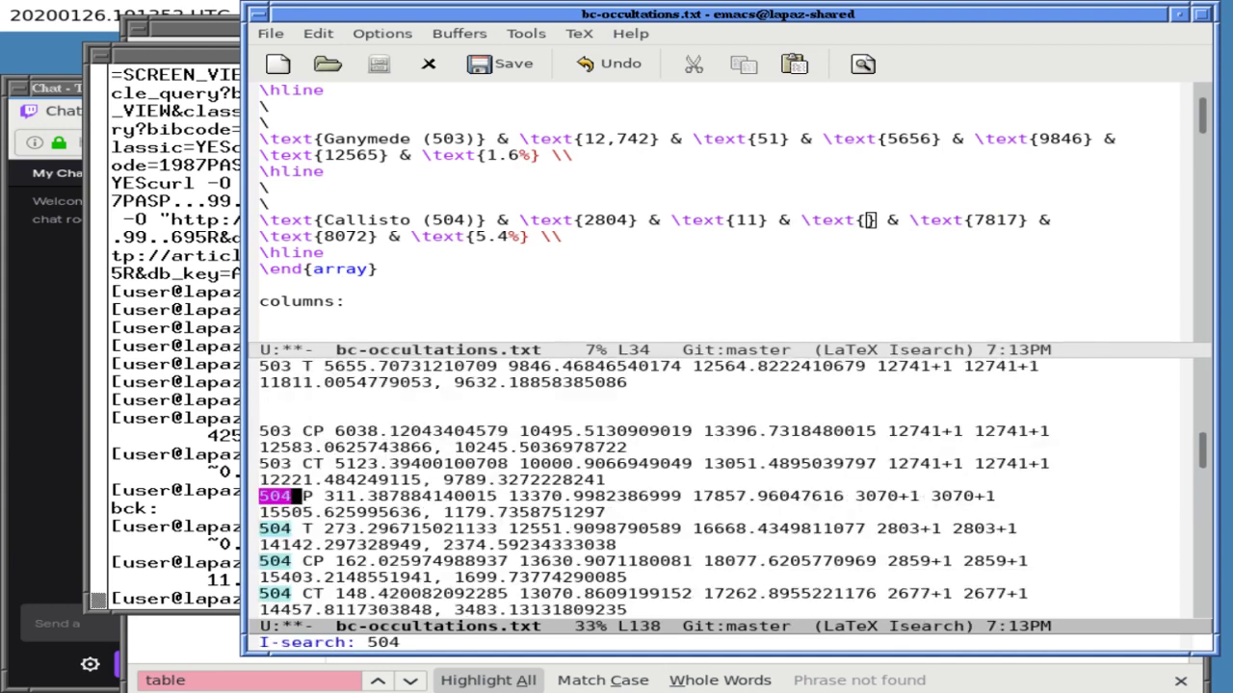
pyautogui.hotkey('ctrl', 's')
pyautogui.hotkey('ctrl', 'e')
pyautogui.press('Right')
pyautogui.press('Return')
pyautogui.press('BackSpace')
pyautogui.press('Down')
pyautogui.press('Return')
pyautogui.press('Up')
pyautogui.press('Up')
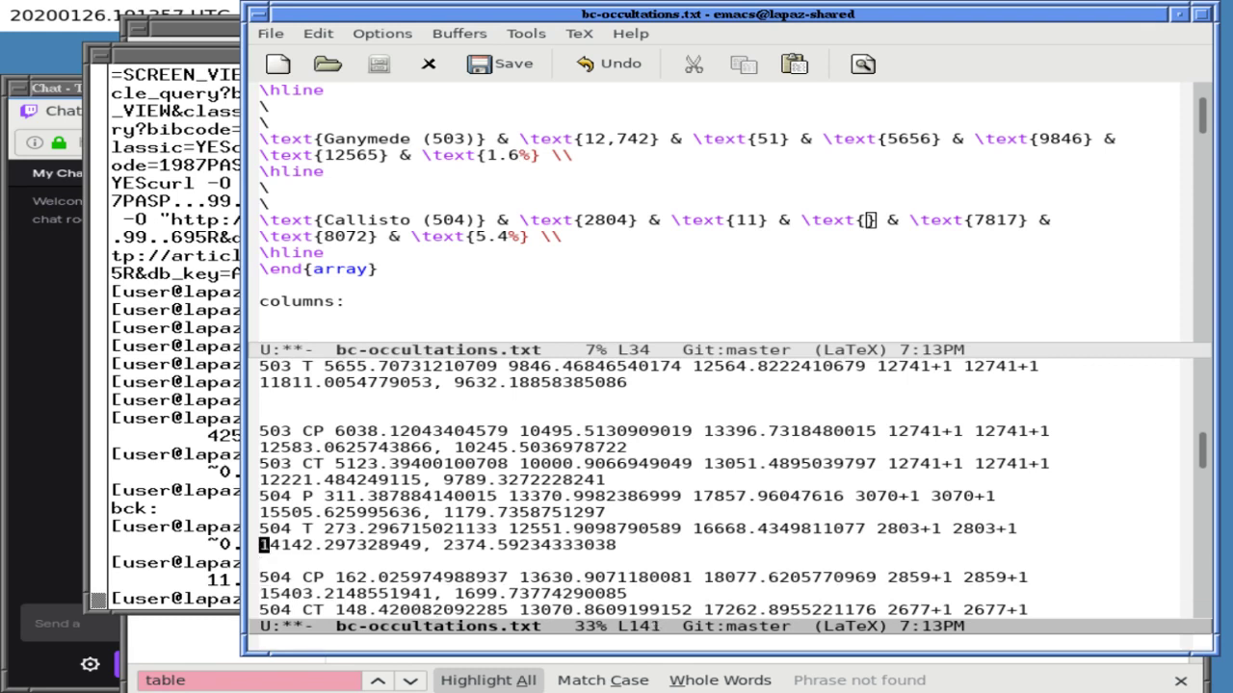
pyautogui.press('Up')
pyautogui.press('Return')
pyautogui.hotkey('ctrl', 'l')
pyautogui.hotkey('ctrl', 'x')
pyautogui.hotkey('ctrl', 's')
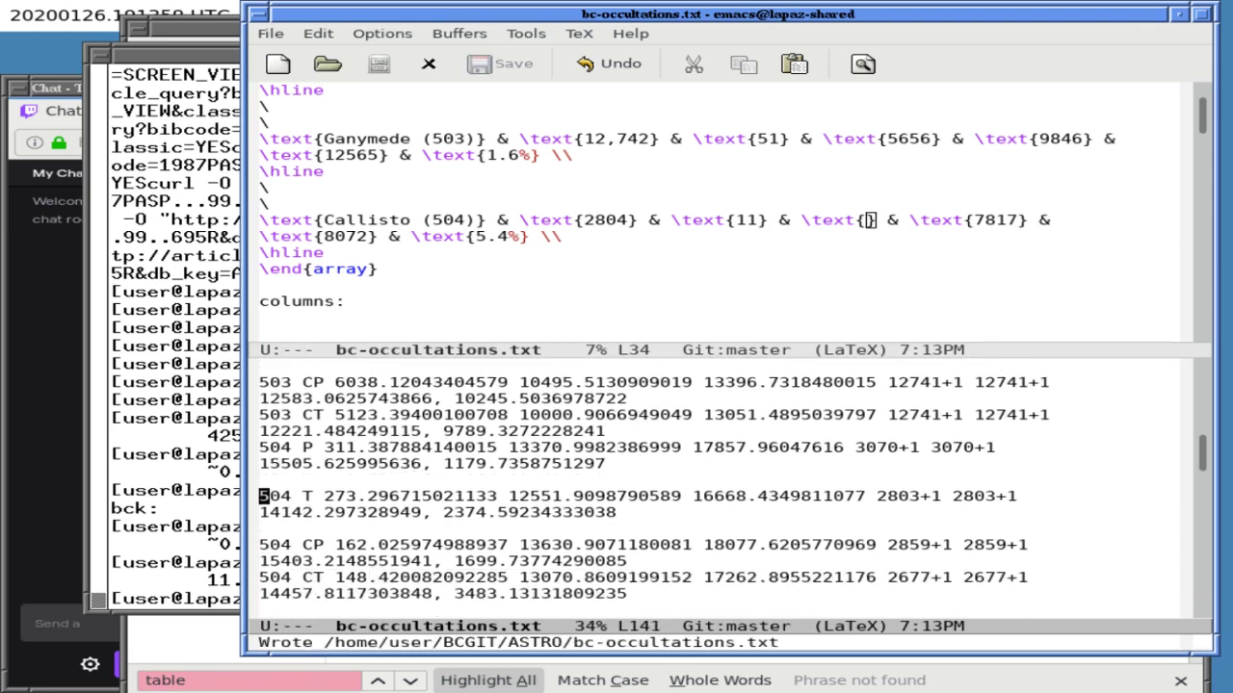
# - Enter Callisto's durations 273, 12552 and 16668 seconds, replacing 7555, 7817 and 8072
pyautogui.hotkey('ctrl', 'x')
pyautogui.press('o')
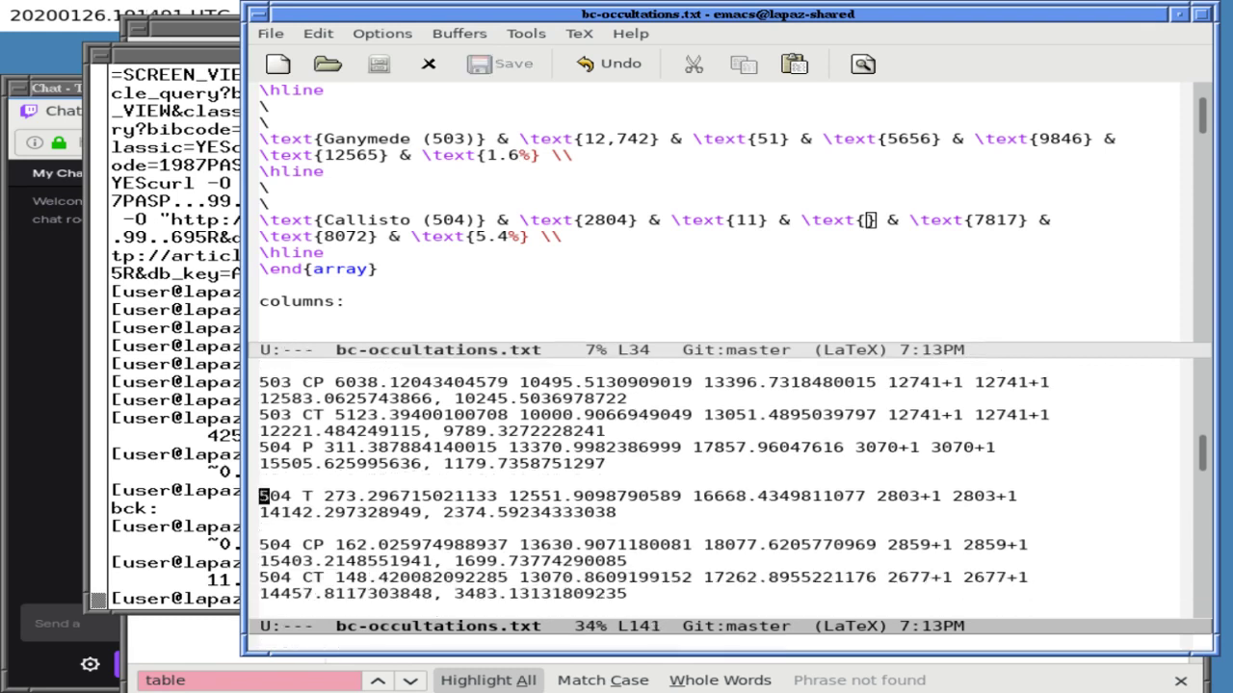
pyautogui.write('273')
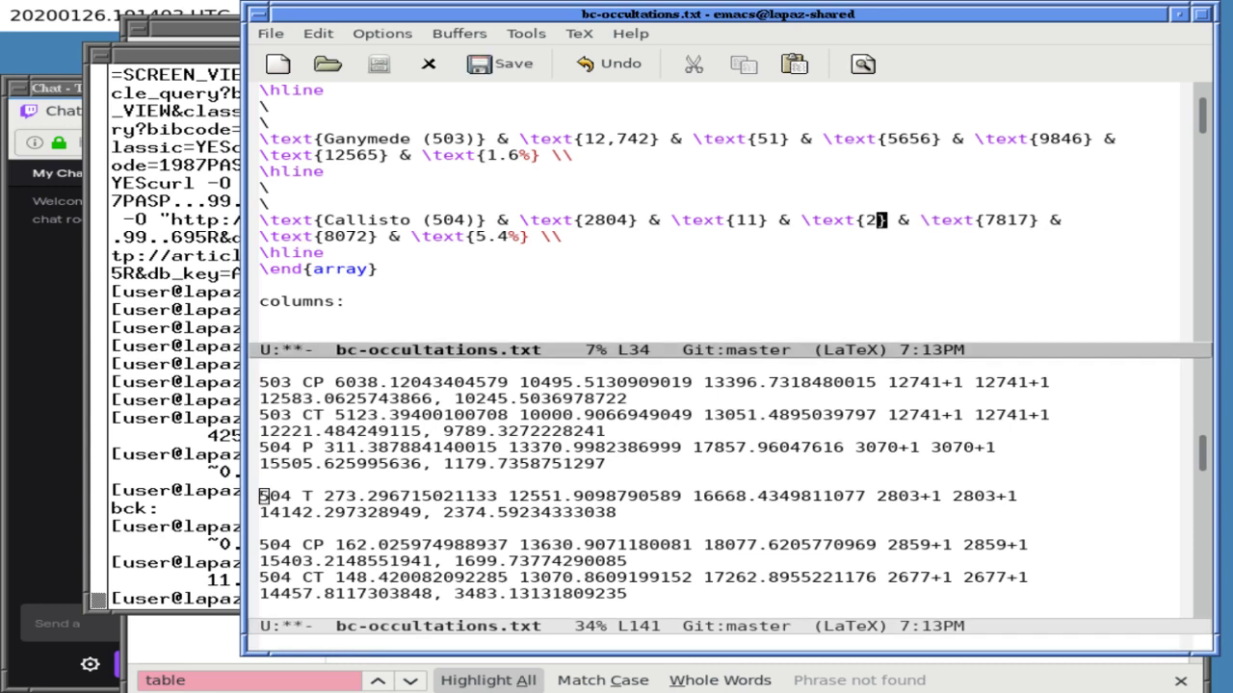
pyautogui.press('Right')
pyautogui.press('Right')
pyautogui.press('Right')
pyautogui.press('Right')
pyautogui.press('Right')
pyautogui.press('Right')
pyautogui.press('Right')
pyautogui.press('Right')
pyautogui.press('Right')
pyautogui.press('Right')
pyautogui.press('Right')
pyautogui.press('Right')
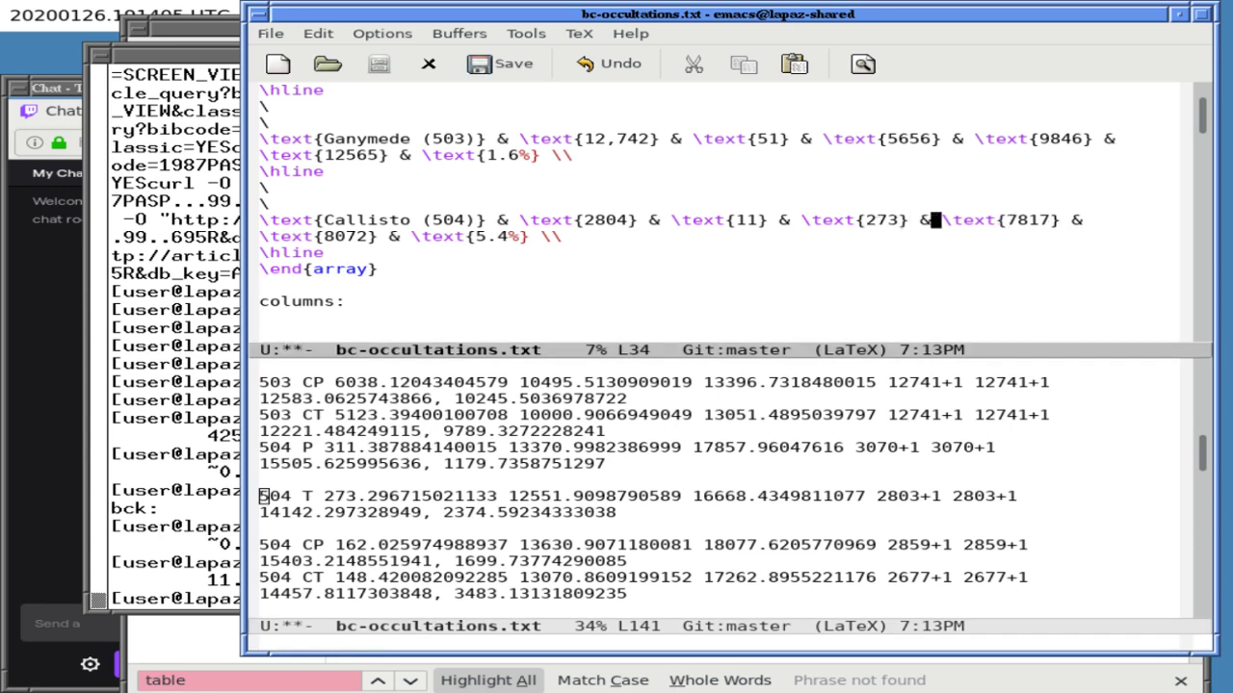
pyautogui.press('Right')
pyautogui.press('Right')
pyautogui.press('BackSpace')
pyautogui.press('BackSpace')
pyautogui.press('BackSpace')
pyautogui.press('BackSpace')
pyautogui.write('12552')
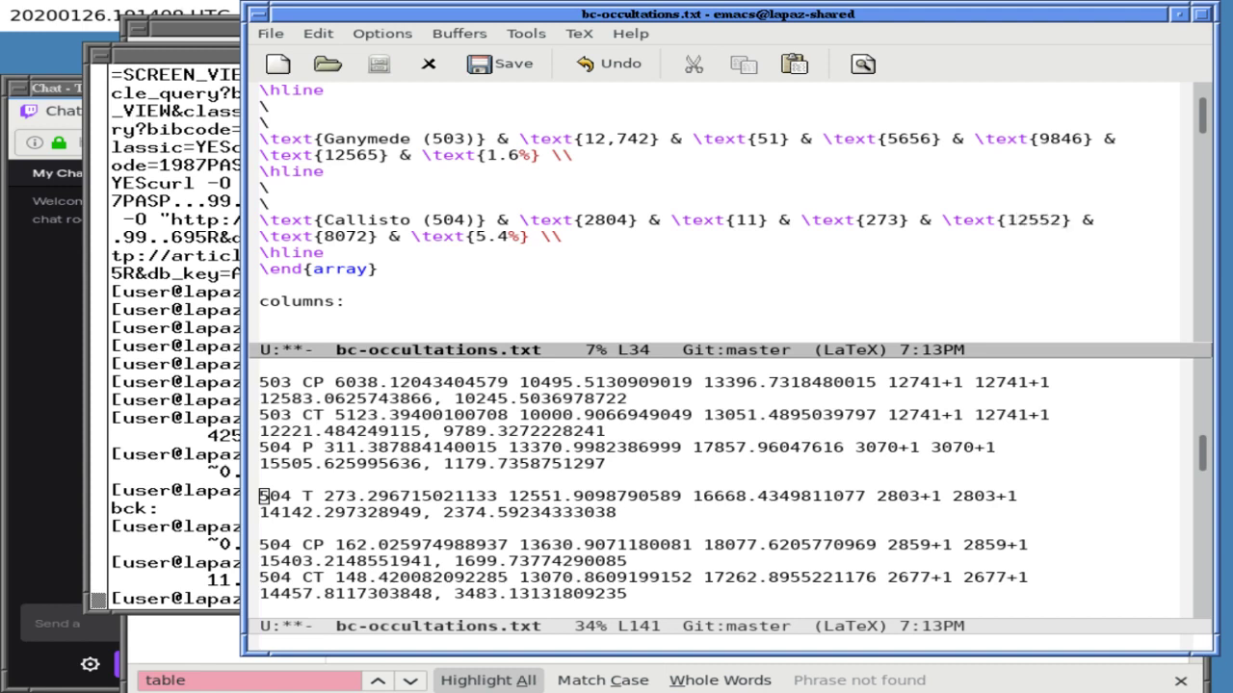
pyautogui.click(274, 236)
pyautogui.press('Right')
pyautogui.press('Right')
pyautogui.press('Right')
pyautogui.press('Right')
pyautogui.press('Right')
pyautogui.press('BackSpace')
pyautogui.press('BackSpace')
pyautogui.press('BackSpace')
pyautogui.press('BackSpace')
pyautogui.write('16668')
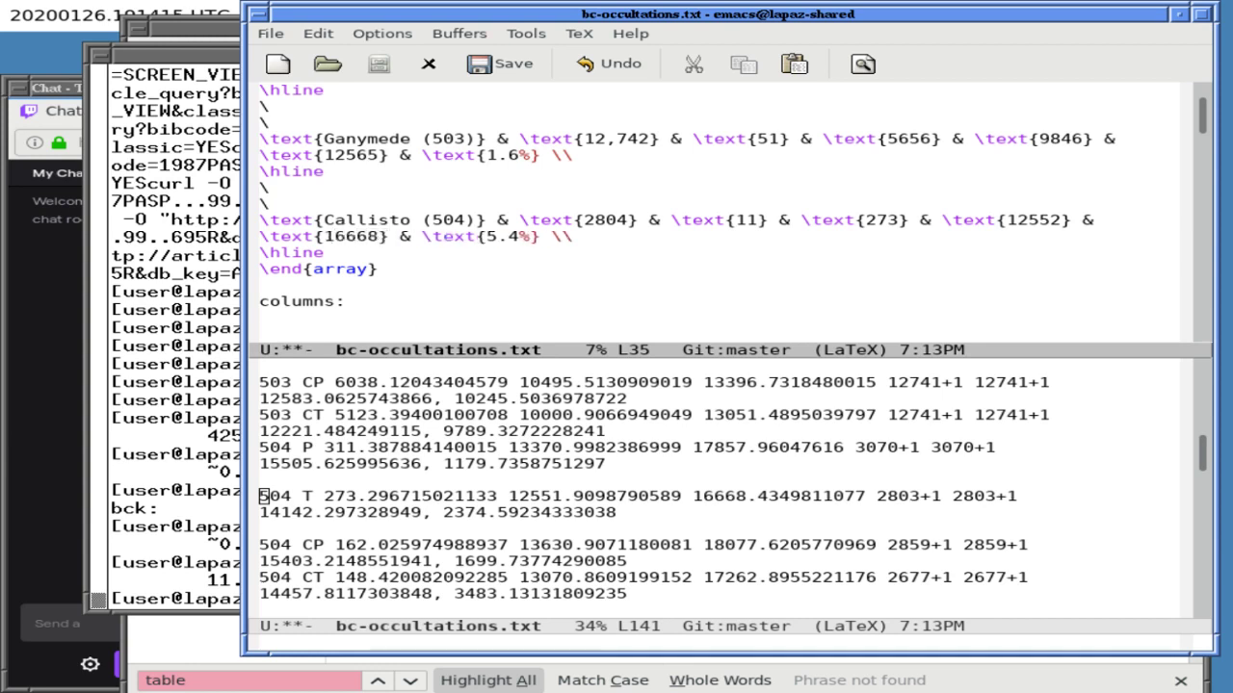
# - Clear Callisto's old 5.4 percentage and save bc-occultations.txt
pyautogui.press('Right')
pyautogui.press('Right')
pyautogui.press('Right')
pyautogui.press('Right')
pyautogui.press('Right')
pyautogui.press('Right')
pyautogui.press('Right')
pyautogui.press('Right')
pyautogui.press('Right')
pyautogui.press('Right')
pyautogui.press('Right')
pyautogui.press('Right')
pyautogui.press('Delete')
pyautogui.press('BackSpace')
pyautogui.press('BackSpace')
pyautogui.hotkey('ctrl', 'x')
pyautogui.hotkey('ctrl', 's')
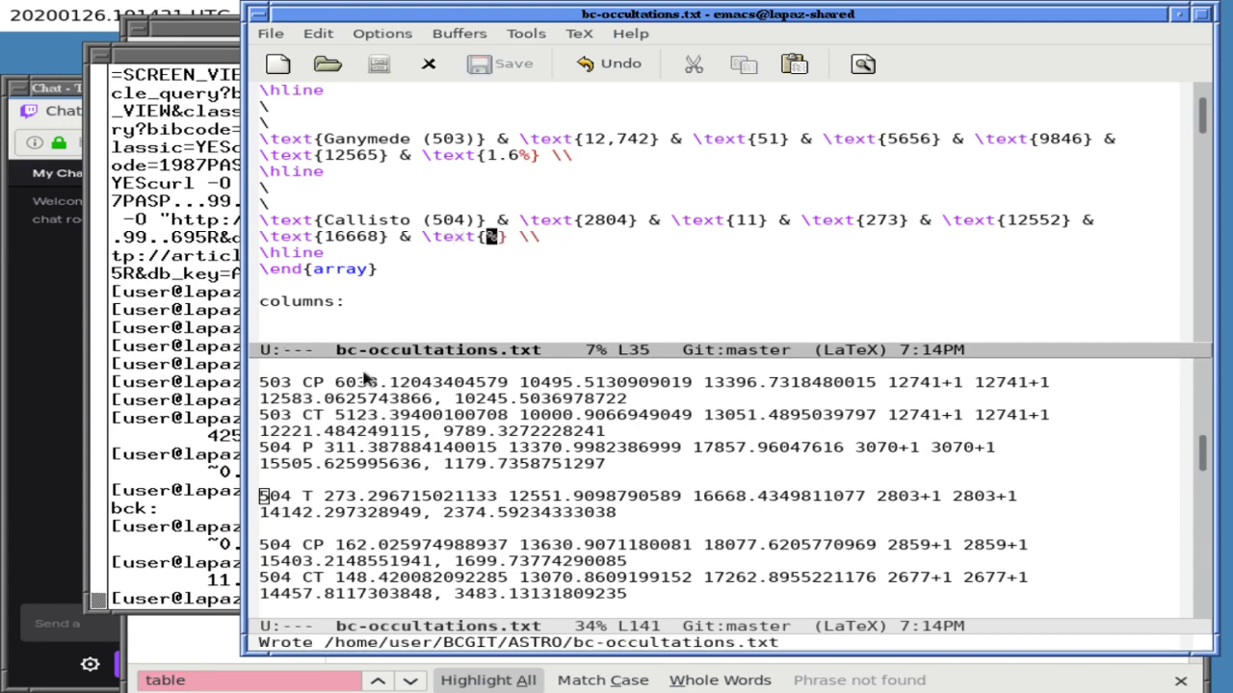
# - Recall the earlier Ganymede fraction calculation in xterm and strip the numbers before its divisor
pyautogui.click(236, 390)
pyautogui.press('Up')
pyautogui.press('Left')
pyautogui.press('Up')
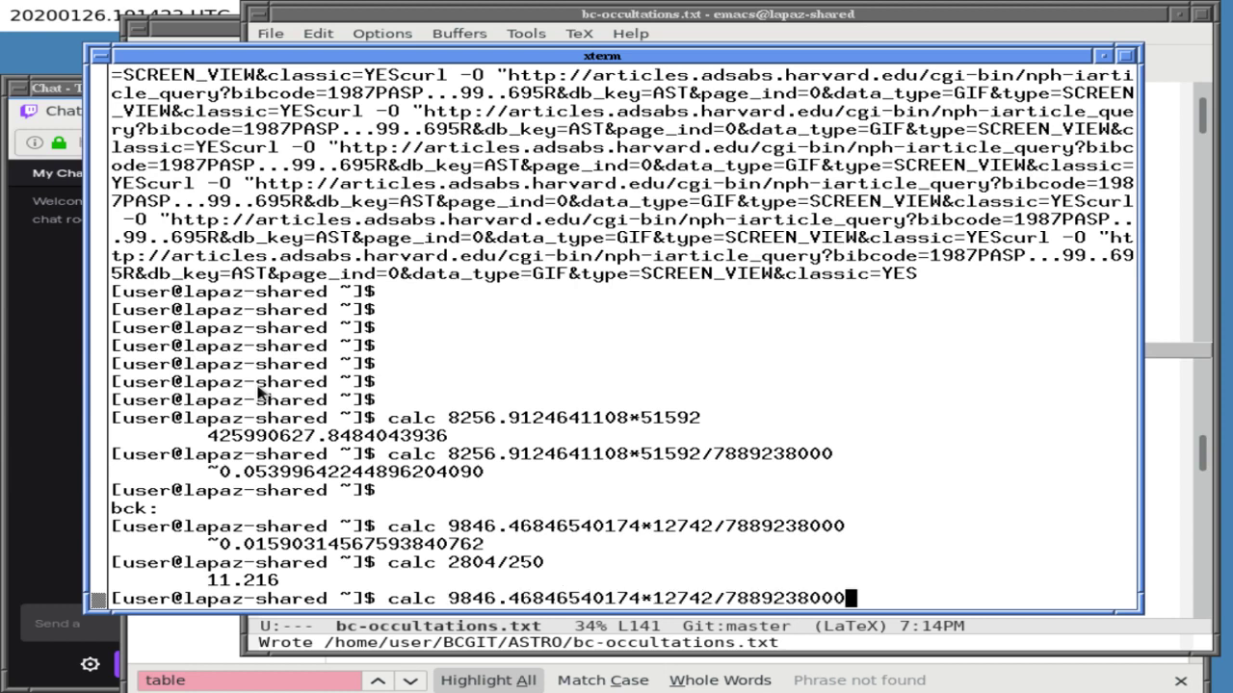
pyautogui.press('Left')
pyautogui.press('Left')
pyautogui.press('Left')
pyautogui.press('Left')
pyautogui.press('Left')
pyautogui.press('Left')
pyautogui.press('Left')
pyautogui.press('Left')
pyautogui.press('Left')
pyautogui.press('Left')
pyautogui.press('Left')
pyautogui.press('Left')
pyautogui.press('Left')
pyautogui.press('Left')
pyautogui.press('Left')
pyautogui.press('Left')
pyautogui.press('Right')
pyautogui.press('Right')
pyautogui.press('Right')
pyautogui.press('Right')
pyautogui.press('Right')
pyautogui.press('BackSpace')
pyautogui.press('BackSpace')
pyautogui.press('BackSpace')
pyautogui.press('BackSpace')
pyautogui.press('BackSpace')
pyautogui.press('BackSpace')
pyautogui.press('BackSpace')
pyautogui.press('BackSpace')
pyautogui.press('BackSpace')
pyautogui.press('BackSpace')
pyautogui.press('BackSpace')
pyautogui.press('BackSpace')
pyautogui.press('BackSpace')
pyautogui.press('BackSpace')
pyautogui.press('BackSpace')
pyautogui.press('BackSpace')
pyautogui.press('BackSpace')
pyautogui.press('BackSpace')
pyautogui.press('BackSpace')
pyautogui.press('BackSpace')
pyautogui.press('BackSpace')
pyautogui.press('BackSpace')
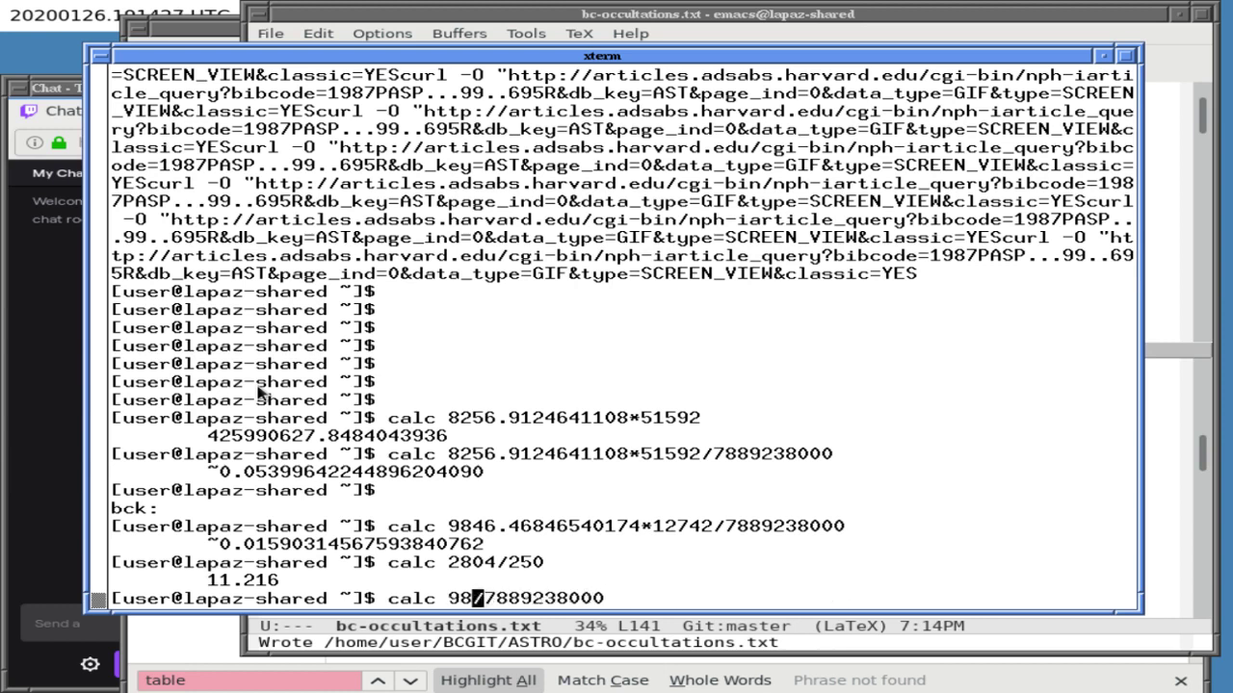
pyautogui.click(535, 14)
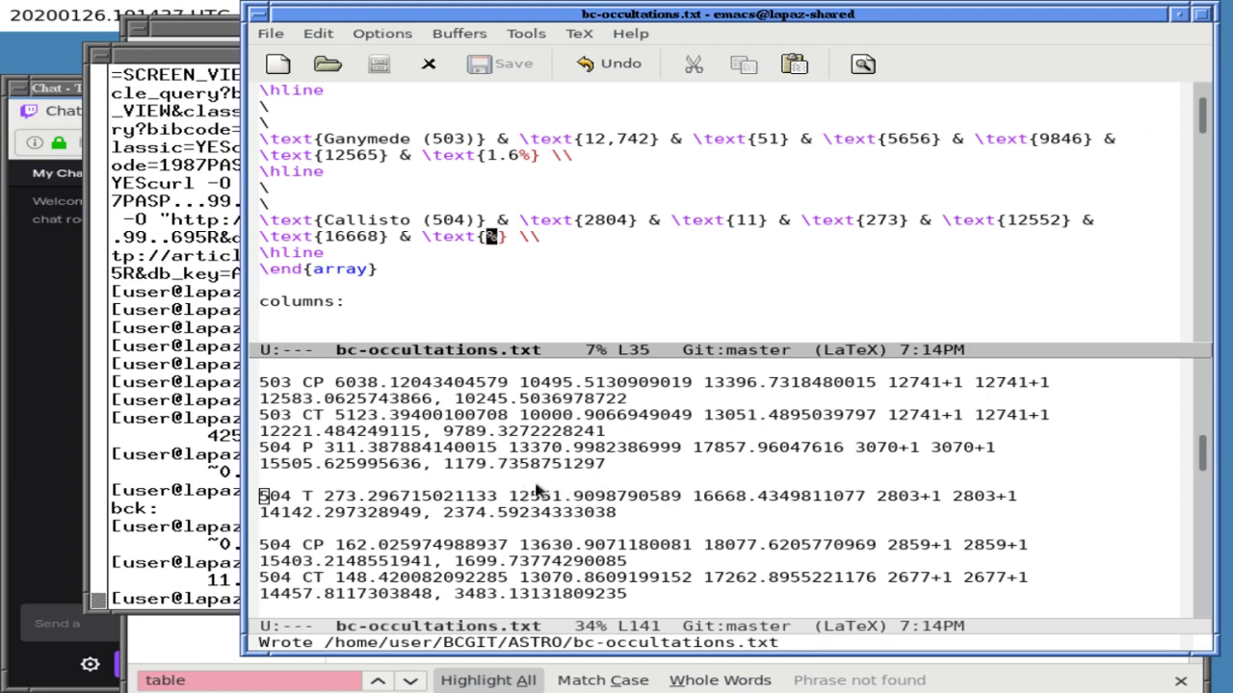
pyautogui.click(174, 510)
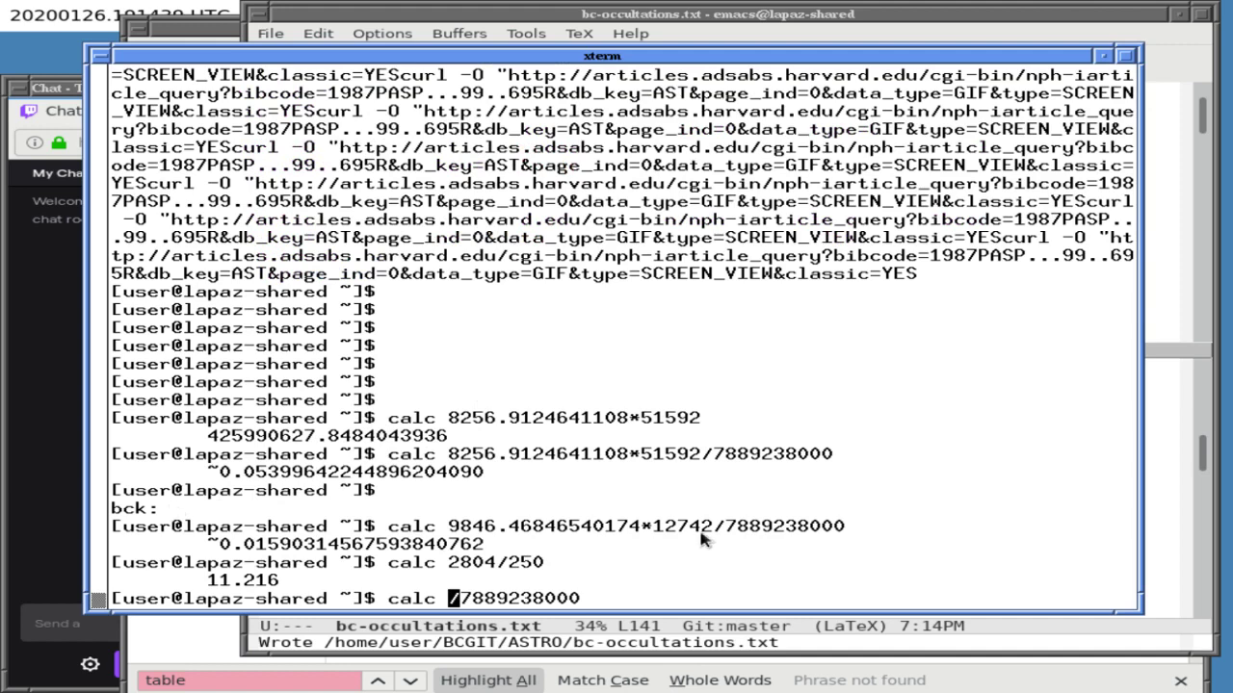
pyautogui.click(717, 626)
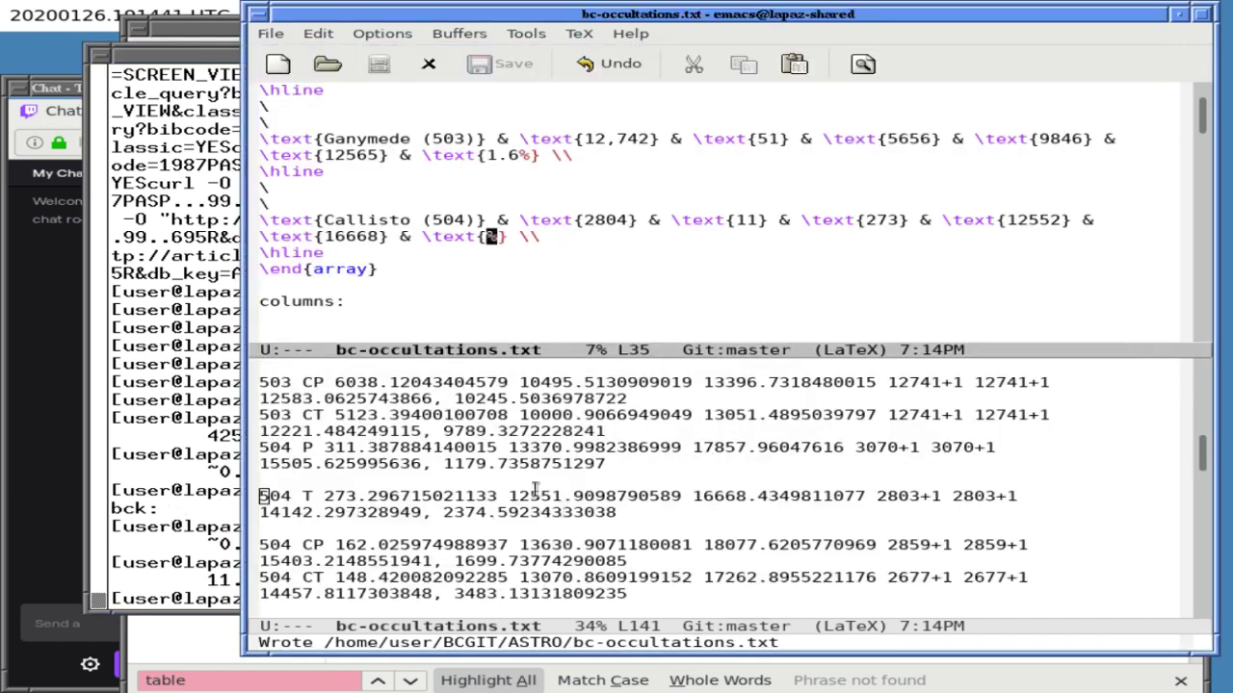
pyautogui.doubleClick(708, 496)
pyautogui.moveTo(708, 496); pyautogui.dragTo(763, 495)
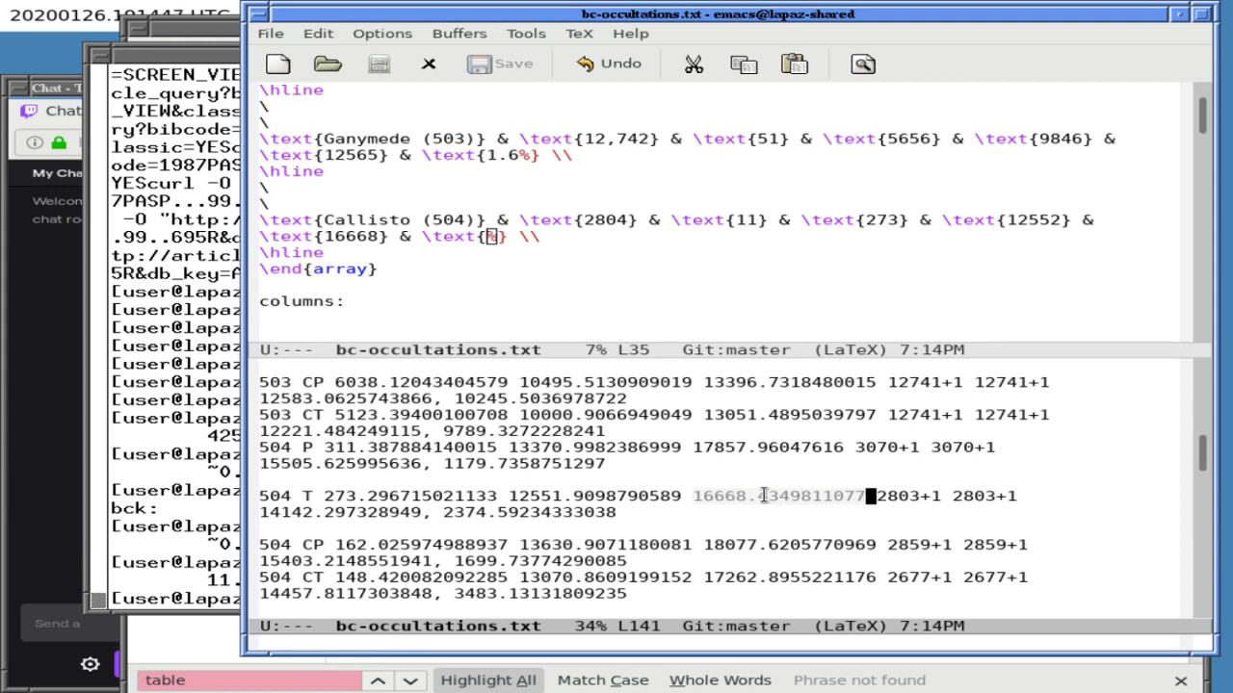
pyautogui.doubleClick(540, 496)
pyautogui.moveTo(539, 496); pyautogui.dragTo(583, 493)
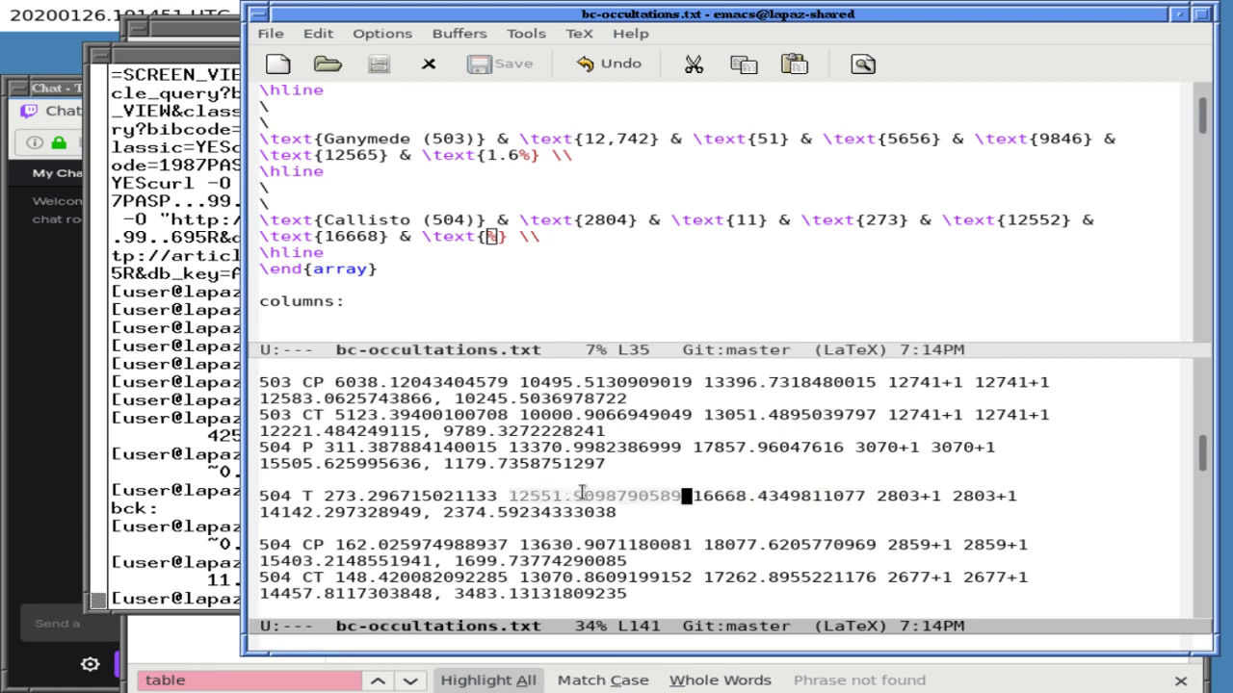
pyautogui.click(216, 370)
pyautogui.middleClick(241, 370)
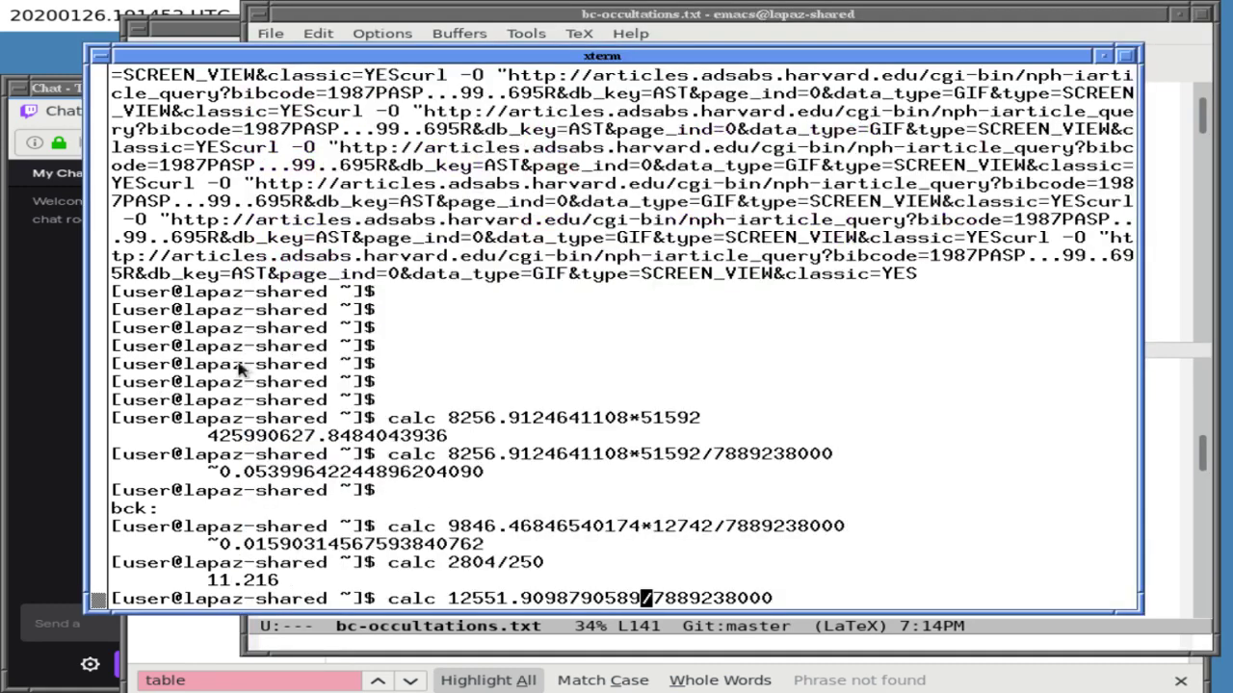
pyautogui.write('*')
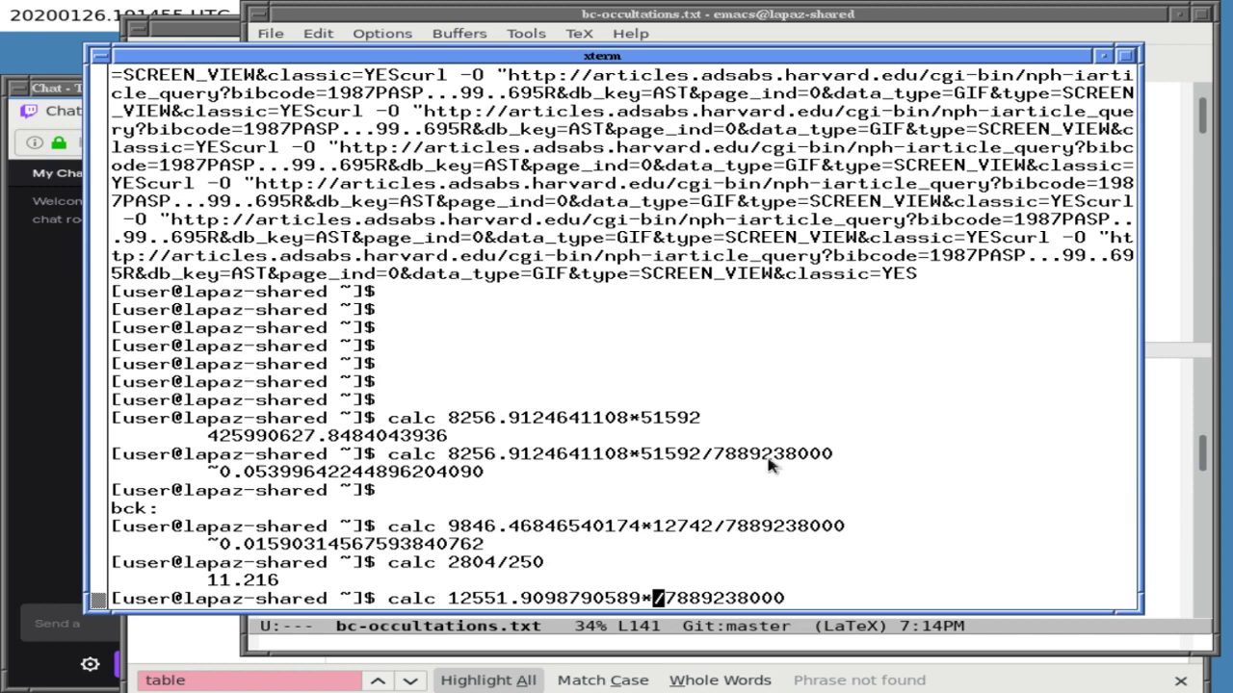
pyautogui.click(1150, 466)
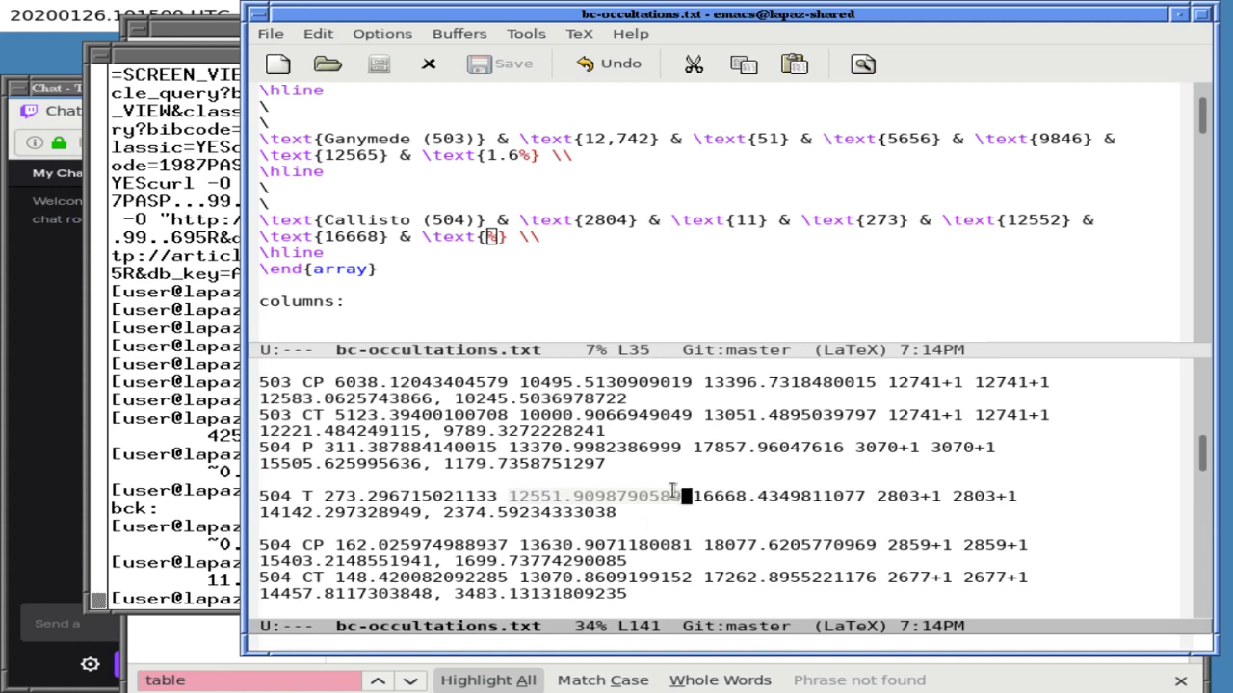
pyautogui.click(214, 443)
pyautogui.write('2804/7889238000')
pyautogui.press('Return')
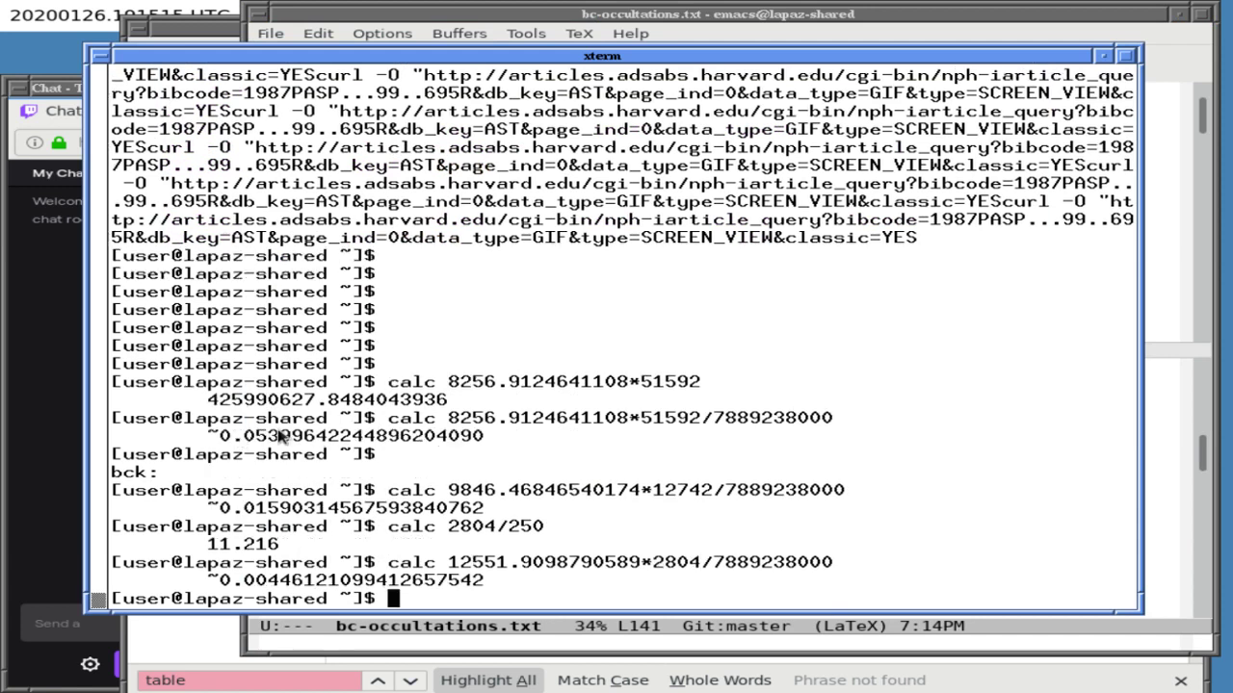
# - Change Callisto's table entry from 0% to 0.4% and save bc-occultations.txt
pyautogui.click(663, 42)
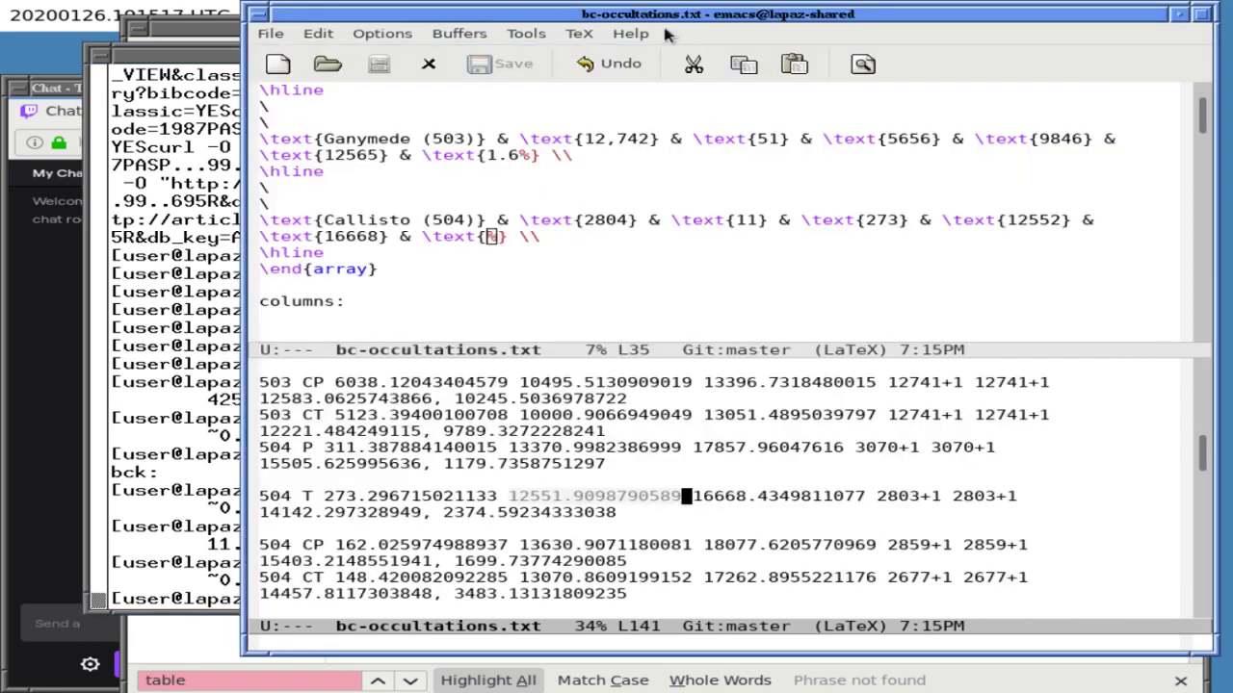
pyautogui.hotkey('ctrl', 'x')
pyautogui.write('o')
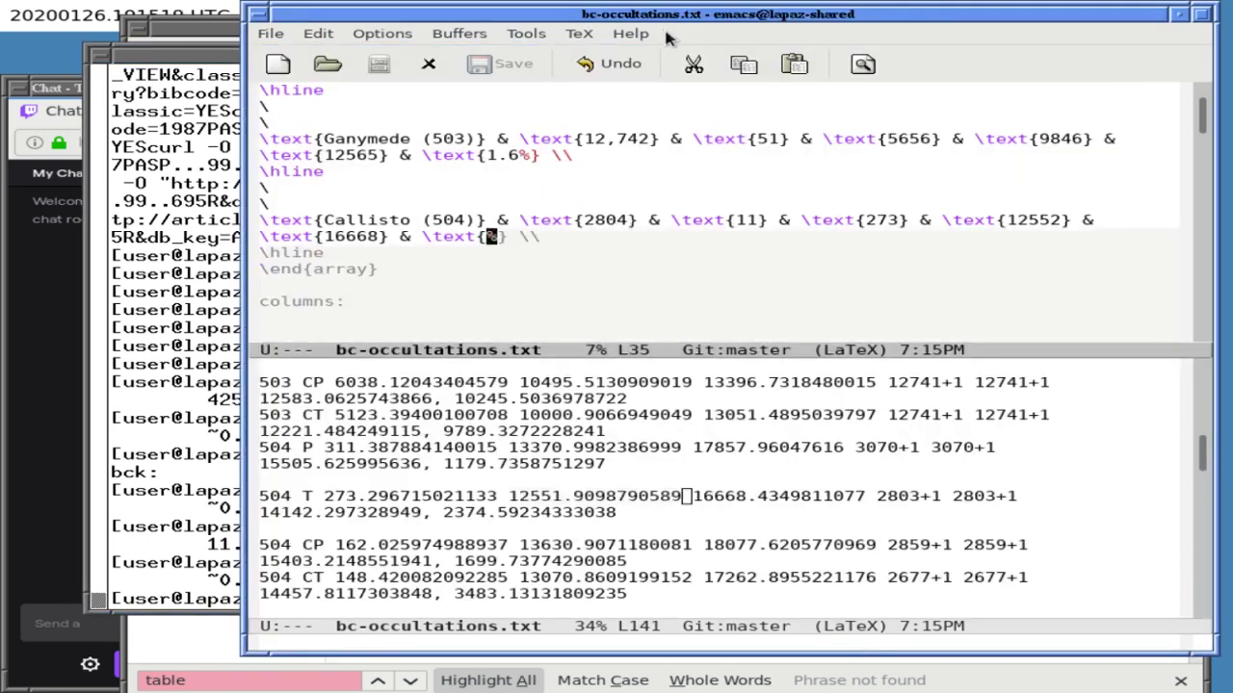
pyautogui.write('0.4')
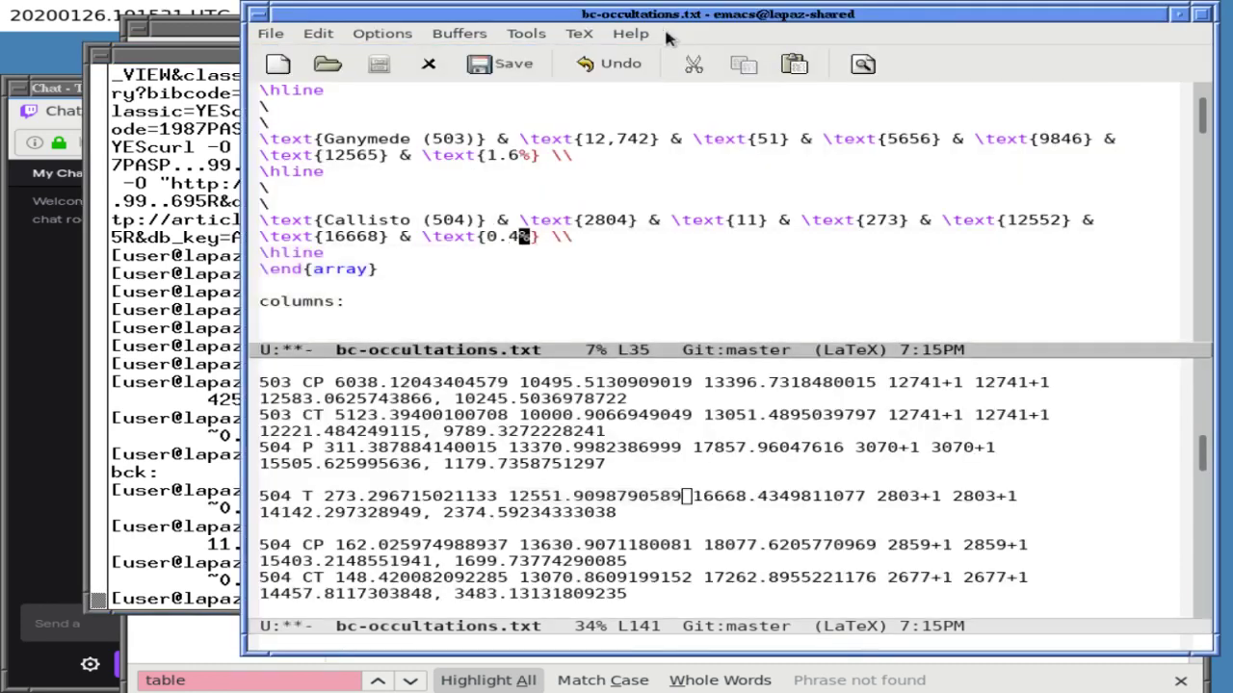
pyautogui.hotkey('ctrl', 'x')
pyautogui.hotkey('ctrl', 's')
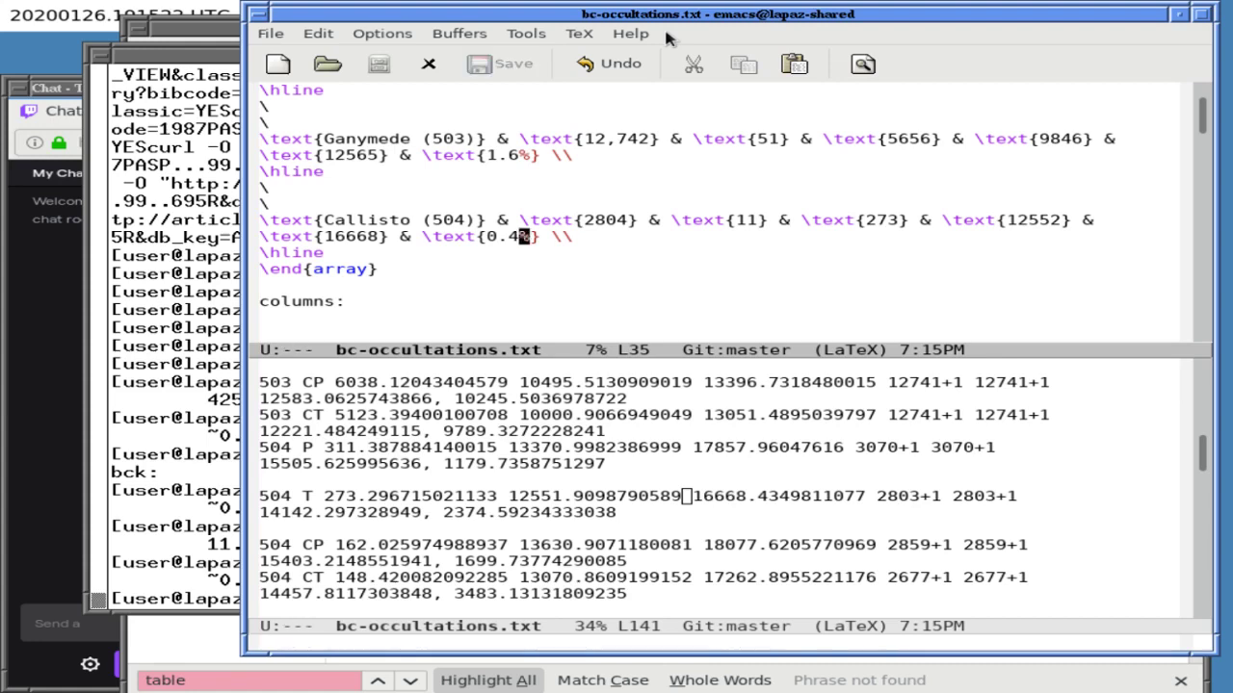
pyautogui.hotkey('ctrl', 'x')
# - Delete the CP and CT lines and blank lines for moons 501, 503 and 504, then save
pyautogui.press('o')
pyautogui.press('Up')
pyautogui.press('Up')
pyautogui.press('Up')
pyautogui.press('Up')
pyautogui.press('Up')
pyautogui.press('Up')
pyautogui.press('Up')
pyautogui.press('Up')
pyautogui.press('Up')
pyautogui.press('Up')
pyautogui.press('Up')
pyautogui.press('Up')
pyautogui.press('Up')
pyautogui.press('Up')
pyautogui.press('Up')
pyautogui.press('Up')
pyautogui.press('Up')
pyautogui.press('Up')
pyautogui.press('Up')
pyautogui.press('Up')
pyautogui.press('Up')
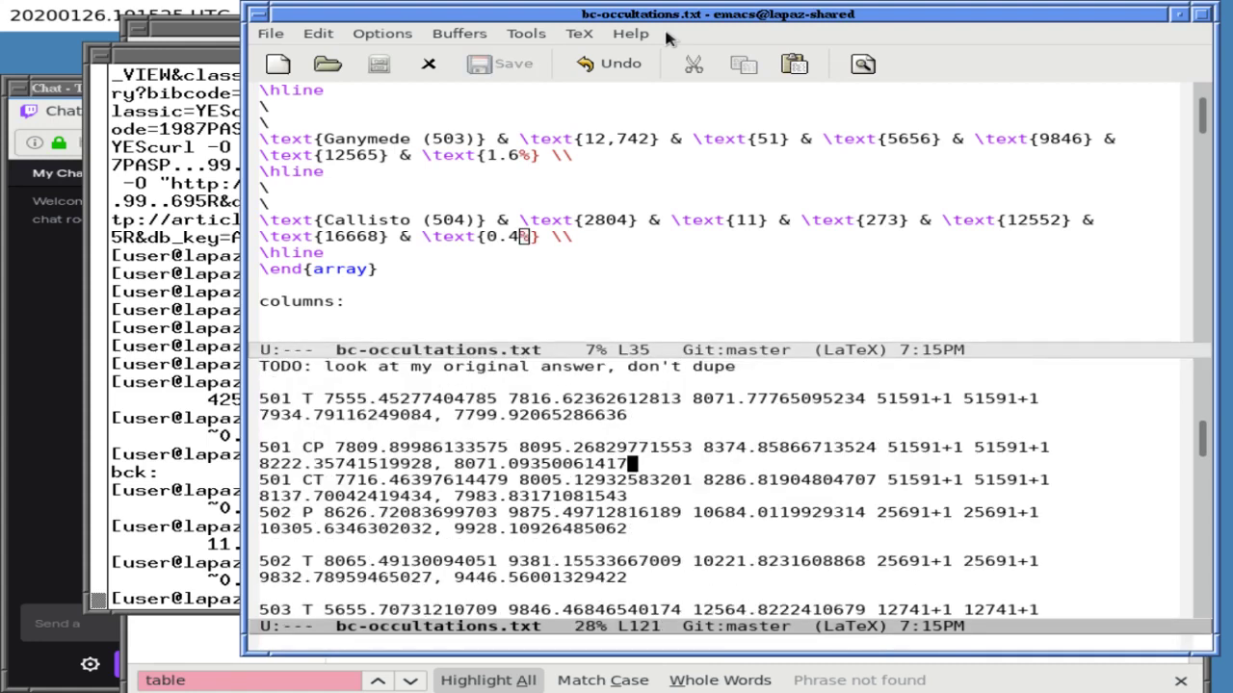
pyautogui.hotkey('ctrl', 'a')
pyautogui.hotkey('ctrl', 'k')
pyautogui.hotkey('ctrl', 'k')
pyautogui.hotkey('ctrl', 'k')
pyautogui.hotkey('ctrl', 'k')
pyautogui.hotkey('ctrl', 'k')
pyautogui.hotkey('ctrl', 'k')
pyautogui.hotkey('ctrl', 'k')
pyautogui.hotkey('ctrl', 'k')
pyautogui.hotkey('ctrl', 'k')
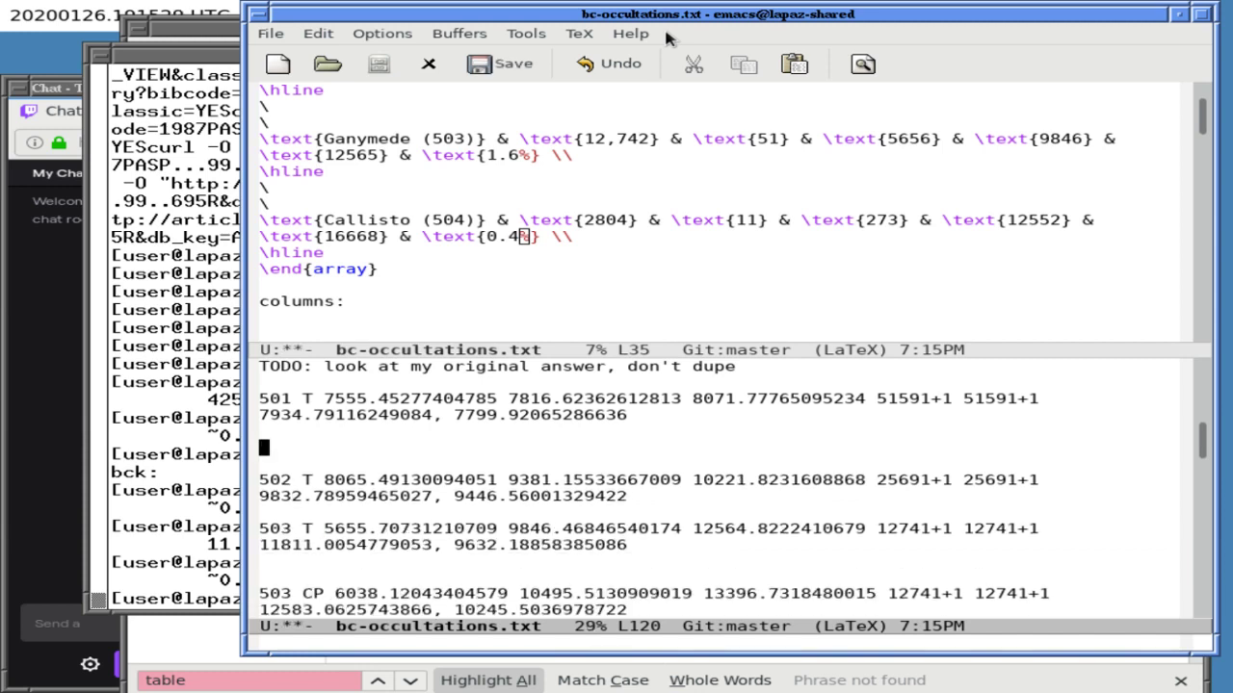
pyautogui.press('Down')
pyautogui.press('Down')
pyautogui.press('Down')
pyautogui.press('Down')
pyautogui.press('Down')
pyautogui.press('Down')
pyautogui.press('Down')
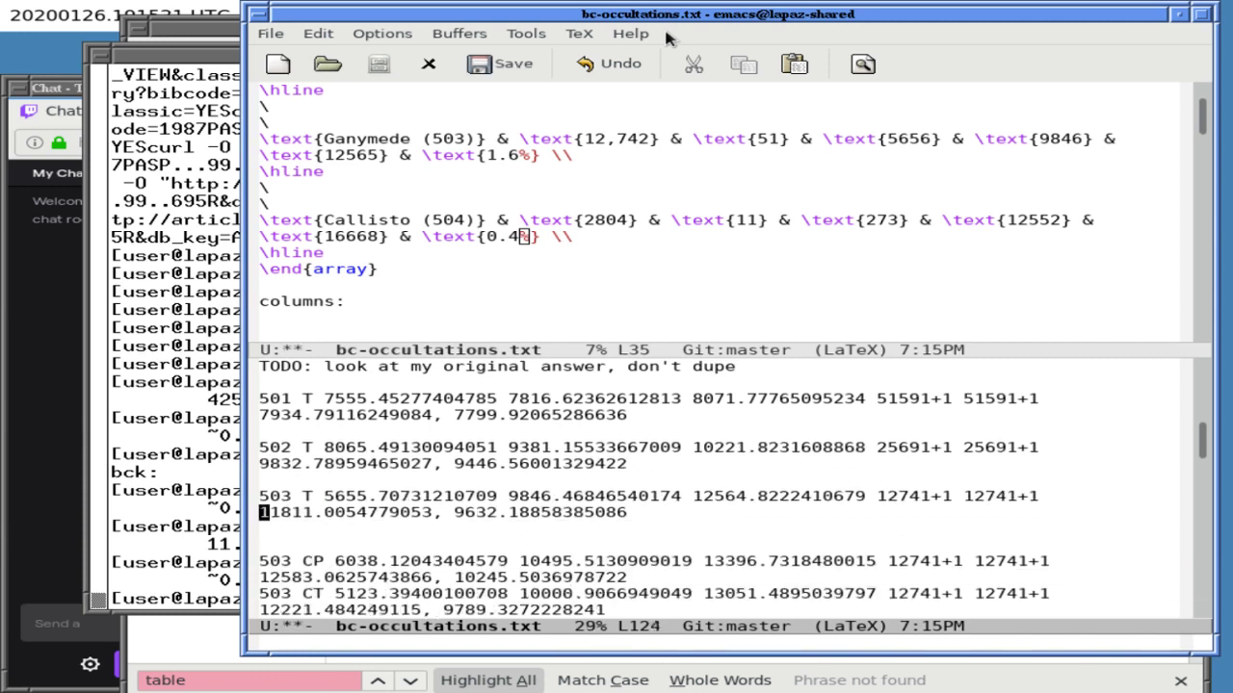
pyautogui.hotkey('ctrl', 'l')
pyautogui.hotkey('ctrl', 'k')
pyautogui.hotkey('ctrl', 'k')
pyautogui.hotkey('ctrl', 'k')
pyautogui.hotkey('ctrl', 'k')
pyautogui.hotkey('ctrl', 'k')
pyautogui.hotkey('ctrl', 'k')
pyautogui.hotkey('ctrl', 'k')
pyautogui.hotkey('ctrl', 'k')
pyautogui.hotkey('ctrl', 'k')
pyautogui.hotkey('ctrl', 'k')
pyautogui.hotkey('ctrl', 'k')
pyautogui.hotkey('ctrl', 'k')
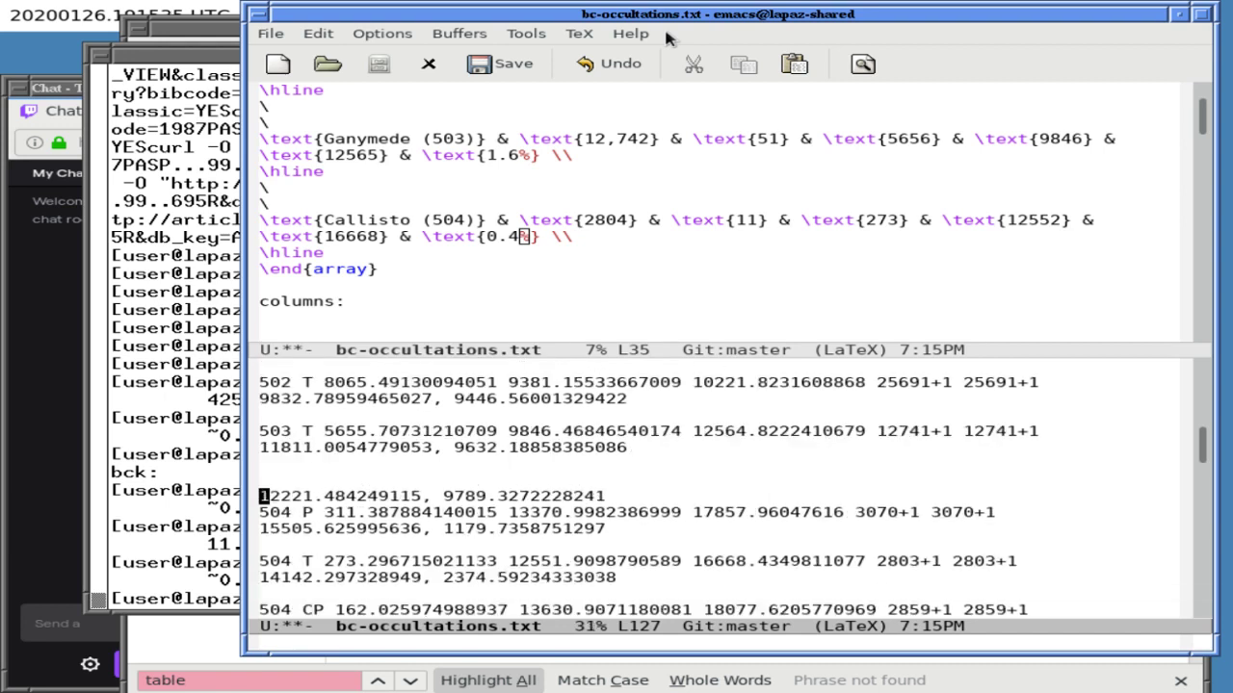
pyautogui.hotkey('ctrl', 'k')
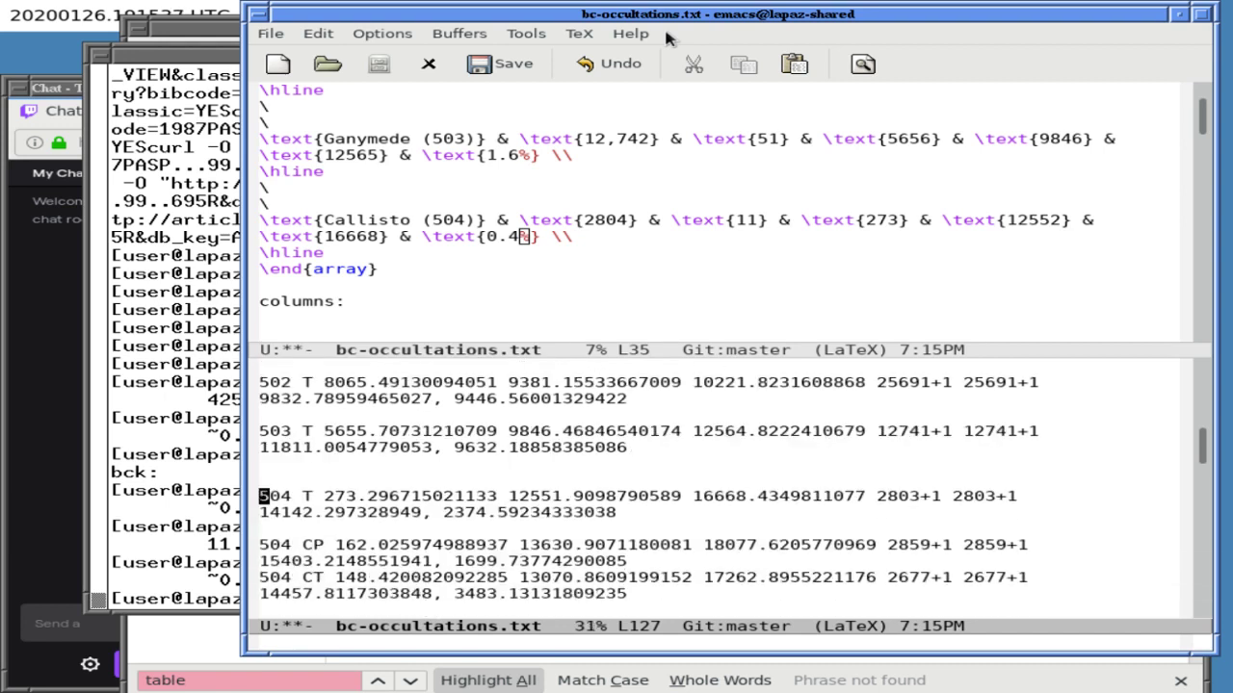
pyautogui.press('BackSpace')
pyautogui.press('Down')
pyautogui.press('Down')
pyautogui.hotkey('ctrl', 'k')
pyautogui.hotkey('ctrl', 'k')
pyautogui.hotkey('ctrl', 'k')
pyautogui.hotkey('ctrl', 'k')
pyautogui.hotkey('ctrl', 'k')
pyautogui.hotkey('ctrl', 'k')
pyautogui.hotkey('ctrl', 'k')
pyautogui.hotkey('ctrl', 'k')
pyautogui.hotkey('ctrl', 'k')
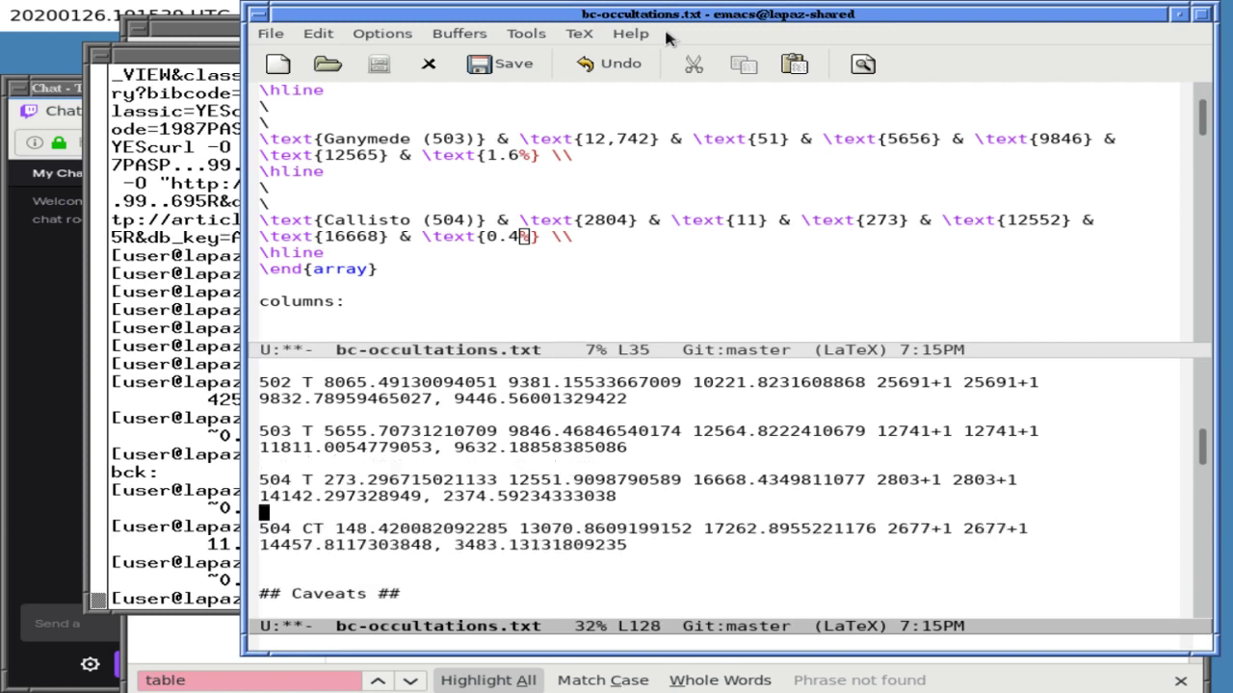
pyautogui.hotkey('ctrl', 'x')
pyautogui.hotkey('ctrl', 's')
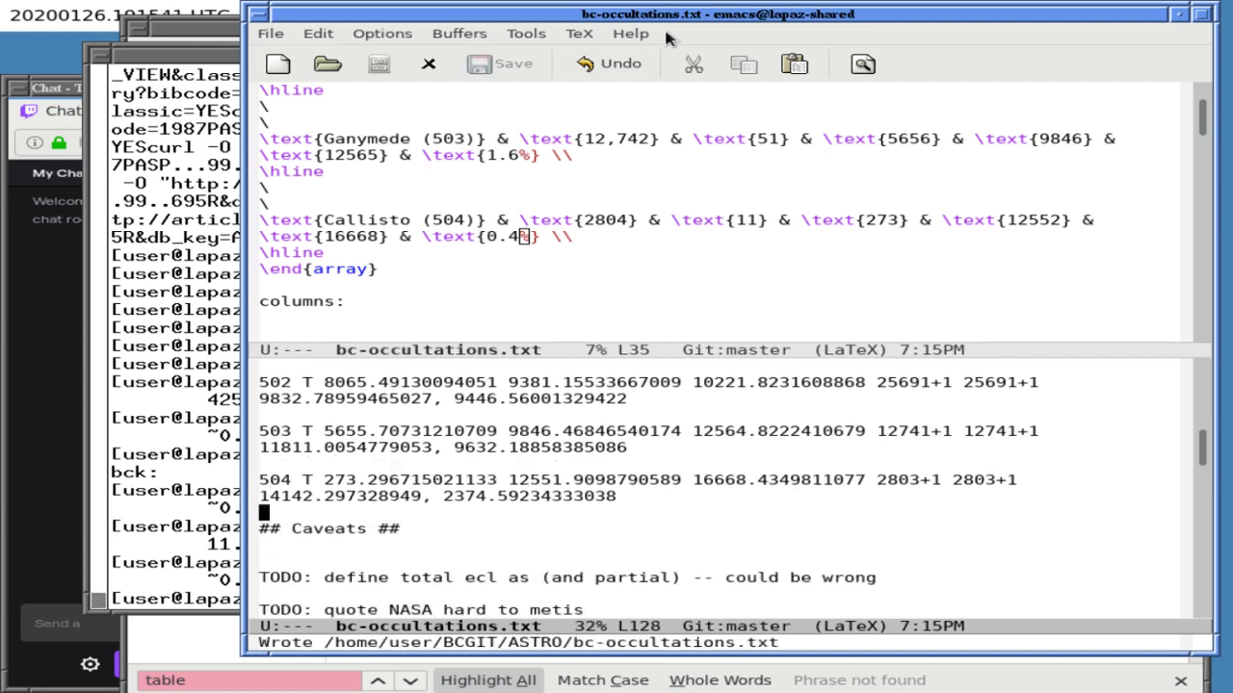
# - Switch to the bc-parse-jovian-lunar-eclipses.pl buffer and page through to its end
pyautogui.hotkey('ctrl', 'x')
pyautogui.write('bbc-')
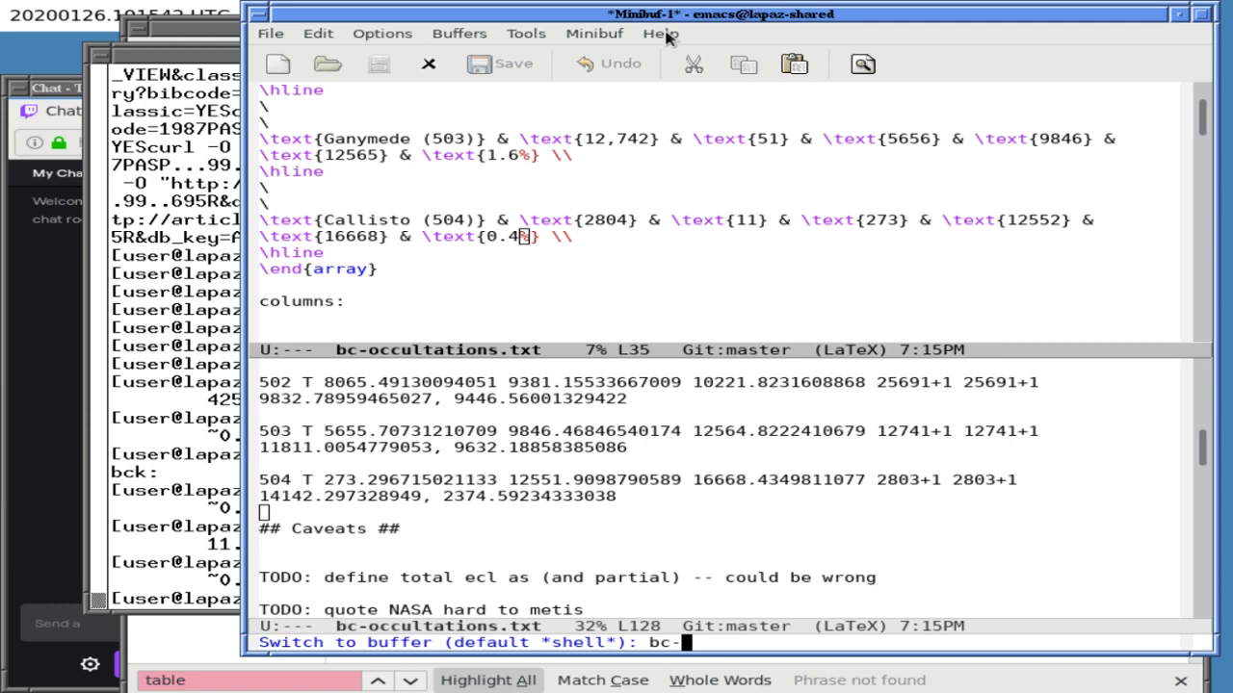
pyautogui.press('Tab')
pyautogui.press('BackSpace')
pyautogui.press('BackSpace')
pyautogui.press('BackSpace')
pyautogui.press('BackSpace')
pyautogui.press('BackSpace')
pyautogui.press('BackSpace')
pyautogui.press('BackSpace')
pyautogui.press('BackSpace')
pyautogui.press('BackSpace')
pyautogui.press('BackSpace')
pyautogui.press('BackSpace')
pyautogui.press('BackSpace')
pyautogui.write('par')
pyautogui.press('Tab')
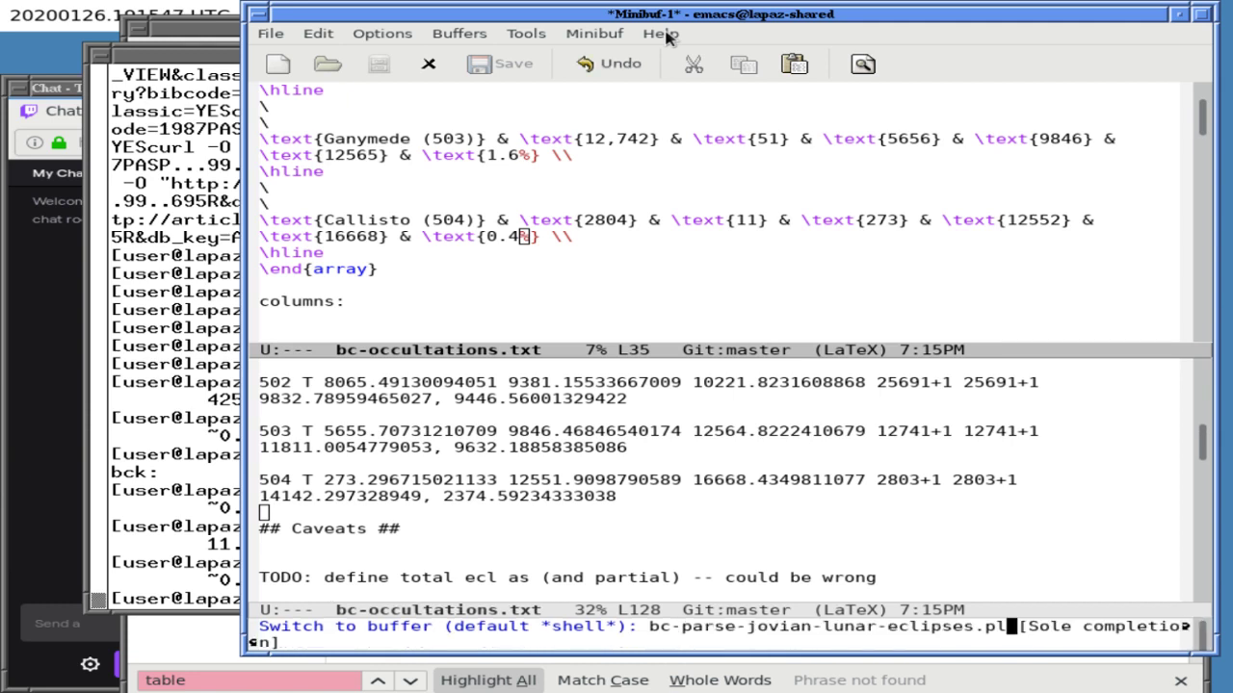
pyautogui.press('Return')
pyautogui.press('Down')
pyautogui.press('Down')
pyautogui.press('Down')
pyautogui.press('Down')
pyautogui.press('Down')
pyautogui.press('Down')
pyautogui.press('Down')
pyautogui.press('Down')
pyautogui.press('Down')
pyautogui.press('Down')
pyautogui.press('Down')
pyautogui.press('Down')
pyautogui.press('Down')
pyautogui.press('Down')
pyautogui.press('Down')
pyautogui.press('Down')
pyautogui.press('Down')
pyautogui.press('Down')
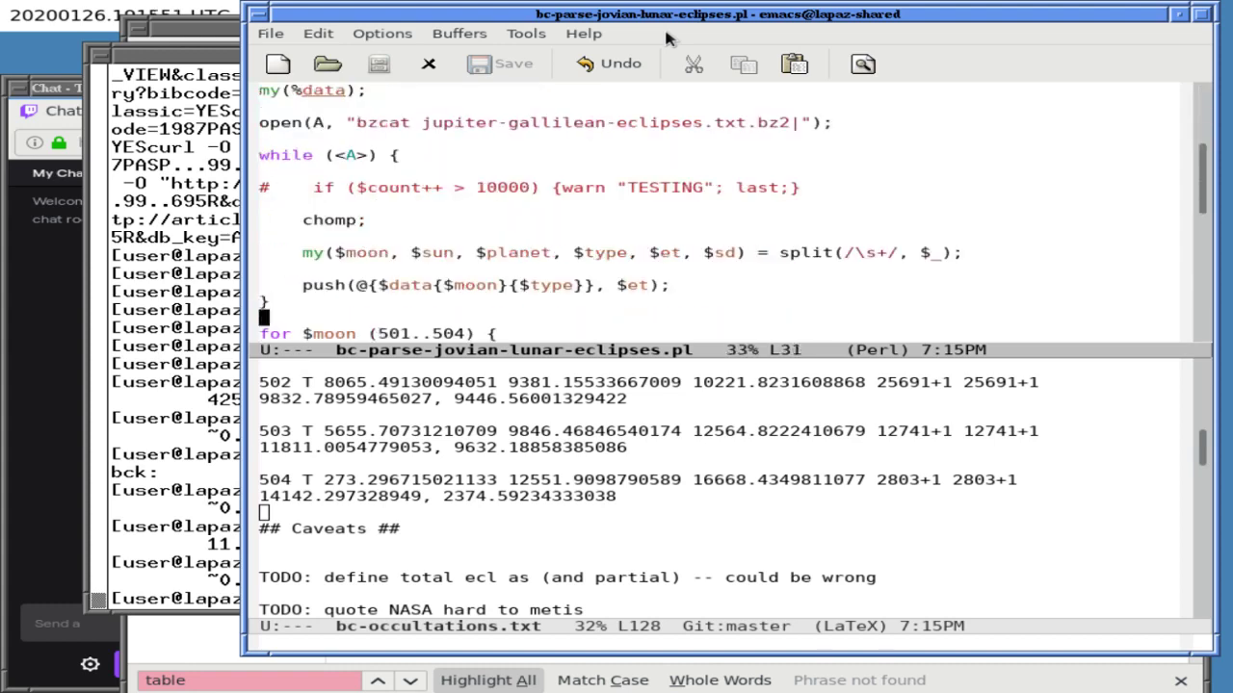
pyautogui.press('Down')
pyautogui.press('Down')
pyautogui.press('Down')
pyautogui.press('Down')
pyautogui.press('Down')
pyautogui.press('Down')
pyautogui.press('Down')
pyautogui.press('Down')
pyautogui.press('Down')
pyautogui.press('Down')
pyautogui.press('Down')
pyautogui.press('Down')
pyautogui.press('Down')
pyautogui.press('Down')
pyautogui.press('Down')
pyautogui.press('Down')
pyautogui.press('Down')
pyautogui.press('Down')
pyautogui.press('Down')
pyautogui.press('Down')
pyautogui.press('Down')
pyautogui.press('Down')
pyautogui.press('Down')
pyautogui.press('Down')
pyautogui.press('Down')
pyautogui.press('Down')
pyautogui.press('Down')
pyautogui.press('Down')
pyautogui.press('Down')
pyautogui.press('Up')
pyautogui.press('Up')
pyautogui.press('Up')
pyautogui.press('Up')
pyautogui.press('Down')
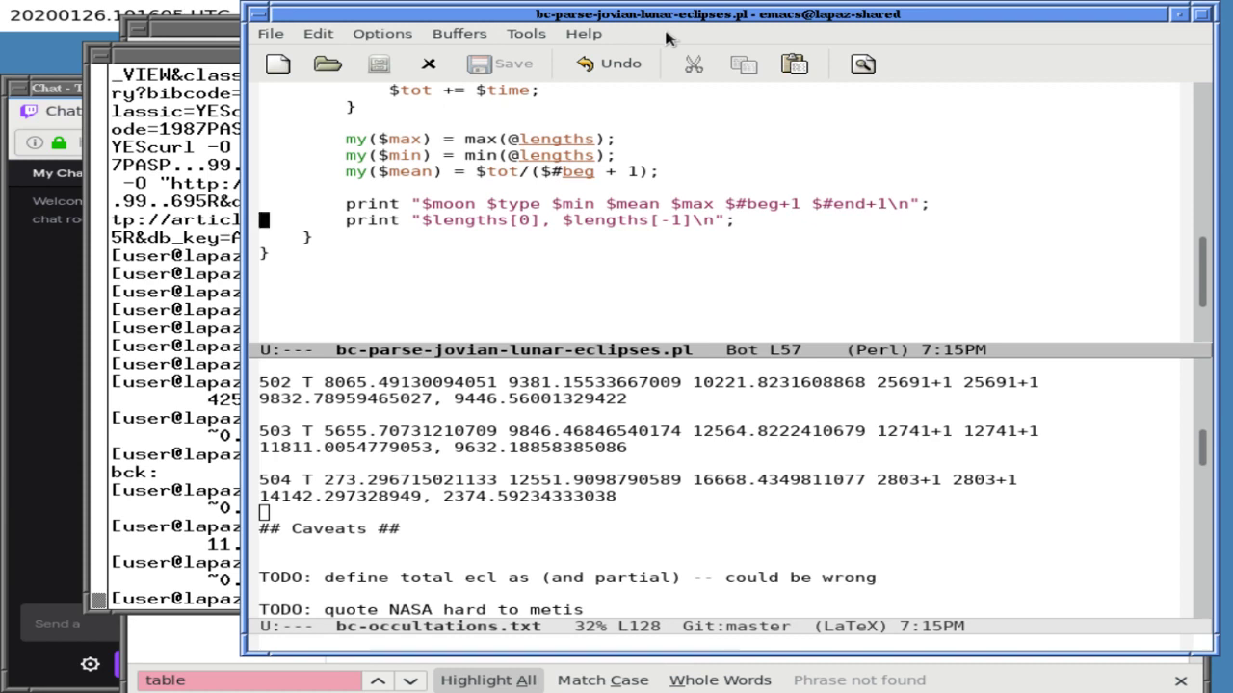
# - Return to the occultations notes, make them fill the frame, and move up to the 503 T rows
pyautogui.hotkey('ctrl', 'x')
pyautogui.press('o')
pyautogui.hotkey('ctrl', 'x')
pyautogui.press('1')
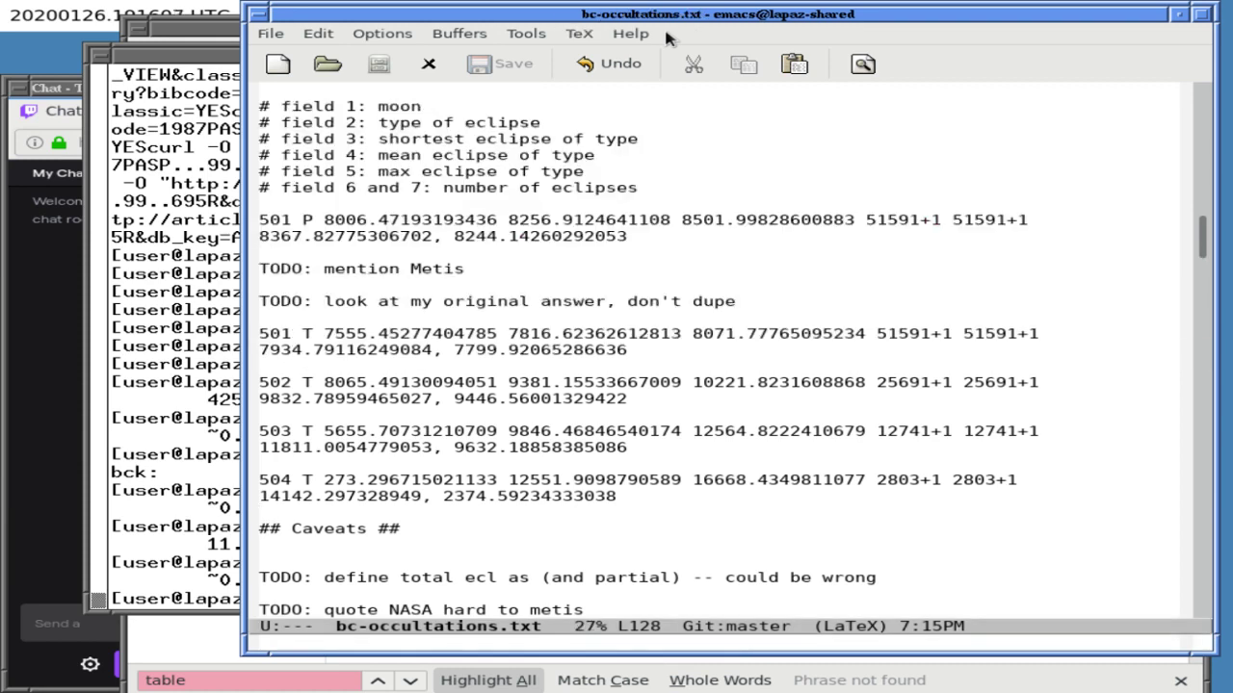
pyautogui.hotkey('ctrl', 'Up')
pyautogui.press('Up')
# - In xterm, search the command history for the earlier calc containing 9381
pyautogui.hotkey('alt', 'Tab')
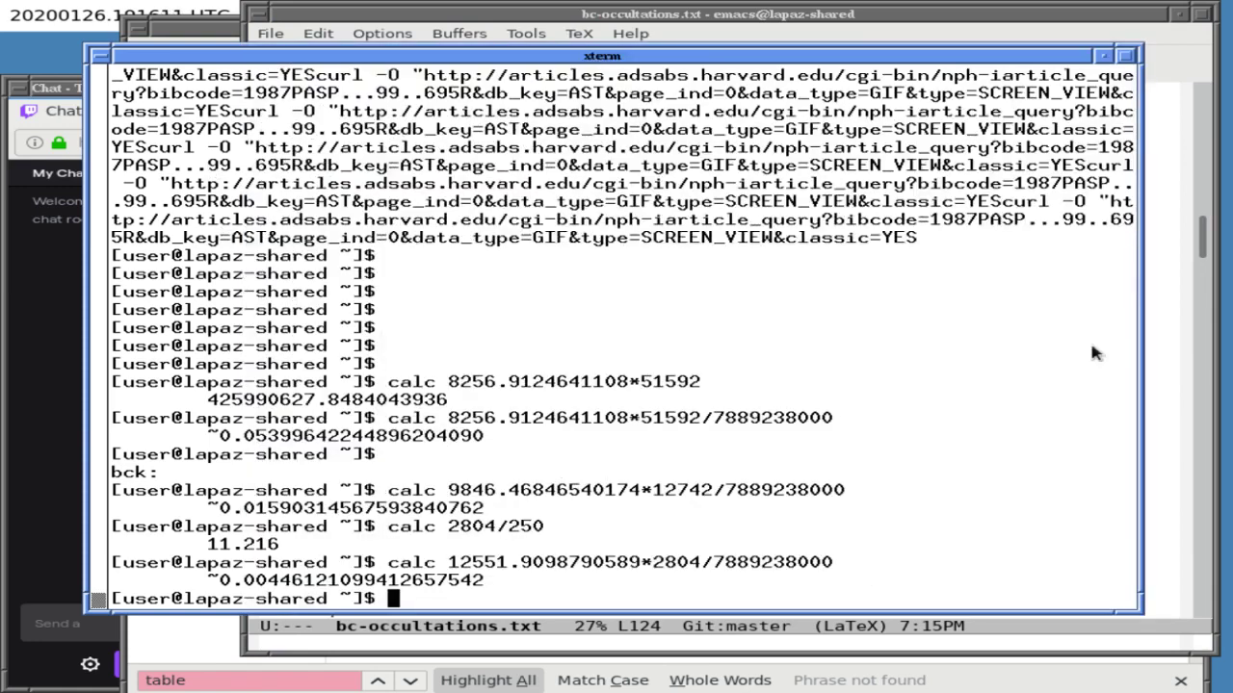
pyautogui.hotkey('alt', 'Tab')
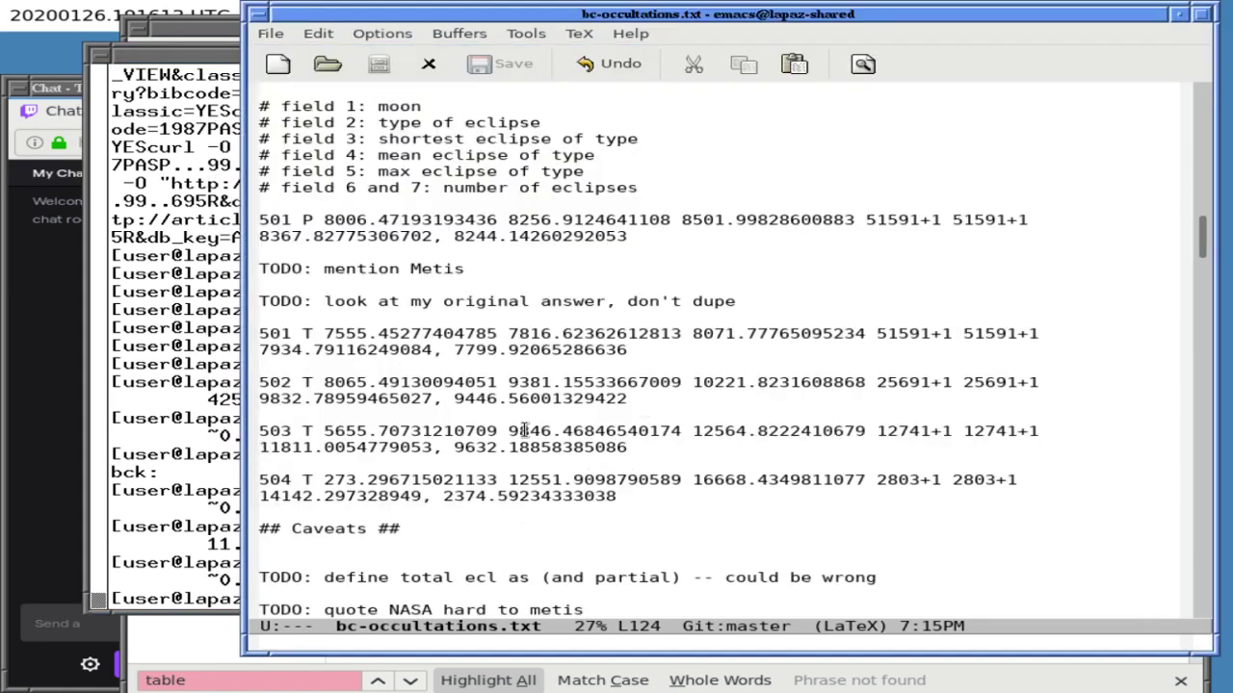
pyautogui.click(236, 433)
pyautogui.press('Return')
pyautogui.hotkey('ctrl', 'r')
pyautogui.write('9381')
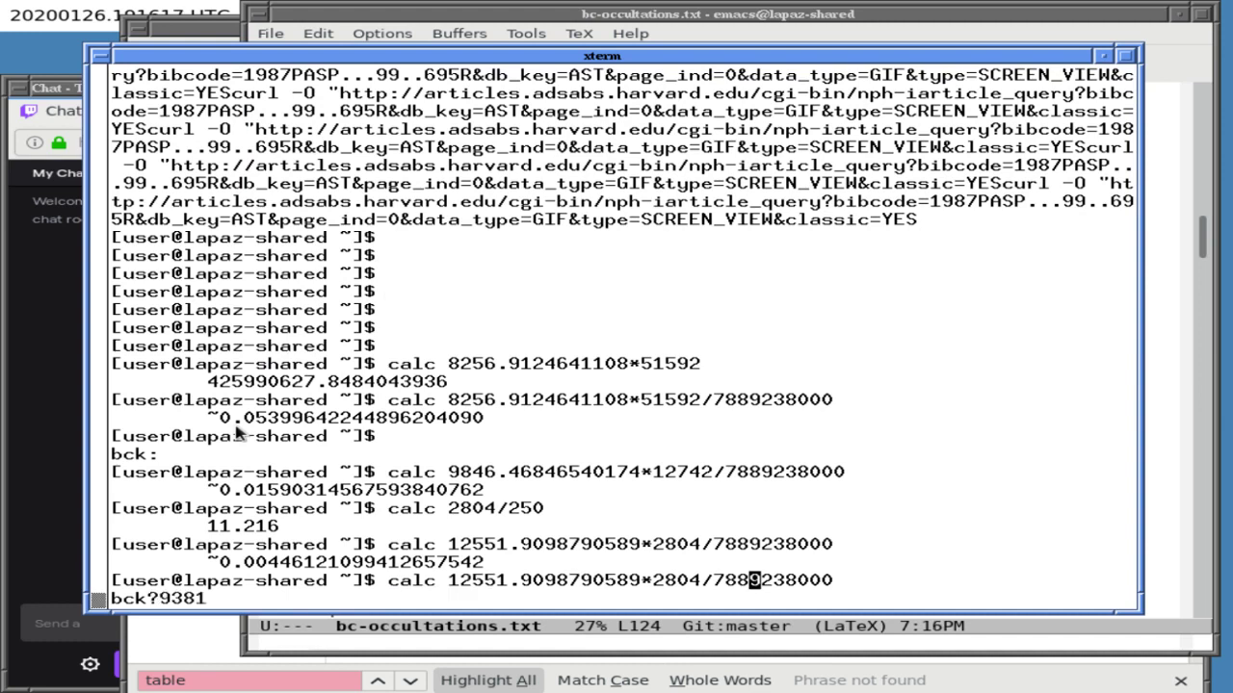
pyautogui.hotkey('ctrl', 'e')
pyautogui.press('Left')
pyautogui.press('Left')
pyautogui.press('Left')
pyautogui.press('Left')
pyautogui.press('Left')
pyautogui.press('Left')
pyautogui.press('Left')
pyautogui.press('Left')
pyautogui.press('Left')
pyautogui.press('Left')
pyautogui.press('Left')
pyautogui.press('BackSpace')
pyautogui.press('BackSpace')
pyautogui.press('BackSpace')
pyautogui.press('BackSpace')
pyautogui.press('BackSpace')
pyautogui.press('BackSpace')
pyautogui.press('BackSpace')
pyautogui.press('BackSpace')
pyautogui.press('BackSpace')
pyautogui.press('BackSpace')
pyautogui.press('BackSpace')
pyautogui.press('BackSpace')
pyautogui.press('BackSpace')
pyautogui.press('BackSpace')
pyautogui.press('BackSpace')
pyautogui.press('BackSpace')
pyautogui.press('BackSpace')
pyautogui.press('BackSpace')
pyautogui.press('BackSpace')
pyautogui.press('BackSpace')
pyautogui.press('BackSpace')
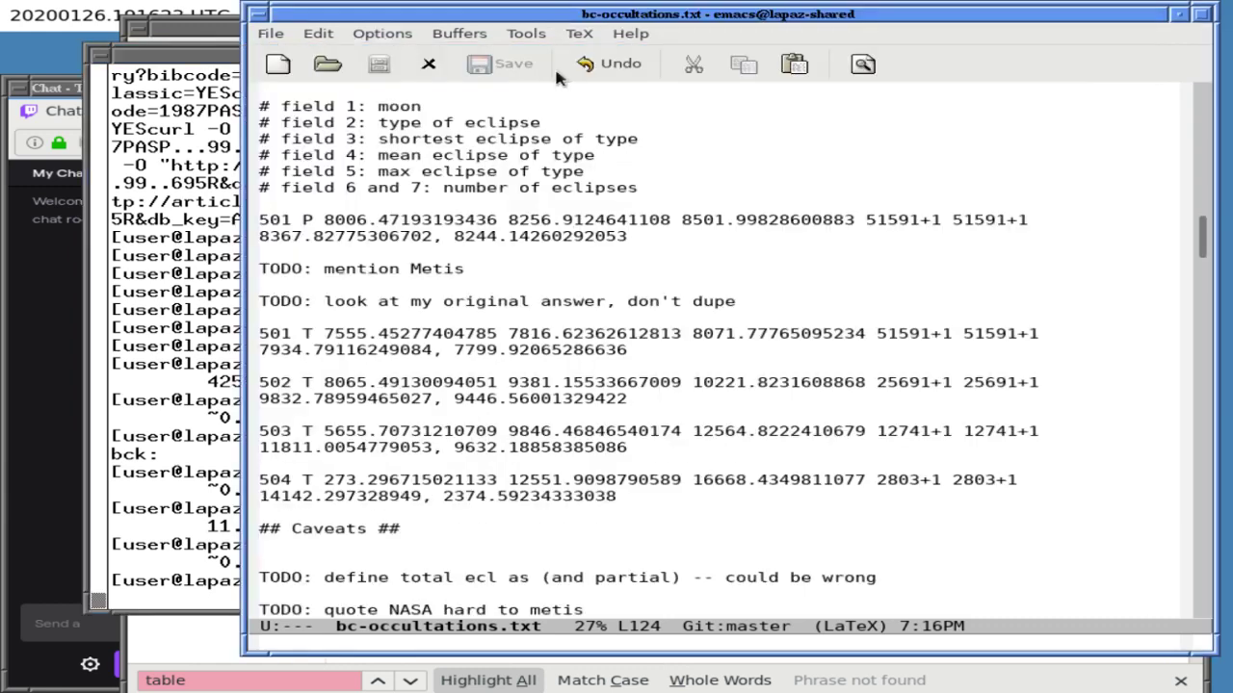
pyautogui.doubleClick(527, 382)
pyautogui.moveTo(528, 382); pyautogui.dragTo(678, 383)
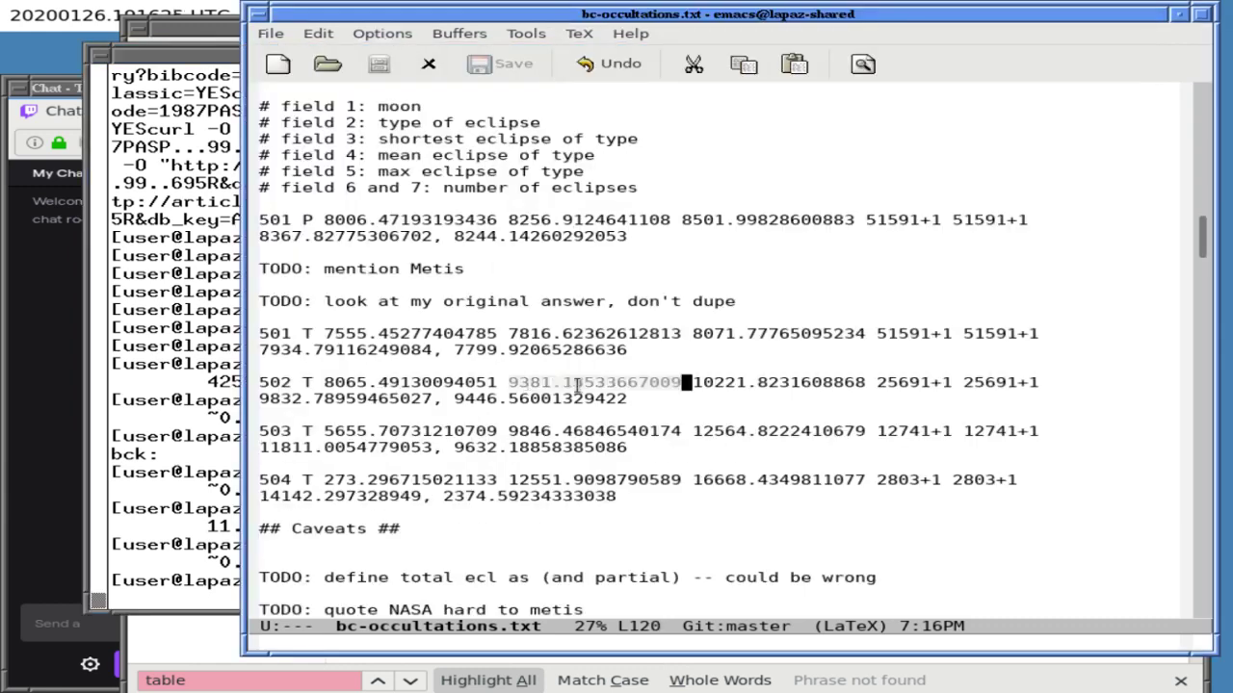
pyautogui.middleClick(204, 363)
pyautogui.write('*25692/7889238000')
pyautogui.press('Return')
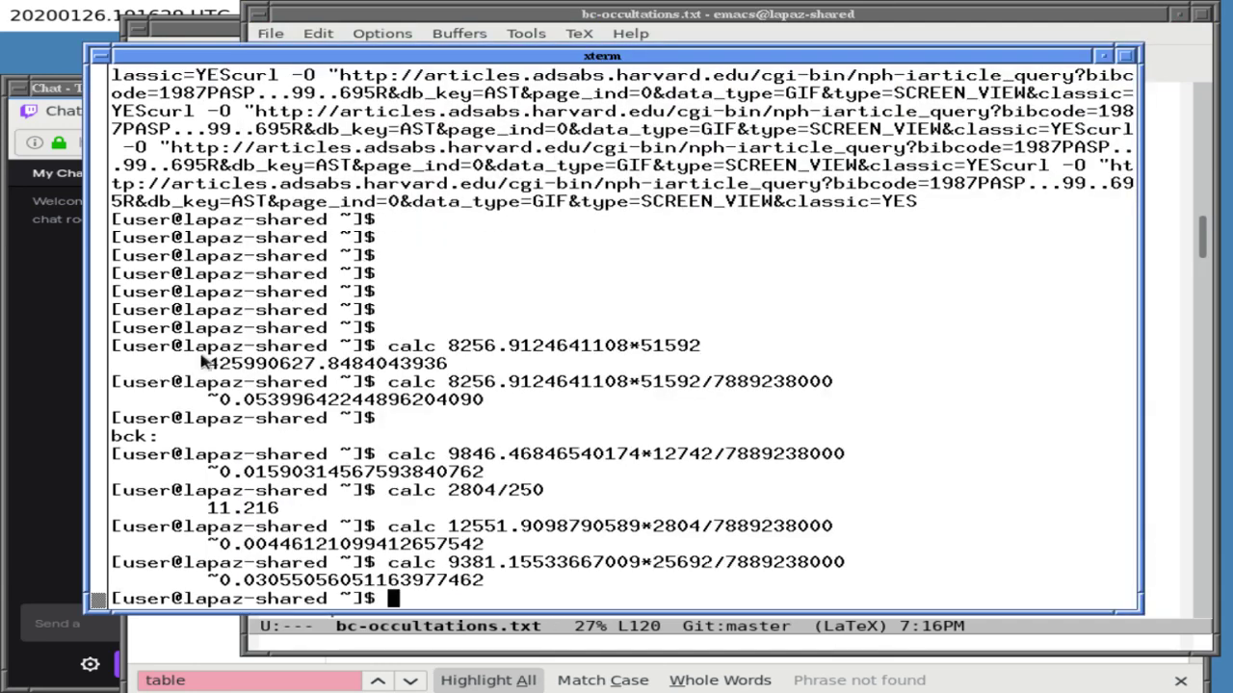
# - Delete the blank line above \begin{array} in the notes and save bc-occultations.txt
pyautogui.click(525, 52)
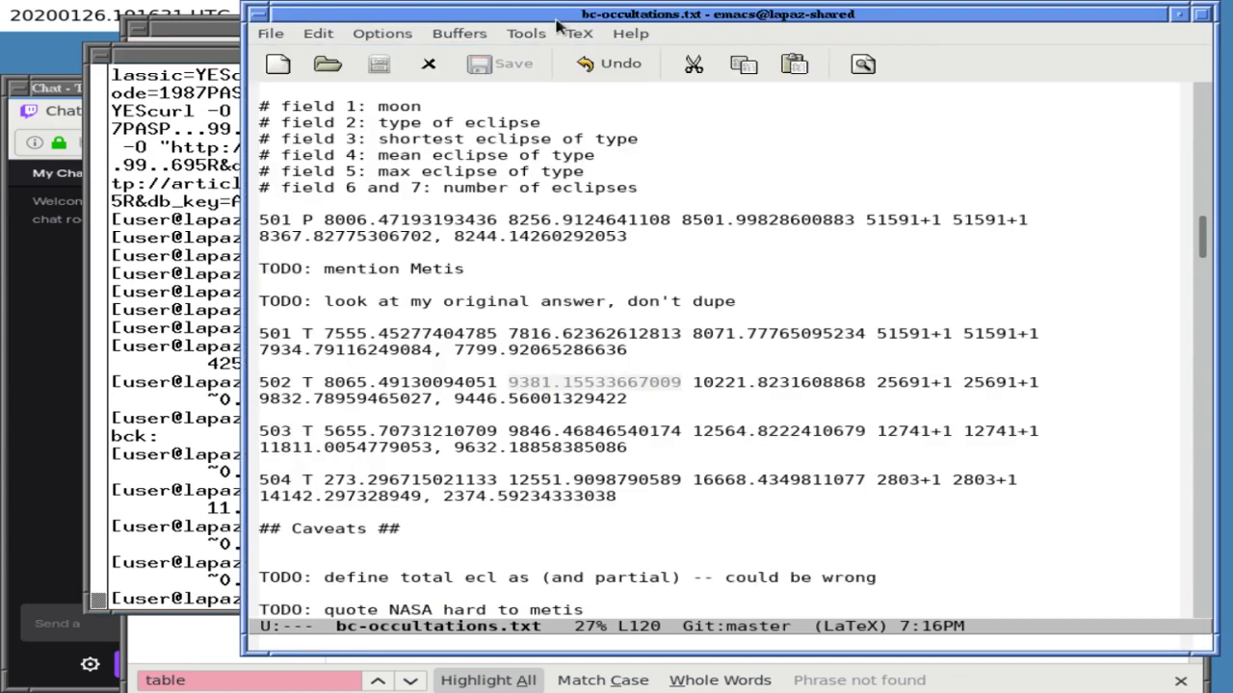
pyautogui.hotkey('ctrl', 'Up')
pyautogui.hotkey('ctrl', 'Up')
pyautogui.hotkey('ctrl', 'Up')
pyautogui.hotkey('ctrl', 'Up')
pyautogui.hotkey('ctrl', 'Up')
pyautogui.hotkey('ctrl', 'Up')
pyautogui.hotkey('ctrl', 'Up')
pyautogui.hotkey('ctrl', 'Up')
pyautogui.hotkey('ctrl', 'Up')
pyautogui.hotkey('ctrl', 'Up')
pyautogui.hotkey('ctrl', 'Up')
pyautogui.hotkey('ctrl', 'Up')
pyautogui.hotkey('ctrl', 'Up')
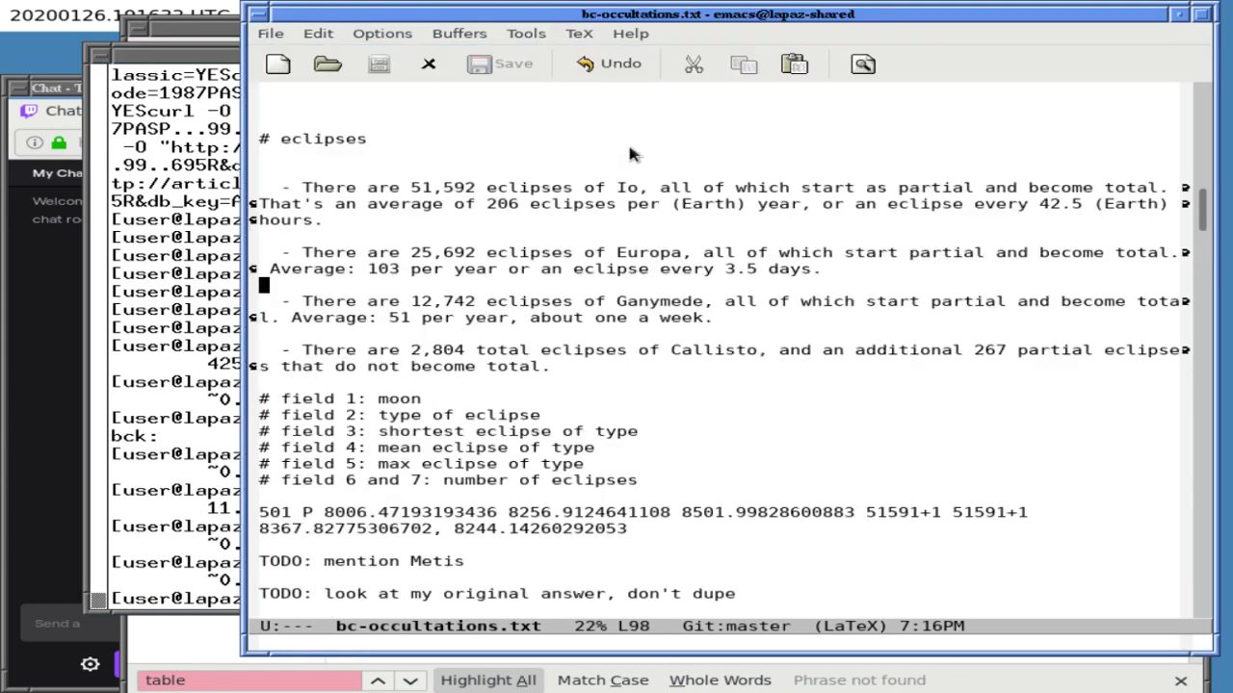
pyautogui.hotkey('ctrl', 'Up')
pyautogui.hotkey('ctrl', 'Up')
pyautogui.hotkey('ctrl', 'Up')
pyautogui.hotkey('ctrl', 'Up')
pyautogui.hotkey('ctrl', 'Up')
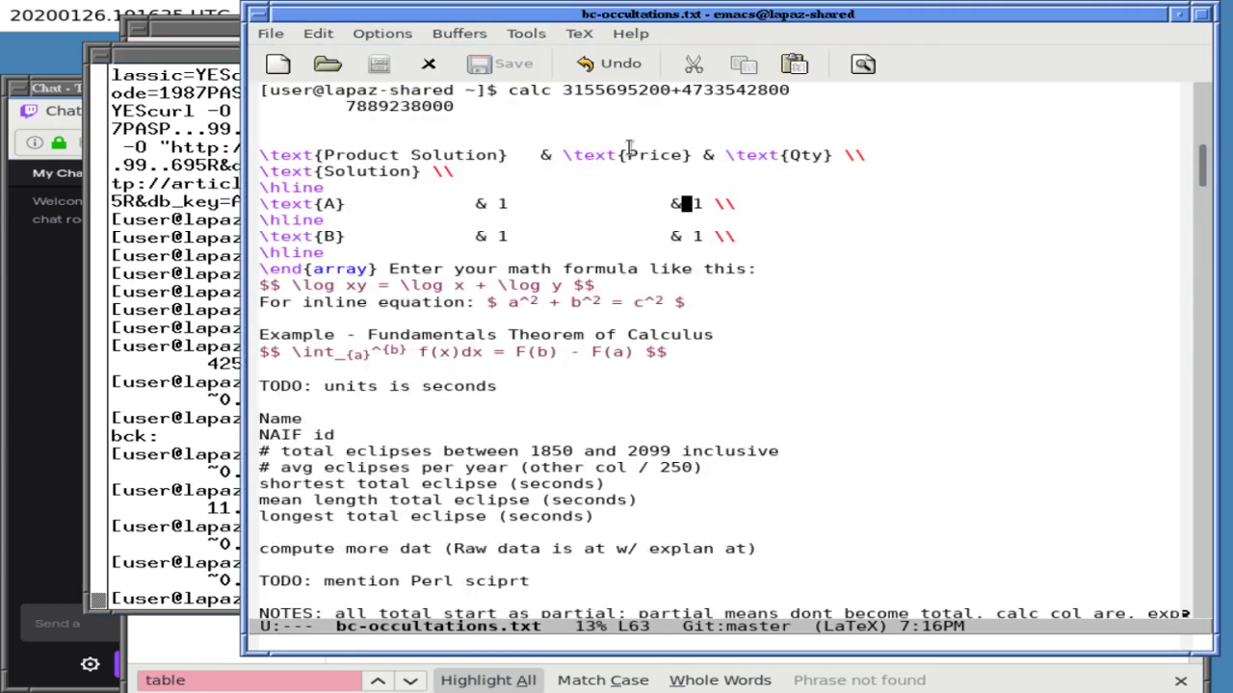
pyautogui.hotkey('ctrl', 'Up')
pyautogui.hotkey('ctrl', 'Up')
pyautogui.hotkey('ctrl', 'Up')
pyautogui.hotkey('ctrl', 'Up')
pyautogui.hotkey('ctrl', 'Up')
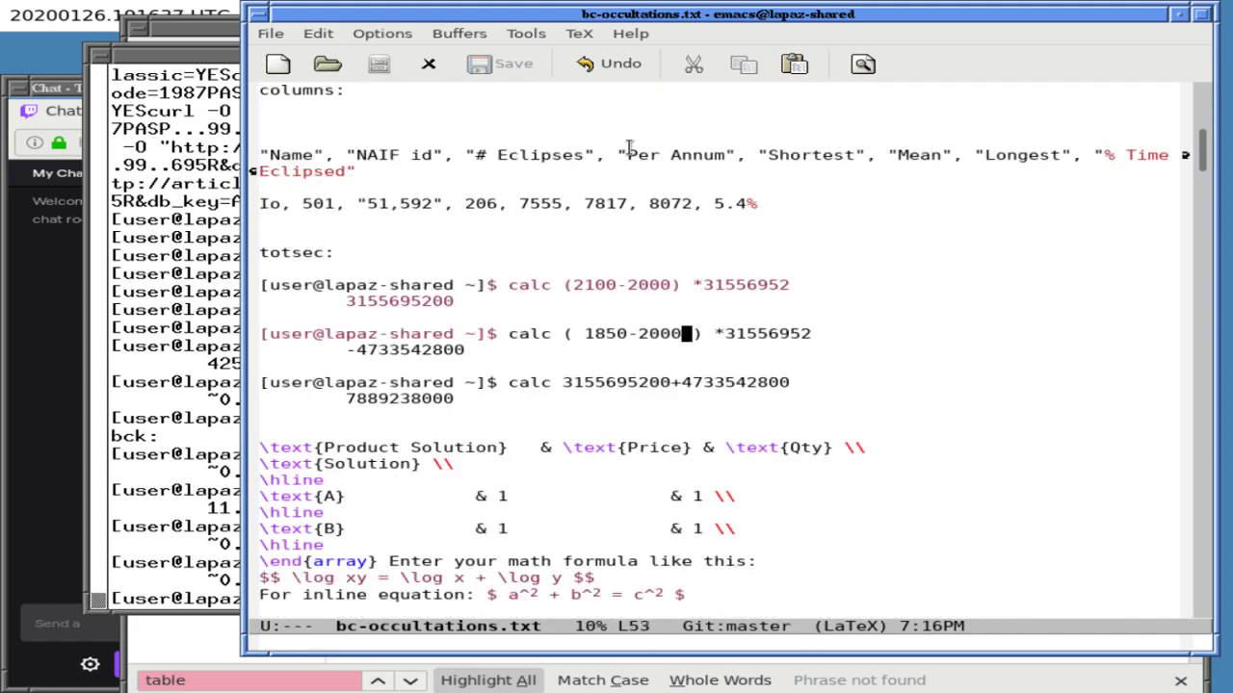
pyautogui.press('Left')
pyautogui.hotkey('ctrl', 'Up')
pyautogui.hotkey('ctrl', 'Up')
pyautogui.hotkey('ctrl', 'Up')
pyautogui.hotkey('ctrl', 'Up')
pyautogui.hotkey('ctrl', 'Up')
pyautogui.hotkey('ctrl', 'Up')
pyautogui.hotkey('ctrl', 'Up')
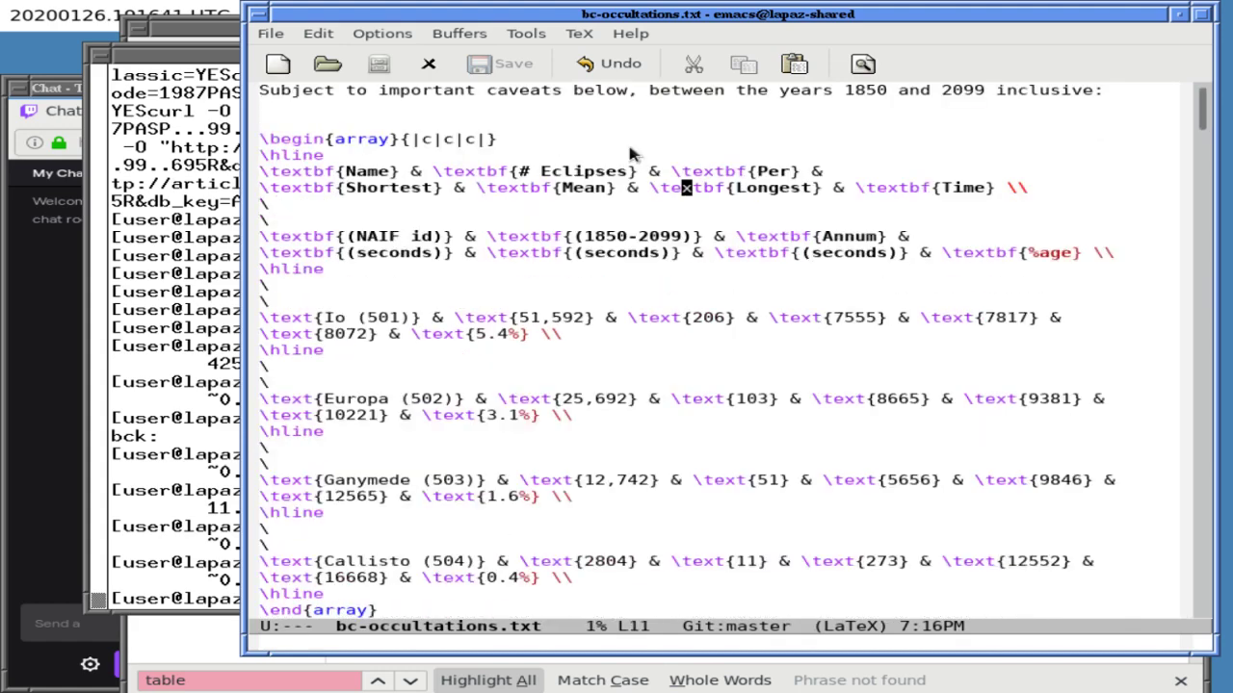
pyautogui.press('Down')
pyautogui.press('Down')
pyautogui.press('BackSpace')
pyautogui.hotkey('ctrl', 'x')
pyautogui.hotkey('ctrl', 's')
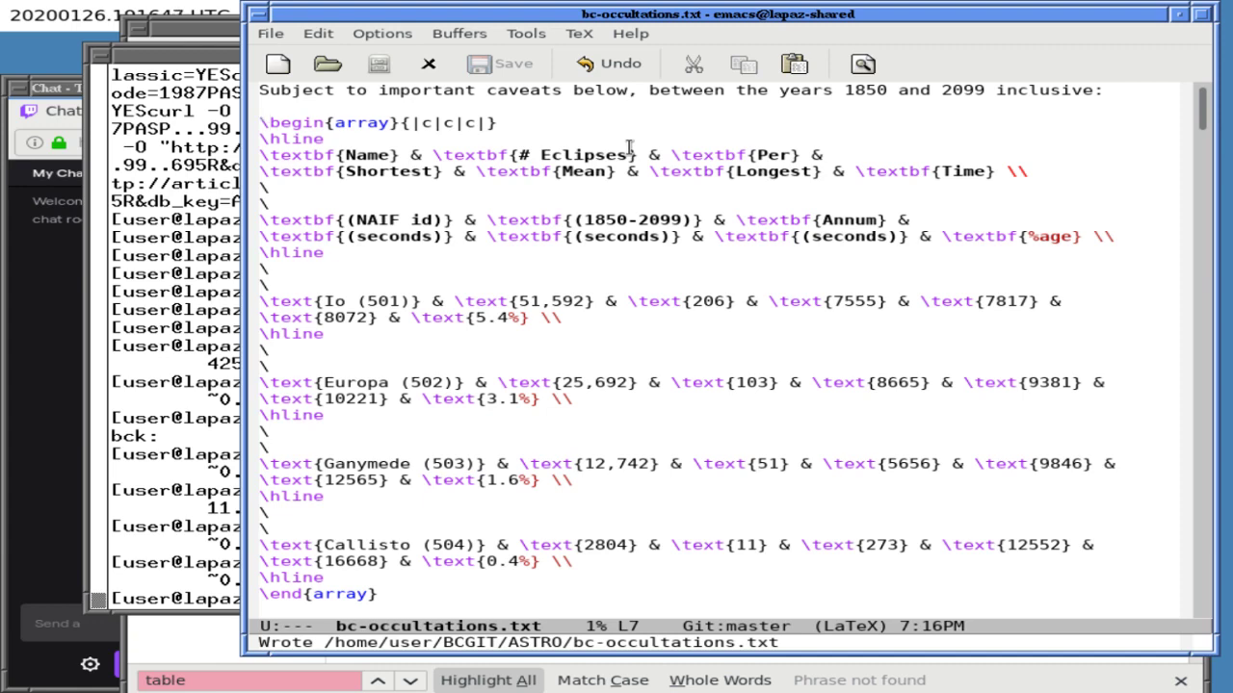
# - Mark and copy the whole LaTeX table from begin to end
pyautogui.moveTo(446, 125); pyautogui.dragTo(411, 581)
pyautogui.press('Down')
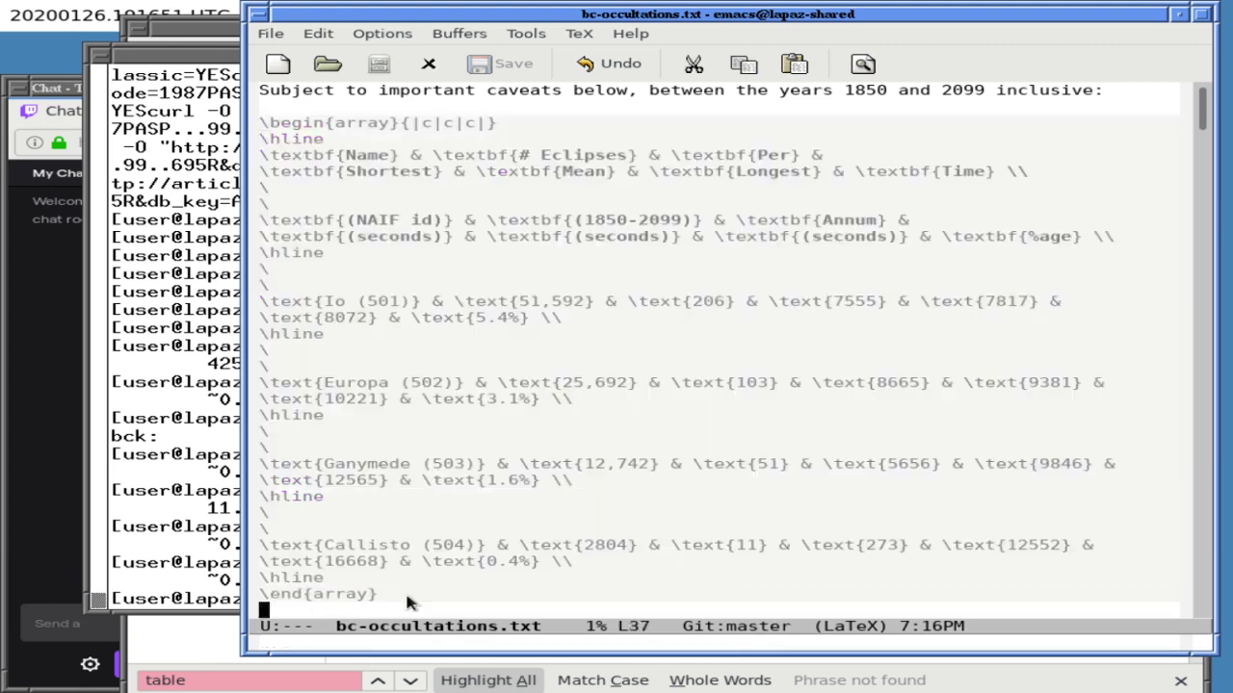
pyautogui.hotkey('alt', 'w')
# - Paste the copied table over the Stack Exchange body text, then clear the body again
pyautogui.click(202, 478)
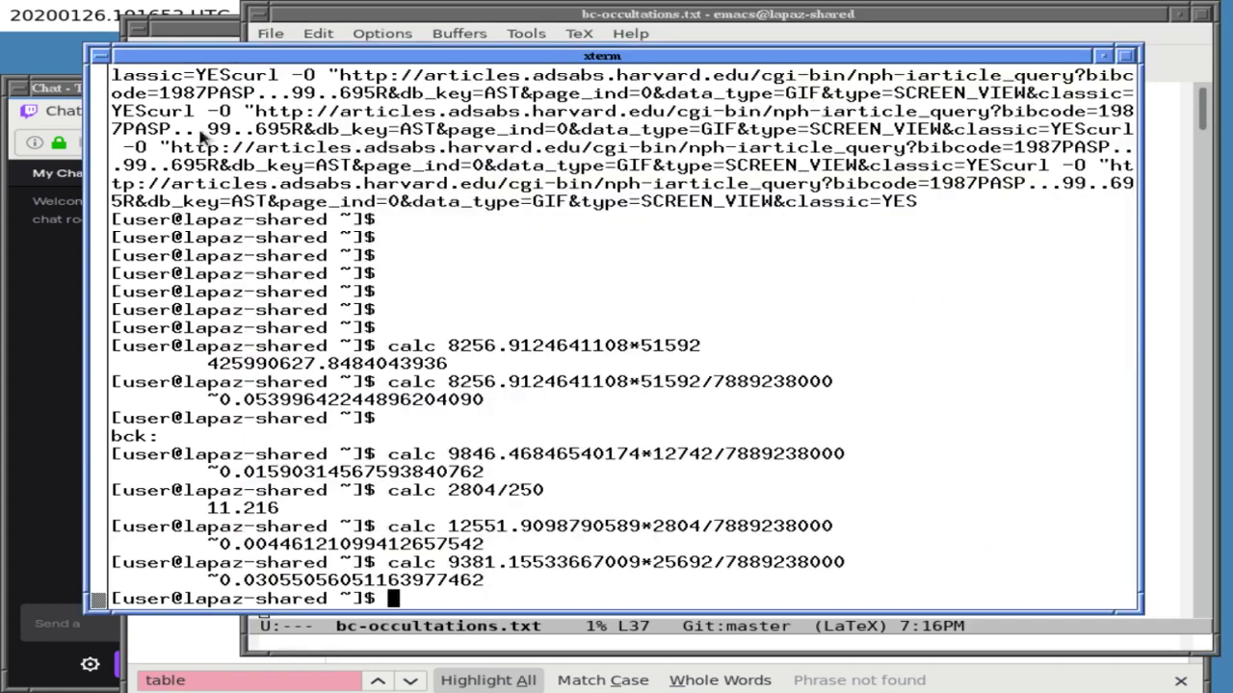
pyautogui.hotkey('alt', 'Tab')
pyautogui.hotkey('ctrl', 'a')
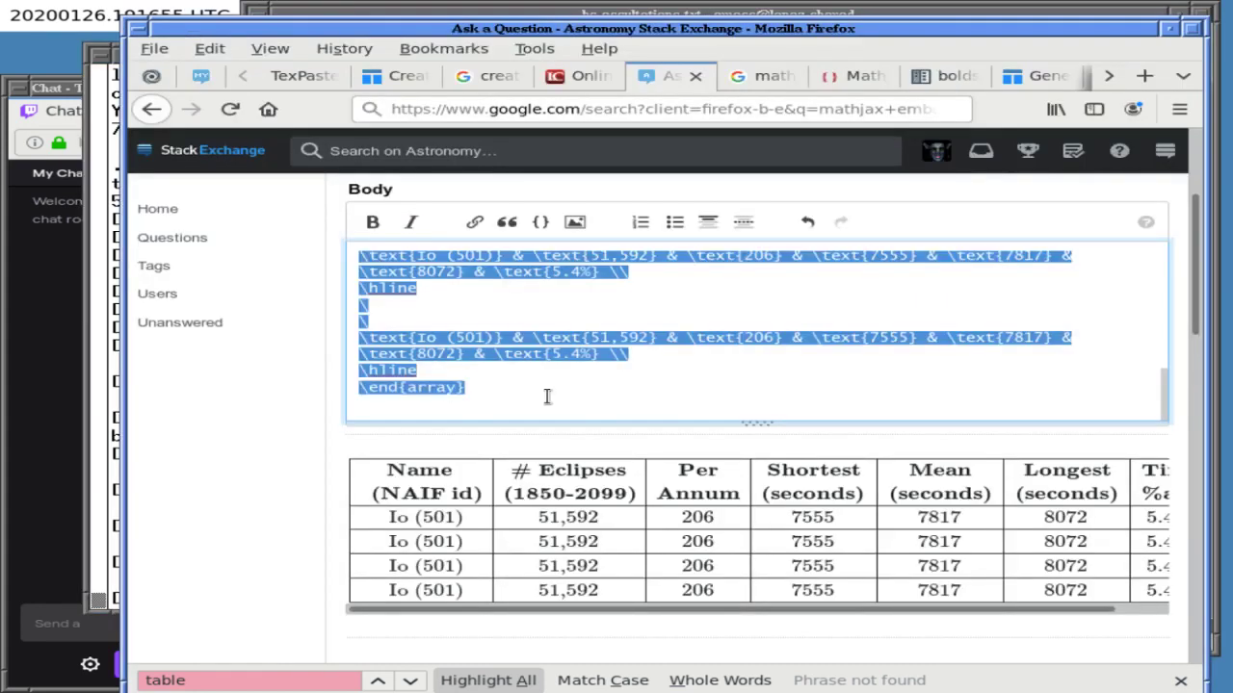
pyautogui.hotkey('ctrl', 'v')
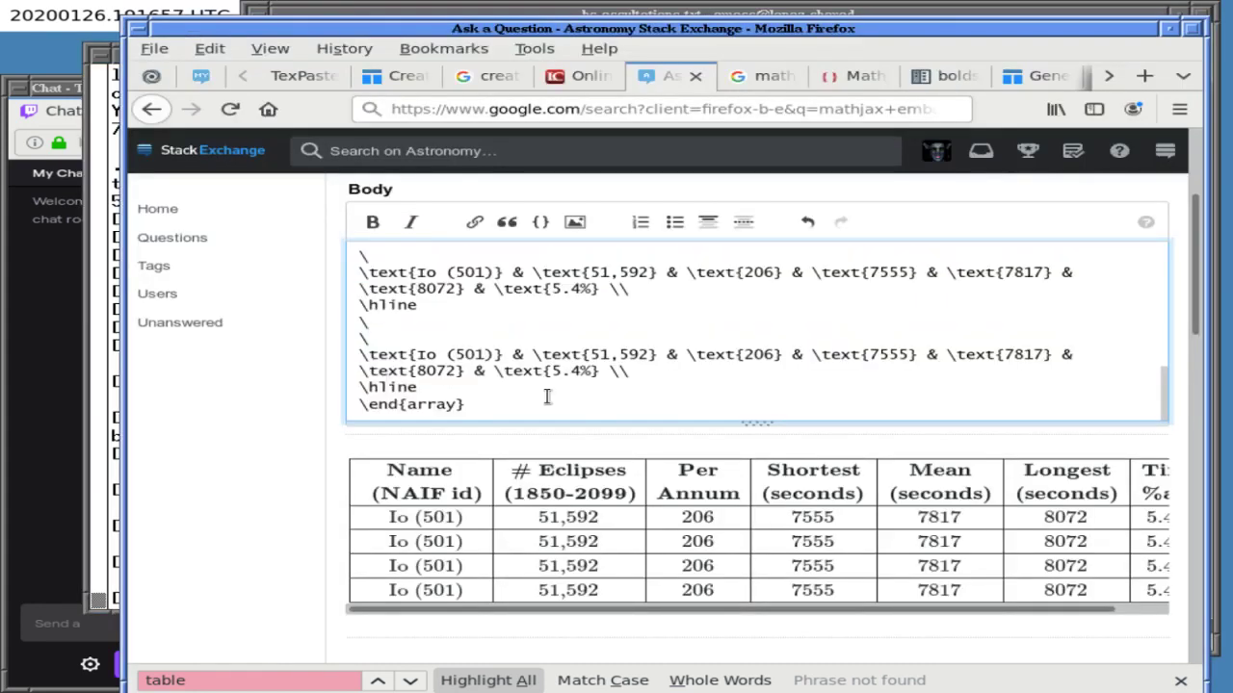
pyautogui.hotkey('ctrl', 'a')
pyautogui.press('BackSpace')
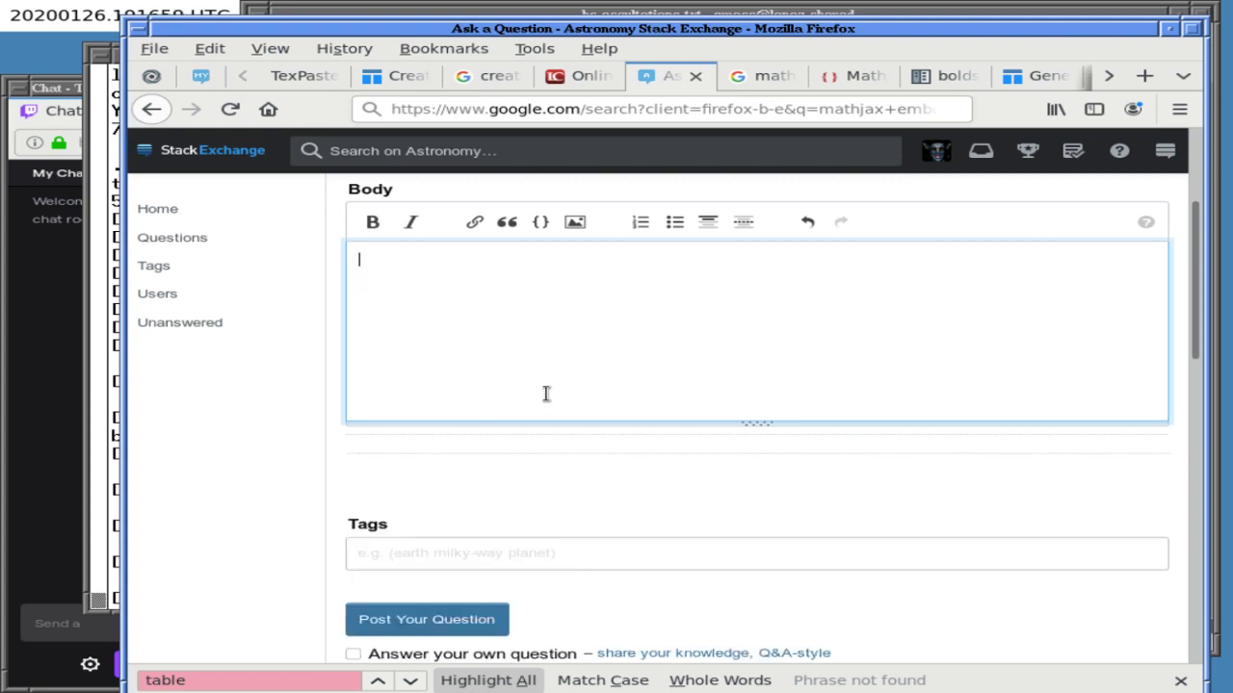
# - Copy the full four-moon table from Emacs and paste it into the empty answer body
pyautogui.click(545, 14)
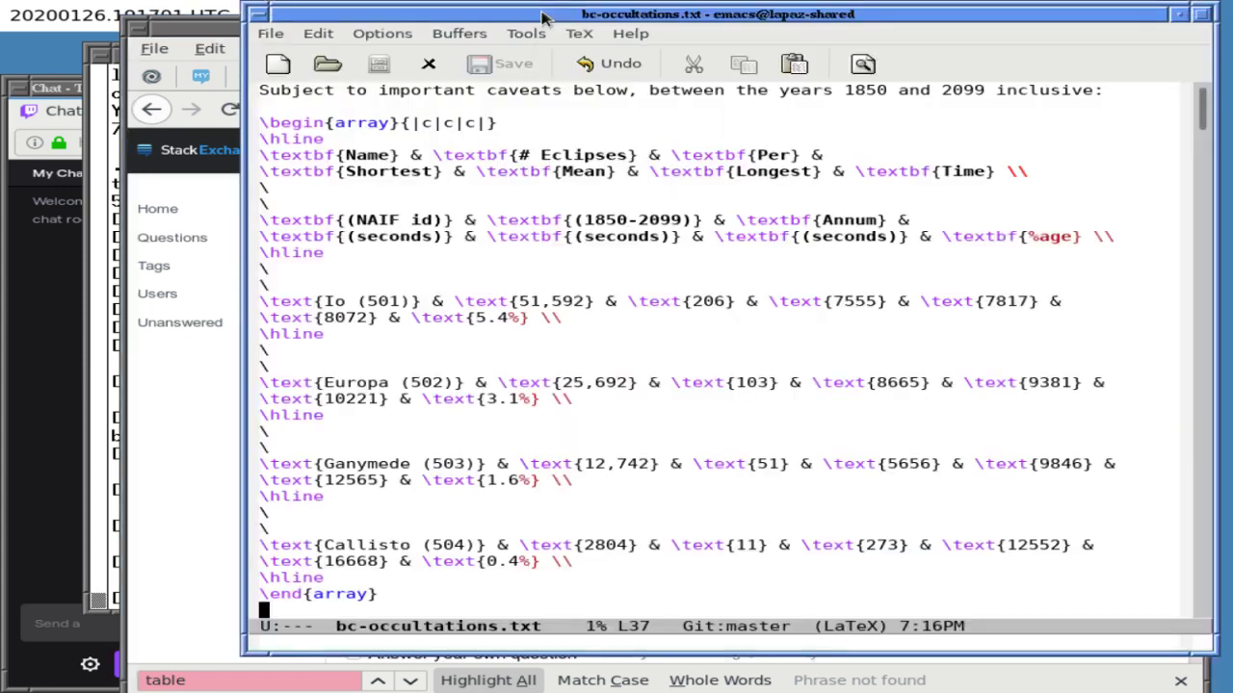
pyautogui.hotkey('ctrl', 'x')
pyautogui.hotkey('ctrl', 'x')
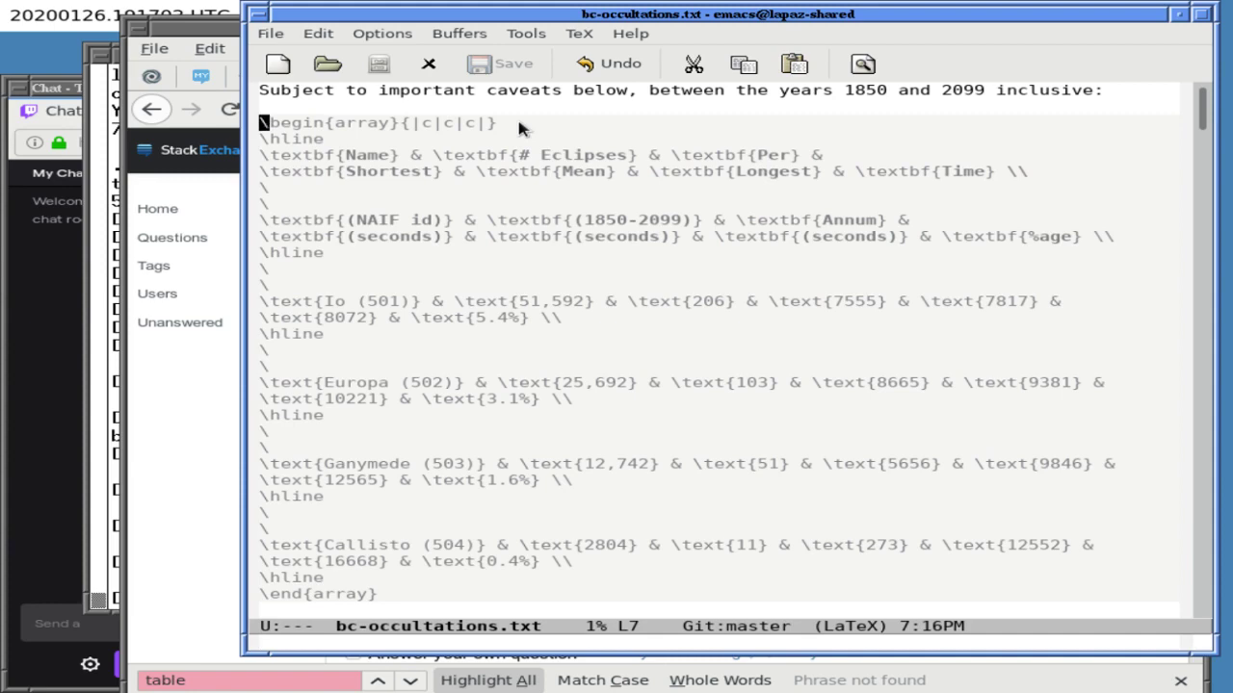
pyautogui.hotkey('alt', 'w')
pyautogui.hotkey('alt', 'Tab')
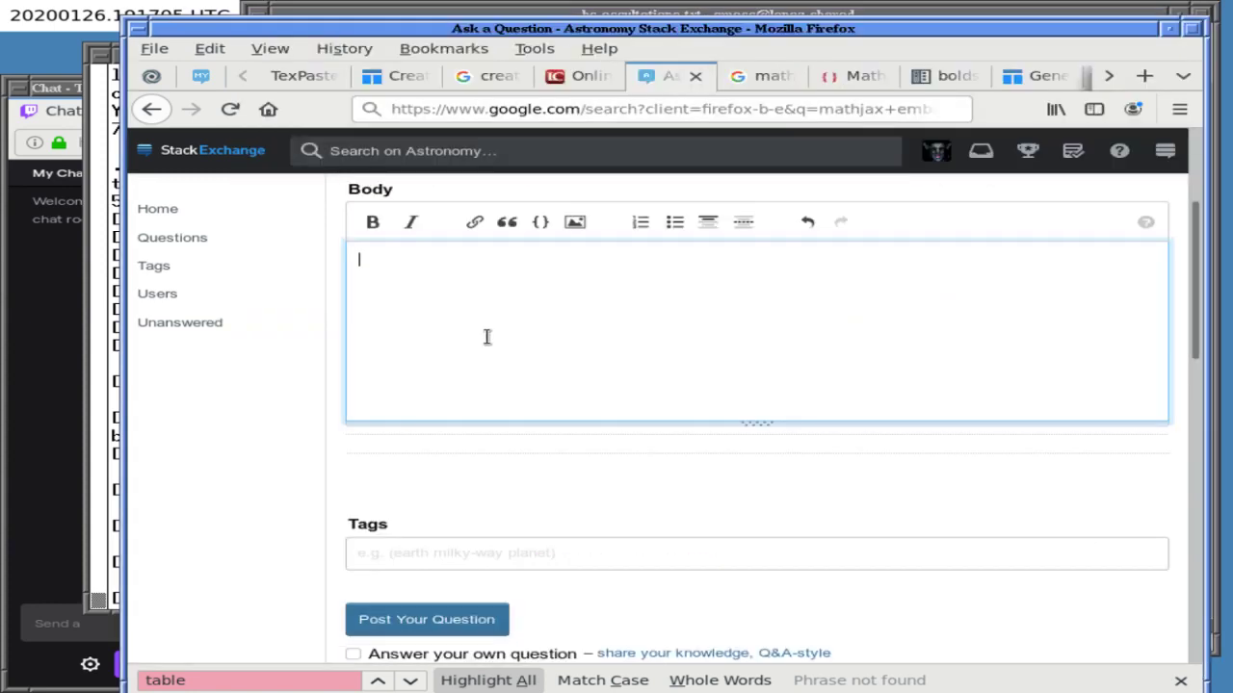
pyautogui.click(486, 336)
pyautogui.hotkey('ctrl', 'v')
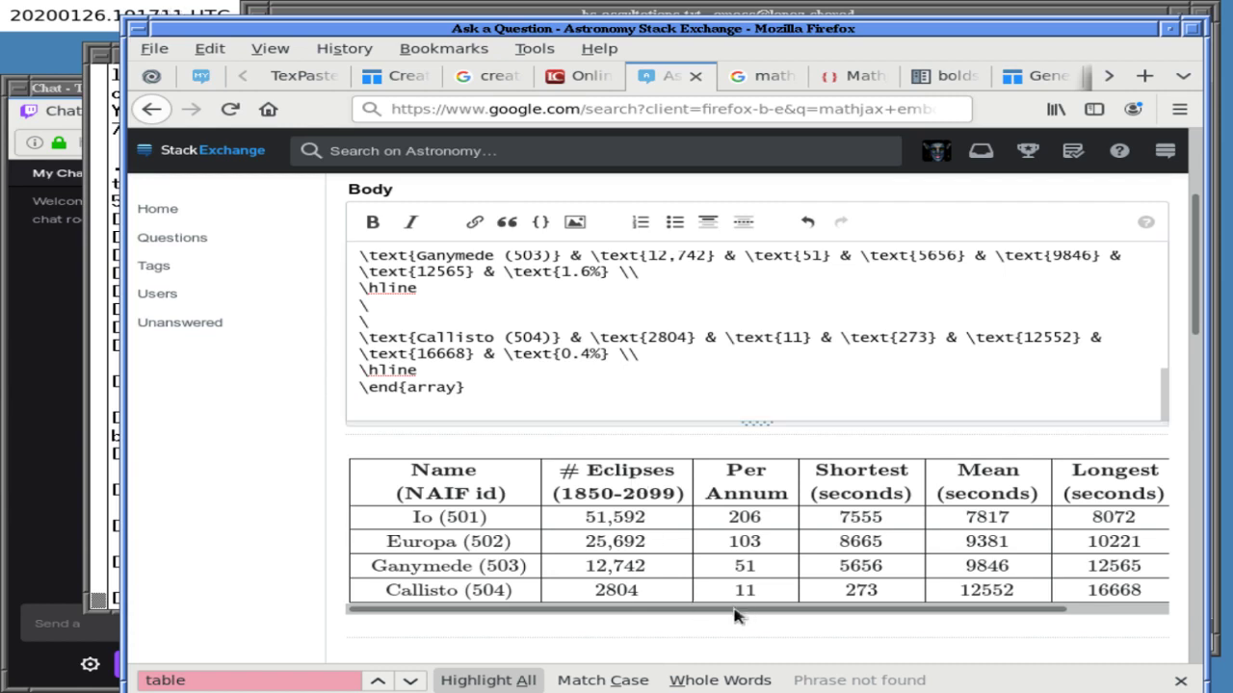
# - Scroll the previewed table sideways to check all columns
pyautogui.moveTo(941, 611); pyautogui.dragTo(1081, 611)
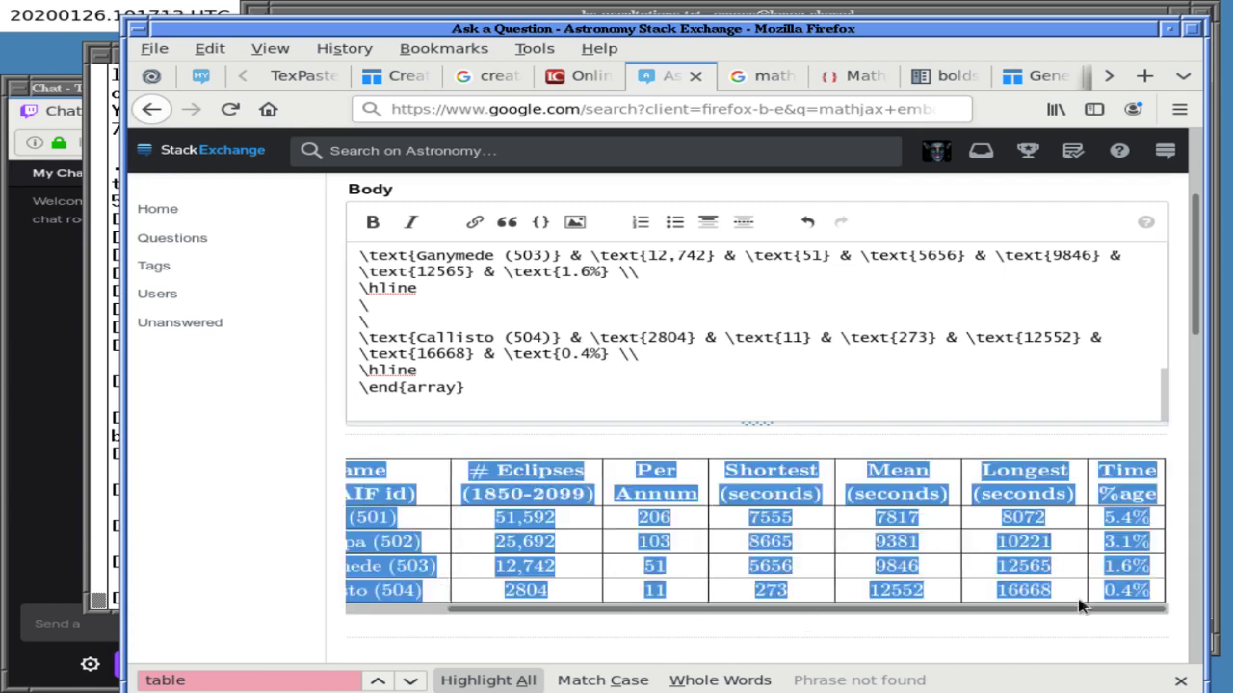
pyautogui.click(1056, 578)
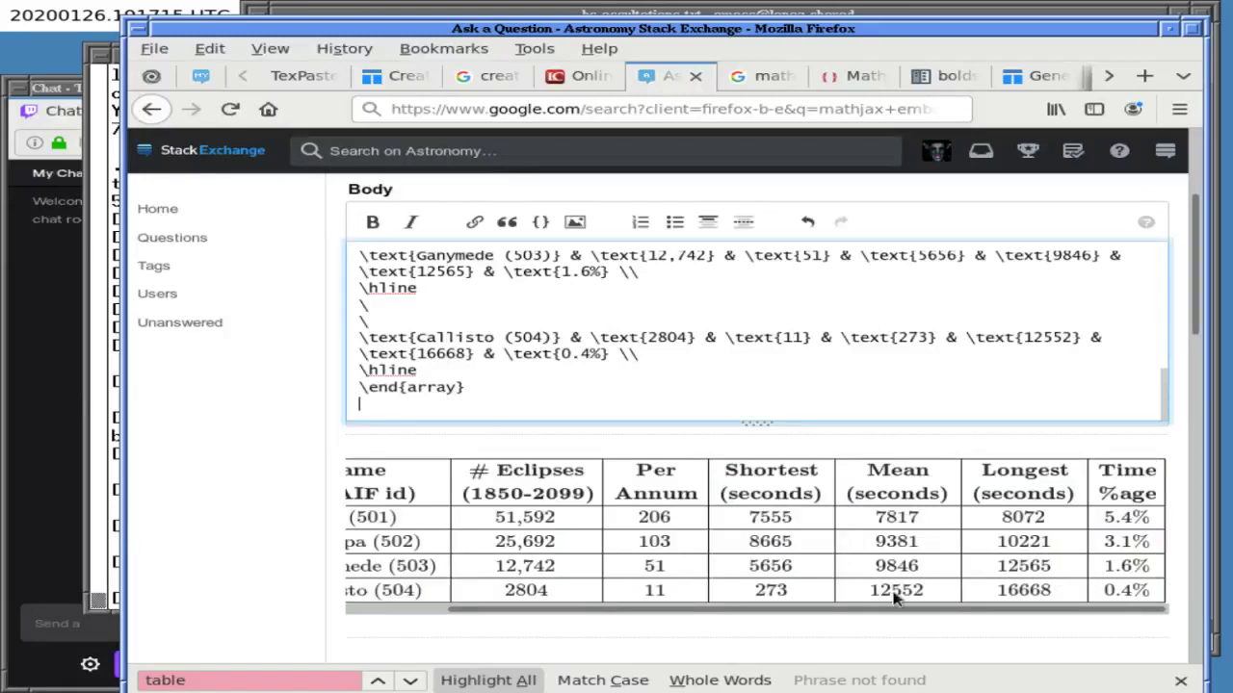
pyautogui.moveTo(830, 612); pyautogui.dragTo(673, 614)
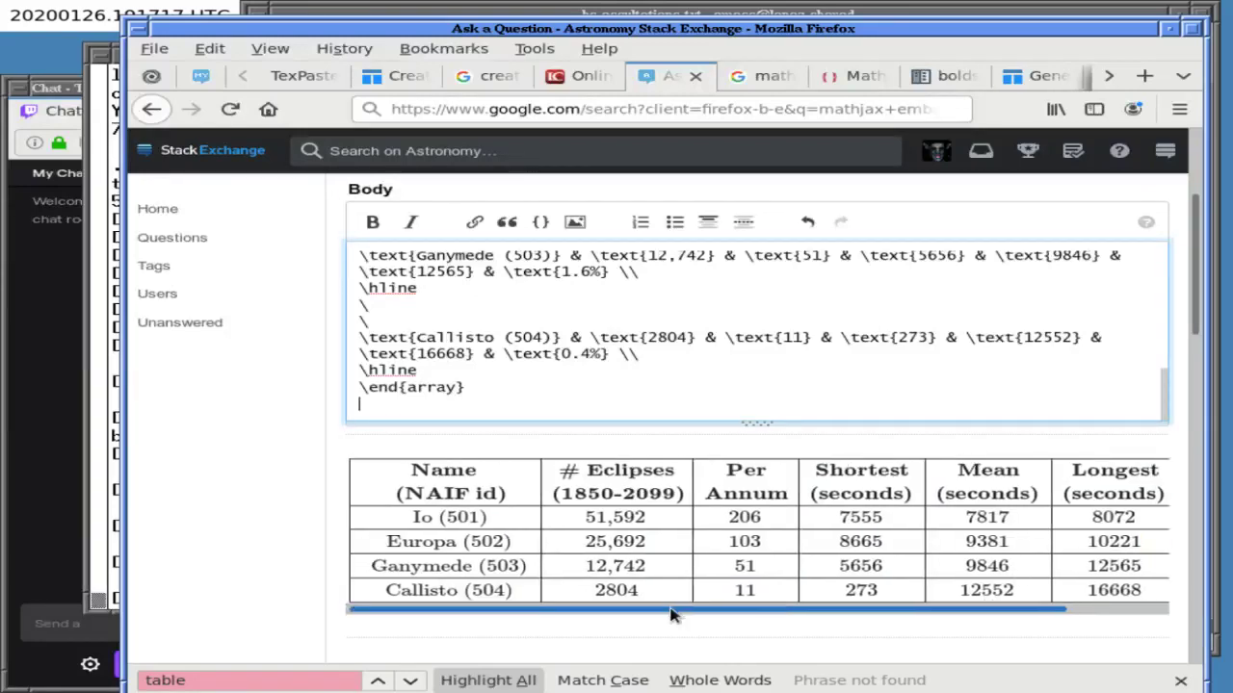
pyautogui.moveTo(672, 614)
pyautogui.mouseDown()
pyautogui.moveTo(847, 614)
pyautogui.moveTo(690, 614)
pyautogui.mouseUp()
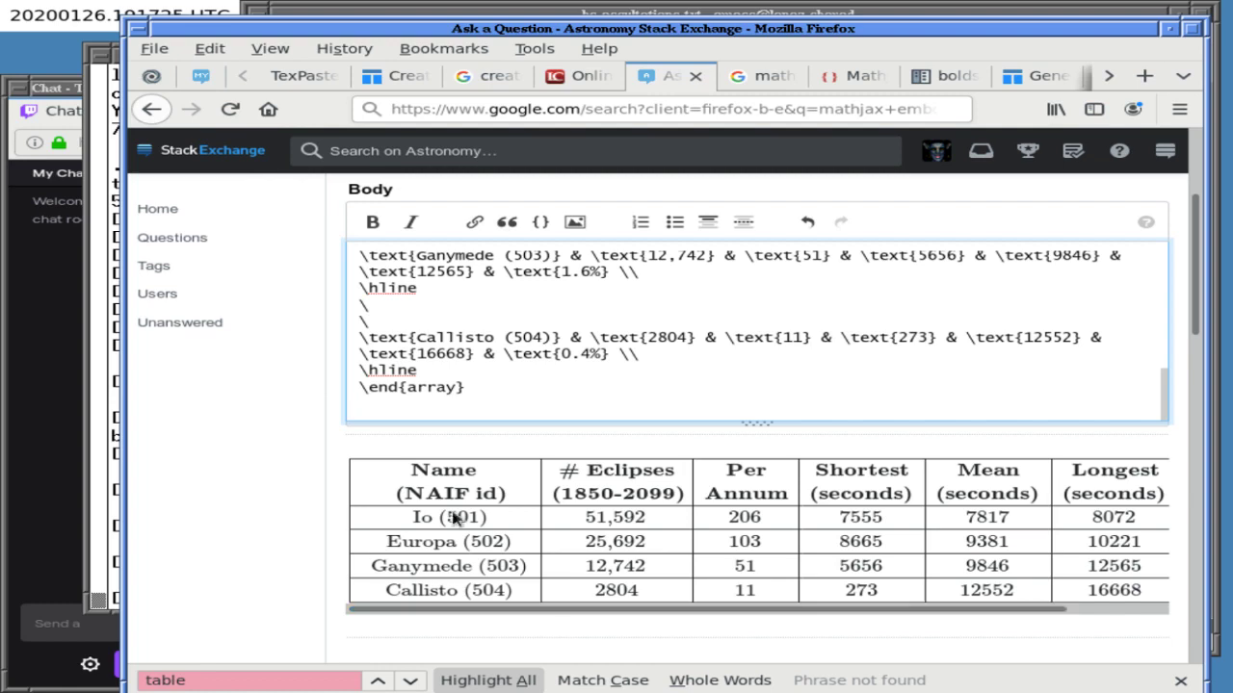
pyautogui.click(412, 17)
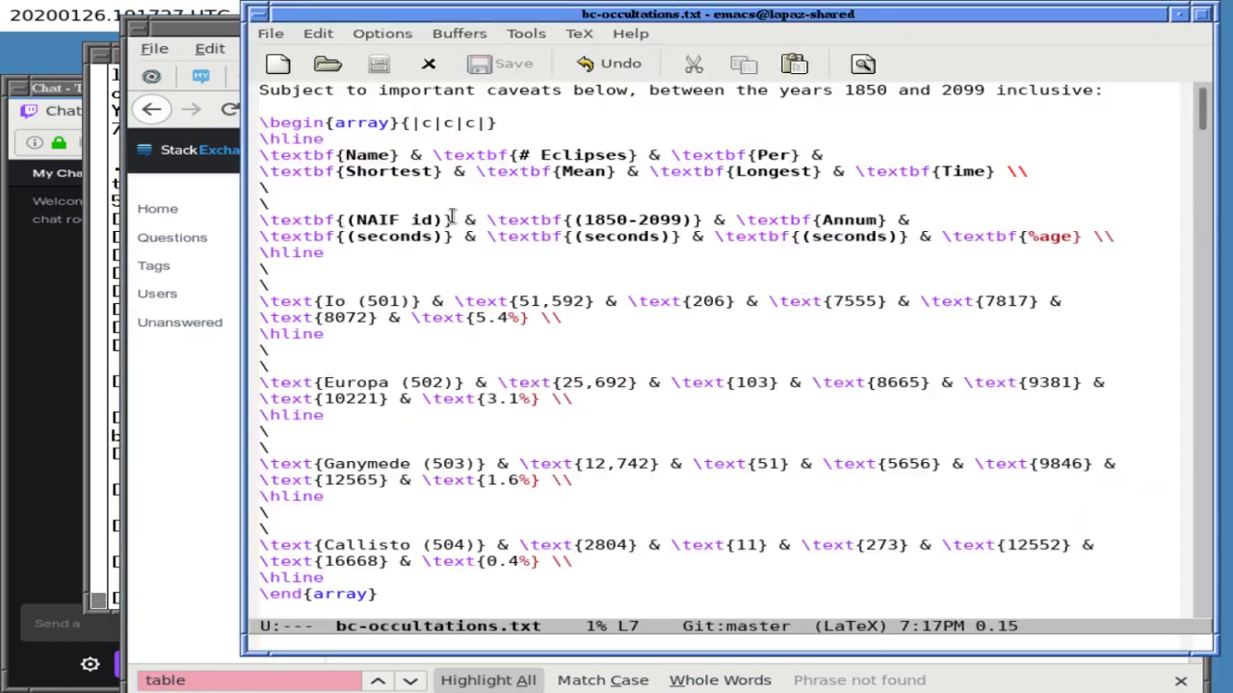
# - Delete the lone backslash lines above the header and each moon row, then save
pyautogui.press('Down')
pyautogui.press('Down')
pyautogui.press('Down')
pyautogui.press('Down')
pyautogui.hotkey('ctrl', 'k')
pyautogui.hotkey('ctrl', 'k')
pyautogui.hotkey('ctrl', 'k')
pyautogui.hotkey('ctrl', 'k')
pyautogui.press('Down')
pyautogui.press('Down')
pyautogui.press('Down')
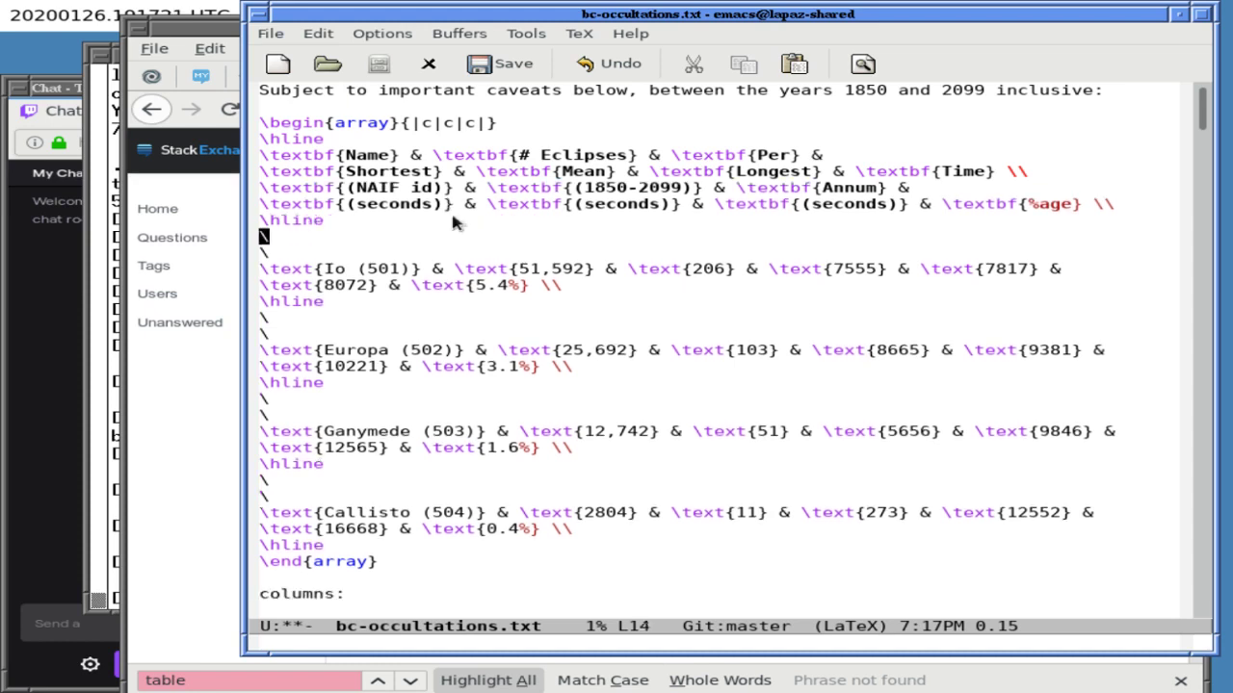
pyautogui.hotkey('ctrl', 'k')
pyautogui.hotkey('ctrl', 'k')
pyautogui.hotkey('ctrl', 'k')
pyautogui.hotkey('ctrl', 'k')
pyautogui.press('Down')
pyautogui.press('Down')
pyautogui.press('Down')
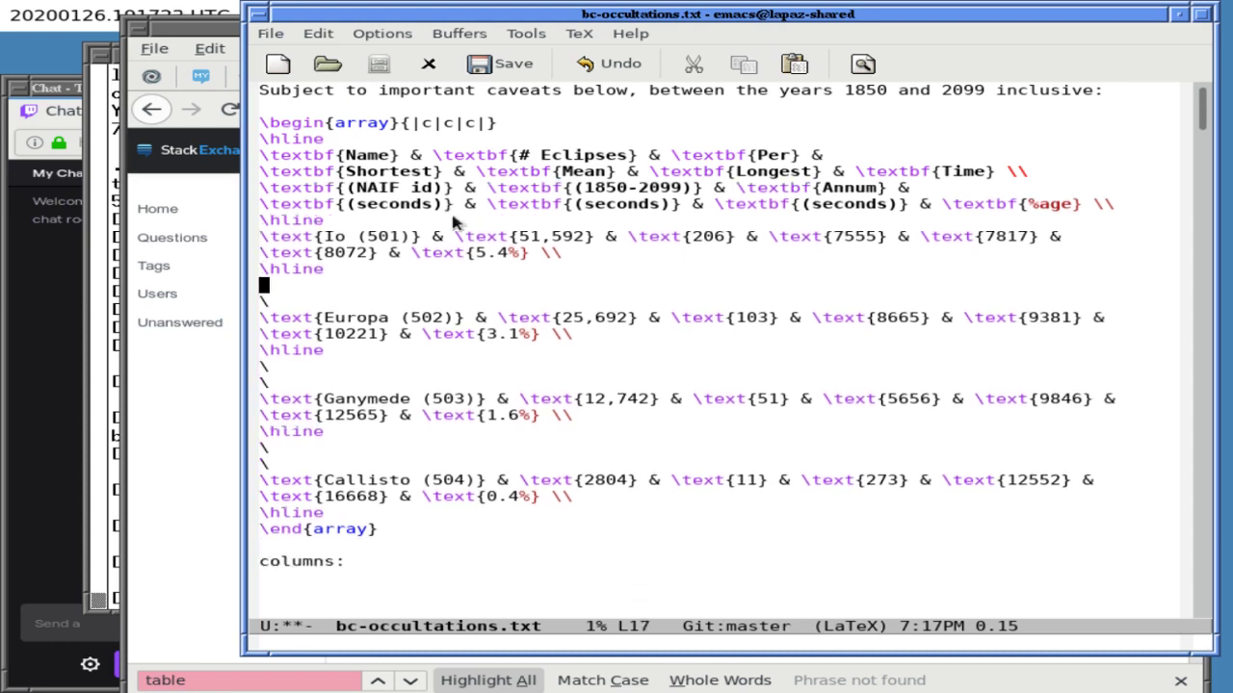
pyautogui.hotkey('ctrl', 'k')
pyautogui.hotkey('ctrl', 'k')
pyautogui.hotkey('ctrl', 'k')
pyautogui.hotkey('ctrl', 'k')
pyautogui.press('Down')
pyautogui.press('Down')
pyautogui.press('Down')
pyautogui.hotkey('ctrl', 'k')
pyautogui.hotkey('ctrl', 'k')
pyautogui.hotkey('ctrl', 'k')
pyautogui.hotkey('ctrl', 'k')
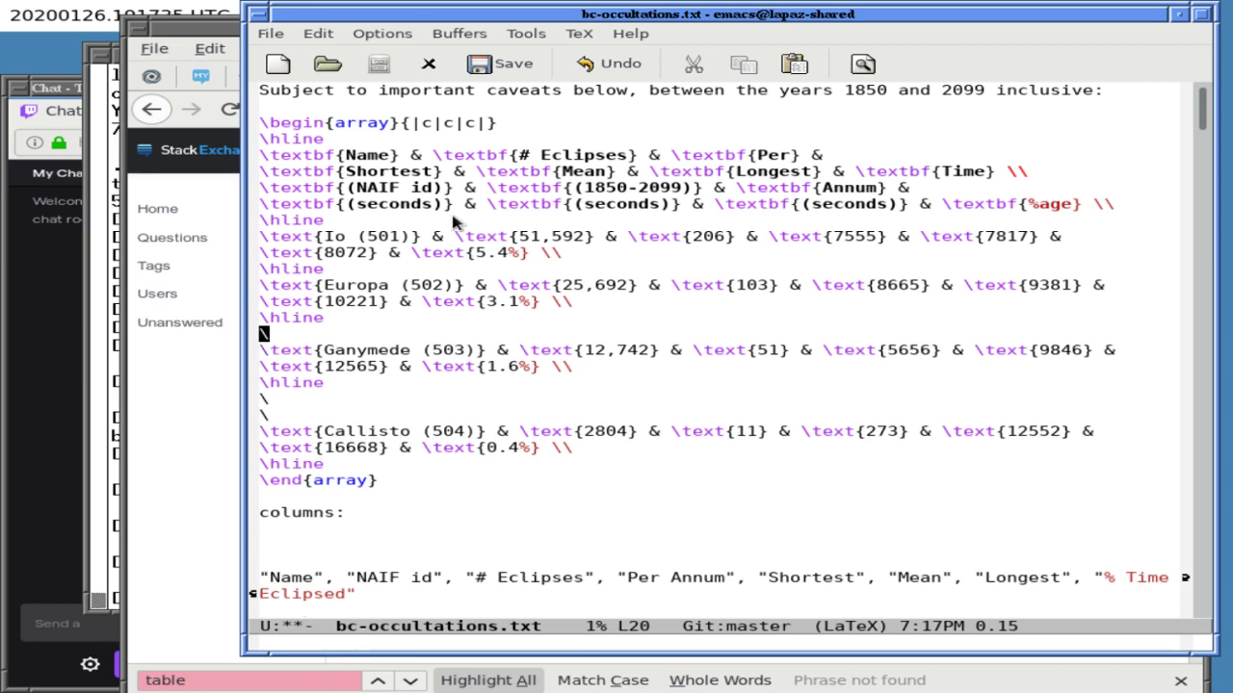
pyautogui.press('Down')
pyautogui.hotkey('ctrl', 'k')
pyautogui.hotkey('ctrl', 'k')
pyautogui.hotkey('ctrl', 'k')
pyautogui.hotkey('ctrl', 'k')
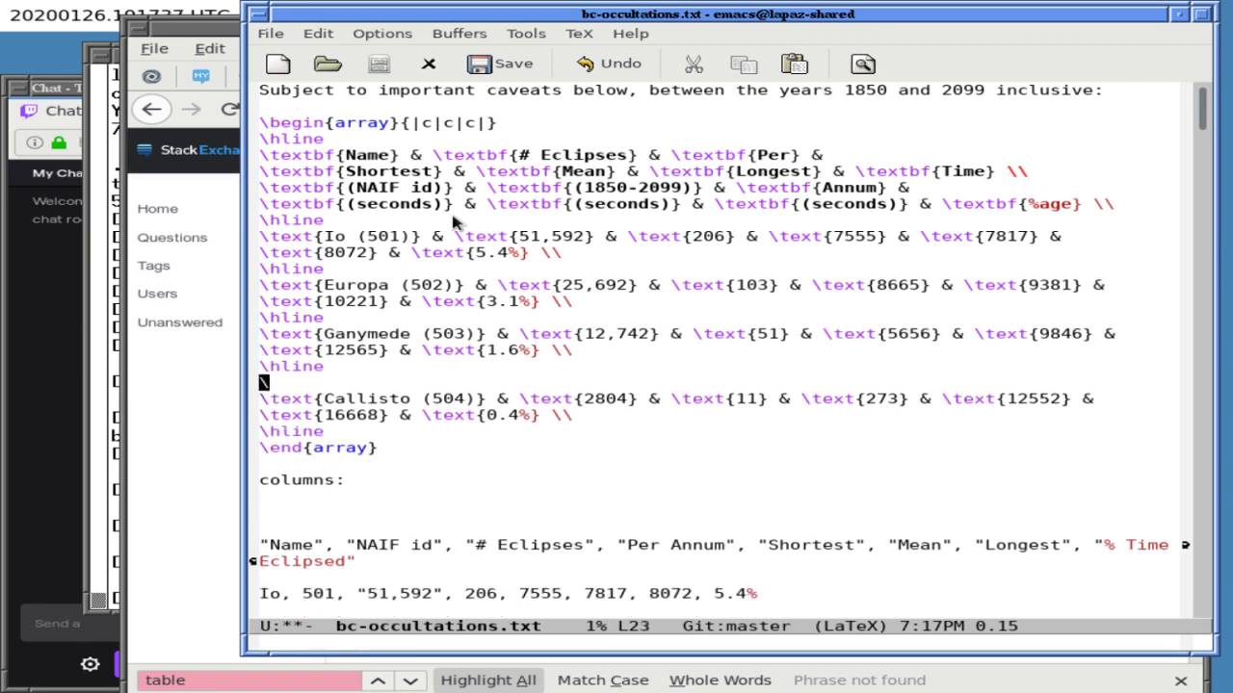
pyautogui.hotkey('ctrl', 'x')
pyautogui.hotkey('ctrl', 's')
# - Delete the columns: line and leftover lines below the table, then save
pyautogui.press('Down')
pyautogui.press('Down')
pyautogui.press('Down')
pyautogui.press('Down')
pyautogui.press('Down')
pyautogui.press('Down')
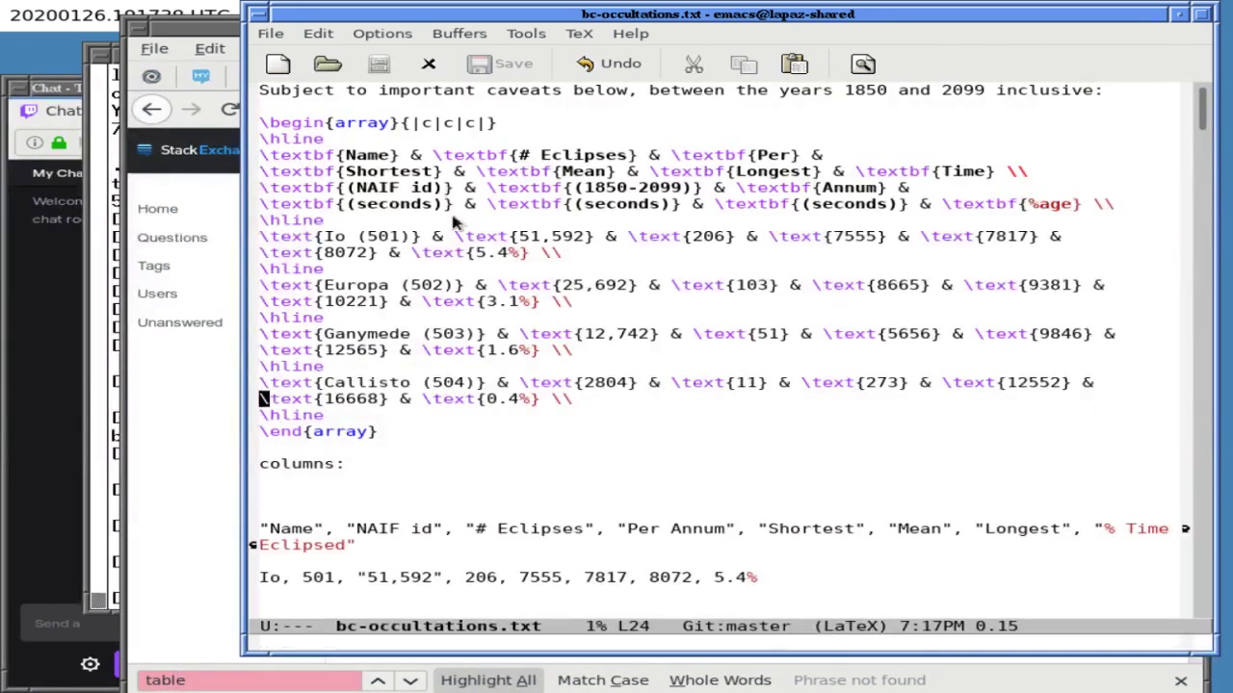
pyautogui.hotkey('ctrl', 'l')
pyautogui.press('Up')
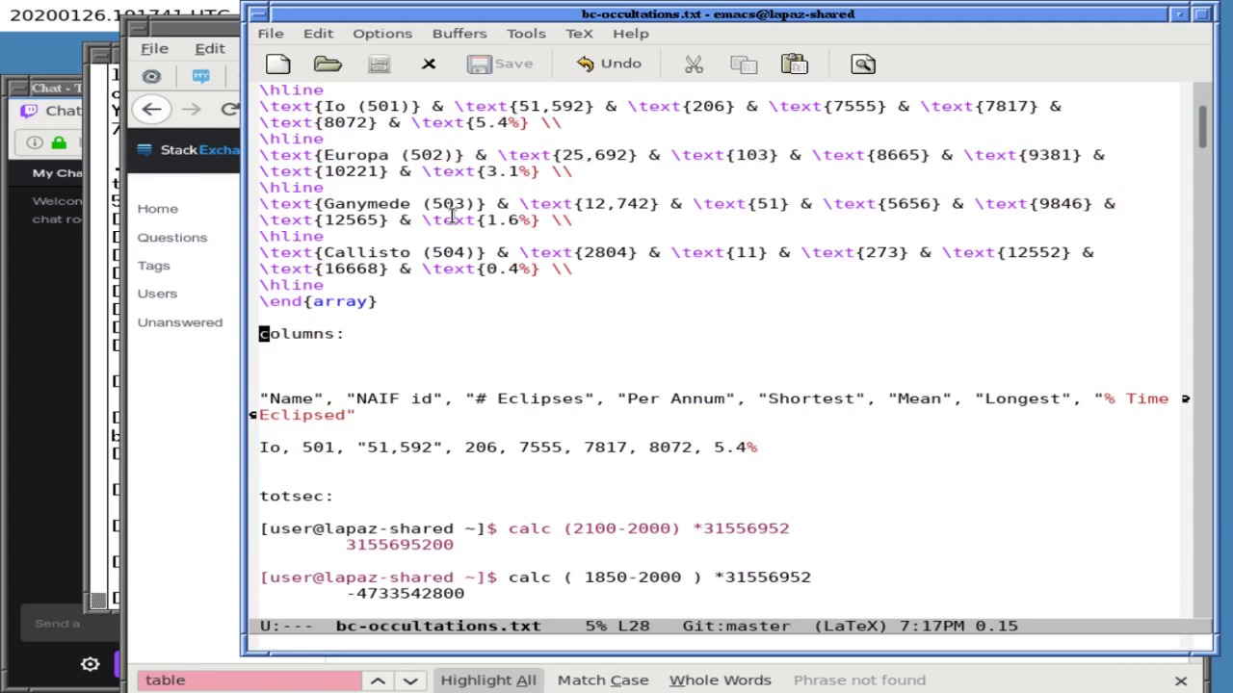
pyautogui.hotkey('ctrl', 'k')
pyautogui.hotkey('ctrl', 'k')
pyautogui.hotkey('ctrl', 'k')
pyautogui.hotkey('ctrl', 'k')
pyautogui.hotkey('ctrl', 'k')
pyautogui.hotkey('ctrl', 'k')
pyautogui.hotkey('ctrl', 'k')
pyautogui.hotkey('ctrl', 'k')
pyautogui.hotkey('ctrl', 'k')
pyautogui.hotkey('ctrl', 'k')
pyautogui.hotkey('ctrl', 'k')
pyautogui.hotkey('ctrl', 'k')
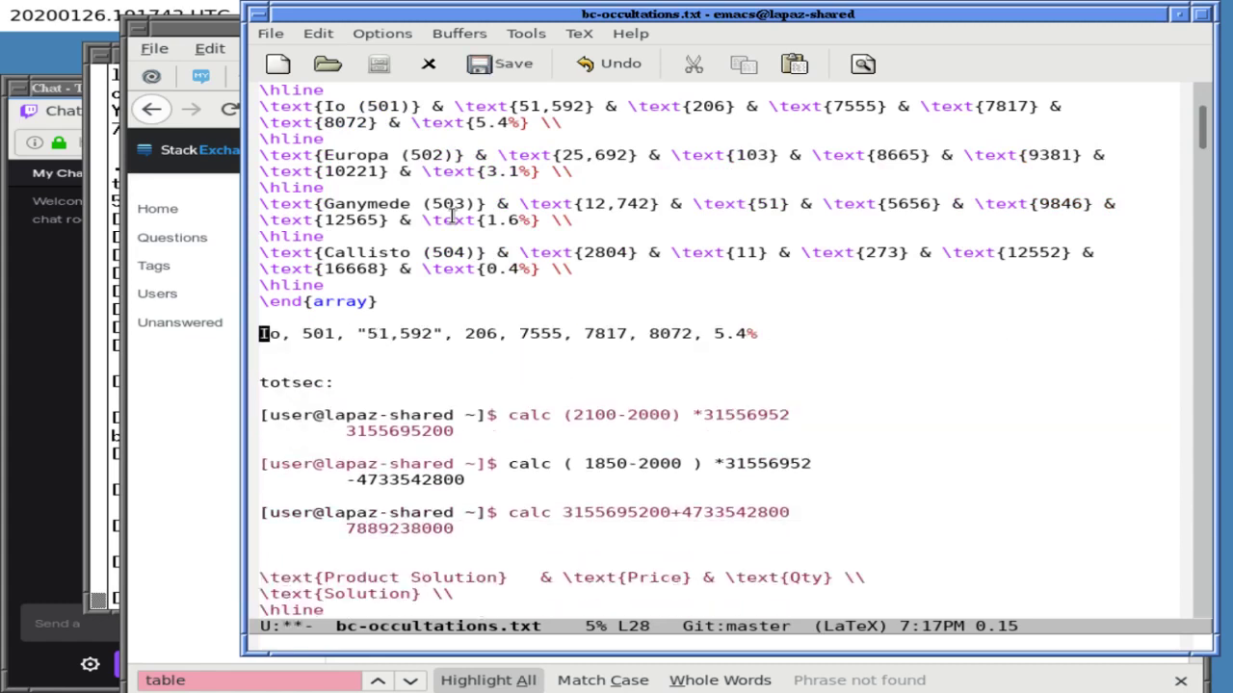
pyautogui.hotkey('ctrl', 'x')
pyautogui.hotkey('ctrl', 's')
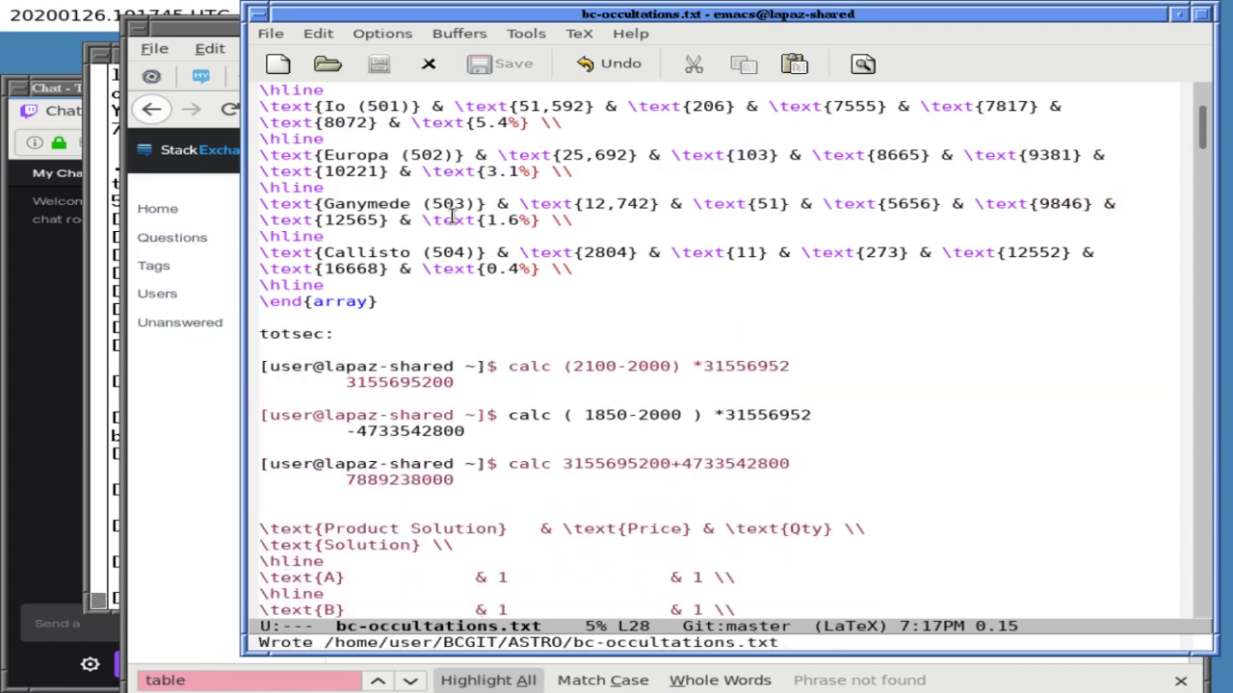
pyautogui.hotkey('ctrl', 'e')
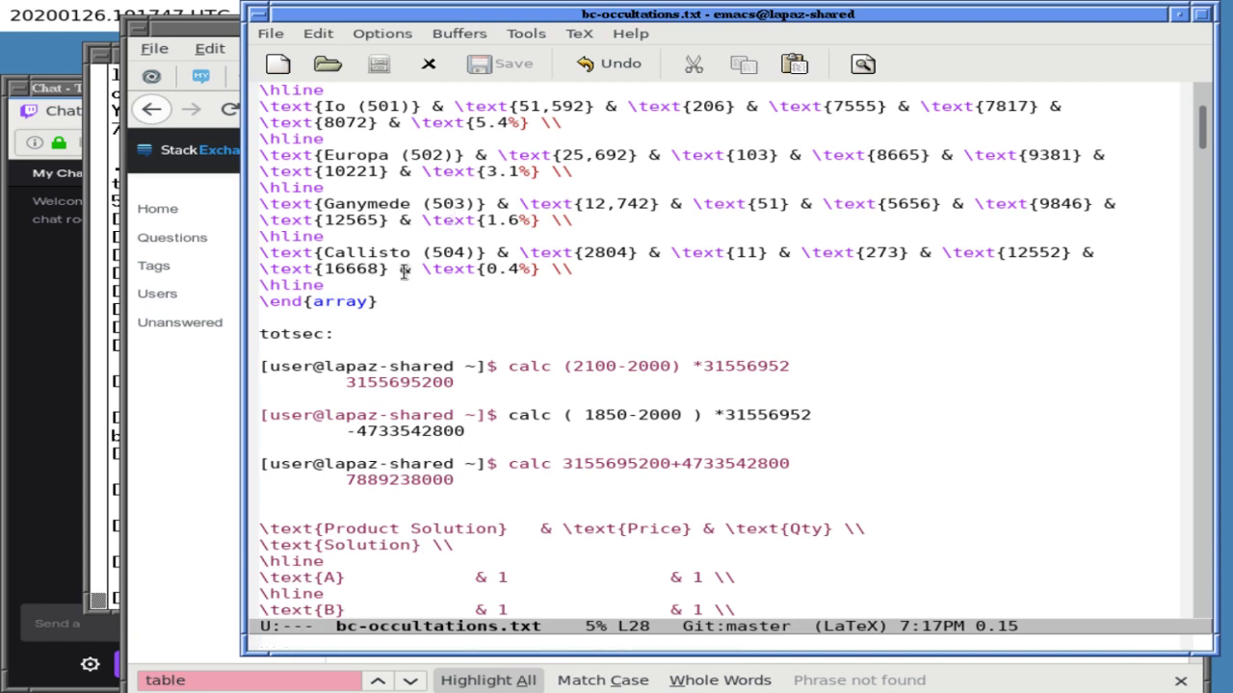
pyautogui.press('Down')
pyautogui.press('Down')
pyautogui.press('Down')
pyautogui.press('Down')
pyautogui.press('Down')
pyautogui.press('Down')
pyautogui.press('Down')
pyautogui.press('Down')
pyautogui.press('Down')
pyautogui.hotkey('ctrl', 'k')
pyautogui.hotkey('ctrl', 'y')
pyautogui.press('Up')
pyautogui.press('Up')
pyautogui.press('Up')
pyautogui.press('Up')
pyautogui.press('Up')
pyautogui.press('Up')
pyautogui.press('Up')
pyautogui.press('Up')
pyautogui.press('Up')
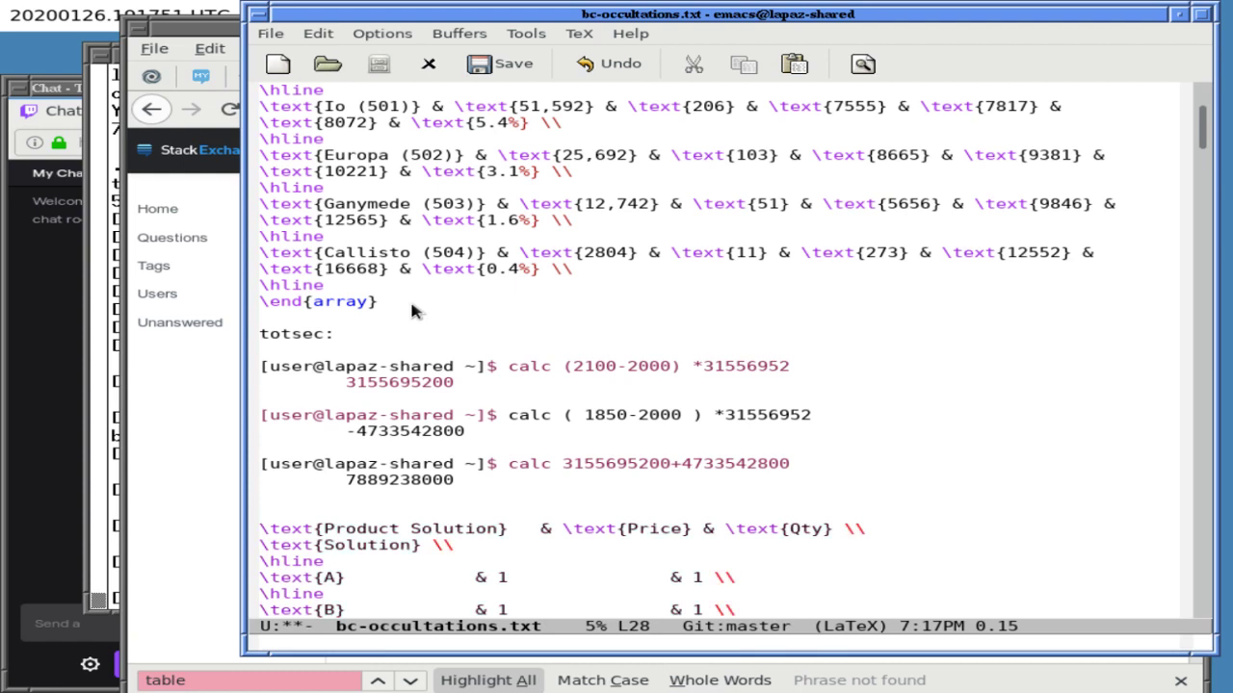
pyautogui.hotkey('ctrl', 'y')
pyautogui.write('= 250 years')
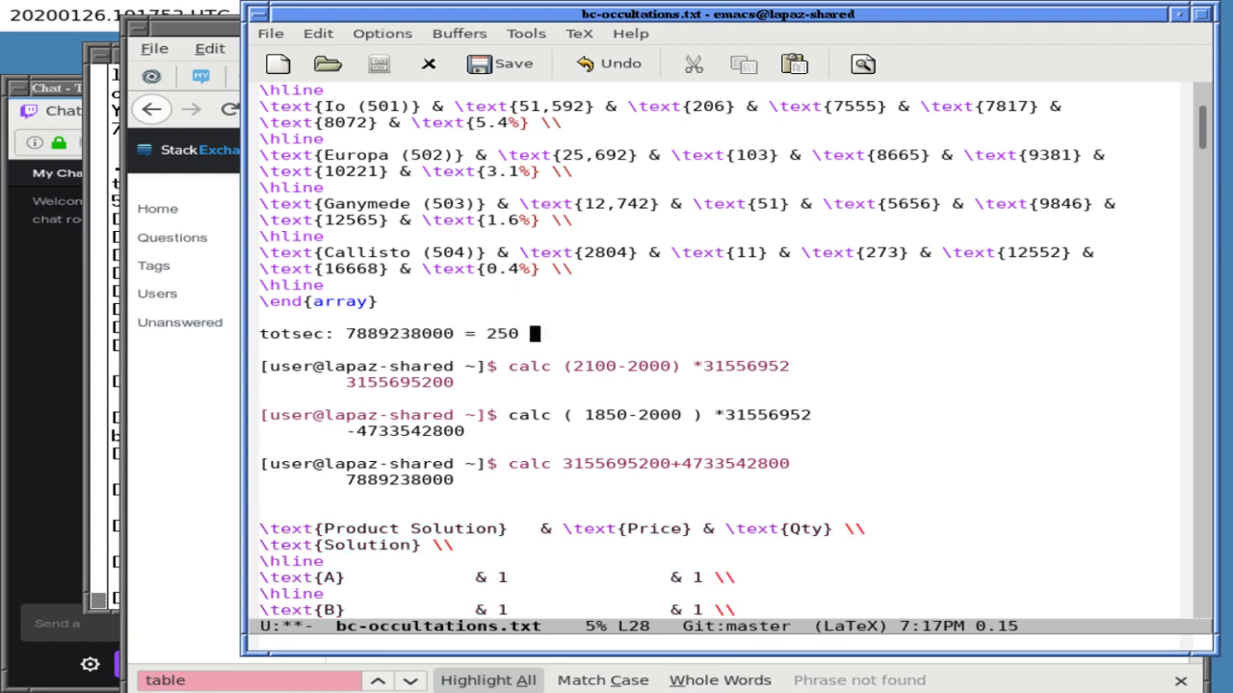
pyautogui.press('Down')
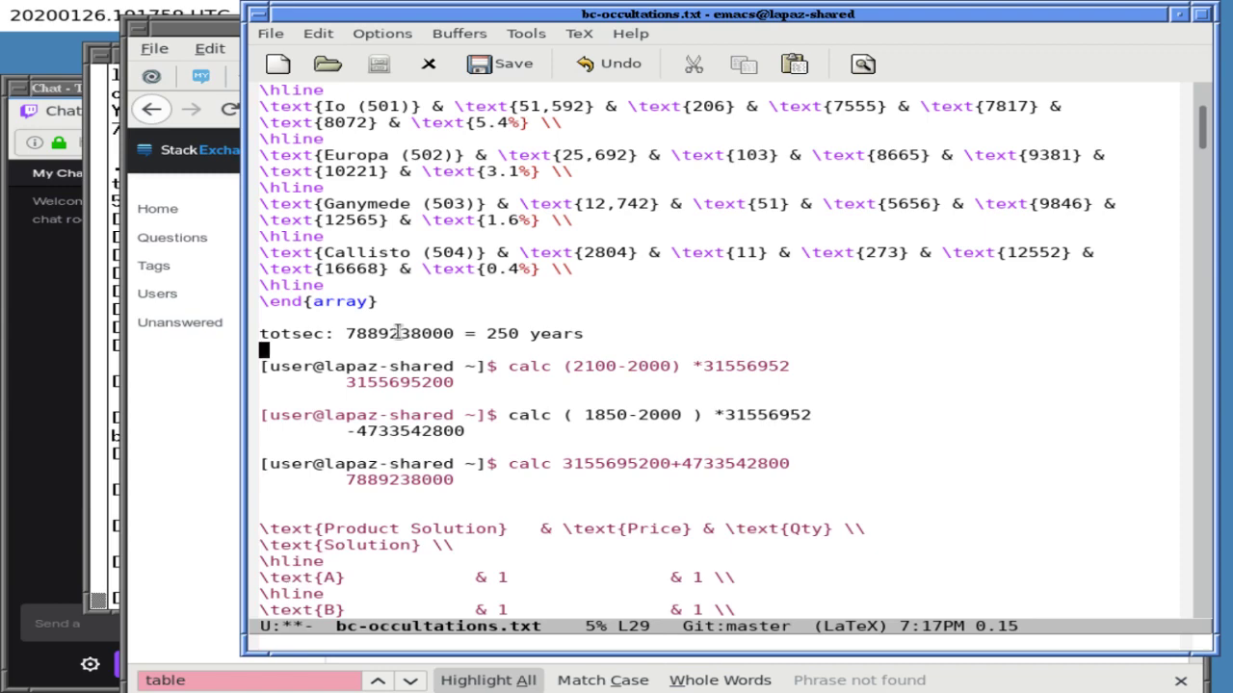
pyautogui.doubleClick(434, 334)
pyautogui.click(111, 376)
pyautogui.write('calc')
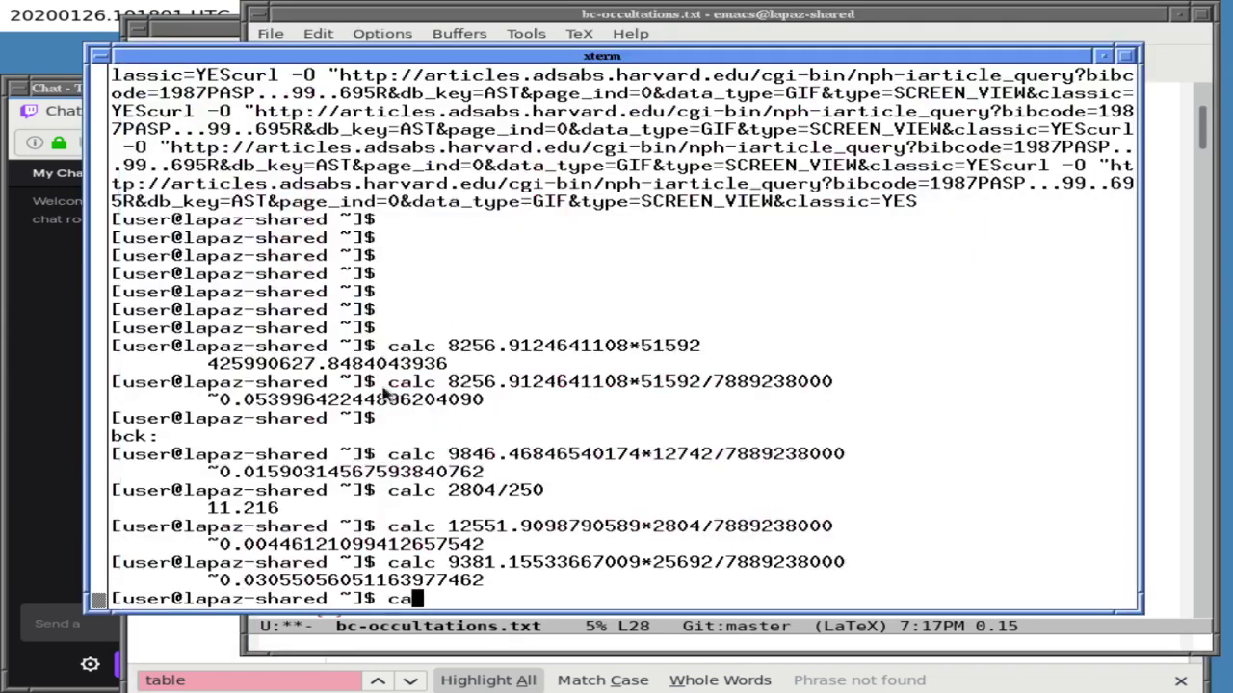
pyautogui.middleClick(385, 393)
pyautogui.write('/')
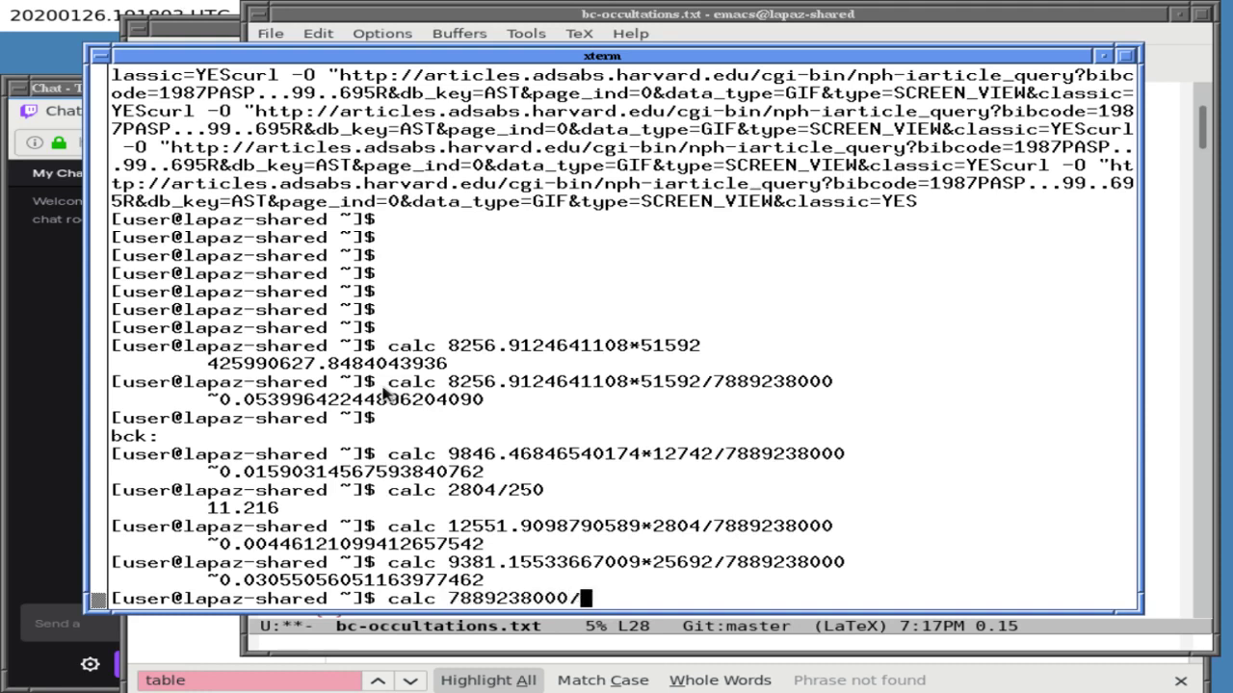
pyautogui.write('250')
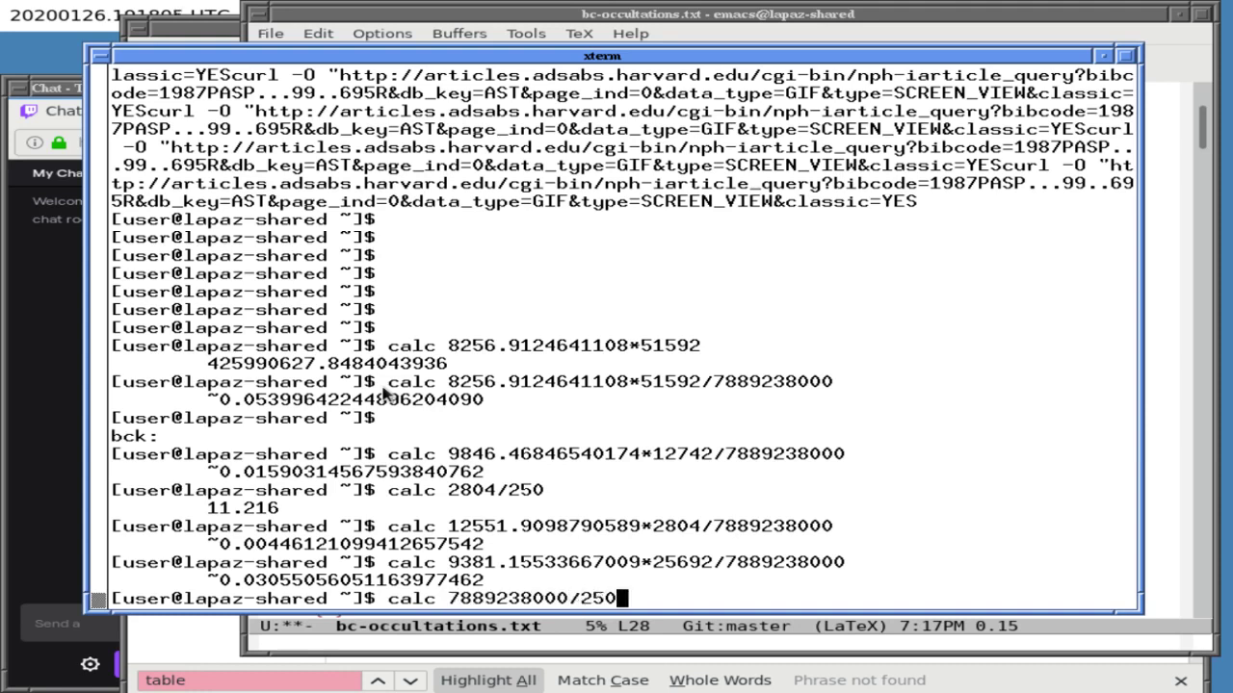
pyautogui.press('Return')
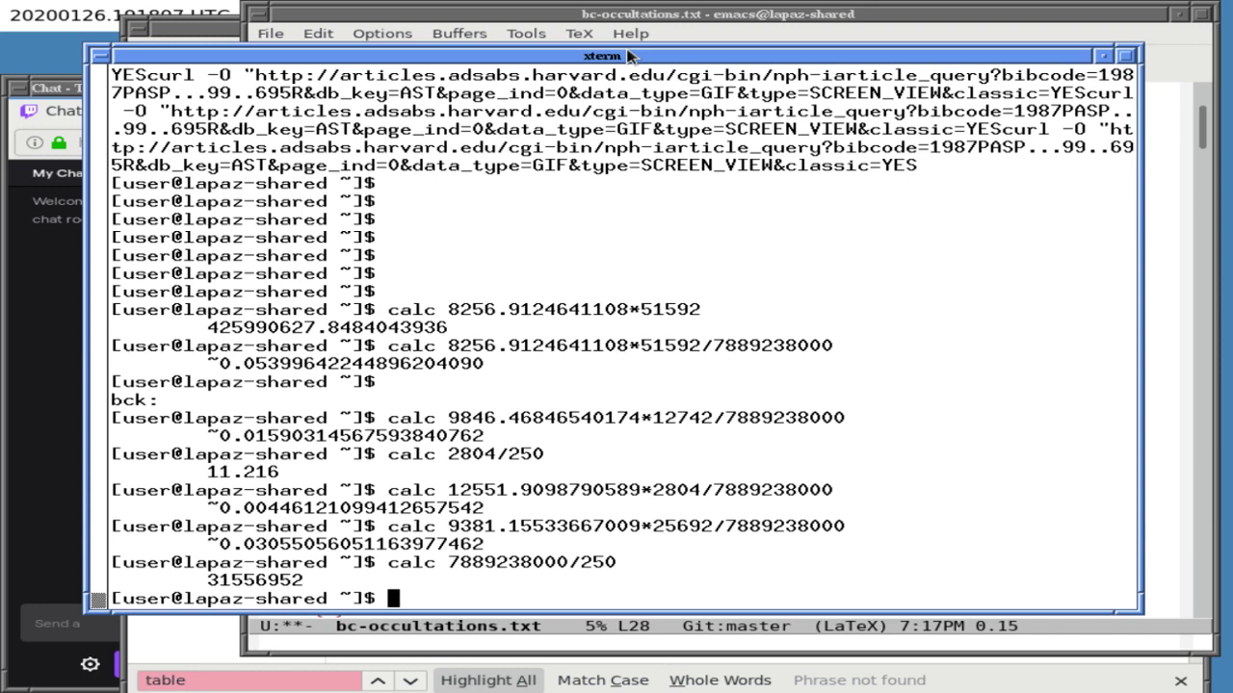
pyautogui.click(635, 40)
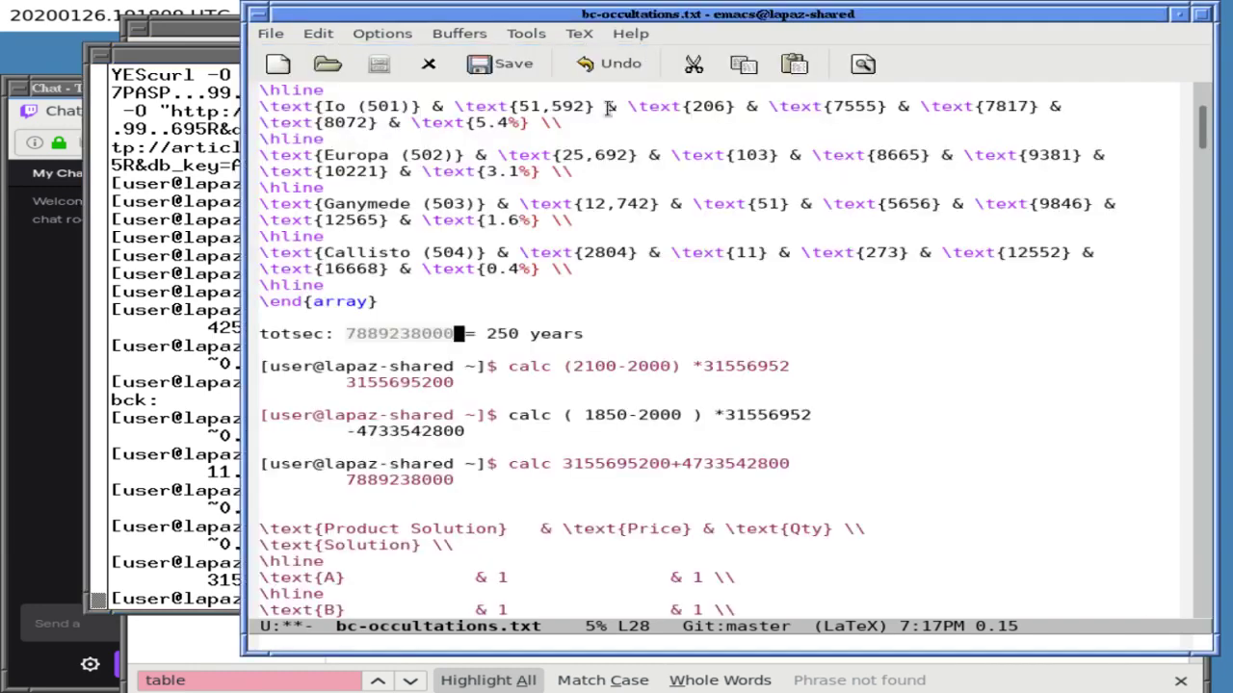
pyautogui.press('Down')
pyautogui.press('Down')
pyautogui.press('Home')
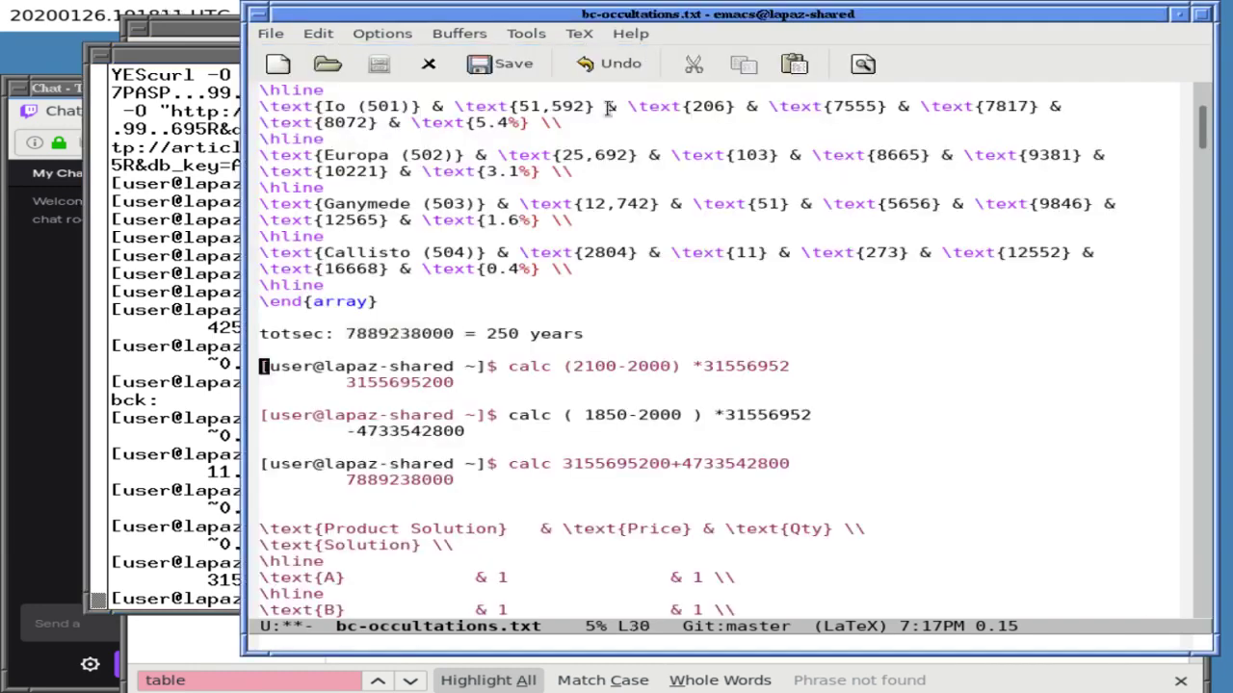
# - Delete the leftover calc commands and outputs, save the notes file, and check the Firefox preview
pyautogui.hotkey('ctrl', 'k')
pyautogui.hotkey('ctrl', 'k')
pyautogui.hotkey('ctrl', 'k')
pyautogui.hotkey('ctrl', 'k')
pyautogui.hotkey('ctrl', 'k')
pyautogui.hotkey('ctrl', 'k')
pyautogui.hotkey('ctrl', 'k')
pyautogui.hotkey('ctrl', 'k')
pyautogui.hotkey('ctrl', 'k')
pyautogui.hotkey('ctrl', 'k')
pyautogui.hotkey('ctrl', 'k')
pyautogui.hotkey('ctrl', 'k')
pyautogui.hotkey('ctrl', 'k')
pyautogui.hotkey('ctrl', 'k')
pyautogui.hotkey('ctrl', 'k')
pyautogui.hotkey('ctrl', 'k')
pyautogui.hotkey('ctrl', 'k')
pyautogui.hotkey('ctrl', 'k')
pyautogui.hotkey('ctrl', 'k')
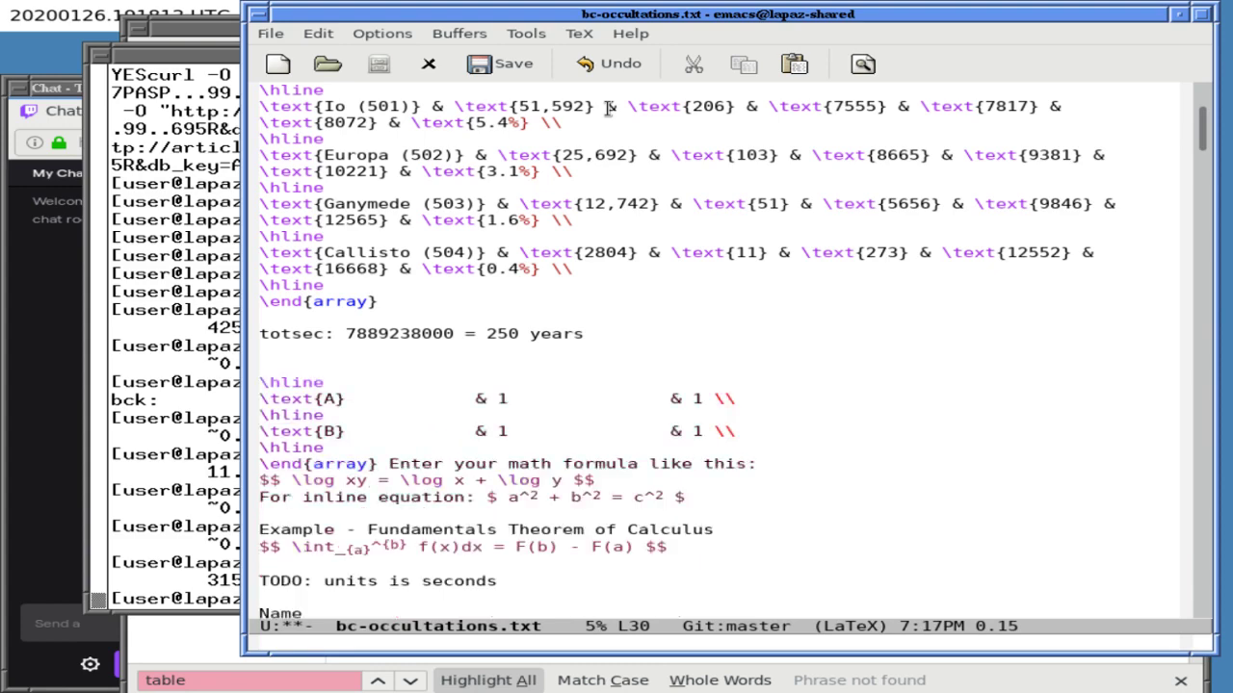
pyautogui.hotkey('ctrl', 'x')
pyautogui.hotkey('ctrl', 's')
pyautogui.click(703, 664)
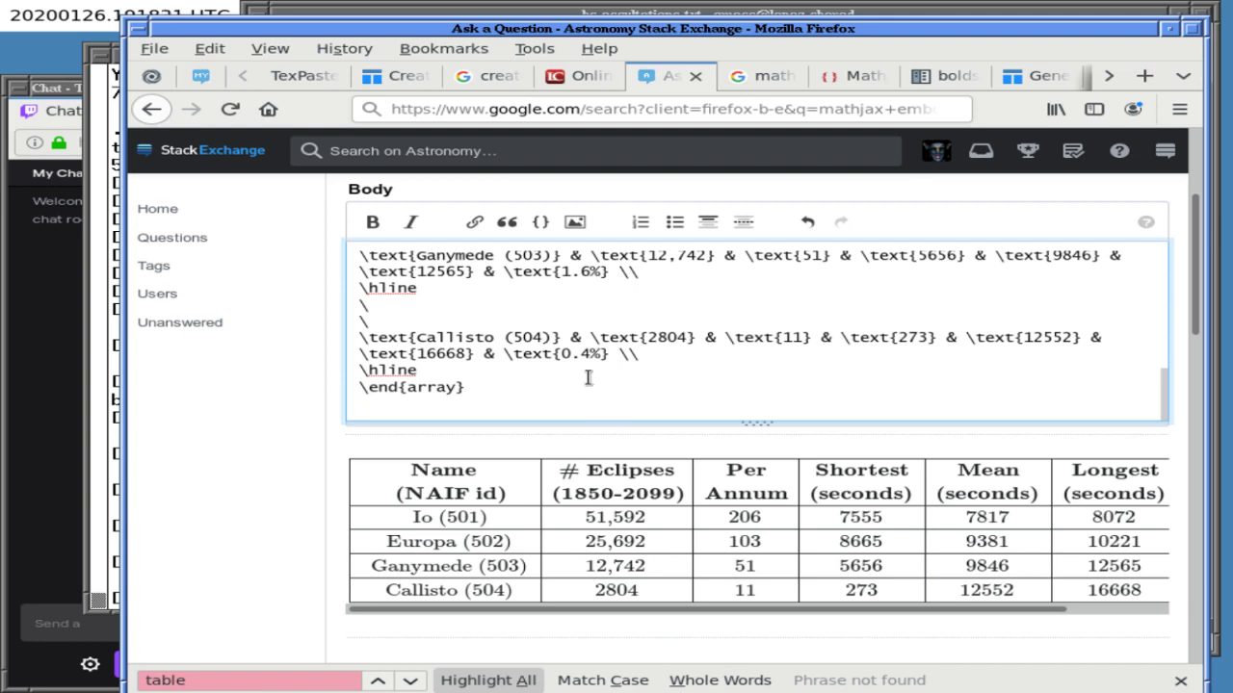
pyautogui.click(509, 15)
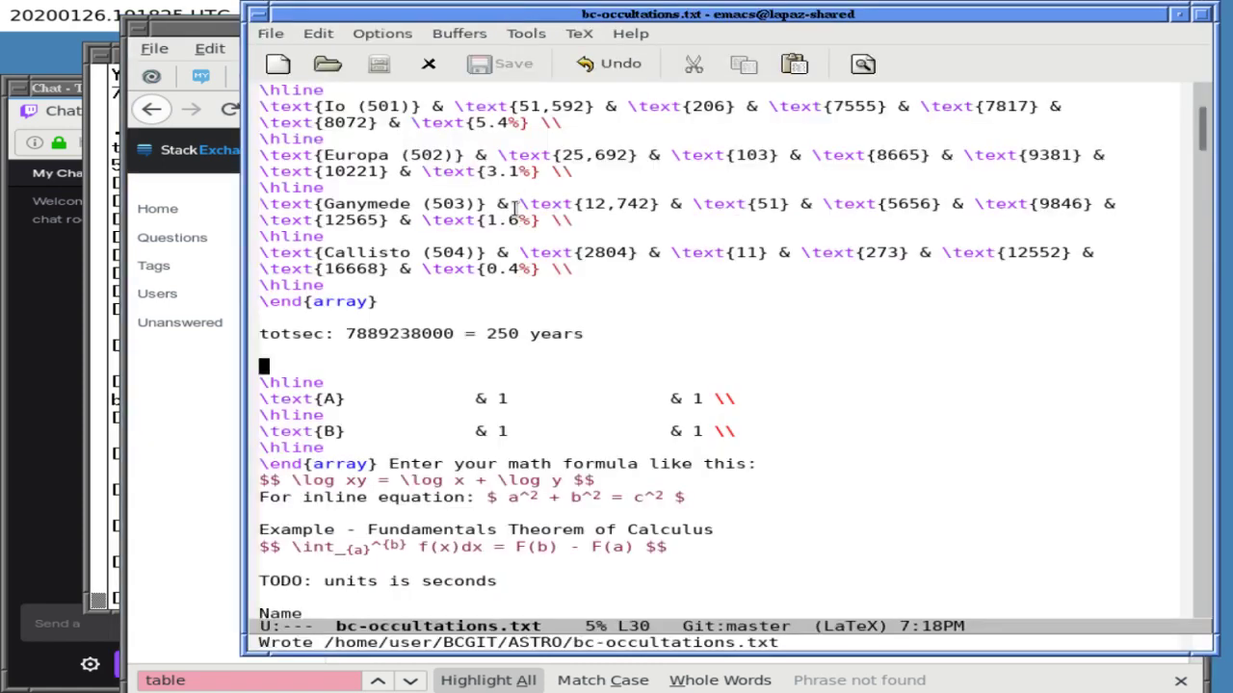
# - Delete the sample table, calculus example formula, seconds TODO, and Name/NAIF id/total eclipses lines
pyautogui.hotkey('ctrl', 'k')
pyautogui.hotkey('ctrl', 'k')
pyautogui.hotkey('ctrl', 'k')
pyautogui.hotkey('ctrl', 'k')
pyautogui.hotkey('ctrl', 'k')
pyautogui.hotkey('ctrl', 'k')
pyautogui.hotkey('ctrl', 'k')
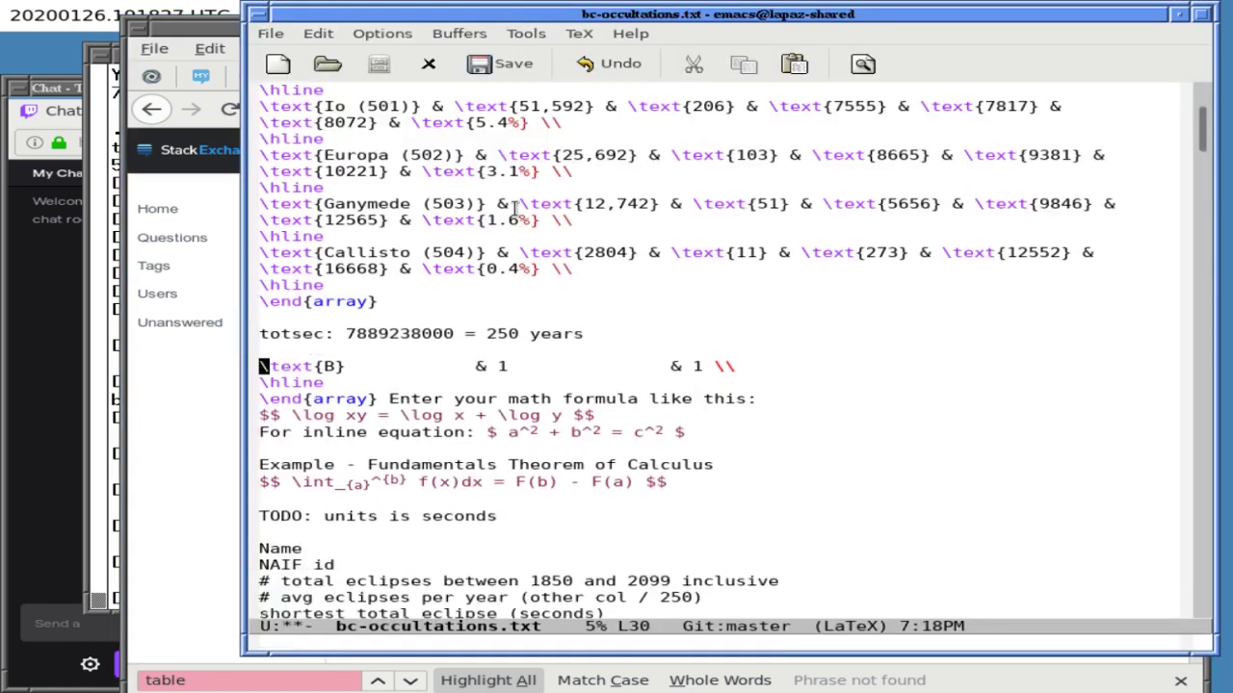
pyautogui.hotkey('ctrl', 'k')
pyautogui.hotkey('ctrl', 'k')
pyautogui.hotkey('ctrl', 'k')
pyautogui.hotkey('ctrl', 'k')
pyautogui.hotkey('ctrl', 'k')
pyautogui.hotkey('ctrl', 'k')
pyautogui.hotkey('ctrl', 'k')
pyautogui.hotkey('ctrl', 'k')
pyautogui.hotkey('ctrl', 'k')
pyautogui.hotkey('ctrl', 'k')
pyautogui.hotkey('ctrl', 'k')
pyautogui.hotkey('ctrl', 'k')
pyautogui.hotkey('ctrl', 'k')
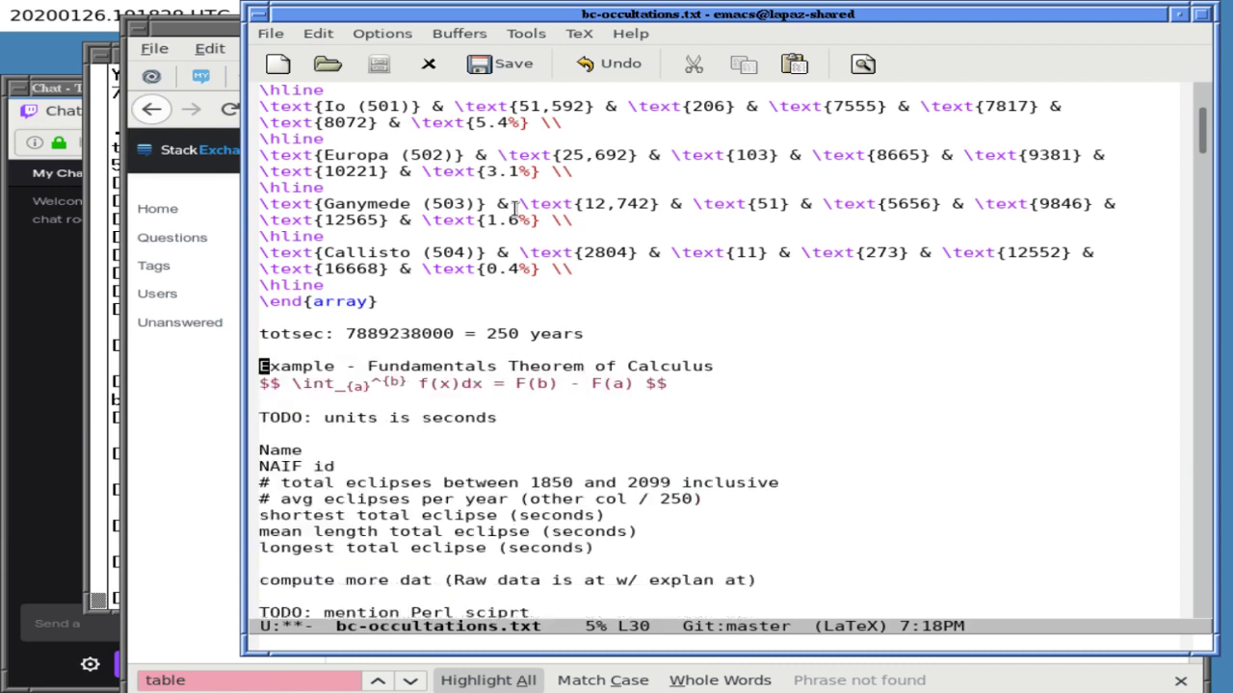
pyautogui.hotkey('ctrl', 'k')
pyautogui.hotkey('ctrl', 'k')
pyautogui.hotkey('ctrl', 'k')
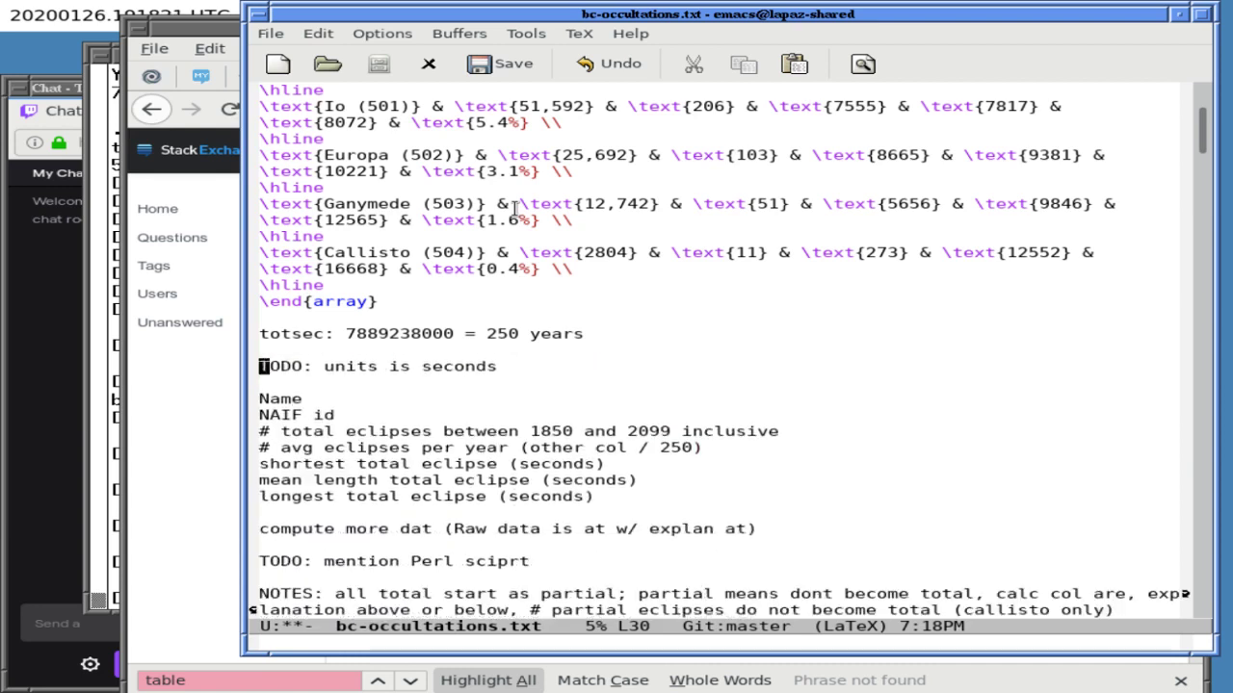
pyautogui.hotkey('ctrl', 'k')
pyautogui.hotkey('ctrl', 'k')
pyautogui.hotkey('ctrl', 'k')
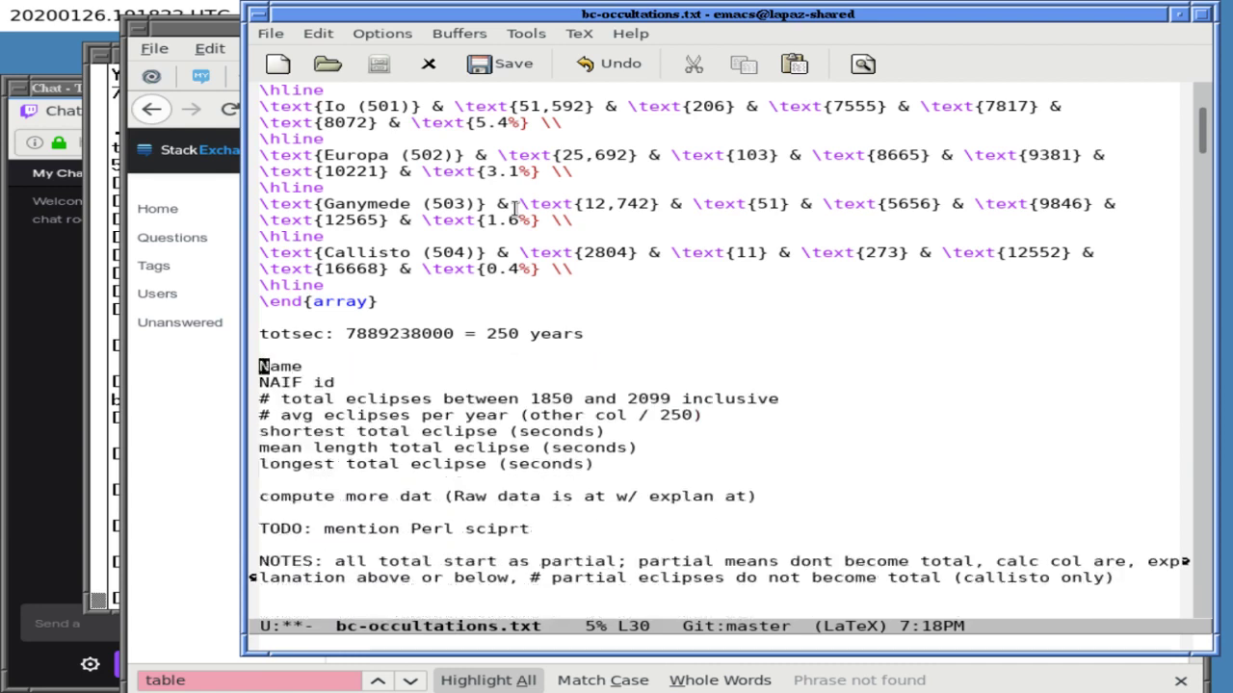
pyautogui.hotkey('ctrl', 'n')
pyautogui.hotkey('ctrl', 'p')
pyautogui.hotkey('ctrl', 'k')
pyautogui.hotkey('ctrl', 'k')
pyautogui.hotkey('ctrl', 'k')
pyautogui.hotkey('ctrl', 'k')
pyautogui.hotkey('ctrl', 'k')
pyautogui.hotkey('ctrl', 'k')
# - Tidy the blank lines and remove the shortest, mean and longest total eclipse lines
pyautogui.hotkey('ctrl', 'e')
pyautogui.press('Return')
pyautogui.press('Return')
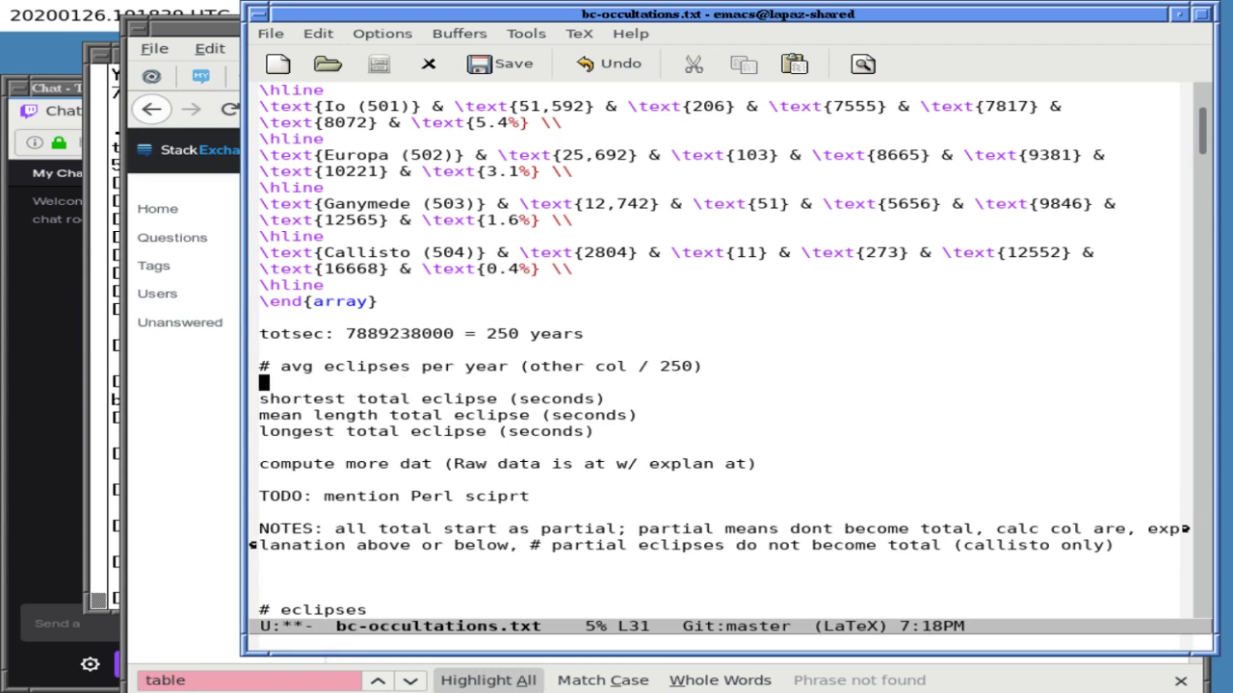
pyautogui.hotkey('ctrl', 'n')
pyautogui.press('BackSpace')
pyautogui.press('BackSpace')
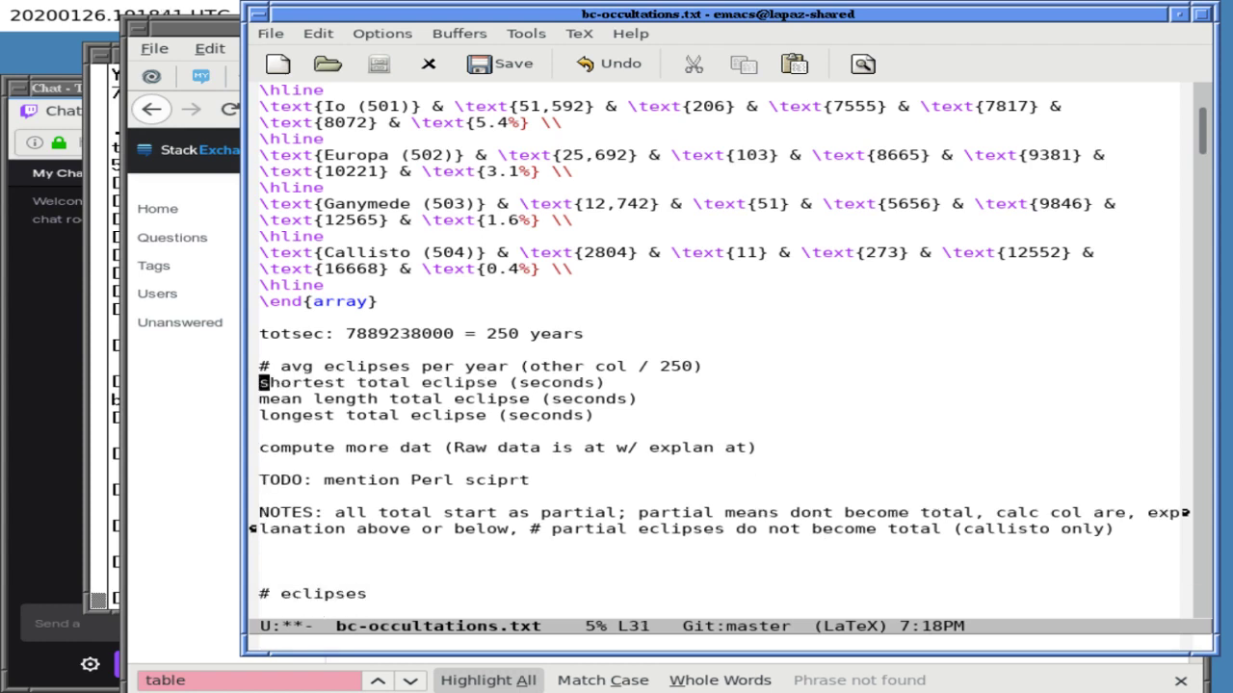
pyautogui.press('Return')
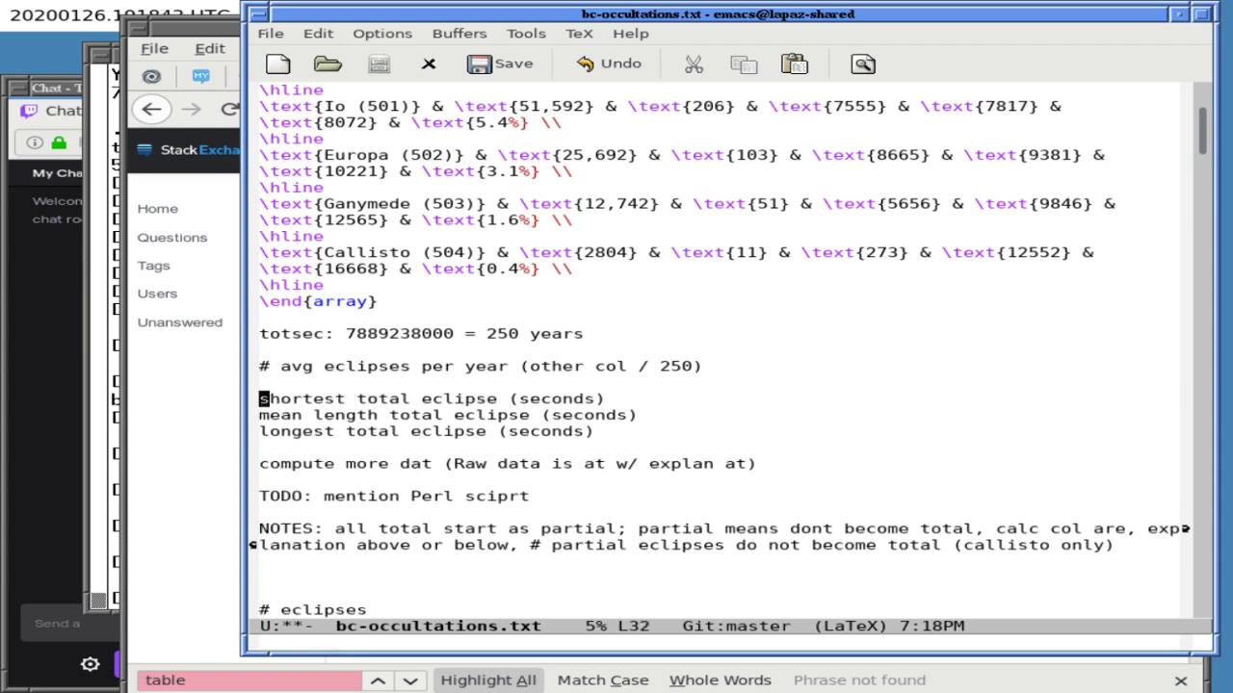
pyautogui.hotkey('ctrl', 'k')
pyautogui.hotkey('ctrl', 'k')
pyautogui.hotkey('ctrl', 'k')
pyautogui.hotkey('ctrl', 'k')
pyautogui.hotkey('ctrl', 'k')
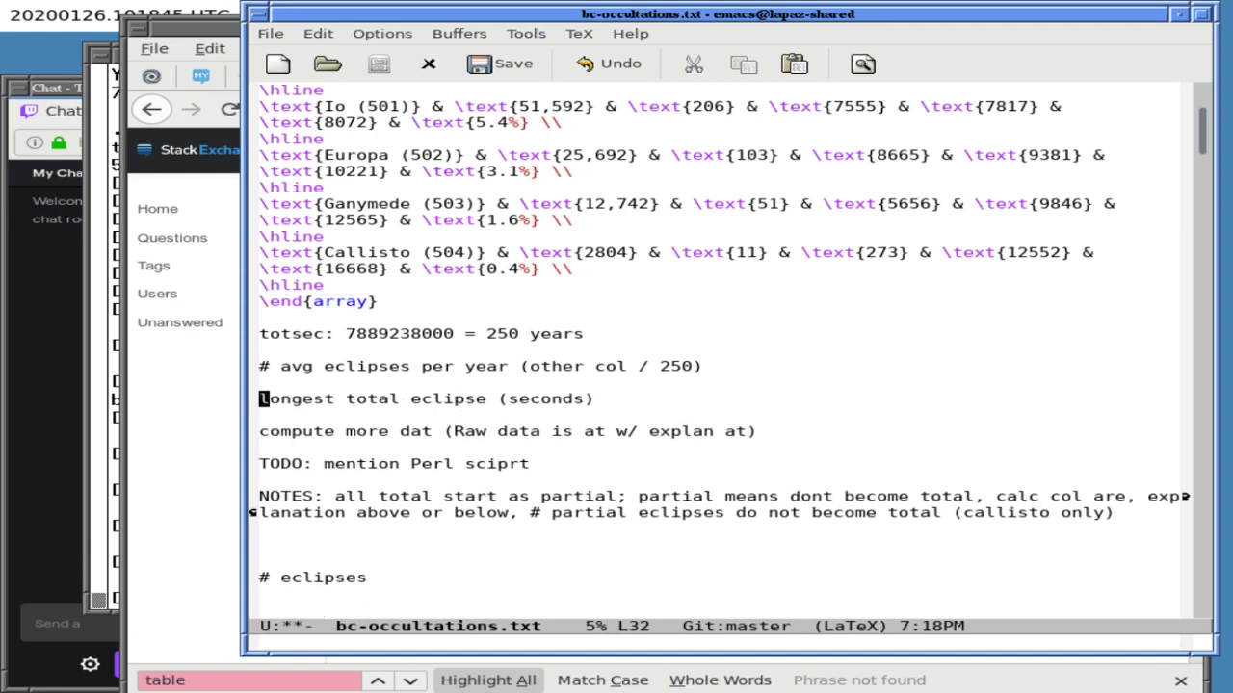
pyautogui.hotkey('ctrl', 'k')
pyautogui.hotkey('ctrl', 'k')
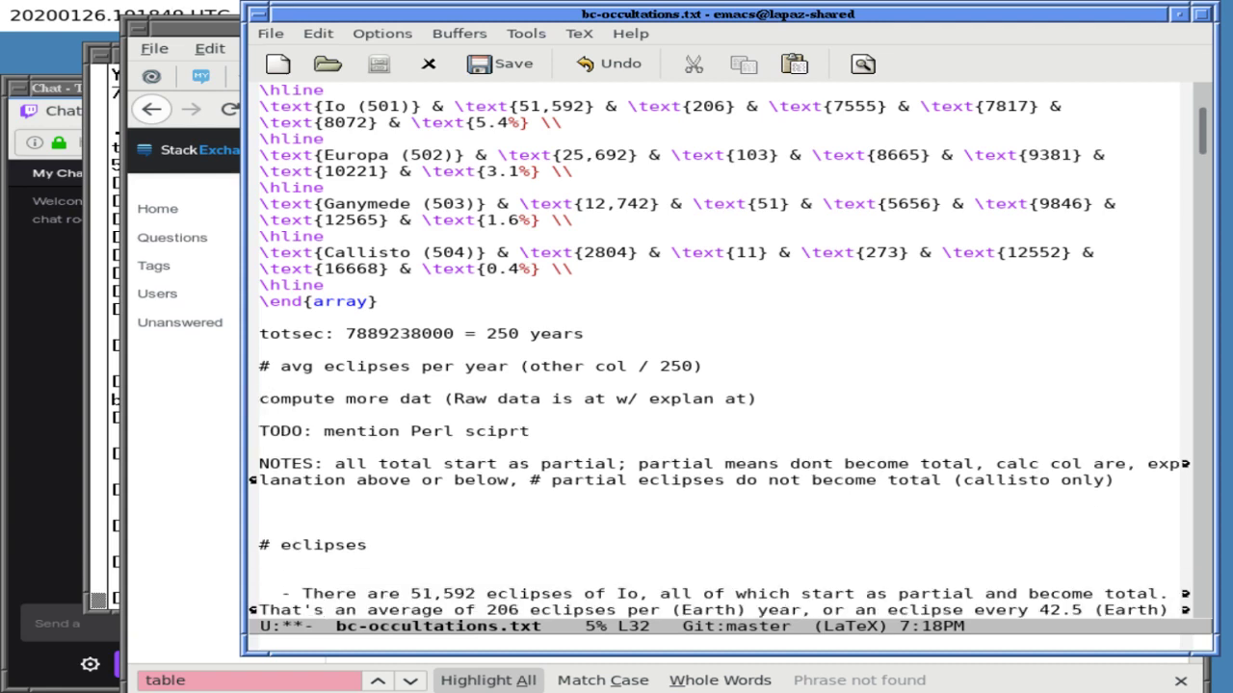
# - Rewrap the NOTES paragraph below the 'mention Perl' TODO with M-q
pyautogui.click(264, 431)
pyautogui.hotkey('ctrl', 'e')
pyautogui.hotkey('ctrl', 'f')
pyautogui.hotkey('ctrl', 'f')
pyautogui.hotkey('alt', 'q')
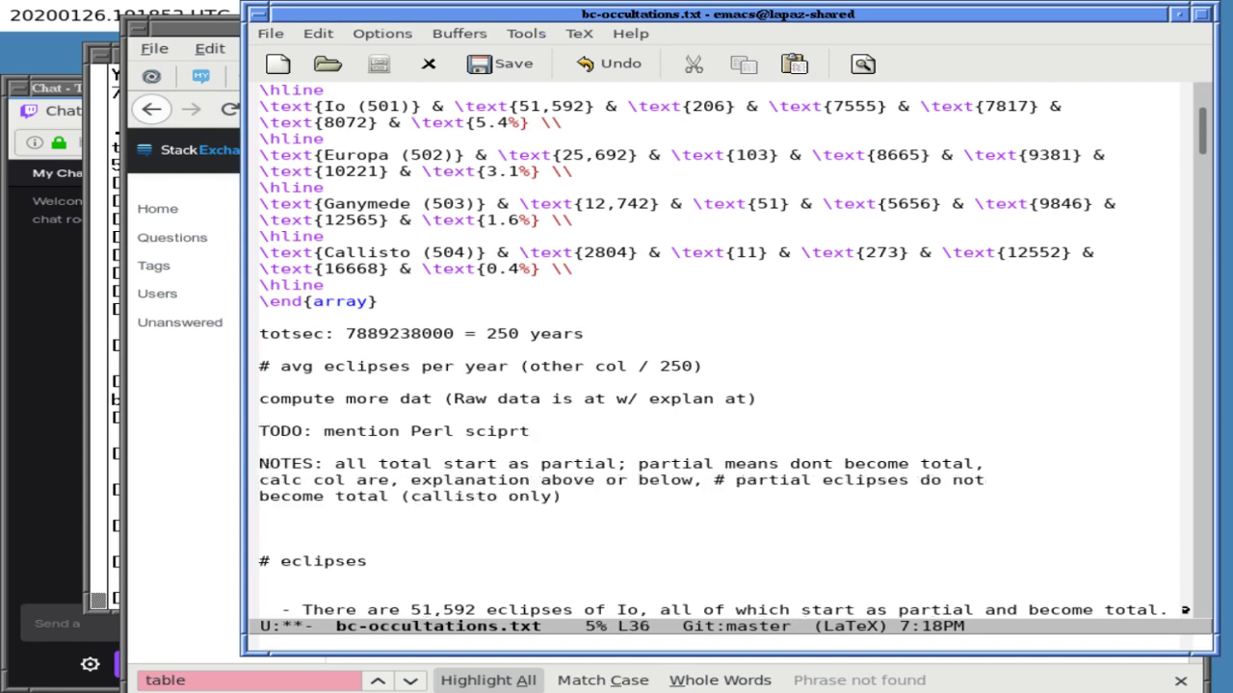
pyautogui.hotkey('ctrl', 'n')
pyautogui.hotkey('ctrl', 'n')
pyautogui.hotkey('ctrl', 'n')
pyautogui.hotkey('ctrl', 'n')
# - Delete the # eclipses heading, the Io/Europa/Ganymede summaries and the Callisto paragraph
pyautogui.hotkey('ctrl', 'l')
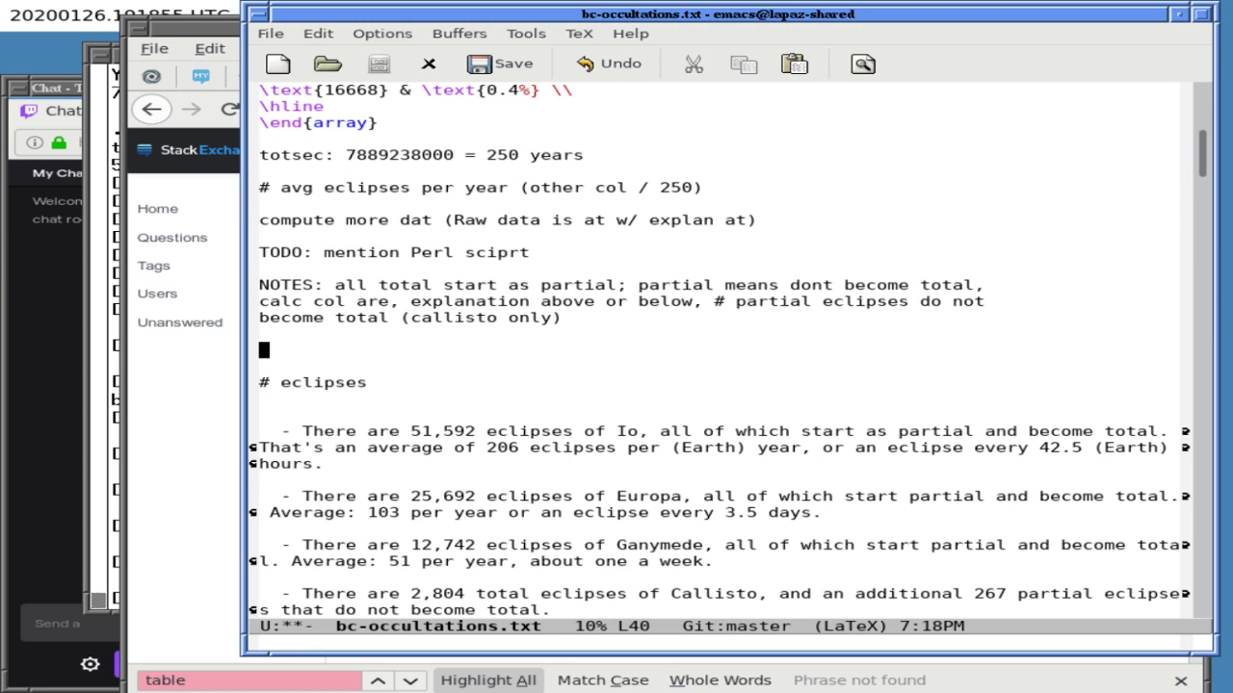
pyautogui.hotkey('ctrl', 'k')
pyautogui.hotkey('ctrl', 'k')
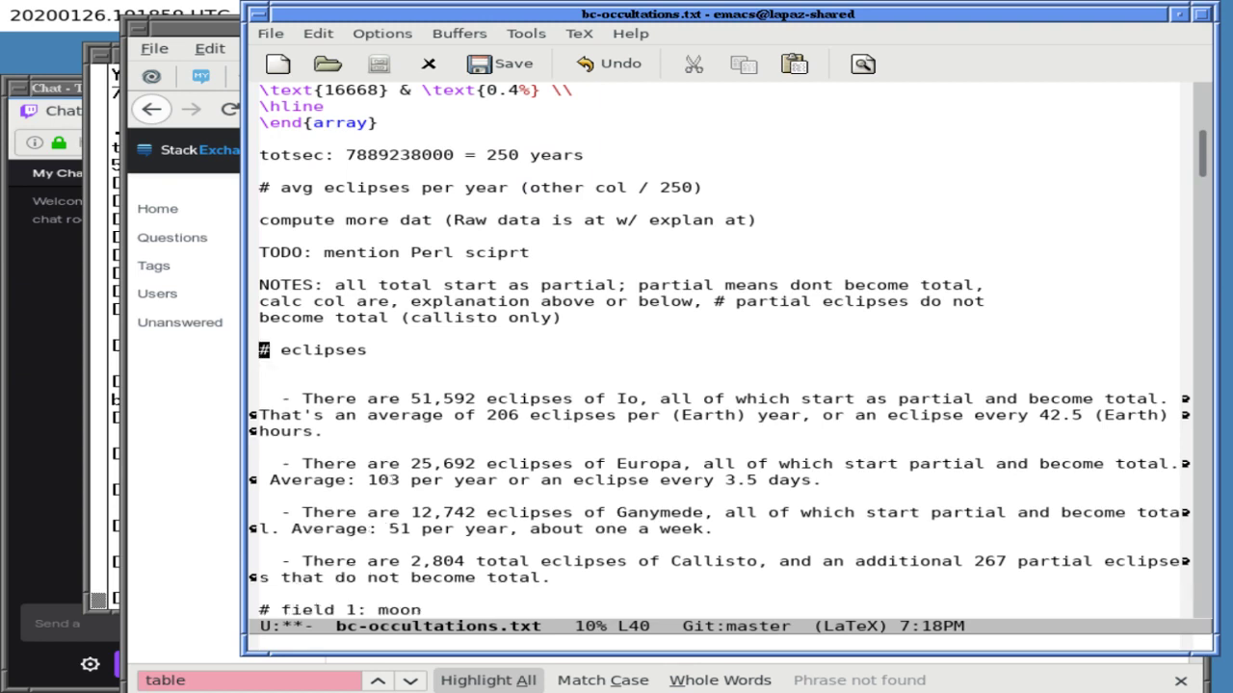
pyautogui.hotkey('ctrl', 'k')
pyautogui.hotkey('ctrl', 'k')
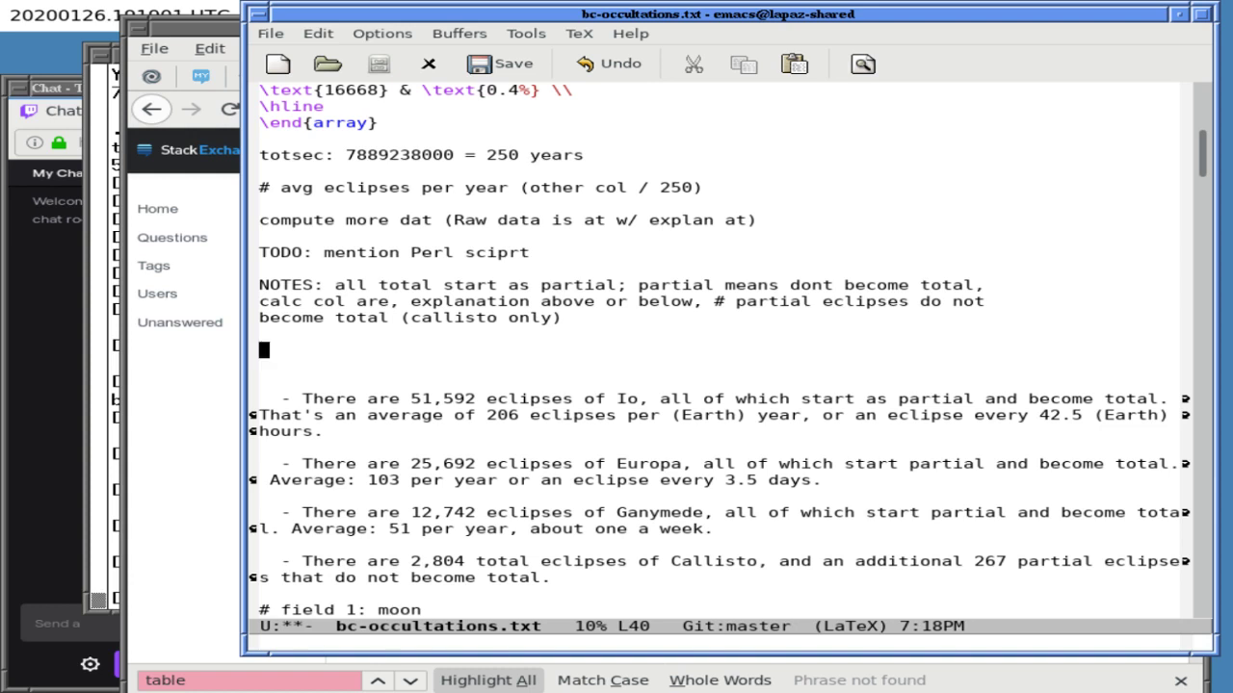
pyautogui.hotkey('ctrl', 'k')
pyautogui.hotkey('ctrl', 'k')
pyautogui.hotkey('ctrl', 'k')
pyautogui.hotkey('ctrl', 'k')
pyautogui.hotkey('ctrl', 'k')
pyautogui.hotkey('ctrl', 'k')
pyautogui.hotkey('ctrl', 'k')
pyautogui.hotkey('ctrl', 'k')
pyautogui.hotkey('ctrl', 'k')
pyautogui.hotkey('ctrl', 'k')
pyautogui.hotkey('ctrl', 'k')
pyautogui.hotkey('ctrl', 'k')
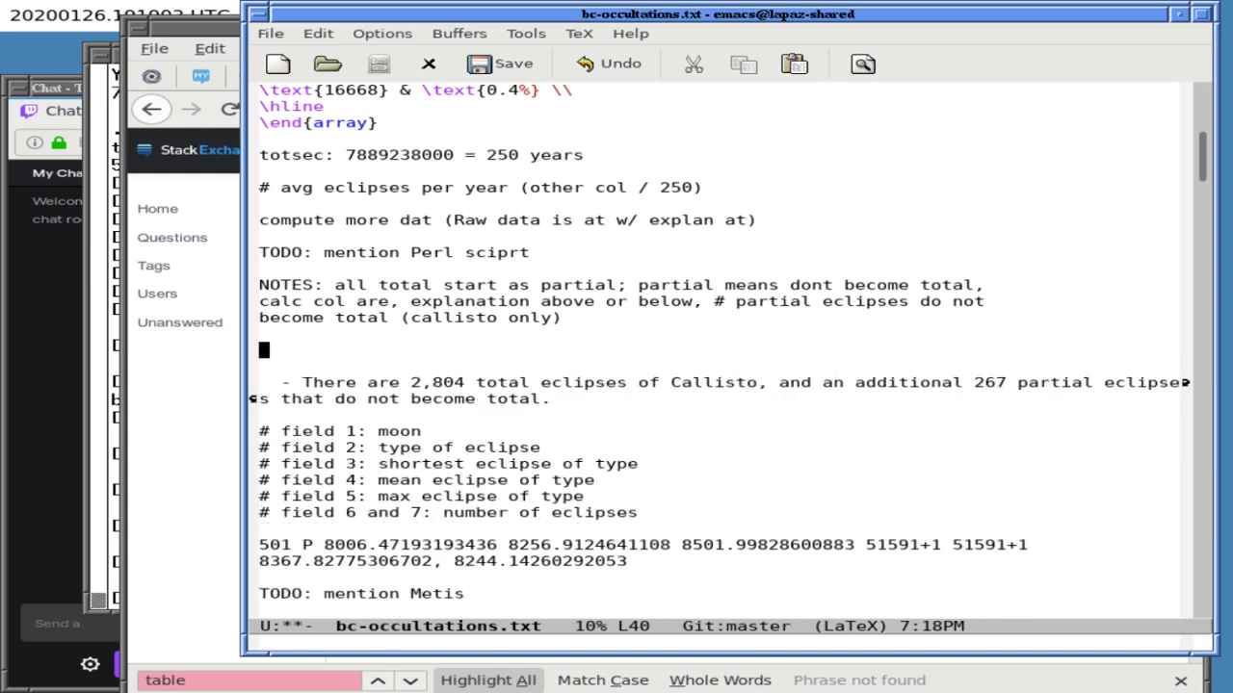
pyautogui.hotkey('ctrl', 'k')
pyautogui.hotkey('ctrl', 'k')
pyautogui.hotkey('ctrl', 'k')
pyautogui.hotkey('ctrl', 'k')
pyautogui.hotkey('ctrl', 'k')
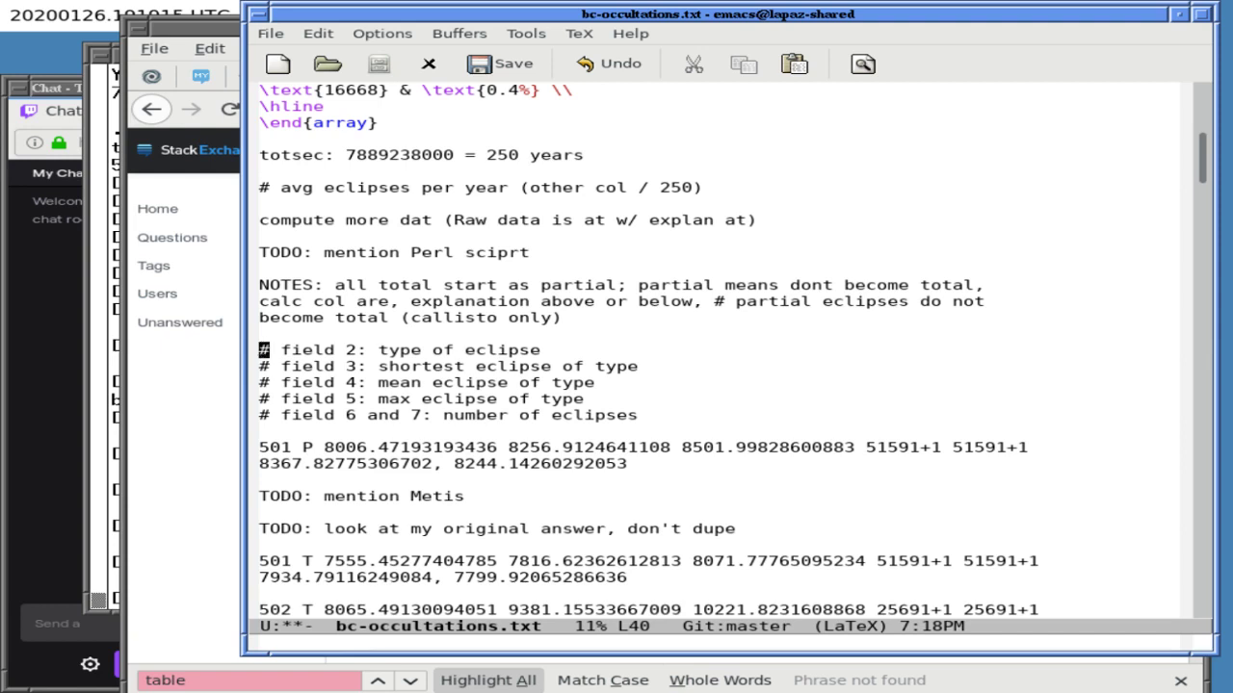
# - Look down through the notes past the 502 data block, then jump to the top of the draft
pyautogui.press('Down')
pyautogui.press('Down')
pyautogui.press('Down')
pyautogui.press('Down')
pyautogui.press('Down')
pyautogui.press('Down')
pyautogui.press('Down')
pyautogui.press('Down')
pyautogui.press('Down')
pyautogui.press('Down')
pyautogui.press('Down')
pyautogui.press('Down')
pyautogui.press('Down')
pyautogui.press('Down')
pyautogui.press('Down')
pyautogui.press('Down')
pyautogui.press('Down')
pyautogui.press('Down')
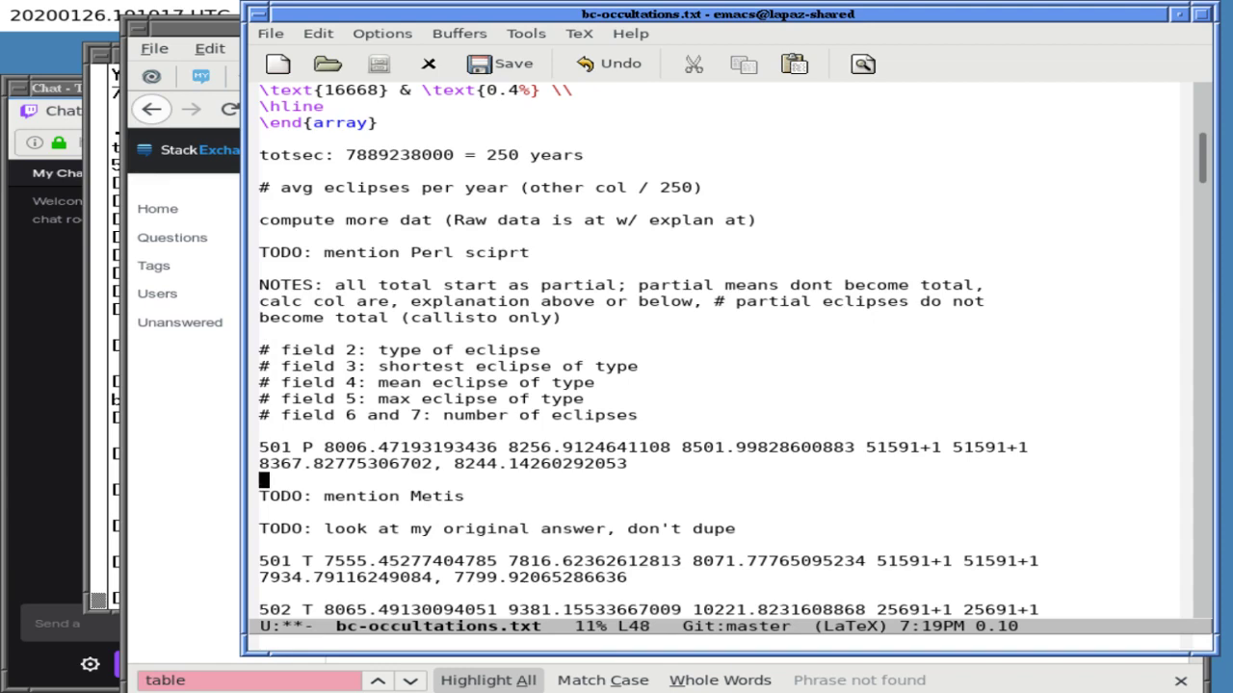
pyautogui.press('Down')
pyautogui.press('Down')
pyautogui.press('Down')
pyautogui.press('Down')
pyautogui.press('Down')
pyautogui.press('Down')
pyautogui.press('Down')
pyautogui.press('Down')
pyautogui.press('Down')
pyautogui.press('Down')
pyautogui.press('Down')
pyautogui.press('Down')
pyautogui.press('Down')
pyautogui.press('Down')
pyautogui.press('Down')
pyautogui.press('Down')
pyautogui.press('Down')
pyautogui.press('Down')
pyautogui.press('Down')
pyautogui.press('Down')
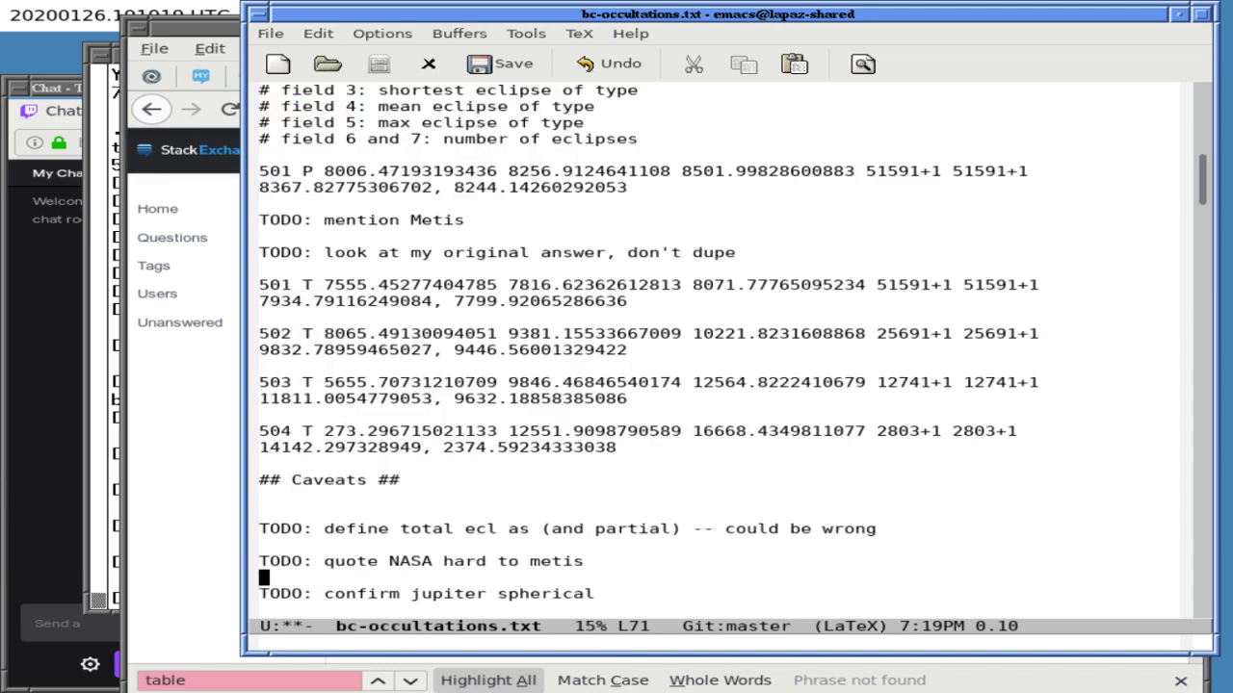
pyautogui.press('Down')
pyautogui.press('Down')
pyautogui.press('Down')
pyautogui.press('Down')
pyautogui.press('Down')
pyautogui.press('Down')
pyautogui.press('Down')
pyautogui.press('Down')
pyautogui.press('Down')
pyautogui.press('Down')
pyautogui.press('Down')
pyautogui.press('Down')
pyautogui.press('Down')
pyautogui.press('Down')
pyautogui.press('Down')
pyautogui.press('Down')
pyautogui.press('Down')
pyautogui.press('Down')
pyautogui.press('Down')
pyautogui.press('Down')
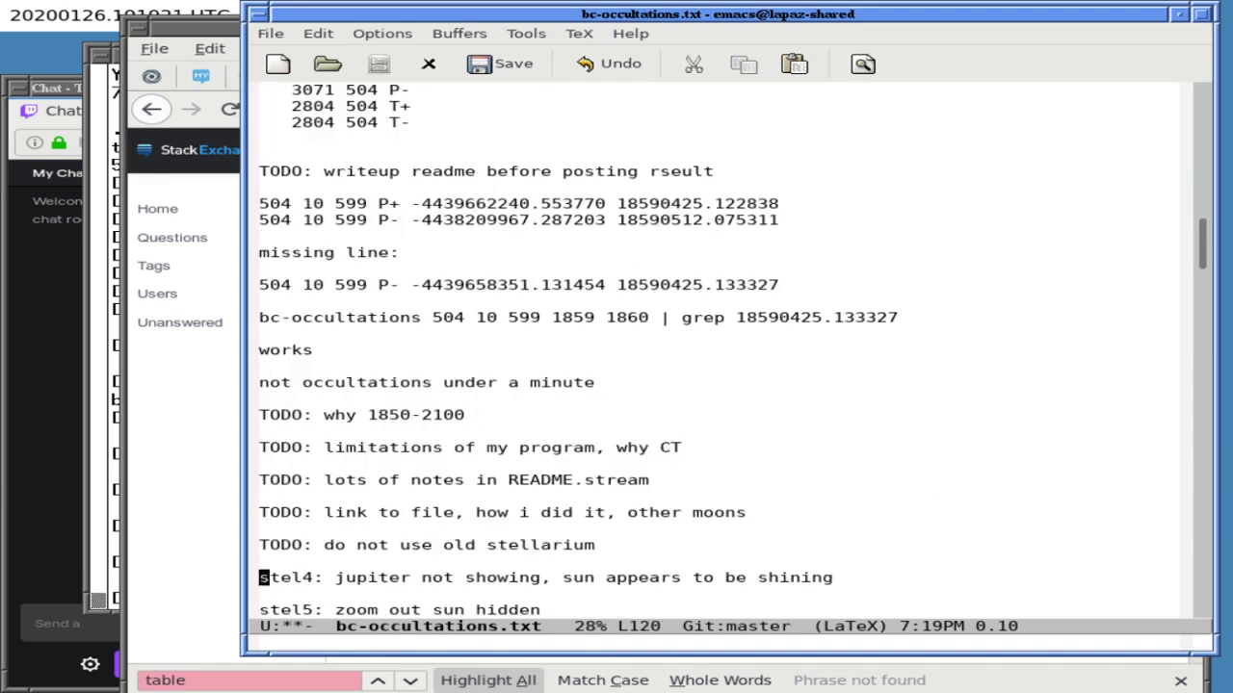
pyautogui.press('Down')
pyautogui.press('Down')
pyautogui.press('Down')
pyautogui.press('Down')
pyautogui.press('Down')
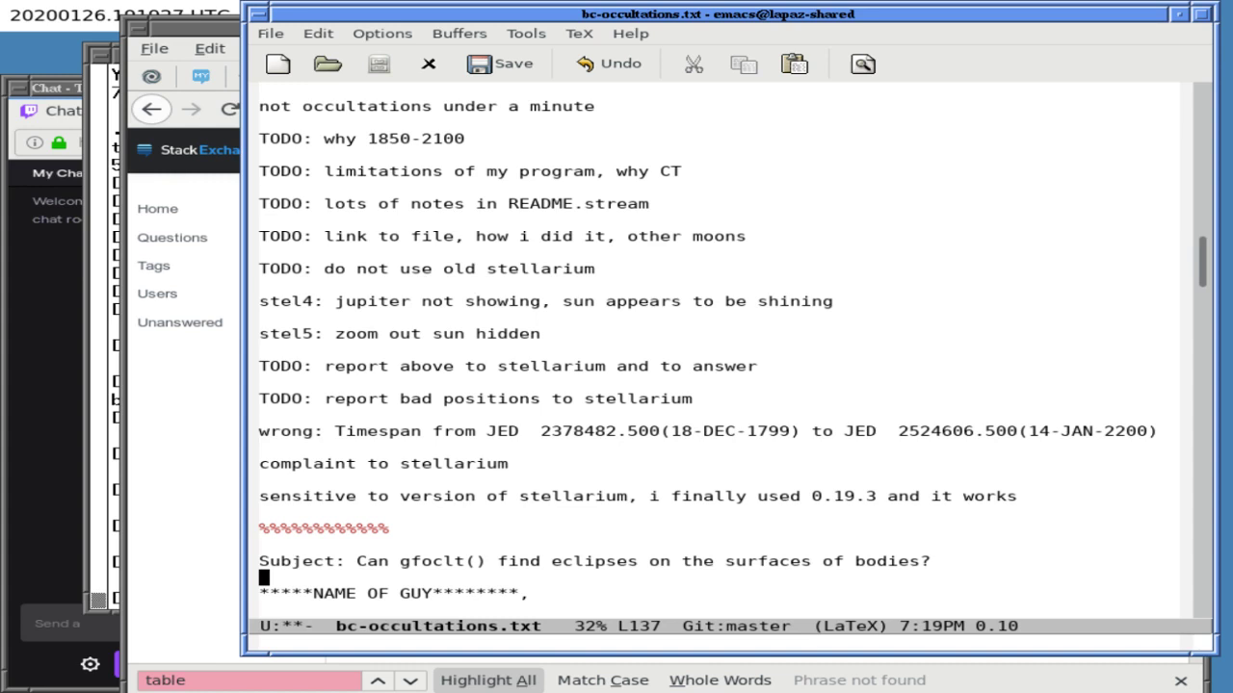
pyautogui.press('alt+less')
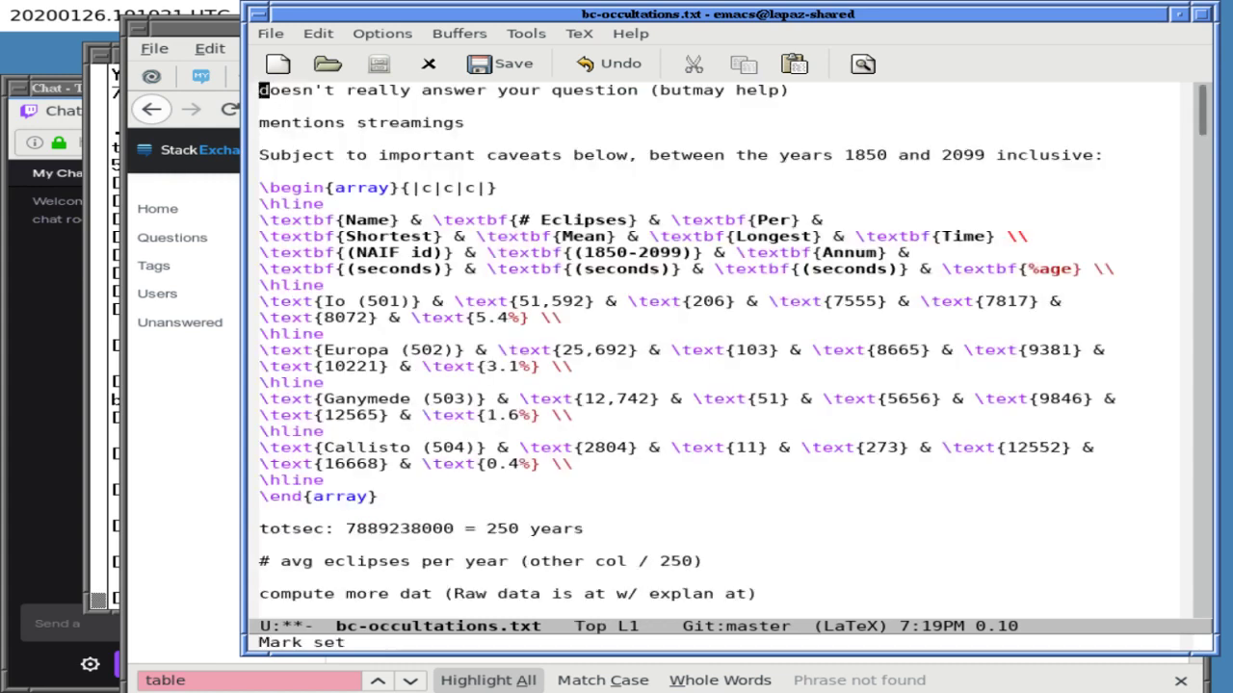
# - Add the opening line 'This doesn't really answer your question, but may be helpful.' at the top
pyautogui.press('Up')
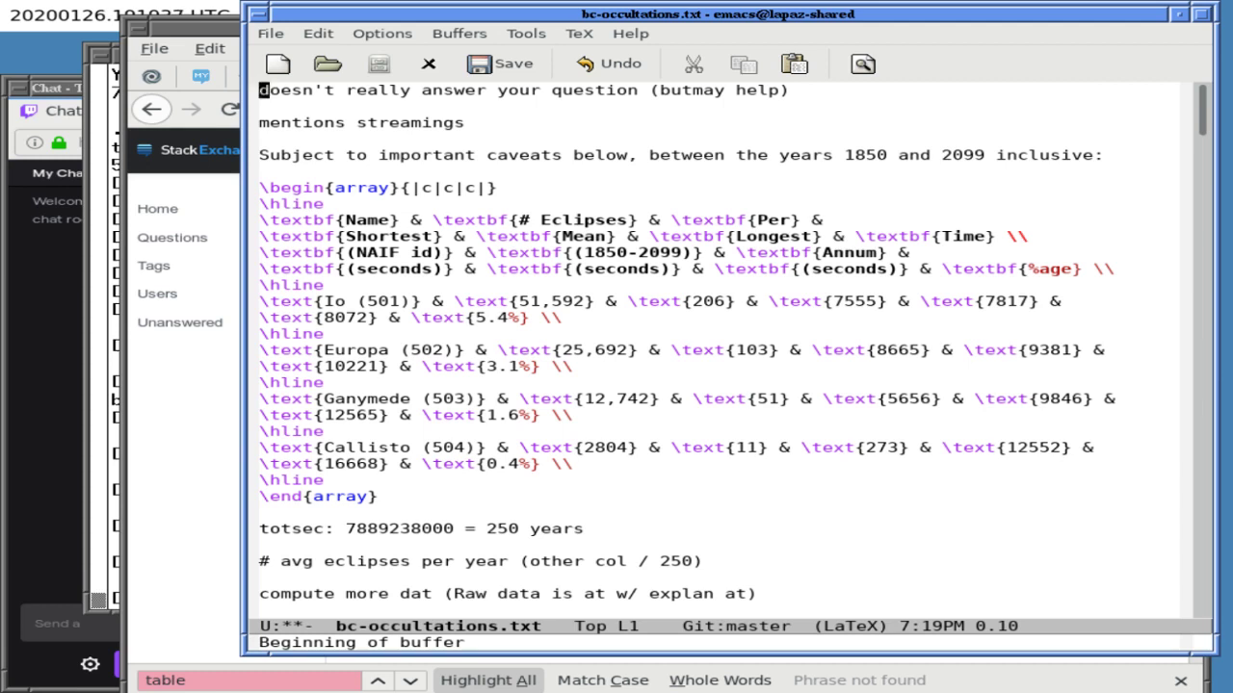
pyautogui.press('Return')
pyautogui.press('Return')
pyautogui.press('Return')
pyautogui.press('Return')
pyautogui.press('Up')
pyautogui.press('Up')
pyautogui.press('Up')
pyautogui.press('Up')
pyautogui.write("This doesn't really ans")
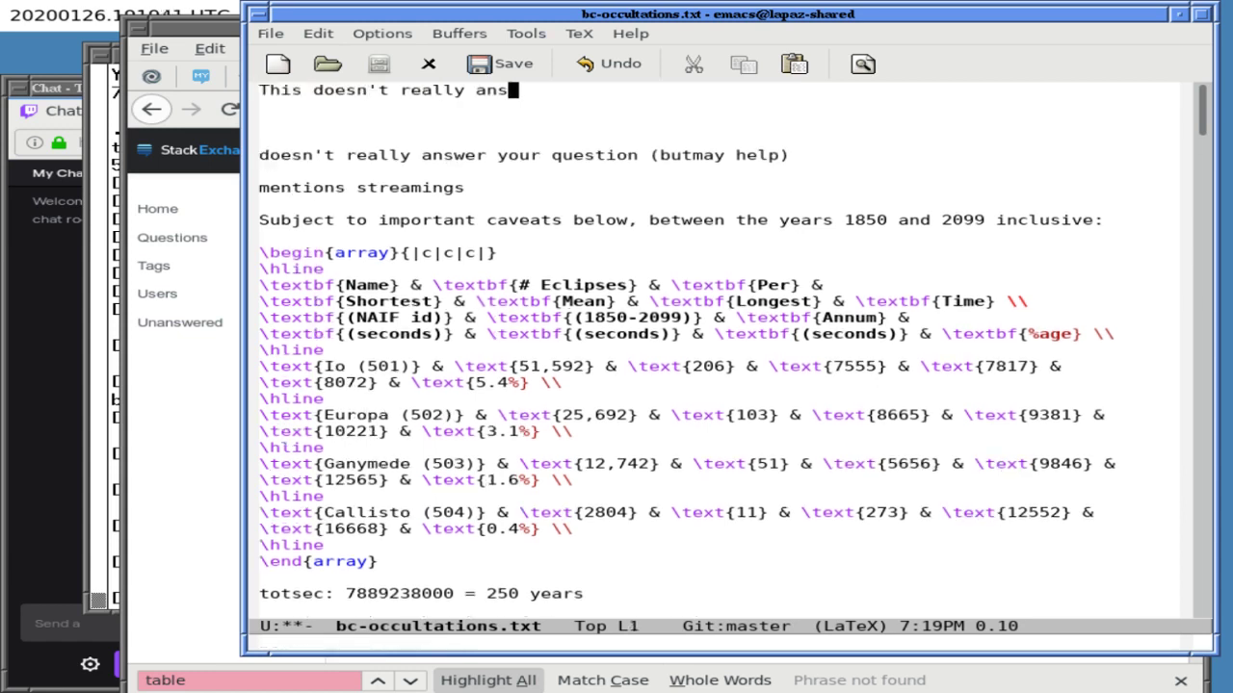
pyautogui.write('wer your question, b')
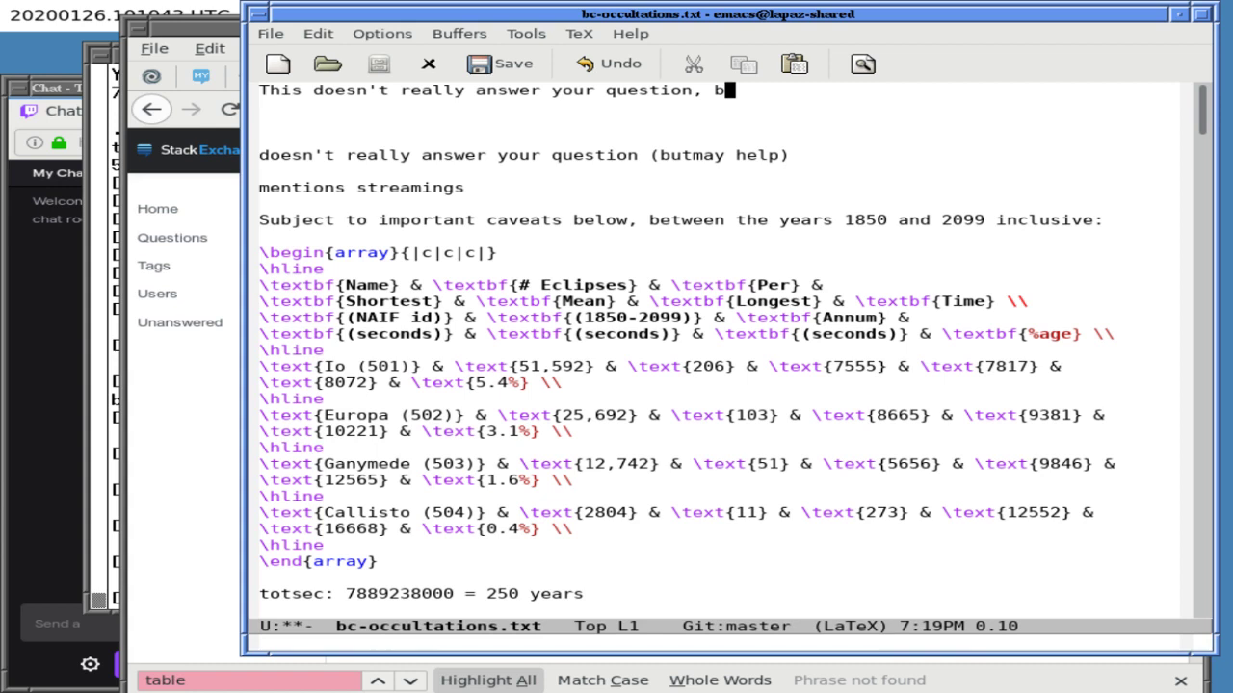
pyautogui.write('ut may be hel')
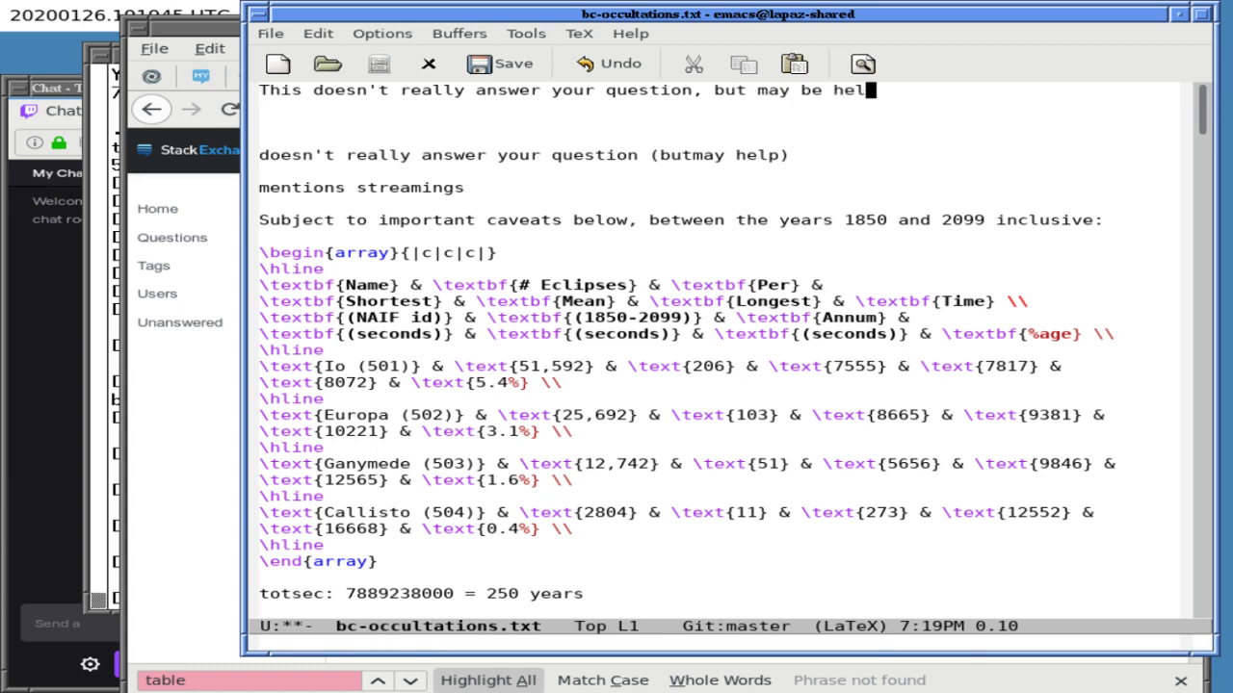
pyautogui.write('pful.')
# - Start a new paragraph reading 'I computed all eclipses of', after reworking the wording
pyautogui.press('Return')
pyautogui.press('Return')
pyautogui.write('I ')
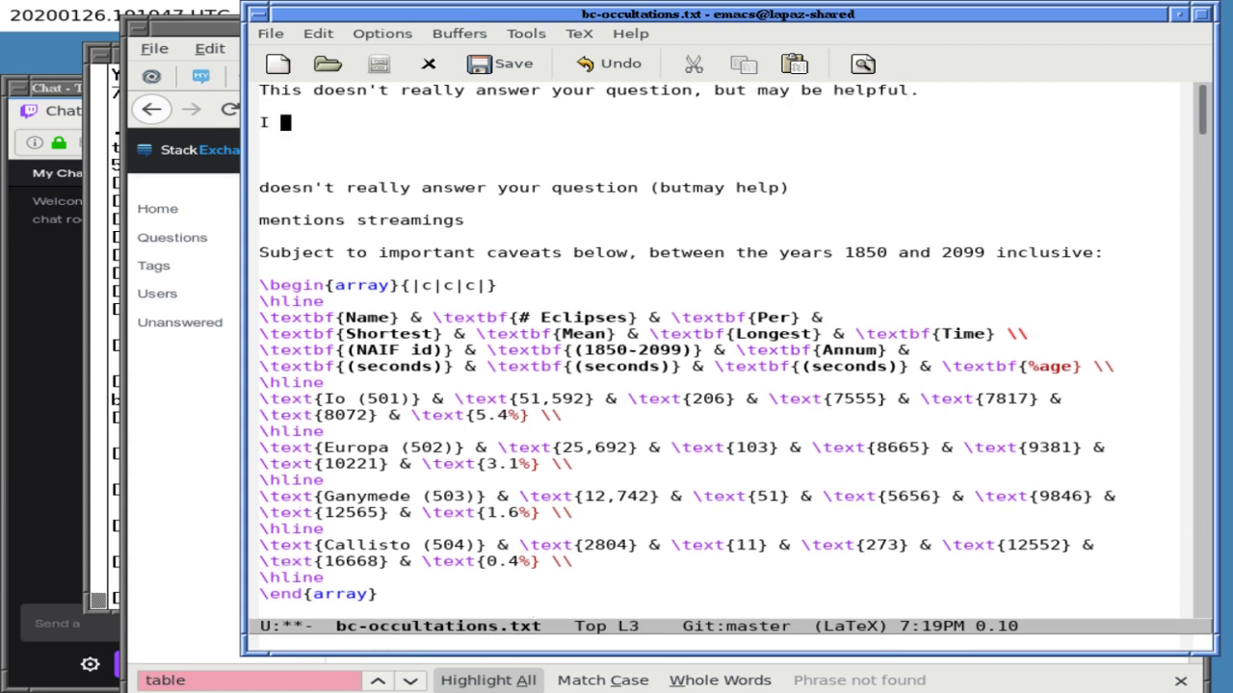
pyautogui.write('computed all ')
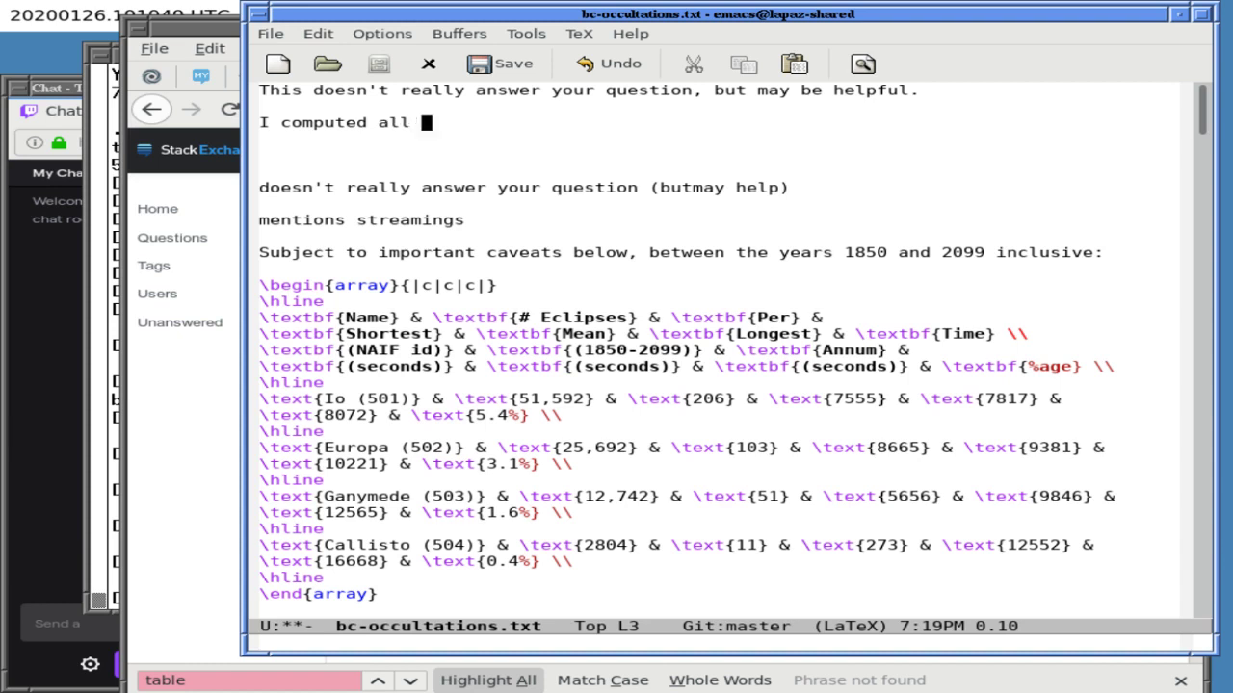
pyautogui.write('Jovian')
pyautogui.press('BackSpace')
pyautogui.press('BackSpace')
pyautogui.press('BackSpace')
pyautogui.press('BackSpace')
pyautogui.press('BackSpace')
pyautogui.press('BackSpace')
pyautogui.press('BackSpace')
pyautogui.press('BackSpace')
pyautogui.press('BackSpace')
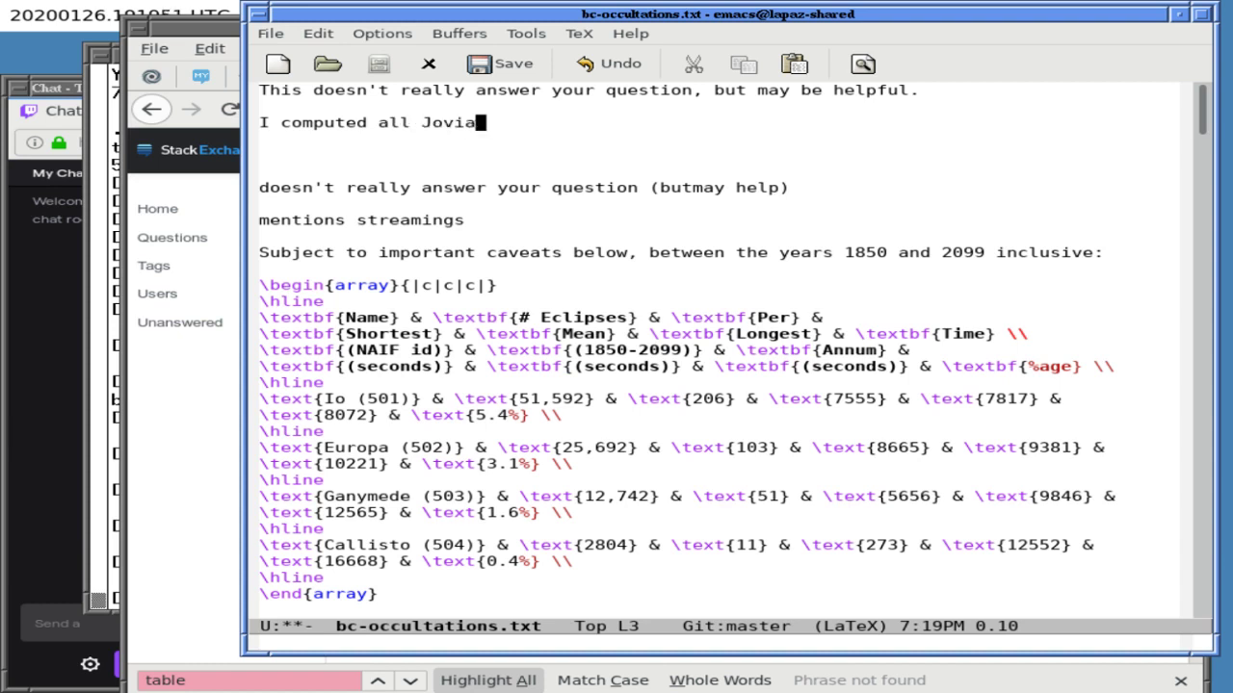
pyautogui.press('BackSpace')
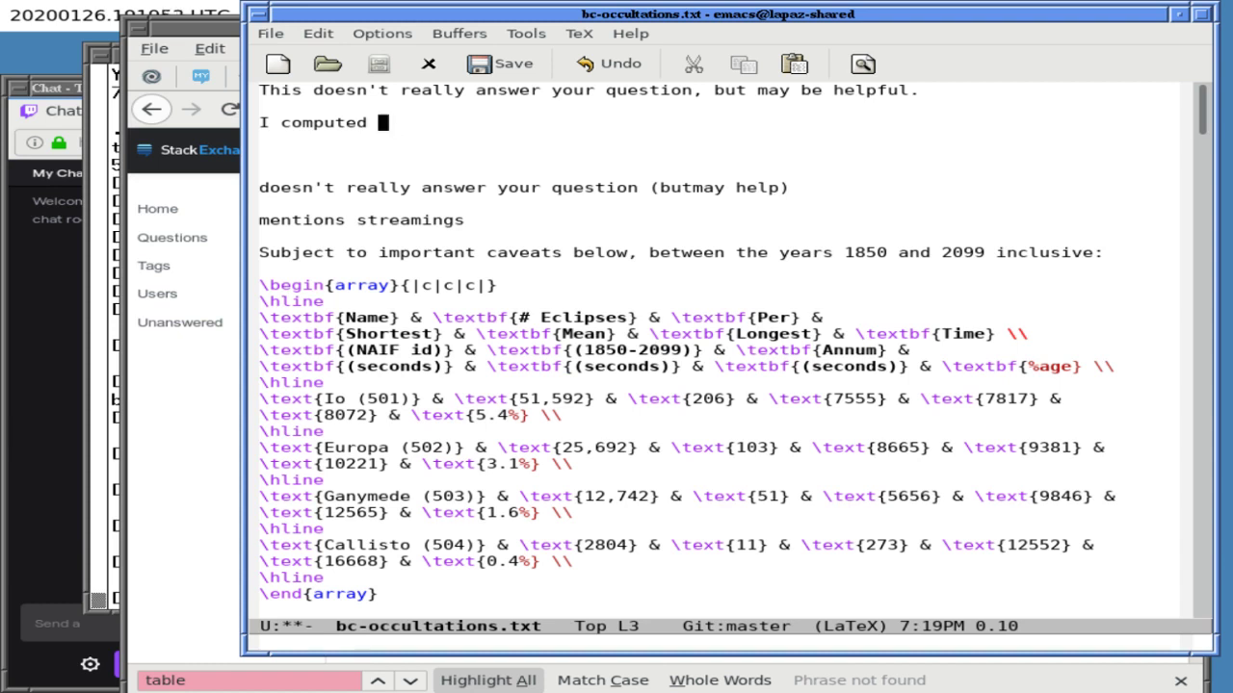
pyautogui.write('Jovian')
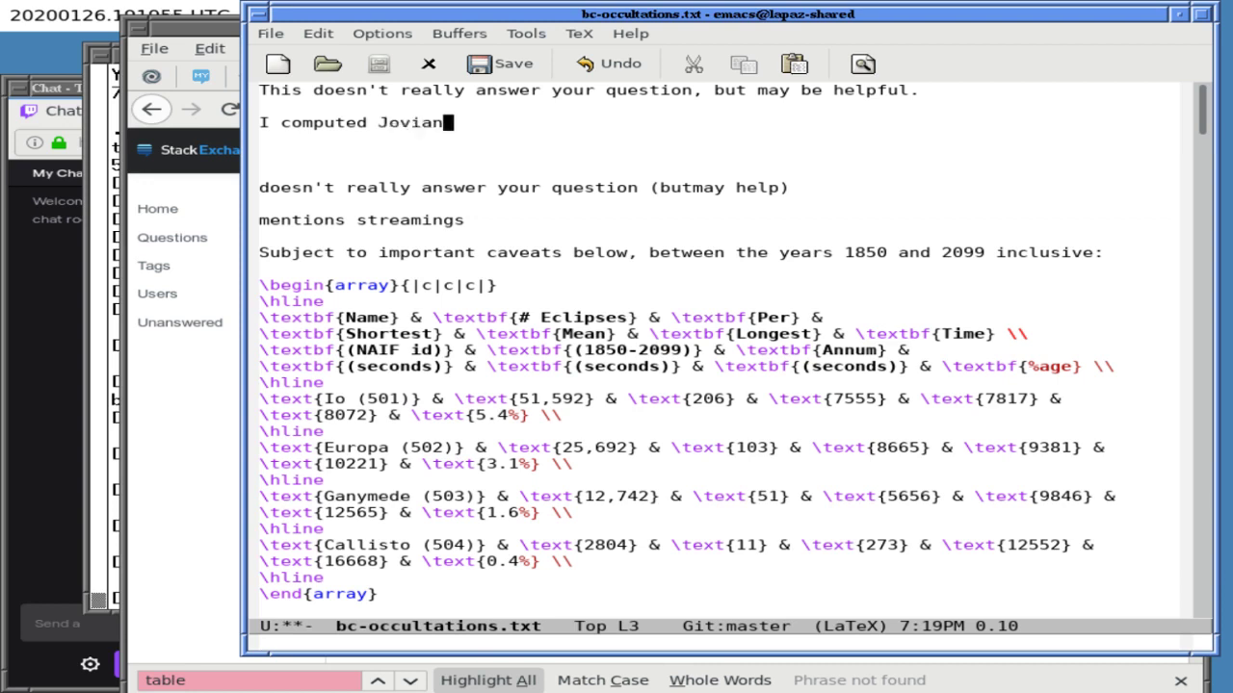
pyautogui.write(' ecl')
pyautogui.press('BackSpace')
pyautogui.press('BackSpace')
pyautogui.press('BackSpace')
pyautogui.press('BackSpace')
pyautogui.press('BackSpace')
pyautogui.press('BackSpace')
pyautogui.press('BackSpace')
pyautogui.press('BackSpace')
pyautogui.press('BackSpace')
pyautogui.press('BackSpace')
pyautogui.press('BackSpace')
pyautogui.write('all eclipses of')
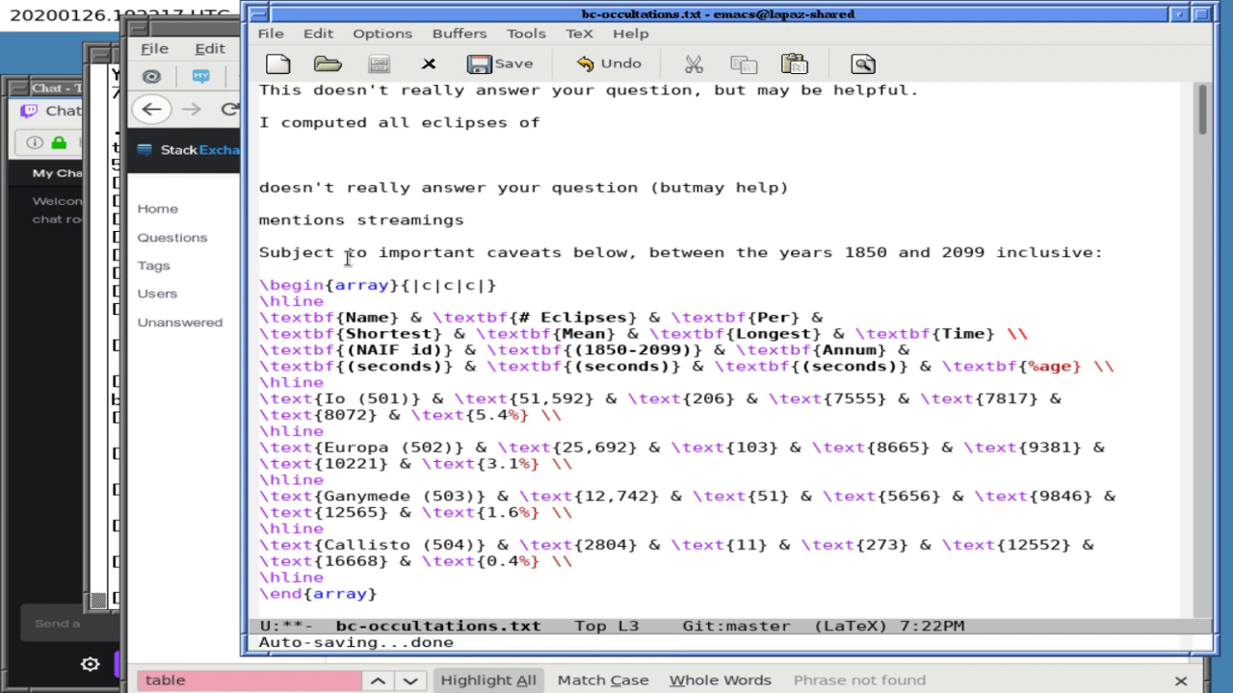
# - Continue the sentence with 'Jupiter's four largest moons, and the results are in the', fixing typos
pyautogui.write('Jupiters')
pyautogui.press('BackSpace')
pyautogui.write("'s four largest")
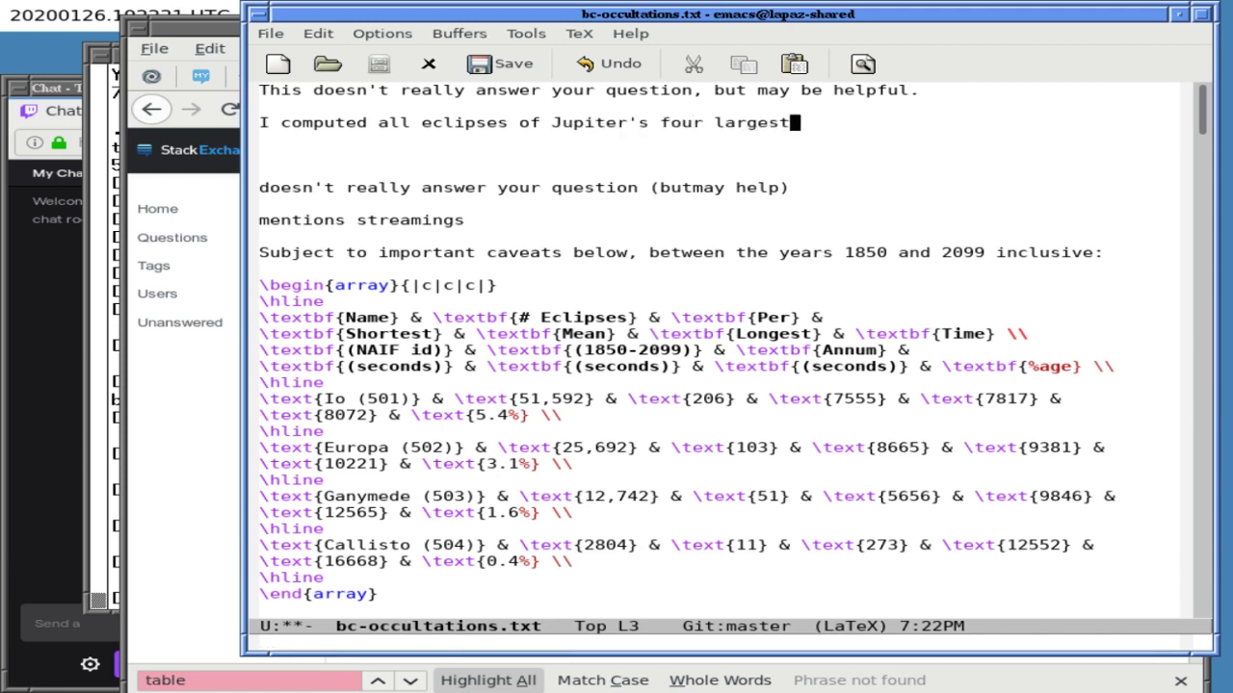
pyautogui.write(' mooon')
pyautogui.press('BackSpace')
pyautogui.press('BackSpace')
pyautogui.write('ns,')
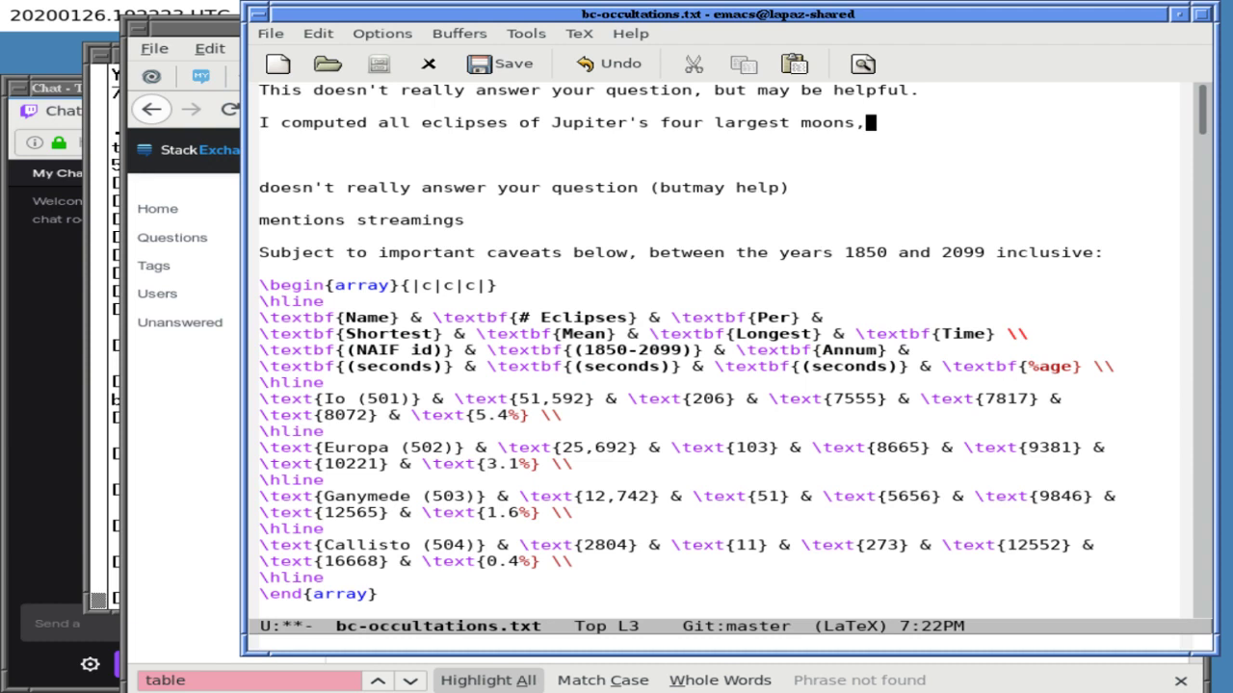
pyautogui.write(' and the results are at:')
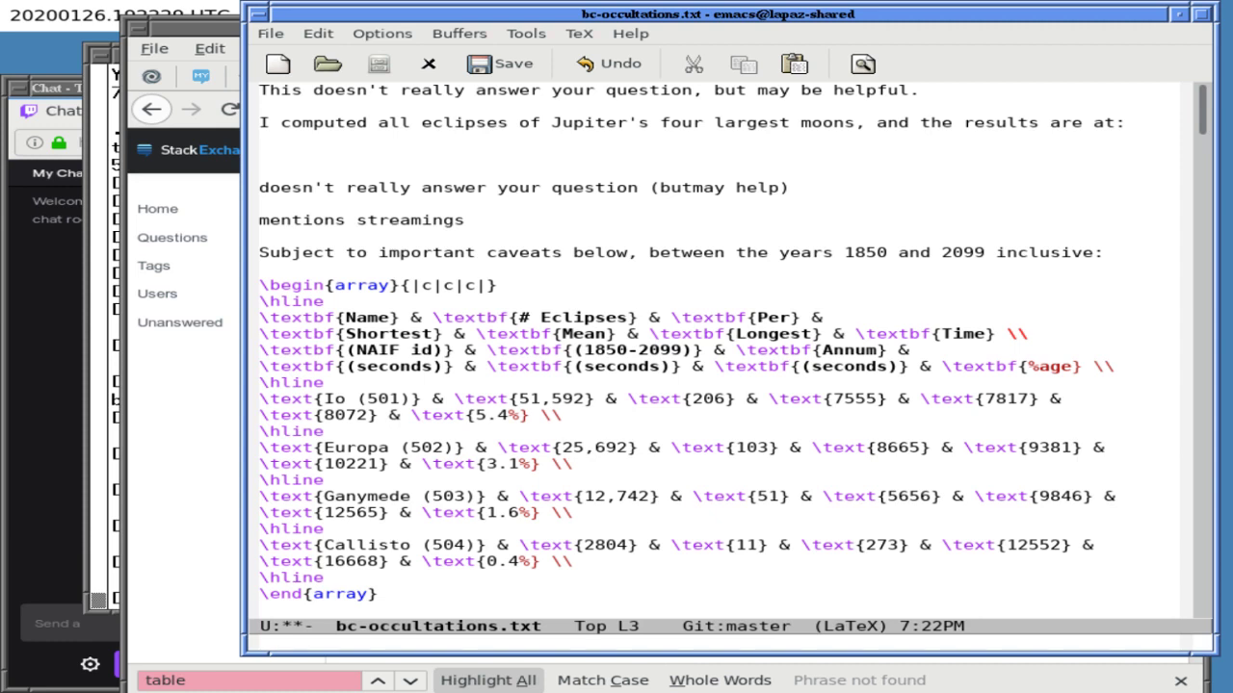
pyautogui.press('BackSpace')
pyautogui.press('BackSpace')
pyautogui.press('BackSpace')
pyautogui.press('BackSpace')
pyautogui.press('BackSpace')
pyautogui.write('in the "')
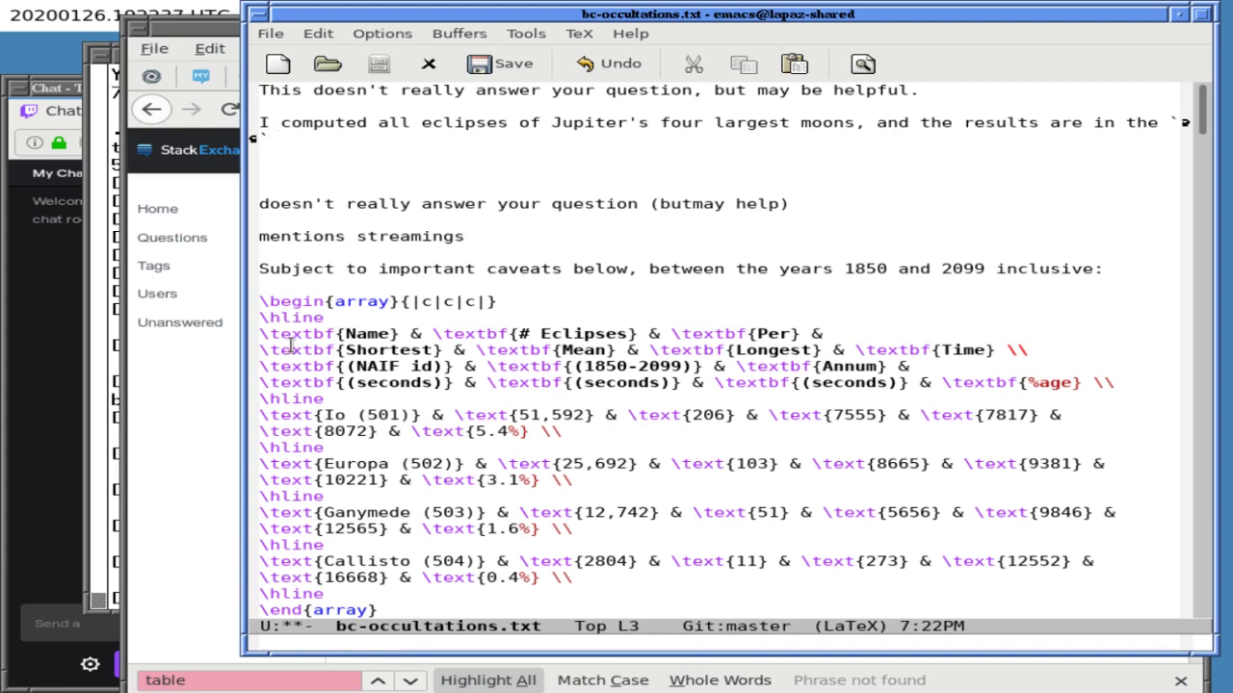
# - In the terminal, change into the BCGIT/ASTRO directory
pyautogui.click(231, 253)
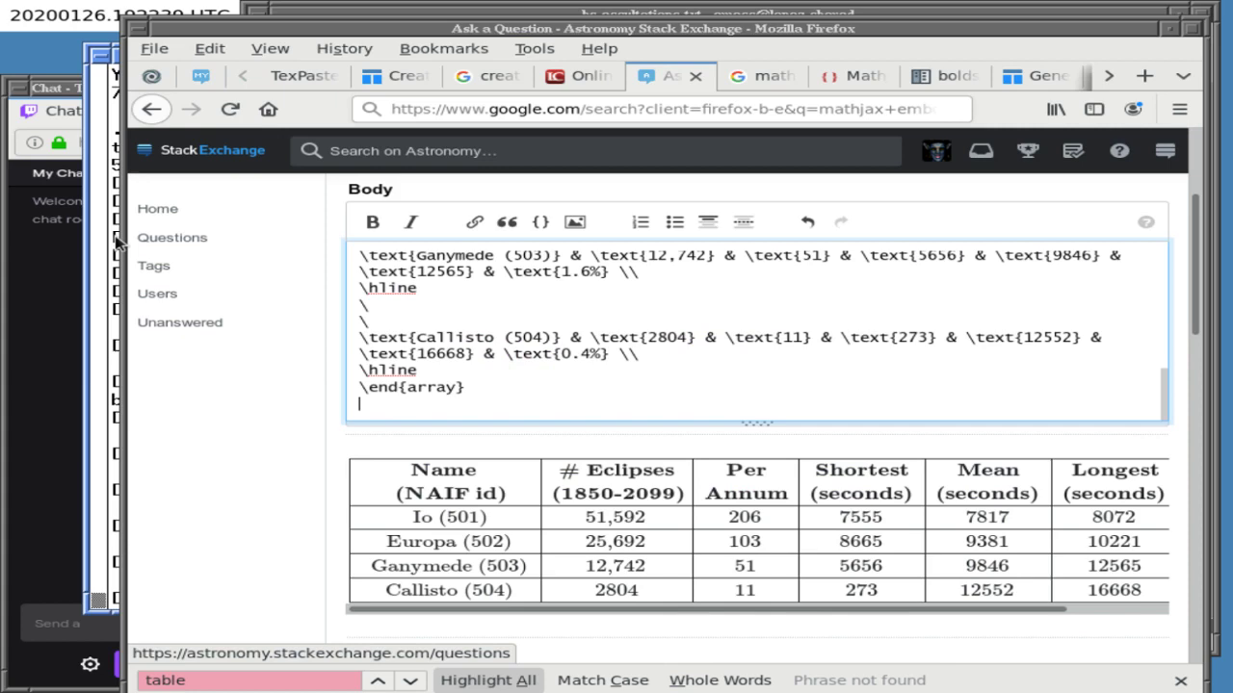
pyautogui.click(110, 246)
pyautogui.write('cd bCGI')
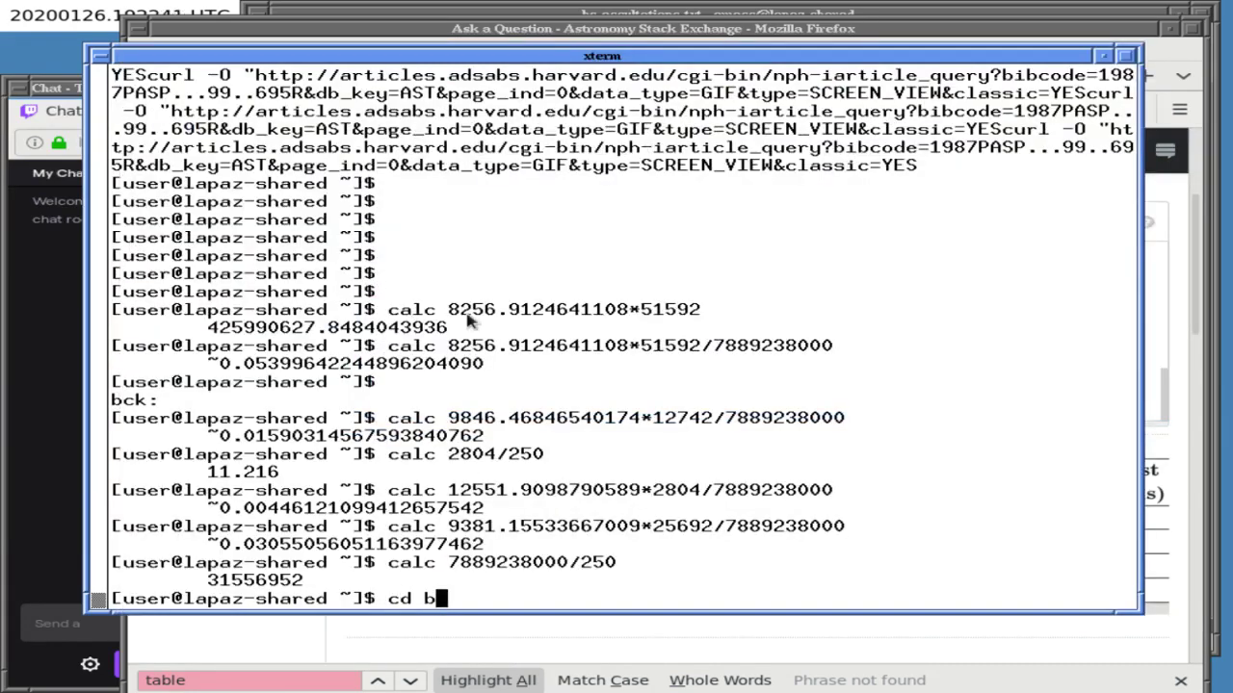
pyautogui.press('BackSpace')
pyautogui.press('BackSpace')
pyautogui.press('BackSpace')
pyautogui.press('BackSpace')
pyautogui.write('BCGI')
pyautogui.press('Tab')
pyautogui.write('AS')
pyautogui.press('BackSpace')
pyautogui.press('BackSpace')
pyautogui.write('/SAT')
pyautogui.press('BackSpace')
pyautogui.press('BackSpace')
pyautogui.press('BackSpace')
pyautogui.write('AST')
pyautogui.press('Tab')
pyautogui.press('Return')
# - Run bc-gitify.pl . to print the ASTRO folder's GitHub URL and select it
pyautogui.write('bc-gi')
pyautogui.press('Tab')
pyautogui.write('.')
pyautogui.press('Return')
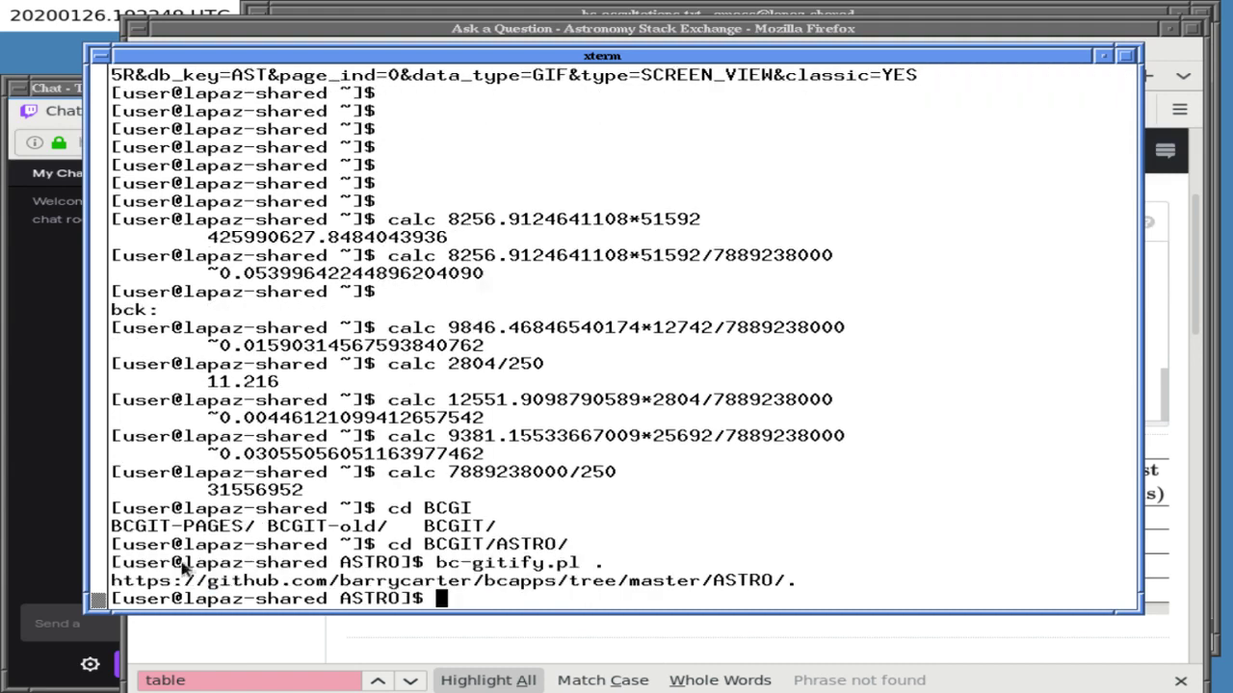
pyautogui.moveTo(151, 585); pyautogui.dragTo(778, 580)
pyautogui.hotkey('ctrl', 'c')
# - Paste the ASTRO GitHub URL into the Emacs draft sentence
pyautogui.click(501, 30)
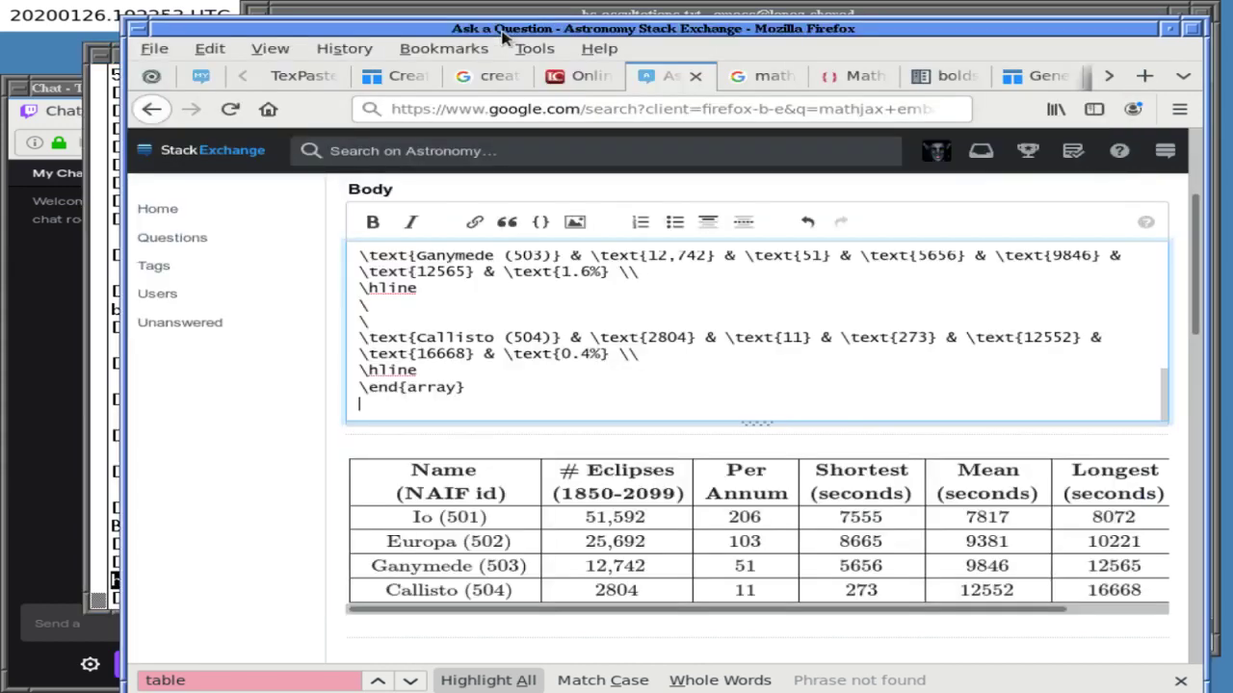
pyautogui.click(482, 12)
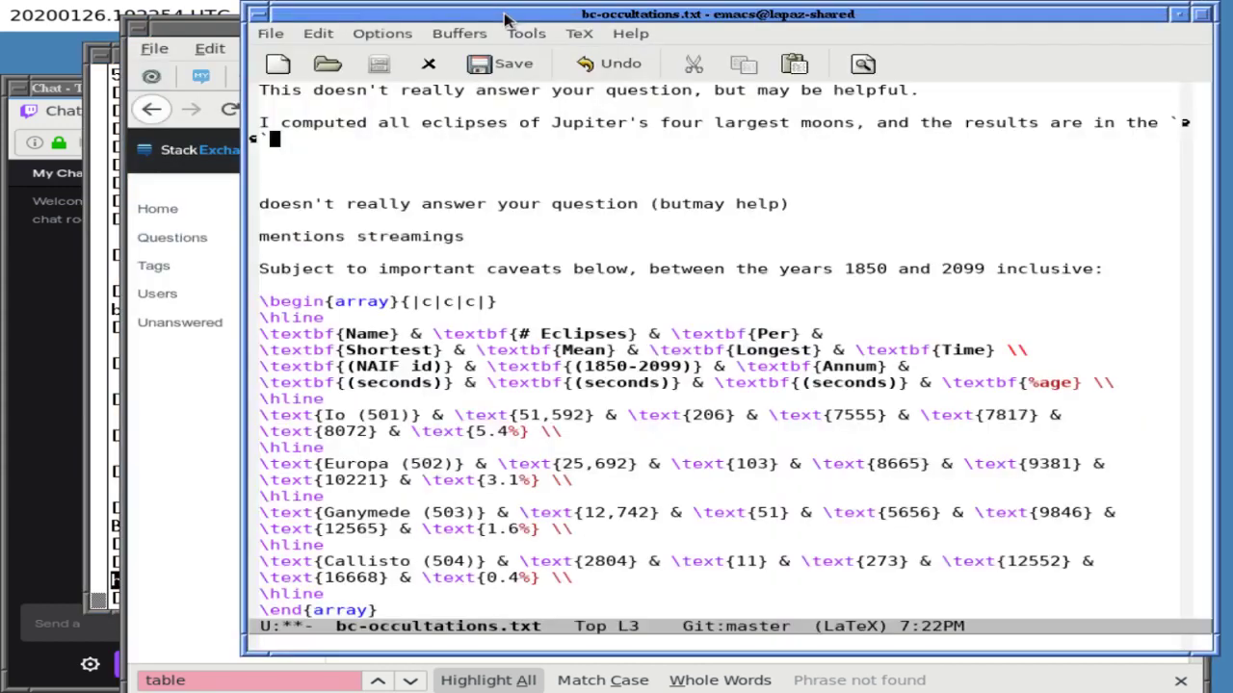
pyautogui.middleClick(310, 145)
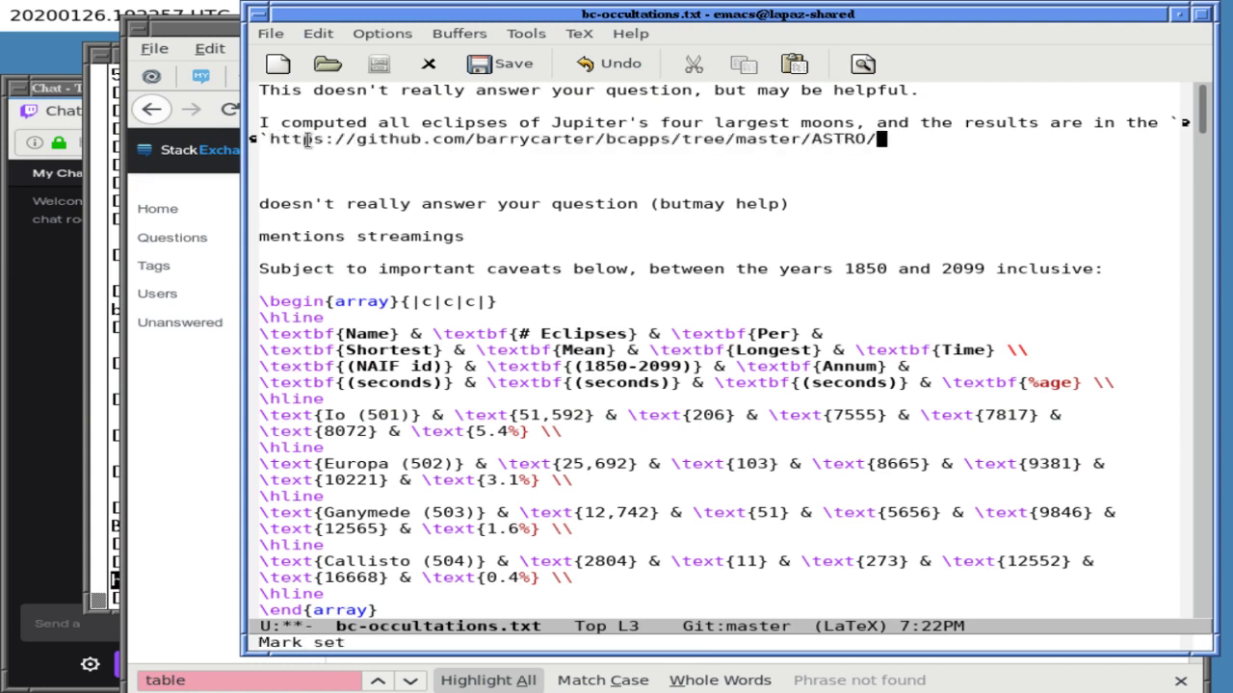
pyautogui.write("'")
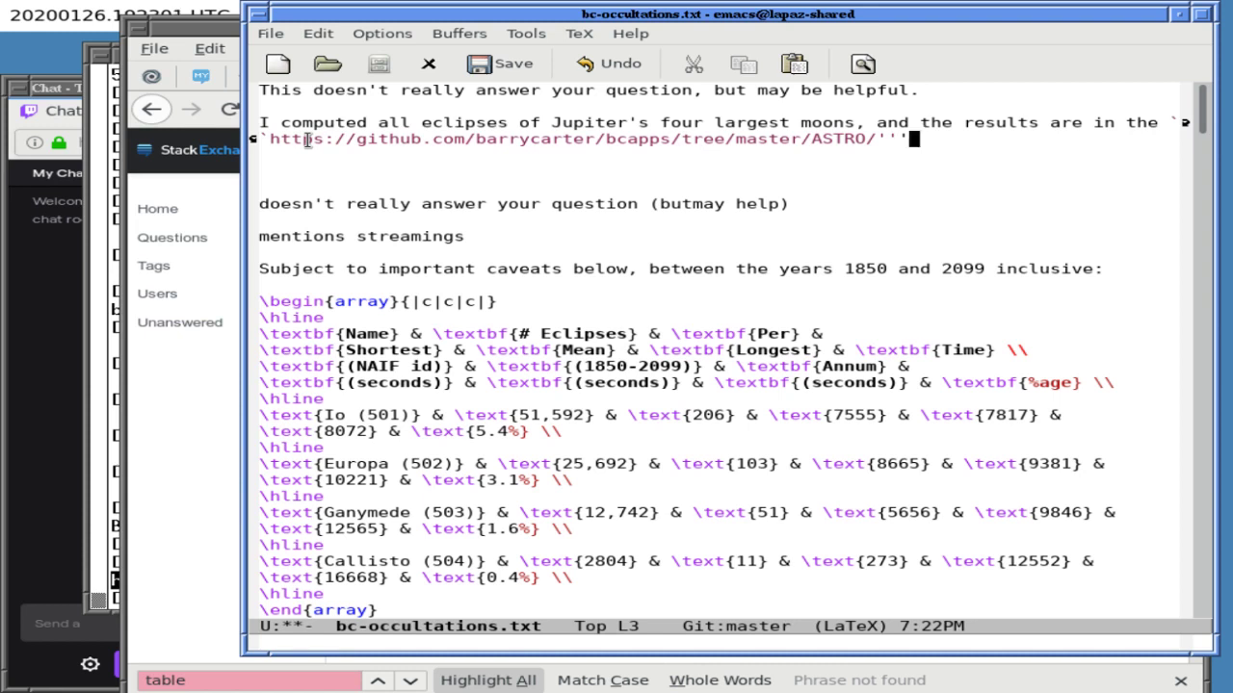
pyautogui.press('BackSpace')
# - Switch the buffer to latex-mode, then back to text-mode
pyautogui.hotkey('alt', 'x')
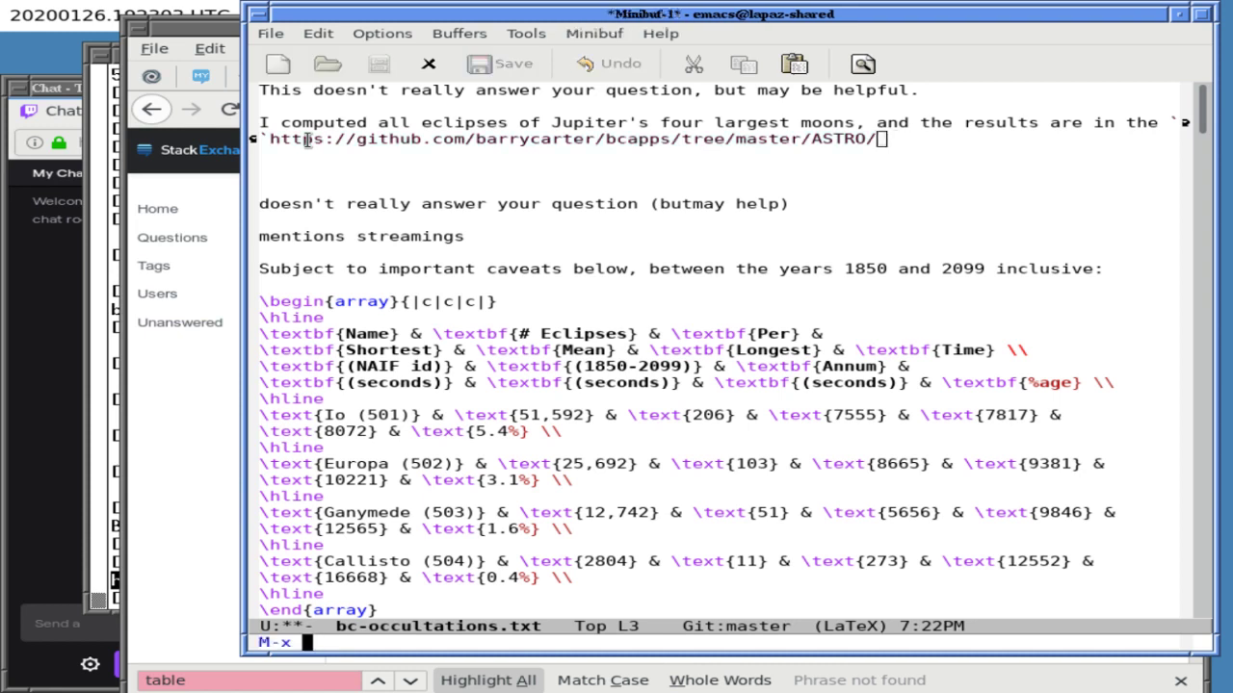
pyautogui.write('latex-mode')
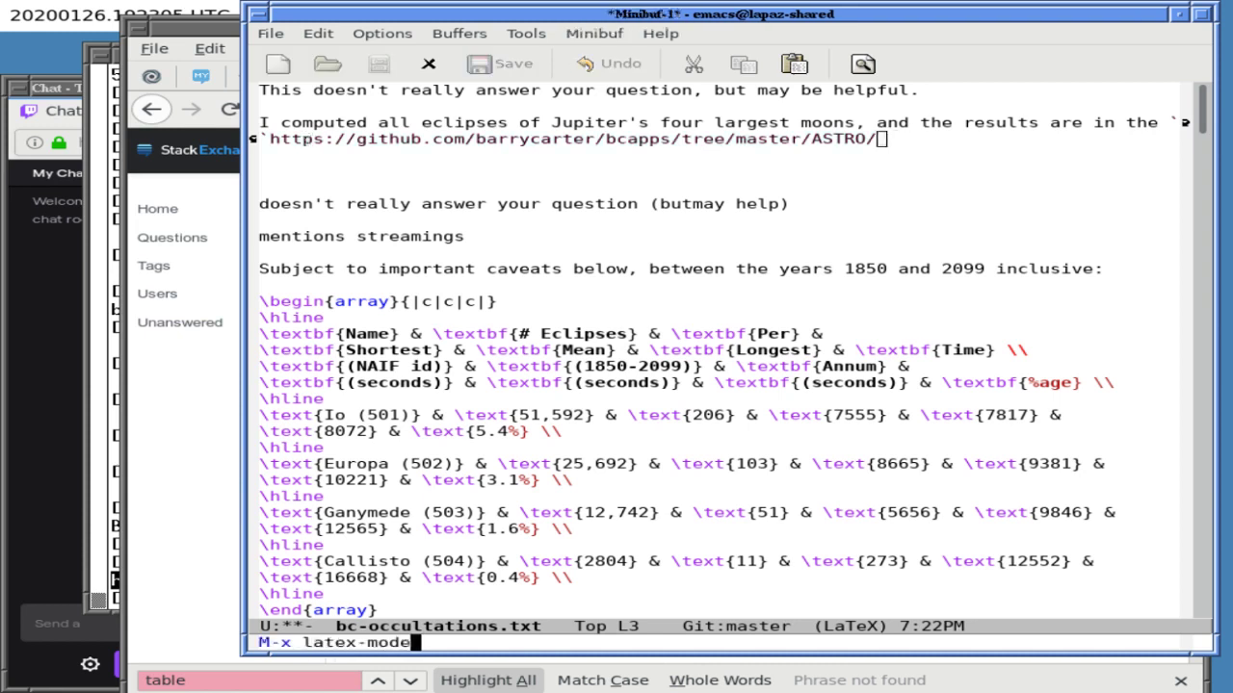
pyautogui.press('Return')
pyautogui.hotkey('alt', 'x')
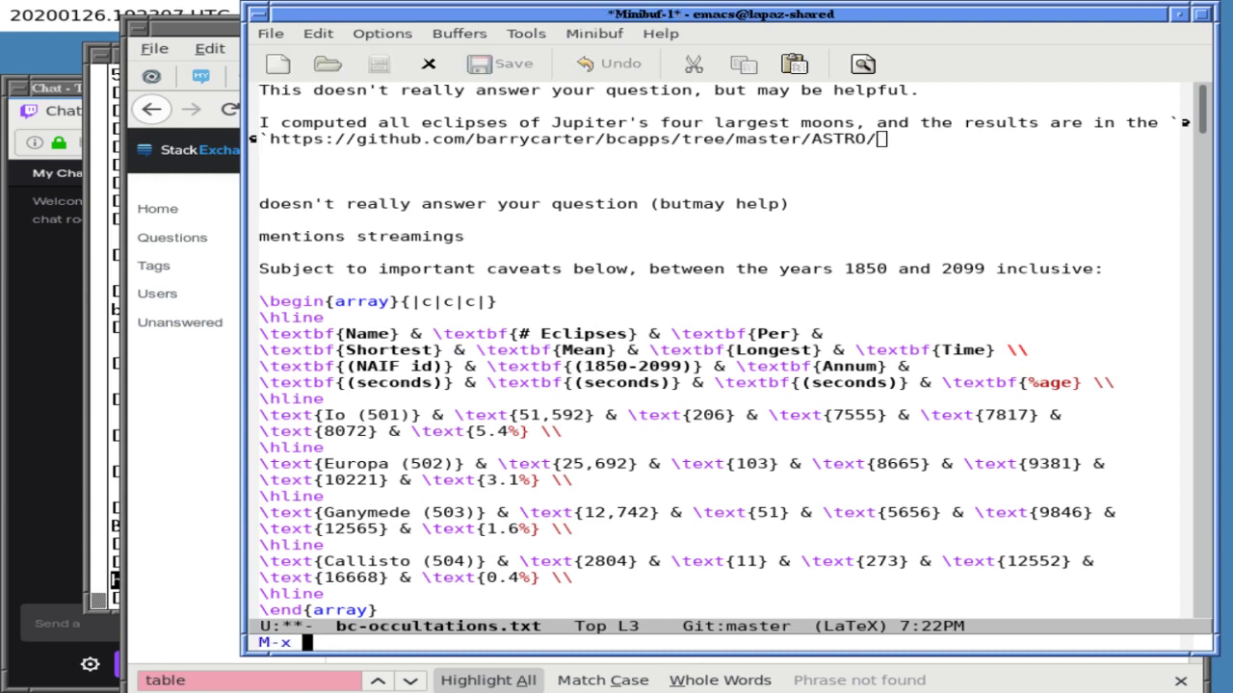
pyautogui.write('text-mode')
pyautogui.press('Return')
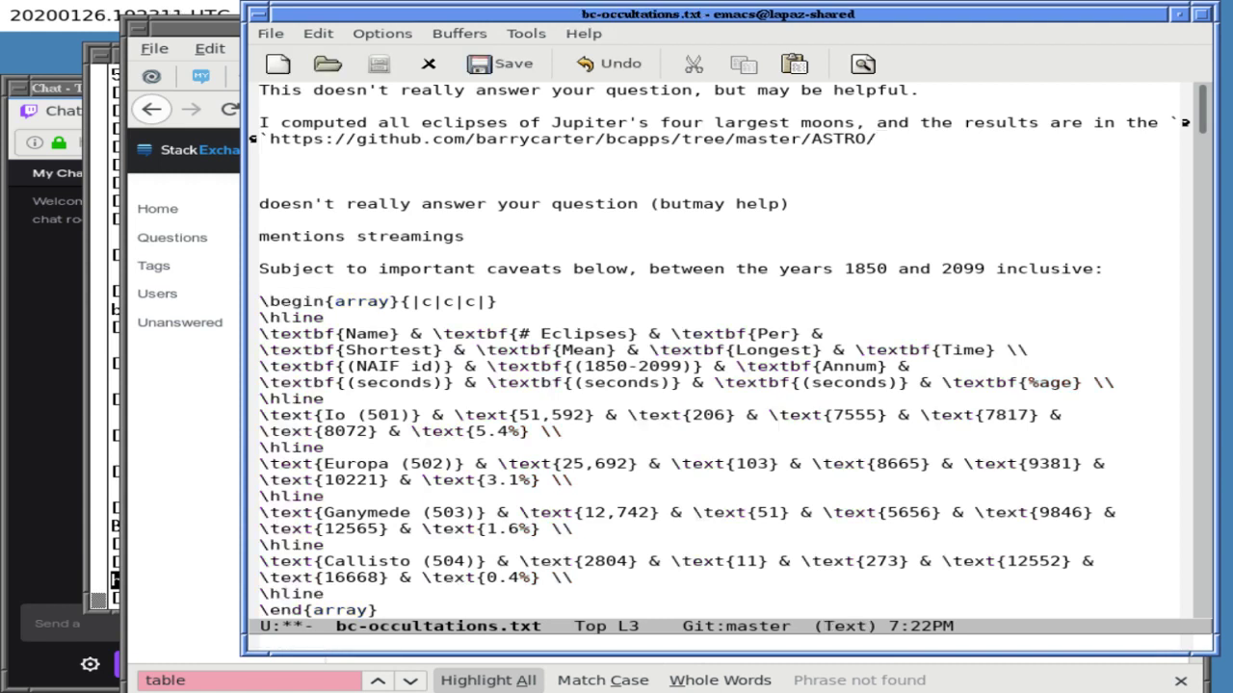
# - Enclose the GitHub address in double quotes instead of backticks
pyautogui.write('"')
pyautogui.press('Left')
pyautogui.press('Left')
pyautogui.press('Left')
pyautogui.press('Left')
pyautogui.press('Left')
pyautogui.press('Left')
pyautogui.press('Left')
pyautogui.press('Left')
pyautogui.press('Left')
pyautogui.press('Left')
pyautogui.press('Left')
pyautogui.press('Left')
pyautogui.press('Left')
pyautogui.press('Left')
pyautogui.press('Left')
pyautogui.press('Left')
pyautogui.press('Left')
pyautogui.press('Left')
pyautogui.press('Left')
pyautogui.press('Left')
pyautogui.press('Left')
pyautogui.press('Left')
pyautogui.press('Left')
pyautogui.press('Left')
pyautogui.press('Left')
pyautogui.press('Left')
pyautogui.press('Left')
pyautogui.press('Left')
pyautogui.press('Left')
pyautogui.press('Left')
pyautogui.press('Left')
pyautogui.press('Left')
pyautogui.press('Left')
pyautogui.press('Left')
pyautogui.press('Left')
pyautogui.press('Left')
pyautogui.press('BackSpace')
pyautogui.press('BackSpace')
pyautogui.write('"')
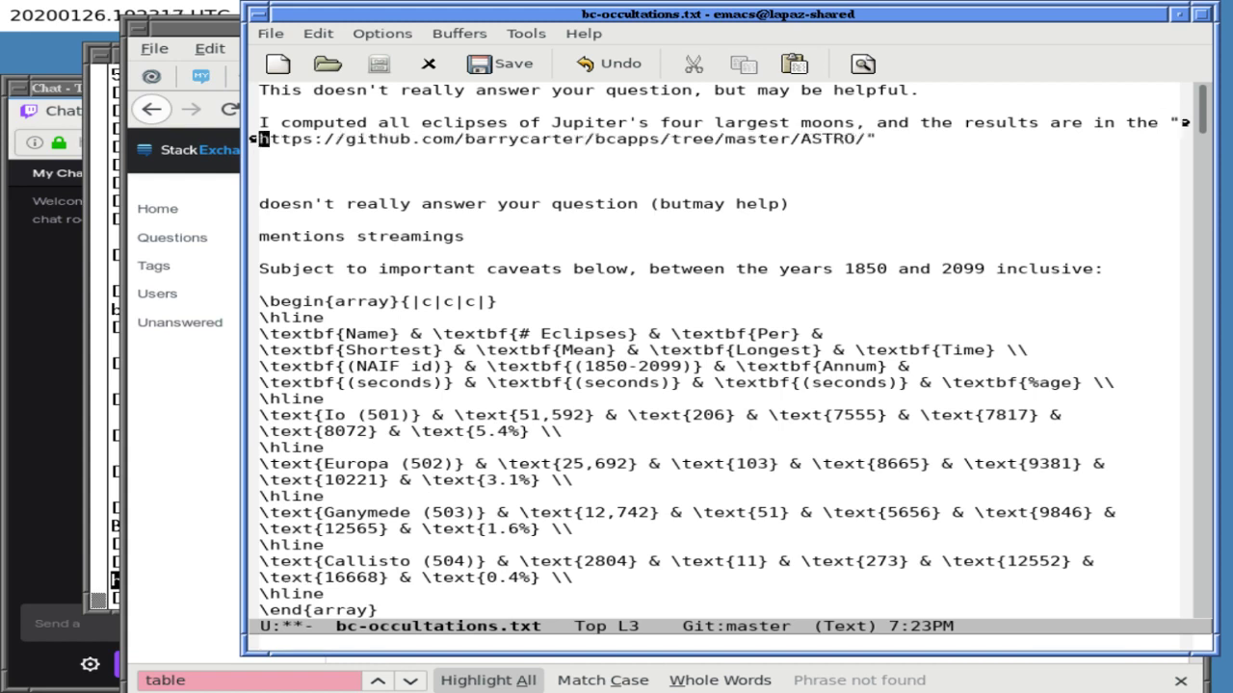
pyautogui.press('End')
pyautogui.press('BackSpace')
# - Add the word 'file' before the quoted address and start a 'dir jup' file listing
pyautogui.click(773, 138)
pyautogui.click(645, 138)
pyautogui.click(513, 138)
pyautogui.click(373, 138)
pyautogui.click(297, 138)
pyautogui.click(1172, 122)
pyautogui.write('file "')
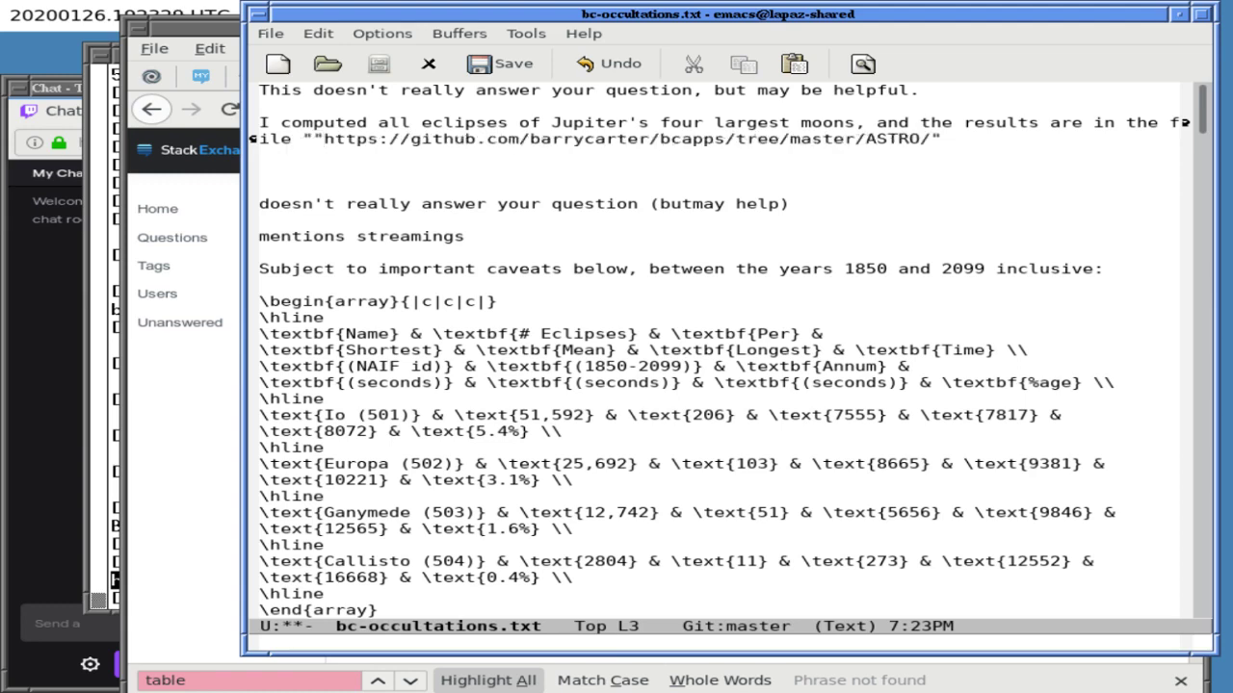
pyautogui.write('dir jup')
pyautogui.press('Tab')
pyautogui.press('Tab')
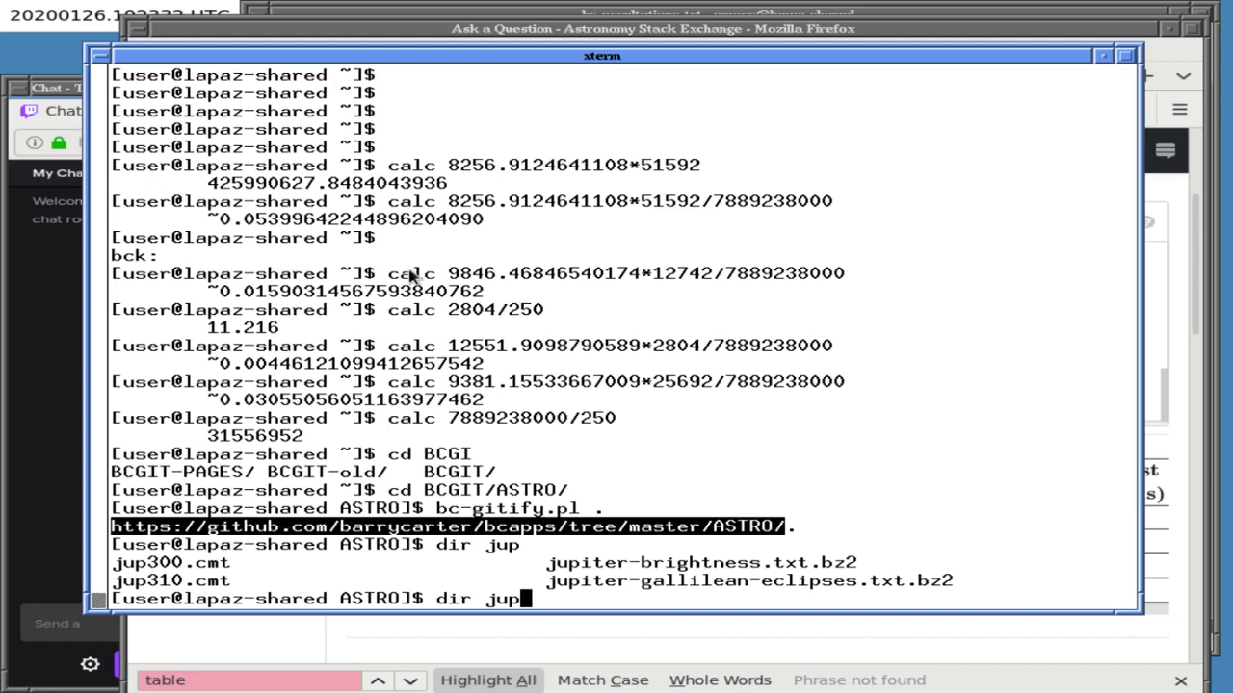
# - List the jup files and copy jupiter-gallilean-eclipses.txt.bz2, then return to the Emacs draft
pyautogui.press('Return')
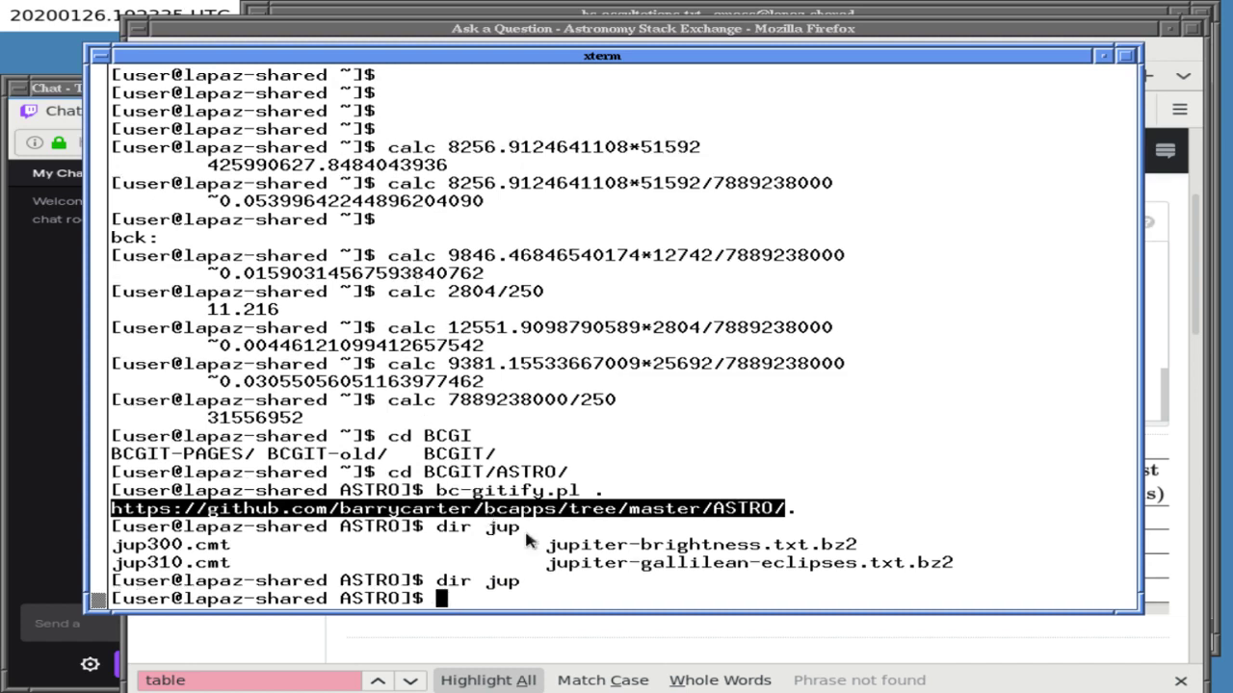
pyautogui.moveTo(548, 565); pyautogui.dragTo(922, 568)
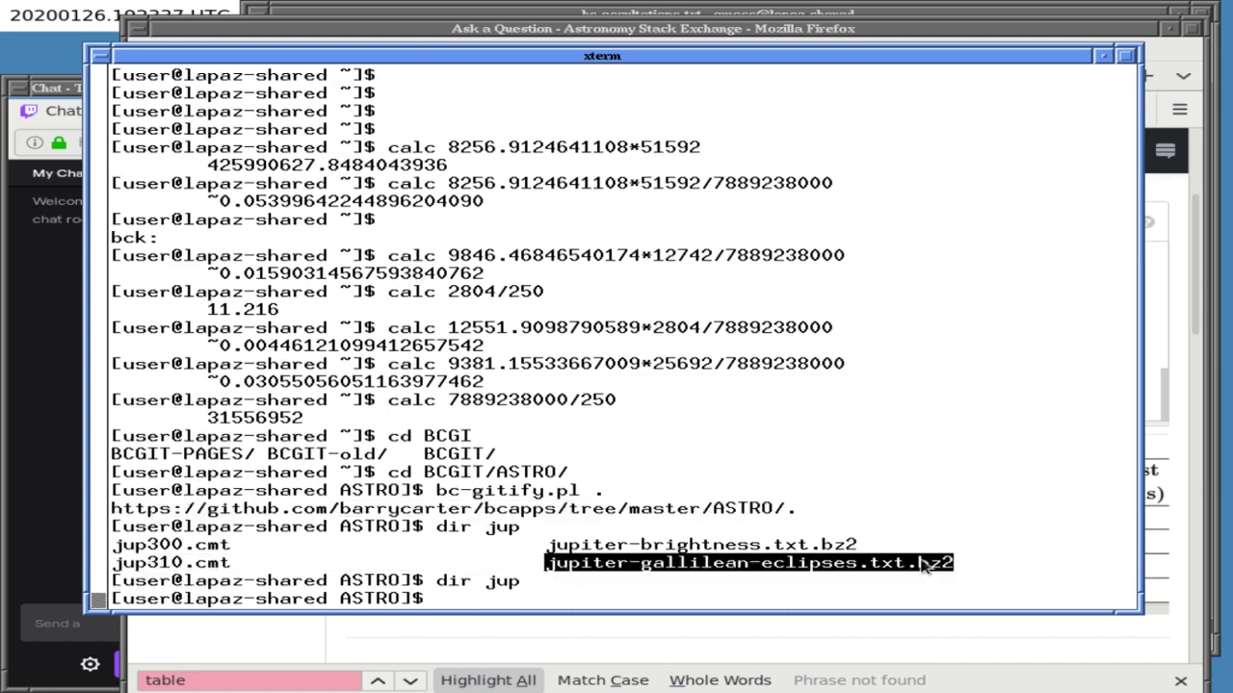
pyautogui.click(736, 29)
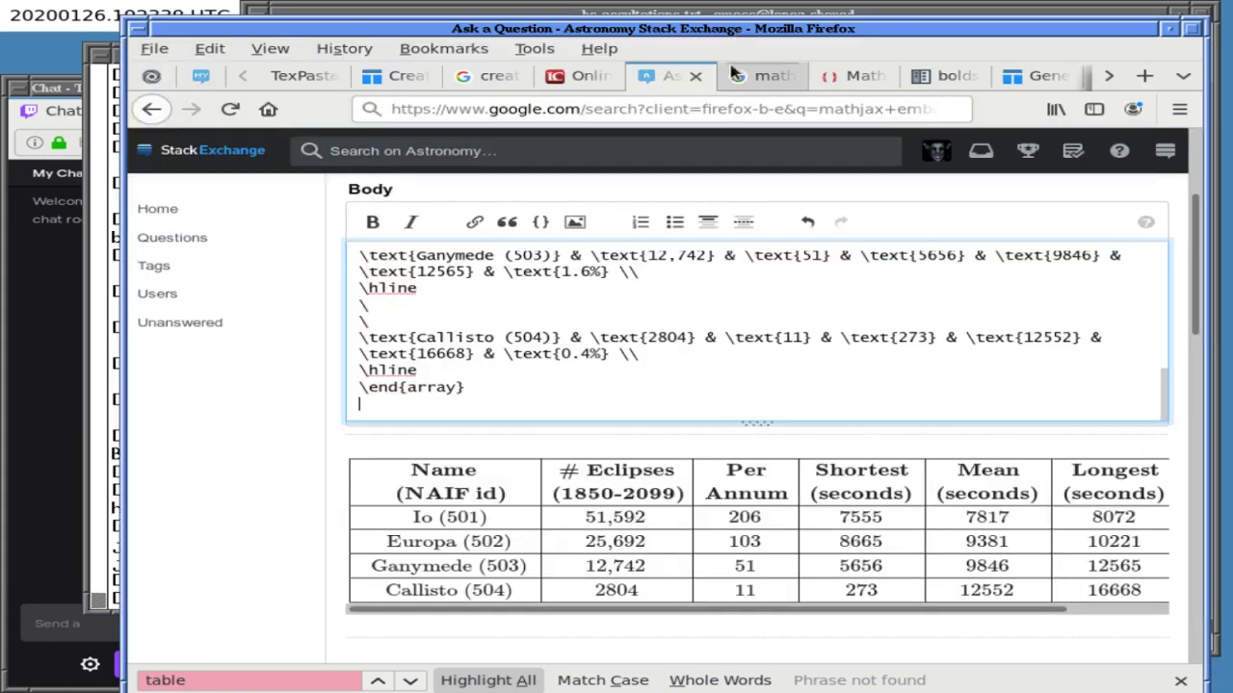
pyautogui.click(732, 11)
pyautogui.click(317, 138)
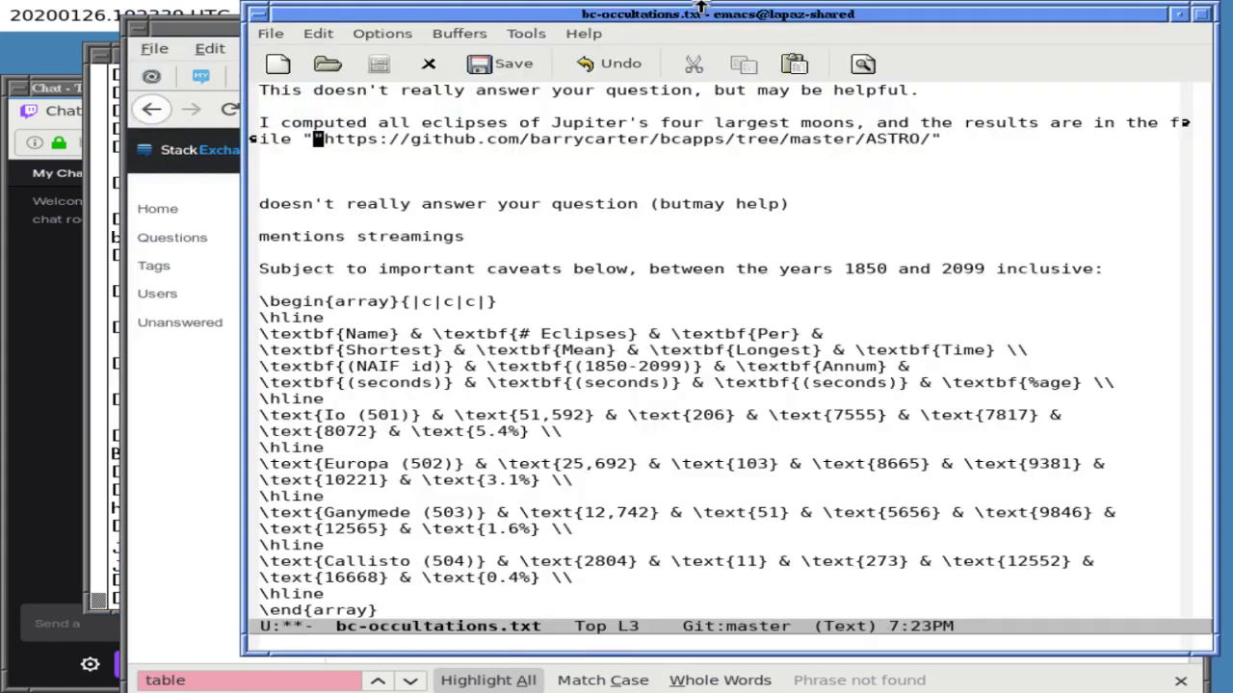
# - Paste jupiter-gallilean-eclipses.txt.bz2 into the quotes and describe it as a 'compressed text file'
pyautogui.middleClick(317, 137)
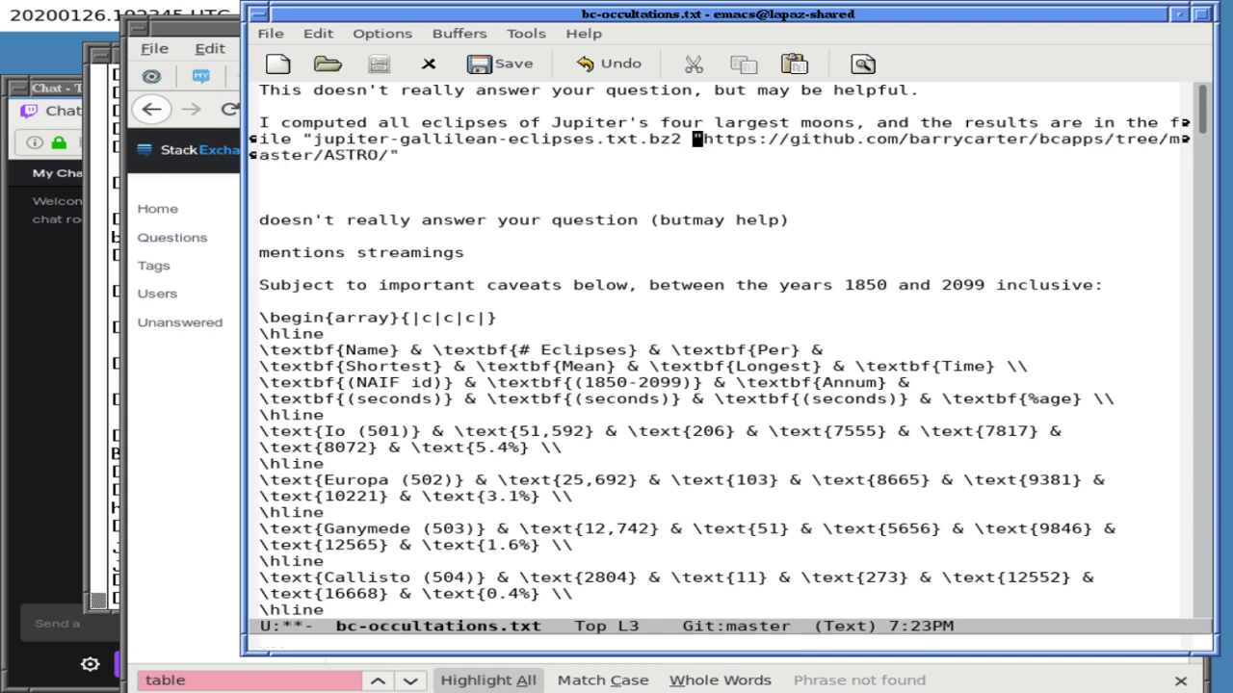
pyautogui.press('BackSpace')
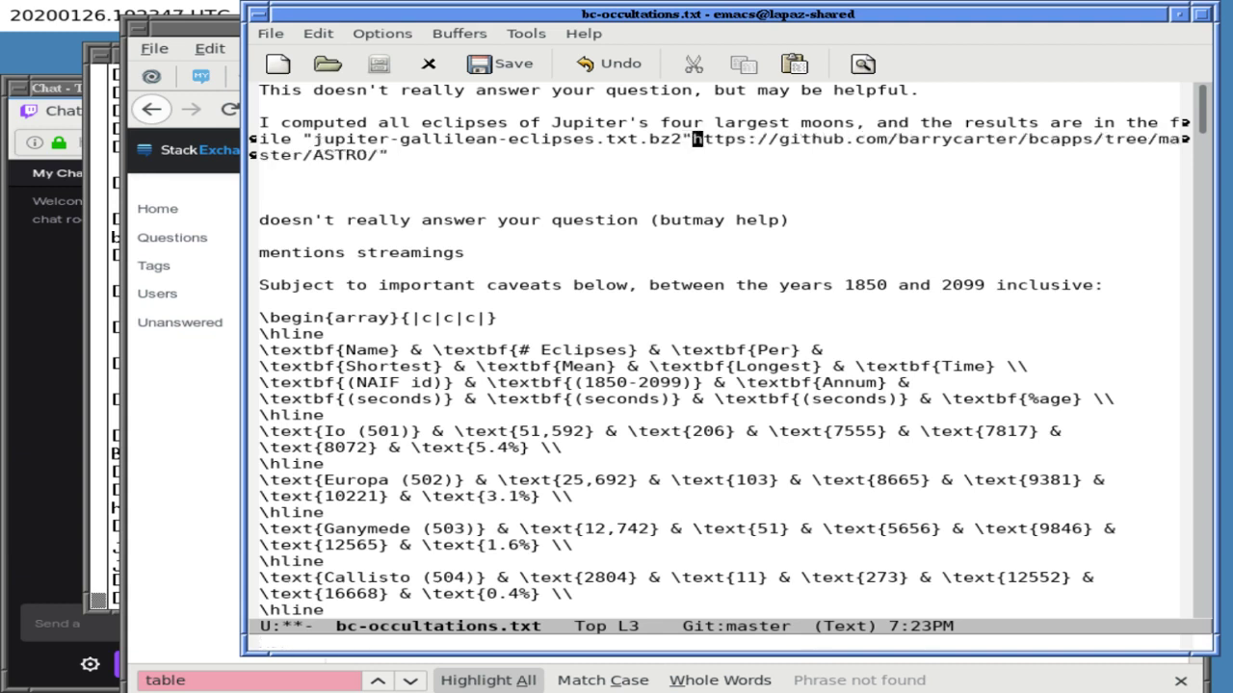
pyautogui.press('Return')
pyautogui.press('Return')
pyautogui.press('Left')
pyautogui.press('Left')
pyautogui.press('Left')
pyautogui.press('Left')
pyautogui.press('Left')
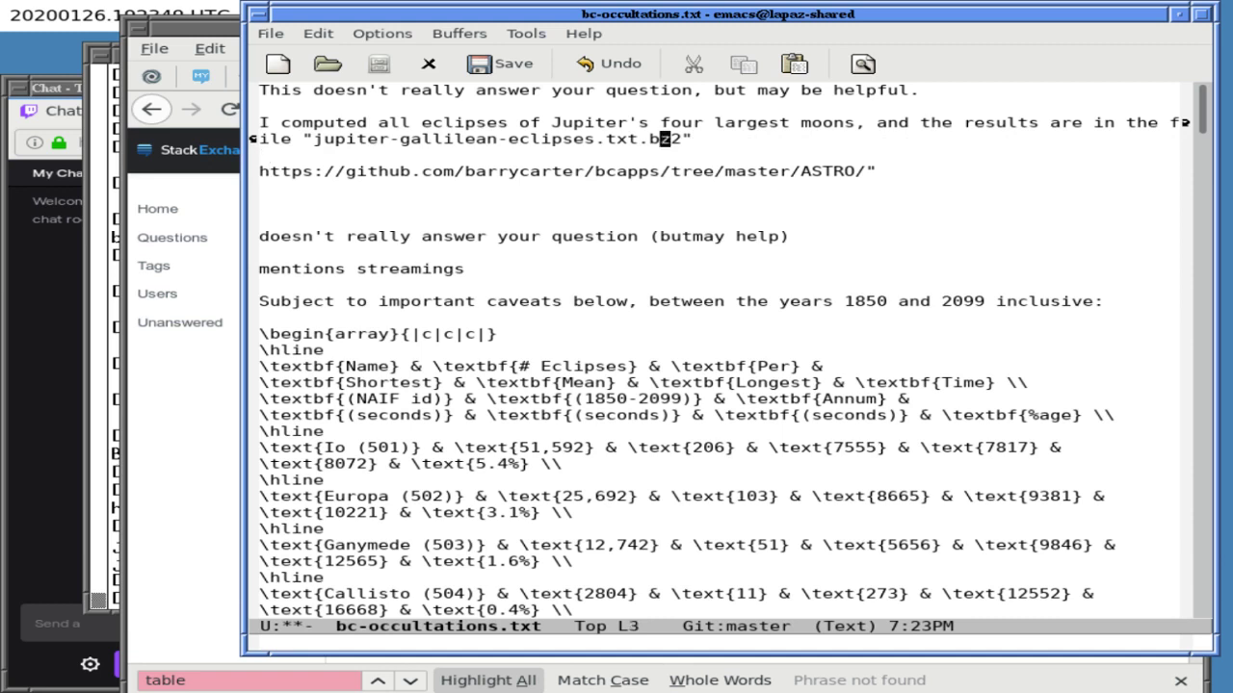
pyautogui.hotkey('ctrl', 'Left')
pyautogui.hotkey('ctrl', 'Left')
pyautogui.hotkey('ctrl', 'Left')
pyautogui.hotkey('ctrl', 'Left')
pyautogui.hotkey('ctrl', 'Left')
pyautogui.hotkey('ctrl', 'Left')
pyautogui.hotkey('ctrl', 'Left')
pyautogui.hotkey('ctrl', 'Left')
pyautogui.hotkey('ctrl', 'Right')
pyautogui.press('Right')
pyautogui.write('compressed text file')
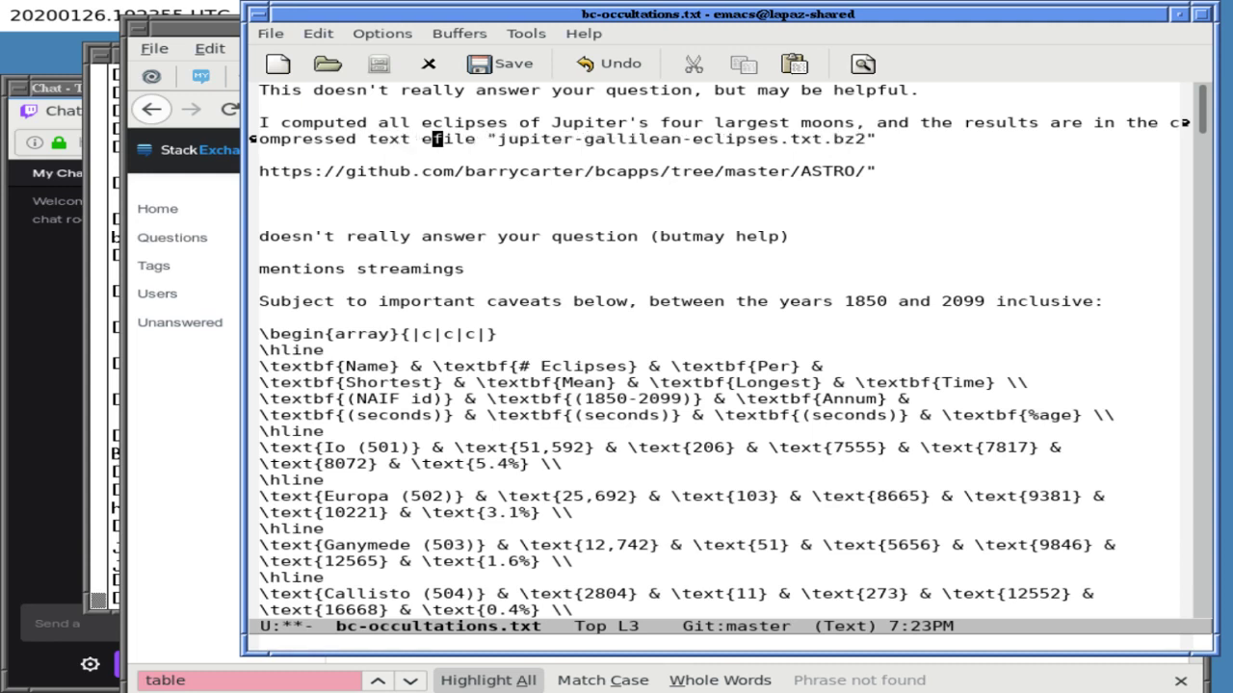
pyautogui.press('BackSpace')
pyautogui.press('BackSpace')
# - Join the quoted URL onto the sentence and add 'directory, with a README at "'
pyautogui.press('End')
pyautogui.write('in the')
pyautogui.press('Right')
pyautogui.press('Delete')
pyautogui.press('BackSpace')
pyautogui.write('"')
pyautogui.press('End')
pyautogui.write('d')
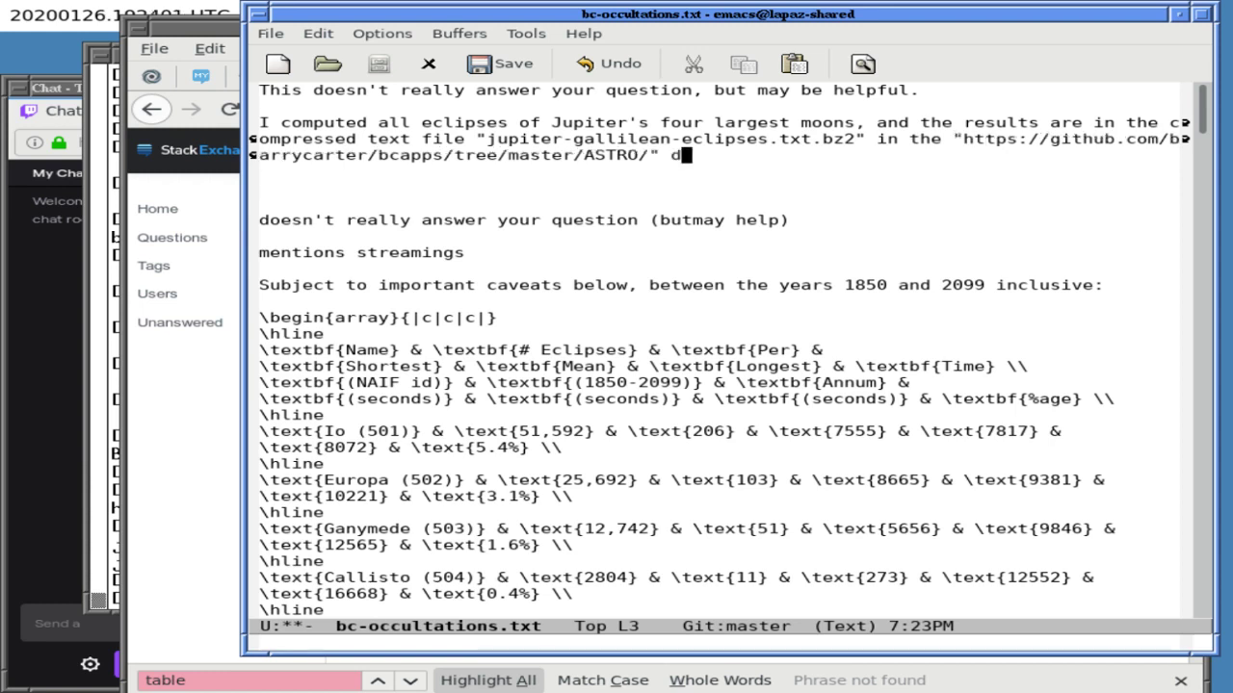
pyautogui.write('irectory, with a README at "')
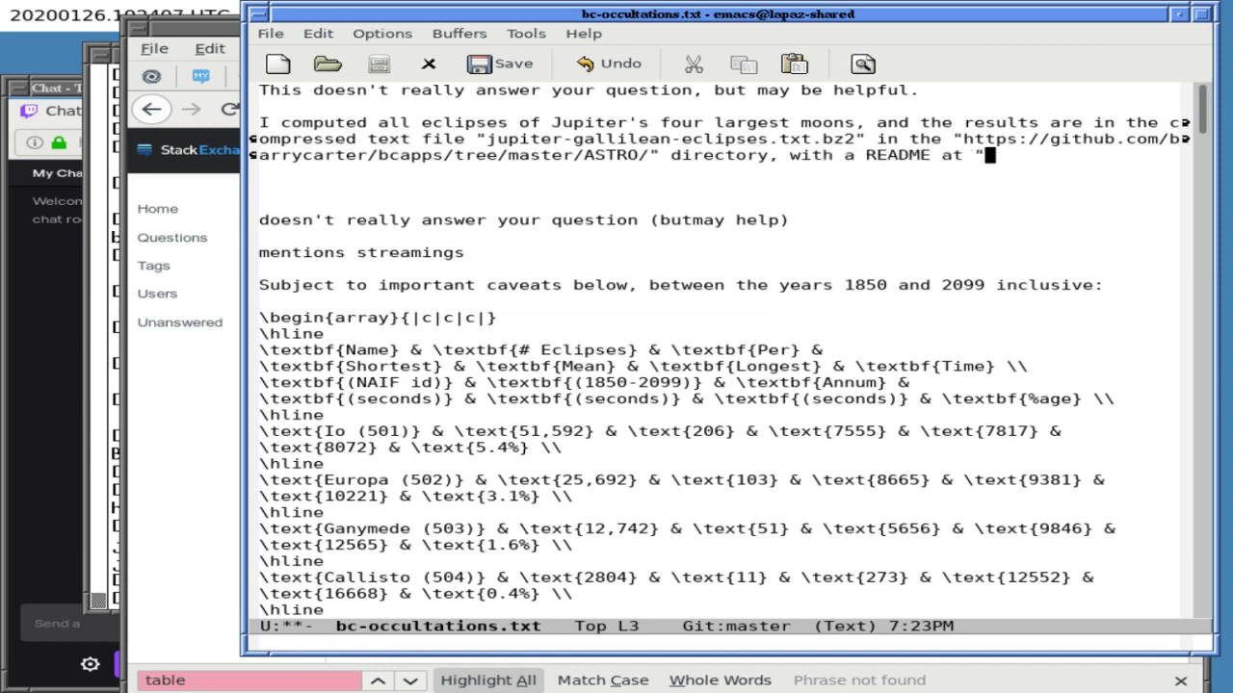
pyautogui.press('BackSpace')
pyautogui.press('BackSpace')
pyautogui.press('BackSpace')
pyautogui.press('BackSpace')
pyautogui.press('BackSpace')
pyautogui.press('BackSpace')
pyautogui.press('BackSpace')
pyautogui.press('BackSpace')
pyautogui.press('BackSpace')
pyautogui.press('BackSpace')
pyautogui.press('BackSpace')
pyautogui.write('RED')
pyautogui.press('BackSpace')
pyautogui.write('ADME at "')
# - Run ls -l on README.jupiter-gallilean-eclipses in the terminal and copy its file name
pyautogui.click(125, 237)
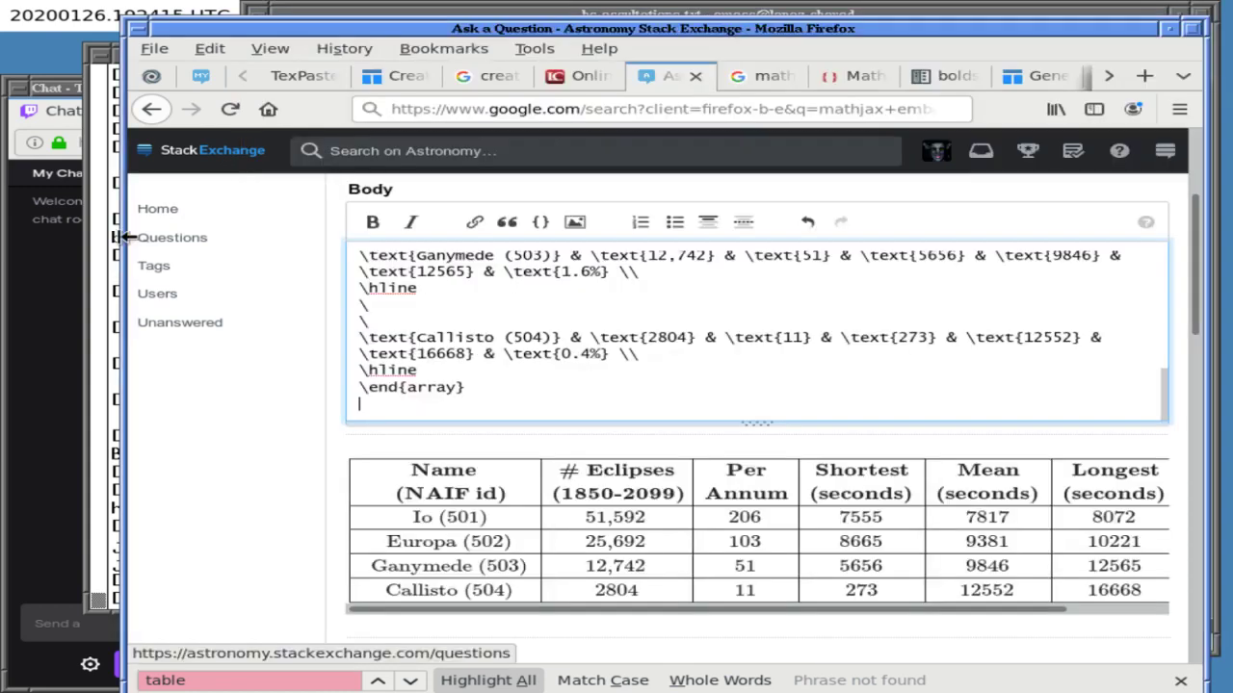
pyautogui.click(117, 237)
pyautogui.write('s -l READ')
pyautogui.press('Tab')
pyautogui.write('.')
pyautogui.press('Tab')
pyautogui.write('j')
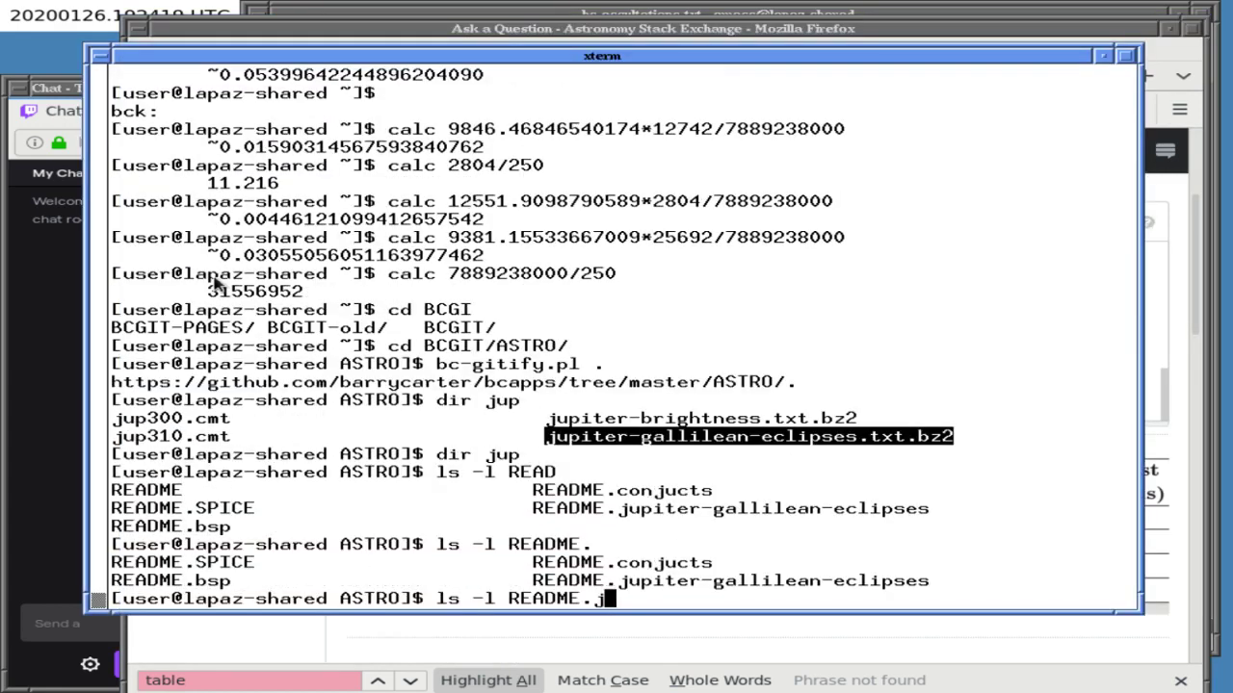
pyautogui.press('Tab')
pyautogui.press('Return')
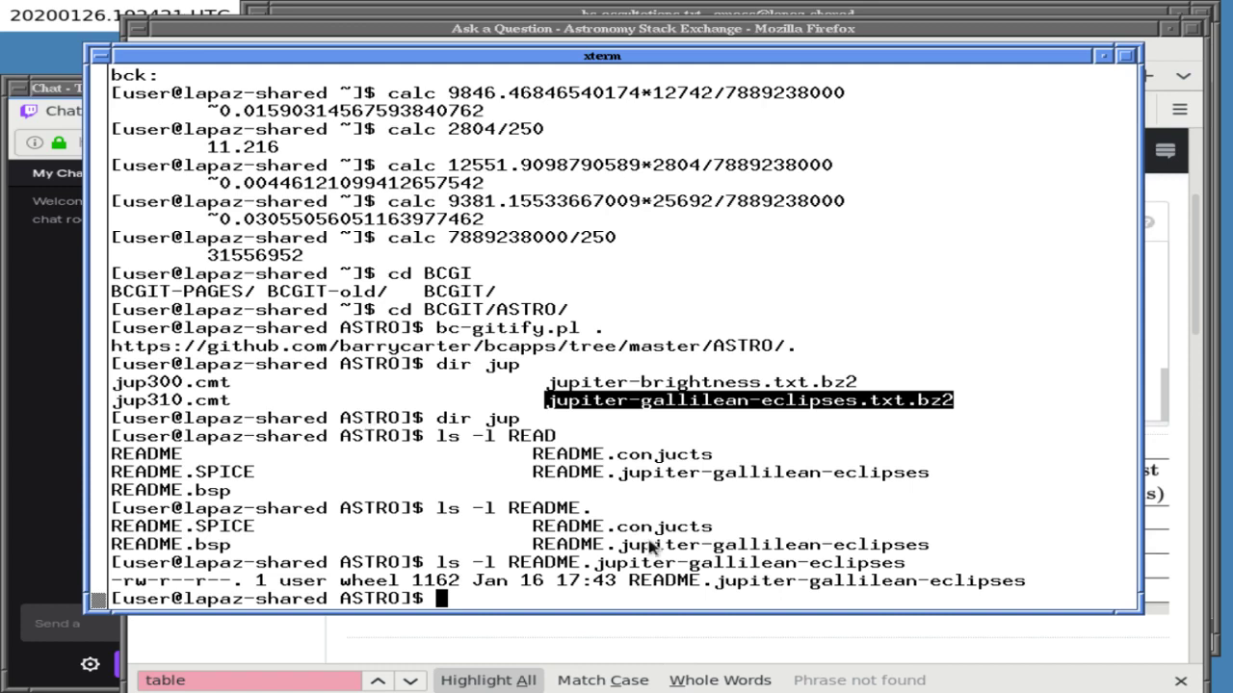
pyautogui.moveTo(630, 582); pyautogui.dragTo(960, 584)
pyautogui.hotkey('ctrl', 'c')
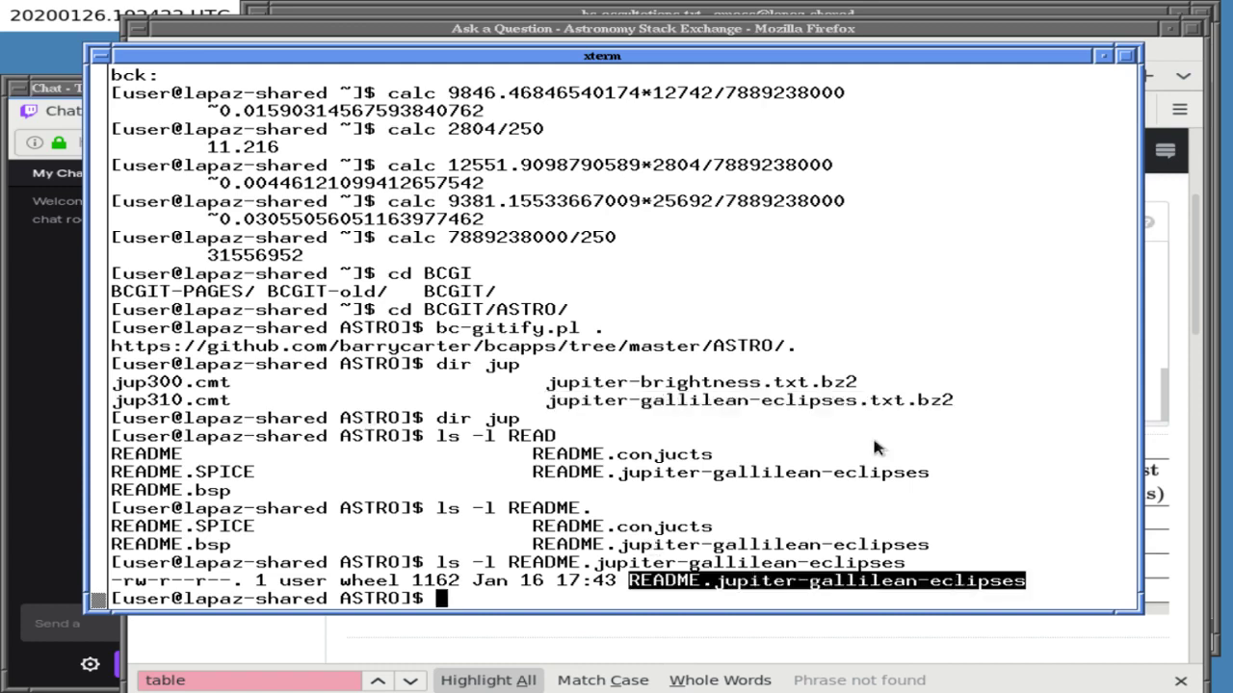
pyautogui.click(827, 11)
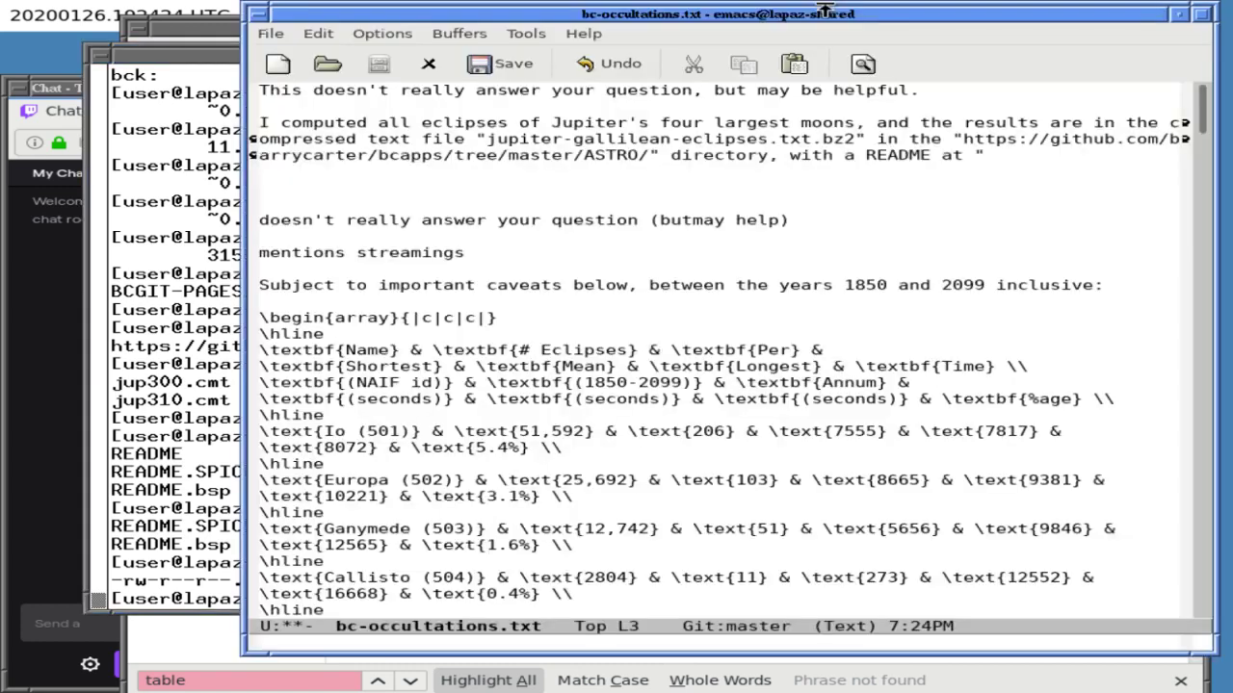
# - Cite README.jupiter-gallilean-eclipses "in the same directory" and insert '(subject to the caveats below)' after moons
pyautogui.middleClick(999, 157)
pyautogui.write('" in the same ')
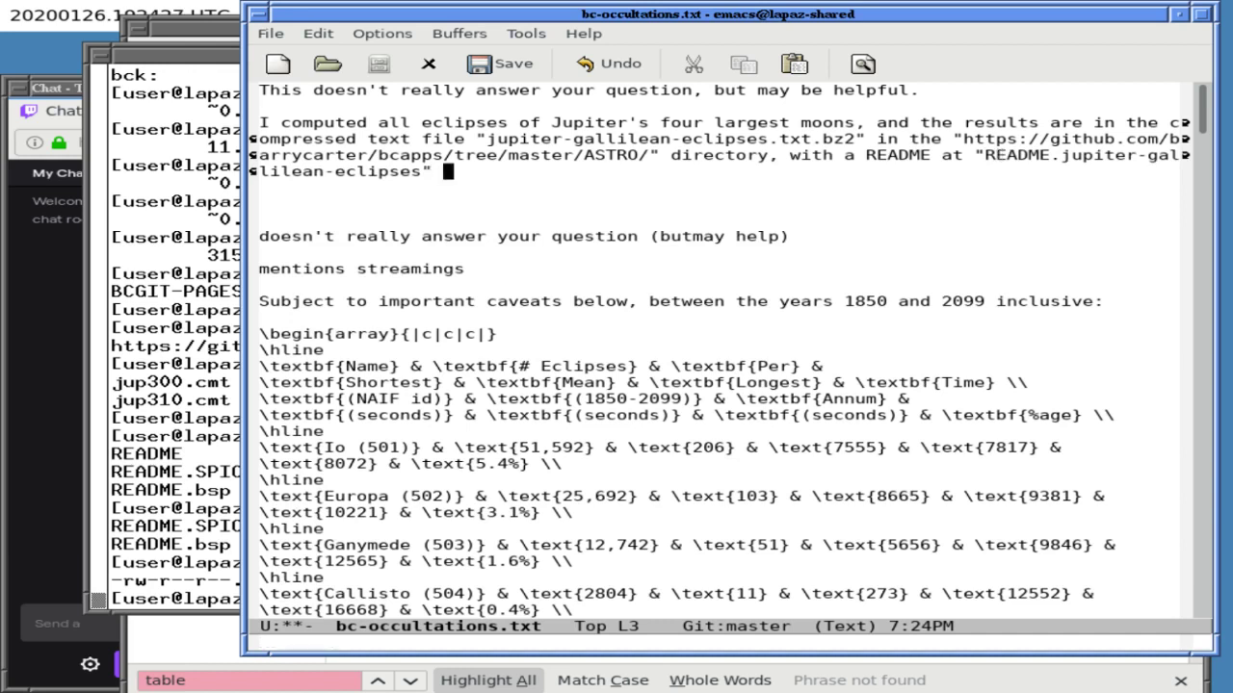
pyautogui.write('directory.')
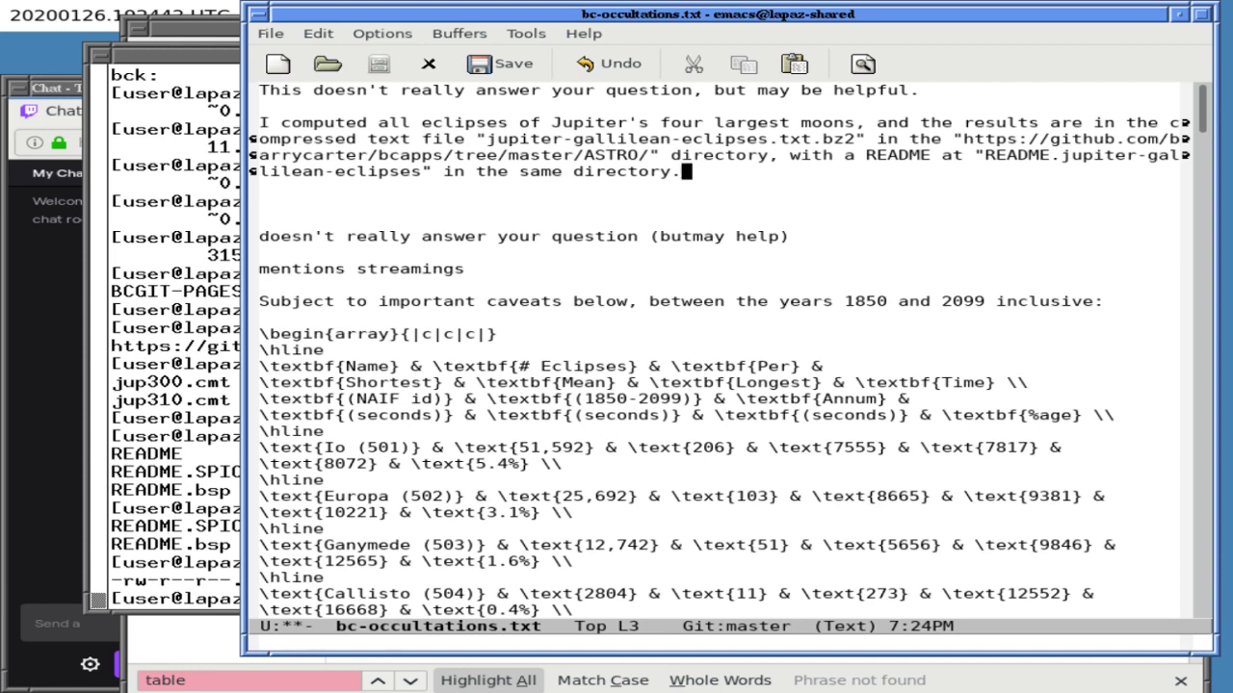
pyautogui.click(687, 123)
pyautogui.hotkey('ctrl', 'a')
pyautogui.hotkey('alt', 'f')
pyautogui.hotkey('alt', 'f')
pyautogui.hotkey('alt', 'f')
pyautogui.hotkey('alt', 'f')
pyautogui.hotkey('alt', 'f')
pyautogui.hotkey('alt', 'f')
pyautogui.hotkey('alt', 'f')
pyautogui.hotkey('alt', 'f')
pyautogui.hotkey('alt', 'f')
pyautogui.write('(subject to the')
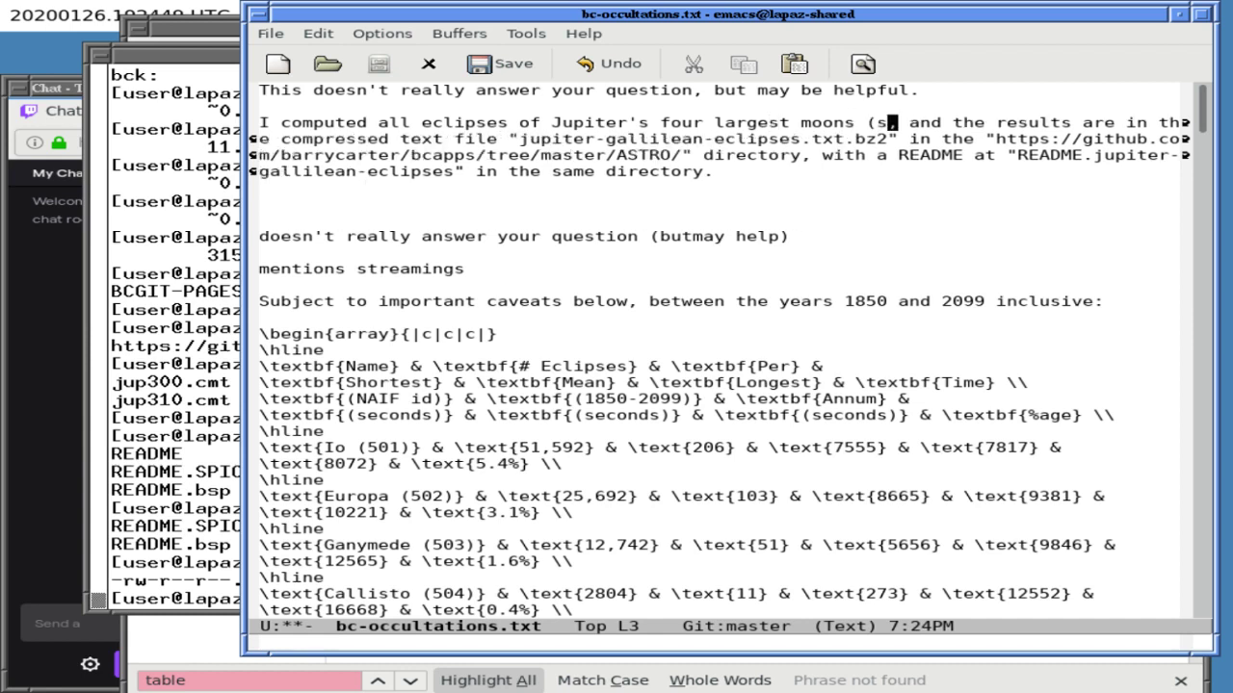
pyautogui.write(' caveats bel')
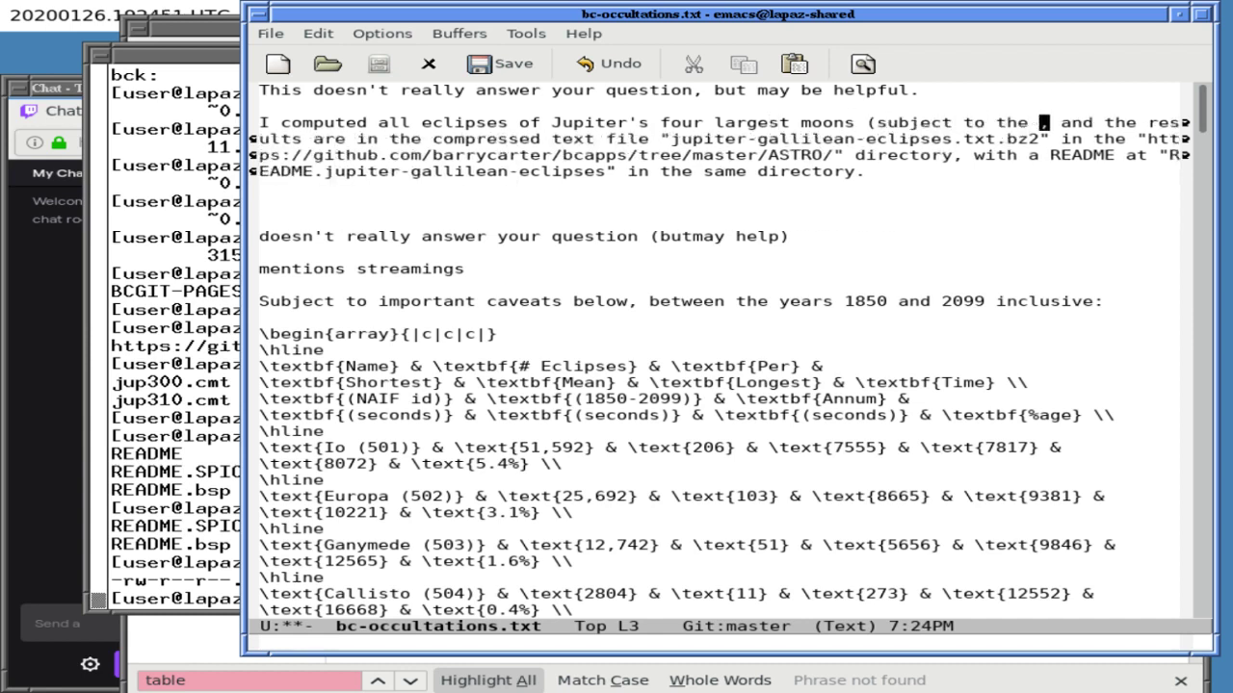
pyautogui.write('ow)')
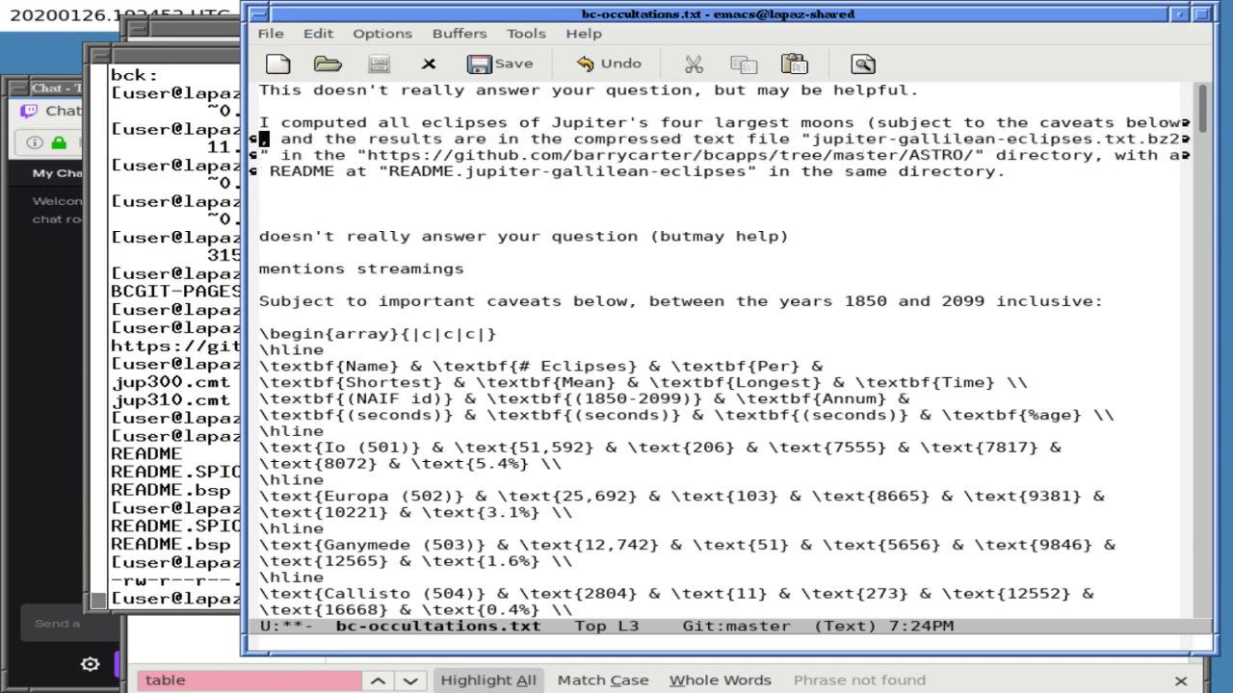
# - Add a '## Caveats ##' heading on a new line after the intro paragraph
pyautogui.hotkey('ctrl', 'e')
pyautogui.press('Return')
pyautogui.press('Return')
pyautogui.write('## Caveats ')
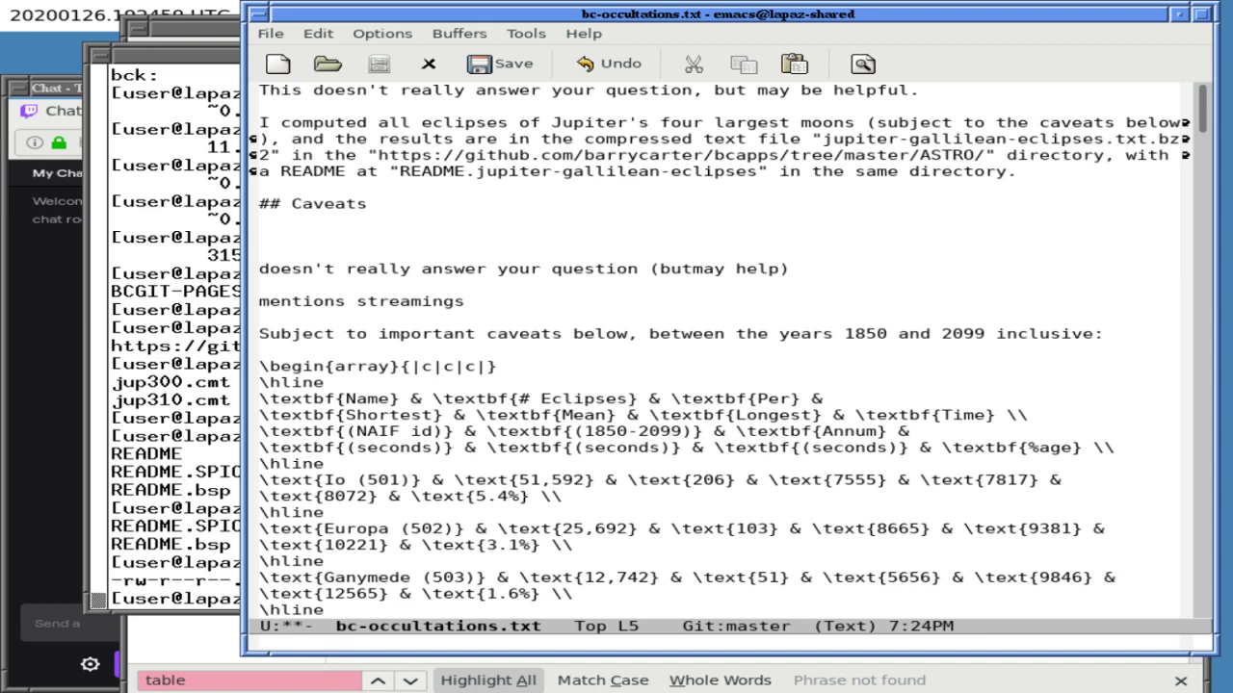
pyautogui.write('##')
# - Open a blank line under the heading and search the notes for 'finish' and 'readme', then cancel
pyautogui.press('Return')
pyautogui.press('Return')
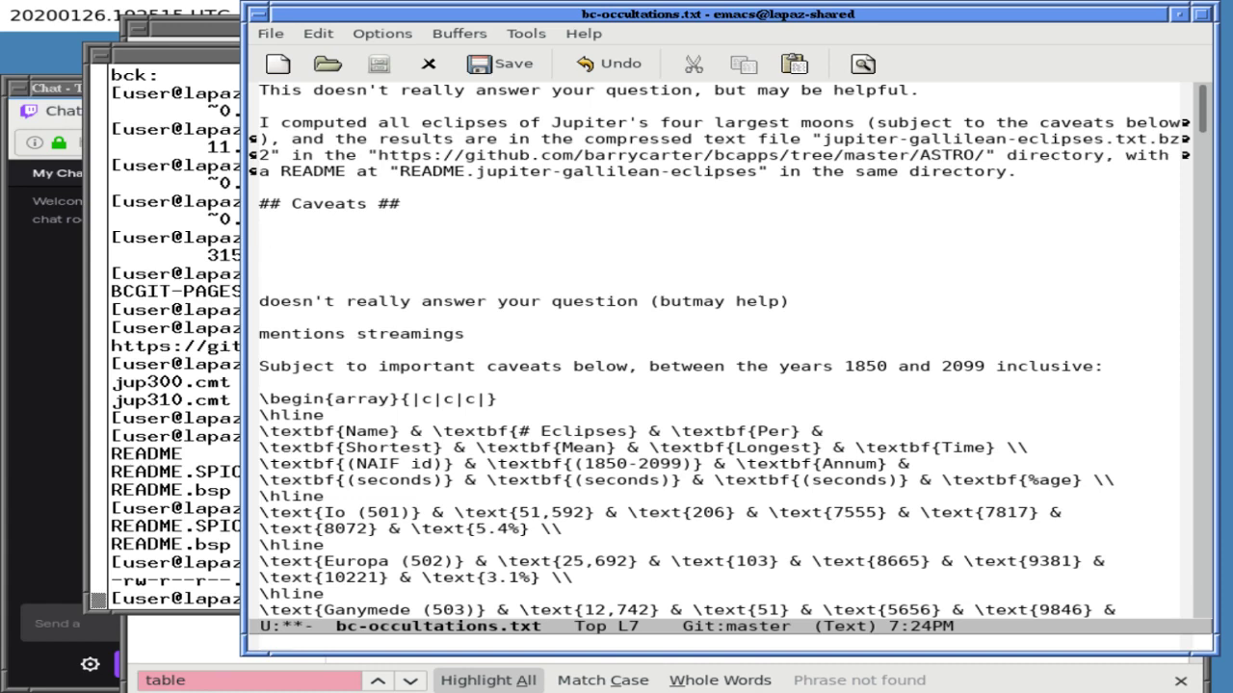
pyautogui.hotkey('ctrl', 's')
pyautogui.write('finish')
pyautogui.hotkey('ctrl', 'g')
pyautogui.hotkey('ctrl', 'g')
pyautogui.hotkey('ctrl', 's')
pyautogui.write('readme')
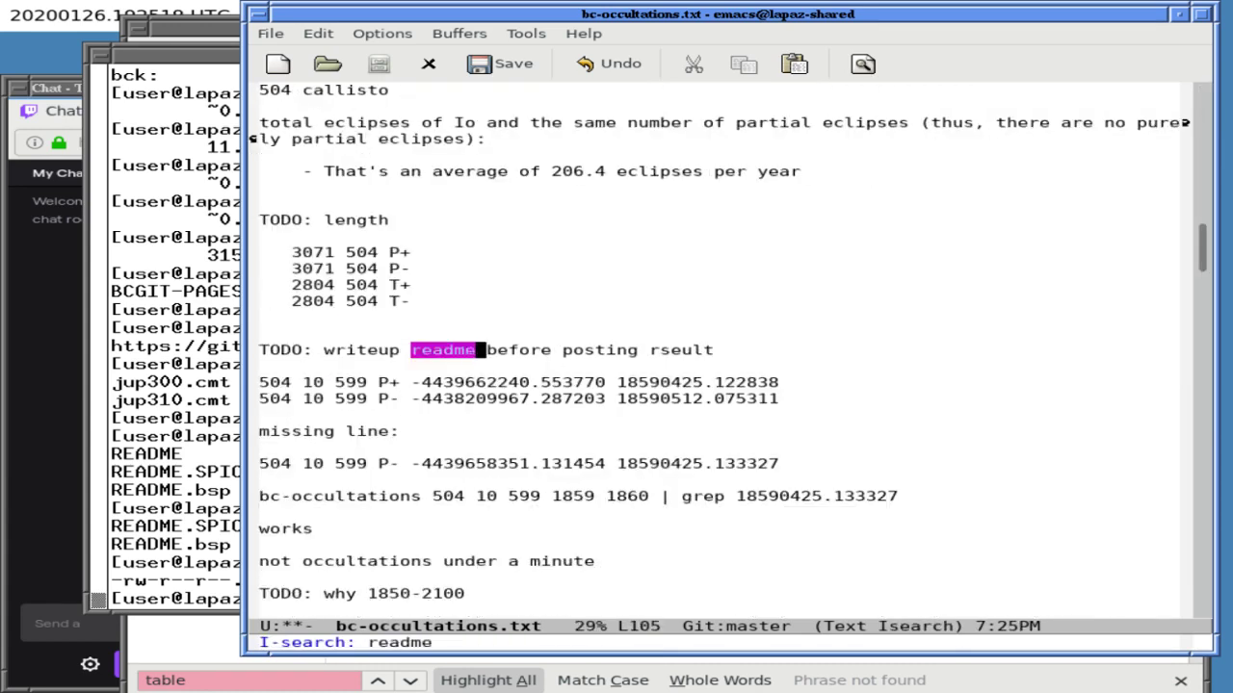
pyautogui.hotkey('ctrl', 'g')
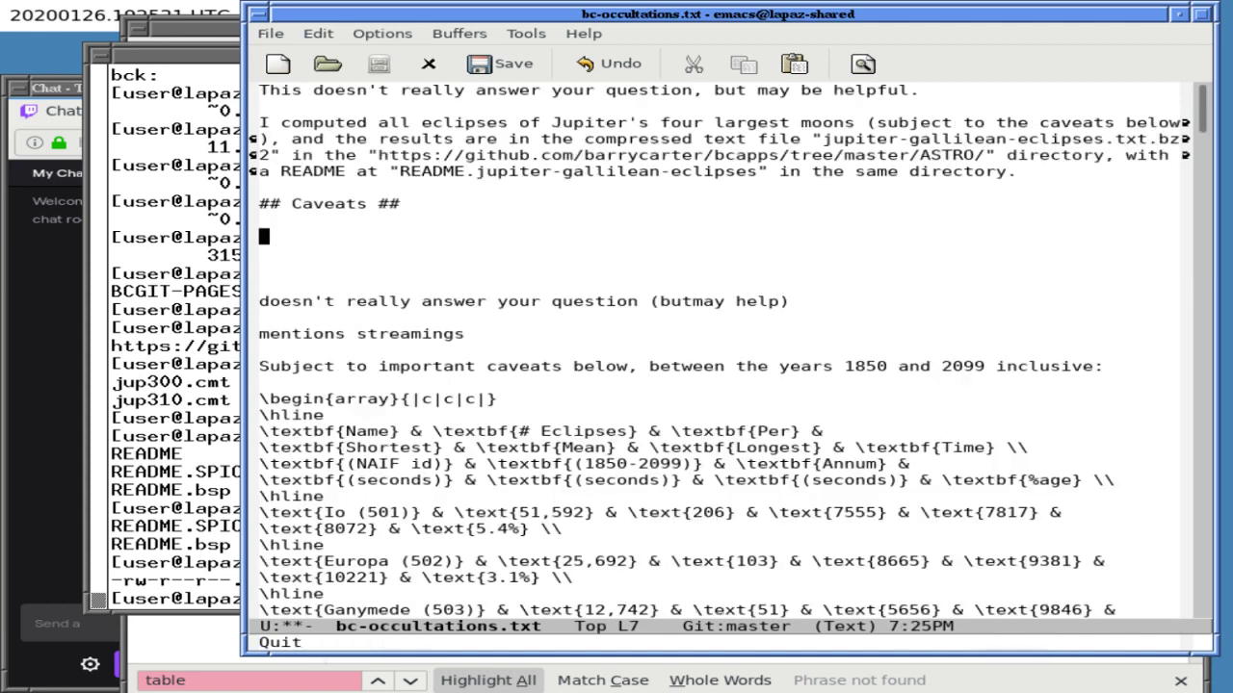
# - Draft a caveat beginning 'I define a total lunar', then erase the line
pyautogui.write('I define ')
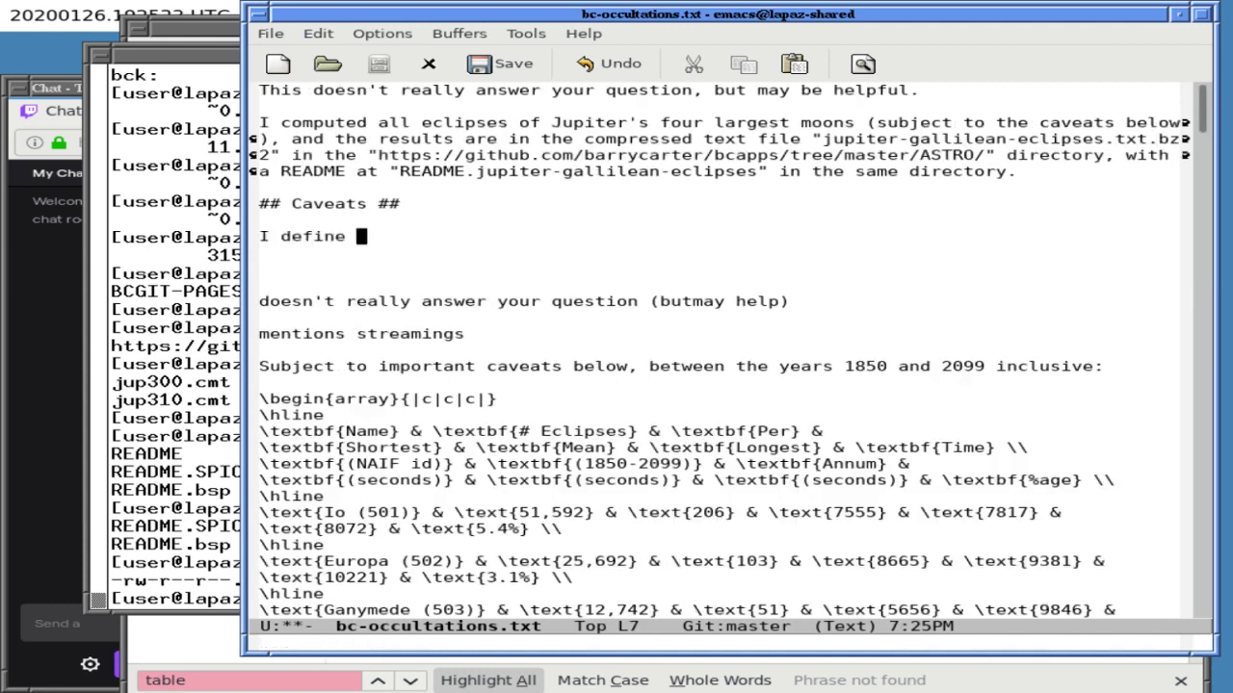
pyautogui.write('a total')
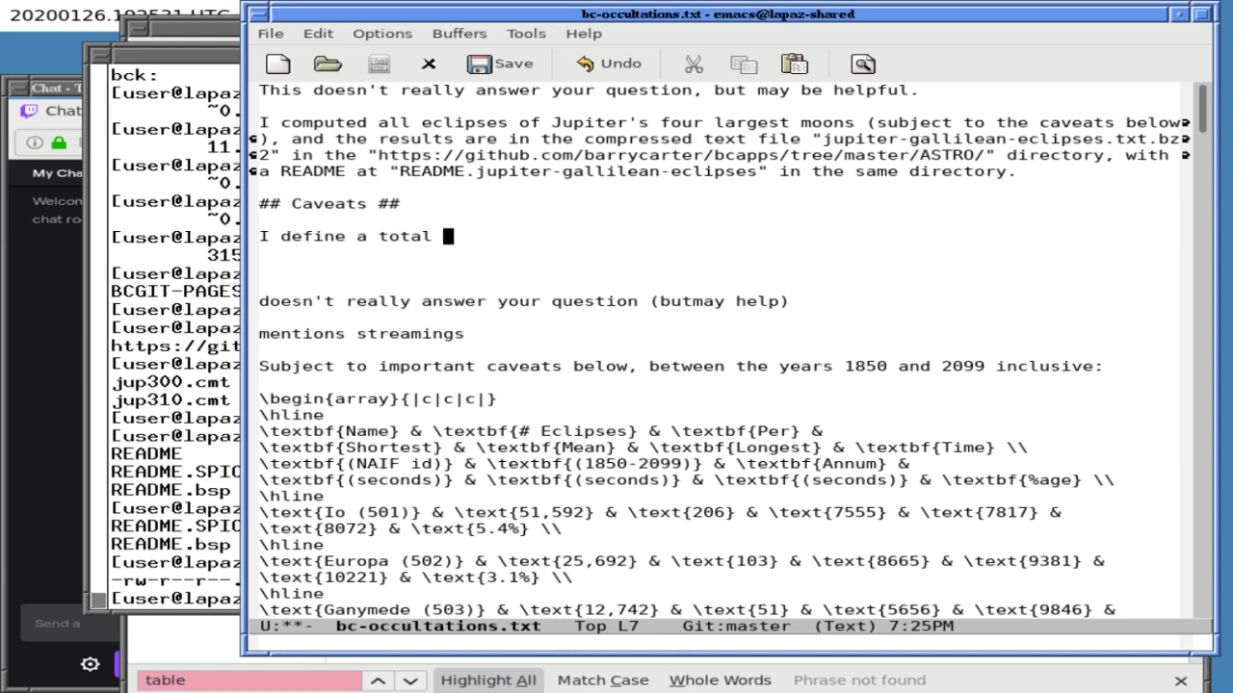
pyautogui.write('a')
pyautogui.press('BackSpace')
pyautogui.write('lunar')
pyautogui.press('Up')
pyautogui.press('Down')
pyautogui.press('Right')
pyautogui.hotkey('ctrl', 'a')
pyautogui.hotkey('ctrl', 'k')
# - Start another caveat, 'In my program, I ...', then clear the line again
pyautogui.write('In my program, I')
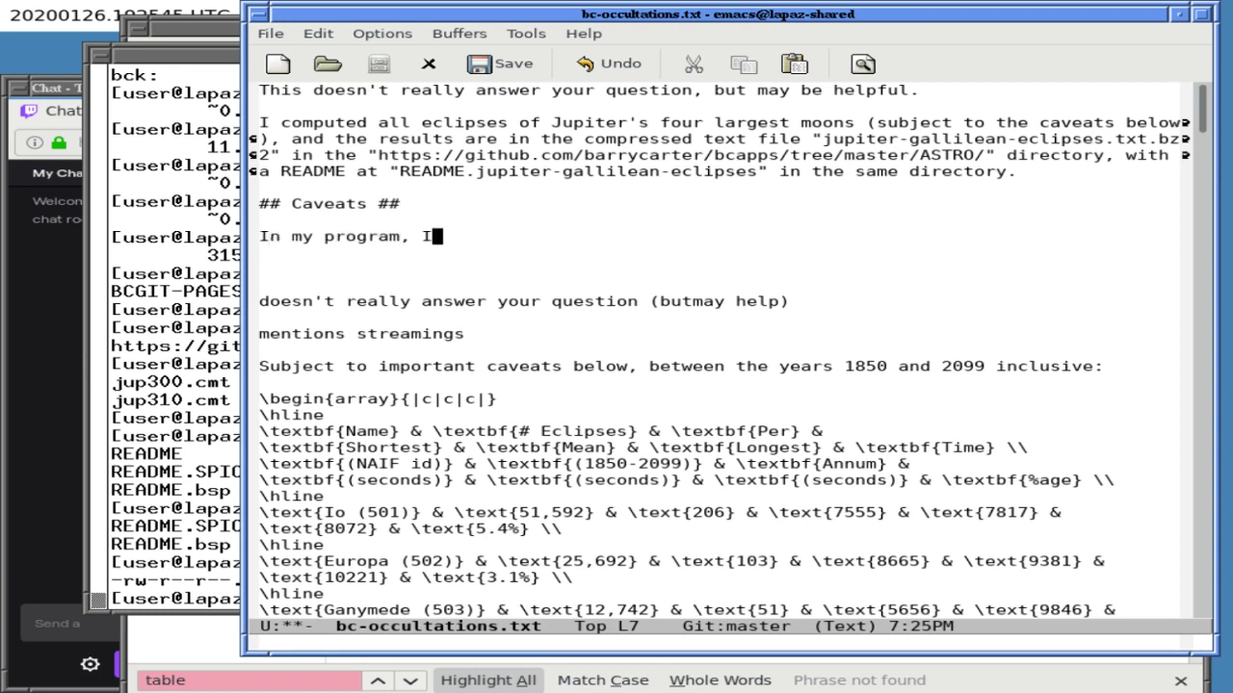
pyautogui.write(' ssa')
pyautogui.press('BackSpace')
pyautogui.press('BackSpace')
pyautogui.press('BackSpace')
pyautogui.press('BackSpace')
pyautogui.press('BackSpace')
pyautogui.press('BackSpace')
pyautogui.press('BackSpace')
pyautogui.press('BackSpace')
pyautogui.press('BackSpace')
pyautogui.press('BackSpace')
pyautogui.press('BackSpace')
pyautogui.hotkey('ctrl', 'a')
pyautogui.hotkey('ctrl', 'k')
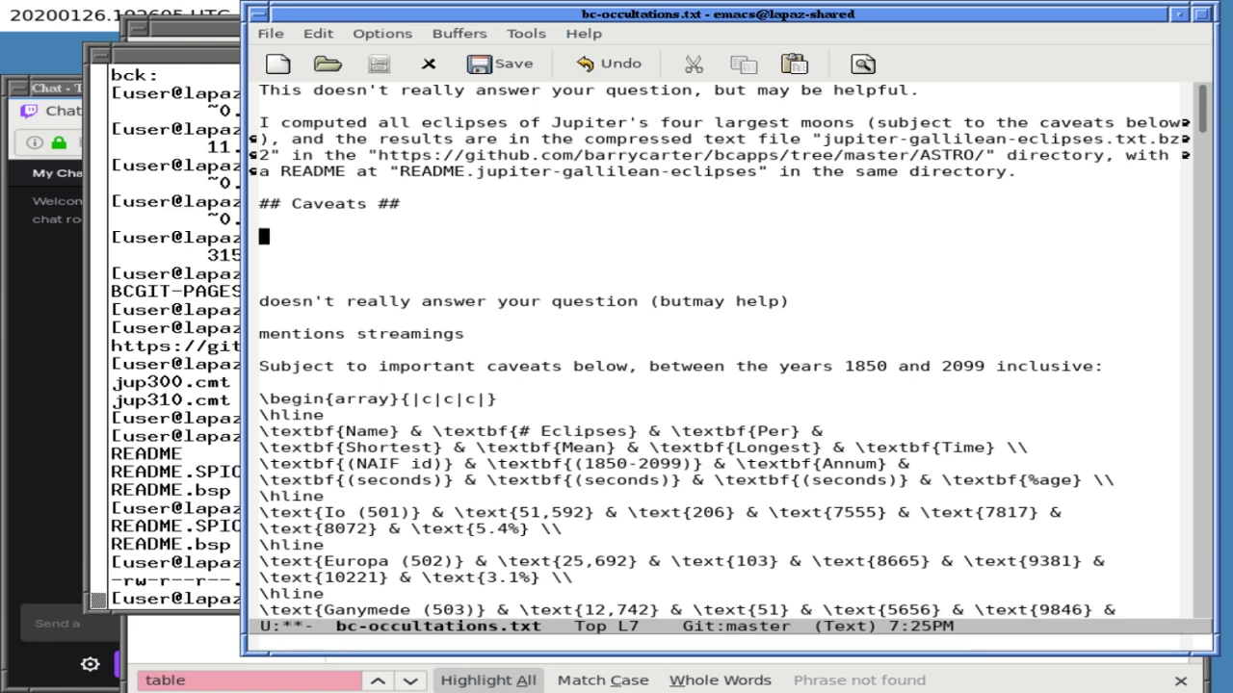
# - Begin the first caveat sentence about assuming a total lunar eclipse, fixing a typo
pyautogui.write('My program ')
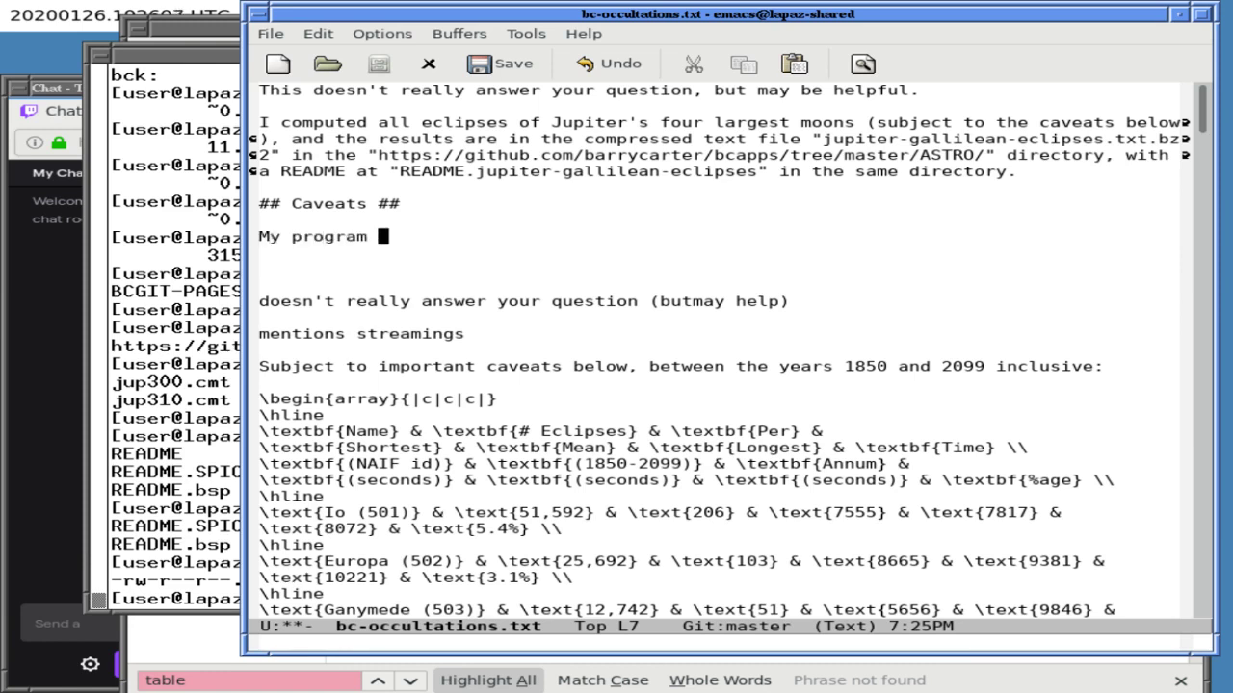
pyautogui.write('assumes ')
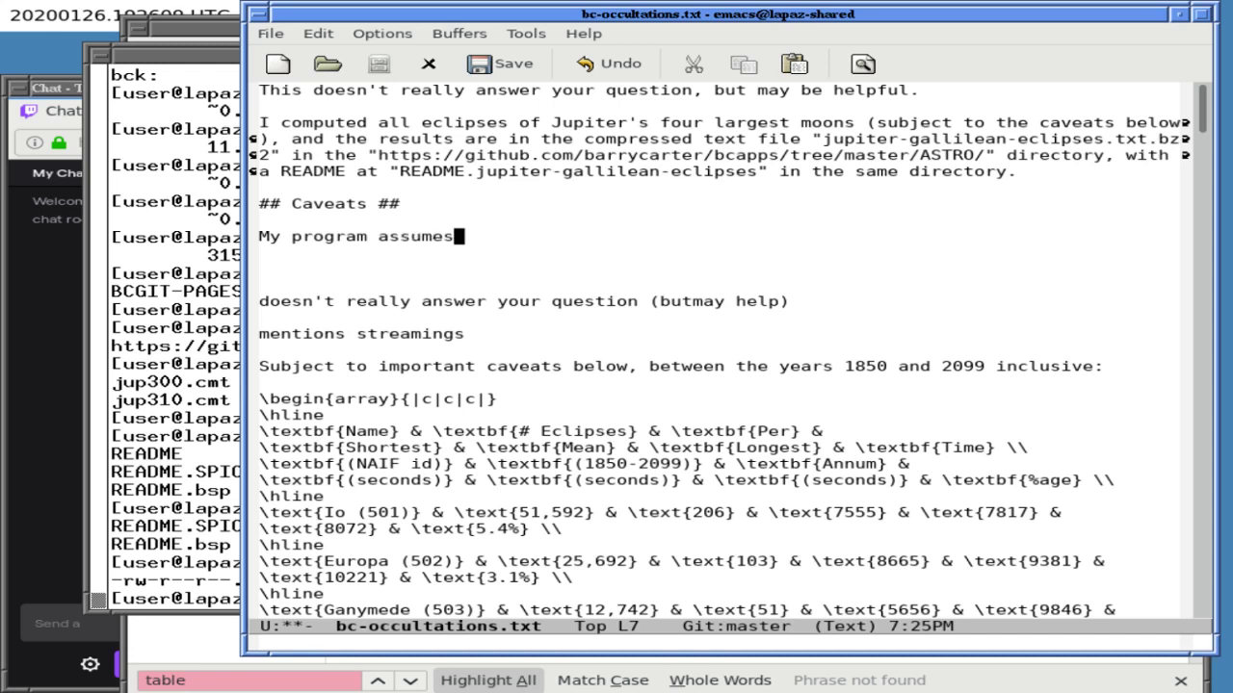
pyautogui.write('that a total l')
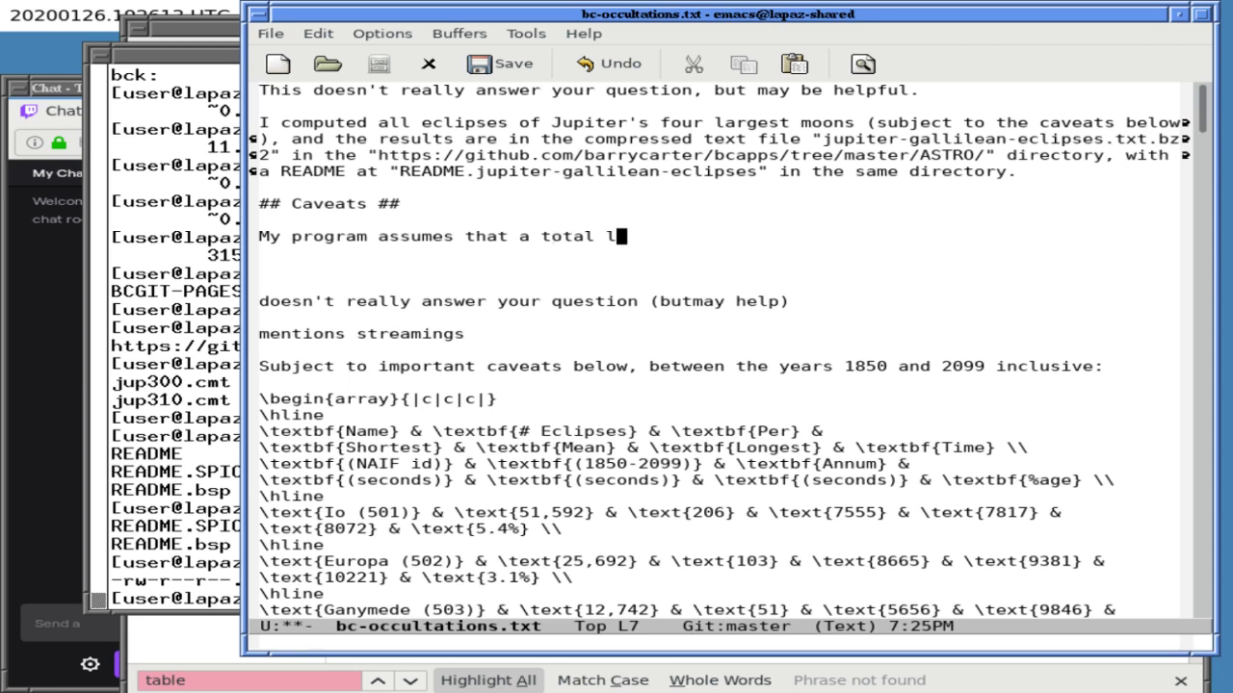
pyautogui.write('unar eclipse')
pyautogui.click(263, 219)
# - Reword the sentence opening from 'My program assumes' to 'I assumed'
pyautogui.click(382, 236)
pyautogui.click(471, 236)
pyautogui.press('BackSpace')
pyautogui.press('BackSpace')
pyautogui.press('BackSpace')
pyautogui.press('BackSpace')
pyautogui.press('BackSpace')
pyautogui.press('BackSpace')
pyautogui.press('BackSpace')
pyautogui.press('BackSpace')
pyautogui.press('BackSpace')
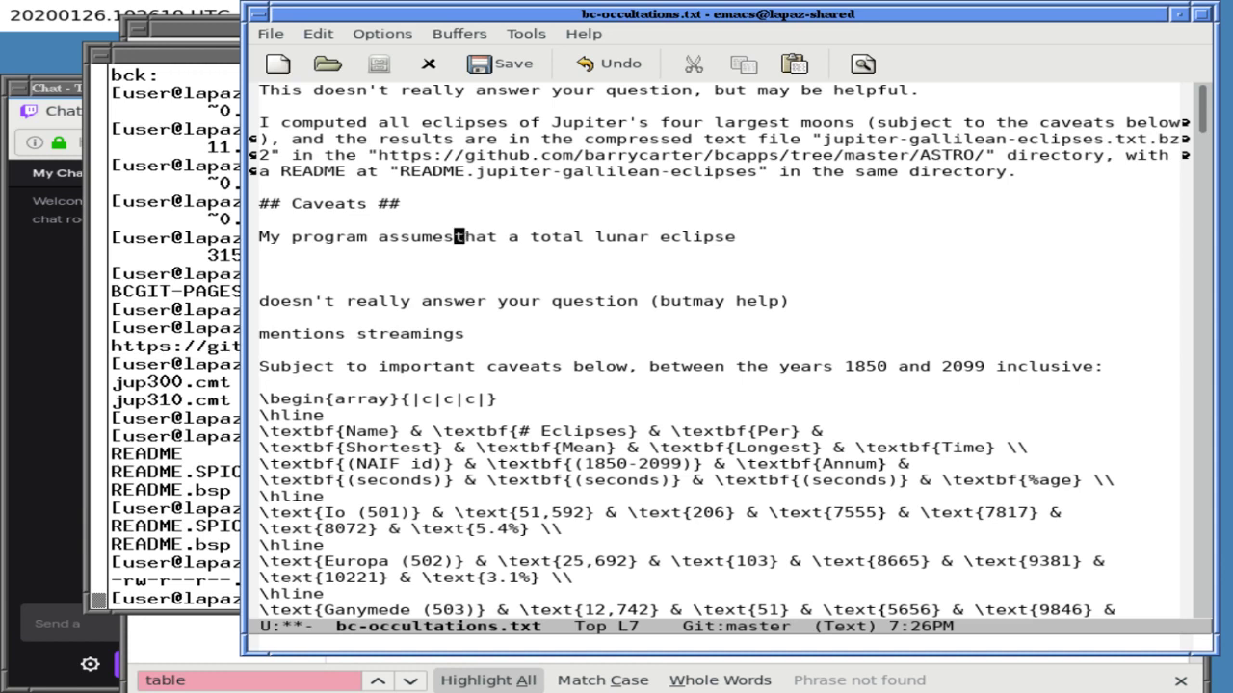
pyautogui.press('BackSpace')
pyautogui.press('BackSpace')
pyautogui.press('BackSpace')
pyautogui.press('BackSpace')
pyautogui.press('BackSpace')
pyautogui.press('BackSpace')
pyautogui.press('BackSpace')
pyautogui.press('BackSpace')
pyautogui.press('BackSpace')
pyautogui.press('BackSpace')
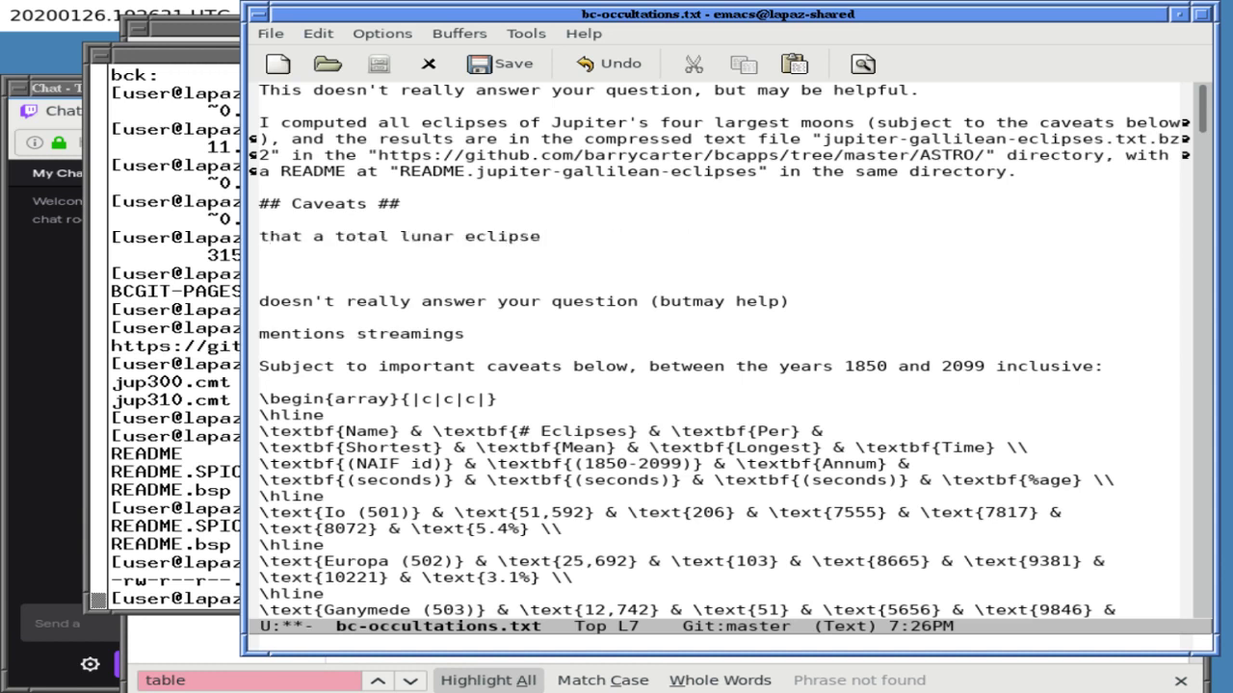
pyautogui.write('I assumed')
# - Finish it: 'means that there is no sunlight falling on the moon, and the moon is completely dark.'
pyautogui.hotkey('ctrl', 'e')
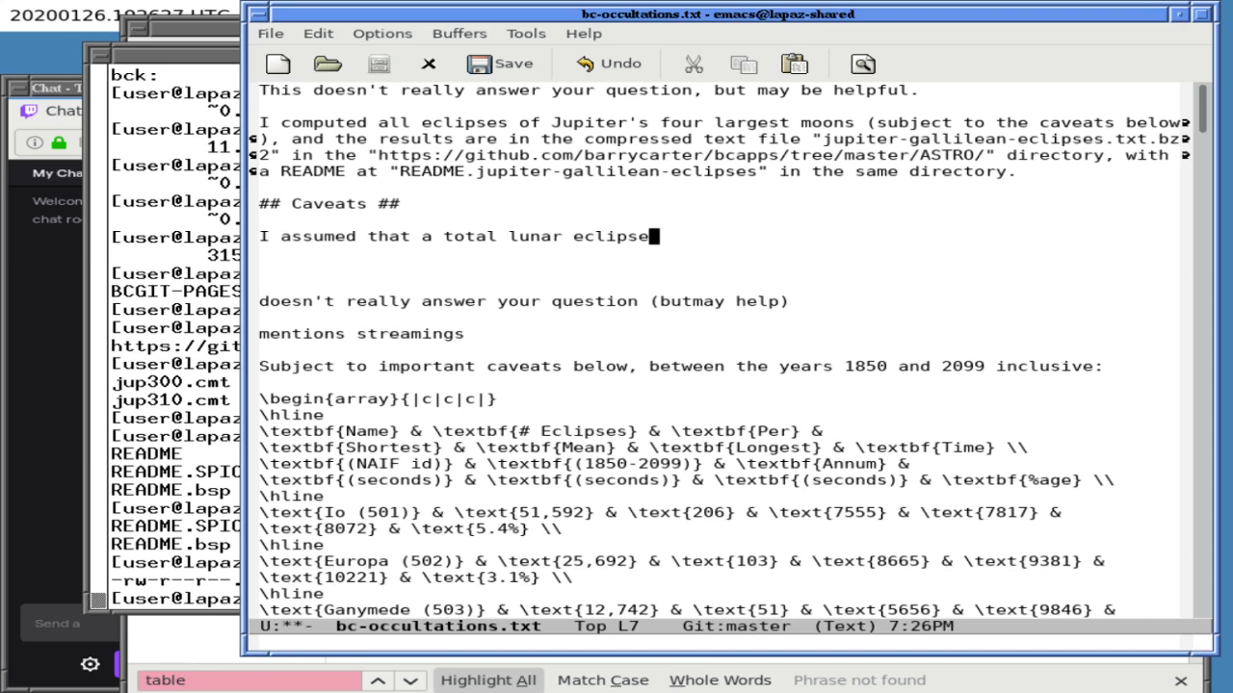
pyautogui.write('men')
pyautogui.press('BackSpace')
pyautogui.write('ans that there')
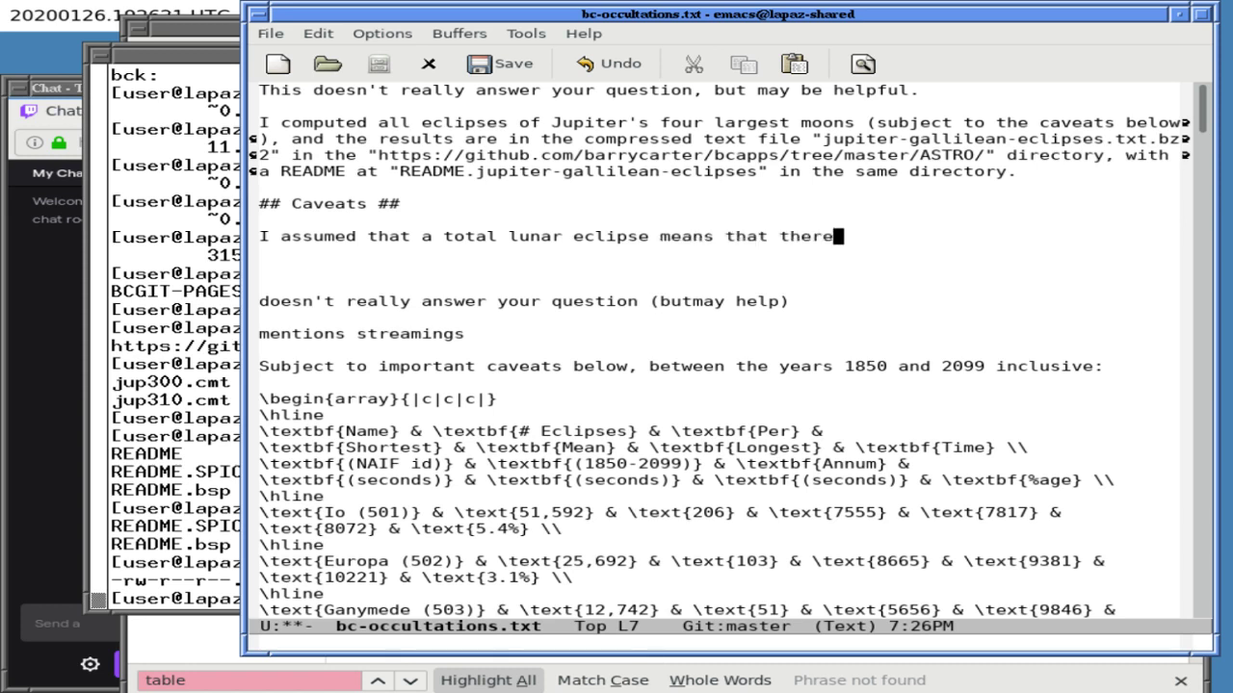
pyautogui.write(' is no sunlight f')
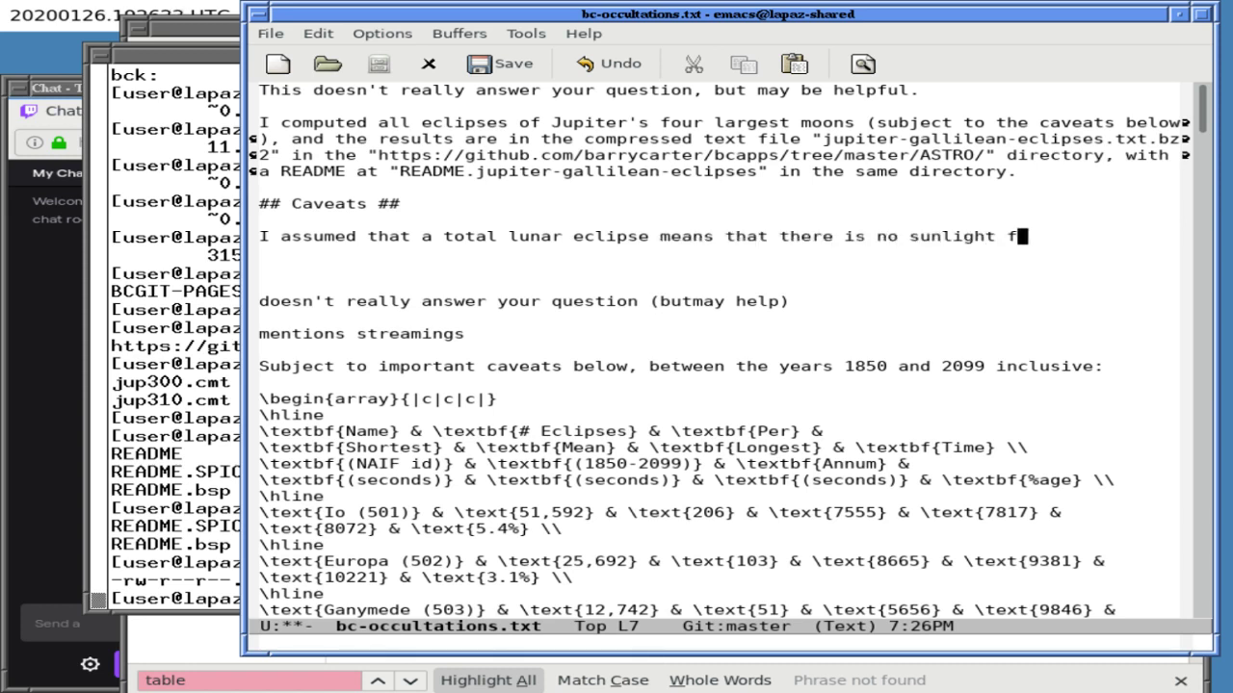
pyautogui.write('alling on the ')
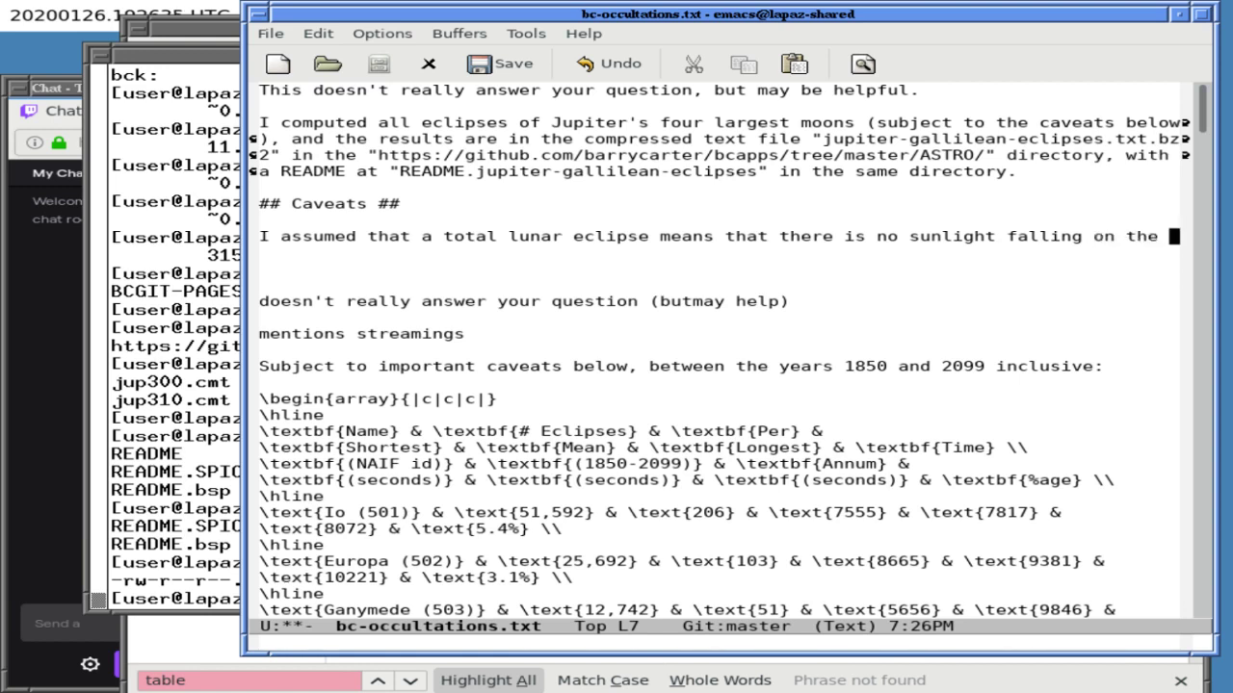
pyautogui.write('moon')
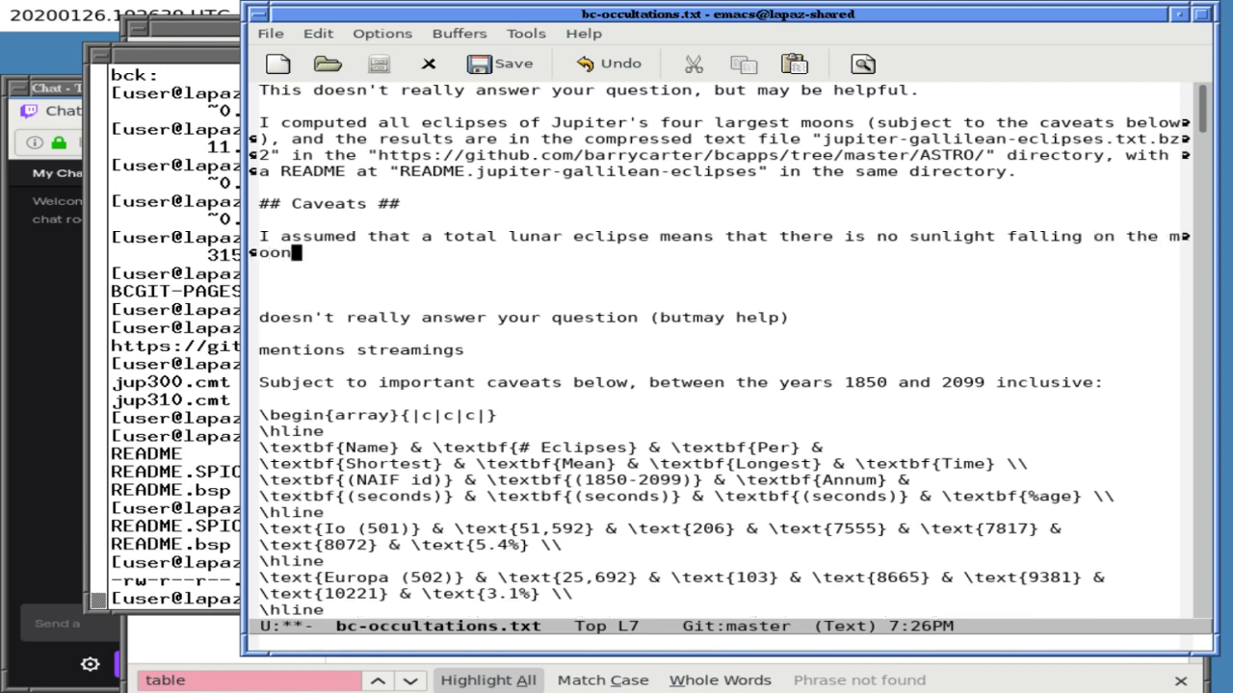
pyautogui.write('.')
pyautogui.press('BackSpace')
pyautogui.write(', and the moon is co')
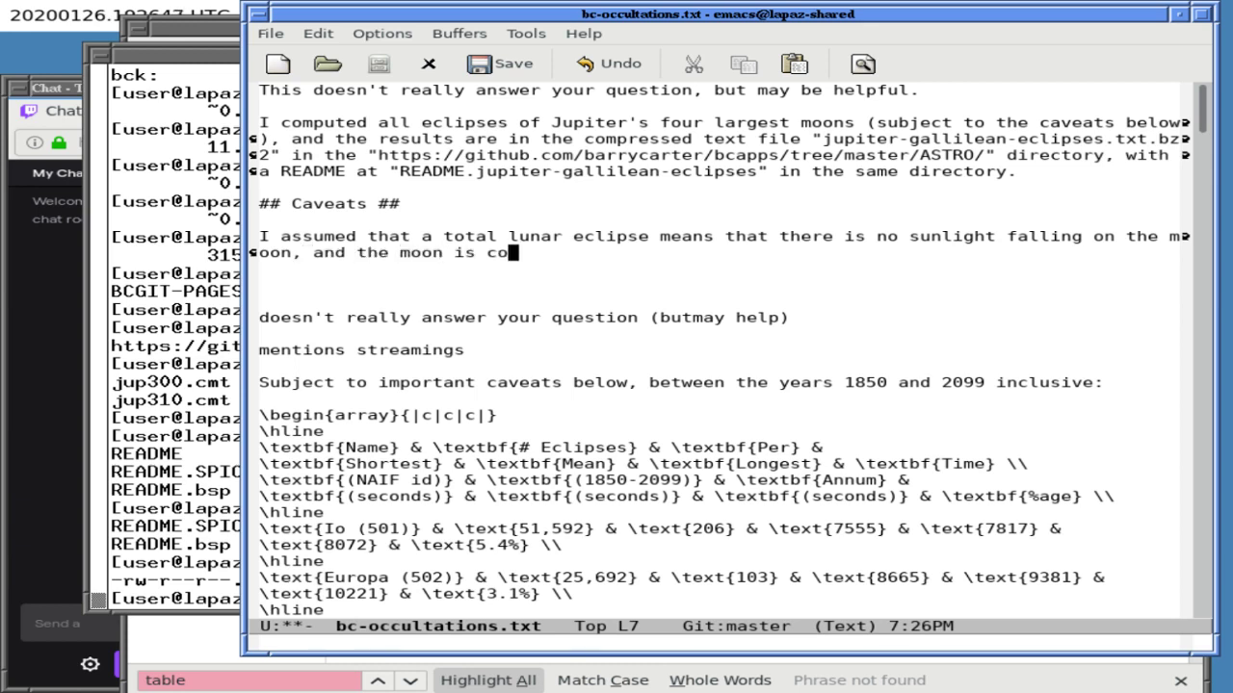
pyautogui.write('mpletely dark.')
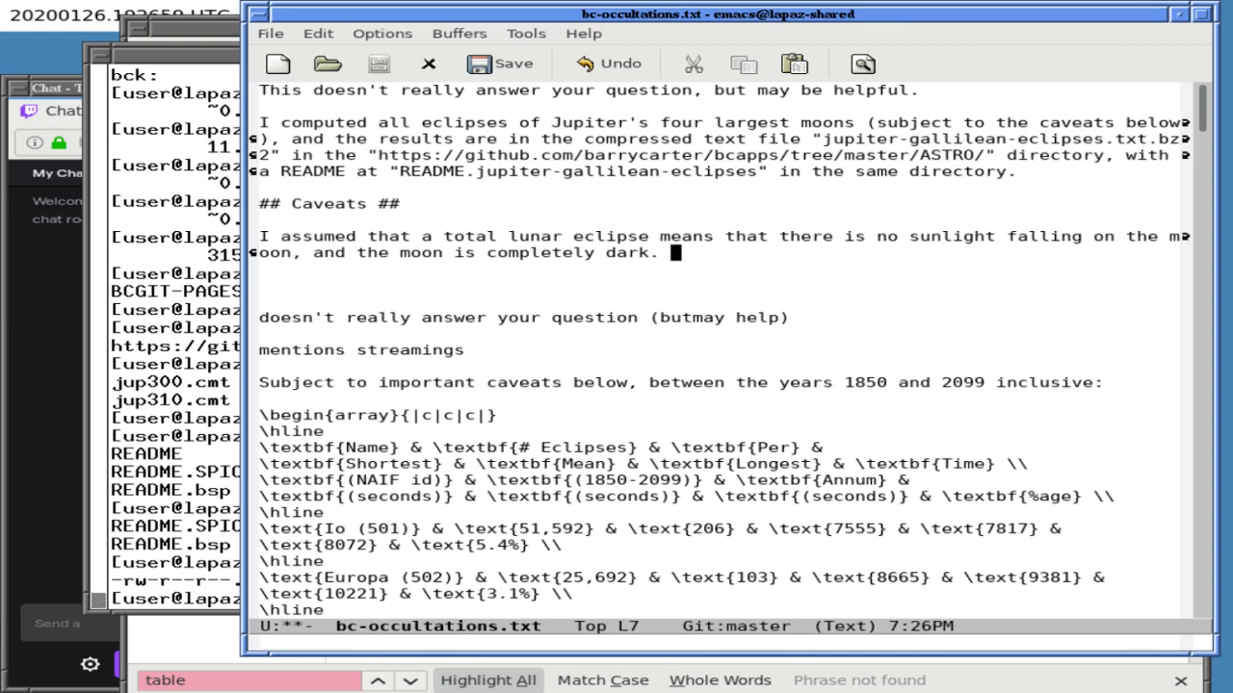
pyautogui.press('Return')
pyautogui.press('Return')
pyautogui.press('Return')
pyautogui.press('Return')
# - Note 'atomo' below, then add that a sunny portion of the moon might not be visible from Jupiter
pyautogui.write('atomo')
pyautogui.press('Up')
pyautogui.press('Up')
pyautogui.press('Up')
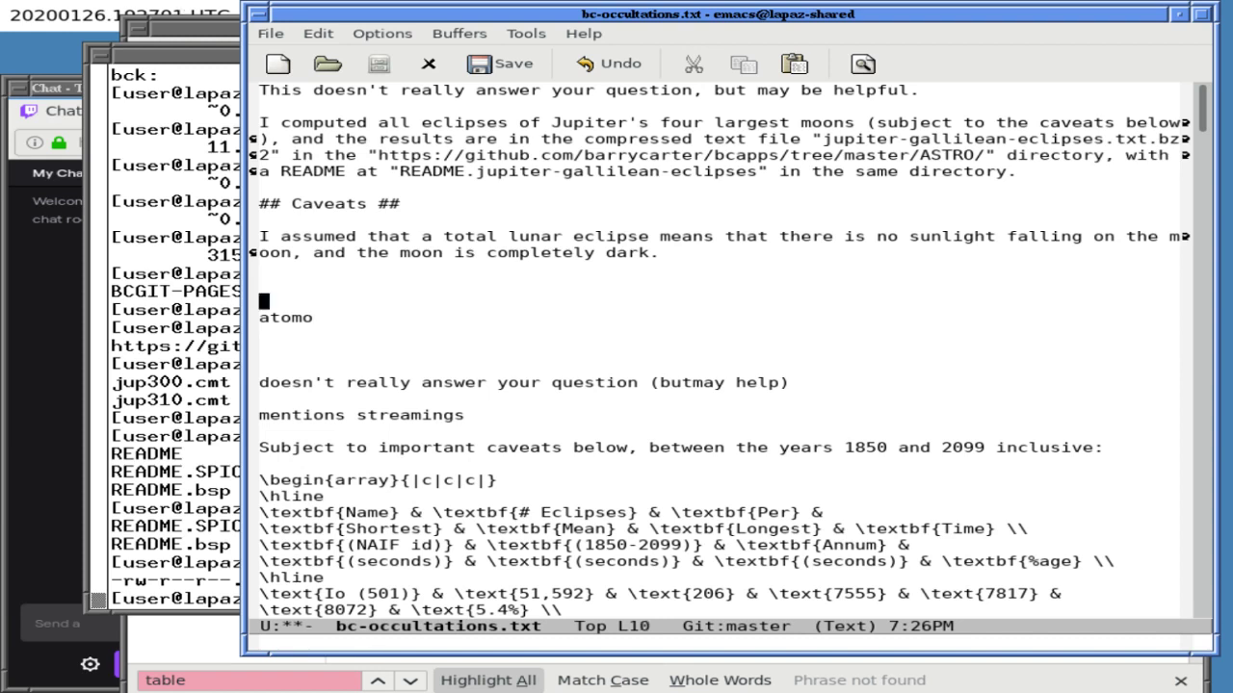
pyautogui.press('Left')
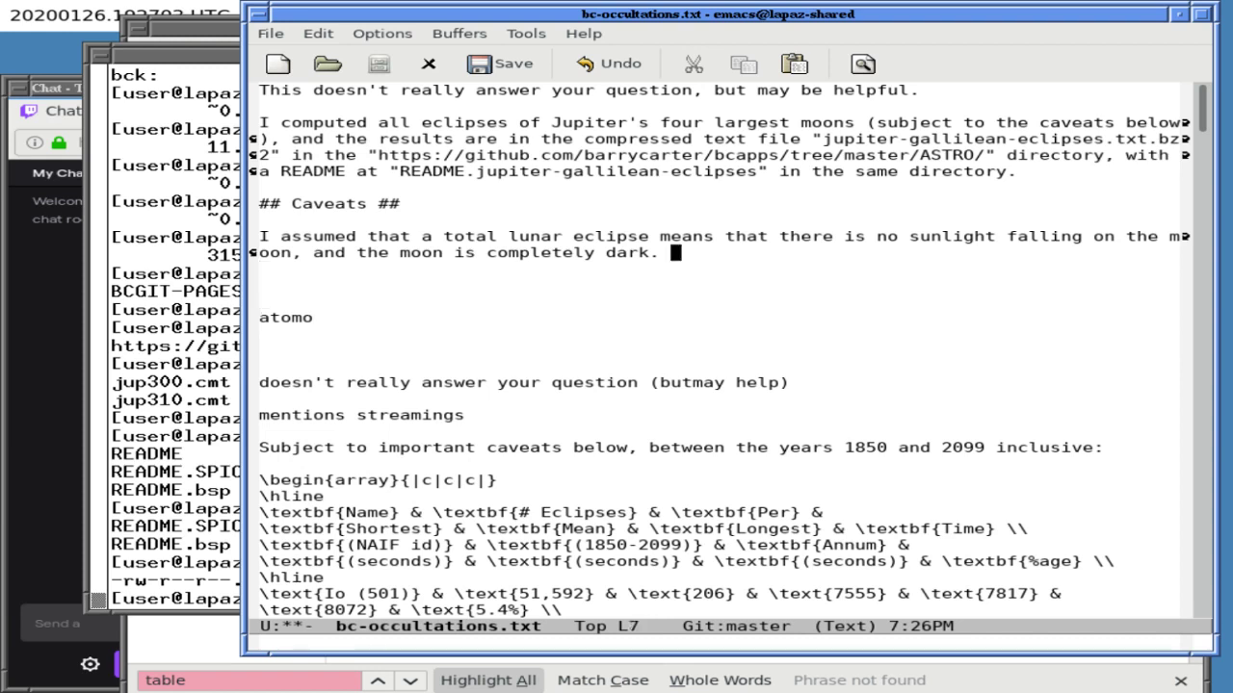
pyautogui.write("It's ther")
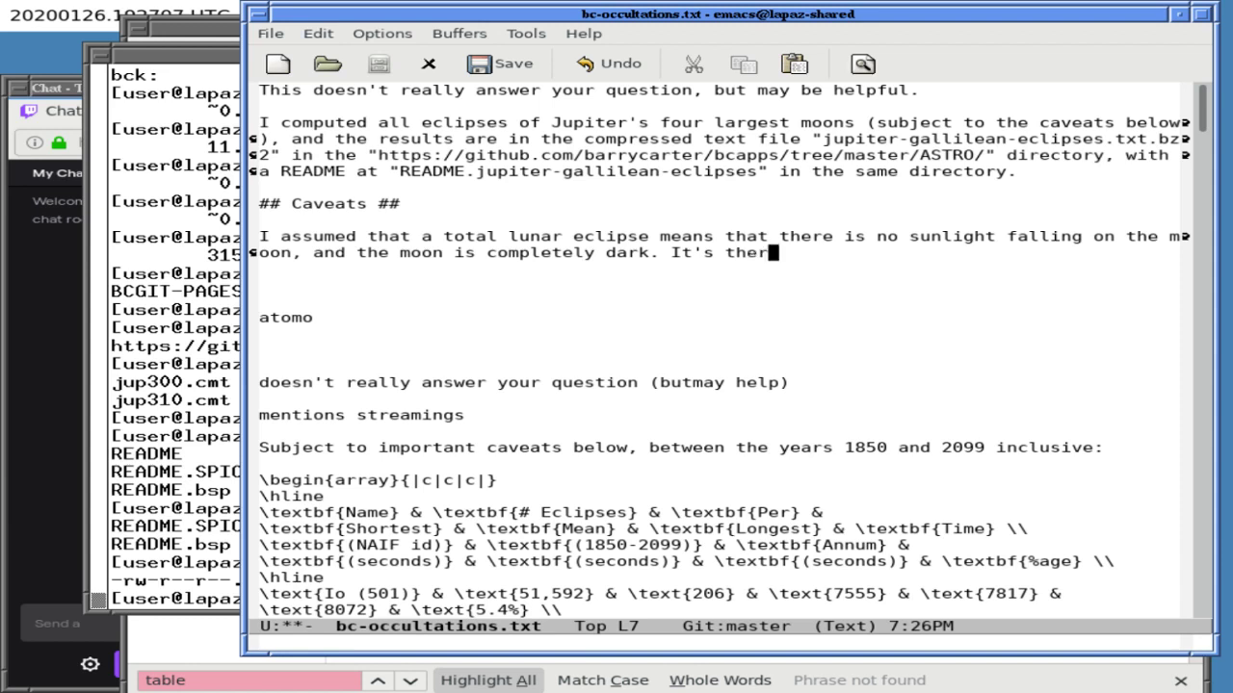
pyautogui.press('BackSpace')
pyautogui.write('oretically')
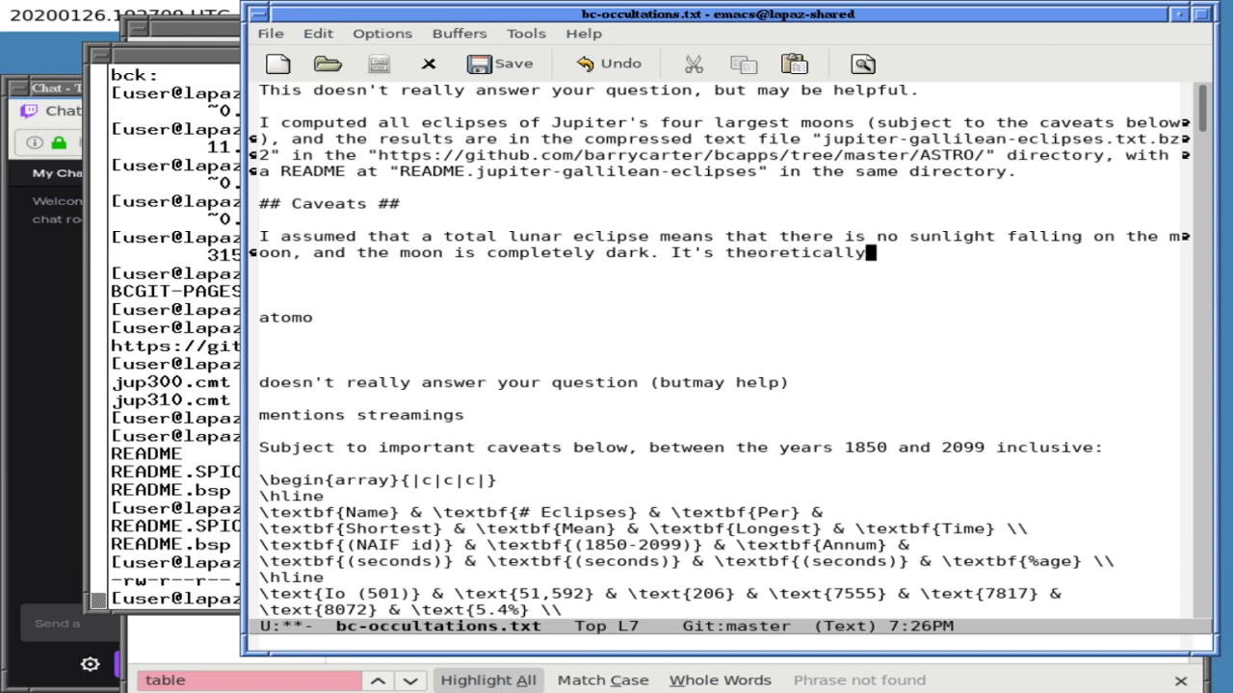
pyautogui.write(' possible ')
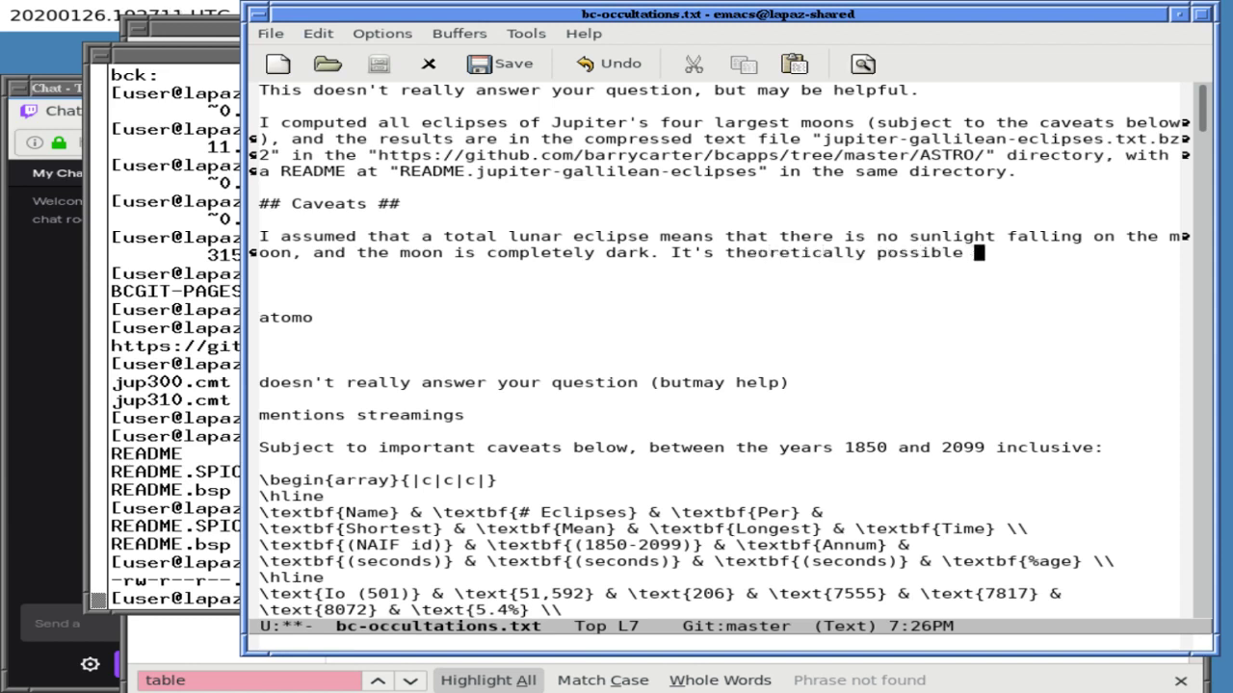
pyautogui.write('that there is un')
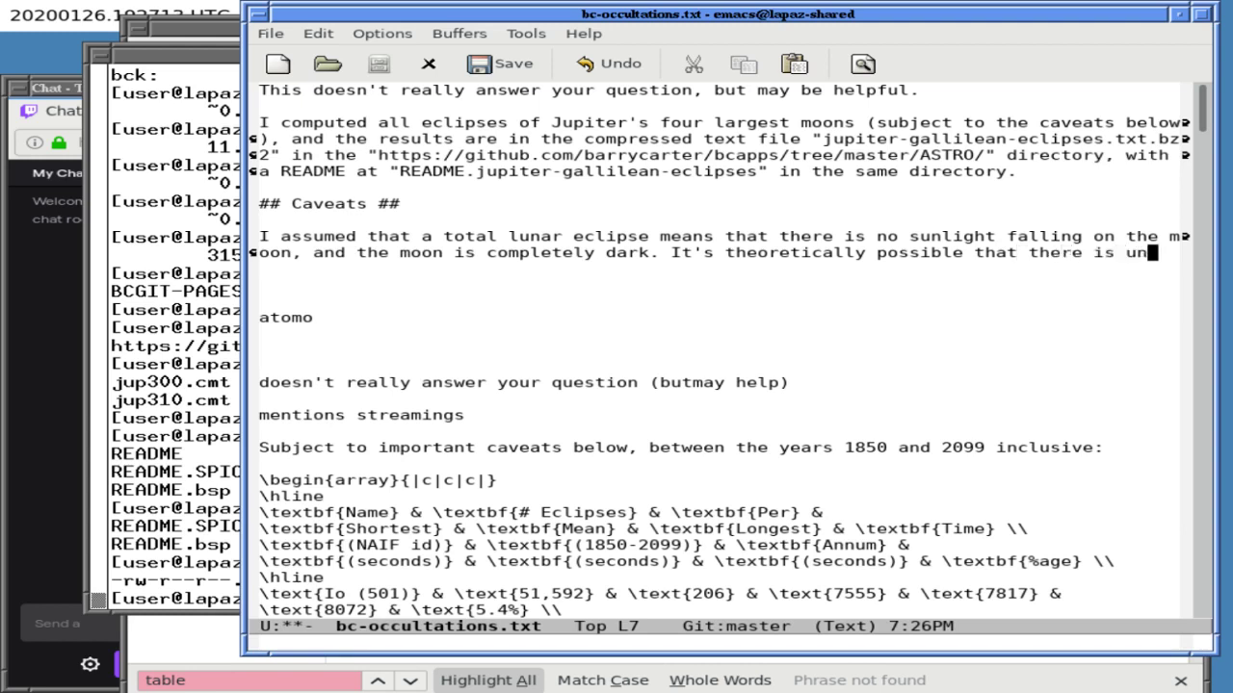
pyautogui.press('BackSpace')
pyautogui.press('BackSpace')
pyautogui.write('sunlight ')
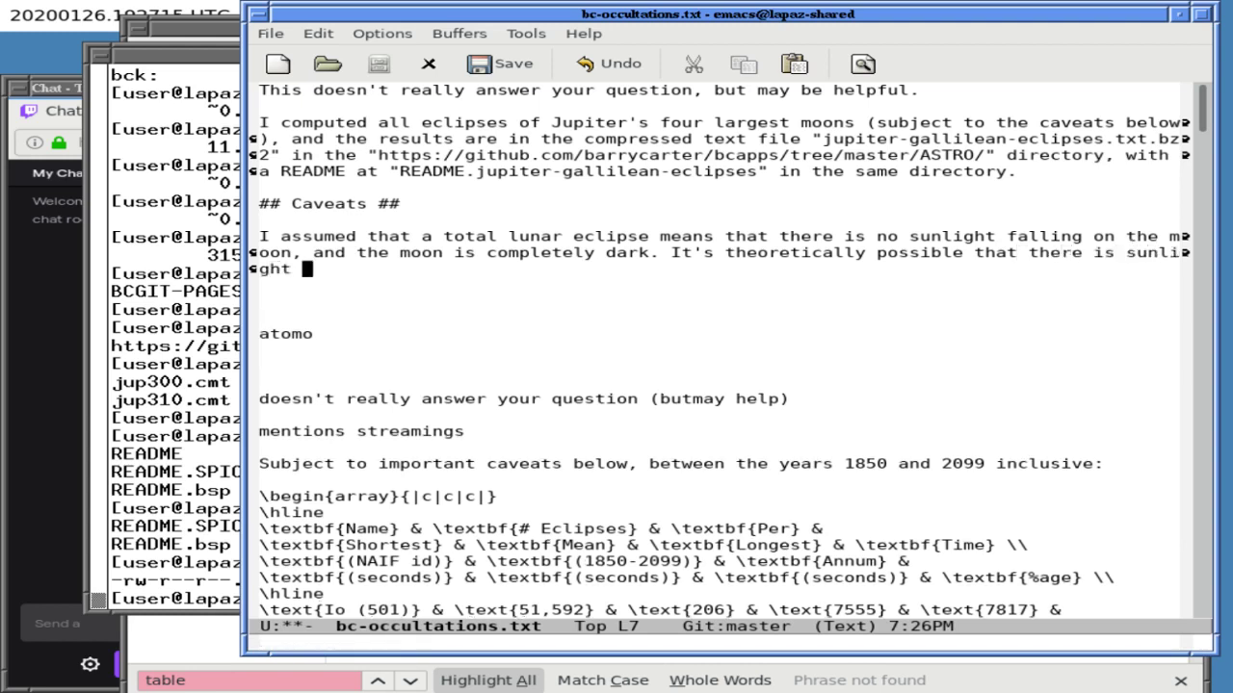
pyautogui.write('somewhere on the mo')
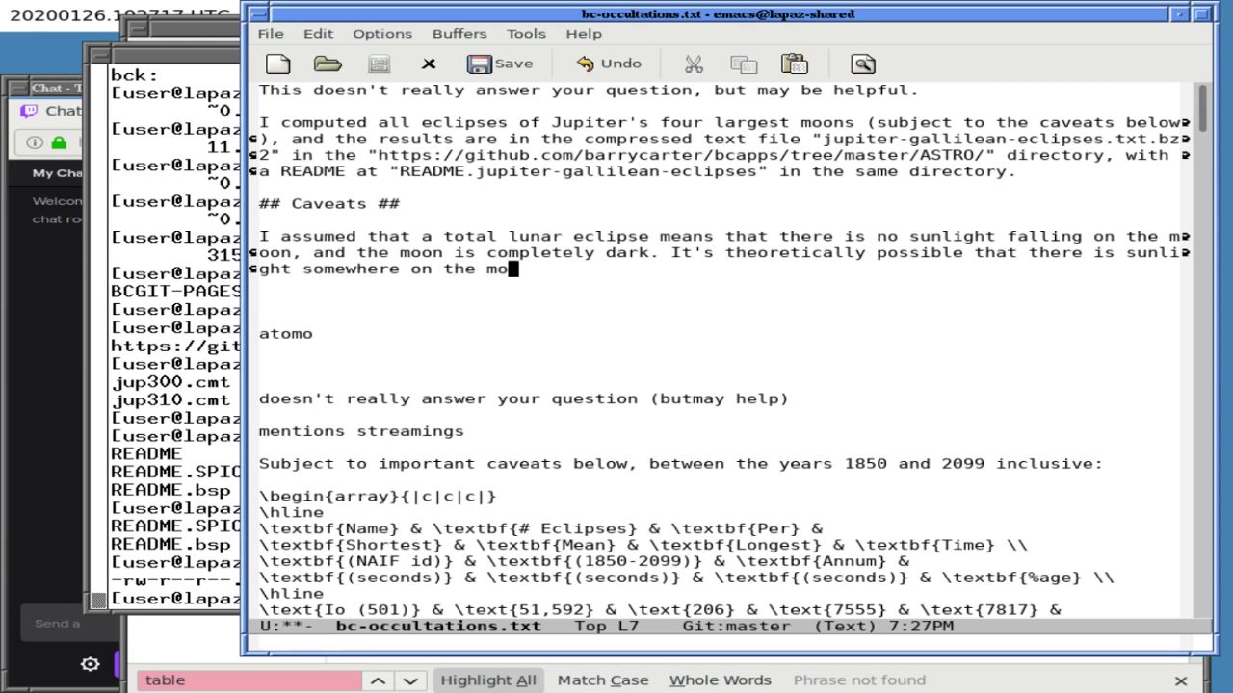
pyautogui.write('on, but that sunl')
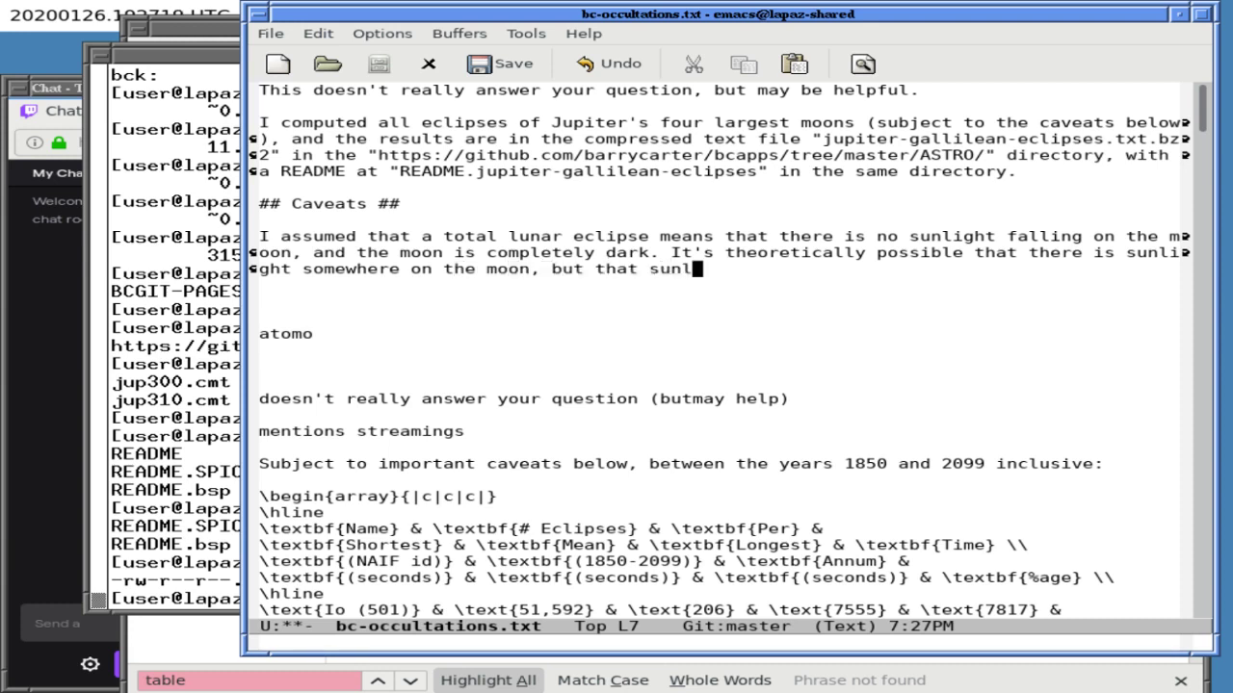
pyautogui.write('ight is')
pyautogui.press('BackSpace')
pyautogui.press('BackSpace')
pyautogui.press('BackSpace')
pyautogui.press('BackSpace')
pyautogui.press('BackSpace')
pyautogui.press('BackSpace')
pyautogui.press('BackSpace')
pyautogui.press('BackSpace')
pyautogui.press('BackSpace')
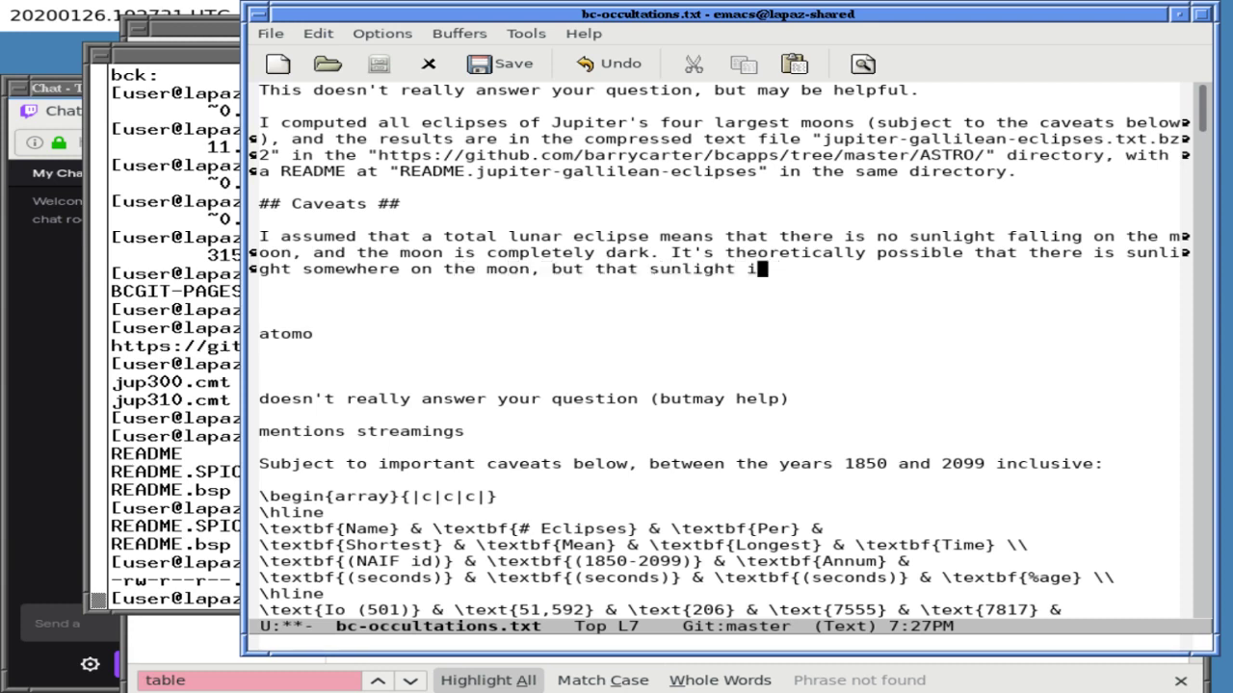
pyautogui.press('BackSpace')
pyautogui.press('BackSpace')
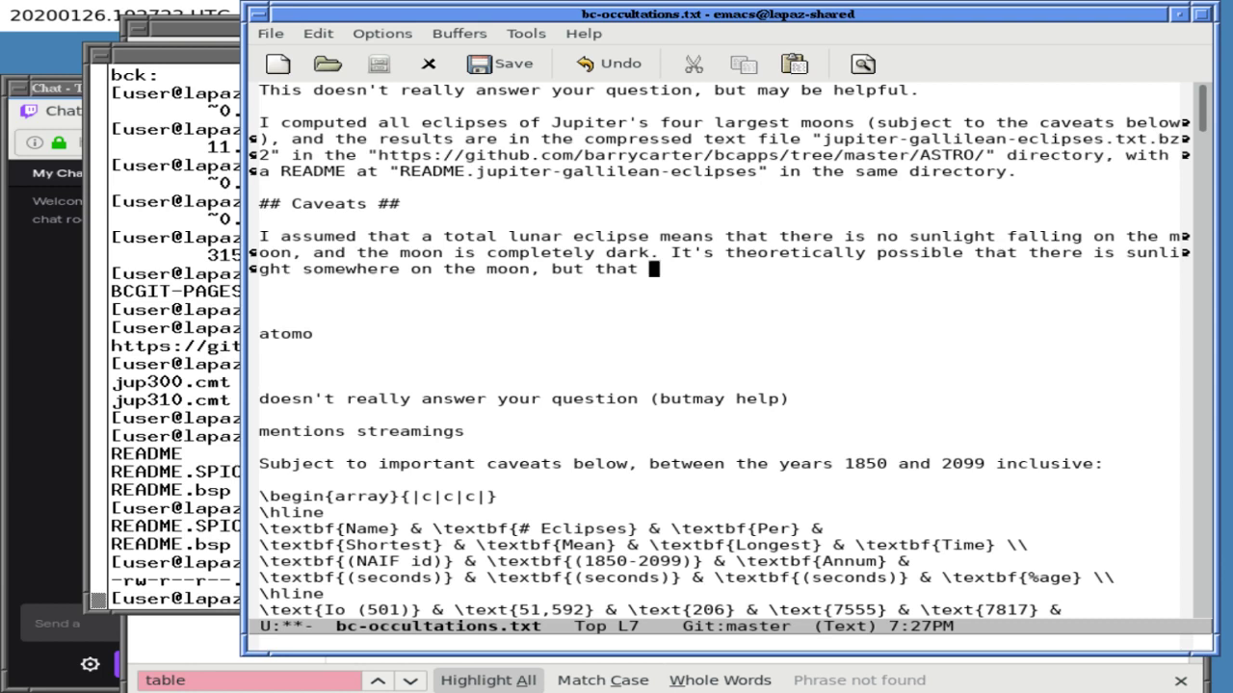
pyautogui.write('sunny por')
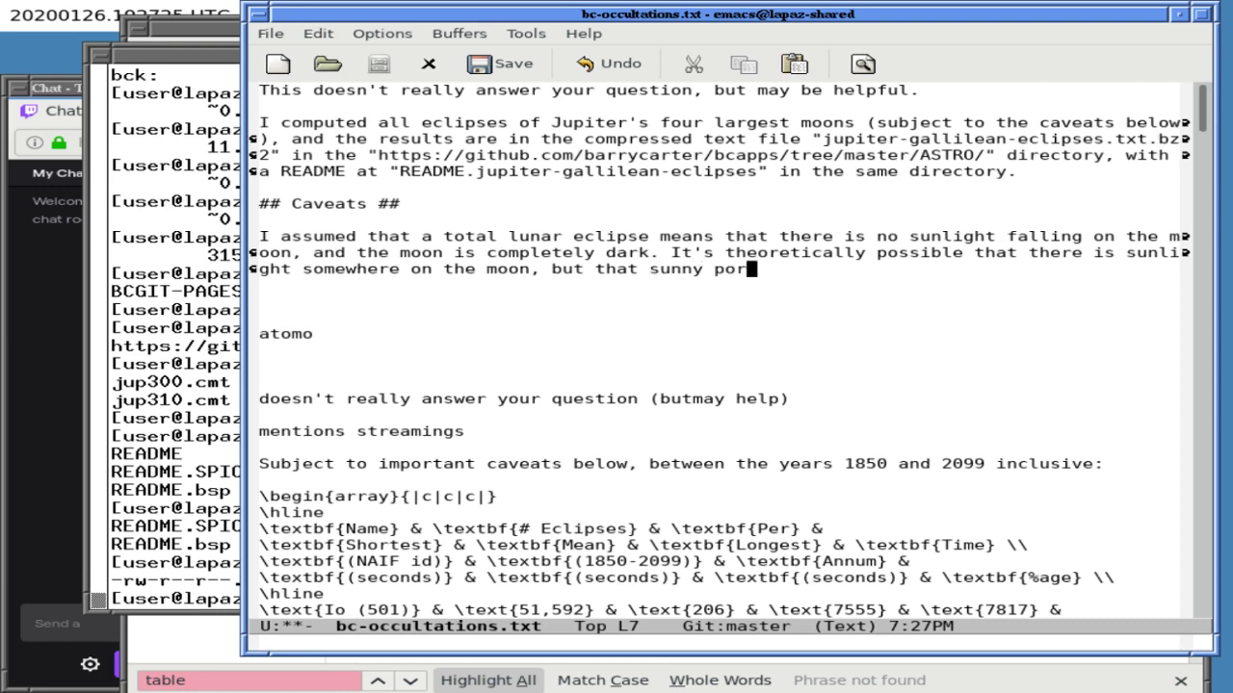
pyautogui.write('tion of the moon ')
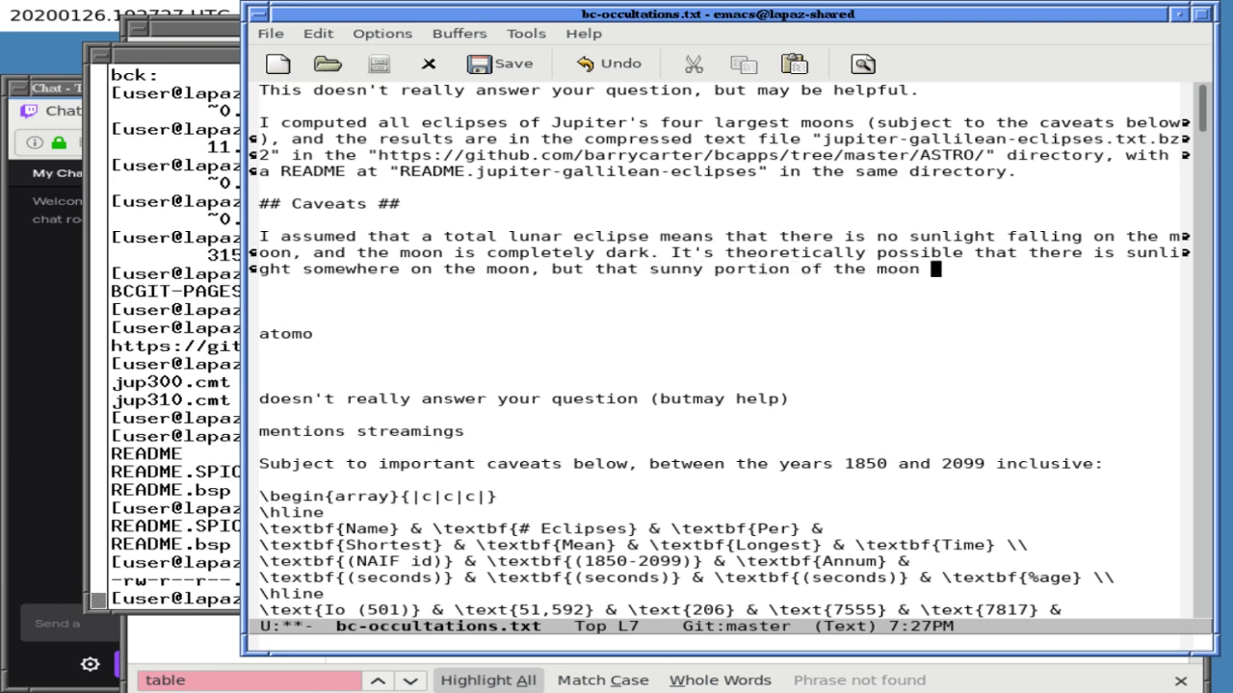
pyautogui.write('is invisib')
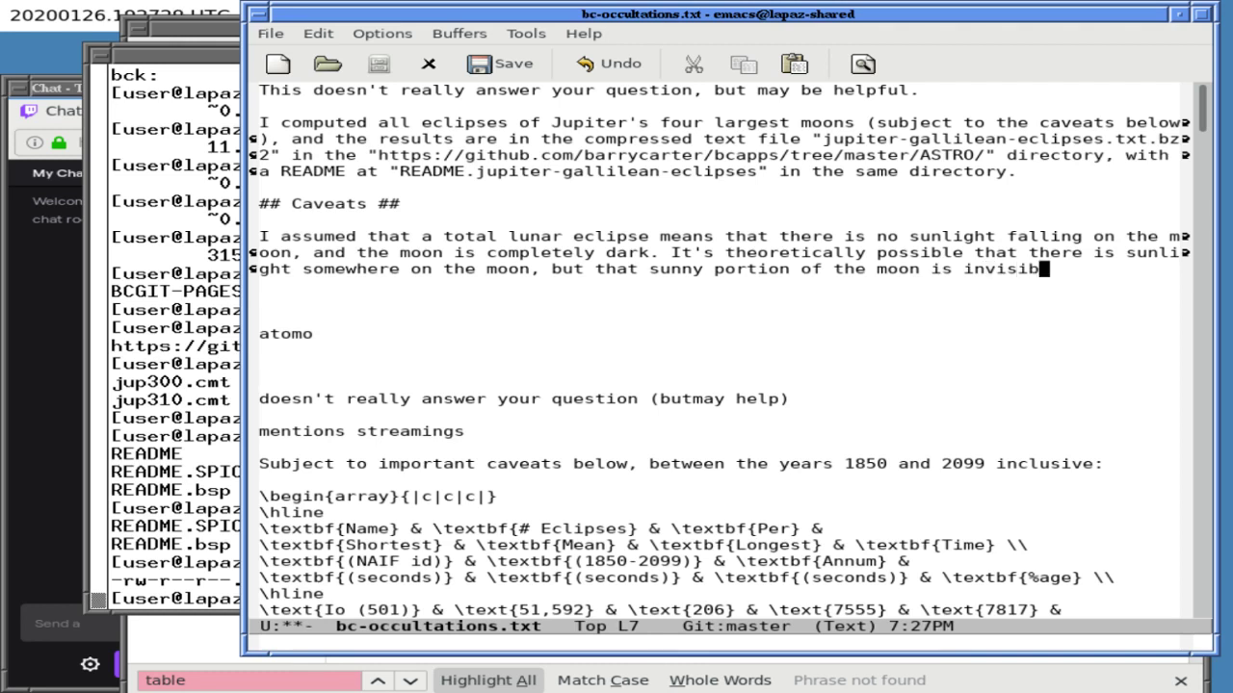
pyautogui.write('le from E')
pyautogui.hotkey('alt', 'BackSpace')
pyautogui.hotkey('alt', 'BackSpace')
pyautogui.hotkey('alt', 'BackSpace')
pyautogui.write('not visible ')
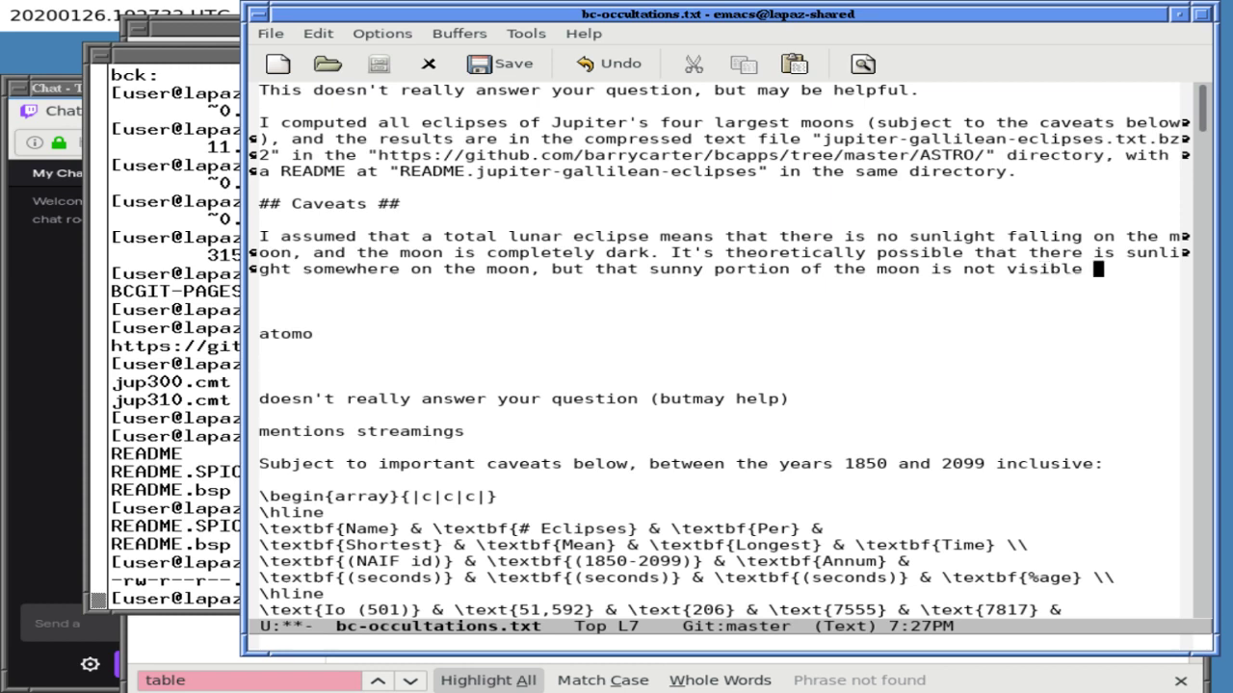
pyautogui.write('from Jupiter.')
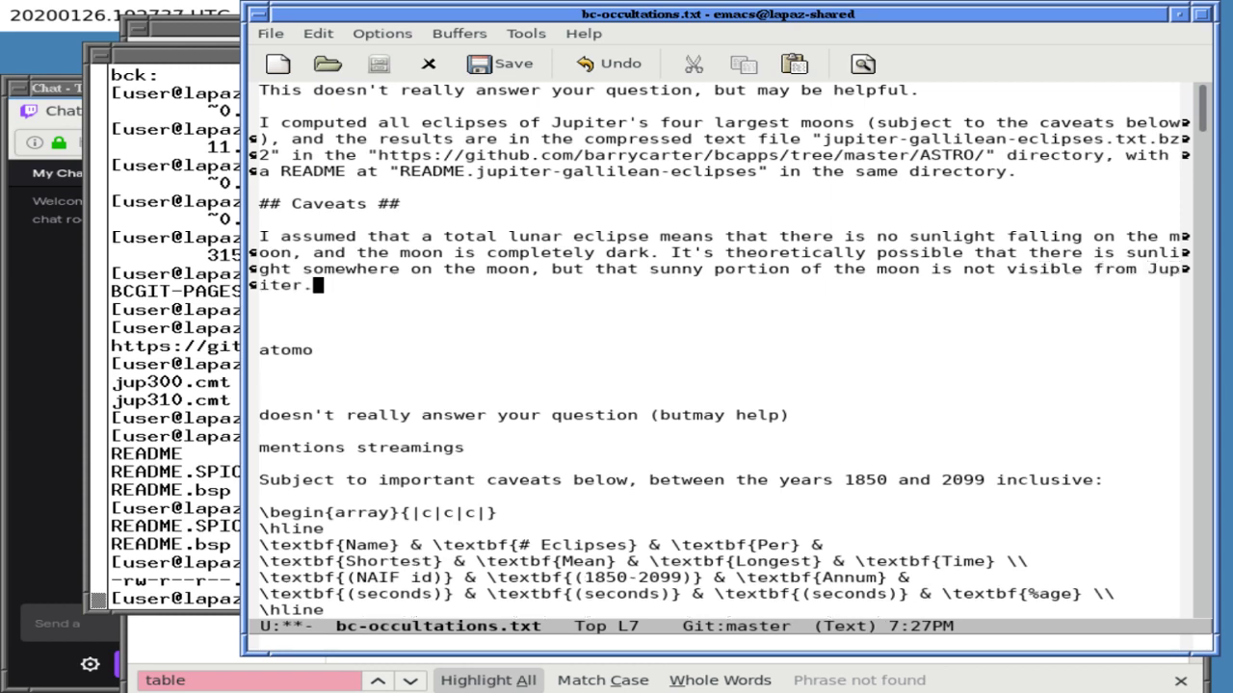
# - Add that since Jupiter is causing the eclipse, this likely never actually happens
pyautogui.write('However, since Jupi')
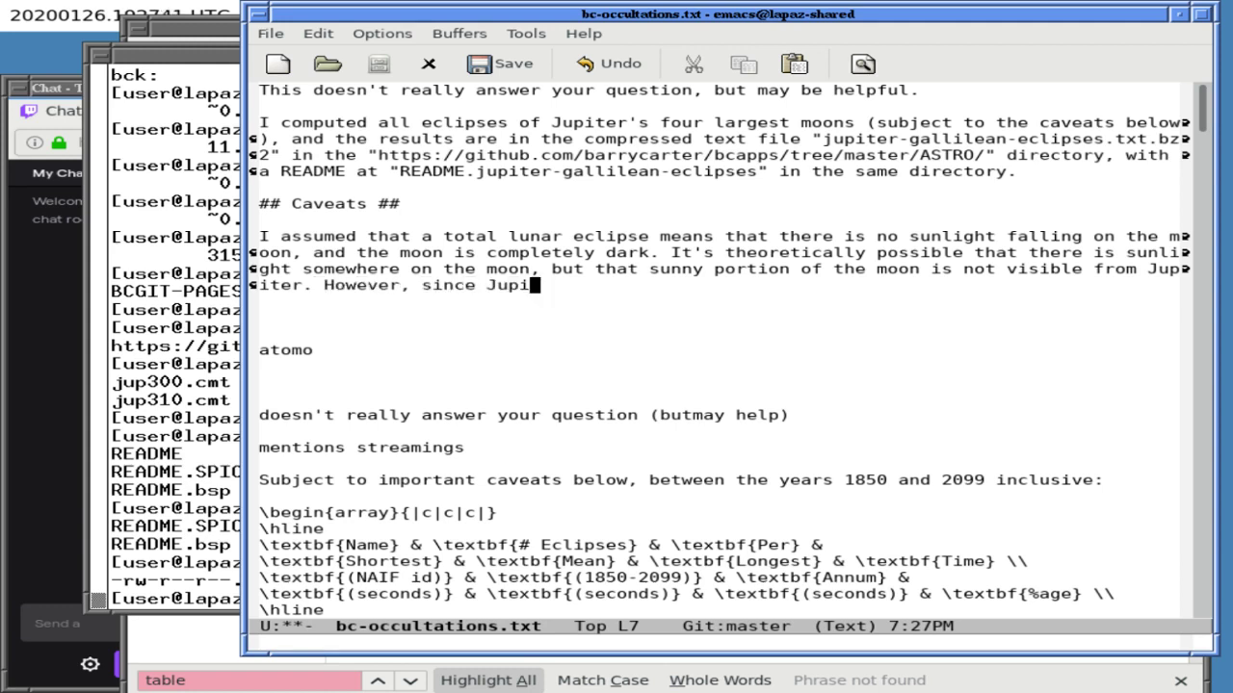
pyautogui.write('ter is the object')
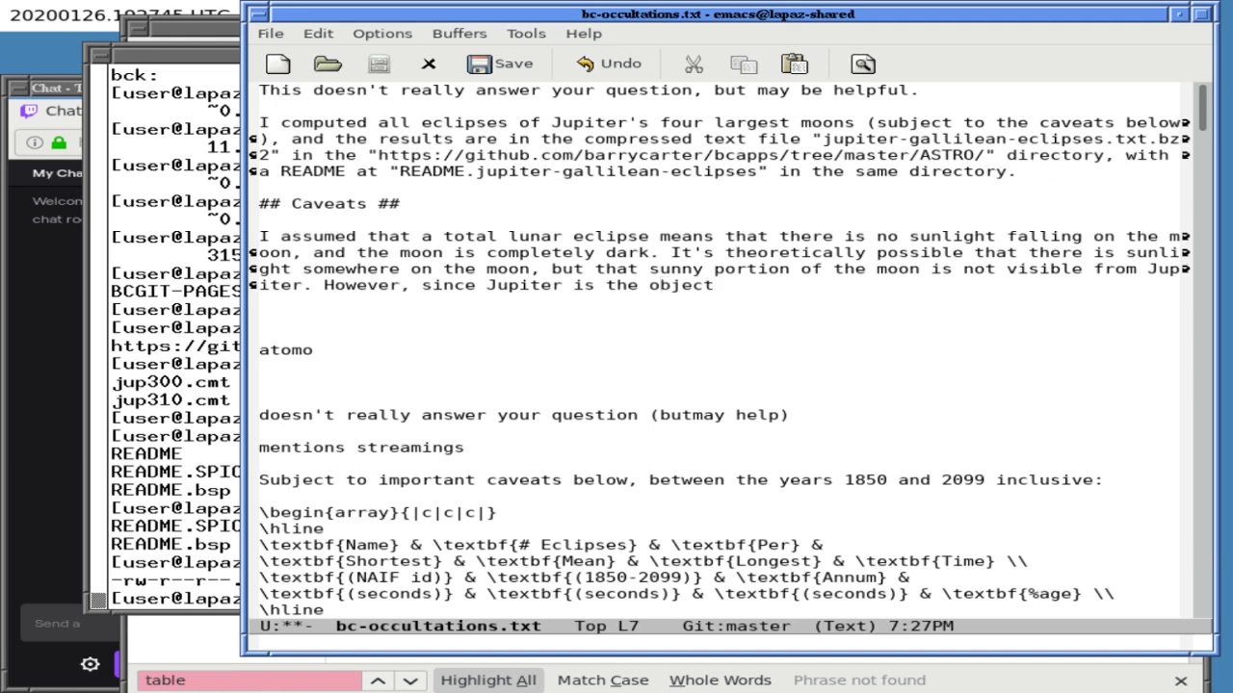
pyautogui.write(' causing the eclipse,')
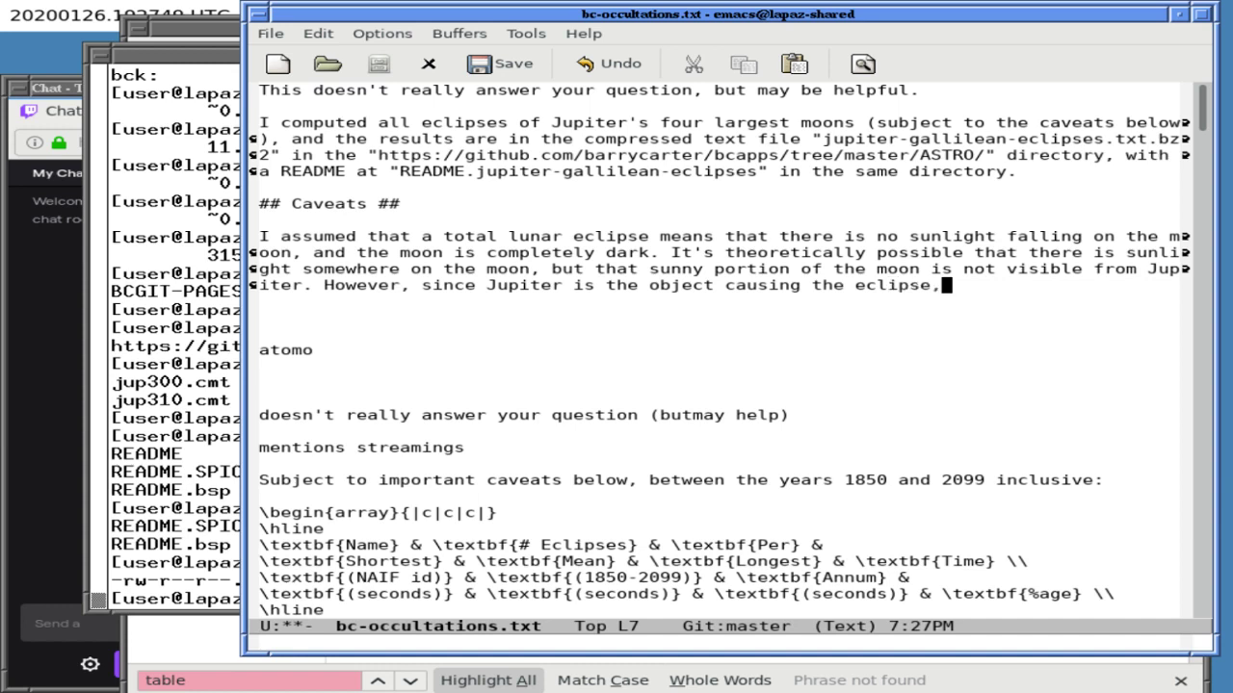
pyautogui.write(" I don't this ever ")
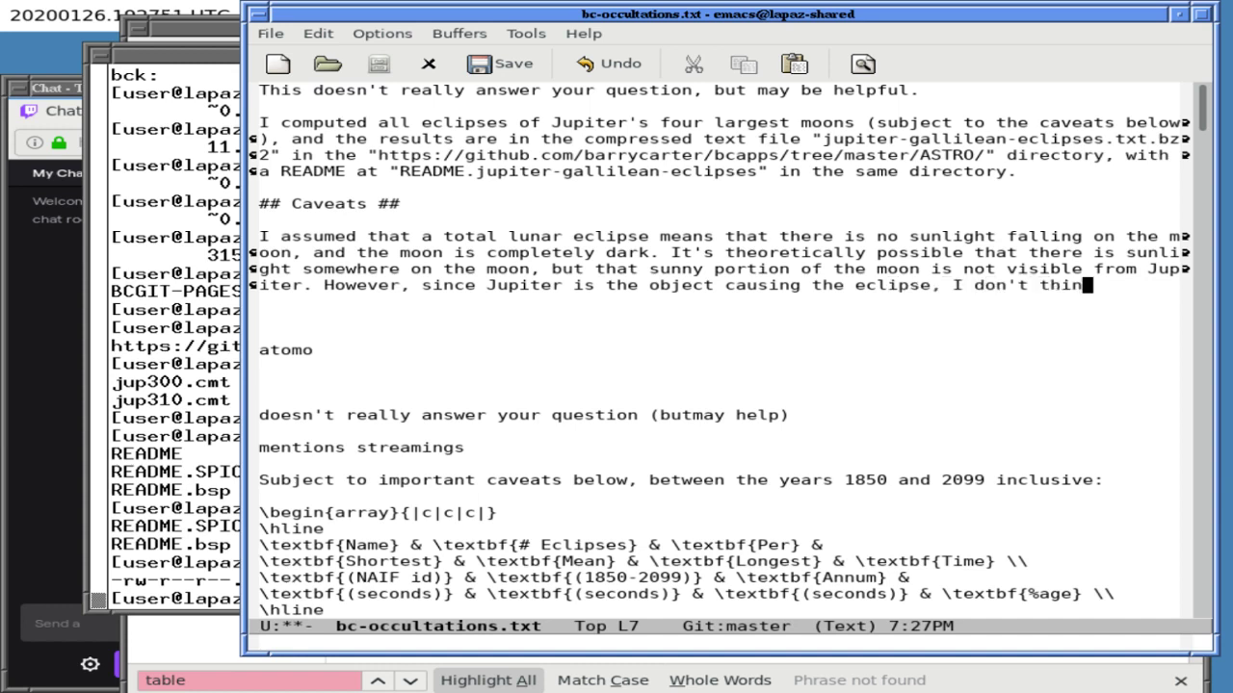
pyautogui.write('act')
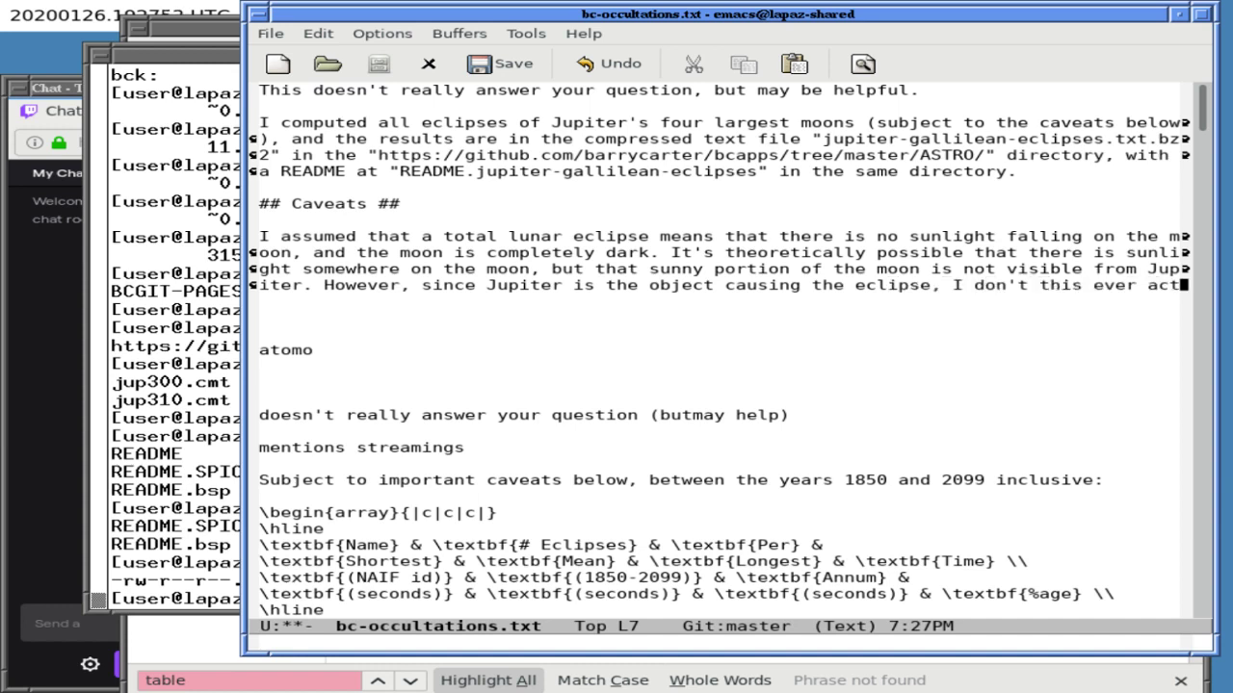
pyautogui.write('ually happens.')
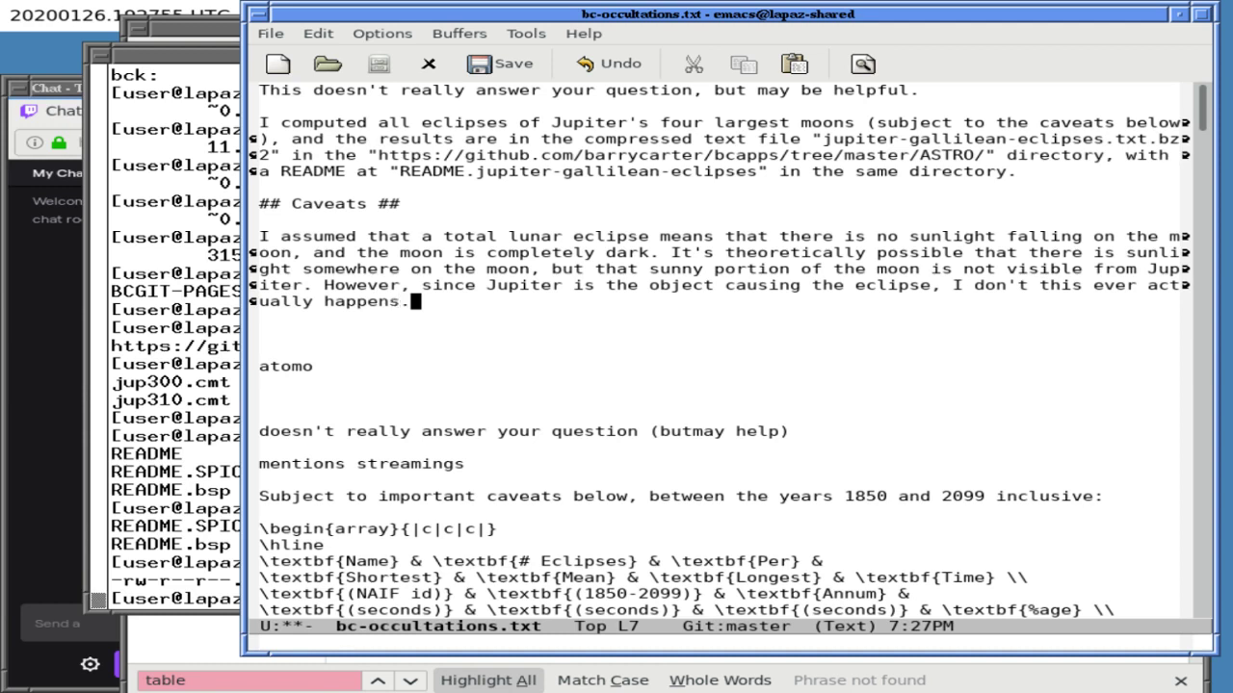
pyautogui.press('Return')
pyautogui.press('Return')
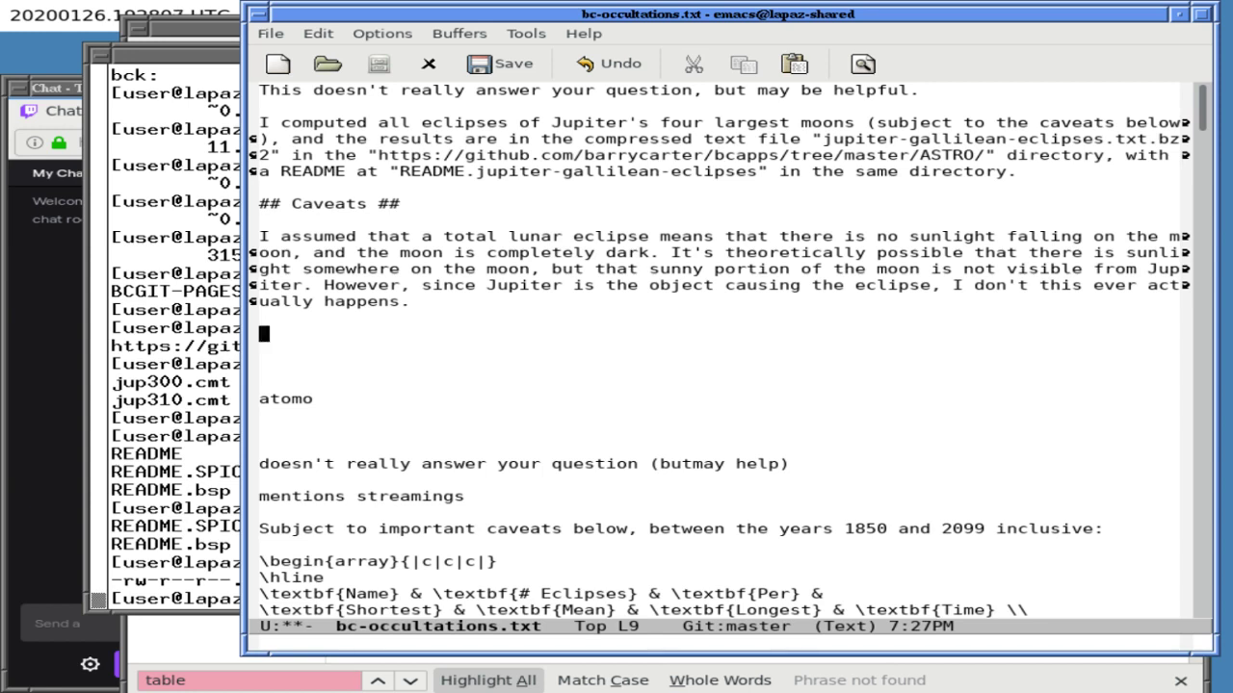
pyautogui.click(259, 399)
# - Complete the 'atomo' note by typing 'sphere' on the line below it
pyautogui.press('Down')
pyautogui.write('s')
pyautogui.press('Return')
pyautogui.press('BackSpace')
pyautogui.write('pe')
pyautogui.press('BackSpace')
pyautogui.write('here')
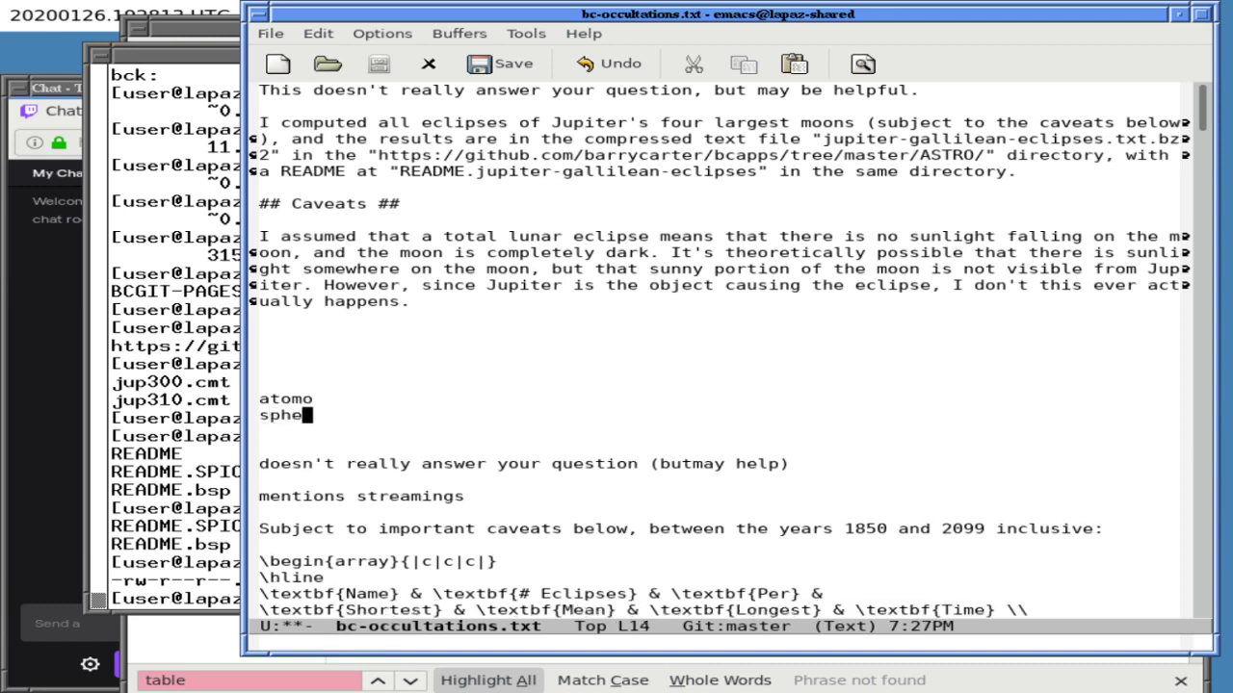
# - Under Caveats, write 'I ignored the effects of Jupiter's atmosphere, if any.'
pyautogui.click(265, 333)
pyautogui.press('Up')
pyautogui.press('Down')
pyautogui.write('I')
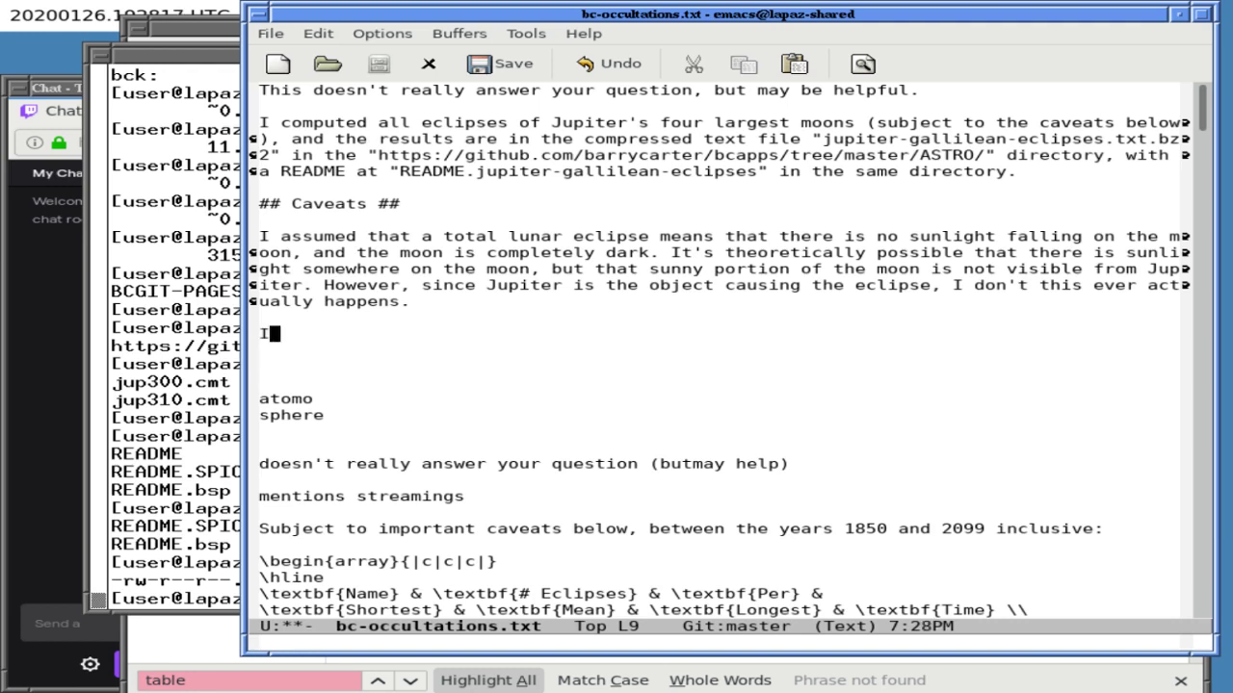
pyautogui.write(' ignored the efefct')
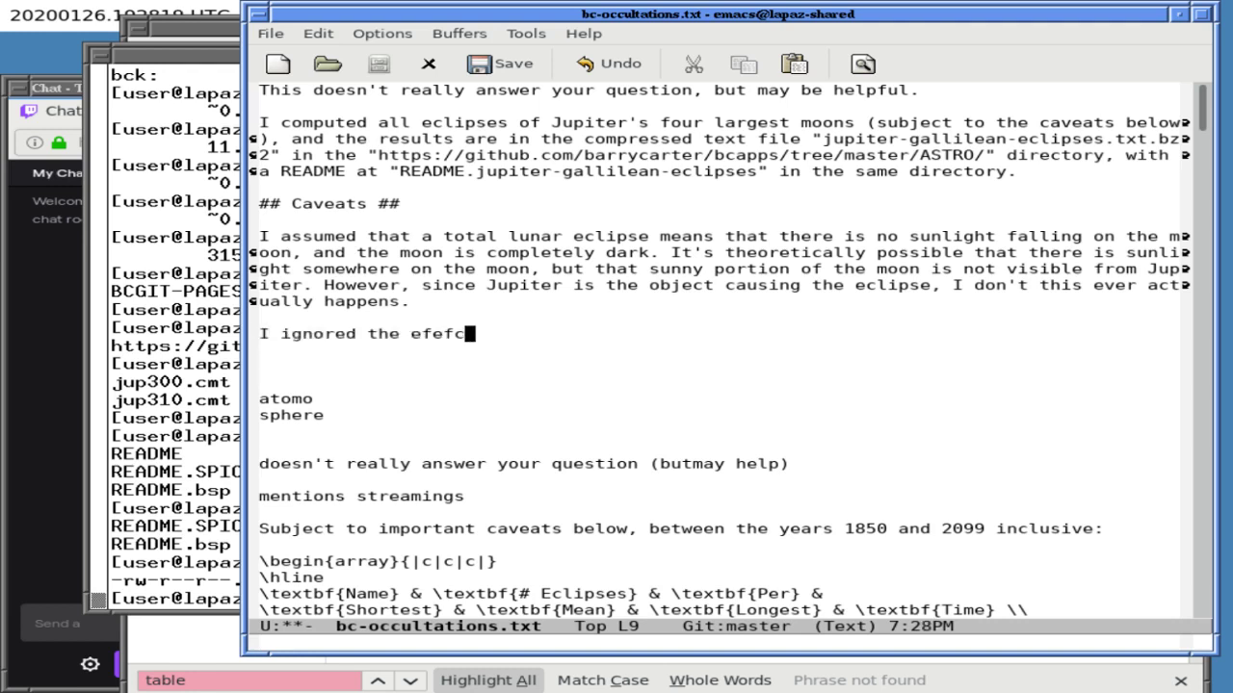
pyautogui.press('BackSpace')
pyautogui.press('BackSpace')
pyautogui.press('BackSpace')
pyautogui.press('BackSpace')
pyautogui.write('fect')
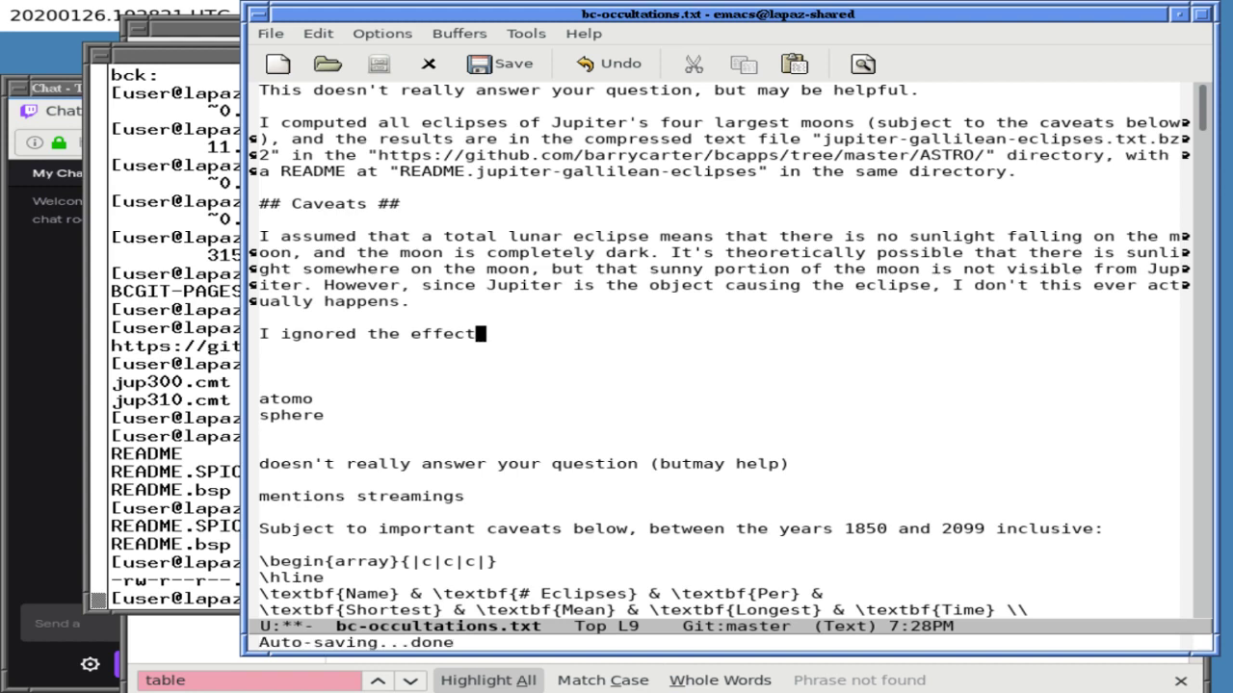
pyautogui.write("s of Jupiter's atm")
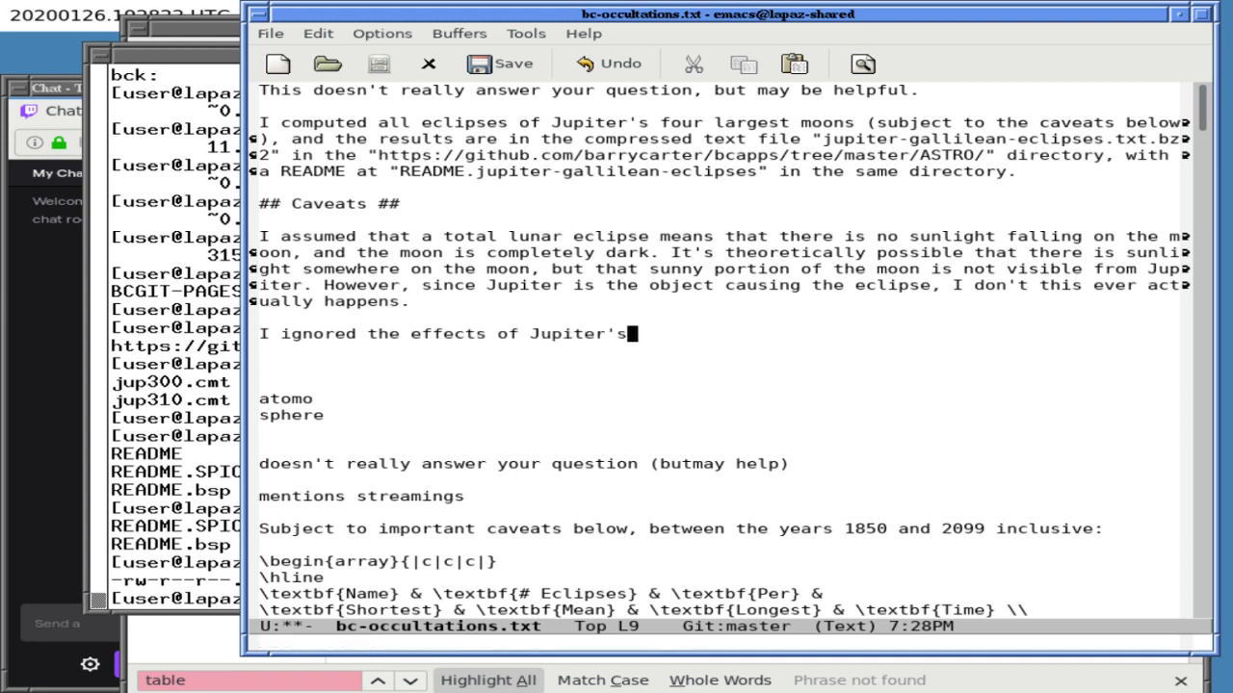
pyautogui.press('BackSpace')
pyautogui.write('mos')
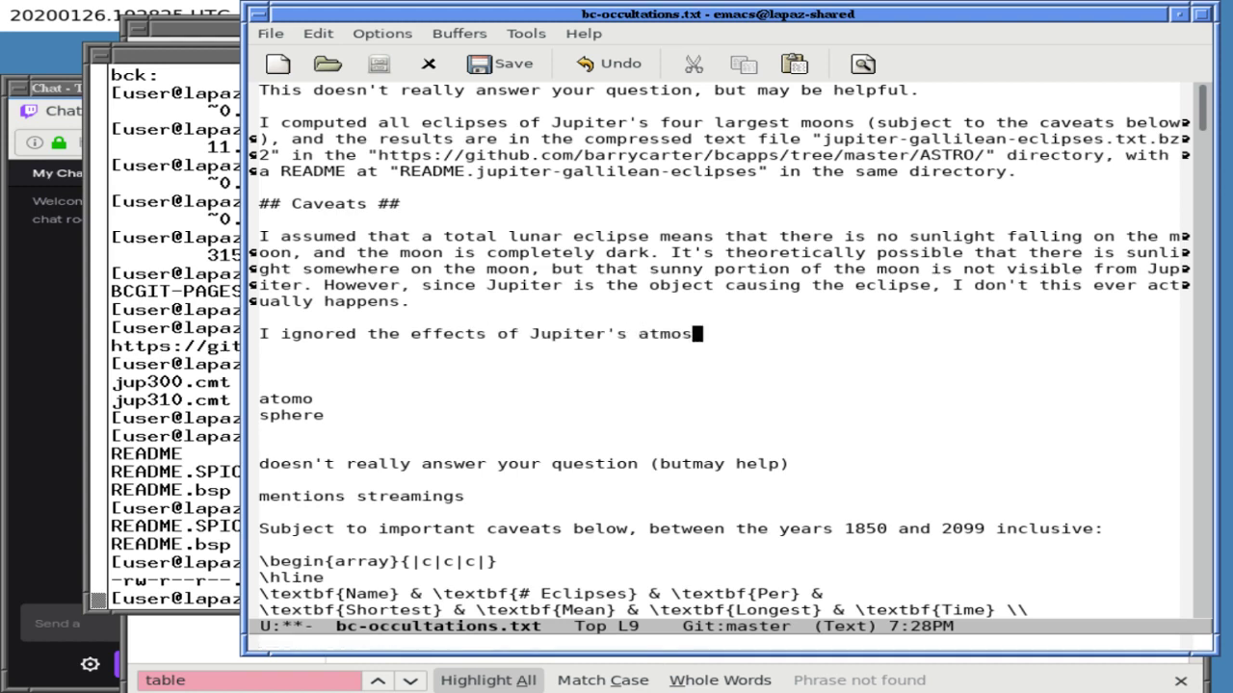
pyautogui.write('phere, if any.')
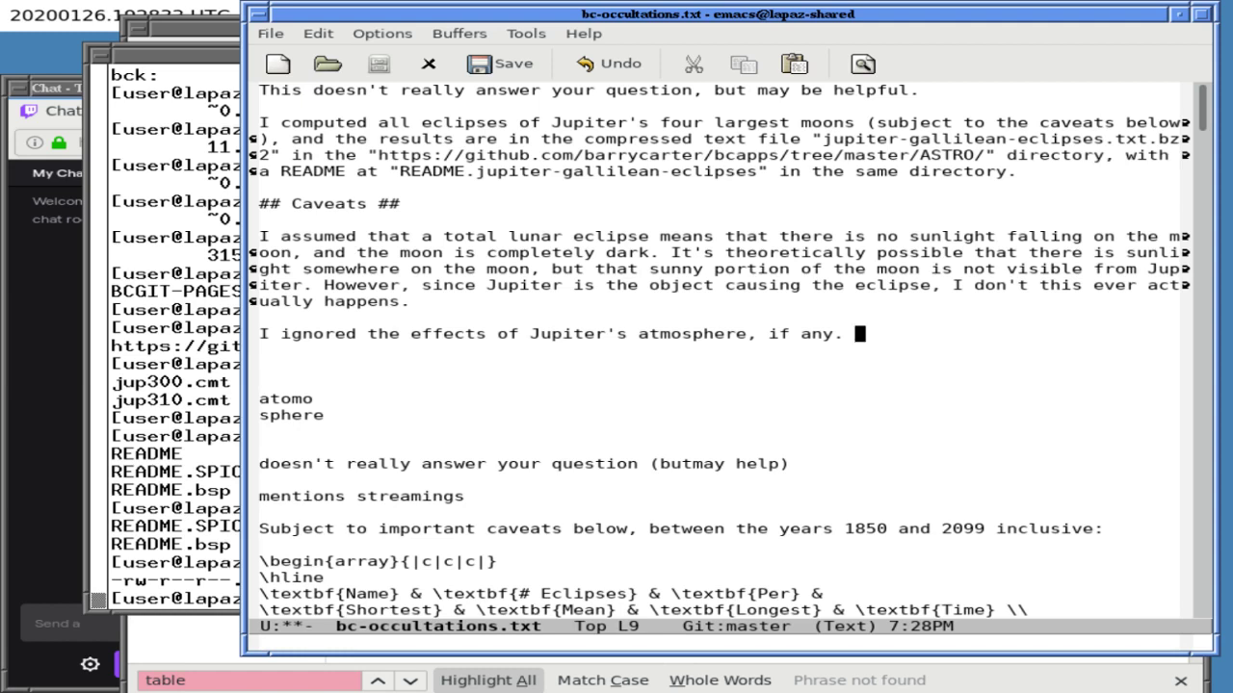
# - Add 'For Earth, the atmosphere must be taken into consideration:' after it
pyautogui.write('Foe E')
pyautogui.press('BackSpace')
pyautogui.press('BackSpace')
pyautogui.press('BackSpace')
pyautogui.write('r Earth, the ')
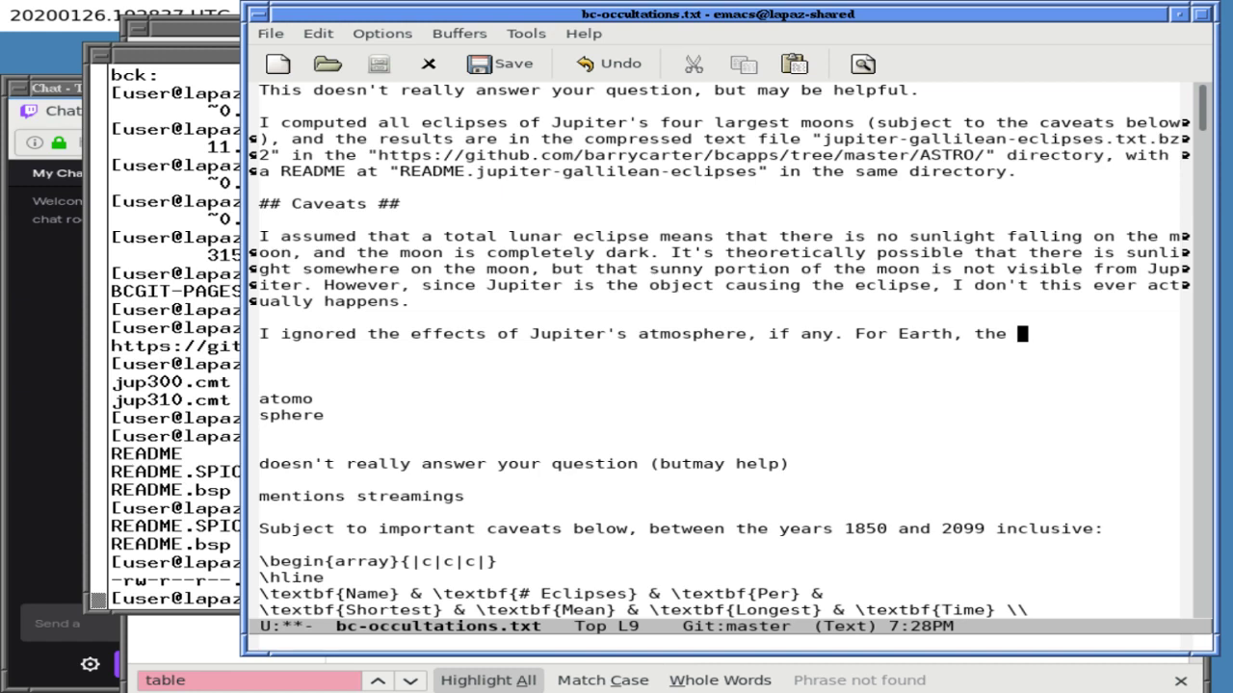
pyautogui.write('atmosphere')
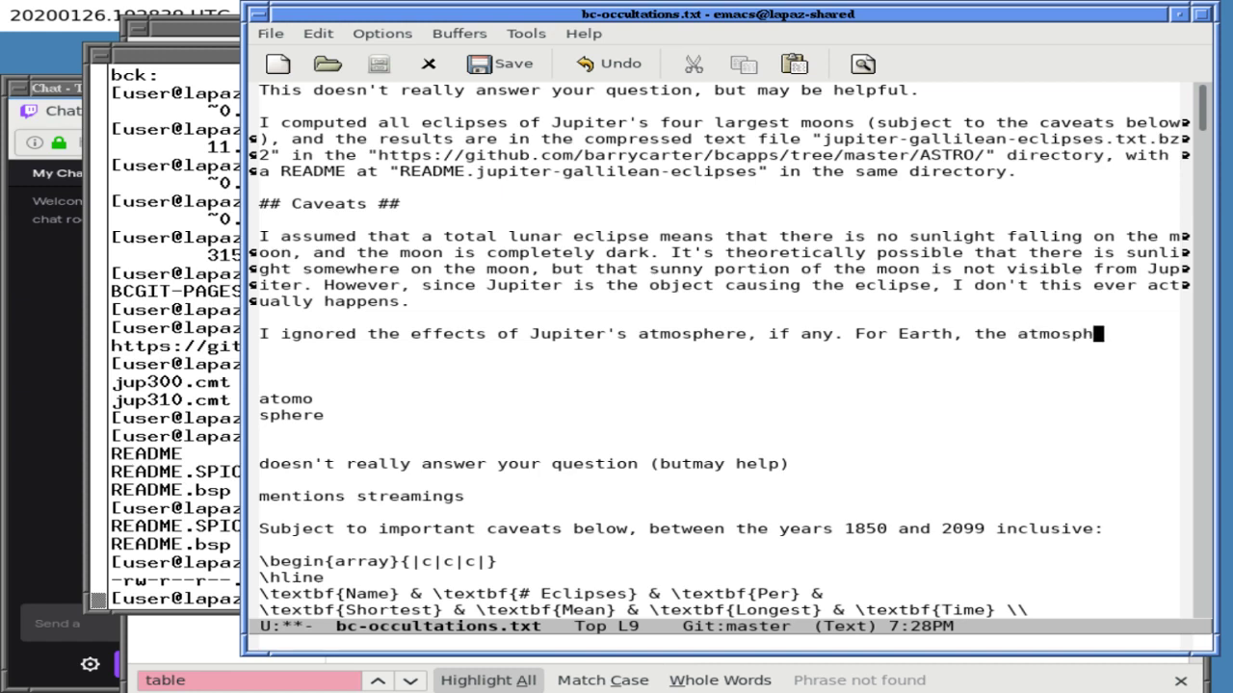
pyautogui.press('BackSpace')
pyautogui.write('e must ')
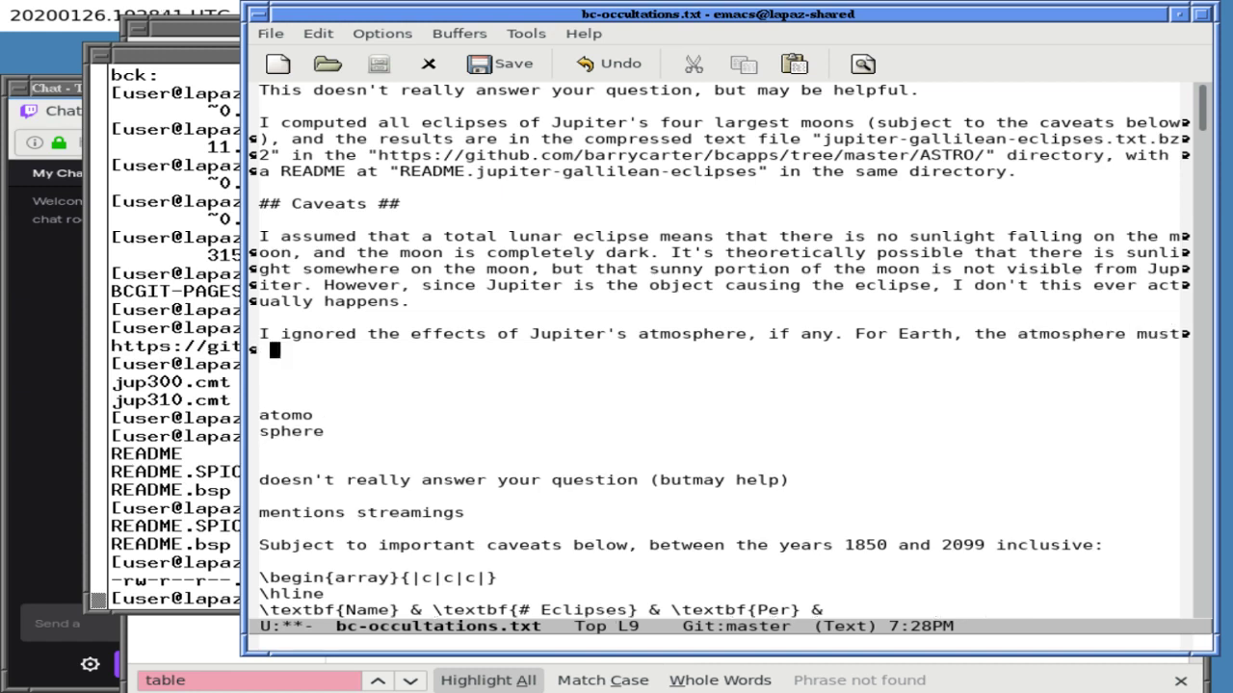
pyautogui.write('be taken into c')
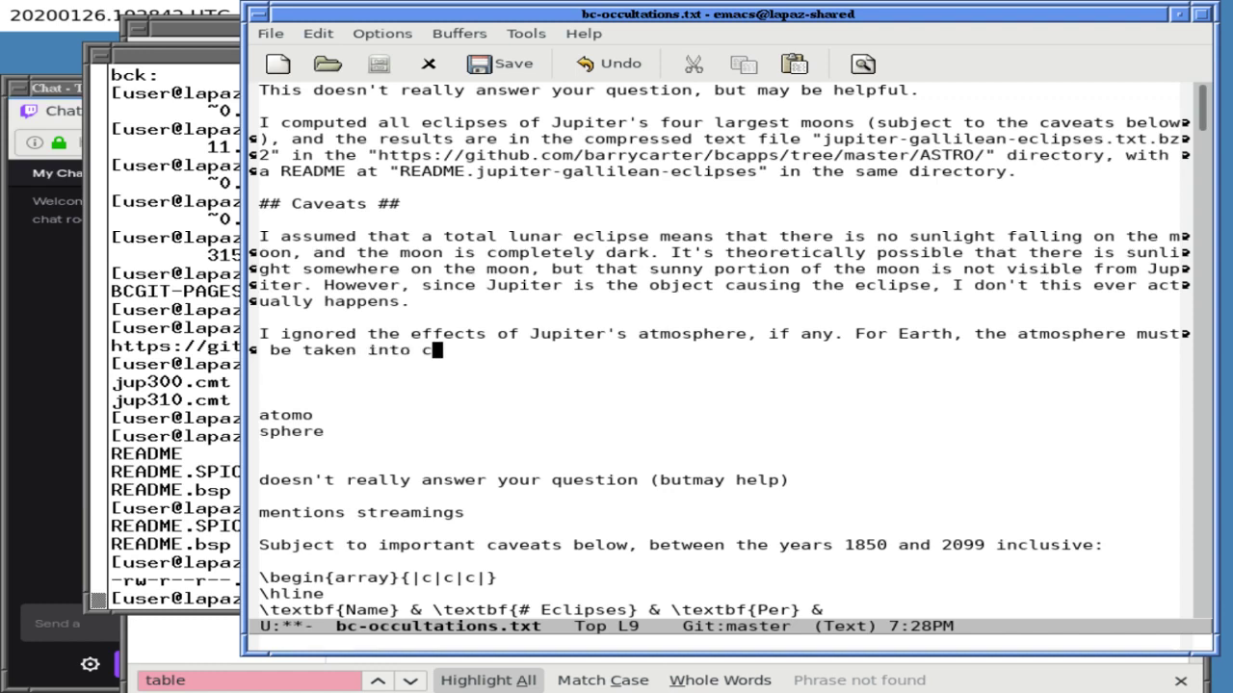
pyautogui.write('onsideration')
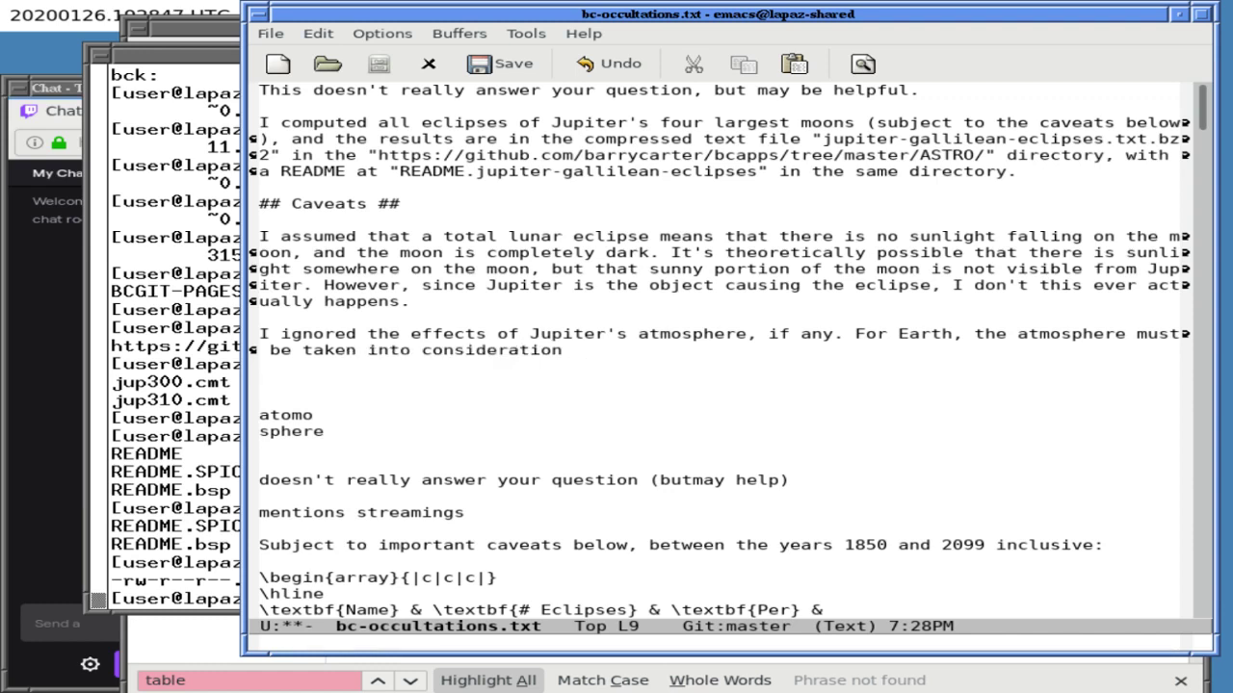
pyautogui.press('BackSpace')
pyautogui.write(':')
# - In a split view, search for http links and copy the NASA LEshadow.html URL
pyautogui.hotkey('ctrl', 'x')
pyautogui.press('2')
pyautogui.hotkey('ctrl', 'x')
pyautogui.press('o')
pyautogui.hotkey('ctrl', 's')
pyautogui.write('http')
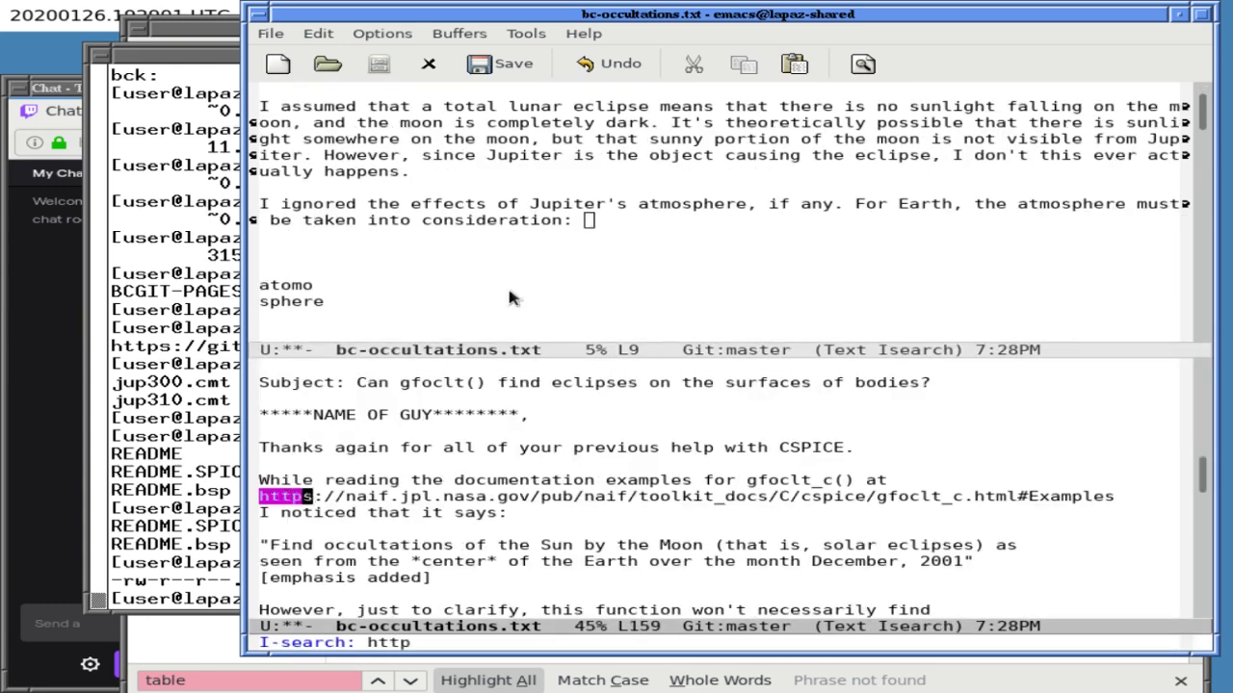
pyautogui.hotkey('ctrl', 's')
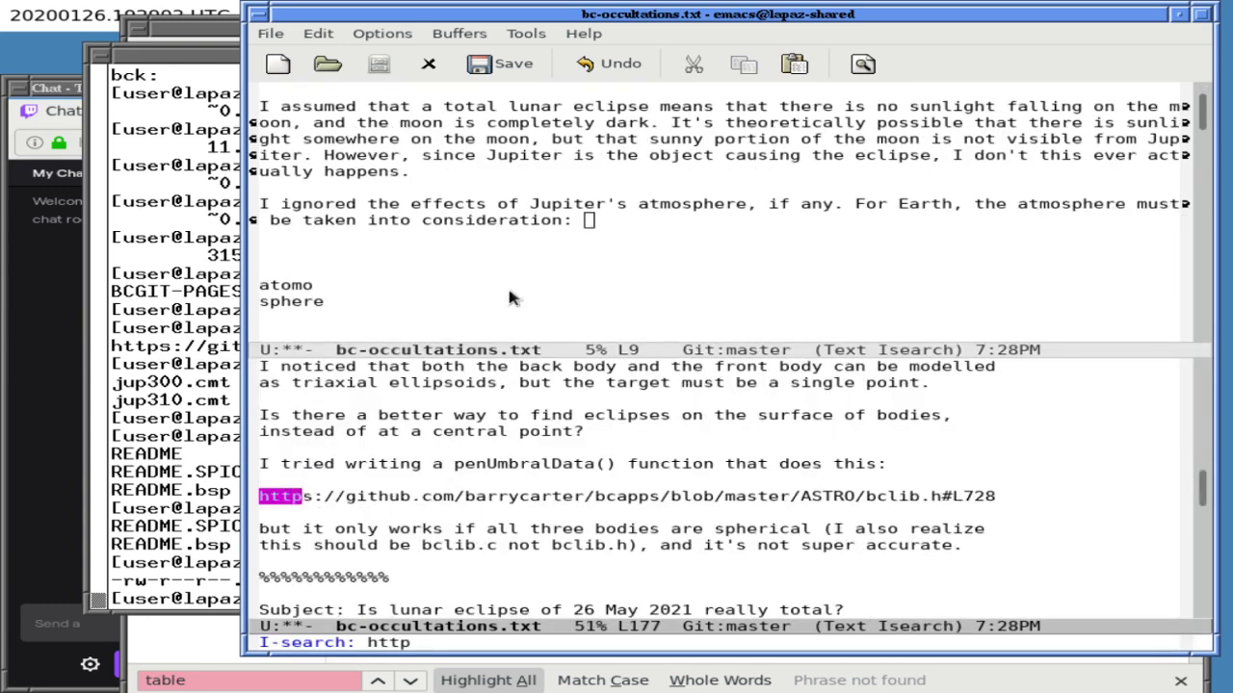
pyautogui.hotkey('ctrl', 's')
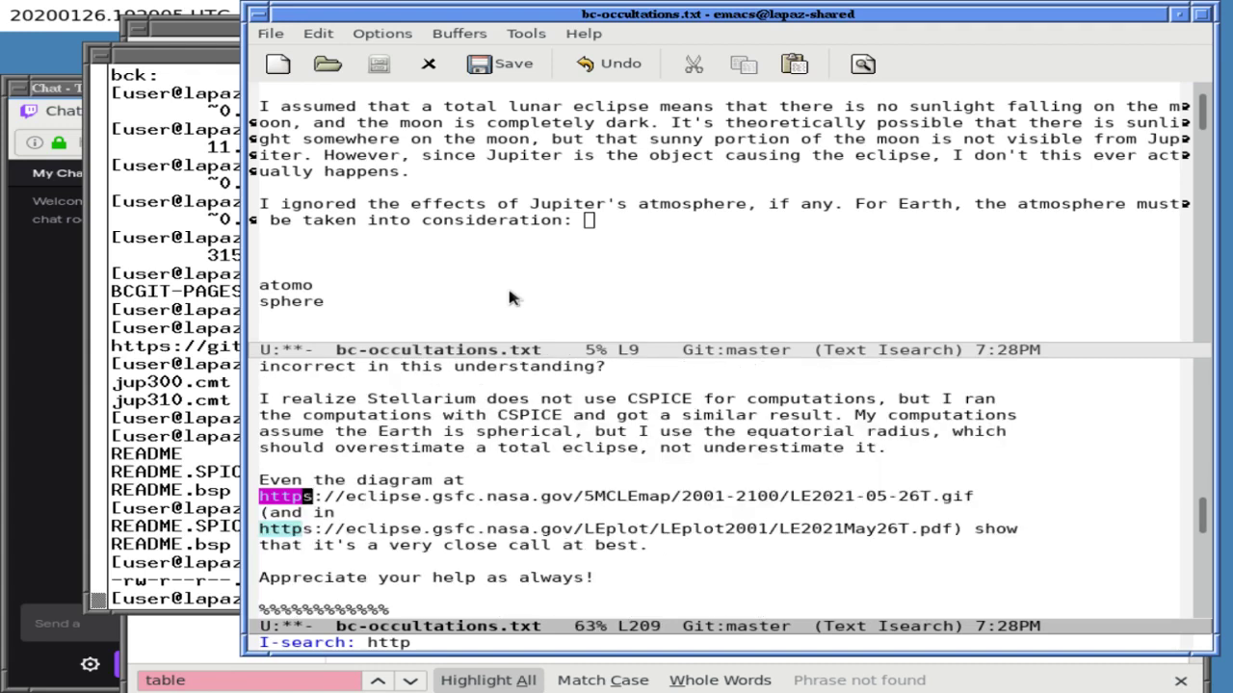
pyautogui.hotkey('ctrl', 's')
pyautogui.hotkey('ctrl', 's')
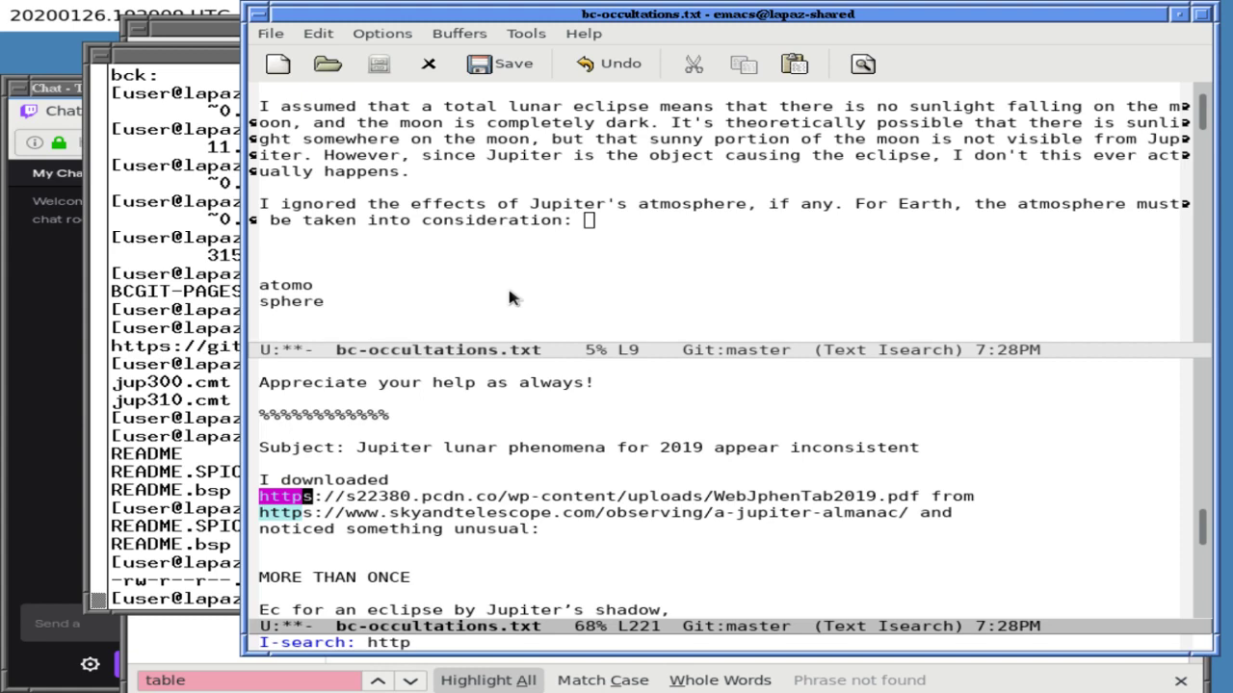
pyautogui.press('Down')
pyautogui.press('Down')
pyautogui.press('Down')
pyautogui.press('Down')
pyautogui.press('Down')
pyautogui.press('Down')
pyautogui.press('Down')
pyautogui.press('Down')
pyautogui.press('Down')
pyautogui.press('Down')
pyautogui.press('Down')
pyautogui.press('Down')
pyautogui.press('Down')
pyautogui.press('Down')
pyautogui.press('Down')
pyautogui.press('Down')
pyautogui.press('Down')
pyautogui.press('Down')
pyautogui.press('Down')
pyautogui.press('Down')
pyautogui.press('Down')
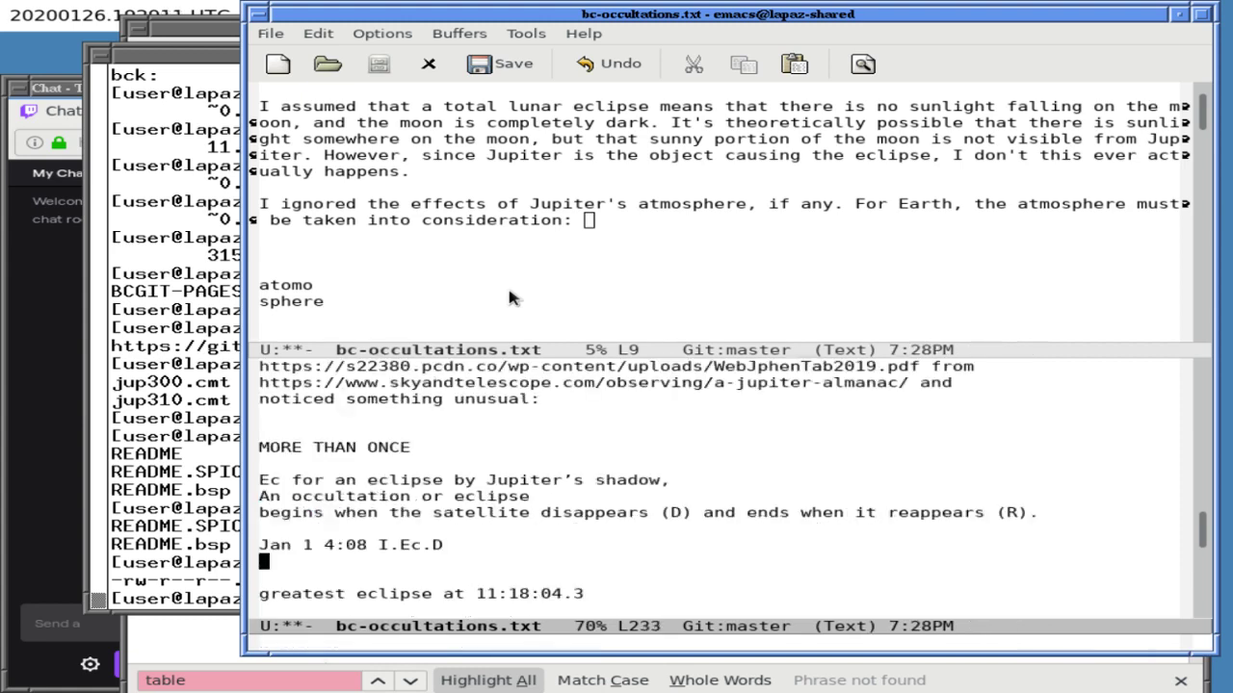
pyautogui.press('Down')
pyautogui.press('Down')
pyautogui.press('Down')
pyautogui.press('Down')
pyautogui.press('Down')
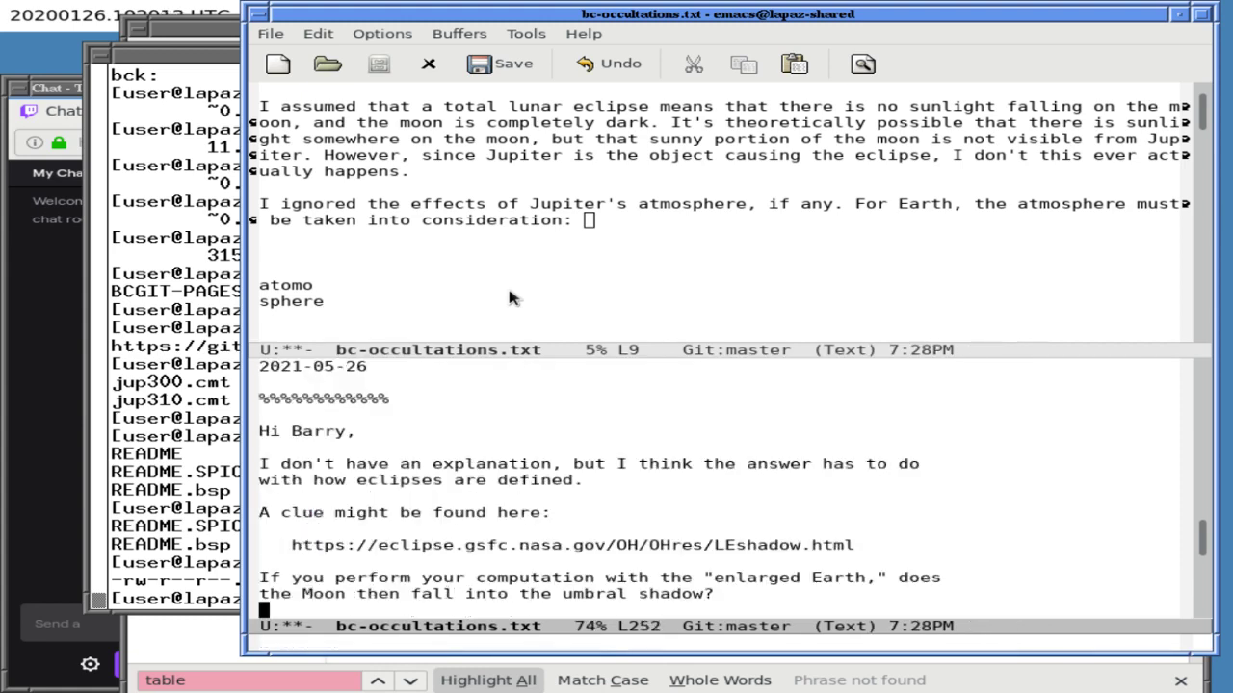
pyautogui.press('Up')
pyautogui.press('Up')
pyautogui.press('Up')
pyautogui.press('Up')
pyautogui.press('Up')
pyautogui.press('Up')
pyautogui.press('Up')
pyautogui.press('Up')
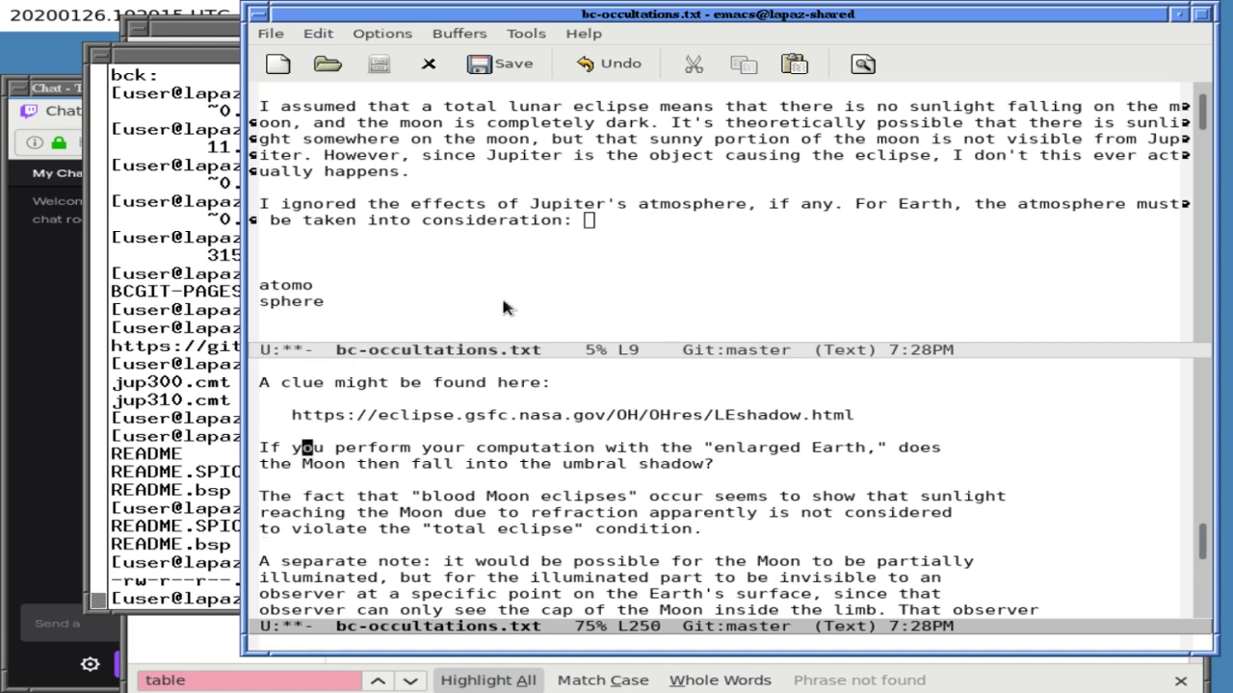
pyautogui.hotkey('ctrl', 'k')
pyautogui.hotkey('ctrl', 'y')
# - End the atmosphere sentence with 'as noted' plus the quoted LEshadow URL and a period
pyautogui.hotkey('ctrl', 'x')
pyautogui.press('o')
pyautogui.press('BackSpace')
pyautogui.press('BackSpace')
pyautogui.write('as noted')
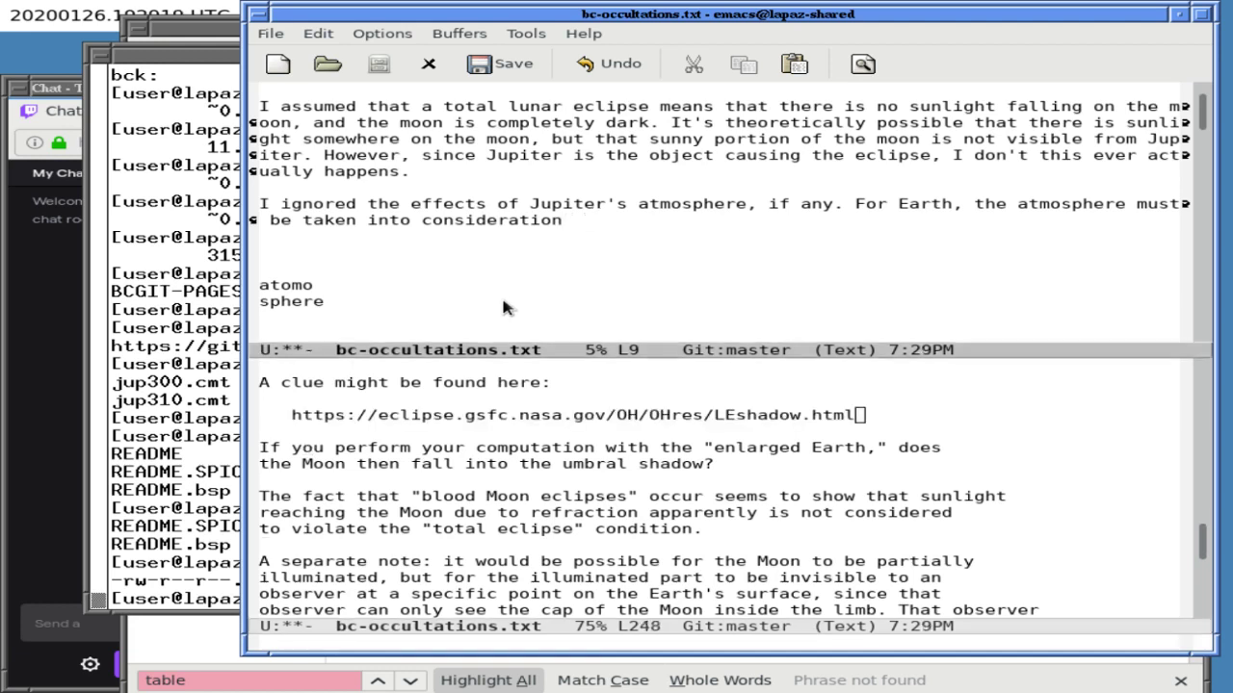
pyautogui.hotkey('ctrl', 'y')
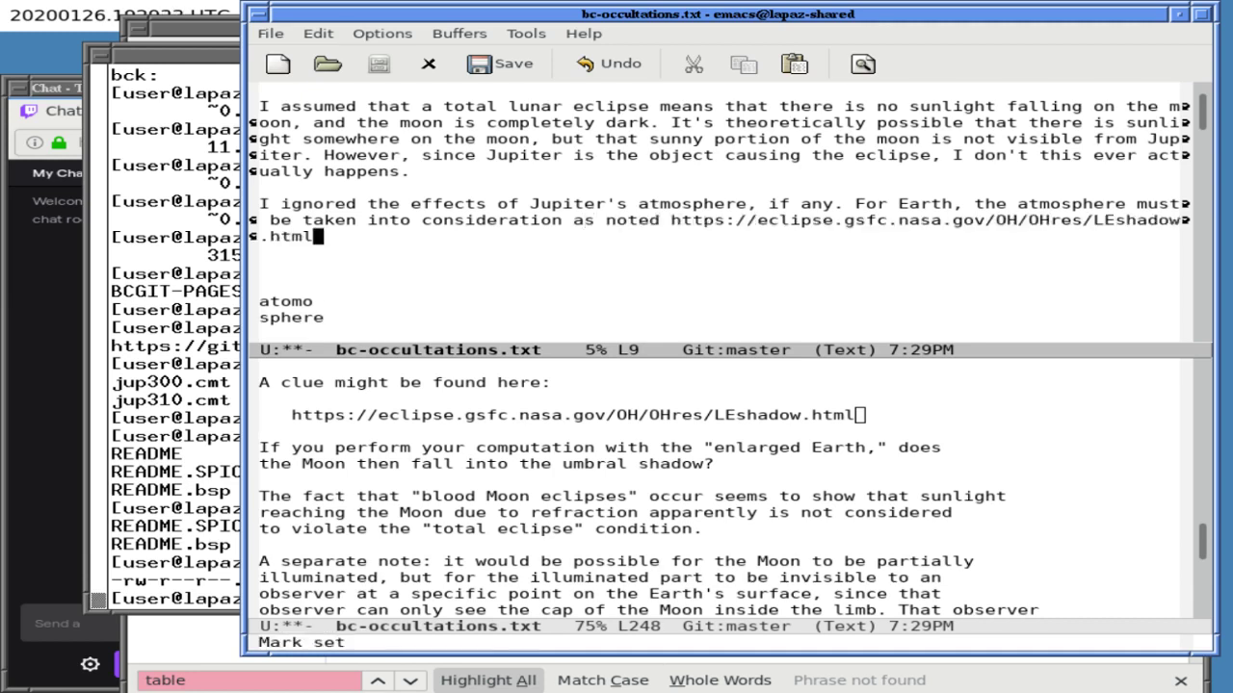
pyautogui.write('"')
pyautogui.press('Left')
pyautogui.press('Left')
pyautogui.press('Left')
pyautogui.press('Left')
pyautogui.press('Left')
pyautogui.press('Left')
pyautogui.press('Left')
pyautogui.press('Left')
pyautogui.press('Left')
pyautogui.press('Left')
pyautogui.press('Left')
pyautogui.press('Left')
pyautogui.press('Left')
pyautogui.press('Left')
pyautogui.press('Left')
pyautogui.press('Left')
pyautogui.press('Left')
pyautogui.press('Left')
pyautogui.press('Left')
pyautogui.press('Left')
pyautogui.press('Left')
pyautogui.press('Left')
pyautogui.press('Left')
pyautogui.press('Left')
pyautogui.press('Left')
pyautogui.press('Left')
pyautogui.press('Left')
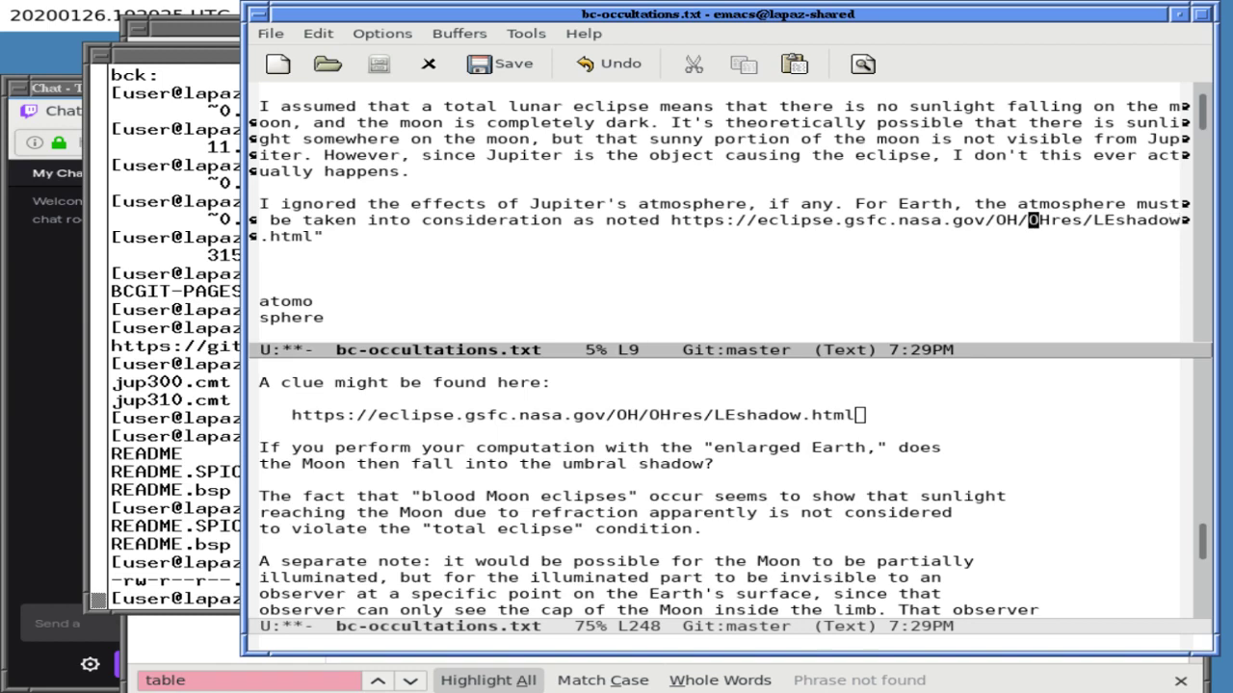
pyautogui.press('Left')
pyautogui.press('Left')
pyautogui.write('"')
pyautogui.press('End')
pyautogui.write('.')
# - Close the split so the file shows in a single recentered window
pyautogui.scroll(-1, 719, 212)
pyautogui.hotkey('ctrl', 'x')
pyautogui.press('1')
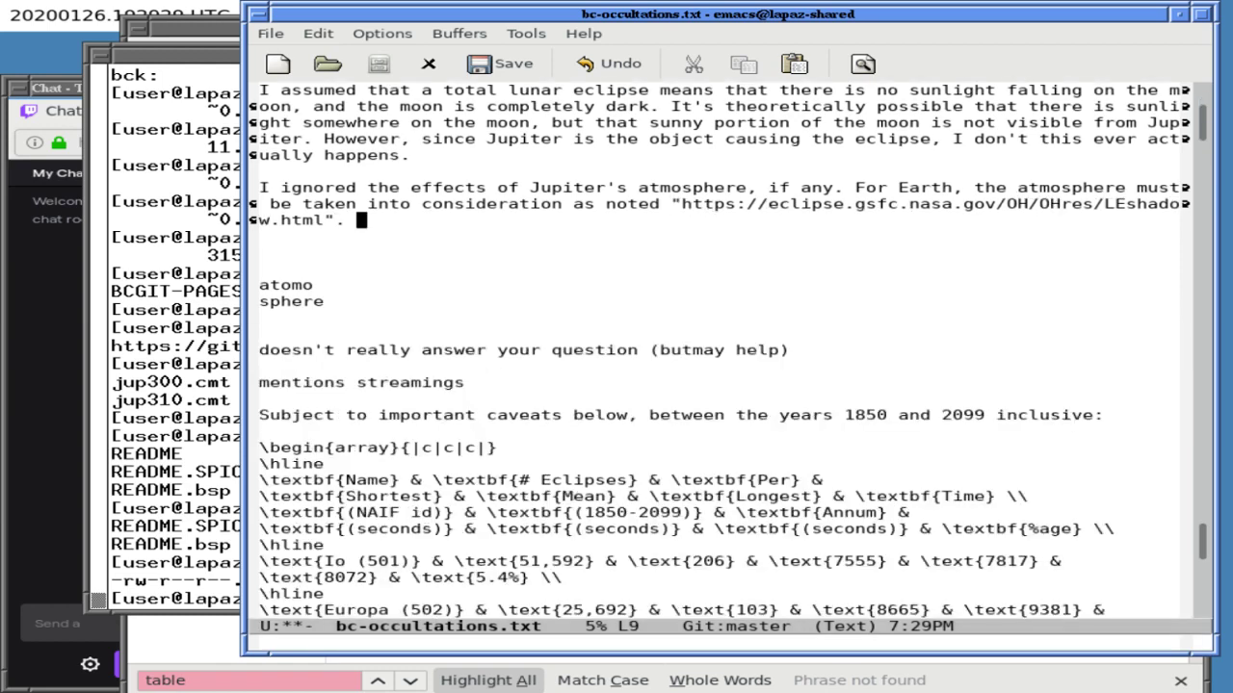
pyautogui.hotkey('ctrl', 'l')
# - Continue the caveat with 'Without this correction, the total (Earth) lunar eclipse of'
pyautogui.write('Without this')
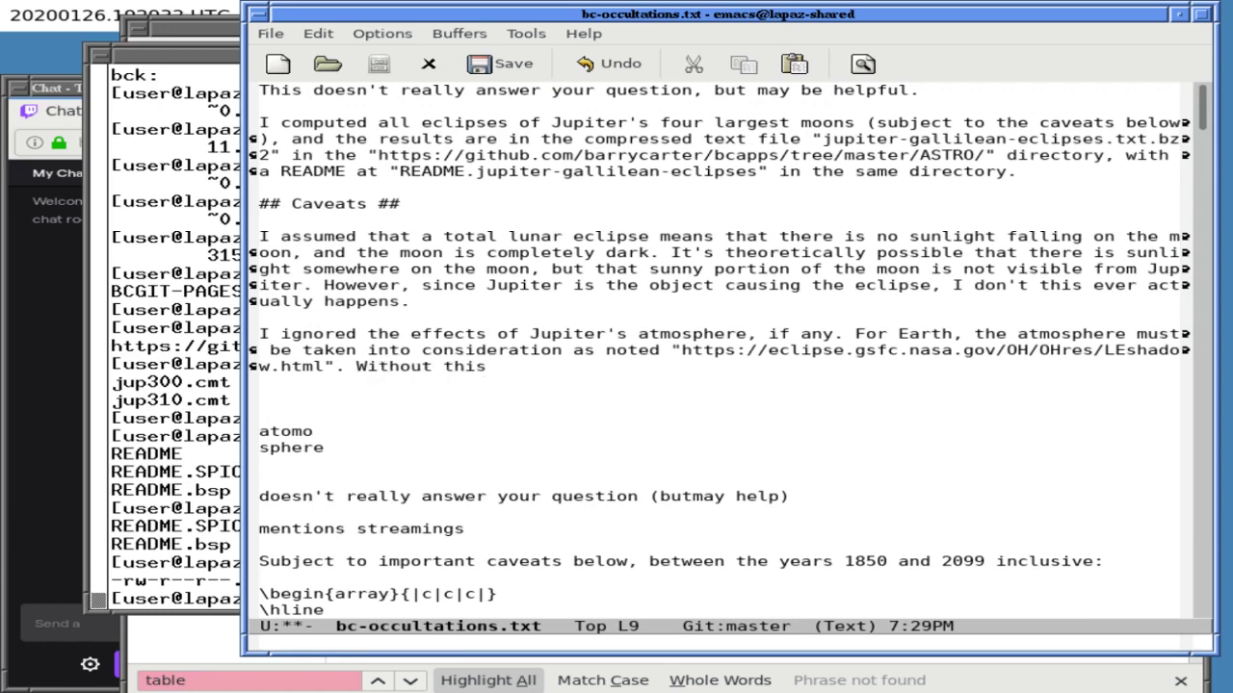
pyautogui.click(395, 682)
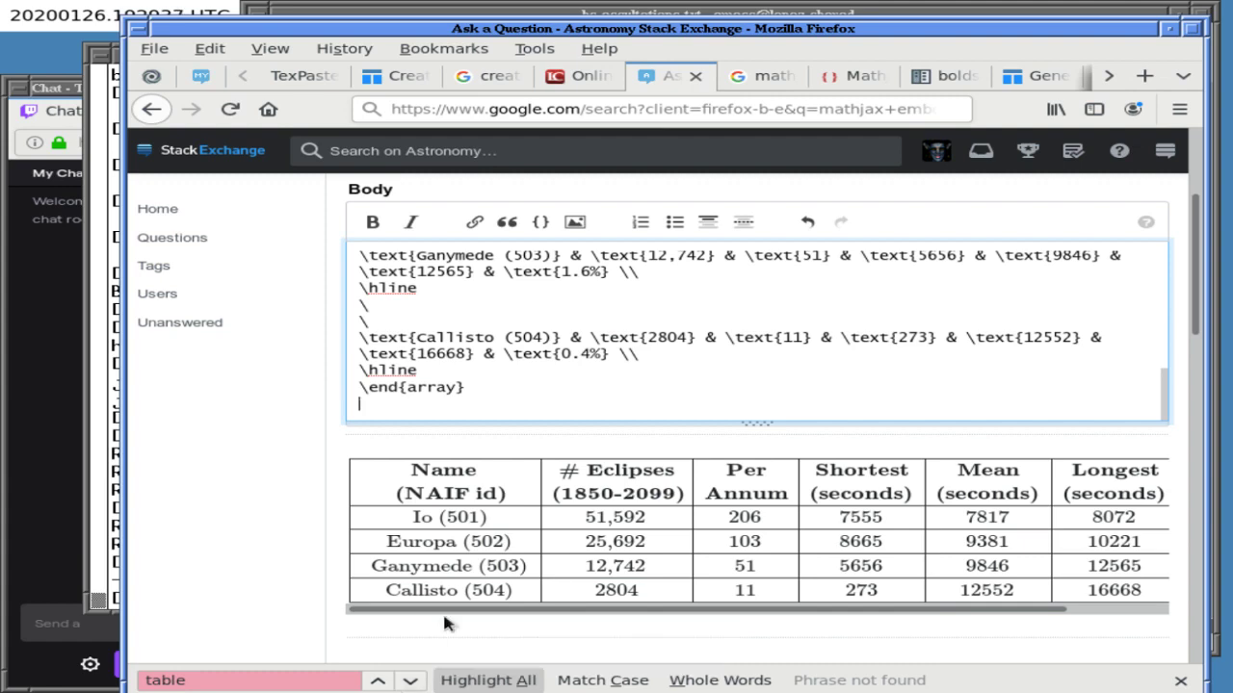
pyautogui.click(580, 16)
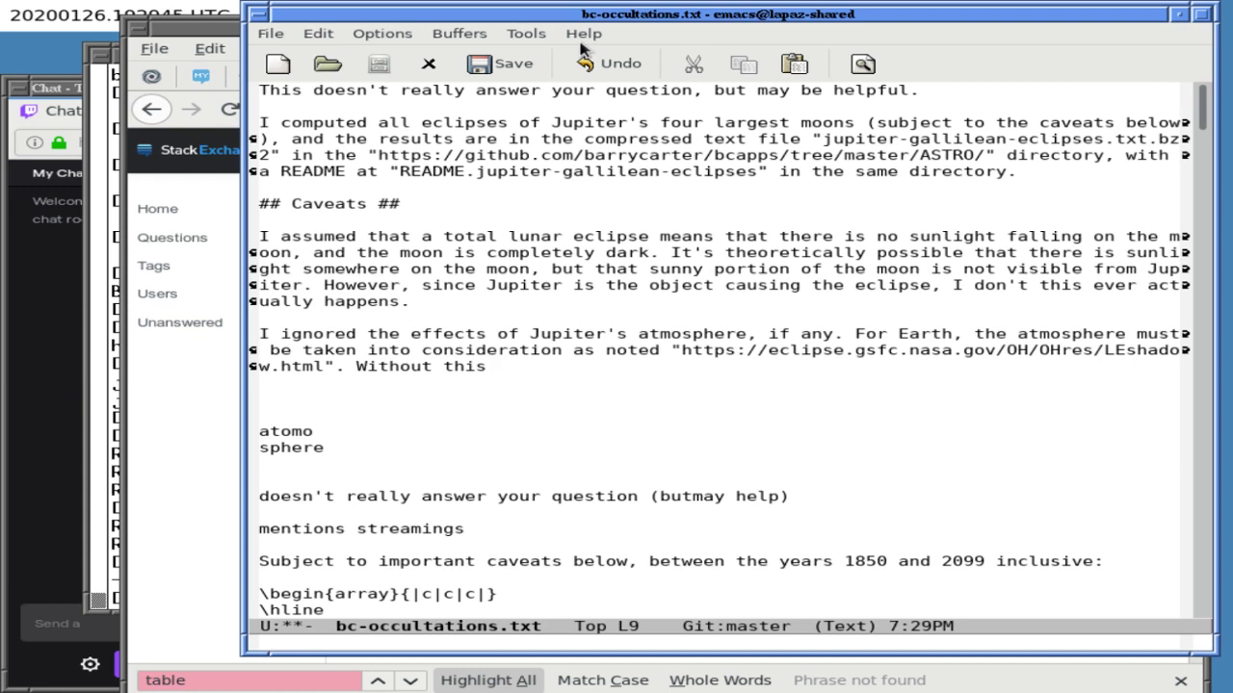
pyautogui.write('correction, th')
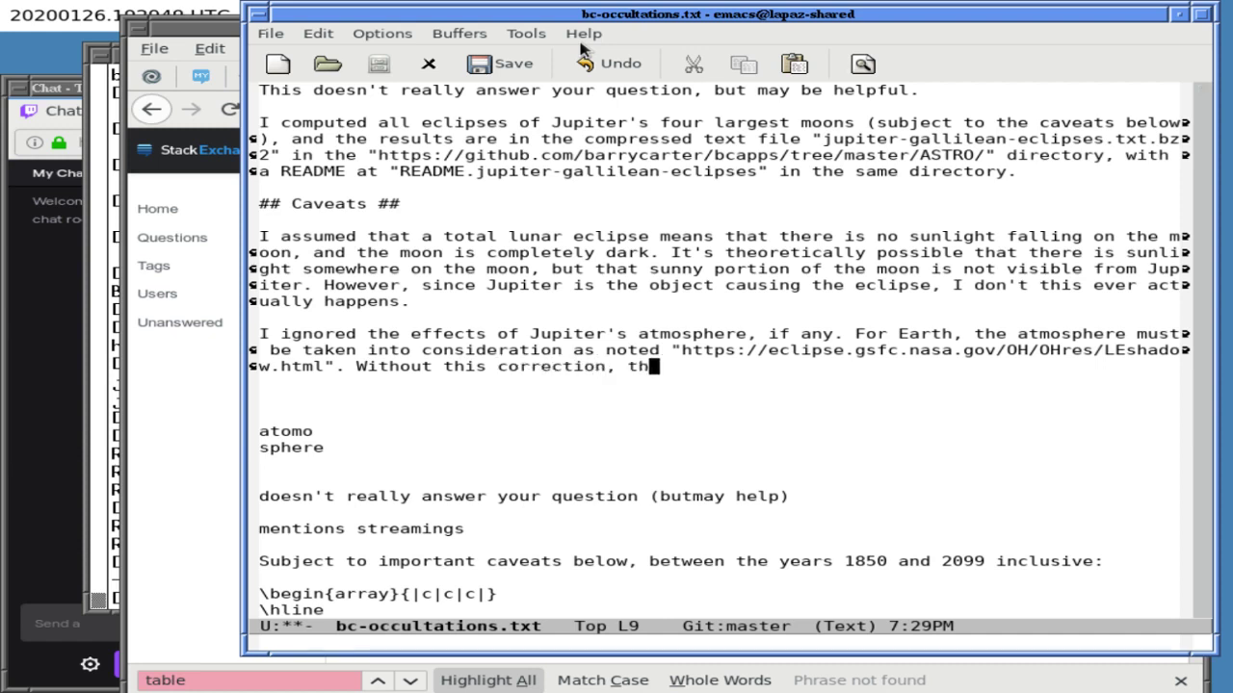
pyautogui.write('e total lunar eclipse of')
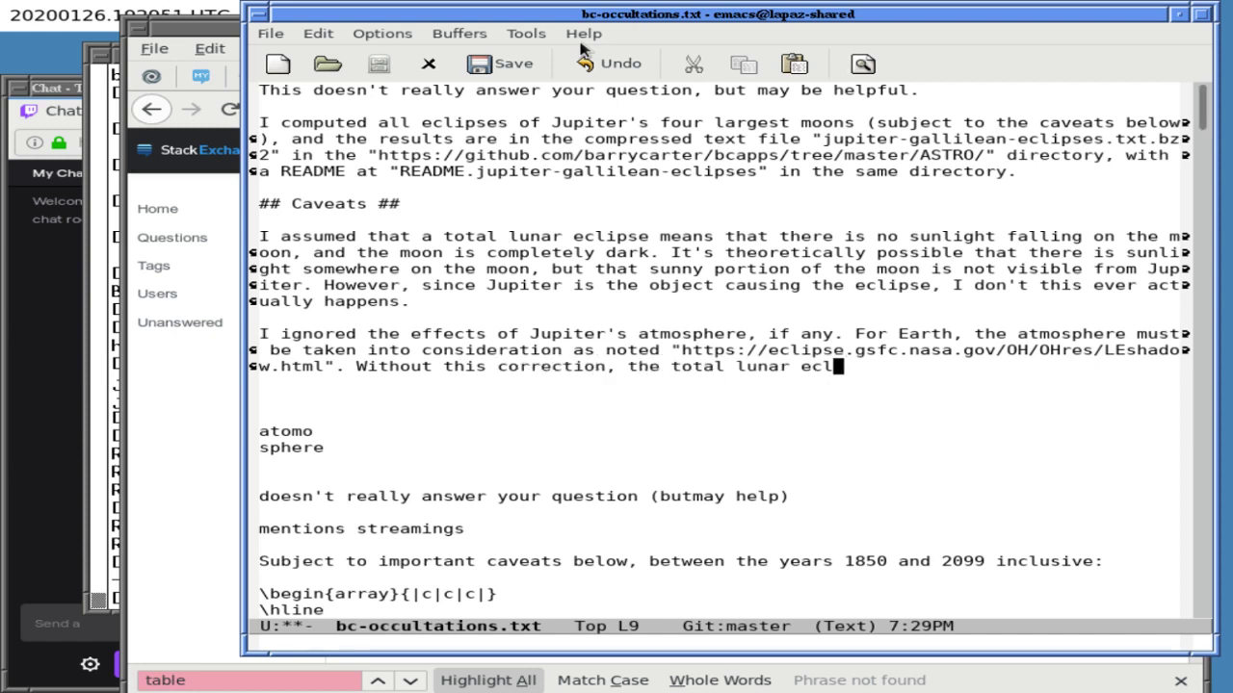
pyautogui.press('Left')
pyautogui.press('Left')
pyautogui.press('Left')
pyautogui.press('Left')
pyautogui.press('Left')
pyautogui.press('Left')
pyautogui.press('Left')
pyautogui.press('Left')
pyautogui.press('Left')
pyautogui.press('Left')
pyautogui.press('Left')
pyautogui.press('Left')
pyautogui.press('Left')
pyautogui.press('Left')
pyautogui.press('Left')
pyautogui.press('Left')
pyautogui.press('Left')
pyautogui.write('(Earth)')
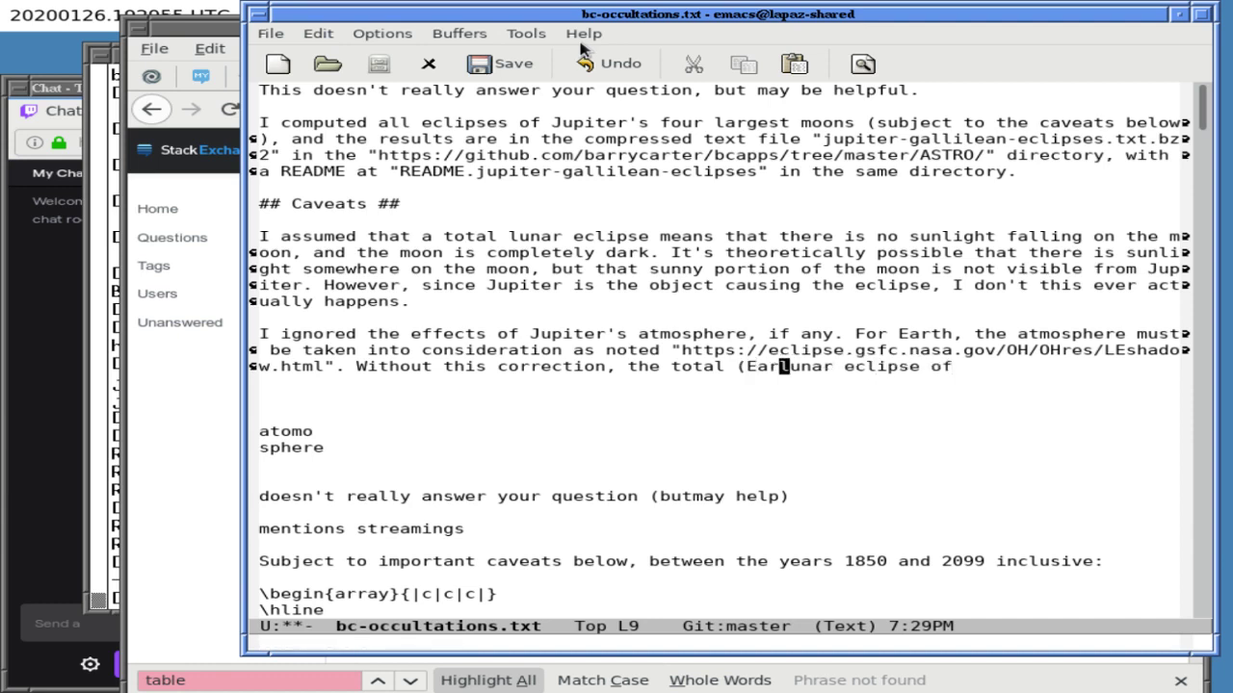
pyautogui.press('End')
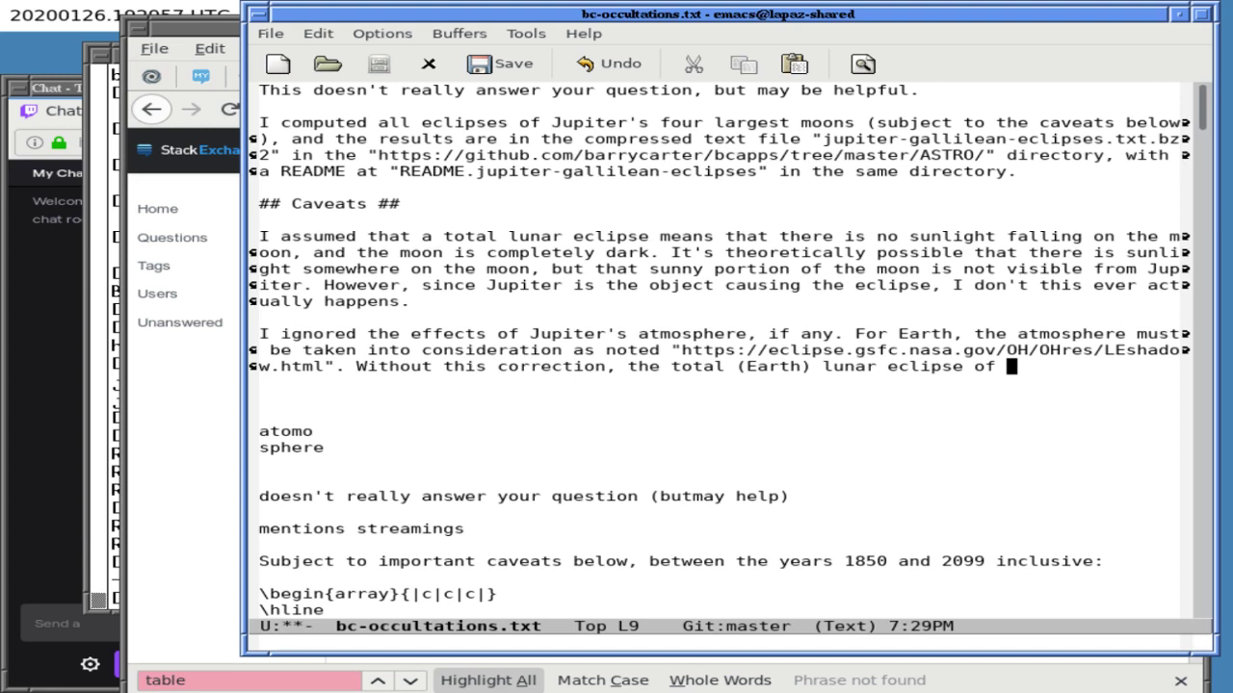
# - Split the Emacs window into two stacked panes of the file
pyautogui.hotkey('ctrl', 'x')
pyautogui.press('2')
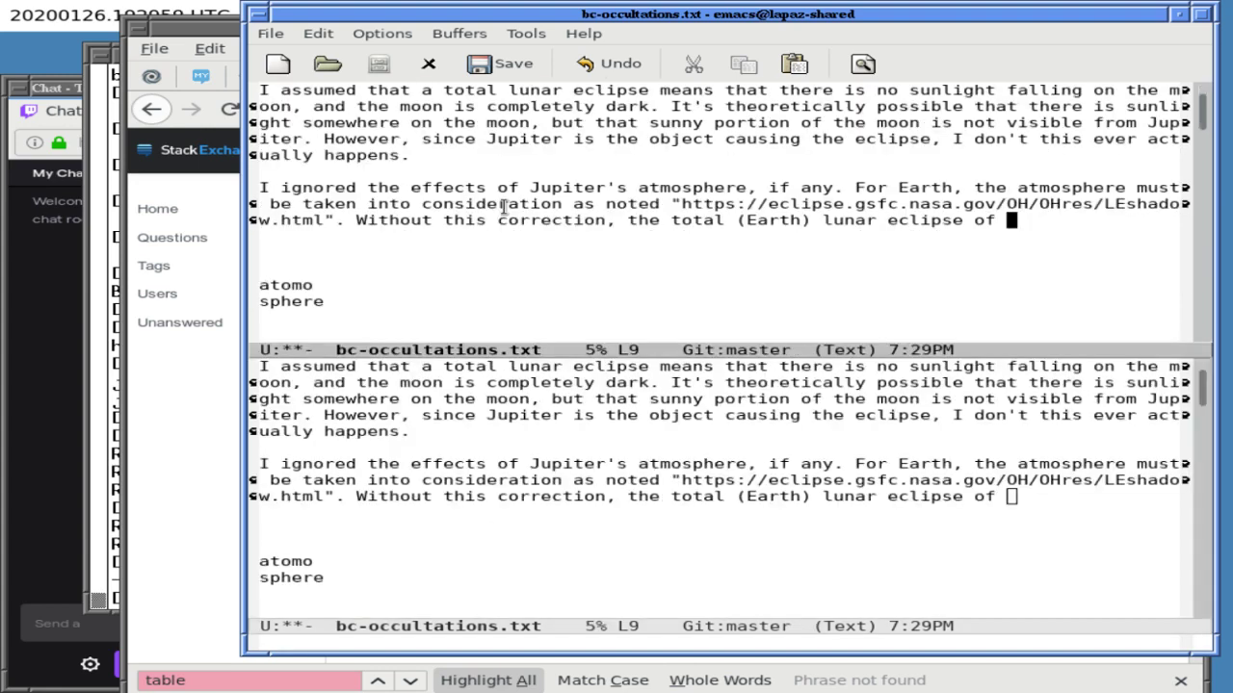
pyautogui.hotkey('ctrl', 'x')
# - Find the 2021 eclipse email in the lower pane and add '26 May 2021 (' to the caveat
pyautogui.press('o')
pyautogui.hotkey('ctrl', 'r')
pyautogui.write('2021')
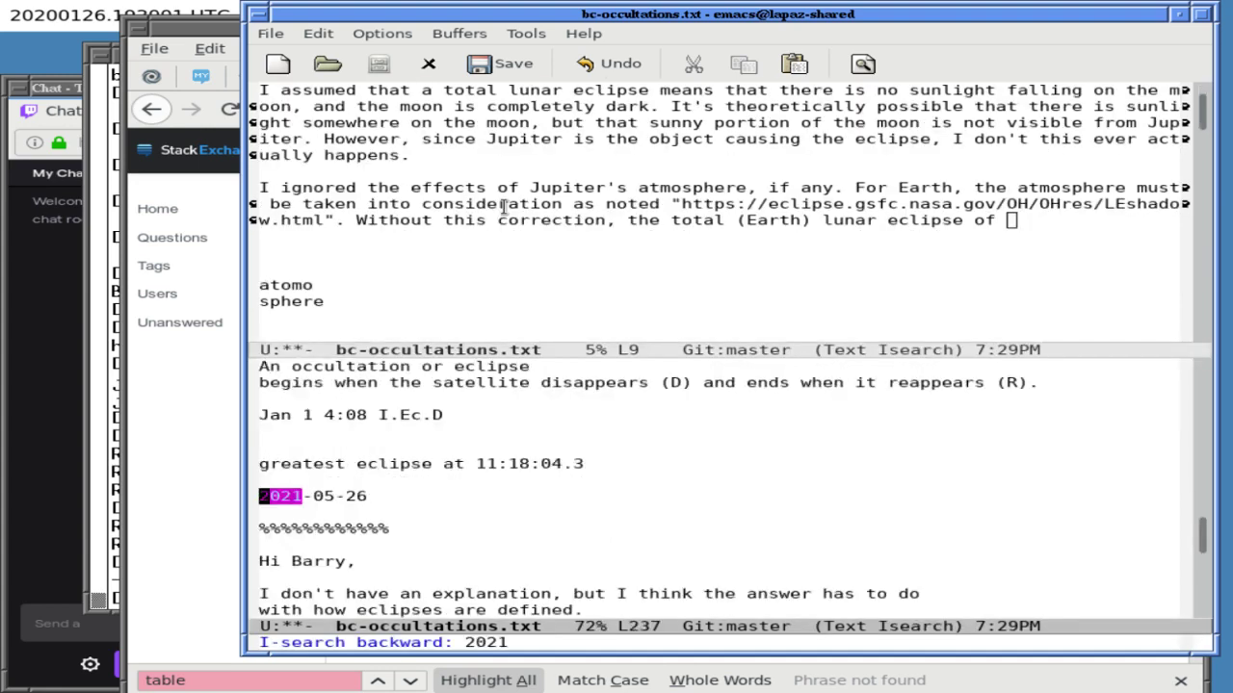
pyautogui.press('Up')
pyautogui.press('Up')
pyautogui.press('Up')
pyautogui.press('Up')
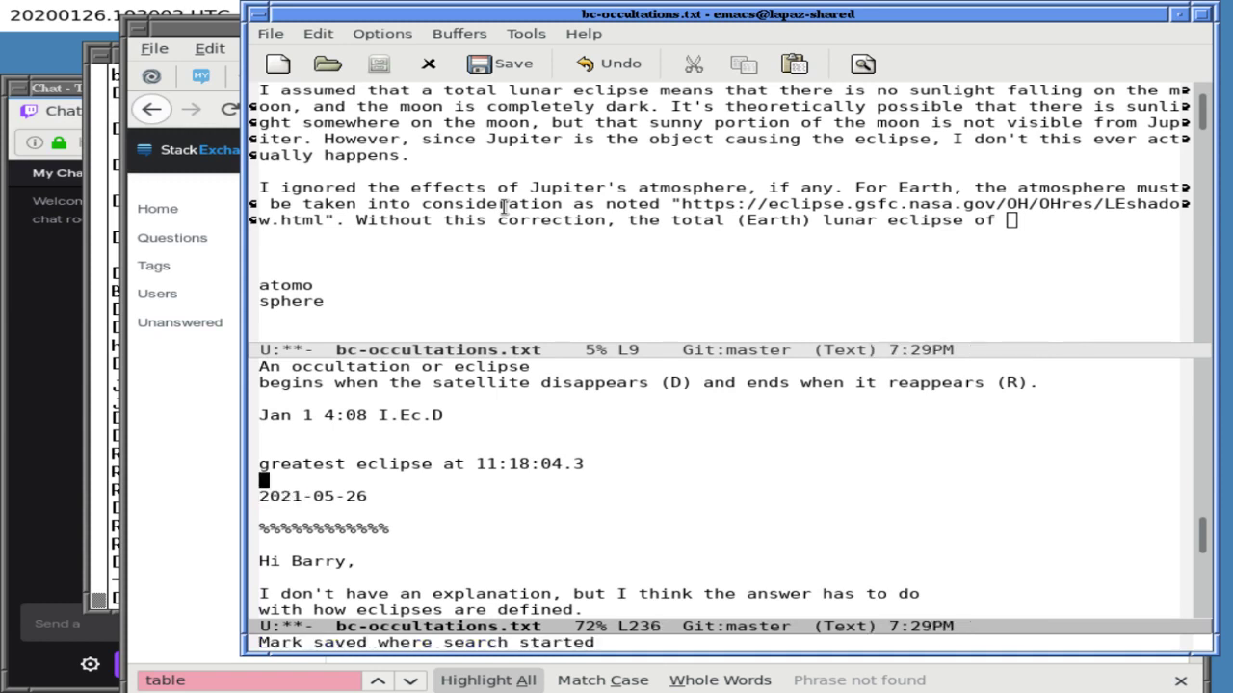
pyautogui.press('Up')
pyautogui.press('Up')
pyautogui.press('Up')
pyautogui.press('Up')
pyautogui.hotkey('ctrl', 'r')
pyautogui.hotkey('ctrl', 'r')
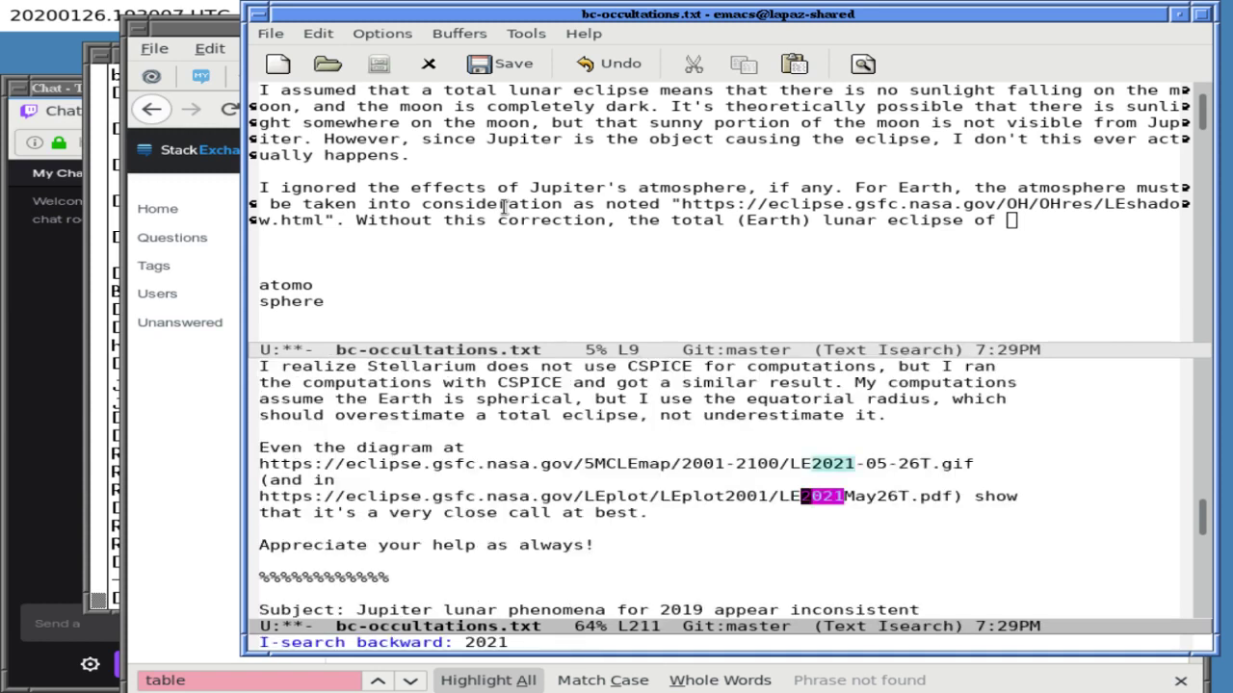
pyautogui.press('Up')
pyautogui.press('Up')
pyautogui.press('Up')
pyautogui.press('Up')
pyautogui.press('Up')
pyautogui.press('Up')
pyautogui.press('Up')
pyautogui.press('Up')
pyautogui.press('Up')
pyautogui.press('Up')
pyautogui.press('Up')
pyautogui.press('Up')
pyautogui.press('Up')
pyautogui.press('Up')
pyautogui.press('Up')
pyautogui.press('Up')
pyautogui.press('Up')
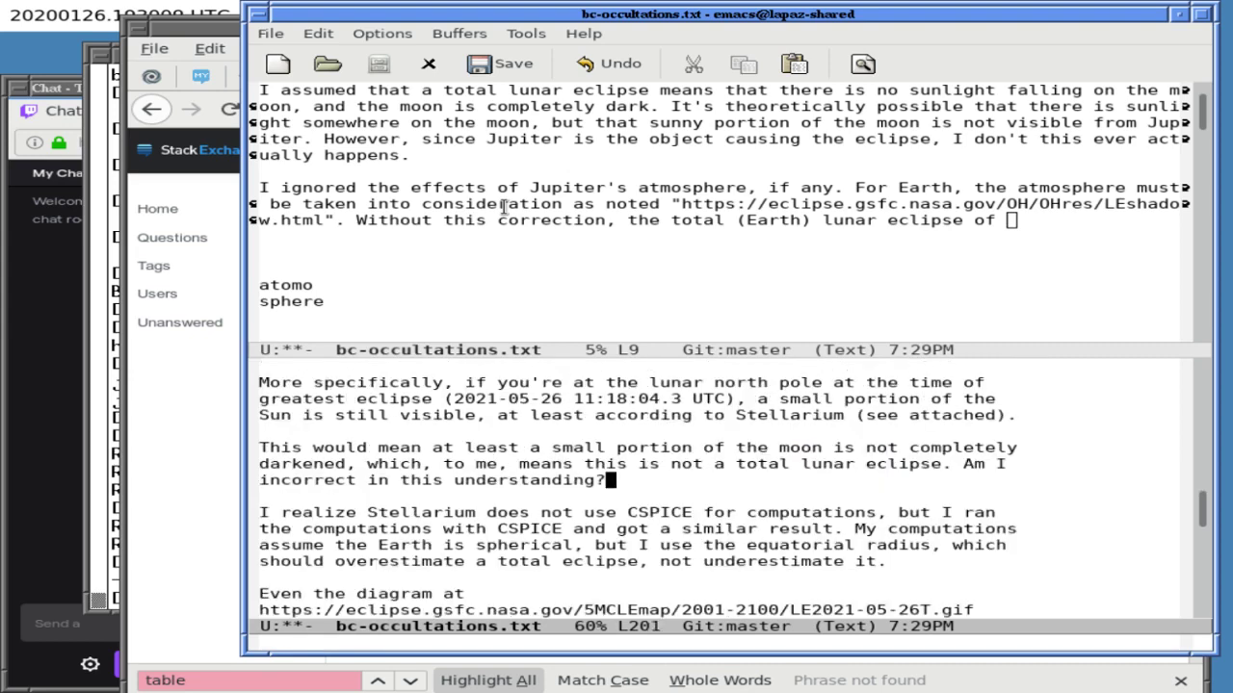
pyautogui.hotkey('ctrl', 'l')
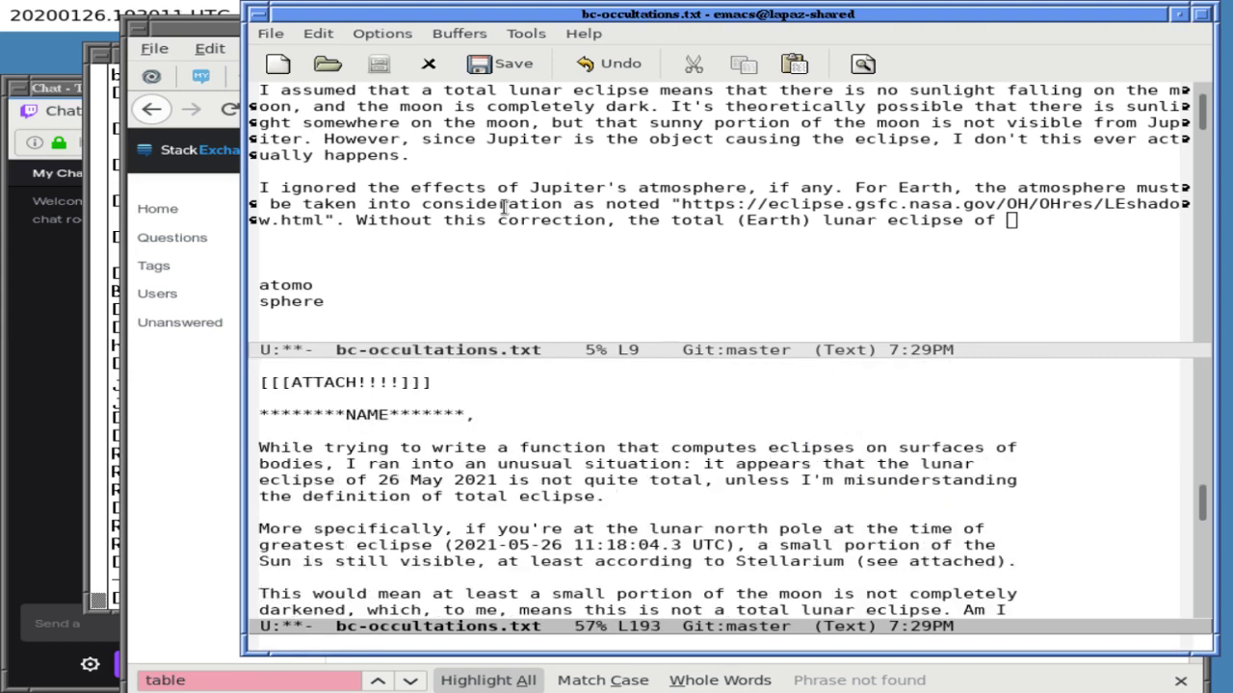
pyautogui.press('Down')
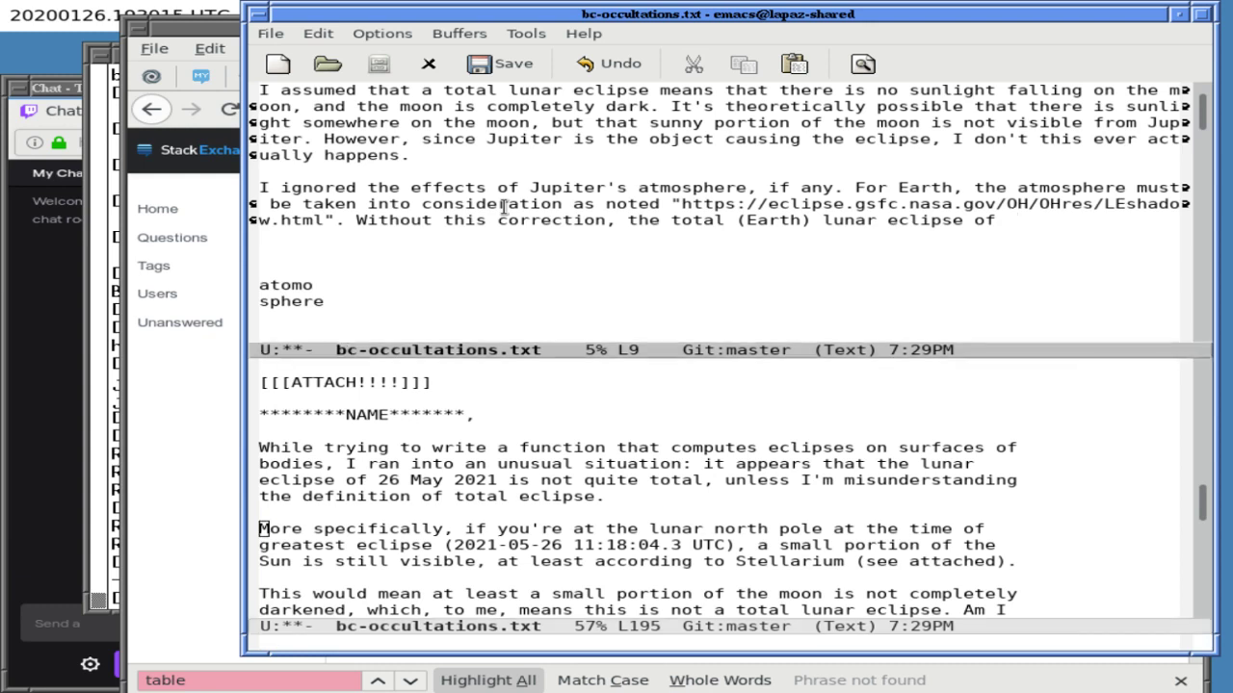
pyautogui.write('26')
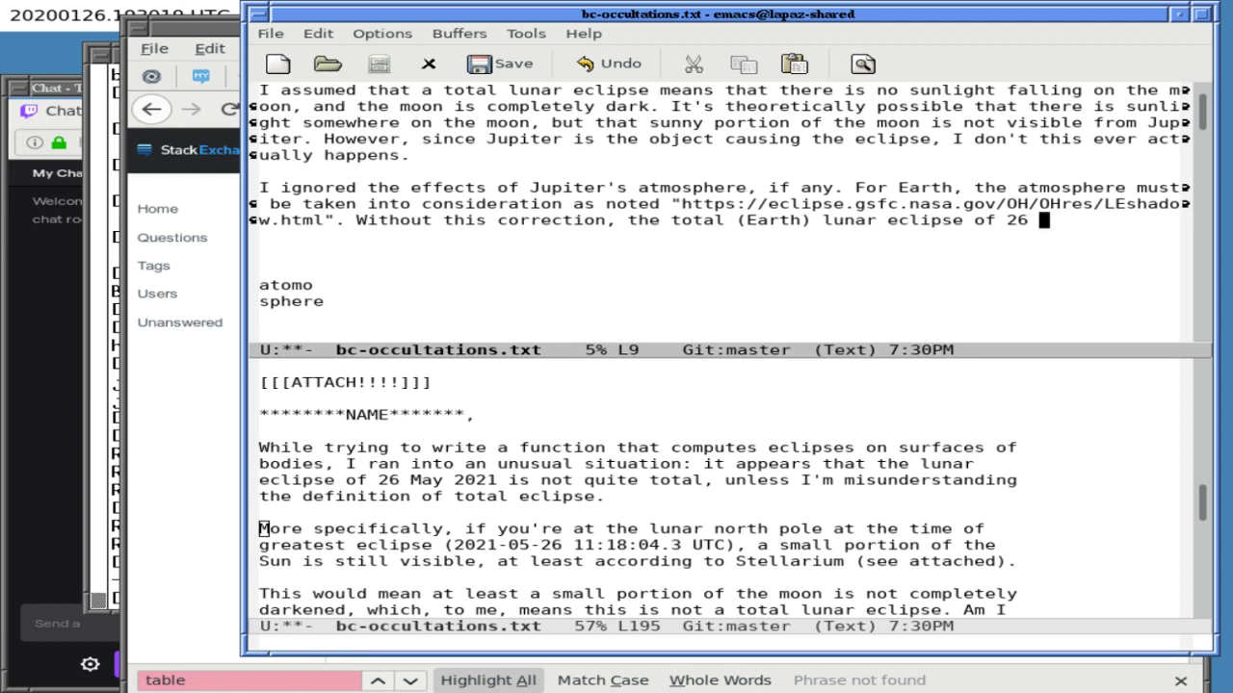
pyautogui.write(' May 2021 ')
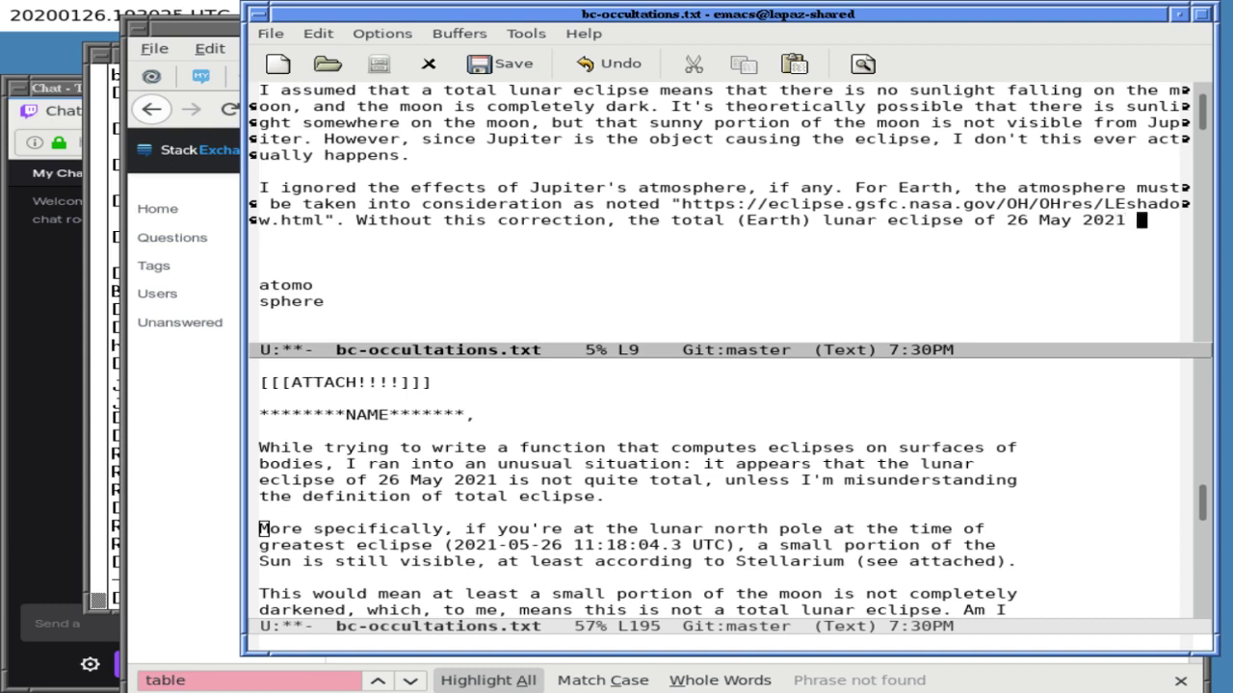
pyautogui.write('(')
# - Copy the NASA eclipse diagram URL line from that email
pyautogui.press('Down')
pyautogui.press('Down')
pyautogui.press('Down')
pyautogui.press('Down')
pyautogui.press('Down')
pyautogui.press('Down')
pyautogui.press('Down')
pyautogui.press('Down')
pyautogui.press('Down')
pyautogui.press('Down')
pyautogui.press('Down')
pyautogui.press('Down')
pyautogui.press('Down')
pyautogui.press('Down')
pyautogui.press('Down')
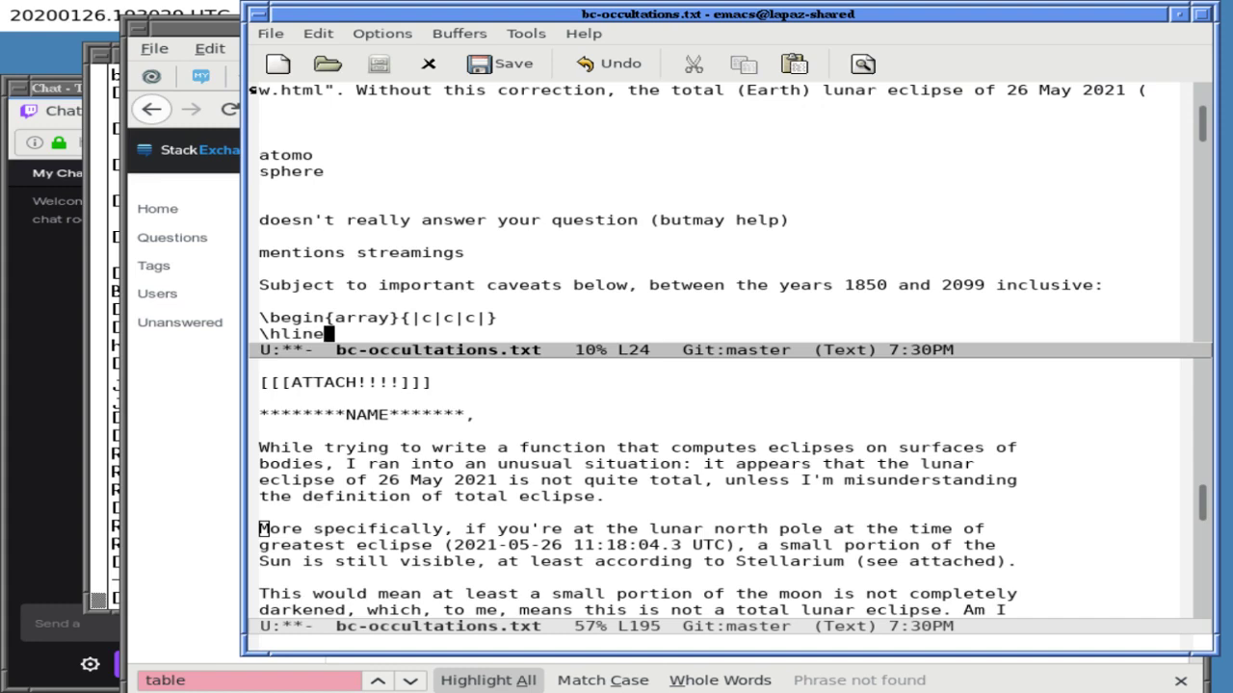
pyautogui.press('Up')
pyautogui.press('Up')
pyautogui.press('Up')
pyautogui.press('Up')
pyautogui.press('Up')
pyautogui.press('Up')
pyautogui.press('Up')
pyautogui.press('Up')
pyautogui.press('Up')
pyautogui.press('Up')
pyautogui.press('Up')
pyautogui.press('Up')
pyautogui.press('Up')
pyautogui.press('Up')
pyautogui.press('Up')
pyautogui.press('Up')
pyautogui.press('Down')
pyautogui.press('Down')
pyautogui.press('Down')
pyautogui.press('Down')
pyautogui.press('Down')
pyautogui.press('Down')
pyautogui.press('Down')
pyautogui.press('Down')
pyautogui.press('Down')
pyautogui.press('Down')
pyautogui.press('Down')
pyautogui.press('Down')
pyautogui.press('Down')
pyautogui.press('Down')
pyautogui.press('Down')
pyautogui.press('Down')
pyautogui.press('Up')
pyautogui.press('Up')
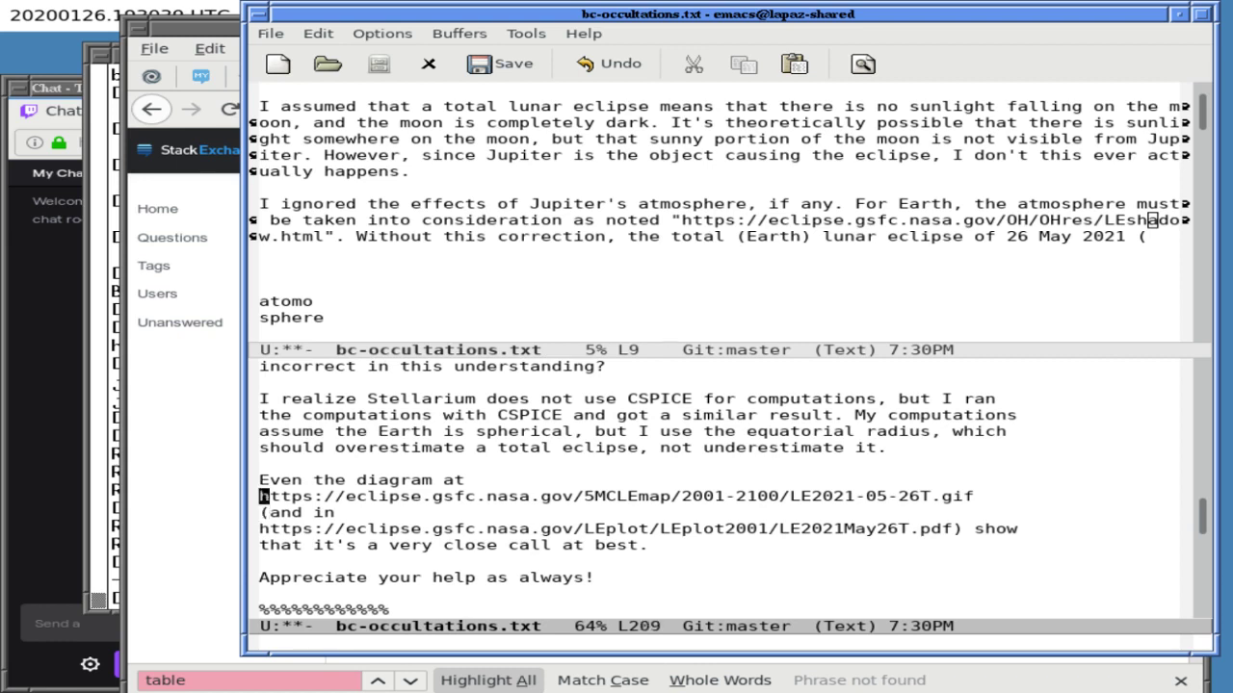
pyautogui.hotkey('ctrl', 'k')
pyautogui.hotkey('ctrl', 'k')
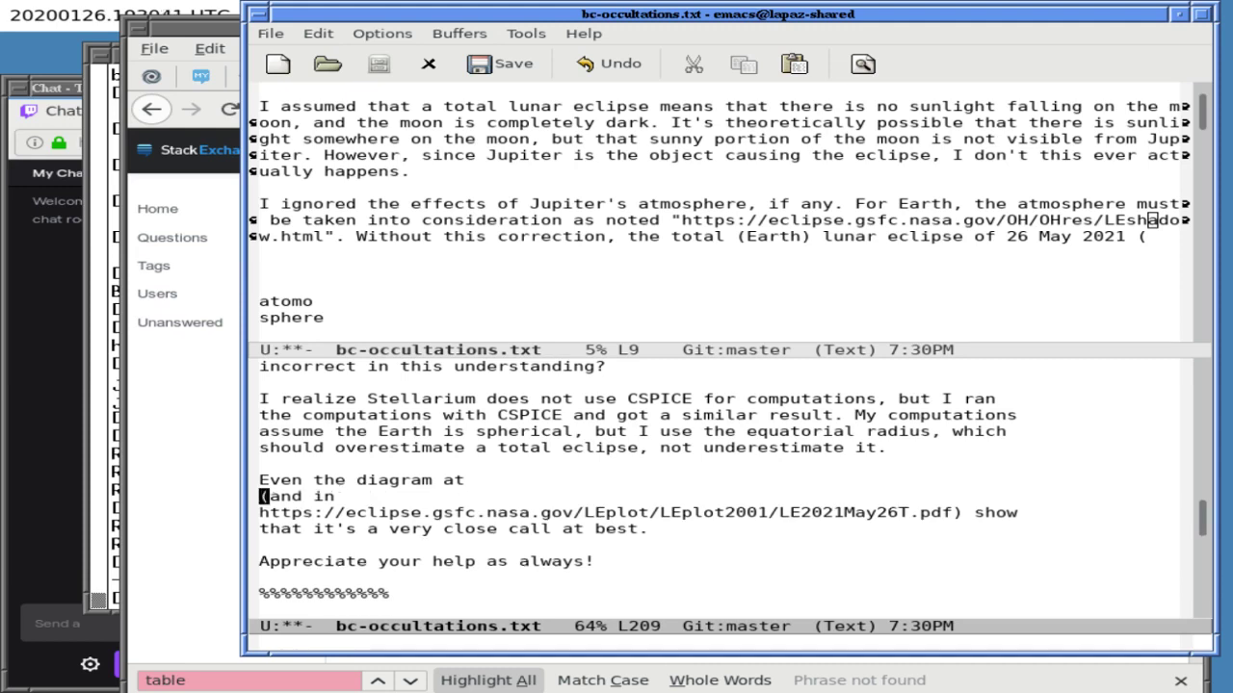
pyautogui.hotkey('ctrl', 'y')
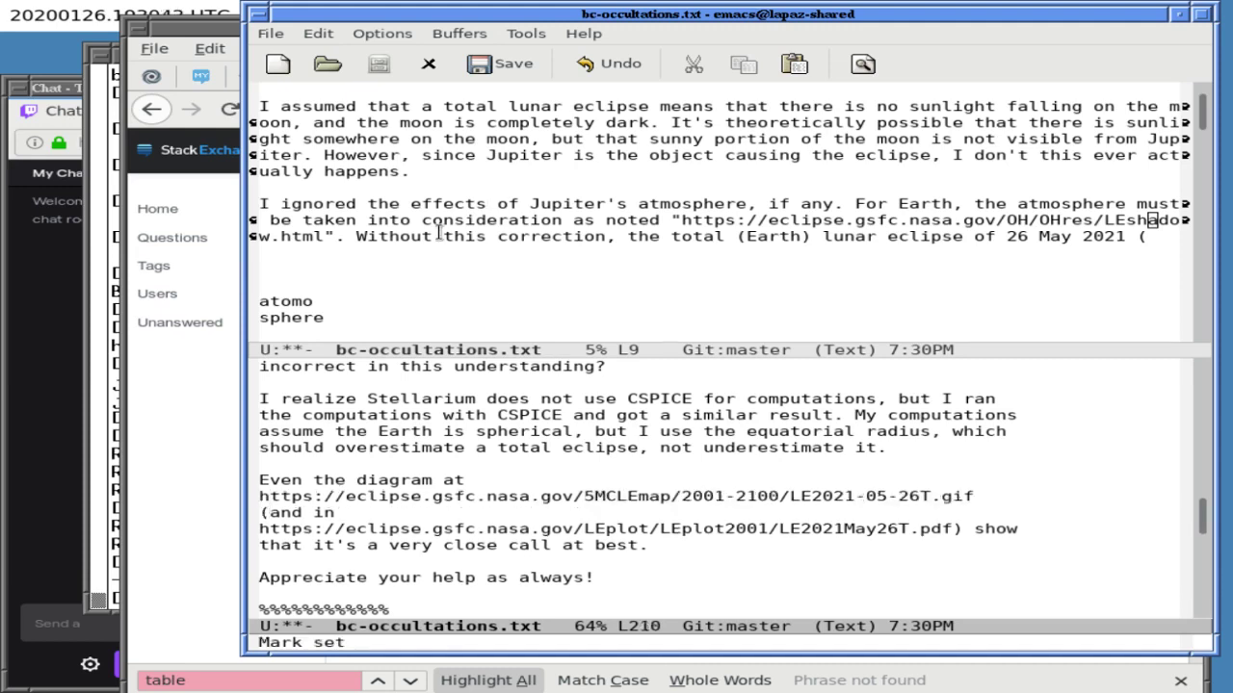
pyautogui.hotkey('alt', 'Tab')
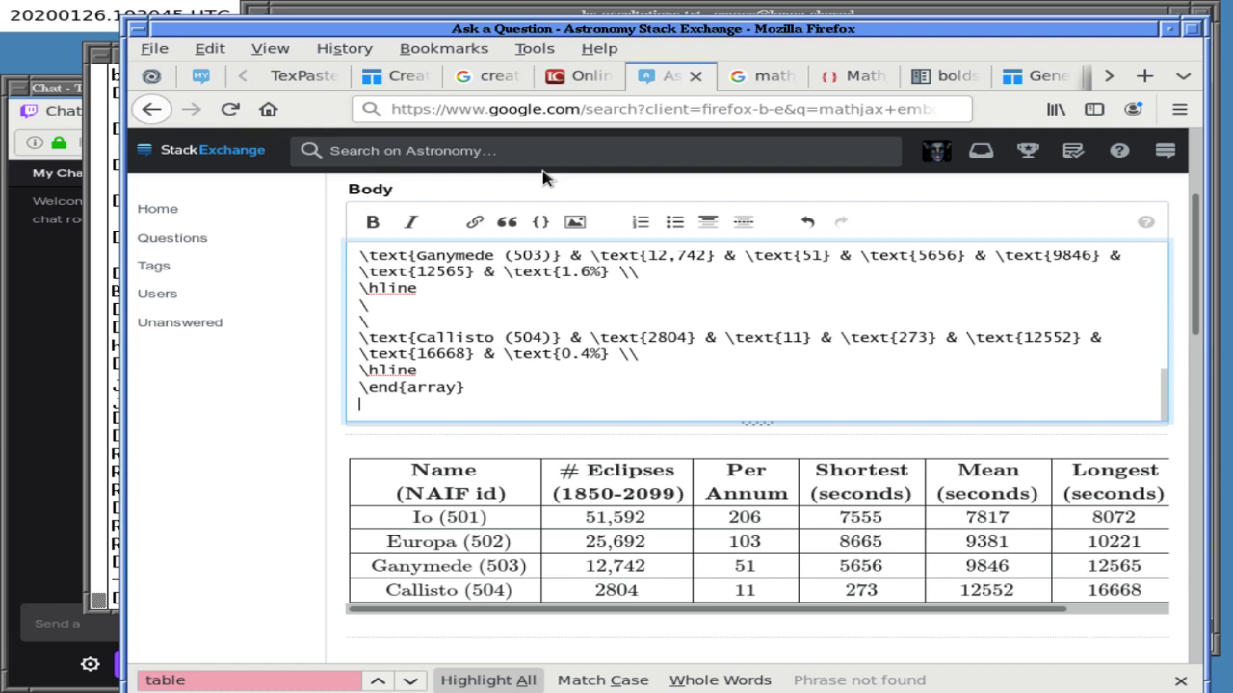
# - Open the pasted NASA URL in a new tab and trim it down to the eclipse site home page
pyautogui.hotkey('ctrl', 't')
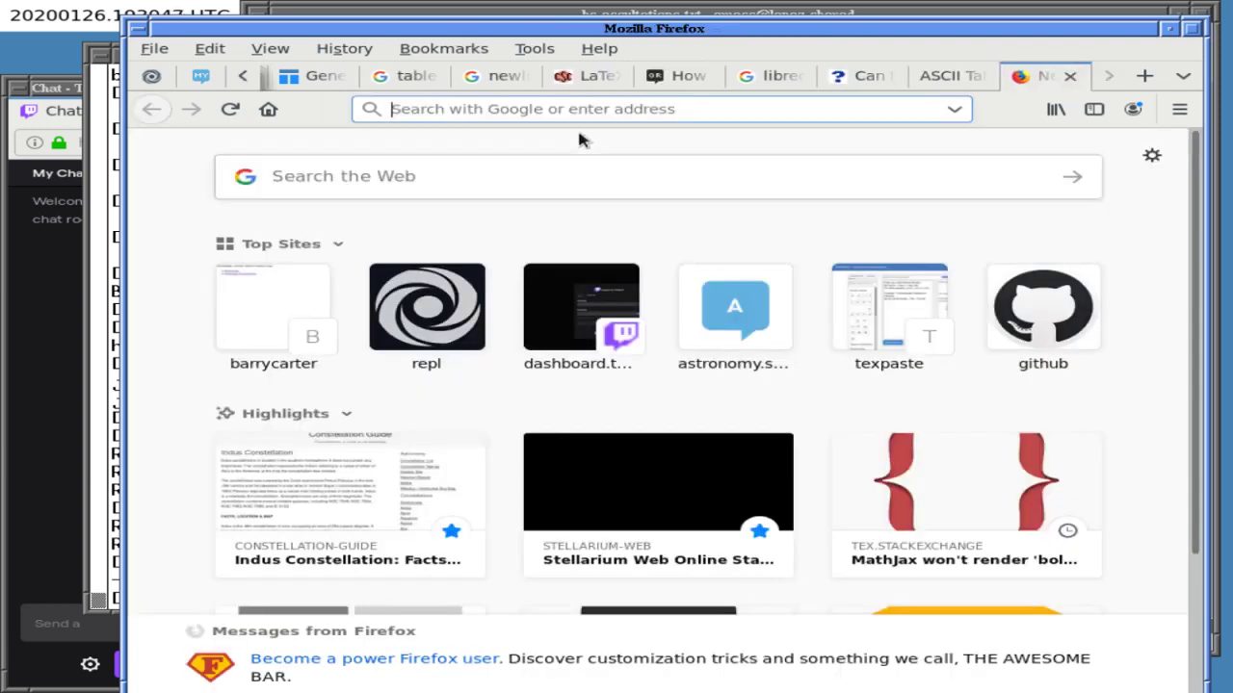
pyautogui.write('https://eclipse.gsfc.nasa.gov/5MCLEmap/2001-2100/LE2021-05-26T.gif')
pyautogui.press('BackSpace')
pyautogui.press('BackSpace')
pyautogui.press('BackSpace')
pyautogui.press('BackSpace')
pyautogui.press('BackSpace')
pyautogui.press('BackSpace')
pyautogui.press('BackSpace')
pyautogui.press('BackSpace')
pyautogui.press('BackSpace')
pyautogui.press('BackSpace')
pyautogui.press('BackSpace')
pyautogui.press('BackSpace')
pyautogui.press('BackSpace')
pyautogui.press('BackSpace')
pyautogui.press('BackSpace')
pyautogui.press('BackSpace')
pyautogui.press('BackSpace')
pyautogui.press('BackSpace')
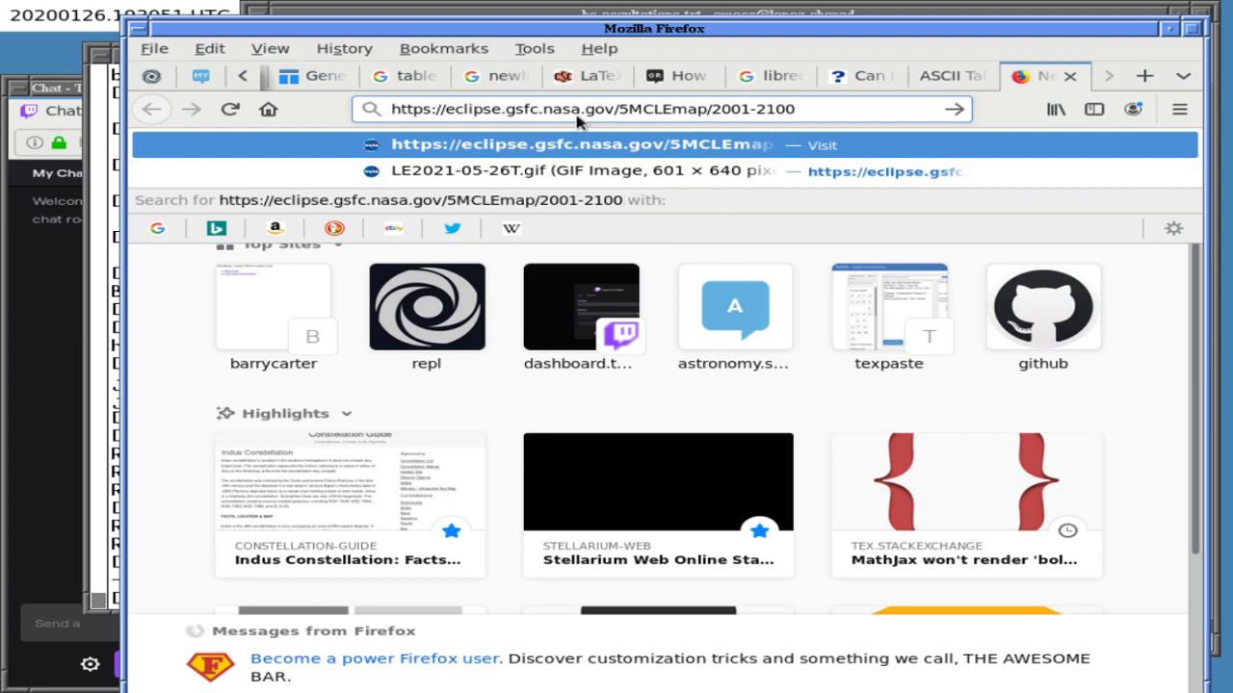
pyautogui.press('Return')
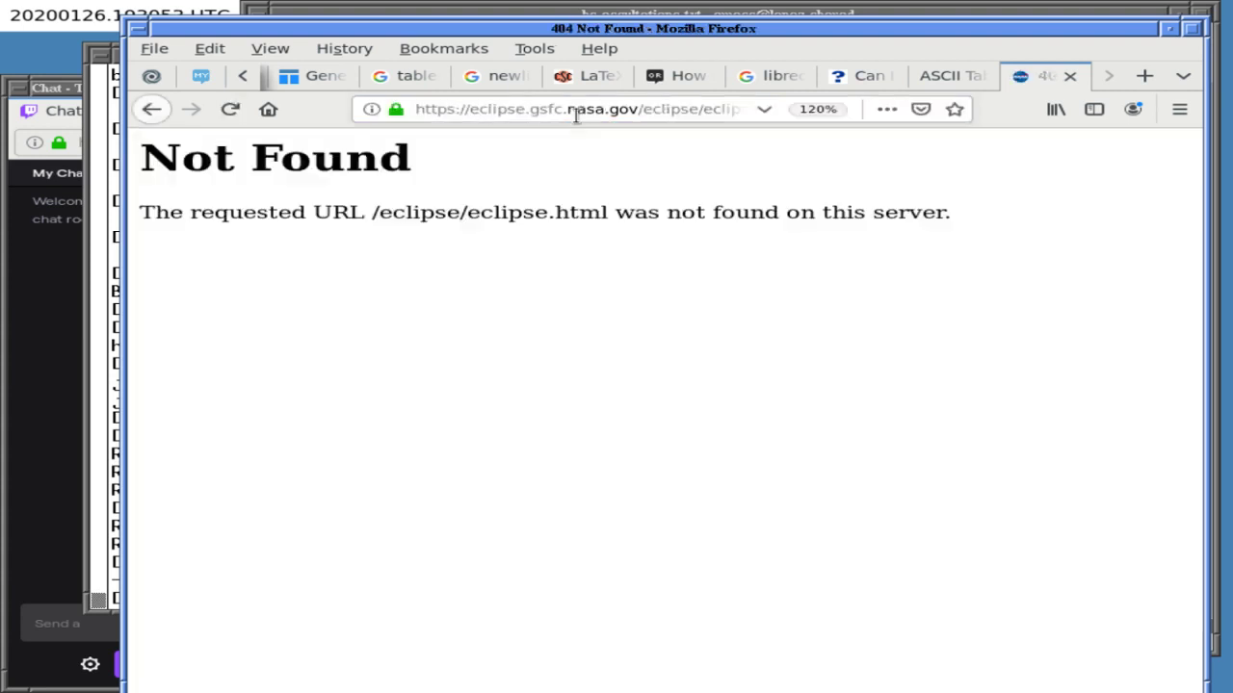
pyautogui.press('End')
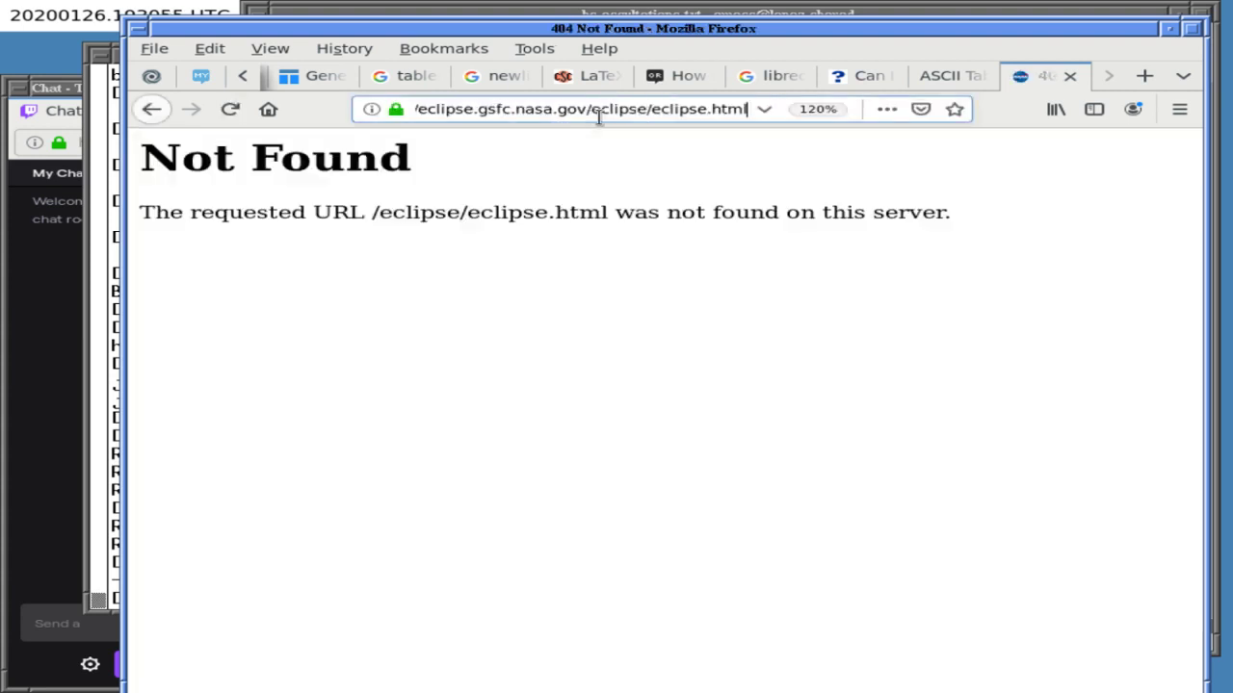
pyautogui.press('BackSpace')
pyautogui.press('BackSpace')
pyautogui.press('BackSpace')
pyautogui.press('BackSpace')
pyautogui.press('BackSpace')
pyautogui.press('BackSpace')
pyautogui.press('BackSpace')
pyautogui.press('BackSpace')
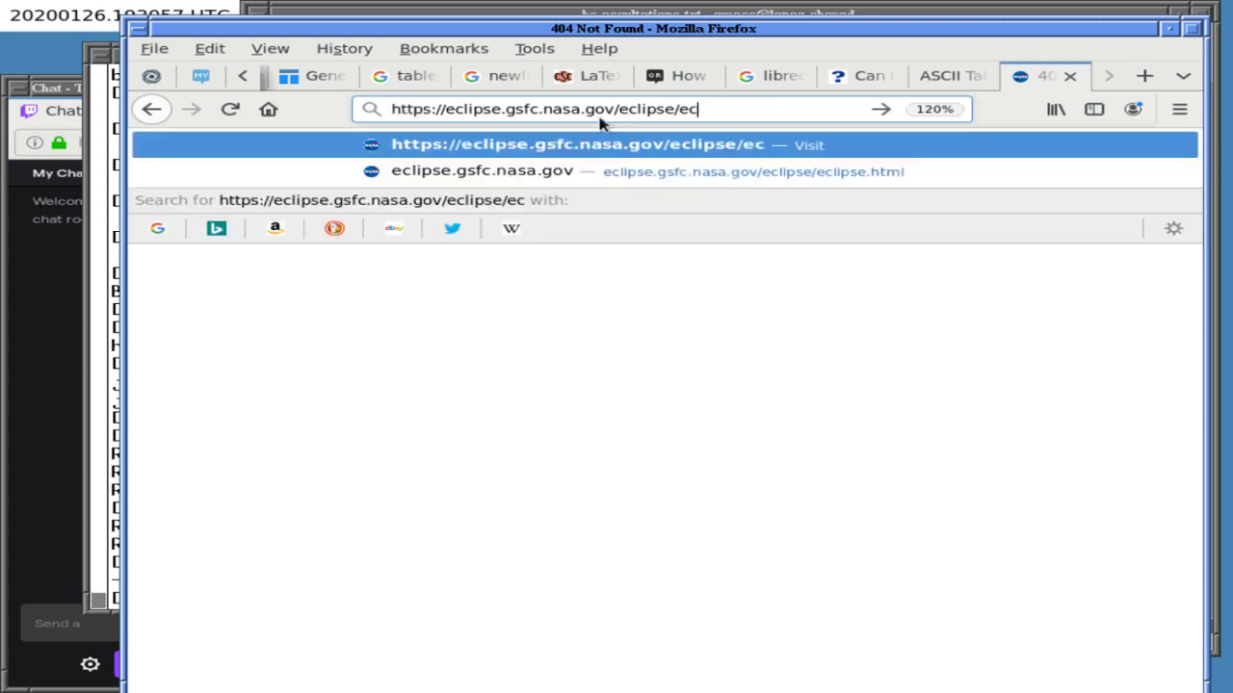
pyautogui.press('Return')
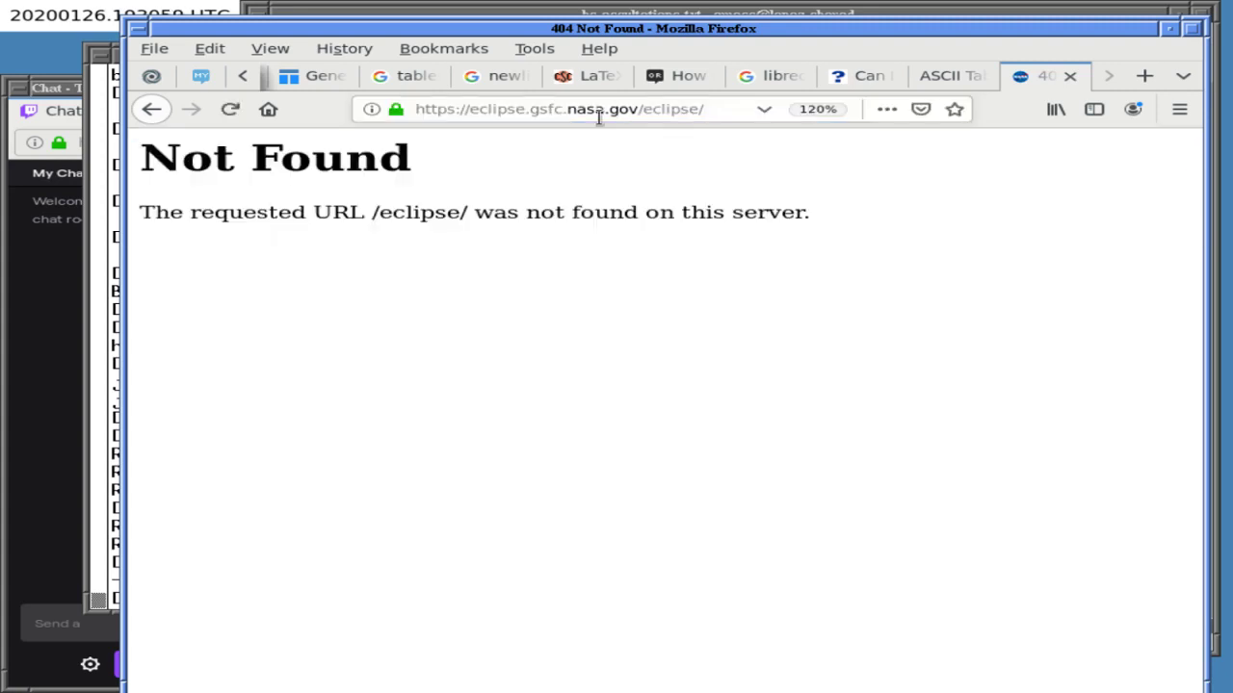
pyautogui.click(636, 113)
pyautogui.moveTo(637, 112); pyautogui.dragTo(721, 116)
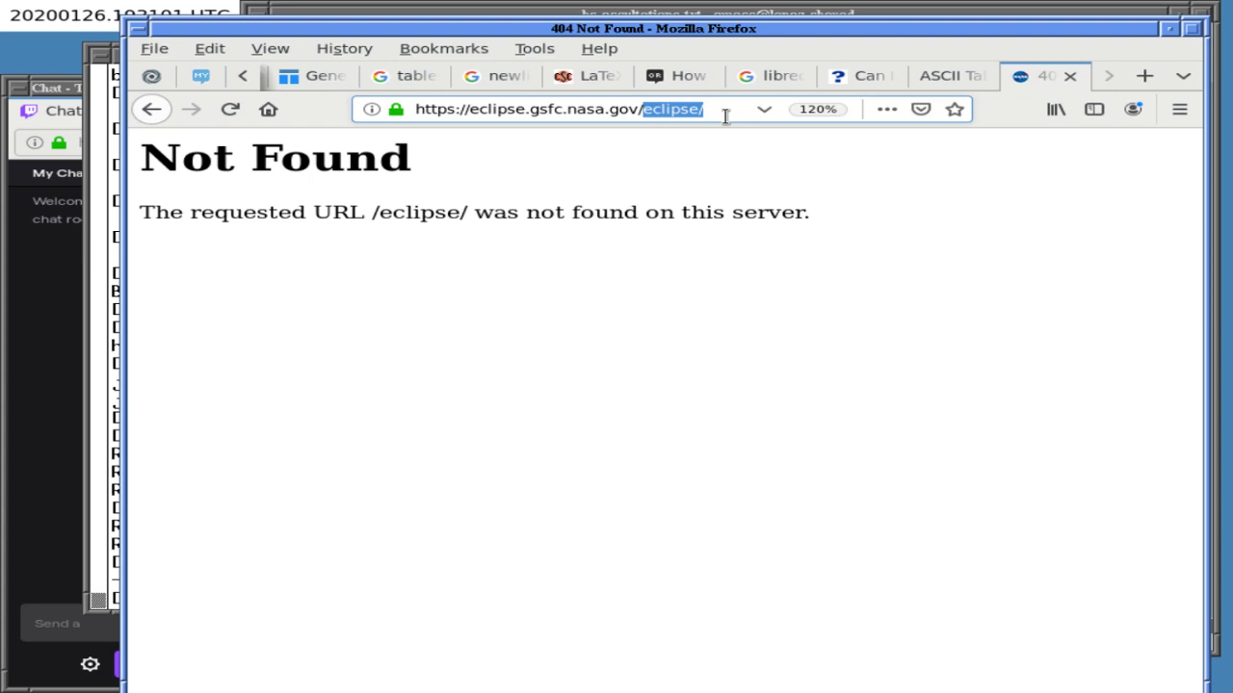
pyautogui.press('BackSpace')
pyautogui.press('Return')
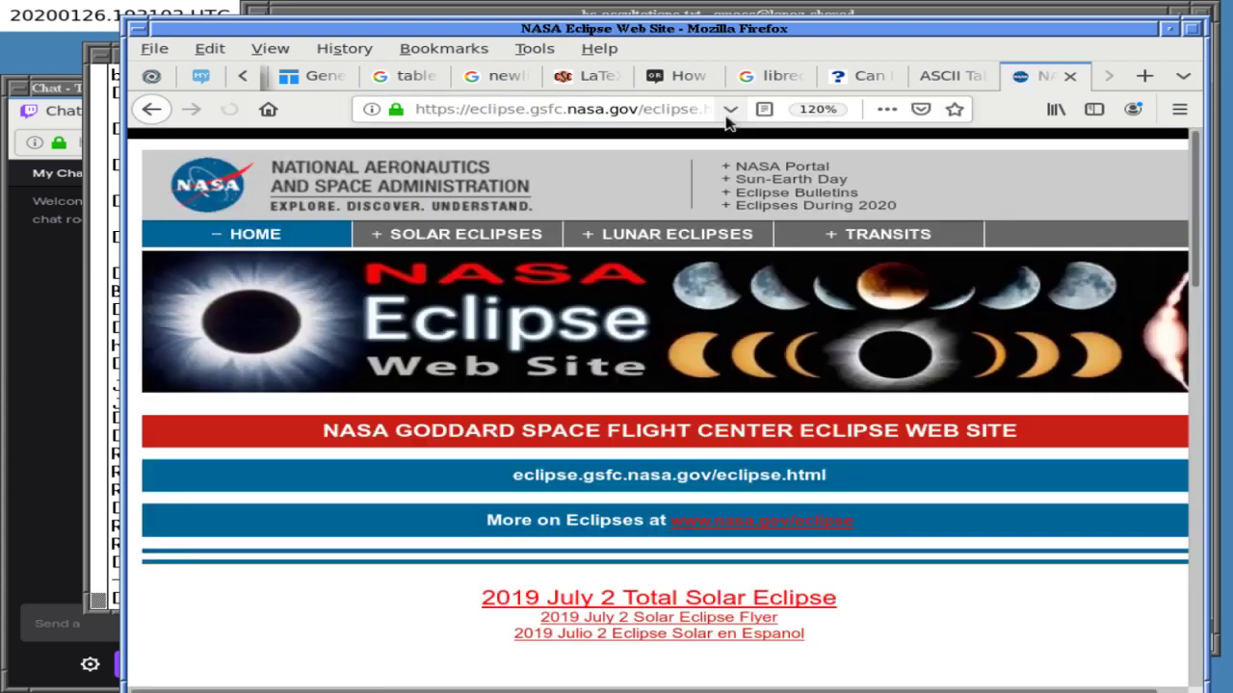
# - Look at the 2021 - 2030 solar eclipse table, then return to the NASA eclipse index
pyautogui.scroll(-5, 664, 453)
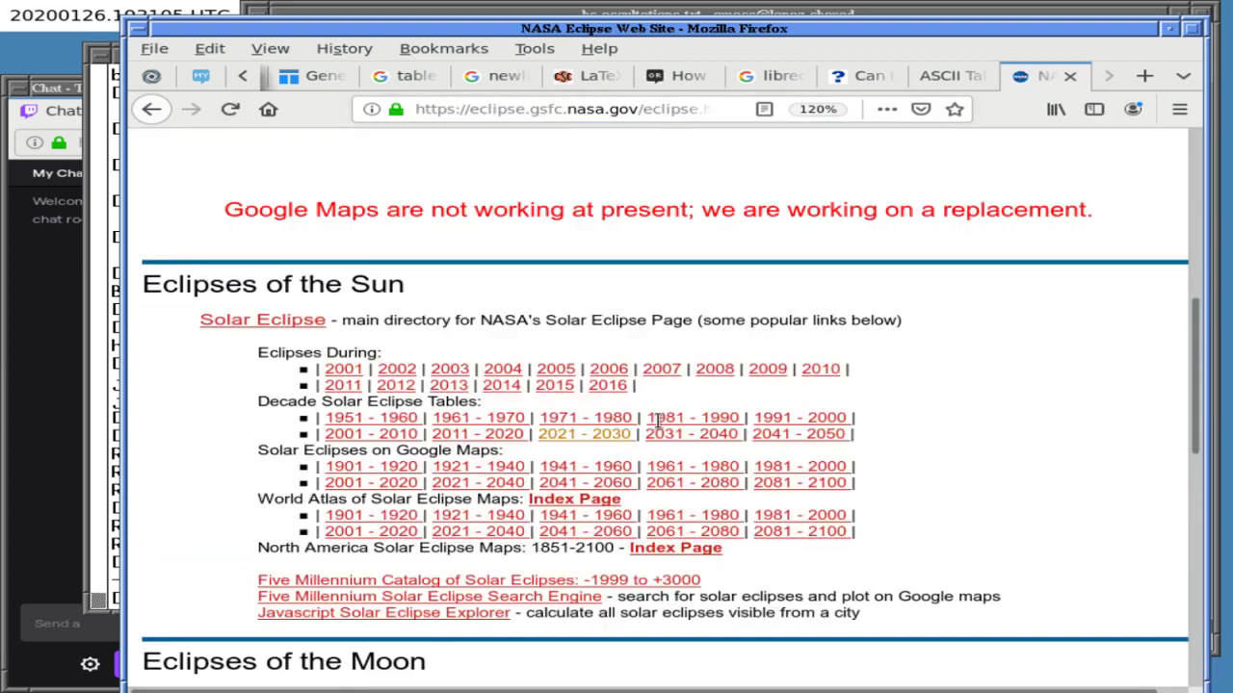
pyautogui.click(556, 438)
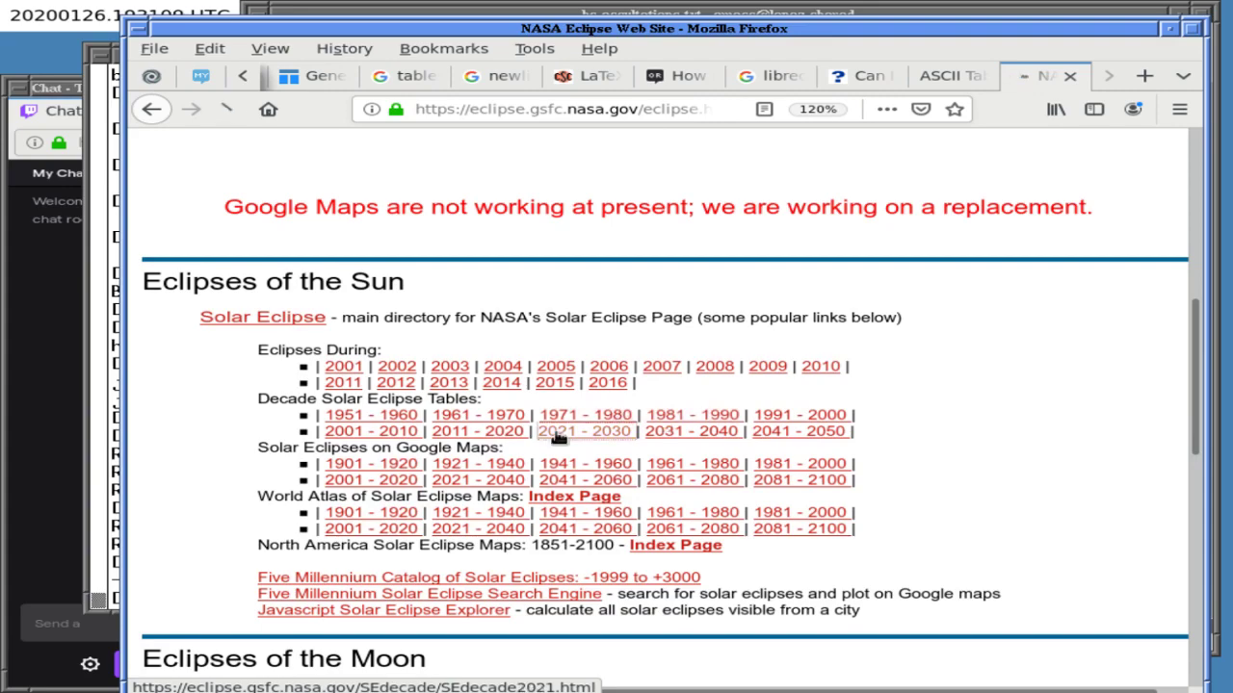
pyautogui.scroll(-5, 478, 472)
pyautogui.scroll(-5, 477, 471)
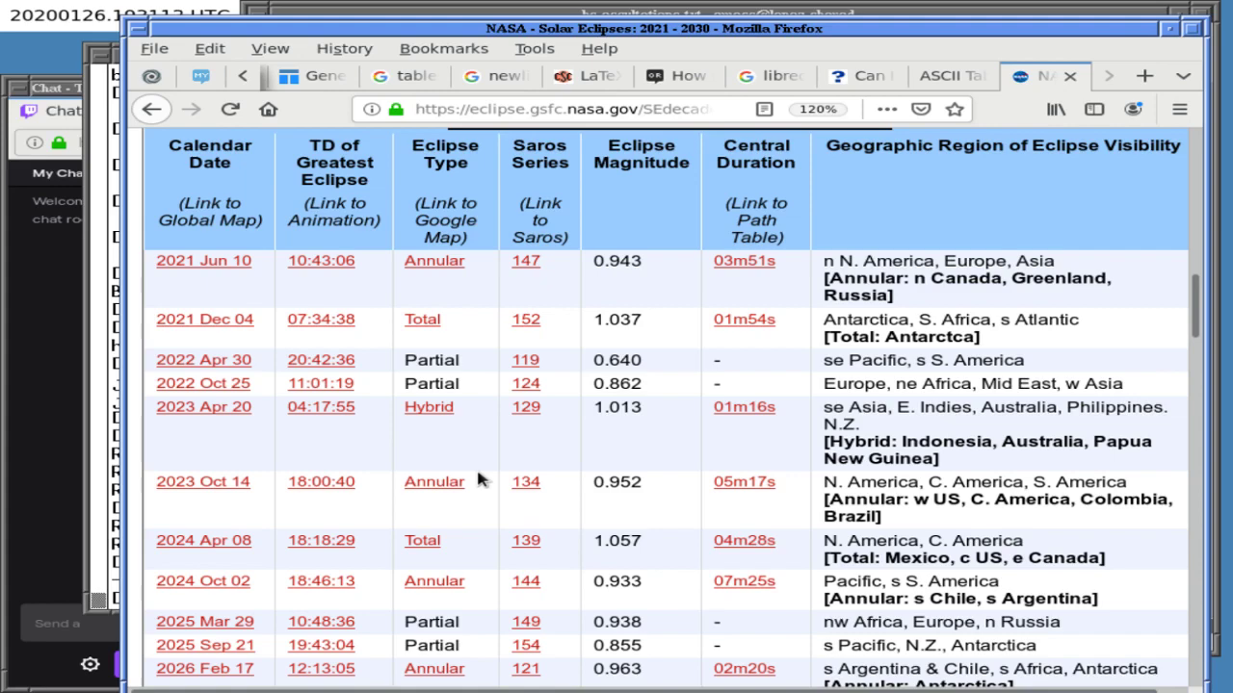
pyautogui.scroll(10, 478, 471)
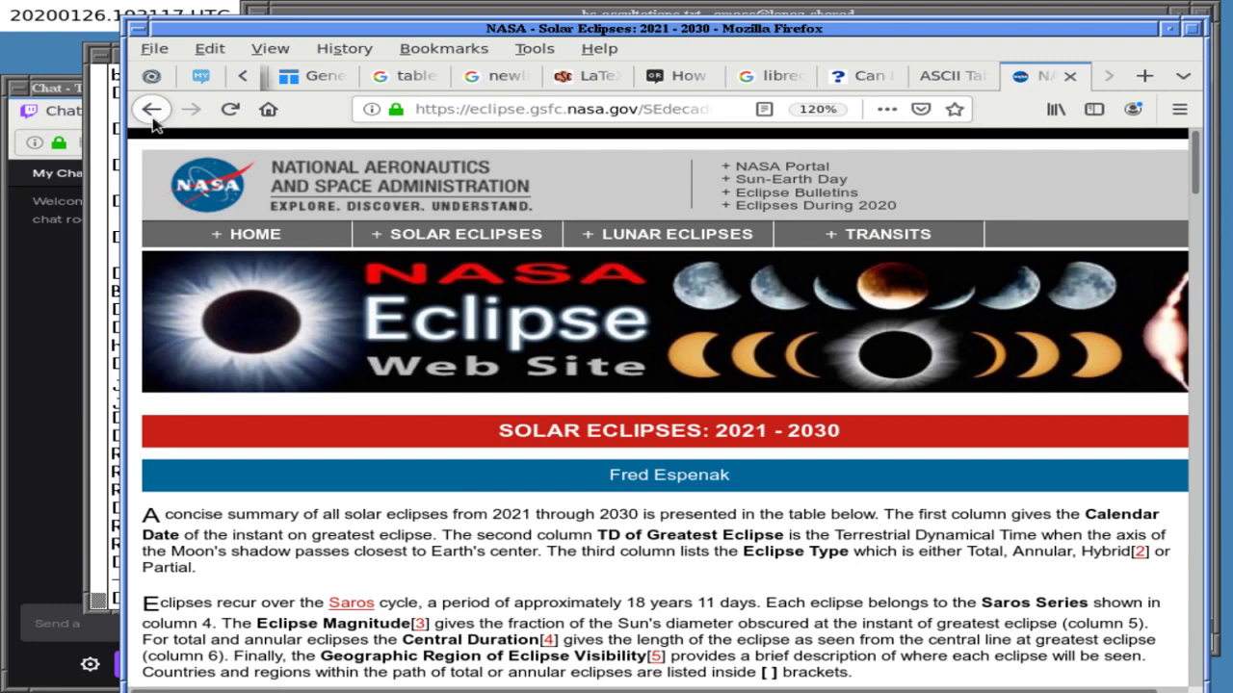
pyautogui.click(151, 108)
pyautogui.click(152, 109)
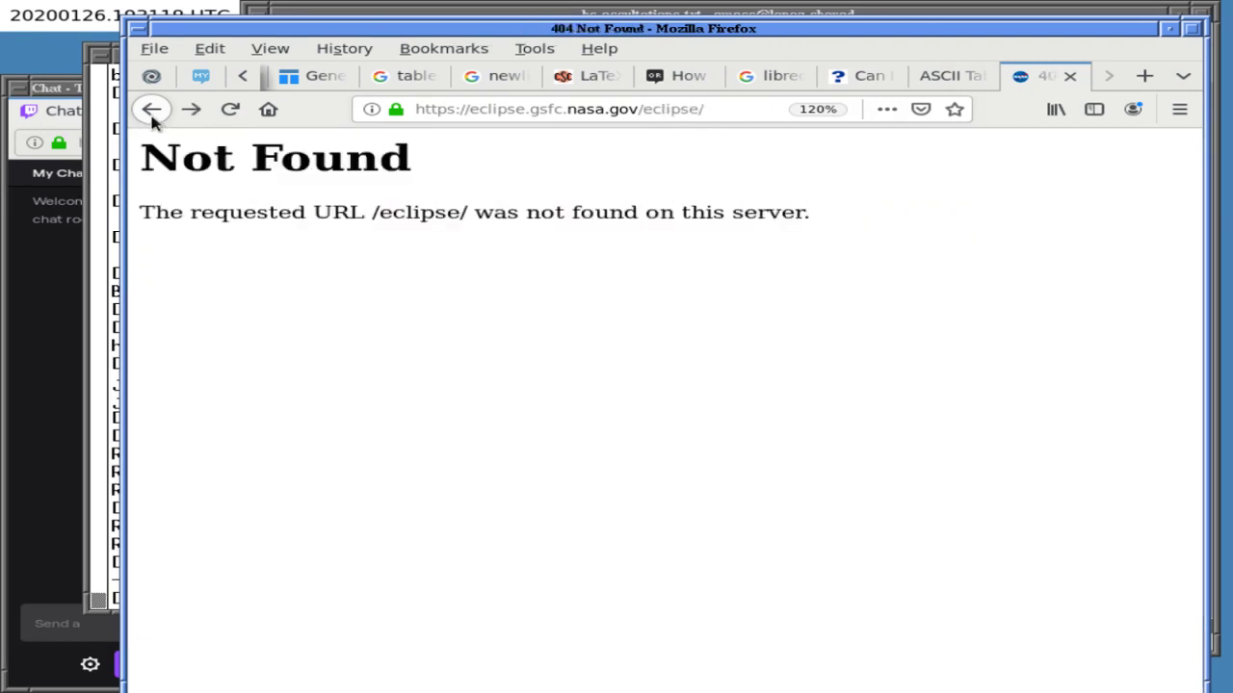
pyautogui.click(190, 112)
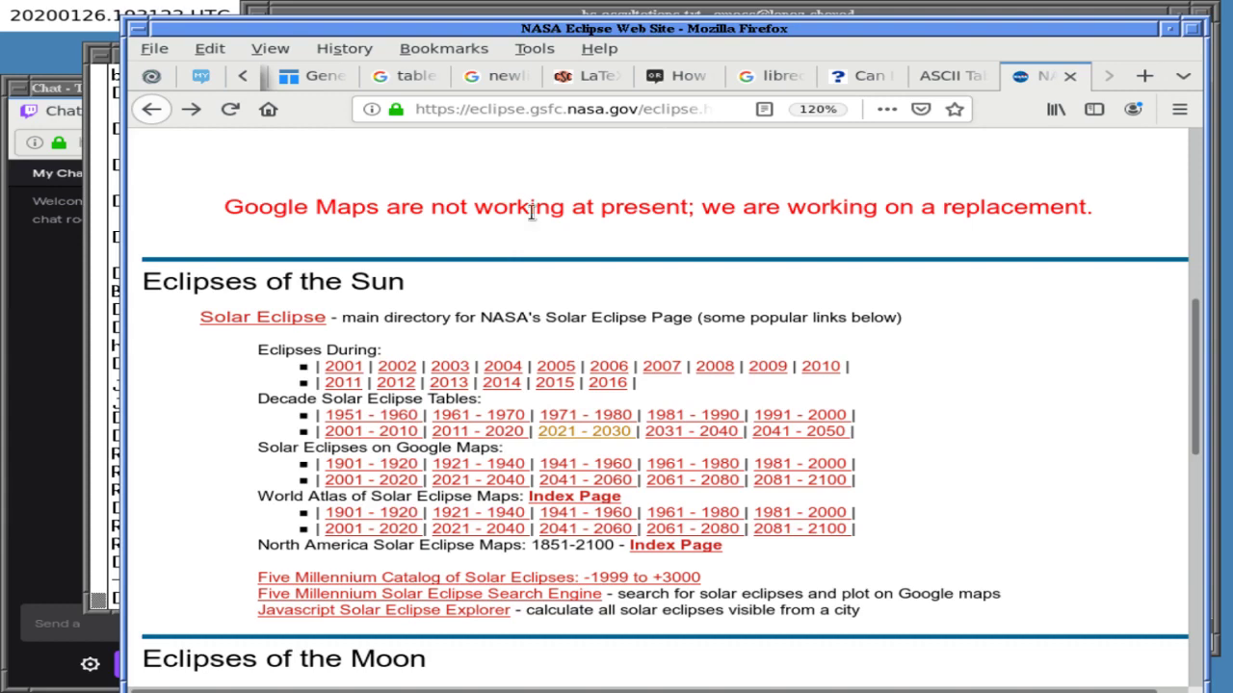
pyautogui.tripleClick(532, 216)
pyautogui.scroll(5, 530, 211)
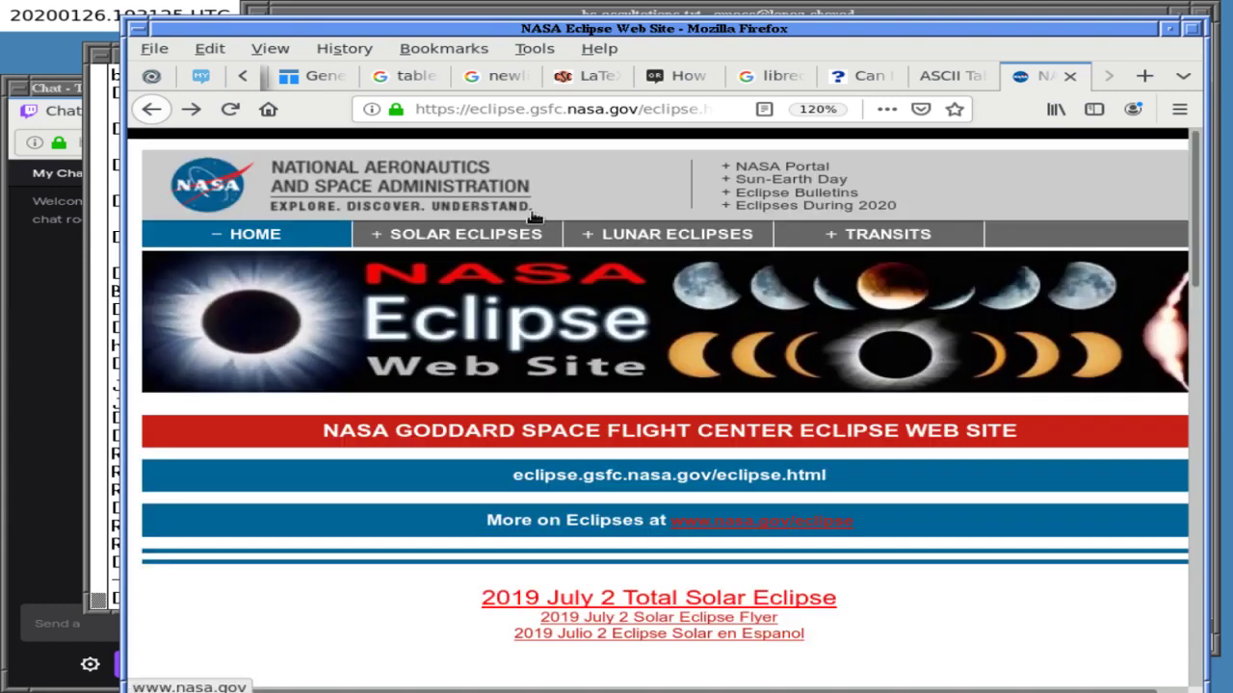
pyautogui.scroll(-2, 533, 217)
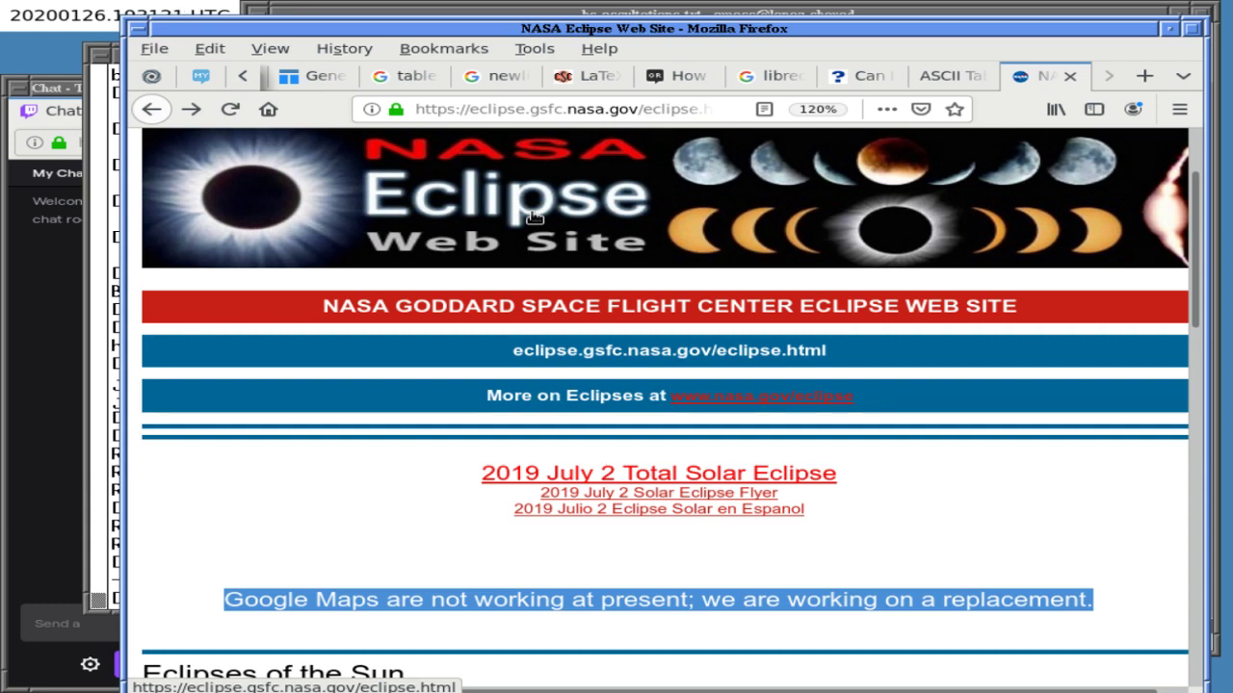
pyautogui.scroll(1, 533, 218)
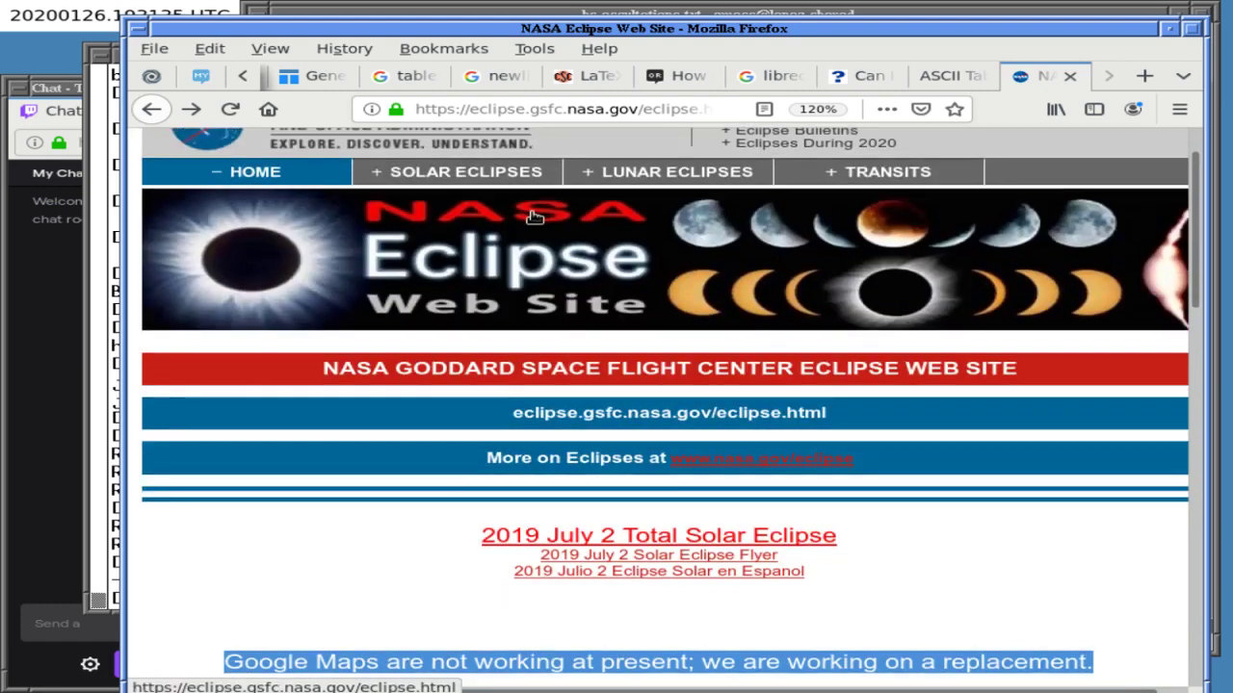
pyautogui.scroll(-2, 533, 218)
pyautogui.scroll(1, 536, 220)
pyautogui.scroll(2, 536, 220)
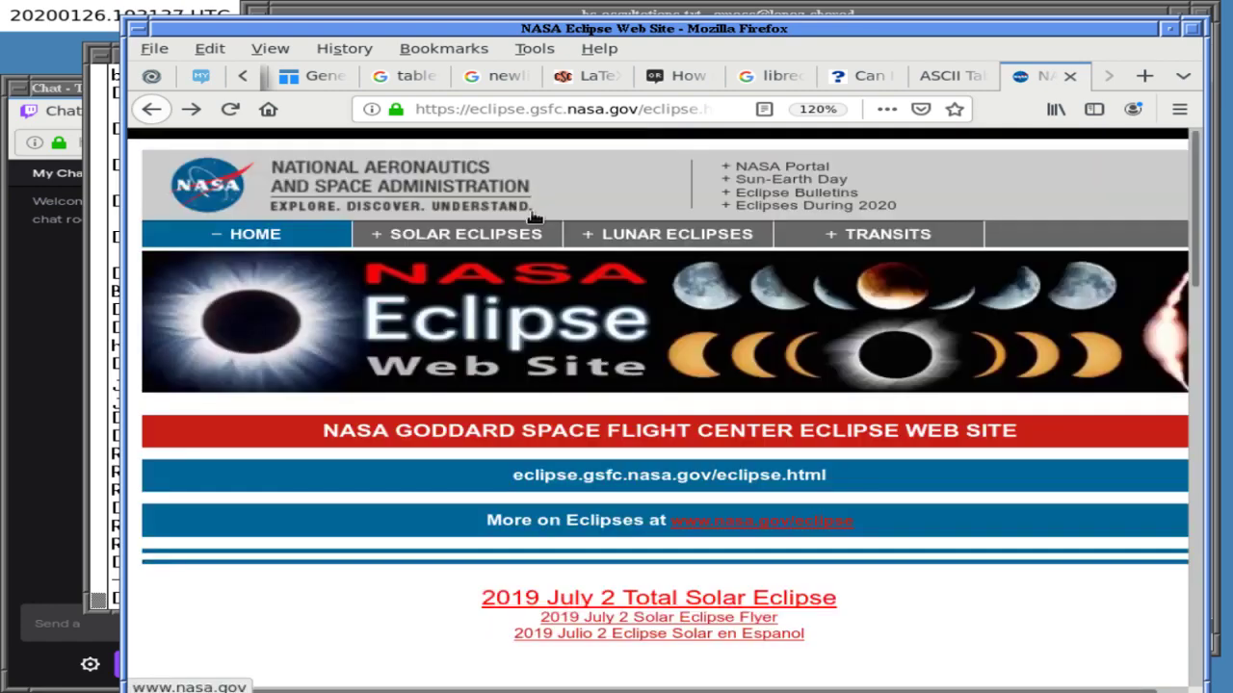
# - Open Lunar Eclipses, the 2021 - 2030 decade table, and the 2021 May 26 entry
pyautogui.click(657, 231)
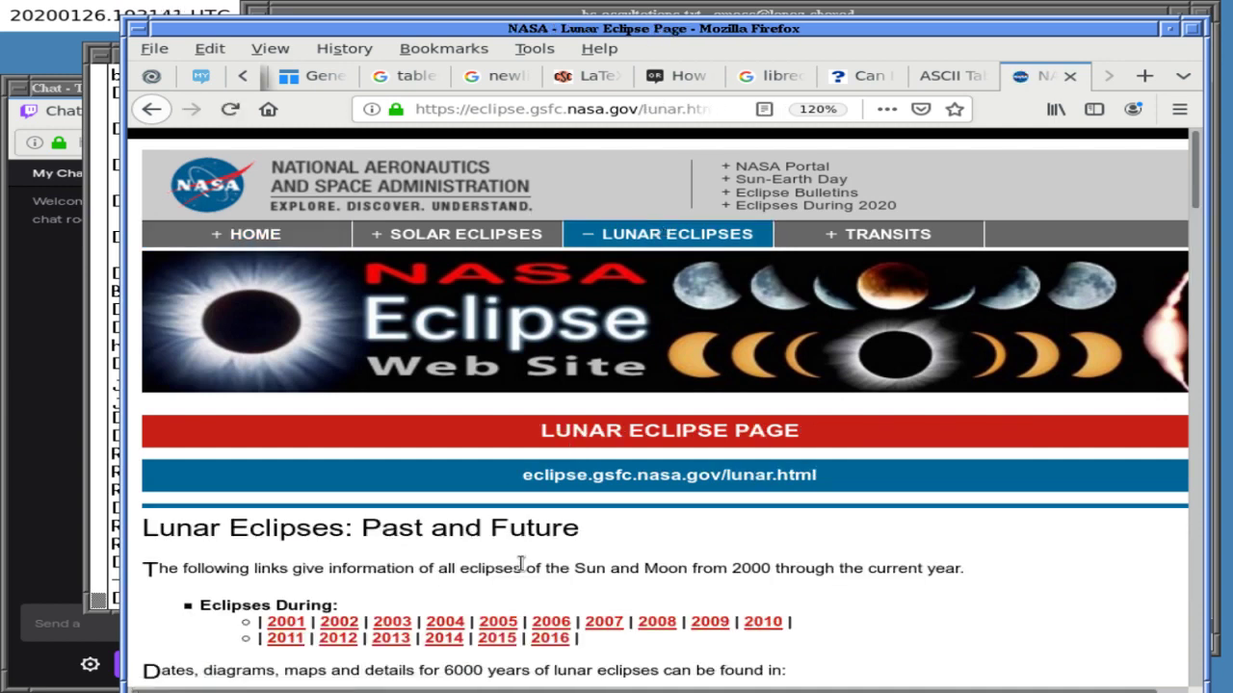
pyautogui.scroll(-2, 520, 563)
pyautogui.scroll(-1, 520, 563)
pyautogui.scroll(-1, 520, 563)
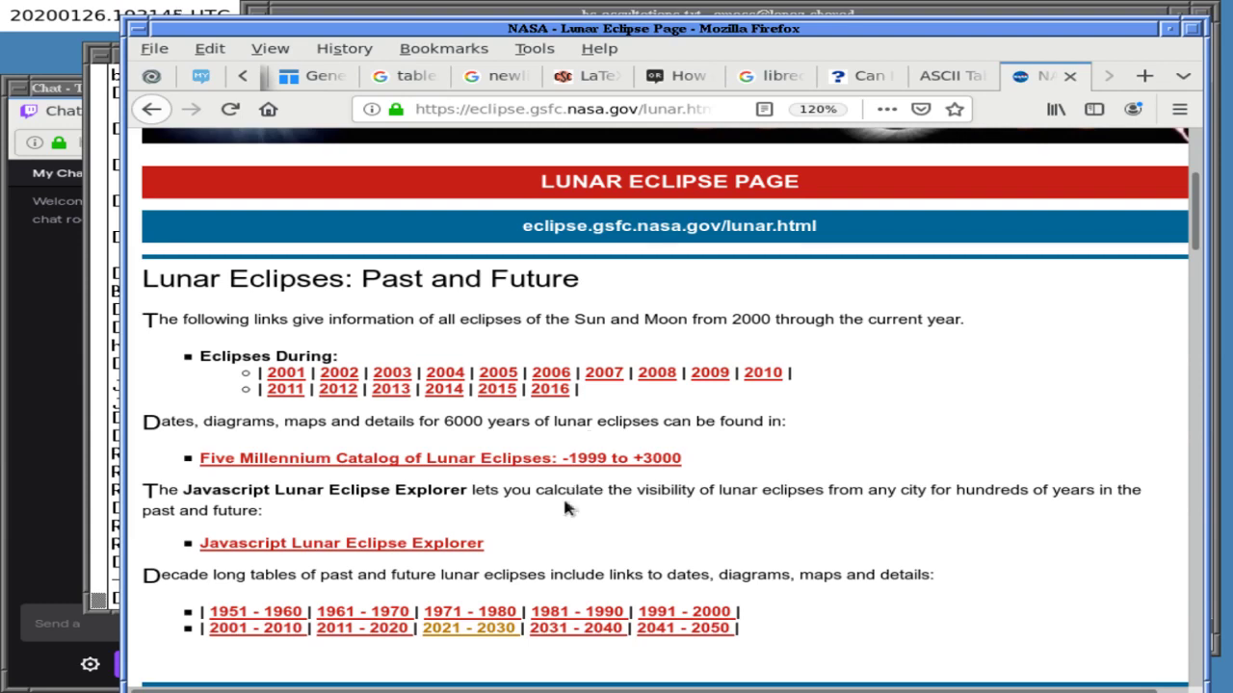
pyautogui.click(469, 629)
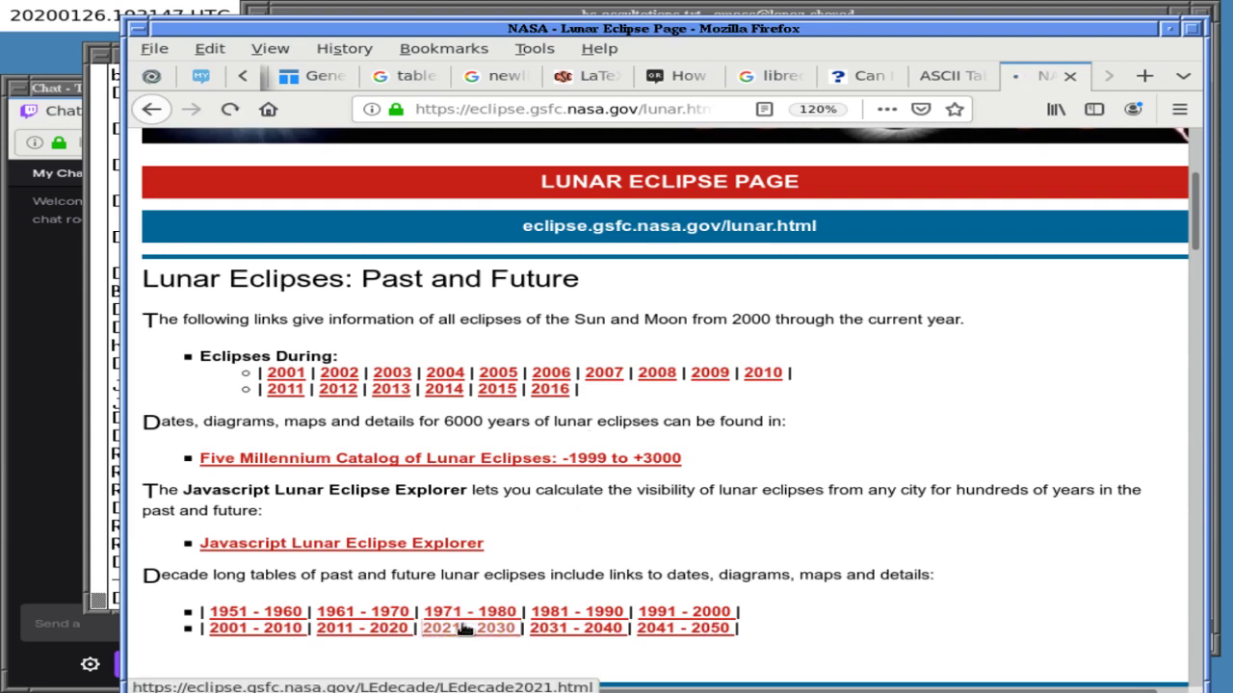
pyautogui.scroll(-7, 522, 588)
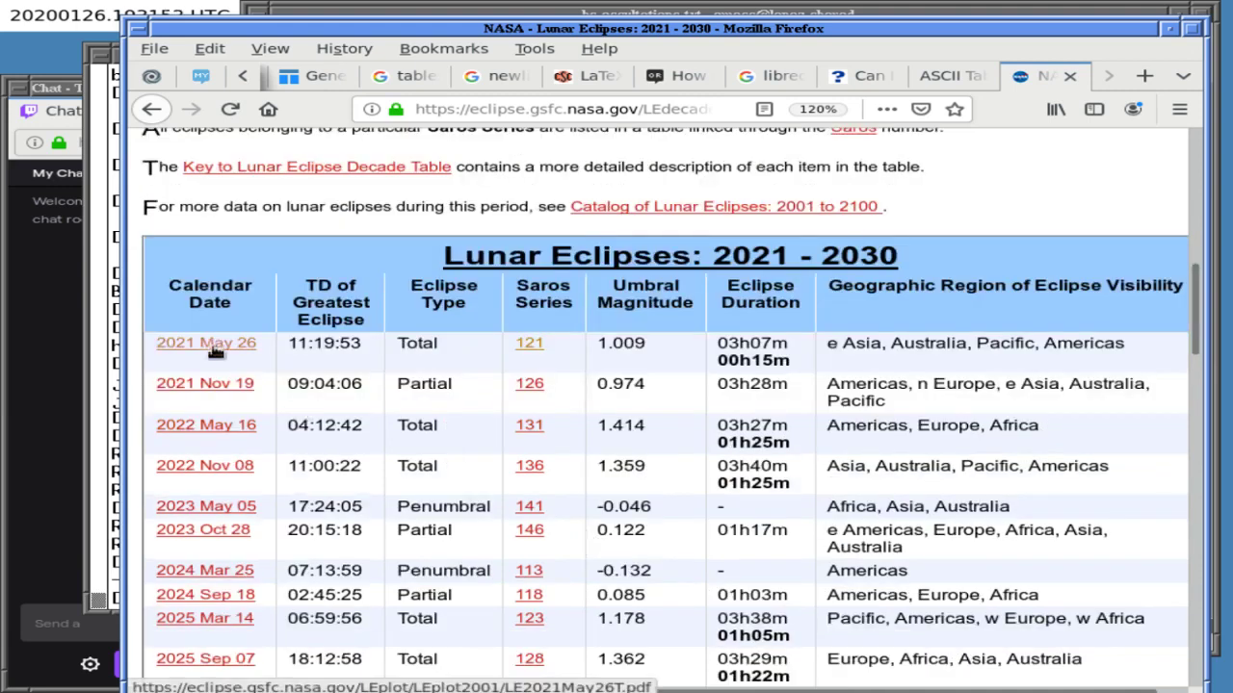
pyautogui.click(220, 349)
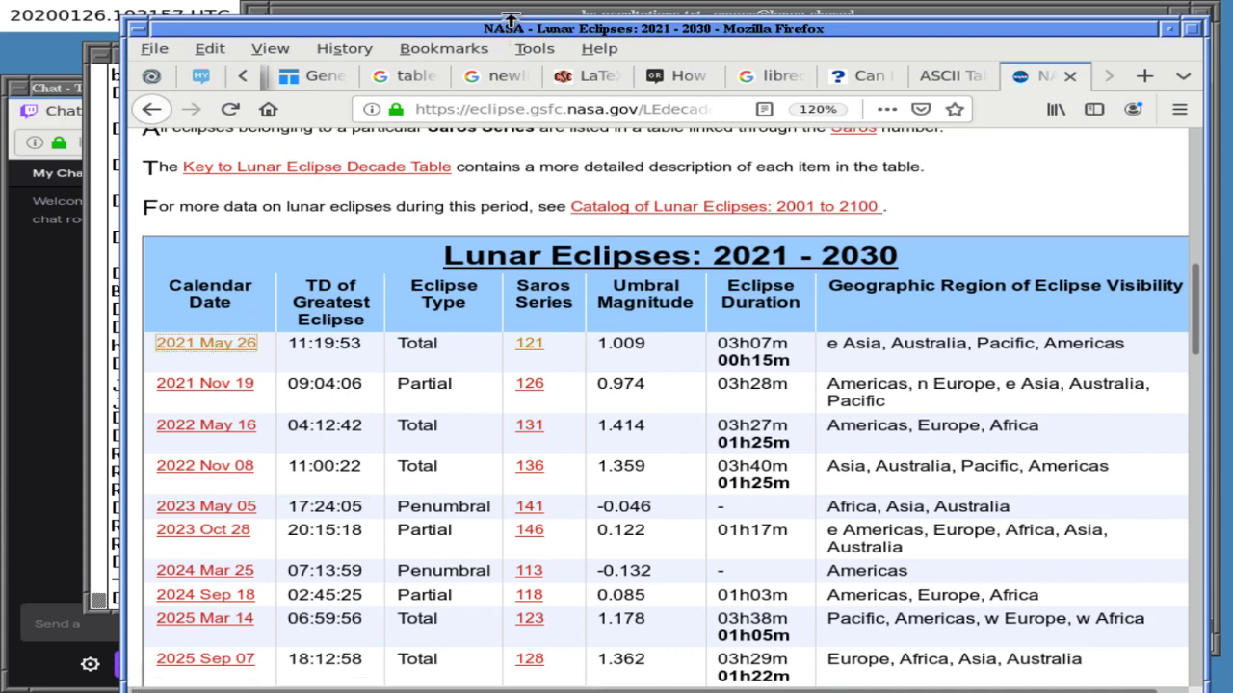
pyautogui.click(508, 14)
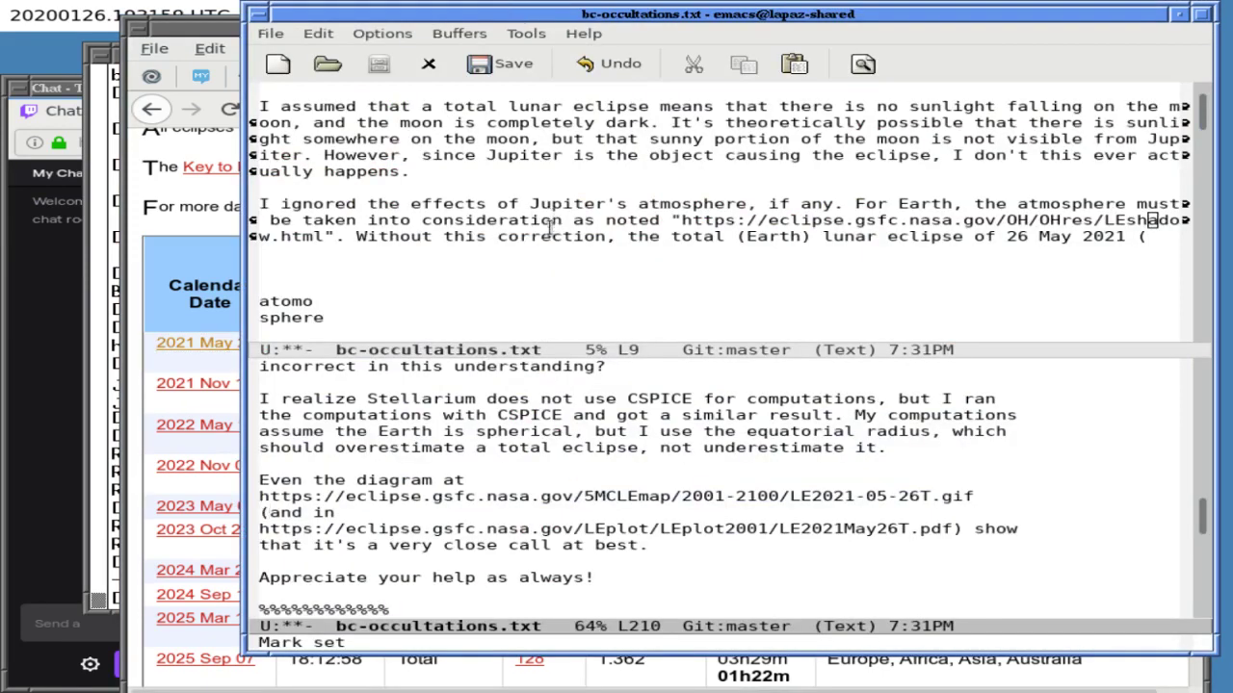
# - Finish the atmosphere caveat with the LE2021May26T.pdf link and ') would only be a partial eclipse.', then save
pyautogui.hotkey('ctrl', 'x')
pyautogui.press('o')
pyautogui.hotkey('ctrl', 'y')
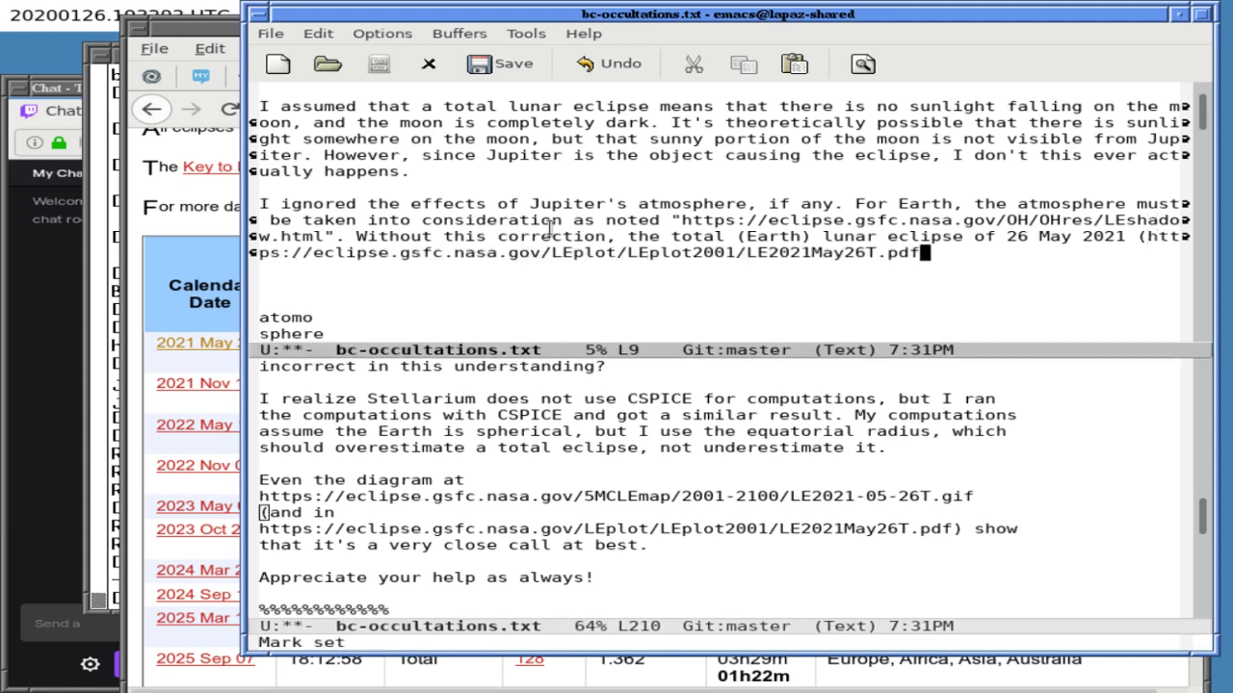
pyautogui.write(') ')
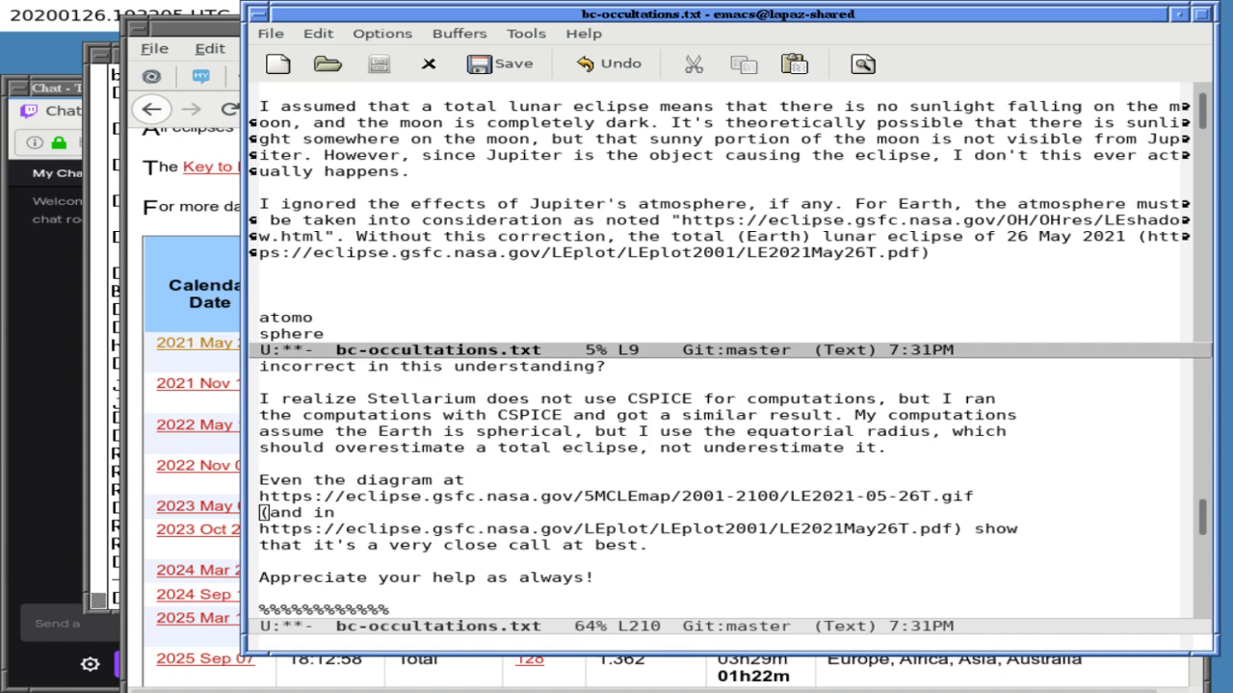
pyautogui.write('would only be a partial eclipse.')
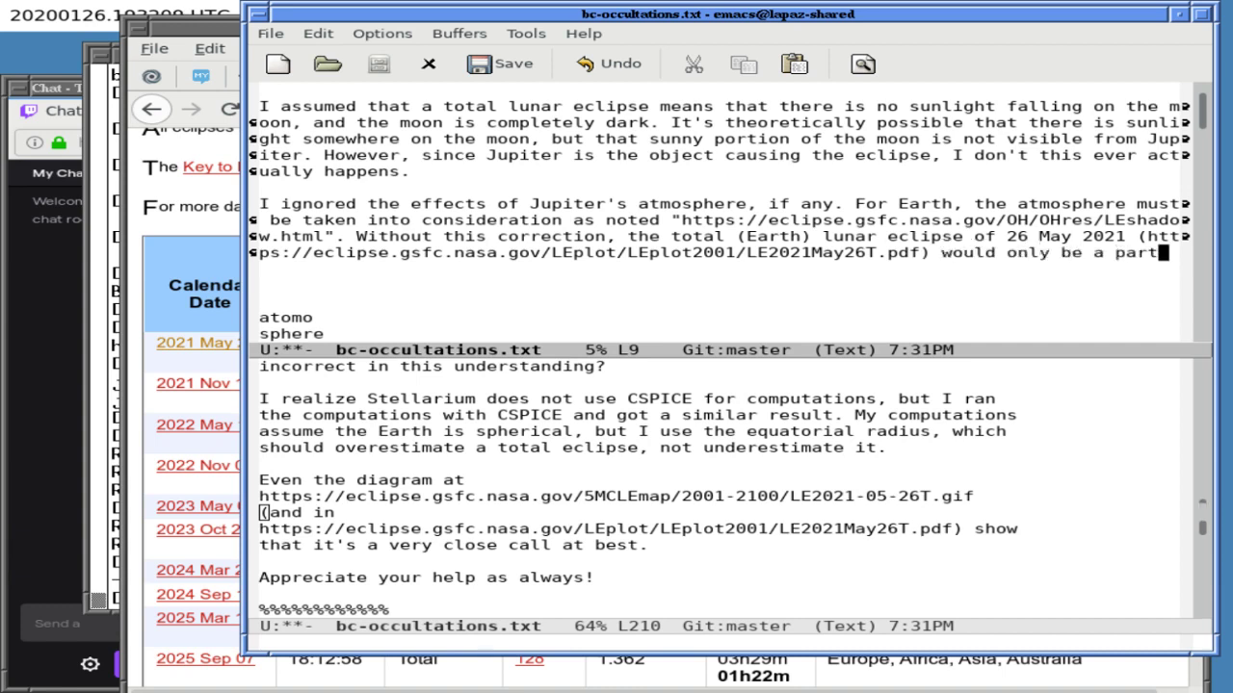
pyautogui.hotkey('ctrl', 'x')
pyautogui.hotkey('ctrl', 's')
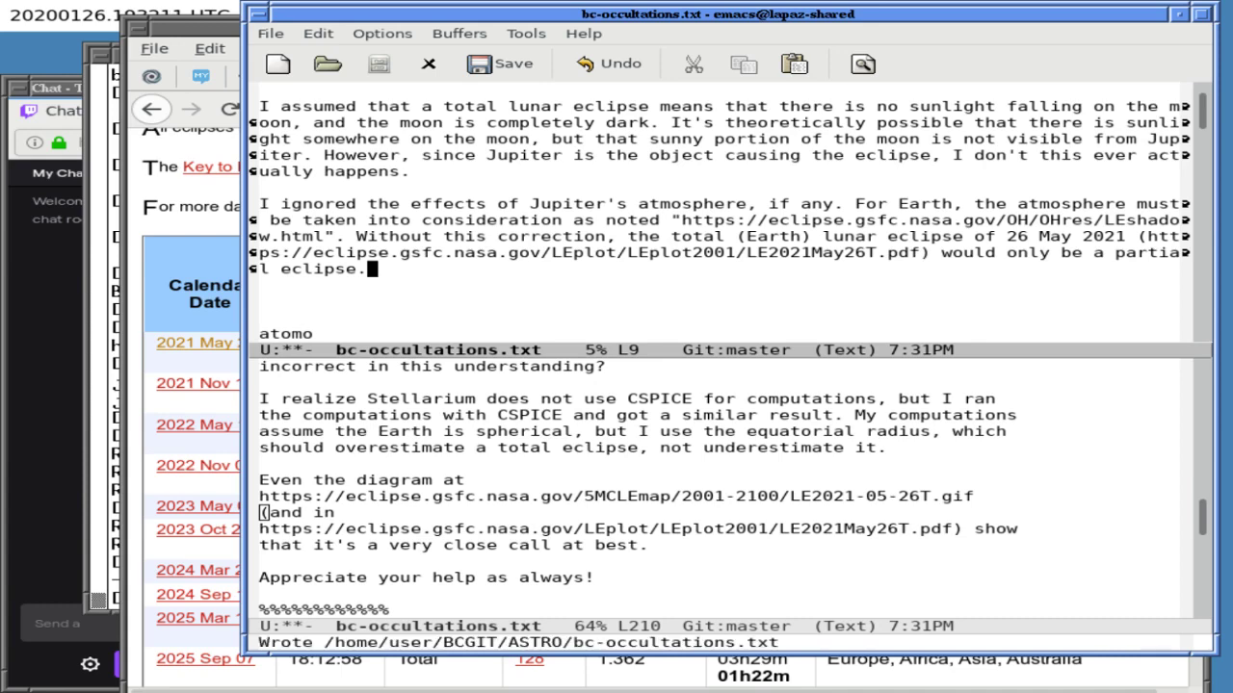
# - Return to a single window and move to the end of the first caveat paragraph
pyautogui.hotkey('ctrl', 'x')
pyautogui.press('1')
pyautogui.scroll(2, 722, 337)
pyautogui.click(369, 172)
pyautogui.press('Up')
pyautogui.press('Down')
pyautogui.press('Down')
pyautogui.press('Down')
pyautogui.press('Down')
pyautogui.press('Down')
pyautogui.press('Down')
pyautogui.press('Down')
pyautogui.press('Down')
pyautogui.press('Down')
pyautogui.press('End')
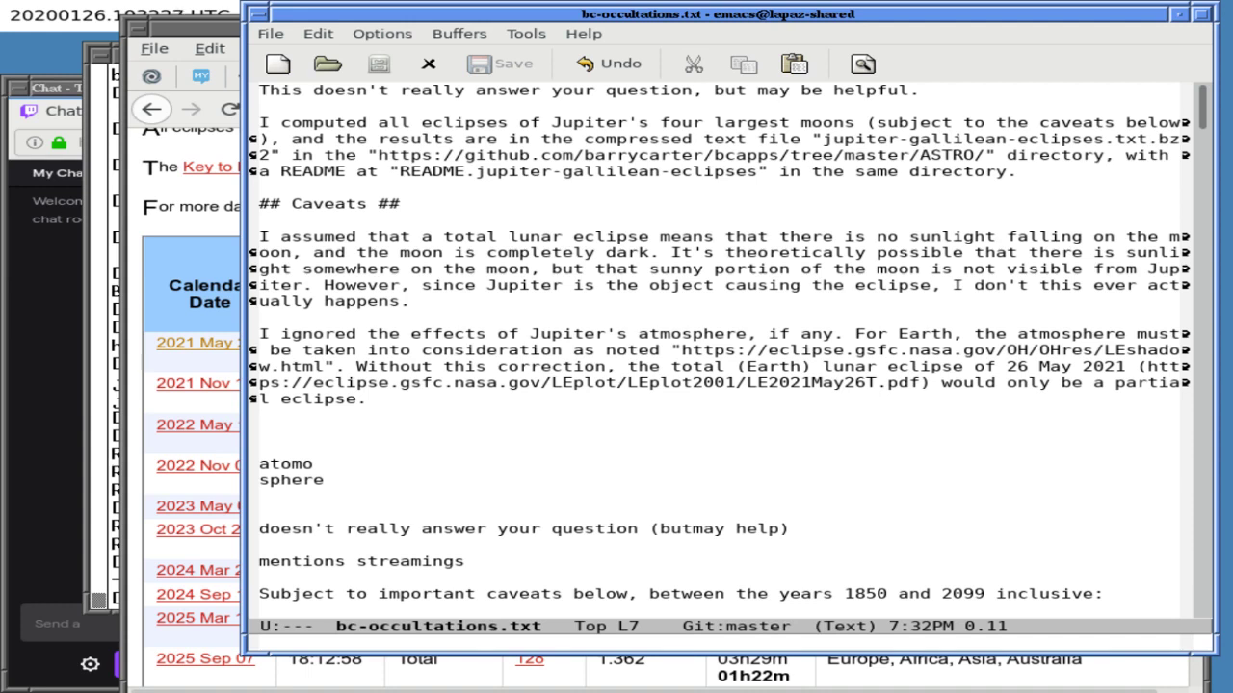
# - Add a new line after the first caveat reading 'I assumed all objects were spheres.'
pyautogui.press('Return')
pyautogui.press('Return')
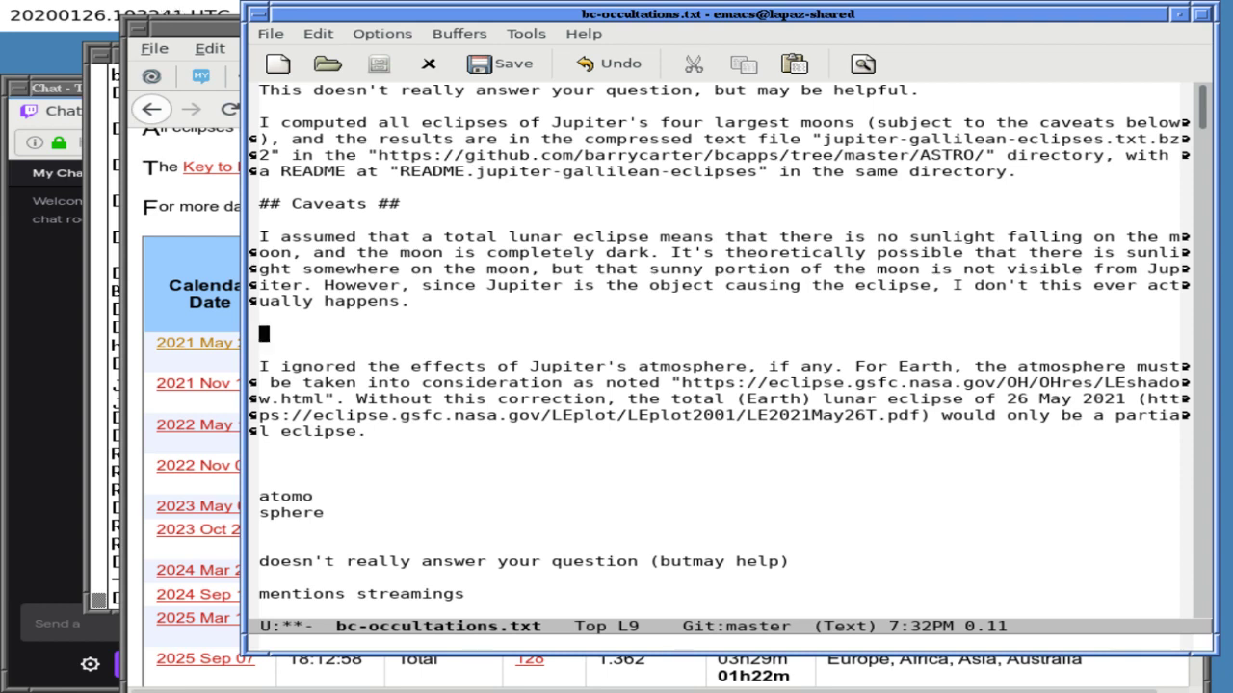
pyautogui.write('I assumed all objec')
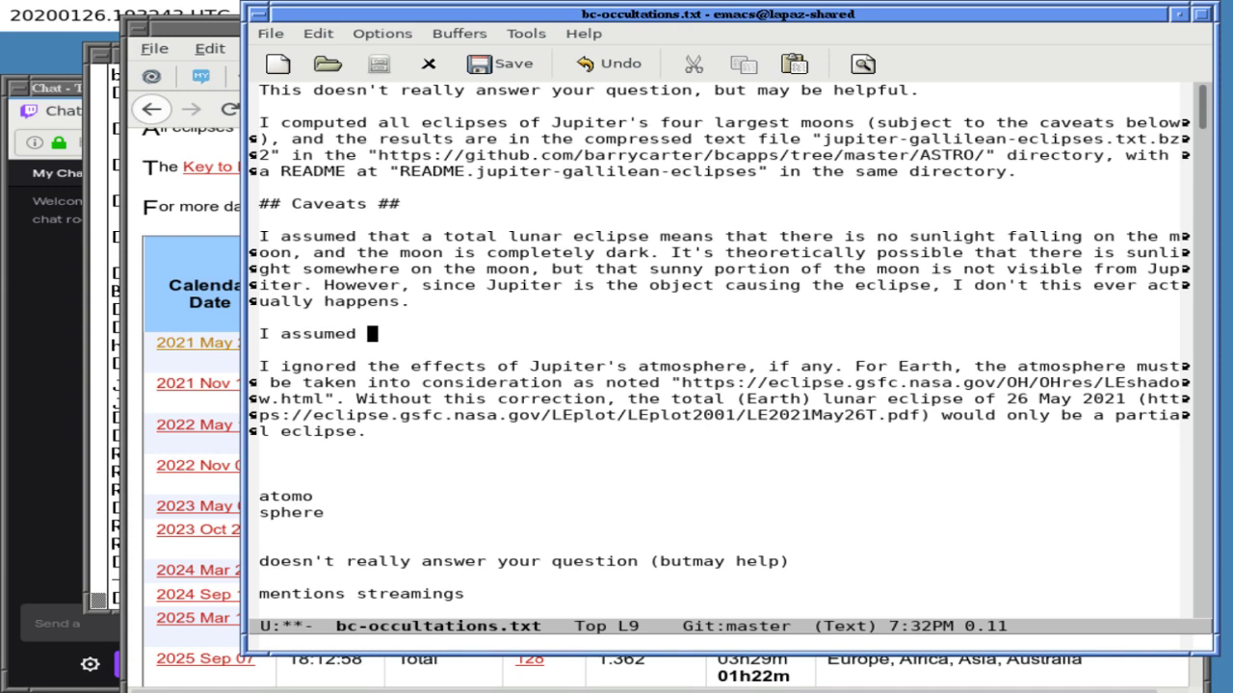
pyautogui.write('ts were sphers')
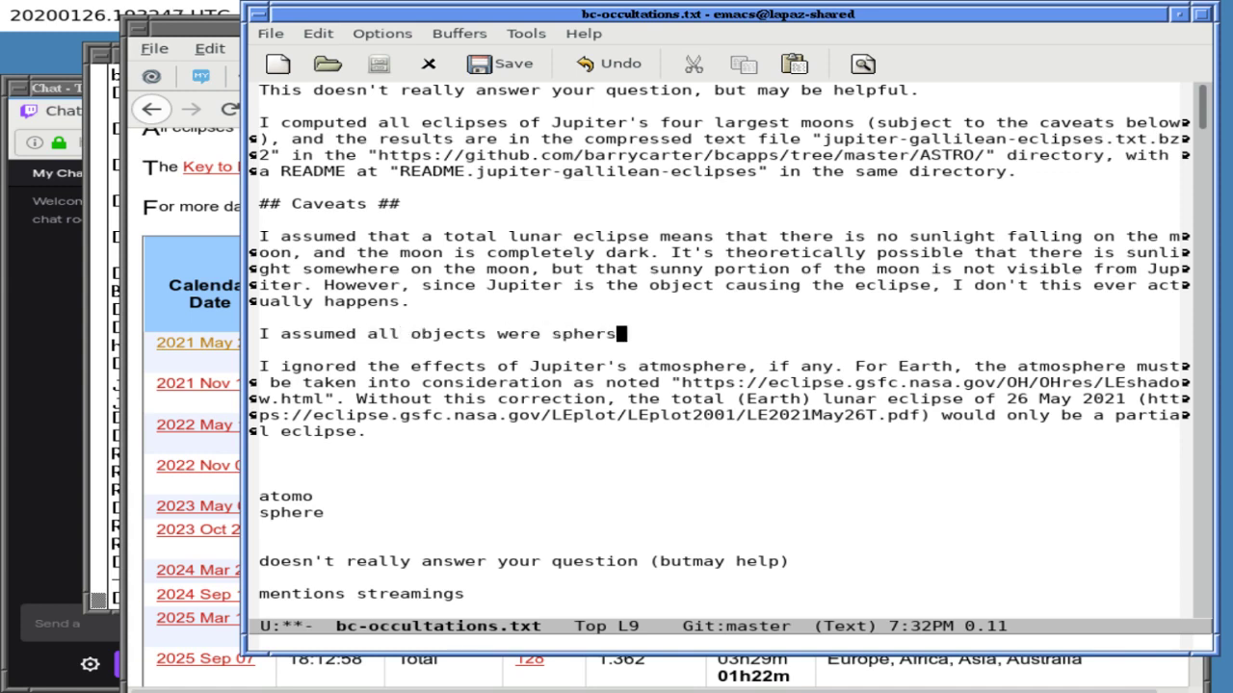
pyautogui.press('BackSpace')
pyautogui.write('es.')
pyautogui.click(234, 226)
# - Search the web for 'jupiter oblateness' and open the Jupiter Wikipedia article
pyautogui.click(644, 109)
pyautogui.write('j')
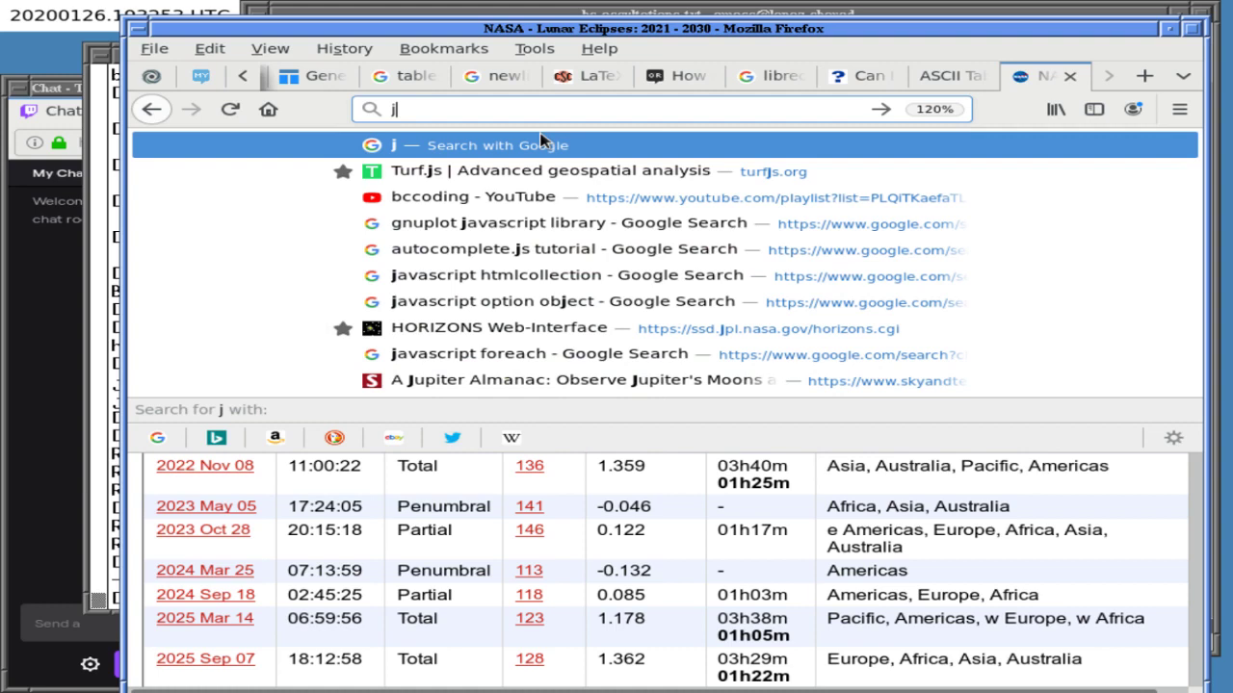
pyautogui.write('upiter oblateness')
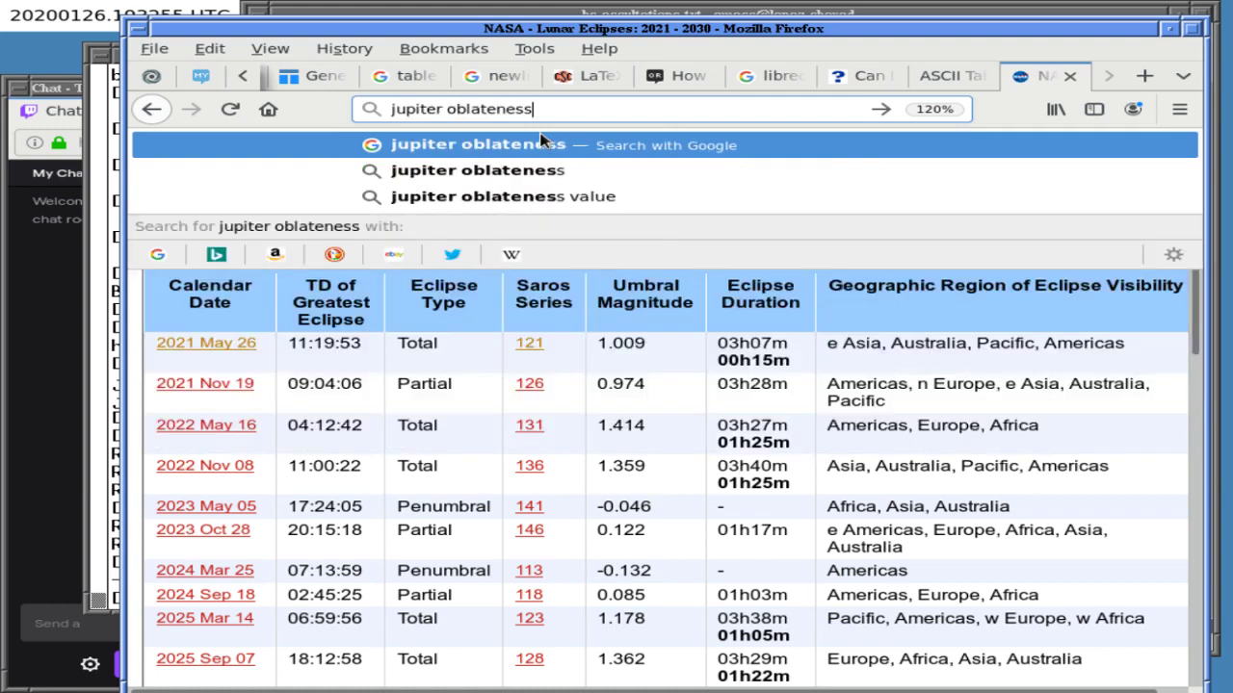
pyautogui.press('Return')
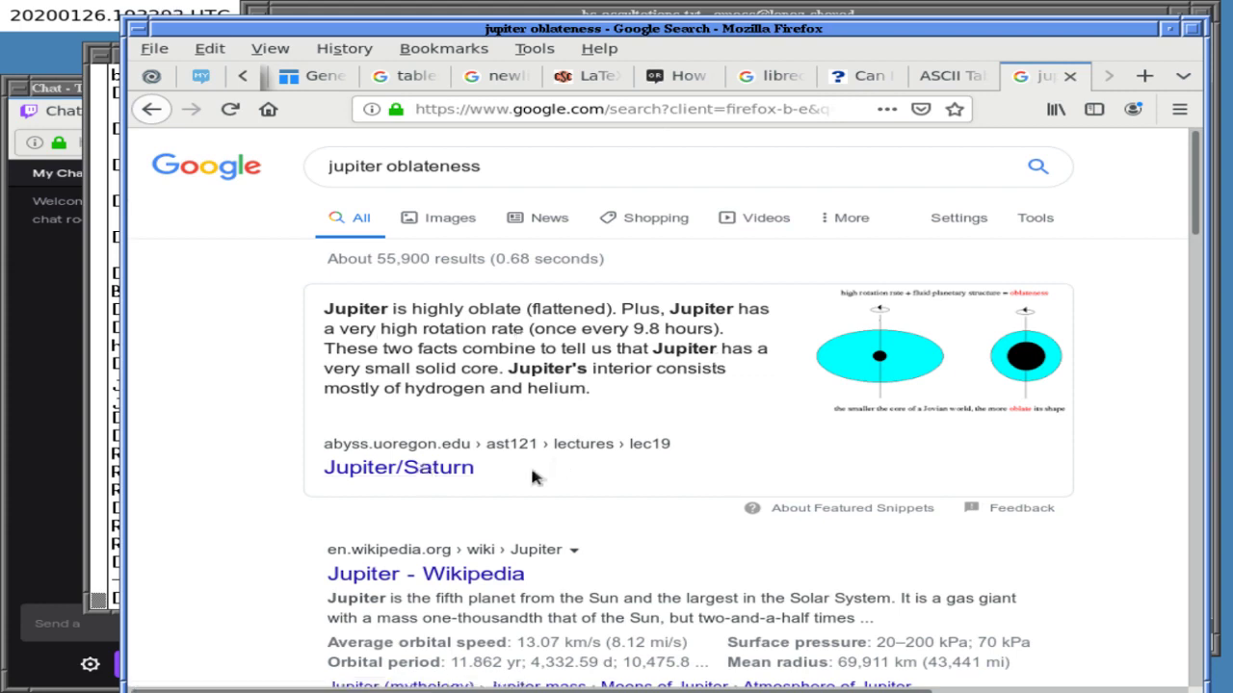
pyautogui.click(438, 578)
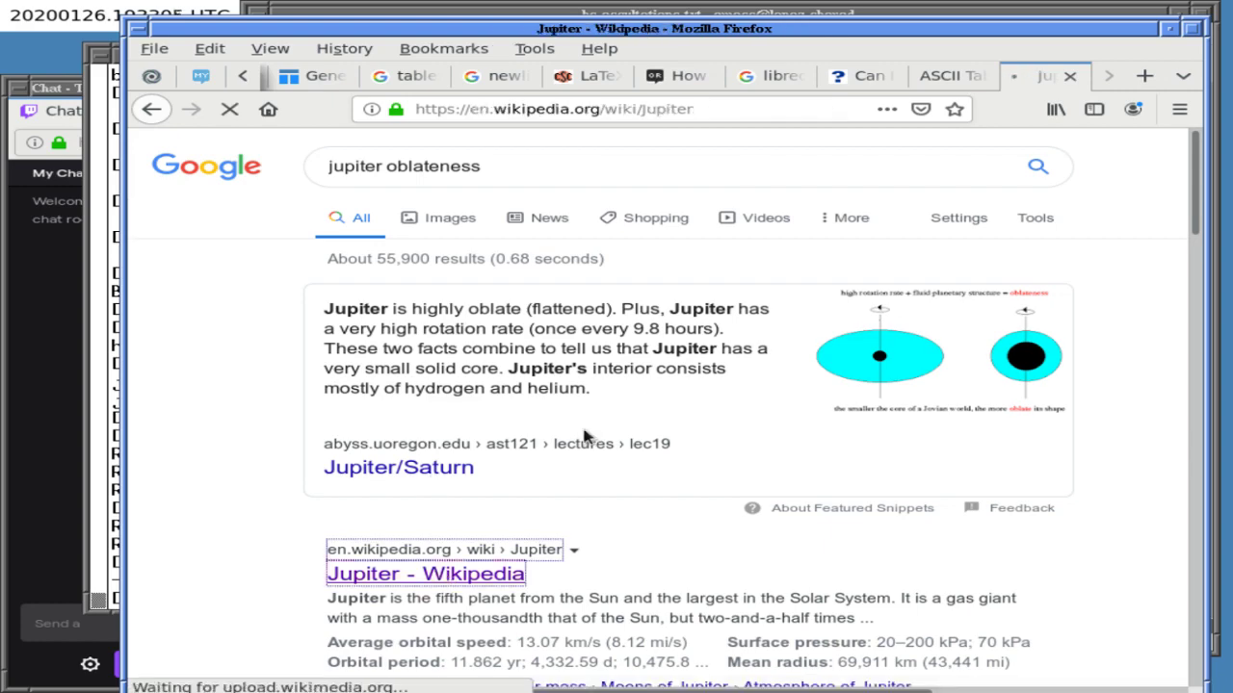
# - Find 'radius' in the article to read Jupiter's mean, equatorial and polar radii
pyautogui.scroll(-5, 635, 427)
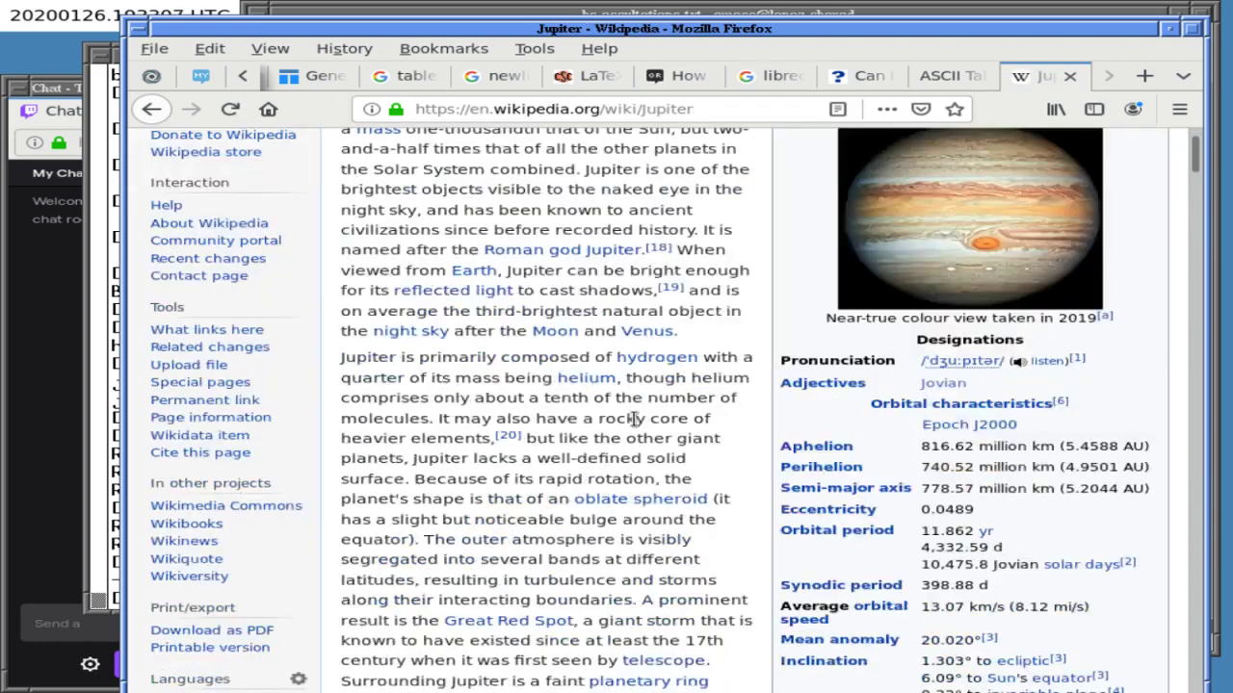
pyautogui.scroll(-2, 634, 420)
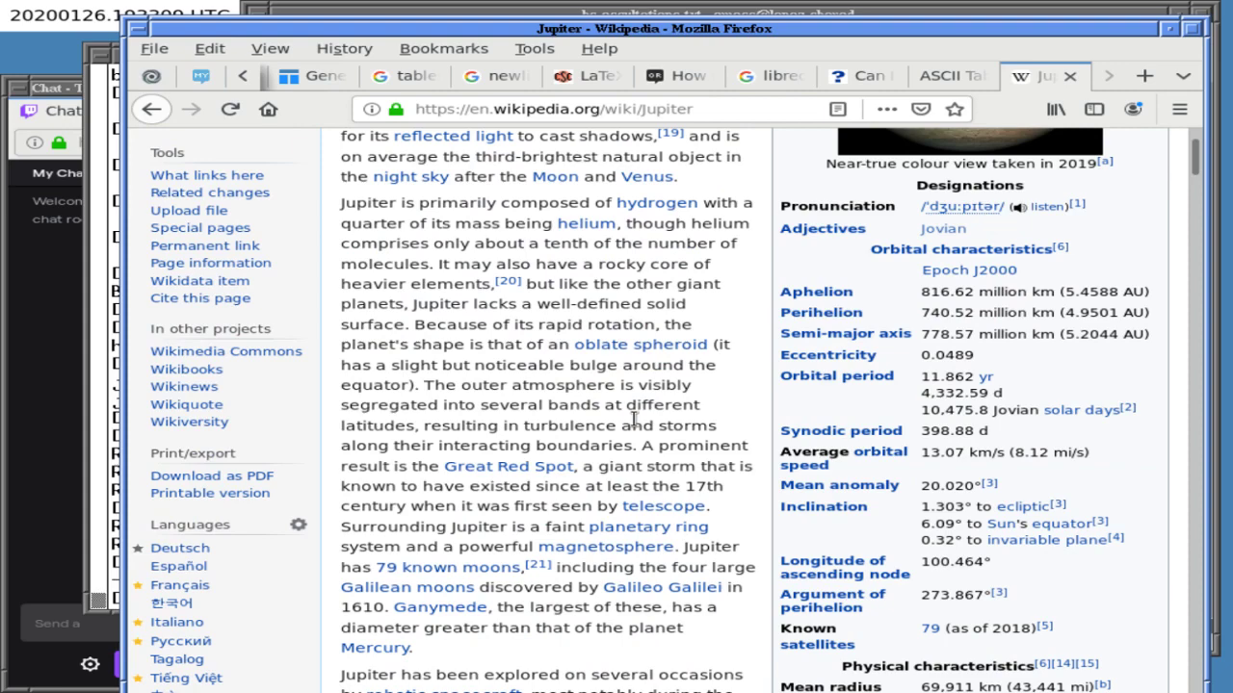
pyautogui.hotkey('ctrl', 'f')
pyautogui.write('radius')
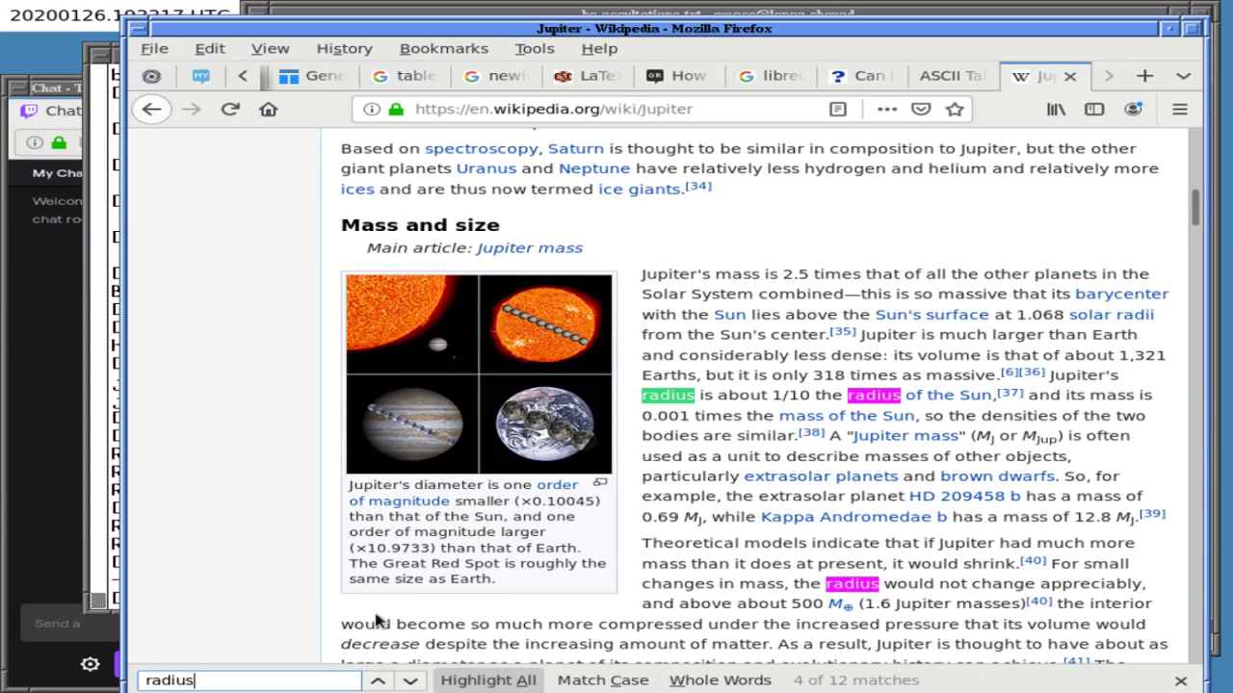
pyautogui.click(377, 681)
pyautogui.click(376, 681)
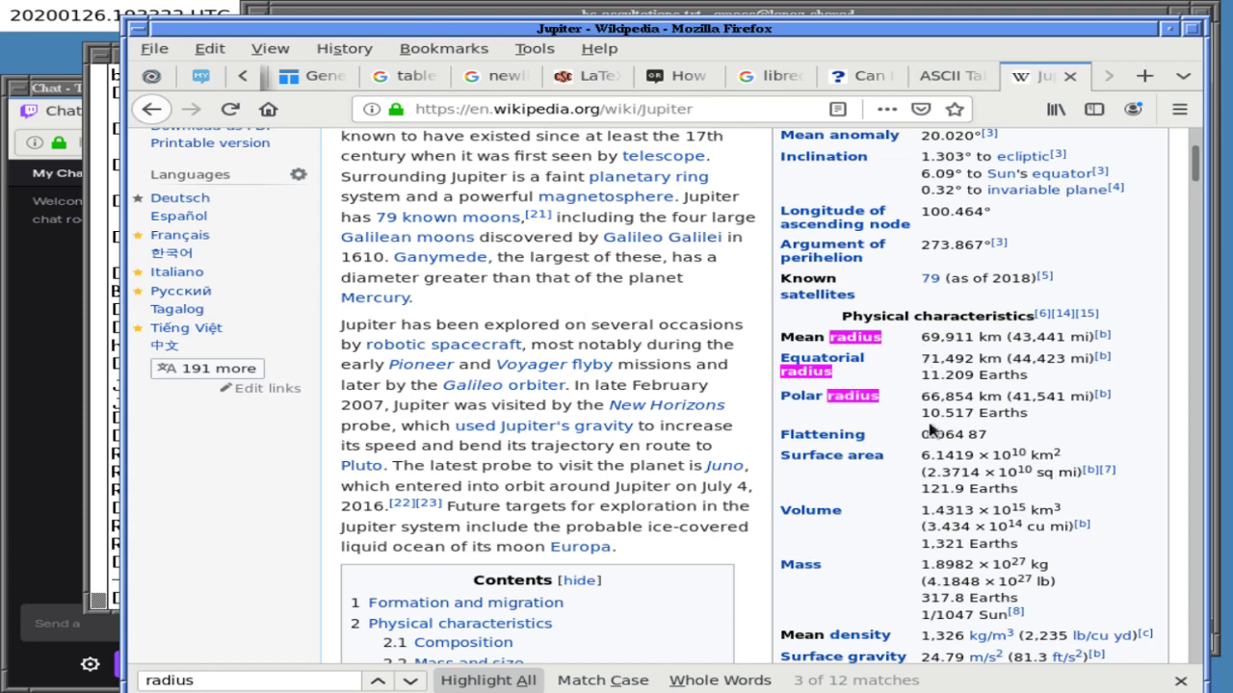
pyautogui.click(453, 12)
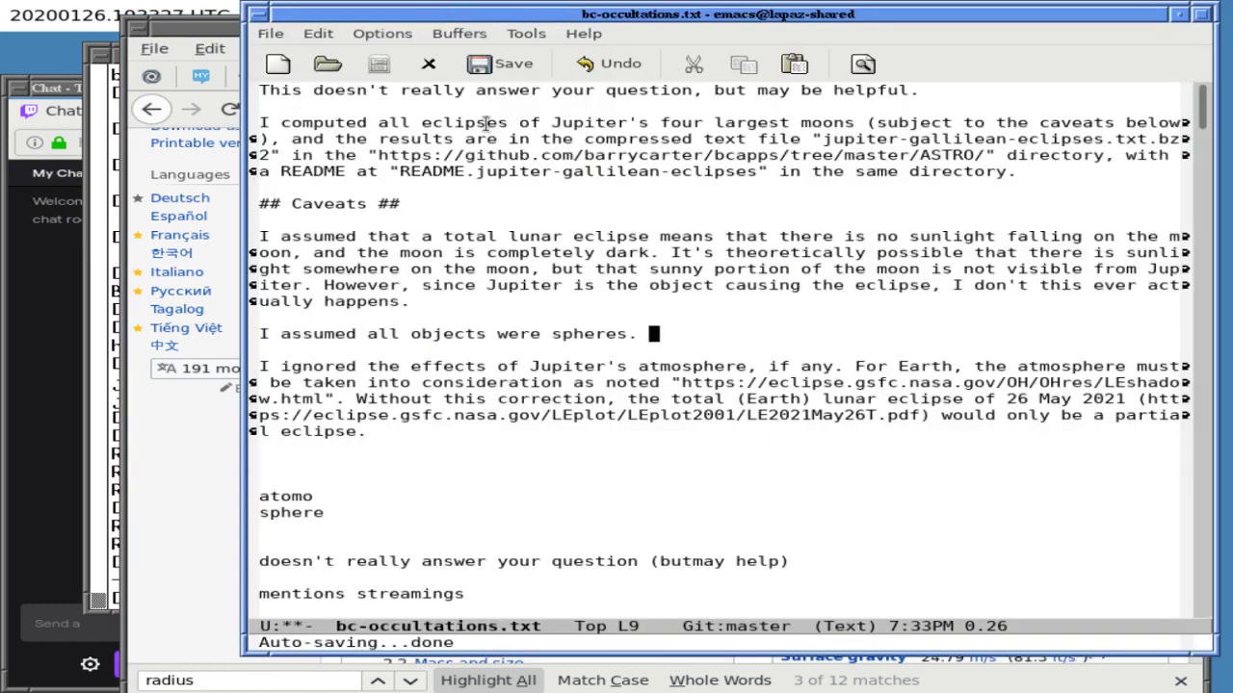
# - Add 'This is essentially true for the Sun and Jupiter's four largest moons' to the spheres caveat
pyautogui.write('This is essen')
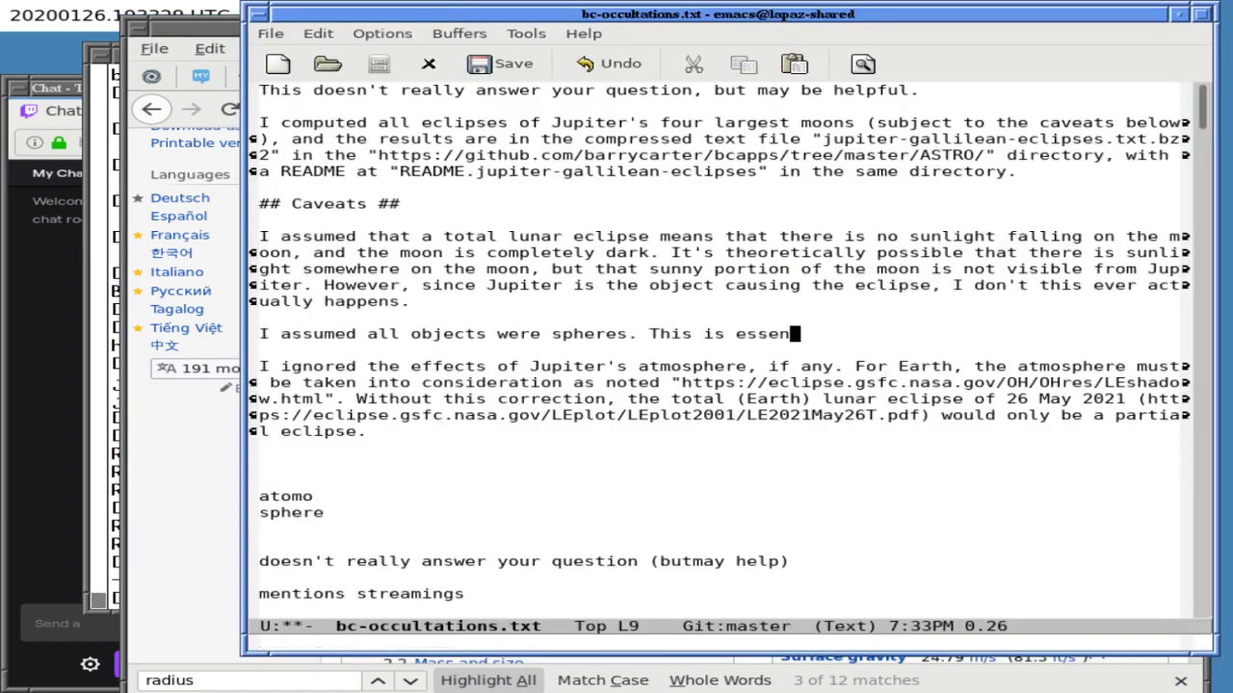
pyautogui.write('tially true for the ')
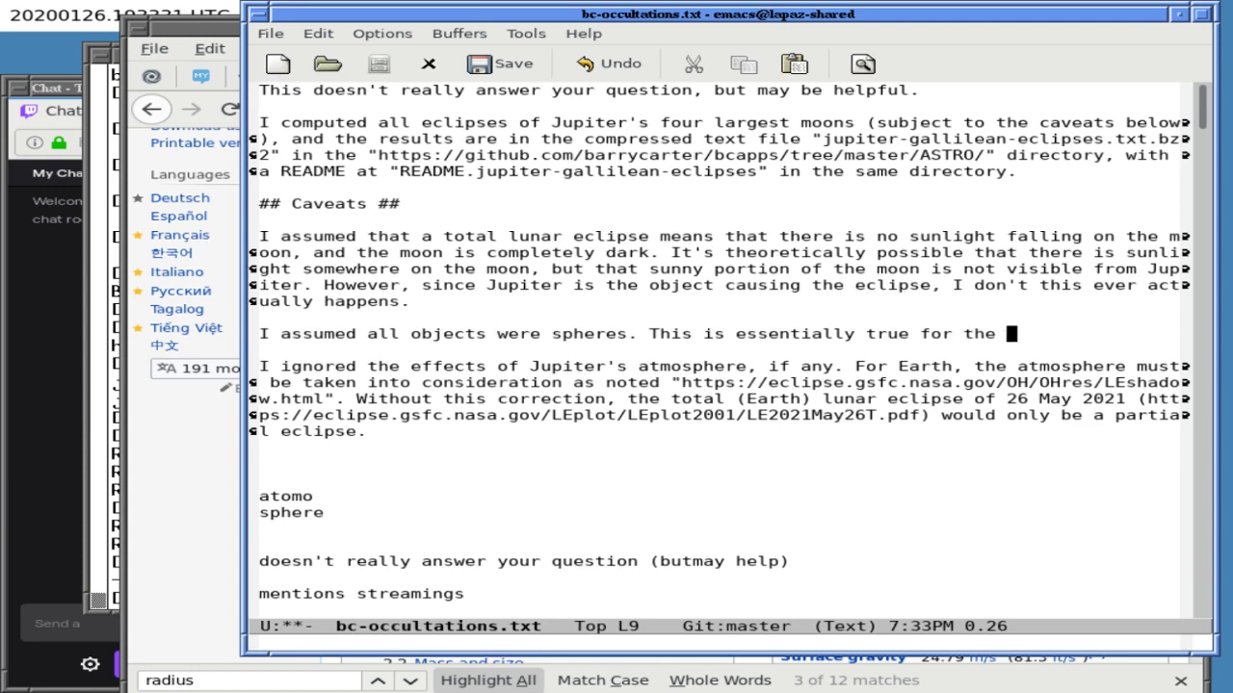
pyautogui.write('Sun and Ju')
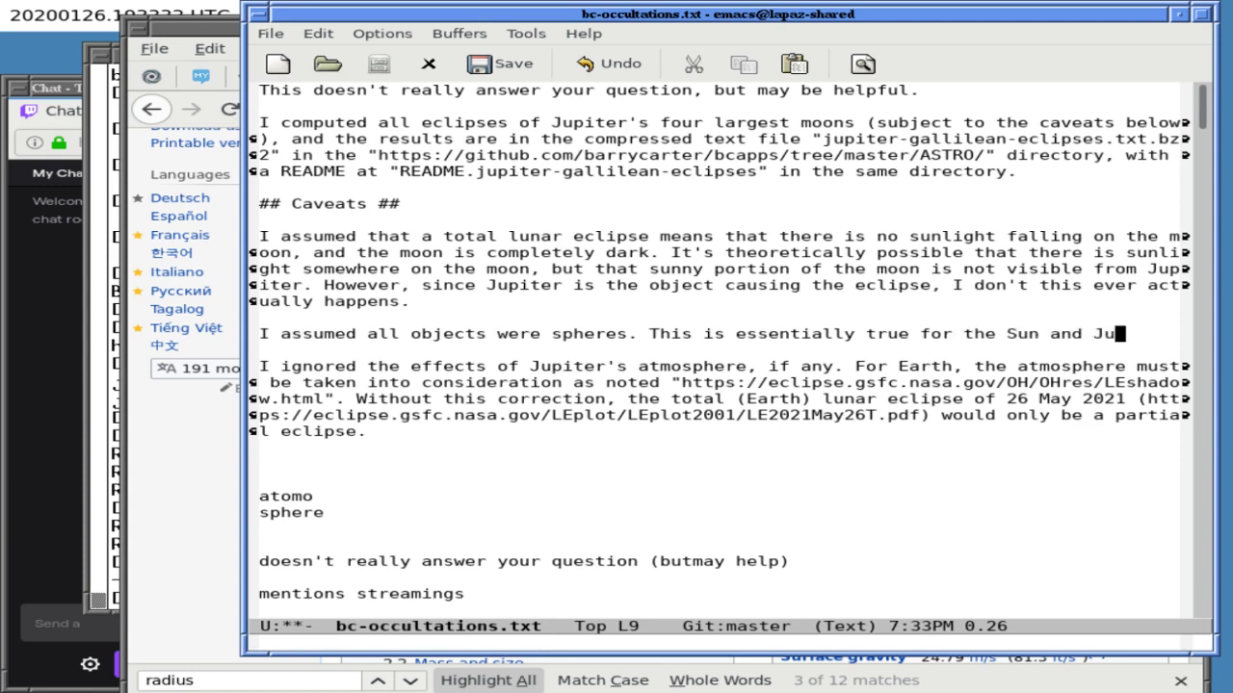
pyautogui.write("piter's four la")
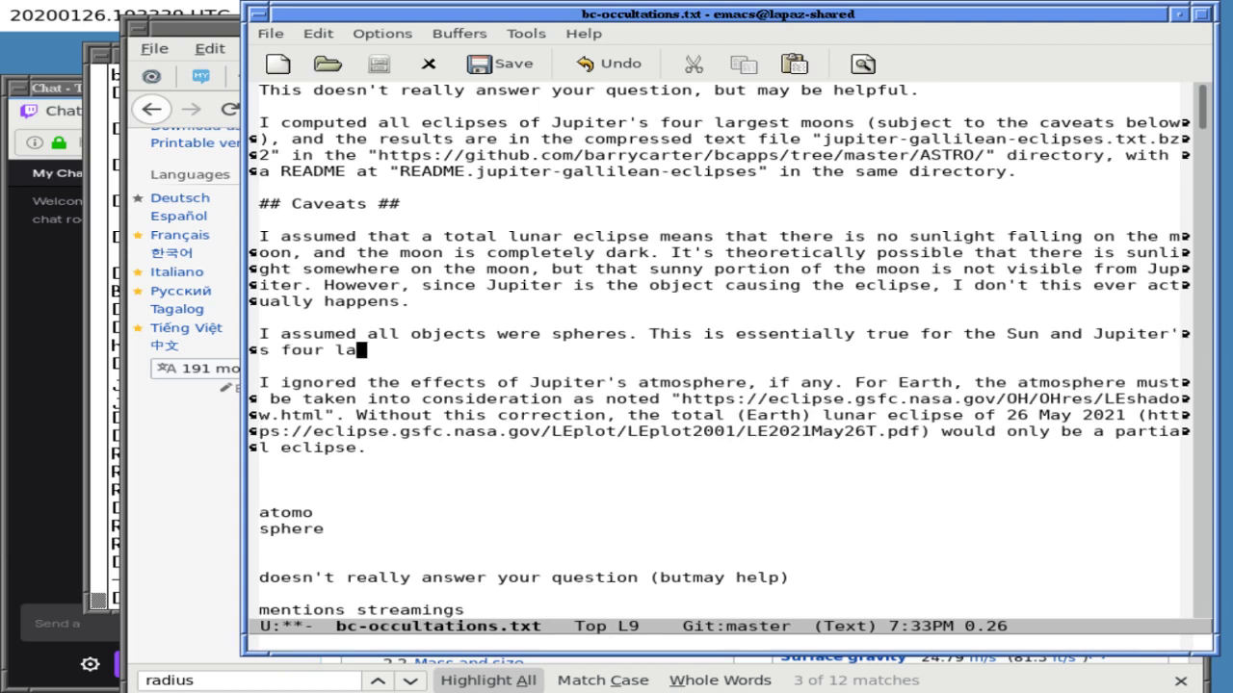
pyautogui.write('rgest moons')
pyautogui.press('Left')
pyautogui.press('Left')
pyautogui.press('Left')
pyautogui.press('Left')
pyautogui.press('Left')
pyautogui.press('Left')
pyautogui.write('t')
pyautogui.press('End')
# - Continue: not for Jupiter itself; its equatorial radius (possibly a bad idea) was used for the theoretical sphere
pyautogui.write(', but not for J')
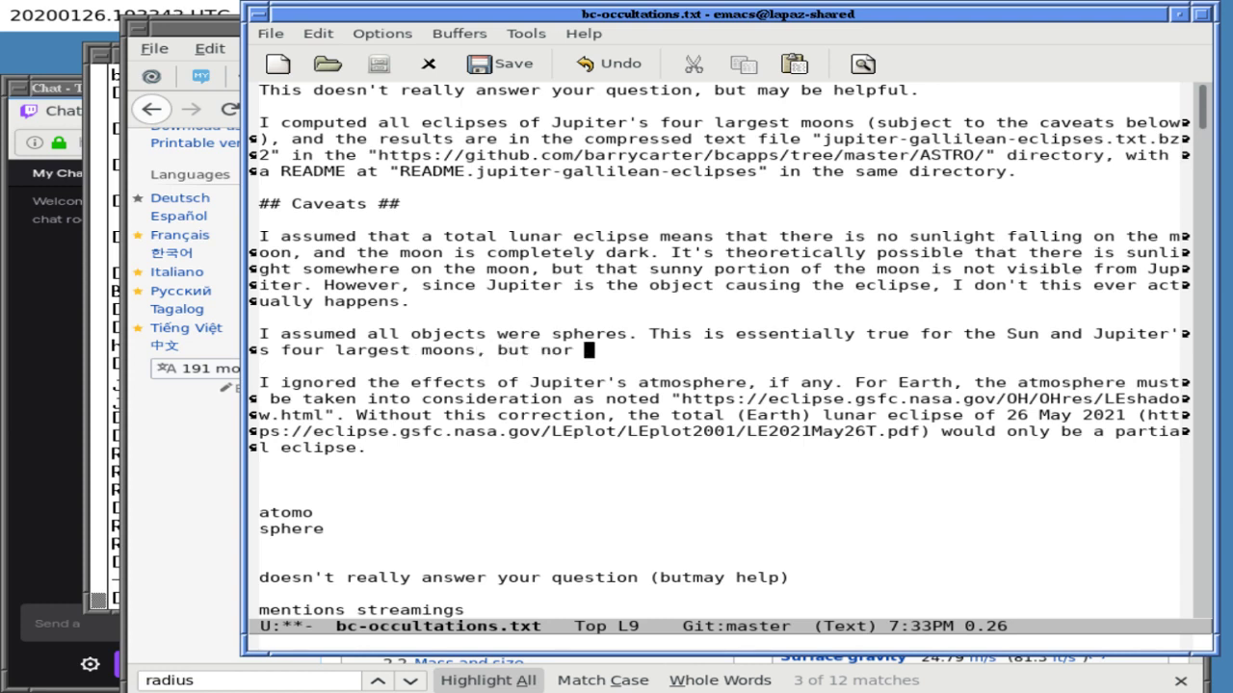
pyautogui.write('upiter i')
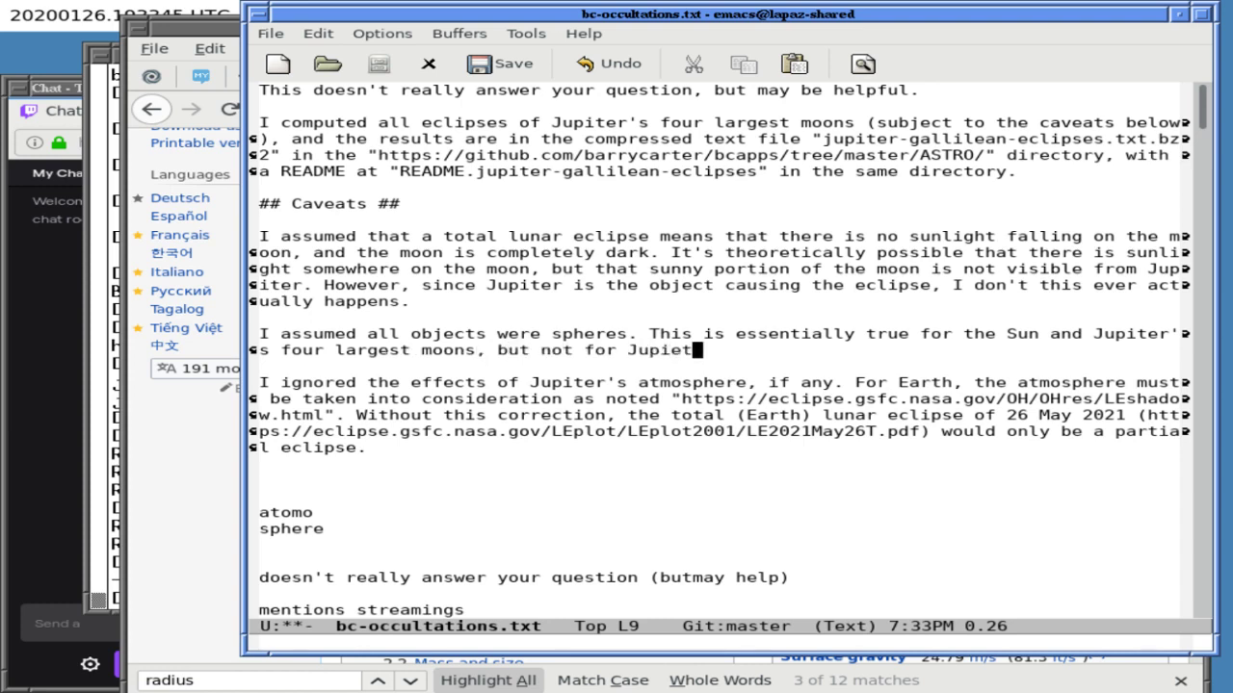
pyautogui.write('tself. ')
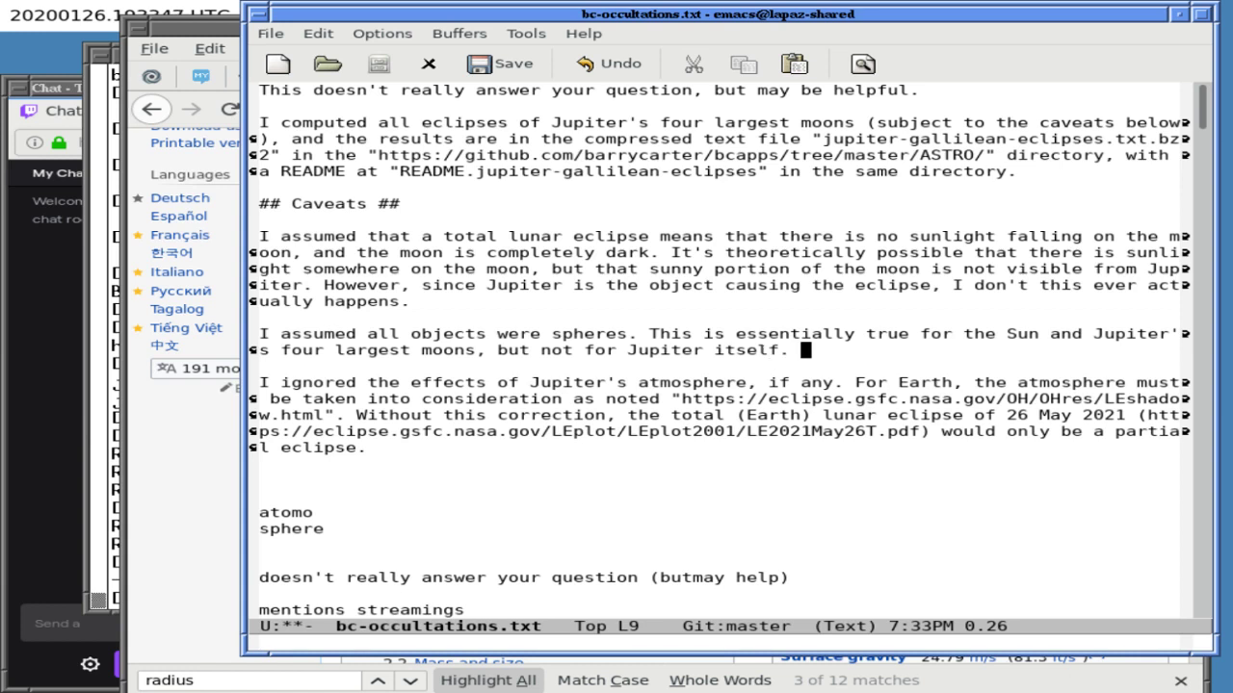
pyautogui.write("I used Jupiter'e qe")
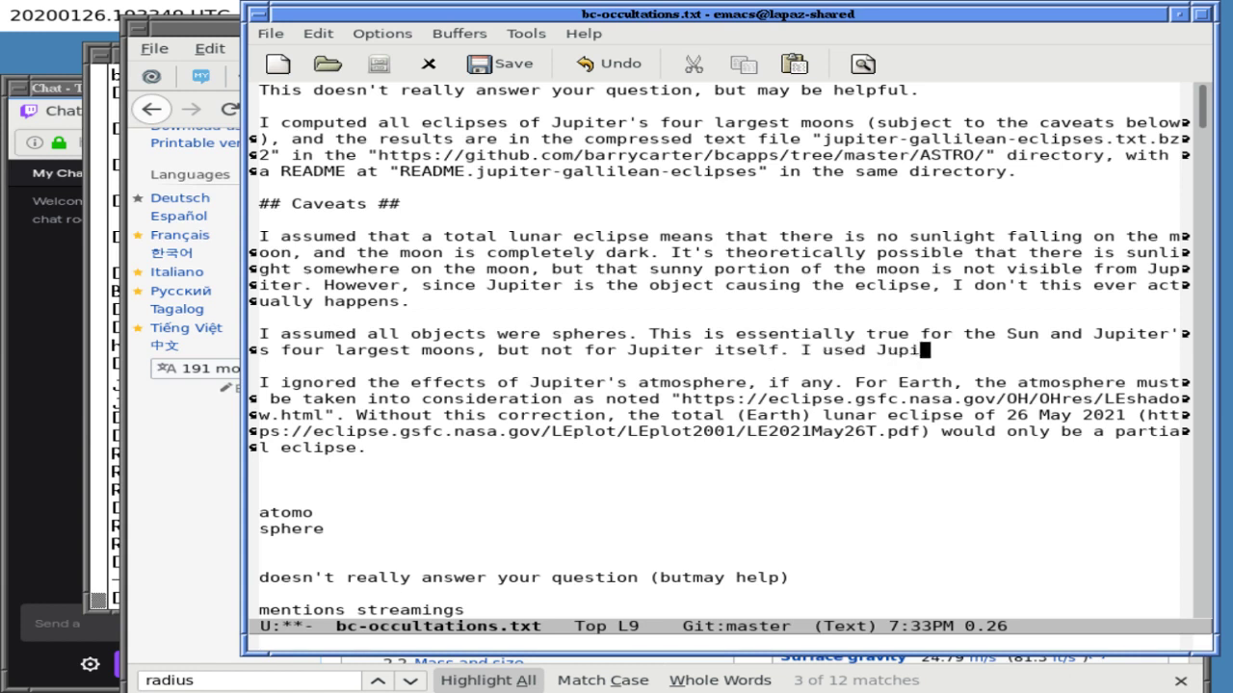
pyautogui.press('BackSpace')
pyautogui.press('BackSpace')
pyautogui.press('BackSpace')
pyautogui.press('BackSpace')
pyautogui.write('s equi')
pyautogui.press('BackSpace')
pyautogui.write('ato')
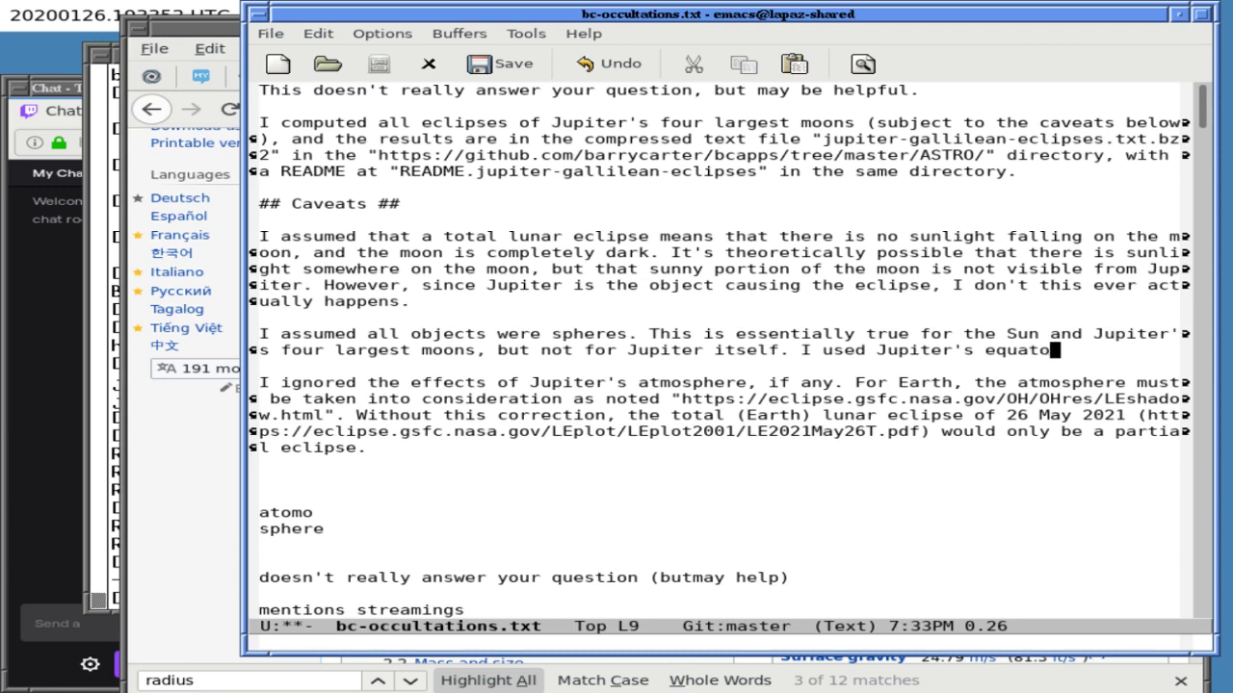
pyautogui.write('rial radius')
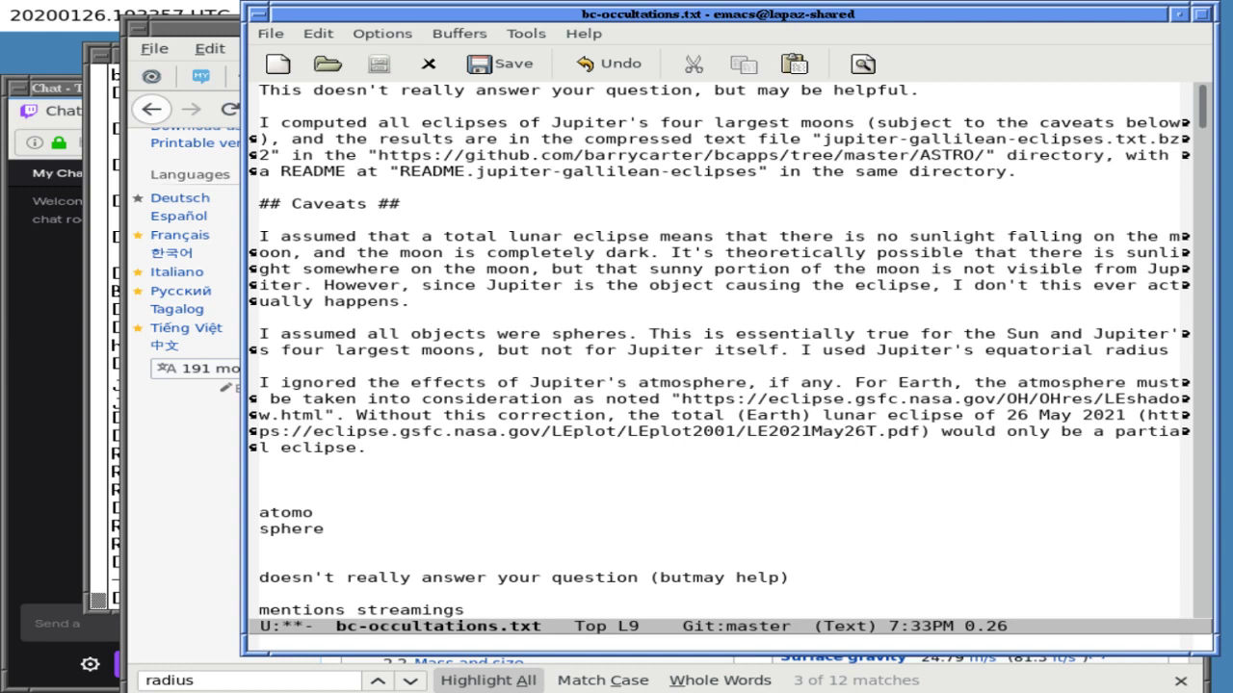
pyautogui.write(' (possi')
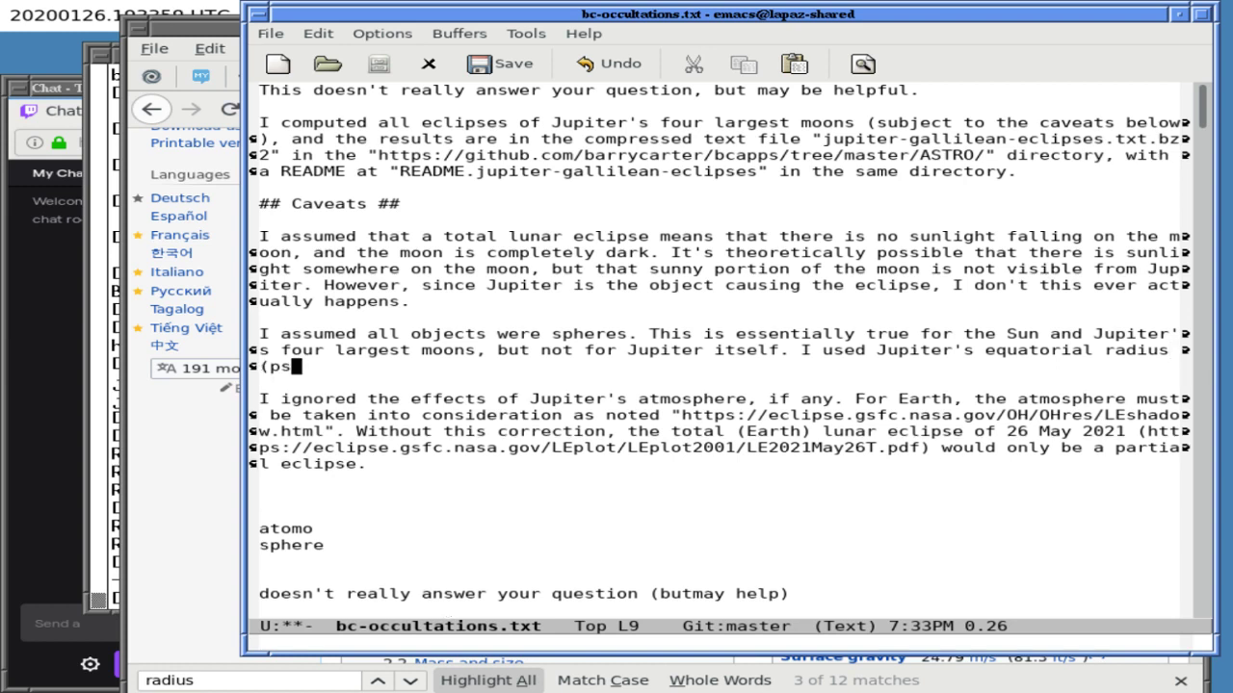
pyautogui.write('bly a bad ')
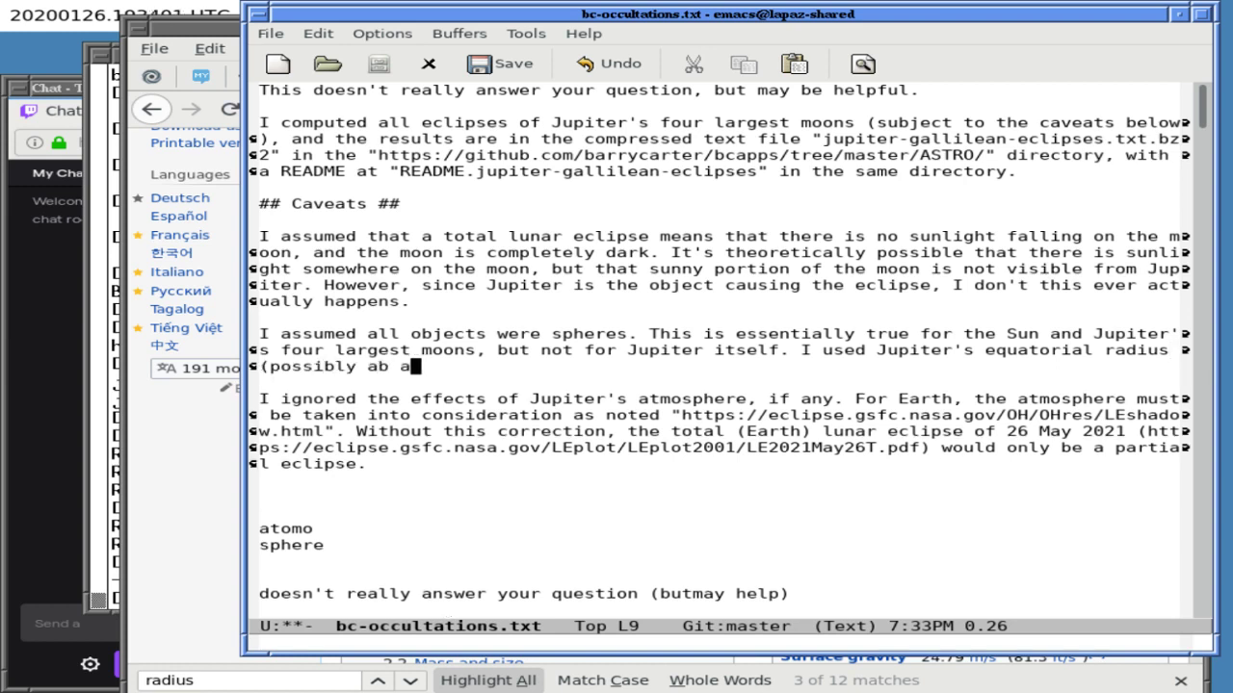
pyautogui.write('idea)')
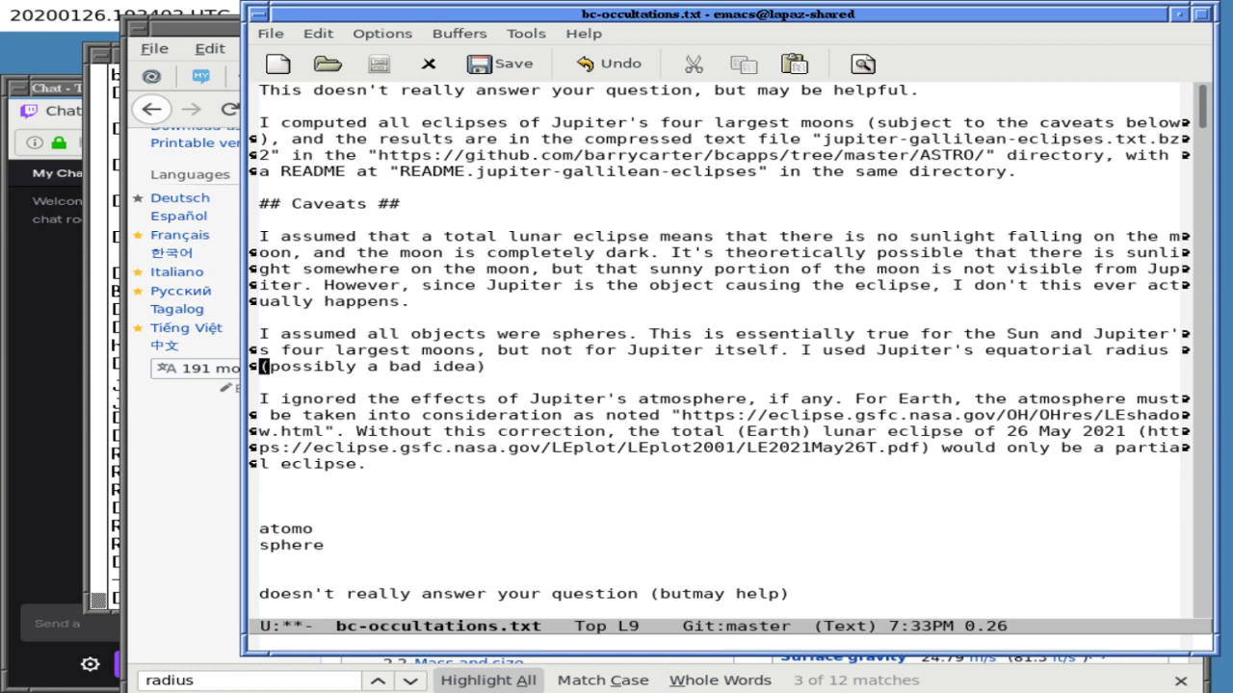
pyautogui.write(' as the radi')
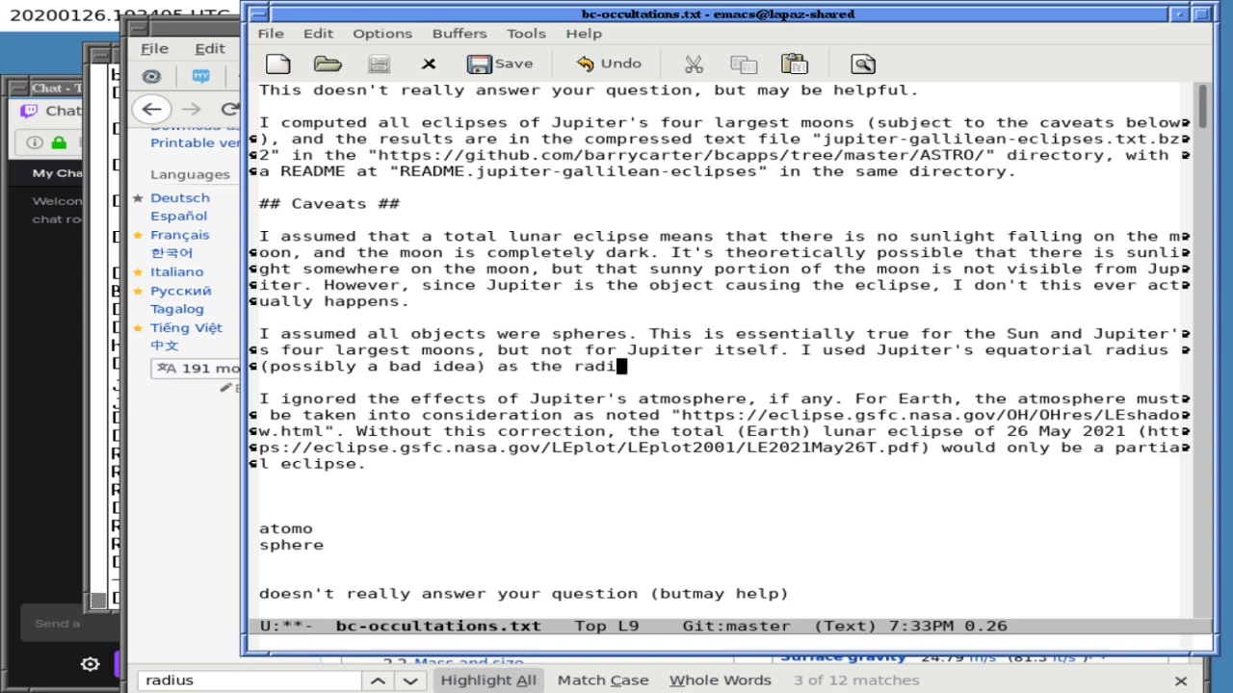
pyautogui.write('us for my theoe')
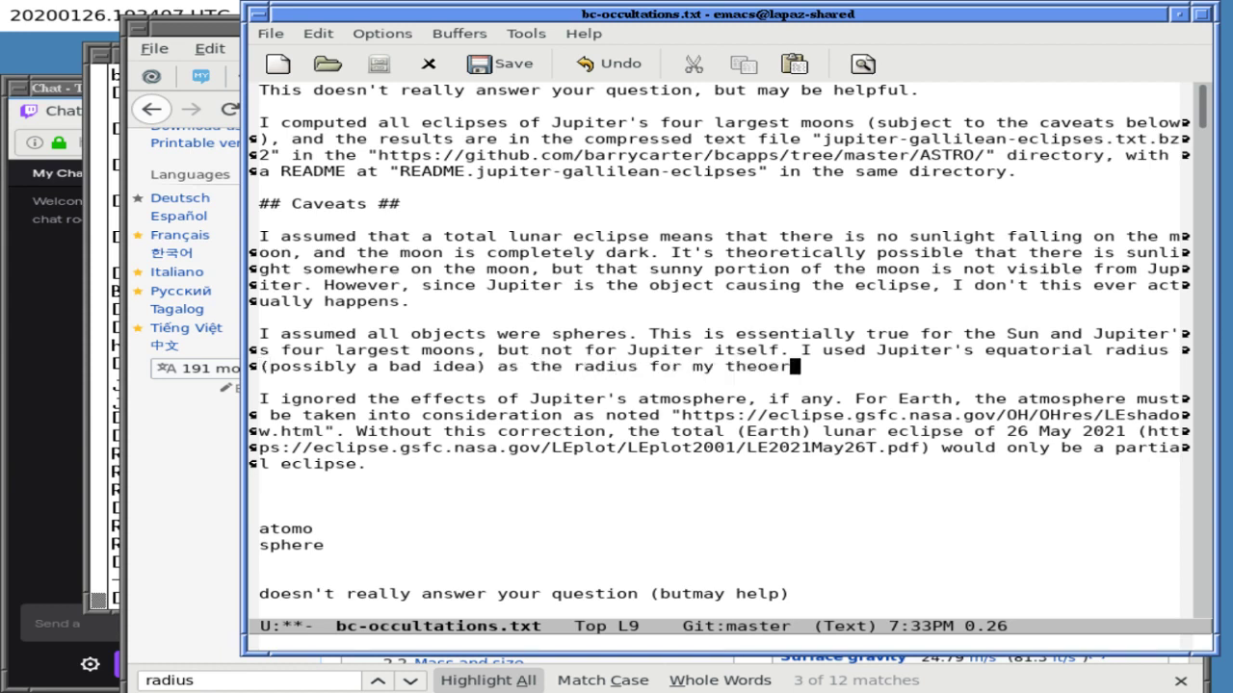
pyautogui.press('BackSpace')
pyautogui.write('retical Jupi')
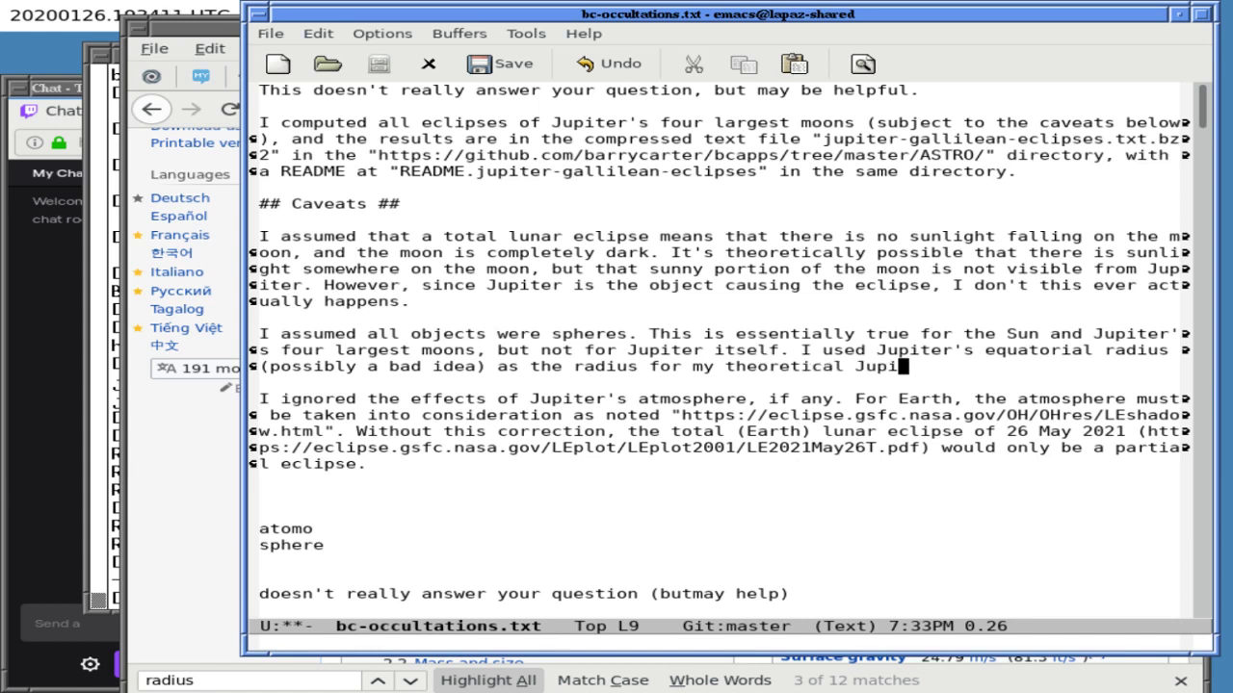
pyautogui.write('ter sphere.')
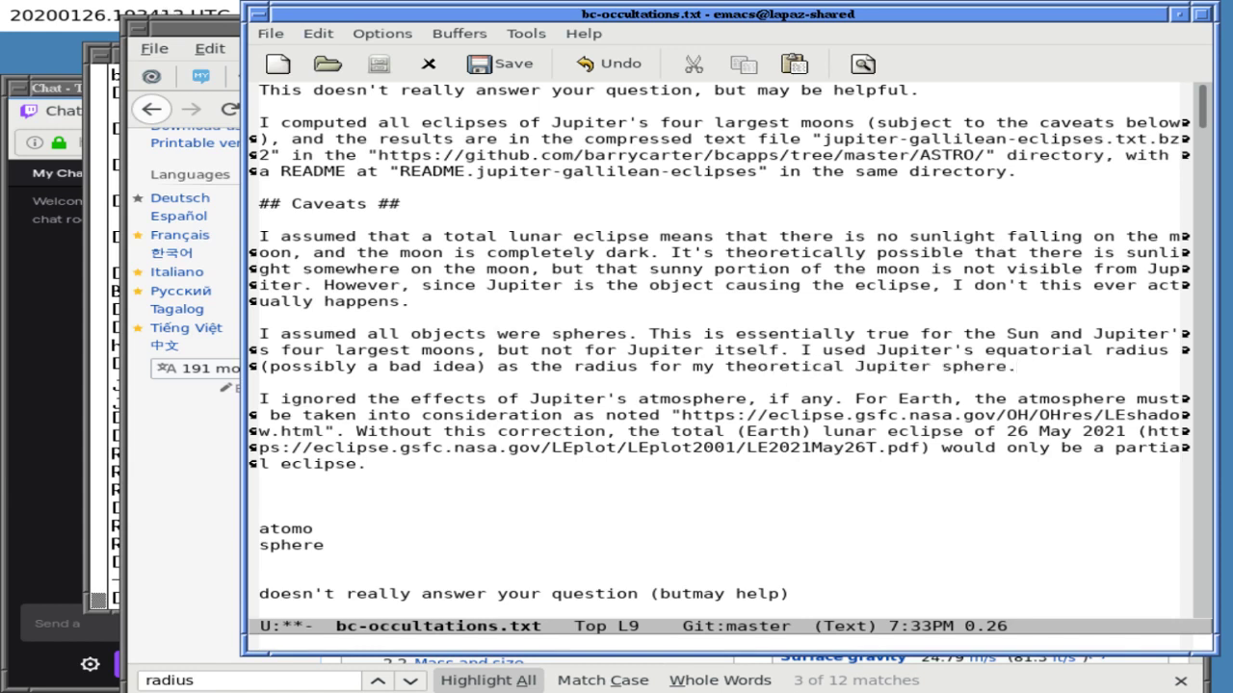
# - Delete the stray atomo, sphere and 'doesn't really answer' scratch notes below the caveats
pyautogui.press('Down')
pyautogui.press('Down')
pyautogui.press('Down')
pyautogui.press('Down')
pyautogui.press('BackSpace')
pyautogui.press('BackSpace')
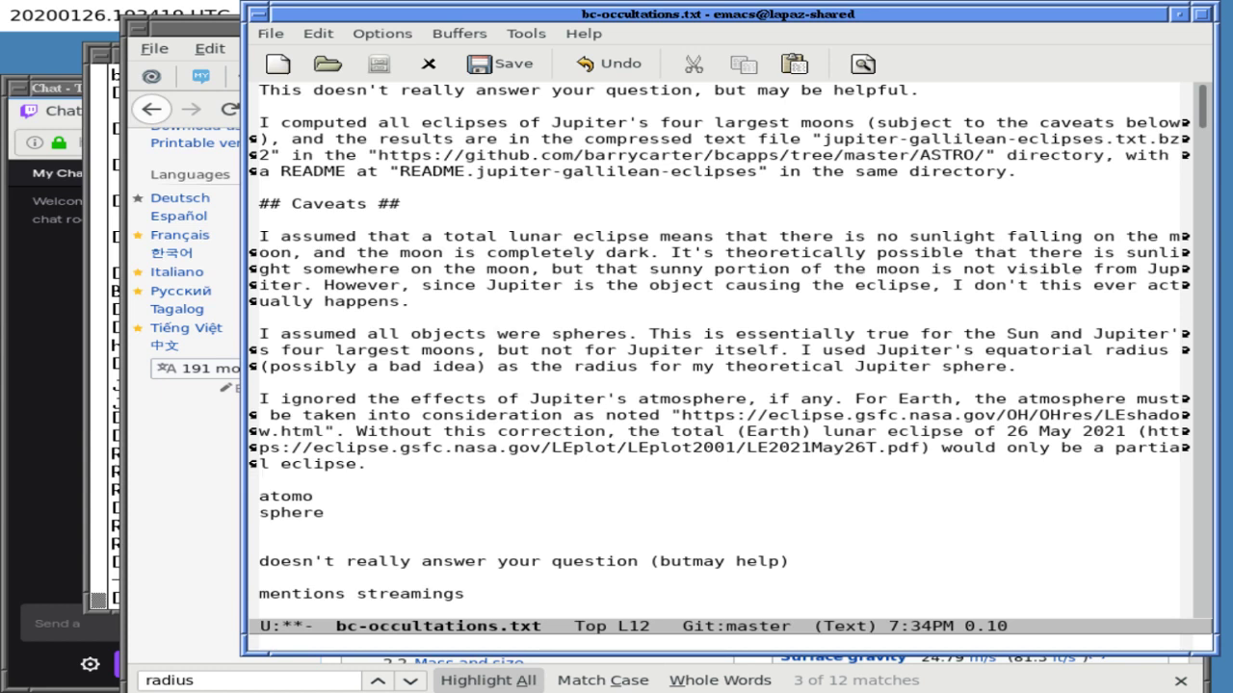
pyautogui.hotkey('ctrl', 'k')
pyautogui.hotkey('ctrl', 'k')
pyautogui.hotkey('ctrl', 'k')
pyautogui.hotkey('ctrl', 'k')
pyautogui.hotkey('ctrl', 'k')
pyautogui.hotkey('ctrl', 'k')
pyautogui.hotkey('ctrl', 'k')
pyautogui.hotkey('ctrl', 'k')
pyautogui.hotkey('ctrl', 'k')
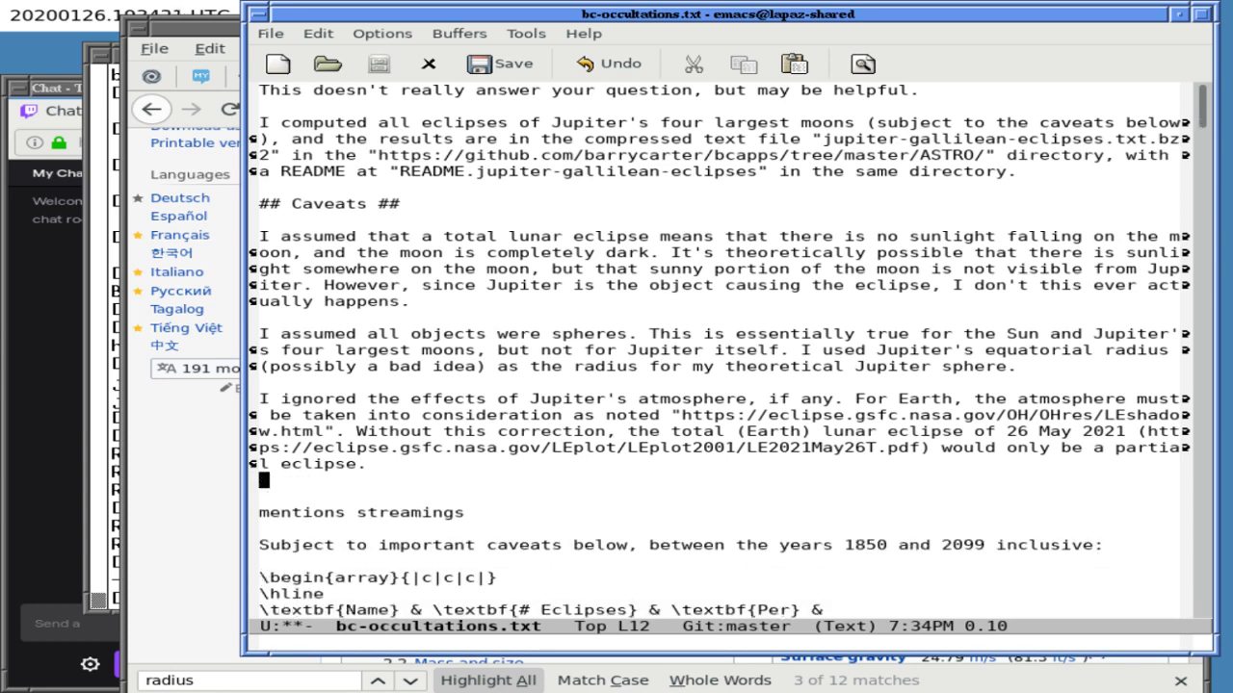
pyautogui.press('Down')
pyautogui.press('Down')
pyautogui.press('Down')
pyautogui.press('Down')
pyautogui.press('Down')
pyautogui.press('Up')
pyautogui.press('Up')
pyautogui.press('Up')
pyautogui.press('Up')
pyautogui.press('Up')
pyautogui.press('Up')
pyautogui.press('Up')
pyautogui.press('Up')
pyautogui.press('Up')
pyautogui.press('Up')
pyautogui.press('Up')
pyautogui.press('Up')
pyautogui.press('Up')
pyautogui.press('Up')
pyautogui.press('Up')
pyautogui.press('Up')
pyautogui.press('Up')
pyautogui.press('Up')
pyautogui.press('Up')
pyautogui.press('Up')
pyautogui.press('Up')
pyautogui.press('Up')
pyautogui.press('Up')
pyautogui.press('Down')
pyautogui.press('Down')
pyautogui.press('Down')
pyautogui.press('Down')
pyautogui.press('Down')
pyautogui.press('Down')
pyautogui.press('Down')
pyautogui.press('Down')
pyautogui.press('Down')
pyautogui.press('Down')
pyautogui.press('Down')
pyautogui.press('Down')
pyautogui.press('Down')
pyautogui.press('Down')
pyautogui.press('Down')
pyautogui.press('Down')
pyautogui.press('Down')
pyautogui.press('Down')
pyautogui.press('Down')
pyautogui.press('Down')
# - Insert a '## Summary ##' heading after the caveats
pyautogui.press('Return')
pyautogui.write('## Sumary')
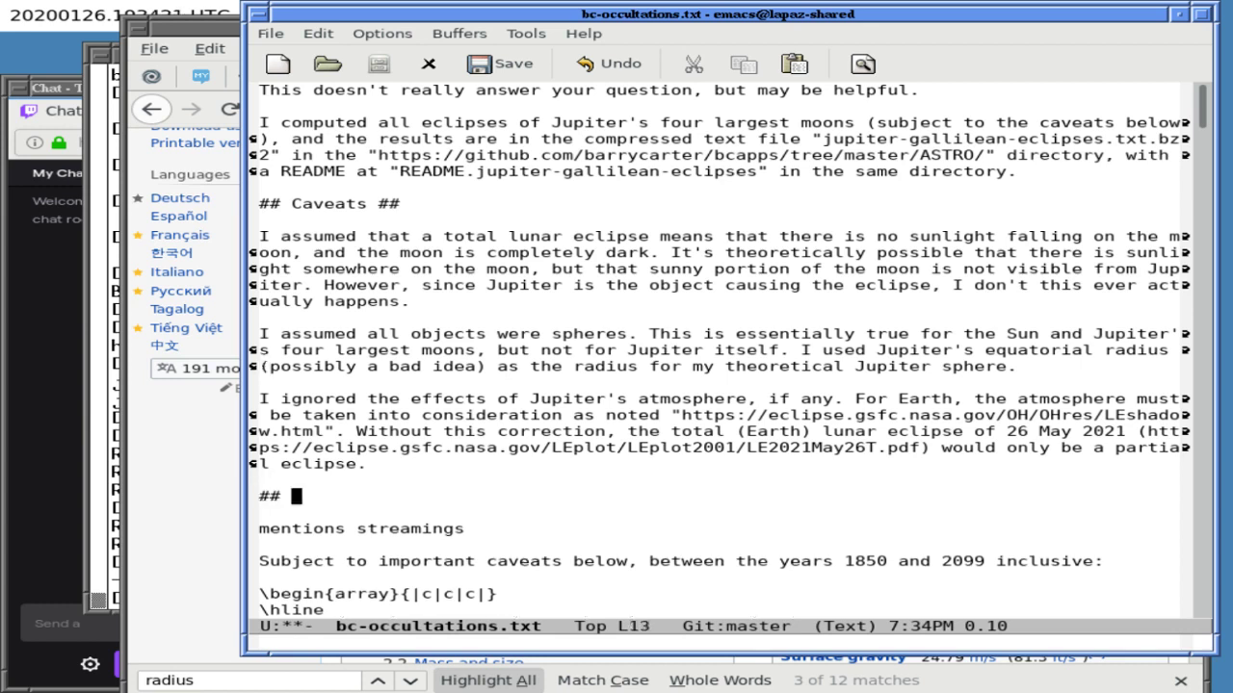
pyautogui.press('BackSpace')
pyautogui.press('BackSpace')
pyautogui.press('BackSpace')
pyautogui.press('BackSpace')
pyautogui.write('mary ##')
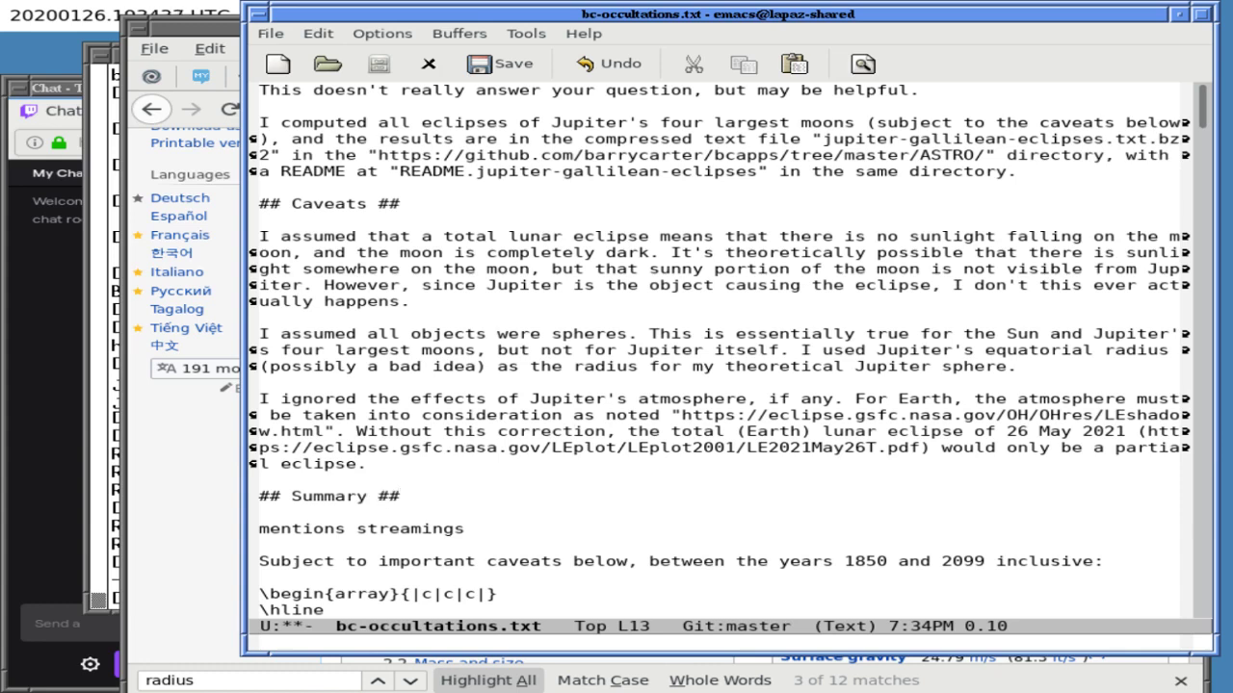
pyautogui.press('Return')
pyautogui.press('Return')
pyautogui.hotkey('ctrl', 'l')
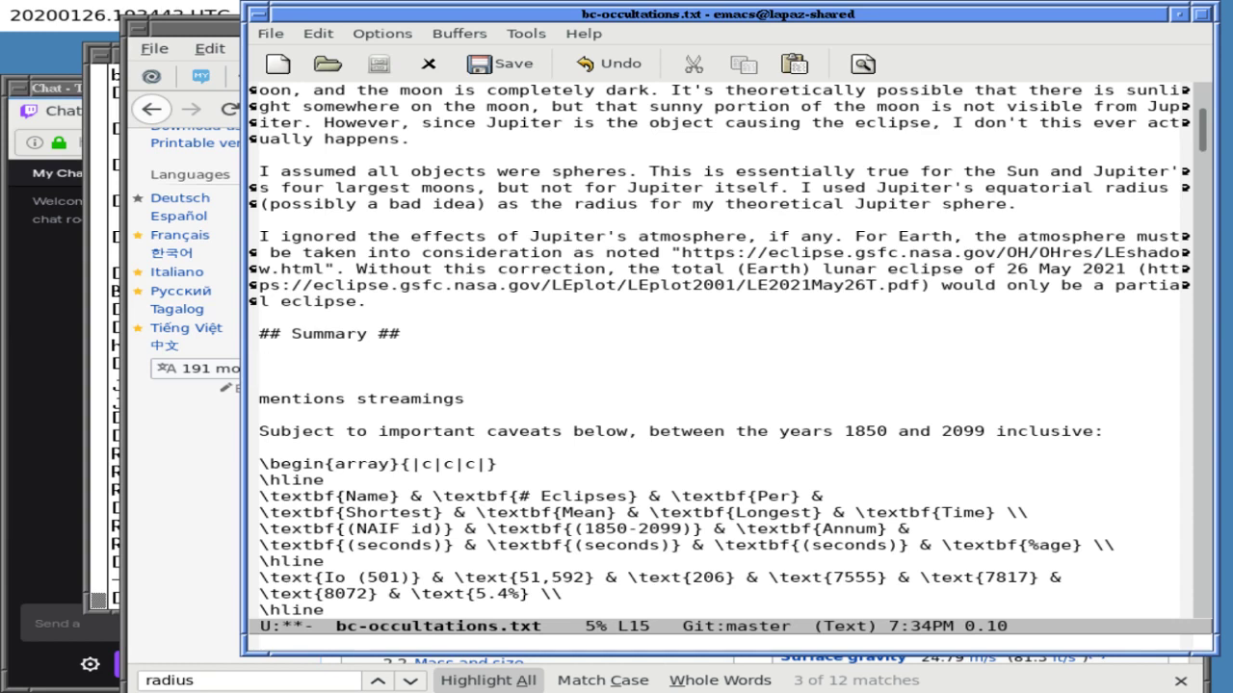
# - Delete the 'mentions streamings' and 'Subject to important caveats' lines, then open a line after the table
pyautogui.hotkey('ctrl', 'k')
pyautogui.hotkey('ctrl', 'k')
pyautogui.hotkey('ctrl', 'k')
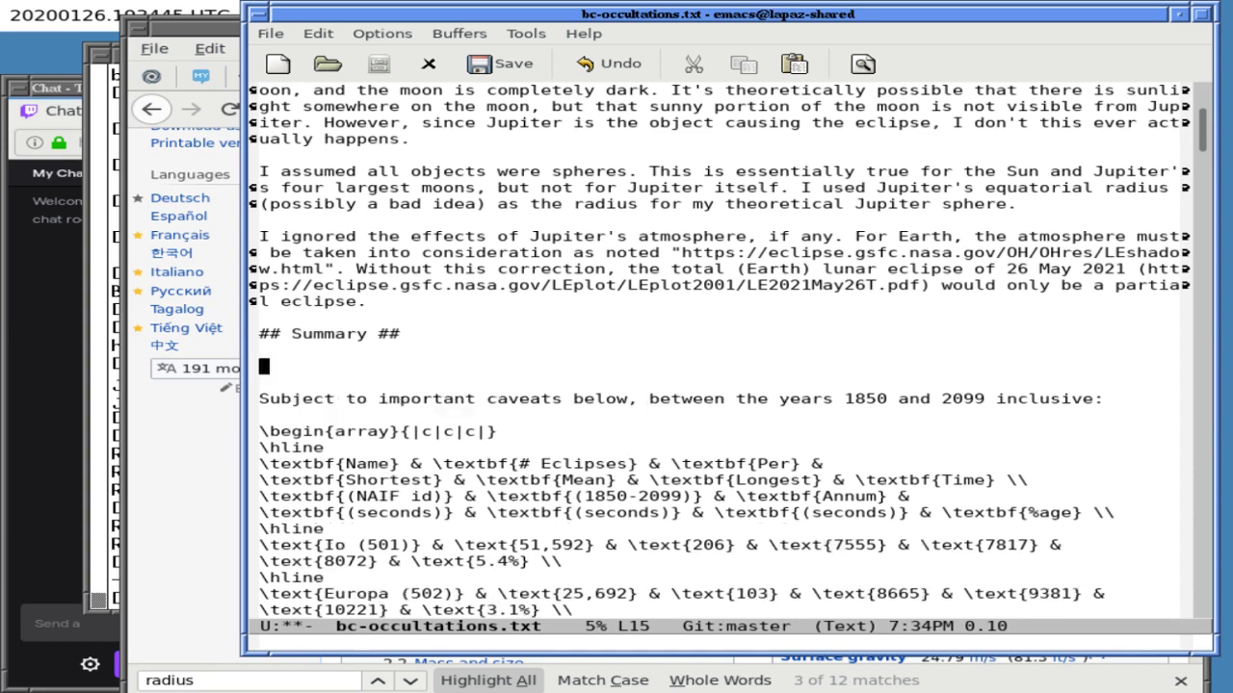
pyautogui.hotkey('ctrl', 'k')
pyautogui.hotkey('ctrl', 'k')
pyautogui.hotkey('ctrl', 'k')
pyautogui.hotkey('ctrl', 'k')
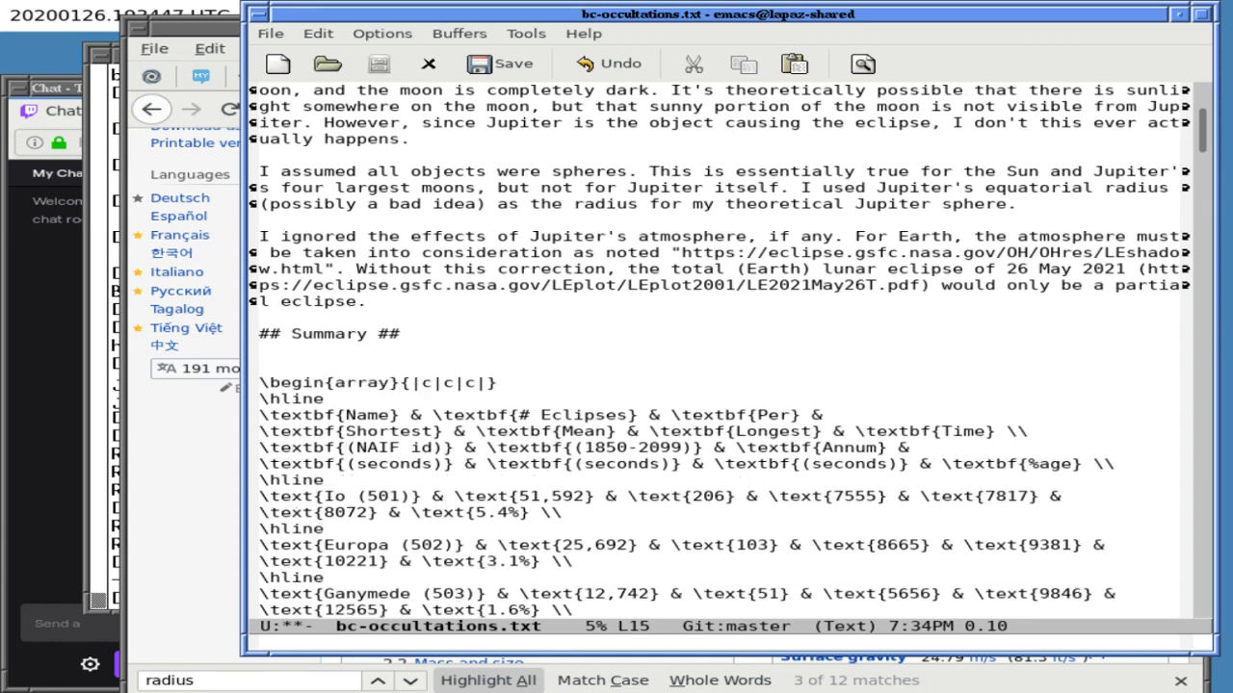
pyautogui.hotkey('ctrl', 'k')
pyautogui.press('Down')
pyautogui.press('Down')
pyautogui.press('Down')
pyautogui.press('Down')
pyautogui.press('Down')
pyautogui.press('Down')
pyautogui.press('Down')
pyautogui.press('Down')
pyautogui.press('Down')
pyautogui.press('Down')
pyautogui.press('Down')
pyautogui.press('Down')
pyautogui.press('Down')
pyautogui.press('Down')
pyautogui.press('Down')
pyautogui.press('Down')
pyautogui.press('Down')
pyautogui.press('Down')
pyautogui.press('Down')
pyautogui.hotkey('ctrl', 'e')
pyautogui.press('Return')
pyautogui.press('Return')
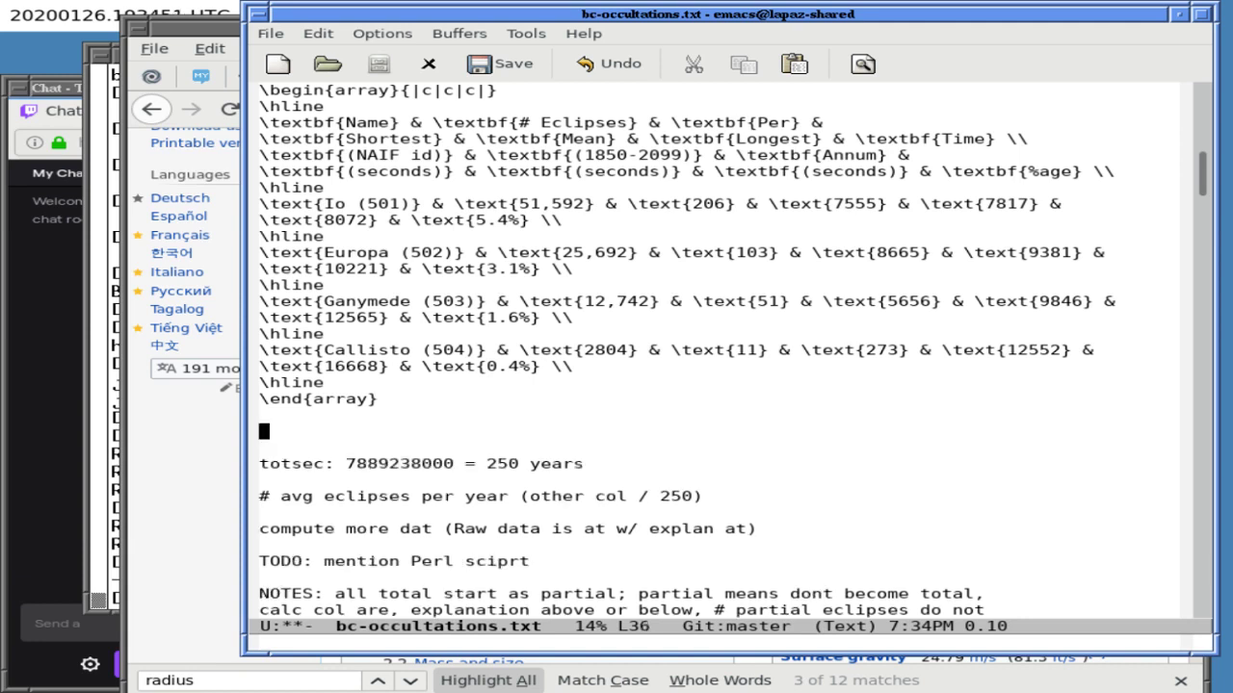
# - Write 'Notes on the table above:' after the table with an empty '-' bullet below it
pyautogui.write('Notes on the tab')
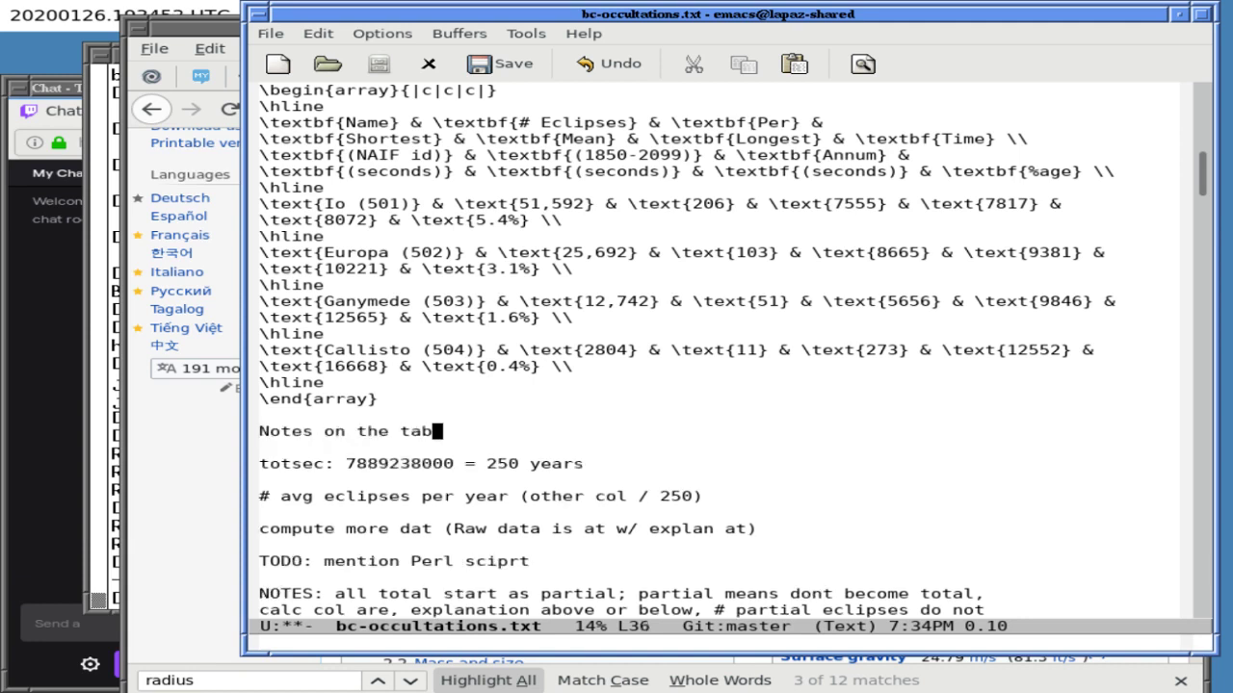
pyautogui.write('le above:')
pyautogui.press('Return')
pyautogui.press('Return')
pyautogui.write('=')
pyautogui.press('BackSpace')
pyautogui.press('BackSpace')
pyautogui.write('-')
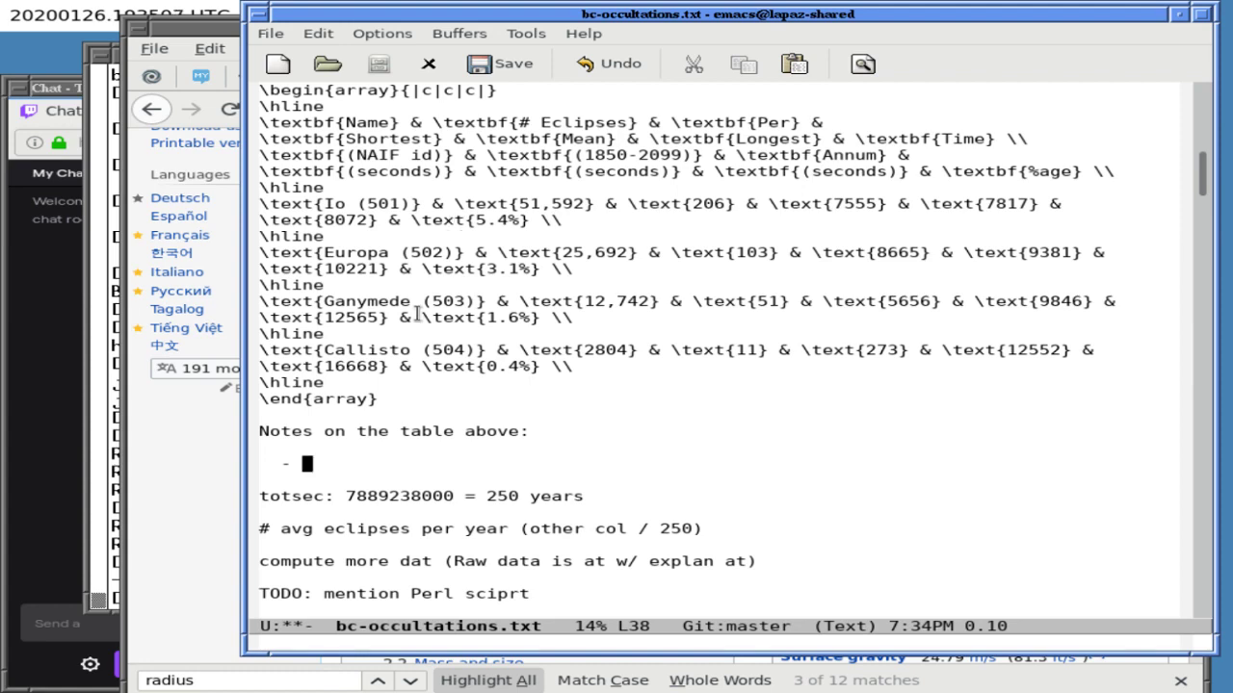
pyautogui.click(144, 464)
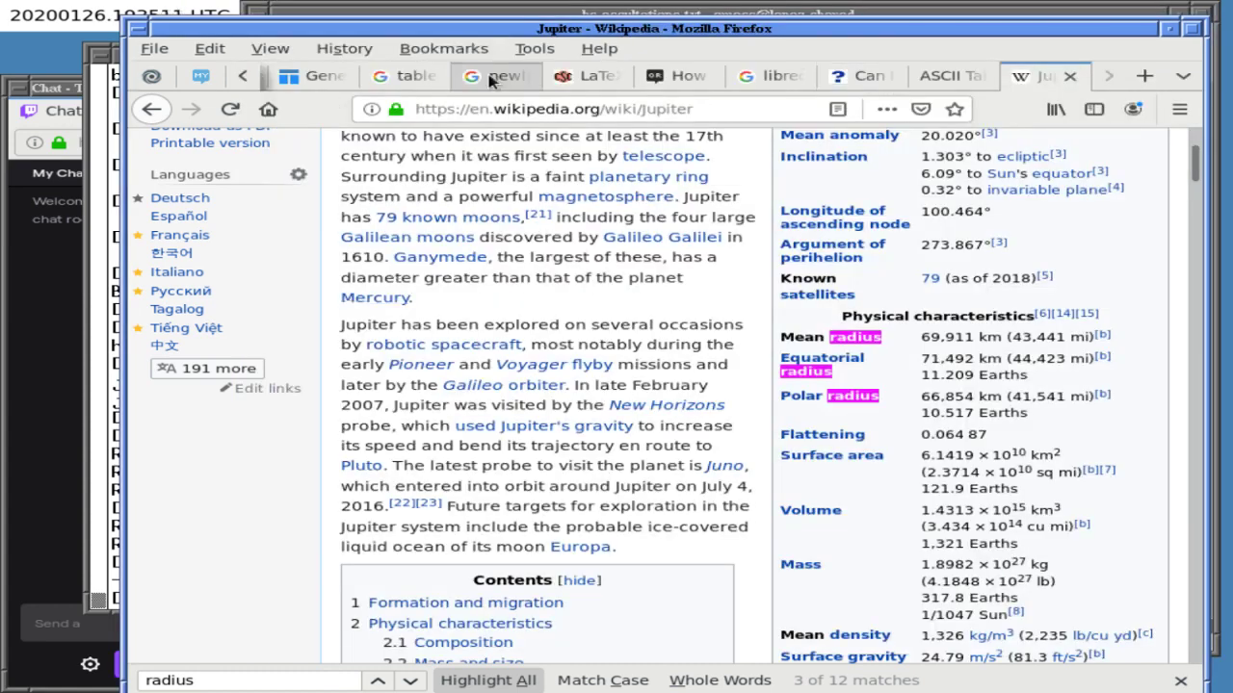
# - Go to the Ask a Question draft and select its rendered eclipse table through the Callisto row
pyautogui.click(244, 76)
pyautogui.click(244, 76)
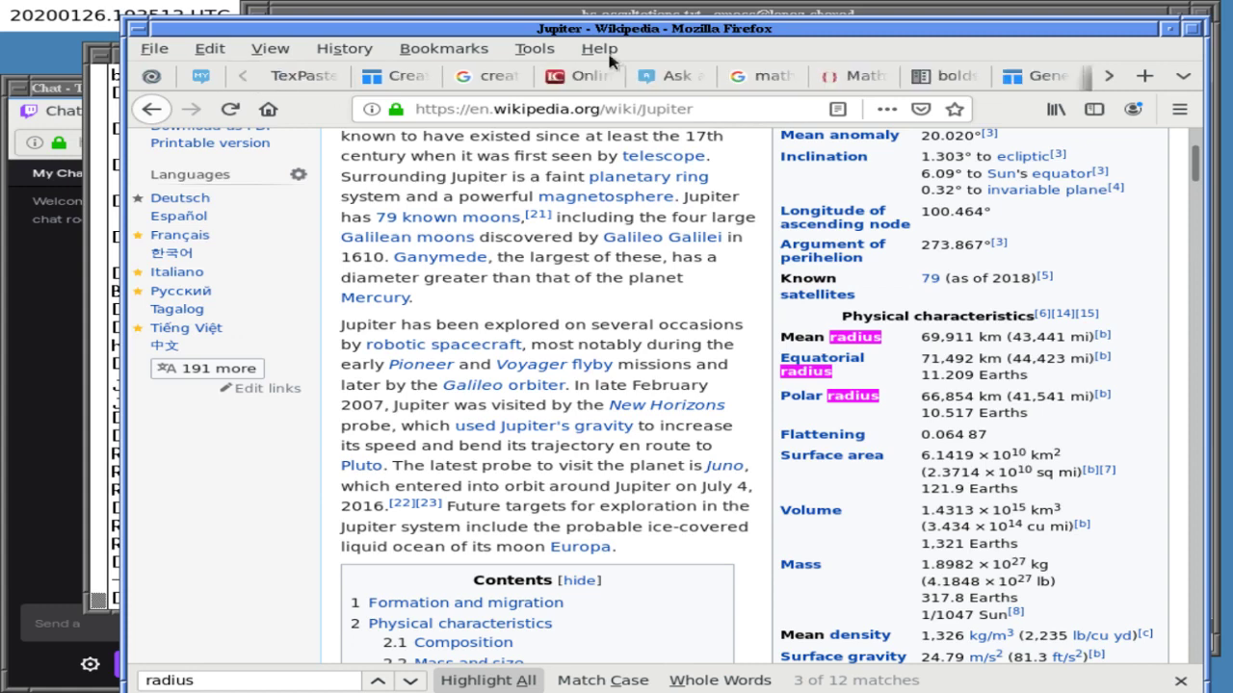
pyautogui.click(664, 76)
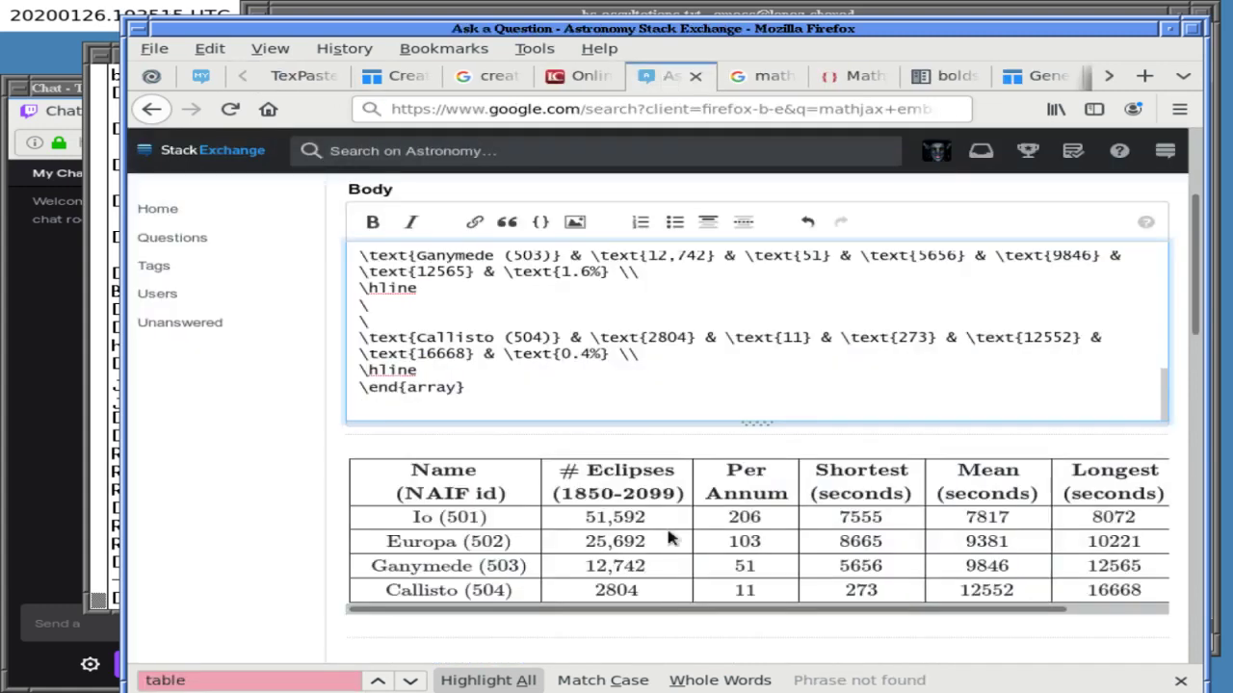
pyautogui.tripleClick(718, 613)
pyautogui.click(710, 614)
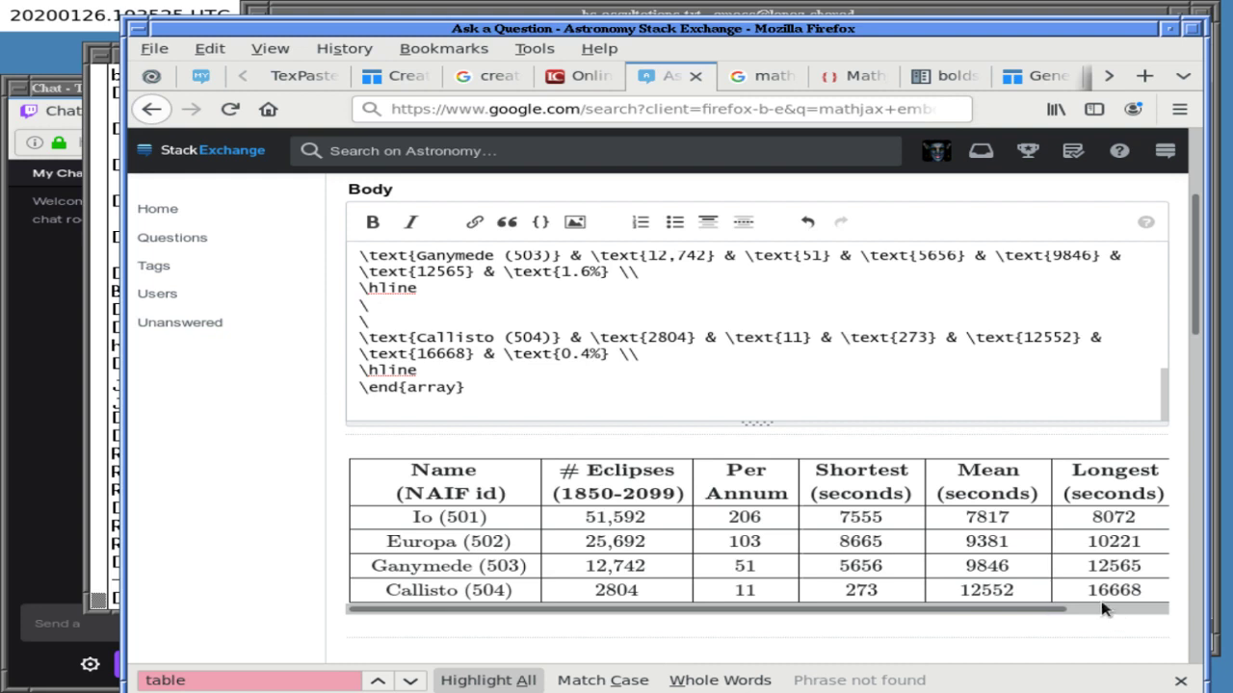
pyautogui.moveTo(1083, 610); pyautogui.dragTo(944, 611)
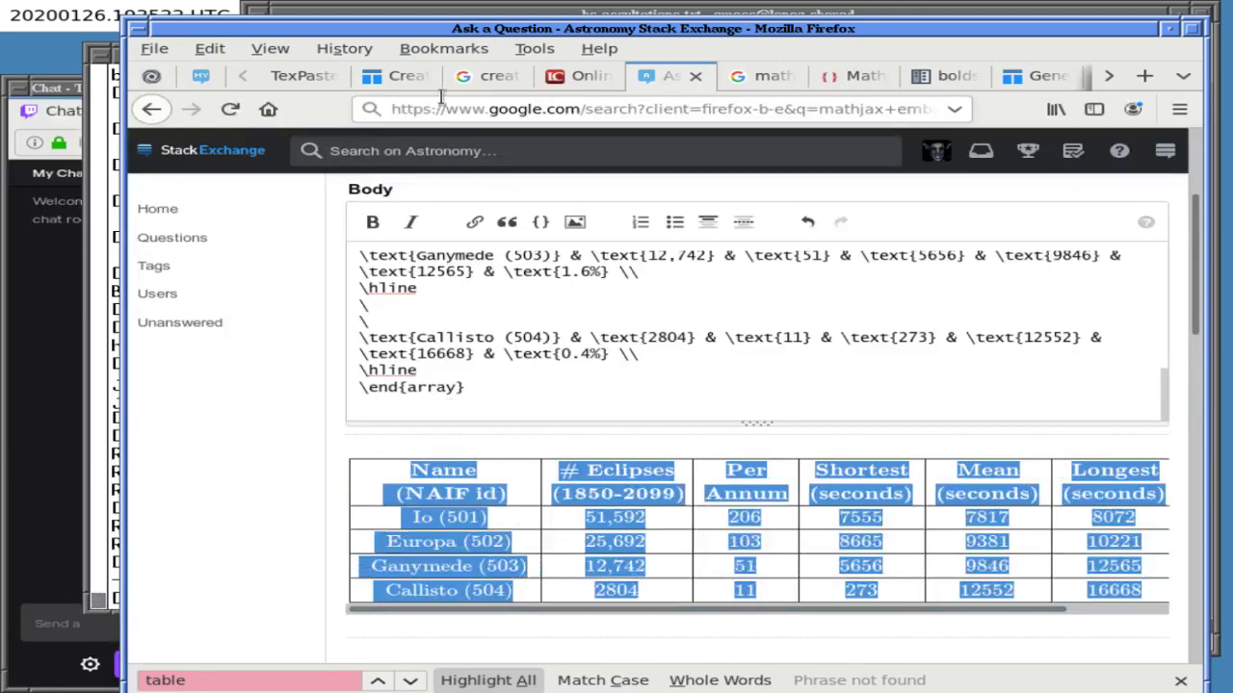
# - Shorten the heading under the table to 'Notes:'
pyautogui.click(475, 15)
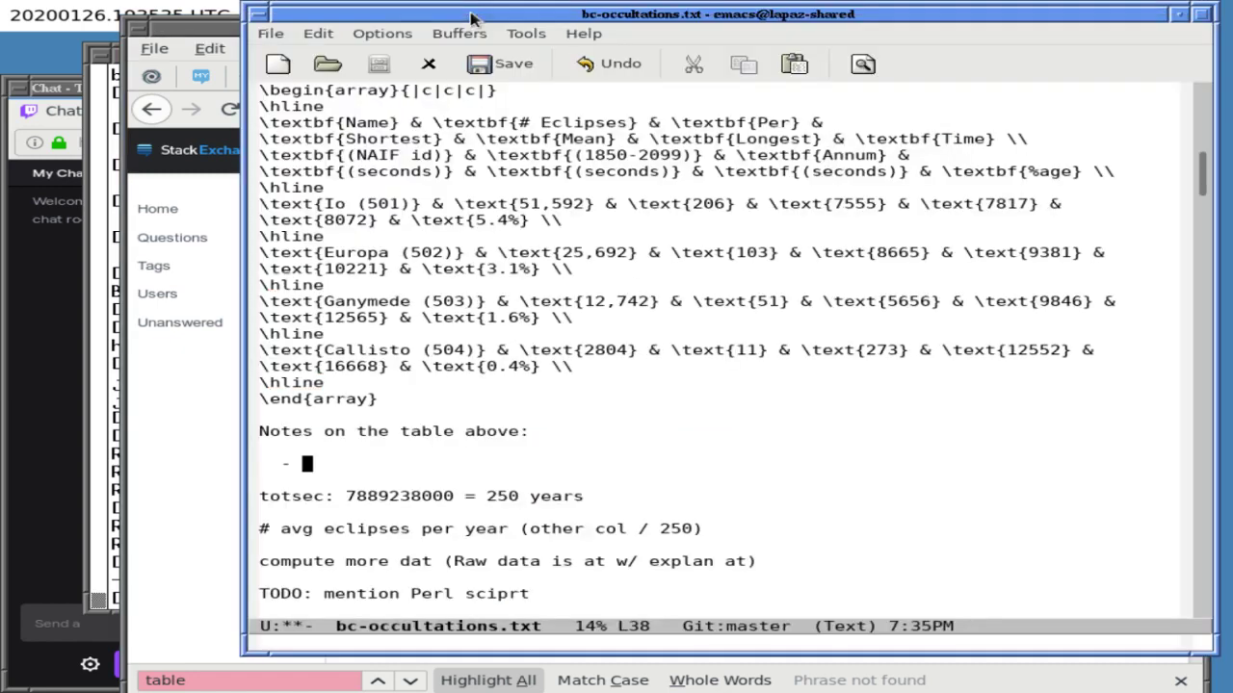
pyautogui.press('Up')
pyautogui.press('Up')
pyautogui.press('Up')
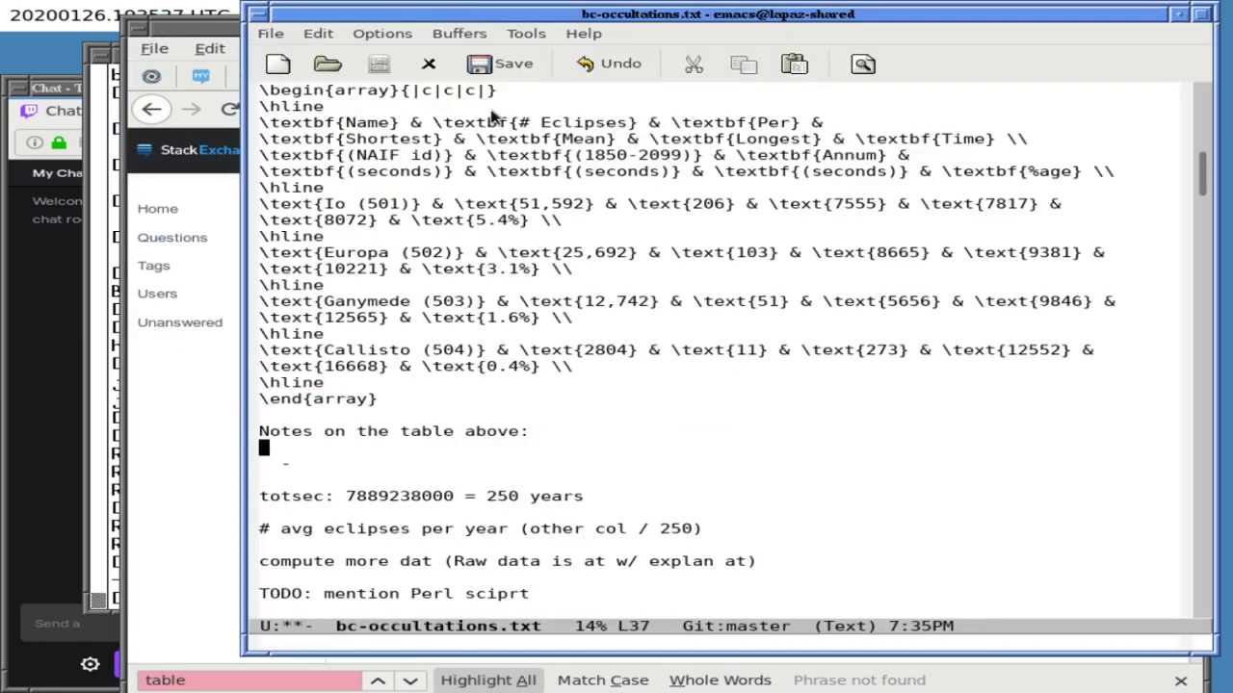
pyautogui.press('Down')
pyautogui.hotkey('ctrl', 'k')
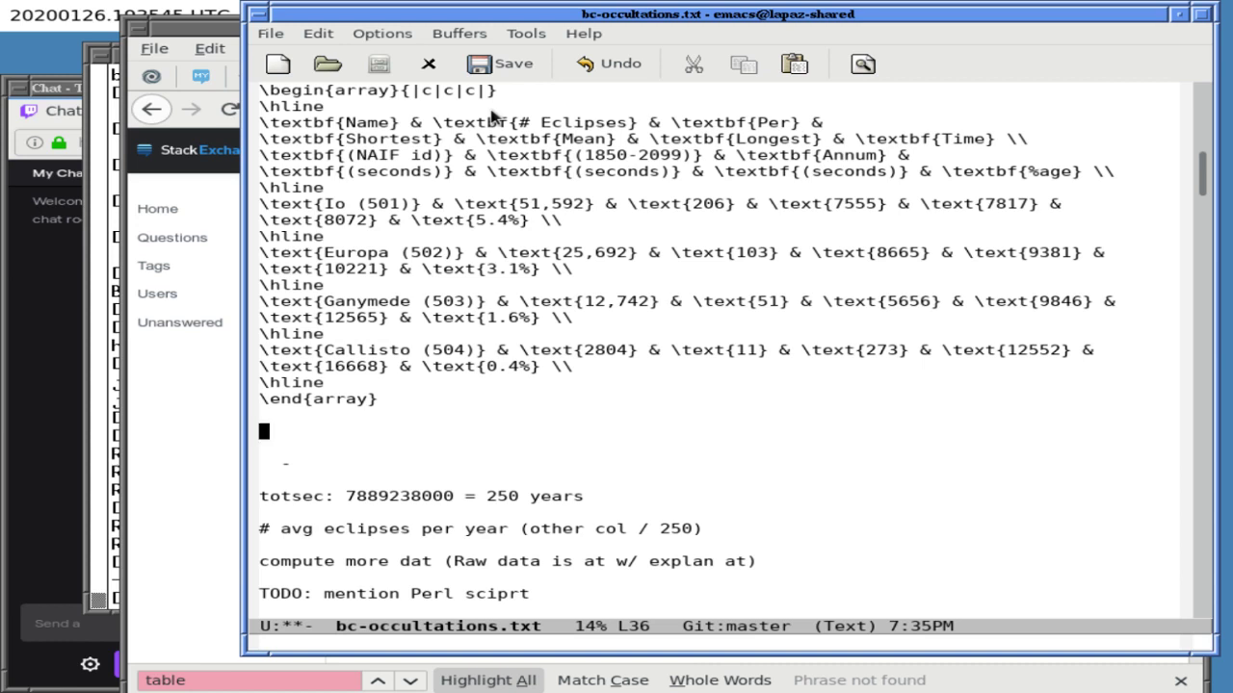
pyautogui.write('Notes:')
pyautogui.press('Down')
pyautogui.press('Down')
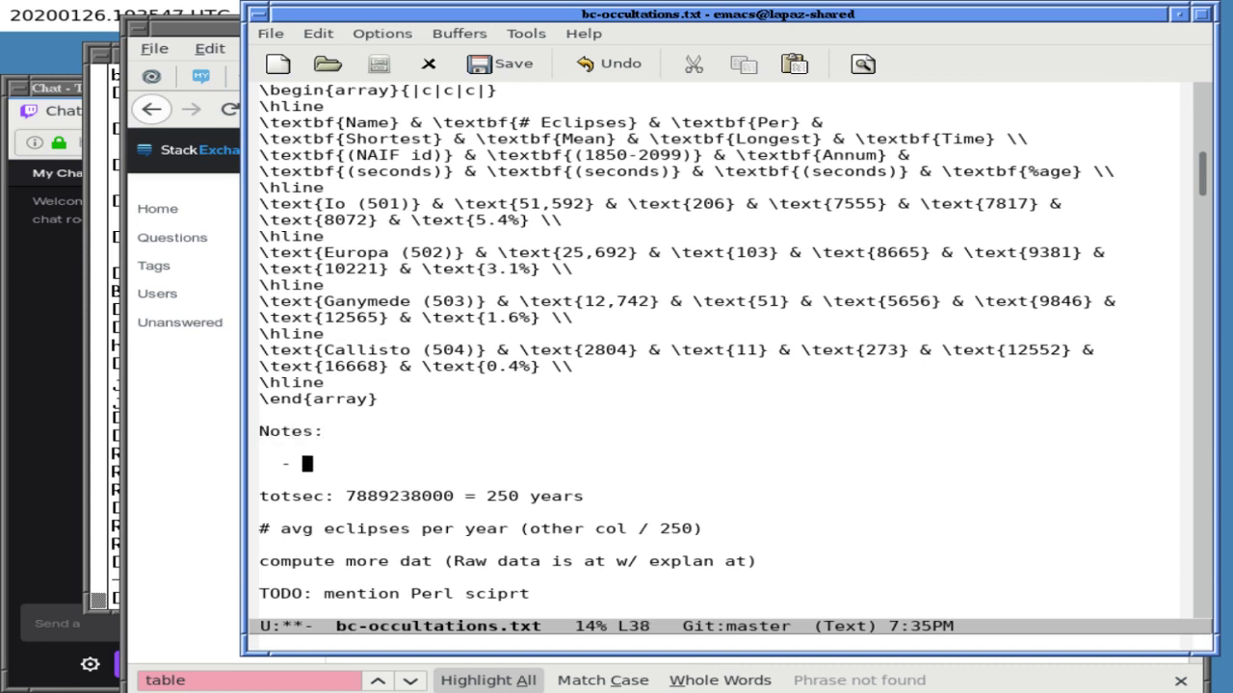
# - Explain columns one and two: moon name and NAIF id, and number of total eclipses 1850–2099 inclusive
pyautogui.write('The first column shows ')
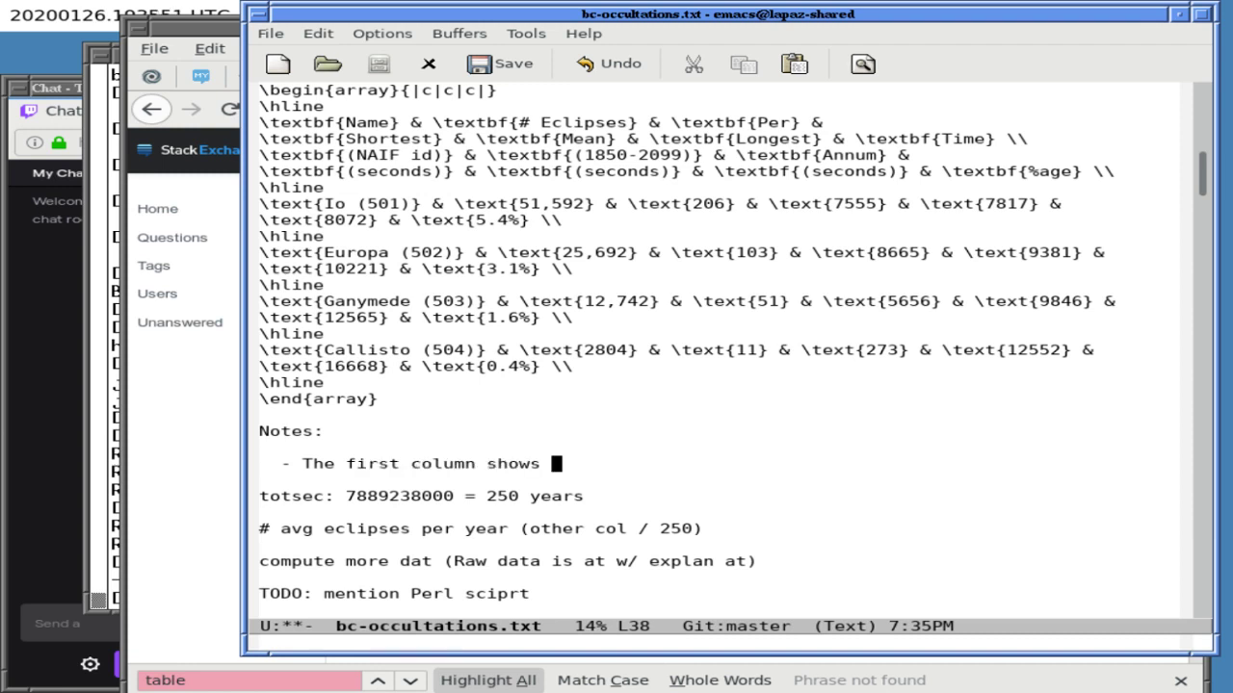
pyautogui.write('the name and NAIF i')
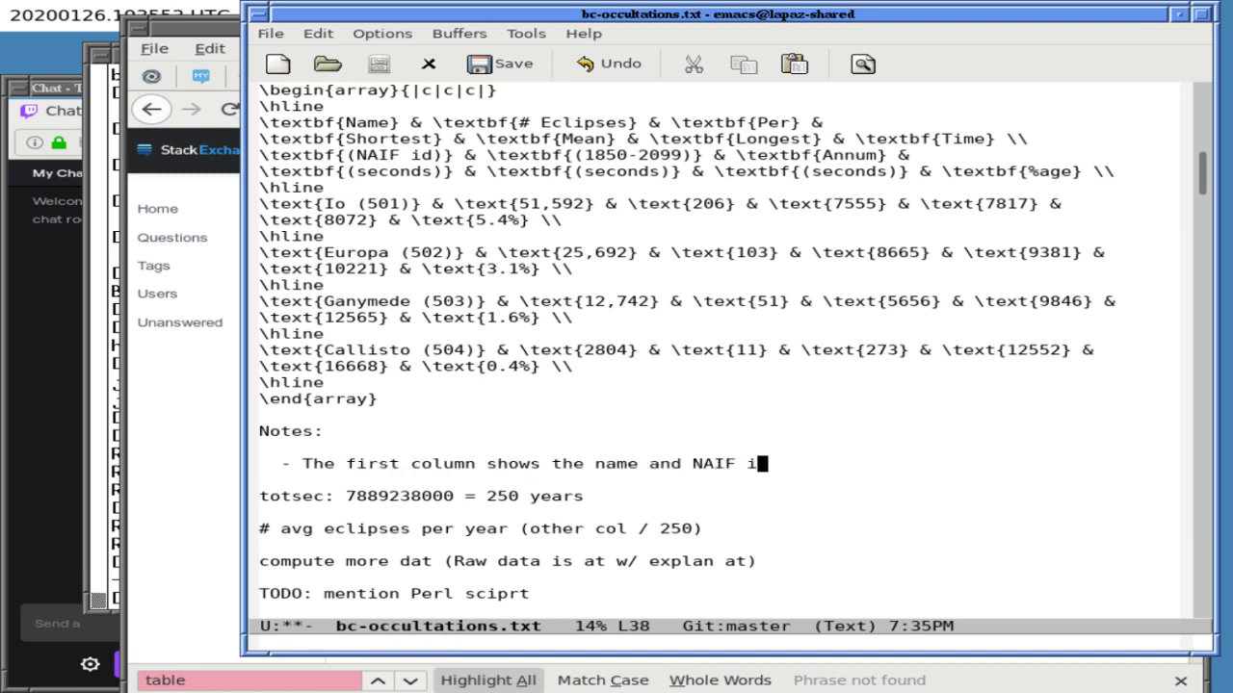
pyautogui.write('d of the moon')
pyautogui.press('Return')
pyautogui.press('Return')
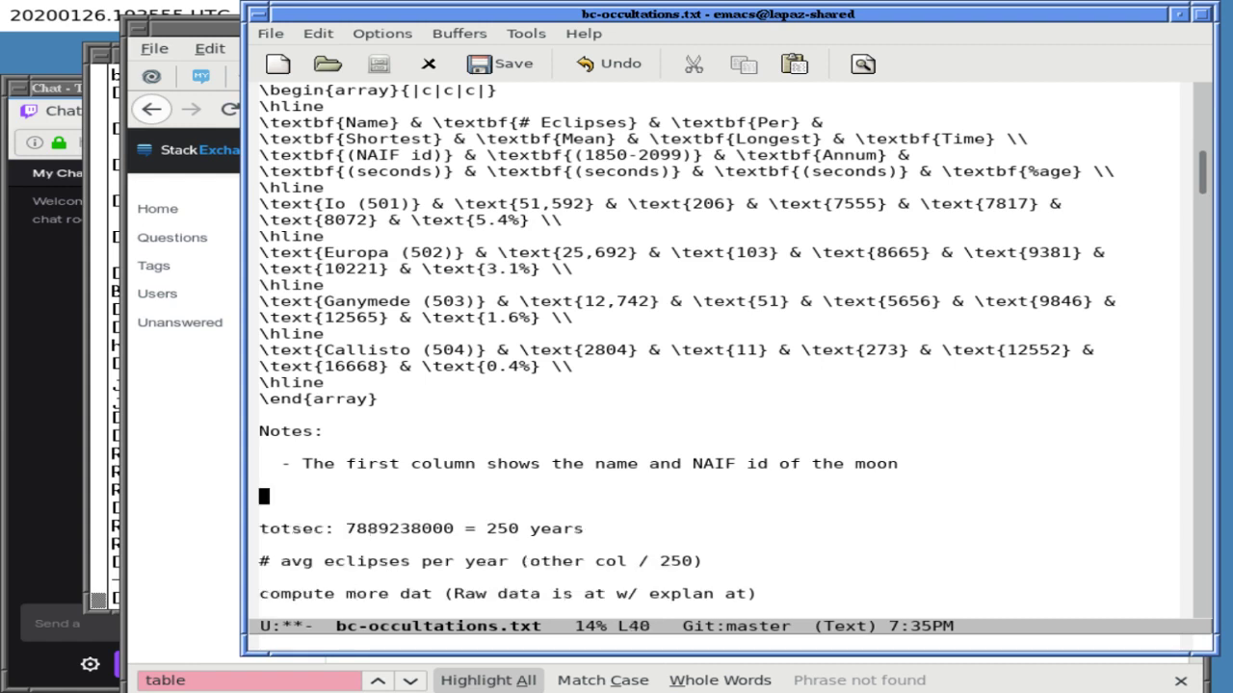
pyautogui.write('- The second column show')
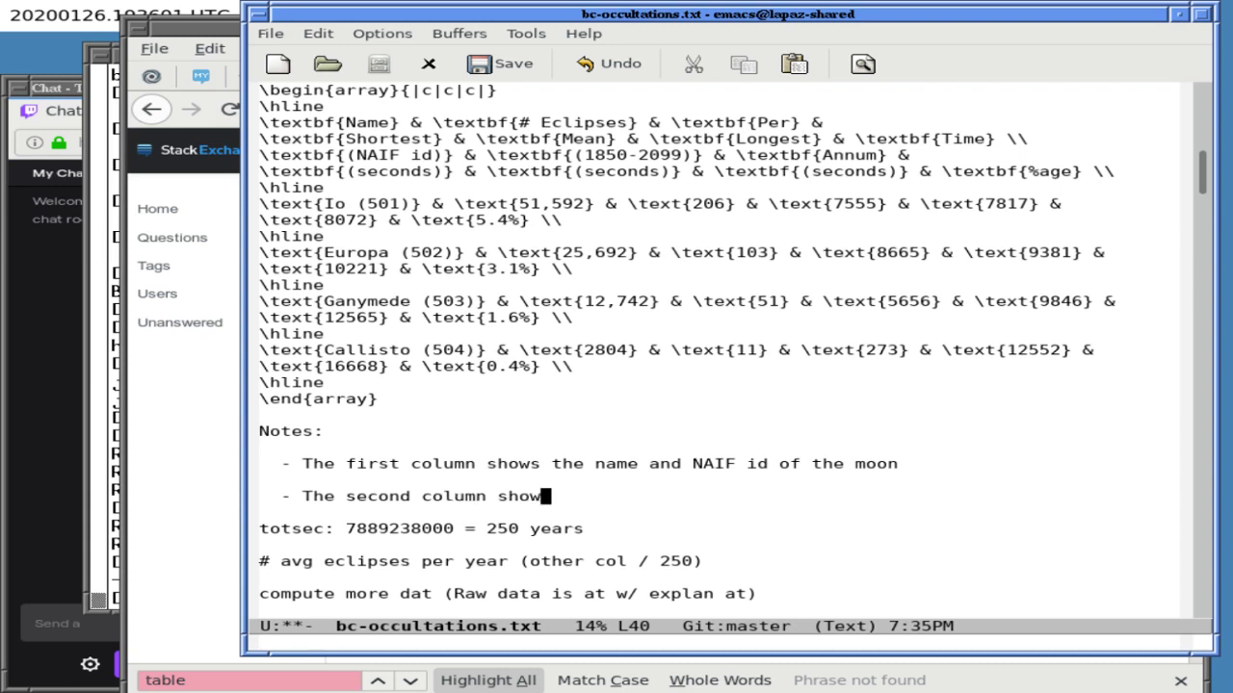
pyautogui.write('s the total nu')
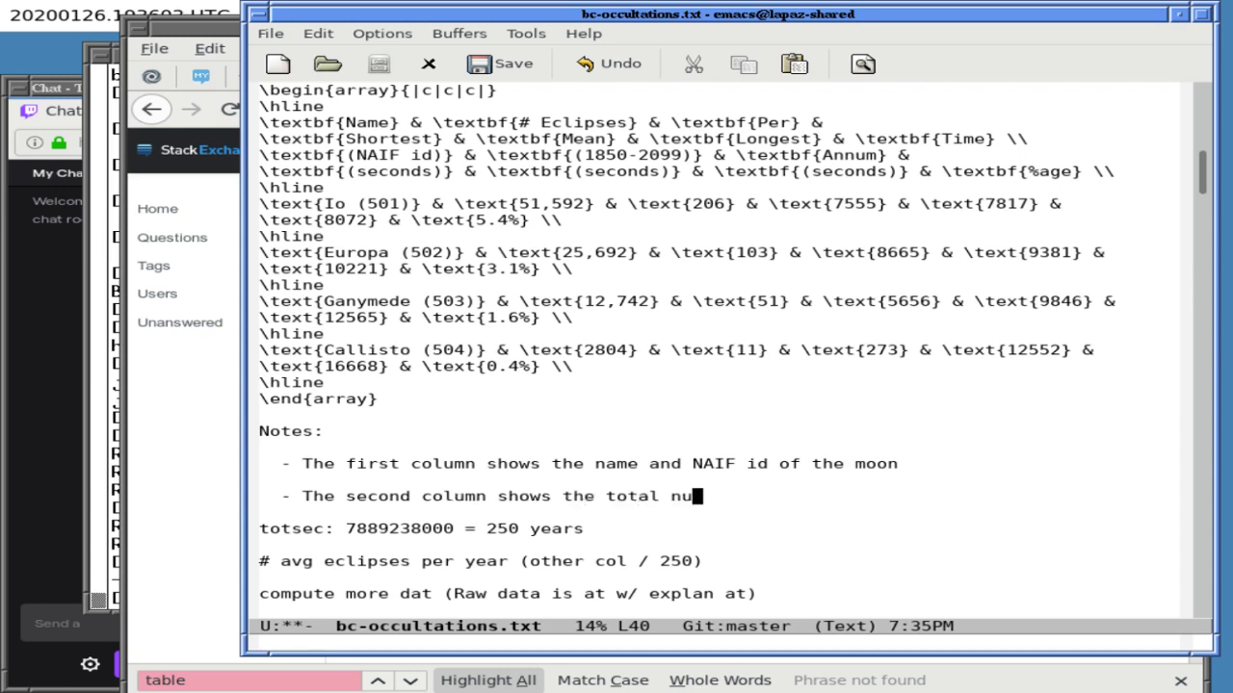
pyautogui.write('mber')
pyautogui.hotkey('alt', 'b')
pyautogui.press('BackSpace')
pyautogui.press('BackSpace')
pyautogui.press('BackSpace')
pyautogui.press('BackSpace')
pyautogui.press('BackSpace')
pyautogui.press('BackSpace')
pyautogui.hotkey('ctrl', 'e')
pyautogui.write('of total eclipses')
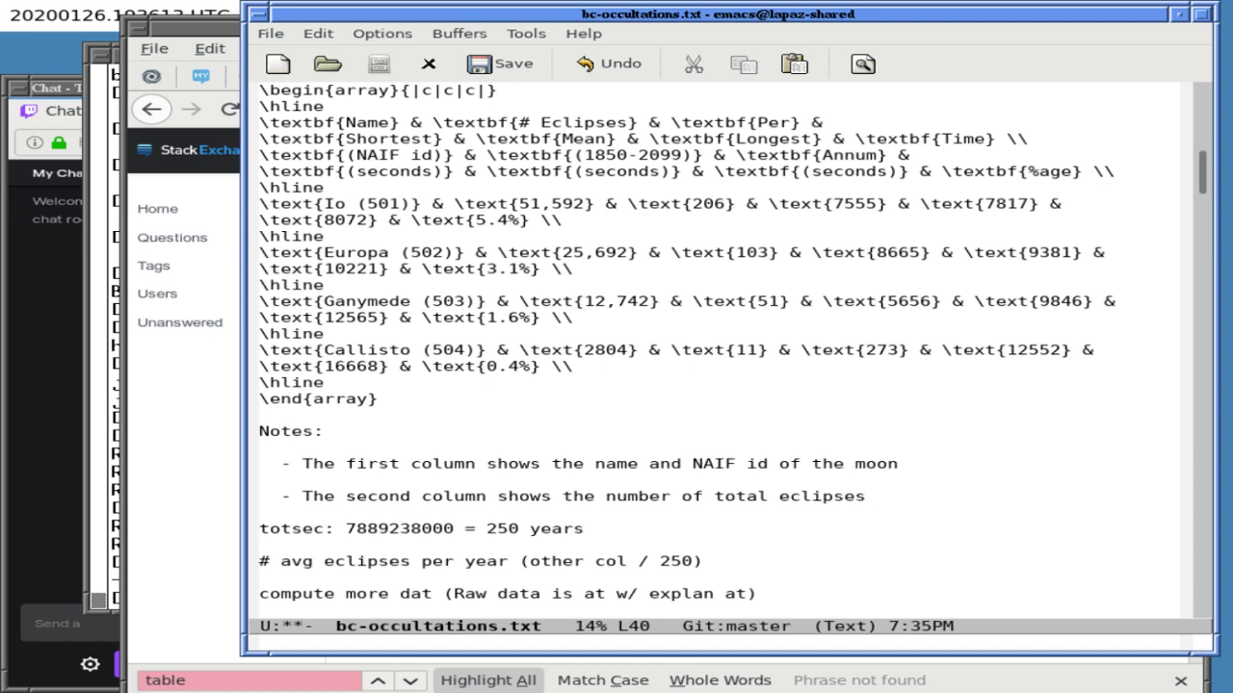
pyautogui.write('from 1850 to ')
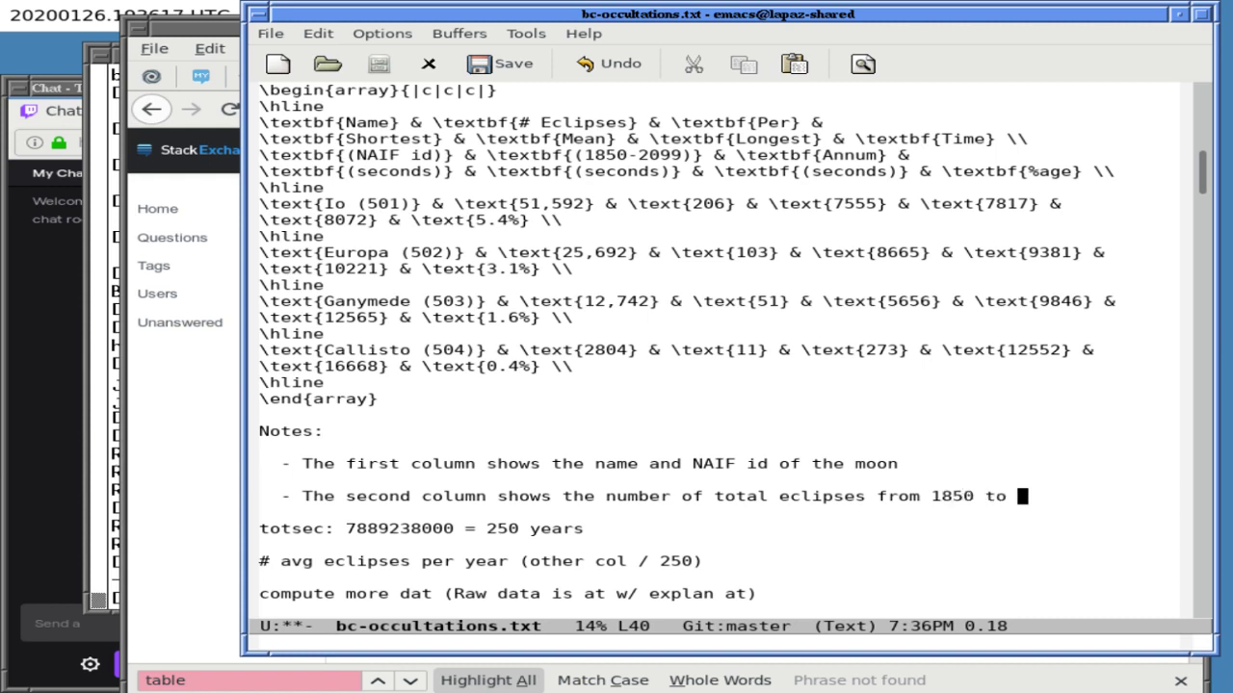
pyautogui.write('2099 inclusve')
pyautogui.press('BackSpace')
pyautogui.press('BackSpace')
pyautogui.write('ive. ')
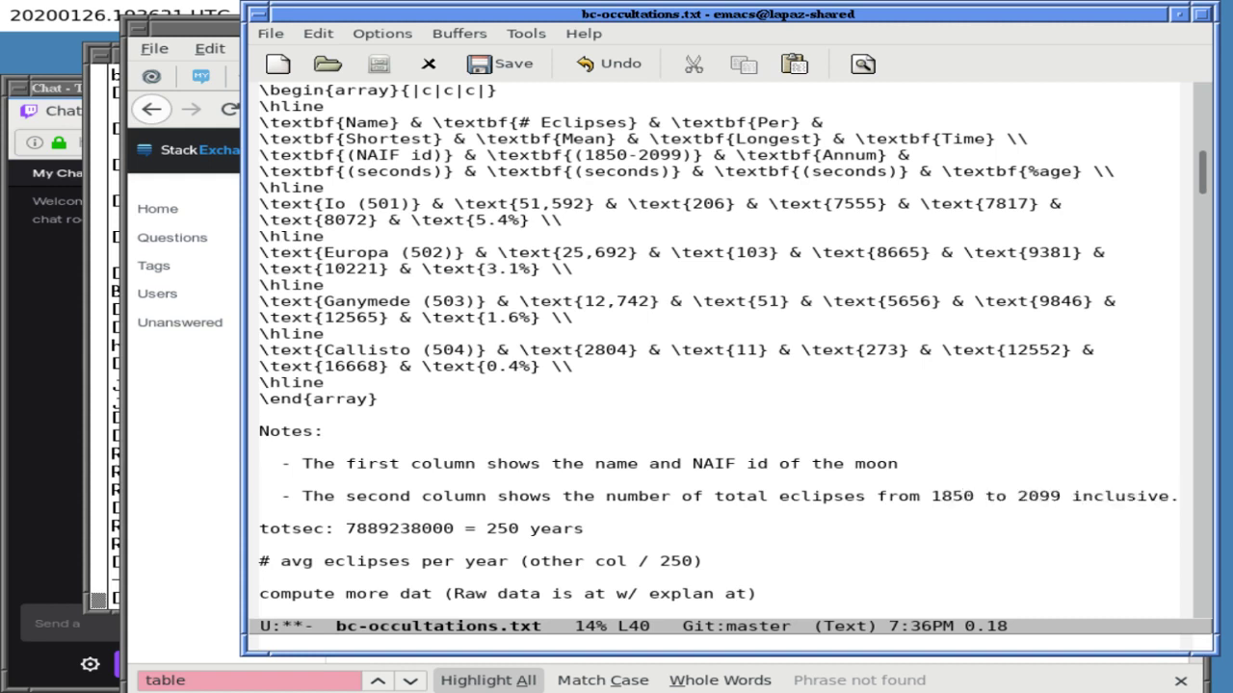
pyautogui.write('Of ')
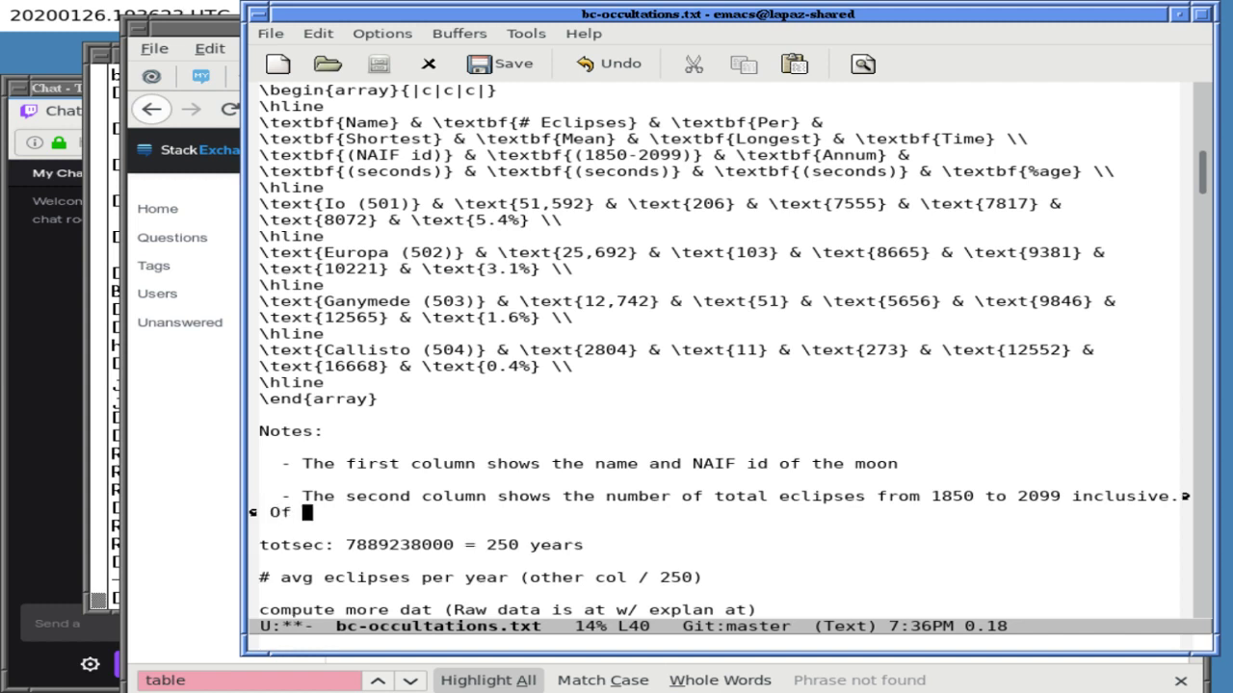
pyautogui.write('course, all total ecli')
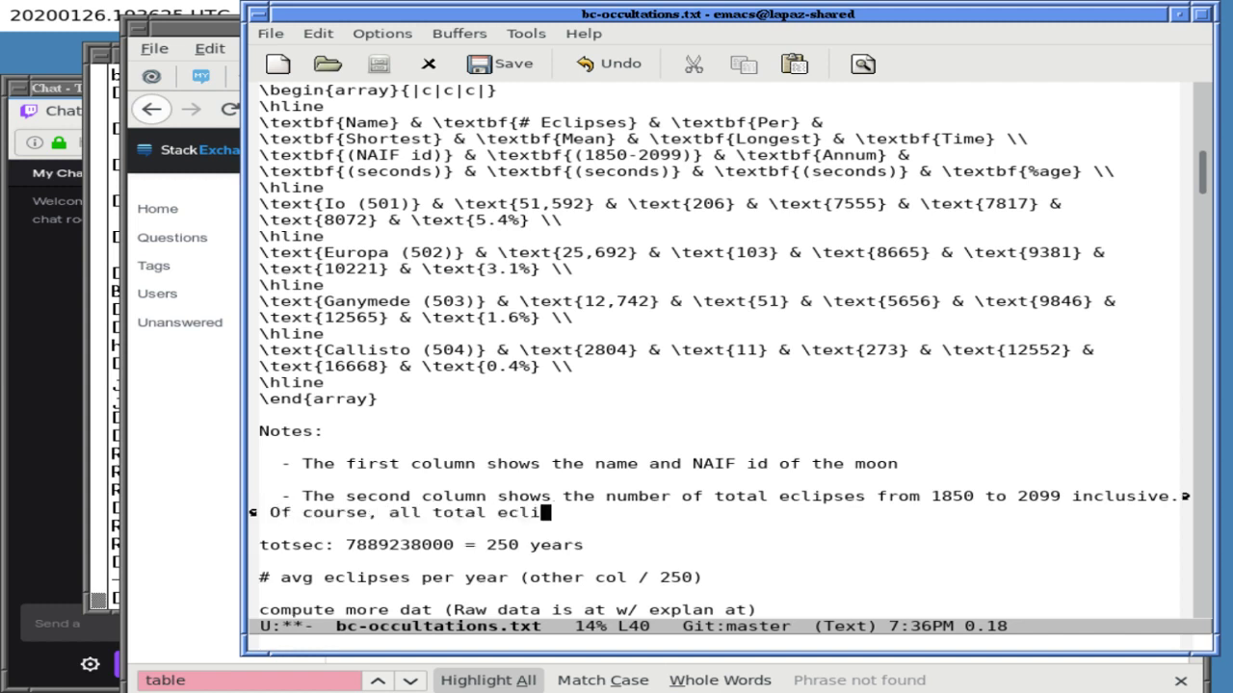
pyautogui.write('pses start as pa')
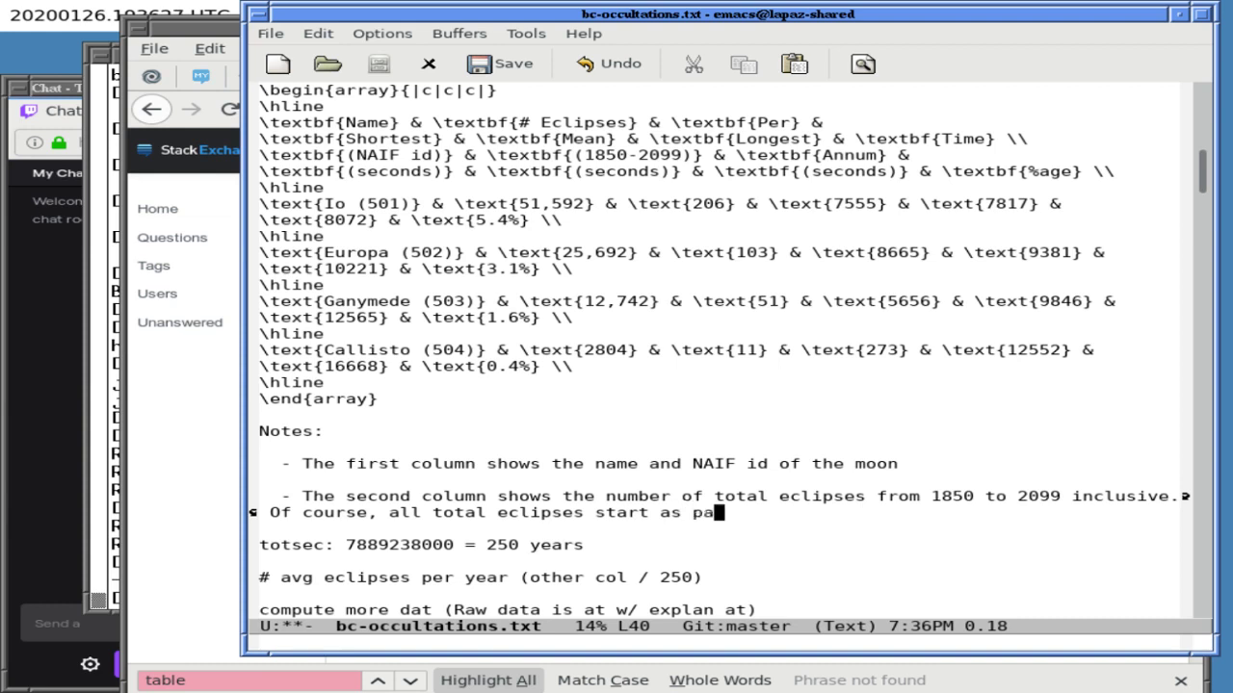
pyautogui.write('rtial eclipses.')
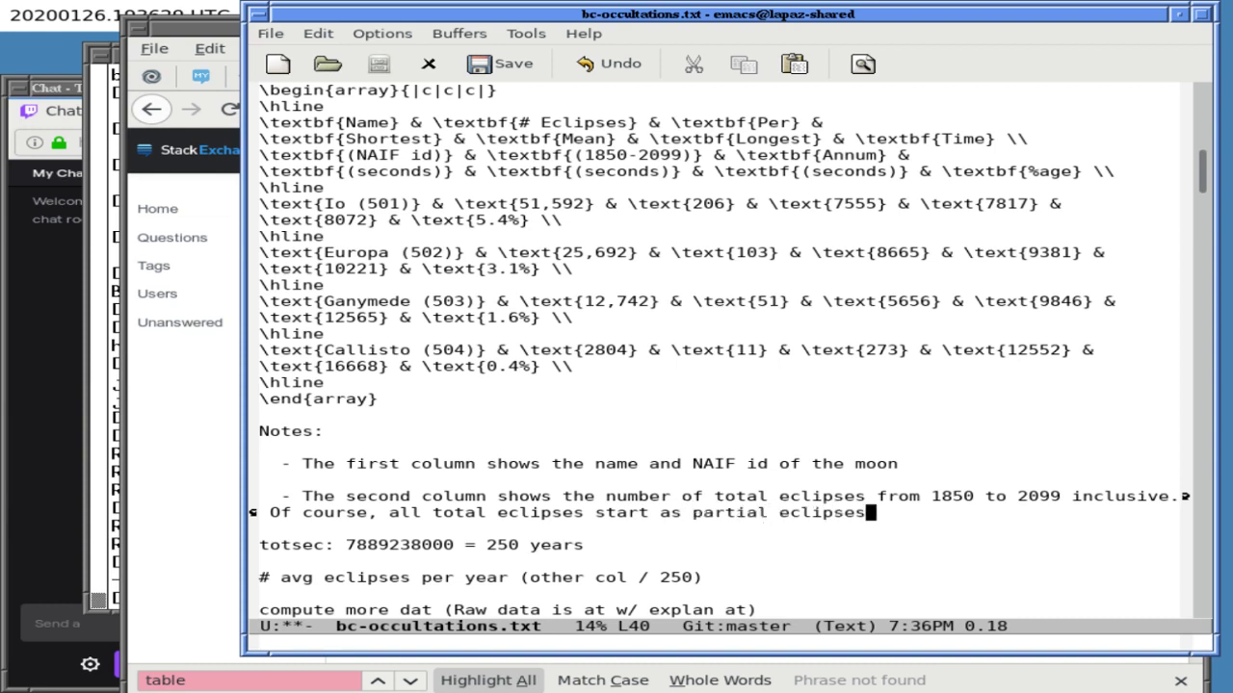
# - Add an indented bullet: the third column is the second column divided by 250 years
pyautogui.press('Return')
pyautogui.press('Return')
pyautogui.press('Tab')
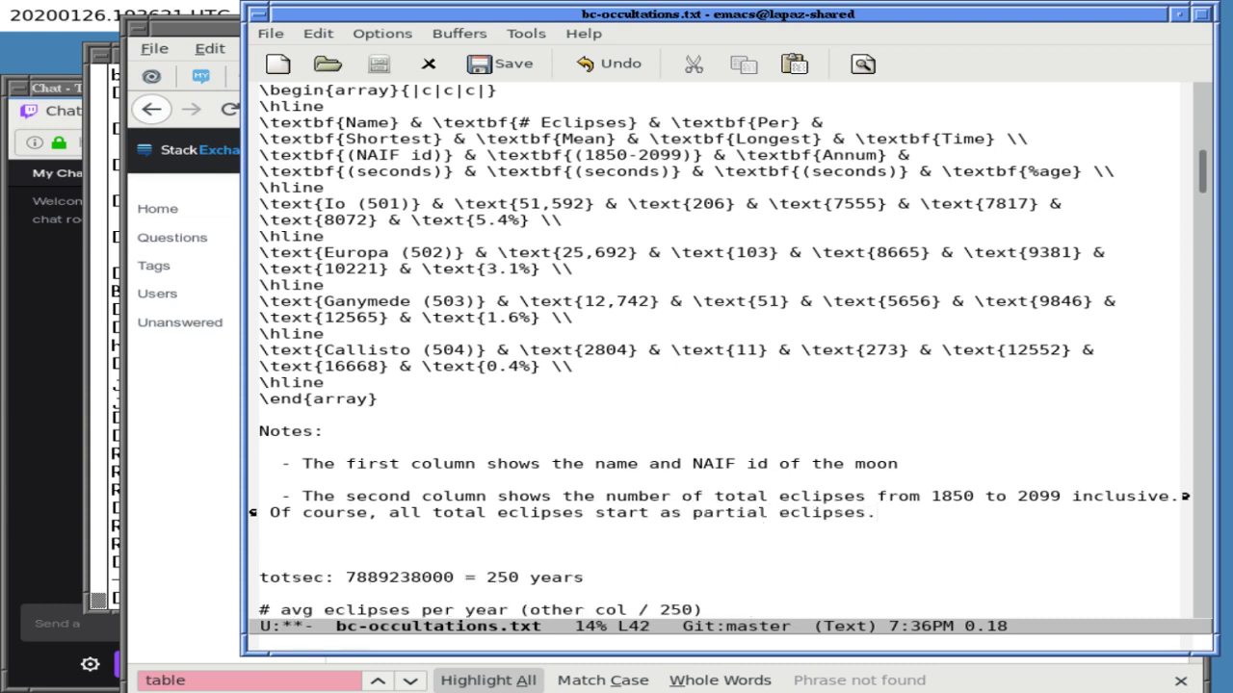
pyautogui.write('- The third column')
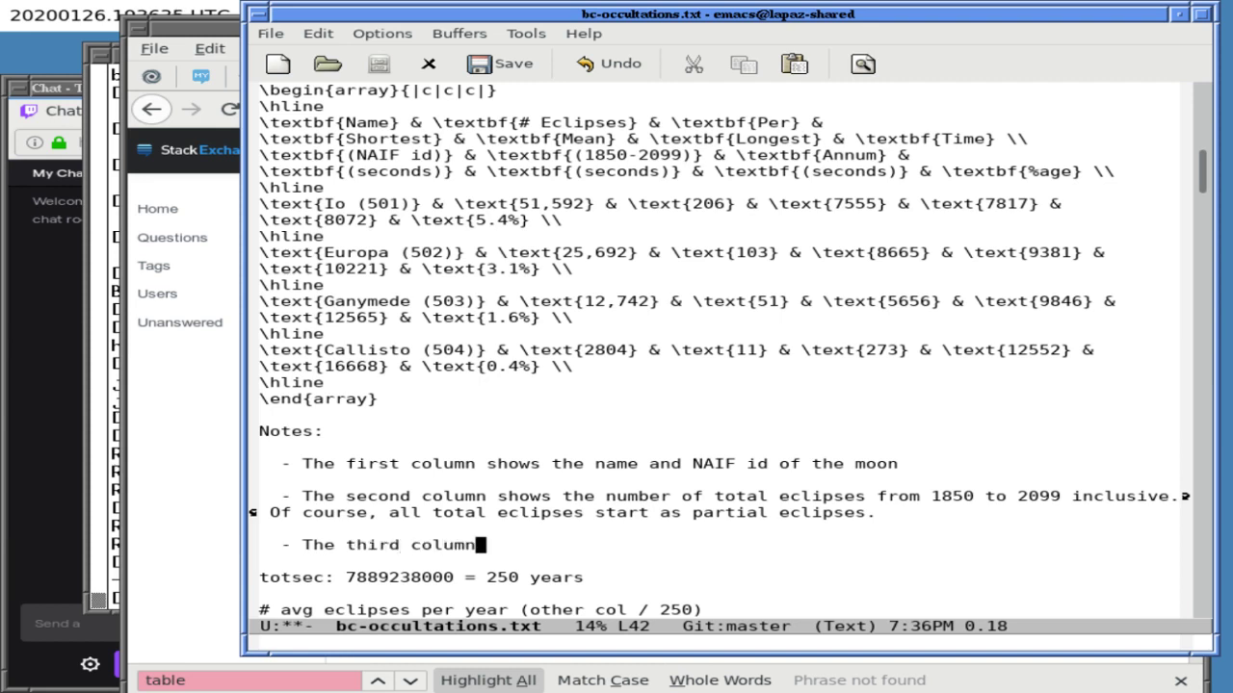
pyautogui.write(' is simply the seon')
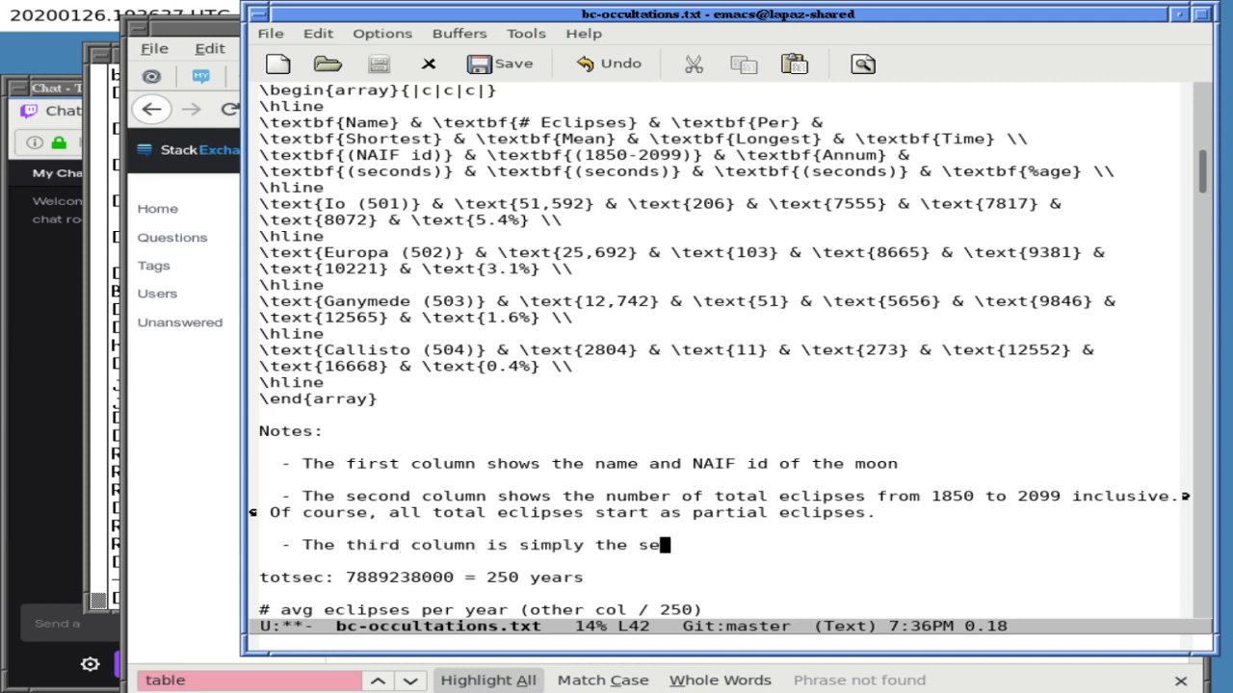
pyautogui.press('BackSpace')
pyautogui.press('BackSpace')
pyautogui.write('cojd')
pyautogui.press('BackSpace')
pyautogui.press('BackSpace')
pyautogui.write('nd column di')
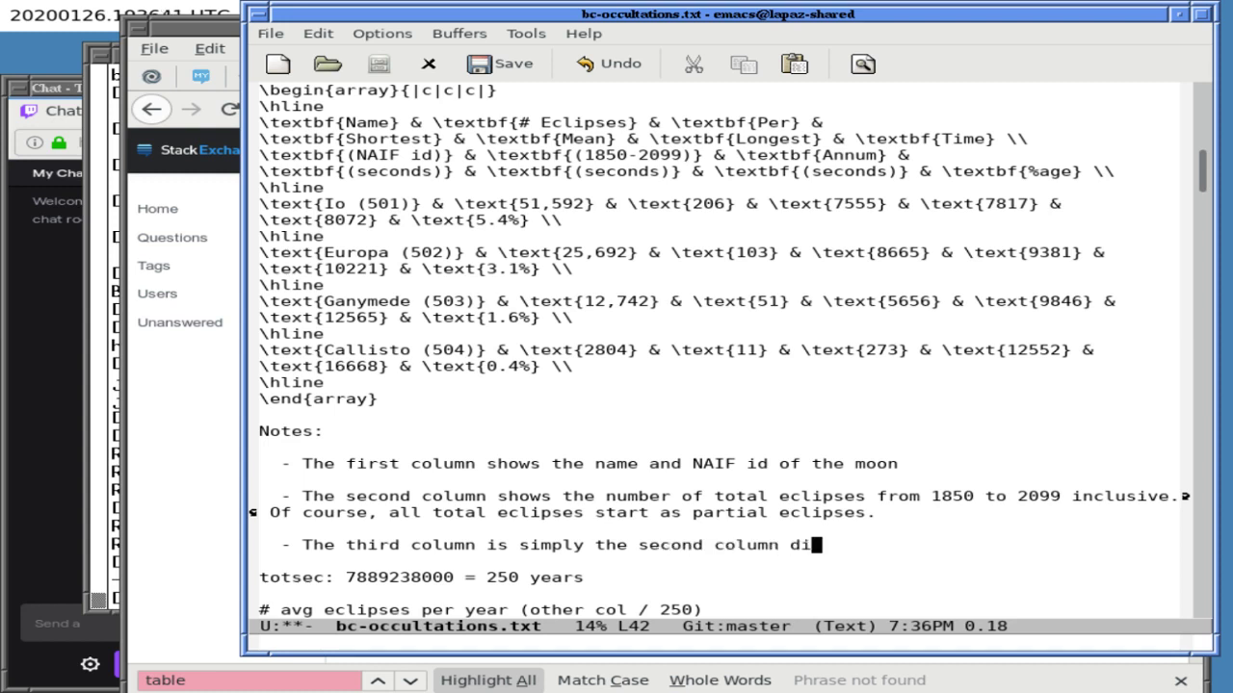
pyautogui.write('vided by 250 ')
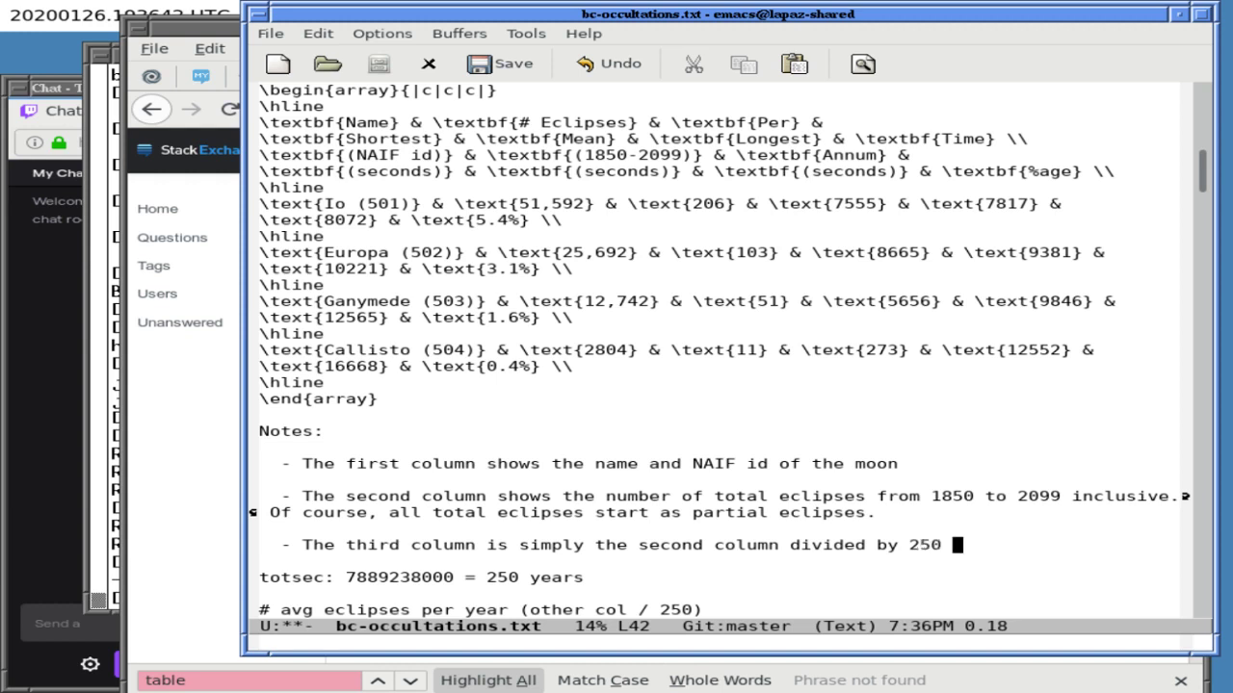
pyautogui.write('years.')
pyautogui.hotkey('ctrl', 'l')
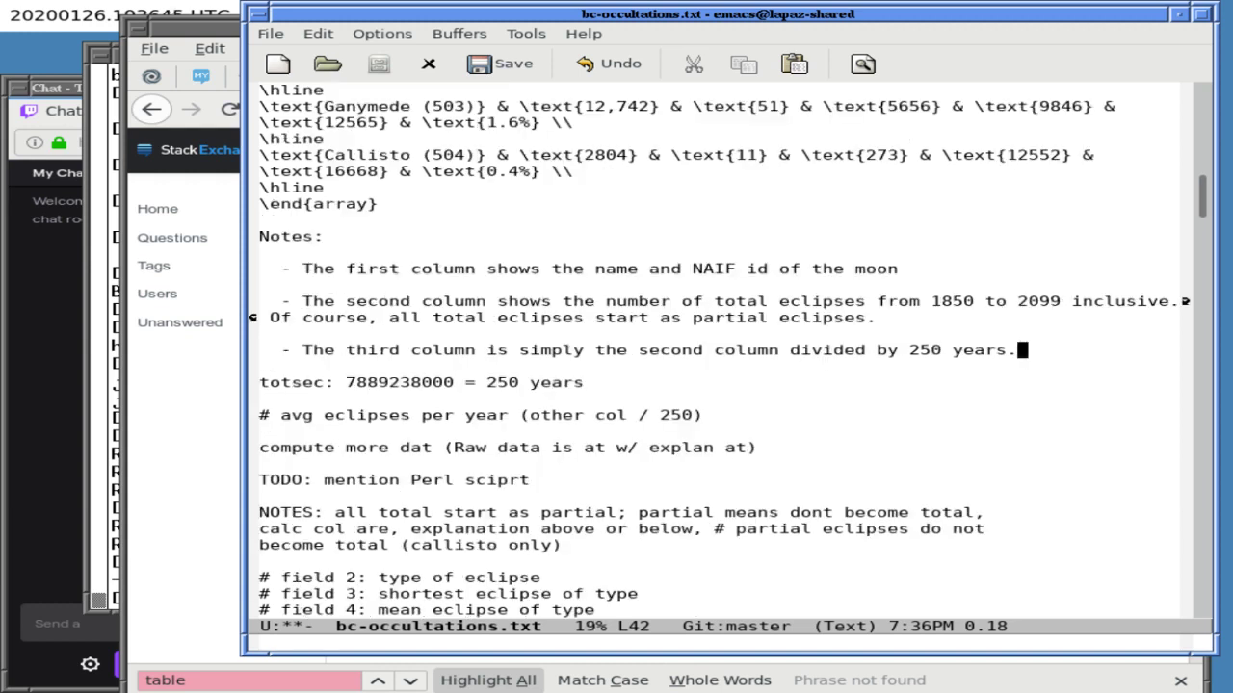
pyautogui.press('Return')
pyautogui.press('Return')
pyautogui.write('-')
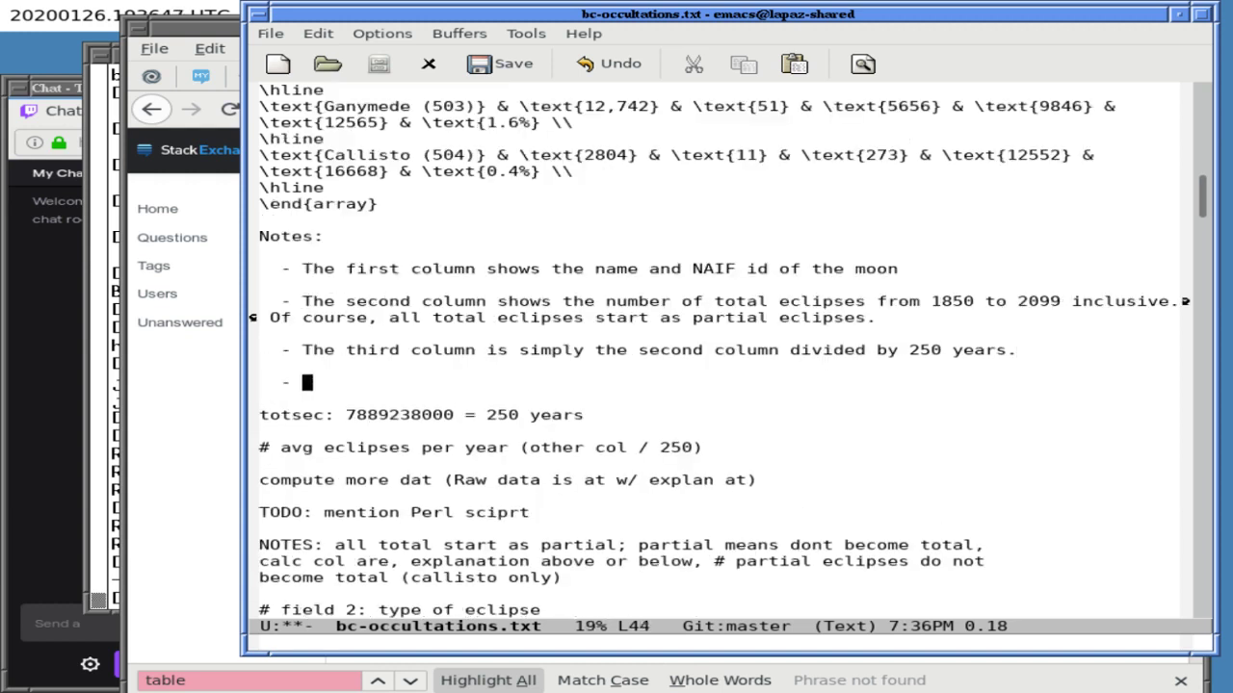
# - Check the rendered eclipse table in the Stack Exchange question draft
pyautogui.click(124, 310)
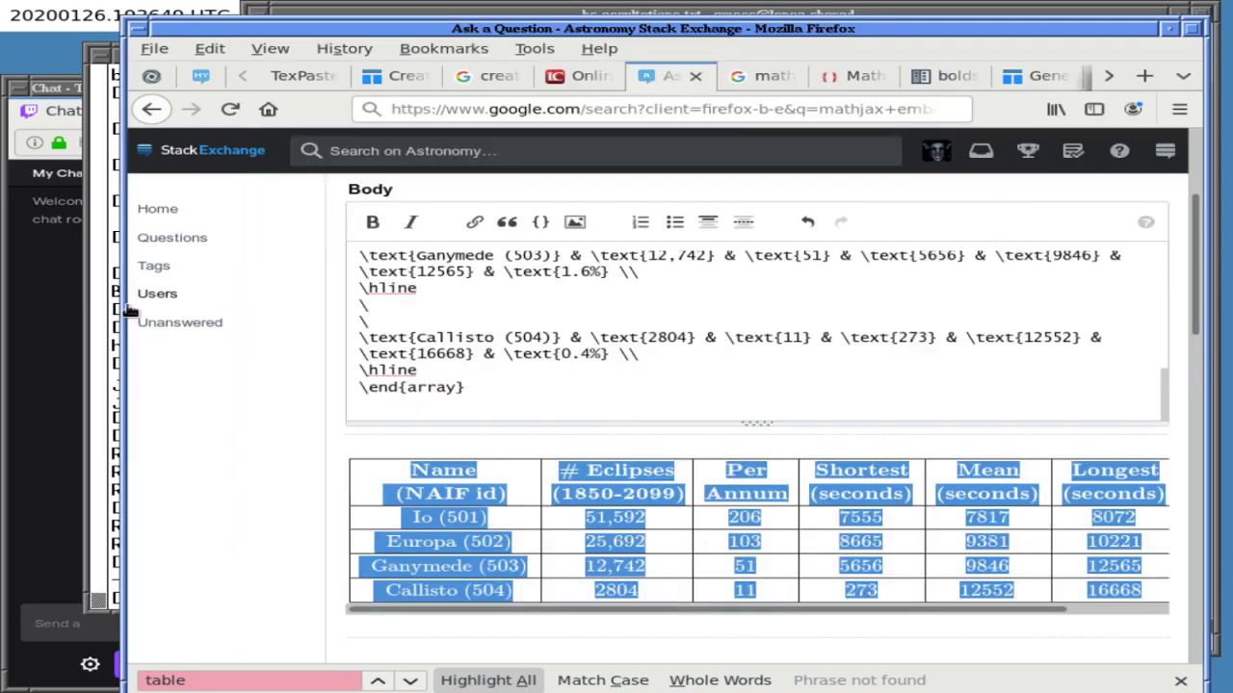
pyautogui.click(108, 333)
pyautogui.click(672, 29)
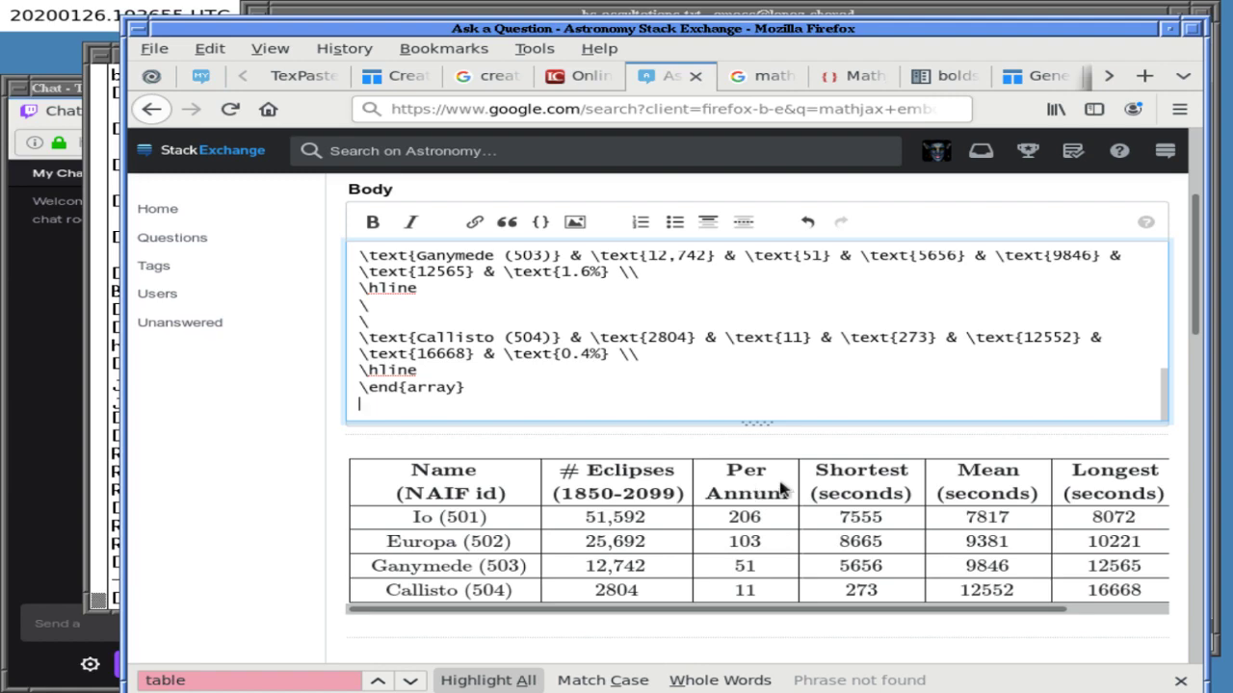
pyautogui.click(720, 15)
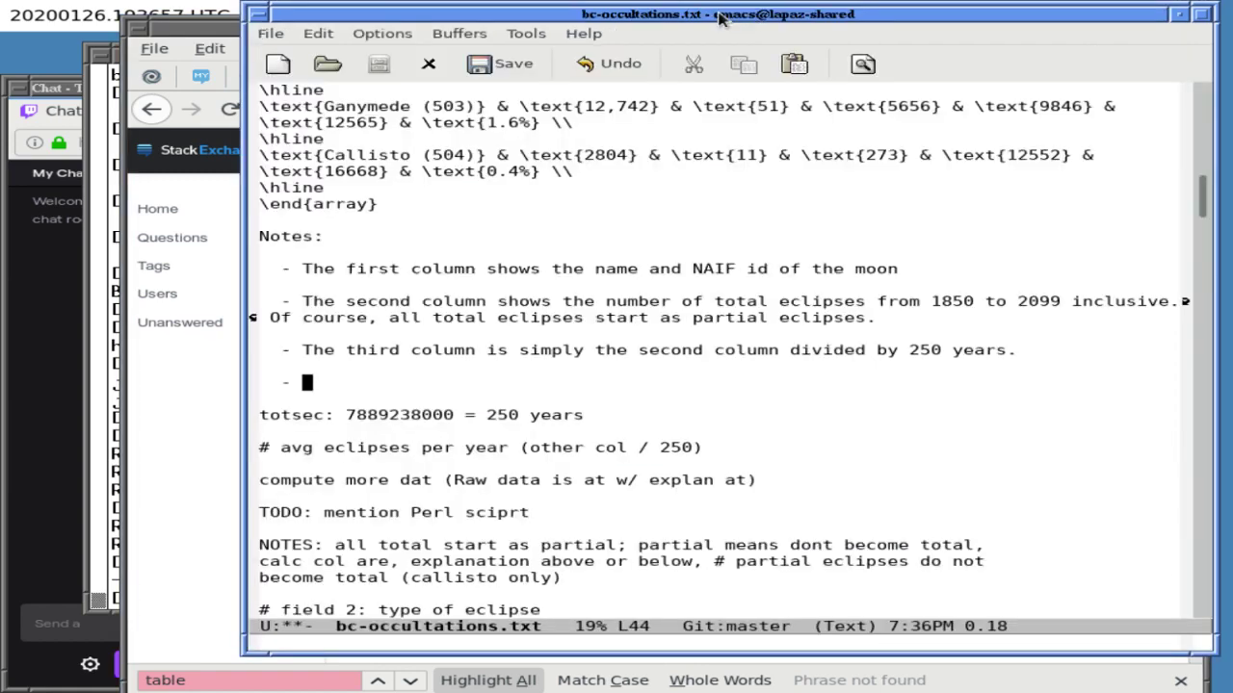
# - Note that columns four to six give shortest, mean and longest total-eclipse durations, excluding partial eclipses
pyautogui.write('The fou')
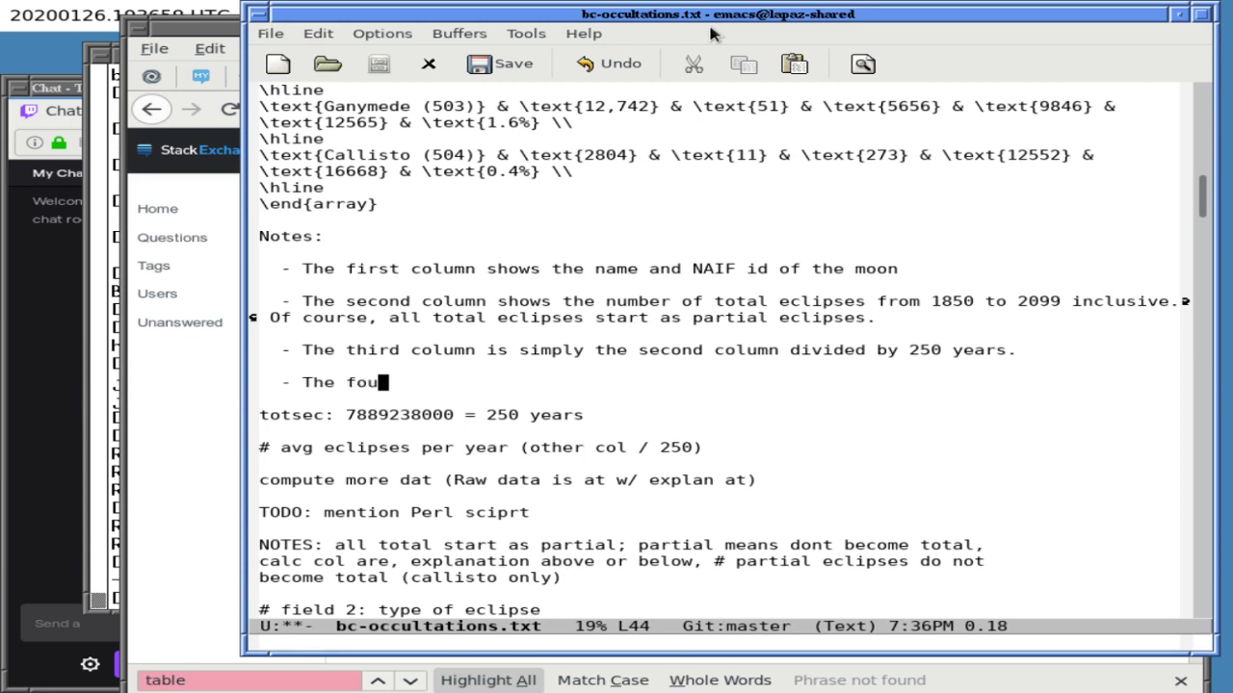
pyautogui.write('rth through sixth')
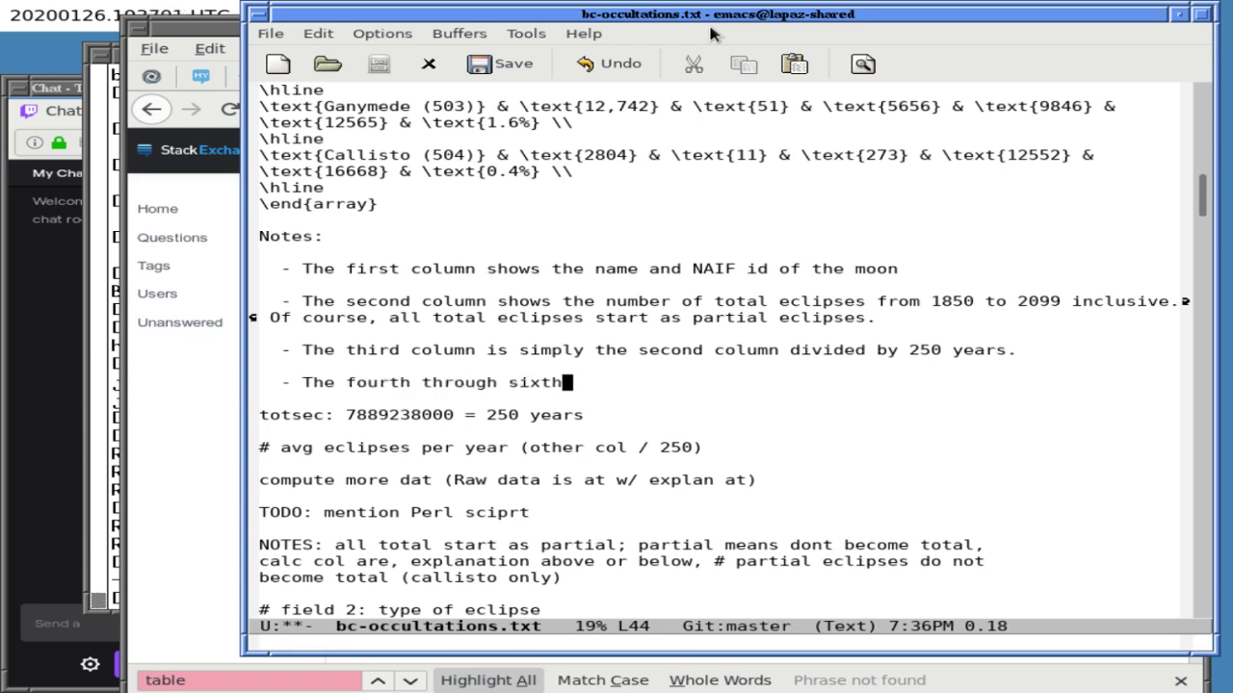
pyautogui.write(' columns give')
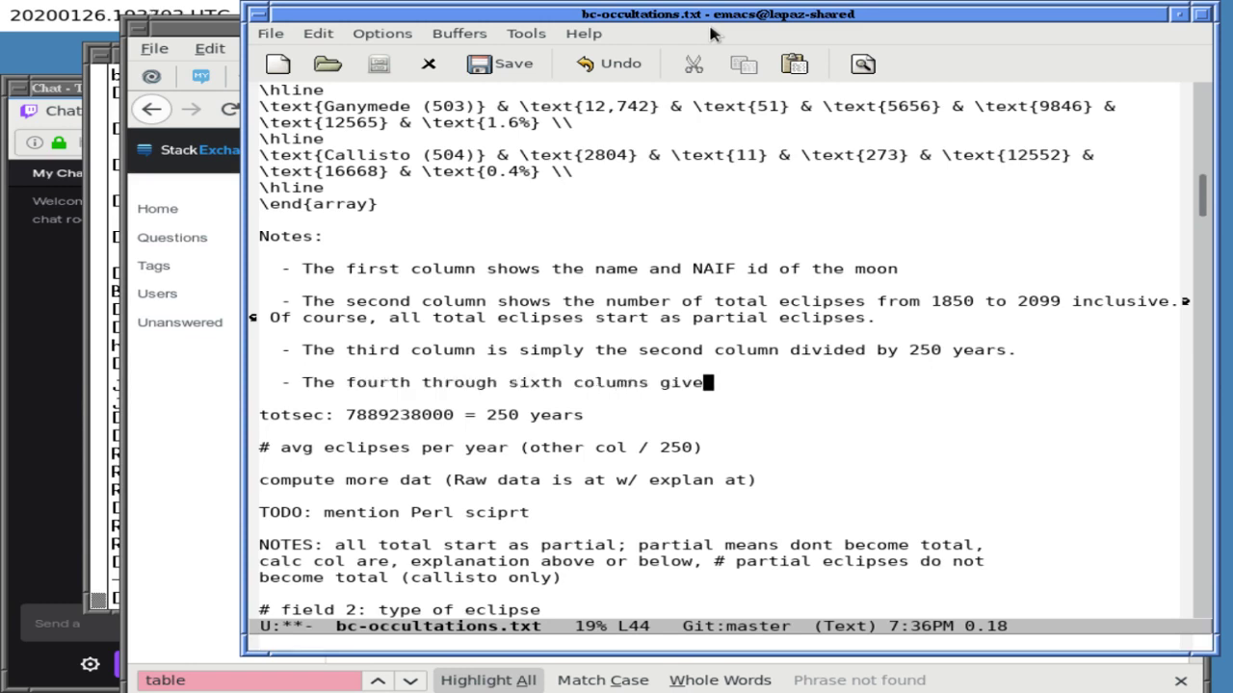
pyautogui.write(' the shortest')
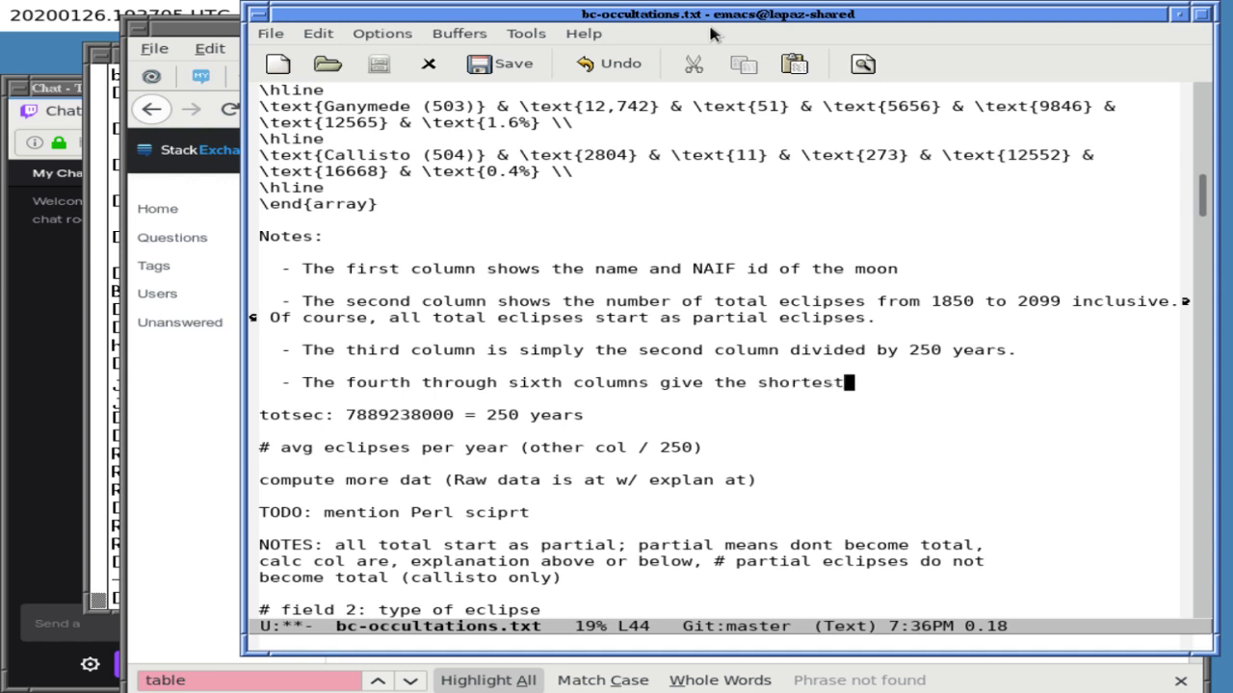
pyautogui.press('BackSpace')
pyautogui.press('BackSpace')
pyautogui.press('BackSpace')
pyautogui.press('BackSpace')
pyautogui.press('BackSpace')
pyautogui.press('BackSpace')
pyautogui.press('BackSpace')
pyautogui.press('BackSpace')
pyautogui.write('duration of the shore')
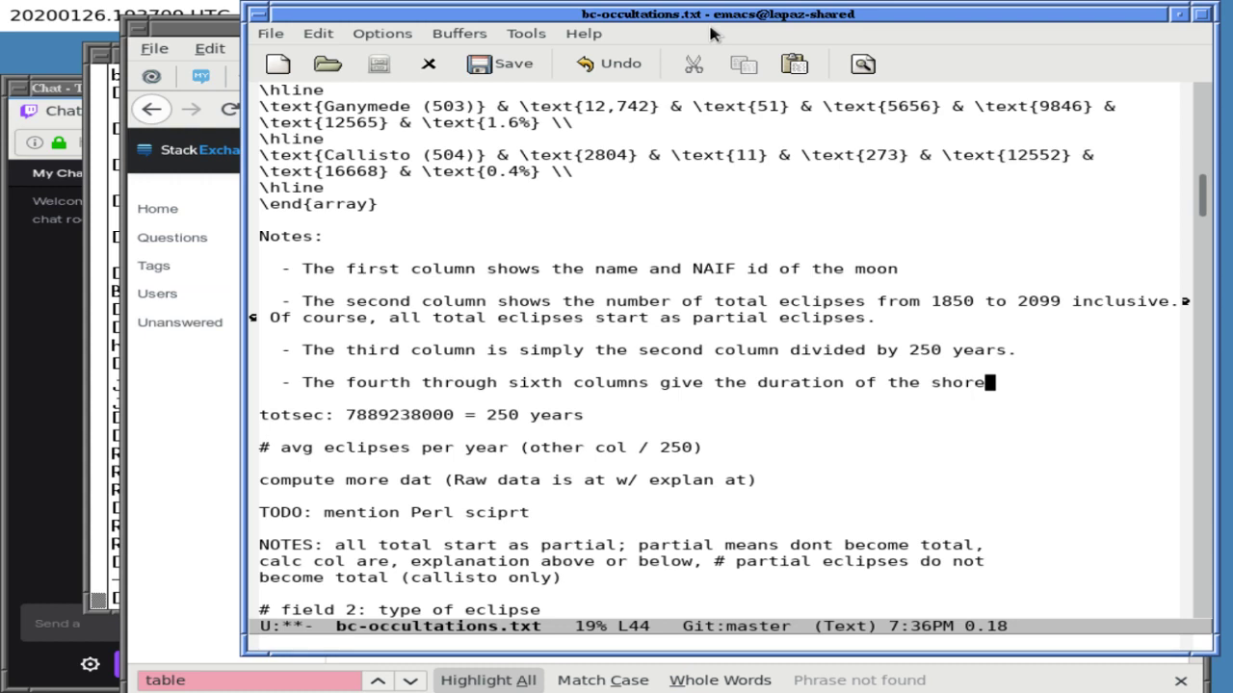
pyautogui.press('BackSpace')
pyautogui.write('test, m')
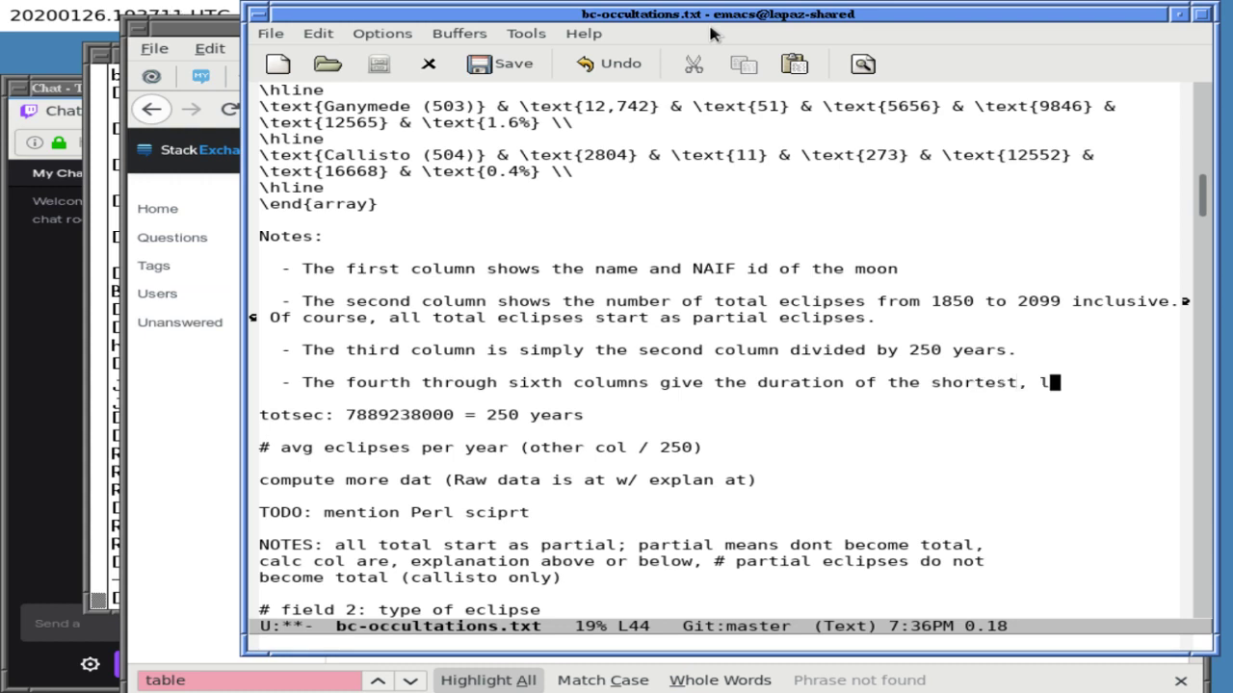
pyautogui.write('ean, and long')
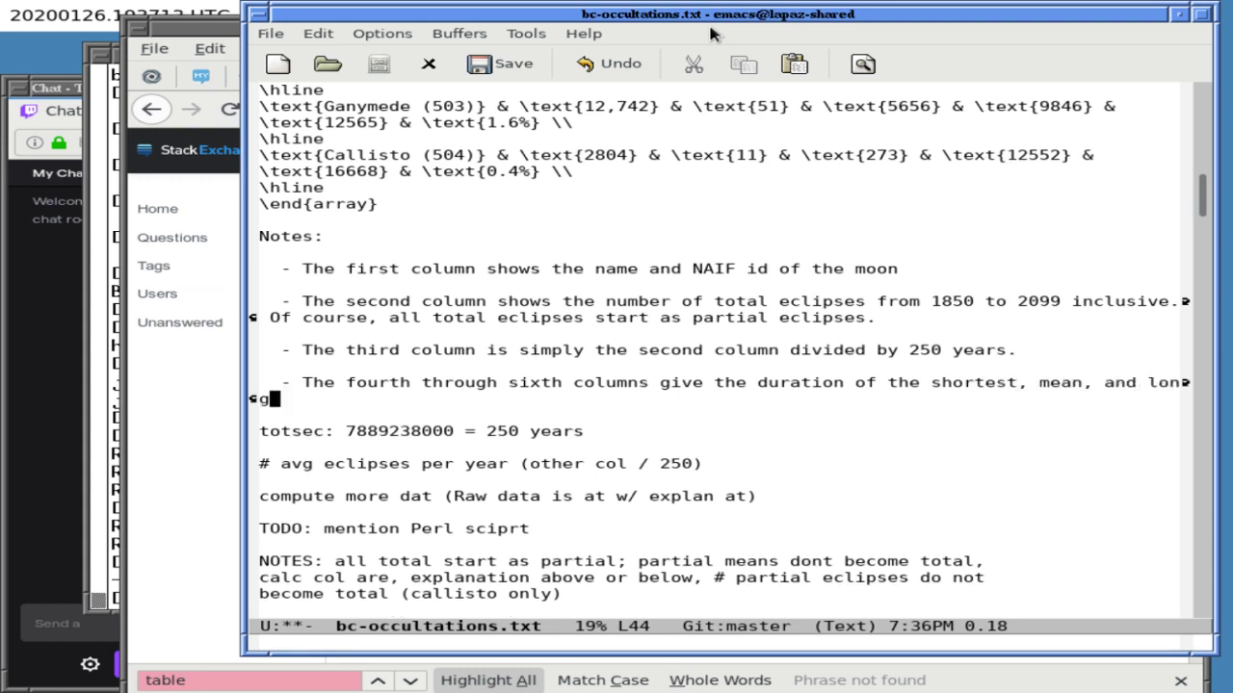
pyautogui.write('est total eclipses.')
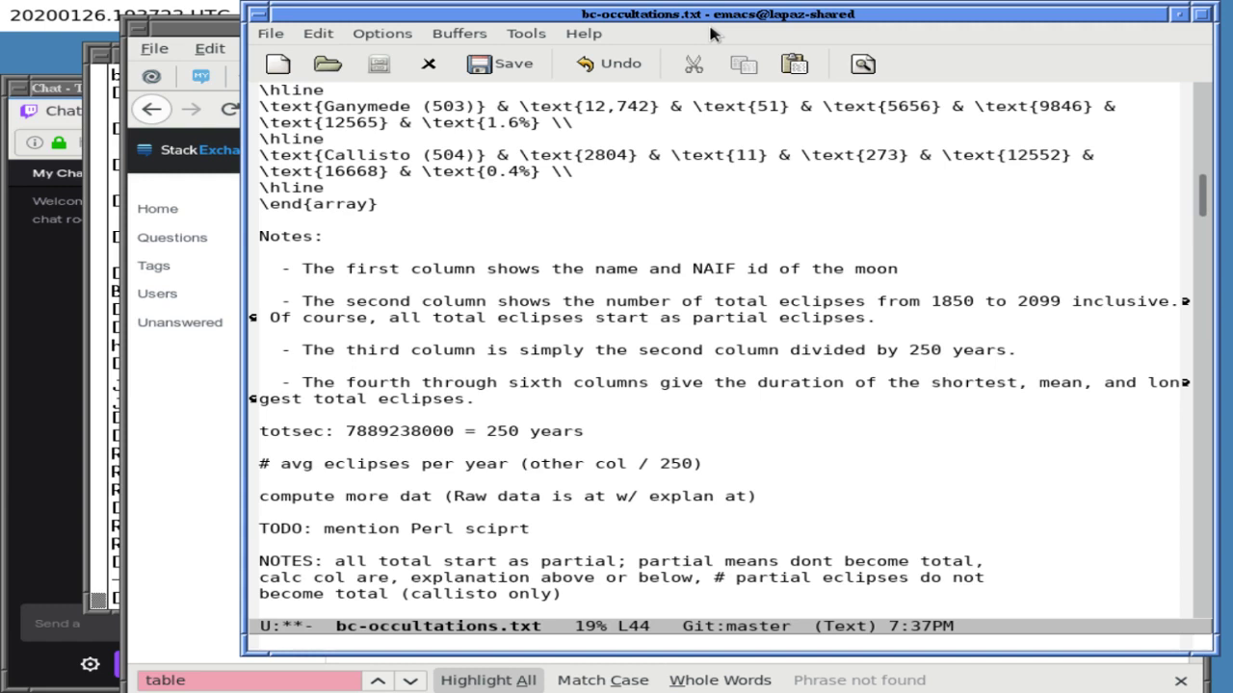
pyautogui.write('Time spent in parti')
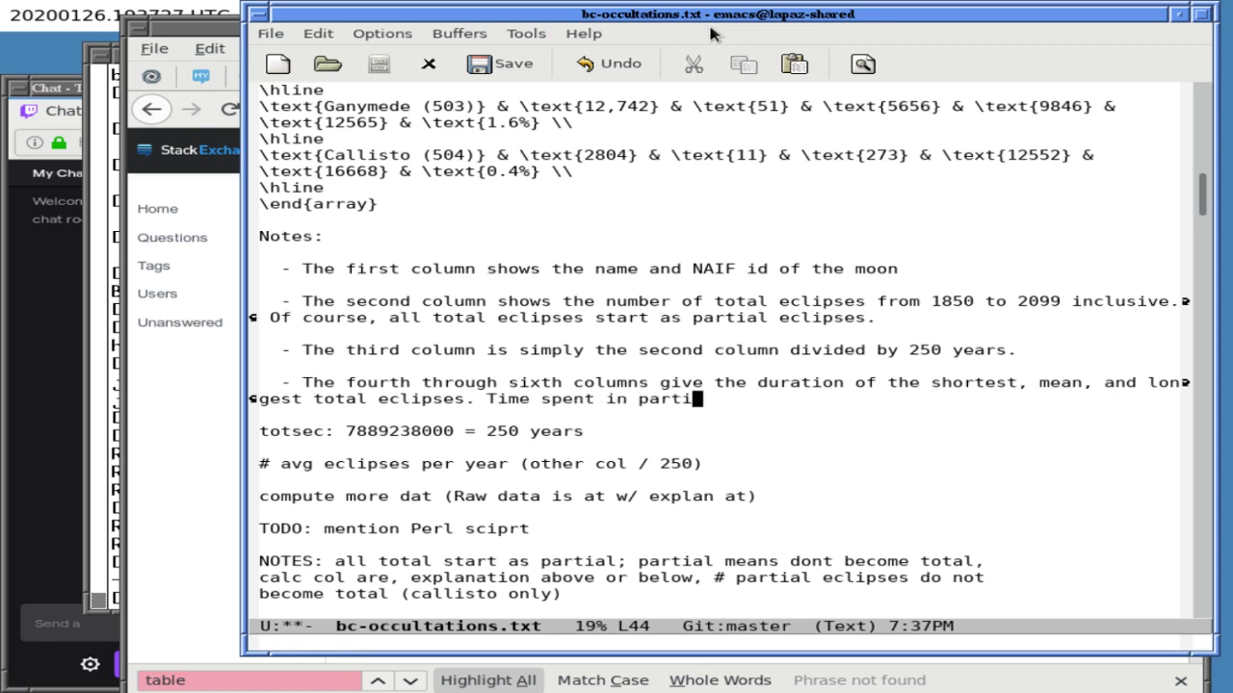
pyautogui.write('al eclipses is ')
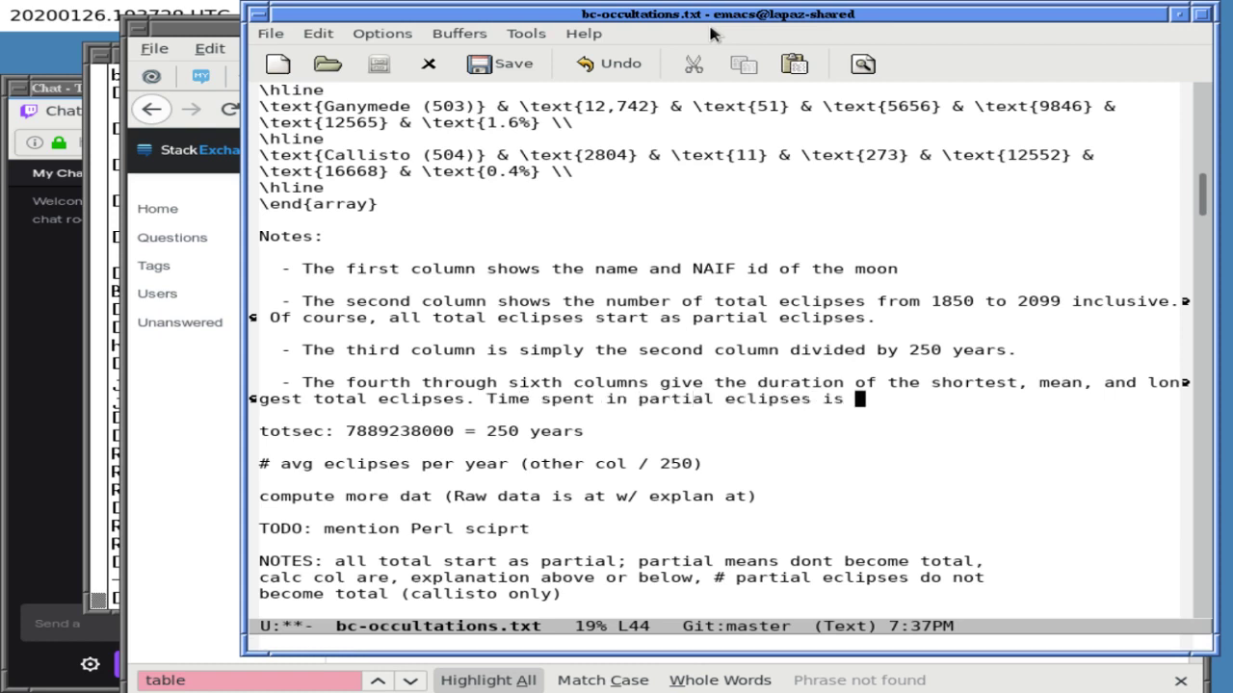
pyautogui.write('not included.')
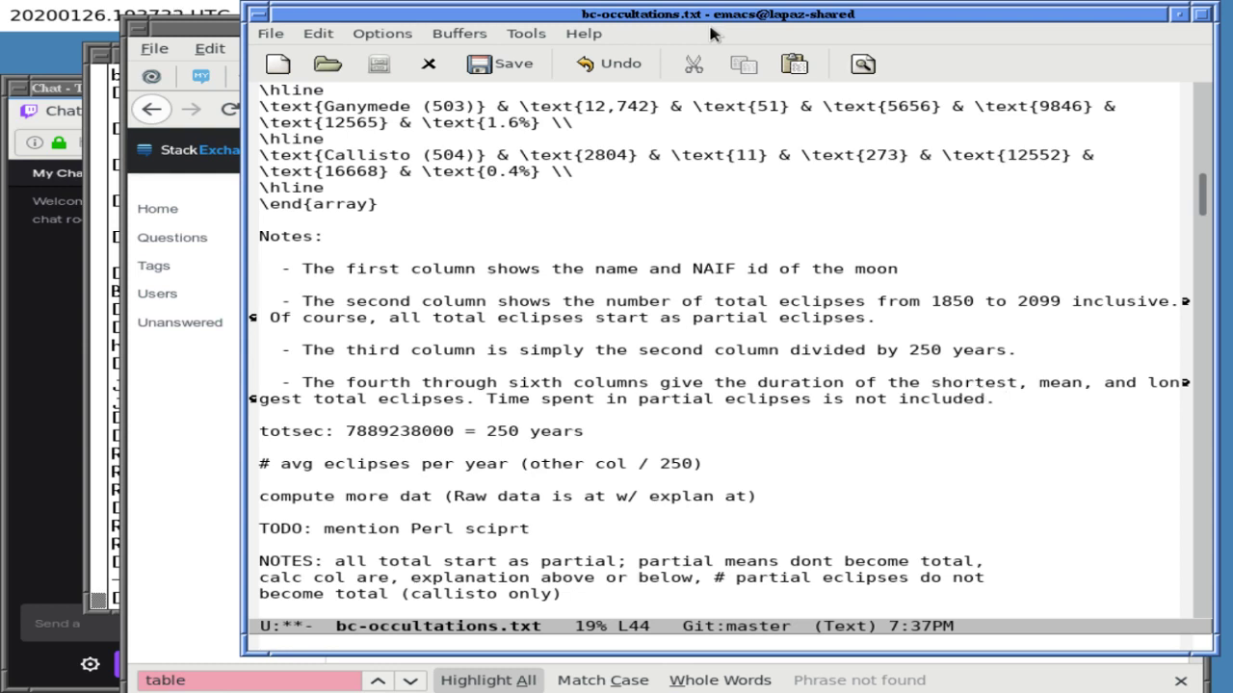
pyautogui.press('Return')
pyautogui.press('Return')
pyautogui.press('Tab')
pyautogui.write('- The')
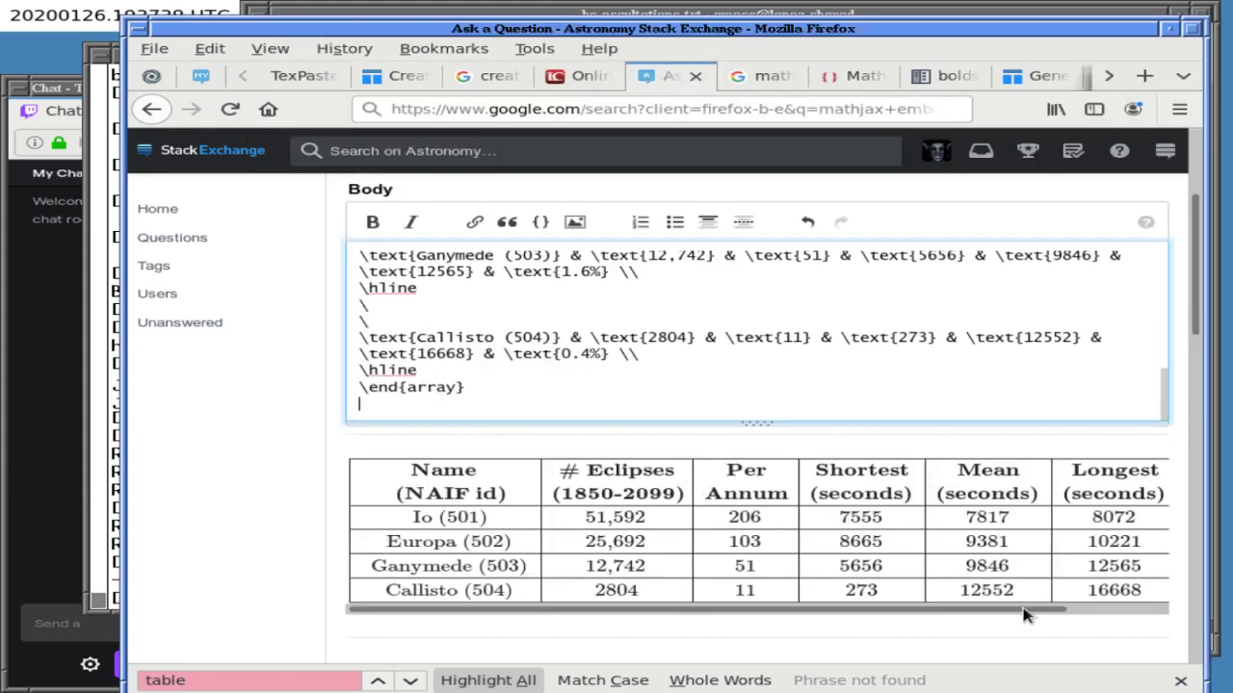
# - Select the rendered eclipse table in the question draft preview
pyautogui.click(1064, 611)
pyautogui.tripleClick(1113, 610)
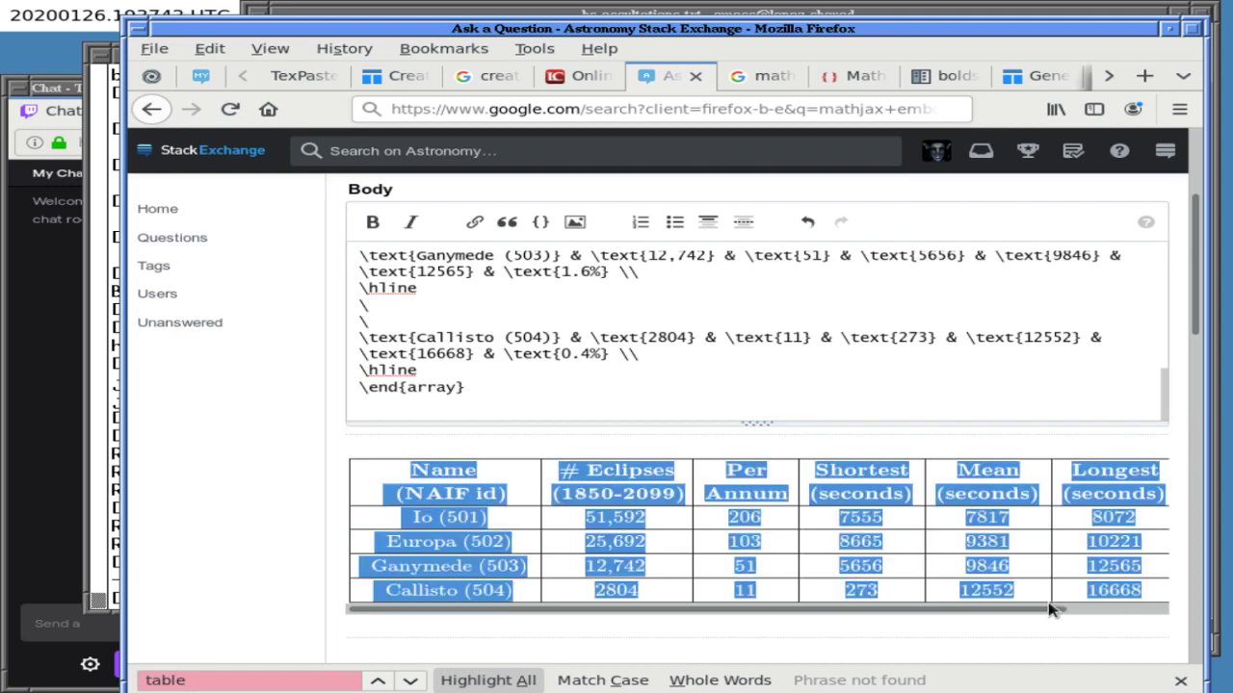
pyautogui.hotkey('shift', 'Tab')
pyautogui.click(512, 614)
pyautogui.tripleClick(617, 613)
pyautogui.click(621, 614)
# - Scroll the preview to the Time %age column, then note the seventh column gives percentage of time eclipsed
pyautogui.hotkey('shift', 'Tab')
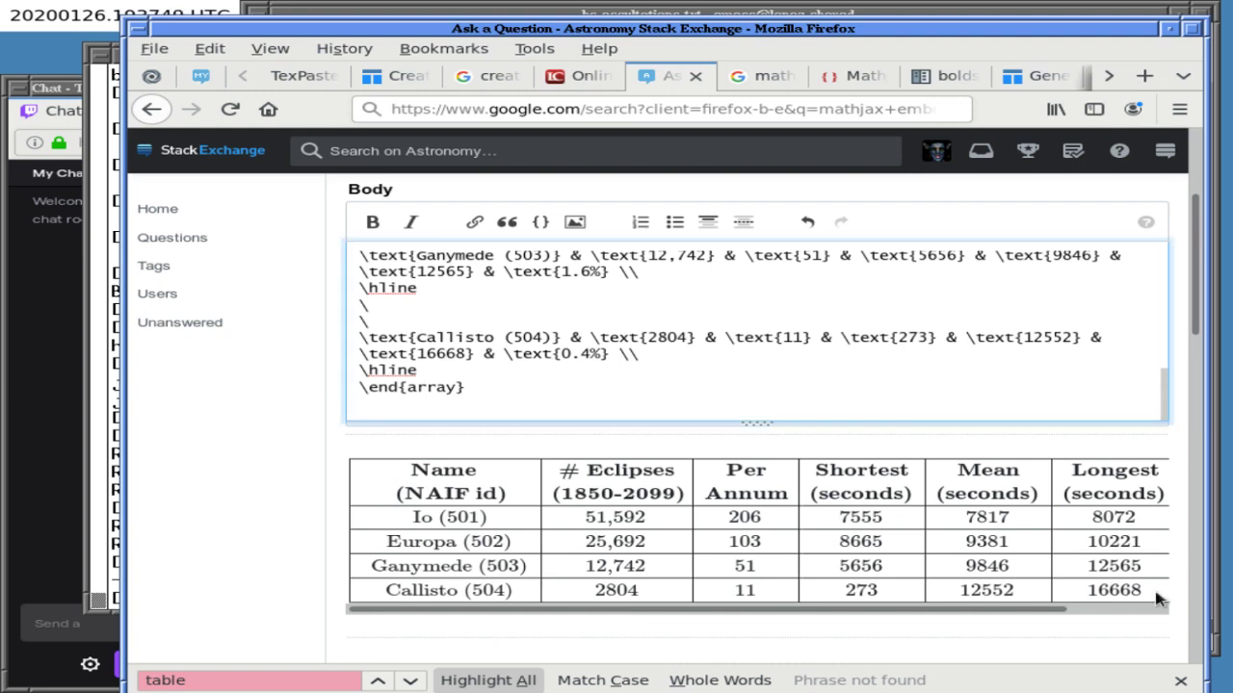
pyautogui.click(1158, 613)
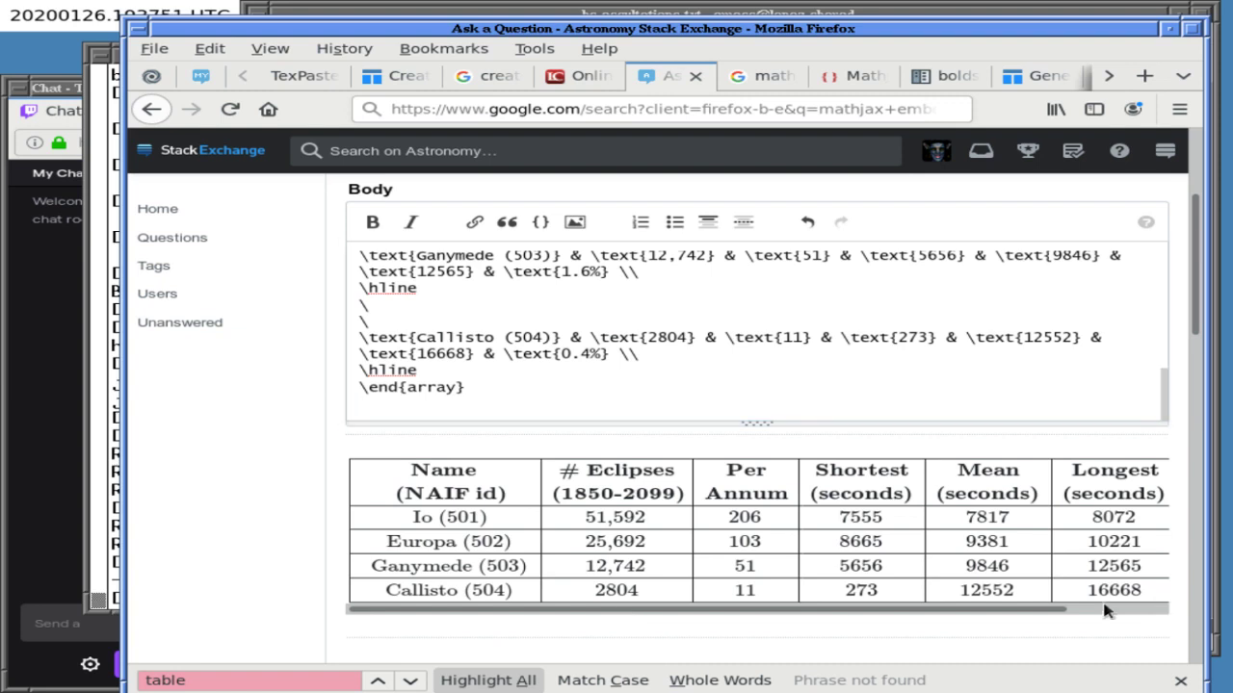
pyautogui.moveTo(978, 613); pyautogui.dragTo(1080, 616)
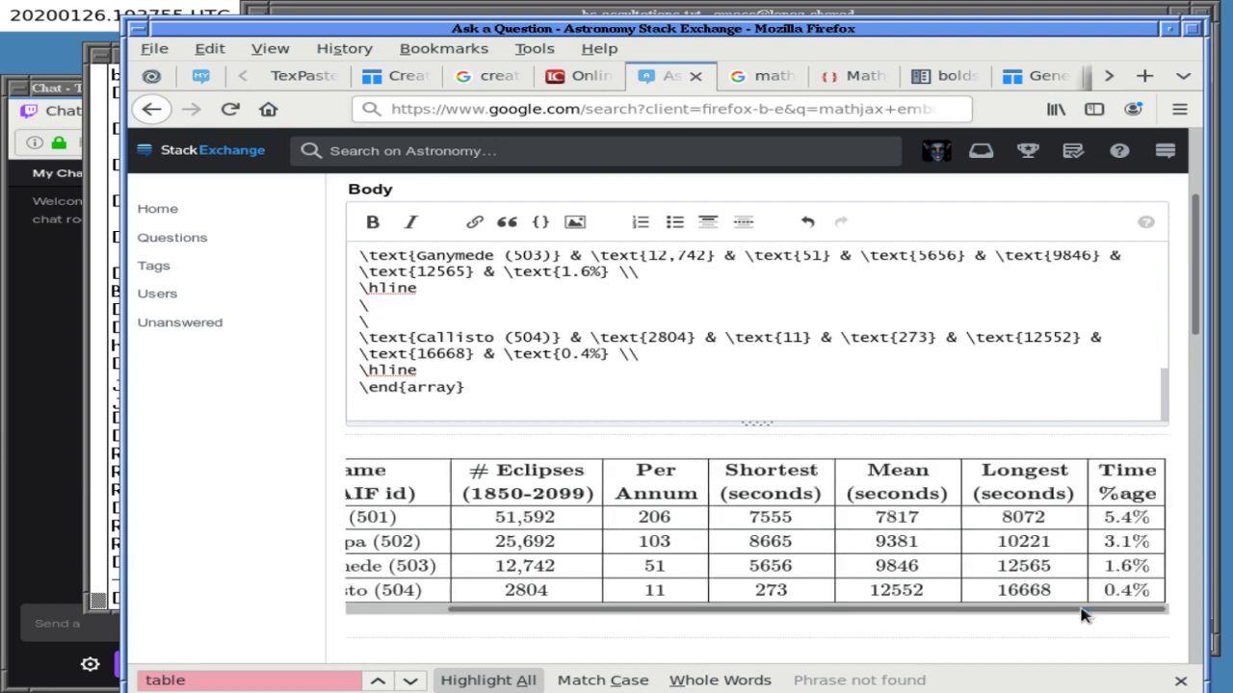
pyautogui.click(525, 14)
pyautogui.write('seventh column ')
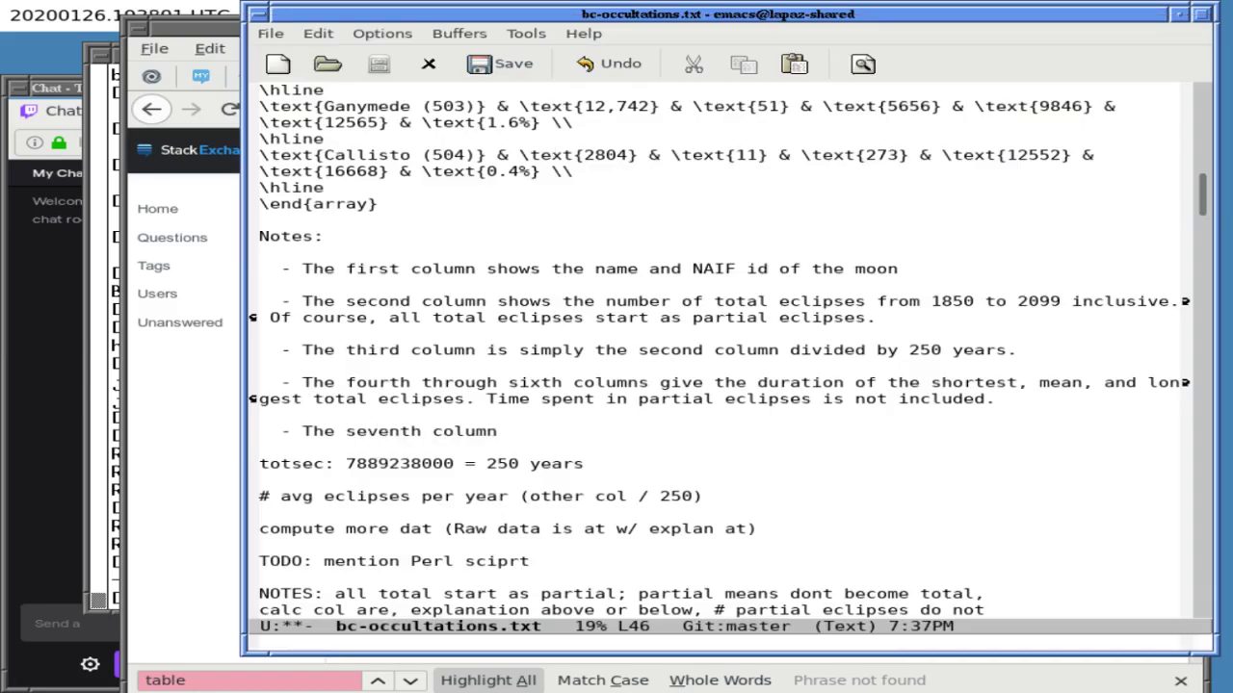
pyautogui.write('indicates wh')
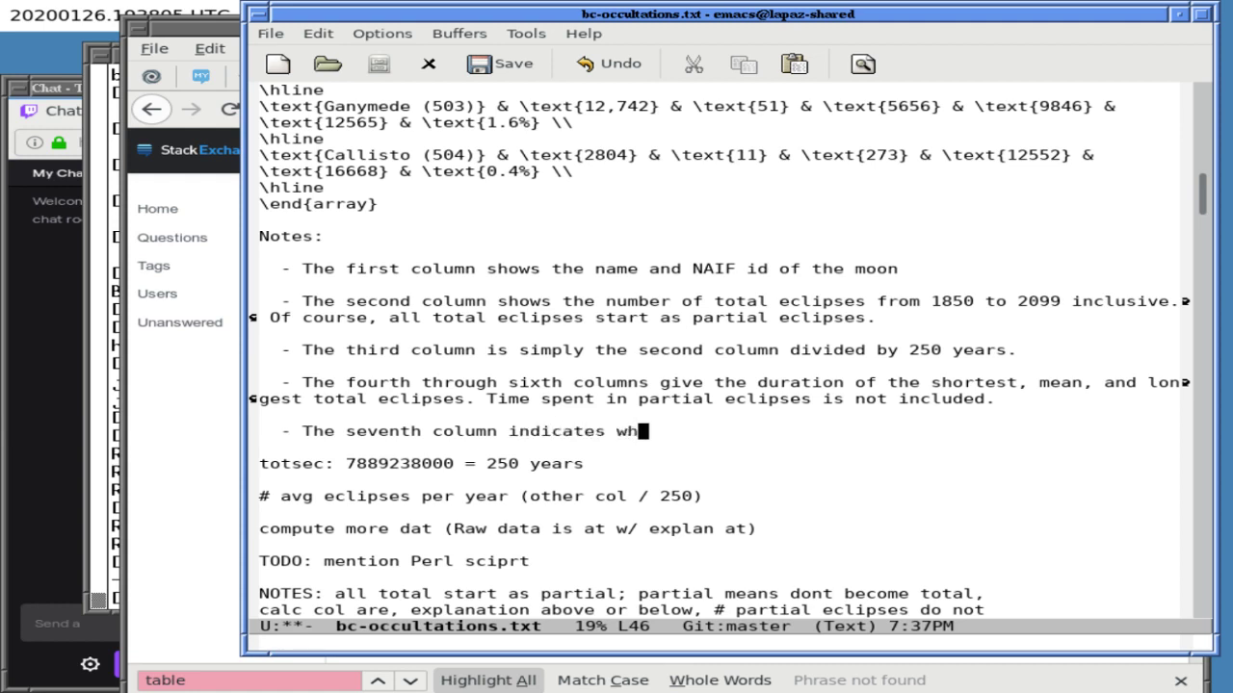
pyautogui.write('at percentage')
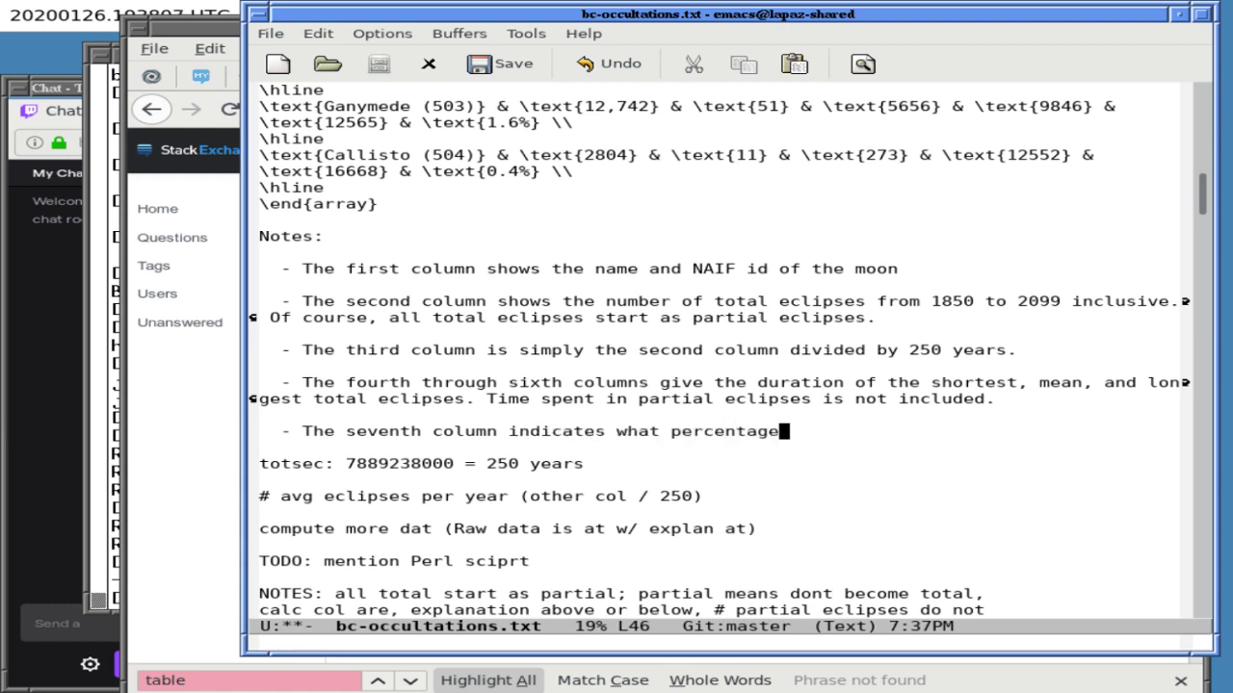
pyautogui.write(' of time the moon ')
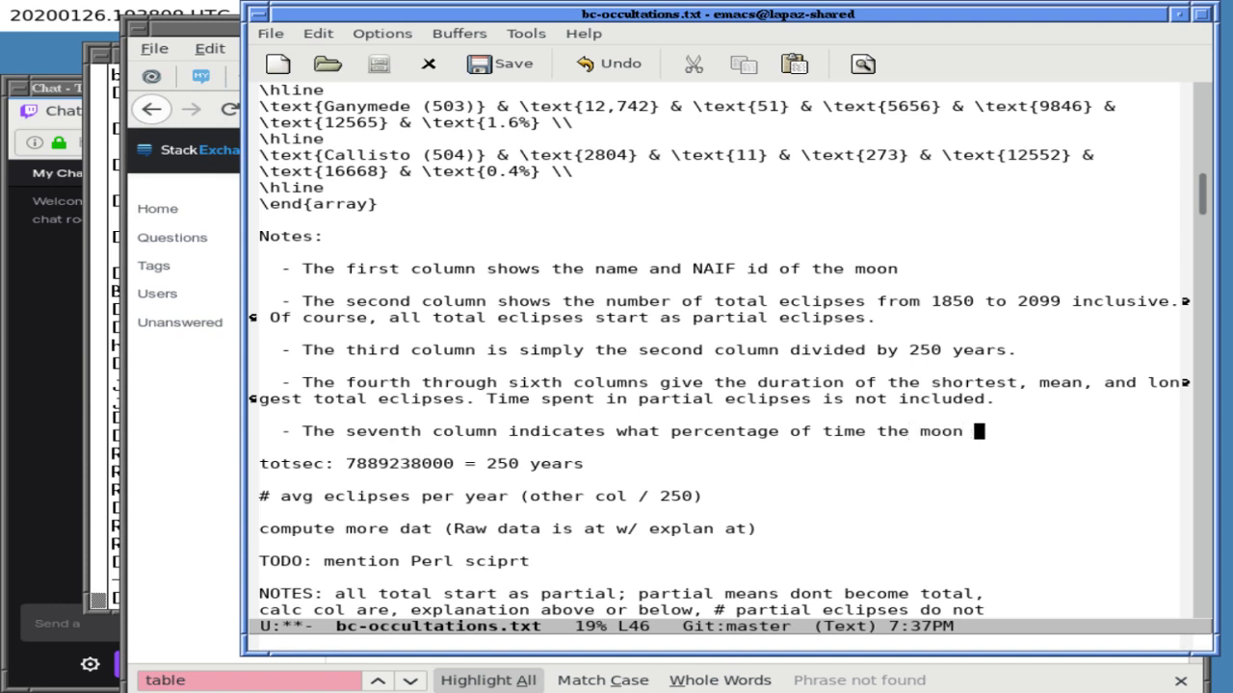
pyautogui.write('spends eclipsed.')
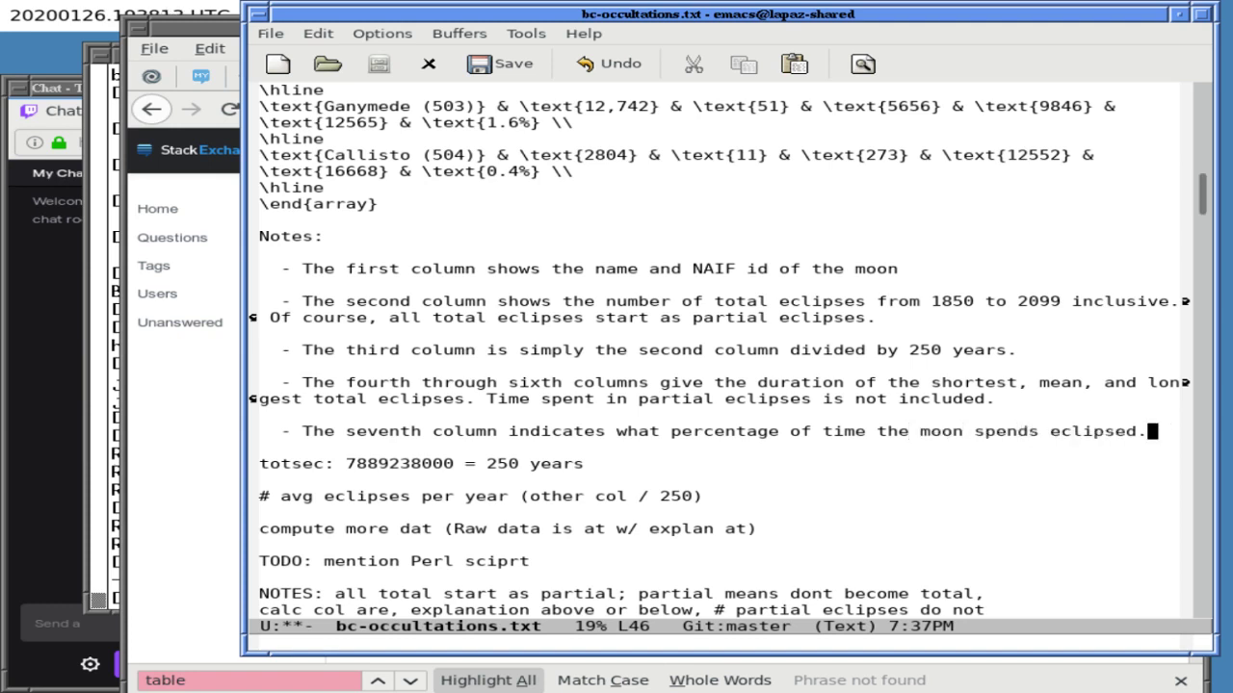
# - Rename the 'Notes:' heading under the table to 'Columns:'
pyautogui.click(263, 414)
pyautogui.click(264, 220)
pyautogui.press('Down')
pyautogui.hotkey('ctrl', 'k')
pyautogui.write('Columns:')
pyautogui.press('Down')
pyautogui.press('Down')
pyautogui.press('Down')
pyautogui.press('Down')
pyautogui.press('Down')
pyautogui.press('Down')
pyautogui.press('Down')
pyautogui.press('Down')
pyautogui.press('Down')
pyautogui.press('Down')
pyautogui.press('Down')
pyautogui.press('Down')
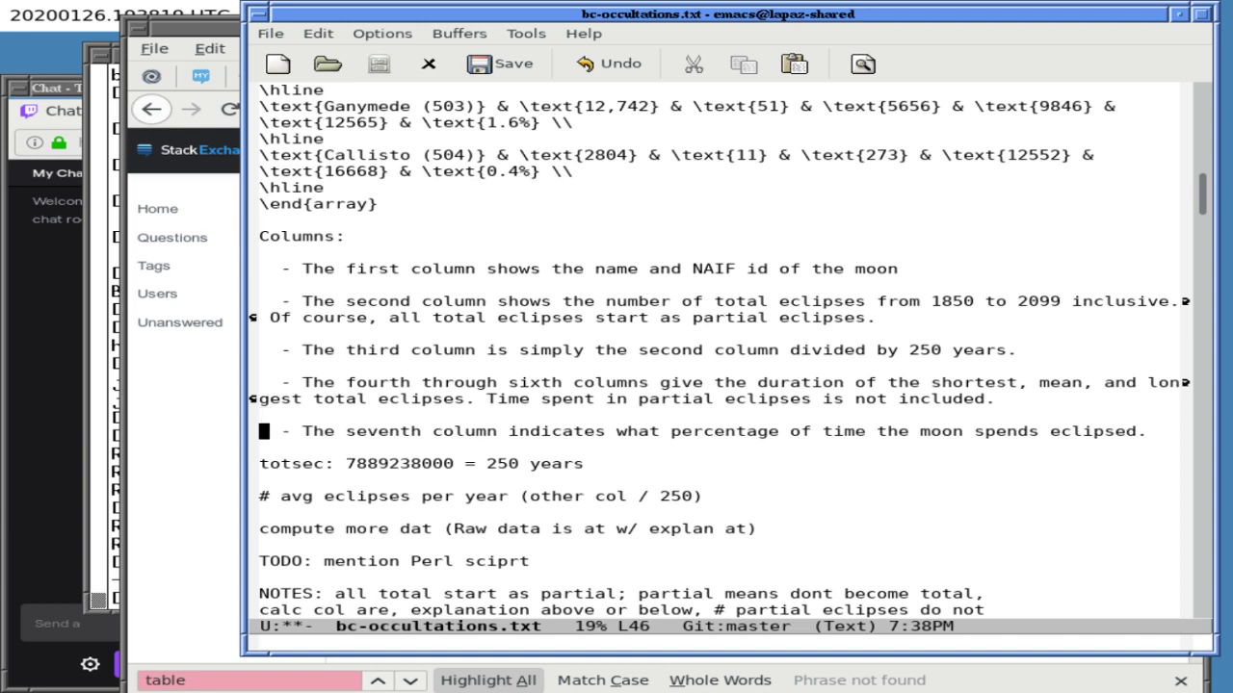
# - Start a 'Notes:' section after the seventh-column bullet, drafting '- You cannot simply add the eclipse times to find the'
pyautogui.hotkey('ctrl', 'e')
pyautogui.hotkey('ctrl', 'l')
pyautogui.press('Return')
pyautogui.press('Return')
pyautogui.write('Notes:')
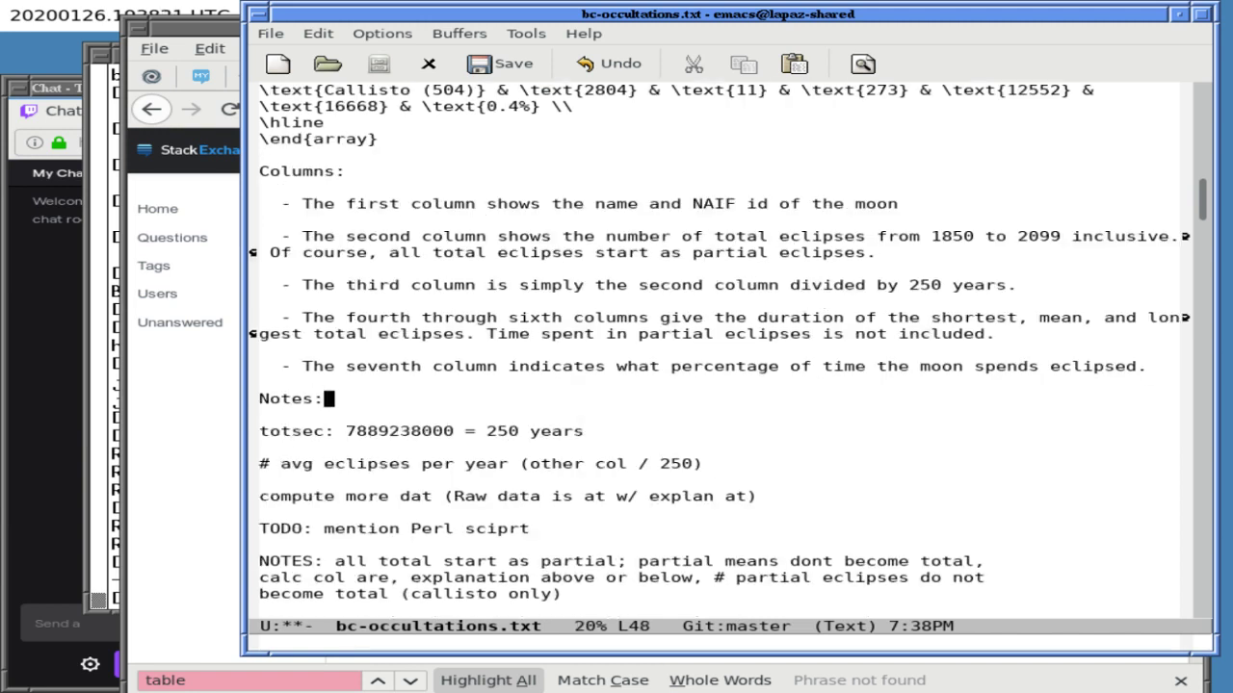
pyautogui.press('Return')
pyautogui.press('Return')
pyautogui.write('-')
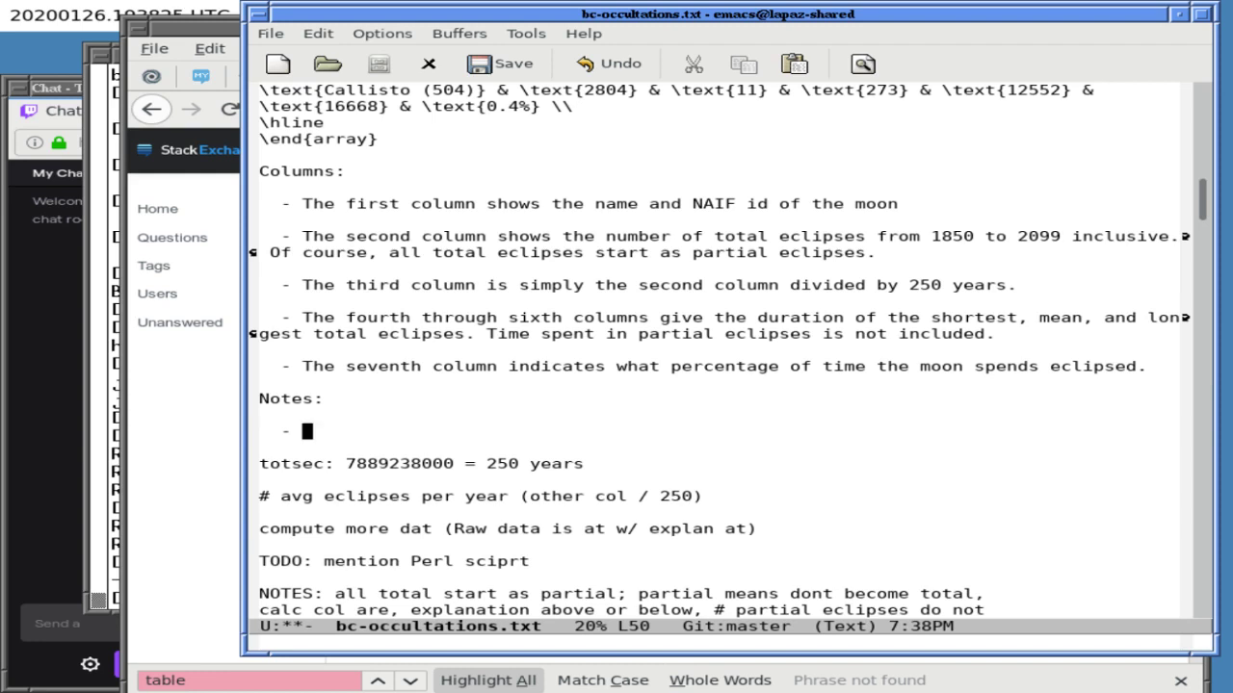
pyautogui.write(' You cannot simpoly')
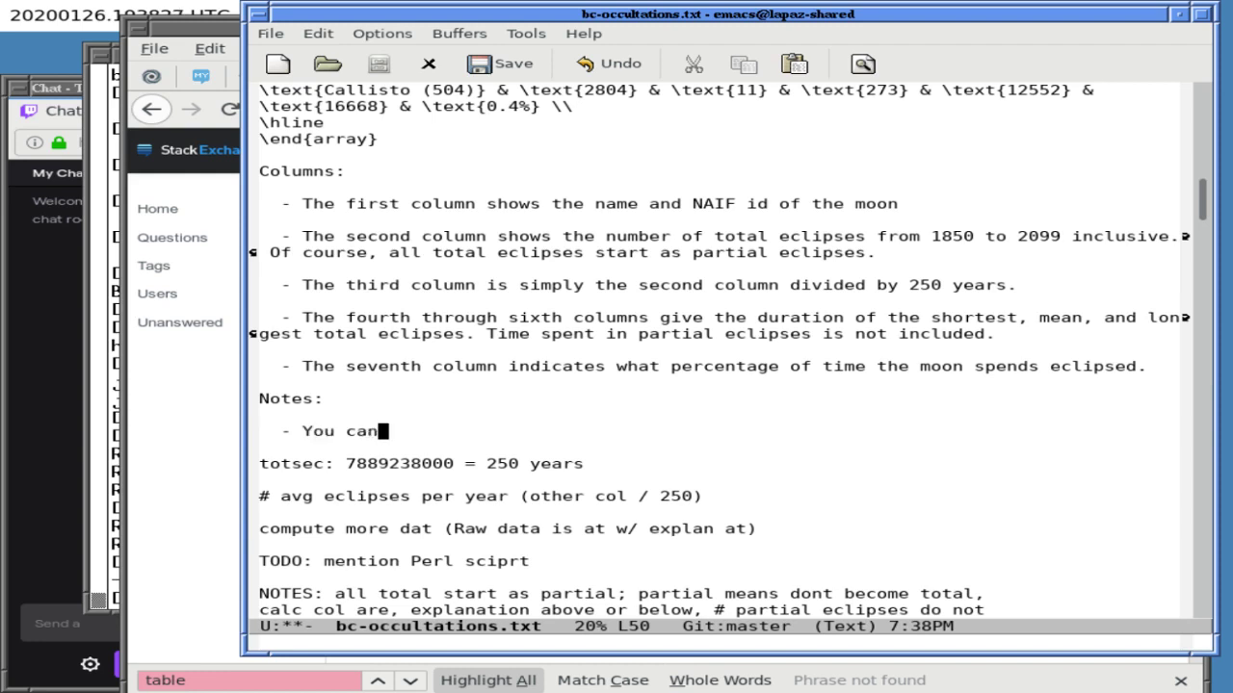
pyautogui.press('BackSpace')
pyautogui.press('BackSpace')
pyautogui.press('BackSpace')
pyautogui.press('BackSpace')
pyautogui.write('ly add ')
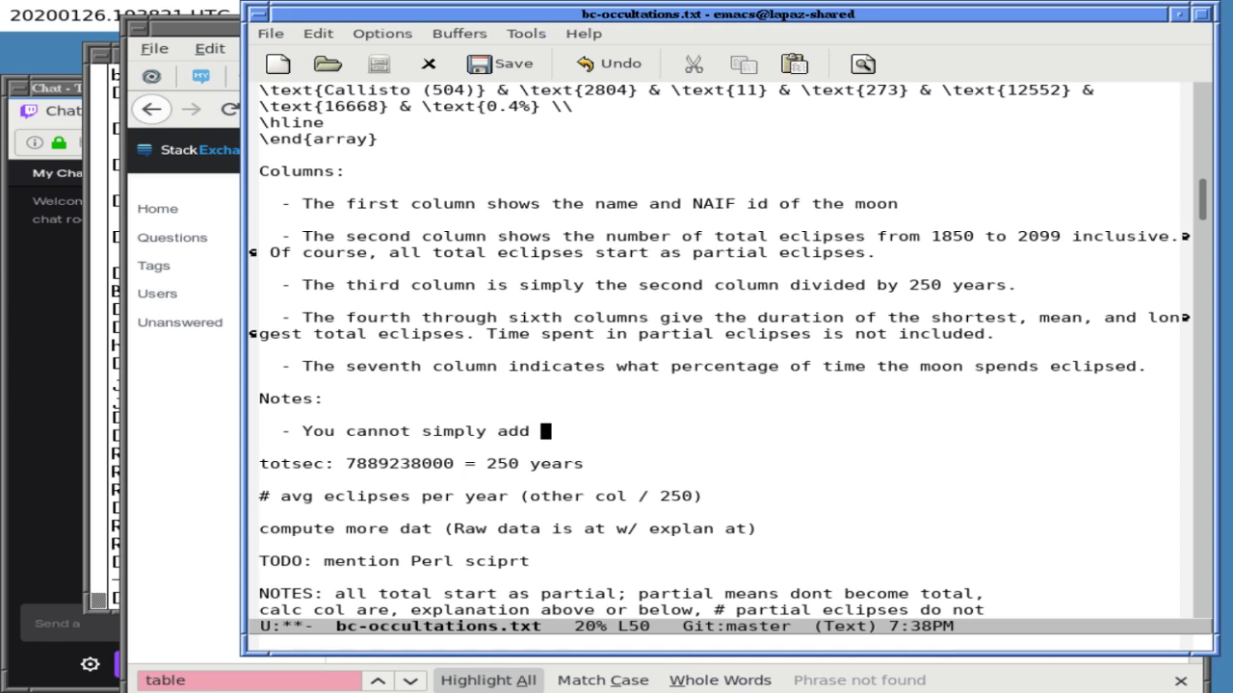
pyautogui.write('the ec')
pyautogui.press('BackSpace')
pyautogui.press('BackSpace')
pyautogui.write('row')
pyautogui.press('BackSpace')
pyautogui.press('BackSpace')
pyautogui.press('BackSpace')
pyautogui.write('eclipse times to find the')
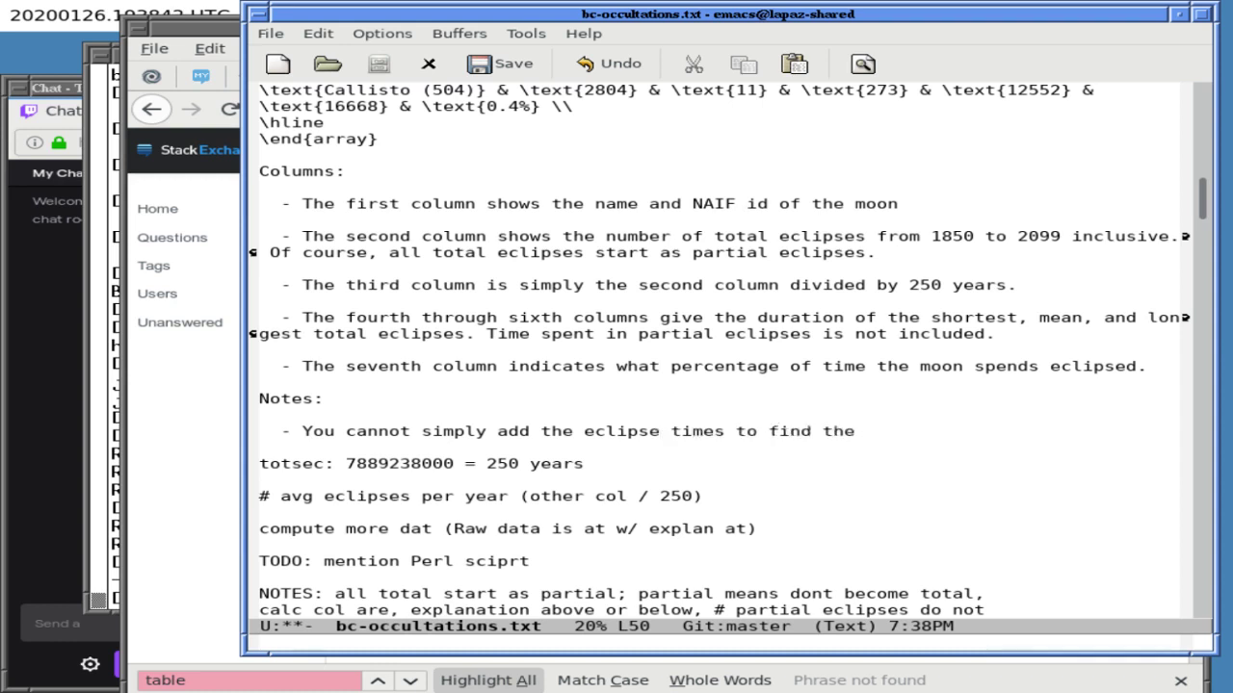
# - Reword the note's opening to 'Unfortunately, you cannot simply add...'
pyautogui.press('Up')
pyautogui.press('Up')
pyautogui.press('Up')
pyautogui.press('Up')
pyautogui.press('Up')
pyautogui.press('Up')
pyautogui.press('Up')
pyautogui.press('Up')
pyautogui.press('Up')
pyautogui.press('Up')
pyautogui.press('Up')
pyautogui.press('Right')
pyautogui.press('Down')
pyautogui.press('Down')
pyautogui.press('Down')
pyautogui.press('Down')
pyautogui.press('Down')
pyautogui.press('Down')
pyautogui.press('Down')
pyautogui.press('Down')
pyautogui.press('Down')
pyautogui.press('Down')
pyautogui.press('Left')
pyautogui.press('Up')
pyautogui.press('Down')
pyautogui.press('Right')
pyautogui.press('Right')
pyautogui.press('Right')
pyautogui.press('Right')
pyautogui.write('Unfortunately,')
pyautogui.press('Delete')
pyautogui.write('y')
# - Finish the note with 'when at least one moon is eclipsed, because the eclipses may overlap.'
pyautogui.press('End')
pyautogui.press('BackSpace')
pyautogui.press('BackSpace')
pyautogui.press('BackSpace')
pyautogui.hotkey('ctrl', 'l')
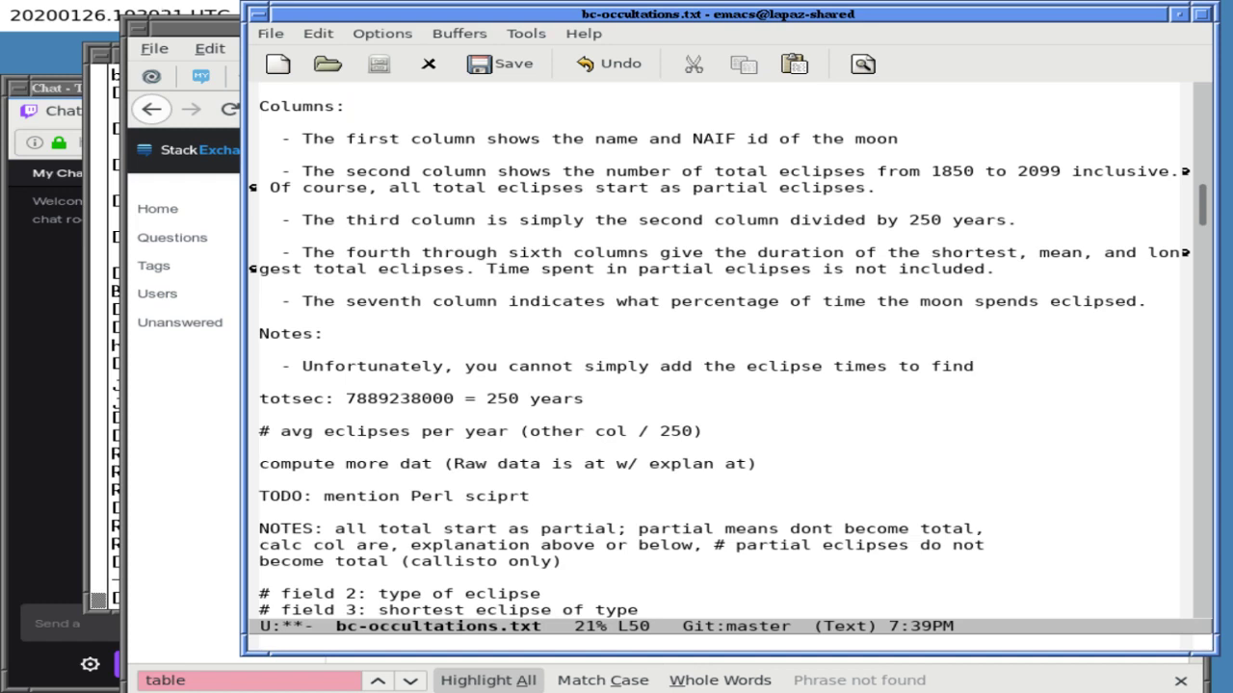
pyautogui.write('when at least one moon is eclipsed, bu')
pyautogui.press('BackSpace')
pyautogui.write('ecause the eclipses may overlap.')
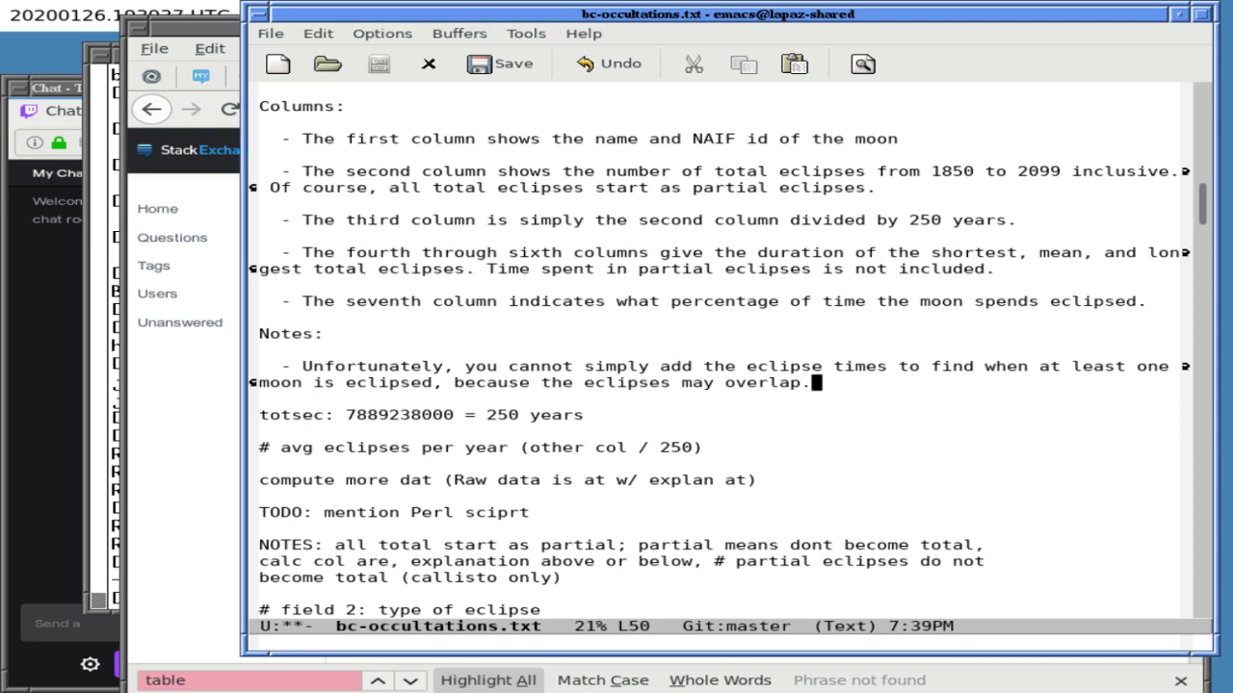
pyautogui.press('Up')
pyautogui.press('Up')
pyautogui.press('Up')
pyautogui.press('Up')
pyautogui.press('Up')
pyautogui.press('Up')
pyautogui.press('Up')
pyautogui.press('Up')
pyautogui.press('Up')
pyautogui.press('Up')
pyautogui.press('Up')
pyautogui.press('Up')
pyautogui.press('Up')
pyautogui.press('Up')
pyautogui.press('Up')
pyautogui.press('Up')
pyautogui.press('Up')
pyautogui.press('Up')
pyautogui.press('Up')
pyautogui.press('Up')
pyautogui.press('Up')
pyautogui.press('Up')
pyautogui.press('Up')
pyautogui.press('Up')
pyautogui.press('Up')
pyautogui.press('Up')
pyautogui.press('Up')
pyautogui.press('Up')
pyautogui.press('Up')
pyautogui.press('Up')
pyautogui.press('Up')
pyautogui.press('Up')
pyautogui.press('Up')
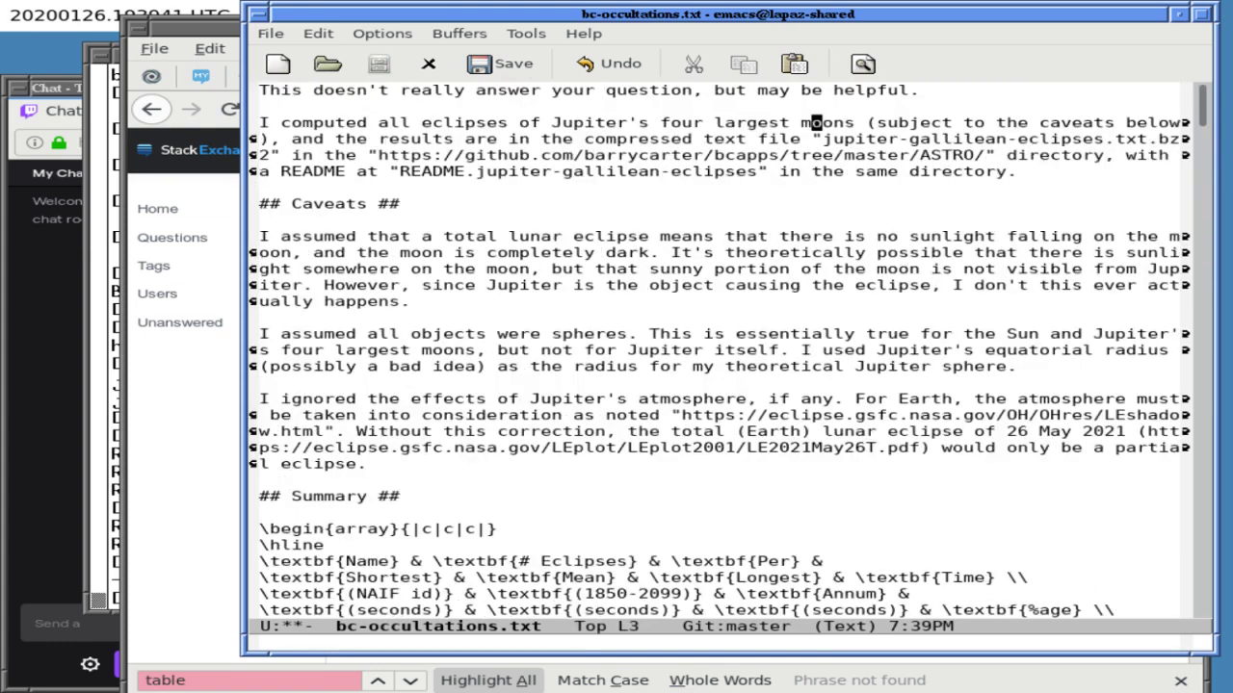
# - Append 'I may also' to the opening 'may be helpful.' line, discarding an abandoned draft sentence
pyautogui.press('Up')
pyautogui.press('Up')
pyautogui.press('Up')
pyautogui.press('End')
pyautogui.write('This is also a wor')
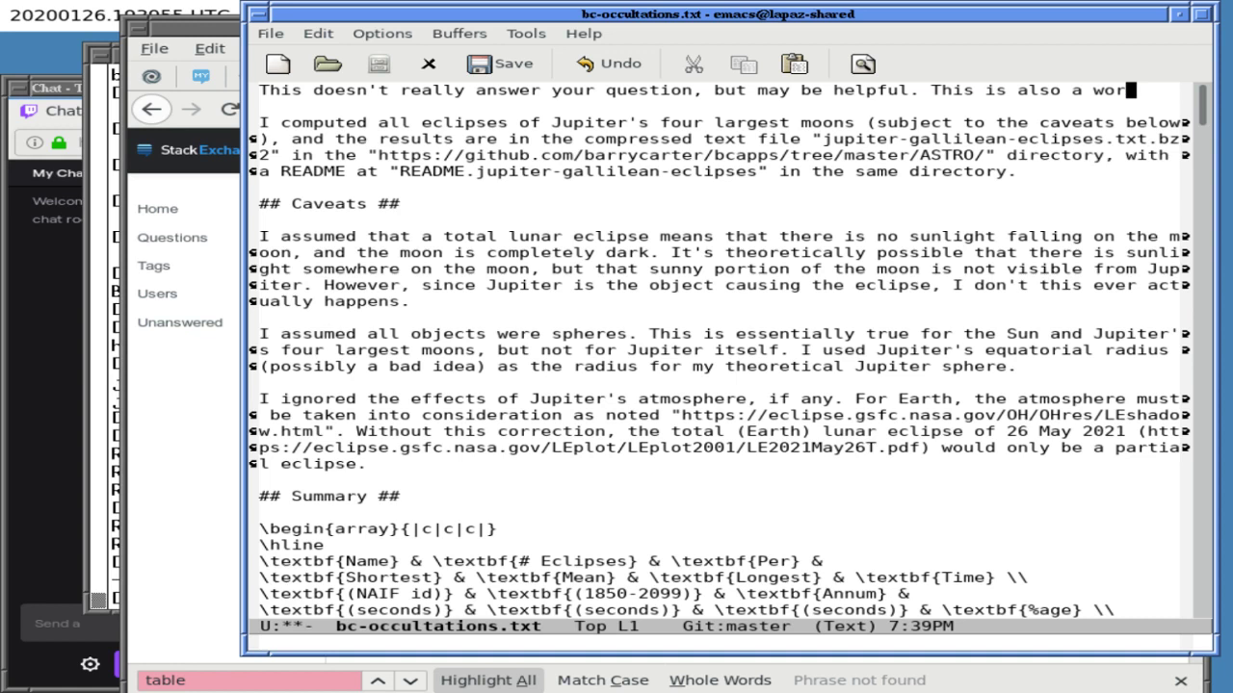
pyautogui.hotkey('ctrl', '/')
pyautogui.hotkey('ctrl', '/')
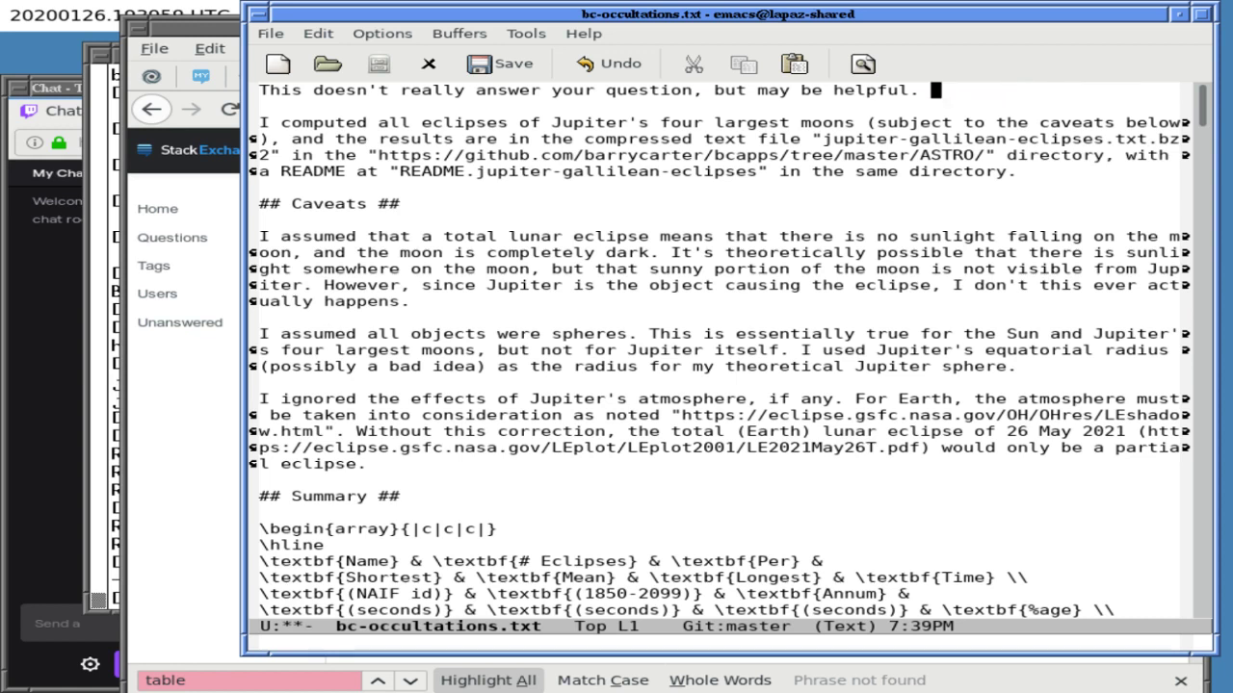
pyautogui.write('I may also add to this answer later.')
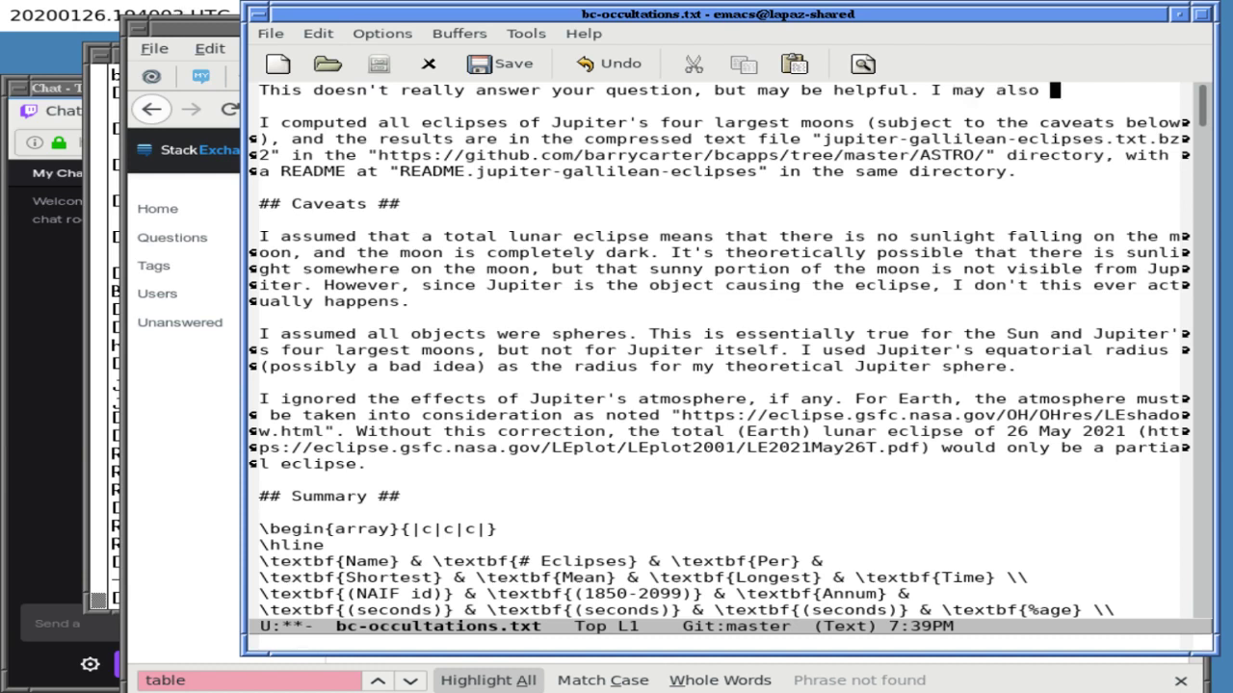
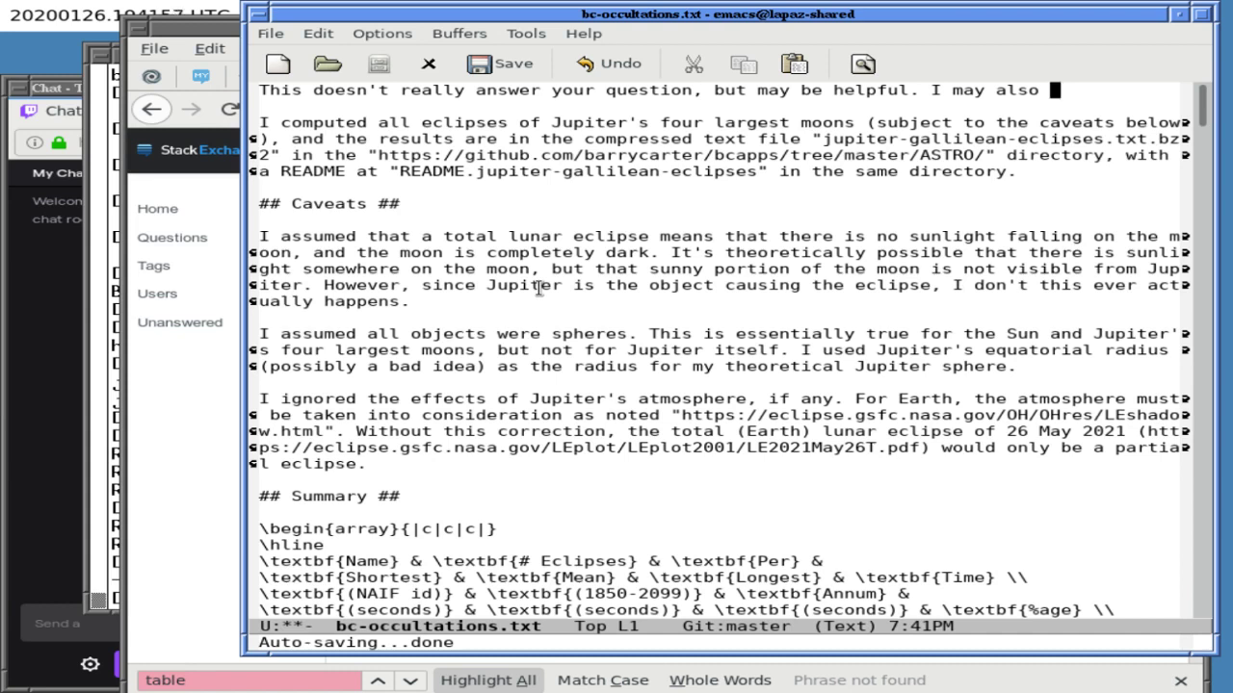
# - Write 'add more to this answer later.' on the first line
pyautogui.write('add')
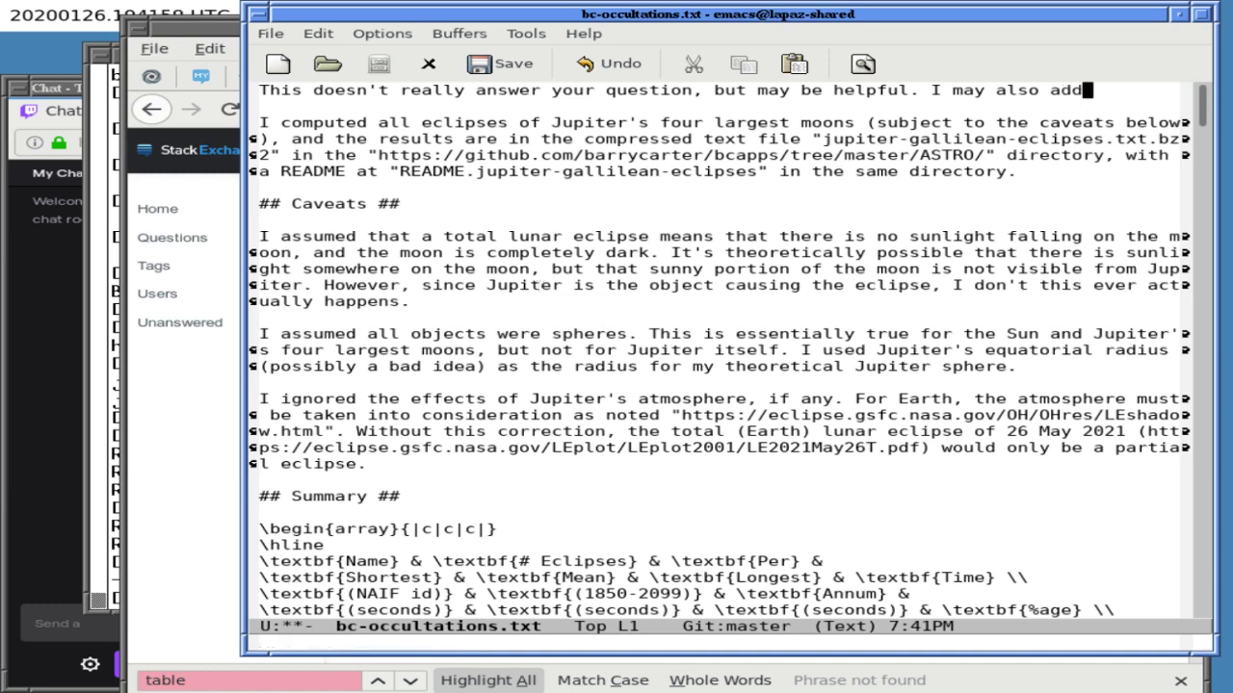
pyautogui.write(' to this answer later.')
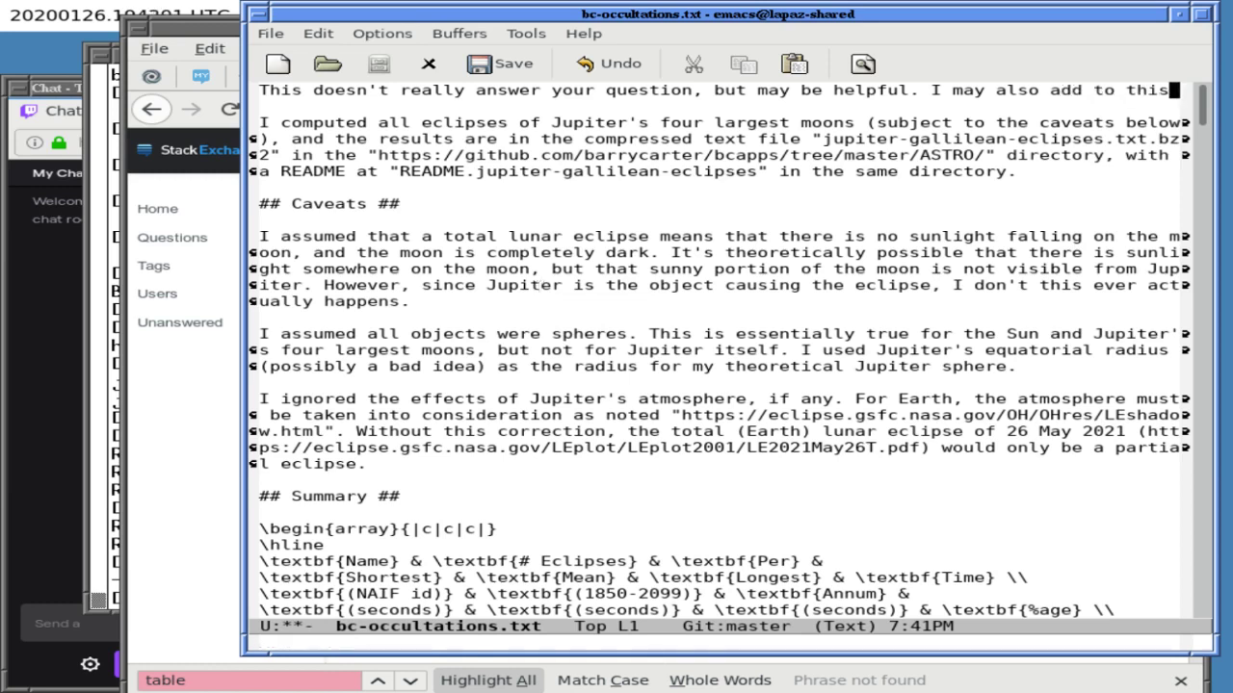
pyautogui.hotkey('alt', 'b')
pyautogui.hotkey('alt', 'b')
pyautogui.hotkey('alt', 'b')
pyautogui.hotkey('alt', 'b')
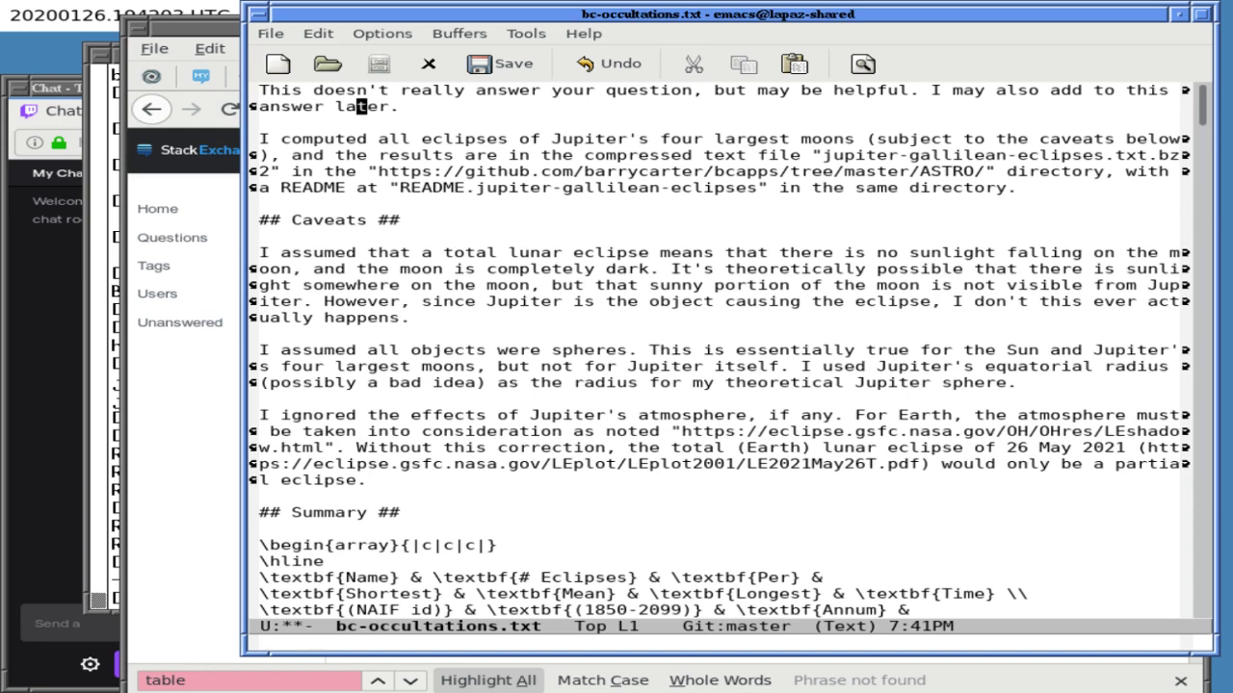
pyautogui.write('more')
# - Add a 'TODO: find total eclispe time' line below the overlap note
pyautogui.press('Down')
pyautogui.press('Down')
pyautogui.press('Down')
pyautogui.press('Down')
pyautogui.press('Down')
pyautogui.press('Down')
pyautogui.press('Down')
pyautogui.press('Down')
pyautogui.press('Down')
pyautogui.press('Down')
pyautogui.press('Down')
pyautogui.press('Down')
pyautogui.press('Down')
pyautogui.press('Down')
pyautogui.press('Down')
pyautogui.press('Down')
pyautogui.press('Down')
pyautogui.press('Down')
pyautogui.press('Down')
pyautogui.press('Down')
pyautogui.press('Down')
pyautogui.press('Down')
pyautogui.press('Down')
pyautogui.press('Down')
pyautogui.press('Down')
pyautogui.press('Down')
pyautogui.press('Down')
pyautogui.press('Down')
pyautogui.press('Down')
pyautogui.press('Down')
pyautogui.press('Down')
pyautogui.press('Down')
pyautogui.press('Down')
pyautogui.press('Down')
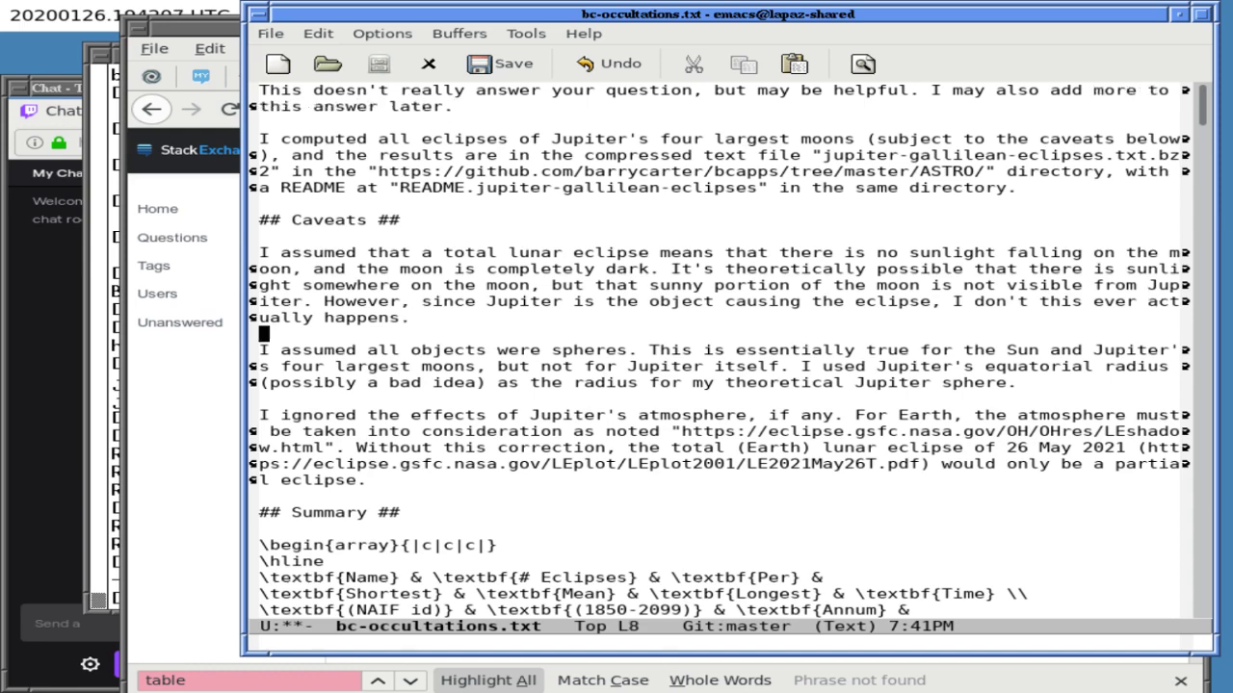
pyautogui.press('Down')
pyautogui.press('Down')
pyautogui.press('Down')
pyautogui.press('Down')
pyautogui.press('Down')
pyautogui.press('Down')
pyautogui.press('Down')
pyautogui.press('Down')
pyautogui.press('Down')
pyautogui.press('Down')
pyautogui.press('Down')
pyautogui.press('Down')
pyautogui.press('Down')
pyautogui.press('Down')
pyautogui.press('Down')
pyautogui.press('Down')
pyautogui.press('Down')
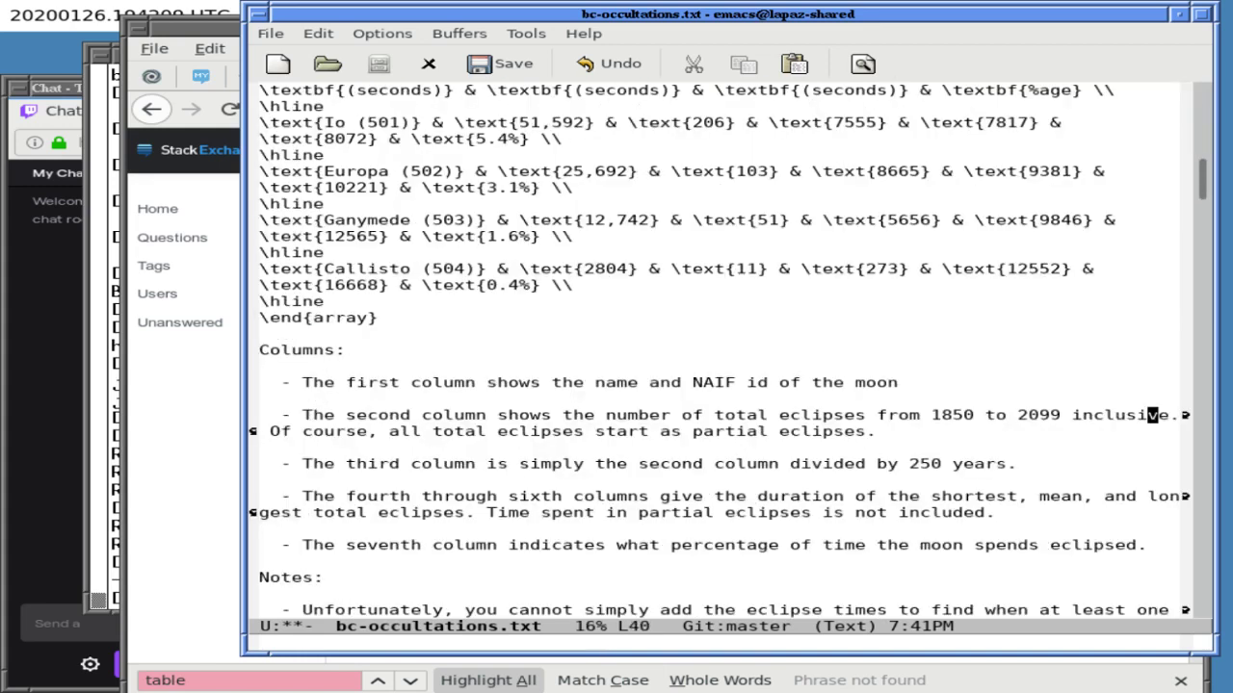
pyautogui.press('Down')
pyautogui.press('Down')
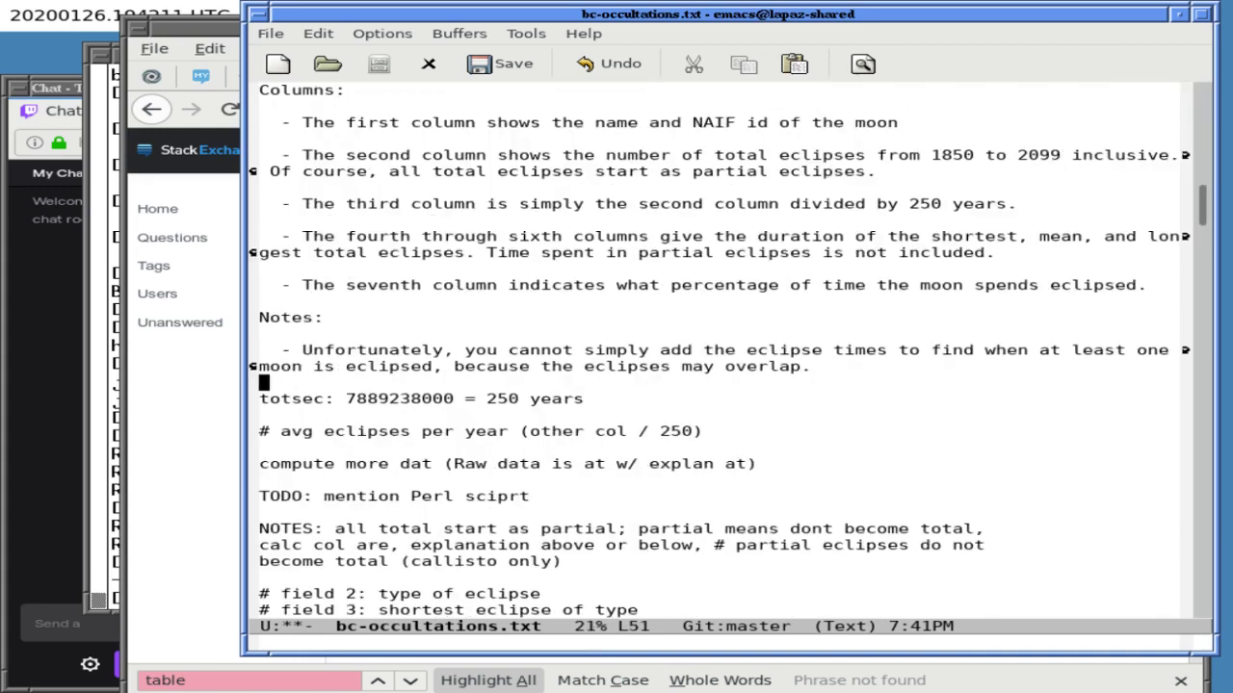
pyautogui.press('Left')
pyautogui.press('Return')
pyautogui.press('Return')
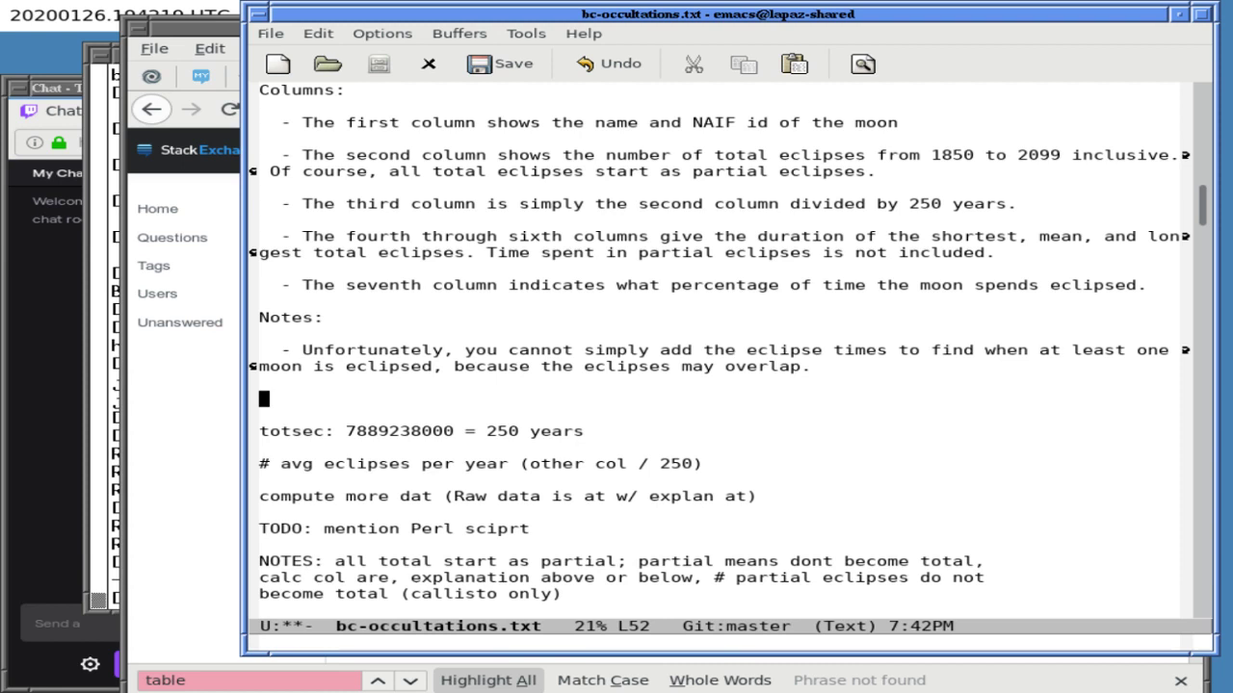
pyautogui.write('TODO: find total eclispe time')
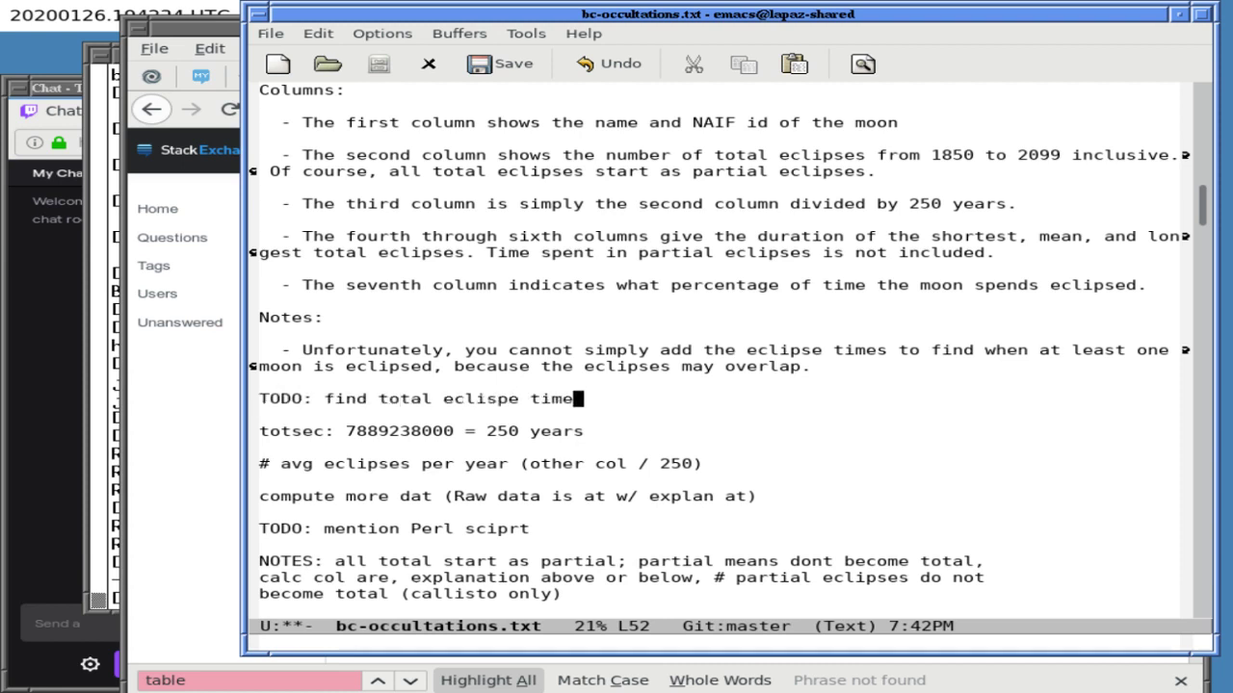
pyautogui.press('Up')
pyautogui.press('Up')
pyautogui.press('End')
# - Look over the summary table rows and the Notes heading
pyautogui.hotkey('ctrl', 'Up')
pyautogui.hotkey('ctrl', 'Up')
pyautogui.hotkey('ctrl', 'Up')
pyautogui.hotkey('ctrl', 'Up')
pyautogui.hotkey('ctrl', 'Up')
pyautogui.hotkey('ctrl', 'Up')
pyautogui.hotkey('ctrl', 'Up')
pyautogui.hotkey('ctrl', 'Up')
pyautogui.click(578, 301)
pyautogui.click(818, 236)
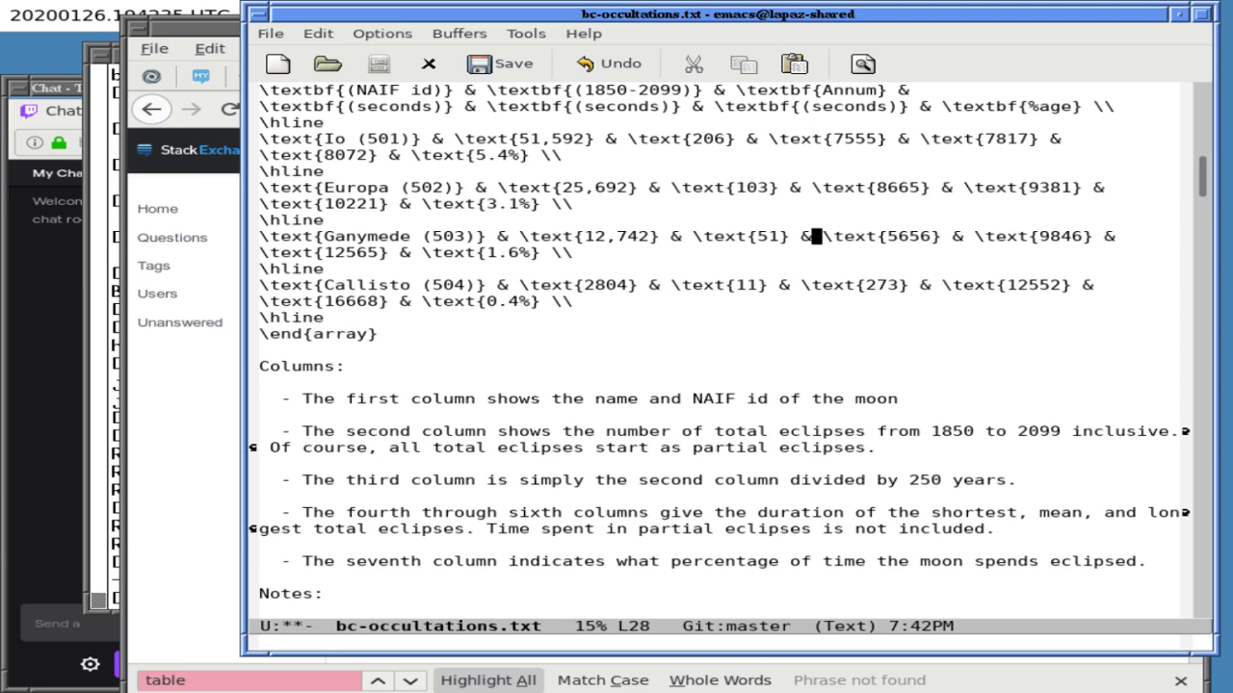
pyautogui.click(578, 253)
pyautogui.click(265, 464)
pyautogui.click(265, 611)
pyautogui.click(329, 594)
pyautogui.click(264, 464)
pyautogui.click(577, 252)
pyautogui.scroll(4, 722, 347)
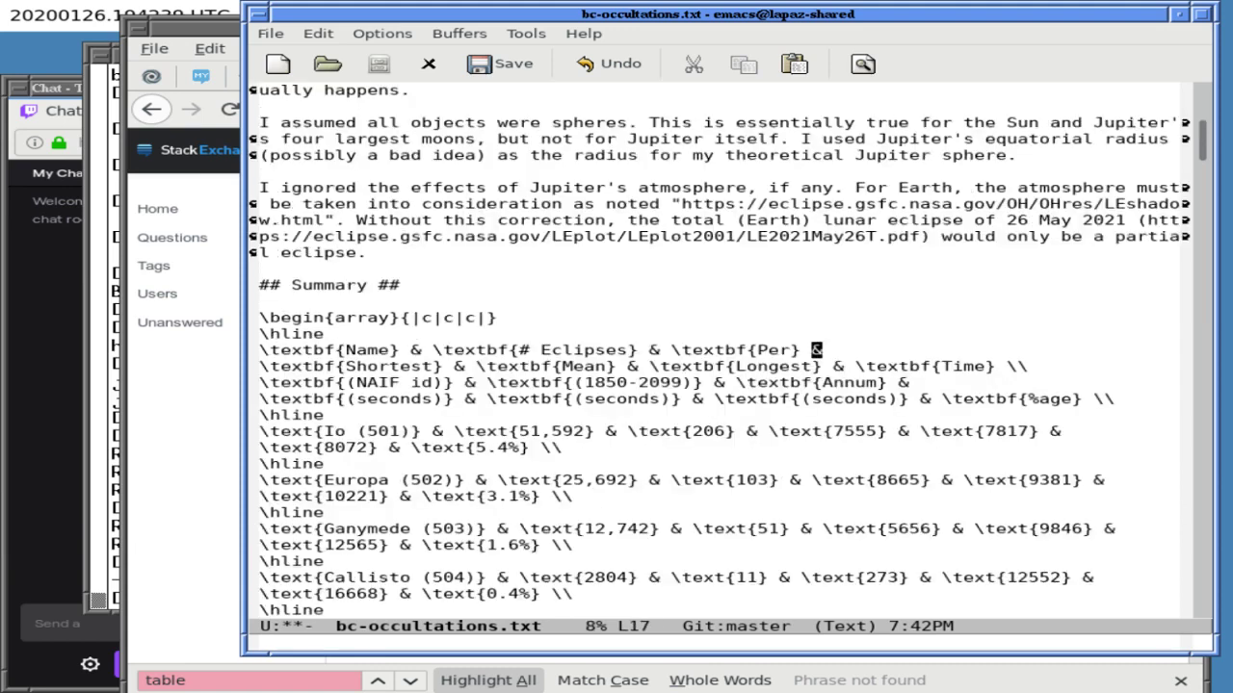
pyautogui.click(816, 366)
# - Insert a blank line after the overlap note
pyautogui.press('Down')
pyautogui.press('Down')
pyautogui.press('Down')
pyautogui.press('Down')
pyautogui.press('Down')
pyautogui.press('Down')
pyautogui.press('Down')
pyautogui.press('Down')
pyautogui.press('Down')
pyautogui.press('Down')
pyautogui.press('Down')
pyautogui.press('Down')
pyautogui.press('Down')
pyautogui.press('Down')
pyautogui.press('Up')
pyautogui.press('Down')
pyautogui.press('Down')
pyautogui.press('Down')
pyautogui.press('Down')
pyautogui.press('Down')
pyautogui.press('Down')
pyautogui.press('Down')
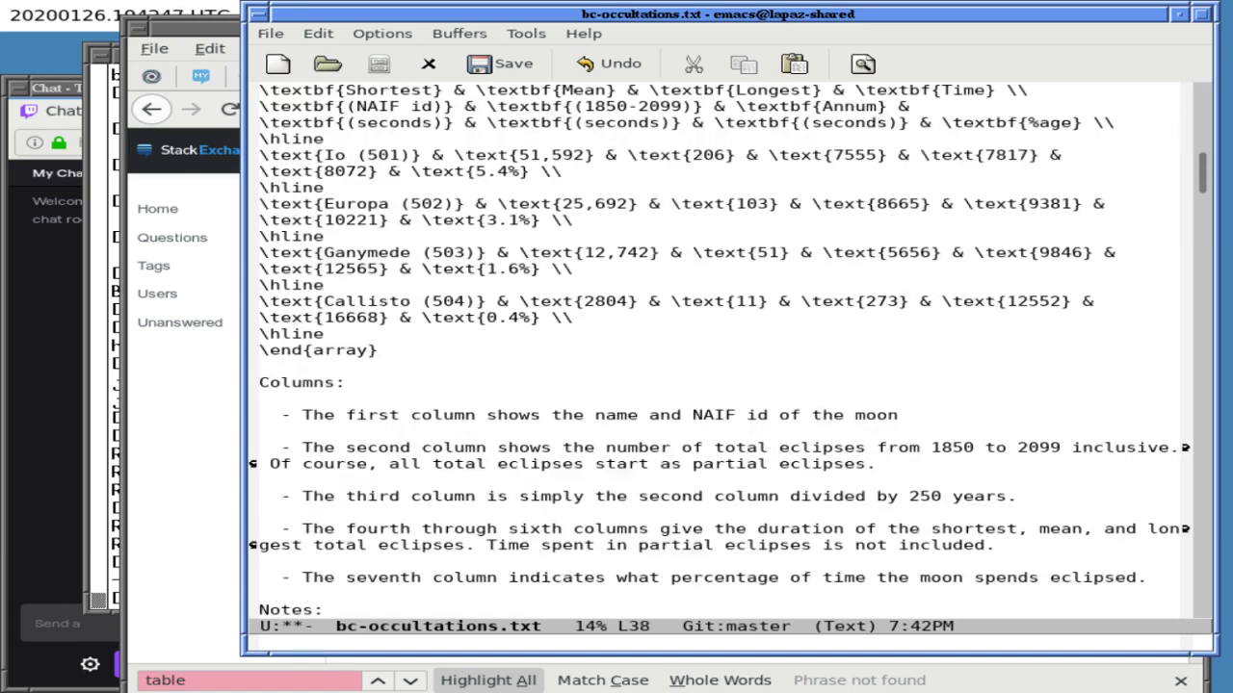
pyautogui.press('Down')
pyautogui.press('Down')
pyautogui.press('Down')
pyautogui.press('Down')
pyautogui.press('Down')
pyautogui.press('Down')
pyautogui.press('Down')
pyautogui.press('Down')
pyautogui.press('Down')
pyautogui.press('Down')
pyautogui.press('Down')
pyautogui.press('Down')
pyautogui.press('Down')
pyautogui.press('Down')
pyautogui.press('Down')
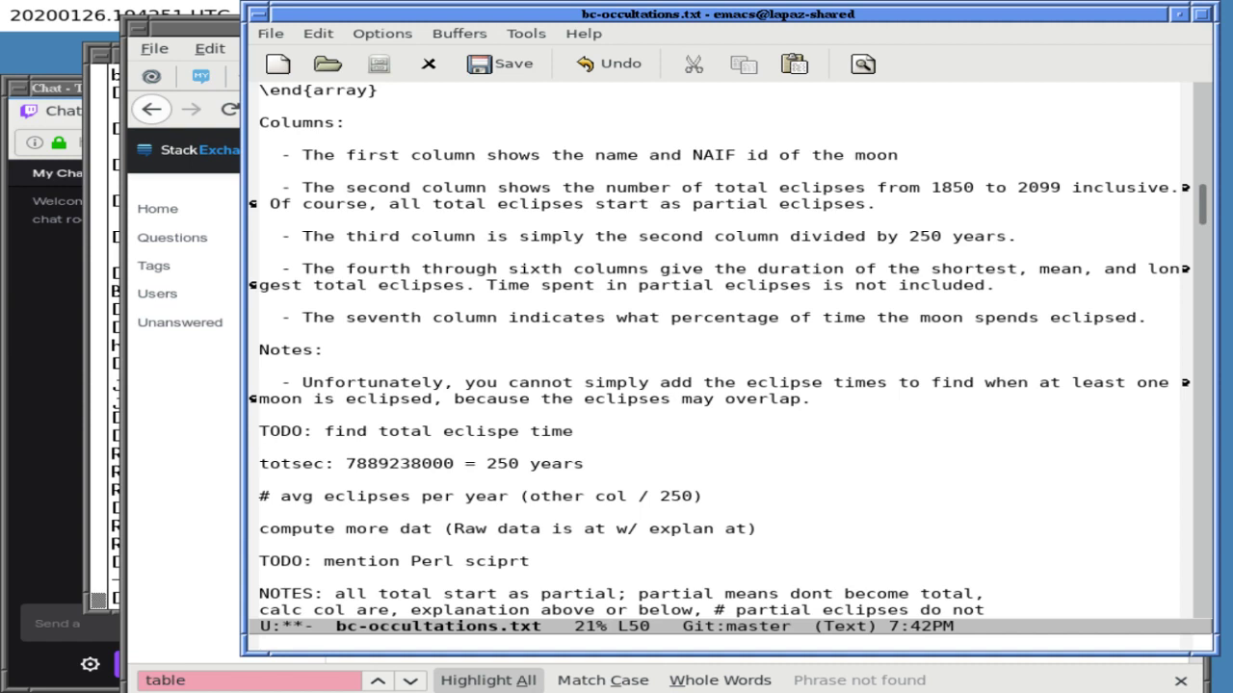
pyautogui.press('Return')
pyautogui.press('Return')
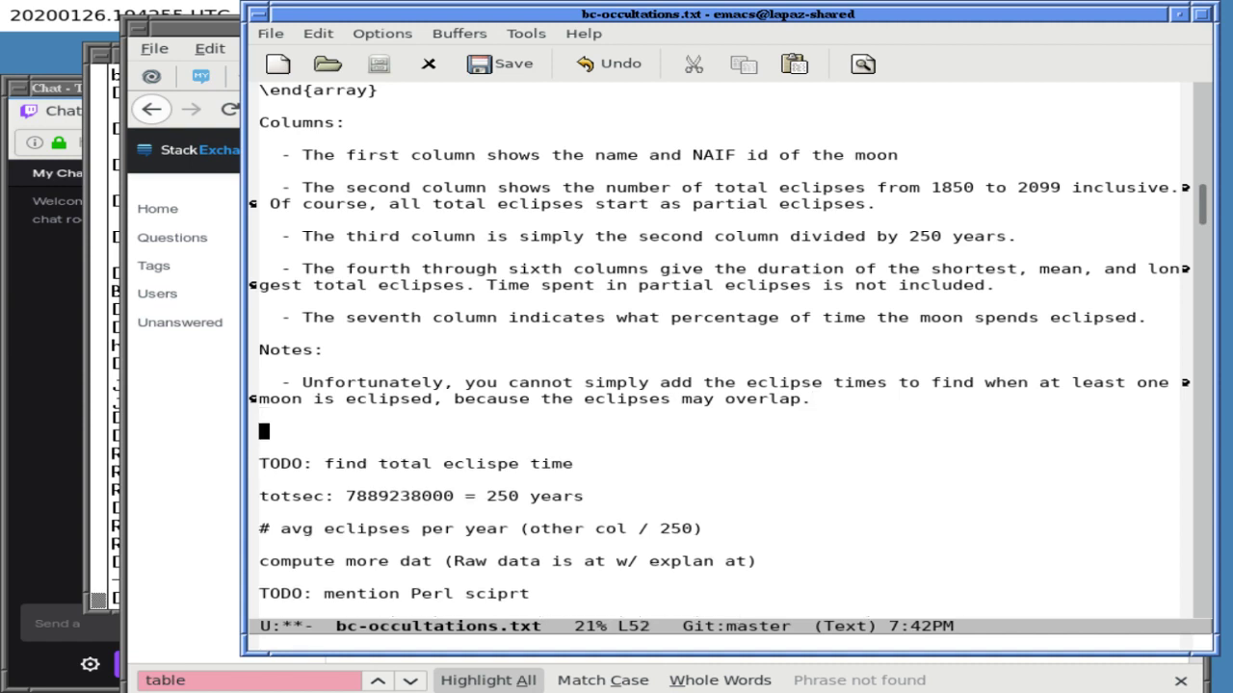
# - Delete the 'avg eclipses per year' and 'compute more dat' note lines
pyautogui.click(264, 528)
pyautogui.hotkey('ctrl', 'k')
pyautogui.hotkey('ctrl', 'k')
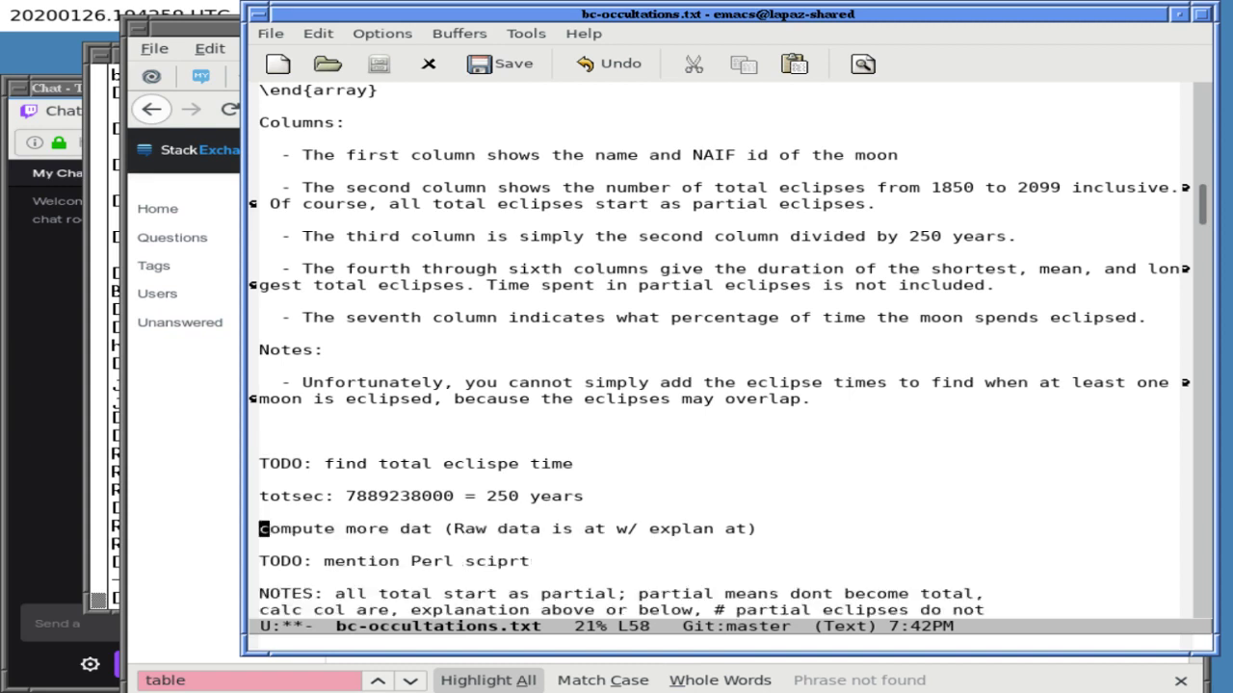
pyautogui.hotkey('ctrl', 'k')
pyautogui.hotkey('ctrl', 'k')
# - Save bc-occultations.txt and recenter the view
pyautogui.hotkey('ctrl', 'x')
pyautogui.hotkey('ctrl', 's')
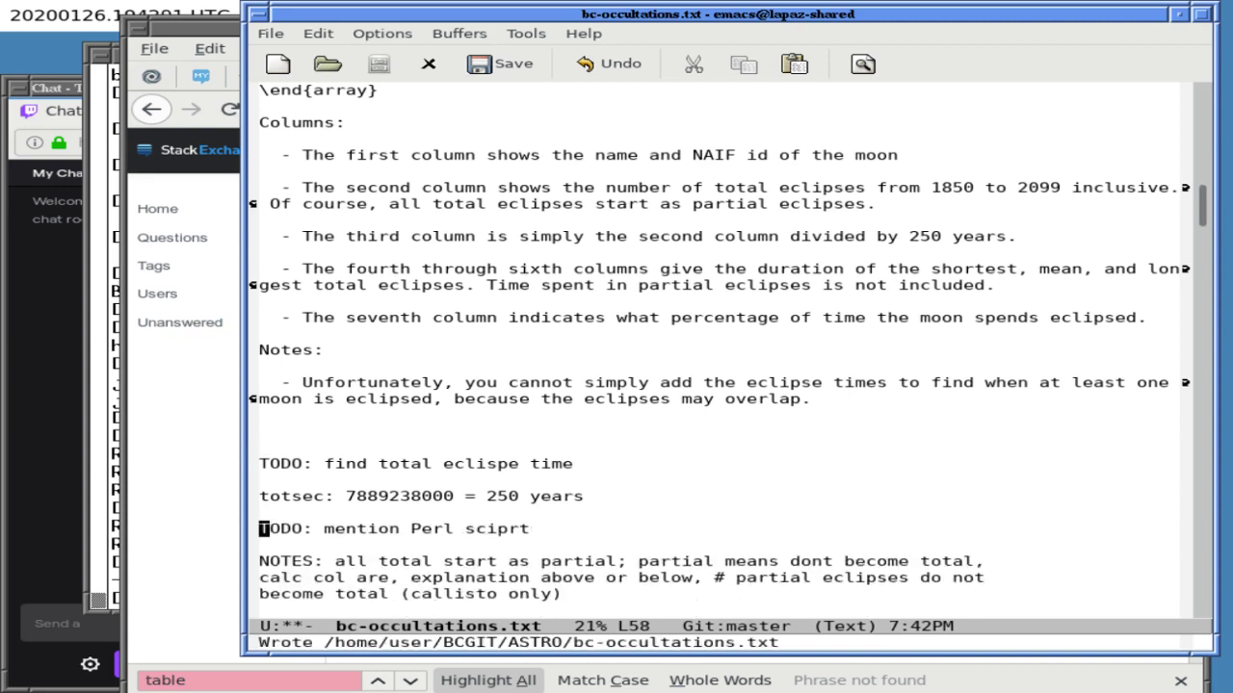
pyautogui.hotkey('ctrl', 'l')
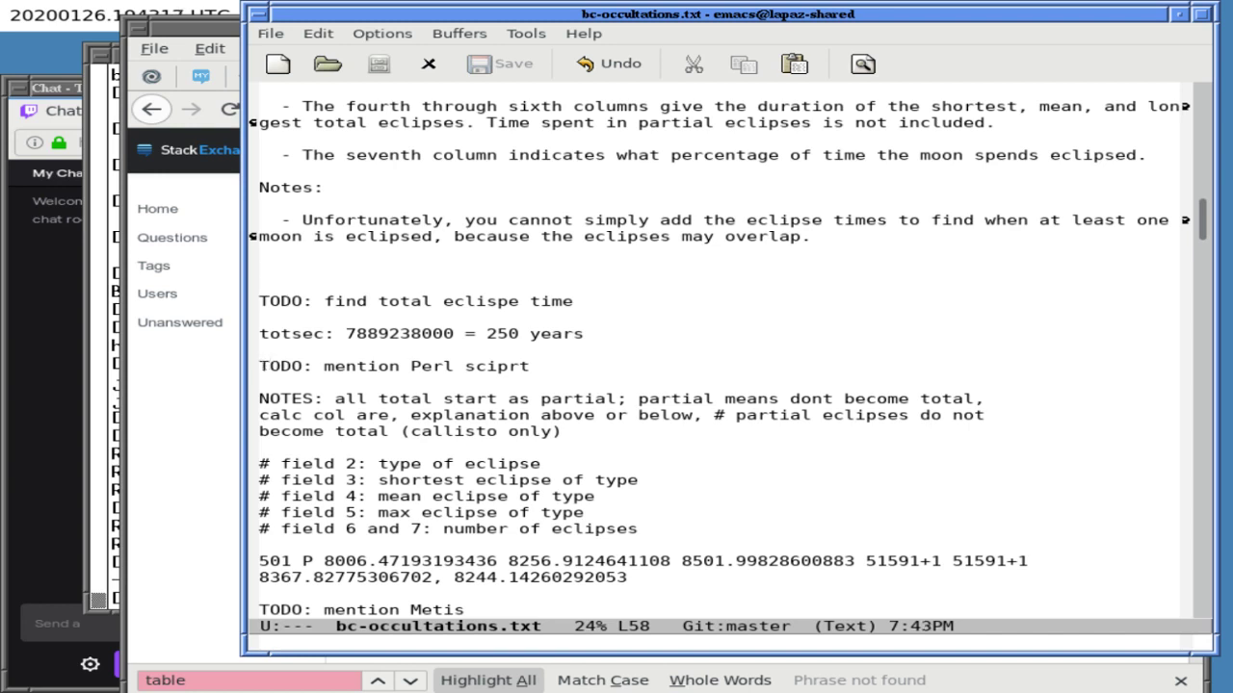
# - Append ', c script,' to the Perl TODO line
pyautogui.click(535, 366)
pyautogui.write(', c script,')
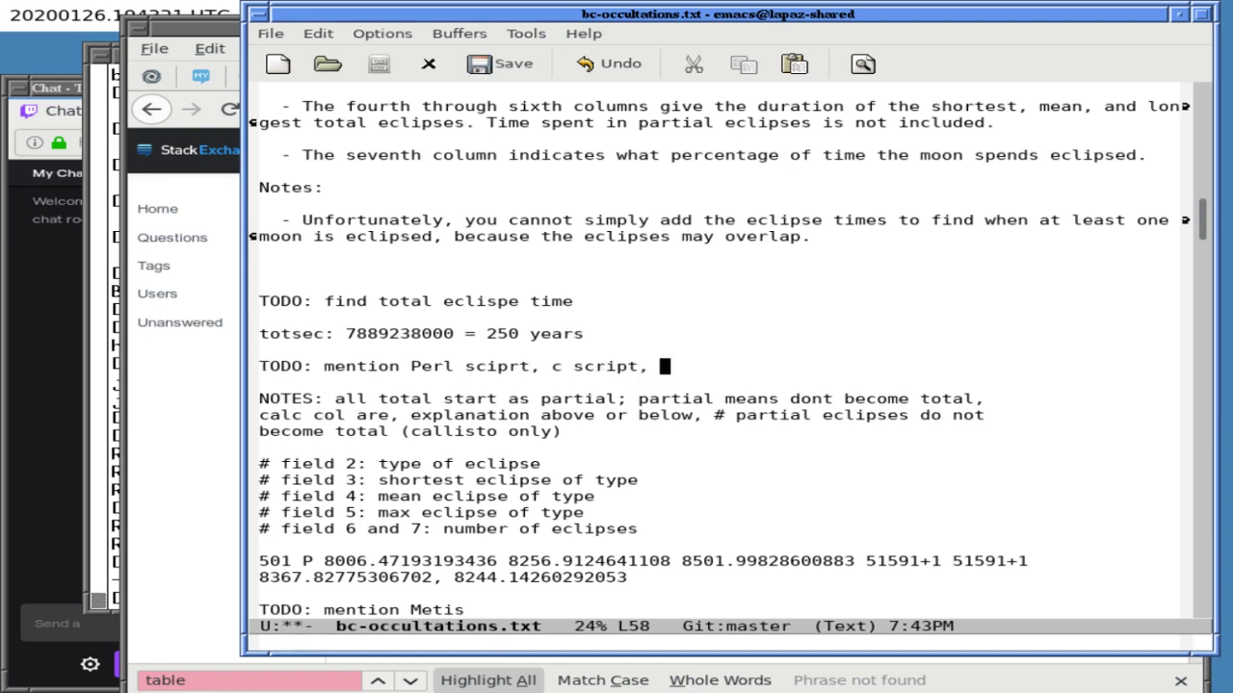
pyautogui.press('Down')
pyautogui.press('Up')
pyautogui.press('Up')
pyautogui.press('Up')
pyautogui.press('Up')
pyautogui.press('Up')
pyautogui.press('Up')
pyautogui.press('Up')
pyautogui.press('Up')
pyautogui.press('Up')
pyautogui.press('Up')
pyautogui.press('Up')
pyautogui.press('Up')
pyautogui.press('Up')
pyautogui.press('Up')
pyautogui.press('Up')
pyautogui.press('Up')
pyautogui.press('Up')
pyautogui.press('Up')
pyautogui.press('Up')
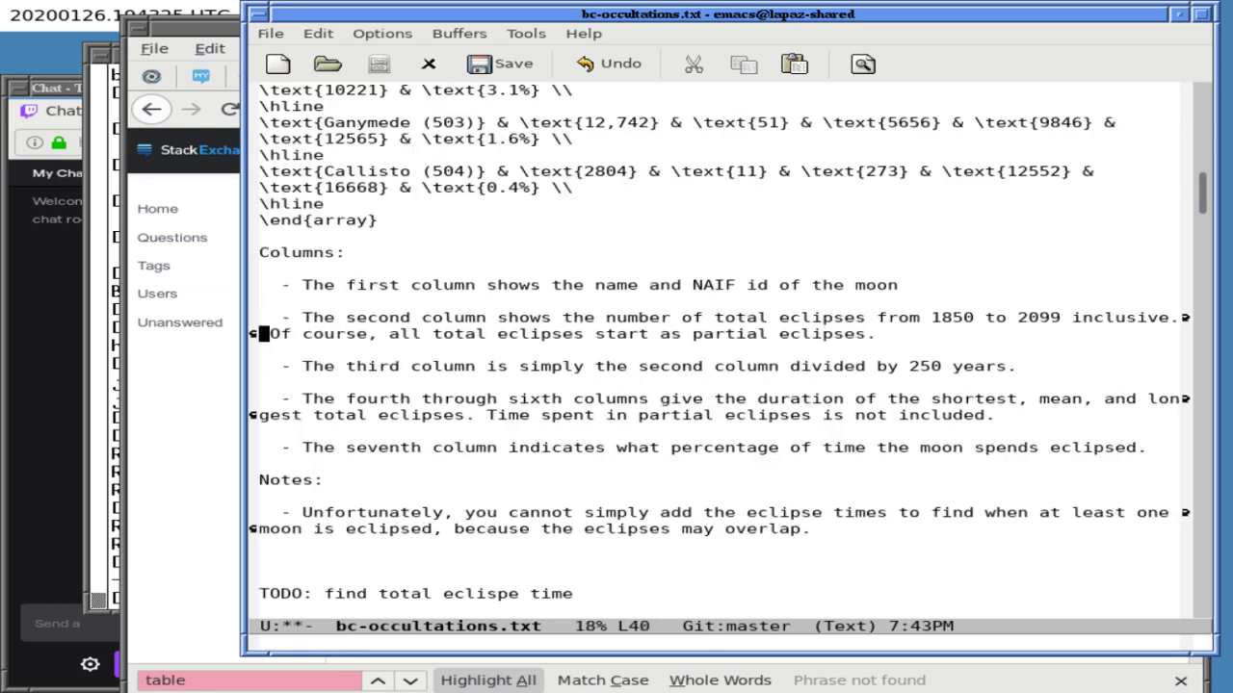
pyautogui.press('Up')
pyautogui.press('Up')
pyautogui.press('Up')
pyautogui.press('Up')
pyautogui.press('Up')
pyautogui.press('Down')
pyautogui.press('Down')
pyautogui.press('Down')
pyautogui.press('Down')
pyautogui.press('Down')
pyautogui.press('Down')
pyautogui.press('Down')
pyautogui.press('Down')
pyautogui.press('Down')
pyautogui.press('Down')
pyautogui.press('Down')
pyautogui.press('Down')
pyautogui.press('Down')
pyautogui.press('Down')
pyautogui.press('Down')
pyautogui.press('Down')
pyautogui.press('Down')
pyautogui.press('Down')
pyautogui.hotkey('ctrl', 'l')
pyautogui.press('Up')
pyautogui.press('Up')
pyautogui.press('Up')
pyautogui.press('Up')
pyautogui.press('Up')
pyautogui.press('Up')
# - Add the note '- For Io, Europa, and Ganymede, all partial eclipses become total eclipses.'
pyautogui.hotkey('ctrl', 'e')
pyautogui.hotkey('ctrl', 'l')
pyautogui.press('Return')
pyautogui.press('Return')
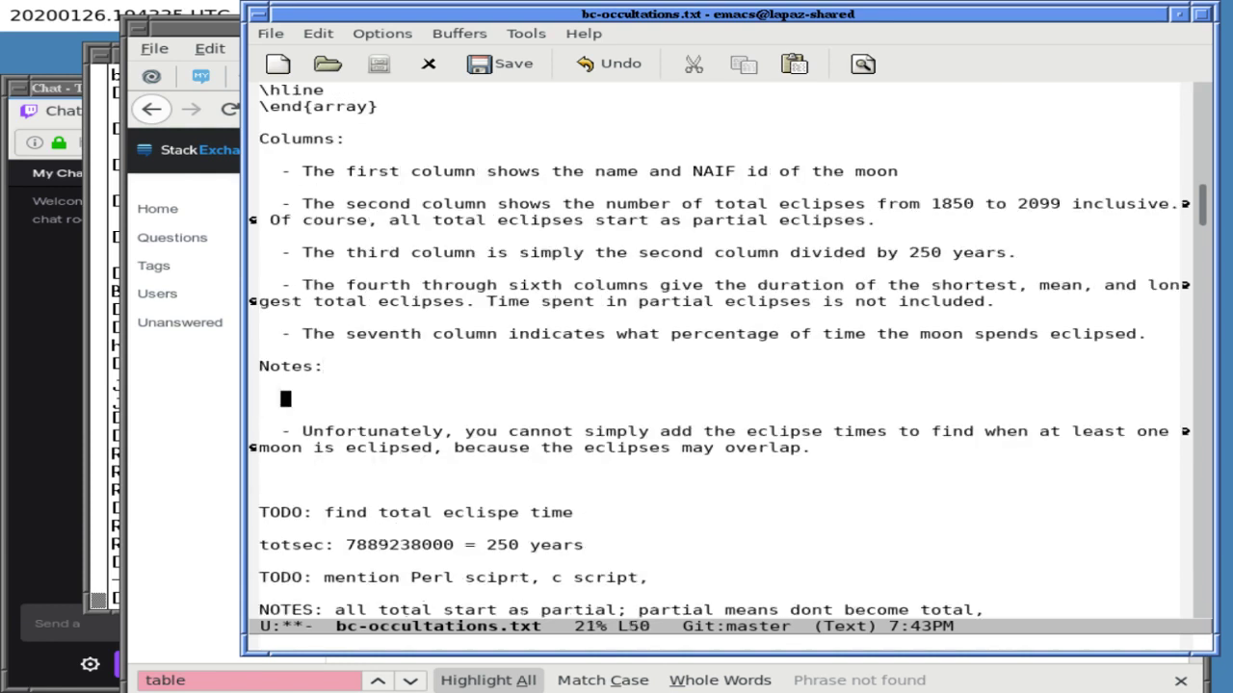
pyautogui.hotkey('ctrl', 'd')
pyautogui.hotkey('ctrl', 'd')
pyautogui.hotkey('ctrl', 'e')
pyautogui.press('Return')
pyautogui.press('Return')
pyautogui.write('- ')
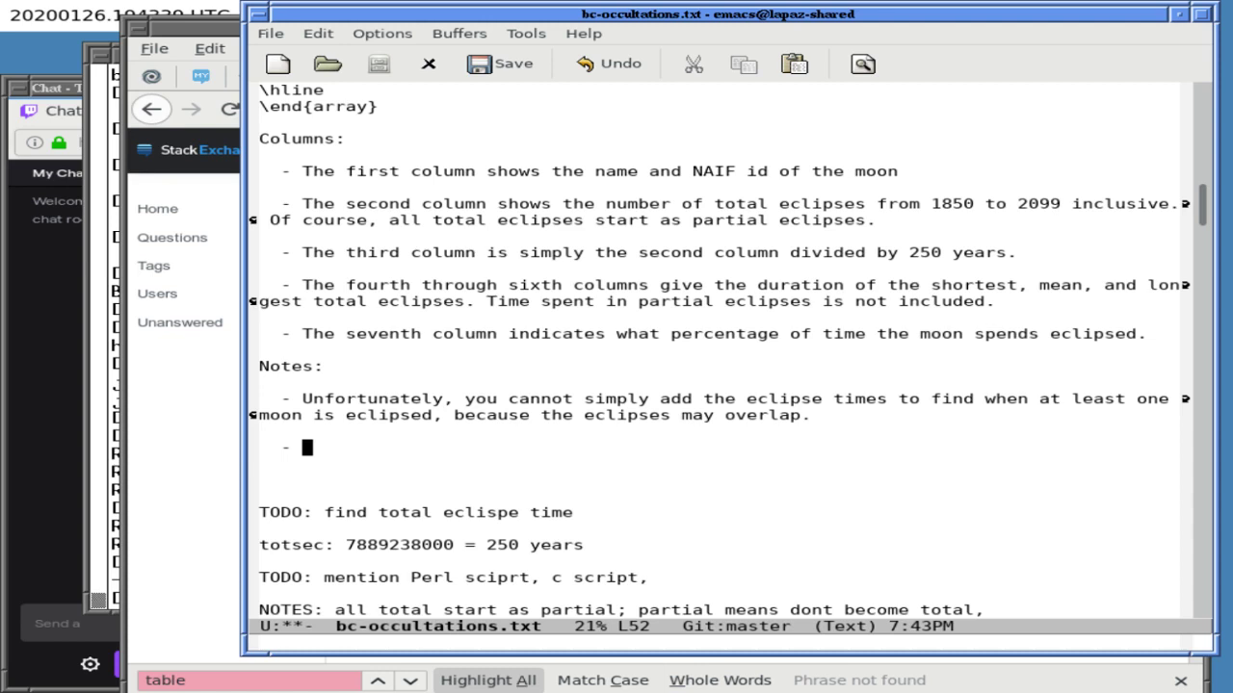
pyautogui.write('For Io, Europa, and')
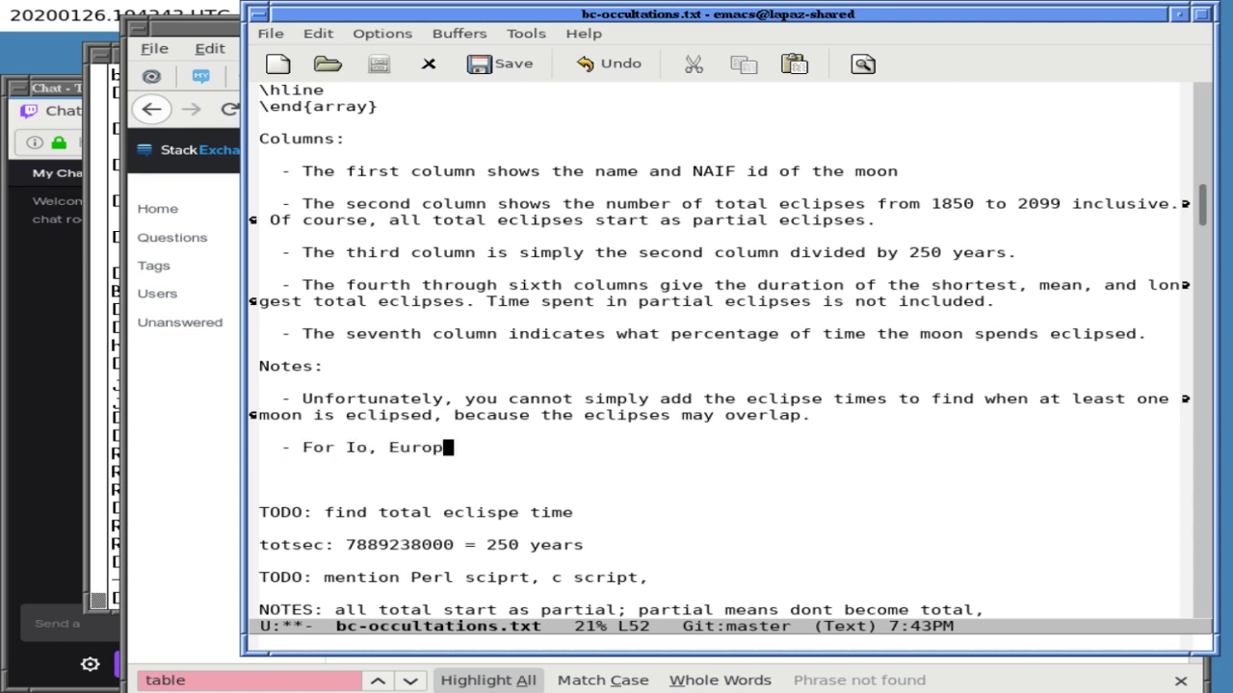
pyautogui.press('BackSpace')
pyautogui.write('d a')
pyautogui.press('BackSpace')
pyautogui.write('Ganymede')
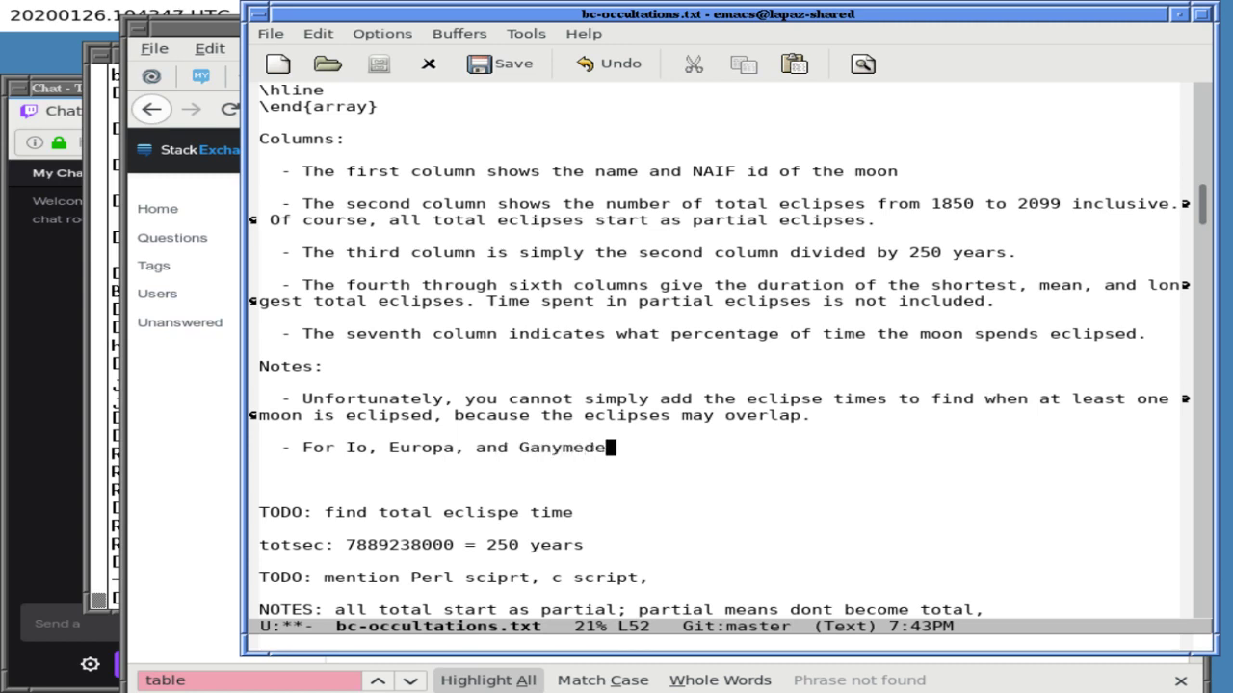
pyautogui.write(', all partial eclipses become ')
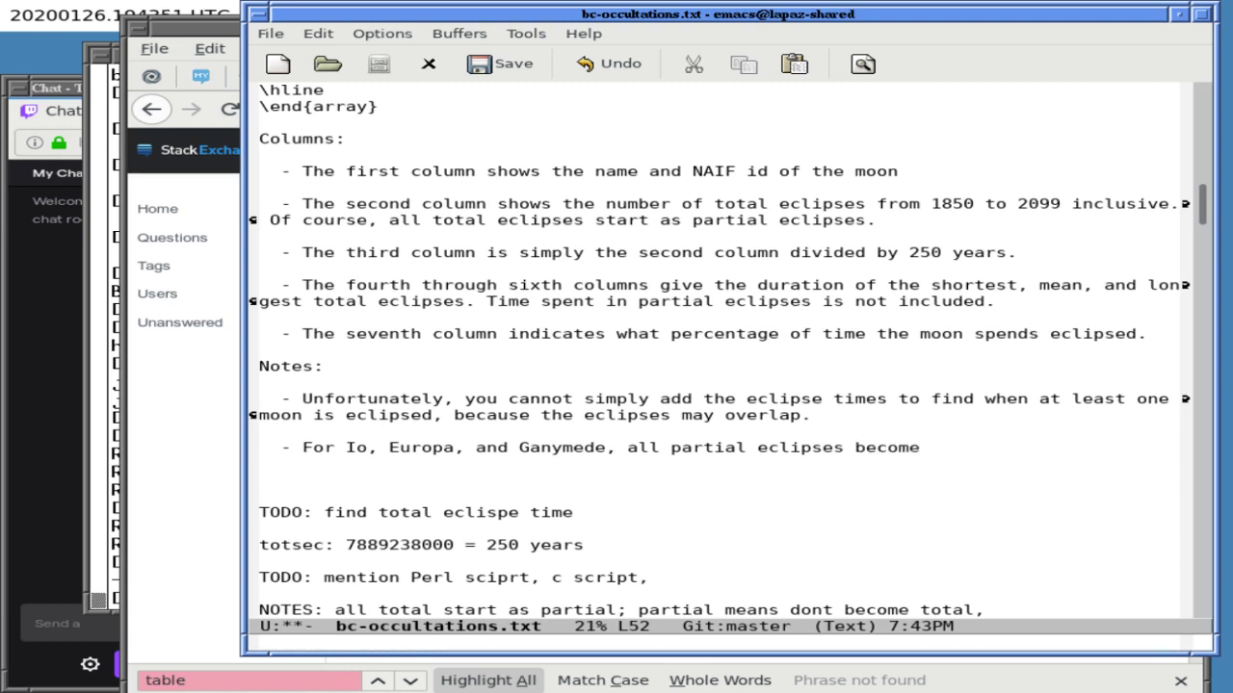
pyautogui.write('total eclipses.')
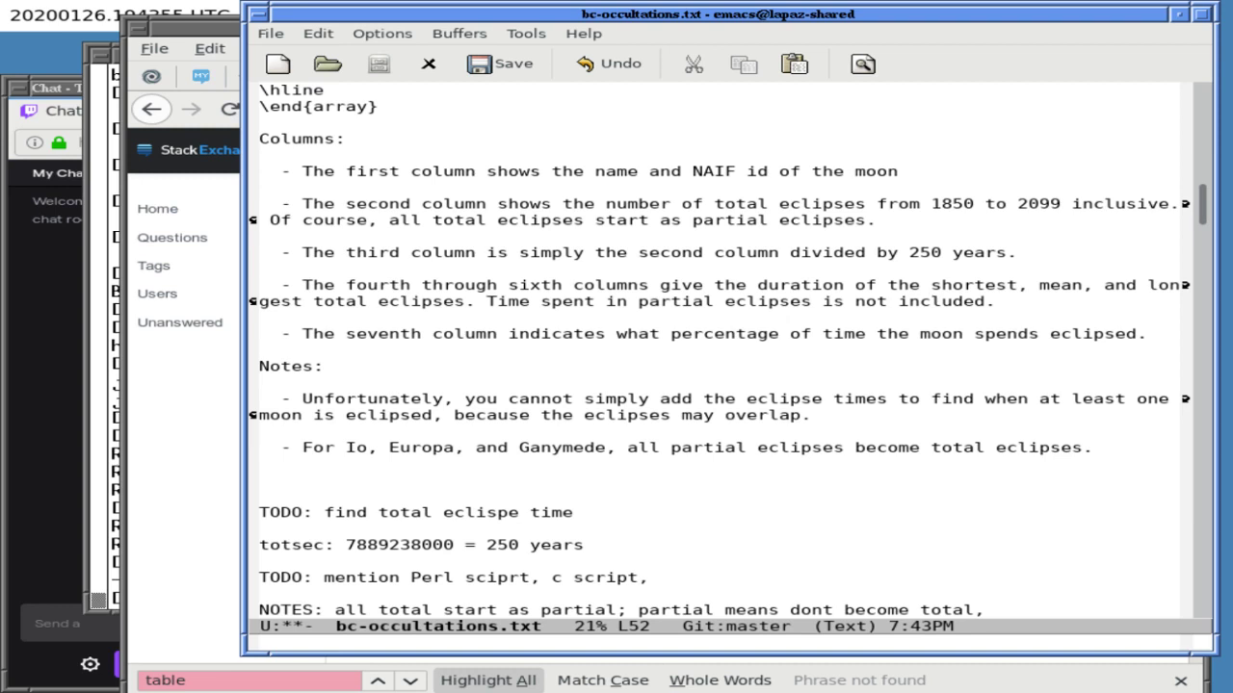
pyautogui.press('Left')
pyautogui.press('Left')
pyautogui.press('Left')
pyautogui.press('Left')
pyautogui.press('Left')
pyautogui.press('Left')
pyautogui.press('Left')
pyautogui.press('Left')
pyautogui.press('Left')
pyautogui.press('Left')
pyautogui.press('Left')
pyautogui.press('Left')
pyautogui.press('Left')
pyautogui.press('Left')
pyautogui.press('Left')
pyautogui.press('Left')
pyautogui.press('Left')
pyautogui.press('Left')
pyautogui.press('Left')
pyautogui.press('Left')
pyautogui.press('Left')
pyautogui.press('Left')
pyautogui.press('Left')
pyautogui.press('Left')
pyautogui.press('Left')
pyautogui.press('Left')
pyautogui.press('Left')
pyautogui.press('Left')
pyautogui.press('Left')
pyautogui.press('Left')
pyautogui.press('Left')
pyautogui.press('Left')
pyautogui.press('Left')
pyautogui.press('Left')
pyautogui.press('Left')
pyautogui.press('Left')
pyautogui.press('Left')
pyautogui.press('Left')
pyautogui.press('Left')
pyautogui.press('Left')
pyautogui.press('Right')
pyautogui.press('Right')
pyautogui.press('Right')
pyautogui.press('Right')
pyautogui.press('Right')
pyautogui.press('Right')
pyautogui.press('Right')
pyautogui.press('Right')
pyautogui.press('Right')
pyautogui.press('End')
pyautogui.hotkey('ctrl', 'l')
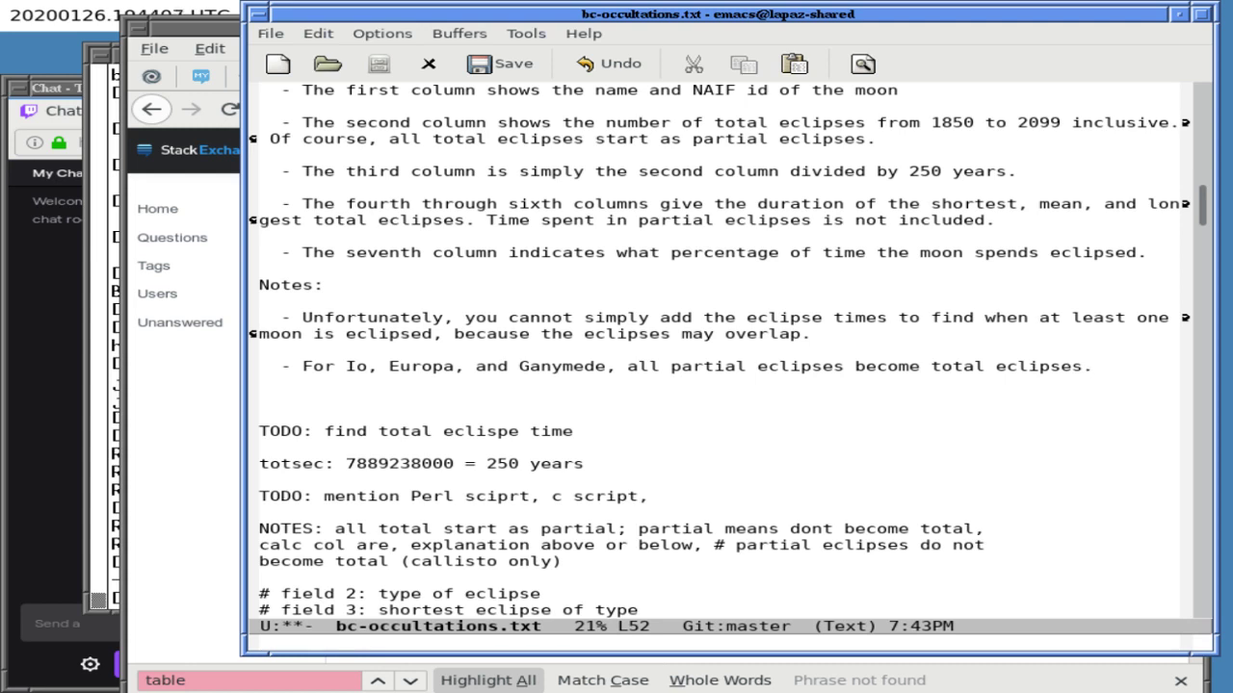
# - Begin another note line starting '- For Callisto, there'
pyautogui.press('Return')
pyautogui.press('Return')
pyautogui.write('- For Callisto, ther ear')
pyautogui.press('BackSpace')
pyautogui.press('BackSpace')
pyautogui.press('BackSpace')
pyautogui.press('BackSpace')
pyautogui.press('BackSpace')
# - Finish 'For Callisto, there are' and split the window, moving into the lower view
pyautogui.write('re are')
pyautogui.hotkey('ctrl', 'x')
pyautogui.press('2')
pyautogui.hotkey('ctrl', 'x')
pyautogui.press('o')
# - Search the lower view for 'calli' to find Callisto
pyautogui.hotkey('ctrl', 's')
pyautogui.write('call')
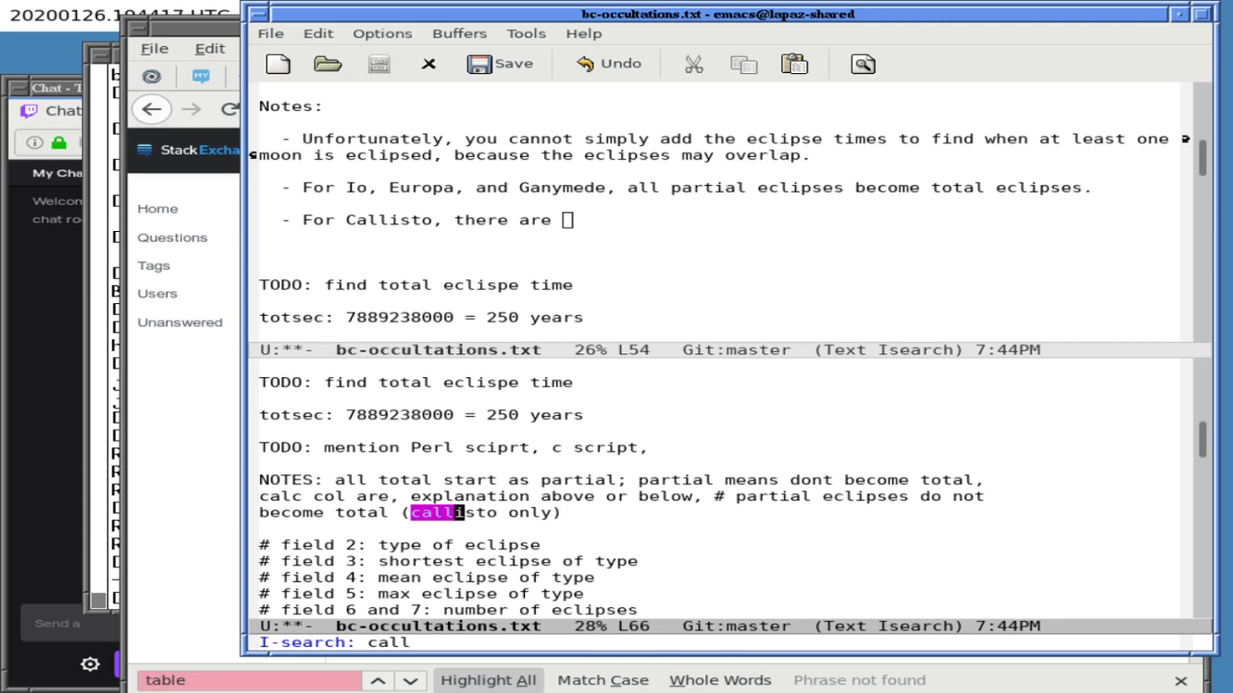
pyautogui.hotkey('ctrl', 's')
pyautogui.hotkey('ctrl', 's')
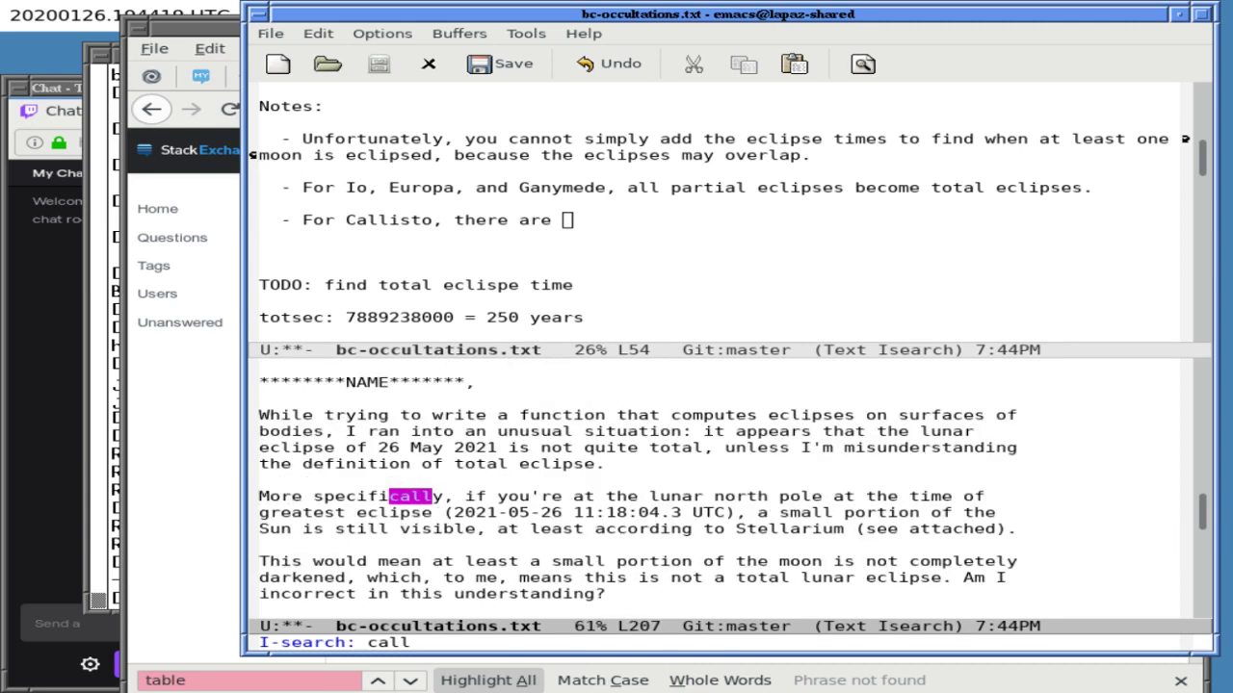
pyautogui.write('i')
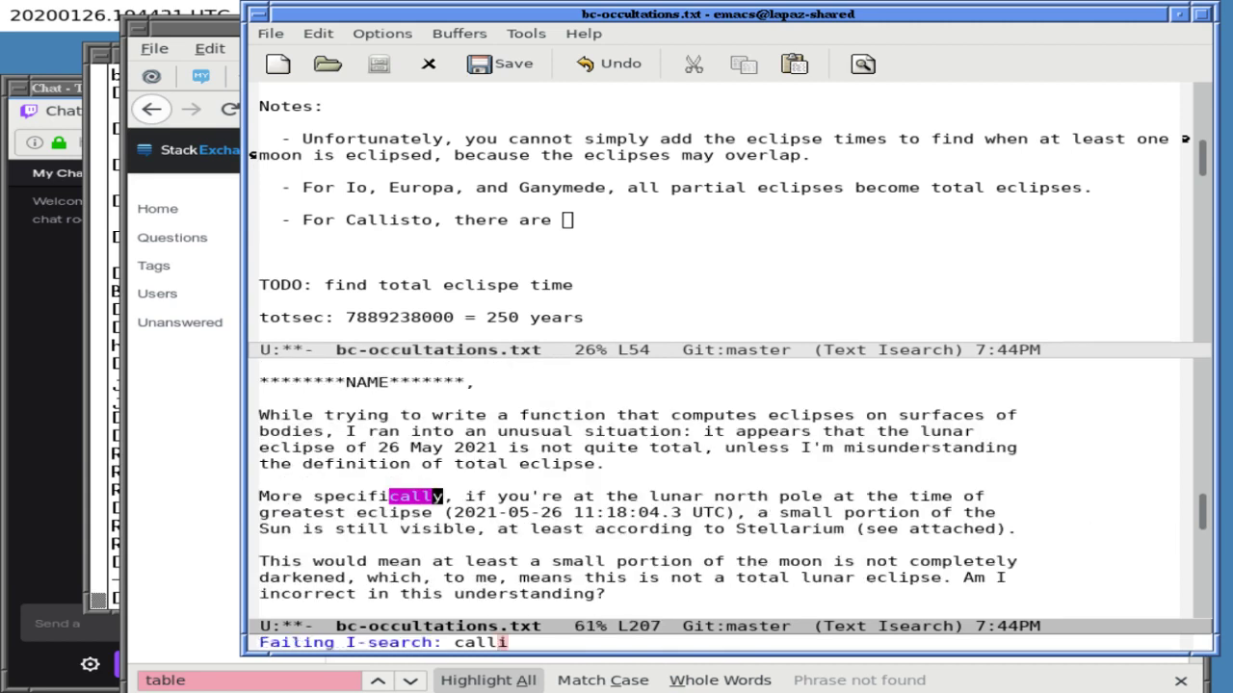
pyautogui.hotkey('ctrl', 's')
pyautogui.press('Return')
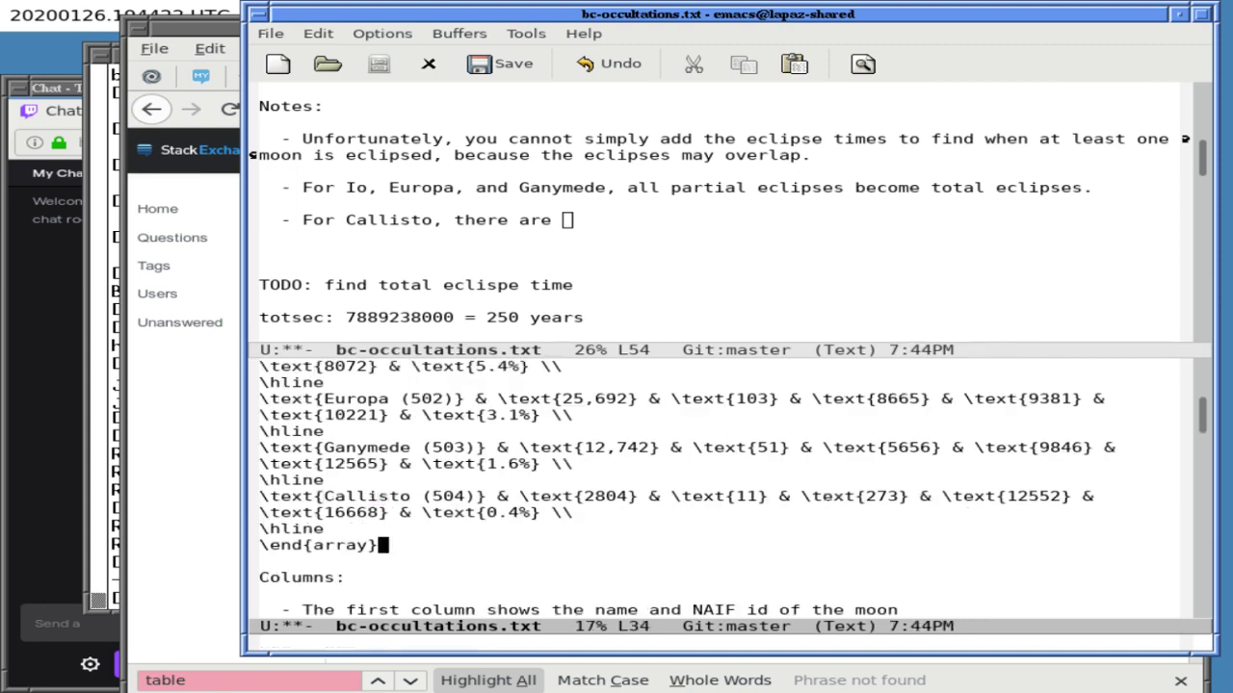
# - Search for 'partial' and move down to the TODO notes under Caveats
pyautogui.press('Down')
pyautogui.press('Down')
pyautogui.press('Down')
pyautogui.press('Down')
pyautogui.press('Down')
pyautogui.press('Down')
pyautogui.press('Down')
pyautogui.press('Down')
pyautogui.press('Down')
pyautogui.press('Down')
pyautogui.press('Down')
pyautogui.press('Down')
pyautogui.hotkey('ctrl', 's')
pyautogui.write('partial')
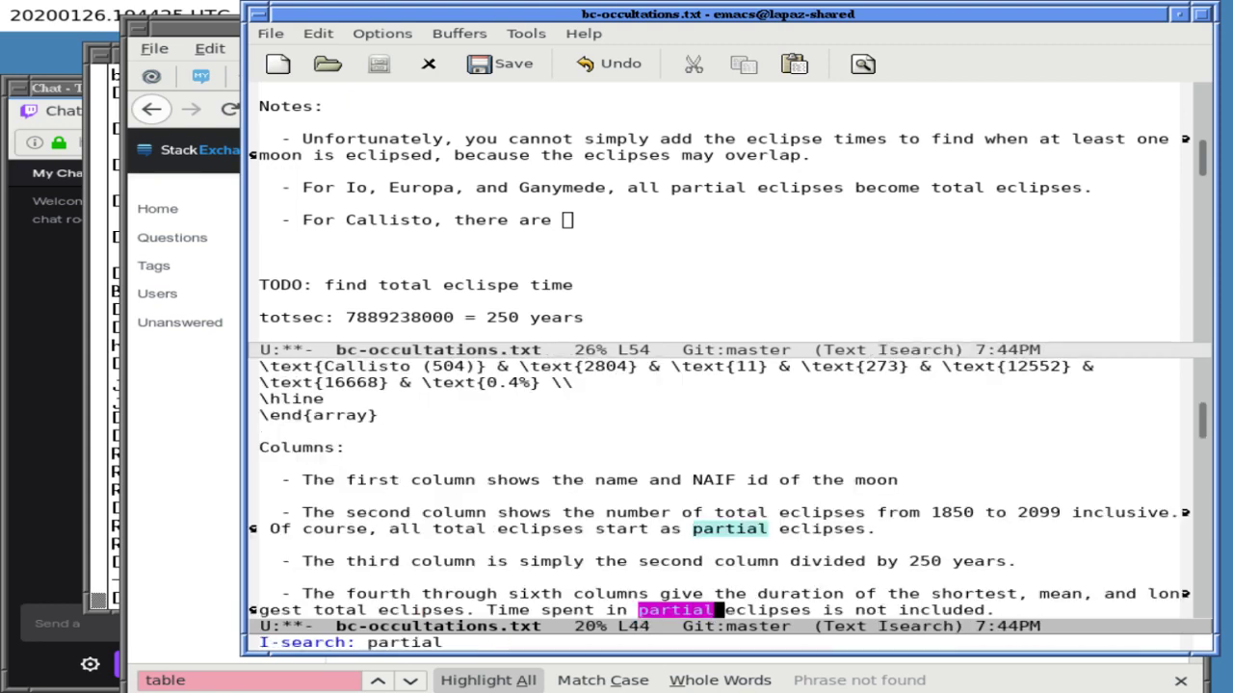
pyautogui.hotkey('ctrl', 's')
pyautogui.hotkey('ctrl', 's')
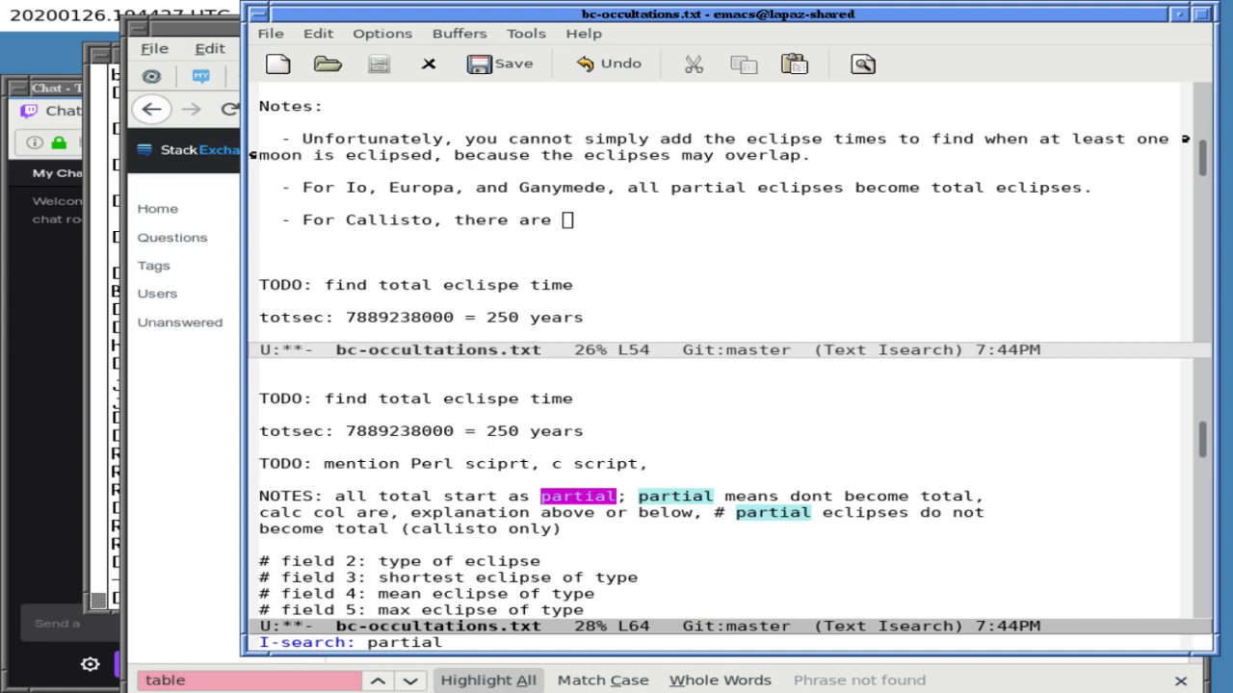
pyautogui.press('Down')
pyautogui.press('Down')
pyautogui.press('Down')
pyautogui.press('Down')
pyautogui.press('Down')
pyautogui.press('Down')
pyautogui.press('Down')
pyautogui.press('Down')
pyautogui.press('Down')
pyautogui.press('Down')
pyautogui.press('Down')
pyautogui.press('Down')
pyautogui.press('Down')
pyautogui.press('Down')
pyautogui.press('Down')
pyautogui.press('Down')
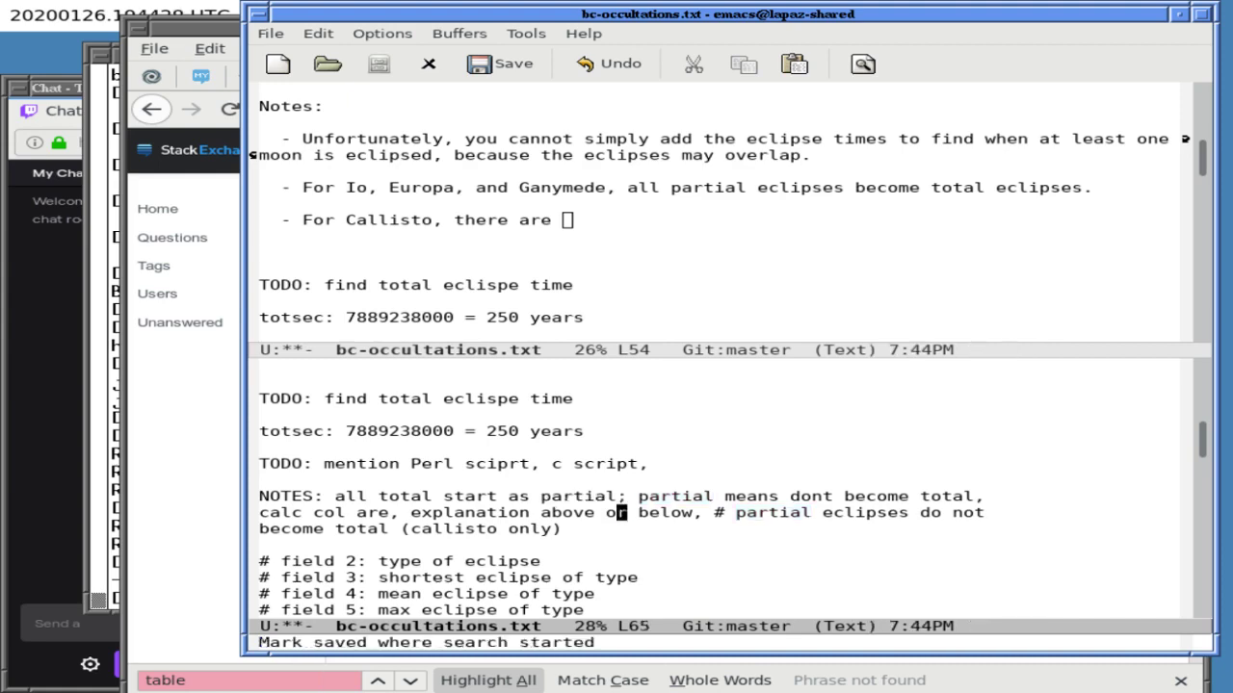
pyautogui.press('Down')
pyautogui.press('Down')
pyautogui.press('Down')
pyautogui.press('Down')
pyautogui.press('Down')
pyautogui.press('Down')
pyautogui.press('Down')
pyautogui.press('Down')
pyautogui.press('Down')
pyautogui.press('Down')
pyautogui.press('Down')
pyautogui.press('Down')
pyautogui.press('Down')
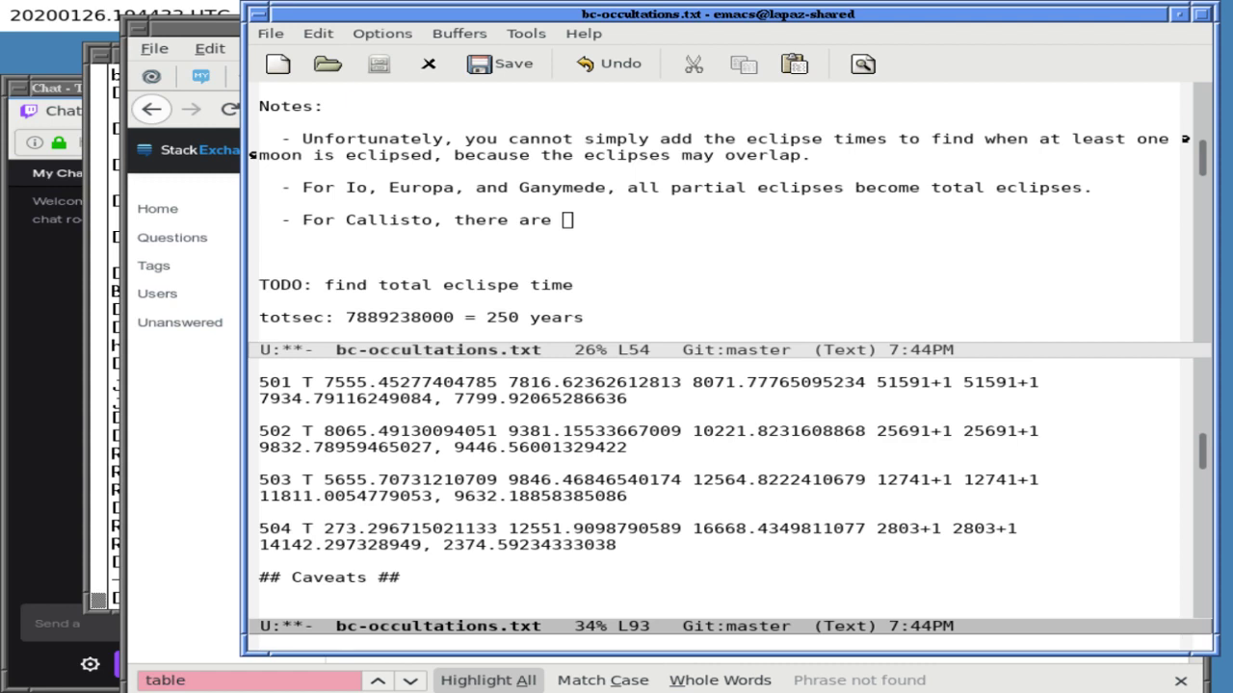
pyautogui.press('Down')
pyautogui.press('Down')
pyautogui.press('Down')
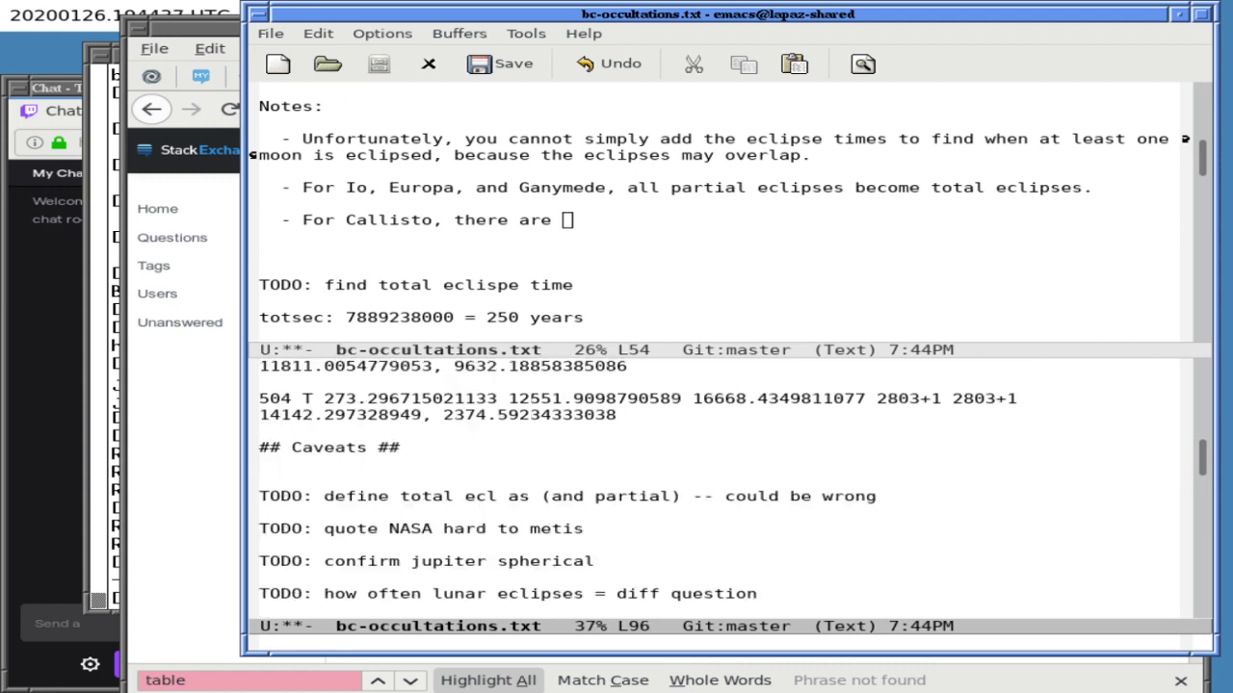
pyautogui.press('Up')
pyautogui.press('Up')
pyautogui.press('Up')
pyautogui.press('Up')
pyautogui.press('Up')
pyautogui.press('Up')
pyautogui.press('Up')
pyautogui.press('Up')
pyautogui.press('Up')
pyautogui.press('Up')
pyautogui.press('Up')
pyautogui.press('Up')
pyautogui.press('Up')
pyautogui.press('Up')
pyautogui.press('Up')
pyautogui.press('Up')
pyautogui.press('Up')
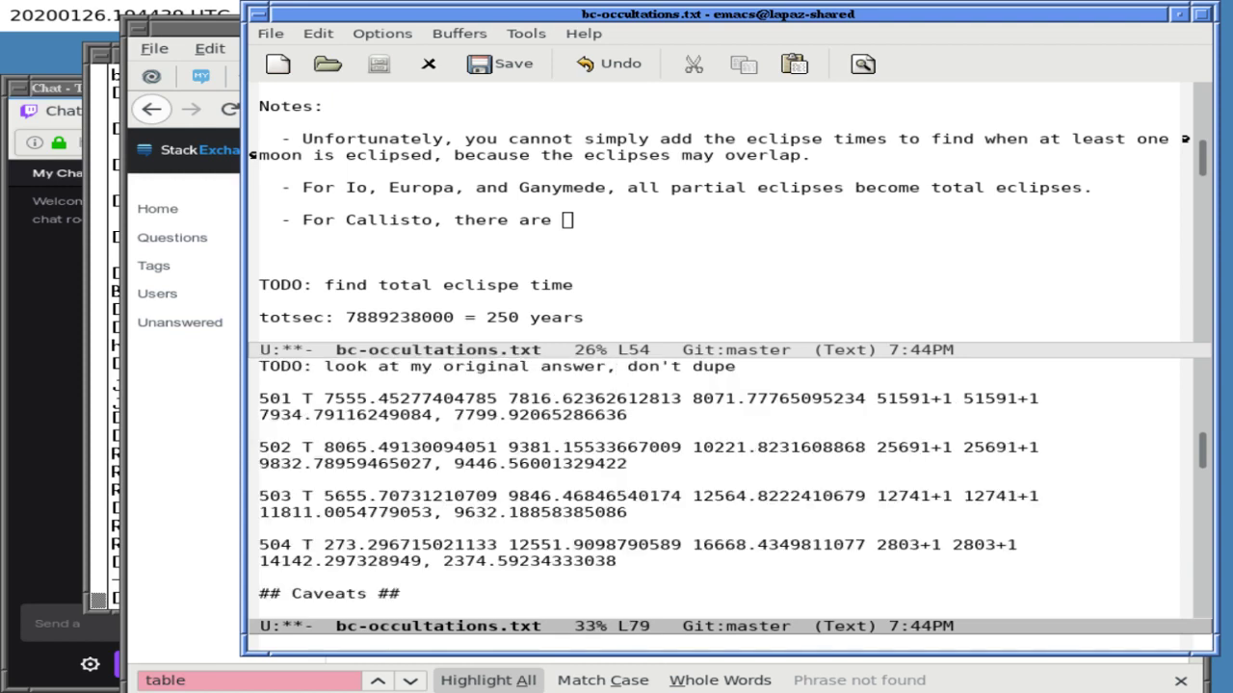
# - Search for 'T+' to reach the TODO: length counts, 3071 partial and 2804 total
pyautogui.hotkey('ctrl', 'r')
pyautogui.write('t')
pyautogui.hotkey('ctrl', 's')
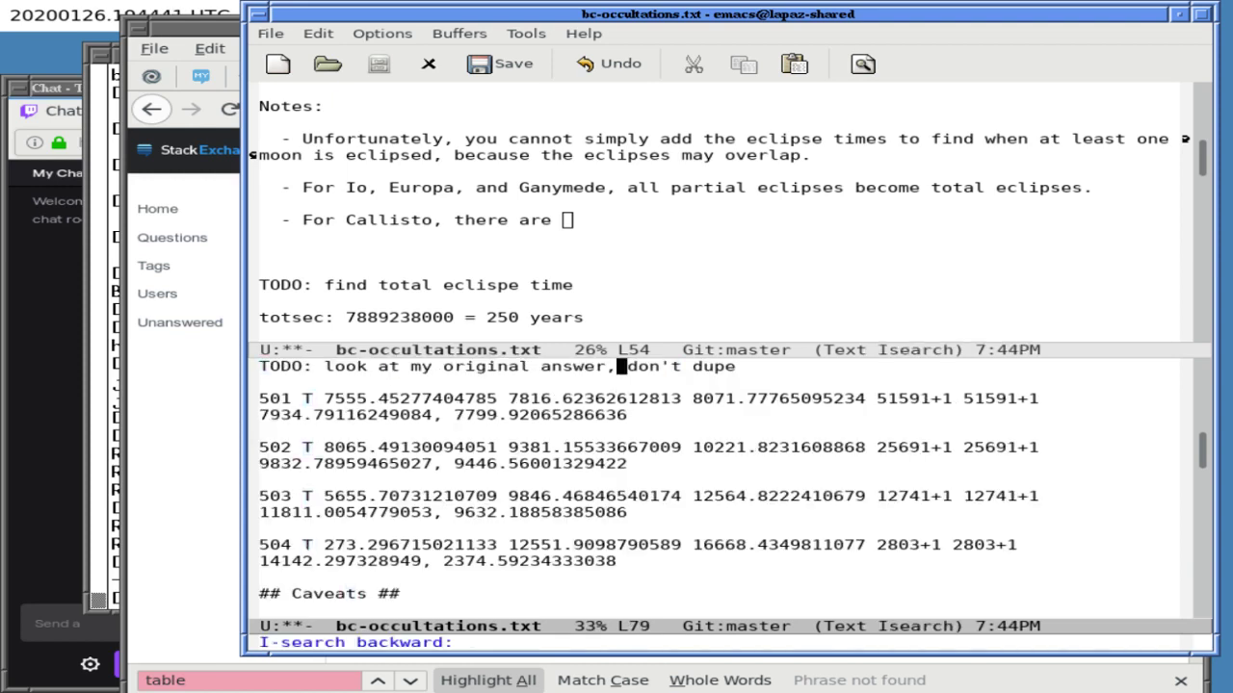
pyautogui.press('Up')
pyautogui.hotkey('ctrl', 'r')
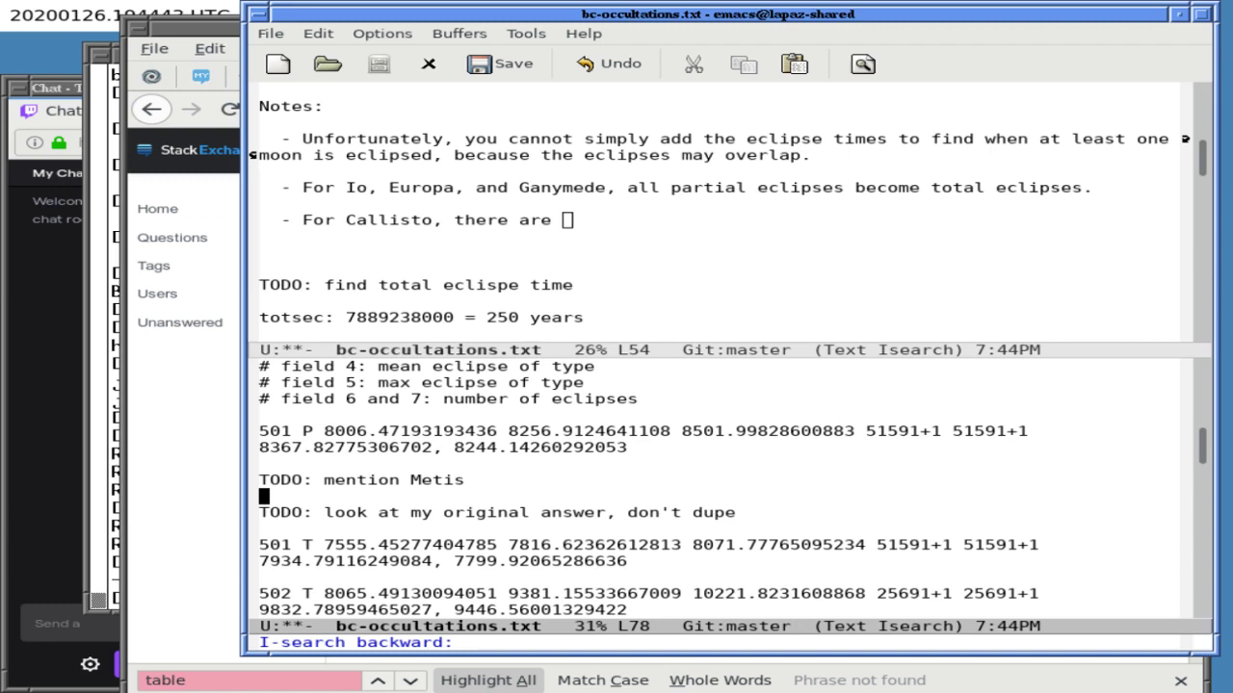
pyautogui.write('T+')
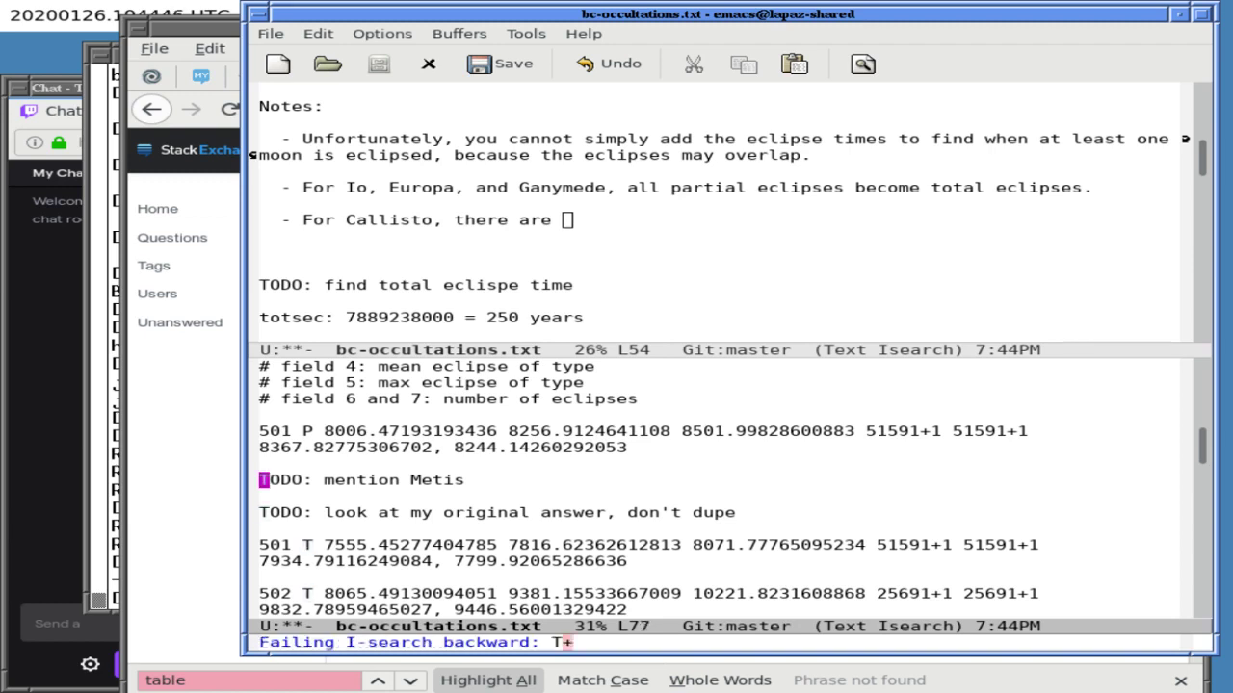
pyautogui.hotkey('ctrl', 's')
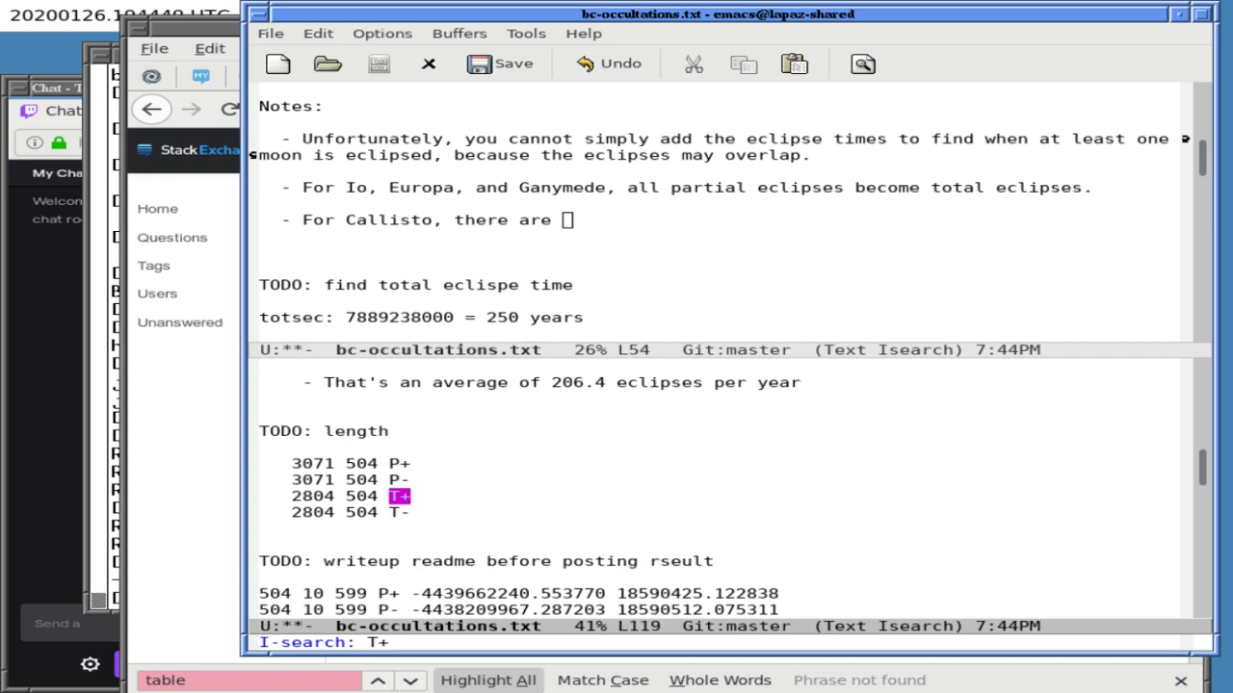
pyautogui.hotkey('ctrl', 's')
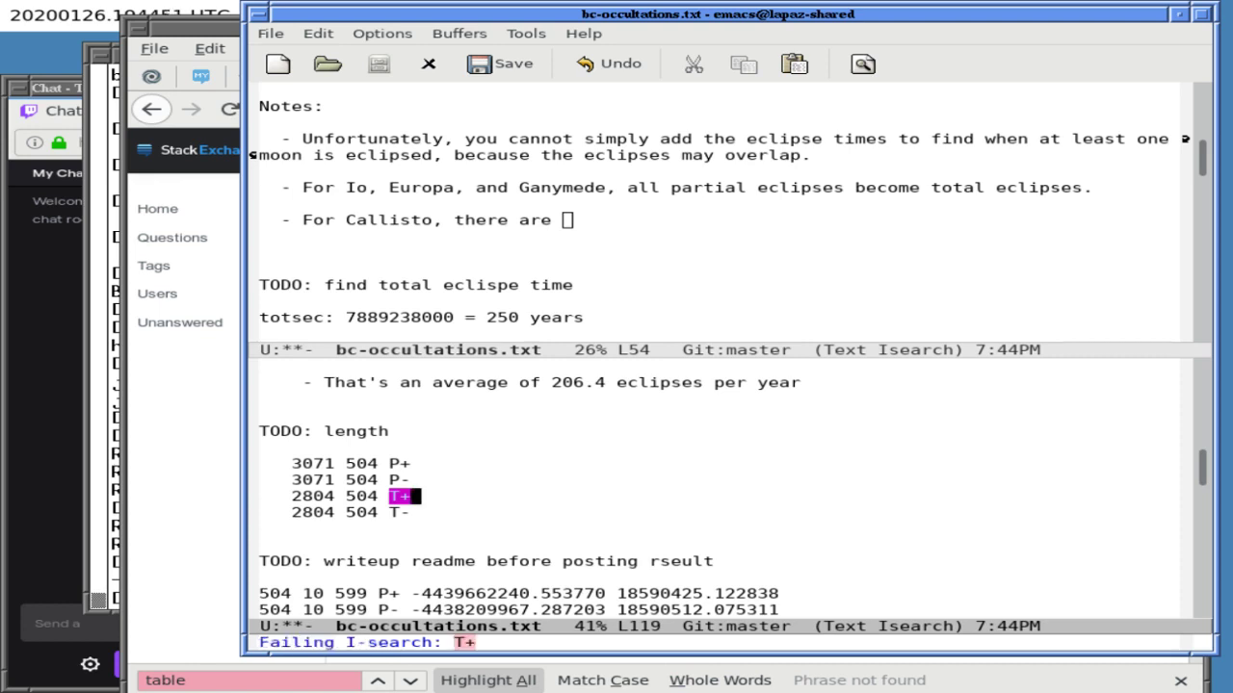
pyautogui.hotkey('ctrl', 'f')
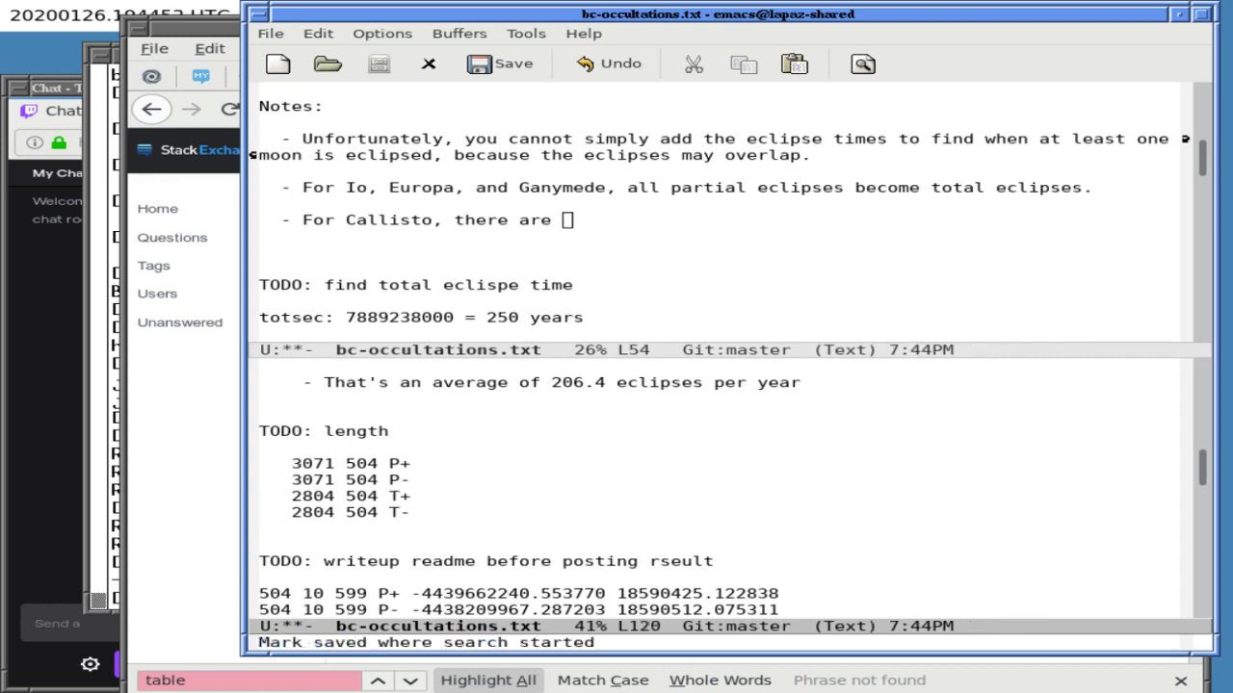
# - In the xterm, run calc 3071-2084 (a mistyped subtraction)
pyautogui.press('Up')
pyautogui.press('Up')
pyautogui.press('Down')
pyautogui.press('Down')
pyautogui.press('Down')
pyautogui.press('Down')
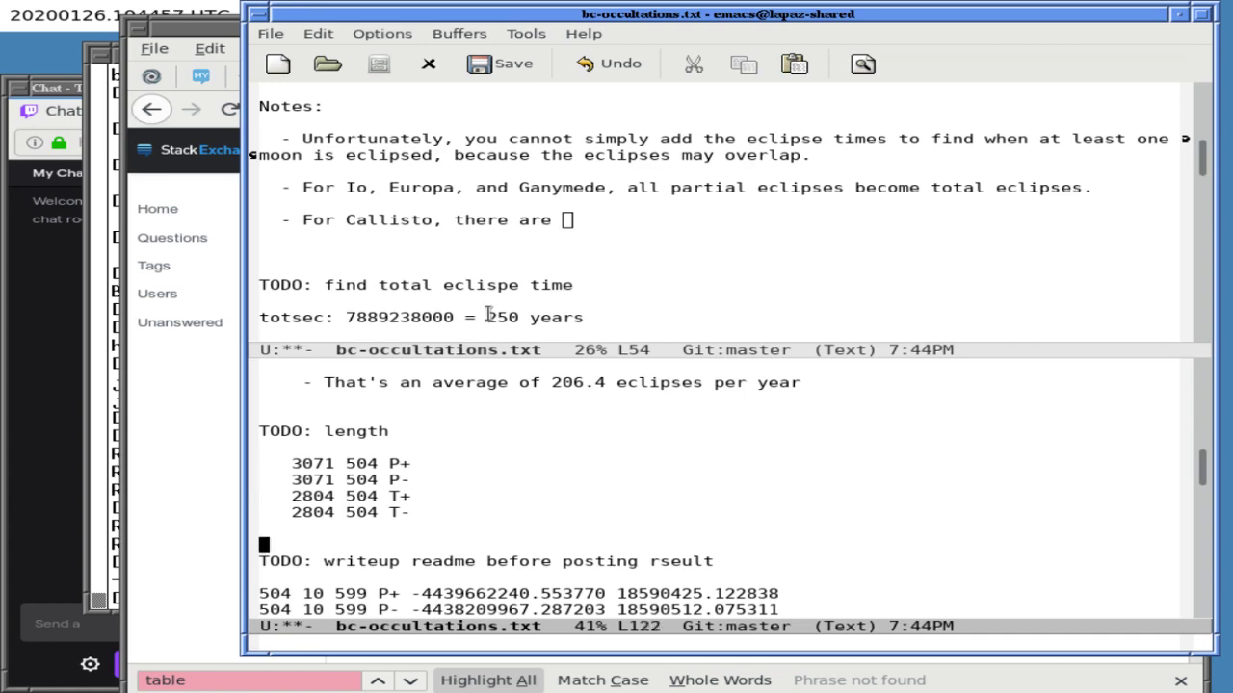
pyautogui.click(129, 375)
pyautogui.click(106, 387)
pyautogui.write('calc 3071-')
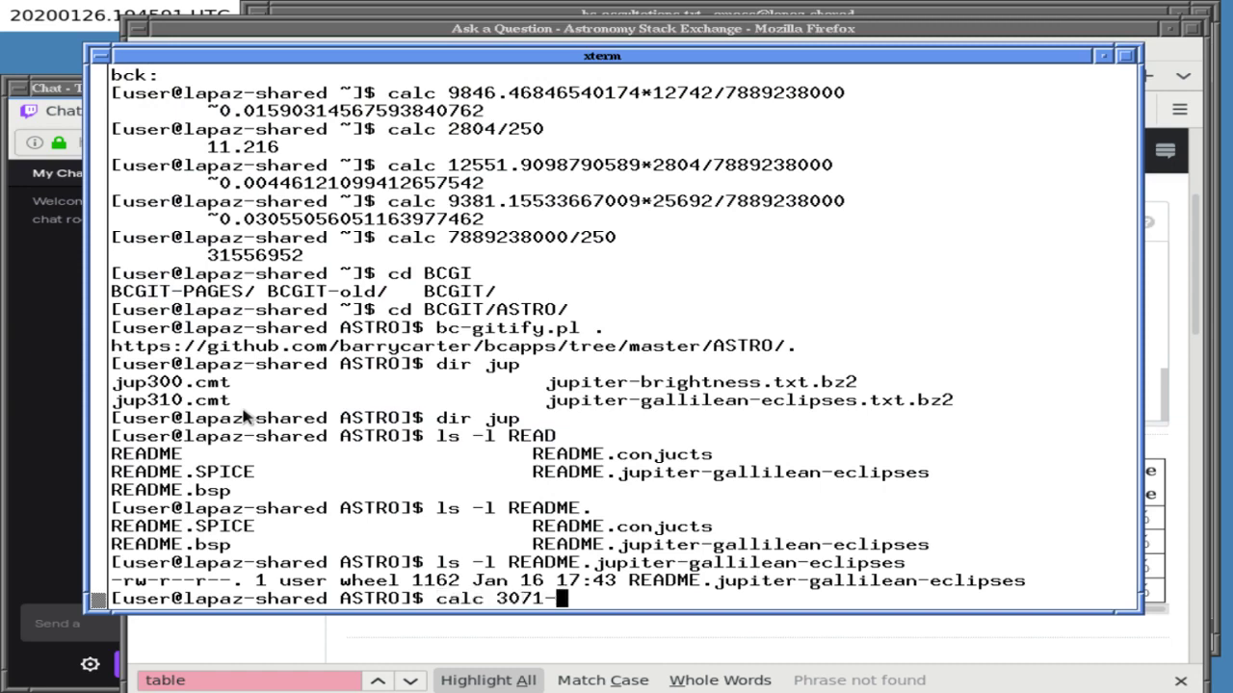
pyautogui.click(505, 23)
pyautogui.click(504, 16)
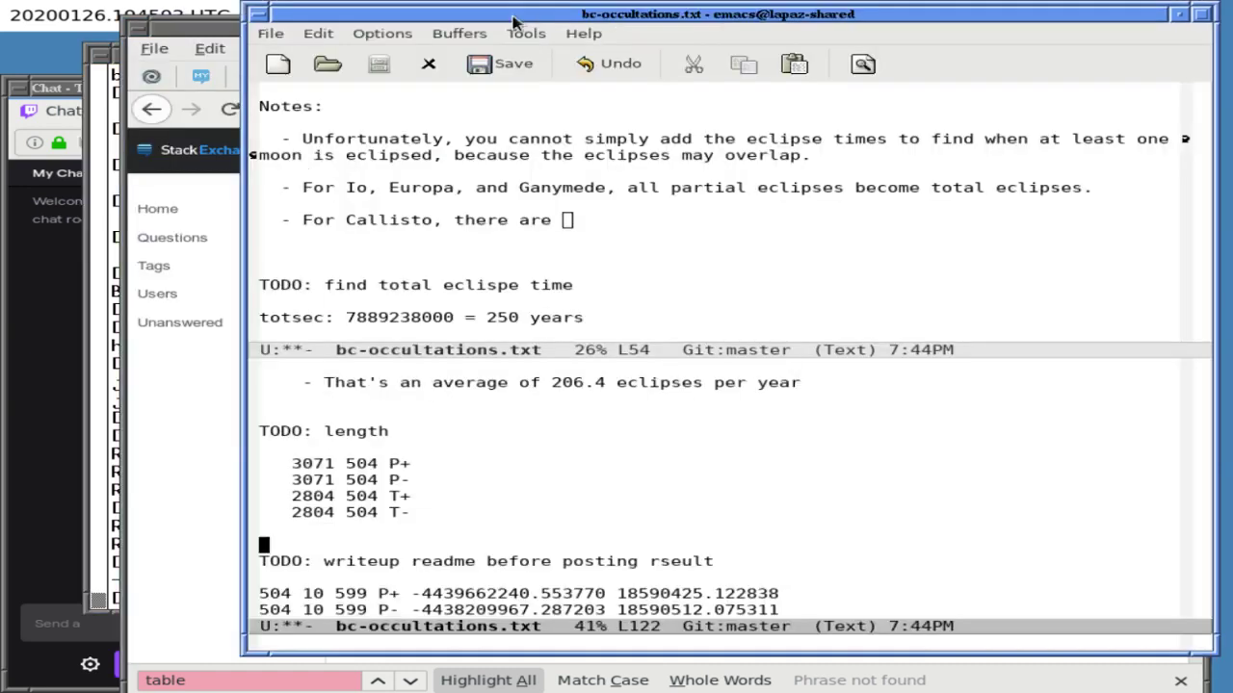
pyautogui.click(123, 402)
pyautogui.click(115, 403)
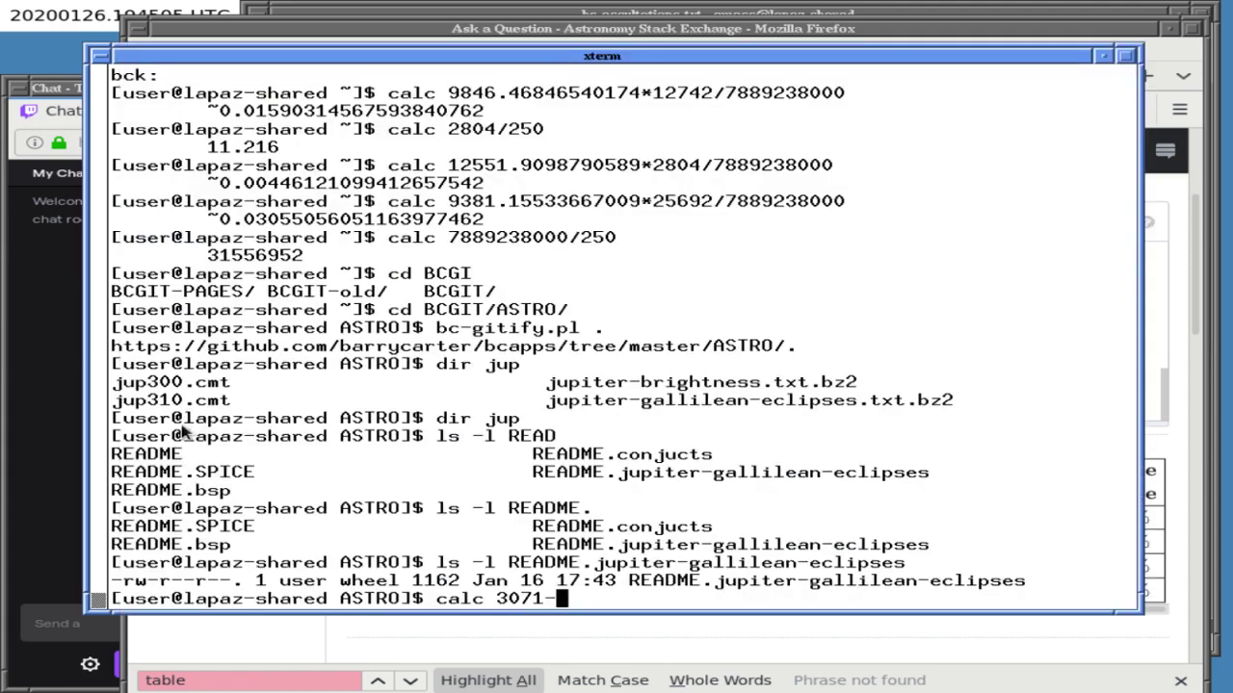
pyautogui.write('-204')
pyautogui.press('BackSpace')
pyautogui.write('84')
pyautogui.press('Return')
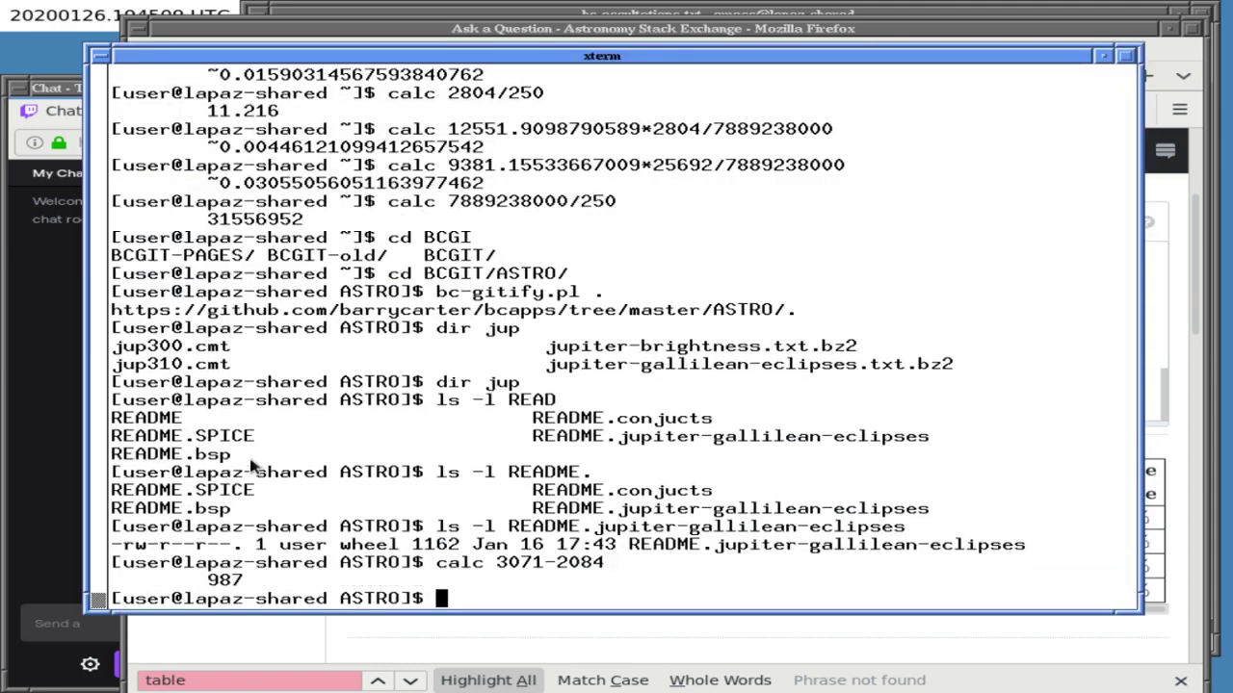
# - Correct the command from history and run calc 3071-2804, giving 267
pyautogui.press('Up')
pyautogui.press('BackSpace')
pyautogui.press('BackSpace')
pyautogui.press('BackSpace')
pyautogui.press('BackSpace')
pyautogui.press('BackSpace')
pyautogui.press('BackSpace')
pyautogui.press('BackSpace')
pyautogui.press('BackSpace')
pyautogui.press('BackSpace')
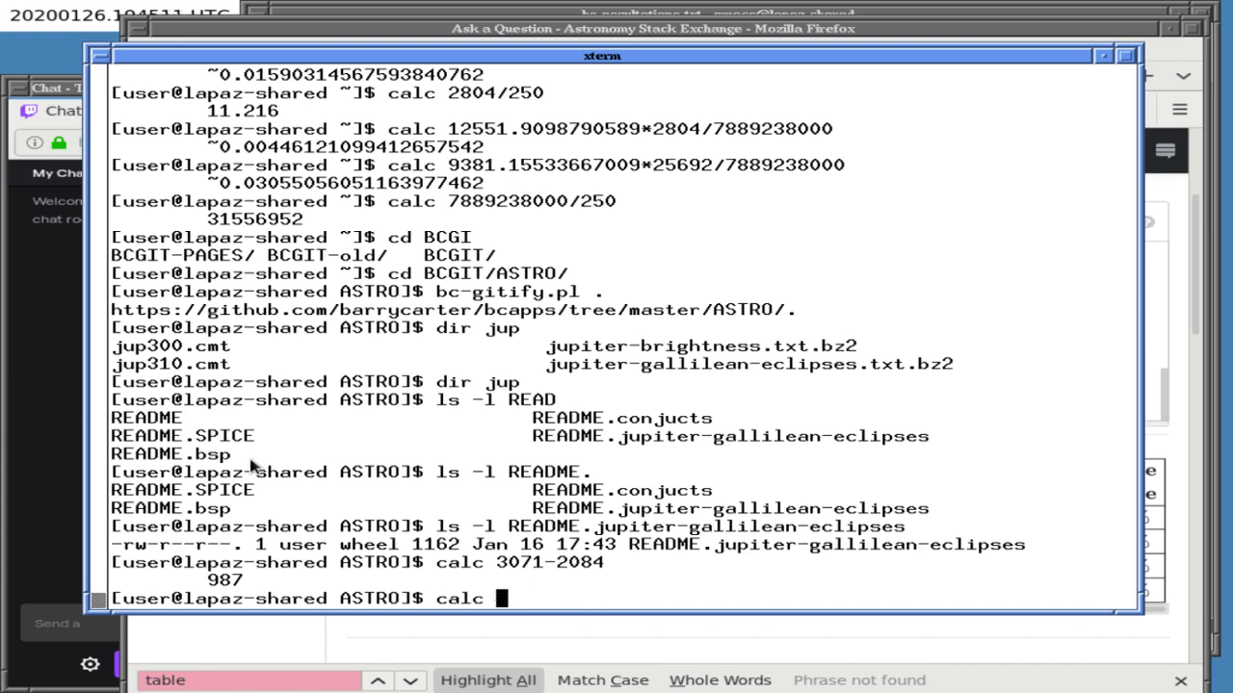
pyautogui.click(599, 28)
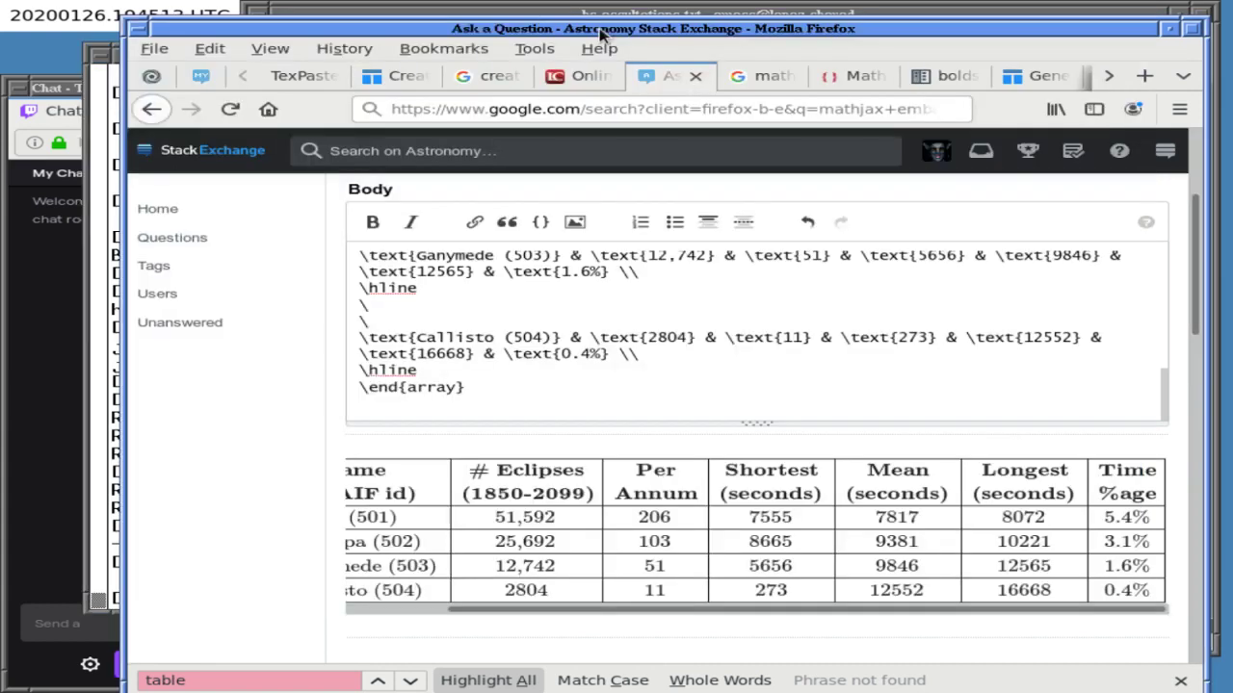
pyautogui.click(599, 13)
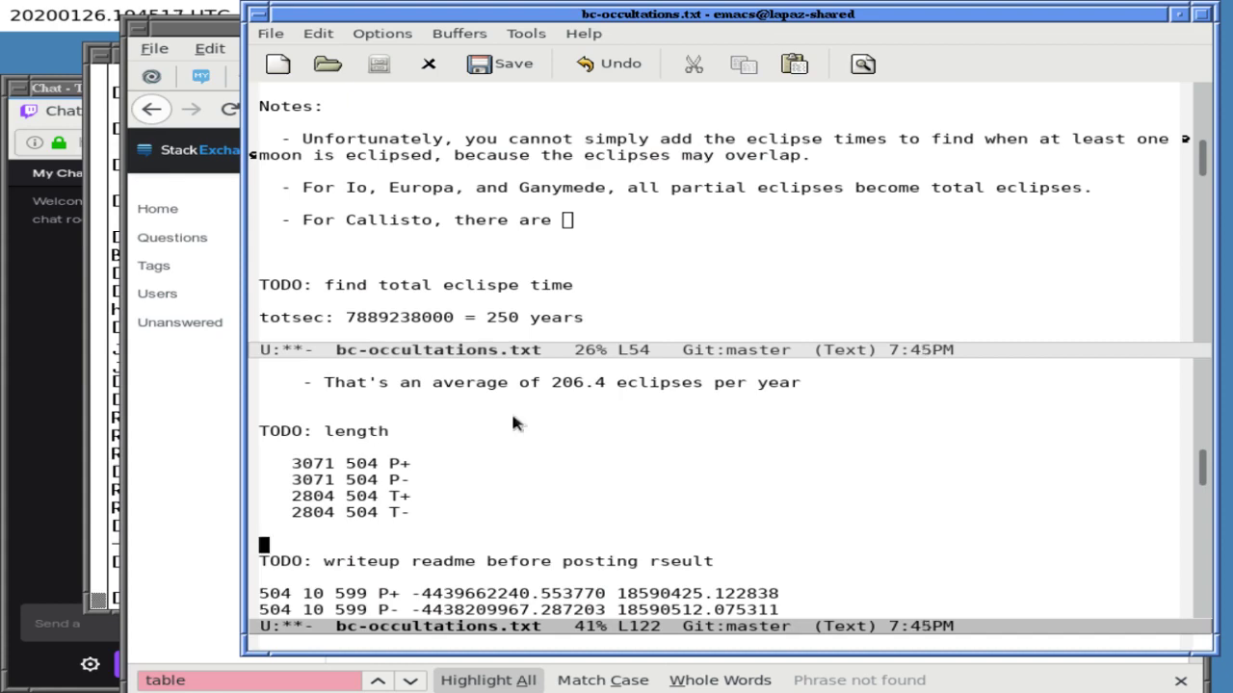
pyautogui.click(153, 495)
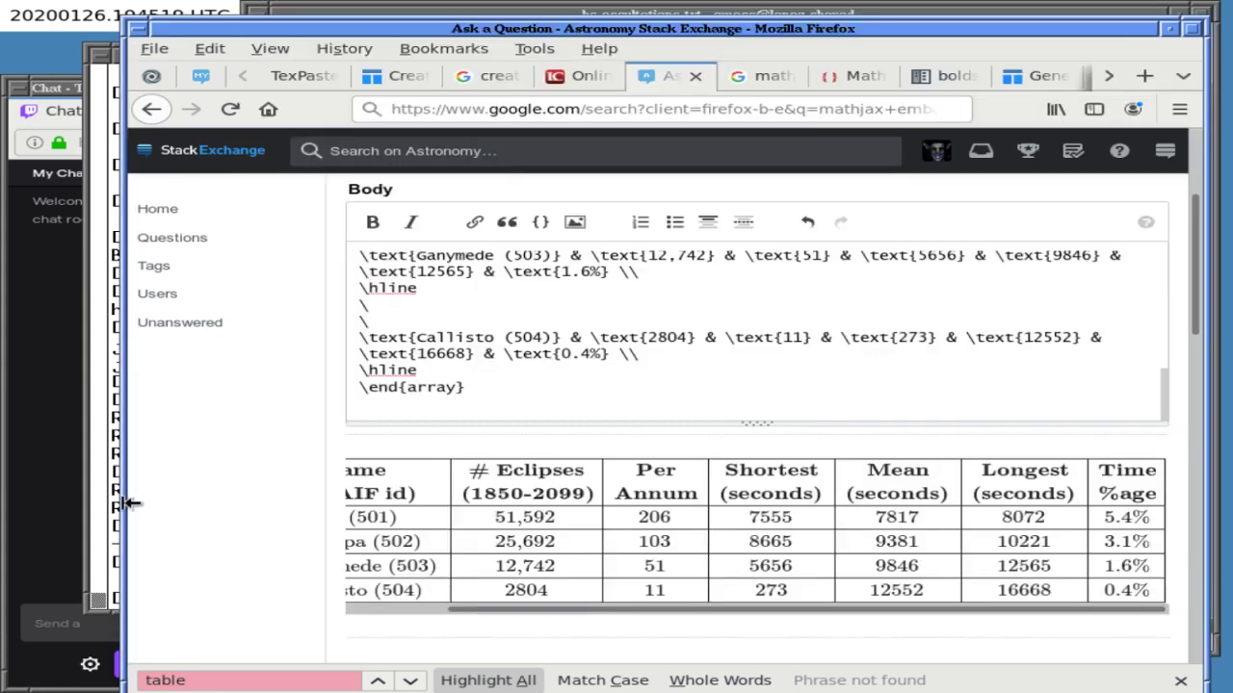
pyautogui.click(116, 513)
pyautogui.press('Up')
pyautogui.press('Up')
pyautogui.press('Up')
pyautogui.press('Up')
pyautogui.press('Up')
pyautogui.press('Up')
pyautogui.press('Up')
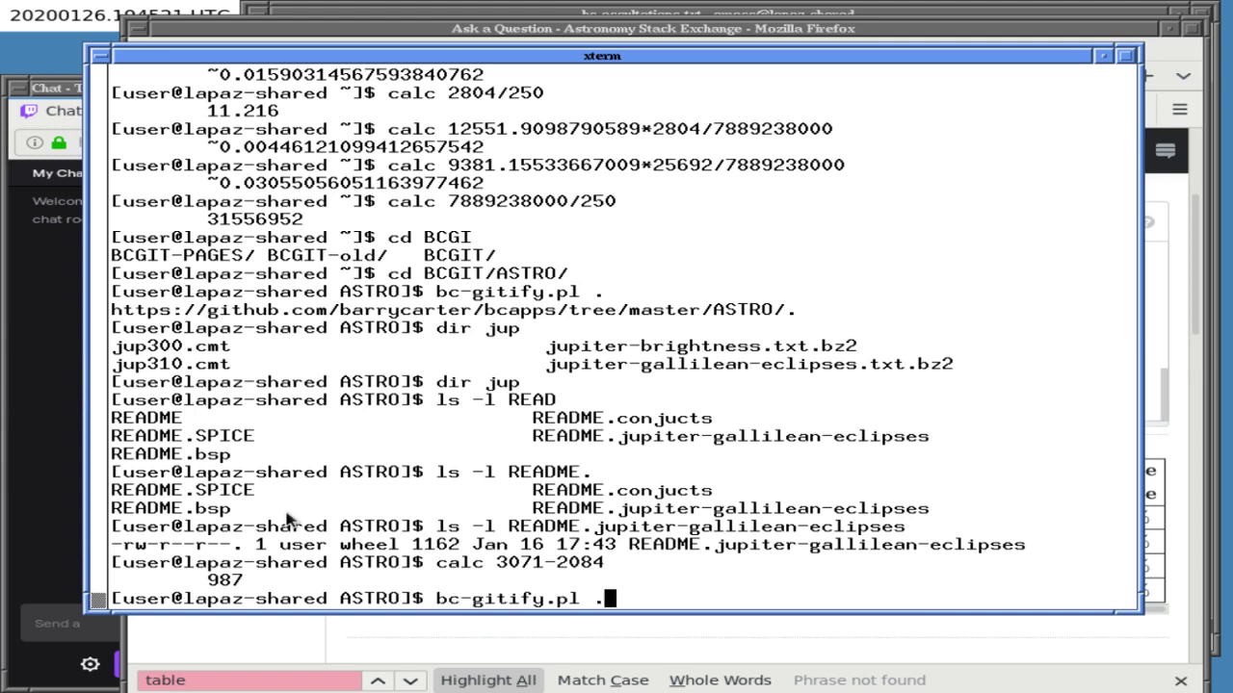
pyautogui.press('Down')
pyautogui.press('Down')
pyautogui.press('Down')
pyautogui.press('Down')
pyautogui.press('Down')
pyautogui.press('Down')
pyautogui.press('Left')
pyautogui.press('Left')
pyautogui.press('BackSpace')
pyautogui.press('Right')
pyautogui.write('0')
pyautogui.press('Return')
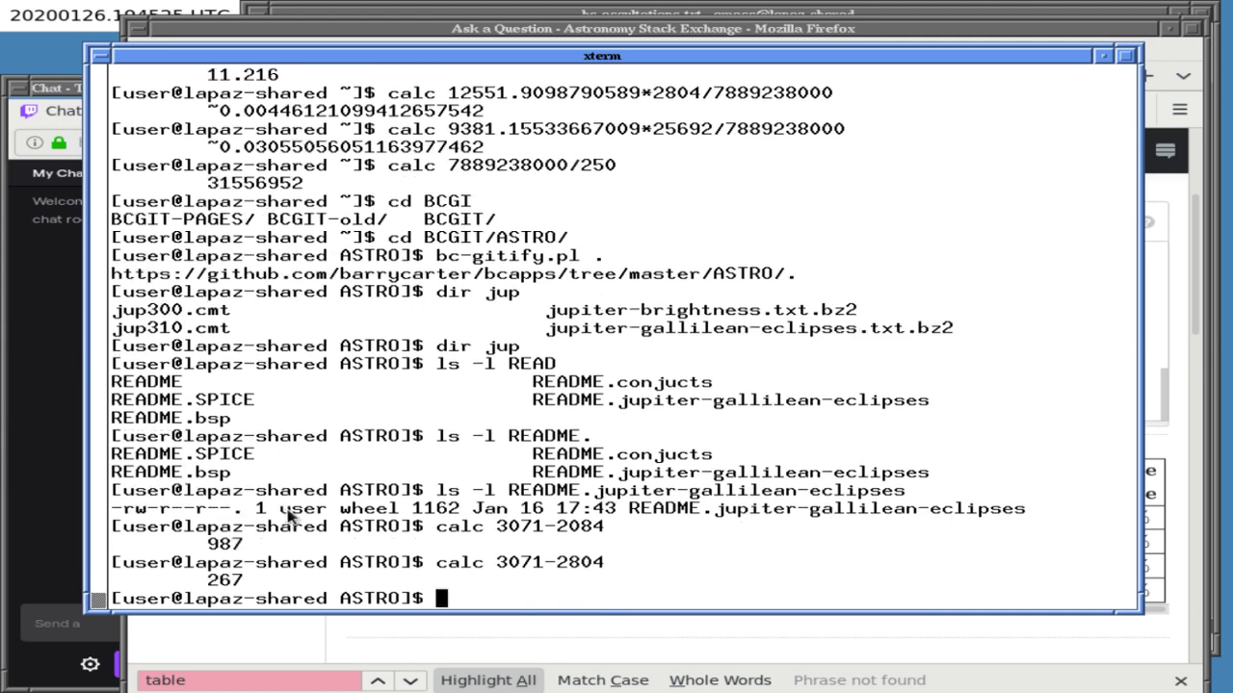
# - Back in Emacs, search the notes for 267 and return to the Callisto note
pyautogui.hotkey('alt', 'Tab')
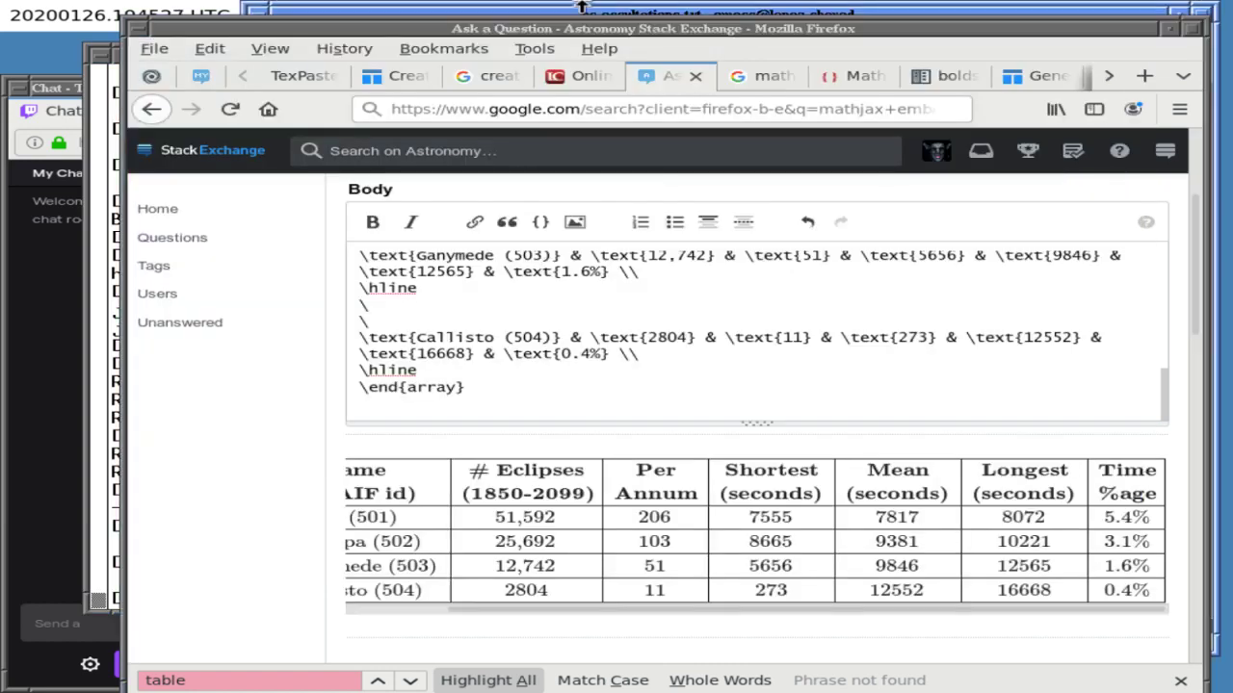
pyautogui.hotkey('alt', 'Tab')
pyautogui.hotkey('ctrl', 's')
pyautogui.write('267')
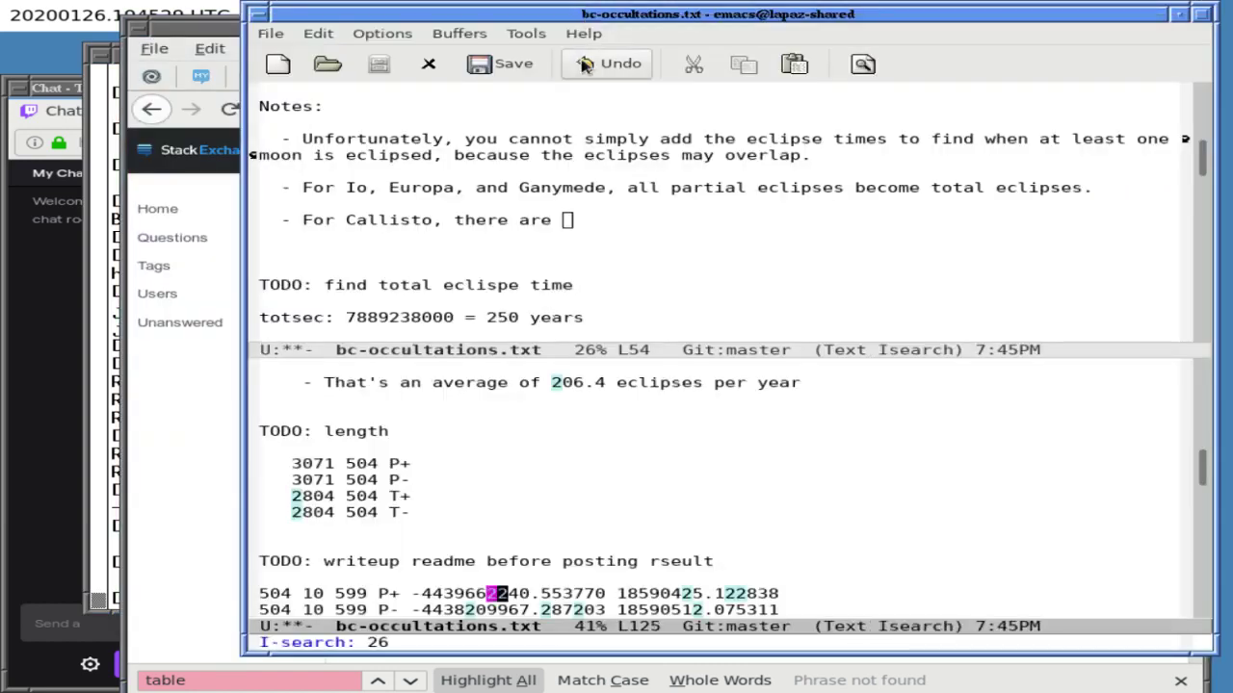
pyautogui.hotkey('ctrl', 's')
pyautogui.press('BackSpace')
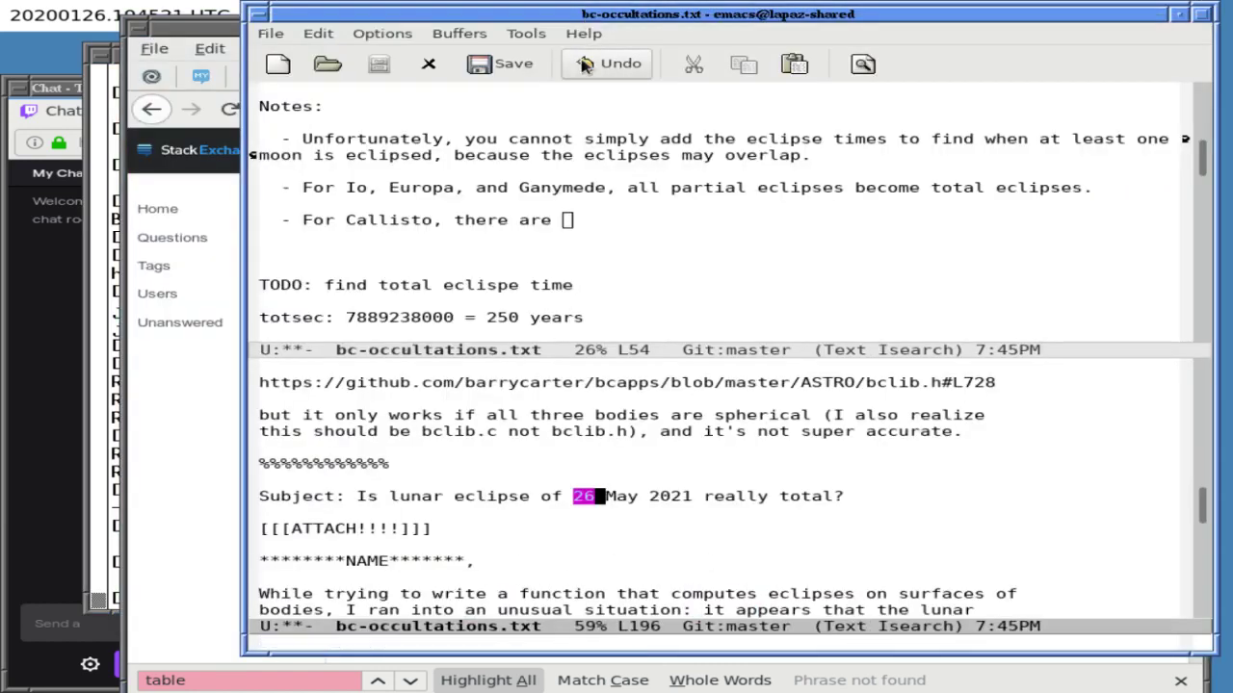
pyautogui.press('Return')
# - Finish the Callisto note with '267 partial eclipses that do not become total', save, and return to one window
pyautogui.hotkey('ctrl', 'x')
pyautogui.write('o, there are 267 p')
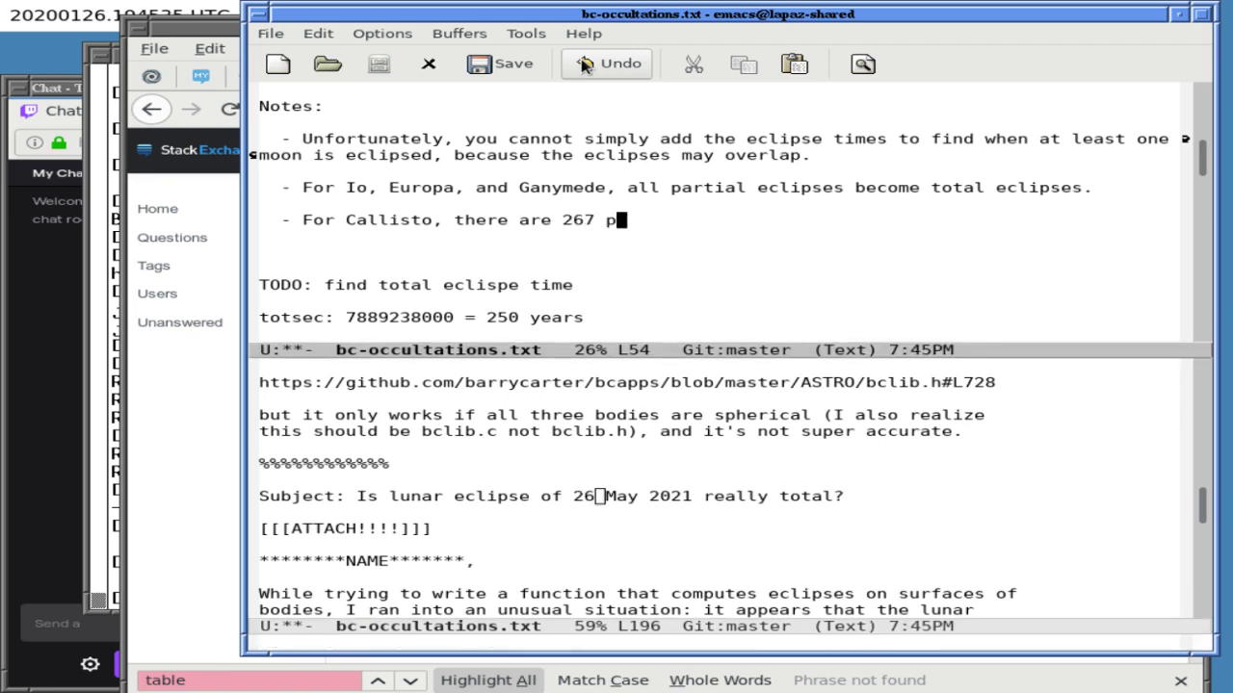
pyautogui.write('artial eclipses tha')
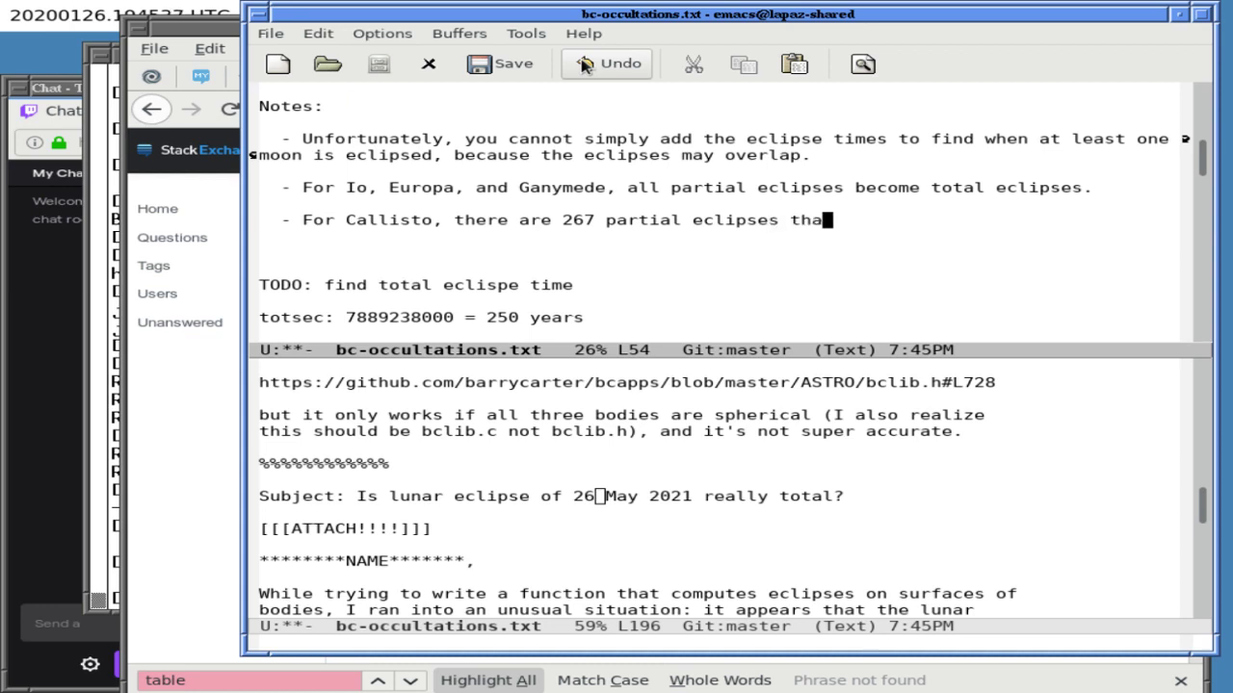
pyautogui.write('t do not become total.')
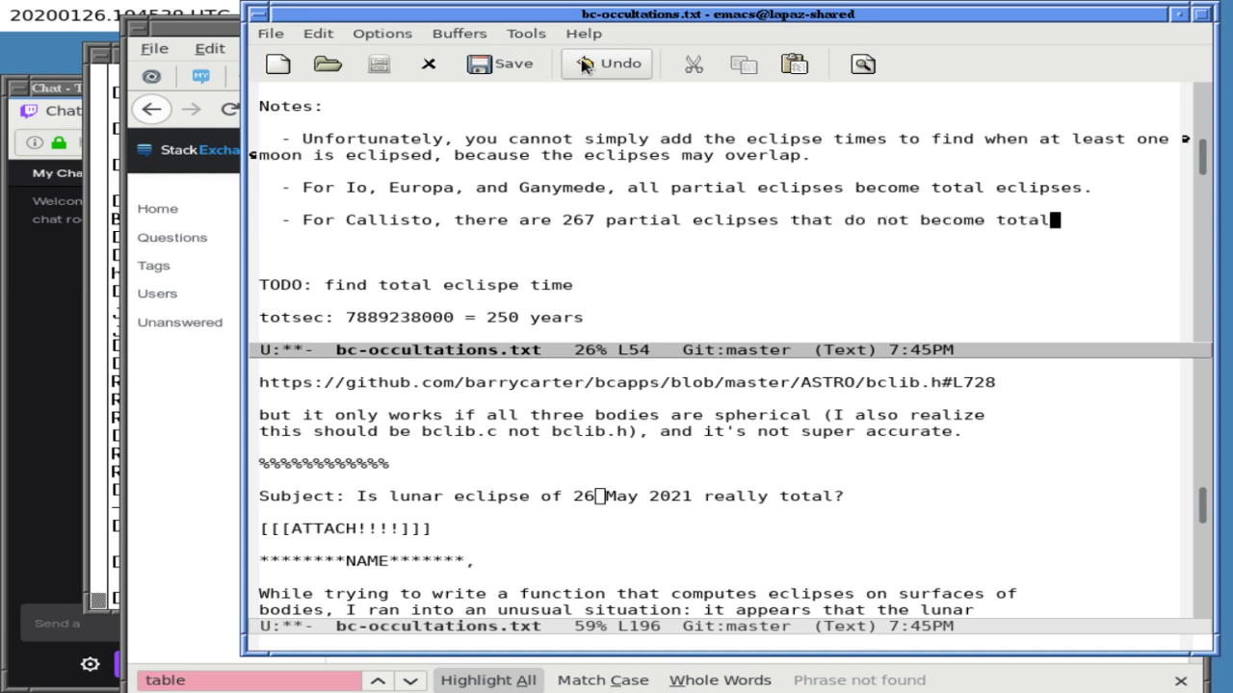
pyautogui.press('Return')
pyautogui.hotkey('ctrl', 'x')
pyautogui.hotkey('ctrl', 's')
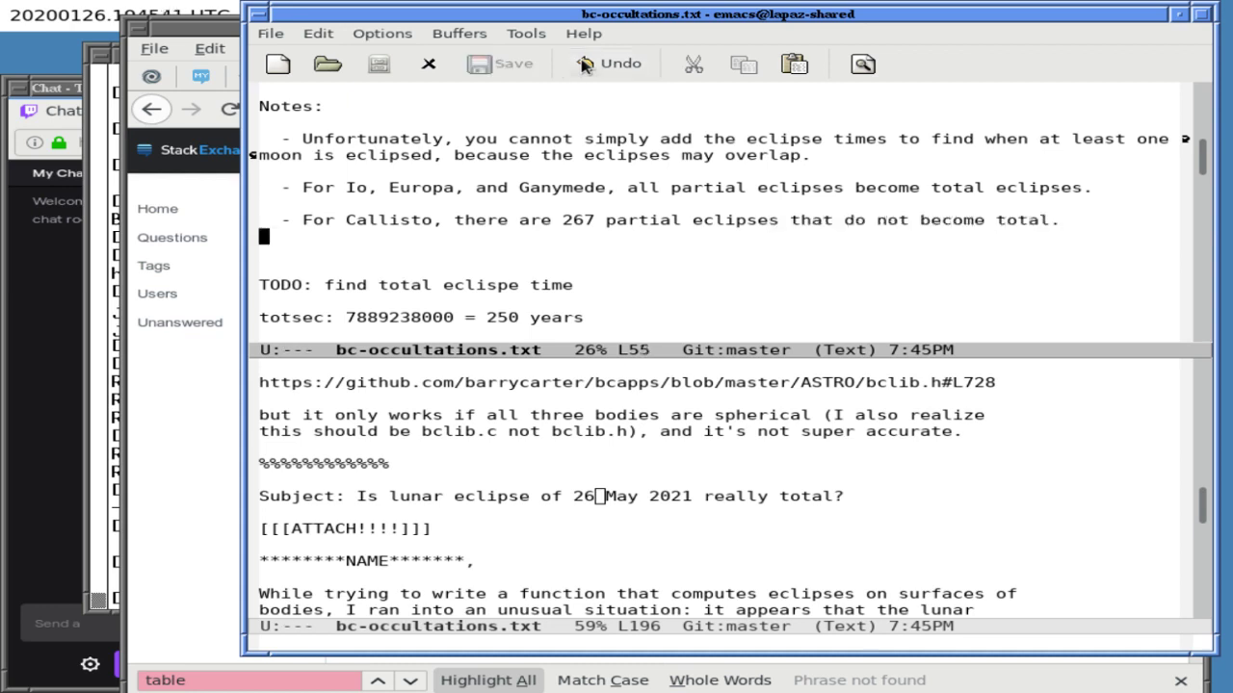
pyautogui.hotkey('ctrl', 'x')
pyautogui.press('1')
pyautogui.hotkey('ctrl', 'l')
pyautogui.hotkey('ctrl', 'l')
pyautogui.hotkey('ctrl', 'l')
pyautogui.hotkey('ctrl', 'l')
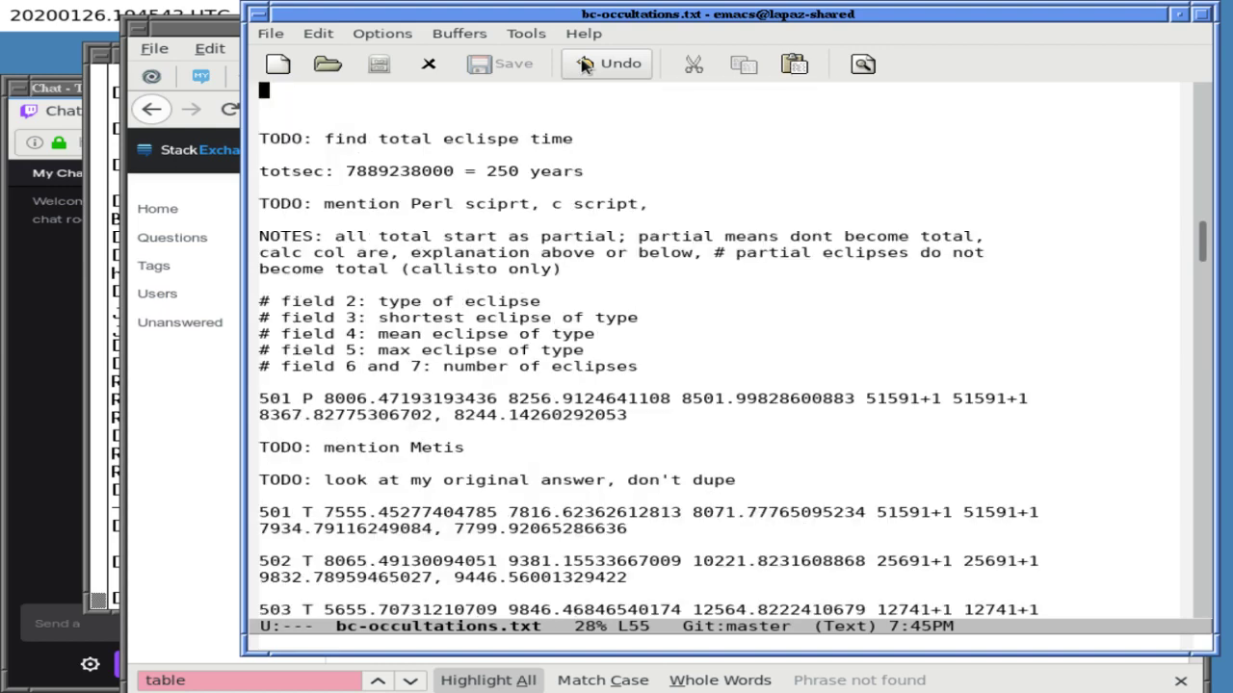
# - Append 'allowing for overlaps' to the end of the first TODO line
pyautogui.press('Down')
pyautogui.press('Down')
pyautogui.press('Down')
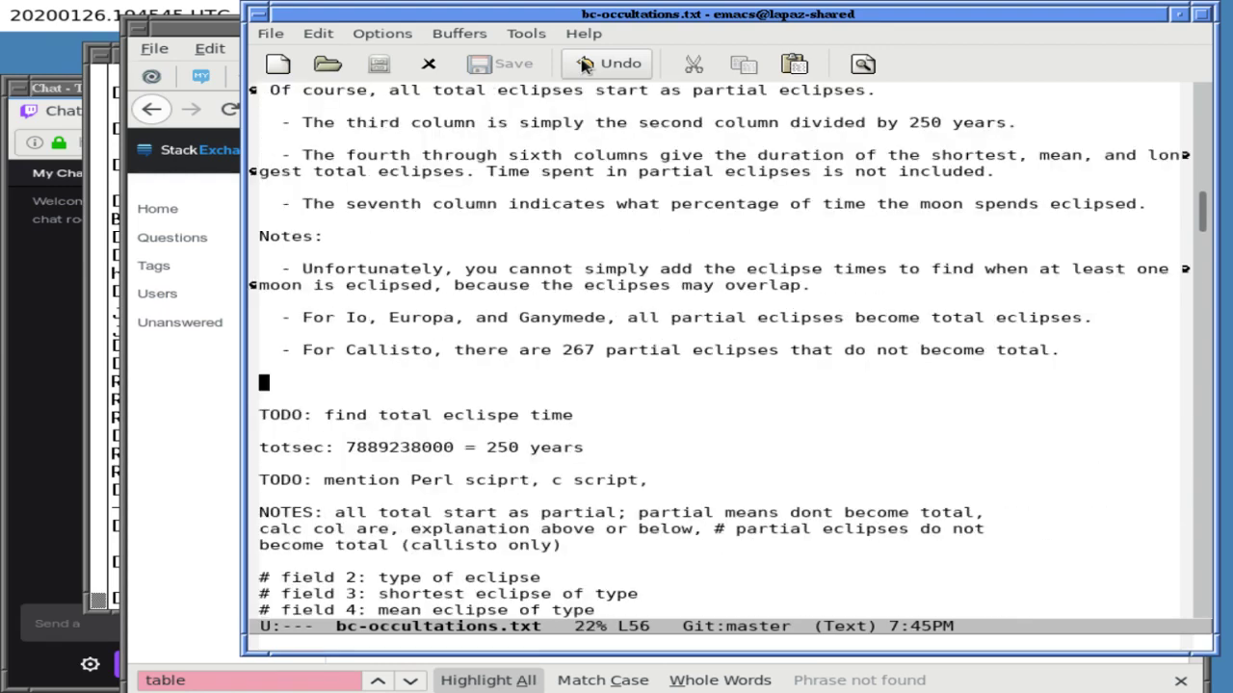
pyautogui.press('End')
pyautogui.write('al')
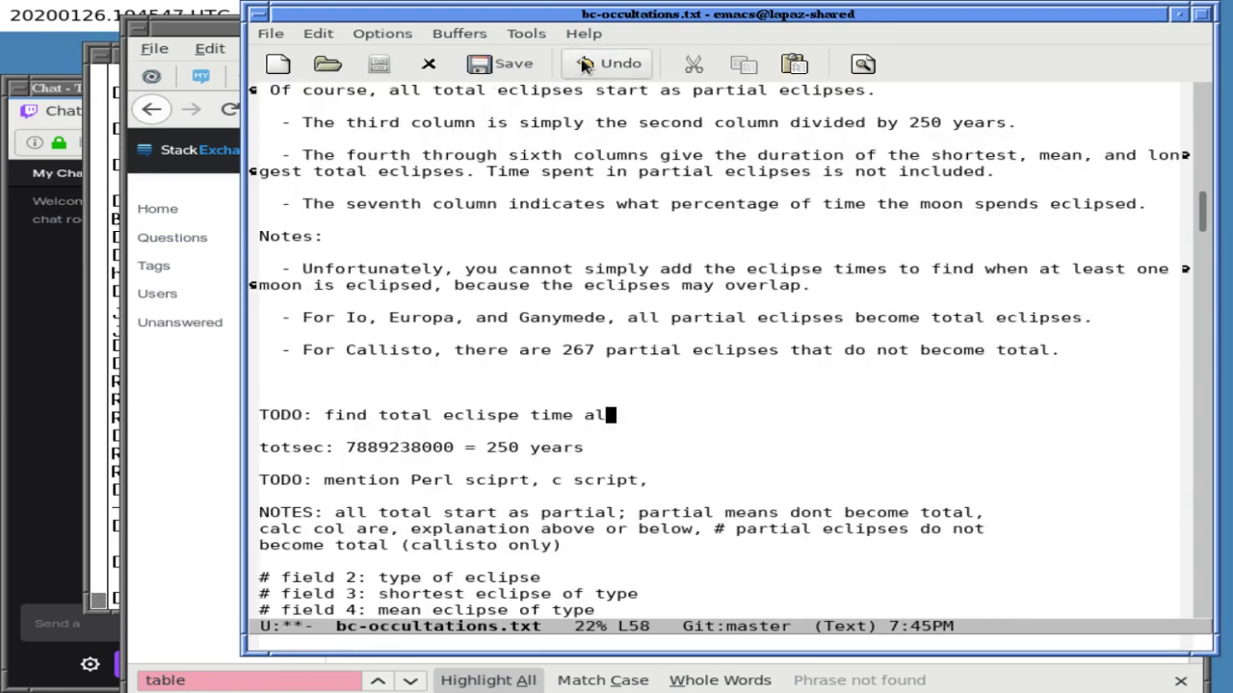
pyautogui.write('lowing for overlaps')
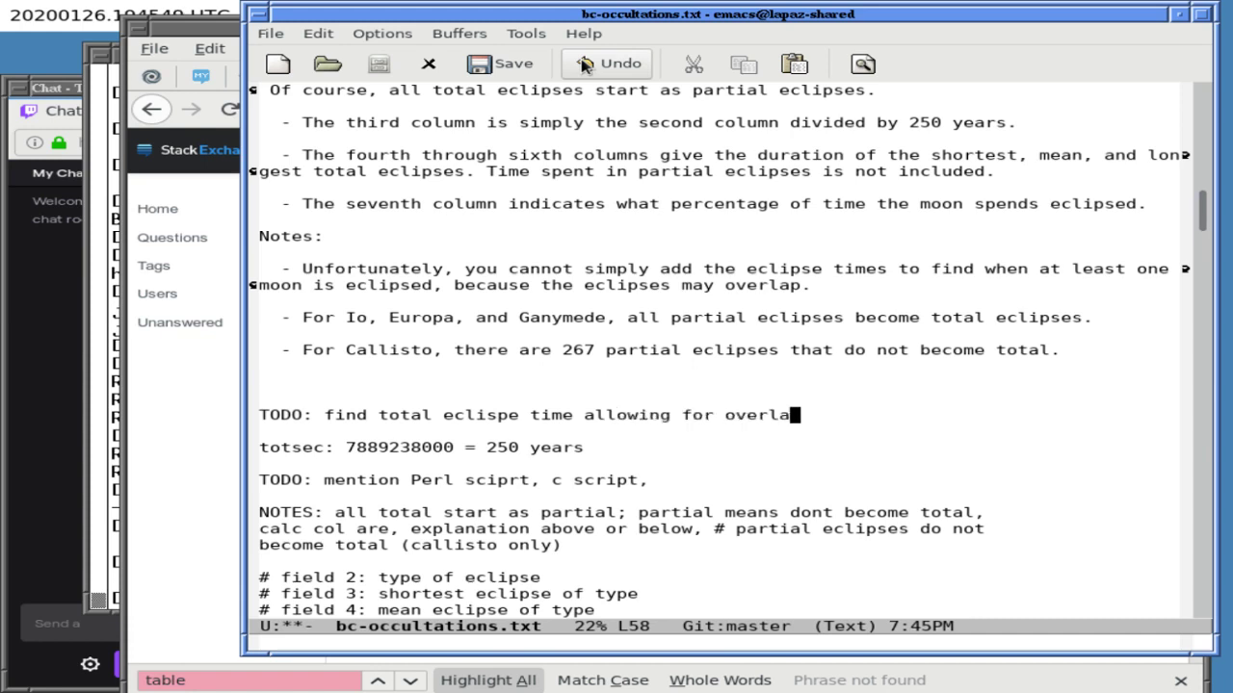
pyautogui.press('Right')
pyautogui.press('Down')
pyautogui.press('Down')
pyautogui.press('Down')
pyautogui.press('Down')
pyautogui.press('Down')
pyautogui.press('Down')
pyautogui.press('Down')
# - Delete the rough NOTES paragraph, the field legend comments and the 501 P row, then save
pyautogui.press('Up')
pyautogui.press('Up')
pyautogui.hotkey('ctrl', 'k')
pyautogui.hotkey('ctrl', 'k')
pyautogui.hotkey('ctrl', 'k')
pyautogui.hotkey('ctrl', 'k')
pyautogui.hotkey('ctrl', 'k')
pyautogui.hotkey('ctrl', 'k')
pyautogui.hotkey('ctrl', 'k')
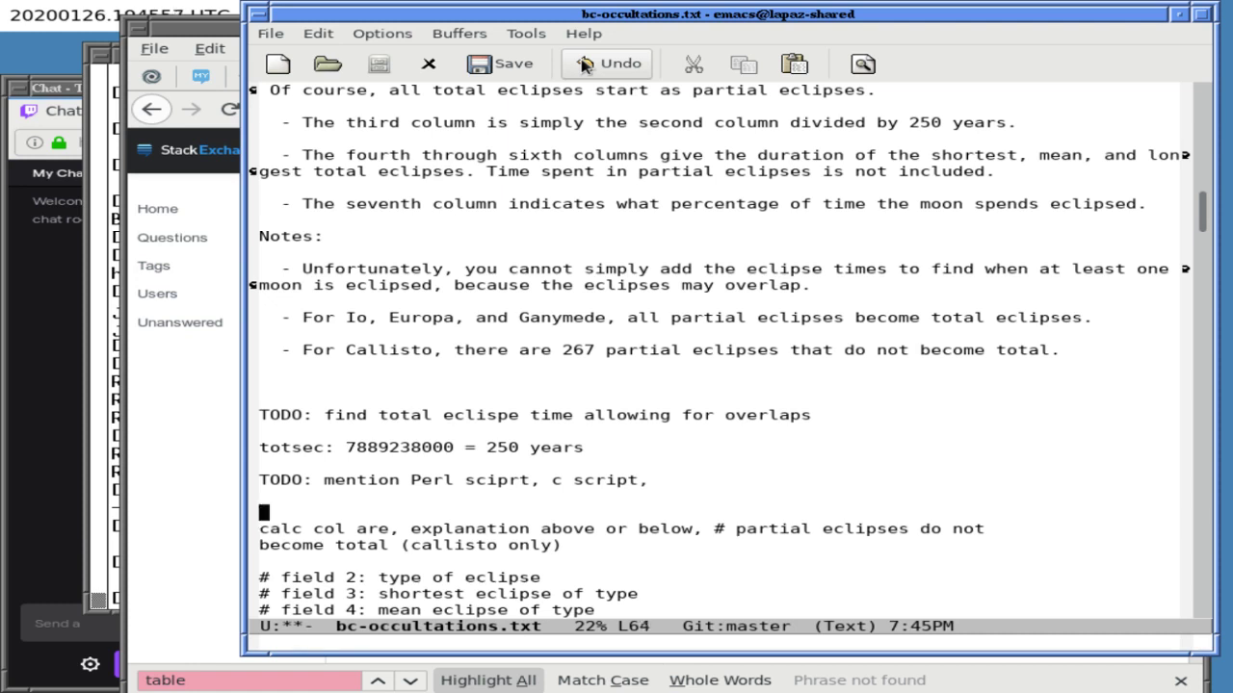
pyautogui.hotkey('ctrl', 'k')
pyautogui.hotkey('ctrl', 'k')
pyautogui.hotkey('ctrl', 'k')
pyautogui.hotkey('ctrl', 'k')
pyautogui.hotkey('ctrl', 'k')
pyautogui.hotkey('ctrl', 'k')
pyautogui.hotkey('ctrl', 'k')
pyautogui.hotkey('ctrl', 'k')
pyautogui.hotkey('ctrl', 'k')
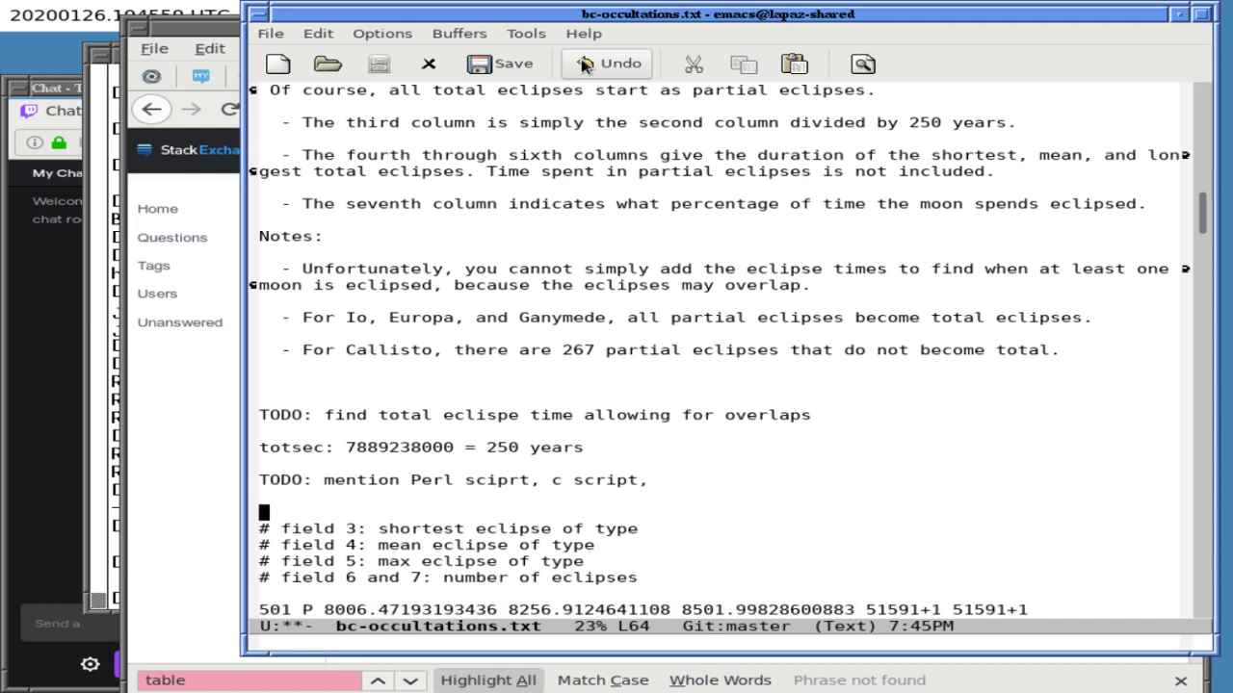
pyautogui.hotkey('ctrl', 'k')
pyautogui.hotkey('ctrl', 'k')
pyautogui.hotkey('ctrl', 'k')
pyautogui.hotkey('ctrl', 'k')
pyautogui.hotkey('ctrl', 'k')
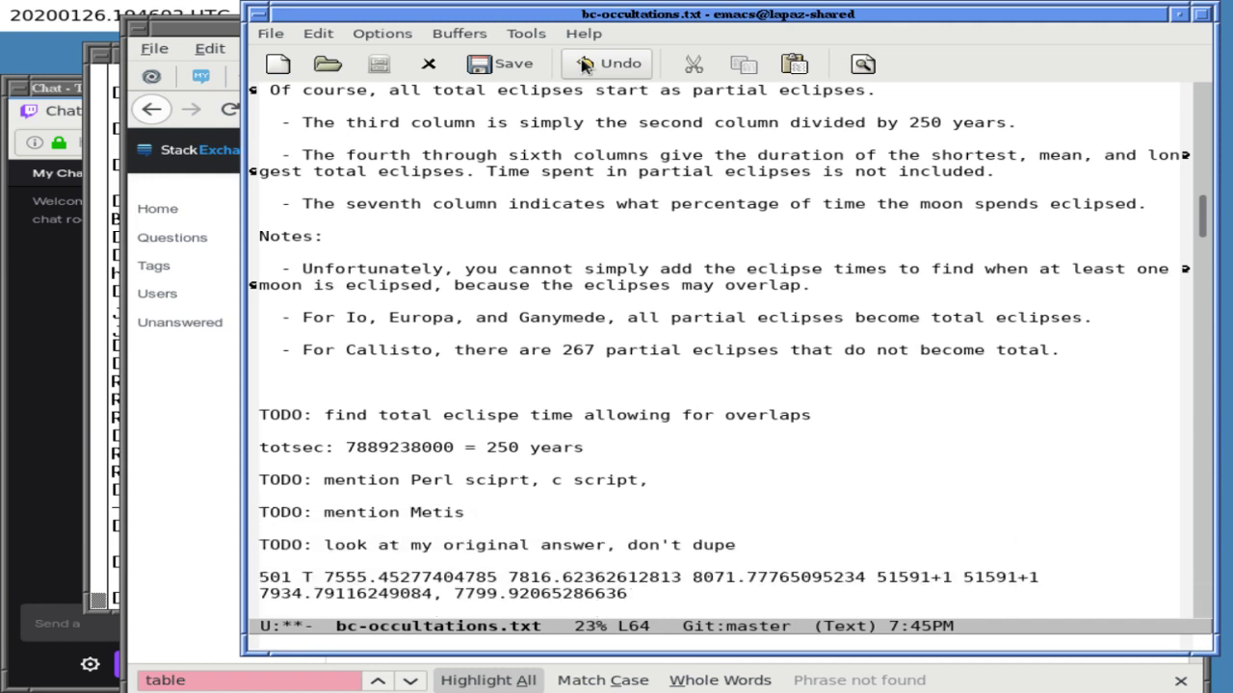
pyautogui.hotkey('ctrl', 'x')
pyautogui.hotkey('ctrl', 's')
pyautogui.hotkey('ctrl', 'n')
pyautogui.hotkey('ctrl', 'n')
pyautogui.hotkey('ctrl', 'n')
pyautogui.hotkey('ctrl', 'n')
pyautogui.hotkey('ctrl', 'n')
pyautogui.hotkey('ctrl', 'n')
pyautogui.hotkey('ctrl', 'n')
pyautogui.hotkey('ctrl', 'p')
pyautogui.hotkey('ctrl', 'p')
pyautogui.hotkey('ctrl', 'p')
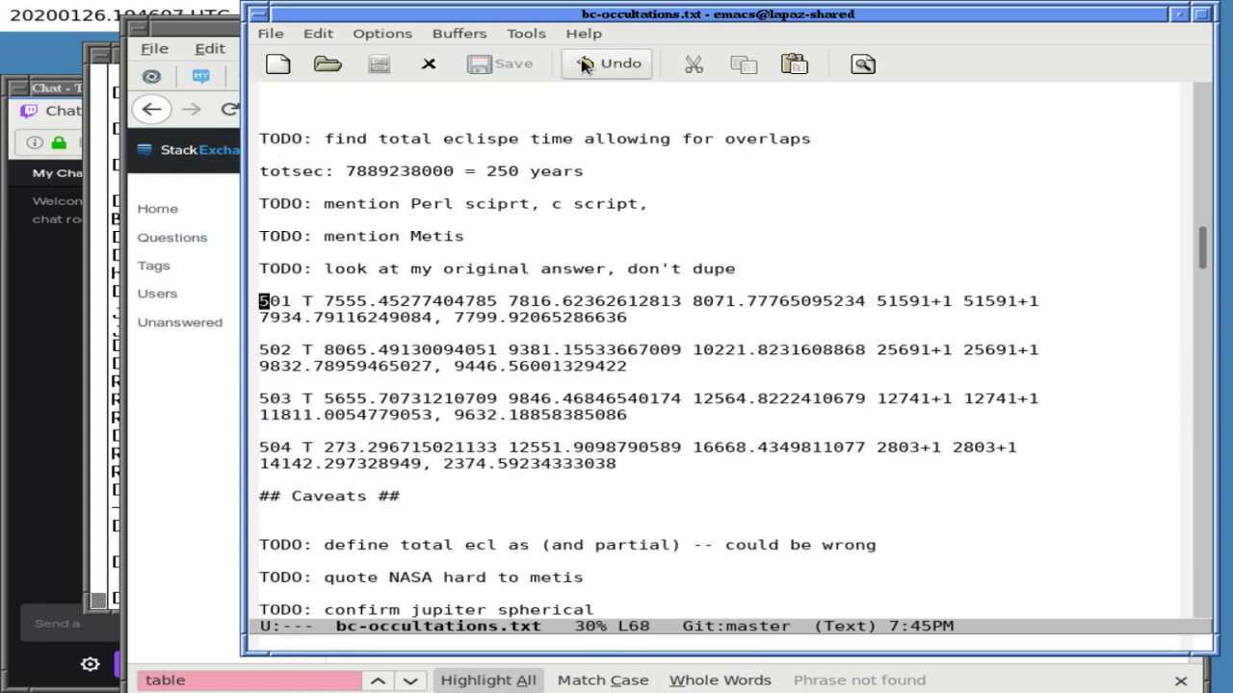
# - Delete the 501, 502 and 503 T data rows and review the summary table
pyautogui.hotkey('ctrl', 'k')
pyautogui.hotkey('ctrl', 'k')
pyautogui.hotkey('ctrl', 'k')
pyautogui.hotkey('ctrl', 'k')
pyautogui.hotkey('ctrl', 'k')
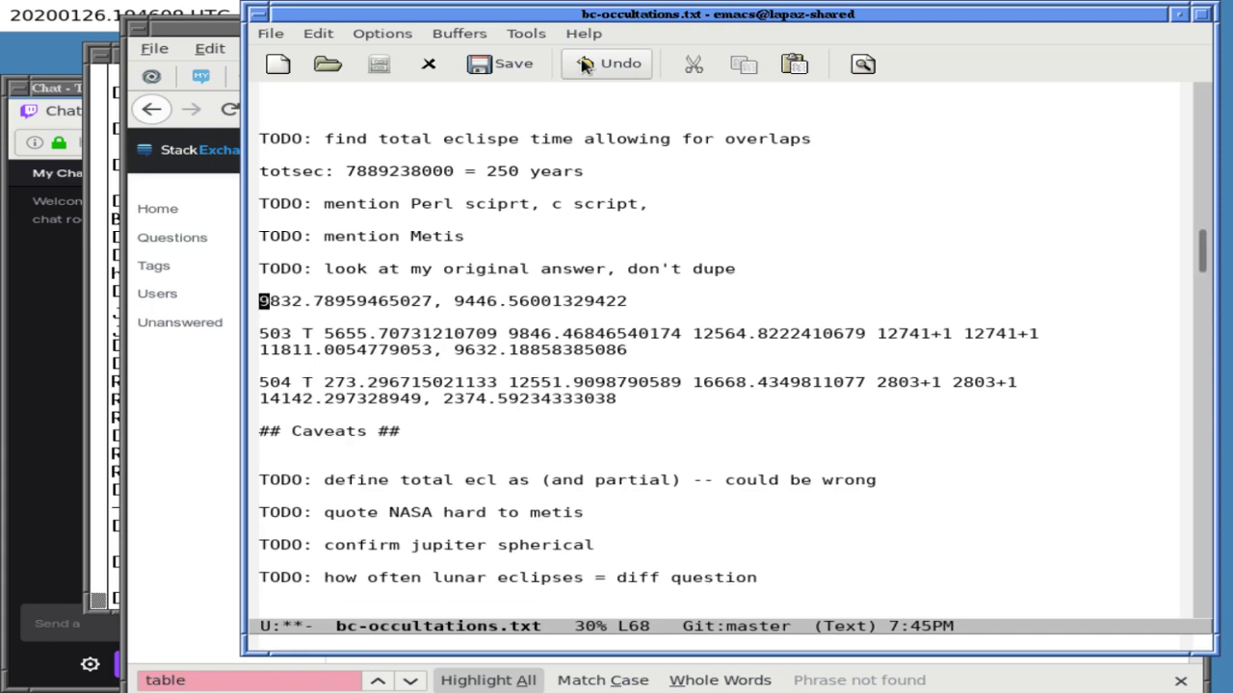
pyautogui.hotkey('ctrl', 'k')
pyautogui.hotkey('ctrl', 'k')
pyautogui.hotkey('ctrl', 'k')
pyautogui.hotkey('ctrl', 'k')
pyautogui.hotkey('ctrl', 'k')
pyautogui.hotkey('ctrl', 'k')
pyautogui.hotkey('ctrl', 'k')
pyautogui.hotkey('ctrl', 'k')
pyautogui.hotkey('ctrl', 'p')
pyautogui.hotkey('ctrl', 'p')
pyautogui.hotkey('ctrl', 'p')
pyautogui.hotkey('ctrl', 'p')
pyautogui.hotkey('ctrl', 'p')
pyautogui.hotkey('ctrl', 'p')
pyautogui.hotkey('ctrl', 'p')
pyautogui.hotkey('ctrl', 'p')
pyautogui.hotkey('ctrl', 'p')
pyautogui.hotkey('ctrl', 'p')
pyautogui.hotkey('ctrl', 'p')
pyautogui.hotkey('ctrl', 'p')
pyautogui.hotkey('ctrl', 'p')
pyautogui.hotkey('ctrl', 'p')
pyautogui.hotkey('ctrl', 'p')
pyautogui.hotkey('ctrl', 'p')
pyautogui.hotkey('ctrl', 'p')
pyautogui.hotkey('ctrl', 'p')
pyautogui.hotkey('ctrl', 'p')
pyautogui.hotkey('ctrl', 'p')
pyautogui.hotkey('ctrl', 'p')
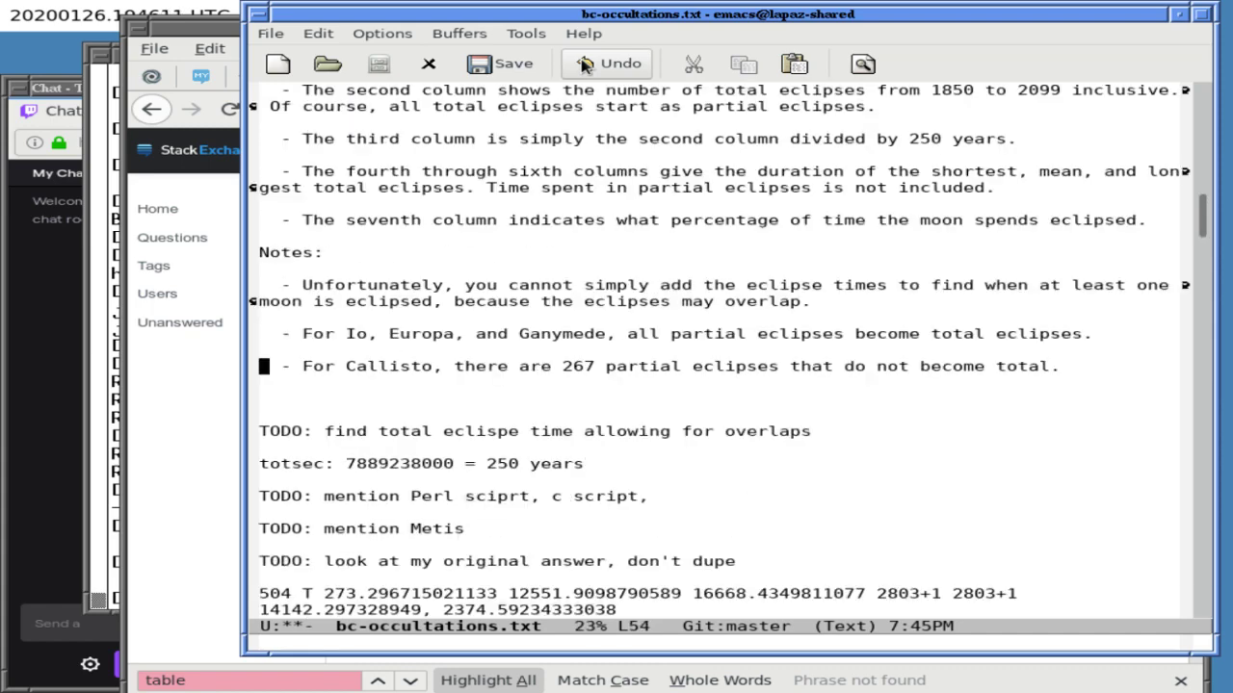
pyautogui.hotkey('ctrl', 'p')
pyautogui.hotkey('ctrl', 'p')
pyautogui.hotkey('ctrl', 'p')
pyautogui.hotkey('ctrl', 'p')
pyautogui.hotkey('ctrl', 'p')
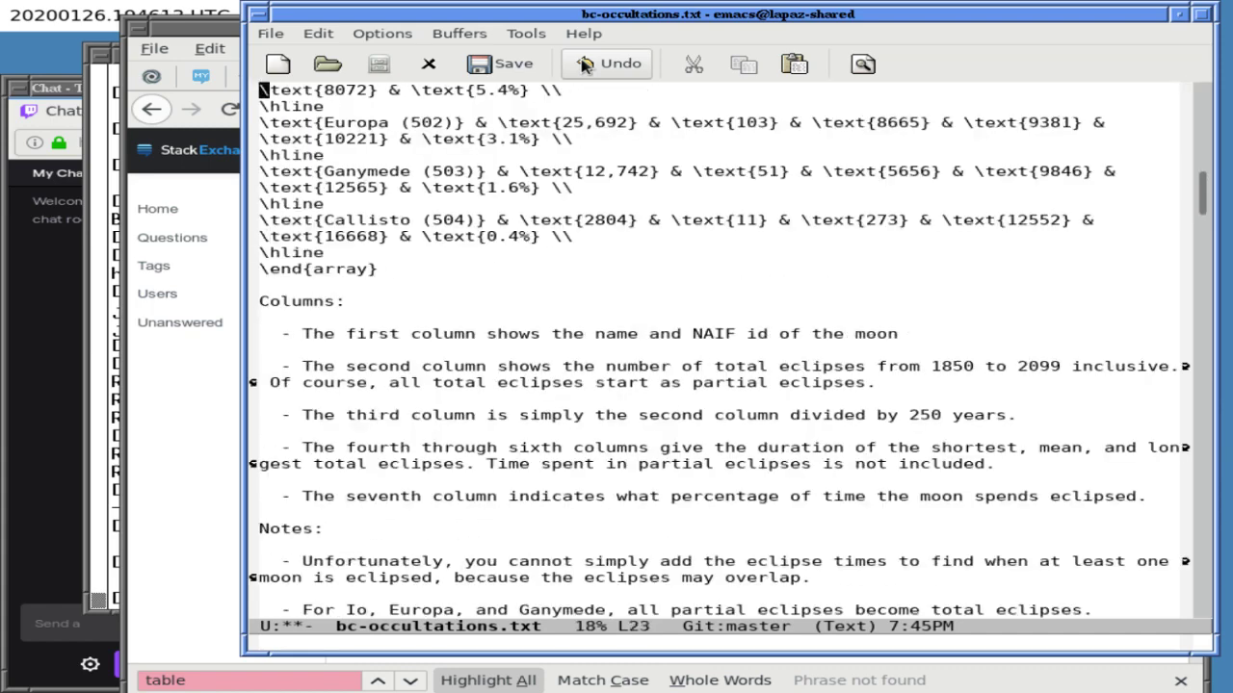
pyautogui.hotkey('ctrl', 'n')
pyautogui.hotkey('ctrl', 'n')
pyautogui.hotkey('ctrl', 'n')
pyautogui.hotkey('ctrl', 'n')
pyautogui.hotkey('ctrl', 'n')
pyautogui.hotkey('ctrl', 'n')
pyautogui.hotkey('ctrl', 'n')
pyautogui.hotkey('ctrl', 'n')
pyautogui.hotkey('ctrl', 'n')
pyautogui.hotkey('ctrl', 'n')
pyautogui.hotkey('ctrl', 'n')
pyautogui.hotkey('ctrl', 'n')
pyautogui.hotkey('ctrl', 'n')
pyautogui.hotkey('ctrl', 'n')
pyautogui.hotkey('ctrl', 'n')
pyautogui.hotkey('ctrl', 'n')
pyautogui.hotkey('ctrl', 'n')
pyautogui.hotkey('ctrl', 'n')
pyautogui.hotkey('ctrl', 'n')
pyautogui.hotkey('ctrl', 'n')
pyautogui.hotkey('ctrl', 'n')
pyautogui.hotkey('ctrl', 'n')
pyautogui.hotkey('ctrl', 'n')
pyautogui.hotkey('ctrl', 'n')
pyautogui.hotkey('ctrl', 'n')
pyautogui.hotkey('ctrl', 'n')
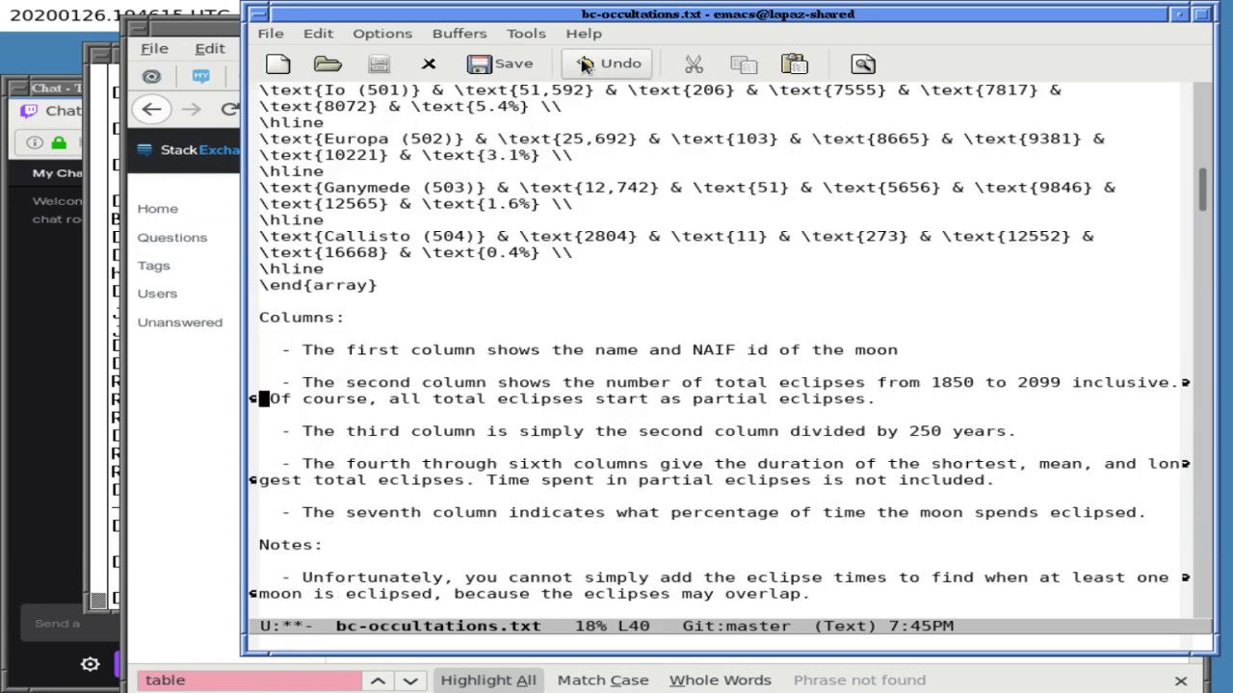
pyautogui.hotkey('ctrl', 'p')
pyautogui.hotkey('ctrl', 'p')
pyautogui.hotkey('ctrl', 'p')
pyautogui.hotkey('ctrl', 'p')
pyautogui.hotkey('ctrl', 'p')
pyautogui.hotkey('ctrl', 'p')
pyautogui.hotkey('ctrl', 'p')
pyautogui.hotkey('ctrl', 'p')
pyautogui.hotkey('ctrl', 'p')
pyautogui.hotkey('ctrl', 'p')
pyautogui.hotkey('ctrl', 'p')
pyautogui.hotkey('ctrl', 'p')
pyautogui.hotkey('ctrl', 'p')
pyautogui.hotkey('ctrl', 'p')
pyautogui.hotkey('ctrl', 'p')
pyautogui.hotkey('ctrl', 'p')
pyautogui.hotkey('ctrl', 'p')
pyautogui.hotkey('ctrl', 'p')
pyautogui.hotkey('ctrl', 'p')
pyautogui.hotkey('ctrl', 'p')
pyautogui.hotkey('ctrl', 'p')
pyautogui.hotkey('ctrl', 'p')
pyautogui.hotkey('ctrl', 'p')
pyautogui.hotkey('ctrl', 'p')
pyautogui.hotkey('ctrl', 'p')
pyautogui.hotkey('ctrl', 'p')
pyautogui.hotkey('ctrl', 'p')
pyautogui.hotkey('ctrl', 'p')
pyautogui.hotkey('ctrl', 'p')
pyautogui.hotkey('ctrl', 'p')
pyautogui.hotkey('ctrl', 'p')
pyautogui.hotkey('ctrl', 'p')
pyautogui.hotkey('ctrl', 'p')
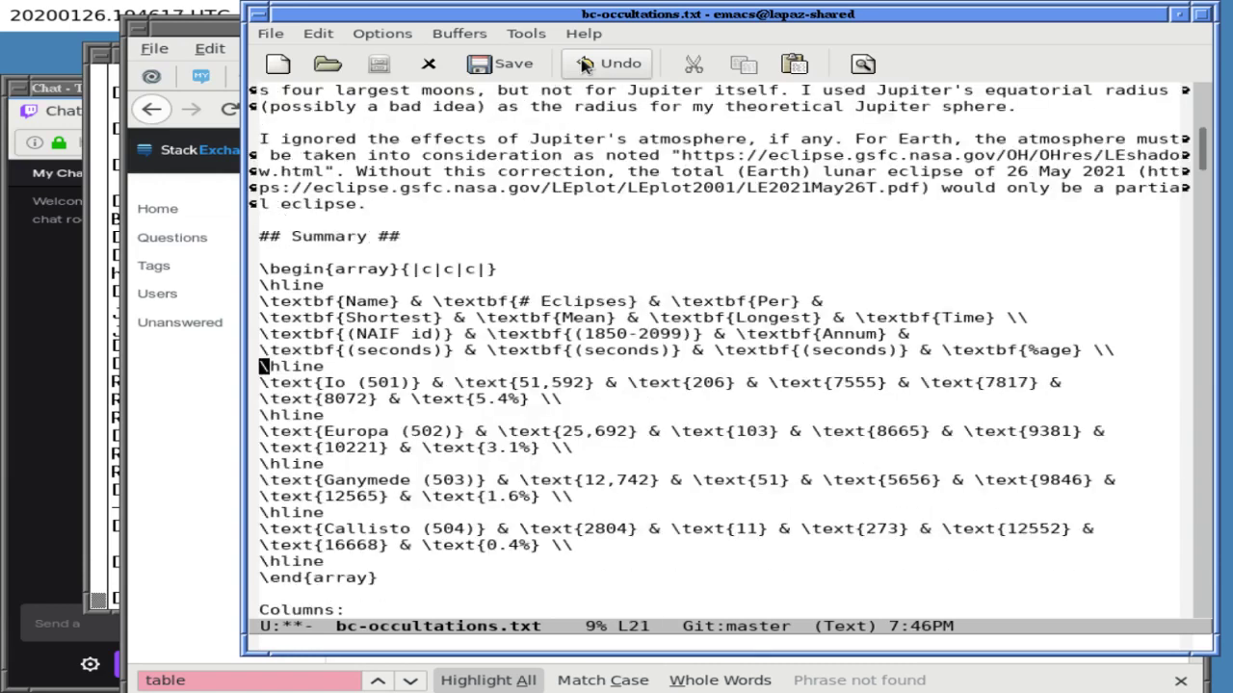
pyautogui.hotkey('ctrl', 'n')
pyautogui.hotkey('ctrl', 'n')
pyautogui.hotkey('ctrl', 'n')
pyautogui.hotkey('ctrl', 'n')
pyautogui.hotkey('ctrl', 'n')
pyautogui.hotkey('ctrl', 'n')
pyautogui.hotkey('ctrl', 'n')
pyautogui.hotkey('ctrl', 'n')
pyautogui.hotkey('ctrl', 'n')
pyautogui.hotkey('ctrl', 'n')
pyautogui.hotkey('ctrl', 'n')
pyautogui.hotkey('ctrl', 'n')
pyautogui.hotkey('ctrl', 'n')
pyautogui.hotkey('ctrl', 'n')
pyautogui.hotkey('ctrl', 'n')
pyautogui.hotkey('ctrl', 'n')
pyautogui.hotkey('ctrl', 'n')
pyautogui.hotkey('ctrl', 'n')
pyautogui.hotkey('ctrl', 'n')
pyautogui.hotkey('ctrl', 'n')
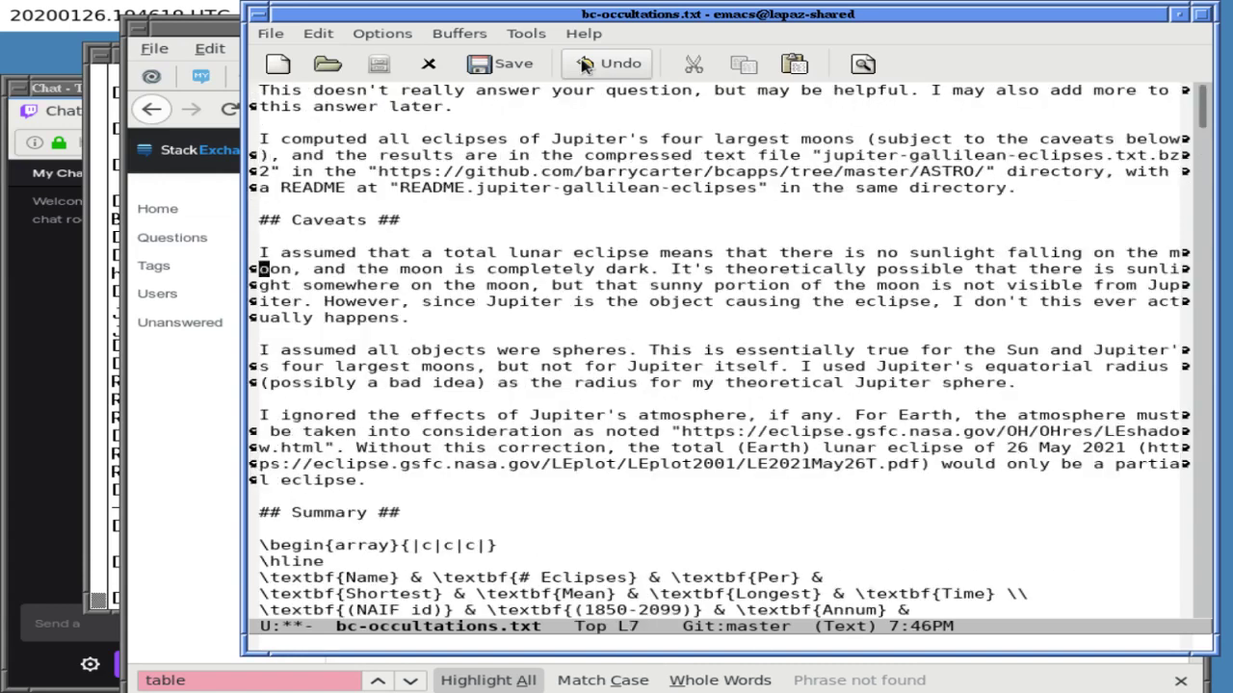
pyautogui.hotkey('ctrl', 'n')
pyautogui.hotkey('ctrl', 'n')
pyautogui.hotkey('ctrl', 'n')
pyautogui.hotkey('ctrl', 'n')
pyautogui.hotkey('ctrl', 'n')
pyautogui.hotkey('ctrl', 'n')
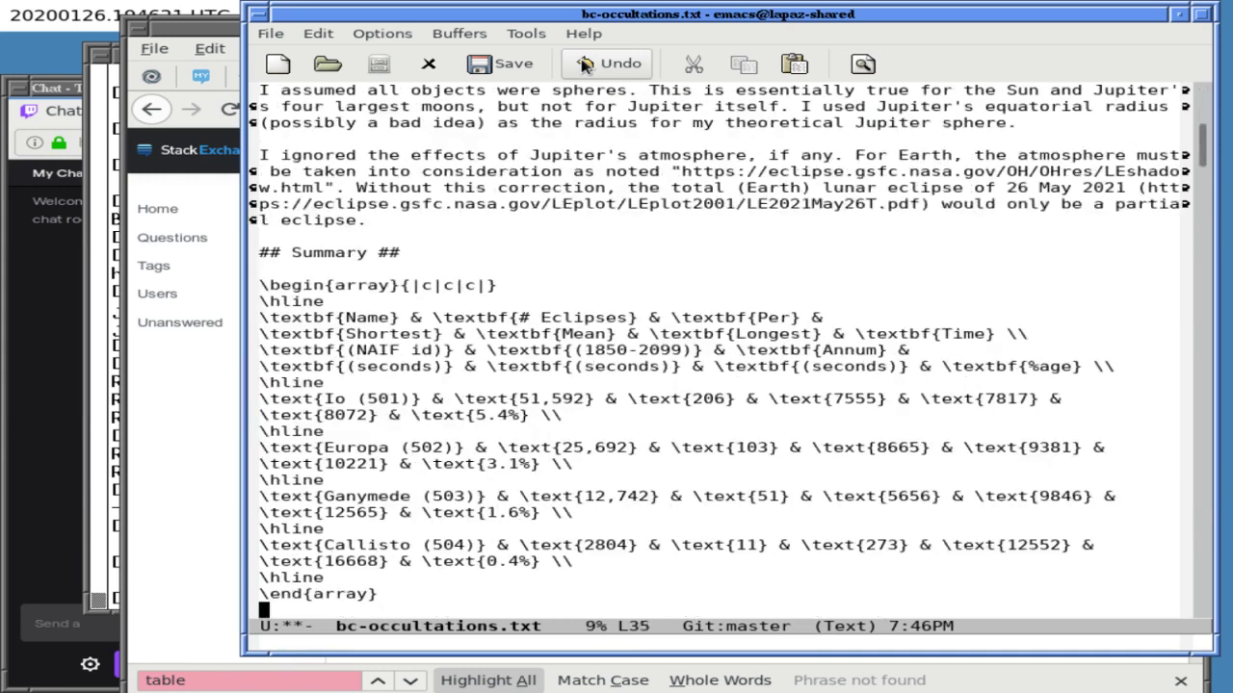
pyautogui.hotkey('ctrl', 'n')
pyautogui.hotkey('ctrl', 'n')
pyautogui.hotkey('ctrl', 'n')
pyautogui.hotkey('ctrl', 'n')
pyautogui.hotkey('ctrl', 'n')
pyautogui.hotkey('ctrl', 'n')
pyautogui.hotkey('ctrl', 'n')
pyautogui.hotkey('ctrl', 'n')
pyautogui.hotkey('ctrl', 'n')
pyautogui.hotkey('ctrl', 'n')
pyautogui.hotkey('ctrl', 'n')
pyautogui.hotkey('ctrl', 'n')
pyautogui.hotkey('ctrl', 'n')
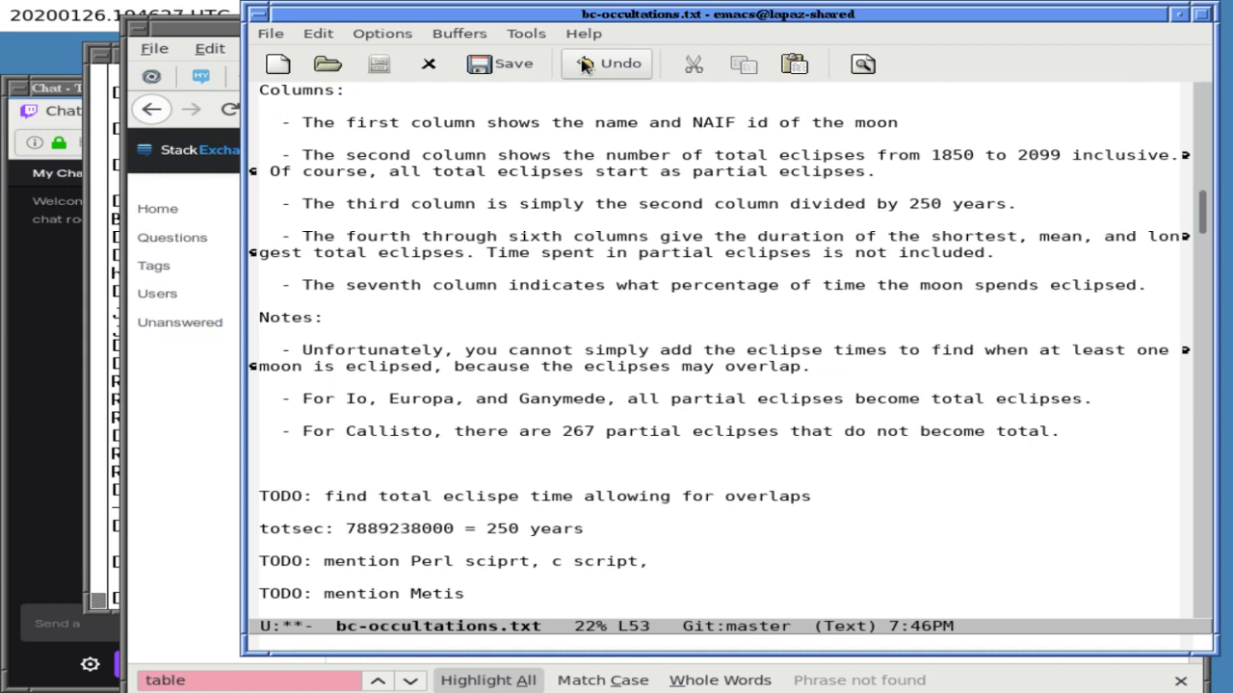
# - Add the line '[The text of my original answer is below]' after the notes and save
pyautogui.hotkey('ctrl', 'n')
pyautogui.hotkey('ctrl', 'n')
pyautogui.press('Return')
pyautogui.press('Return')
pyautogui.press('Return')
pyautogui.press('Return')
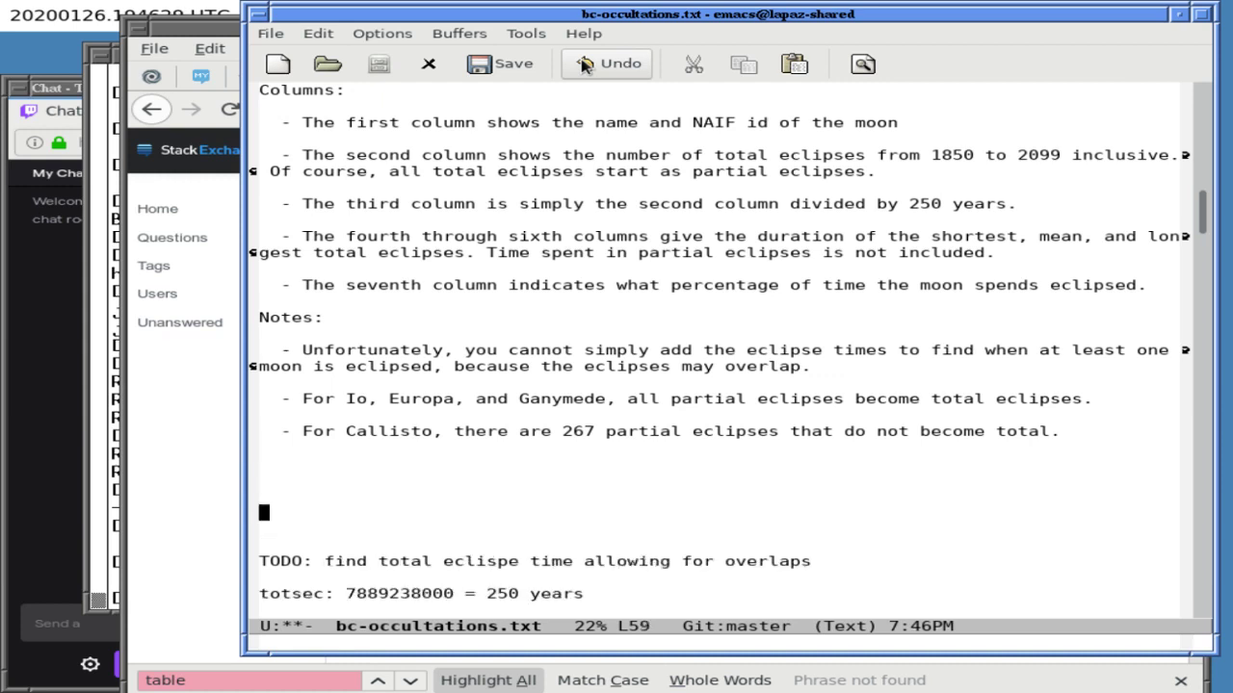
pyautogui.write('[The text of ')
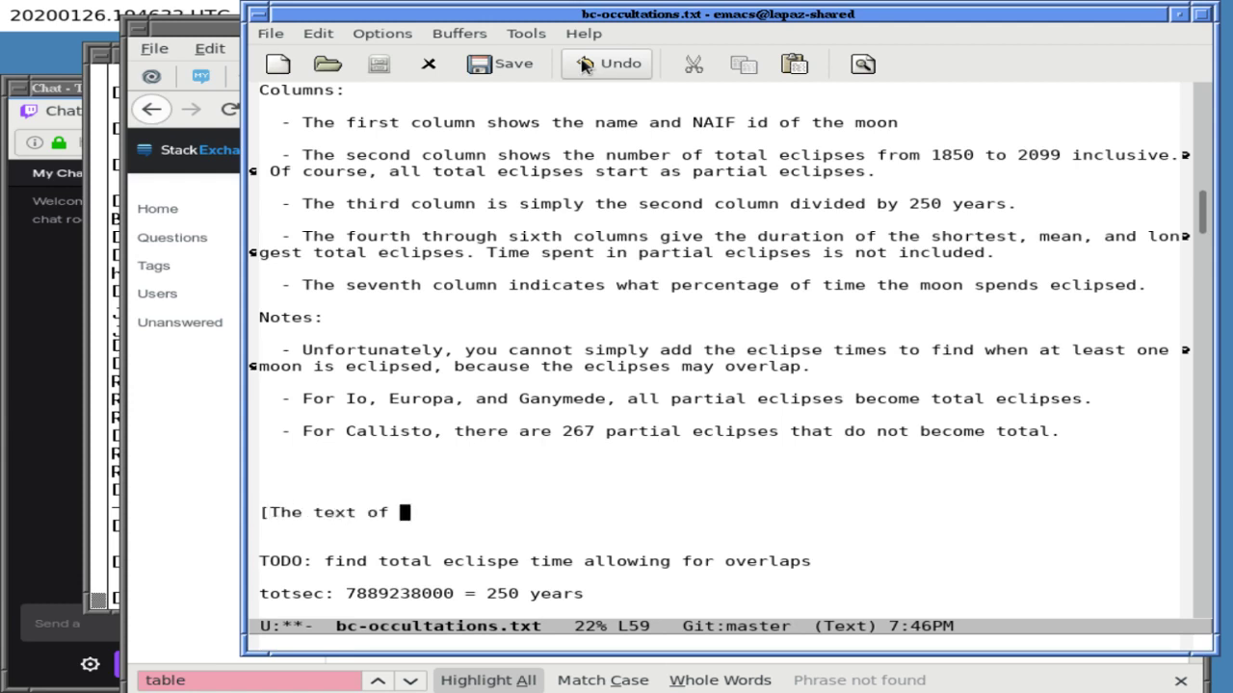
pyautogui.write('my original ans')
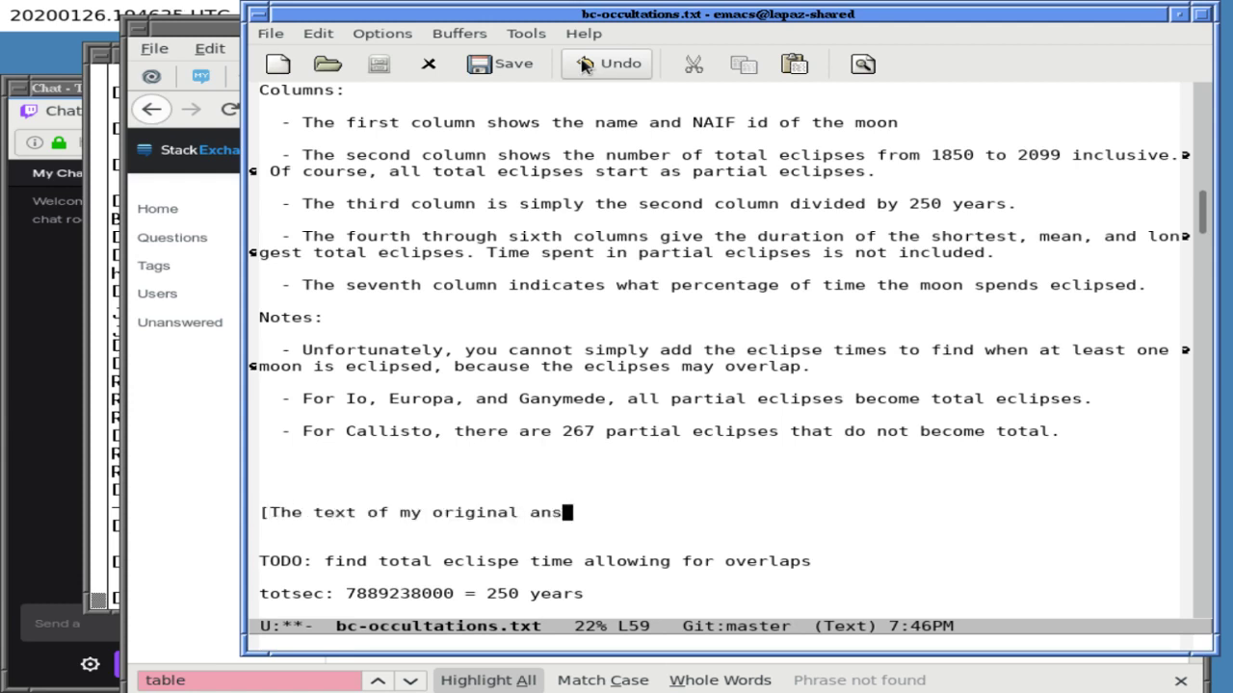
pyautogui.write('wer is below]')
pyautogui.press('Home')
pyautogui.press('Down')
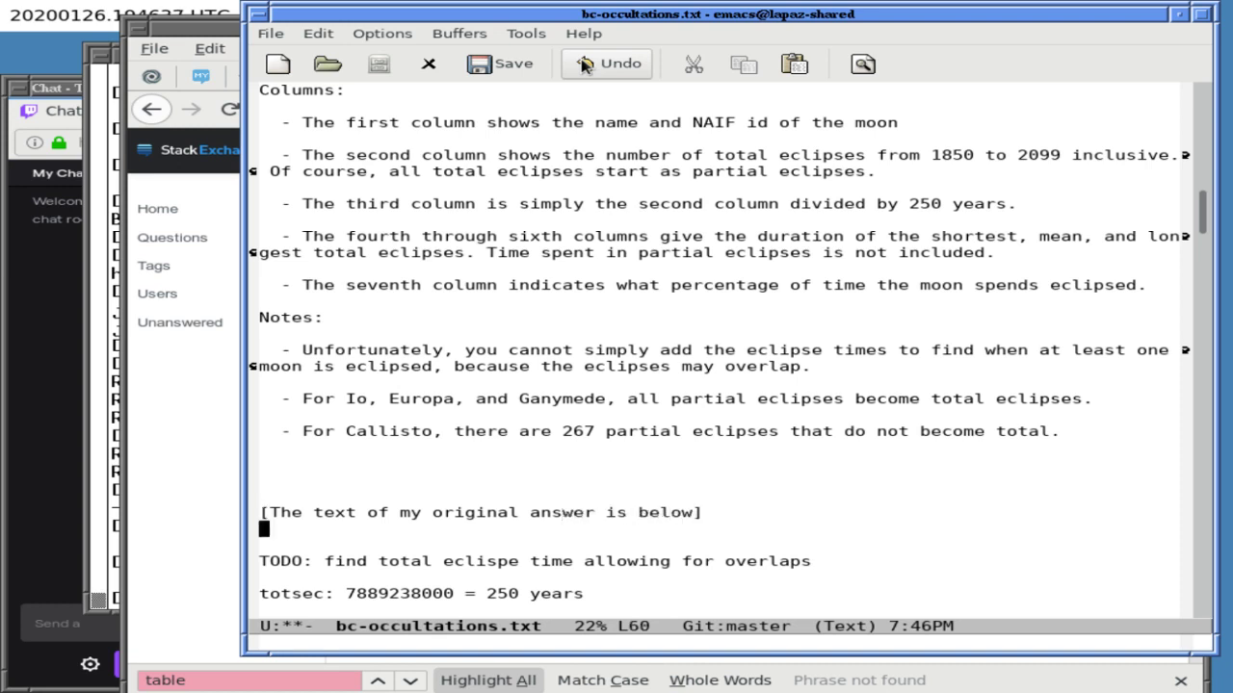
pyautogui.press('Down')
pyautogui.press('Down')
pyautogui.press('Down')
pyautogui.hotkey('ctrl', 'l')
pyautogui.hotkey('ctrl', 'x')
pyautogui.hotkey('ctrl', 's')
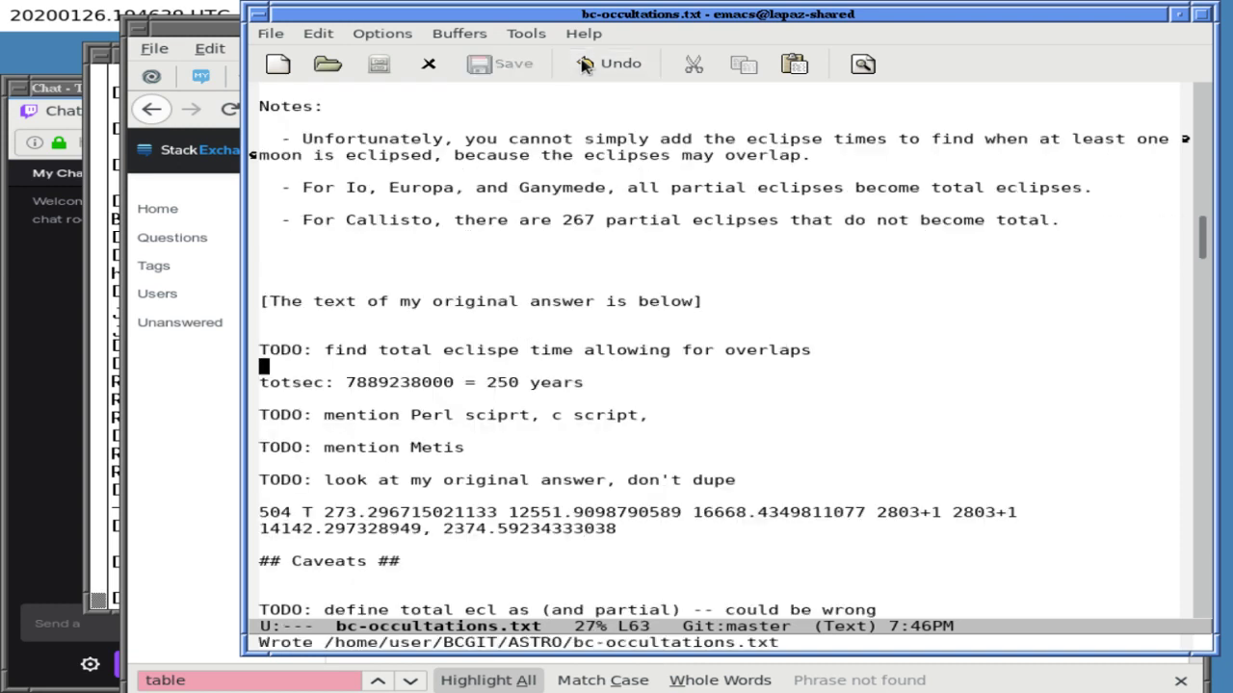
# - In a split view, delete the second '## Caveats ##' heading and its blank line, then save
pyautogui.press('Up')
pyautogui.press('Up')
pyautogui.press('Up')
pyautogui.press('Up')
pyautogui.press('Up')
pyautogui.press('Up')
pyautogui.press('Up')
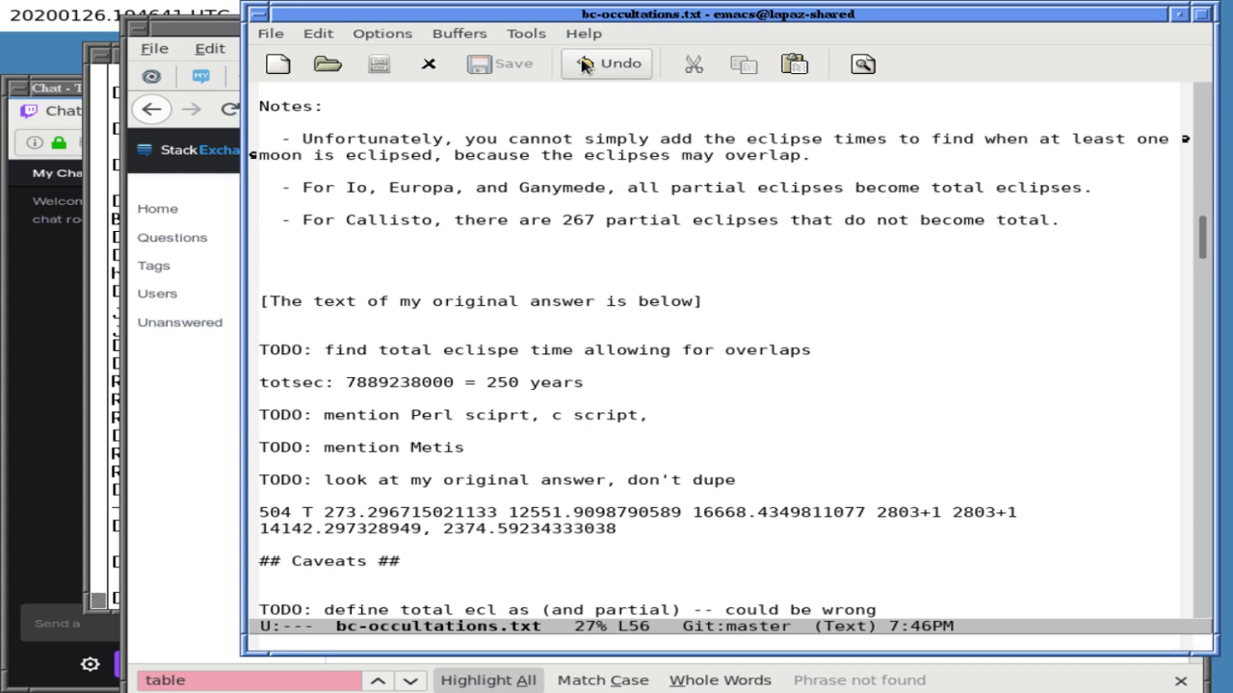
pyautogui.hotkey('ctrl', 'x')
pyautogui.press('2')
pyautogui.hotkey('ctrl', 'x')
pyautogui.press('o')
pyautogui.press('Down')
pyautogui.press('Down')
pyautogui.press('Down')
pyautogui.press('Down')
pyautogui.press('Down')
pyautogui.press('Down')
pyautogui.press('Down')
pyautogui.press('Down')
pyautogui.press('Down')
pyautogui.press('Down')
pyautogui.press('Down')
pyautogui.press('Down')
pyautogui.press('Down')
pyautogui.press('Down')
pyautogui.press('Down')
pyautogui.press('Down')
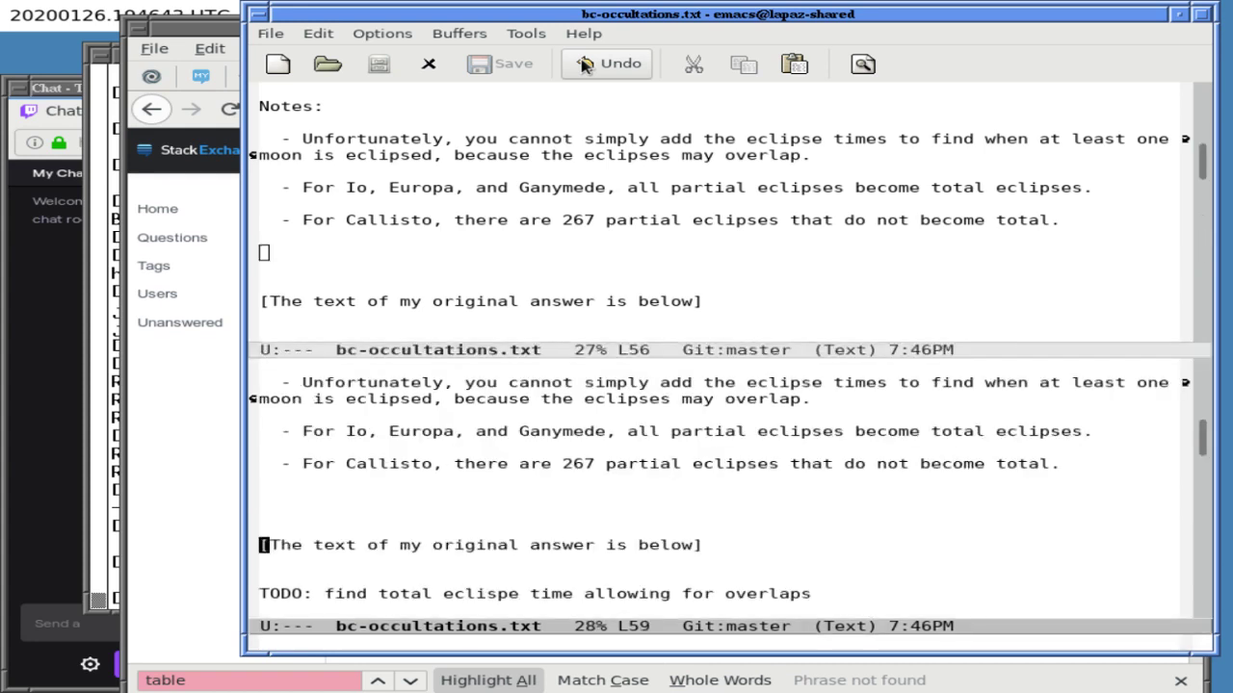
pyautogui.press('Down')
pyautogui.press('Down')
pyautogui.press('Down')
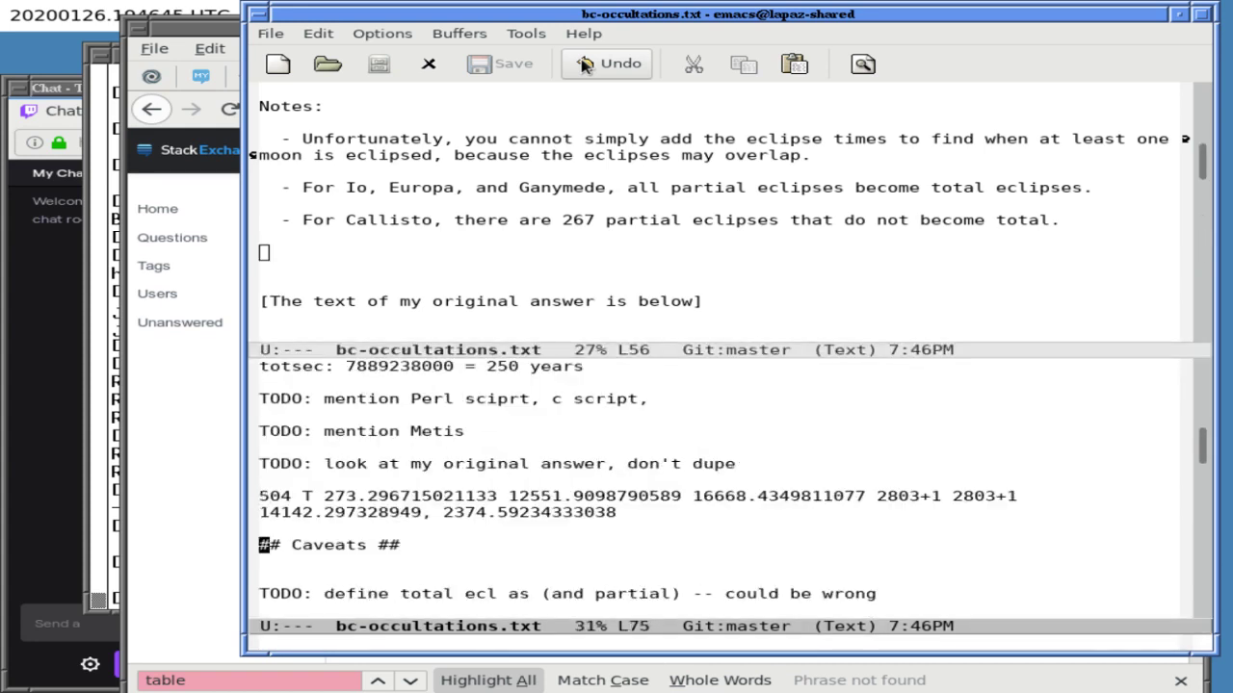
pyautogui.hotkey('ctrl', 'k')
pyautogui.hotkey('ctrl', 'k')
pyautogui.hotkey('ctrl', 'k')
pyautogui.hotkey('ctrl', 'x')
pyautogui.hotkey('ctrl', 's')
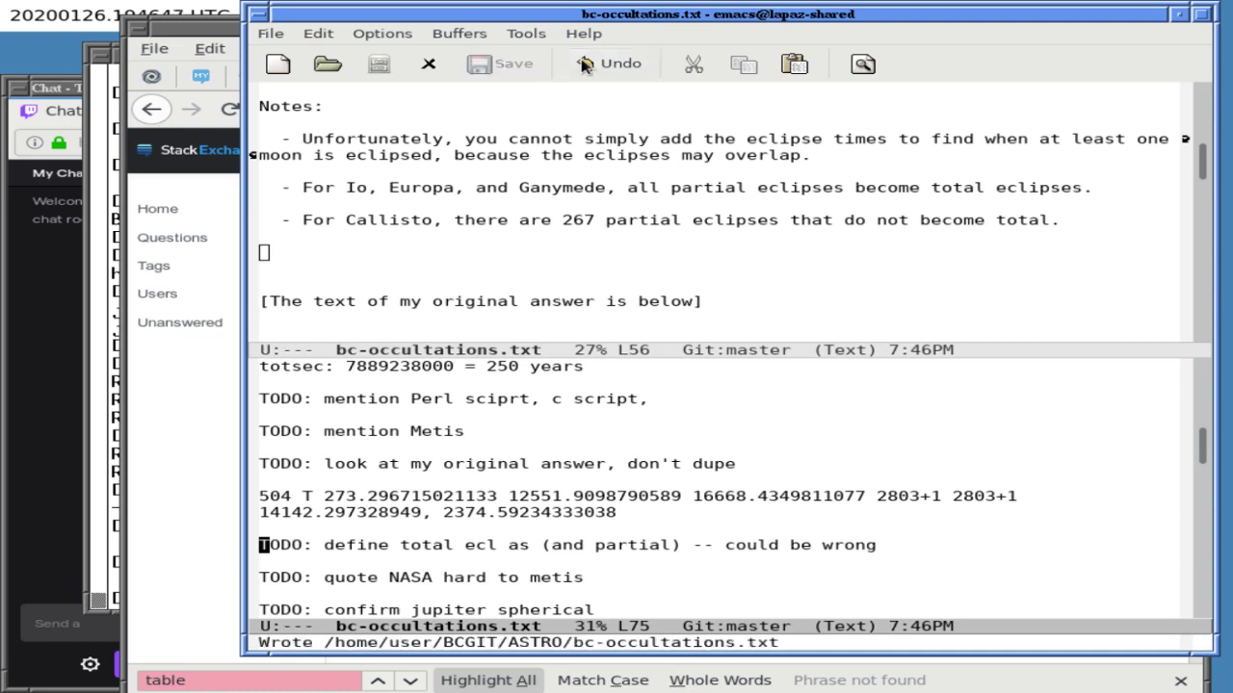
pyautogui.hotkey('ctrl', 'x')
pyautogui.press('o')
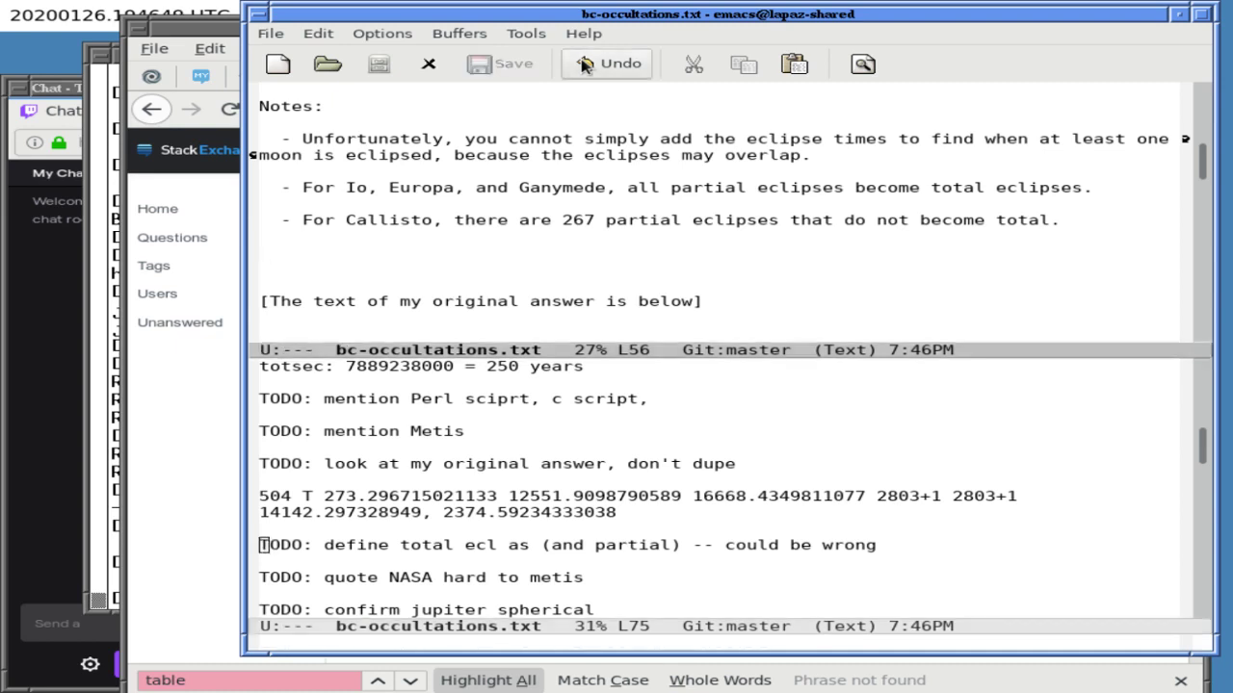
pyautogui.press('Up')
pyautogui.press('Up')
# - Return to a single window and place the cursor after 'ually happens.' in the first caveat
pyautogui.hotkey('ctrl', 'x')
pyautogui.press('1')
pyautogui.press('Up')
pyautogui.press('Up')
pyautogui.press('Up')
pyautogui.press('Up')
pyautogui.press('Up')
pyautogui.press('Up')
pyautogui.press('Up')
pyautogui.press('Up')
pyautogui.press('Up')
pyautogui.press('Up')
pyautogui.press('Up')
pyautogui.press('Up')
pyautogui.press('Up')
pyautogui.press('Up')
pyautogui.press('Up')
pyautogui.press('Up')
pyautogui.press('Up')
pyautogui.press('Up')
pyautogui.press('Up')
pyautogui.press('Up')
pyautogui.press('Up')
pyautogui.press('Up')
pyautogui.press('Up')
pyautogui.press('Up')
pyautogui.press('Up')
pyautogui.press('Up')
pyautogui.press('Up')
pyautogui.press('Up')
pyautogui.press('Up')
pyautogui.press('Up')
pyautogui.press('Up')
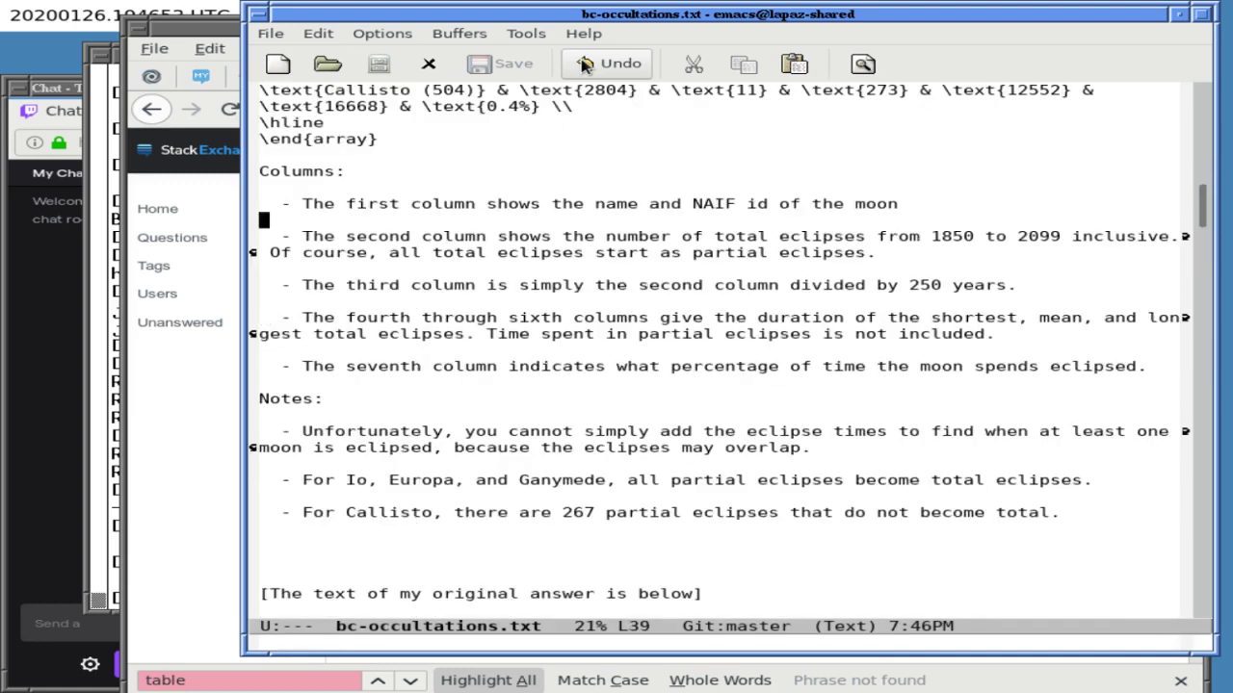
pyautogui.press('Up')
pyautogui.press('Up')
pyautogui.press('Up')
pyautogui.press('Up')
pyautogui.press('Up')
pyautogui.press('Up')
pyautogui.press('Up')
pyautogui.press('Up')
pyautogui.press('Up')
pyautogui.press('Up')
pyautogui.press('Up')
pyautogui.press('Up')
pyautogui.press('Up')
pyautogui.press('Up')
pyautogui.press('Up')
pyautogui.press('Up')
pyautogui.press('Up')
pyautogui.press('Up')
pyautogui.press('Up')
pyautogui.press('Up')
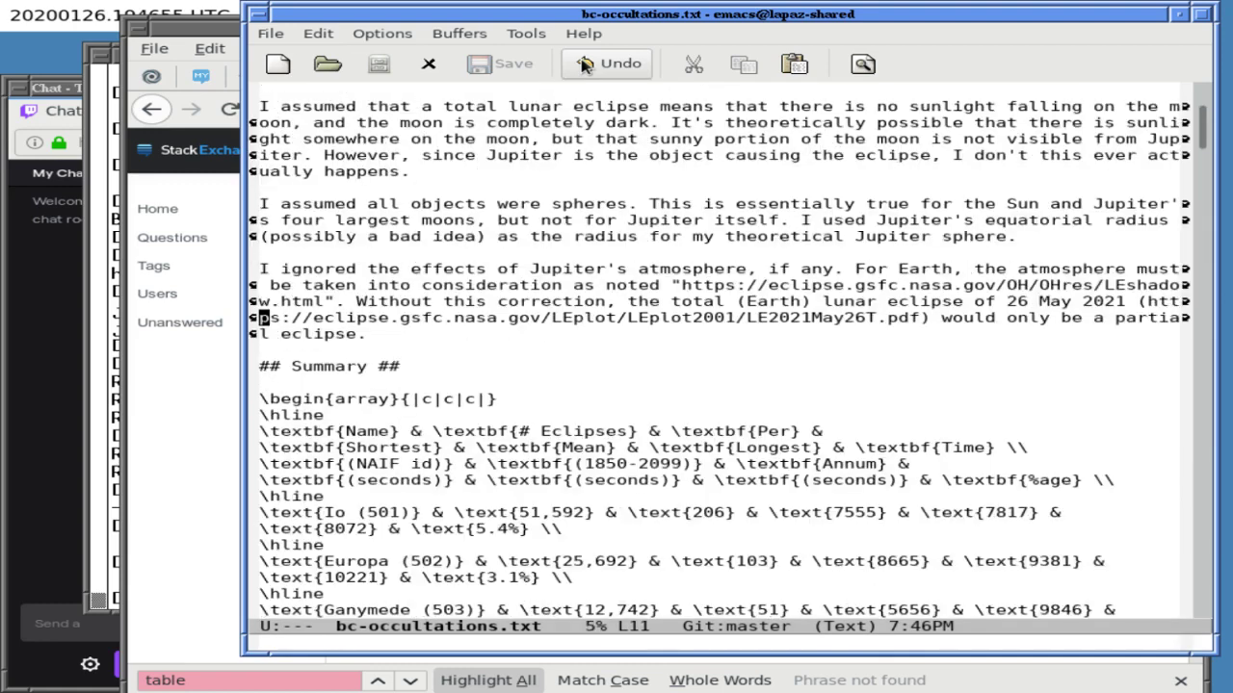
pyautogui.press('Down')
pyautogui.press('Down')
pyautogui.press('Down')
pyautogui.press('Down')
pyautogui.press('Down')
pyautogui.press('Down')
pyautogui.press('Down')
pyautogui.press('Down')
pyautogui.press('Down')
pyautogui.press('Down')
pyautogui.press('Down')
pyautogui.press('Down')
pyautogui.press('Left')
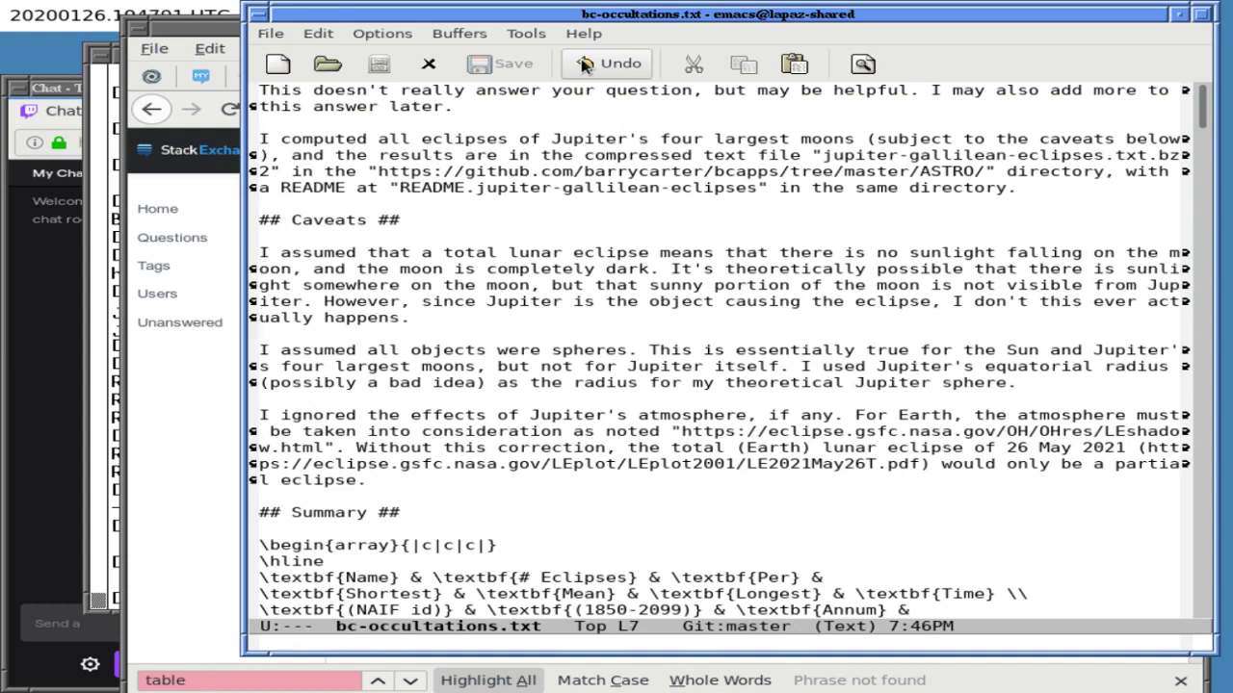
# - Add a caveat: a partial lunar eclipse means no sunlight on part of the moon facing the sun
pyautogui.press('Return')
pyautogui.press('Return')
pyautogui.write('Similarly, ')
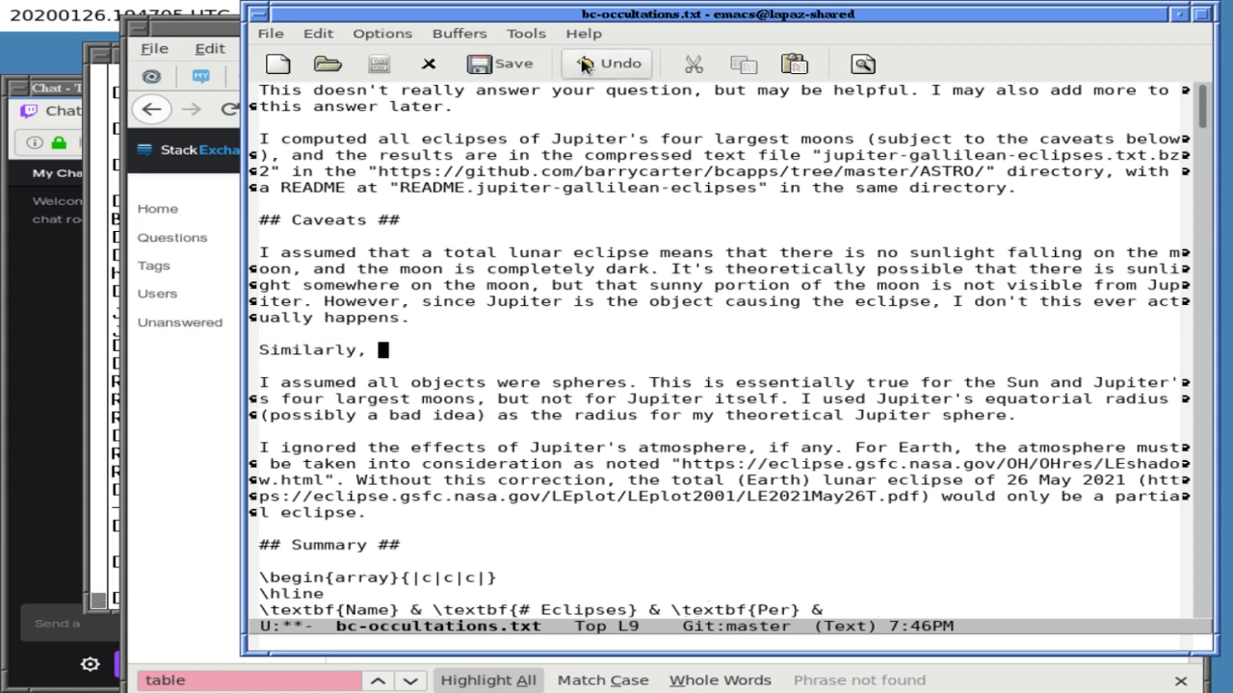
pyautogui.write('I assume a part')
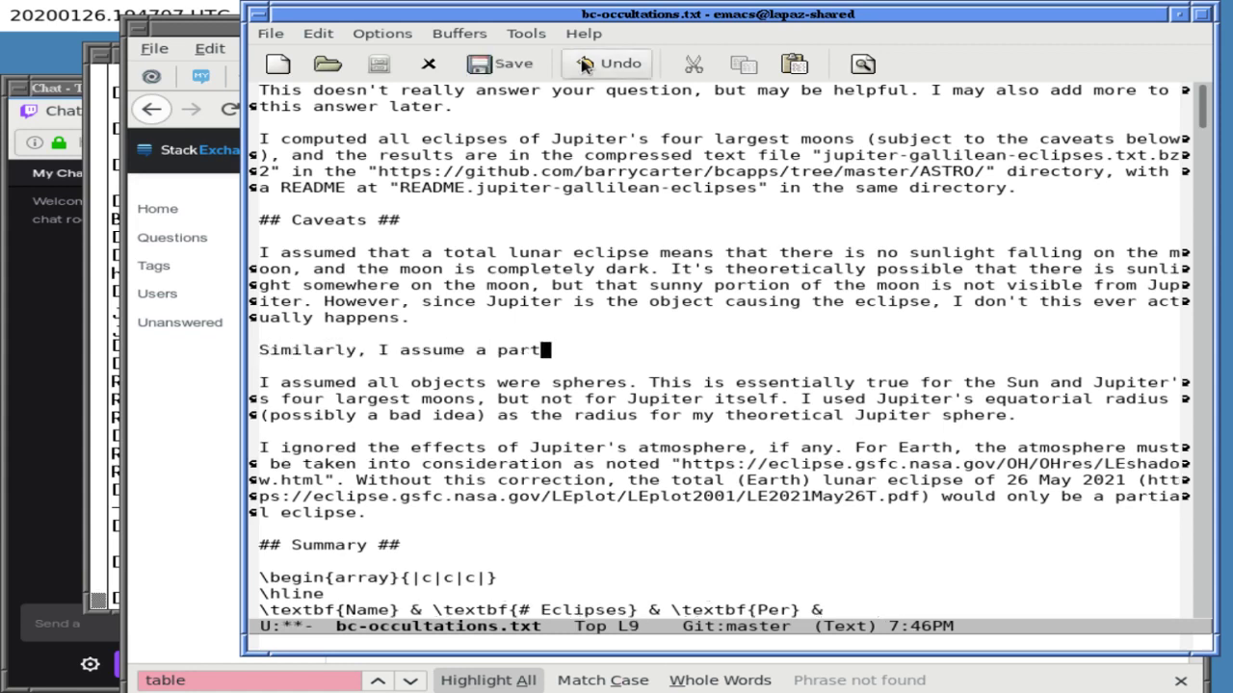
pyautogui.write('ial lunar eclips')
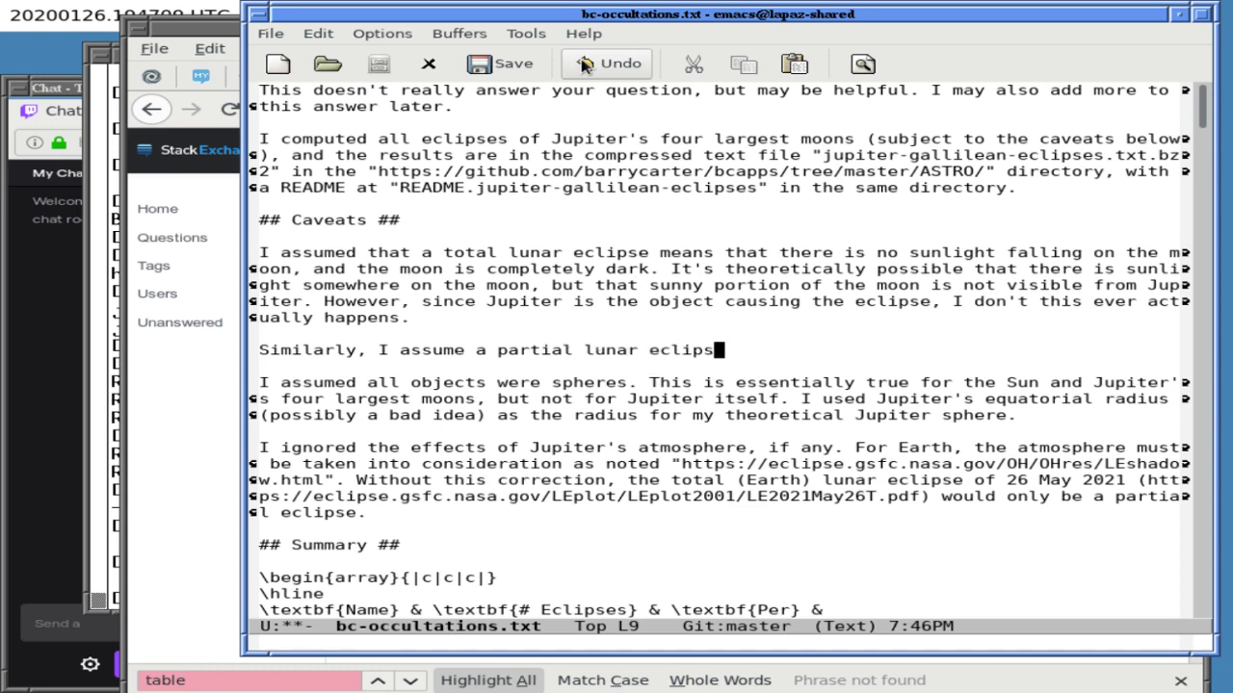
pyautogui.write('e means that ')
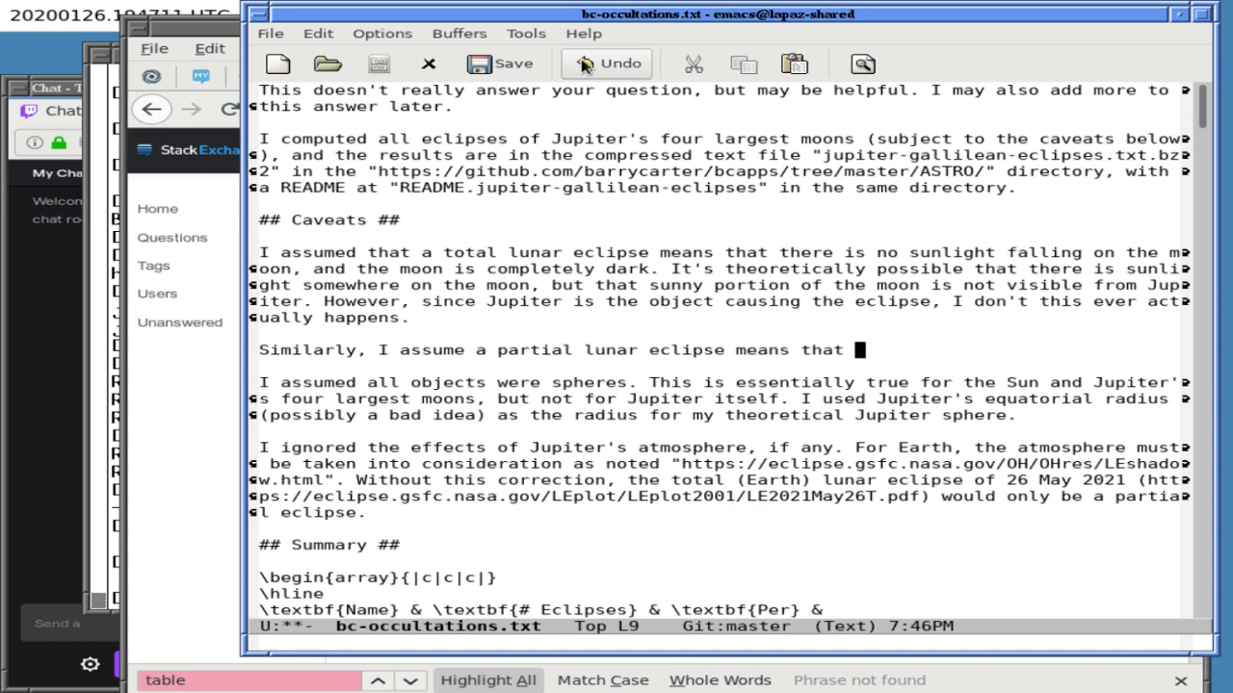
pyautogui.write('there is no suni')
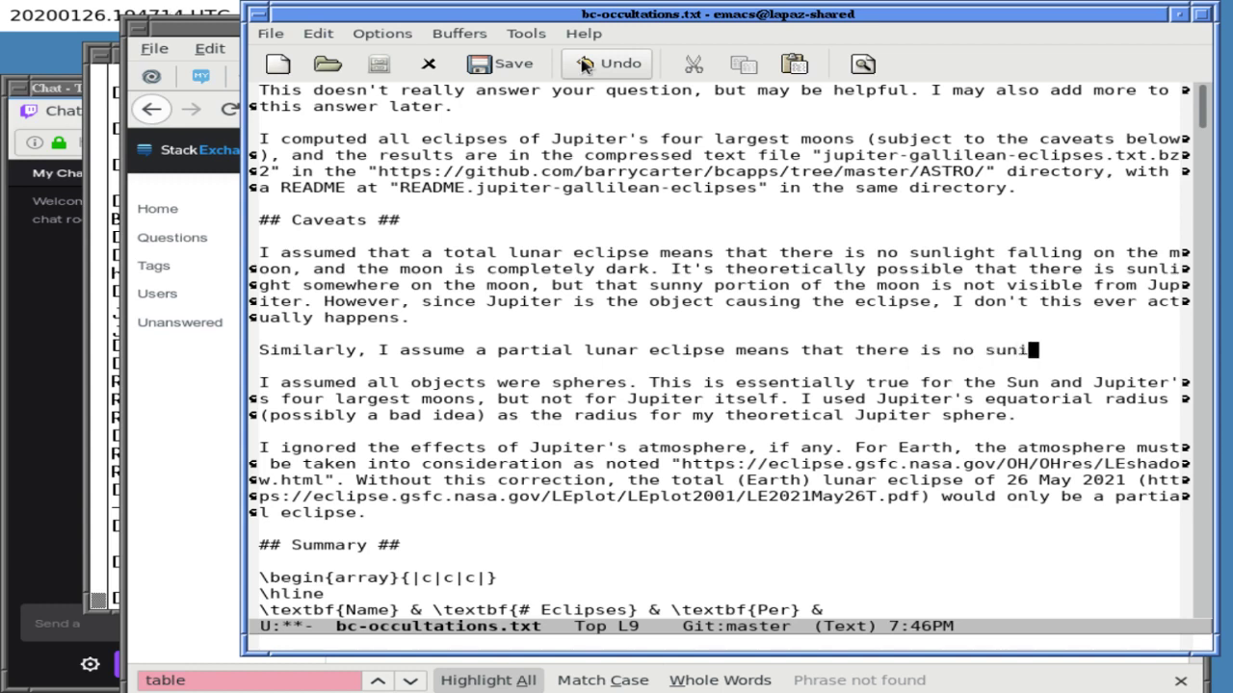
pyautogui.press('BackSpace')
pyautogui.write('light on at least ')
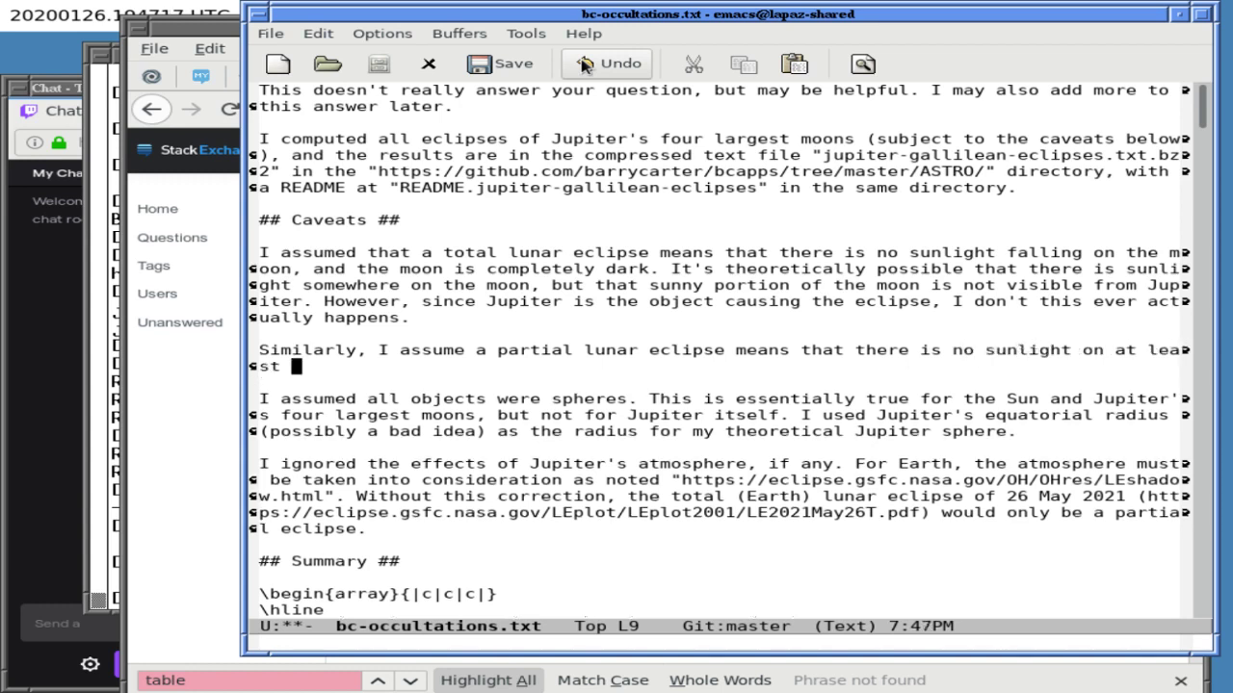
pyautogui.write('one part of the mo')
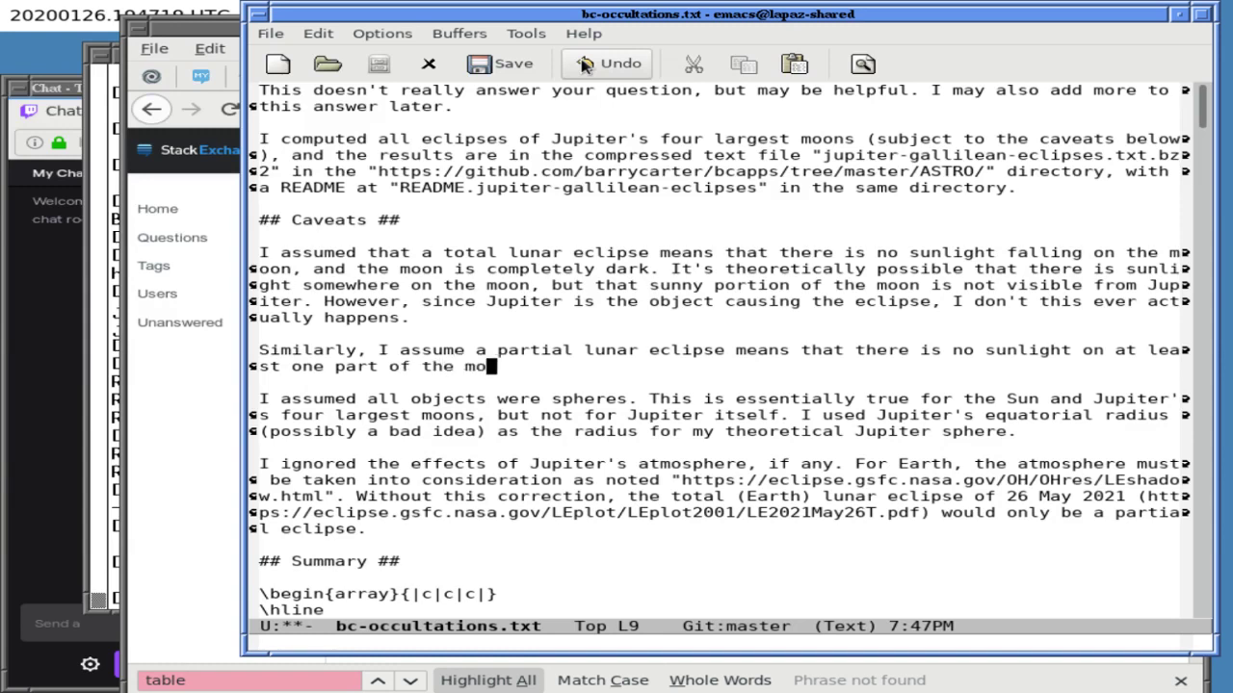
pyautogui.write('on that would normal')
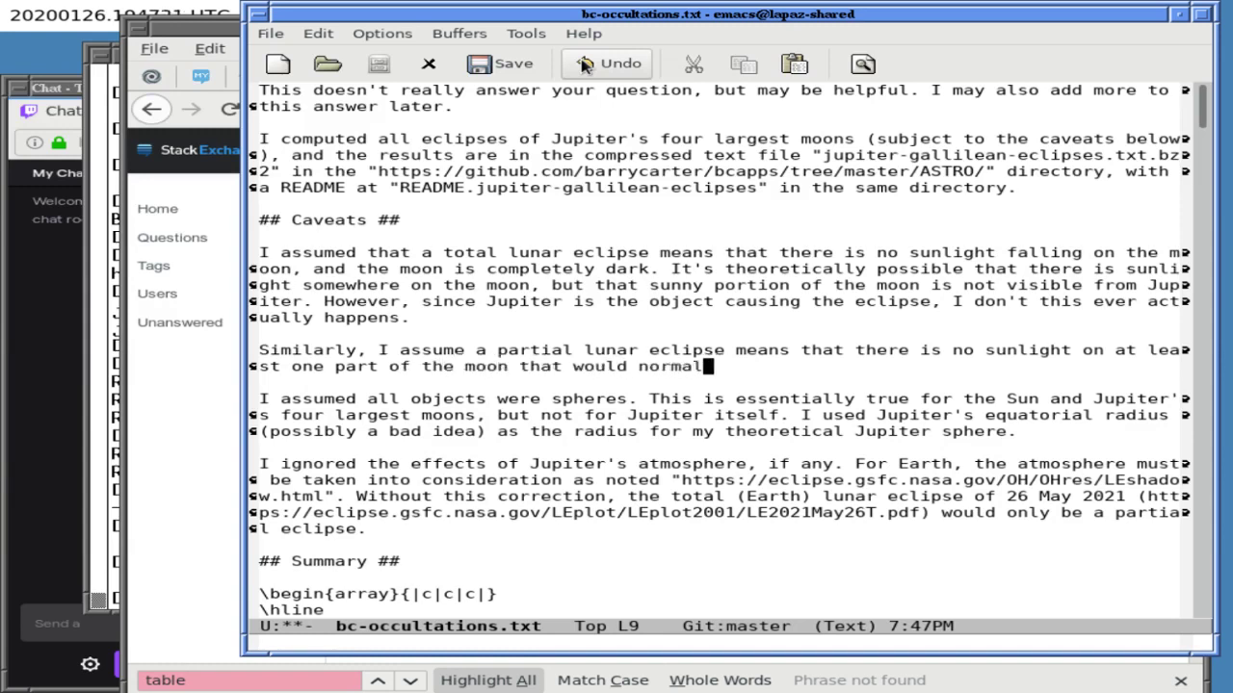
pyautogui.write('ly have sunlight')
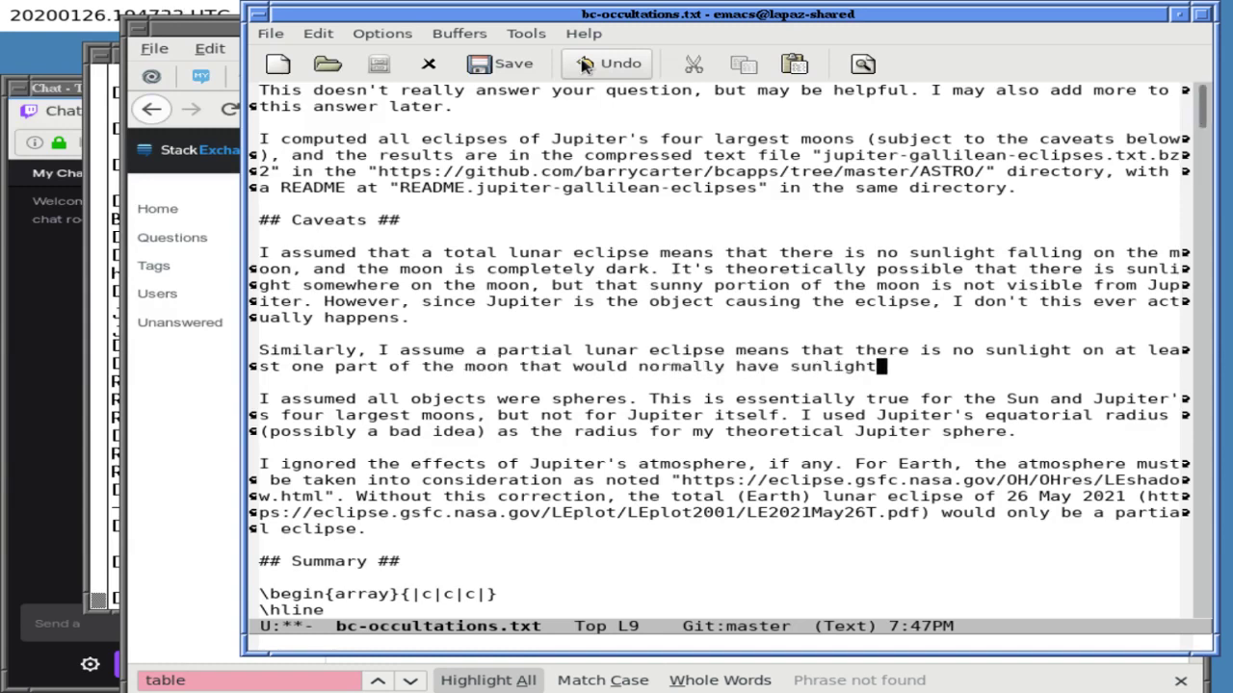
pyautogui.write(' (ie, is facing towards the sun)')
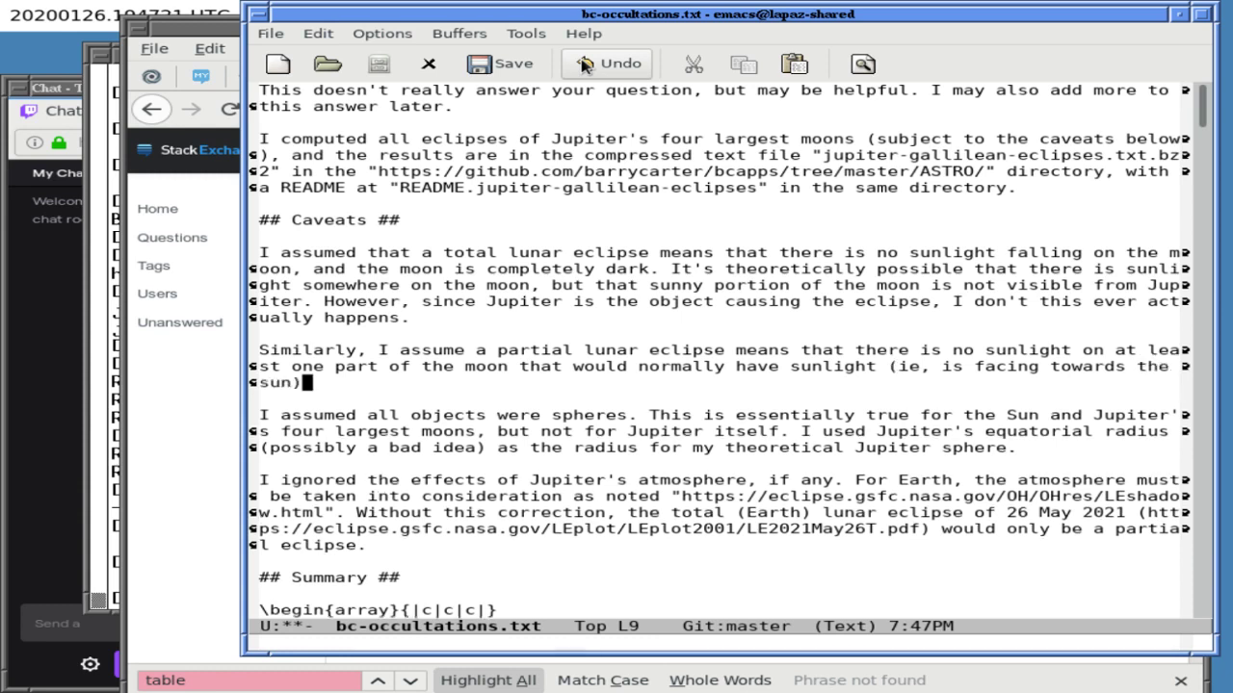
pyautogui.write(',')
# - Review the new 'Similarly' sentence and move to the blank line after the Callisto note
pyautogui.press('Up')
pyautogui.press('Up')
pyautogui.press('Right')
pyautogui.press('Right')
pyautogui.press('Right')
pyautogui.press('Right')
pyautogui.press('Right')
pyautogui.press('Right')
pyautogui.press('Right')
pyautogui.press('Right')
pyautogui.press('Down')
pyautogui.press('Down')
pyautogui.press('Down')
pyautogui.press('Down')
pyautogui.press('Down')
pyautogui.press('Down')
pyautogui.press('Down')
pyautogui.press('Up')
pyautogui.press('Up')
pyautogui.press('Up')
pyautogui.press('Up')
pyautogui.press('Up')
pyautogui.press('Up')
pyautogui.press('Up')
pyautogui.press('Down')
pyautogui.press('Down')
pyautogui.press('Down')
pyautogui.press('Down')
pyautogui.press('Down')
pyautogui.press('Down')
pyautogui.press('Down')
pyautogui.press('Down')
pyautogui.press('Down')
pyautogui.press('Down')
pyautogui.press('Down')
pyautogui.press('Down')
pyautogui.press('Down')
pyautogui.press('Down')
pyautogui.press('Down')
pyautogui.press('Down')
pyautogui.press('Down')
pyautogui.press('Down')
pyautogui.press('Down')
pyautogui.press('Down')
pyautogui.press('Down')
pyautogui.press('Down')
pyautogui.press('Down')
pyautogui.press('Down')
pyautogui.press('Down')
pyautogui.press('Down')
pyautogui.press('Down')
pyautogui.press('Down')
pyautogui.press('Down')
pyautogui.press('Down')
pyautogui.press('Down')
pyautogui.press('Down')
pyautogui.press('Down')
pyautogui.press('Down')
pyautogui.press('Down')
pyautogui.press('Down')
pyautogui.press('Down')
pyautogui.press('Down')
pyautogui.press('Down')
pyautogui.press('Down')
pyautogui.press('Down')
pyautogui.press('Down')
pyautogui.press('Down')
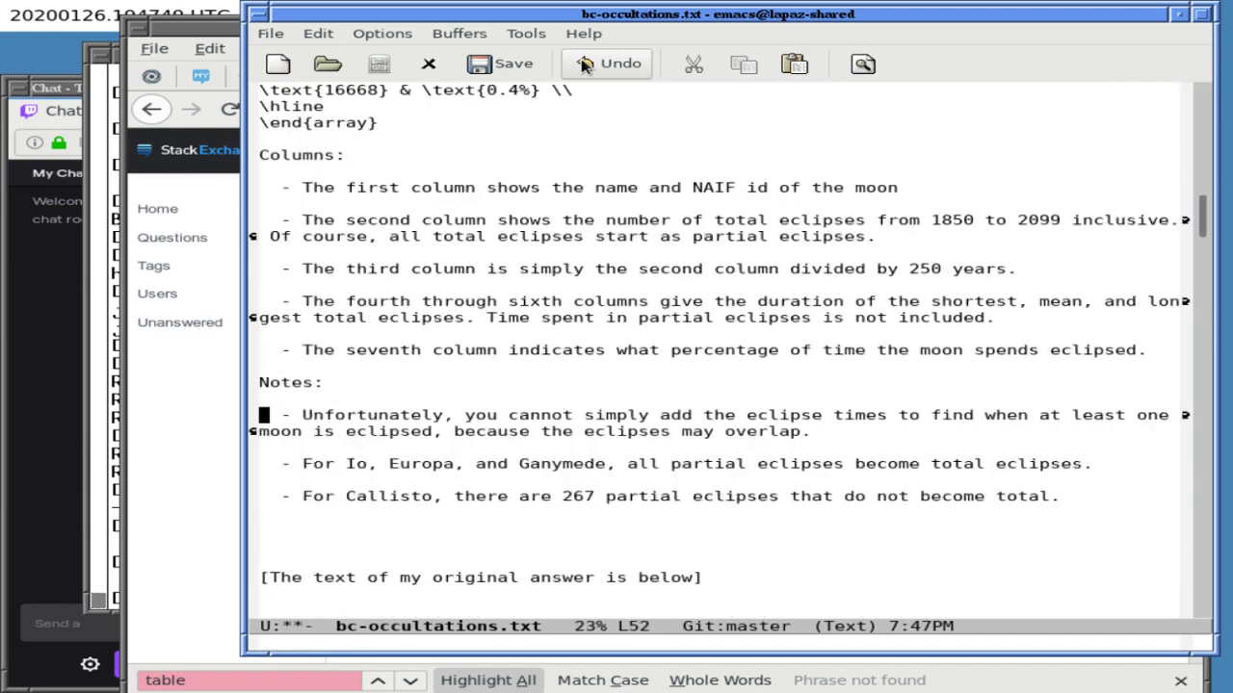
pyautogui.press('Down')
pyautogui.press('Down')
pyautogui.press('Down')
pyautogui.press('Down')
pyautogui.press('Down')
pyautogui.press('Up')
pyautogui.press('Up')
pyautogui.press('Up')
pyautogui.press('Up')
pyautogui.press('Up')
pyautogui.press('Up')
pyautogui.press('Up')
pyautogui.press('Up')
pyautogui.press('Up')
pyautogui.press('Up')
pyautogui.press('Up')
pyautogui.press('Up')
pyautogui.press('Up')
pyautogui.press('Up')
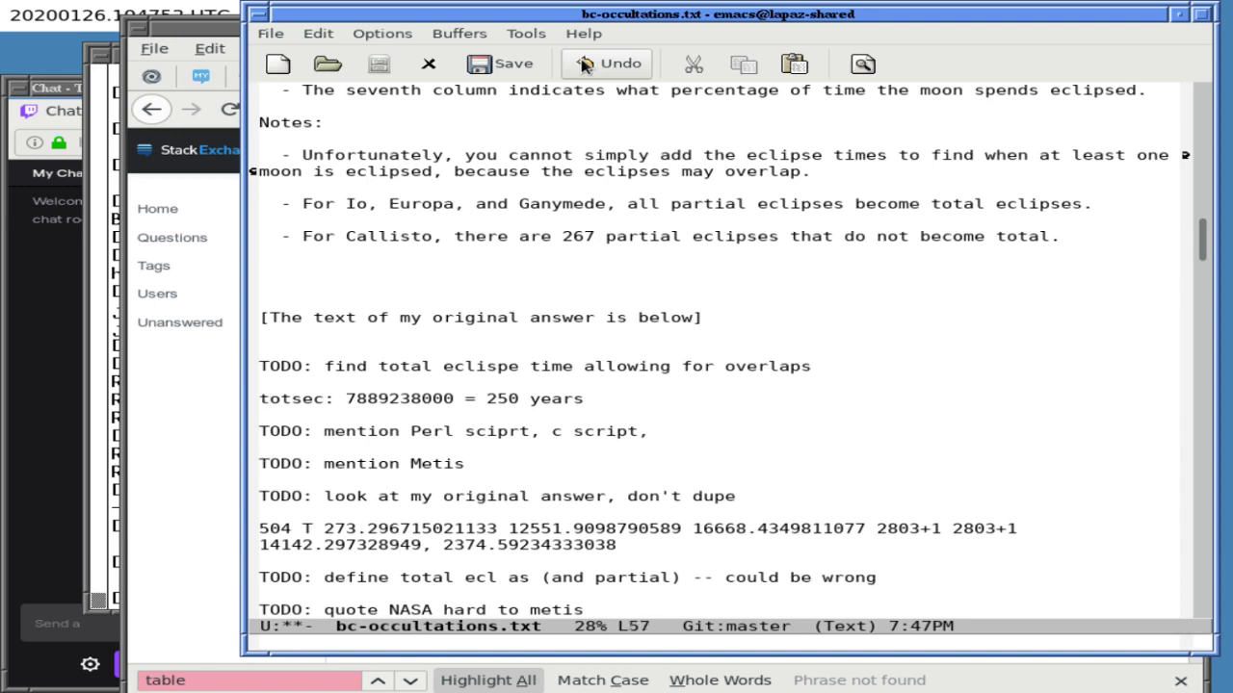
# - In a split view, delete the TODO about defining total eclipses and its blank line, then save
pyautogui.hotkey('ctrl', 'x')
pyautogui.press('2')
pyautogui.hotkey('ctrl', 'x')
pyautogui.press('o')
pyautogui.press('Down')
pyautogui.press('Down')
pyautogui.press('Down')
pyautogui.press('Down')
pyautogui.press('Down')
pyautogui.press('Down')
pyautogui.press('Down')
pyautogui.press('Down')
pyautogui.press('Down')
pyautogui.press('Down')
pyautogui.press('Down')
pyautogui.press('Down')
pyautogui.press('Down')
pyautogui.press('Down')
pyautogui.press('Down')
pyautogui.press('Down')
pyautogui.press('Down')
pyautogui.press('Down')
pyautogui.press('Down')
pyautogui.press('Down')
pyautogui.press('Down')
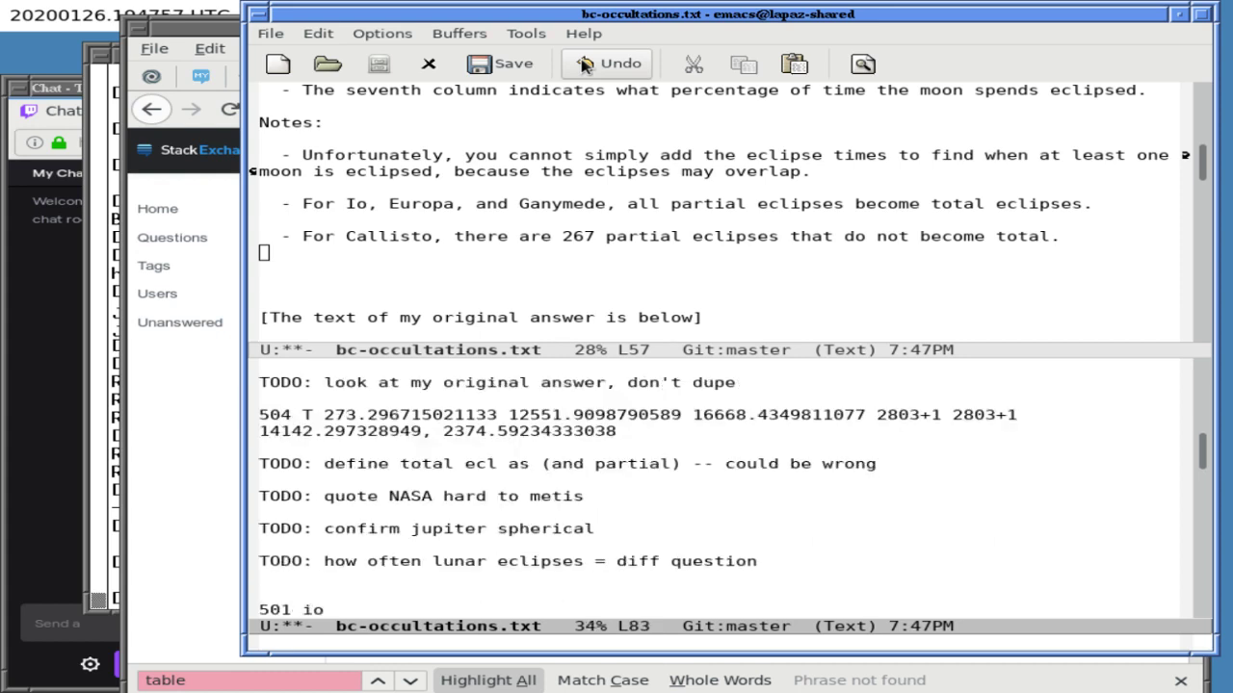
pyautogui.press('Up')
pyautogui.press('Up')
pyautogui.press('Up')
pyautogui.press('Up')
pyautogui.press('Up')
pyautogui.press('Up')
pyautogui.hotkey('ctrl', 'k')
pyautogui.hotkey('ctrl', 'k')
pyautogui.hotkey('ctrl', 'k')
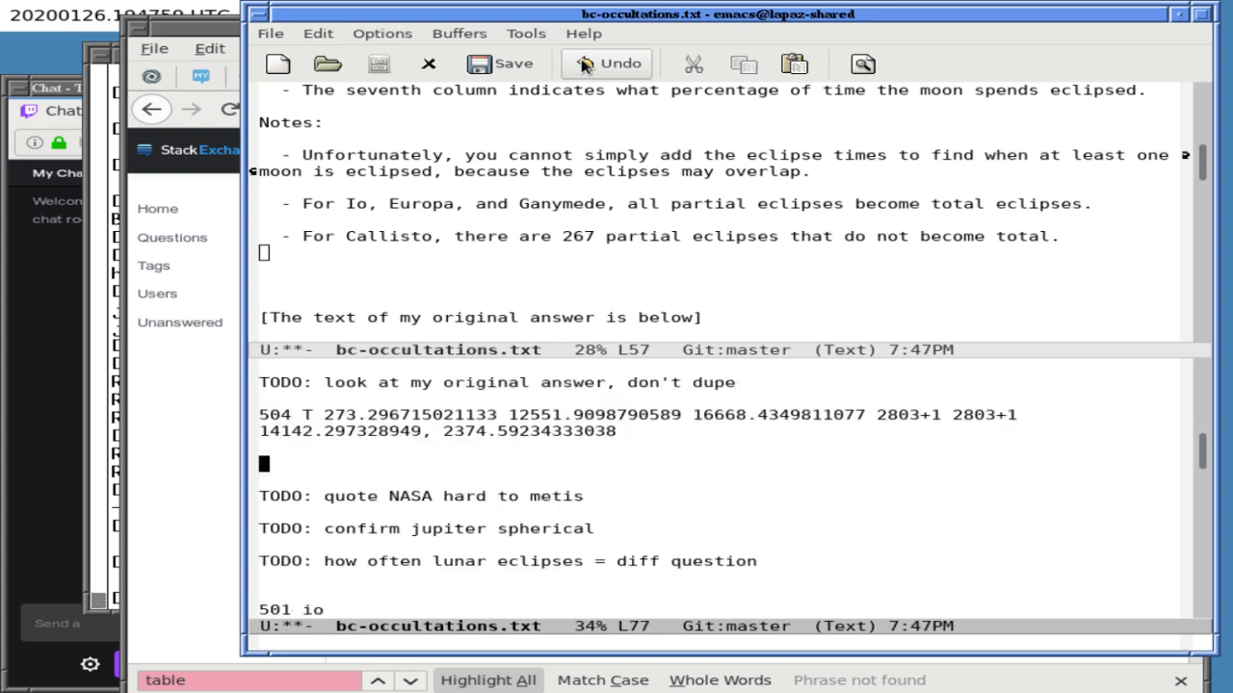
pyautogui.hotkey('ctrl', 'x')
pyautogui.hotkey('ctrl', 's')
# - Delete the TODO about confirming Jupiter is spherical, plus its blank line, and save
pyautogui.press('Down')
pyautogui.press('Down')
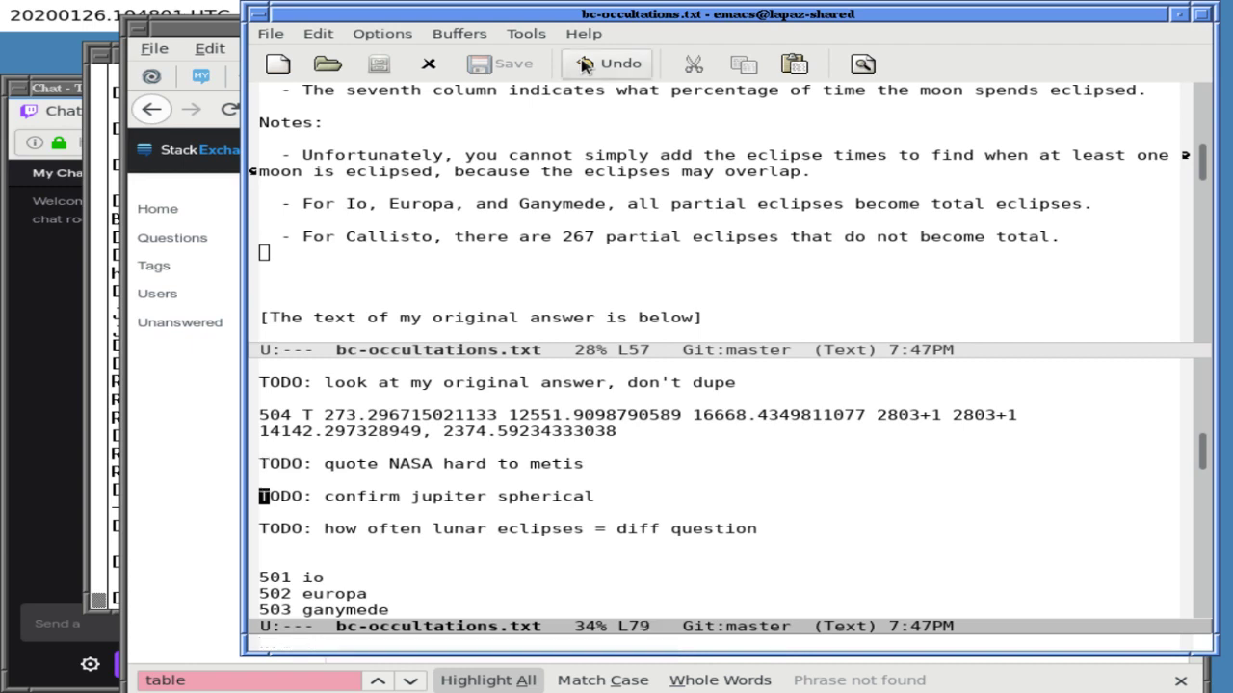
pyautogui.hotkey('ctrl', 'k')
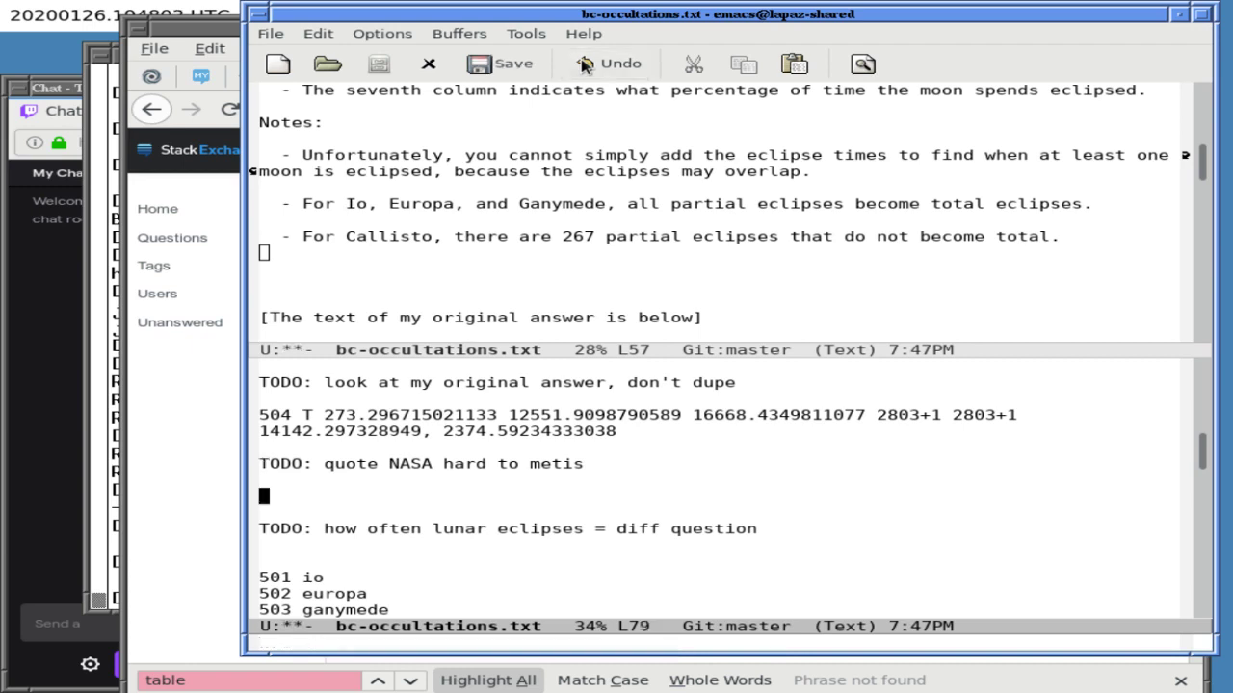
pyautogui.hotkey('ctrl', 'k')
pyautogui.hotkey('ctrl', 'x')
pyautogui.hotkey('ctrl', 's')
# - Search backward for 'jupi' in the upper view, then cancel and return to the lower view
pyautogui.hotkey('ctrl', 'x')
pyautogui.press('o')
pyautogui.hotkey('ctrl', 'r')
pyautogui.write('jup')
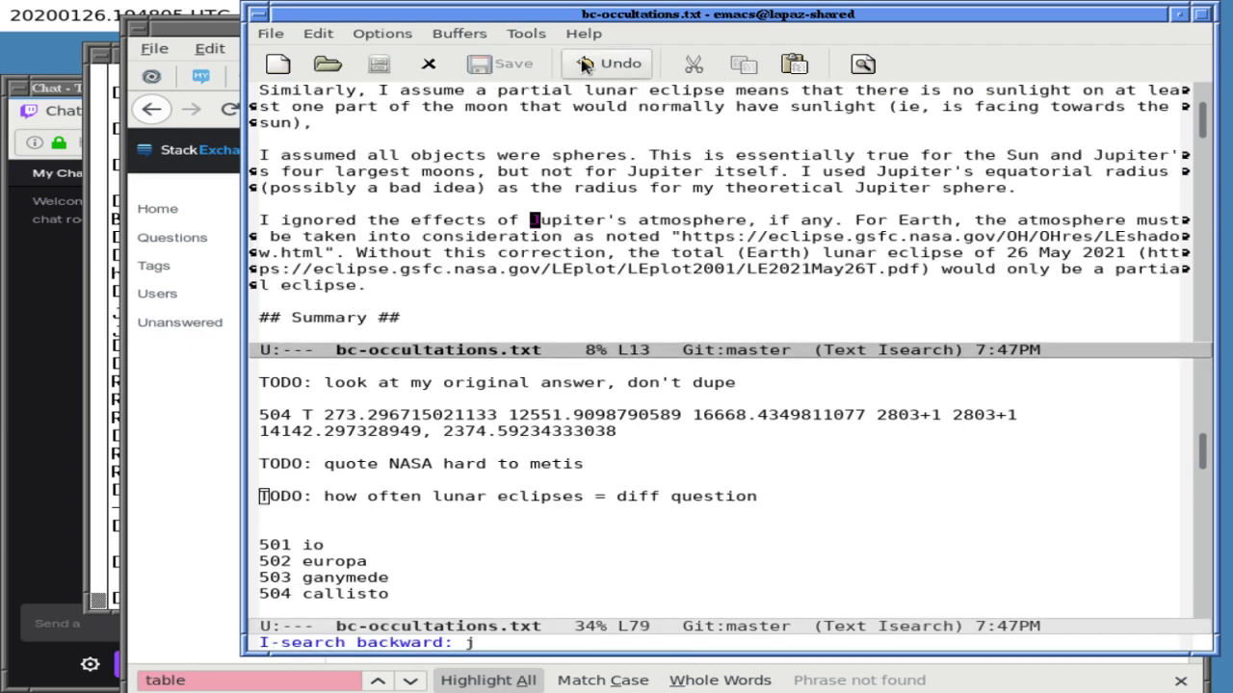
pyautogui.write('i')
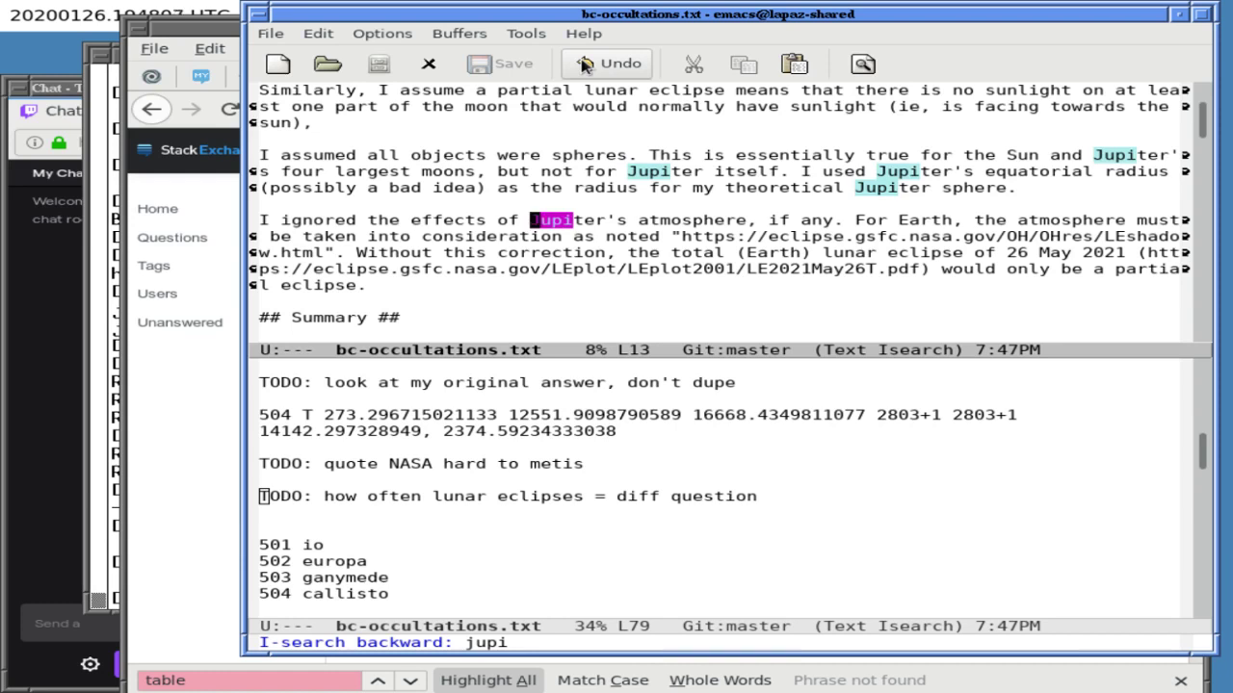
pyautogui.hotkey('ctrl', 'g')
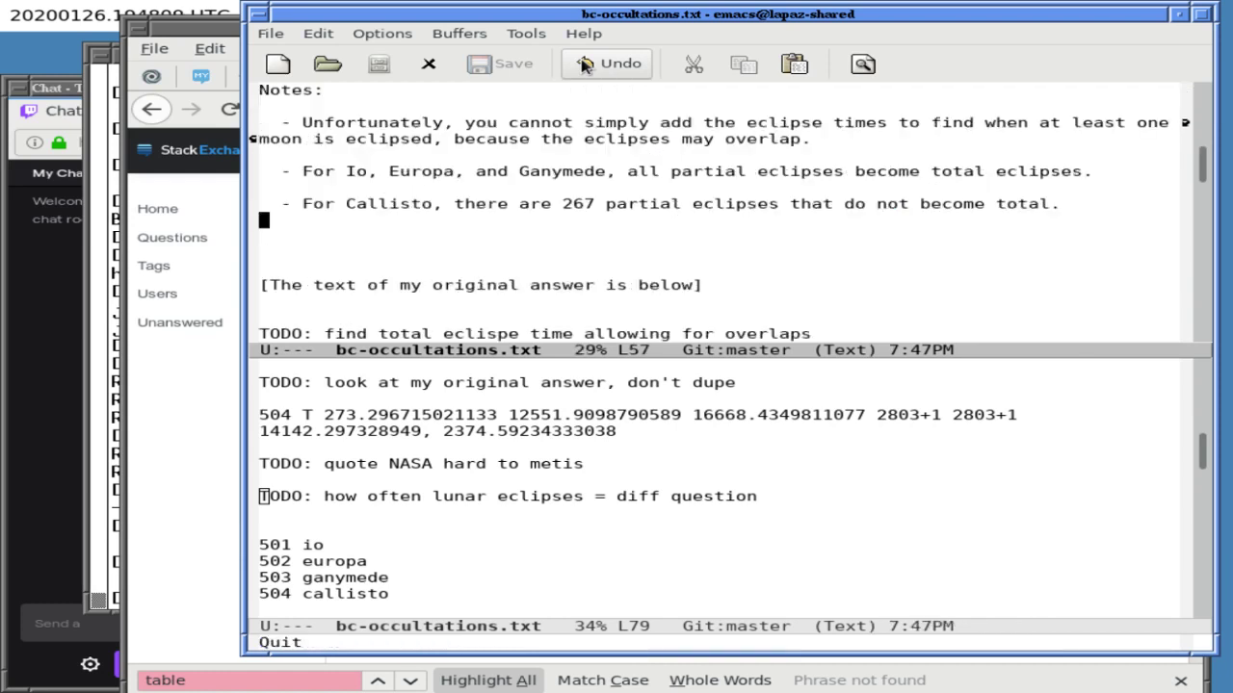
pyautogui.hotkey('ctrl', 'x')
pyautogui.press('o')
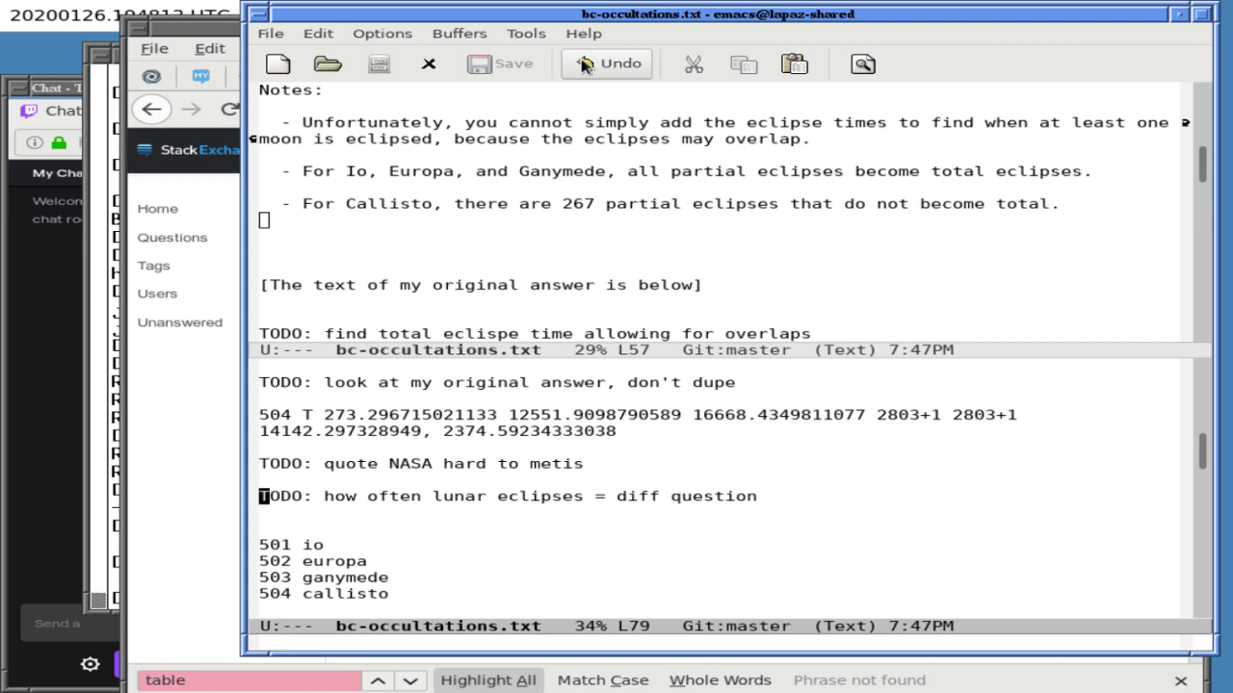
# - Delete the blank line above '501 io' and the Io eclipse-count and average lines, then save
pyautogui.press('Down')
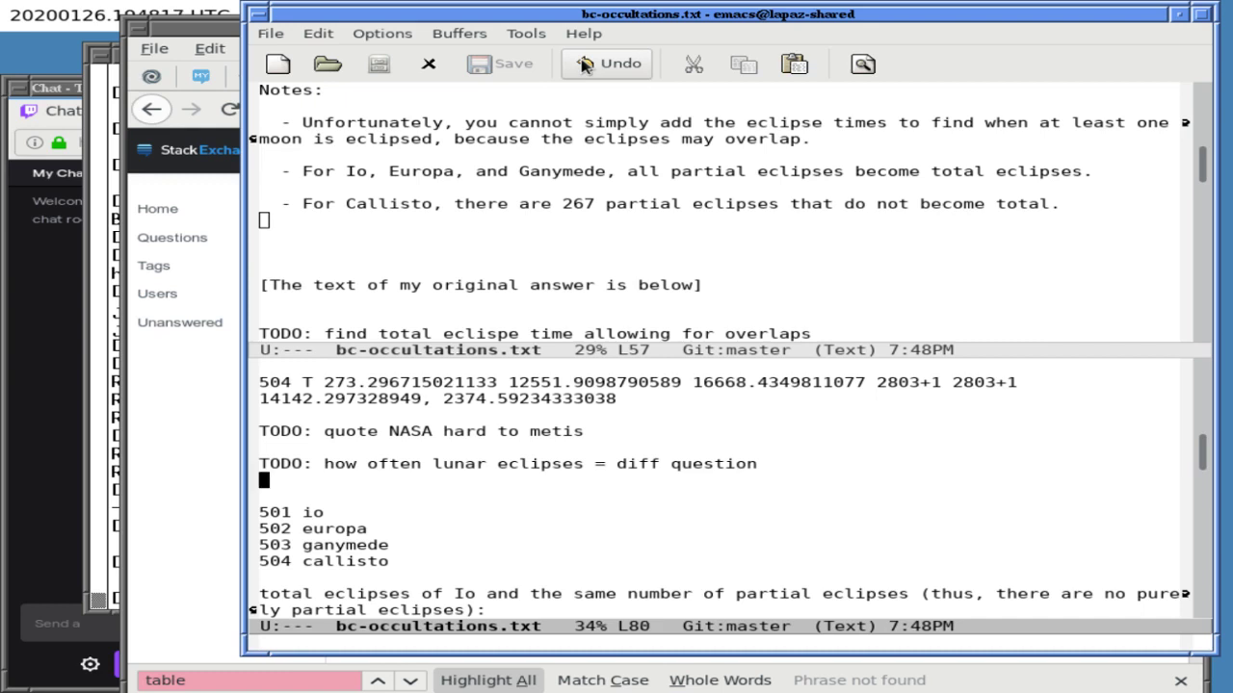
pyautogui.press('Down')
pyautogui.press('Delete')
pyautogui.press('Down')
pyautogui.press('Down')
pyautogui.press('Down')
pyautogui.press('Down')
pyautogui.press('Down')
pyautogui.hotkey('ctrl', 'l')
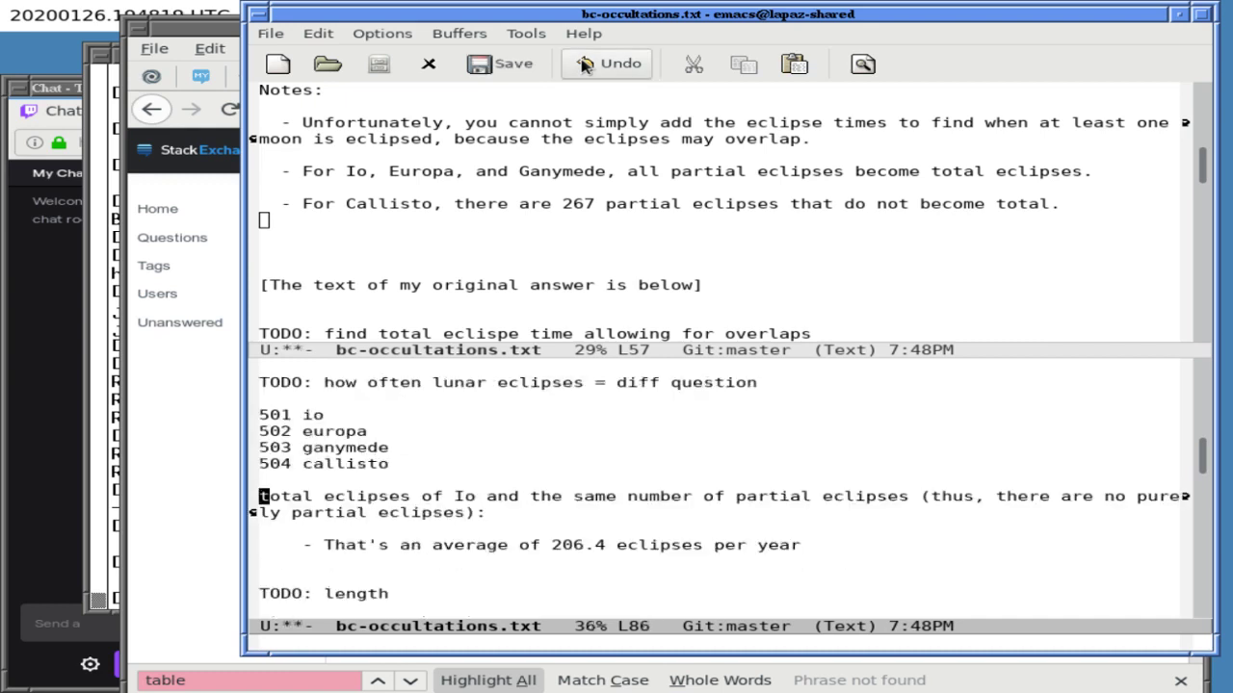
pyautogui.hotkey('ctrl', 'k')
pyautogui.hotkey('ctrl', 'k')
pyautogui.hotkey('ctrl', 'k')
pyautogui.hotkey('ctrl', 'k')
pyautogui.hotkey('ctrl', 'k')
pyautogui.hotkey('ctrl', 'k')
pyautogui.hotkey('ctrl', 'k')
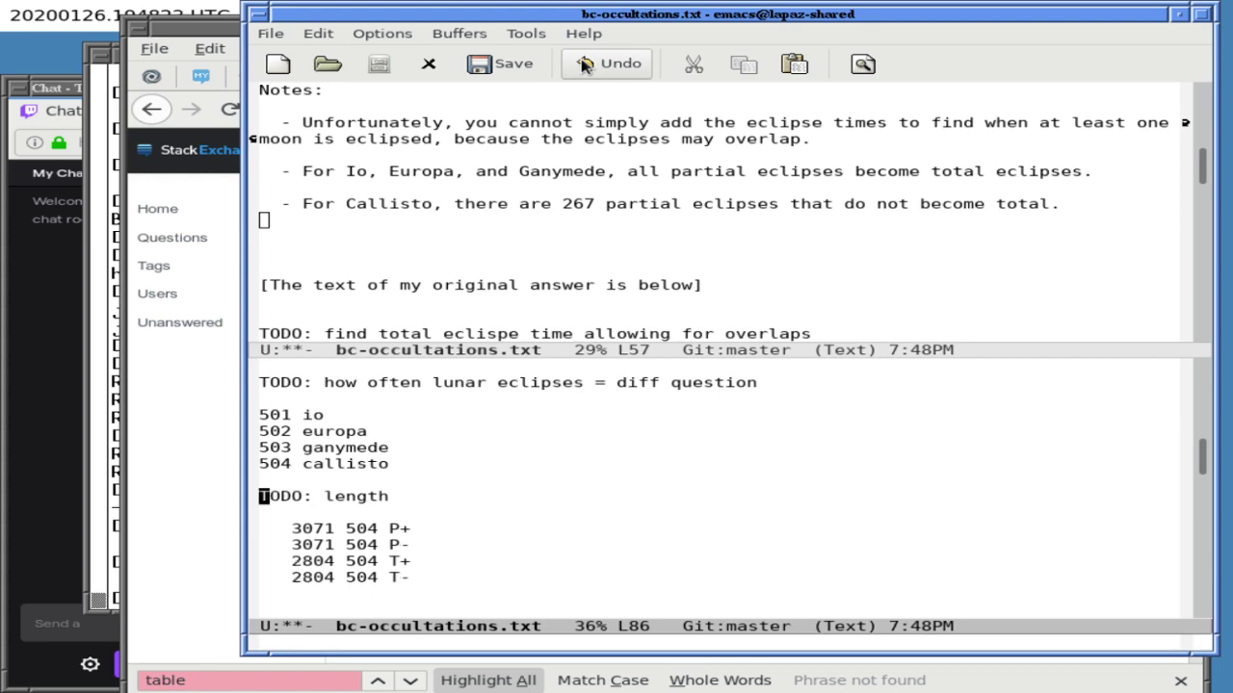
pyautogui.hotkey('ctrl', 'x')
pyautogui.hotkey('ctrl', 's')
# - Delete the 'TODO: length' line, the blank lines below and the '3071 504 P+' line, then save
pyautogui.hotkey('ctrl', 'k')
pyautogui.click(583, 66)
pyautogui.hotkey('ctrl', 'k')
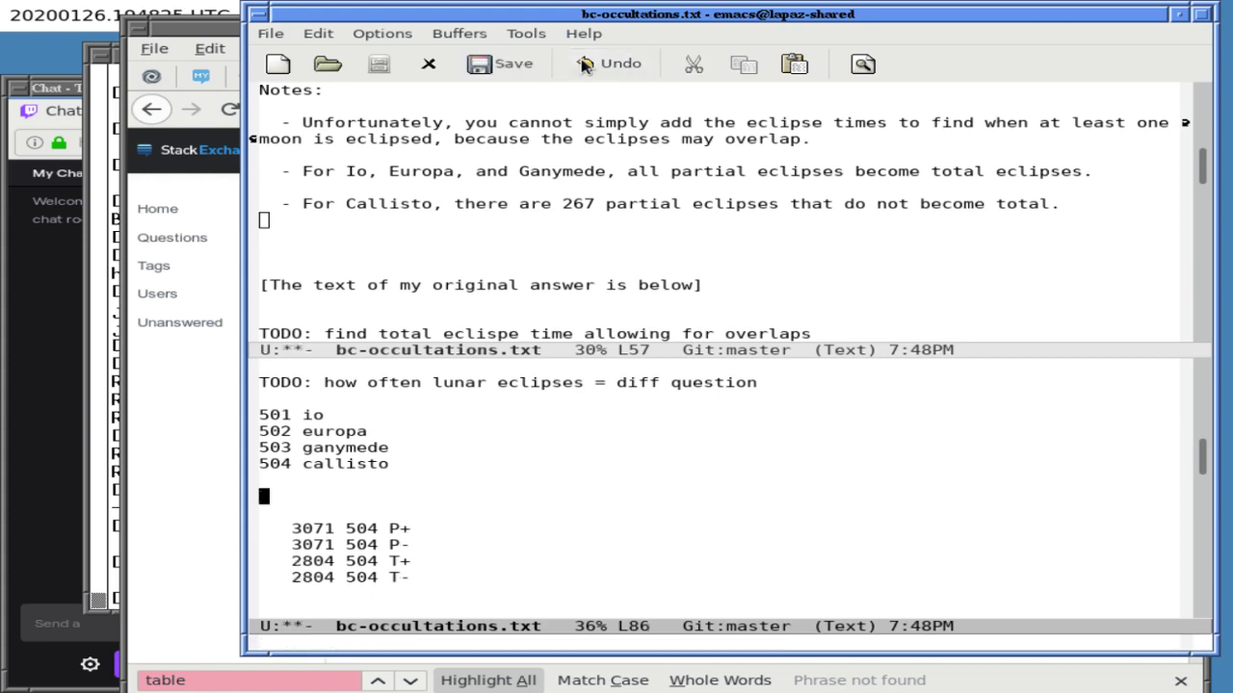
pyautogui.hotkey('ctrl', 'k')
pyautogui.hotkey('ctrl', 'k')
pyautogui.hotkey('ctrl', 'k')
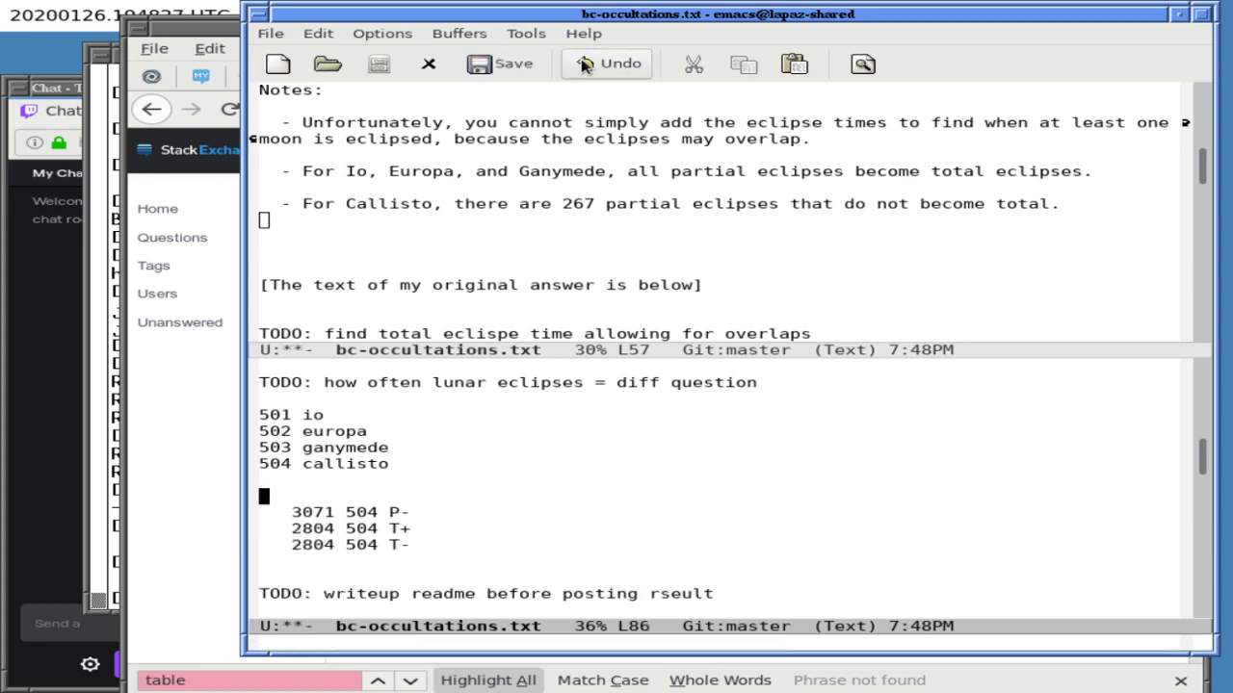
pyautogui.hotkey('ctrl', 'k')
pyautogui.hotkey('ctrl', 'k')
pyautogui.hotkey('ctrl', 'k')
pyautogui.hotkey('ctrl', 'k')
pyautogui.hotkey('ctrl', 'k')
pyautogui.hotkey('ctrl', 'k')
pyautogui.hotkey('ctrl', 'k')
pyautogui.hotkey('ctrl', 'k')
pyautogui.hotkey('ctrl', 'k')
pyautogui.hotkey('ctrl', 'x')
pyautogui.hotkey('ctrl', 's')
pyautogui.press('Down')
pyautogui.press('Down')
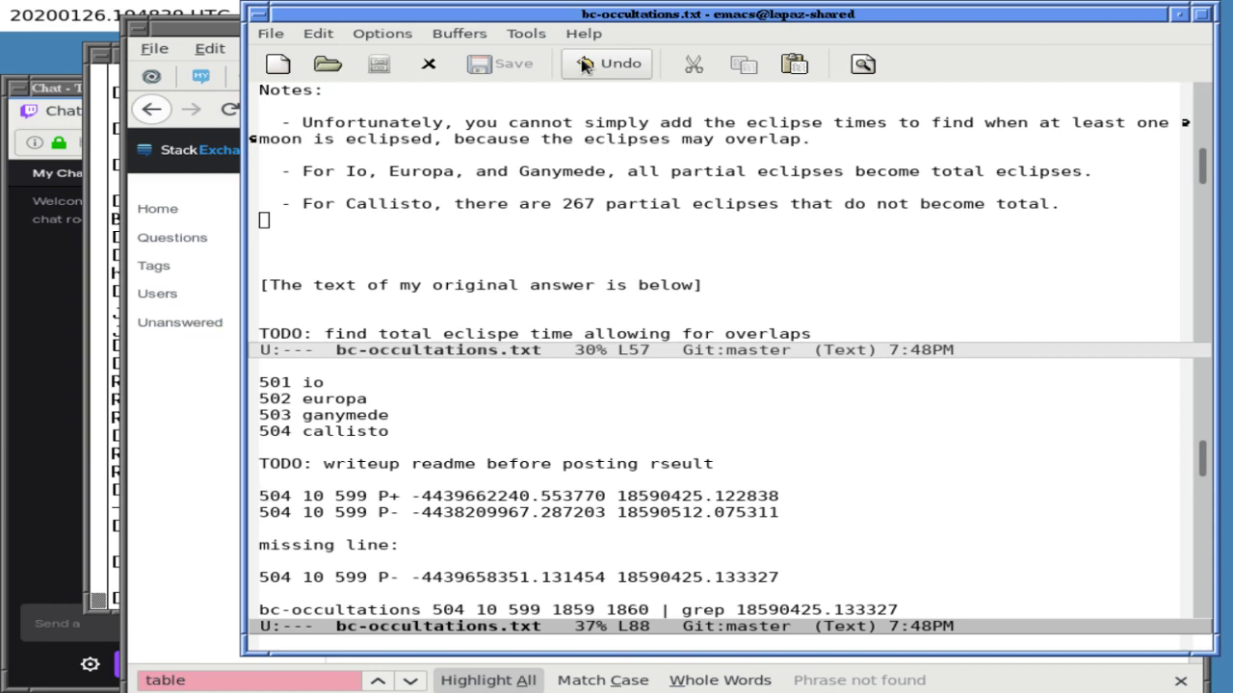
pyautogui.hotkey('ctrl', 'l')
pyautogui.hotkey('ctrl', 'l')
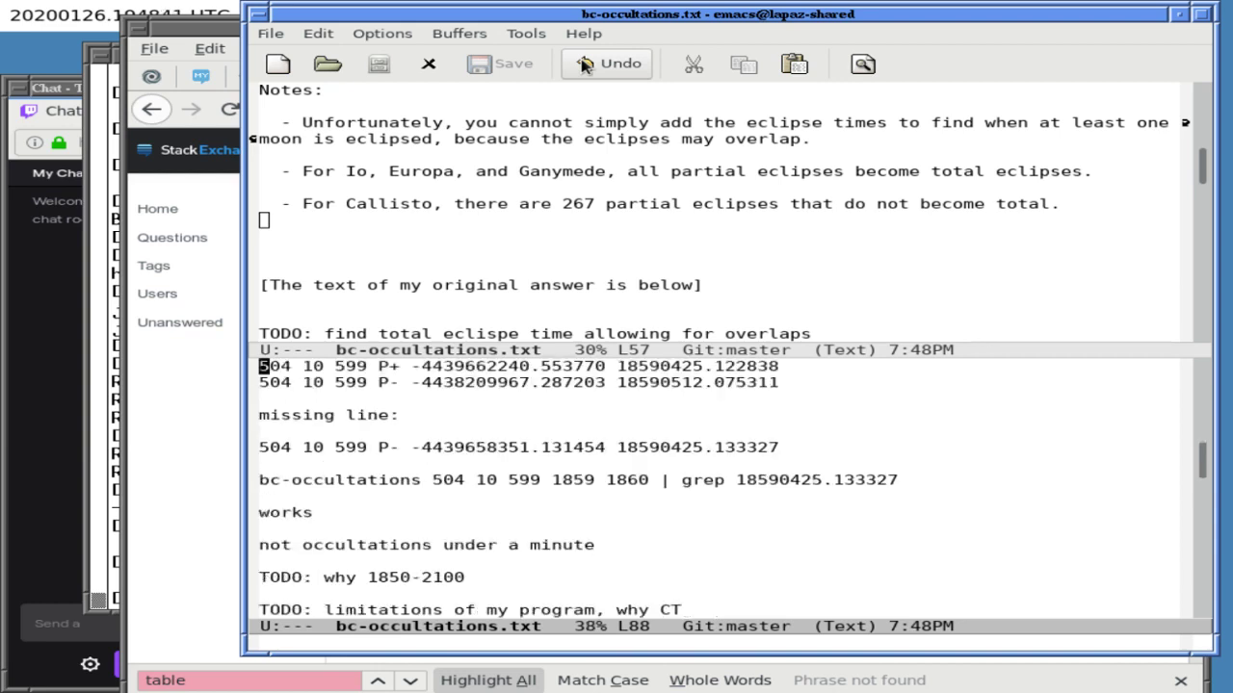
pyautogui.hotkey('ctrl', 'l')
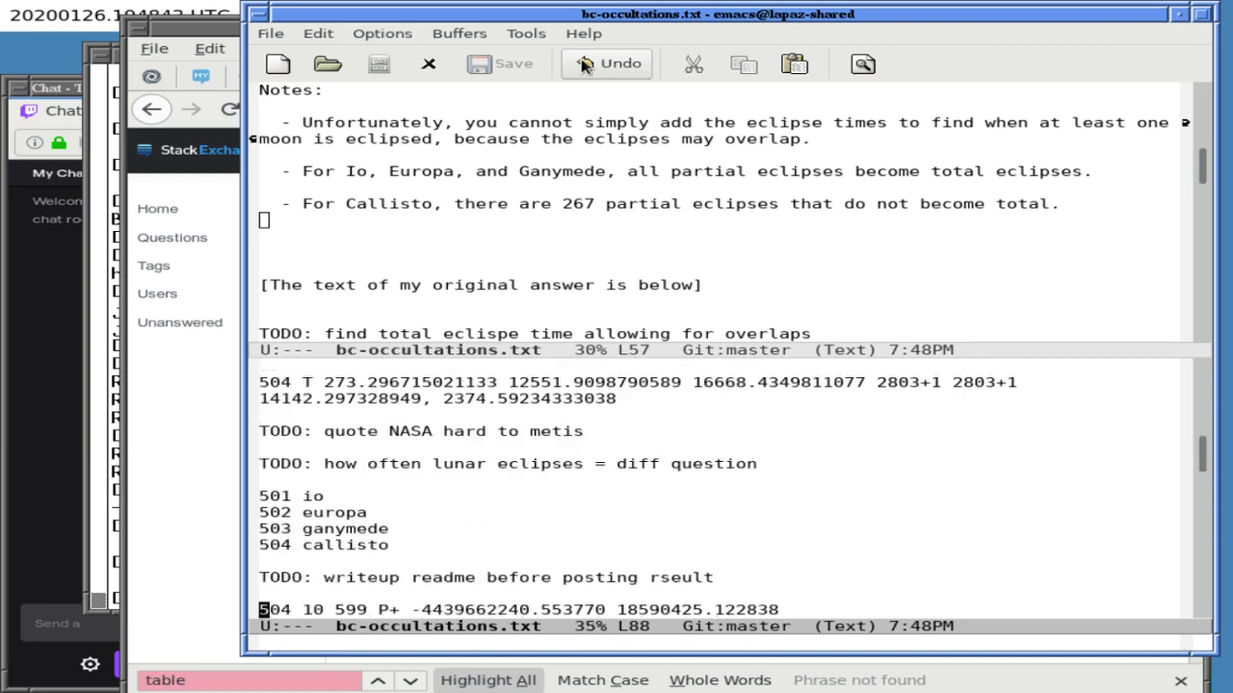
# - Return to a single window and go to the end of the atmosphere caveat
pyautogui.hotkey('ctrl', 'x')
pyautogui.press('1')
pyautogui.hotkey('ctrl', 'l')
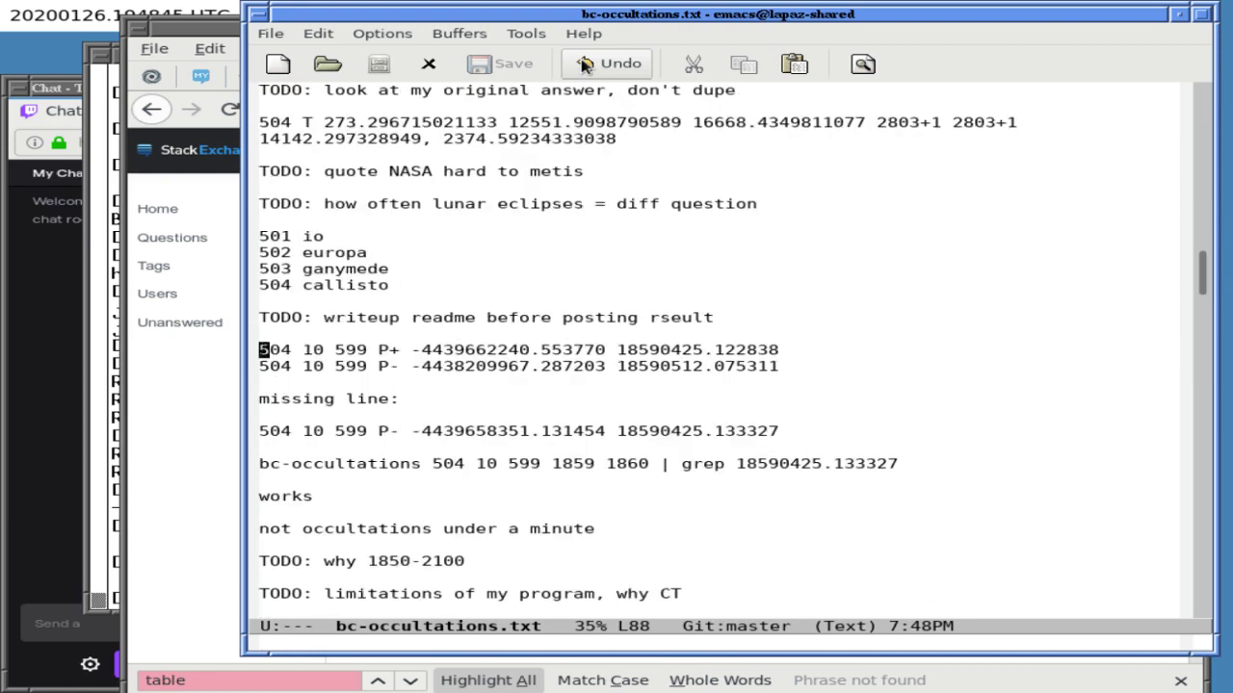
pyautogui.press('Up')
pyautogui.press('Up')
pyautogui.press('Up')
pyautogui.press('Up')
pyautogui.press('Up')
pyautogui.press('Up')
pyautogui.press('Up')
pyautogui.press('Up')
pyautogui.press('Up')
pyautogui.press('Up')
pyautogui.press('Up')
pyautogui.press('Up')
pyautogui.press('Up')
pyautogui.press('Up')
pyautogui.press('Up')
pyautogui.press('Up')
pyautogui.press('Up')
pyautogui.press('Up')
pyautogui.press('Up')
pyautogui.press('Up')
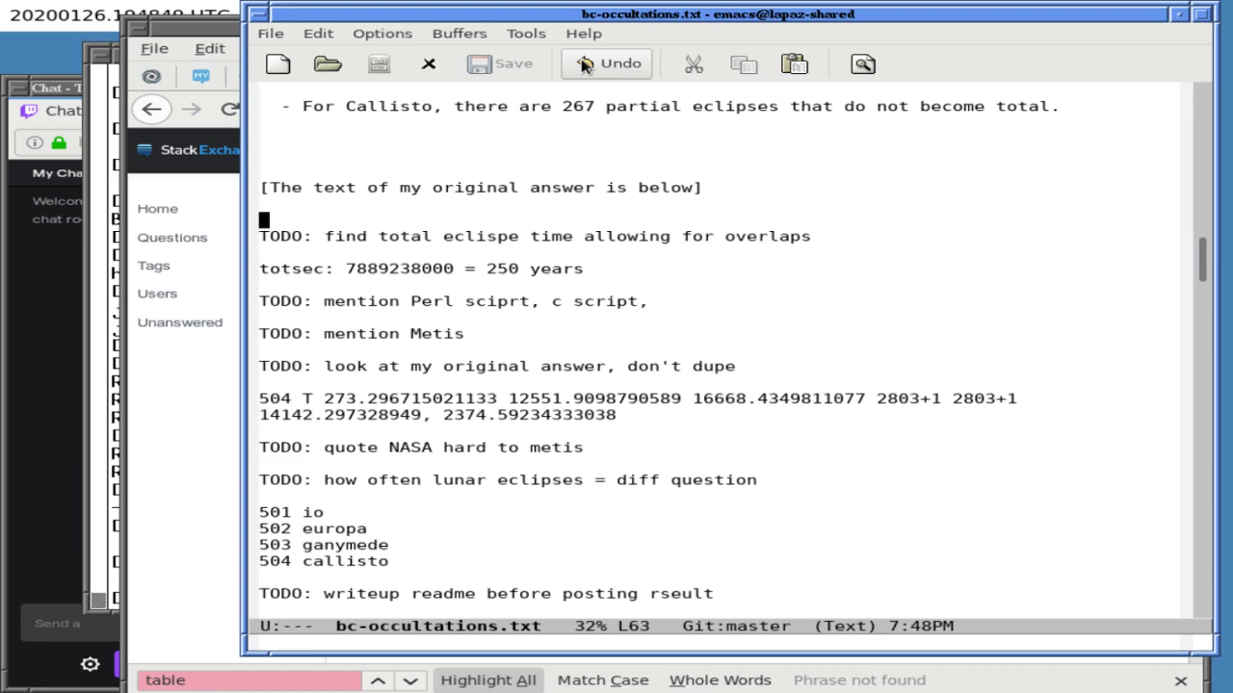
pyautogui.press('Up')
pyautogui.press('Up')
pyautogui.press('Up')
pyautogui.press('Up')
pyautogui.press('Up')
pyautogui.press('Up')
pyautogui.press('Up')
pyautogui.press('Up')
pyautogui.press('Up')
pyautogui.press('Up')
pyautogui.press('Up')
pyautogui.press('Up')
pyautogui.press('Up')
pyautogui.press('Up')
pyautogui.press('Up')
pyautogui.press('Up')
pyautogui.press('Up')
pyautogui.press('Up')
pyautogui.press('Up')
pyautogui.press('Up')
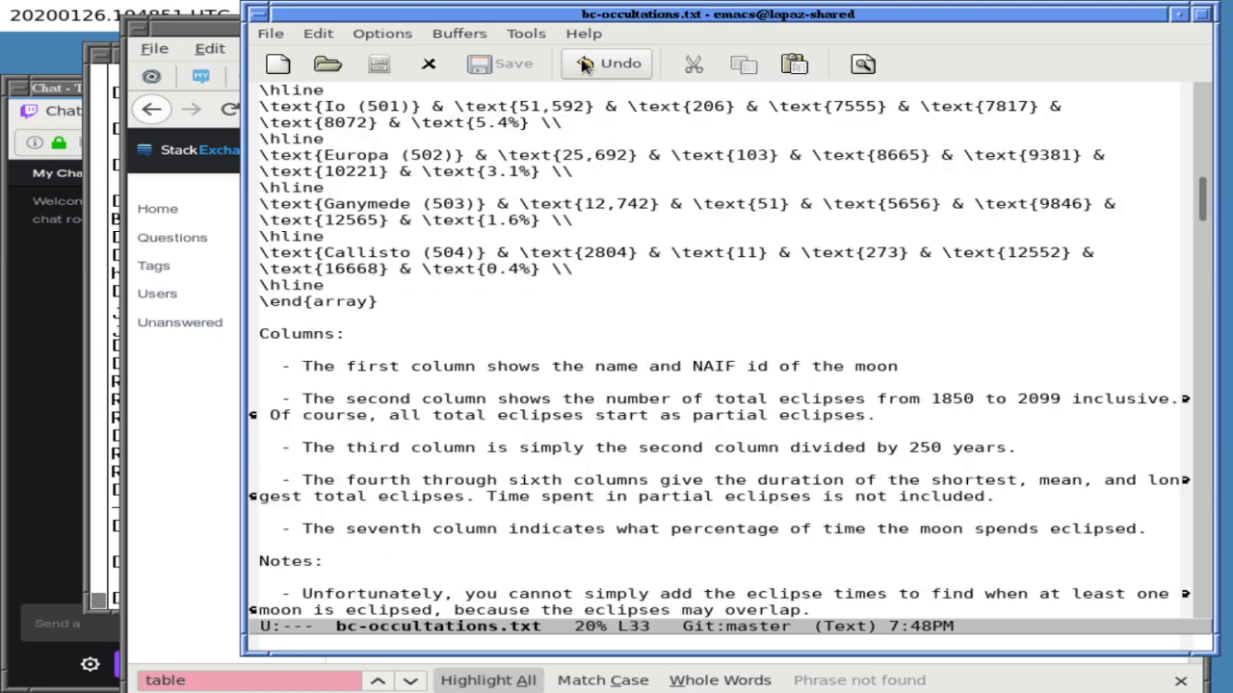
pyautogui.press('alt+less')
pyautogui.press('Down')
pyautogui.press('Down')
pyautogui.press('Down')
pyautogui.press('Down')
pyautogui.press('Down')
pyautogui.press('Down')
pyautogui.press('Down')
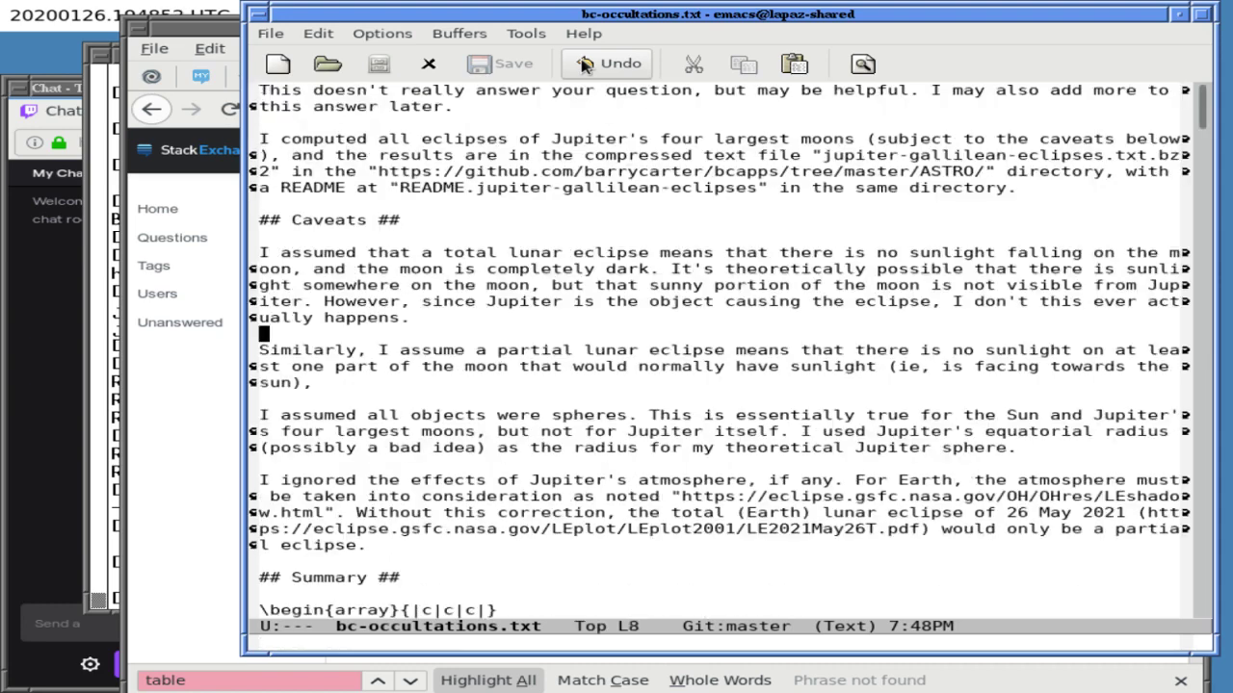
pyautogui.press('Down')
pyautogui.press('Down')
pyautogui.press('Down')
pyautogui.press('Down')
pyautogui.press('Down')
pyautogui.press('End')
pyautogui.hotkey('ctrl', 'l')
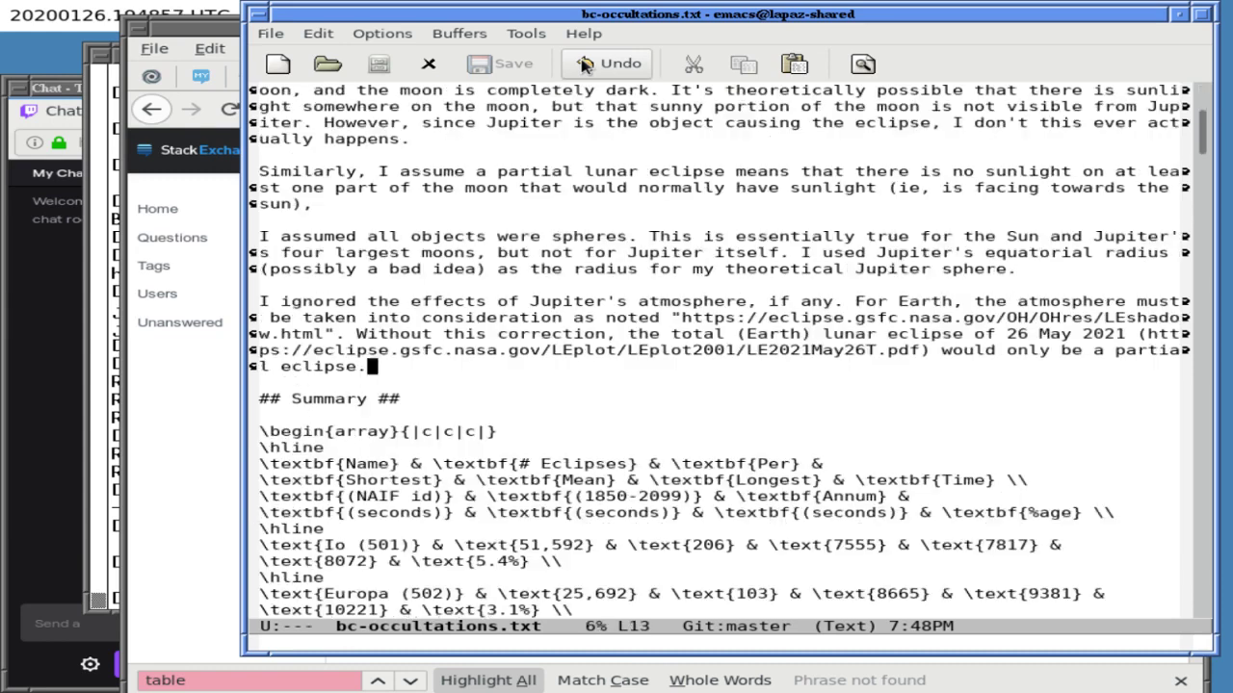
# - Add a caveat that the 60 second CSPICE window might have missed eclipses under one minute
pyautogui.press('Return')
pyautogui.press('Return')
pyautogui.write('I used a 60 second inw')
pyautogui.press('BackSpace')
pyautogui.press('BackSpace')
pyautogui.press('BackSpace')
pyautogui.write('window in the CSPICE library, so eclipses')
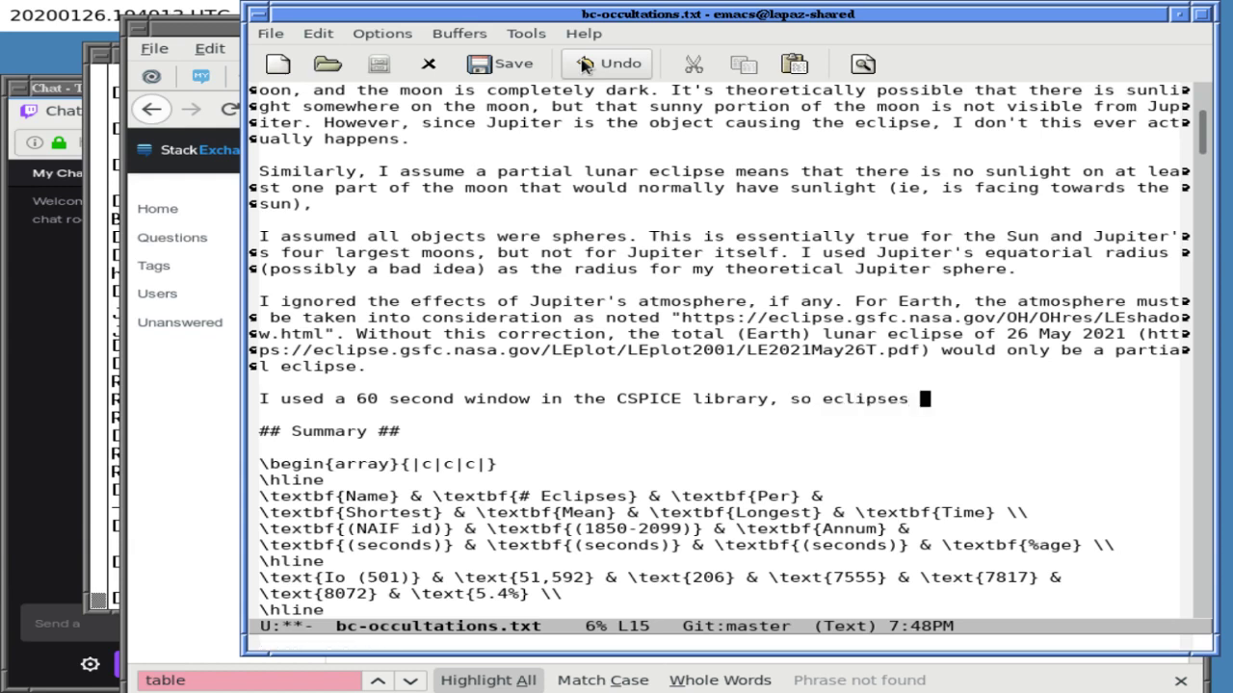
pyautogui.press('BackSpace')
pyautogui.press('BackSpace')
pyautogui.press('BackSpace')
pyautogui.press('BackSpace')
pyautogui.press('BackSpace')
pyautogui.press('BackSpace')
pyautogui.press('BackSpace')
pyautogui.press('BackSpace')
pyautogui.press('BackSpace')
pyautogui.write('Im')
pyautogui.press('BackSpace')
pyautogui.write('might have missed eclipses lasting less than one minute.')
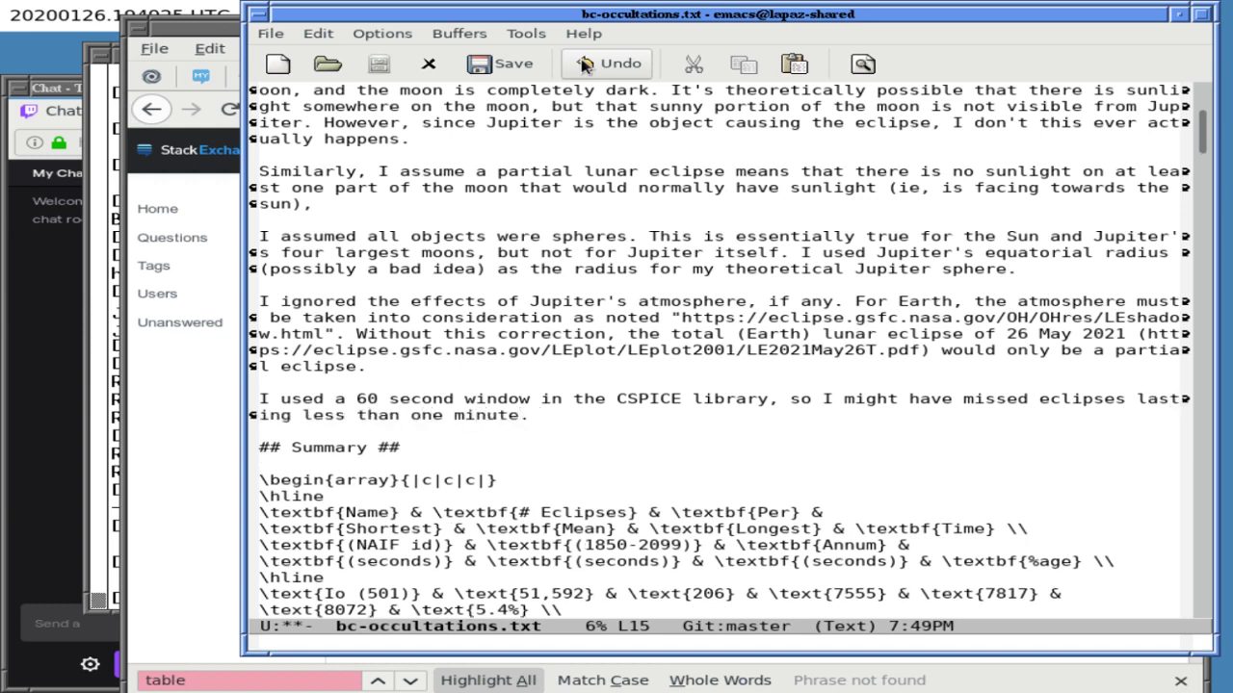
pyautogui.press('Right')
pyautogui.press('Up')
pyautogui.press('Right')
pyautogui.press('Right')
pyautogui.press('Right')
pyautogui.press('Right')
pyautogui.press('Right')
pyautogui.press('Right')
pyautogui.press('Right')
pyautogui.press('Right')
pyautogui.press('Right')
pyautogui.press('Right')
pyautogui.press('Right')
pyautogui.press('Right')
pyautogui.press('Right')
pyautogui.press('Right')
pyautogui.press('Right')
pyautogui.press('Right')
pyautogui.press('Right')
pyautogui.press('Right')
pyautogui.press('Right')
pyautogui.press('Right')
pyautogui.press('Right')
pyautogui.press('Right')
pyautogui.press('Right')
pyautogui.press('Right')
pyautogui.press('Right')
pyautogui.press('Right')
# - Kill the leftover 504 eclipse data lines, the grep test and the 'not occultations under a minute' note
pyautogui.press('Down')
pyautogui.press('Down')
pyautogui.press('Down')
pyautogui.press('Down')
pyautogui.press('Down')
pyautogui.press('Down')
pyautogui.press('Down')
pyautogui.press('Down')
pyautogui.press('Down')
pyautogui.press('Down')
pyautogui.press('Down')
pyautogui.press('Down')
pyautogui.press('Down')
pyautogui.press('Down')
pyautogui.press('Down')
pyautogui.press('Down')
pyautogui.press('Down')
pyautogui.press('Down')
pyautogui.press('Down')
pyautogui.press('Down')
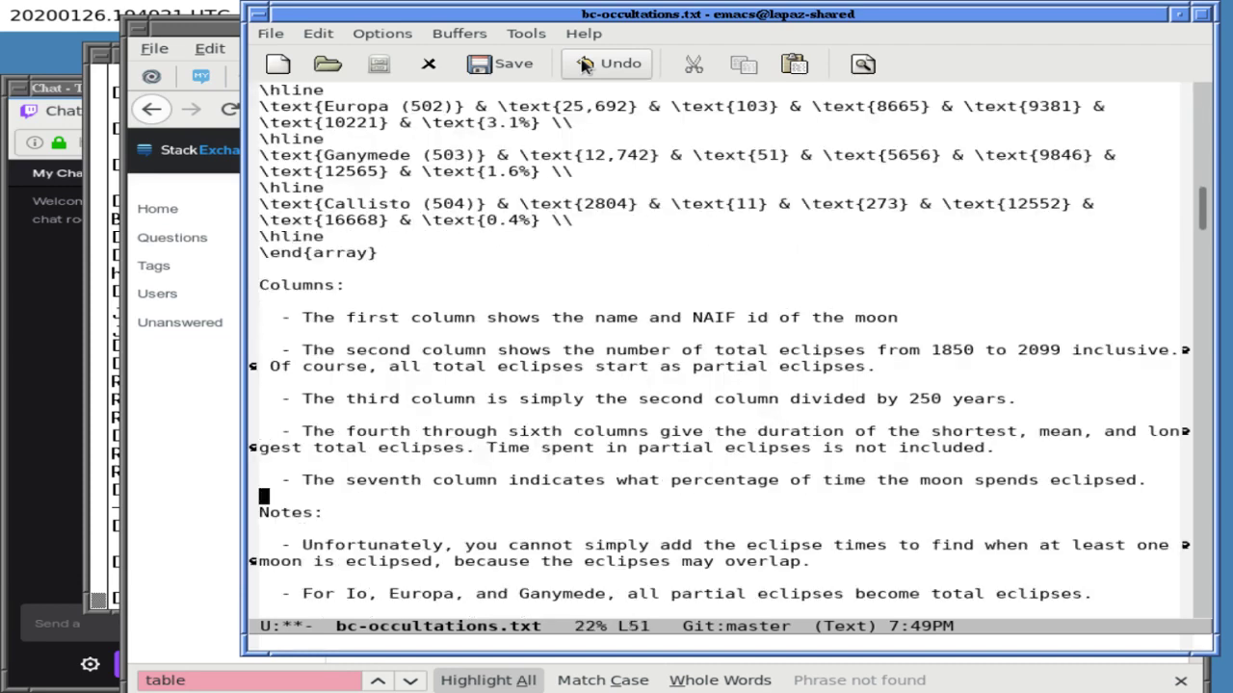
pyautogui.press('Down')
pyautogui.press('Down')
pyautogui.press('Down')
pyautogui.press('Down')
pyautogui.press('Down')
pyautogui.press('Down')
pyautogui.press('Down')
pyautogui.press('Down')
pyautogui.press('Down')
pyautogui.press('Down')
pyautogui.press('Down')
pyautogui.press('Down')
pyautogui.press('Down')
pyautogui.press('Down')
pyautogui.press('Down')
pyautogui.press('Down')
pyautogui.press('Down')
pyautogui.press('Down')
pyautogui.press('Down')
pyautogui.press('Down')
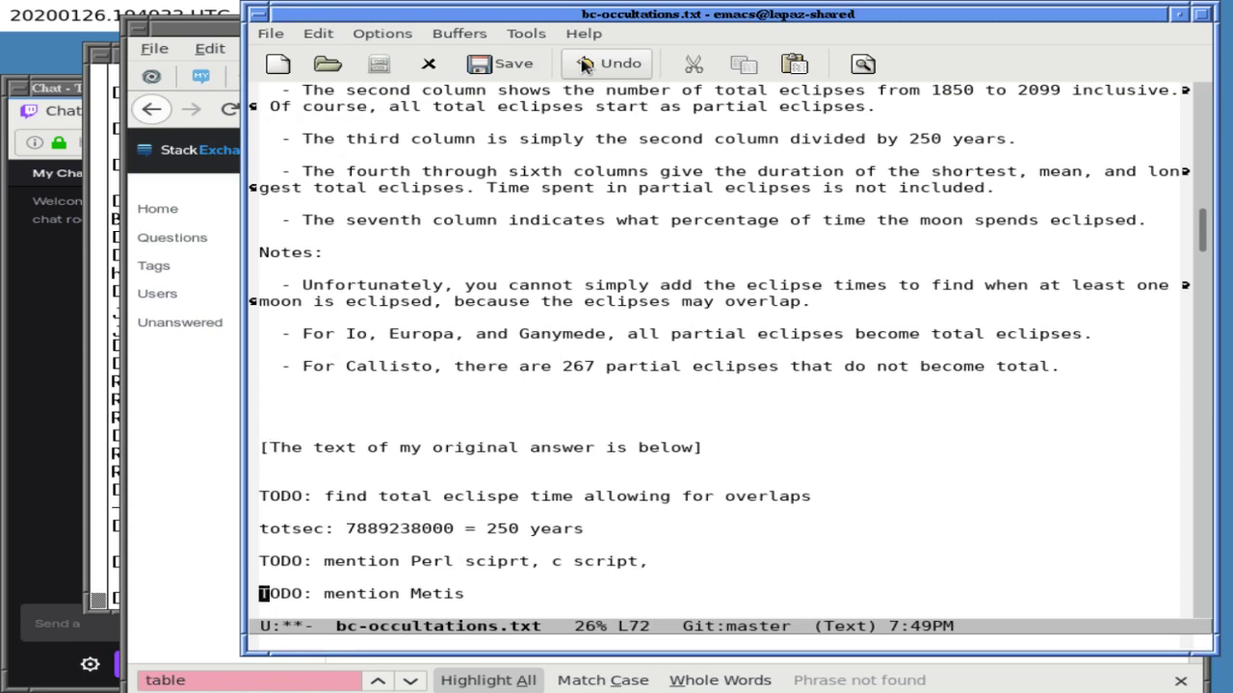
pyautogui.press('Down')
pyautogui.press('Down')
pyautogui.press('Down')
pyautogui.press('Down')
pyautogui.press('Down')
pyautogui.press('Down')
pyautogui.press('Down')
pyautogui.press('Down')
pyautogui.press('Down')
pyautogui.press('Down')
pyautogui.press('Down')
pyautogui.press('Down')
pyautogui.press('Down')
pyautogui.press('Down')
pyautogui.press('Down')
pyautogui.press('Down')
pyautogui.press('Down')
pyautogui.press('Down')
pyautogui.press('Down')
pyautogui.press('Down')
pyautogui.press('Down')
pyautogui.press('Down')
pyautogui.press('Down')
pyautogui.press('Up')
pyautogui.press('Up')
pyautogui.press('Up')
pyautogui.press('Up')
pyautogui.press('Up')
pyautogui.press('Up')
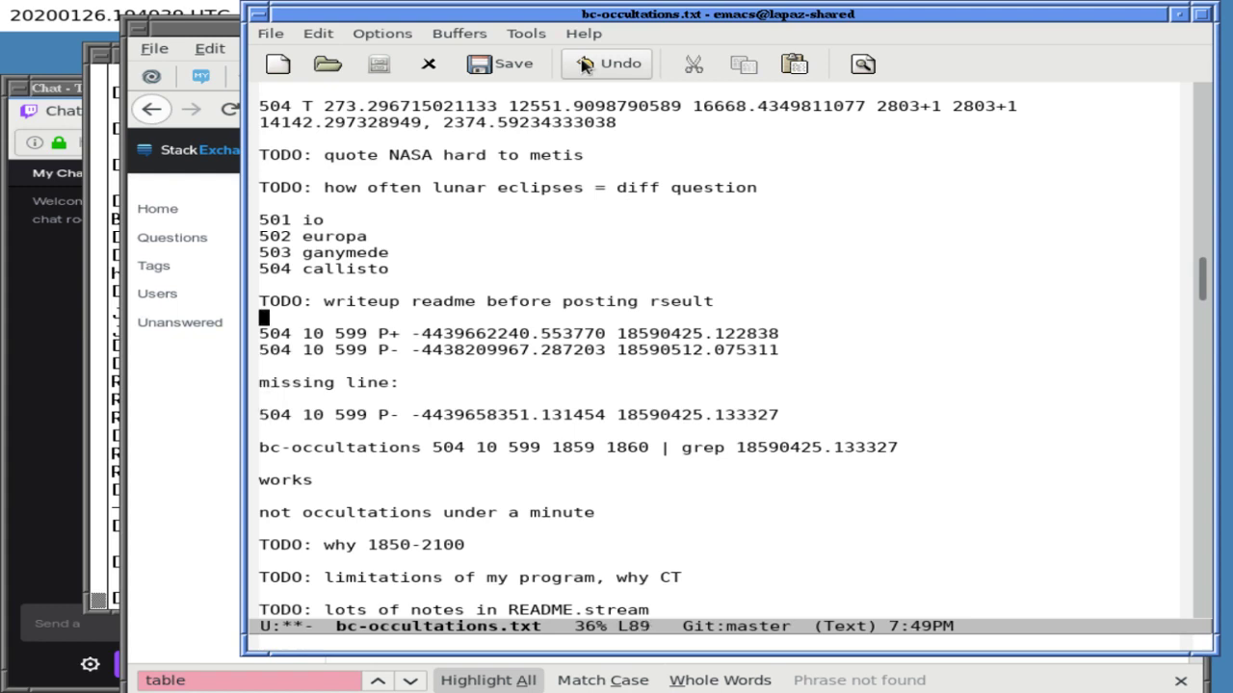
pyautogui.press('Down')
pyautogui.hotkey('ctrl', 'k')
pyautogui.hotkey('ctrl', 'k')
pyautogui.hotkey('ctrl', 'k')
pyautogui.hotkey('ctrl', 'k')
pyautogui.hotkey('ctrl', 'k')
pyautogui.hotkey('ctrl', 'k')
pyautogui.hotkey('ctrl', 'k')
pyautogui.hotkey('ctrl', 'k')
pyautogui.hotkey('ctrl', 'k')
pyautogui.hotkey('ctrl', 'k')
pyautogui.hotkey('ctrl', 'k')
pyautogui.hotkey('ctrl', 'k')
pyautogui.hotkey('ctrl', 'k')
pyautogui.hotkey('ctrl', 'k')
pyautogui.hotkey('ctrl', 'k')
pyautogui.hotkey('ctrl', 'k')
pyautogui.hotkey('ctrl', 'k')
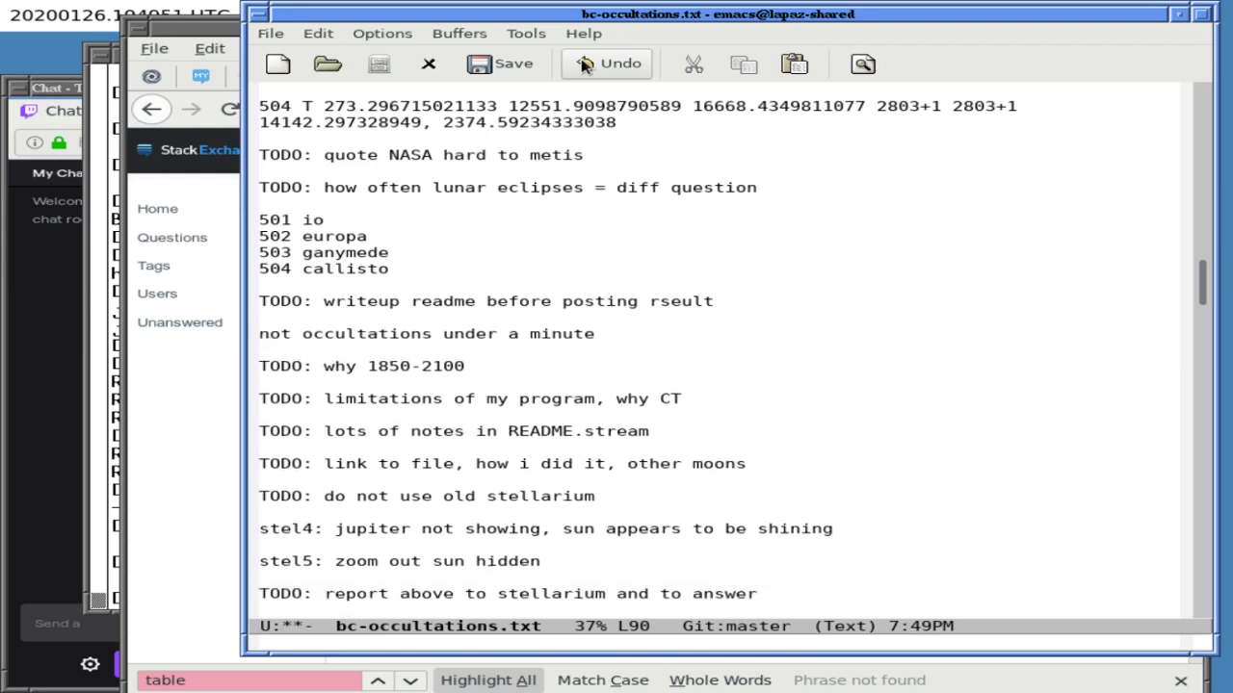
pyautogui.hotkey('ctrl', 'k')
pyautogui.hotkey('ctrl', 'k')
# - Save bc-occultations.txt and return to the TODO about 1850-2100
pyautogui.hotkey('ctrl', 'x')
pyautogui.hotkey('ctrl', 's')
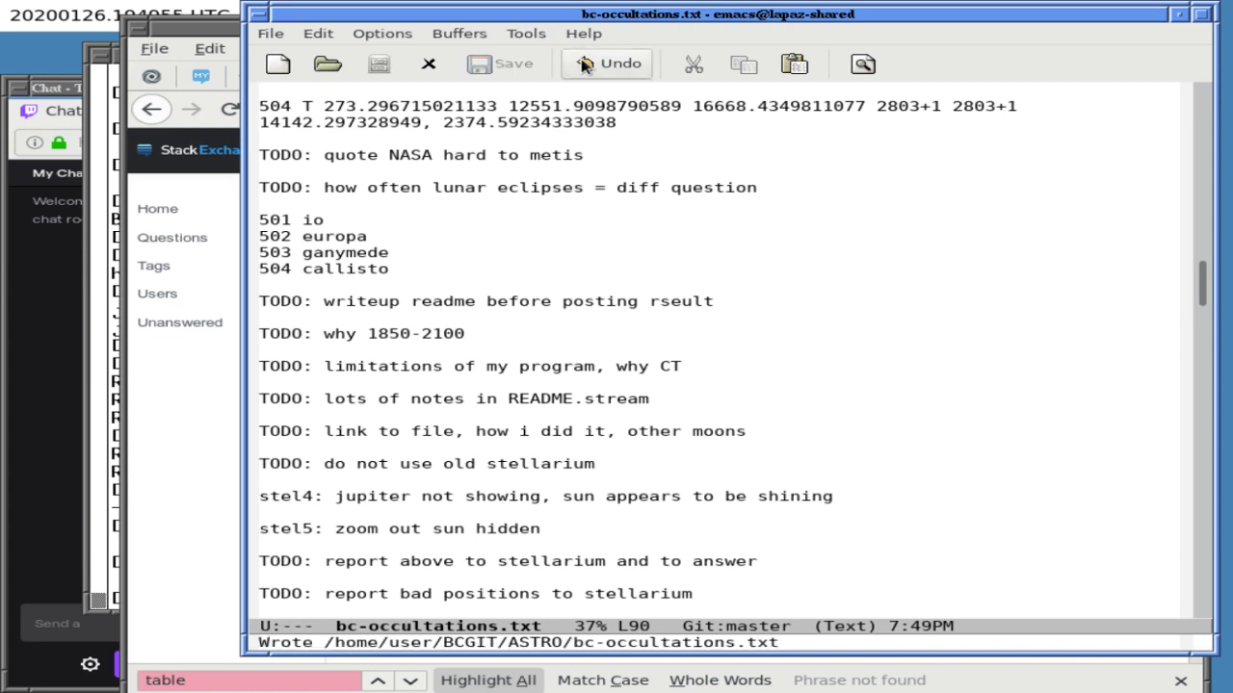
pyautogui.press('Up')
pyautogui.press('Up')
pyautogui.press('Up')
pyautogui.press('Up')
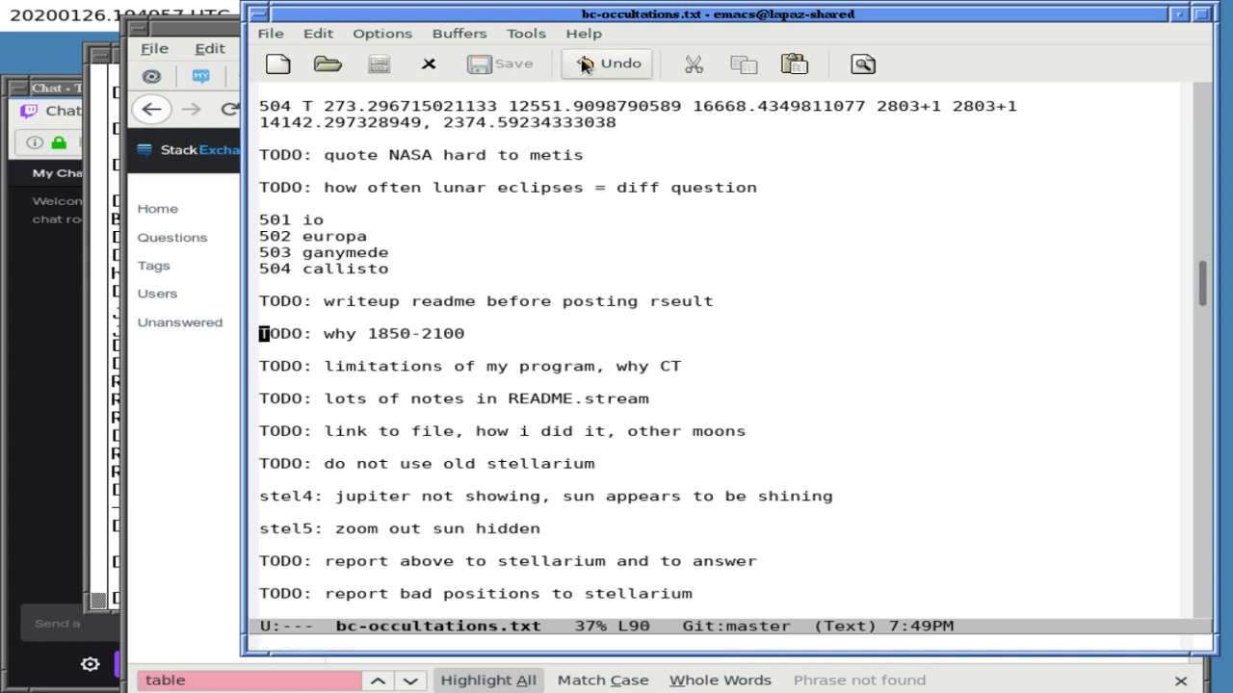
pyautogui.press('Down')
pyautogui.press('Down')
pyautogui.press('Down')
pyautogui.press('Down')
pyautogui.press('Down')
pyautogui.press('Up')
pyautogui.press('Up')
pyautogui.press('Left')
pyautogui.press('Down')
pyautogui.press('Down')
pyautogui.press('Up')
pyautogui.press('Up')
pyautogui.press('Up')
pyautogui.press('Up')
pyautogui.press('Up')
pyautogui.press('Up')
pyautogui.press('Up')
pyautogui.press('Up')
pyautogui.press('Up')
pyautogui.press('Up')
pyautogui.press('Up')
pyautogui.press('Up')
pyautogui.press('Up')
pyautogui.press('Up')
pyautogui.press('Up')
pyautogui.press('Up')
pyautogui.press('Up')
pyautogui.press('Up')
pyautogui.press('Up')
pyautogui.press('Up')
pyautogui.press('Up')
pyautogui.press('Up')
pyautogui.press('Up')
pyautogui.press('Up')
pyautogui.press('Up')
pyautogui.press('Up')
pyautogui.press('Up')
pyautogui.press('Up')
pyautogui.press('Up')
pyautogui.press('Up')
pyautogui.press('Up')
pyautogui.press('Up')
pyautogui.press('Up')
pyautogui.press('Up')
pyautogui.press('Up')
pyautogui.press('Up')
pyautogui.press('Up')
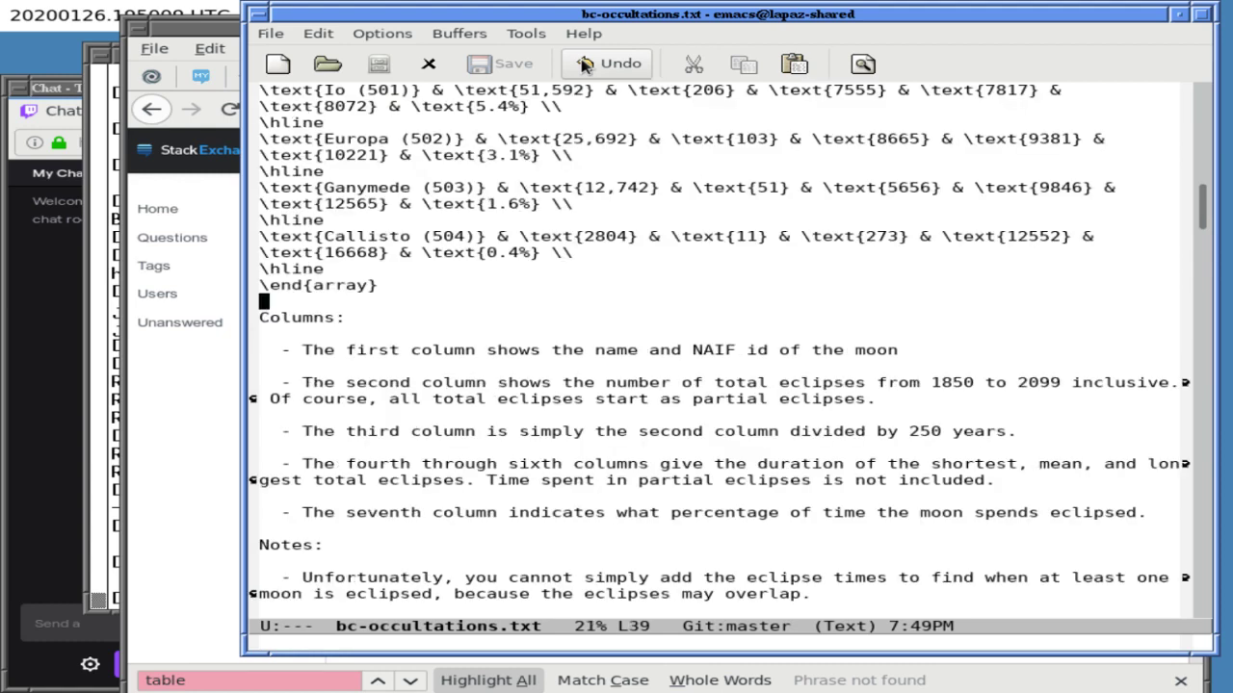
pyautogui.press('Down')
pyautogui.press('Up')
pyautogui.press('Up')
pyautogui.press('Up')
pyautogui.press('Up')
pyautogui.press('Up')
pyautogui.press('Up')
pyautogui.press('Up')
pyautogui.press('Up')
pyautogui.press('Up')
pyautogui.press('Up')
pyautogui.press('Up')
pyautogui.press('Up')
pyautogui.press('Up')
pyautogui.press('Up')
pyautogui.press('Up')
pyautogui.press('Up')
pyautogui.press('Up')
pyautogui.press('Up')
pyautogui.press('Up')
pyautogui.press('Up')
pyautogui.press('Up')
pyautogui.press('Up')
pyautogui.press('Up')
pyautogui.press('Up')
pyautogui.press('Up')
pyautogui.press('Up')
pyautogui.press('Down')
pyautogui.press('Down')
pyautogui.press('Down')
pyautogui.press('Down')
pyautogui.press('Down')
pyautogui.press('Down')
pyautogui.press('Down')
pyautogui.press('Down')
pyautogui.press('Down')
pyautogui.press('Down')
pyautogui.press('Down')
pyautogui.press('Up')
pyautogui.press('Up')
pyautogui.press('Up')
pyautogui.press('Up')
pyautogui.press('Up')
pyautogui.press('Up')
pyautogui.press('Up')
pyautogui.press('Up')
pyautogui.press('Up')
pyautogui.press('Up')
pyautogui.hotkey('ctrl', 'x')
pyautogui.press('2')
pyautogui.hotkey('ctrl', 'x')
pyautogui.press('o')
pyautogui.hotkey('ctrl', 'v')
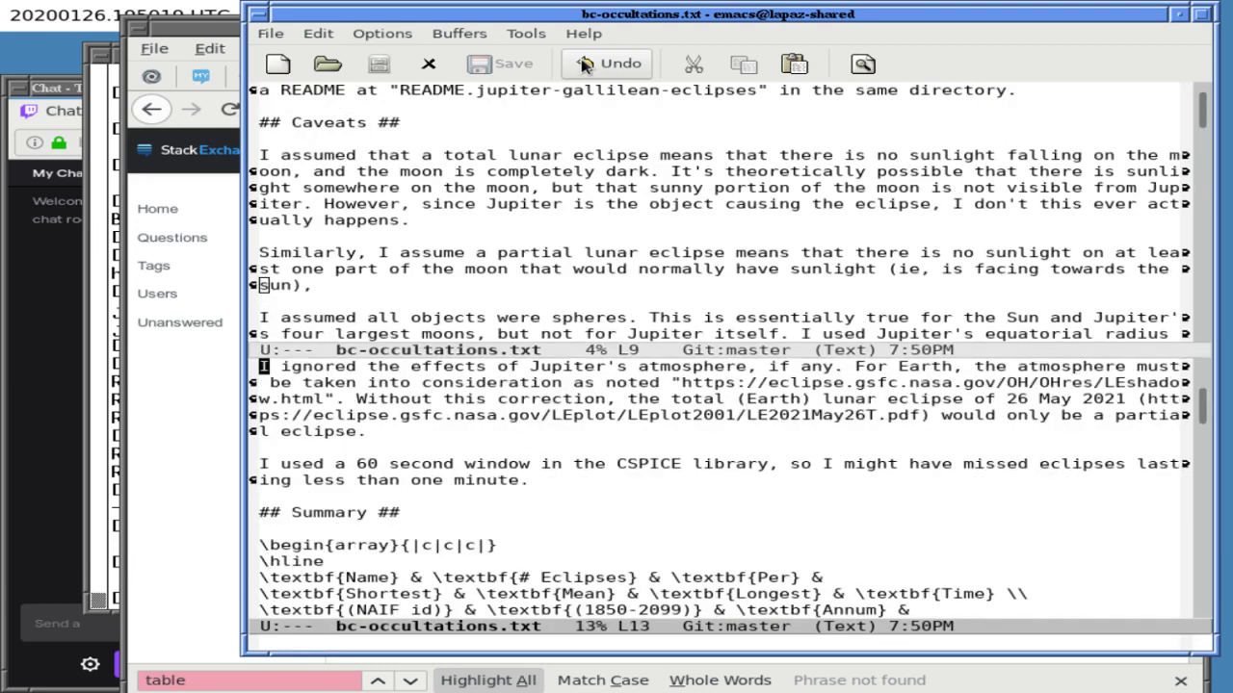
pyautogui.hotkey('ctrl', 'v')
pyautogui.hotkey('ctrl', 'v')
pyautogui.hotkey('ctrl', 'v')
pyautogui.hotkey('ctrl', 'v')
pyautogui.hotkey('ctrl', 'v')
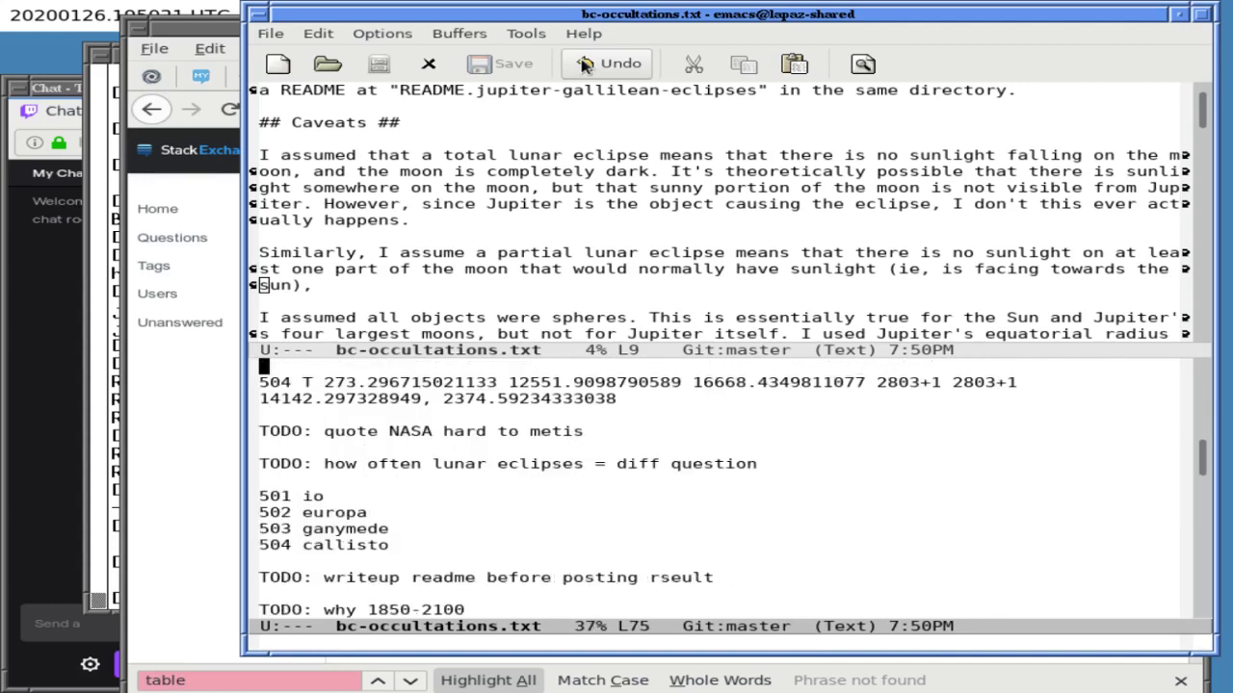
pyautogui.hotkey('ctrl', 'v')
pyautogui.press('Up')
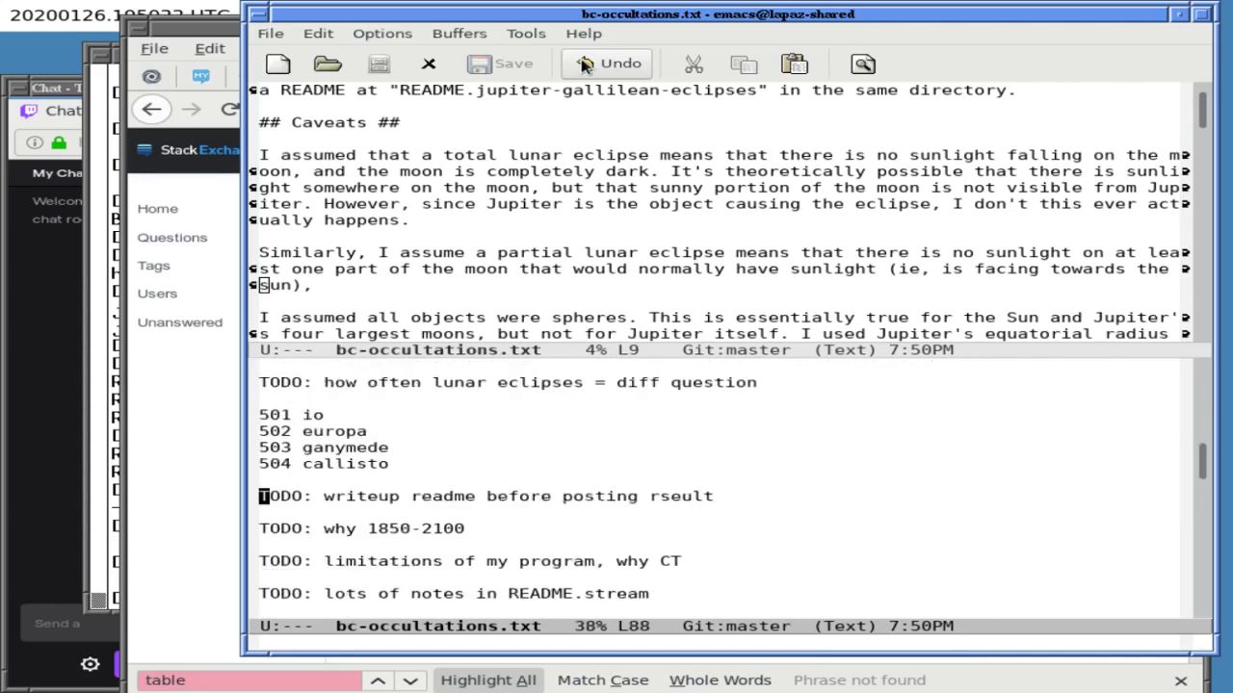
pyautogui.hotkey('ctrl', 'x')
pyautogui.press('o')
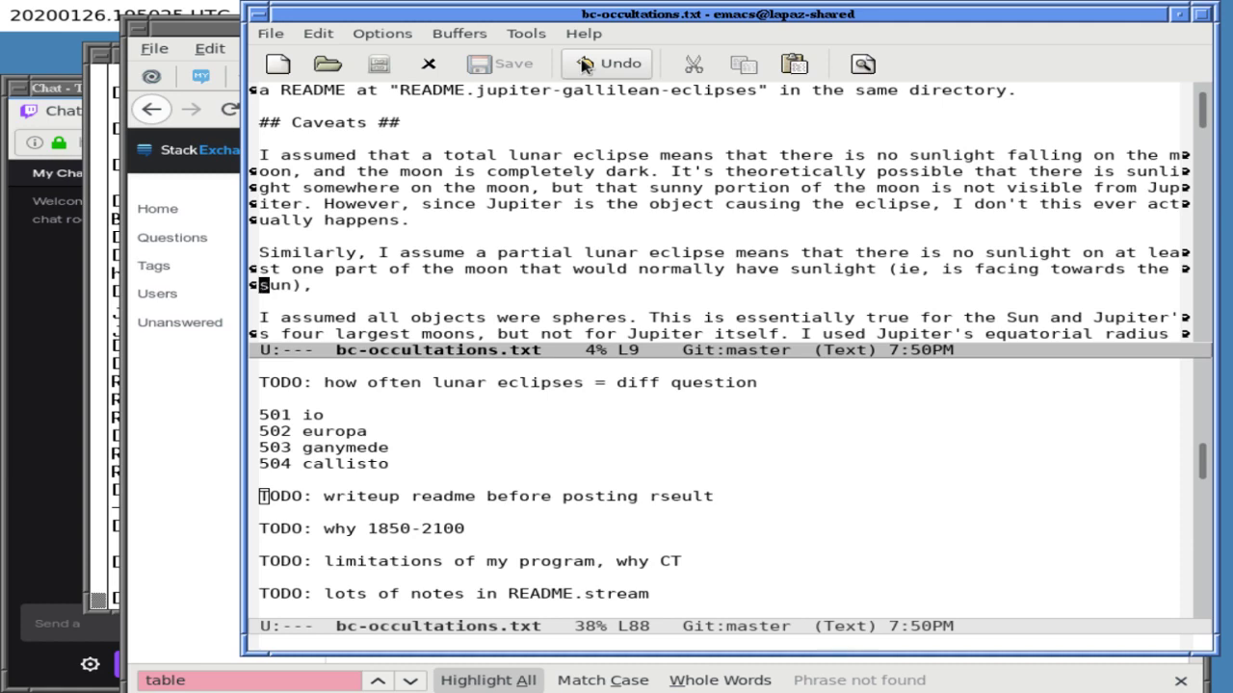
pyautogui.hotkey('ctrl', 'l')
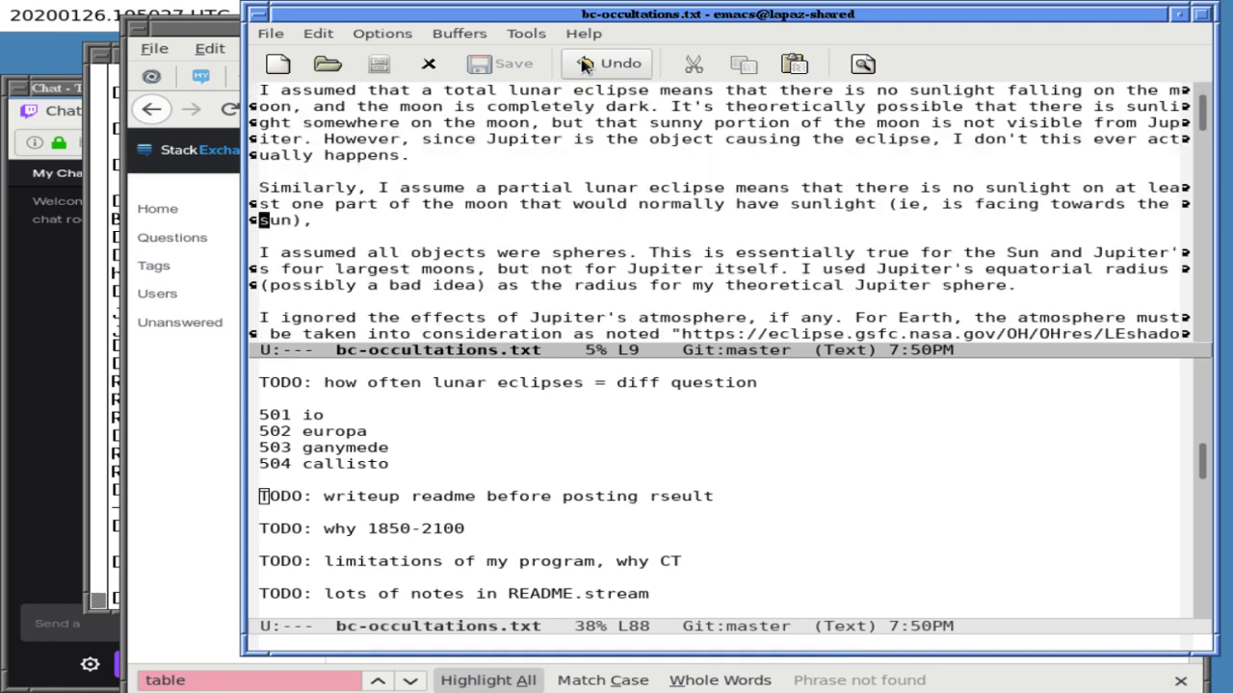
pyautogui.press('Up')
pyautogui.press('Up')
pyautogui.press('Up')
pyautogui.press('Up')
pyautogui.press('Up')
pyautogui.press('Up')
pyautogui.press('Up')
pyautogui.press('Up')
pyautogui.press('Up')
pyautogui.press('Up')
pyautogui.press('Up')
pyautogui.press('Up')
pyautogui.press('Down')
pyautogui.press('Down')
pyautogui.press('Down')
pyautogui.press('Down')
pyautogui.press('Down')
pyautogui.press('Down')
pyautogui.press('Down')
pyautogui.press('Down')
pyautogui.press('Down')
pyautogui.press('Down')
pyautogui.press('Down')
pyautogui.press('Down')
pyautogui.press('Down')
pyautogui.press('Down')
pyautogui.press('Down')
pyautogui.press('Down')
pyautogui.press('Down')
pyautogui.press('Down')
pyautogui.press('Down')
pyautogui.press('Down')
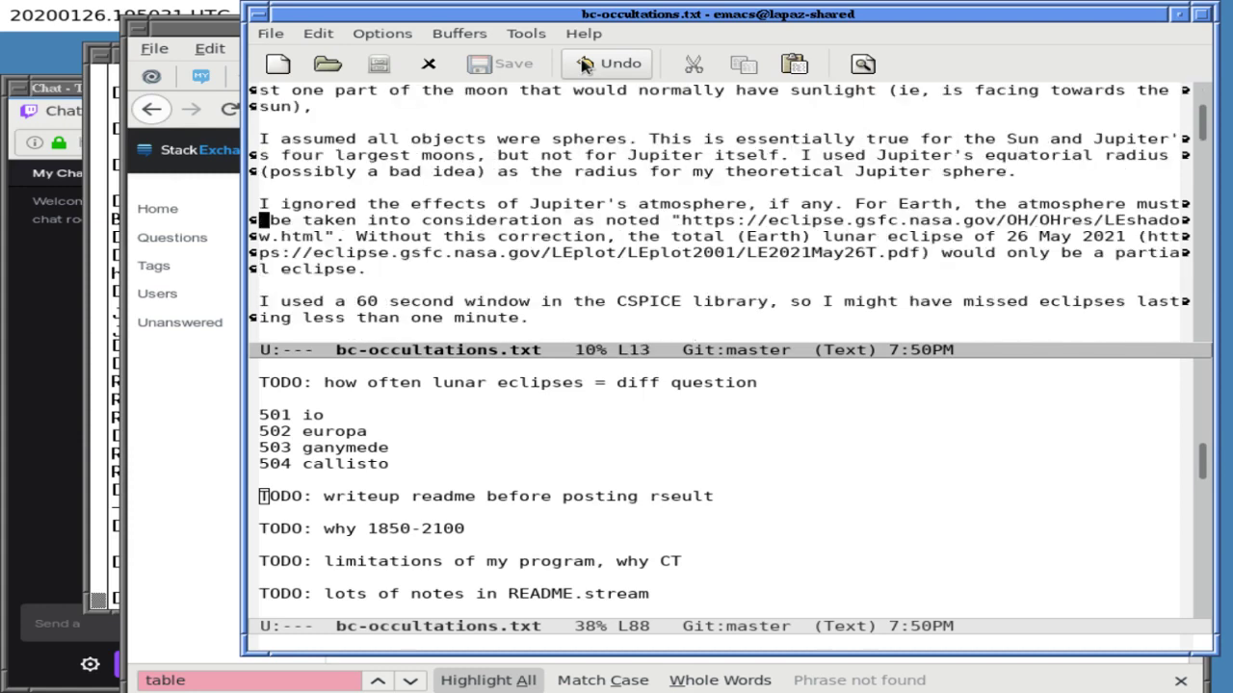
pyautogui.press('Down')
pyautogui.hotkey('ctrl', 'x')
pyautogui.press('1')
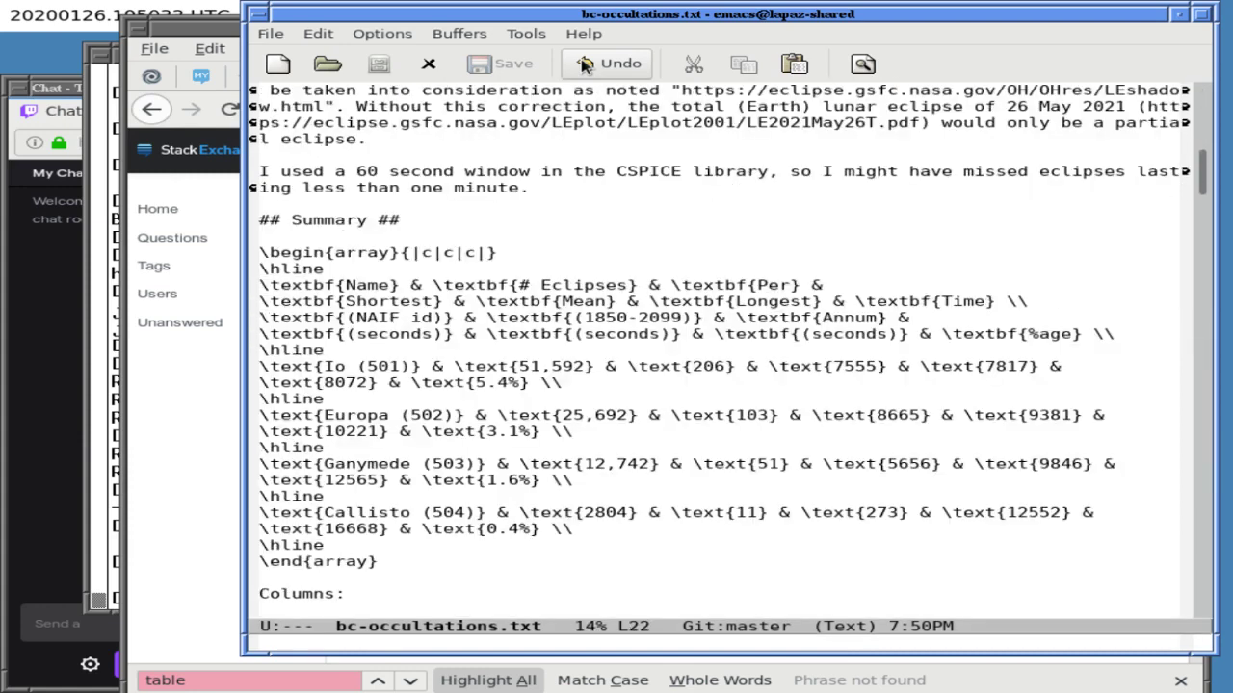
pyautogui.hotkey('ctrl', 's')
pyautogui.write('notes')
pyautogui.press('Return')
pyautogui.press('Down')
pyautogui.press('Down')
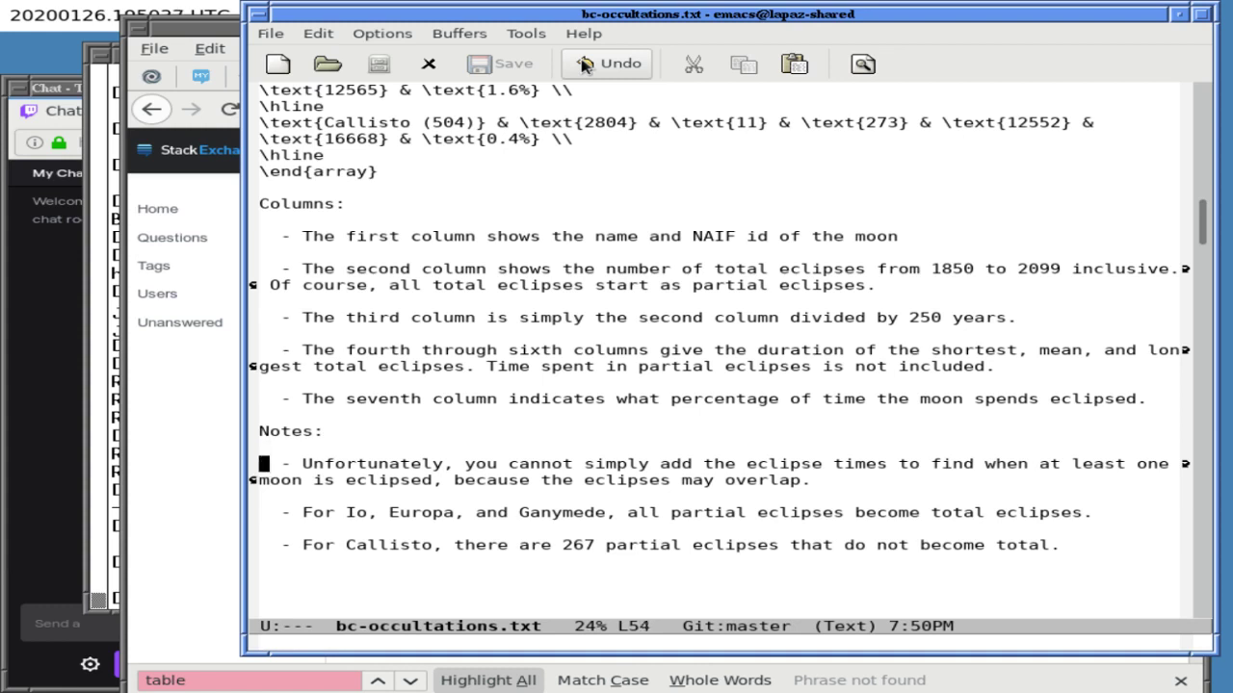
pyautogui.press('Down')
pyautogui.press('Down')
pyautogui.press('Down')
pyautogui.press('Down')
pyautogui.press('Down')
pyautogui.press('Down')
pyautogui.press('Down')
pyautogui.press('Down')
# - Start a new note: 'Although NASA provides planetary system barycenter positions ~+-15000 y'
pyautogui.hotkey('ctrl', 'l')
pyautogui.press('Up')
pyautogui.write('- Although NASA p')
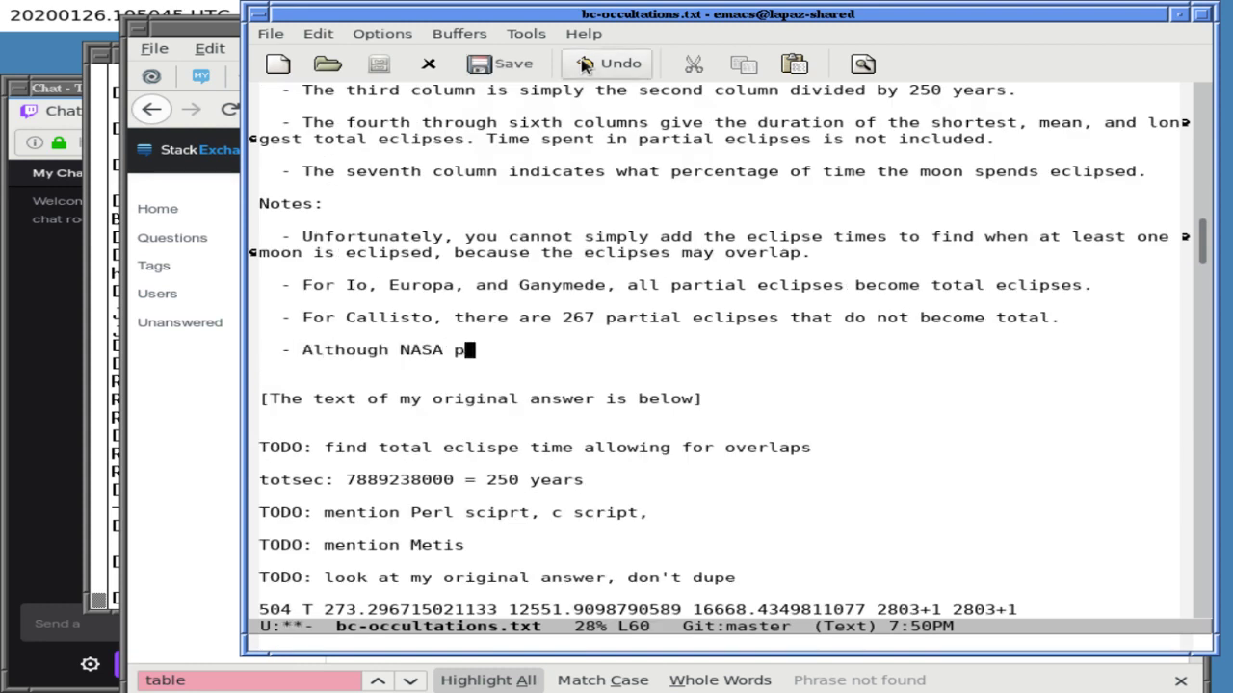
pyautogui.write('rovides p')
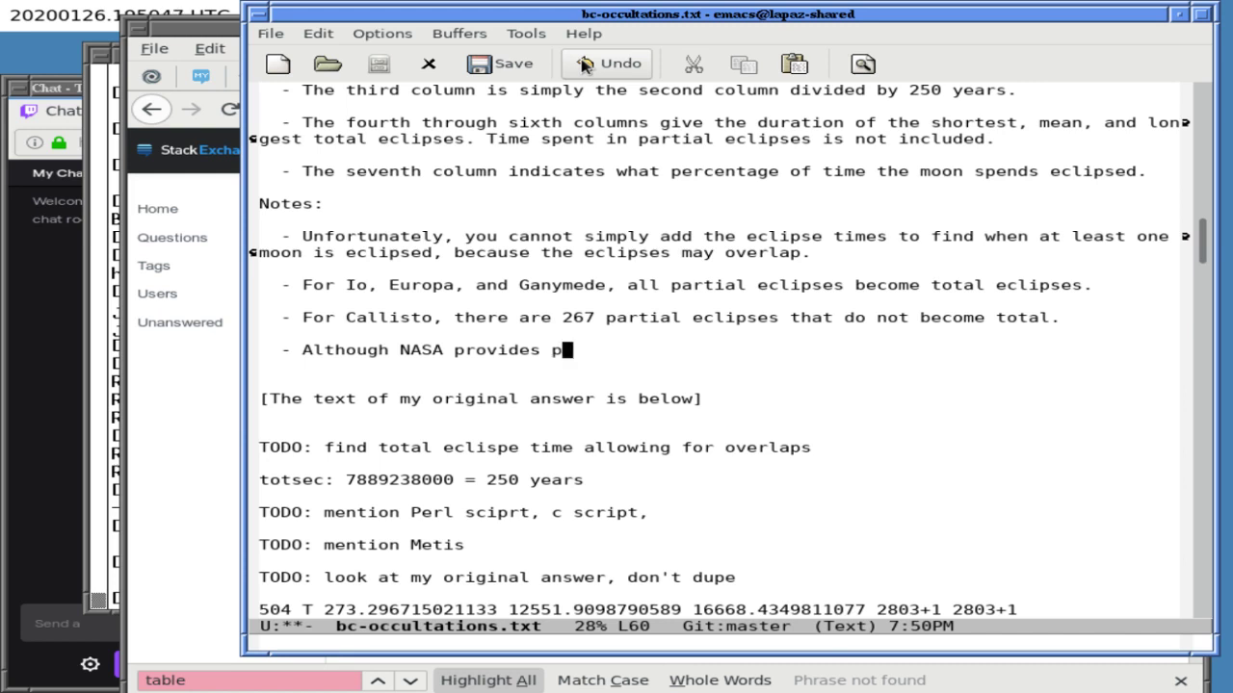
pyautogui.write('lanetary system')
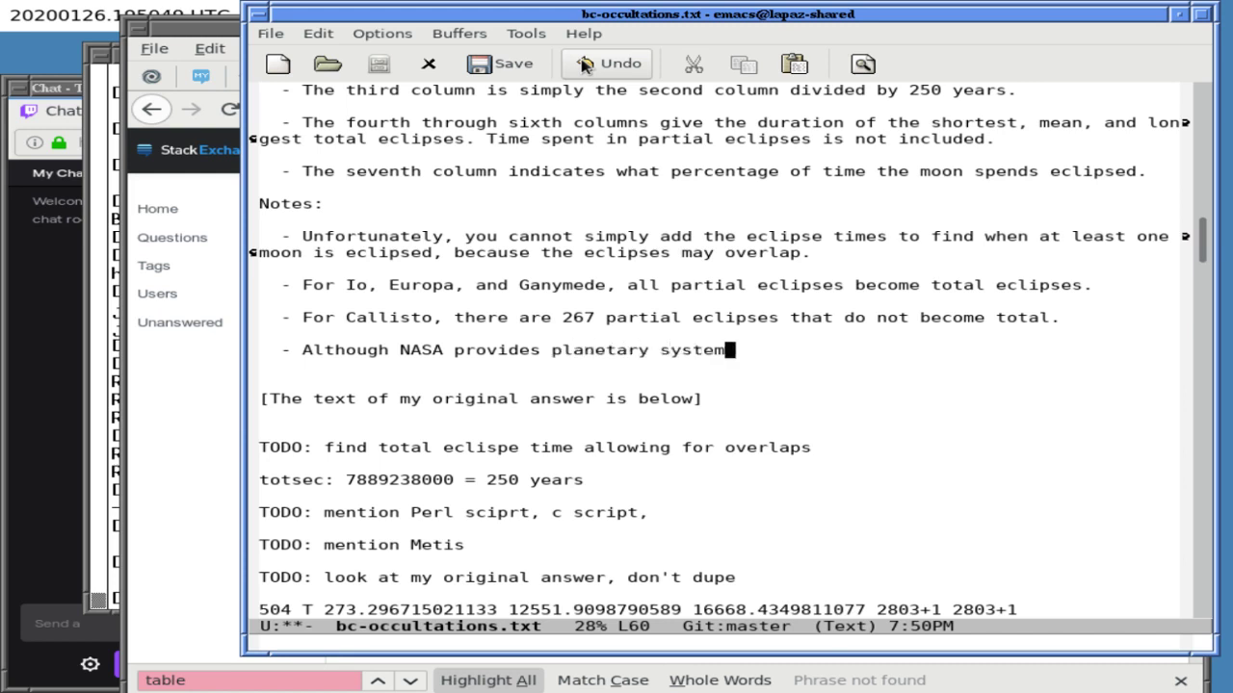
pyautogui.write(' barycenter p')
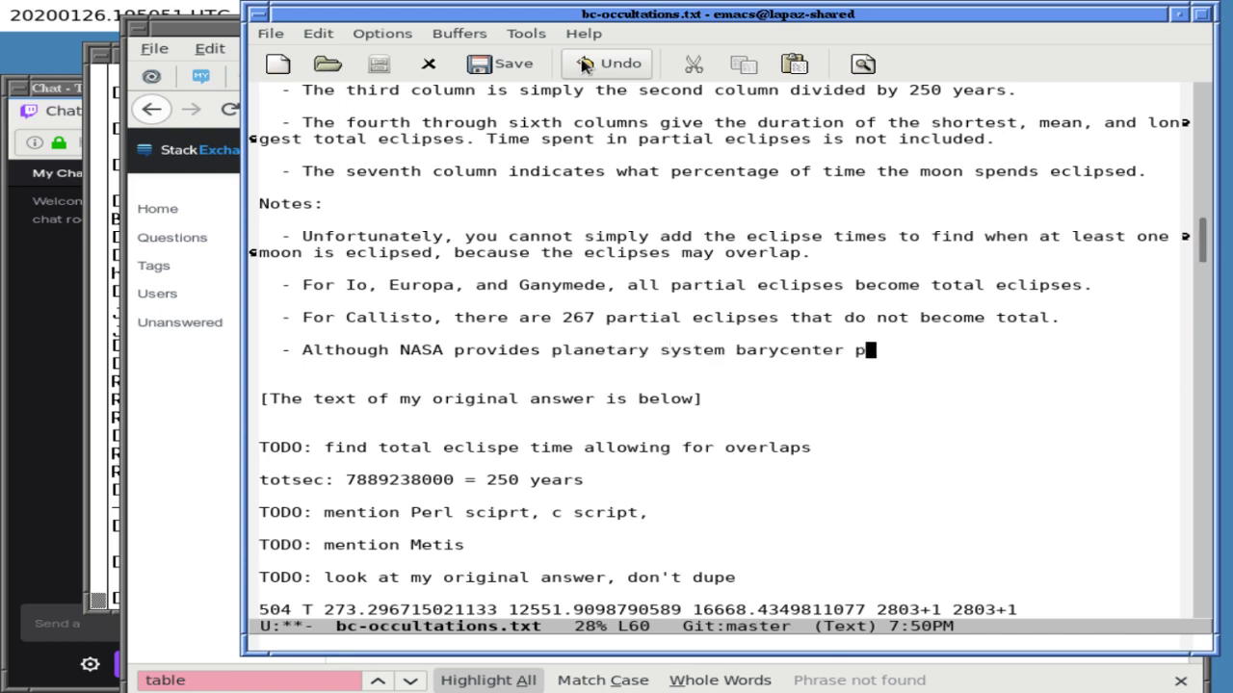
pyautogui.write('ositions +-')
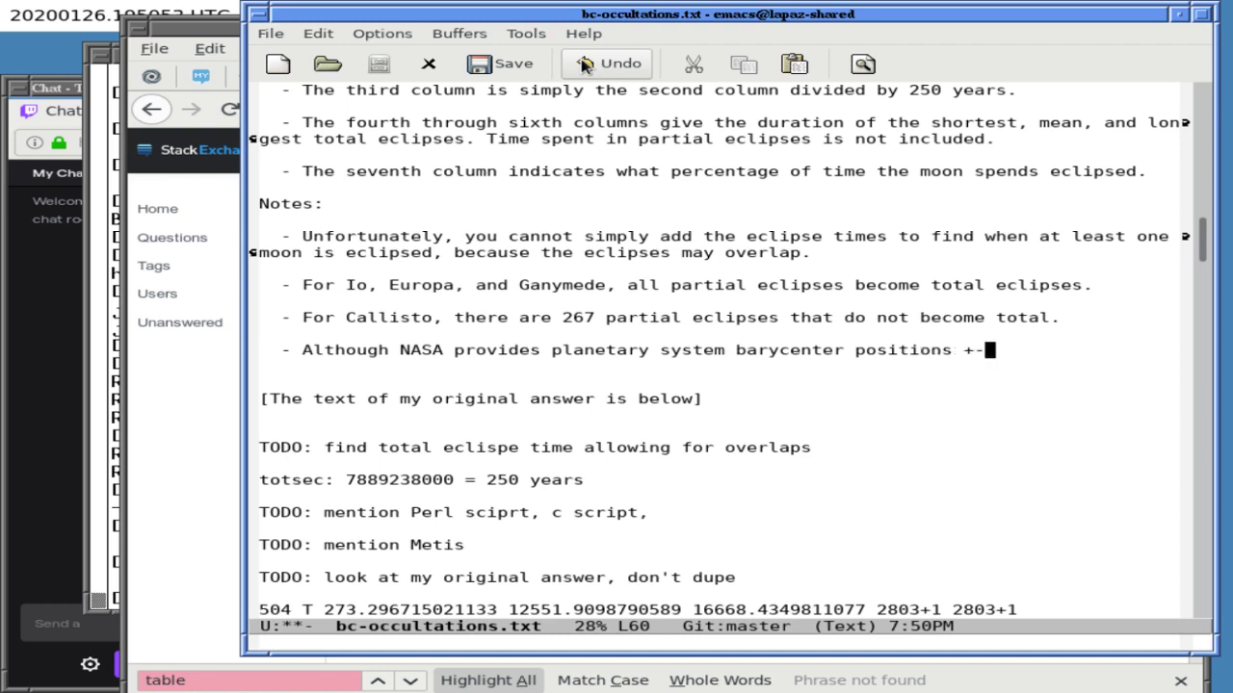
pyautogui.write('15000 y')
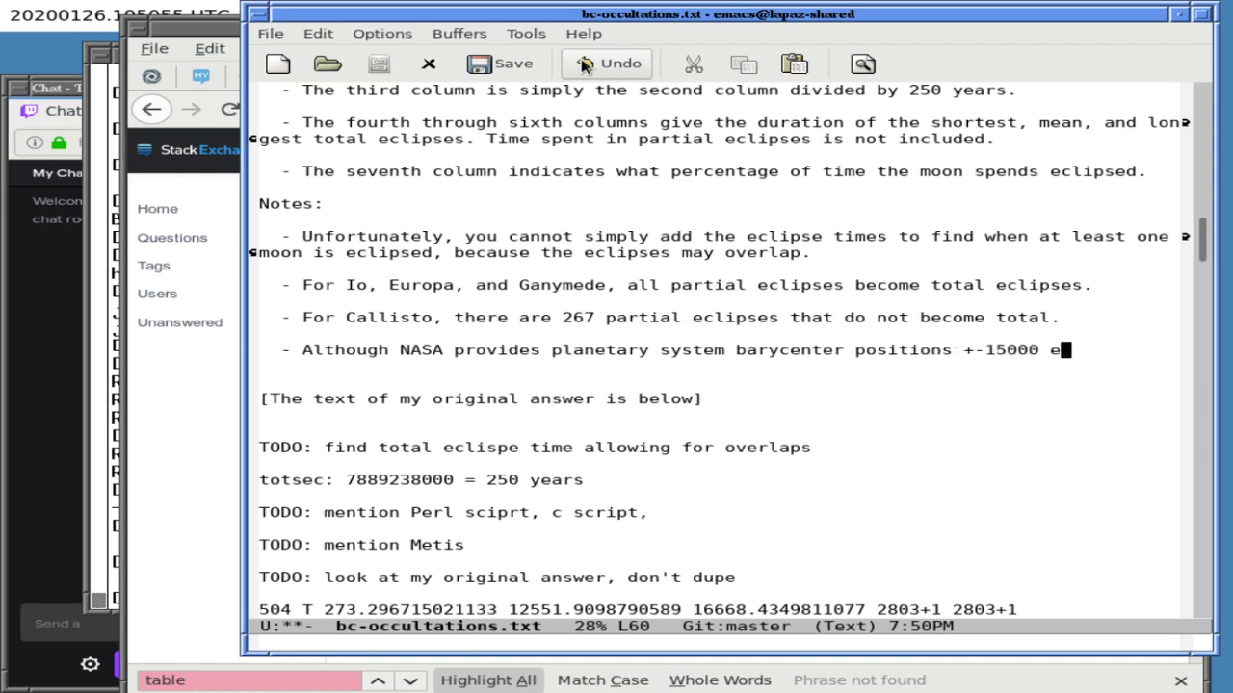
pyautogui.hotkey('alt', 'b')
pyautogui.hotkey('alt', 'b')
pyautogui.write('~')
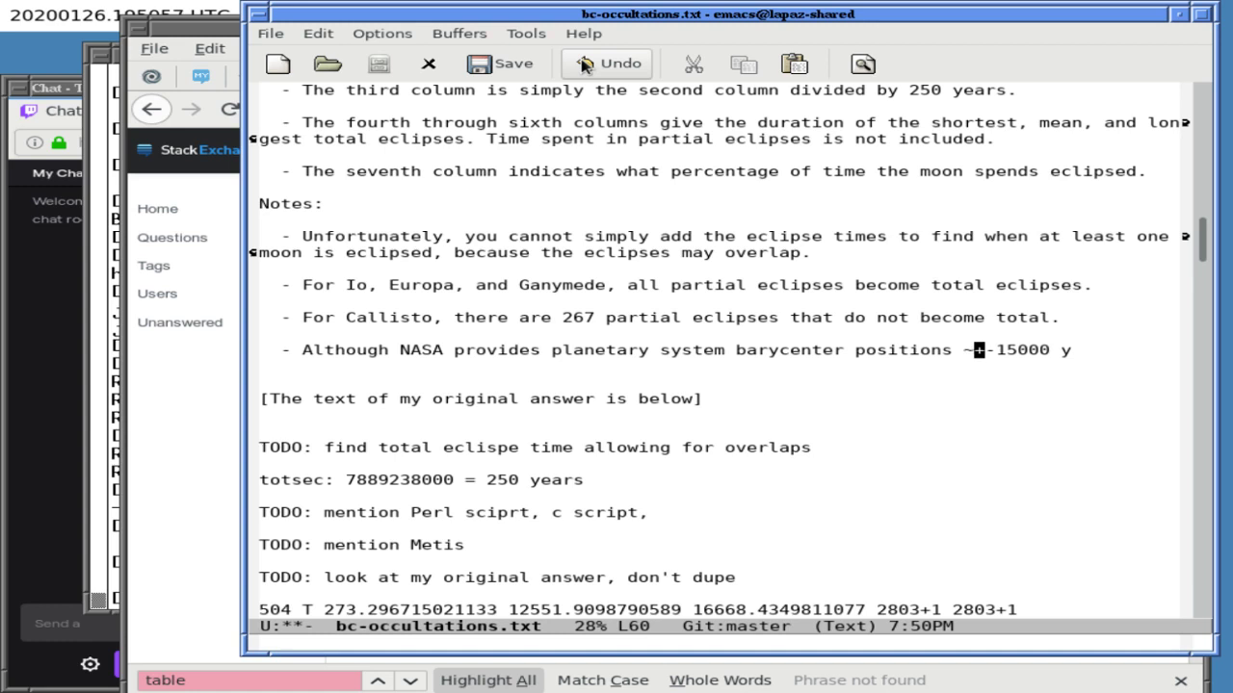
# - Continue the note with 'ears form now, it only provides positions for Jupiter's Gallilean'
pyautogui.press('End')
pyautogui.write('ears fo')
pyautogui.write('rm now, ')
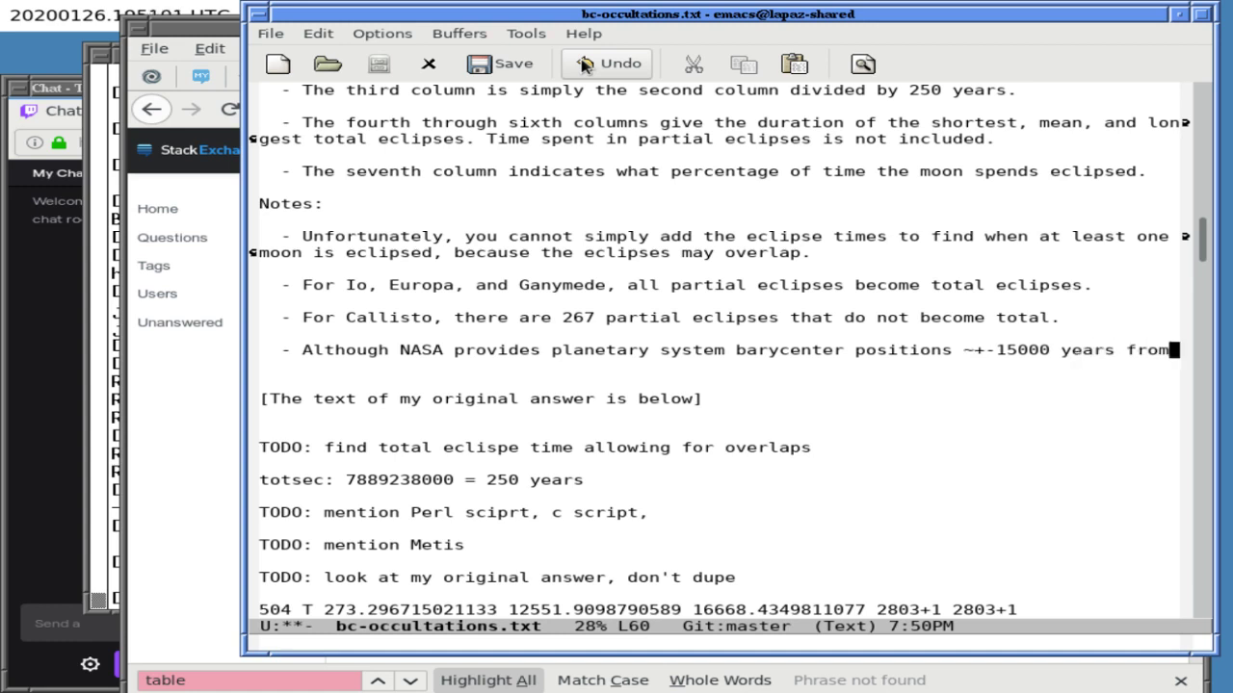
pyautogui.write('it o')
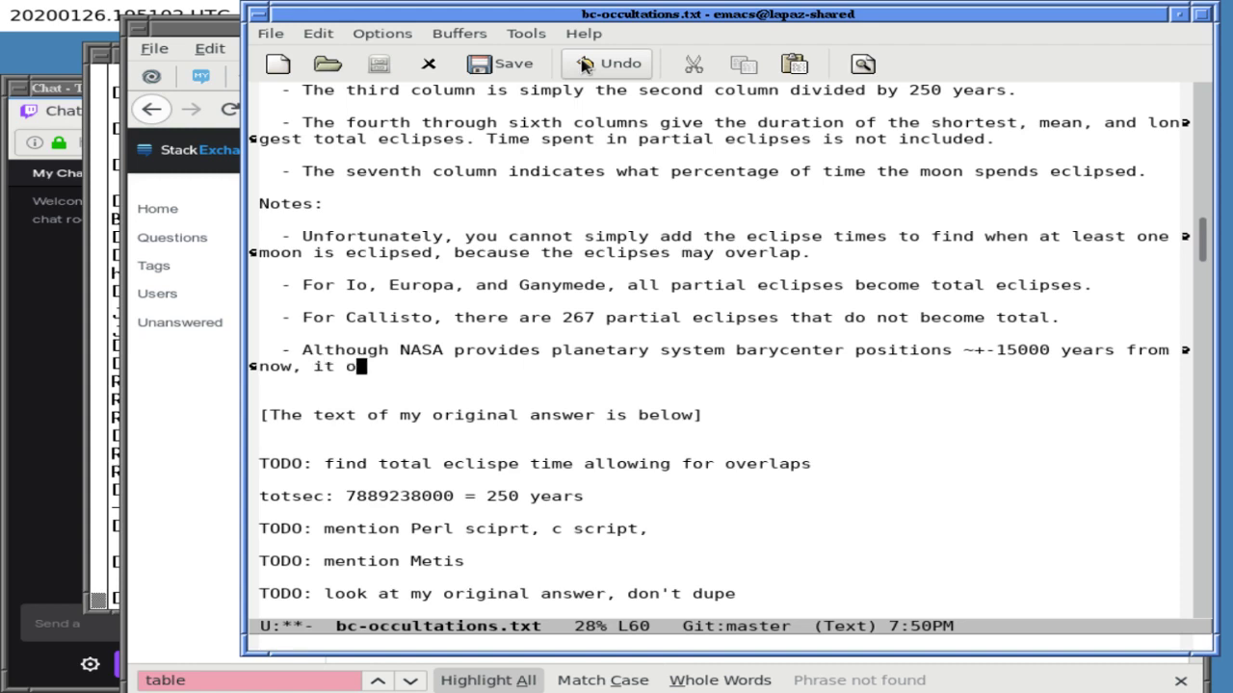
pyautogui.write('nly provides positio')
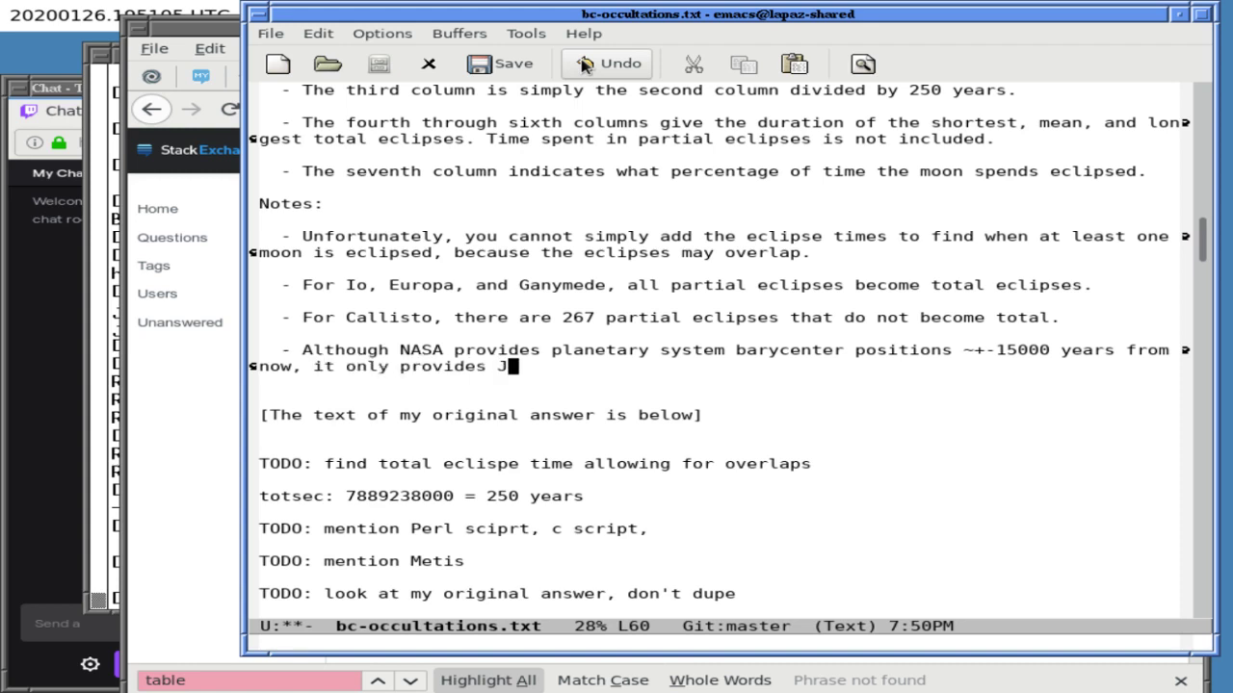
pyautogui.write("ns for Jupiter's ")
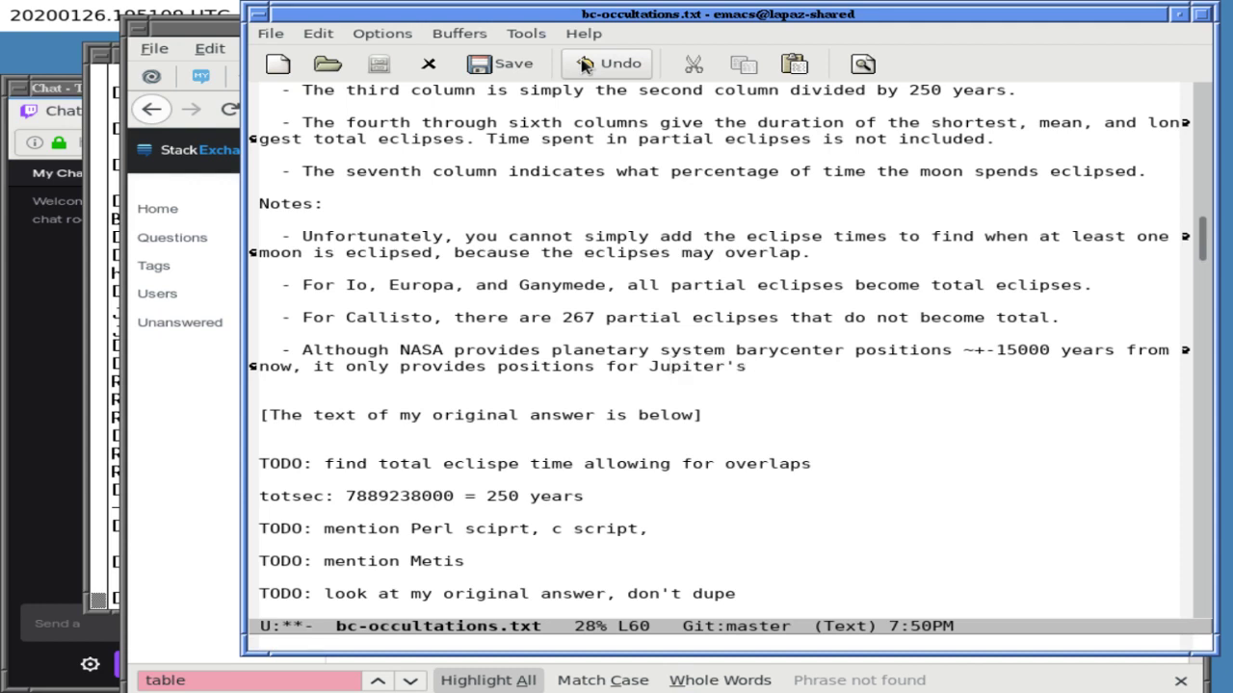
pyautogui.write('larges')
pyautogui.press('BackSpace')
pyautogui.press('BackSpace')
pyautogui.press('BackSpace')
pyautogui.press('BackSpace')
pyautogui.press('BackSpace')
pyautogui.press('BackSpace')
pyautogui.press('BackSpace')
pyautogui.press('BackSpace')
pyautogui.press('BackSpace')
pyautogui.press('BackSpace')
pyautogui.press('BackSpace')
pyautogui.press('BackSpace')
pyautogui.press('BackSpace')
pyautogui.press('BackSpace')
pyautogui.press('BackSpace')
pyautogui.press('BackSpace')
pyautogui.press('BackSpace')
pyautogui.press('BackSpace')
pyautogui.press('BackSpace')
pyautogui.press('BackSpace')
pyautogui.write('Jovian lu')
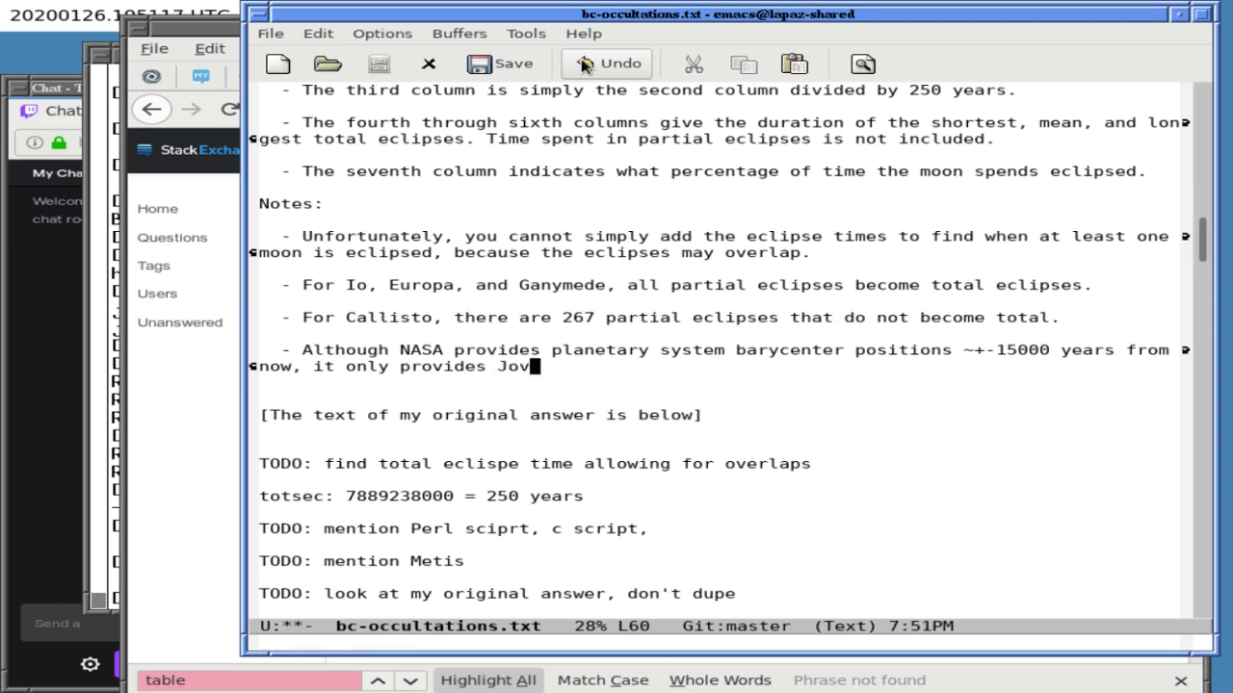
pyautogui.press('BackSpace')
pyautogui.press('BackSpace')
pyautogui.press('BackSpace')
pyautogui.press('BackSpace')
pyautogui.press('BackSpace')
pyautogui.press('BackSpace')
pyautogui.press('BackSpace')
pyautogui.press('BackSpace')
pyautogui.press('BackSpace')
pyautogui.write('position')
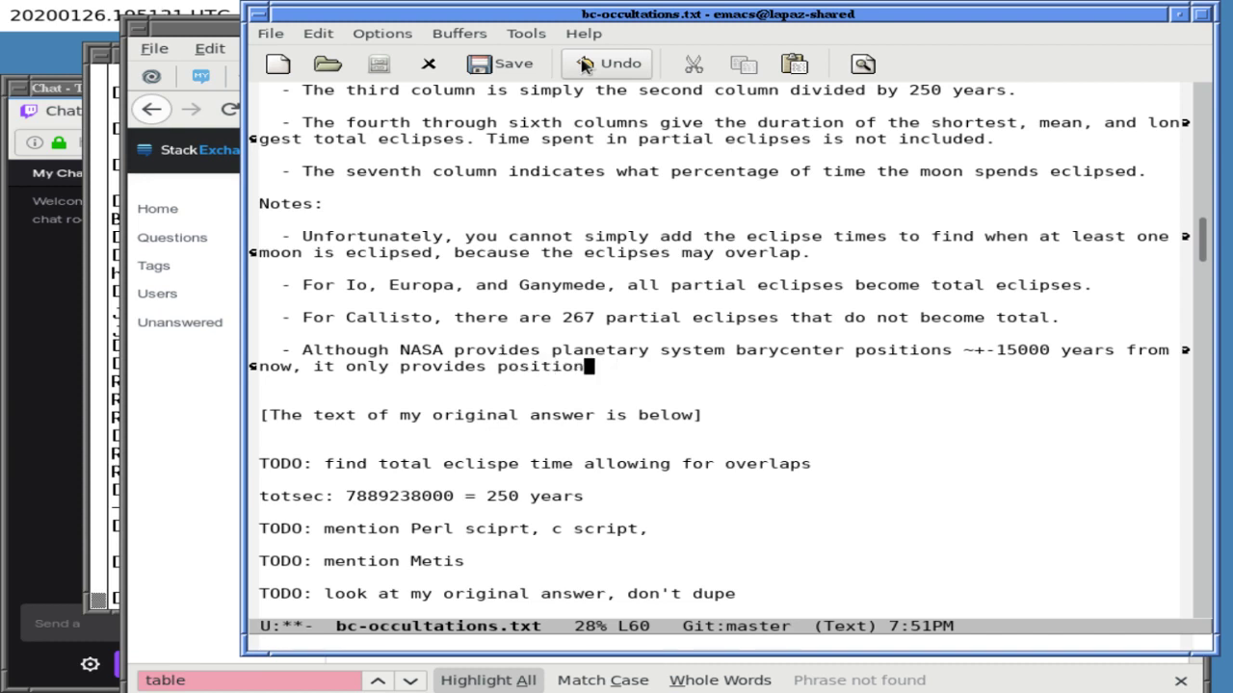
pyautogui.write("s for Jupiter's GAlll")
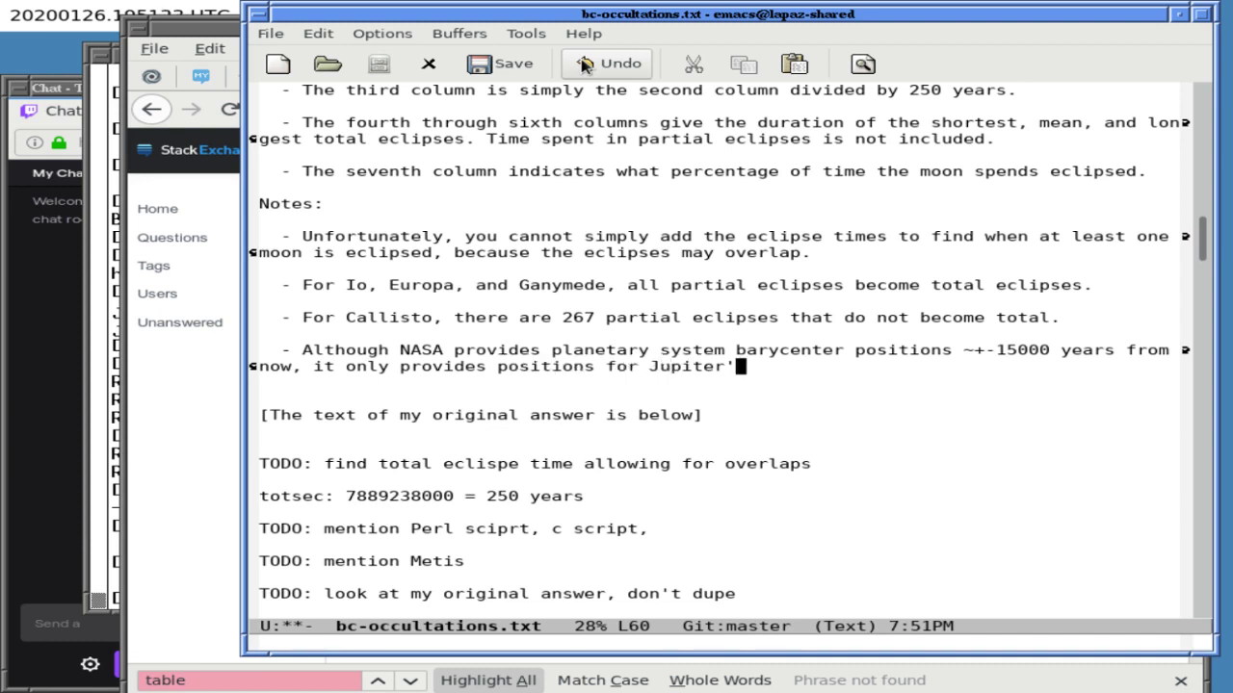
pyautogui.press('BackSpace')
pyautogui.press('BackSpace')
pyautogui.press('BackSpace')
pyautogui.press('BackSpace')
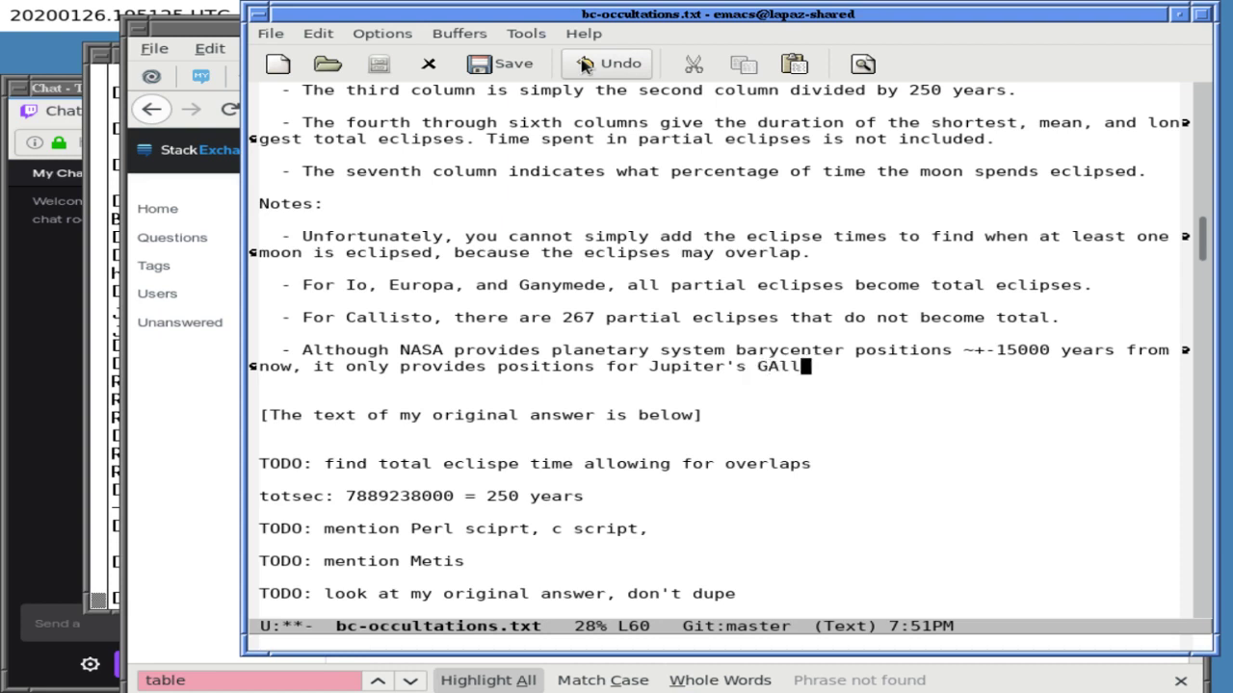
pyautogui.write('allie')
pyautogui.press('BackSpace')
pyautogui.write('lean')
pyautogui.hotkey('alt', 'x')
# - Turn on flyspell-mode for on-the-fly spell checking
pyautogui.write('fly')
pyautogui.press('Tab')
pyautogui.write('s')
pyautogui.press('Tab')
pyautogui.write('m')
pyautogui.press('Tab')
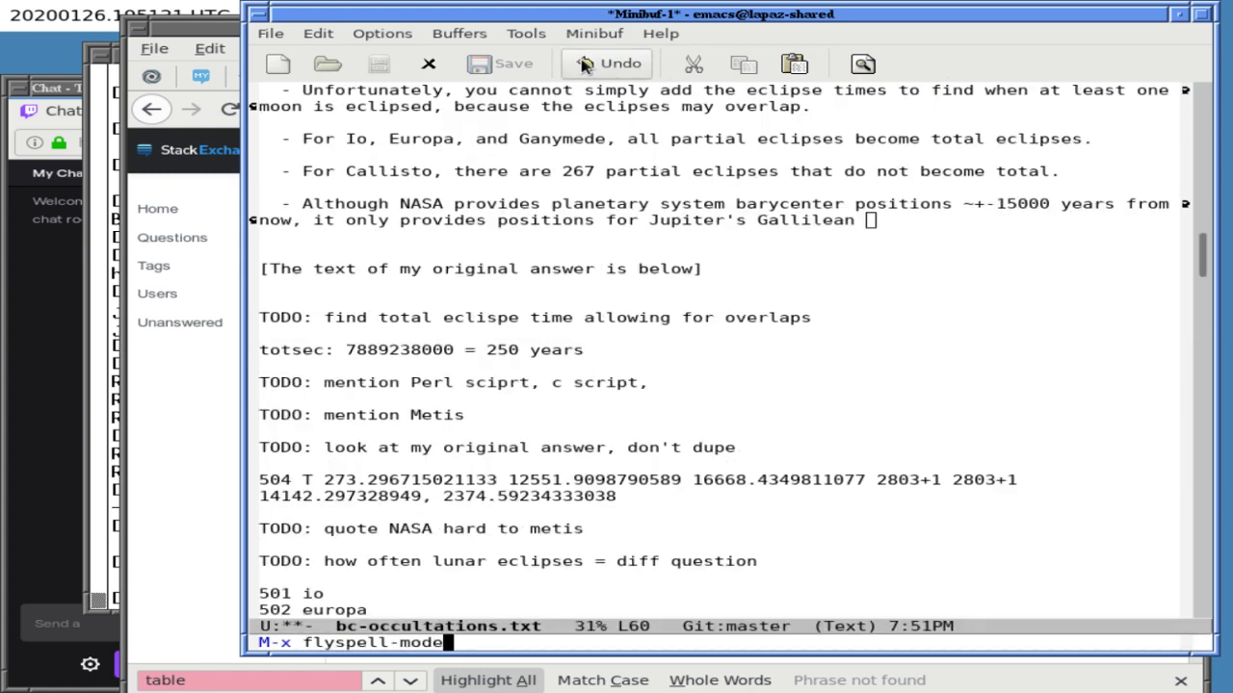
pyautogui.press('Return')
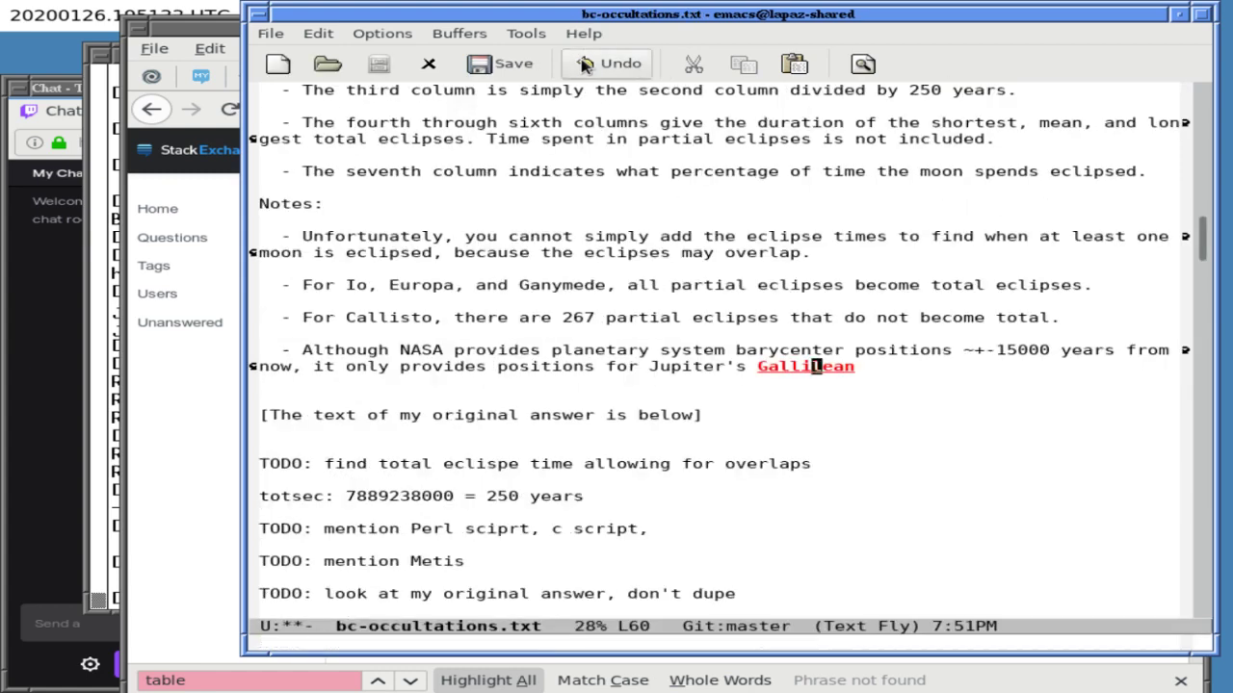
# - Correct 'Gallilean' to 'Galilean' with ispell-word and end the note with 'moons from 1850-2099.'
pyautogui.hotkey('alt', 'x')
pyautogui.write('ispell-word')
pyautogui.press('Return')
pyautogui.press('0')
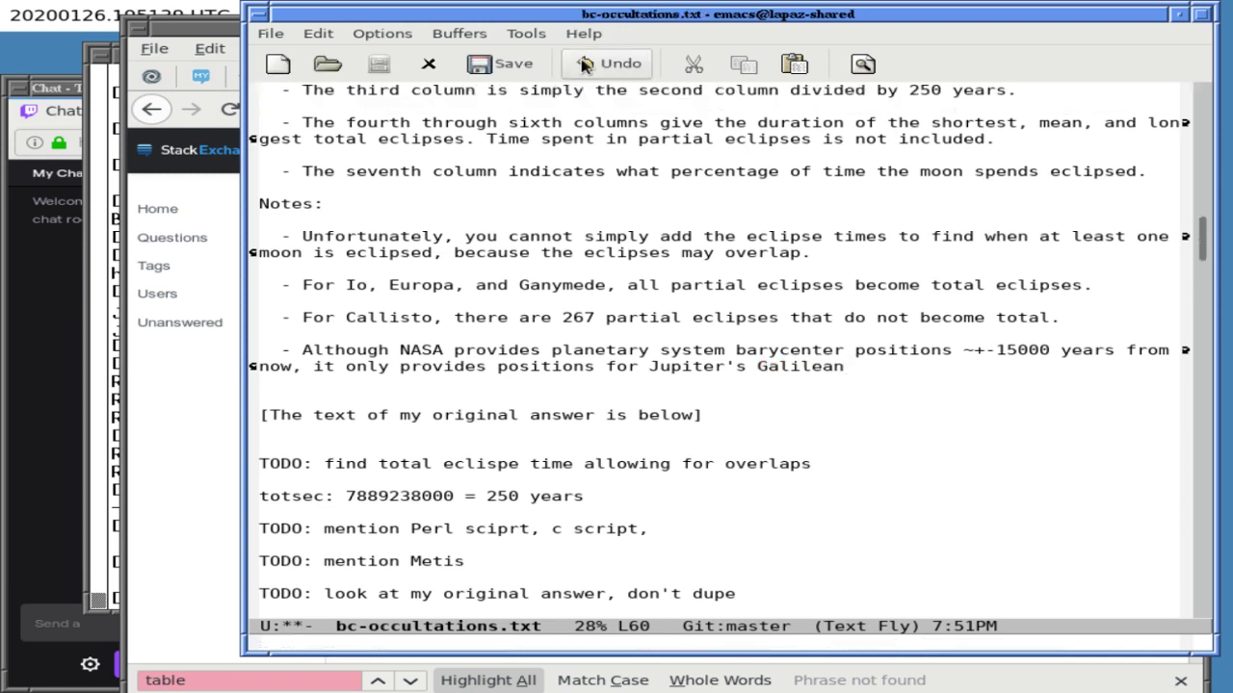
pyautogui.write('moons from 1850-2099.')
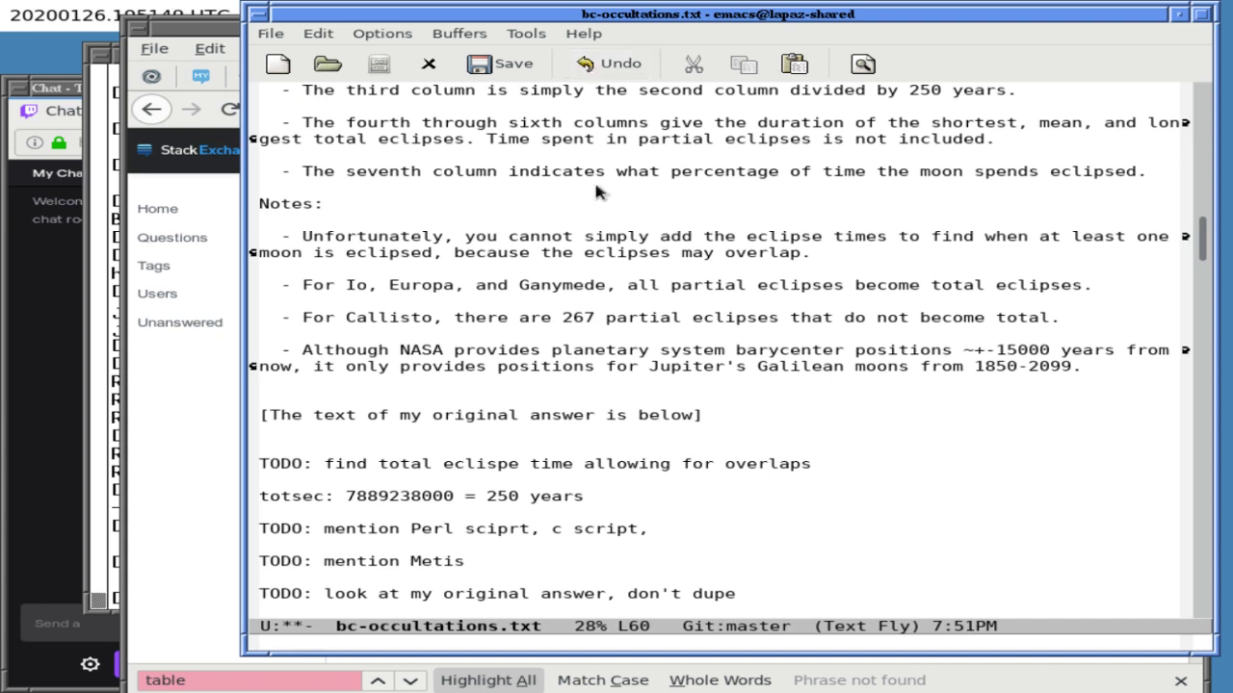
pyautogui.hotkey('alt', 'Tab')
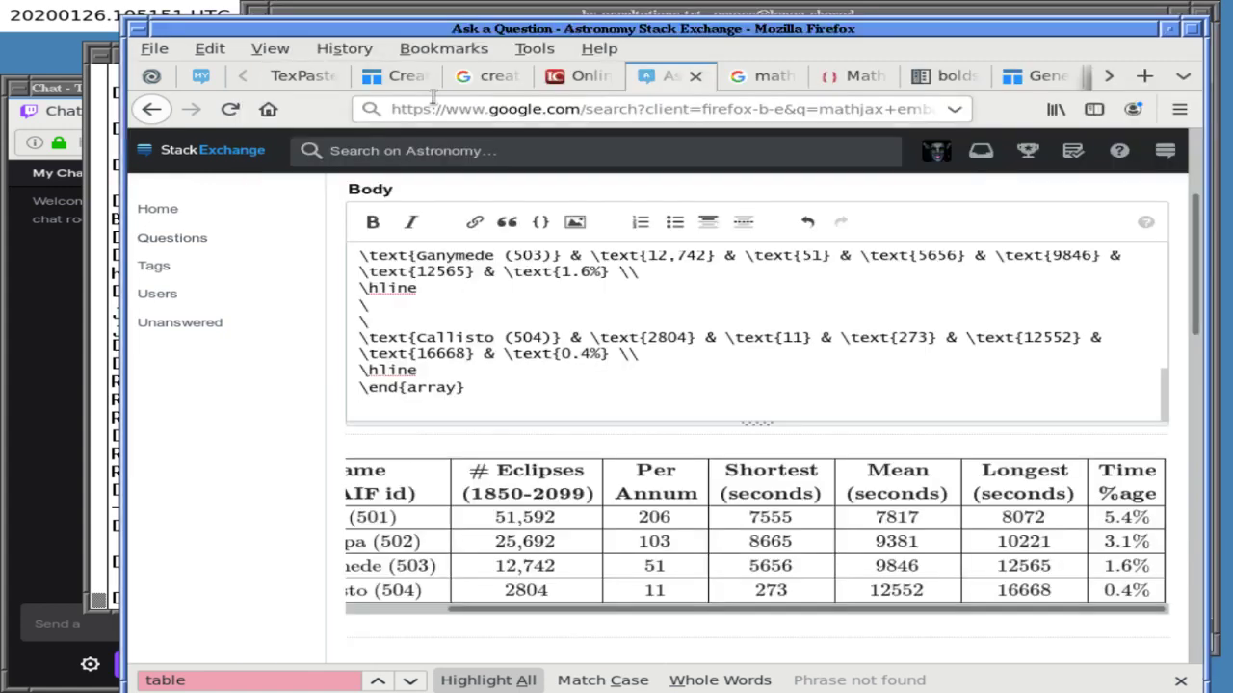
# - On the TexPaste tab, search Google for 'nasa cspice kernels'
pyautogui.click(318, 77)
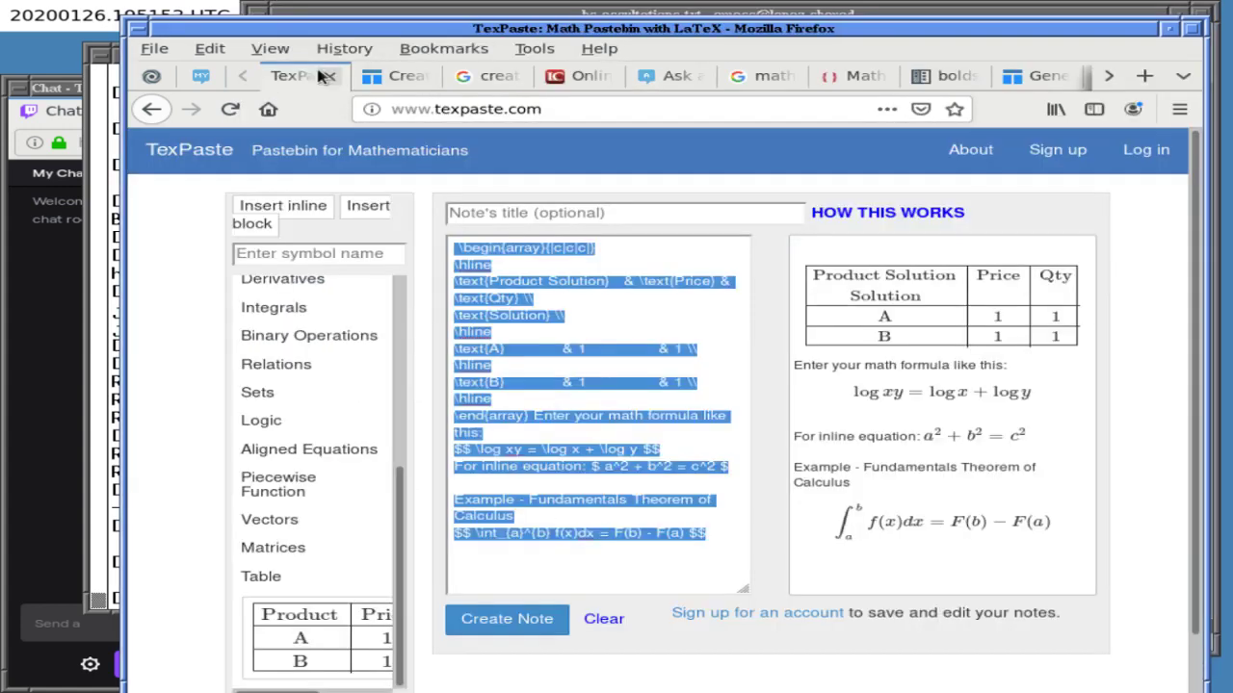
pyautogui.click(479, 110)
pyautogui.write('/satell')
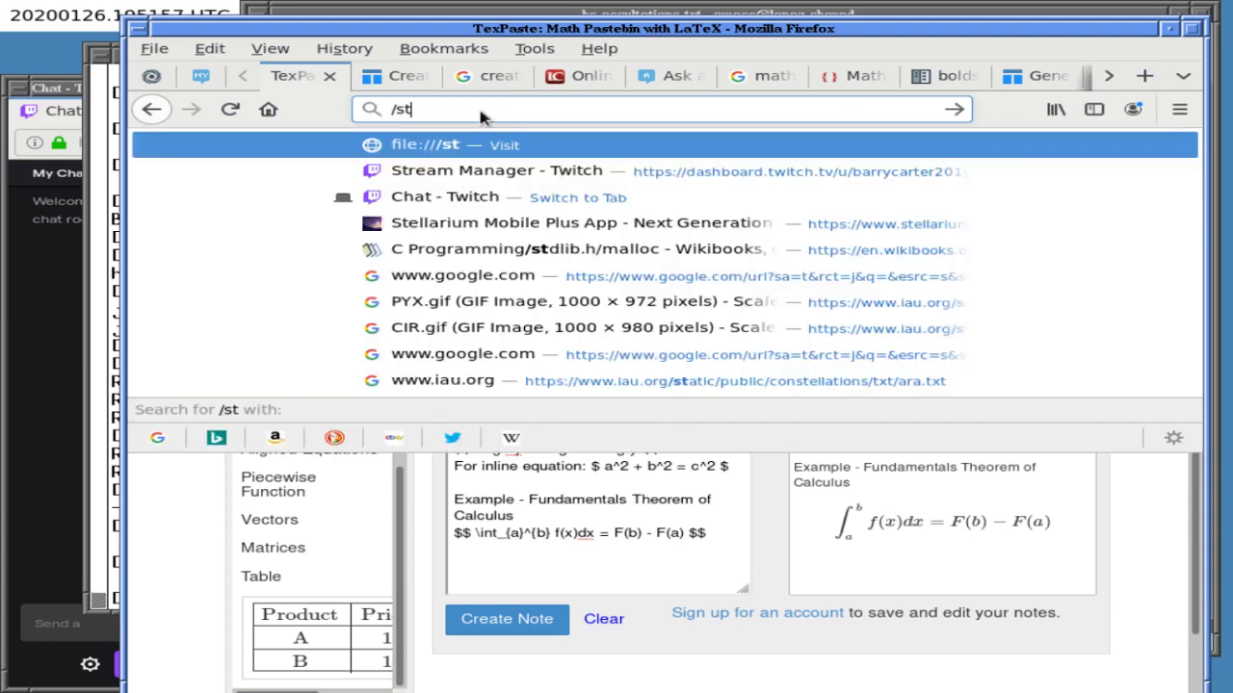
pyautogui.press('BackSpace')
pyautogui.press('BackSpace')
pyautogui.press('BackSpace')
pyautogui.press('BackSpace')
pyautogui.press('BackSpace')
pyautogui.press('BackSpace')
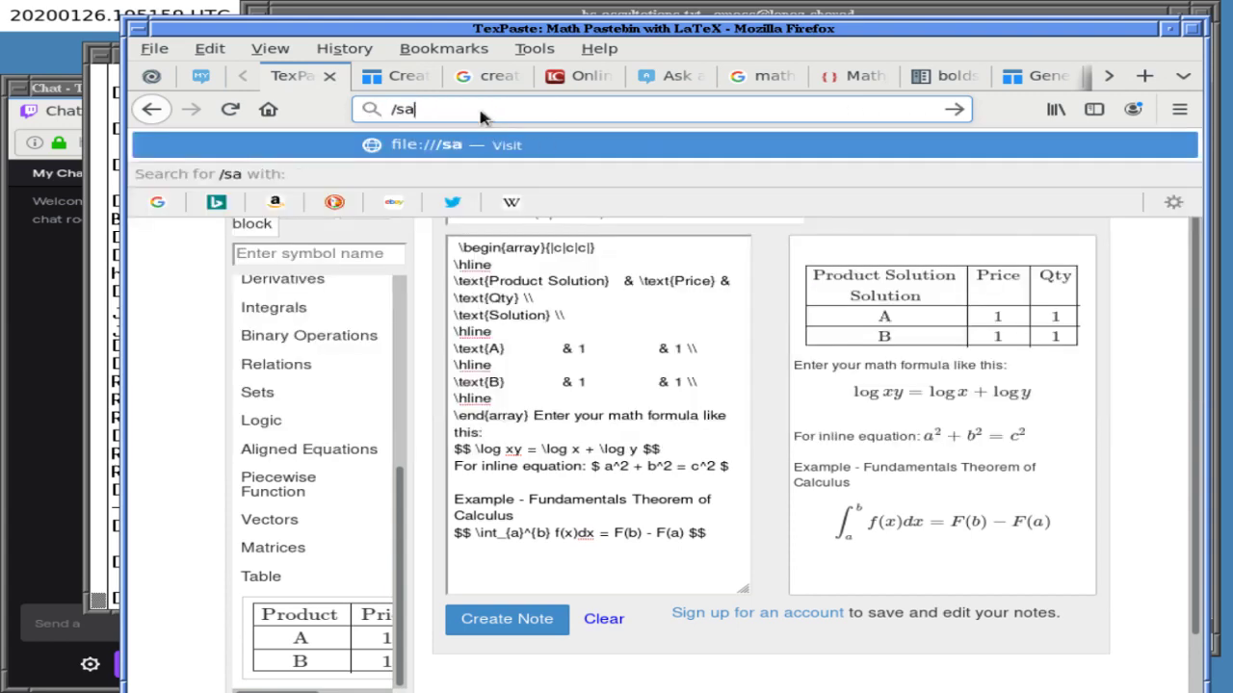
pyautogui.write('kern')
pyautogui.press('BackSpace')
pyautogui.press('BackSpace')
pyautogui.press('BackSpace')
pyautogui.press('BackSpace')
pyautogui.press('BackSpace')
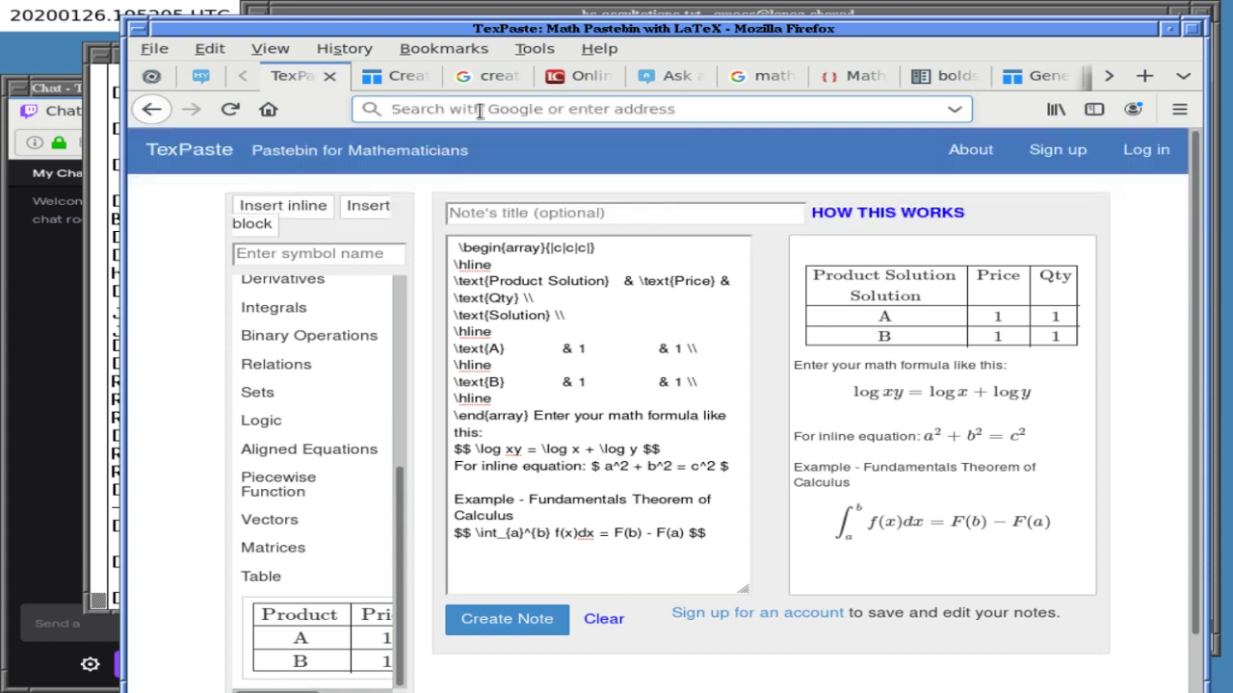
pyautogui.write('nasa cspice kernels')
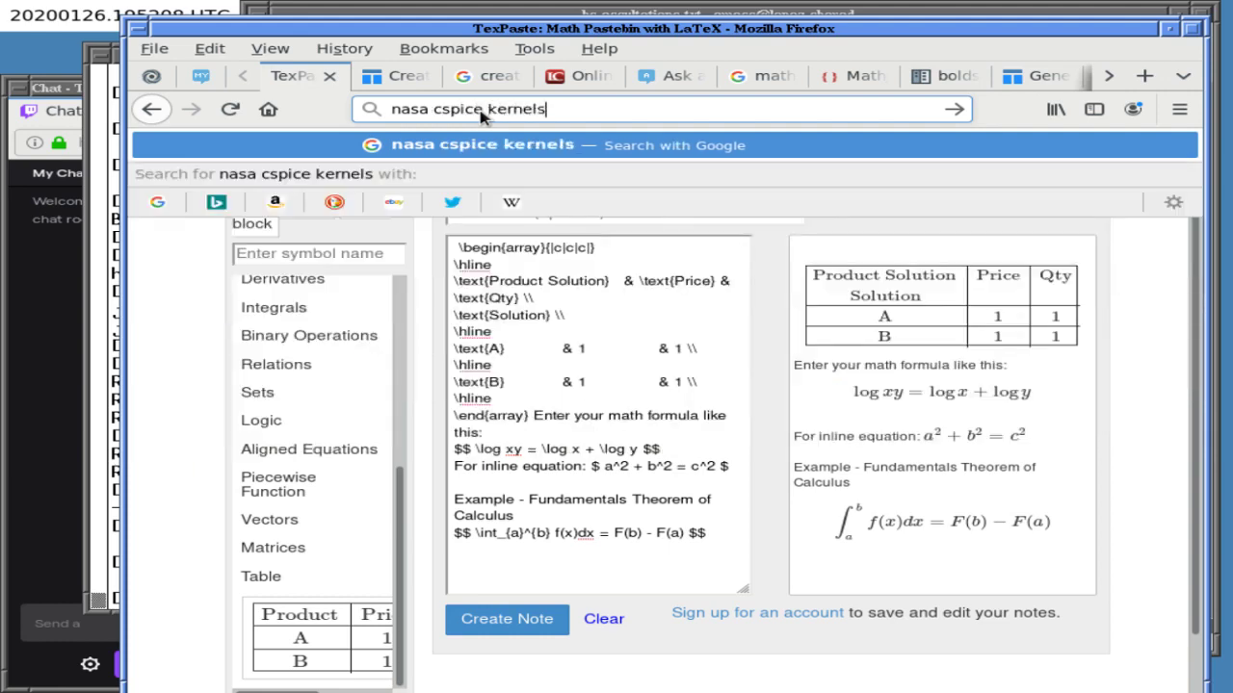
pyautogui.press('Return')
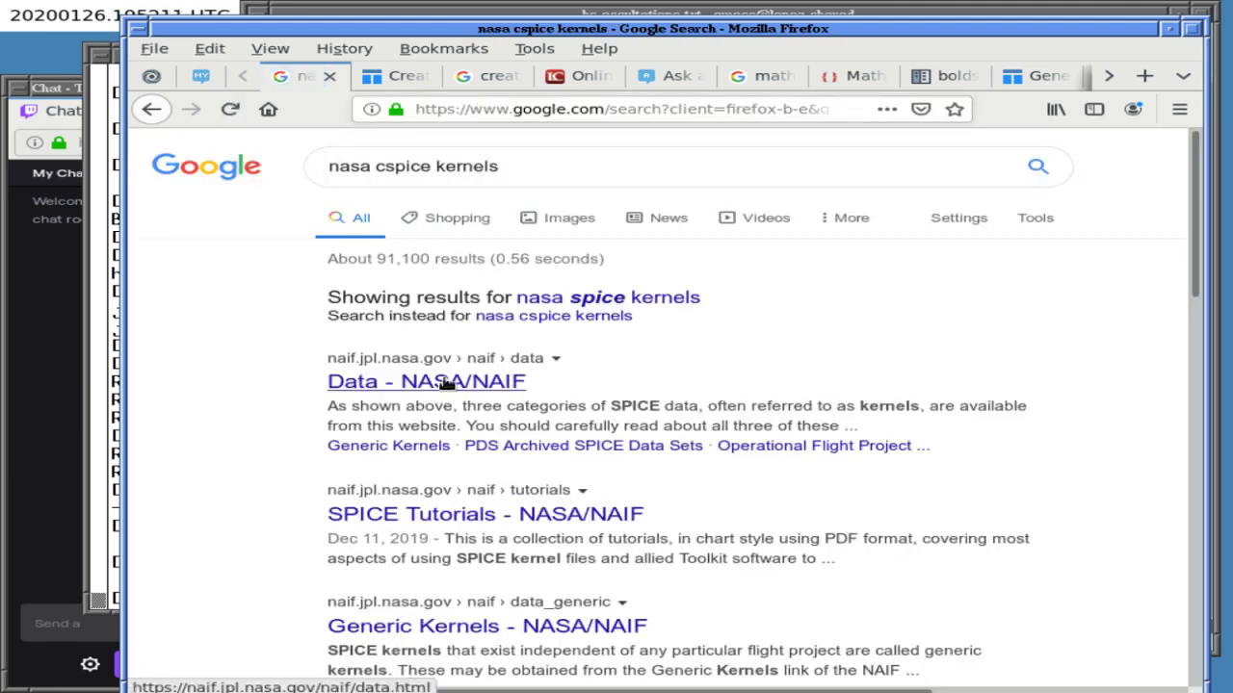
# - Read the Data - NASA/NAIF result page, then go back to the search results
pyautogui.click(444, 386)
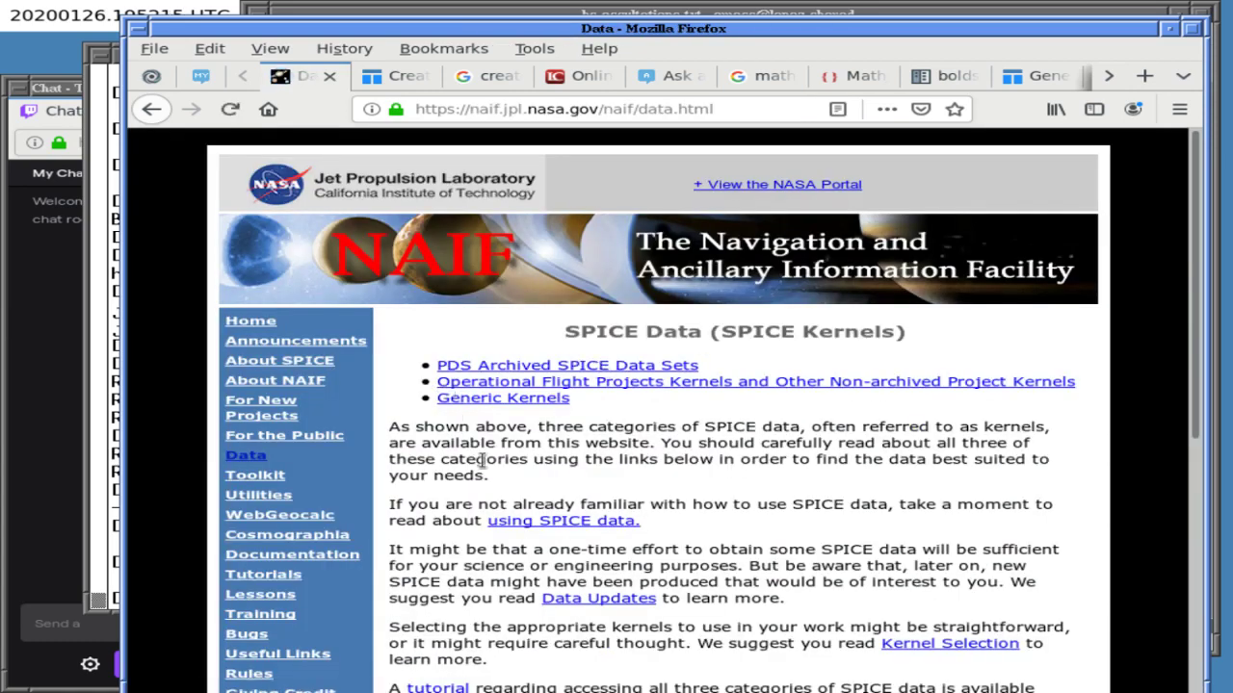
pyautogui.scroll(-4, 483, 463)
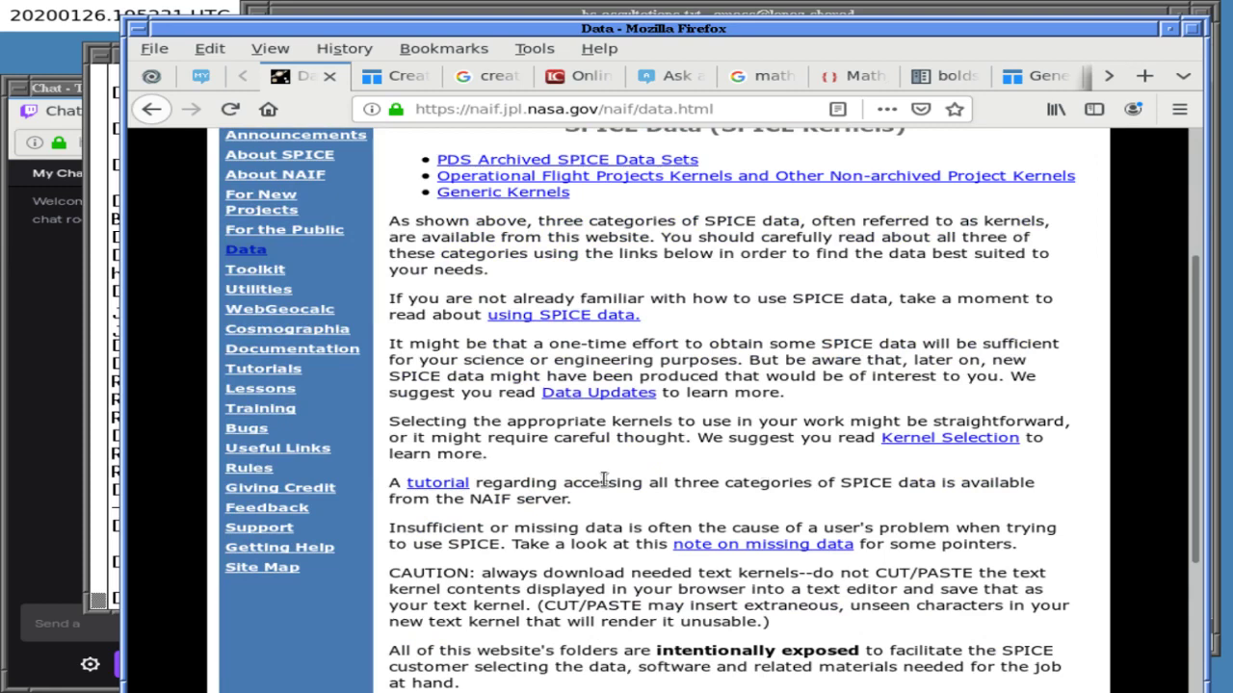
pyautogui.scroll(-4, 601, 481)
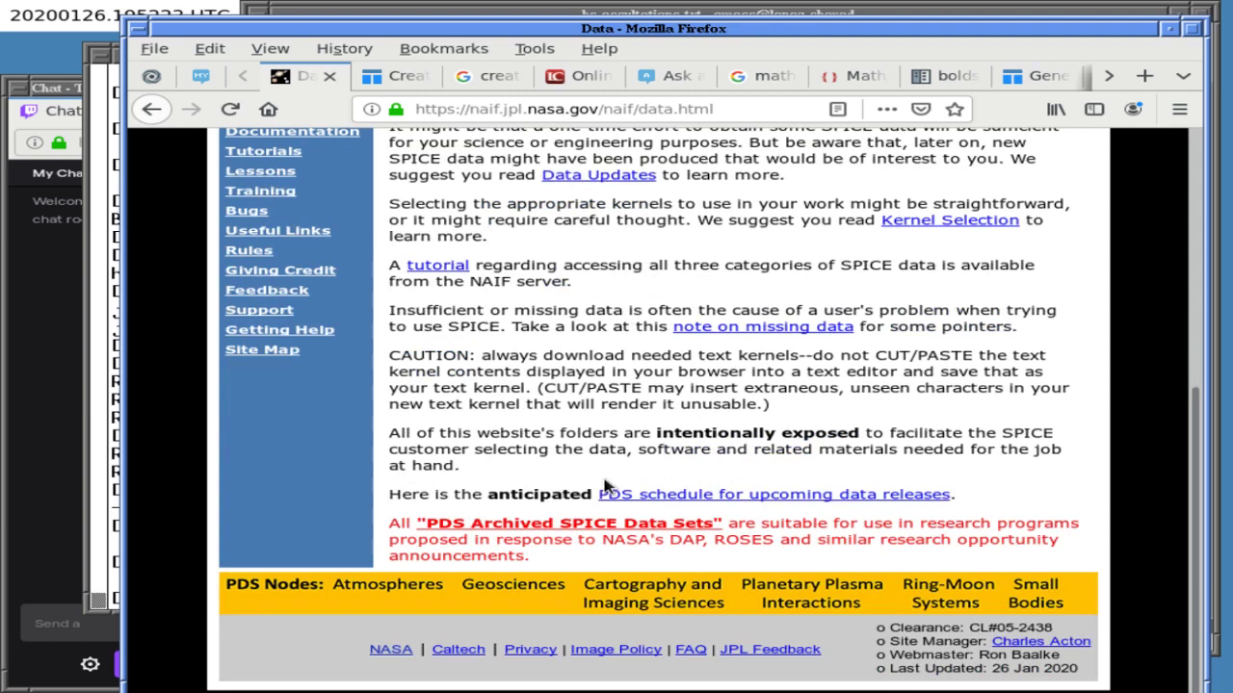
pyautogui.moveTo(661, 433); pyautogui.dragTo(795, 435)
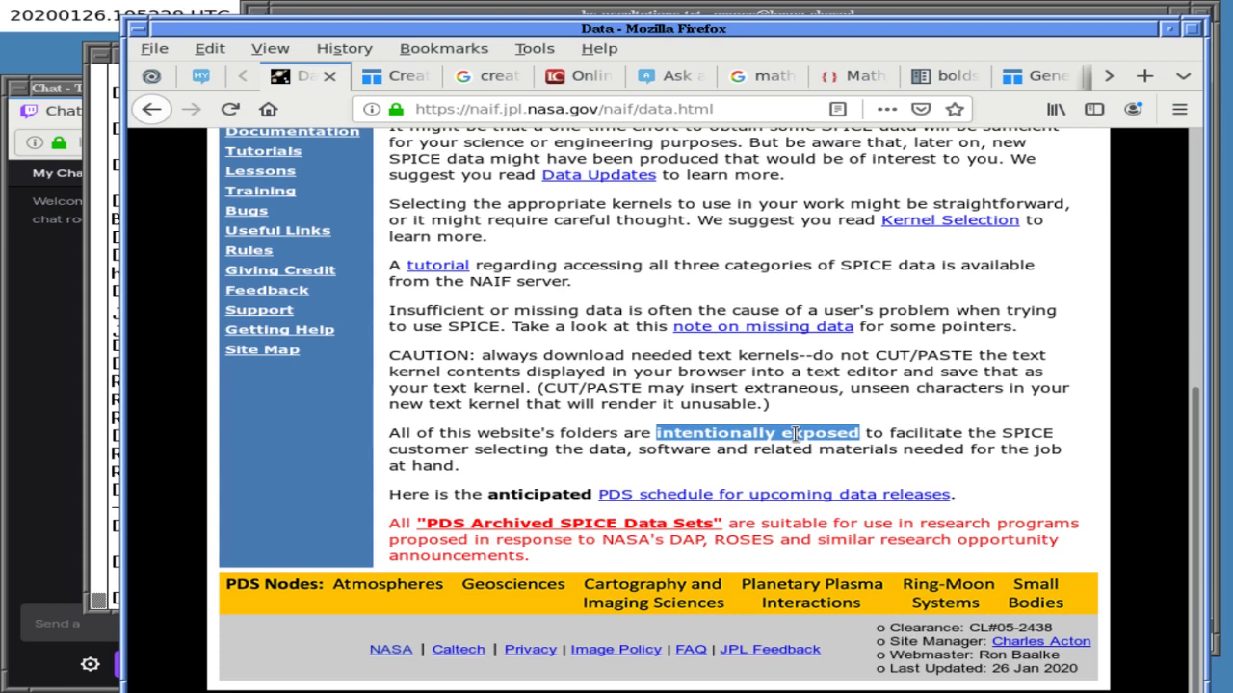
pyautogui.click(578, 433)
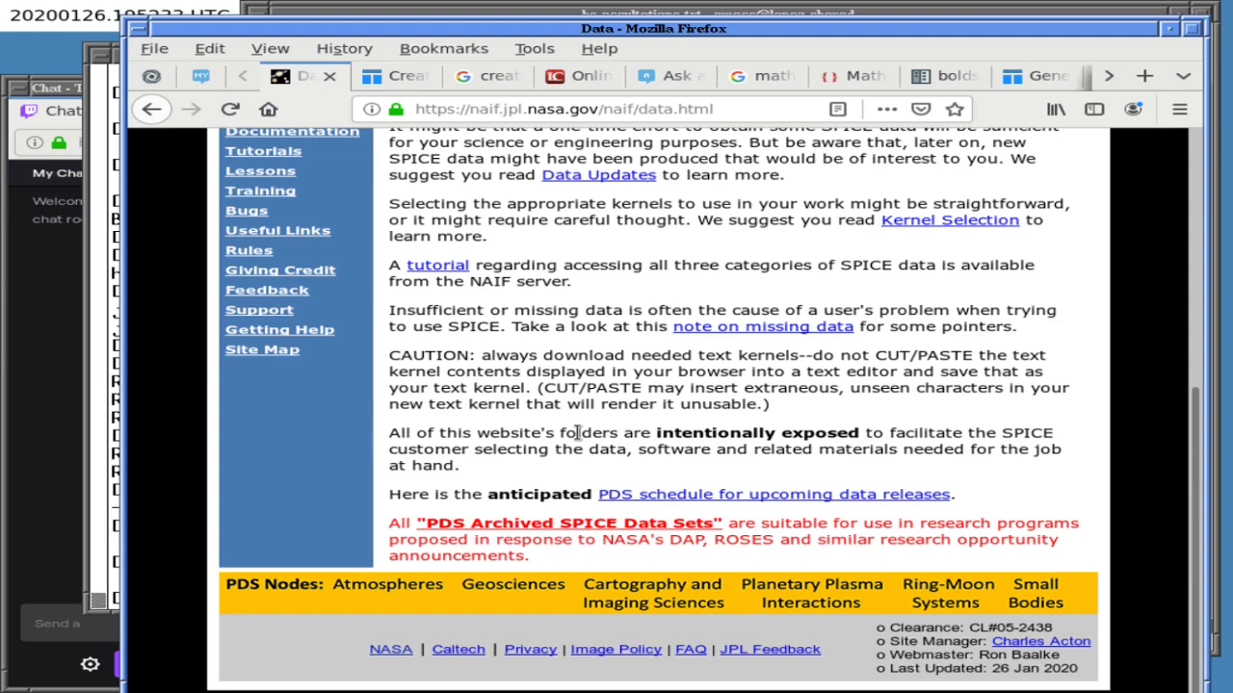
pyautogui.scroll(1, 478, 431)
pyautogui.scroll(5, 479, 431)
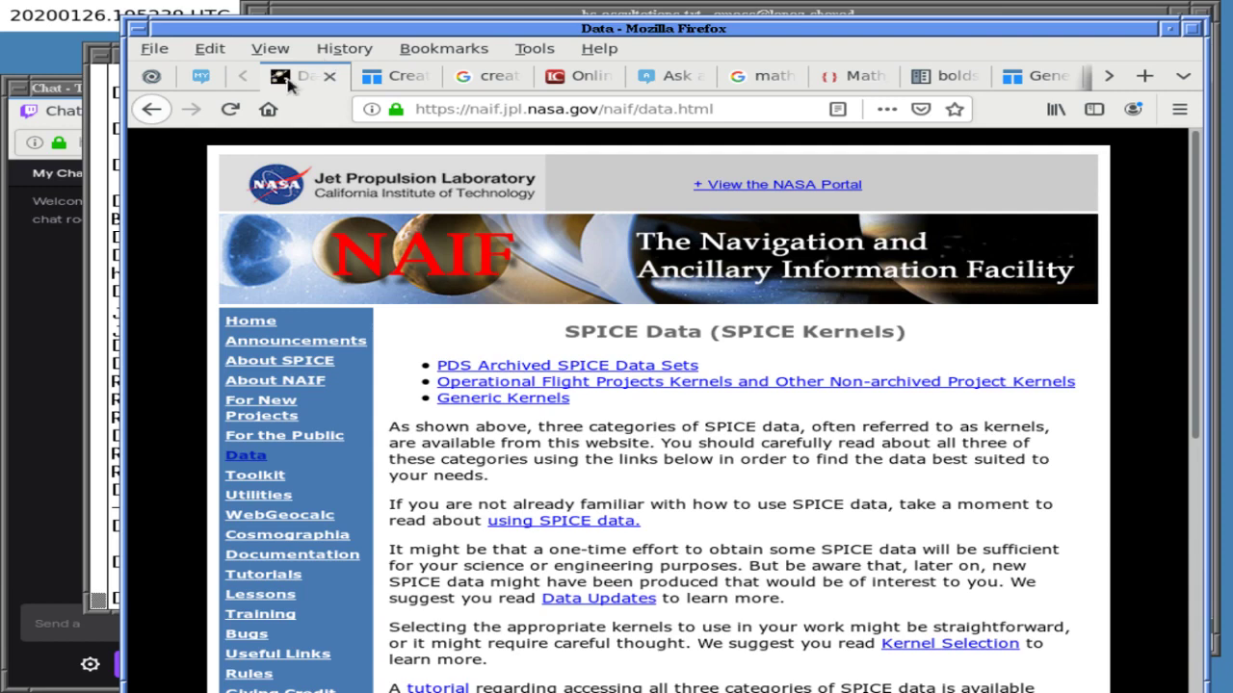
pyautogui.click(151, 111)
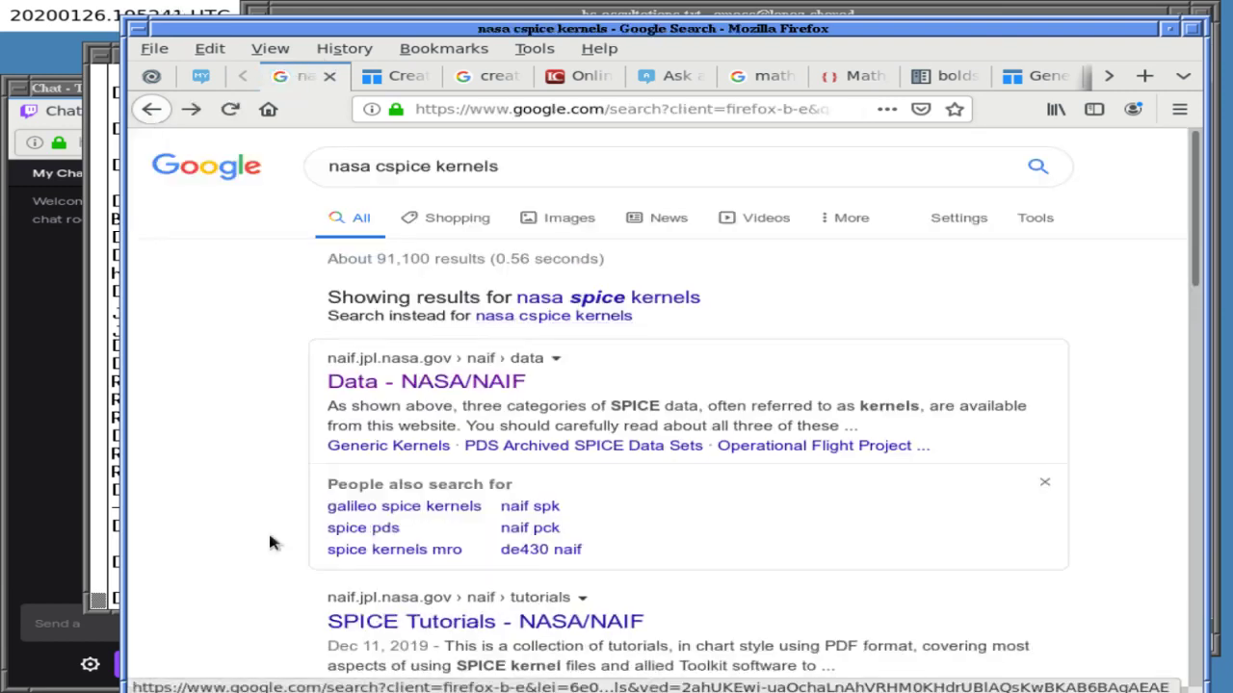
pyautogui.scroll(-5, 269, 542)
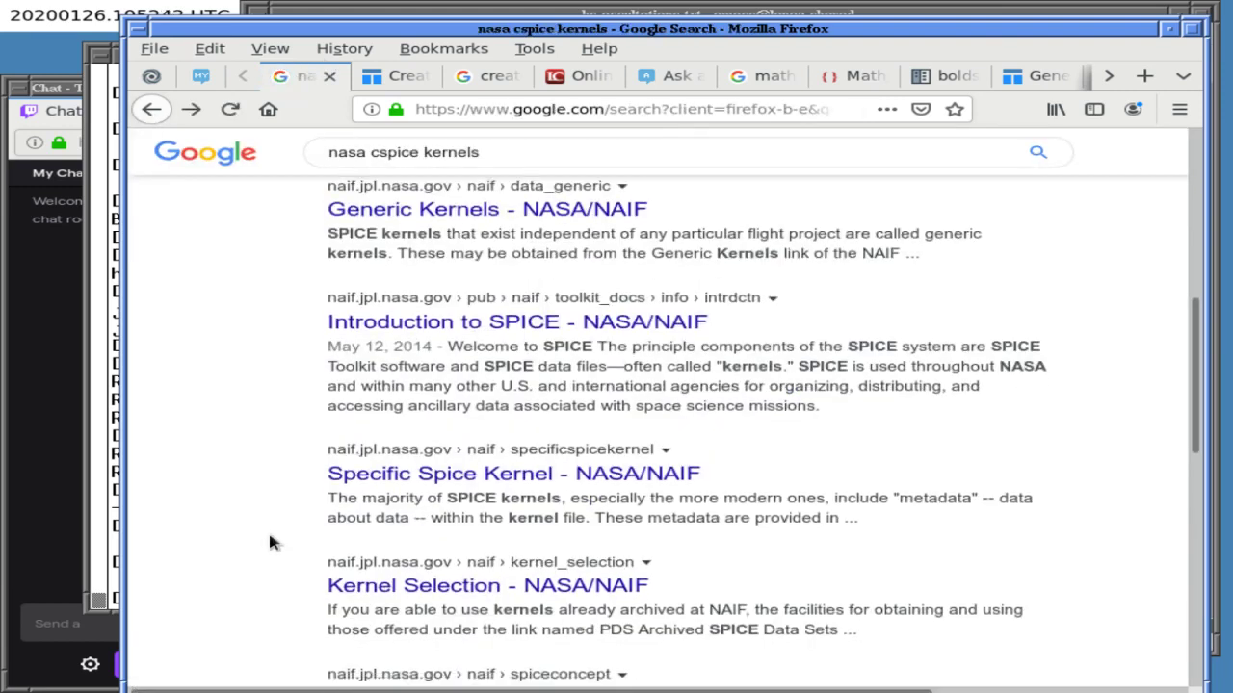
pyautogui.scroll(5, 270, 539)
# - Search for 'jup310.cmt' and open the NAIF satellites listing result in a new tab
pyautogui.click(526, 173)
pyautogui.hotkey('ctrl', 'a')
pyautogui.write('jup310.cmt')
pyautogui.press('Return')
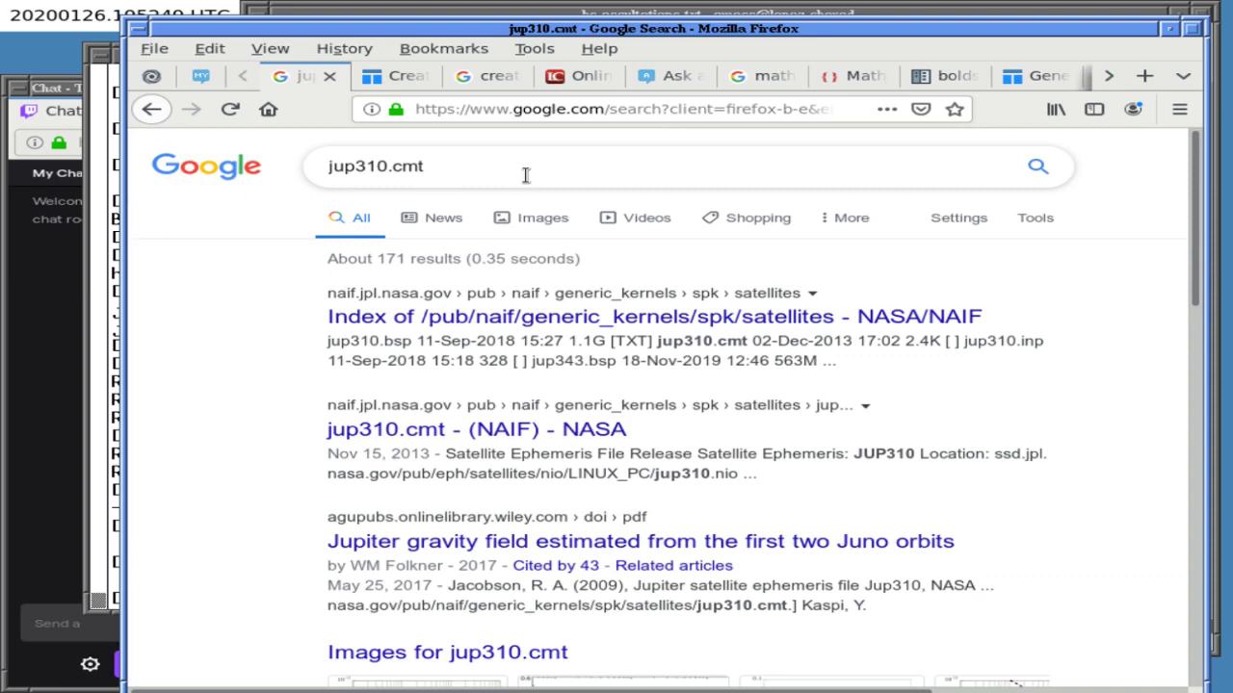
pyautogui.rightClick(487, 325)
pyautogui.click(520, 336)
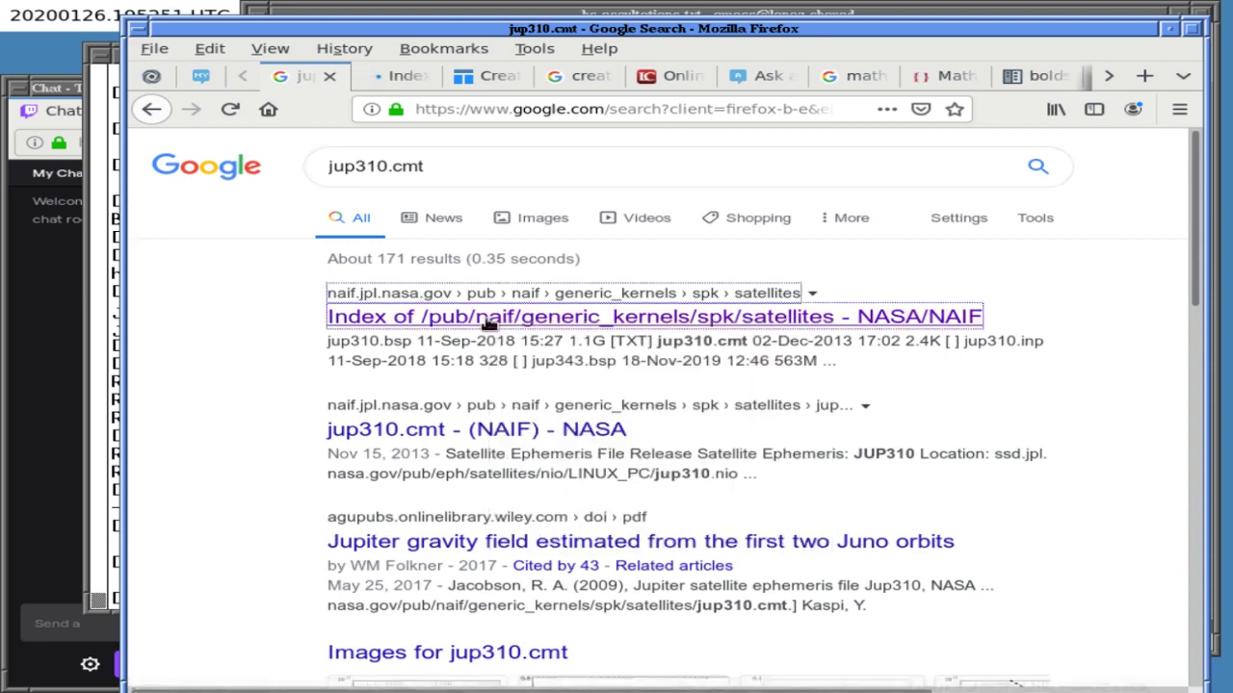
pyautogui.hotkey('ctrl', 'Tab')
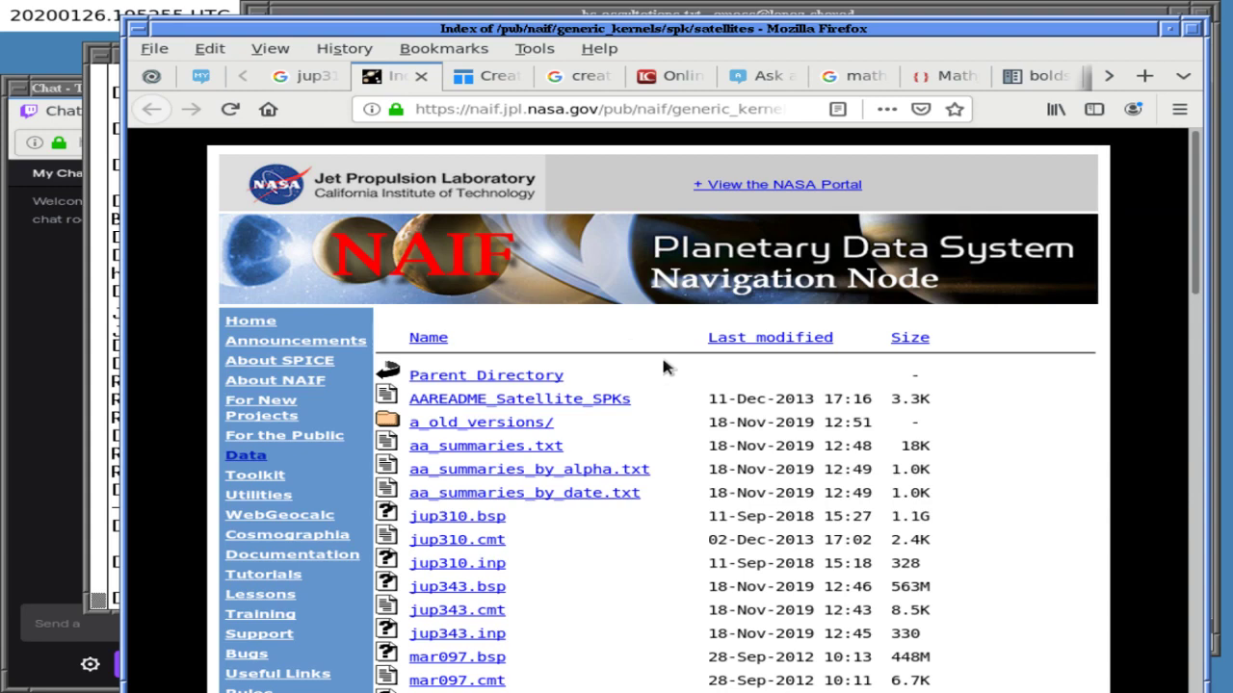
# - Browse the NAIF generic_kernels/spk/satellites listing and check its full address
pyautogui.scroll(-1, 1183, 294)
pyautogui.scroll(-3, 1156, 327)
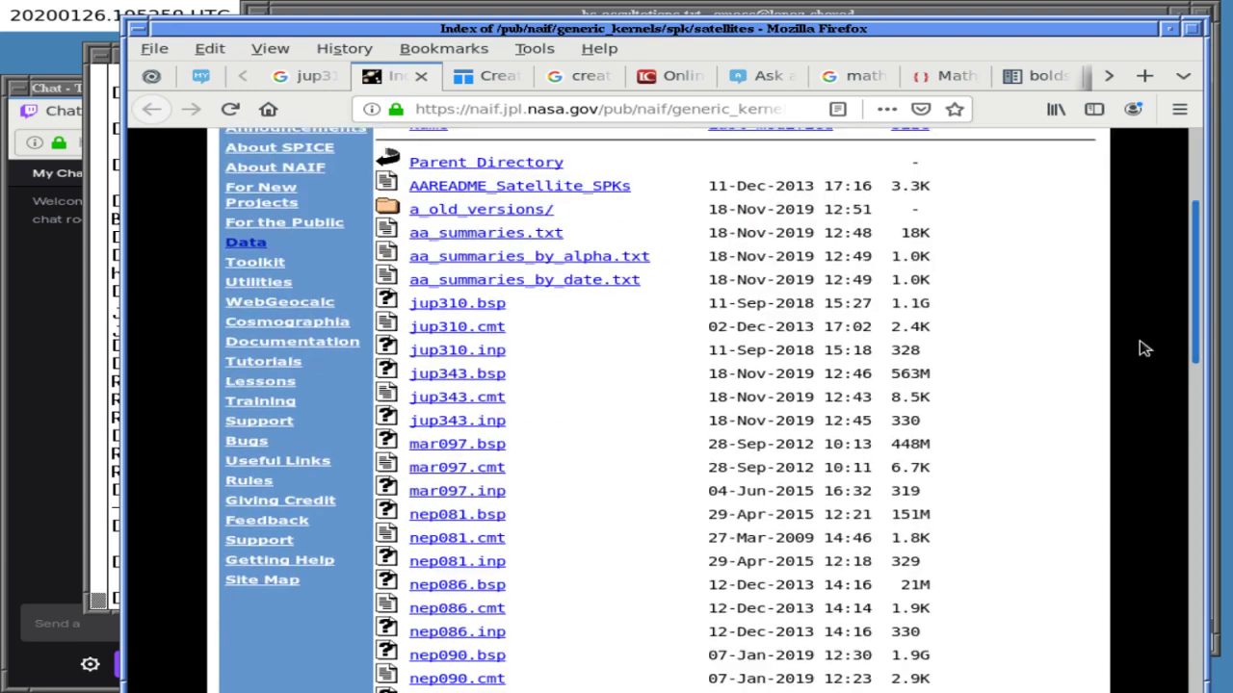
pyautogui.scroll(-20, 1142, 349)
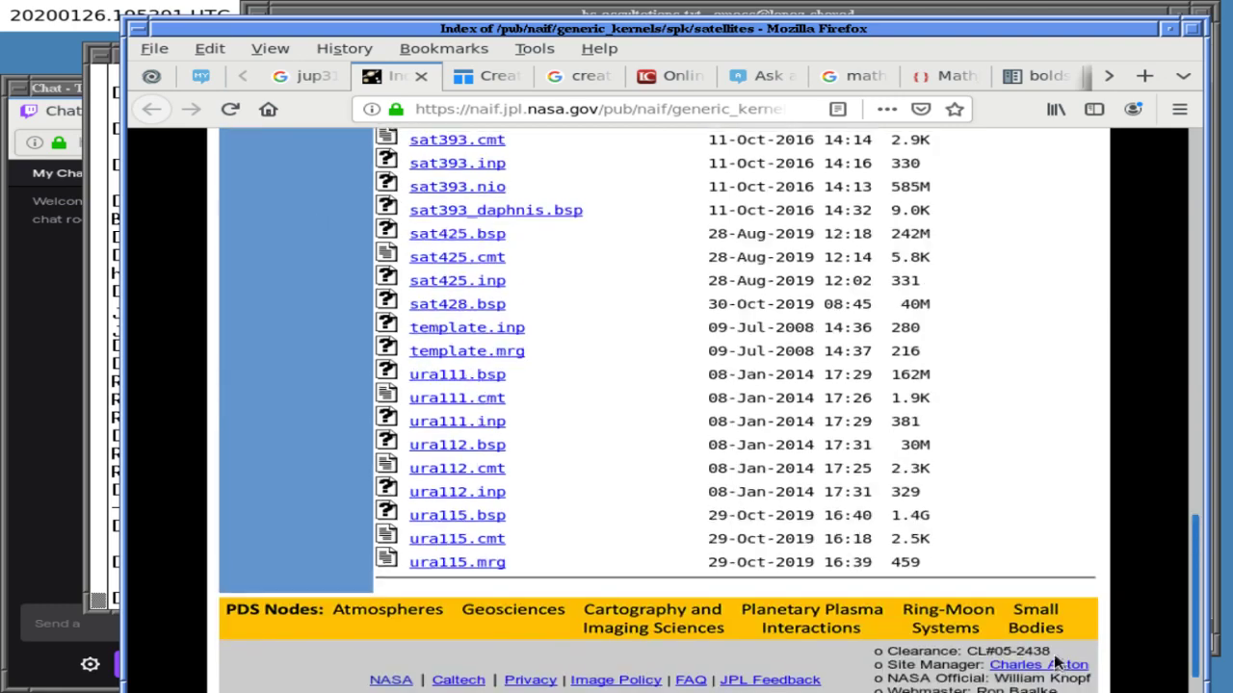
pyautogui.scroll(20, 1086, 417)
pyautogui.scroll(5, 1083, 404)
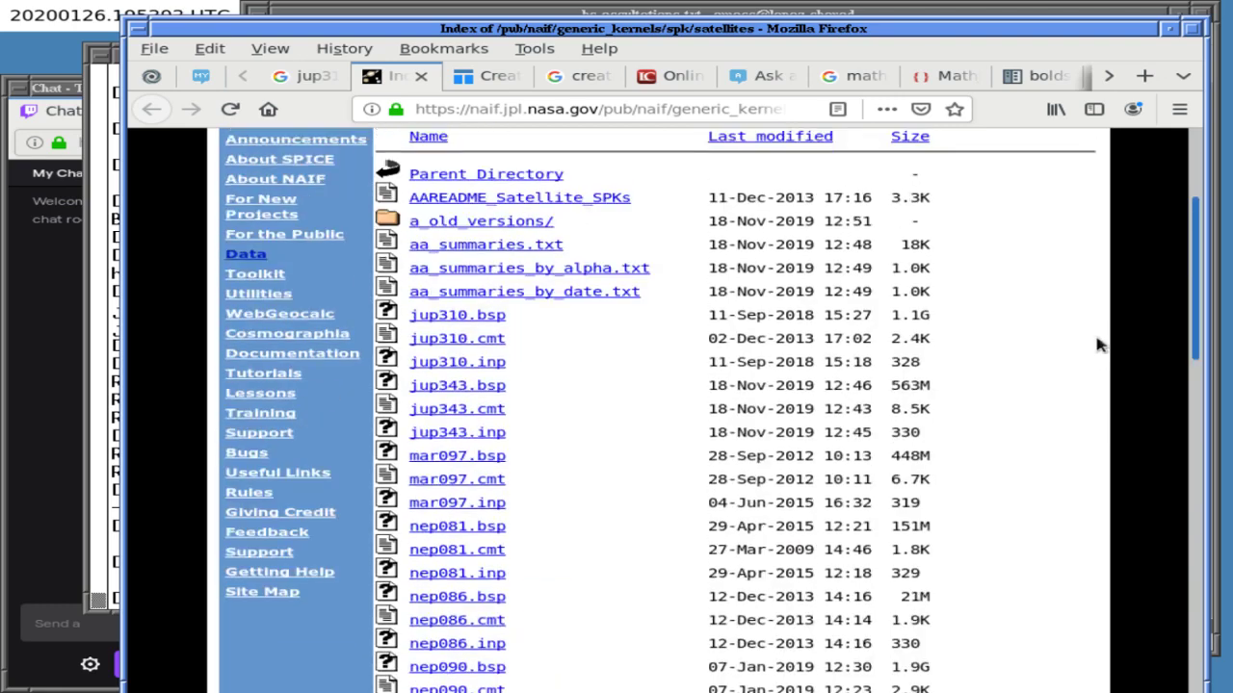
pyautogui.scroll(2, 1099, 332)
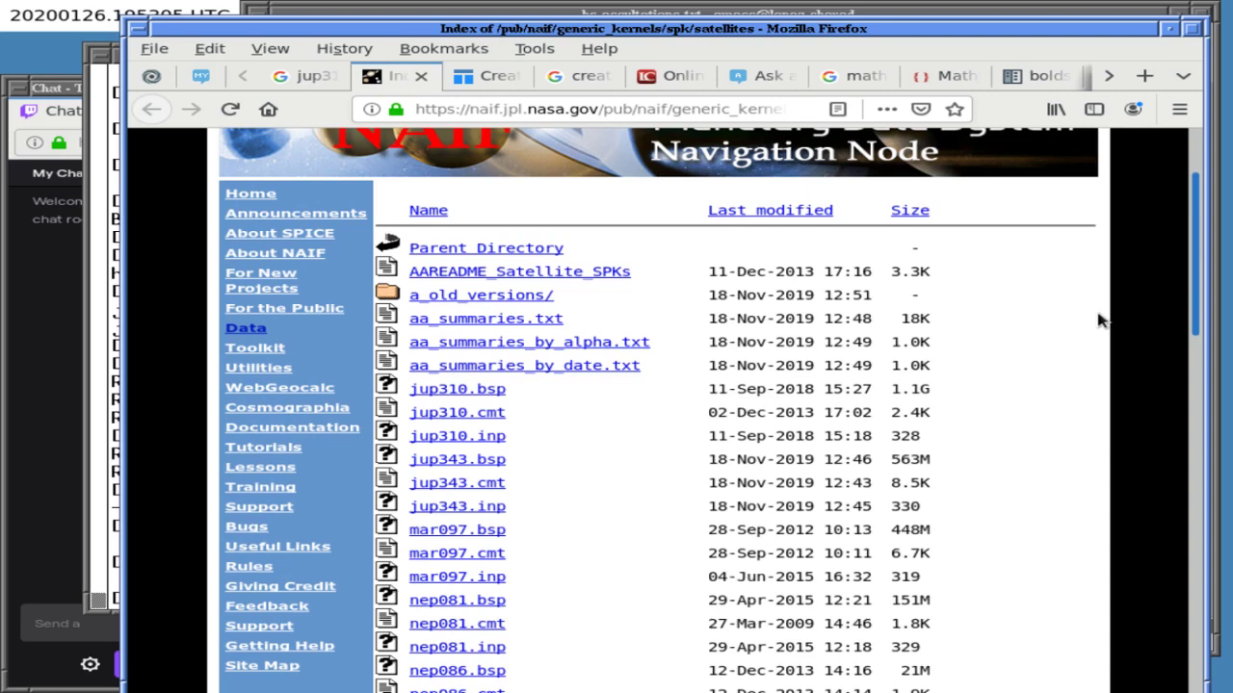
pyautogui.scroll(-1, 1099, 319)
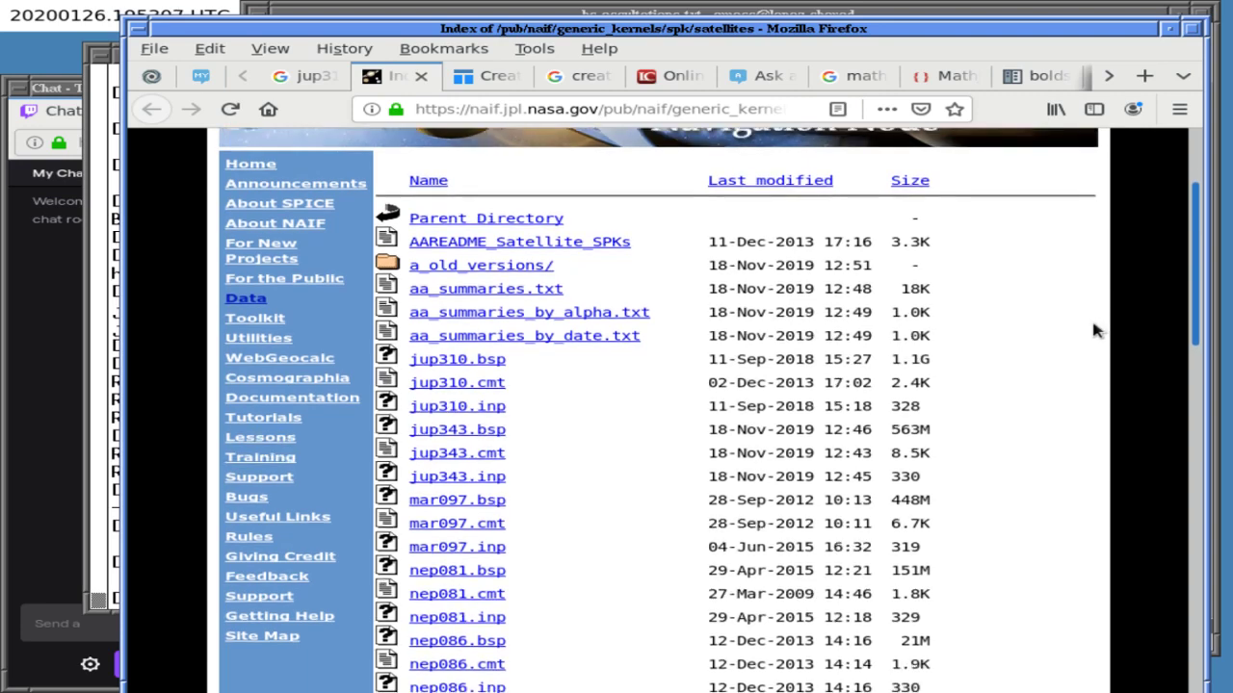
pyautogui.scroll(2, 1099, 300)
pyautogui.scroll(2, 1098, 300)
pyautogui.scroll(-2, 1092, 283)
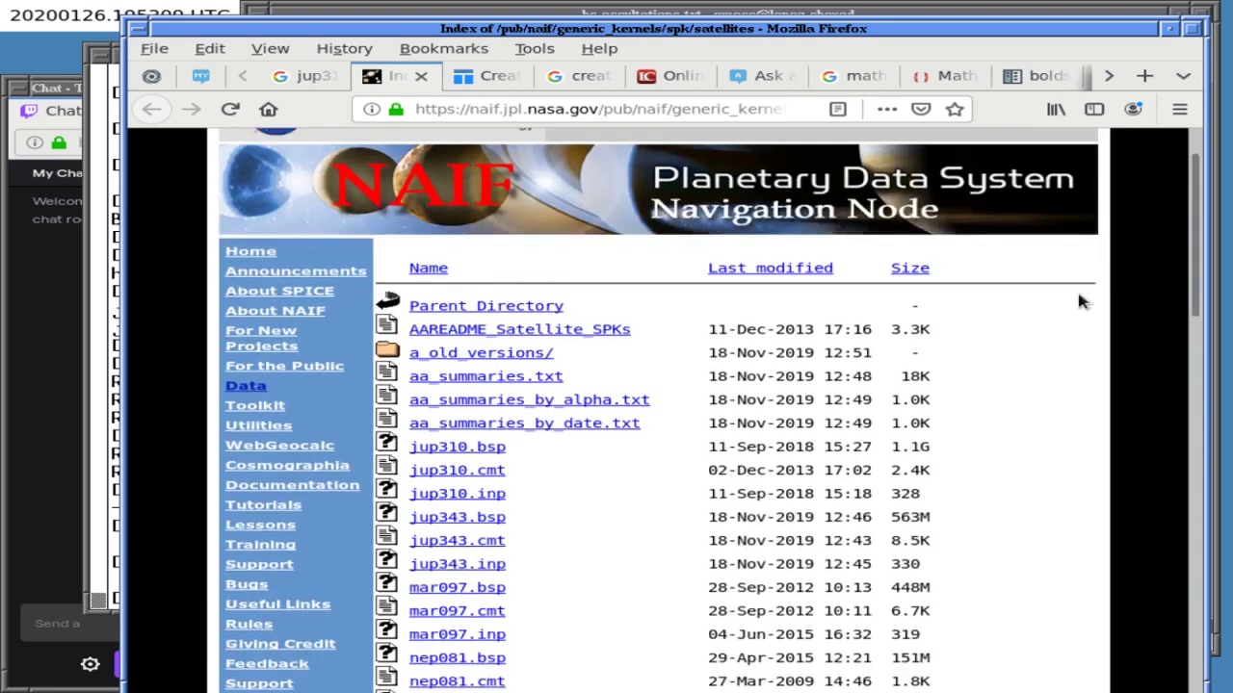
pyautogui.click(689, 108)
pyautogui.press('End')
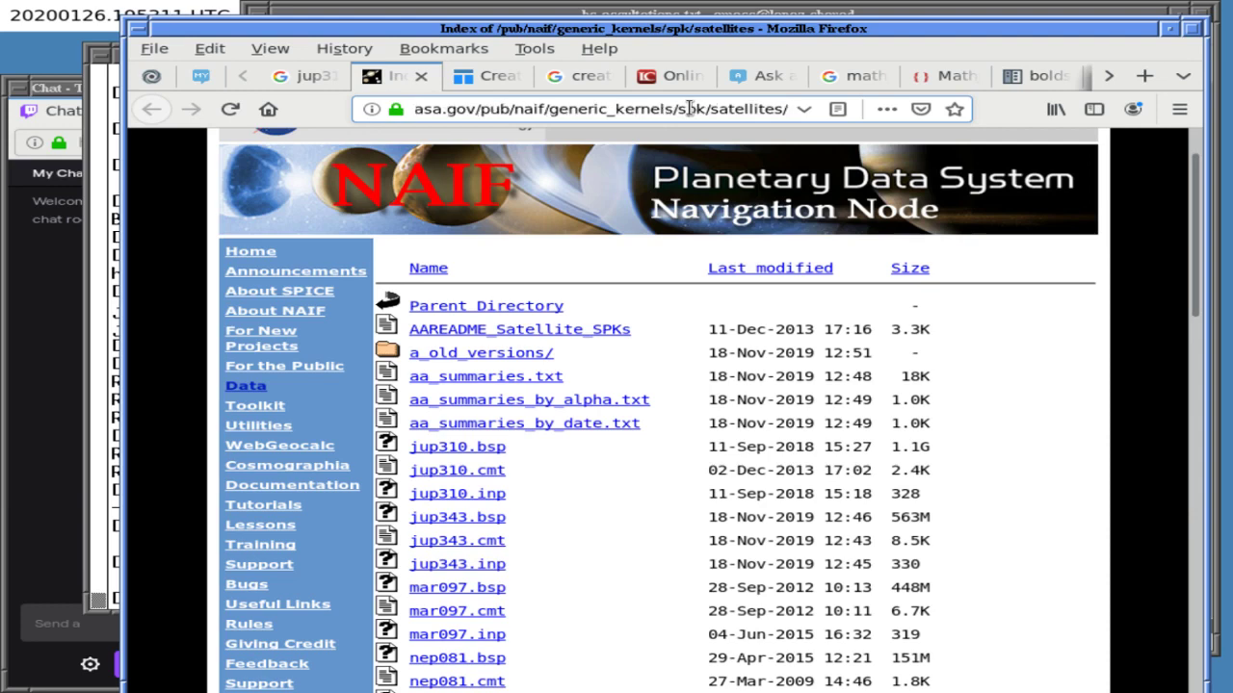
# - Open jup310.cmt in a new tab, view it, and return to the satellites listing
pyautogui.rightClick(445, 470)
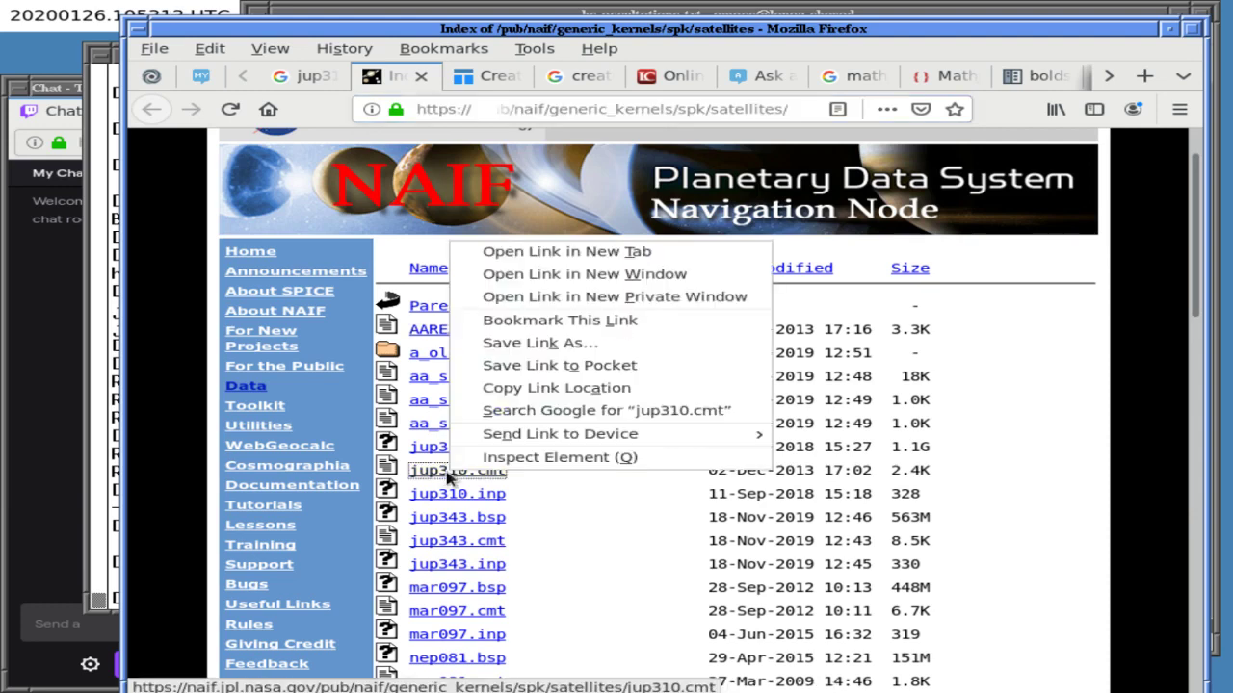
pyautogui.press('t')
pyautogui.click(491, 76)
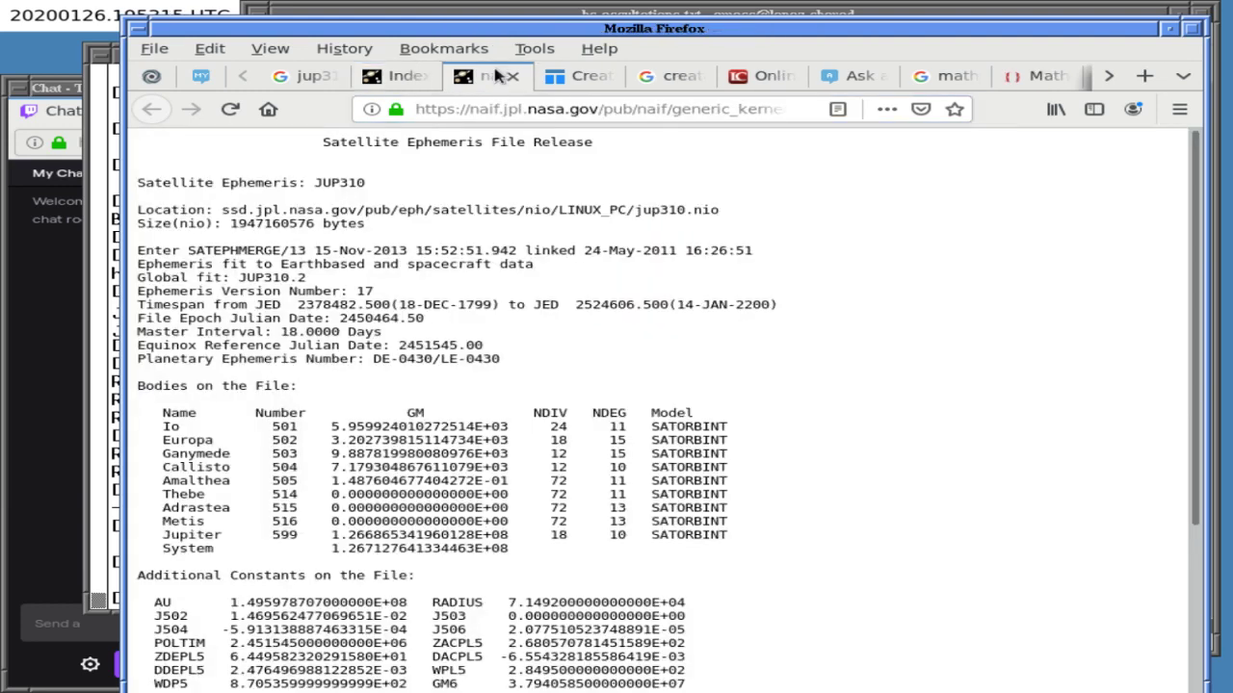
pyautogui.click(404, 76)
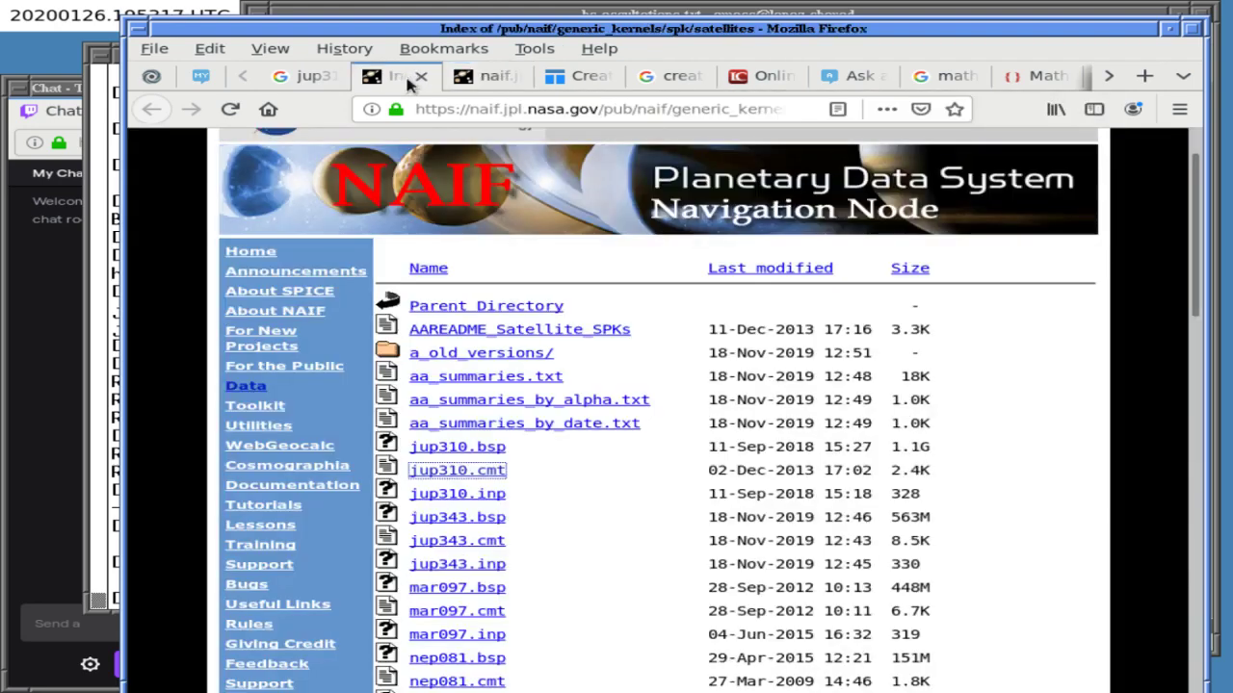
pyautogui.rightClick(448, 541)
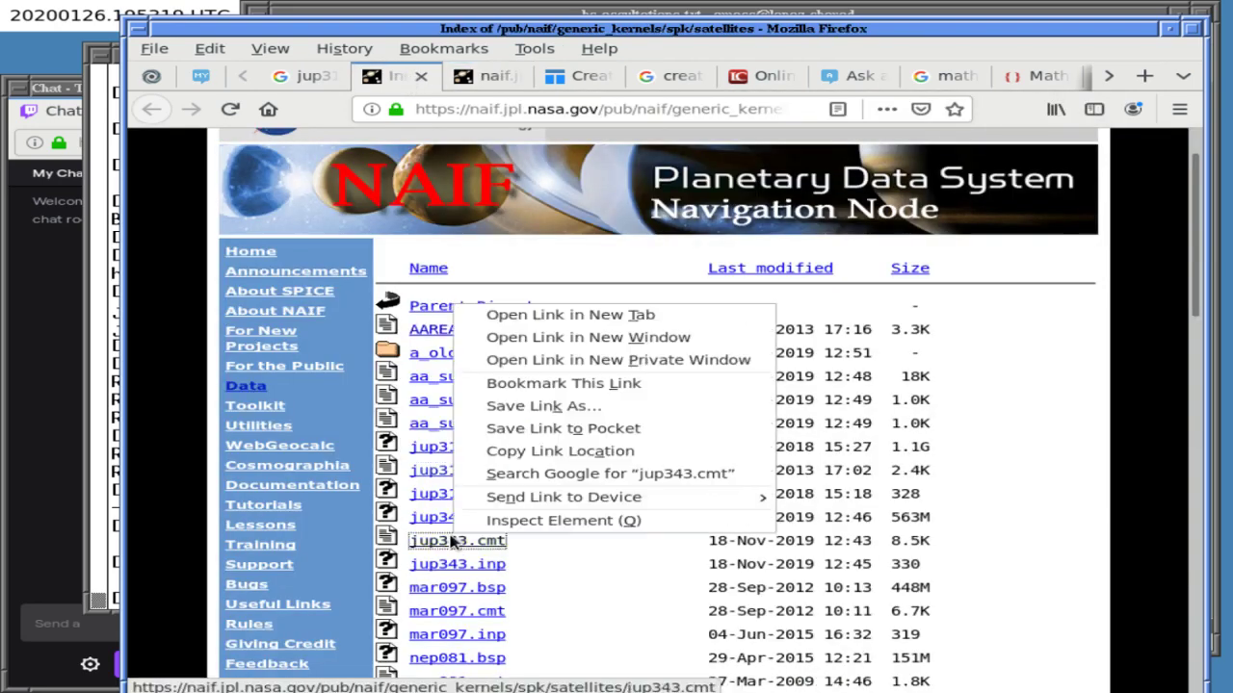
# - Open jup343.cmt in a new tab and skim the JUP343 moon table to its end and back
pyautogui.press('t')
pyautogui.click(499, 80)
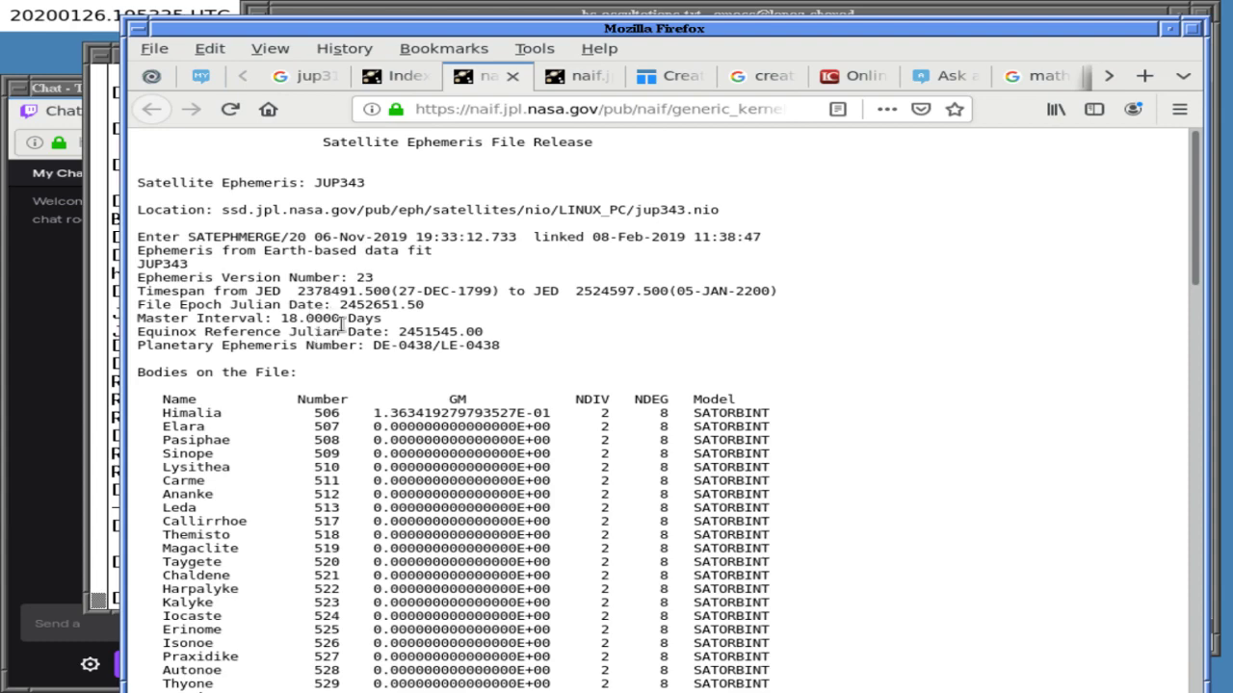
pyautogui.press('pagedown')
pyautogui.press('End')
pyautogui.press('Home')
# - Add 'More details can be found in the '.cmt' files at' plus the NAIF spk/satellites URL
pyautogui.hotkey('alt', 'Tab')
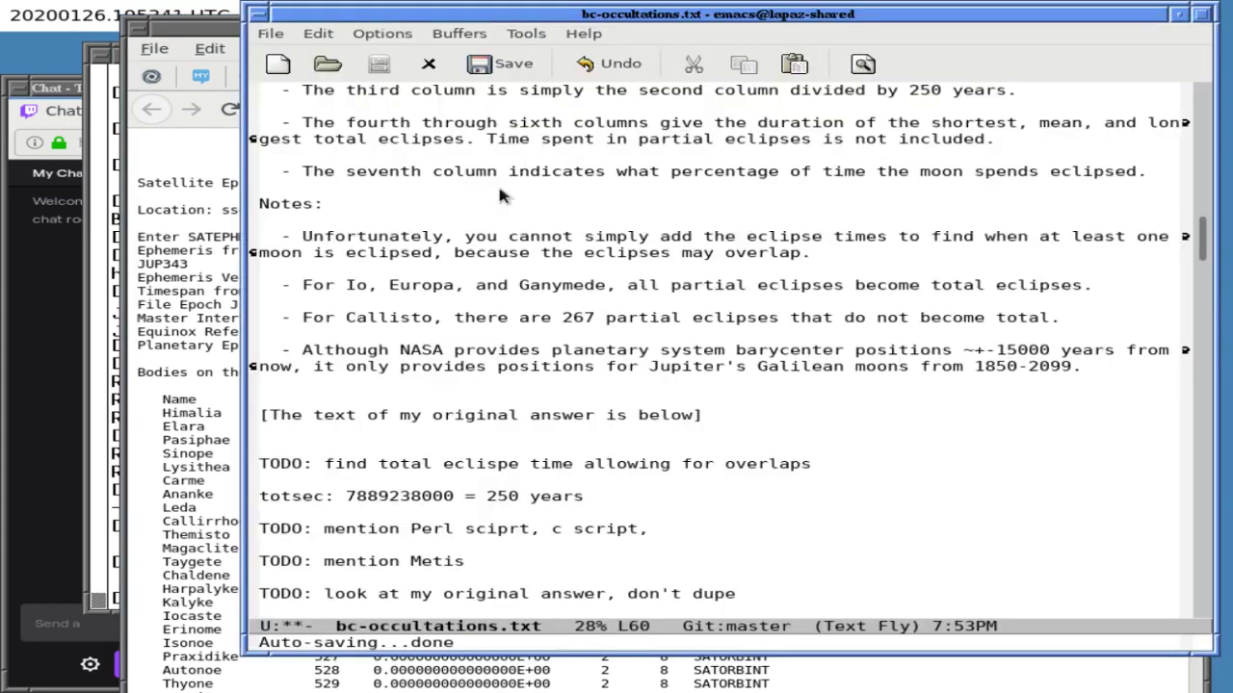
pyautogui.write('More d')
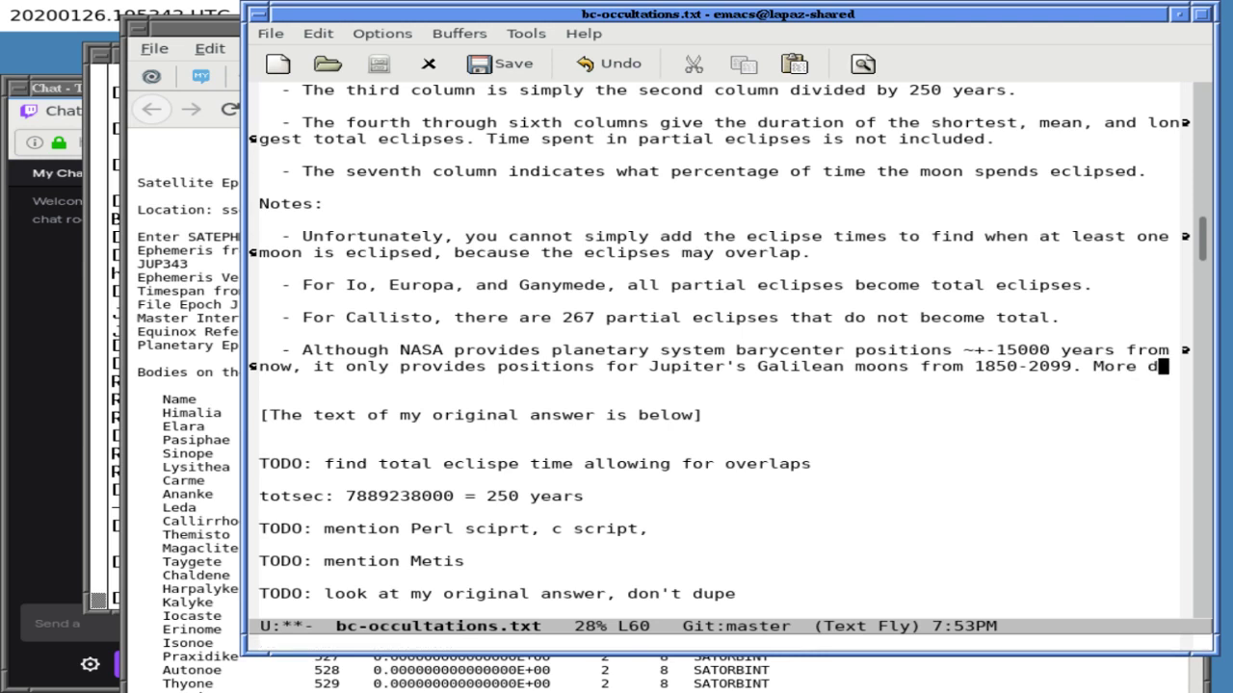
pyautogui.write('etai')
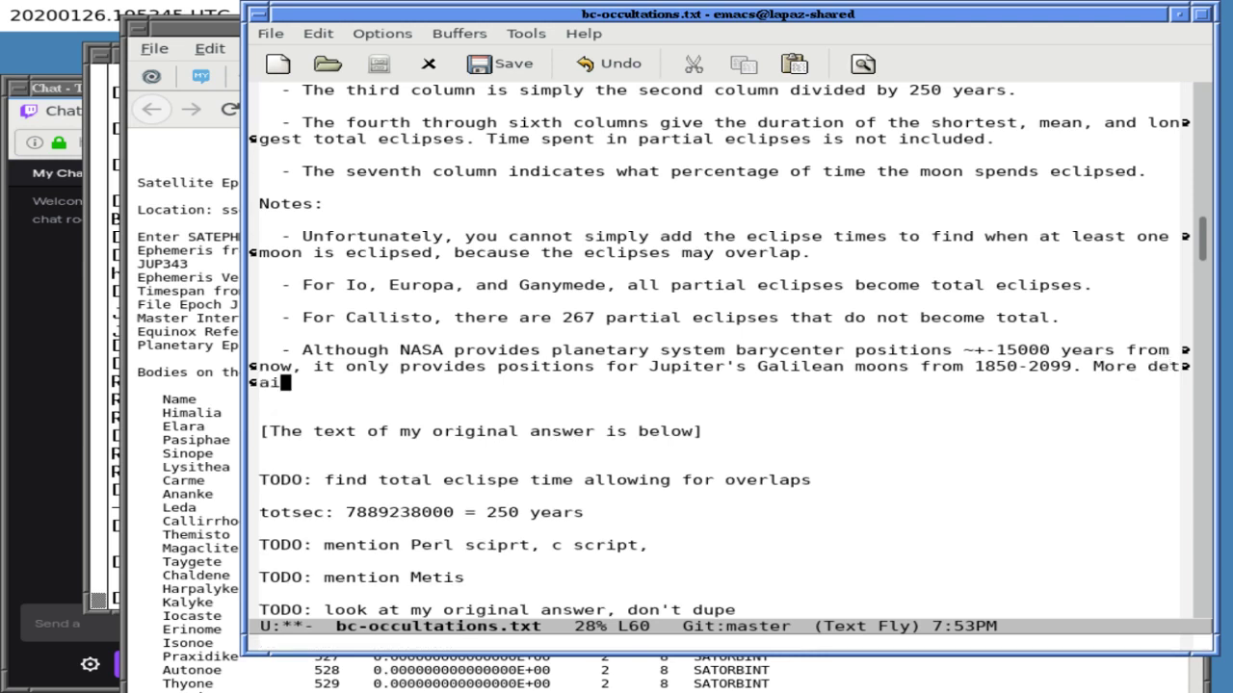
pyautogui.write("ls can be found in the 'c")
pyautogui.press('BackSpace')
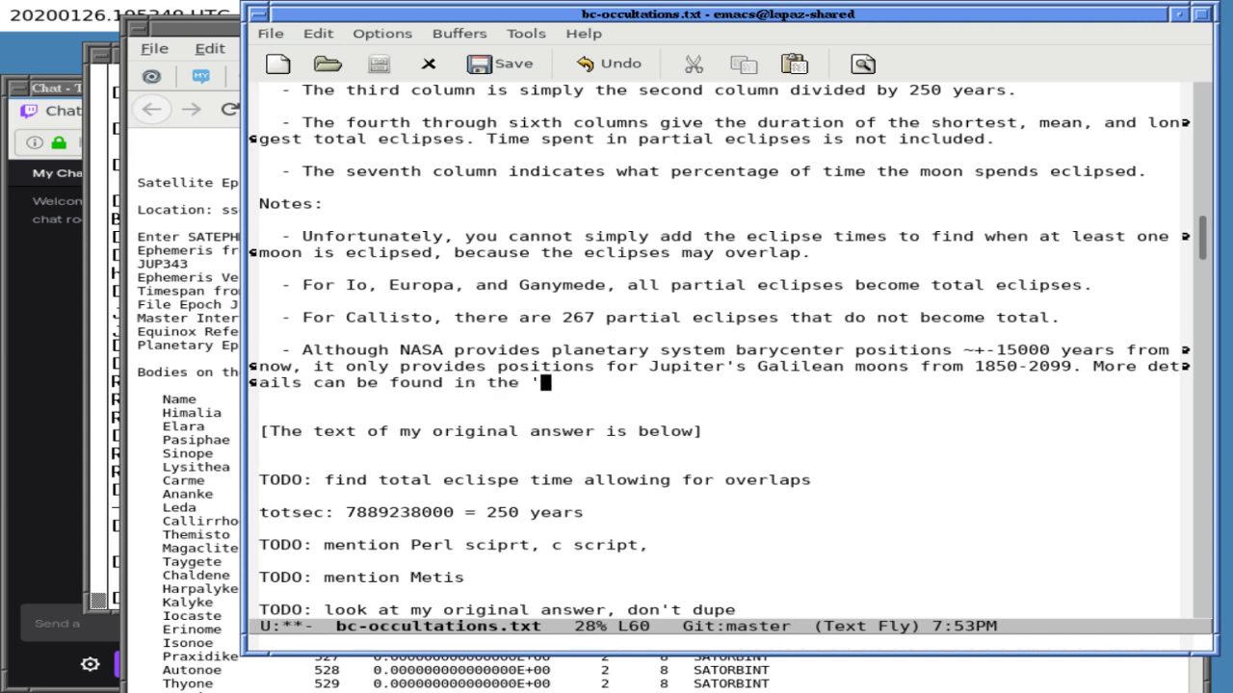
pyautogui.write(';')
pyautogui.write("cmt' files")
pyautogui.write(' at')
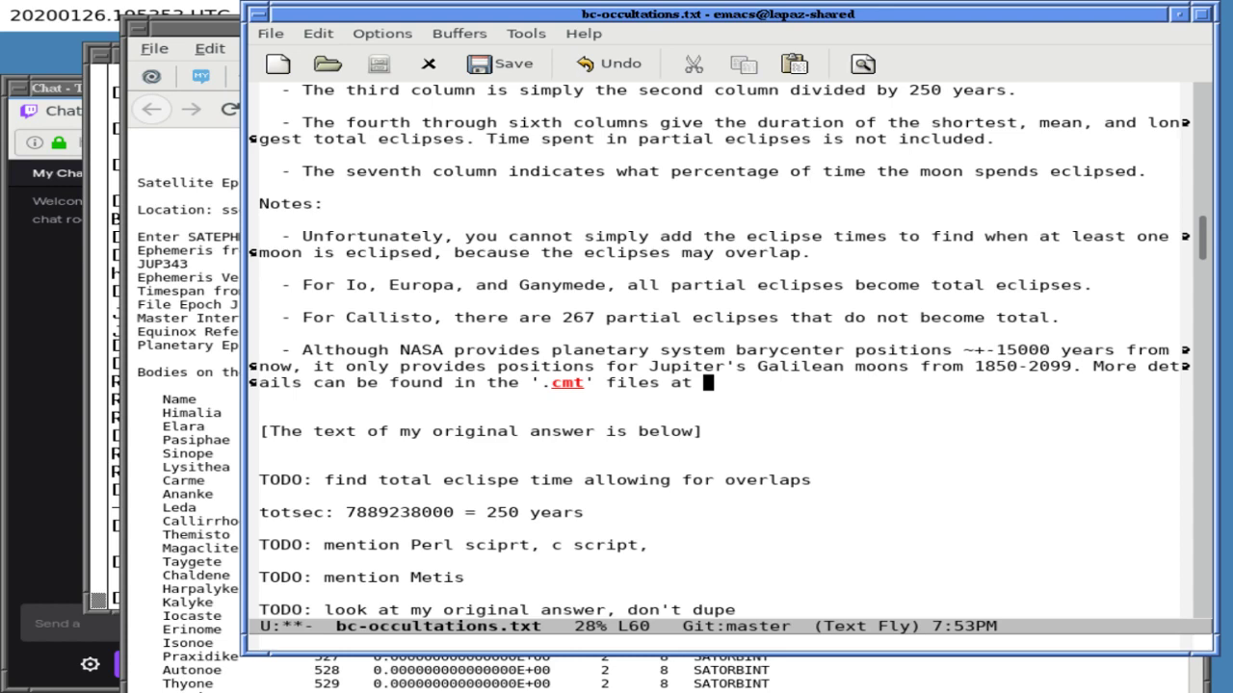
pyautogui.hotkey('alt', 'Tab')
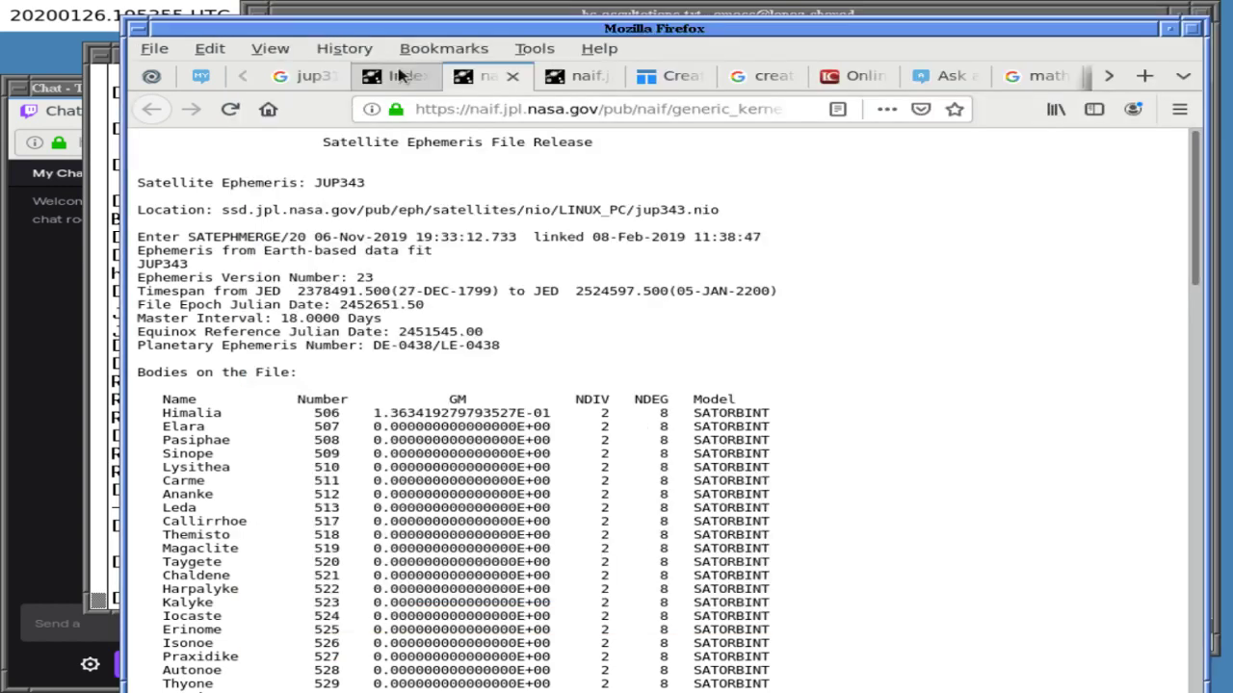
pyautogui.click(399, 77)
pyautogui.click(431, 109)
pyautogui.hotkey('ctrl', 'c')
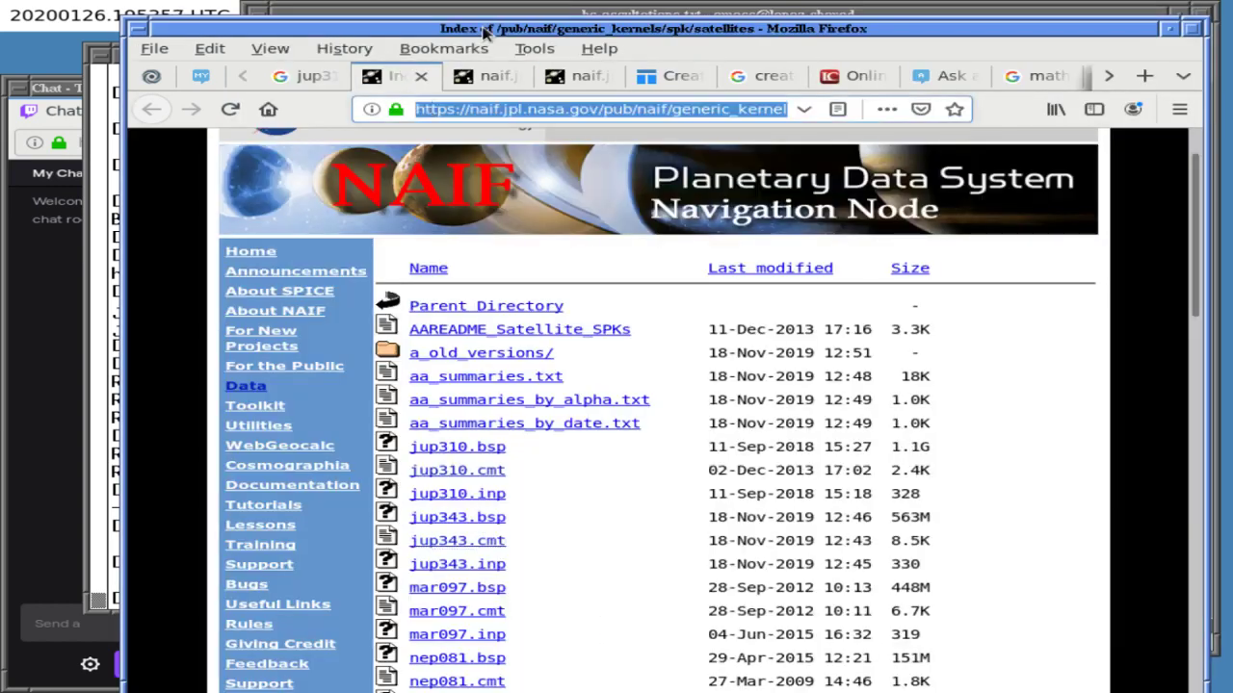
pyautogui.hotkey('alt', 'Tab')
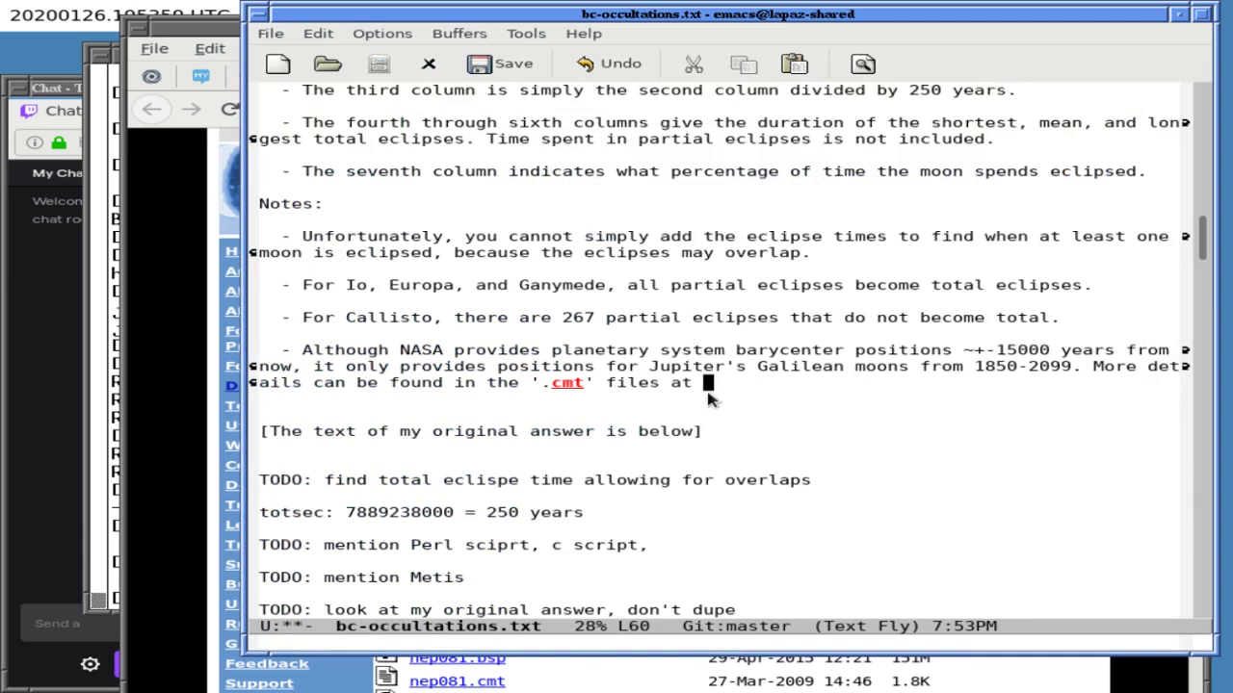
pyautogui.middleClick(708, 383)
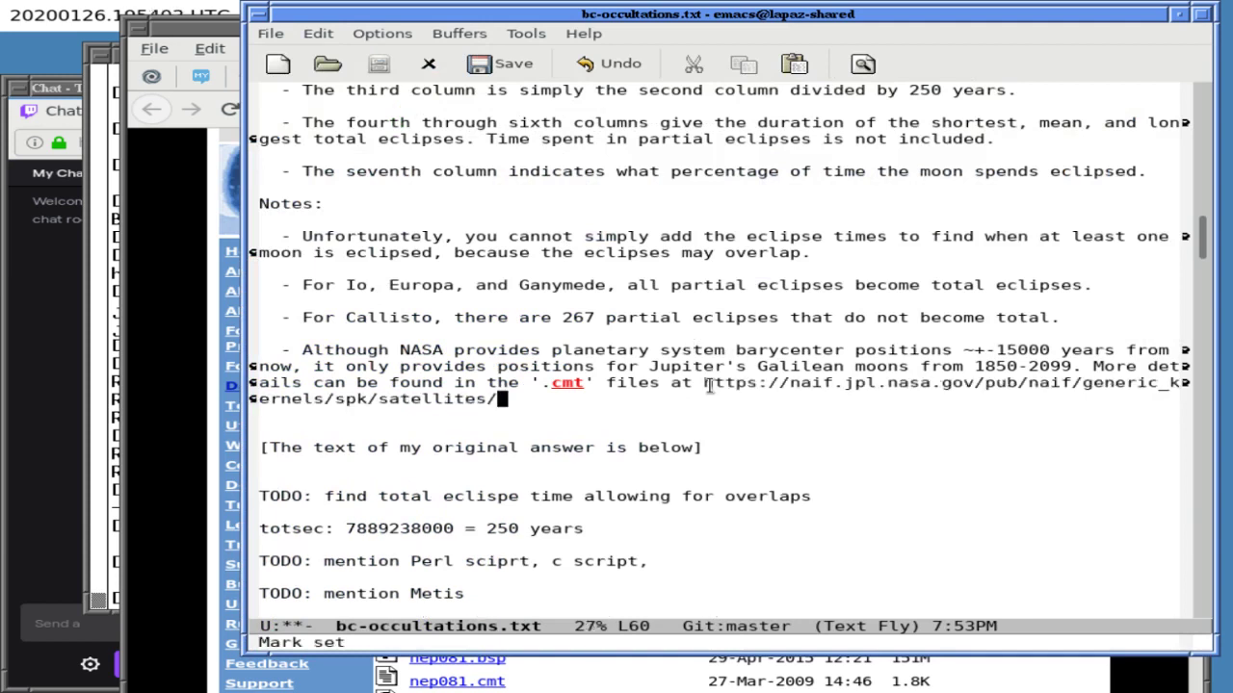
# - Keep the full satellites/ URL ending, add a new line, and save bc-occultations.txt
pyautogui.press('Left')
pyautogui.press('Left')
pyautogui.press('Left')
pyautogui.press('Left')
pyautogui.press('Left')
pyautogui.press('Left')
pyautogui.press('Left')
pyautogui.press('Left')
pyautogui.press('Left')
pyautogui.press('Left')
pyautogui.press('Left')
pyautogui.press('Left')
pyautogui.press('Left')
pyautogui.press('Left')
pyautogui.press('Left')
pyautogui.press('Left')
pyautogui.press('Left')
pyautogui.press('Left')
pyautogui.press('Left')
pyautogui.press('Left')
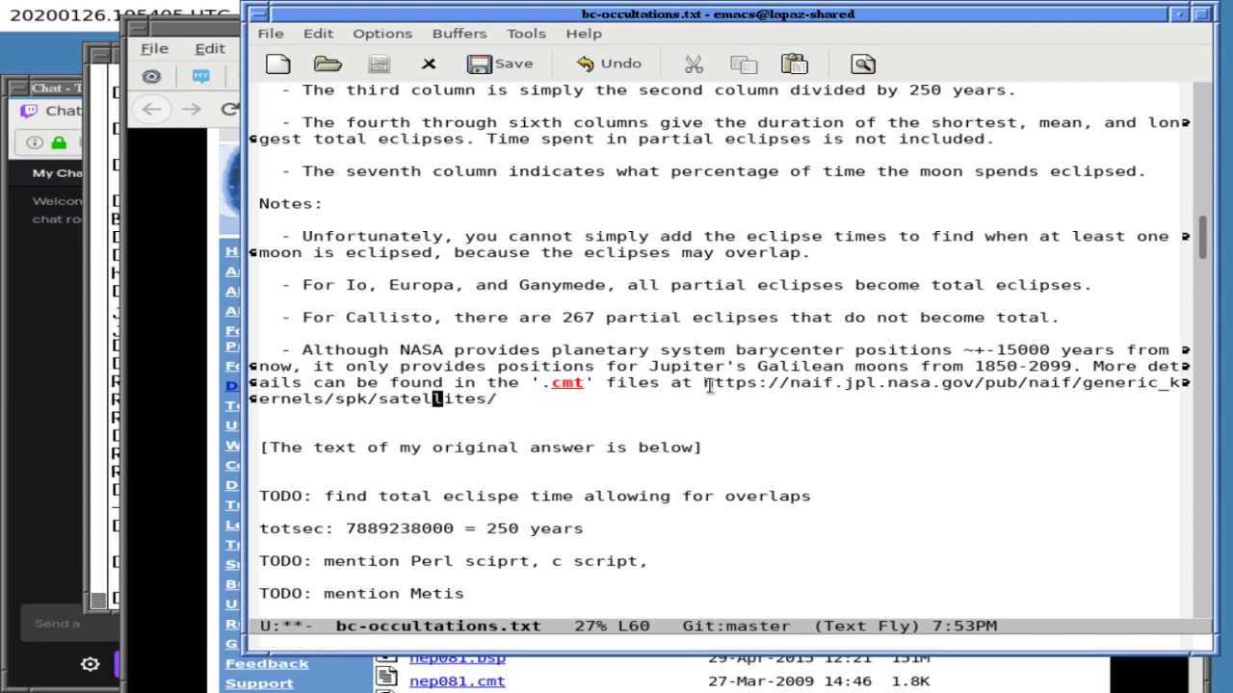
pyautogui.press('Left')
pyautogui.press('Left')
pyautogui.press('Left')
pyautogui.press('Left')
pyautogui.press('Left')
pyautogui.press('Left')
pyautogui.press('Left')
pyautogui.press('Left')
pyautogui.press('Left')
pyautogui.press('Left')
pyautogui.press('Left')
pyautogui.press('Left')
pyautogui.press('Left')
pyautogui.press('Left')
pyautogui.press('Left')
pyautogui.press('Left')
pyautogui.press('Left')
pyautogui.press('Left')
pyautogui.press('Left')
pyautogui.press('Left')
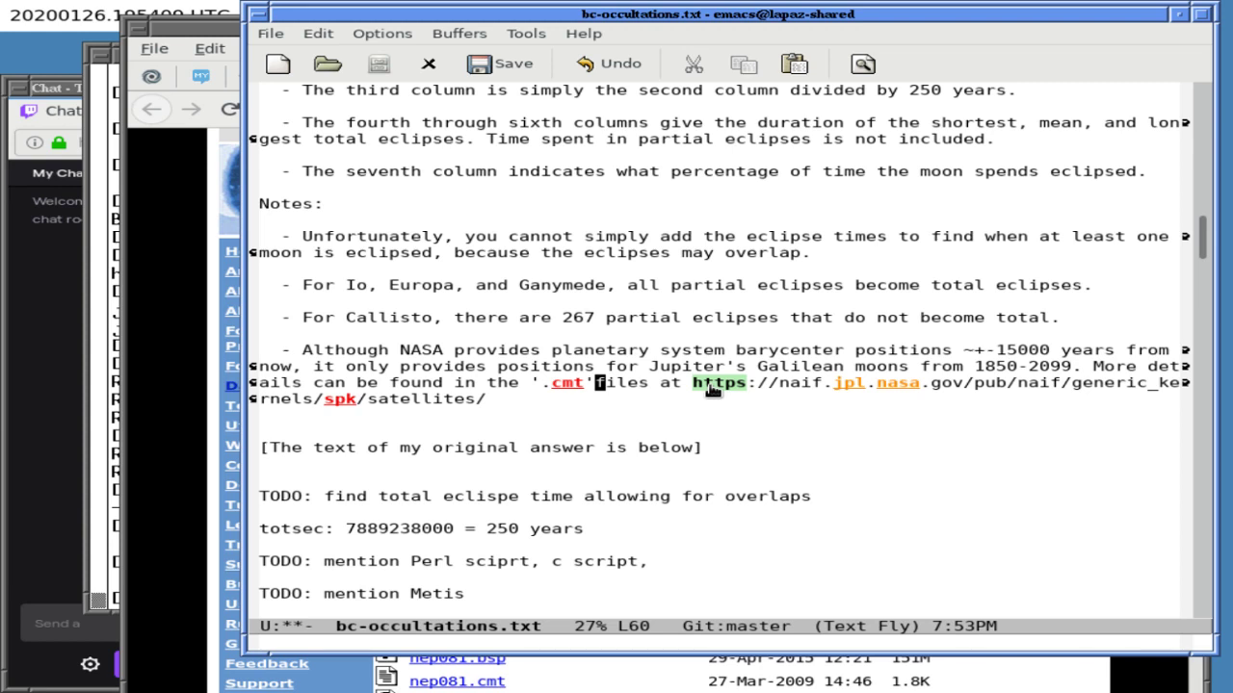
pyautogui.hotkey('ctrl', 'e')
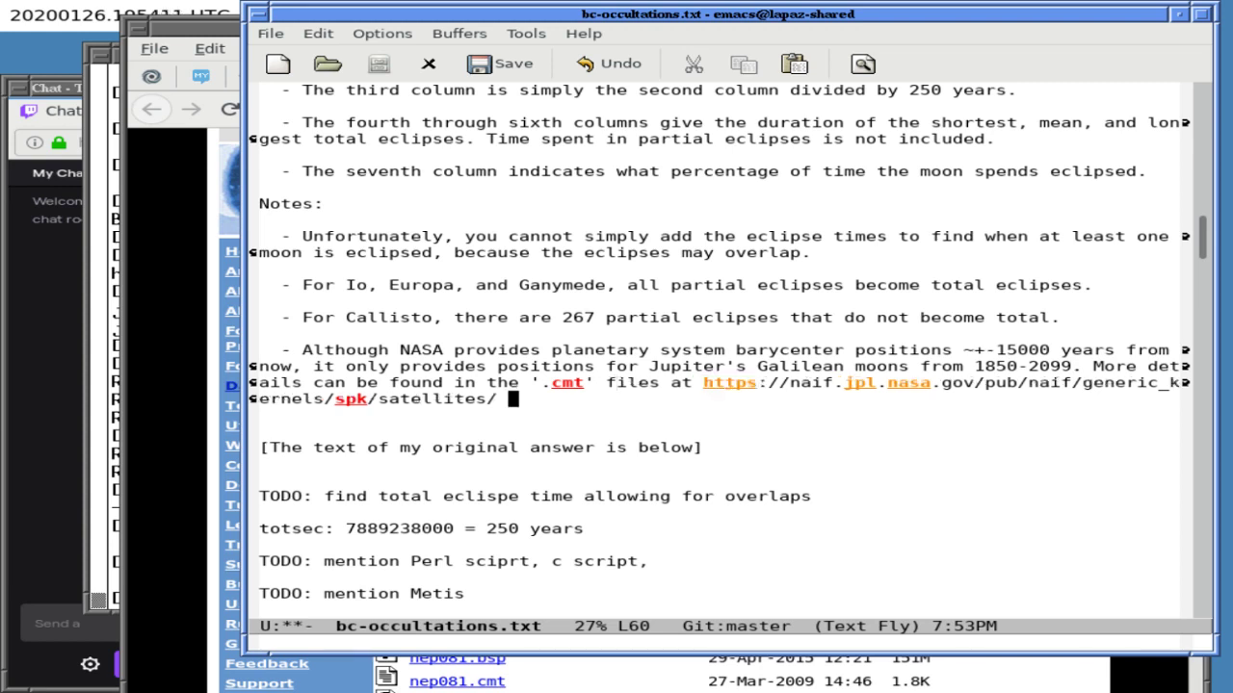
pyautogui.hotkey('alt', 'BackSpace')
pyautogui.hotkey('ctrl', '/')
pyautogui.press('Return')
pyautogui.press('Return')
pyautogui.hotkey('ctrl', 'x')
pyautogui.hotkey('ctrl', 's')
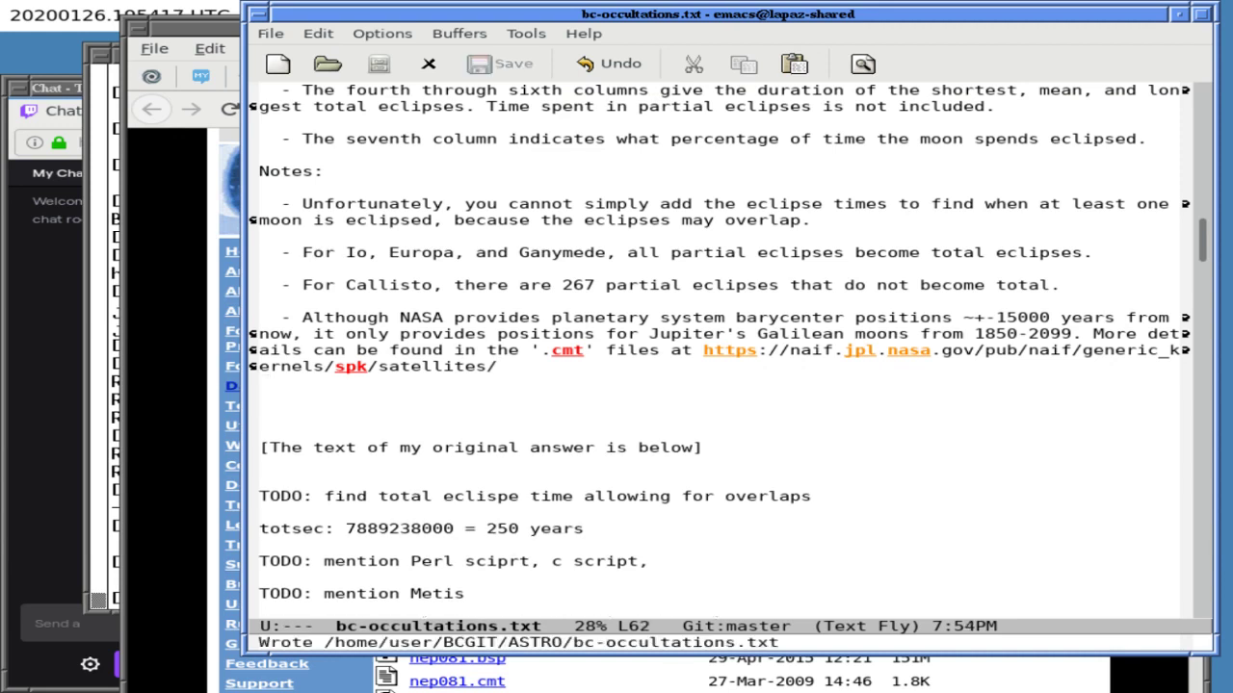
# - Insert '(and technically for Jupiter itself)' before 'moons' in the NASA note
pyautogui.press('Up')
pyautogui.press('Up')
pyautogui.press('Up')
pyautogui.press('Up')
pyautogui.press('Up')
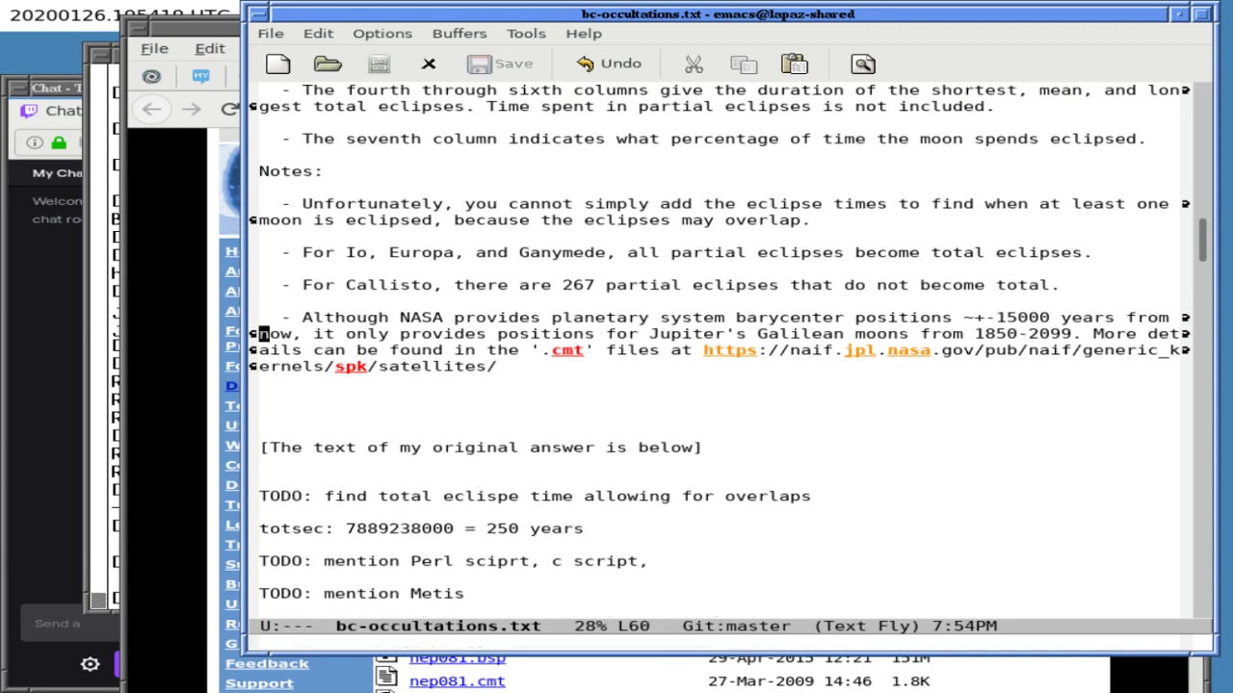
pyautogui.hotkey('alt', 'm')
pyautogui.hotkey('alt', 'f')
pyautogui.hotkey('alt', 'f')
pyautogui.press('Right')
pyautogui.press('Right')
pyautogui.press('Right')
pyautogui.press('Right')
pyautogui.press('Right')
pyautogui.press('Right')
pyautogui.press('Right')
pyautogui.press('Right')
pyautogui.press('Right')
pyautogui.press('Right')
pyautogui.press('Right')
pyautogui.press('Right')
pyautogui.press('Right')
pyautogui.press('Right')
pyautogui.press('Right')
pyautogui.press('Right')
pyautogui.press('Right')
pyautogui.press('Right')
pyautogui.press('Right')
pyautogui.press('Right')
pyautogui.press('Right')
pyautogui.press('Right')
pyautogui.press('Right')
pyautogui.press('Right')
pyautogui.press('Right')
pyautogui.press('Right')
pyautogui.press('Right')
pyautogui.press('Right')
pyautogui.press('Right')
pyautogui.press('Right')
pyautogui.press('Right')
pyautogui.press('Right')
pyautogui.press('Right')
pyautogui.press('Right')
pyautogui.press('Right')
pyautogui.press('Right')
pyautogui.press('Right')
pyautogui.press('Right')
pyautogui.press('Right')
pyautogui.press('Right')
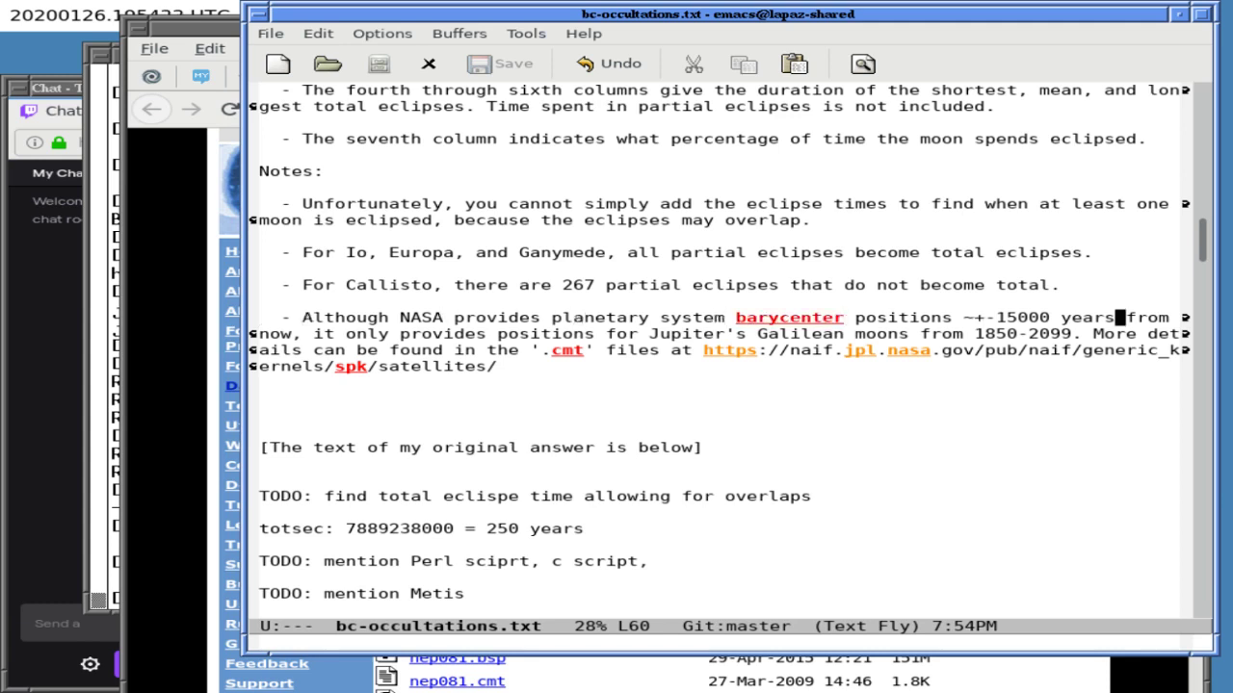
pyautogui.press('Right')
pyautogui.press('Right')
pyautogui.press('Right')
pyautogui.press('Right')
pyautogui.press('Right')
pyautogui.press('Right')
pyautogui.press('Right')
pyautogui.press('Right')
pyautogui.press('Right')
pyautogui.press('Right')
pyautogui.press('Right')
pyautogui.press('Right')
pyautogui.press('Right')
pyautogui.press('Right')
pyautogui.press('Right')
pyautogui.press('Right')
pyautogui.press('Right')
pyautogui.press('Right')
pyautogui.press('Right')
pyautogui.press('Right')
pyautogui.write('(and technical')
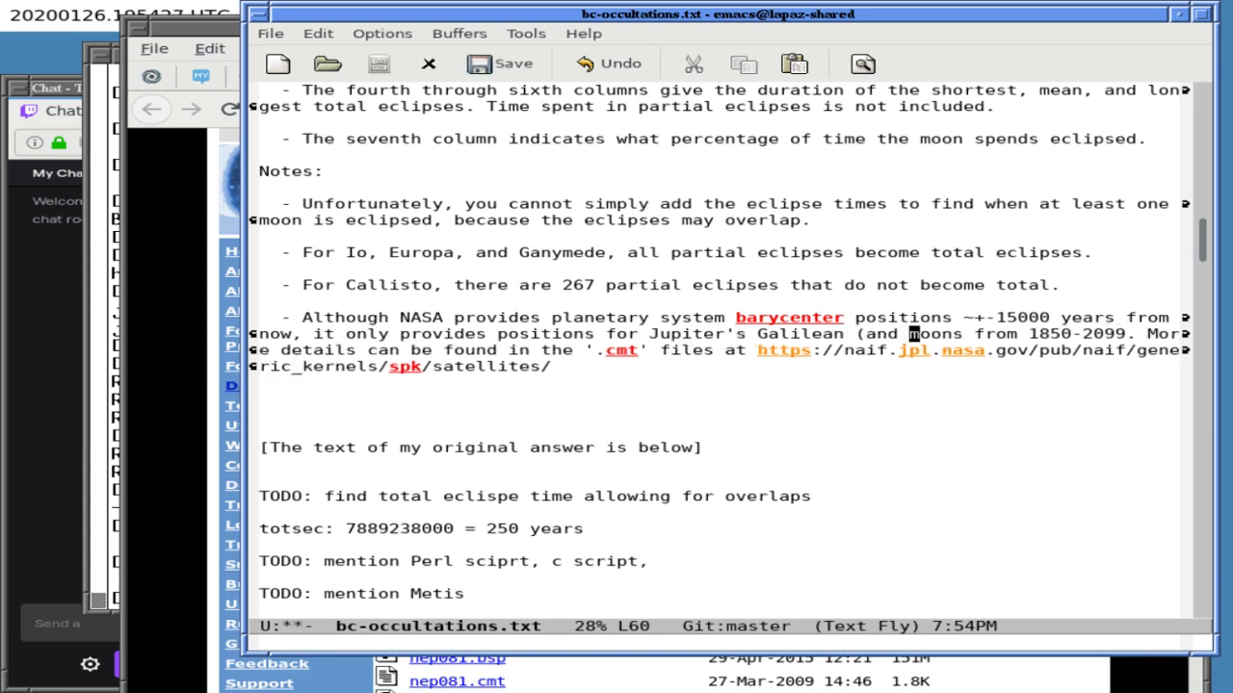
pyautogui.write('ly for J')
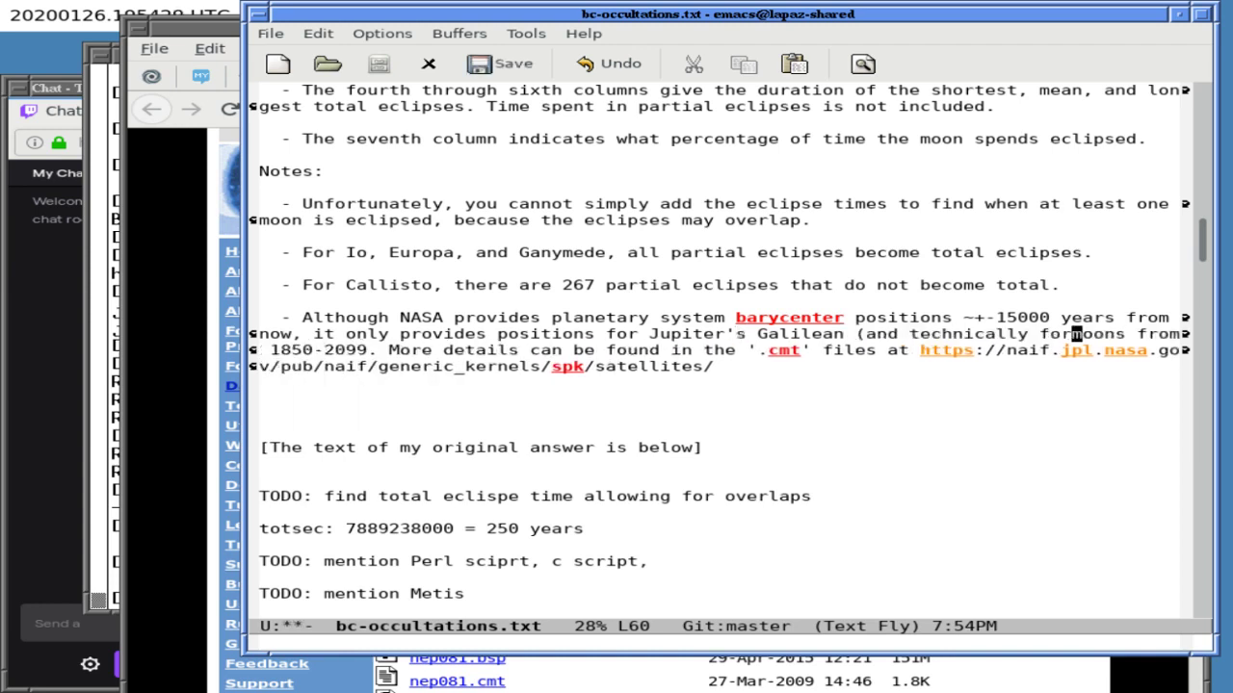
pyautogui.write('upiter itsel')
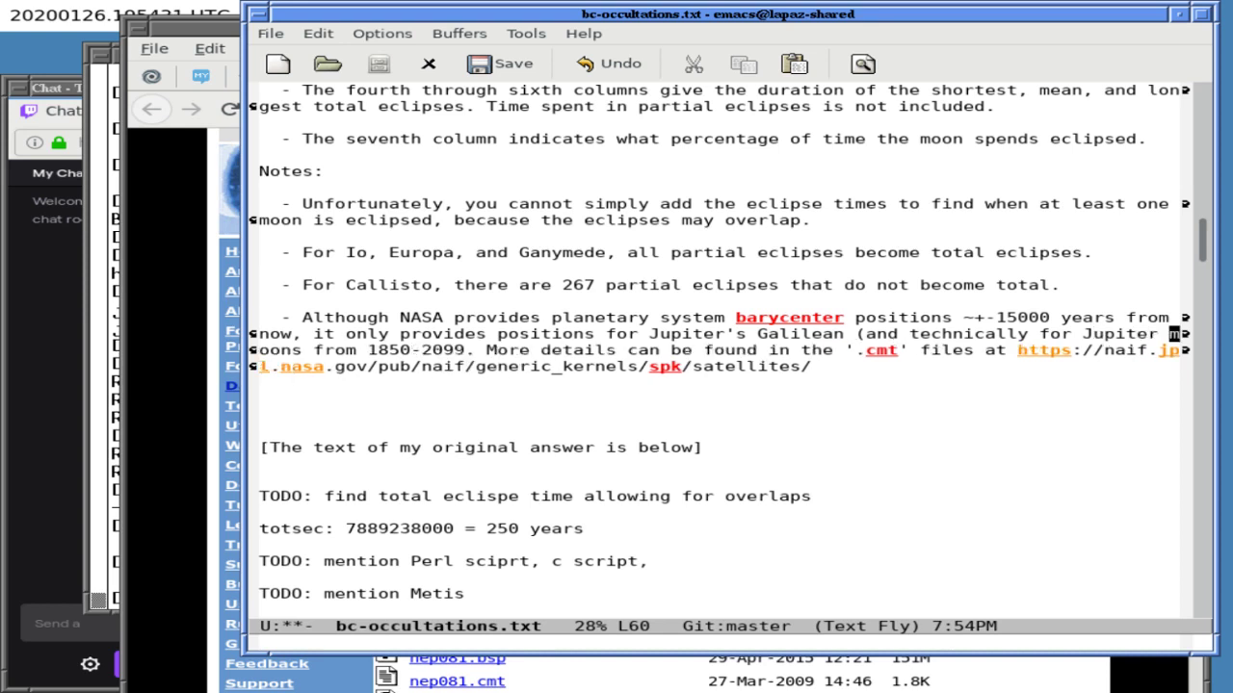
pyautogui.write('f)')
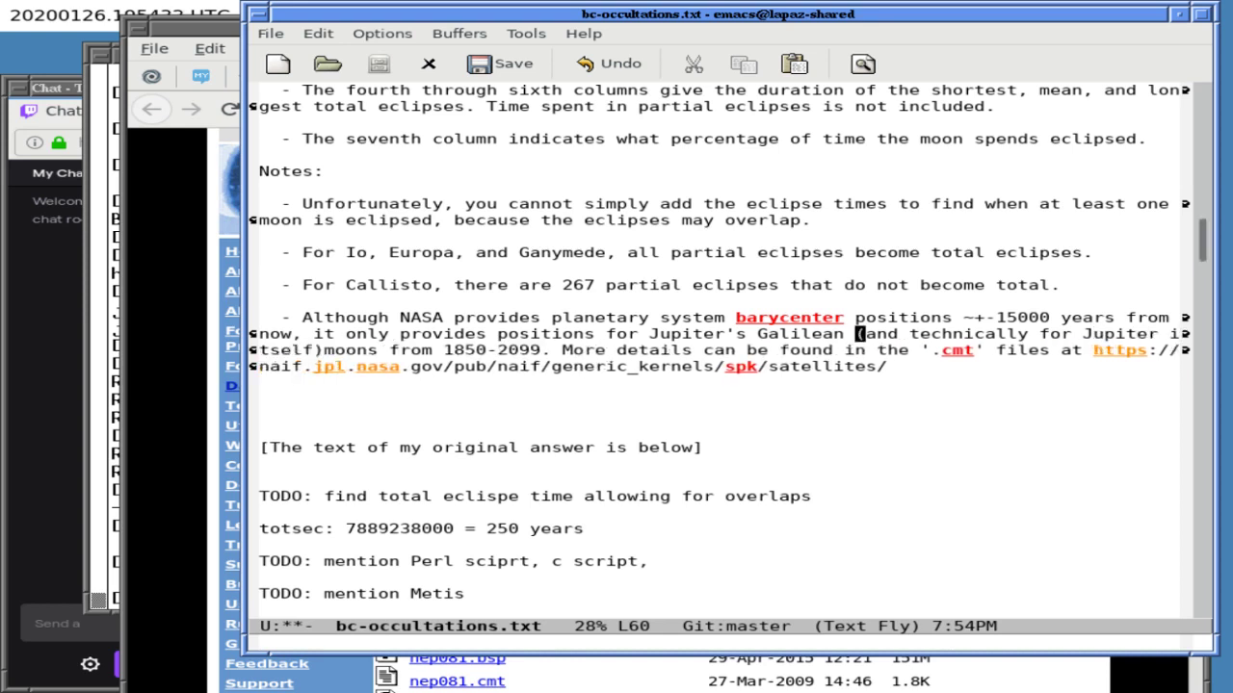
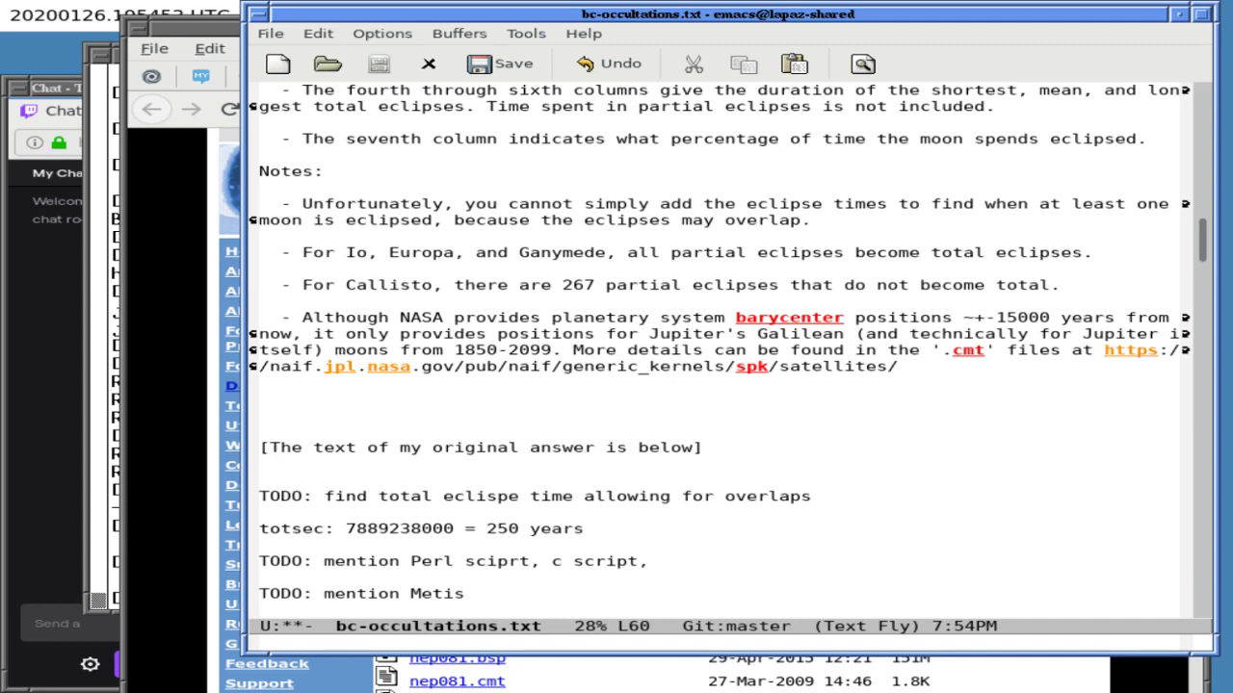
# - Add a blank line after the NAIF URL note and save bc-occultations.txt
pyautogui.hotkey('ctrl', 'e')
pyautogui.hotkey('ctrl', 'n')
pyautogui.press('Return')
pyautogui.hotkey('ctrl', 'x')
pyautogui.hotkey('ctrl', 's')
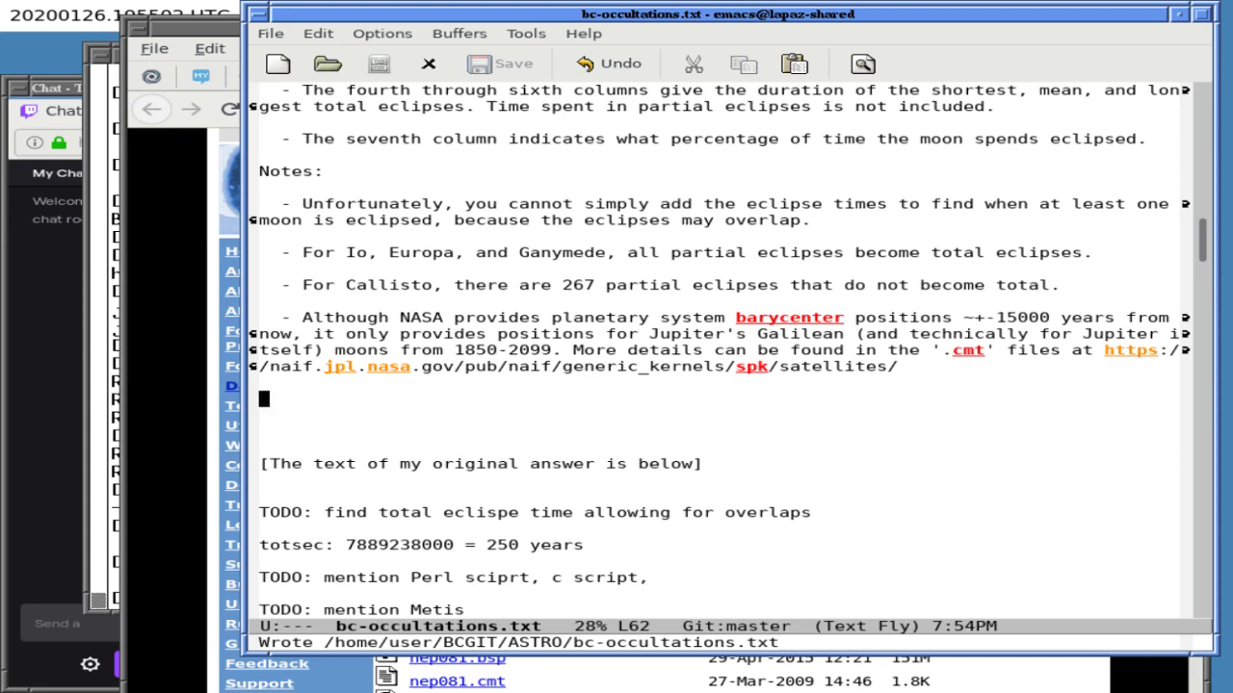
# - Type the heading '## Jupiter's other moons ##' above the original answer
pyautogui.press('Up')
pyautogui.press('Up')
pyautogui.press('Up')
pyautogui.press('Up')
pyautogui.press('Up')
pyautogui.press('Up')
pyautogui.press('Up')
pyautogui.press('Up')
pyautogui.press('Up')
pyautogui.press('Up')
pyautogui.press('Up')
pyautogui.press('Up')
pyautogui.press('Up')
pyautogui.press('Up')
pyautogui.press('Up')
pyautogui.press('Up')
pyautogui.press('Up')
pyautogui.press('Up')
pyautogui.press('Up')
pyautogui.press('Up')
pyautogui.press('Up')
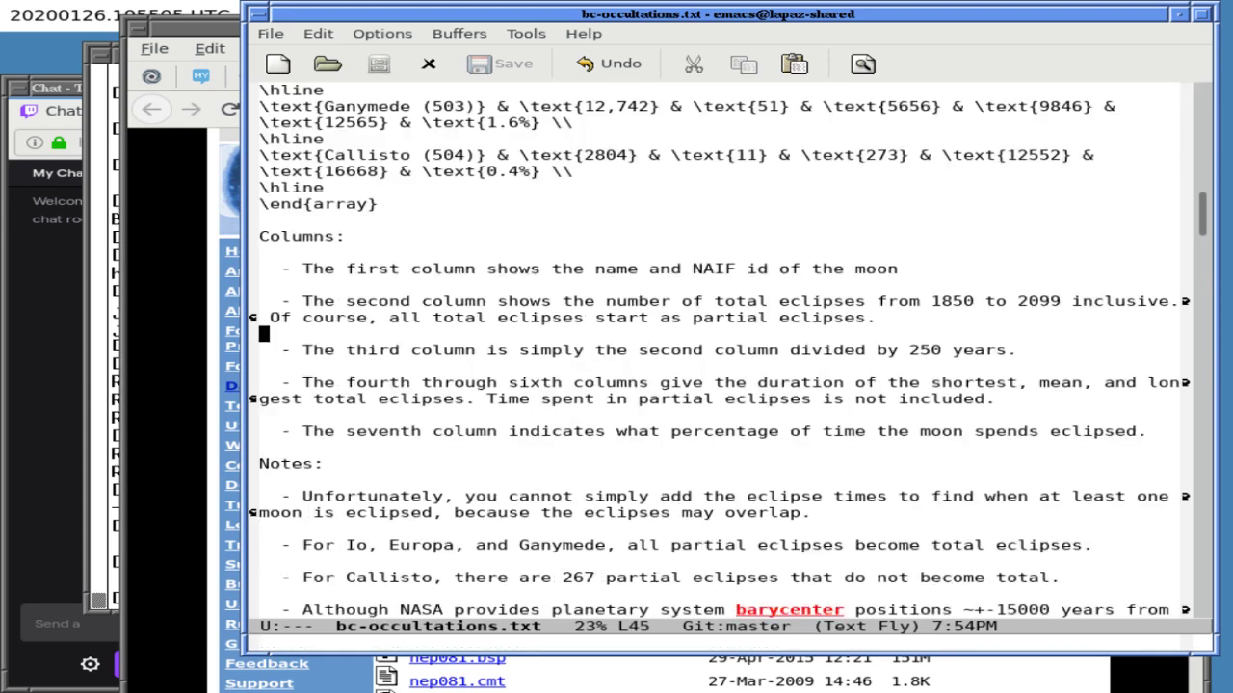
pyautogui.press('Up')
pyautogui.press('Up')
pyautogui.press('Up')
pyautogui.press('Up')
pyautogui.press('Up')
pyautogui.press('Up')
pyautogui.press('Up')
pyautogui.press('Up')
pyautogui.press('Up')
pyautogui.press('Up')
pyautogui.press('Up')
pyautogui.press('Up')
pyautogui.press('Up')
pyautogui.press('Up')
pyautogui.press('Up')
pyautogui.press('Up')
pyautogui.press('Up')
pyautogui.press('Up')
pyautogui.press('Up')
pyautogui.press('Up')
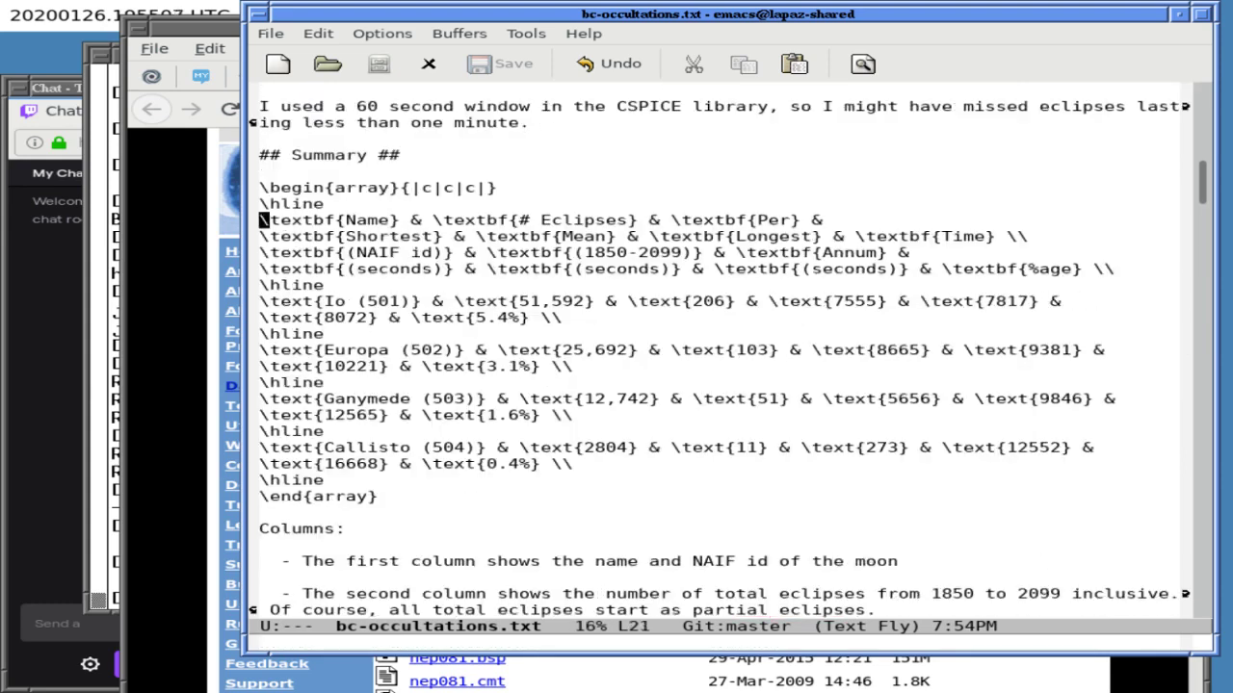
pyautogui.press('Up')
pyautogui.press('Up')
pyautogui.press('Up')
pyautogui.press('Up')
pyautogui.press('Up')
pyautogui.press('Up')
pyautogui.press('Up')
pyautogui.press('Up')
pyautogui.press('Up')
pyautogui.press('Up')
pyautogui.press('Up')
pyautogui.press('Up')
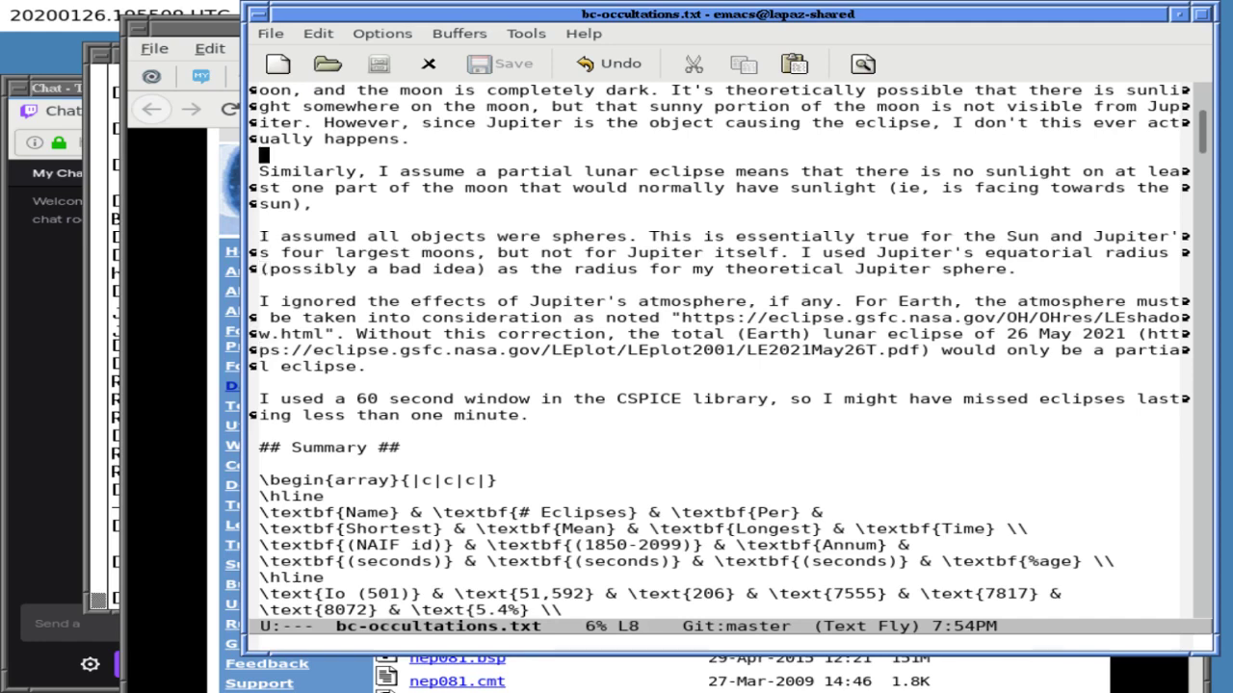
pyautogui.press('Down')
pyautogui.press('Down')
pyautogui.press('Down')
pyautogui.press('Down')
pyautogui.press('Down')
pyautogui.press('Down')
pyautogui.press('Down')
pyautogui.press('Down')
pyautogui.press('Down')
pyautogui.press('Down')
pyautogui.press('Down')
pyautogui.press('Down')
pyautogui.press('Down')
pyautogui.press('Down')
pyautogui.press('Down')
pyautogui.press('Down')
pyautogui.press('Down')
pyautogui.press('Down')
pyautogui.press('Down')
pyautogui.press('Down')
pyautogui.press('Down')
pyautogui.press('Down')
pyautogui.press('Down')
pyautogui.press('Down')
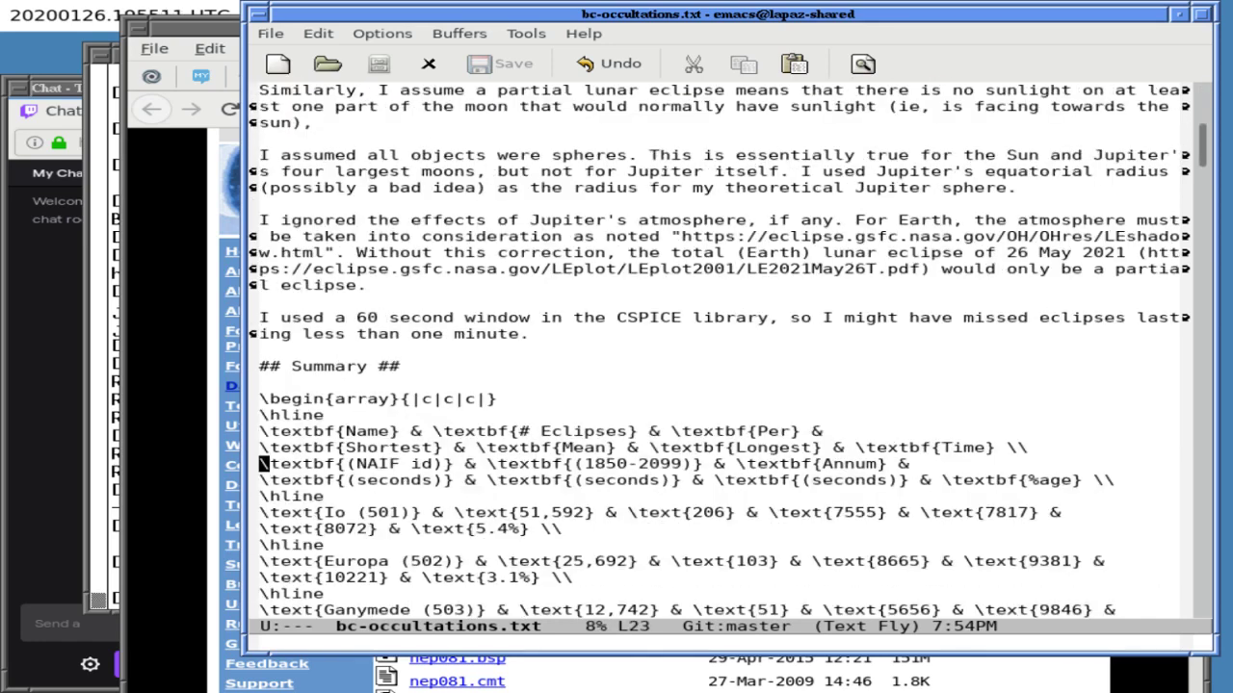
pyautogui.press('Down')
pyautogui.press('Down')
pyautogui.press('Down')
pyautogui.press('Down')
pyautogui.press('Down')
pyautogui.press('Down')
pyautogui.press('Down')
pyautogui.press('Down')
pyautogui.press('Down')
pyautogui.press('Down')
pyautogui.press('Down')
pyautogui.press('Down')
pyautogui.press('Down')
pyautogui.press('Down')
pyautogui.press('Down')
pyautogui.press('Down')
pyautogui.press('Down')
pyautogui.press('Down')
pyautogui.press('Down')
pyautogui.press('Down')
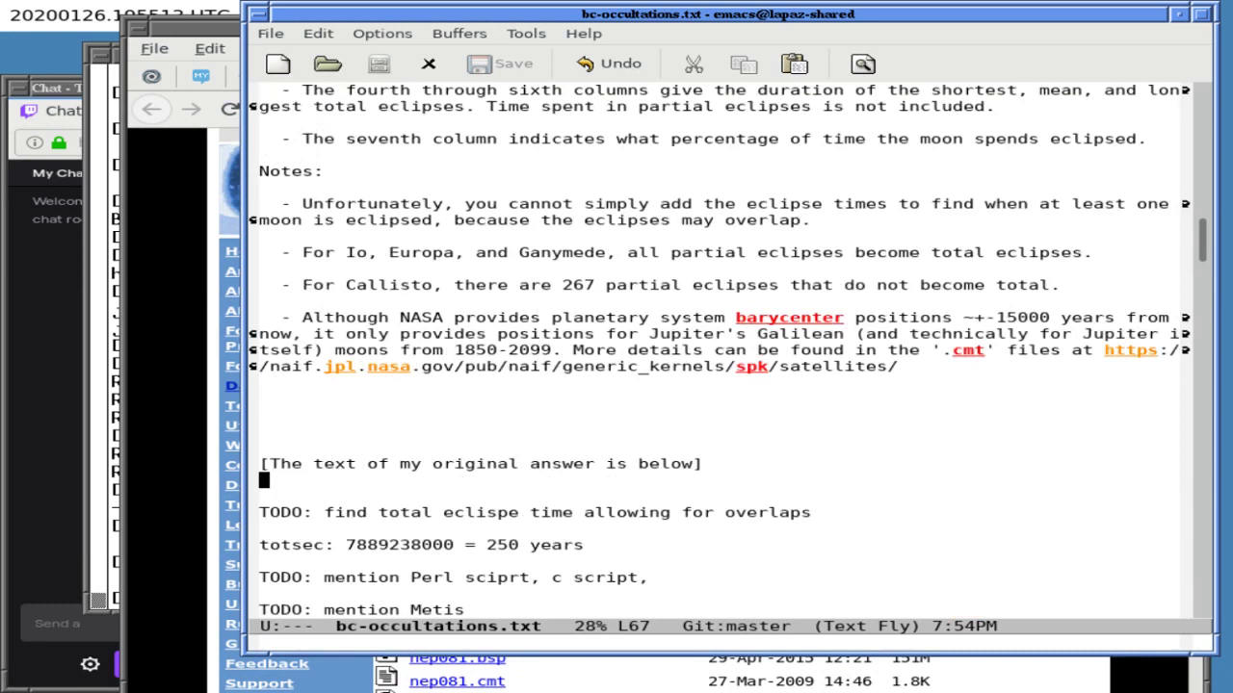
pyautogui.press('Up')
pyautogui.press('Up')
pyautogui.press('Up')
pyautogui.press('Up')
pyautogui.press('Up')
pyautogui.press('Up')
pyautogui.press('Up')
pyautogui.press('Up')
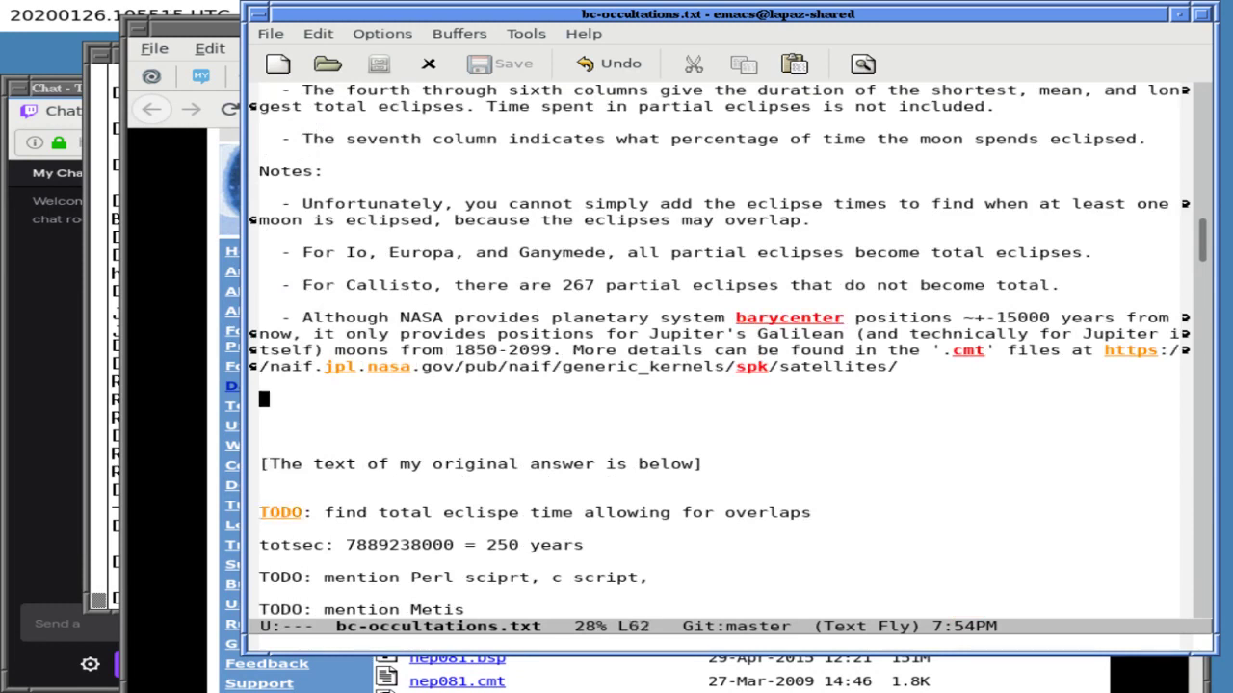
pyautogui.write('##')
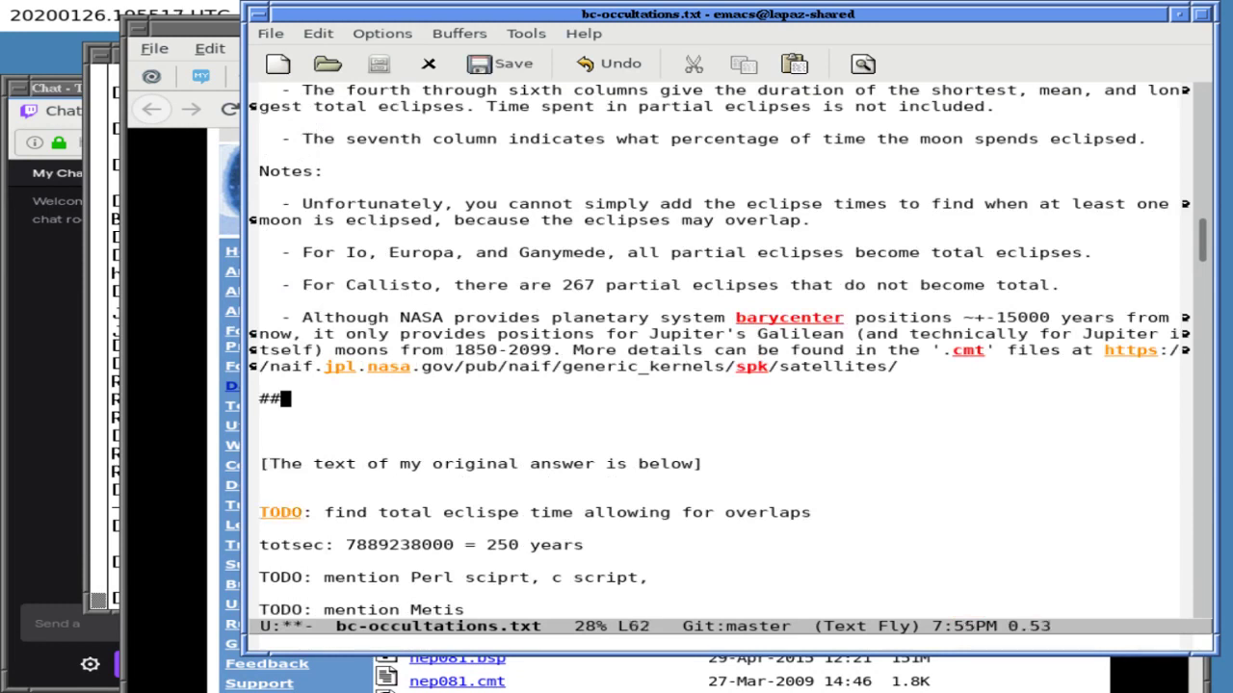
pyautogui.write(' Jupiste')
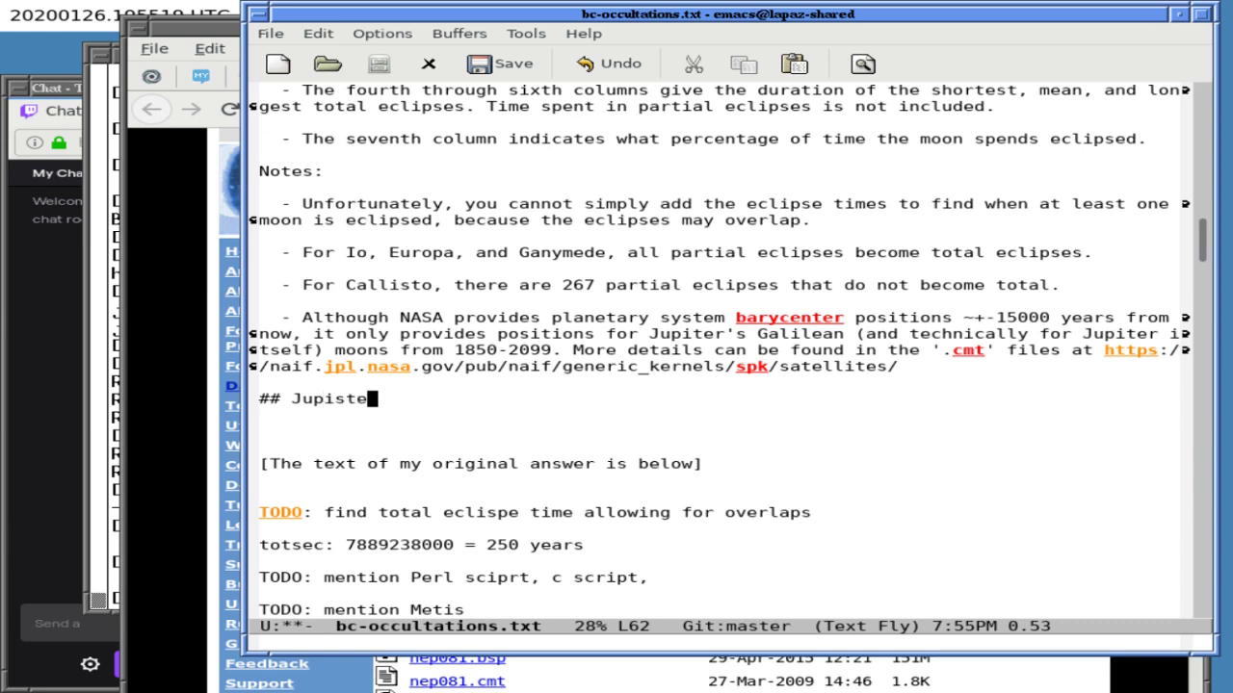
pyautogui.press('BackSpace')
pyautogui.press('BackSpace')
pyautogui.press('BackSpace')
pyautogui.write("ter's other ")
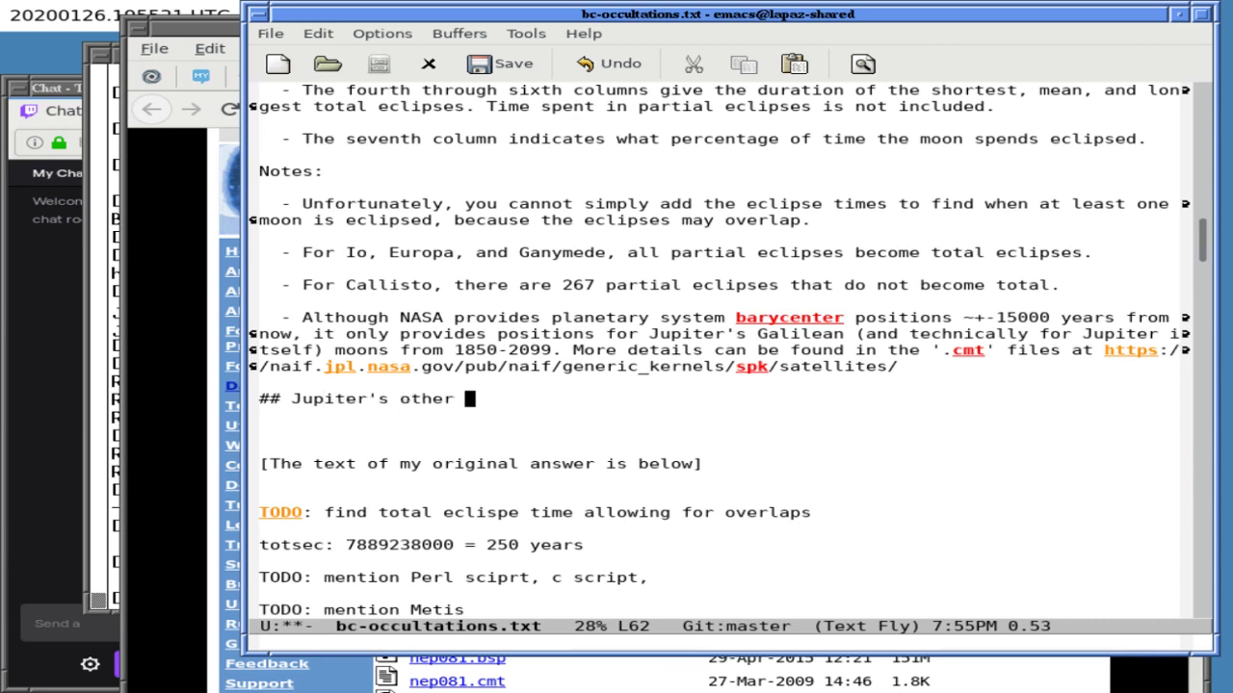
pyautogui.write('moons ##')
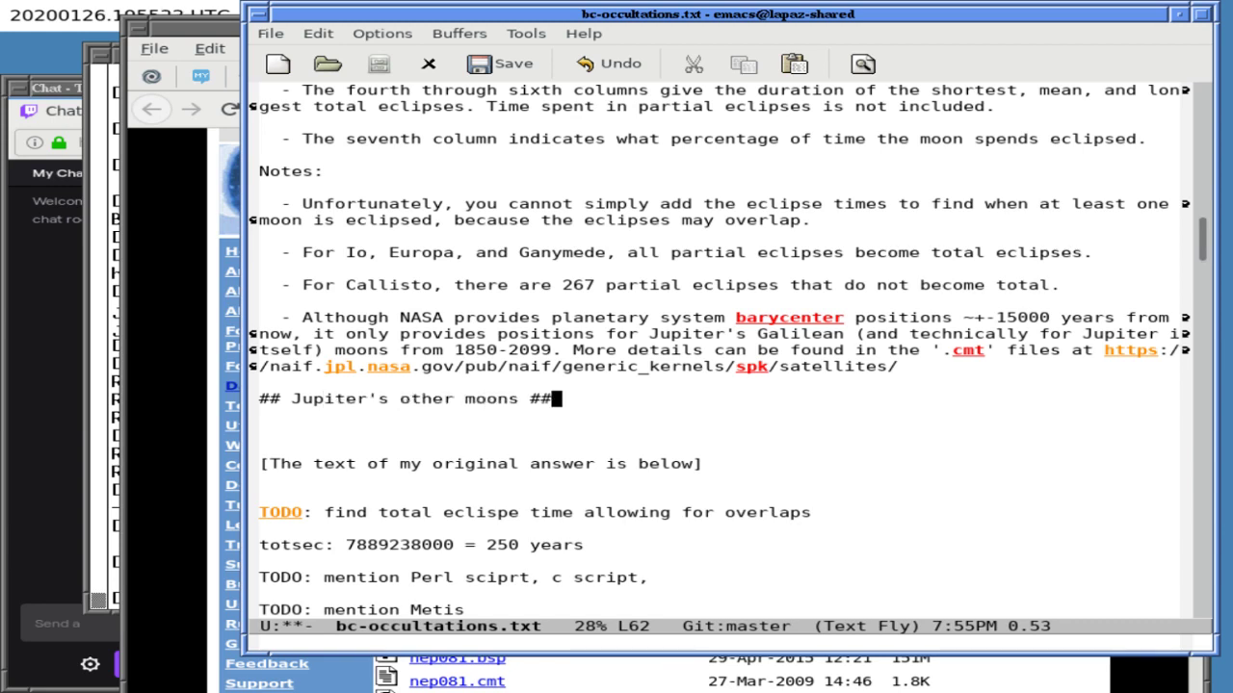
pyautogui.hotkey('ctrl', 'l')
# - Start the section's paragraph with 'Jupiter has a total'
pyautogui.press('Return')
pyautogui.press('Return')
pyautogui.write('Jupiter hs')
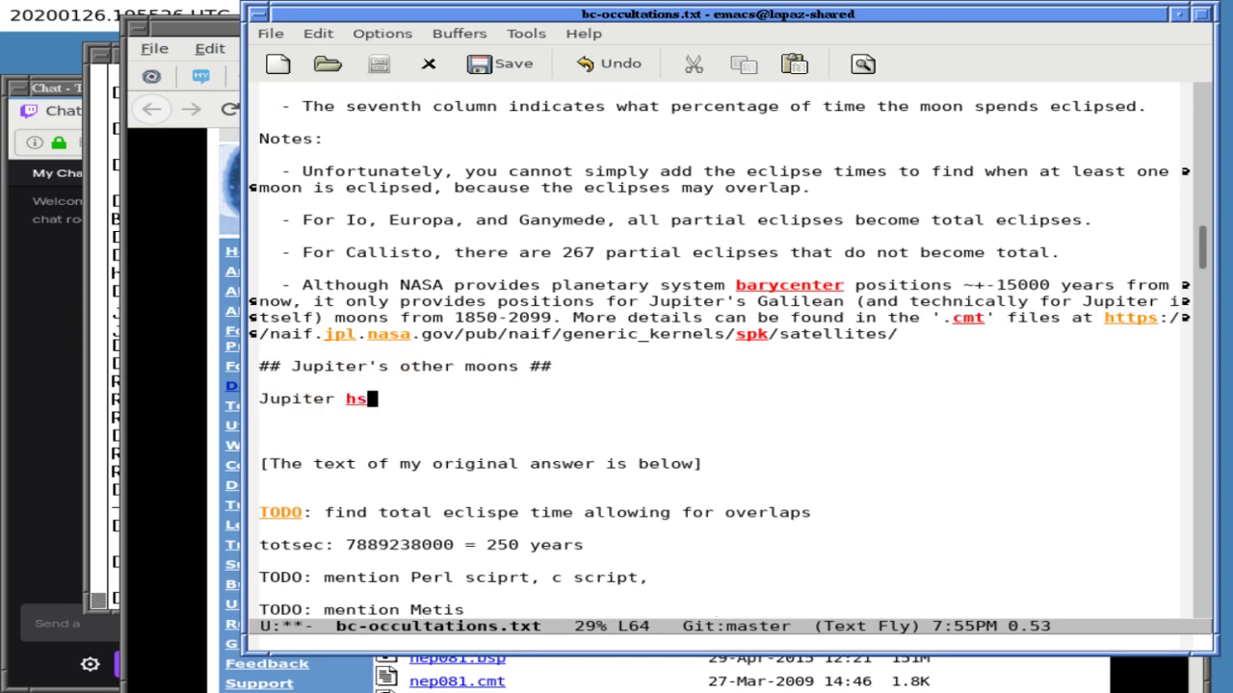
pyautogui.press('BackSpace')
pyautogui.write('as a total')
# - Search 'jupiter moons orbital parameters' and glance at NASA's Jupiter Fact Sheet
pyautogui.moveTo(240, 309)
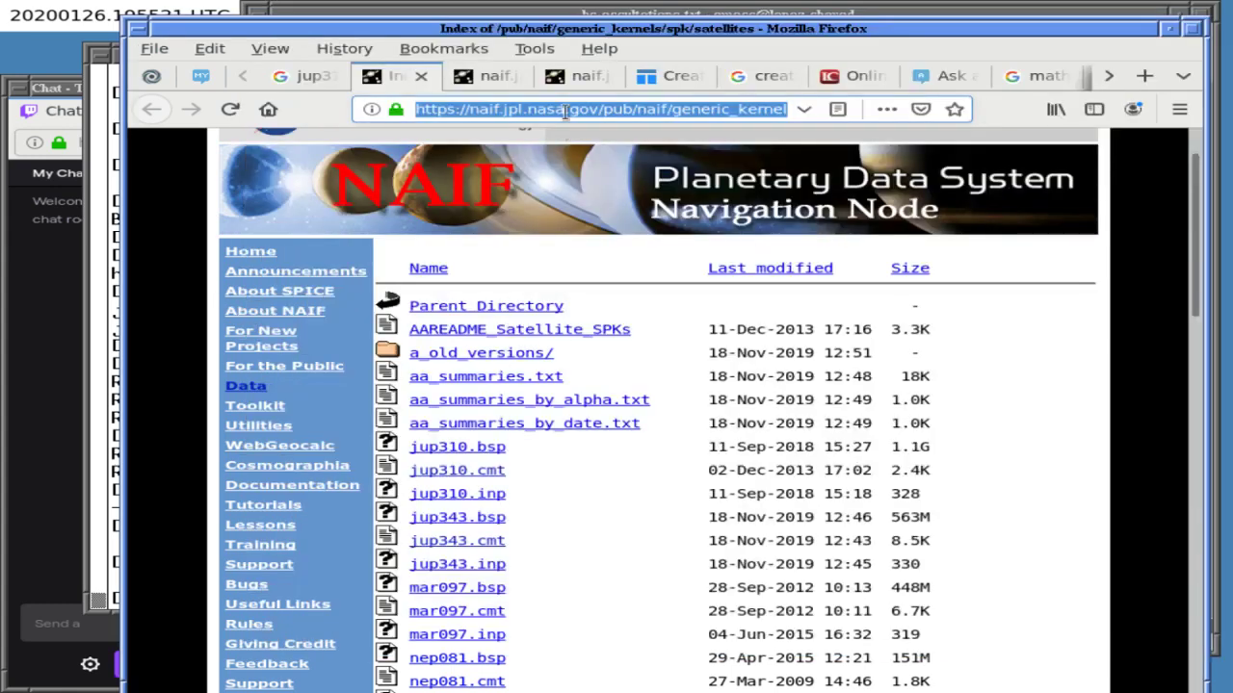
pyautogui.write('jupiter')
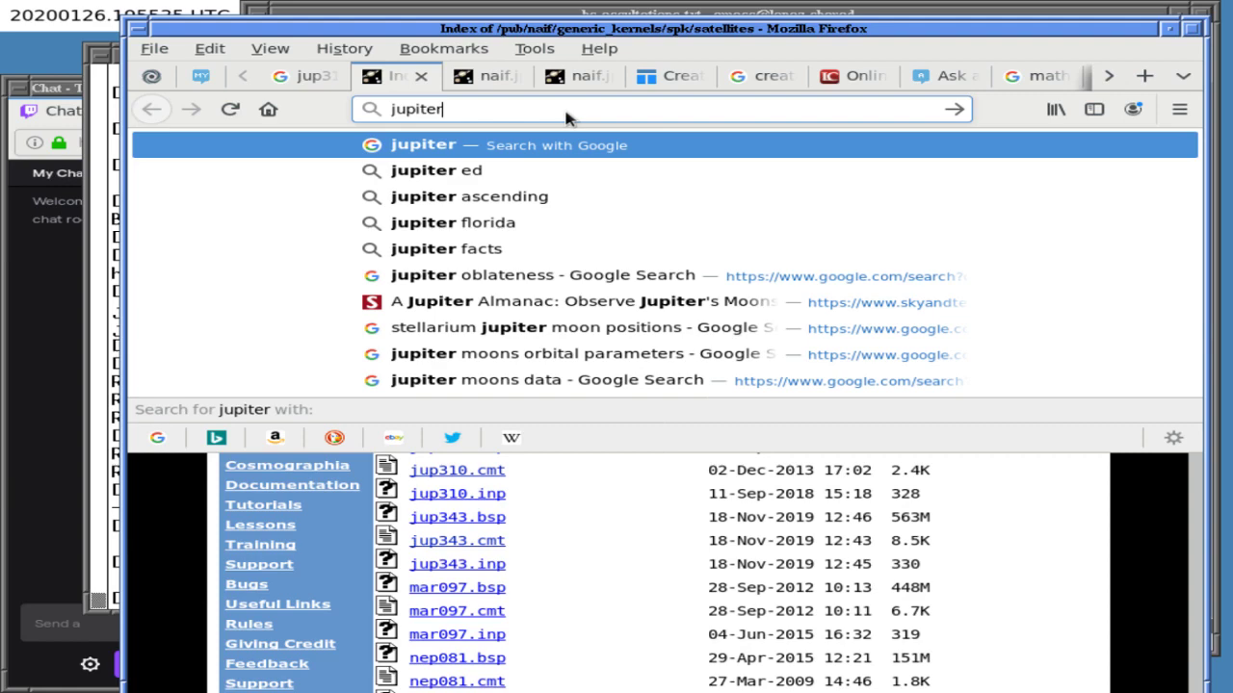
pyautogui.click(564, 354)
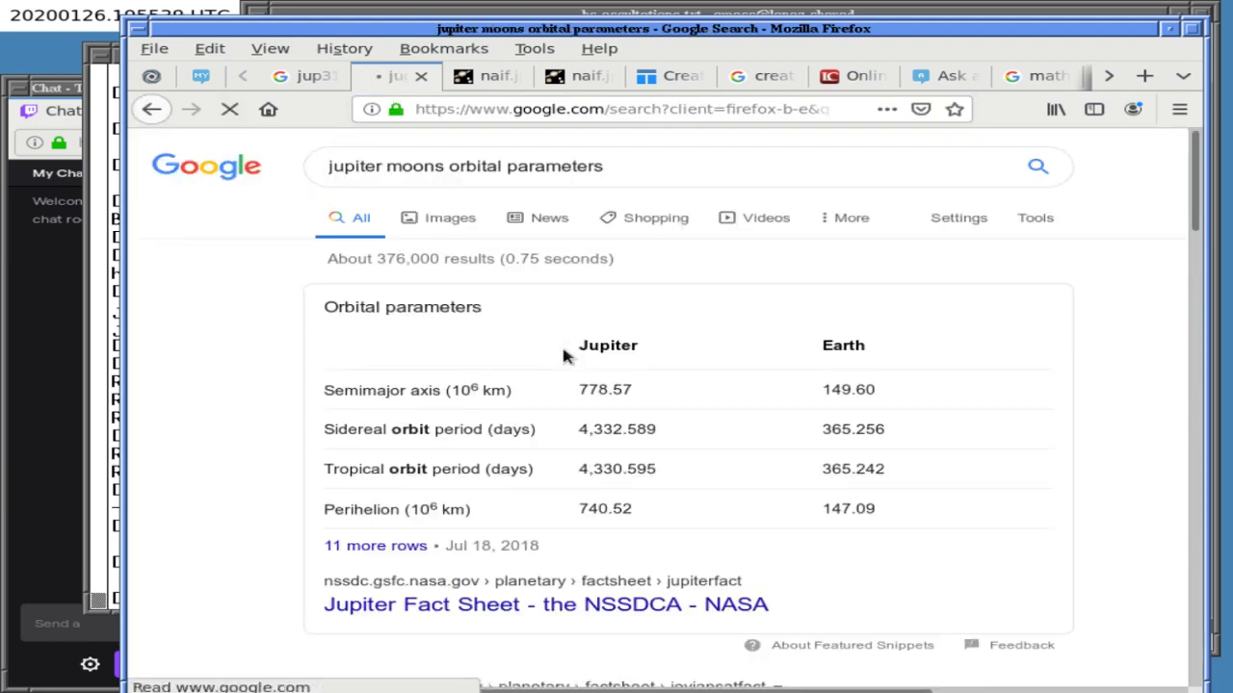
pyautogui.click(446, 604)
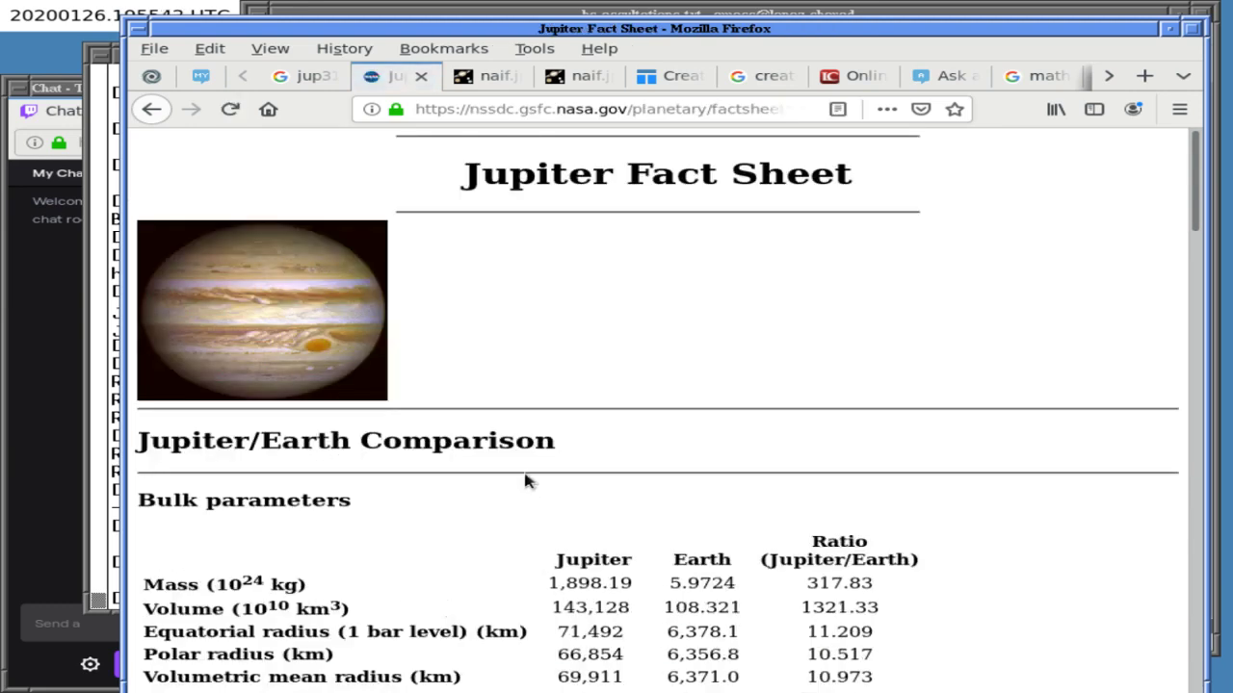
pyautogui.click(151, 108)
# - Replace the query with 'jupiter moons fact sheet site:.gov' and search
pyautogui.scroll(-5, 241, 472)
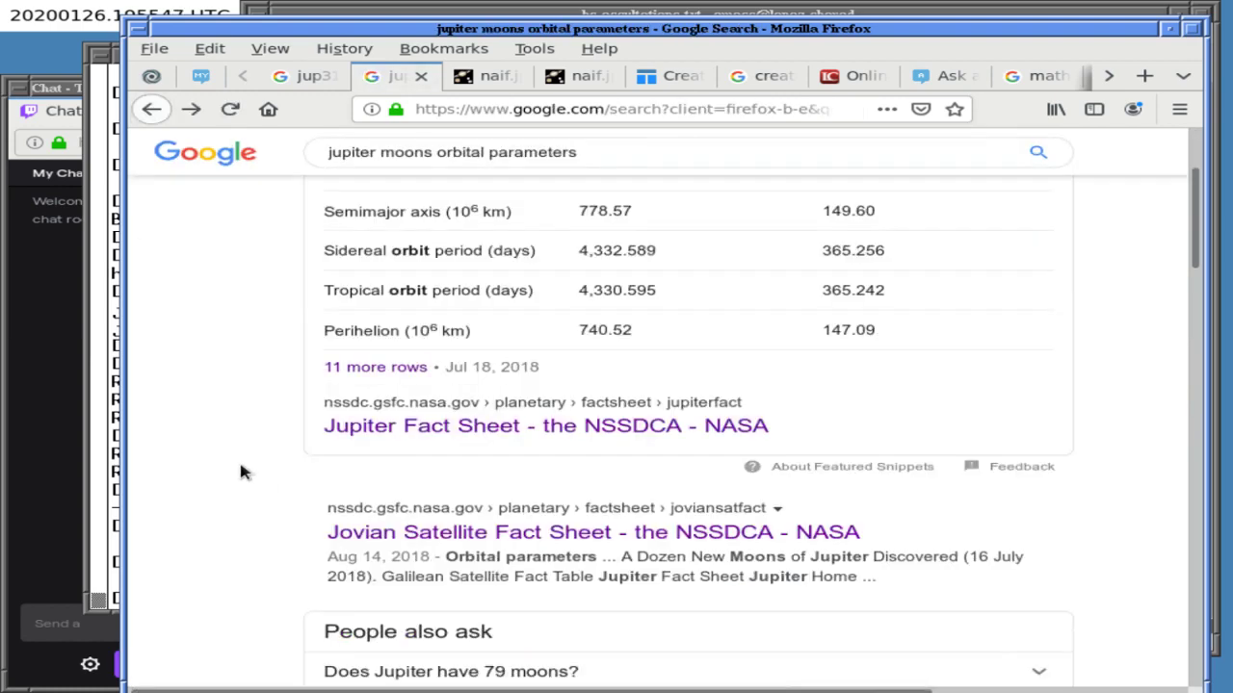
pyautogui.scroll(-2, 240, 472)
pyautogui.scroll(-1, 243, 472)
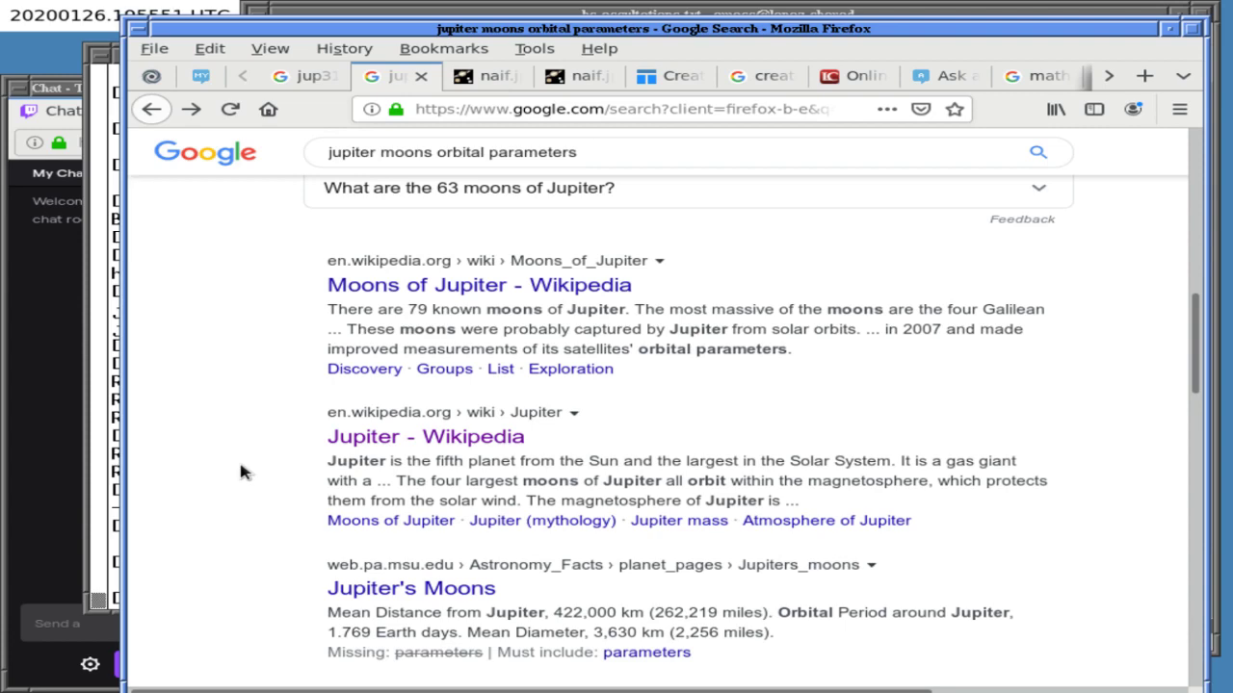
pyautogui.scroll(10, 241, 472)
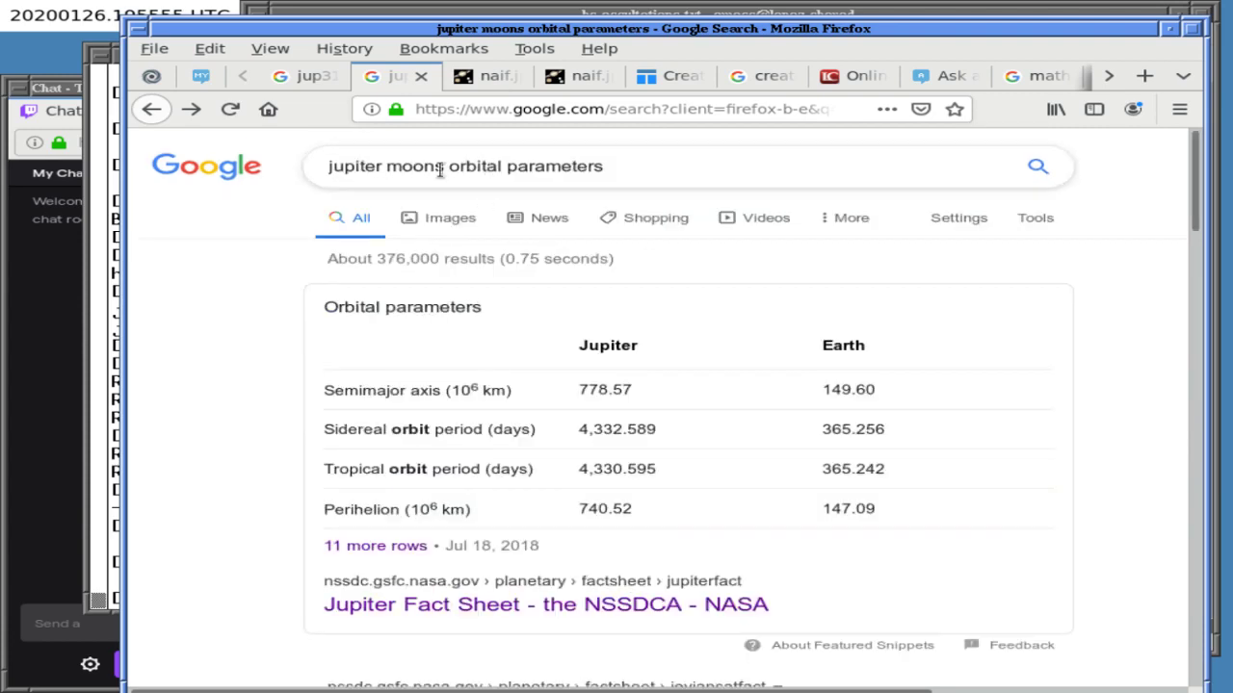
pyautogui.tripleClick(440, 169)
pyautogui.write('jupiter moons fac')
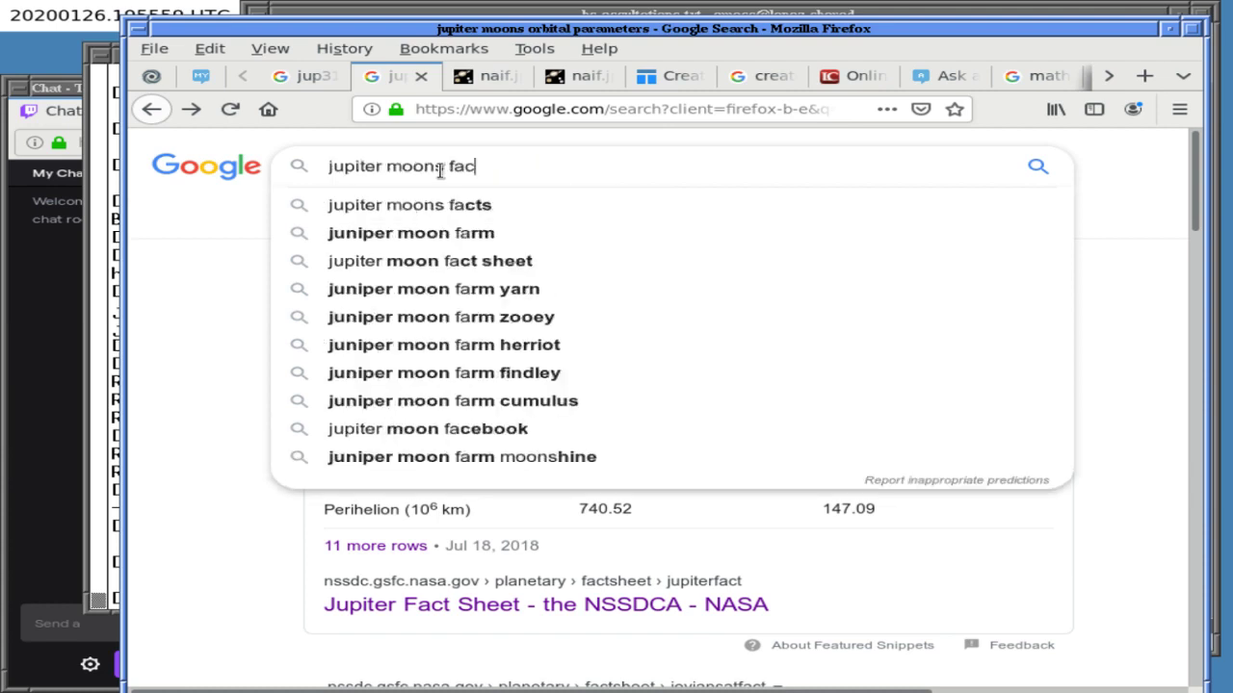
pyautogui.write('t sheet site')
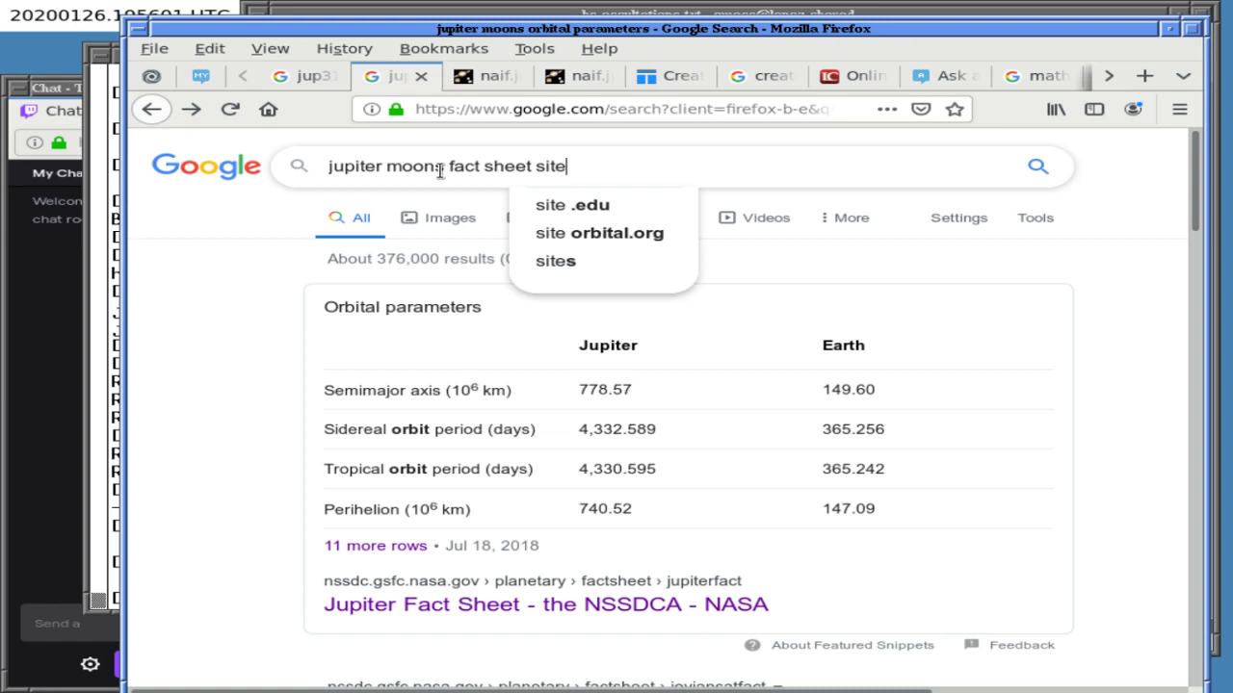
pyautogui.write(':.gov')
pyautogui.press('Return')
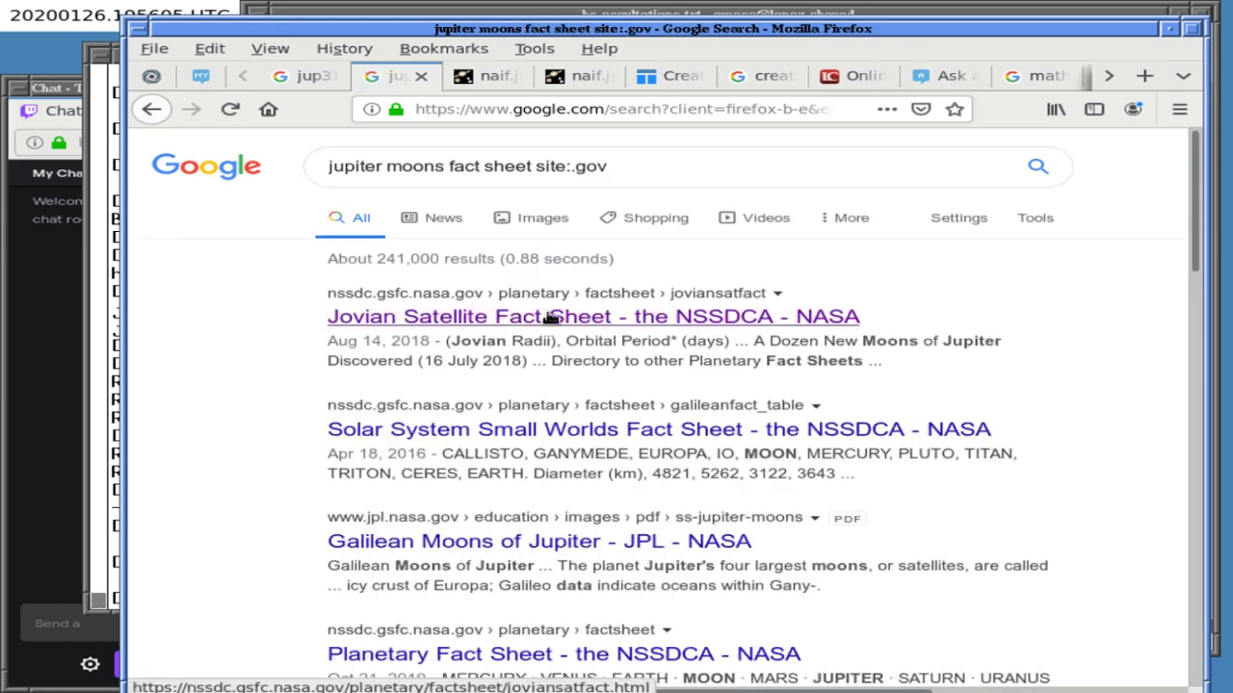
pyautogui.click(549, 317)
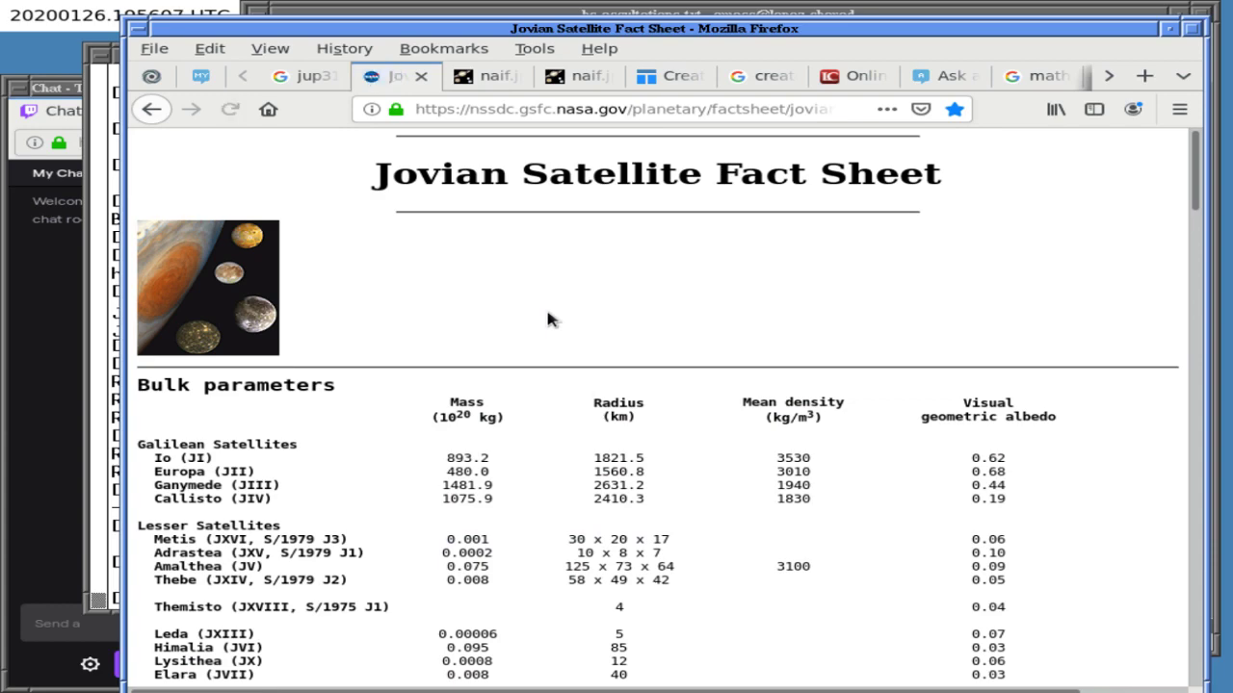
pyautogui.scroll(-5, 516, 332)
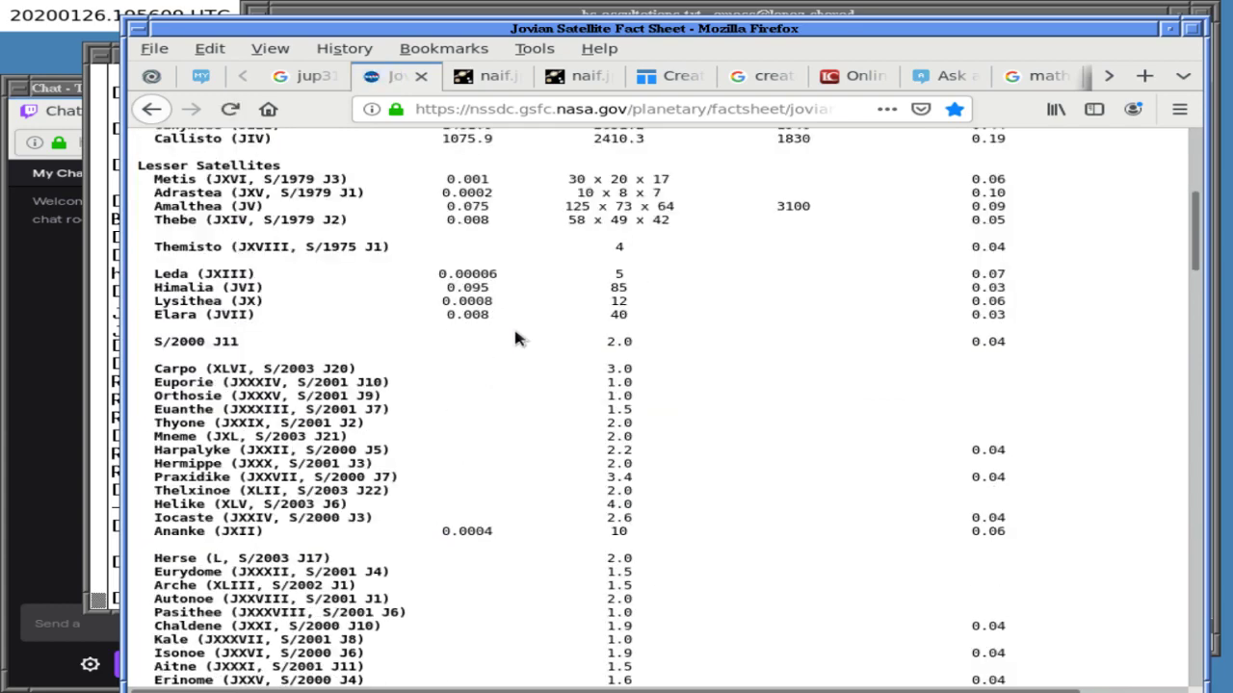
pyautogui.scroll(-10, 515, 332)
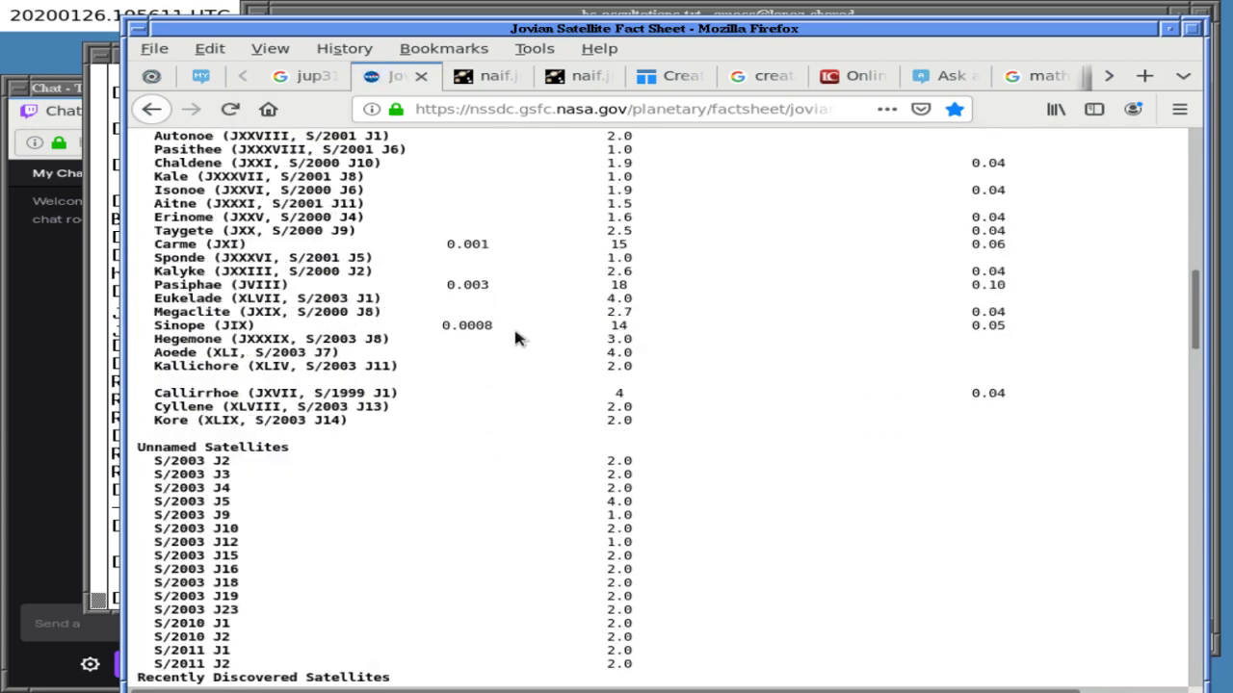
pyautogui.scroll(15, 515, 332)
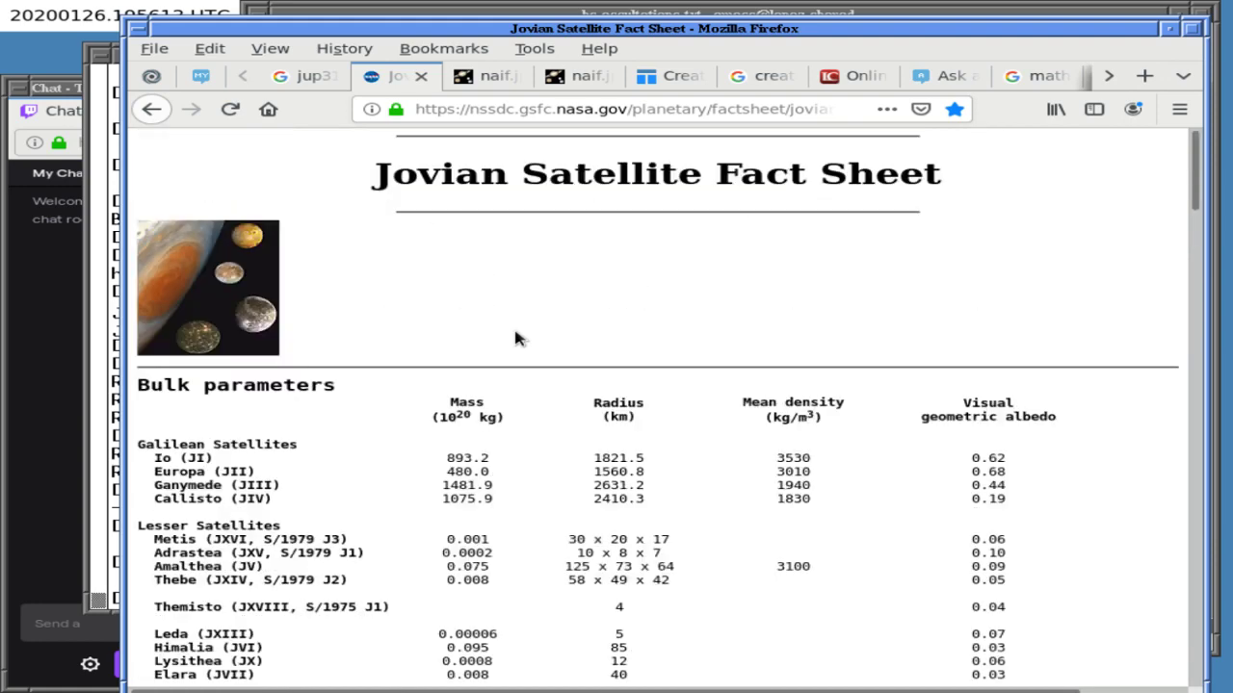
pyautogui.scroll(-1, 515, 332)
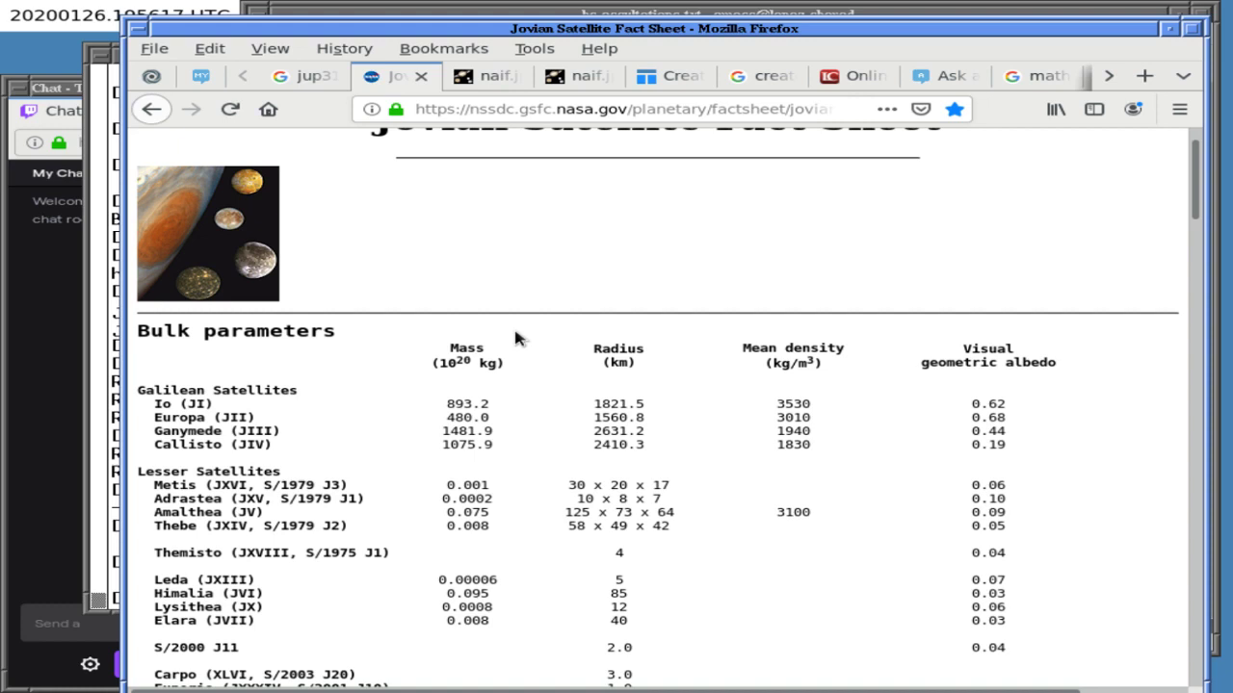
pyautogui.scroll(-2, 515, 332)
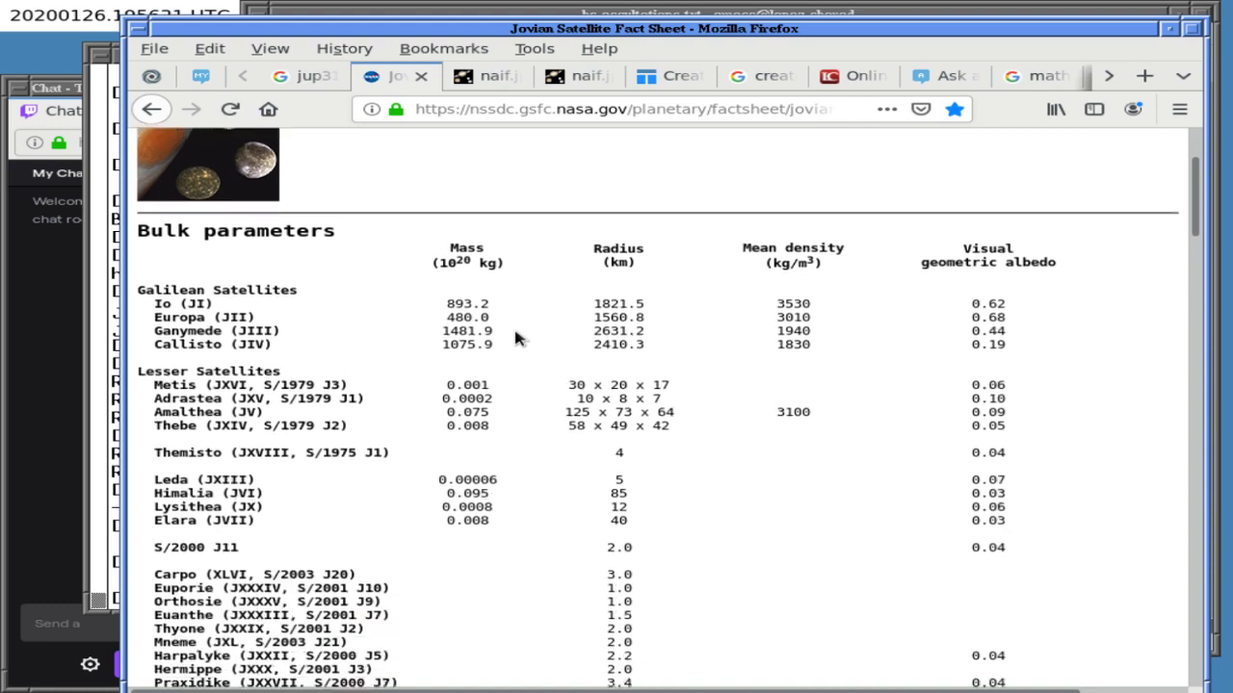
pyautogui.scroll(-2, 515, 337)
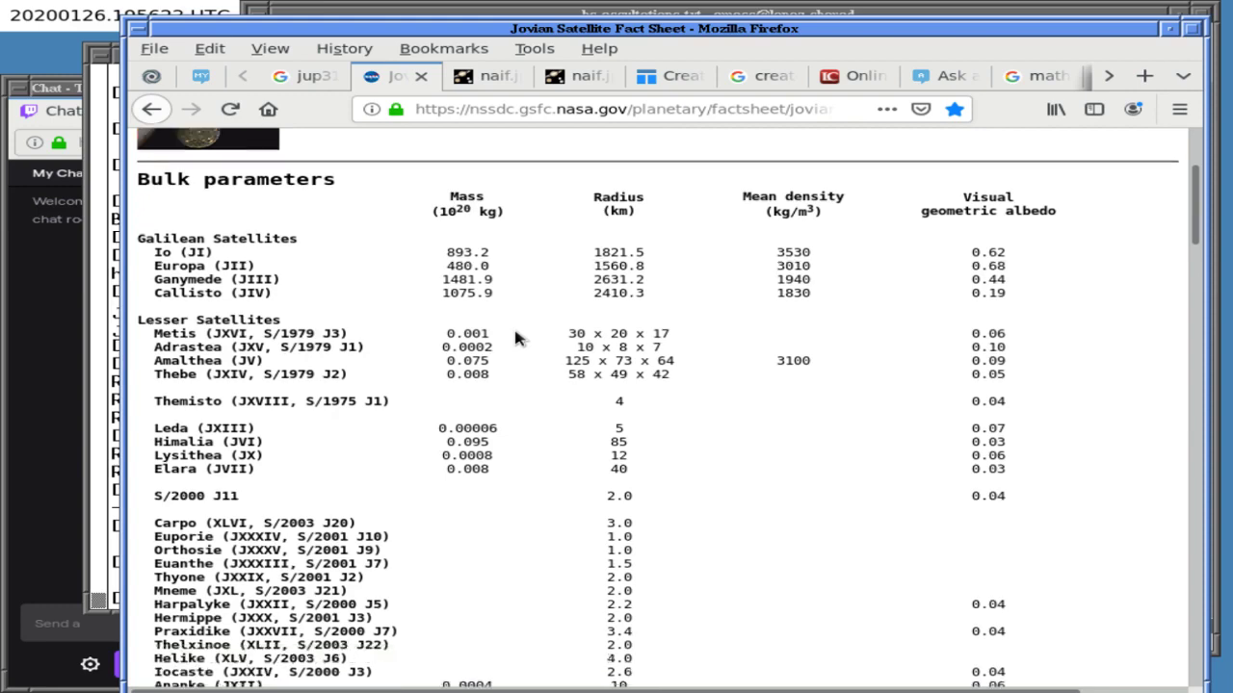
pyautogui.scroll(5, 515, 337)
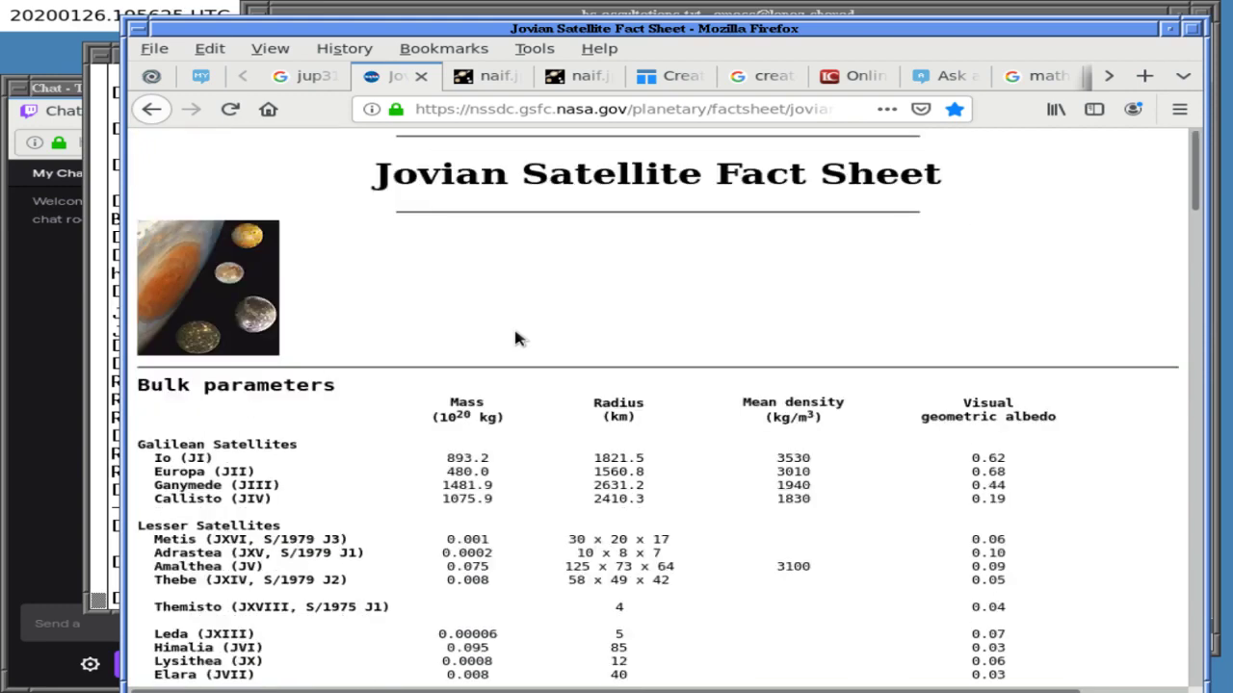
pyautogui.scroll(-9, 515, 337)
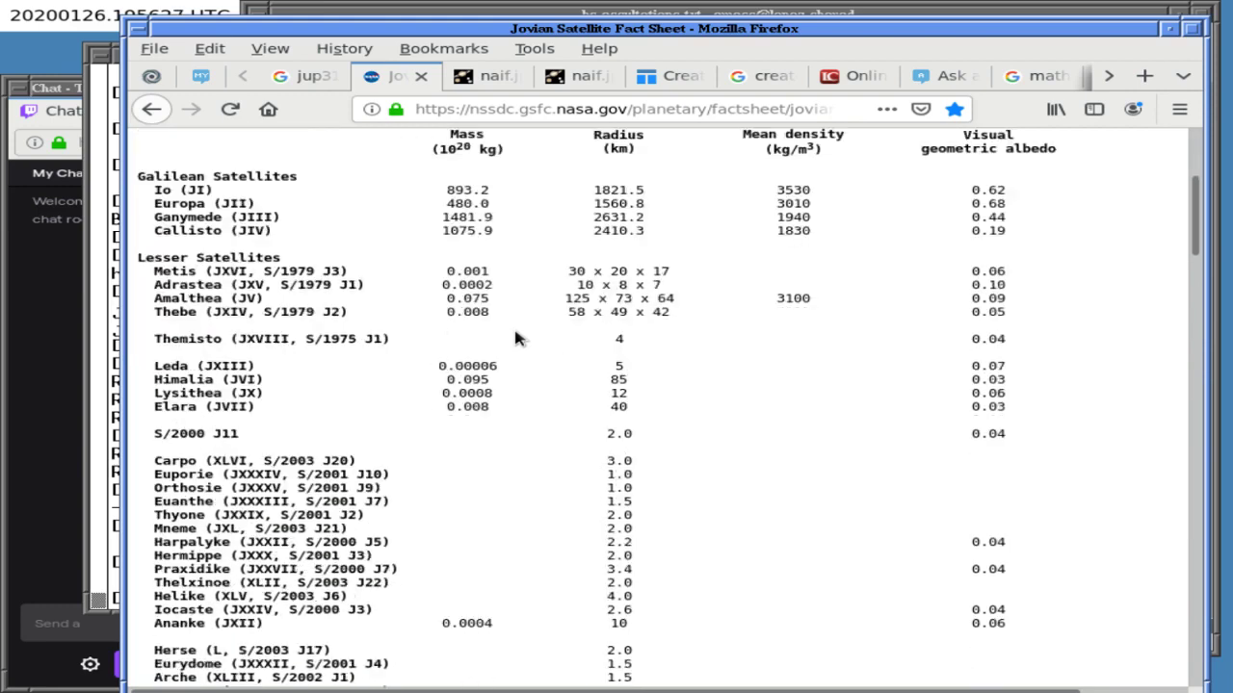
pyautogui.scroll(-8, 515, 337)
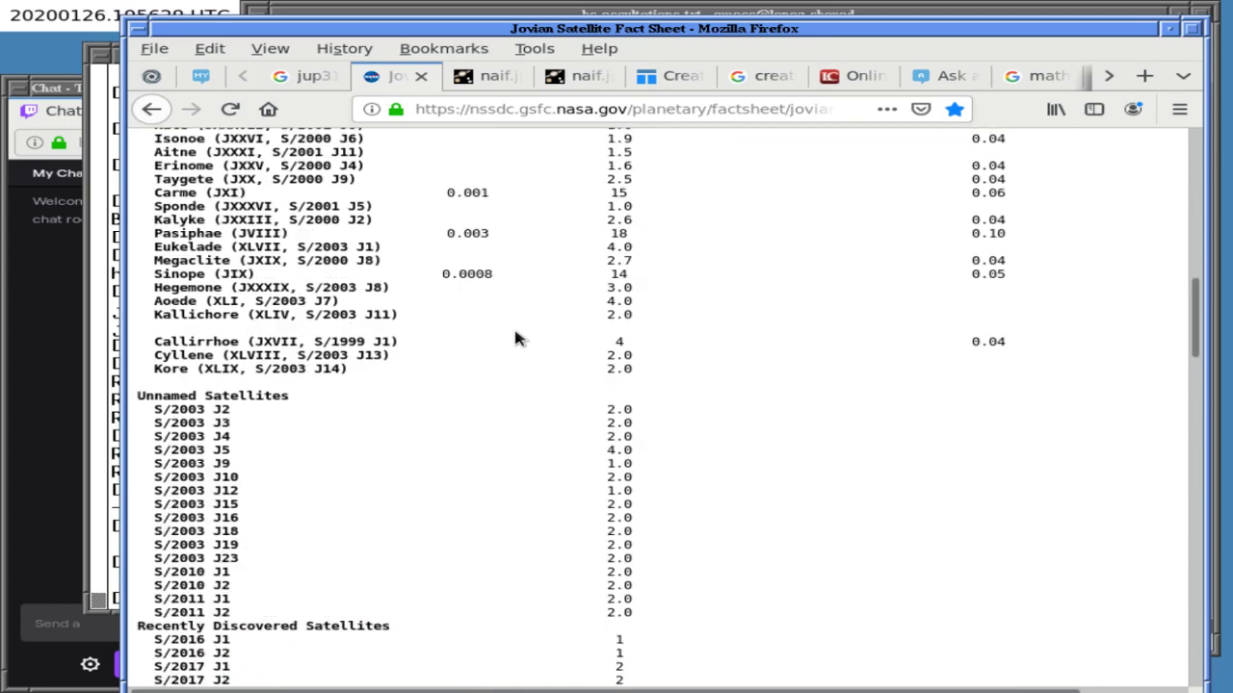
pyautogui.scroll(-7, 516, 337)
pyautogui.scroll(-5, 515, 337)
pyautogui.scroll(-3, 515, 334)
pyautogui.scroll(-12, 515, 331)
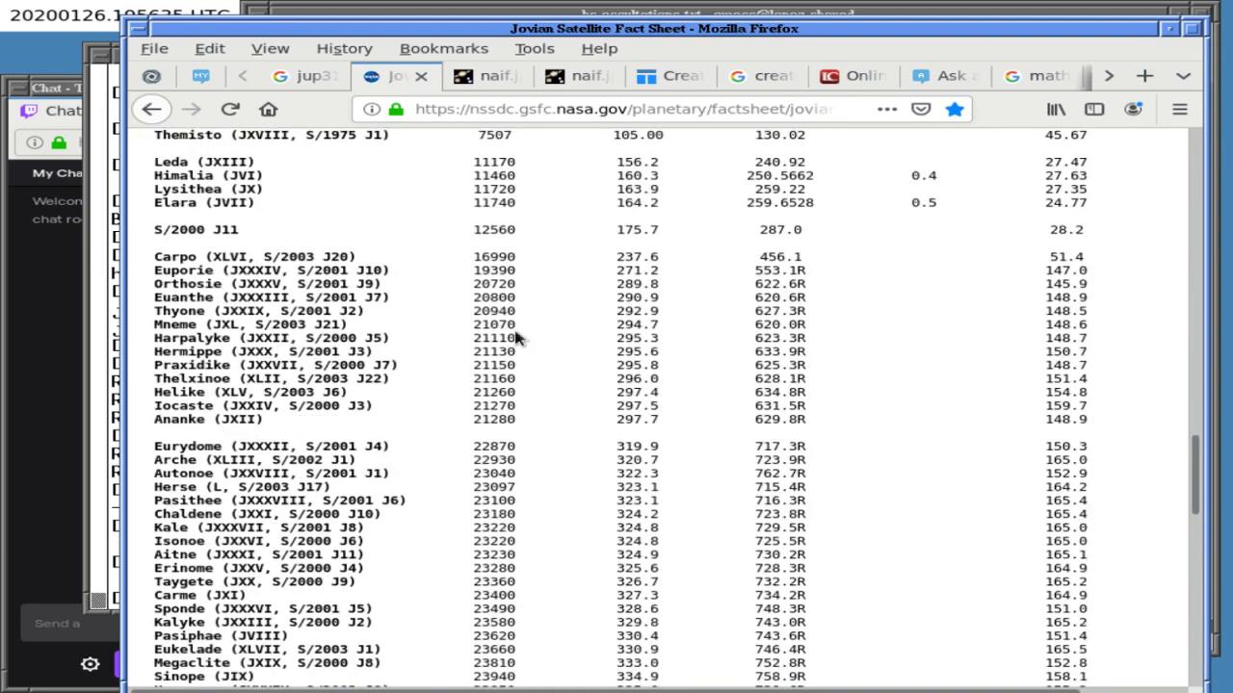
pyautogui.scroll(-8, 515, 327)
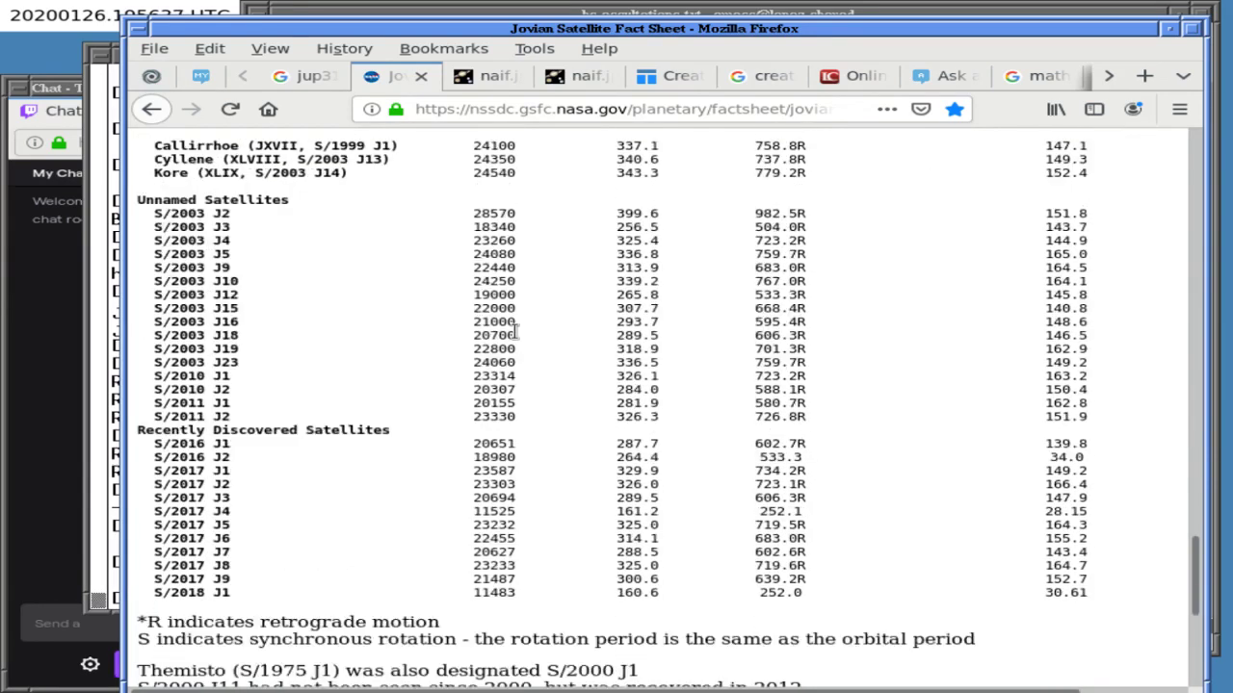
pyautogui.scroll(-1, 515, 333)
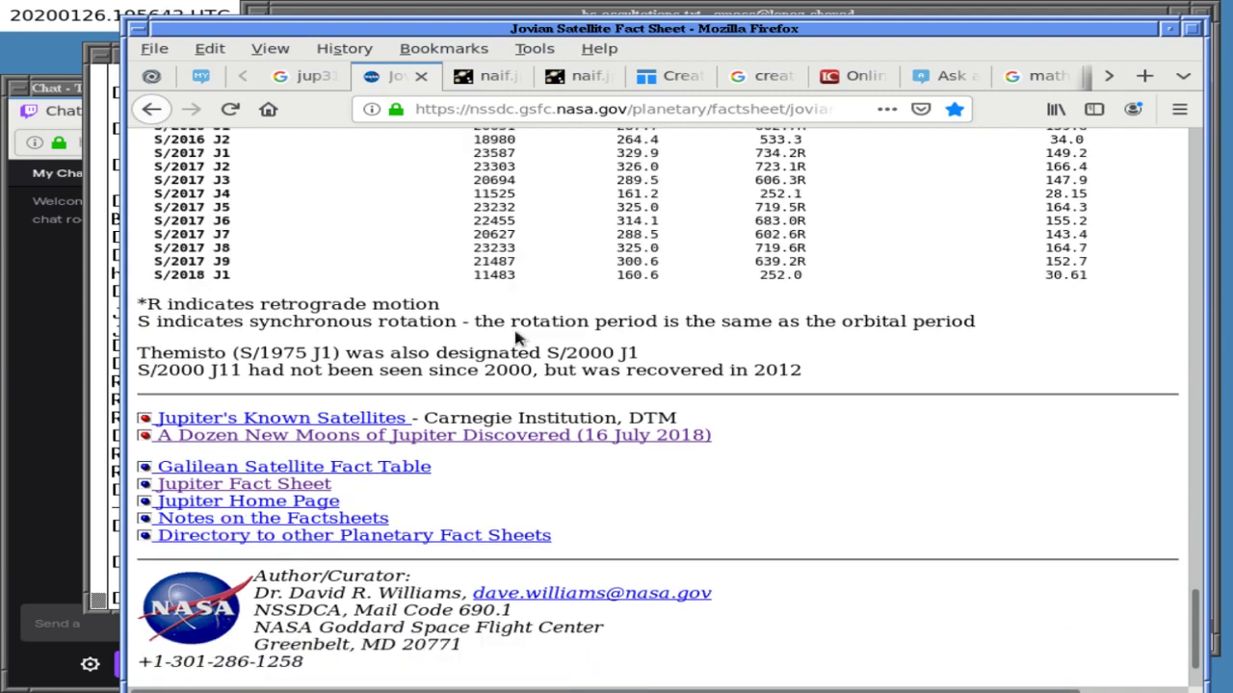
pyautogui.scroll(20, 516, 337)
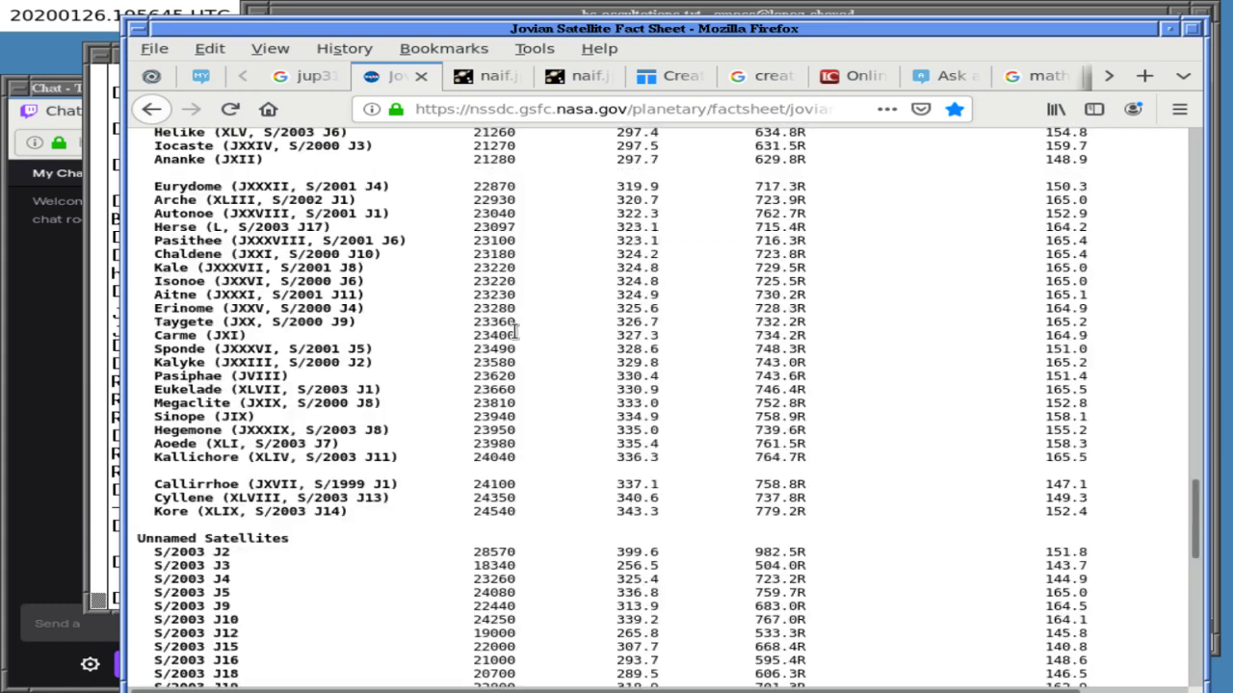
pyautogui.scroll(15, 515, 332)
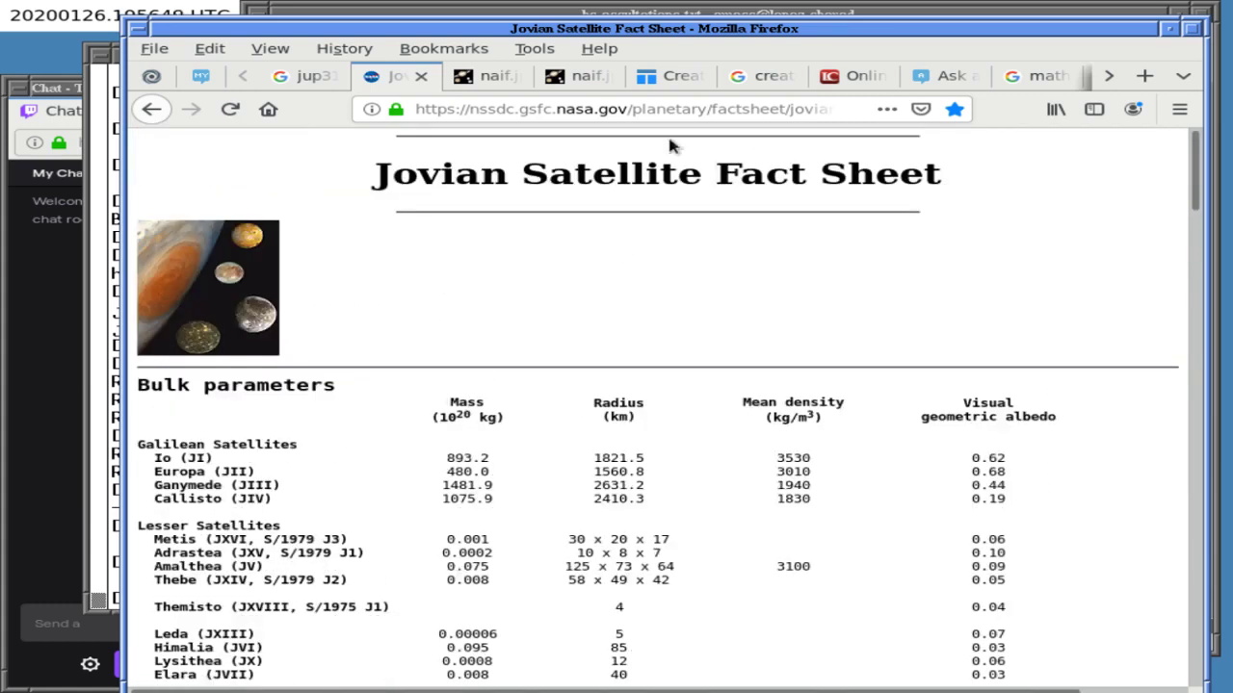
# - Trim joviansatfact.html from the address and open the Jupiter fact sheet from the factsheet index
pyautogui.click(687, 109)
pyautogui.press('End')
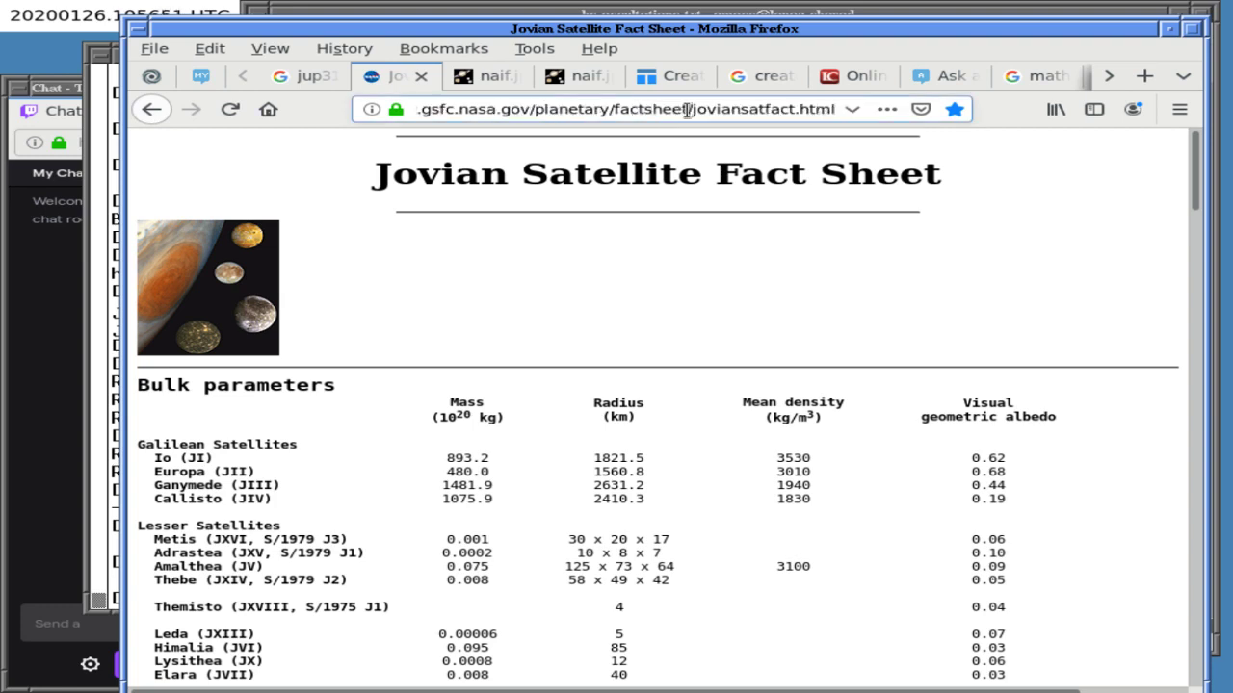
pyautogui.click(687, 108)
pyautogui.hotkey('shift', 'End')
pyautogui.press('BackSpace')
pyautogui.press('Return')
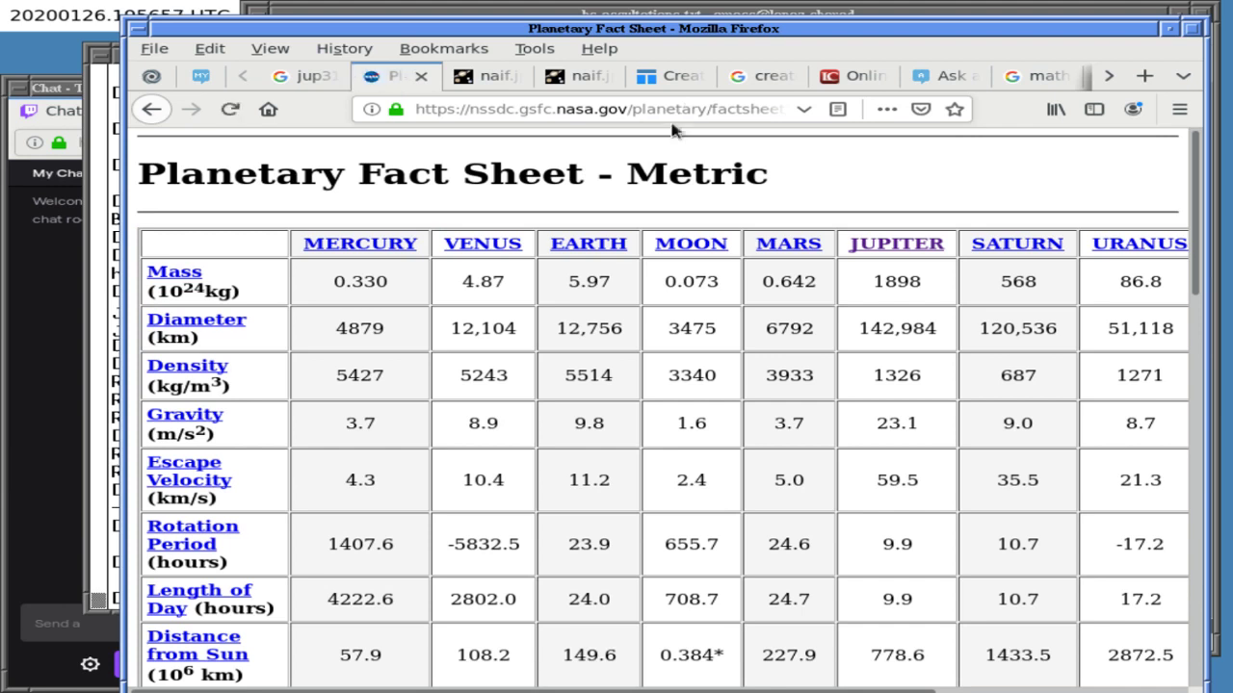
pyautogui.click(897, 245)
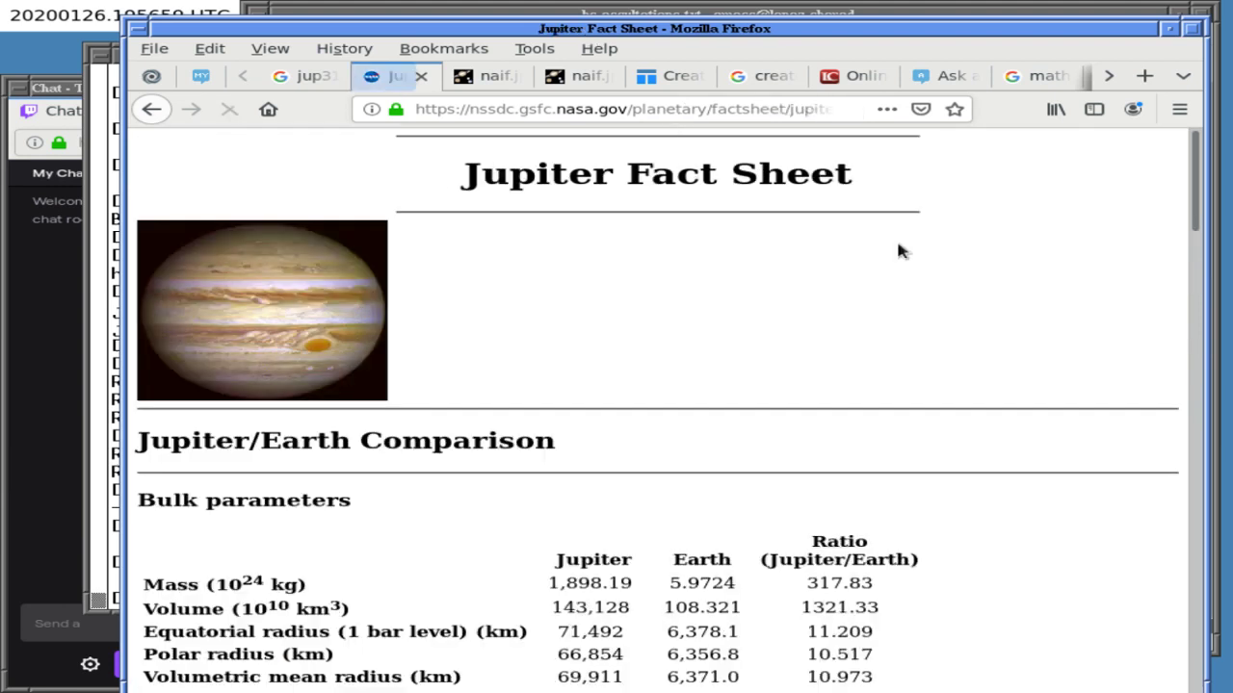
# - Search the page for 'moon', then return to the Jovian Satellite Fact Sheet
pyautogui.hotkey('ctrl', 'f')
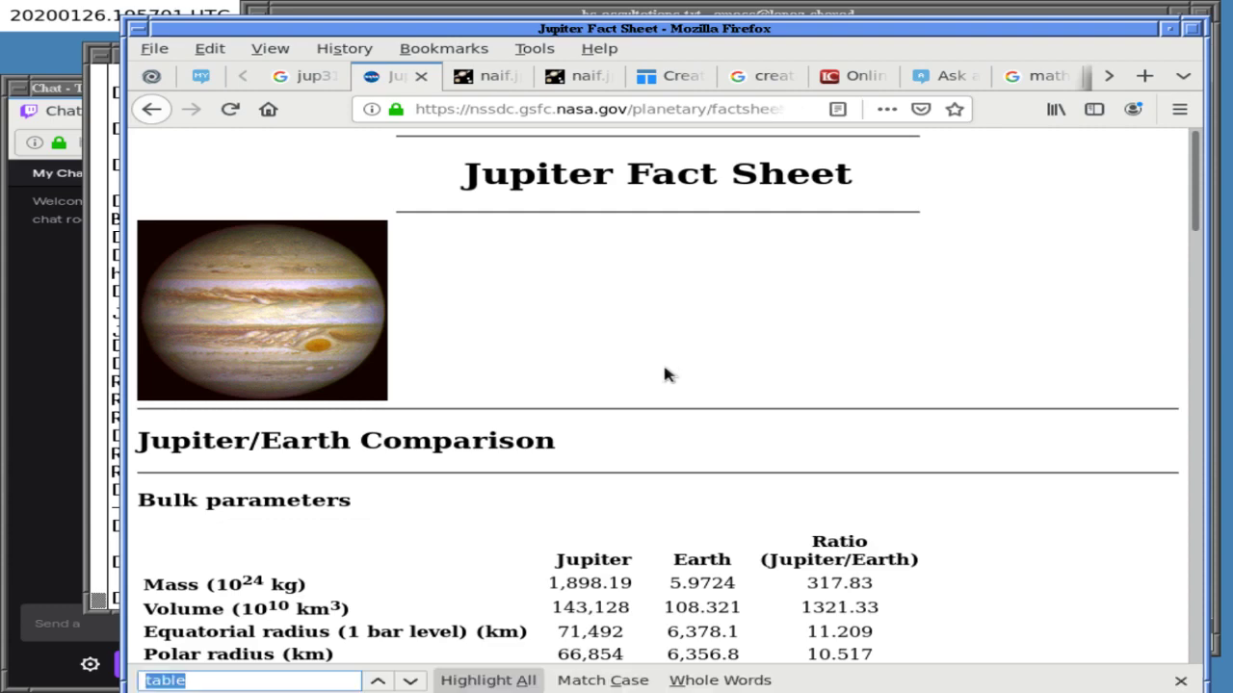
pyautogui.write('moon')
pyautogui.press('BackSpace')
pyautogui.press('BackSpace')
pyautogui.press('BackSpace')
pyautogui.press('BackSpace')
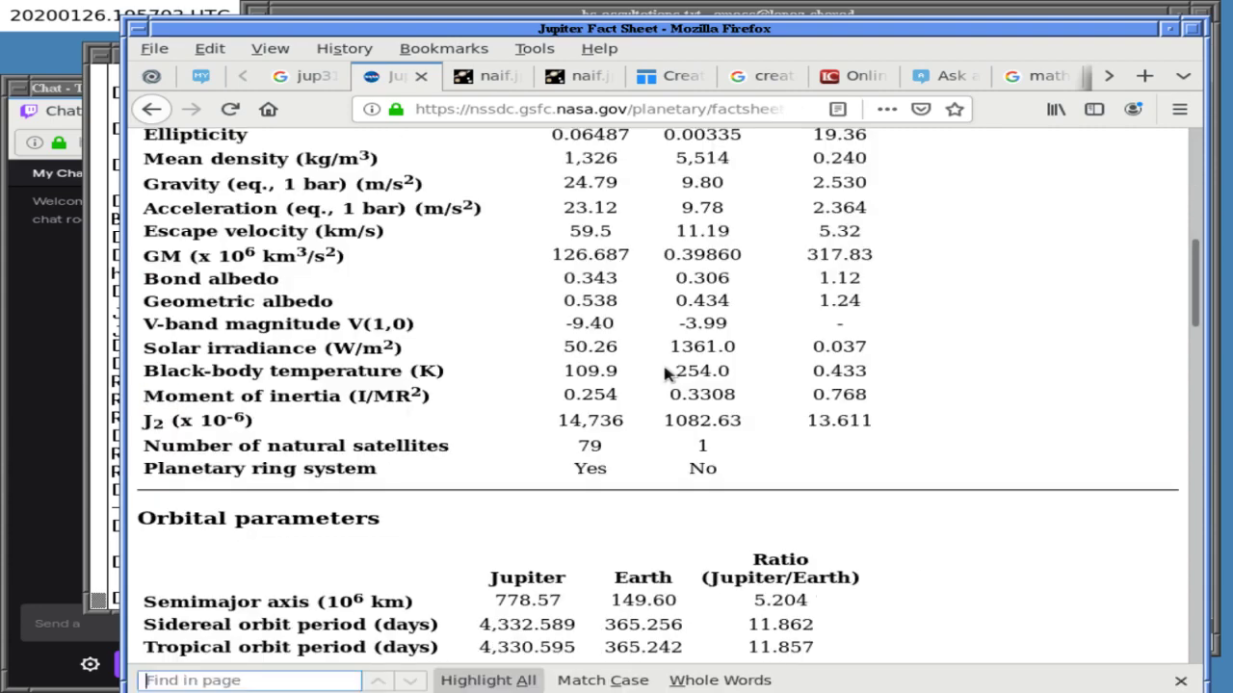
pyautogui.click(152, 112)
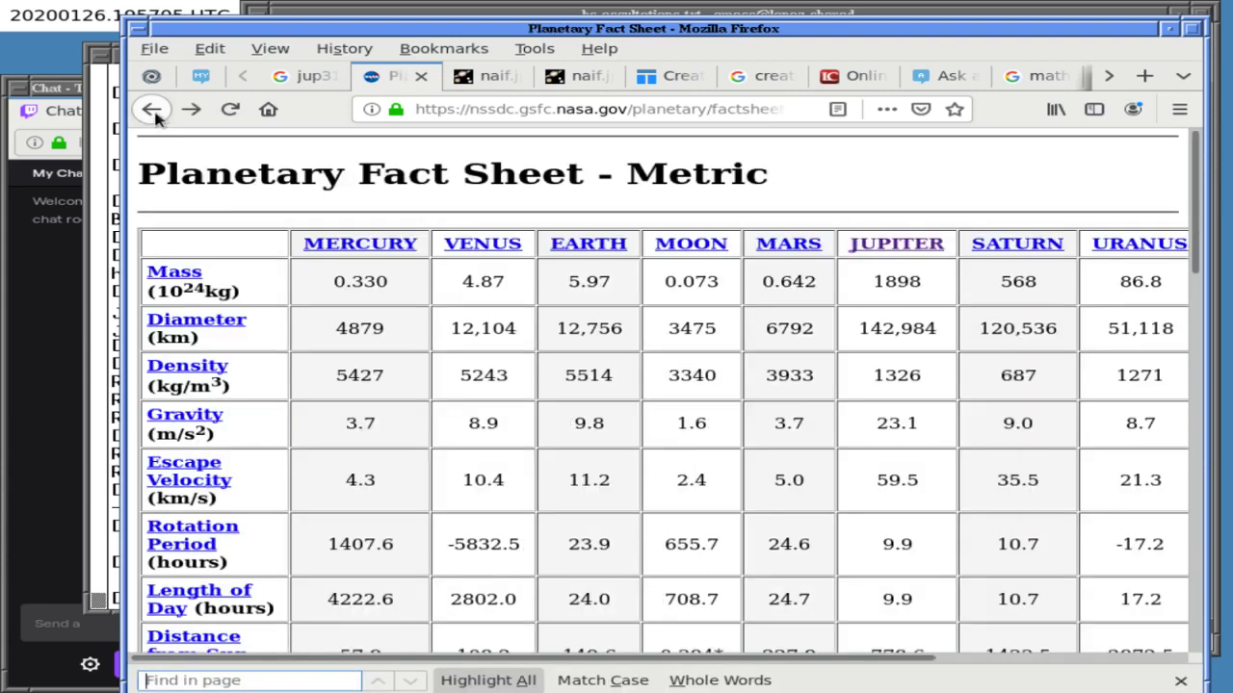
pyautogui.click(152, 111)
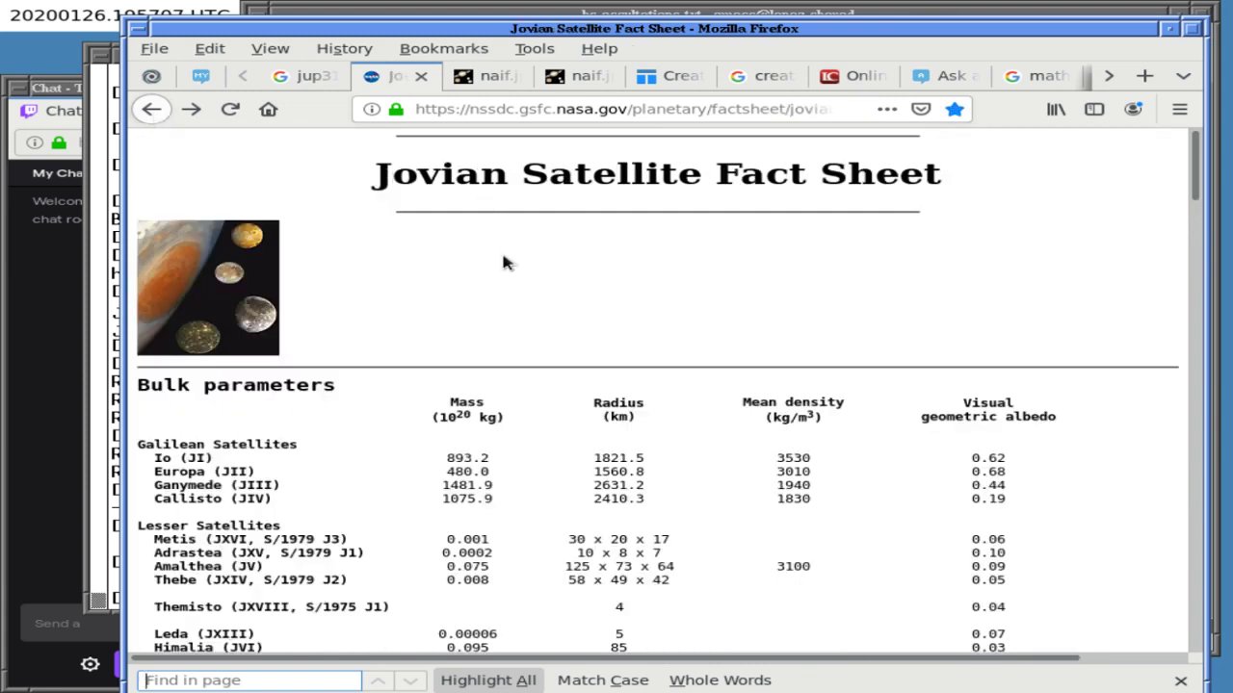
pyautogui.scroll(-5, 494, 260)
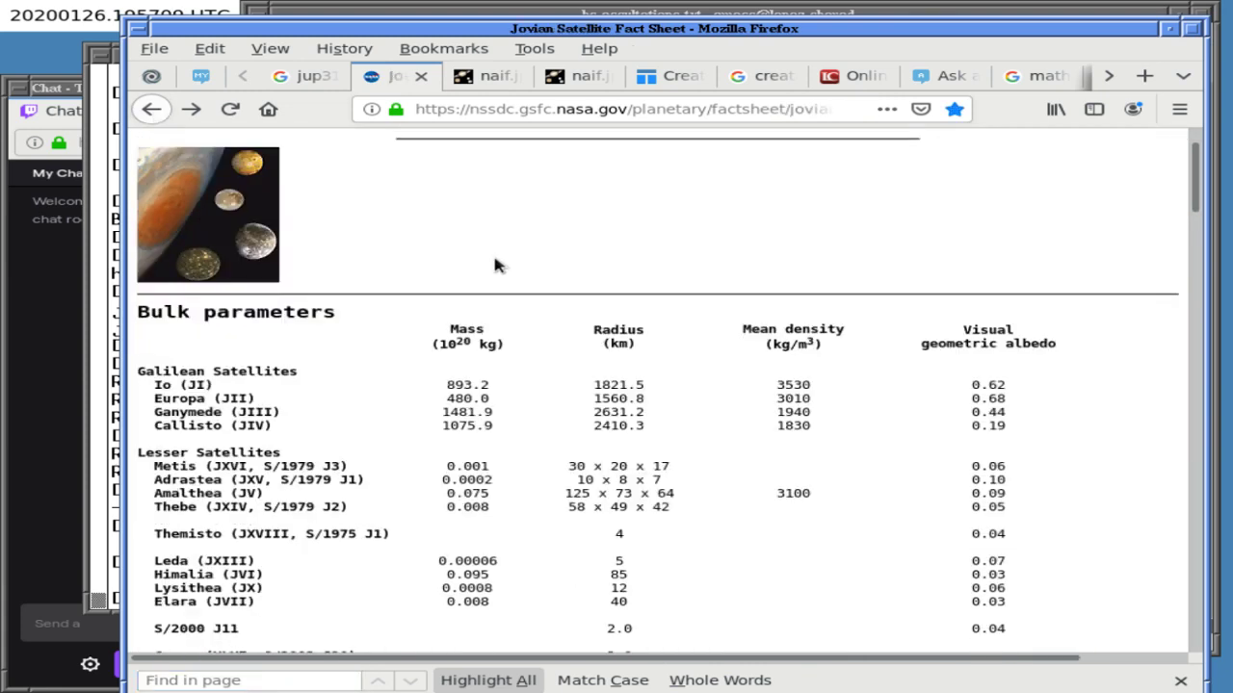
pyautogui.scroll(-20, 494, 265)
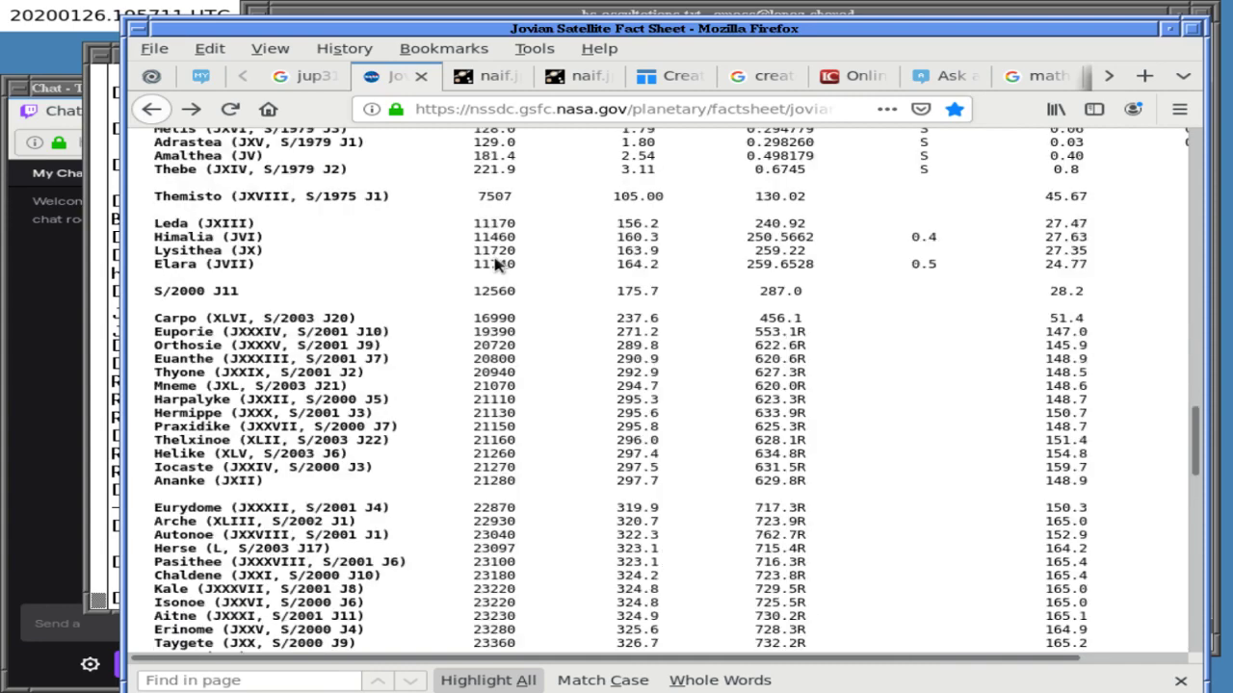
pyautogui.scroll(-15, 494, 262)
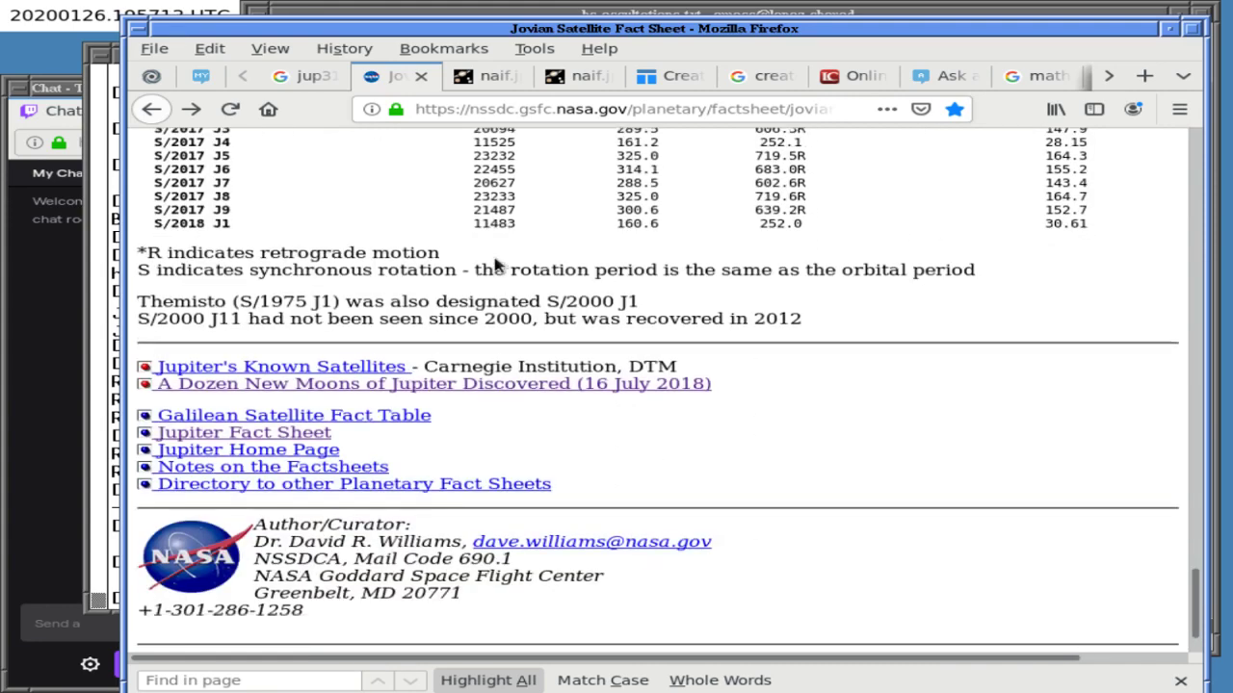
pyautogui.scroll(-1, 496, 262)
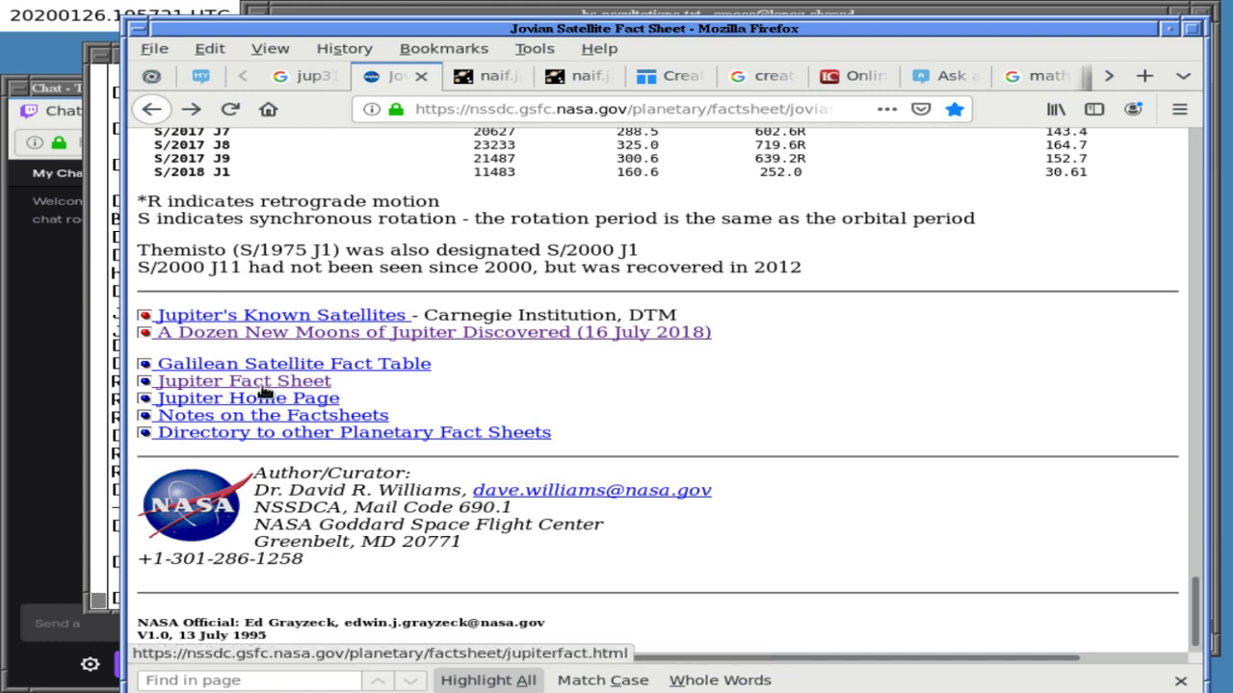
# - Open the Jupiter Fact Sheet in a new tab and read through it
pyautogui.middleClick(264, 390)
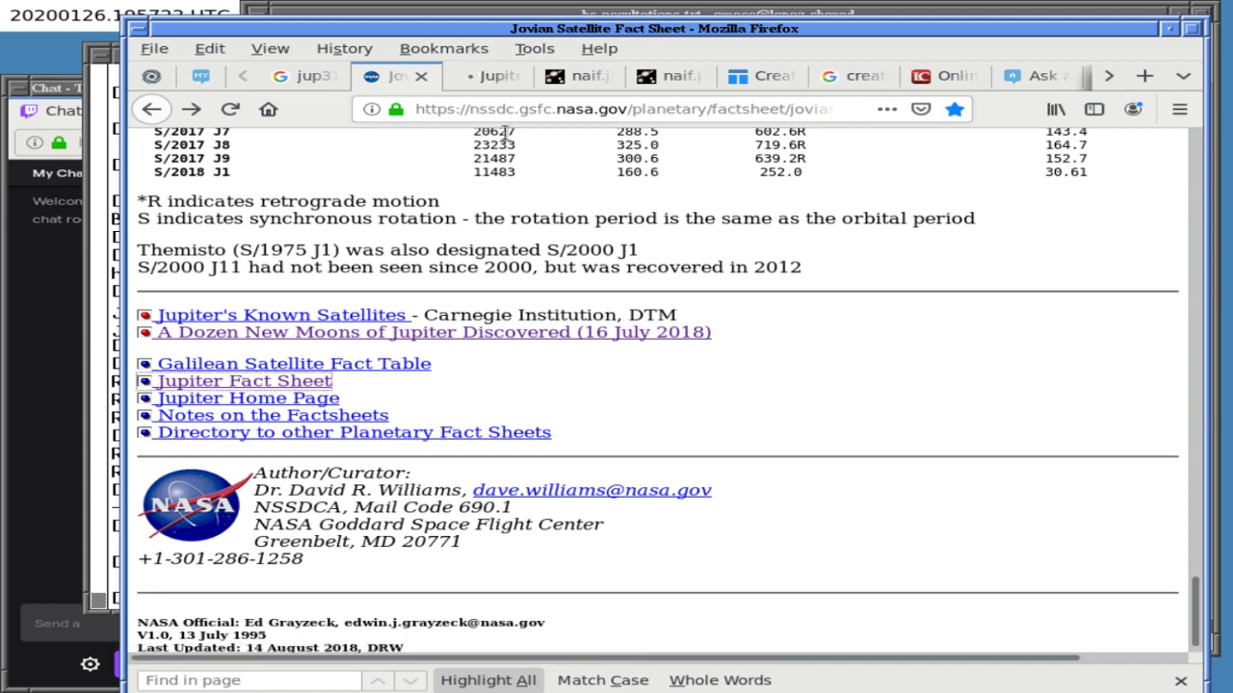
pyautogui.click(497, 77)
pyautogui.scroll(-8, 518, 327)
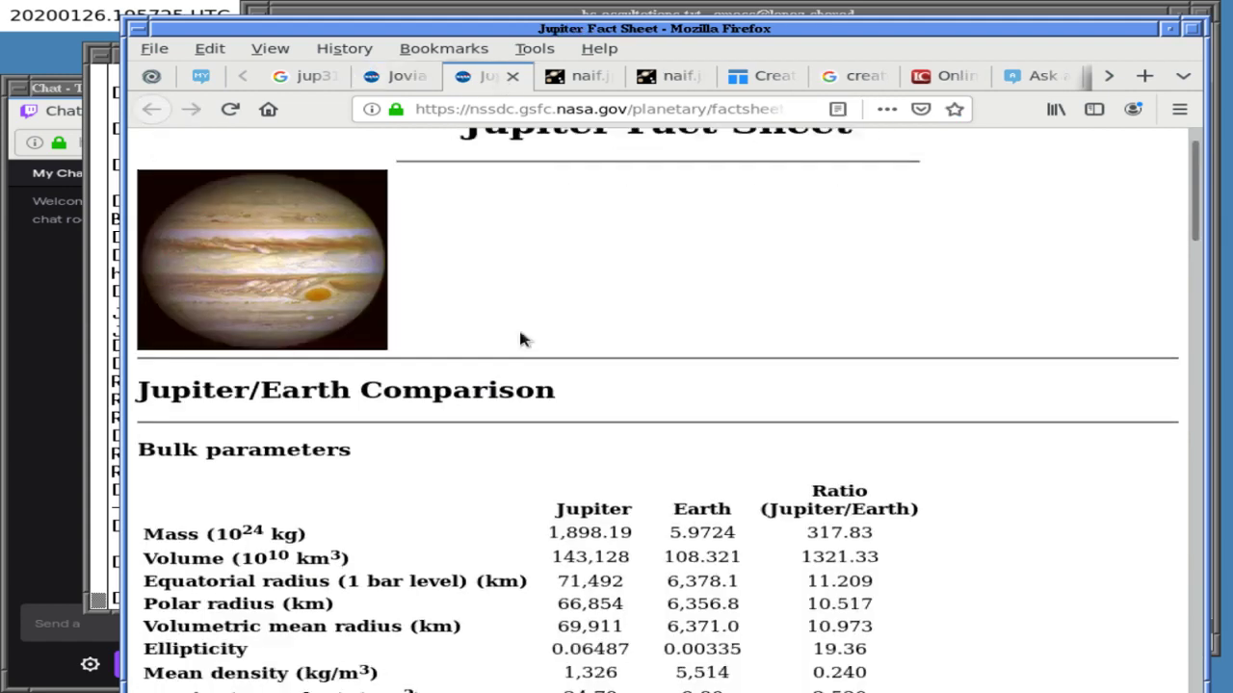
pyautogui.scroll(-1, 520, 337)
pyautogui.scroll(1, 520, 337)
pyautogui.scroll(-7, 520, 337)
pyautogui.scroll(2, 520, 337)
pyautogui.scroll(12, 520, 337)
pyautogui.scroll(-1, 520, 337)
pyautogui.scroll(-15, 520, 339)
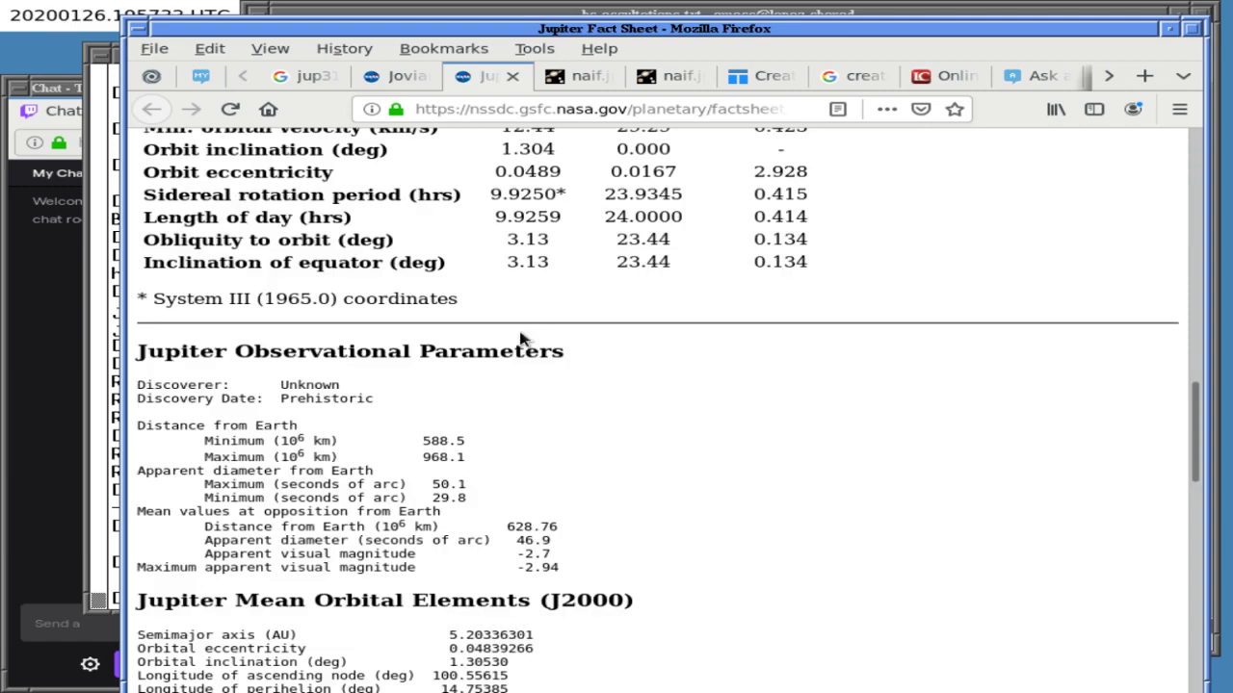
pyautogui.scroll(-9, 520, 339)
pyautogui.scroll(20, 520, 339)
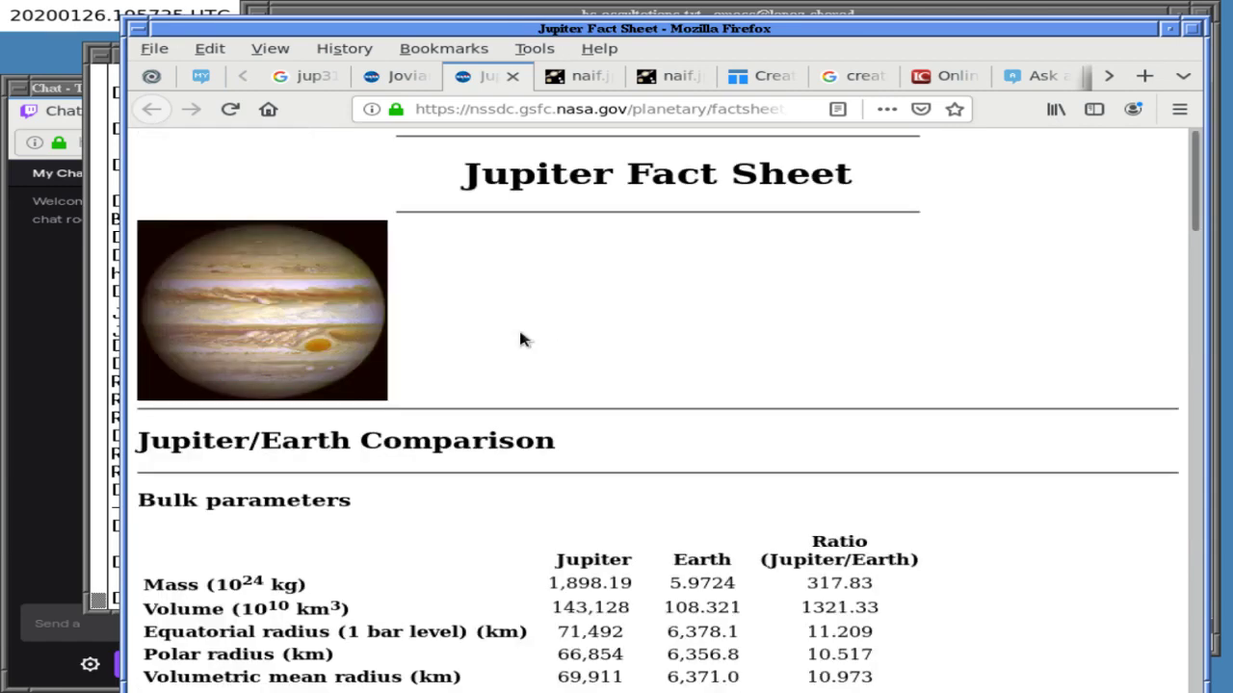
# - Close the JUP343 ephemeris tab and pin the Jovian Satellite Fact Sheet tab
pyautogui.click(580, 78)
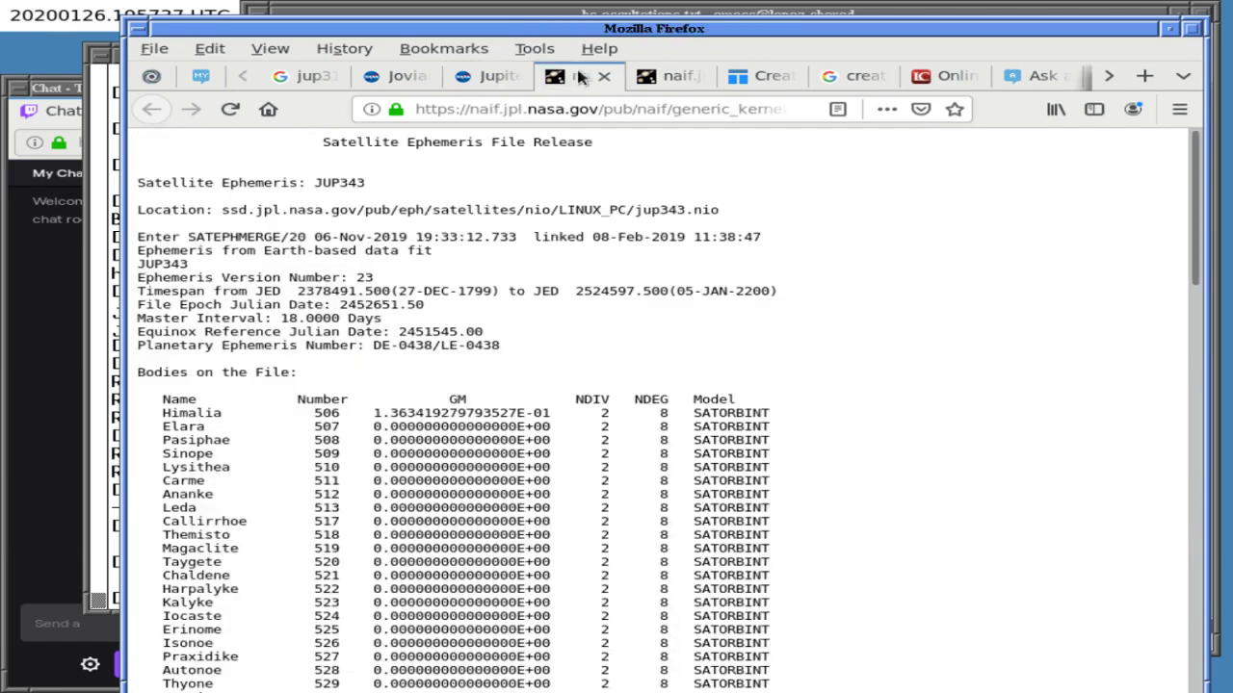
pyautogui.click(605, 76)
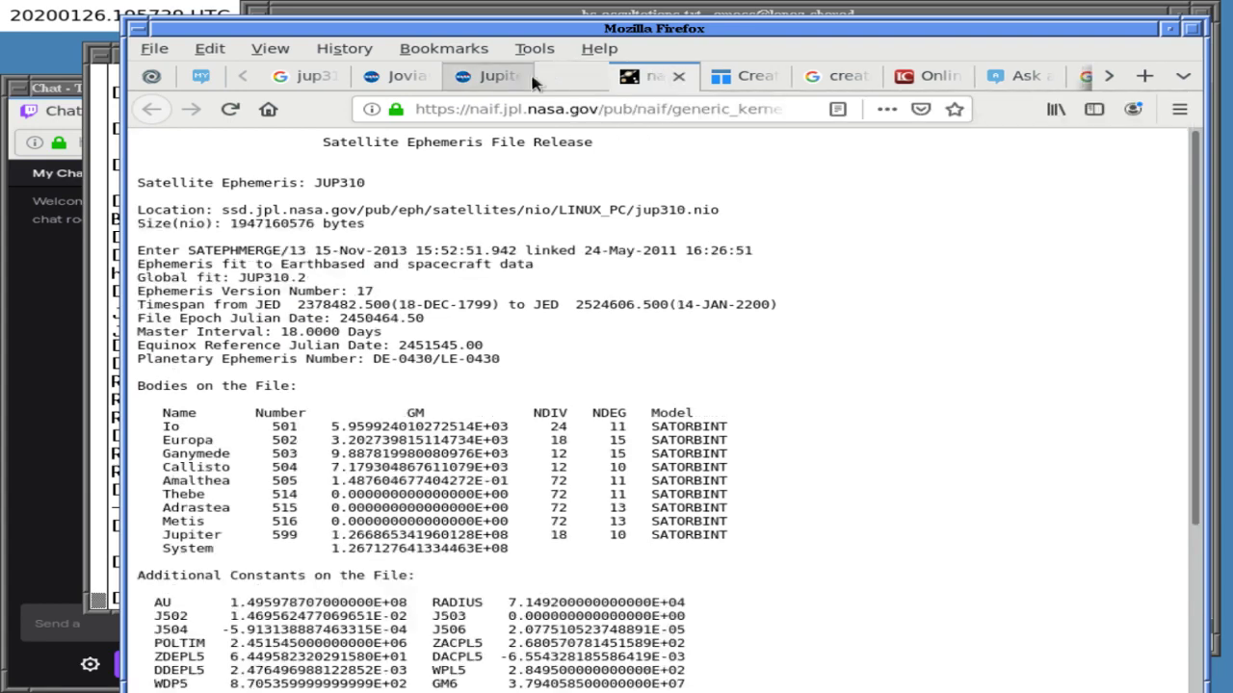
pyautogui.click(491, 76)
pyautogui.click(400, 83)
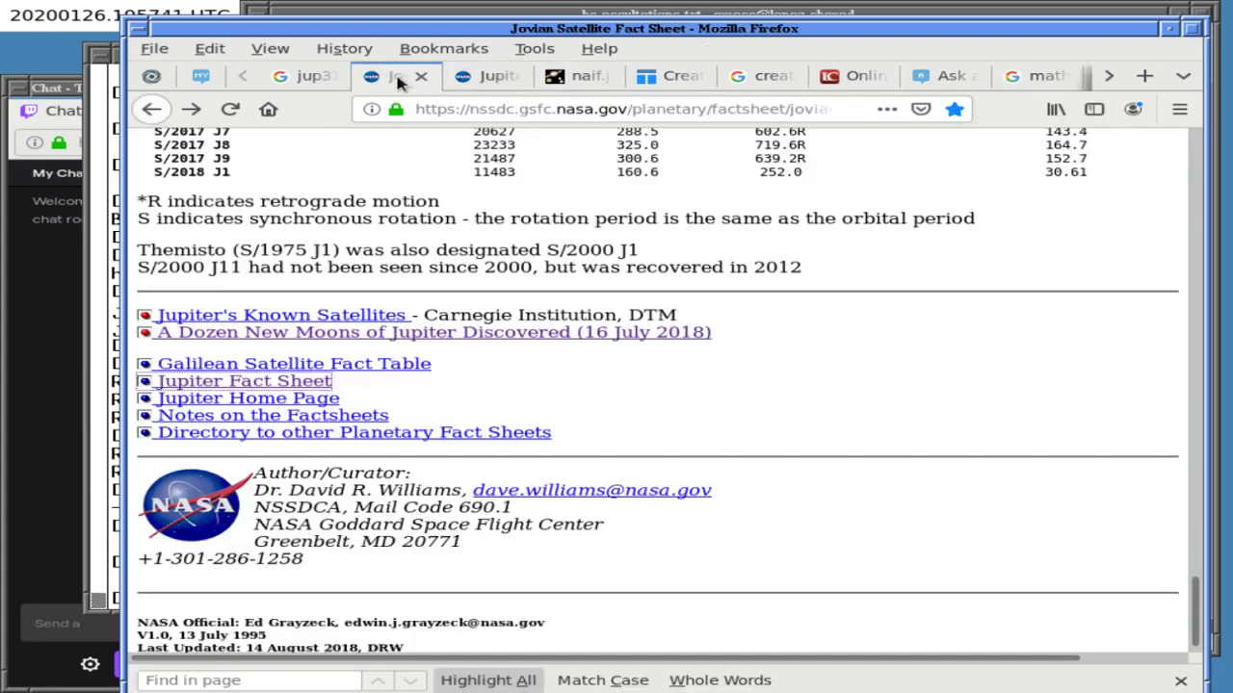
pyautogui.rightClick(398, 84)
pyautogui.press('p')
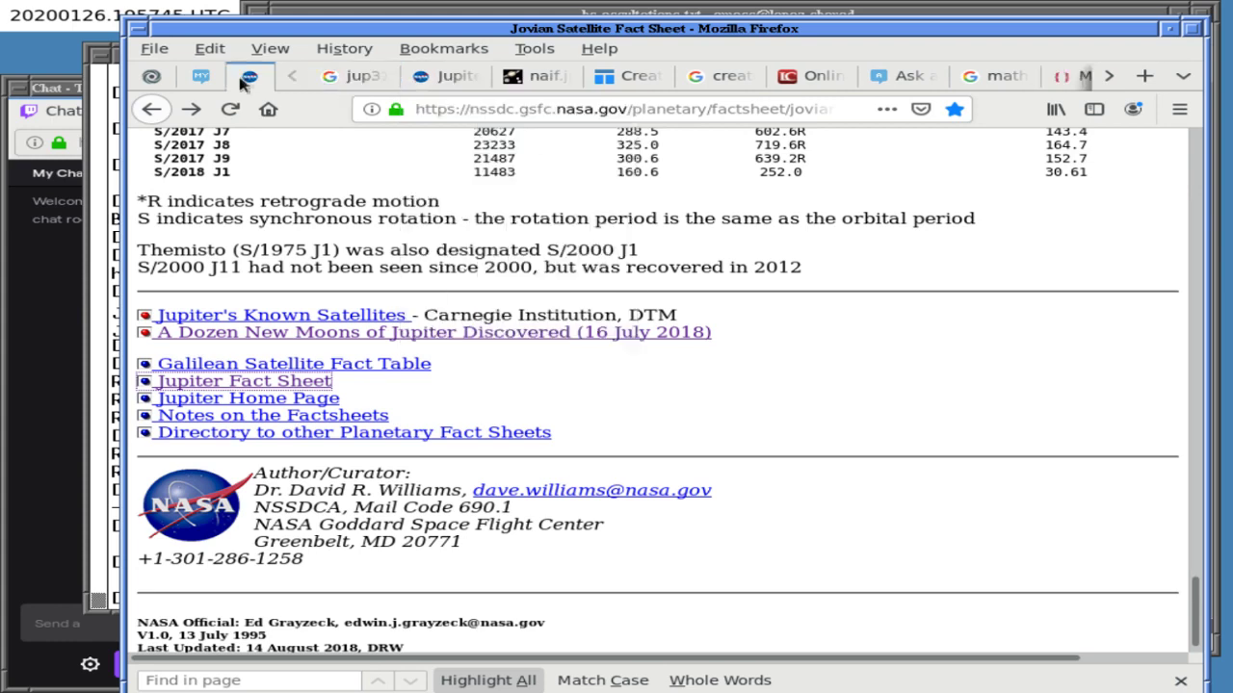
pyautogui.click(154, 77)
# - Close the repl.it tab and search 'jupiter 79 moons fragments comet site:.gov'
pyautogui.middleClick(151, 77)
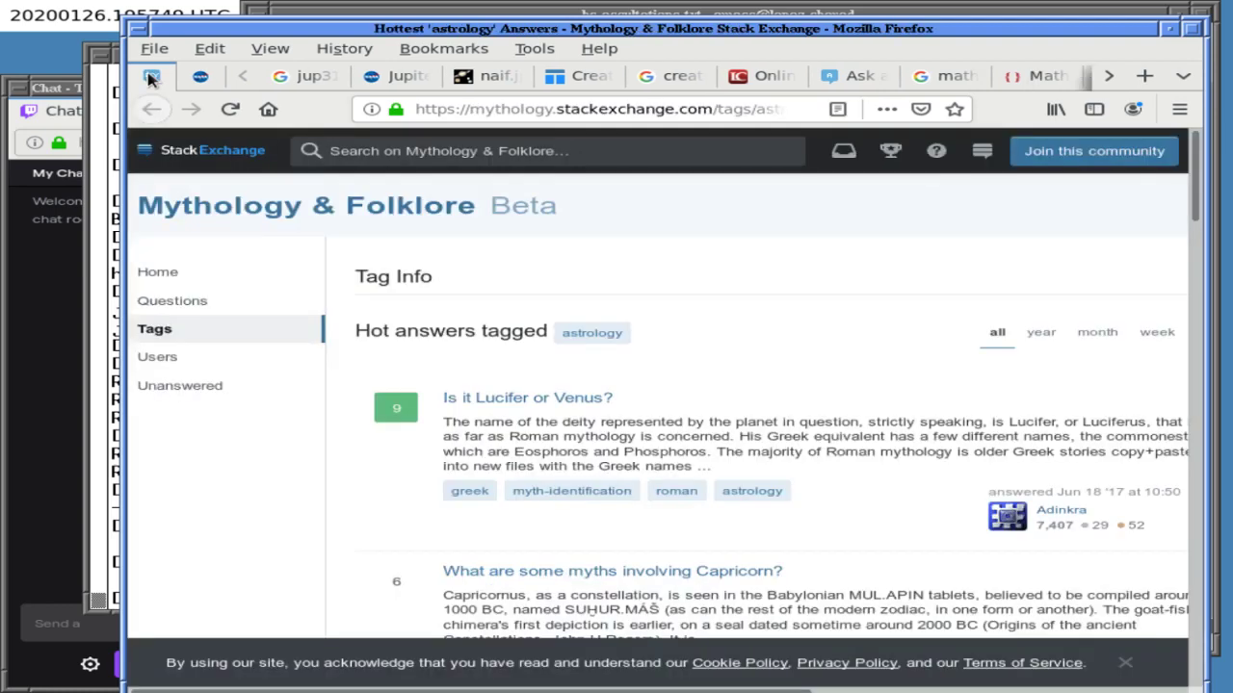
pyautogui.click(304, 76)
pyautogui.click(500, 162)
pyautogui.doubleClick(501, 162)
pyautogui.press('BackSpace')
pyautogui.hotkey('ctrl', 'BackSpace')
pyautogui.hotkey('ctrl', 'BackSpace')
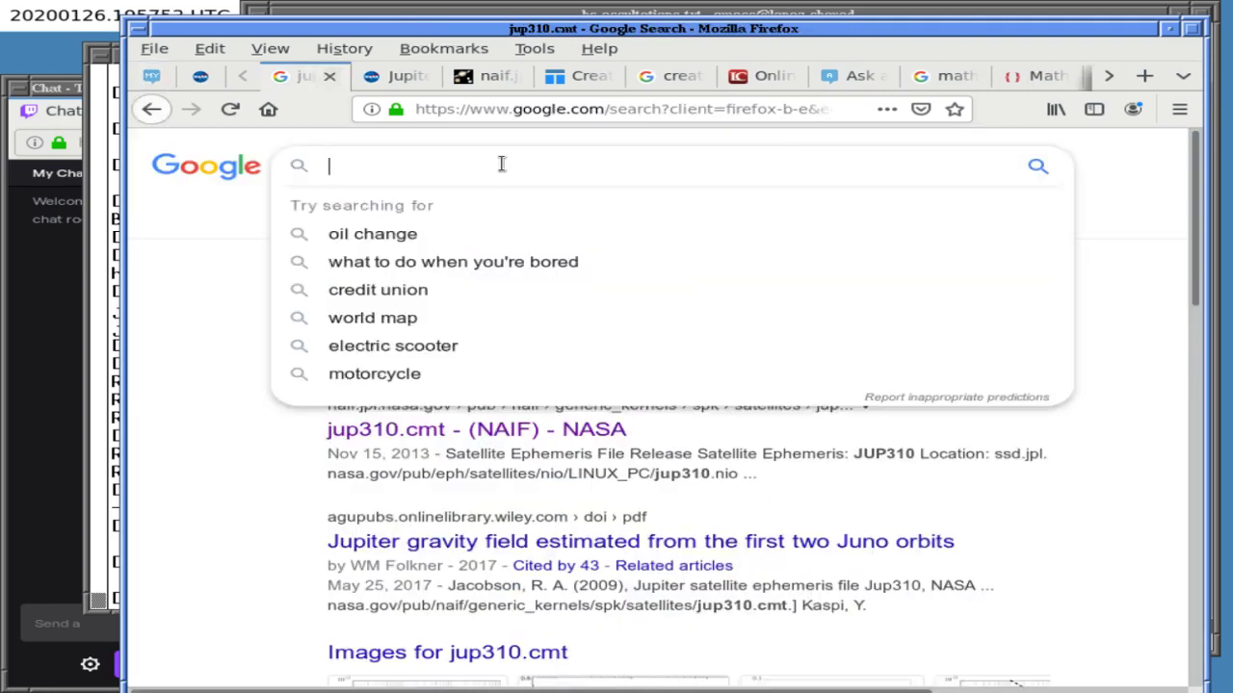
pyautogui.write('jupiter 79 moons')
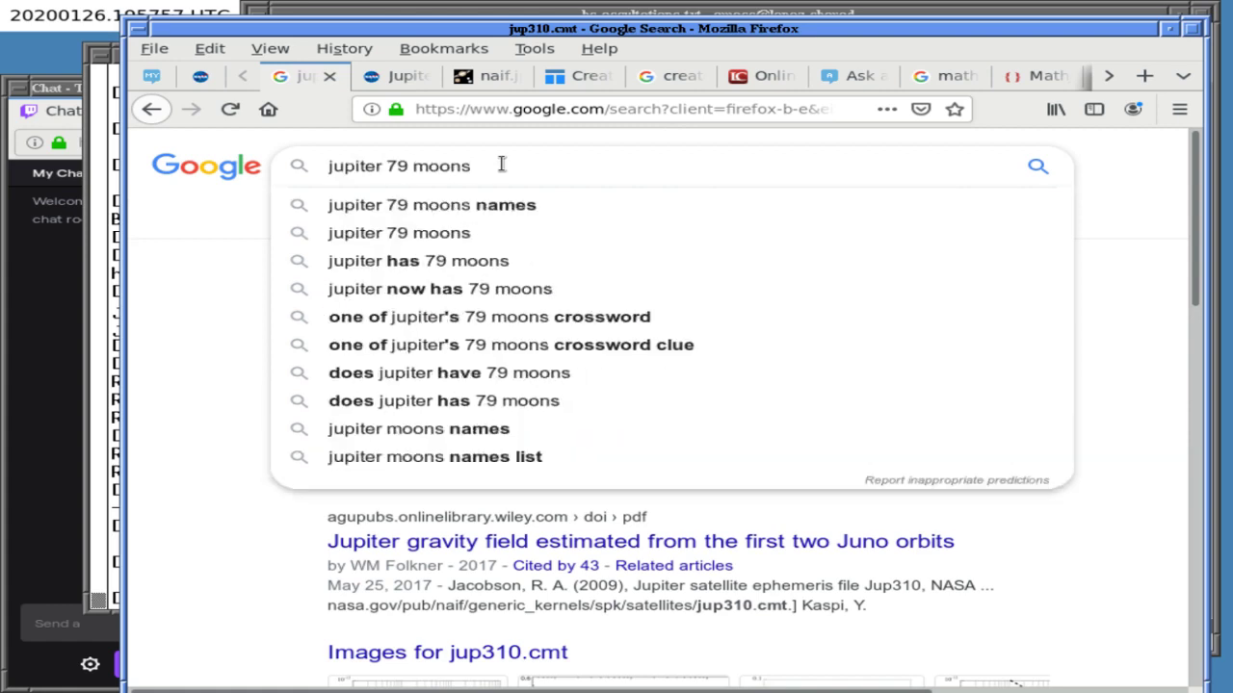
pyautogui.write(' f')
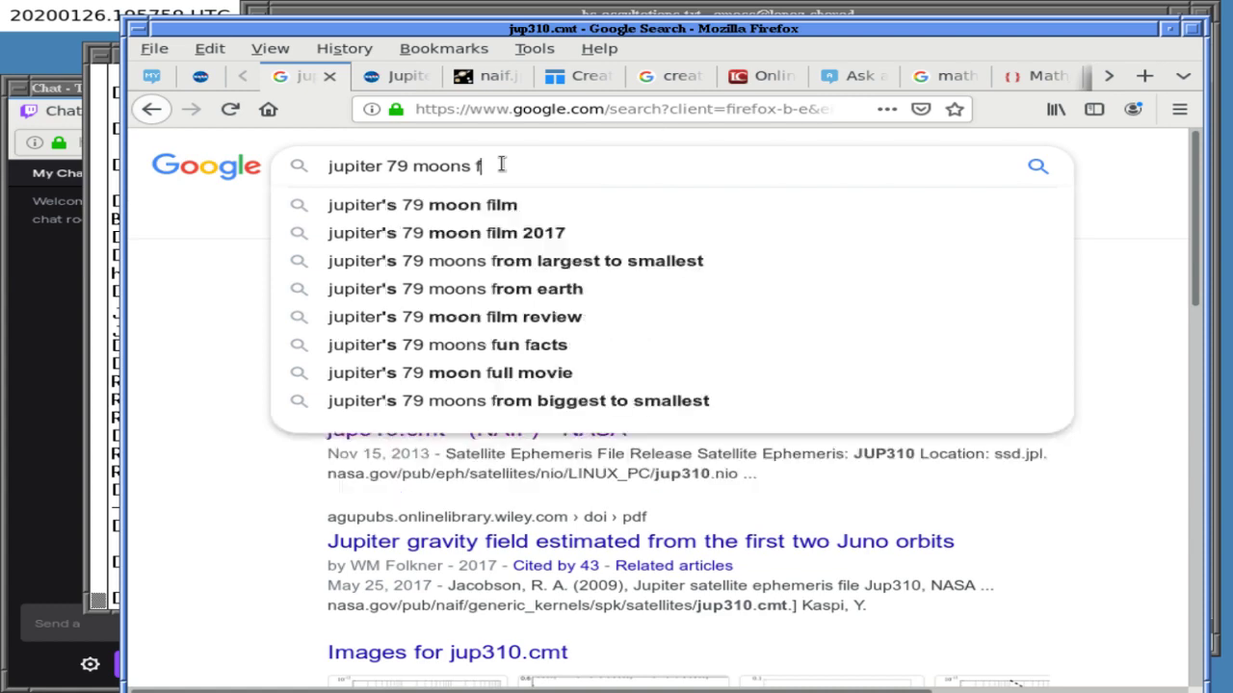
pyautogui.write('ragments ')
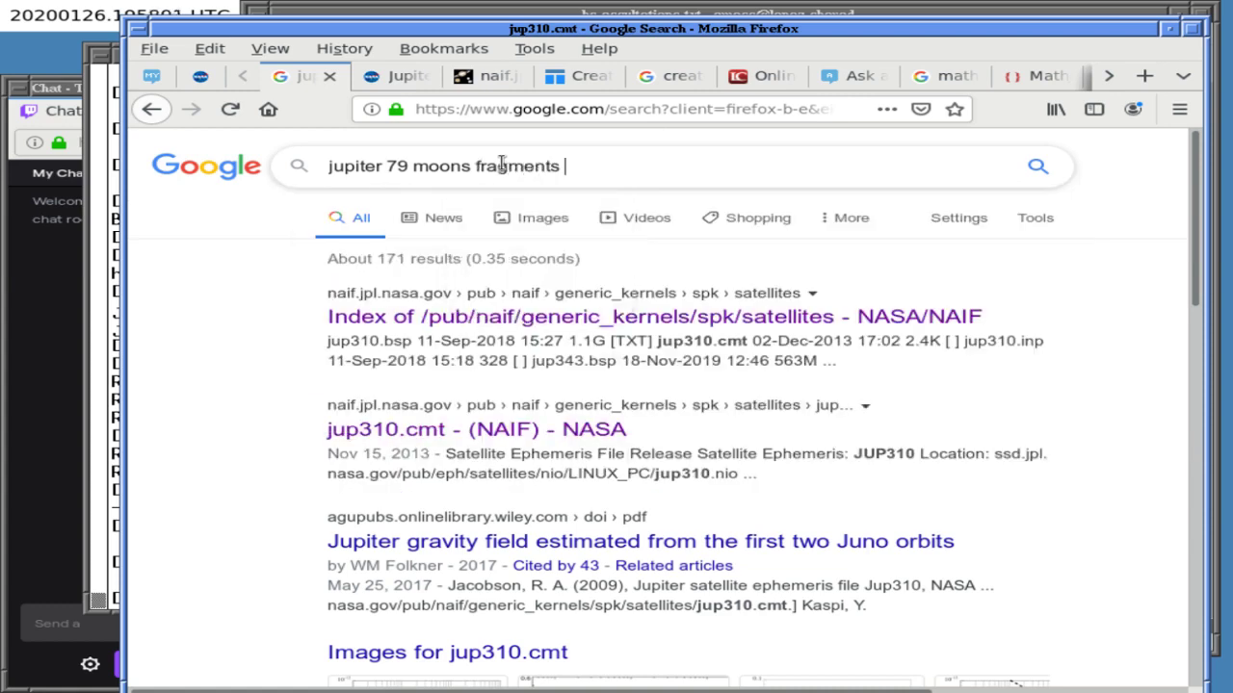
pyautogui.write('comet site:.gov')
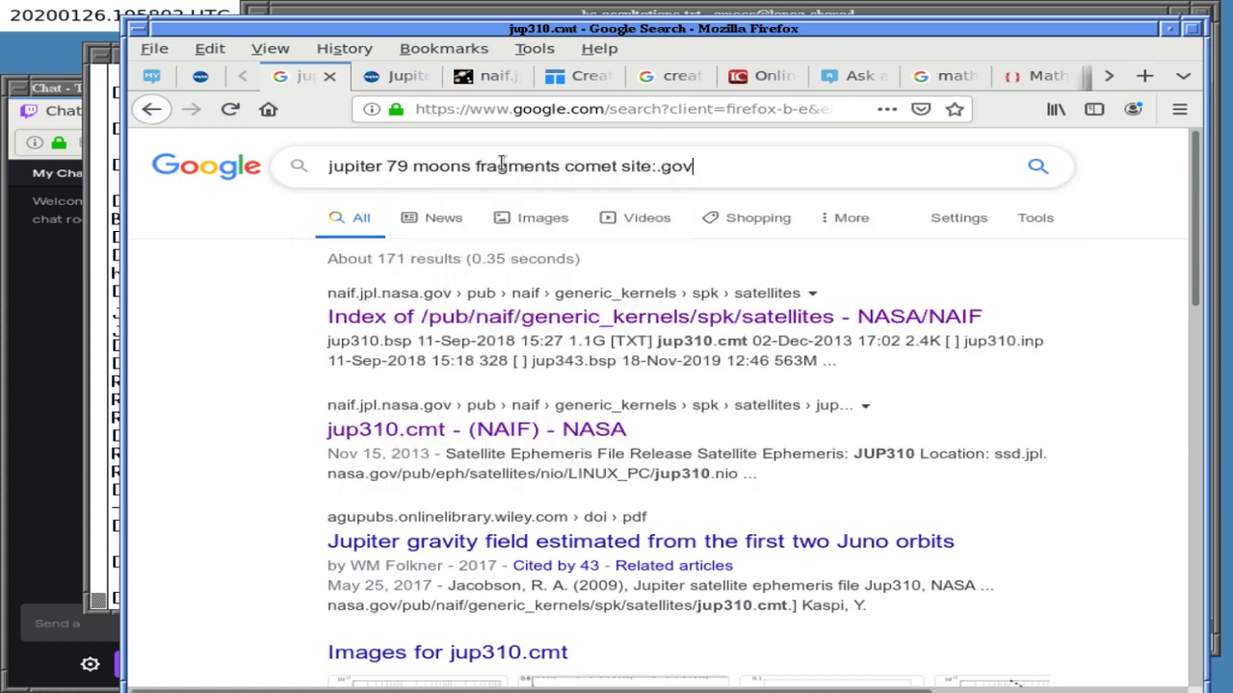
pyautogui.press('Return')
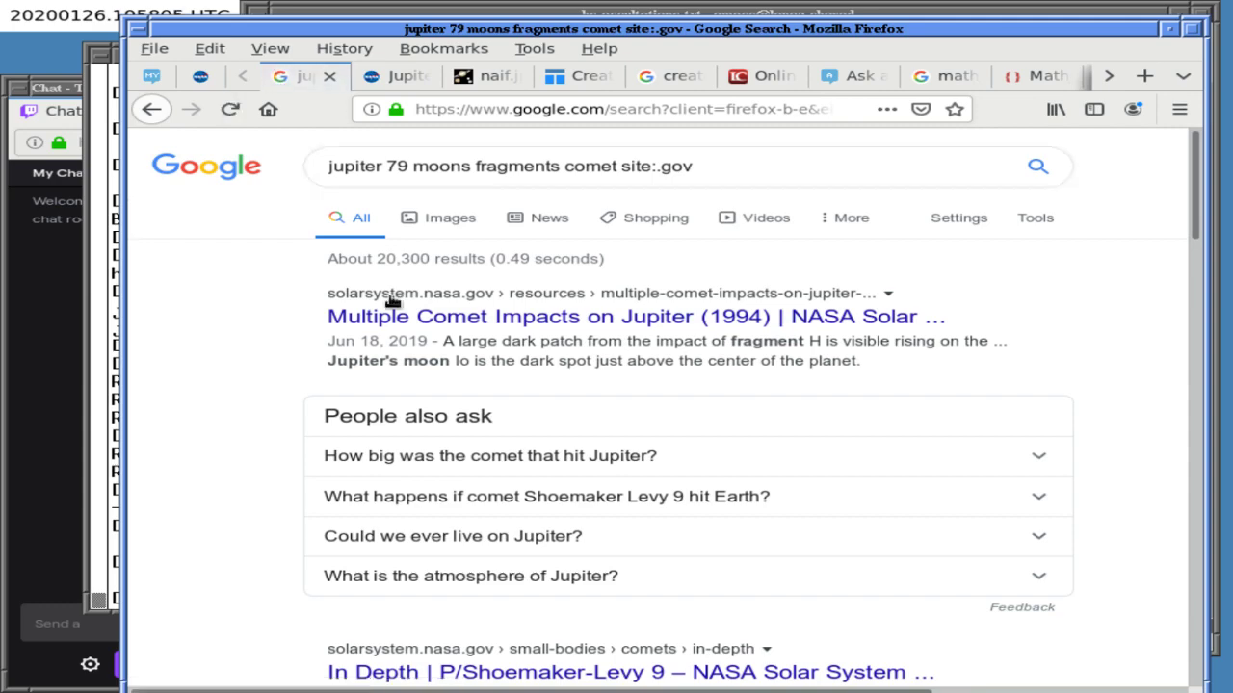
# - Review the .gov results, then narrow the search to site:nasa.gov
pyautogui.scroll(-5, 200, 405)
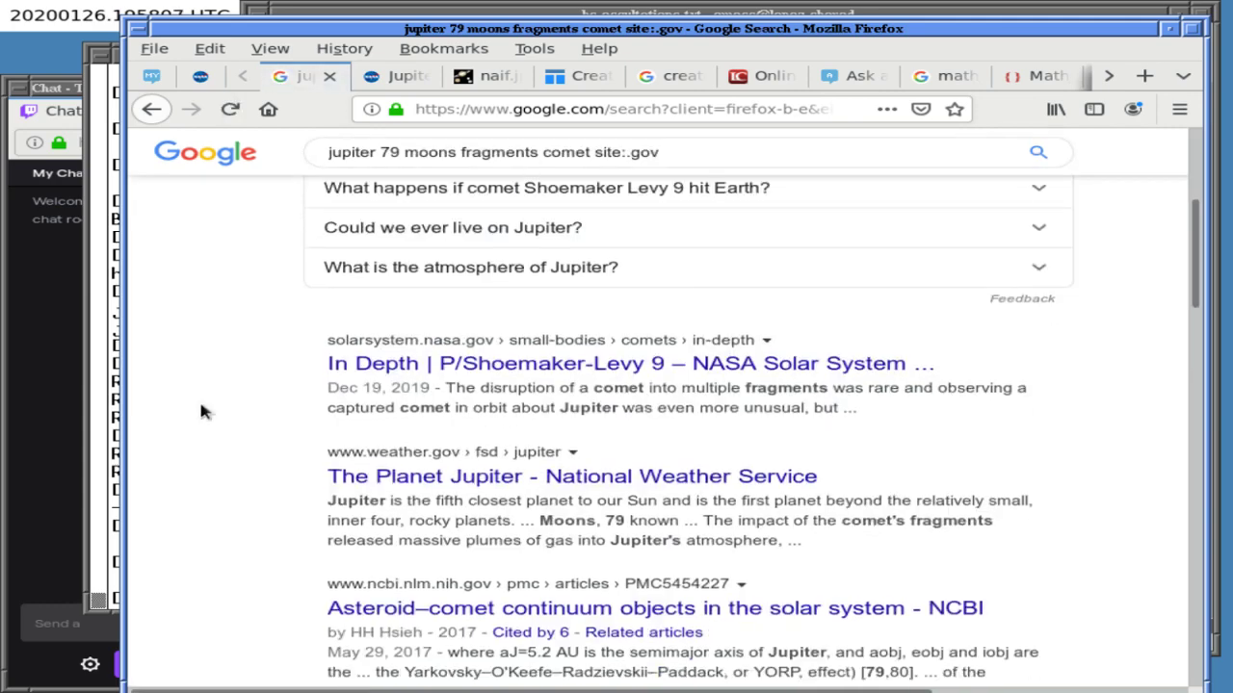
pyautogui.scroll(-3, 201, 411)
pyautogui.scroll(-4, 200, 411)
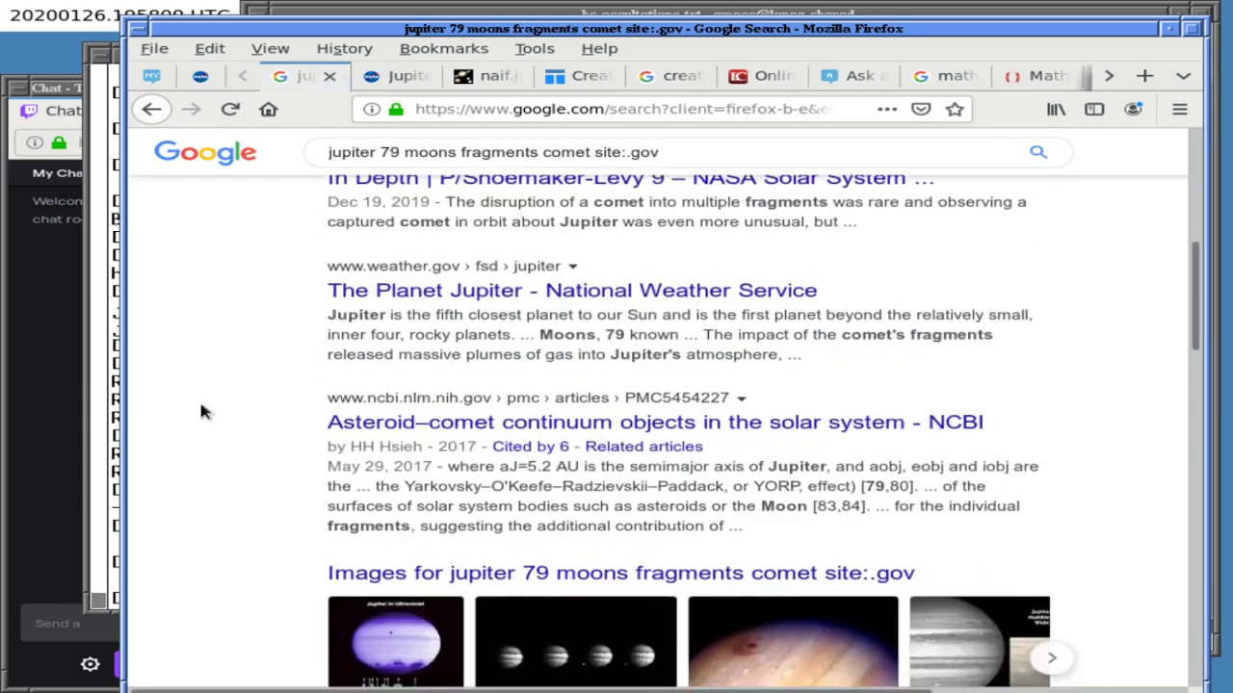
pyautogui.scroll(-5, 200, 412)
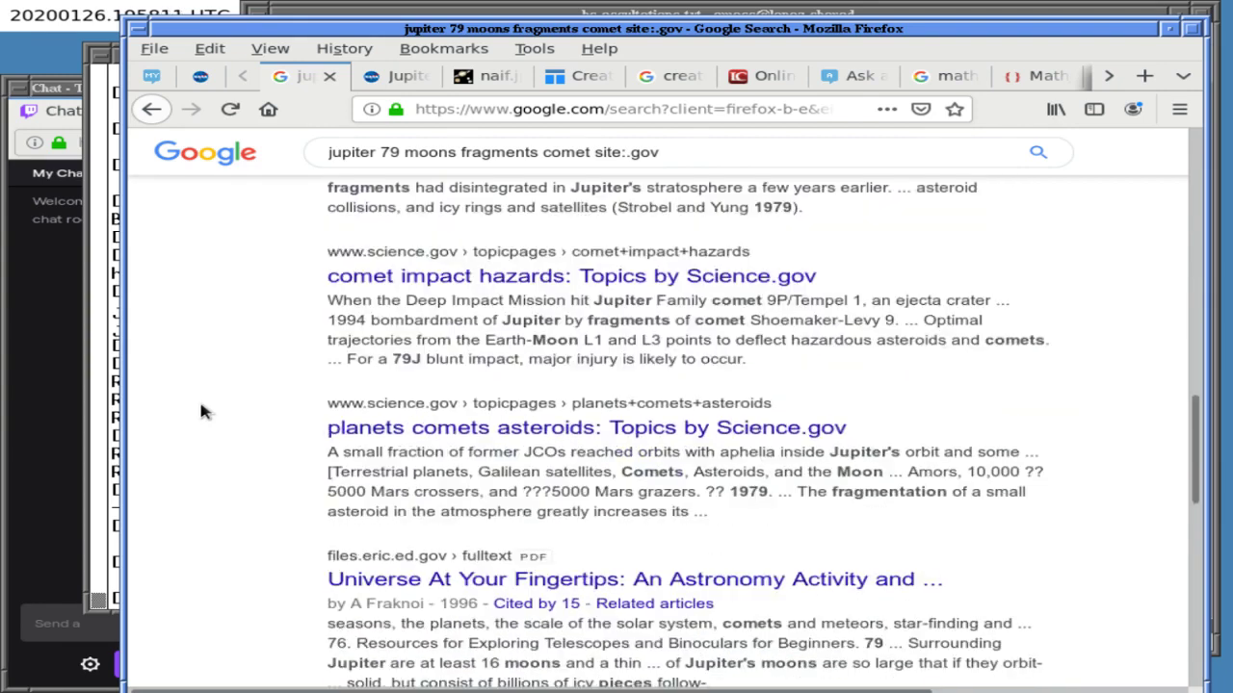
pyautogui.scroll(-5, 200, 412)
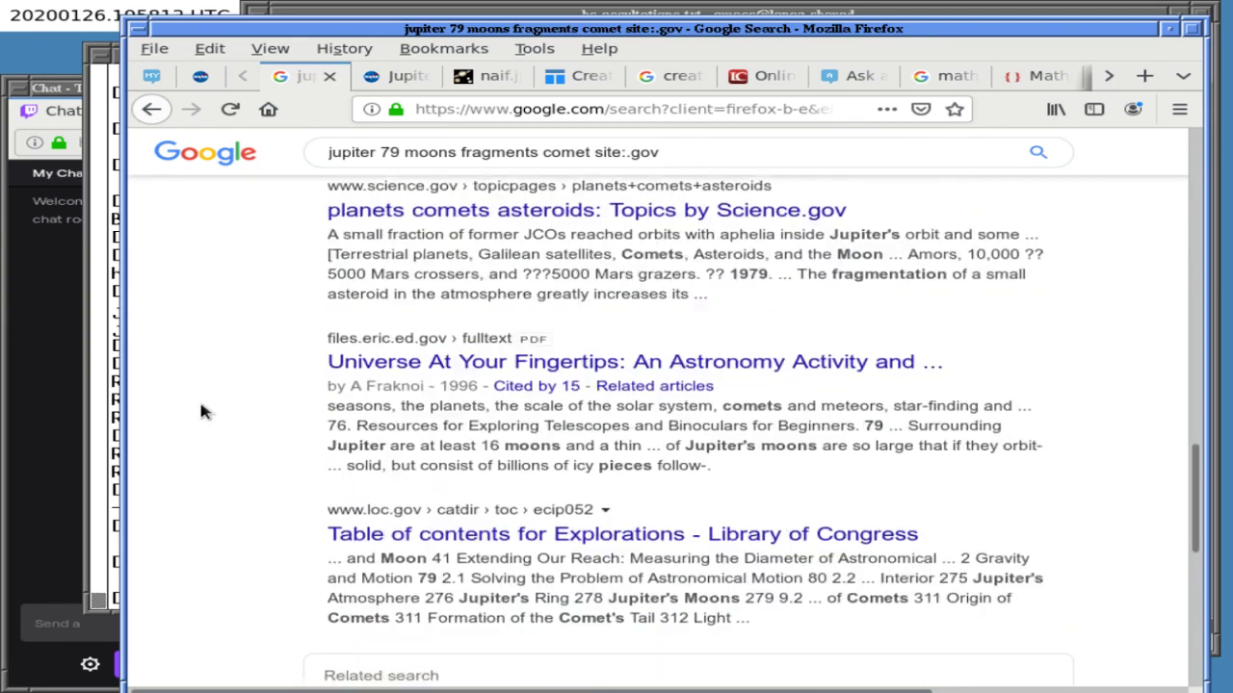
pyautogui.scroll(-4, 201, 411)
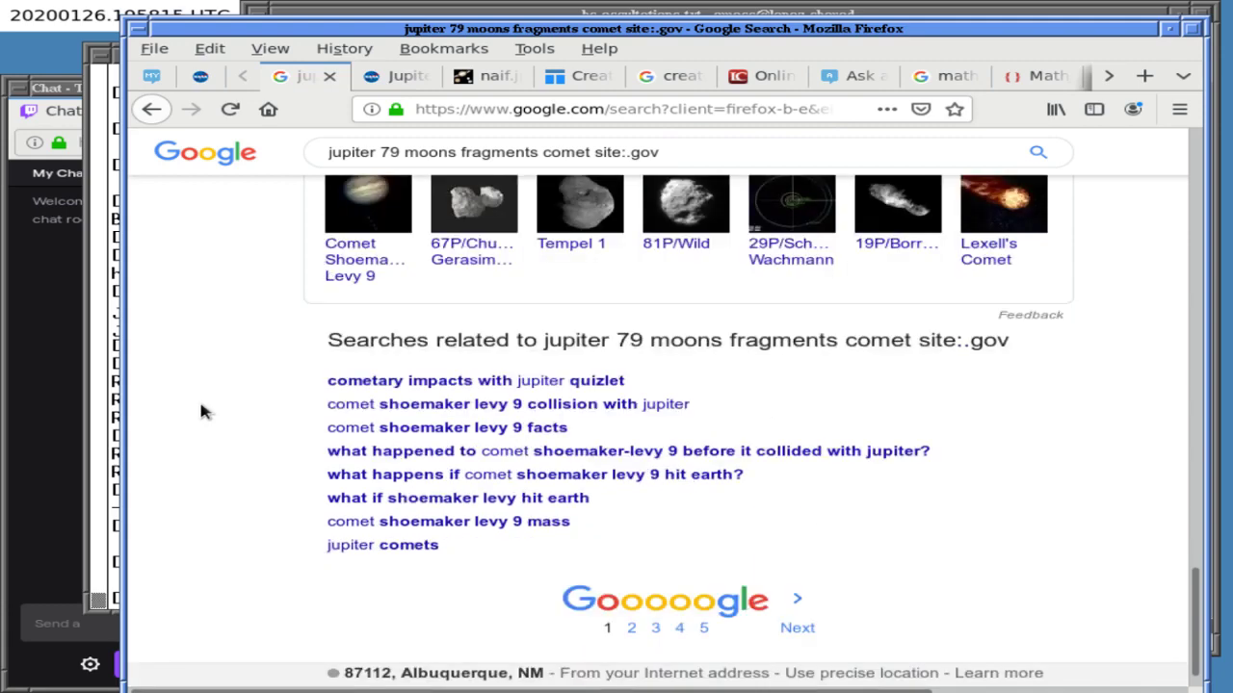
pyautogui.press('Home')
pyautogui.click(656, 165)
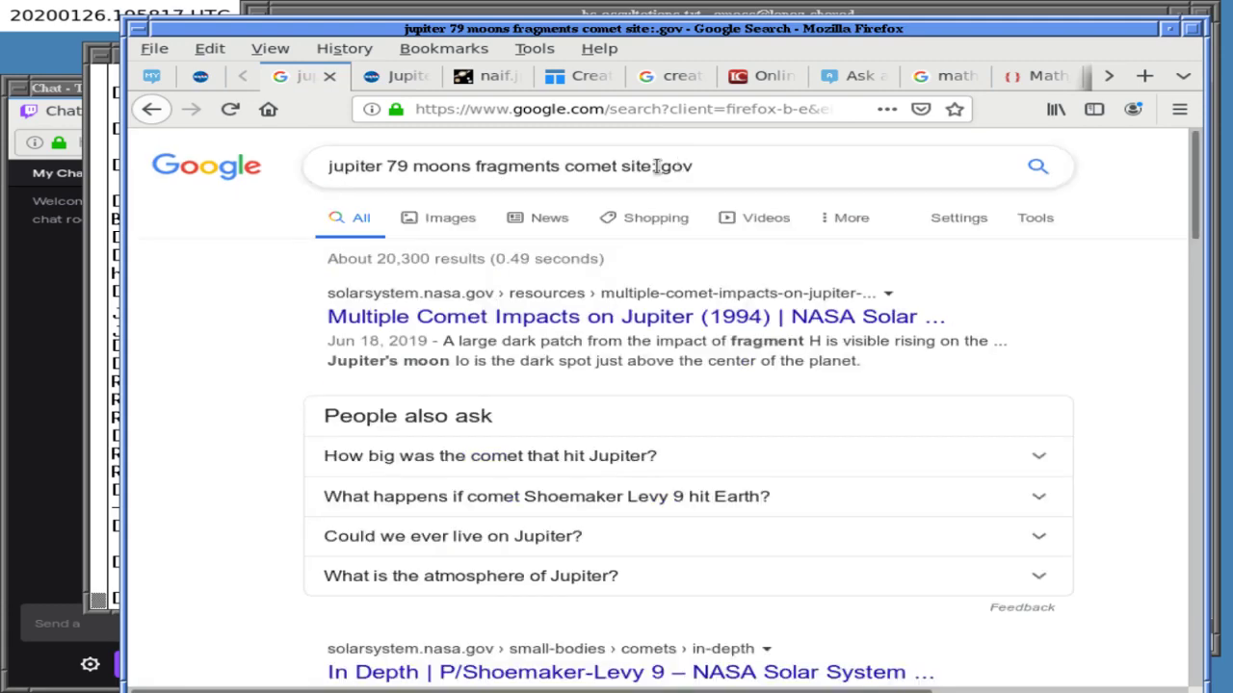
pyautogui.write('nasa')
pyautogui.press('Return')
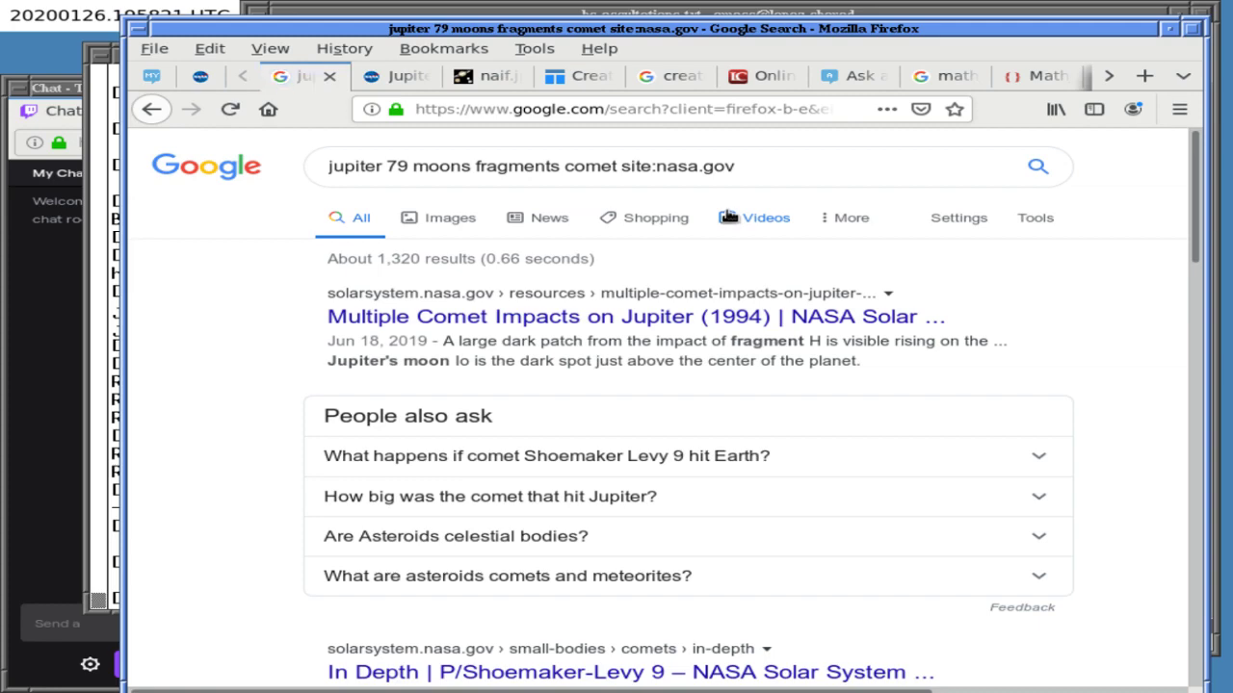
# - Look through the nasa.gov Shoemaker-Levy 9 results, then go to the NAIF JUP310 ephemeris tab
pyautogui.scroll(-5, 206, 435)
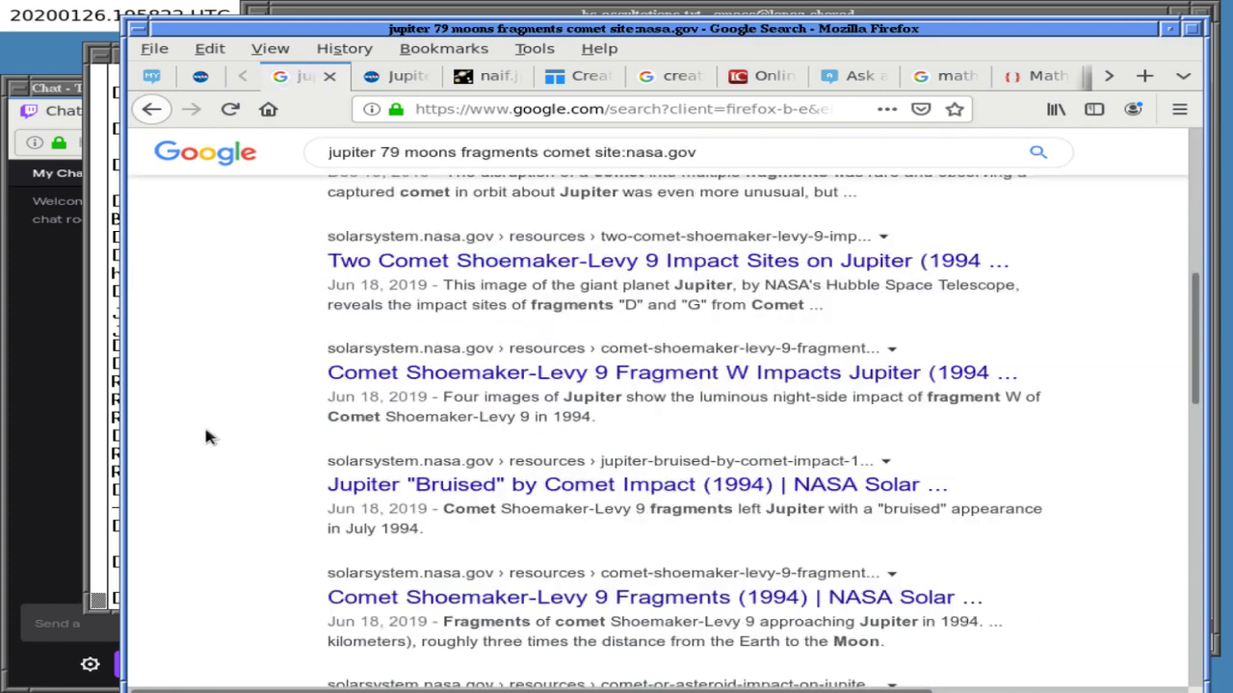
pyautogui.scroll(-3, 206, 437)
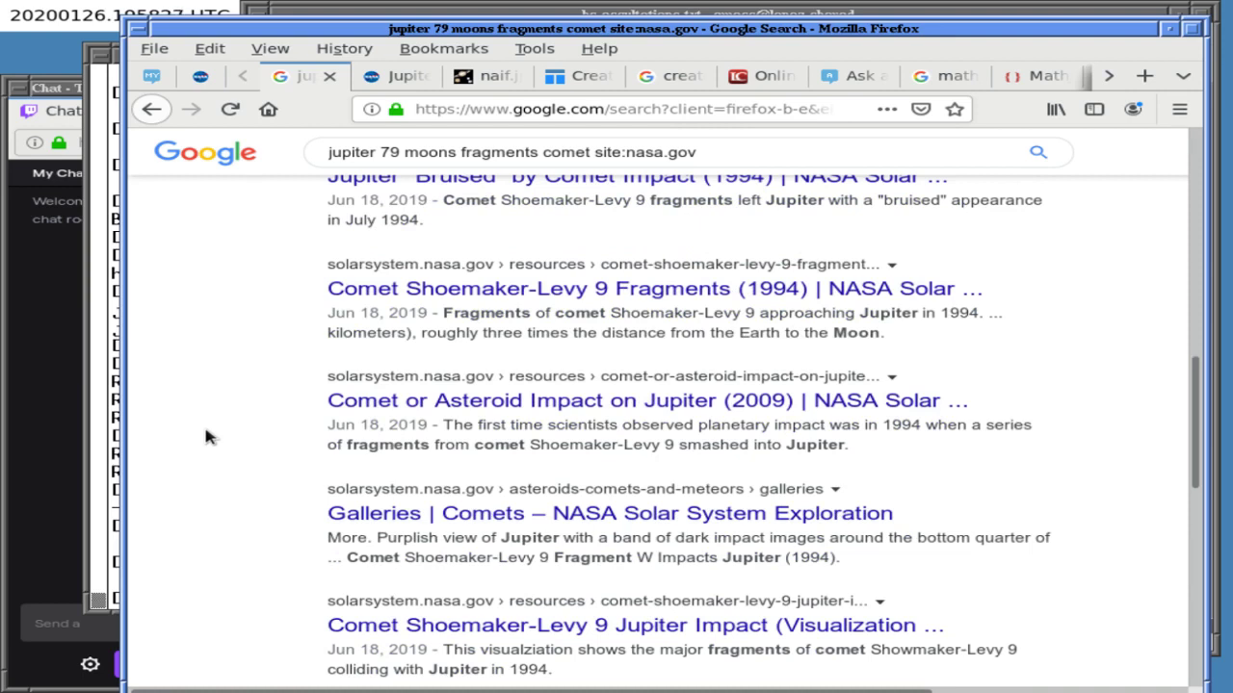
pyautogui.scroll(-5, 206, 435)
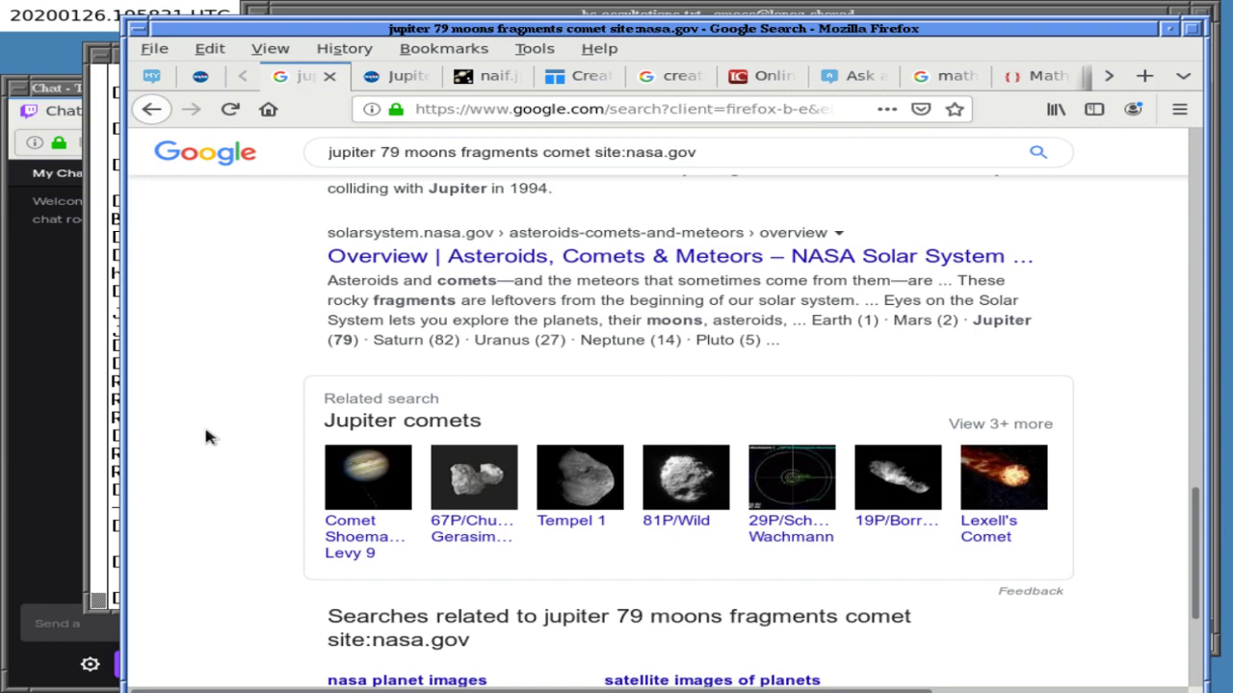
pyautogui.scroll(10, 206, 437)
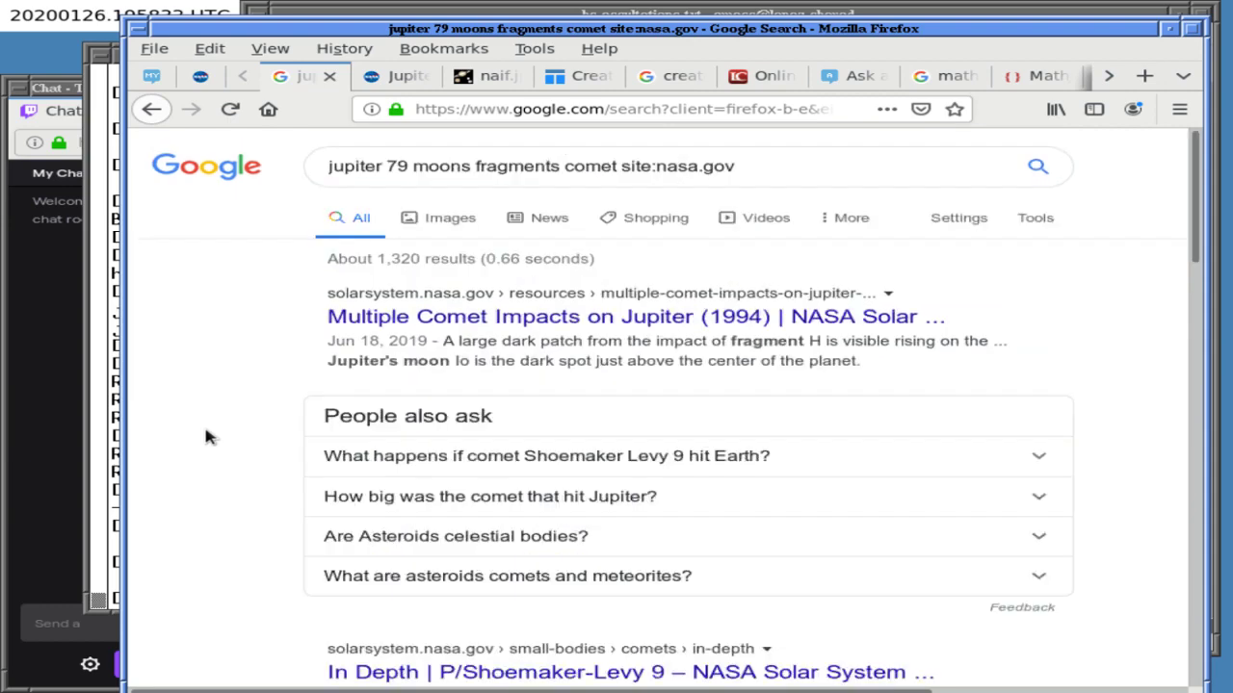
pyautogui.click(480, 83)
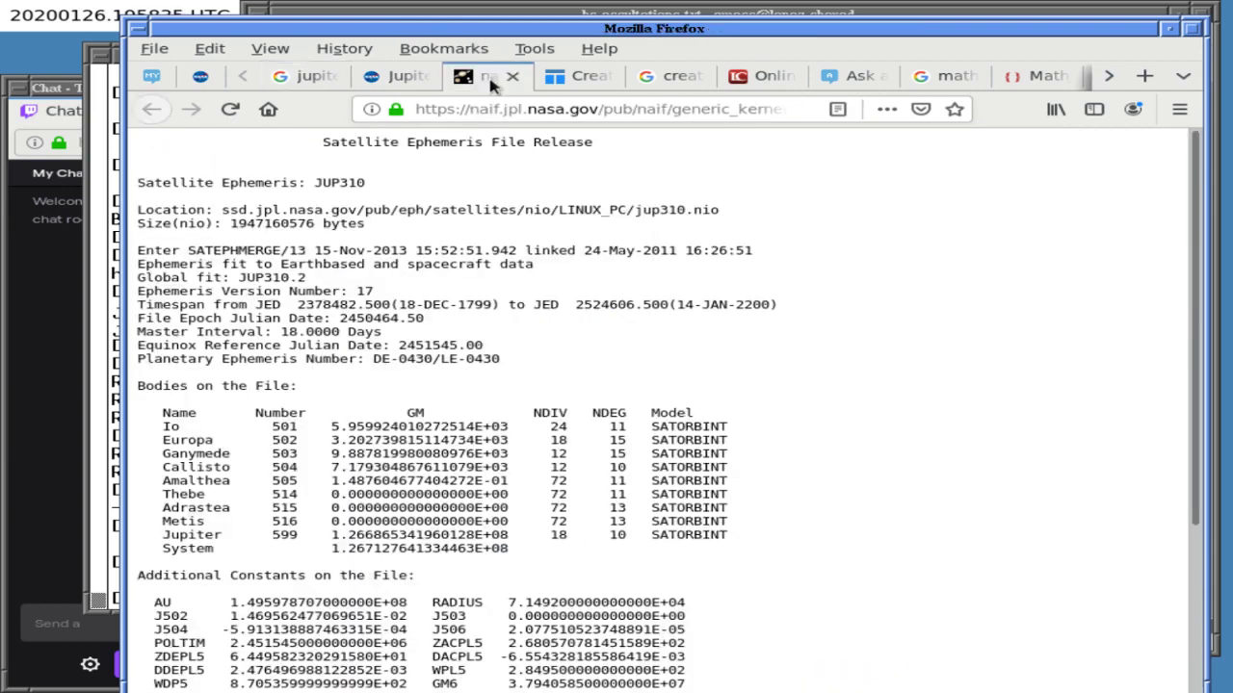
# - Read the Jovian Satellite Fact Sheet's Bulk and Orbital parameter tables down to the S/2018 J1 footnotes
pyautogui.click(200, 76)
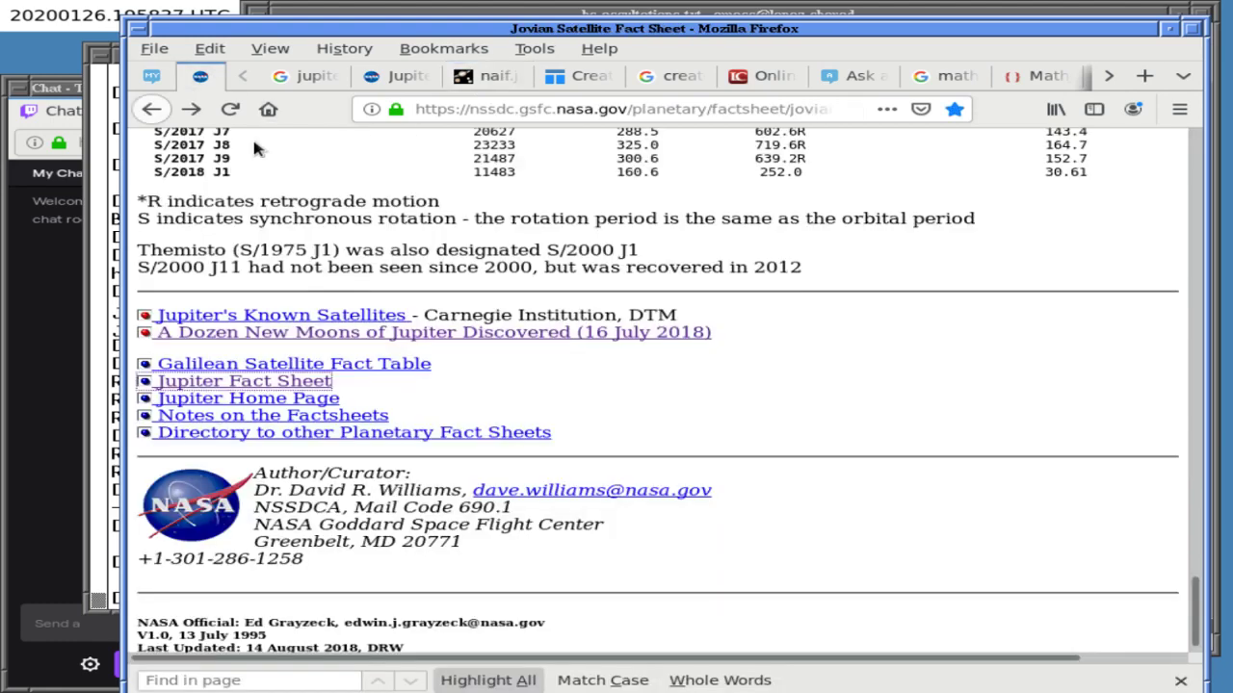
pyautogui.scroll(8, 729, 471)
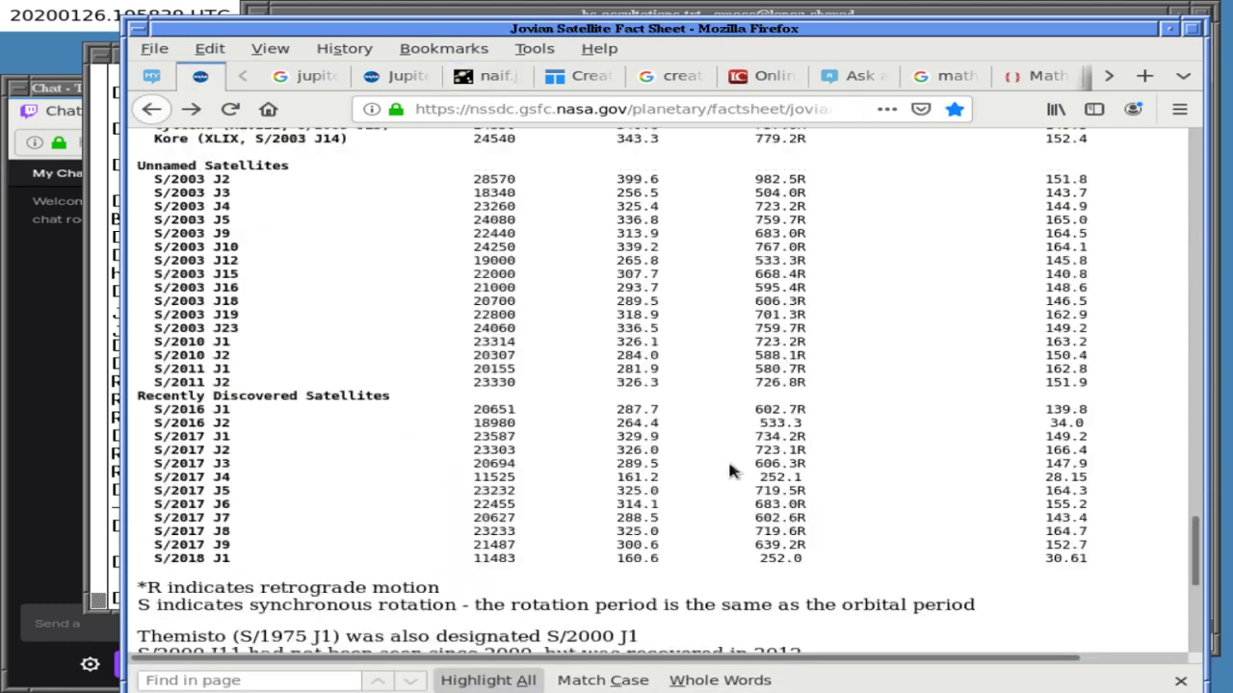
pyautogui.scroll(10, 729, 471)
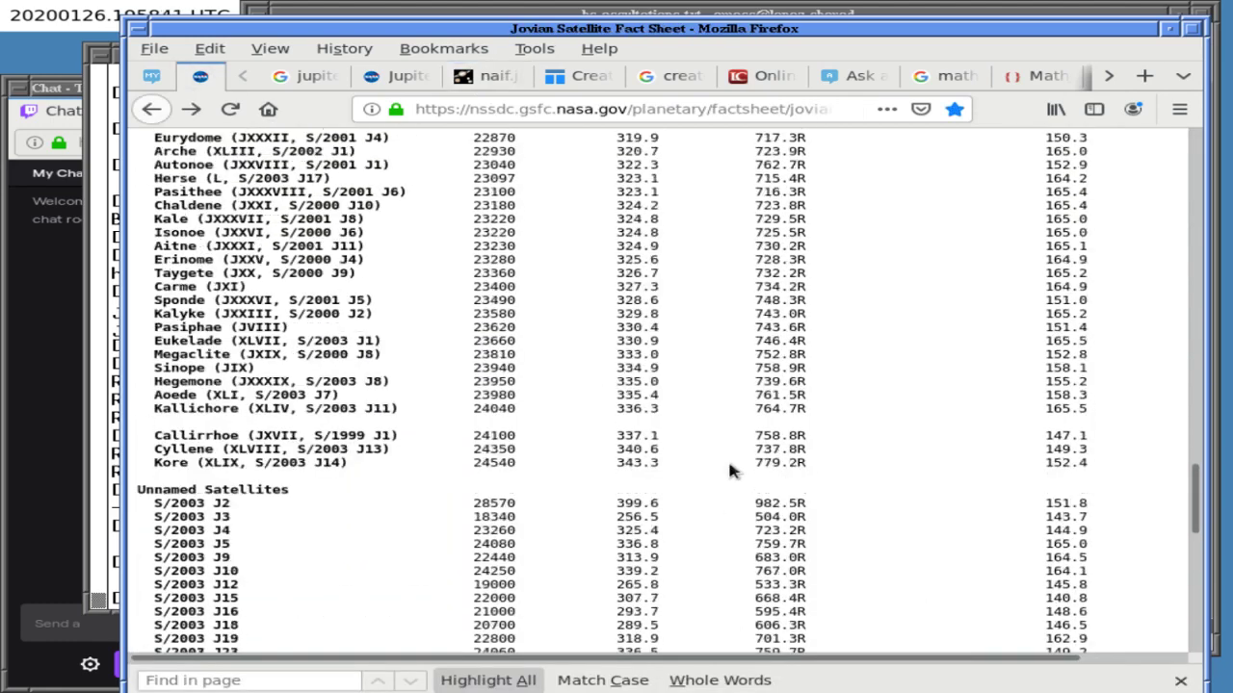
pyautogui.scroll(9, 729, 470)
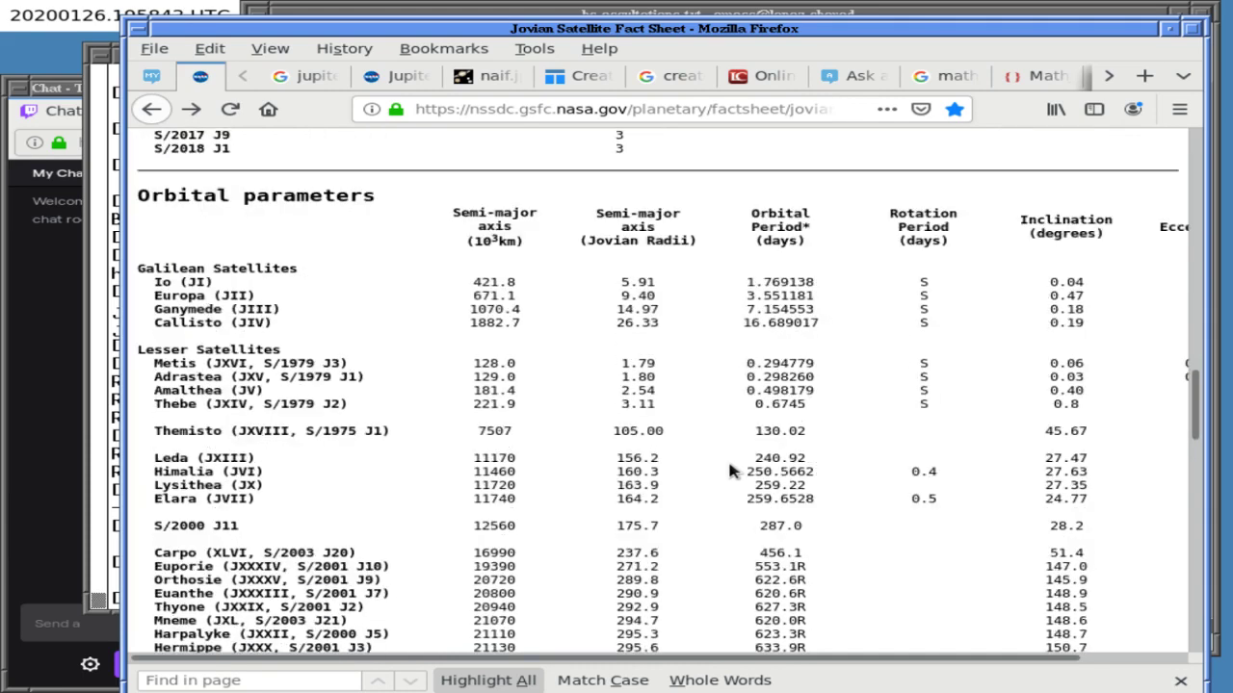
pyautogui.scroll(10, 729, 471)
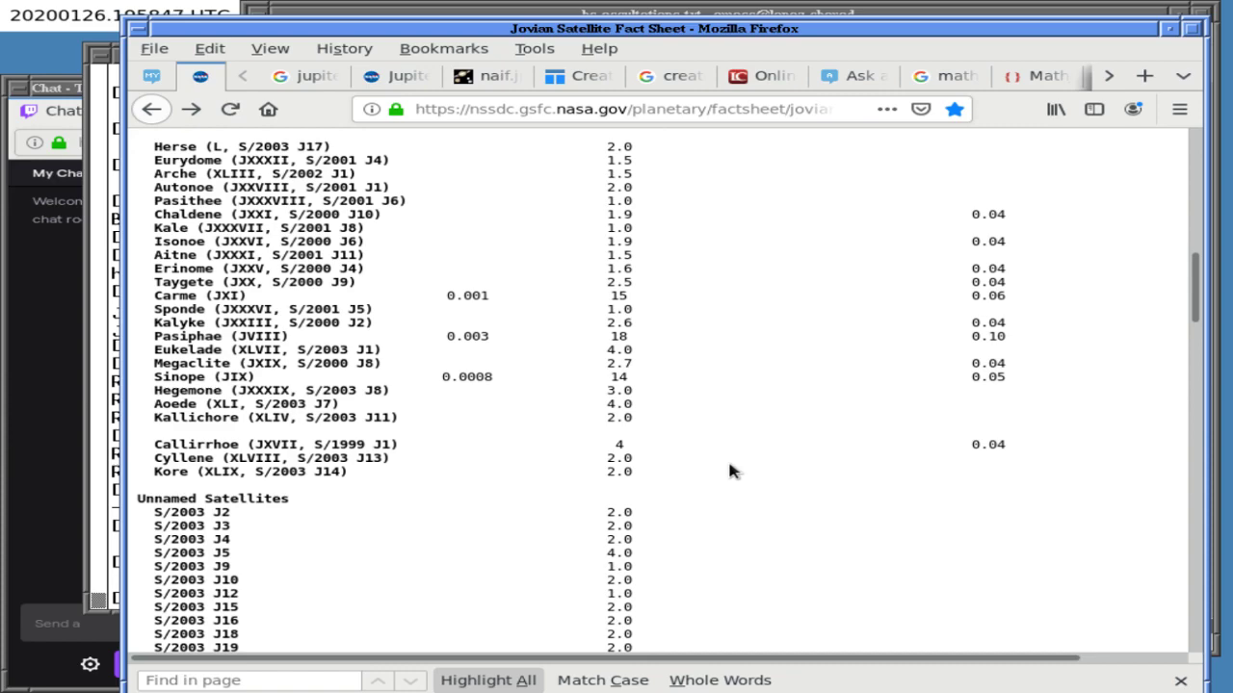
pyautogui.scroll(2, 729, 471)
pyautogui.scroll(15, 729, 471)
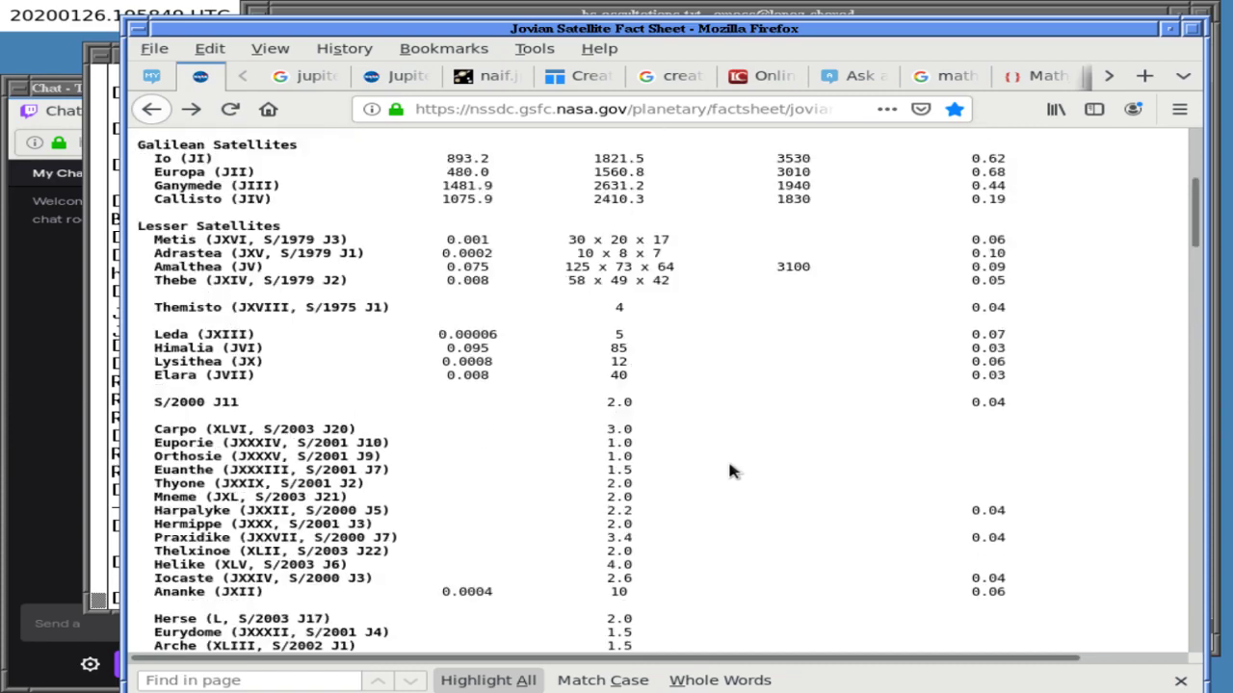
pyautogui.scroll(-2, 729, 471)
pyautogui.scroll(-2, 729, 471)
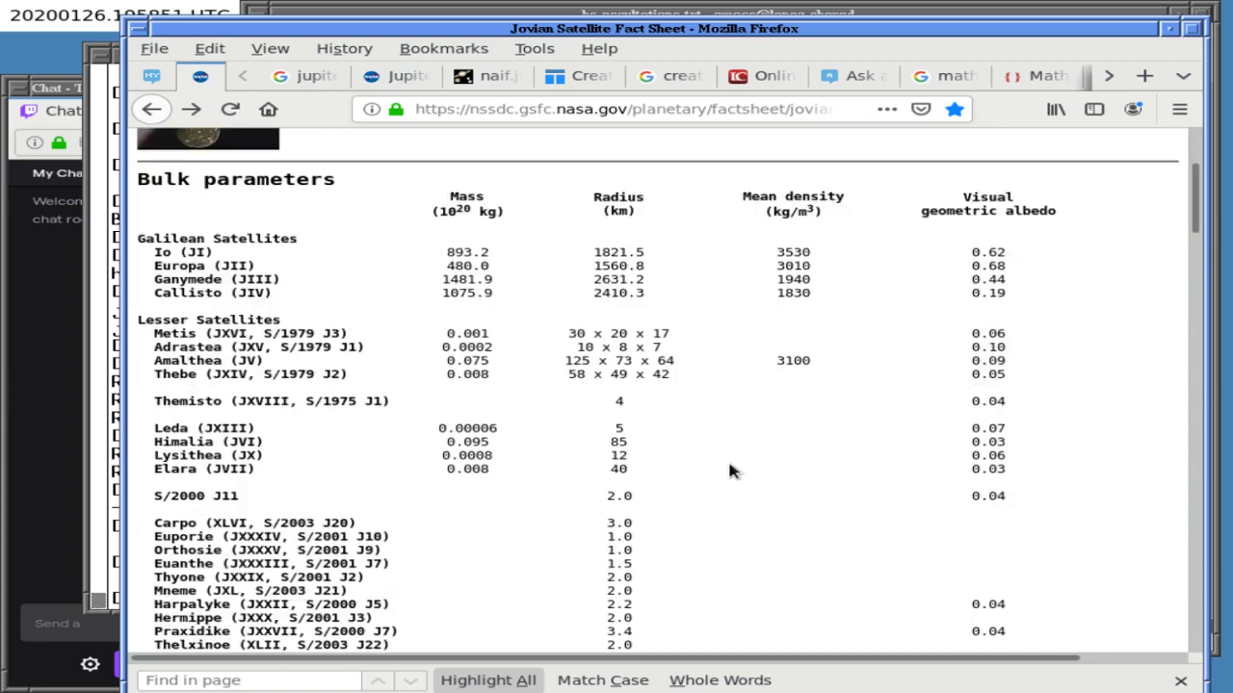
pyautogui.scroll(-2, 729, 471)
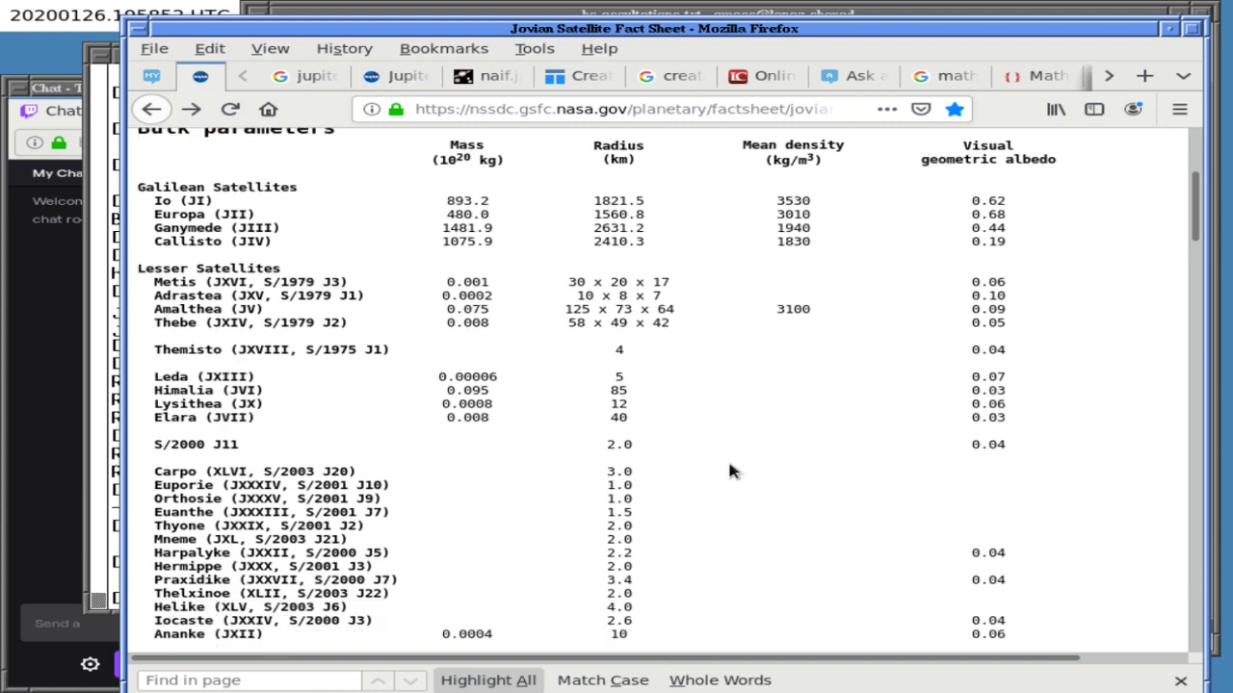
pyautogui.scroll(-3, 729, 471)
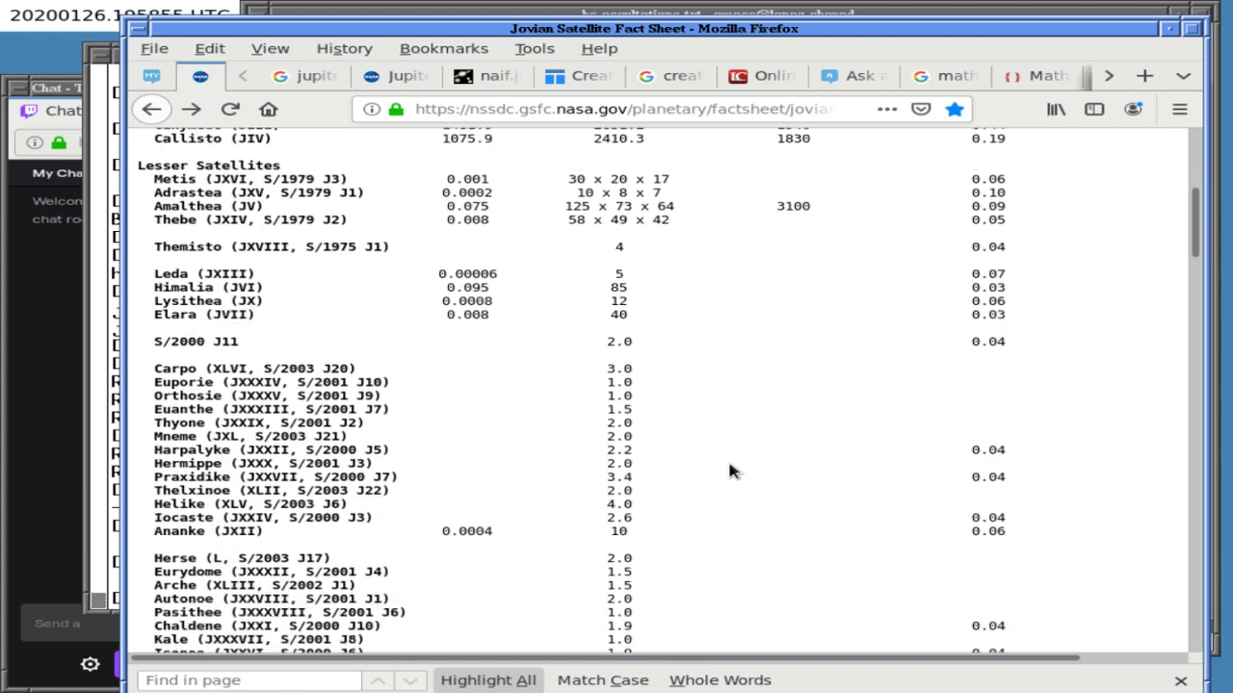
pyautogui.scroll(-15, 729, 471)
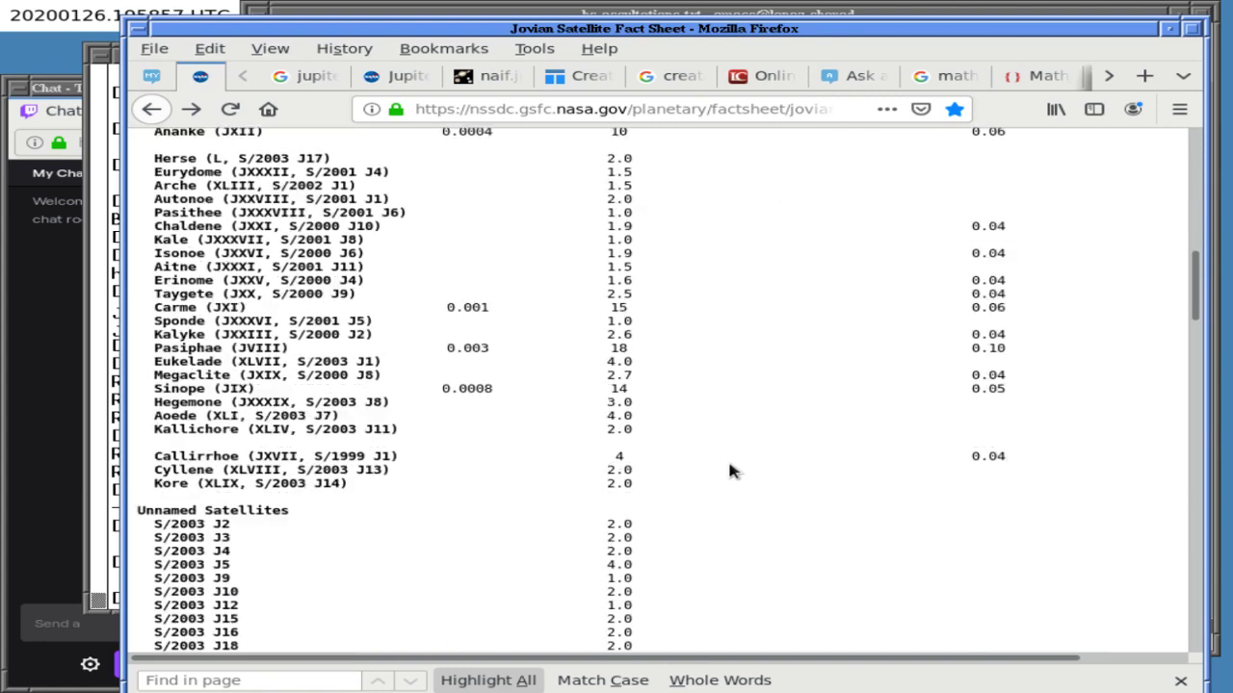
pyautogui.scroll(-11, 729, 471)
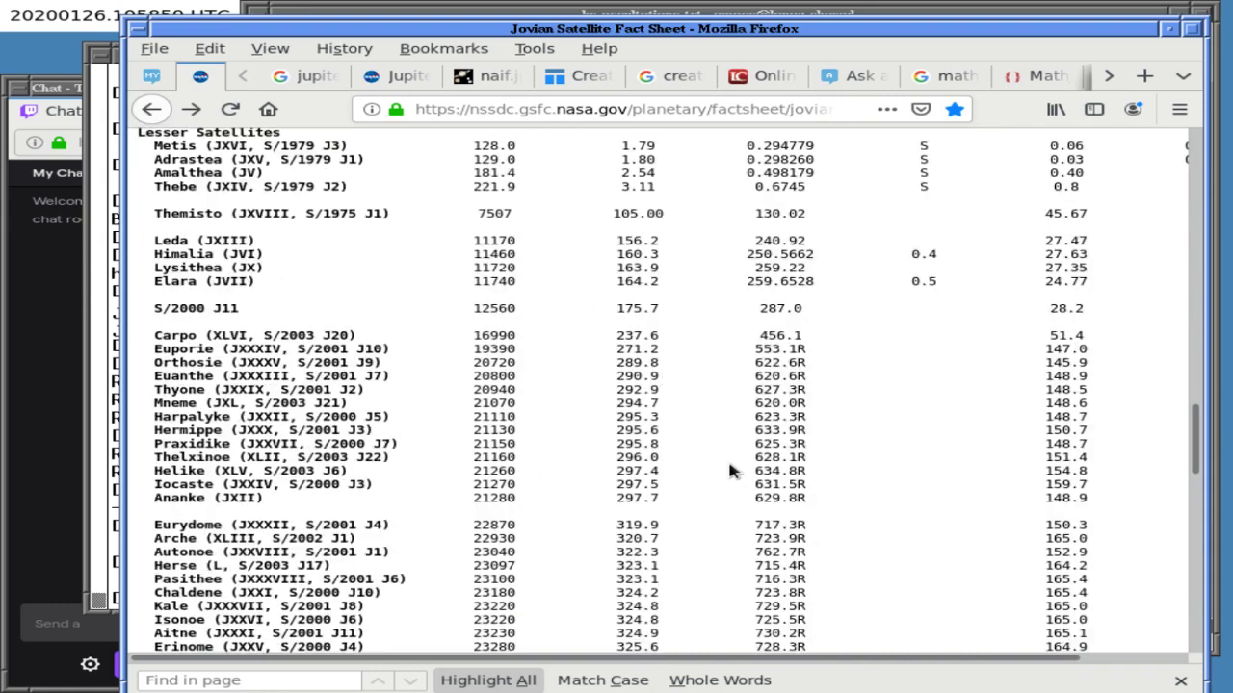
pyautogui.scroll(-10, 729, 471)
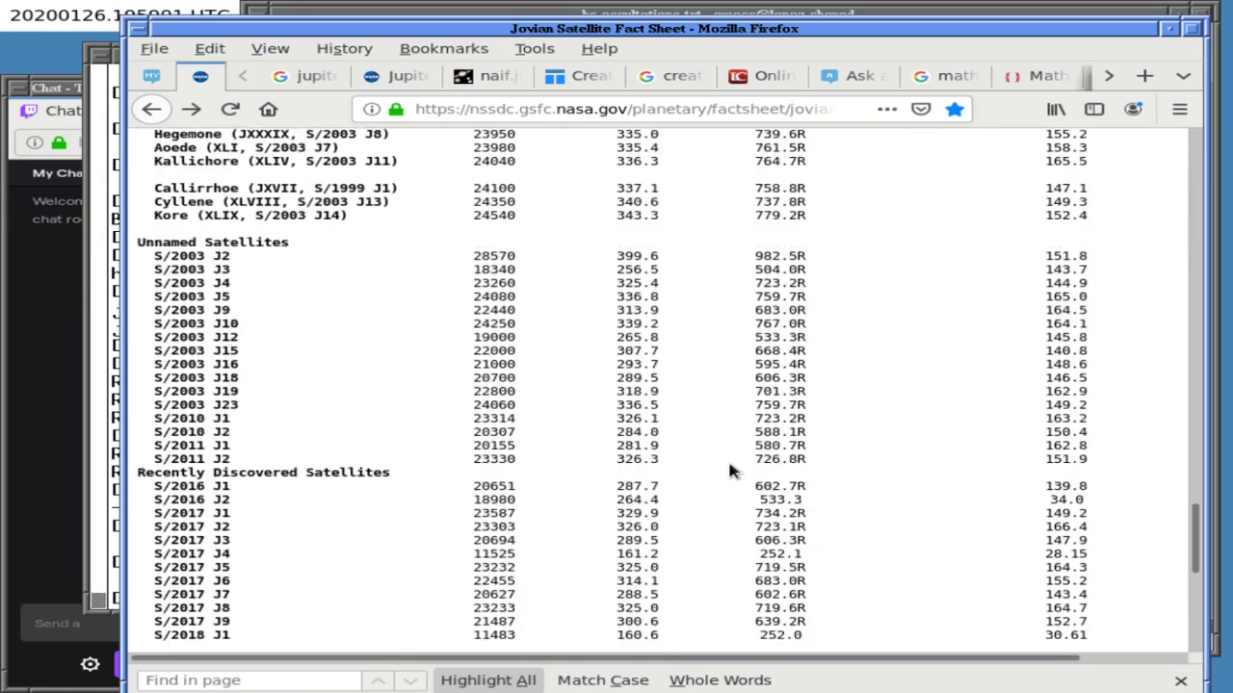
pyautogui.scroll(4, 729, 471)
pyautogui.scroll(-10, 729, 470)
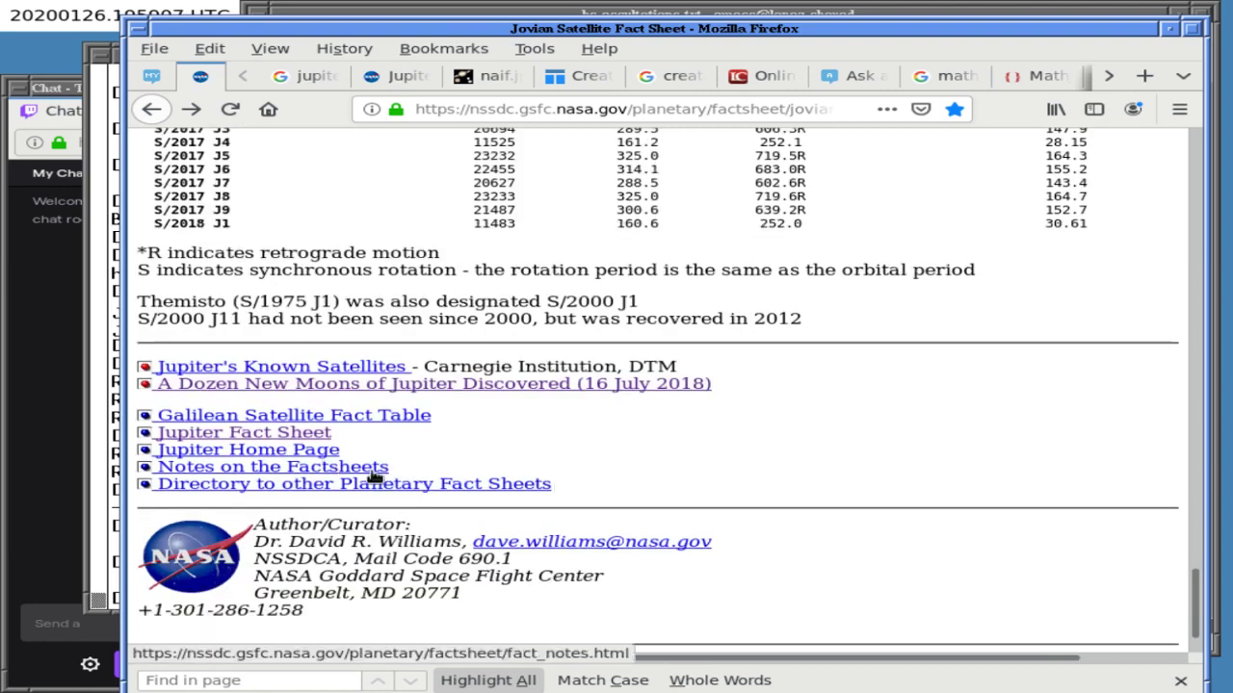
# - Open Jupiter's Known Satellites list in a background tab and close the Carnegie 404 page
pyautogui.middleClick(292, 370)
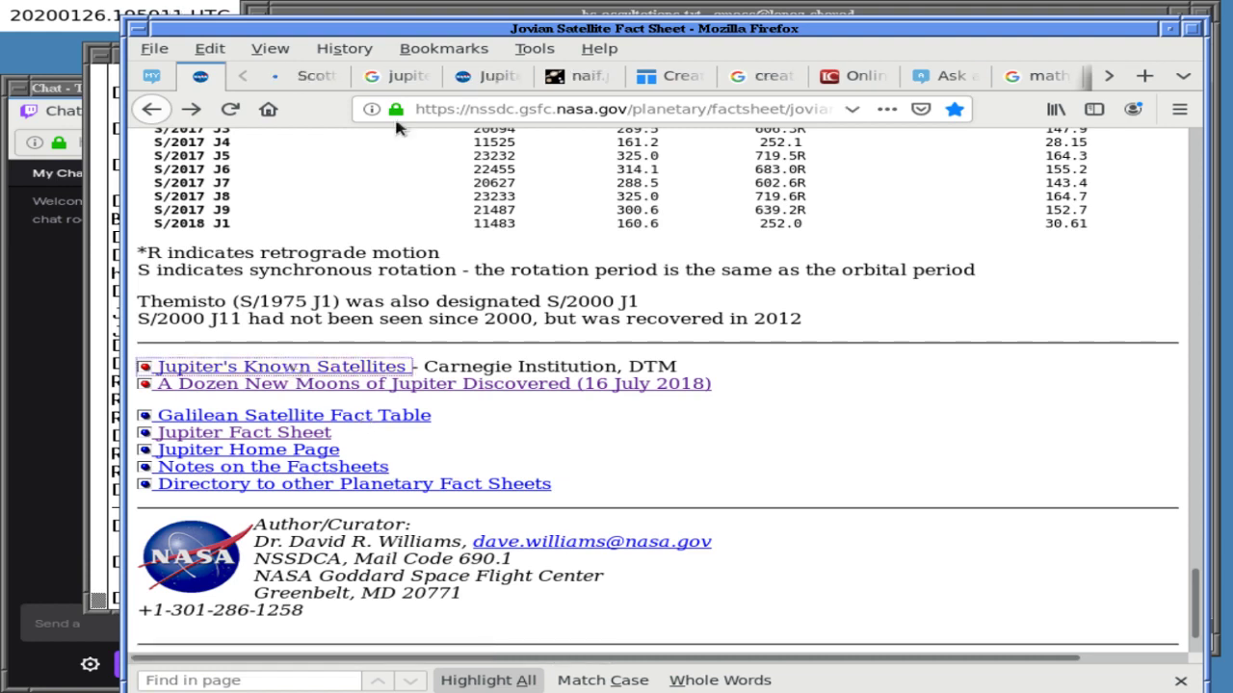
pyautogui.click(306, 76)
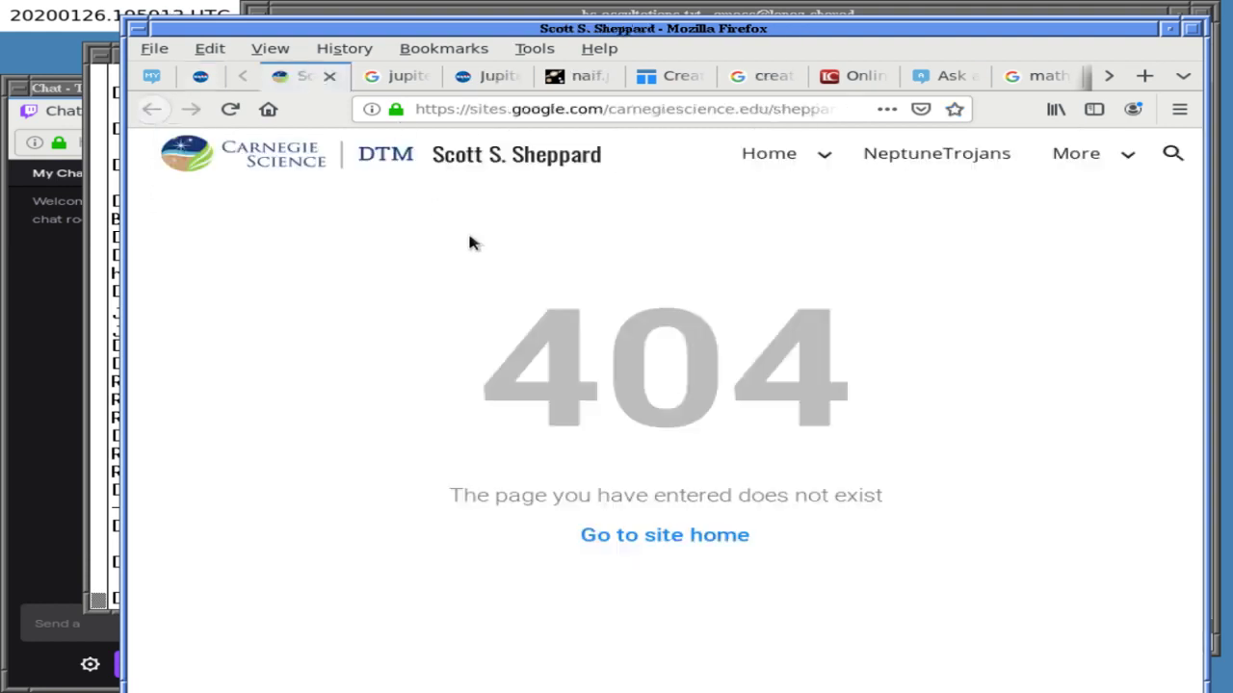
pyautogui.hotkey('ctrl', 'w')
pyautogui.press('Home')
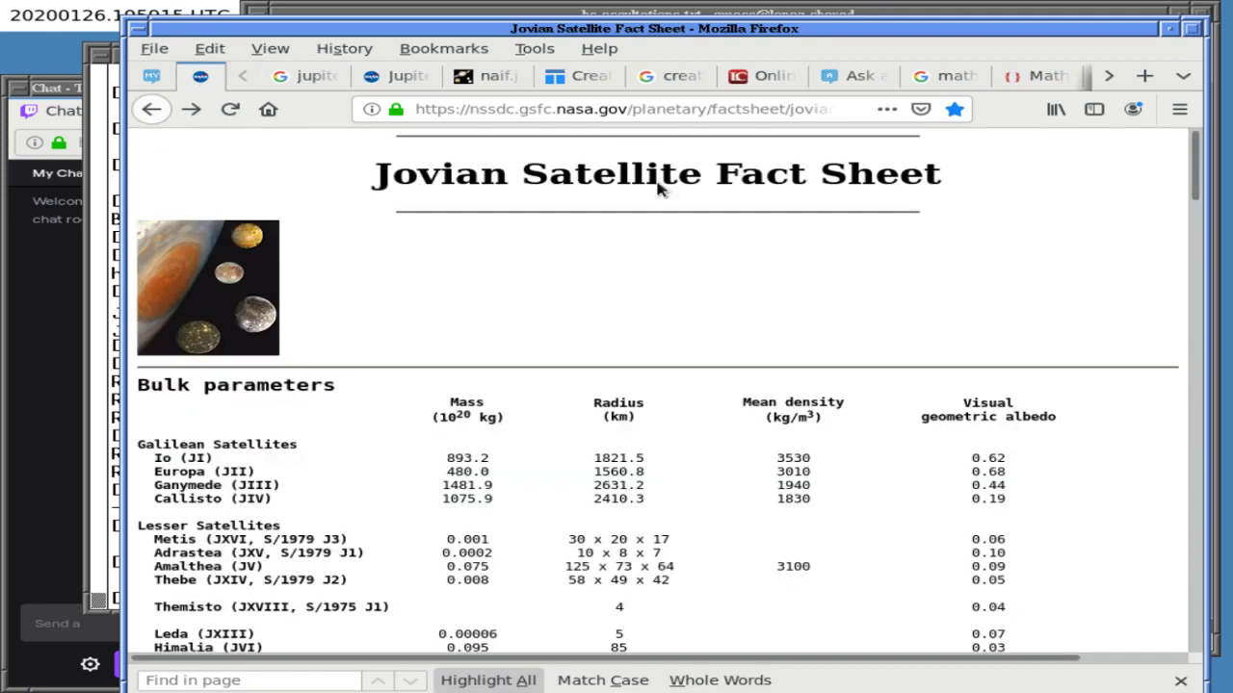
# - Begin an address-bar search for 'jupiter', then cancel and restore the fact sheet address
pyautogui.click(621, 112)
pyautogui.write('jupiter')
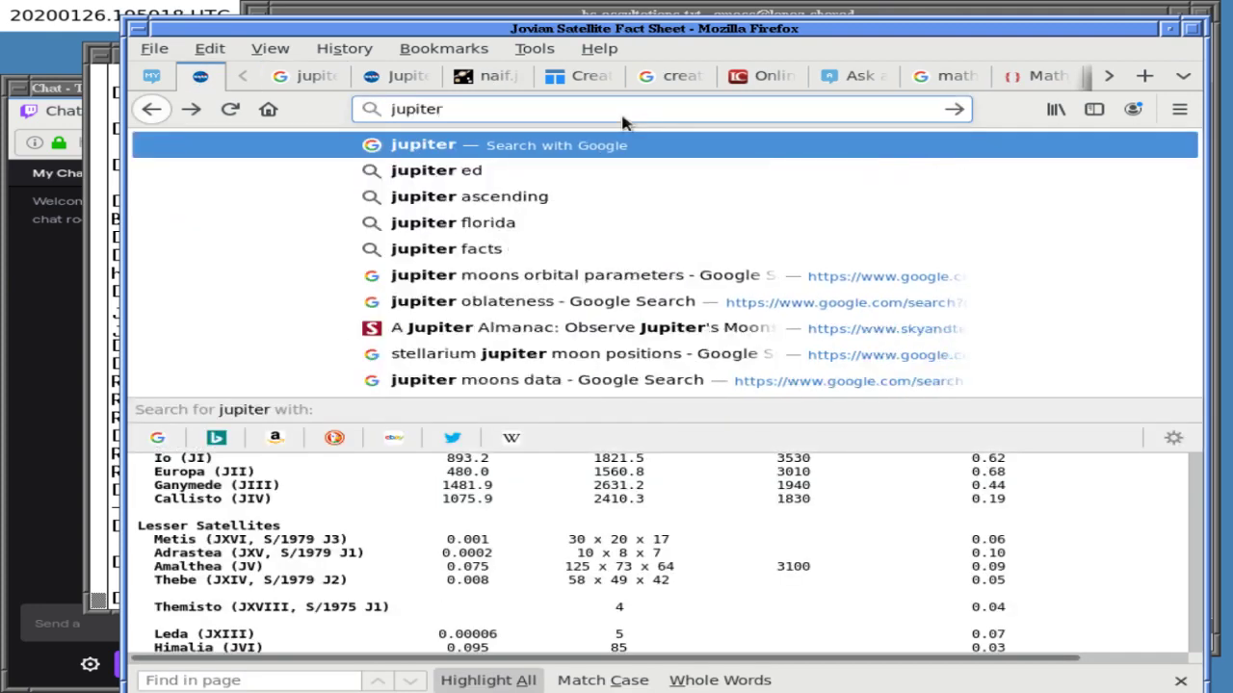
pyautogui.press('Escape')
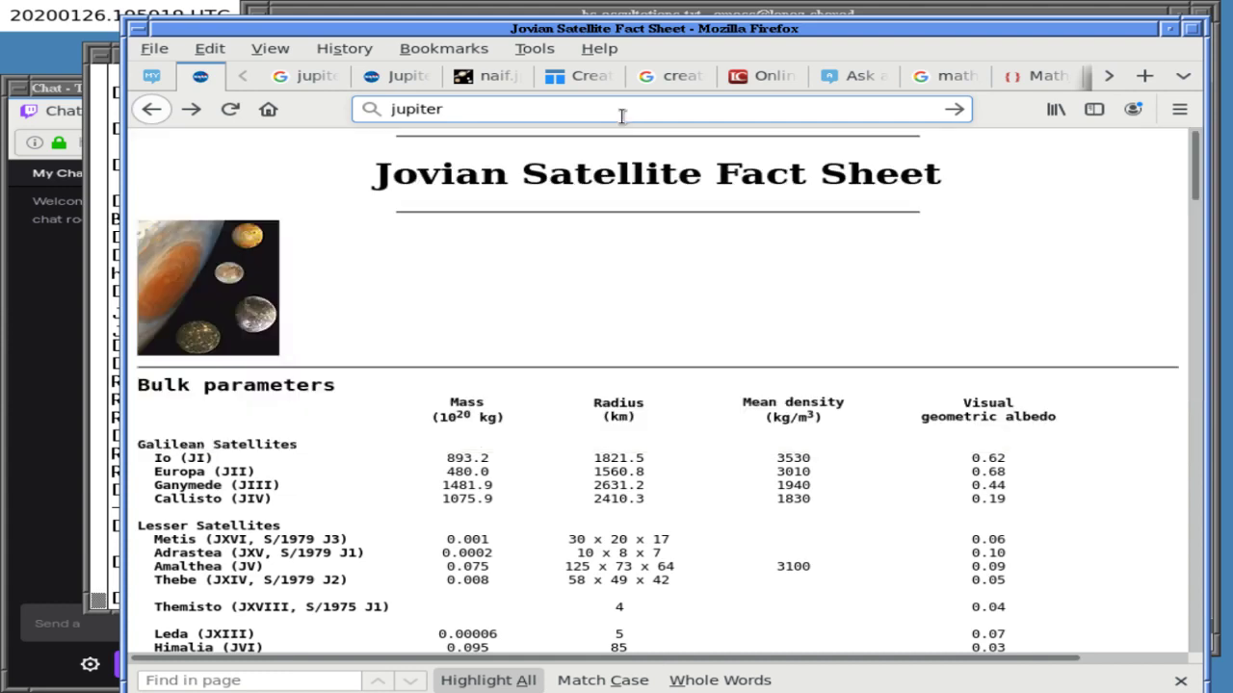
pyautogui.click(343, 276)
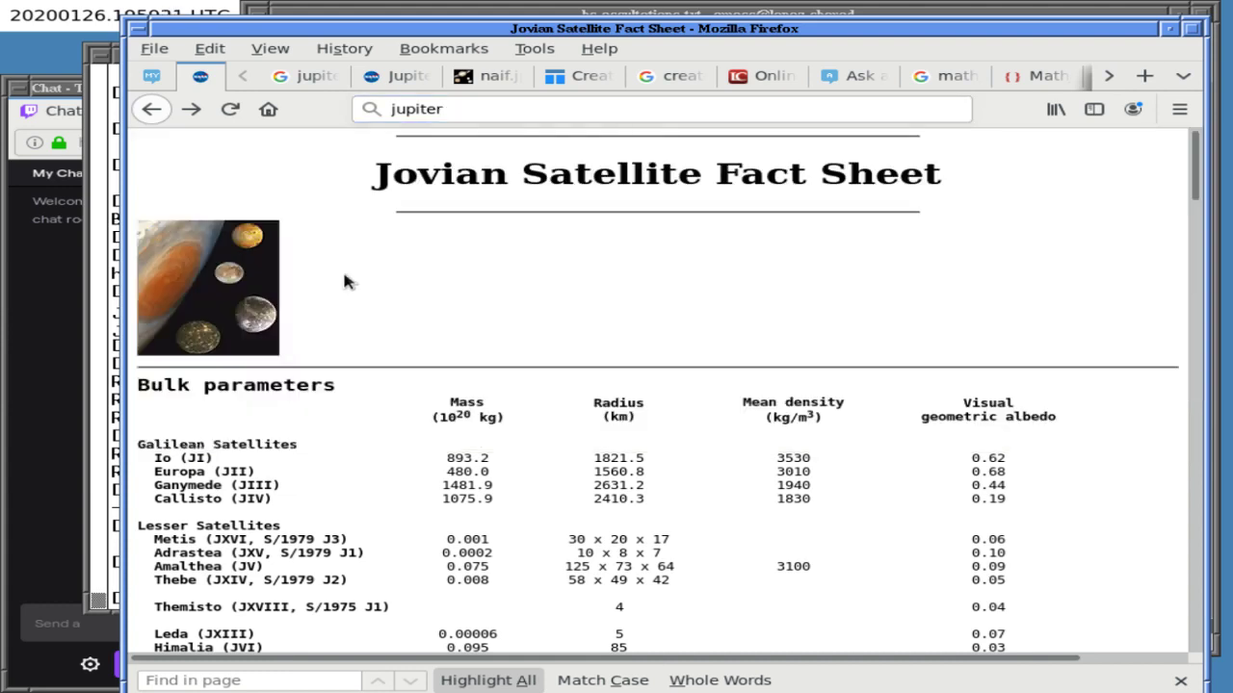
pyautogui.press('F5')
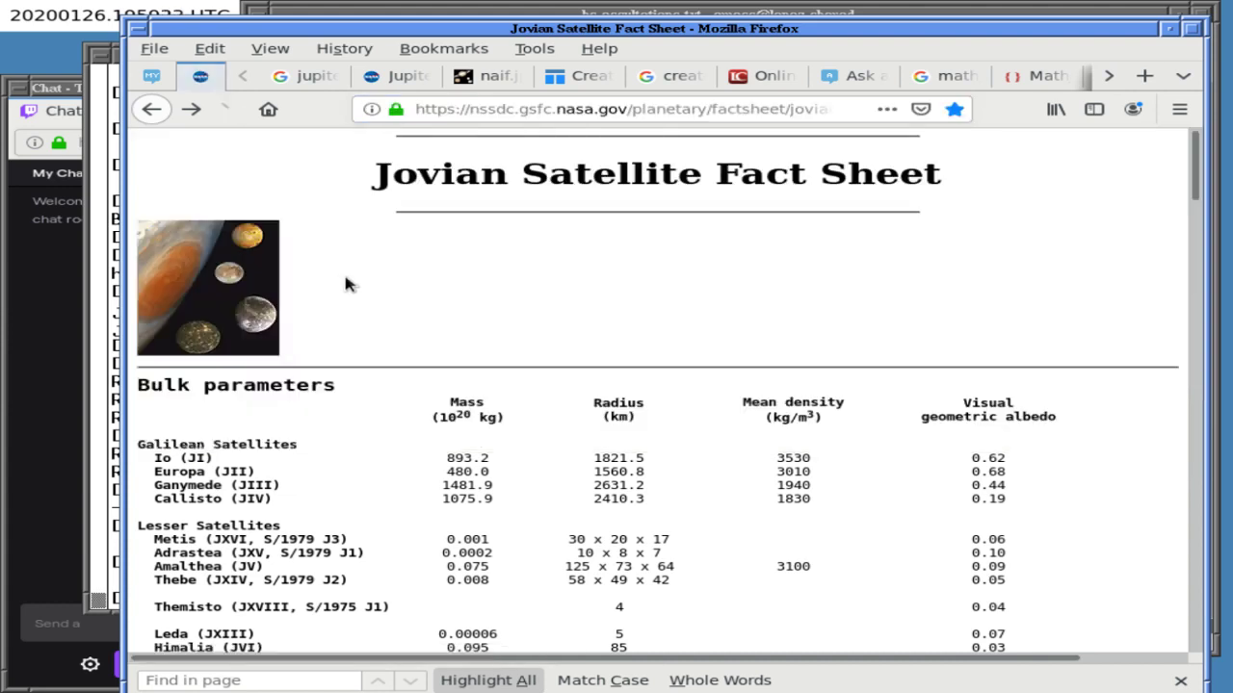
# - Search Google for 'jupiter moons naif ids'
pyautogui.click(314, 77)
pyautogui.tripleClick(403, 169)
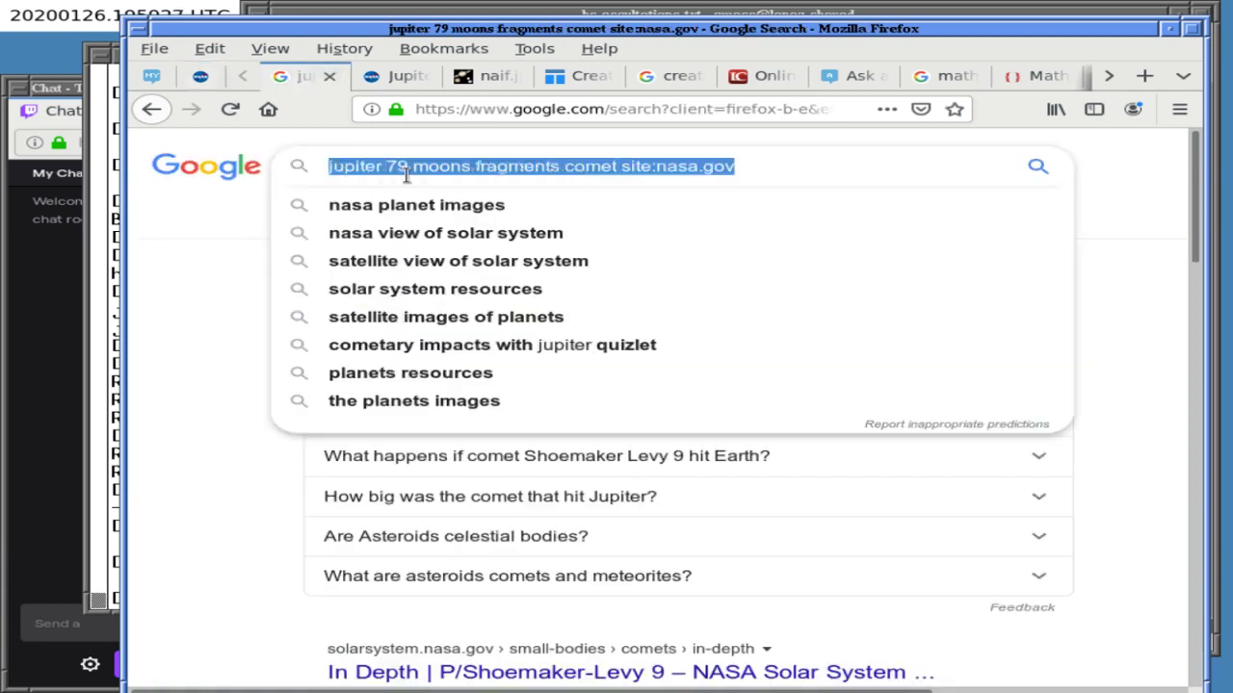
pyautogui.write('jupit')
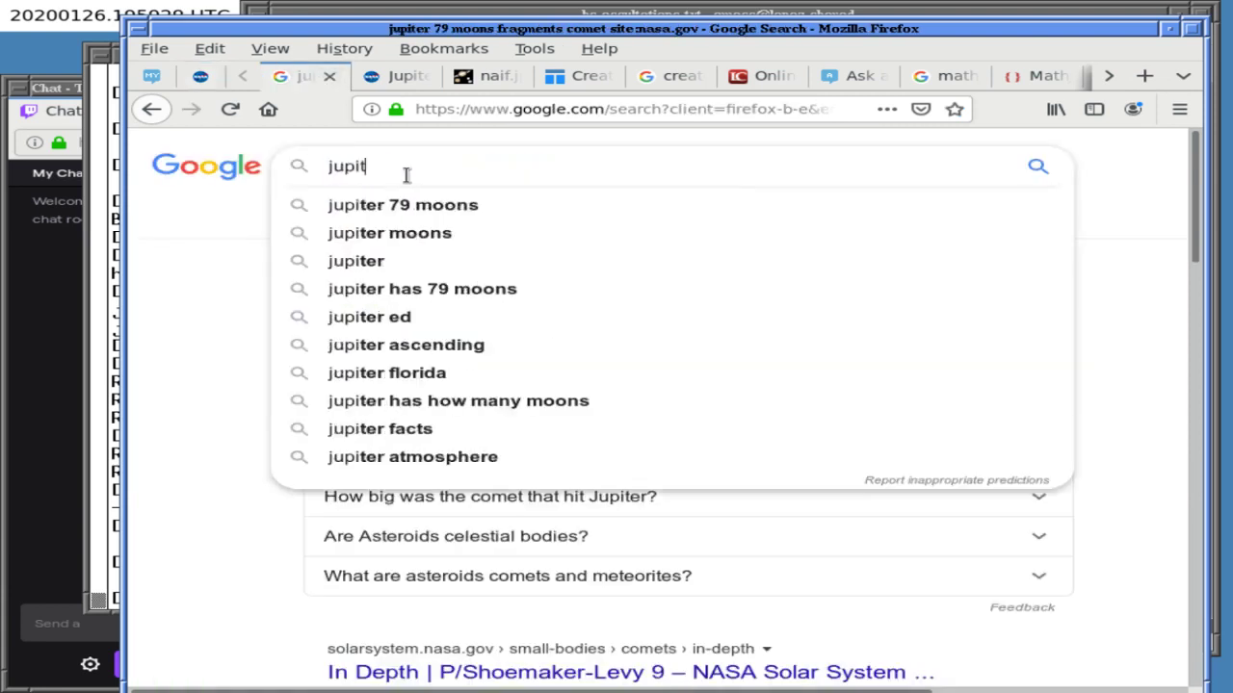
pyautogui.press('BackSpace')
pyautogui.press('BackSpace')
pyautogui.write('iter m')
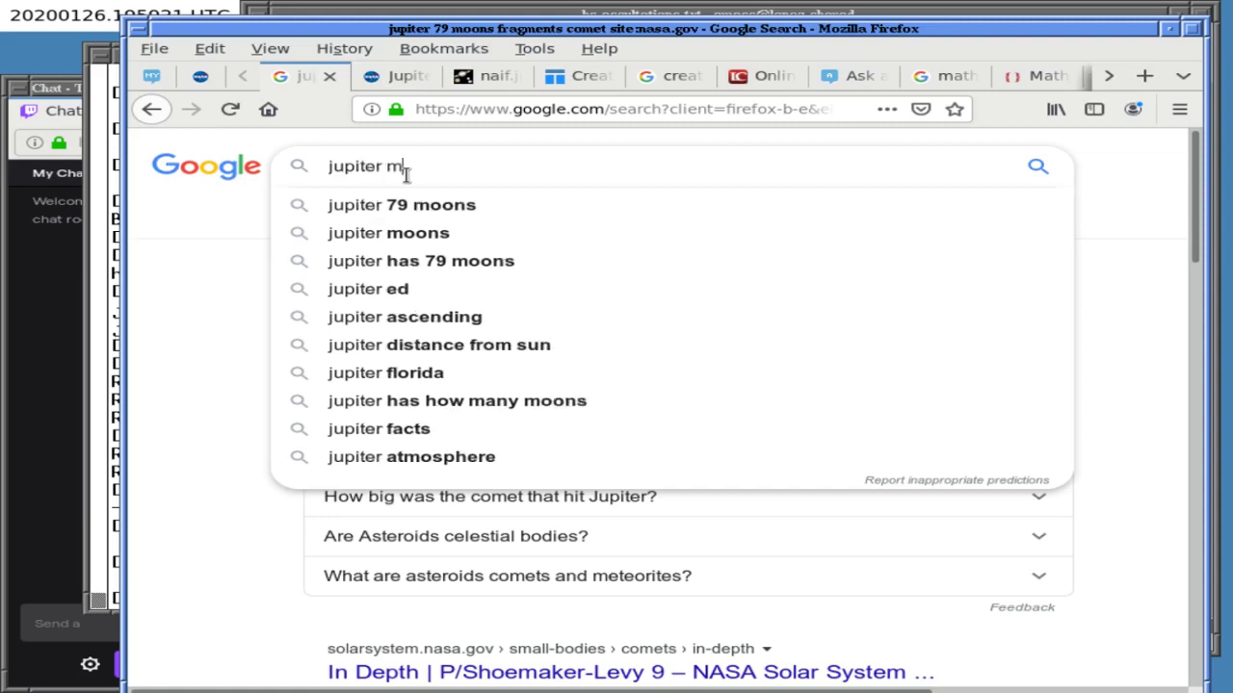
pyautogui.write('oons naif ids')
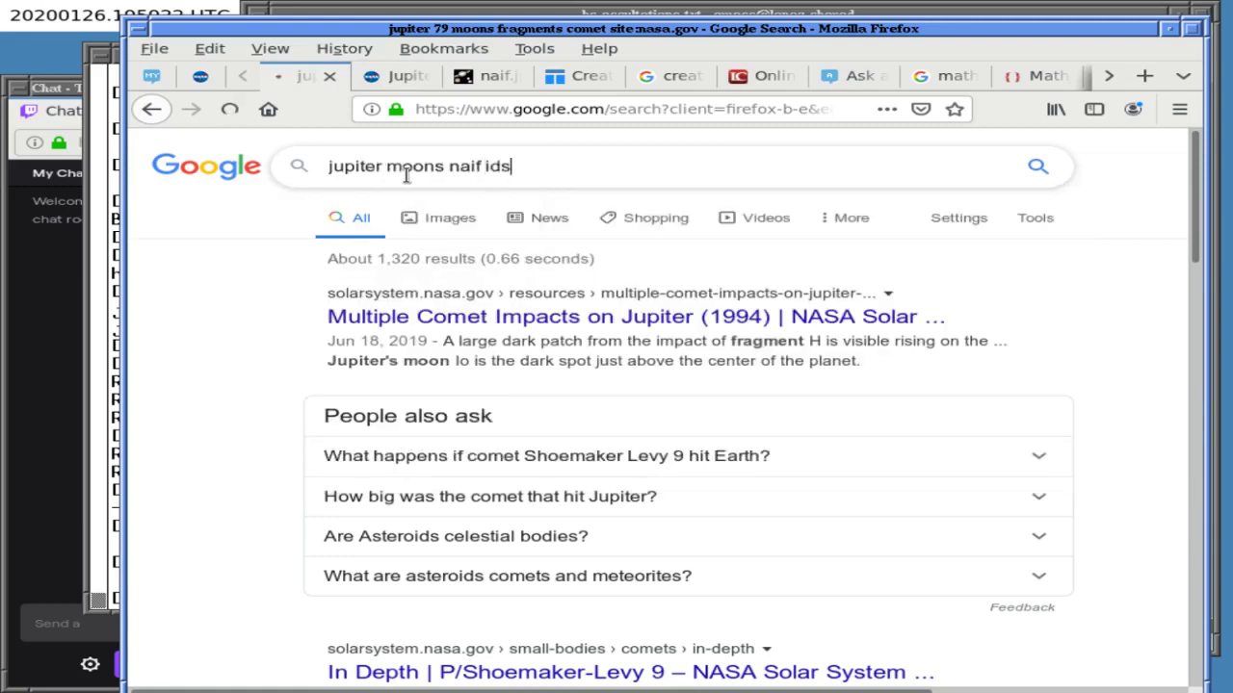
pyautogui.press('Return')
# - Open NAIF's Integer ID codes page and find 'shoemaker' to reach the fragment IDs from 50000001
pyautogui.click(318, 234)
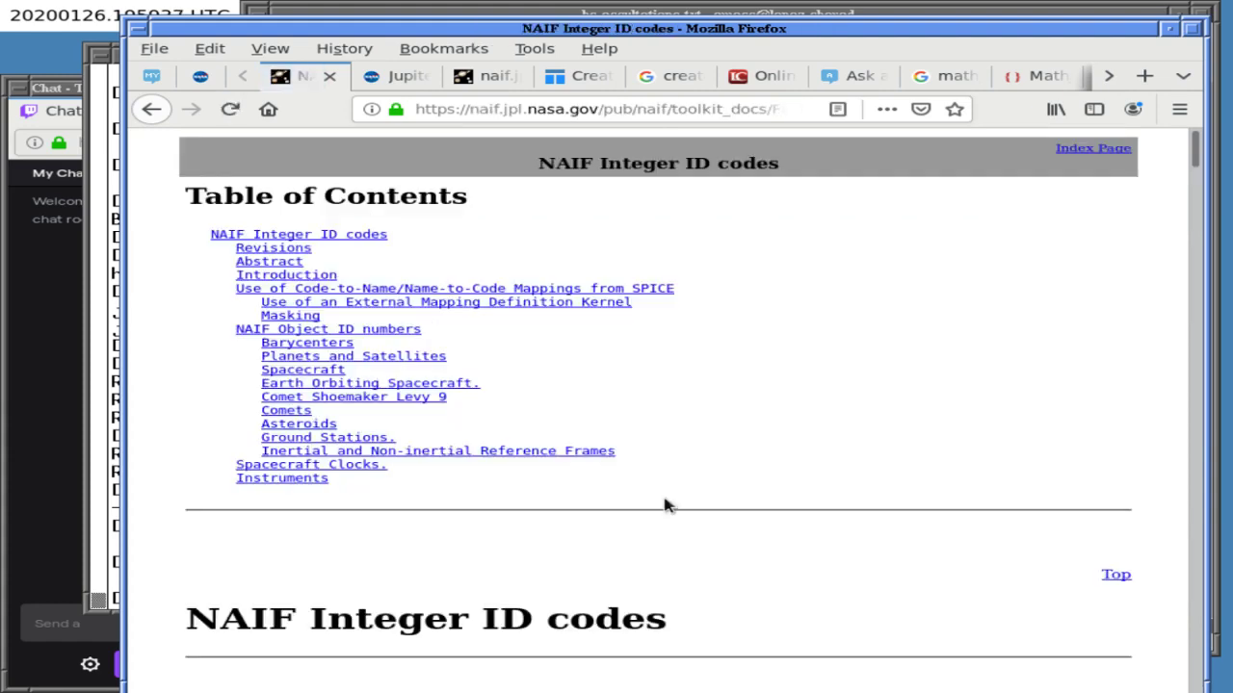
pyautogui.scroll(-5, 665, 507)
pyautogui.hotkey('ctrl', 'f')
pyautogui.write('shoe')
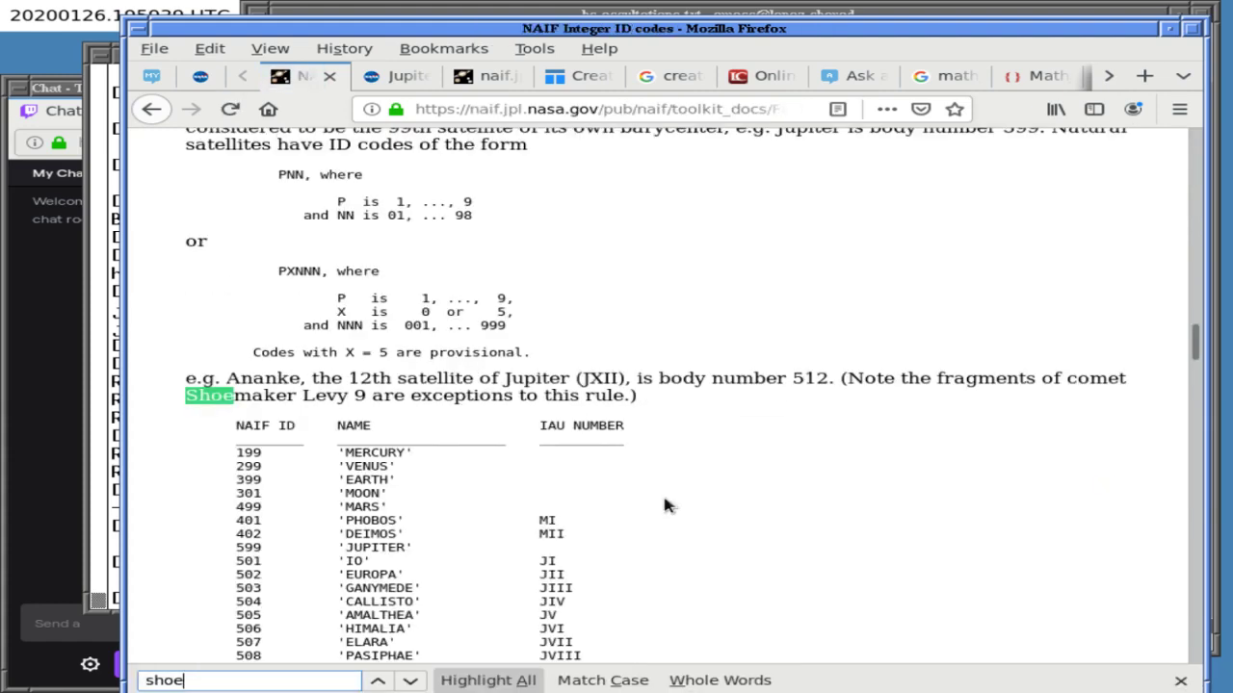
pyautogui.write('maker')
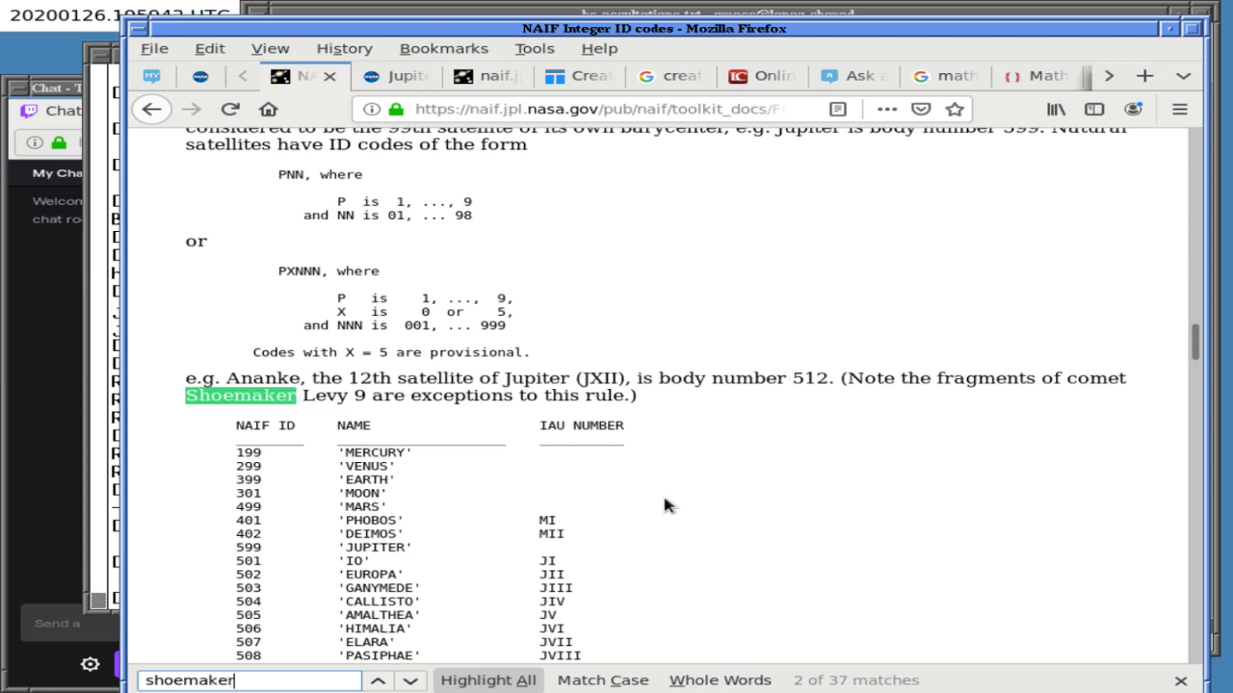
pyautogui.click(410, 681)
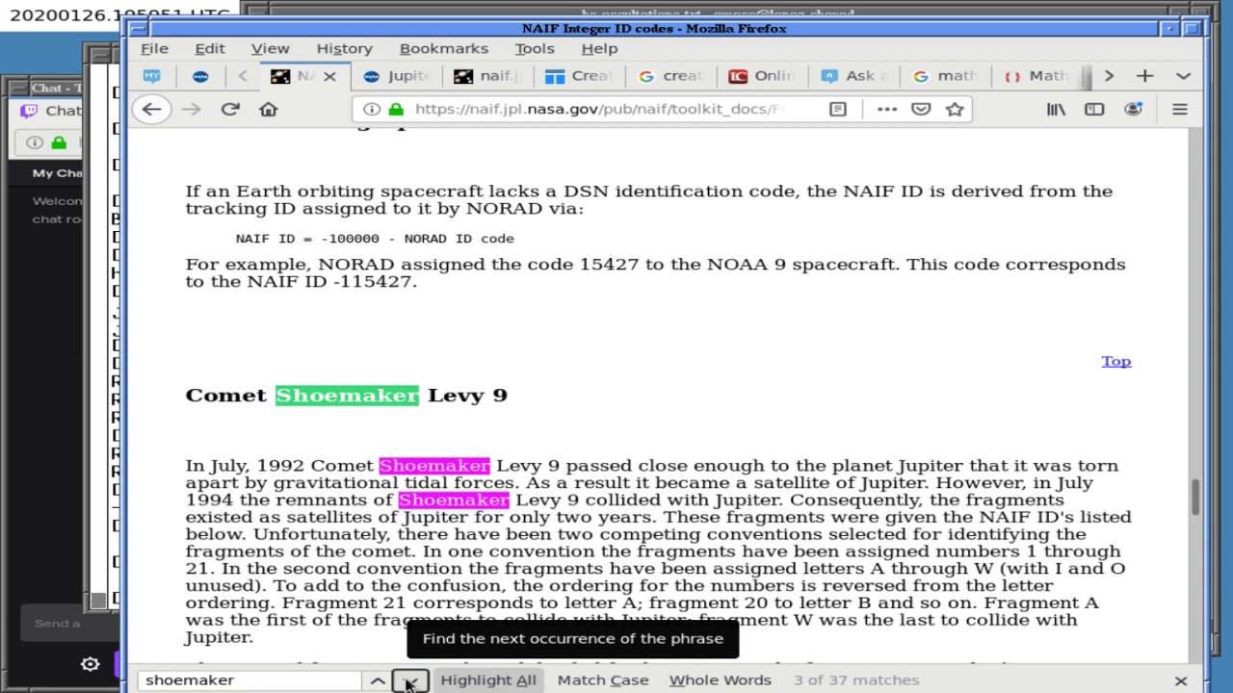
pyautogui.click(410, 681)
pyautogui.click(411, 681)
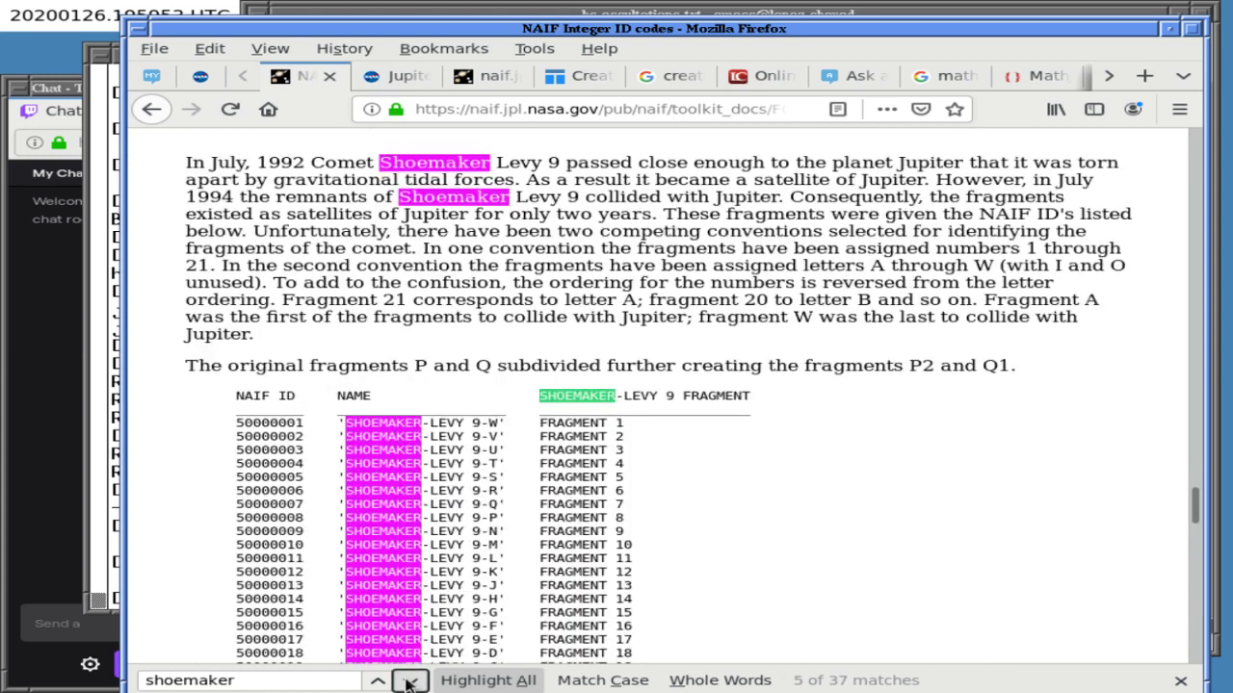
pyautogui.click(728, 495)
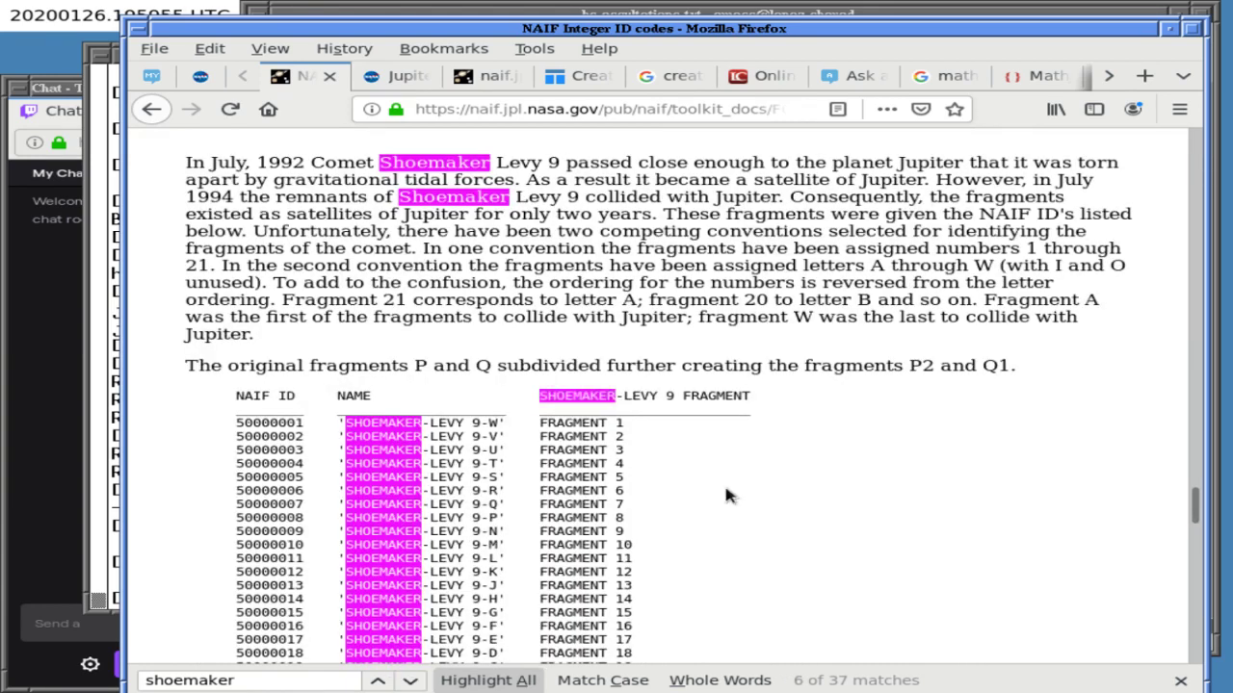
pyautogui.scroll(-3, 728, 495)
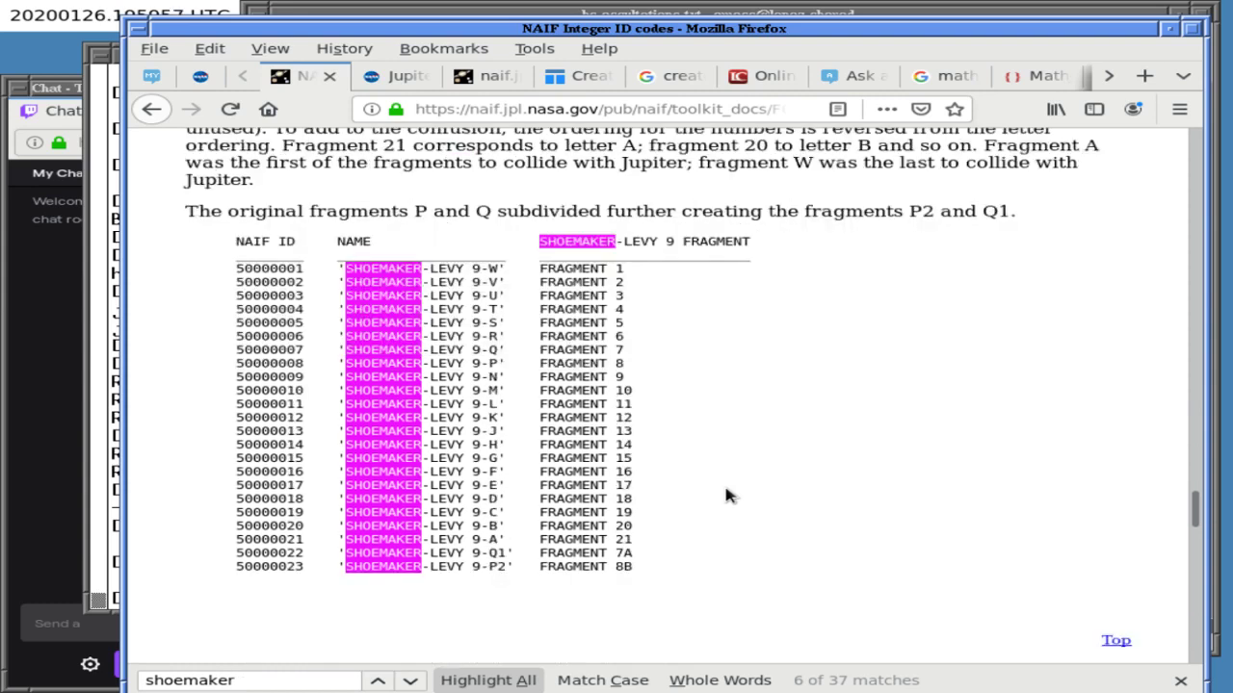
pyautogui.scroll(1, 728, 495)
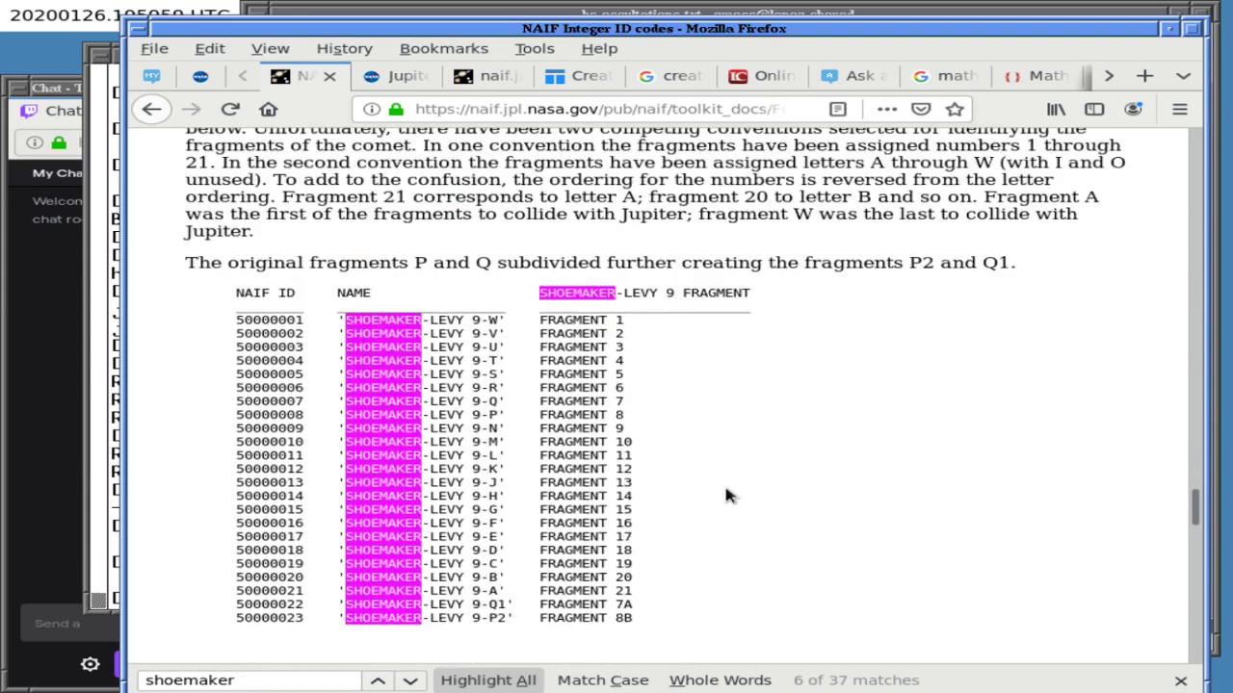
pyautogui.scroll(1, 728, 495)
pyautogui.scroll(1, 728, 495)
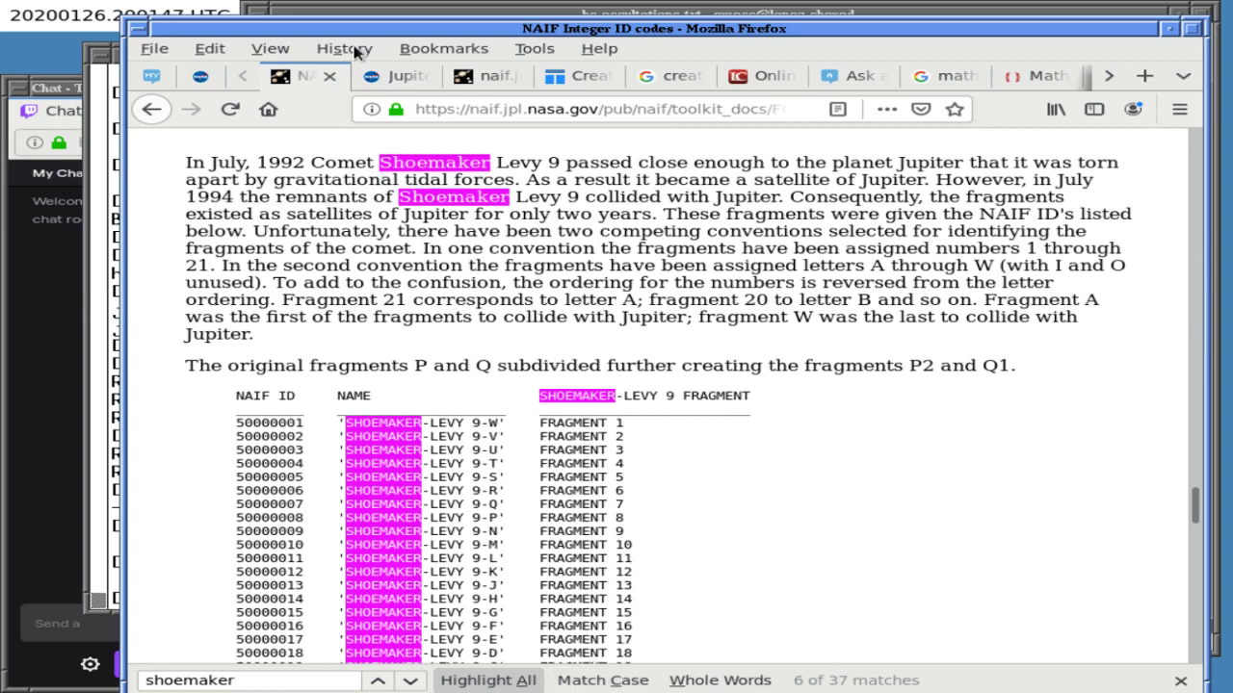
pyautogui.click(380, 13)
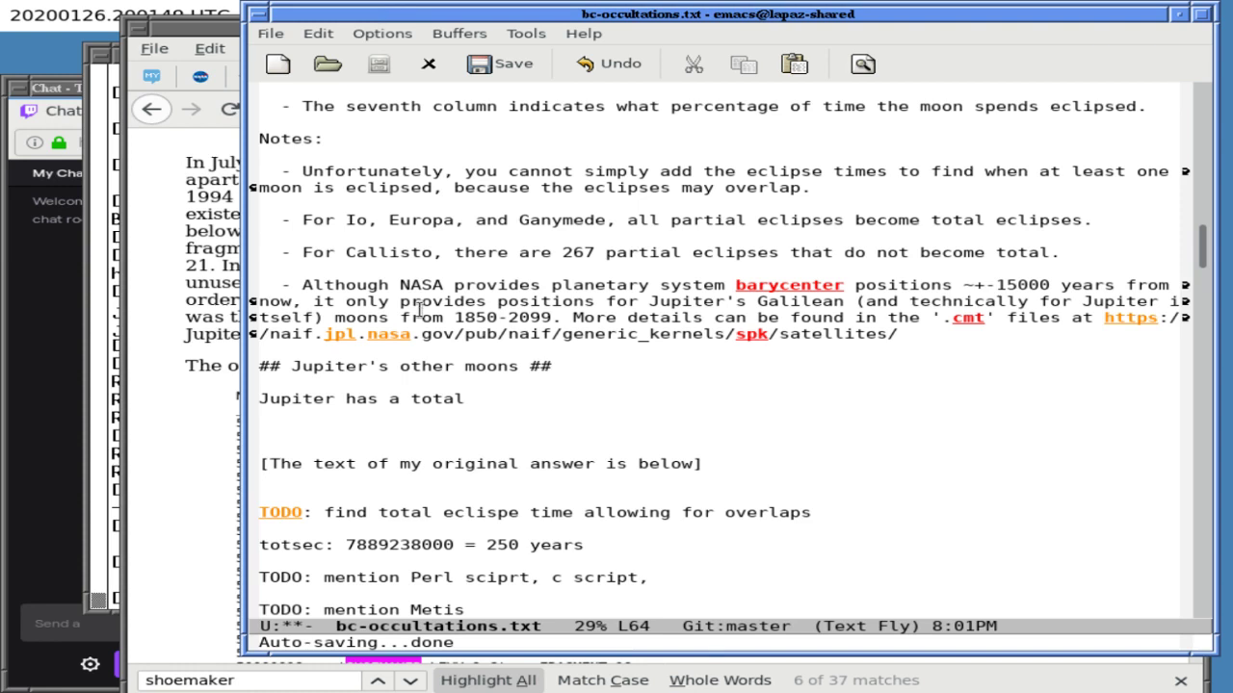
# - Add a TODO note: eclipses by other moons not looked for, but probably none (too small)
pyautogui.press('Return')
pyautogui.press('Return')
pyautogui.press('Return')
pyautogui.press('Return')
pyautogui.write('TODO')
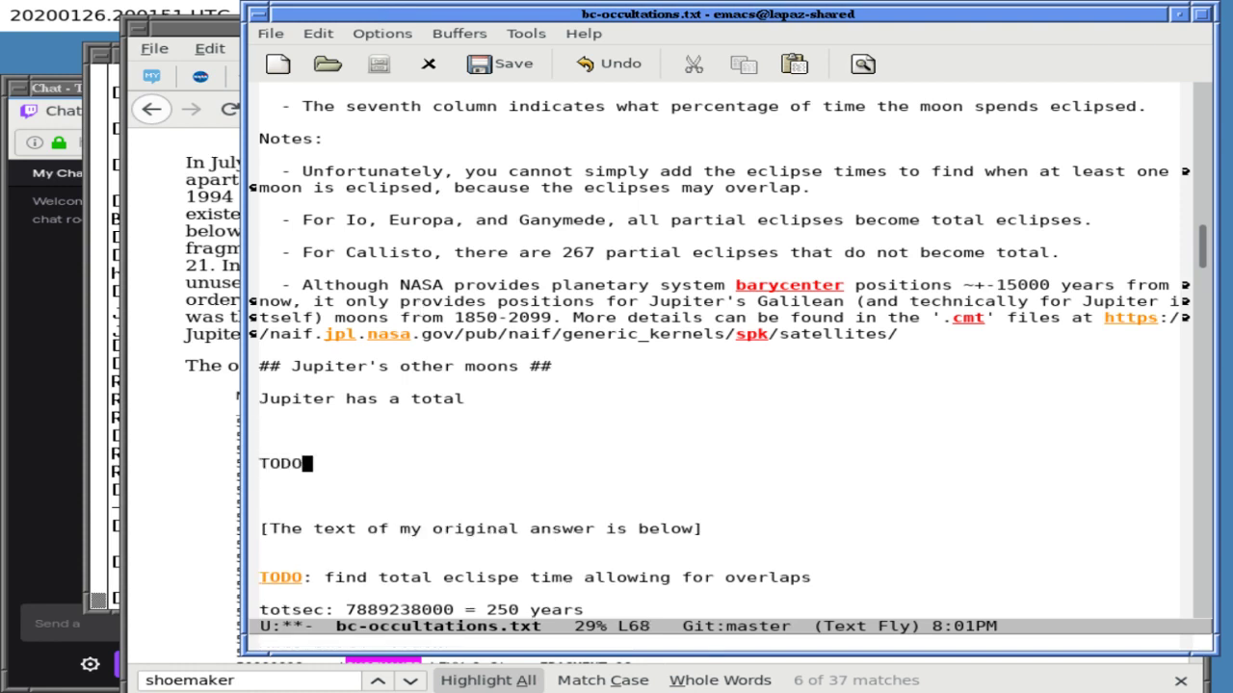
pyautogui.write(': ecl')
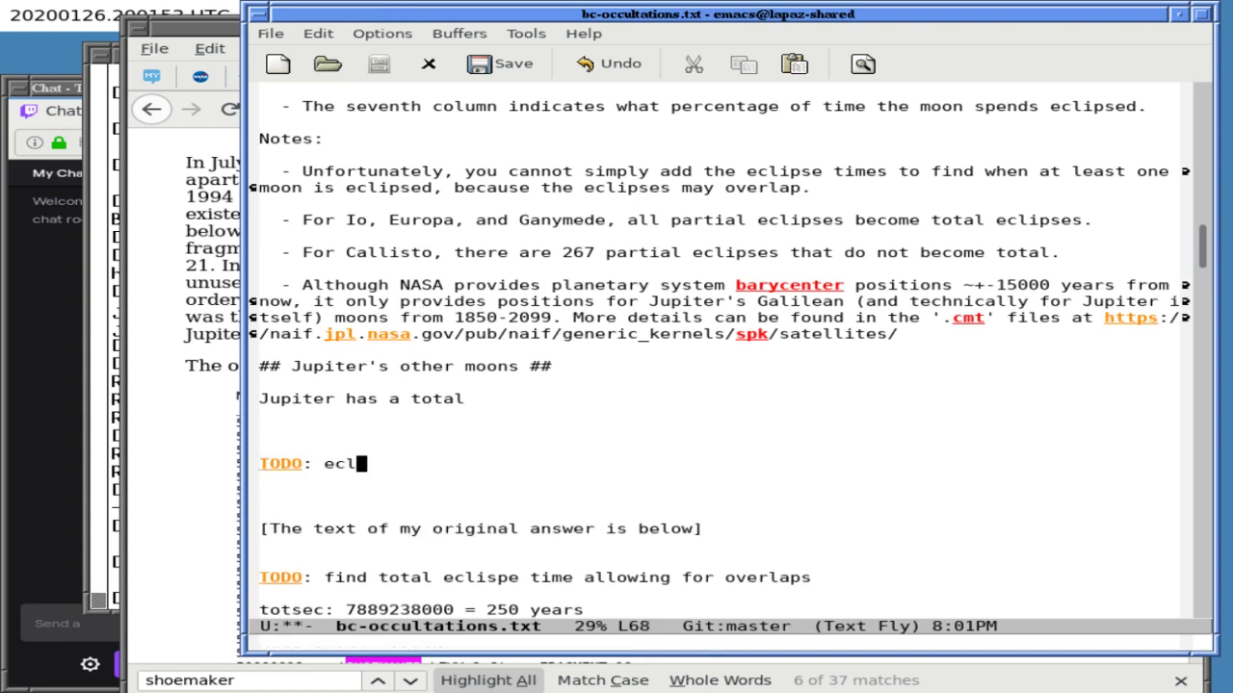
pyautogui.write('ipses by other moo')
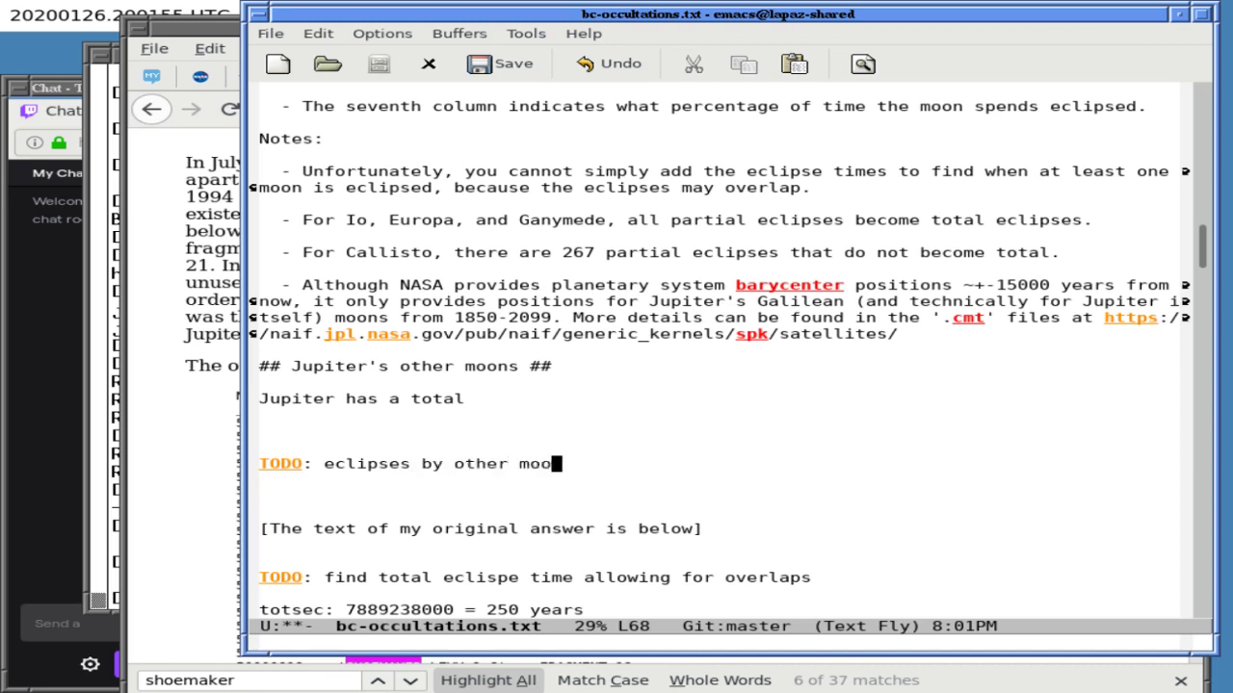
pyautogui.write('ns not look')
pyautogui.press('BackSpace')
pyautogui.write('e')
pyautogui.press('BackSpace')
pyautogui.write('d for')
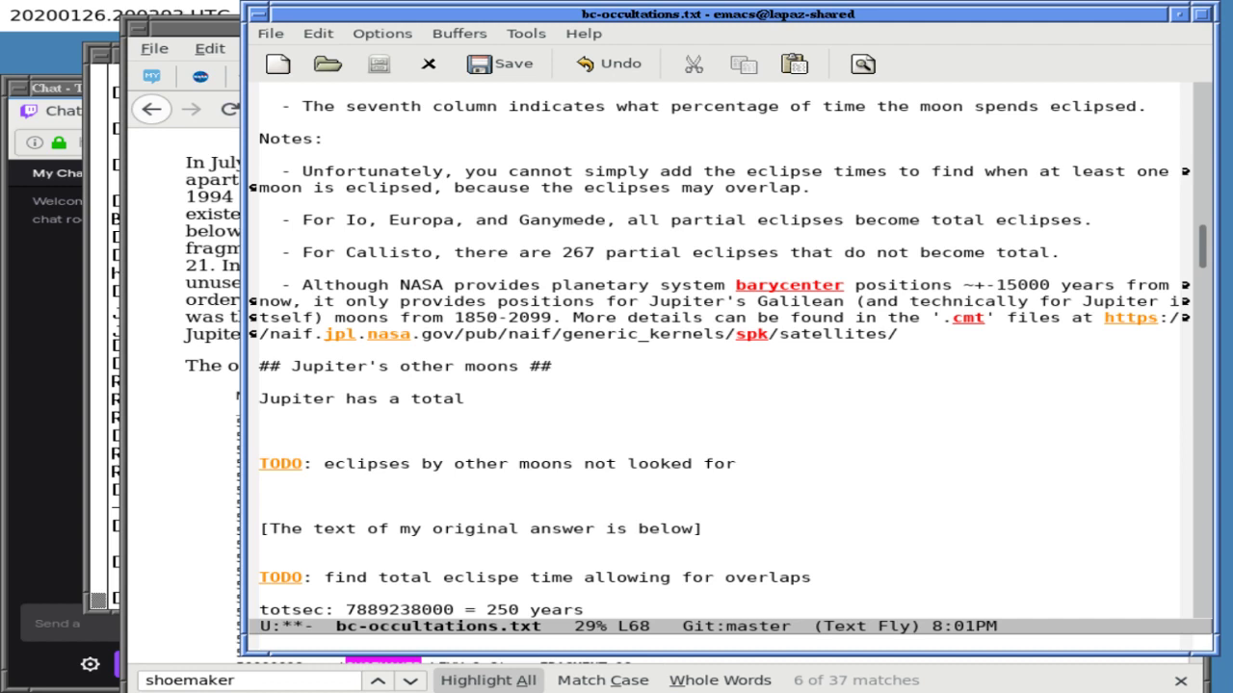
pyautogui.write('but prob none to')
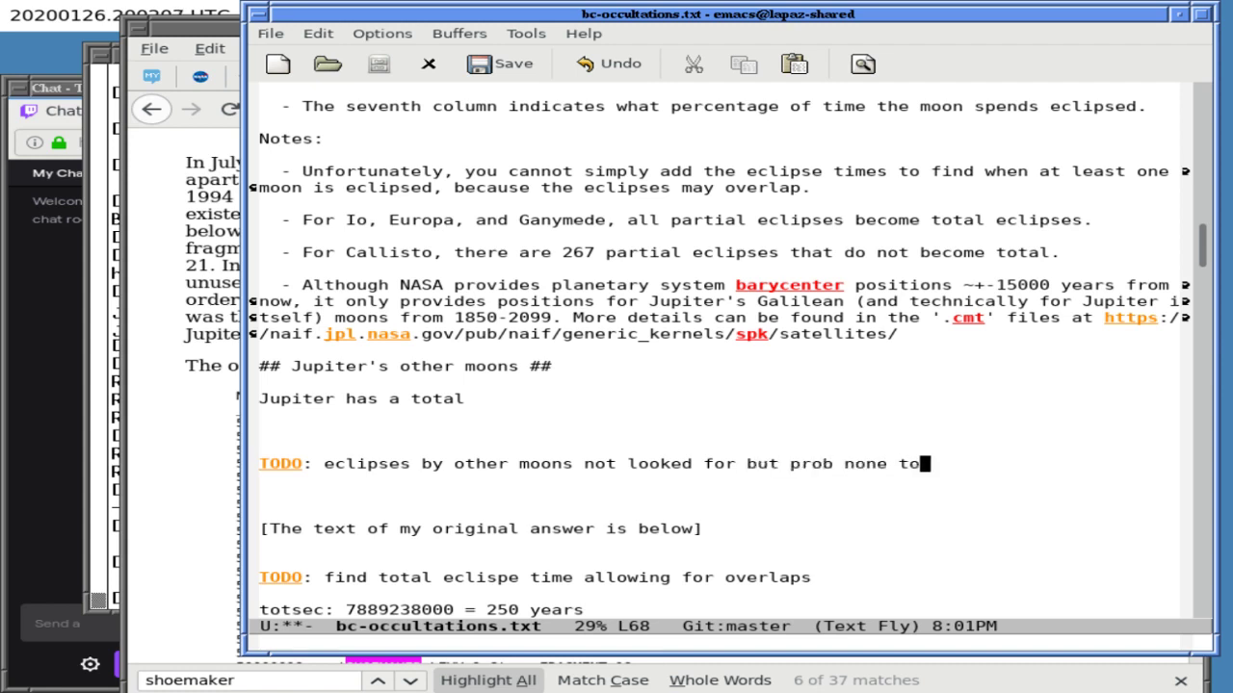
pyautogui.write('o small (total eclipses)')
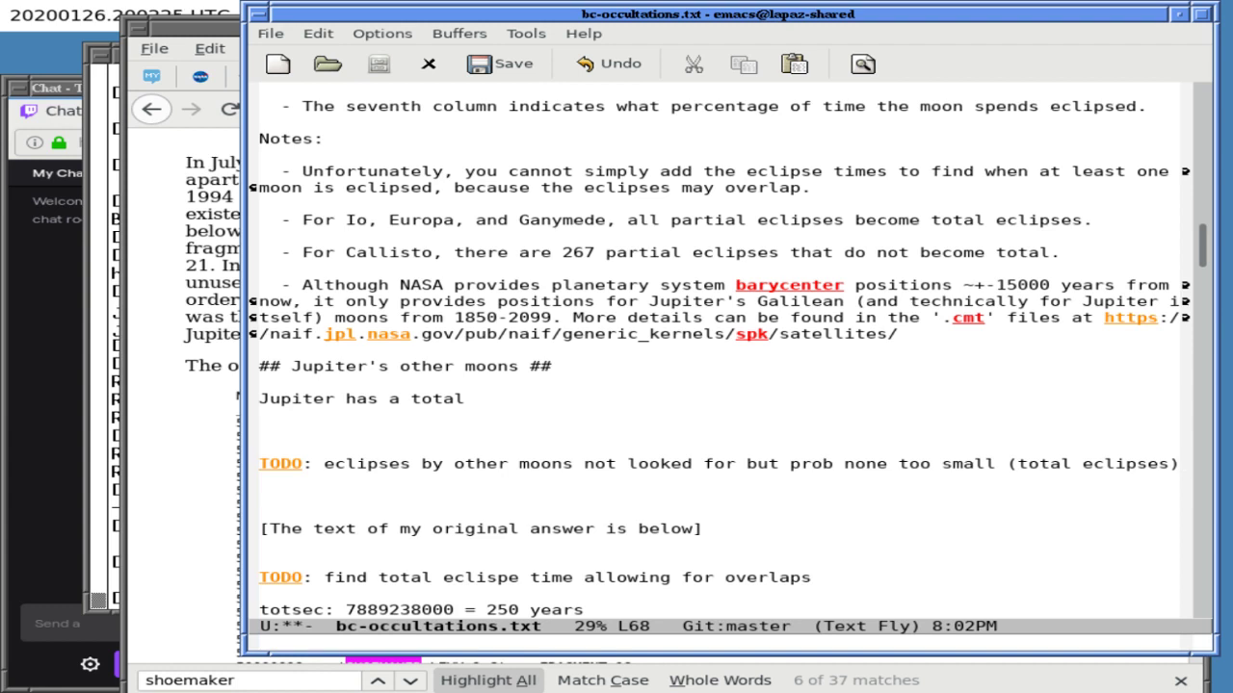
# - Make the total line read 'Jupiter has a total of 79 moons,'
pyautogui.press('Up')
pyautogui.press('Up')
pyautogui.press('Up')
pyautogui.press('Up')
pyautogui.write('of 79 moons,')
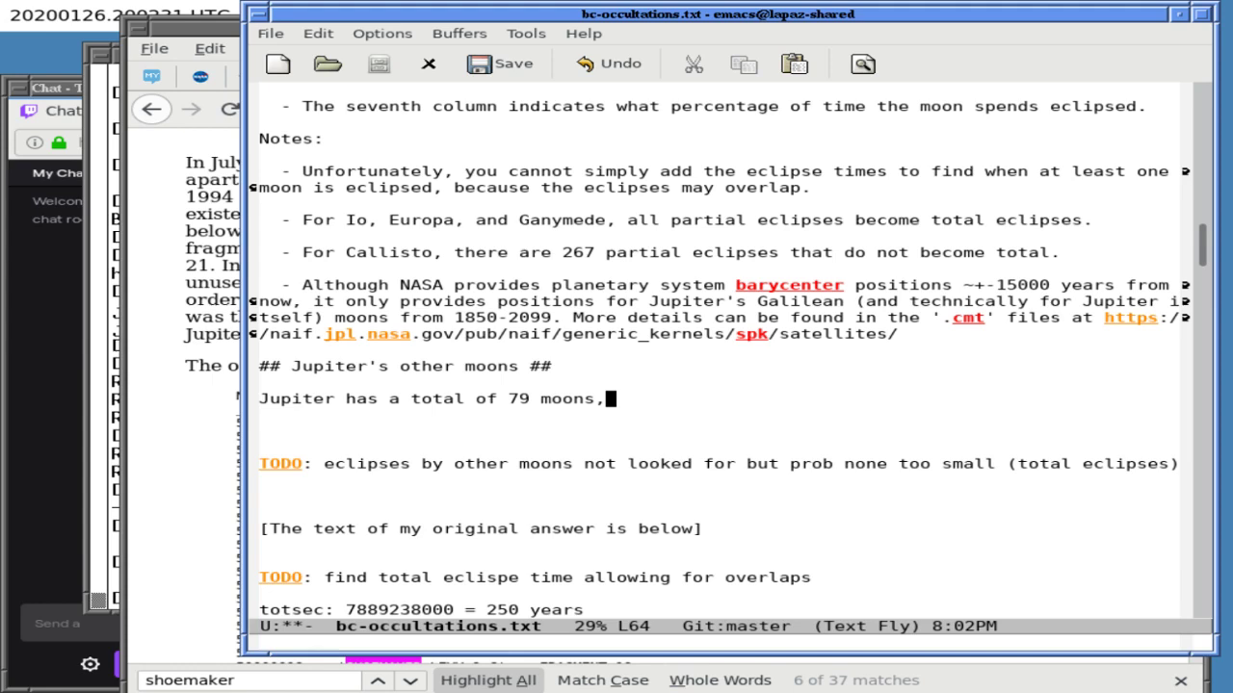
pyautogui.click(135, 417)
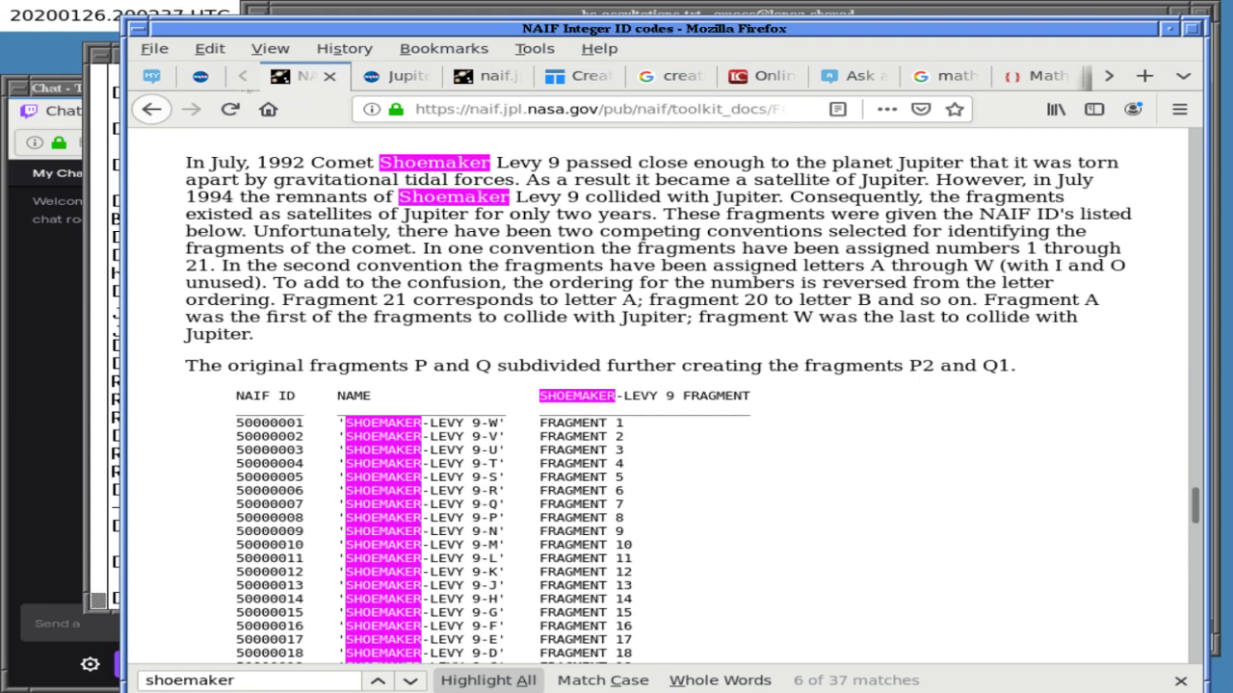
pyautogui.click(199, 77)
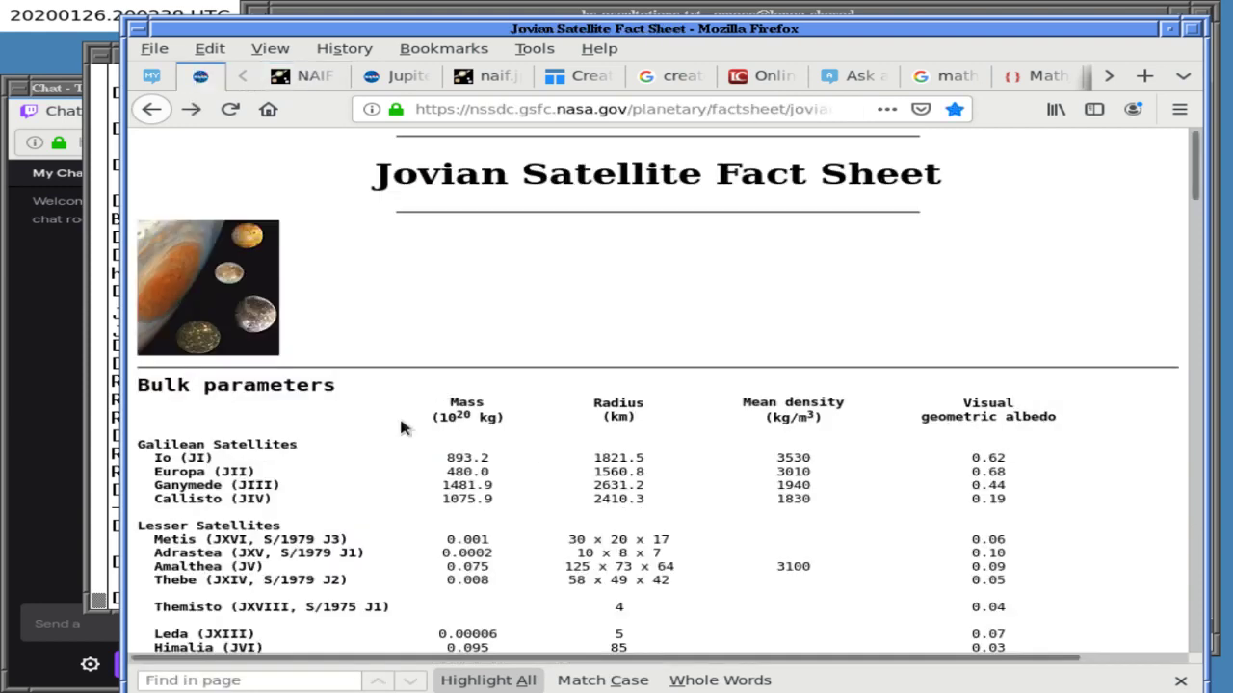
pyautogui.scroll(-5, 402, 428)
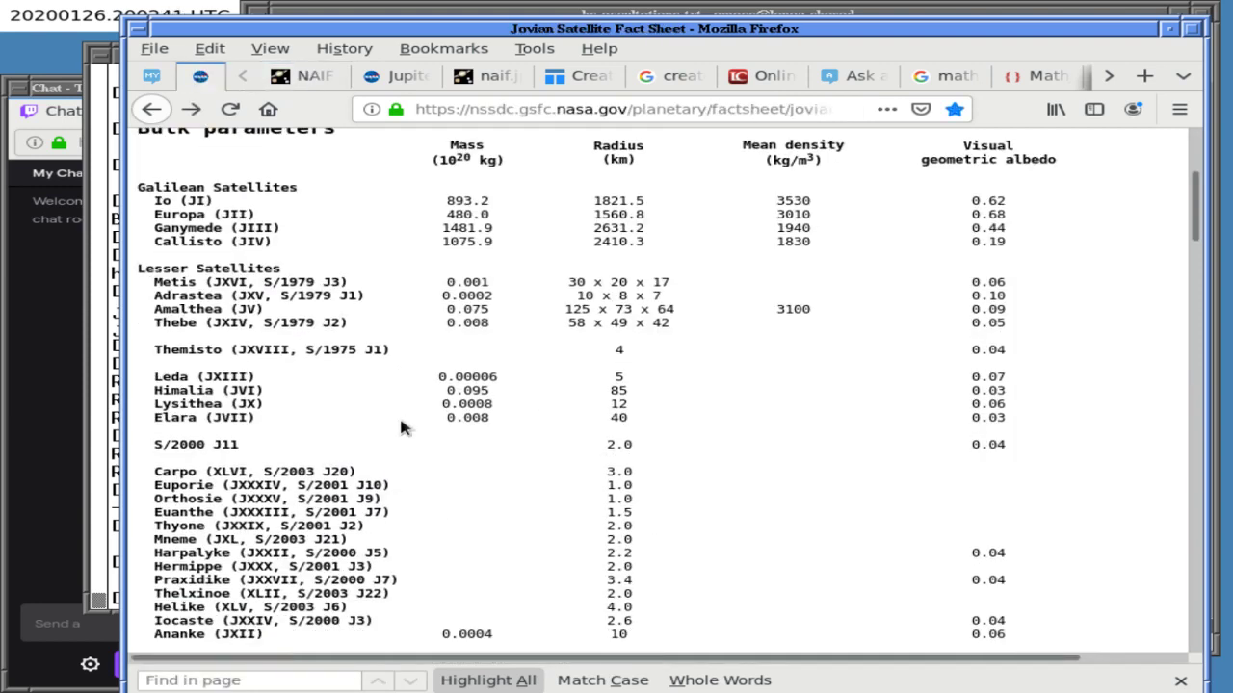
pyautogui.scroll(-5, 402, 423)
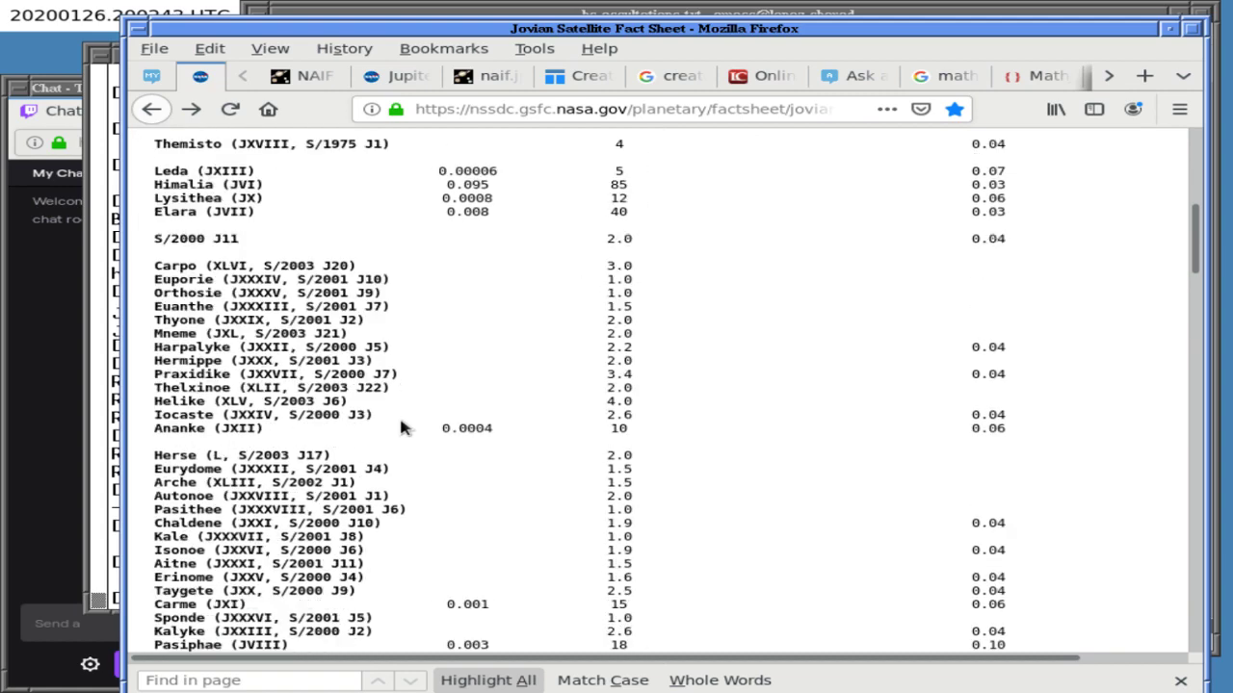
pyautogui.scroll(-9, 402, 428)
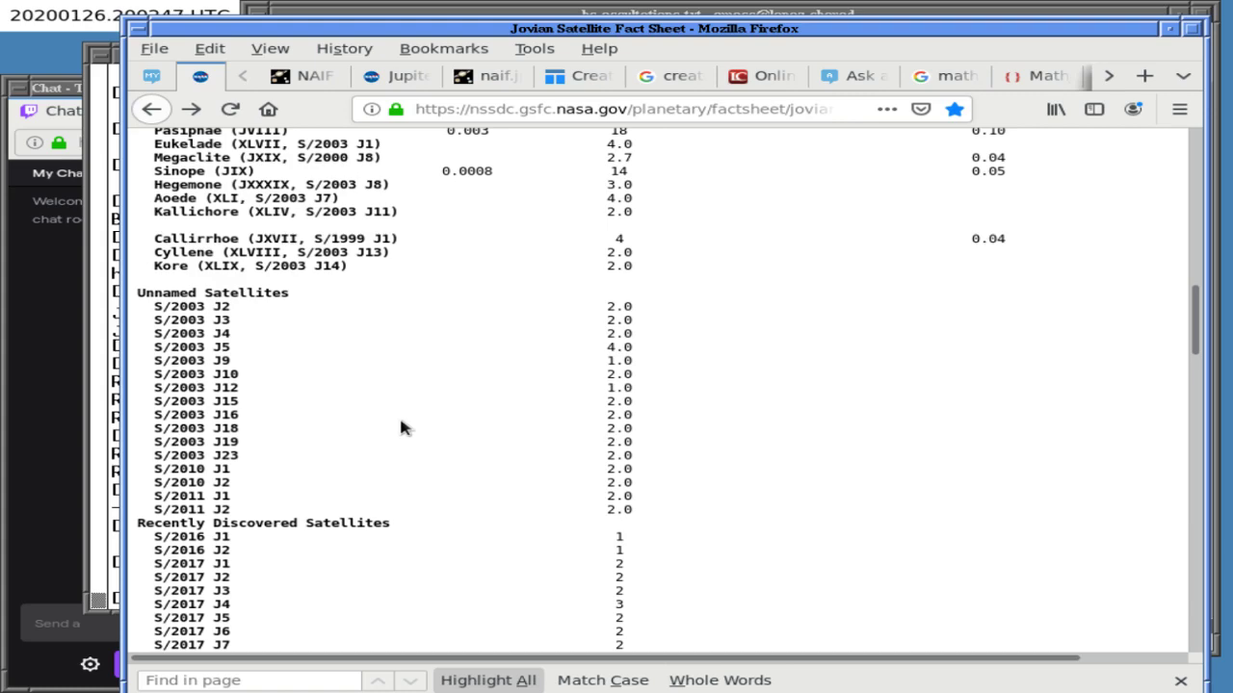
pyautogui.scroll(-5, 403, 428)
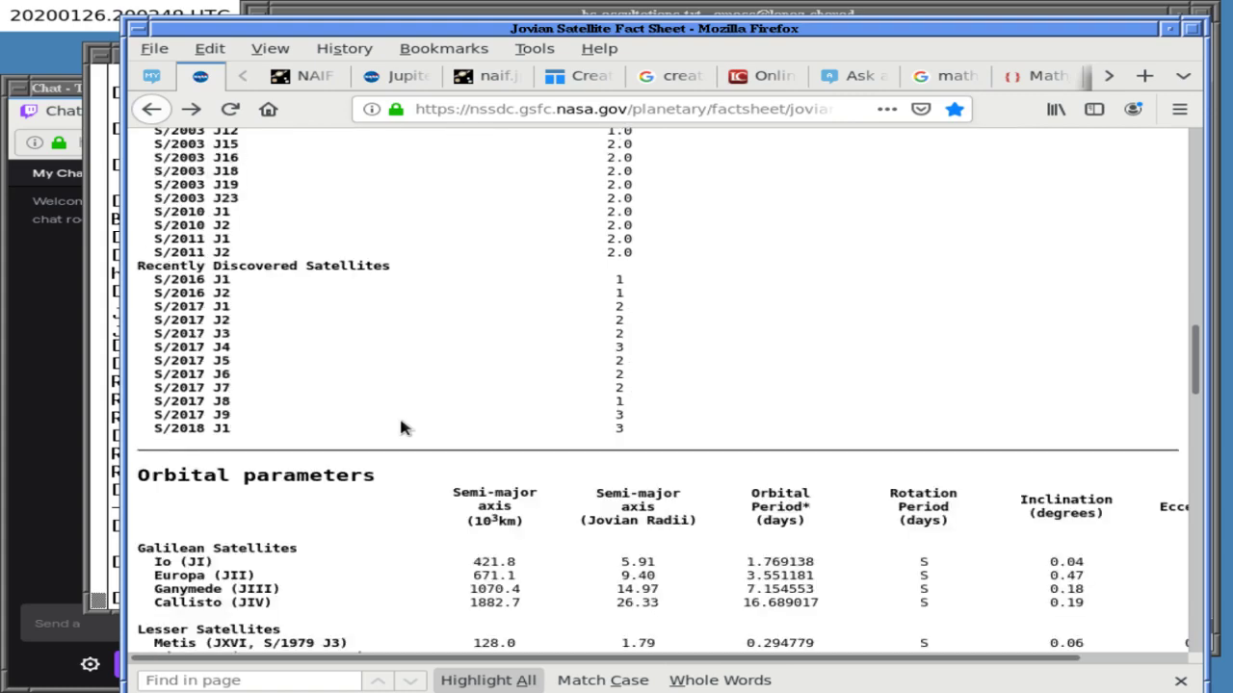
pyautogui.scroll(-3, 402, 427)
pyautogui.scroll(-15, 401, 424)
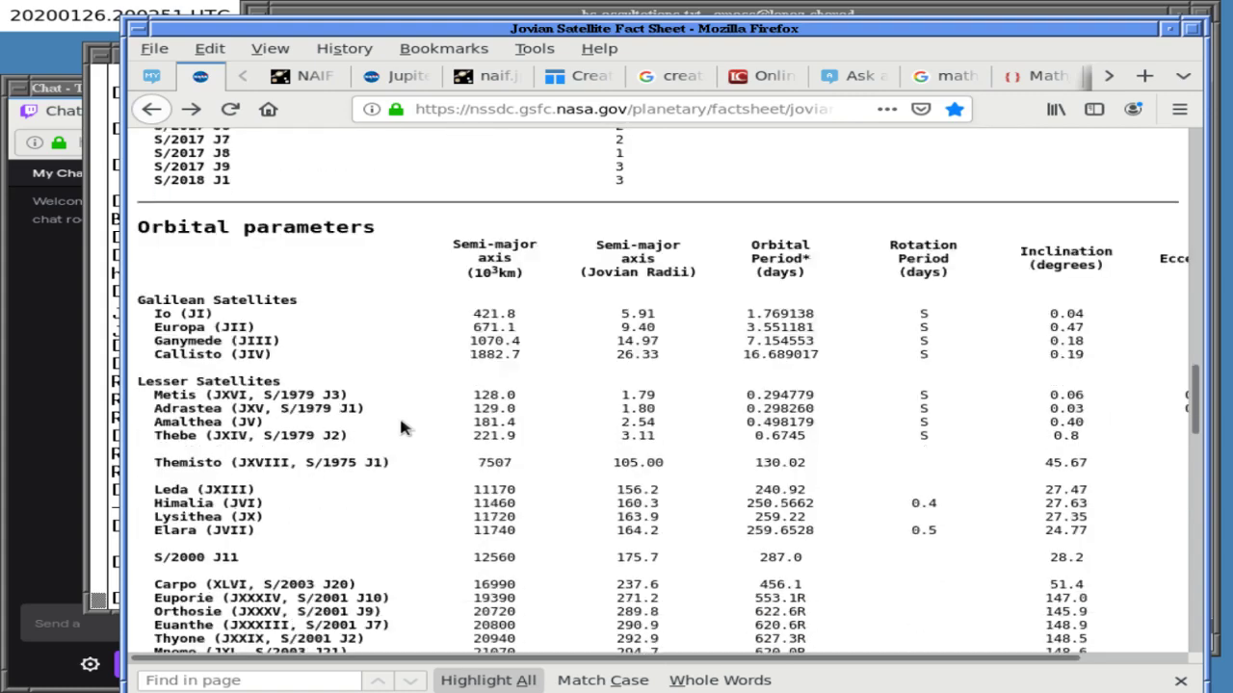
pyautogui.scroll(-9, 399, 414)
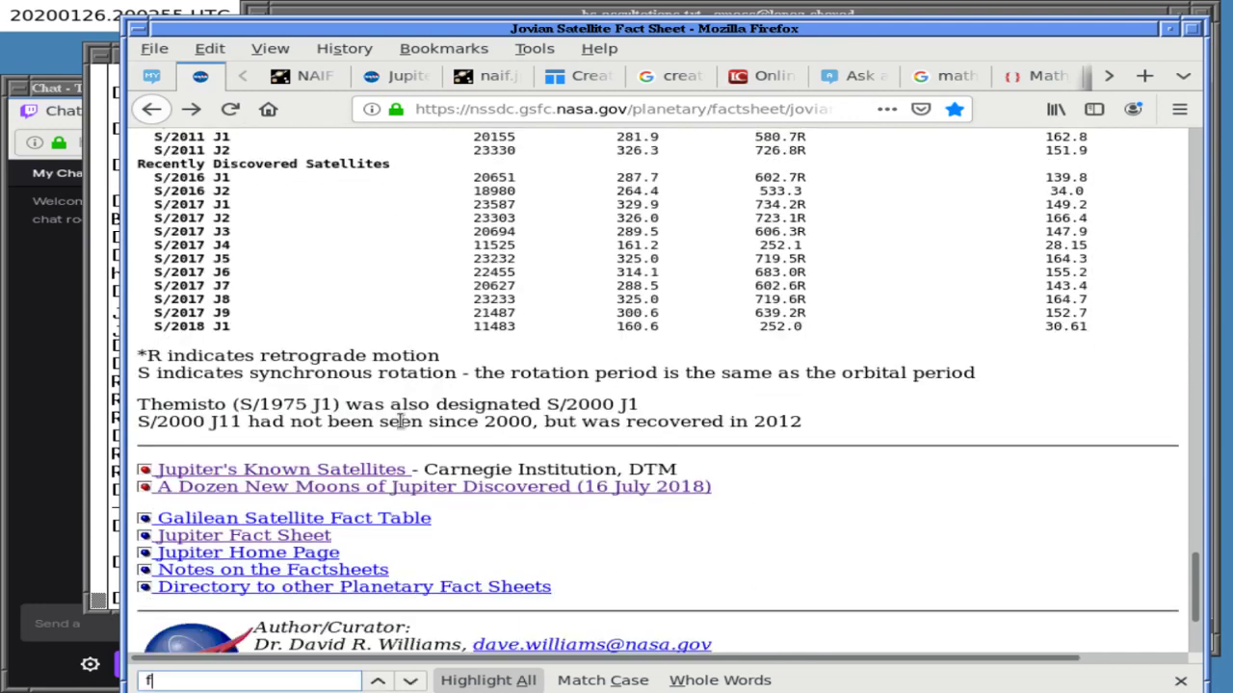
pyautogui.write('fra')
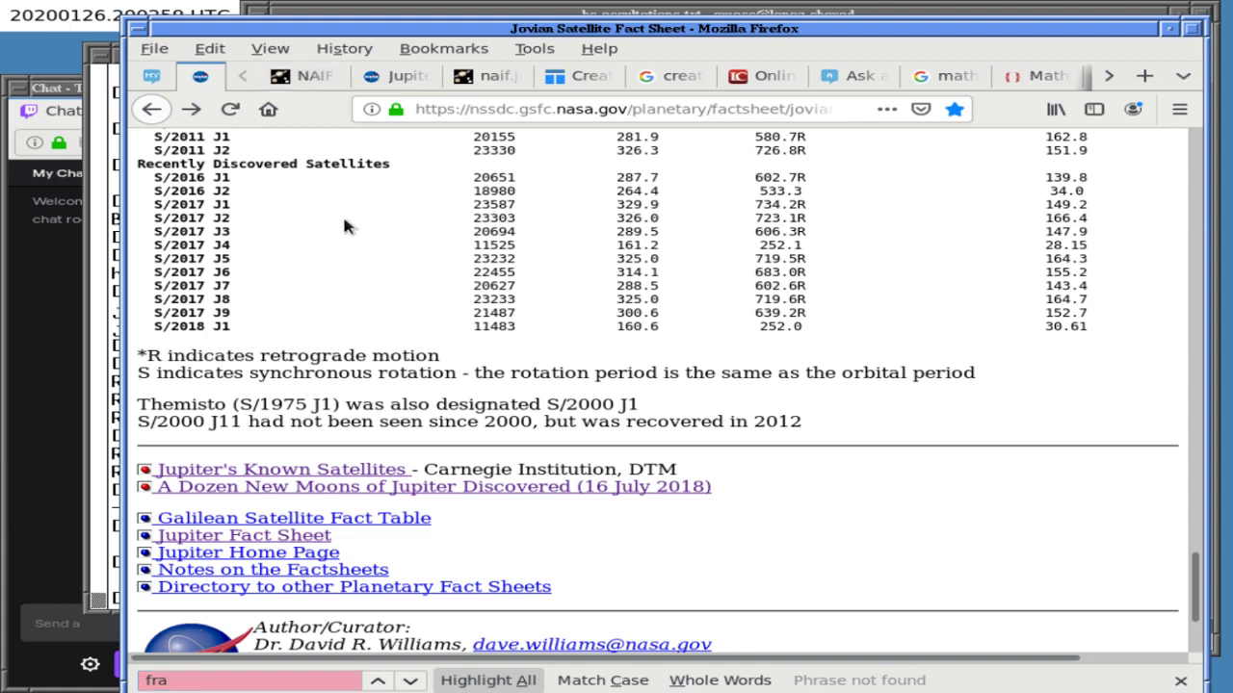
pyautogui.scroll(8, 348, 226)
pyautogui.scroll(12, 349, 226)
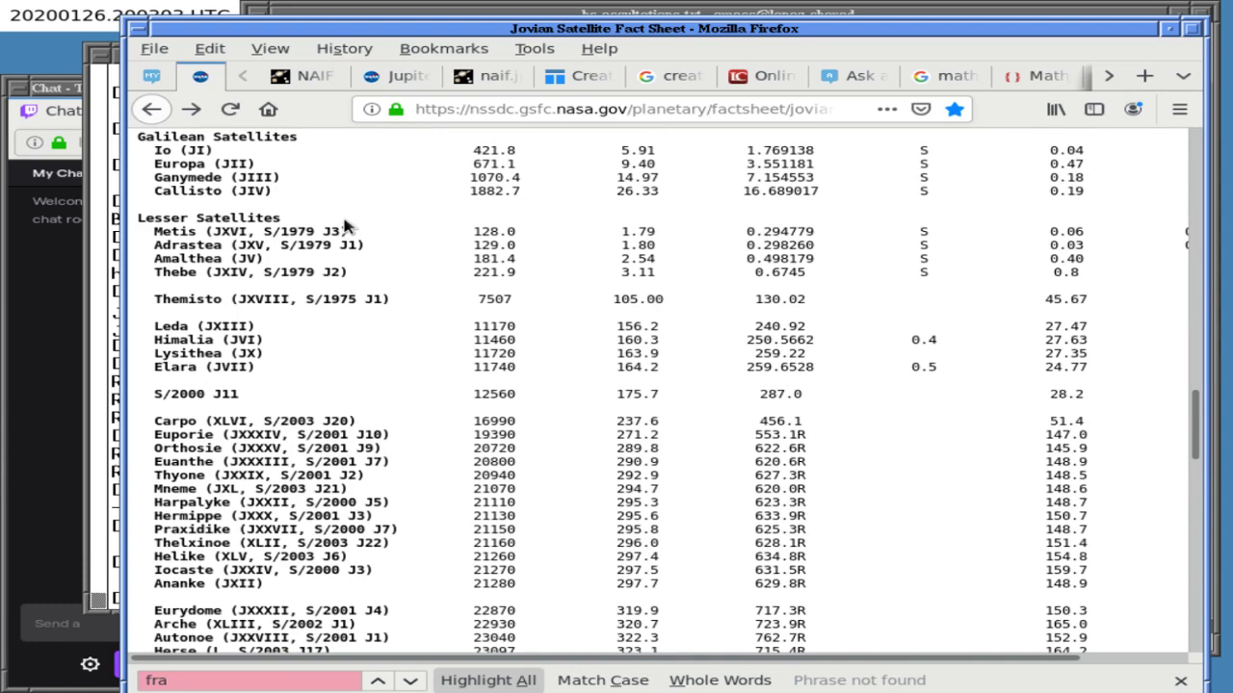
pyautogui.scroll(-20, 345, 226)
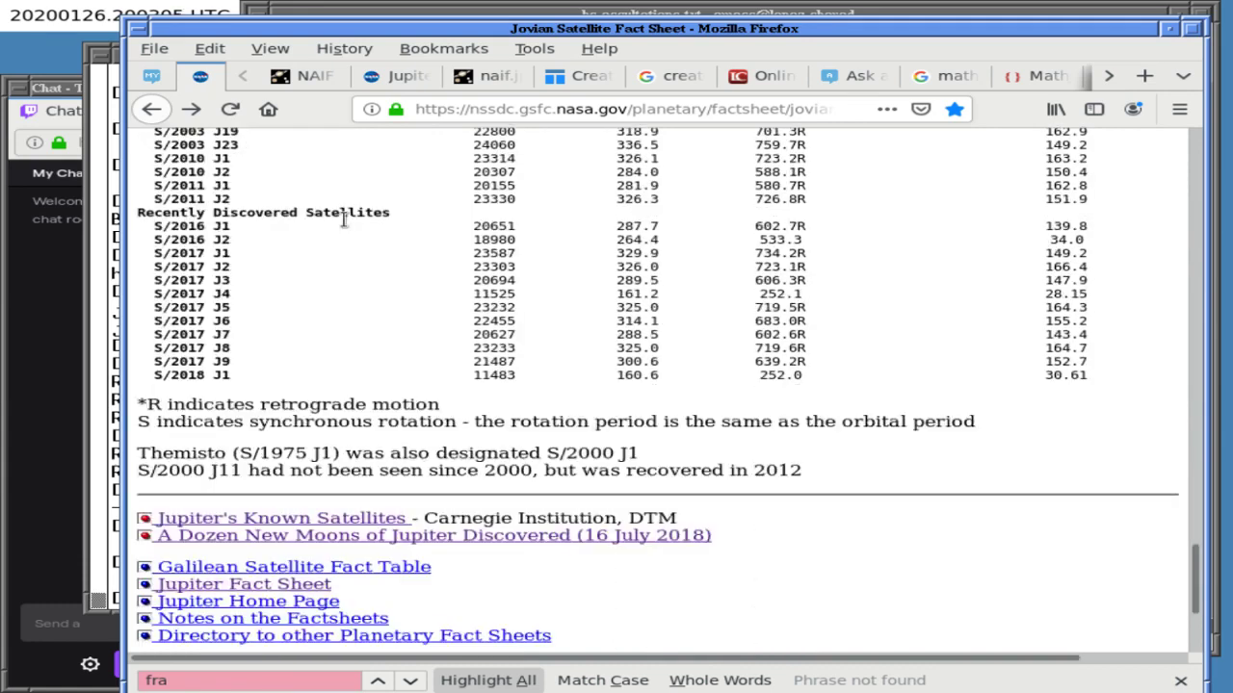
pyautogui.scroll(4, 344, 220)
pyautogui.scroll(1, 344, 222)
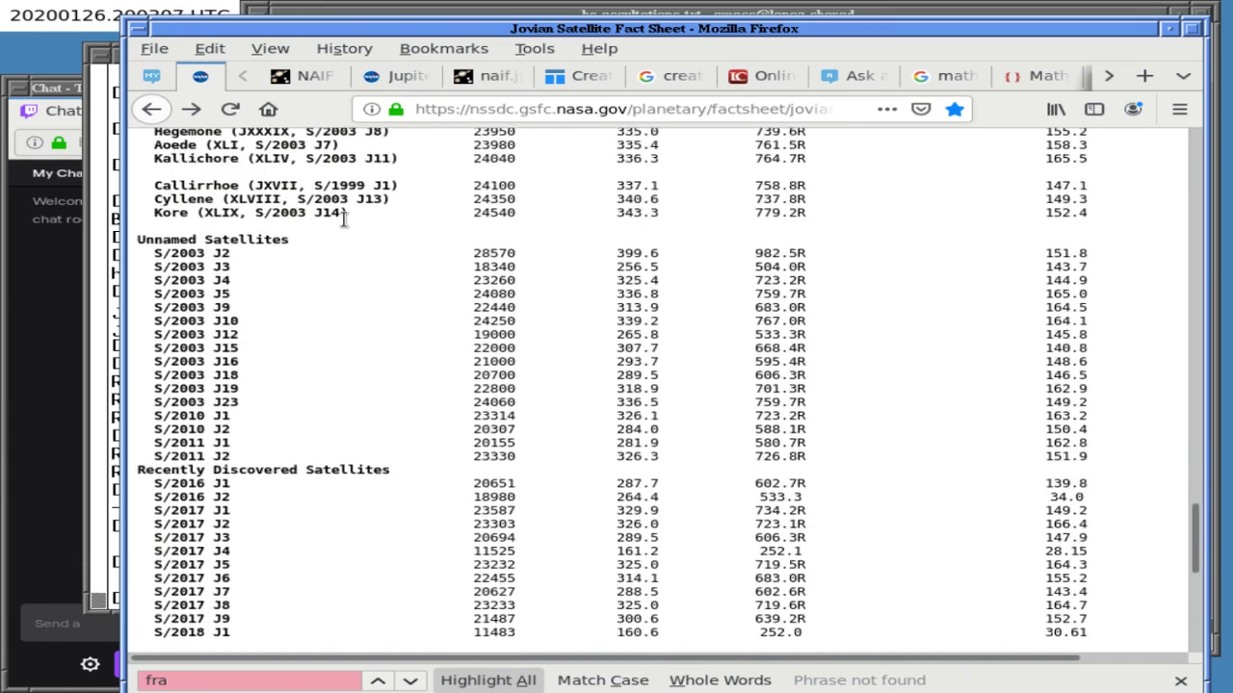
pyautogui.click(406, 77)
pyautogui.click(200, 76)
pyautogui.press('Home')
pyautogui.press('BackSpace')
pyautogui.press('BackSpace')
pyautogui.press('BackSpace')
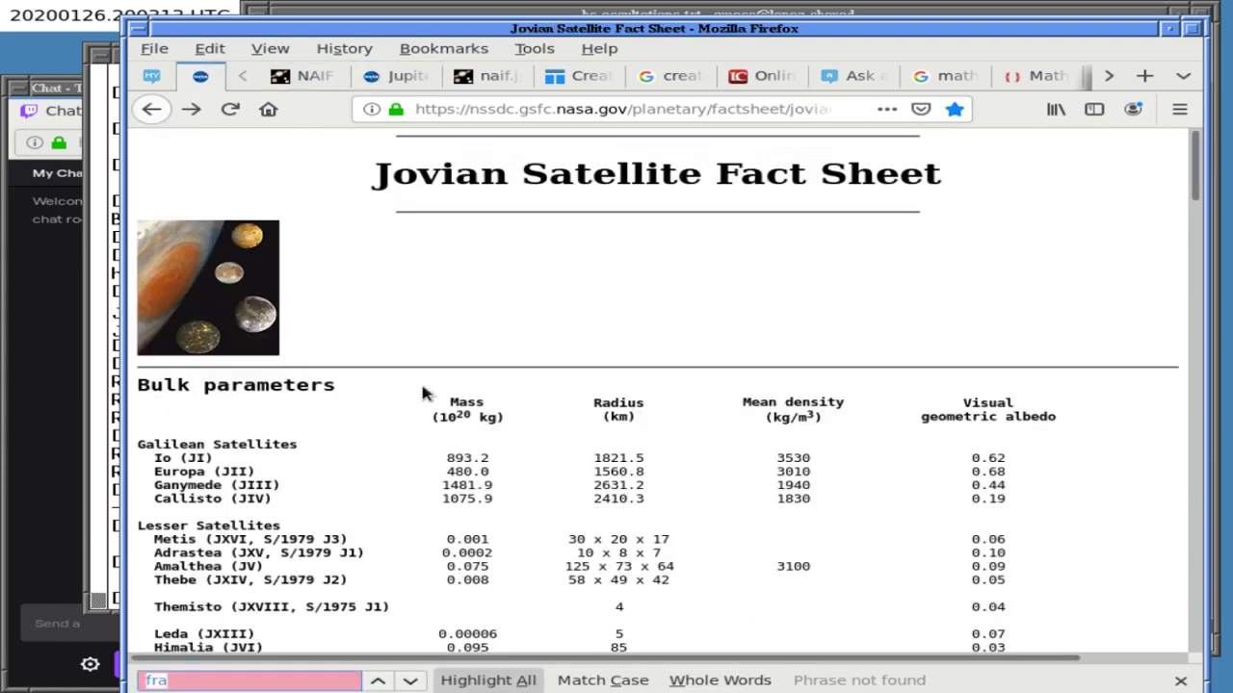
pyautogui.write('79')
pyautogui.press('BackSpace')
pyautogui.press('BackSpace')
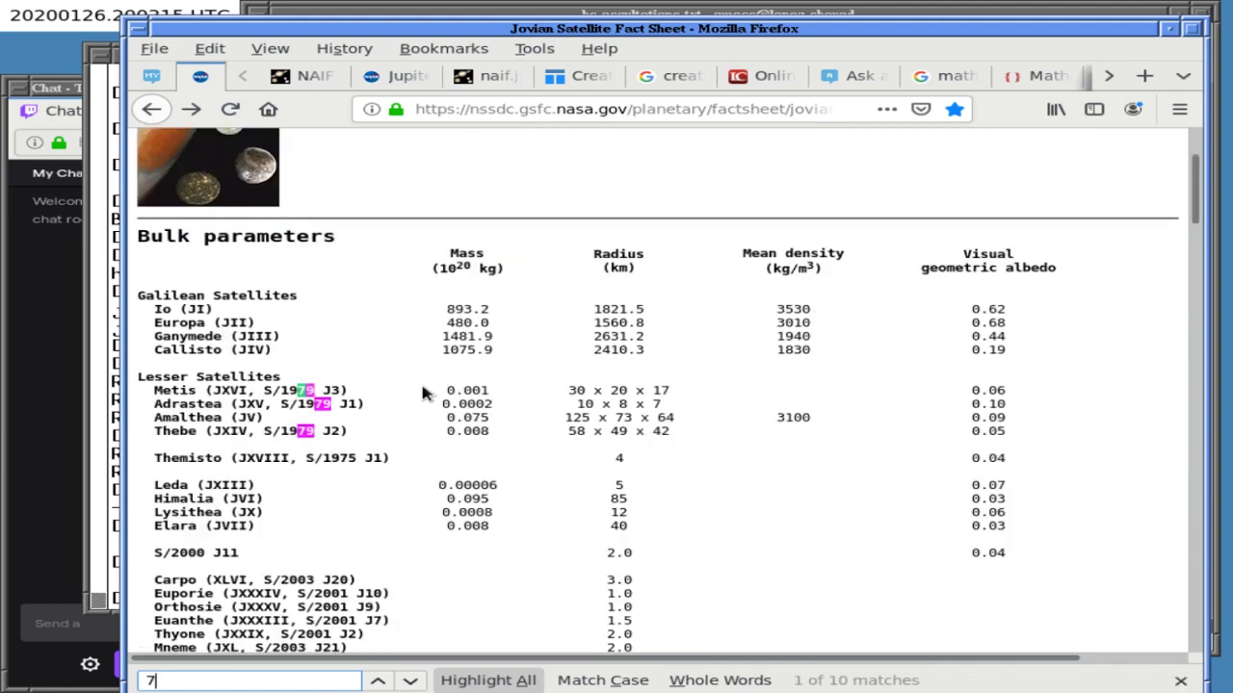
# - Close the satellite ephemeris, Tables Generator, tex-table search and LaTeX forum tabs, keeping the question draft
pyautogui.click(489, 77)
pyautogui.click(512, 77)
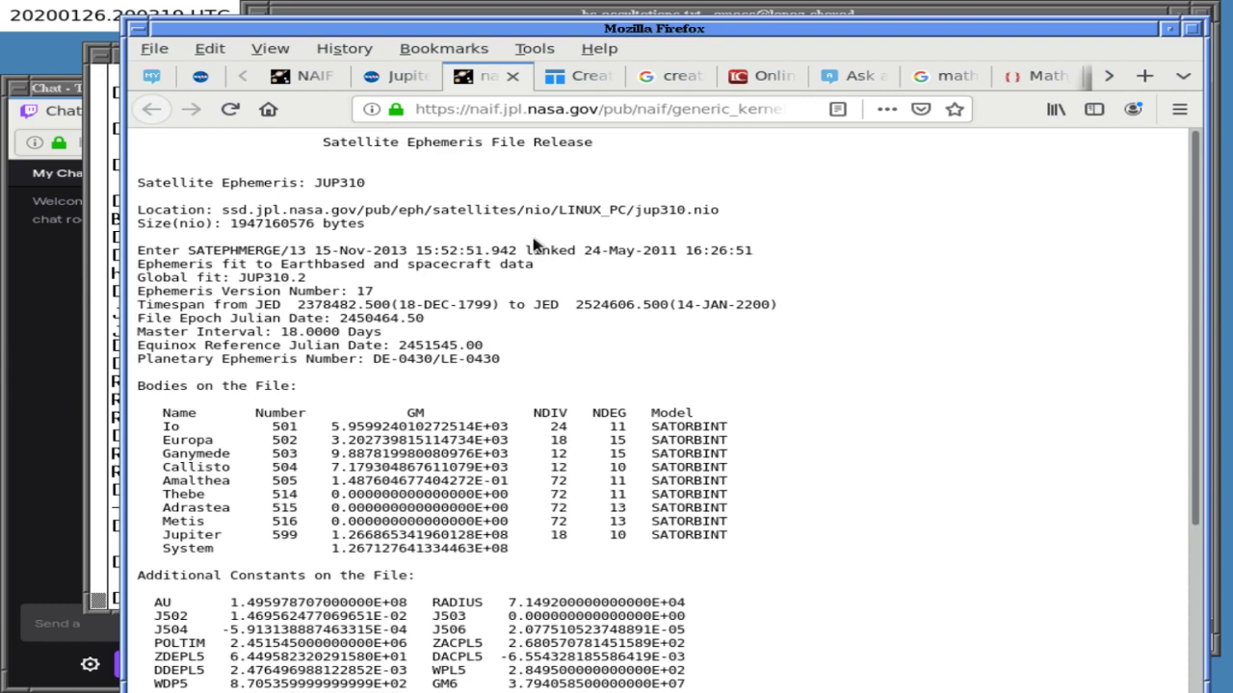
pyautogui.hotkey('ctrl', 'w')
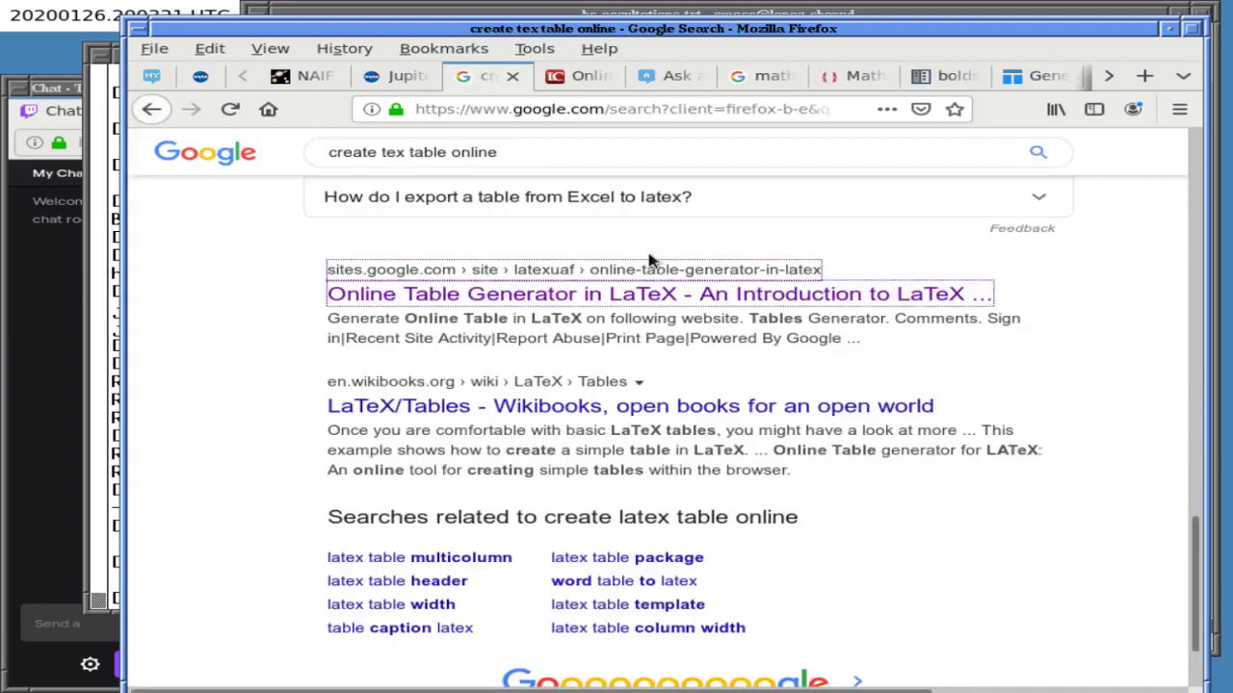
pyautogui.hotkey('ctrl', 'w')
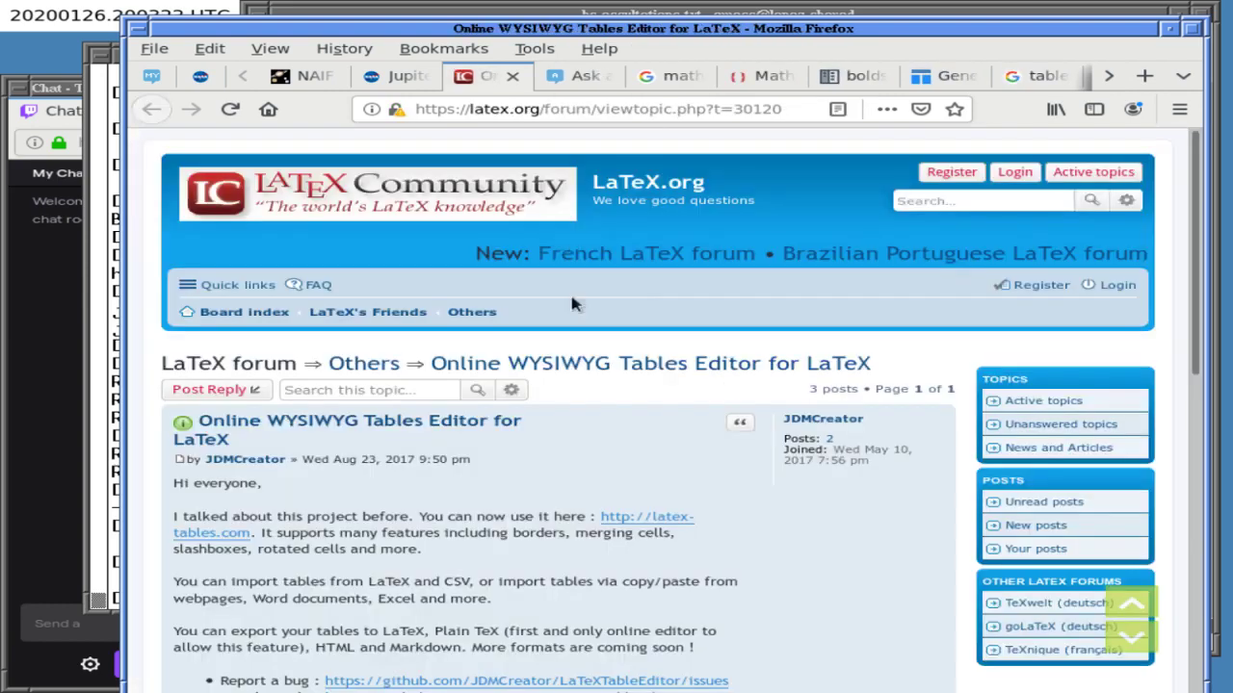
pyautogui.hotkey('ctrl', 'w')
pyautogui.hotkey('ctrl', 'w')
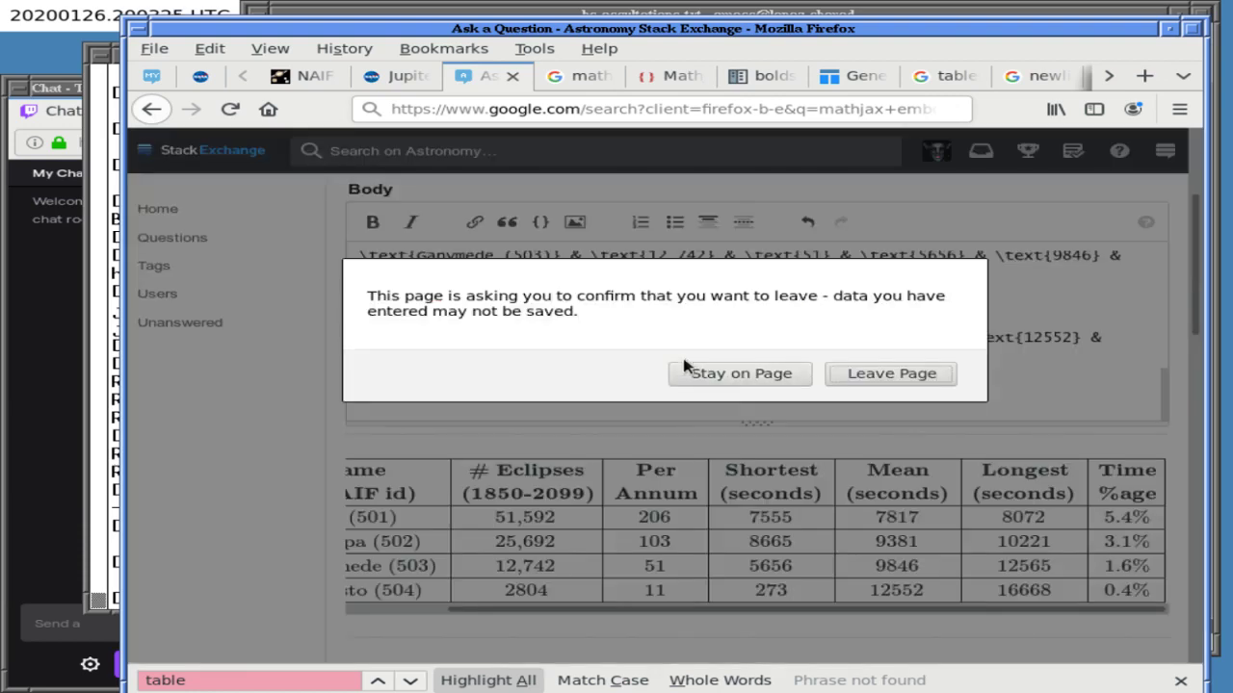
pyautogui.click(729, 376)
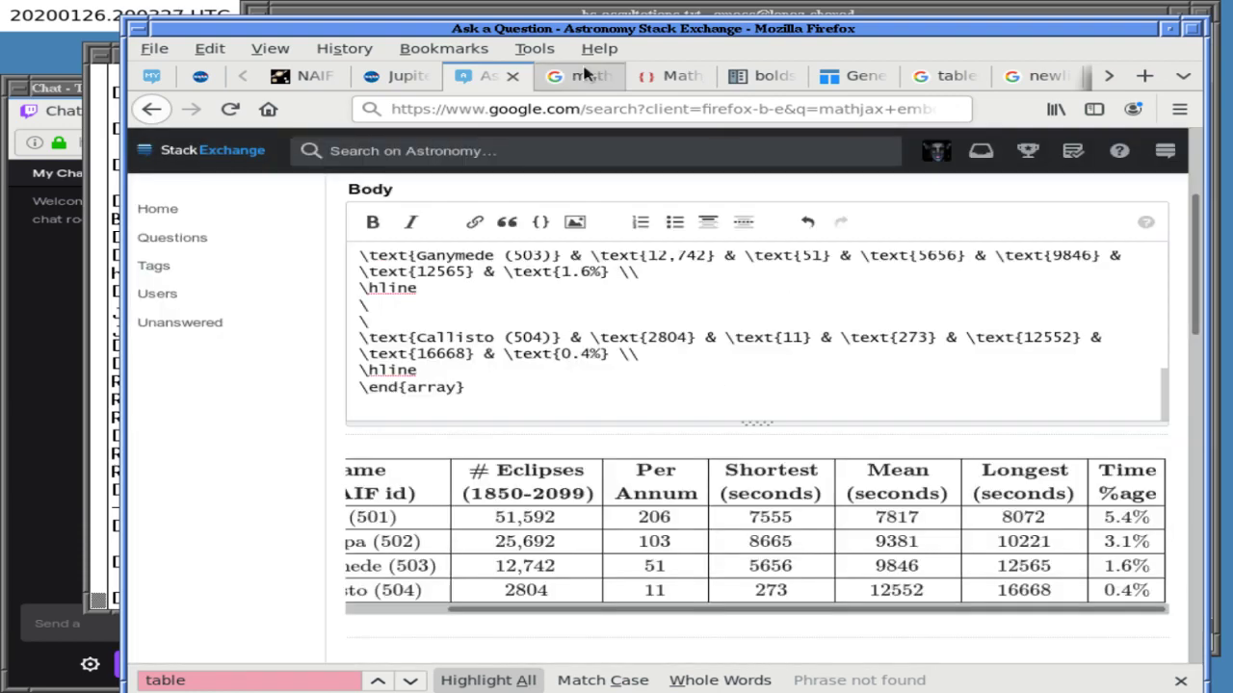
# - Close the MathJax, stackexchange table search, LaTeX line-breaking and libreoffice search tabs
pyautogui.click(577, 75)
pyautogui.hotkey('ctrl', 'w')
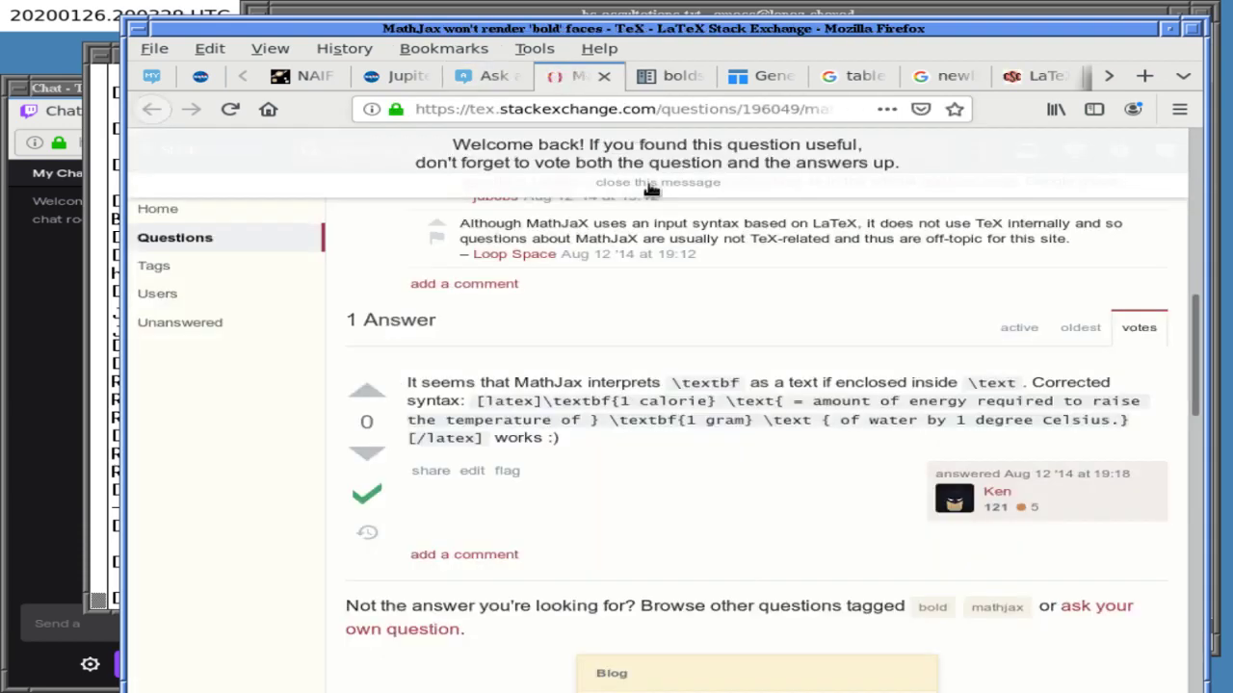
pyautogui.hotkey('ctrl', 'w')
pyautogui.hotkey('ctrl', 'w')
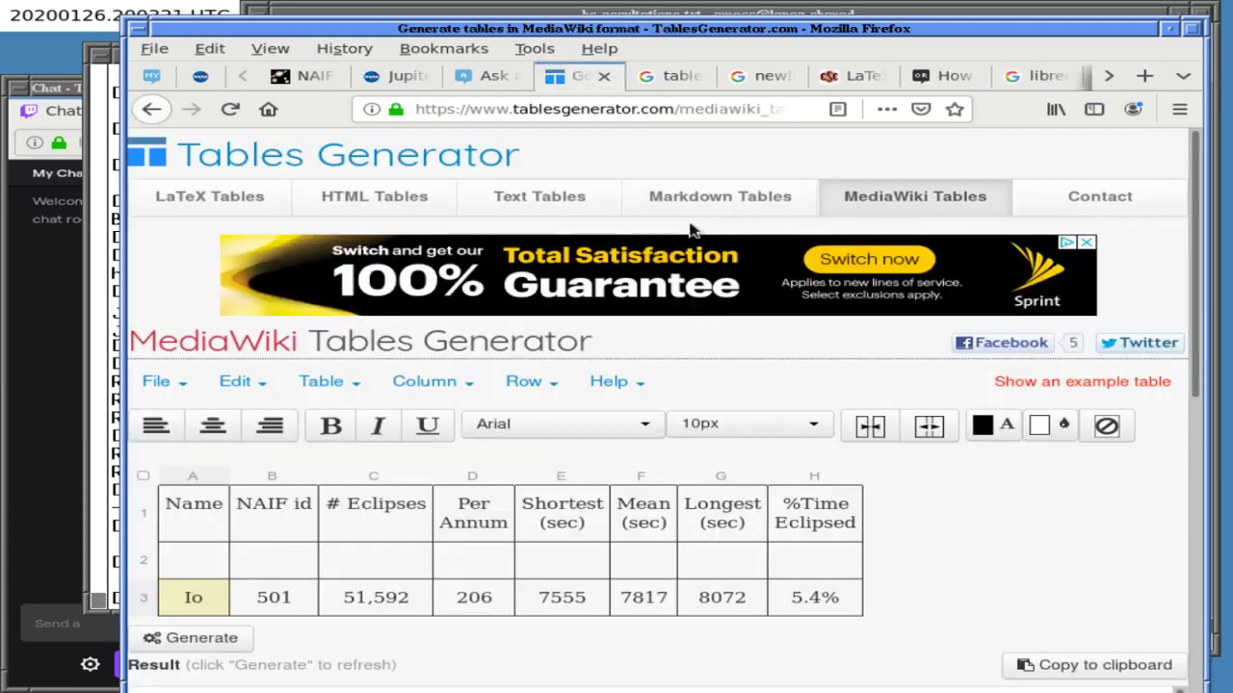
pyautogui.hotkey('ctrl', 'w')
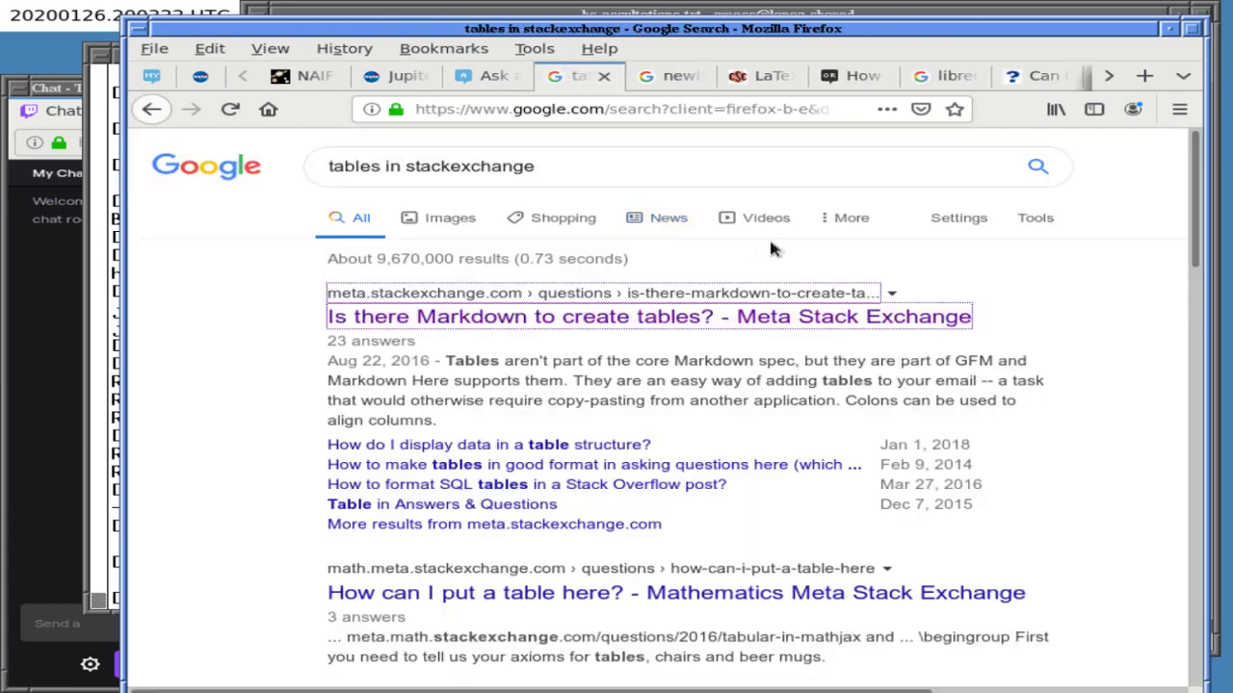
pyautogui.hotkey('ctrl', 'w')
pyautogui.hotkey('ctrl', 'w')
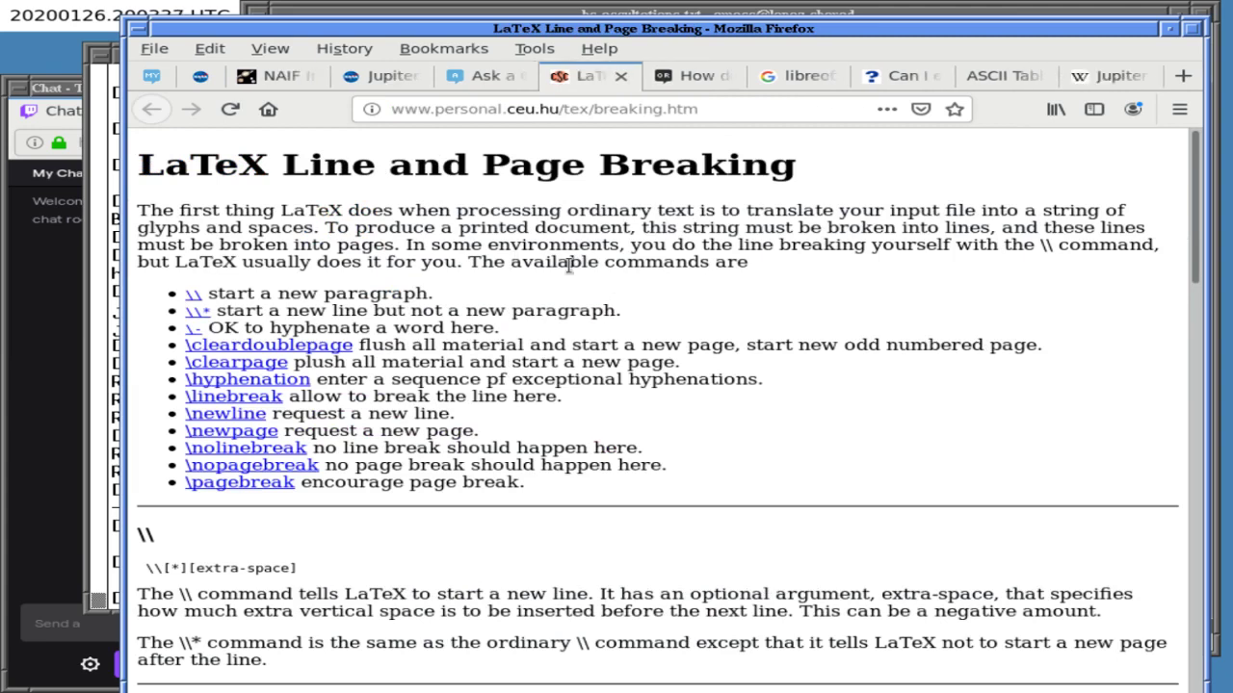
pyautogui.hotkey('ctrl', 'w')
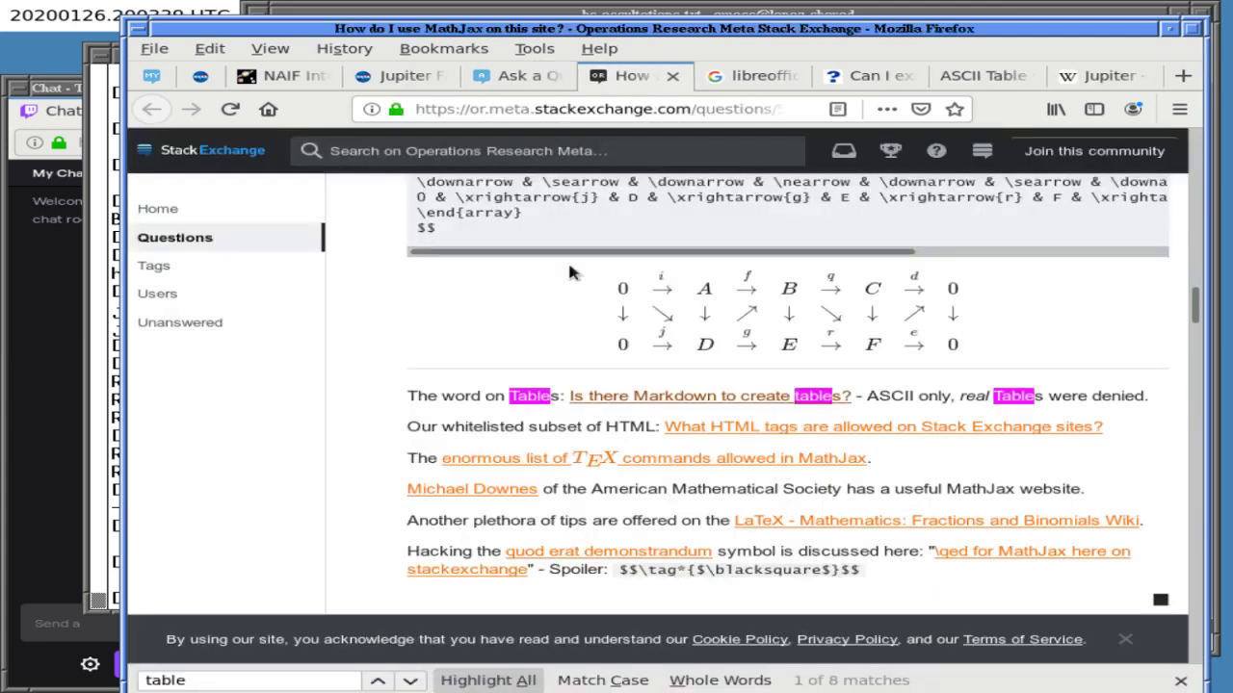
pyautogui.hotkey('ctrl', 'w')
pyautogui.hotkey('ctrl', 'w')
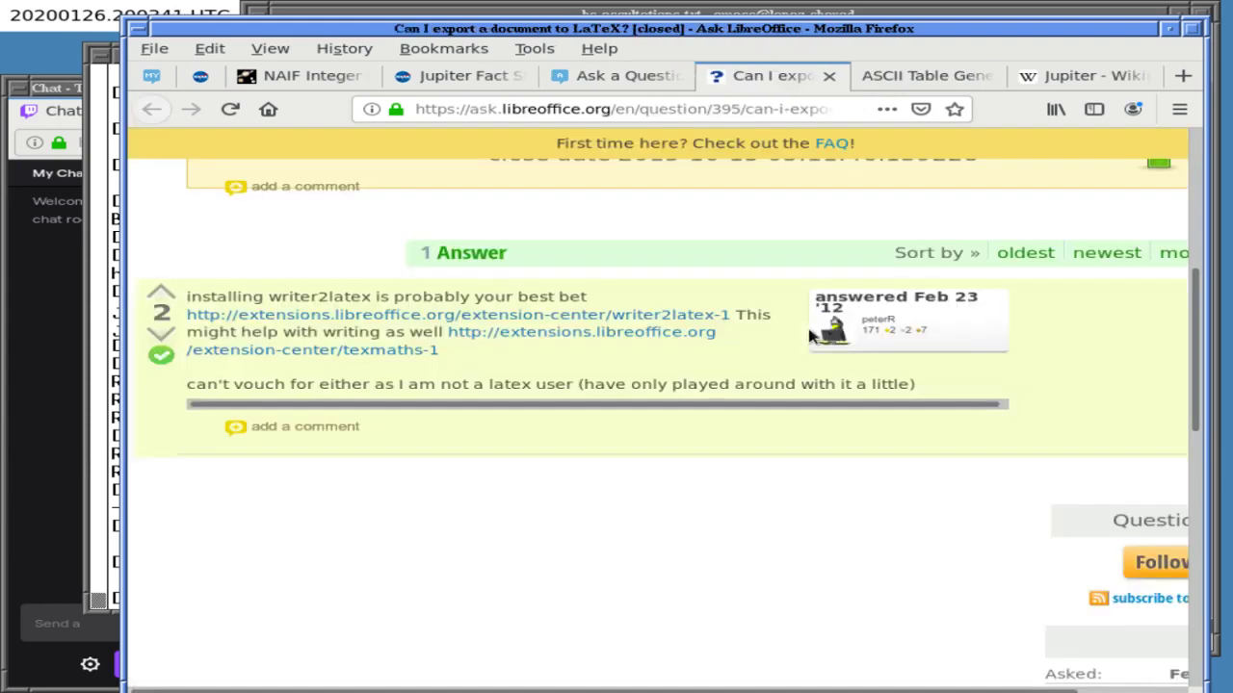
pyautogui.hotkey('ctrl', 'w')
pyautogui.hotkey('ctrl', 'w')
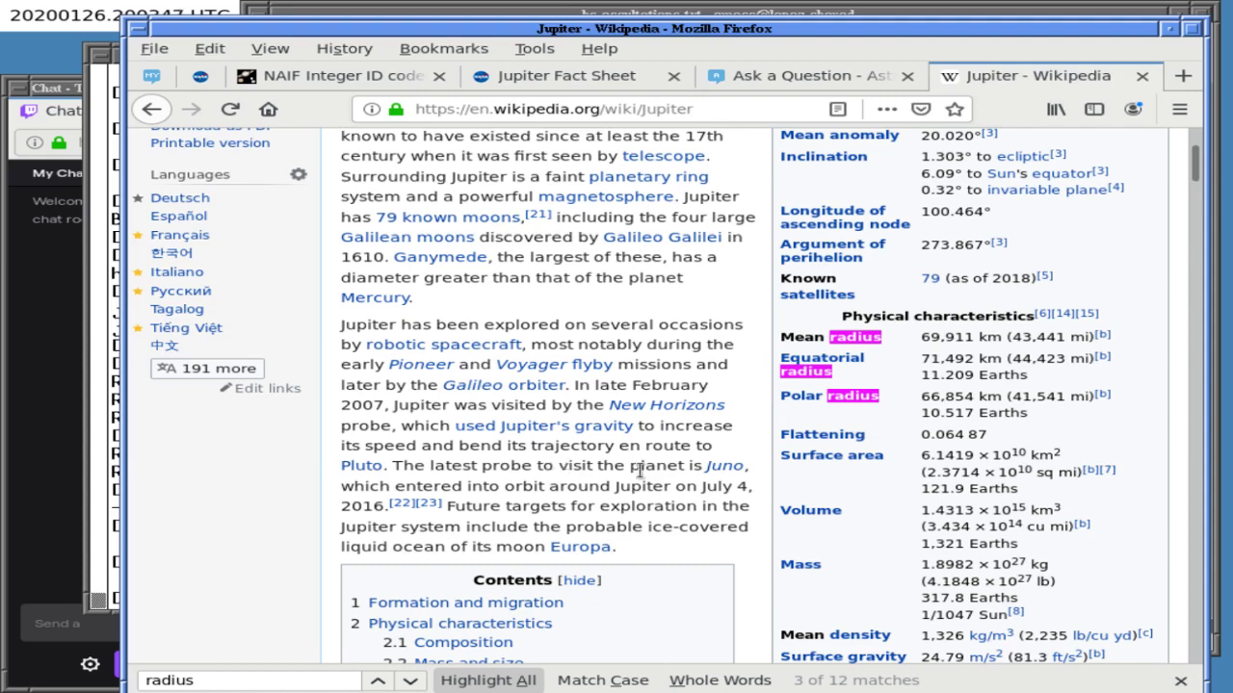
# - Check the Jupiter article's cited source for 79 known satellites, then return to the NAIF ID codes page
pyautogui.scroll(-10, 640, 470)
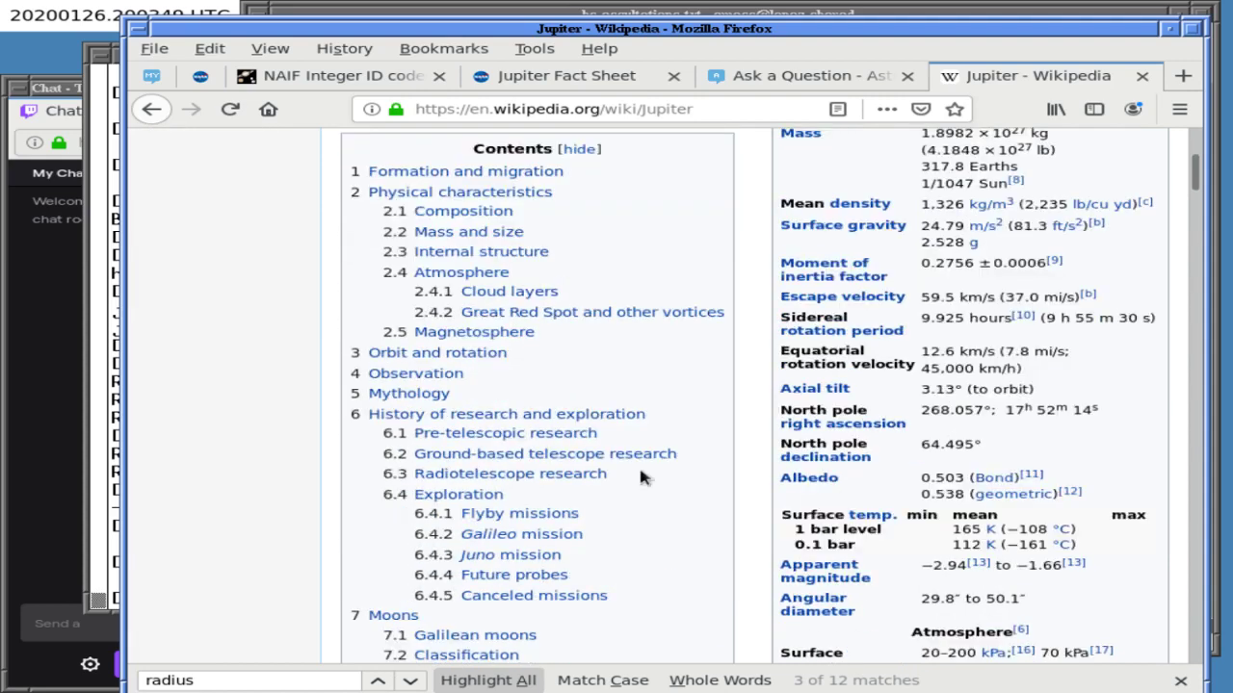
pyautogui.scroll(-7, 638, 465)
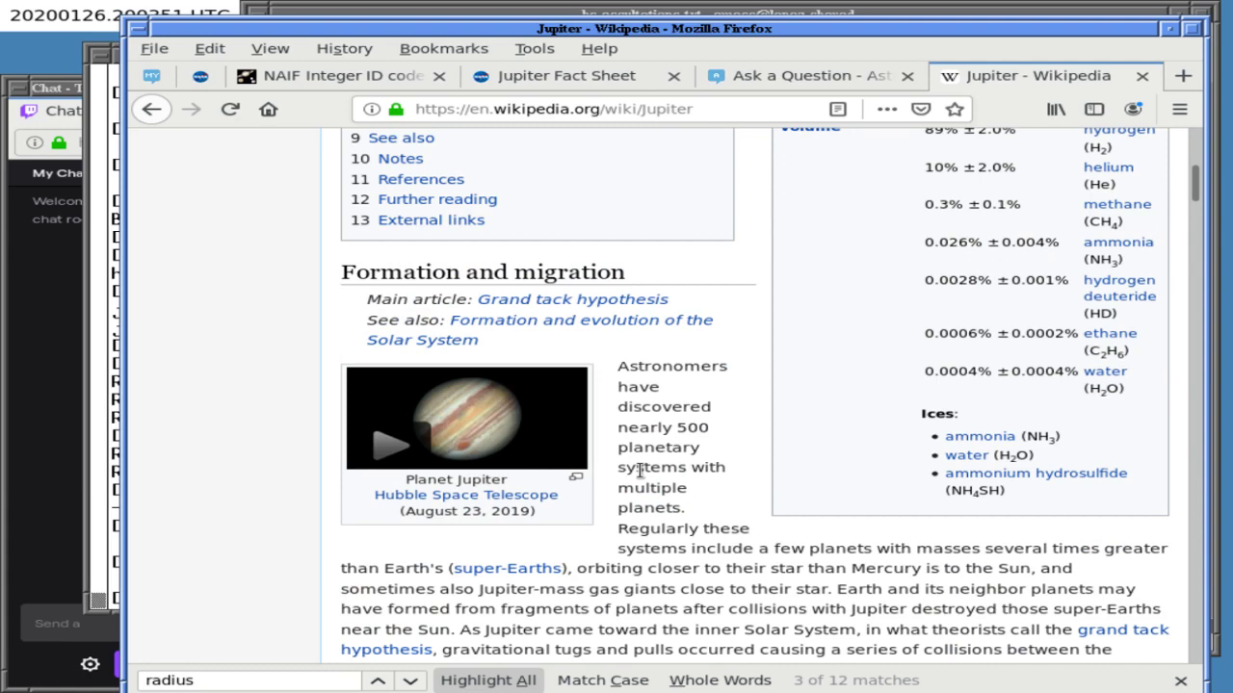
pyautogui.scroll(12, 643, 472)
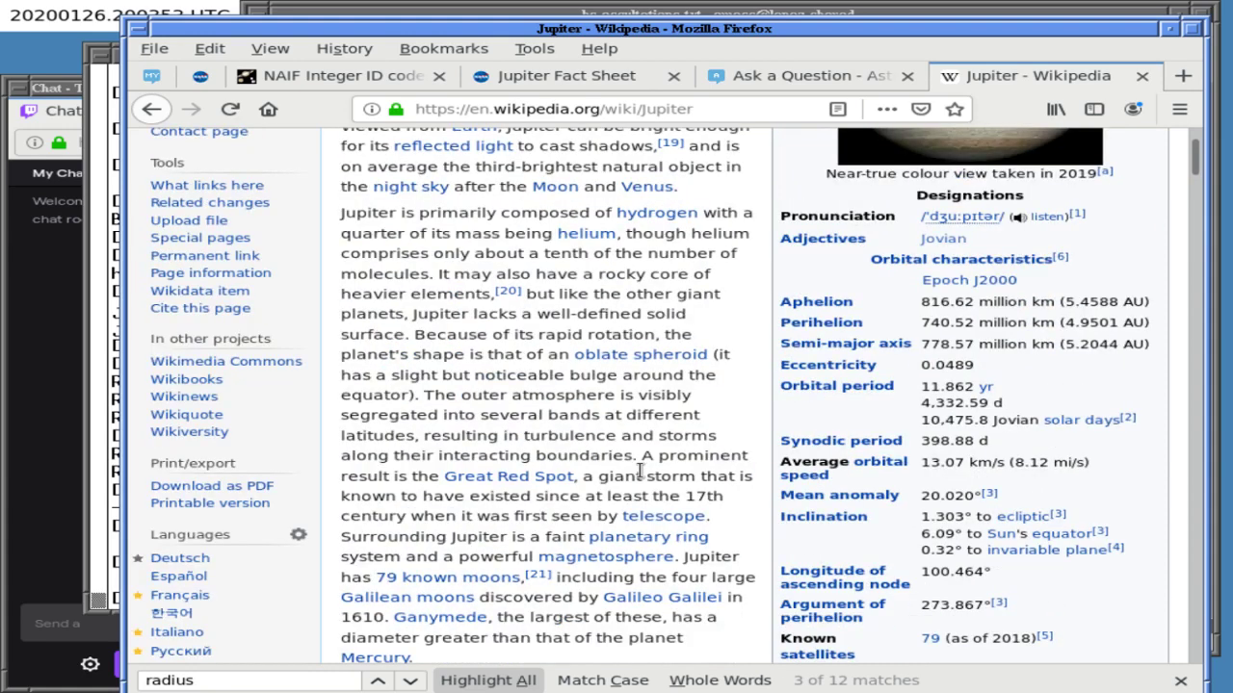
pyautogui.scroll(-2, 641, 470)
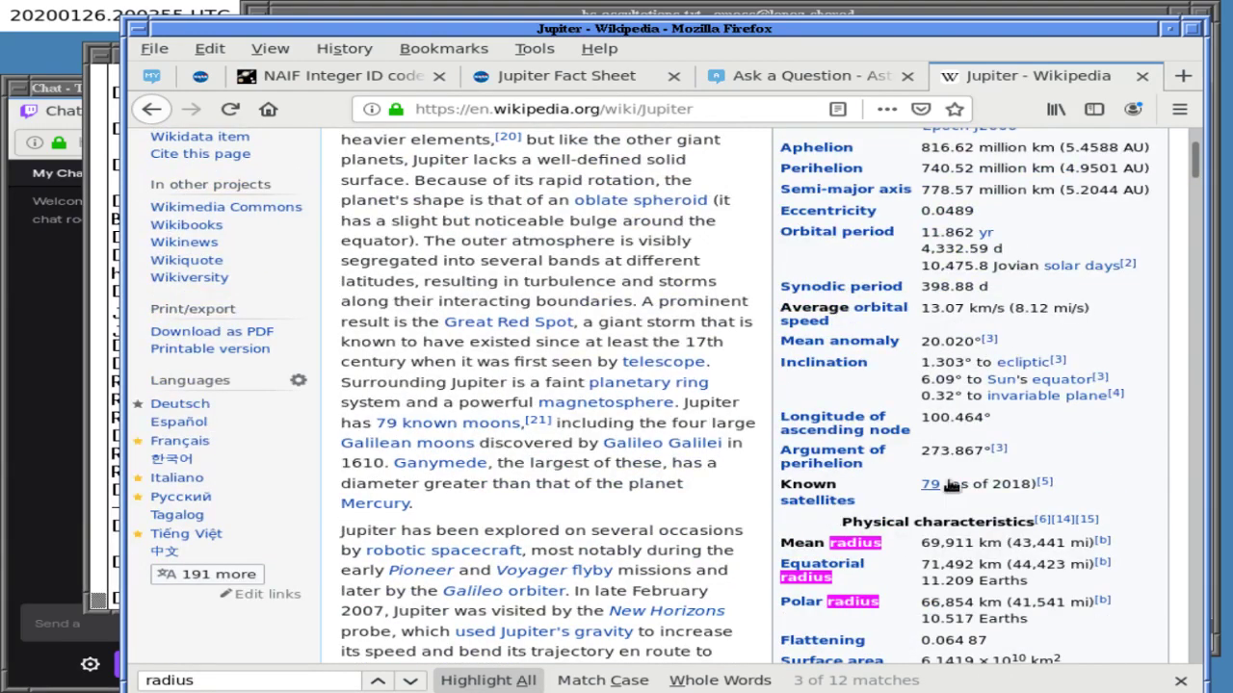
pyautogui.click(1043, 482)
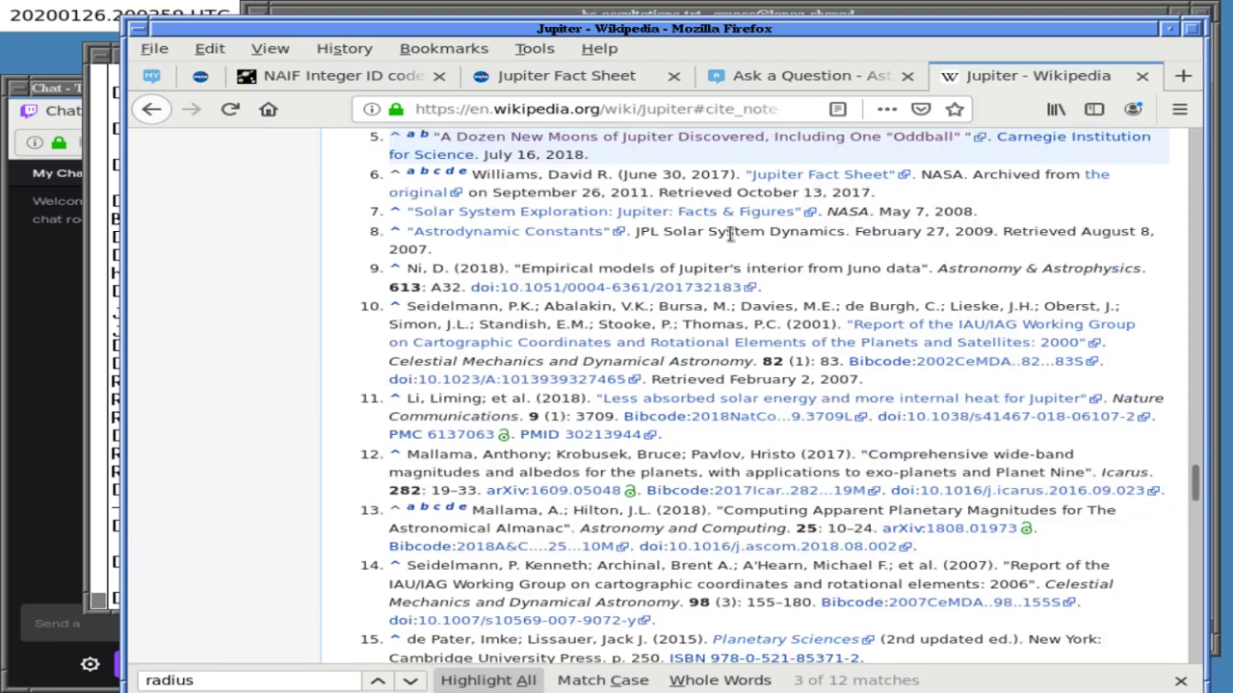
pyautogui.press('Home')
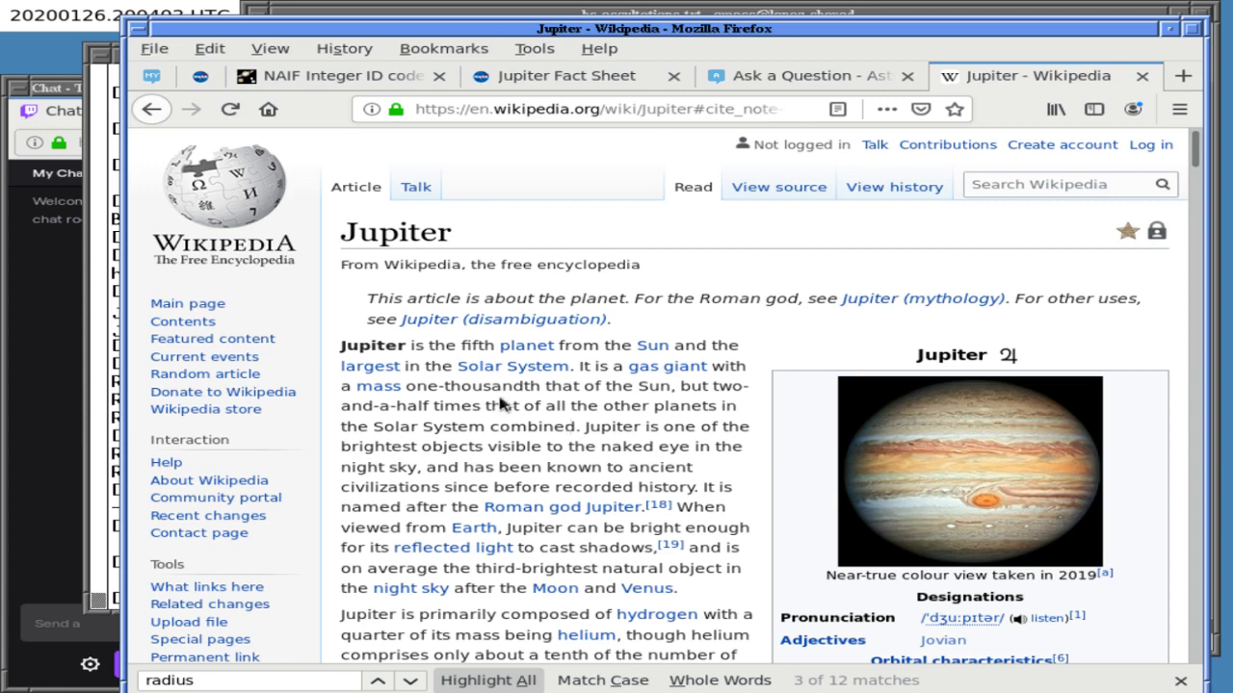
pyautogui.click(328, 77)
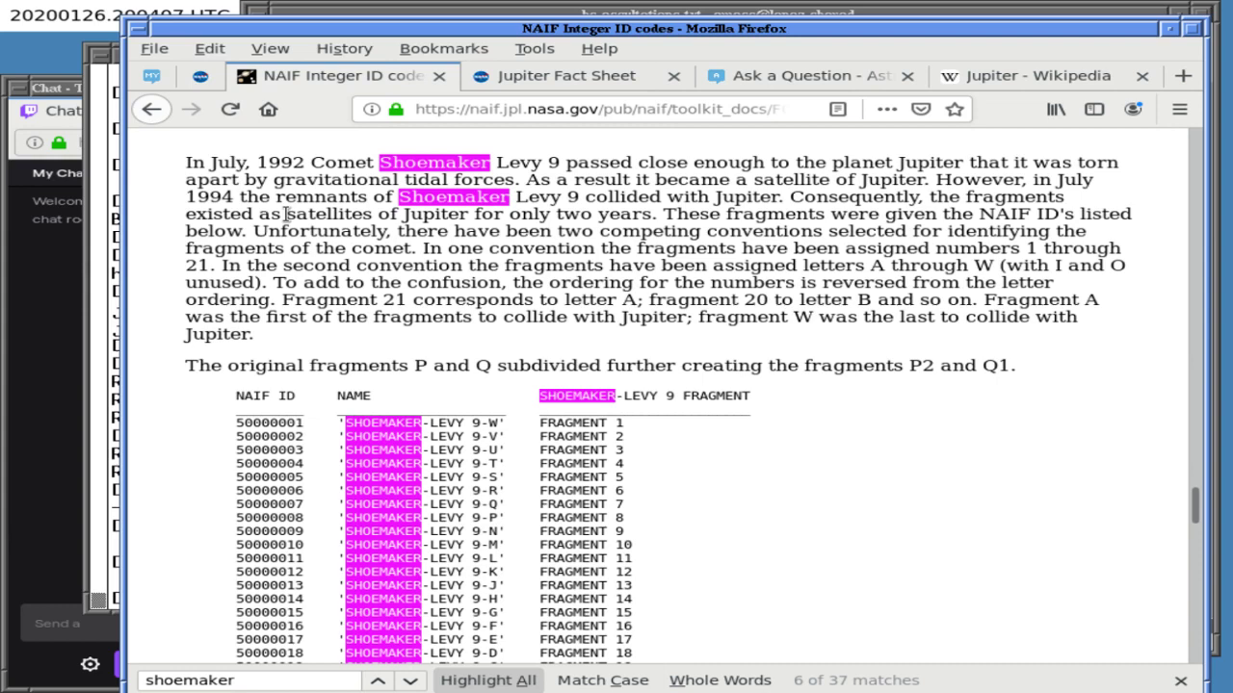
# - Search the NAIF ID codes page for 'jupi'
pyautogui.scroll(-5, 285, 214)
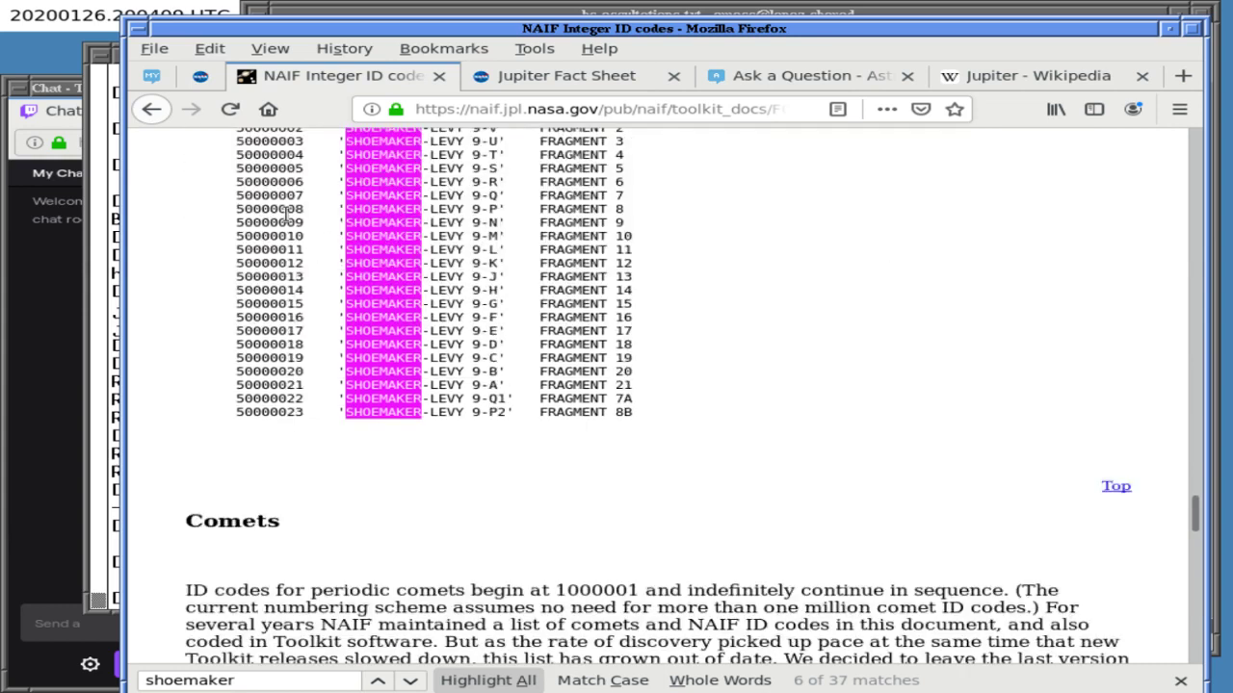
pyautogui.scroll(15, 285, 214)
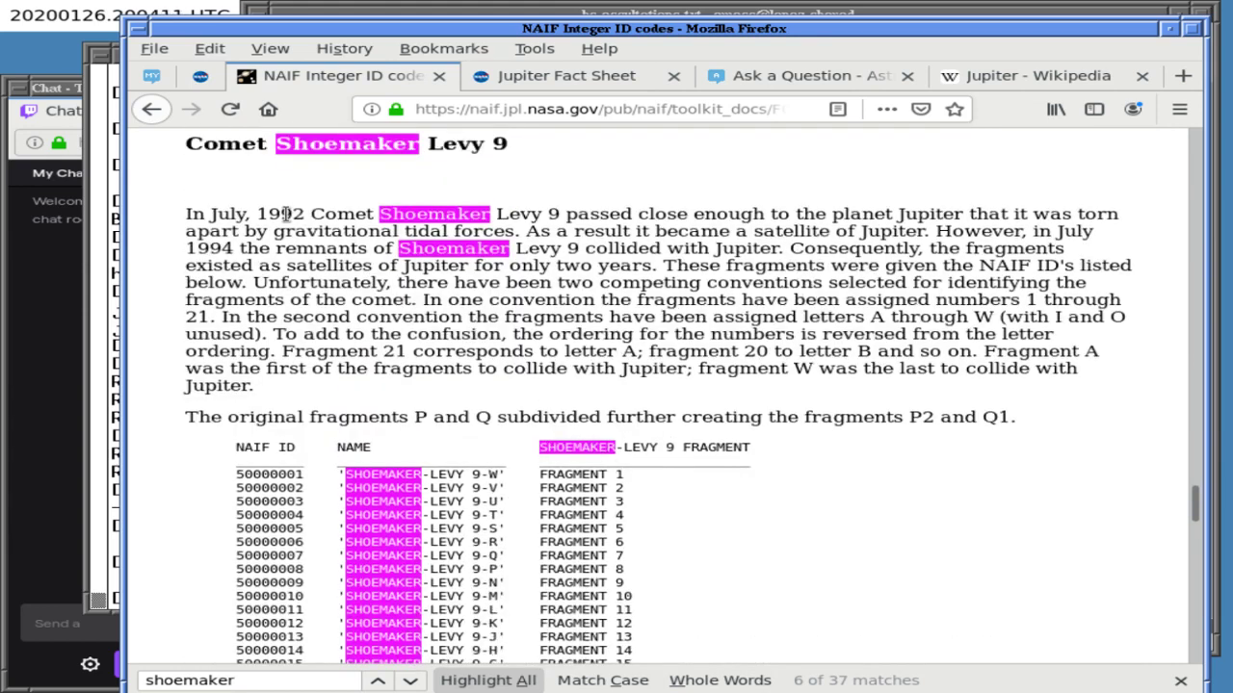
pyautogui.scroll(12, 285, 214)
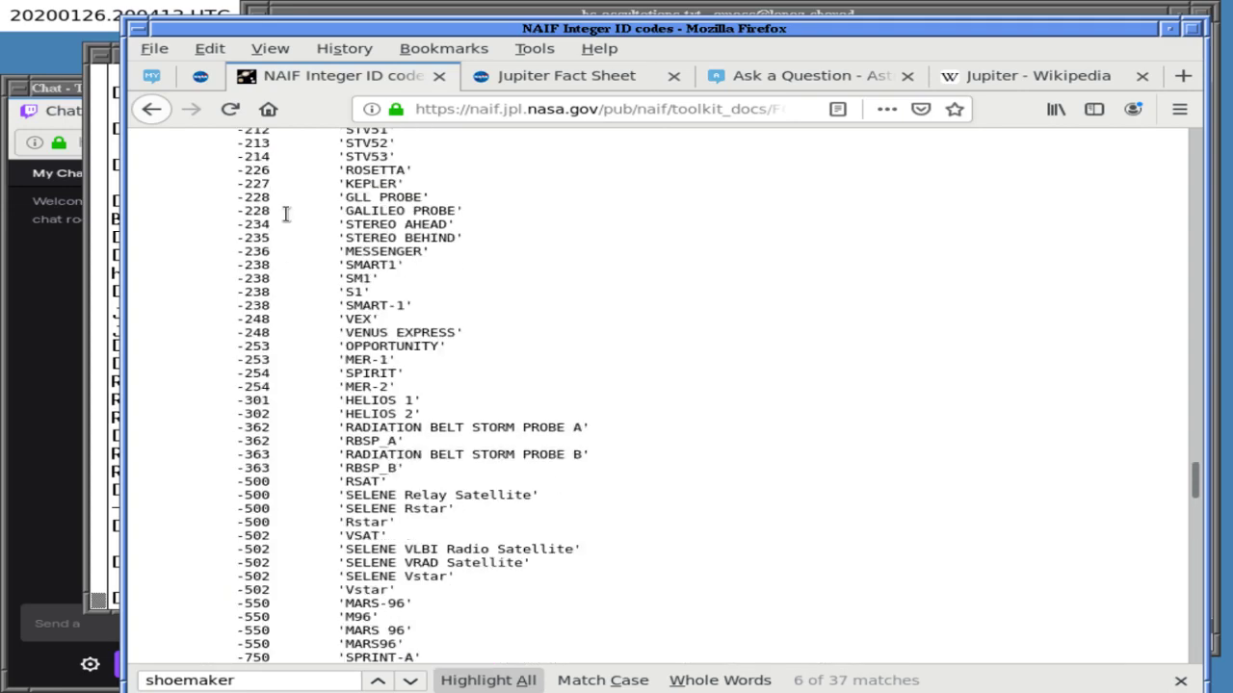
pyautogui.scroll(5, 286, 213)
pyautogui.press('Home')
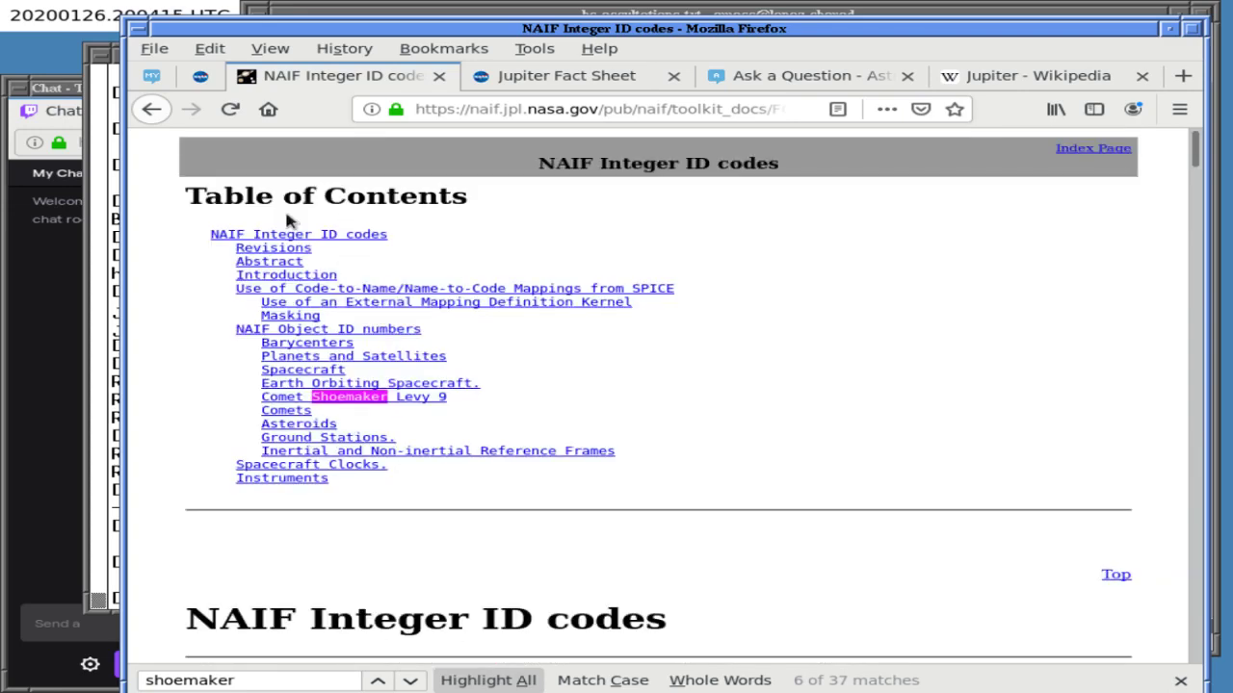
pyautogui.hotkey('ctrl', 'f')
pyautogui.write('jupiter')
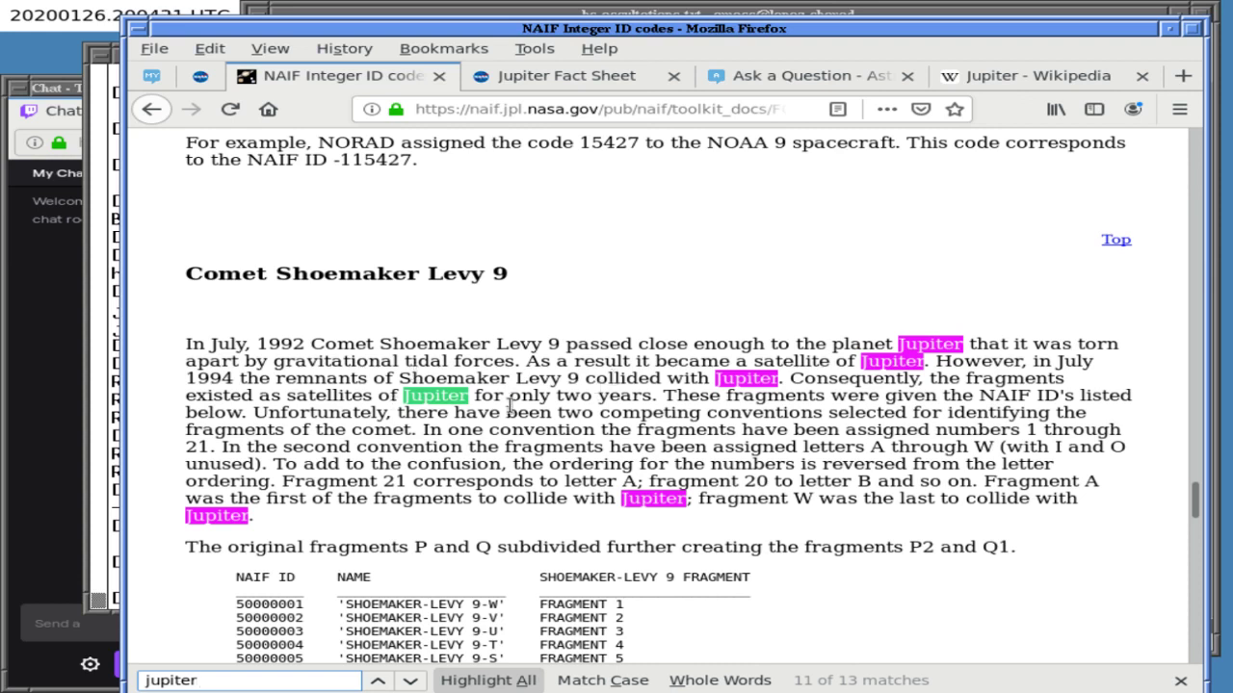
pyautogui.click(753, 407)
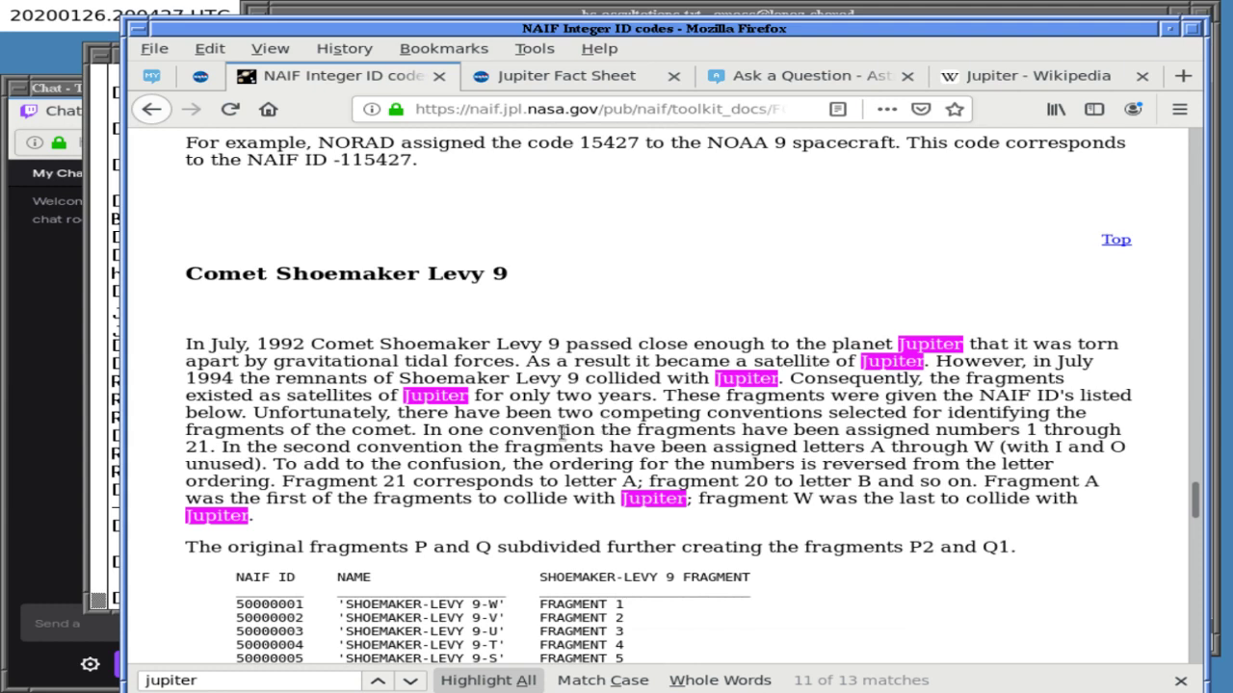
# - Read through the Jupiter and Shoemaker-Levy 9 ID entries, then bring up the NASA Jupiter Fact Sheet
pyautogui.scroll(-1, 563, 433)
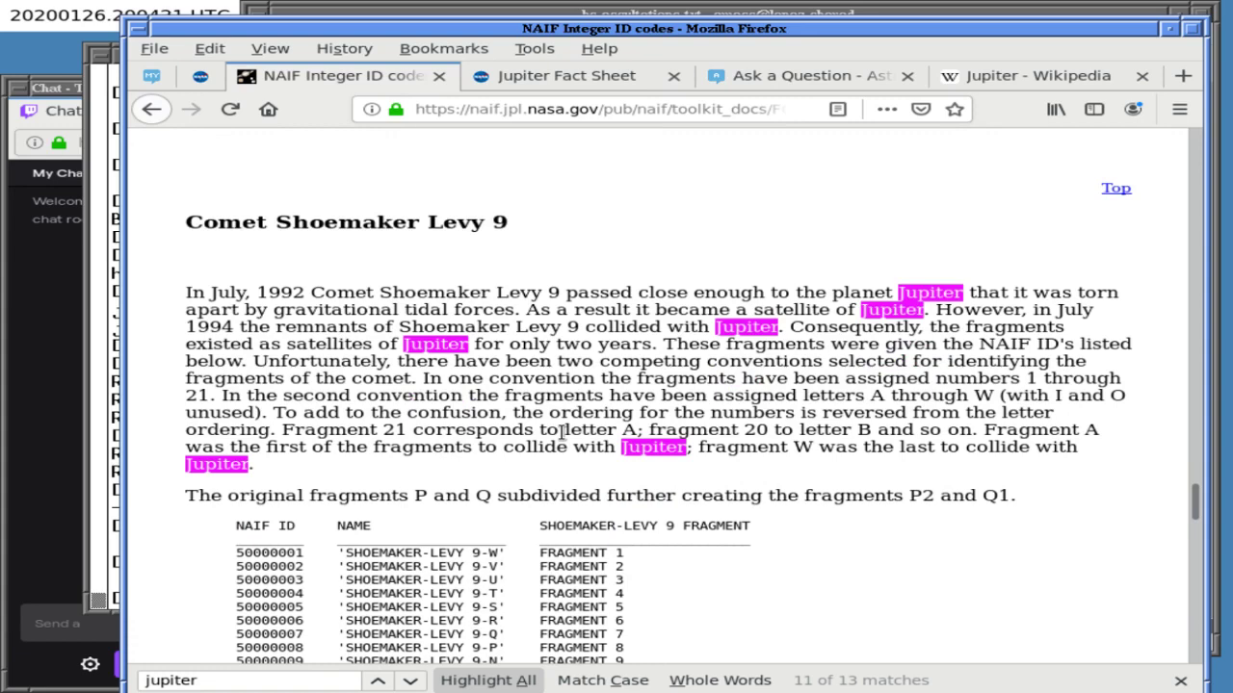
pyautogui.scroll(-4, 563, 433)
pyautogui.scroll(-7, 562, 433)
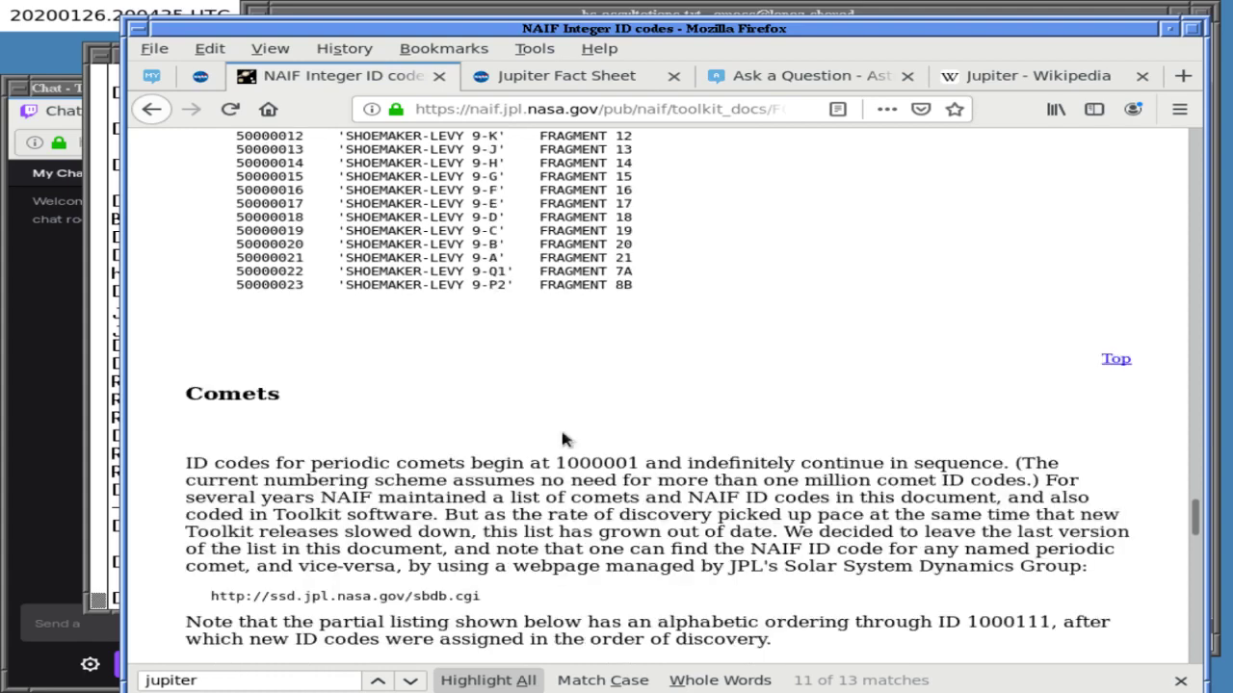
pyautogui.scroll(-1, 563, 438)
pyautogui.scroll(11, 563, 438)
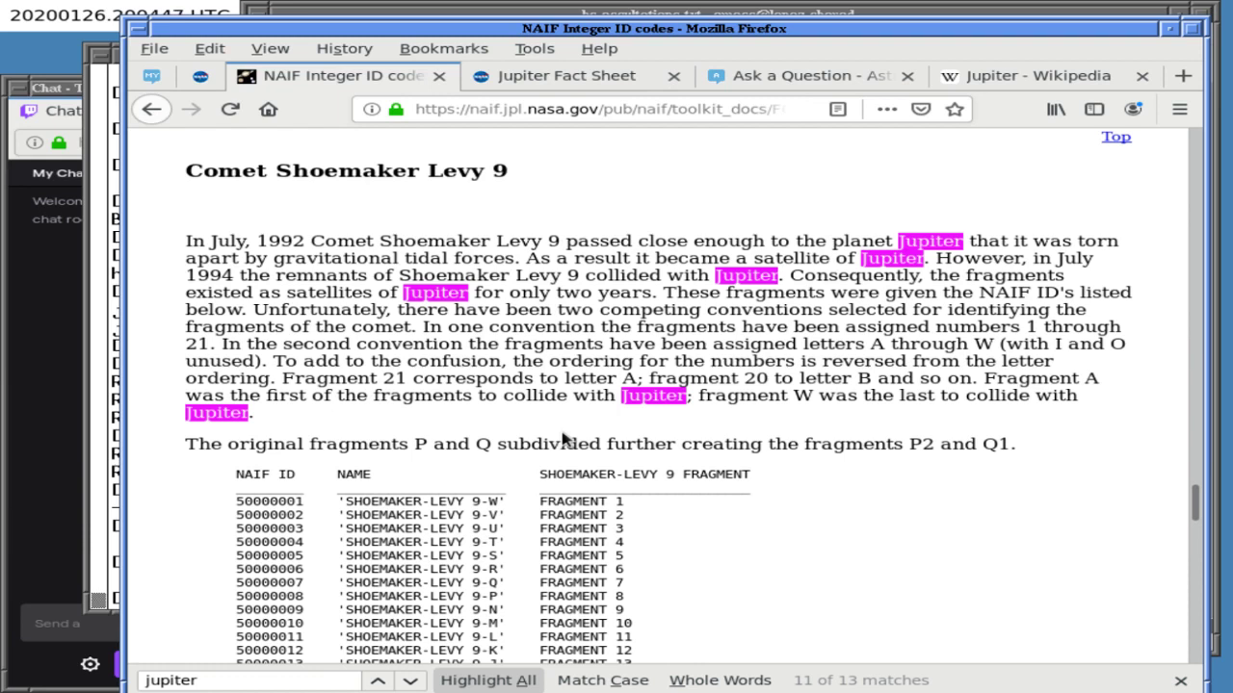
pyautogui.scroll(1, 564, 439)
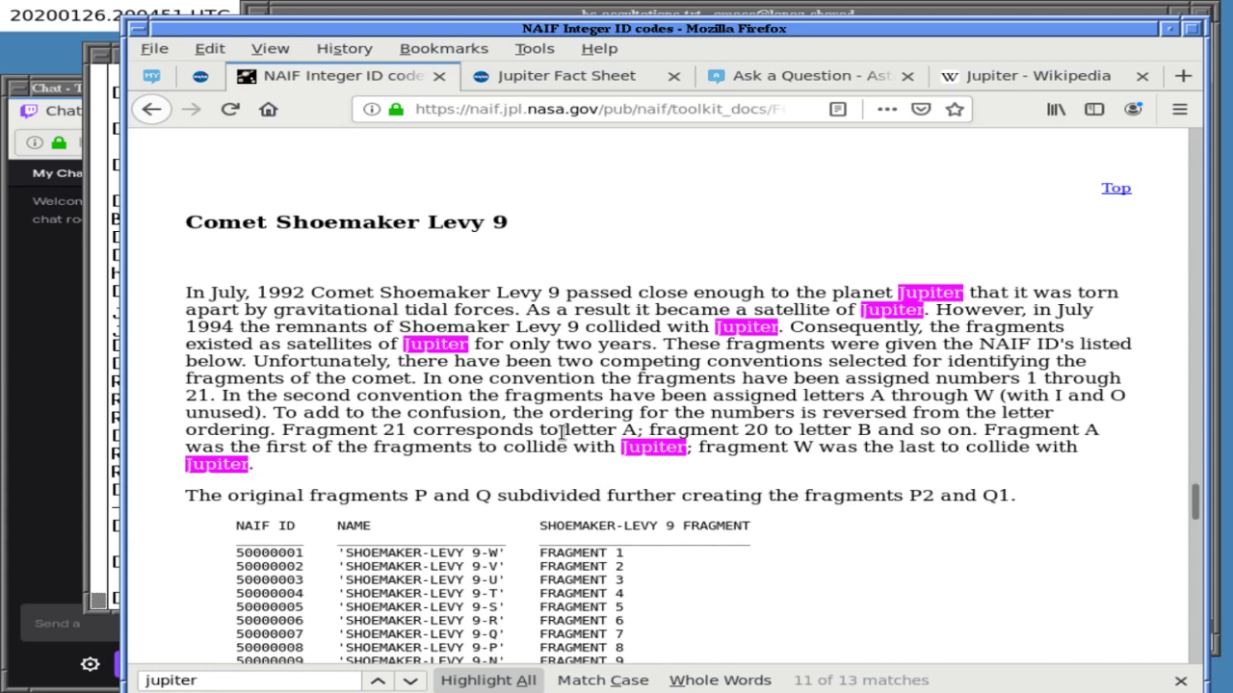
pyautogui.click(575, 81)
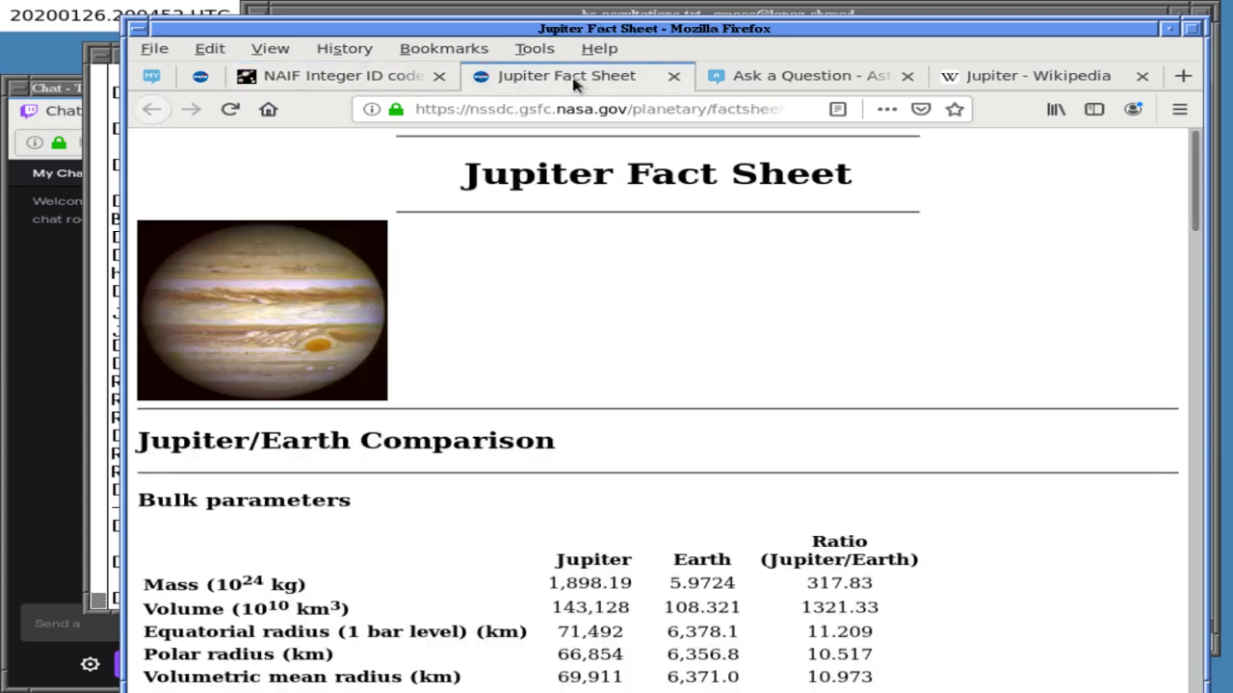
# - Scroll the Jupiter Fact Sheet, then close the unsaved Stack Exchange question tab without saving
pyautogui.scroll(-10, 545, 402)
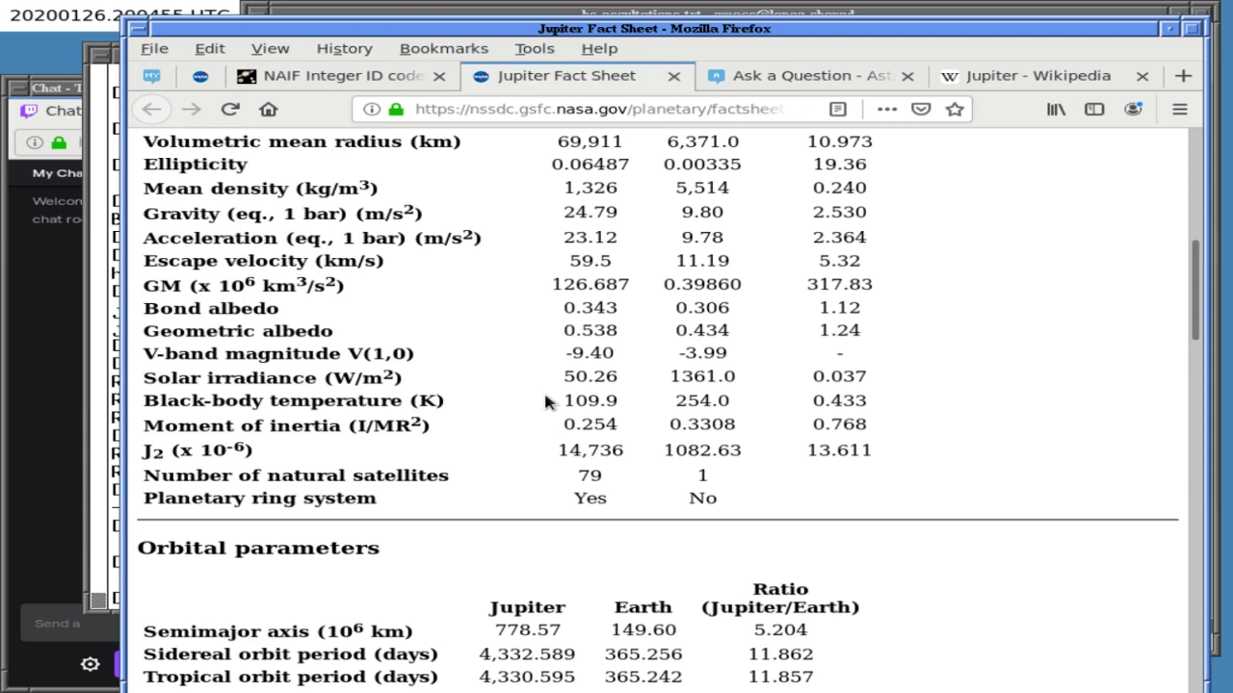
pyautogui.scroll(-5, 545, 402)
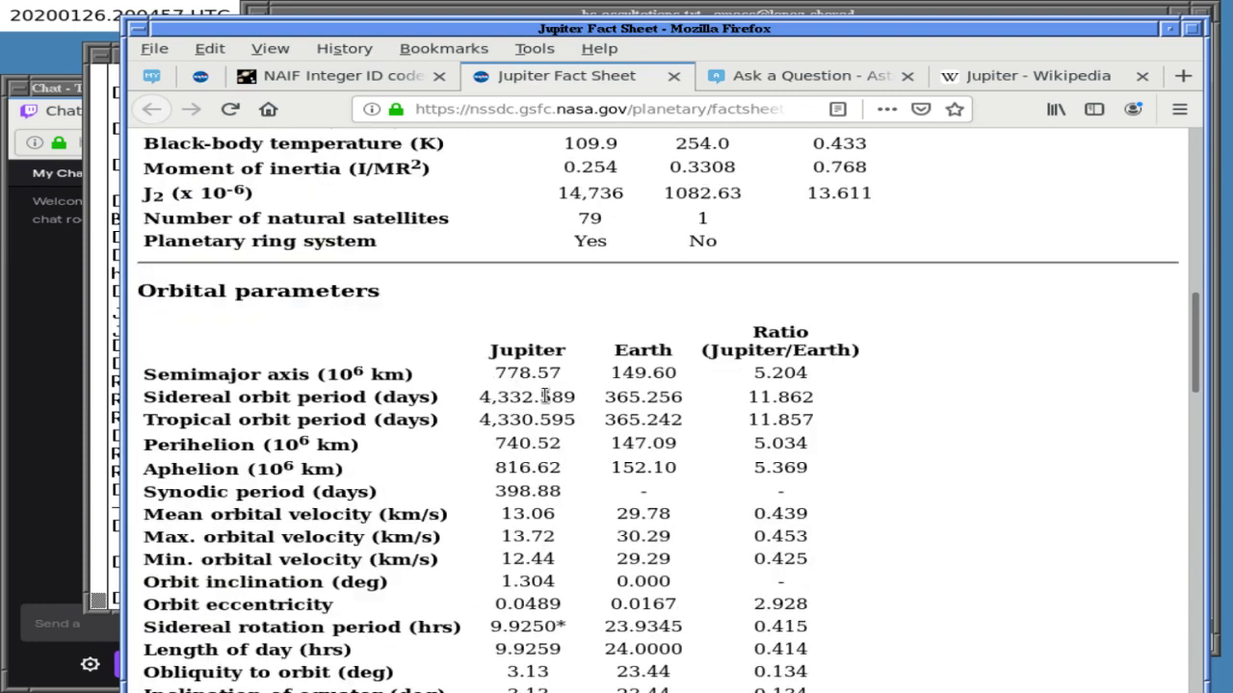
pyautogui.scroll(-10, 545, 400)
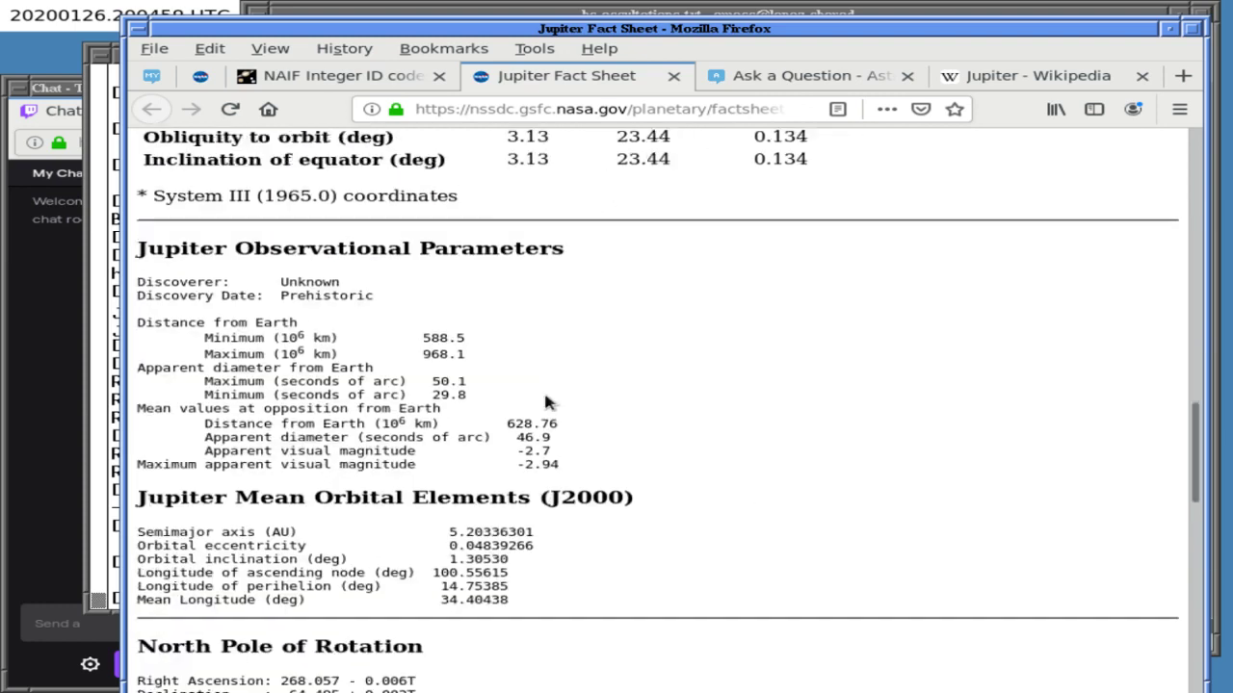
pyautogui.scroll(-7, 545, 402)
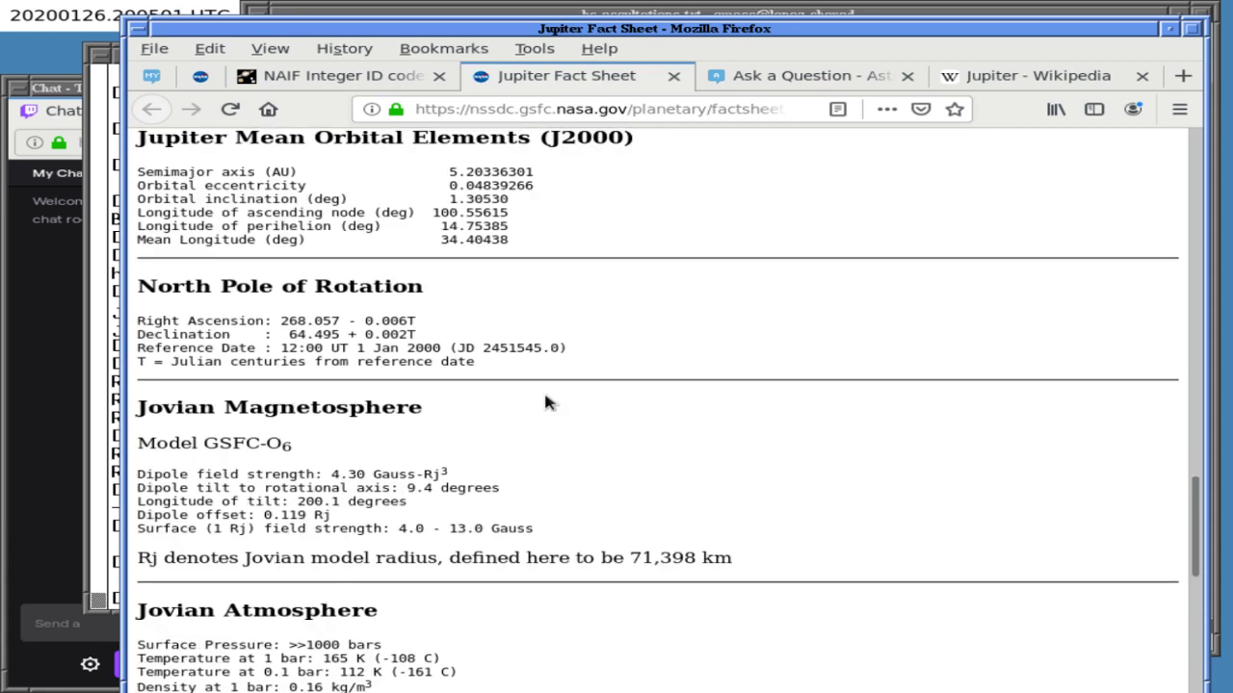
pyautogui.click(812, 77)
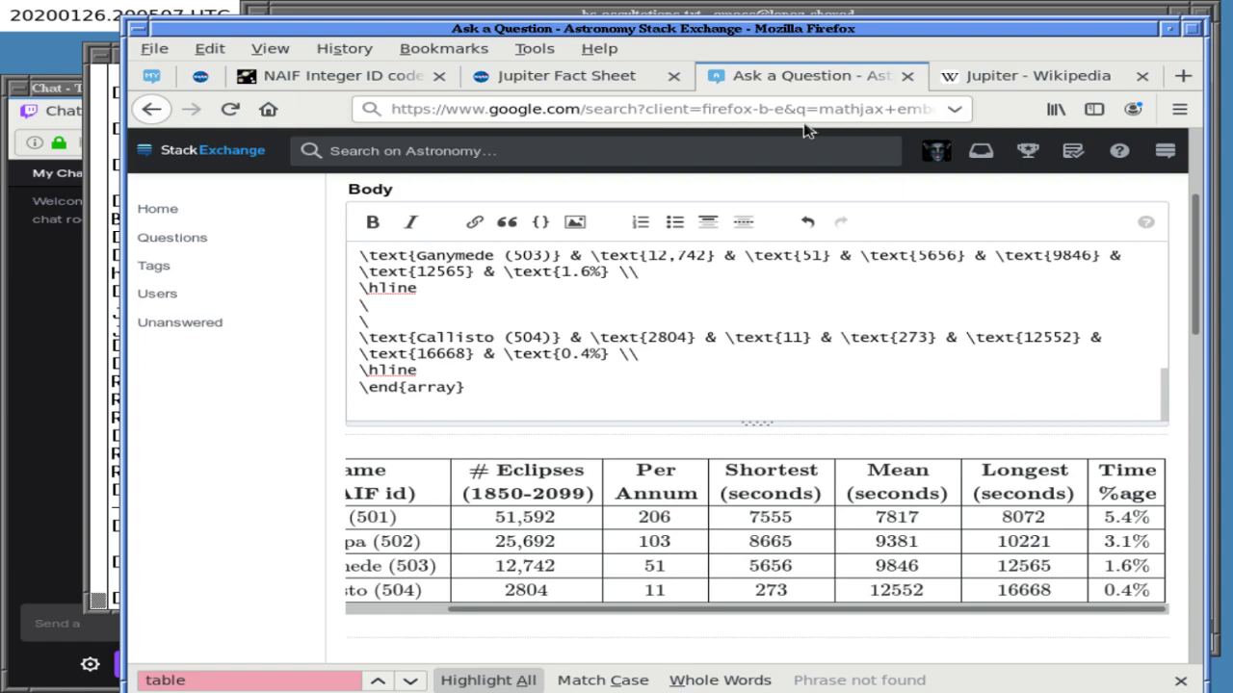
pyautogui.hotkey('ctrl', 'w')
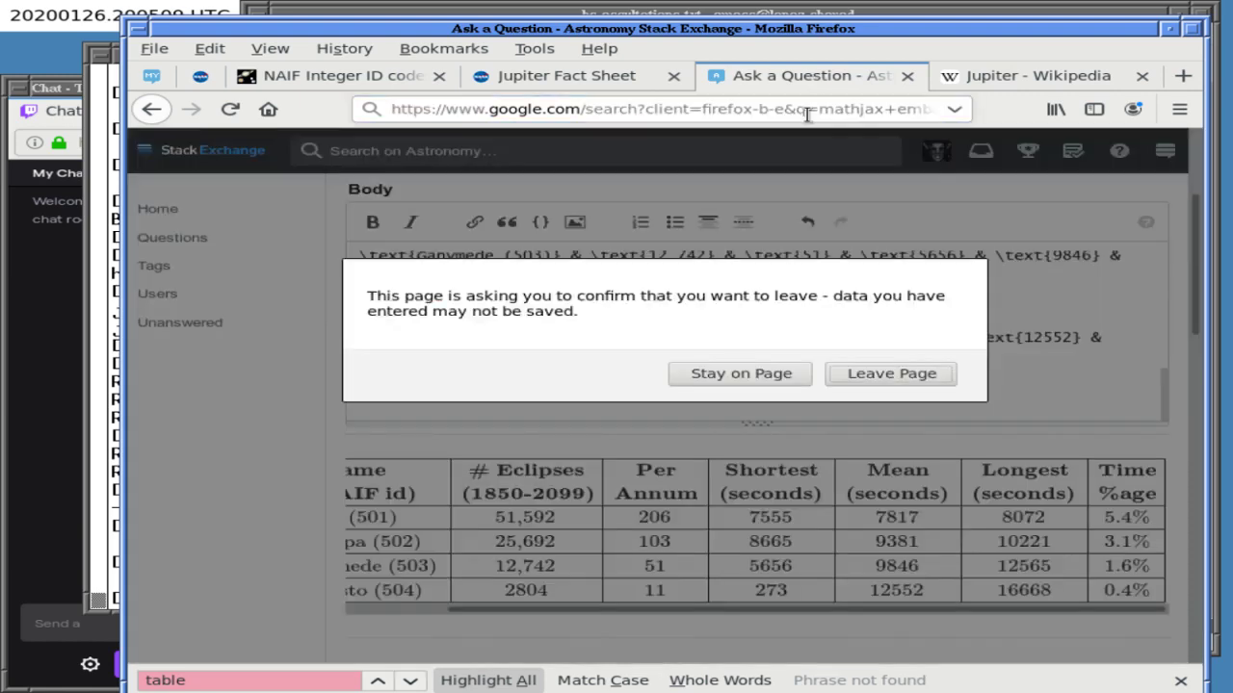
pyautogui.click(861, 372)
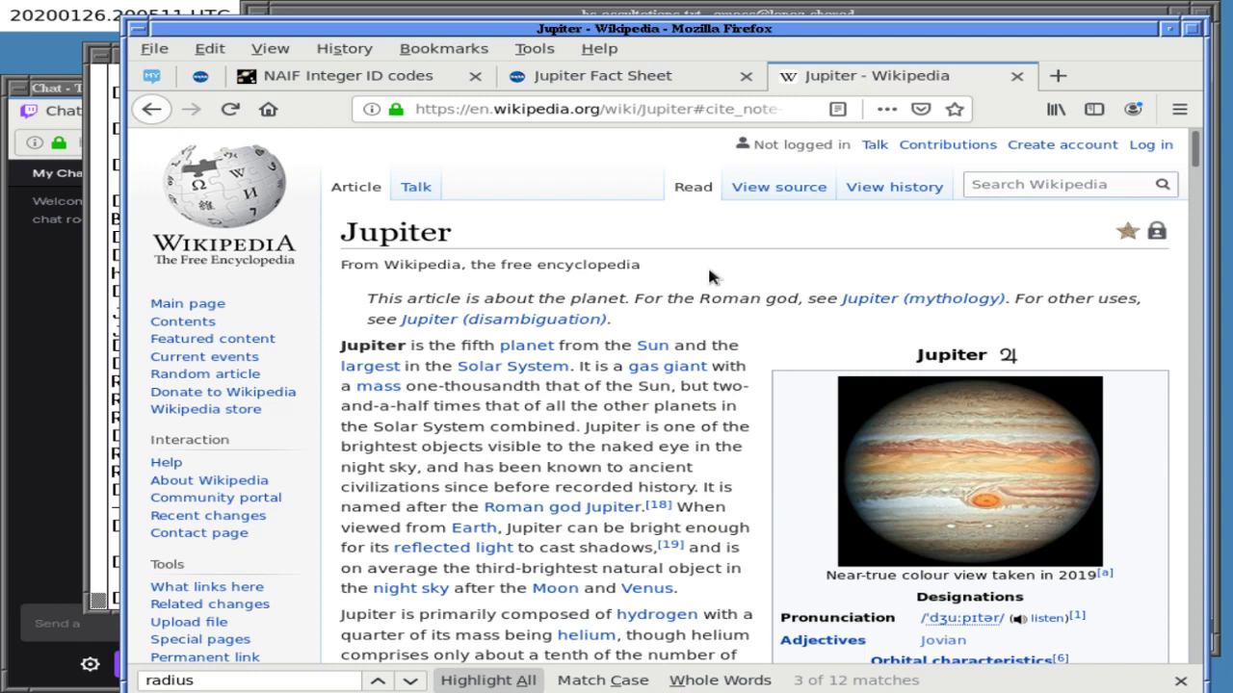
pyautogui.click(369, 14)
# - Split bc-occultations.txt into two panes and move to the lower one
pyautogui.hotkey('ctrl', 'x')
pyautogui.press('2')
pyautogui.hotkey('ctrl', 'x')
pyautogui.press('o')
# - Step through every 'http' link in the lower pane until the search wraps around
pyautogui.hotkey('ctrl', 's')
pyautogui.write('http')
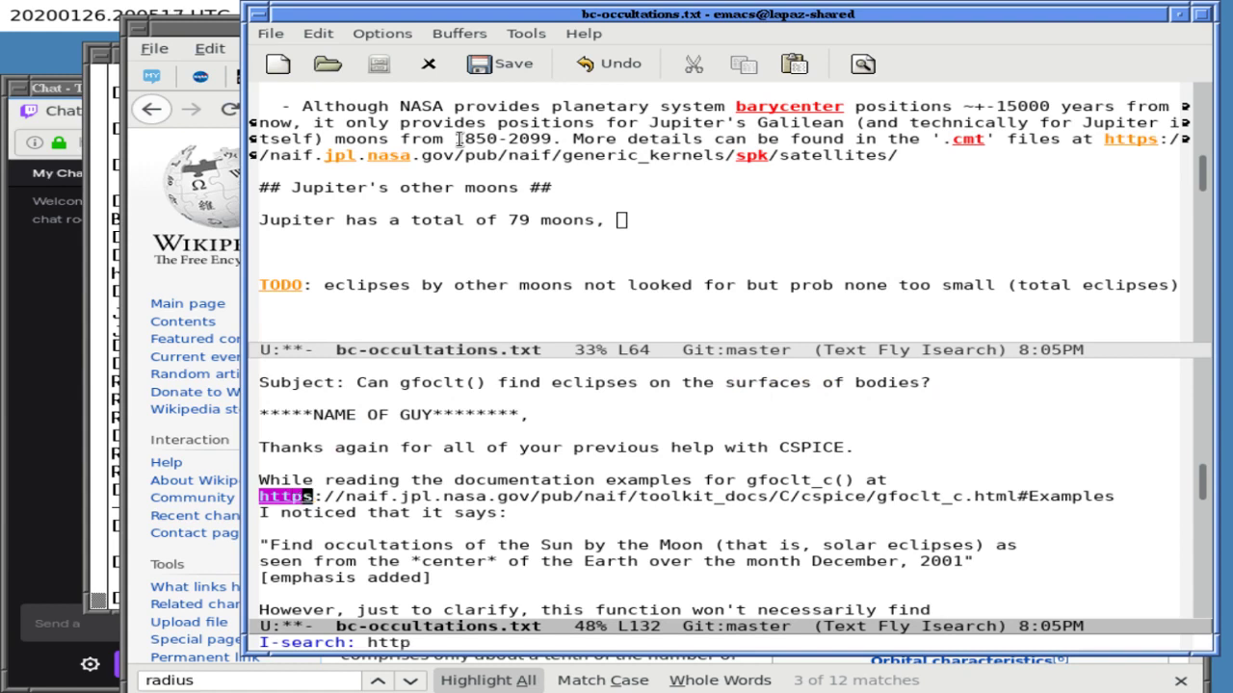
pyautogui.hotkey('ctrl', 's')
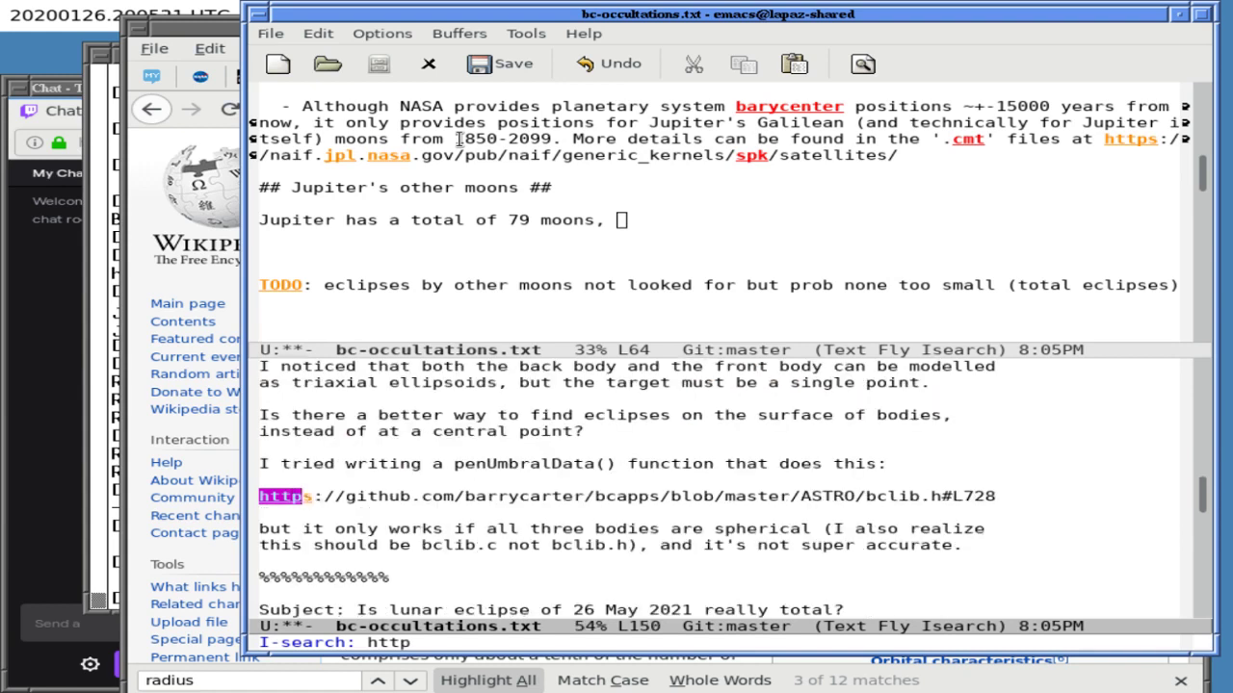
pyautogui.hotkey('ctrl', 's')
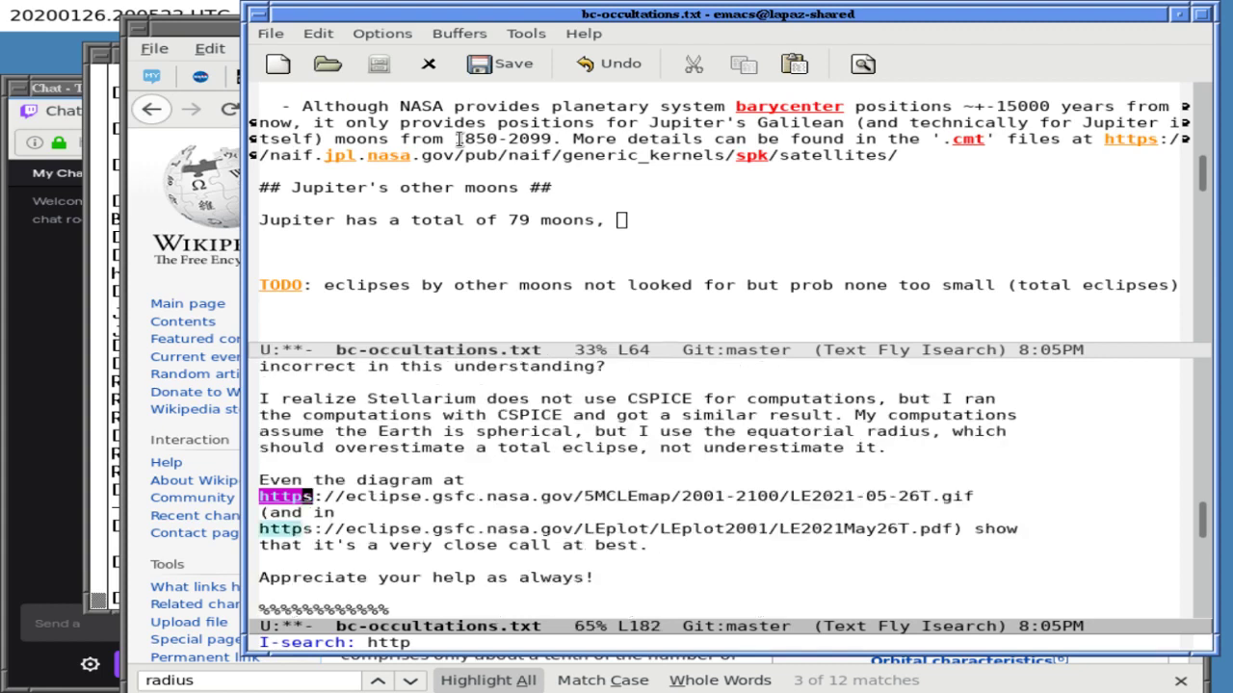
pyautogui.hotkey('ctrl', 's')
pyautogui.hotkey('ctrl', 's')
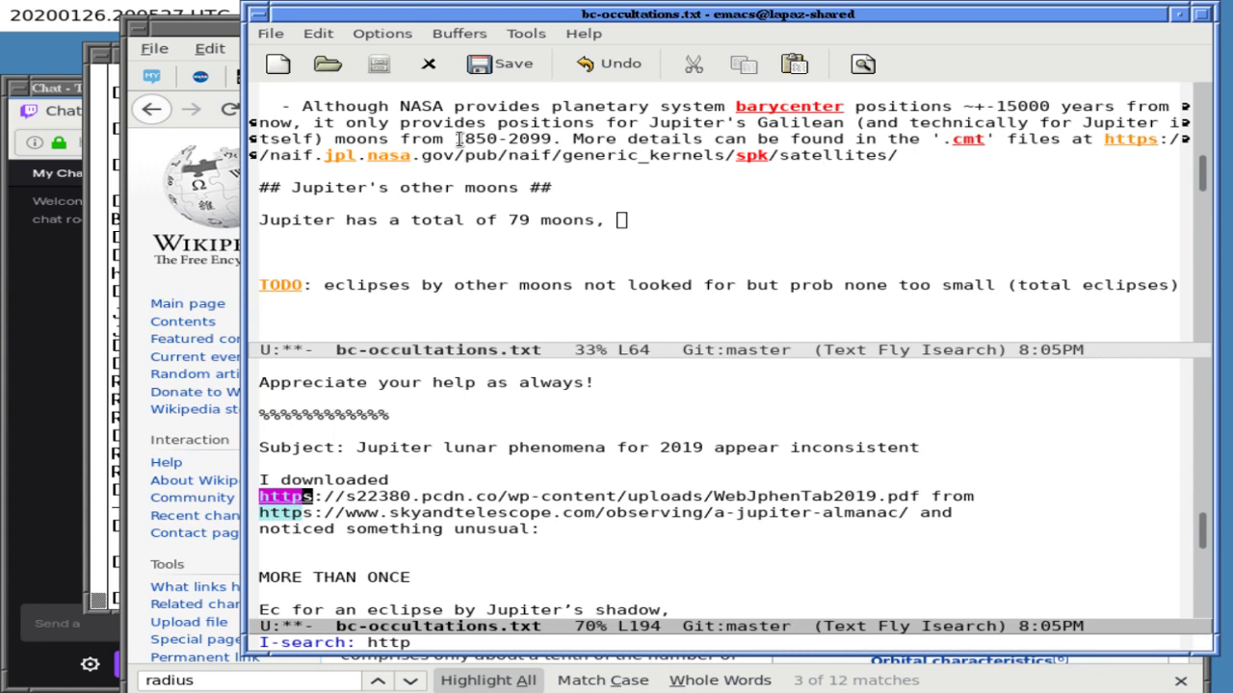
pyautogui.hotkey('ctrl', 's')
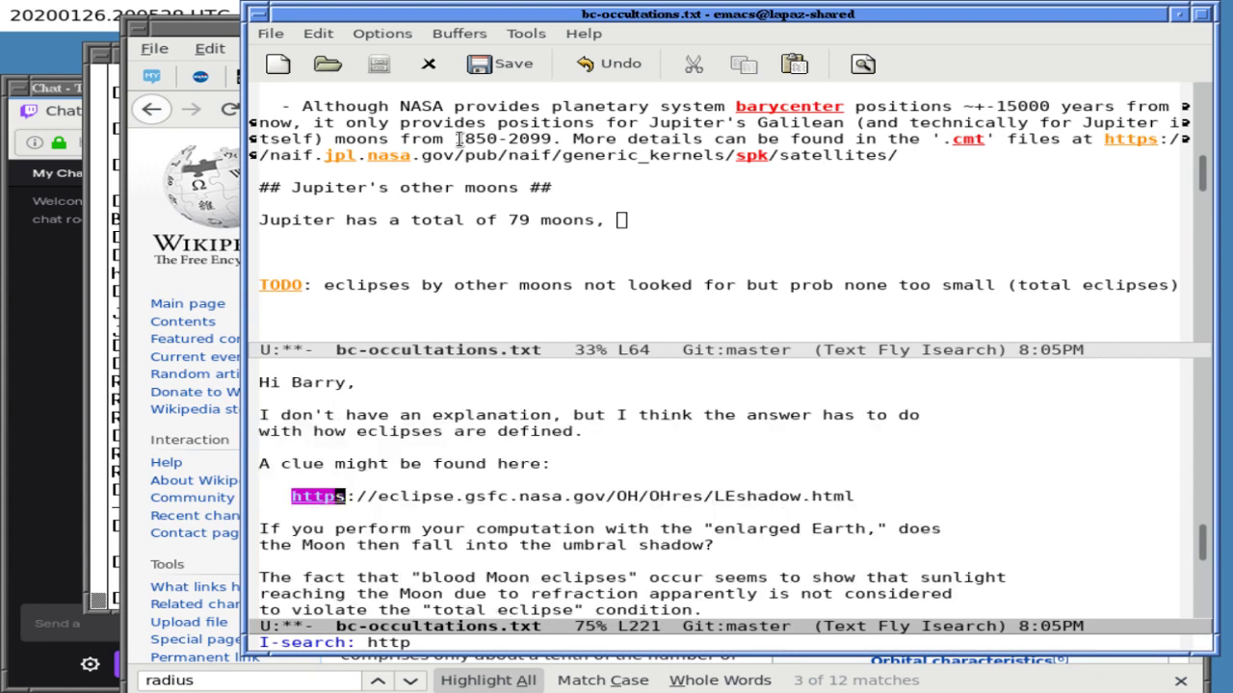
pyautogui.hotkey('ctrl', 's')
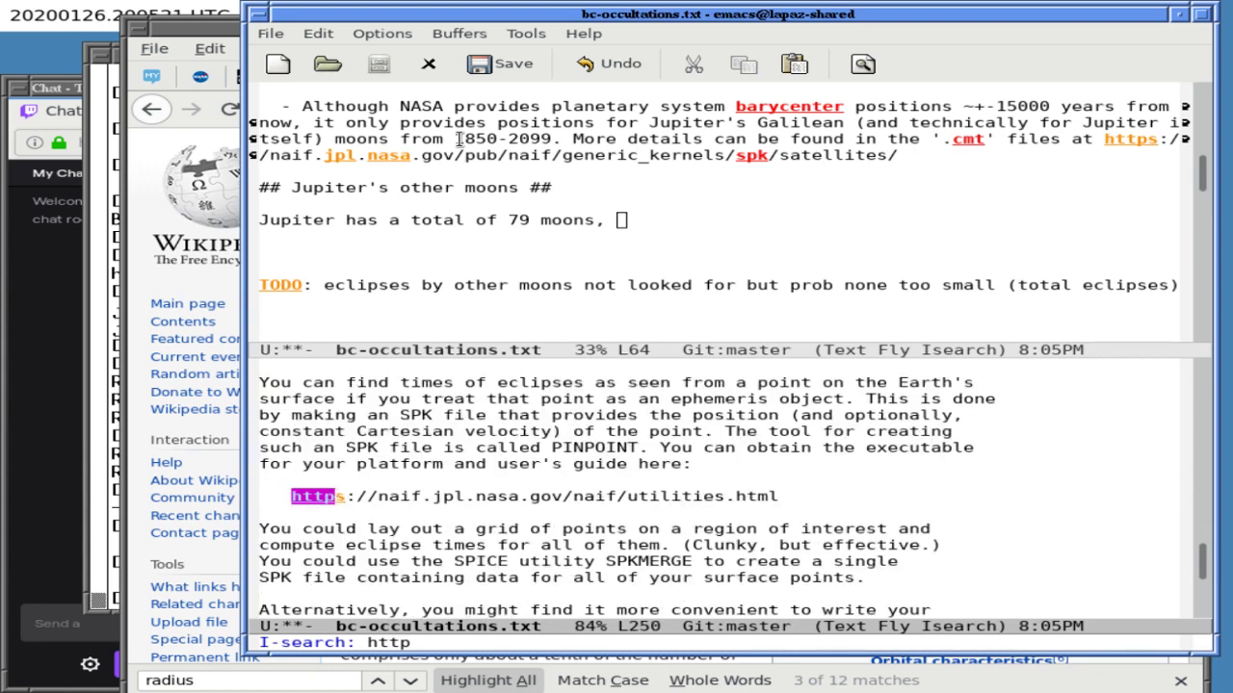
pyautogui.hotkey('ctrl', 's')
pyautogui.hotkey('ctrl', 's')
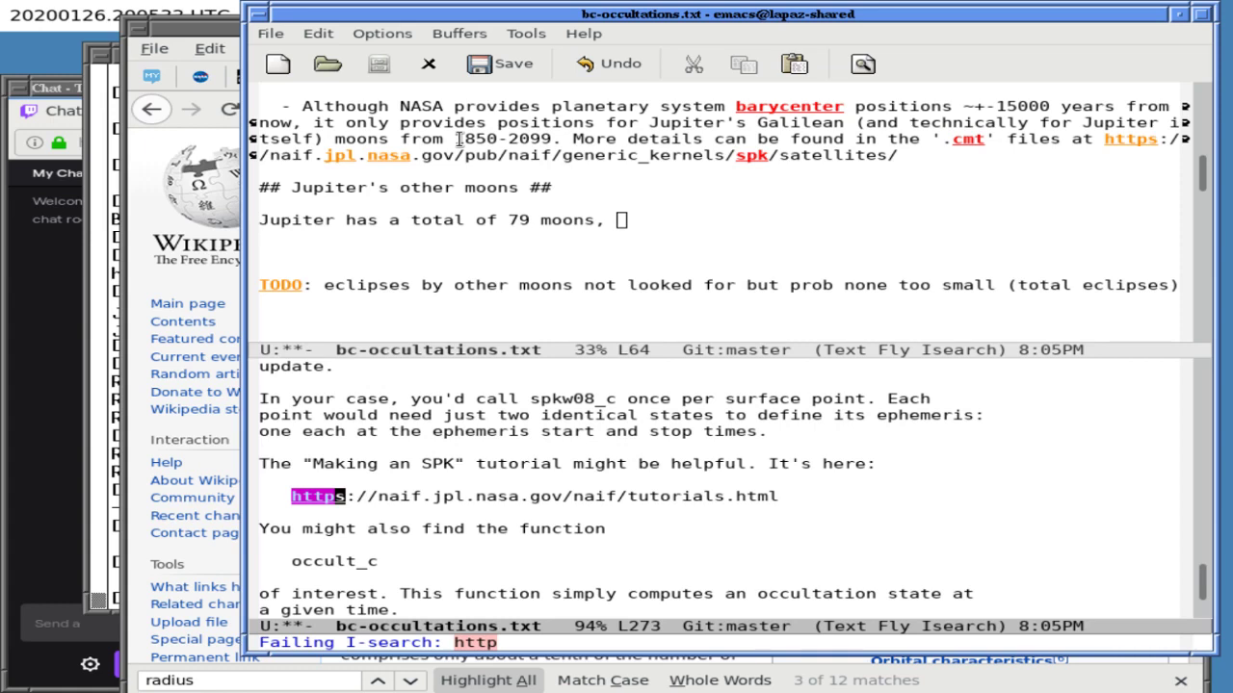
pyautogui.hotkey('ctrl', 's')
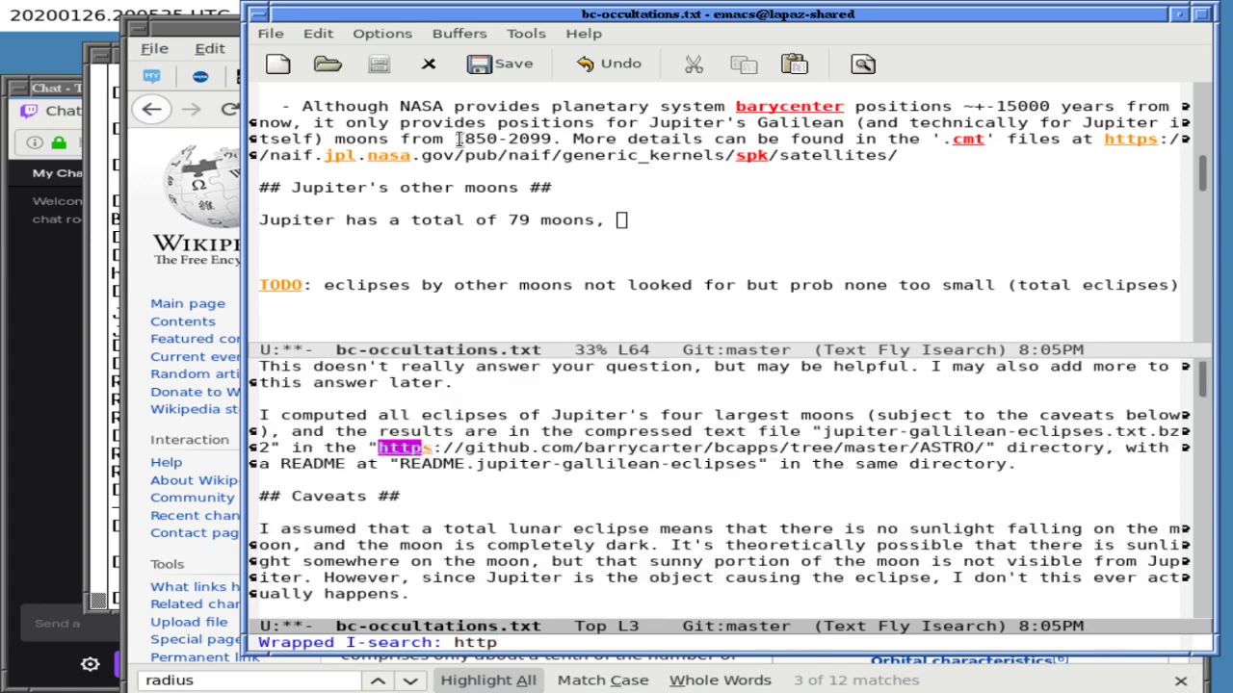
pyautogui.hotkey('ctrl', 's')
pyautogui.hotkey('ctrl', 's')
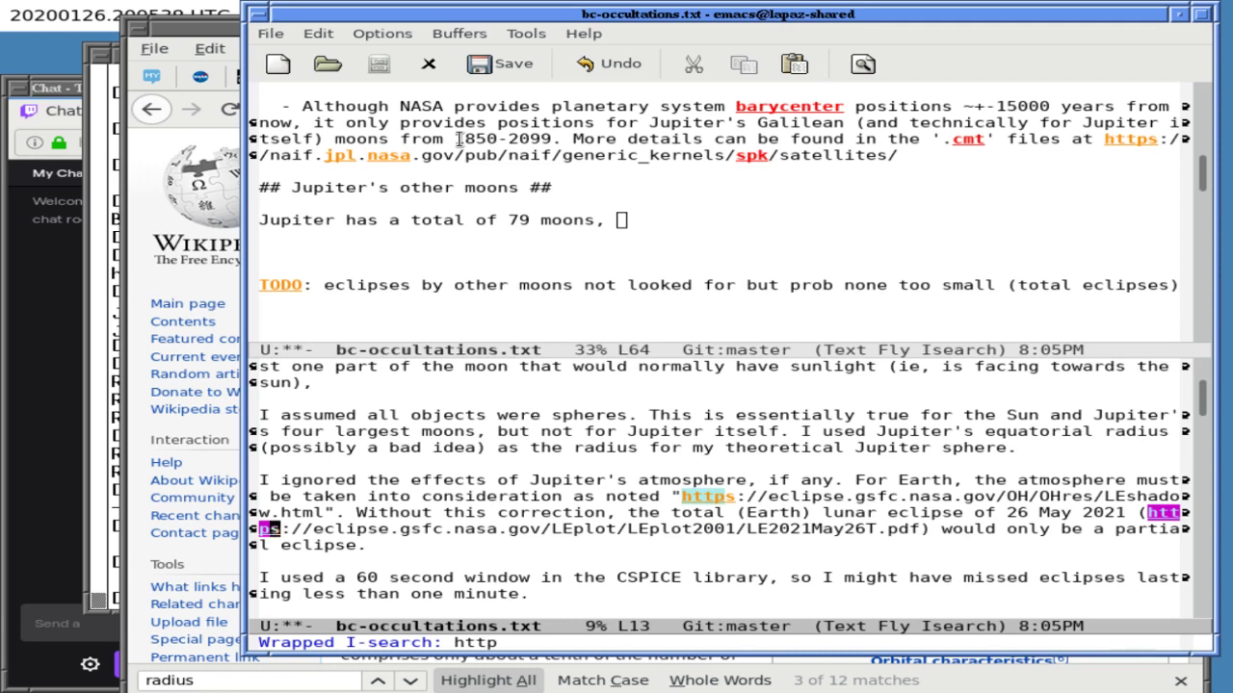
pyautogui.hotkey('ctrl', 'x')
# - Switch to the README.stream buffer and search it for '79'
pyautogui.write('b')
pyautogui.write('RED')
pyautogui.press('BackSpace')
pyautogui.write('ADME.stream')
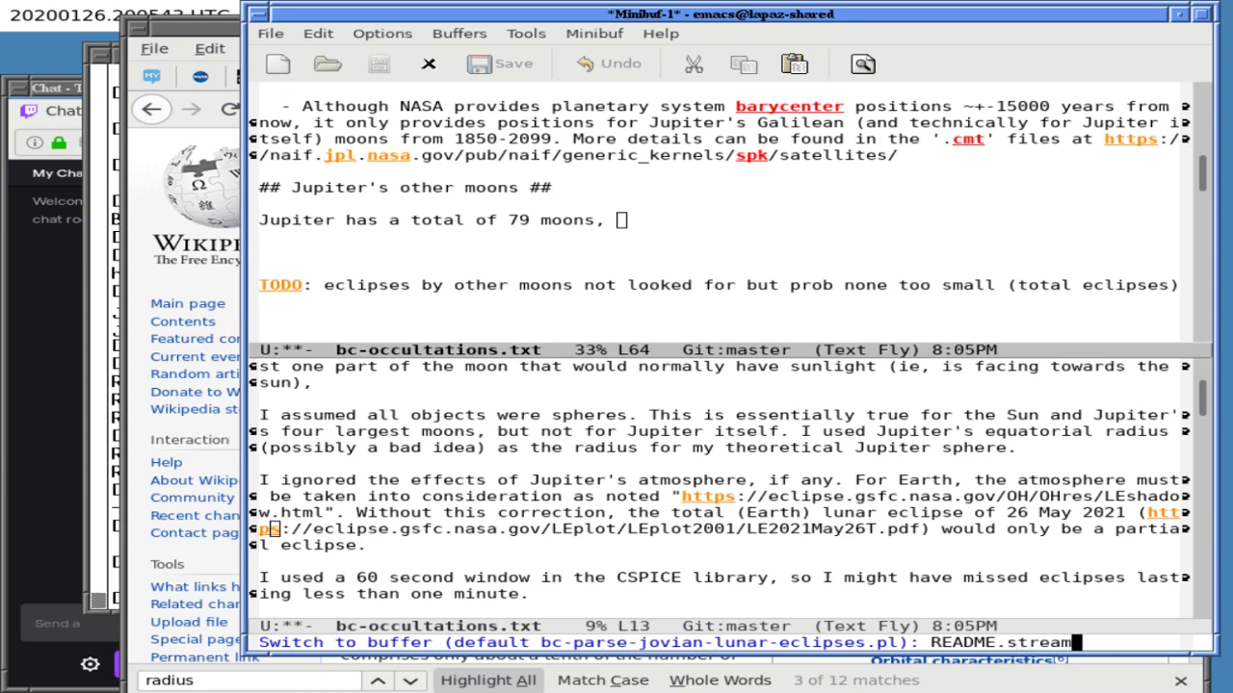
pyautogui.press('Return')
pyautogui.hotkey('ctrl', 's')
pyautogui.write('79')
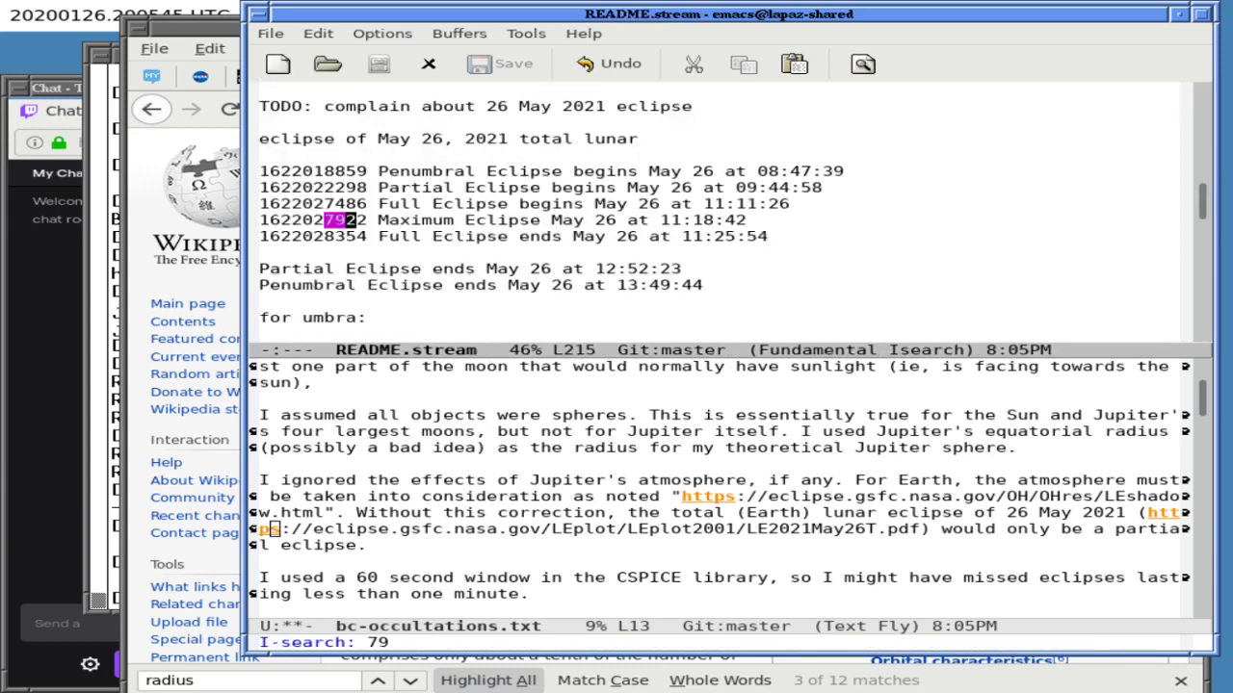
pyautogui.hotkey('ctrl', 's')
pyautogui.hotkey('ctrl', 's')
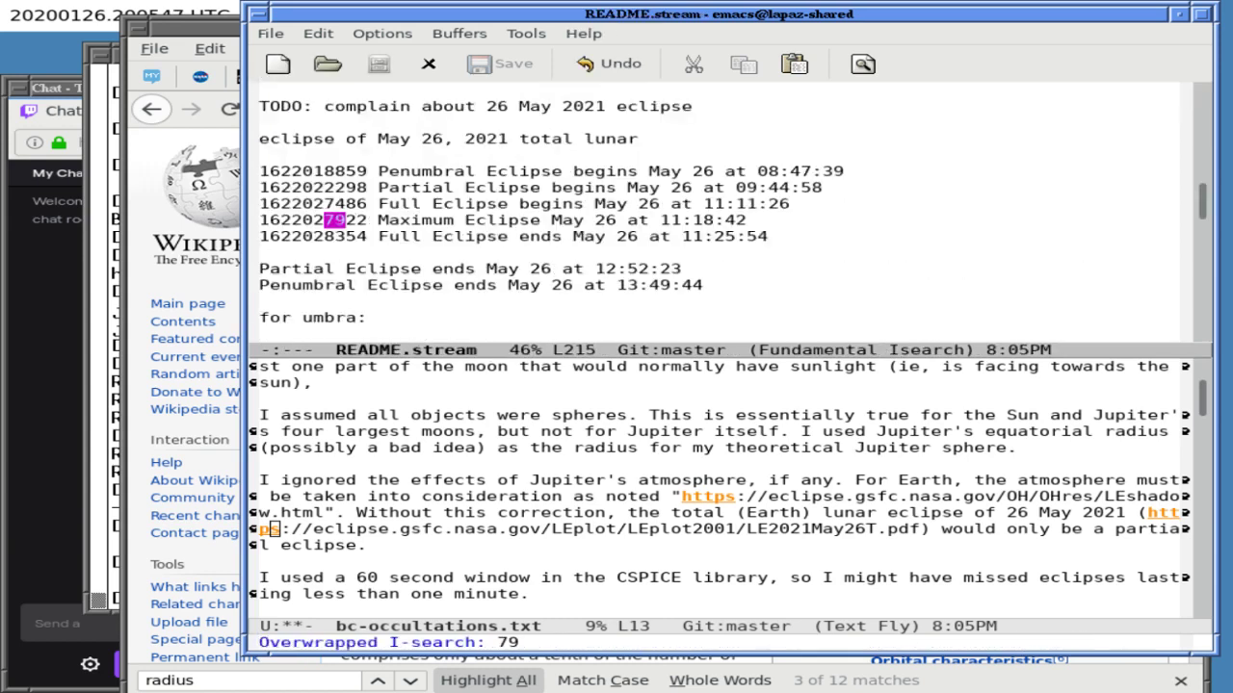
pyautogui.press('Up')
pyautogui.press('alt+less')
# - Search README.stream for 'http' links up to the NASA Jovian satellite fact-sheet URL
pyautogui.hotkey('ctrl', 's')
pyautogui.write('http')
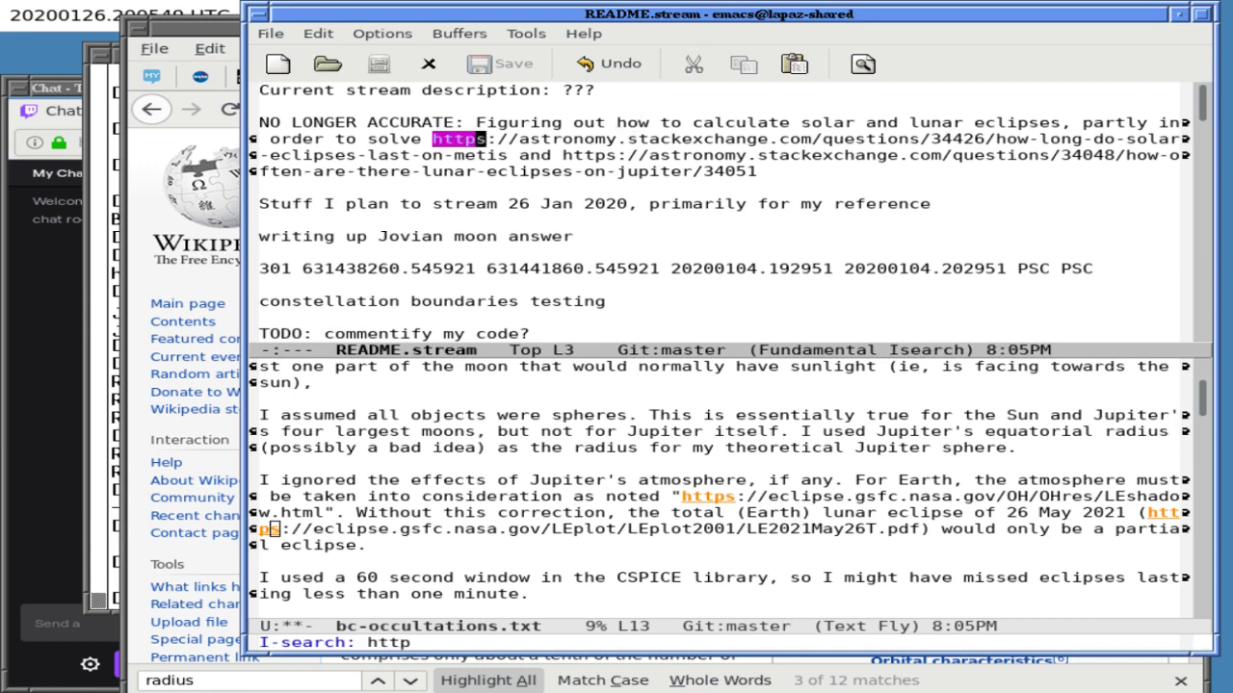
pyautogui.hotkey('ctrl', 's')
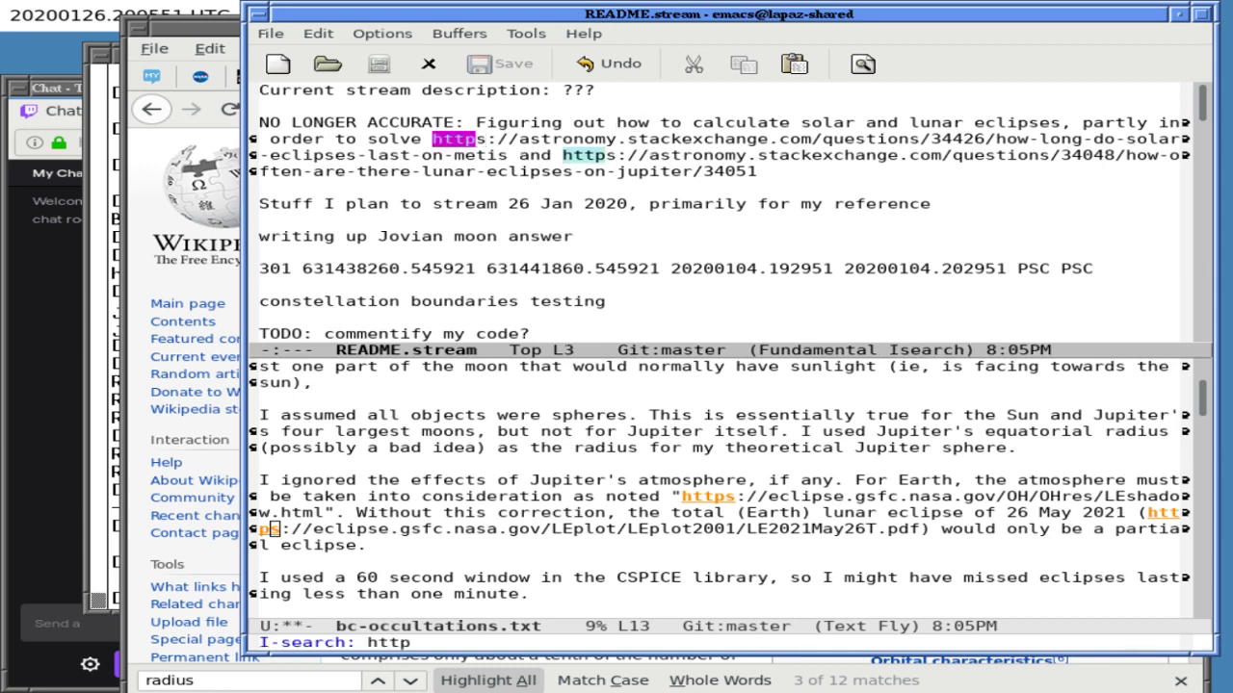
pyautogui.hotkey('ctrl', 's')
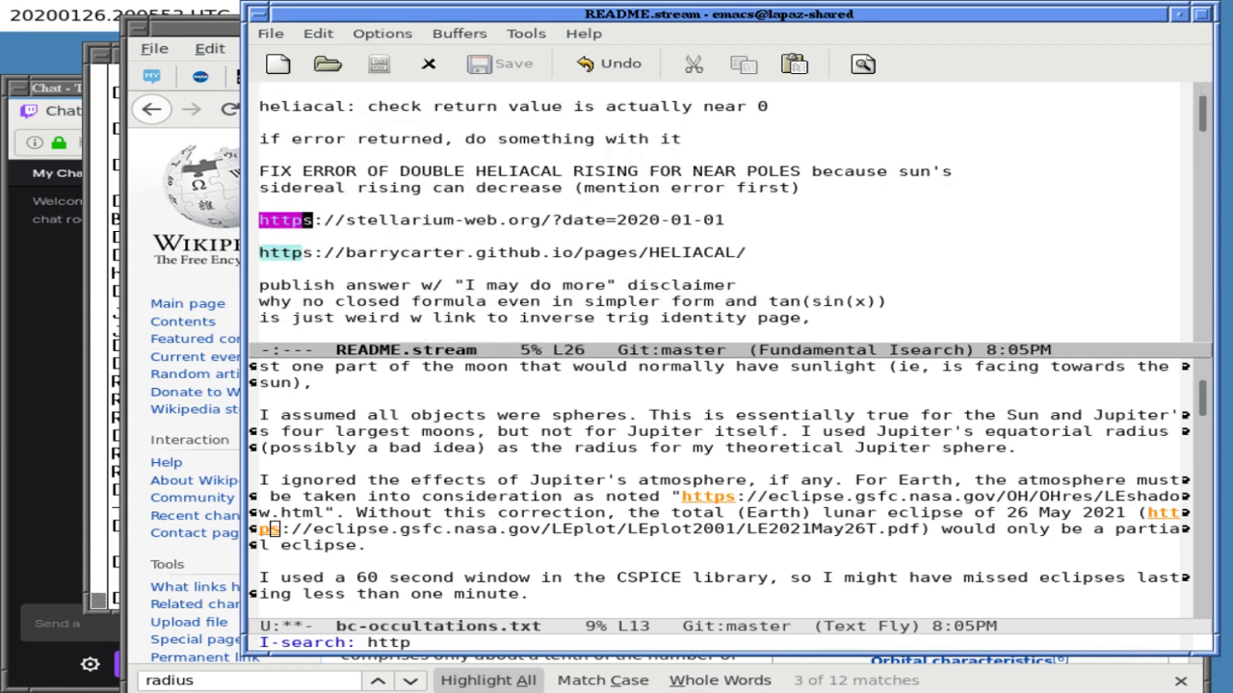
pyautogui.hotkey('ctrl', 's')
pyautogui.hotkey('ctrl', 's')
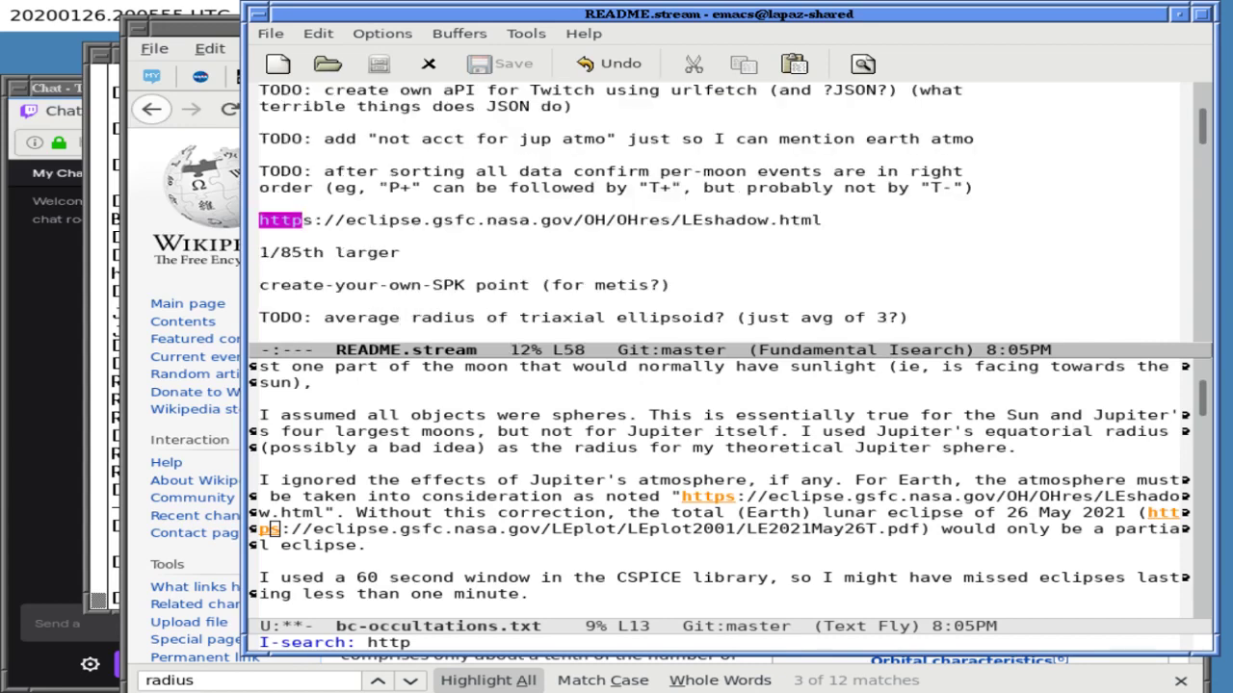
pyautogui.hotkey('ctrl', 's')
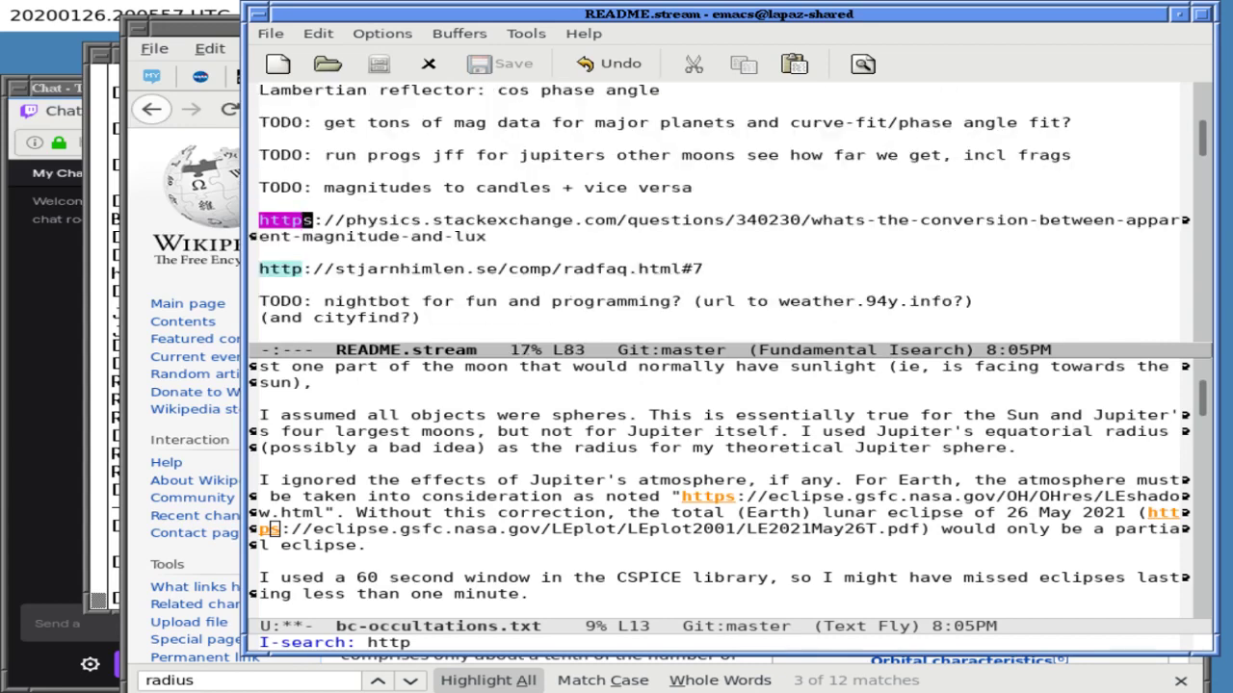
pyautogui.hotkey('ctrl', 's')
pyautogui.hotkey('ctrl', 's')
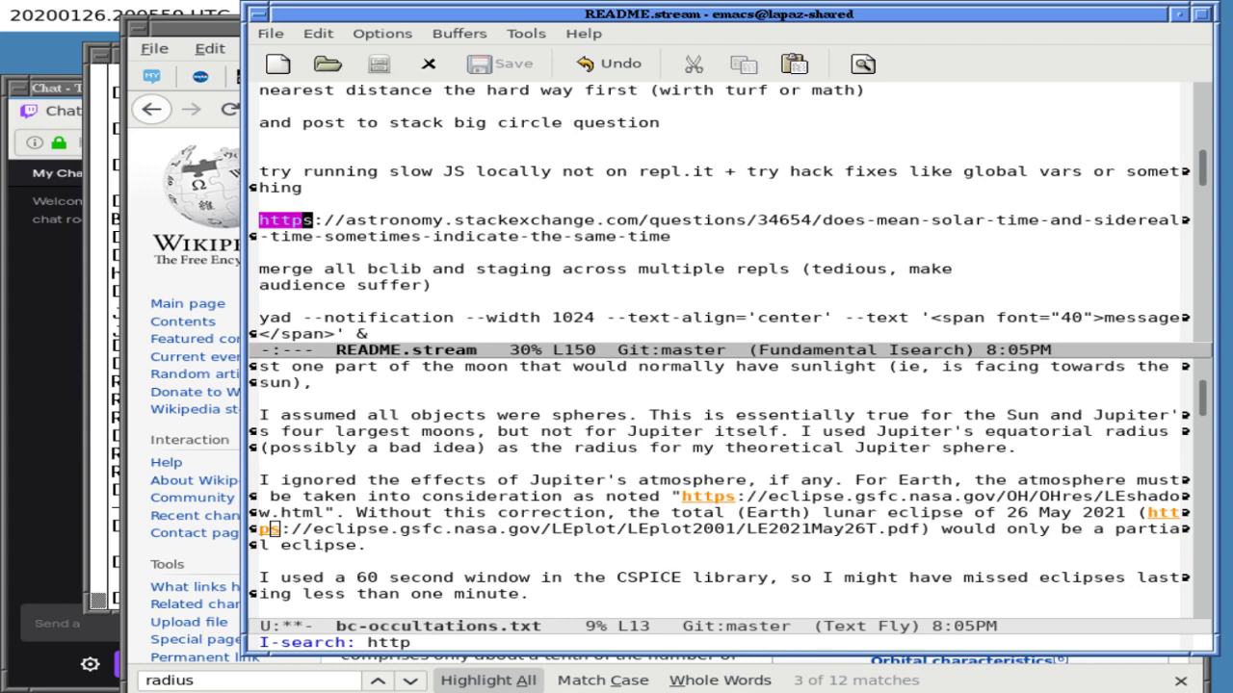
pyautogui.hotkey('ctrl', 's')
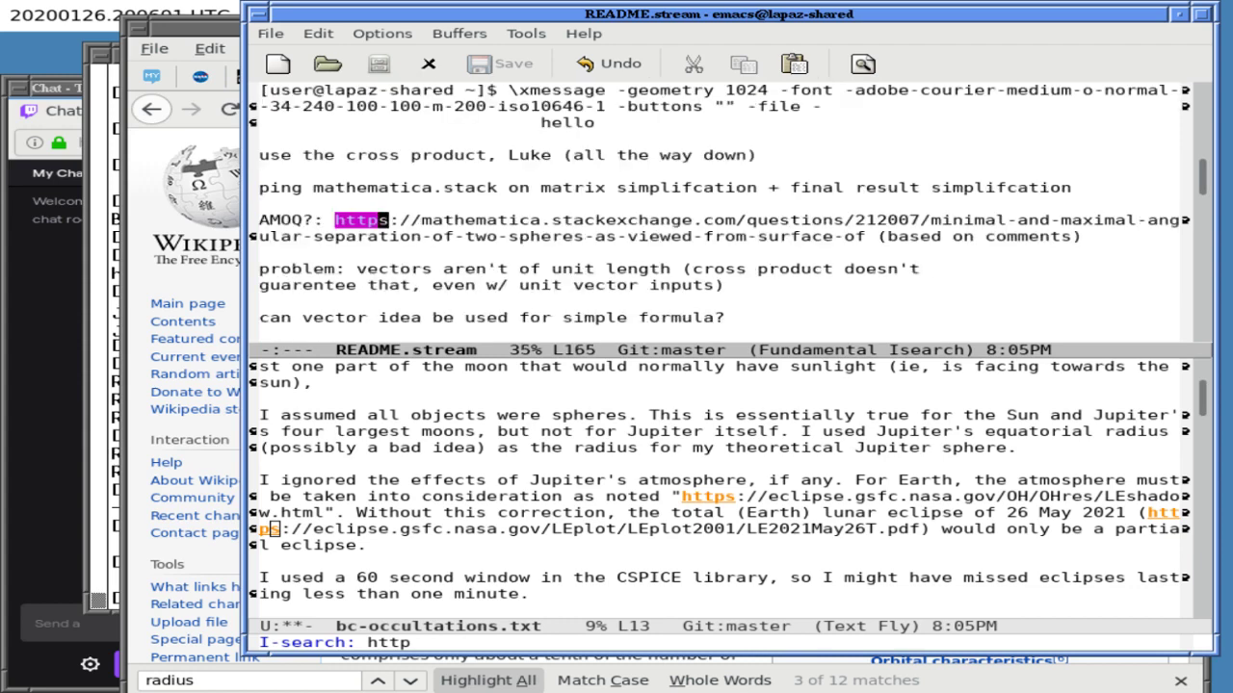
pyautogui.hotkey('ctrl', 's')
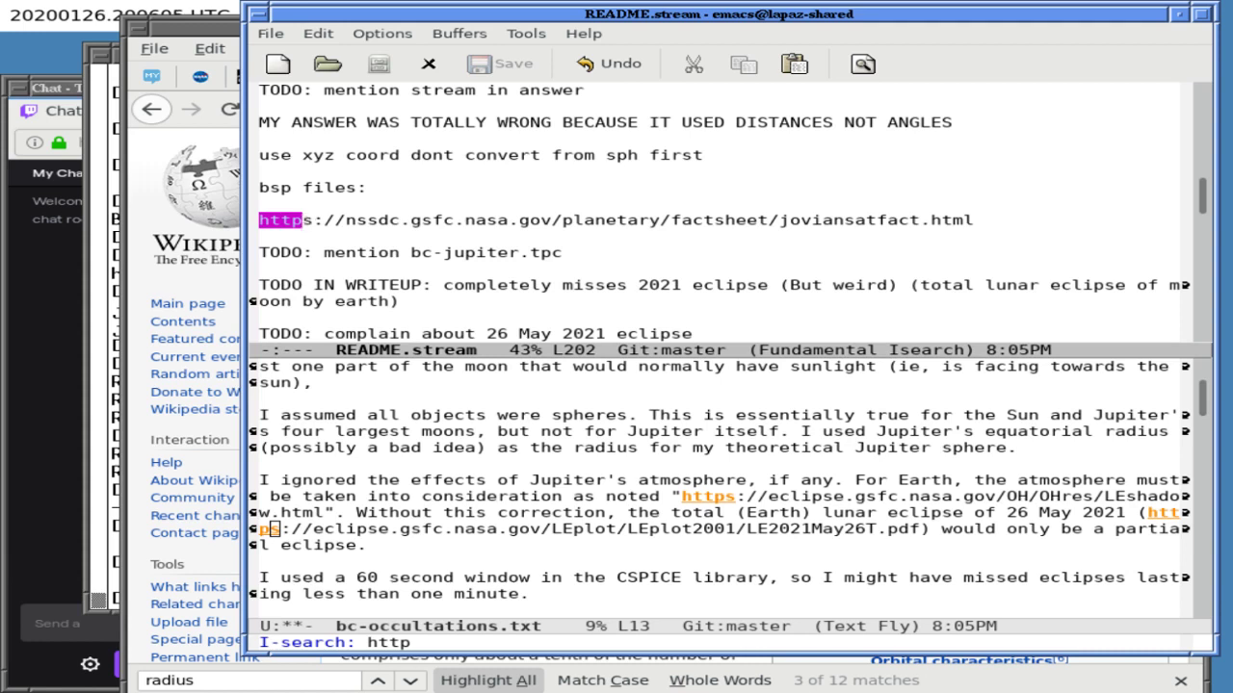
pyautogui.press('Return')
# - Copy the nssdc.gsfc.nasa.gov Jovian satellite fact-sheet URL
pyautogui.hotkey('ctrl', 'a')
pyautogui.doubleClick(386, 221)
pyautogui.hotkey('alt', 'w')
pyautogui.press('Down')
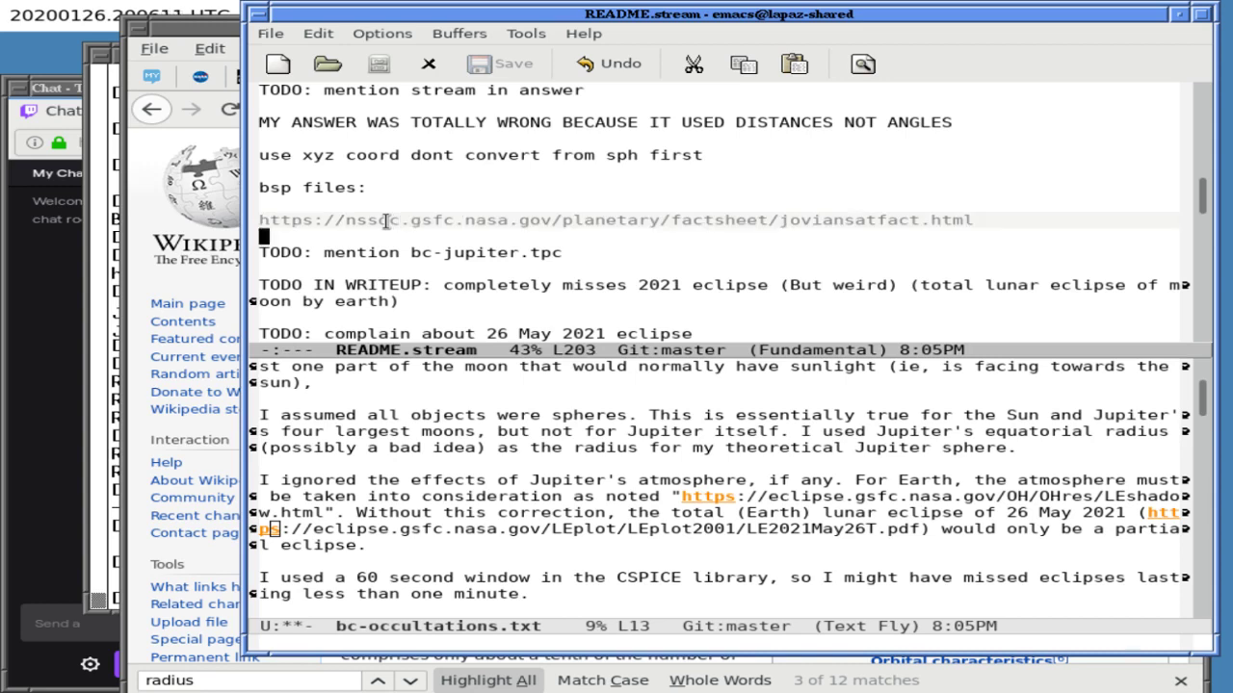
pyautogui.hotkey('alt', 'Tab')
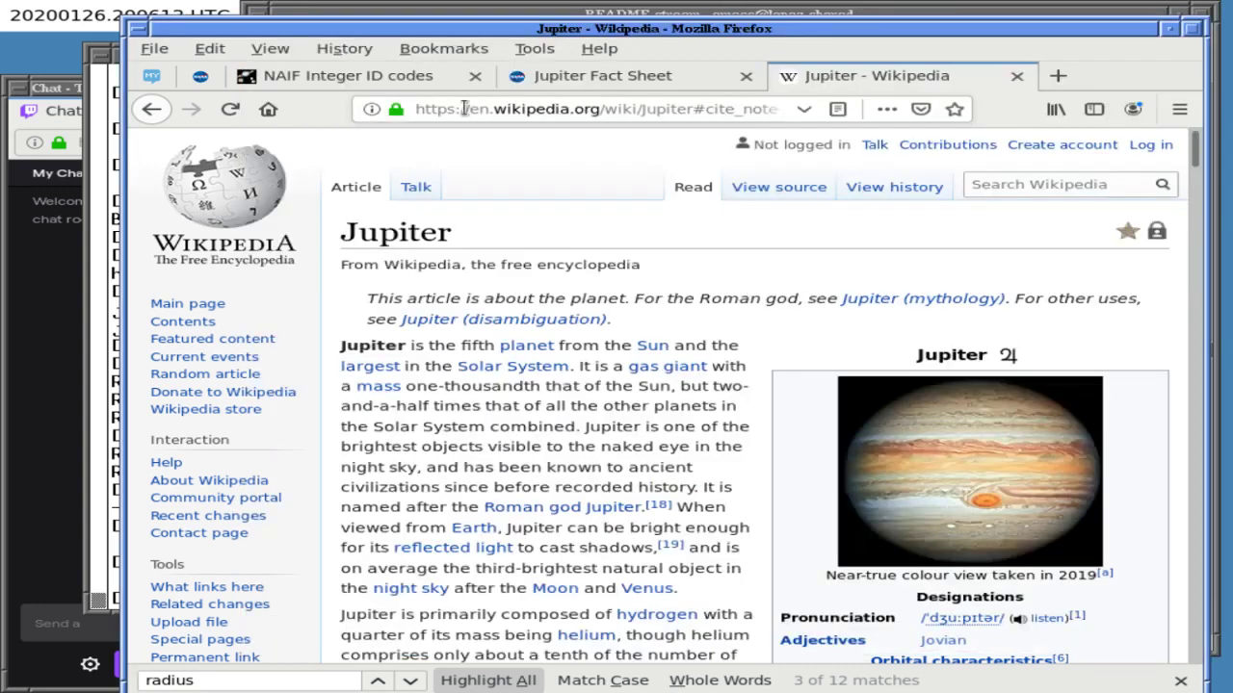
# - Open the copied Jovian Satellite Fact Sheet URL in a new tab and scroll to its satellite tables
pyautogui.hotkey('ctrl', 't')
pyautogui.write('https://nssdc.gsfc.nasa.gov/planetary/factsheet/joviansatfact.html')
pyautogui.press('Return')
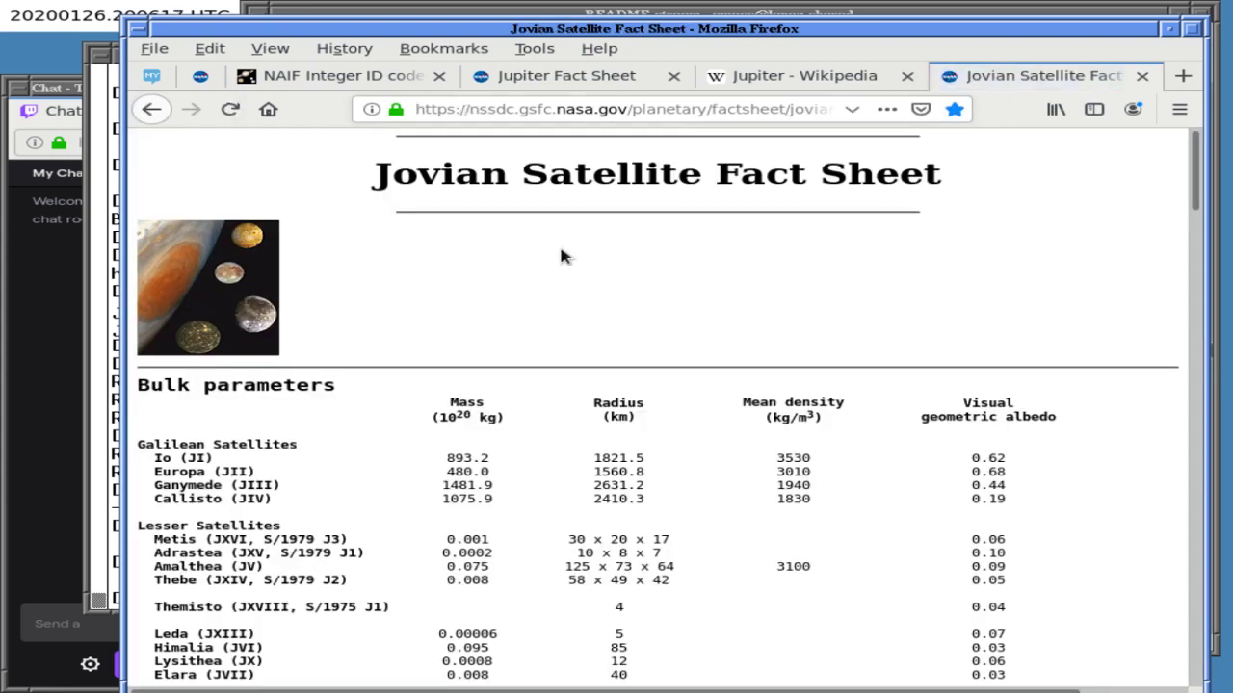
pyautogui.scroll(-1, 663, 306)
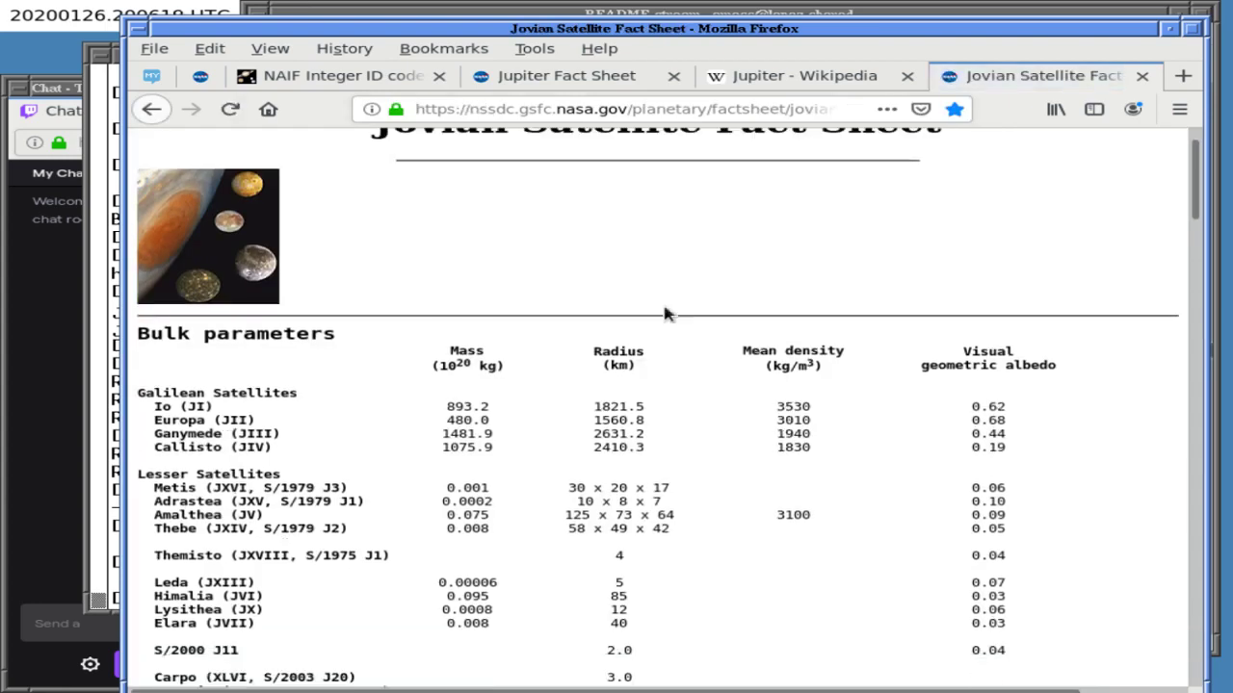
pyautogui.scroll(-5, 664, 312)
pyautogui.scroll(-13, 664, 313)
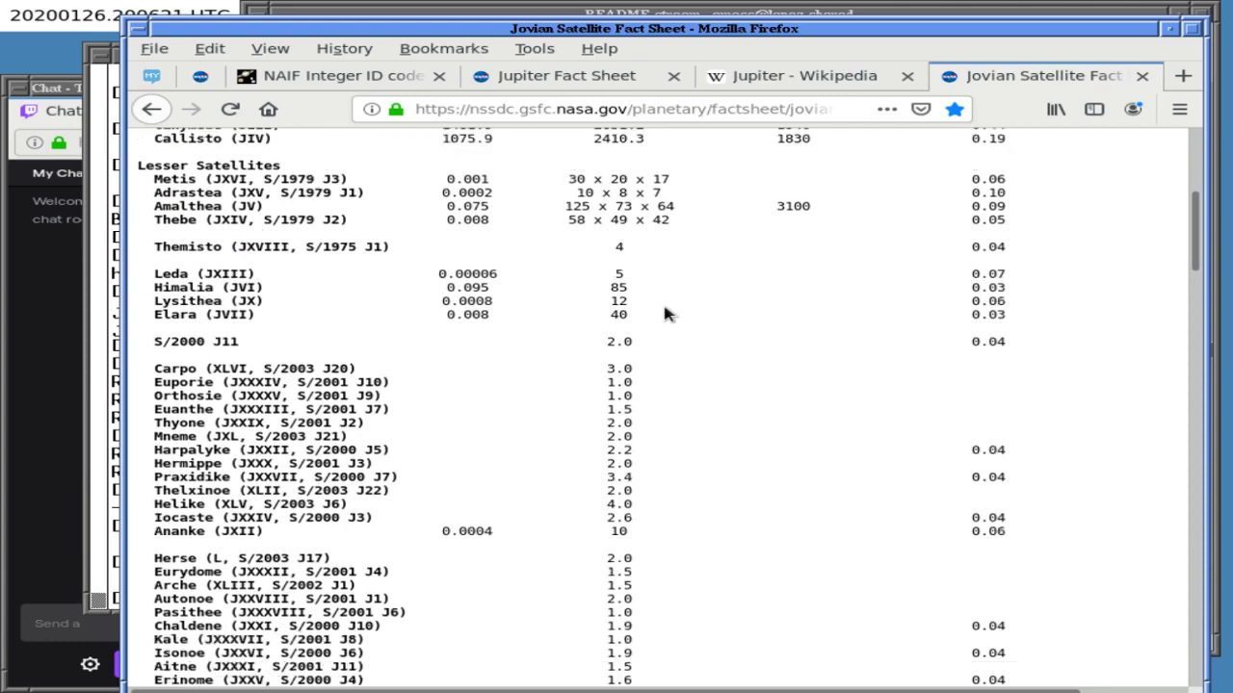
pyautogui.hotkey('ctrl', 'f')
pyautogui.write('come')
pyautogui.press('BackSpace')
pyautogui.press('BackSpace')
pyautogui.press('BackSpace')
pyautogui.press('BackSpace')
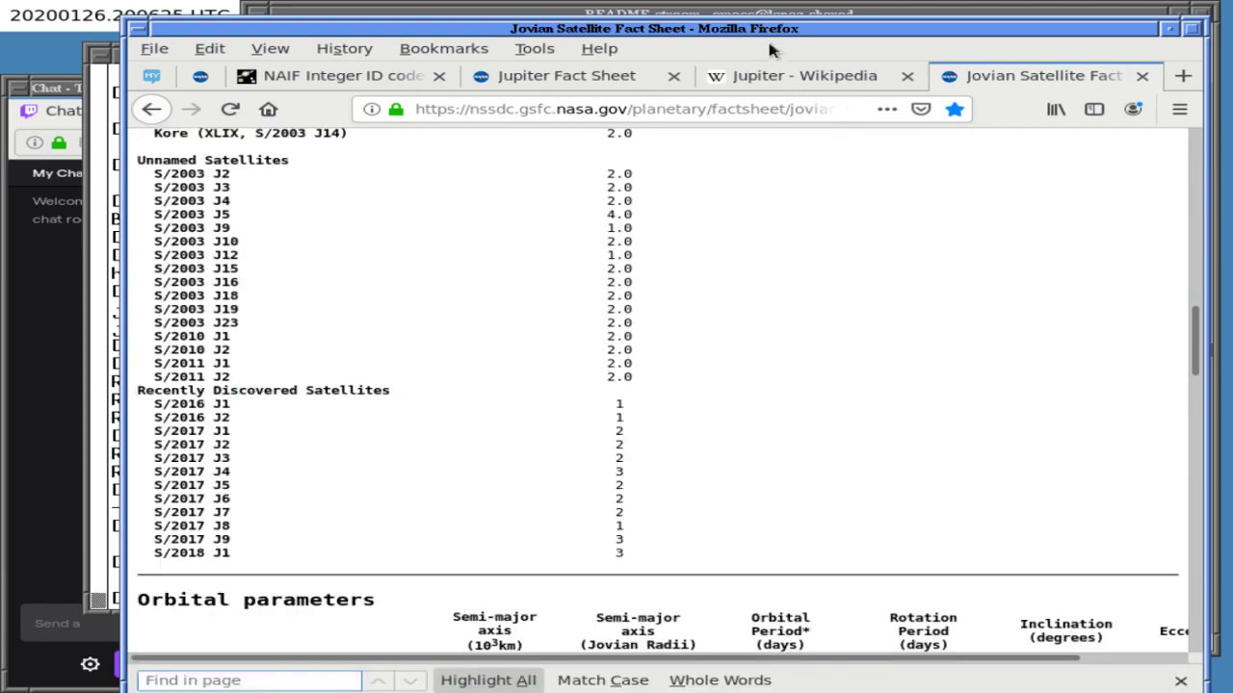
pyautogui.click(771, 14)
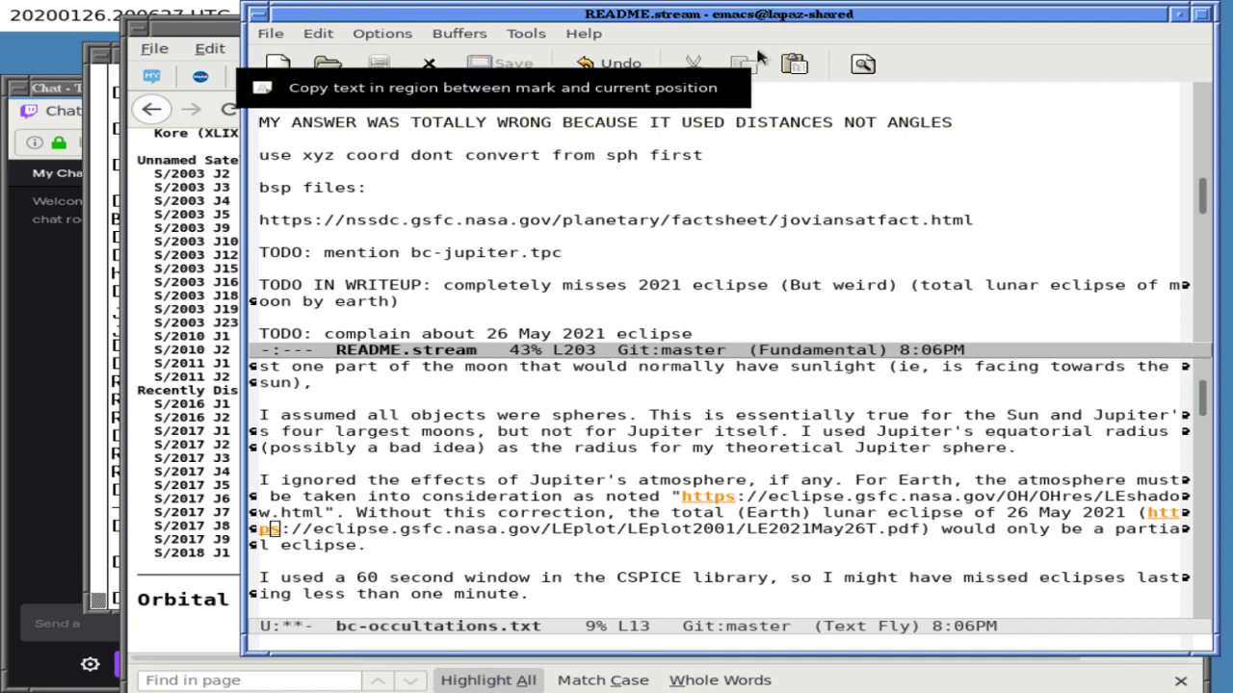
# - Step through the remaining 'http' links in README.stream, past the Solar_term and earthscience links
pyautogui.press('Down')
pyautogui.hotkey('ctrl', 's')
pyautogui.write('http')
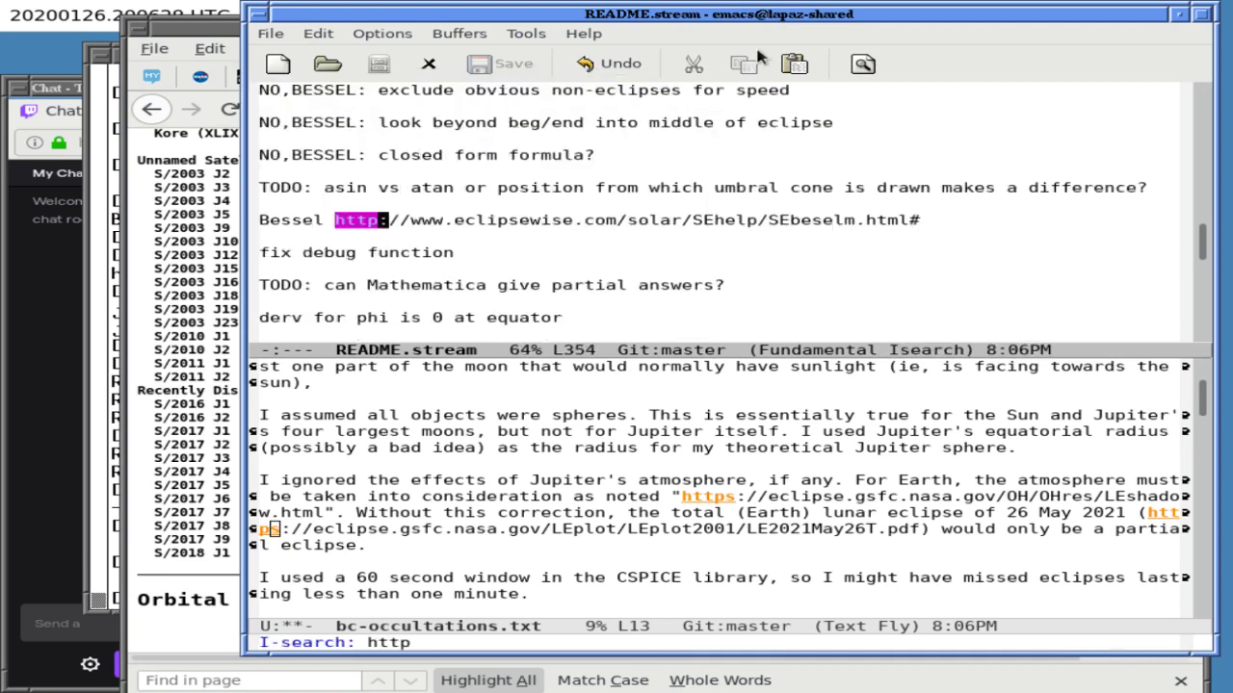
pyautogui.hotkey('ctrl', 's')
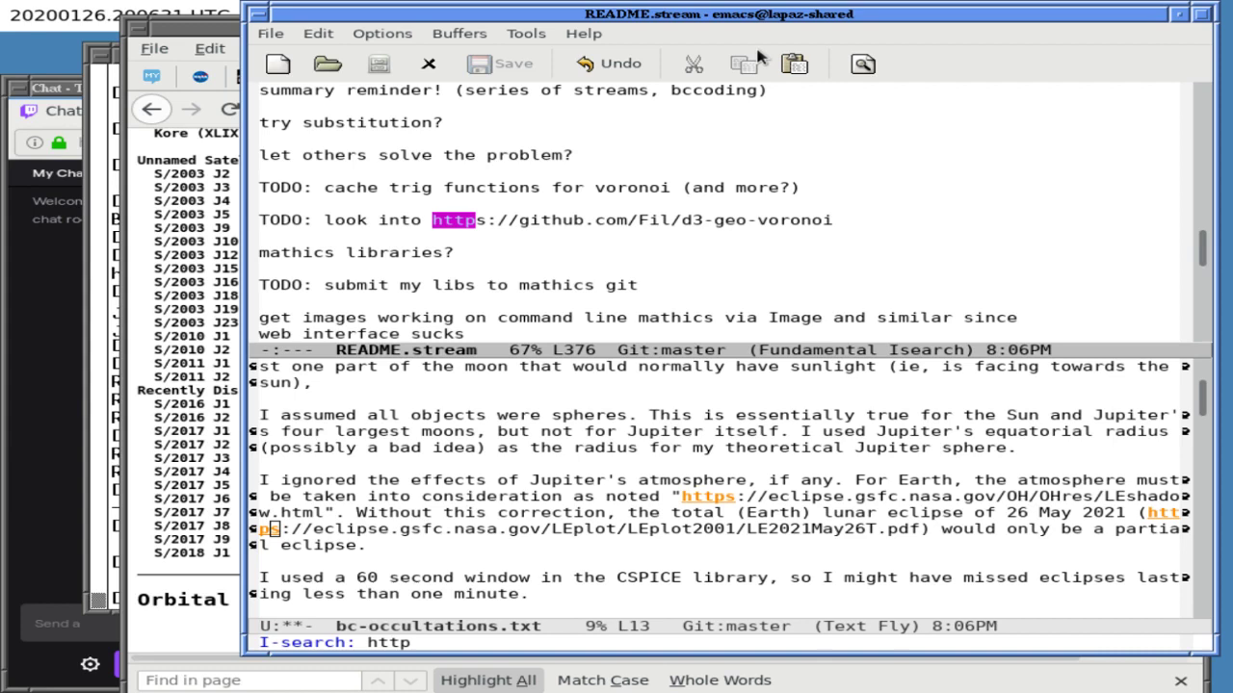
pyautogui.press('Down')
pyautogui.hotkey('ctrl', 's')
pyautogui.hotkey('ctrl', 's')
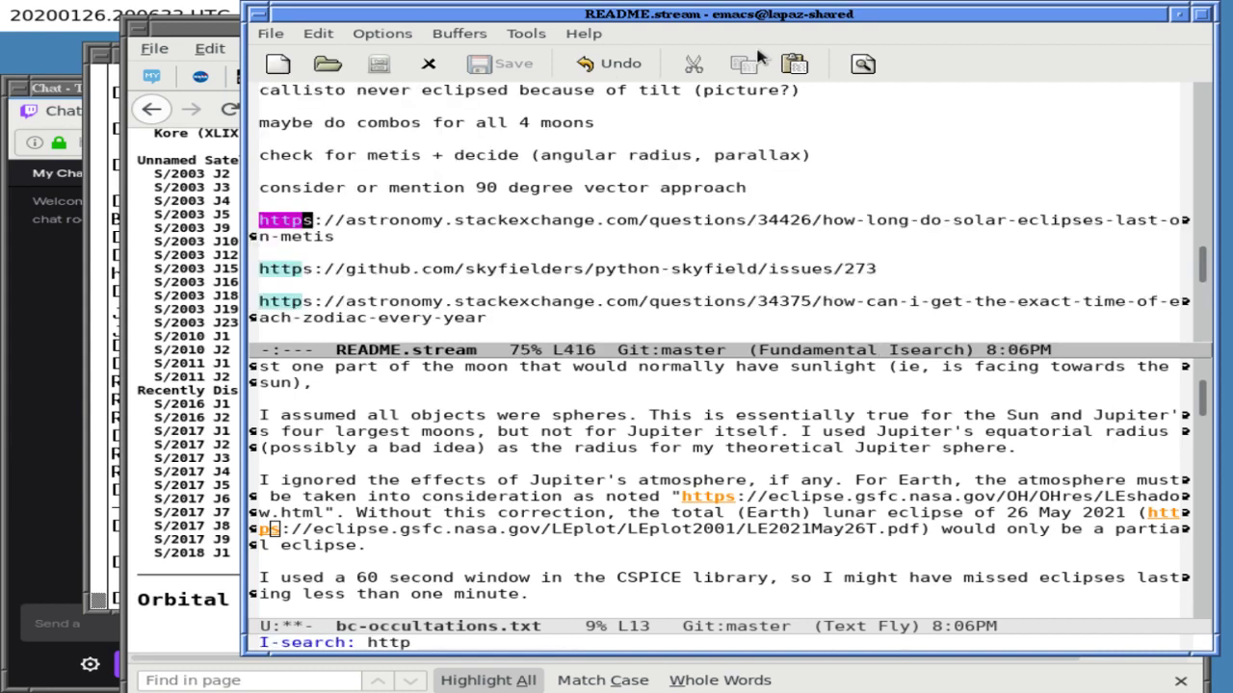
pyautogui.hotkey('ctrl', 's')
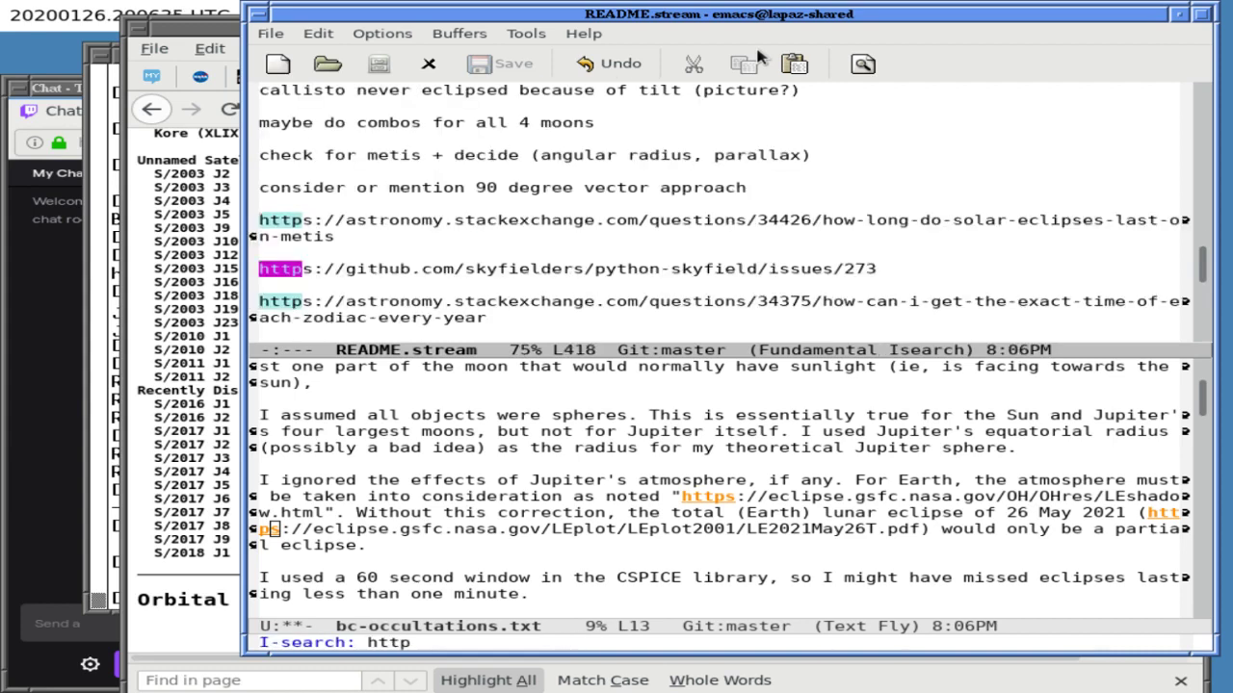
pyautogui.hotkey('ctrl', 's')
pyautogui.hotkey('ctrl', 's')
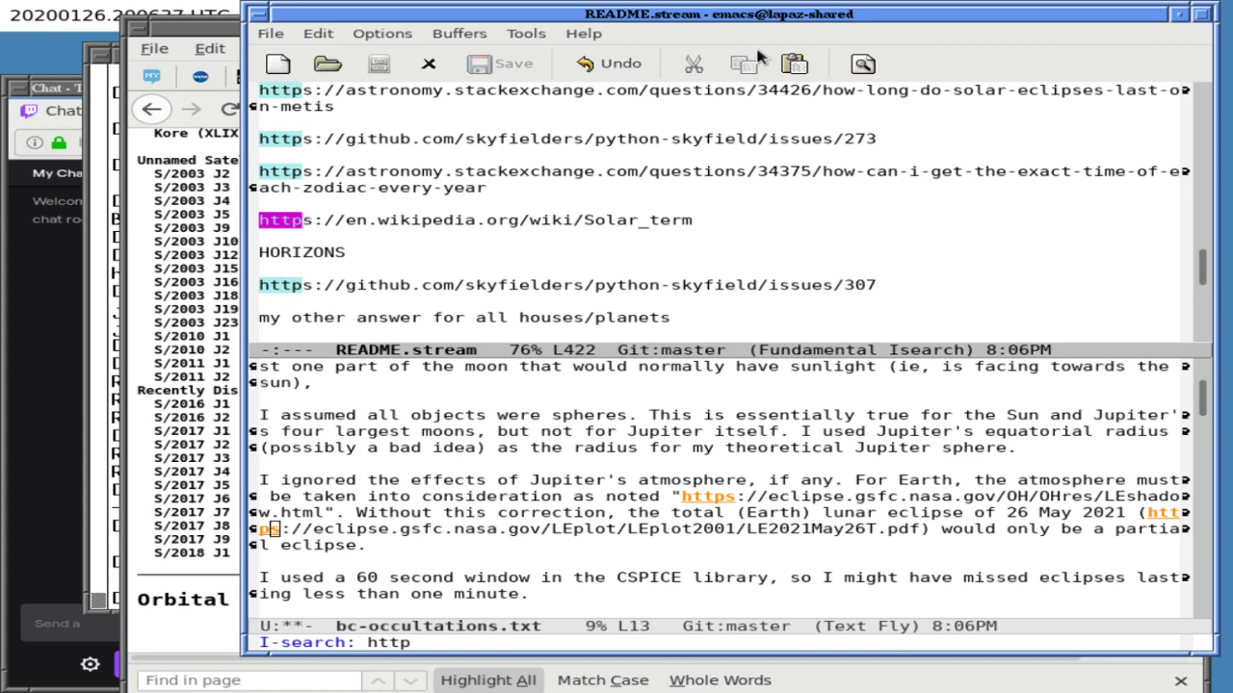
pyautogui.hotkey('ctrl', 's')
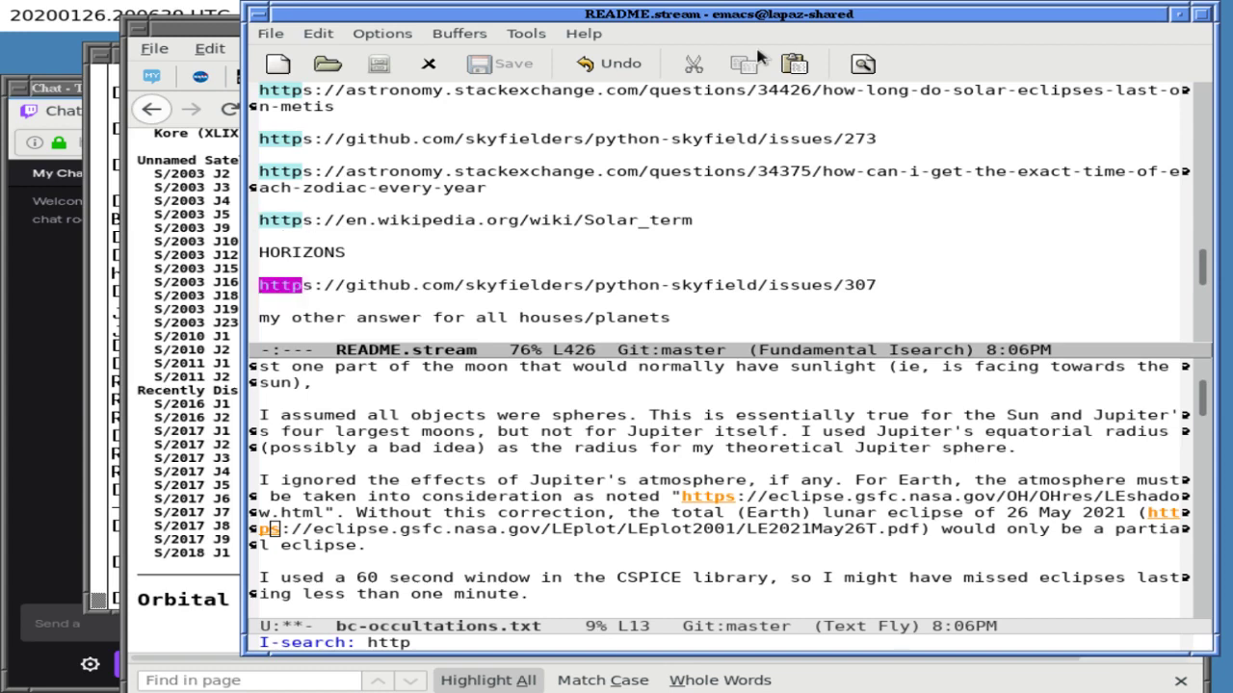
pyautogui.hotkey('ctrl', 's')
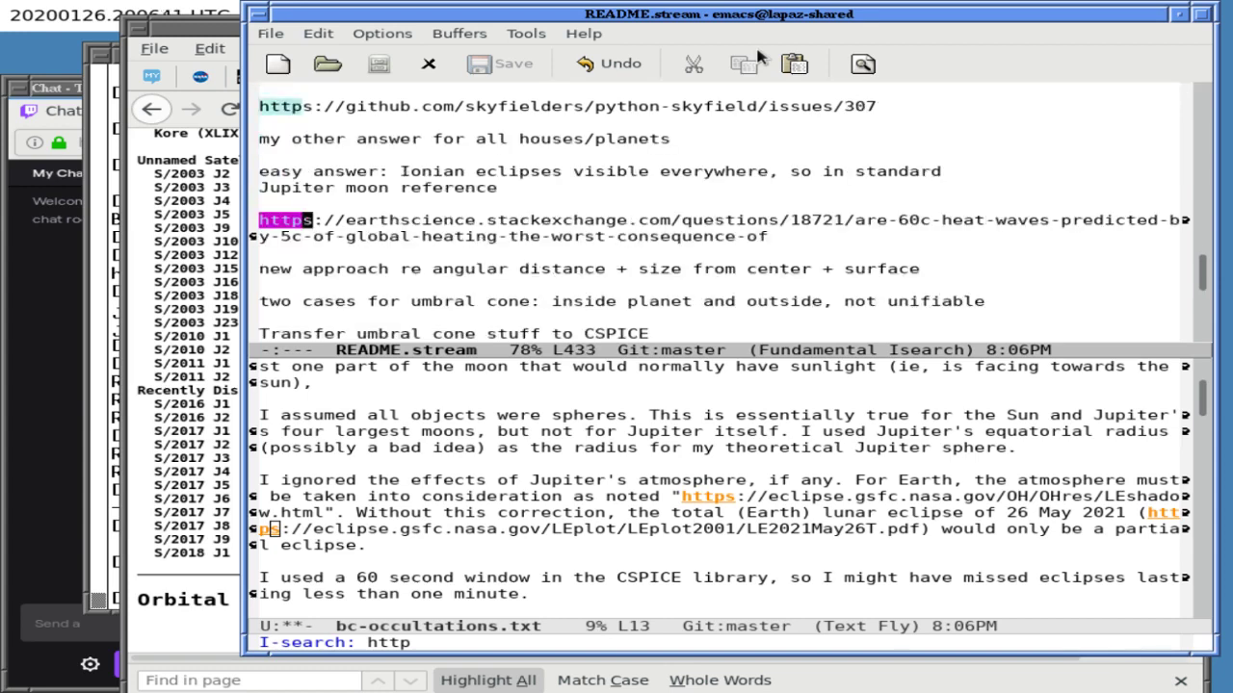
pyautogui.hotkey('ctrl', 's')
pyautogui.hotkey('ctrl', 's')
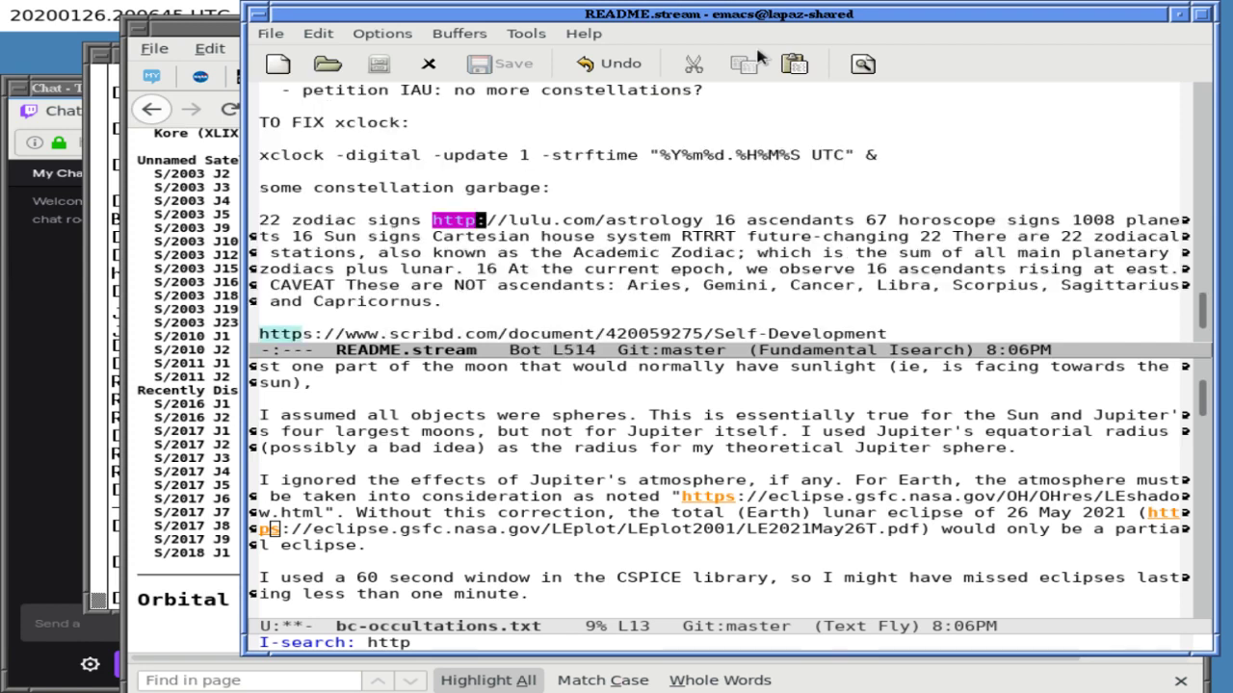
pyautogui.hotkey('ctrl', 's')
pyautogui.hotkey('ctrl', 's')
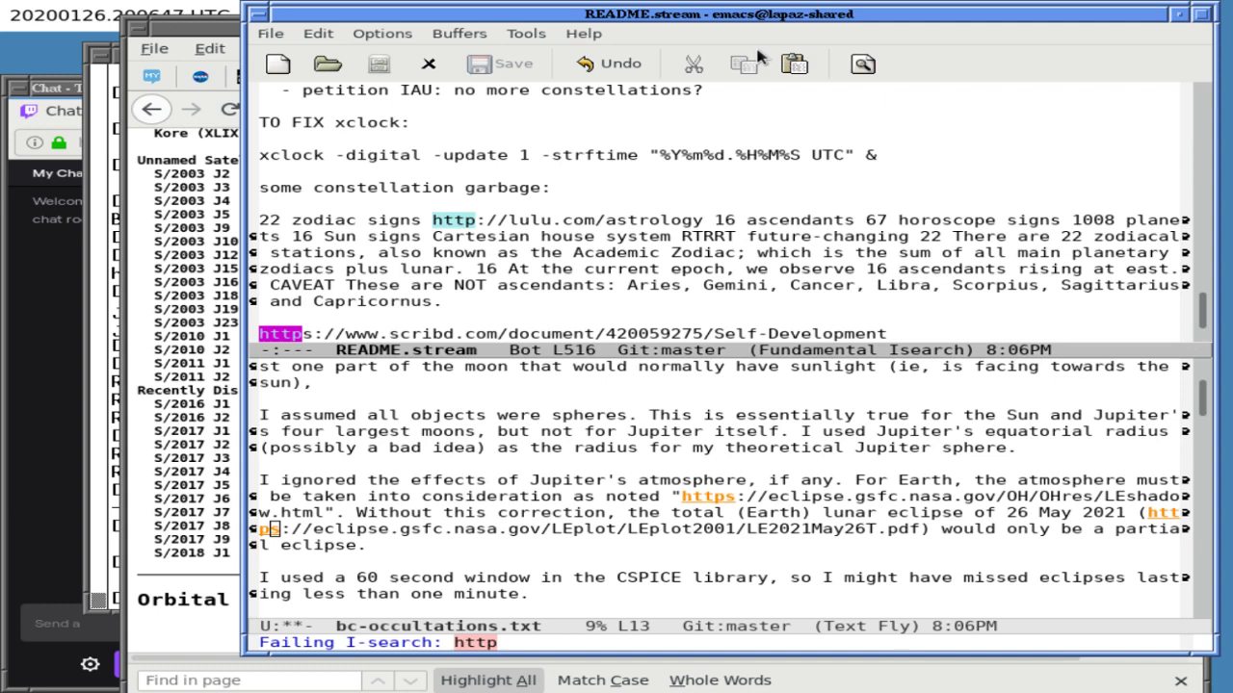
pyautogui.press('Up')
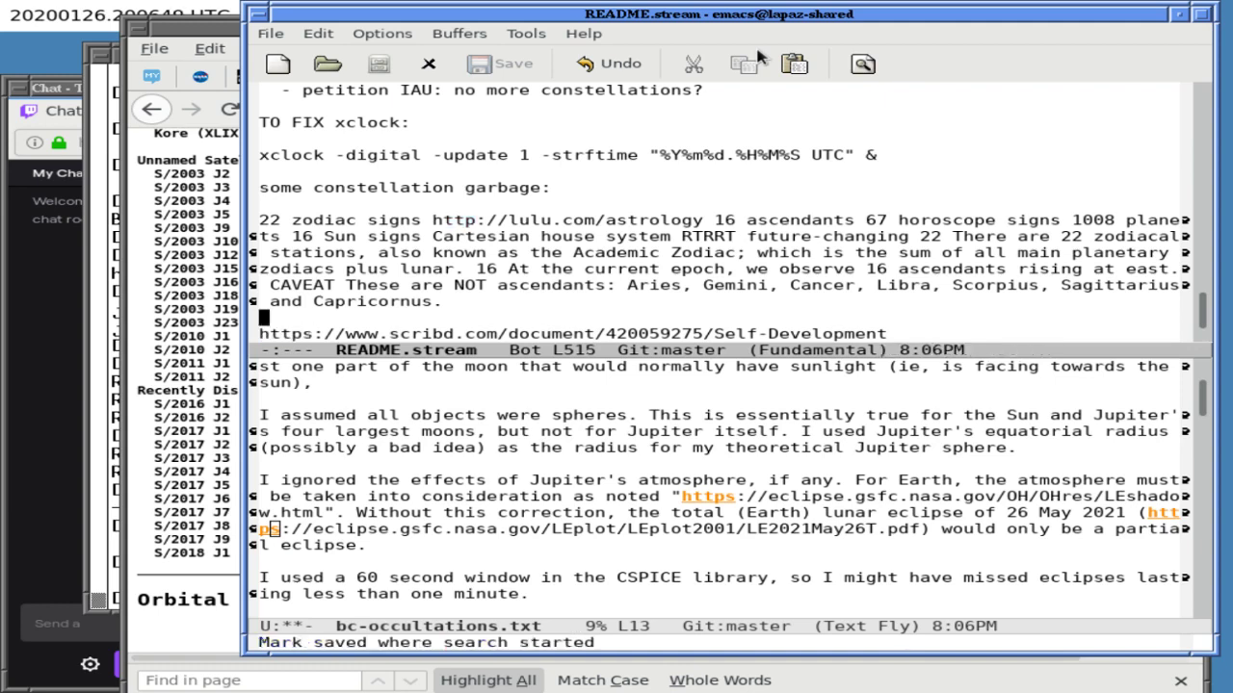
# - Return to a single window showing bc-occultations.txt
pyautogui.hotkey('ctrl', 'x')
pyautogui.press('1')
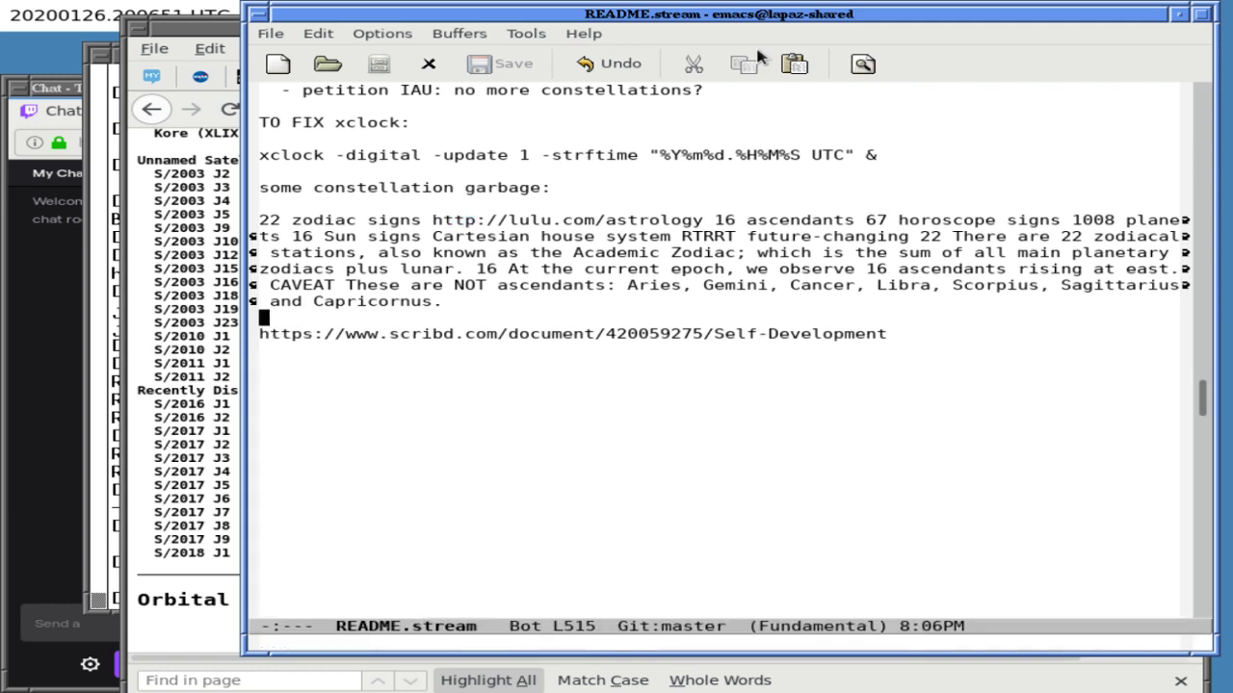
pyautogui.hotkey('ctrl', 'x')
pyautogui.press('b')
pyautogui.press('Return')
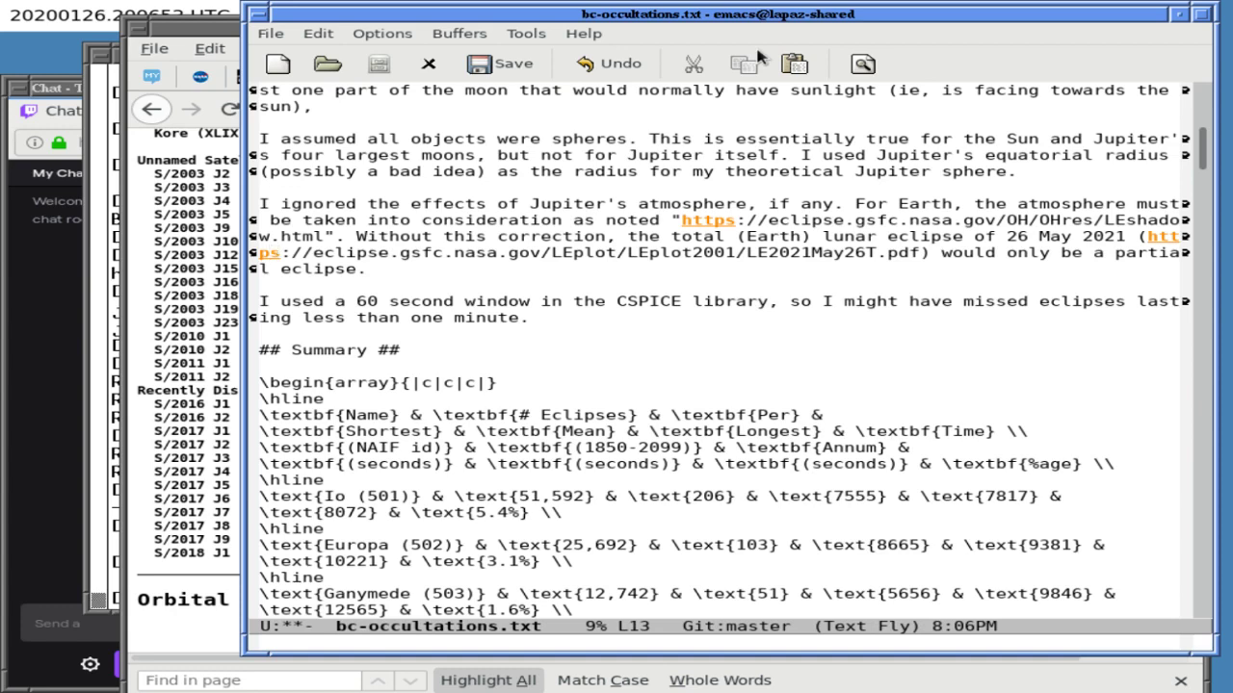
# - Review the answer file's caveats, summary table and notes, ending on the 79-moon total line
pyautogui.press('Up')
pyautogui.press('Up')
pyautogui.press('Up')
pyautogui.press('Up')
pyautogui.press('Up')
pyautogui.press('Up')
pyautogui.press('Up')
pyautogui.press('Up')
pyautogui.press('Up')
pyautogui.press('Up')
pyautogui.press('Up')
pyautogui.press('Up')
pyautogui.press('Up')
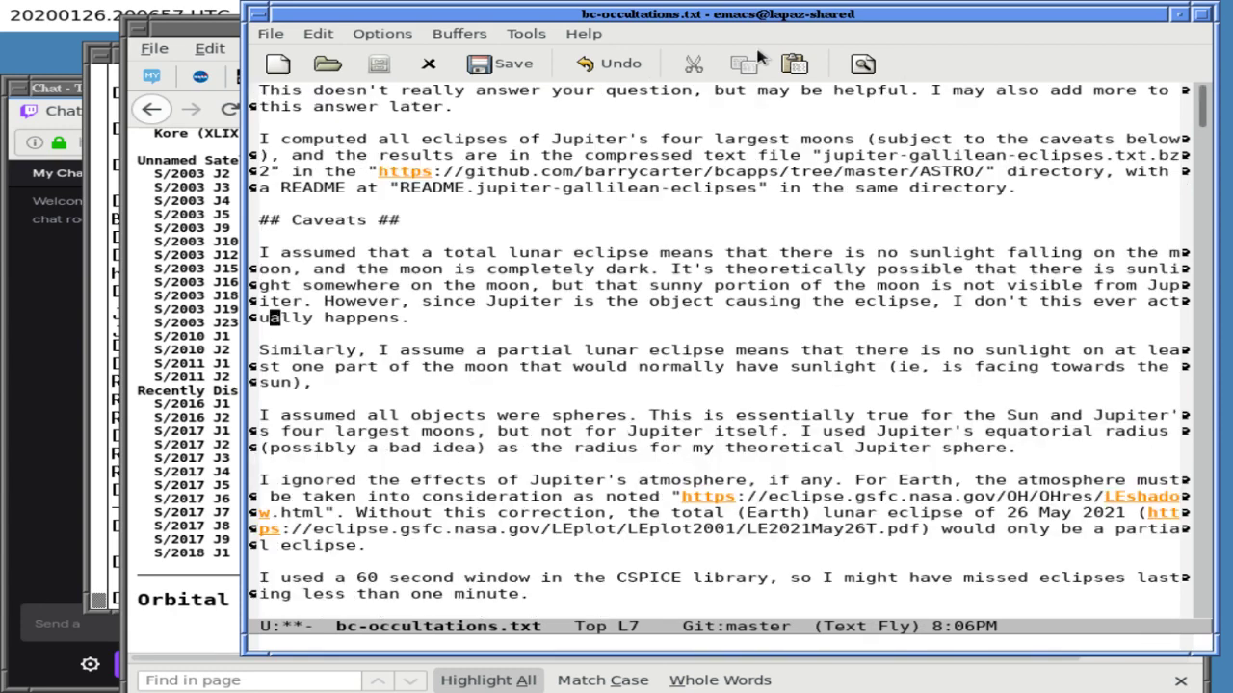
pyautogui.press('Down')
pyautogui.press('Down')
pyautogui.press('Down')
pyautogui.press('Down')
pyautogui.press('Down')
pyautogui.press('Down')
pyautogui.press('Down')
pyautogui.press('Down')
pyautogui.press('Down')
pyautogui.press('Down')
pyautogui.press('Down')
pyautogui.press('Down')
pyautogui.press('Down')
pyautogui.press('Down')
pyautogui.press('Down')
pyautogui.press('Down')
pyautogui.press('Down')
pyautogui.press('Down')
pyautogui.press('Down')
pyautogui.press('Down')
pyautogui.press('Down')
pyautogui.press('Down')
pyautogui.press('Down')
pyautogui.press('Down')
pyautogui.press('Down')
pyautogui.press('Down')
pyautogui.press('Down')
pyautogui.press('Down')
pyautogui.press('Down')
pyautogui.press('Down')
pyautogui.press('Down')
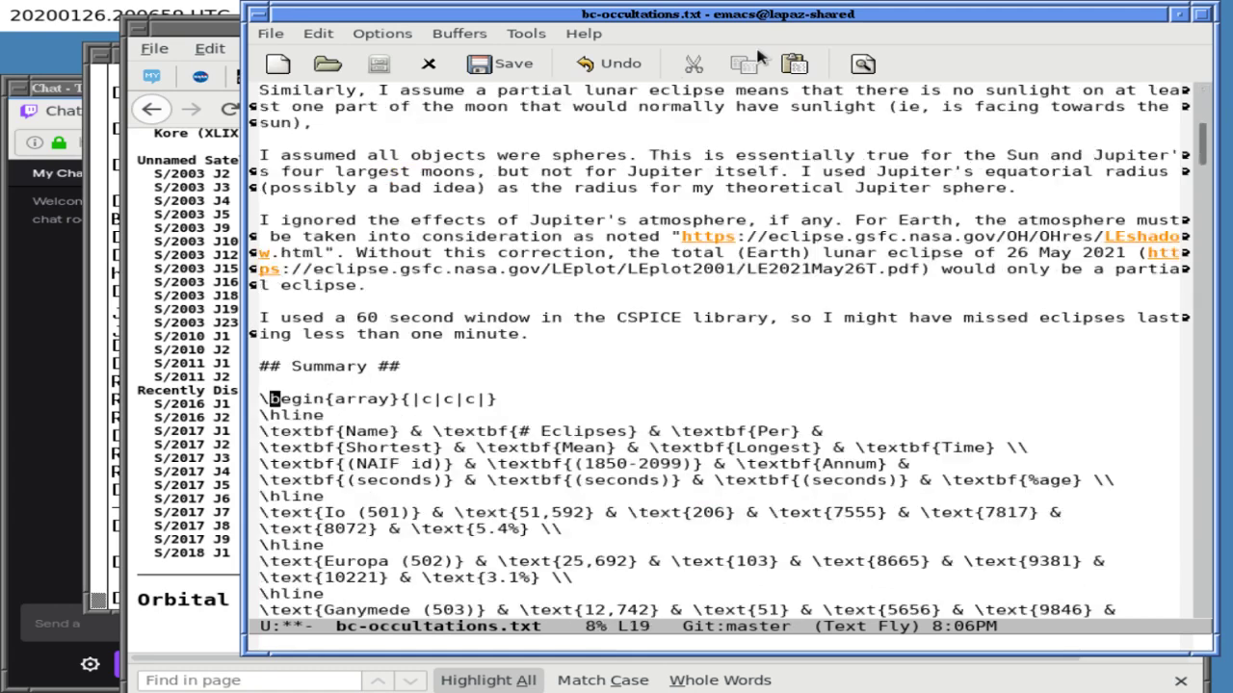
pyautogui.press('Down')
pyautogui.press('Down')
pyautogui.press('Down')
pyautogui.press('Down')
pyautogui.press('Down')
pyautogui.press('Down')
pyautogui.press('Down')
pyautogui.press('Down')
pyautogui.press('Down')
pyautogui.press('Down')
pyautogui.press('Down')
pyautogui.press('Down')
pyautogui.press('Down')
pyautogui.press('Down')
pyautogui.press('Down')
pyautogui.press('Down')
pyautogui.press('Down')
pyautogui.press('Down')
pyautogui.press('Down')
pyautogui.press('Down')
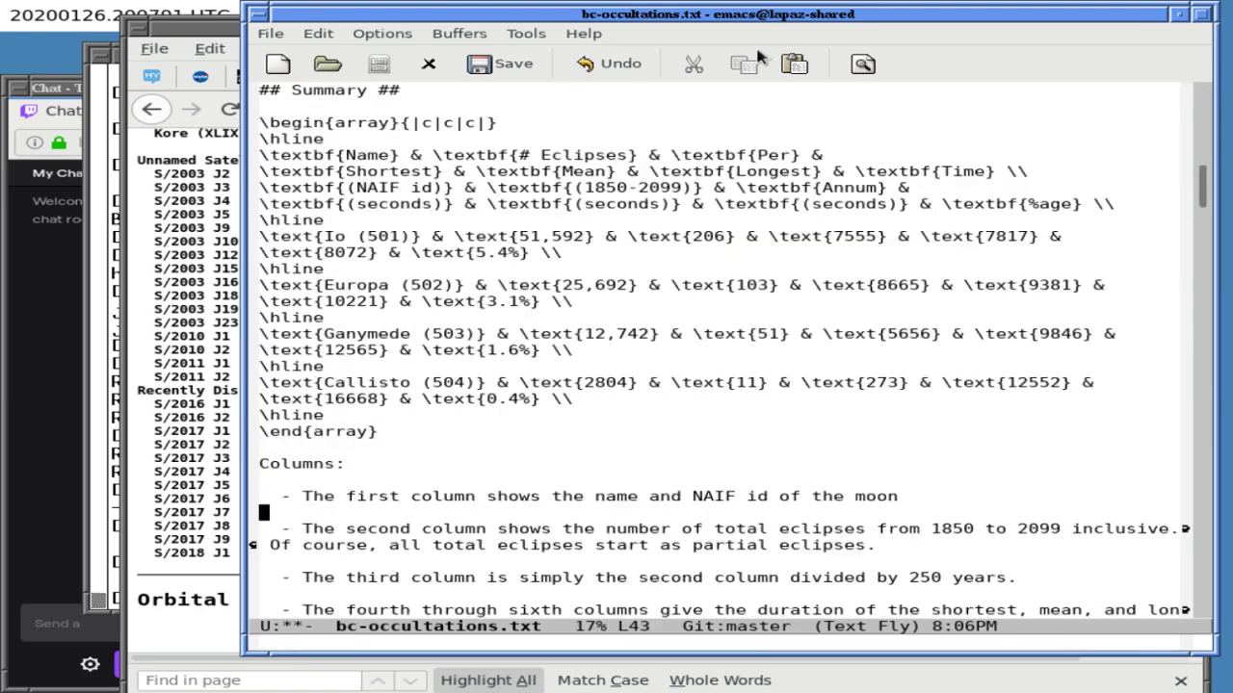
pyautogui.press('Down')
pyautogui.press('Down')
pyautogui.press('Down')
pyautogui.press('Down')
pyautogui.press('Down')
pyautogui.press('Down')
pyautogui.press('Down')
pyautogui.press('Down')
pyautogui.press('Down')
pyautogui.press('Down')
pyautogui.press('Down')
pyautogui.press('Down')
pyautogui.press('Down')
pyautogui.press('Down')
pyautogui.press('Down')
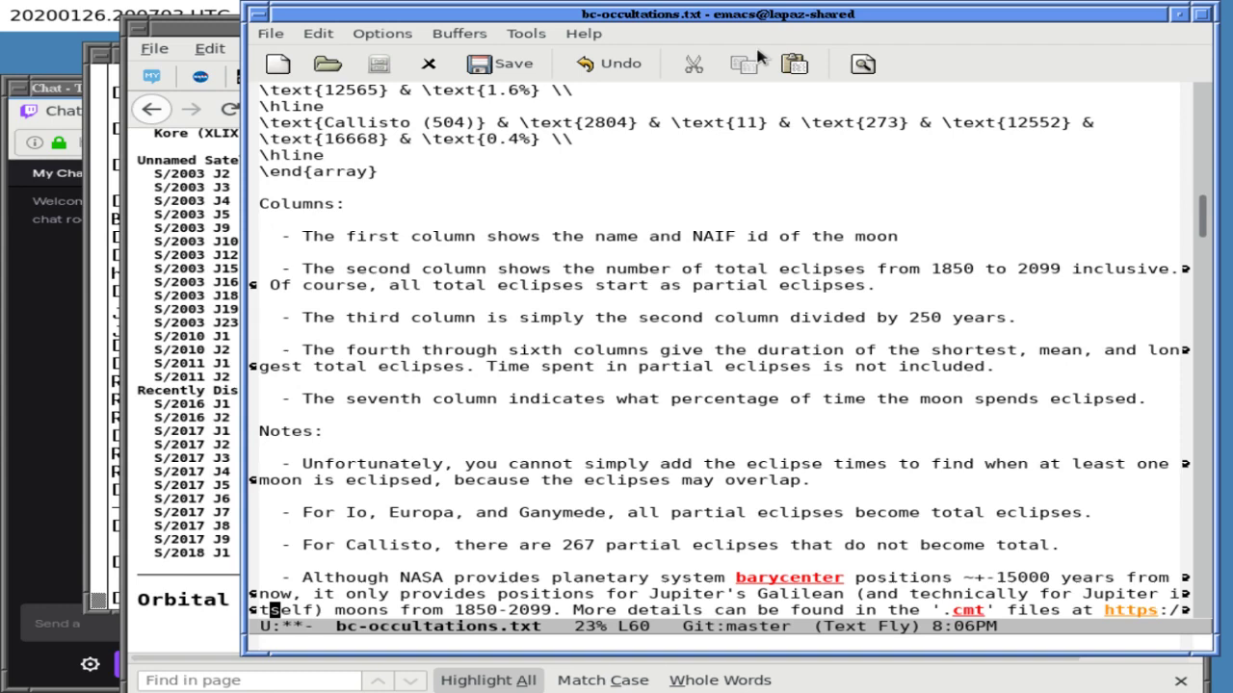
pyautogui.press('Up')
pyautogui.press('Up')
pyautogui.press('End')
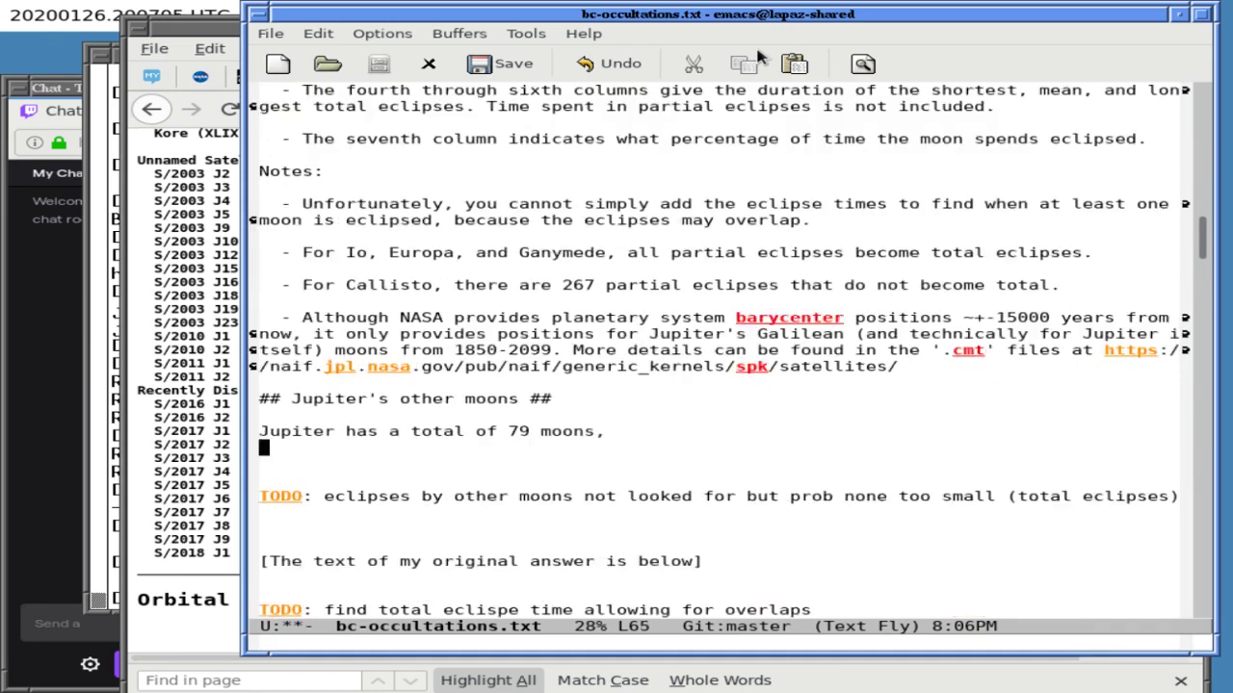
pyautogui.hotkey('alt', 'Tab')
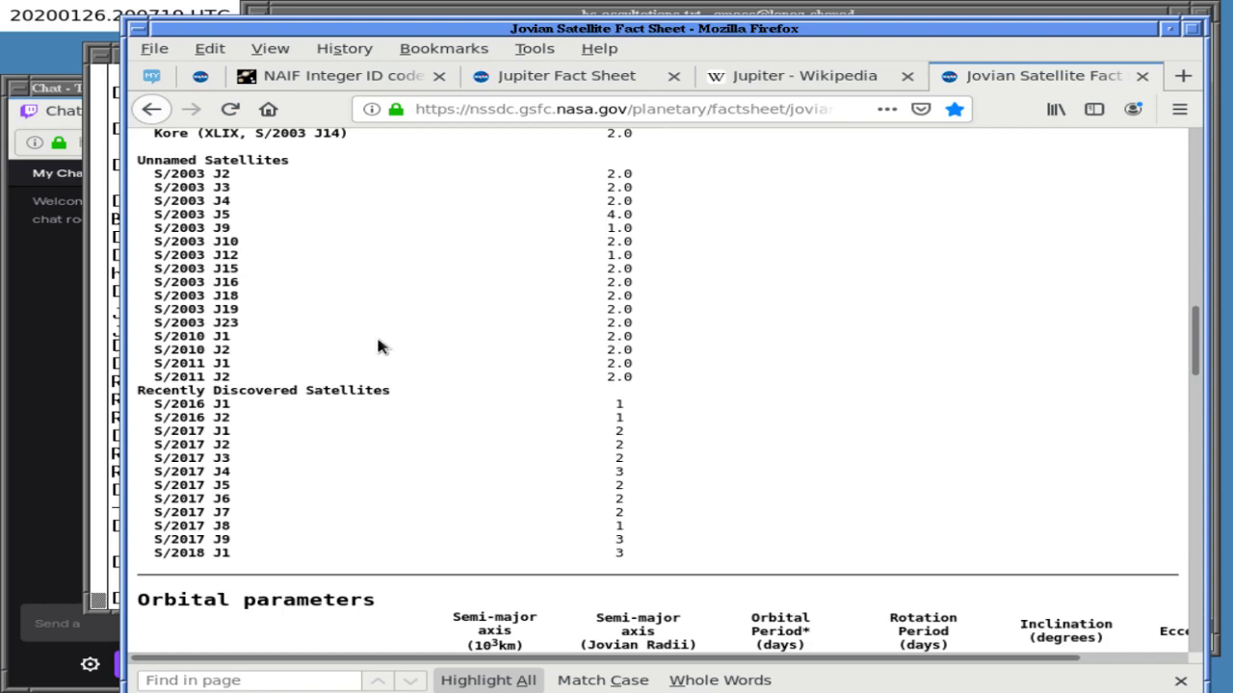
pyautogui.scroll(4, 541, 358)
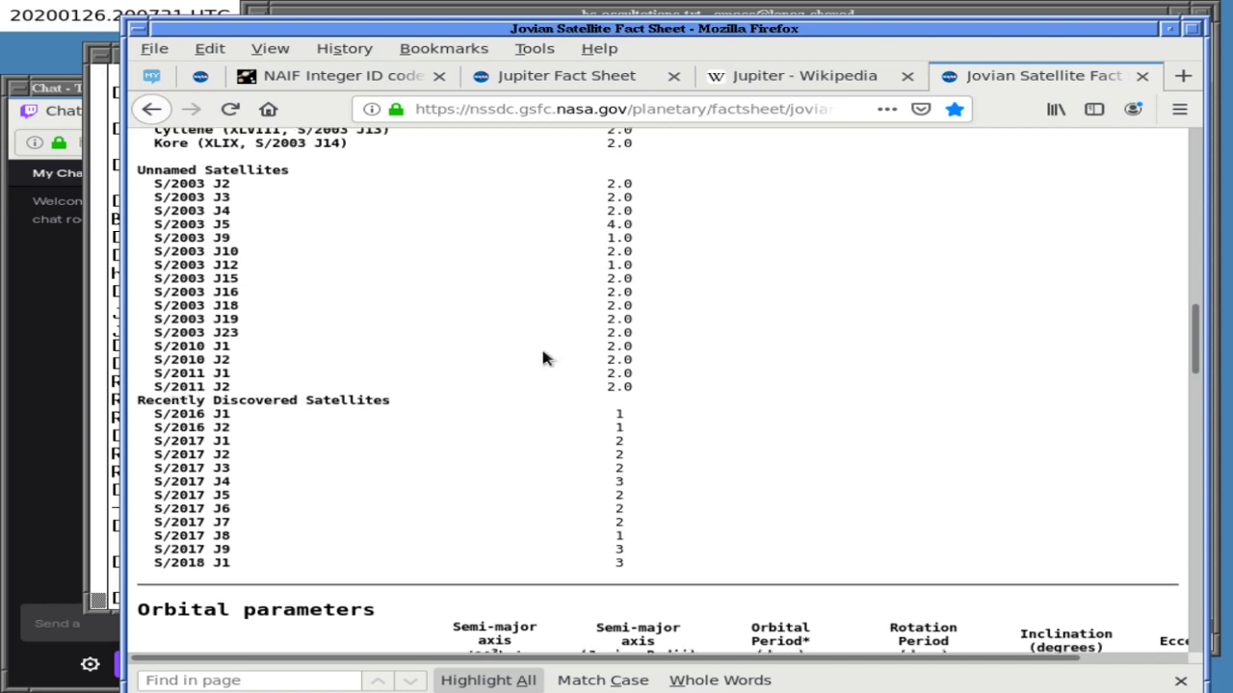
pyautogui.scroll(5, 542, 358)
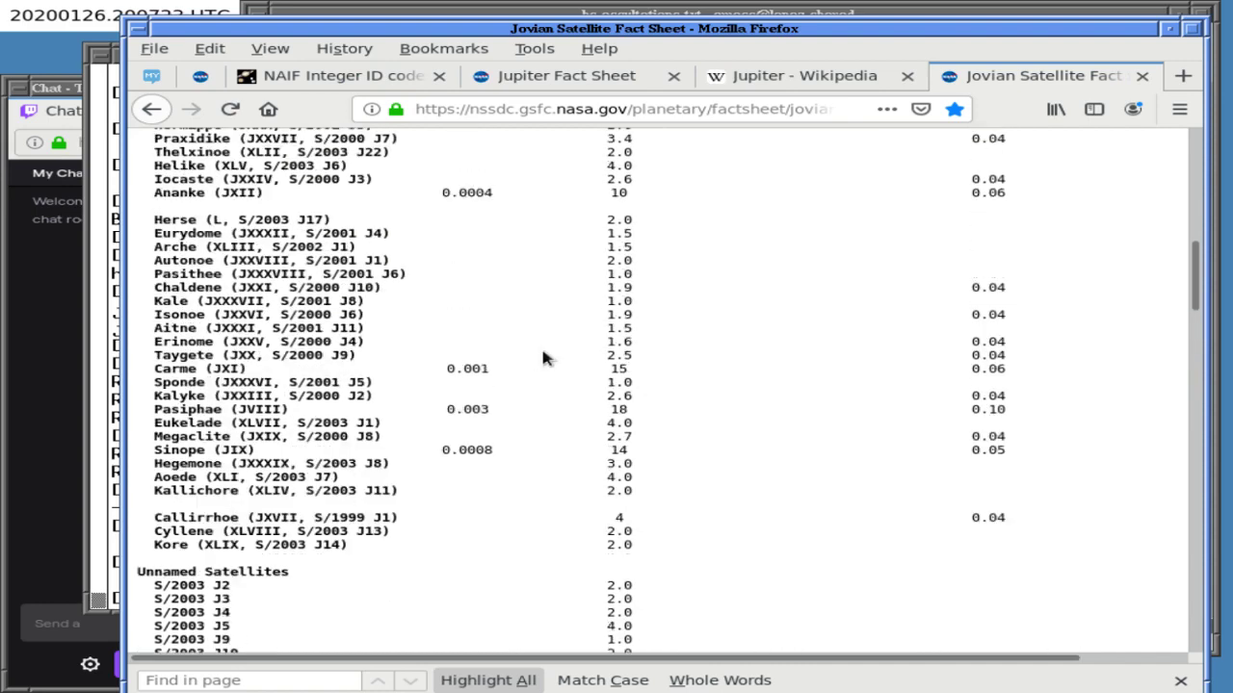
pyautogui.scroll(8, 542, 358)
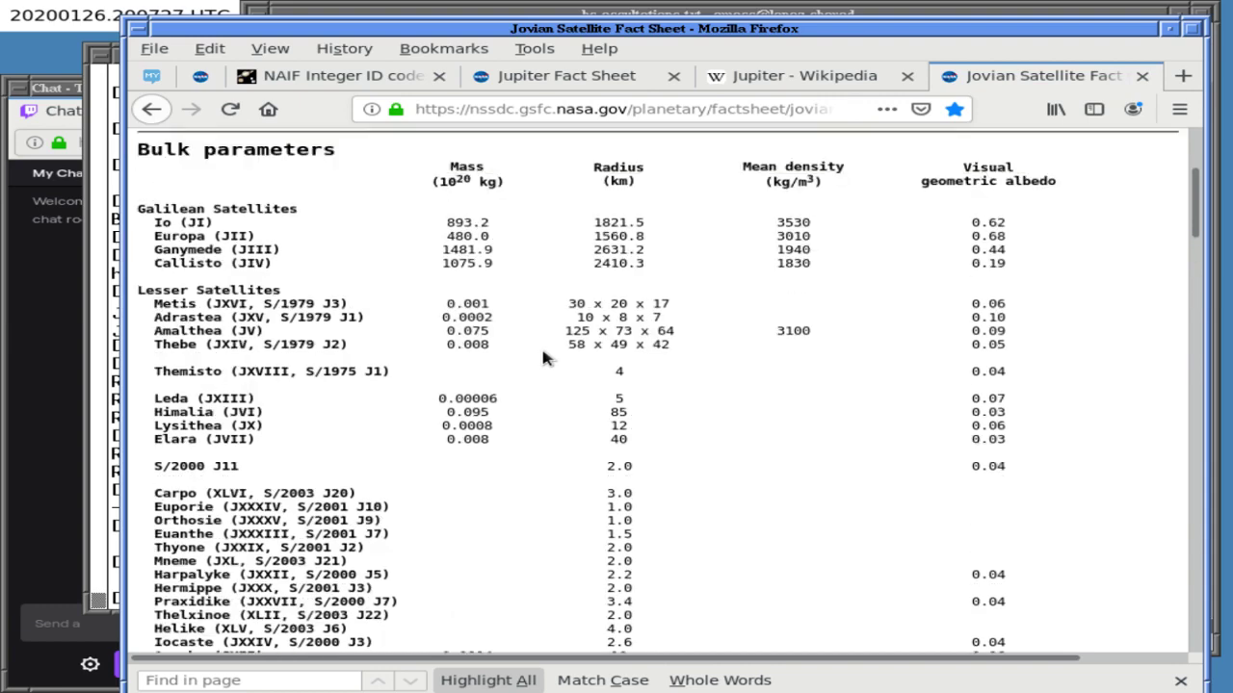
pyautogui.scroll(-1, 543, 358)
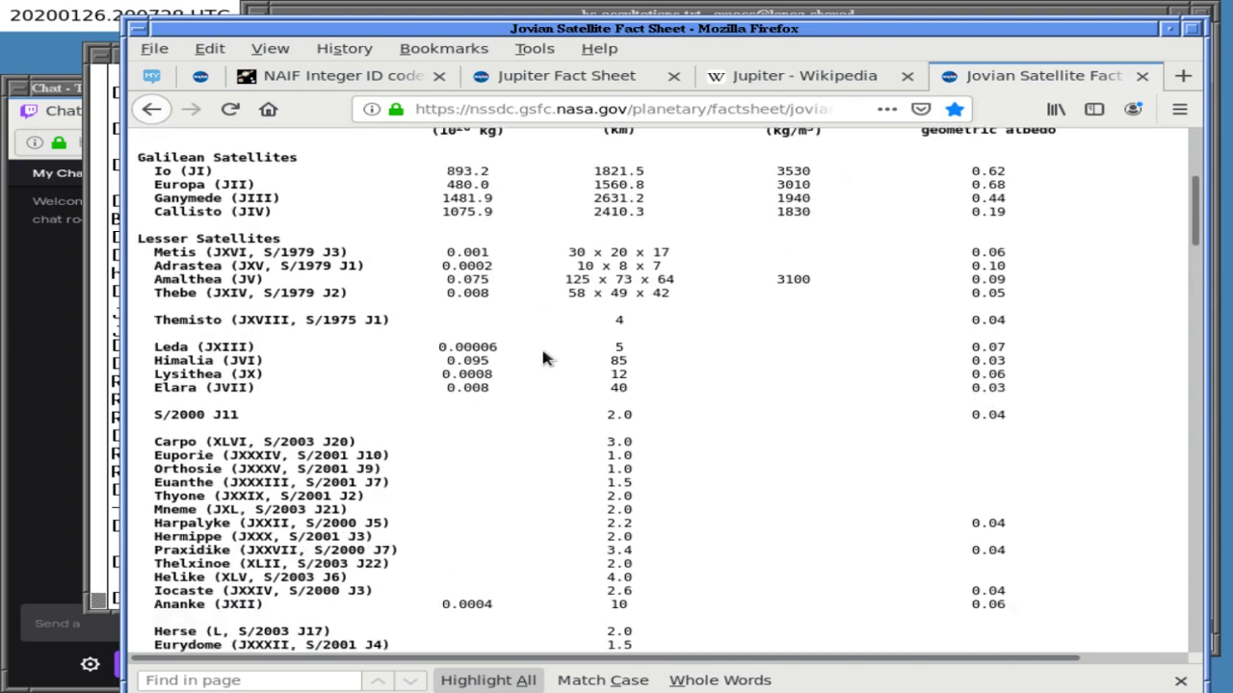
pyautogui.scroll(6, 543, 358)
pyautogui.scroll(-9, 542, 359)
pyautogui.scroll(-3, 542, 358)
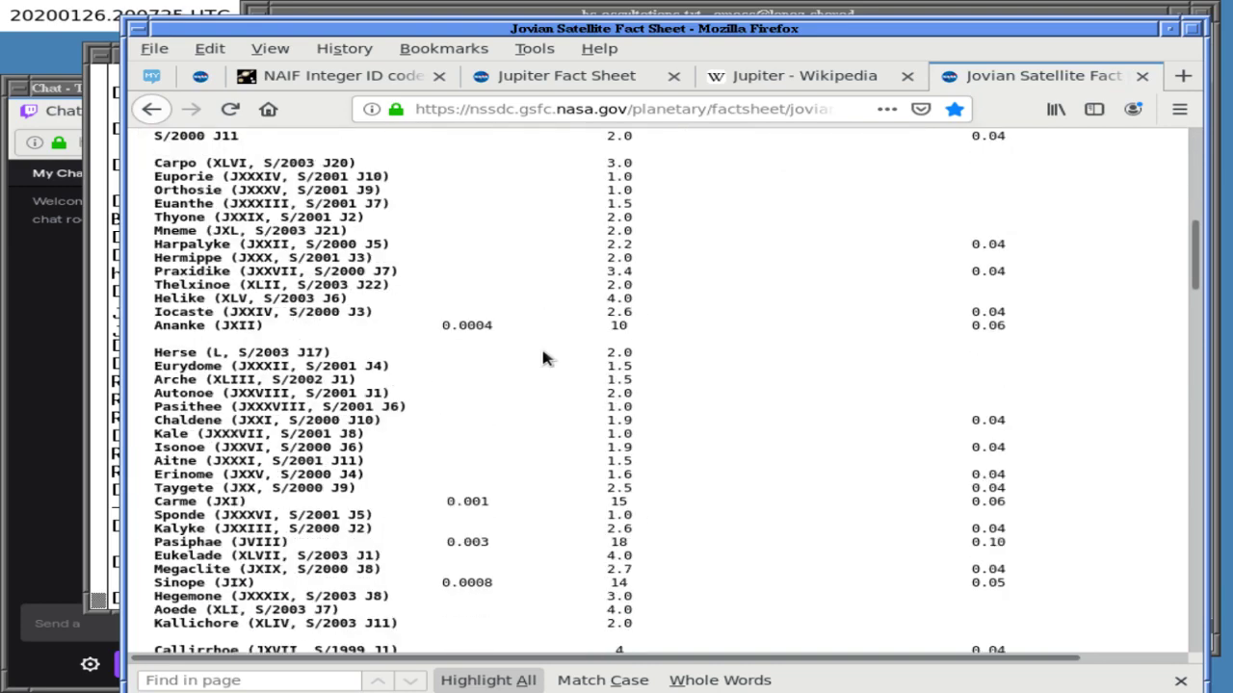
pyautogui.scroll(5, 543, 358)
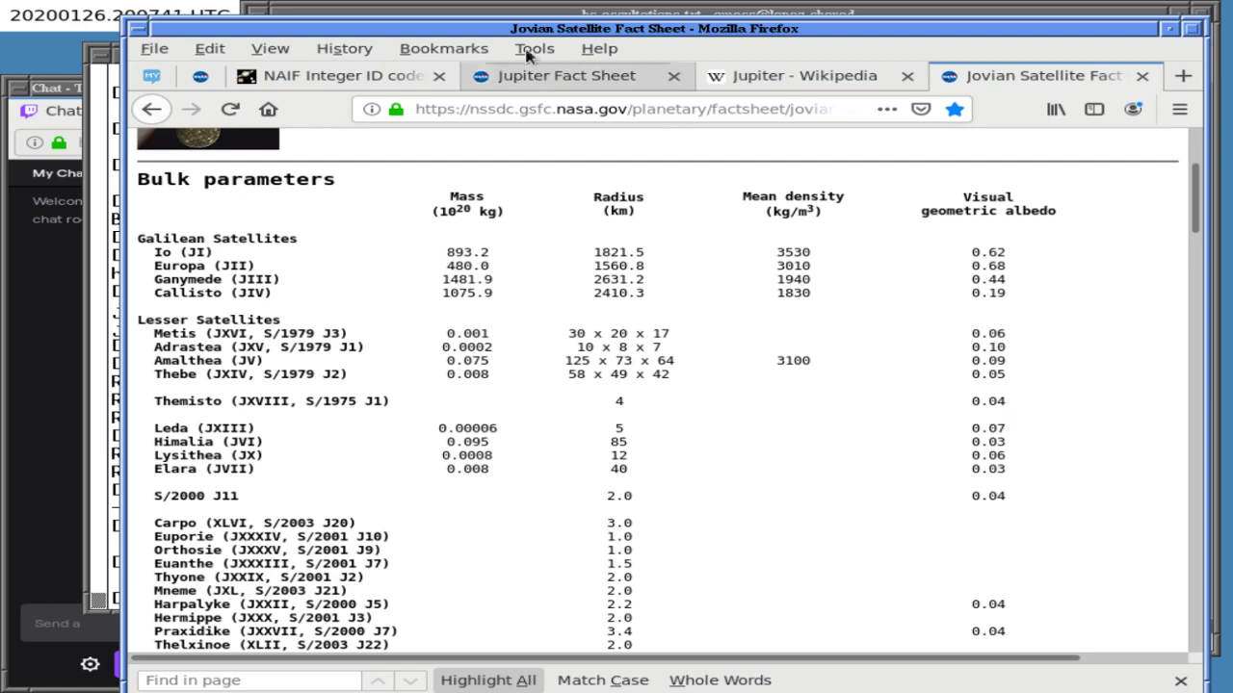
pyautogui.click(518, 14)
pyautogui.click(183, 375)
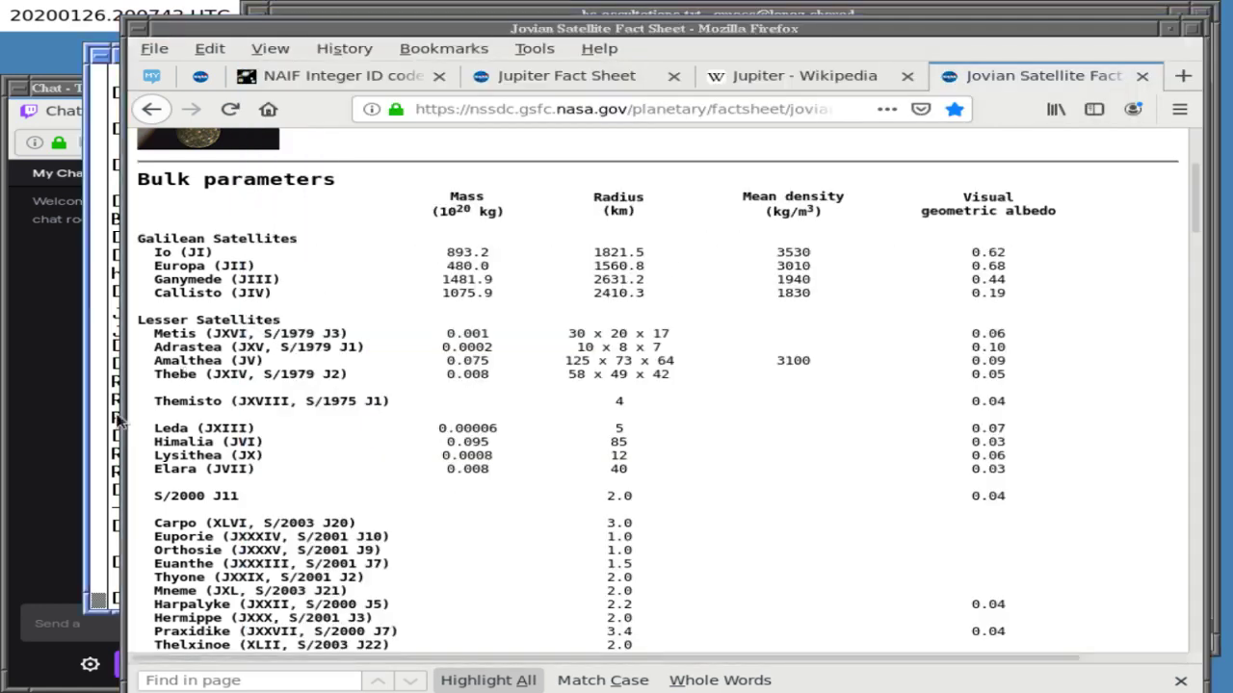
pyautogui.click(111, 424)
# - Run 'grep 5 naif_ids.html | less' in the xterm
pyautogui.write('grep ')
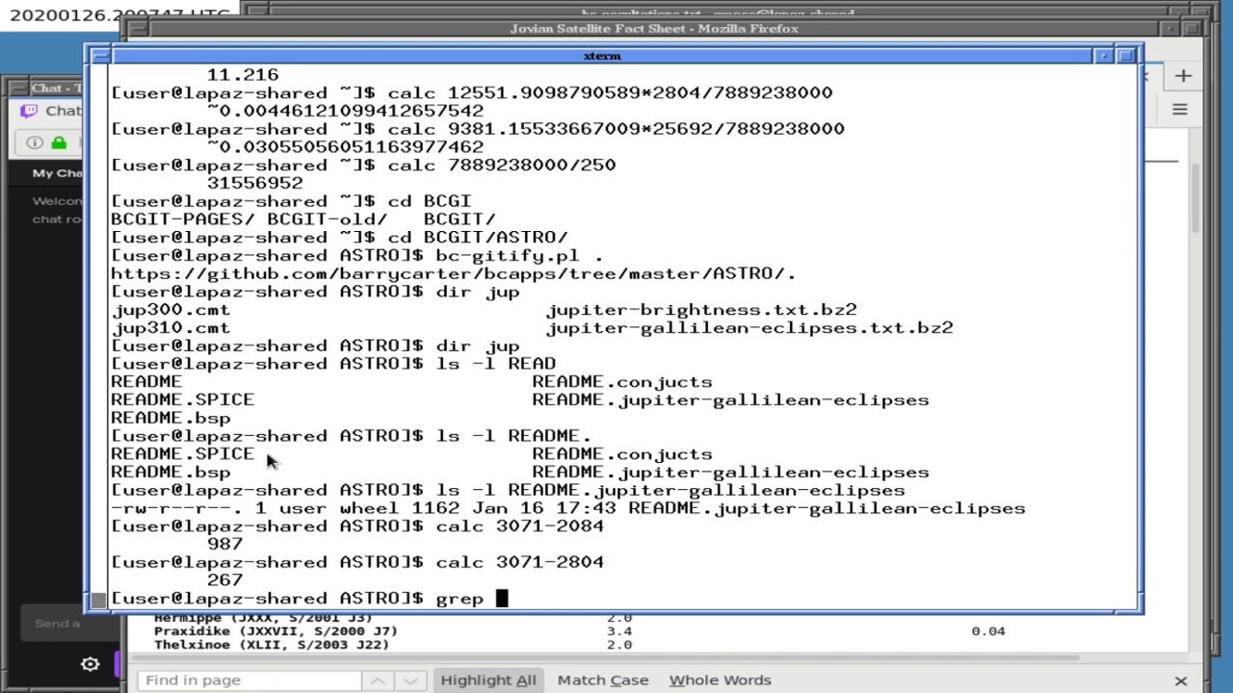
pyautogui.write('50 n')
pyautogui.press('BackSpace')
pyautogui.press('BackSpace')
pyautogui.press('BackSpace')
pyautogui.write('naif')
pyautogui.press('Tab')
pyautogui.write('| less')
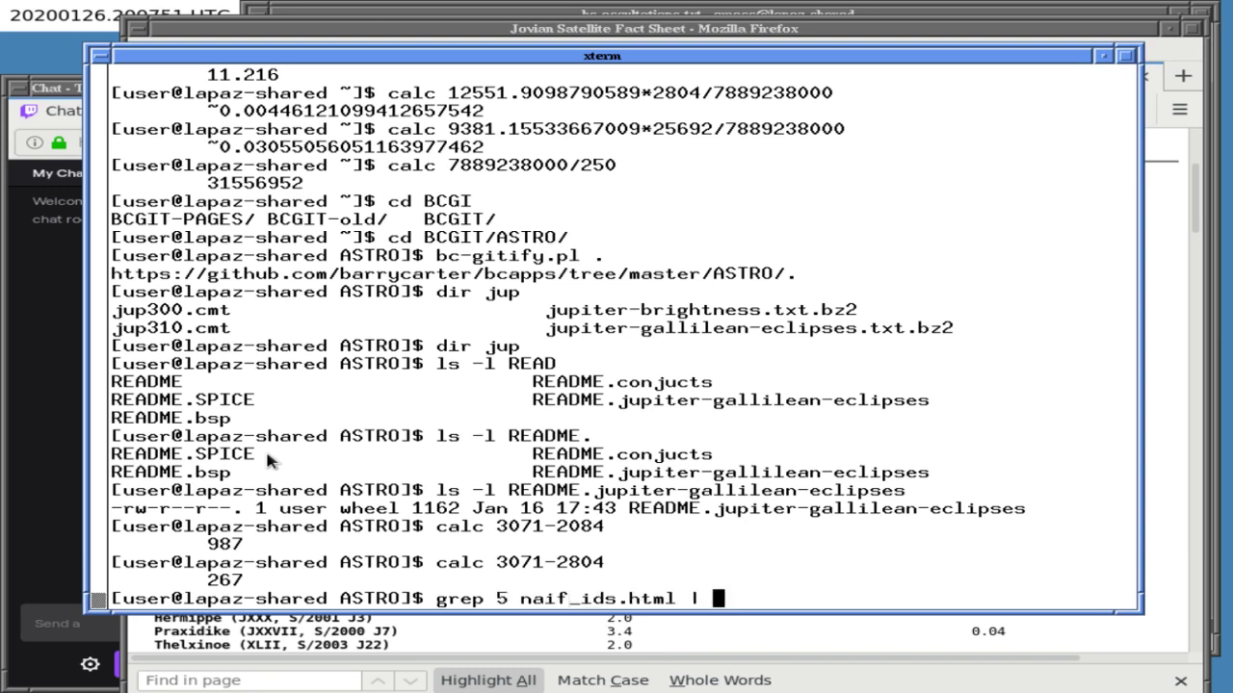
pyautogui.press('Return')
# - Scroll through the listed Jupiter satellite IDs 501–550
pyautogui.scroll(-5, 269, 461)
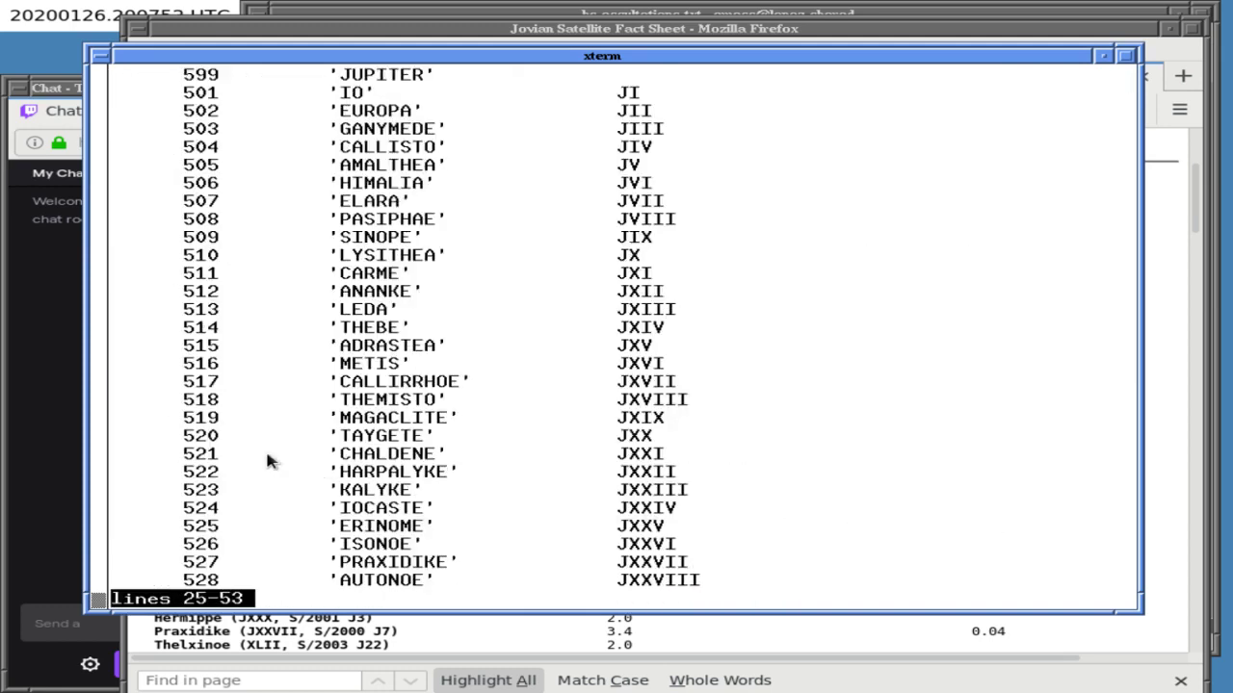
pyautogui.scroll(4, 269, 461)
pyautogui.scroll(-10, 269, 461)
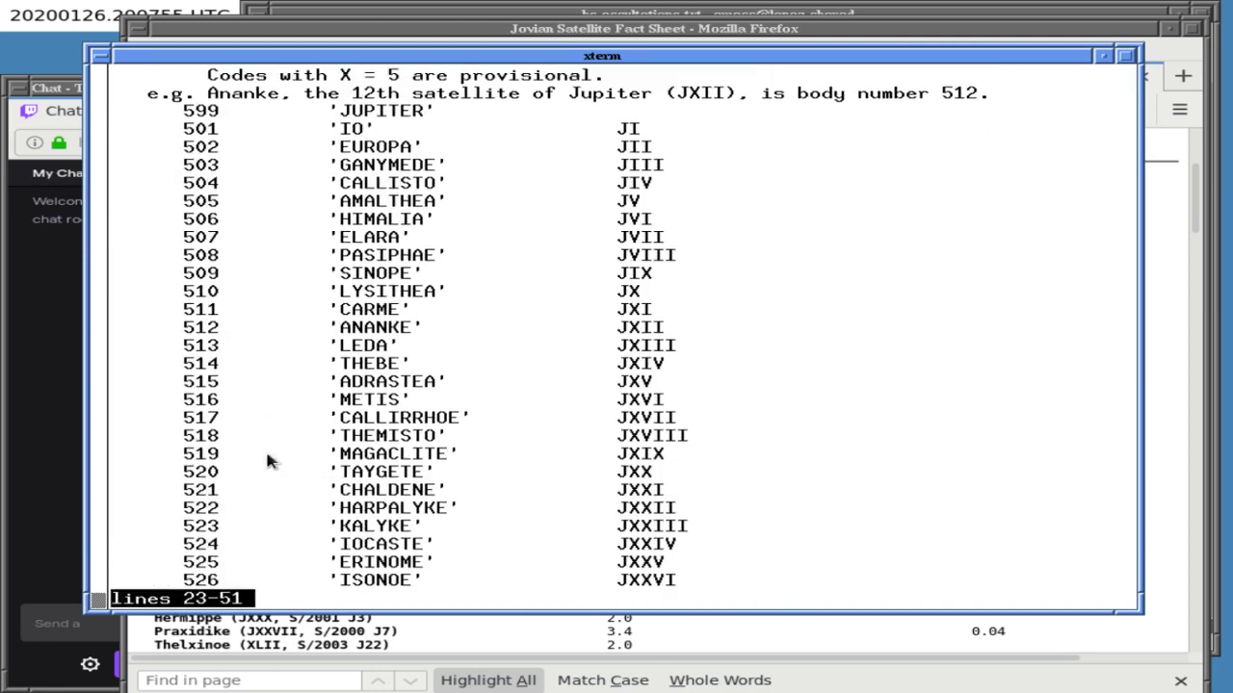
pyautogui.scroll(-6, 268, 460)
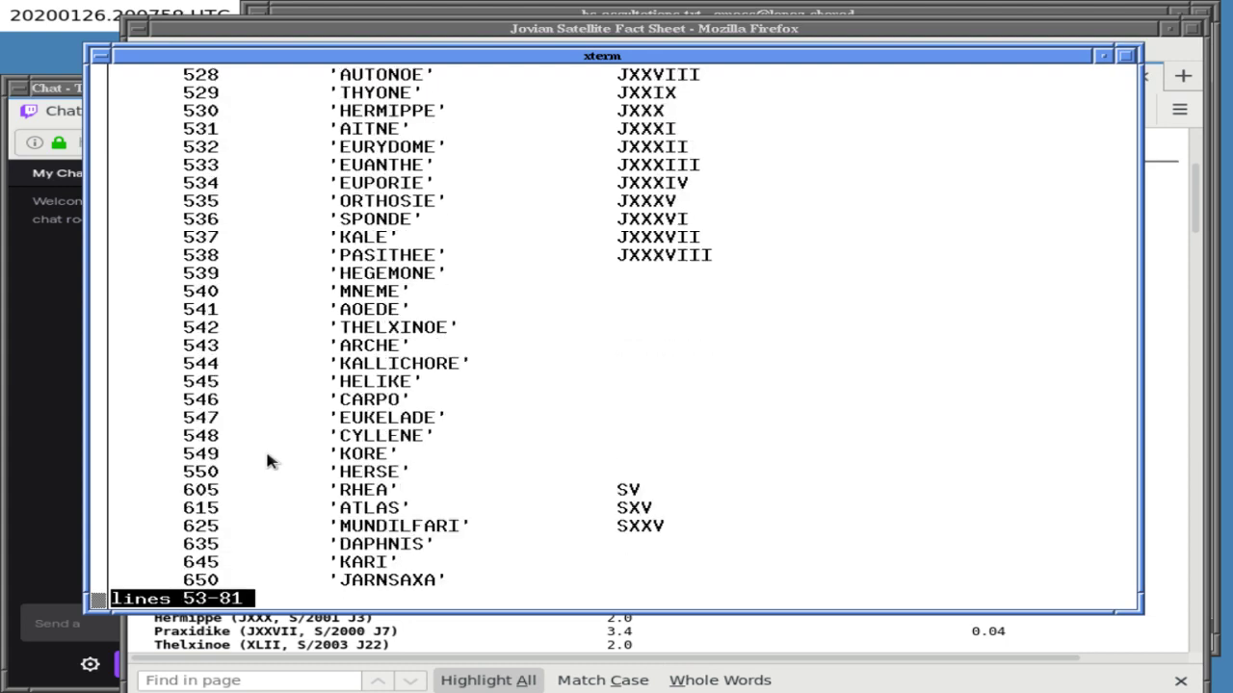
pyautogui.scroll(3, 269, 460)
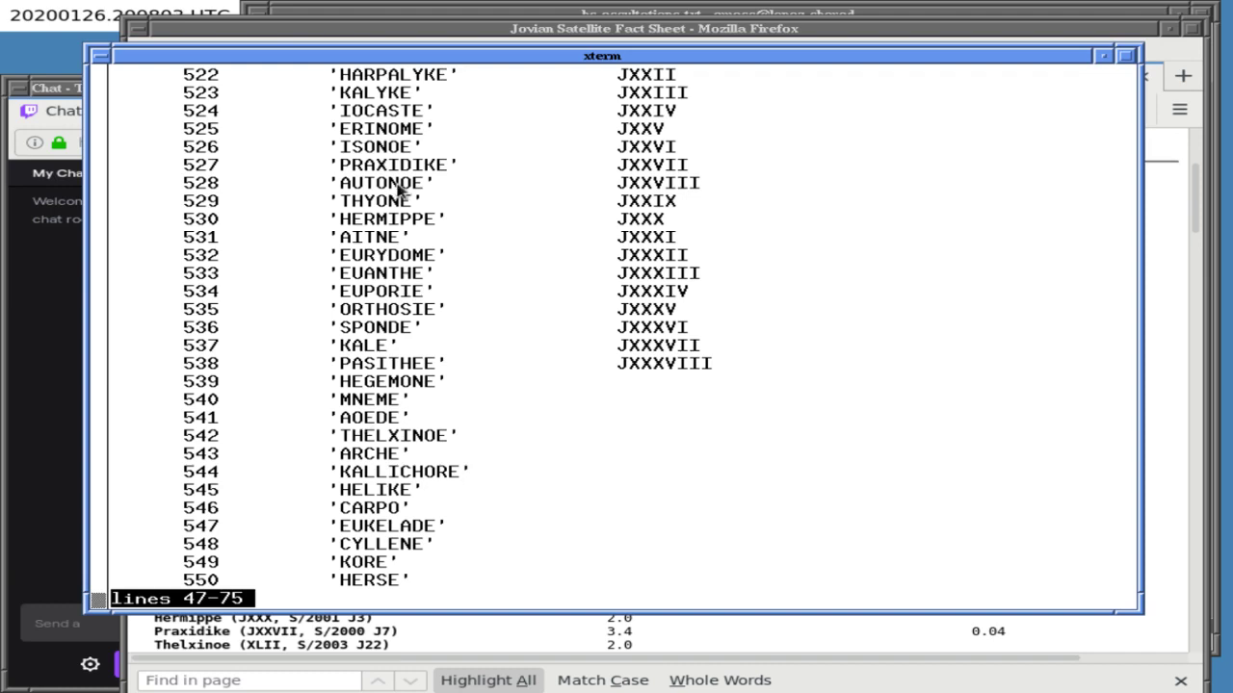
pyautogui.click(408, 46)
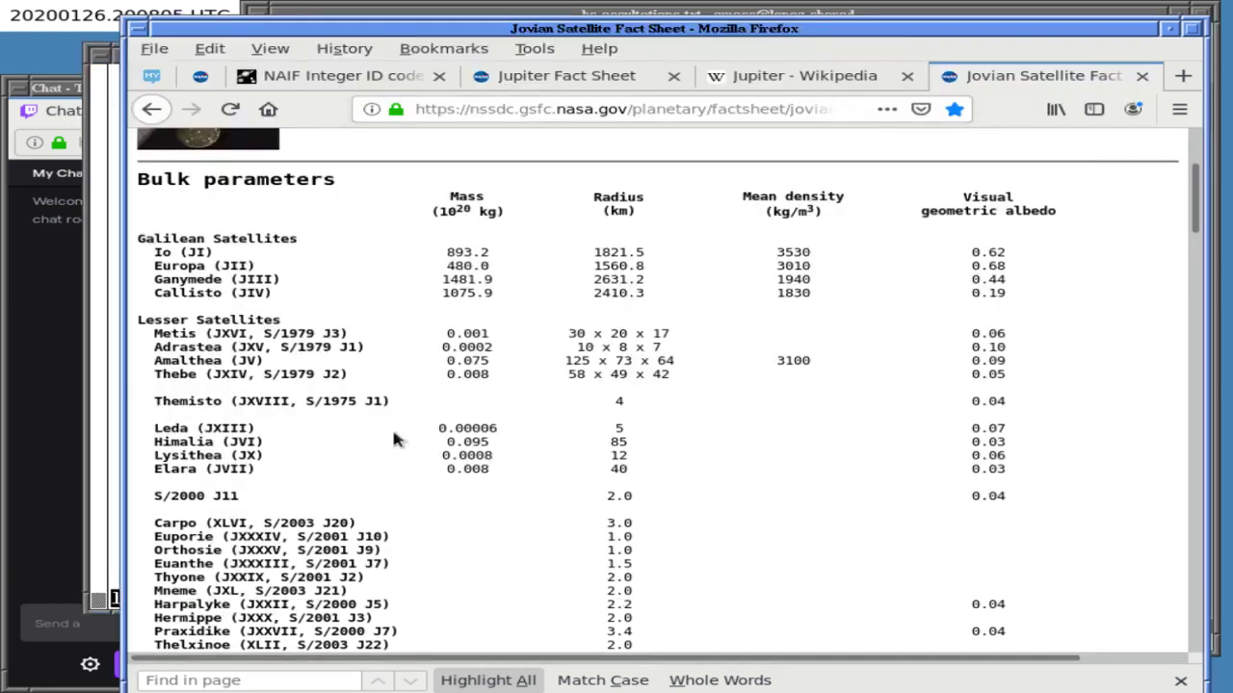
# - Find 'herse' on the Jovian Satellite Fact Sheet and select Herse's numeral L (S/2003 J17)
pyautogui.scroll(-1, 392, 434)
pyautogui.hotkey('ctrl', 'f')
pyautogui.write('herse')
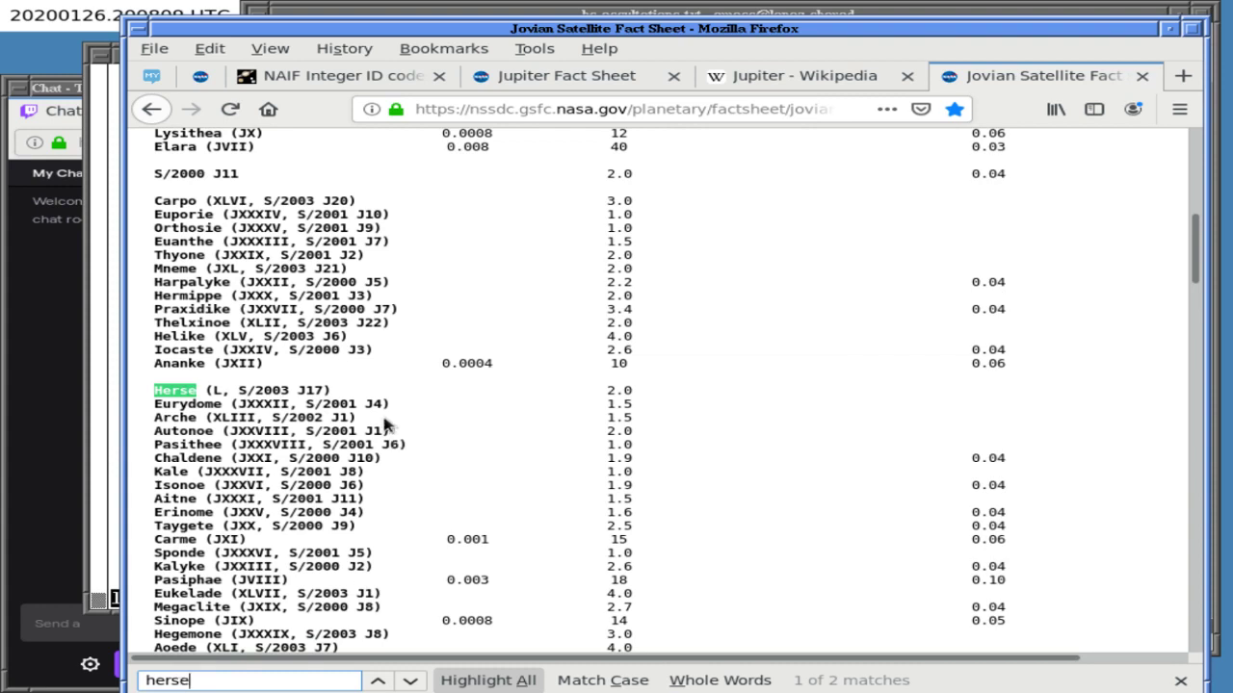
pyautogui.press('Tab')
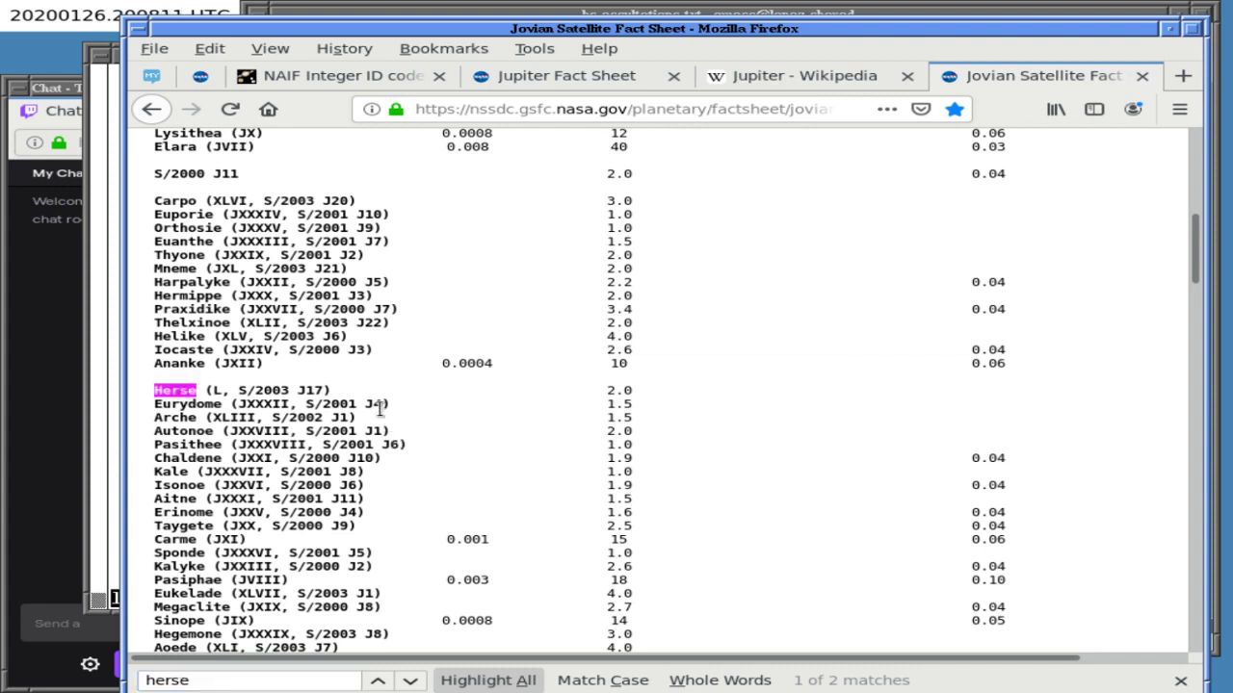
pyautogui.scroll(-1, 381, 410)
pyautogui.scroll(-2, 381, 409)
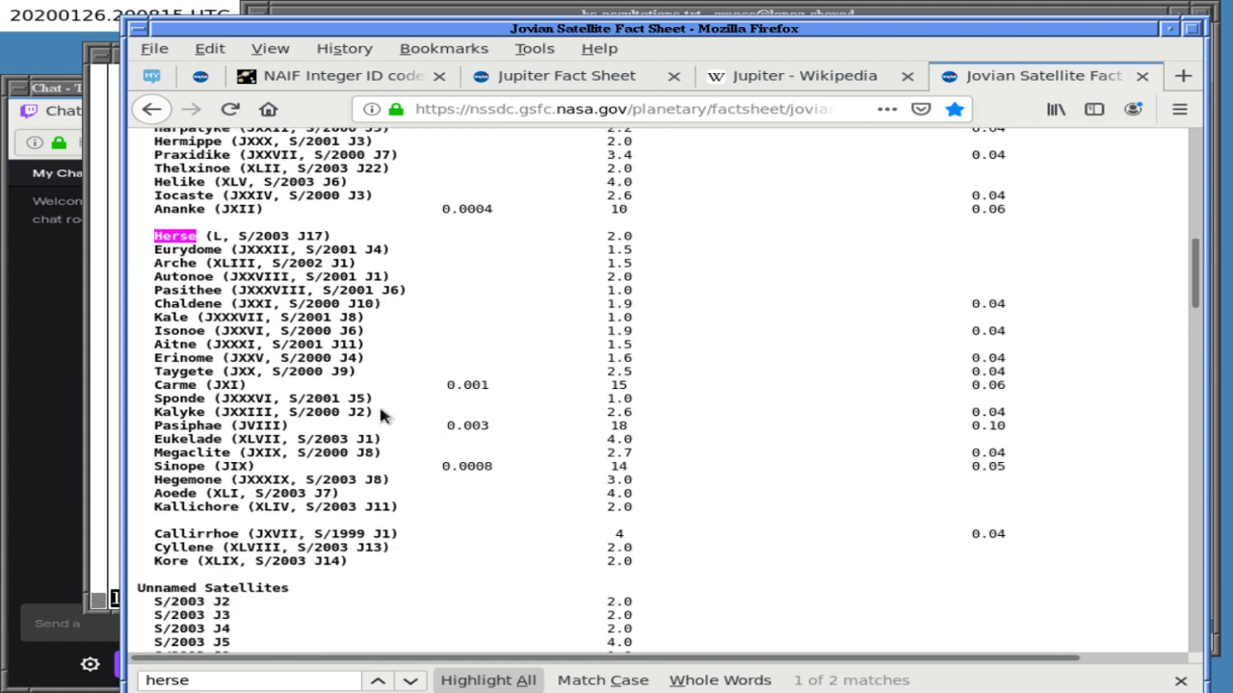
pyautogui.doubleClick(215, 237)
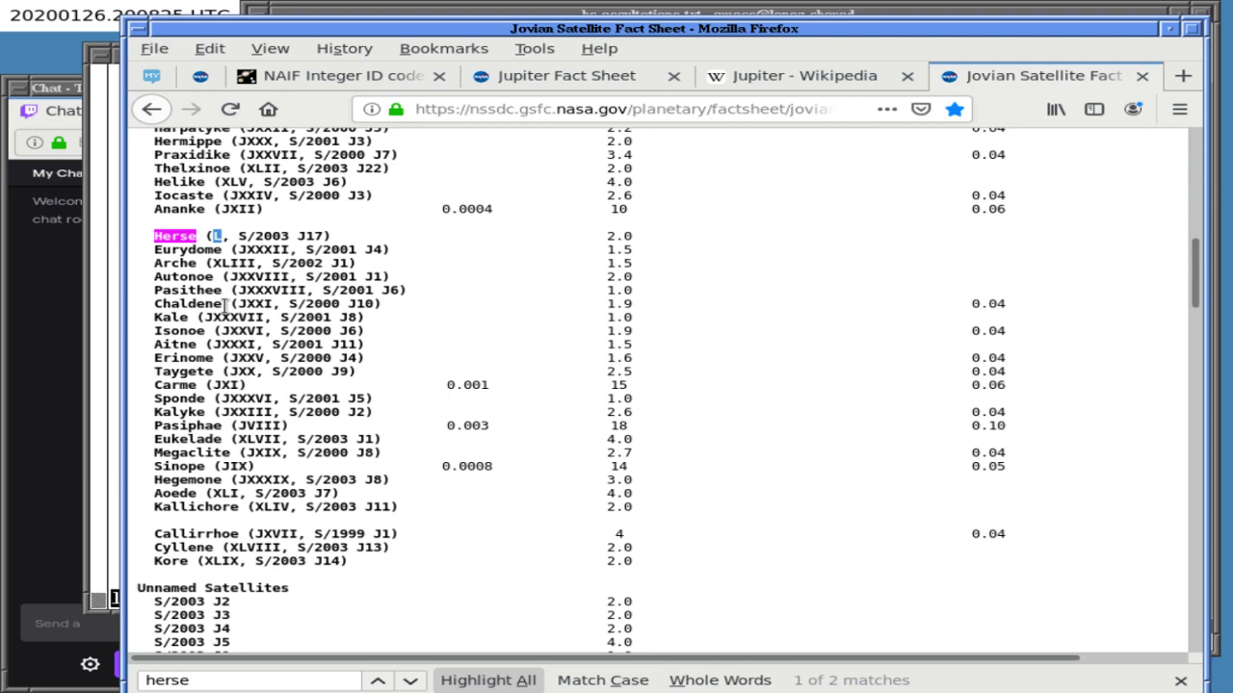
# - Scroll up and down through the pager output in xterm
pyautogui.scroll(1, 233, 322)
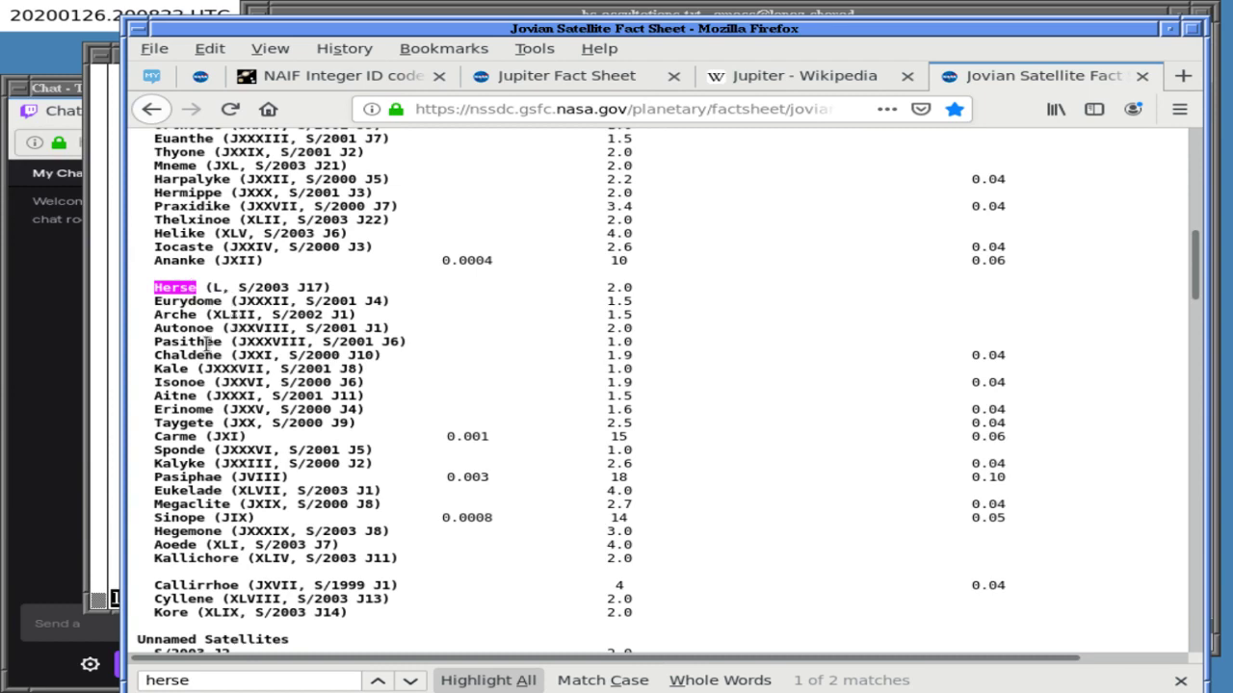
pyautogui.scroll(2, 207, 344)
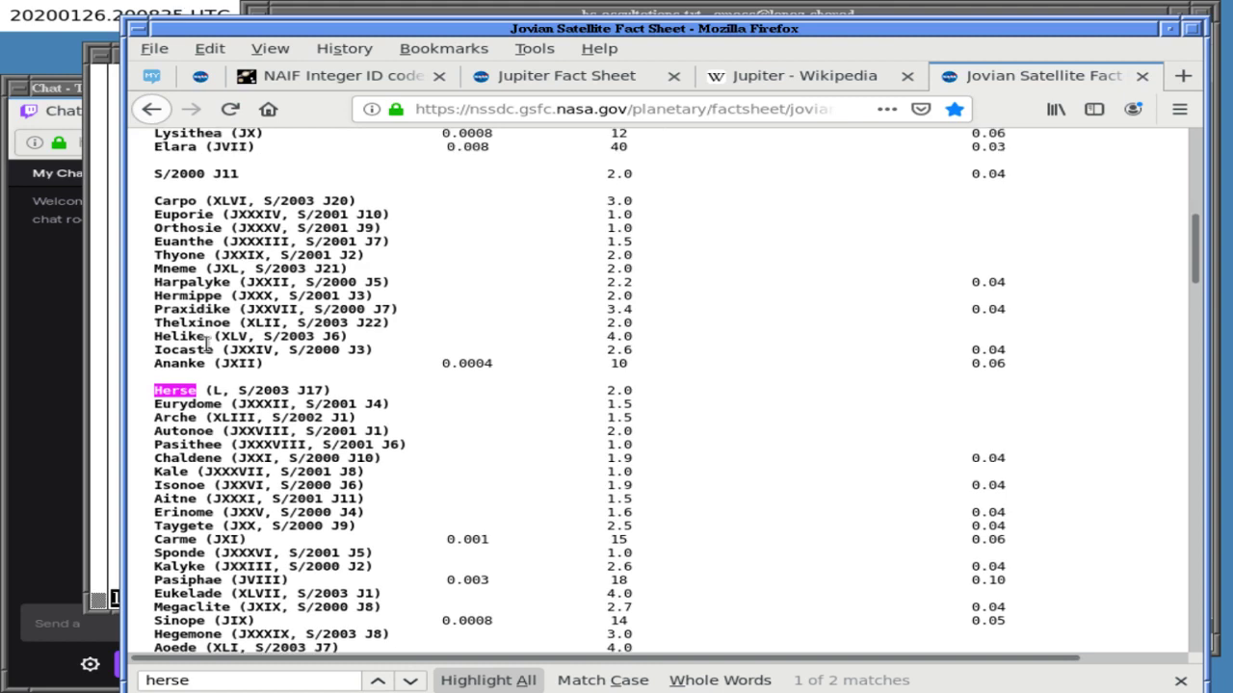
pyautogui.scroll(2, 207, 344)
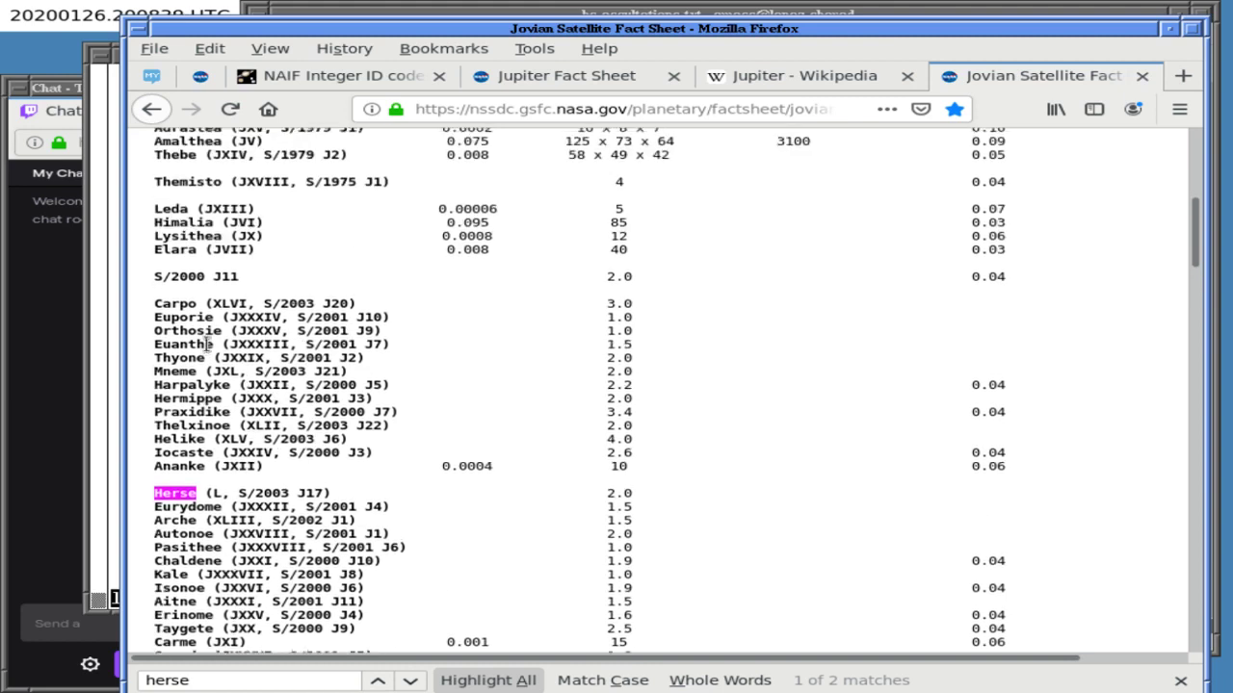
pyautogui.scroll(3, 207, 344)
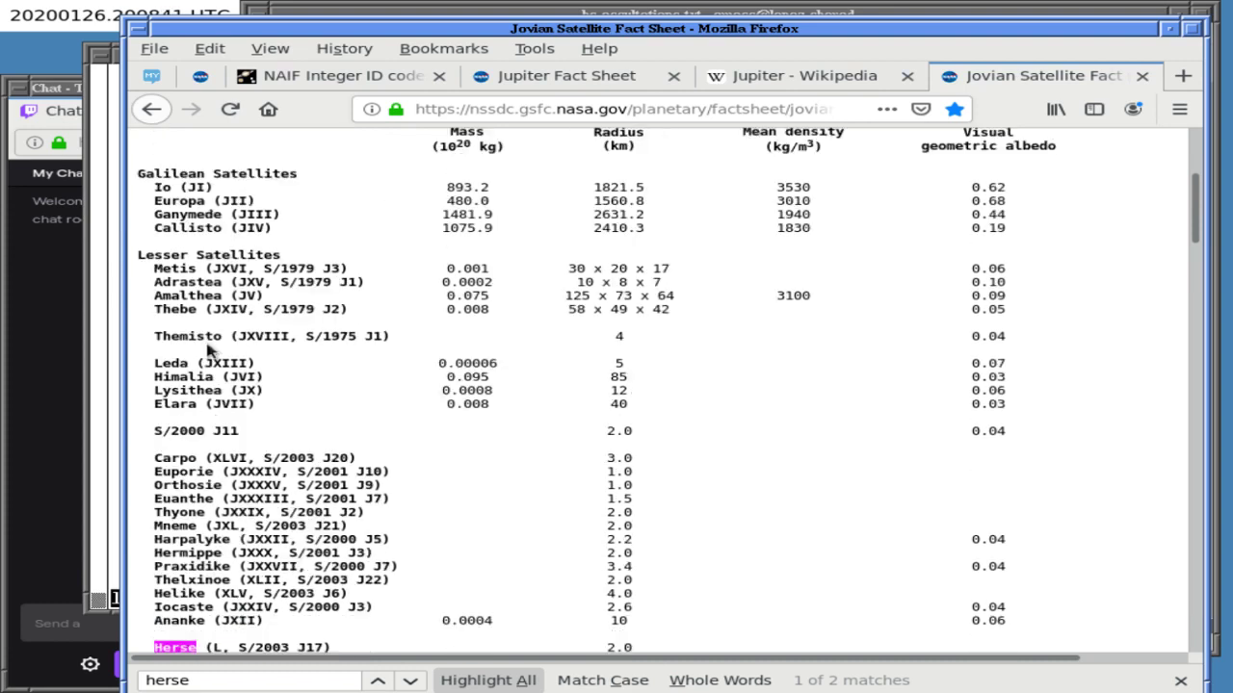
pyautogui.scroll(1, 207, 347)
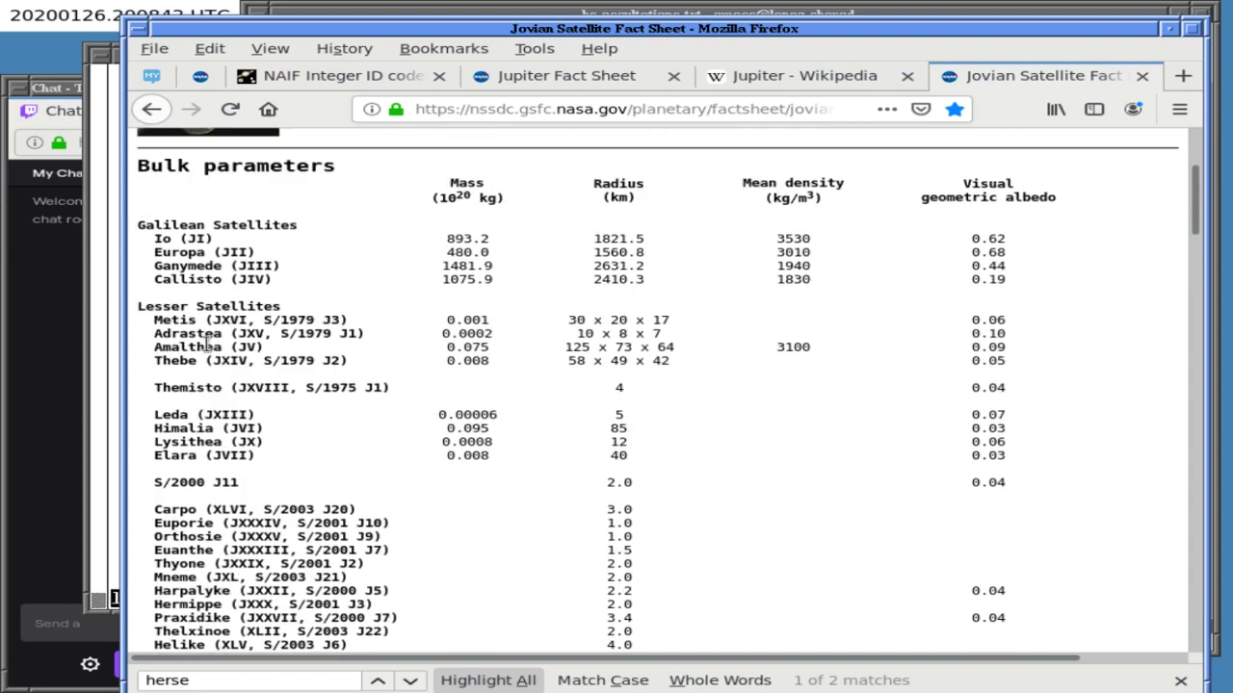
pyautogui.scroll(-4, 207, 344)
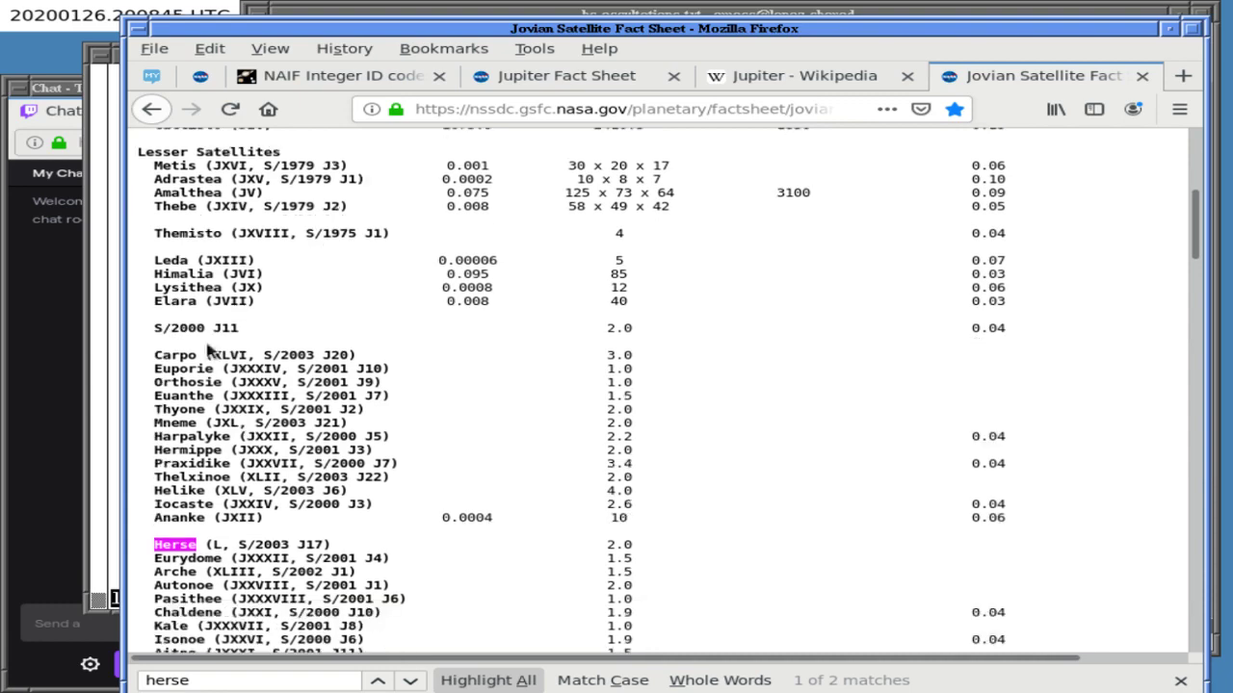
pyautogui.scroll(-1, 207, 347)
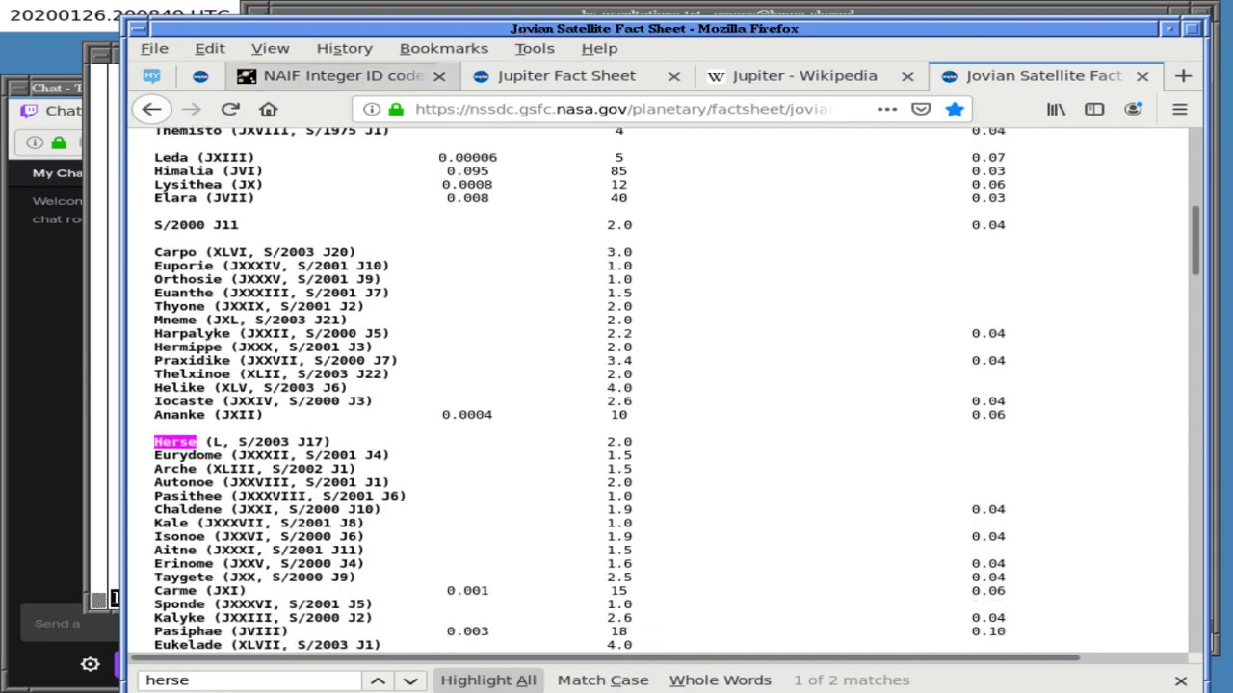
# - Quit the pager and enter the note 'doing carpo and herse missing leading J in number on jup sat page'
pyautogui.click(113, 231)
pyautogui.write('qdoing')
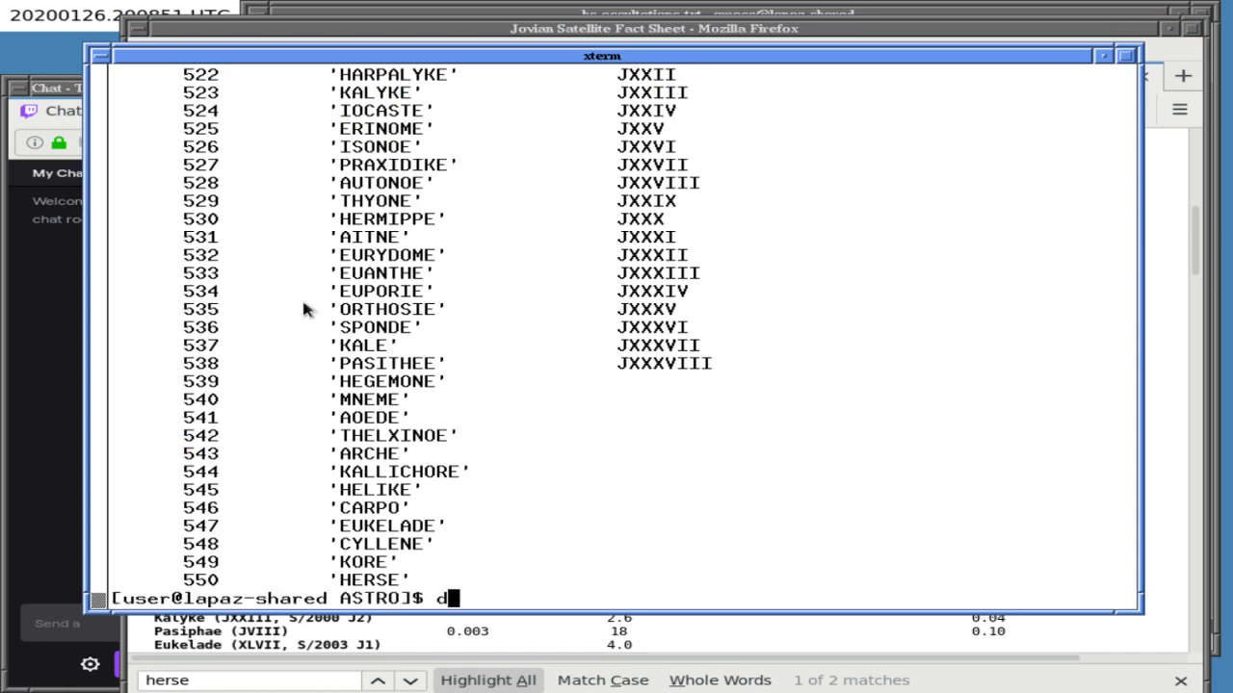
pyautogui.write(' care')
pyautogui.press('BackSpace')
pyautogui.write('po and herse mi')
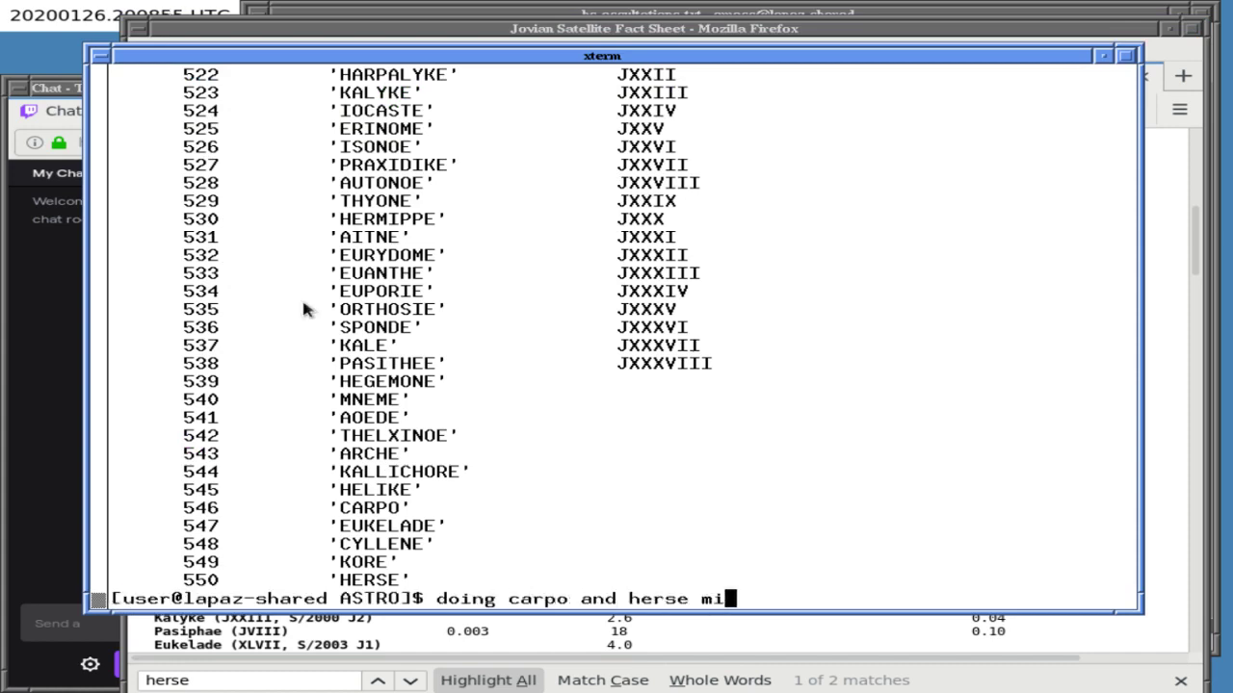
pyautogui.write('ssing leading J in ')
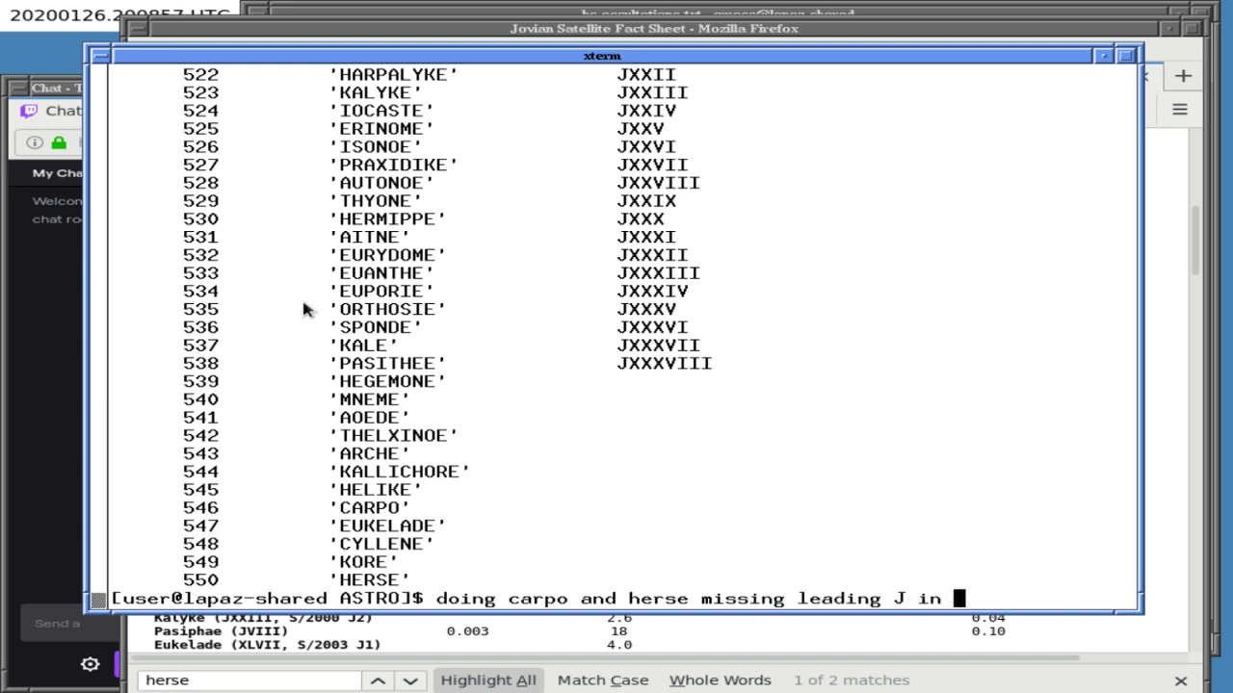
pyautogui.write('number on jup sat ')
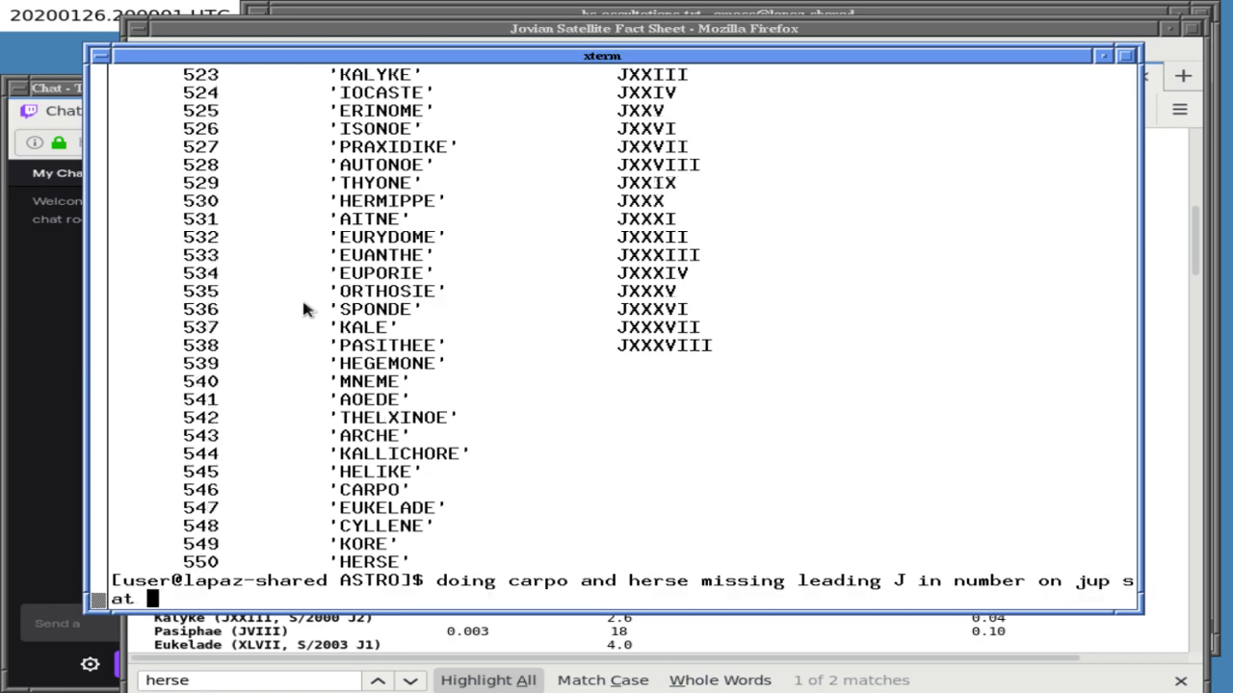
pyautogui.write('page')
pyautogui.press('Return')
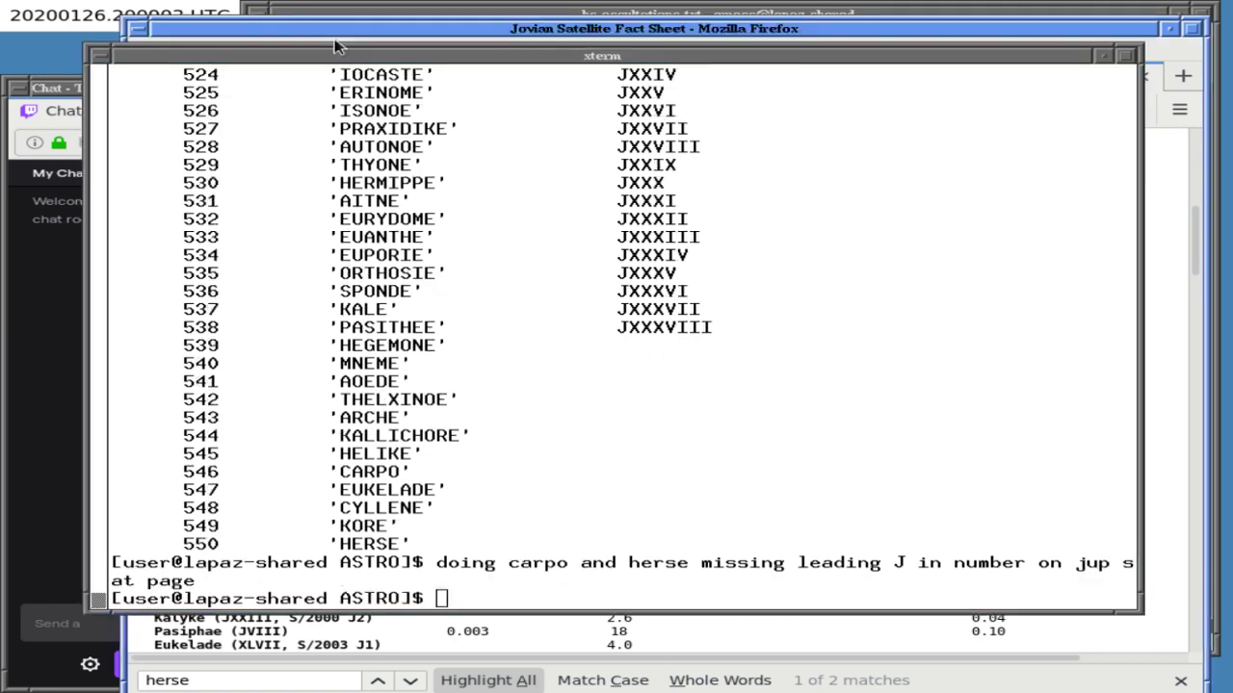
pyautogui.click(345, 21)
# - Search the Jovian Satellite Fact Sheet for 'LI' with case-sensitive matching
pyautogui.click(345, 16)
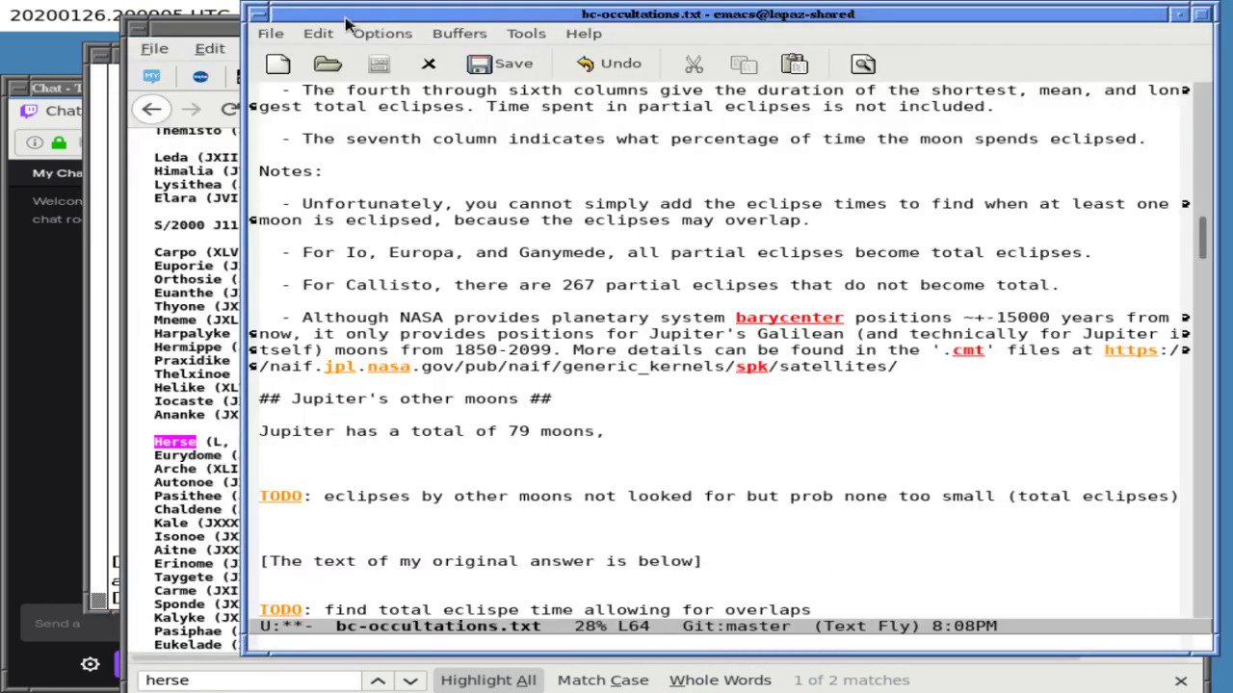
pyautogui.click(224, 225)
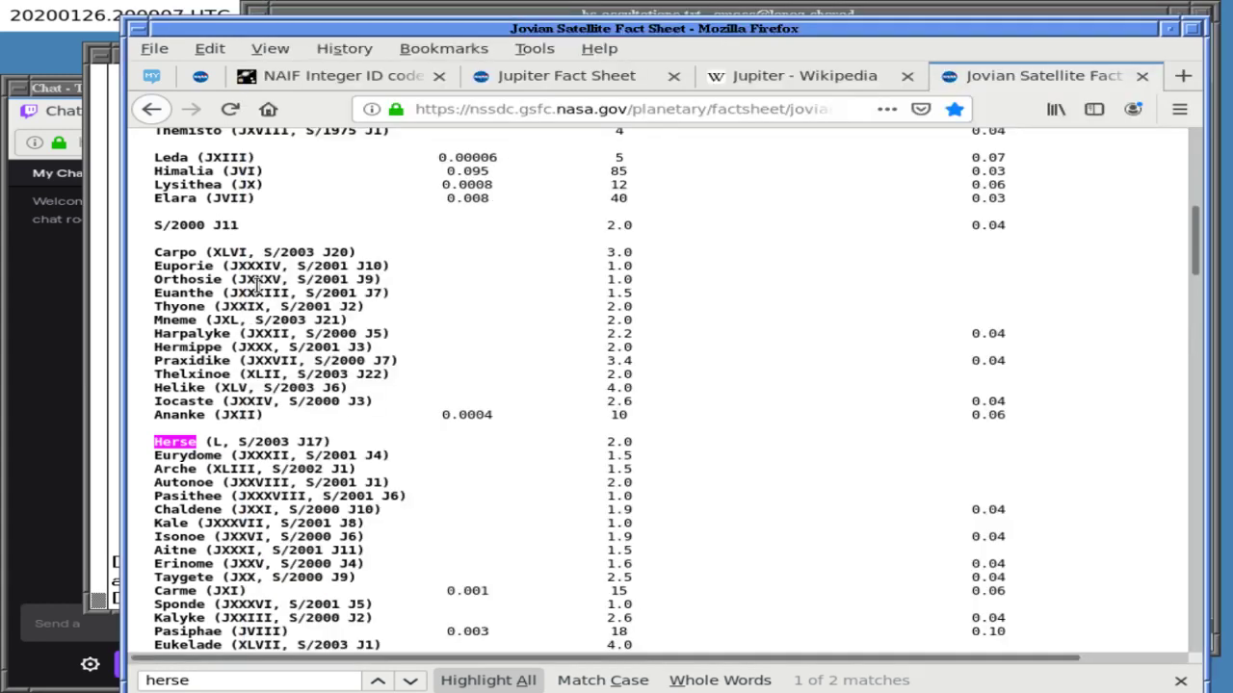
pyautogui.scroll(-1, 258, 285)
pyautogui.scroll(-4, 258, 285)
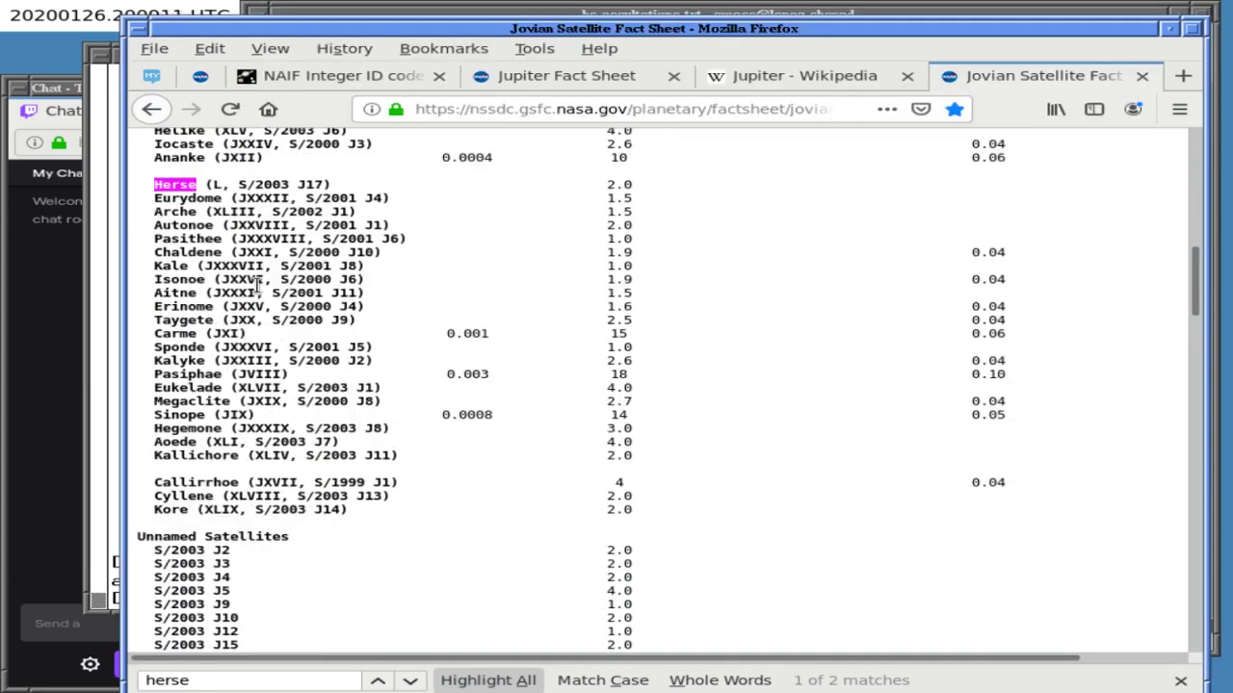
pyautogui.scroll(-1, 258, 285)
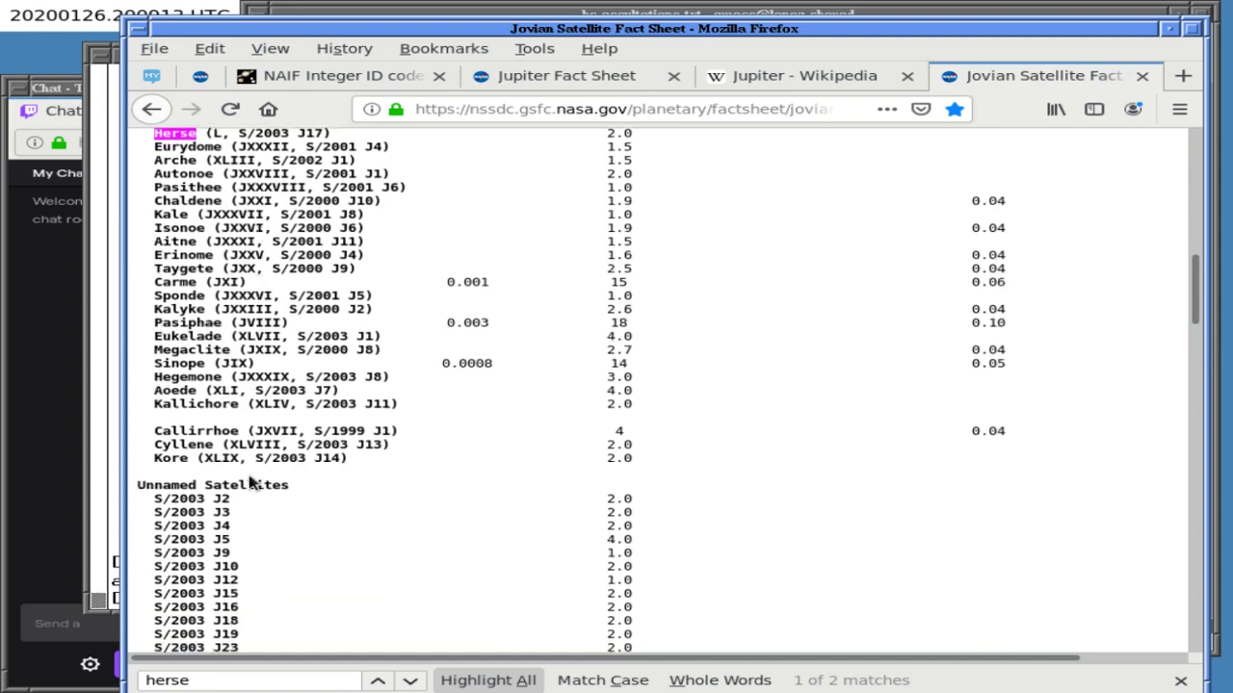
pyautogui.scroll(20, 274, 436)
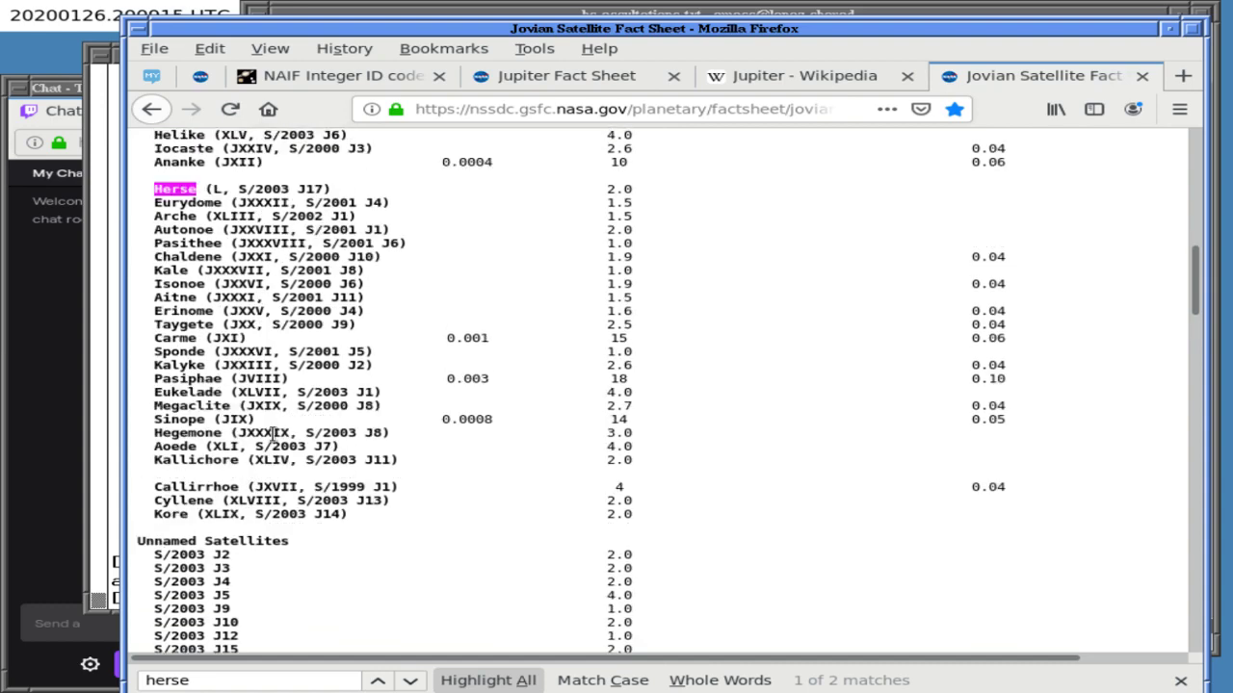
pyautogui.hotkey('ctrl', 'f')
pyautogui.write('li')
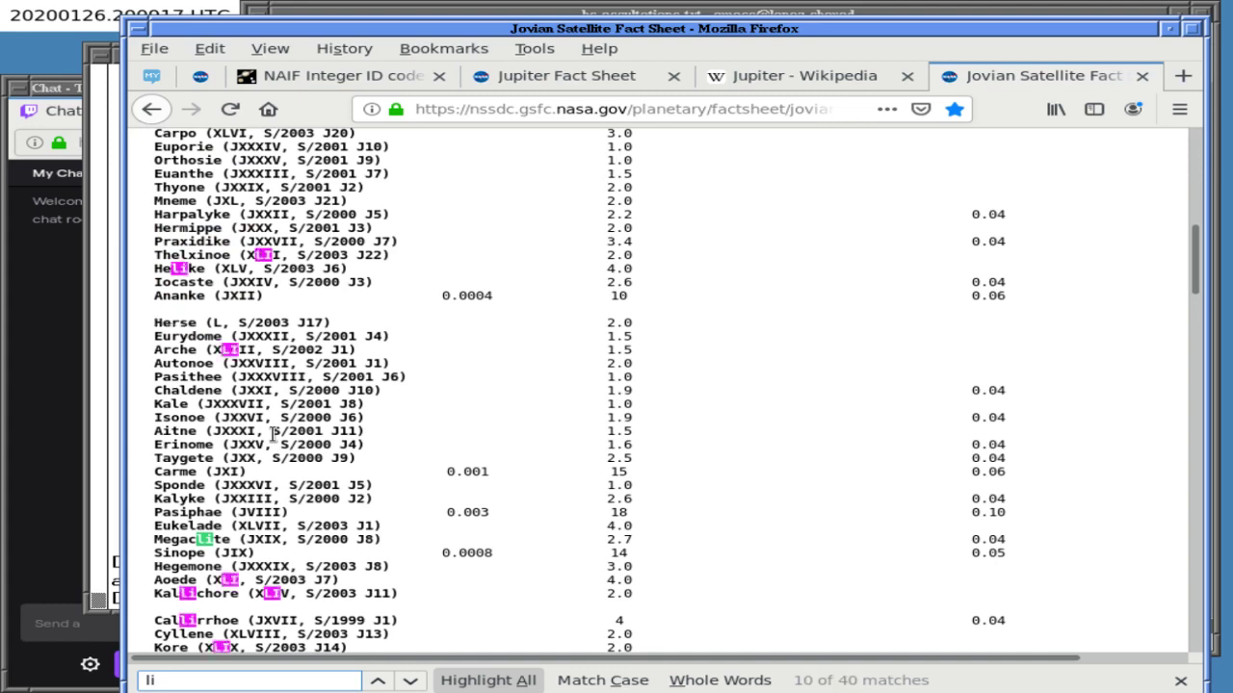
pyautogui.hotkey('shift', 'Return')
pyautogui.hotkey('shift', 'Return')
pyautogui.hotkey('shift', 'Return')
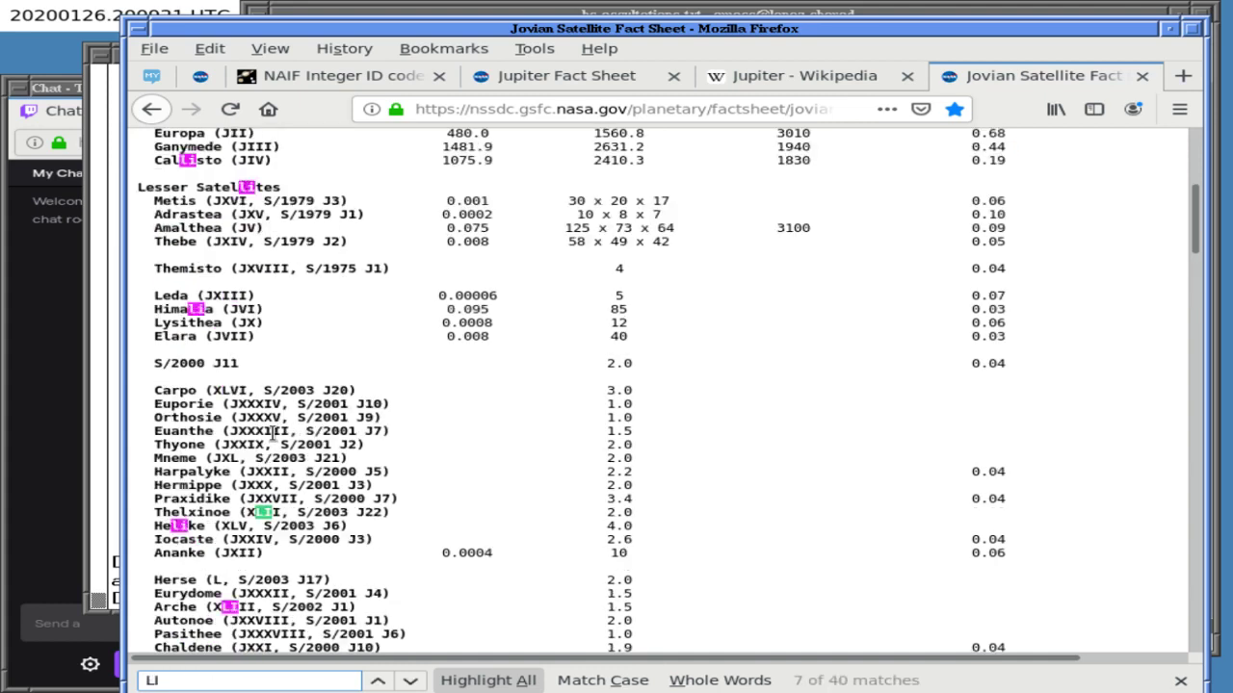
pyautogui.click(599, 680)
# - Step through six LI matches, then turn case-sensitive matching back off
pyautogui.click(413, 681)
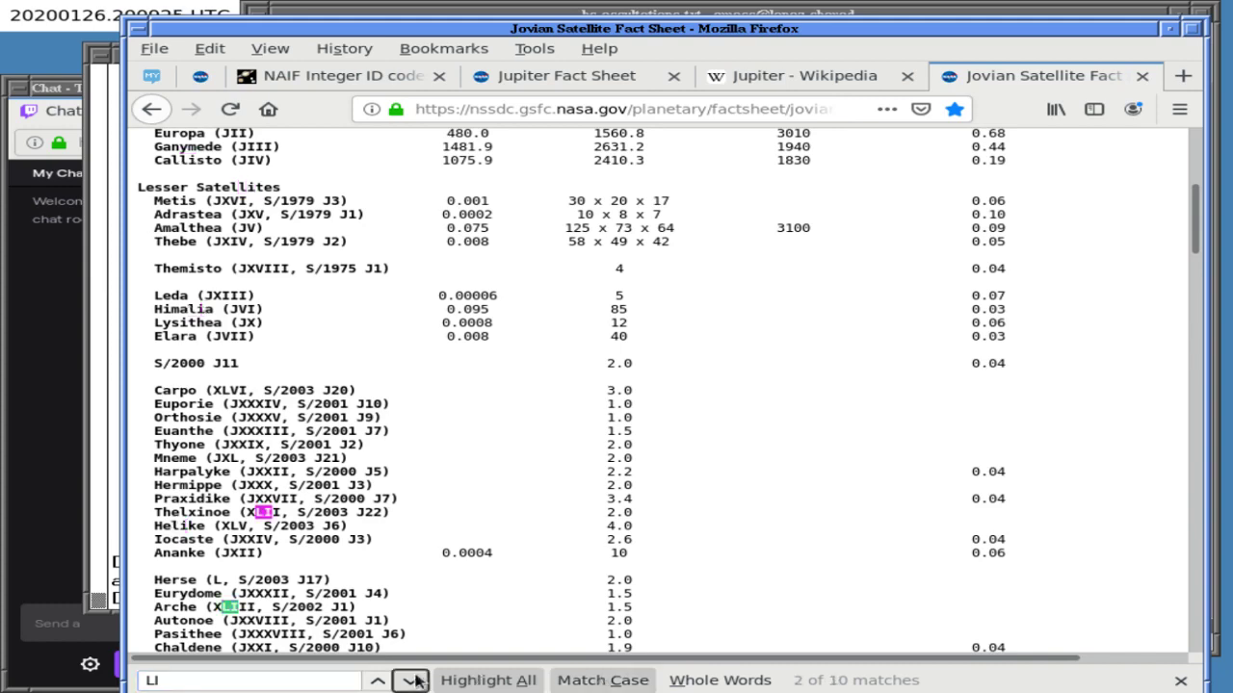
pyautogui.click(412, 681)
pyautogui.click(412, 681)
pyautogui.click(412, 681)
pyautogui.click(413, 681)
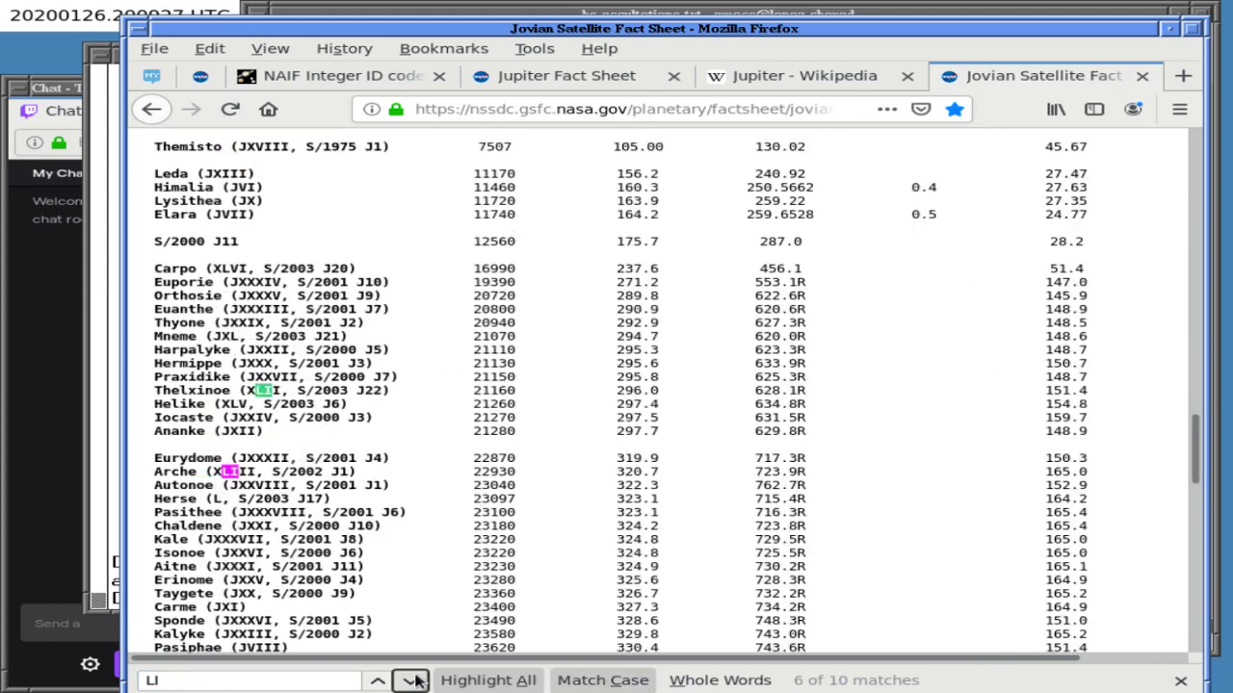
pyautogui.click(412, 681)
pyautogui.click(413, 681)
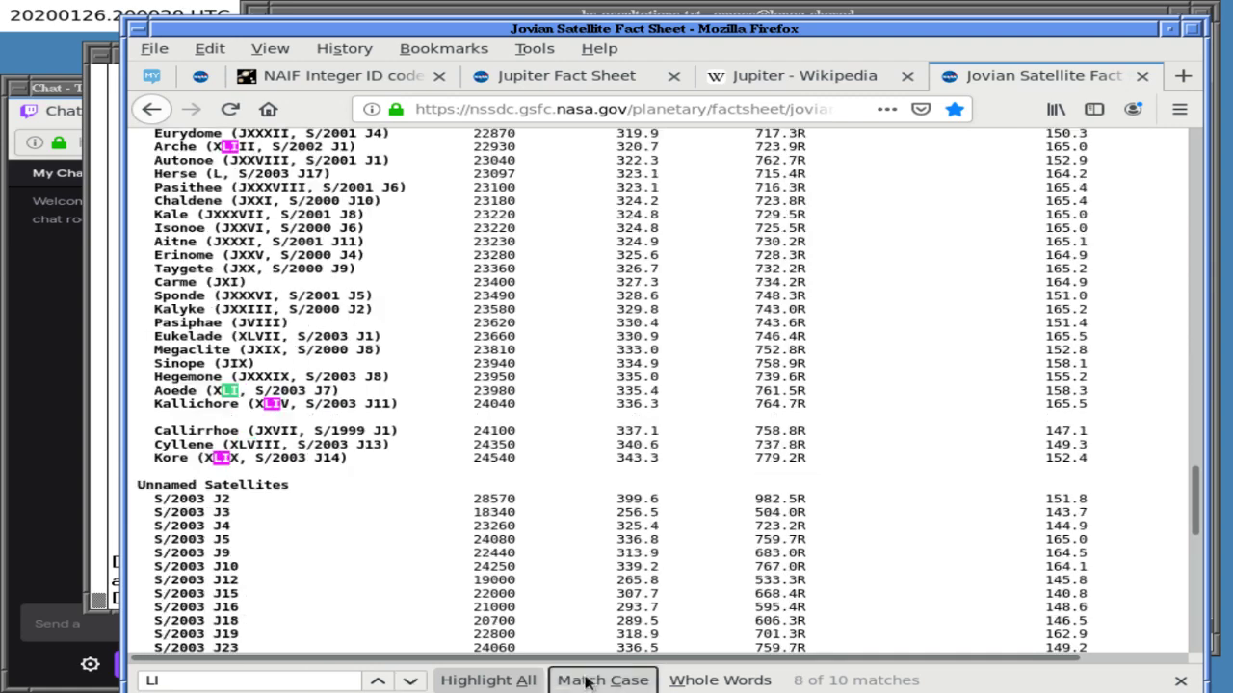
pyautogui.click(599, 680)
# - Select the Unnamed and Recently Discovered Satellites rows, then return to the page top
pyautogui.scroll(-5, 356, 557)
pyautogui.scroll(6, 356, 557)
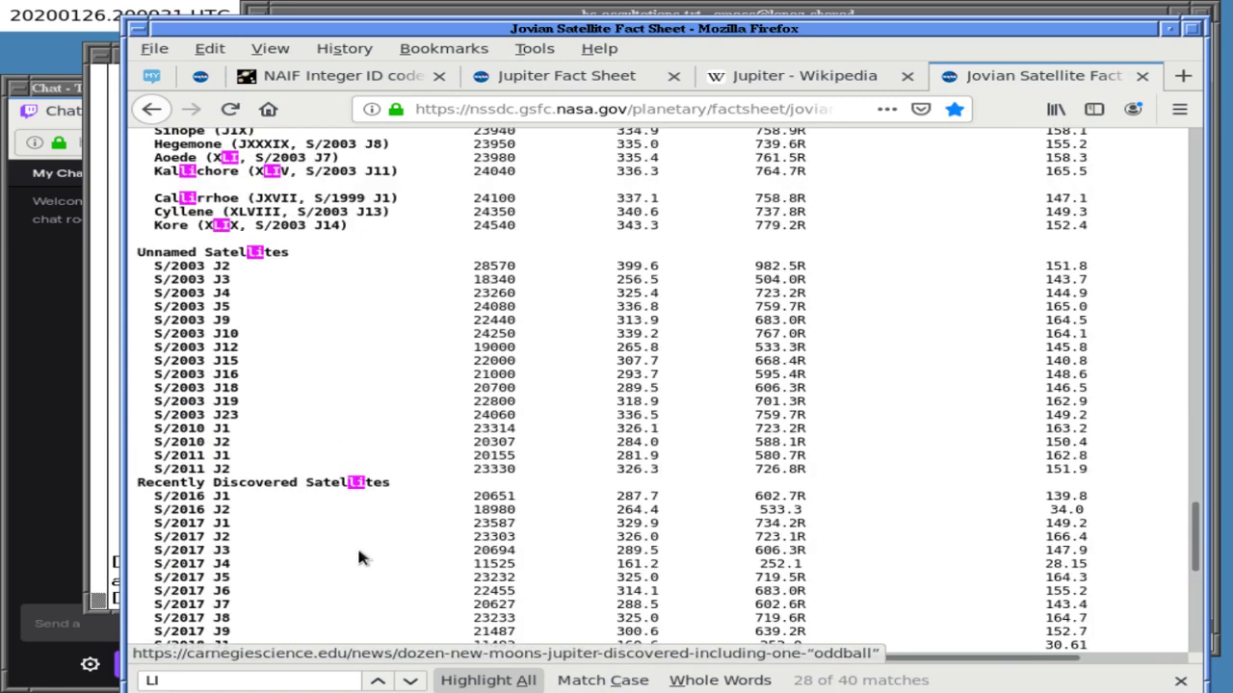
pyautogui.moveTo(225, 320); pyautogui.dragTo(218, 517)
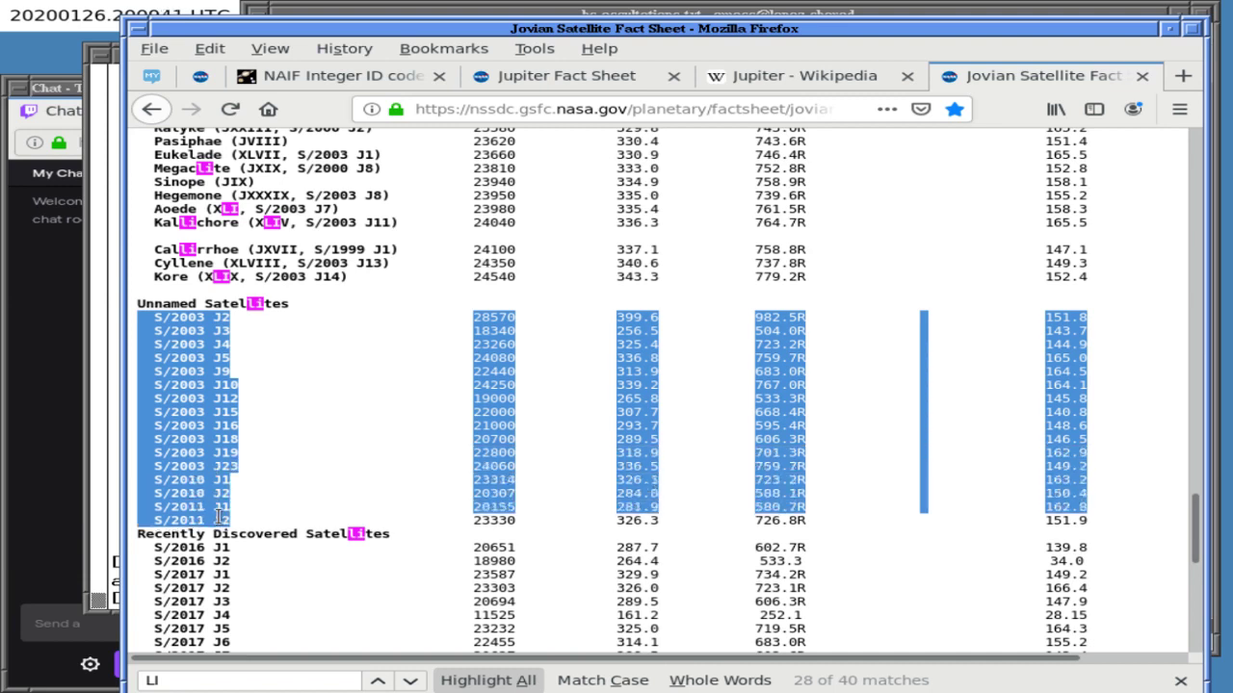
pyautogui.click(274, 504)
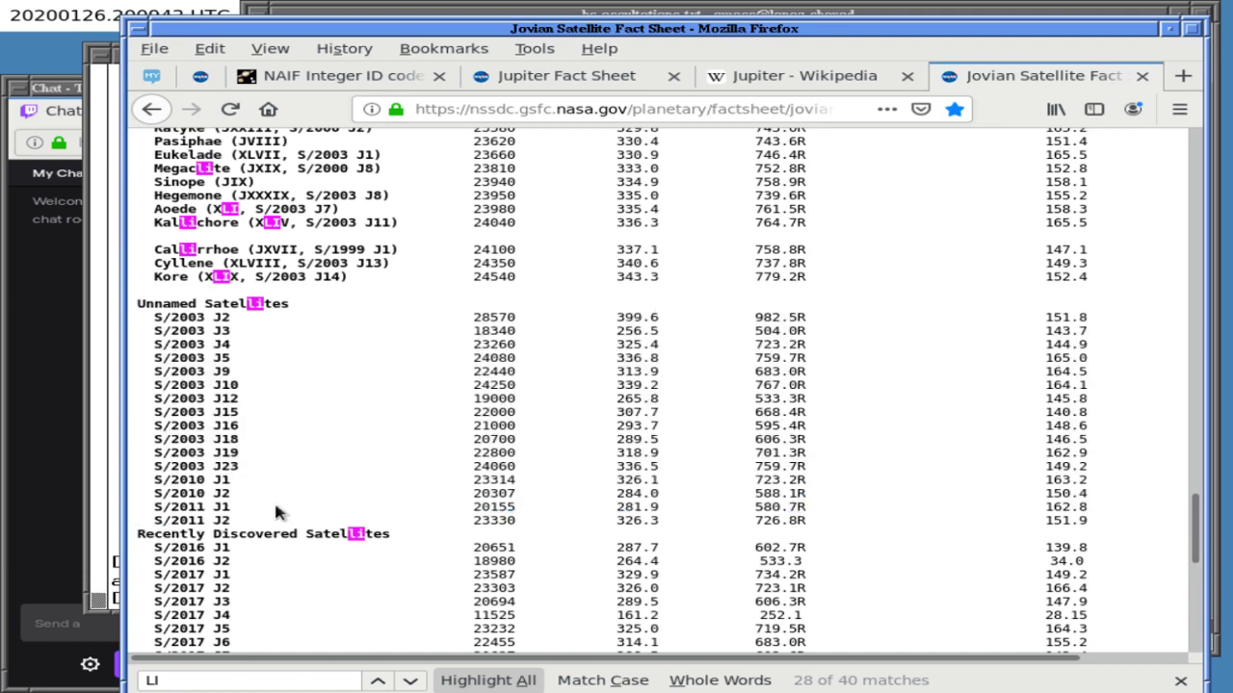
pyautogui.scroll(-3, 274, 500)
pyautogui.doubleClick(227, 392)
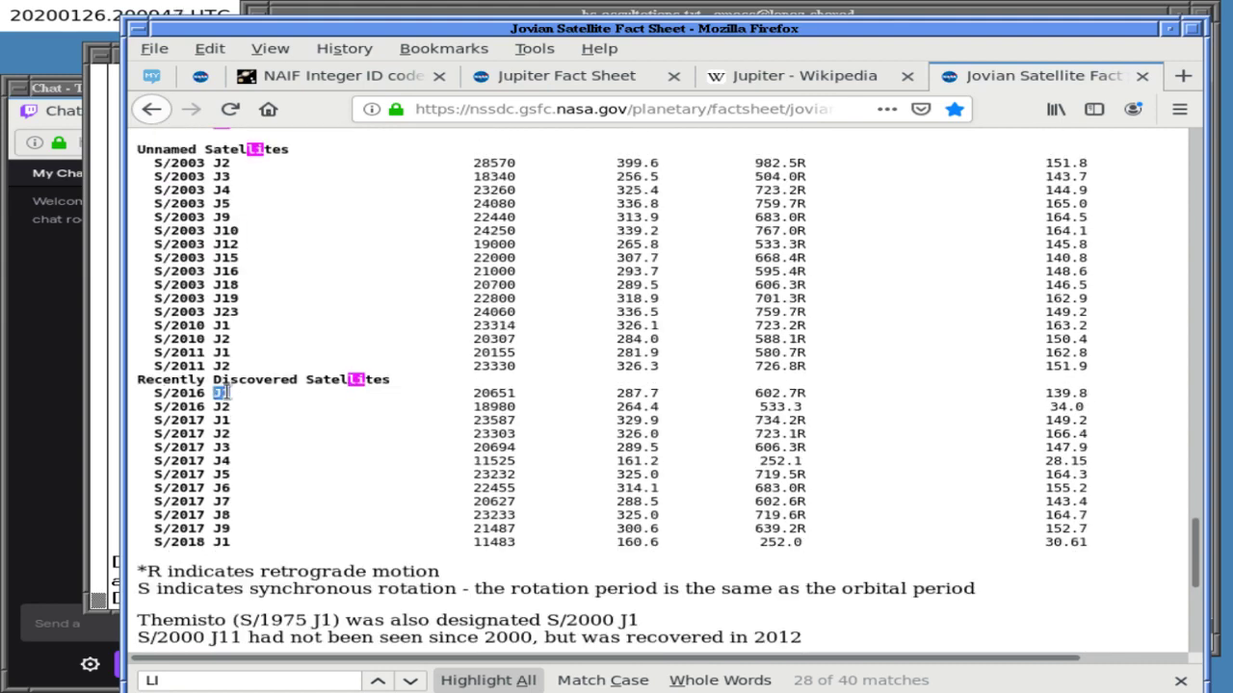
pyautogui.moveTo(139, 393); pyautogui.dragTo(262, 532)
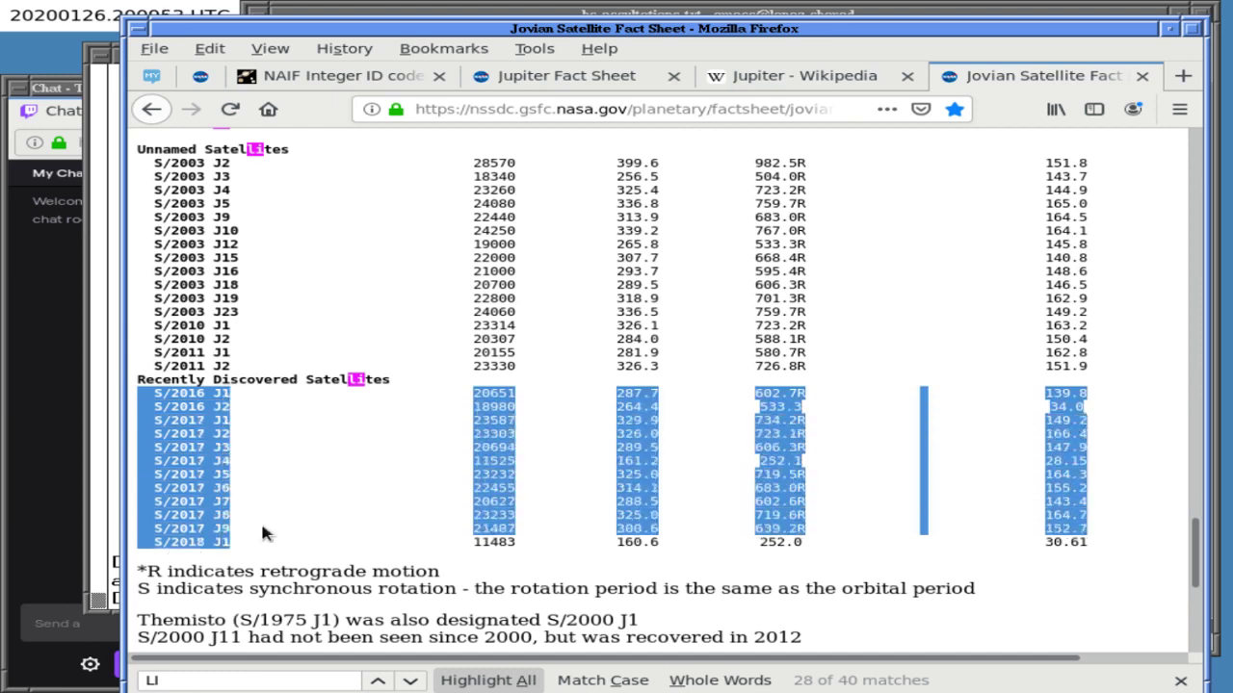
pyautogui.click(286, 516)
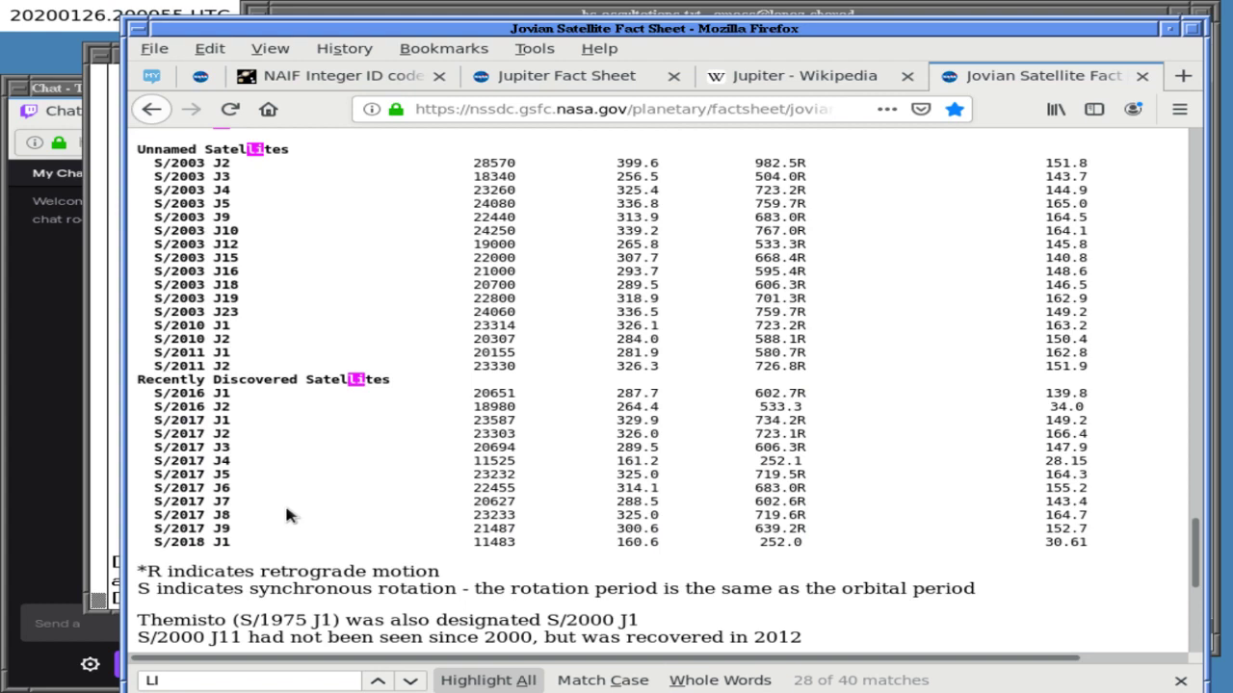
pyautogui.press('Home')
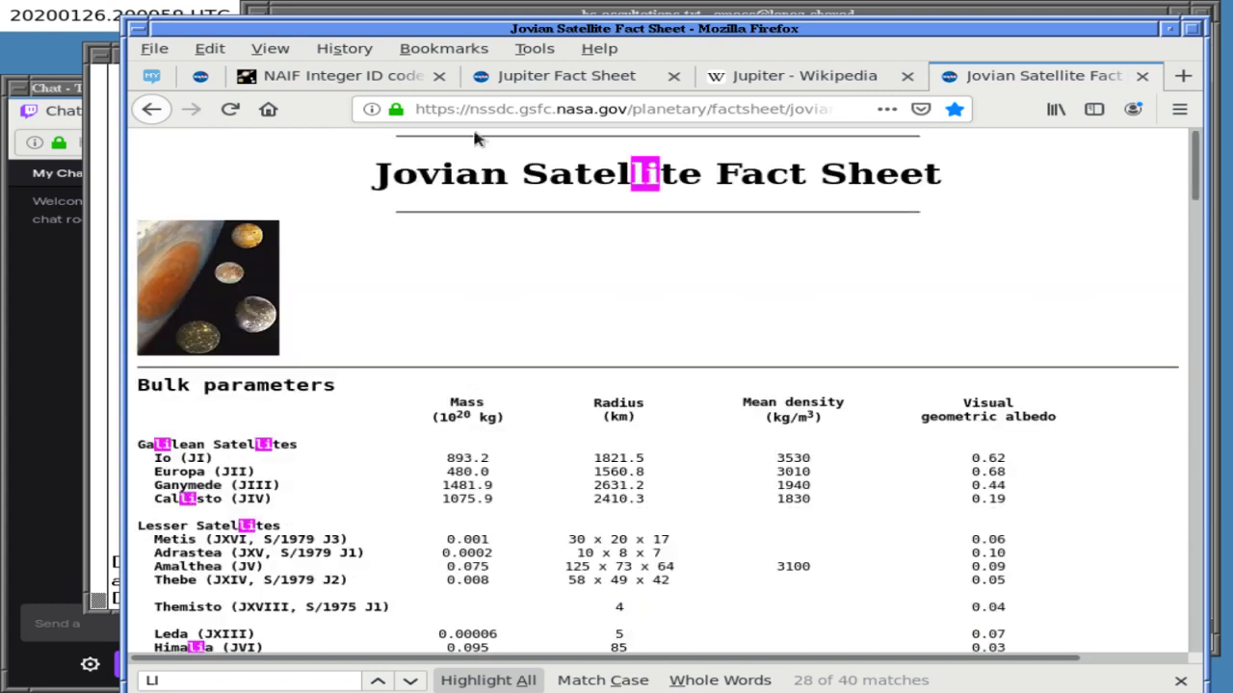
# - On the NAIF ID codes page, follow the contents link to the Comet Shoemaker Levy 9 fragment table
pyautogui.click(387, 67)
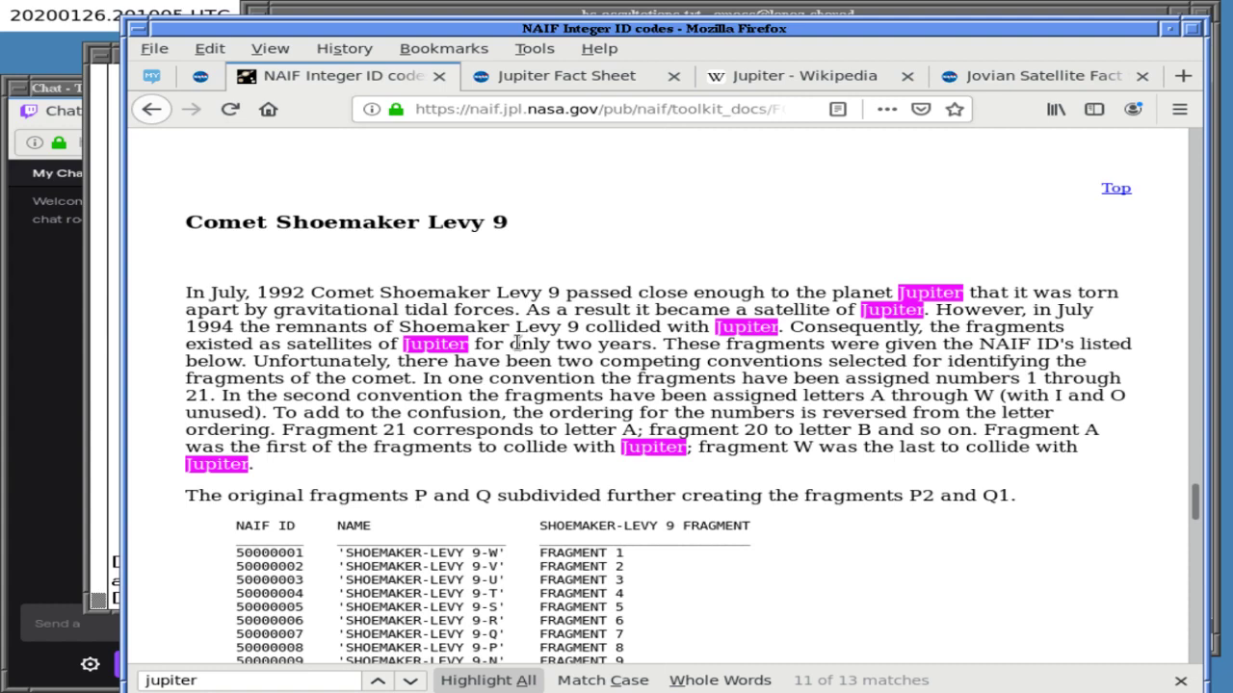
pyautogui.scroll(-6, 517, 342)
pyautogui.press('Home')
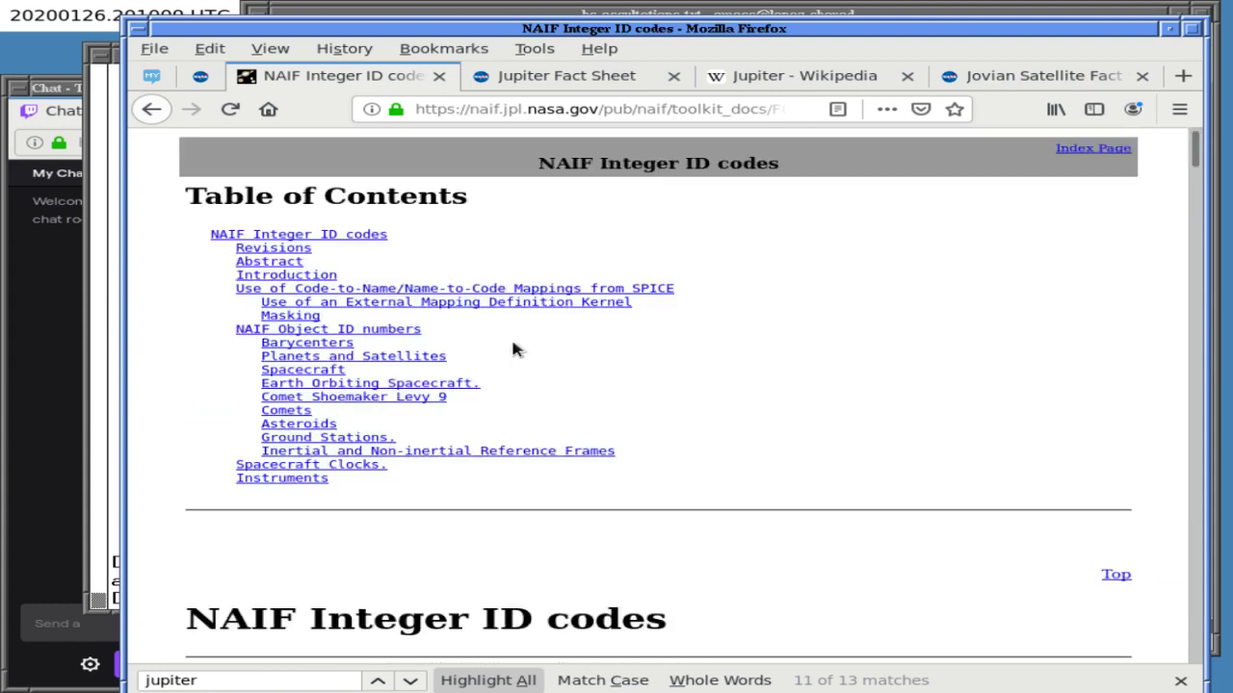
pyautogui.click(402, 397)
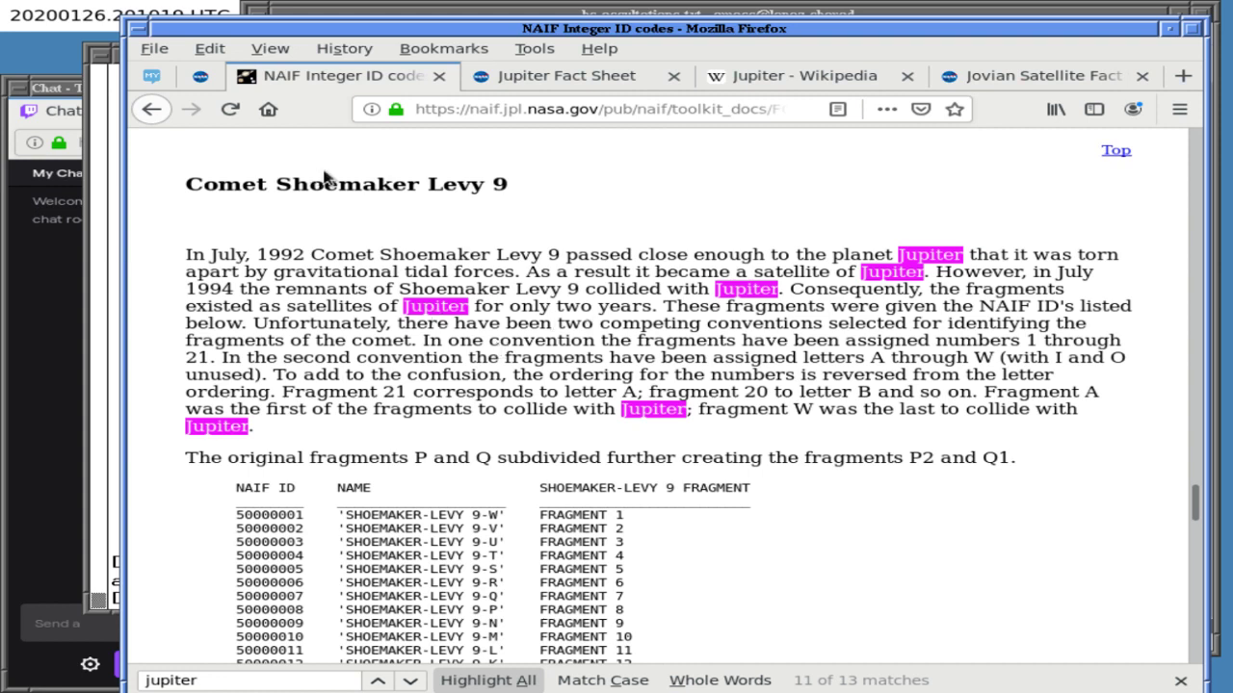
pyautogui.scroll(-4, 404, 266)
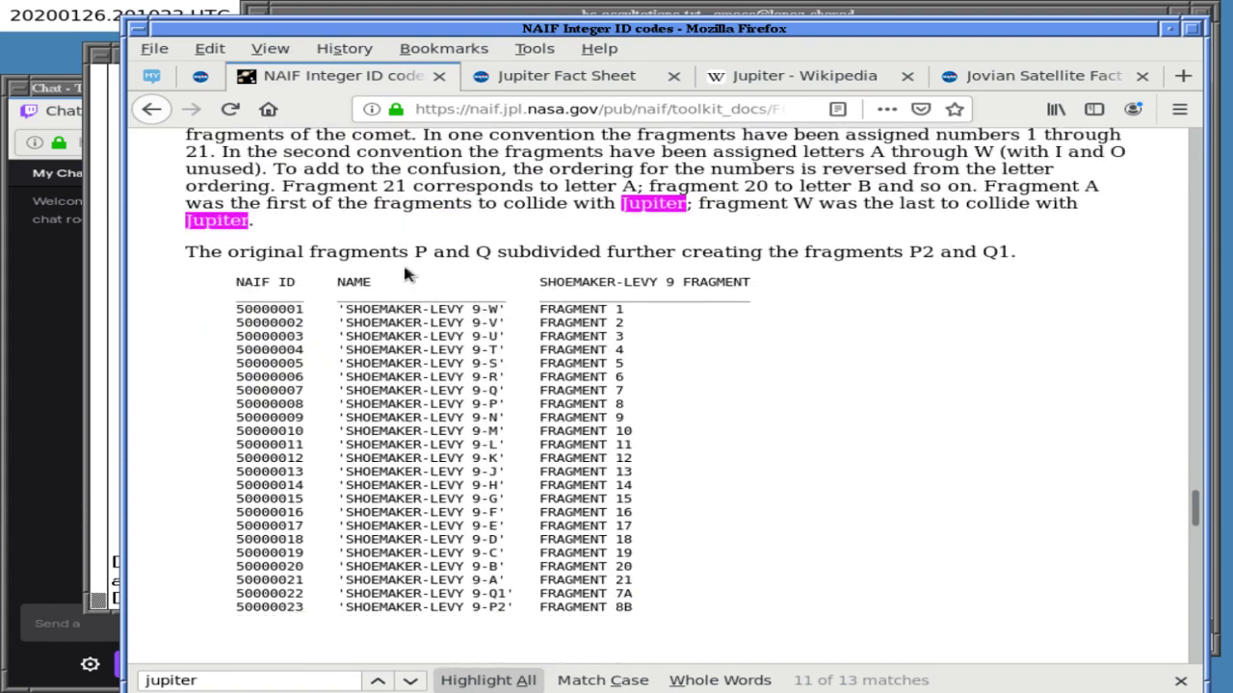
pyautogui.scroll(3, 403, 268)
pyautogui.scroll(-3, 404, 269)
# - Type 'excluding the' at the end of the notes sentence
pyautogui.hotkey('alt', 'Tab')
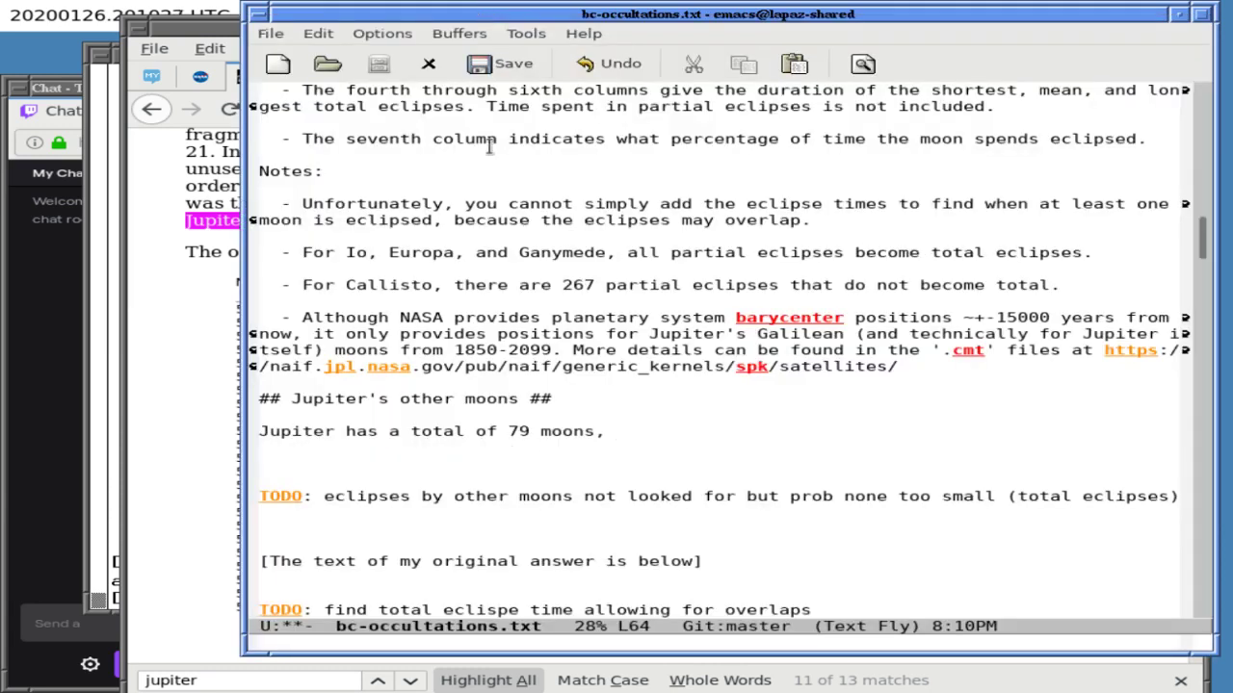
pyautogui.write('exlc')
pyautogui.press('BackSpace')
pyautogui.press('BackSpace')
pyautogui.write('cluding s')
pyautogui.press('BackSpace')
pyautogui.write('the')
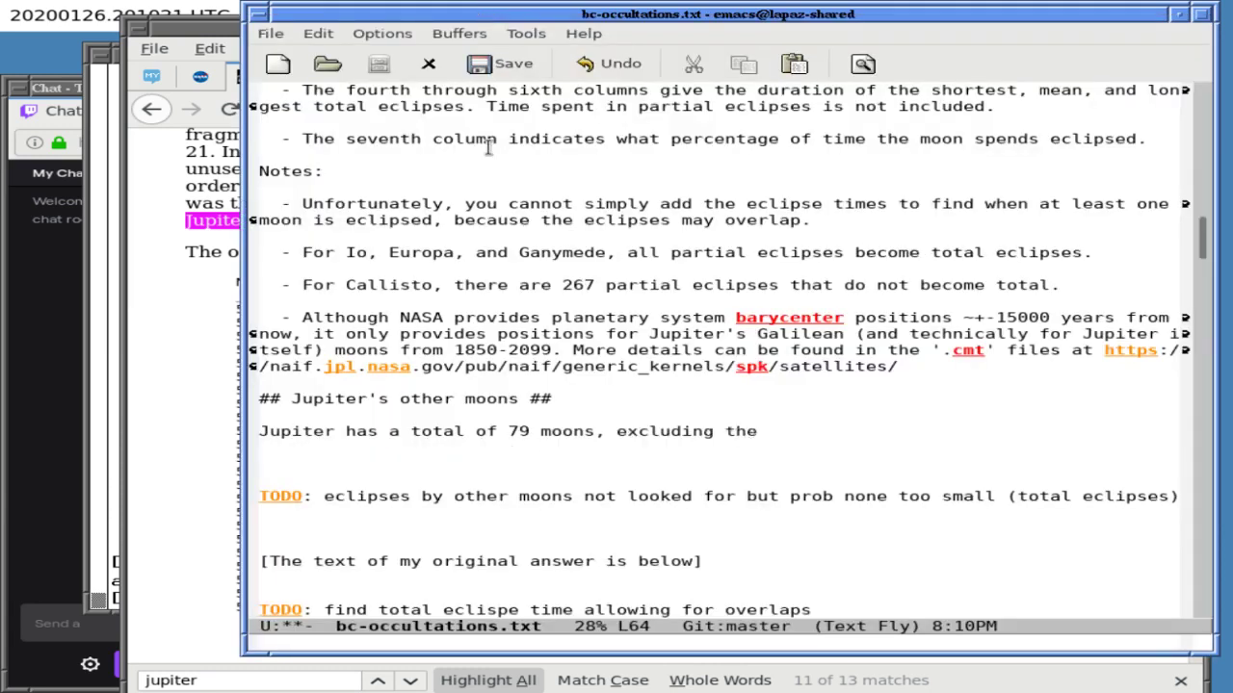
# - Insert the Jovian Satellite Fact Sheet URL in parentheses after 'moons'
pyautogui.click(186, 330)
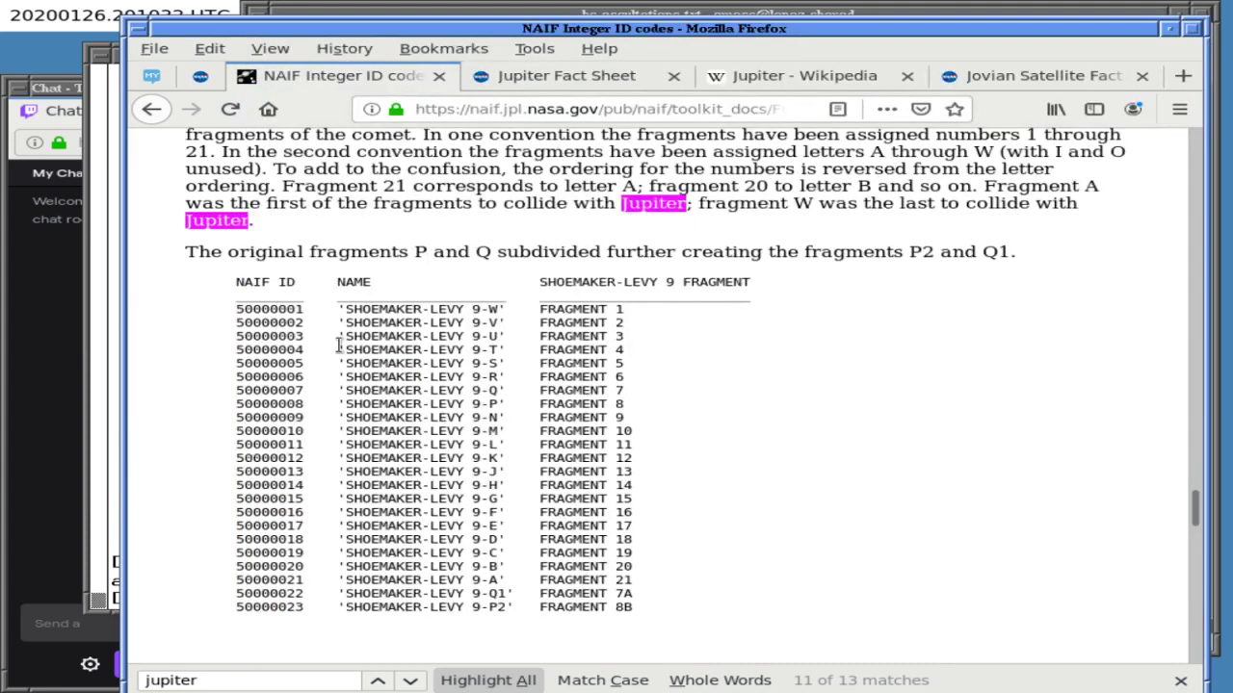
pyautogui.click(515, 17)
pyautogui.press('Left')
pyautogui.press('Left')
pyautogui.press('Left')
pyautogui.press('Left')
pyautogui.press('Left')
pyautogui.press('Left')
pyautogui.press('Left')
pyautogui.press('Left')
pyautogui.press('Left')
pyautogui.press('Left')
pyautogui.press('Left')
pyautogui.press('Left')
pyautogui.press('Left')
pyautogui.press('Left')
pyautogui.press('Left')
pyautogui.press('Left')
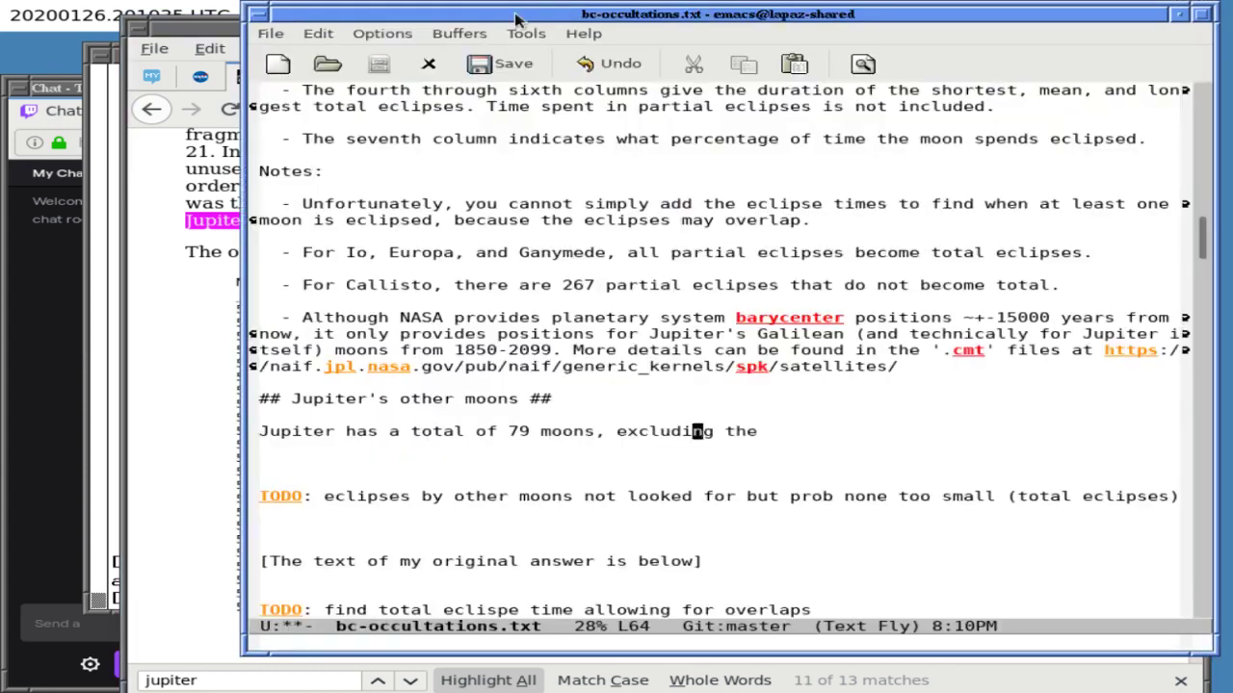
pyautogui.write('(')
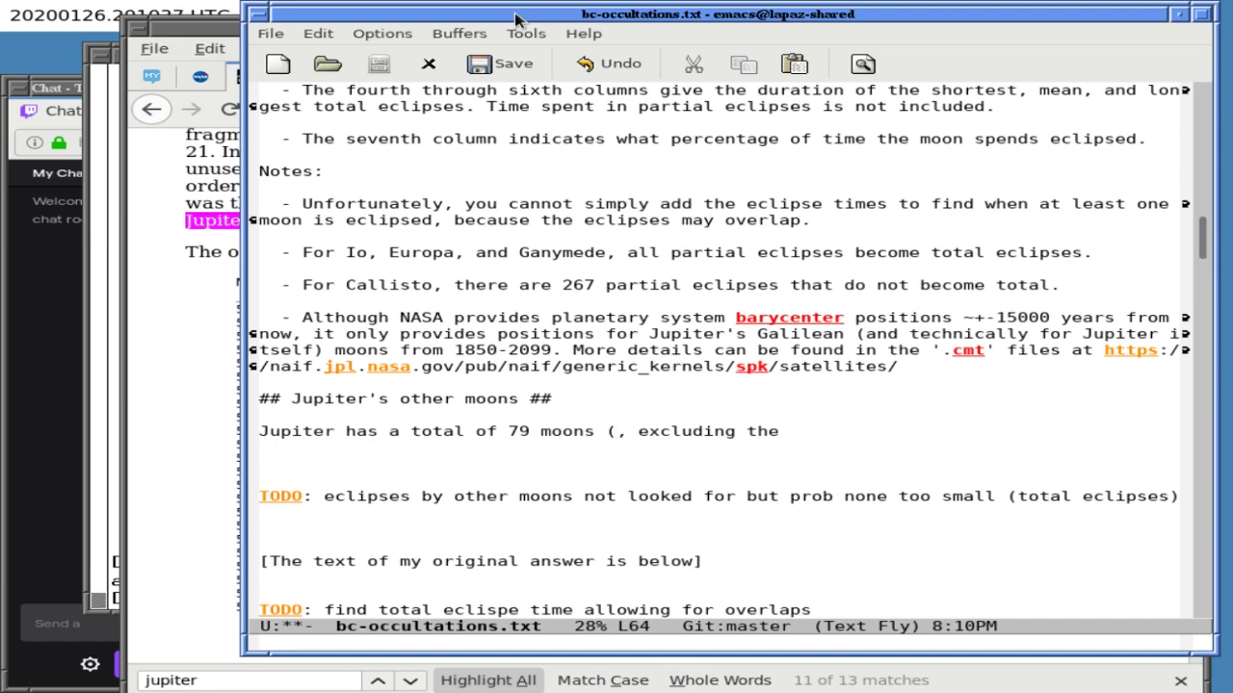
pyautogui.click(210, 77)
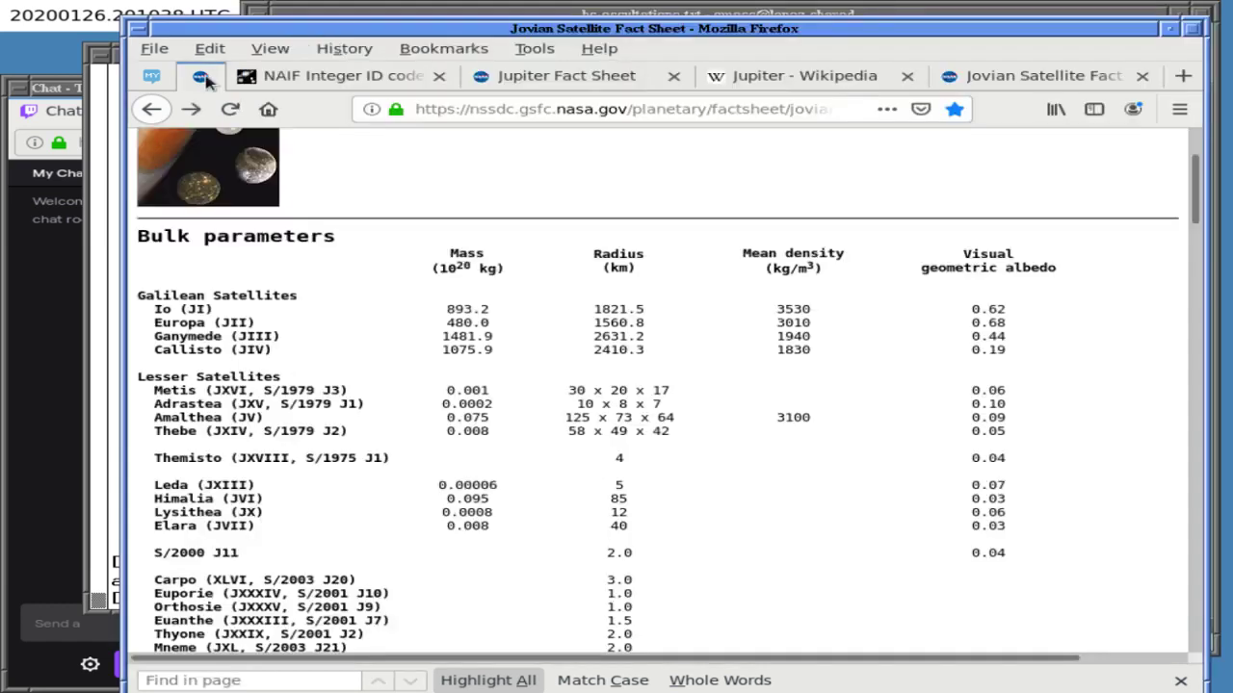
pyautogui.click(494, 110)
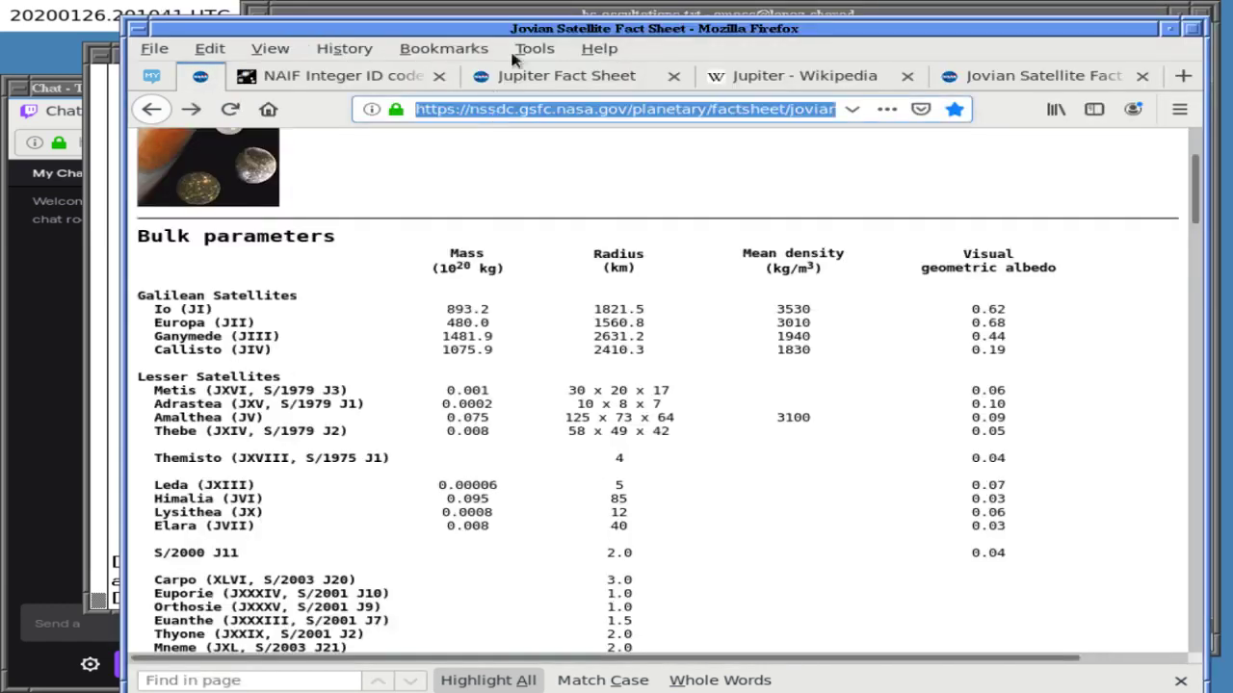
pyautogui.click(528, 18)
pyautogui.hotkey('ctrl', 'y')
pyautogui.write('), excluding the')
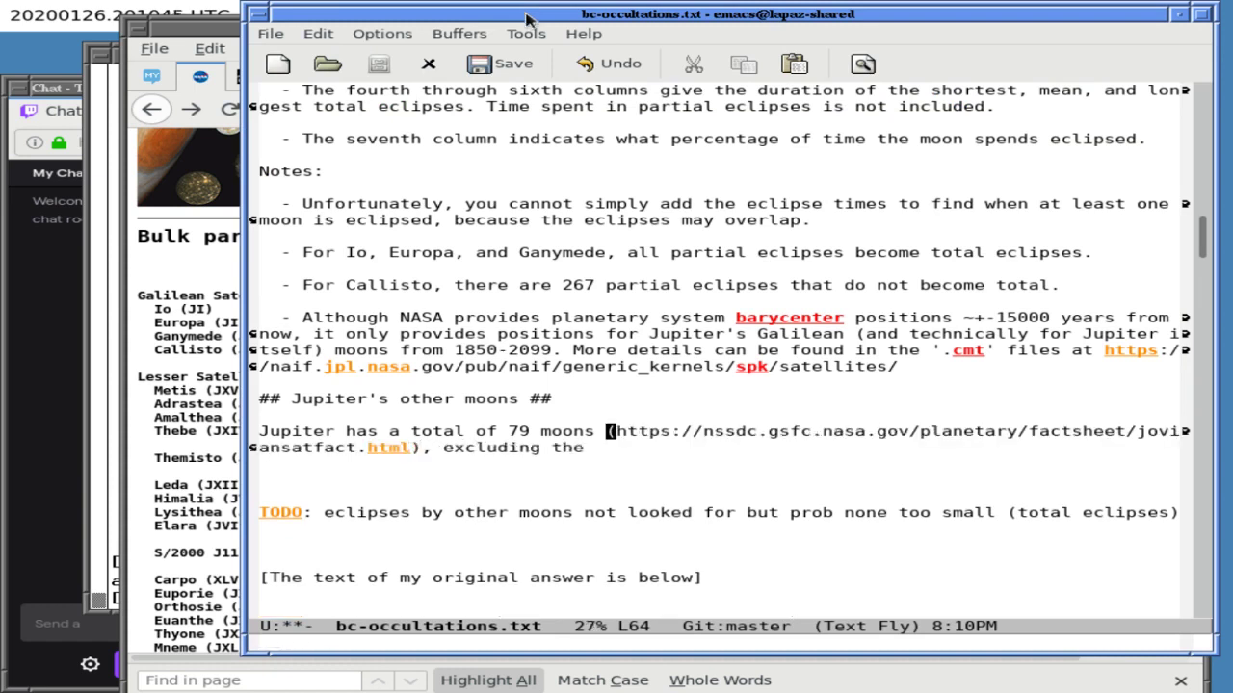
pyautogui.hotkey('ctrl', 'e')
# - Add '23 fragments of' to the notes after checking the NAIF page
pyautogui.click(182, 303)
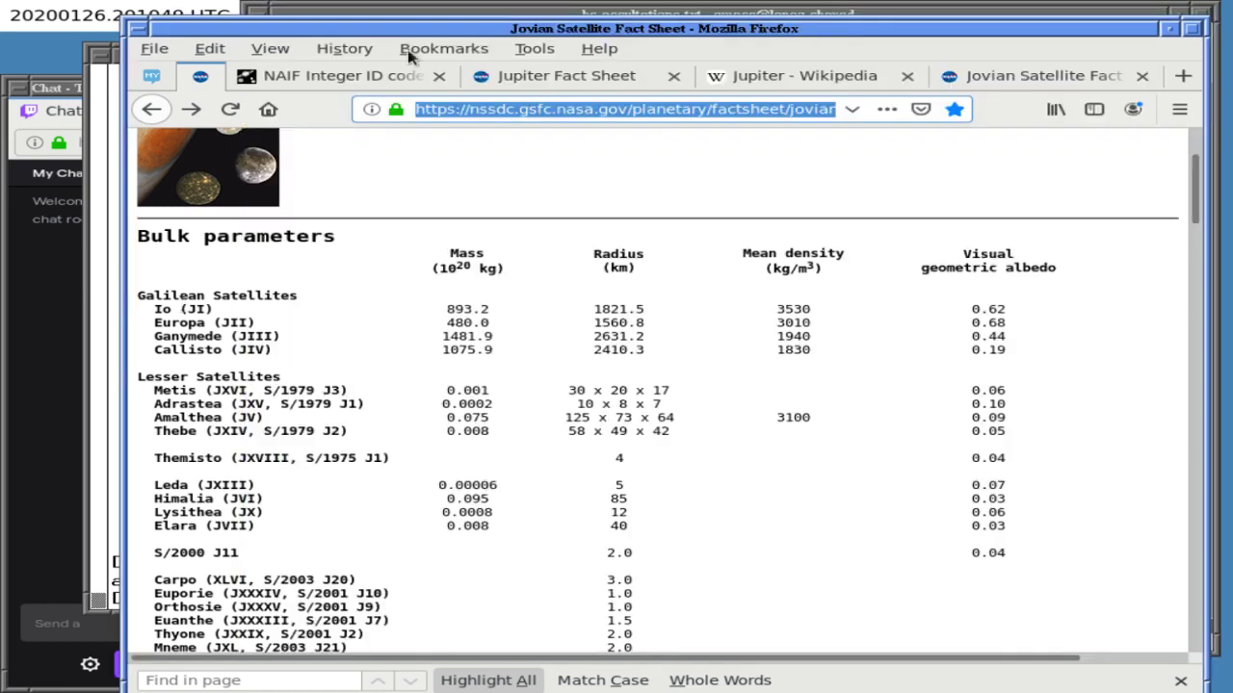
pyautogui.click(347, 81)
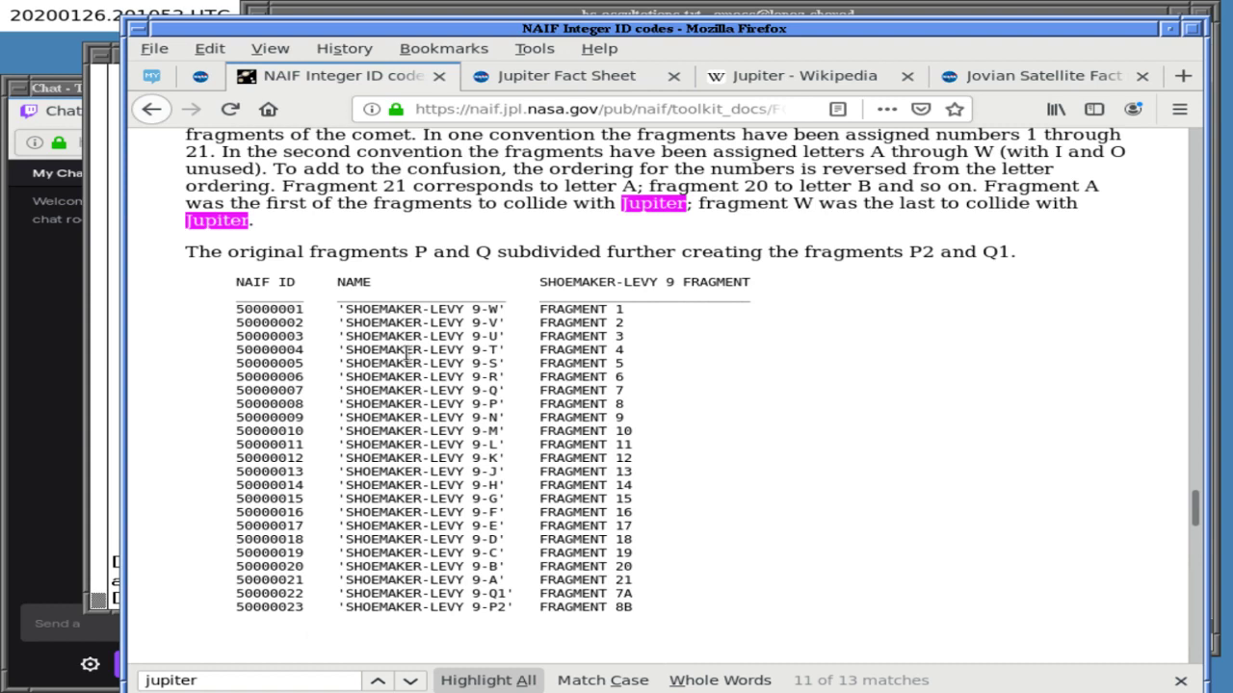
pyautogui.click(497, 15)
pyautogui.write('23 gra')
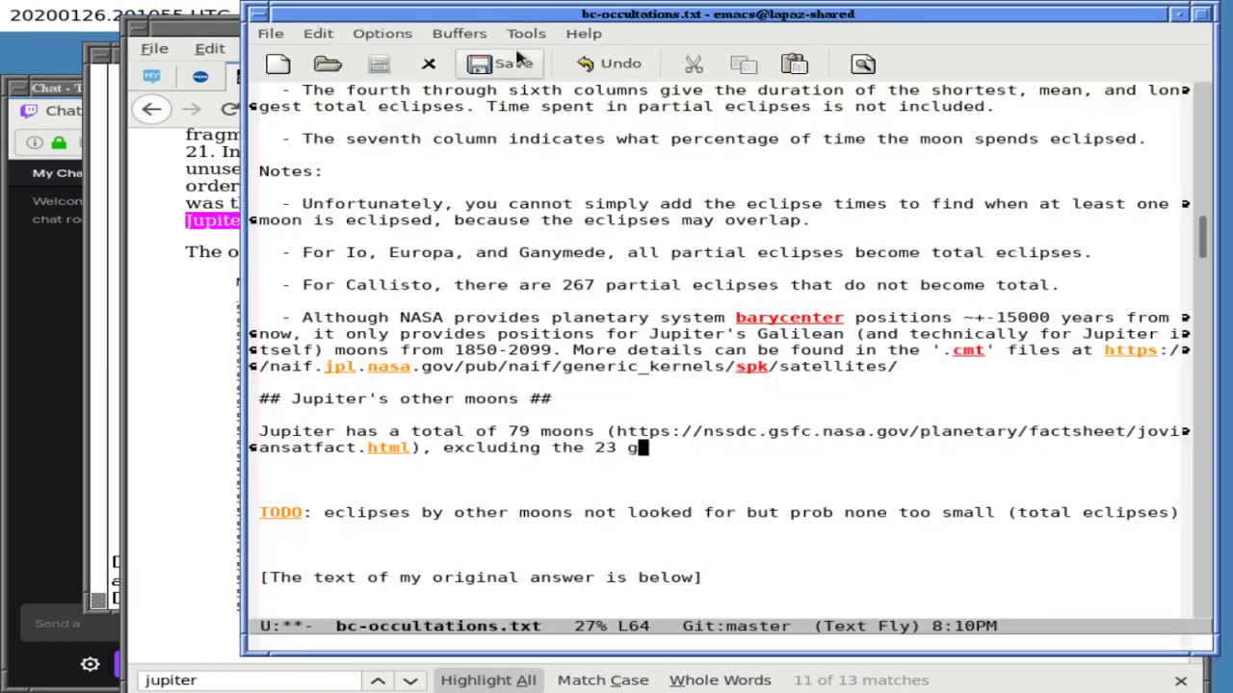
pyautogui.press('BackSpace')
pyautogui.press('BackSpace')
pyautogui.write('ments of')
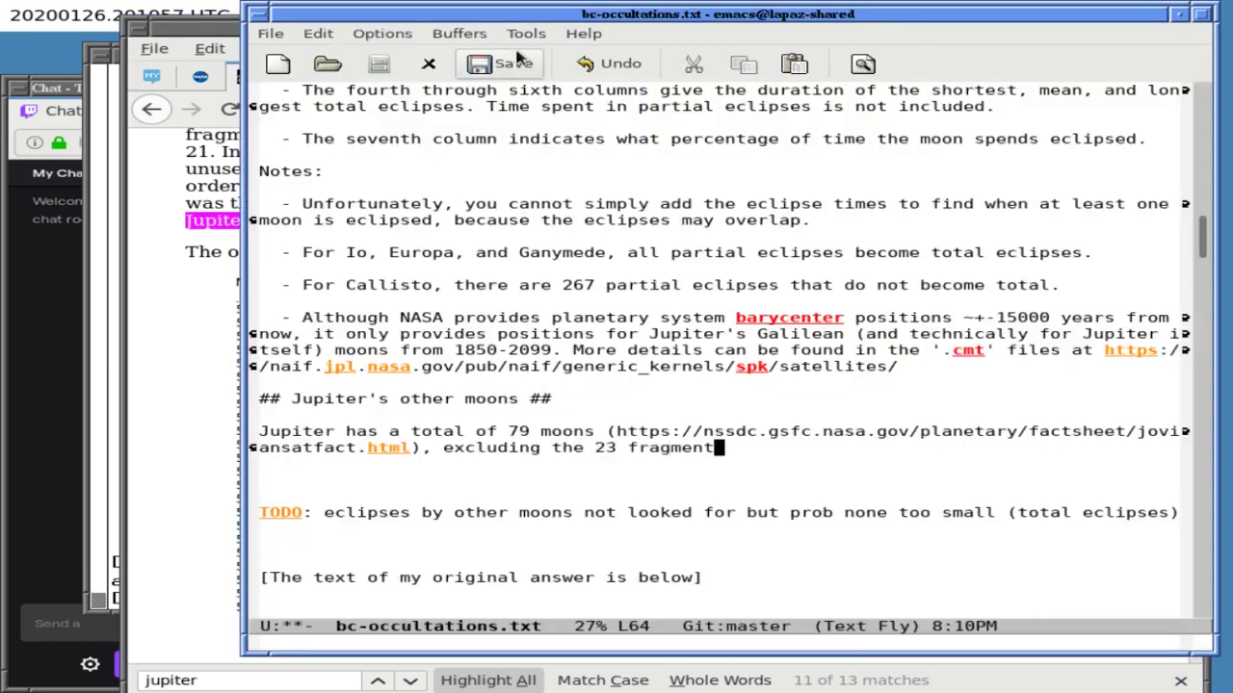
# - Find 'shoemaker' on the NAIF page and select the Shoemaker Levy 9 heading
pyautogui.click(191, 311)
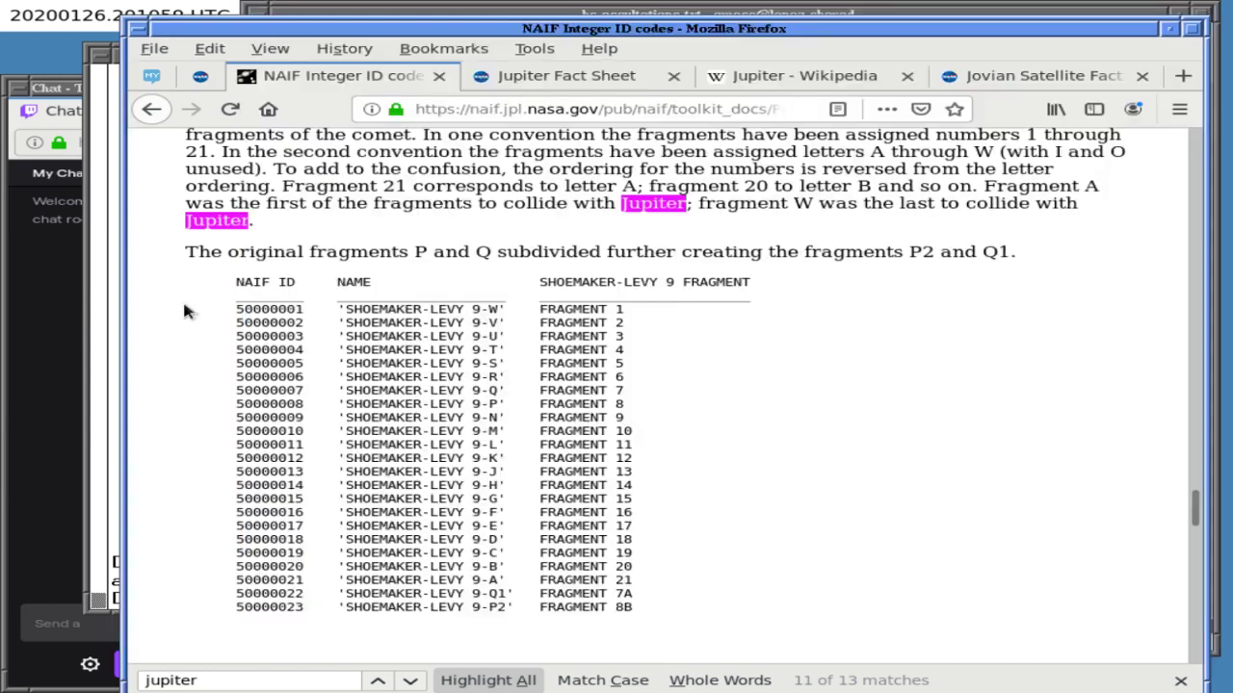
pyautogui.scroll(5, 277, 368)
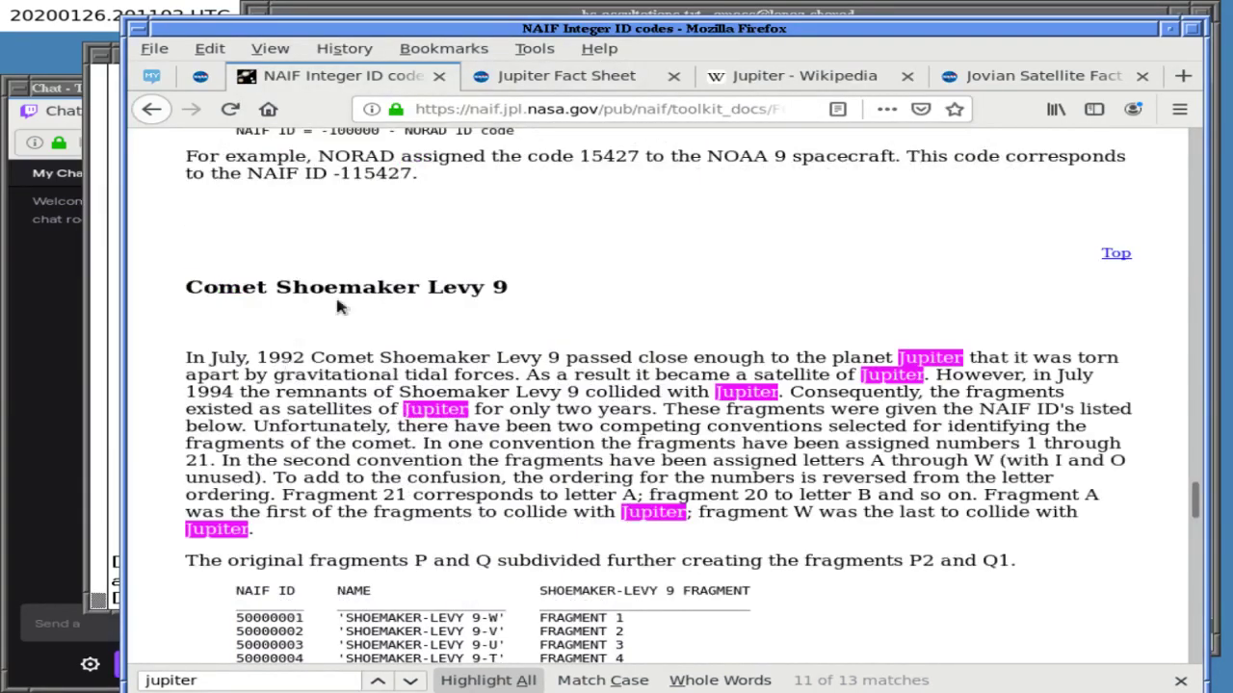
pyautogui.hotkey('ctrl', 'f')
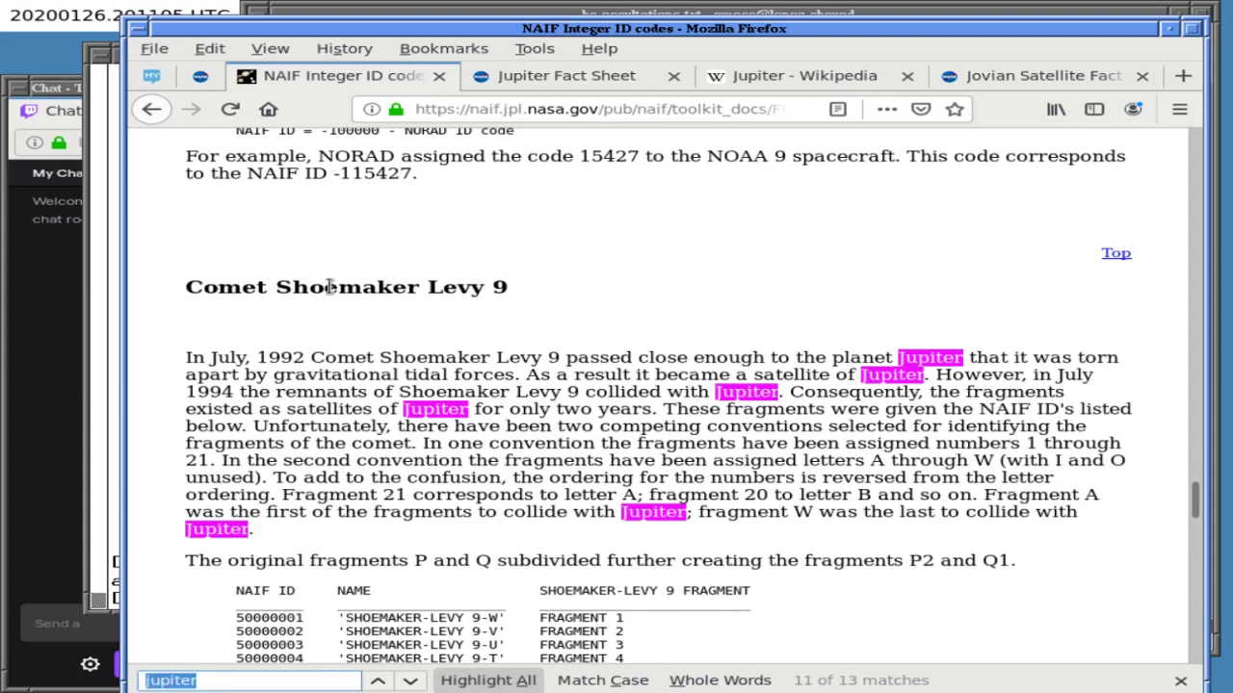
pyautogui.write('hyatu')
pyautogui.press('BackSpace')
pyautogui.press('BackSpace')
pyautogui.press('BackSpace')
pyautogui.press('BackSpace')
pyautogui.press('BackSpace')
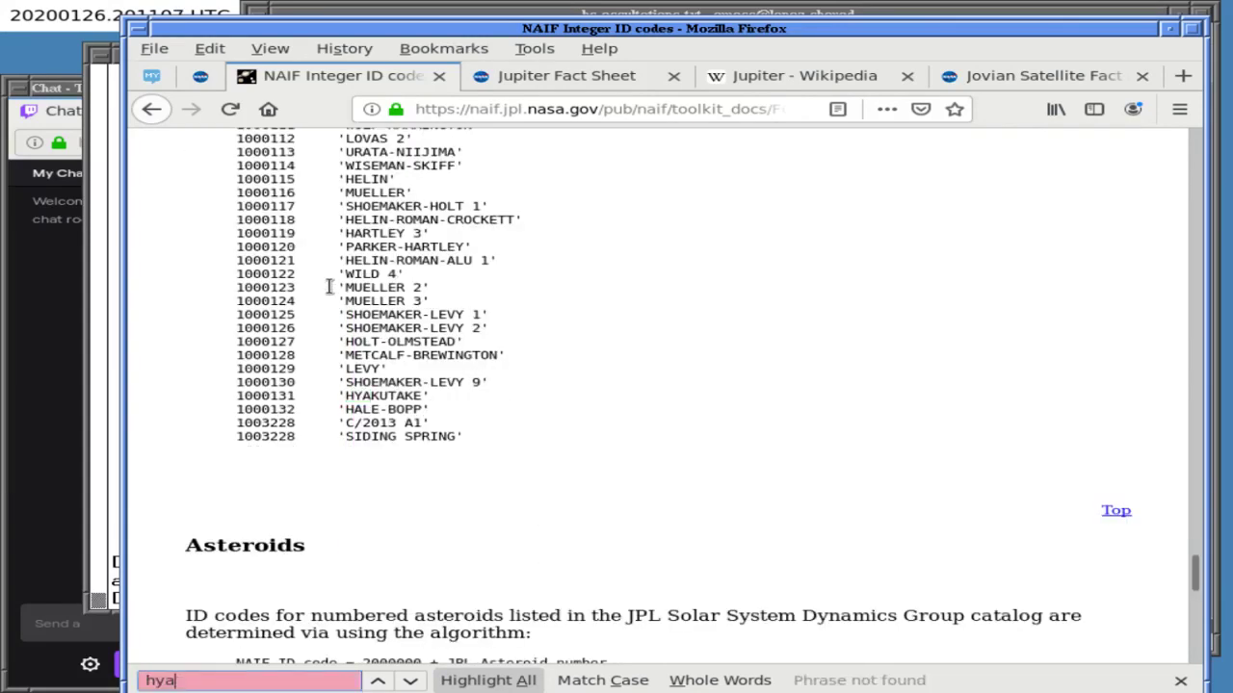
pyautogui.scroll(10, 329, 287)
pyautogui.scroll(15, 328, 287)
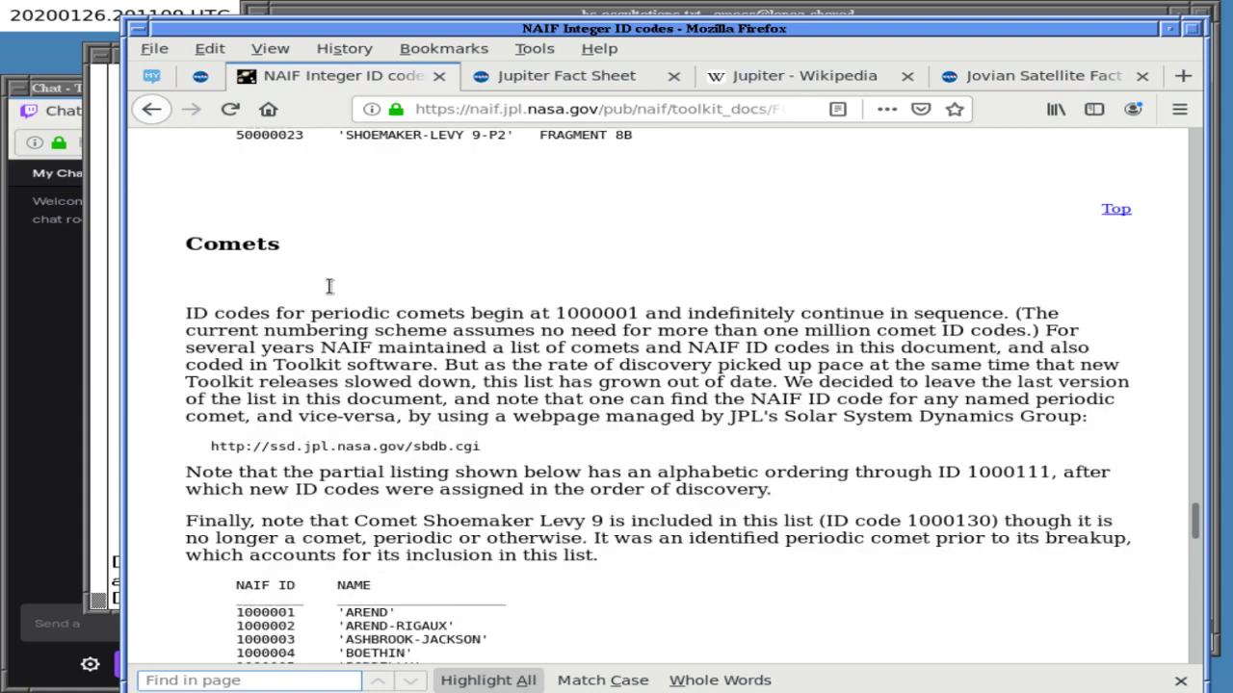
pyautogui.write('sjo')
pyautogui.press('BackSpace')
pyautogui.press('BackSpace')
pyautogui.write('home')
pyautogui.press('BackSpace')
pyautogui.press('BackSpace')
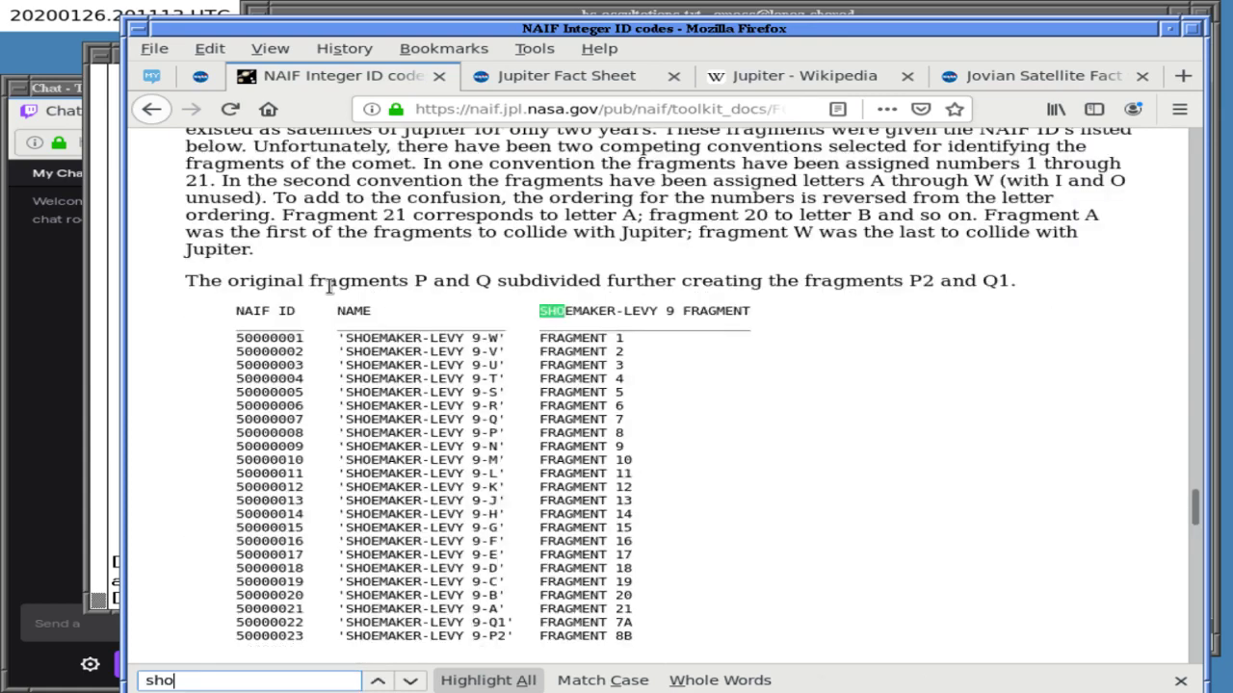
pyautogui.write('emaker')
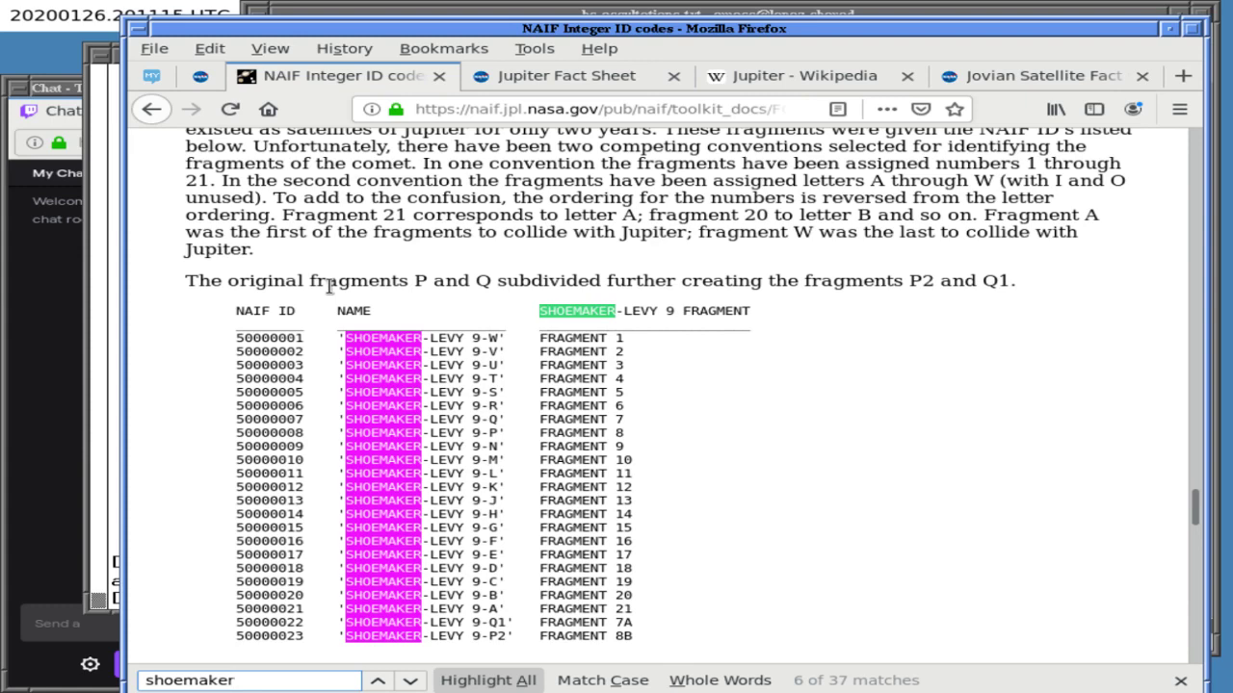
pyautogui.scroll(6, 328, 286)
pyautogui.moveTo(342, 315); pyautogui.dragTo(507, 318)
pyautogui.hotkey('ctrl', 'c')
pyautogui.click(520, 8)
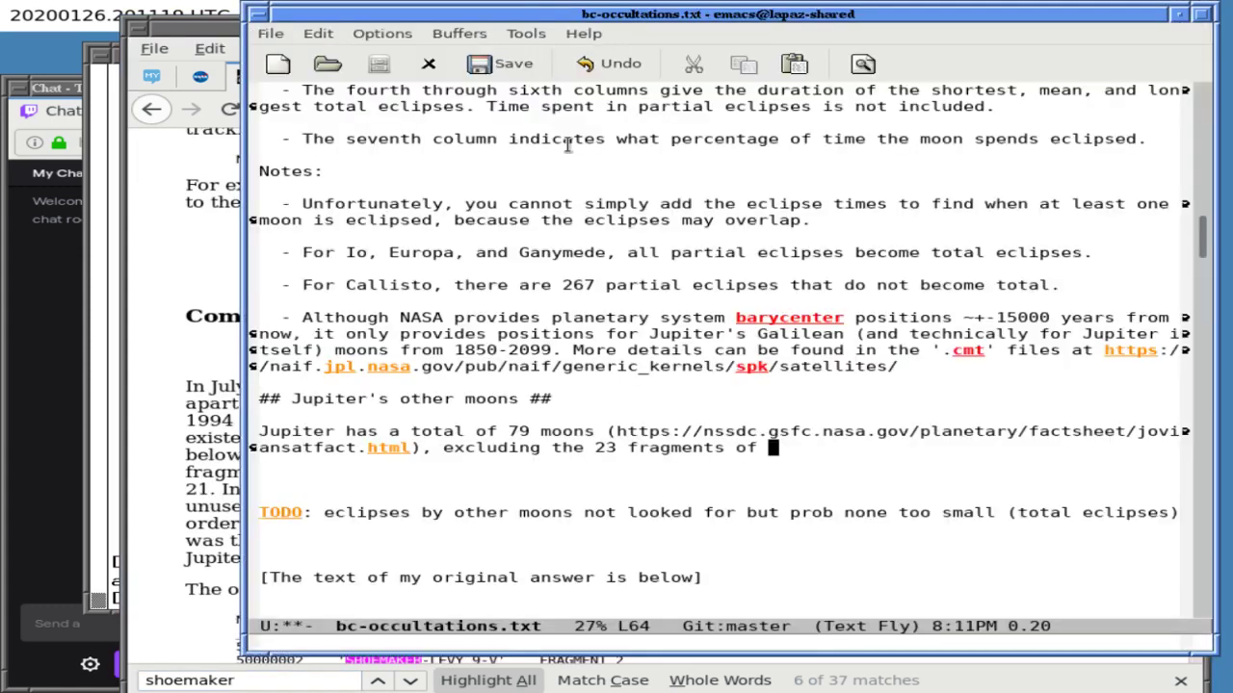
# - Paste 'Shoemaker Levy 9' and continue with ', which were only moons for two years ('
pyautogui.middleClick(772, 449)
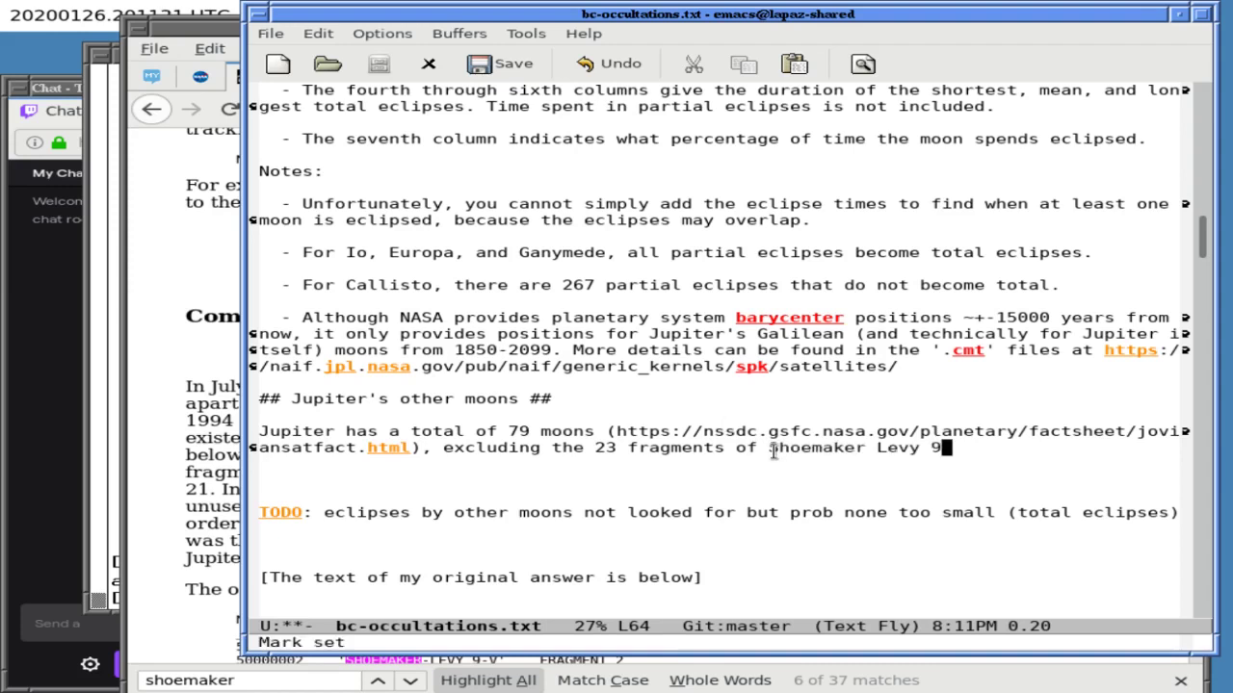
pyautogui.write('which')
pyautogui.press('Left')
pyautogui.press('Left')
pyautogui.press('Left')
pyautogui.press('Left')
pyautogui.press('Left')
pyautogui.press('Left')
pyautogui.press('Left')
pyautogui.write(',')
pyautogui.hotkey('ctrl', 'e')
pyautogui.write('are no longer')
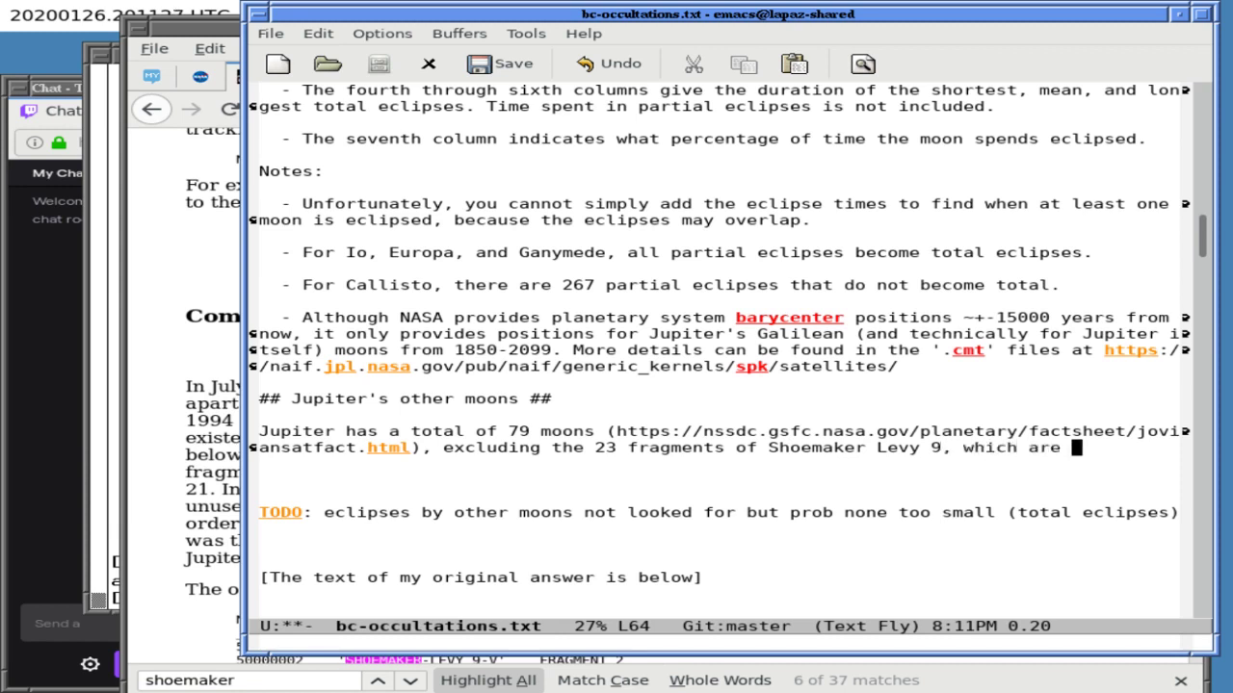
pyautogui.press('BackSpace')
pyautogui.press('BackSpace')
pyautogui.press('BackSpace')
pyautogui.press('BackSpace')
pyautogui.press('BackSpace')
pyautogui.press('BackSpace')
pyautogui.press('BackSpace')
pyautogui.press('BackSpace')
pyautogui.press('BackSpace')
pyautogui.press('BackSpace')
pyautogui.press('BackSpace')
pyautogui.press('BackSpace')
pyautogui.press('BackSpace')
pyautogui.write('were only moon s')
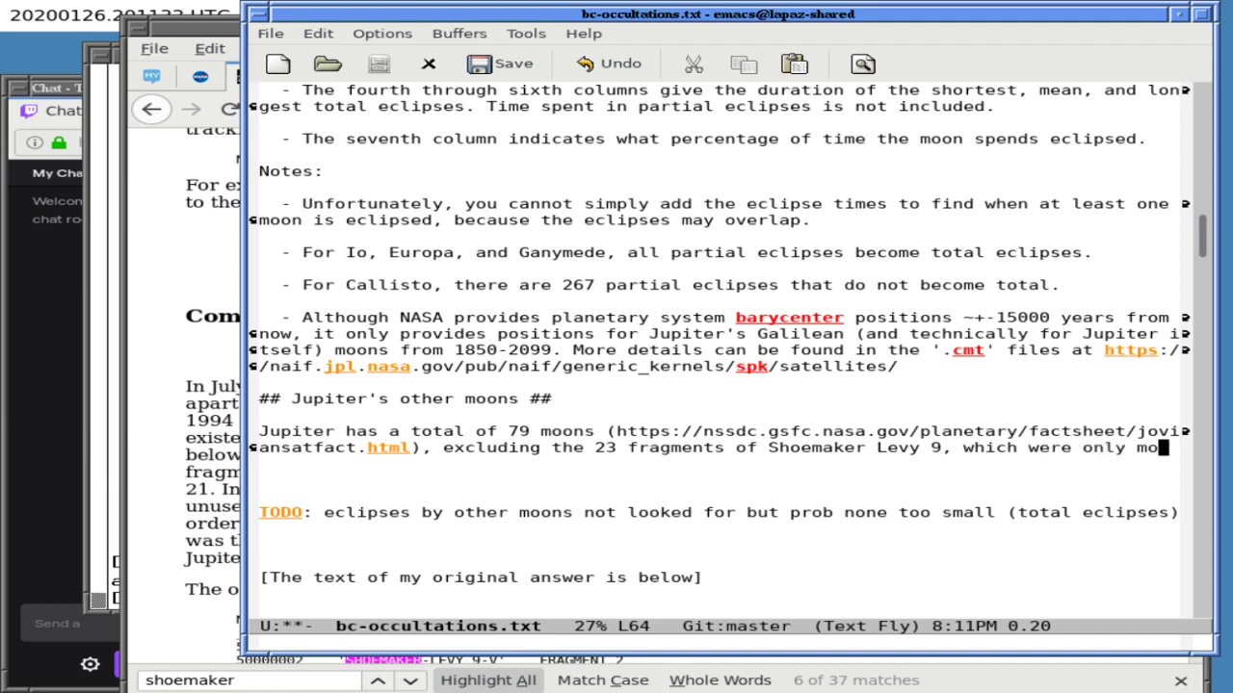
pyautogui.press('BackSpace')
pyautogui.write('s ')
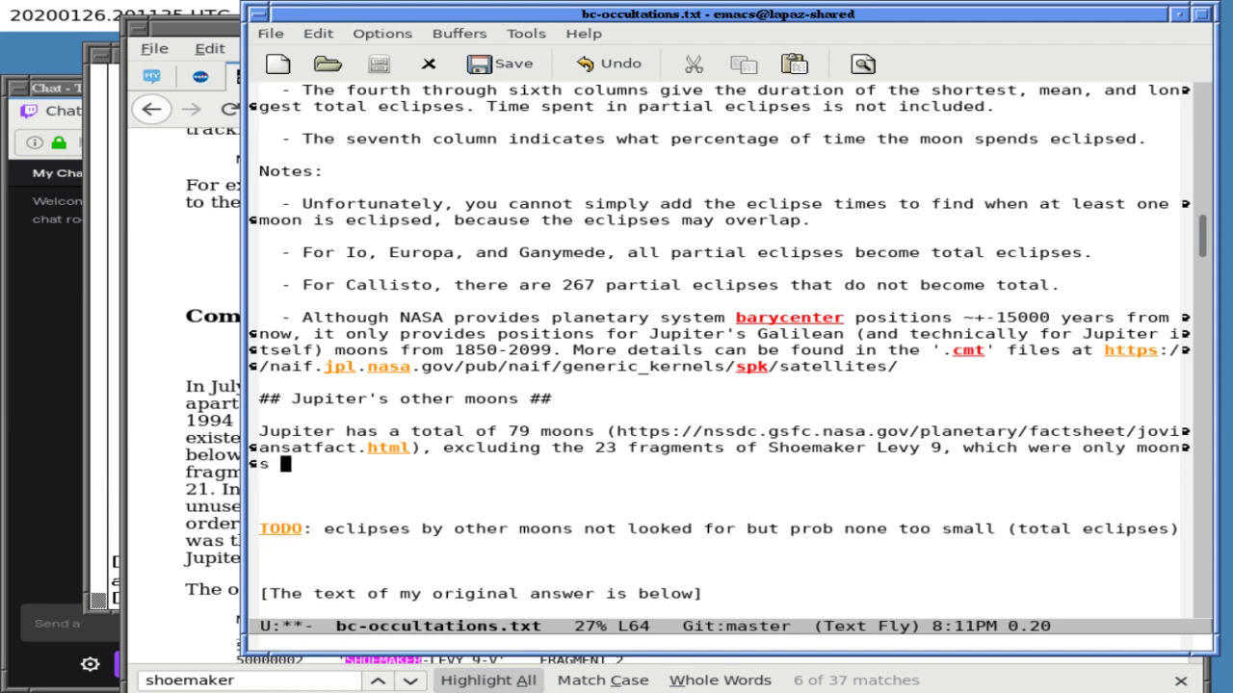
pyautogui.write('for tw')
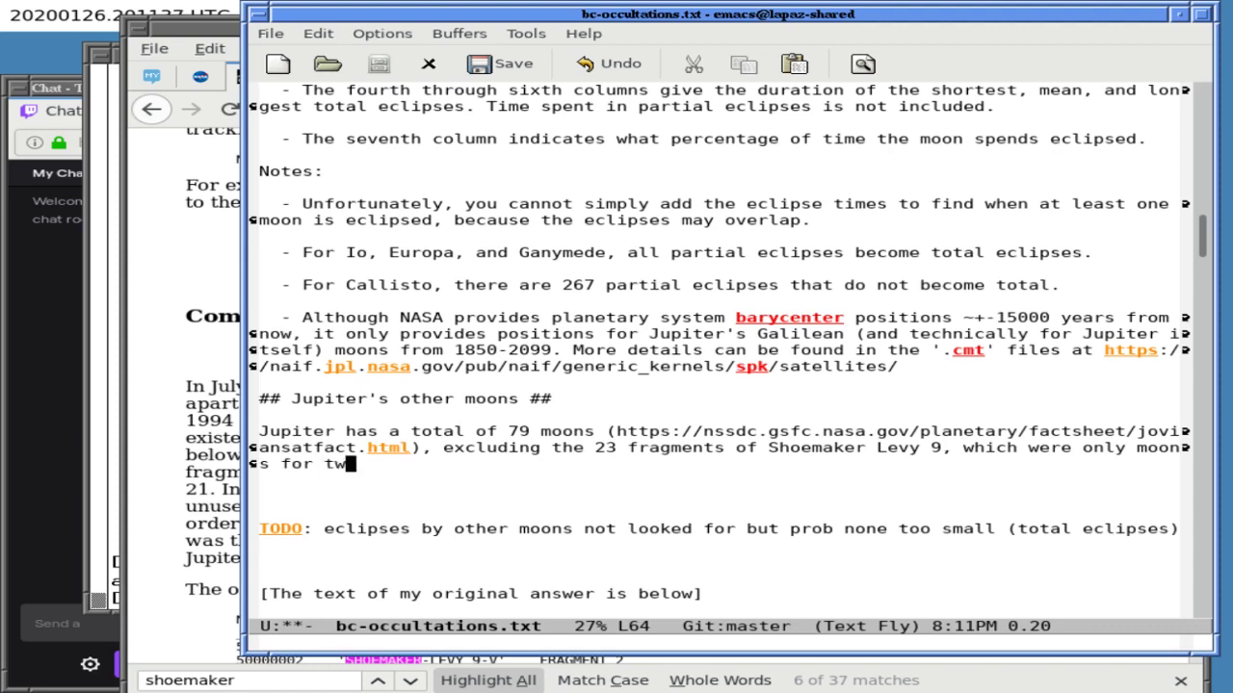
pyautogui.write('o years (')
pyautogui.click(217, 432)
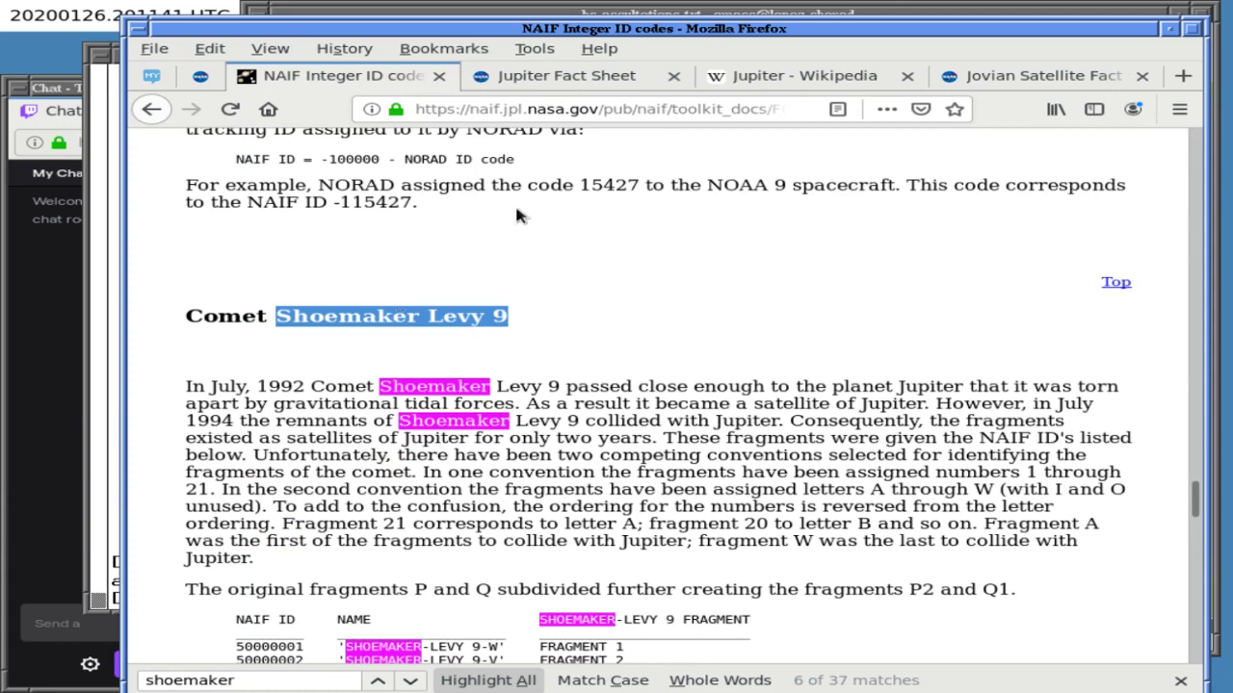
# - Paste the NAIF ID codes page URL after the parenthesis and close it with ')'
pyautogui.click(539, 109)
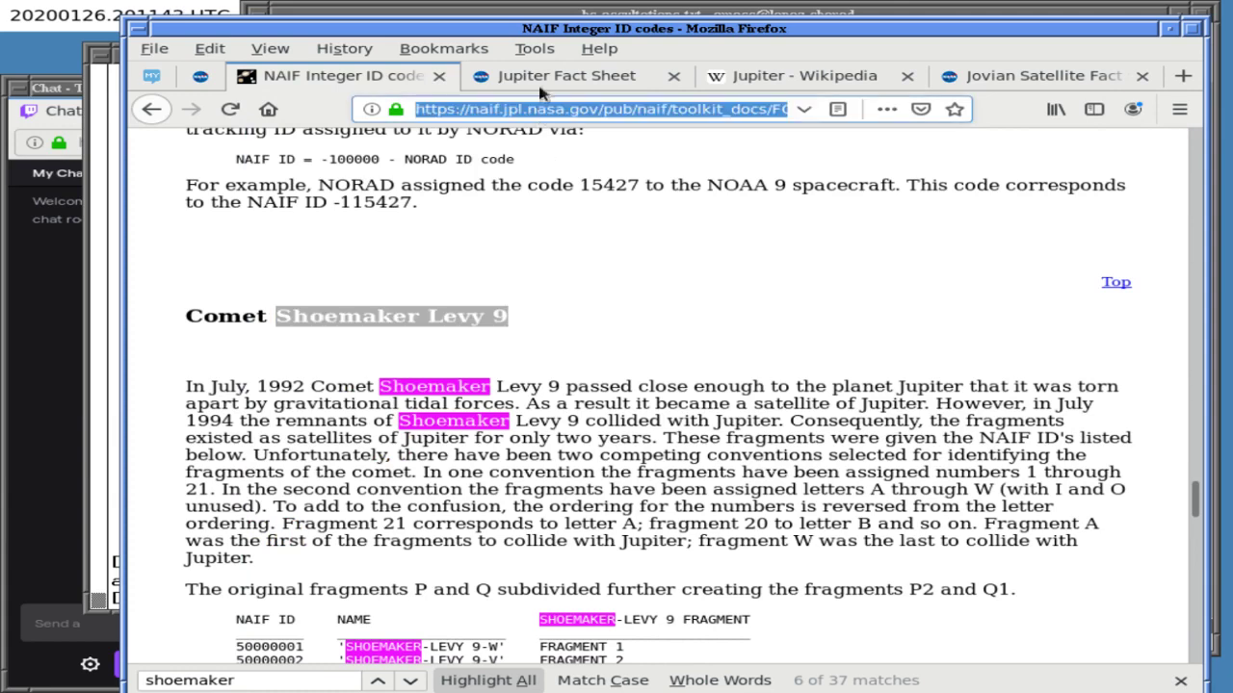
pyautogui.click(535, 15)
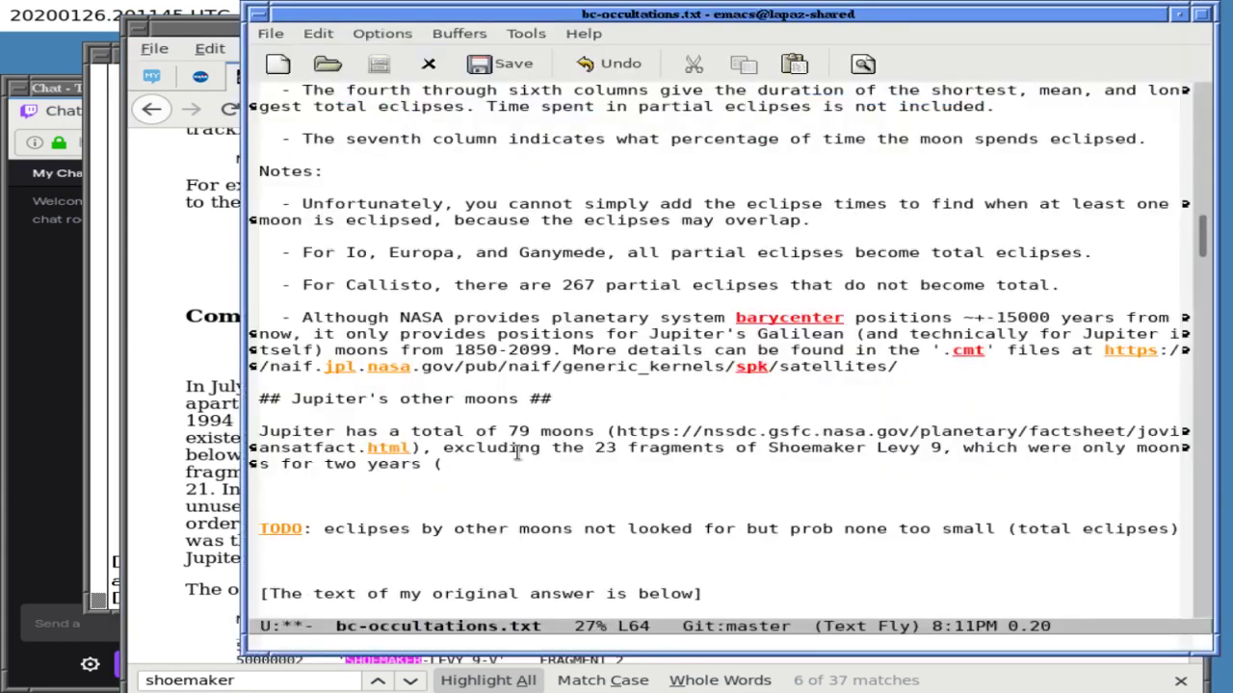
pyautogui.hotkey('ctrl', 'y')
pyautogui.write(')')
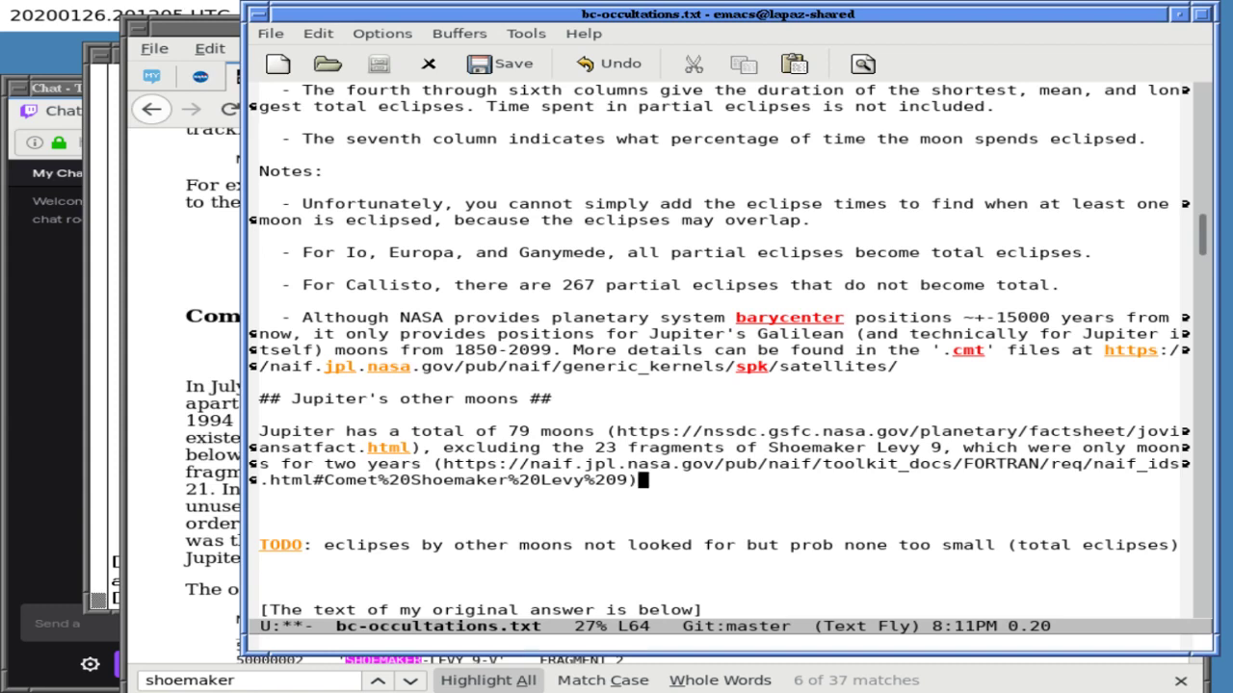
pyautogui.click(207, 486)
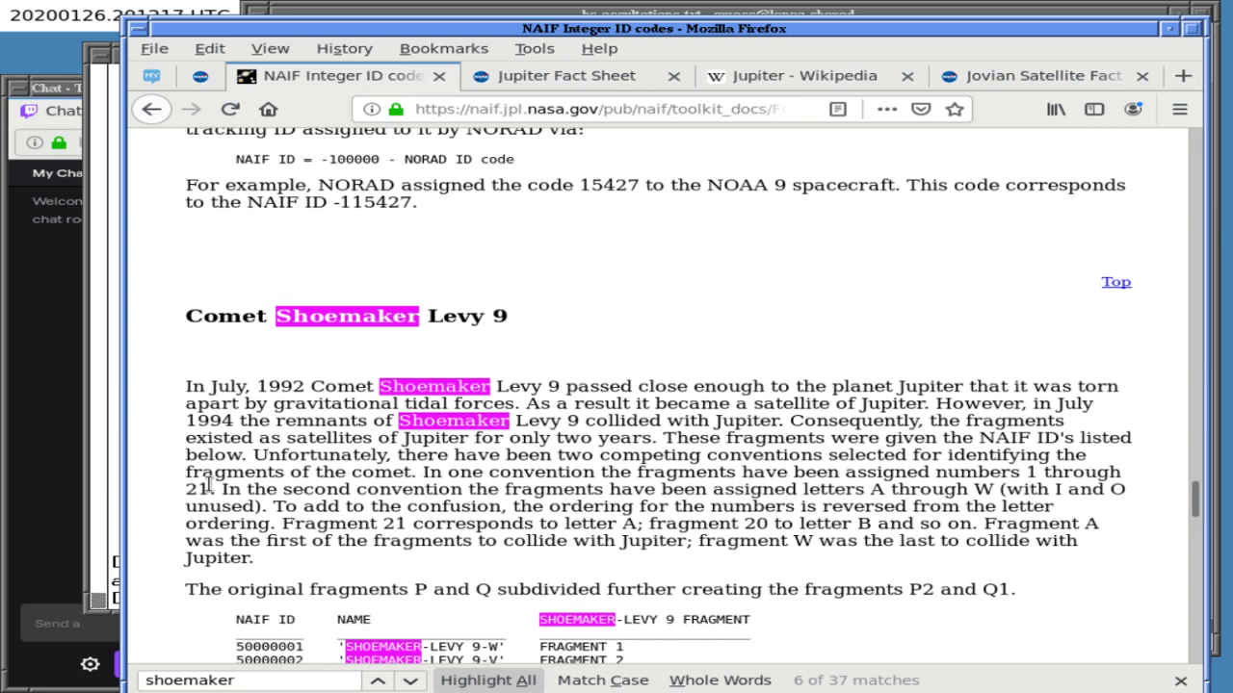
pyautogui.click(384, 13)
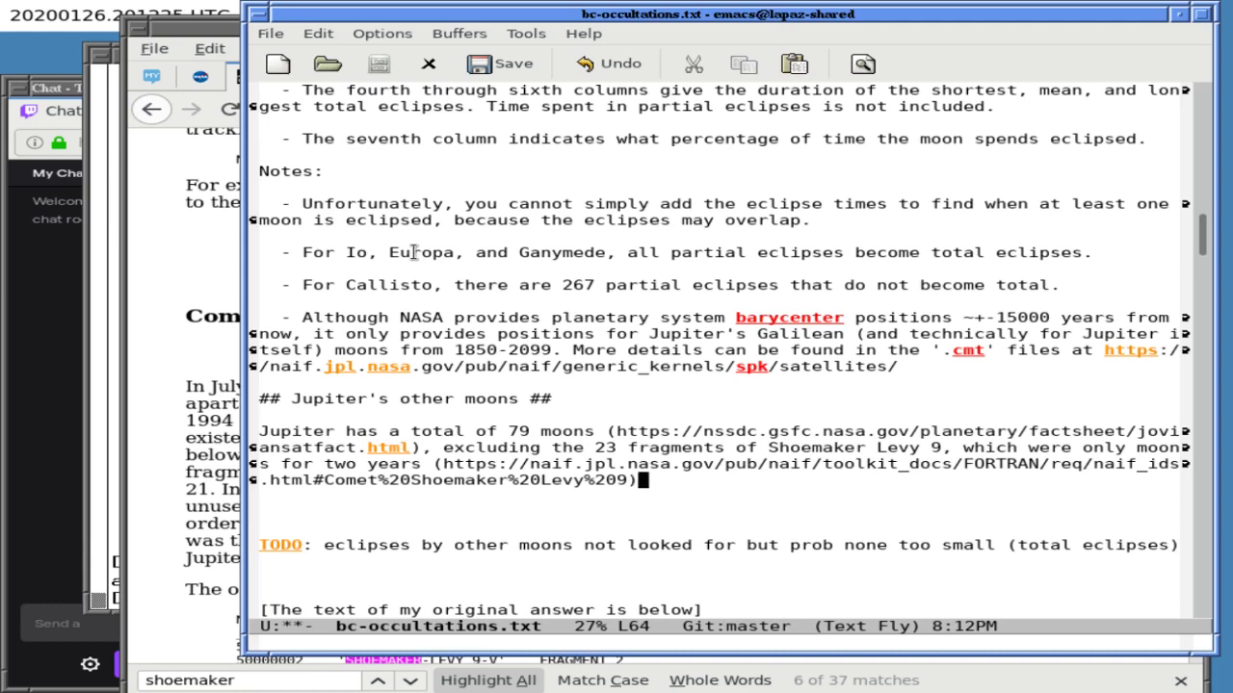
# - Start a new paragraph reading 'Unfortunately, the non-Gallilean moons'
pyautogui.scroll(-2, 414, 252)
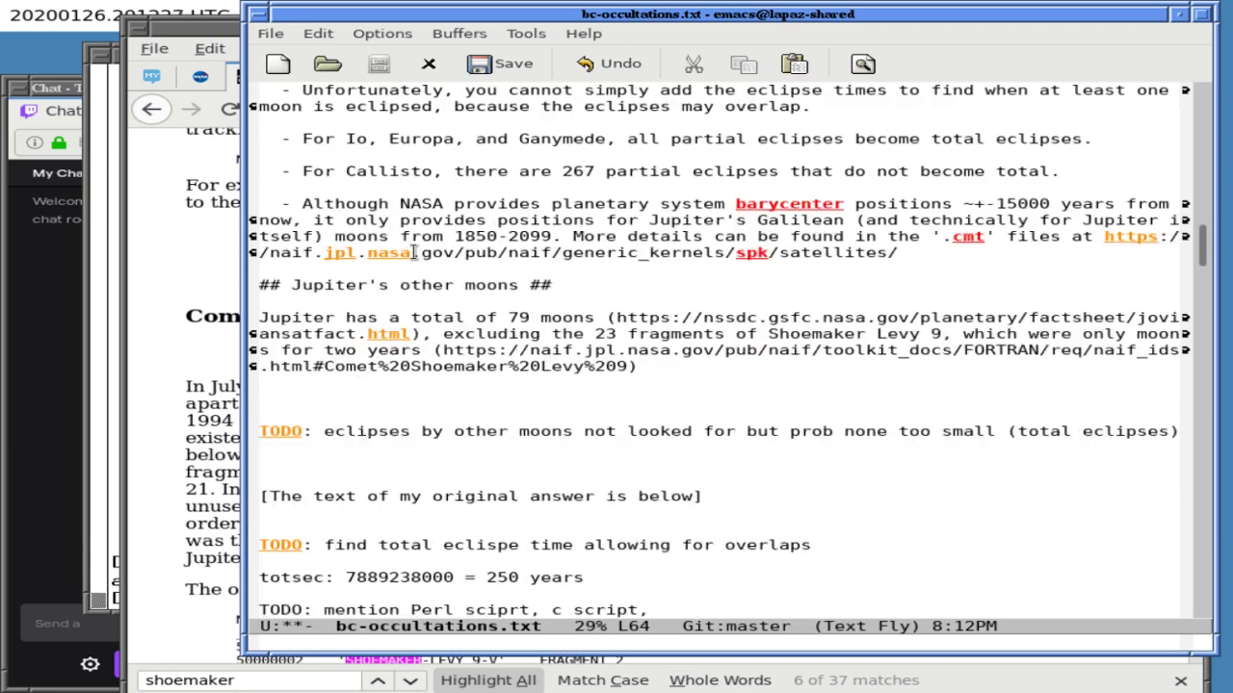
pyautogui.press('Return')
pyautogui.press('Return')
pyautogui.write('Unf')
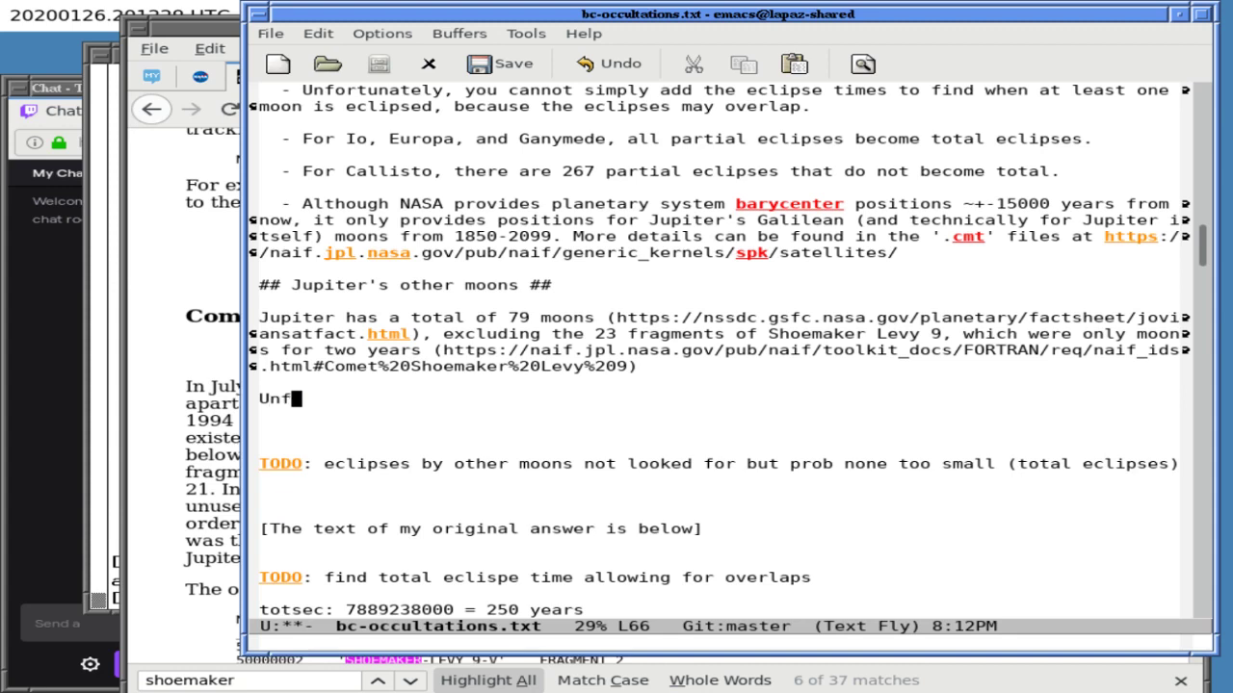
pyautogui.hotkey('alt', 'Tab')
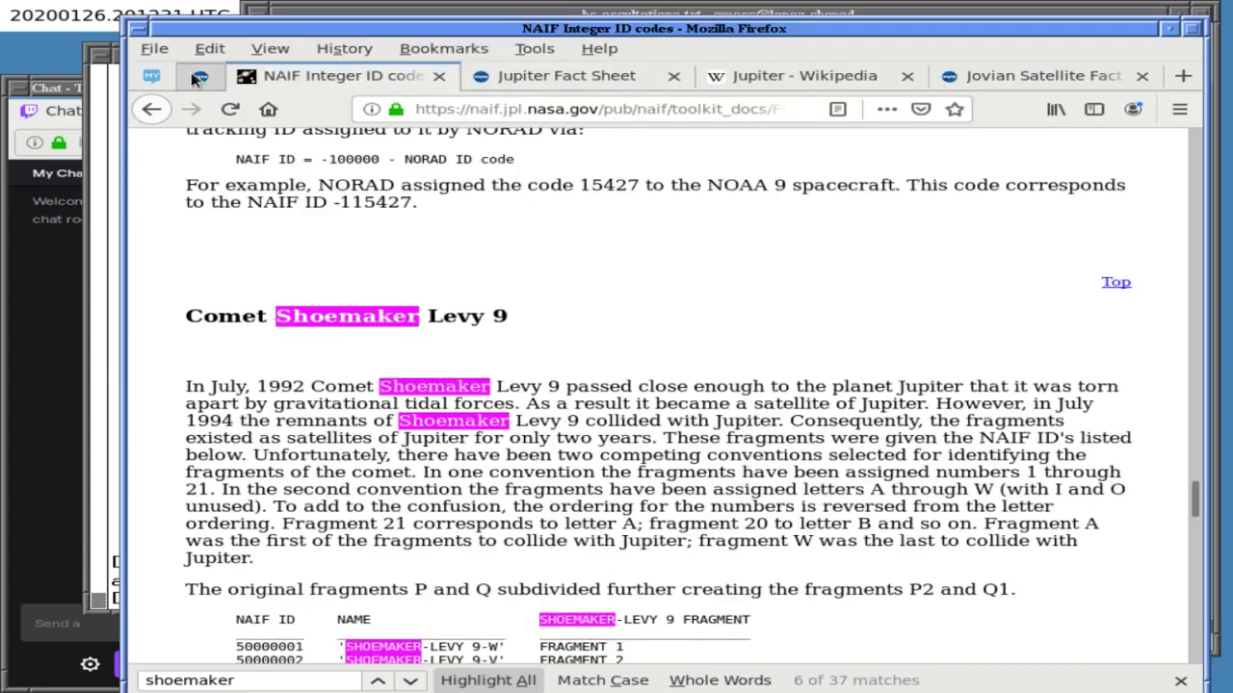
pyautogui.hotkey('ctrl', 'Tab')
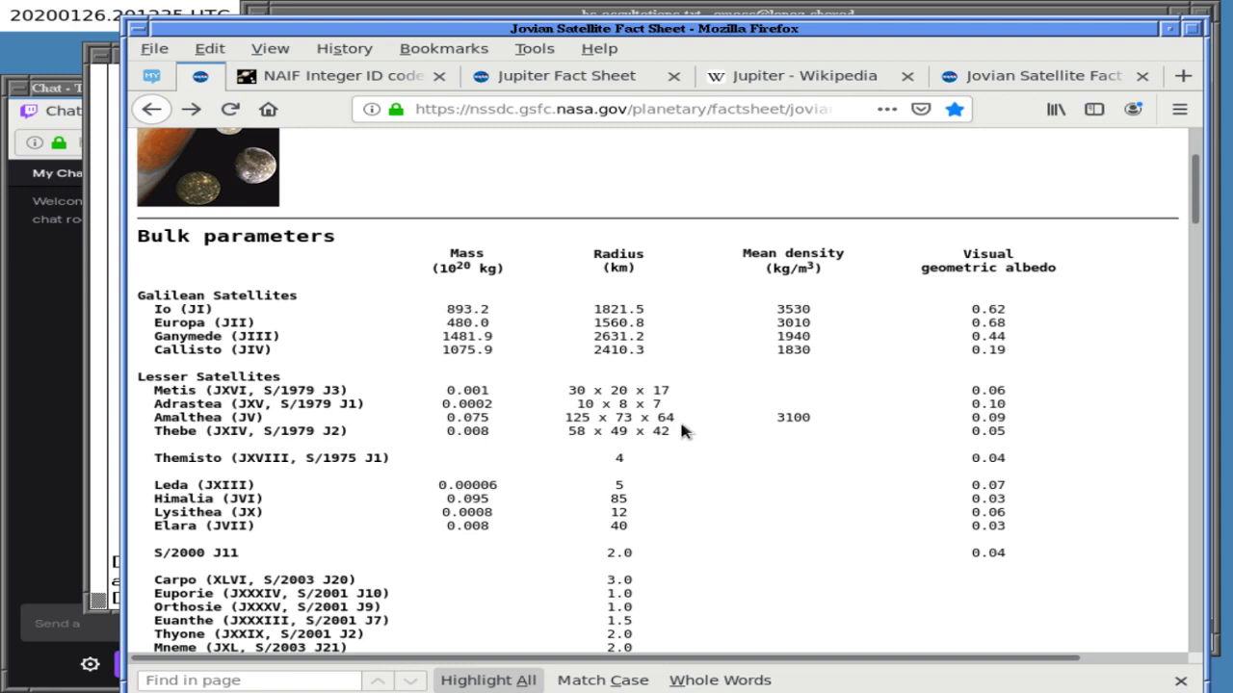
pyautogui.click(680, 15)
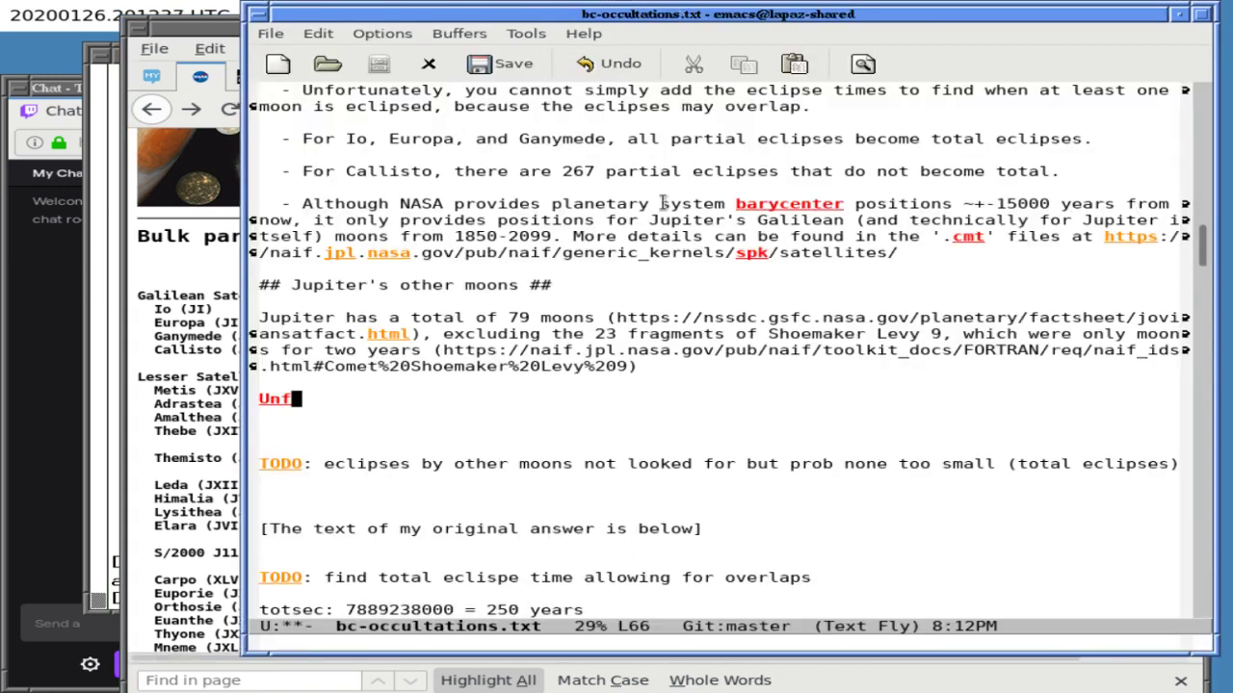
pyautogui.write('ortunately, ')
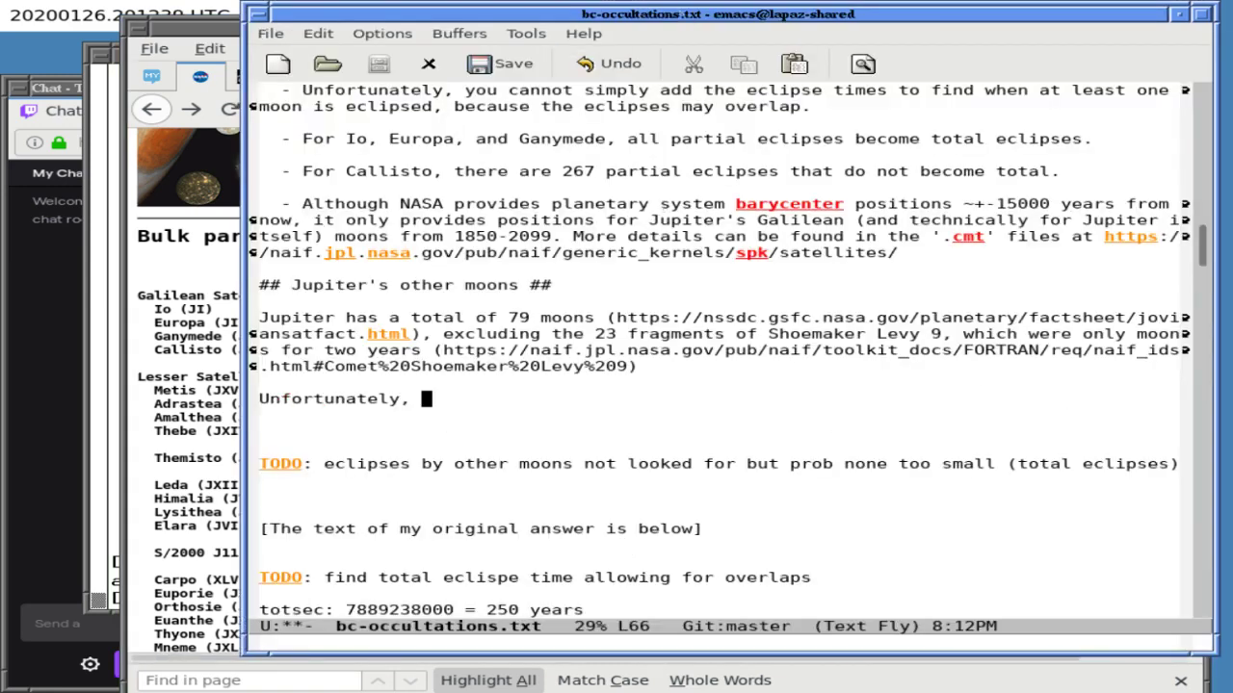
pyautogui.write('the re')
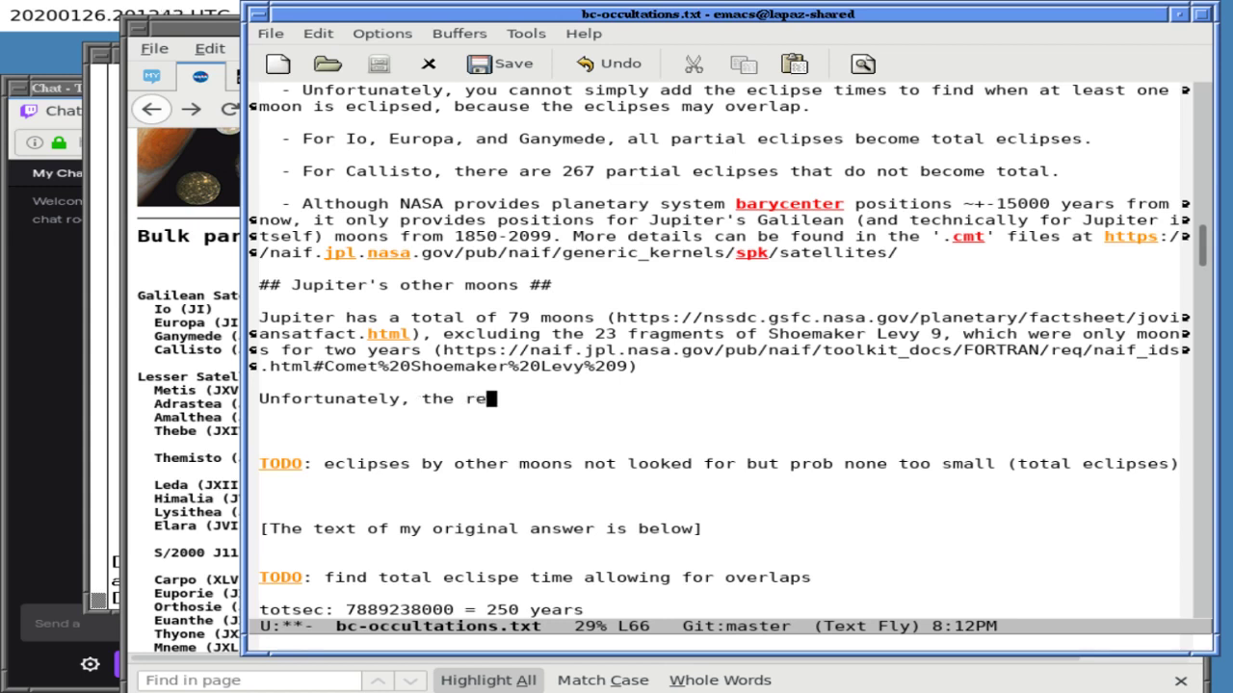
pyautogui.press('BackSpace')
pyautogui.press('BackSpace')
pyautogui.write('other')
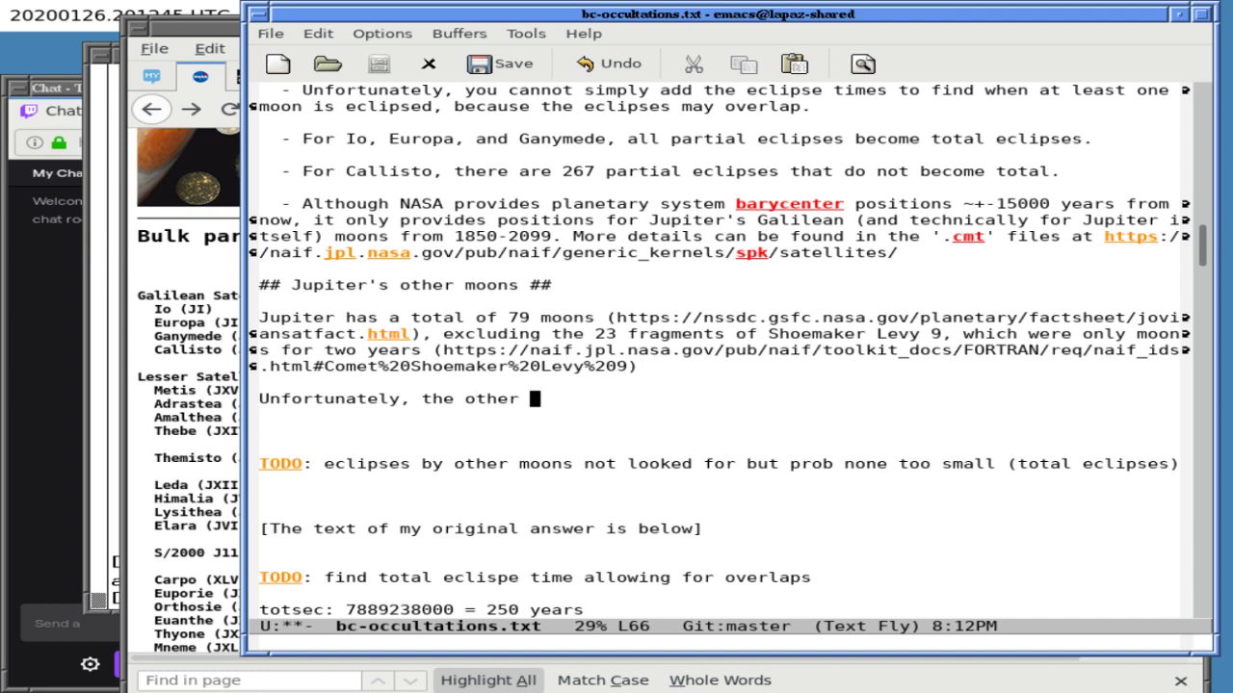
pyautogui.press('BackSpace')
pyautogui.press('BackSpace')
pyautogui.press('BackSpace')
pyautogui.press('BackSpace')
pyautogui.press('BackSpace')
pyautogui.press('BackSpace')
pyautogui.write('non-Gallilean moons')
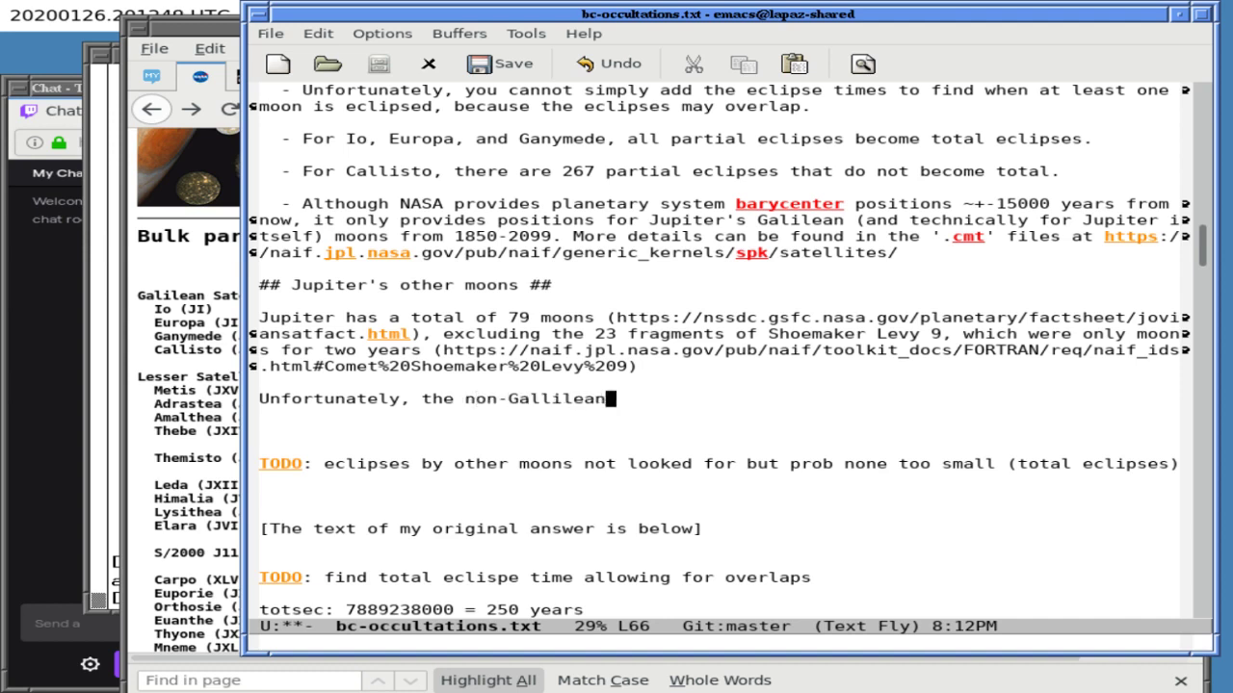
# - Correct 'Gallilean' to 'Galilean' and insert 'I could not use my program on' into the sentence
pyautogui.click(633, 399)
pyautogui.click(545, 399)
pyautogui.press('BackSpace')
pyautogui.press('End')
pyautogui.hotkey('ctrl', 'l')
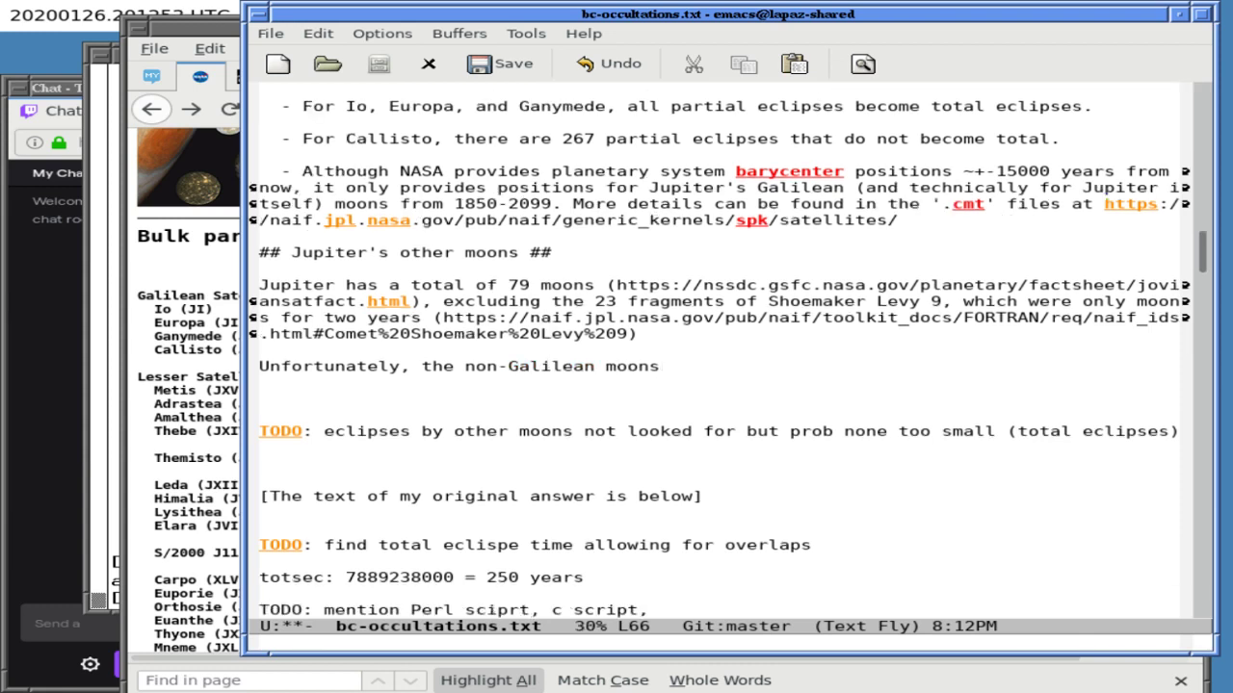
pyautogui.click(557, 366)
pyautogui.click(447, 366)
pyautogui.press('Left')
pyautogui.write('I could not')
pyautogui.write(' use my program ')
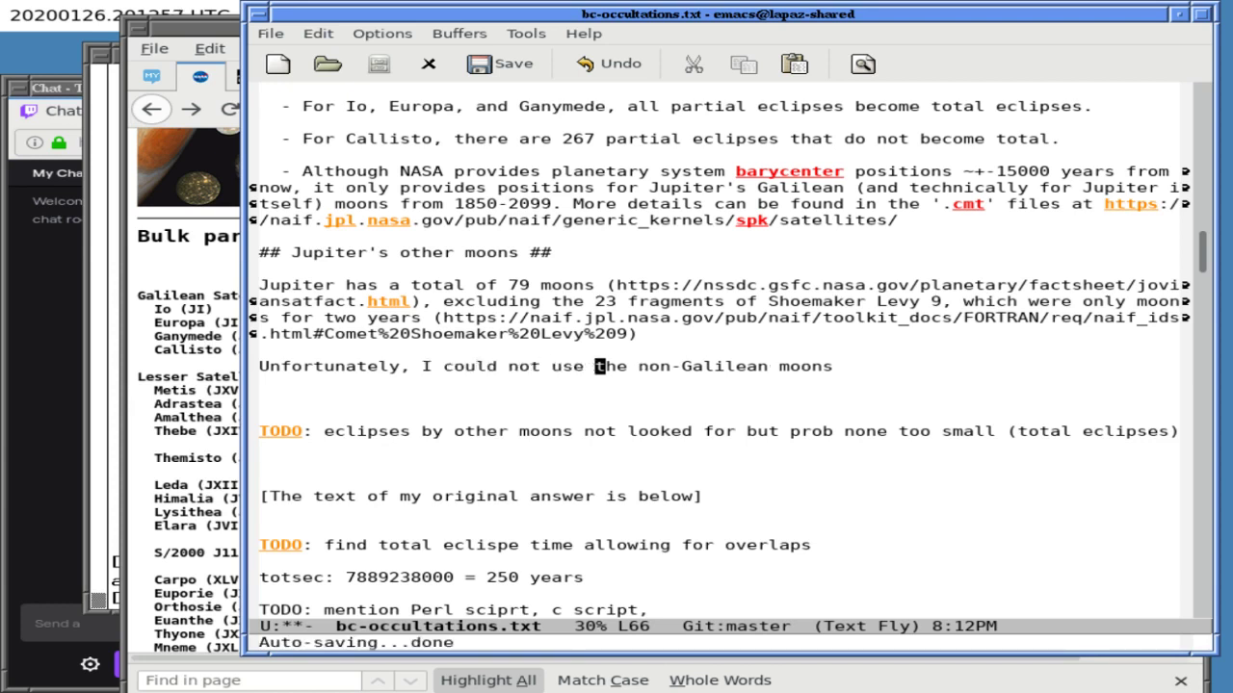
pyautogui.write('on')
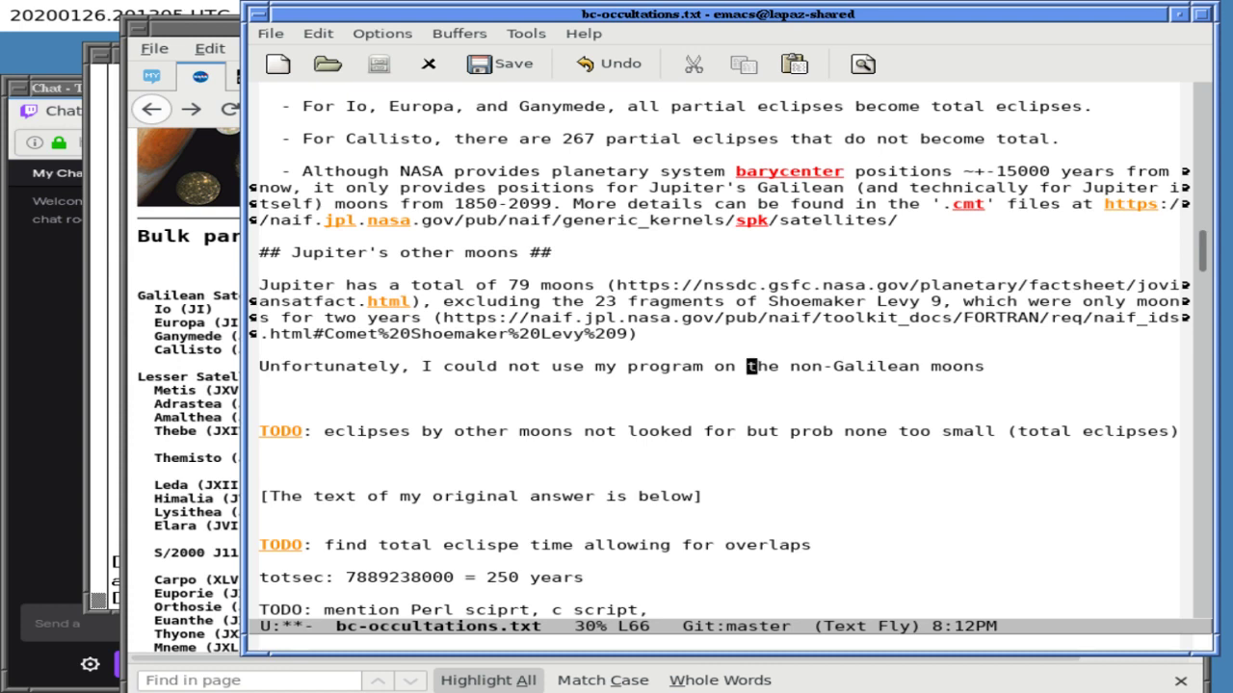
# - Change 'could' to 'did', end the sentence with 'because:' and start a '-' bullet below
pyautogui.click(589, 366)
pyautogui.click(501, 366)
pyautogui.press('BackSpace')
pyautogui.press('BackSpace')
pyautogui.press('BackSpace')
pyautogui.press('BackSpace')
pyautogui.press('BackSpace')
pyautogui.write('did')
pyautogui.click(967, 366)
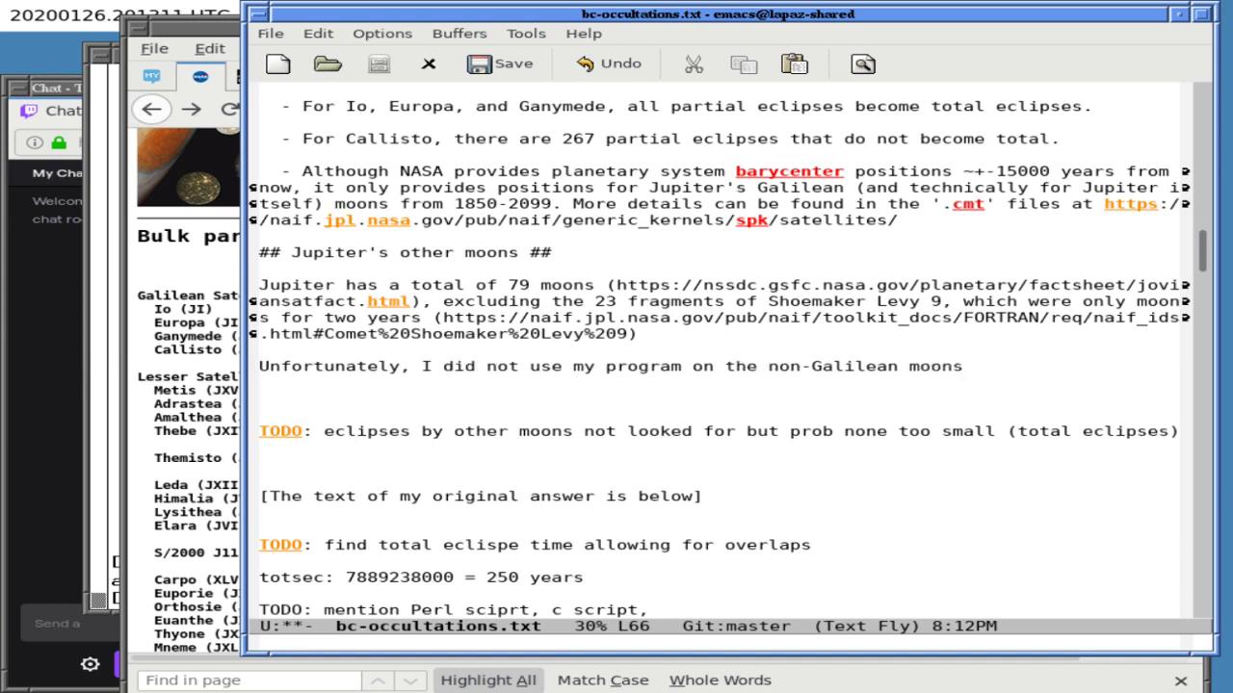
pyautogui.write('because:')
pyautogui.press('Return')
pyautogui.press('Return')
pyautogui.write('-')
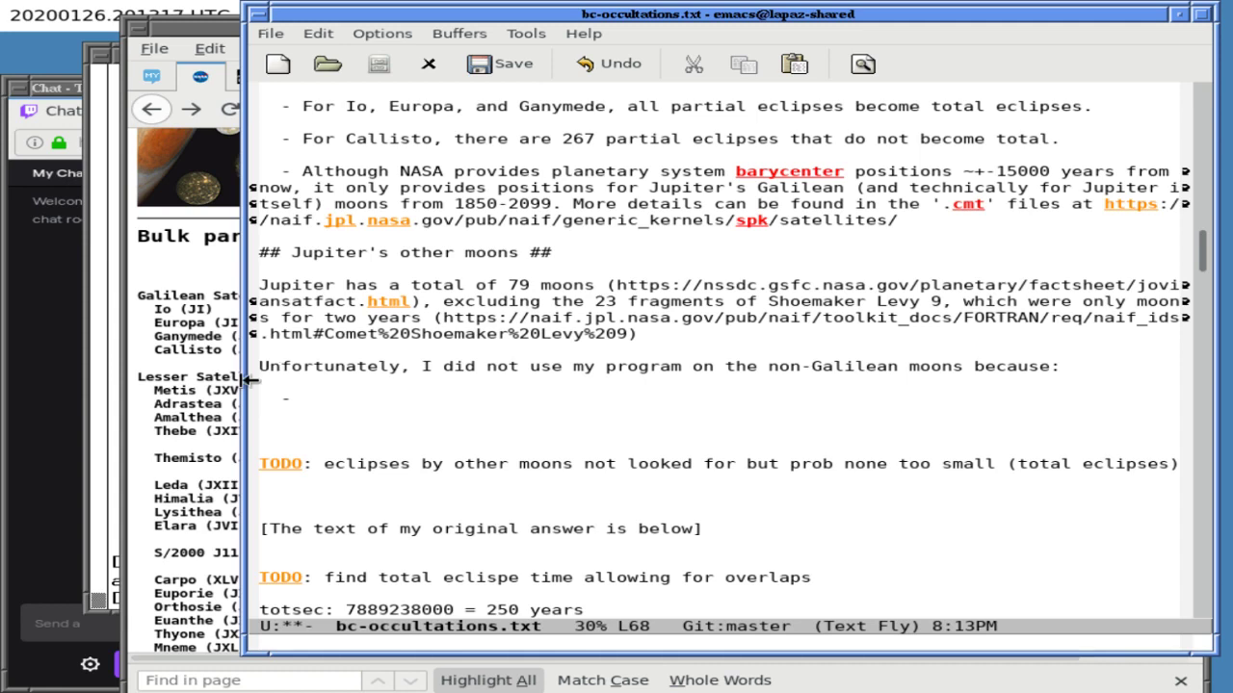
pyautogui.click(235, 381)
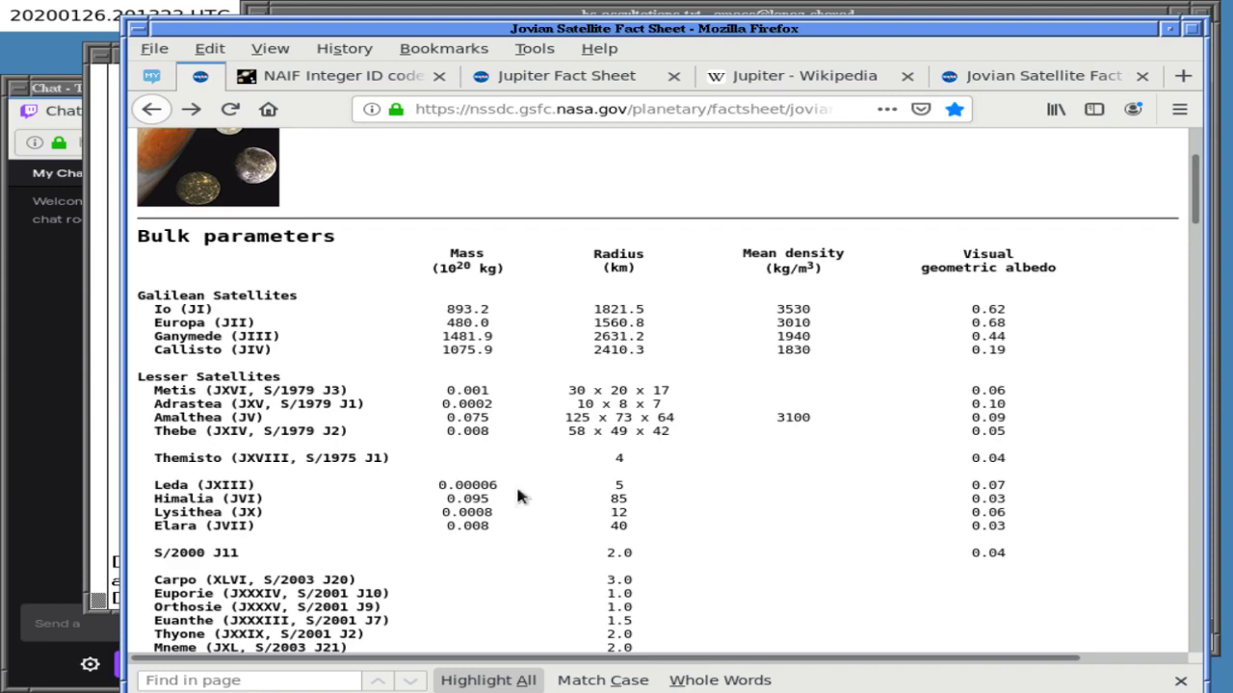
pyautogui.scroll(-15, 517, 495)
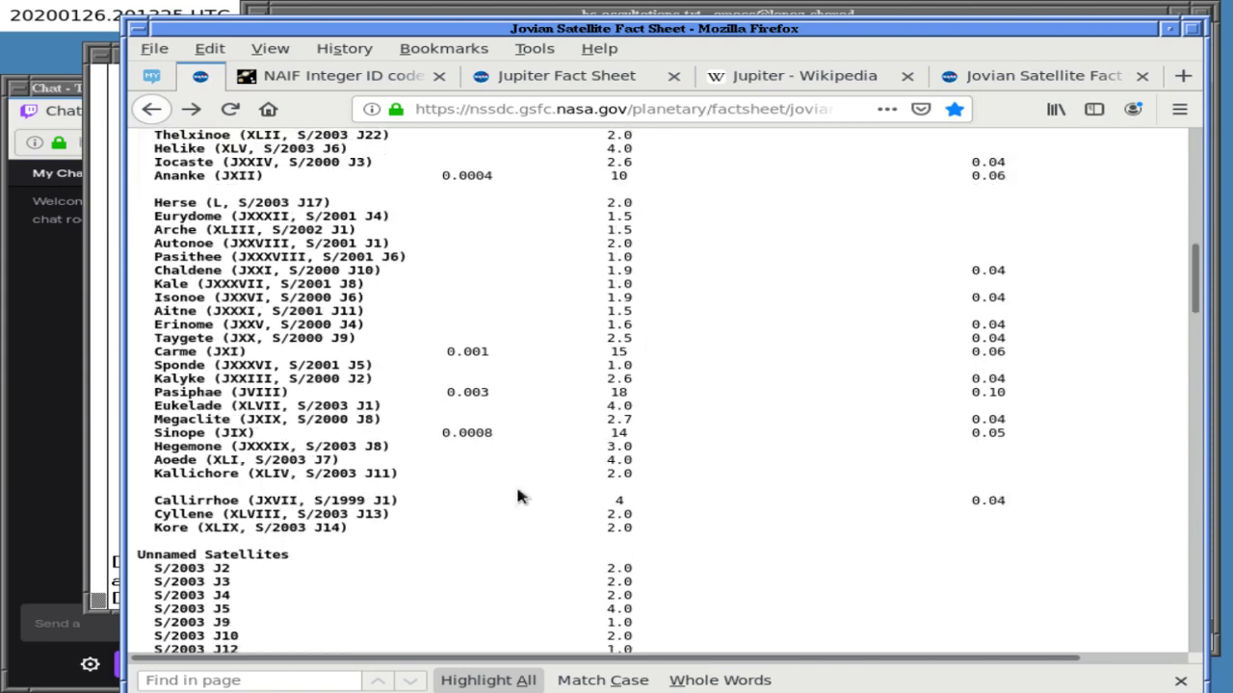
pyautogui.scroll(15, 518, 495)
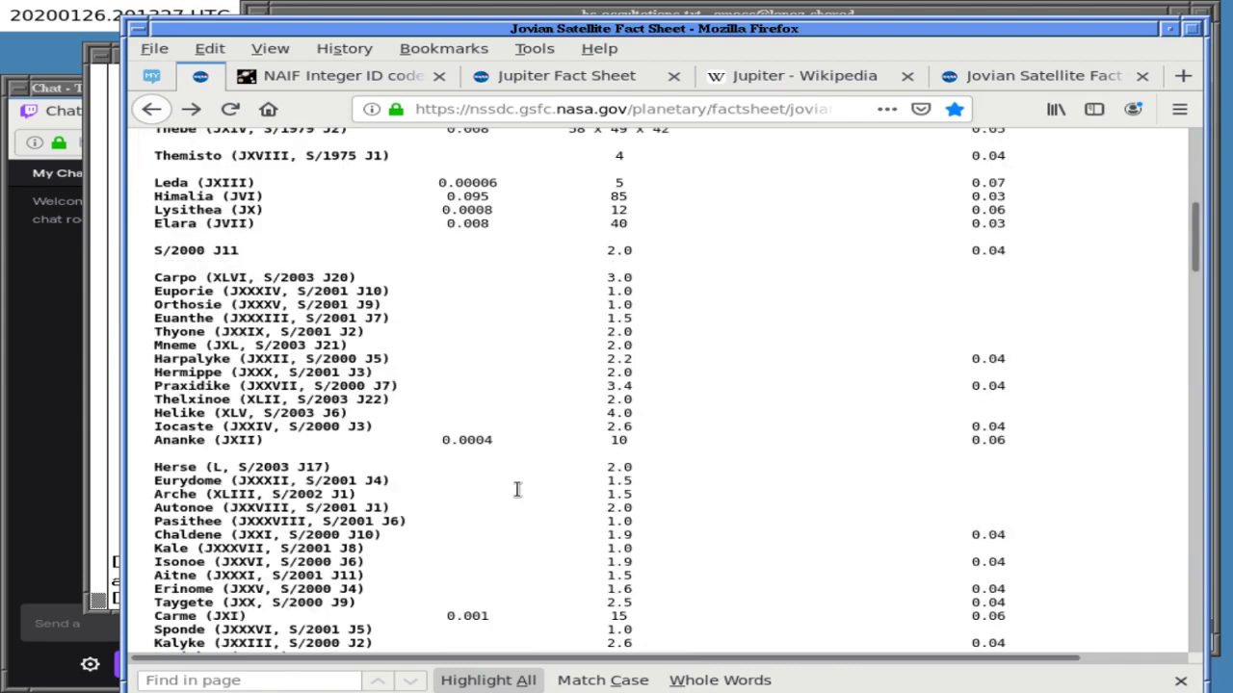
pyautogui.scroll(2, 517, 495)
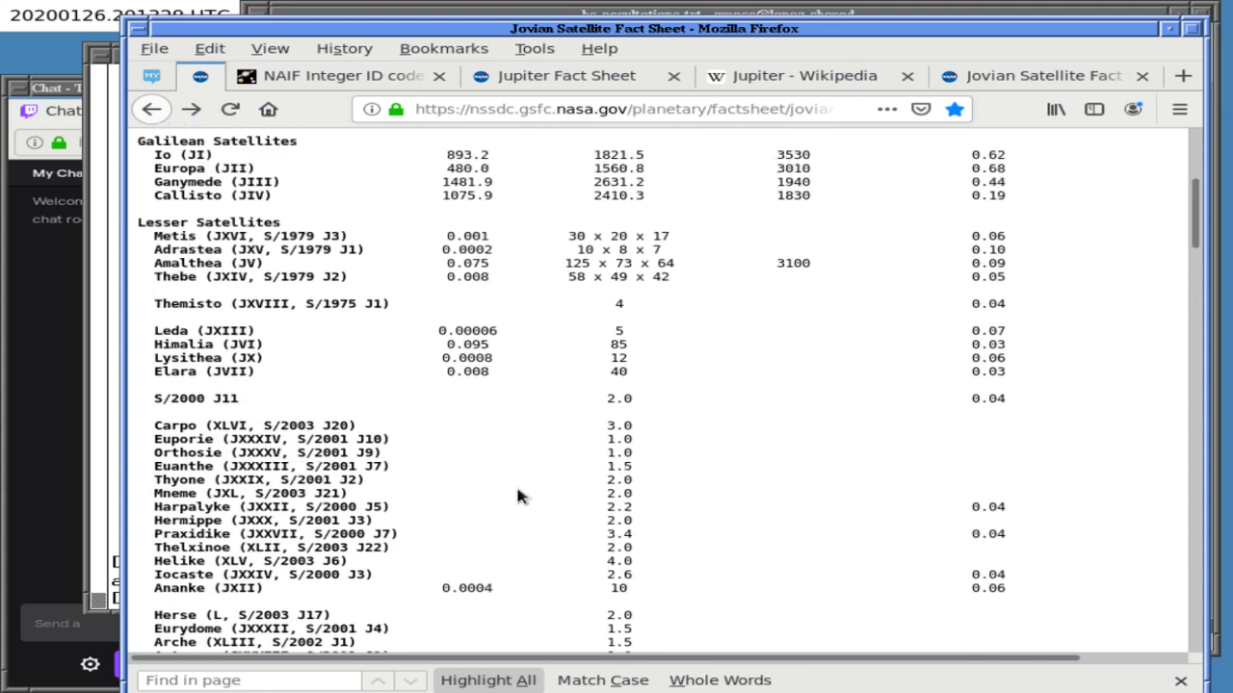
pyautogui.scroll(-2, 517, 495)
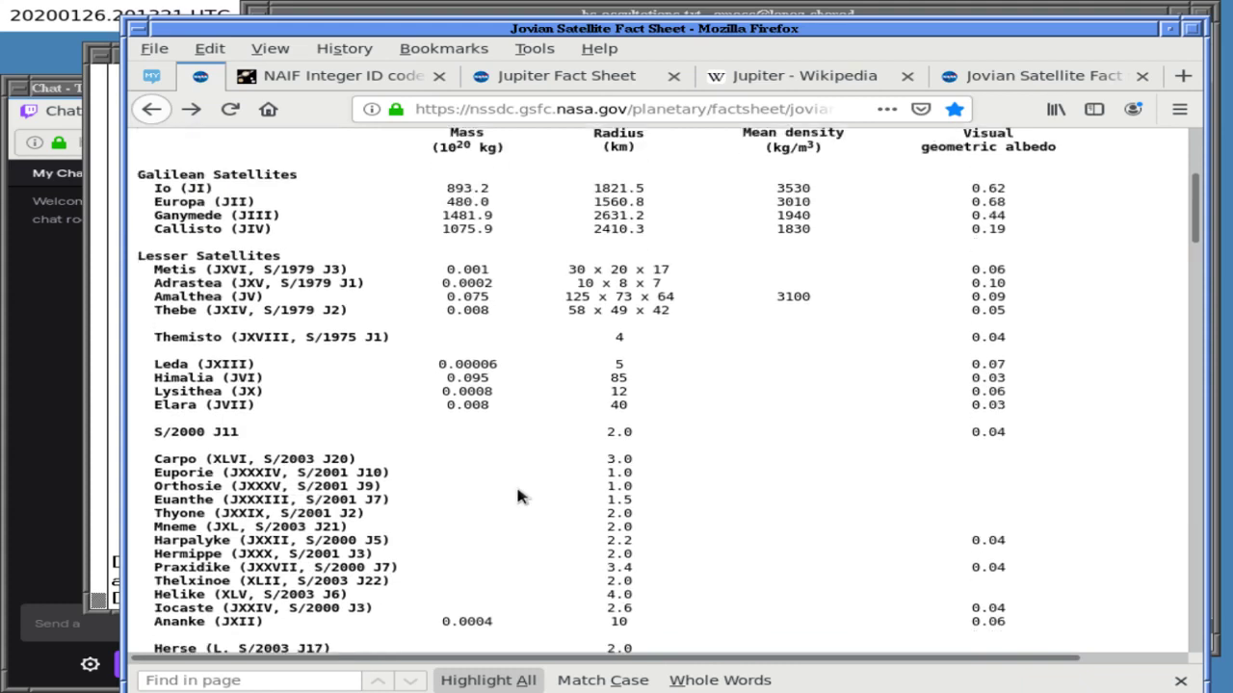
pyautogui.scroll(-6, 517, 493)
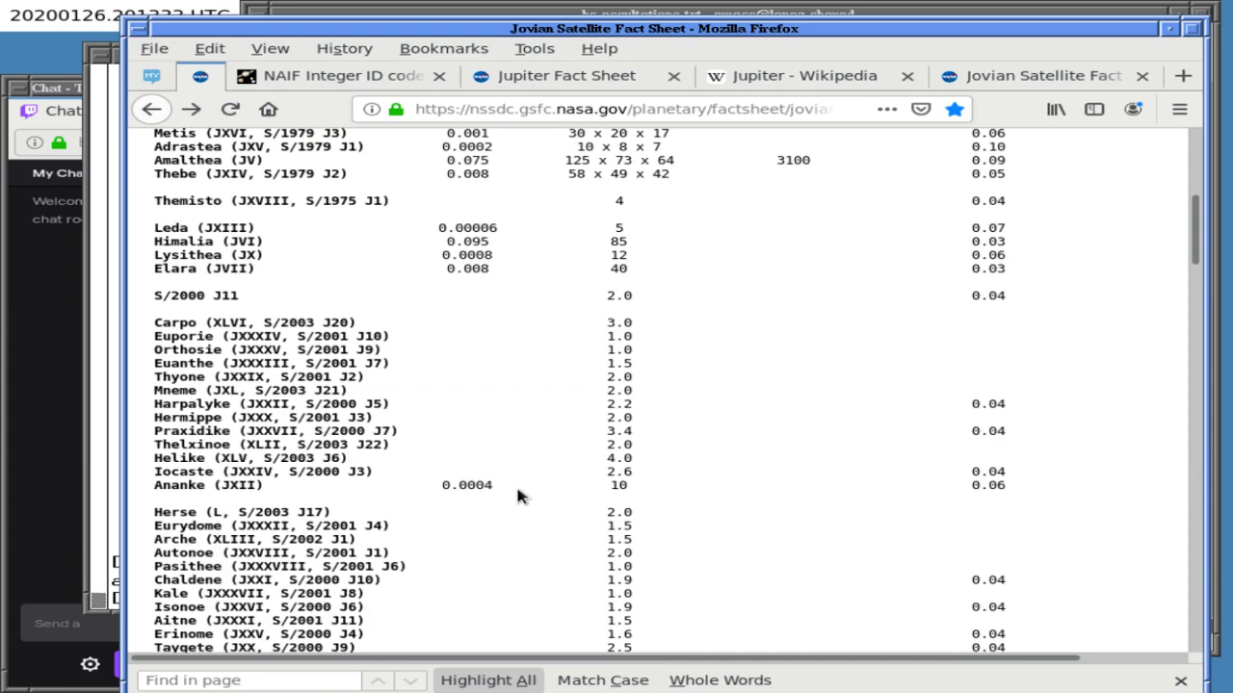
pyautogui.scroll(-7, 517, 495)
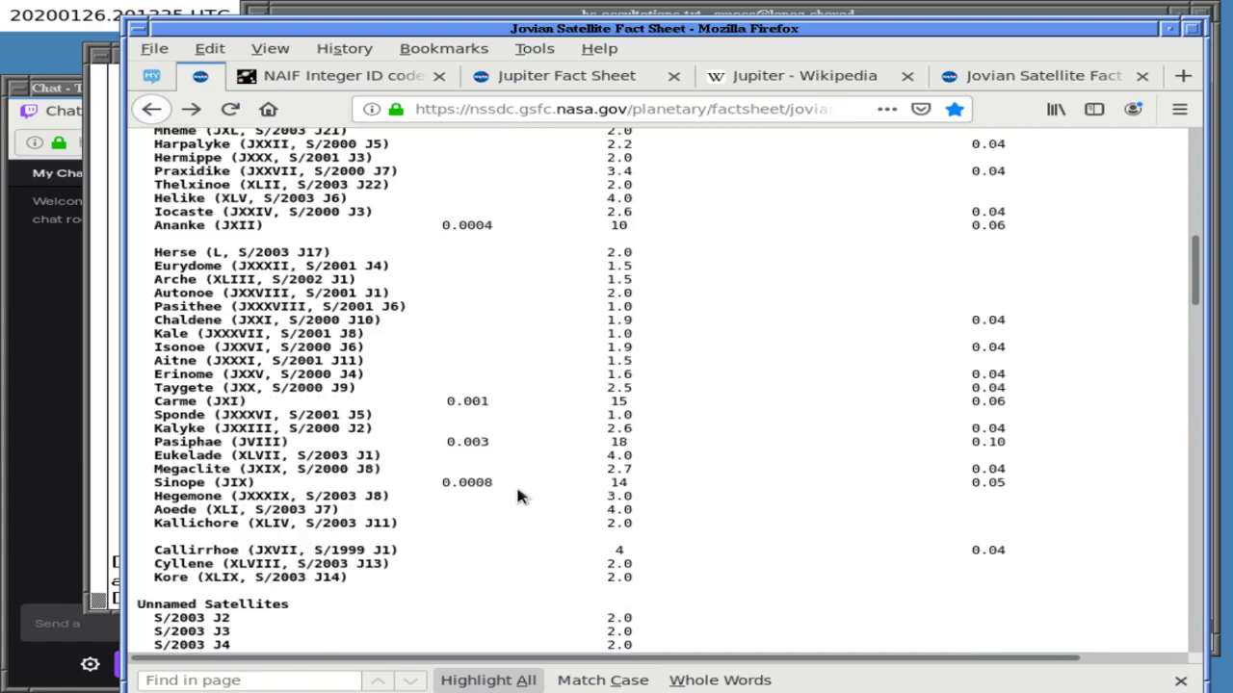
pyautogui.scroll(20, 517, 495)
pyautogui.scroll(-4, 518, 495)
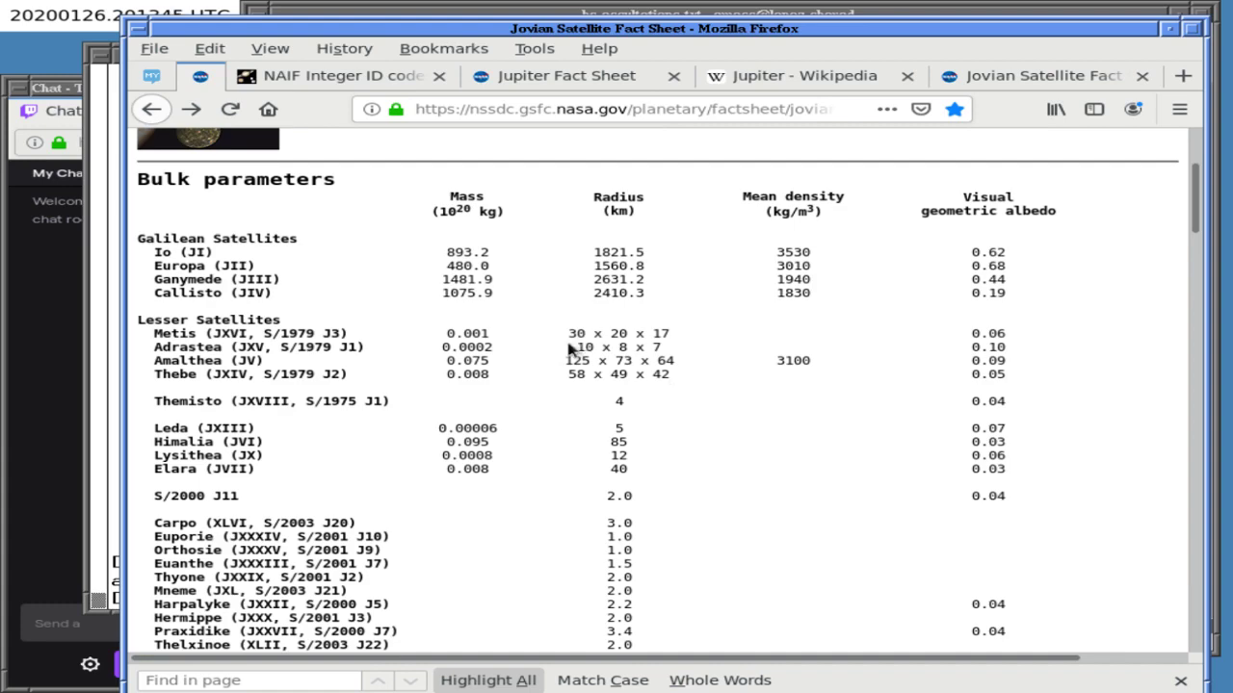
# - Type 'Moons like' in the notes and select the lesser-satellite rows on the fact sheet
pyautogui.click(686, 14)
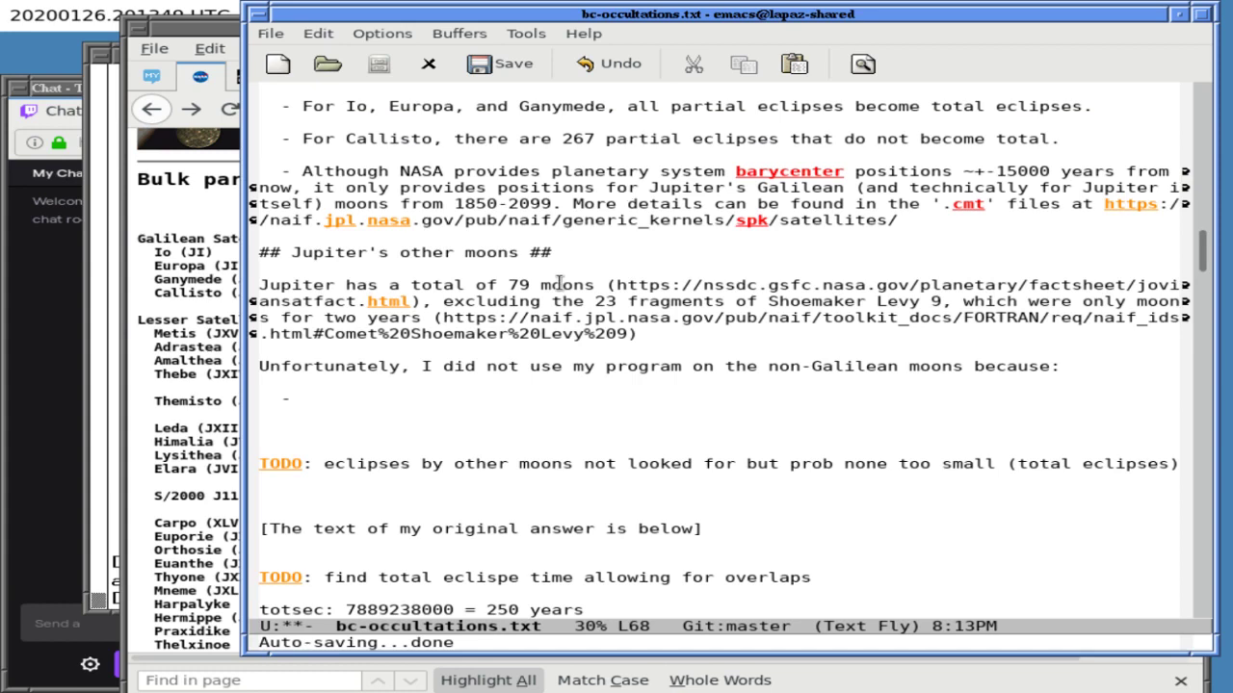
pyautogui.write('Moons like')
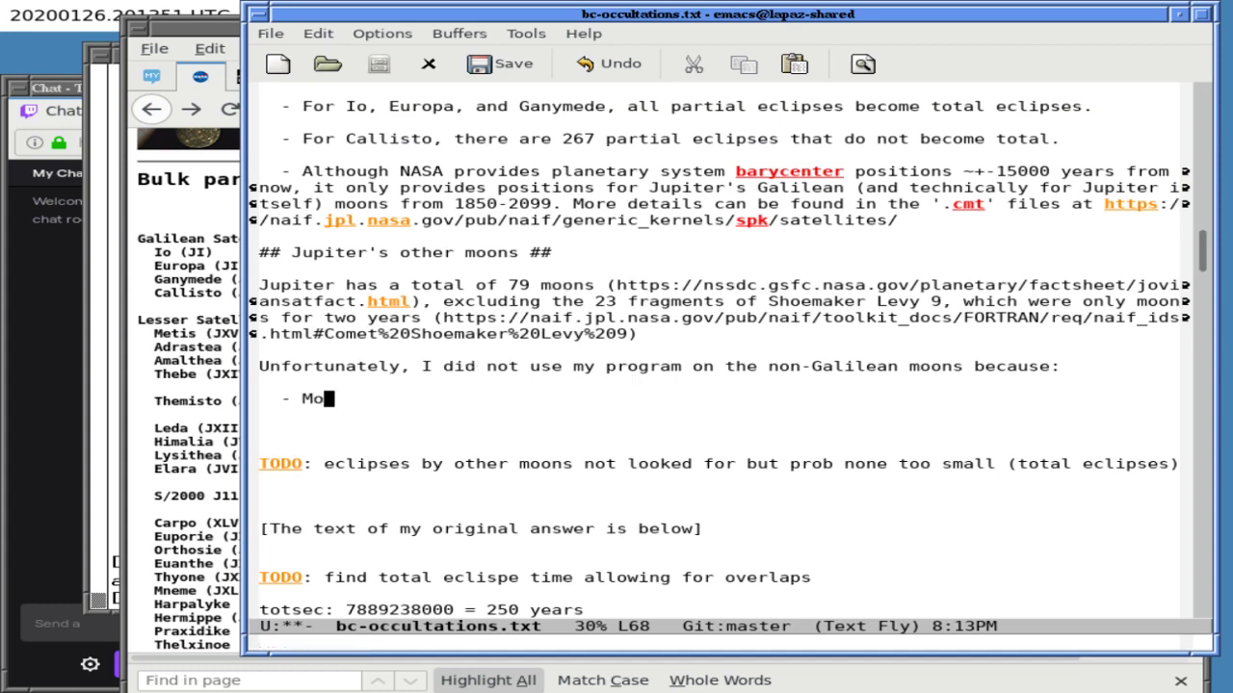
pyautogui.click(183, 334)
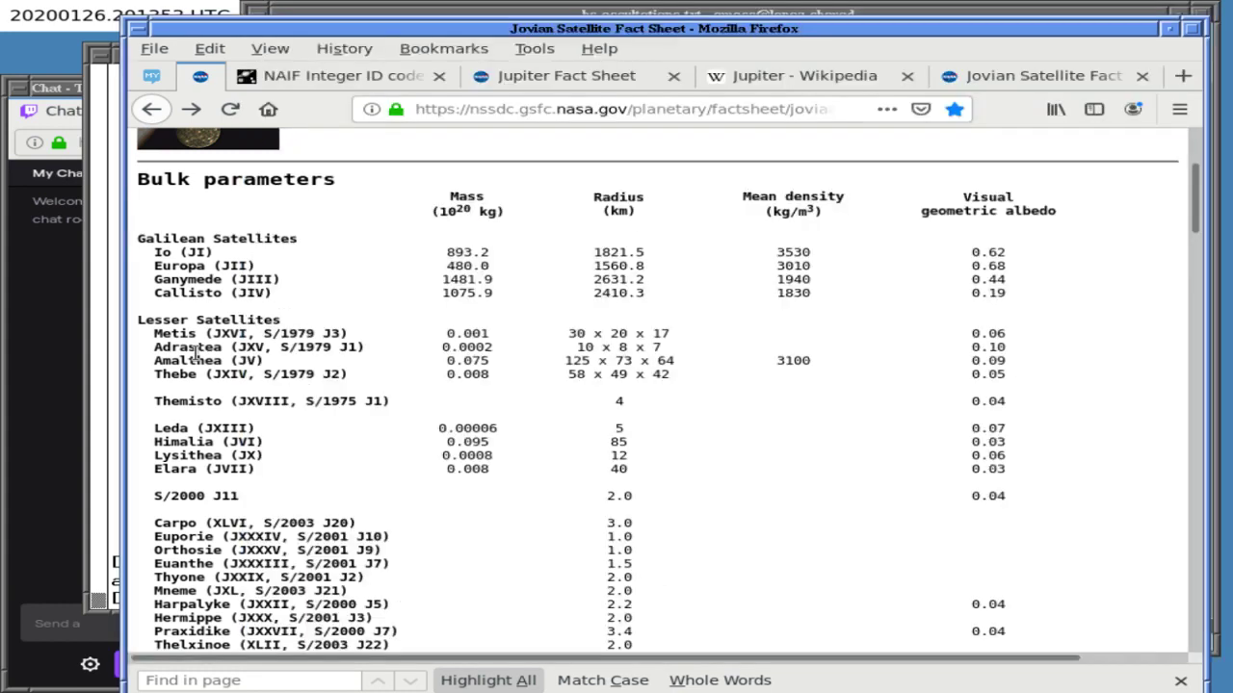
pyautogui.moveTo(138, 333); pyautogui.dragTo(243, 389)
# - Yank the Metis, Adrastea, Amalthea and Thebe rows after 'Moons like'
pyautogui.click(423, 11)
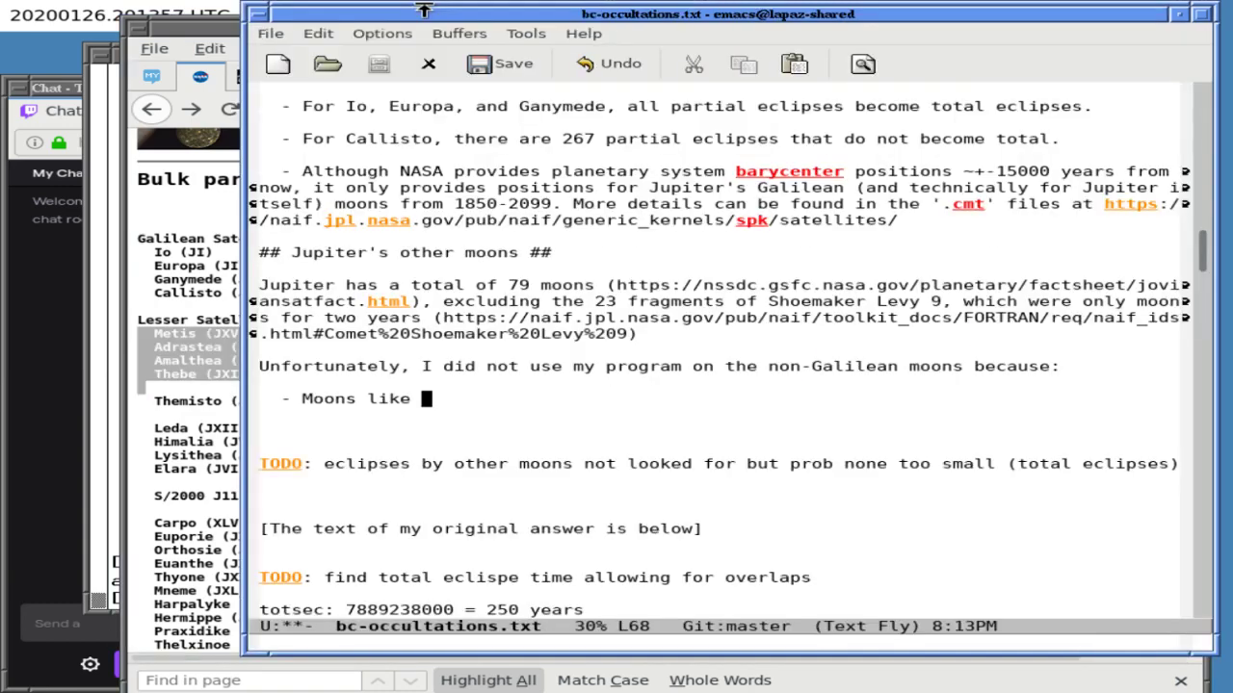
pyautogui.hotkey('alt', 'Tab')
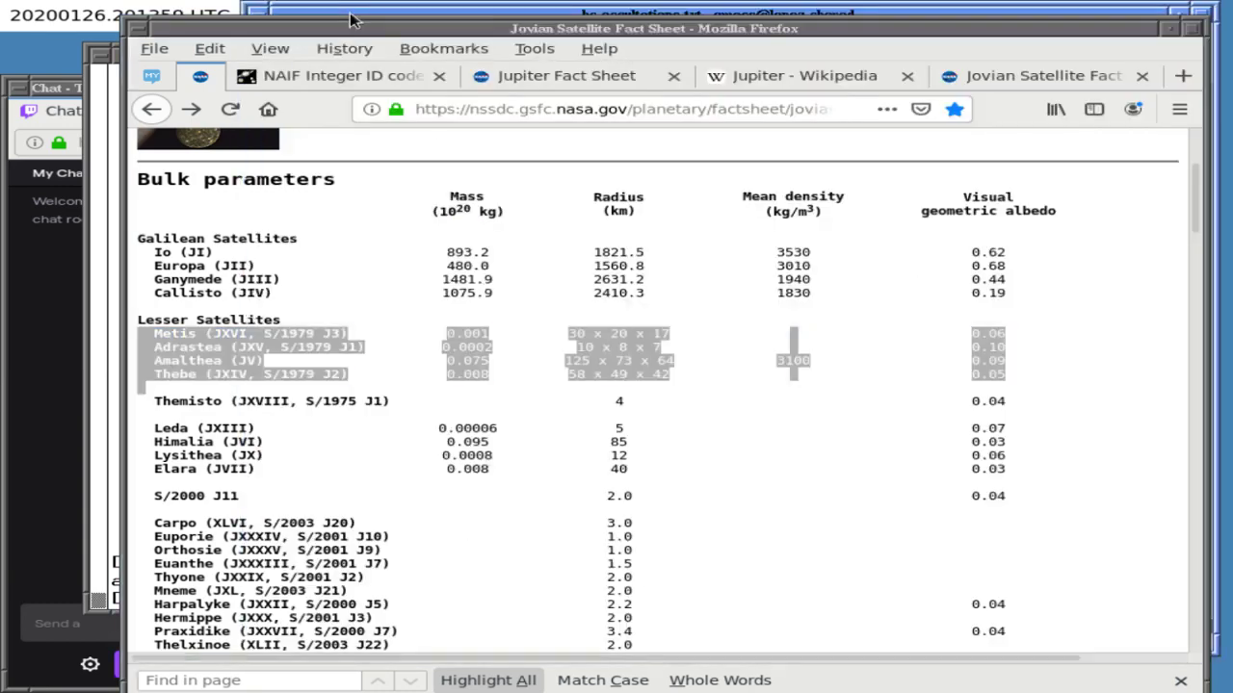
pyautogui.hotkey('alt', 'Tab')
pyautogui.hotkey('ctrl', 'y')
# - Move point to just after Metis, collapsing the spaces before it
pyautogui.press('Up')
pyautogui.press('Up')
pyautogui.press('Up')
pyautogui.hotkey('alt', 'f')
pyautogui.hotkey('alt', 'f')
pyautogui.press('Up')
pyautogui.hotkey('alt', 'space')
pyautogui.hotkey('ctrl', 'f')
pyautogui.hotkey('alt', 'f')
# - Add a comma after Metis and split the names off the Metis and Adrastea rows
pyautogui.write(',')
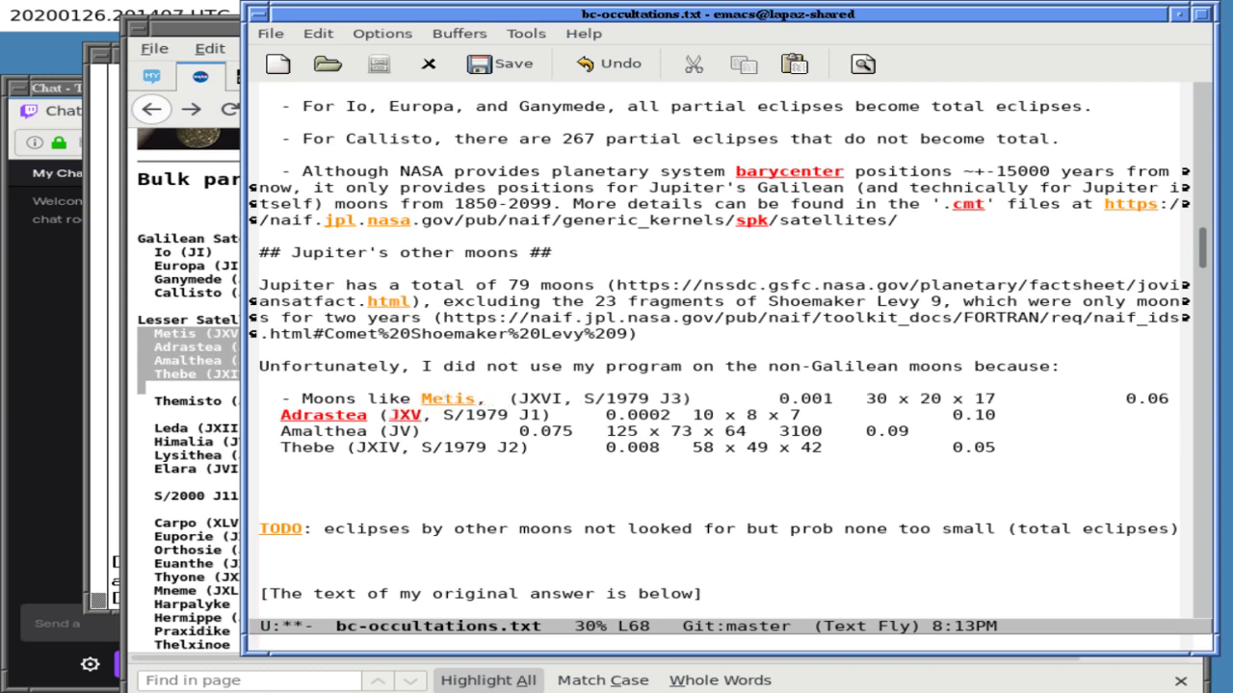
pyautogui.press('Return')
pyautogui.hotkey('ctrl', 'f')
pyautogui.hotkey('ctrl', 'f')
pyautogui.press('Down')
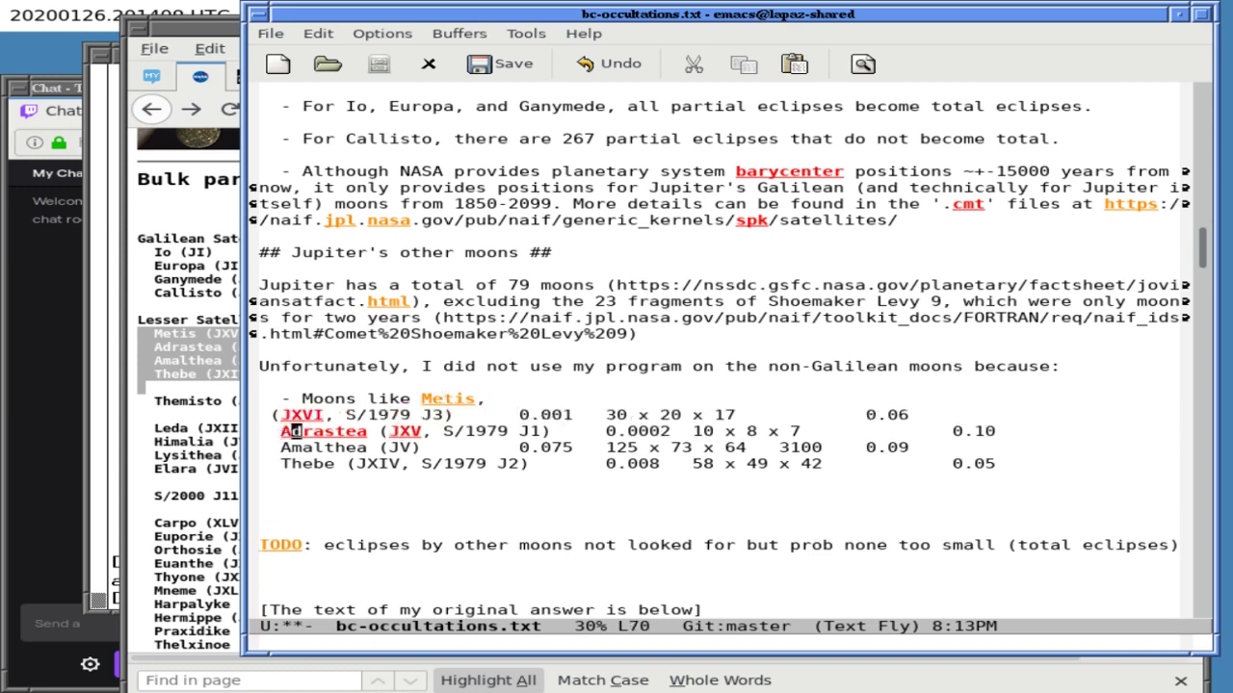
pyautogui.hotkey('ctrl', 'f')
pyautogui.hotkey('ctrl', 'f')
pyautogui.hotkey('ctrl', 'alt', 'g')
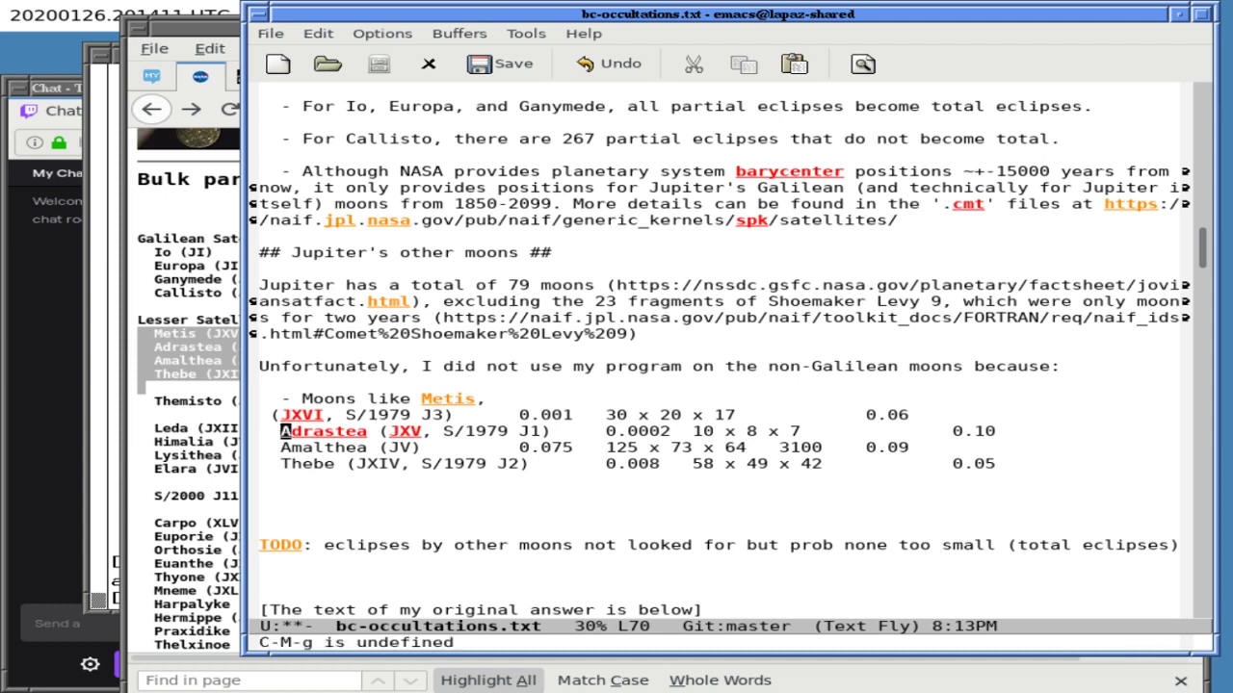
pyautogui.hotkey('alt', 'f')
pyautogui.press('Return')
# - Move Adrastea up after 'Metis,' with single spacing and a trailing comma
pyautogui.press('Up')
pyautogui.hotkey('ctrl', 'k')
pyautogui.hotkey('ctrl', 'b')
pyautogui.press('Up')
pyautogui.hotkey('ctrl', 'y')
pyautogui.hotkey('ctrl', 'b')
pyautogui.hotkey('ctrl', 'b')
pyautogui.hotkey('ctrl', 'b')
pyautogui.hotkey('ctrl', 'b')
pyautogui.hotkey('ctrl', 'b')
pyautogui.hotkey('ctrl', 'b')
pyautogui.hotkey('ctrl', 'b')
pyautogui.press('BackSpace')
pyautogui.press('BackSpace')
pyautogui.press('BackSpace')
pyautogui.press('BackSpace')
pyautogui.press('End')
pyautogui.write(',')
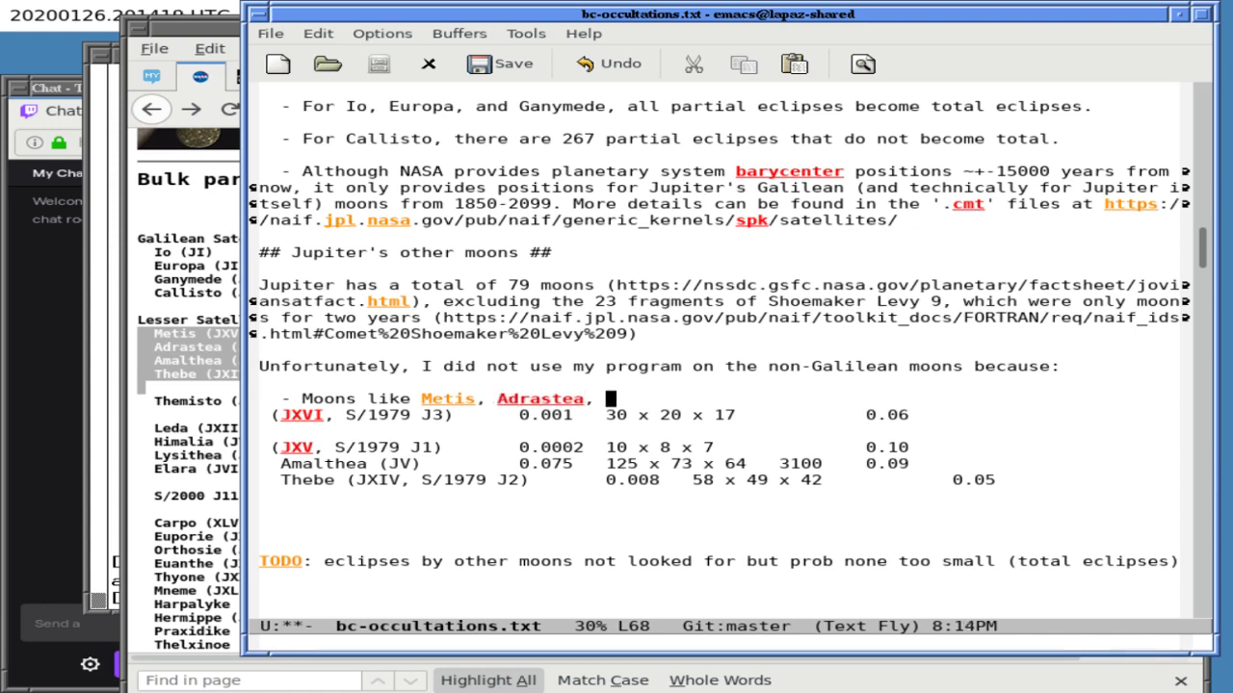
# - Append Amalthea, ', and Thebe' and 'are highly non' to the moons line
pyautogui.doubleClick(337, 464)
pyautogui.hotkey('ctrl', 'c')
pyautogui.click(611, 400)
pyautogui.middleClick(611, 400)
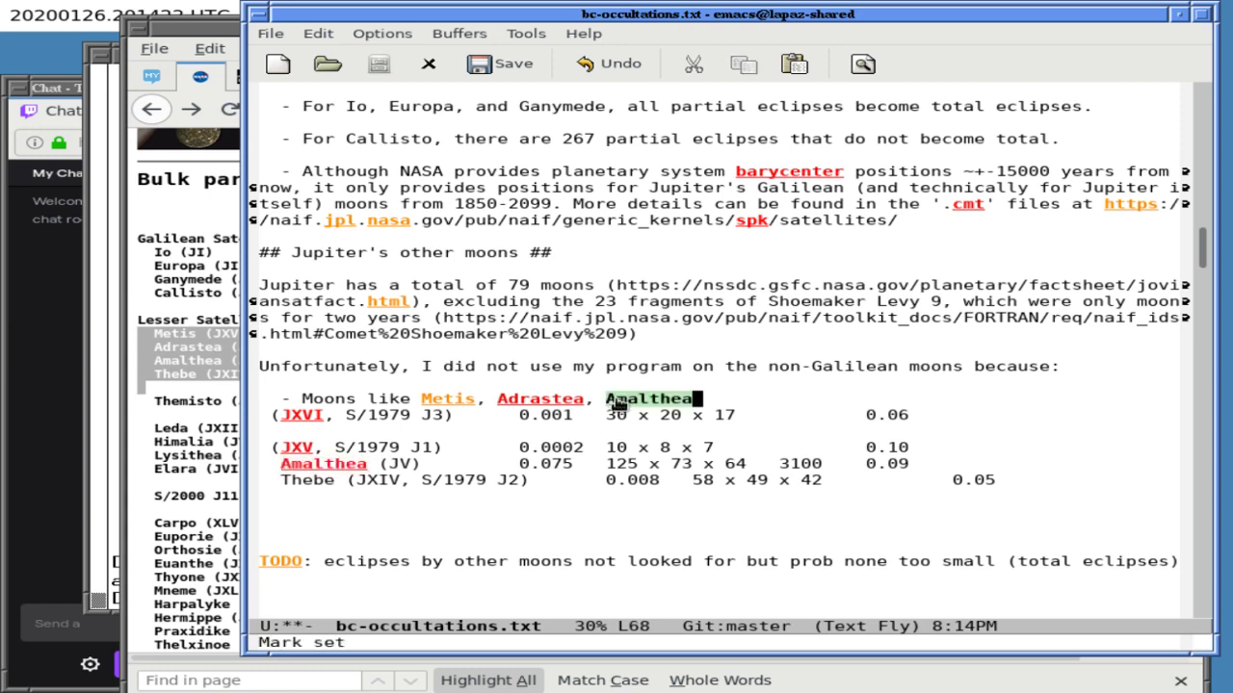
pyautogui.write(', and Thebe')
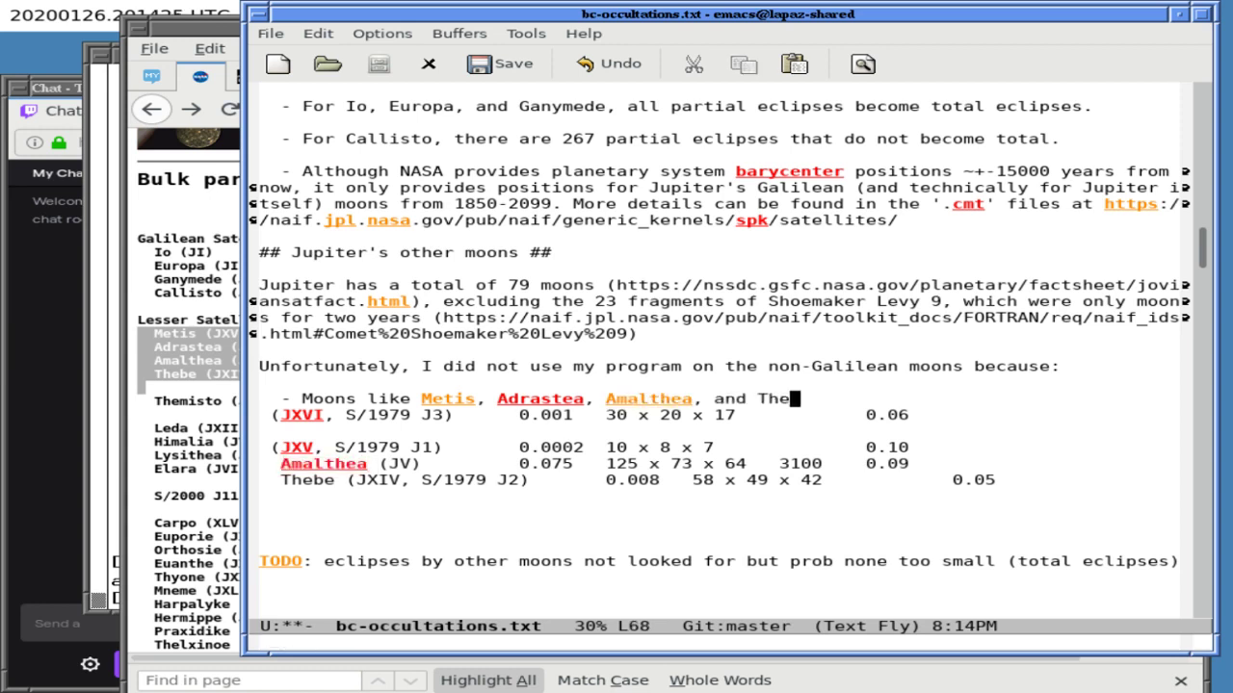
pyautogui.press('Return')
pyautogui.press('Return')
pyautogui.press('Left')
pyautogui.press('Left')
pyautogui.write('are highly non')
# - Prefix 'My program assumes all objects are spheres, and', lowercase moons, and finish with 'spherical.'
pyautogui.click(264, 382)
pyautogui.click(296, 398)
pyautogui.click(307, 399)
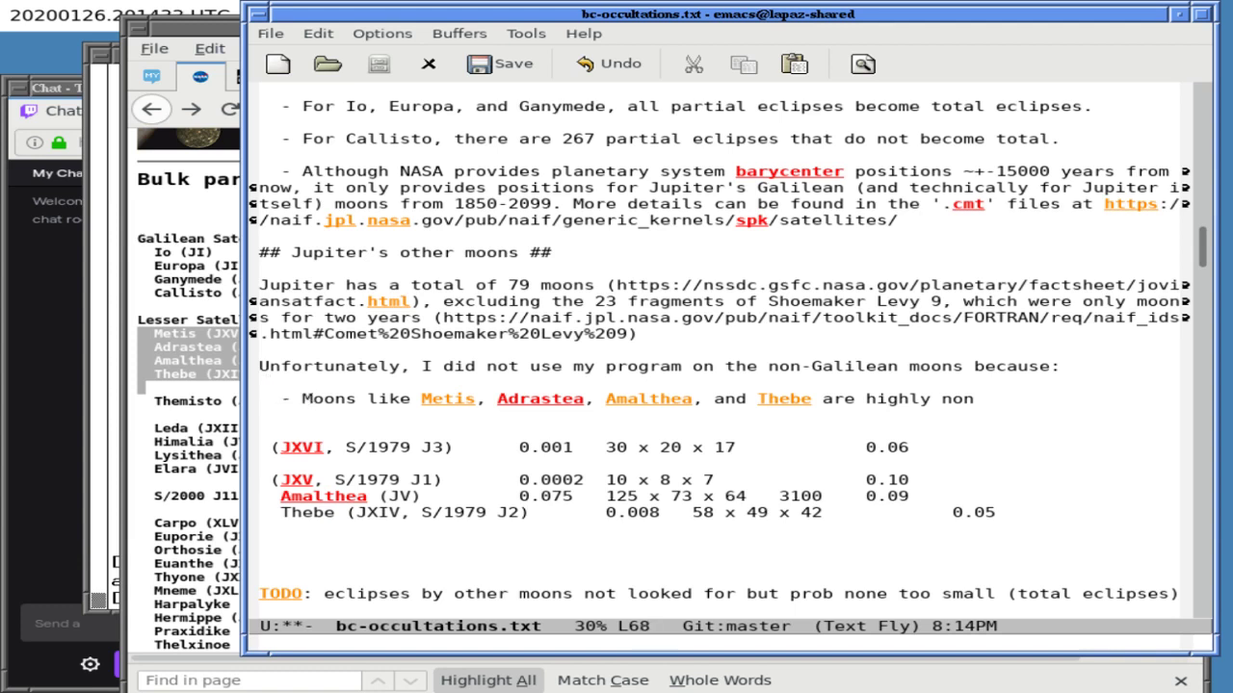
pyautogui.write('My pro')
pyautogui.write('gram assumes ')
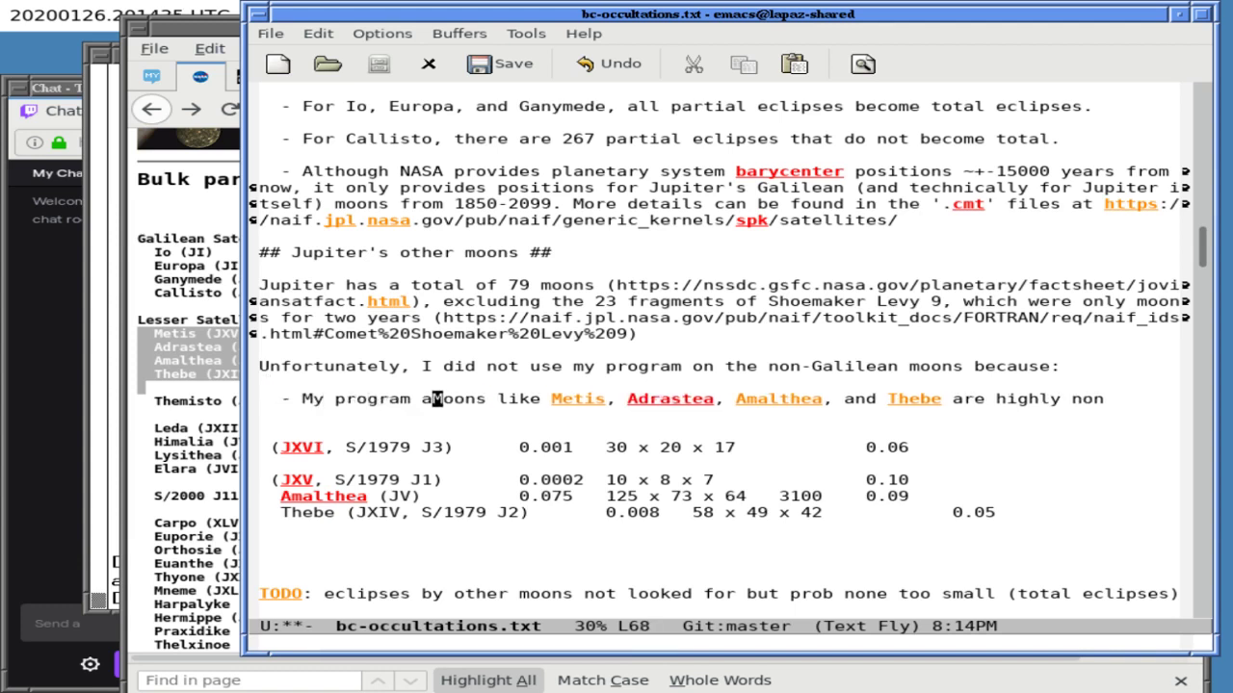
pyautogui.write('all objects a')
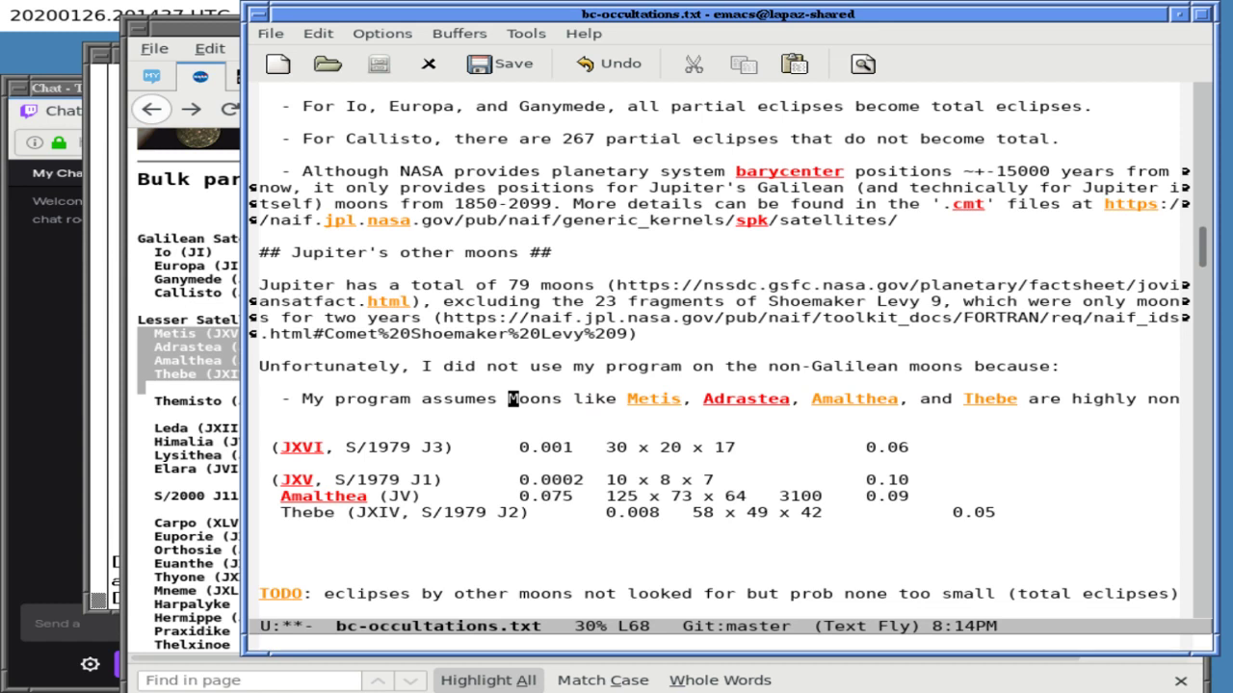
pyautogui.write('re spheres, ')
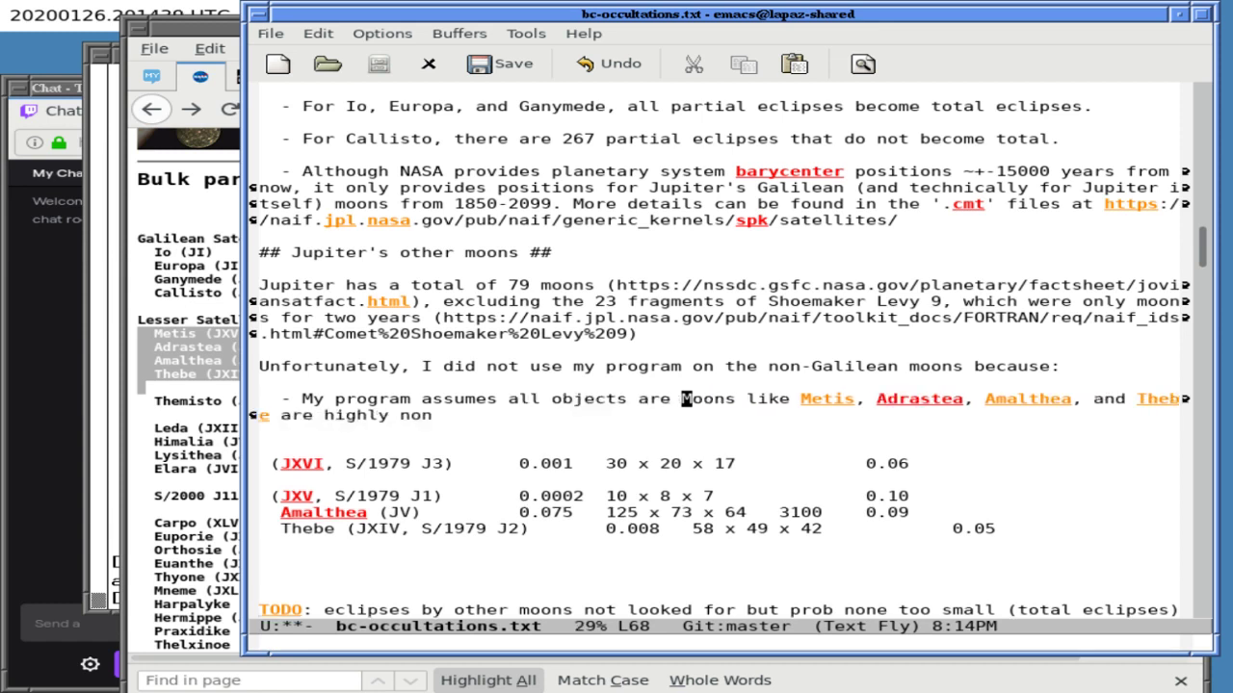
pyautogui.write('and')
pyautogui.press('Delete')
pyautogui.write('m')
pyautogui.hotkey('ctrl', 'e')
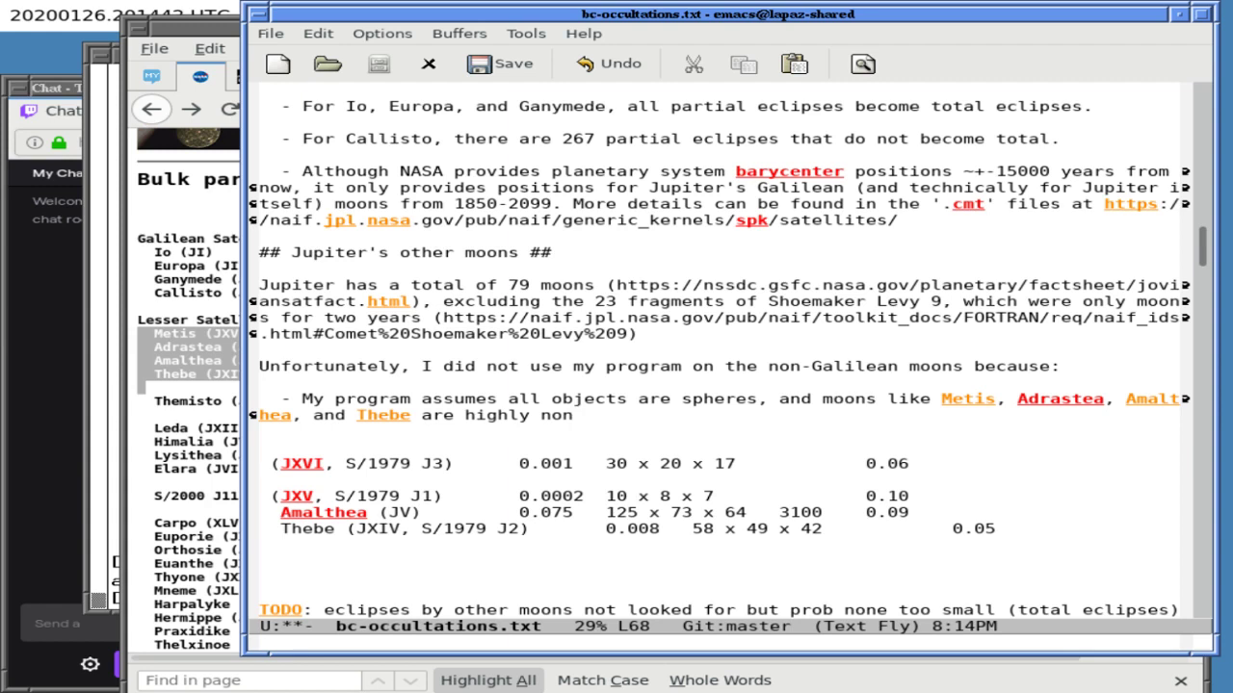
pyautogui.write('spherical')
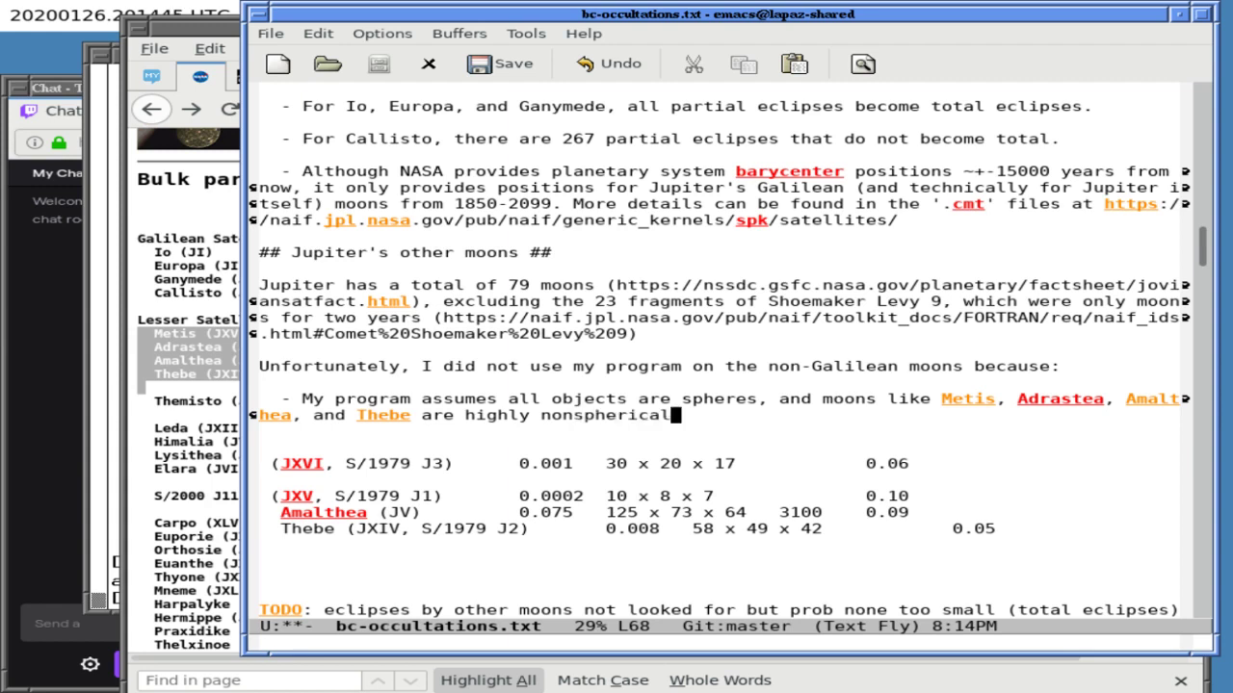
pyautogui.write('.')
# - Delete the leftover table rows, start a new '-' bullet, and save the file
pyautogui.press('Return')
pyautogui.press('Down')
pyautogui.hotkey('ctrl', 'k')
pyautogui.hotkey('ctrl', 'k')
pyautogui.hotkey('ctrl', 'k')
pyautogui.hotkey('ctrl', 'k')
pyautogui.hotkey('ctrl', 'k')
pyautogui.hotkey('ctrl', 'k')
pyautogui.hotkey('ctrl', 'k')
pyautogui.hotkey('ctrl', 'k')
pyautogui.hotkey('ctrl', 'k')
pyautogui.hotkey('ctrl', 'k')
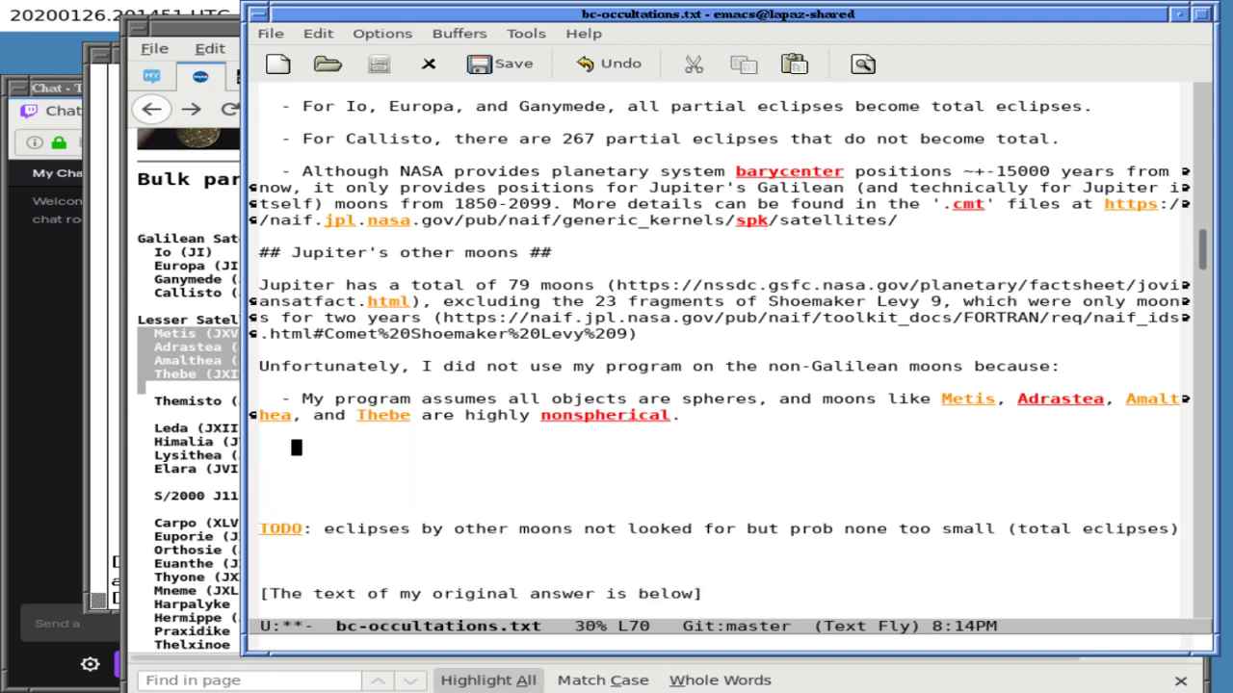
pyautogui.press('BackSpace')
pyautogui.write('-')
pyautogui.hotkey('ctrl', 'x')
pyautogui.hotkey('ctrl', 's')
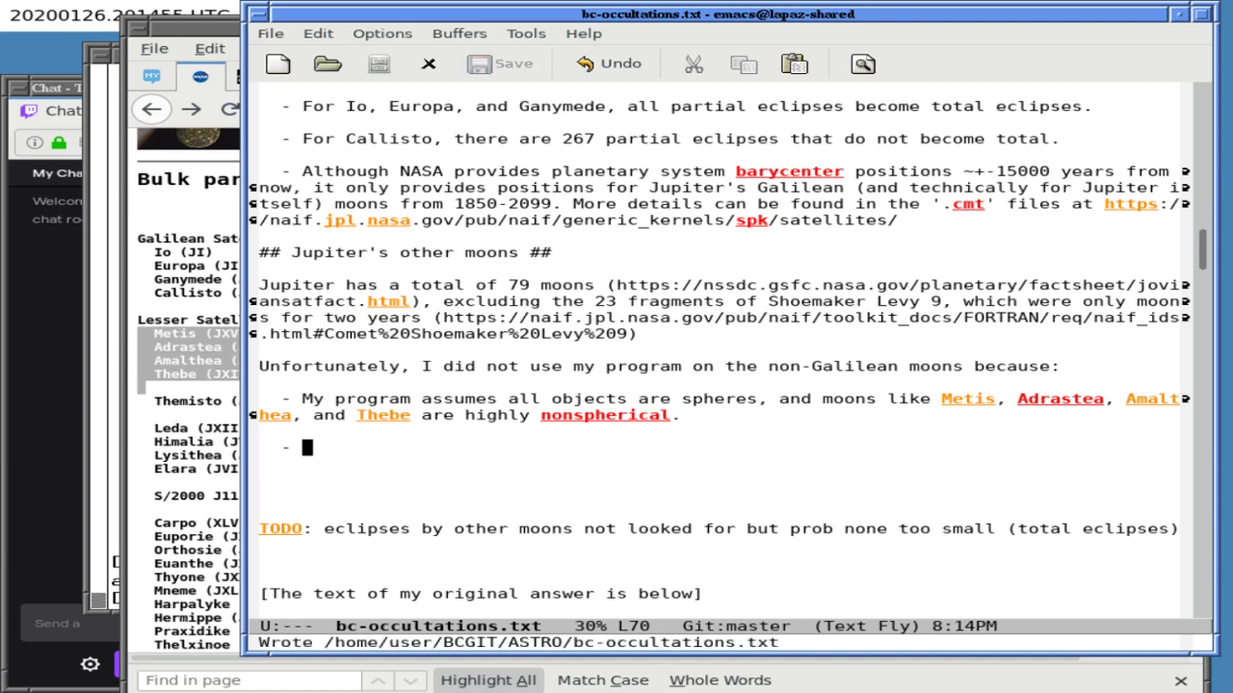
# - Respell nonspherical as non-spherical using ispell-word, choice 1
pyautogui.click(599, 415)
pyautogui.click(556, 415)
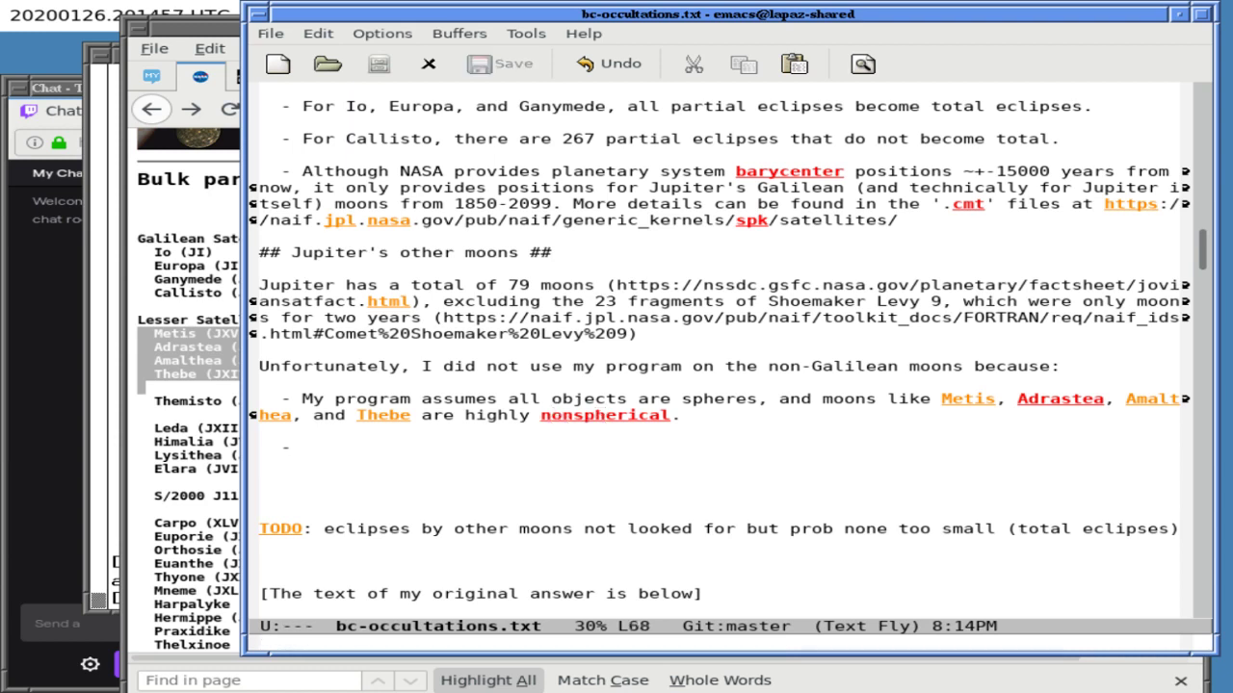
pyautogui.hotkey('alt', 'x')
pyautogui.write('ispell-word')
pyautogui.press('Return')
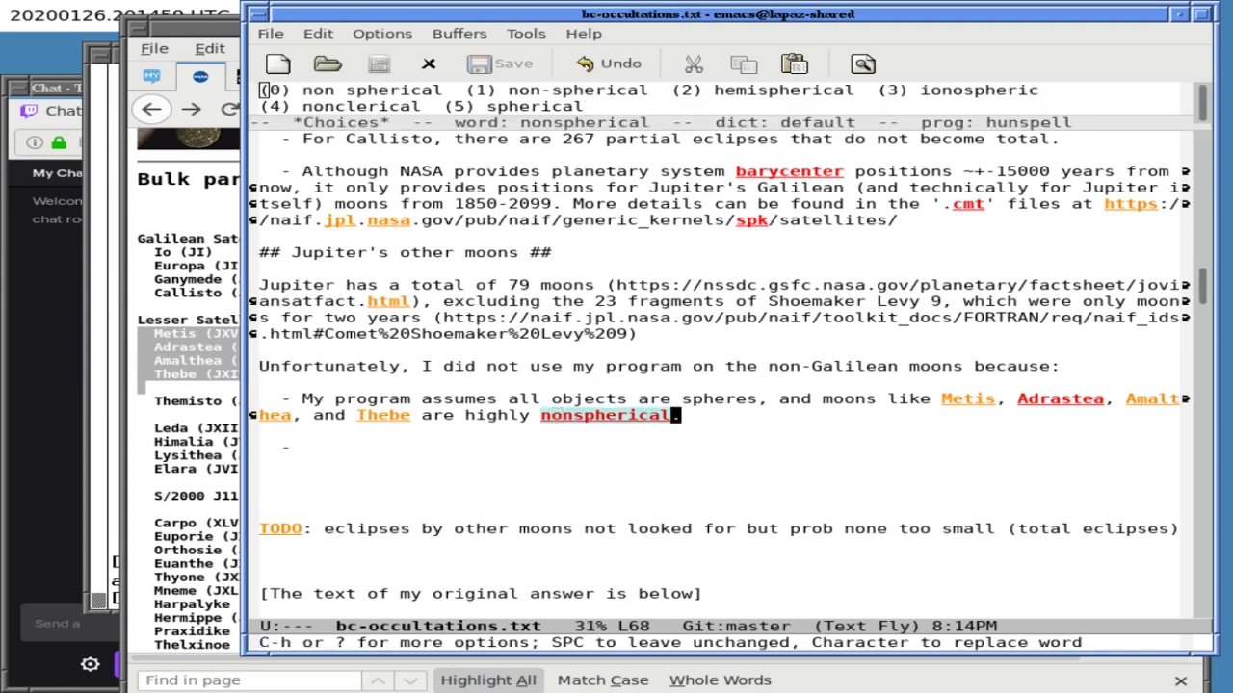
pyautogui.press('1')
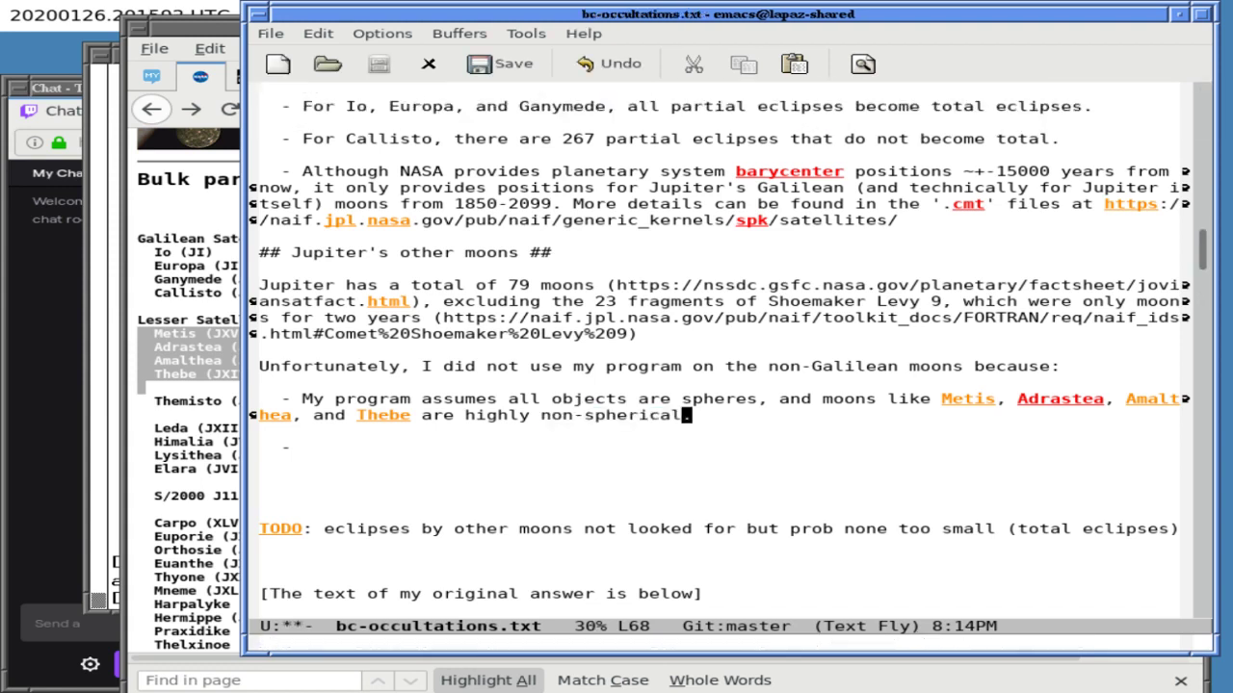
# - Search the notes for 'thebe', then cancel the search
pyautogui.press('Down')
pyautogui.press('Down')
pyautogui.press('Up')
pyautogui.press('Down')
pyautogui.hotkey('ctrl', 's')
pyautogui.write('thebe')
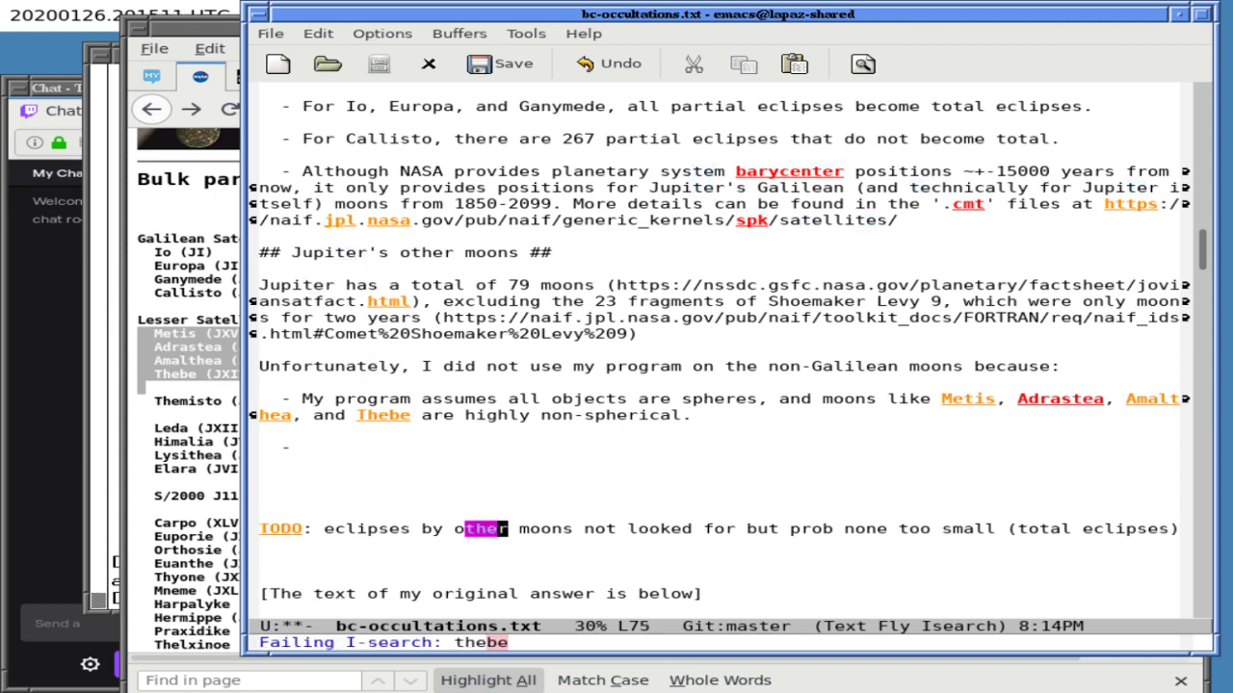
pyautogui.hotkey('ctrl', 's')
pyautogui.hotkey('ctrl', 's')
pyautogui.press('BackSpace')
pyautogui.hotkey('ctrl', 'g')
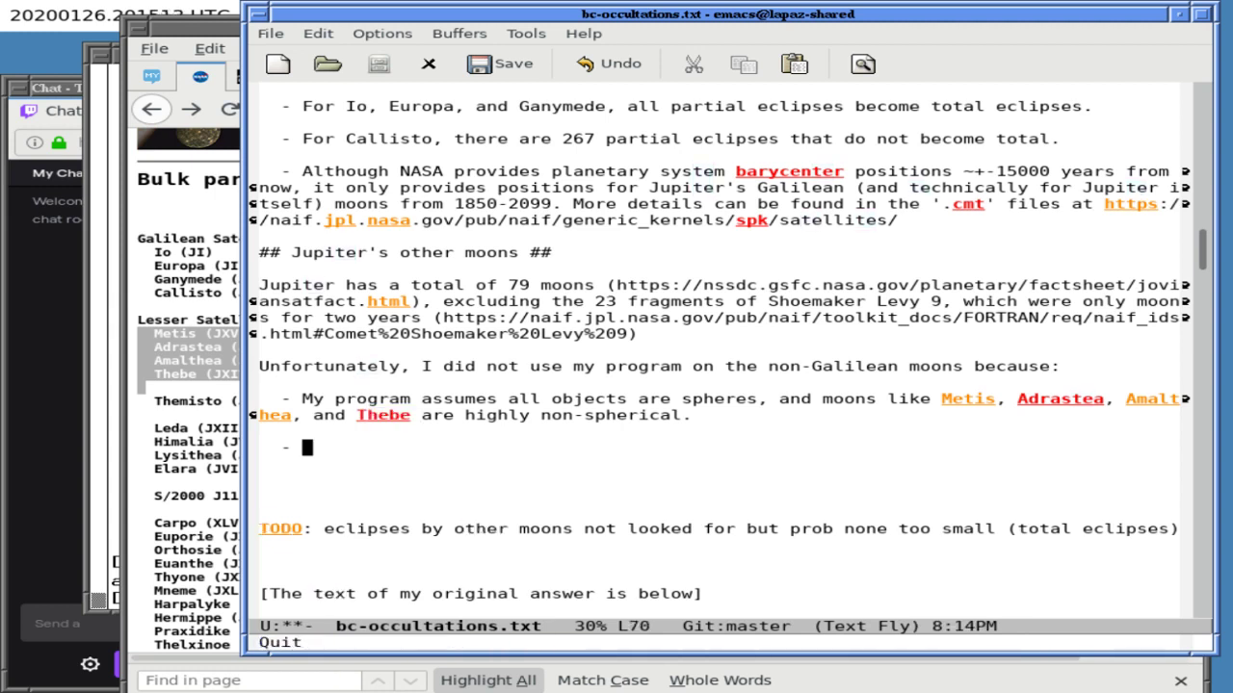
# - Search the notes for 'amalthea', then quit the search
pyautogui.hotkey('ctrl', 's')
pyautogui.write('amal')
pyautogui.hotkey('ctrl', 's')
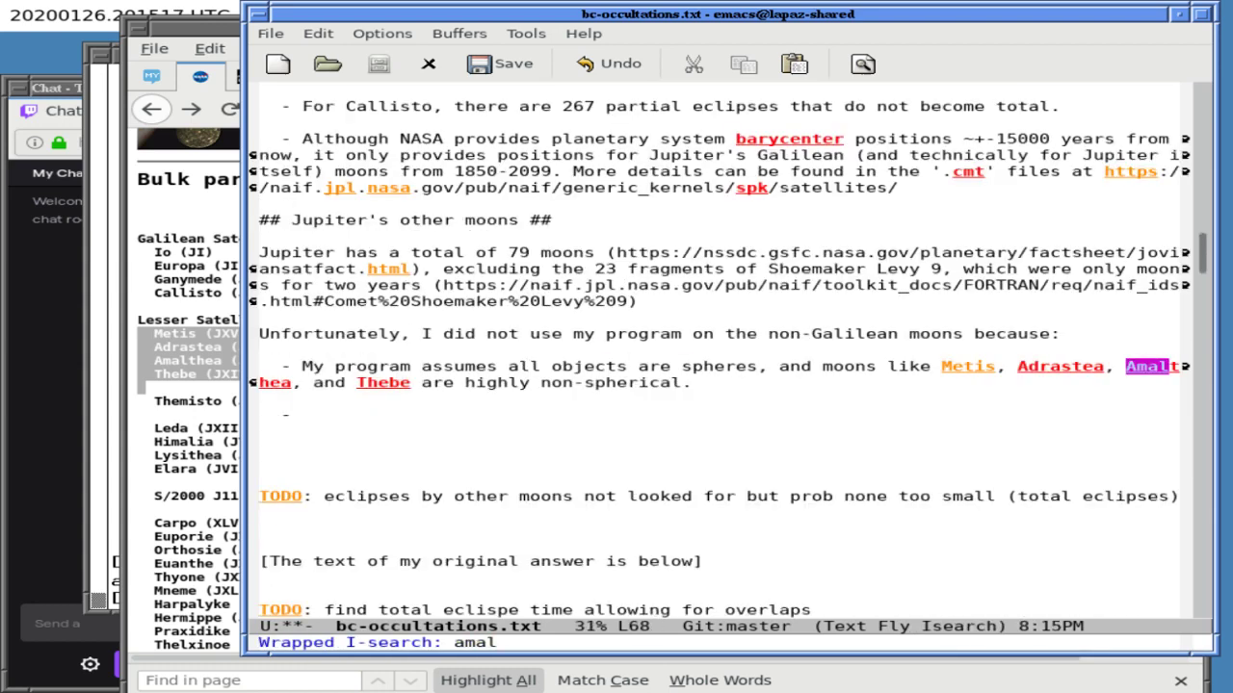
pyautogui.write('thea')
pyautogui.hotkey('ctrl', 'g')
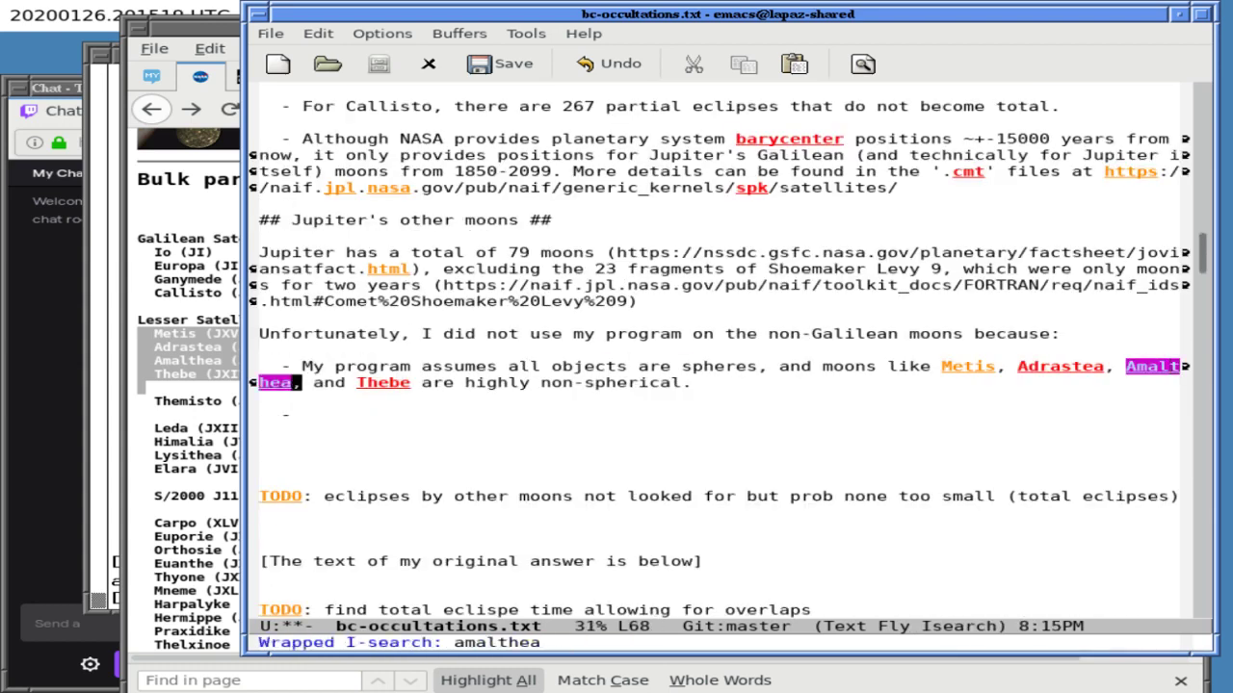
pyautogui.hotkey('ctrl', 'g')
pyautogui.press('F2')
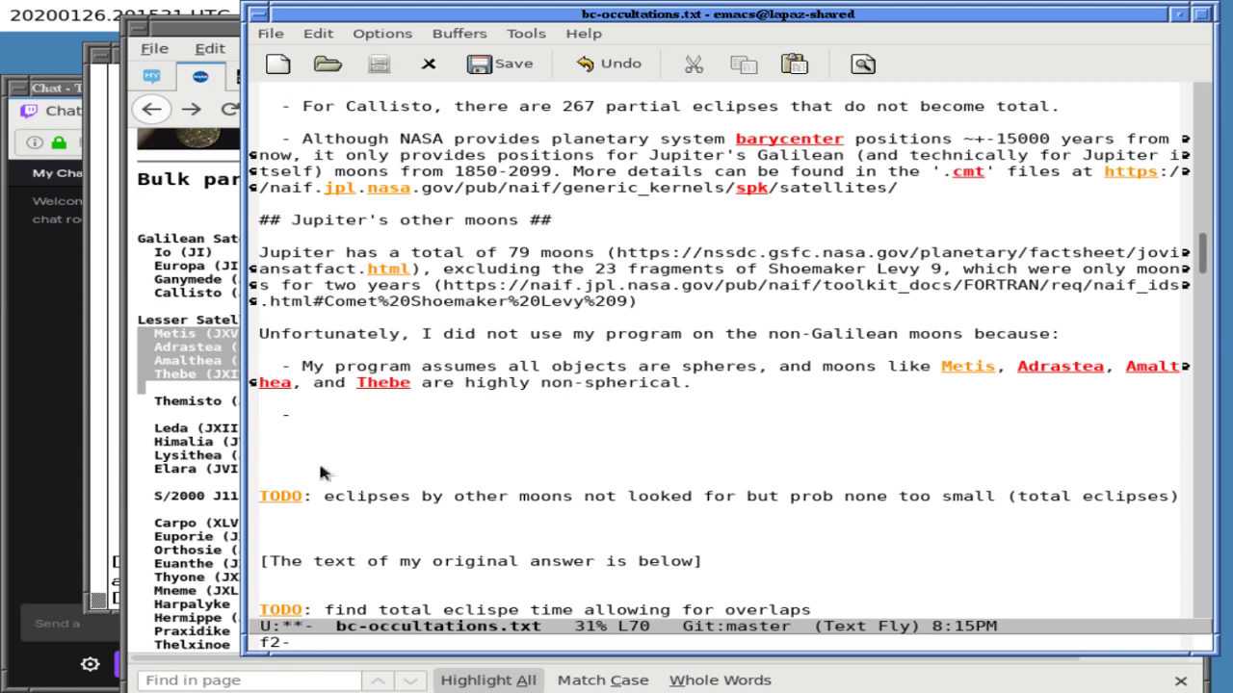
# - Run Stellarium-0.19.3-x86_64.AppImage from ~/Downloads in the xterm, then suspend it with Ctrl+Z
pyautogui.click(104, 449)
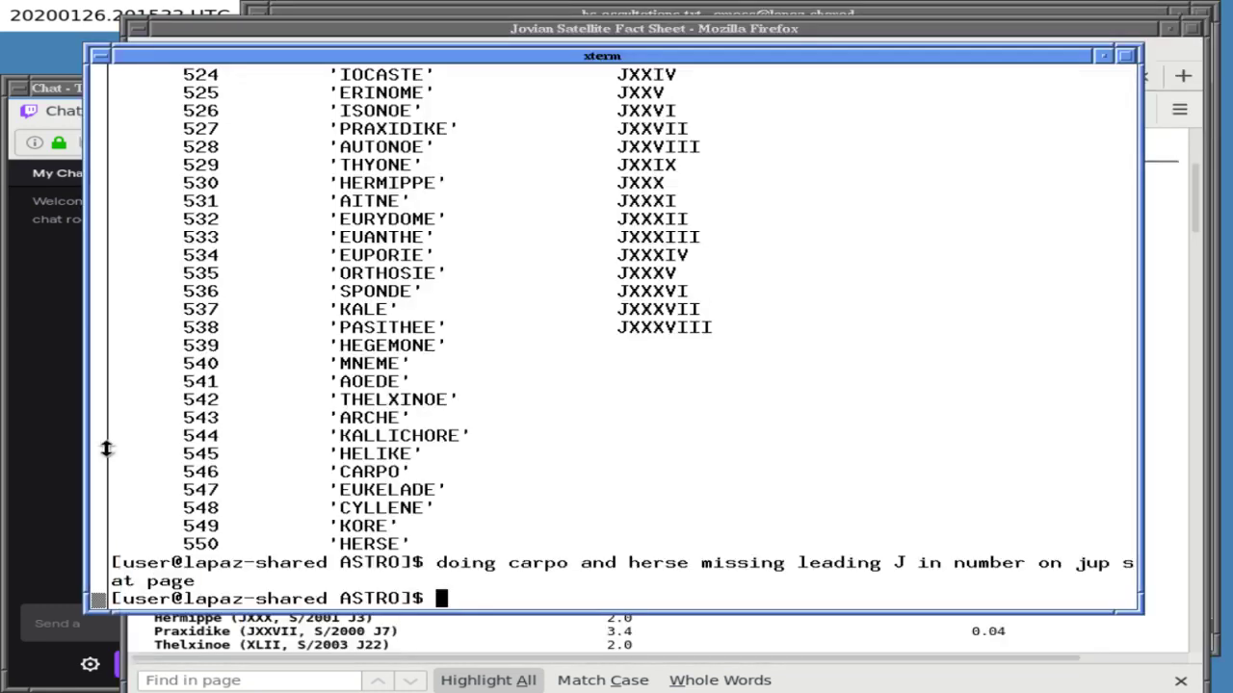
pyautogui.write('cd')
pyautogui.press('Return')
pyautogui.write('cd D')
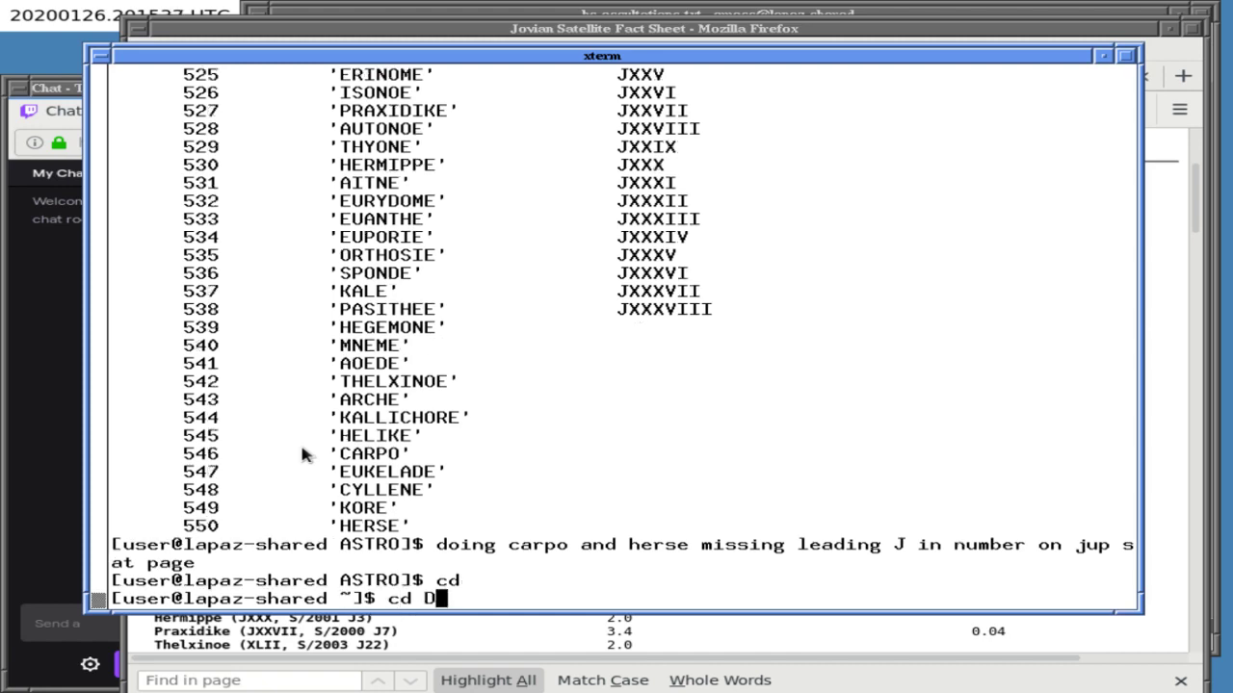
pyautogui.press('Tab')
pyautogui.press('Return')
pyautogui.write('./Ste')
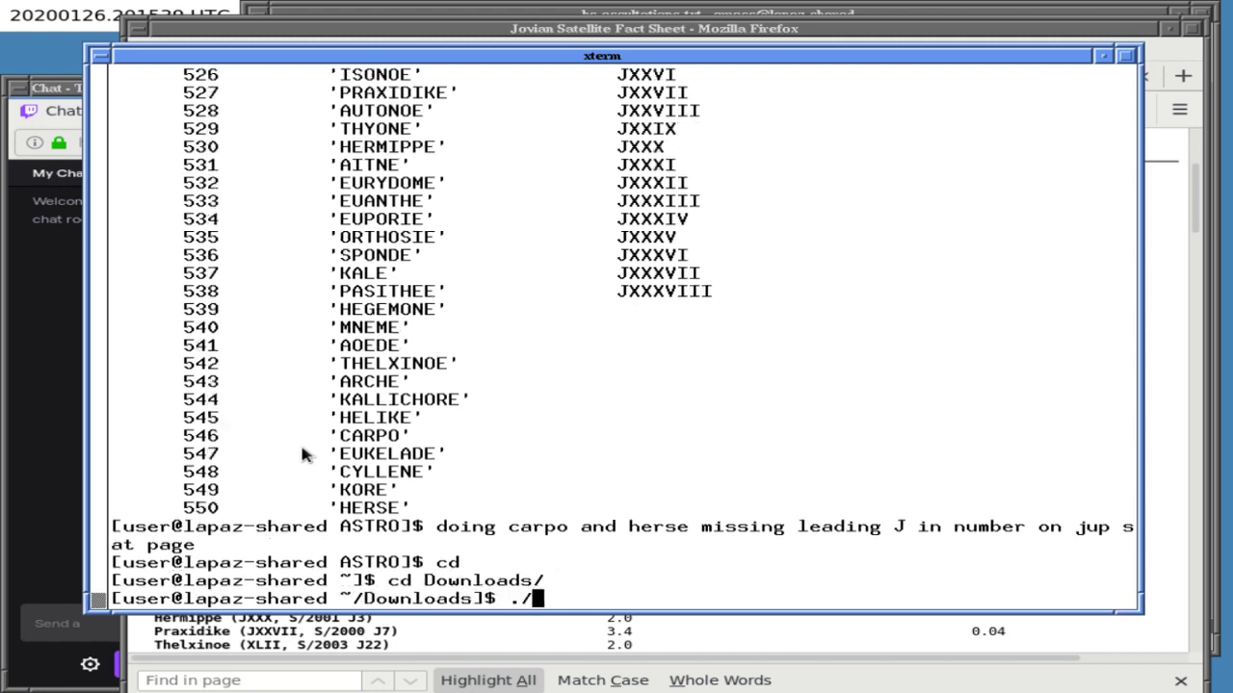
pyautogui.press('Tab')
pyautogui.press('Return')
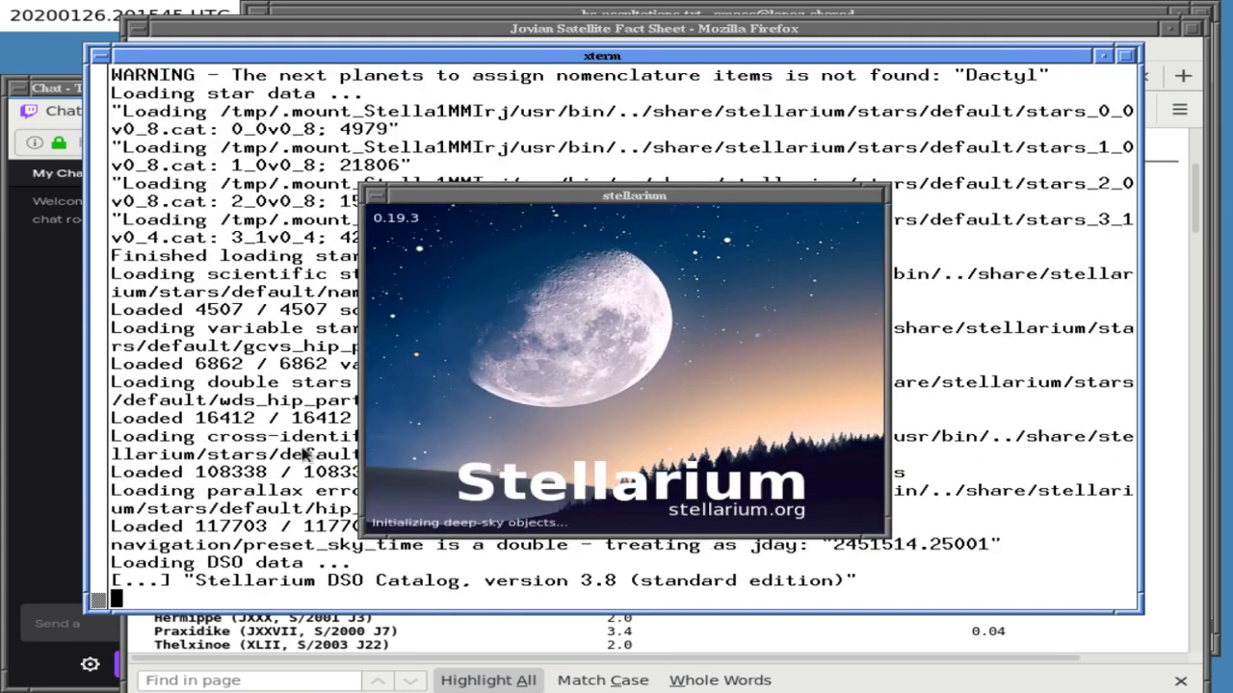
pyautogui.hotkey('ctrl', 'z')
# - Resume Stellarium with bg and set the observer location to Jupiter Center
pyautogui.write('bg')
pyautogui.press('Return')
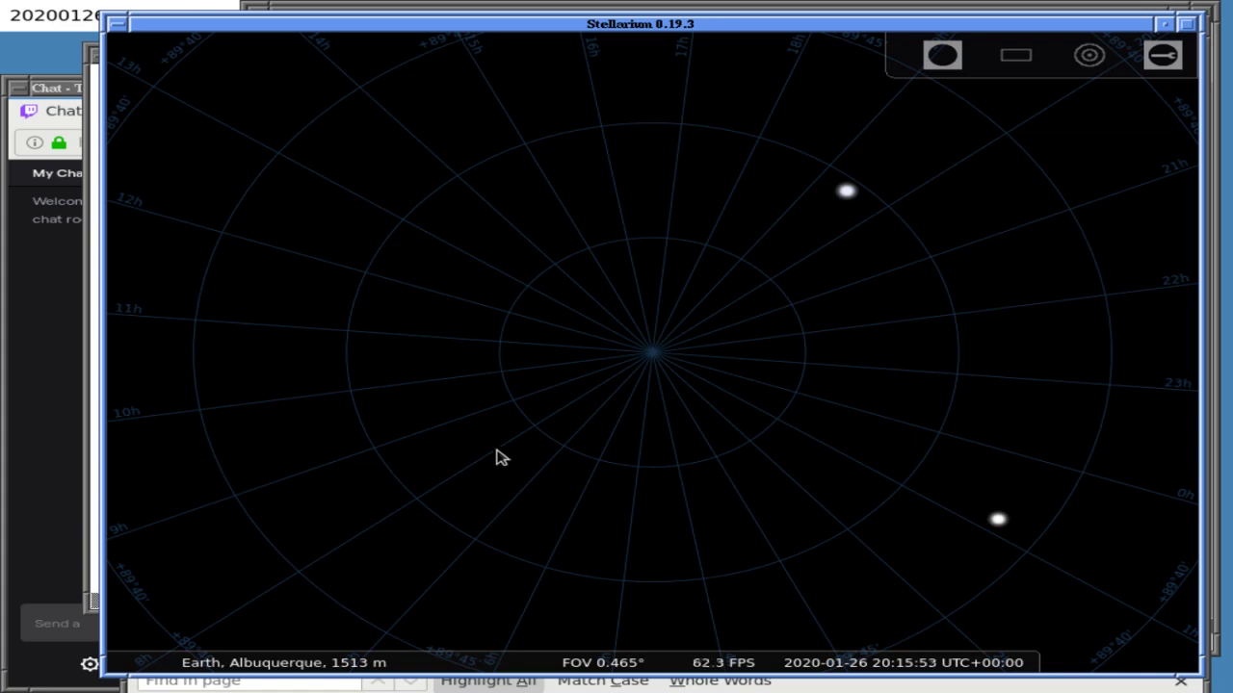
pyautogui.press('F6')
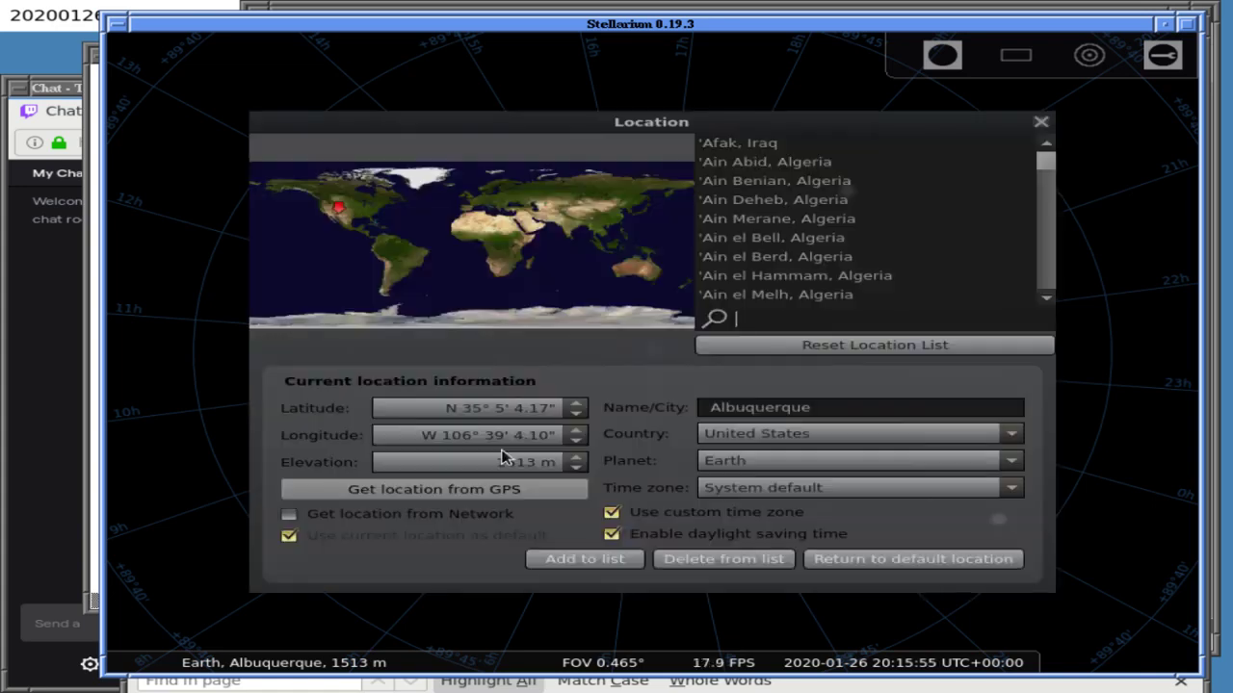
pyautogui.write('ju')
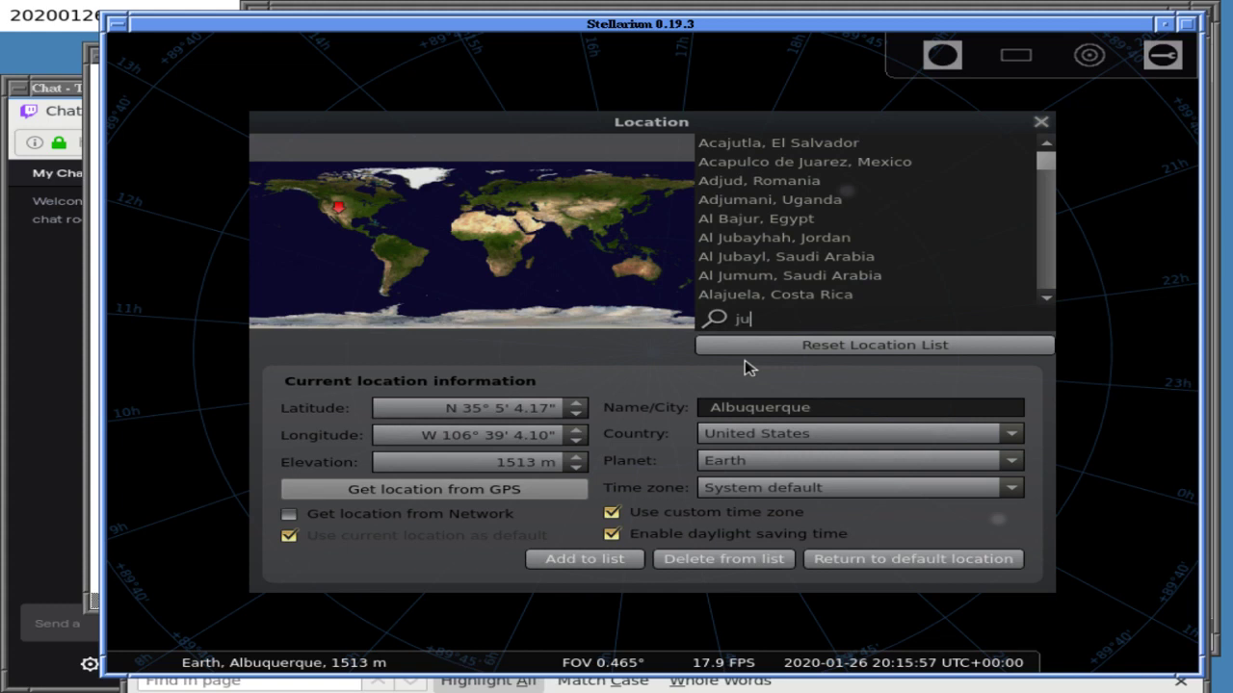
pyautogui.write('pite')
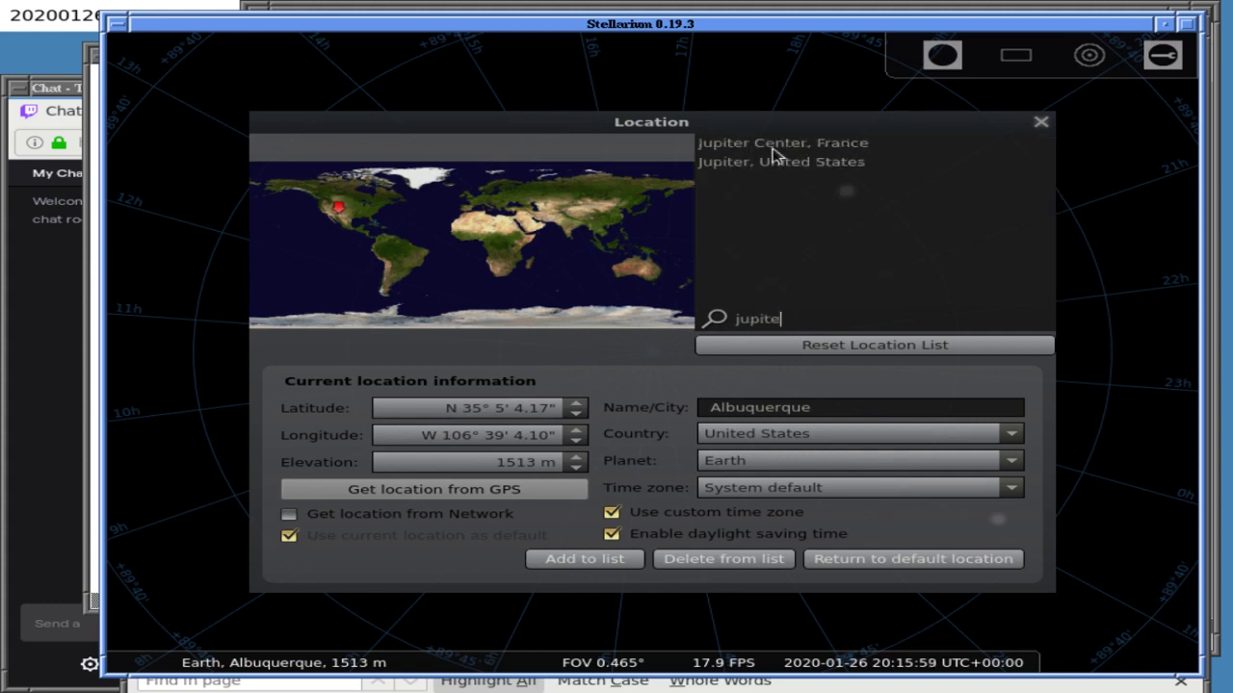
pyautogui.click(771, 145)
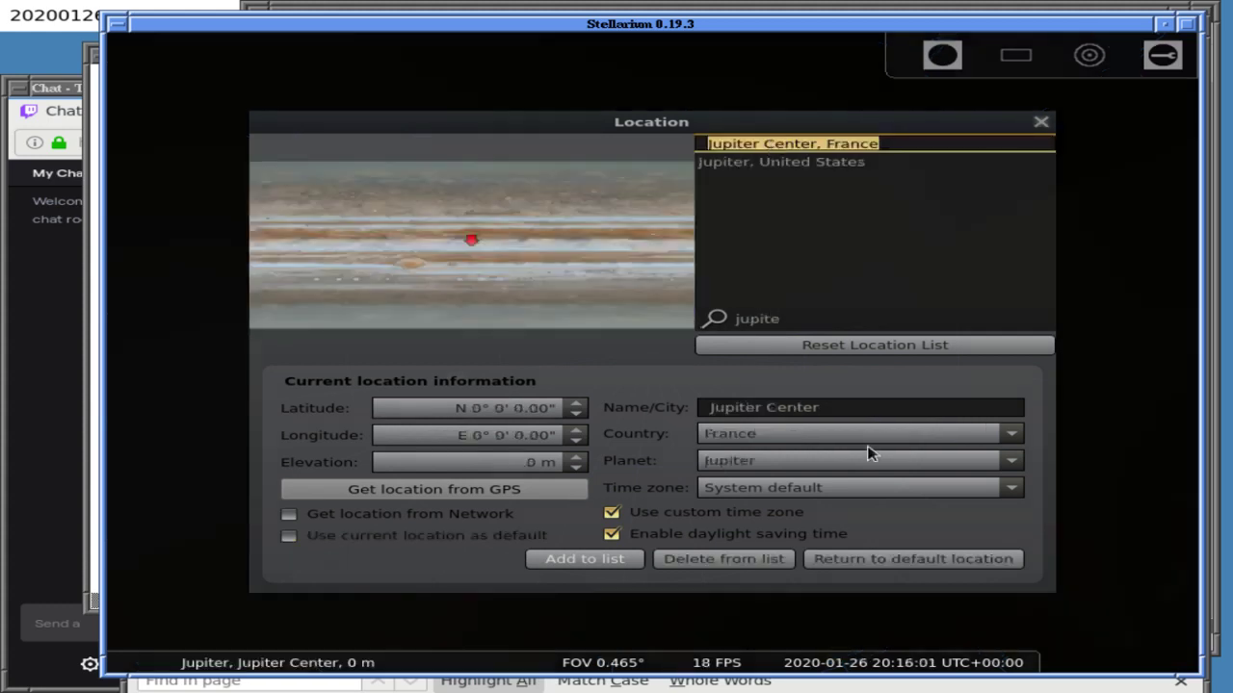
pyautogui.press('Escape')
# - Hide the ground and show the star Alahakan's details over a zoomed-out polar sky
pyautogui.scroll(-1, 641, 436)
pyautogui.scroll(-5, 640, 436)
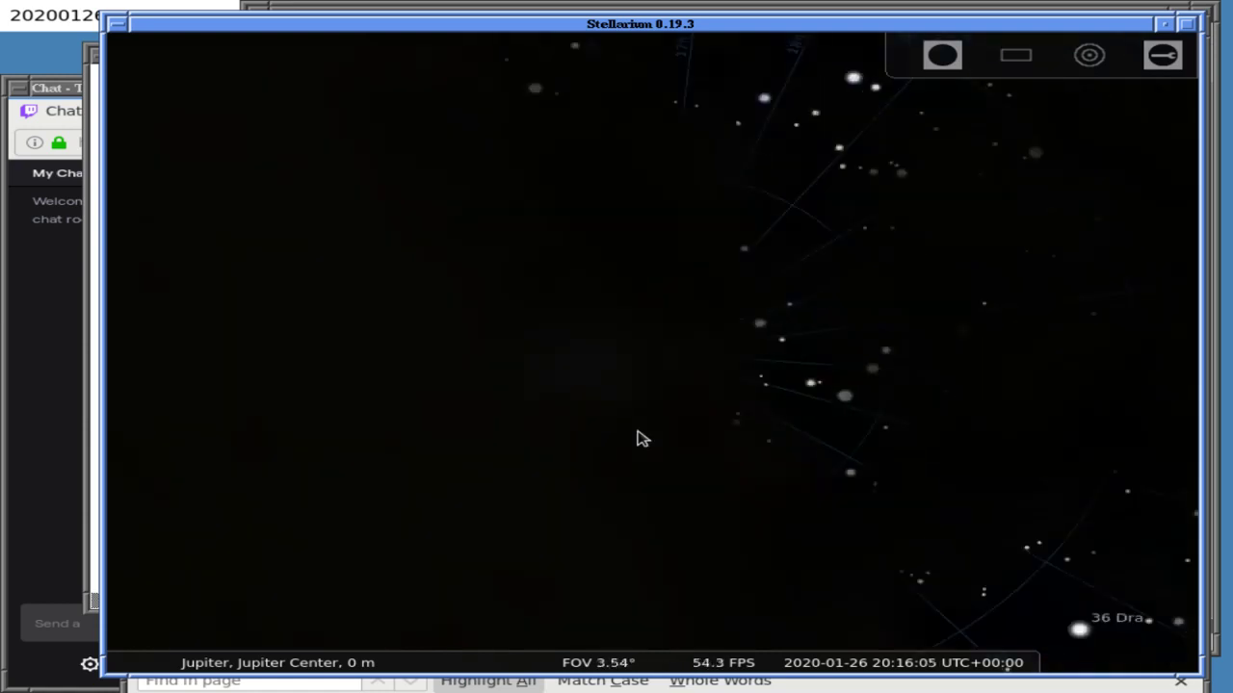
pyautogui.scroll(-2, 642, 438)
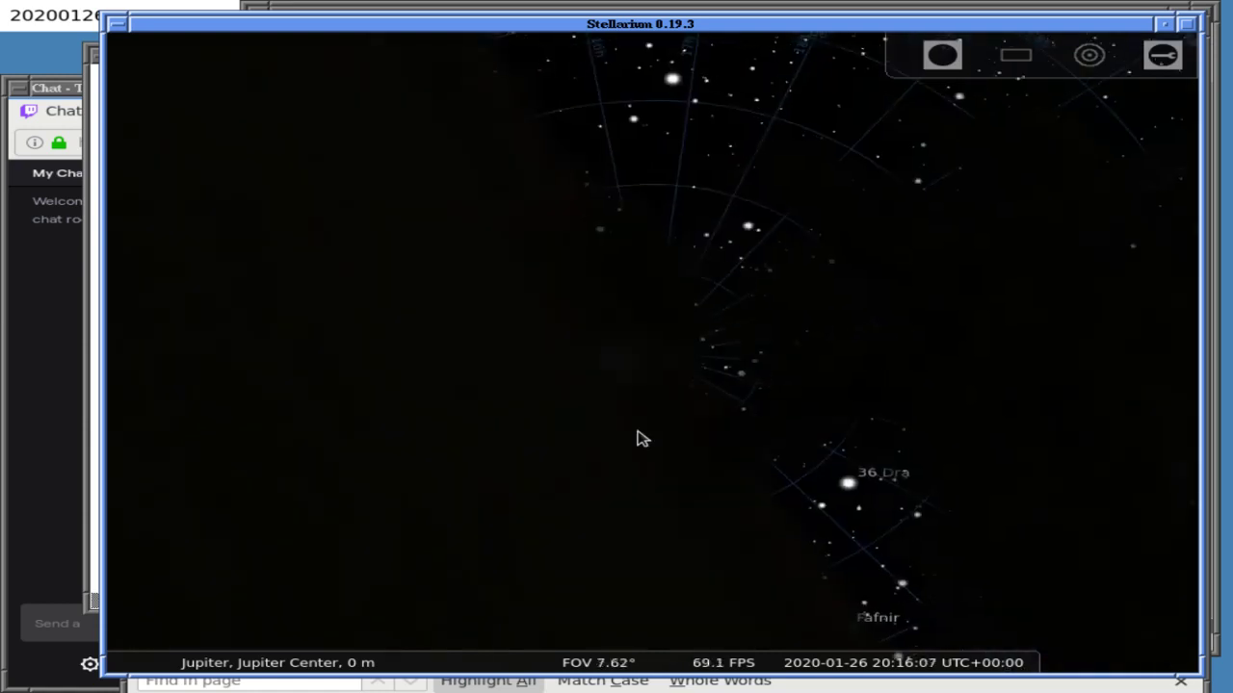
pyautogui.scroll(-4, 643, 438)
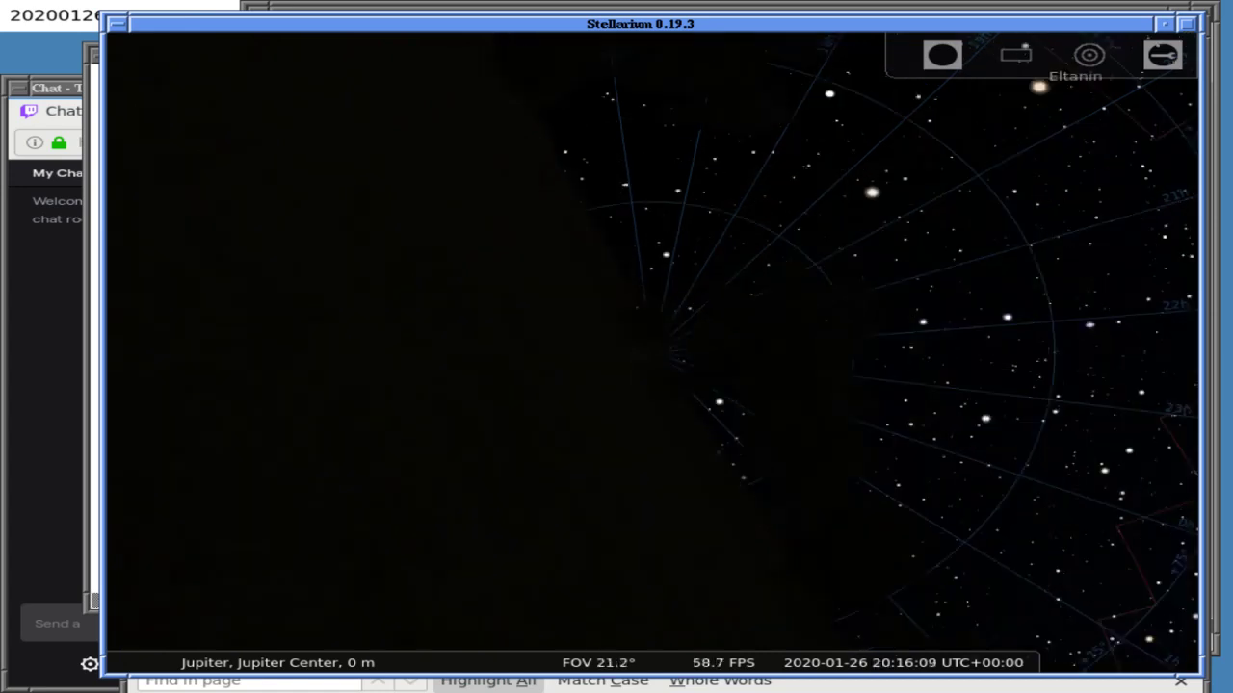
pyautogui.click(440, 658)
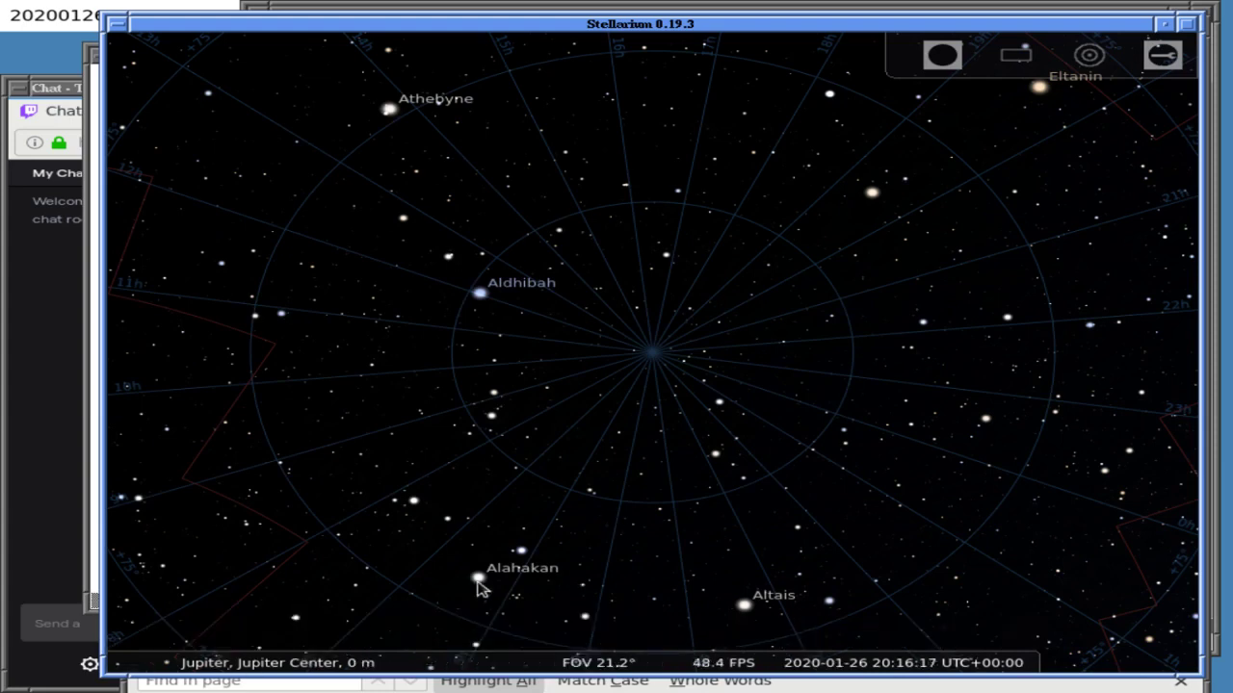
pyautogui.click(479, 580)
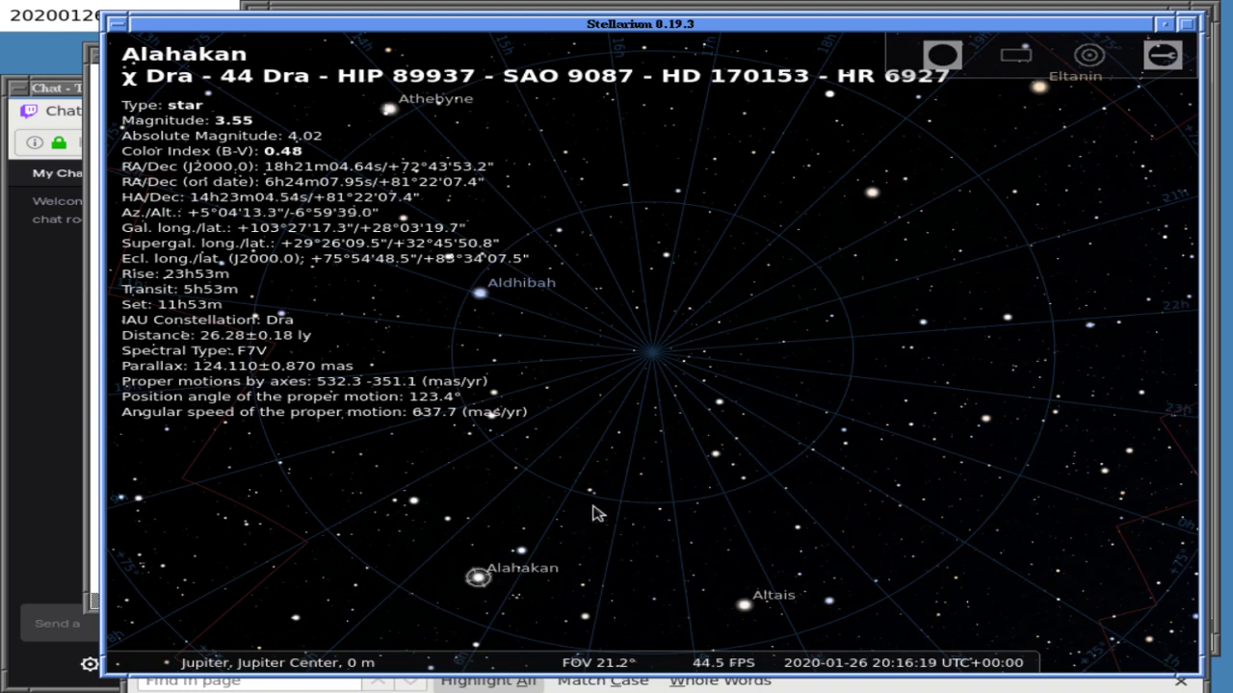
pyautogui.scroll(-1, 595, 512)
pyautogui.scroll(-5, 595, 512)
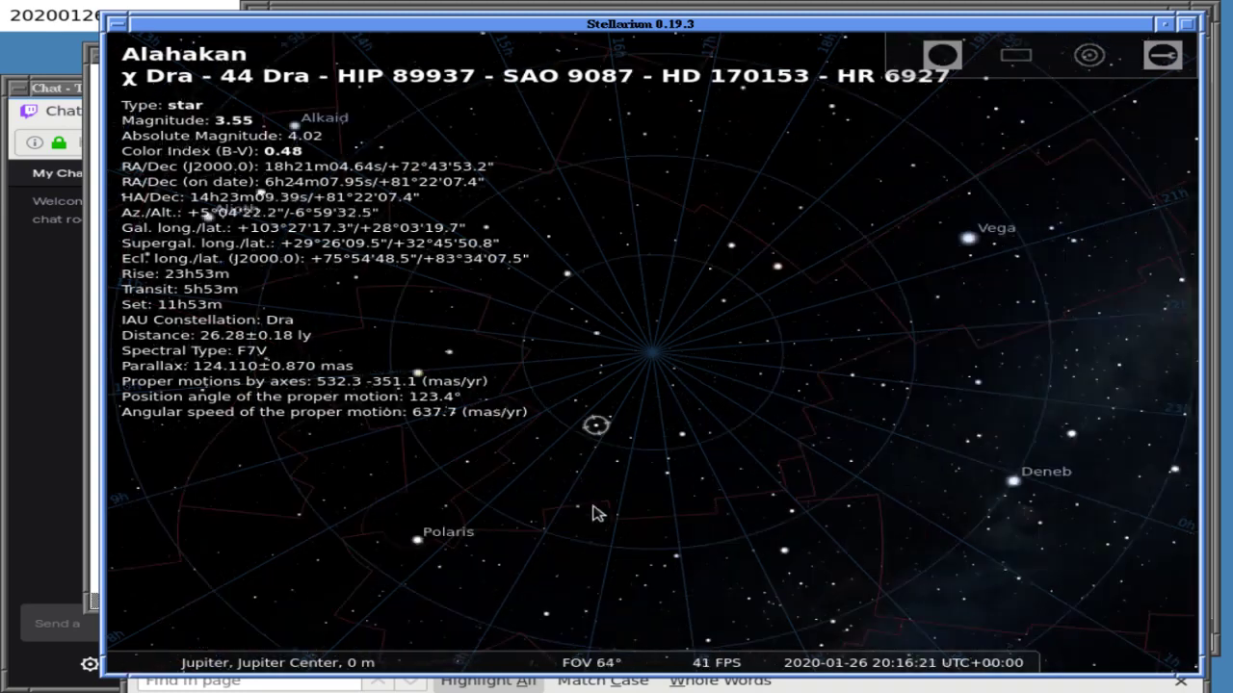
pyautogui.press('Left')
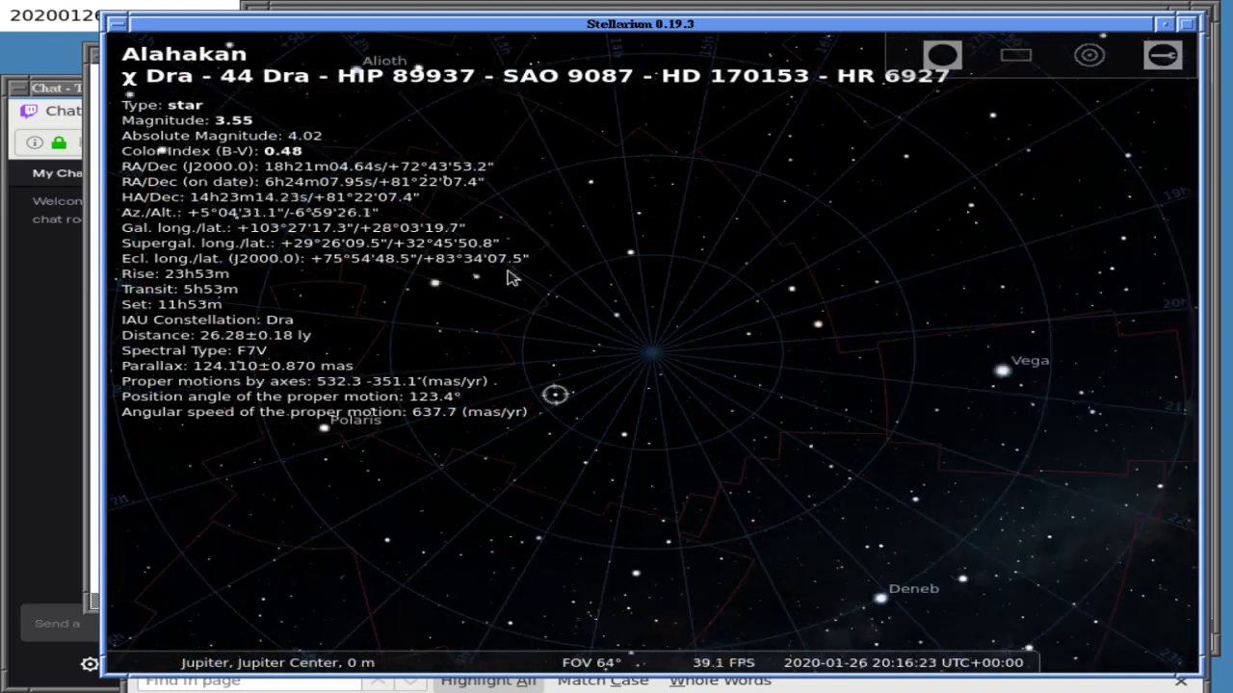
pyautogui.click(435, 10)
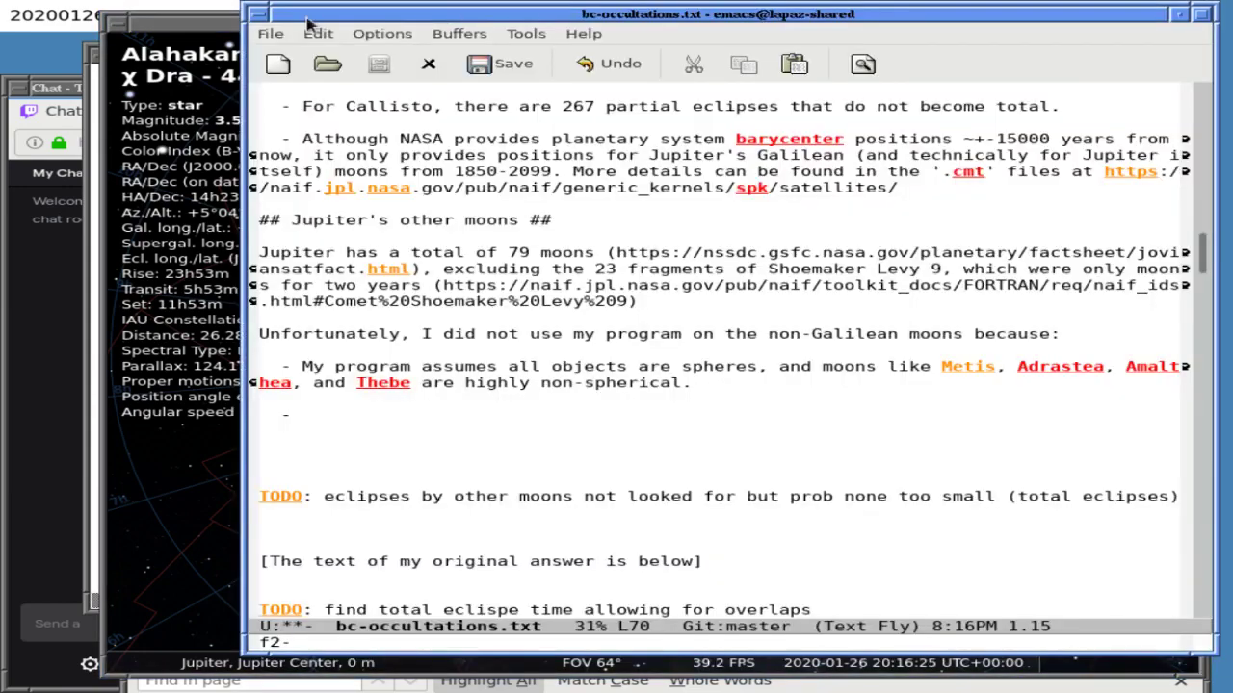
# - Deselect the Lesser Satellites rows and scroll down the fact sheet before returning to Stellarium
pyautogui.click(171, 48)
pyautogui.click(355, 9)
pyautogui.click(171, 26)
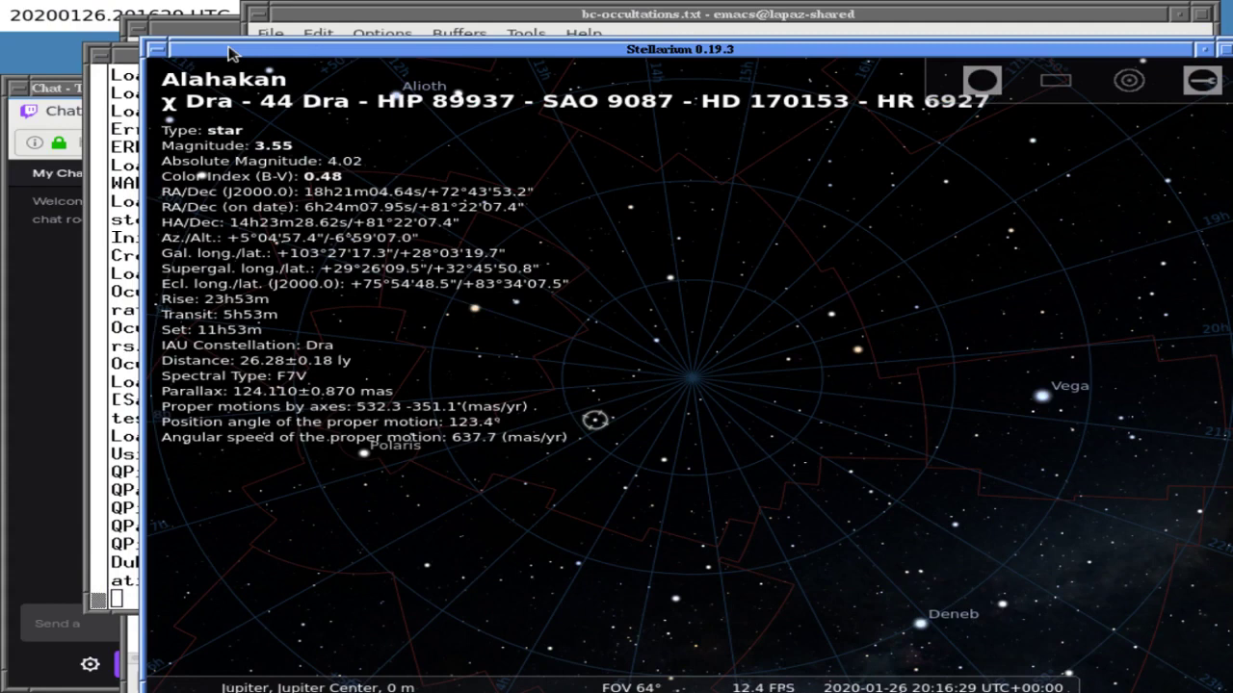
pyautogui.click(204, 35)
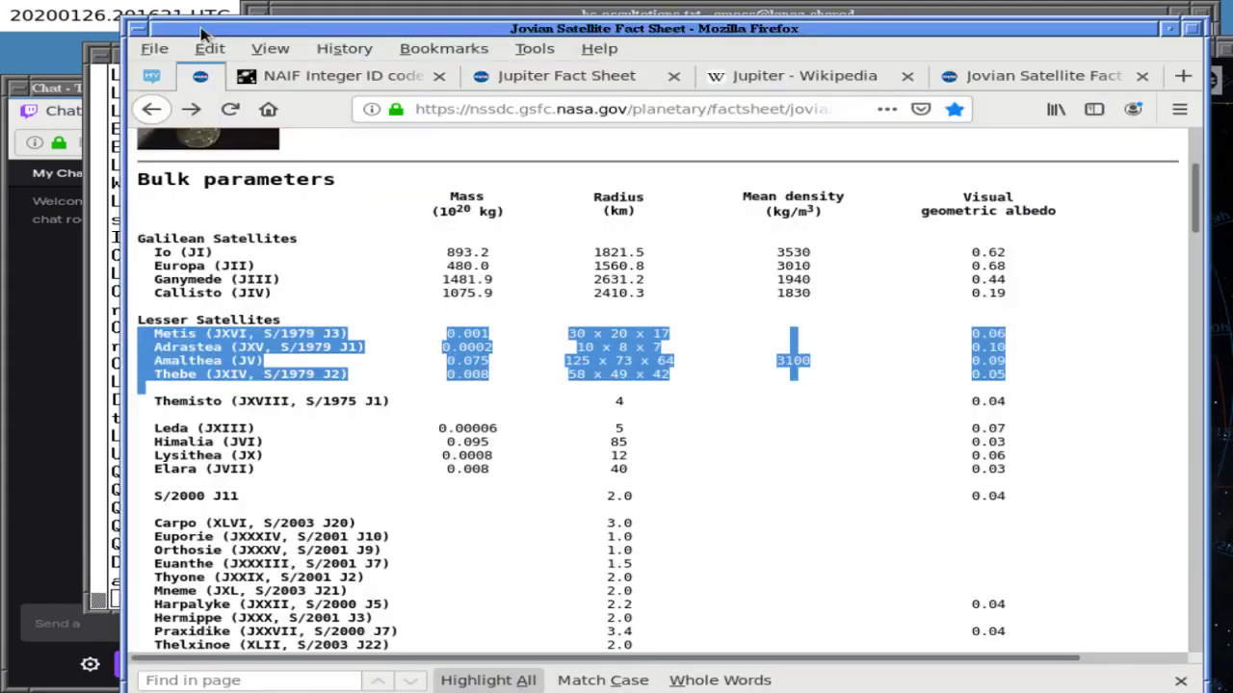
pyautogui.click(245, 497)
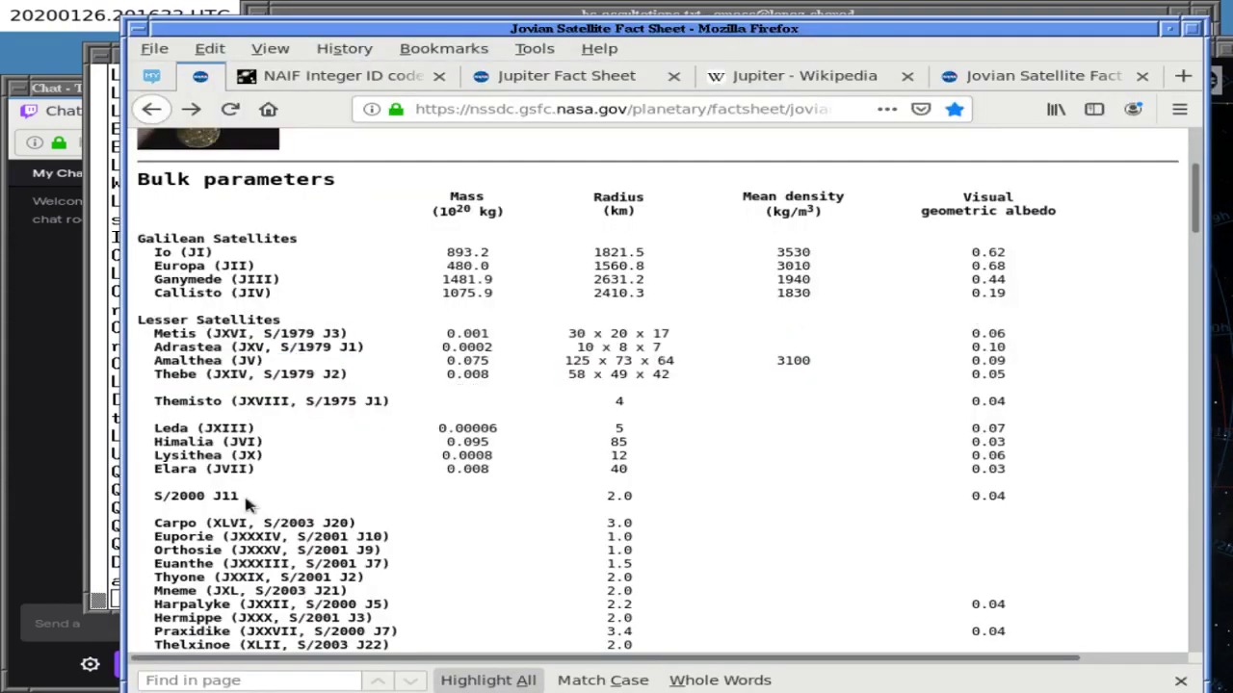
pyautogui.scroll(-1, 244, 492)
pyautogui.scroll(-1, 245, 499)
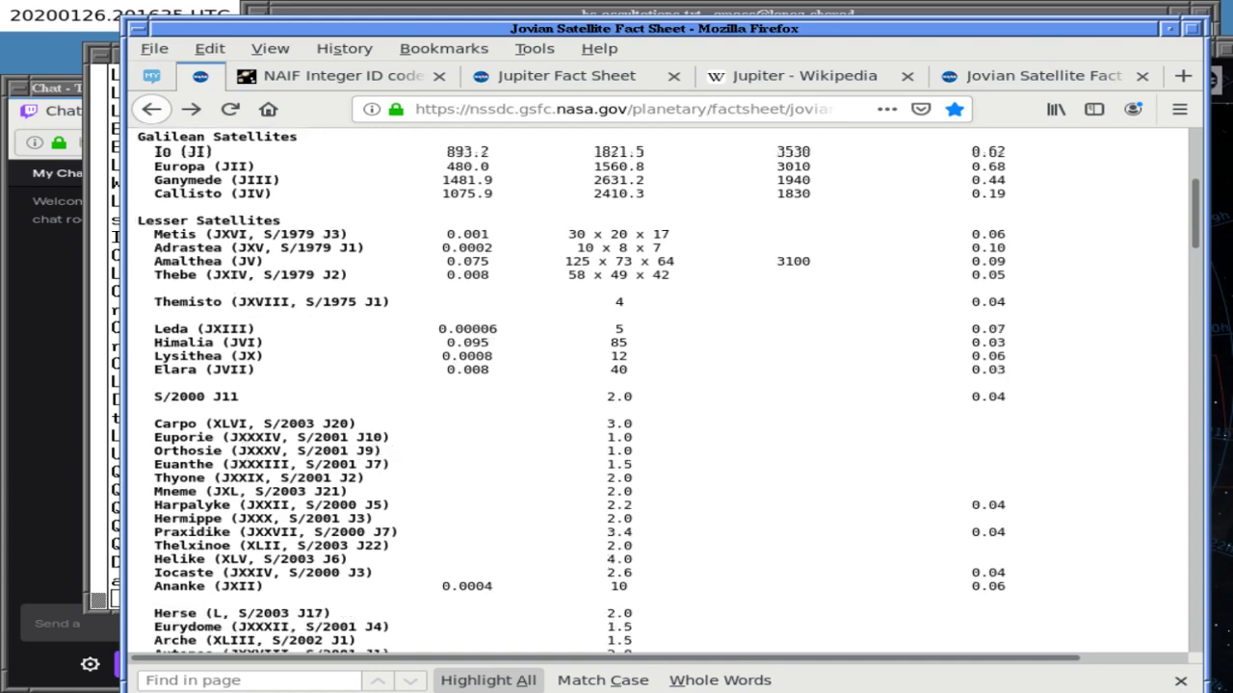
pyautogui.scroll(-1, 245, 498)
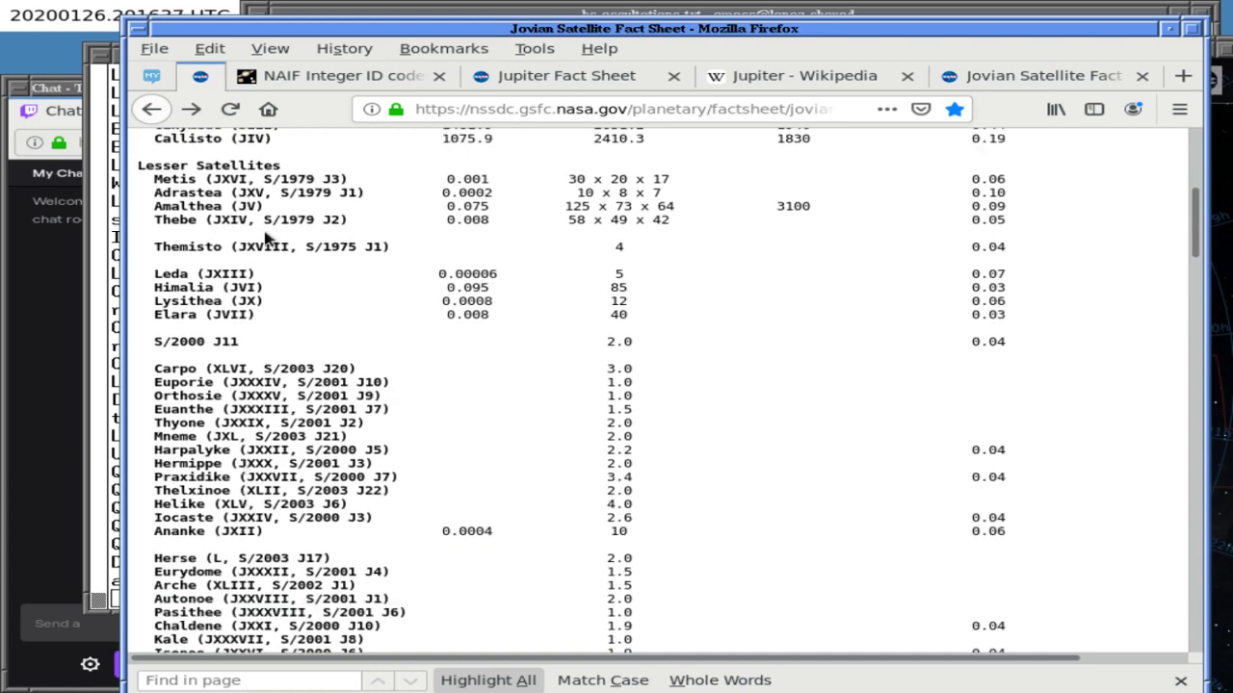
pyautogui.hotkey('alt', 'Tab')
pyautogui.hotkey('alt', 'Tab')
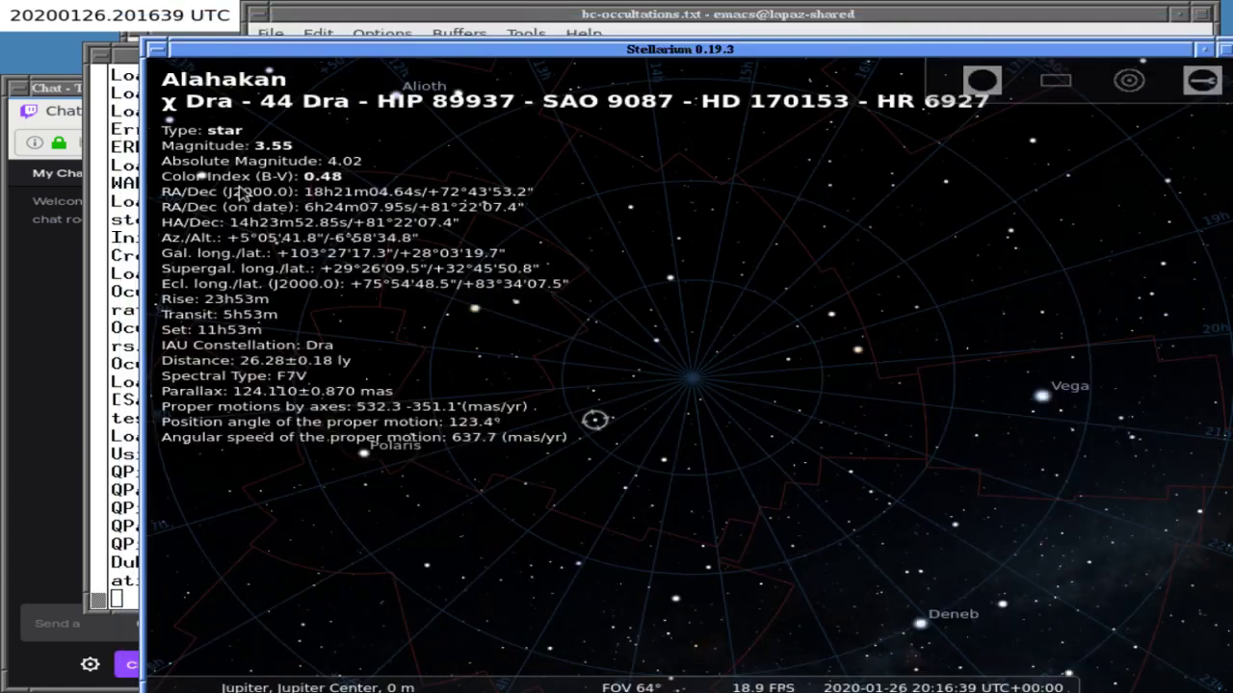
# - Try Stellarium object searches for carpo and jupi, clearing each
pyautogui.hotkey('ctrl', 'f')
pyautogui.write('caorp')
pyautogui.press('BackSpace')
pyautogui.press('BackSpace')
pyautogui.press('BackSpace')
pyautogui.write('rpo')
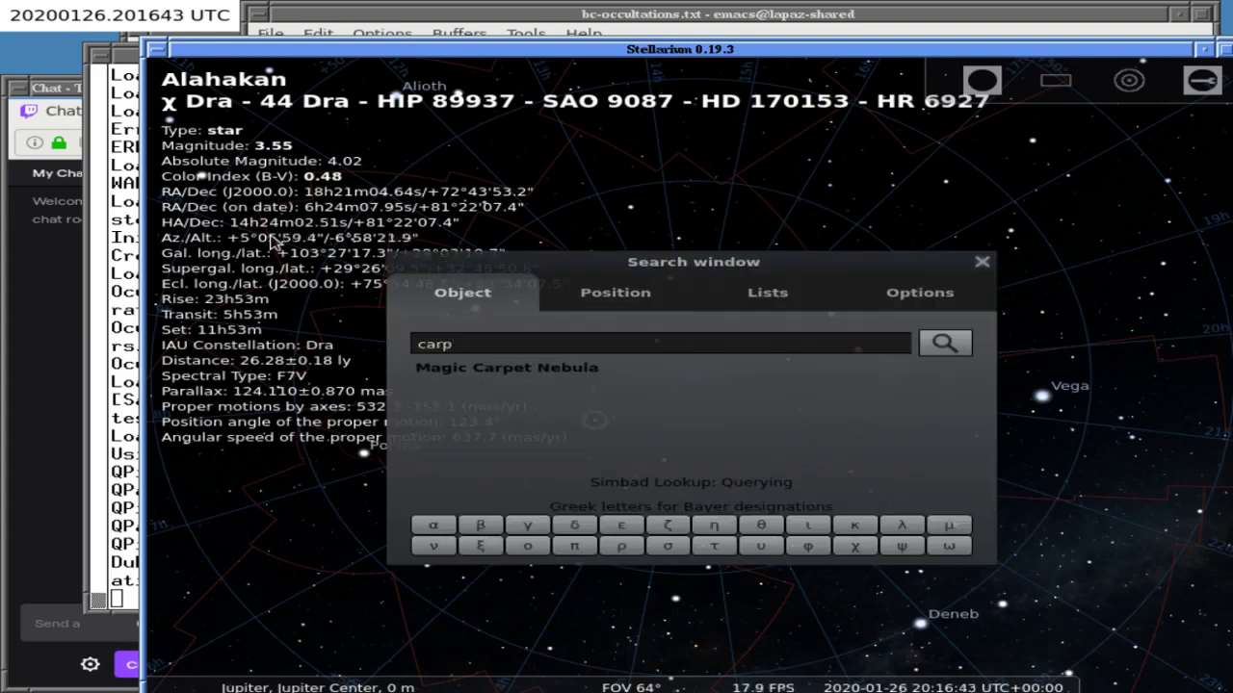
pyautogui.press('BackSpace')
pyautogui.press('BackSpace')
pyautogui.press('BackSpace')
pyautogui.press('BackSpace')
pyautogui.press('BackSpace')
pyautogui.write('jupit')
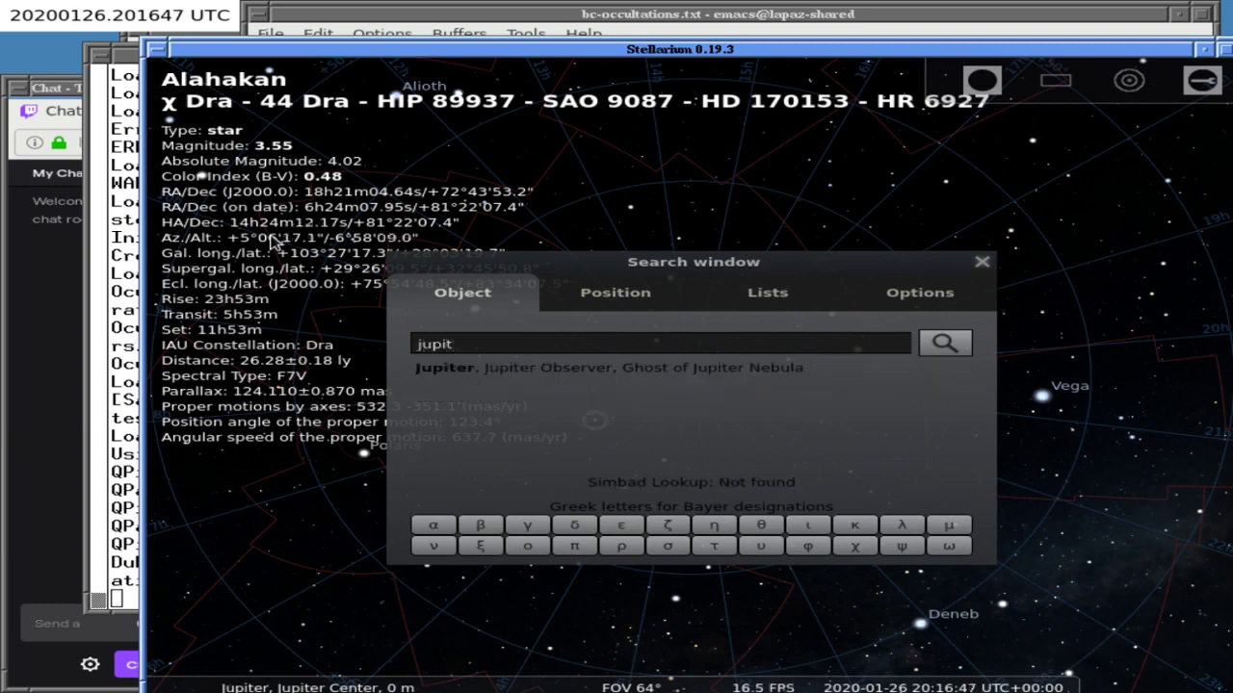
pyautogui.press('BackSpace')
pyautogui.press('BackSpace')
pyautogui.press('BackSpace')
pyautogui.press('BackSpace')
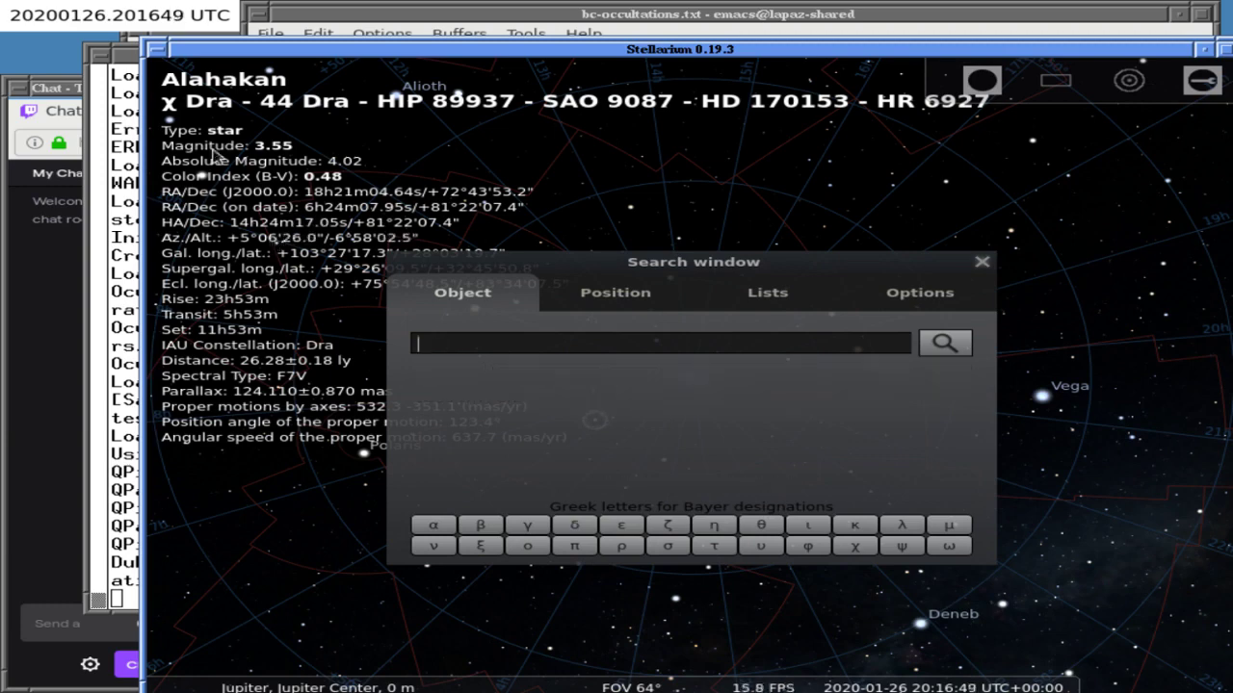
# - Glance at the terminal, notes and Jovian fact sheet, then return to Stellarium's search
pyautogui.click(152, 154)
pyautogui.click(236, 45)
pyautogui.press('F2')
pyautogui.click(236, 45)
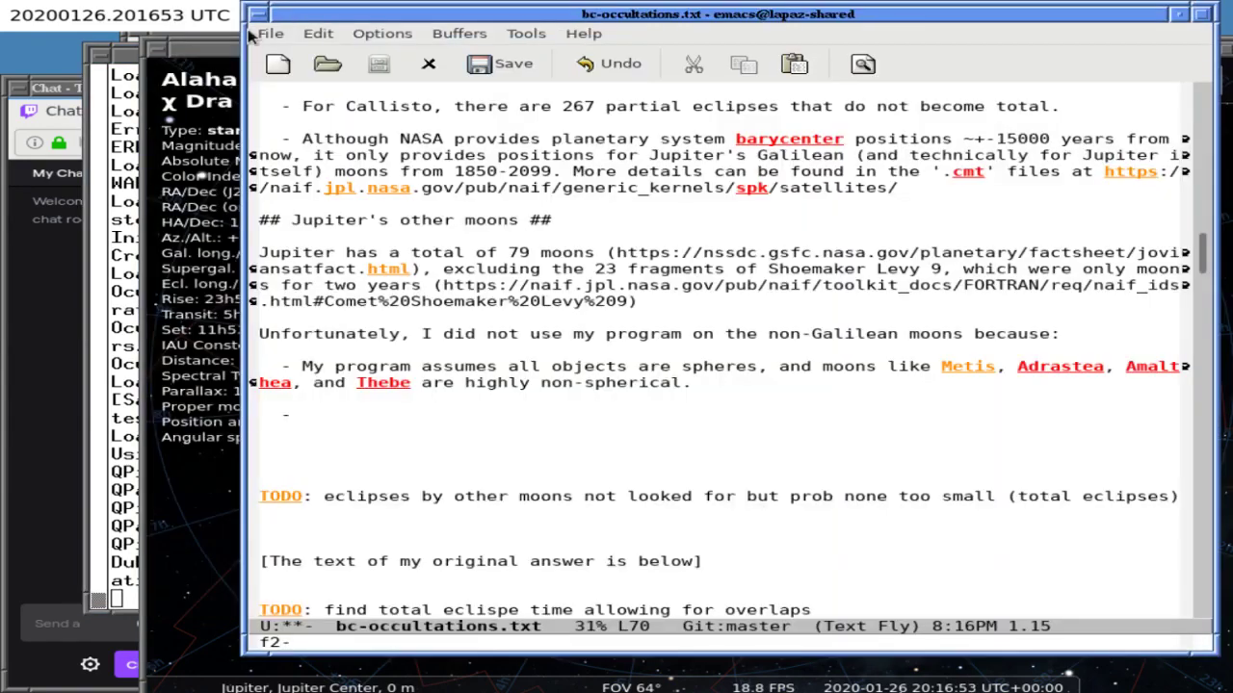
pyautogui.click(144, 46)
pyautogui.click(135, 42)
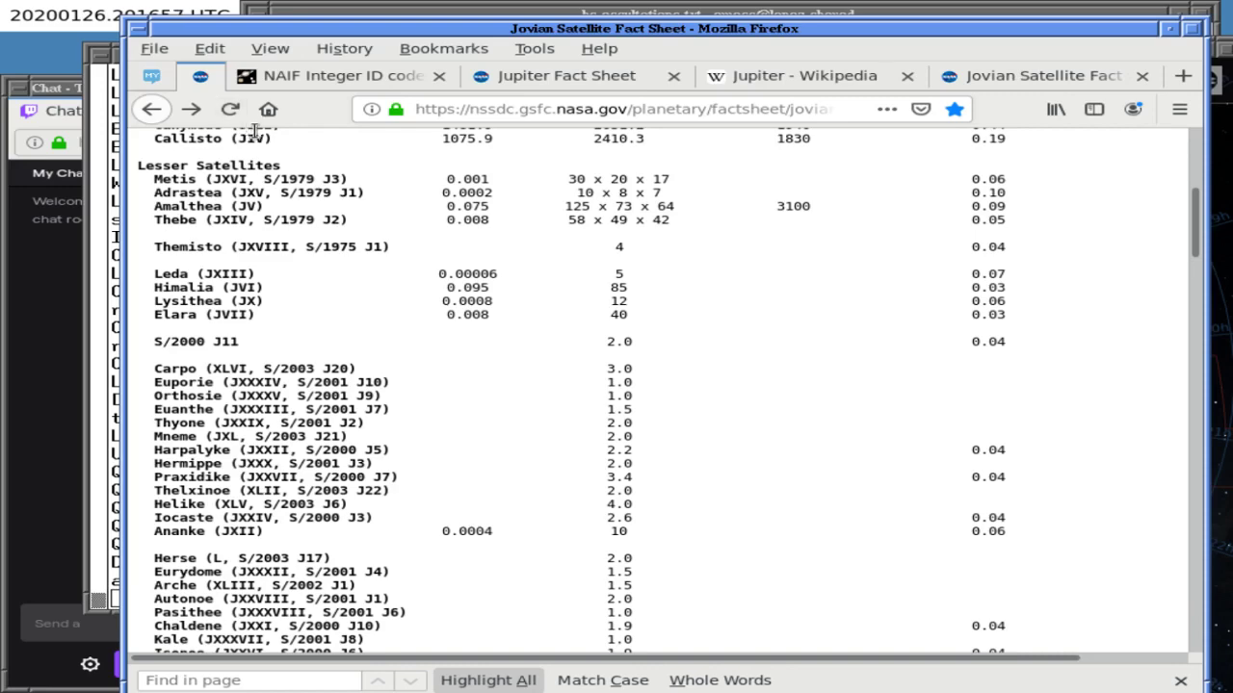
pyautogui.click(294, 20)
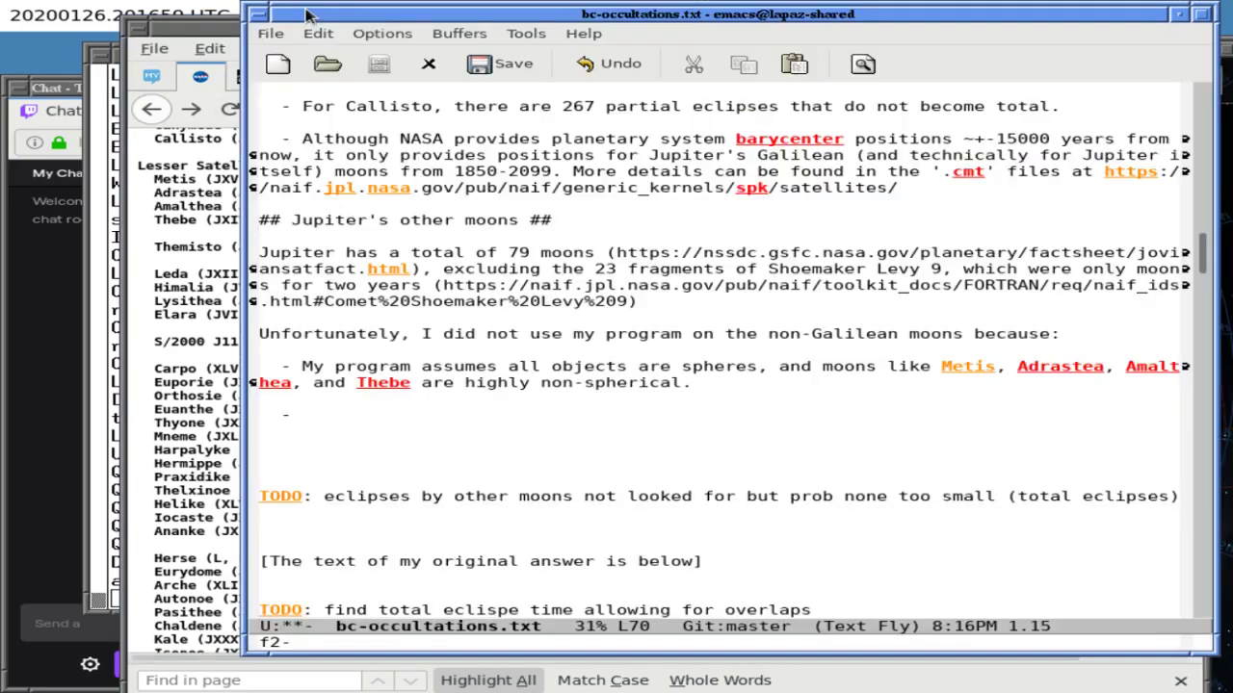
pyautogui.hotkey('alt', 'Tab')
pyautogui.hotkey('alt', 'Tab')
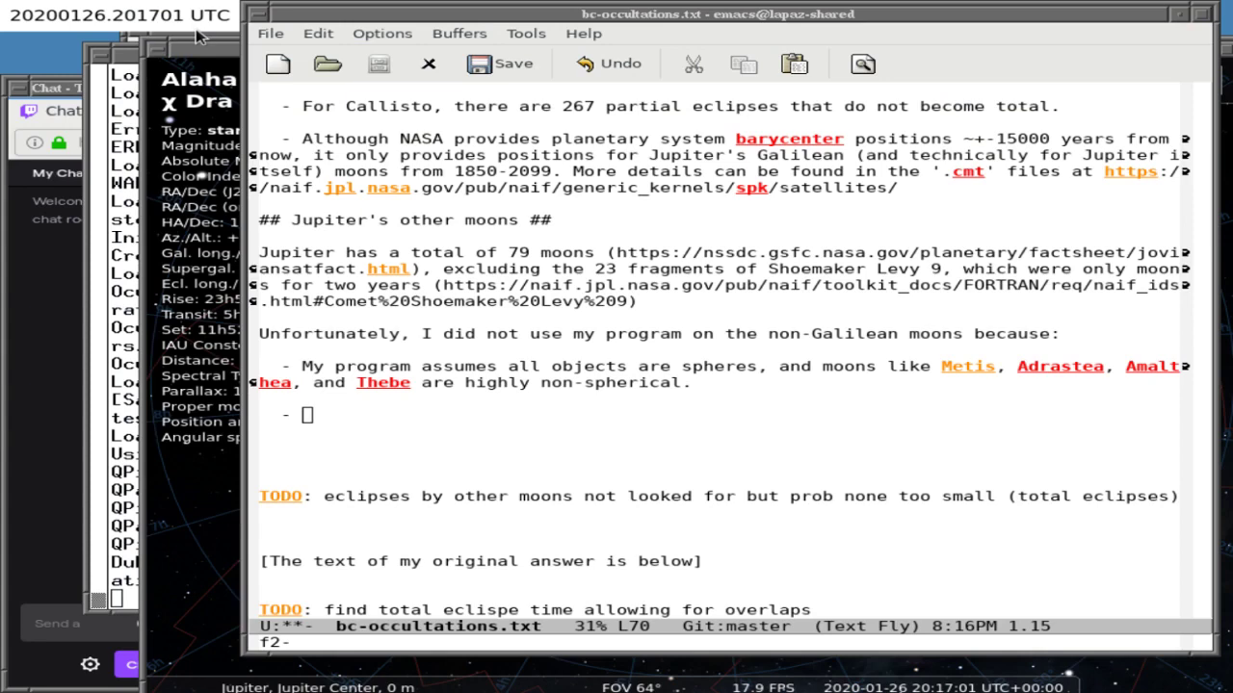
# - Search for thyone, then JV, which lands on Elara (JVII) instead of Amalthea
pyautogui.write('thyone')
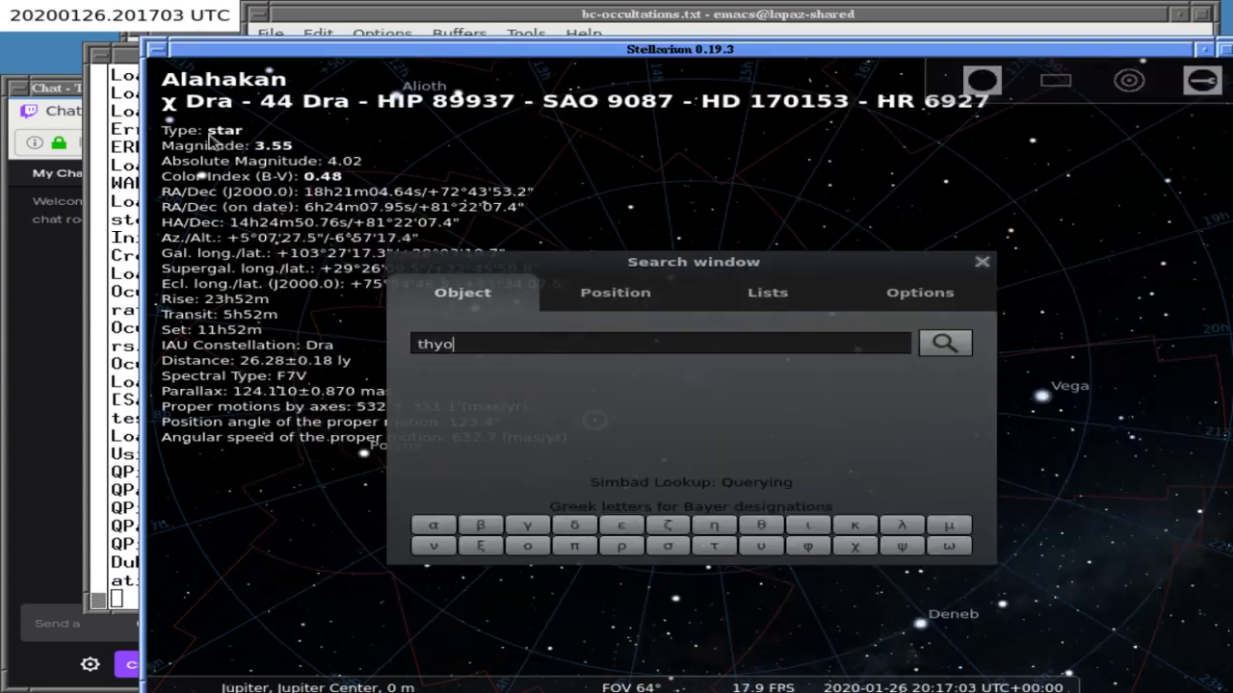
pyautogui.press('BackSpace')
pyautogui.press('BackSpace')
pyautogui.press('BackSpace')
pyautogui.press('BackSpace')
pyautogui.press('BackSpace')
pyautogui.press('BackSpace')
pyautogui.write('J')
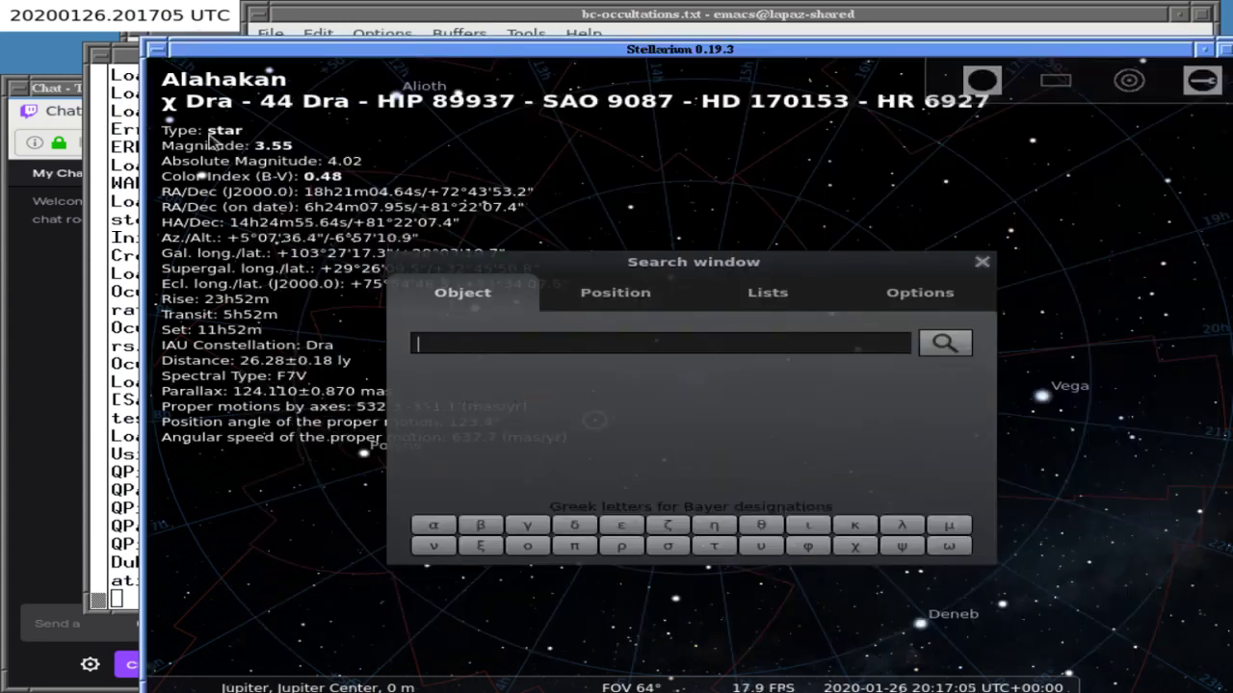
pyautogui.write('I')
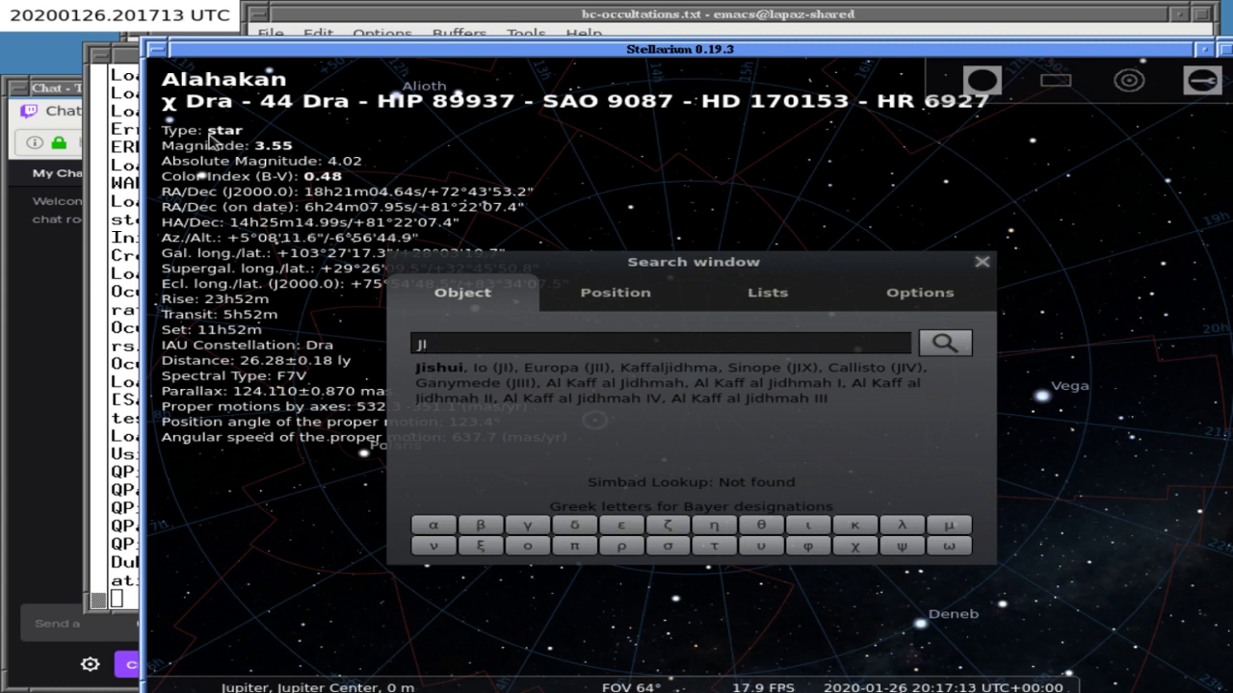
pyautogui.press('BackSpace')
pyautogui.write('V')
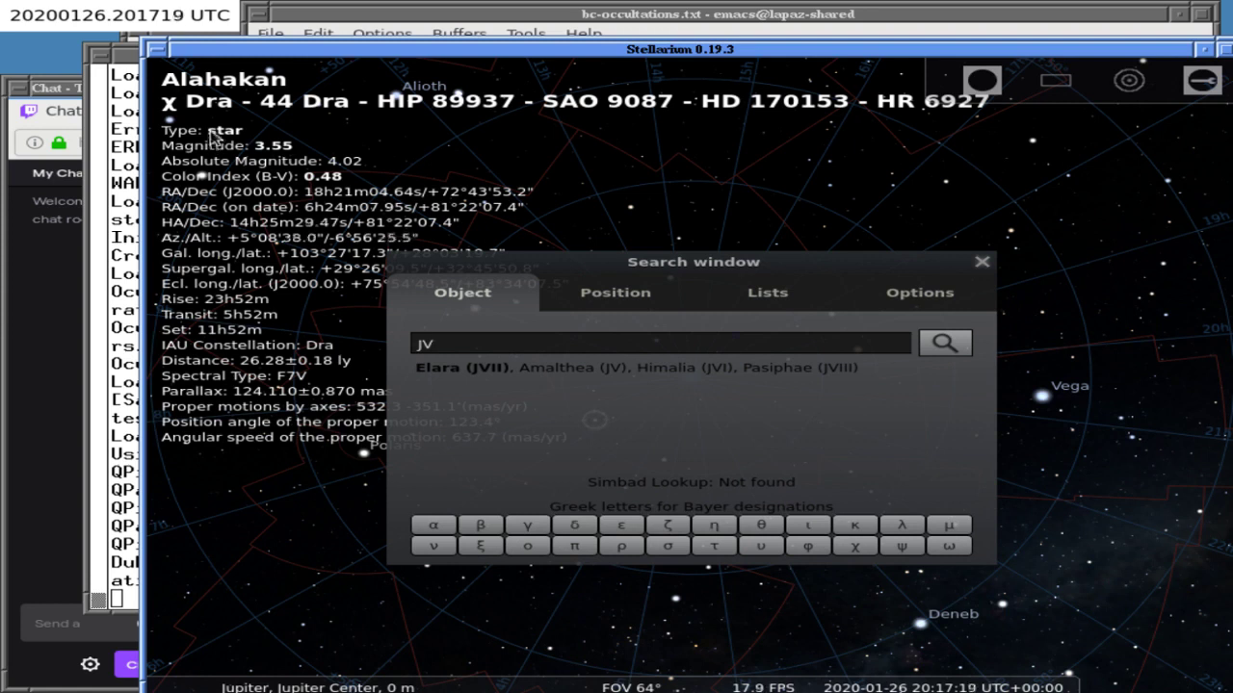
pyautogui.press('Tab')
pyautogui.press('Tab')
pyautogui.press('Tab')
pyautogui.press('Tab')
pyautogui.press('Return')
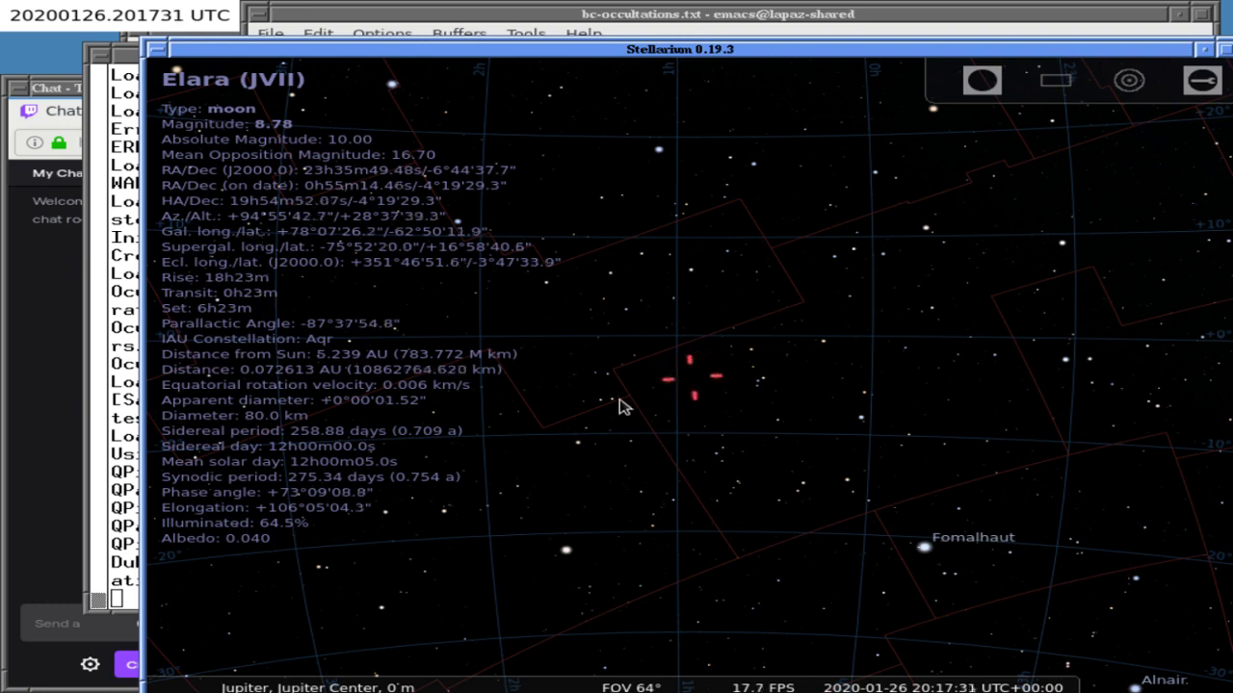
# - Search again and centre the view on Amalthea (JV)
pyautogui.hotkey('ctrl', 'f')
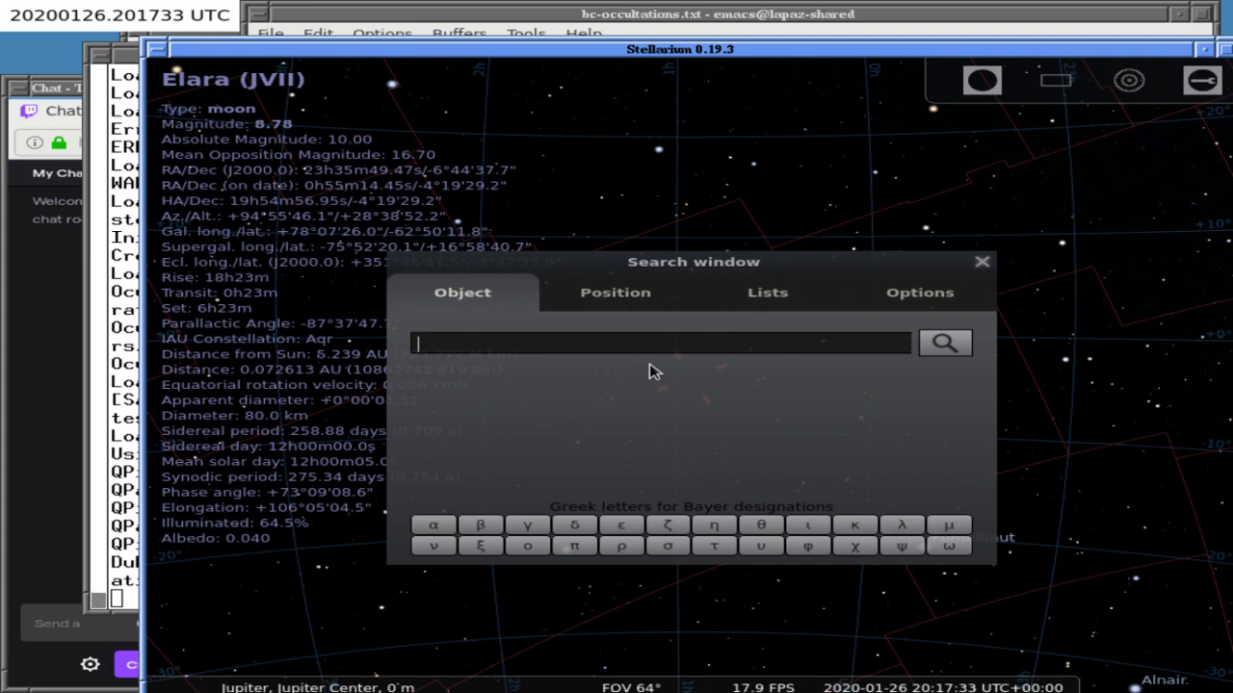
pyautogui.write('ji')
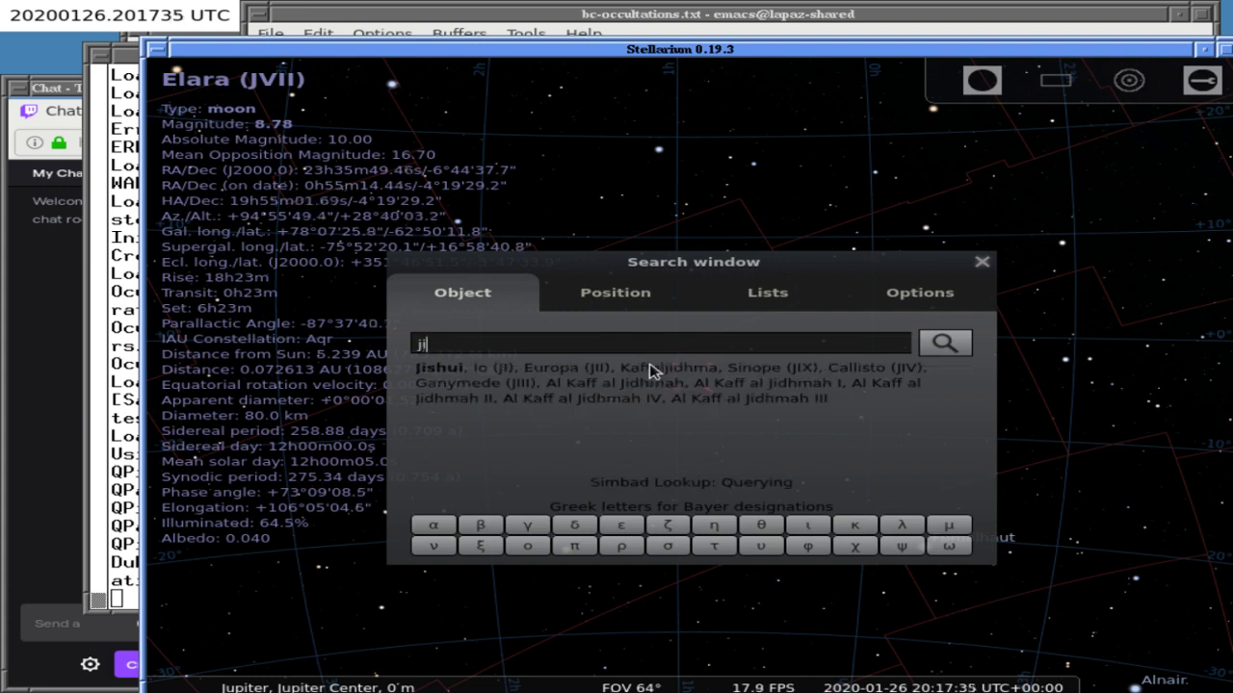
pyautogui.write('v')
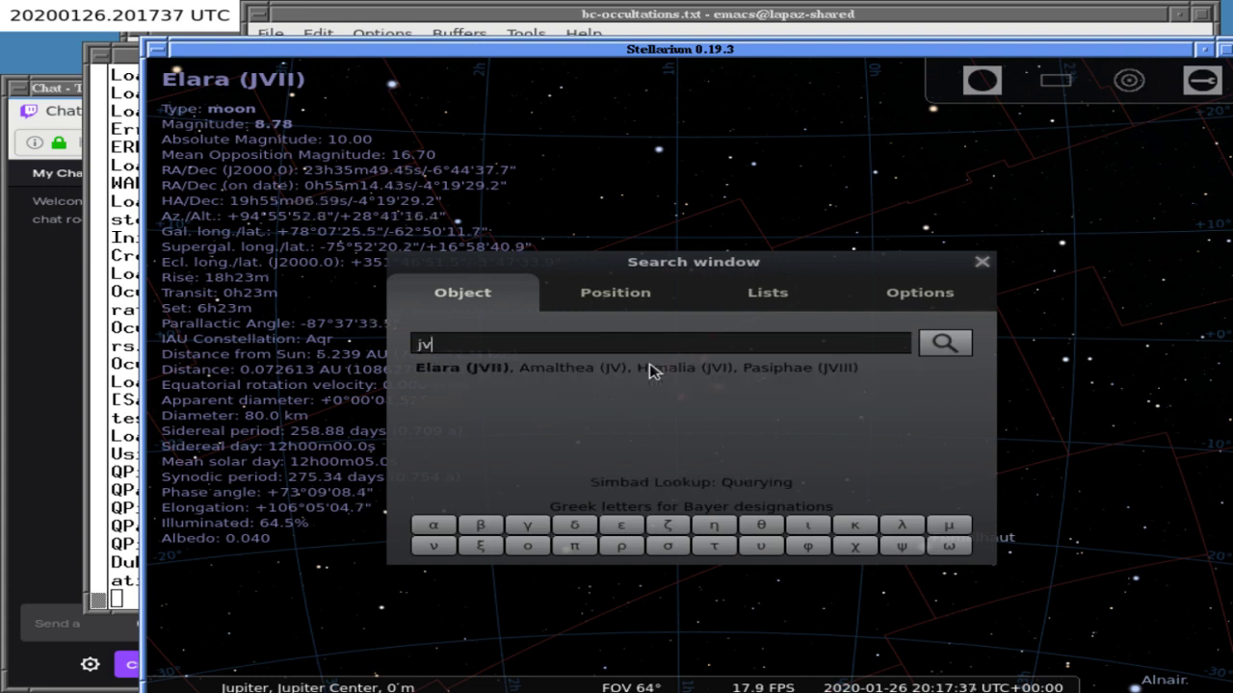
pyautogui.press('Tab')
pyautogui.press('Return')
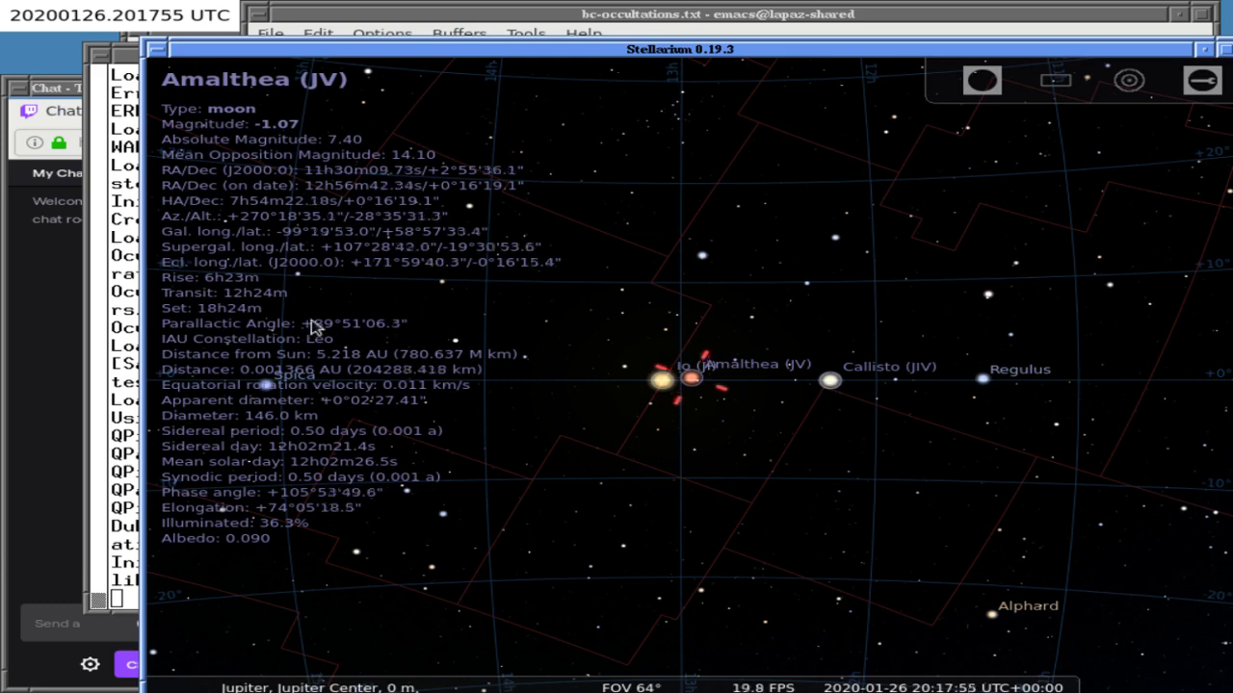
# - In Stellarium, search 'jx' to look up Carme (JXI) and then Leda (JXIII)
pyautogui.click(149, 41)
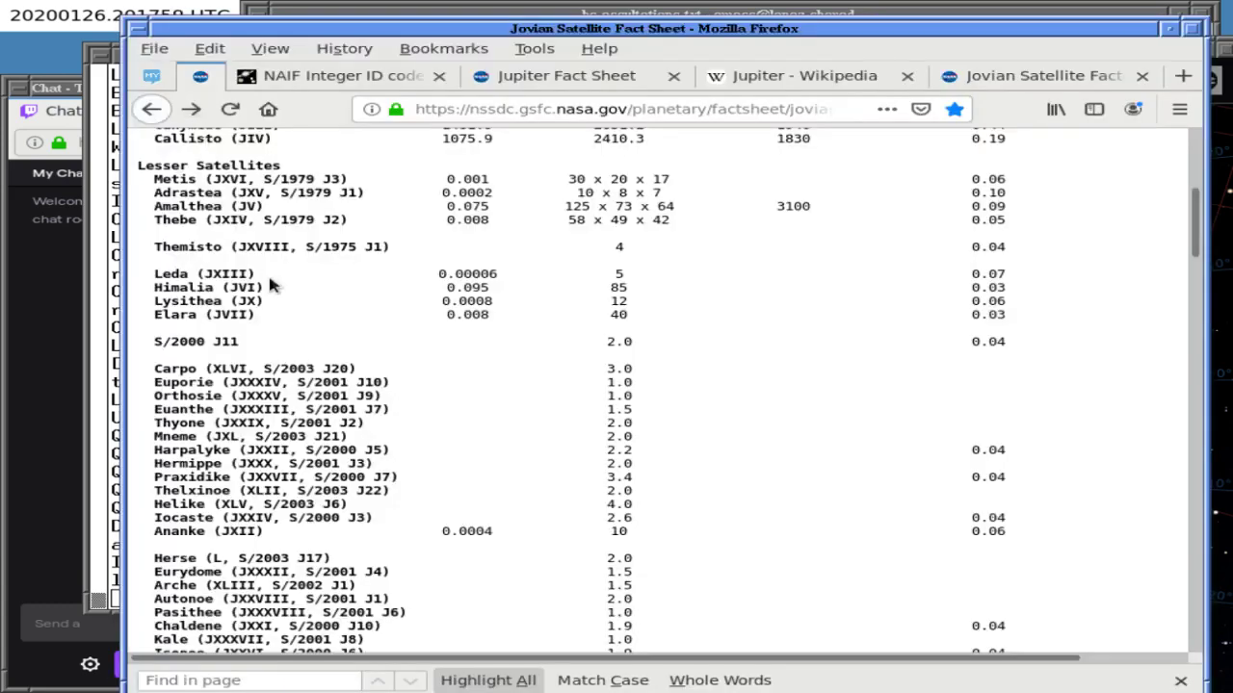
pyautogui.click(374, 10)
pyautogui.click(220, 55)
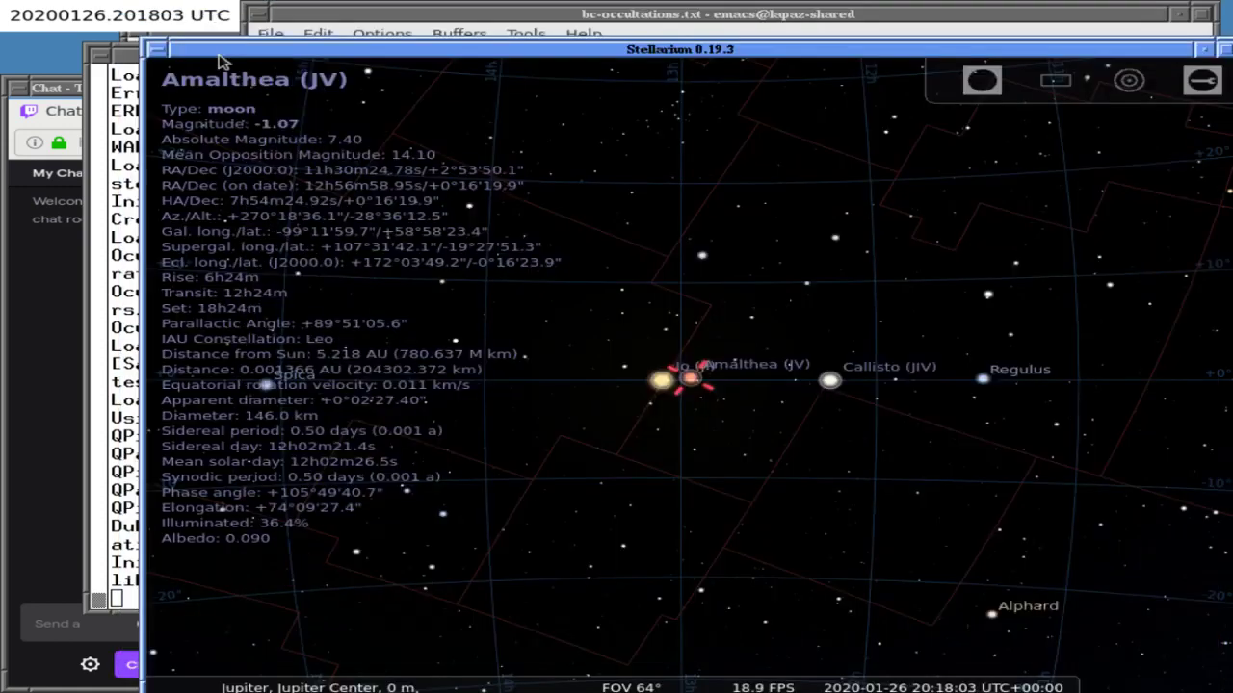
pyautogui.press('F3')
pyautogui.write('jx')
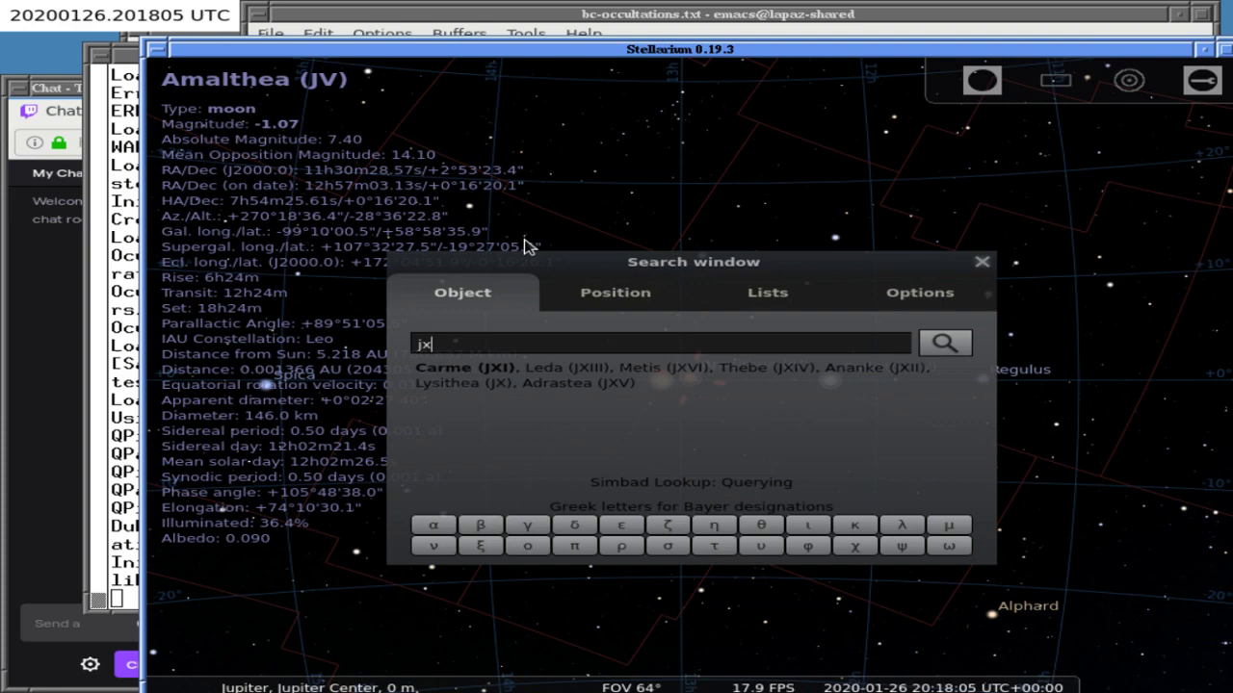
pyautogui.press('Return')
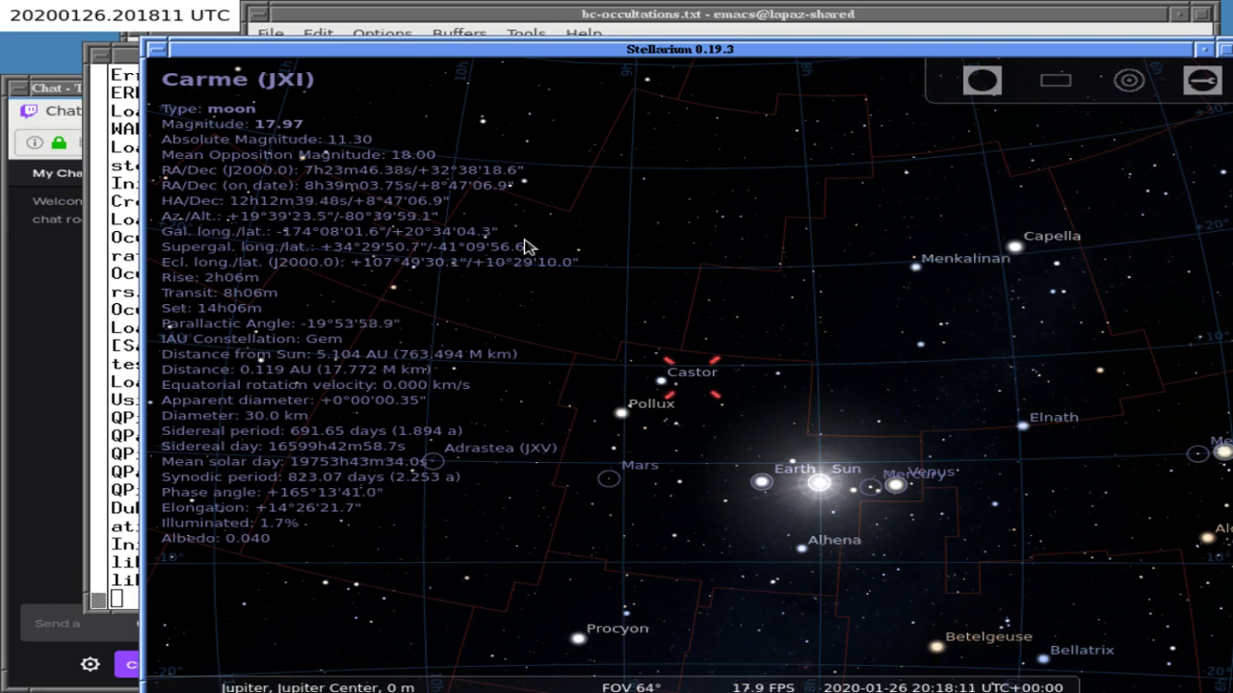
pyautogui.scroll(4, 525, 246)
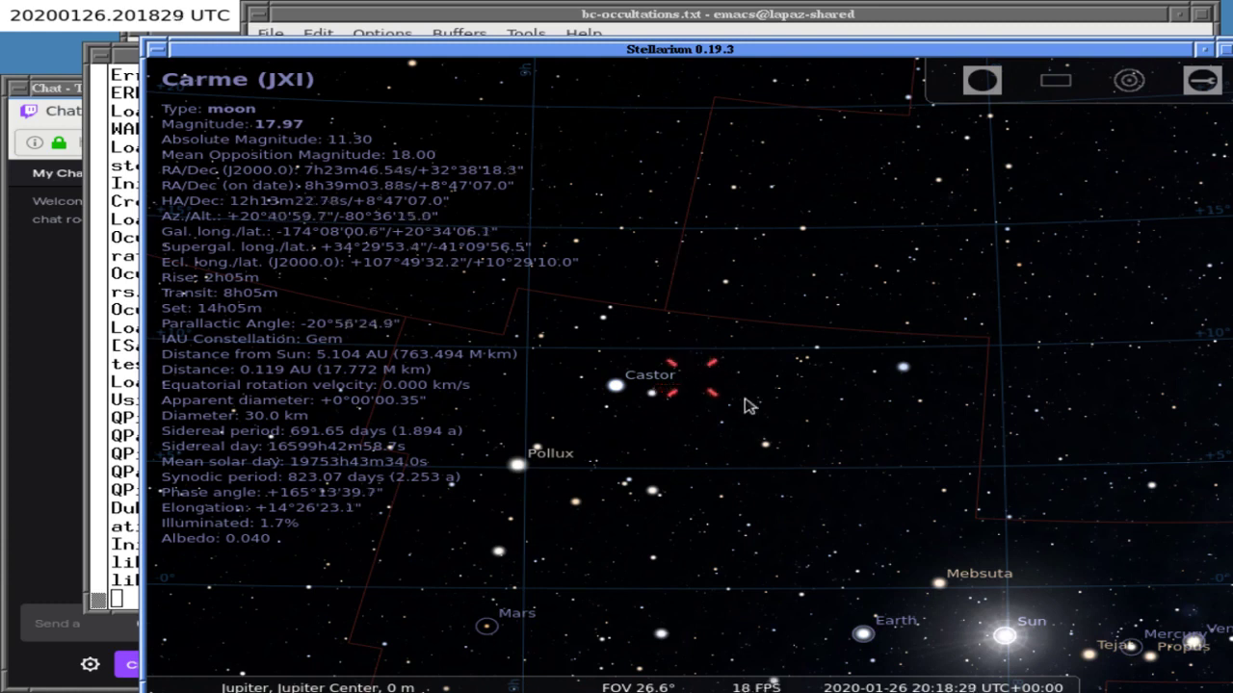
pyautogui.hotkey('ctrl', 'f')
pyautogui.write('jx')
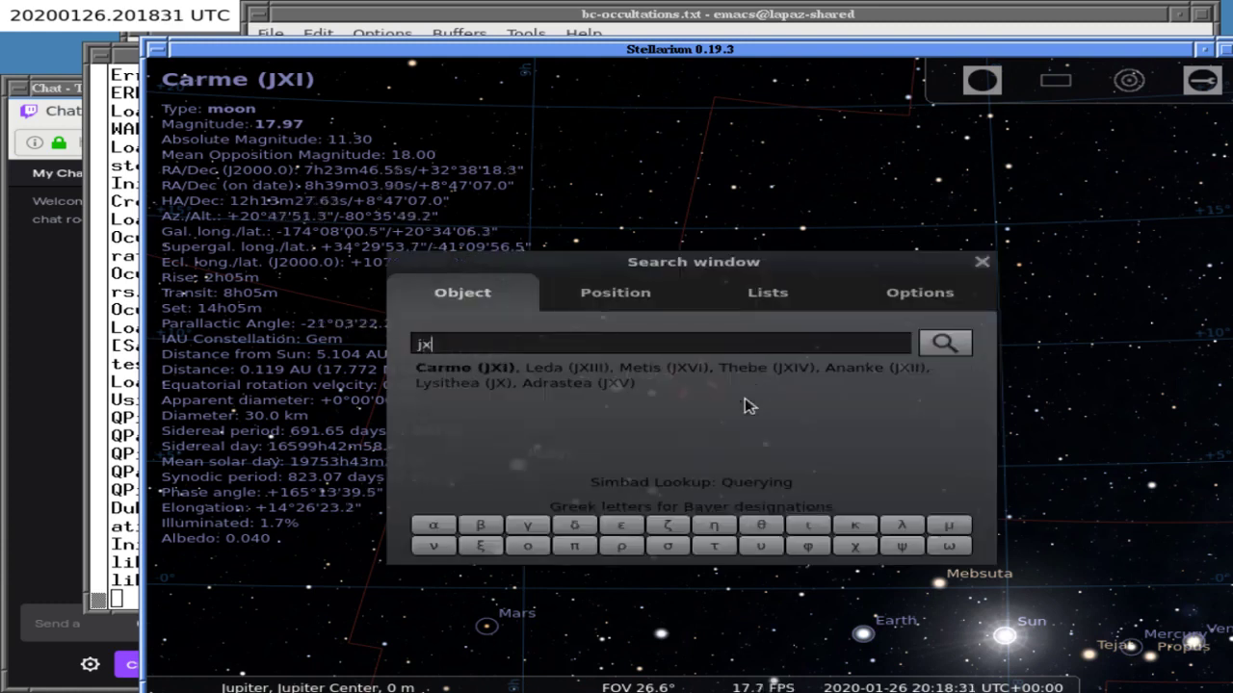
pyautogui.press('Return')
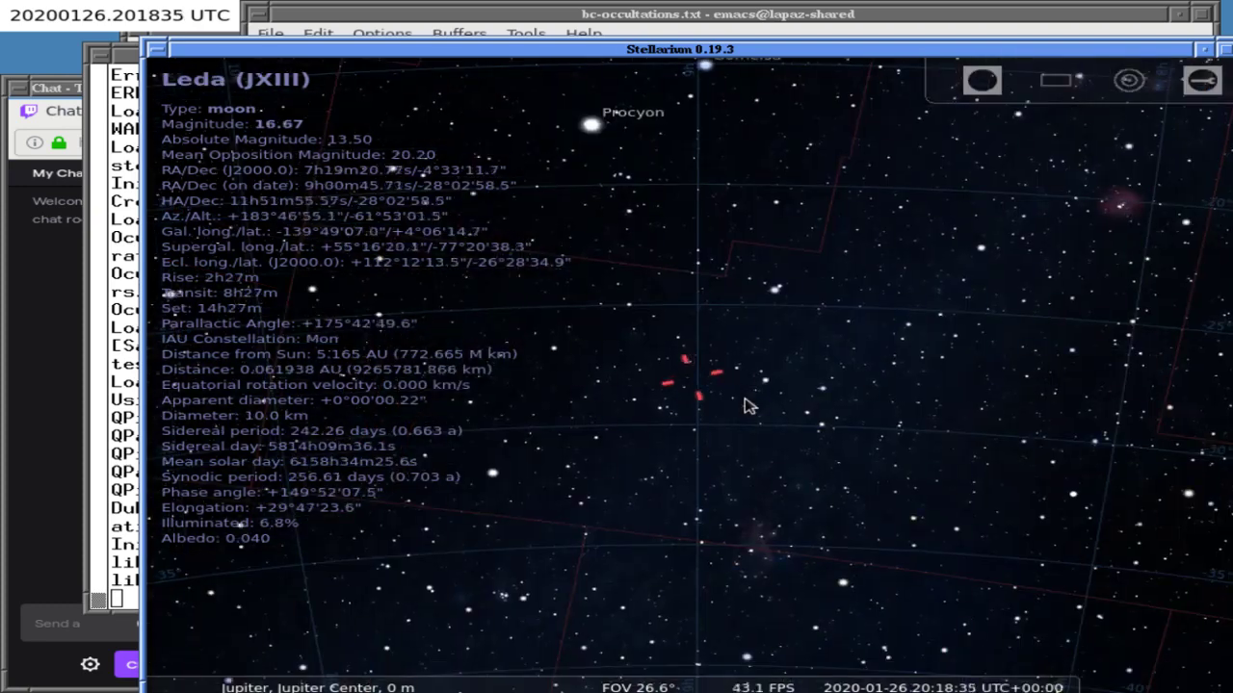
# - Look up Ananke (JXII) in Stellarium, then return to the bc-occultations.txt editor
pyautogui.hotkey('ctrl', 'f')
pyautogui.write('jx')
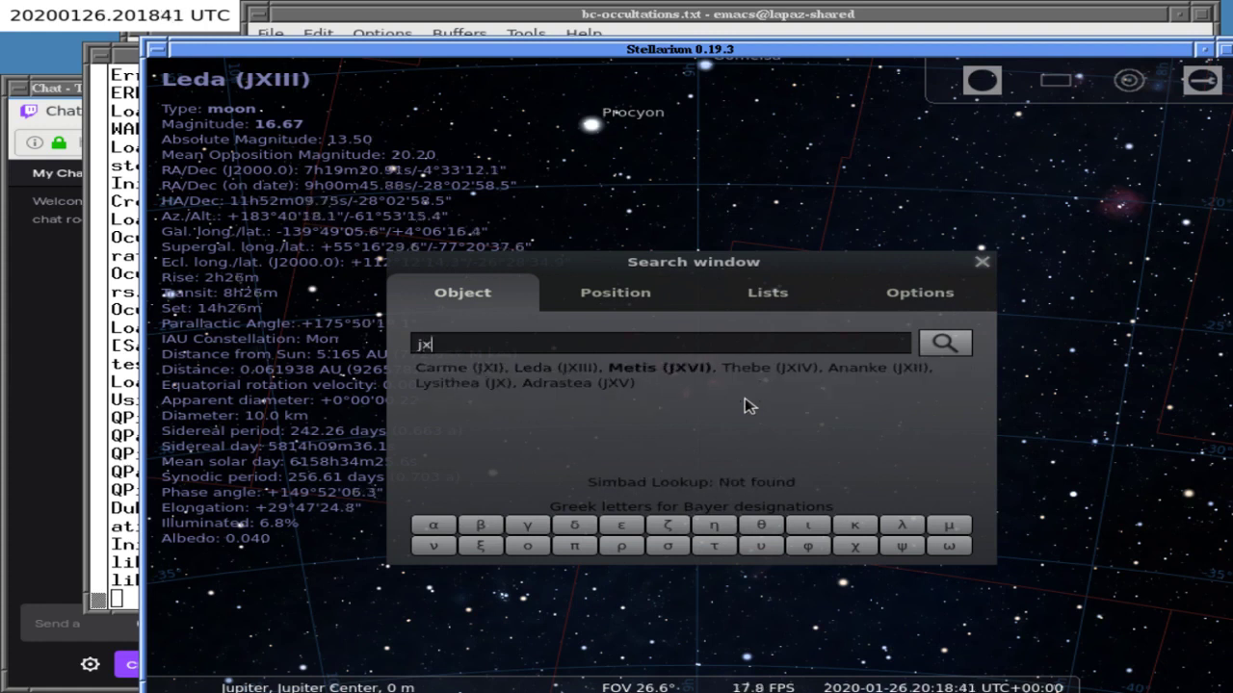
pyautogui.press('Tab')
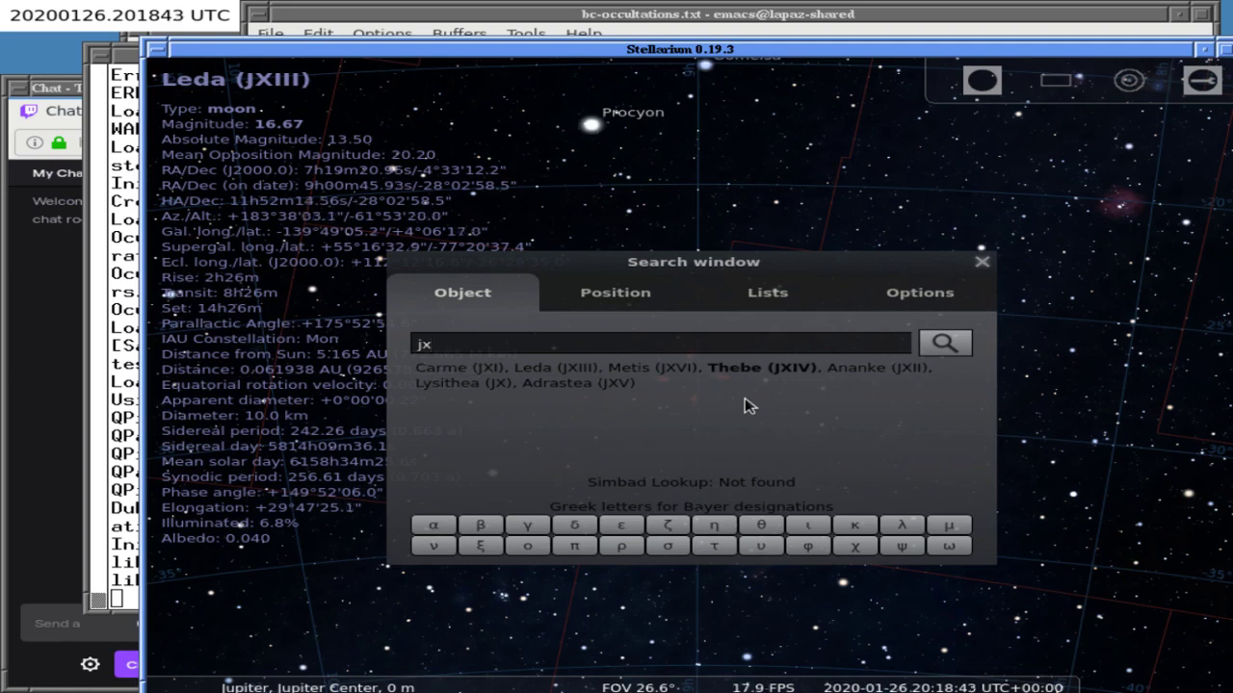
pyautogui.press('Tab')
pyautogui.press('Return')
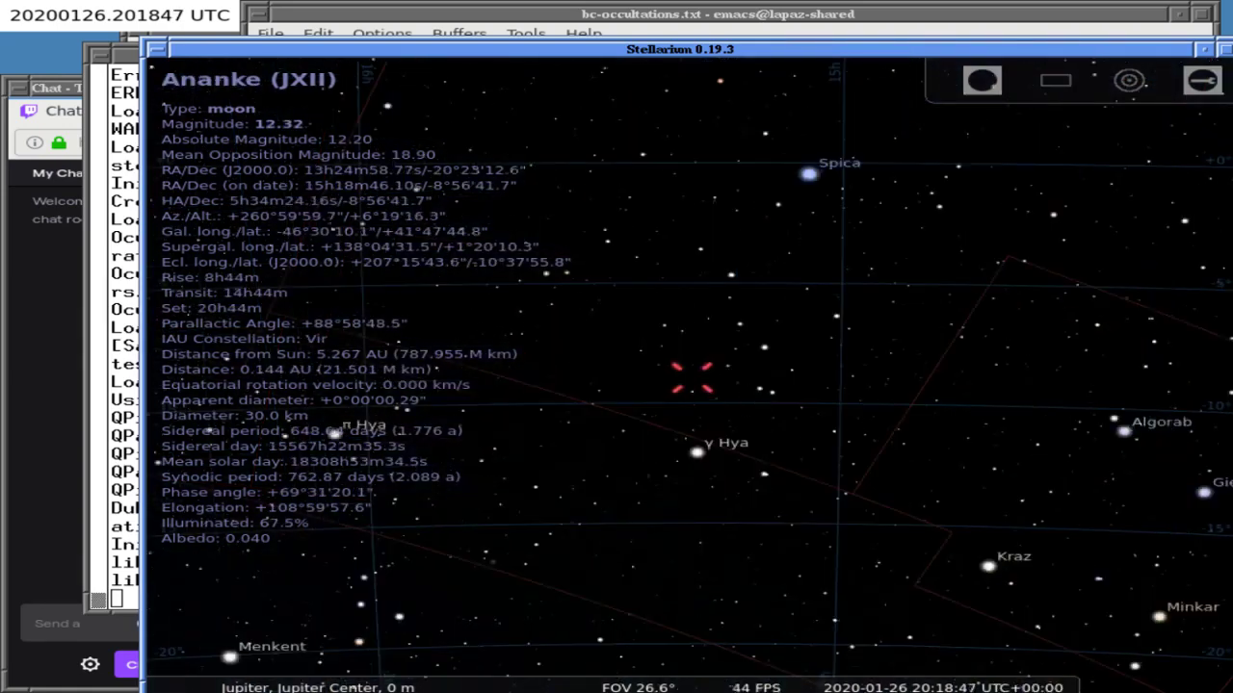
pyautogui.hotkey('alt', 'Tab')
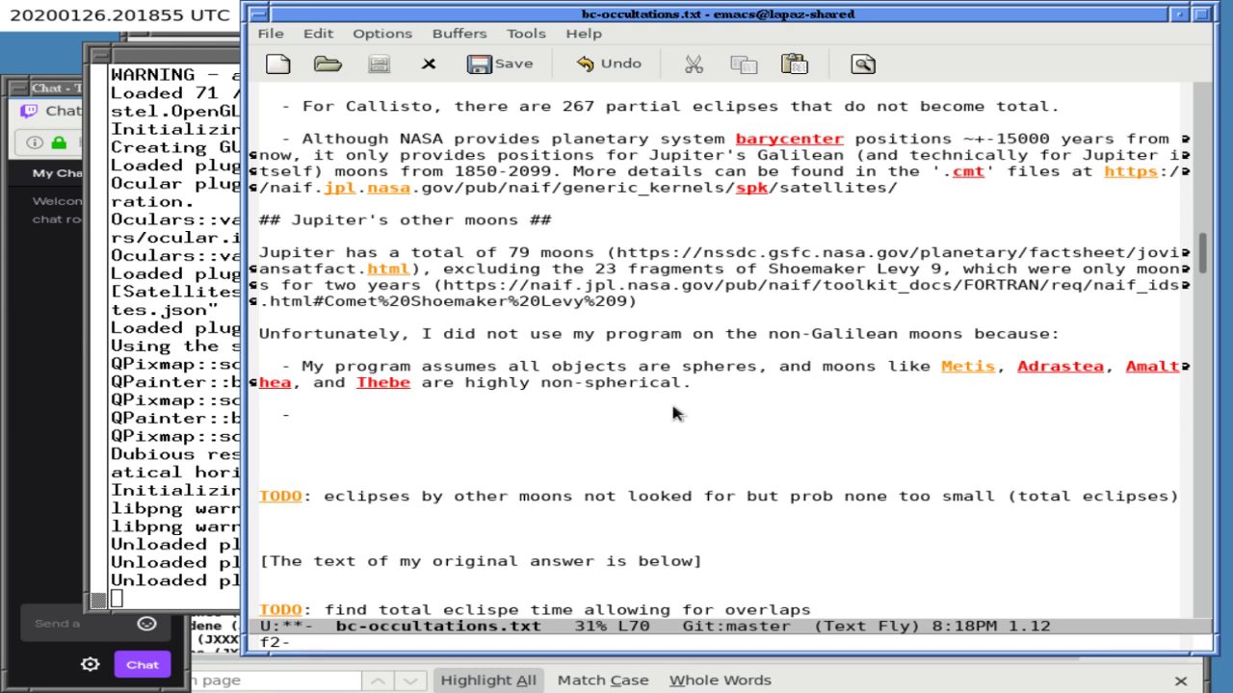
# - Write the bullet saying most of Jupiter's other moons are too small to see, even uneclipsed
pyautogui.write('ost of')
pyautogui.press('BackSpace')
pyautogui.press('BackSpace')
pyautogui.press('BackSpace')
pyautogui.press('BackSpace')
pyautogui.press('BackSpace')
pyautogui.press('BackSpace')
pyautogui.write('M')
pyautogui.hotkey('ctrl', 'l')
pyautogui.write('ost of Jupit')
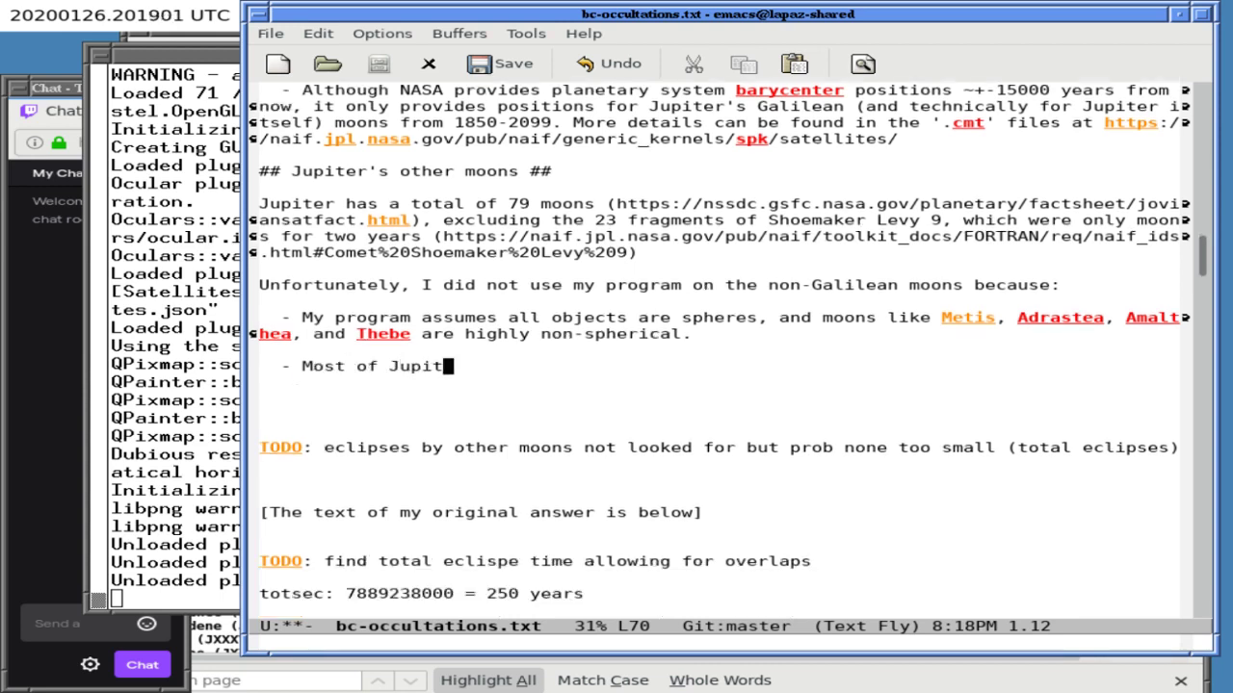
pyautogui.write("er's other moons ")
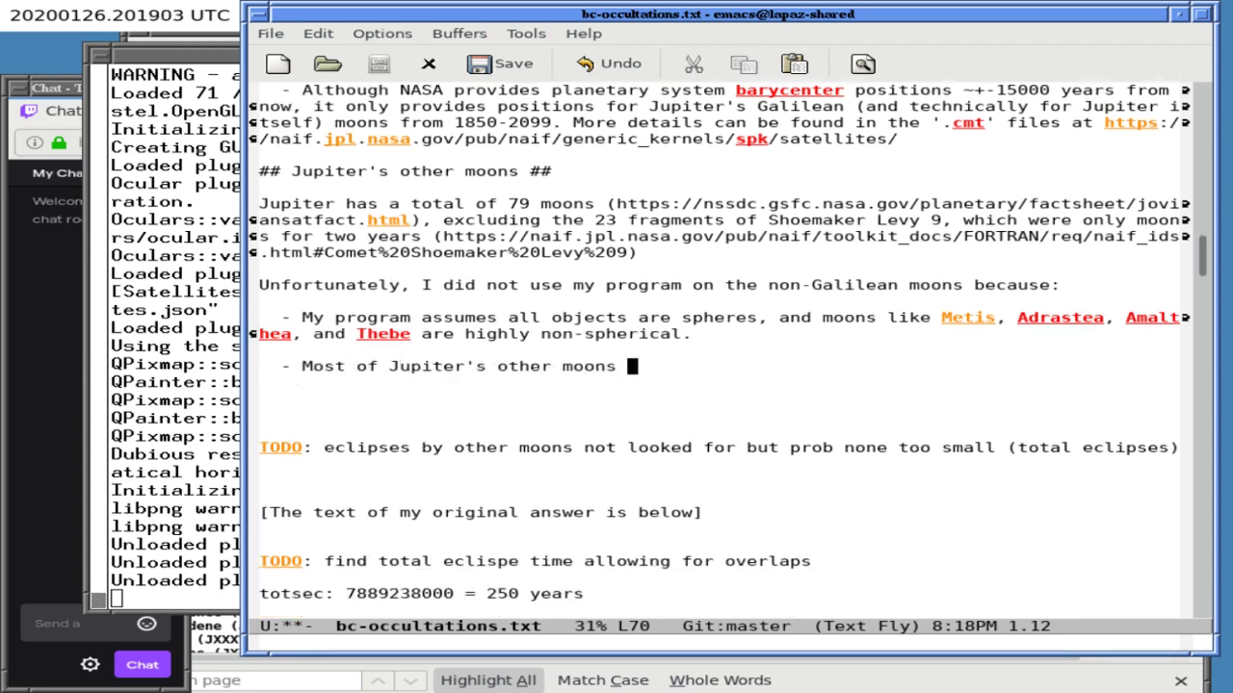
pyautogui.write('are very small, and,')
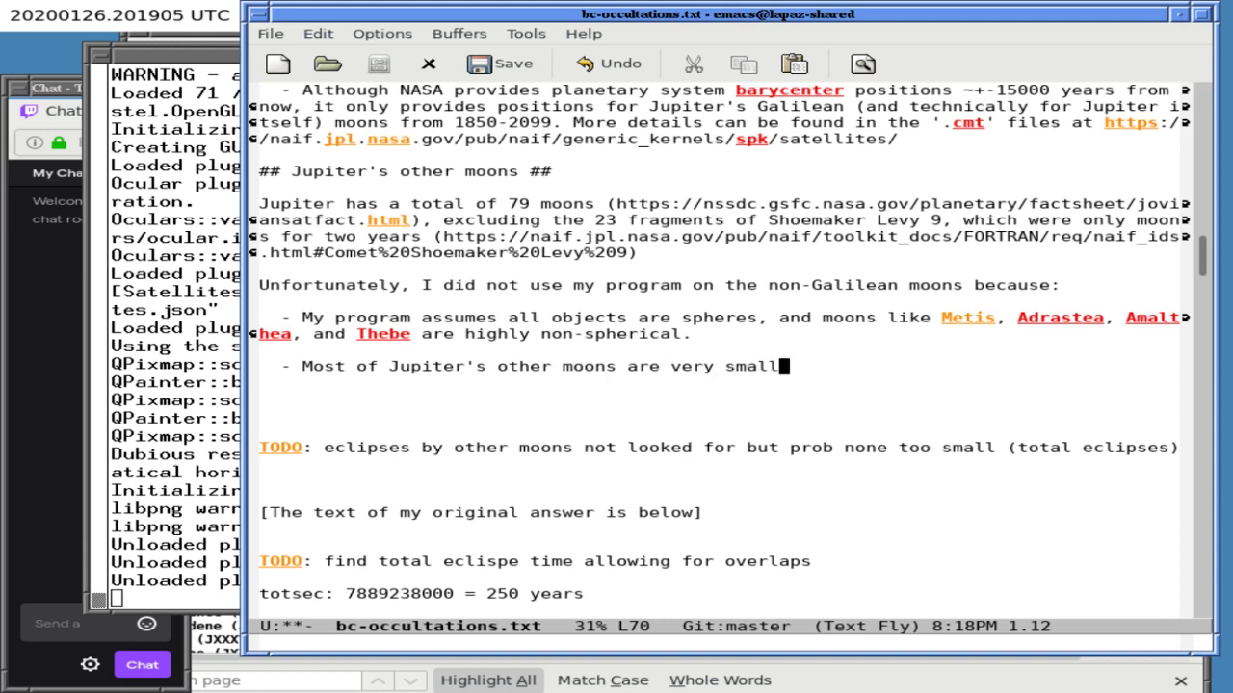
pyautogui.press('BackSpace')
pyautogui.press('BackSpace')
pyautogui.press('BackSpace')
pyautogui.press('BackSpace')
pyautogui.press('BackSpace')
pyautogui.press('BackSpace')
pyautogui.write('would be d')
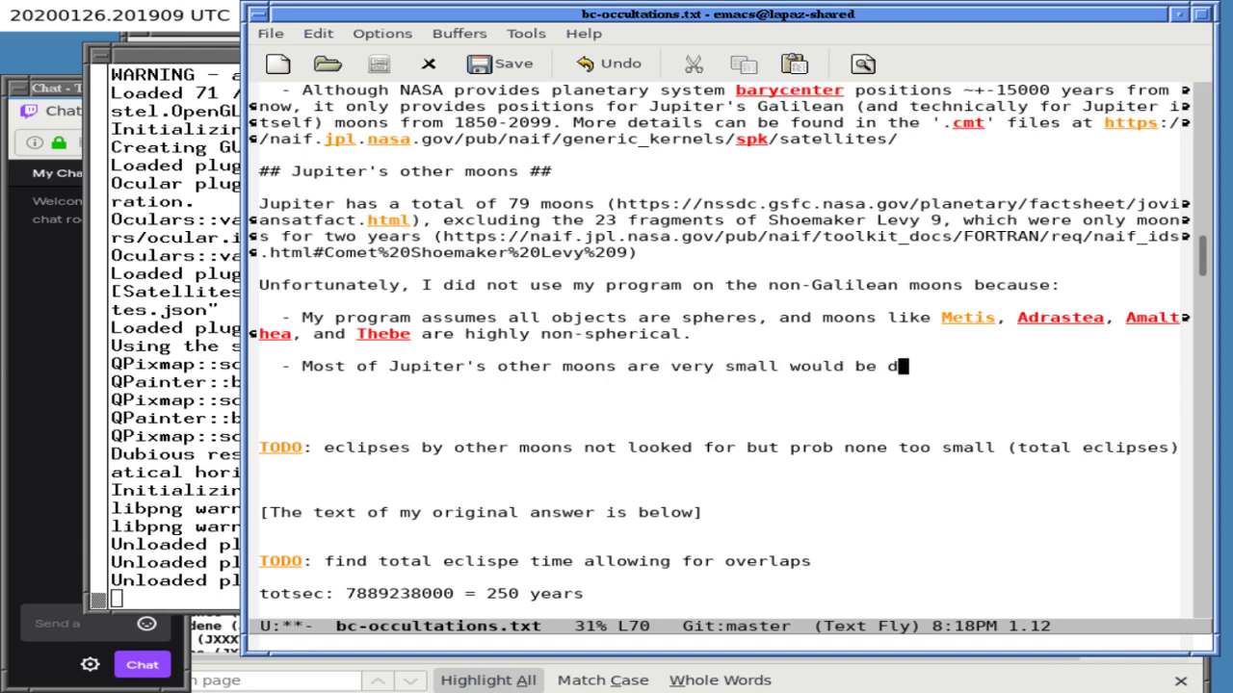
pyautogui.write('ifficult to see f')
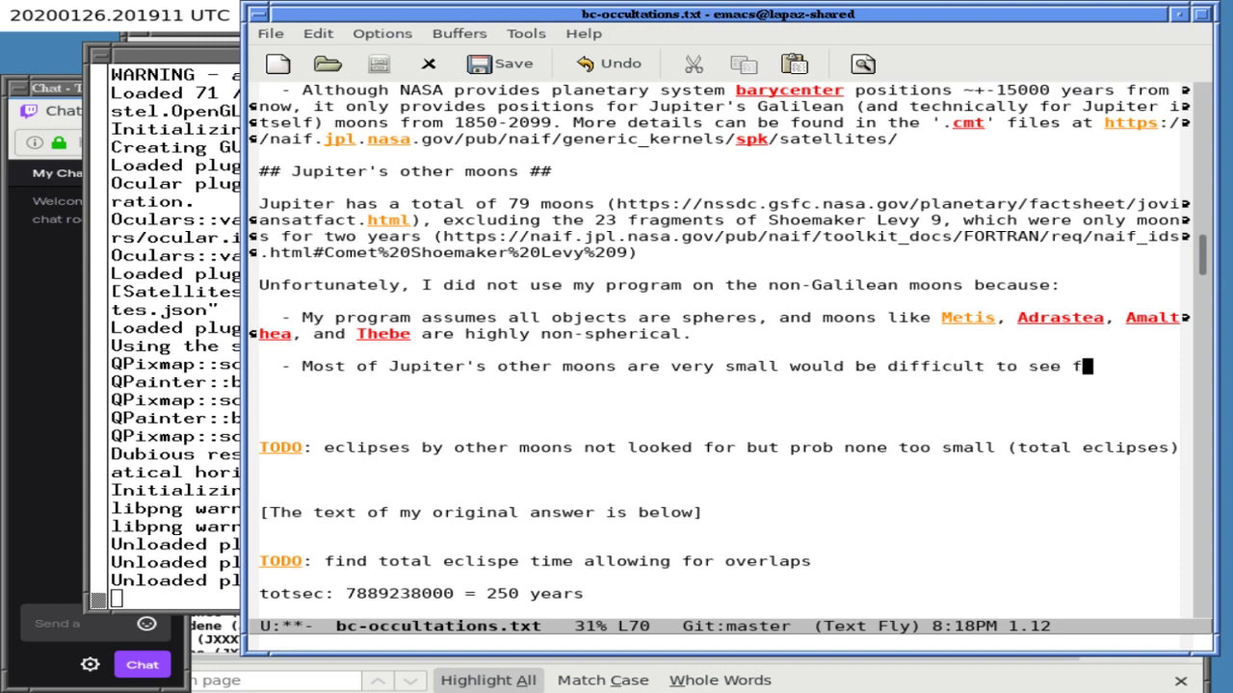
pyautogui.write('rom Jupiter i')
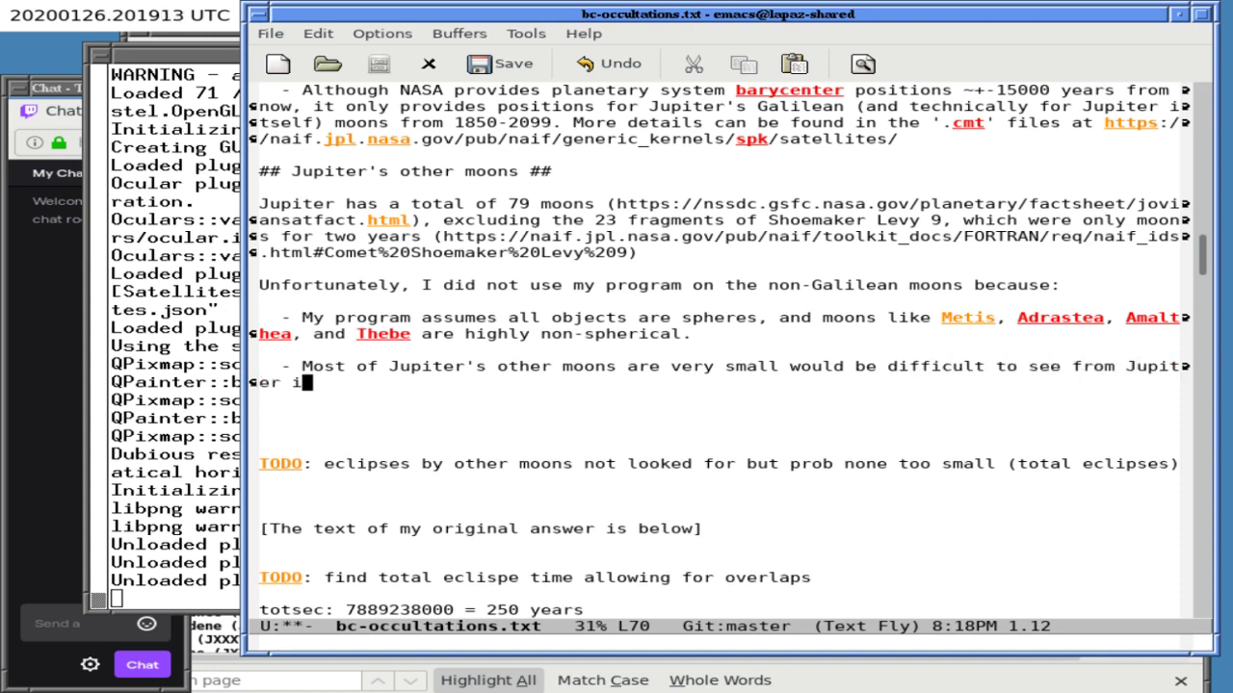
pyautogui.press('BackSpace')
pyautogui.write('even if they')
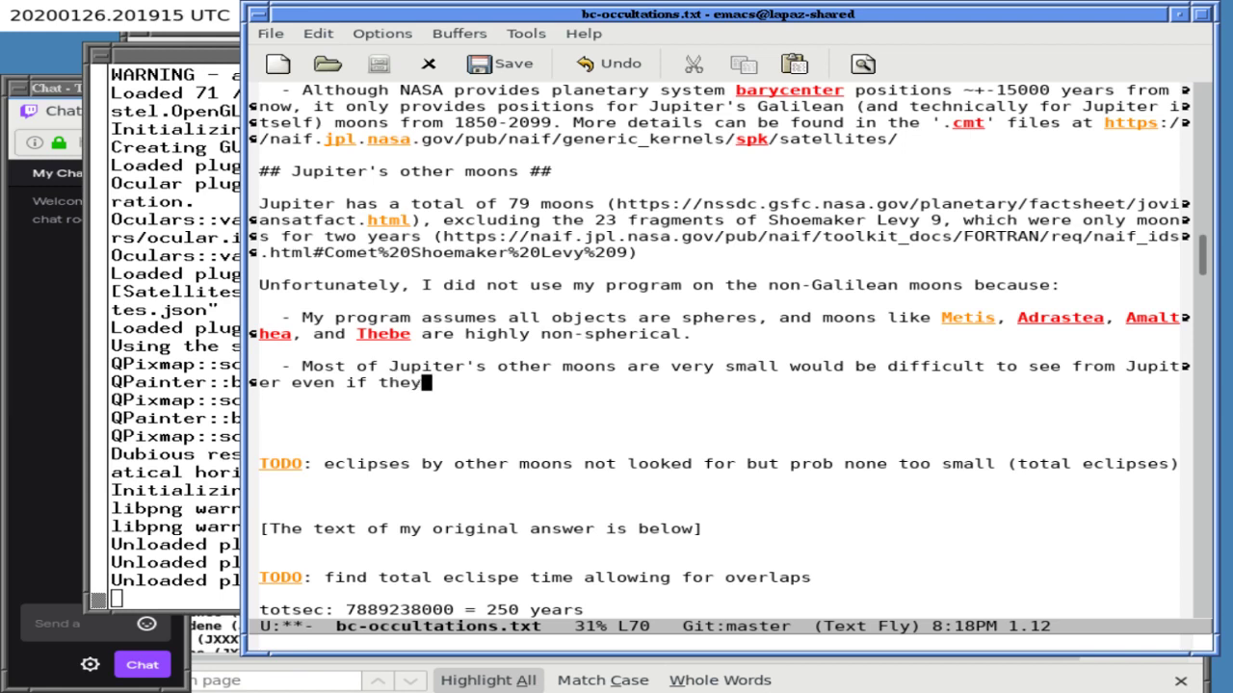
pyautogui.write(' were not eclipsed.')
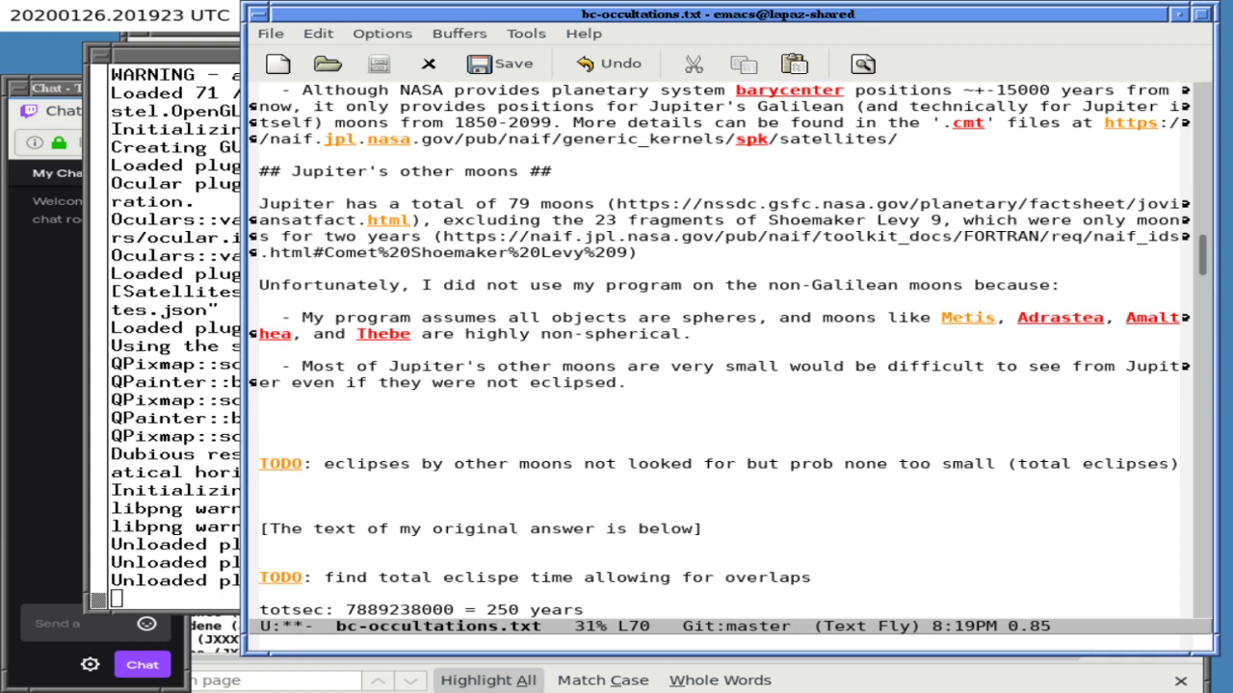
# - Move below the new bullet and save bc-occultations.txt
pyautogui.scroll(-1, 690, 320)
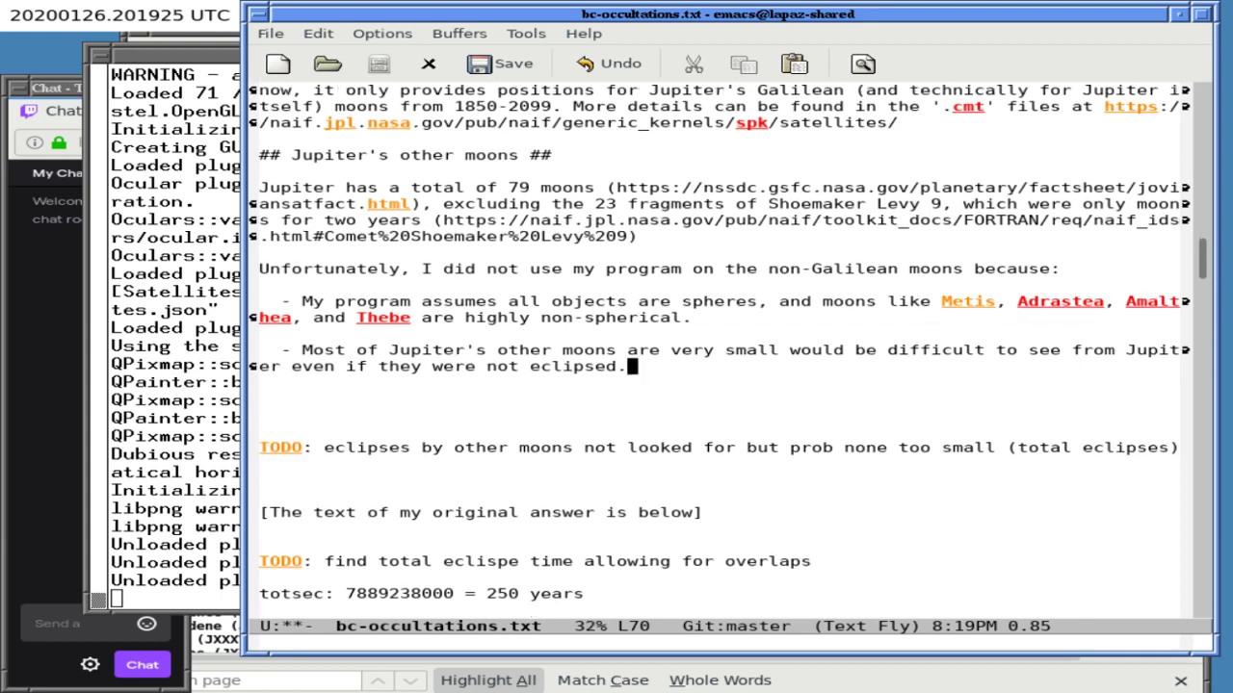
pyautogui.press('Down')
pyautogui.press('Down')
pyautogui.hotkey('ctrl', 'x')
pyautogui.hotkey('ctrl', 's')
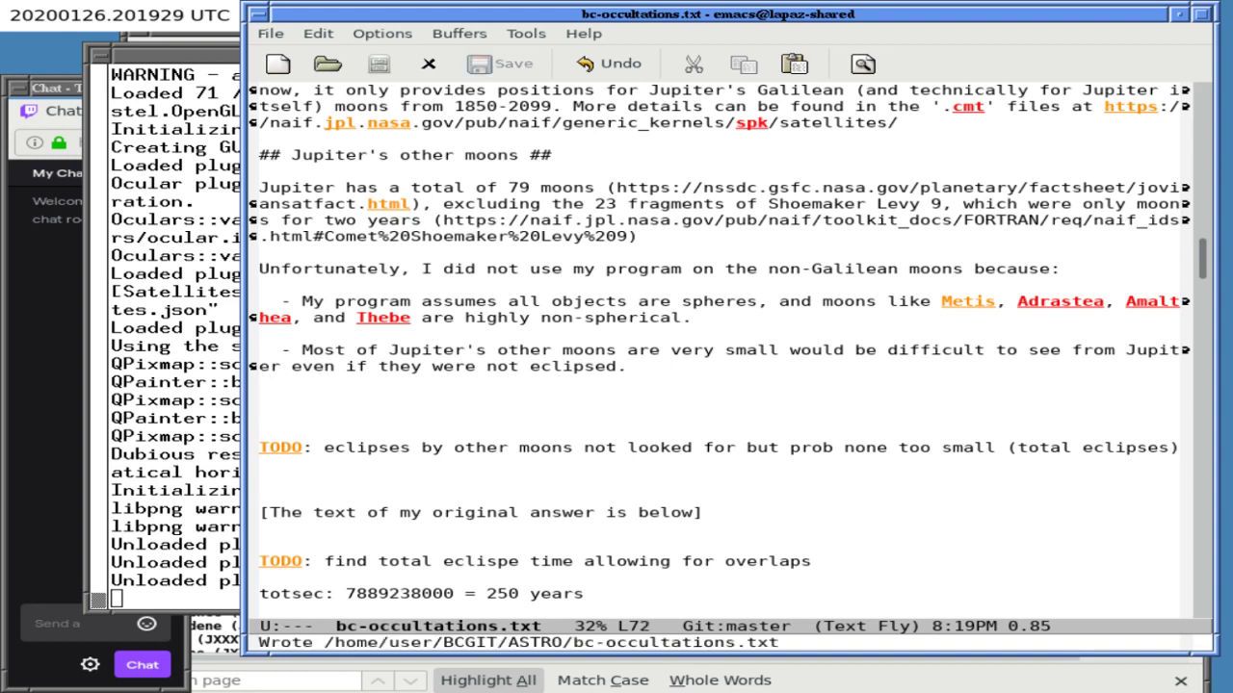
# - Below the atmosphere paragraph, start a caveat: 'I did not consider the possibility of one of Jupiter's moons eclipsing another.'
pyautogui.press('Down')
pyautogui.press('Down')
pyautogui.press('Down')
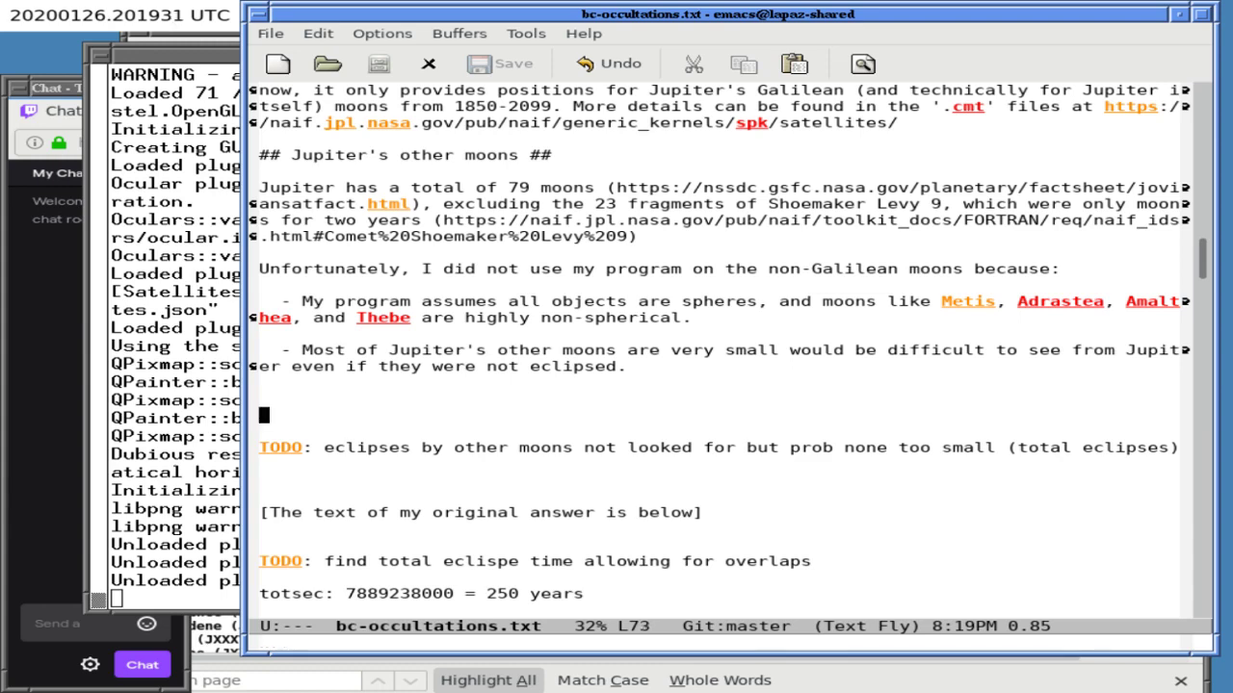
pyautogui.press('Right')
pyautogui.press('Right')
pyautogui.press('Right')
pyautogui.press('Right')
pyautogui.press('Right')
pyautogui.press('Right')
pyautogui.press('Right')
pyautogui.press('Right')
pyautogui.press('Right')
pyautogui.press('Right')
pyautogui.press('Right')
pyautogui.press('Right')
pyautogui.press('Right')
pyautogui.press('Right')
pyautogui.press('Right')
pyautogui.press('Up')
pyautogui.press('Up')
pyautogui.press('Up')
pyautogui.press('Up')
pyautogui.press('Up')
pyautogui.press('Up')
pyautogui.press('Up')
pyautogui.press('Up')
pyautogui.press('Up')
pyautogui.press('Up')
pyautogui.press('Up')
pyautogui.press('Up')
pyautogui.press('Up')
pyautogui.press('Up')
pyautogui.press('Up')
pyautogui.press('Up')
pyautogui.press('Up')
pyautogui.press('Up')
pyautogui.press('Up')
pyautogui.press('Up')
pyautogui.press('Up')
pyautogui.press('Up')
pyautogui.press('Up')
pyautogui.press('Up')
pyautogui.press('Up')
pyautogui.press('Up')
pyautogui.press('Up')
pyautogui.press('Up')
pyautogui.press('Up')
pyautogui.press('Up')
pyautogui.press('Up')
pyautogui.press('Up')
pyautogui.press('Up')
pyautogui.press('Up')
pyautogui.press('Up')
pyautogui.press('Up')
pyautogui.press('Up')
pyautogui.press('Up')
pyautogui.press('Up')
pyautogui.press('Up')
pyautogui.press('Up')
pyautogui.press('Up')
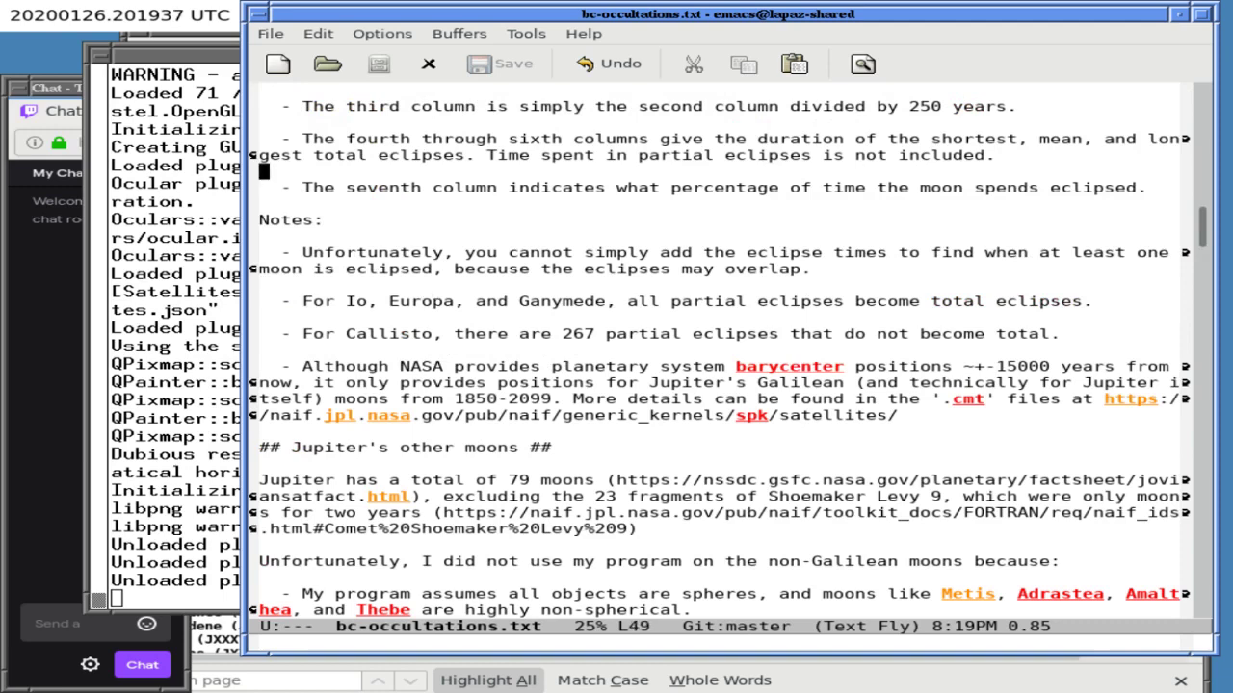
pyautogui.press('Up')
pyautogui.press('Up')
pyautogui.press('Up')
pyautogui.press('Up')
pyautogui.press('Up')
pyautogui.press('Up')
pyautogui.press('Up')
pyautogui.press('Up')
pyautogui.press('Up')
pyautogui.press('Up')
pyautogui.press('Up')
pyautogui.press('Up')
pyautogui.press('Up')
pyautogui.press('Up')
pyautogui.press('Up')
pyautogui.press('Up')
pyautogui.press('Up')
pyautogui.press('Up')
pyautogui.press('Up')
pyautogui.press('Up')
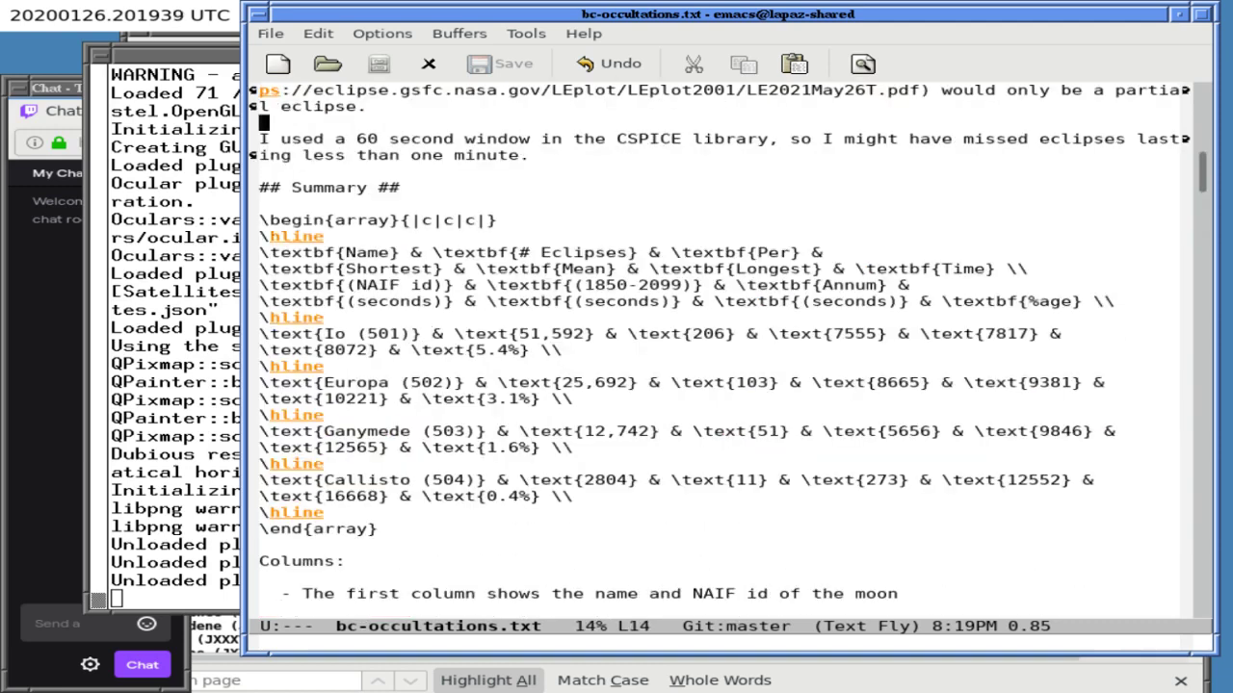
pyautogui.press('Up')
pyautogui.press('Up')
pyautogui.press('Up')
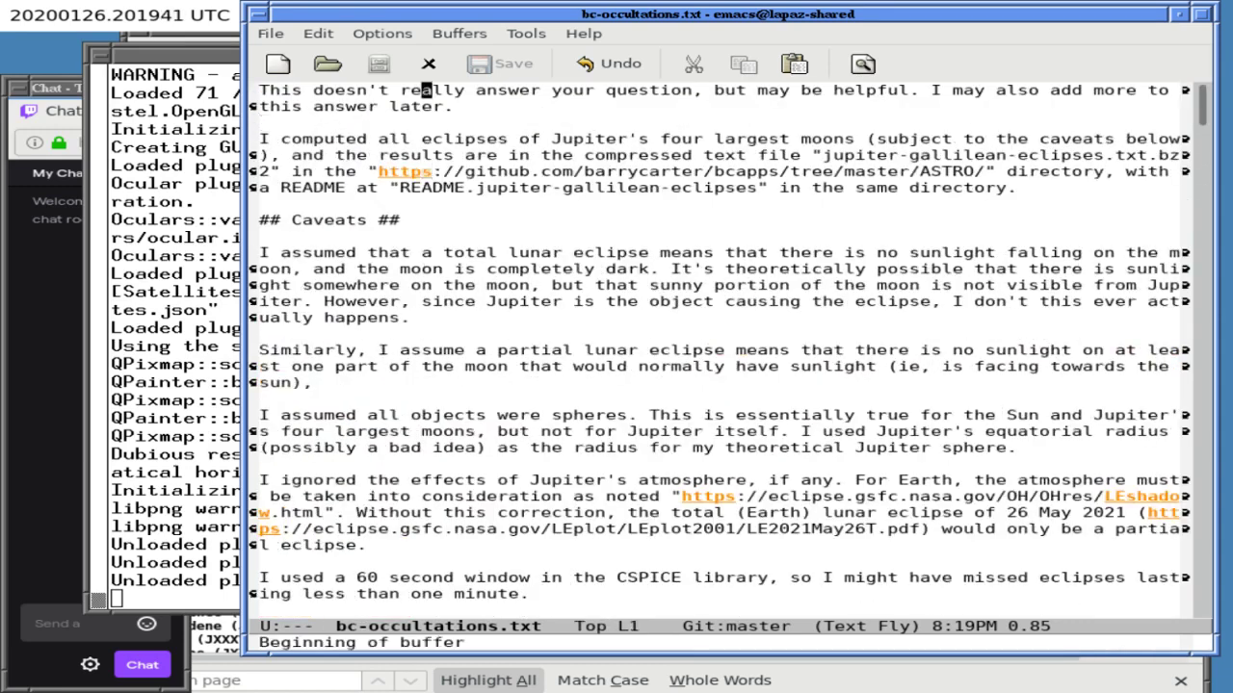
pyautogui.press('Down')
pyautogui.press('Down')
pyautogui.press('Down')
pyautogui.press('Down')
pyautogui.press('Down')
pyautogui.press('Down')
pyautogui.press('Down')
pyautogui.press('Down')
pyautogui.press('Down')
pyautogui.press('Down')
pyautogui.press('Down')
pyautogui.press('Down')
pyautogui.press('Down')
pyautogui.press('Down')
pyautogui.press('Down')
pyautogui.press('Down')
pyautogui.press('Down')
pyautogui.press('Down')
pyautogui.press('Down')
pyautogui.press('Down')
pyautogui.press('Down')
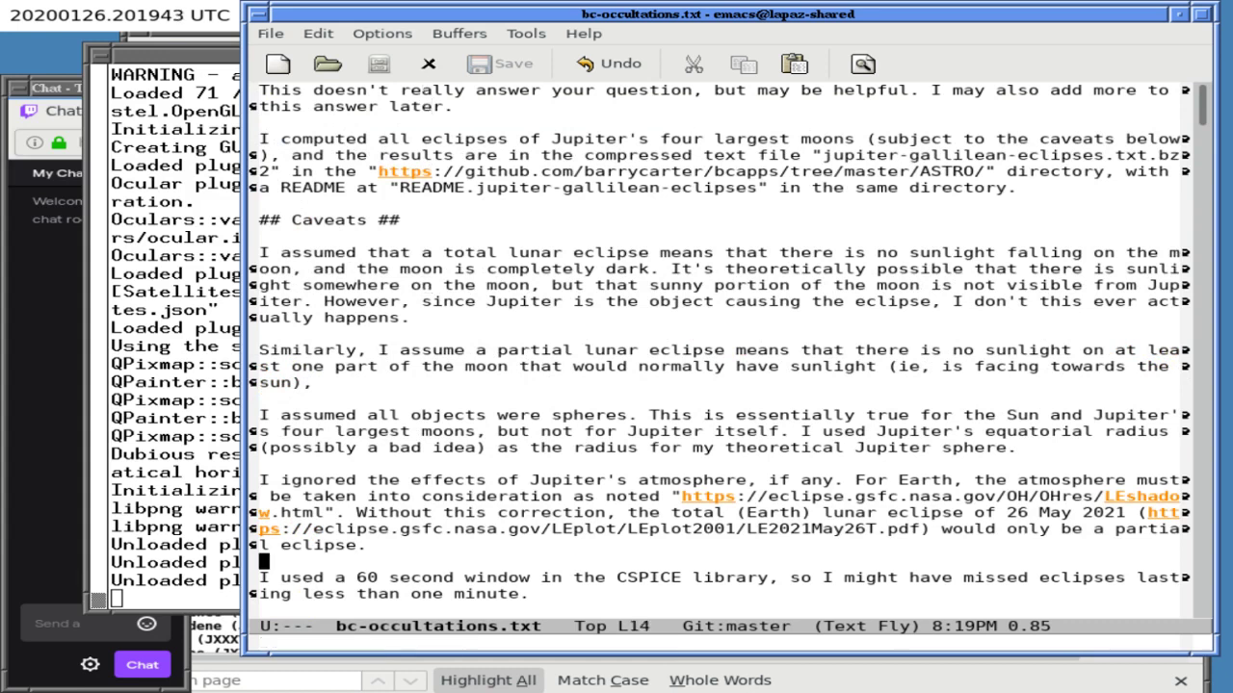
pyautogui.press('Up')
pyautogui.press('End')
pyautogui.press('Return')
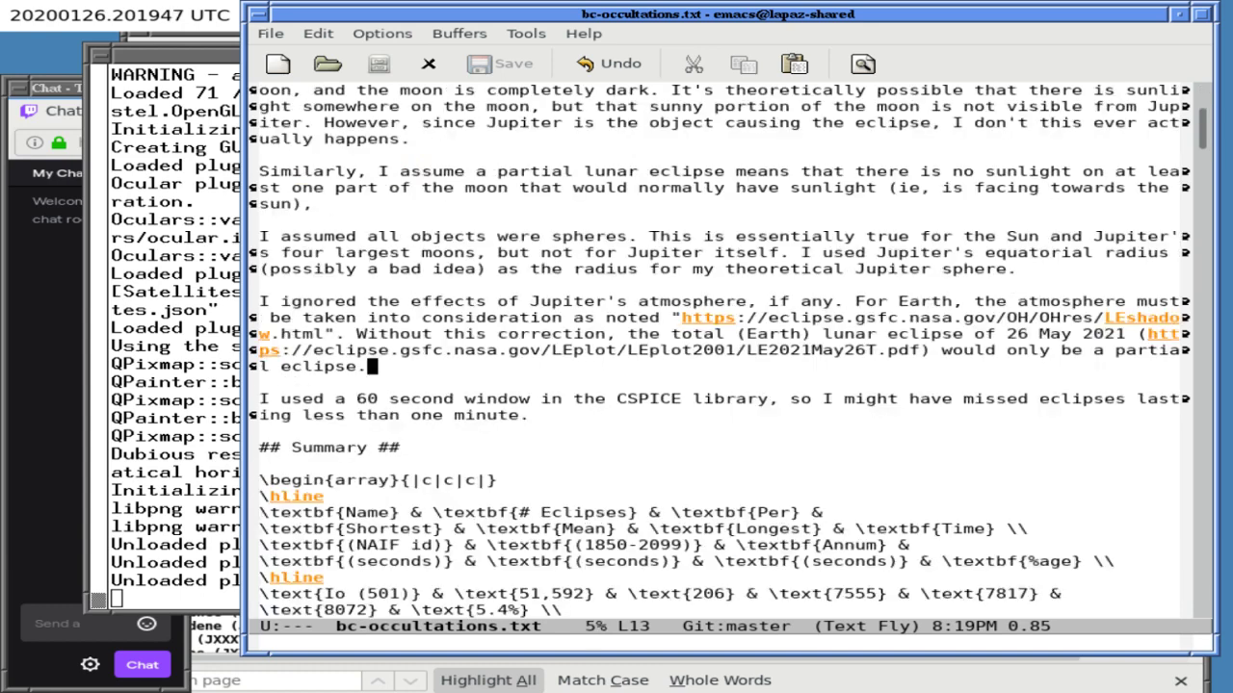
pyautogui.press('Return')
pyautogui.write('I did not co')
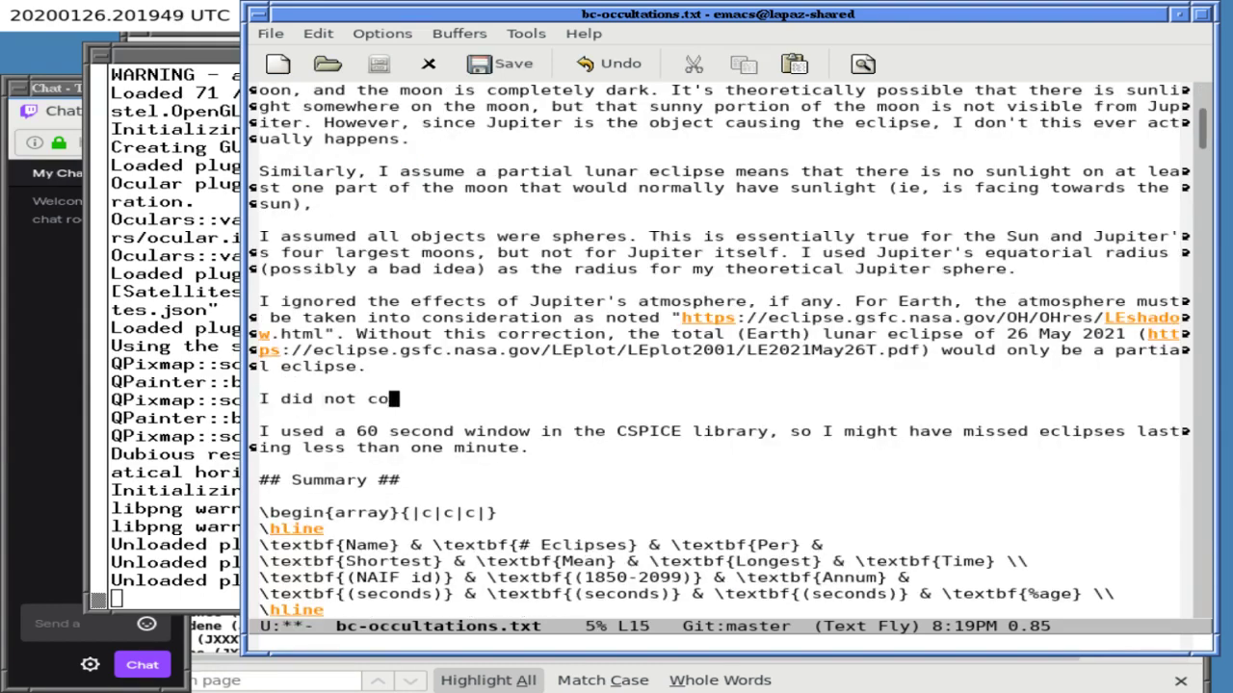
pyautogui.write('nsider the possibilit')
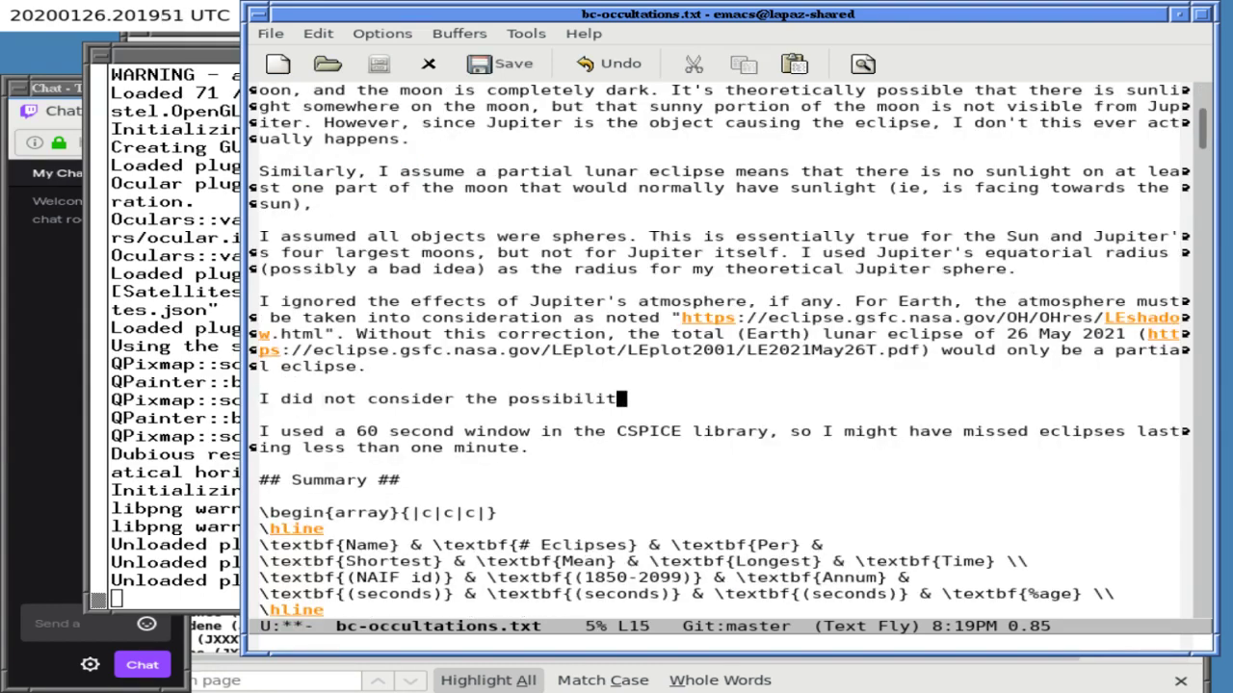
pyautogui.write('y of one of Jupit')
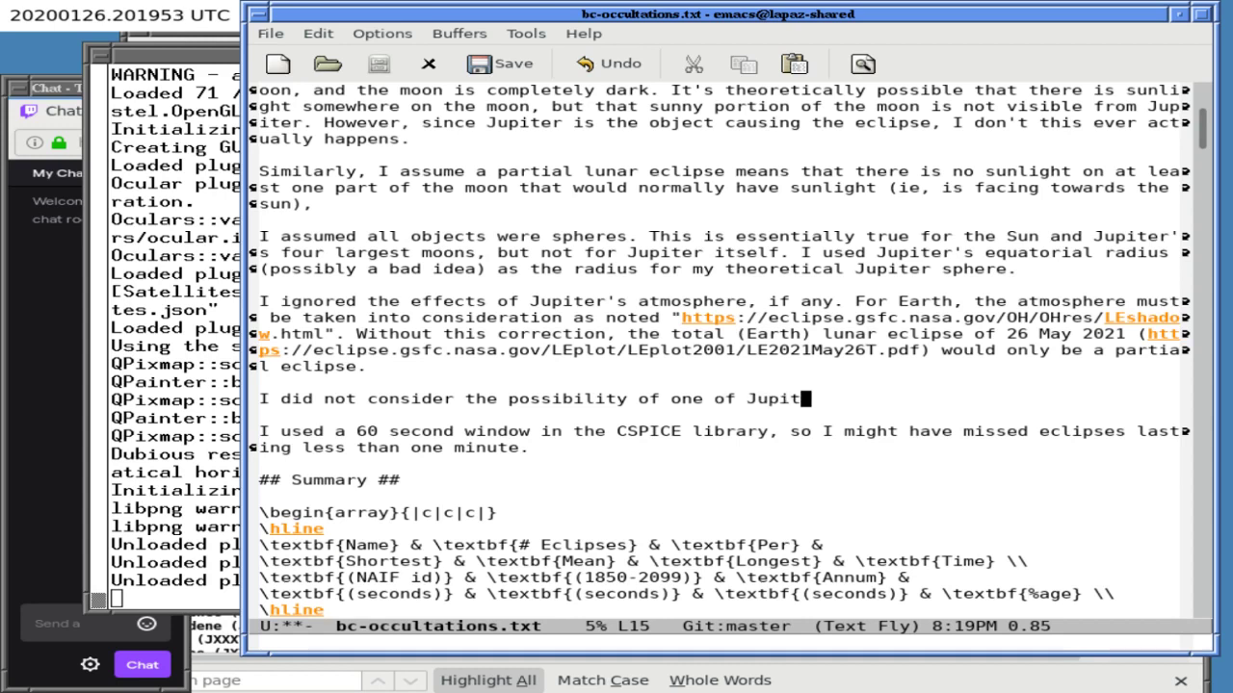
pyautogui.write("er's moons eclip")
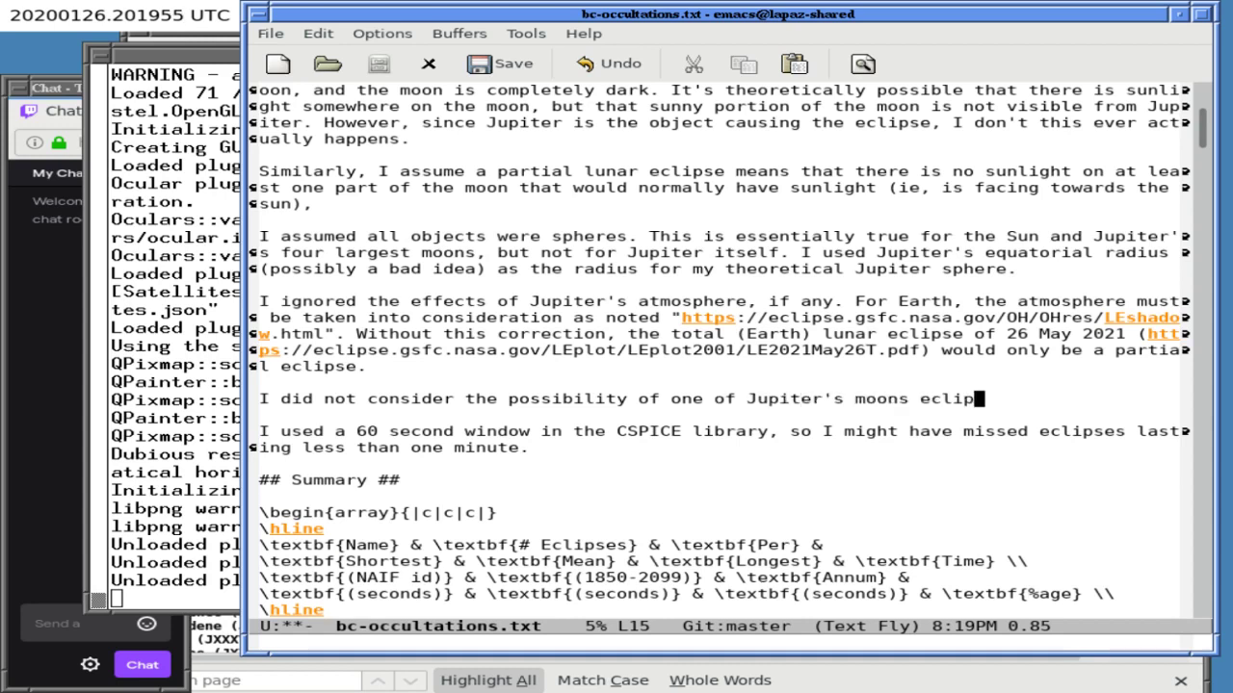
pyautogui.write('sing another. ')
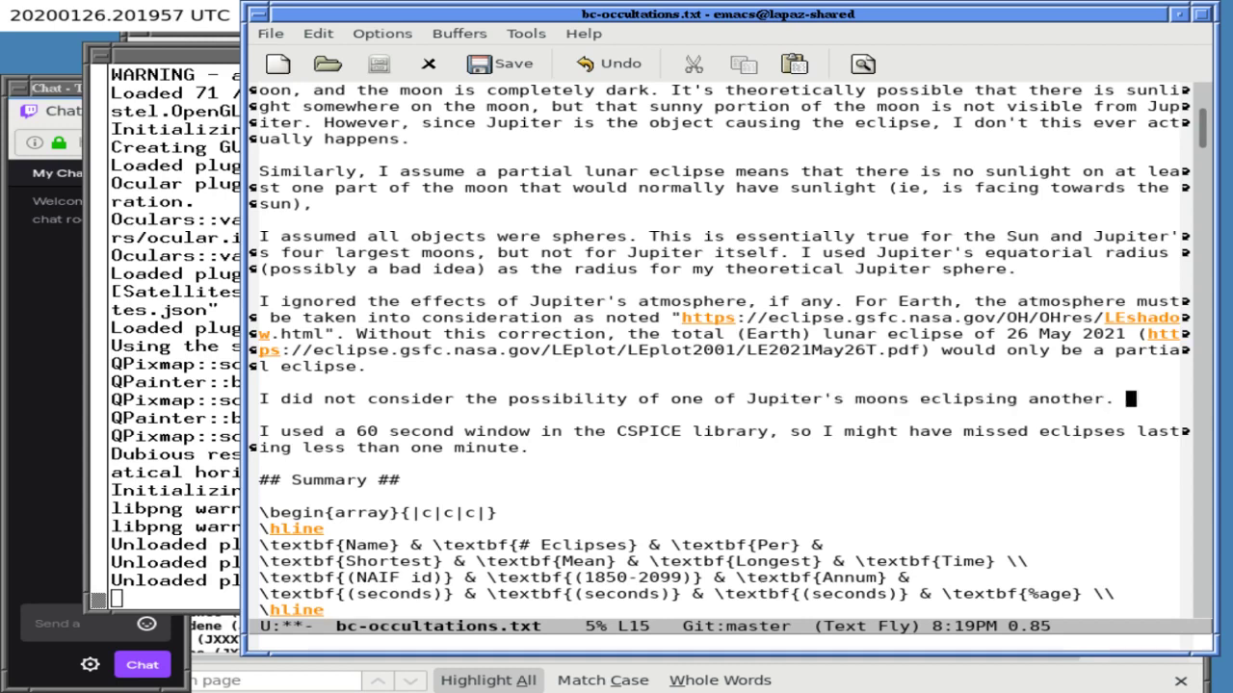
pyautogui.write("I haven't chec")
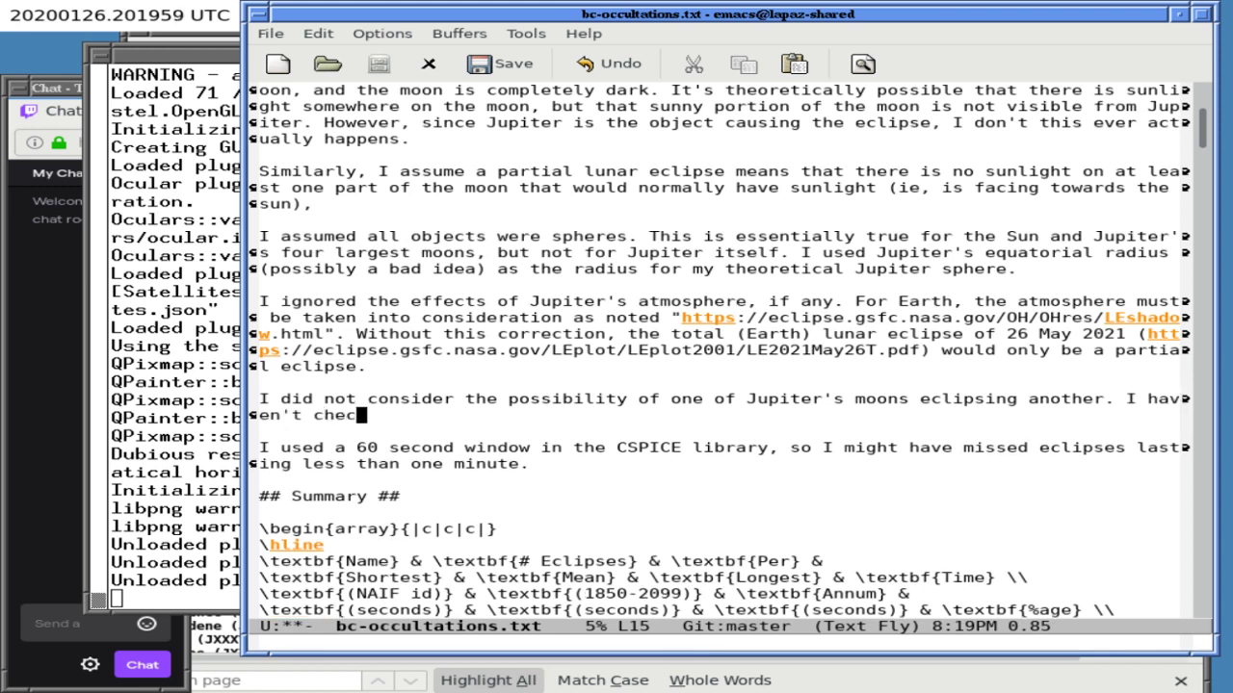
pyautogui.write('ked, but I believe')
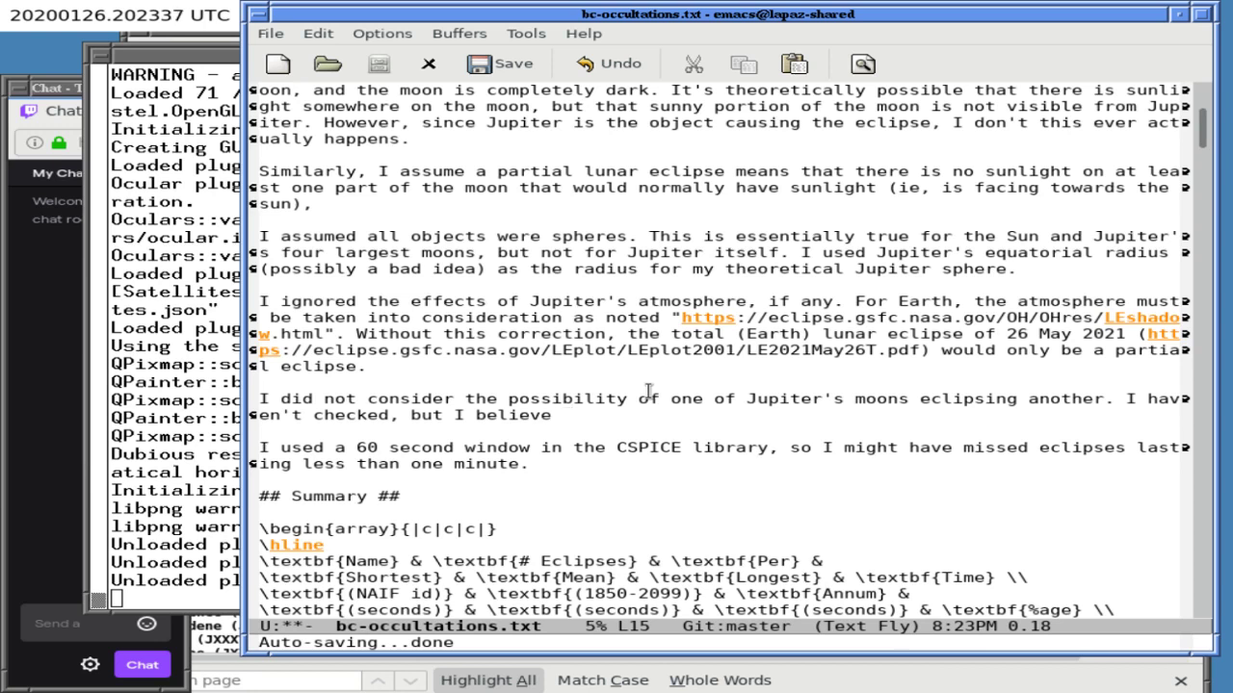
# - Finish the caveat: no moon can cast a shadow large enough to totally eclipse another moon
pyautogui.write('no moon can cast a a')
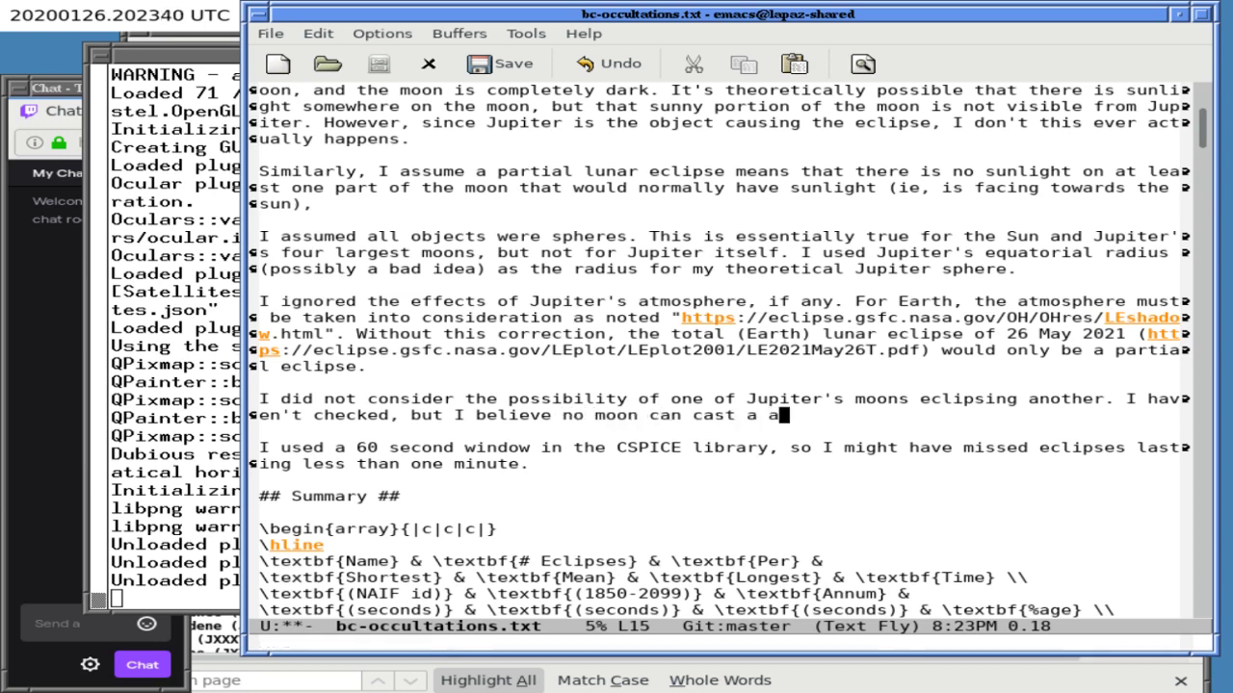
pyautogui.press('BackSpace')
pyautogui.write('shadow large enough to to')
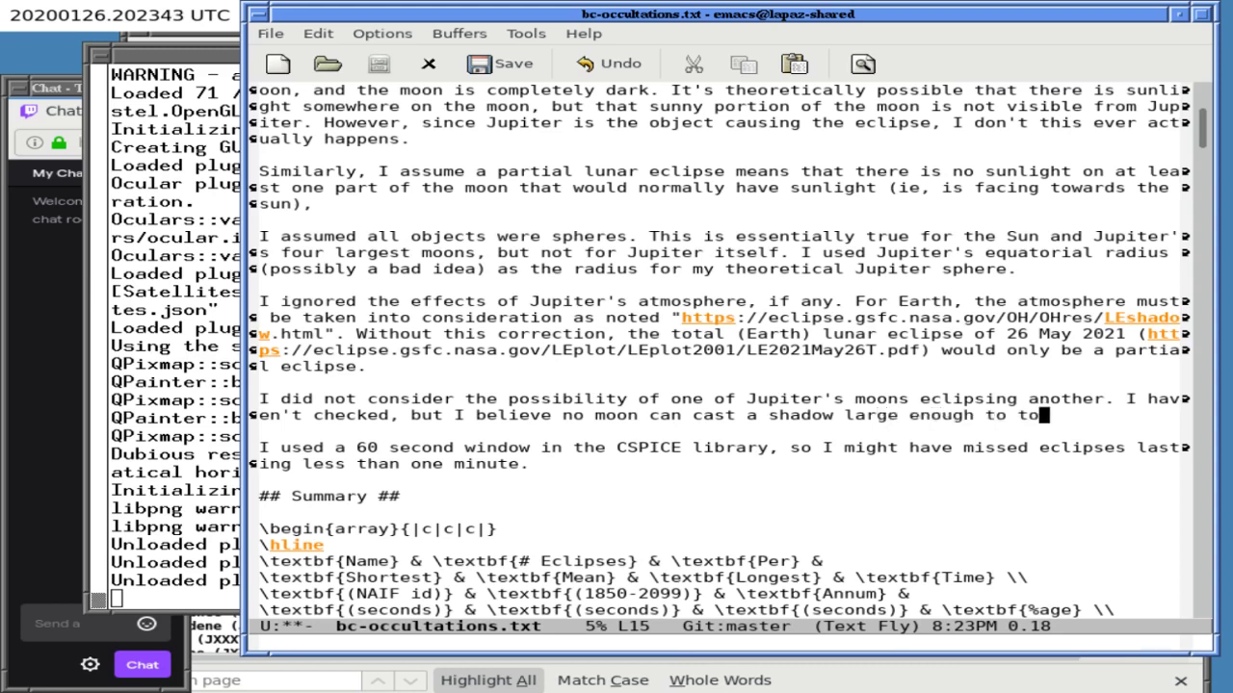
pyautogui.write('tally eclipse another moon.')
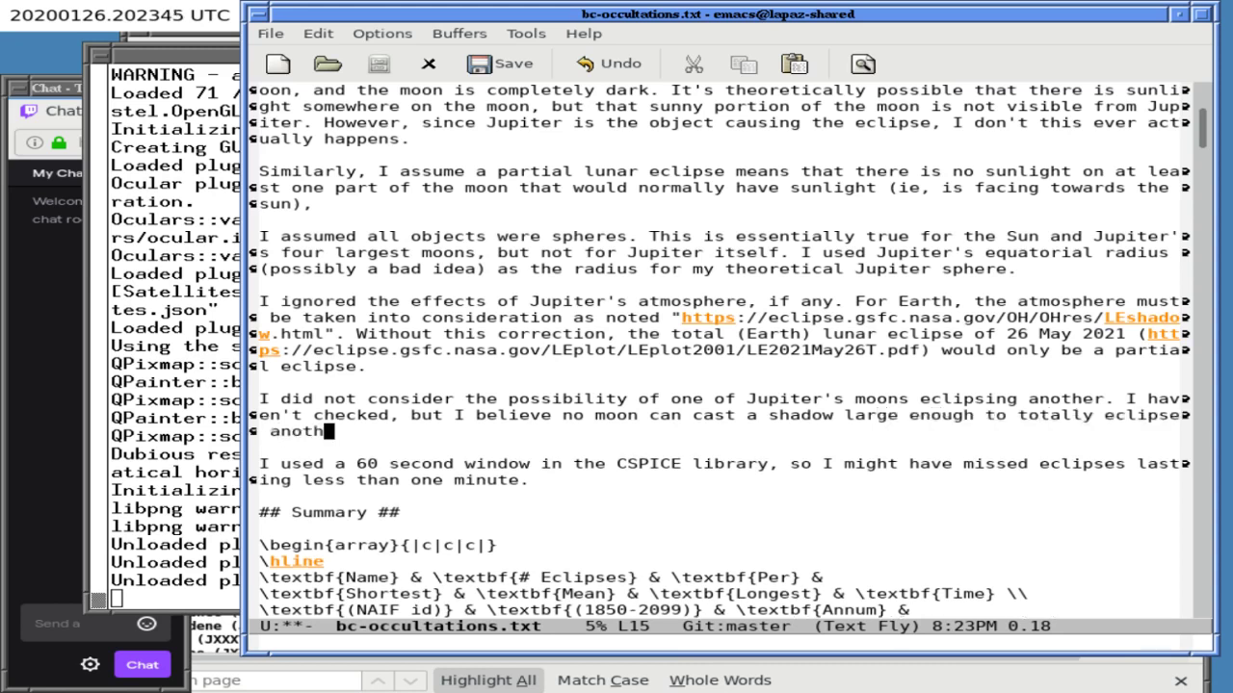
pyautogui.press('Down')
pyautogui.press('Down')
pyautogui.press('Down')
pyautogui.press('Down')
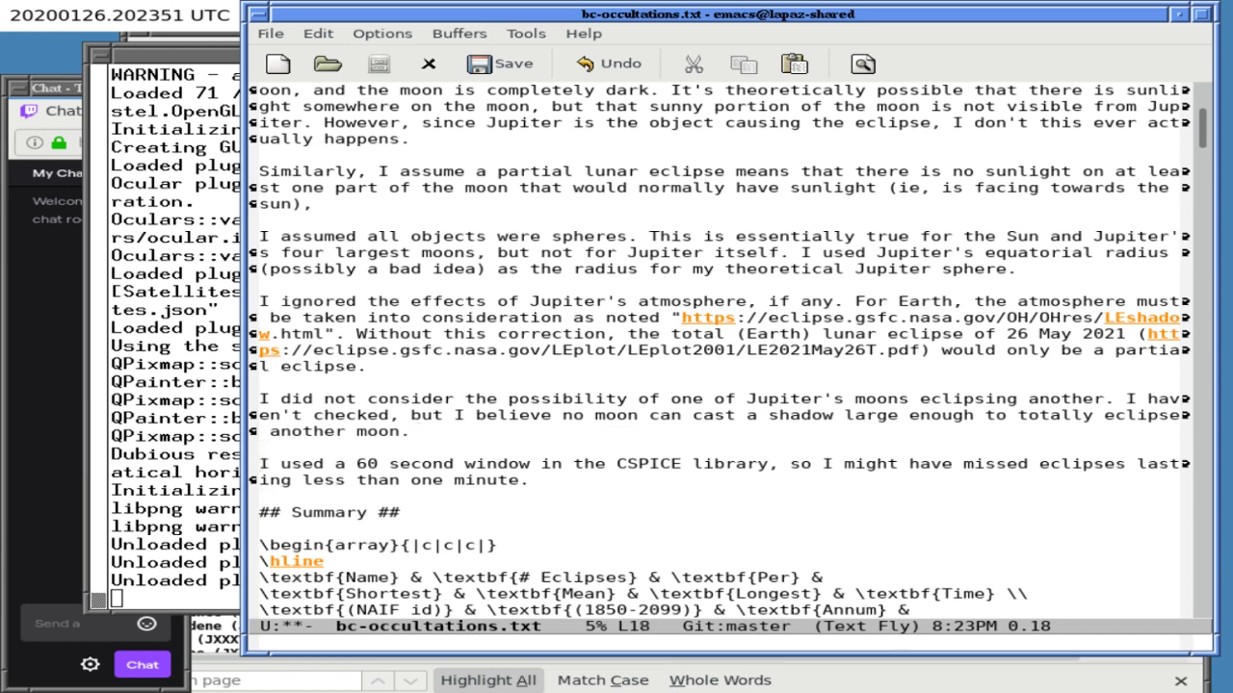
# - Insert empty parentheses after 'CSPICE library' to hold a link
pyautogui.click(264, 463)
pyautogui.press('Right')
pyautogui.press('Right')
pyautogui.press('Right')
pyautogui.press('Right')
pyautogui.press('Right')
pyautogui.press('Right')
pyautogui.press('Right')
pyautogui.press('Right')
pyautogui.press('Right')
pyautogui.press('Right')
pyautogui.press('Right')
pyautogui.press('Right')
pyautogui.press('Right')
pyautogui.press('Right')
pyautogui.press('Right')
pyautogui.press('Right')
pyautogui.press('Right')
pyautogui.press('Right')
pyautogui.press('Right')
pyautogui.press('Right')
pyautogui.press('Right')
pyautogui.press('Right')
pyautogui.press('Right')
pyautogui.press('Right')
pyautogui.press('Right')
pyautogui.press('Right')
pyautogui.press('Right')
pyautogui.press('Right')
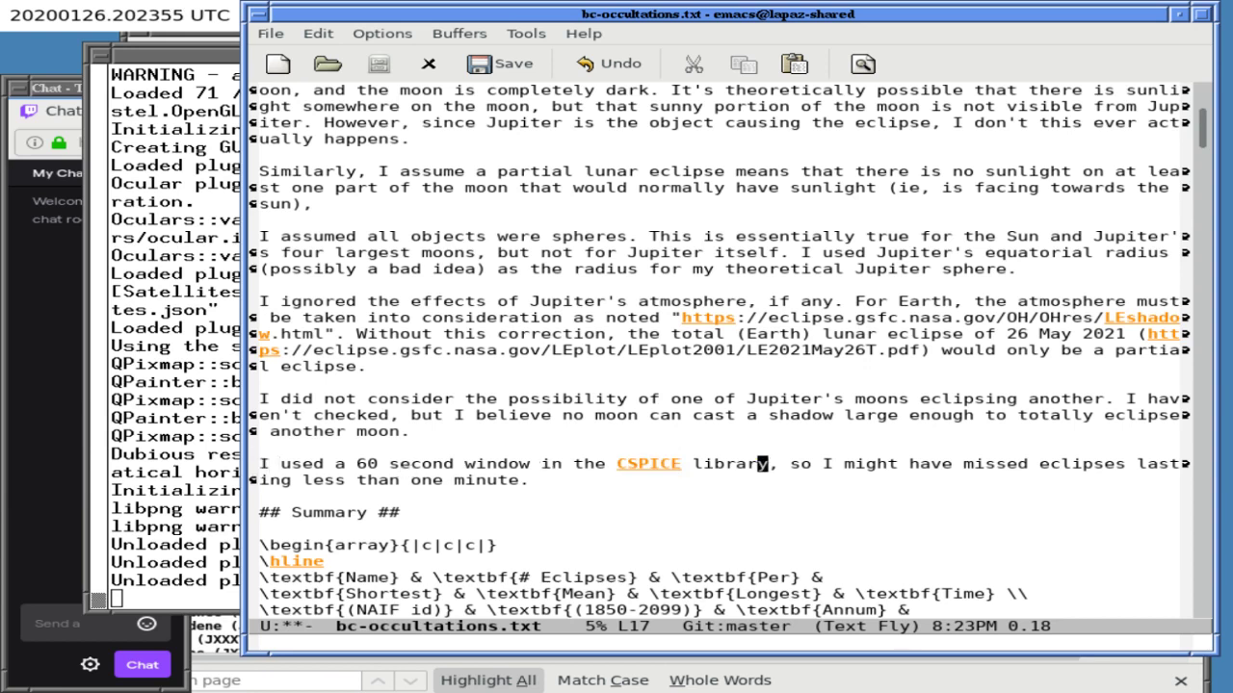
pyautogui.write('()')
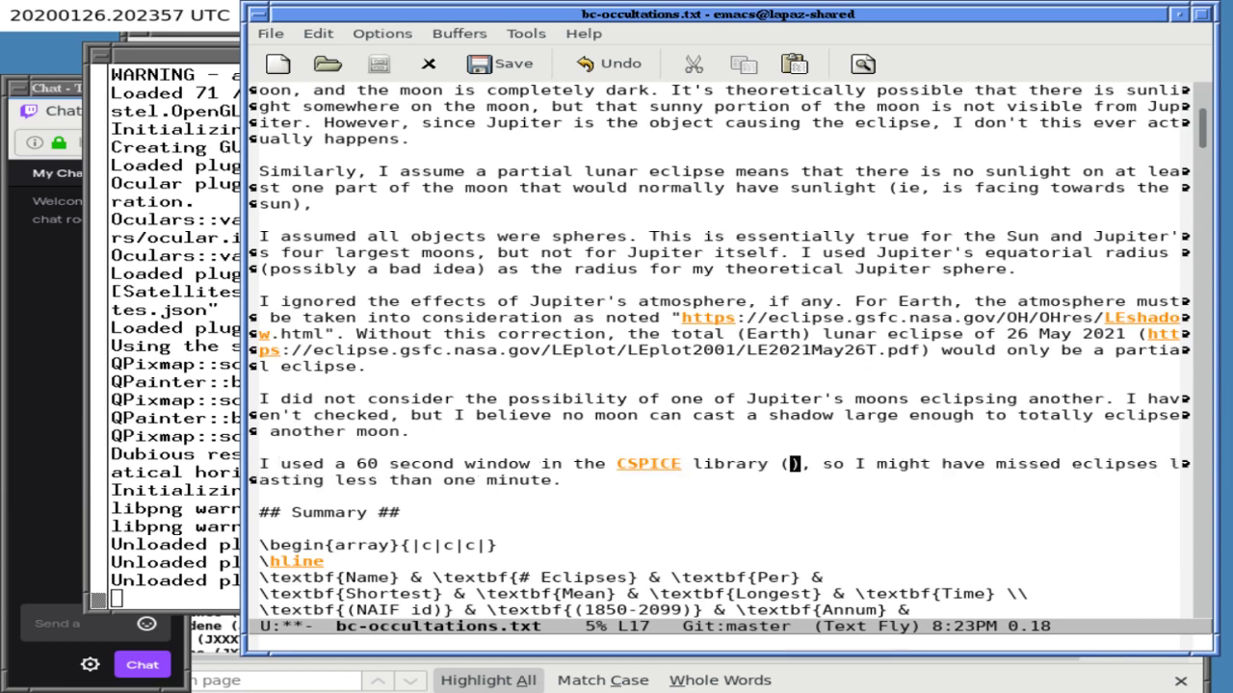
pyautogui.click(188, 81)
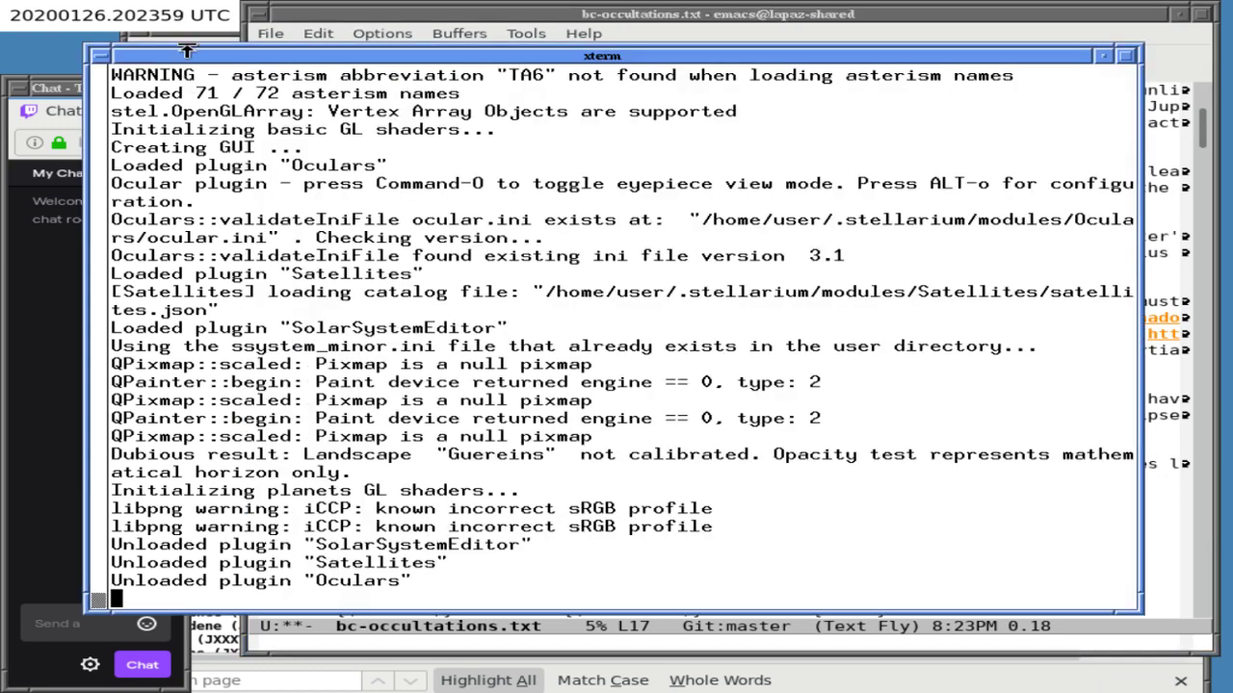
# - In Firefox, trim the NAIF IDs page address to load the NAIF home page
pyautogui.click(188, 44)
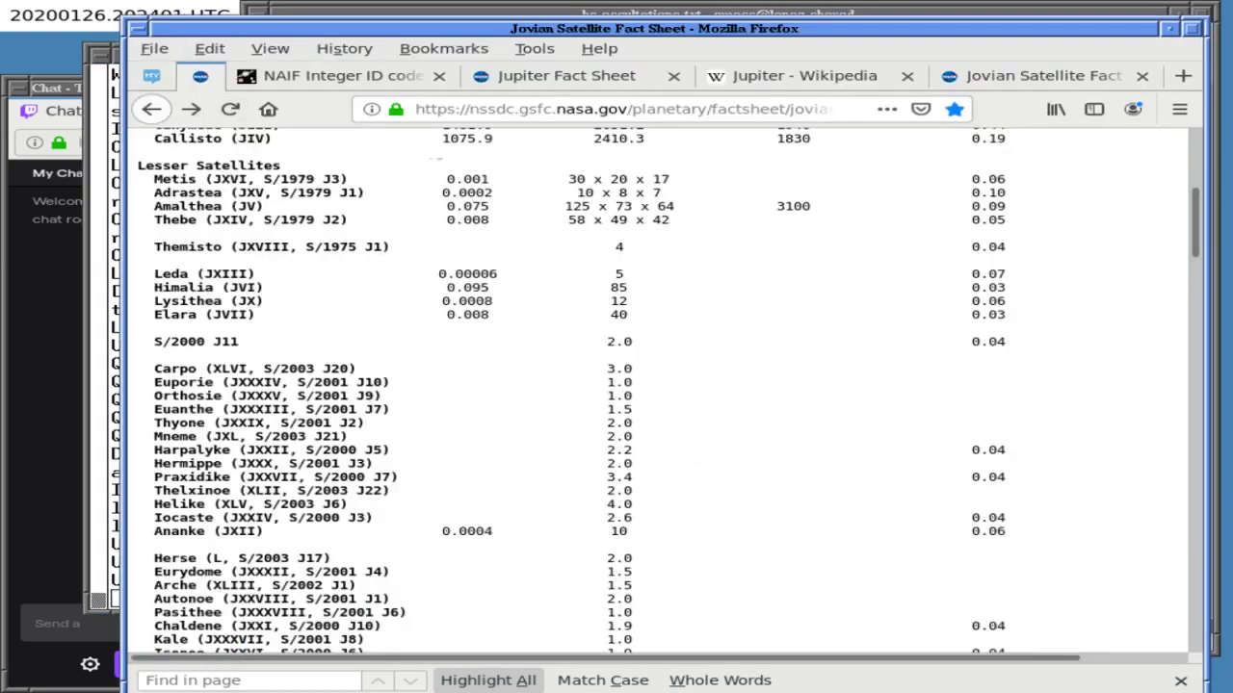
pyautogui.click(373, 75)
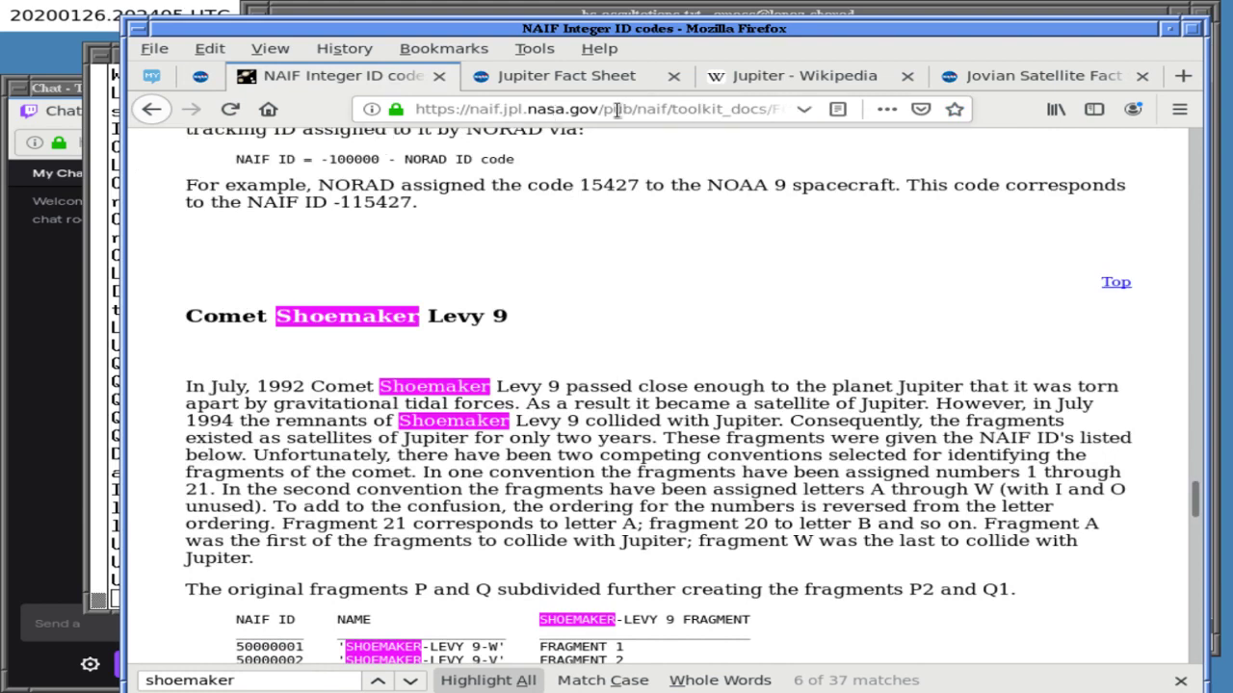
pyautogui.moveTo(605, 111); pyautogui.dragTo(826, 188)
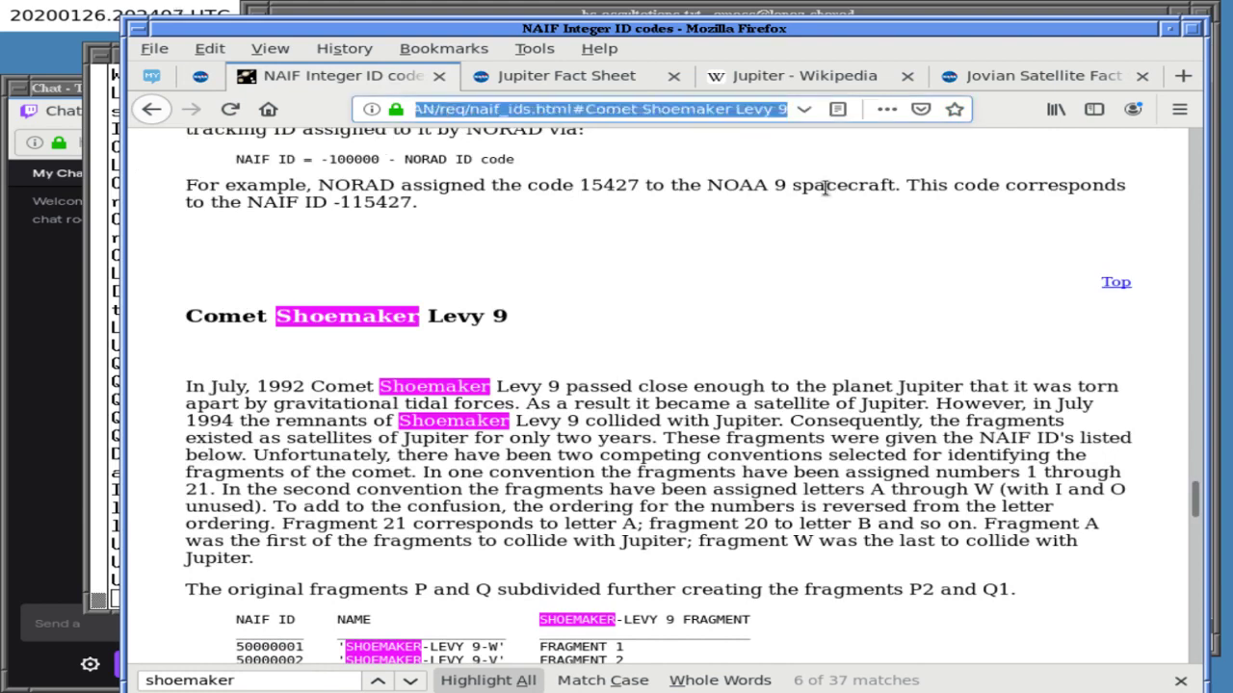
pyautogui.press('BackSpace')
pyautogui.press('Return')
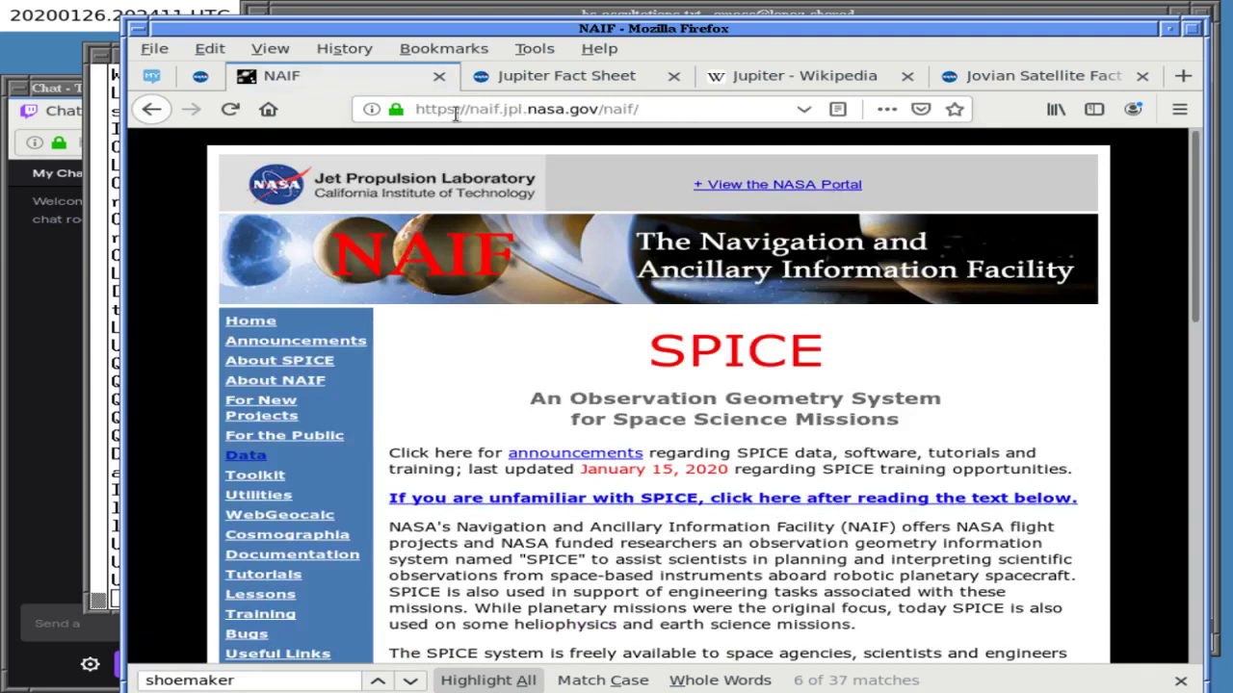
# - Skim the New to SPICE introduction page, then close it
pyautogui.click(557, 501)
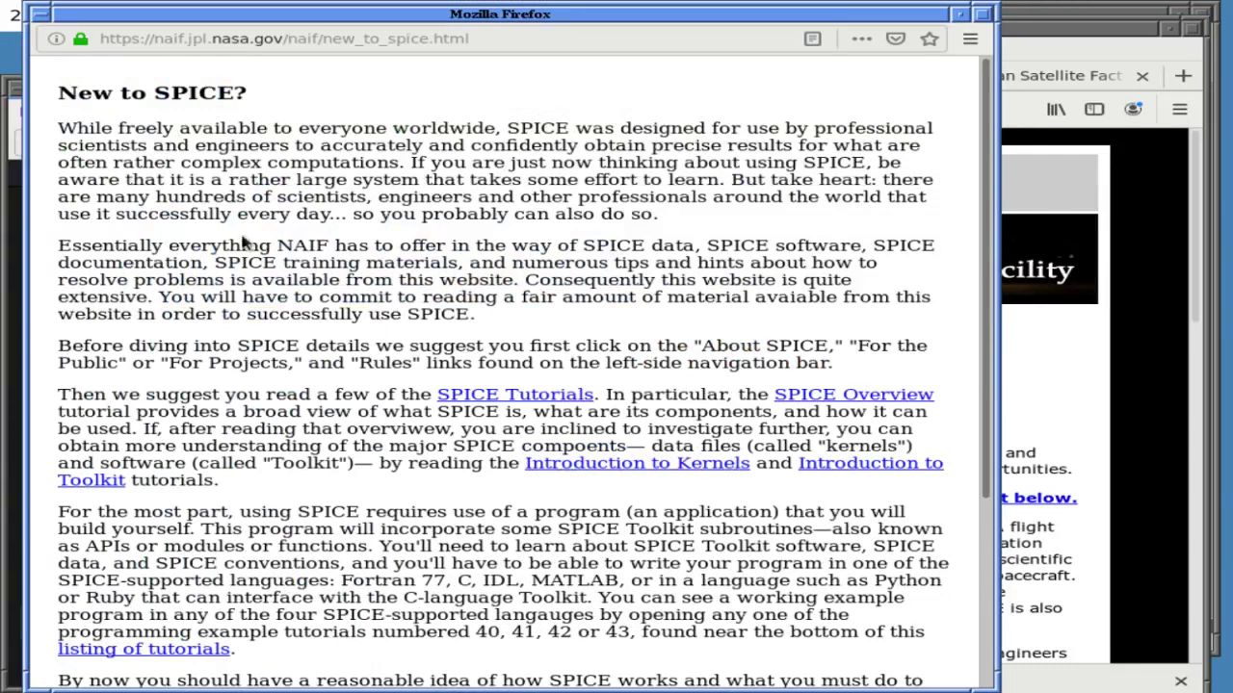
pyautogui.moveTo(313, 180); pyautogui.dragTo(354, 196)
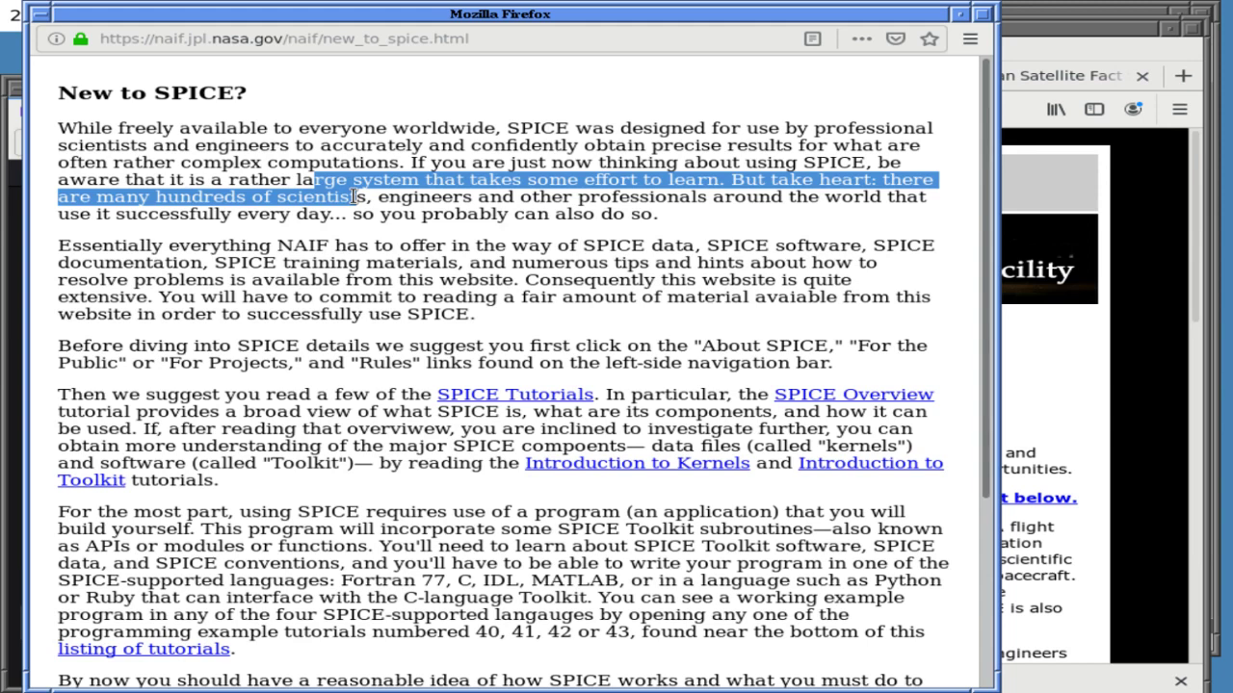
pyautogui.click(354, 197)
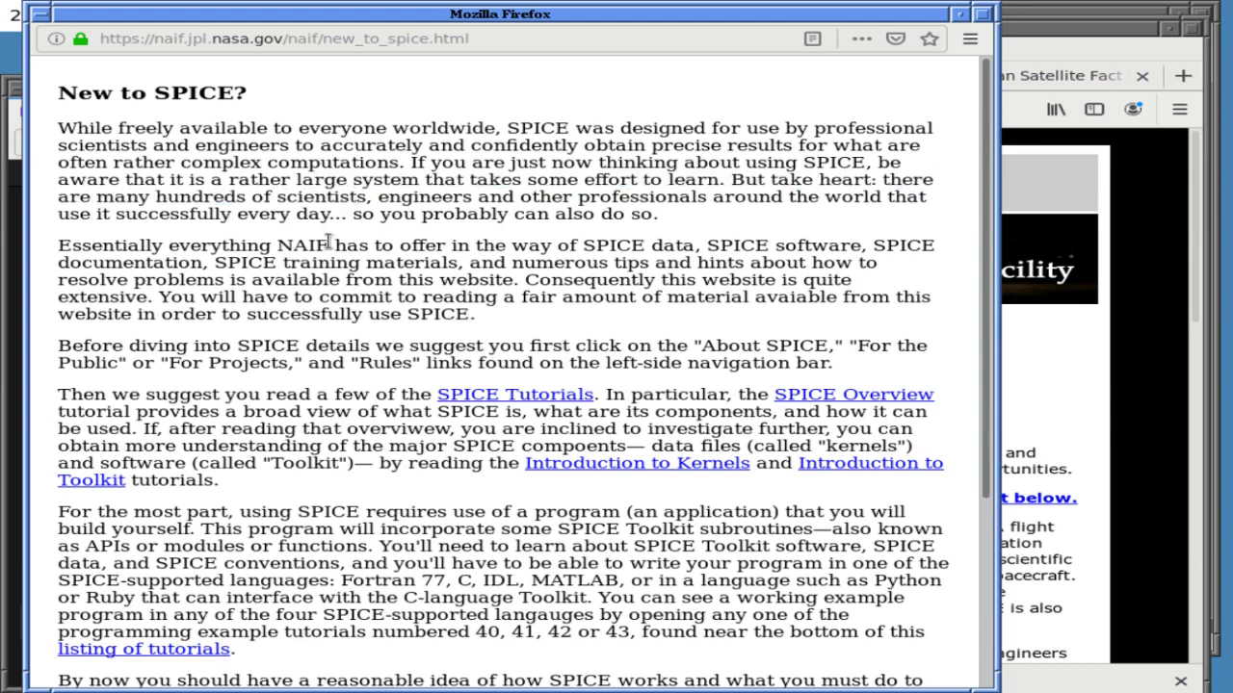
pyautogui.moveTo(328, 242); pyautogui.dragTo(332, 297)
pyautogui.click(332, 296)
pyautogui.hotkey('ctrl', 'w')
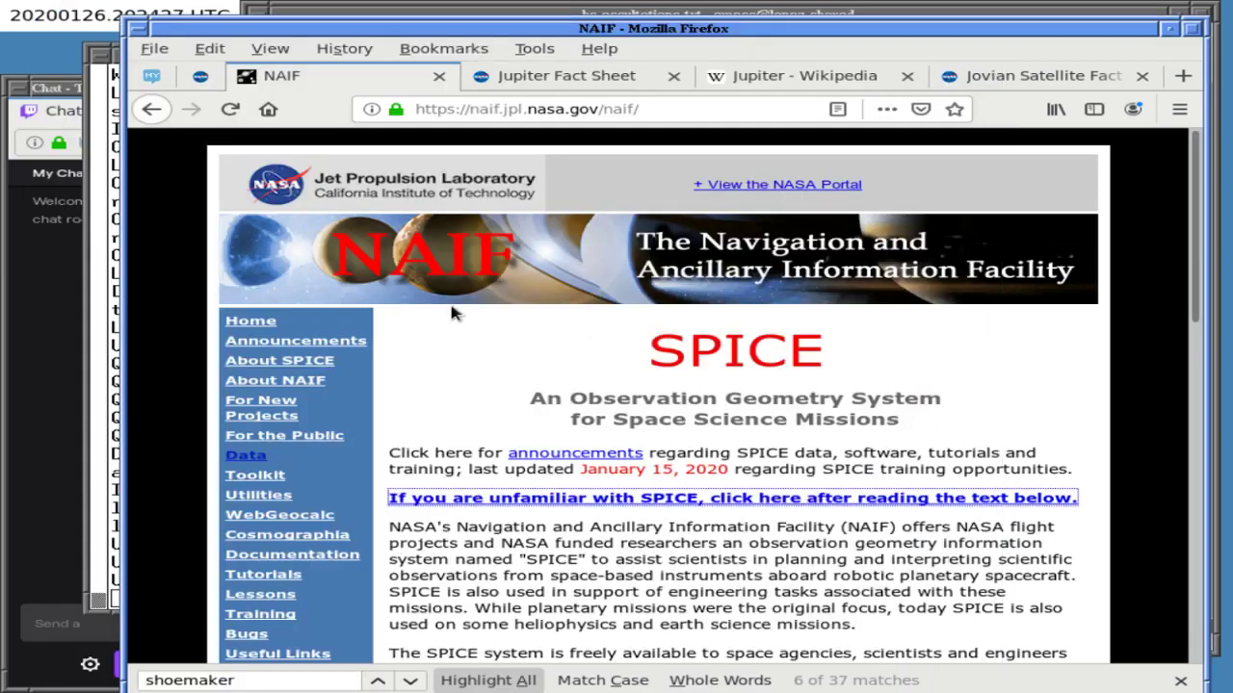
# - Paste the NAIF home page address into the CSPICE parentheses in Emacs
pyautogui.click(489, 114)
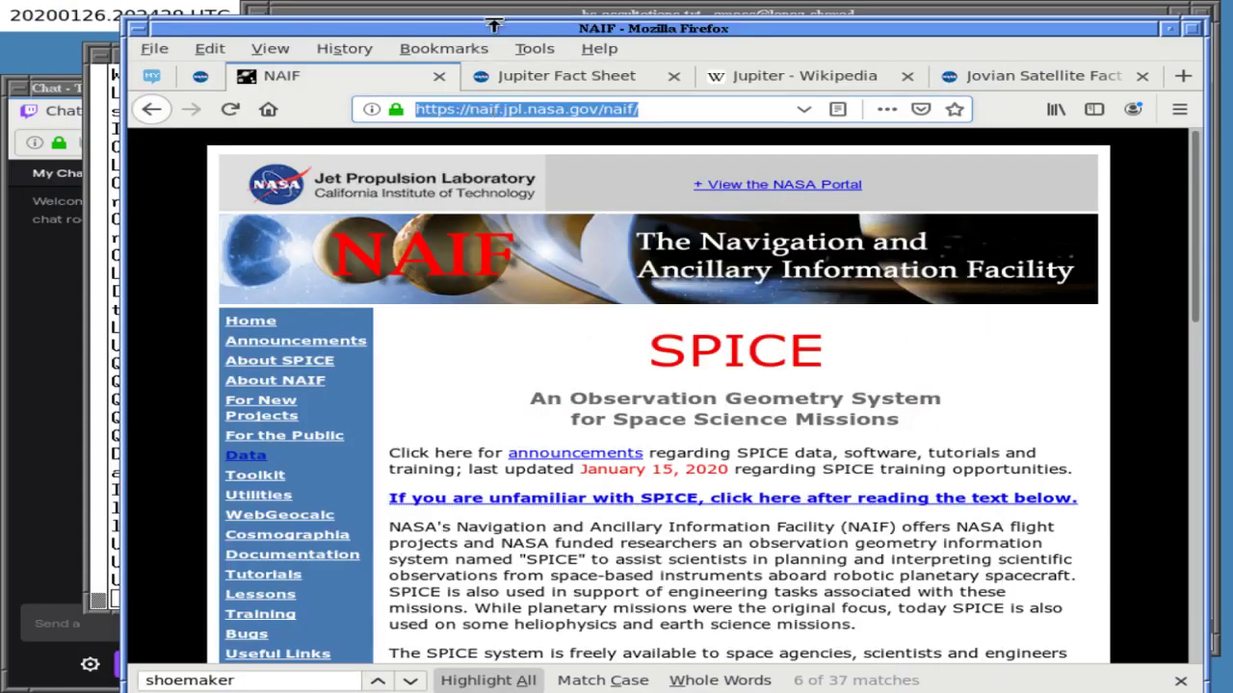
pyautogui.click(497, 13)
pyautogui.hotkey('ctrl', 'y')
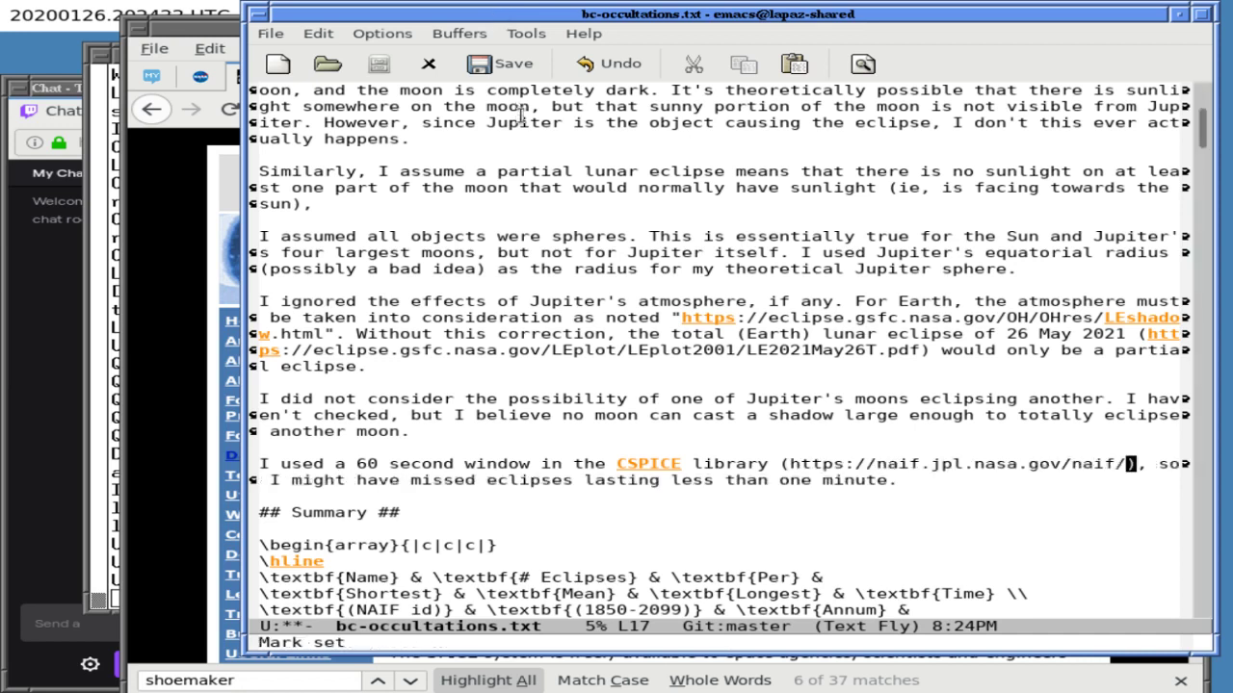
# - Review the pasted NAIF address word by word
pyautogui.hotkey('alt', 'b')
pyautogui.hotkey('alt', 'b')
pyautogui.hotkey('alt', 'b')
pyautogui.hotkey('alt', 'b')
pyautogui.hotkey('alt', 'b')
pyautogui.hotkey('alt', 'b')
pyautogui.hotkey('alt', 'b')
pyautogui.press('Left')
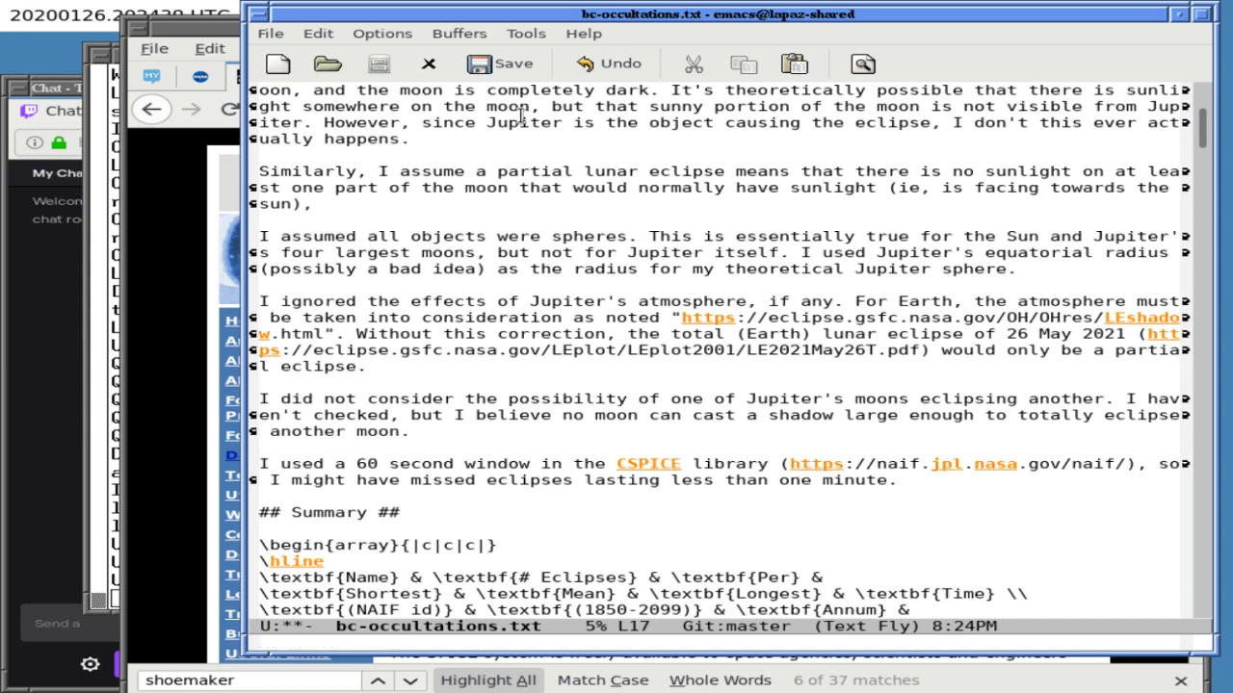
pyautogui.press('Right')
pyautogui.hotkey('alt', 'f')
pyautogui.hotkey('alt', 'f')
pyautogui.hotkey('alt', 'f')
pyautogui.hotkey('alt', 'f')
pyautogui.hotkey('alt', 'f')
pyautogui.hotkey('alt', 'f')
pyautogui.hotkey('alt', 'f')
pyautogui.hotkey('alt', 'f')
pyautogui.hotkey('alt', 'f')
pyautogui.hotkey('alt', 'f')
pyautogui.hotkey('alt', 'f')
# - Move down to the other-moons note and save bc-occultations.txt
pyautogui.press('Right')
pyautogui.press('Right')
pyautogui.press('Right')
pyautogui.press('Right')
pyautogui.press('Right')
pyautogui.press('Right')
pyautogui.press('Right')
pyautogui.press('Right')
pyautogui.press('Right')
pyautogui.press('Down')
pyautogui.press('Down')
pyautogui.press('Down')
pyautogui.press('Down')
pyautogui.press('Down')
pyautogui.press('Down')
pyautogui.press('Down')
pyautogui.press('Down')
pyautogui.press('Down')
pyautogui.press('Down')
pyautogui.press('Down')
pyautogui.press('Down')
pyautogui.press('Down')
pyautogui.press('Down')
pyautogui.press('Down')
pyautogui.press('Down')
pyautogui.press('Down')
pyautogui.press('Down')
pyautogui.press('Down')
pyautogui.press('Down')
pyautogui.press('Down')
pyautogui.press('Down')
pyautogui.press('Down')
pyautogui.press('Down')
pyautogui.press('Down')
pyautogui.press('Down')
pyautogui.press('Down')
pyautogui.press('Down')
pyautogui.press('Down')
pyautogui.press('Down')
pyautogui.press('Down')
pyautogui.press('Down')
pyautogui.press('Down')
pyautogui.press('Down')
pyautogui.press('Down')
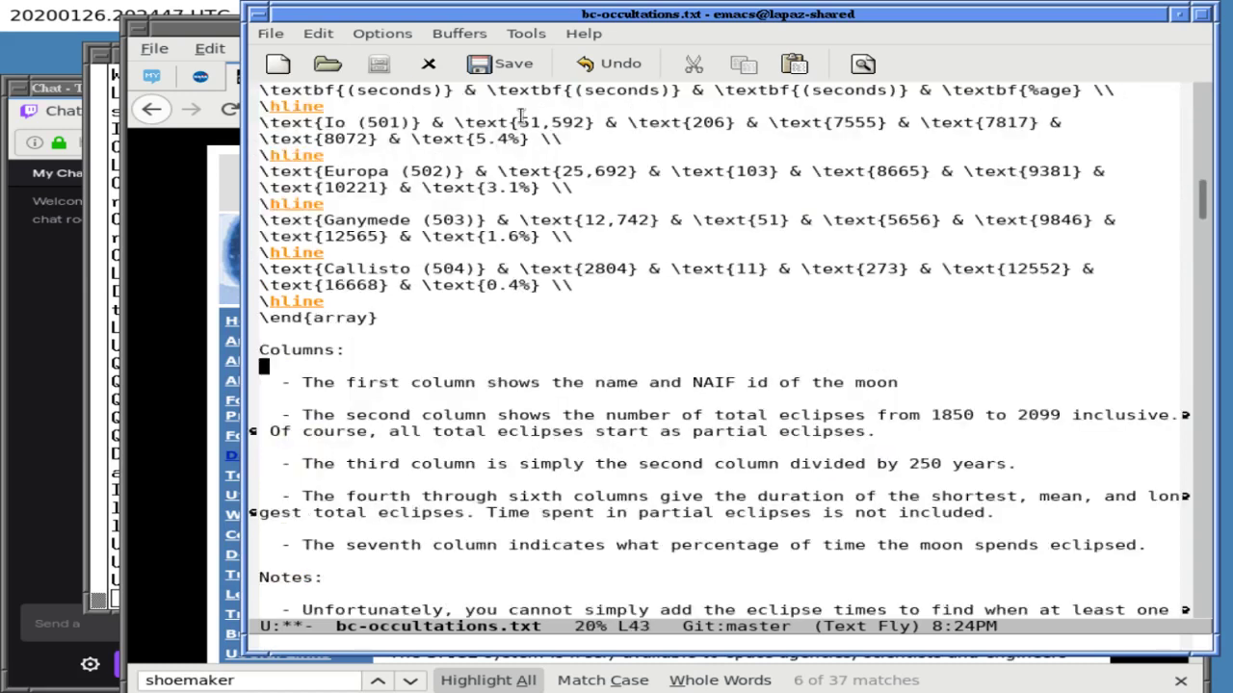
pyautogui.press('Down')
pyautogui.press('Down')
pyautogui.press('Down')
pyautogui.press('Down')
pyautogui.press('Down')
pyautogui.press('Down')
pyautogui.press('Down')
pyautogui.press('Down')
pyautogui.press('Down')
pyautogui.press('Down')
pyautogui.press('Down')
pyautogui.press('Down')
pyautogui.press('Down')
pyautogui.press('Down')
pyautogui.press('Down')
pyautogui.press('Down')
pyautogui.press('Down')
pyautogui.press('Down')
pyautogui.press('Down')
pyautogui.press('Down')
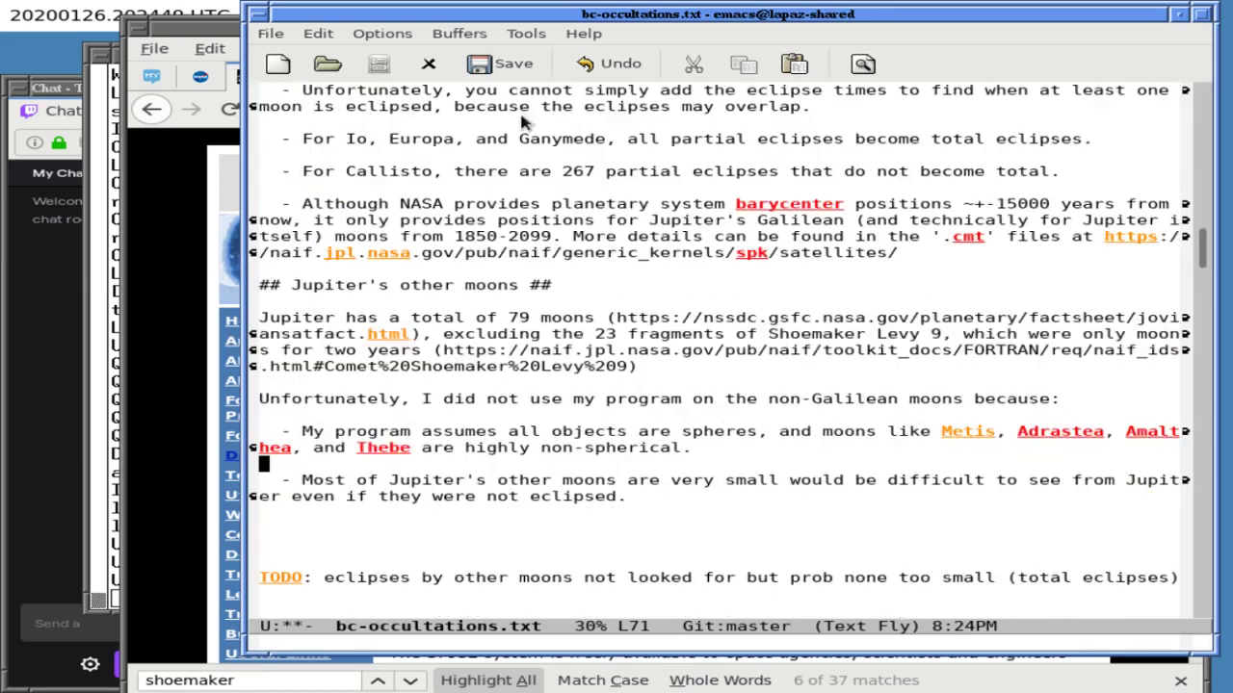
pyautogui.press('Down')
pyautogui.hotkey('ctrl', 'x')
pyautogui.hotkey('ctrl', 's')
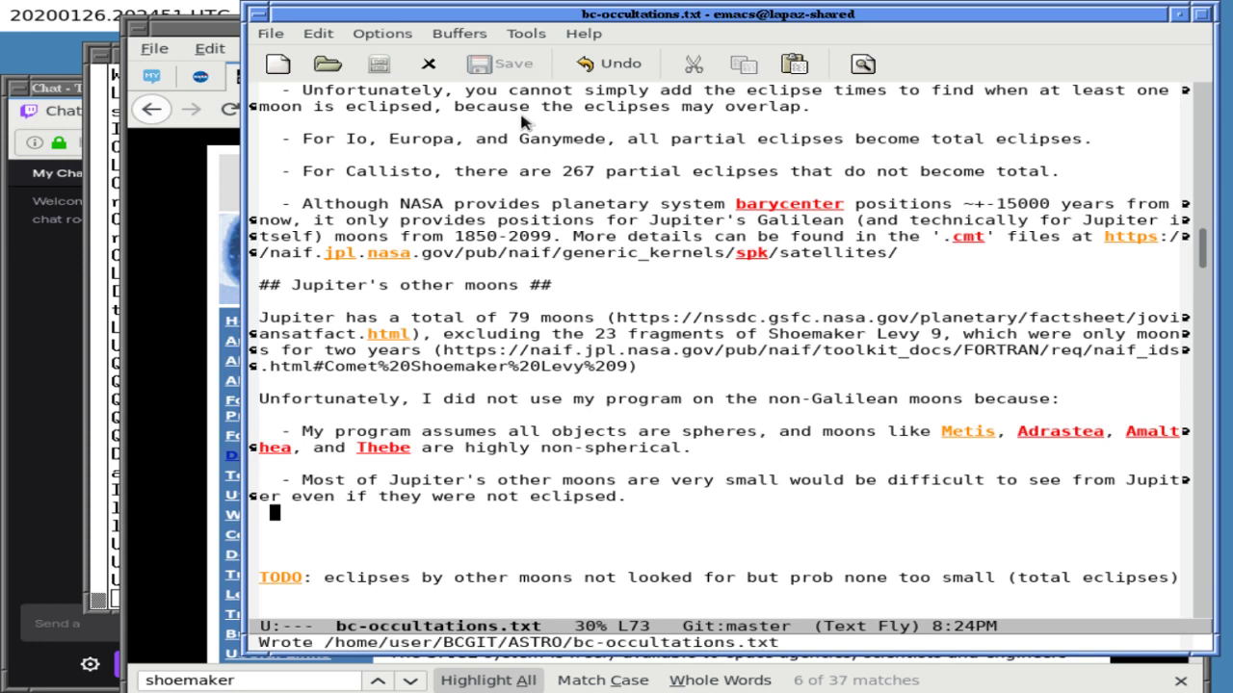
pyautogui.press('Left')
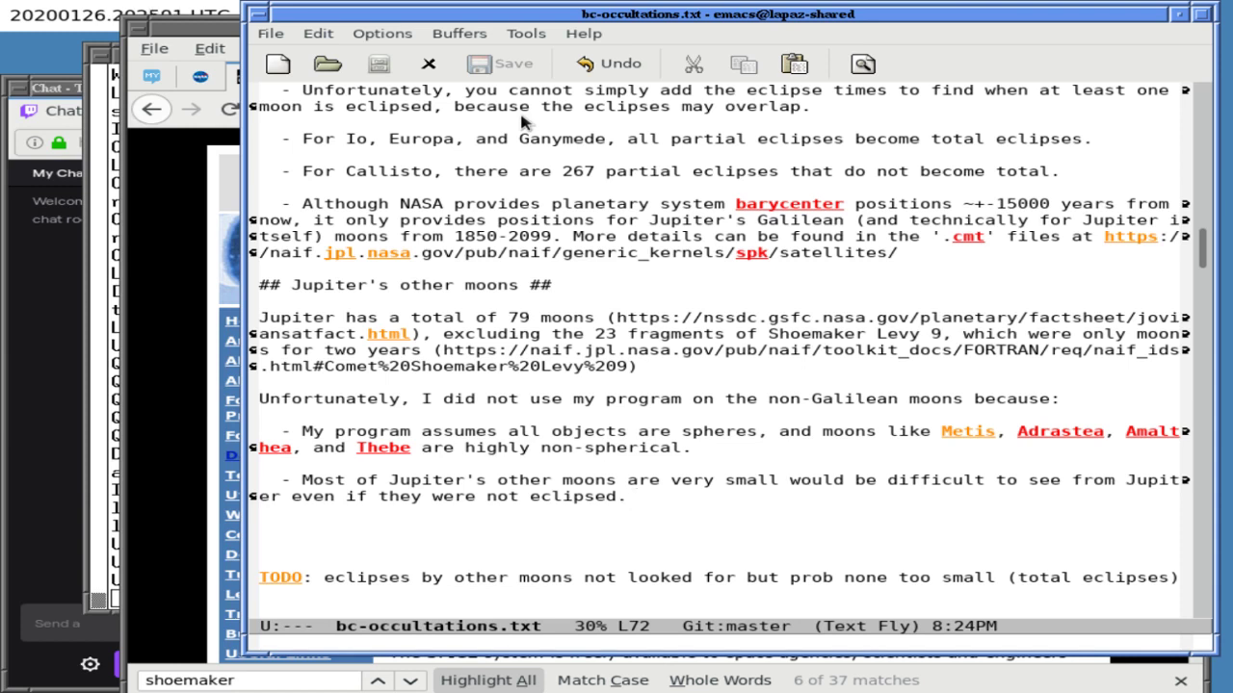
# - Start a new bullet reading "- In theory, I could use CSPICE's"
pyautogui.press('Return')
pyautogui.press('Return')
pyautogui.press('Tab')
pyautogui.write('- ')
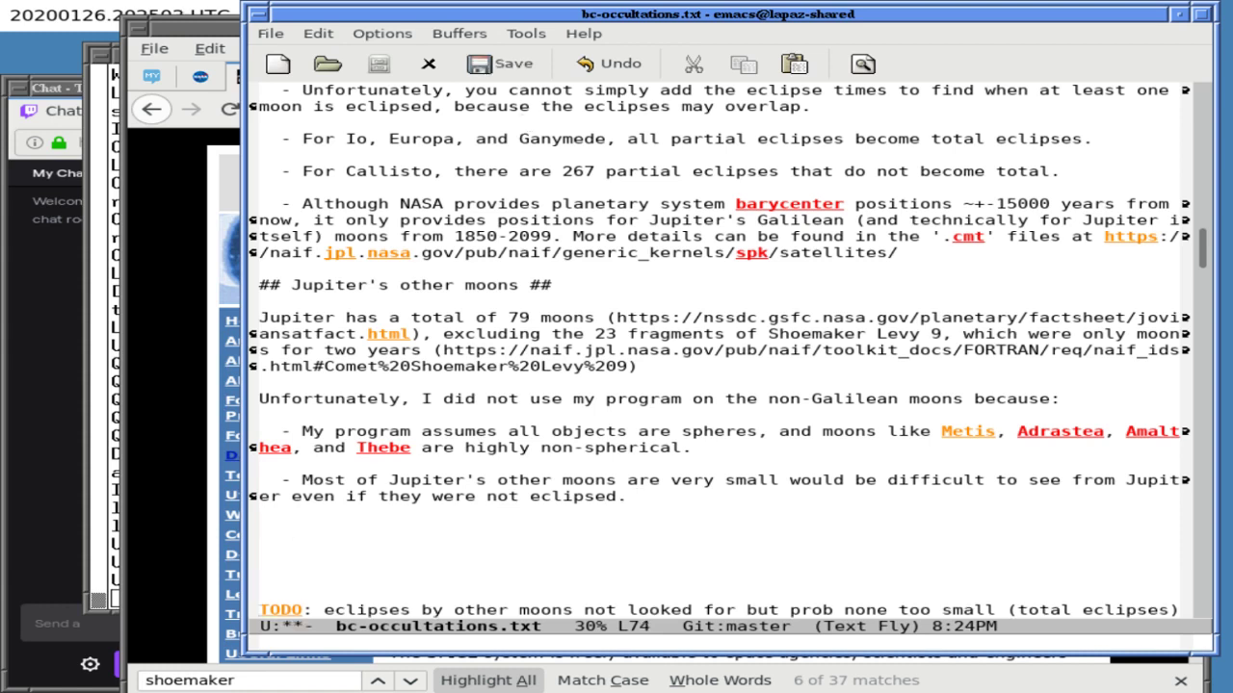
pyautogui.write('In theory, I could use')
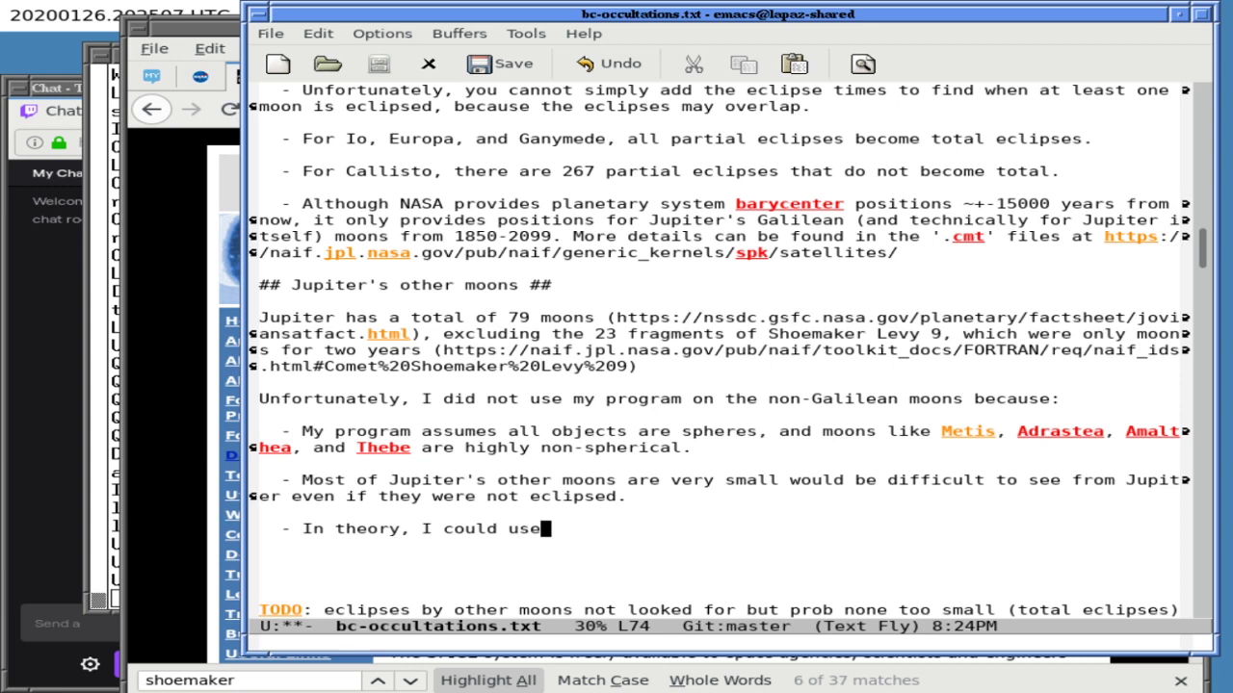
pyautogui.write(" CSPICE's")
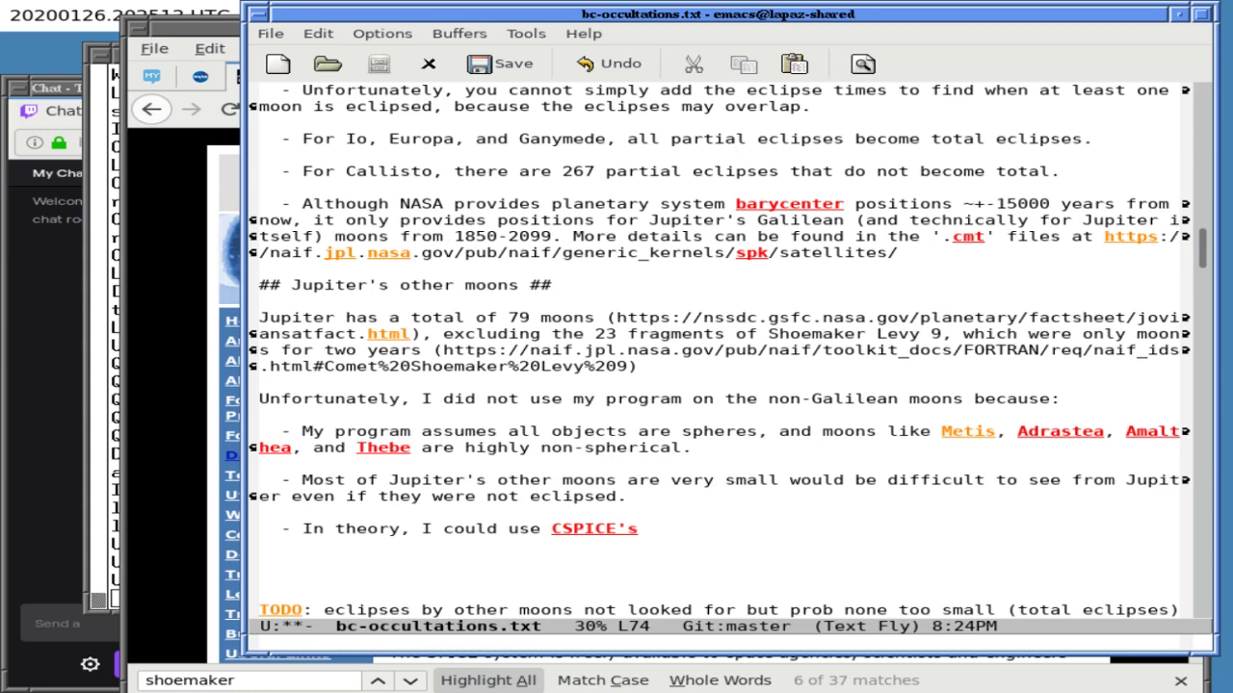
# - Split the window and search the file for 'ocl' to find the gfoclt mention
pyautogui.hotkey('ctrl', 'x')
pyautogui.press('2')
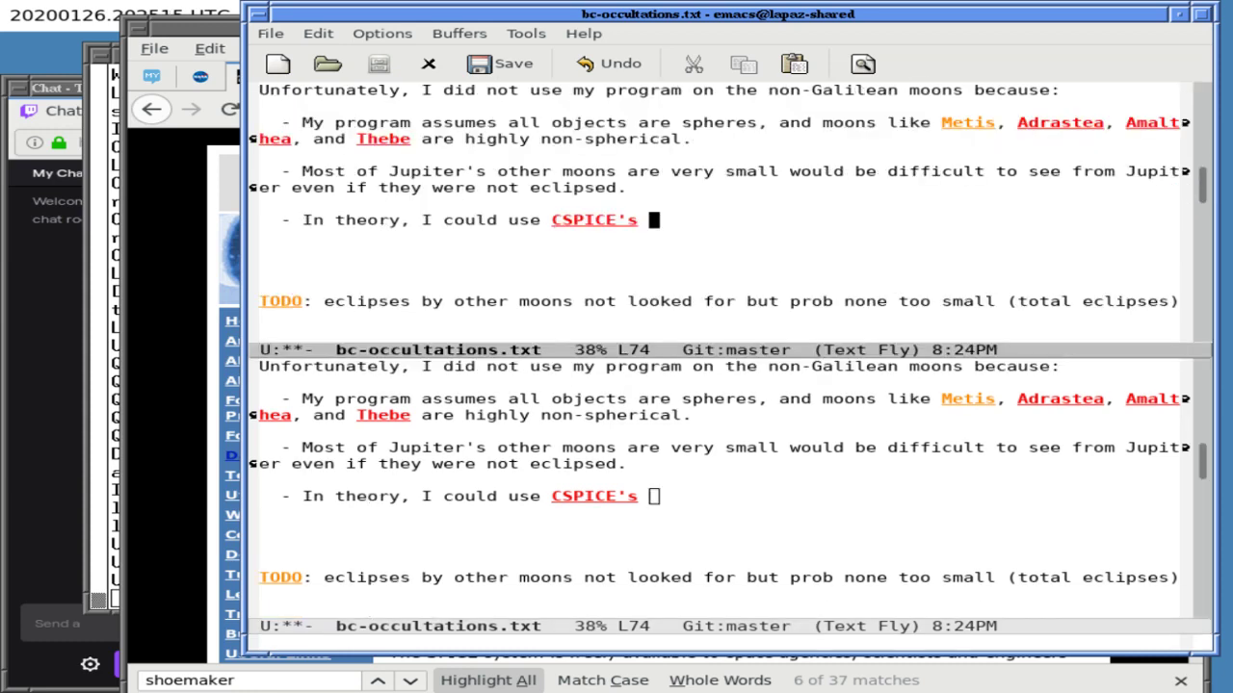
pyautogui.hotkey('ctrl', 's')
pyautogui.write('ofx')
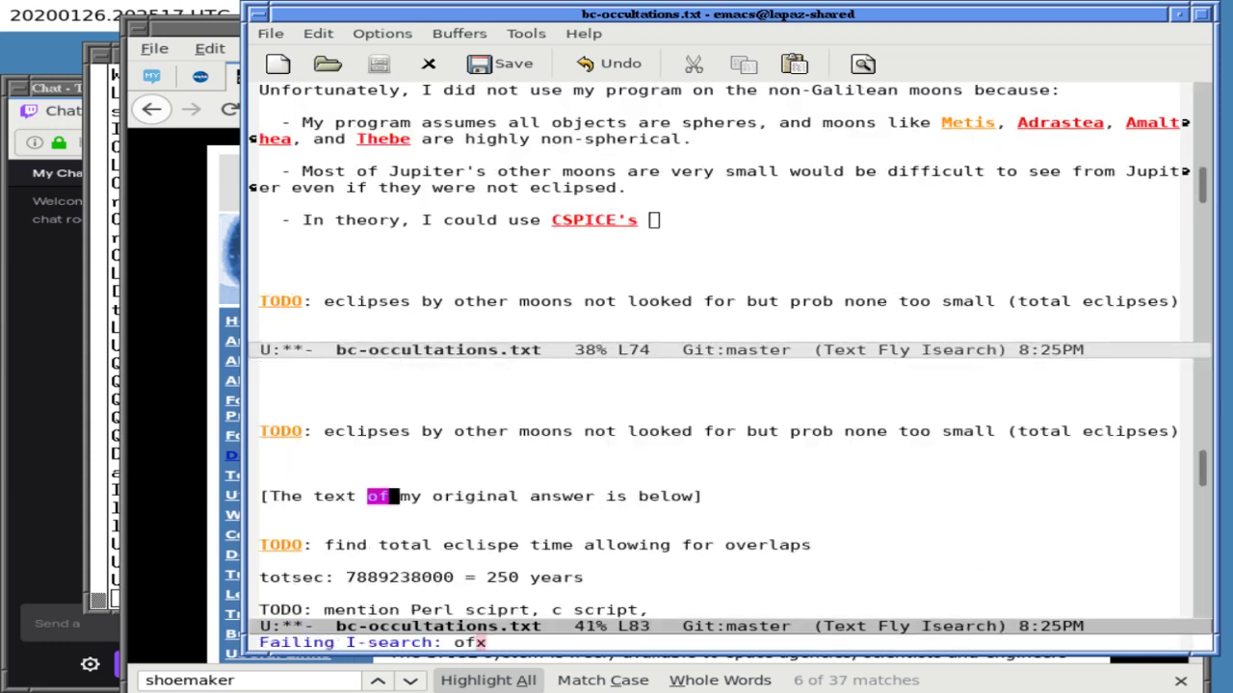
pyautogui.press('Up')
pyautogui.hotkey('ctrl', 's')
pyautogui.write('ocl')
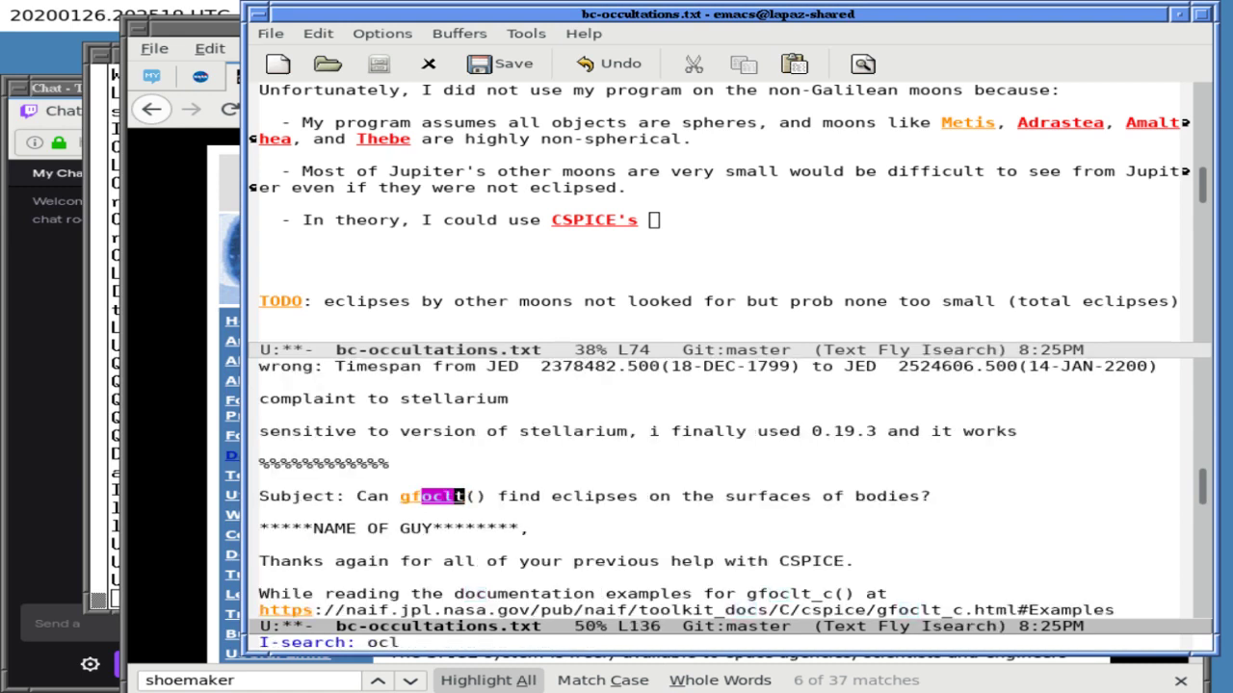
pyautogui.press('Return')
# - Continue the bullet with "gfoclt() function (" in the upper view, then switch to Firefox
pyautogui.hotkey('ctrl', 'a')
pyautogui.hotkey('ctrl', 'x')
pyautogui.press('o')
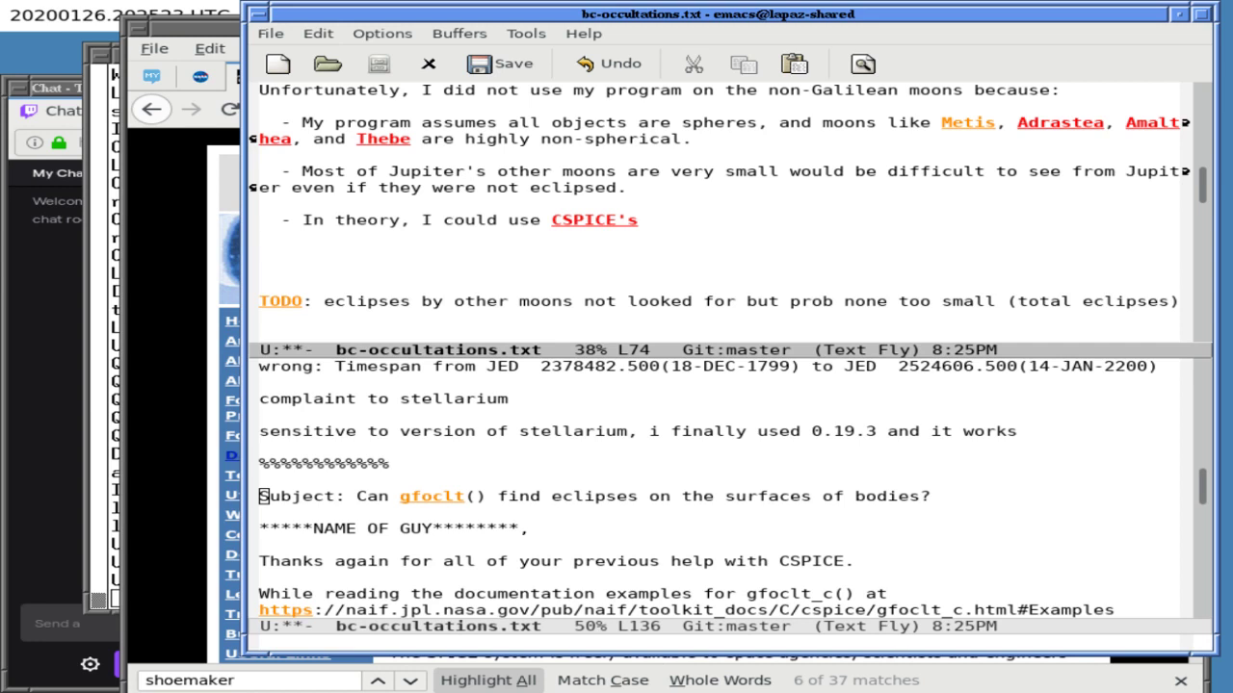
pyautogui.write('gfoclt() fu')
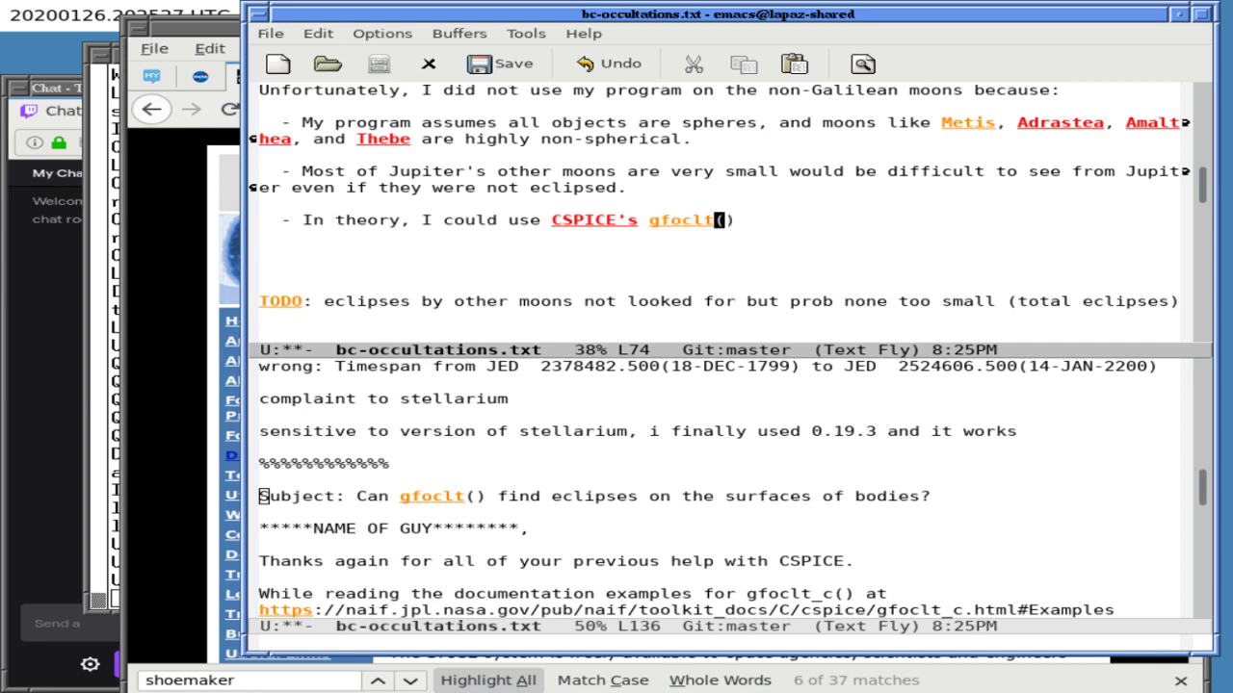
pyautogui.write('nction (')
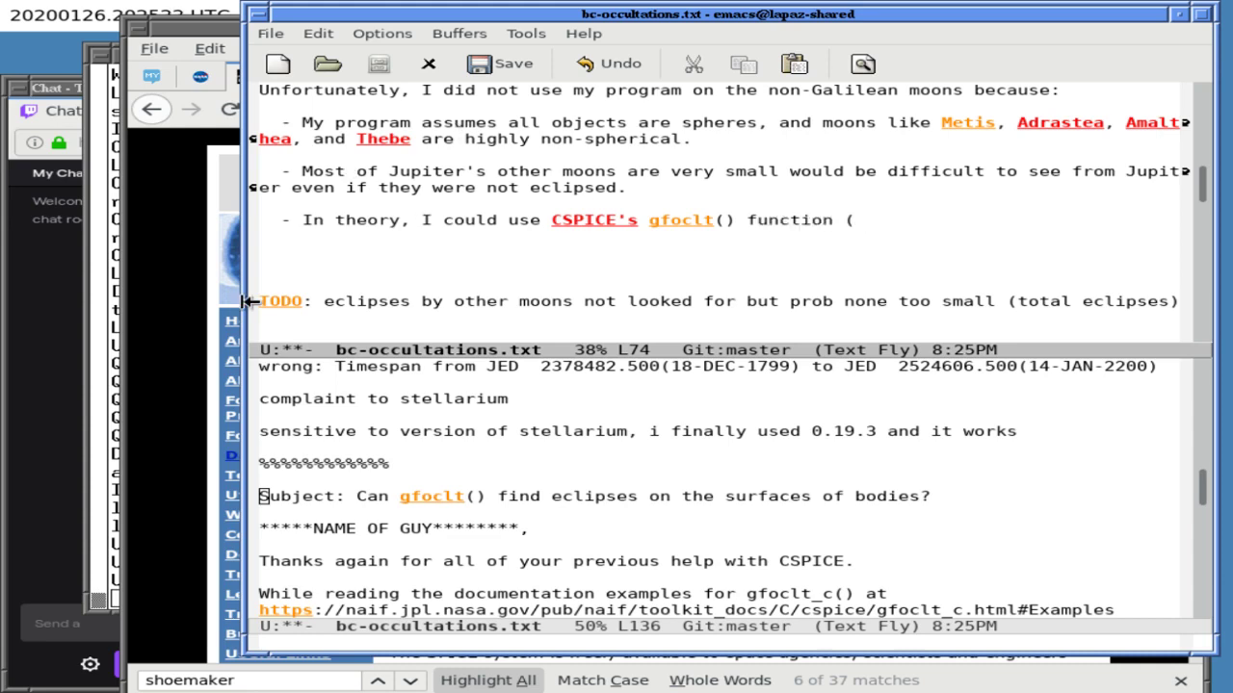
pyautogui.hotkey('alt', 'Tab')
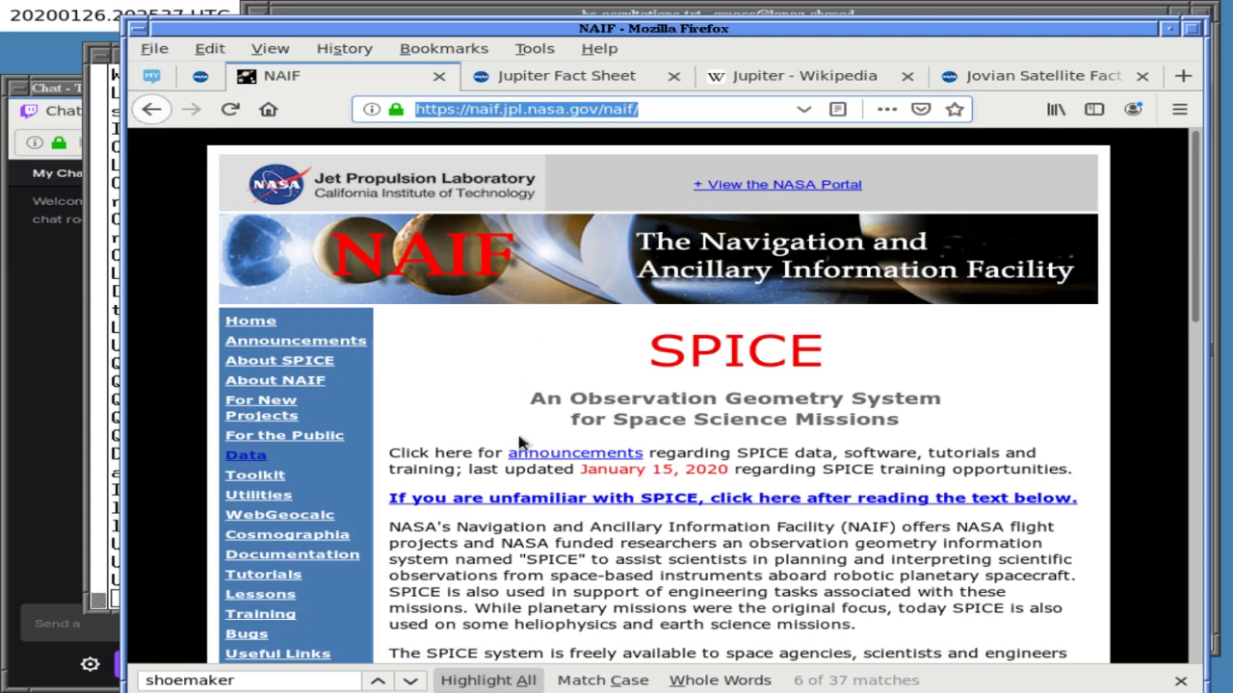
# - Go back to the Google results and open the local CSPICE toolkit documentation via 'spice'
pyautogui.press('Down')
pyautogui.click(457, 408)
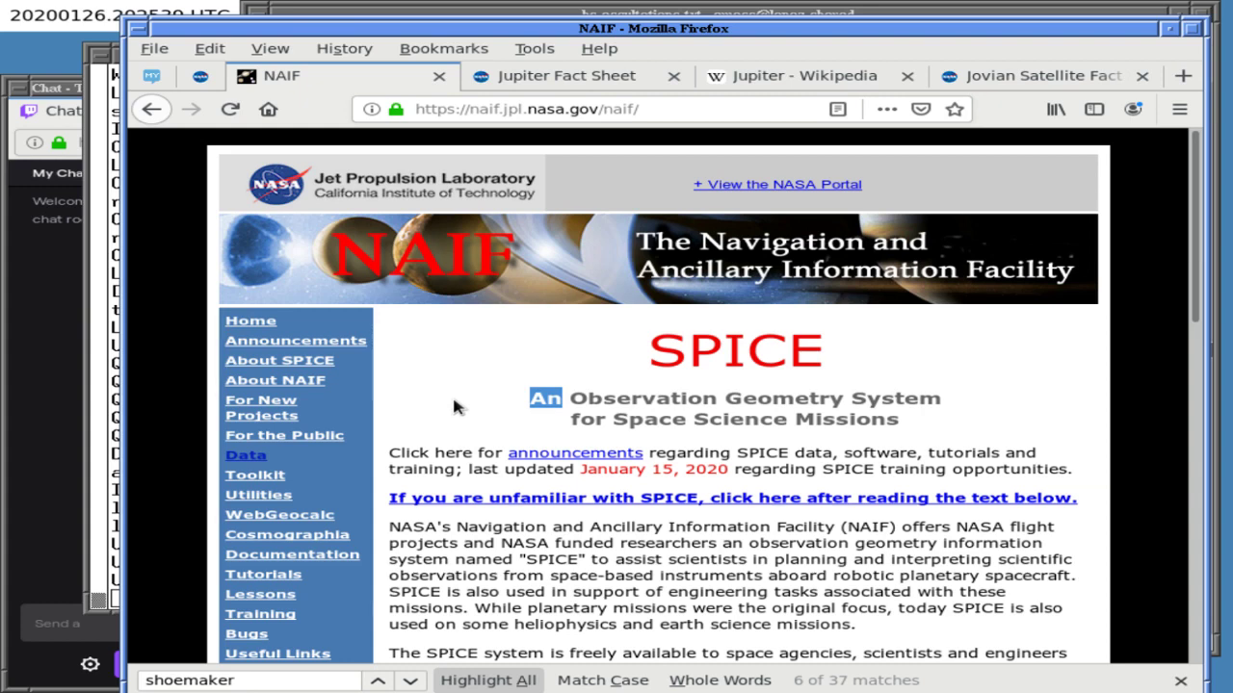
pyautogui.click(151, 110)
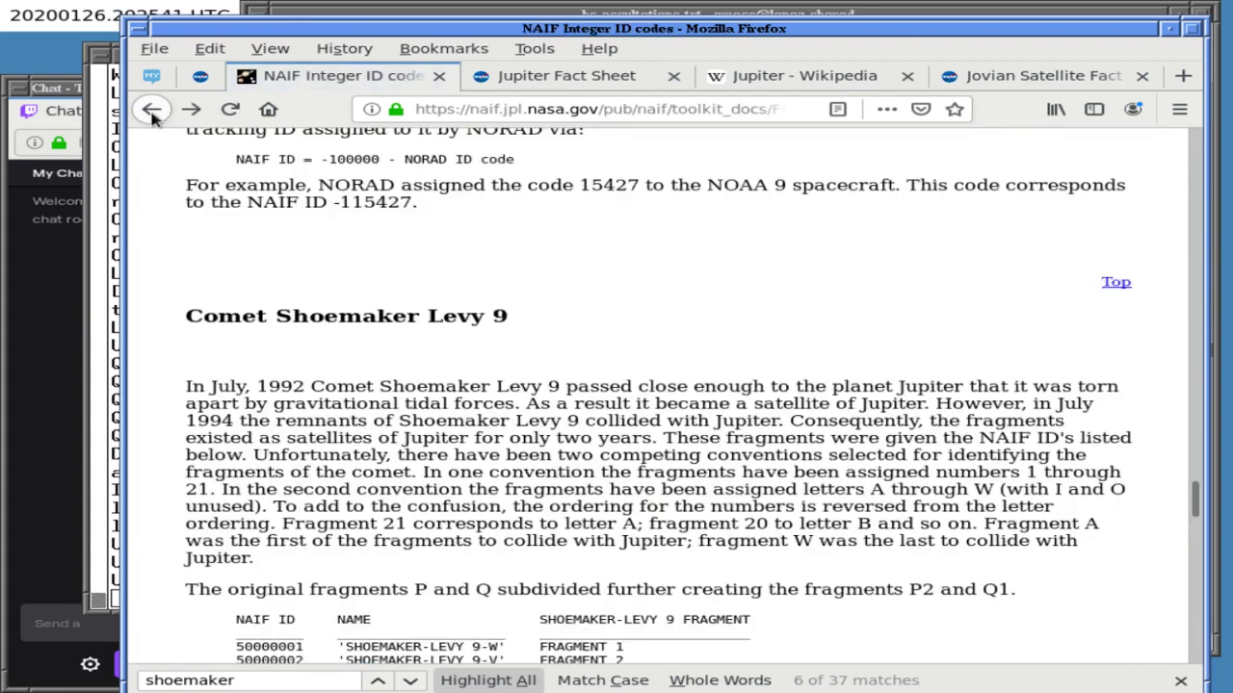
pyautogui.click(145, 111)
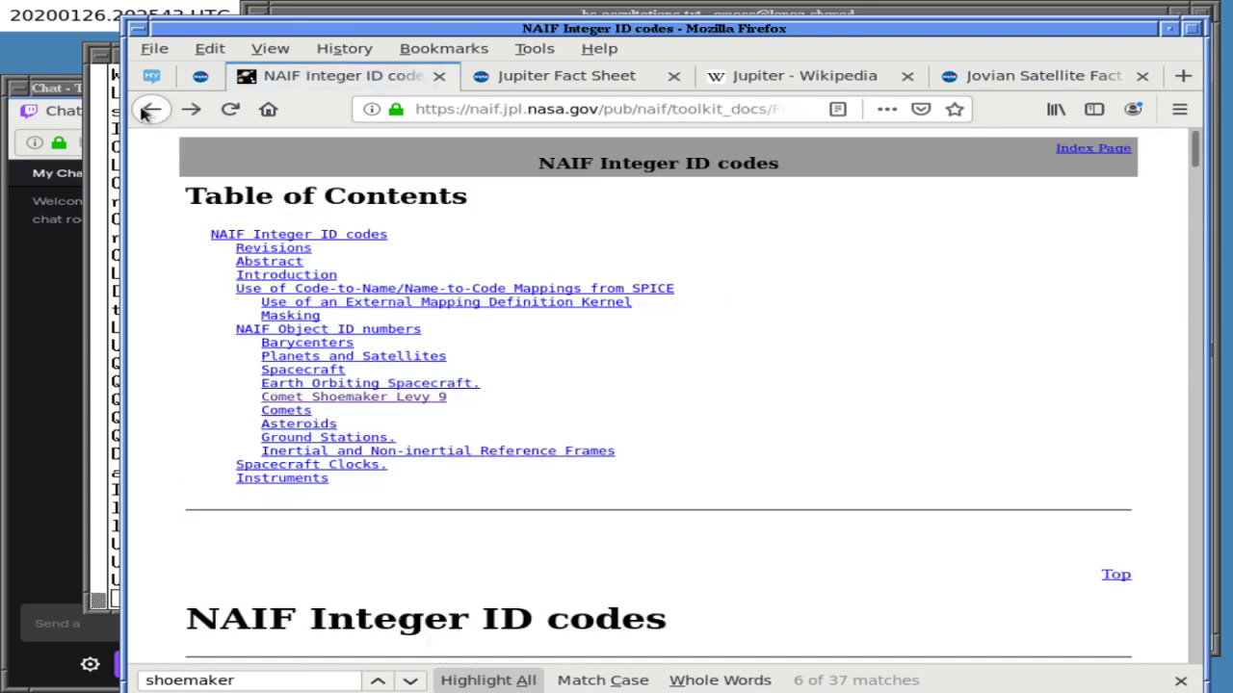
pyautogui.click(146, 112)
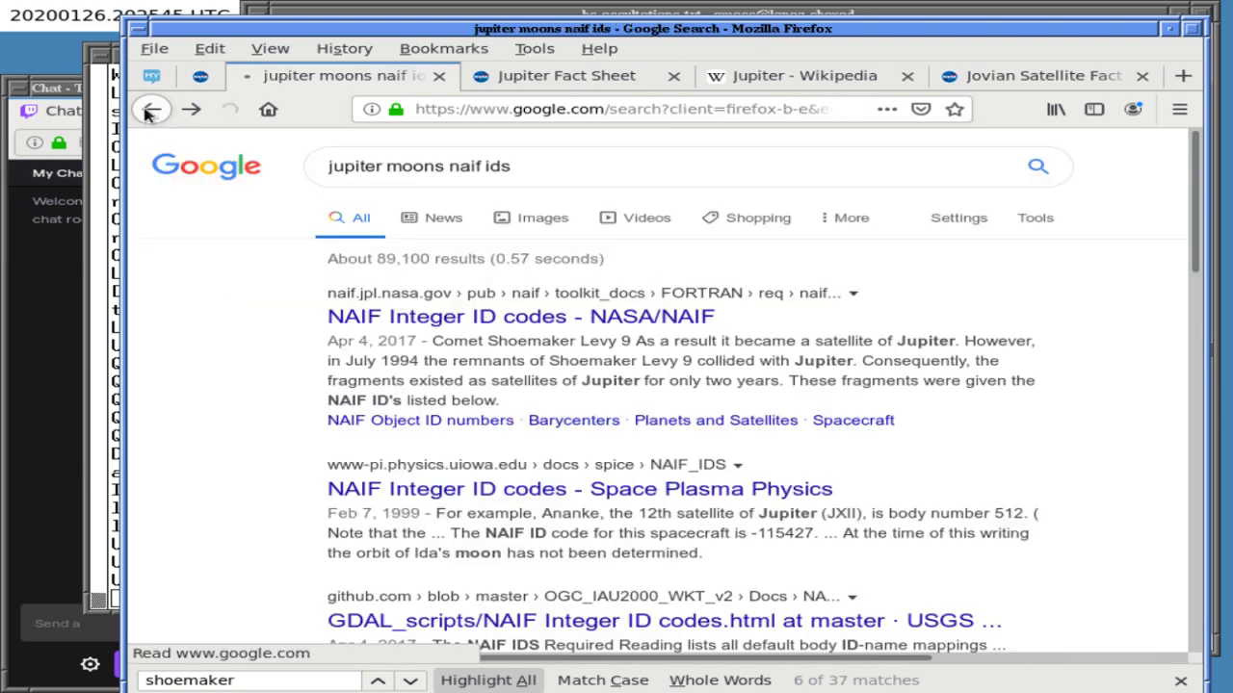
pyautogui.click(500, 109)
pyautogui.doubleClick(500, 109)
pyautogui.write('spice')
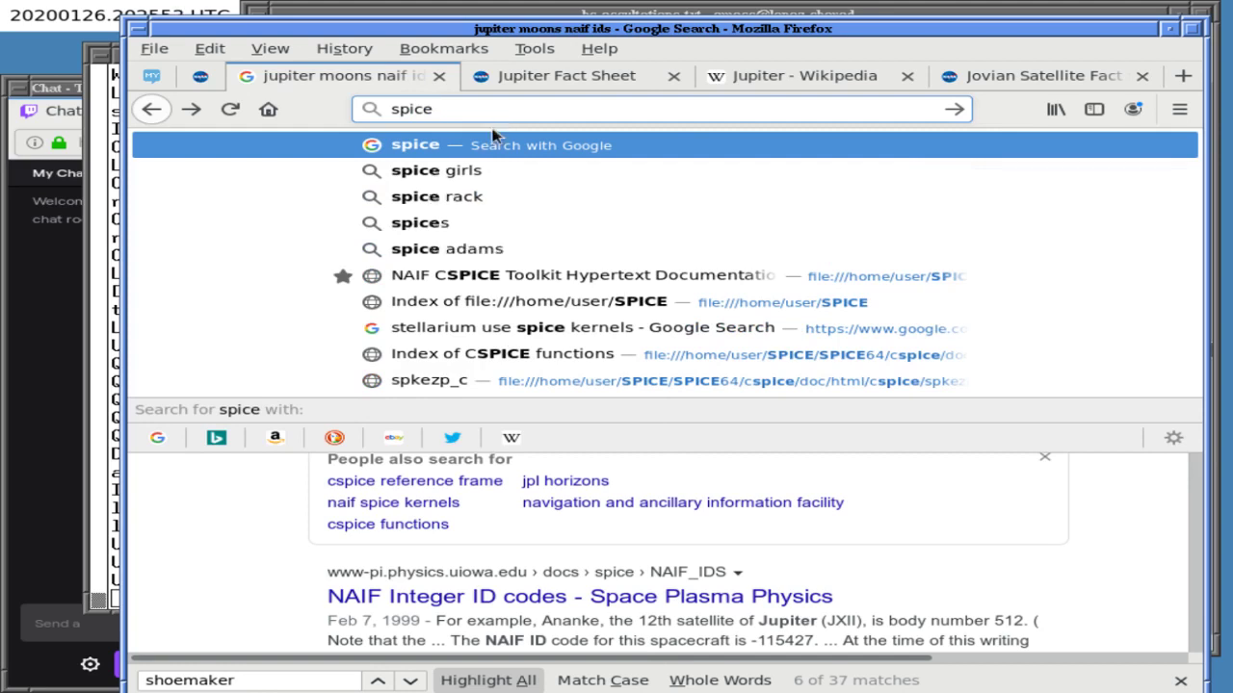
pyautogui.click(497, 276)
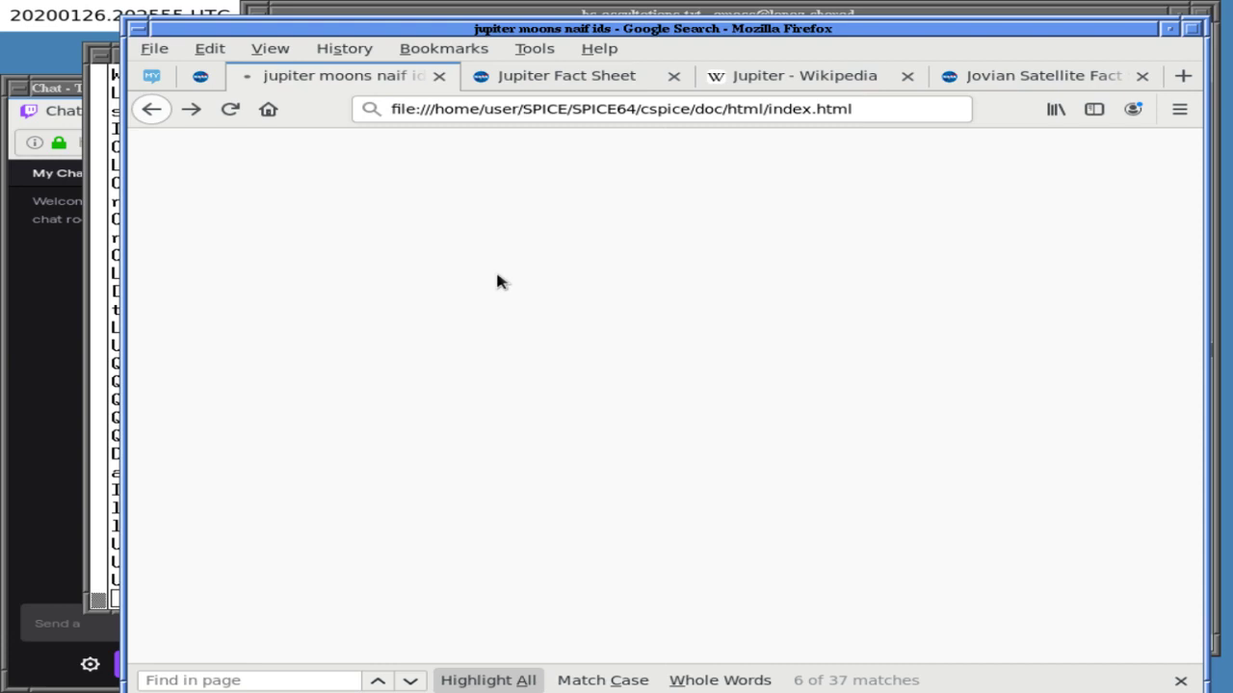
# - Search 'gfoclt_c site:.gov', open NAIF's gfoclt_c reference page and select its address
pyautogui.click(547, 109)
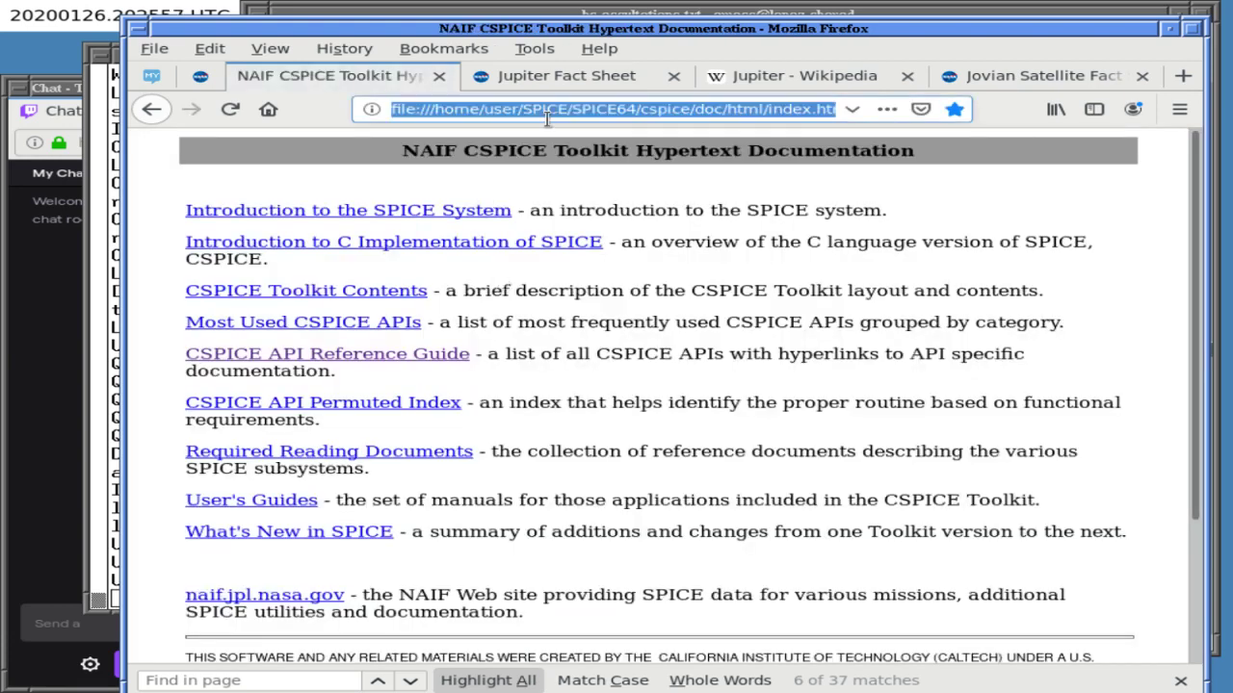
pyautogui.write('gfoclt')
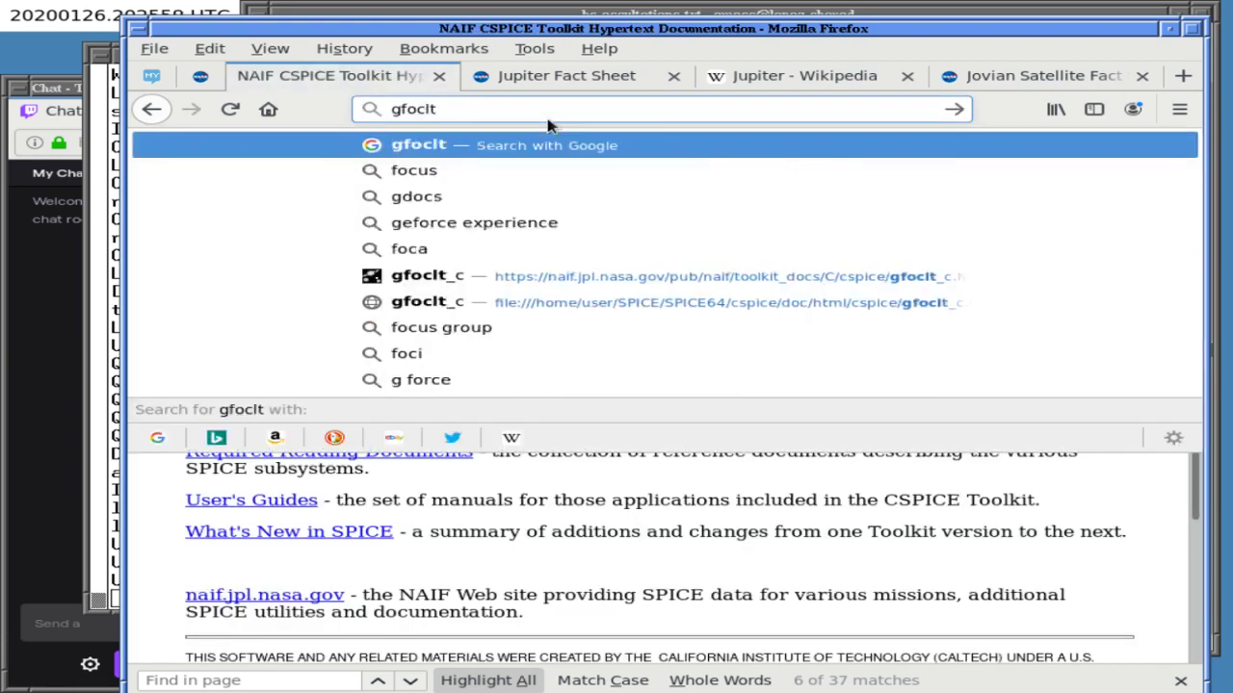
pyautogui.write('_c site:.gov')
pyautogui.press('Return')
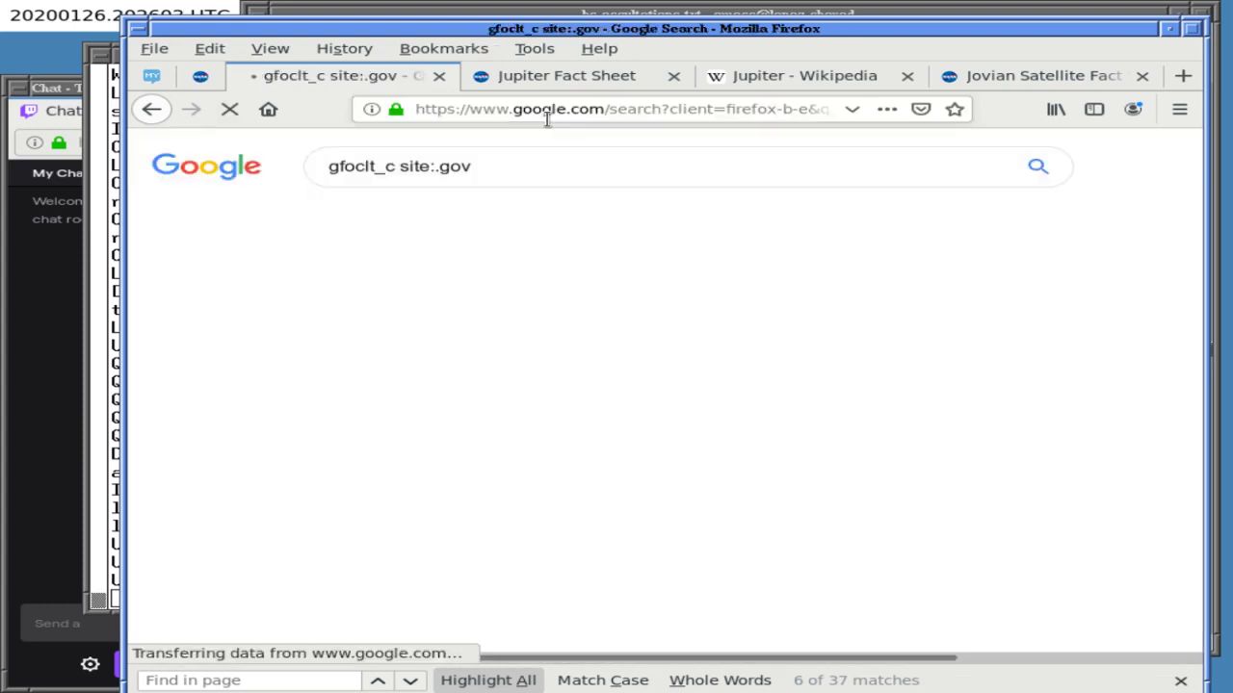
pyautogui.click(484, 317)
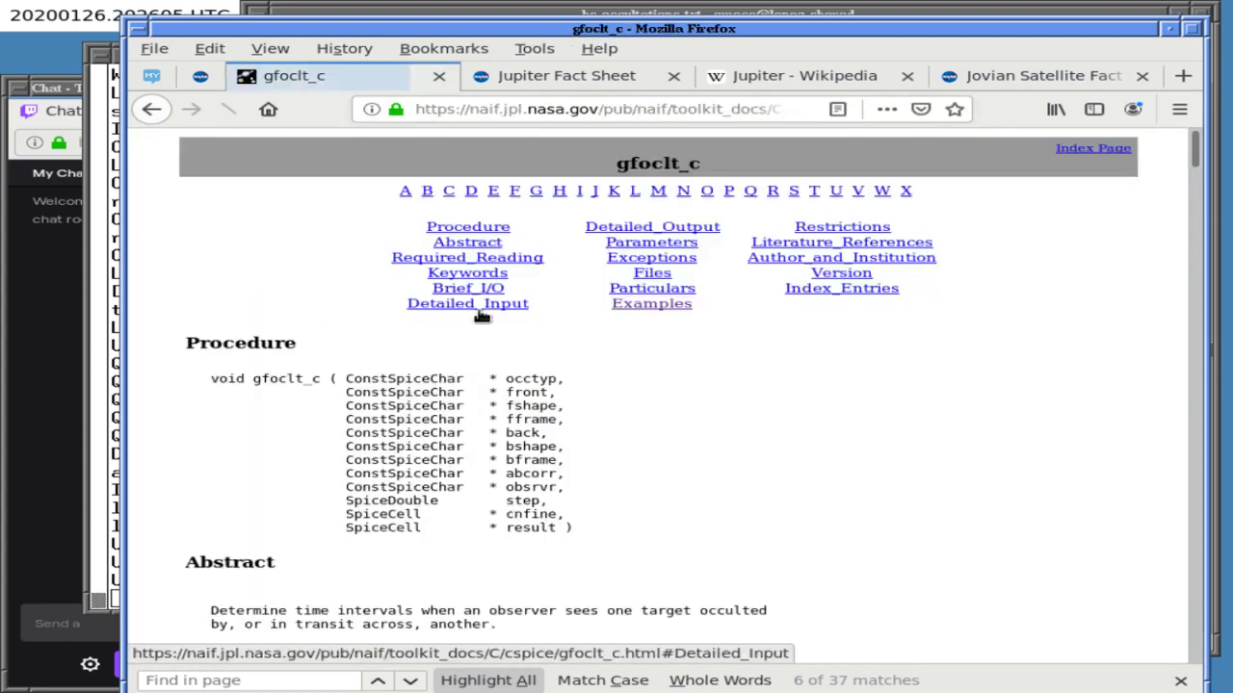
pyautogui.click(466, 112)
pyautogui.click(478, 13)
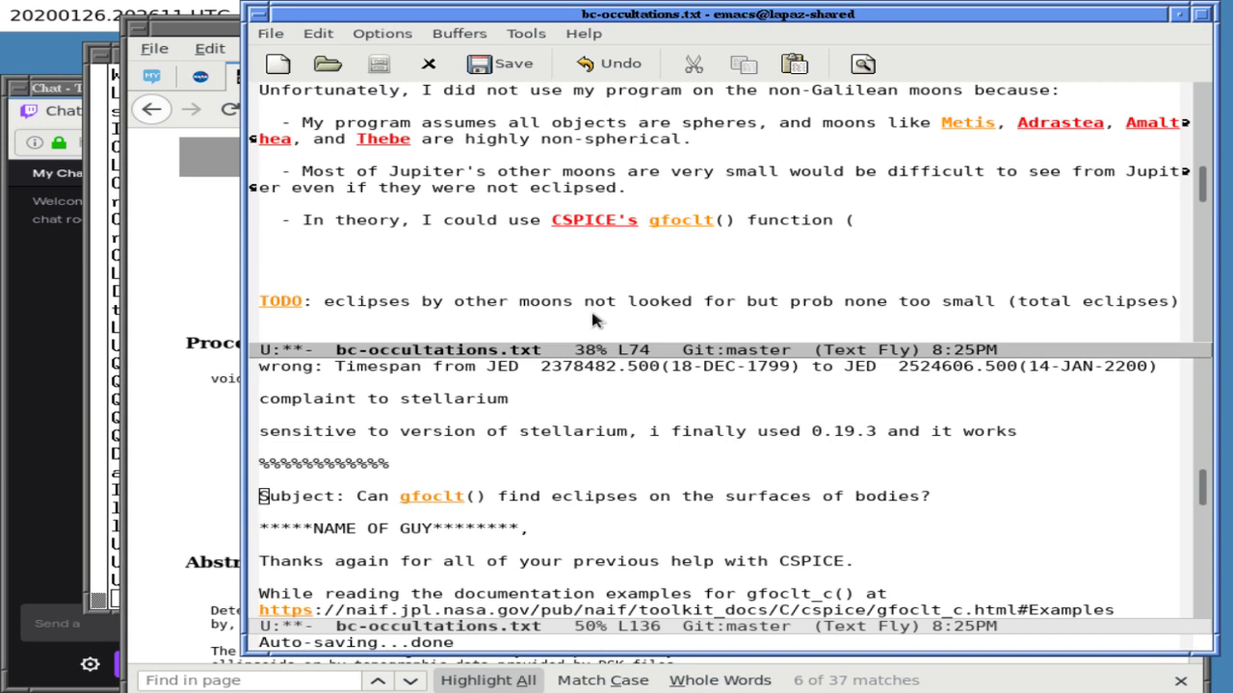
# - Paste the gfoclt_c page link after "function (" and change "could" to "could've"
pyautogui.hotkey('ctrl', 'x')
pyautogui.press('1')
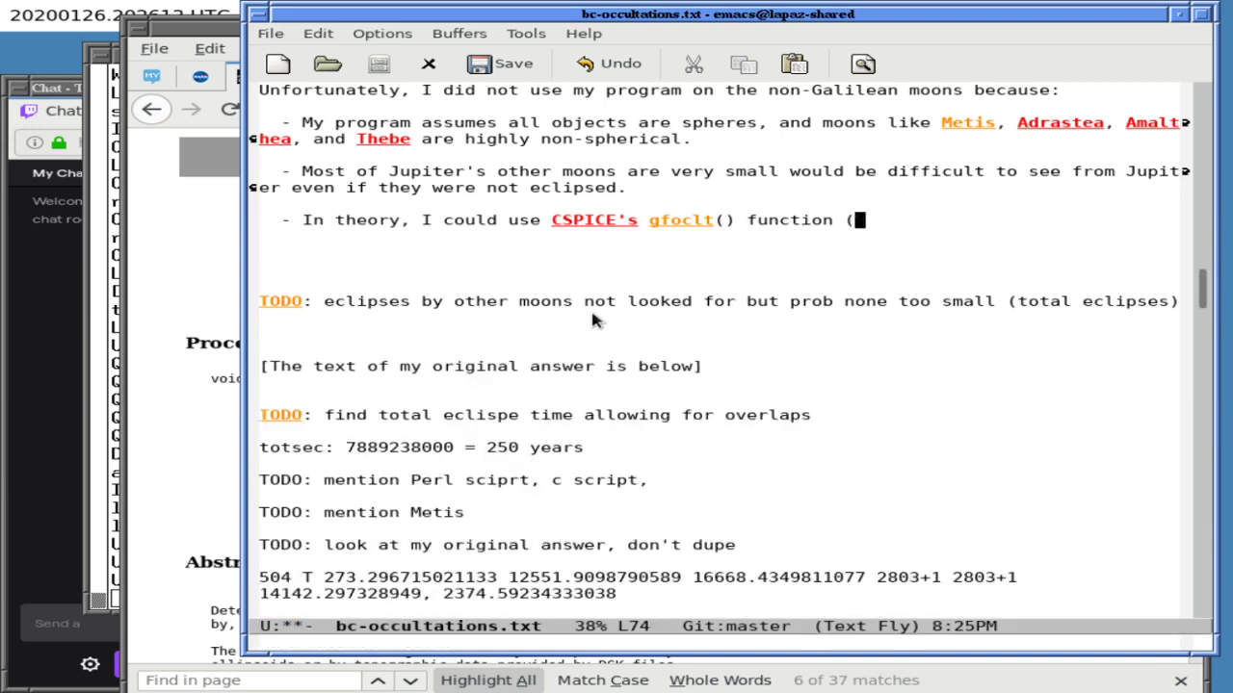
pyautogui.hotkey('ctrl', 'y')
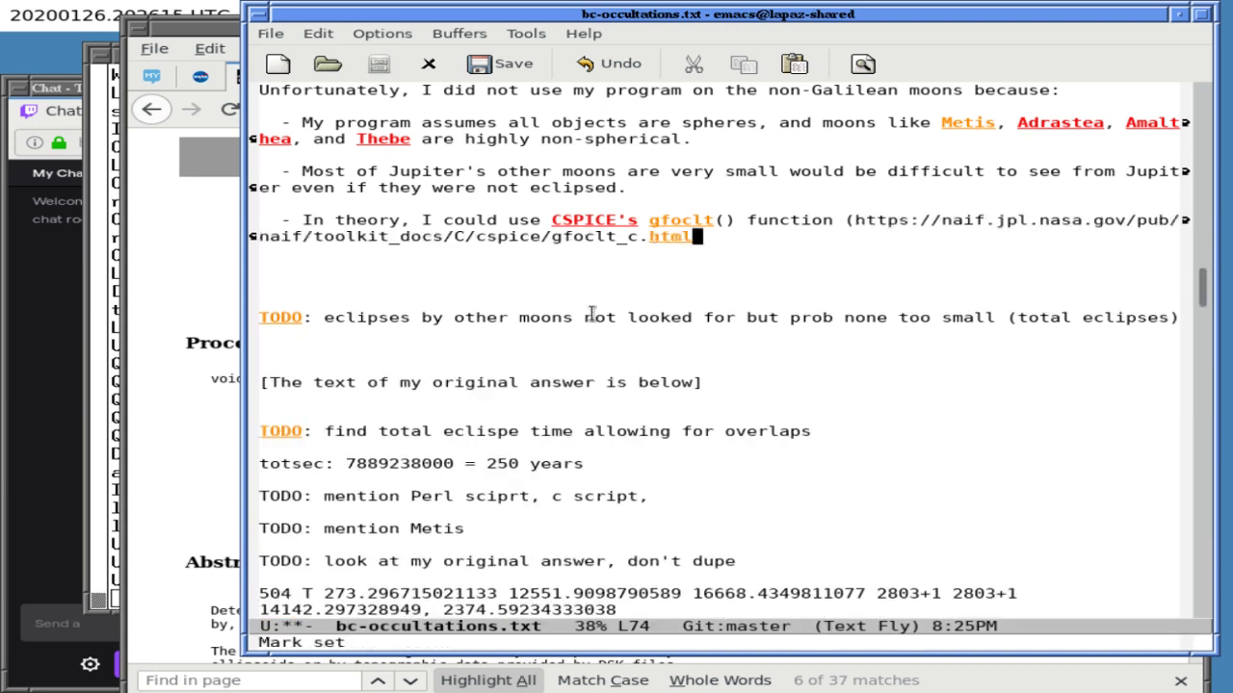
pyautogui.hotkey('alt', 'b')
pyautogui.hotkey('ctrl', 'a')
pyautogui.hotkey('alt', 'f')
pyautogui.hotkey('ctrl', 'f')
pyautogui.hotkey('ctrl', 'f')
pyautogui.hotkey('ctrl', 'f')
pyautogui.hotkey('ctrl', 'f')
pyautogui.hotkey('ctrl', 'f')
pyautogui.hotkey('ctrl', 'f')
pyautogui.hotkey('ctrl', 'f')
pyautogui.hotkey('ctrl', 'f')
pyautogui.hotkey('ctrl', 'f')
pyautogui.hotkey('ctrl', 'f')
pyautogui.hotkey('ctrl', 'f')
pyautogui.hotkey('ctrl', 'f')
pyautogui.hotkey('ctrl', 'f')
pyautogui.hotkey('ctrl', 'f')
pyautogui.hotkey('ctrl', 'f')
pyautogui.hotkey('ctrl', 'f')
pyautogui.hotkey('ctrl', 'l')
pyautogui.write("'ve")
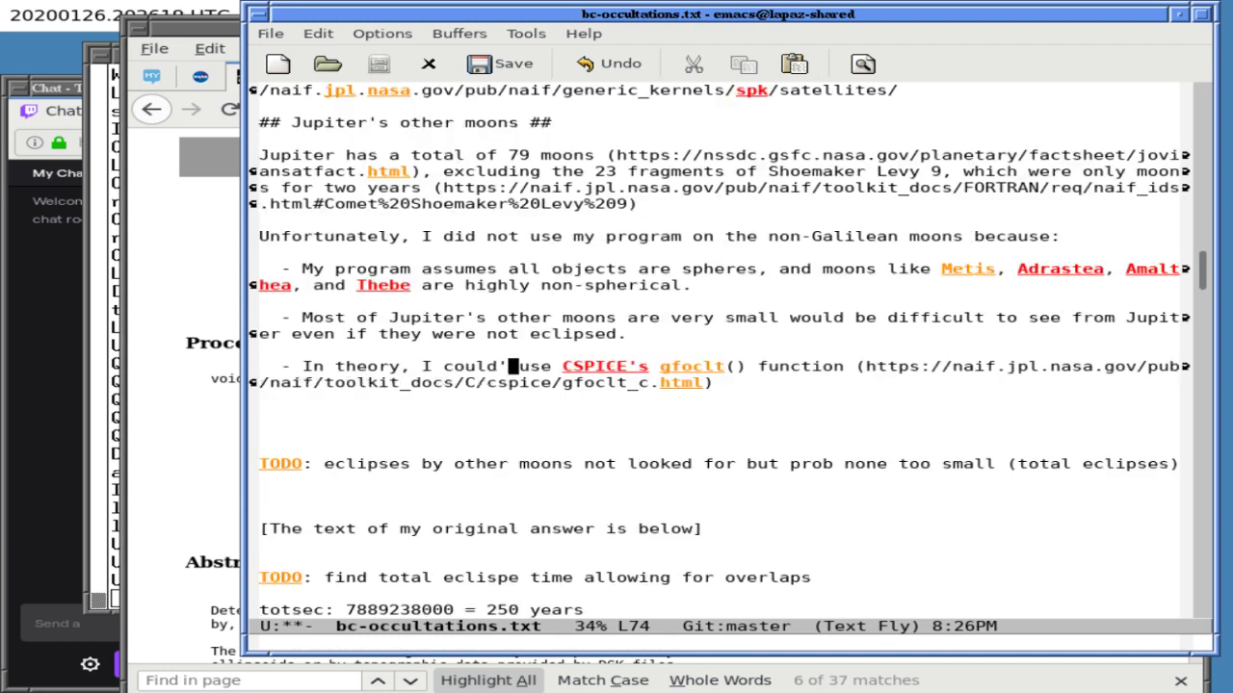
# - Append "to find when an observer at the center of these moons" and add a note "may still do this for metis"
pyautogui.hotkey('ctrl', 'e')
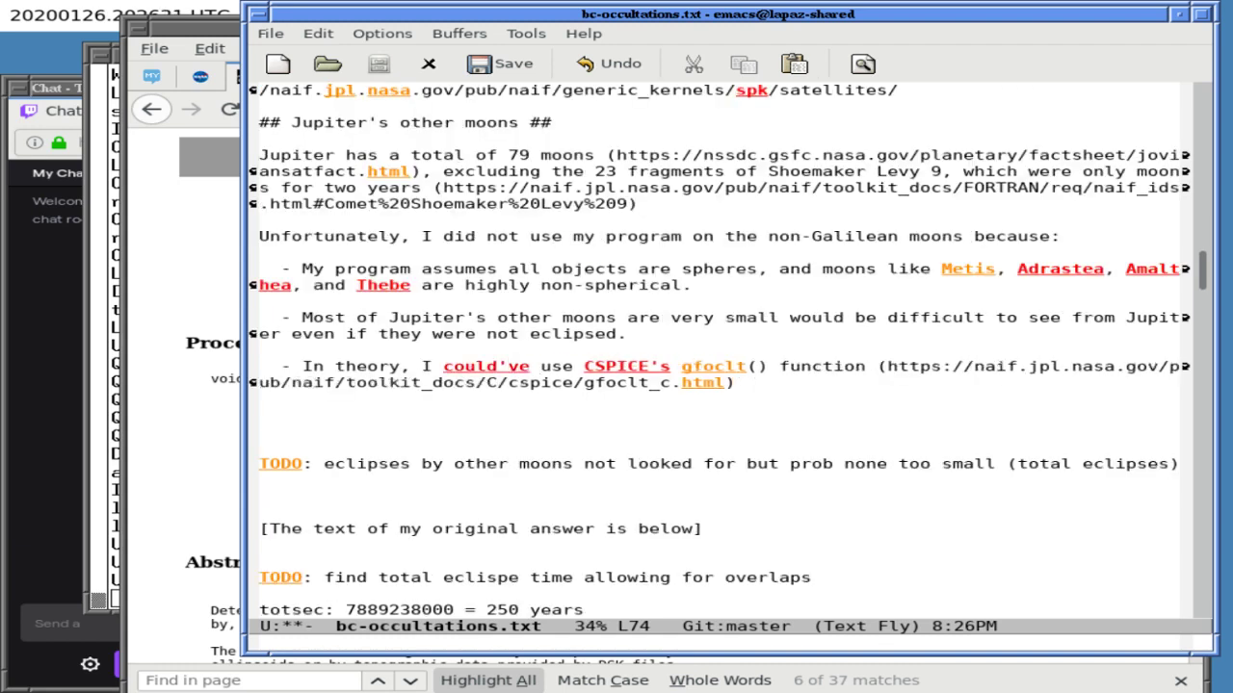
pyautogui.write('to find when t')
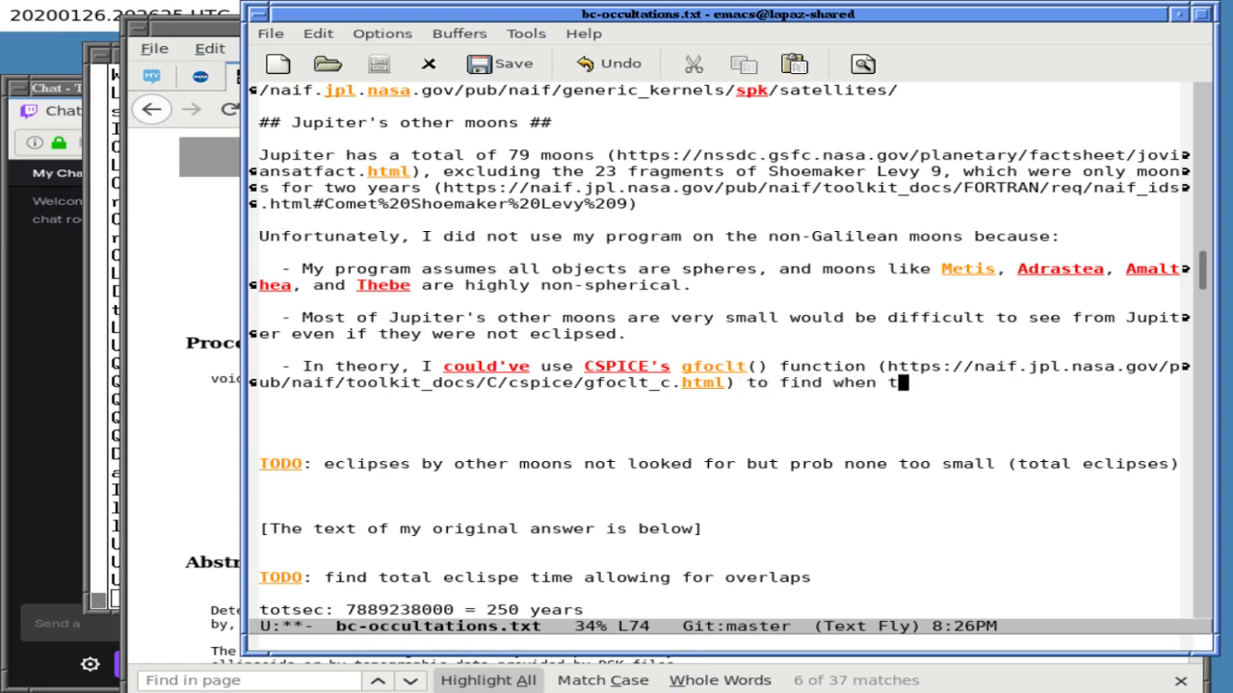
pyautogui.press('BackSpace')
pyautogui.write('an obser')
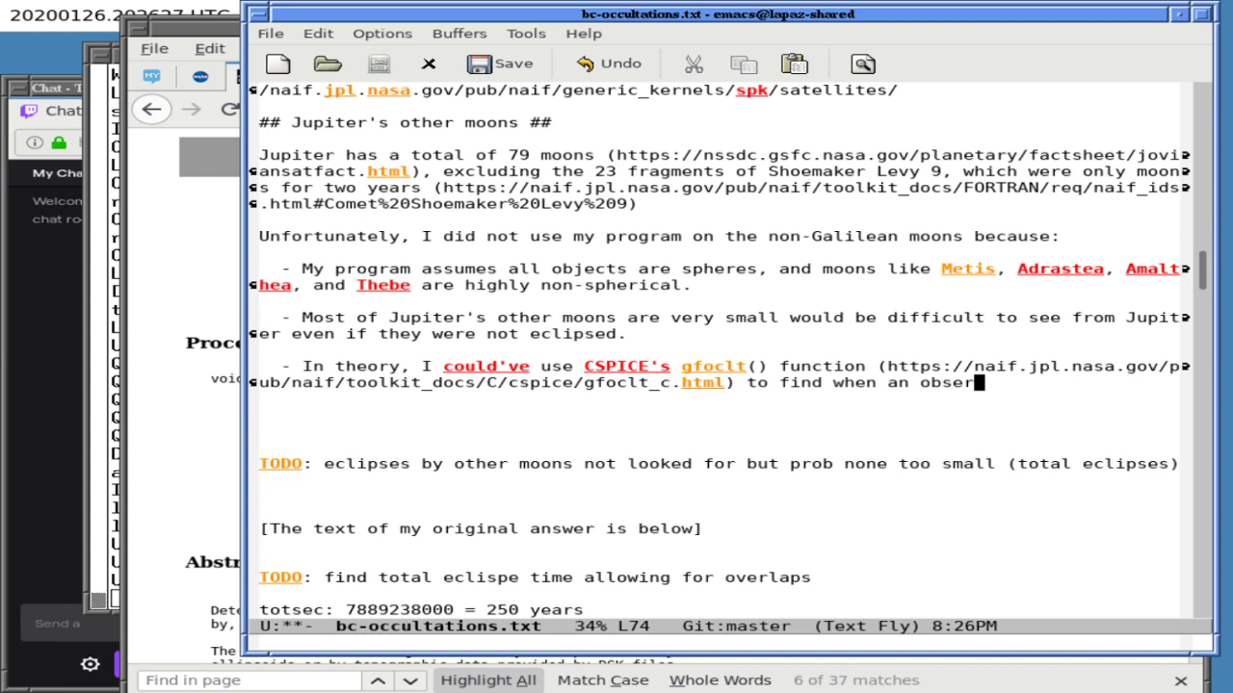
pyautogui.write('ver at the cen')
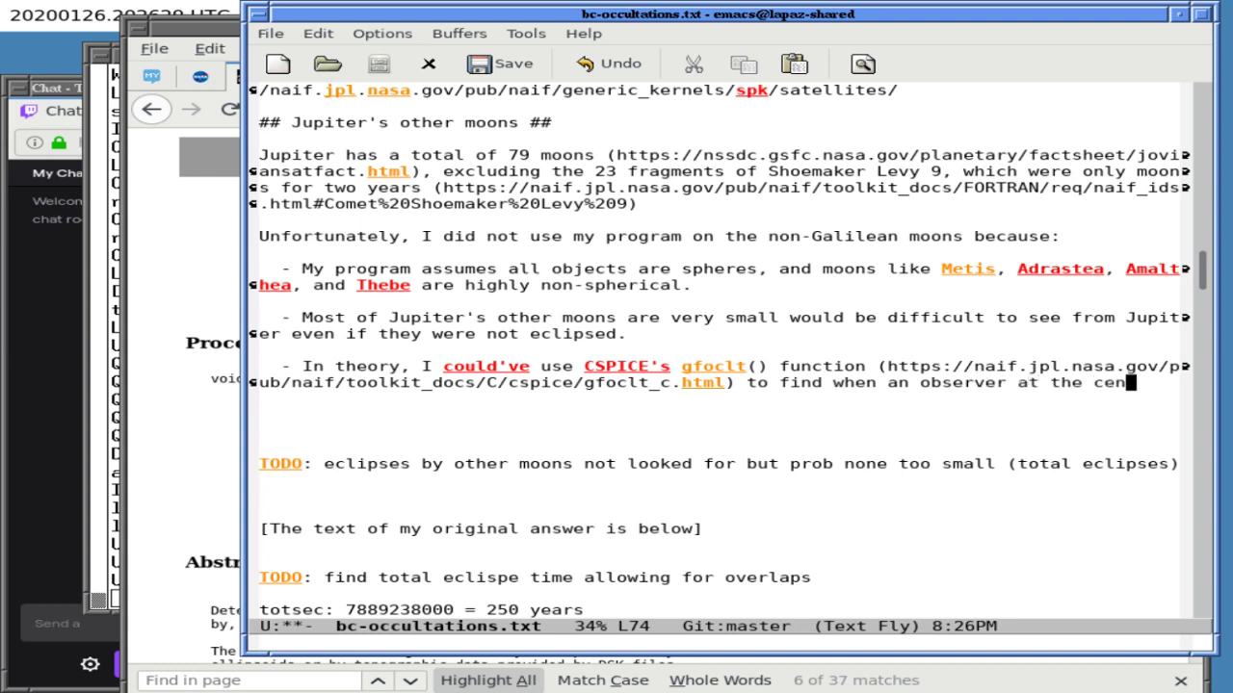
pyautogui.write('ter of these mo')
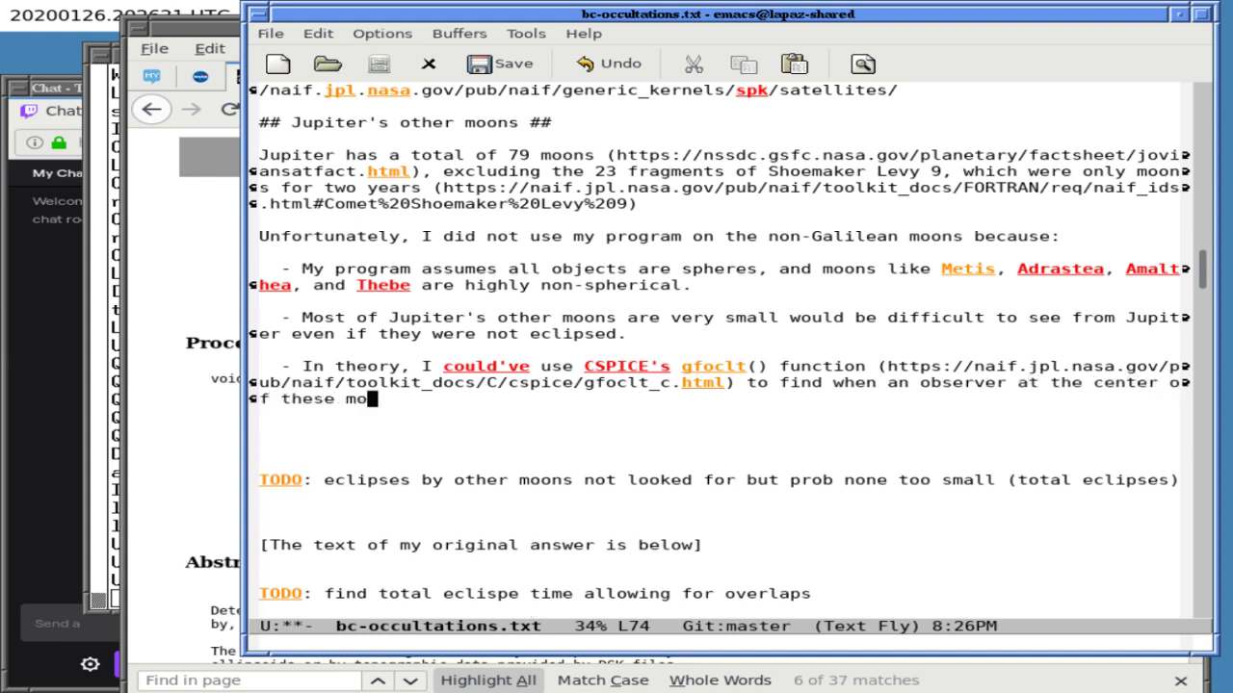
pyautogui.write('ons')
pyautogui.press('Return')
pyautogui.press('Return')
pyautogui.write('may still ')
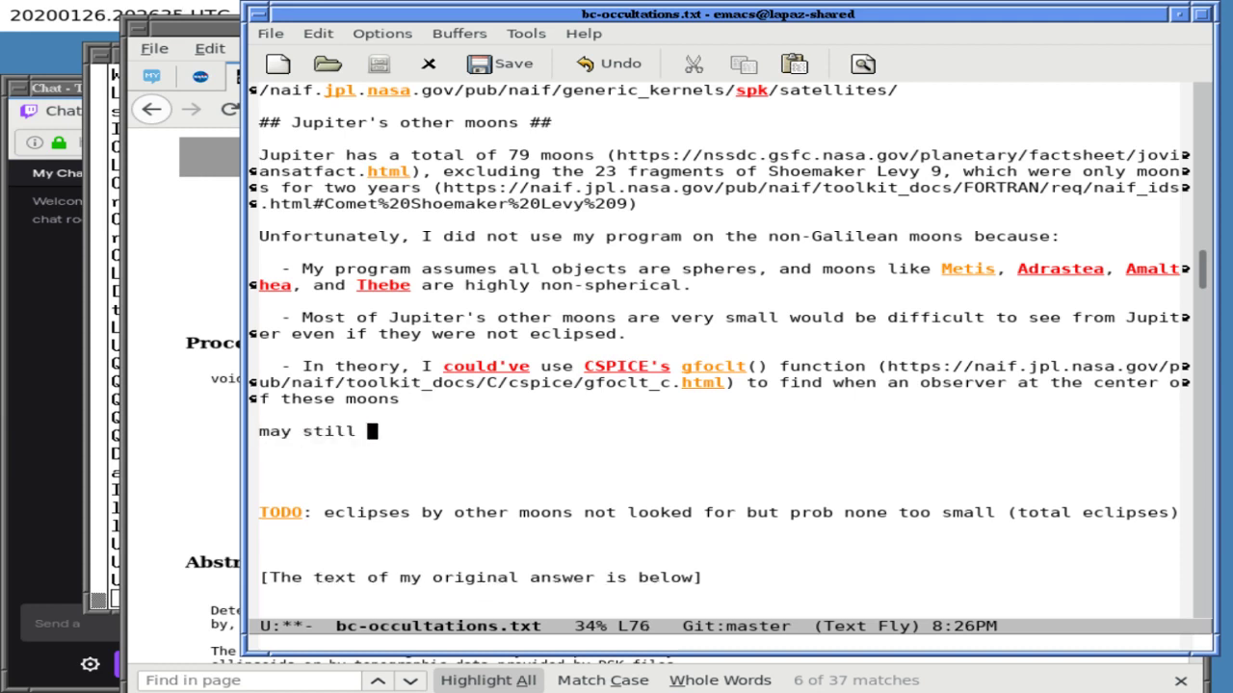
pyautogui.write('do this for metis')
# - Revise "an observer" to "a theoretical observer"
pyautogui.press('Up')
pyautogui.press('Up')
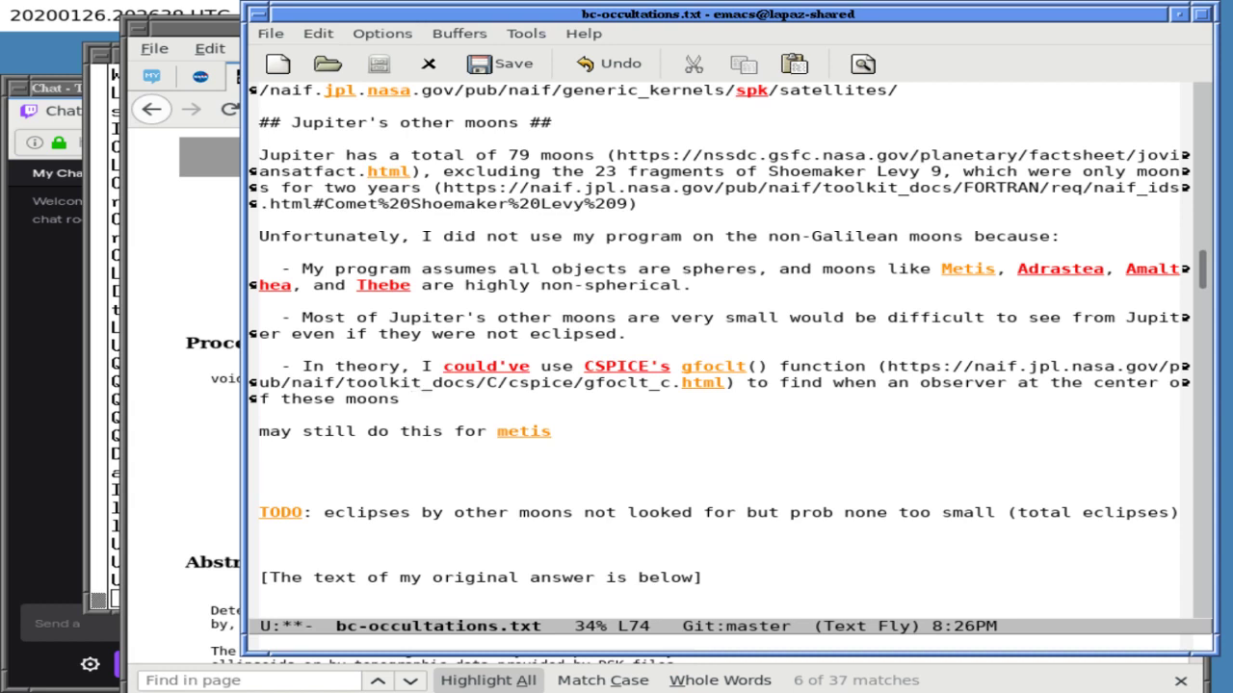
pyautogui.hotkey('ctrl', 'l')
pyautogui.press('Left')
pyautogui.press('Left')
pyautogui.press('Left')
pyautogui.press('Left')
pyautogui.press('Left')
pyautogui.press('Left')
pyautogui.press('Left')
pyautogui.press('Left')
pyautogui.press('Left')
pyautogui.press('Left')
pyautogui.press('Left')
pyautogui.press('Left')
pyautogui.press('Left')
pyautogui.press('Left')
pyautogui.press('Left')
pyautogui.press('Left')
pyautogui.press('Left')
pyautogui.press('Left')
pyautogui.press('Left')
pyautogui.press('Left')
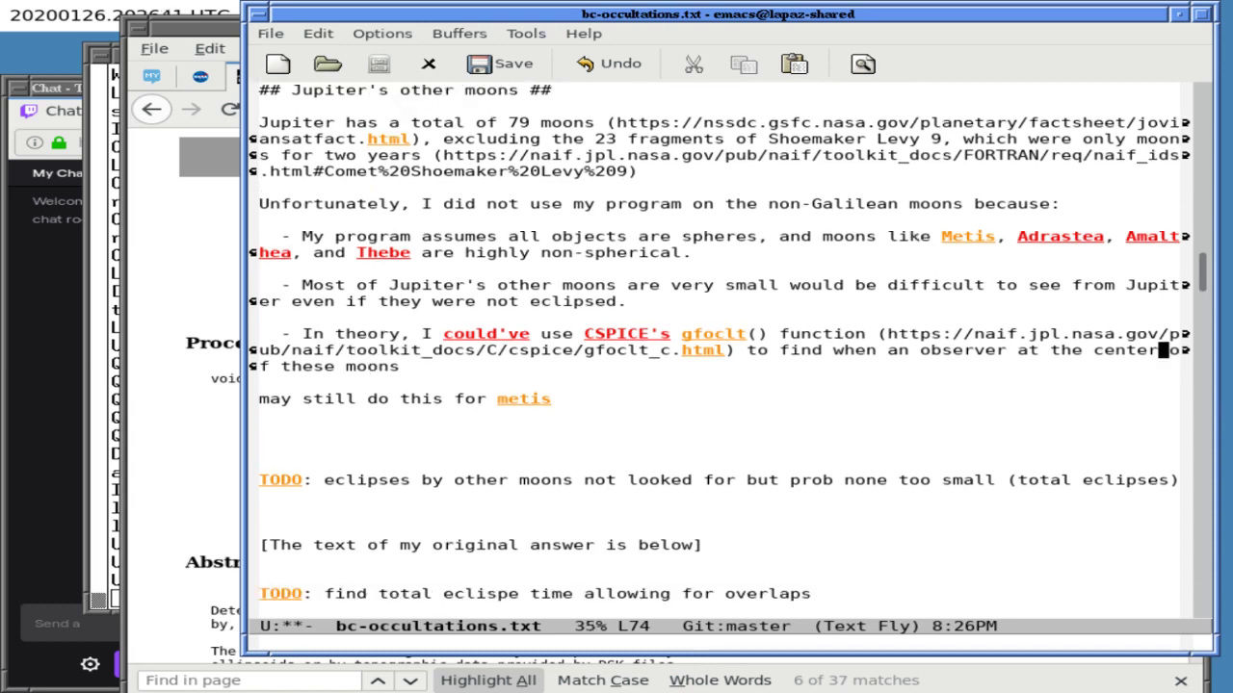
pyautogui.press('Left')
pyautogui.press('Left')
pyautogui.press('Left')
pyautogui.press('Left')
pyautogui.press('Left')
pyautogui.press('Left')
pyautogui.press('Left')
pyautogui.press('Left')
pyautogui.press('Left')
pyautogui.press('BackSpace')
pyautogui.press('BackSpace')
pyautogui.write('thet')
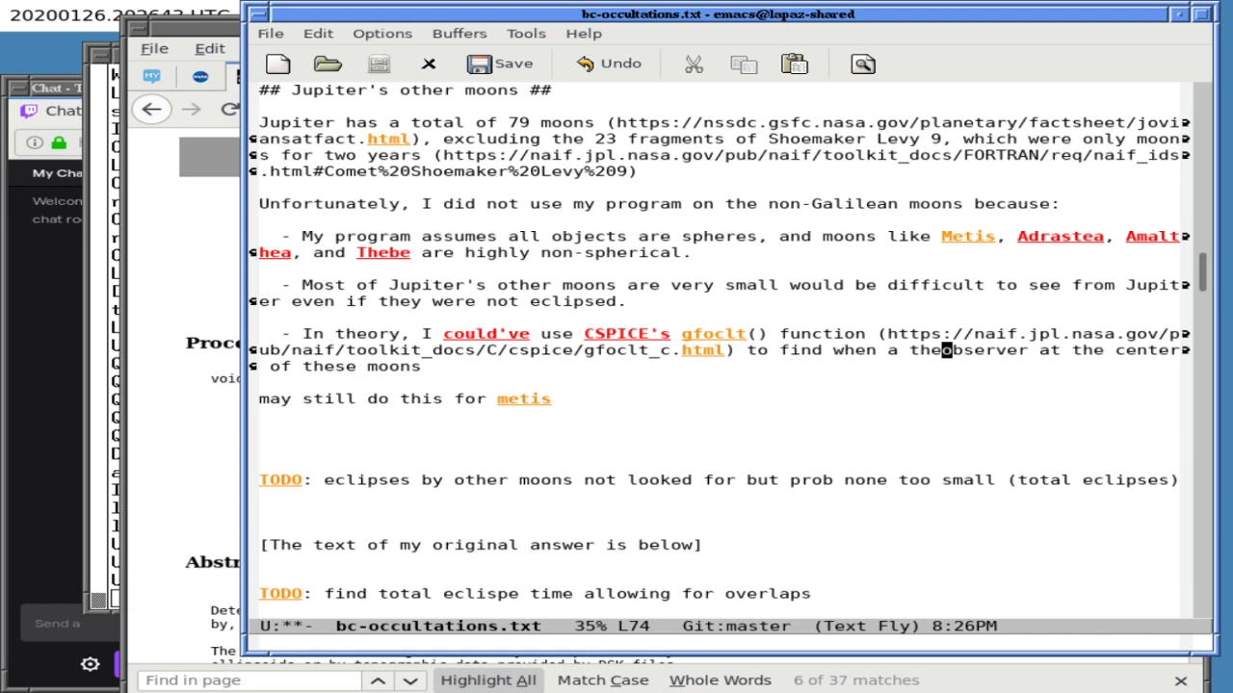
pyautogui.press('BackSpace')
pyautogui.write('oretical o')
# - Append "witnesses a total eclipse, but this would be less accurate. However, I *may* still this for Metis to answer"
pyautogui.press('End')
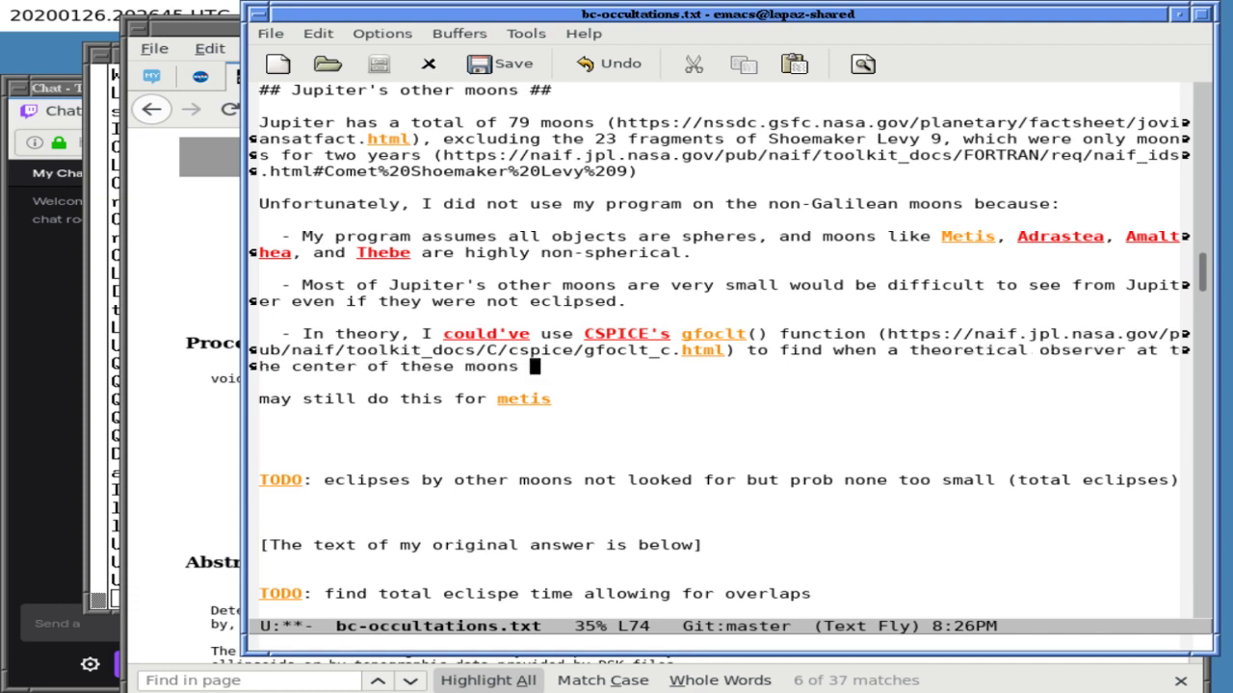
pyautogui.write('witness')
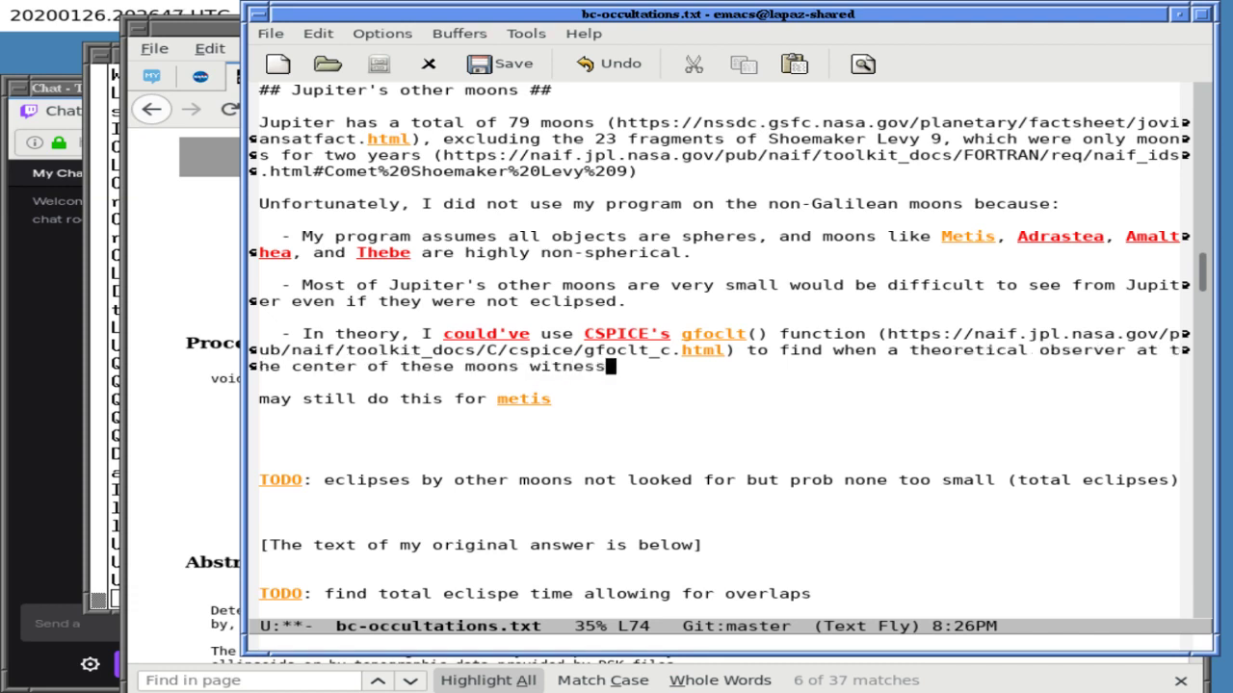
pyautogui.write('es a total eclipse')
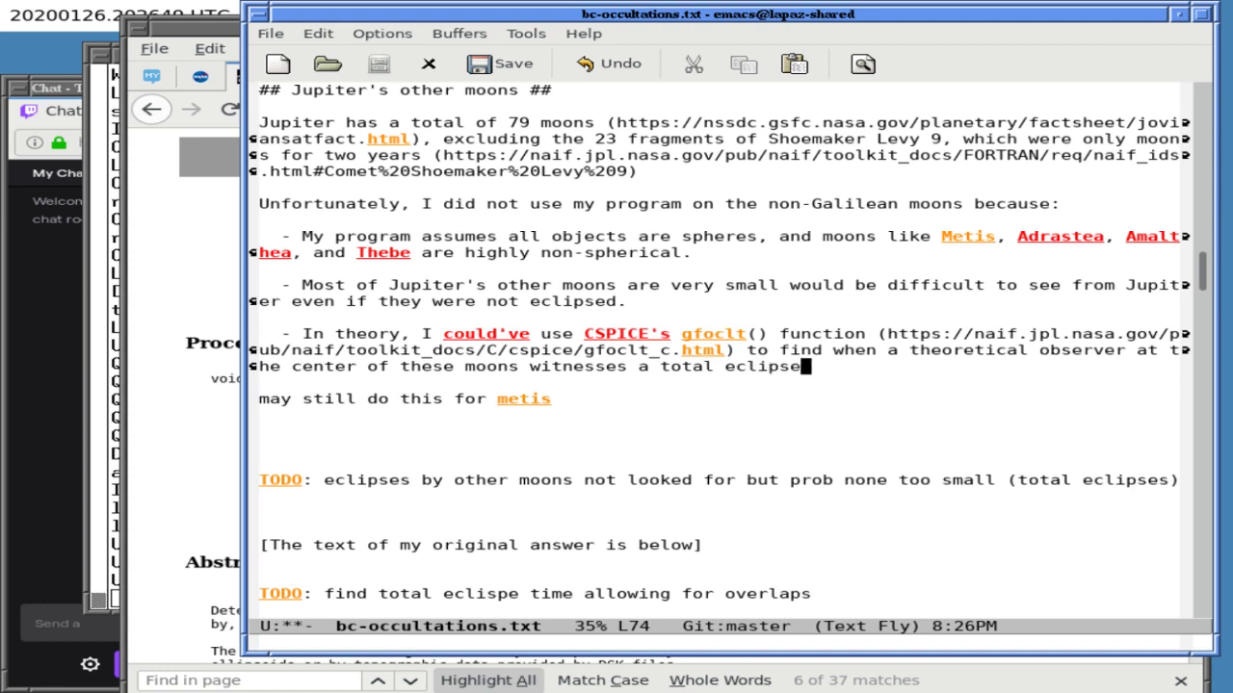
pyautogui.write(', but this ')
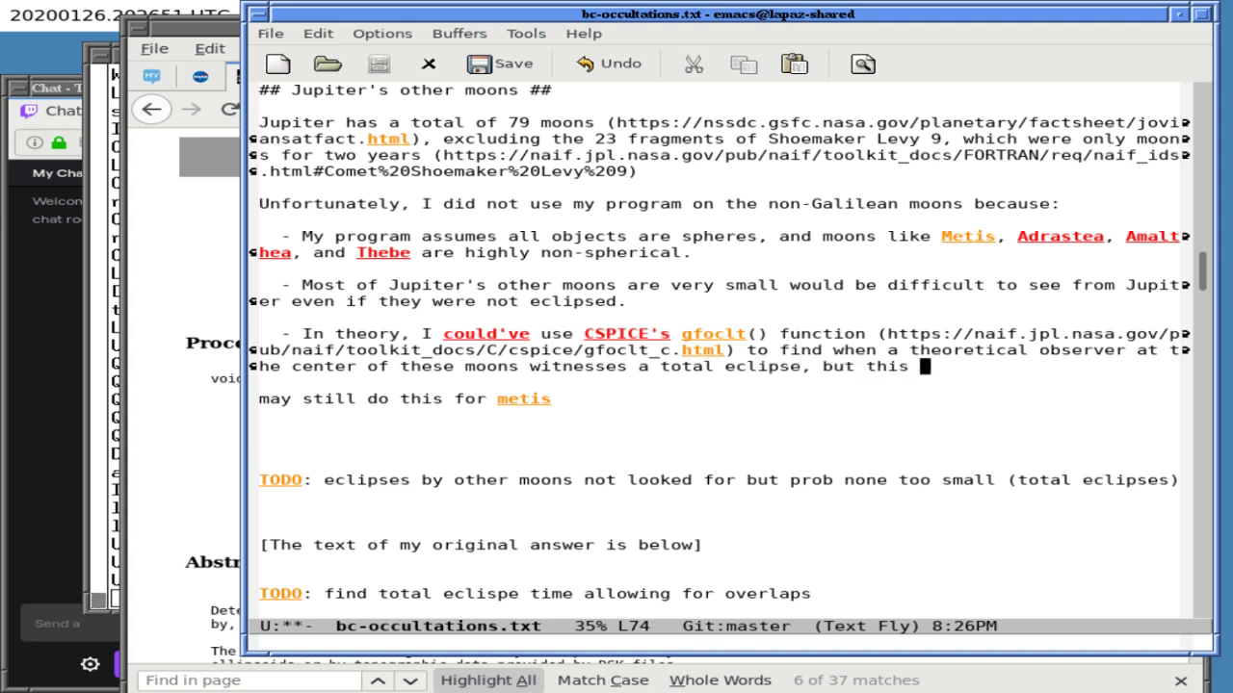
pyautogui.write('would be leass')
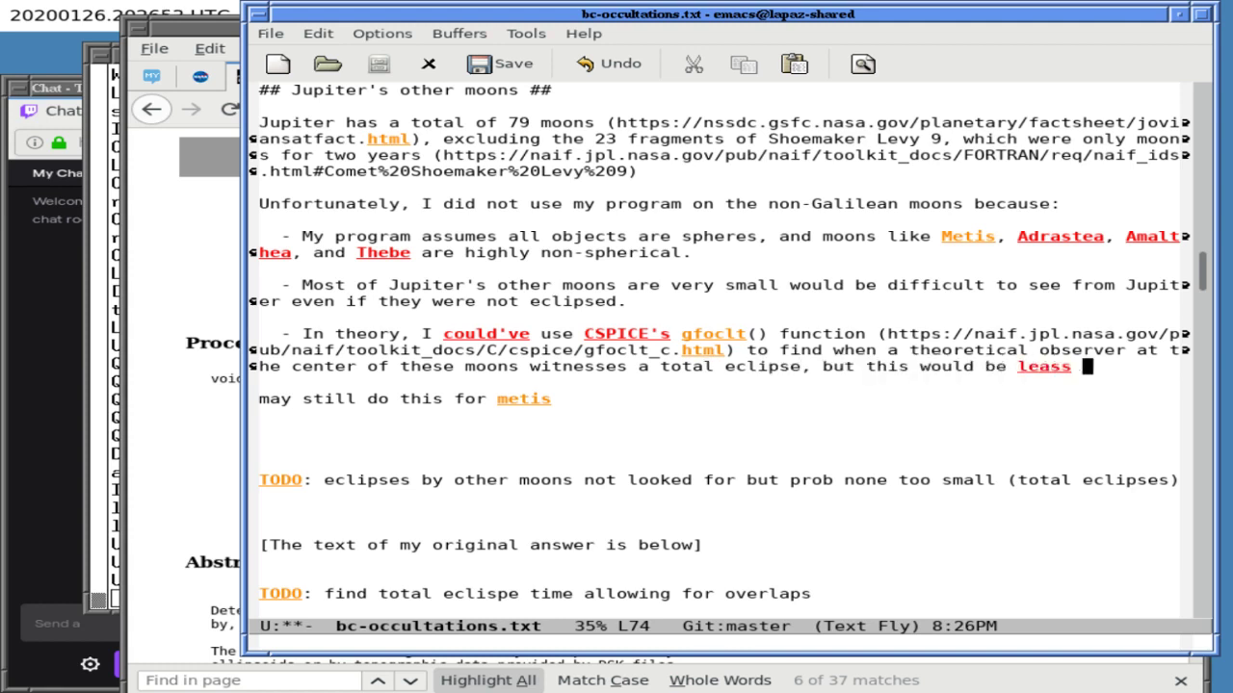
pyautogui.press('BackSpace')
pyautogui.press('BackSpace')
pyautogui.press('BackSpace')
pyautogui.press('BackSpace')
pyautogui.write('ss accurate. However')
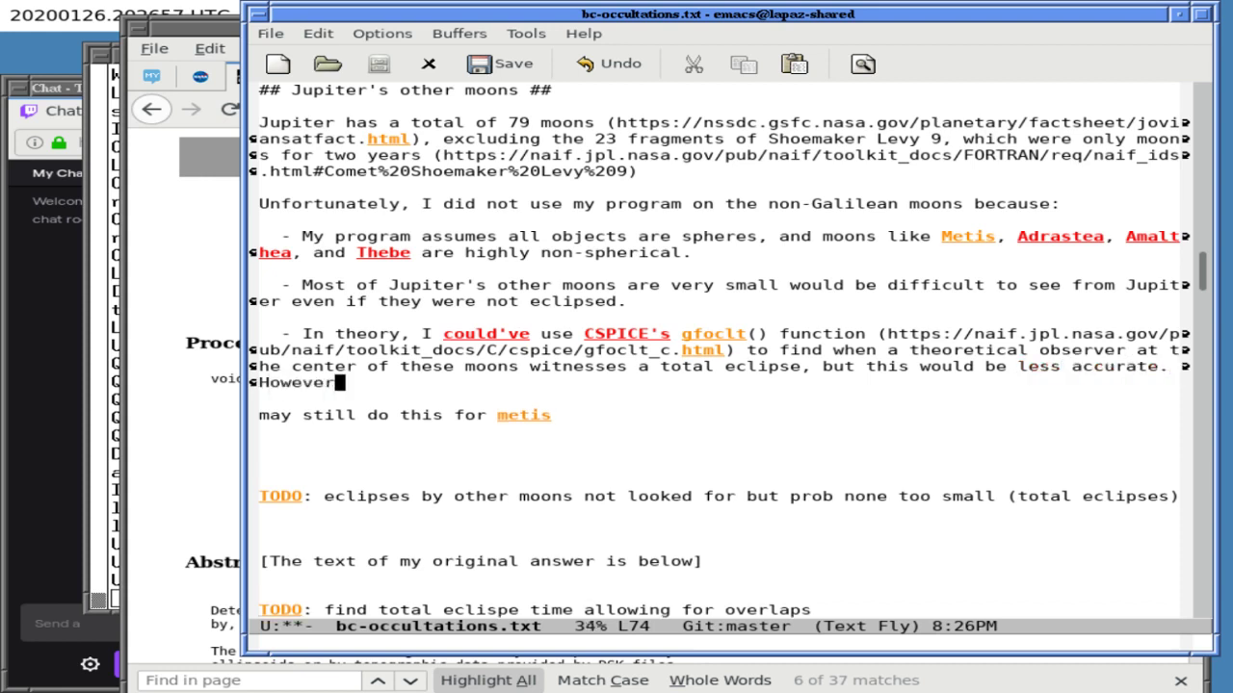
pyautogui.write(', I *may* sti')
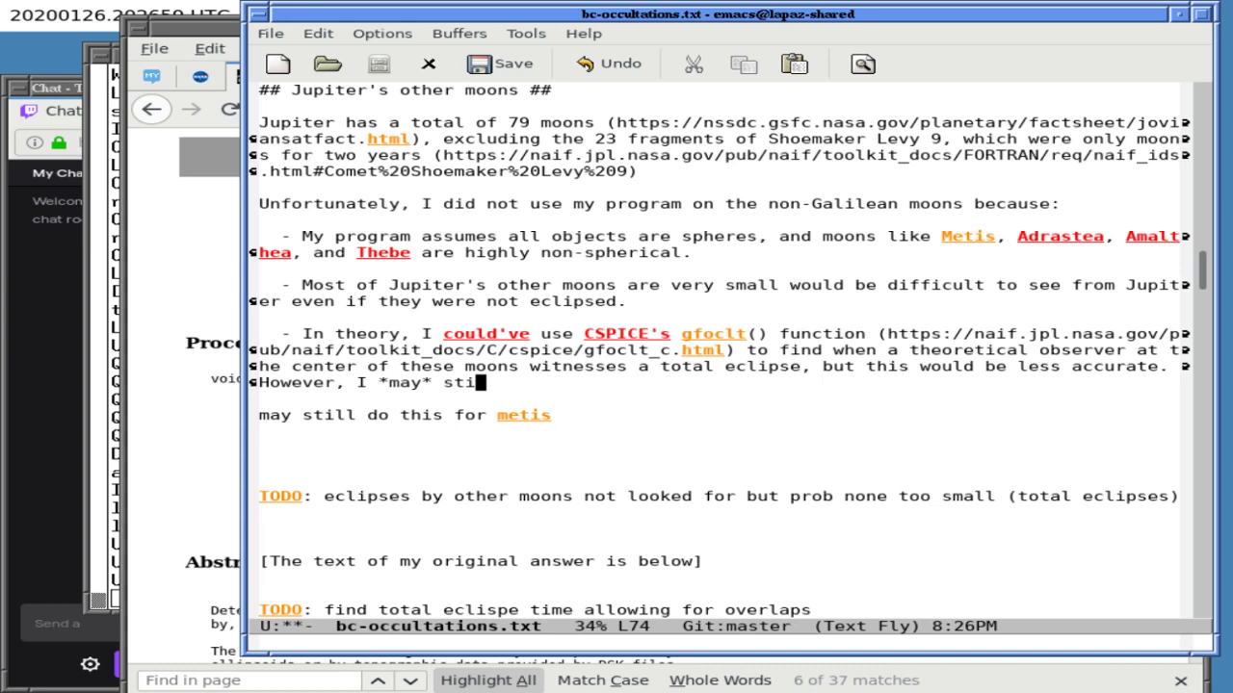
pyautogui.write('ll this ')
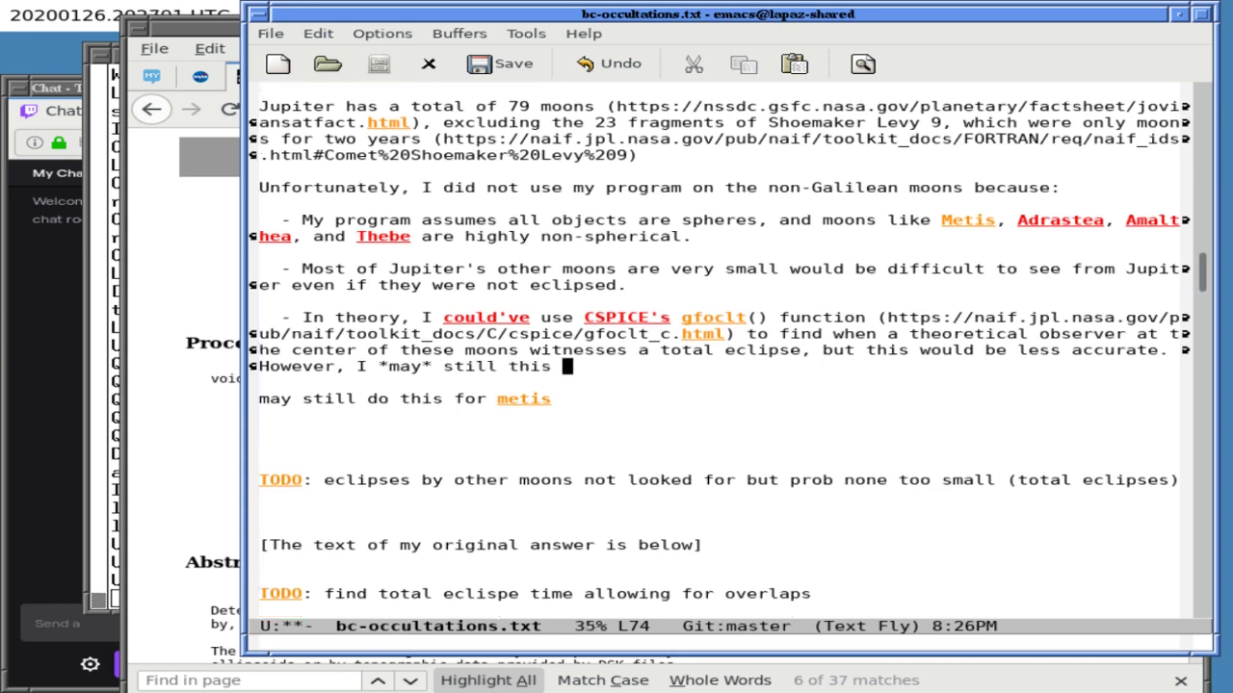
pyautogui.write('for Metis to ')
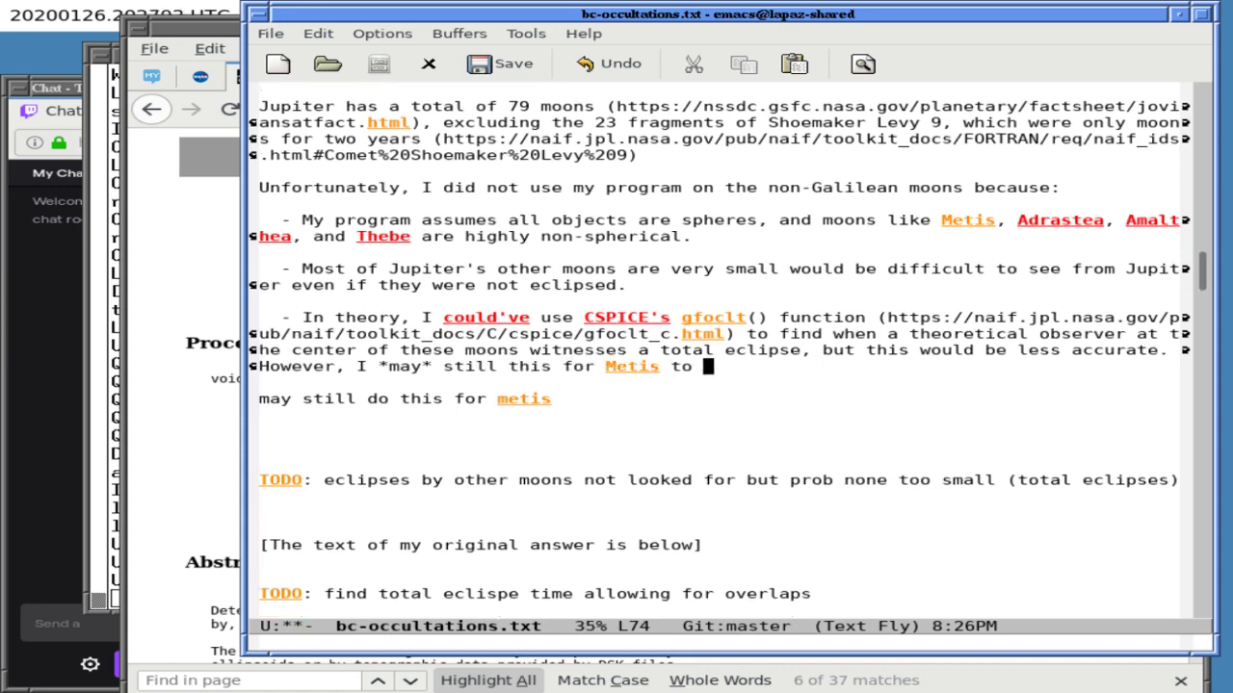
pyautogui.write('answer')
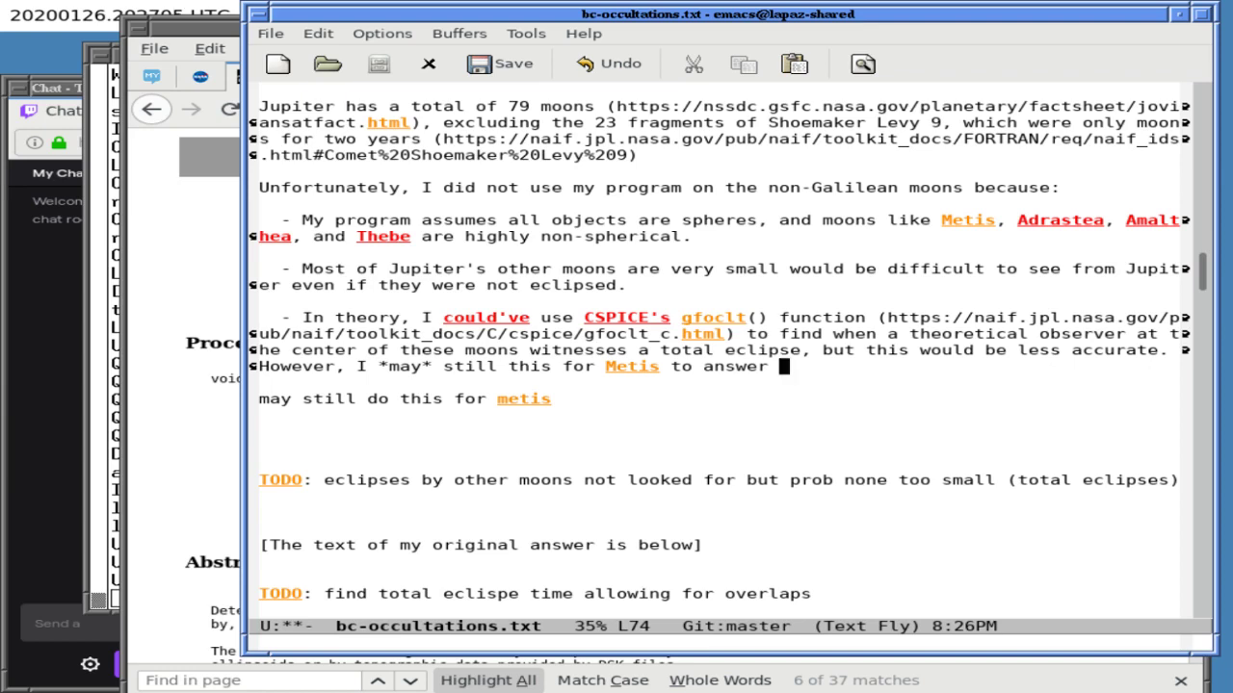
# - Search the file for 'astrono', then cancel the failed search
pyautogui.hotkey('ctrl', 's')
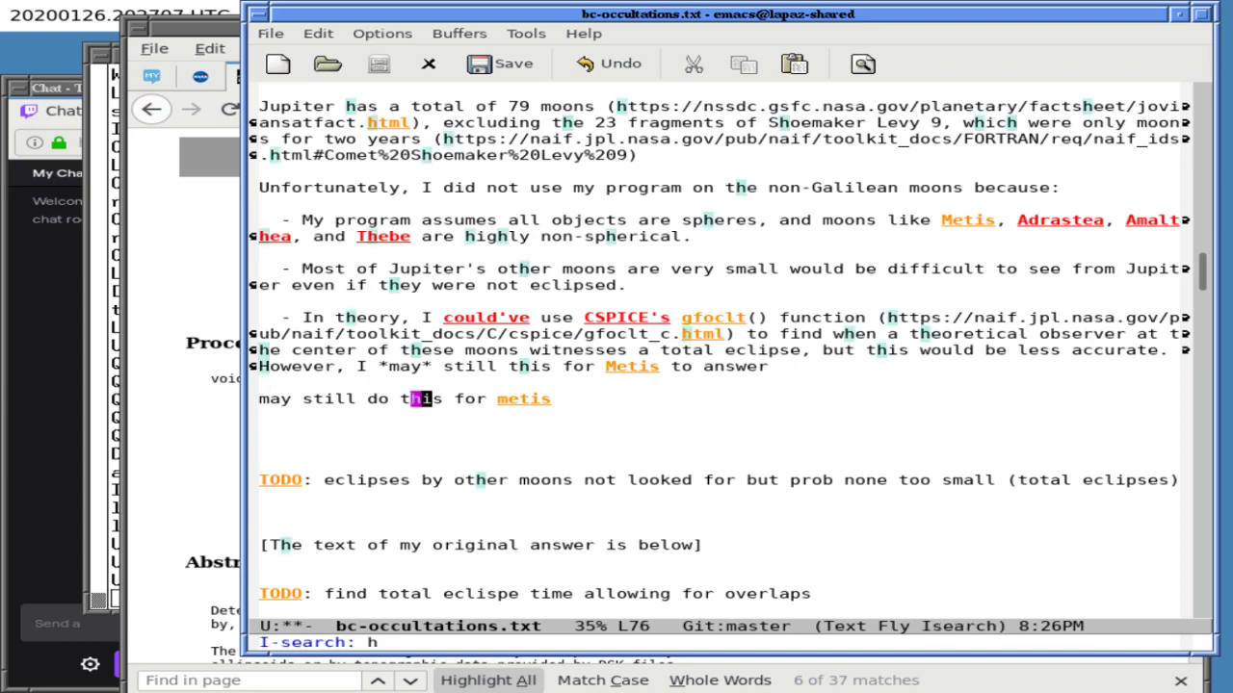
pyautogui.write('astrono')
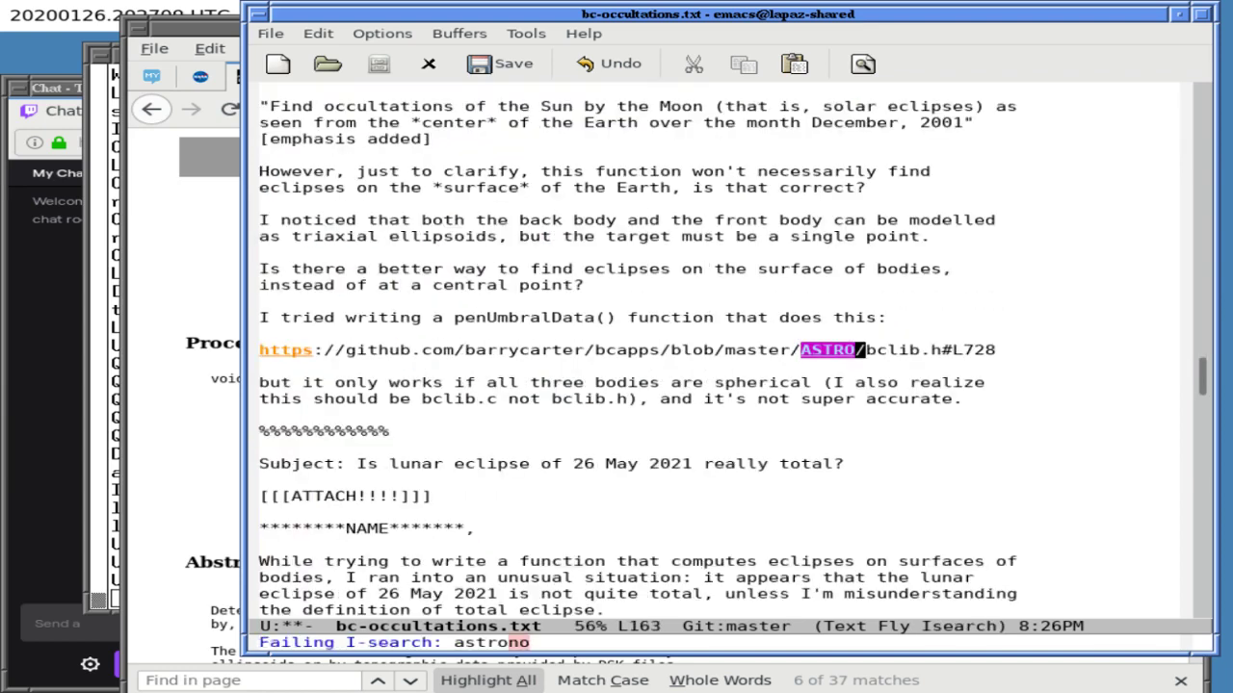
pyautogui.hotkey('ctrl', 's')
pyautogui.hotkey('ctrl', 'g')
pyautogui.hotkey('ctrl', 'g')
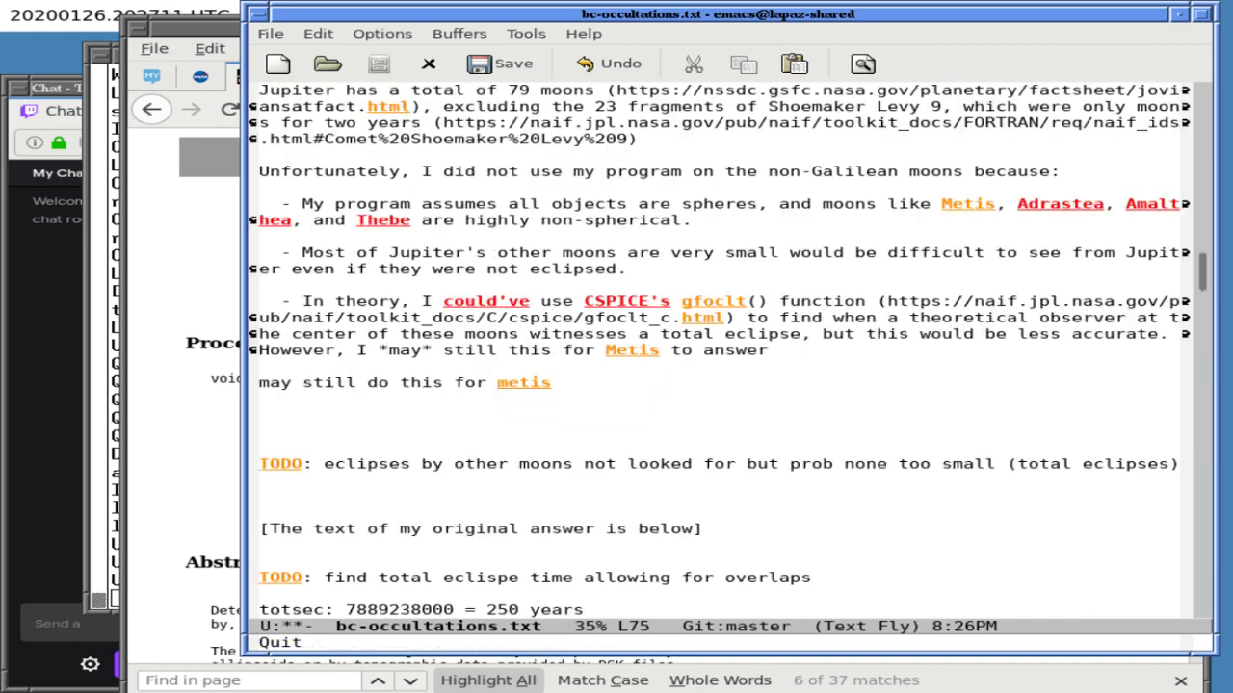
pyautogui.hotkey('ctrl', 'x')
# - Show README.stream in a split view and search it for the 'astron' link
pyautogui.press('2')
pyautogui.hotkey('ctrl', 'x')
pyautogui.press('b')
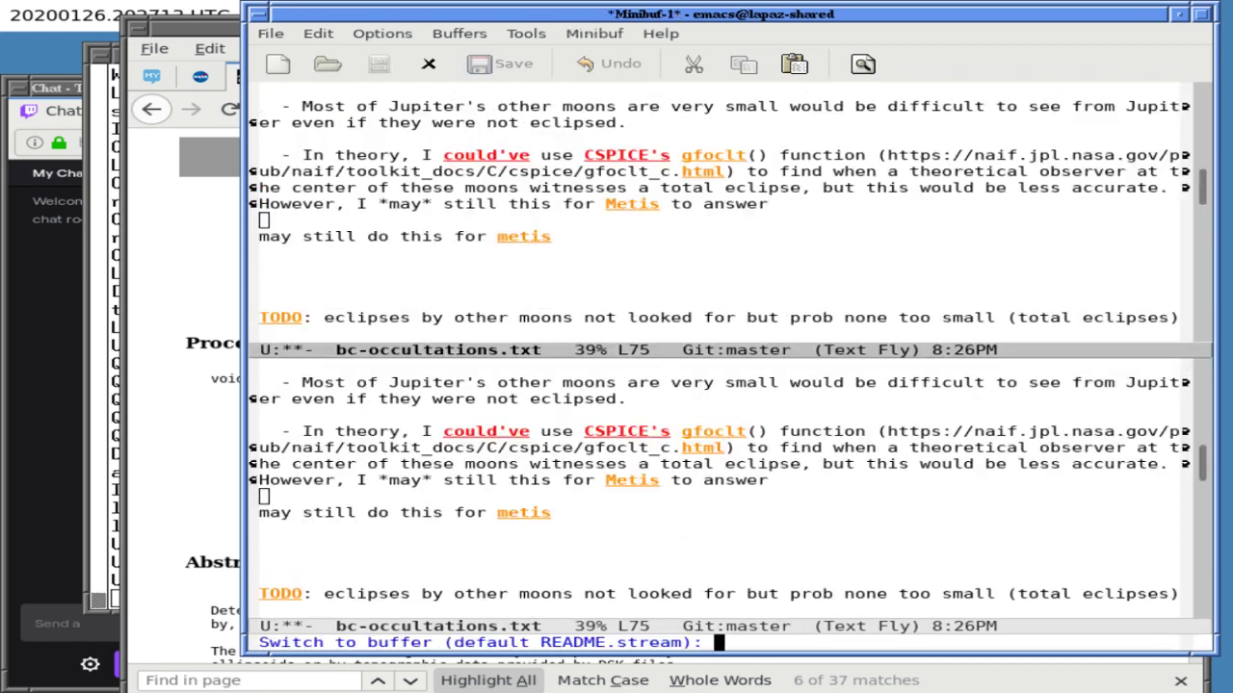
pyautogui.press('Return')
pyautogui.hotkey('ctrl', 's')
pyautogui.write('astron')
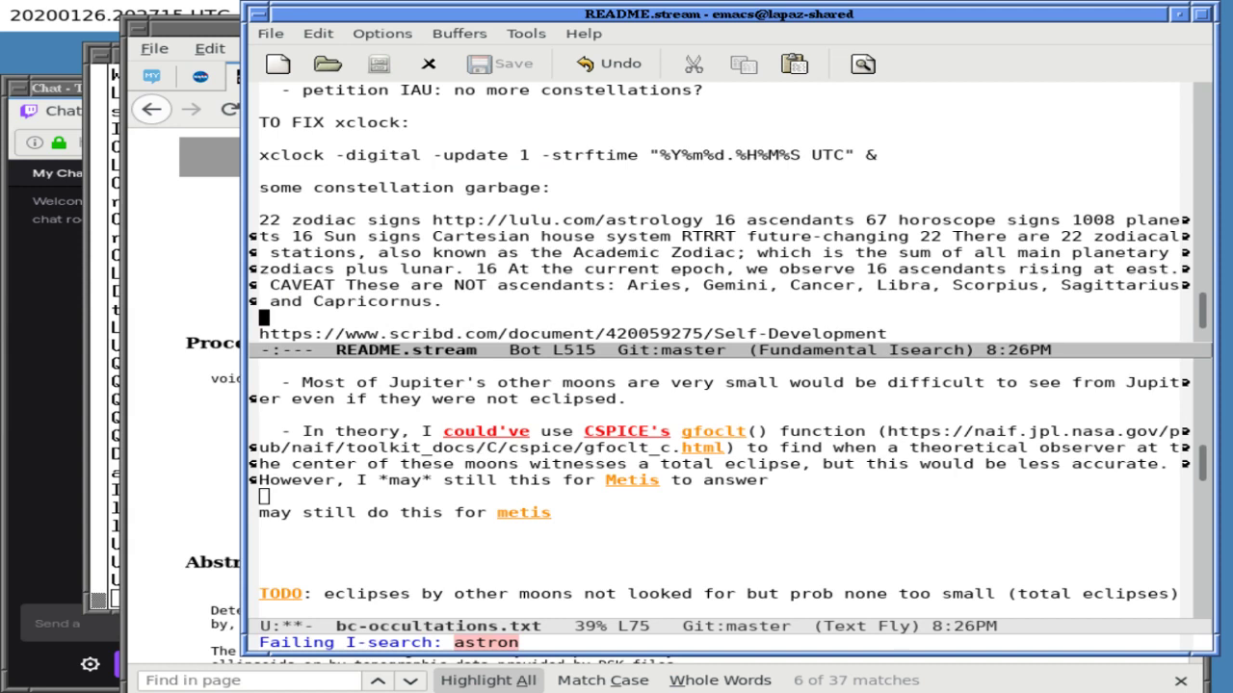
pyautogui.hotkey('ctrl', 's')
pyautogui.press('Return')
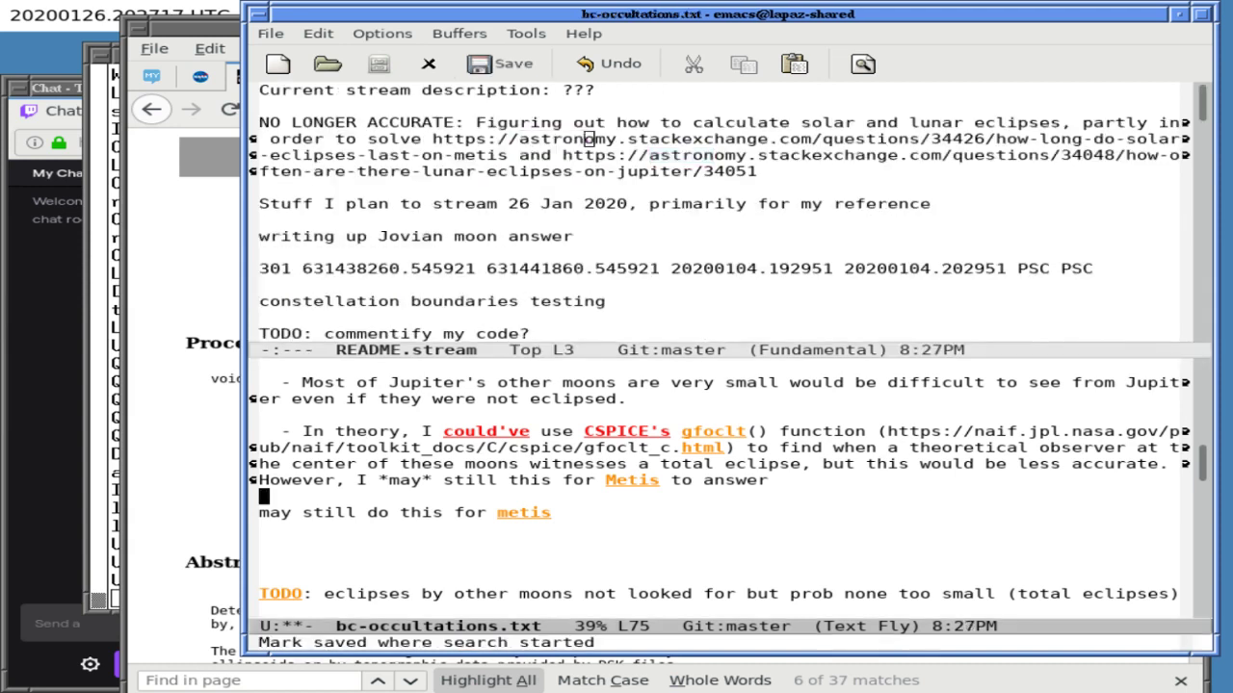
# - Copy the two astronomy Stack Exchange links from README.stream
pyautogui.hotkey('ctrl', 'p')
pyautogui.hotkey('ctrl', 'n')
pyautogui.hotkey('ctrl', 'b')
pyautogui.hotkey('ctrl', 'b')
pyautogui.hotkey('ctrl', 'b')
pyautogui.hotkey('ctrl', 'b')
pyautogui.hotkey('ctrl', 'b')
pyautogui.hotkey('ctrl', 'b')
pyautogui.hotkey('ctrl', 'b')
pyautogui.hotkey('ctrl', 'b')
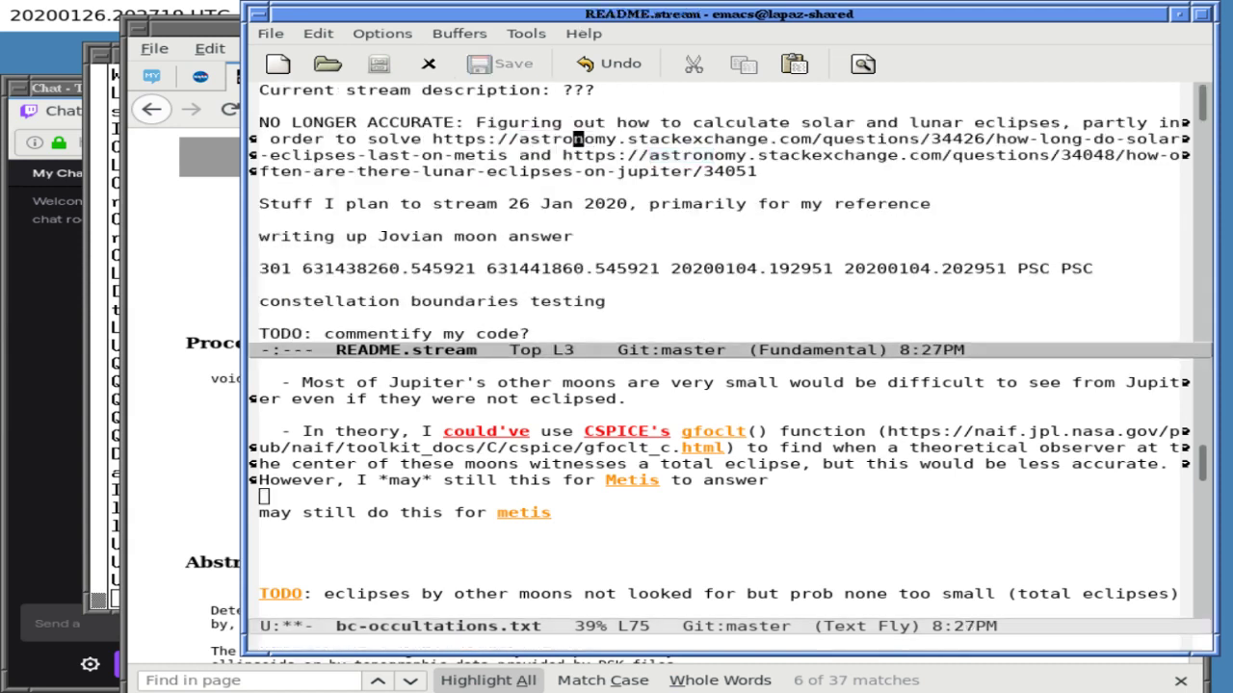
pyautogui.hotkey('ctrl', 'b')
pyautogui.hotkey('ctrl', 'b')
pyautogui.hotkey('ctrl', 'b')
pyautogui.hotkey('ctrl', 'b')
pyautogui.hotkey('ctrl', 'b')
pyautogui.hotkey('ctrl', 'space')
pyautogui.hotkey('ctrl', 'e')
pyautogui.hotkey('ctrl', 'w')
pyautogui.hotkey('ctrl', 'y')
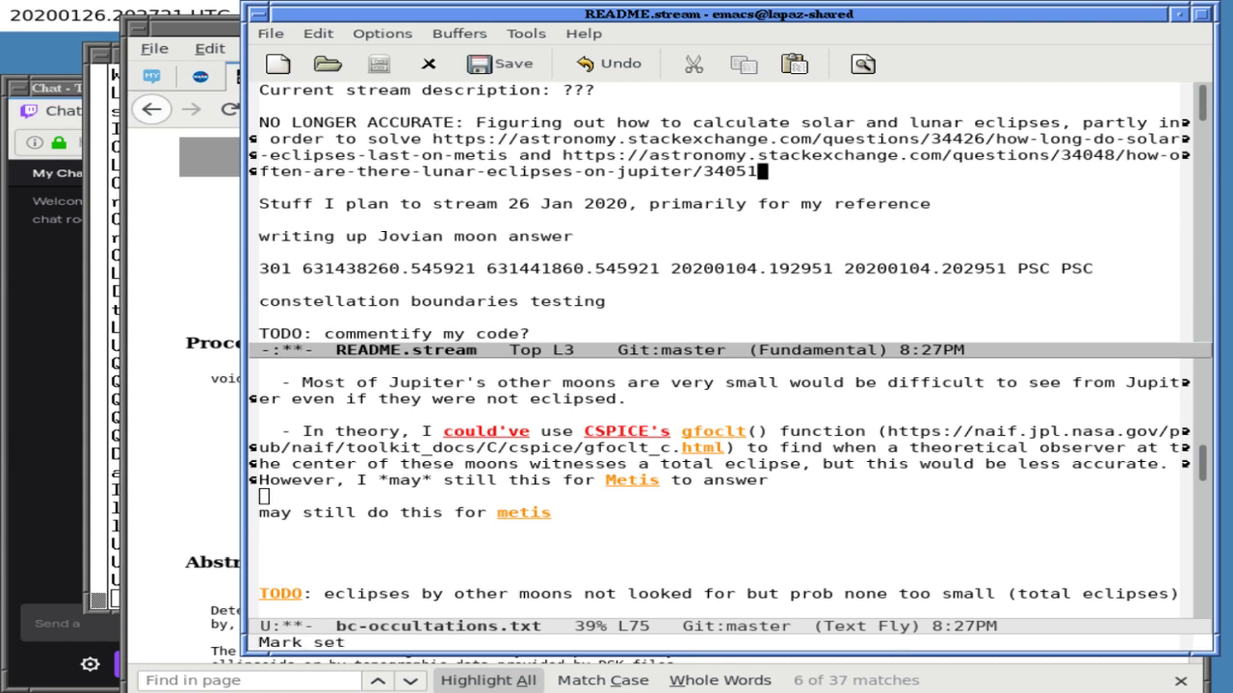
# - Paste the links after the metis note and delete the second Jupiter link
pyautogui.hotkey('ctrl', 'x')
pyautogui.press('o')
pyautogui.hotkey('ctrl', 'n')
pyautogui.hotkey('ctrl', 'e')
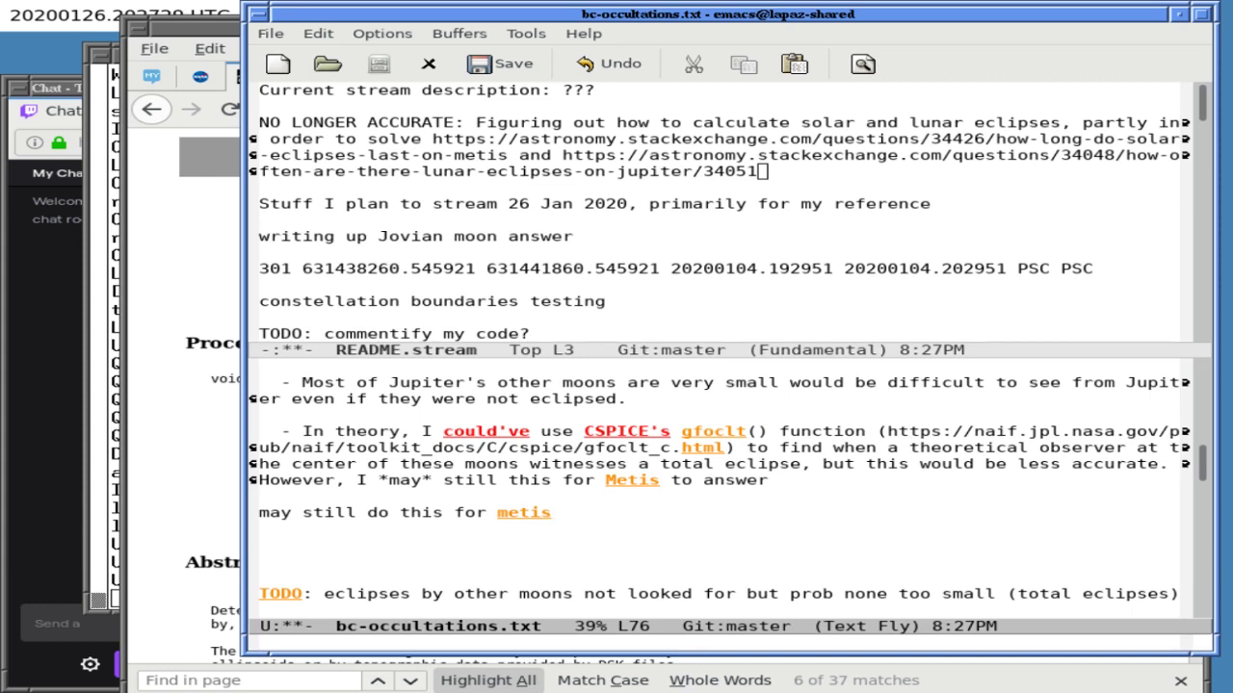
pyautogui.hotkey('ctrl', 'y')
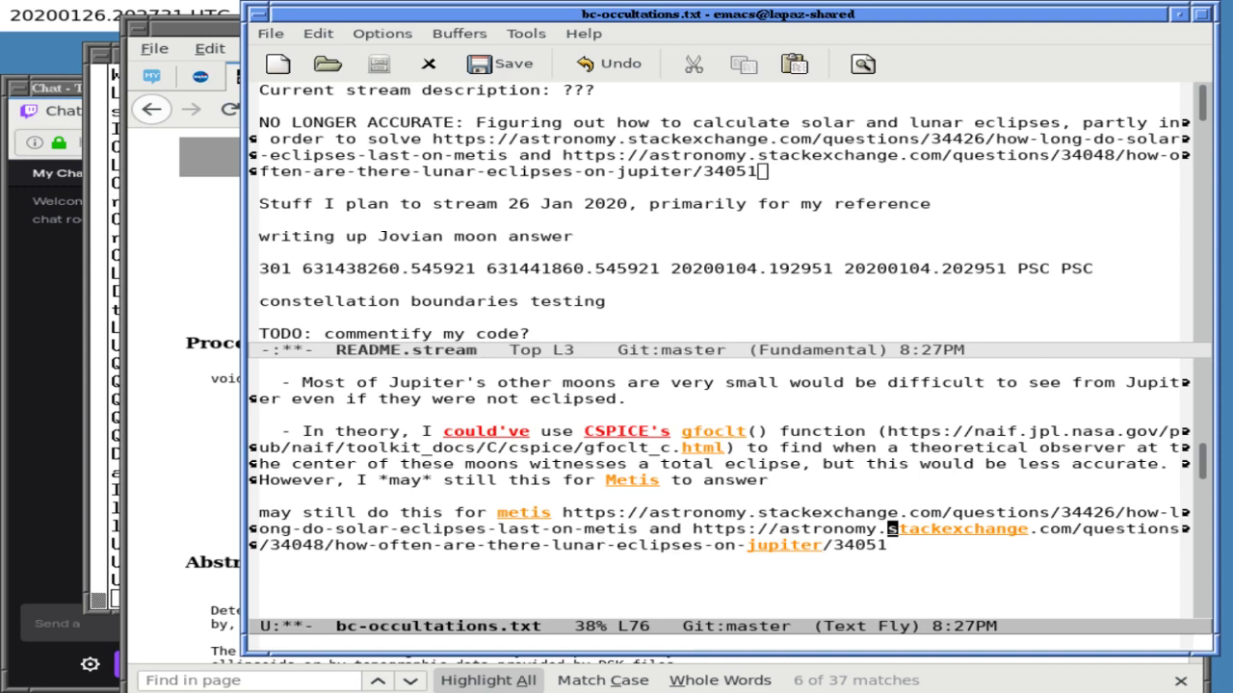
pyautogui.press('Left')
pyautogui.press('Left')
pyautogui.press('Left')
pyautogui.press('Left')
pyautogui.press('Left')
pyautogui.press('Left')
pyautogui.press('Left')
pyautogui.press('Left')
pyautogui.press('Left')
pyautogui.press('Left')
pyautogui.press('Left')
pyautogui.press('Left')
pyautogui.press('Left')
pyautogui.press('Left')
pyautogui.press('Left')
pyautogui.press('Left')
pyautogui.press('Left')
pyautogui.press('Left')
pyautogui.press('Left')
pyautogui.press('Left')
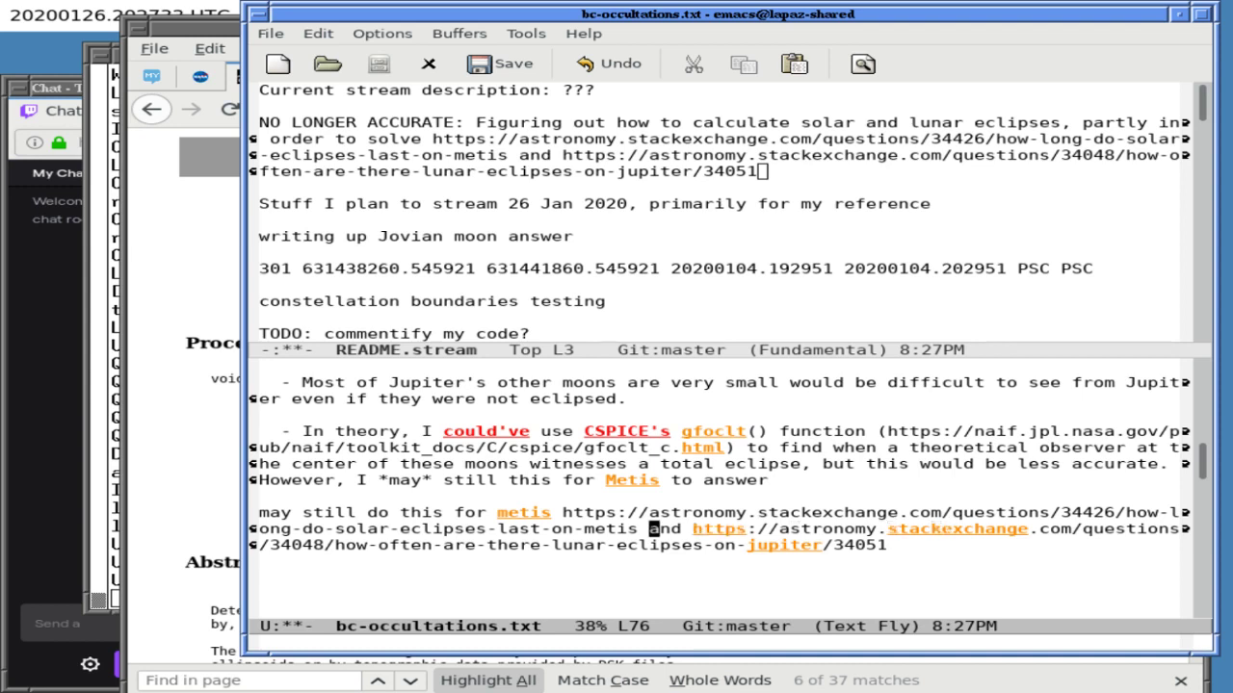
pyautogui.press('Left')
pyautogui.press('Left')
pyautogui.press('Left')
pyautogui.press('Left')
pyautogui.press('Left')
pyautogui.press('Left')
pyautogui.press('Left')
pyautogui.press('Left')
pyautogui.press('Left')
pyautogui.press('Left')
pyautogui.press('Left')
pyautogui.press('Left')
pyautogui.press('Left')
pyautogui.press('Left')
pyautogui.press('Left')
pyautogui.press('Left')
pyautogui.press('Left')
pyautogui.press('Left')
pyautogui.press('Left')
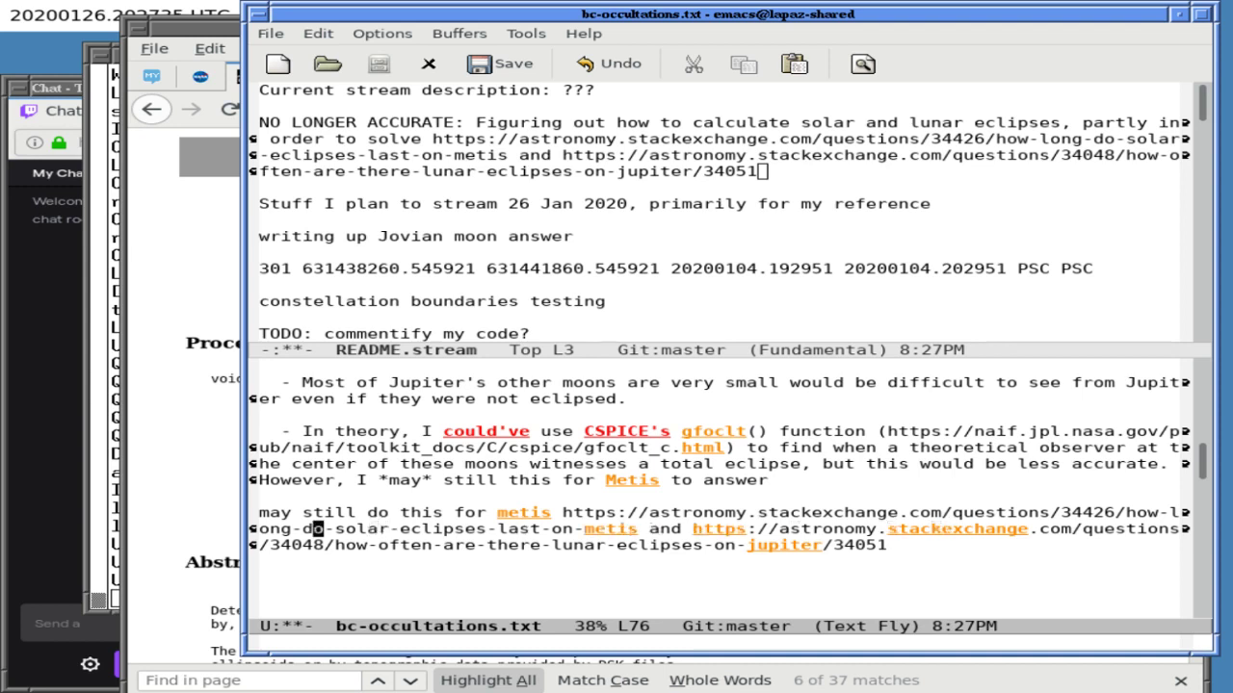
pyautogui.press('Right')
pyautogui.press('Right')
pyautogui.press('Right')
pyautogui.press('Right')
pyautogui.press('Right')
pyautogui.press('Right')
pyautogui.press('Right')
pyautogui.press('Right')
pyautogui.press('Right')
pyautogui.press('Right')
pyautogui.hotkey('ctrl', 'f')
pyautogui.hotkey('ctrl', 'f')
pyautogui.hotkey('ctrl', 'f')
pyautogui.hotkey('ctrl', 'f')
pyautogui.hotkey('ctrl', 'f')
pyautogui.hotkey('ctrl', 'f')
pyautogui.hotkey('ctrl', 'f')
pyautogui.hotkey('ctrl', 'f')
pyautogui.hotkey('ctrl', 'f')
pyautogui.hotkey('ctrl', 'b')
pyautogui.hotkey('ctrl', 'b')
pyautogui.hotkey('ctrl', 'k')
pyautogui.press('Return')
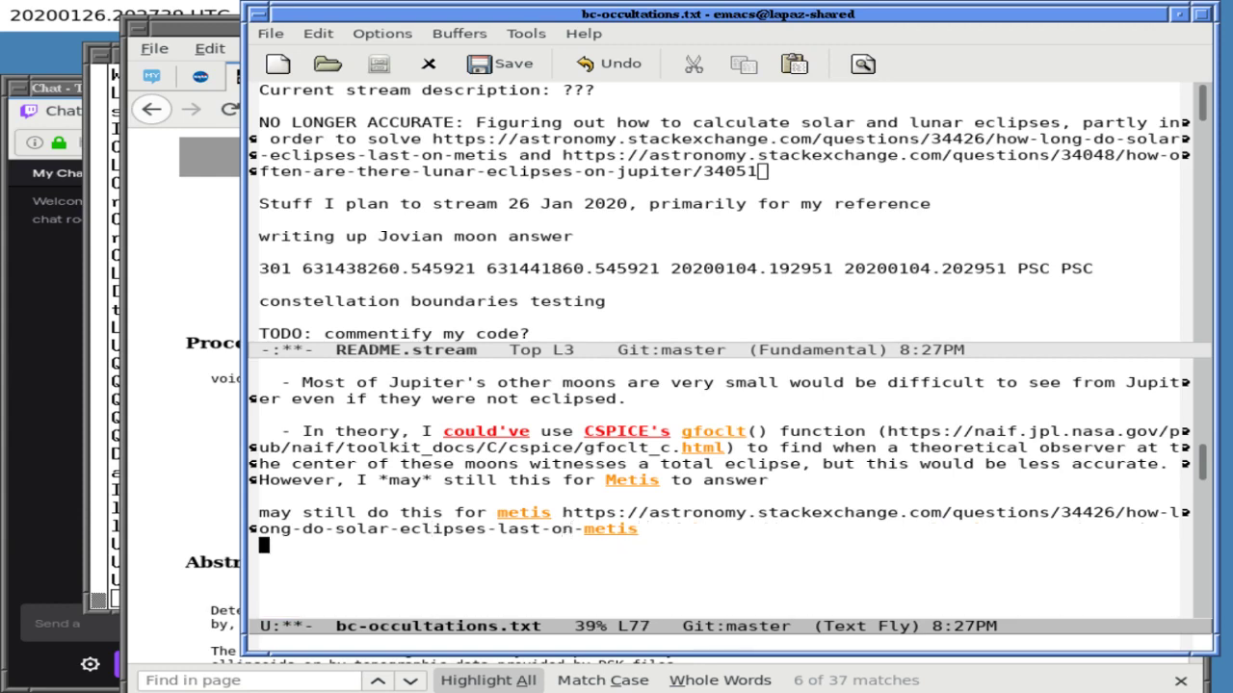
# - Save bc-occultations.txt and close the README view
pyautogui.hotkey('ctrl', 'x')
pyautogui.hotkey('ctrl', 's')
pyautogui.hotkey('ctrl', 'x')
pyautogui.press('1')
pyautogui.hotkey('ctrl', 'l')
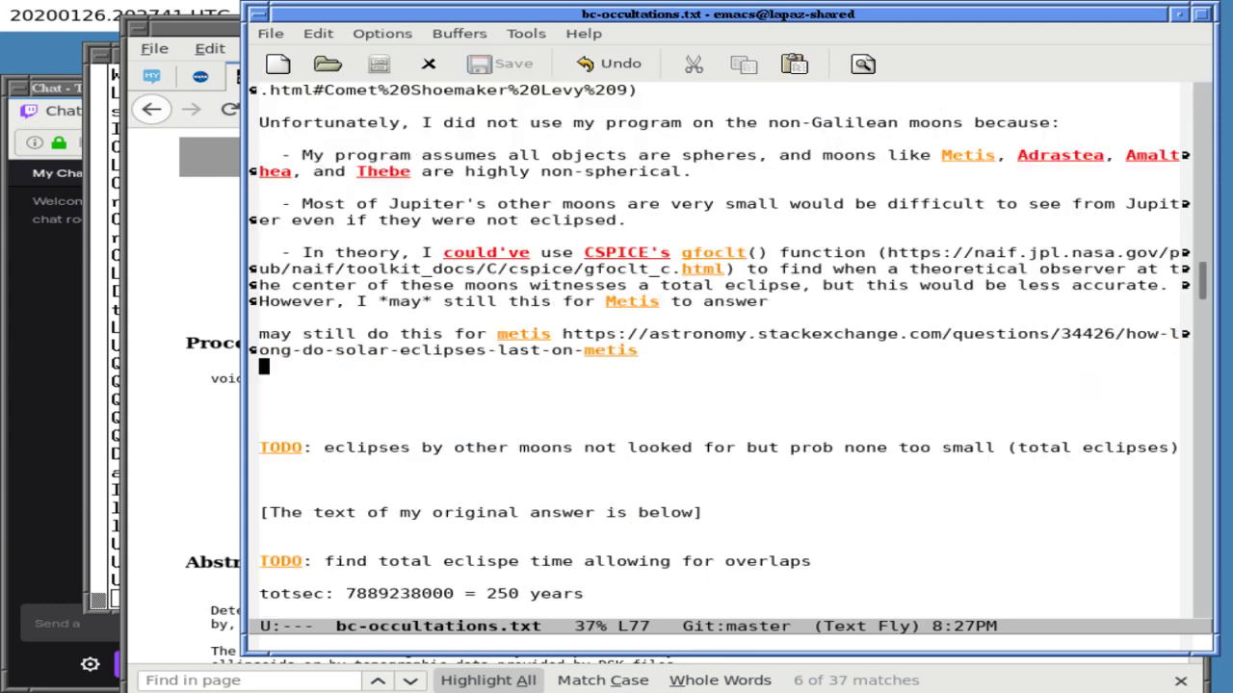
# - Delete the "may still do this for metis" note and join the Metis link onto the "to answer" sentence
pyautogui.hotkey('ctrl', 'f')
pyautogui.hotkey('ctrl', 'b')
pyautogui.hotkey('ctrl', 'b')
pyautogui.hotkey('ctrl', 'p')
pyautogui.hotkey('ctrl', 'p')
pyautogui.hotkey('ctrl', 'n')
pyautogui.hotkey('ctrl', 'f')
pyautogui.hotkey('ctrl', 'f')
pyautogui.hotkey('ctrl', 'f')
pyautogui.hotkey('ctrl', 'f')
pyautogui.hotkey('ctrl', 'f')
pyautogui.hotkey('ctrl', 'b')
pyautogui.hotkey('ctrl', 'b')
pyautogui.hotkey('ctrl', 'f')
pyautogui.hotkey('ctrl', 'f')
pyautogui.hotkey('ctrl', 'f')
pyautogui.hotkey('ctrl', 'f')
pyautogui.hotkey('ctrl', 'f')
pyautogui.hotkey('ctrl', 'f')
pyautogui.hotkey('ctrl', 'f')
pyautogui.hotkey('ctrl', 'f')
pyautogui.hotkey('ctrl', 'f')
pyautogui.hotkey('ctrl', 'f')
pyautogui.hotkey('ctrl', 'f')
pyautogui.hotkey('ctrl', 'f')
pyautogui.hotkey('ctrl', 'f')
pyautogui.hotkey('ctrl', 'f')
pyautogui.hotkey('ctrl', 'f')
pyautogui.hotkey('ctrl', 'f')
pyautogui.hotkey('ctrl', 'f')
pyautogui.hotkey('ctrl', 'f')
pyautogui.hotkey('ctrl', 'f')
pyautogui.hotkey('ctrl', 'f')
pyautogui.hotkey('ctrl', 'f')
pyautogui.hotkey('ctrl', 'f')
pyautogui.hotkey('ctrl', 'f')
pyautogui.hotkey('ctrl', 'f')
pyautogui.press('Return')
pyautogui.hotkey('ctrl', 'p')
pyautogui.press('BackSpace')
pyautogui.hotkey('ctrl', 'k')
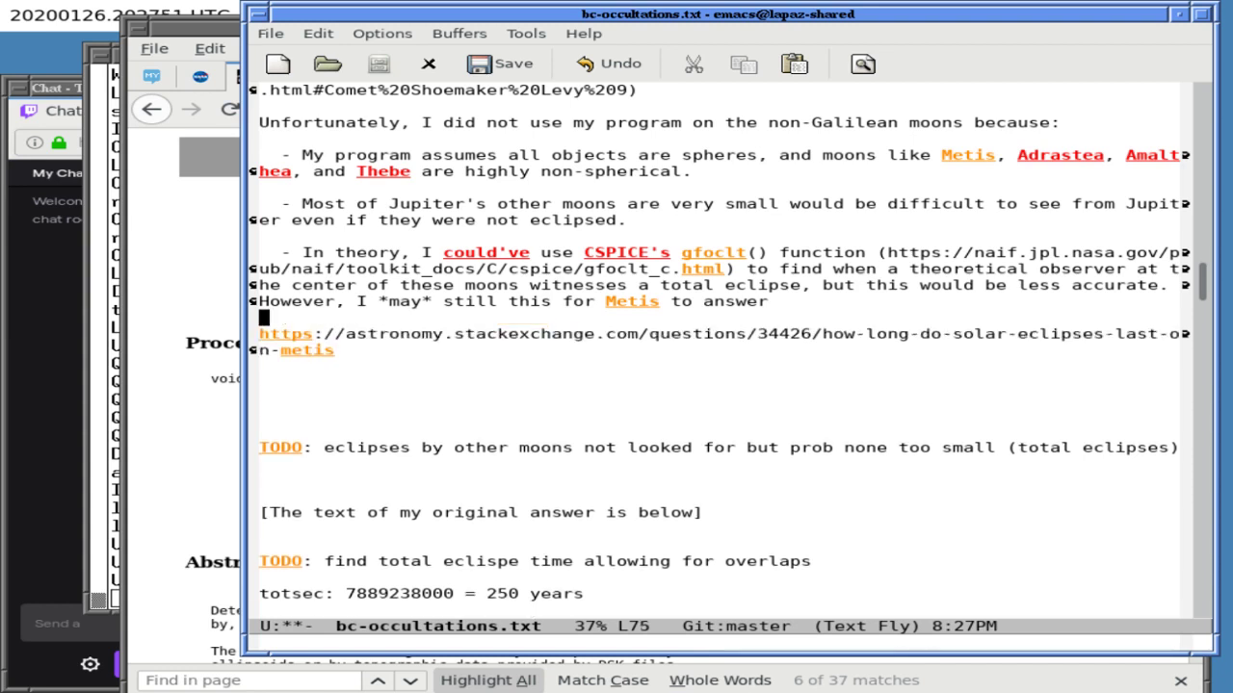
pyautogui.hotkey('ctrl', 'k')
pyautogui.press('BackSpace')
# - Finish the sentence: "since solar eclipses on Metis are equivalent to lunar eclipses of Metis as viewed from Jupiter."
pyautogui.hotkey('ctrl', 'e')
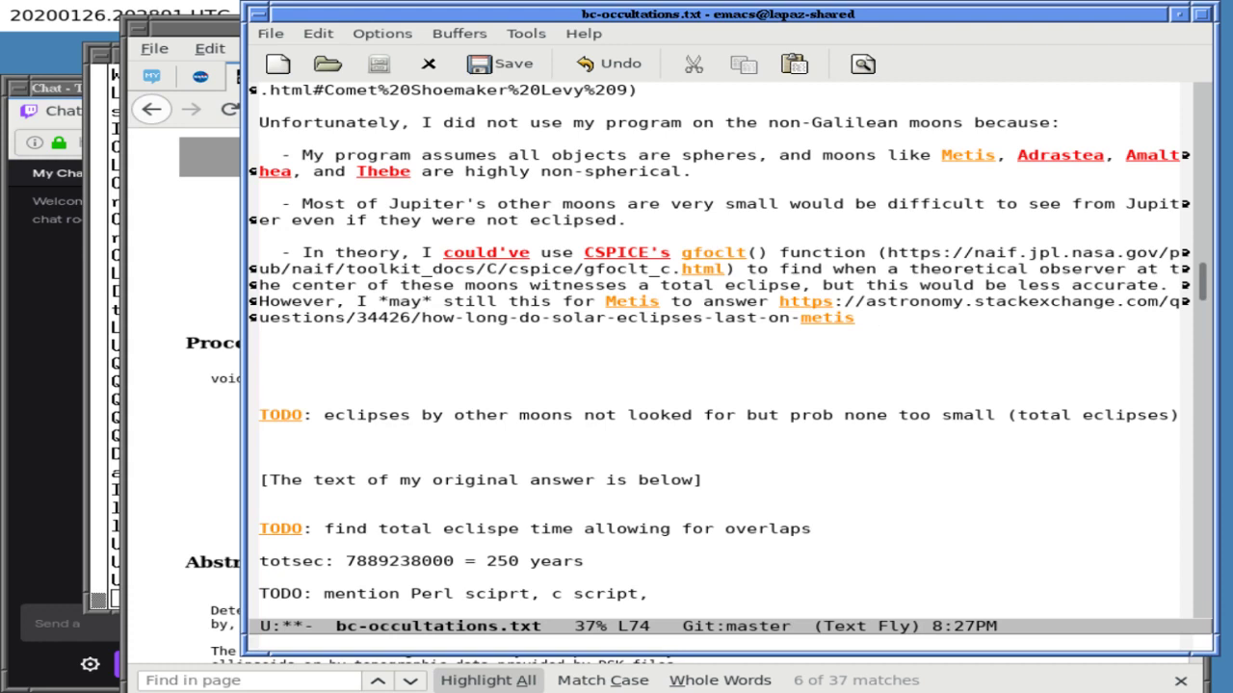
pyautogui.press('BackSpace')
pyautogui.press('BackSpace')
pyautogui.write('since so')
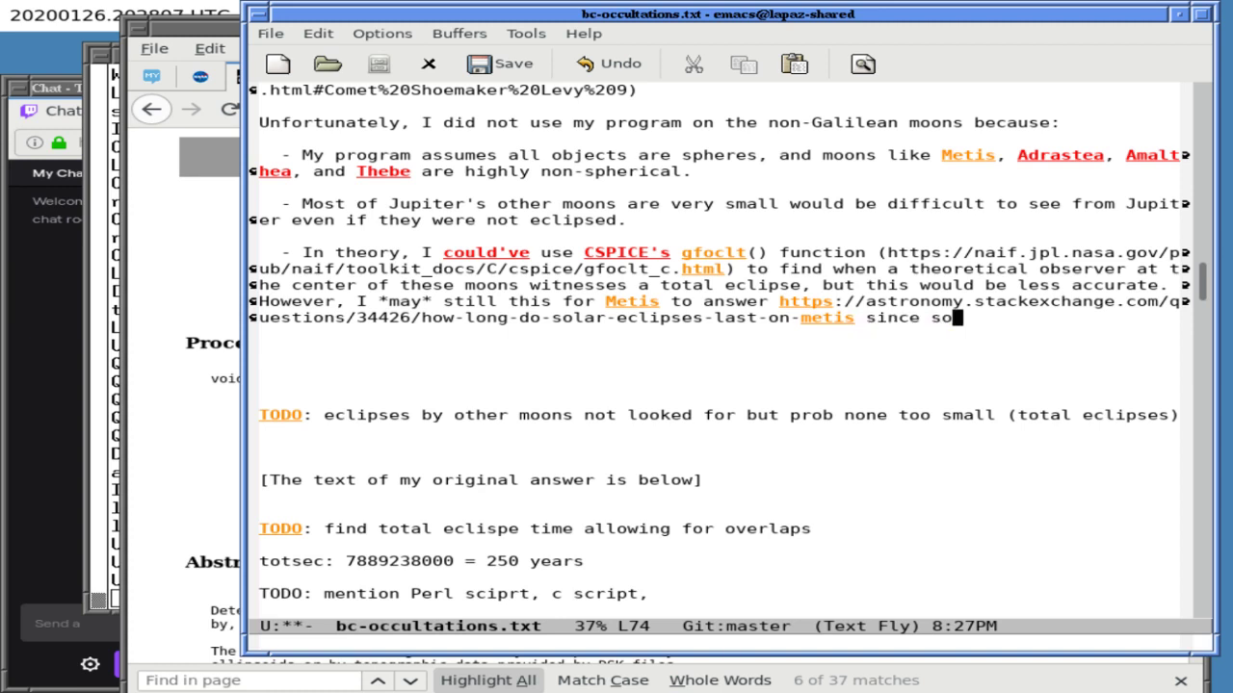
pyautogui.write('lar eclipses ')
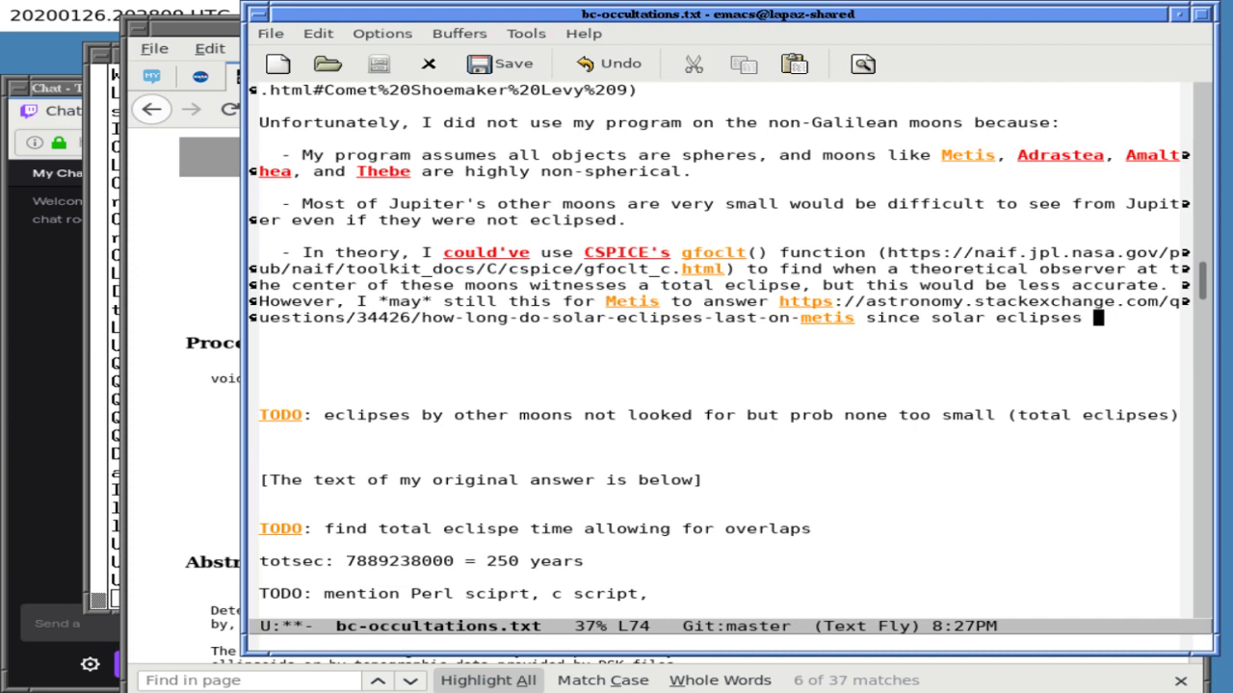
pyautogui.write('on Metis ')
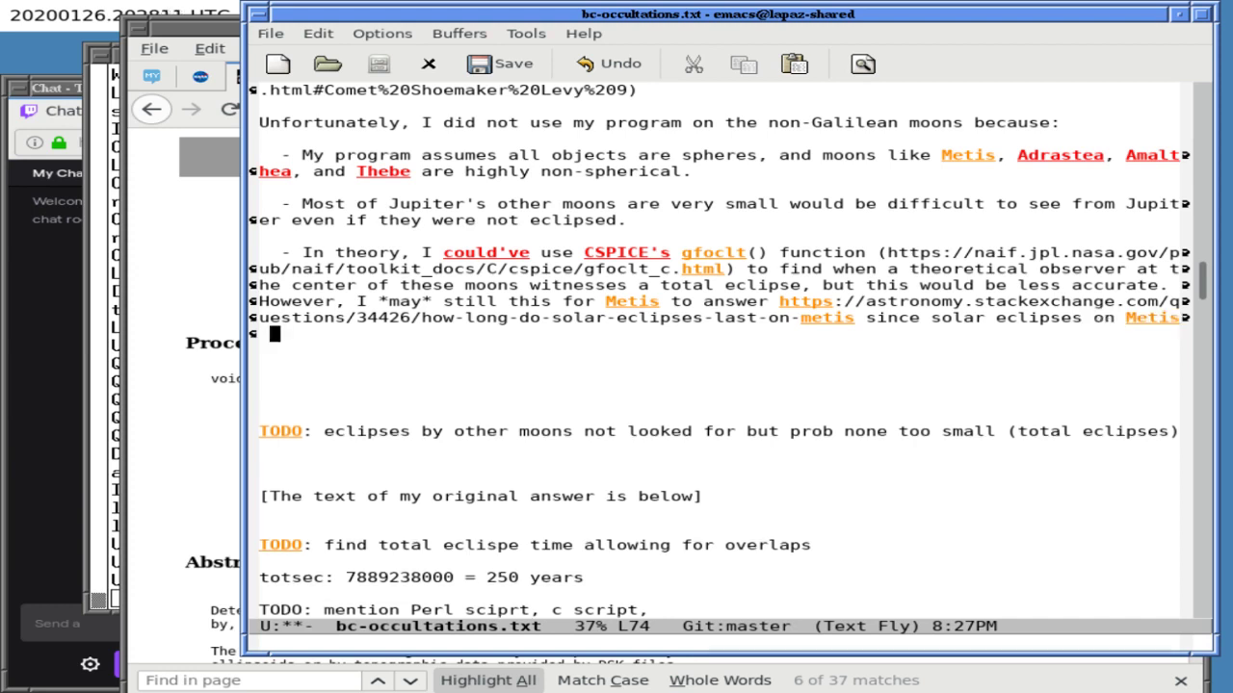
pyautogui.write('are equivalent to')
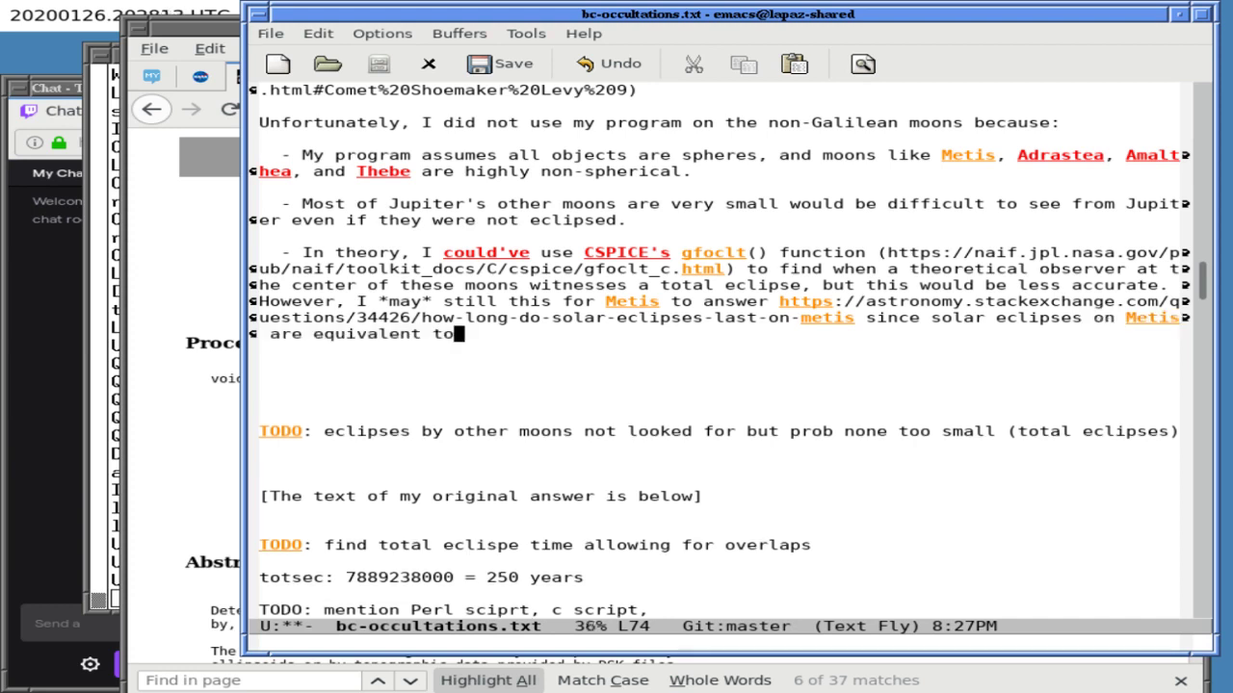
pyautogui.write(' lunar eclispe')
pyautogui.press('BackSpace')
pyautogui.press('BackSpace')
pyautogui.press('BackSpace')
pyautogui.write('pses of M')
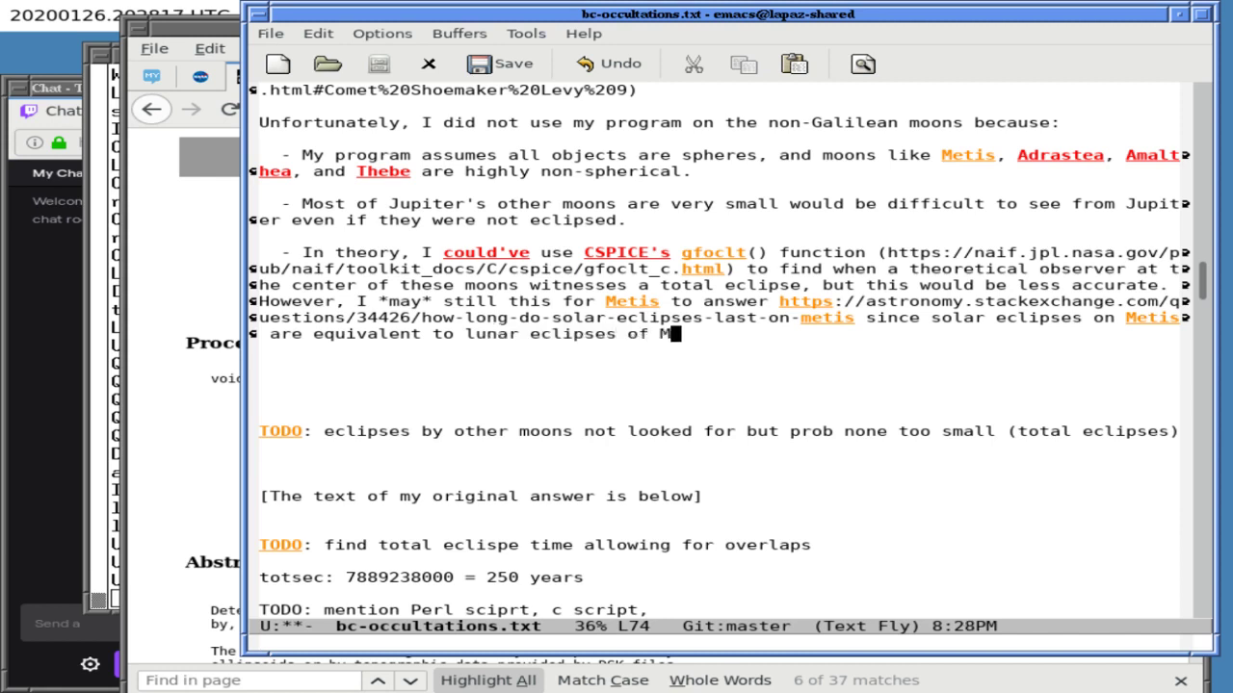
pyautogui.write('etis')
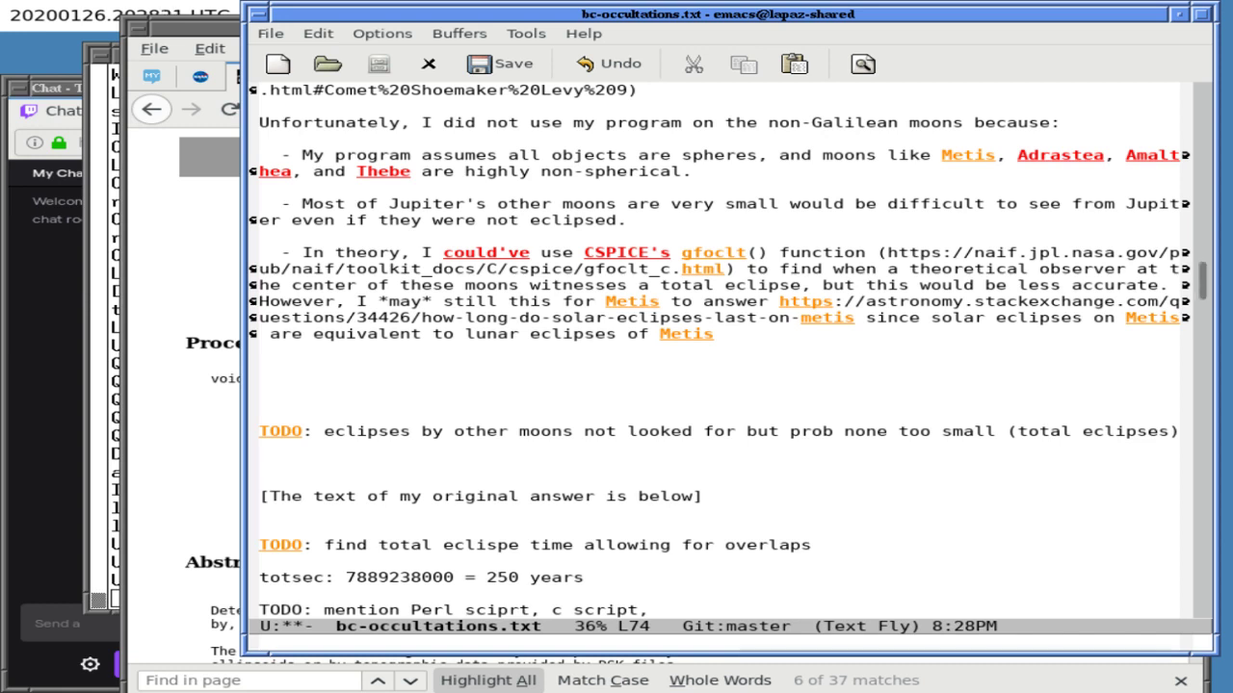
pyautogui.write(' as viewed from J')
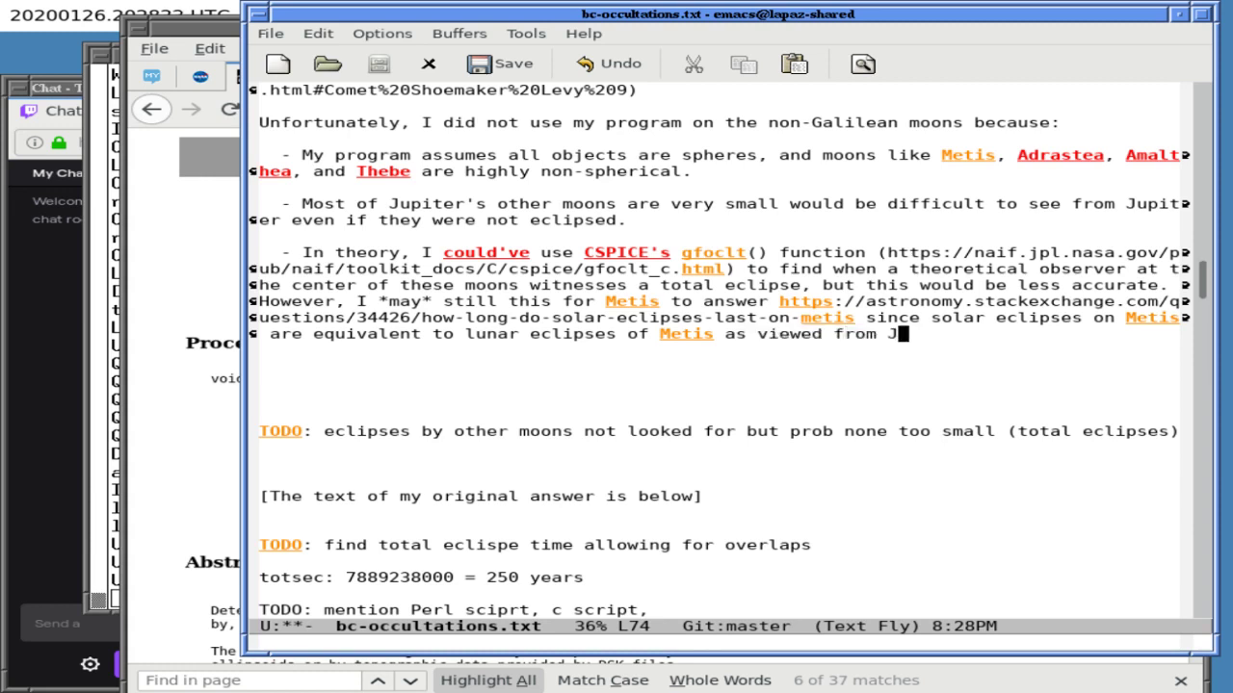
pyautogui.write('upiter.')
# - Save the file and cut the outdated TODO line about other moons
pyautogui.press('Down')
pyautogui.press('Down')
pyautogui.hotkey('ctrl', 'x')
pyautogui.hotkey('ctrl', 's')
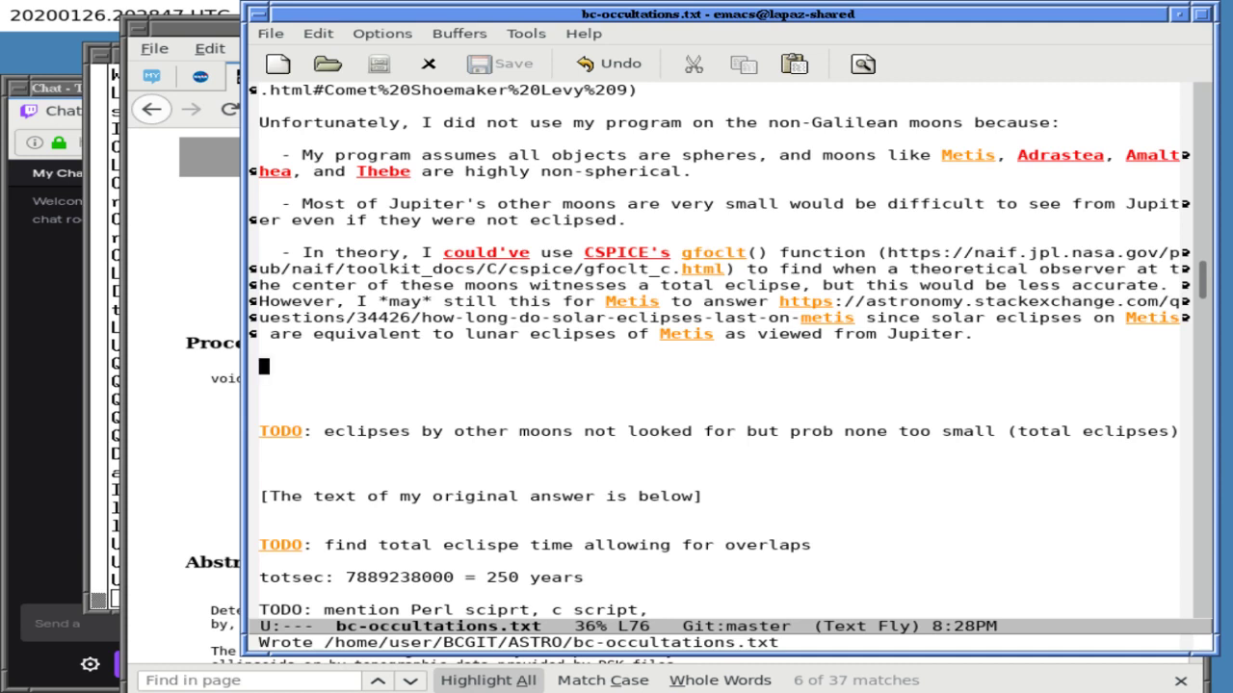
pyautogui.hotkey('ctrl', 'k')
pyautogui.hotkey('ctrl', 'k')
pyautogui.hotkey('ctrl', 'k')
pyautogui.hotkey('ctrl', 'k')
pyautogui.hotkey('ctrl', 'k')
pyautogui.hotkey('ctrl', 'k')
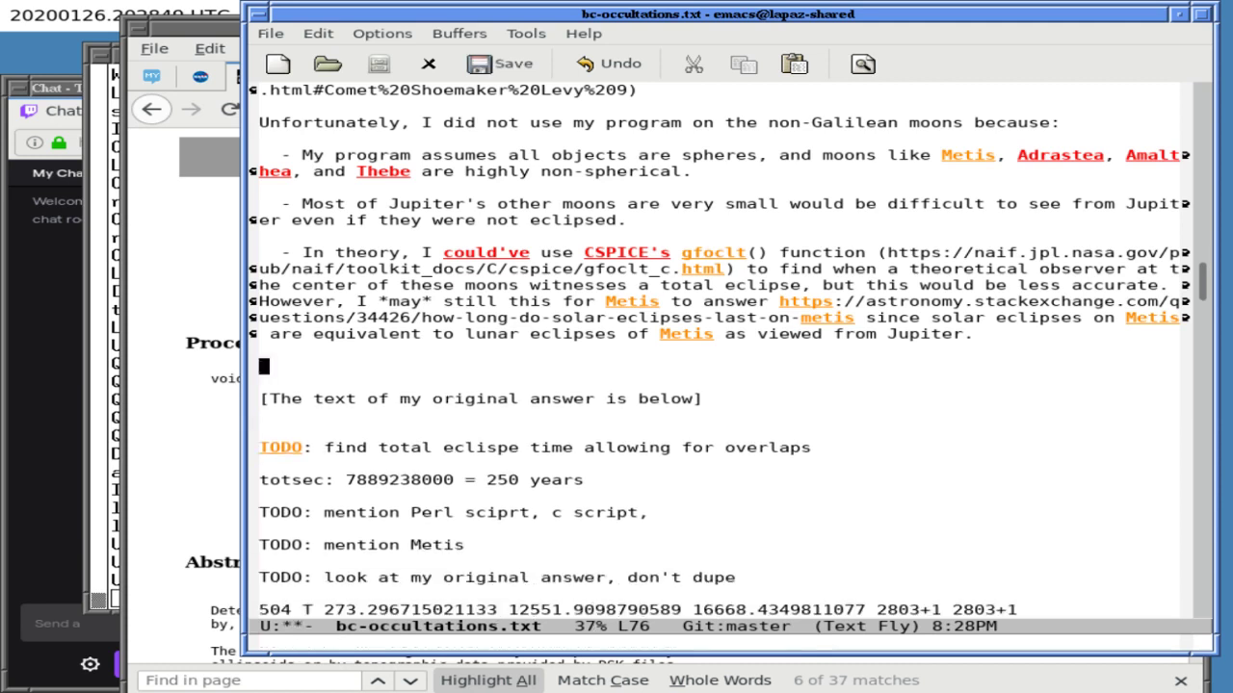
# - Restore the cut line and add 'tODO: do look for other moon eclispes' below the original-answer marker
pyautogui.hotkey('ctrl', 'y')
pyautogui.press('Down')
pyautogui.press('Down')
pyautogui.press('Down')
pyautogui.press('Down')
pyautogui.press('Return')
pyautogui.write('tODO: ')
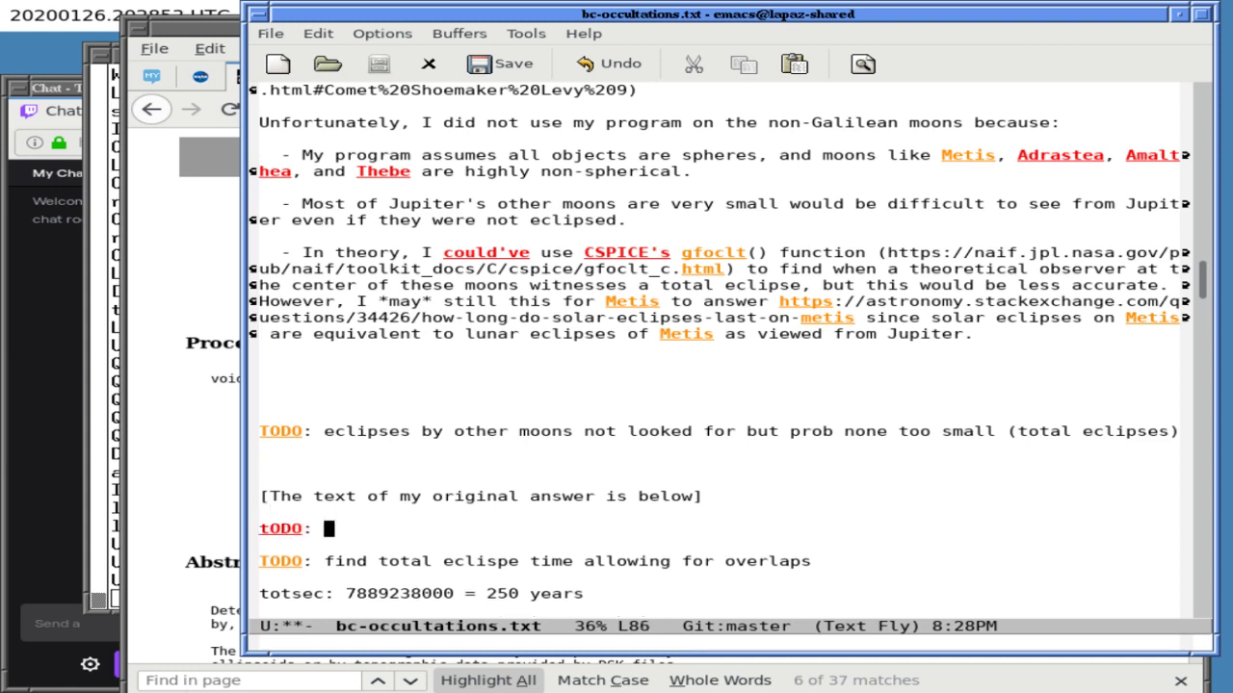
pyautogui.write('do look for other moon eclispes')
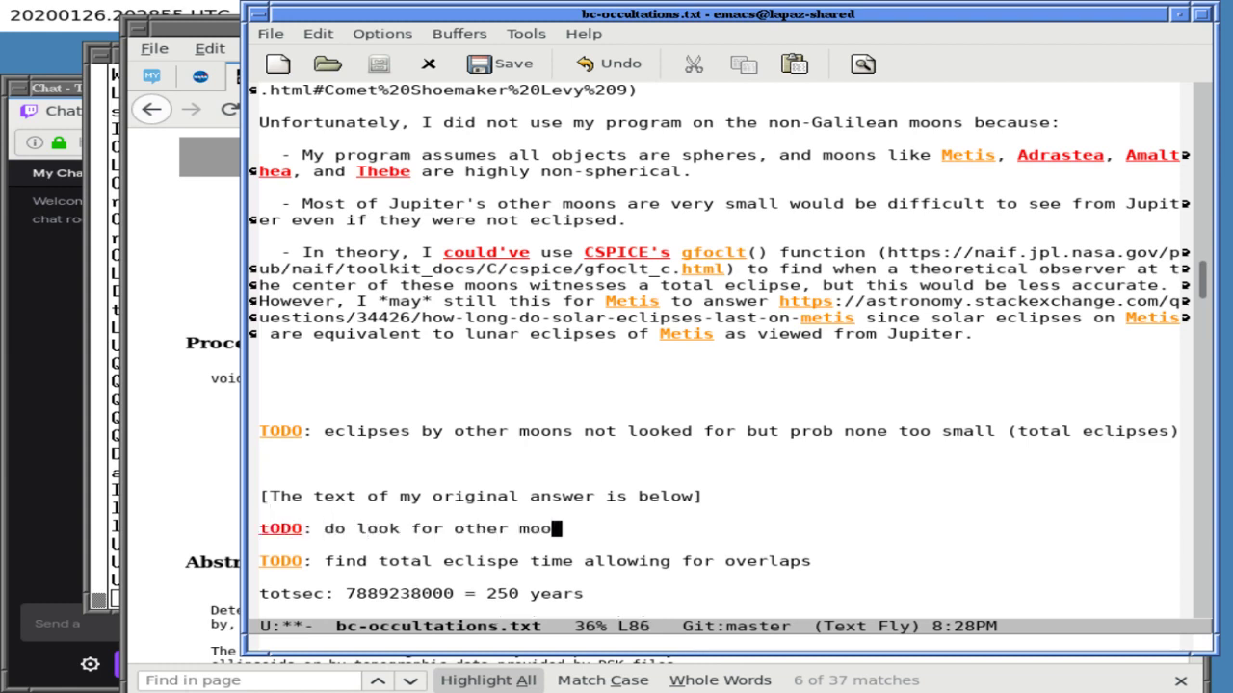
# - Delete the outdated other-moons eclipses TODO and extra blank lines, then save
pyautogui.click(264, 447)
pyautogui.press('Up')
pyautogui.press('Up')
pyautogui.press('Up')
pyautogui.press('Up')
pyautogui.press('Up')
pyautogui.press('Down')
pyautogui.press('Delete')
pyautogui.press('Delete')
pyautogui.hotkey('ctrl', 'k')
pyautogui.hotkey('ctrl', 'k')
pyautogui.hotkey('ctrl', 'k')
pyautogui.hotkey('ctrl', 'k')
pyautogui.hotkey('ctrl', 'k')
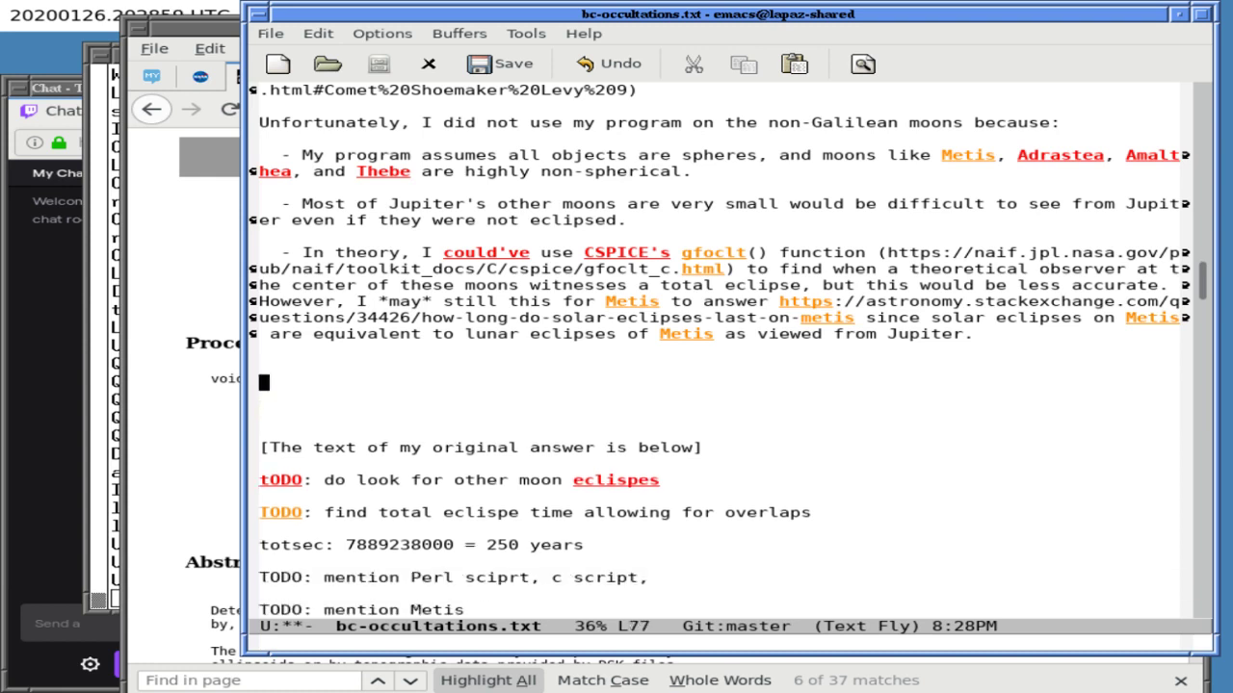
pyautogui.hotkey('ctrl', 'x')
pyautogui.hotkey('ctrl', 's')
# - Open new lines at the end of the Metis paragraph for a section heading
pyautogui.press('Down')
pyautogui.press('Down')
pyautogui.press('Down')
pyautogui.press('Down')
pyautogui.press('Down')
pyautogui.press('Down')
pyautogui.press('Down')
pyautogui.press('Down')
pyautogui.press('Down')
pyautogui.press('Up')
pyautogui.press('Up')
pyautogui.press('Up')
pyautogui.press('Up')
pyautogui.press('Up')
pyautogui.press('Up')
pyautogui.press('Up')
pyautogui.press('Up')
pyautogui.press('Up')
pyautogui.press('Up')
pyautogui.press('Up')
pyautogui.press('Up')
pyautogui.press('Up')
pyautogui.press('Up')
pyautogui.press('Up')
pyautogui.press('Up')
pyautogui.press('Up')
pyautogui.press('Up')
pyautogui.press('Up')
pyautogui.press('Up')
pyautogui.press('Up')
pyautogui.press('Up')
pyautogui.press('Up')
pyautogui.press('Up')
pyautogui.press('Up')
pyautogui.press('Up')
pyautogui.press('Up')
pyautogui.press('Up')
pyautogui.press('Up')
pyautogui.press('Up')
pyautogui.press('Up')
pyautogui.press('Up')
pyautogui.press('Up')
pyautogui.press('Up')
pyautogui.press('Up')
pyautogui.press('Up')
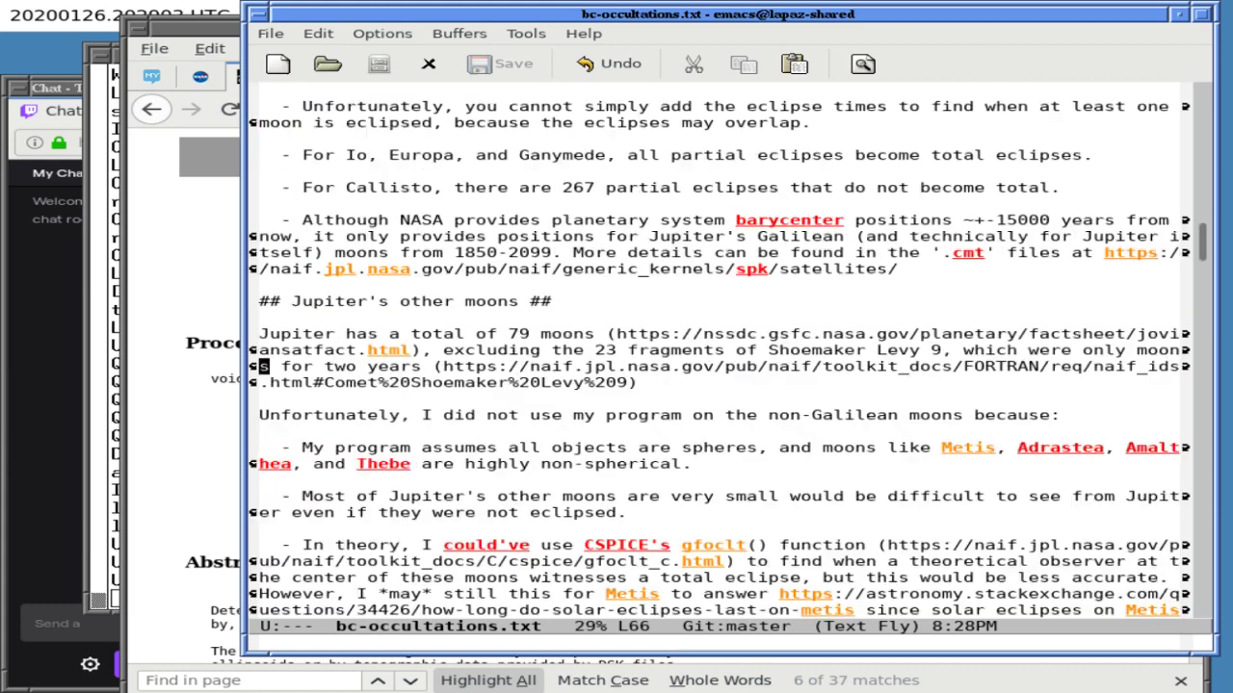
pyautogui.press('Up')
pyautogui.press('Up')
pyautogui.press('Up')
pyautogui.press('Up')
pyautogui.press('Up')
pyautogui.press('Up')
pyautogui.press('Up')
pyautogui.press('Up')
pyautogui.press('Up')
pyautogui.press('Up')
pyautogui.press('Up')
pyautogui.press('Up')
pyautogui.press('Up')
pyautogui.press('Up')
pyautogui.press('Up')
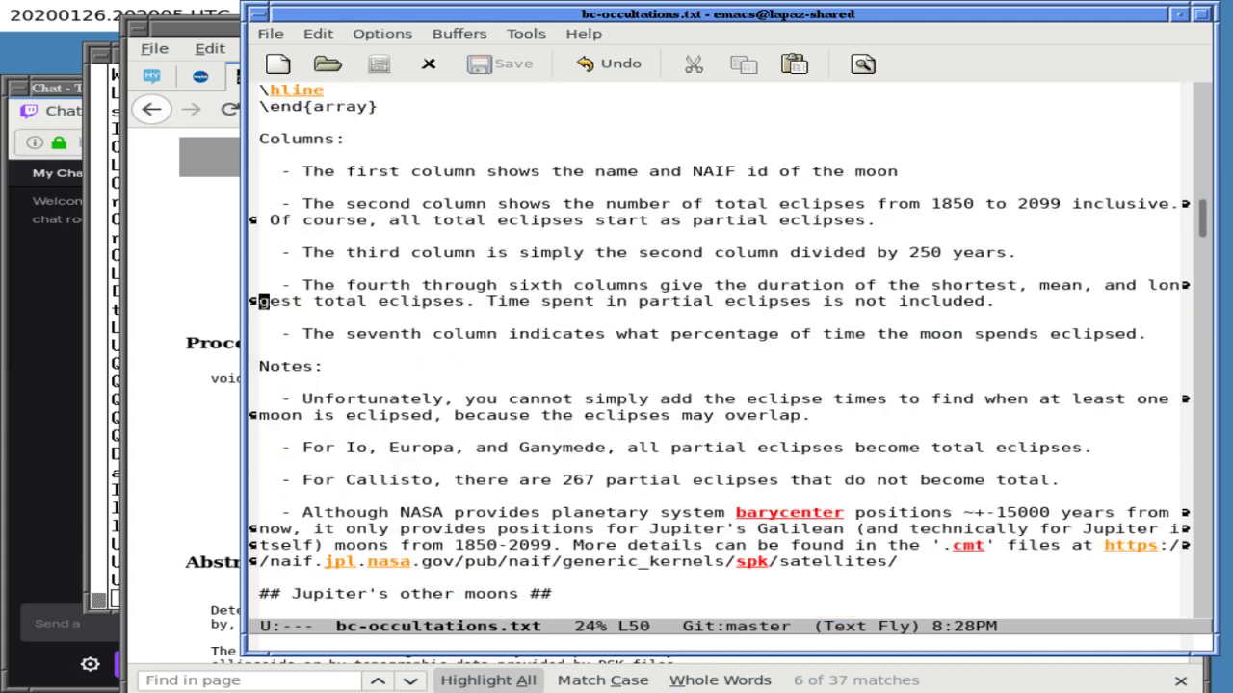
pyautogui.press('Down')
pyautogui.press('Down')
pyautogui.press('Down')
pyautogui.press('Down')
pyautogui.press('Down')
pyautogui.press('Down')
pyautogui.press('Down')
pyautogui.press('Down')
pyautogui.press('Down')
pyautogui.press('Down')
pyautogui.press('Down')
pyautogui.press('Down')
pyautogui.press('Down')
pyautogui.press('Down')
pyautogui.press('Down')
pyautogui.press('Down')
pyautogui.press('Down')
pyautogui.press('Down')
pyautogui.press('Down')
pyautogui.press('Down')
pyautogui.press('Down')
pyautogui.press('Down')
pyautogui.press('Down')
pyautogui.press('Down')
pyautogui.press('Down')
pyautogui.press('Down')
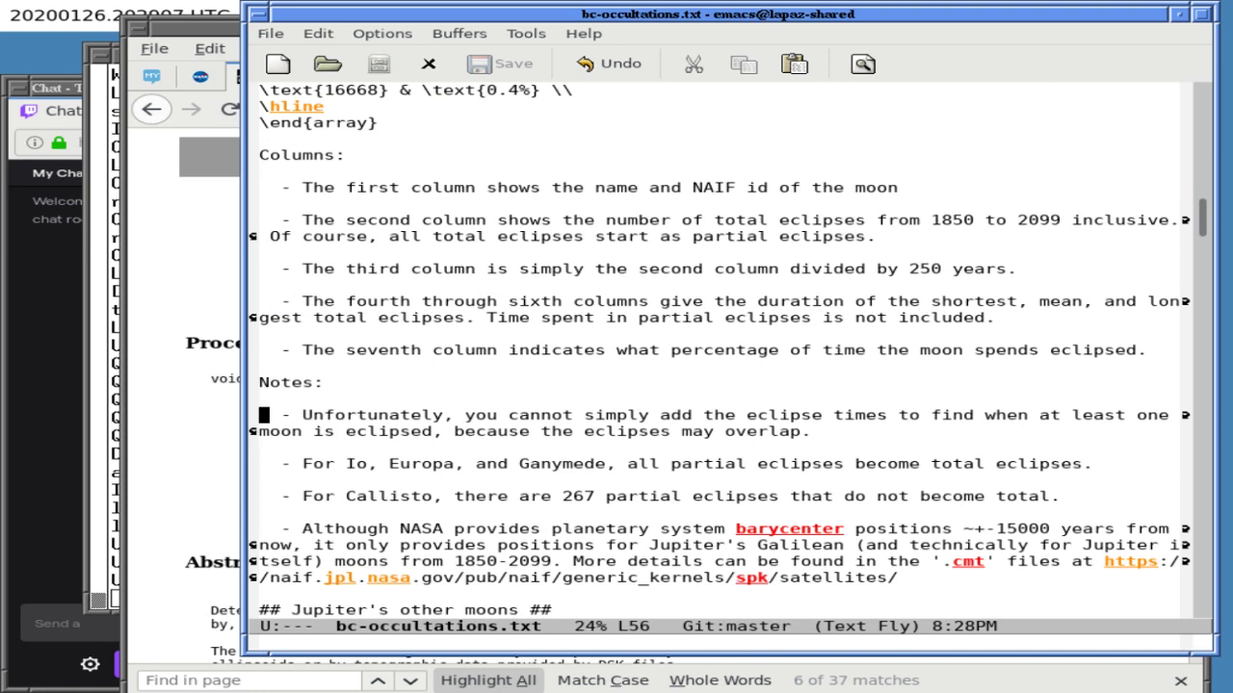
pyautogui.press('Down')
pyautogui.press('Down')
pyautogui.press('Down')
pyautogui.press('Down')
pyautogui.press('Down')
pyautogui.press('Down')
pyautogui.press('Down')
pyautogui.press('Down')
pyautogui.press('Down')
pyautogui.press('Up')
pyautogui.press('Left')
pyautogui.press('Return')
pyautogui.press('Return')
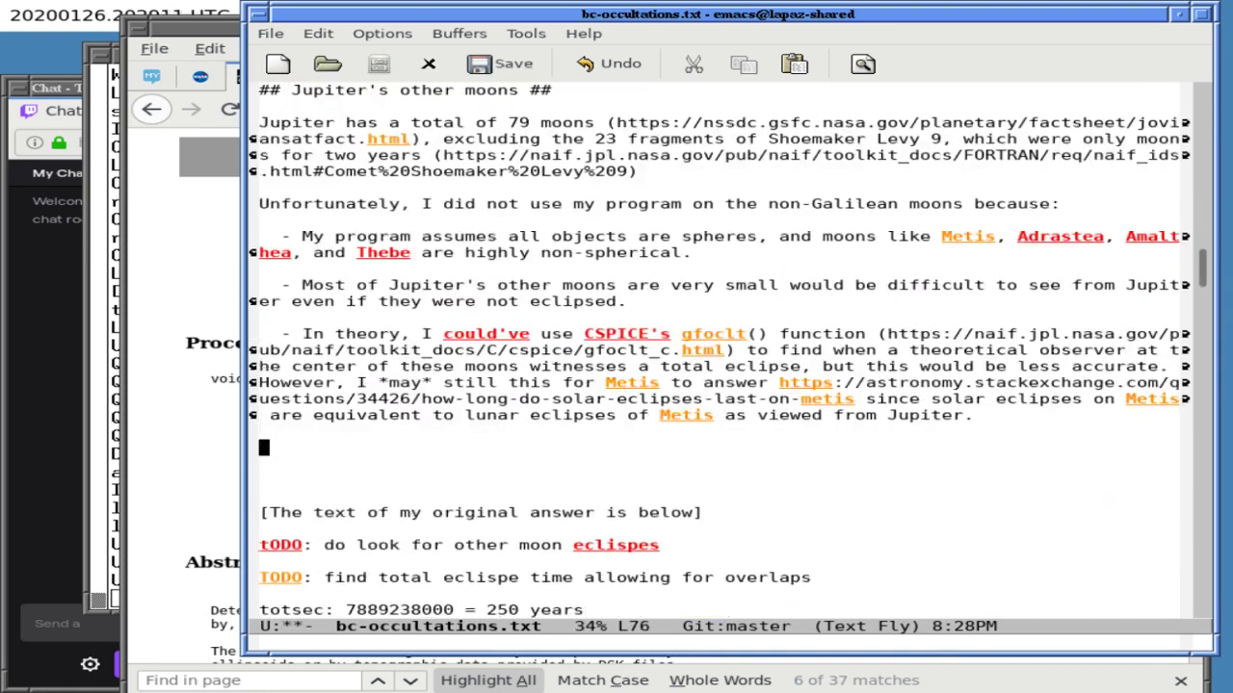
# - Add a '## Code ##' heading, the line 'The code I used to make these calculations:' and an empty bullet
pyautogui.write('## Code ##')
pyautogui.press('Return')
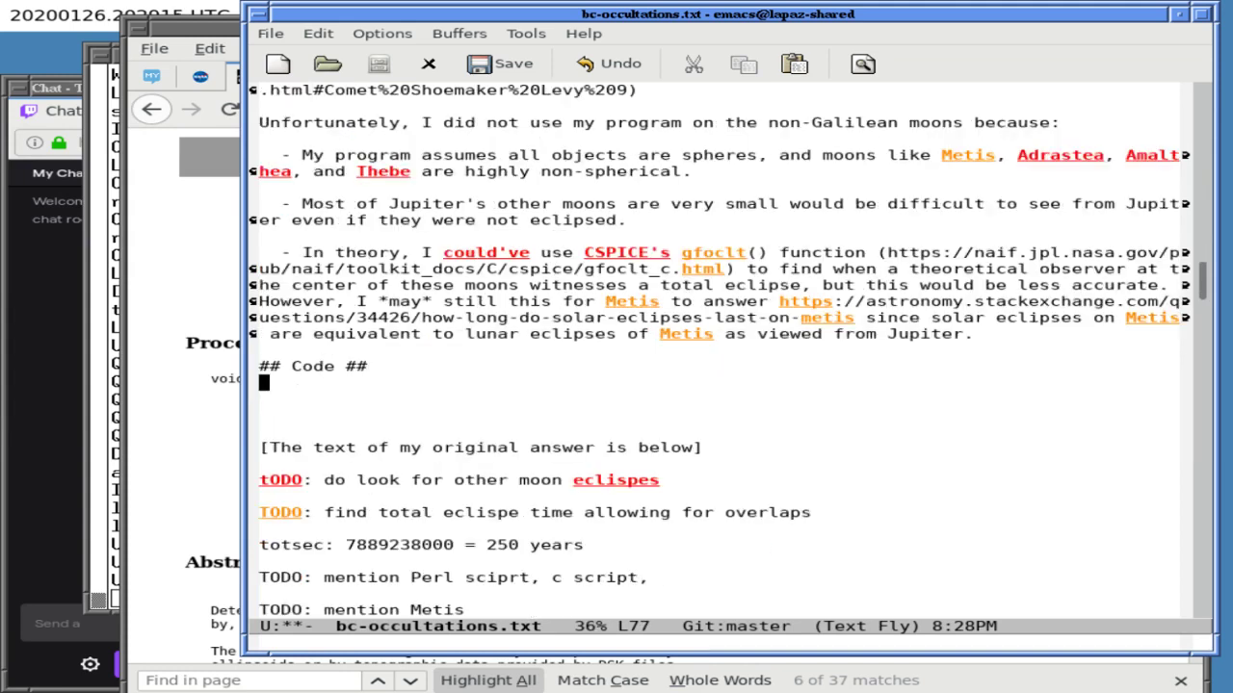
pyautogui.press('Return')
pyautogui.write('The')
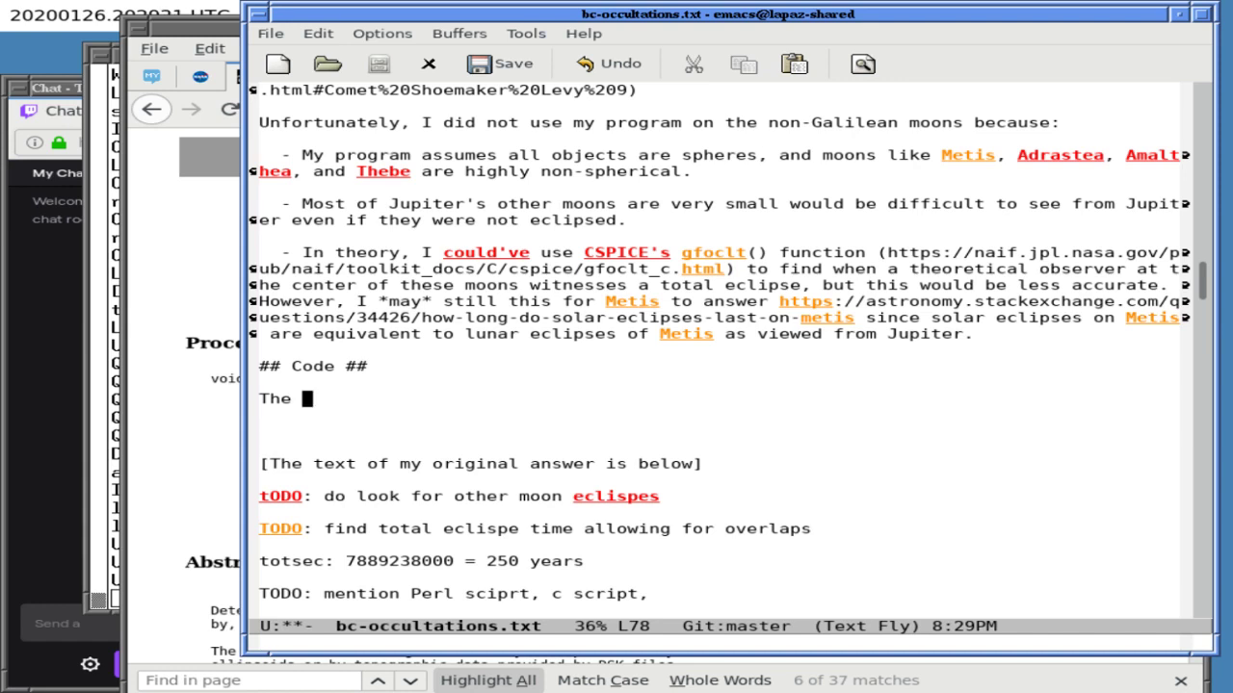
pyautogui.write('code I used ')
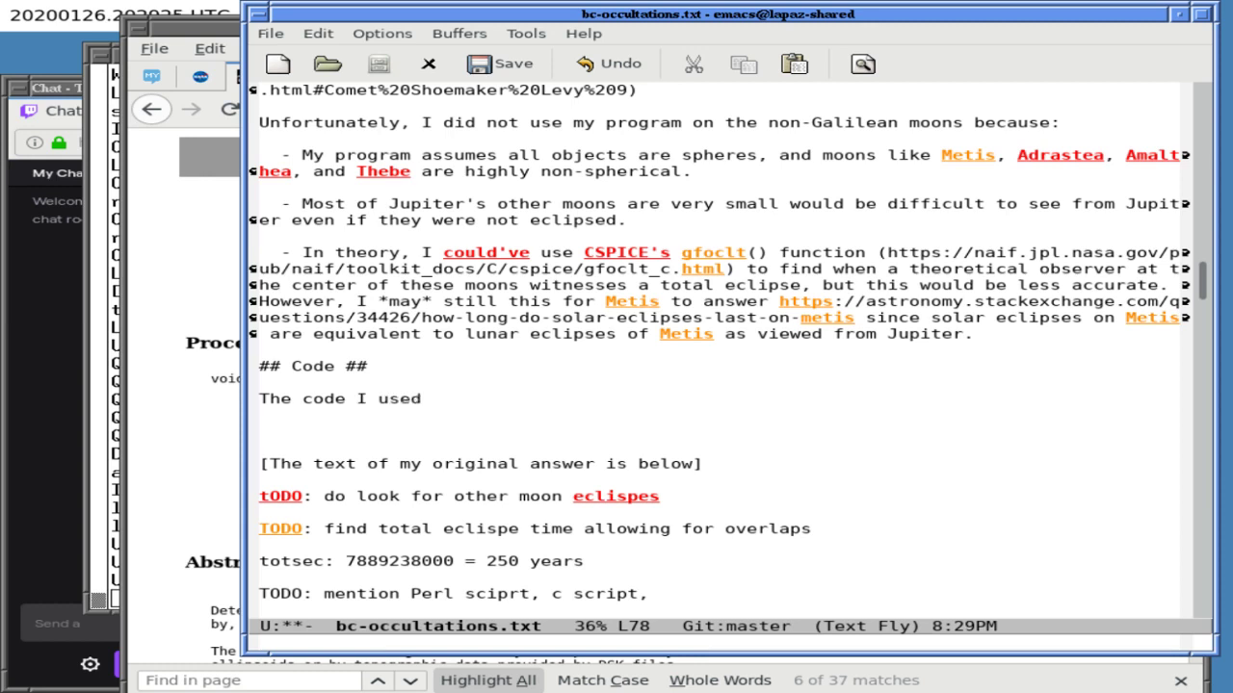
pyautogui.write('to make these calculations:')
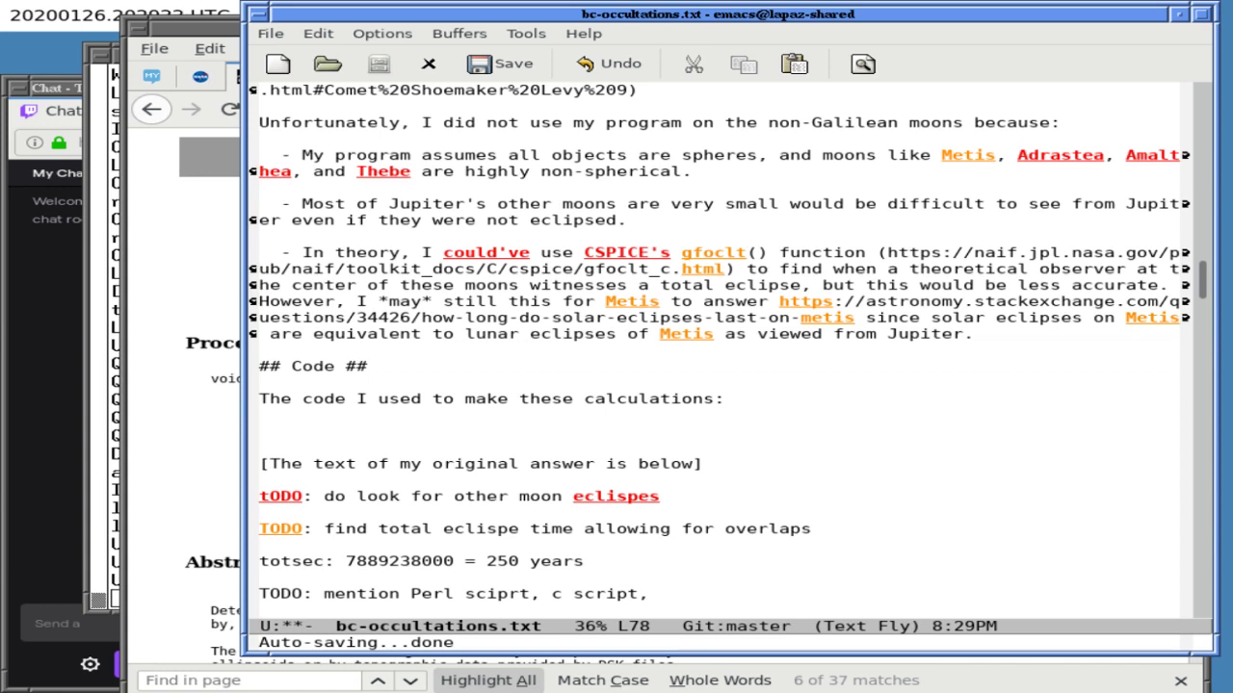
pyautogui.press('Return')
pyautogui.press('Return')
pyautogui.write('-')
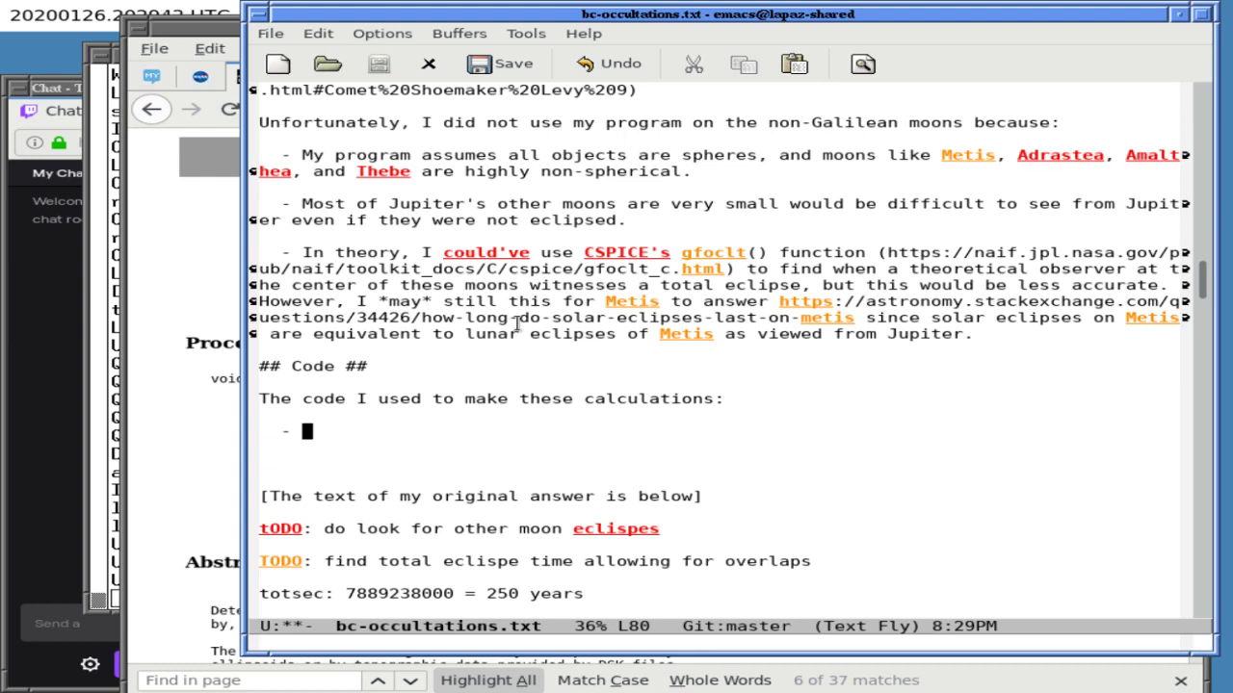
pyautogui.click(122, 361)
# - In the terminal, change into the ~/BCGIT/ASTRO folder
pyautogui.click(116, 368)
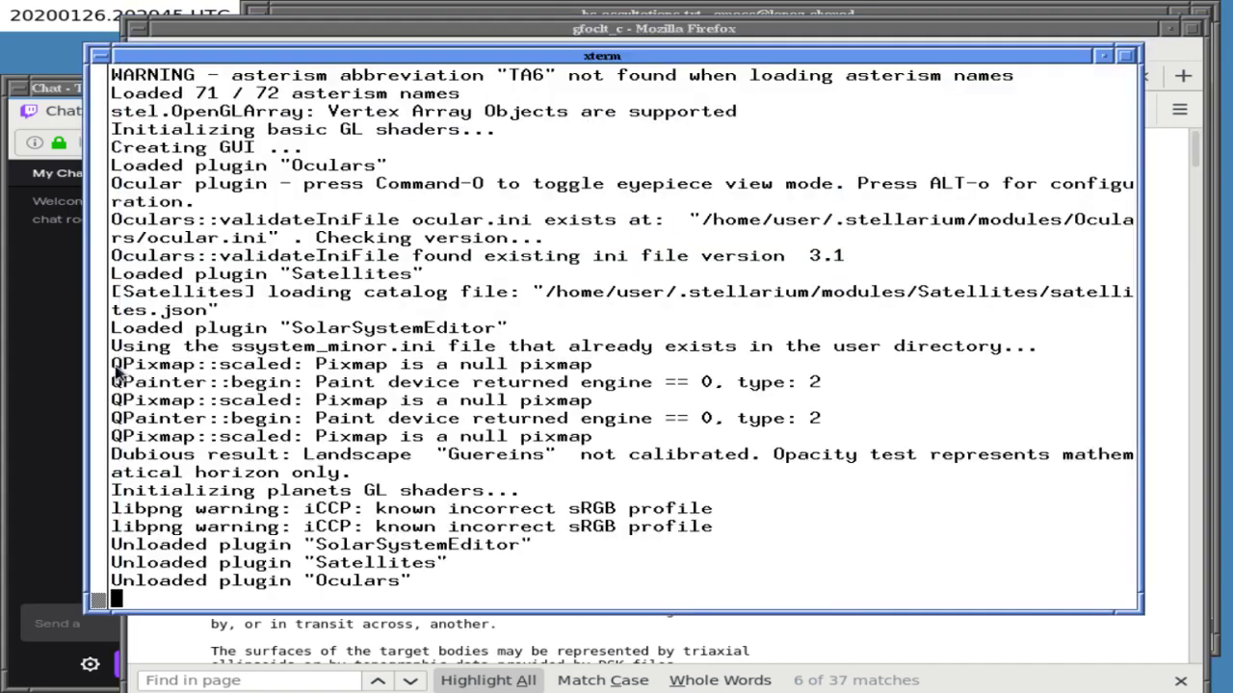
pyautogui.press('Return')
pyautogui.press('Return')
pyautogui.press('Return')
pyautogui.press('Return')
pyautogui.press('Return')
pyautogui.write('cd ~/BCGI')
pyautogui.press('Tab')
pyautogui.press('Tab')
pyautogui.write('T/AST')
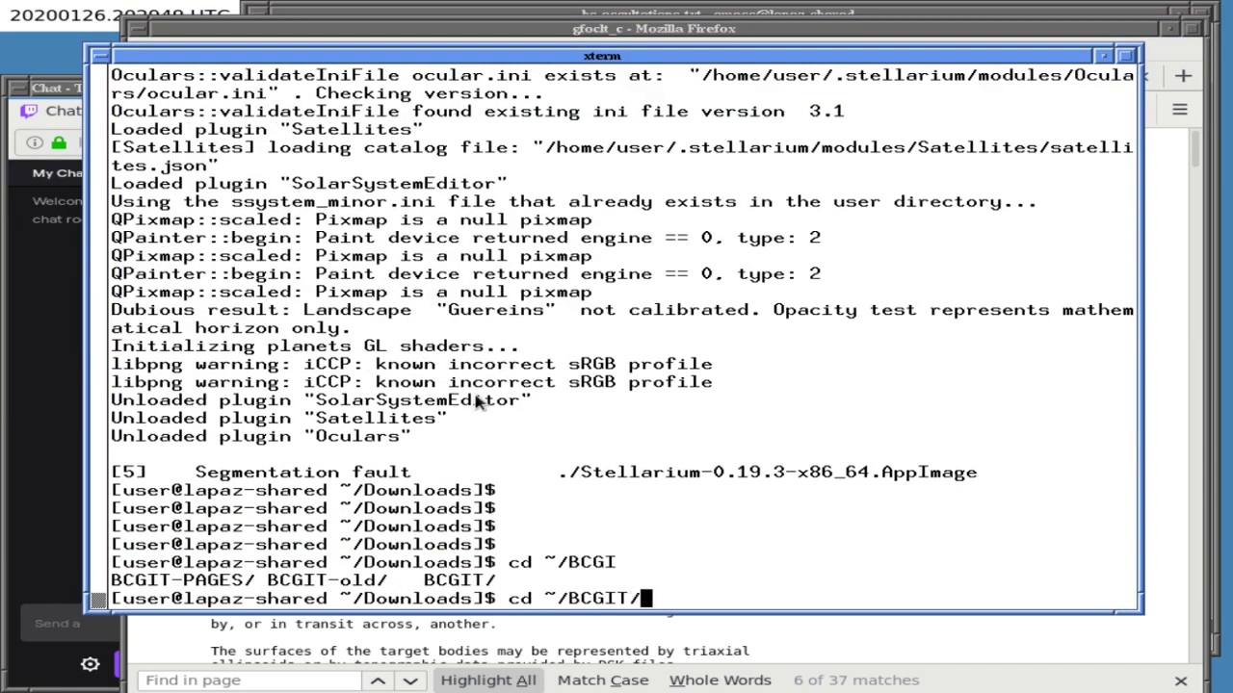
pyautogui.press('BackSpace')
pyautogui.press('Tab')
pyautogui.press('Return')
# - Run bc-gitify.pl on bc-occultations.c and select the printed GitHub URL
pyautogui.write('d')
pyautogui.press('BackSpace')
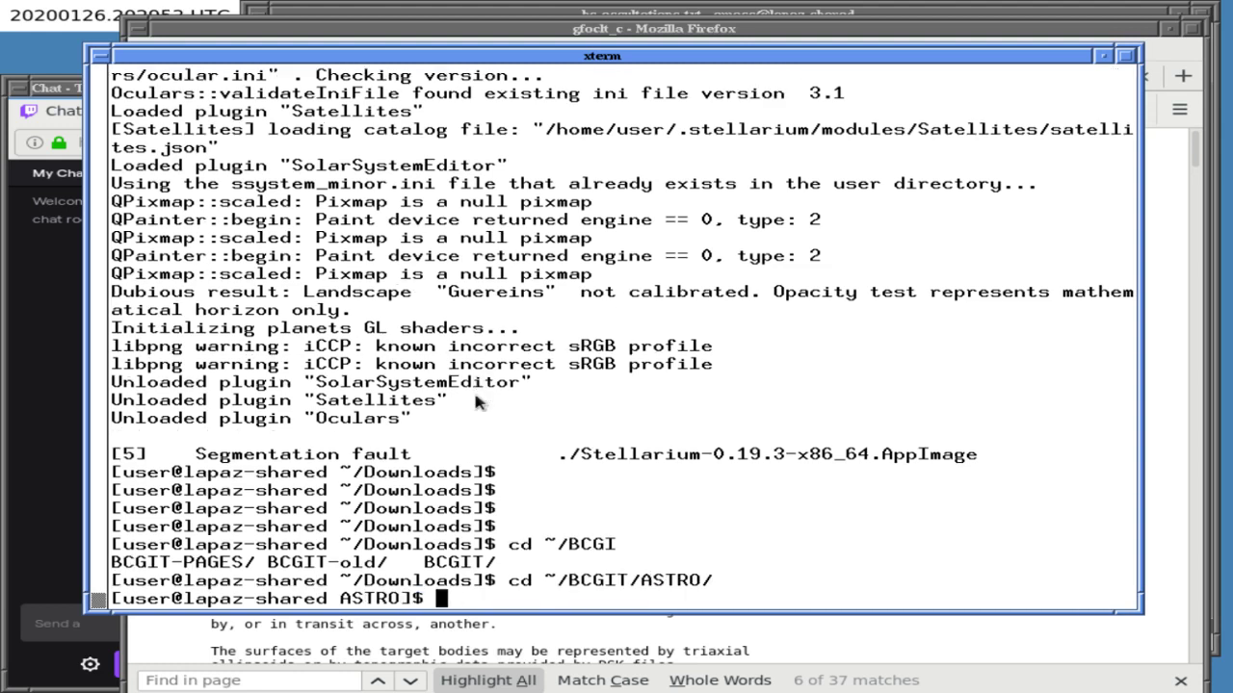
pyautogui.write('bc-git')
pyautogui.press('Tab')
pyautogui.write('bc-o')
pyautogui.press('Tab')
pyautogui.write('c')
pyautogui.press('Tab')
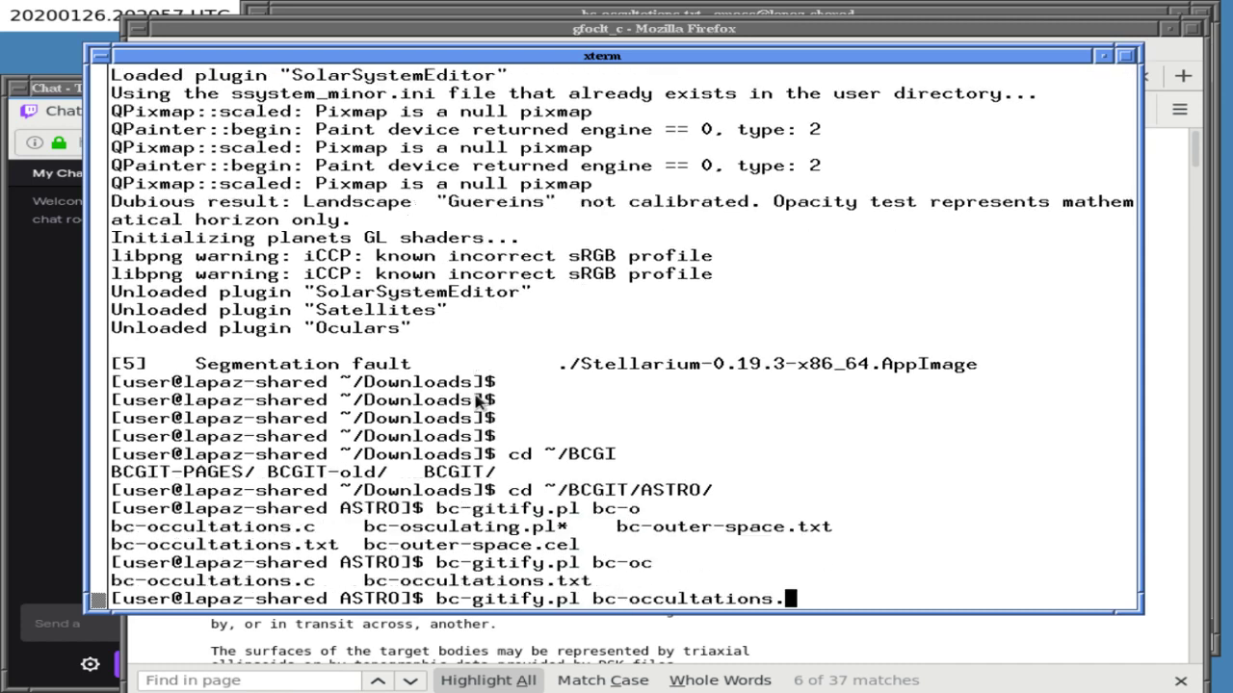
pyautogui.write('c')
pyautogui.press('Return')
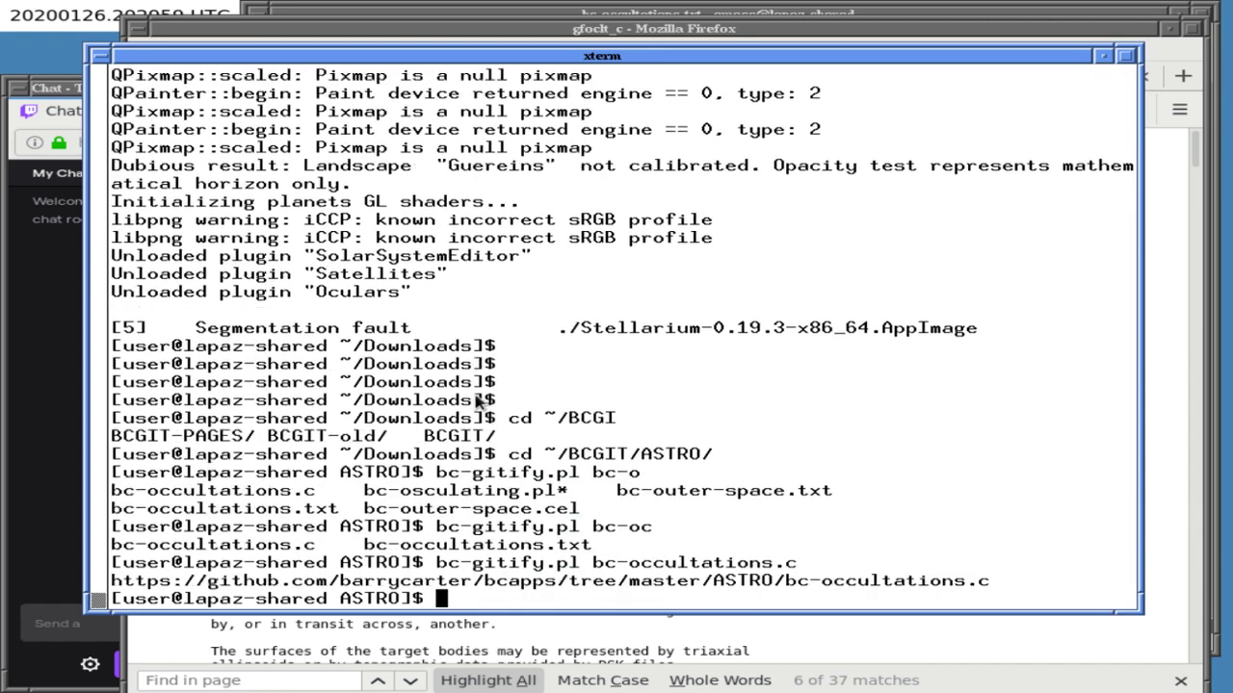
pyautogui.doubleClick(353, 581)
pyautogui.tripleClick(354, 580)
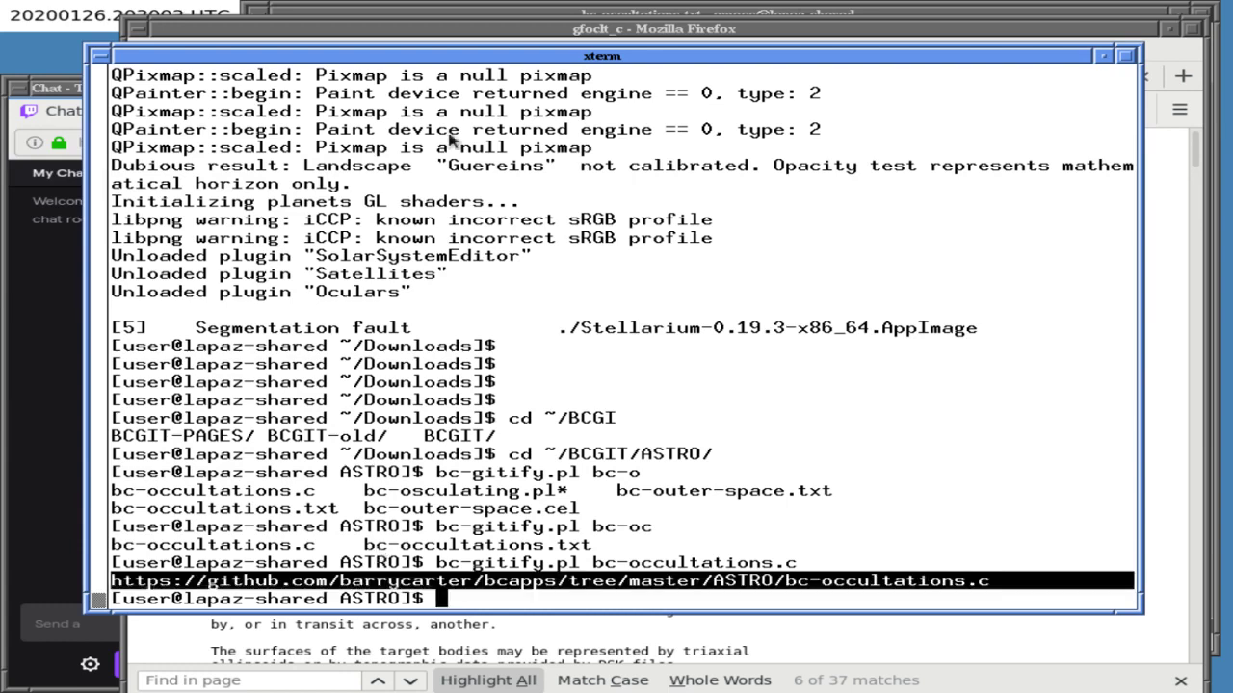
# - Paste the bc-occultations.c link after the bullet in the Emacs Code list
pyautogui.click(487, 42)
pyautogui.click(491, 13)
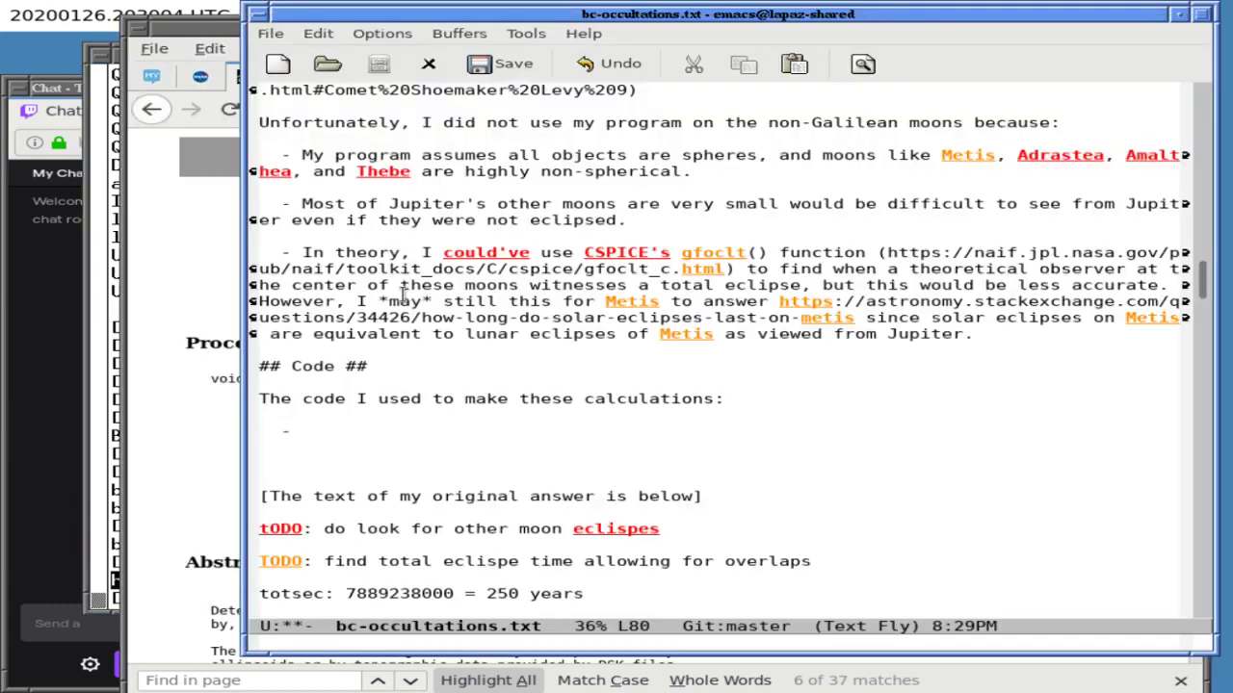
pyautogui.middleClick(324, 433)
pyautogui.write('-')
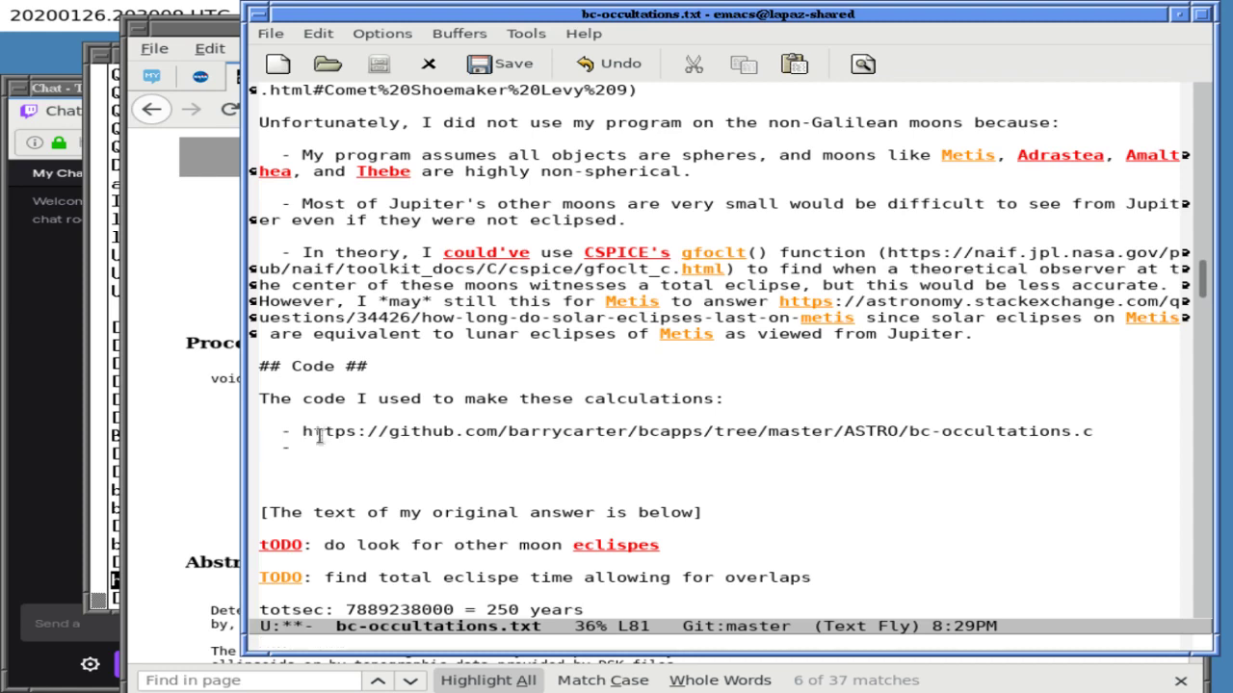
# - List the bc-occultations files and the whole ASTRO folder in the terminal
pyautogui.click(145, 419)
pyautogui.click(116, 434)
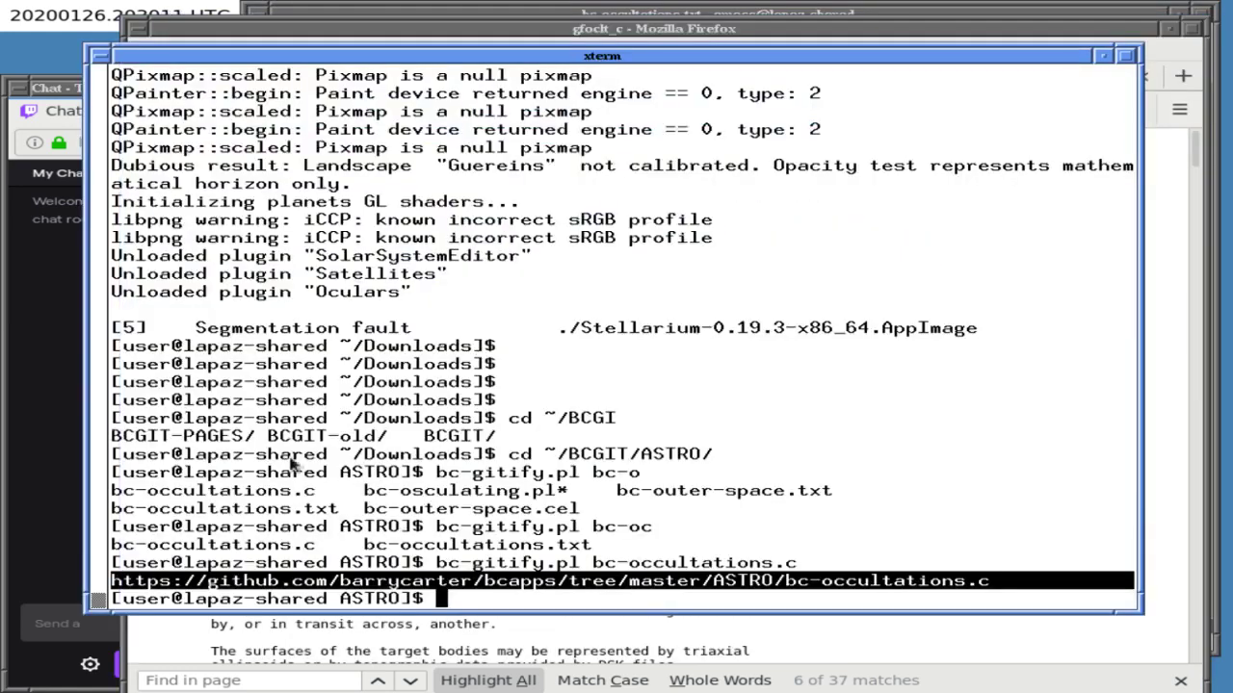
pyautogui.press('Up')
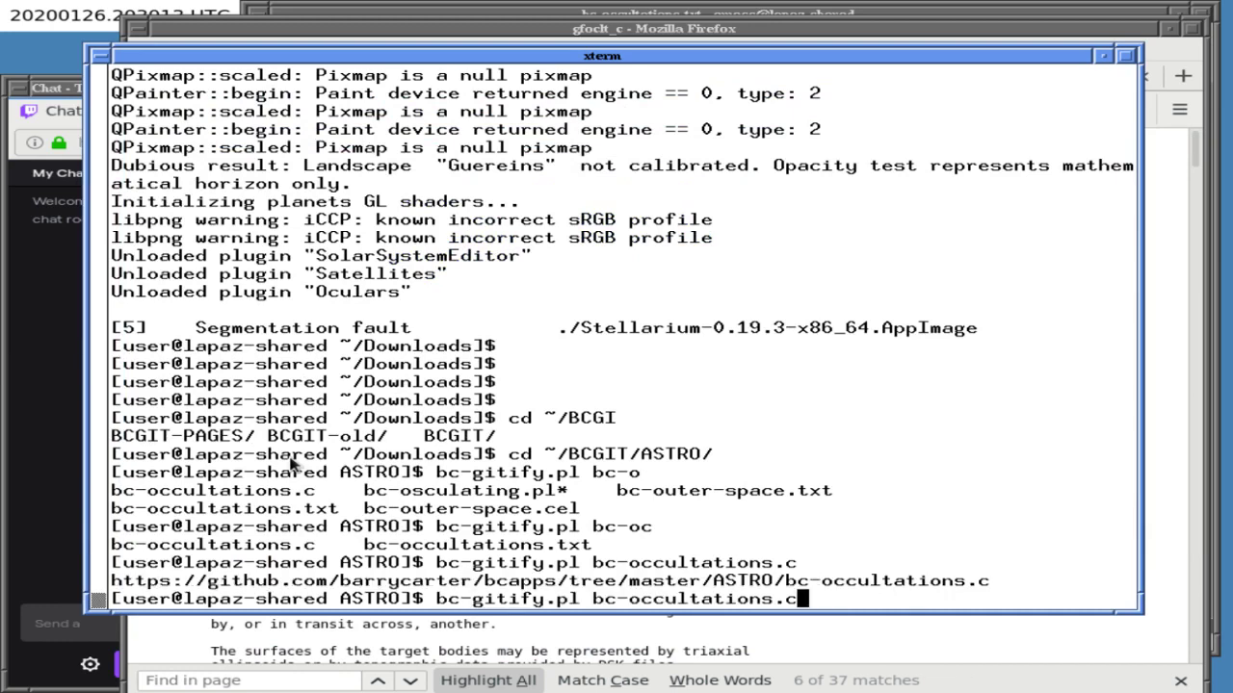
pyautogui.press('Return')
pyautogui.write('dirt bc-oc')
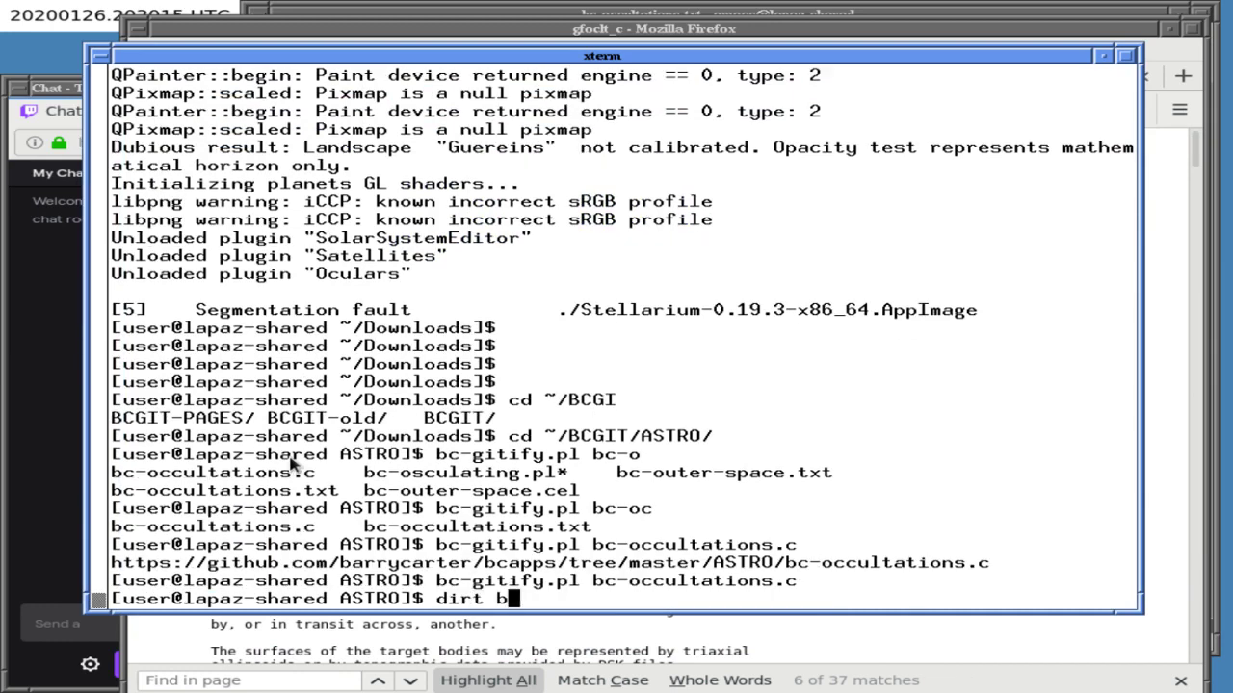
pyautogui.press('Tab')
pyautogui.press('Tab')
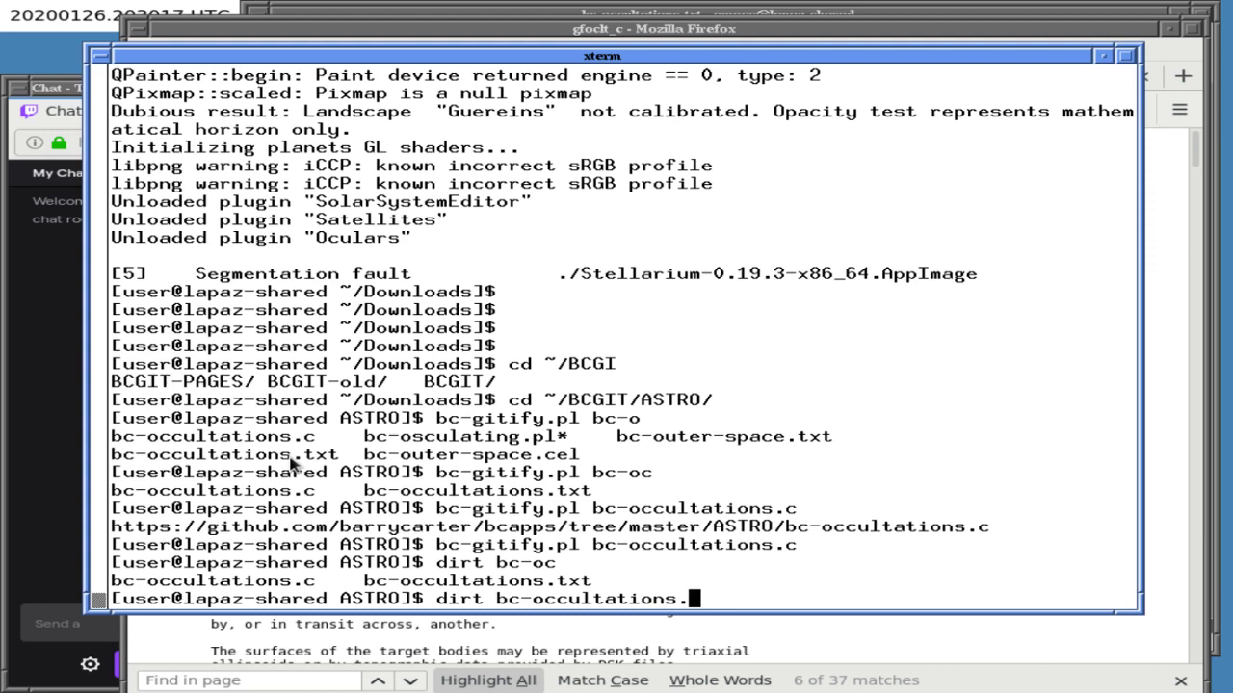
pyautogui.write('*')
pyautogui.press('Return')
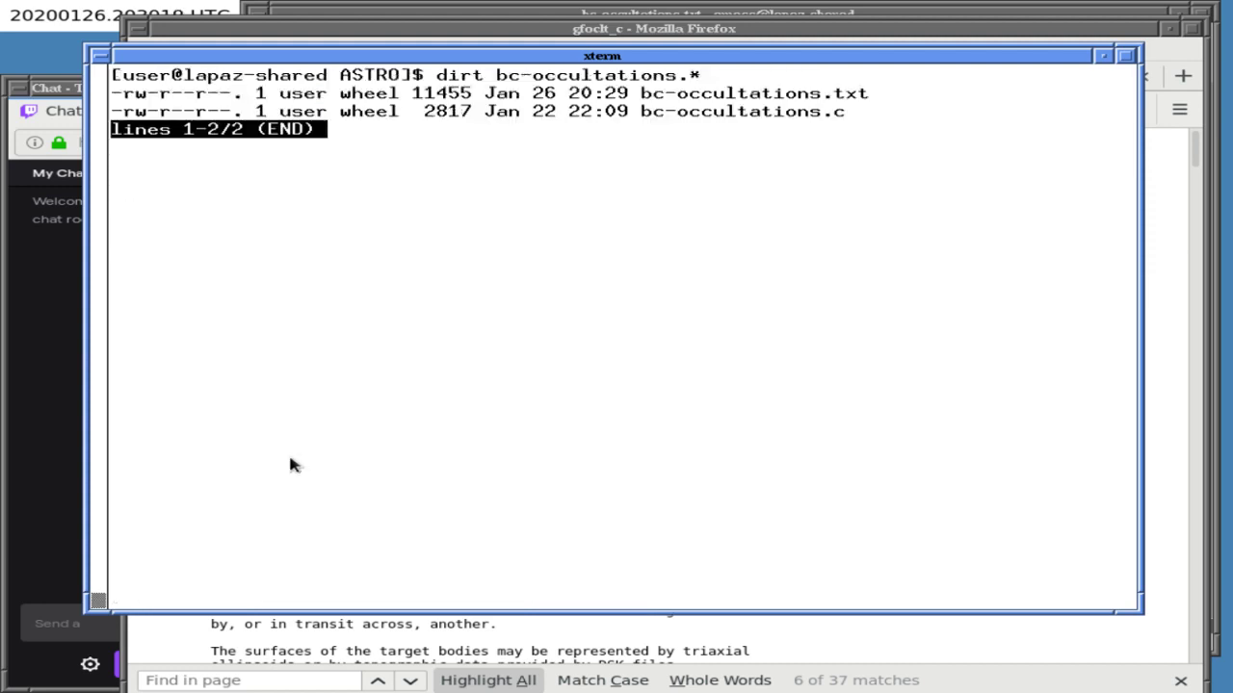
pyautogui.write('qdirt')
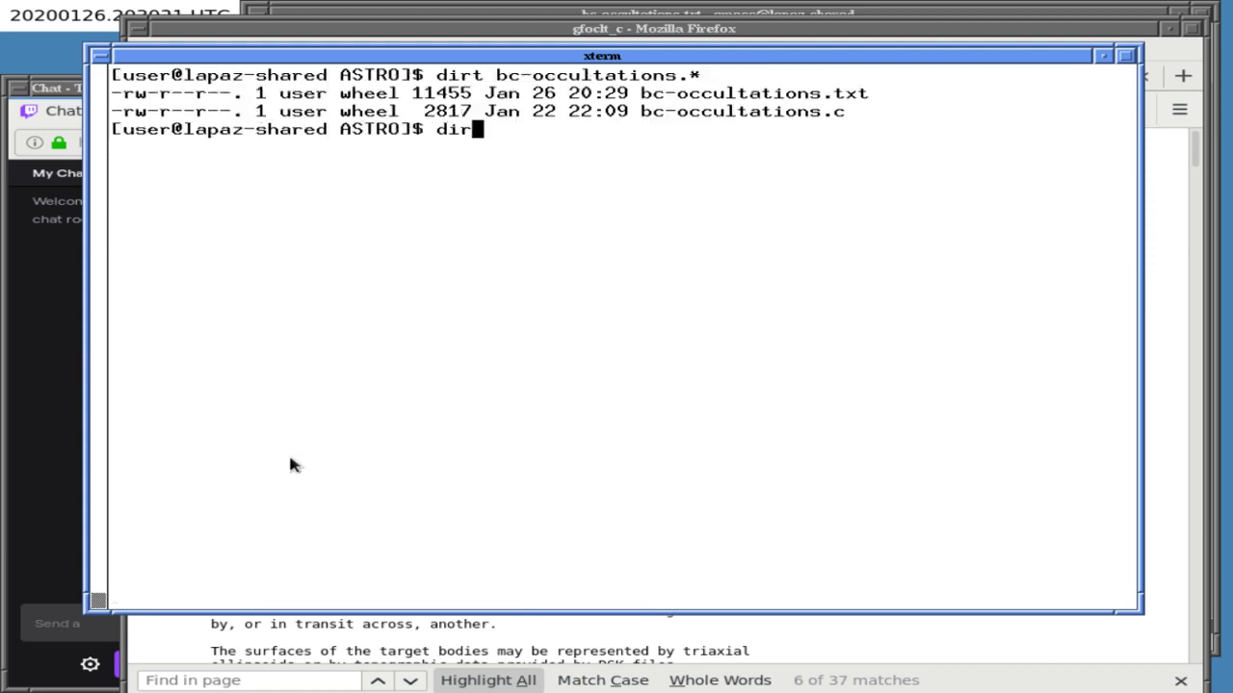
pyautogui.press('Return')
pyautogui.press('q')
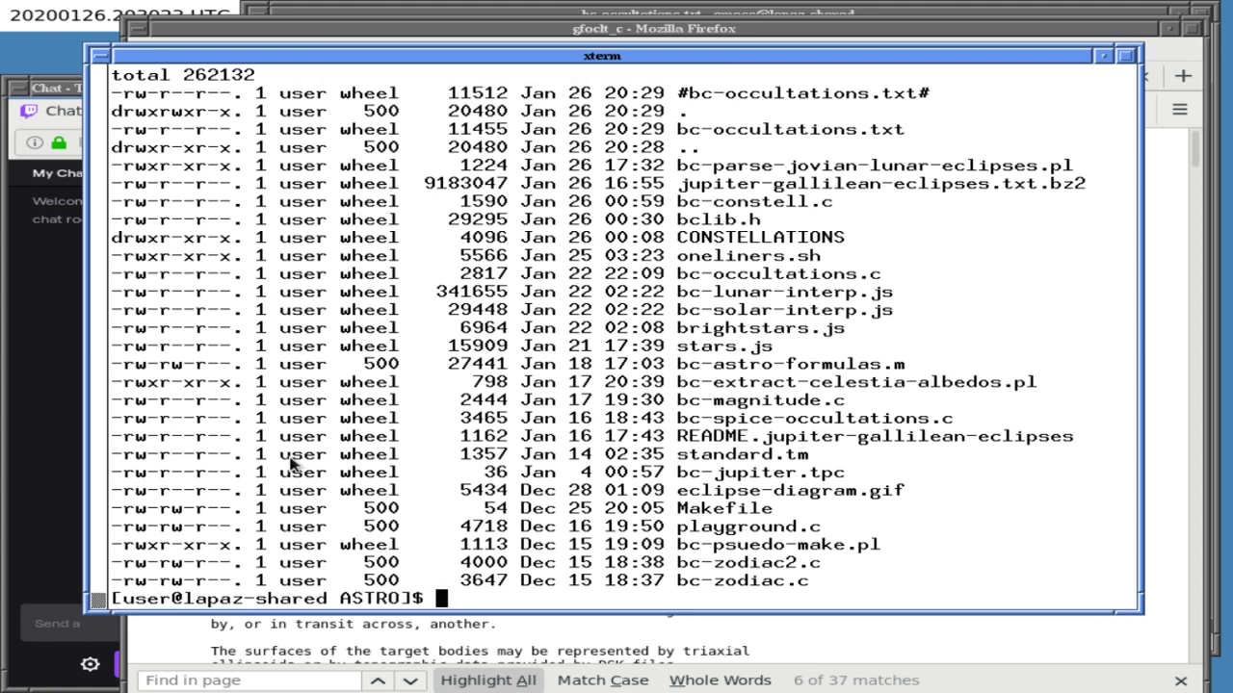
# - Generate the bc-parse-jovian-lunar-eclipses.pl GitHub link and paste it as the second Code item
pyautogui.write('bc-gitify.pl bc-parse-jo')
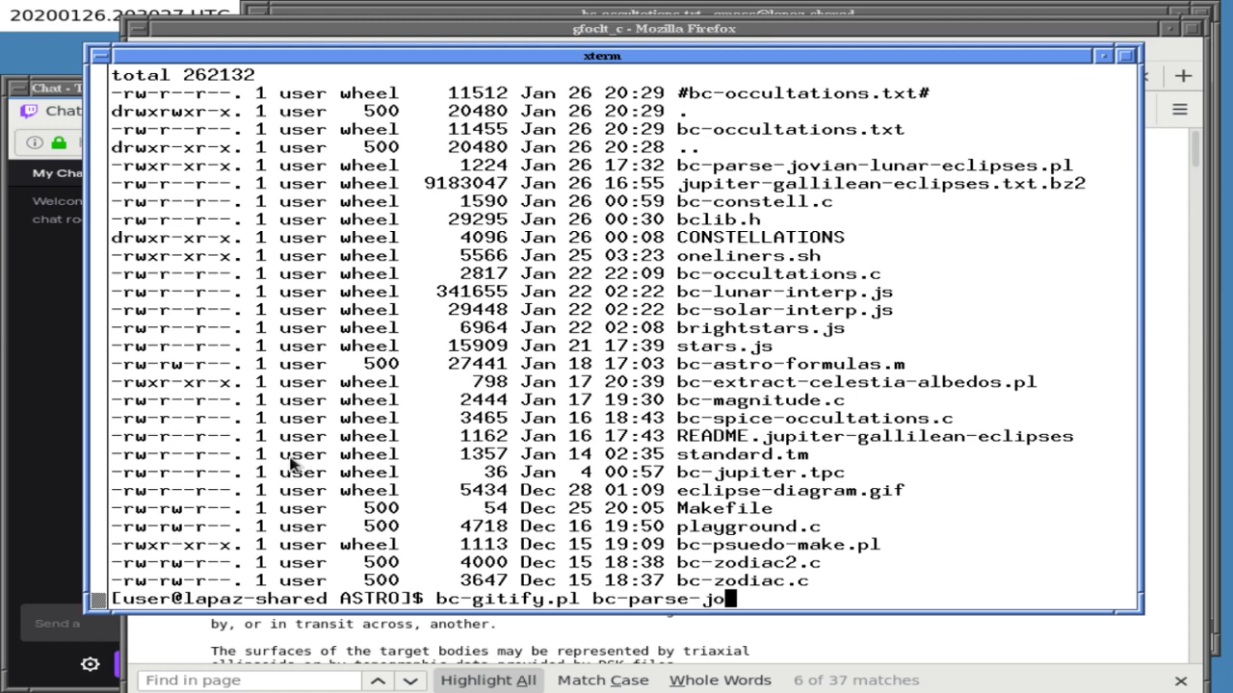
pyautogui.press('Tab')
pyautogui.press('Return')
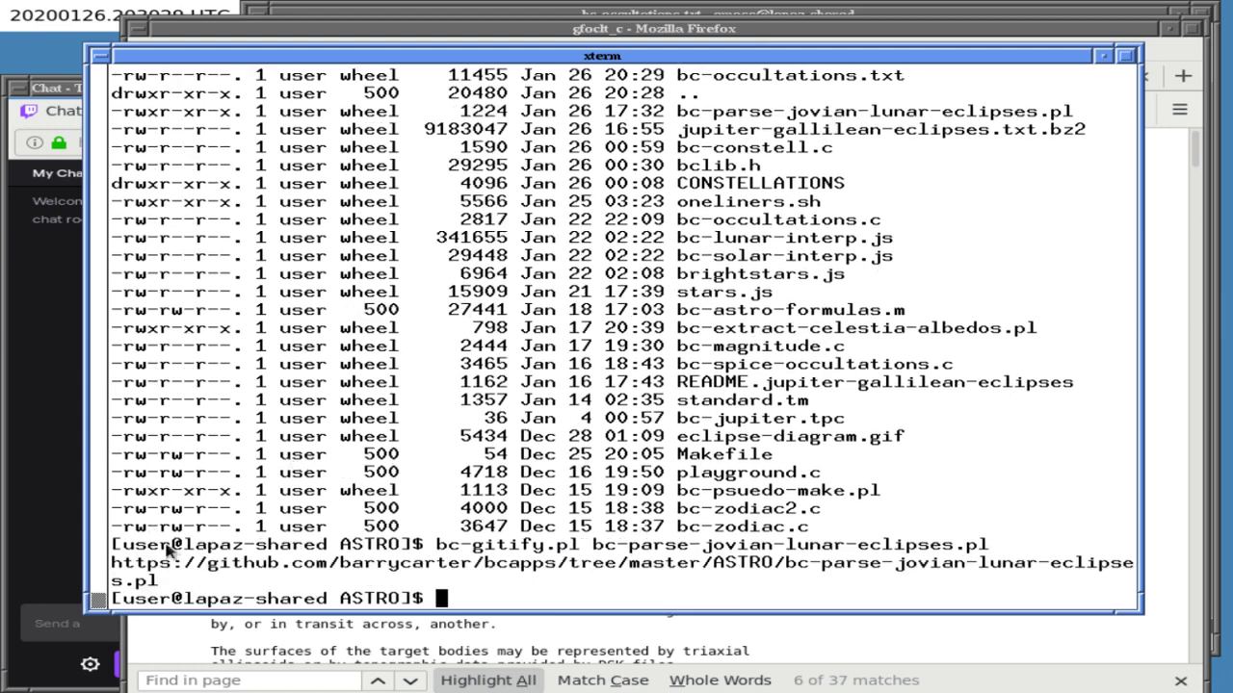
pyautogui.tripleClick(166, 580)
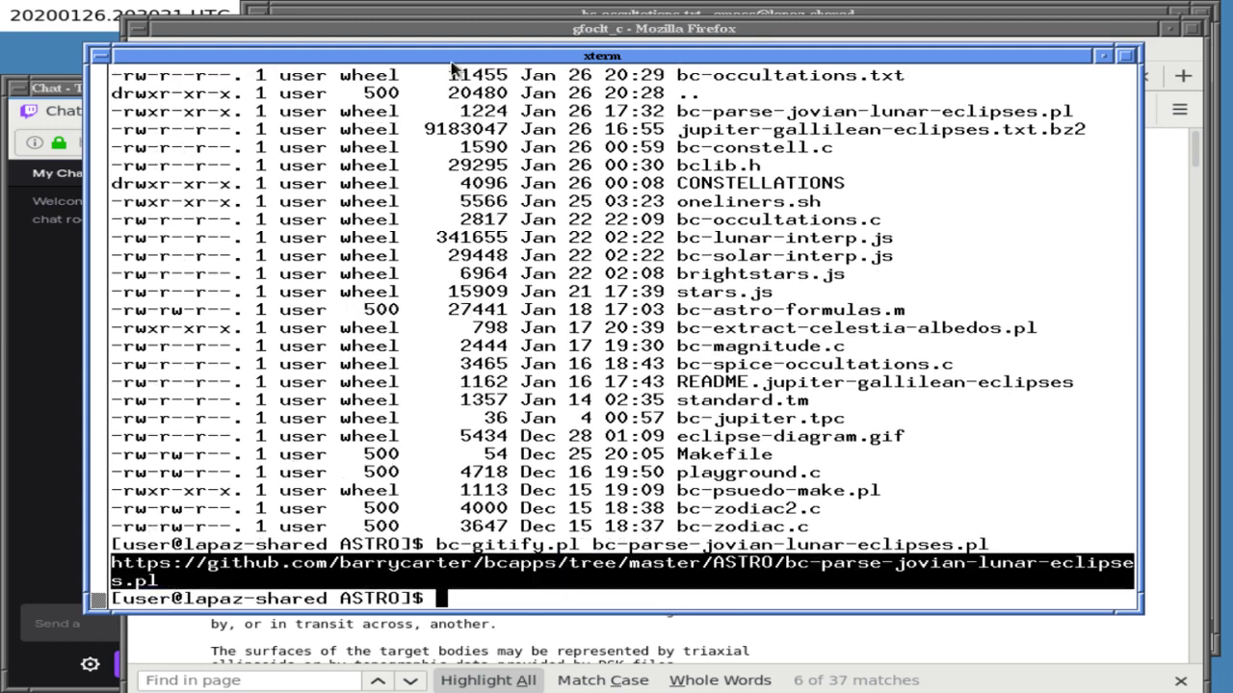
pyautogui.click(463, 29)
pyautogui.click(472, 14)
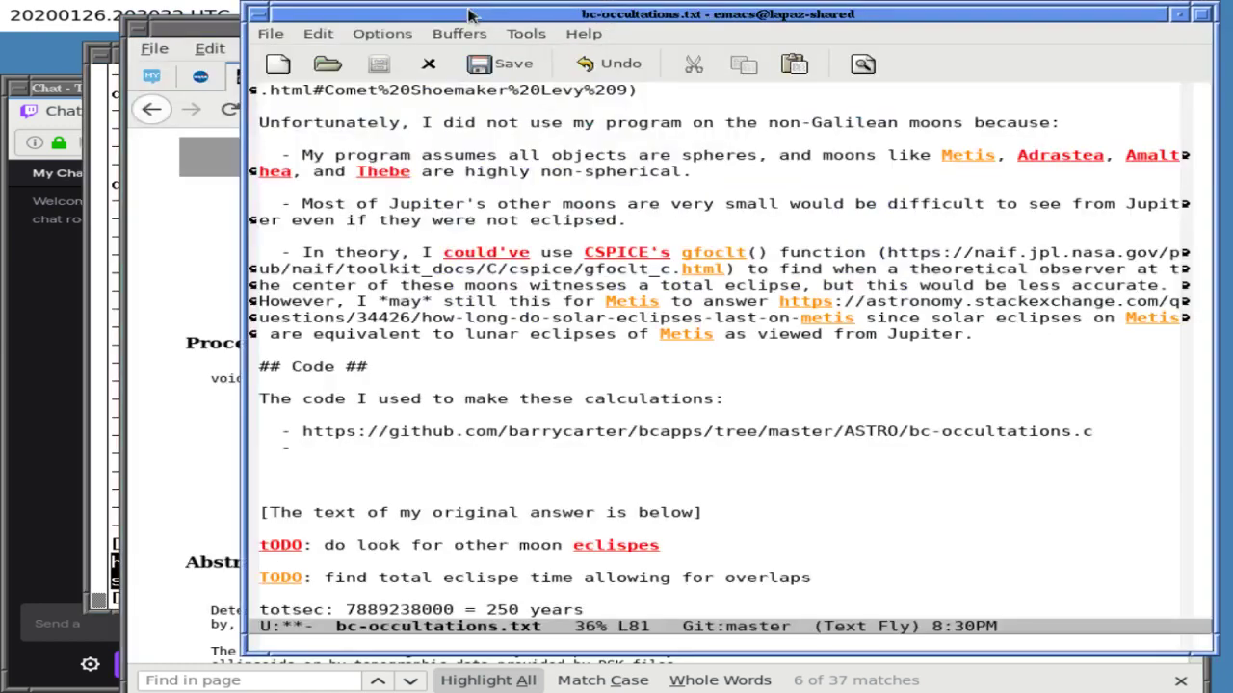
pyautogui.middleClick(308, 449)
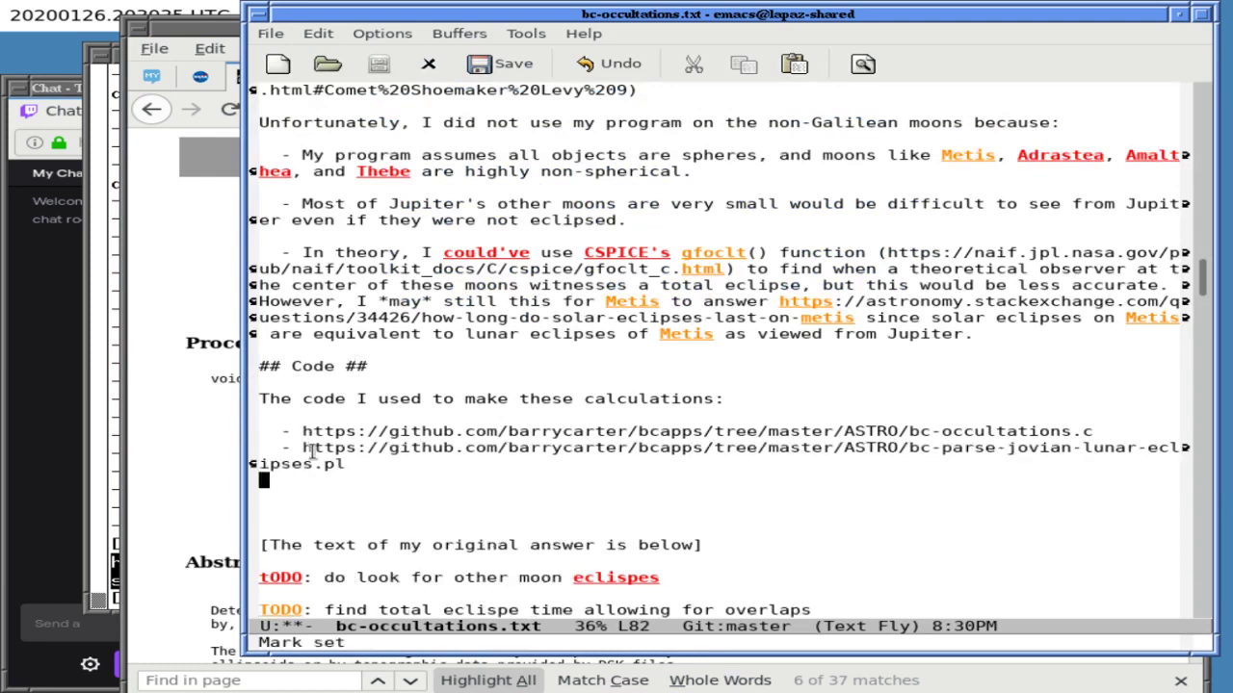
# - Start an indented '-' bullet for the third link and bring the terminal forward
pyautogui.press('Tab')
pyautogui.write('-')
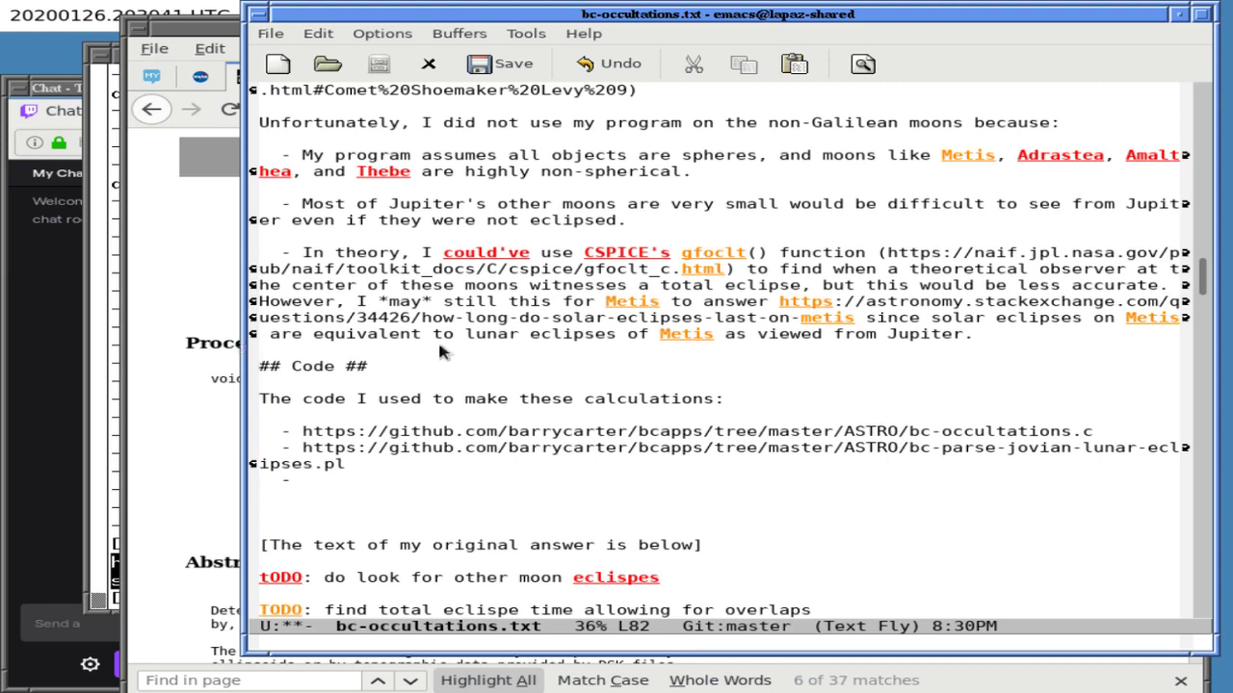
pyautogui.hotkey('alt', 'Tab')
pyautogui.hotkey('alt', 'Tab')
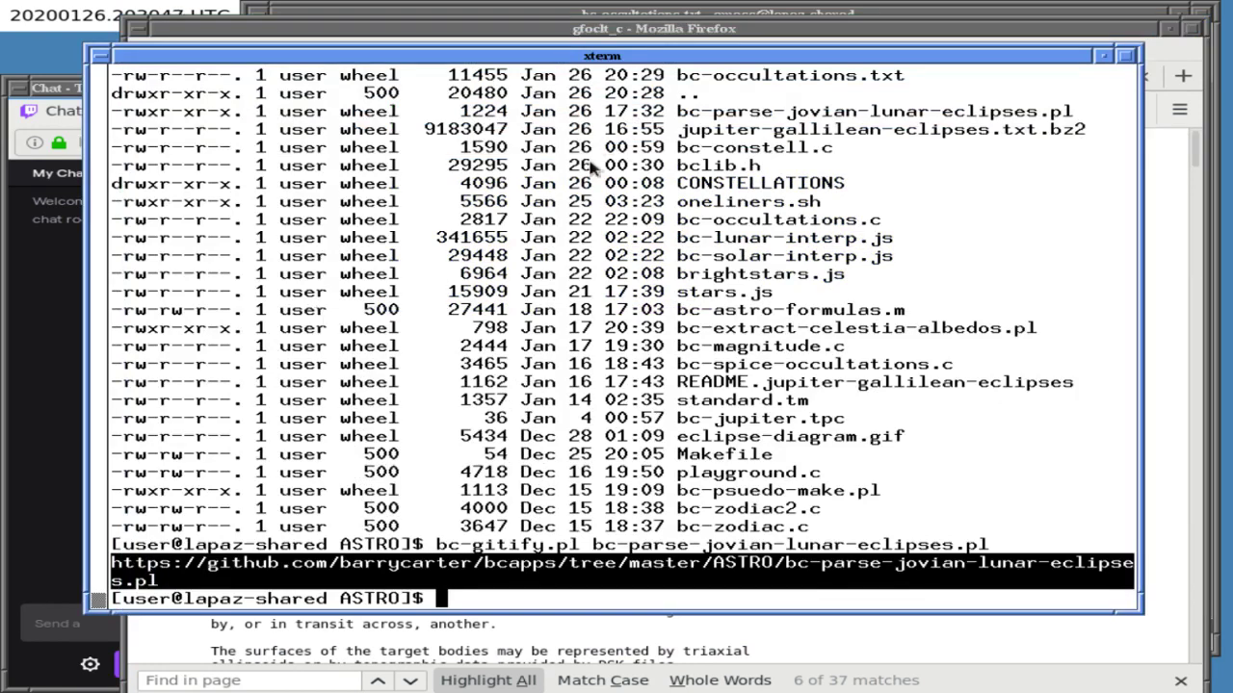
pyautogui.click(621, 40)
pyautogui.hotkey('alt', 'Tab')
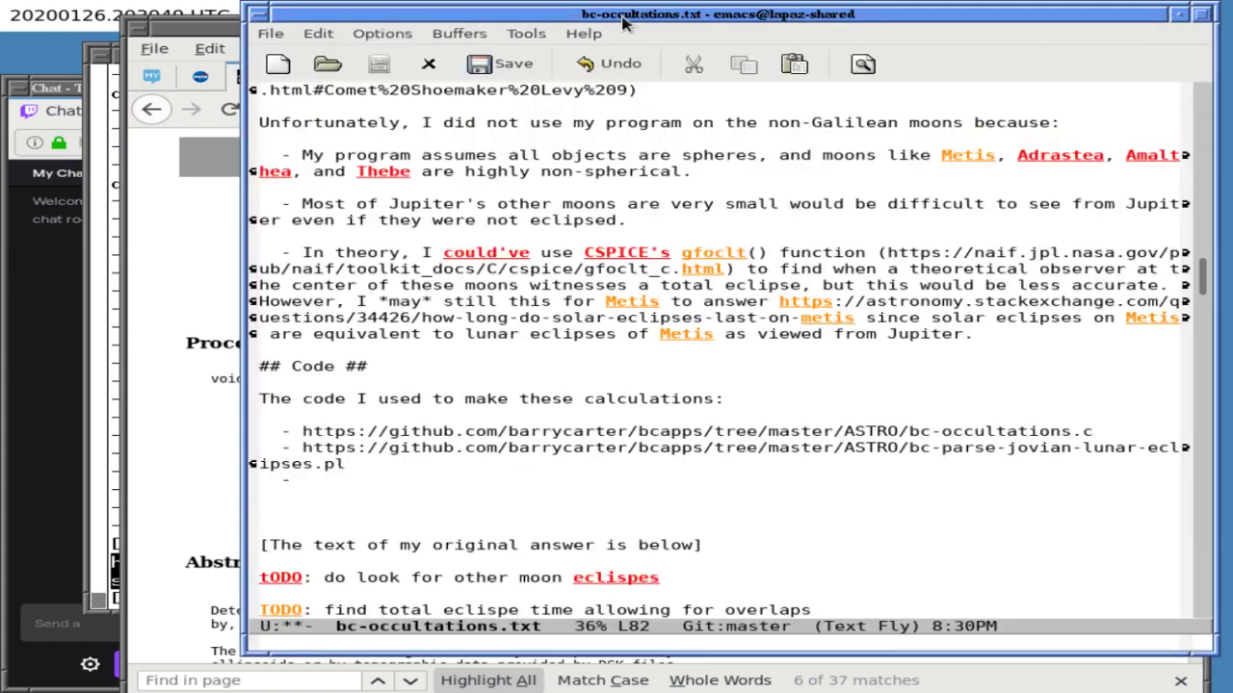
pyautogui.click(173, 341)
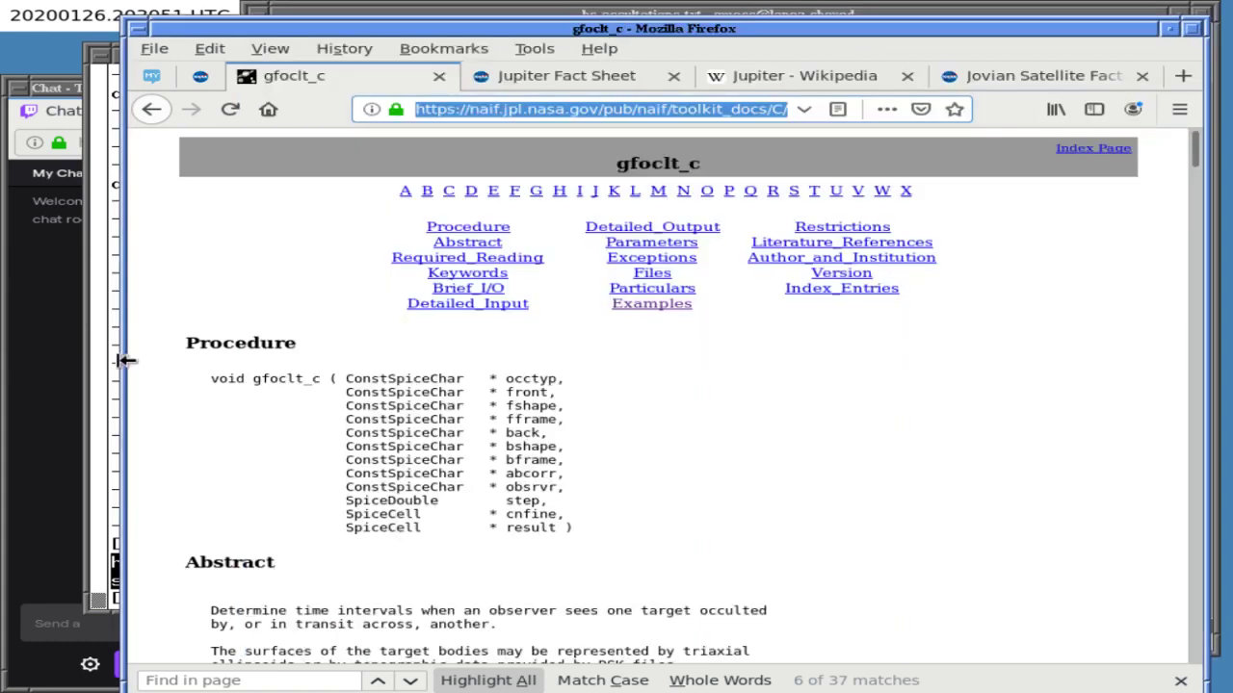
pyautogui.click(117, 359)
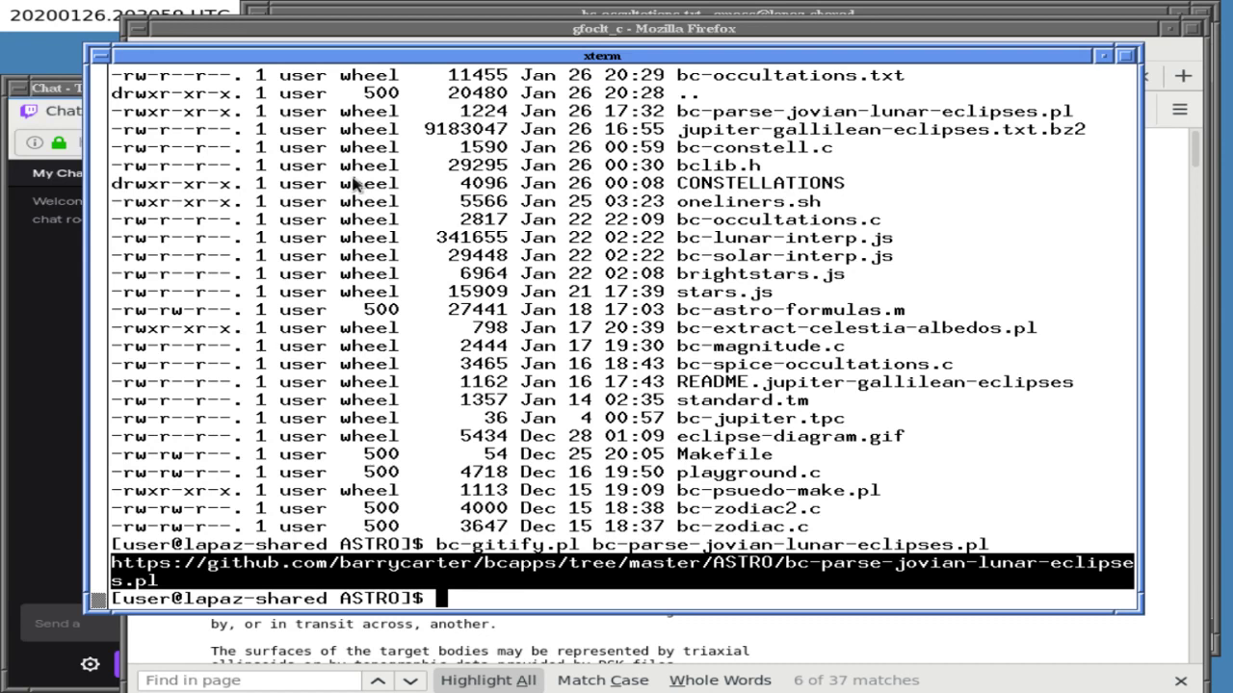
# - List the directory and view bc-spice-occultations.c with less
pyautogui.write('dirt')
pyautogui.press('Return')
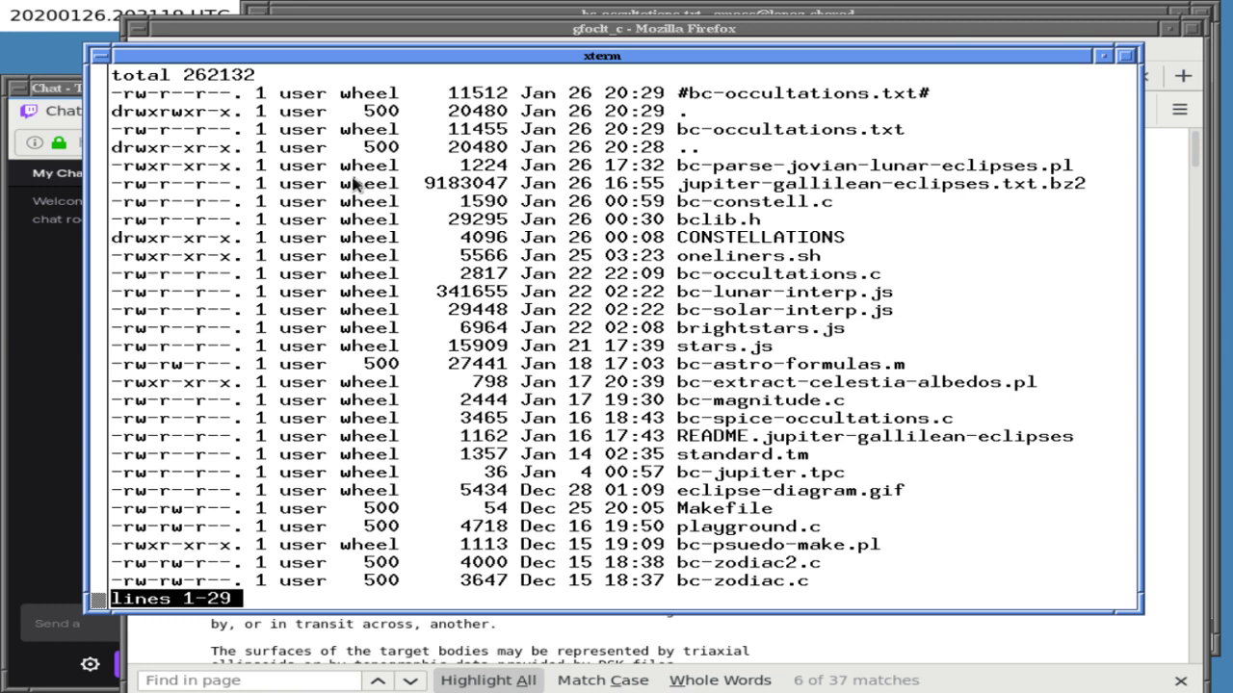
pyautogui.write('qless b')
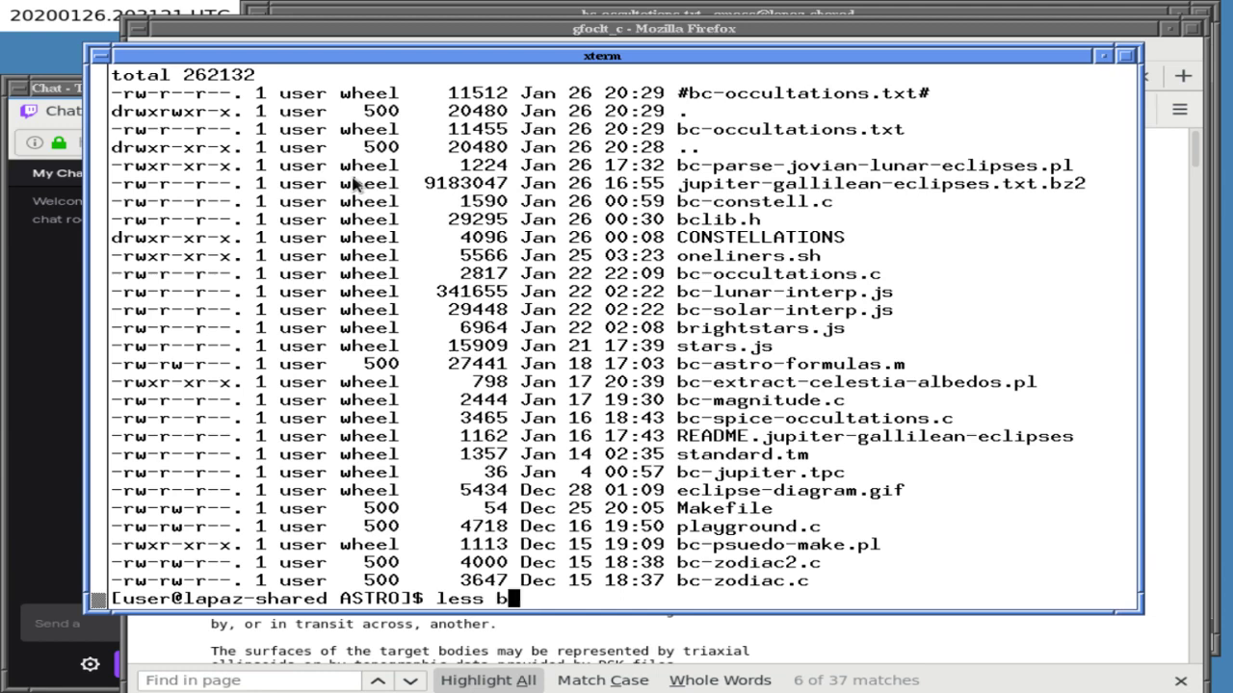
pyautogui.write('c-spi')
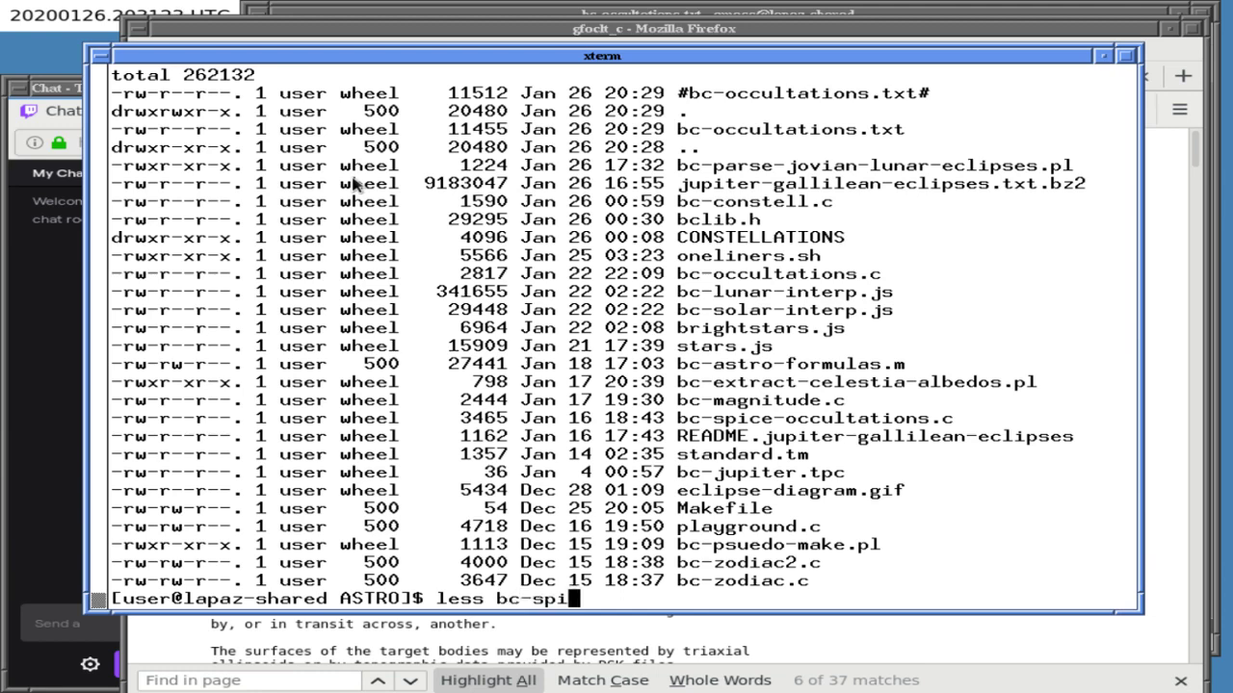
pyautogui.press('Tab')
pyautogui.press('Return')
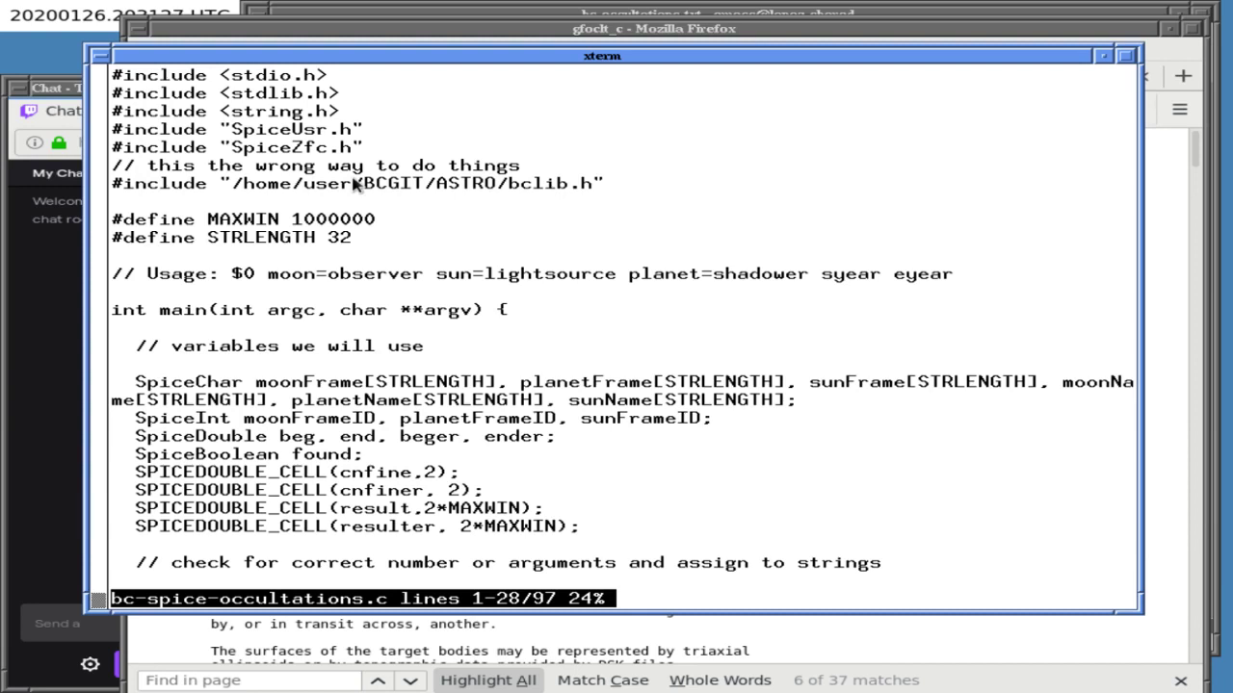
pyautogui.press('q')
# - Run bc-gitify.pl on bc-spice-occultations.c and paste its GitHub link into the Code list
pyautogui.press('Up')
pyautogui.hotkey('ctrl', 'a')
pyautogui.press('Right')
pyautogui.press('Right')
pyautogui.press('Right')
pyautogui.press('Right')
pyautogui.press('Right')
pyautogui.hotkey('ctrl', 'u')
pyautogui.write('bc-git')
pyautogui.write('ify.pl')
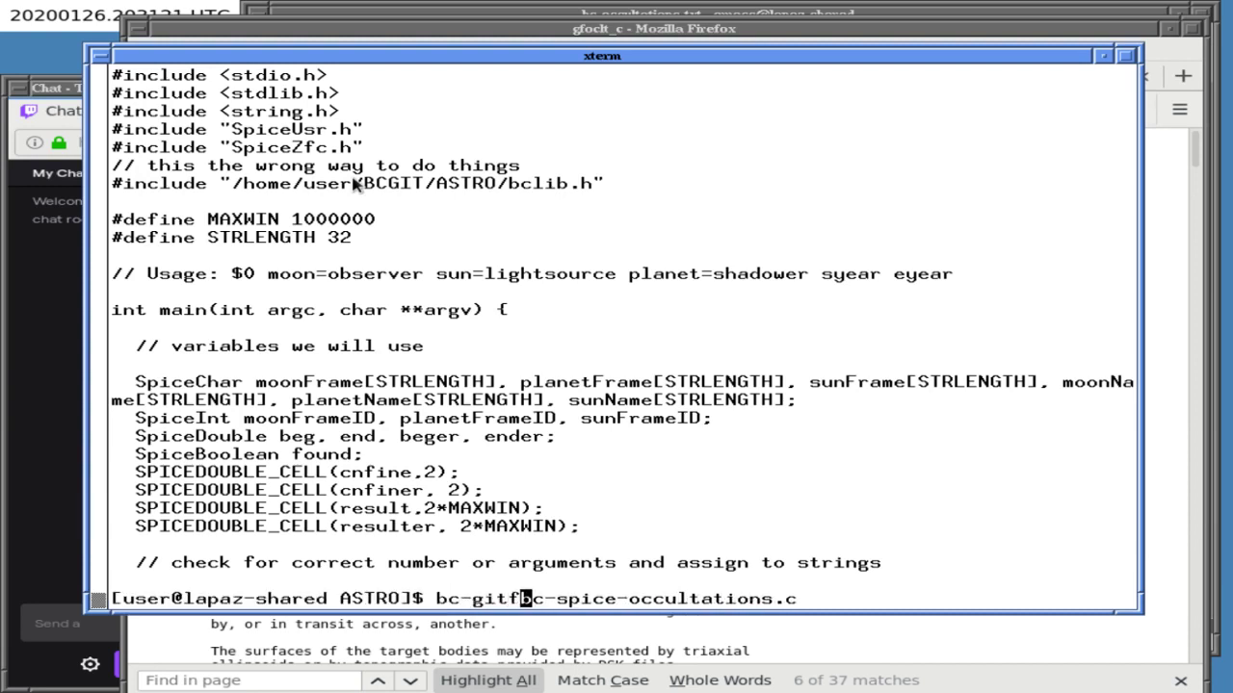
pyautogui.press('Return')
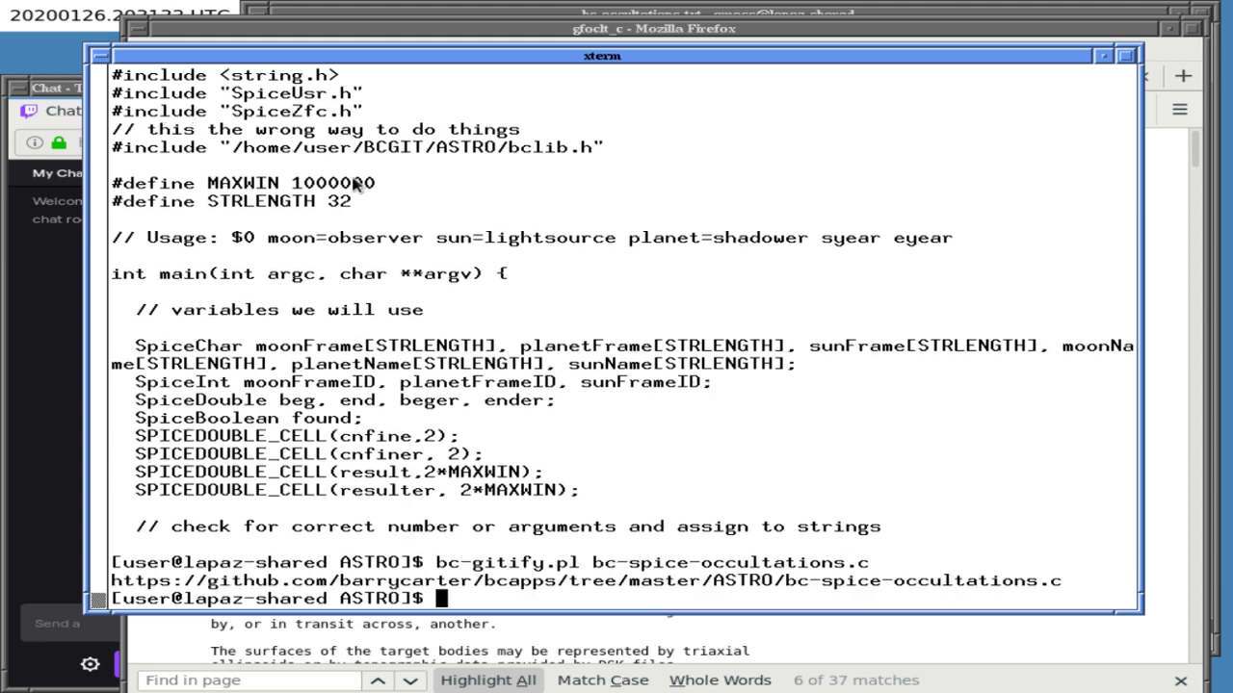
pyautogui.moveTo(170, 583); pyautogui.dragTo(724, 542)
pyautogui.moveTo(111, 582); pyautogui.dragTo(1055, 583)
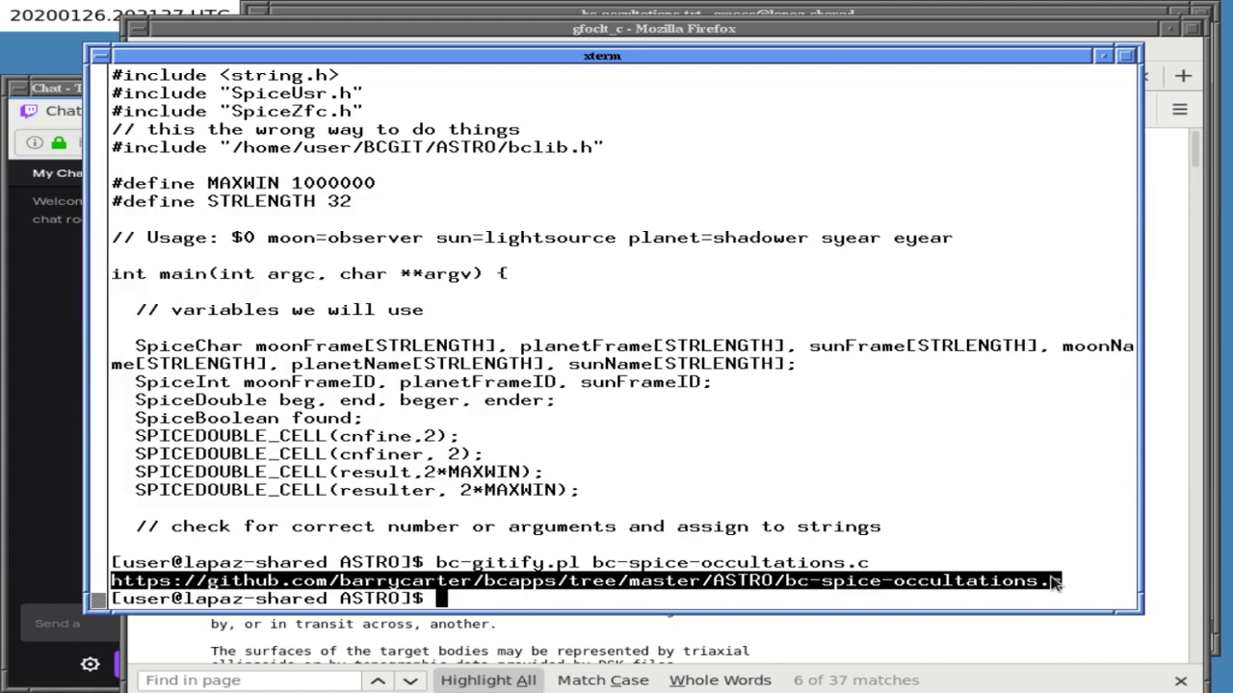
pyautogui.click(717, 13)
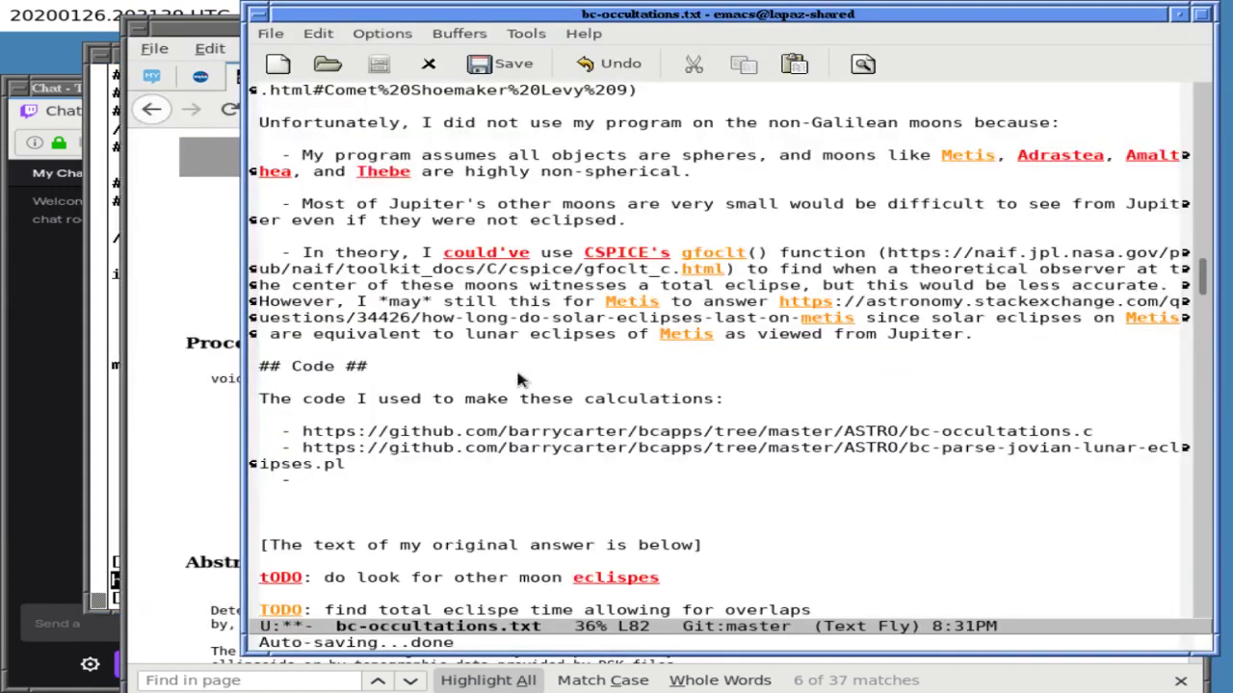
pyautogui.middleClick(313, 487)
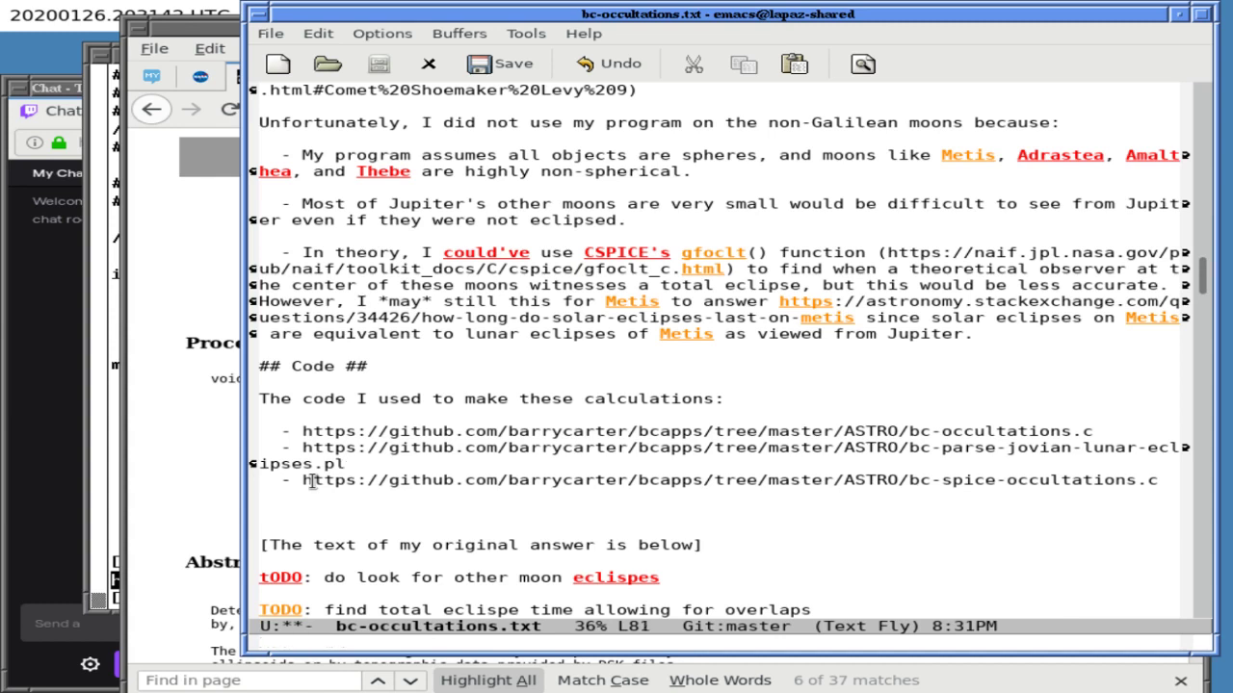
# - Append '(generates results)' and '(parses results)' to the first two Code links
pyautogui.press('Up')
pyautogui.write('g')
pyautogui.press('BackSpace')
pyautogui.write('(generates results)')
pyautogui.press('Right')
pyautogui.press('Down')
pyautogui.press('End')
pyautogui.write('(parses results)')
# - Append '(only used for sanity checking)' to the third link, add a blank line, and save
pyautogui.press('Down')
pyautogui.press('End')
pyautogui.write('(only used for sanity checking)')
pyautogui.press('Return')
pyautogui.press('Return')
pyautogui.hotkey('ctrl', 'l')
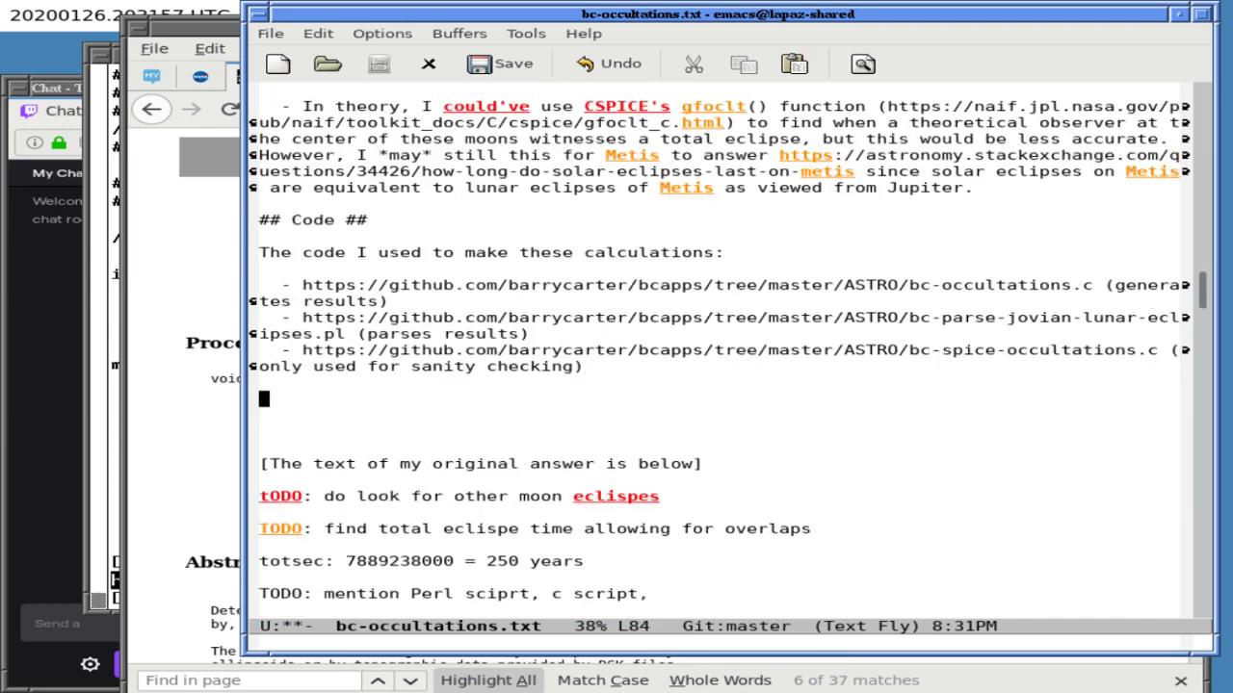
pyautogui.hotkey('ctrl', 'x')
pyautogui.hotkey('ctrl', 's')
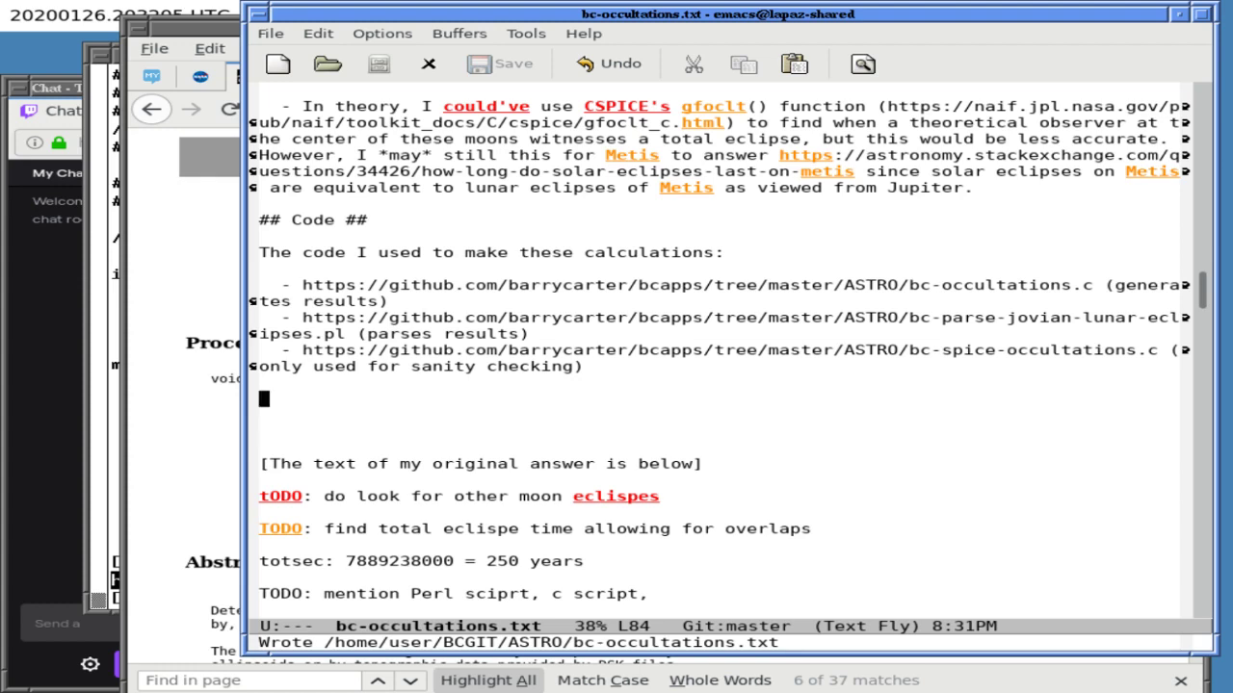
# - Abandon the failed search for 'TC', delete the resolved Perl and Metis TODO notes, and save
pyautogui.hotkey('ctrl', 's')
pyautogui.write('T')
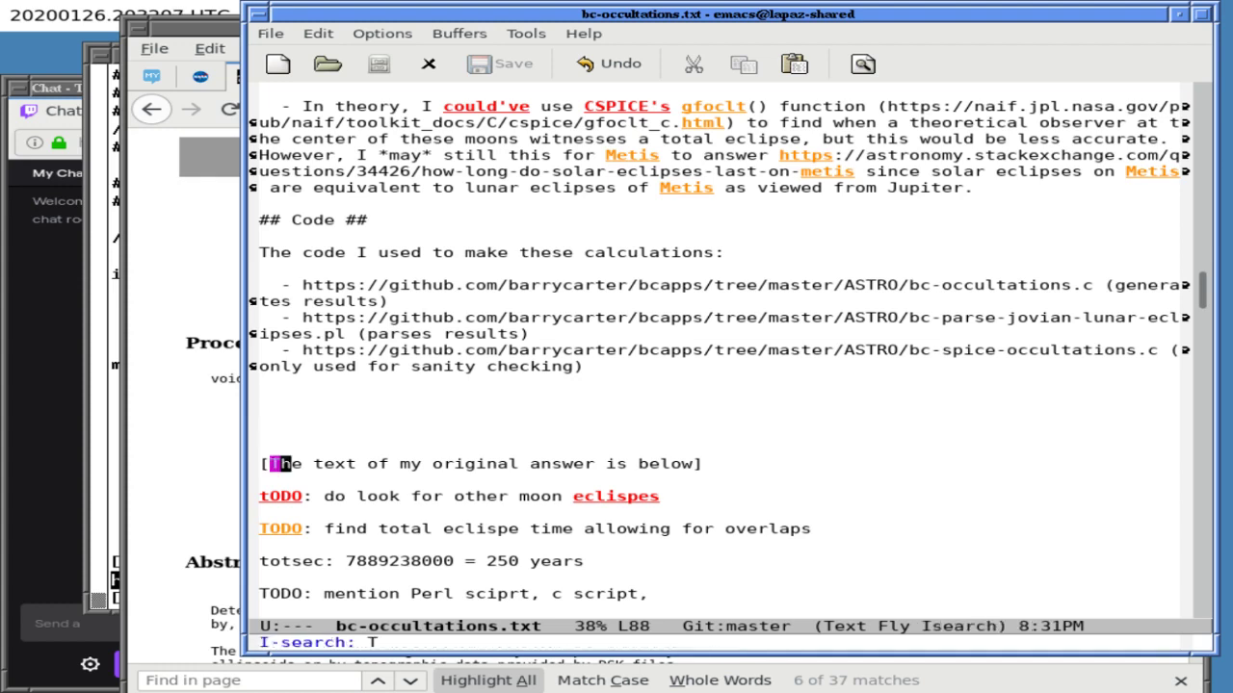
pyautogui.write('C')
pyautogui.hotkey('ctrl', 's')
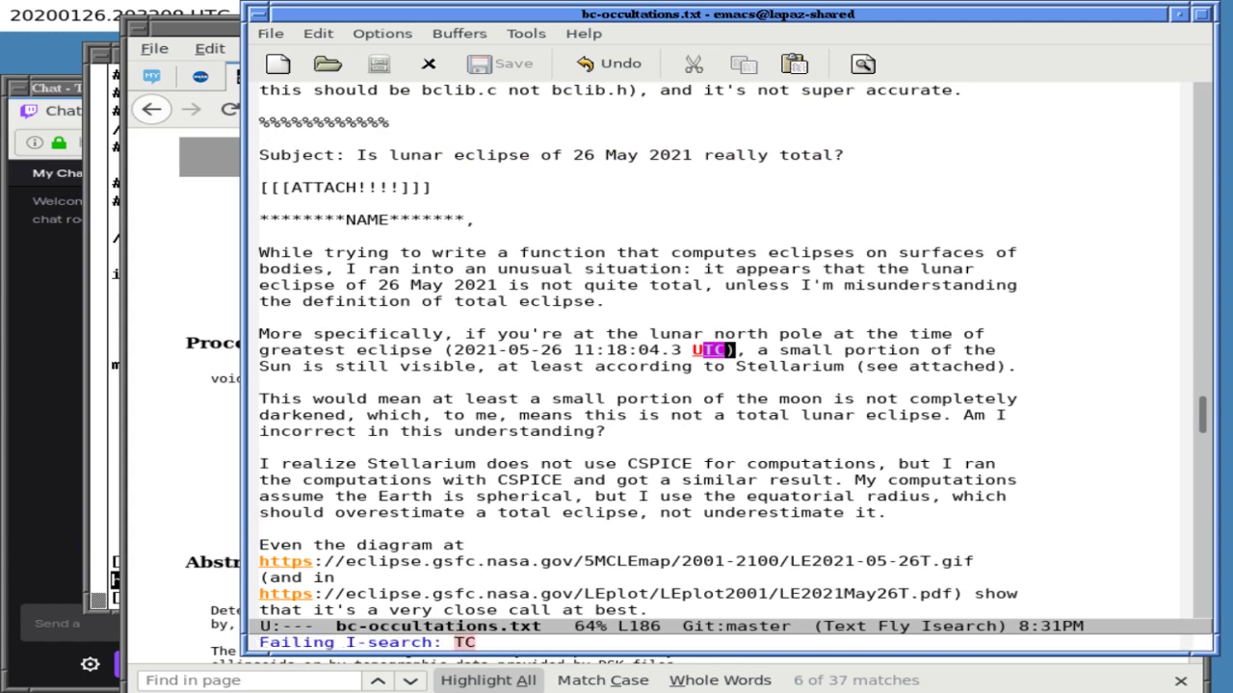
pyautogui.hotkey('ctrl', 'g')
pyautogui.hotkey('ctrl', 'g')
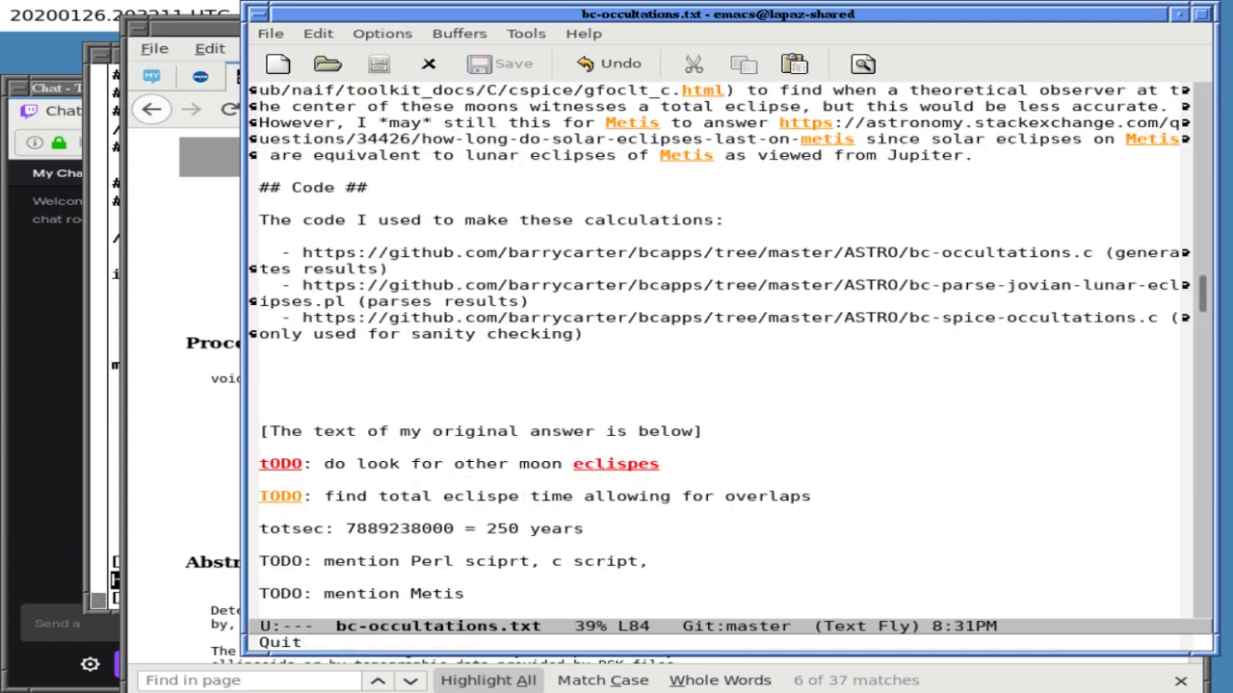
pyautogui.press('Down')
pyautogui.press('Down')
pyautogui.press('Down')
pyautogui.press('Down')
pyautogui.press('Down')
pyautogui.press('Down')
pyautogui.press('Down')
pyautogui.press('Down')
pyautogui.press('Down')
pyautogui.press('Down')
pyautogui.press('Down')
pyautogui.press('Down')
pyautogui.press('Down')
pyautogui.press('Down')
pyautogui.press('Down')
pyautogui.press('Down')
pyautogui.press('Up')
pyautogui.press('Up')
pyautogui.press('Up')
pyautogui.press('Up')
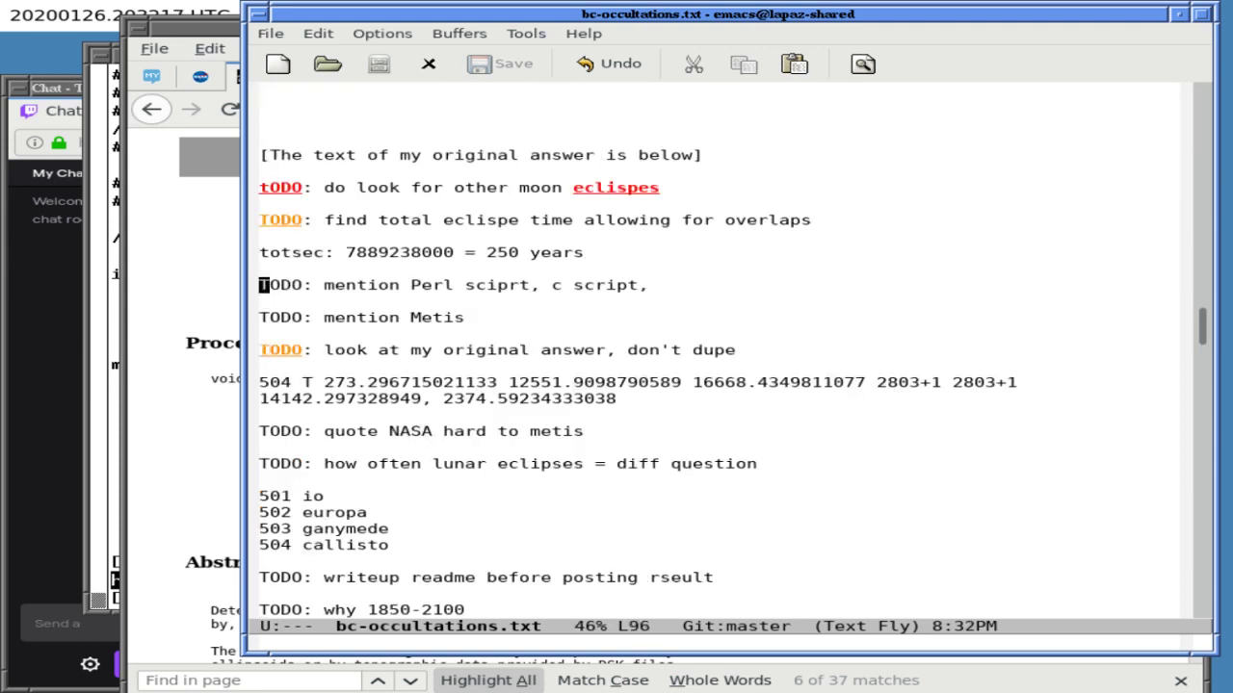
pyautogui.hotkey('ctrl', 'k')
pyautogui.hotkey('ctrl', 'k')
pyautogui.hotkey('ctrl', 'k')
pyautogui.hotkey('ctrl', 'k')
pyautogui.hotkey('ctrl', 'k')
pyautogui.hotkey('ctrl', 'k')
pyautogui.hotkey('ctrl', 'k')
pyautogui.hotkey('ctrl', 'x')
pyautogui.hotkey('ctrl', 's')
# - Delete the 'TODO: why 1850-2100' line and save bc-occultations.txt
pyautogui.press('Down')
pyautogui.press('Down')
pyautogui.press('Down')
pyautogui.press('Down')
pyautogui.press('Down')
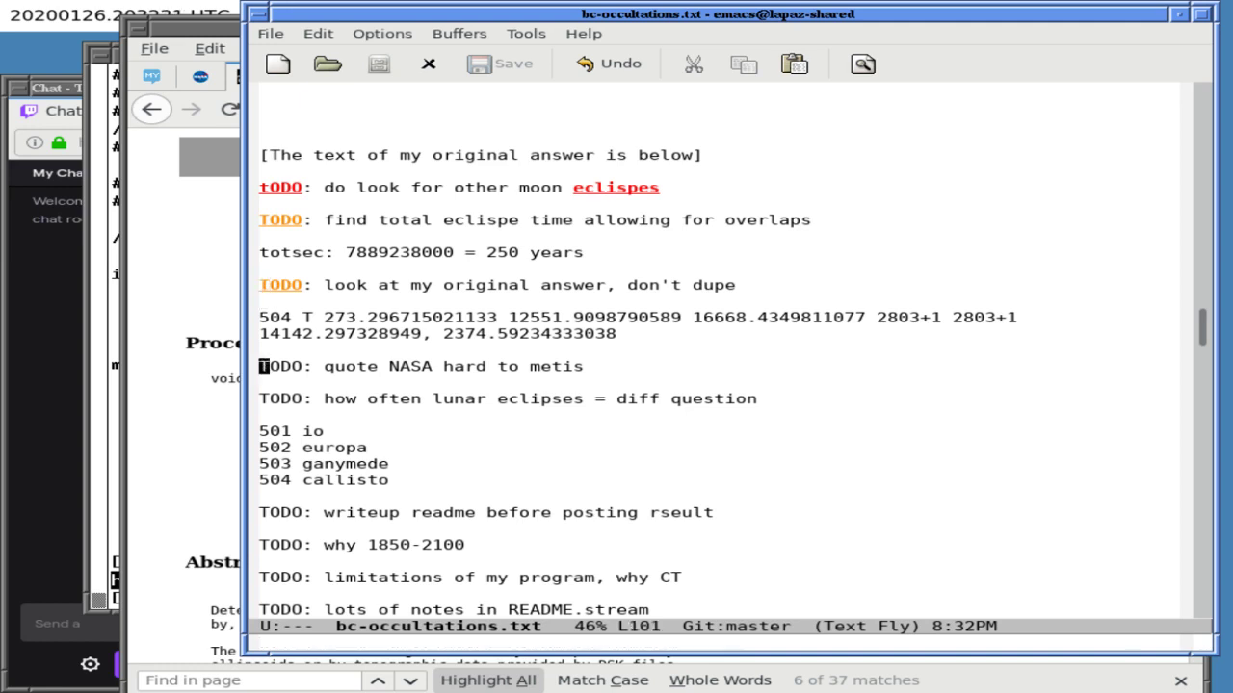
pyautogui.press('Down')
pyautogui.press('Down')
pyautogui.press('Down')
pyautogui.press('Down')
pyautogui.press('Down')
pyautogui.press('Up')
pyautogui.press('Up')
pyautogui.press('Up')
pyautogui.press('Down')
pyautogui.press('Down')
pyautogui.press('Down')
pyautogui.press('Down')
pyautogui.press('Down')
pyautogui.press('Down')
pyautogui.press('Down')
pyautogui.press('Down')
pyautogui.press('Down')
pyautogui.press('Down')
pyautogui.press('Down')
pyautogui.press('Down')
pyautogui.press('Up')
pyautogui.press('Up')
pyautogui.press('Up')
pyautogui.hotkey('ctrl', 'l')
pyautogui.hotkey('ctrl', 'k')
pyautogui.hotkey('ctrl', 'k')
pyautogui.hotkey('ctrl', 'x')
pyautogui.hotkey('ctrl', 's')
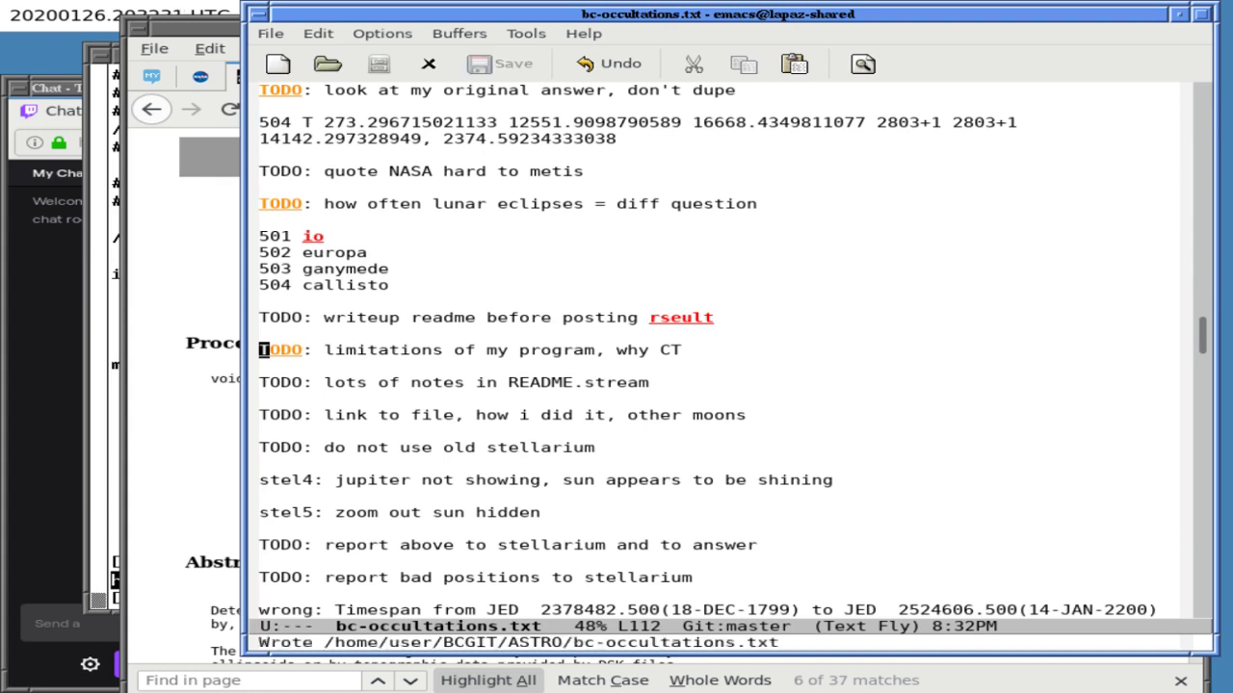
# - Split the editor into two windows with the top one showing the ## Code ## section
pyautogui.press('Down')
pyautogui.press('Down')
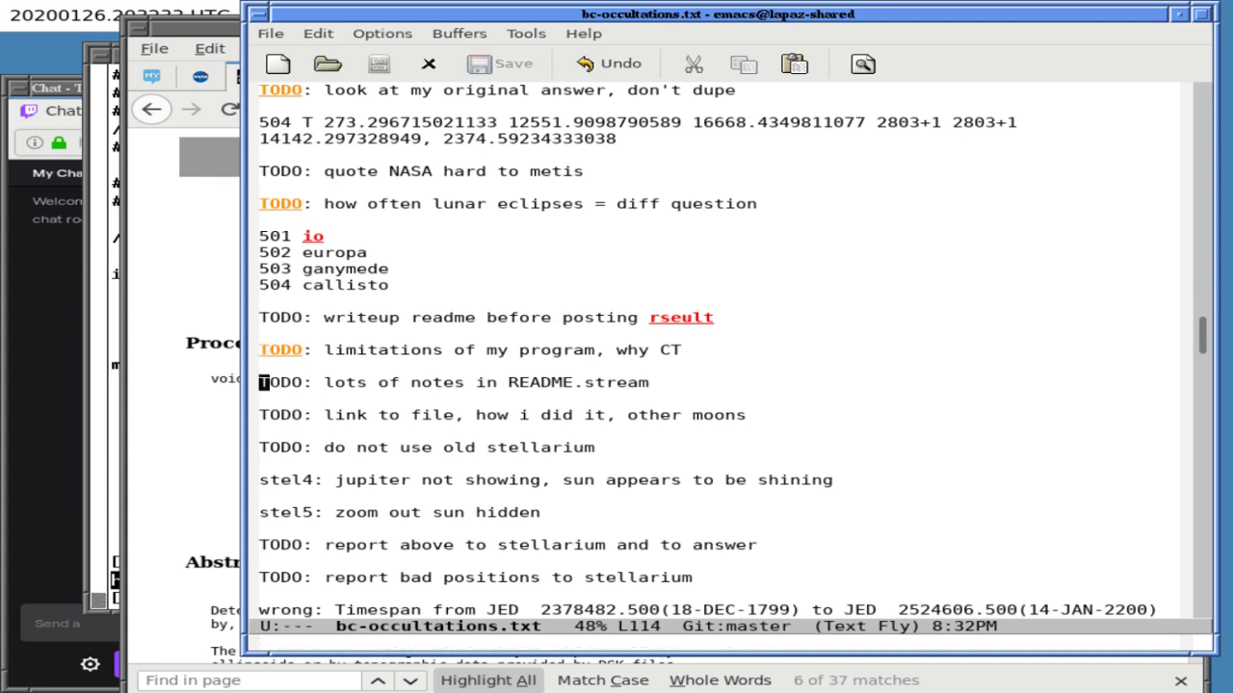
pyautogui.press('Down')
pyautogui.press('Down')
pyautogui.hotkey('ctrl', 'x')
pyautogui.press('2')
pyautogui.press('Up')
pyautogui.press('Up')
pyautogui.press('Up')
pyautogui.press('Up')
pyautogui.press('Up')
pyautogui.press('Up')
pyautogui.press('Up')
pyautogui.press('Up')
pyautogui.press('Up')
pyautogui.press('Up')
pyautogui.press('Up')
pyautogui.press('Up')
pyautogui.press('Up')
pyautogui.press('Up')
pyautogui.press('Up')
pyautogui.press('Up')
pyautogui.press('Up')
pyautogui.press('Up')
pyautogui.press('Up')
pyautogui.press('Up')
pyautogui.press('Up')
pyautogui.press('Up')
pyautogui.press('Up')
pyautogui.press('Up')
pyautogui.press('Up')
pyautogui.press('Up')
pyautogui.press('Up')
pyautogui.press('Up')
pyautogui.press('Up')
pyautogui.press('Up')
pyautogui.press('Up')
pyautogui.press('Up')
pyautogui.press('Up')
pyautogui.press('Up')
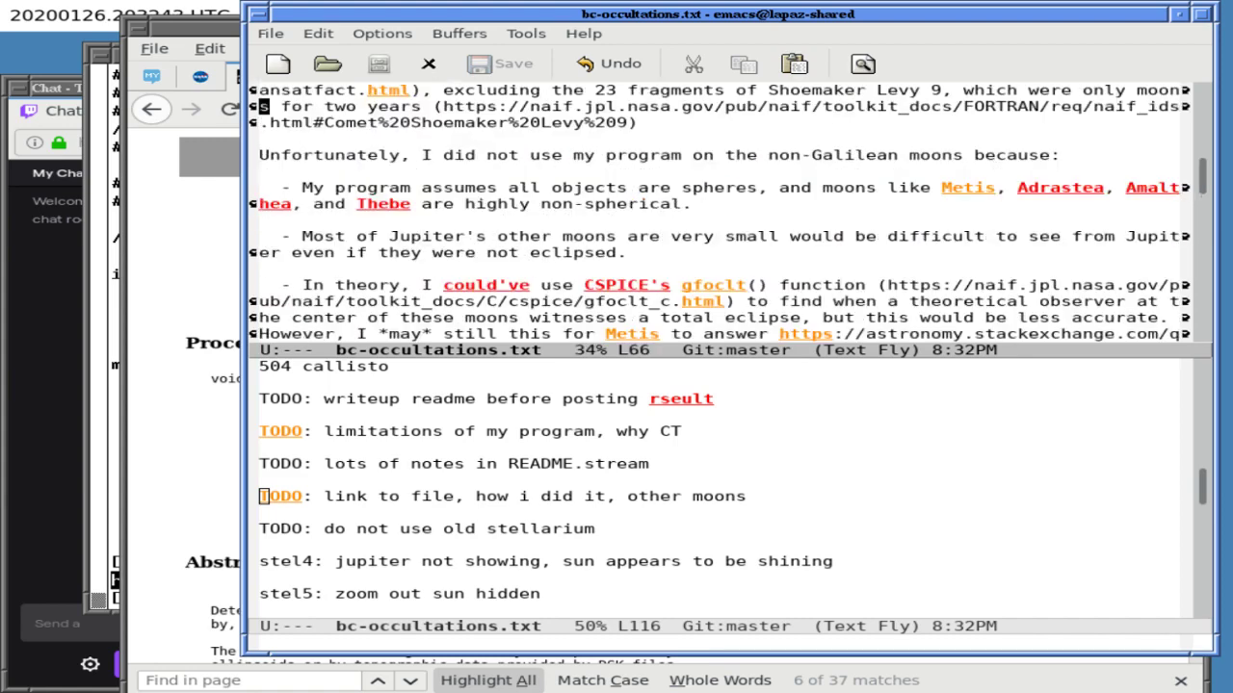